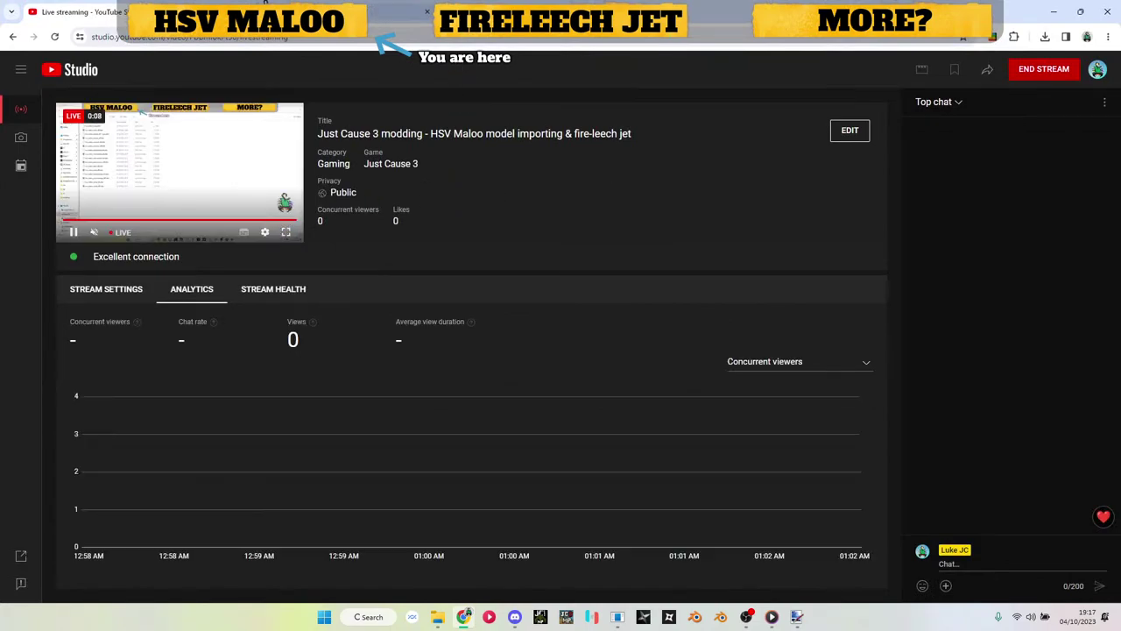
# Step: Open the channel's Live page, then switch to the folder of 16 hsv_maloo .ddsc/.dds textures
pyautogui.click(401, 11)
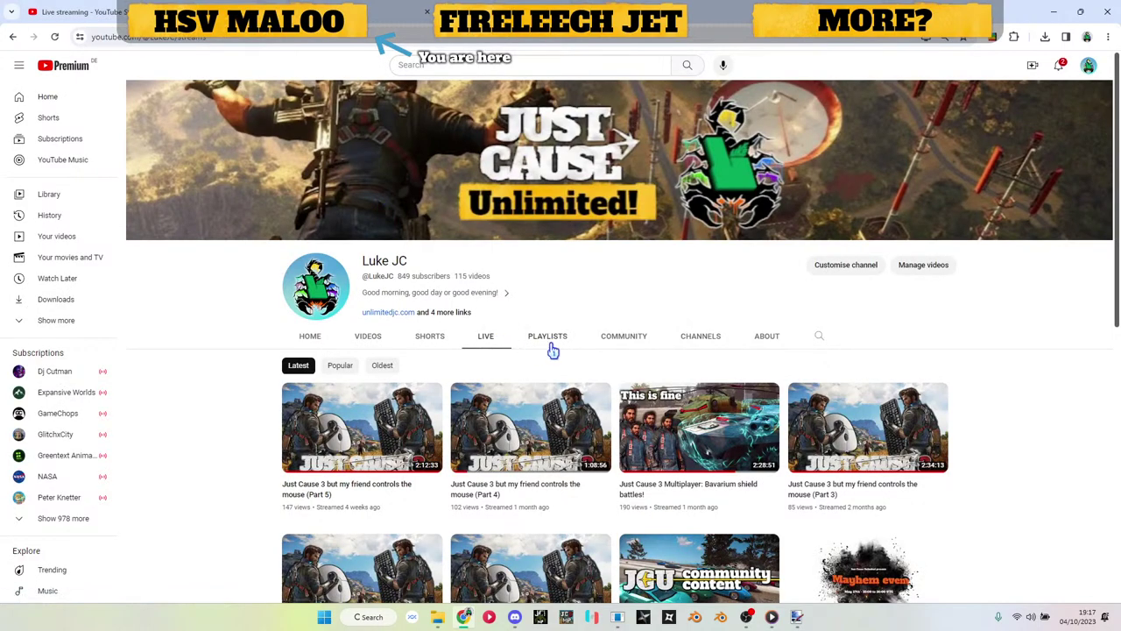
pyautogui.hotkey('alt', 'Tab')
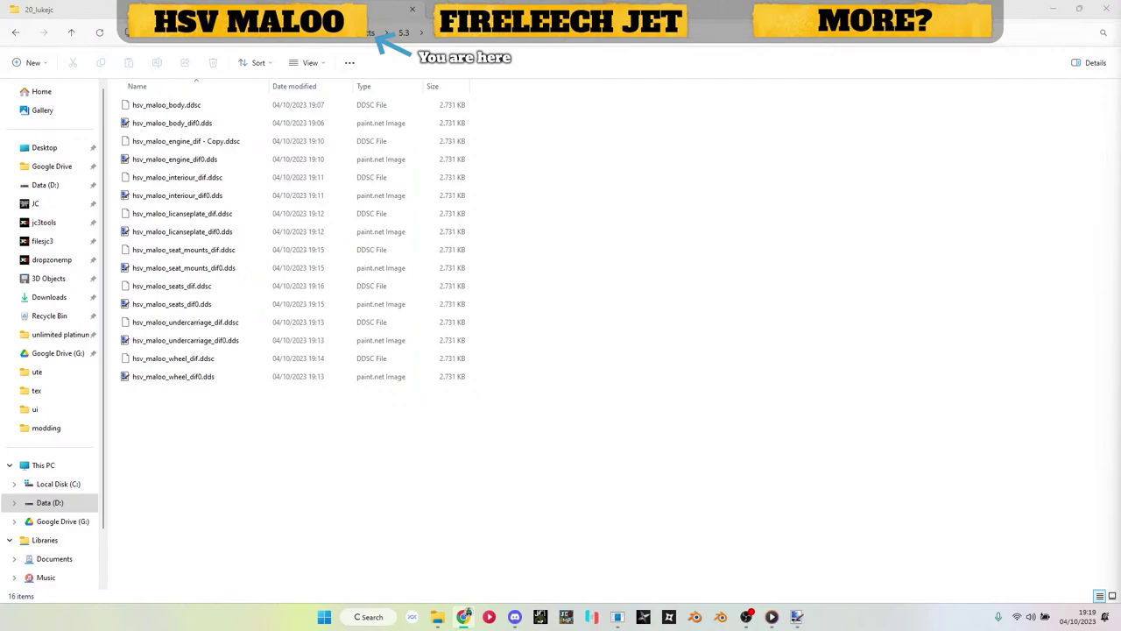
# Step: Navigate File Explorer back to the jc3tools folder and launch Blender from the taskbar
pyautogui.click(878, 255)
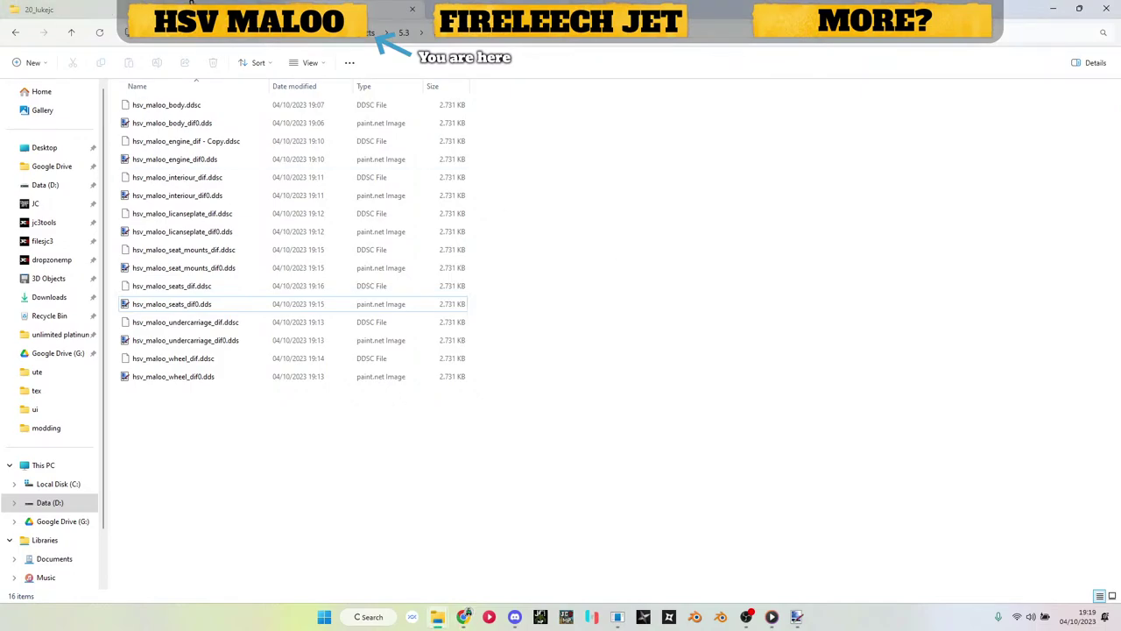
pyautogui.hotkey('alt', 'Left')
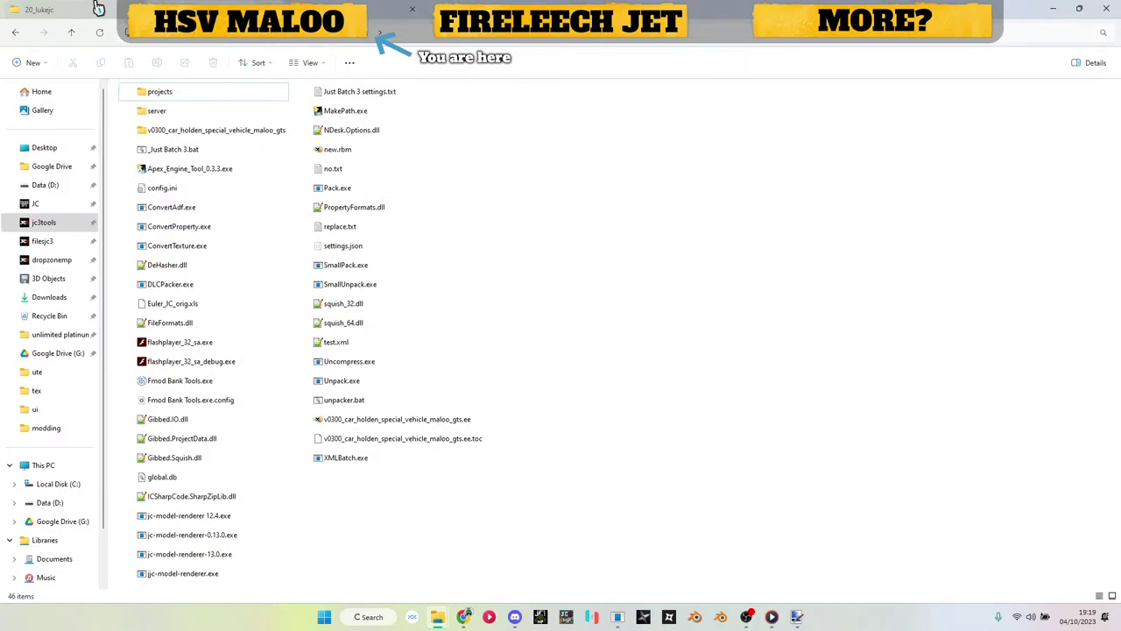
pyautogui.hotkey('alt', 'Left')
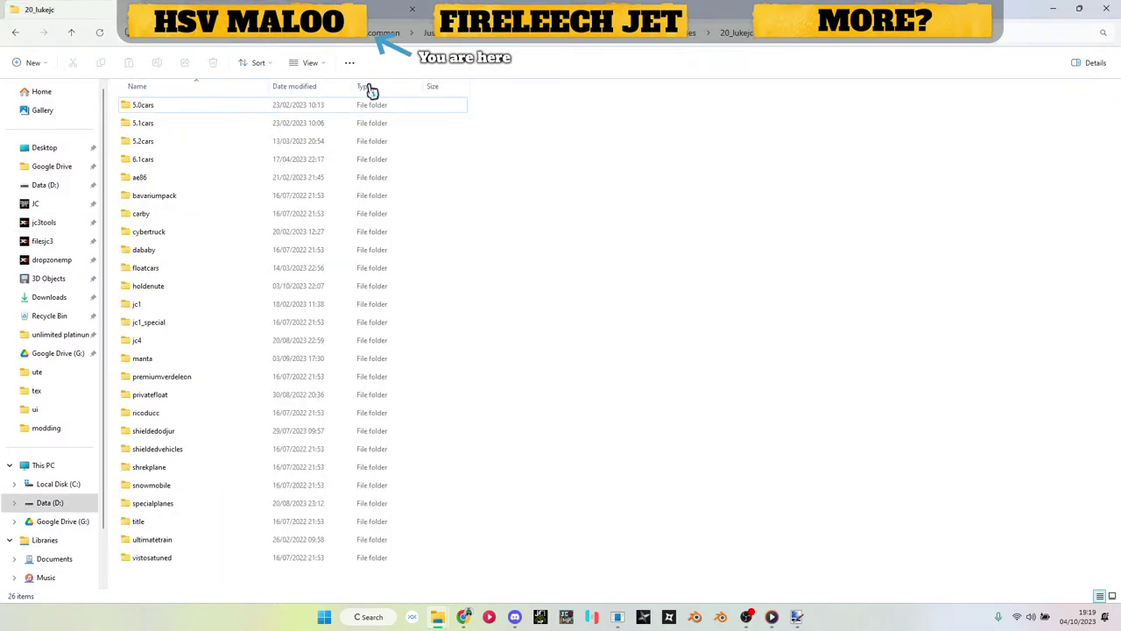
pyautogui.hotkey('alt', 'Right')
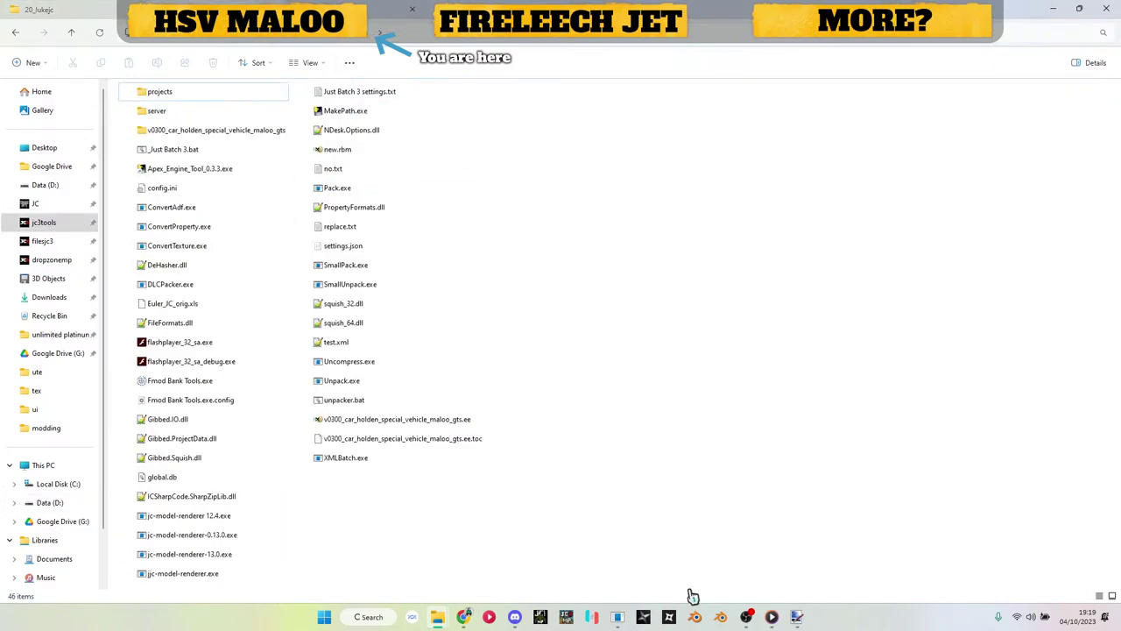
pyautogui.click(720, 616)
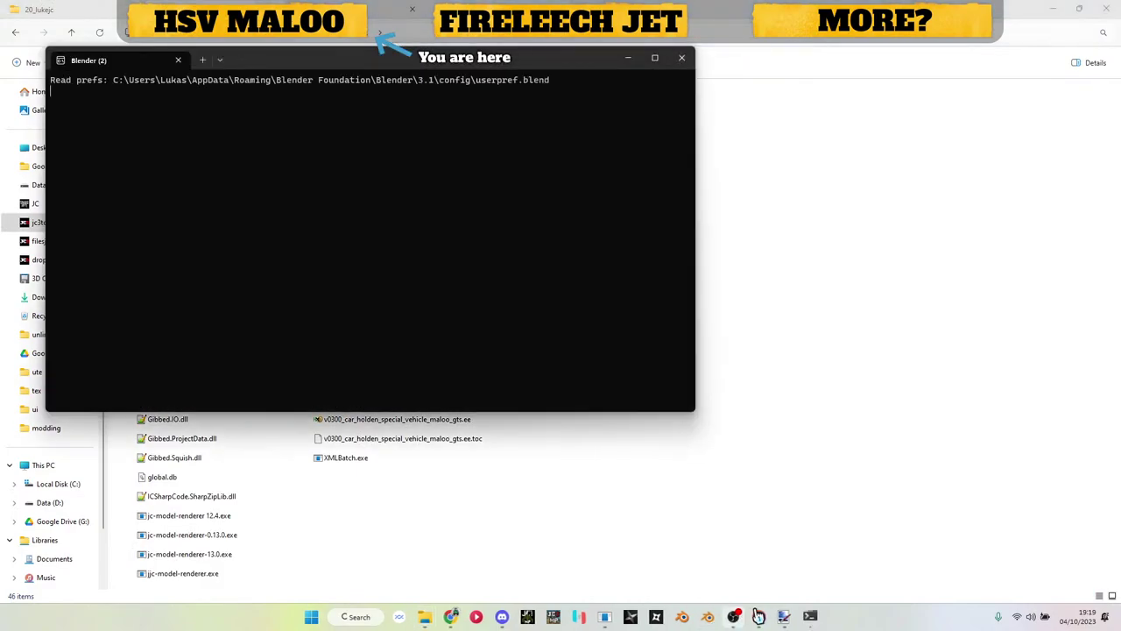
# Step: Lower Windows Media Player's volume from 5 to 2 and return to Blender
pyautogui.click(759, 616)
pyautogui.click(1031, 585)
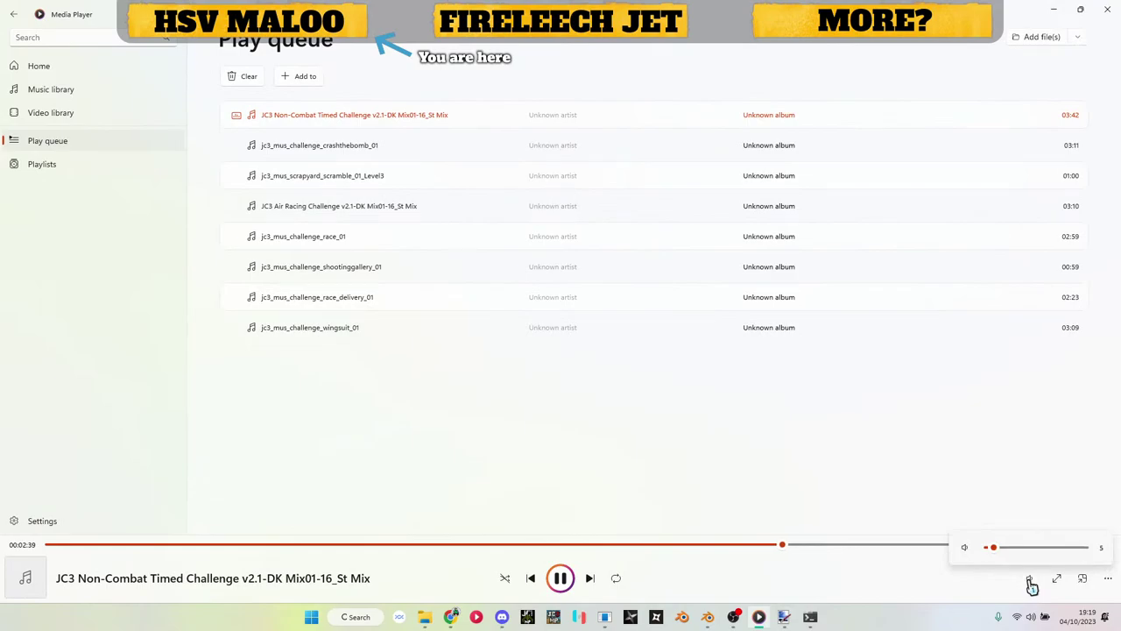
pyautogui.click(992, 549)
pyautogui.click(995, 557)
pyautogui.click(760, 617)
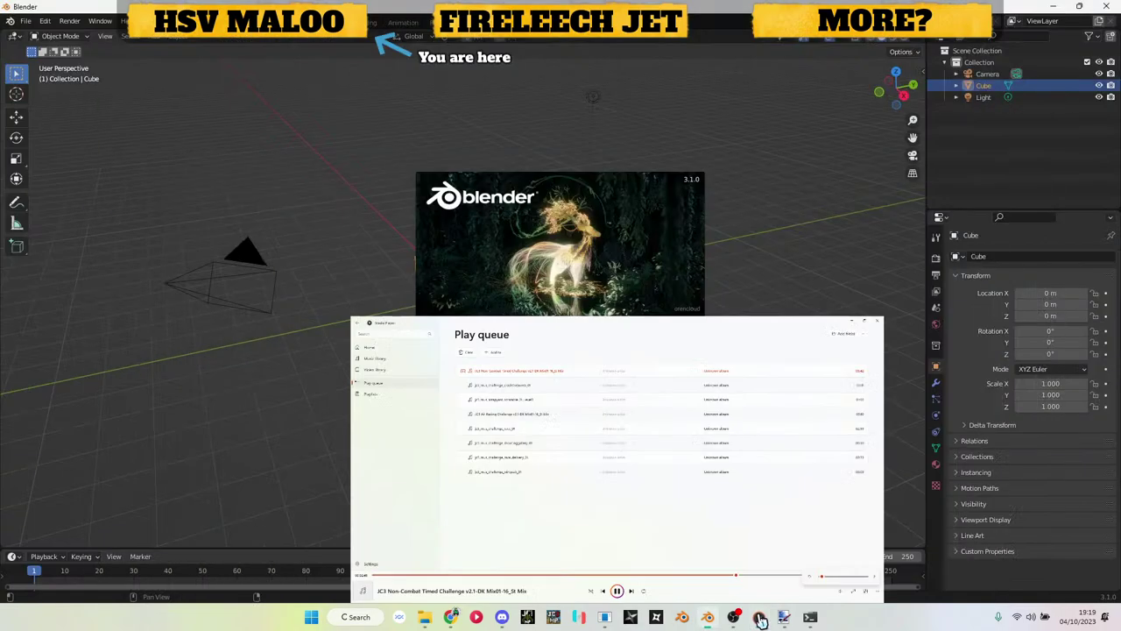
# Step: Delete the default cube and import untitled.obj from the recent ute folder as a Wavefront OBJ
pyautogui.click(788, 358)
pyautogui.press('Delete')
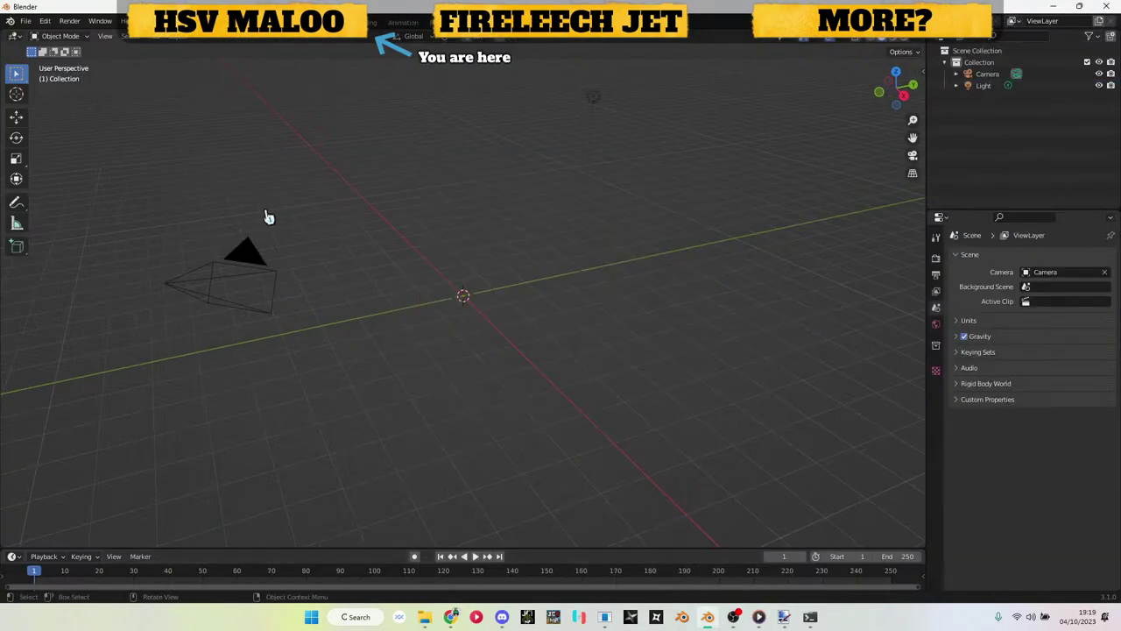
pyautogui.click(25, 20)
pyautogui.moveTo(73, 180)
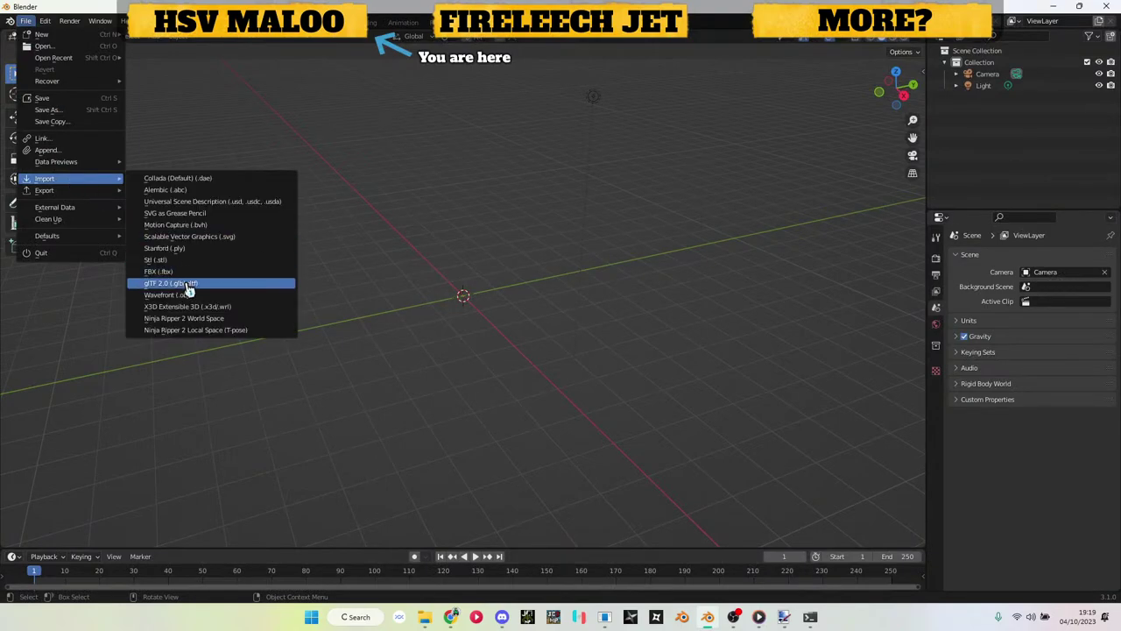
pyautogui.click(187, 294)
pyautogui.click(309, 425)
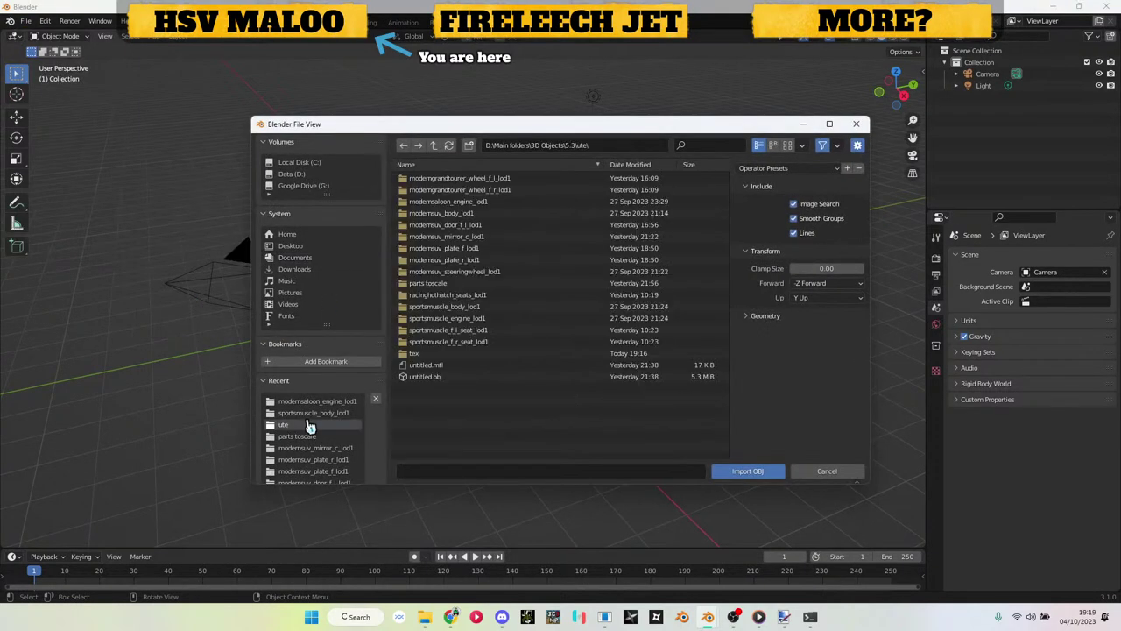
pyautogui.doubleClick(453, 376)
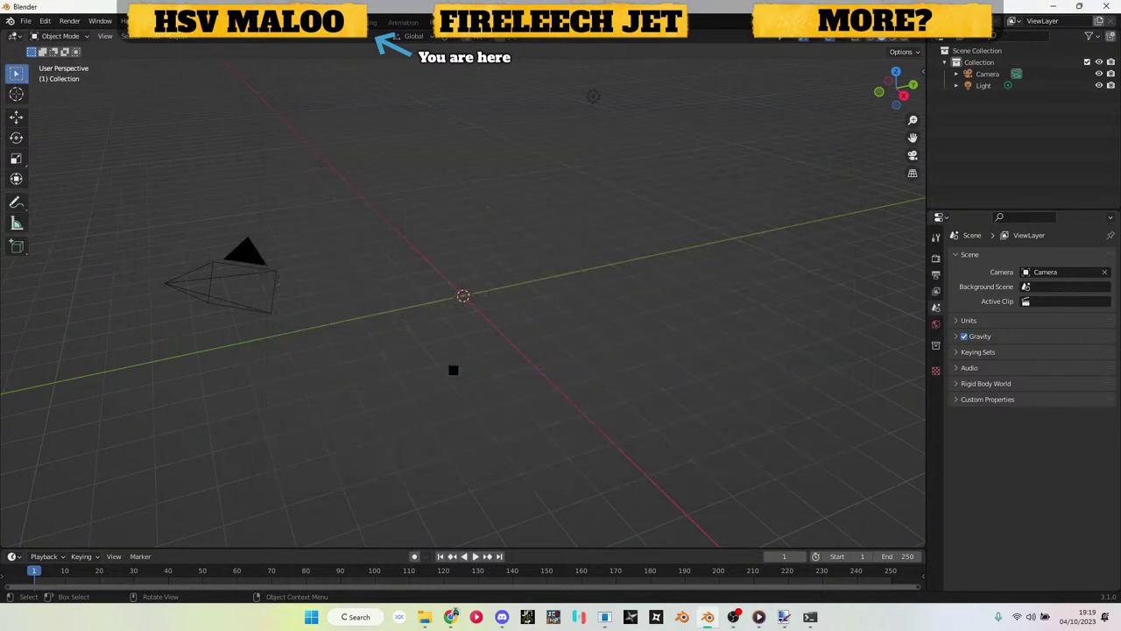
# Step: Turn the Media Player volume down to 1 and return to Blender
pyautogui.click(759, 617)
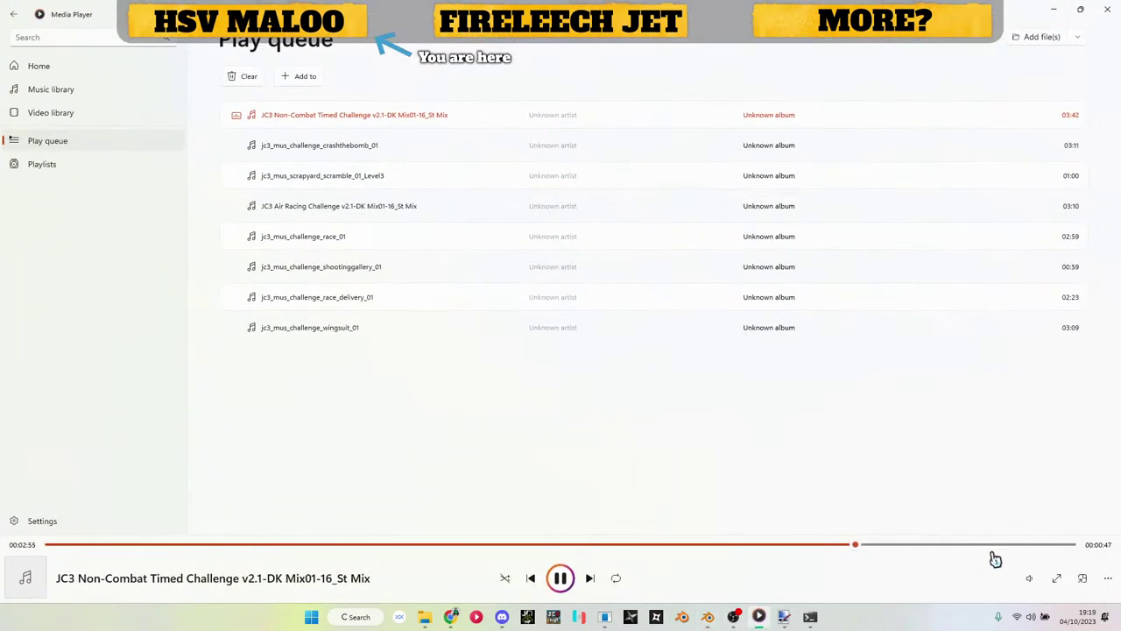
pyautogui.click(1029, 578)
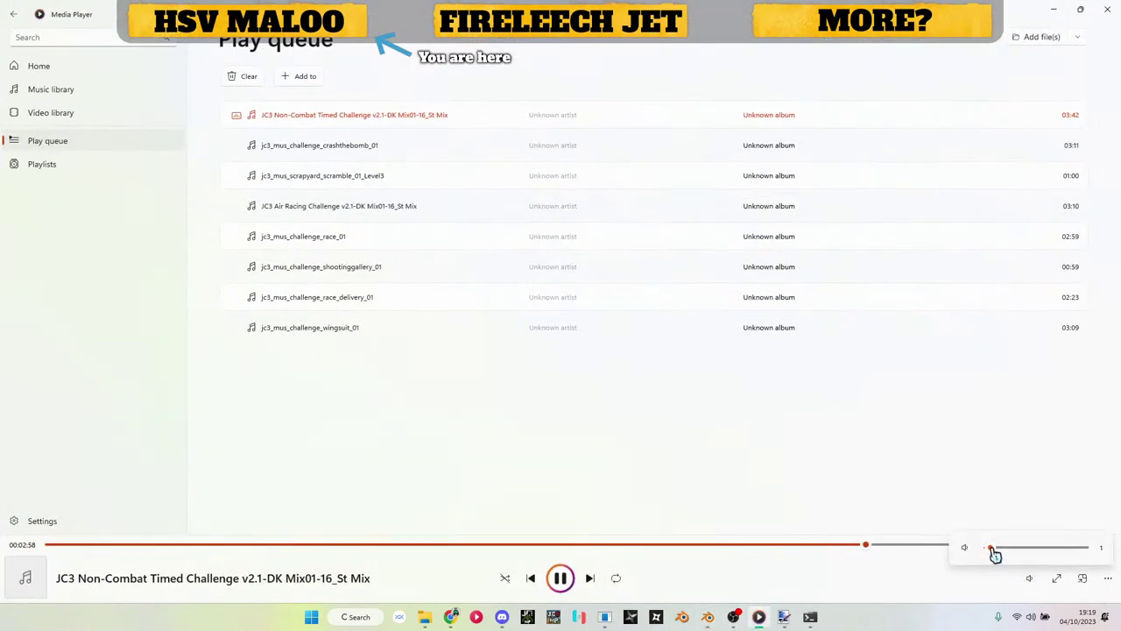
pyautogui.click(759, 617)
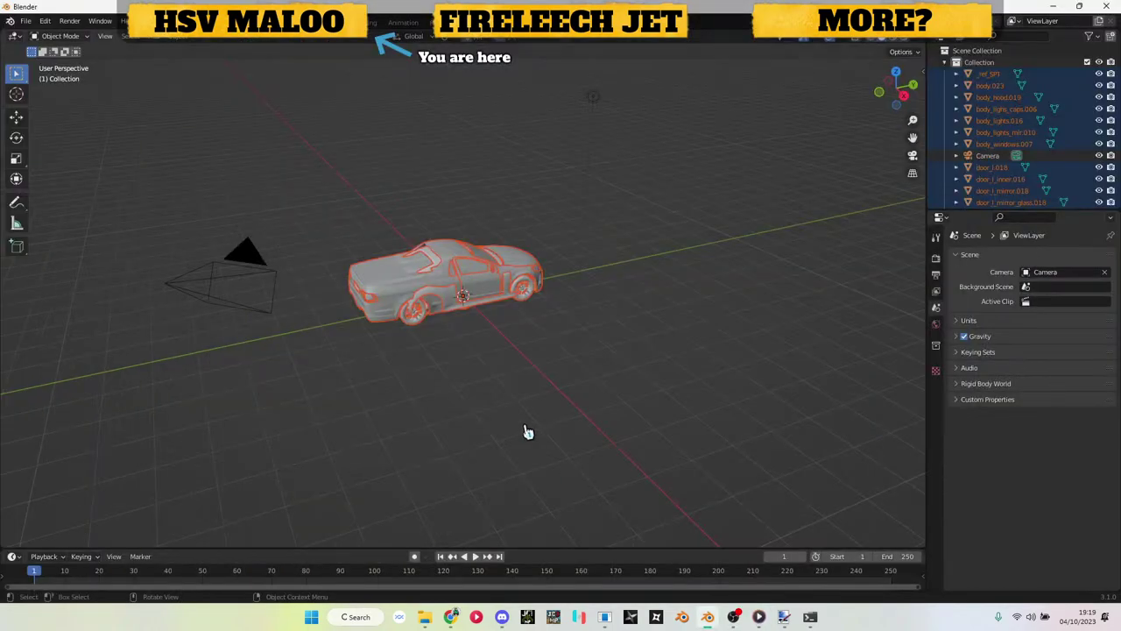
# Step: Switch the viewport to Material Preview to see the car's textures
pyautogui.click(460, 337)
pyautogui.press('z')
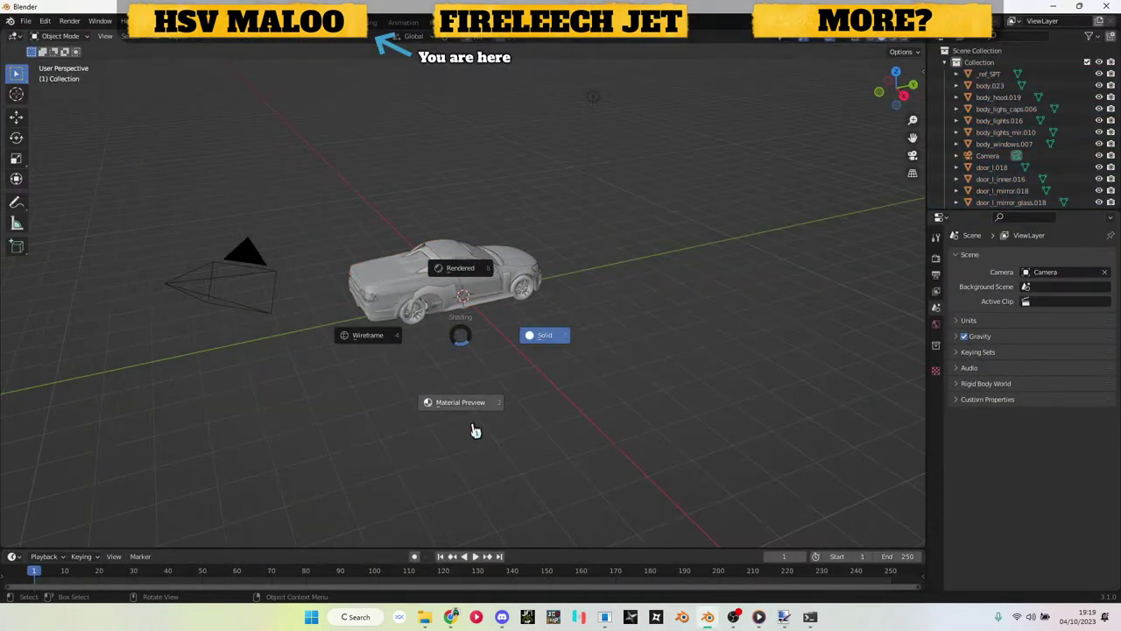
pyautogui.click(473, 431)
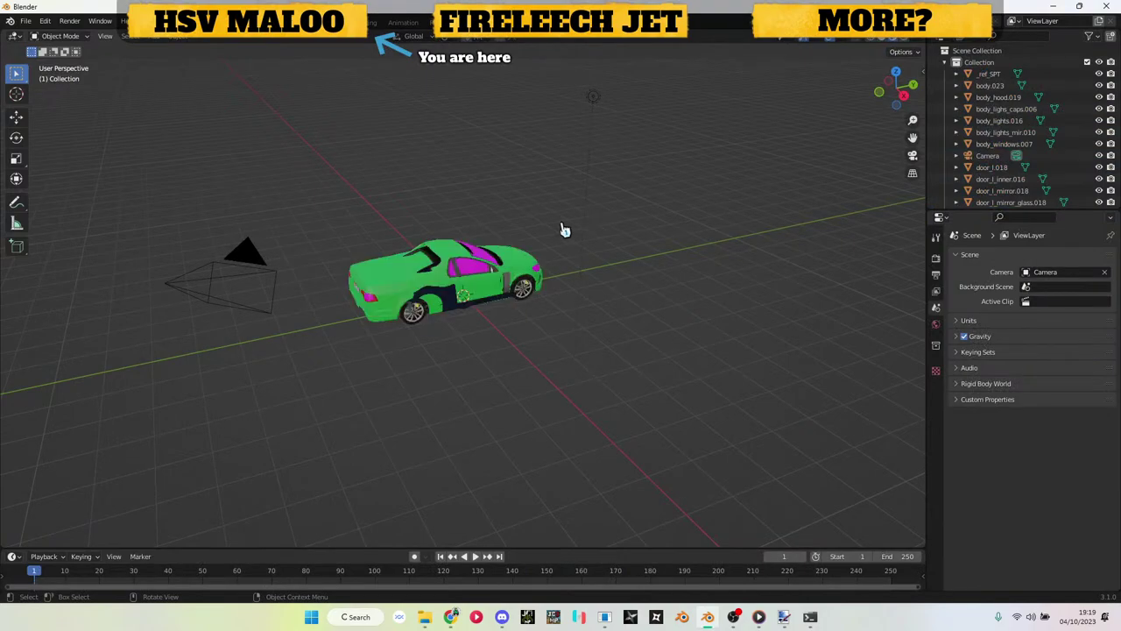
pyautogui.scroll(10, 565, 231)
pyautogui.scroll(-5, 566, 230)
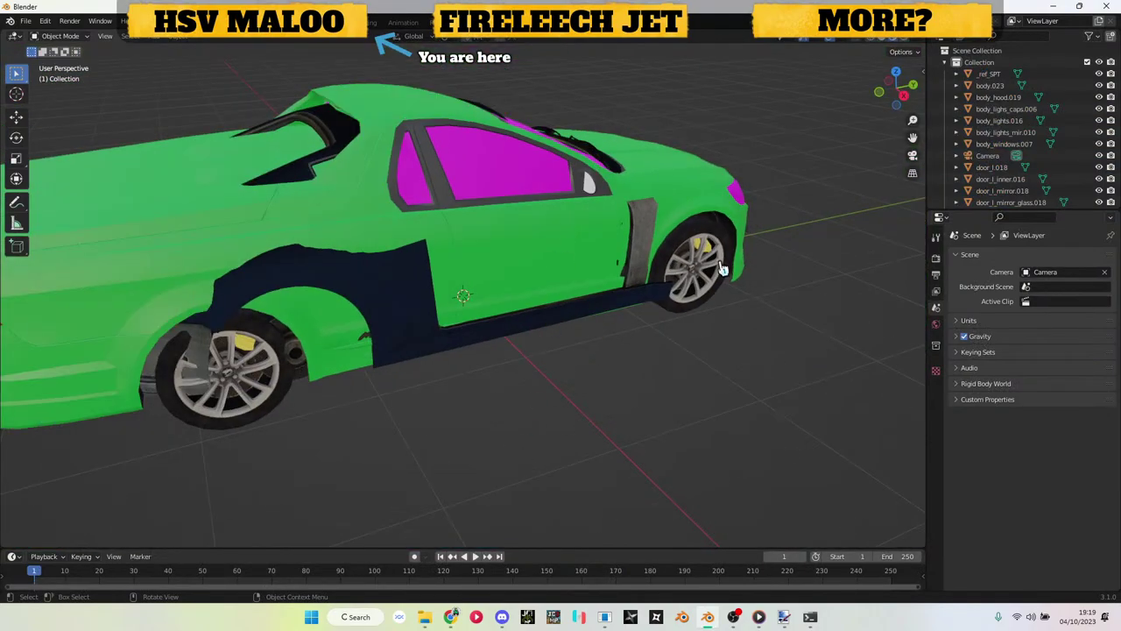
pyautogui.moveTo(723, 267); pyautogui.dragTo(526, 258)
# Step: Delete the windshield, side window and magenta headlight cap
pyautogui.click(485, 142)
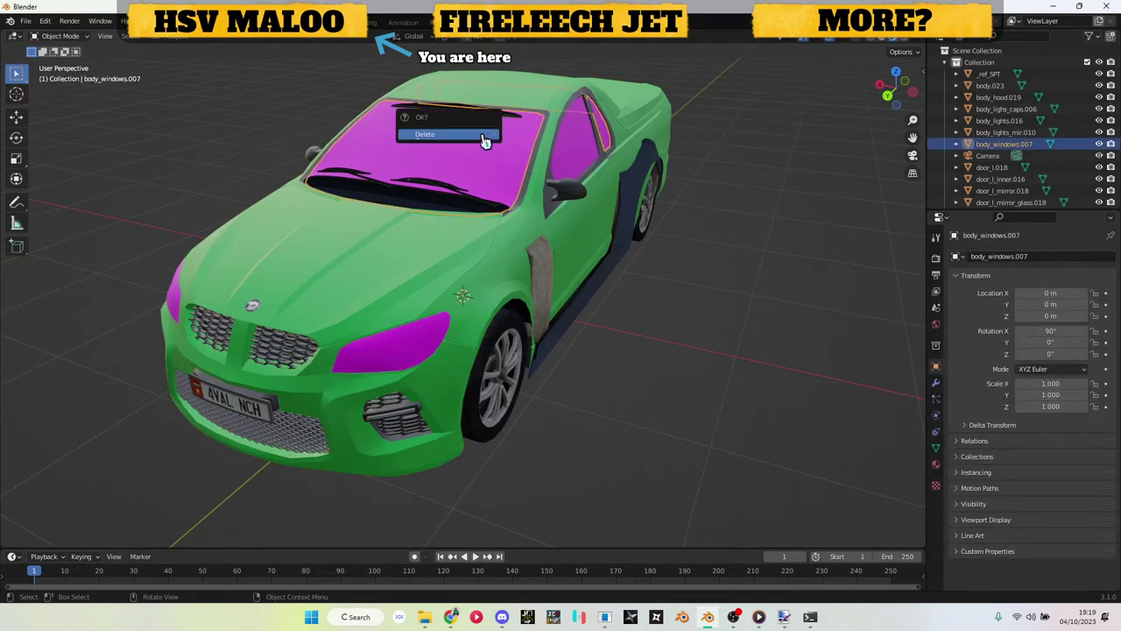
pyautogui.press('h')
pyautogui.click(581, 155)
pyautogui.press('h')
pyautogui.click(376, 133)
pyautogui.press('Delete')
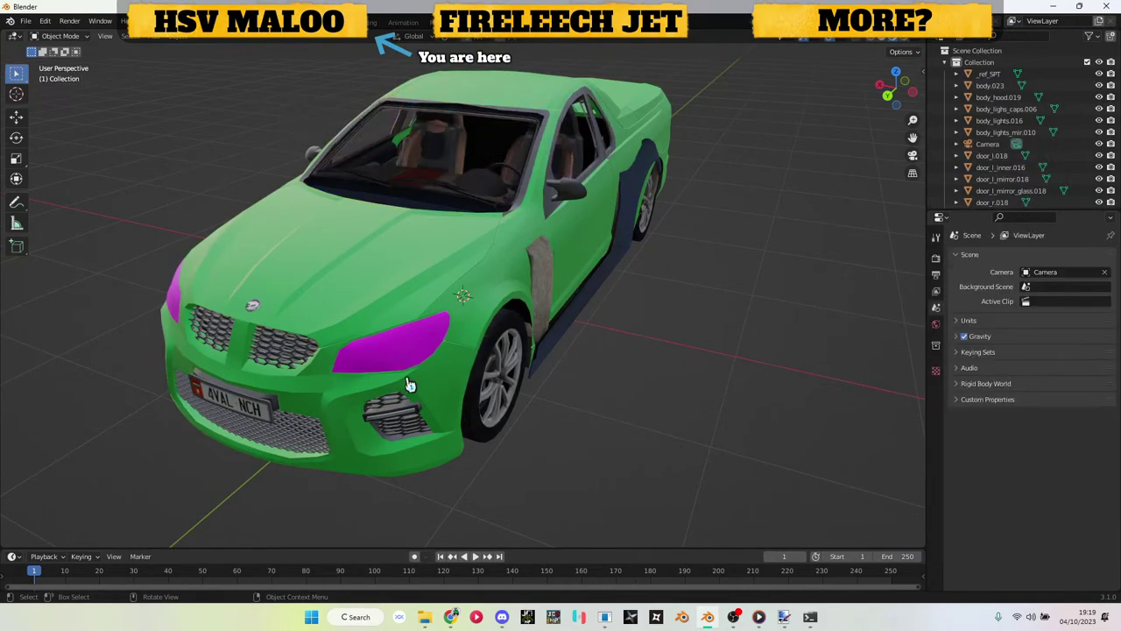
pyautogui.click(408, 368)
pyautogui.press('Delete')
pyautogui.moveTo(409, 368); pyautogui.dragTo(507, 335)
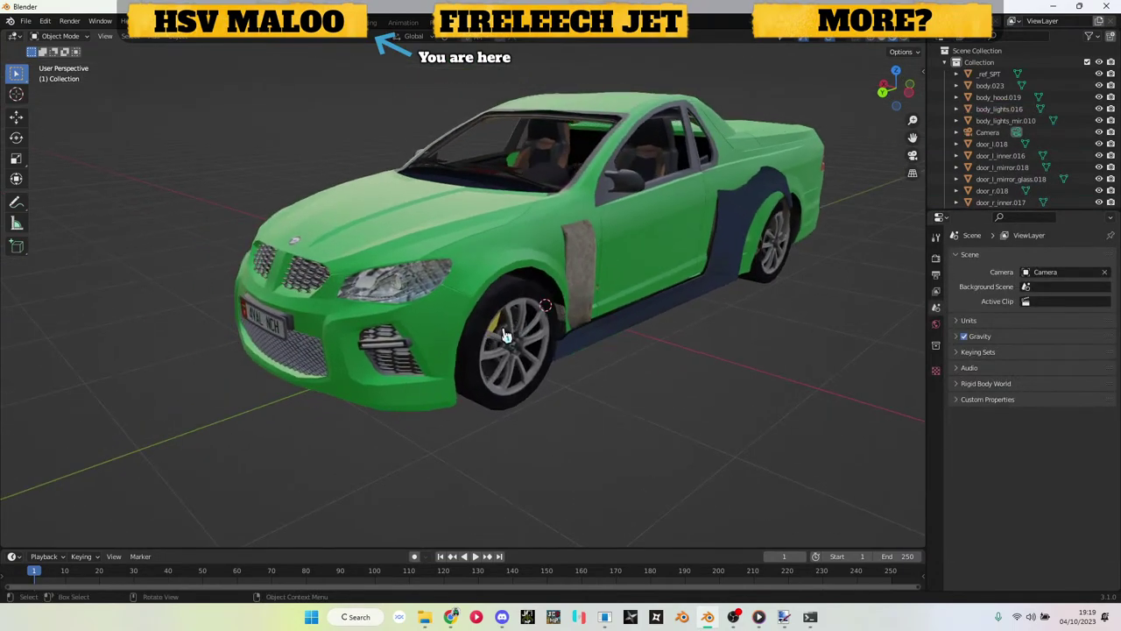
# Step: Hide the _ref_SPT object in the Outliner
pyautogui.click(741, 236)
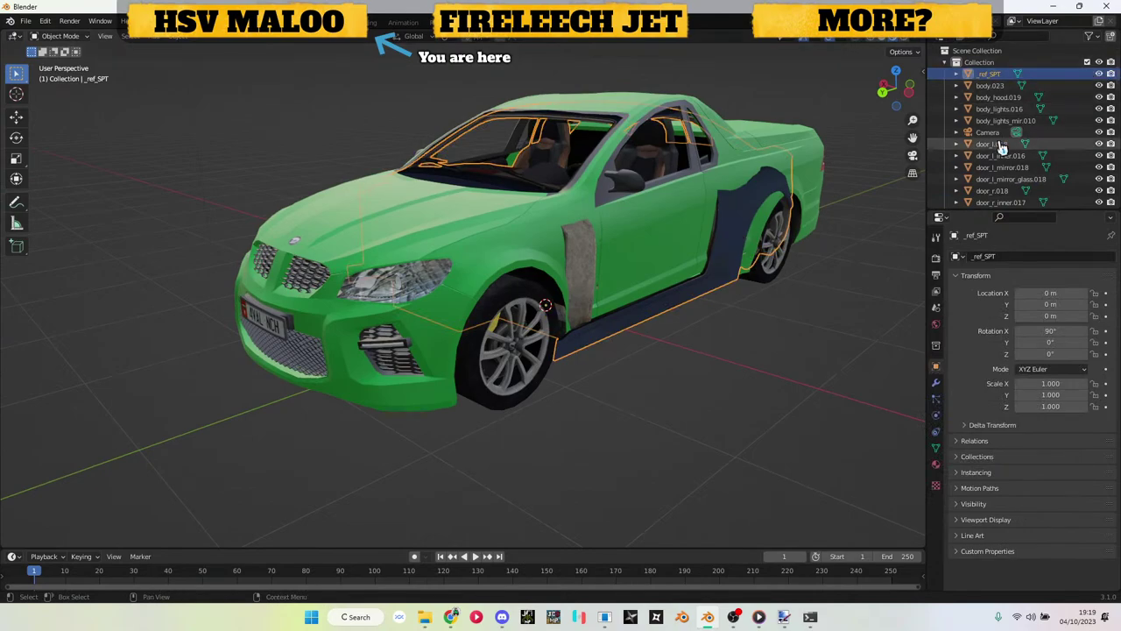
pyautogui.click(1098, 74)
pyautogui.moveTo(676, 331); pyautogui.dragTo(616, 382)
pyautogui.moveTo(471, 357); pyautogui.dragTo(516, 330)
# Step: Move the right door and its inner panel out beside the car
pyautogui.click(514, 332)
pyautogui.press('g')
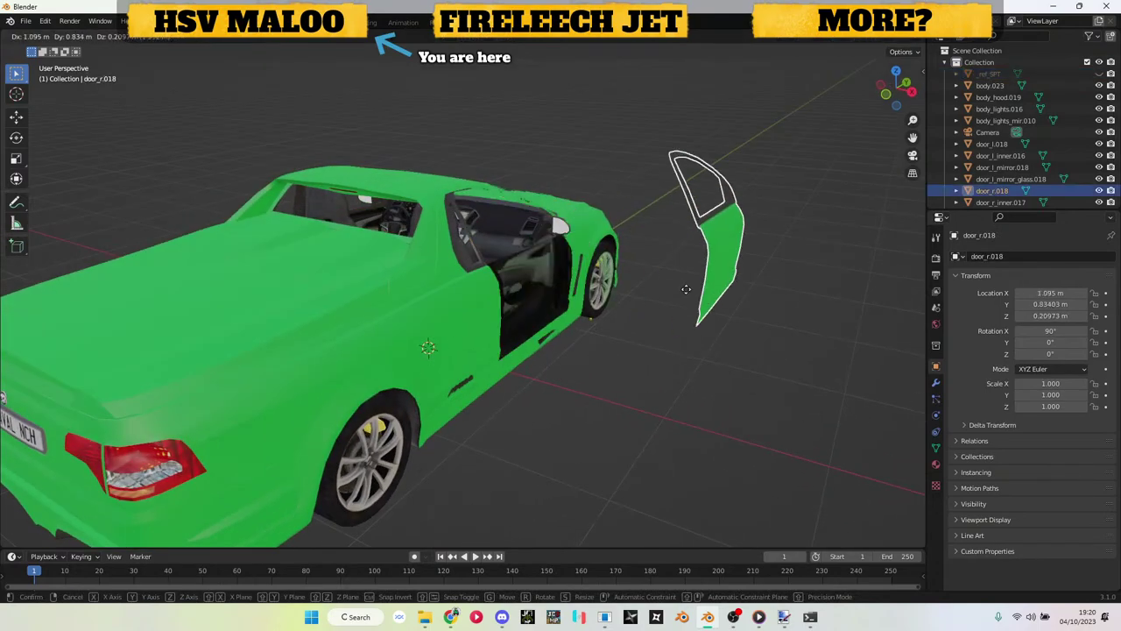
pyautogui.click(718, 289)
pyautogui.moveTo(718, 289); pyautogui.dragTo(690, 265)
pyautogui.click(546, 296)
pyautogui.press('g')
pyautogui.click(713, 270)
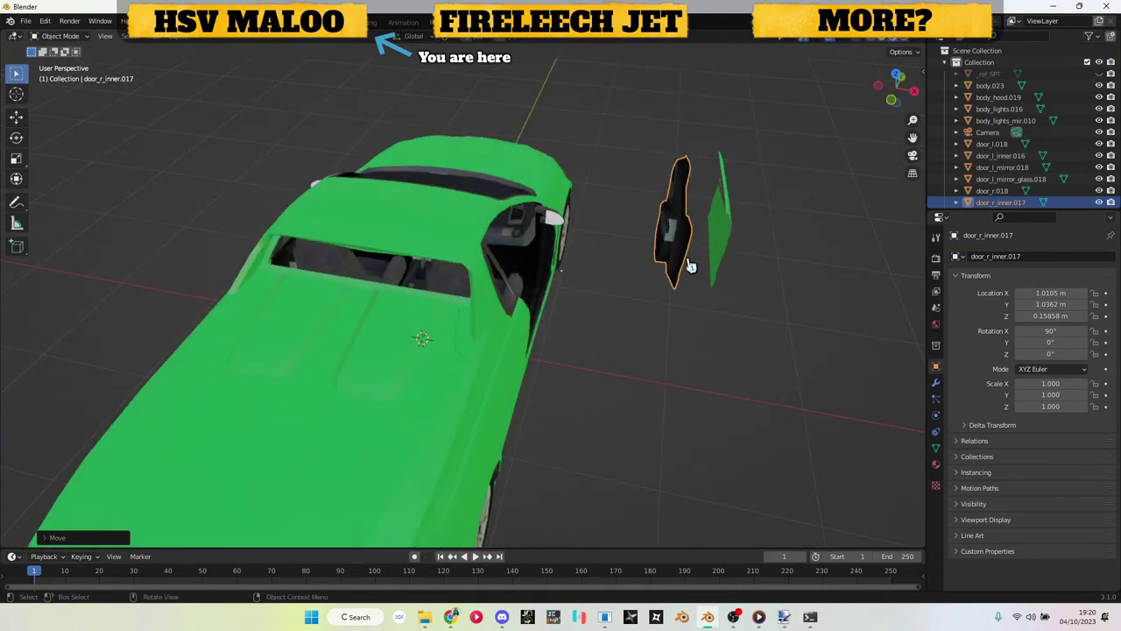
# Step: Move the right wing mirror and its glass away from the car
pyautogui.click(563, 221)
pyautogui.press('g')
pyautogui.click(620, 203)
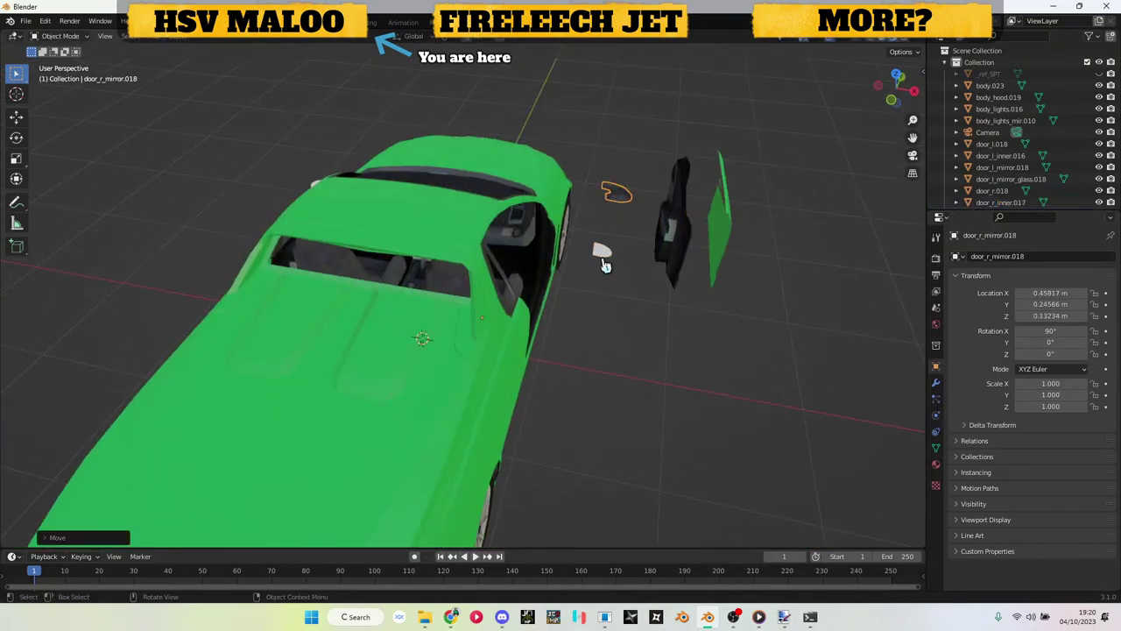
pyautogui.click(607, 254)
pyautogui.press('g')
pyautogui.click(624, 208)
pyautogui.scroll(6, 623, 208)
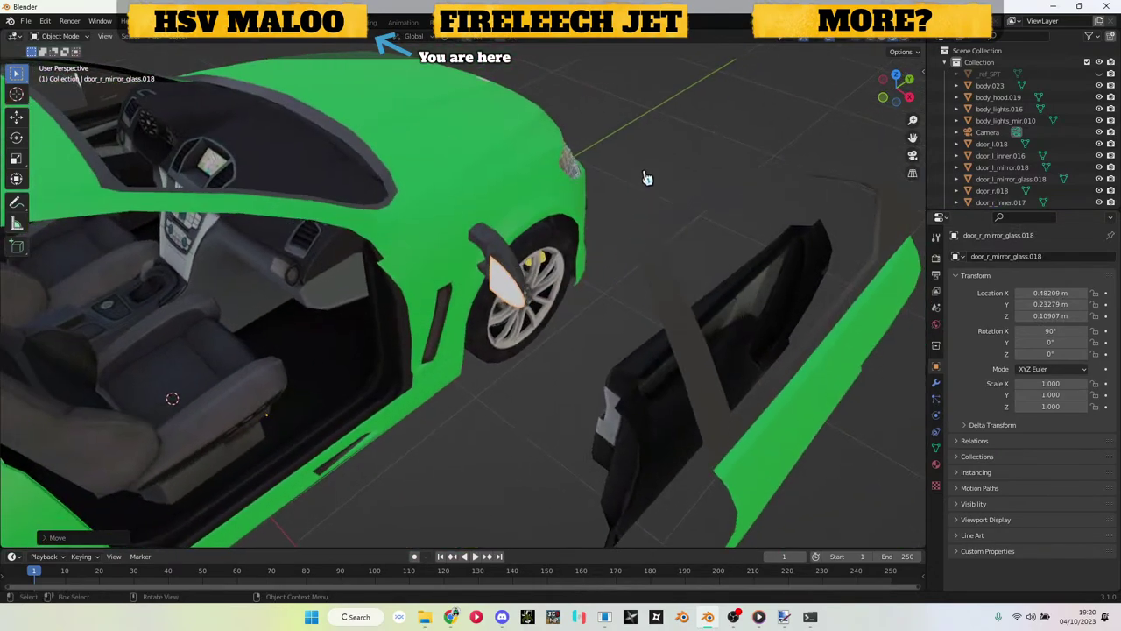
pyautogui.scroll(-5, 613, 252)
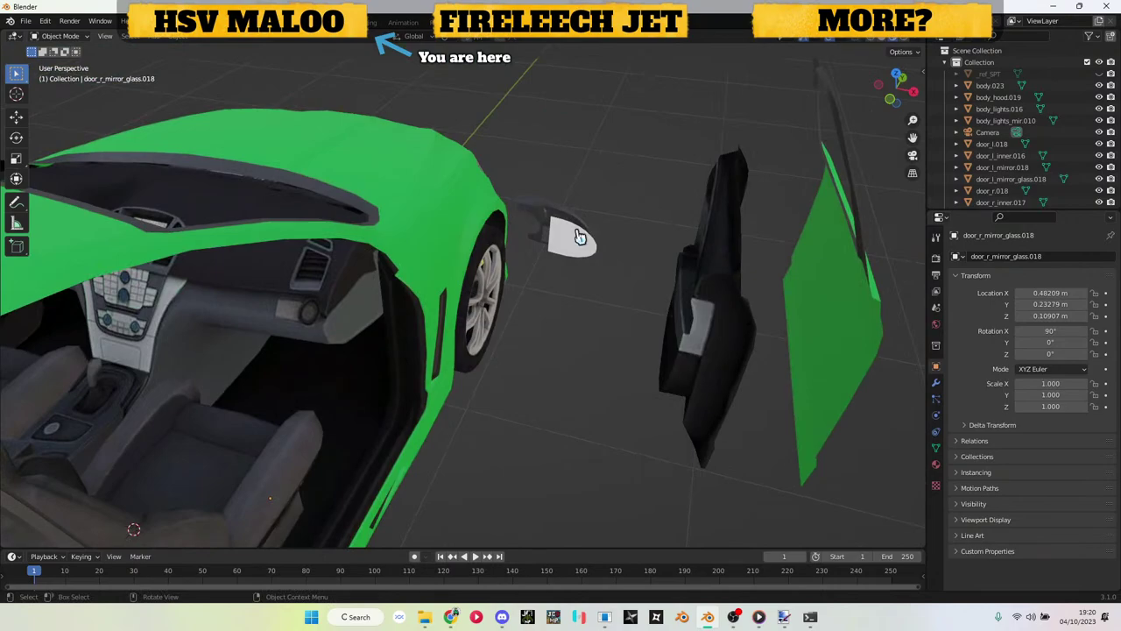
pyautogui.scroll(-3, 579, 237)
pyautogui.moveTo(574, 245); pyautogui.dragTo(682, 347)
pyautogui.scroll(2, 552, 335)
pyautogui.scroll(-3, 682, 347)
# Step: Raise the hood above the engine and inspect the engine bay and underside
pyautogui.click(570, 320)
pyautogui.press('g')
pyautogui.click(571, 317)
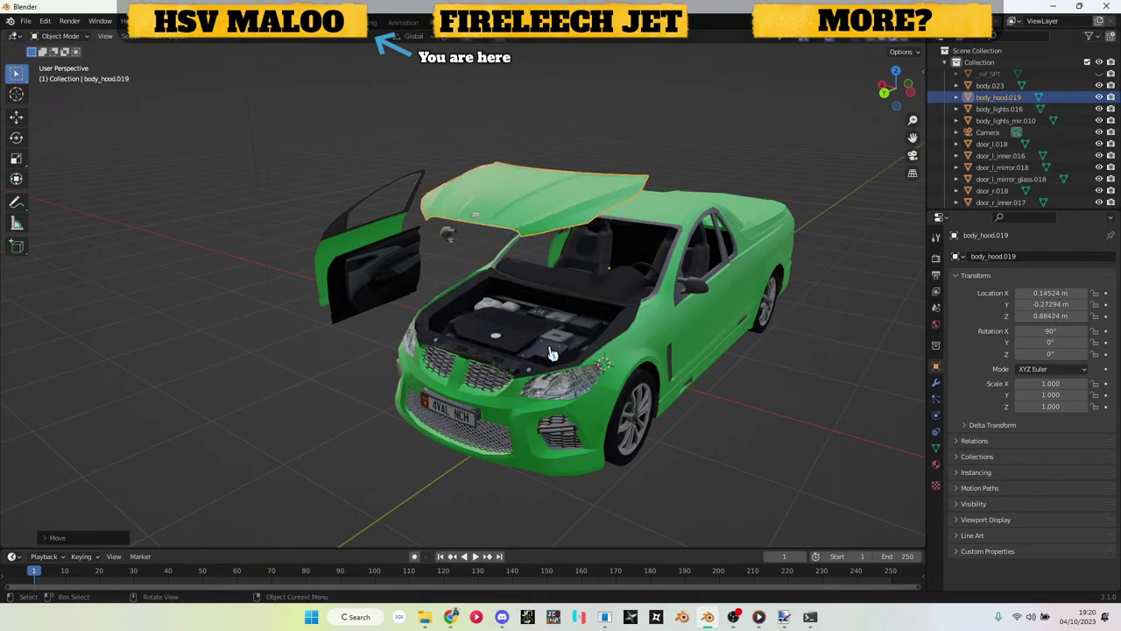
pyautogui.click(553, 350)
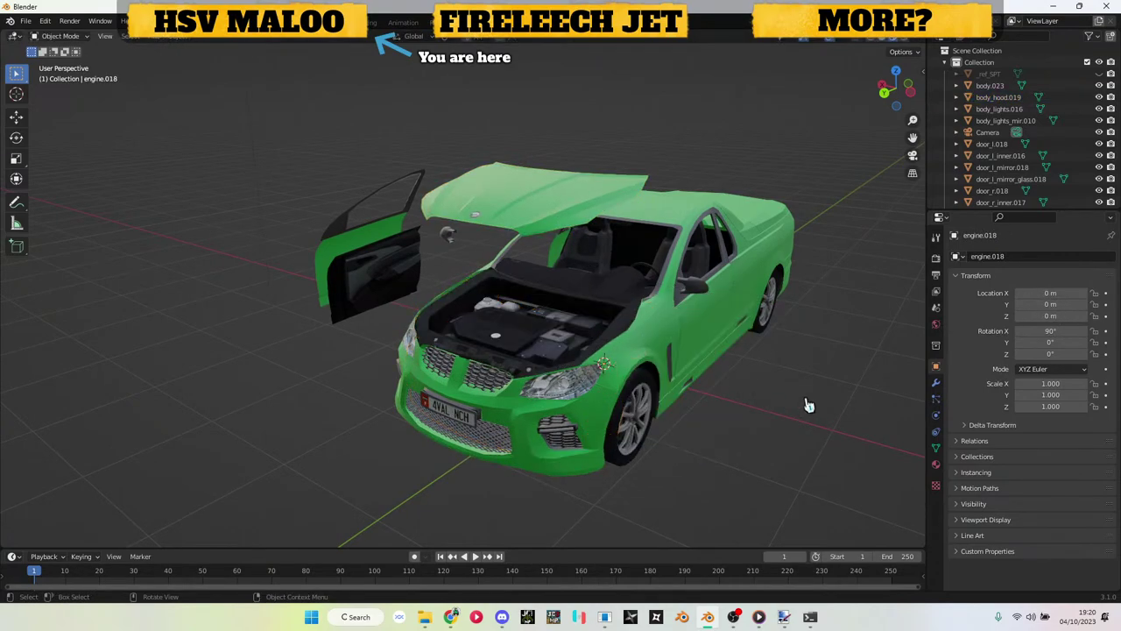
pyautogui.moveTo(808, 405); pyautogui.dragTo(756, 378)
pyautogui.scroll(3, 676, 325)
pyautogui.scroll(2, 590, 257)
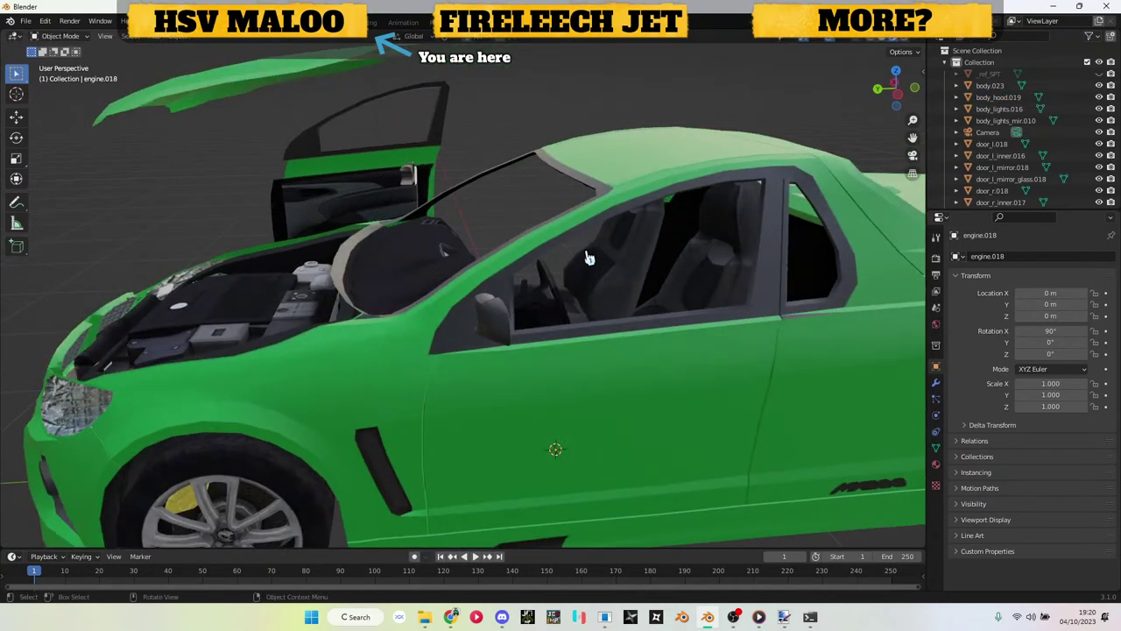
pyautogui.scroll(-3, 589, 258)
pyautogui.moveTo(570, 250); pyautogui.dragTo(583, 343)
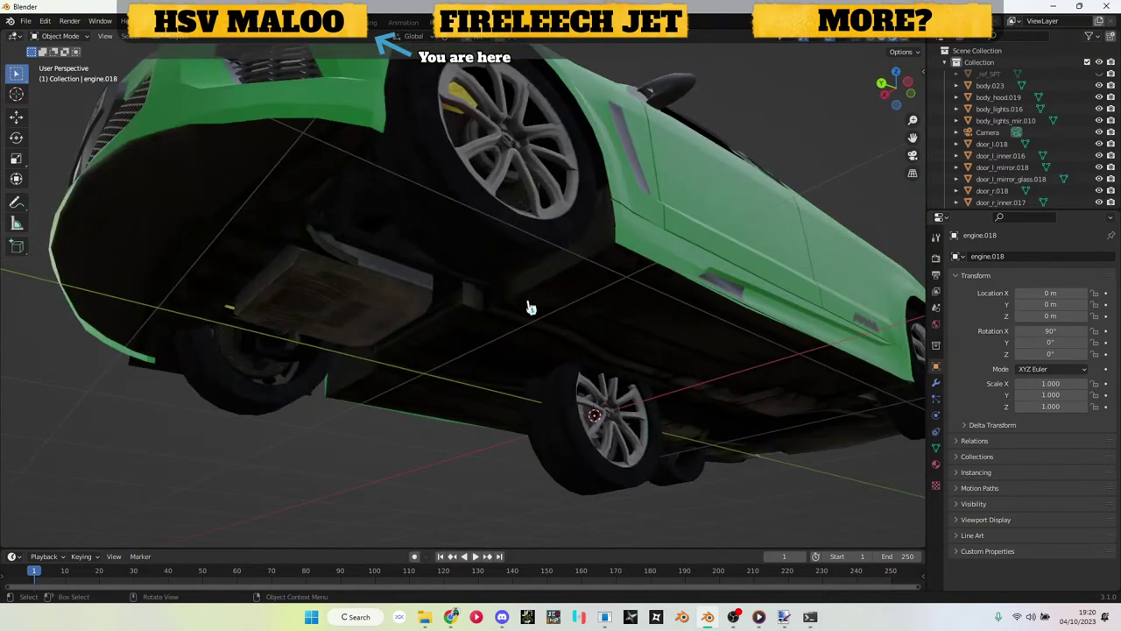
pyautogui.scroll(-4, 530, 307)
pyautogui.moveTo(499, 295); pyautogui.dragTo(493, 350)
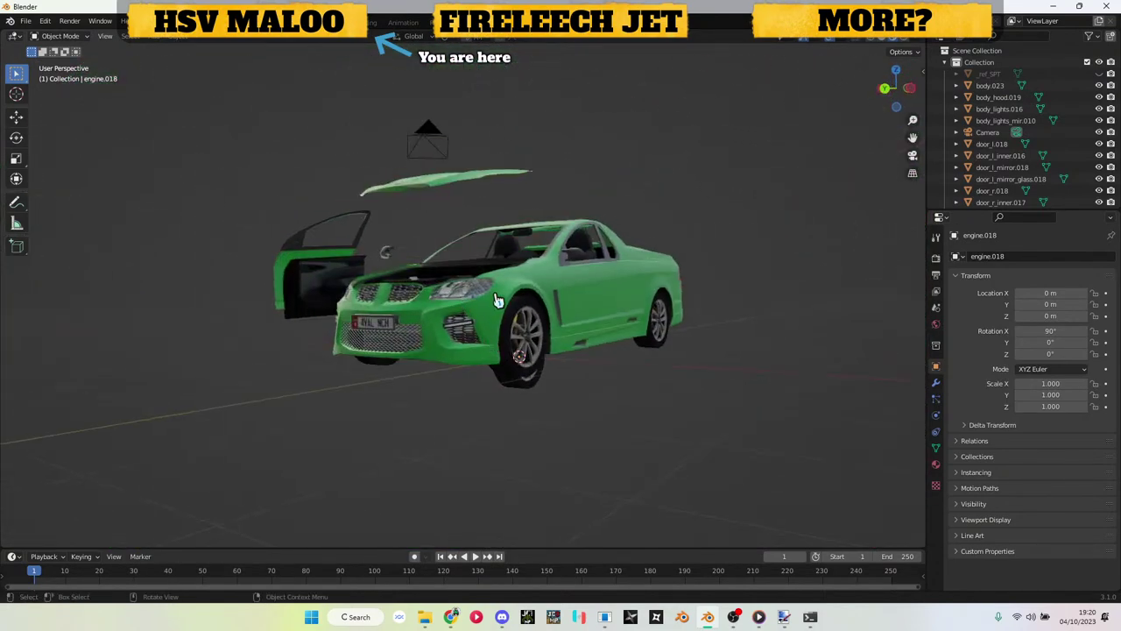
pyautogui.scroll(3, 497, 301)
pyautogui.moveTo(513, 307); pyautogui.dragTo(519, 324)
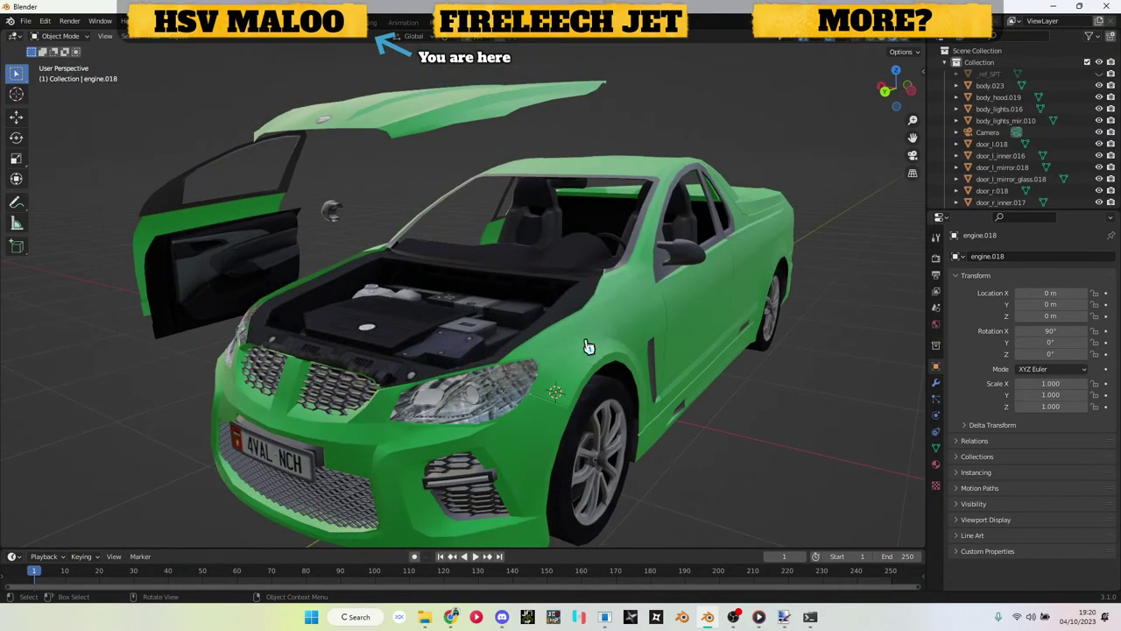
# Step: Undo the hood and door moves three times with Ctrl+Z, then check the car from several sides
pyautogui.hotkey('ctrl', 'z')
pyautogui.hotkey('ctrl', 'z')
pyautogui.hotkey('ctrl', 'z')
pyautogui.hotkey('ctrl', 'z')
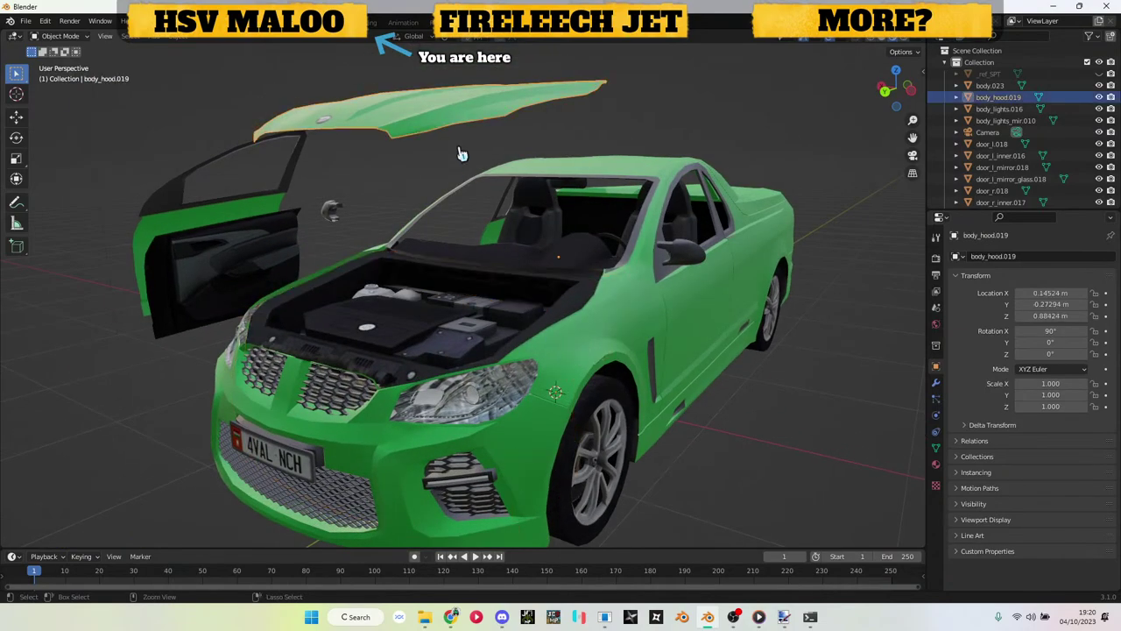
pyautogui.hotkey('ctrl', 'z')
pyautogui.hotkey('ctrl', 'z')
pyautogui.hotkey('ctrl', 'z')
pyautogui.hotkey('ctrl', 'z')
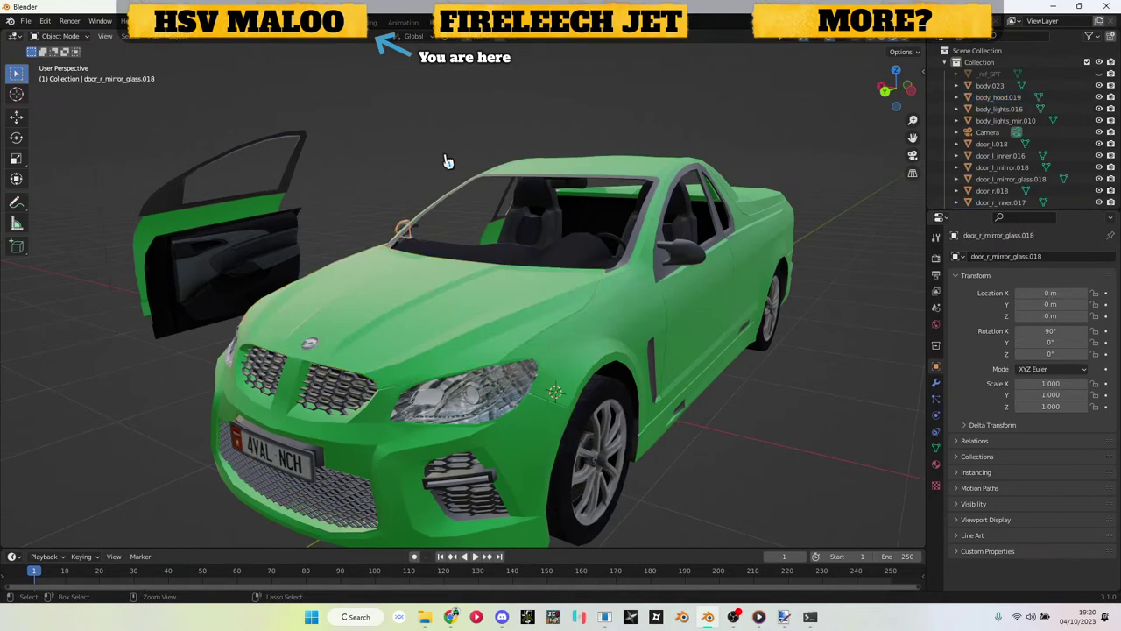
pyautogui.hotkey('ctrl', 'z')
pyautogui.moveTo(445, 161); pyautogui.dragTo(658, 196)
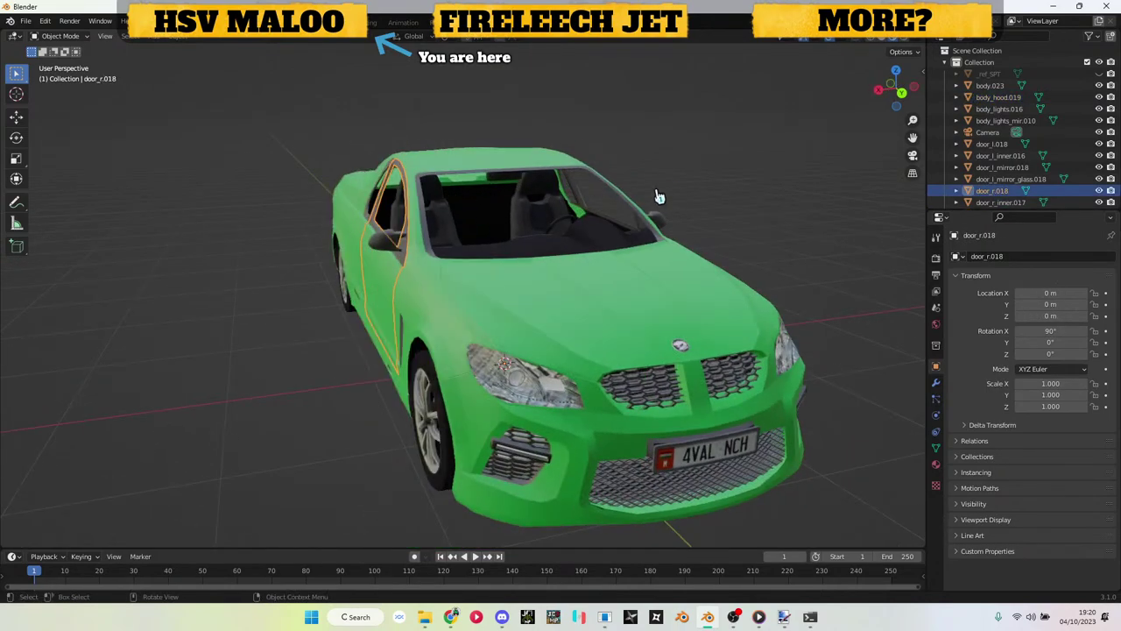
pyautogui.click(786, 184)
pyautogui.moveTo(535, 262); pyautogui.dragTo(596, 256)
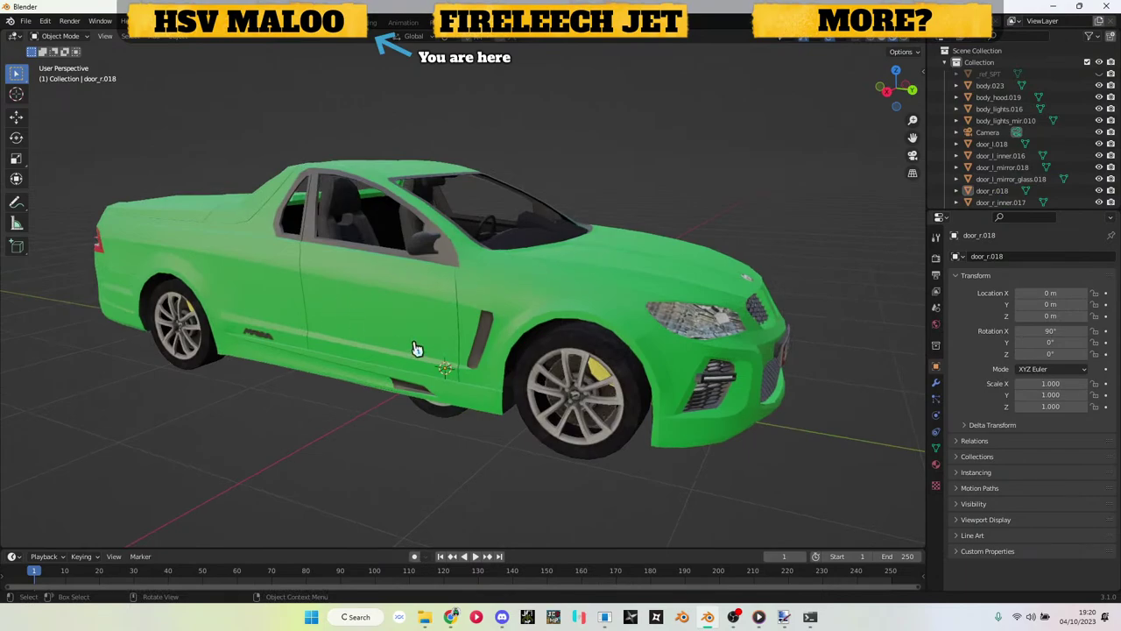
pyautogui.moveTo(555, 185); pyautogui.dragTo(470, 440)
pyautogui.click(469, 441)
pyautogui.press('g')
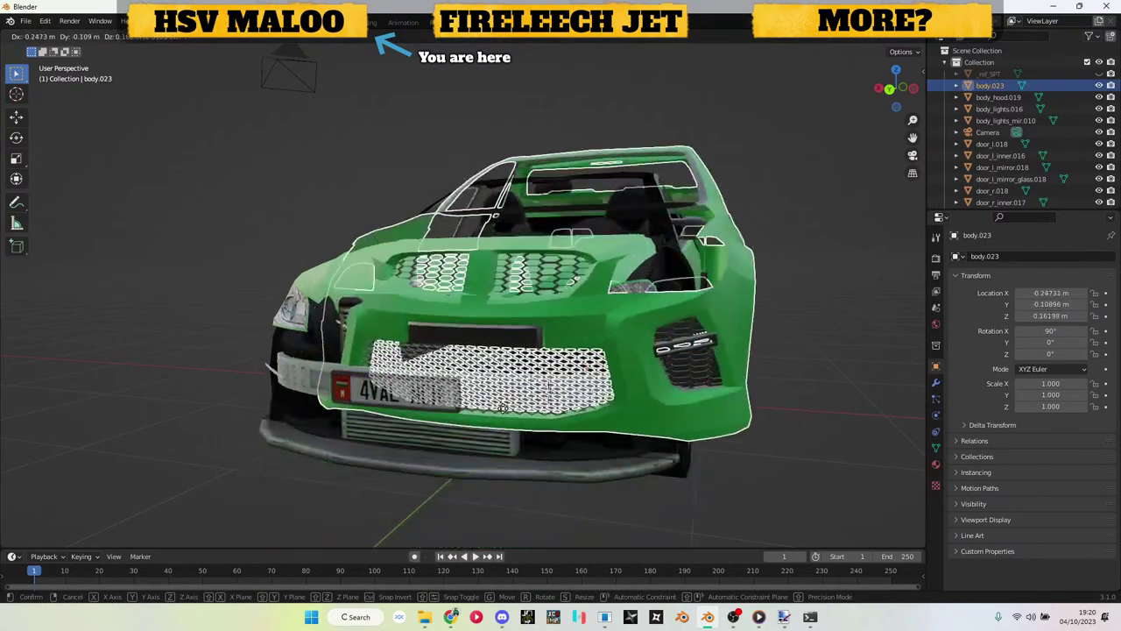
pyautogui.press('Escape')
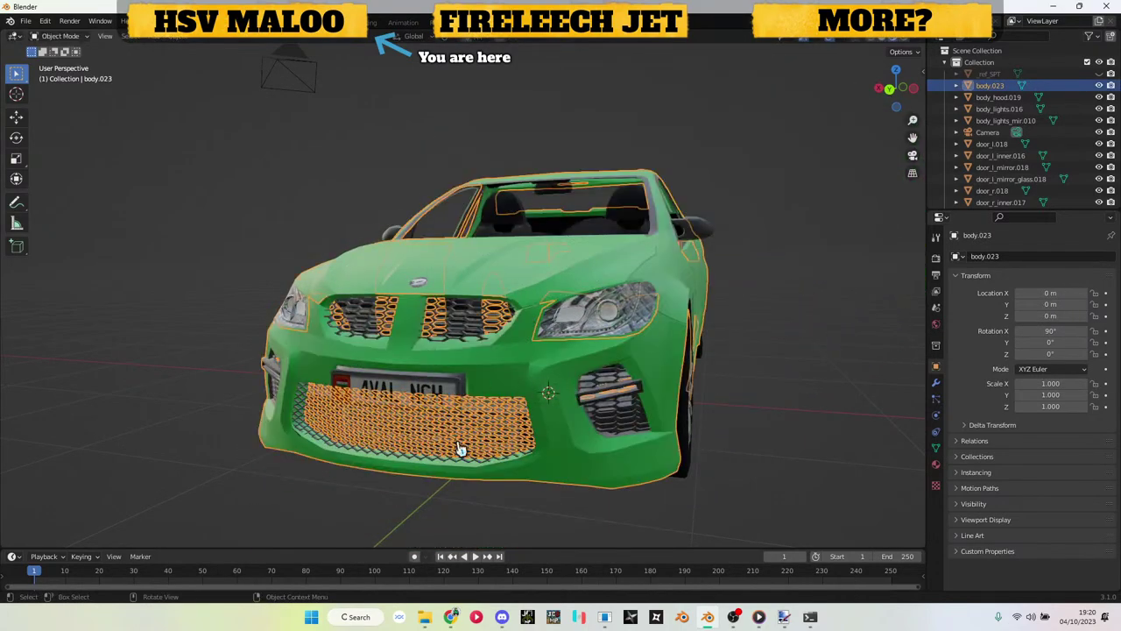
pyautogui.click(758, 368)
pyautogui.moveTo(759, 367); pyautogui.dragTo(695, 350)
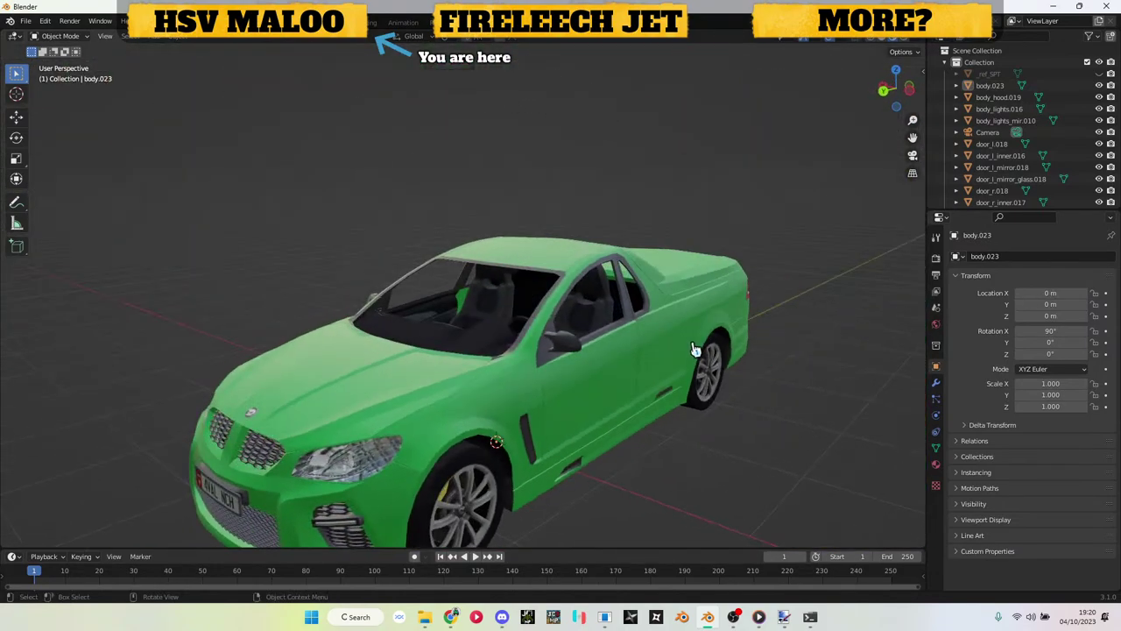
pyautogui.moveTo(590, 368); pyautogui.dragTo(500, 368)
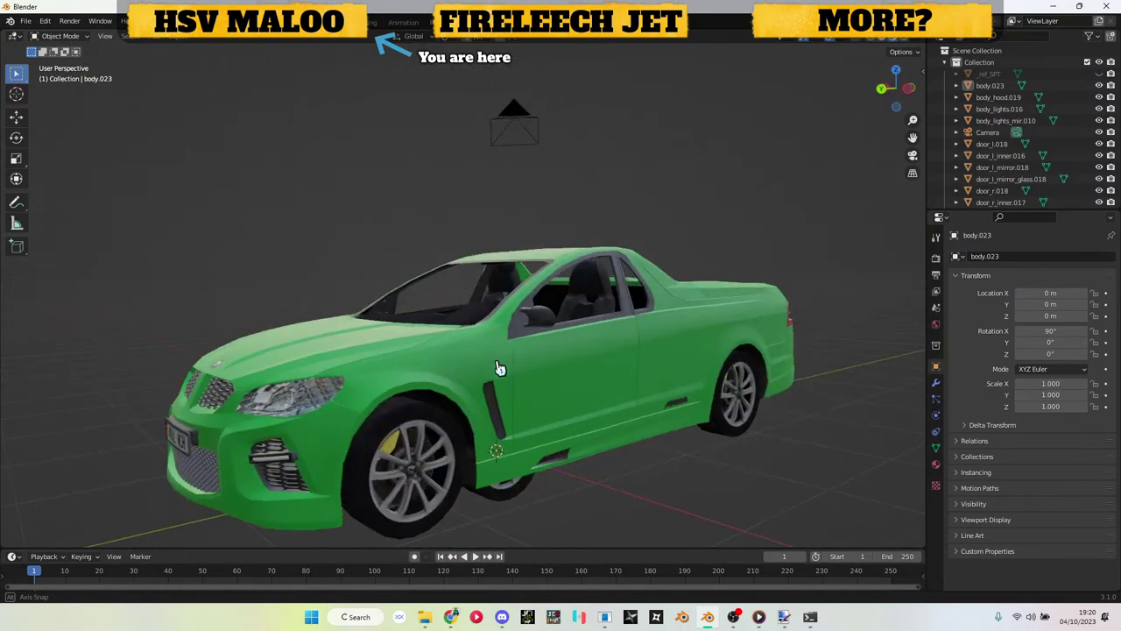
pyautogui.scroll(2, 499, 367)
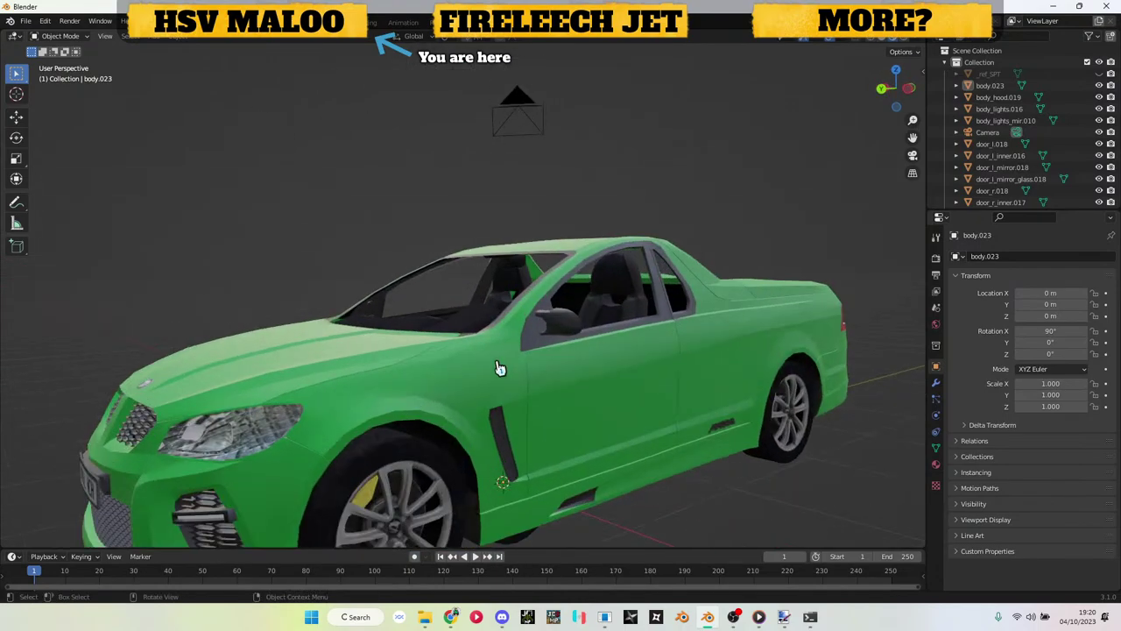
pyautogui.scroll(-2, 500, 367)
pyautogui.moveTo(499, 368); pyautogui.dragTo(525, 375)
pyautogui.scroll(2, 521, 371)
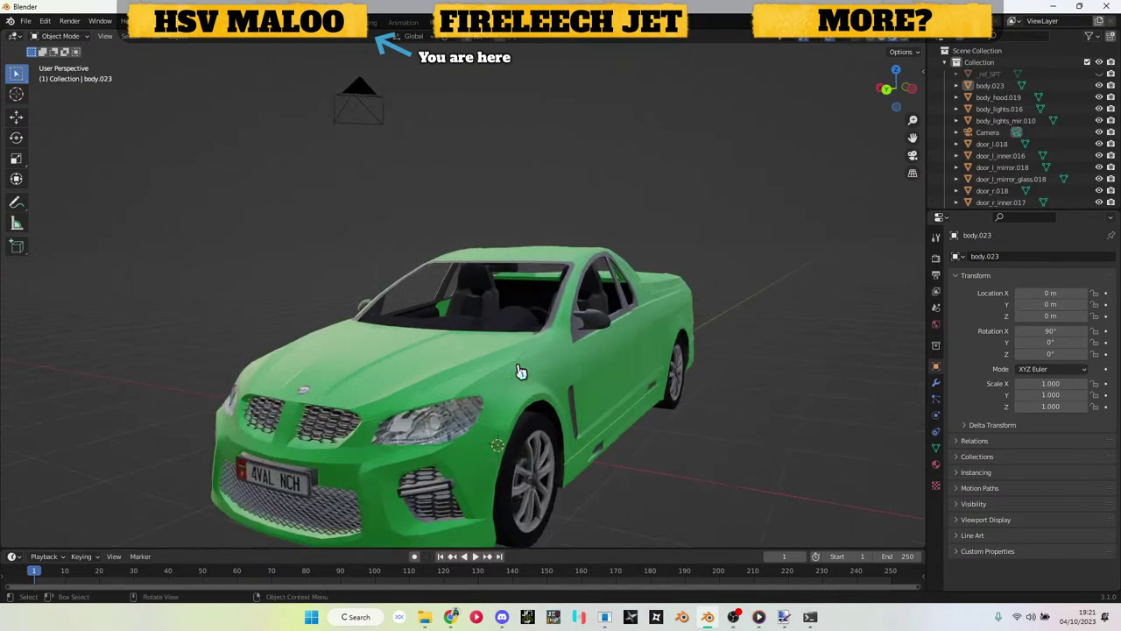
pyautogui.moveTo(613, 352); pyautogui.dragTo(601, 332)
pyautogui.scroll(2, 629, 333)
pyautogui.scroll(3, 629, 332)
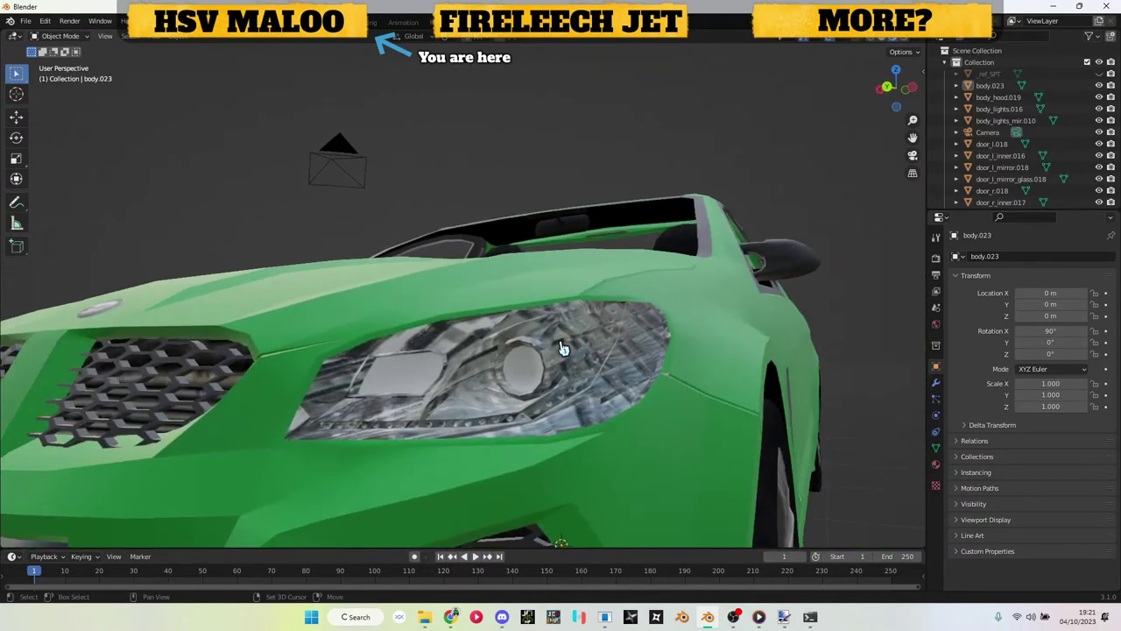
pyautogui.click(616, 351)
pyautogui.press('g')
pyautogui.rightClick(635, 343)
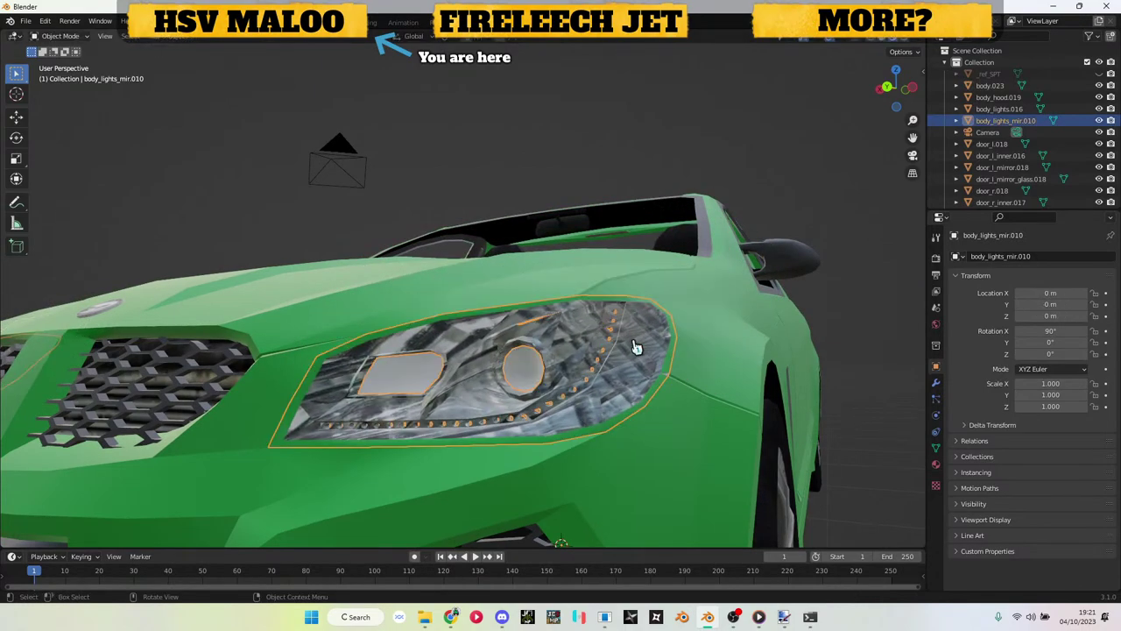
pyautogui.click(516, 179)
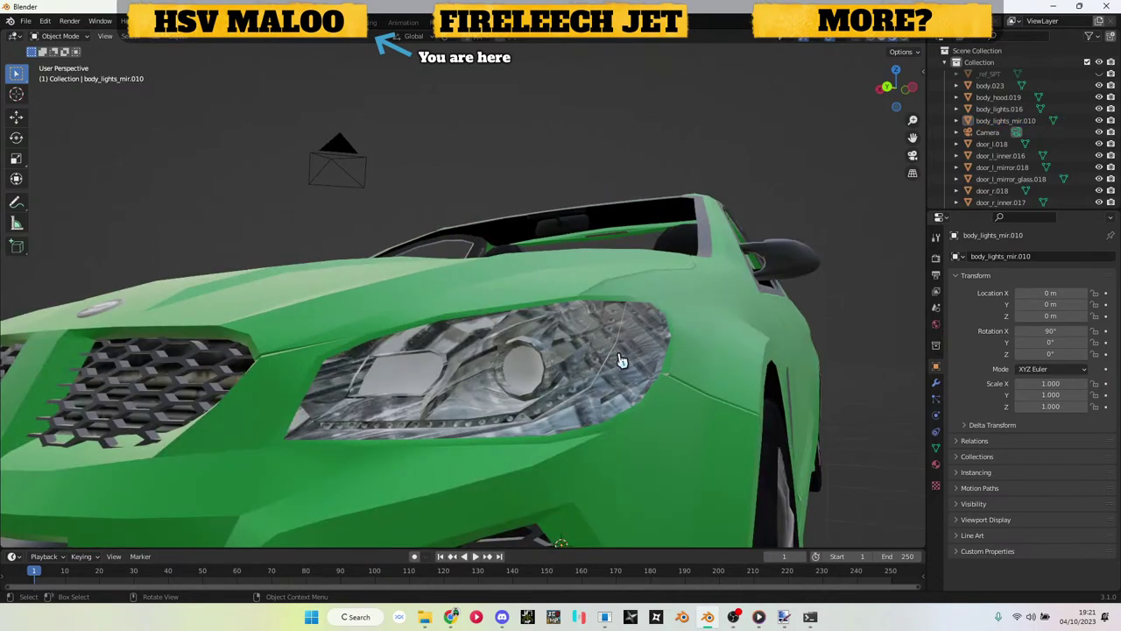
pyautogui.scroll(-3, 619, 361)
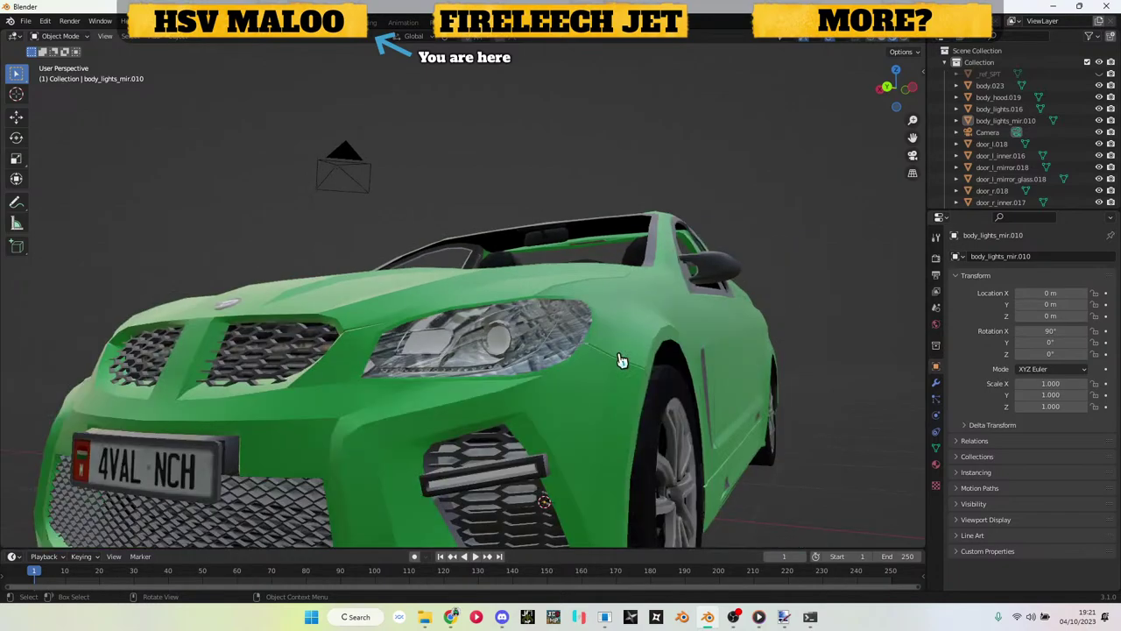
pyautogui.scroll(-3, 620, 361)
pyautogui.moveTo(621, 358); pyautogui.dragTo(499, 448)
pyautogui.scroll(4, 499, 448)
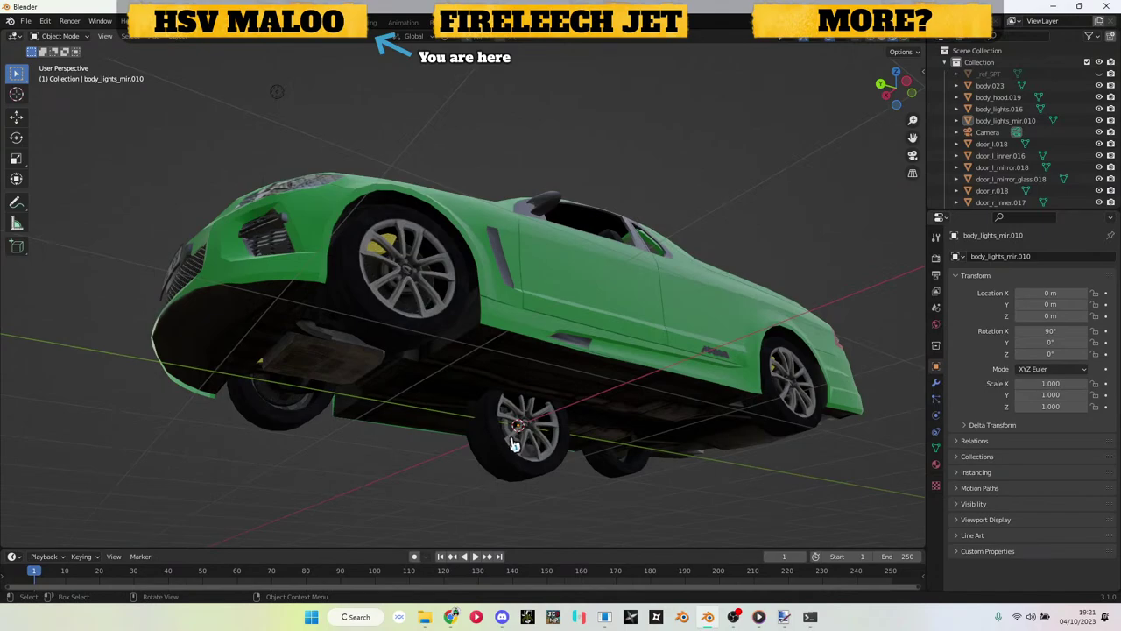
pyautogui.moveTo(520, 402); pyautogui.dragTo(482, 385)
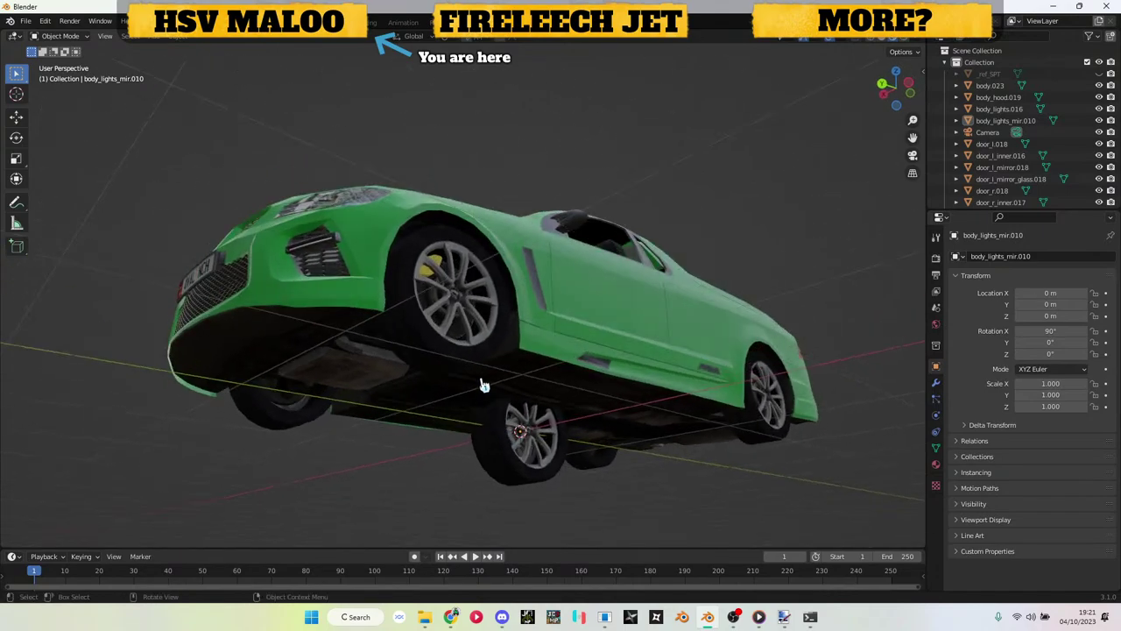
pyautogui.click(514, 455)
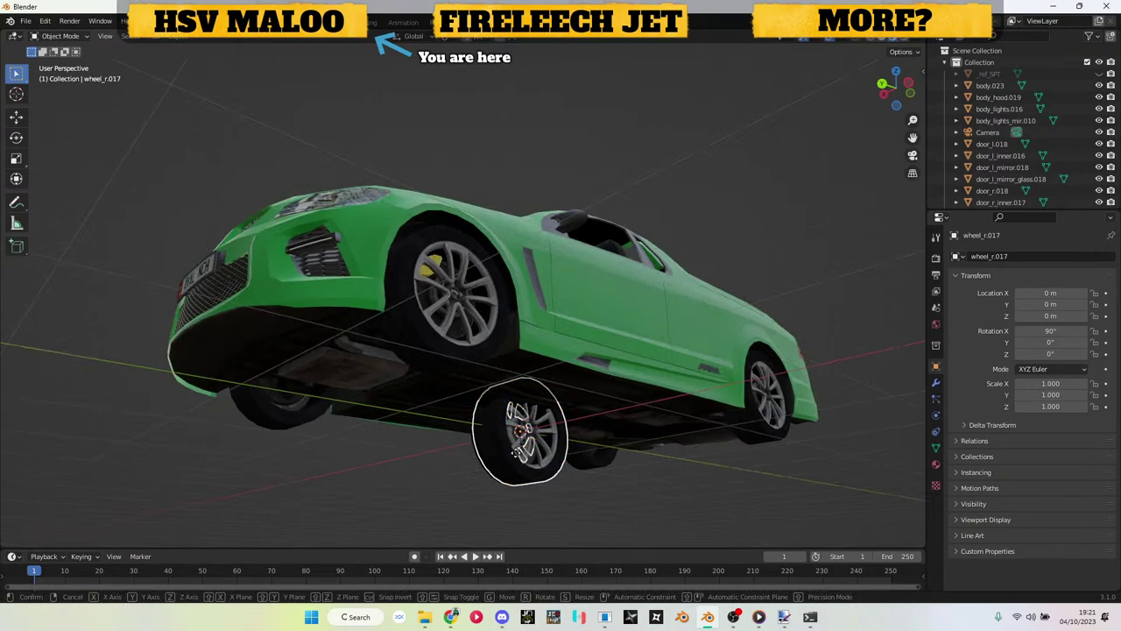
pyautogui.click(506, 510)
# Step: Select a wheel, start moving it, then cancel and deselect it
pyautogui.moveTo(508, 364); pyautogui.dragTo(501, 412)
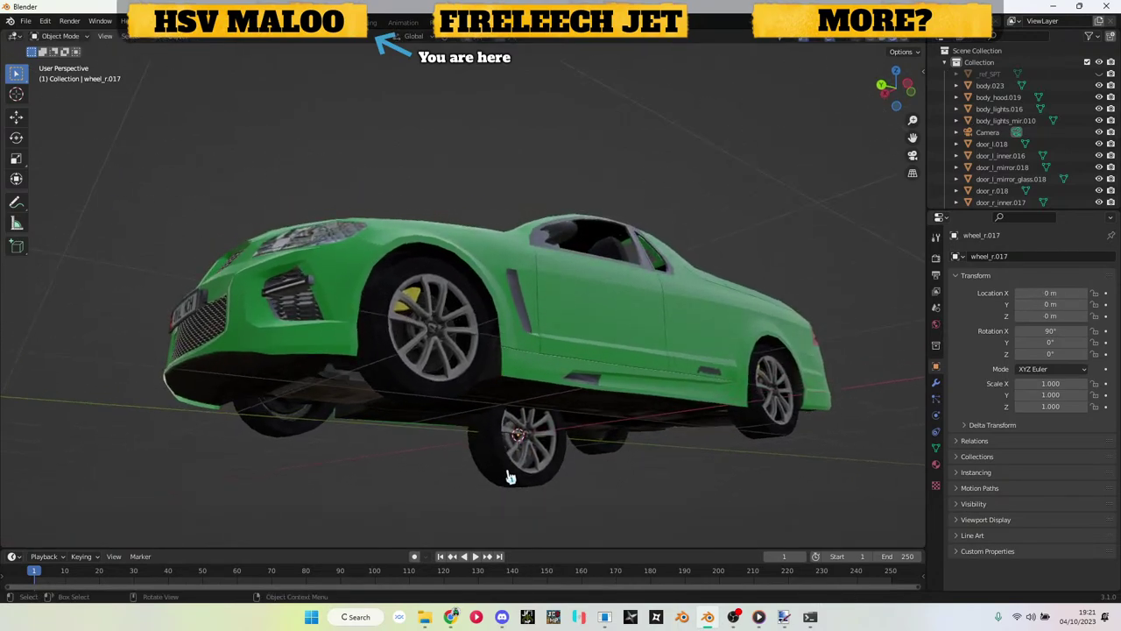
pyautogui.click(517, 466)
pyautogui.press('g')
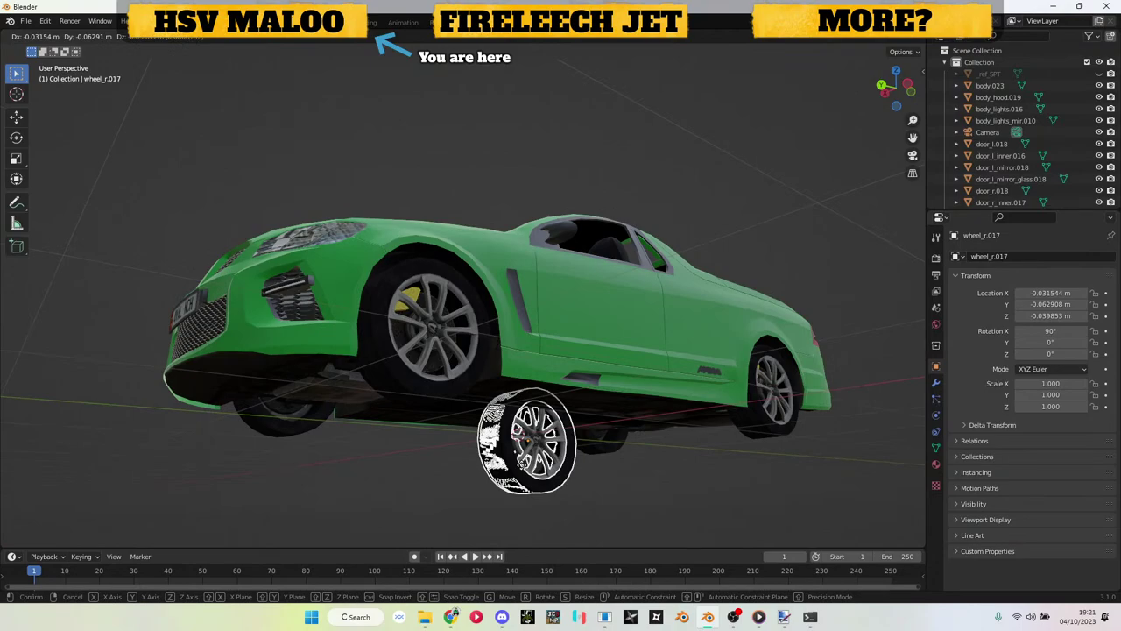
pyautogui.rightClick(525, 473)
pyautogui.click(589, 495)
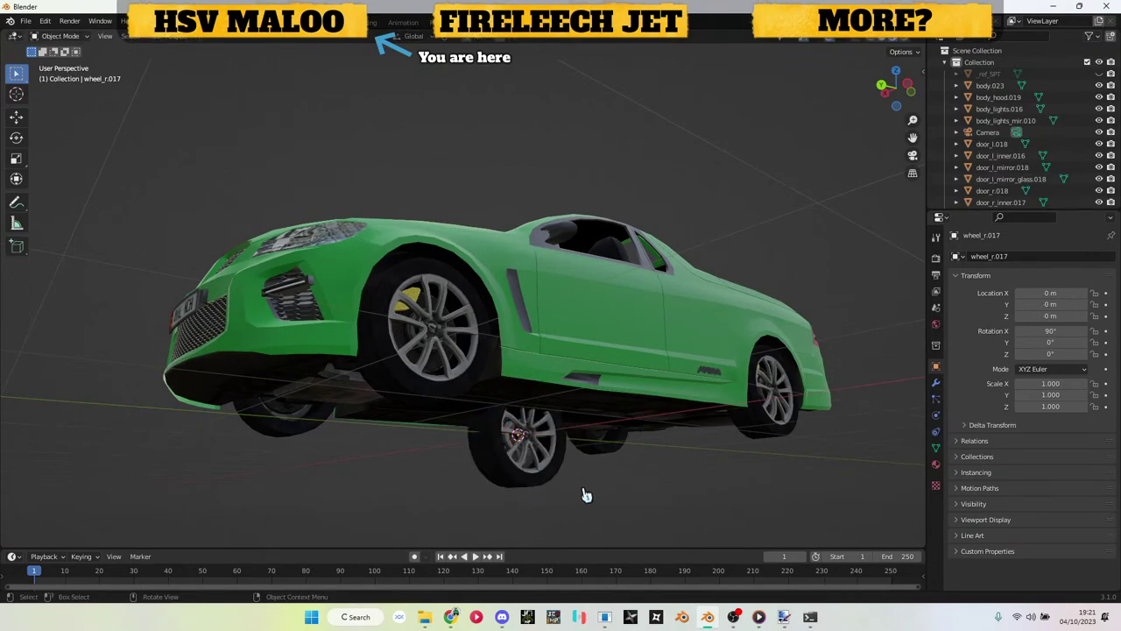
# Step: Delete the wheels.017 set, then try moving wheels.015 and cancel
pyautogui.click(430, 388)
pyautogui.press('x')
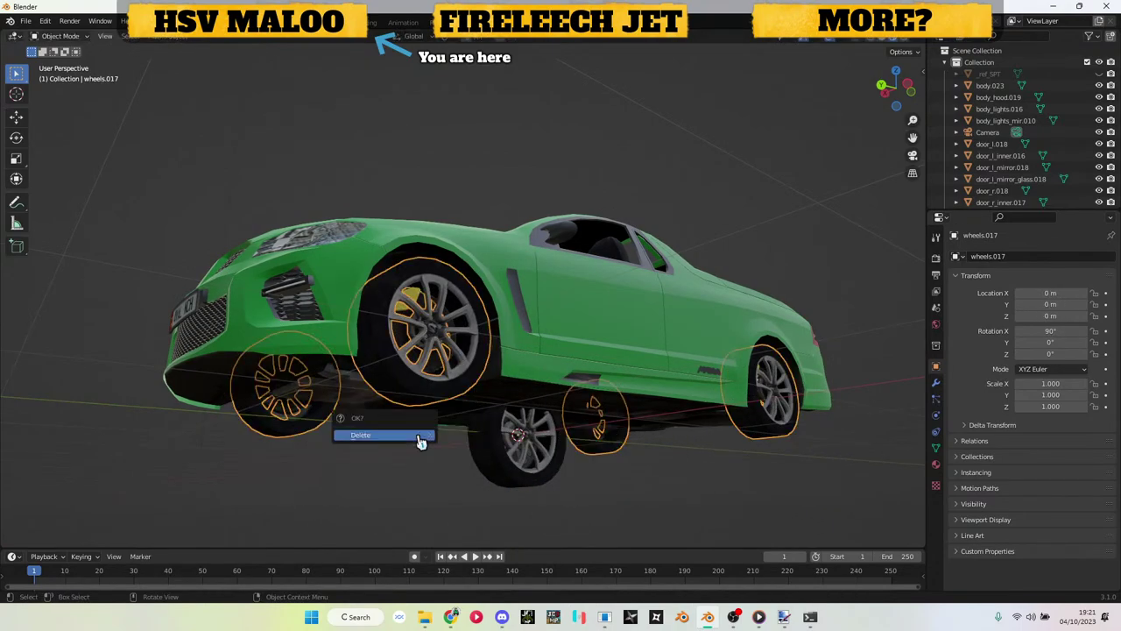
pyautogui.click(420, 435)
pyautogui.click(470, 464)
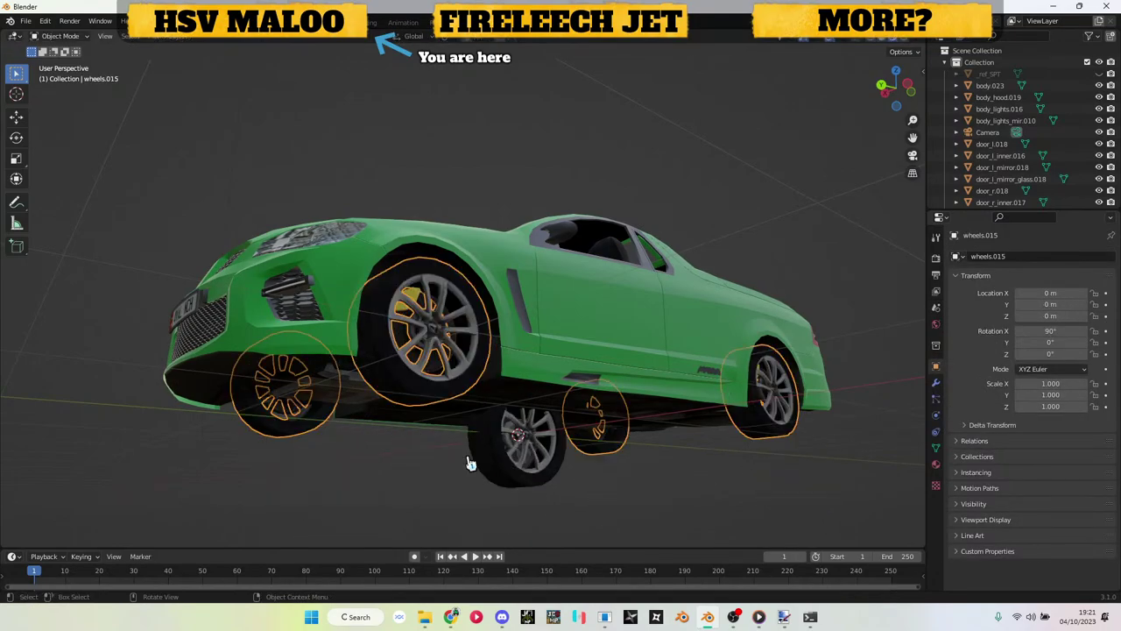
pyautogui.moveTo(470, 464); pyautogui.dragTo(447, 447)
pyautogui.press('g')
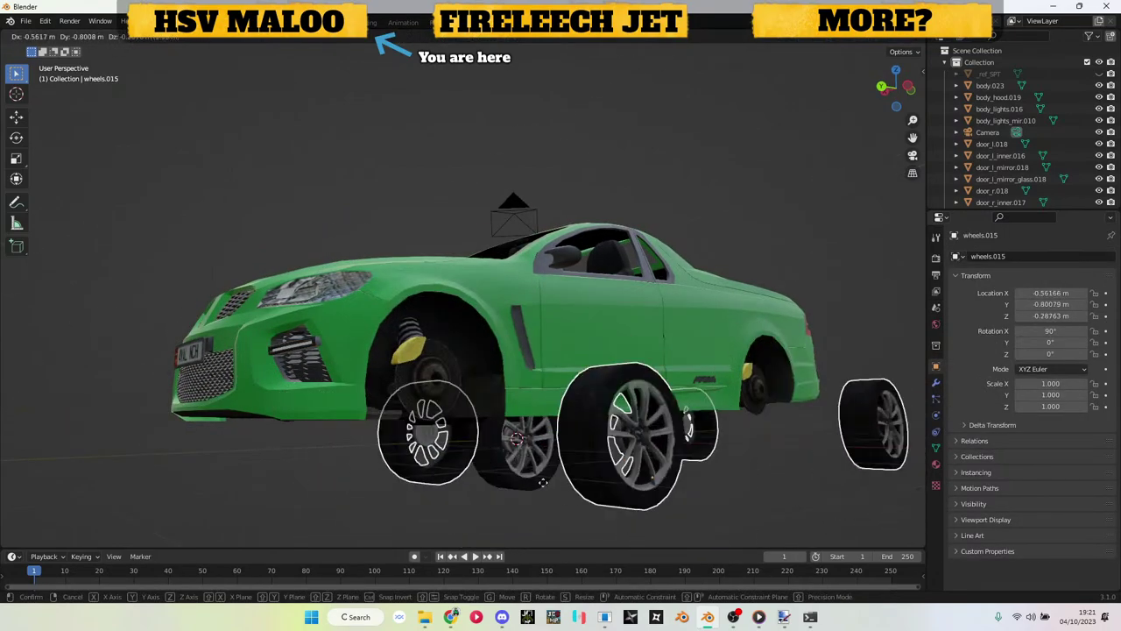
pyautogui.rightClick(496, 480)
pyautogui.moveTo(432, 470)
pyautogui.mouseDown()
pyautogui.moveTo(433, 483)
pyautogui.moveTo(418, 471)
pyautogui.mouseUp()
pyautogui.click(421, 470)
# Step: Select front wheel wheel_l.017, orbit from the side to the front view, then close Blender
pyautogui.moveTo(509, 474); pyautogui.dragTo(387, 398)
pyautogui.scroll(5, 561, 460)
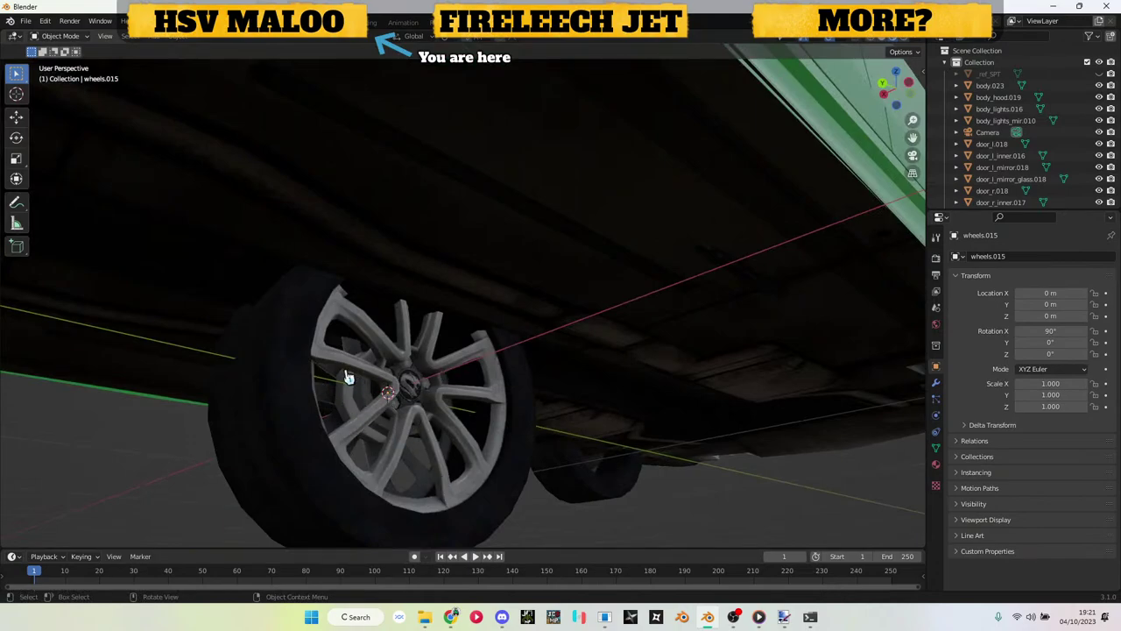
pyautogui.click(361, 374)
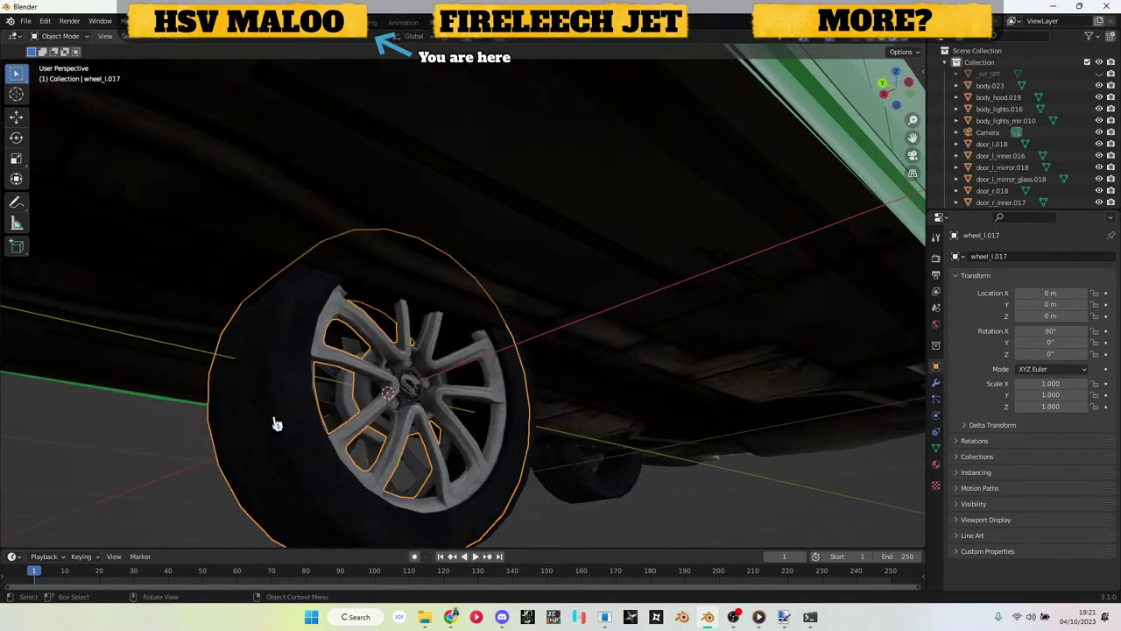
pyautogui.scroll(-5, 184, 444)
pyautogui.moveTo(172, 448); pyautogui.dragTo(321, 451)
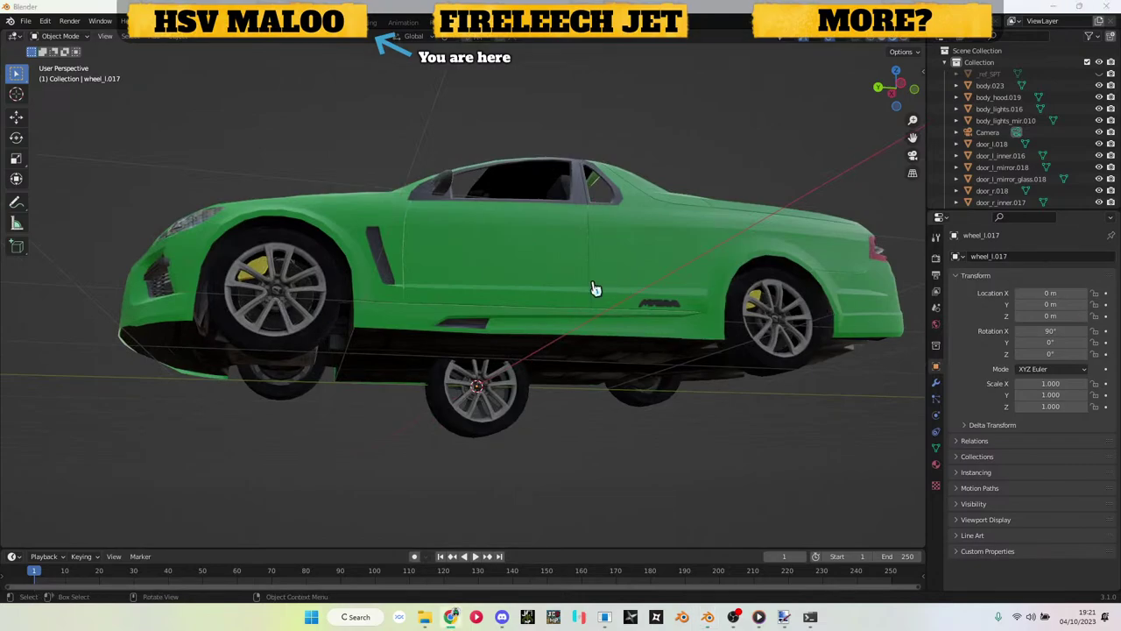
pyautogui.moveTo(323, 464); pyautogui.dragTo(433, 500)
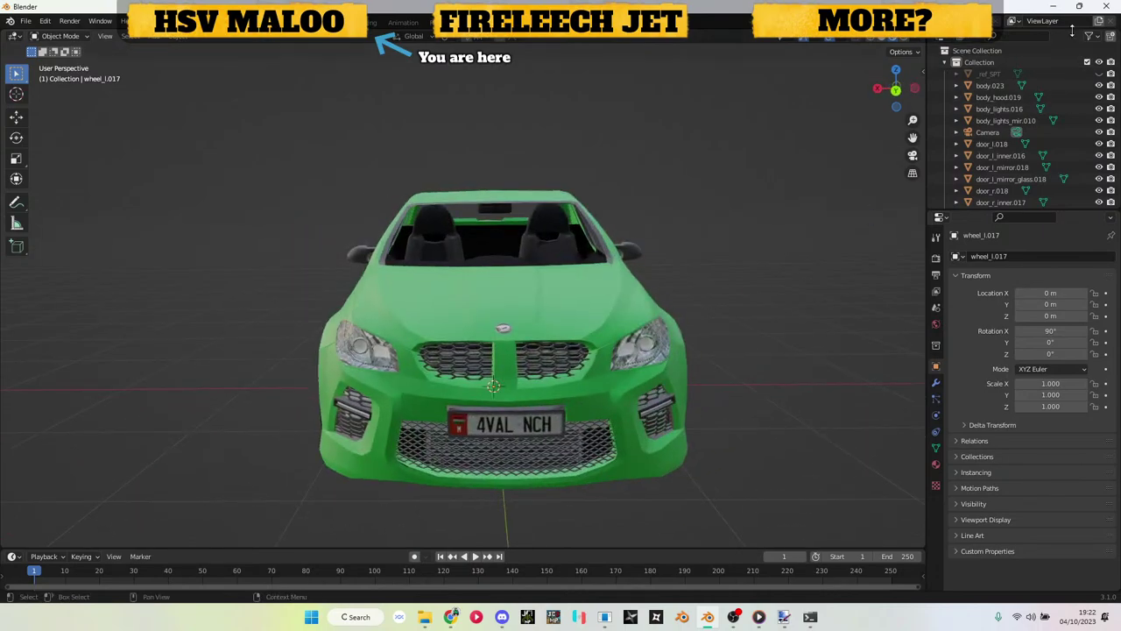
pyautogui.click(1102, 6)
# Step: Close Blender without saving and open the parts toscale folder in File Explorer
pyautogui.click(589, 331)
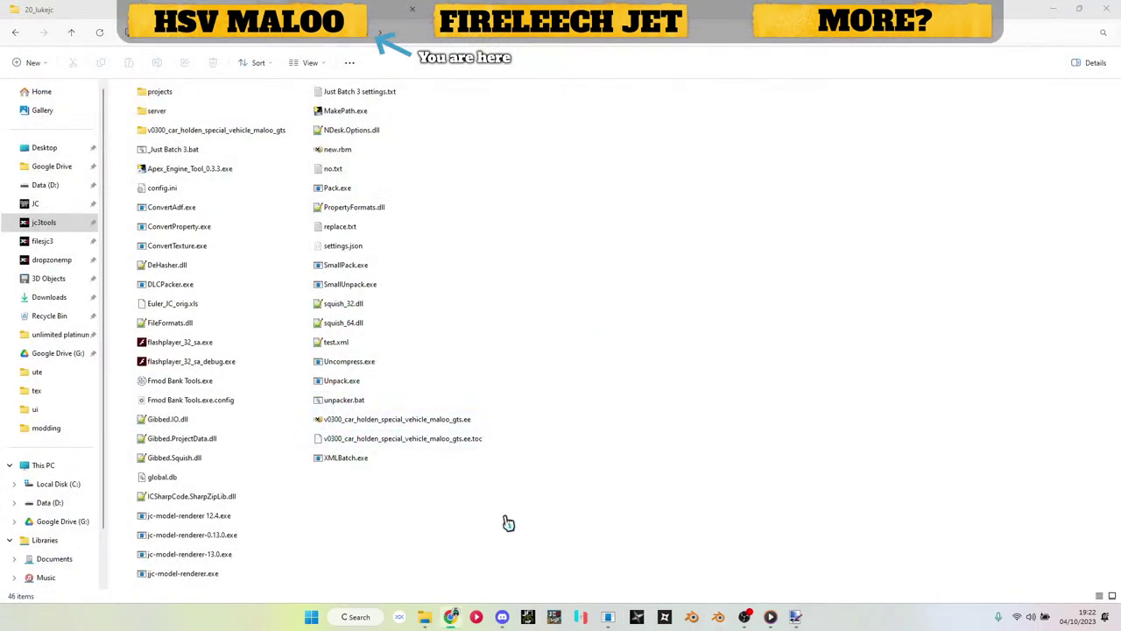
pyautogui.click(54, 9)
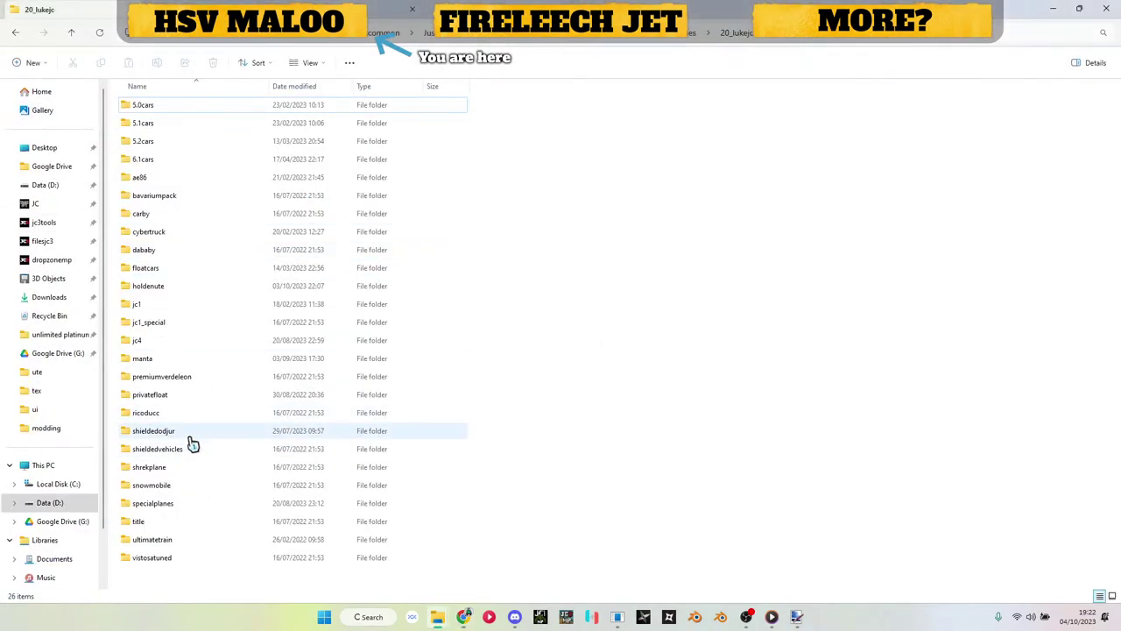
pyautogui.hotkey('alt', 'Left')
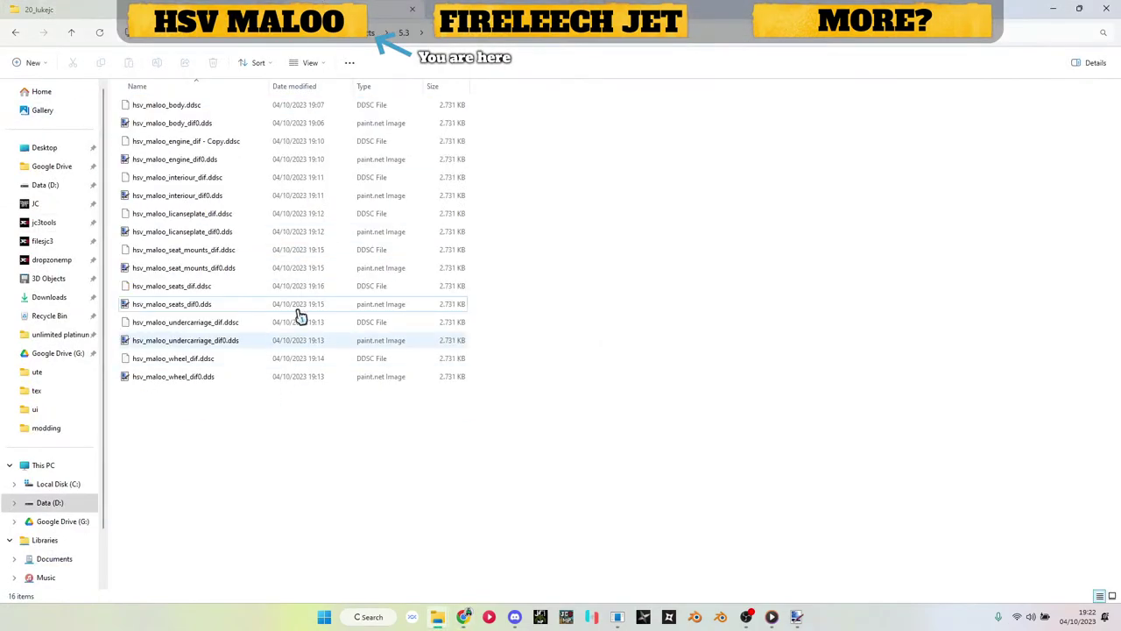
pyautogui.hotkey('alt', 'Up')
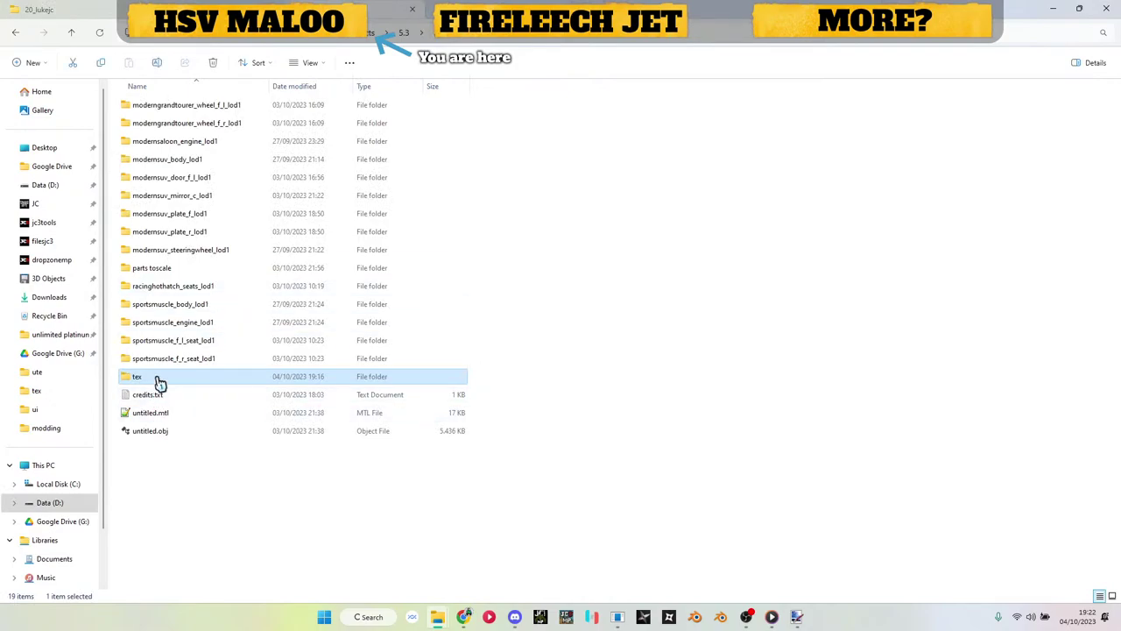
pyautogui.click(167, 270)
pyautogui.doubleClick(169, 270)
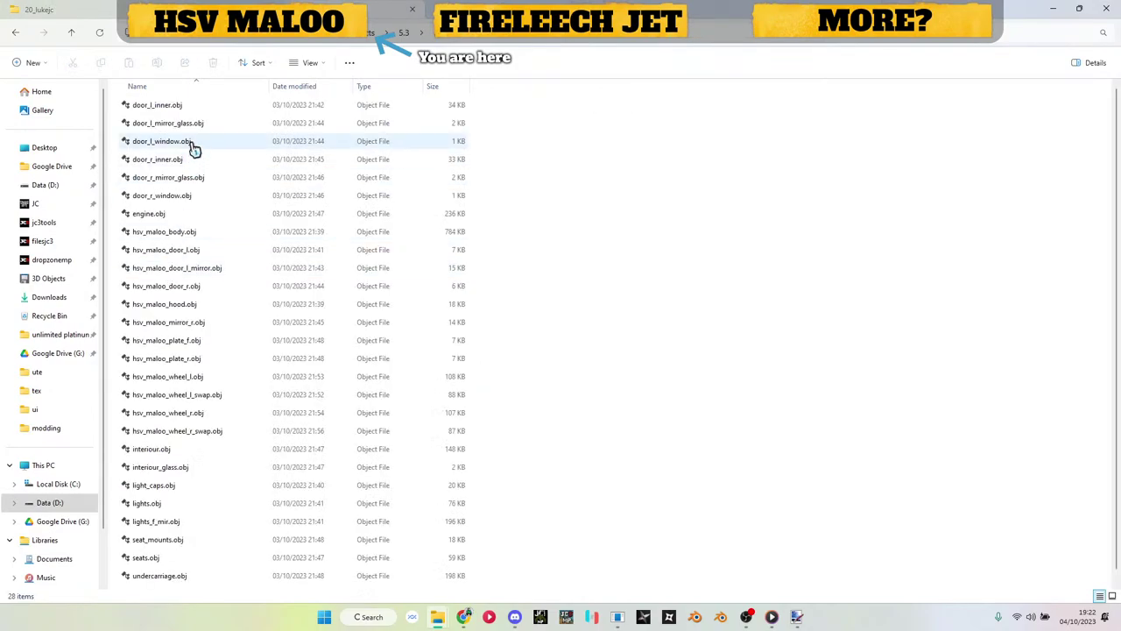
# Step: Review the exported part .obj files, from door_r_mirror_glass.obj through hsv_maloo_body, hood and wheels to interiour.obj
pyautogui.scroll(-1, 175, 119)
pyautogui.scroll(1, 192, 295)
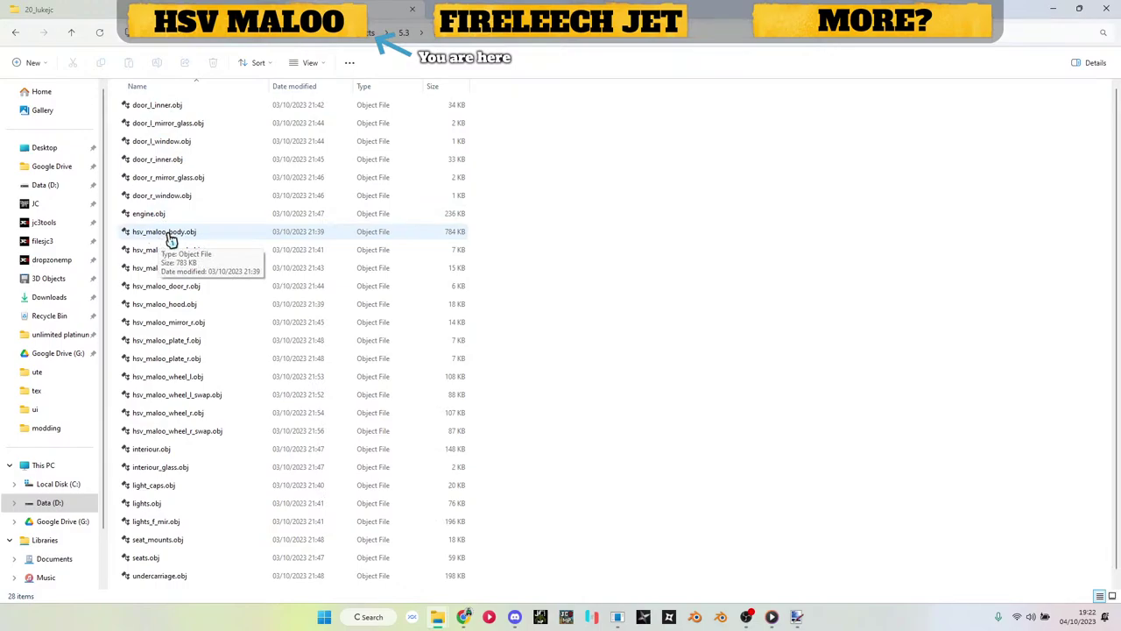
pyautogui.click(151, 182)
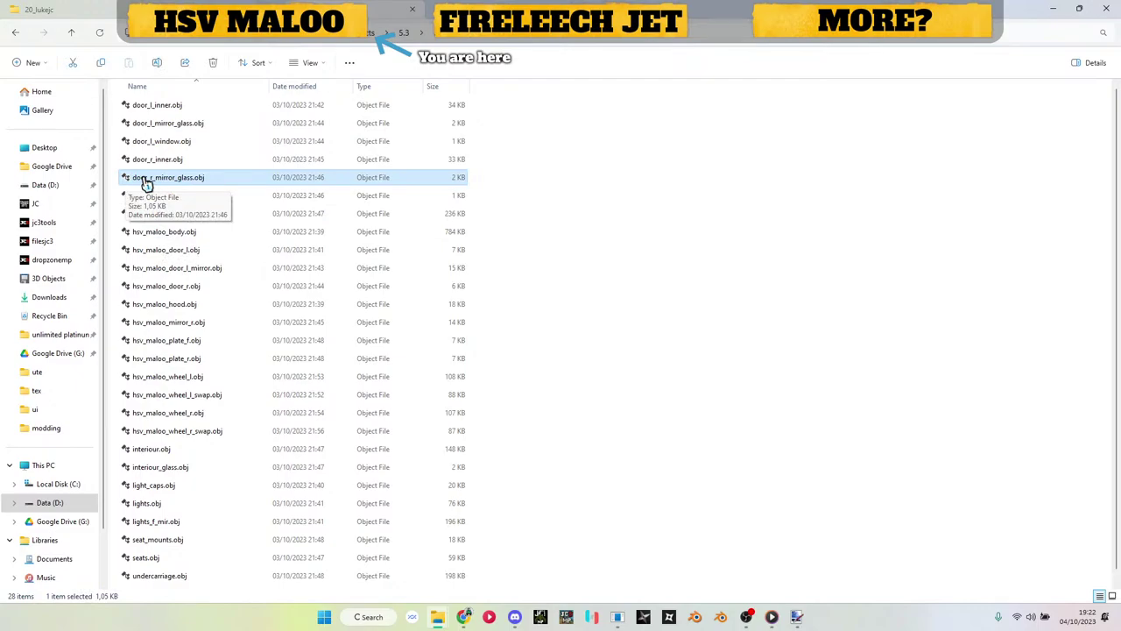
pyautogui.click(169, 235)
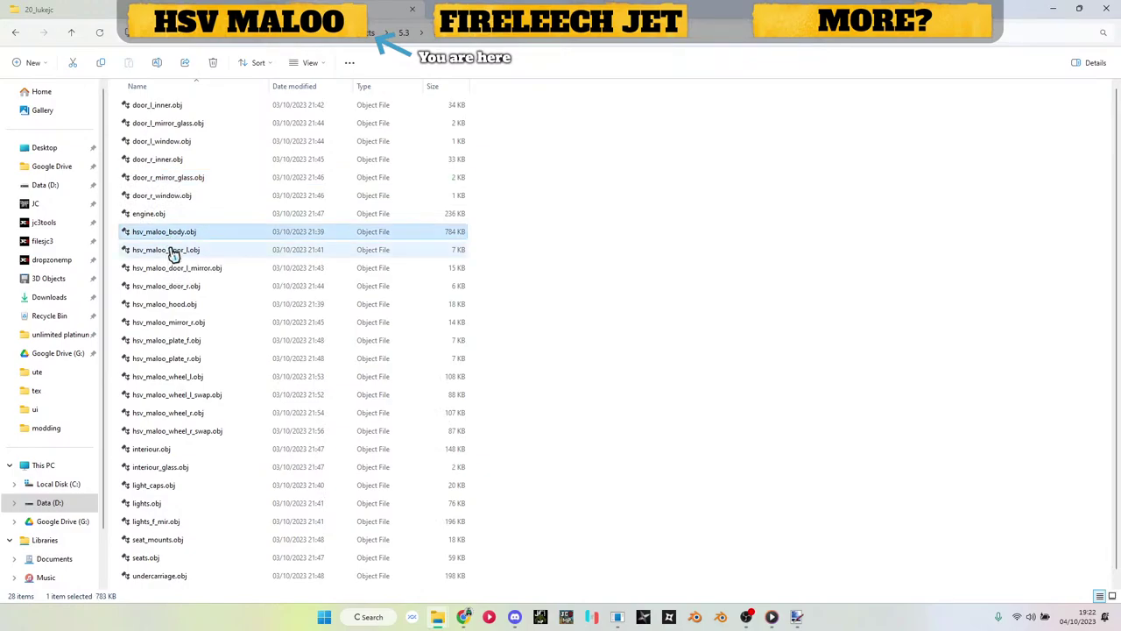
pyautogui.click(172, 250)
pyautogui.click(175, 283)
pyautogui.click(176, 307)
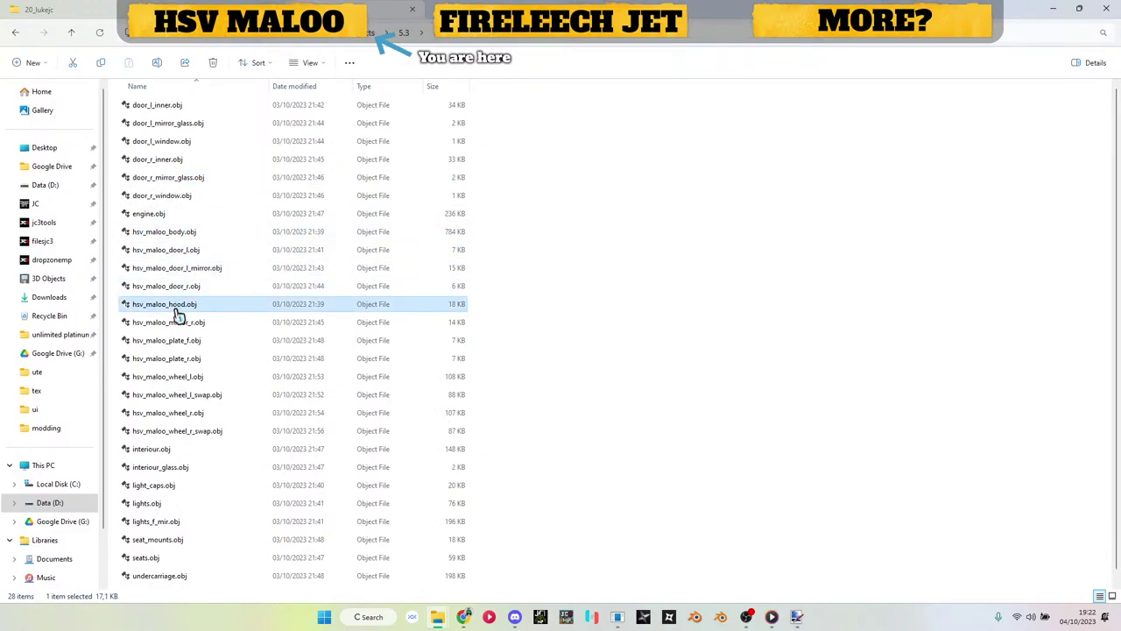
pyautogui.click(176, 326)
pyautogui.click(177, 344)
pyautogui.click(177, 360)
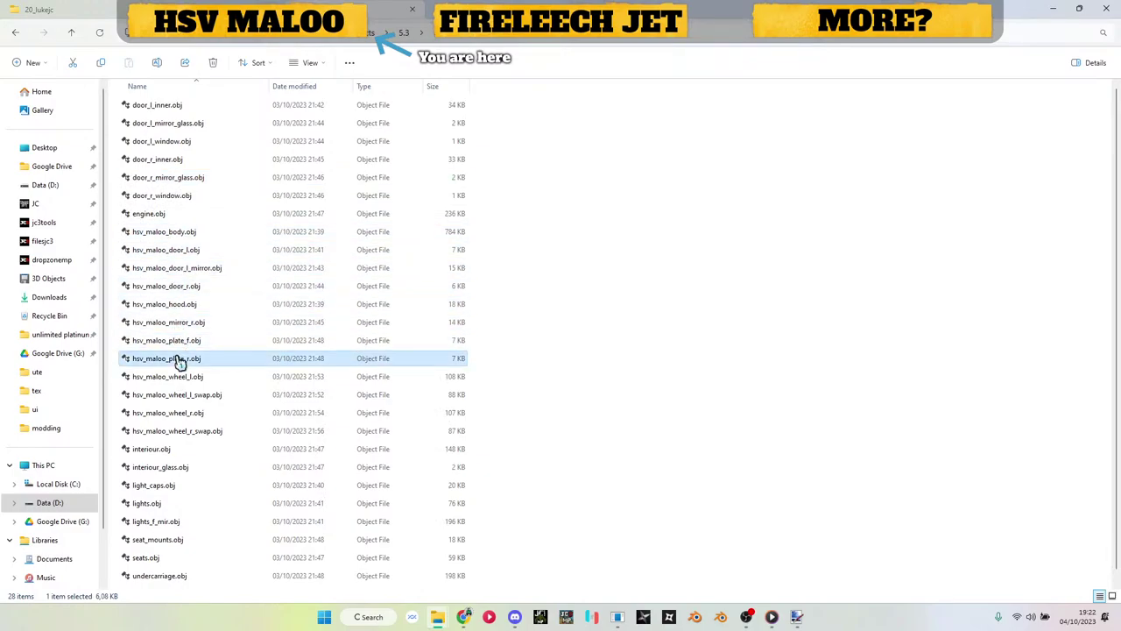
pyautogui.click(177, 379)
pyautogui.click(178, 395)
pyautogui.click(179, 413)
pyautogui.click(180, 449)
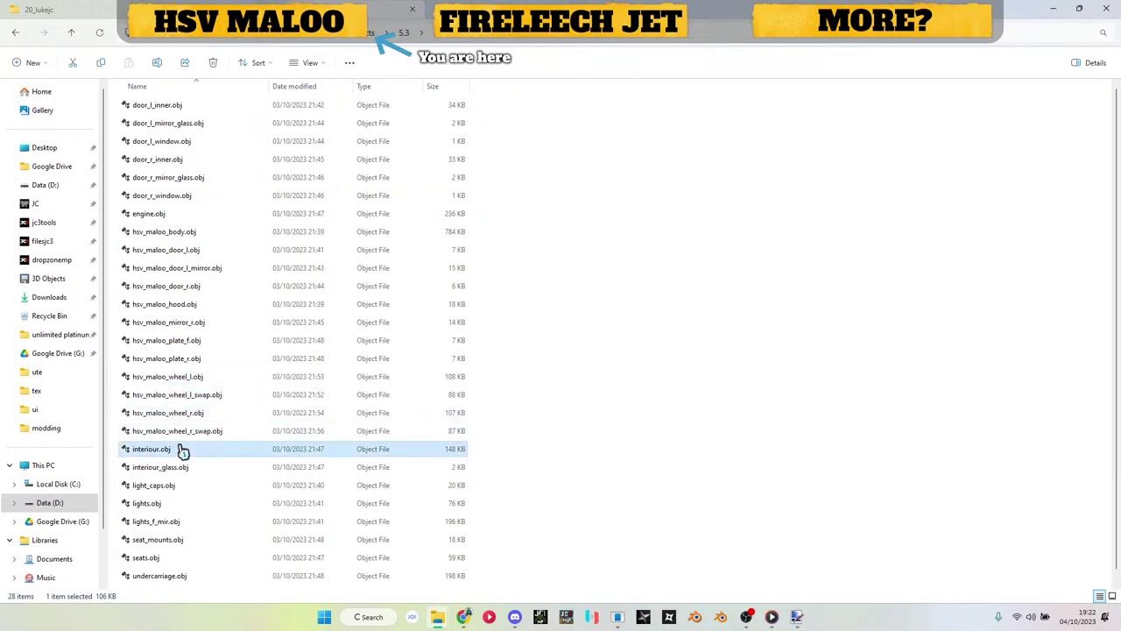
pyautogui.scroll(-1, 175, 438)
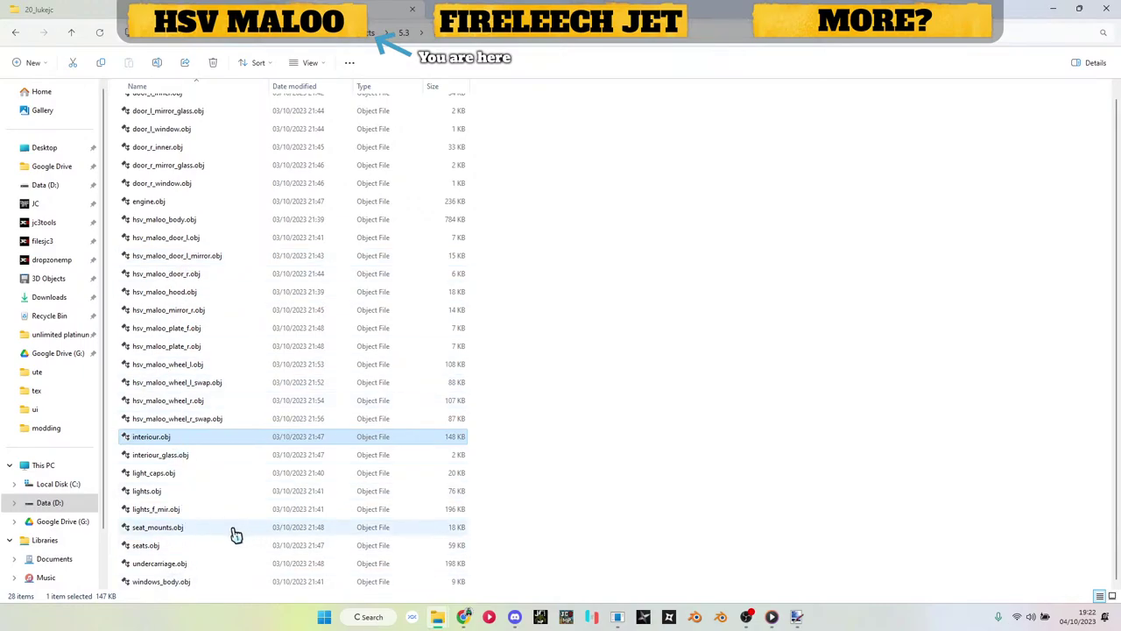
pyautogui.click(565, 393)
pyautogui.scroll(1, 565, 393)
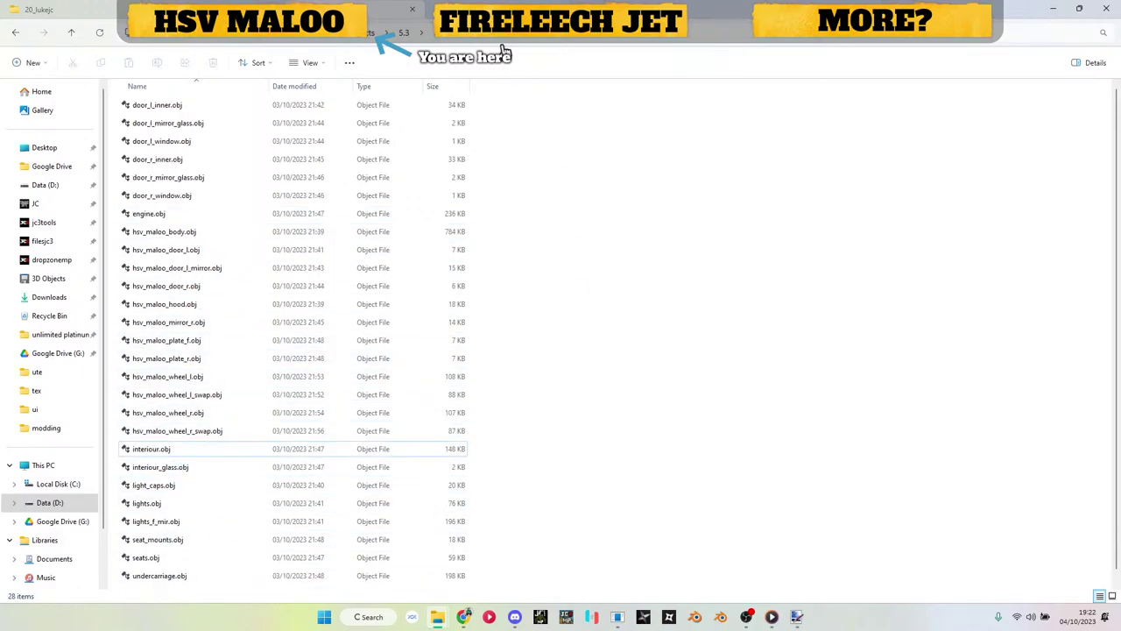
# Step: Go up a level, look through the tex folder of maloo textures, and return to the ute folder
pyautogui.hotkey('alt', 'Up')
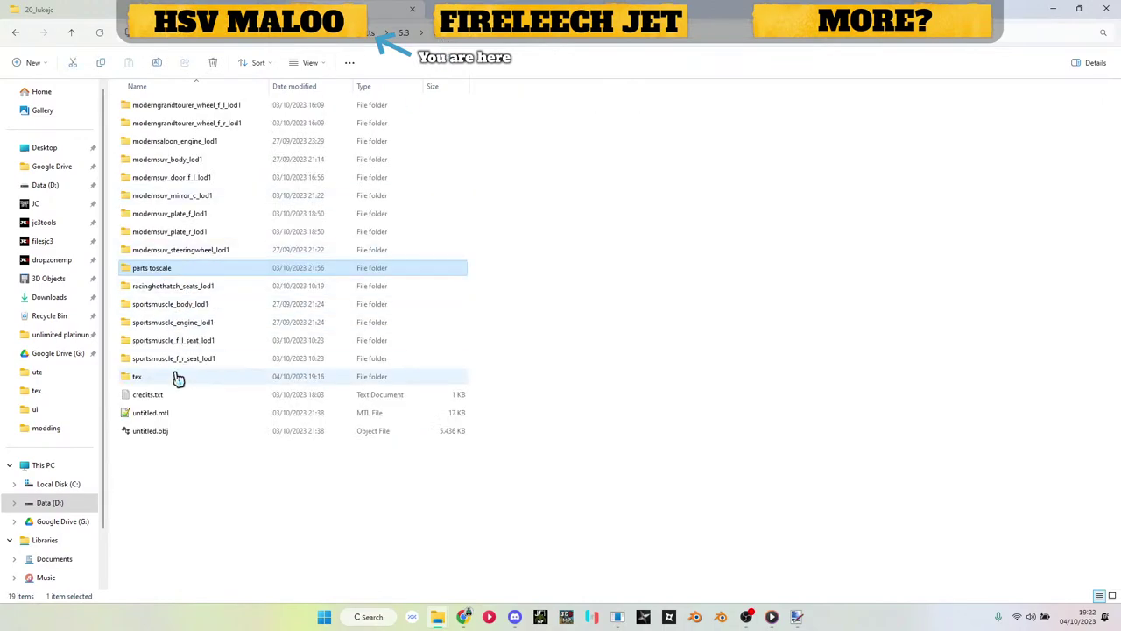
pyautogui.click(176, 378)
pyautogui.doubleClick(178, 379)
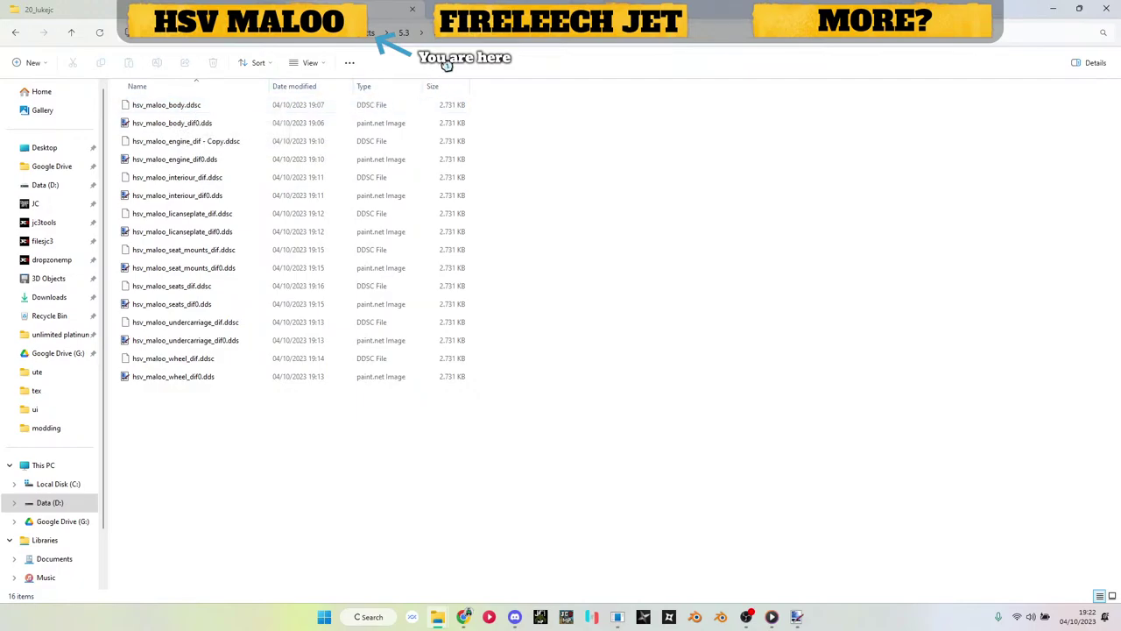
pyautogui.hotkey('alt', 'Up')
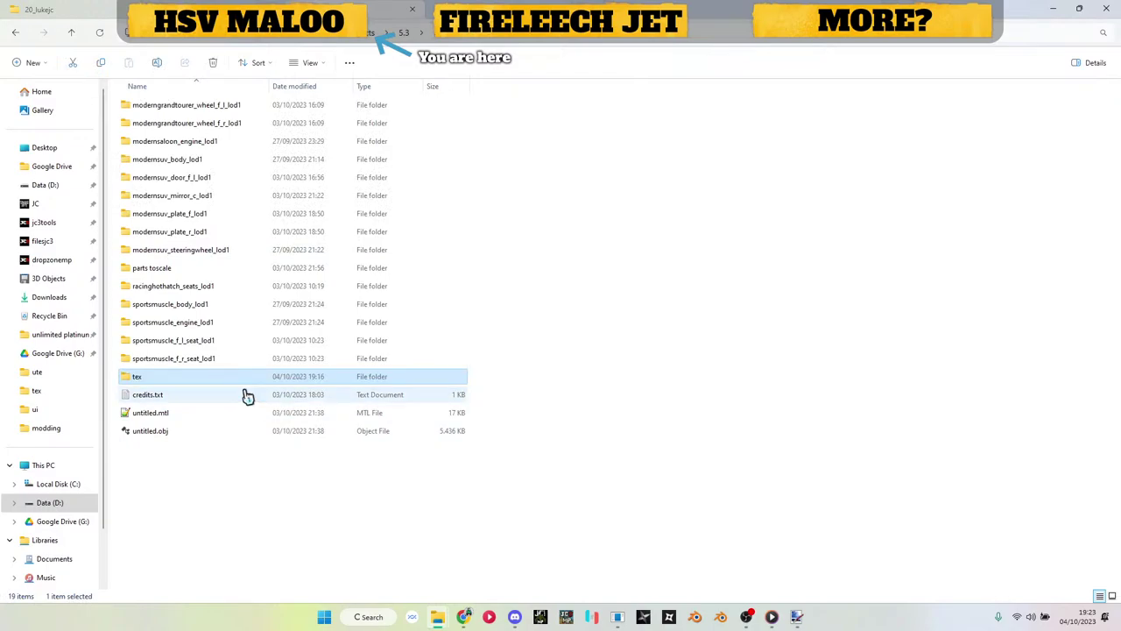
# Step: Bring the renderer forward, reposition it, and create a new render block model
pyautogui.click(617, 617)
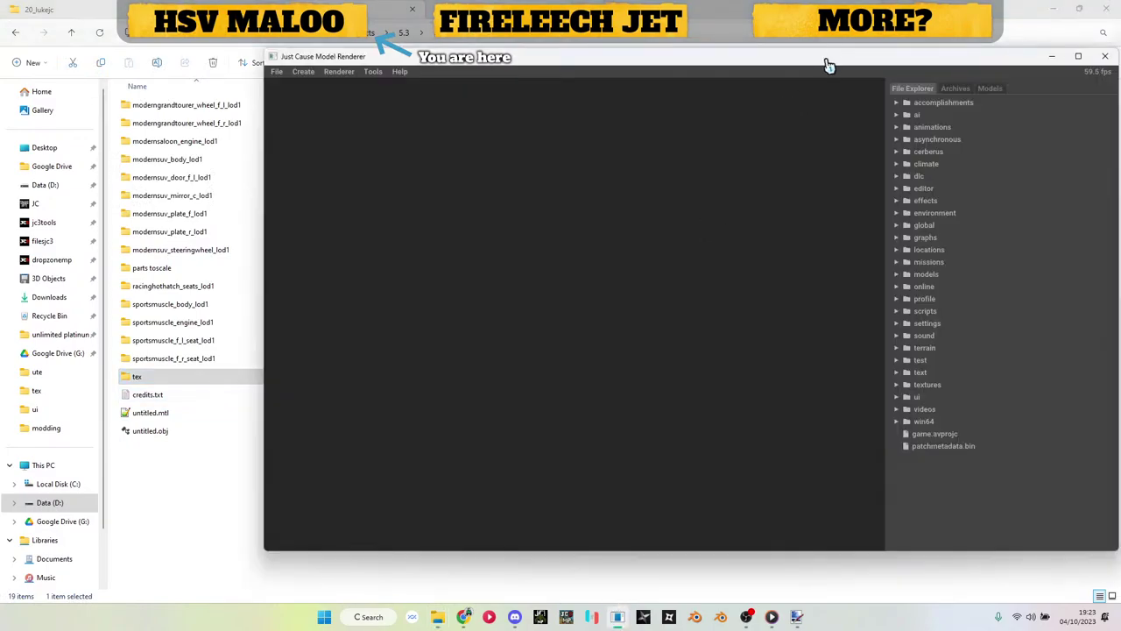
pyautogui.moveTo(828, 65); pyautogui.dragTo(741, 81)
pyautogui.click(218, 87)
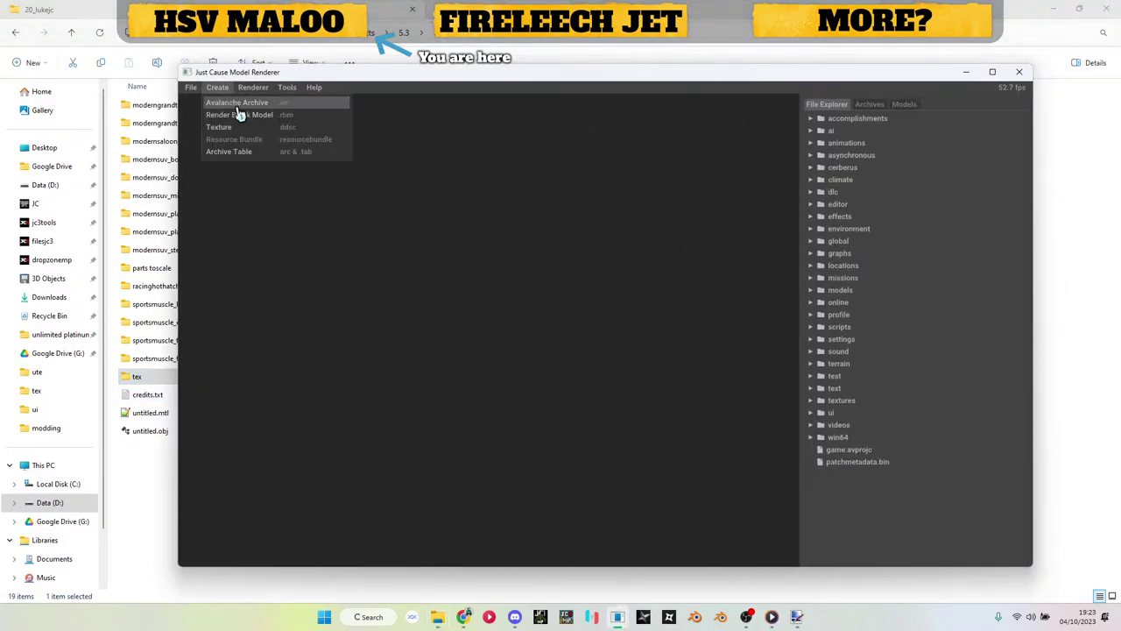
pyautogui.click(241, 115)
# Step: Start a Wavefront .obj import into new.rbm's RenderBlockCarPaintMM from the parts toscale folder
pyautogui.click(907, 105)
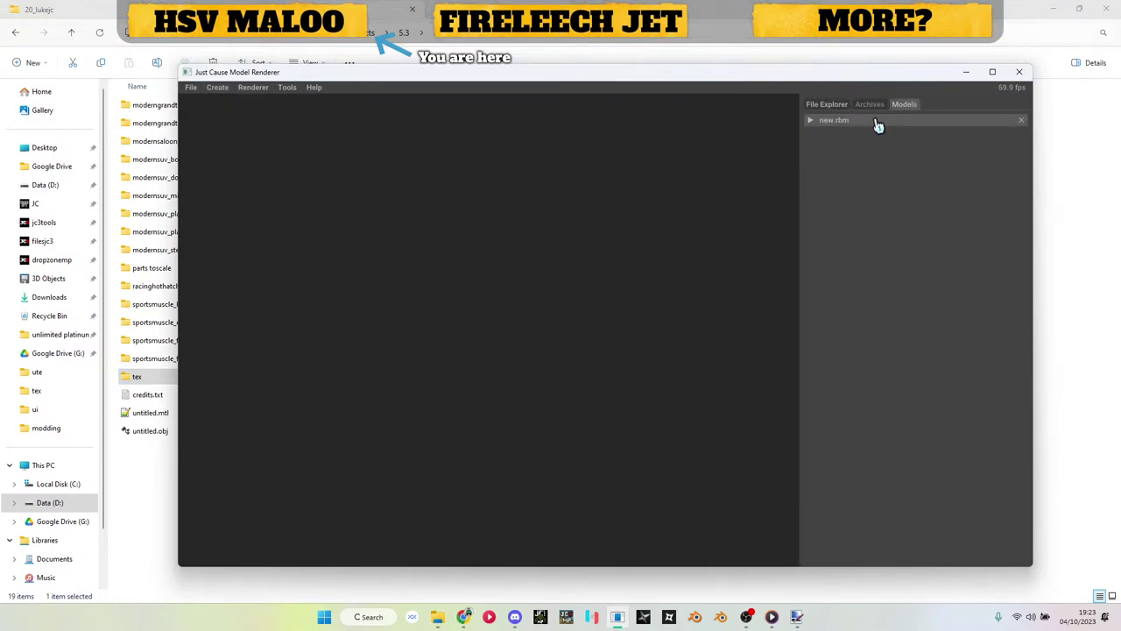
pyautogui.click(878, 123)
pyautogui.click(853, 136)
pyautogui.click(851, 162)
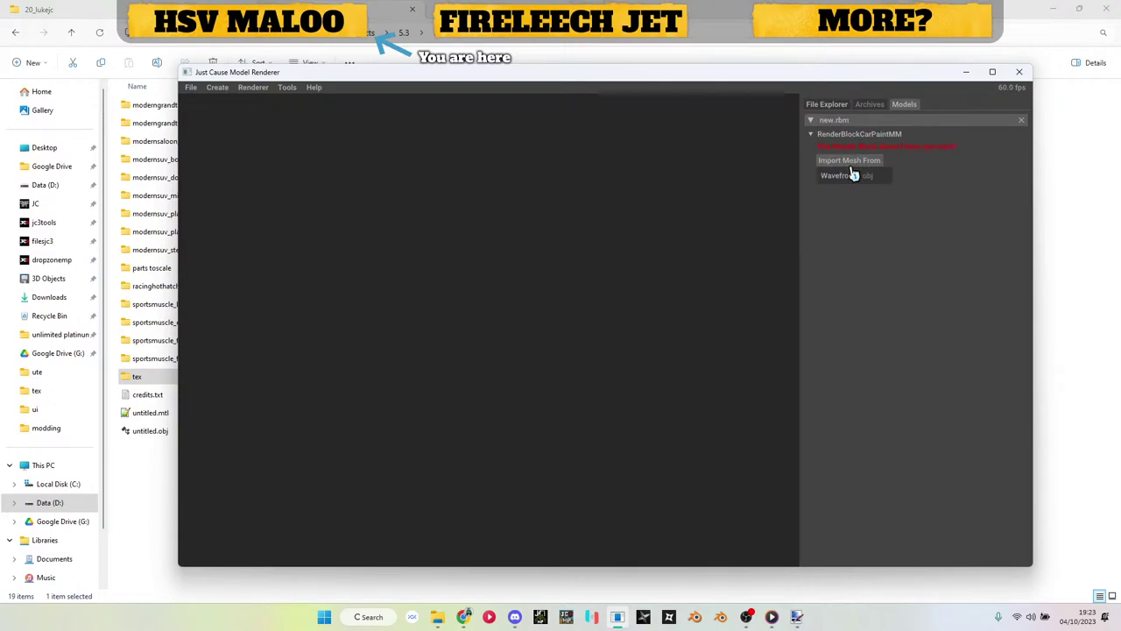
pyautogui.click(851, 178)
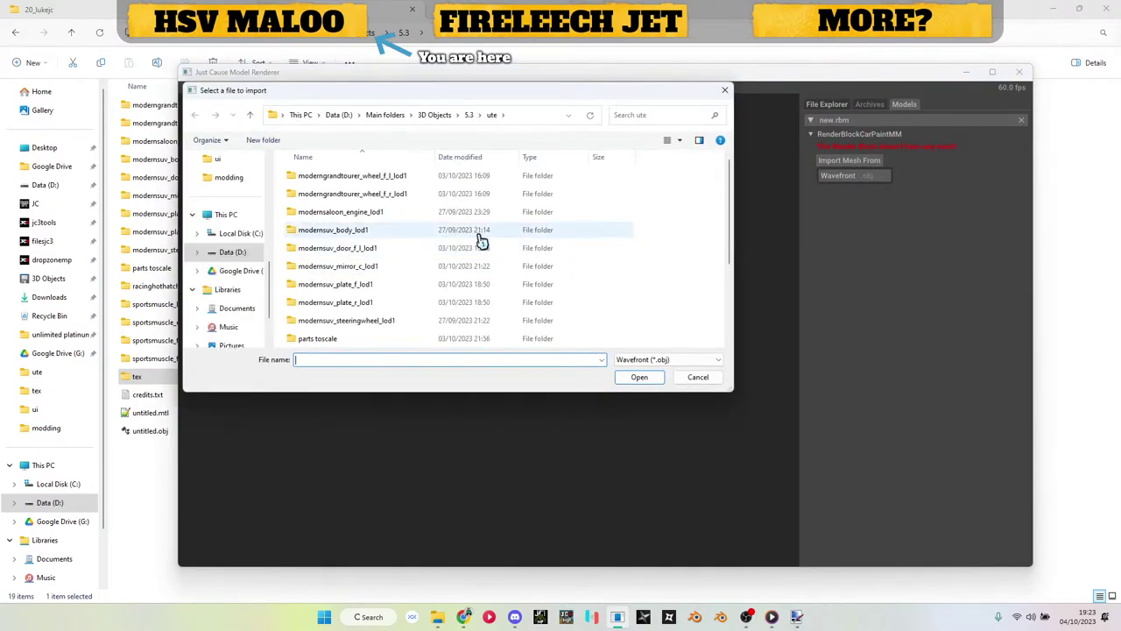
pyautogui.scroll(5, 242, 280)
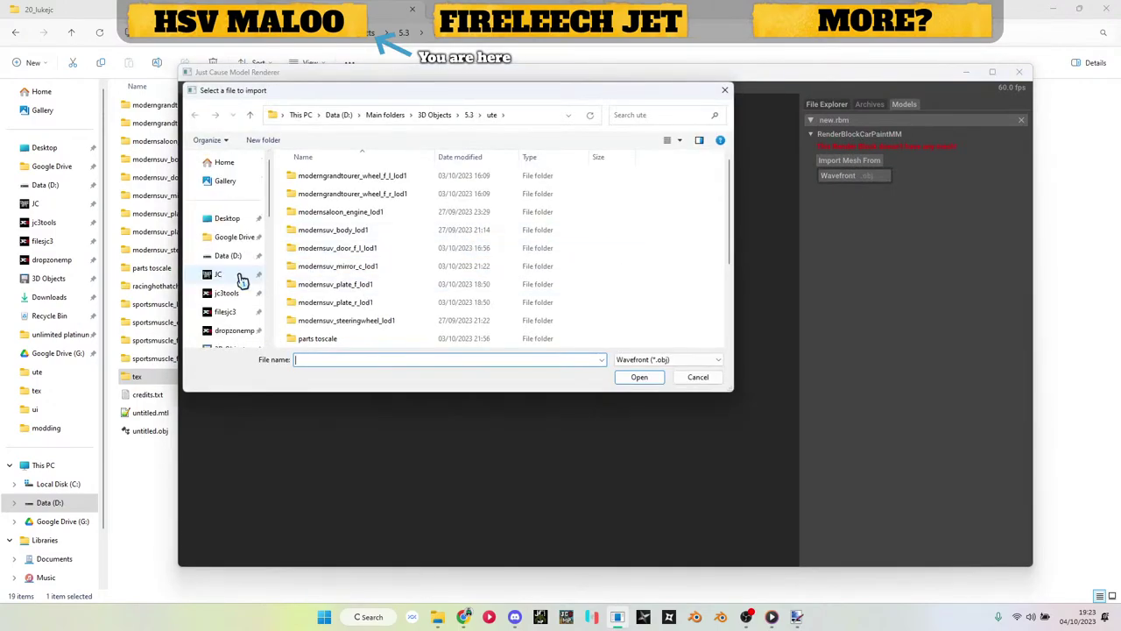
pyautogui.scroll(-3, 240, 280)
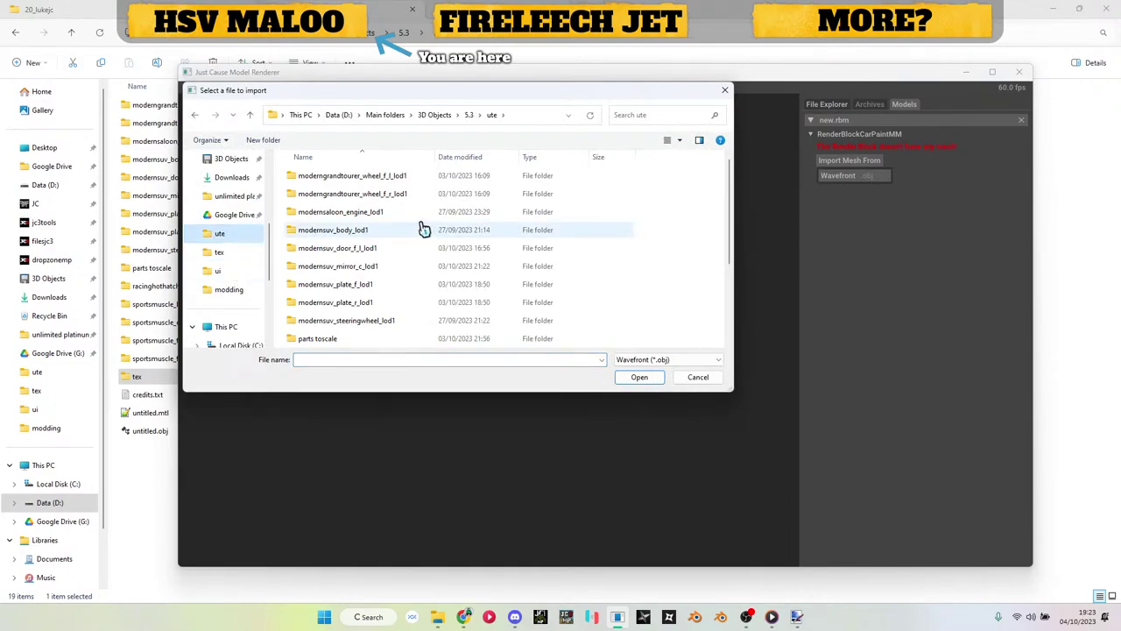
pyautogui.scroll(-3, 418, 219)
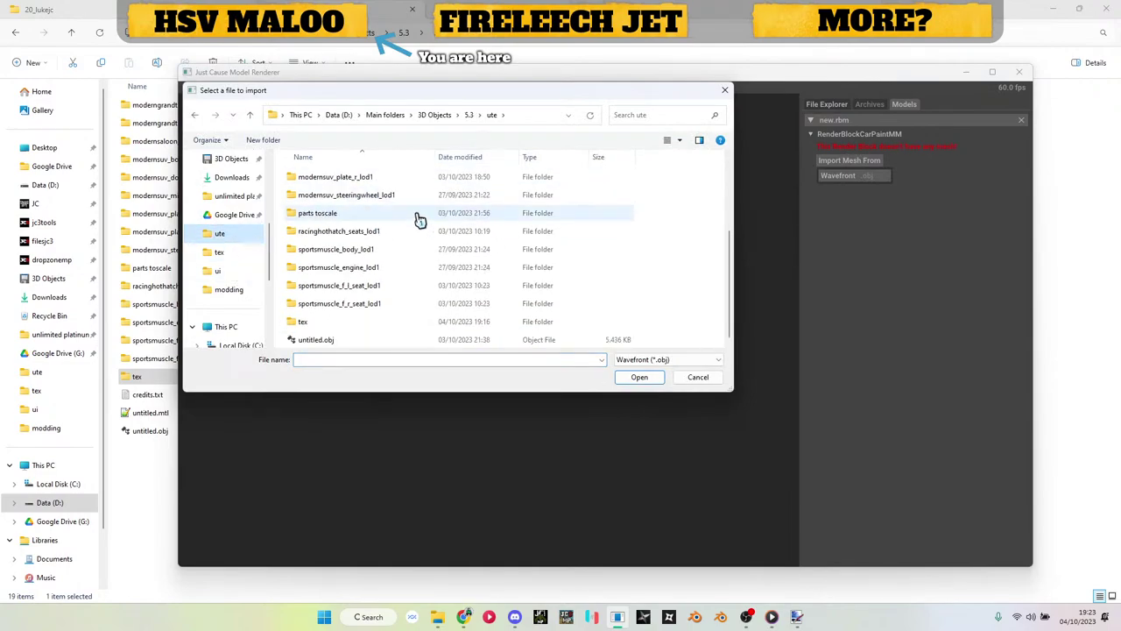
pyautogui.doubleClick(333, 215)
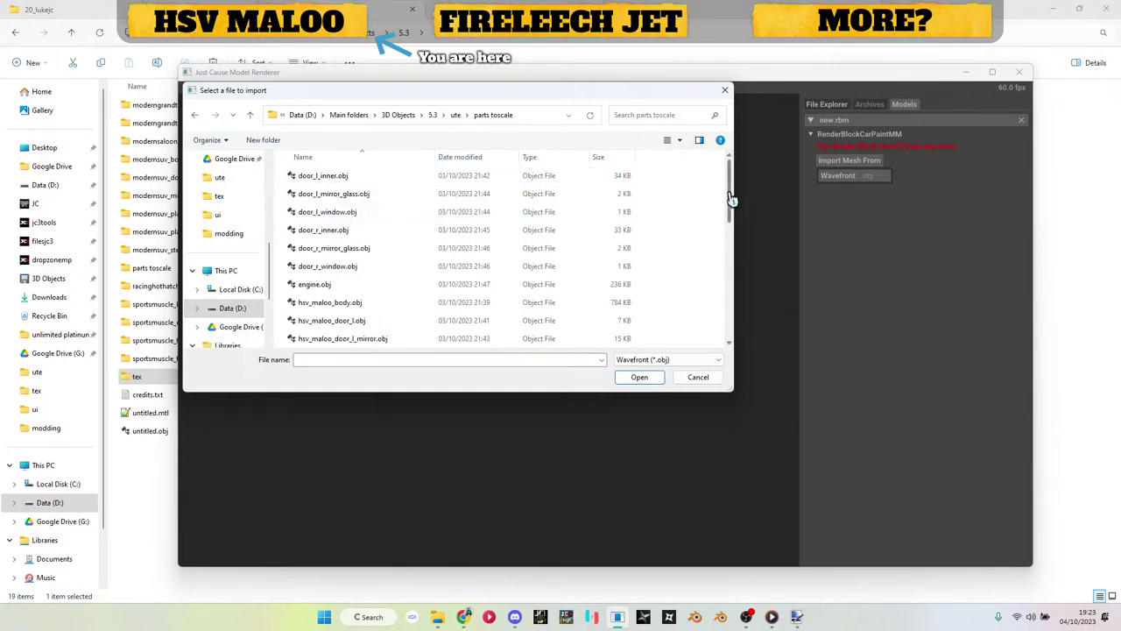
# Step: Import hsv_maloo_body.obj as the RenderBlockCarPaintMM mesh
pyautogui.click(1086, 266)
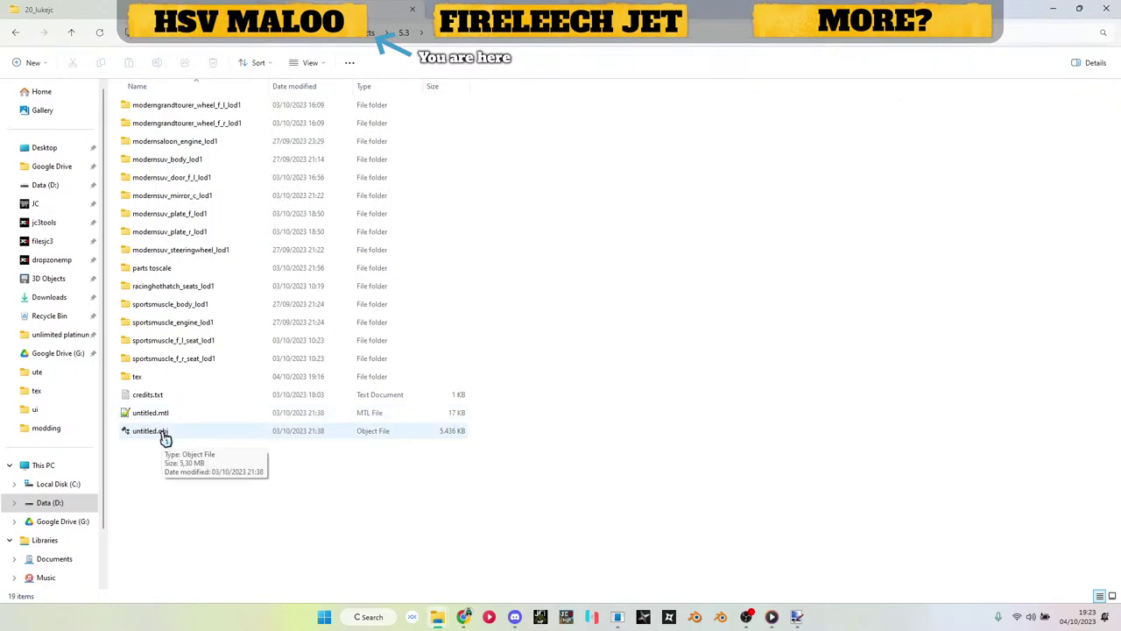
pyautogui.hotkey('alt', 'Tab')
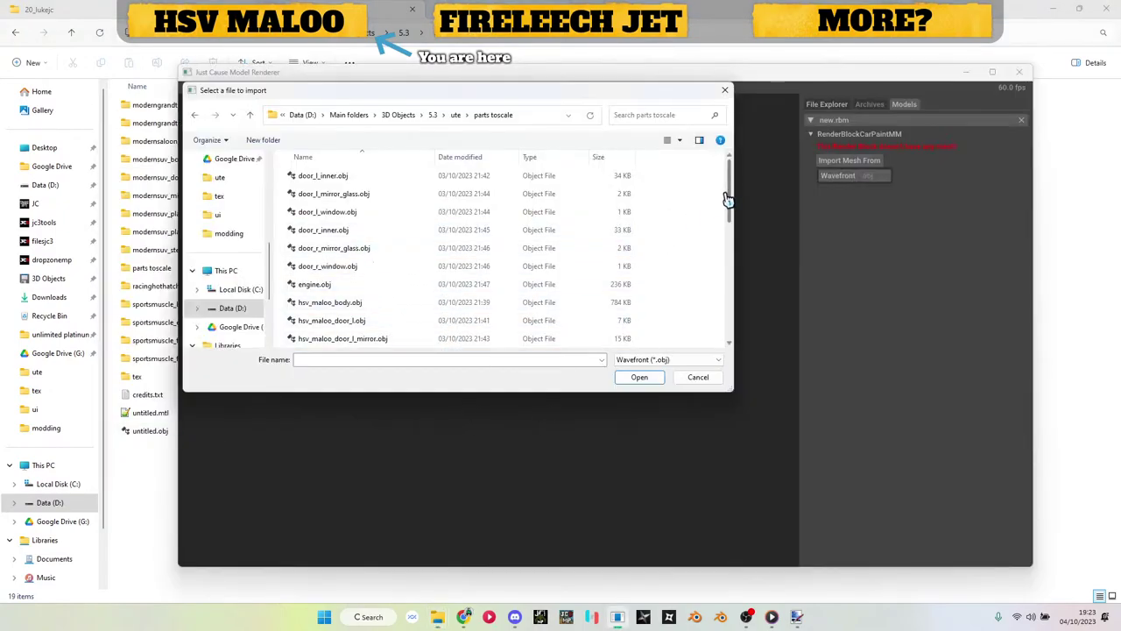
pyautogui.moveTo(731, 200); pyautogui.dragTo(732, 217)
pyautogui.doubleClick(348, 265)
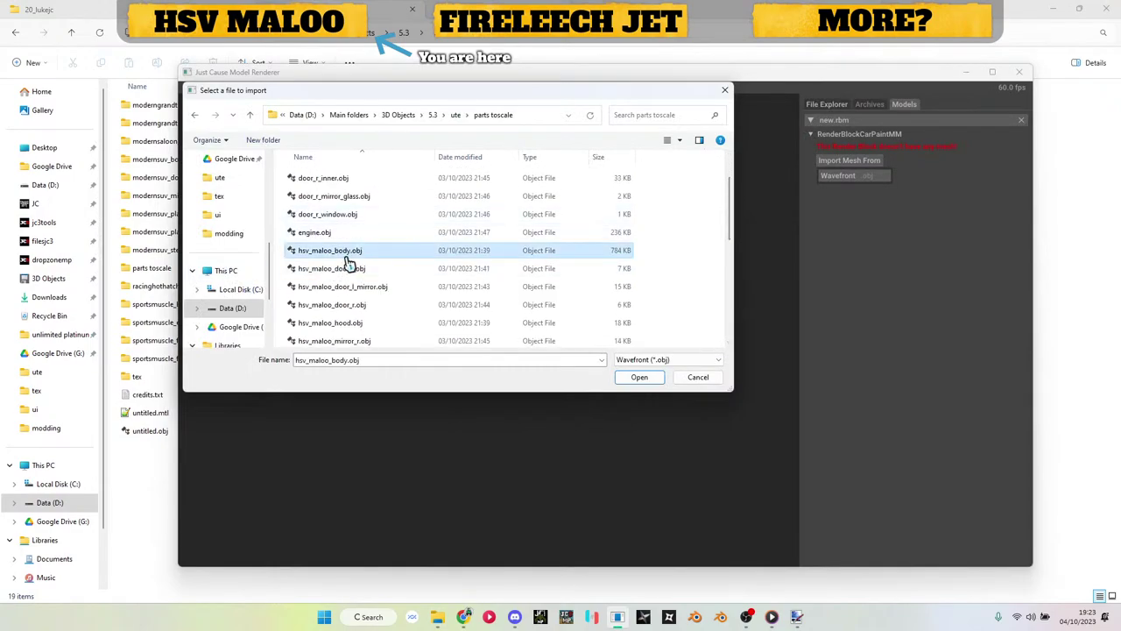
# Step: Assign hsv_maloo_body_dif0.dds from the tex folder to the DiffuseMap slot
pyautogui.moveTo(481, 451); pyautogui.dragTo(628, 330)
pyautogui.click(154, 521)
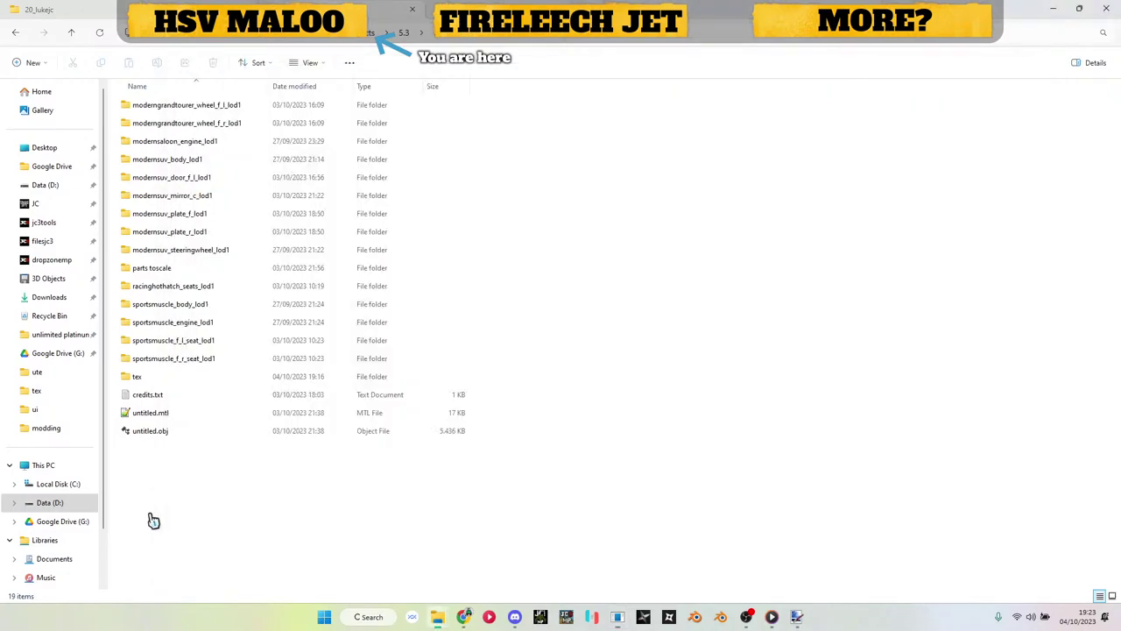
pyautogui.doubleClick(158, 376)
pyautogui.moveTo(163, 124); pyautogui.dragTo(861, 430)
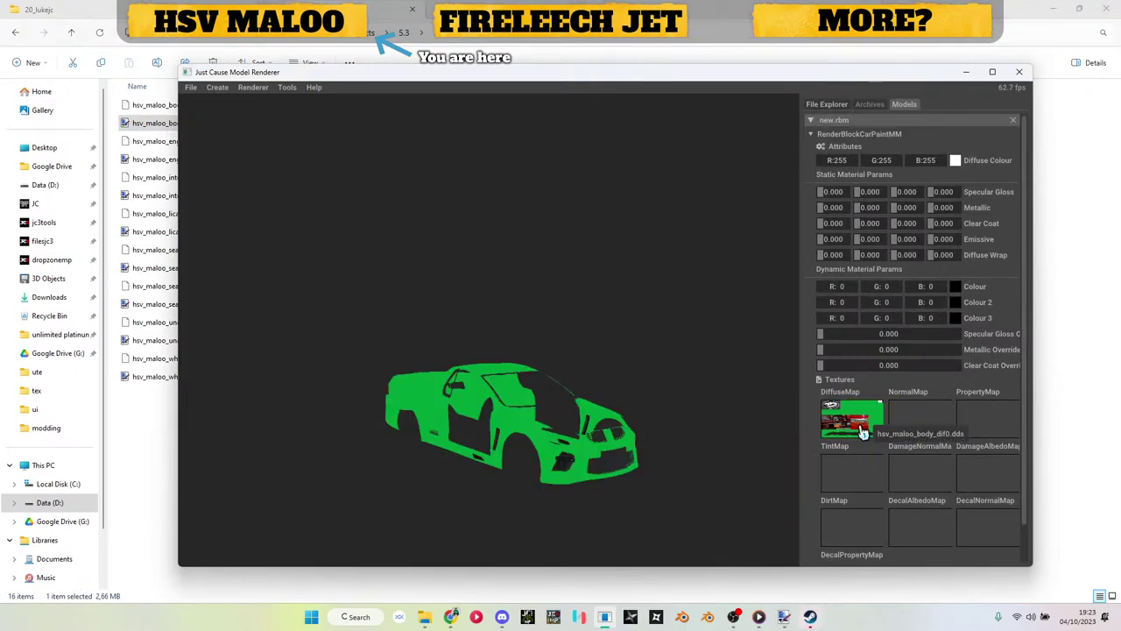
# Step: Dismiss the chat, orbit to inspect the textured body, and collapse its render block
pyautogui.click(810, 617)
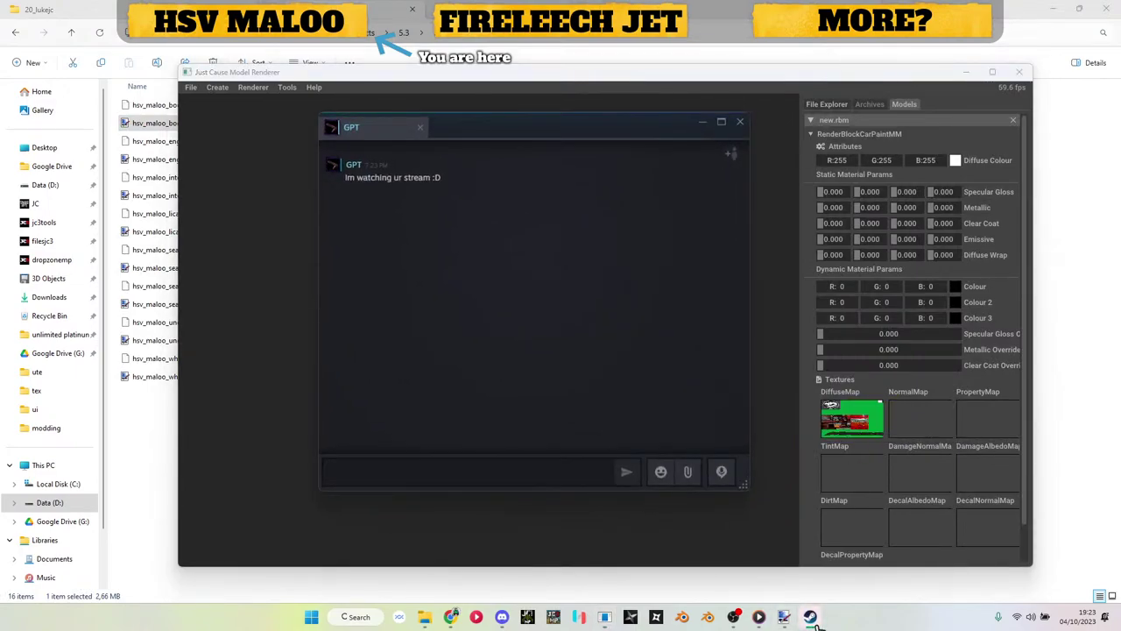
pyautogui.click(810, 617)
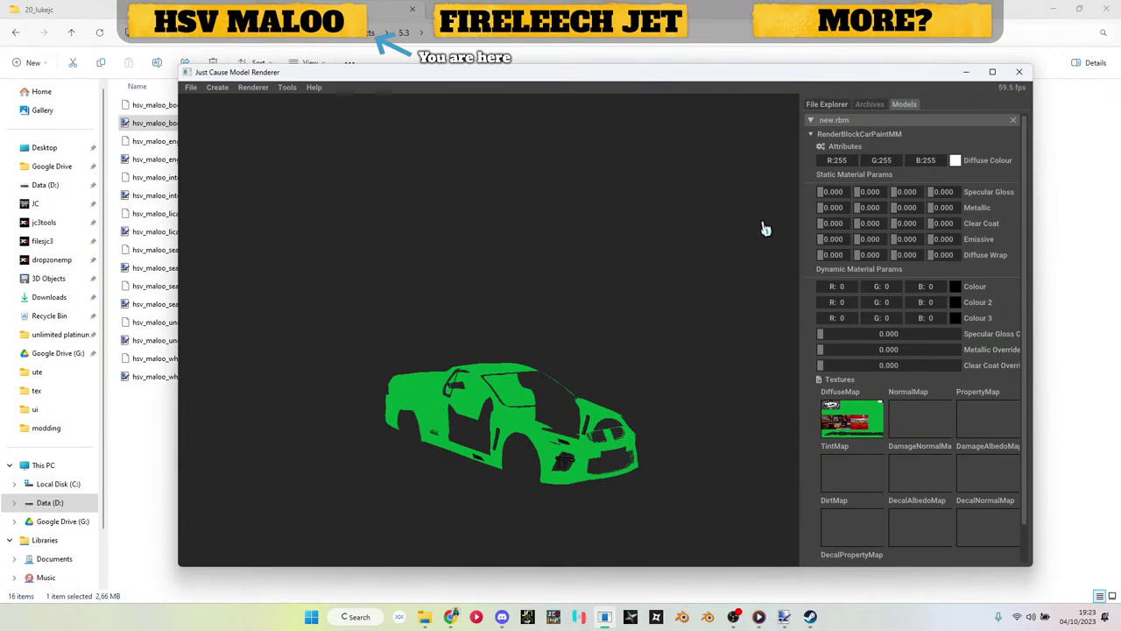
pyautogui.moveTo(781, 267); pyautogui.dragTo(296, 452)
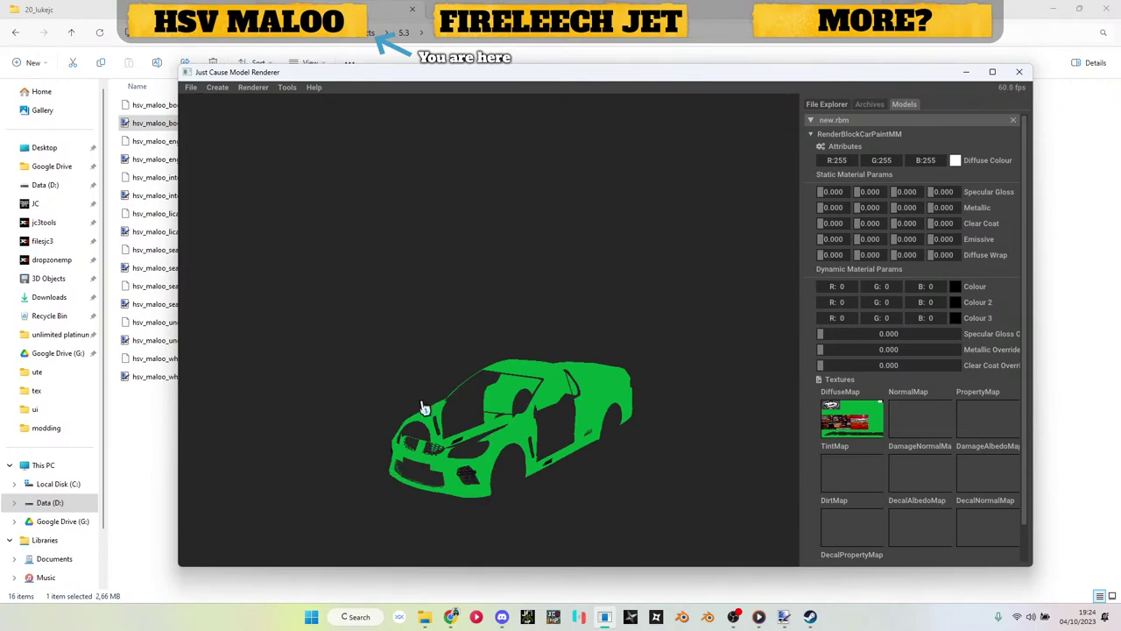
pyautogui.moveTo(617, 420); pyautogui.dragTo(596, 255)
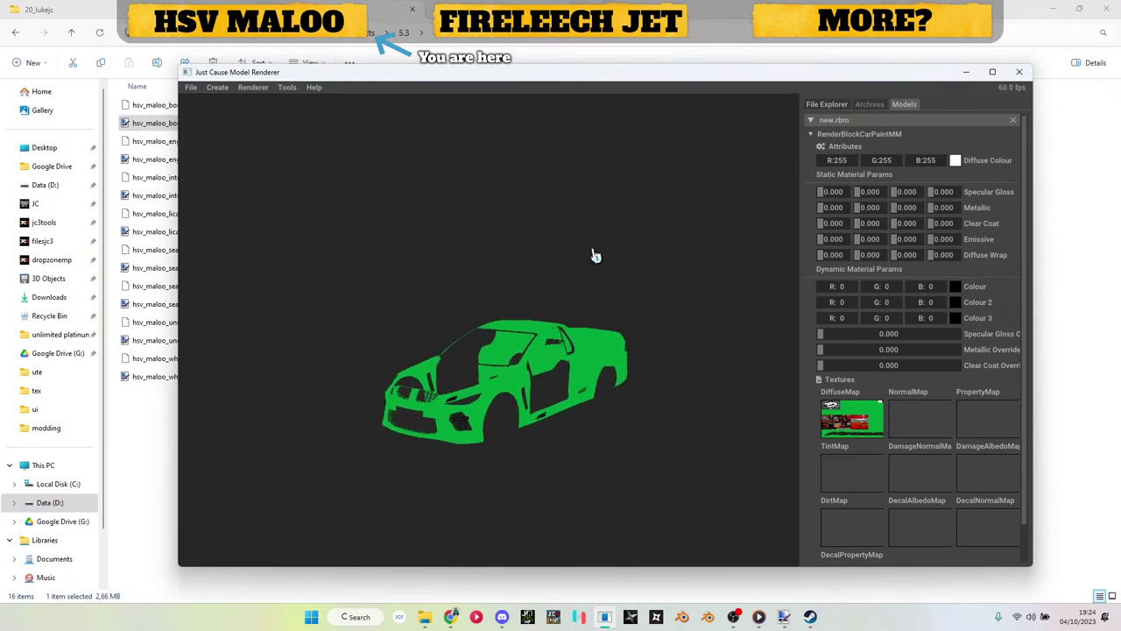
pyautogui.moveTo(499, 275); pyautogui.dragTo(522, 300)
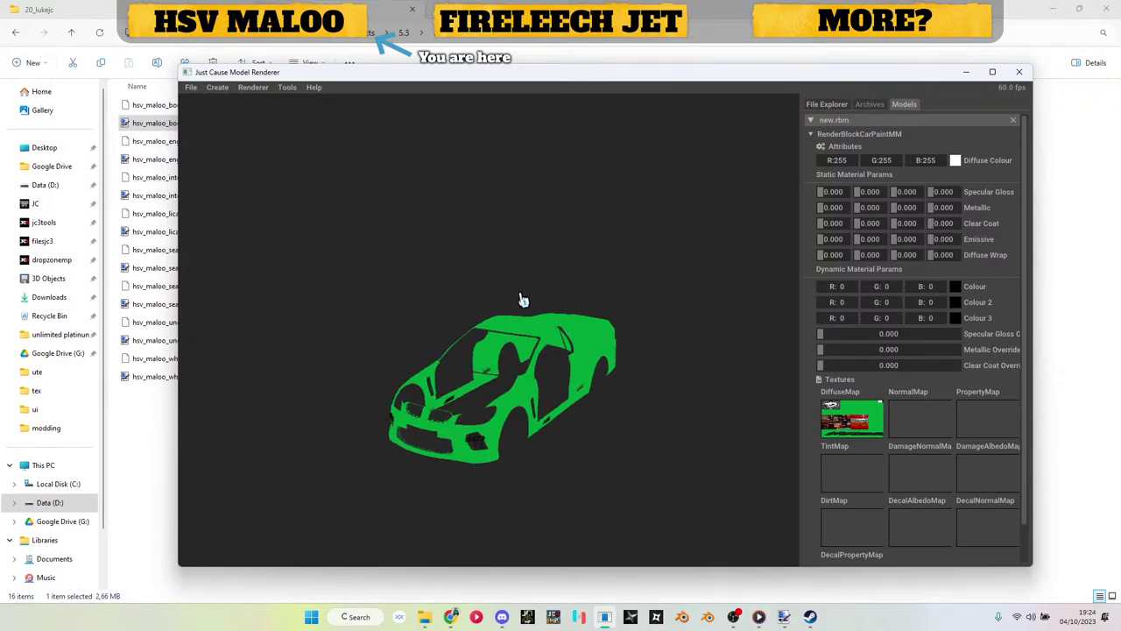
pyautogui.click(885, 135)
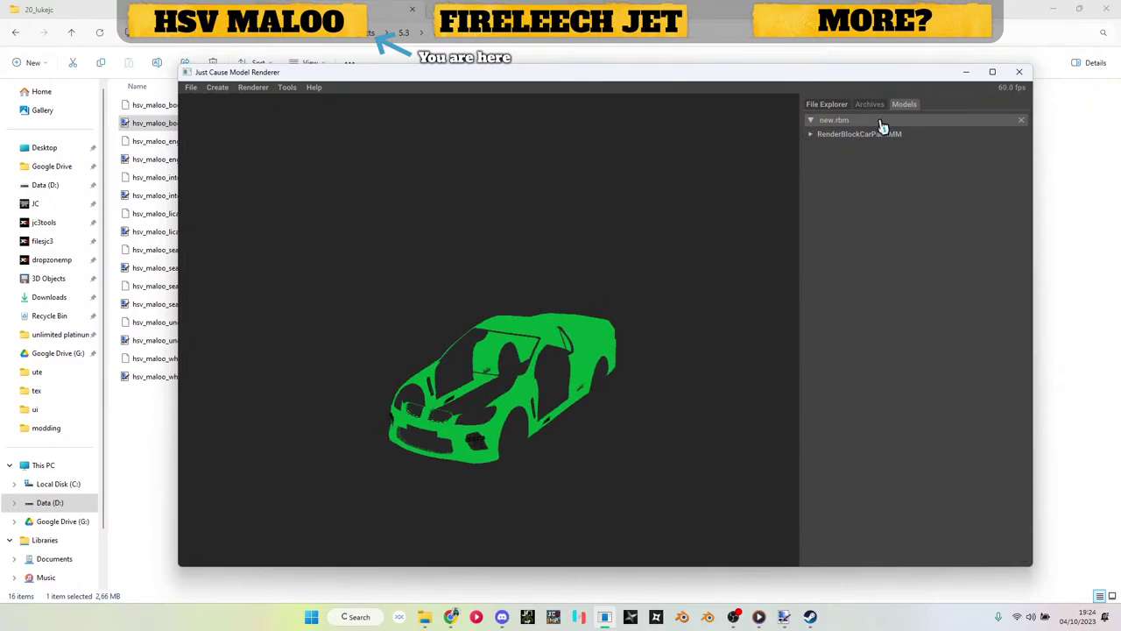
# Step: Browse the parts toscale .obj files in Explorer, then return to the renderer
pyautogui.click(968, 72)
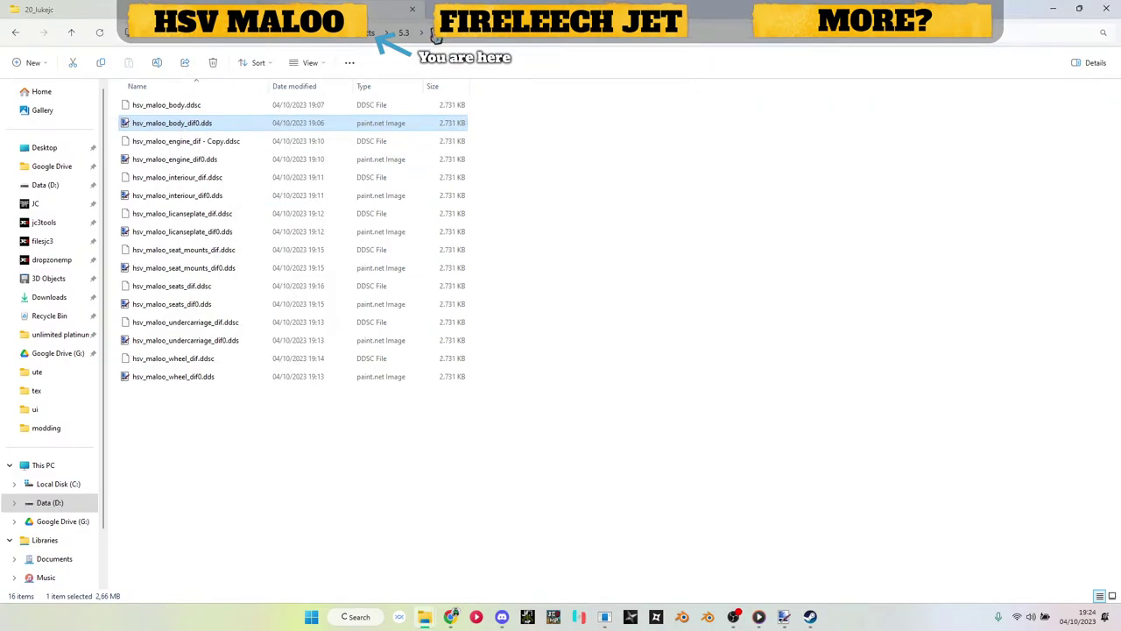
pyautogui.click(438, 37)
pyautogui.doubleClick(201, 279)
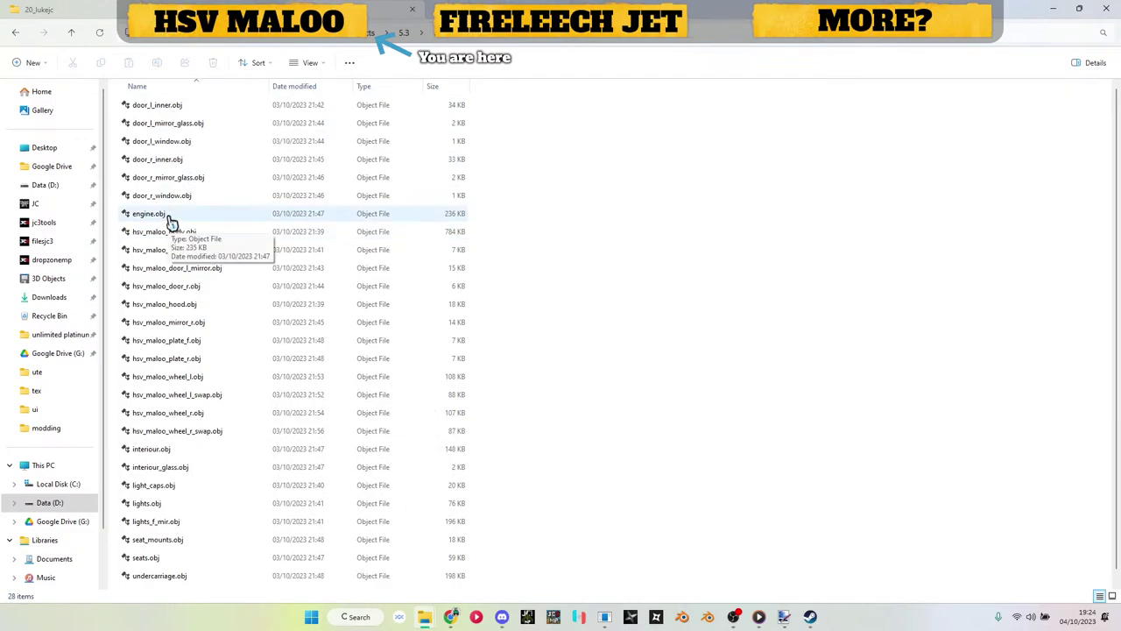
pyautogui.scroll(-1, 168, 220)
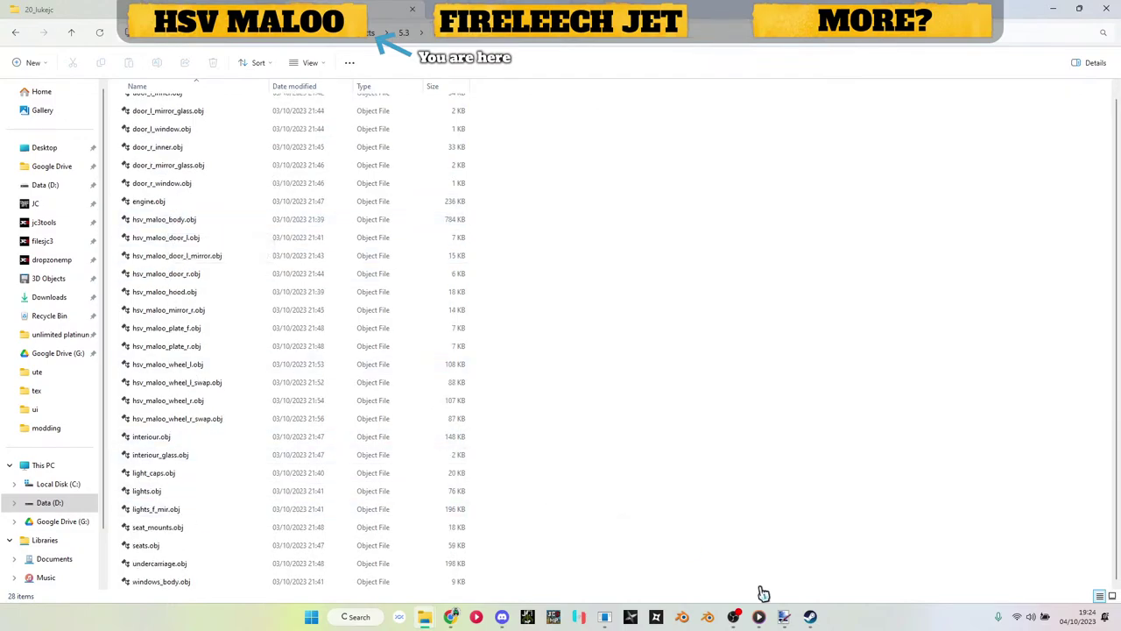
pyautogui.moveTo(737, 618)
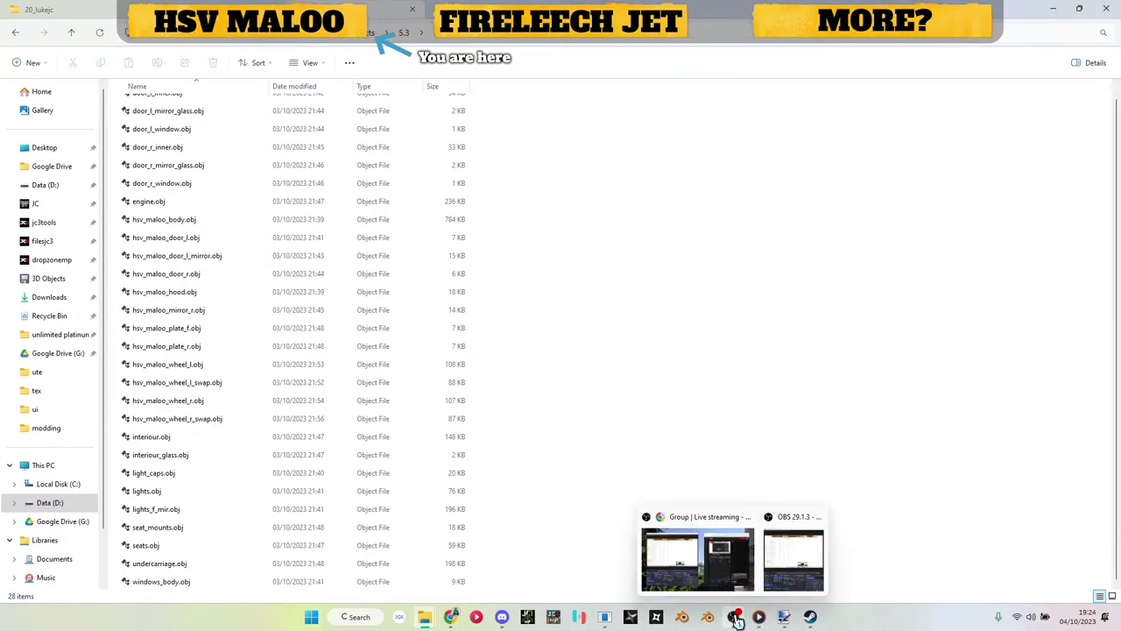
pyautogui.click(604, 617)
# Step: Add a second CarPaintMM render block to new.rbm and import engine.obj into it
pyautogui.rightClick(832, 122)
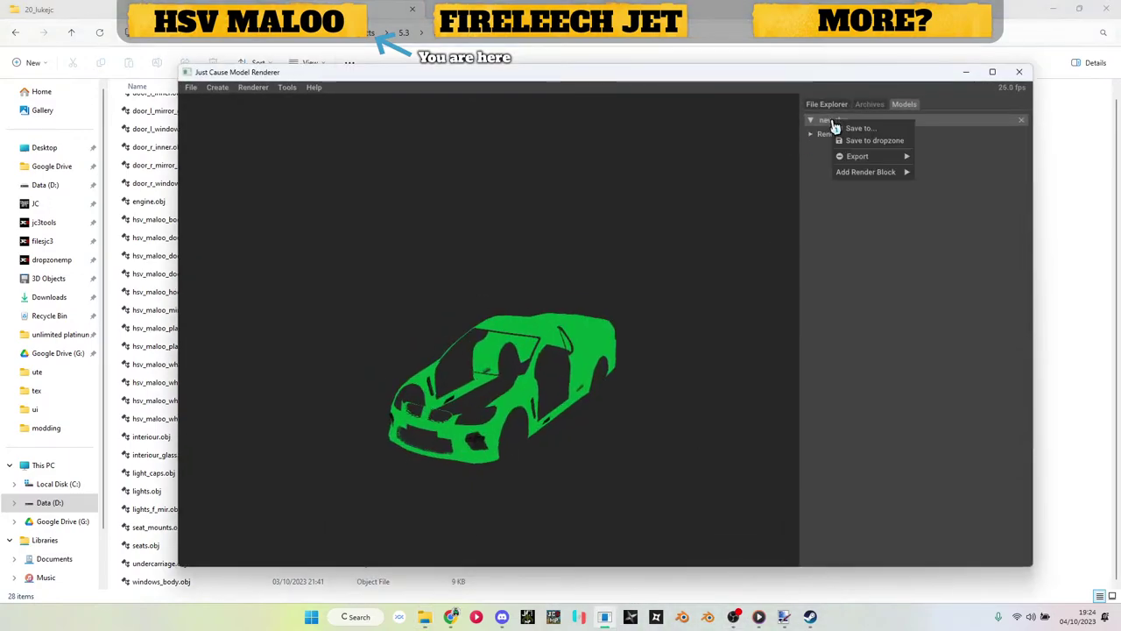
pyautogui.moveTo(891, 178)
pyautogui.click(938, 172)
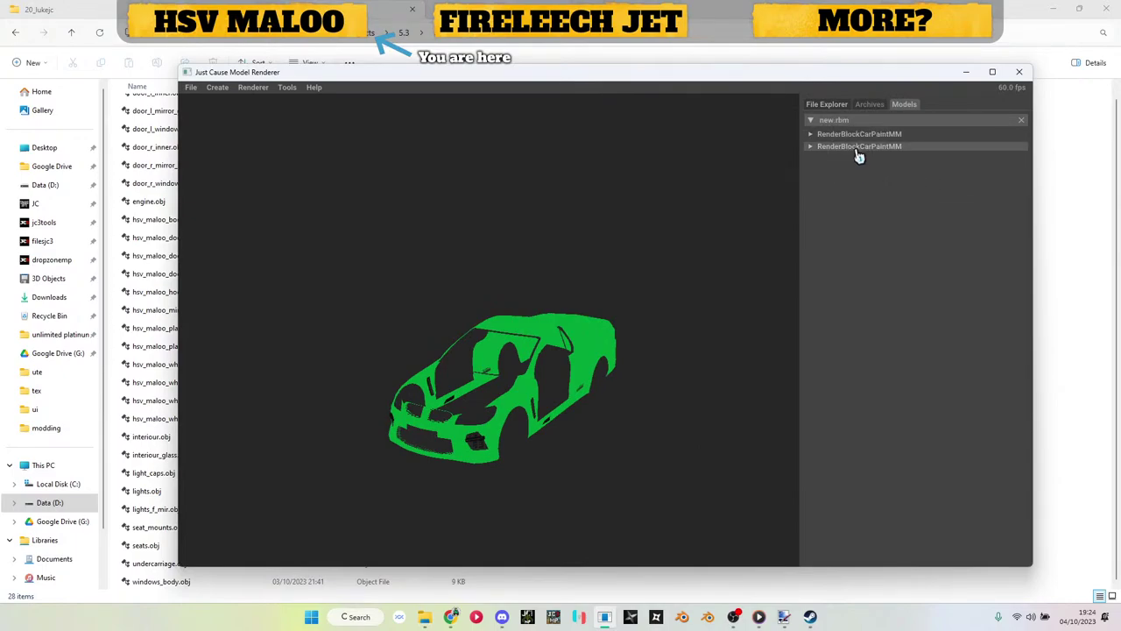
pyautogui.click(858, 147)
pyautogui.click(854, 172)
pyautogui.click(861, 190)
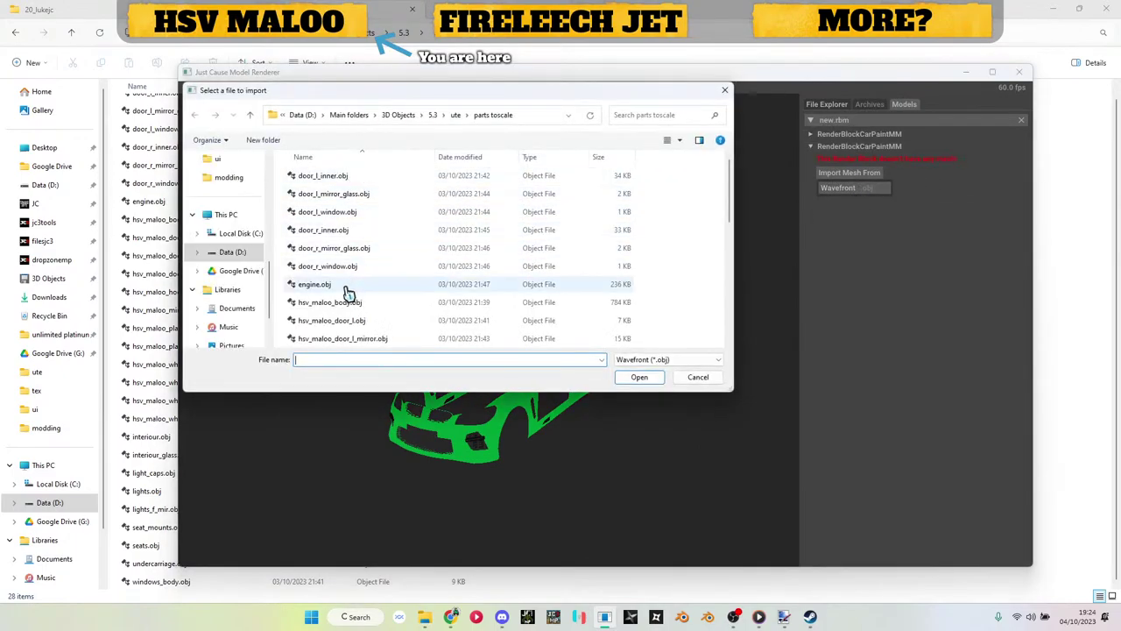
pyautogui.doubleClick(315, 285)
pyautogui.moveTo(412, 385); pyautogui.dragTo(632, 389)
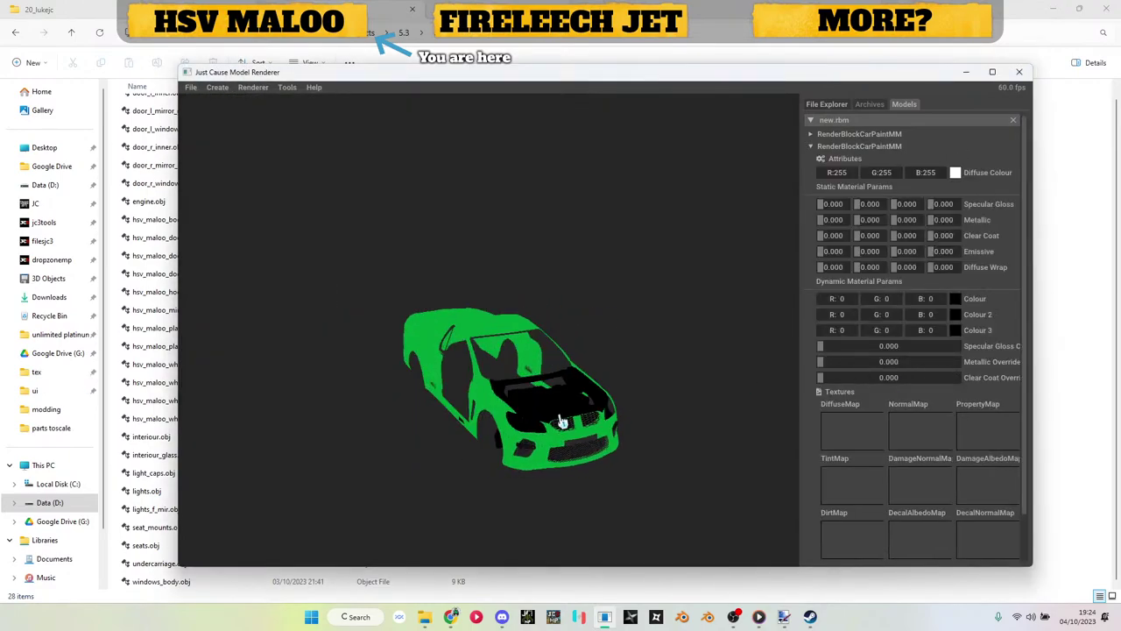
pyautogui.moveTo(562, 422)
pyautogui.mouseDown()
pyautogui.moveTo(636, 386)
pyautogui.moveTo(616, 388)
pyautogui.moveTo(558, 295)
pyautogui.moveTo(566, 170)
pyautogui.moveTo(426, 397)
pyautogui.moveTo(588, 449)
pyautogui.moveTo(642, 446)
pyautogui.moveTo(565, 406)
pyautogui.mouseUp()
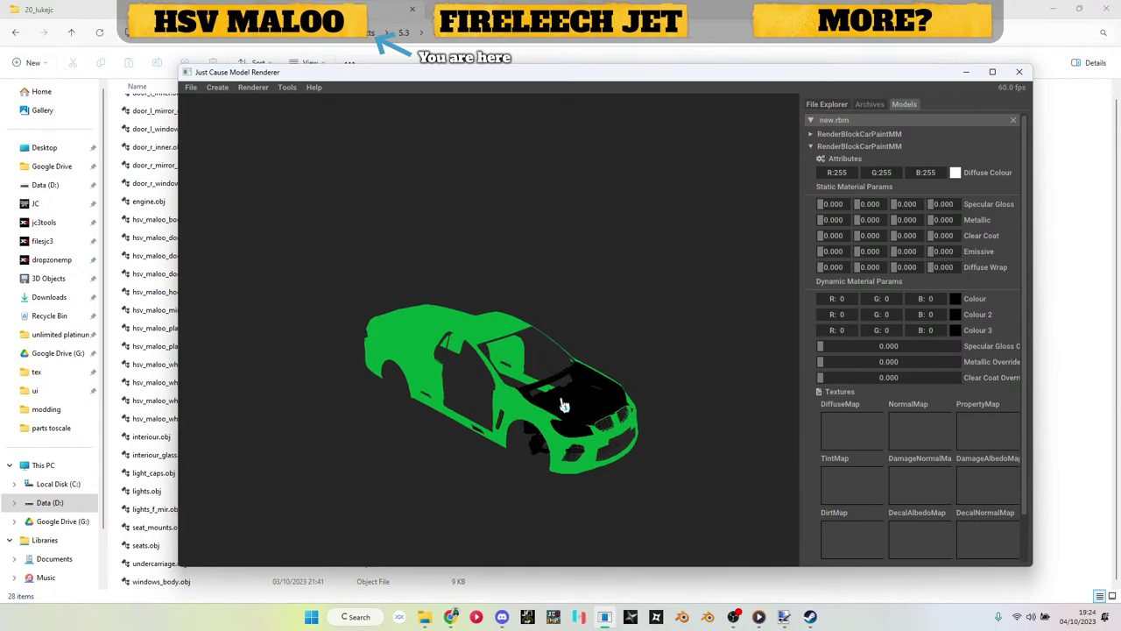
# Step: Apply hsv_maloo_engine_dif0.dds from the tex folder as the engine's DiffuseMap
pyautogui.click(1067, 323)
pyautogui.scroll(1, 233, 231)
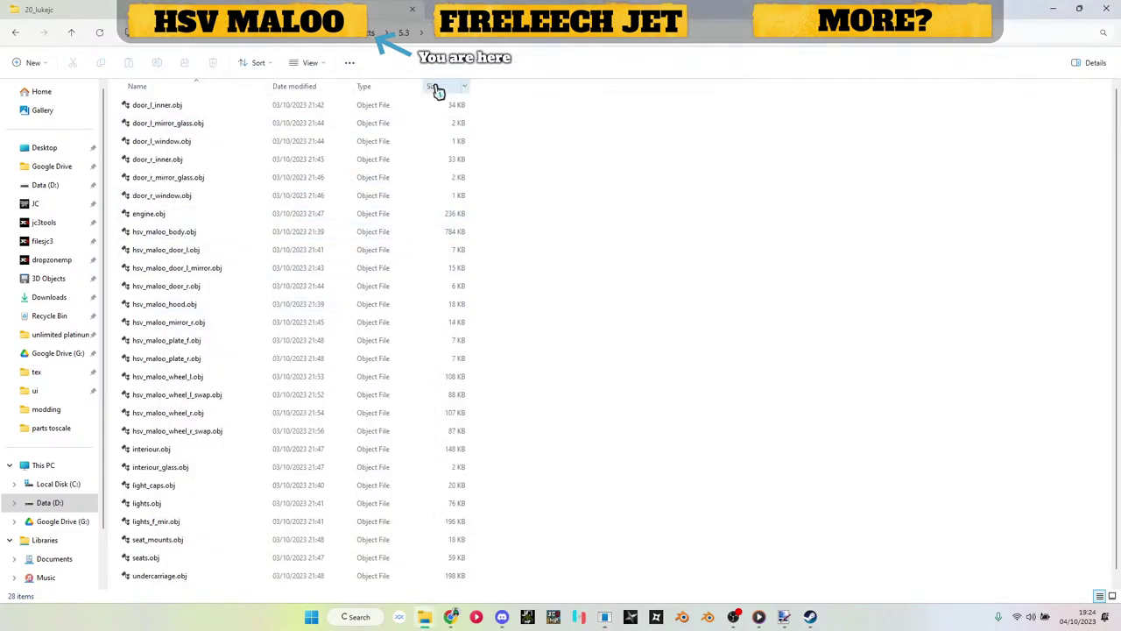
pyautogui.hotkey('alt', 'Up')
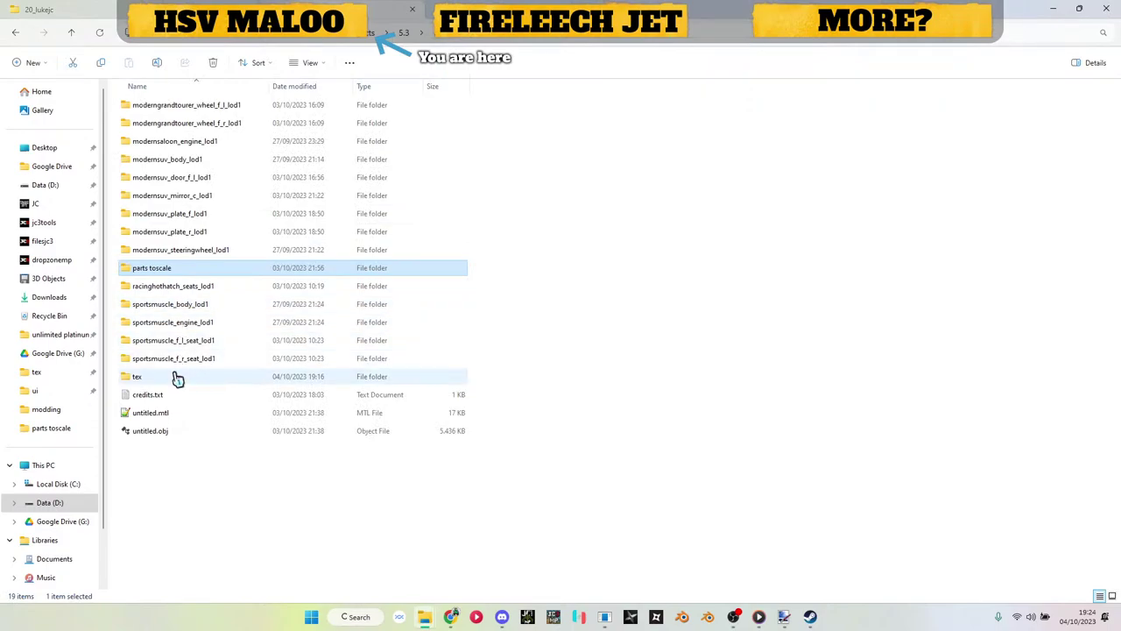
pyautogui.doubleClick(175, 377)
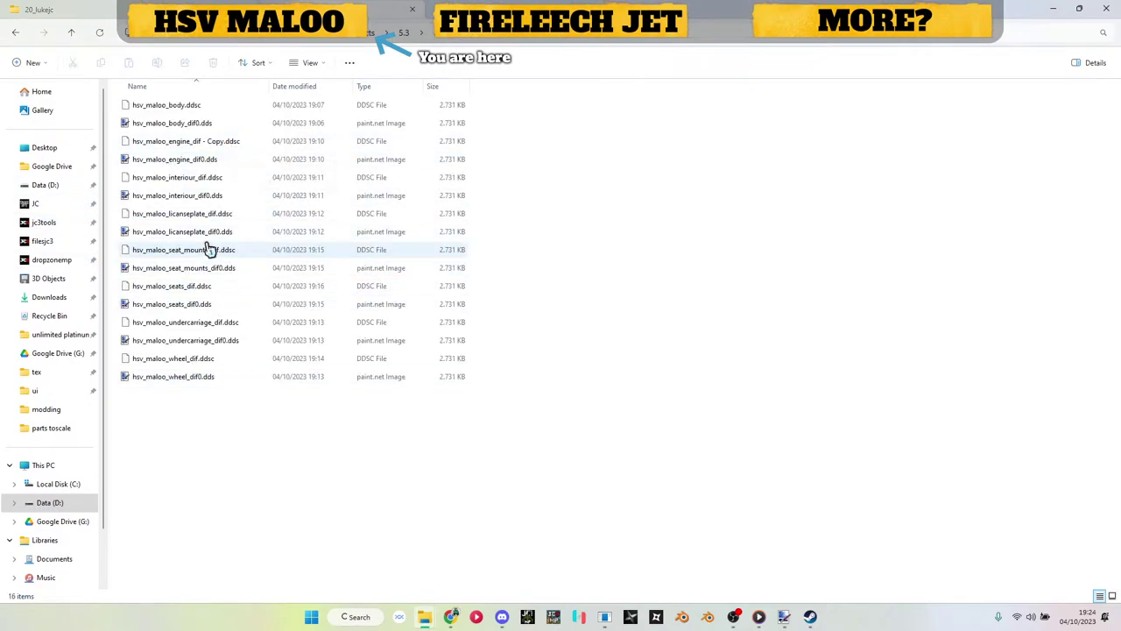
pyautogui.moveTo(193, 163); pyautogui.dragTo(848, 431)
pyautogui.scroll(5, 597, 400)
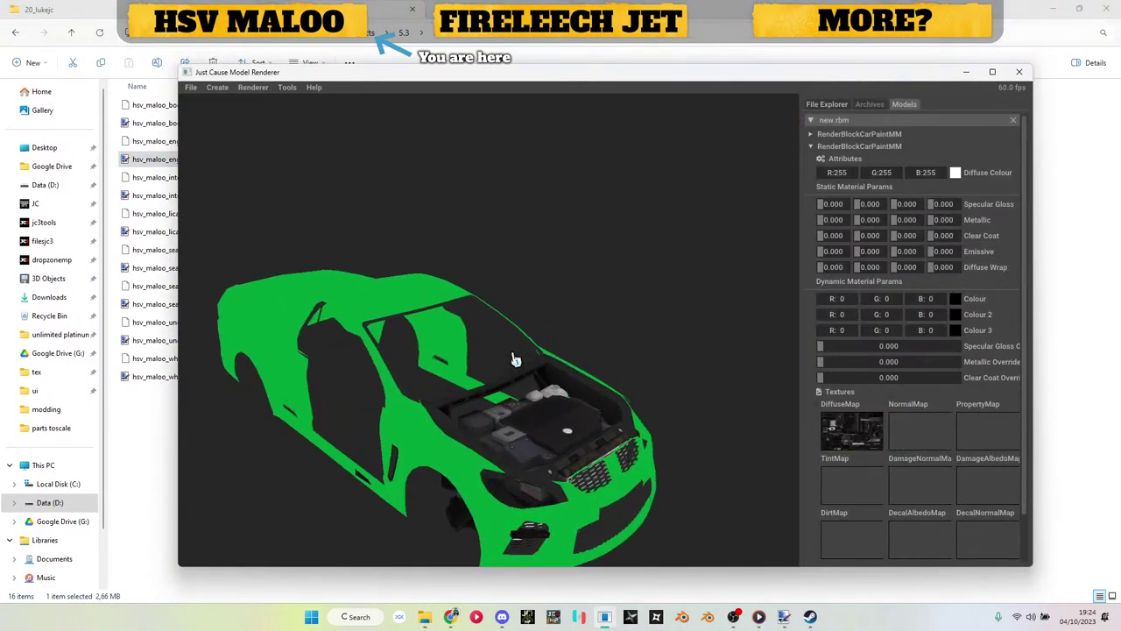
pyautogui.scroll(1, 596, 275)
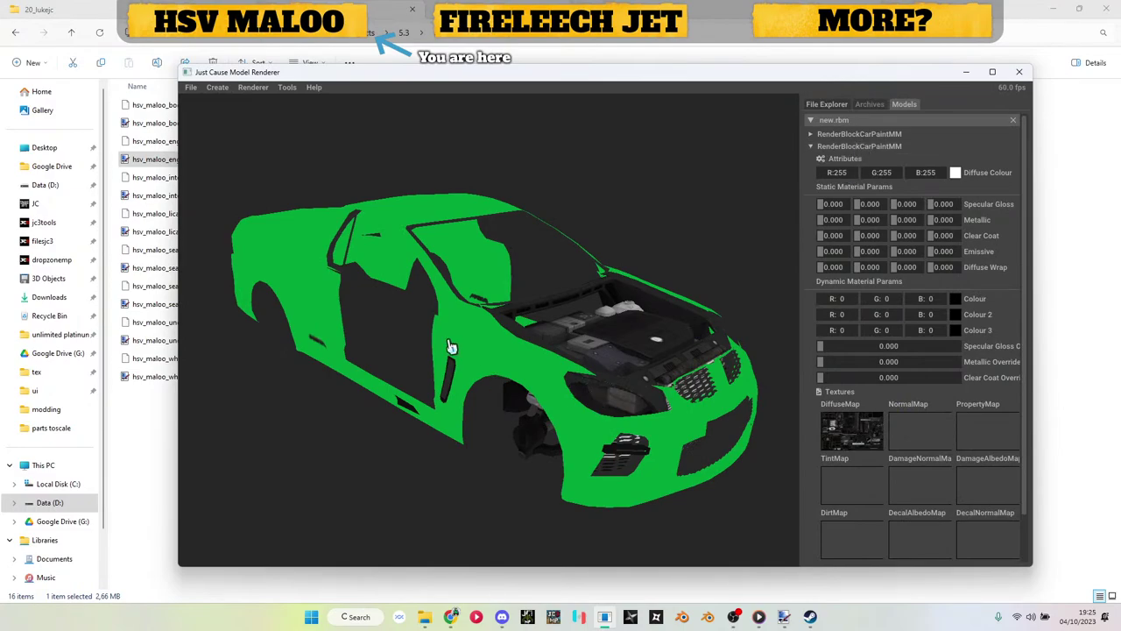
pyautogui.moveTo(451, 347); pyautogui.dragTo(523, 470)
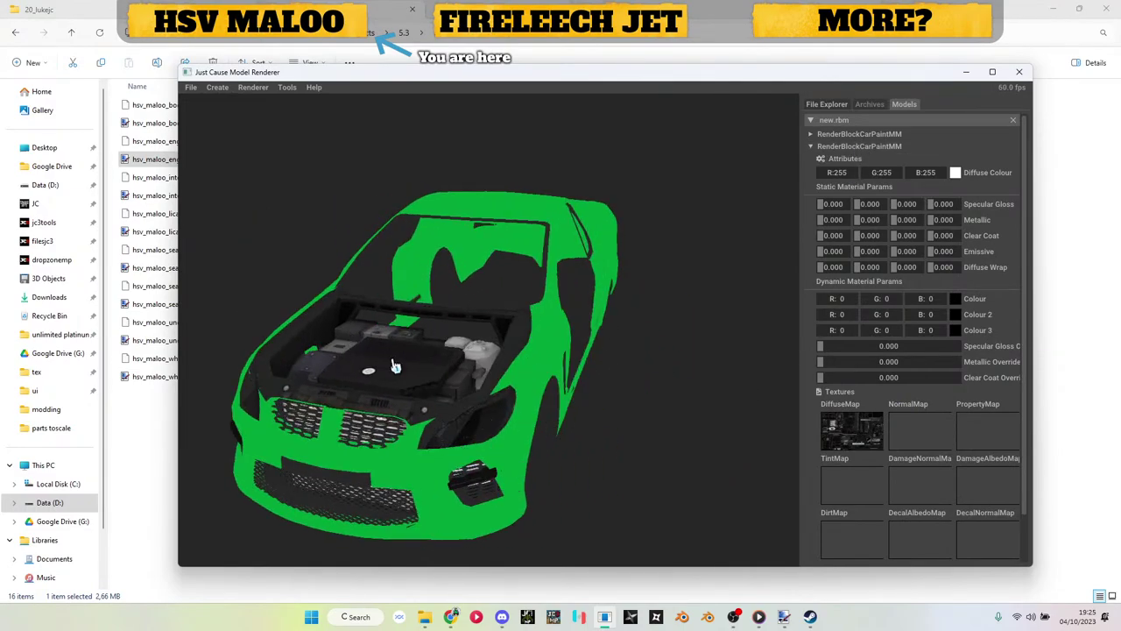
pyautogui.moveTo(395, 366); pyautogui.dragTo(570, 379)
pyautogui.moveTo(692, 390); pyautogui.dragTo(513, 393)
# Step: Add a third CarPaintMM render block and import interiour.obj into it
pyautogui.click(848, 147)
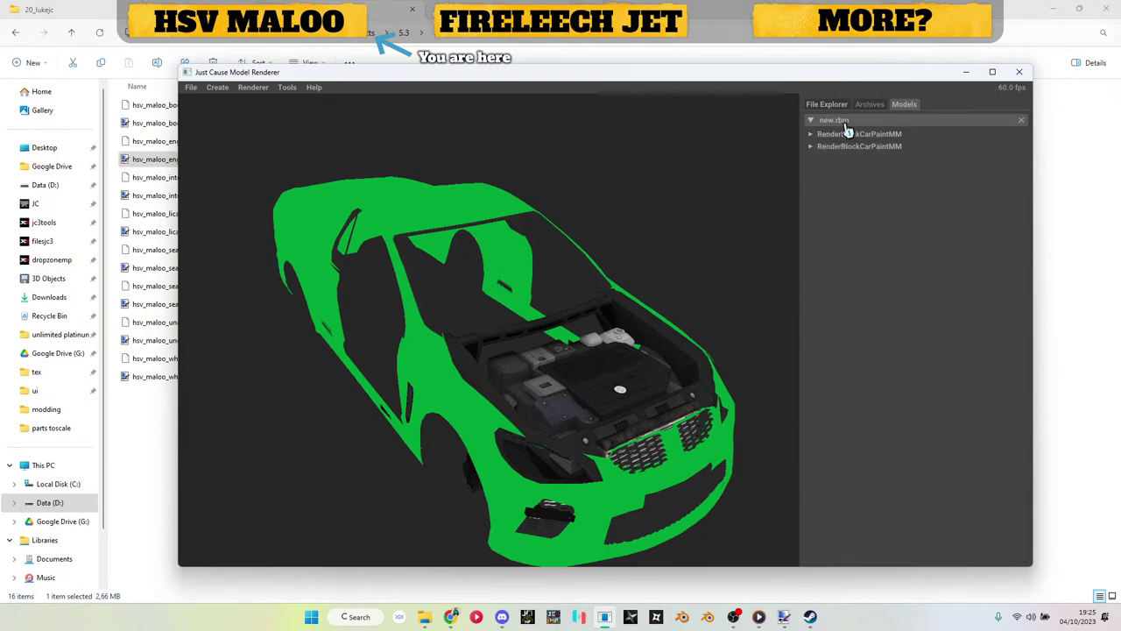
pyautogui.rightClick(847, 123)
pyautogui.click(946, 175)
pyautogui.click(848, 158)
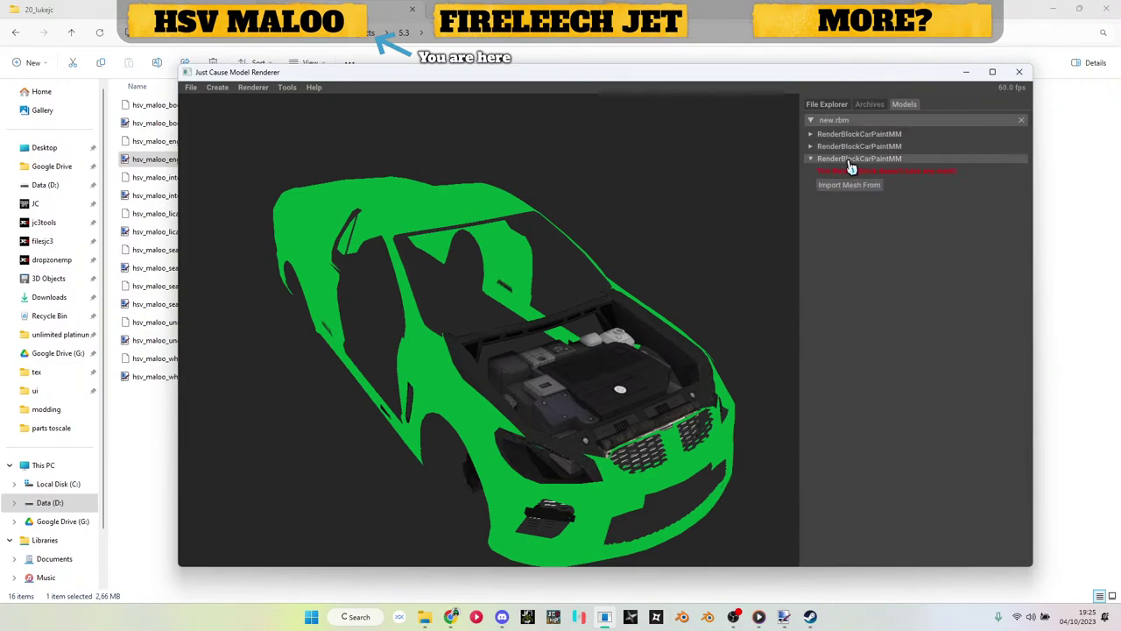
pyautogui.click(849, 185)
pyautogui.click(854, 201)
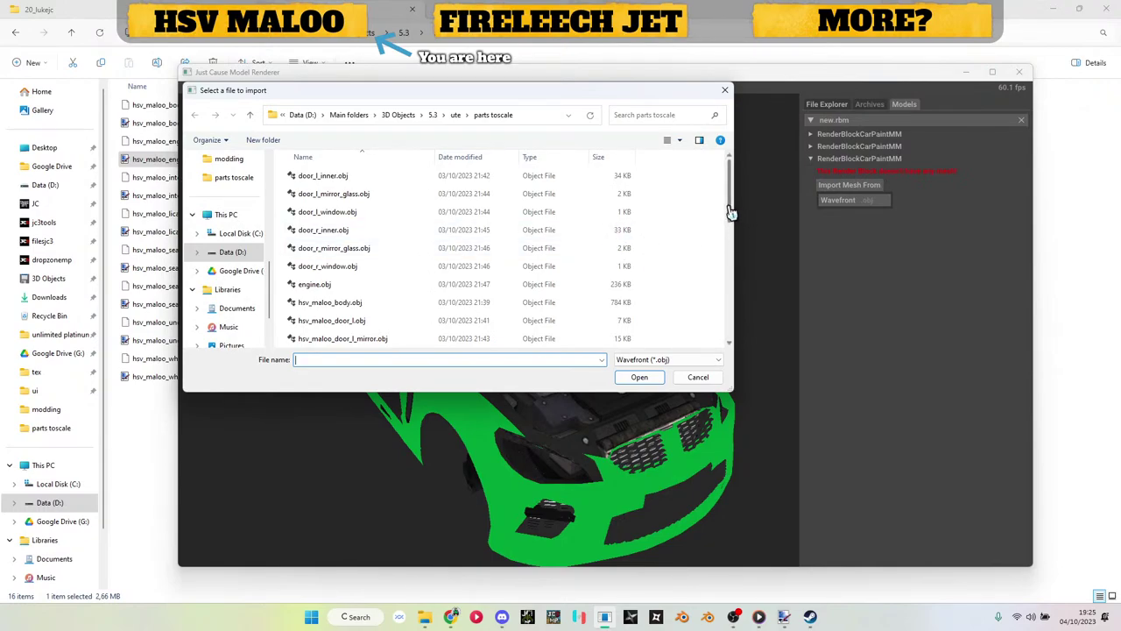
pyautogui.moveTo(731, 213); pyautogui.dragTo(729, 302)
pyautogui.doubleClick(368, 293)
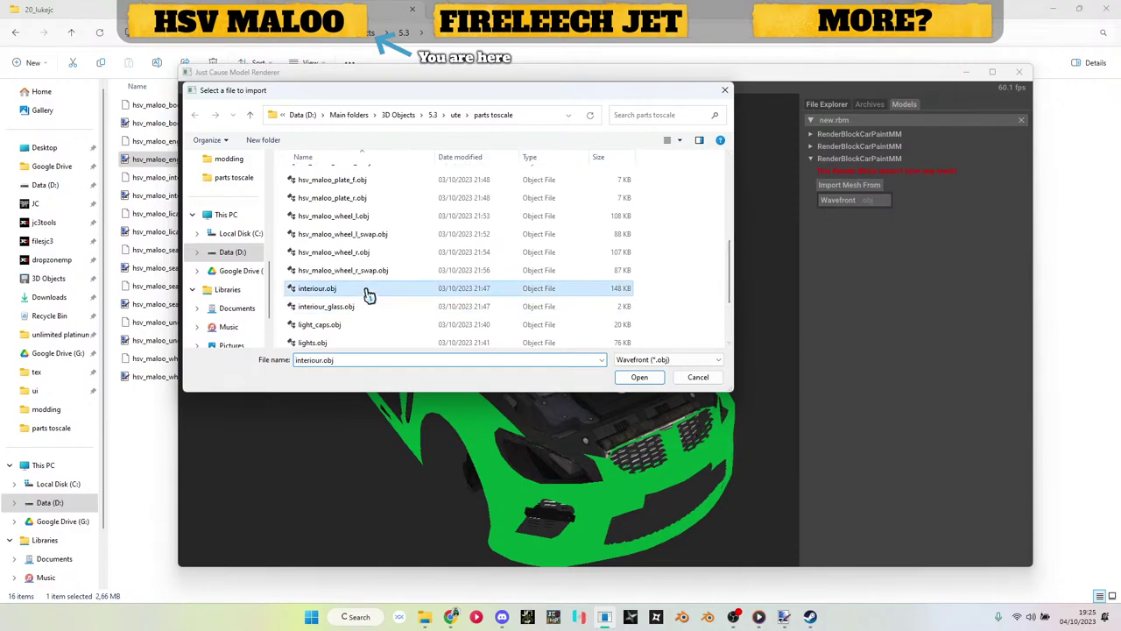
# Step: Apply hsv_maloo_interiour_dif0.dds as the interior's DiffuseMap and collapse the block
pyautogui.moveTo(491, 378); pyautogui.dragTo(420, 377)
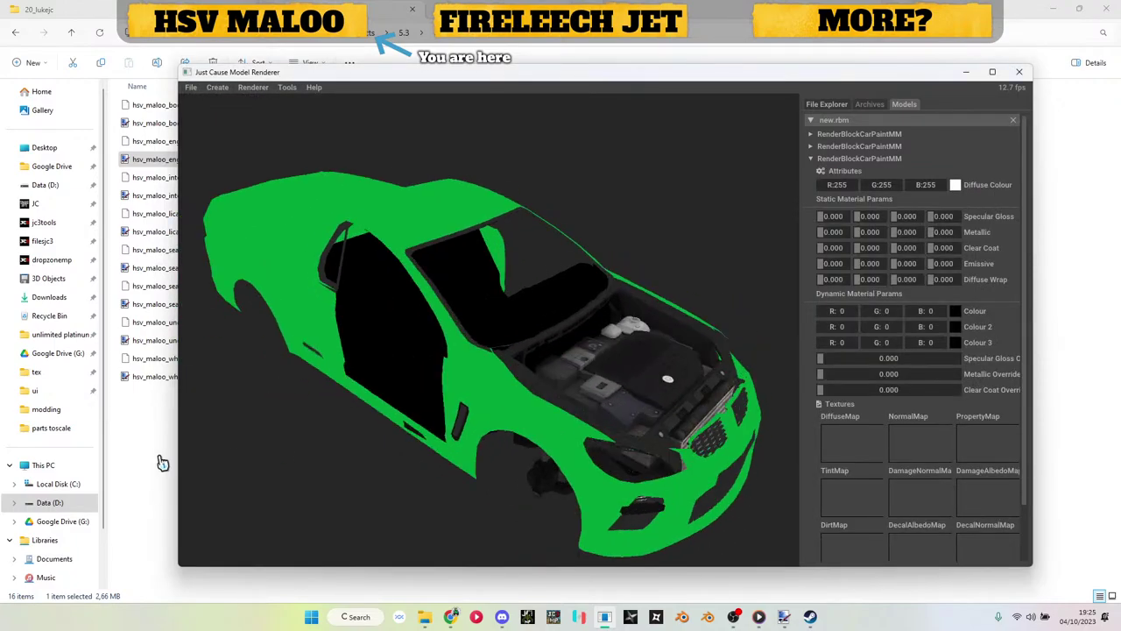
pyautogui.click(138, 449)
pyautogui.moveTo(198, 196); pyautogui.dragTo(832, 447)
pyautogui.moveTo(468, 382); pyautogui.dragTo(518, 248)
pyautogui.scroll(3, 517, 248)
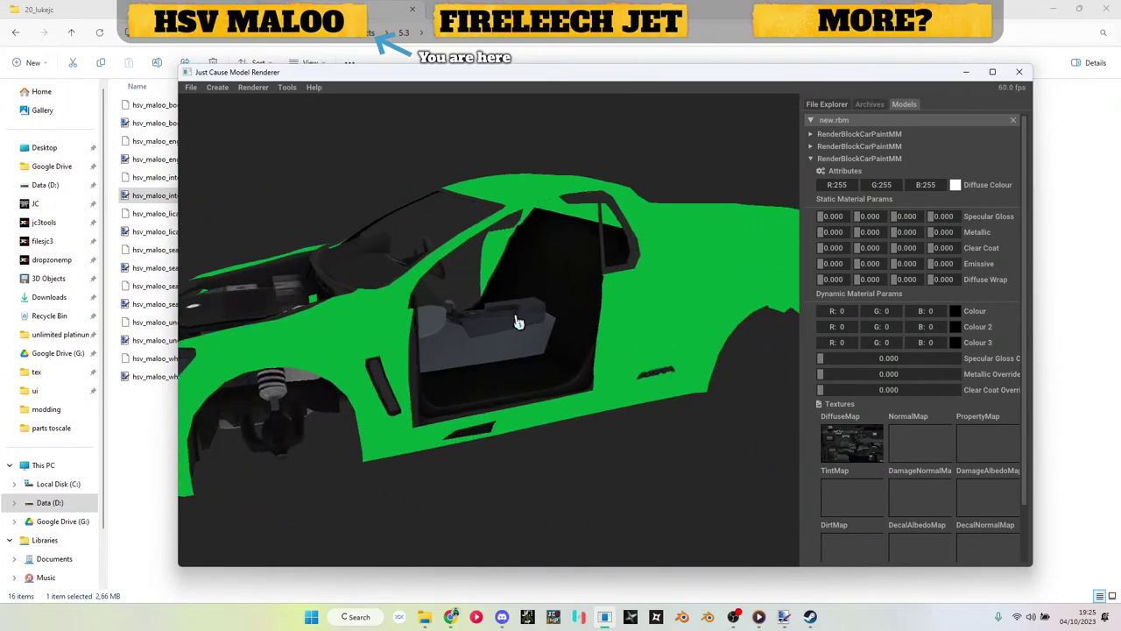
pyautogui.click(863, 158)
# Step: Import lights.obj into the fourth RenderBlockCarPaintMM block
pyautogui.rightClick(862, 121)
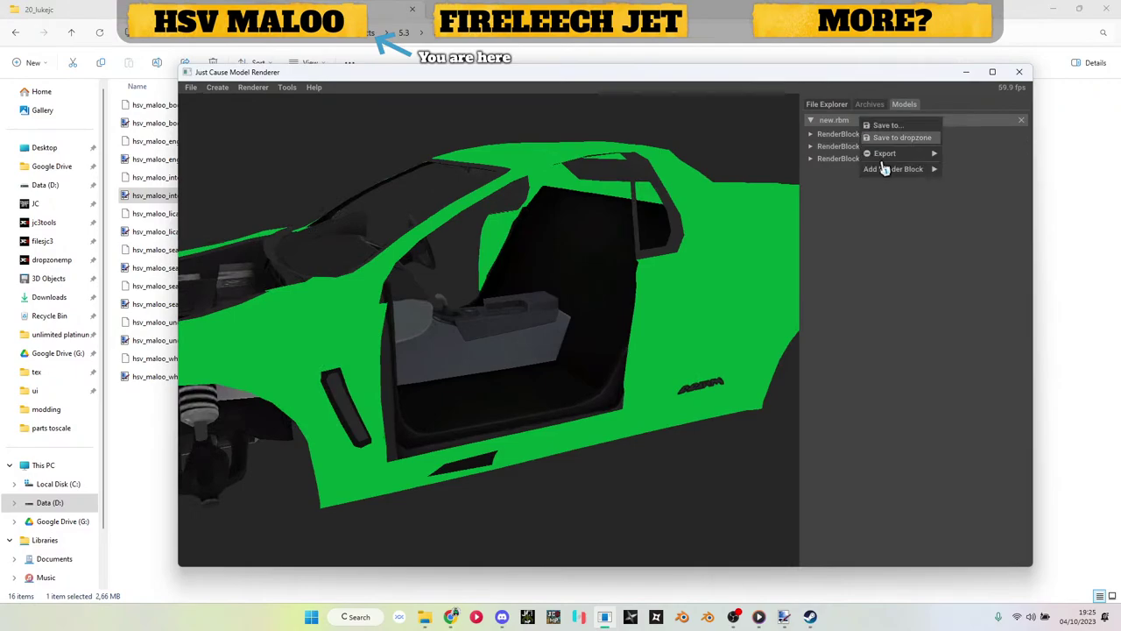
pyautogui.click(951, 175)
pyautogui.click(862, 172)
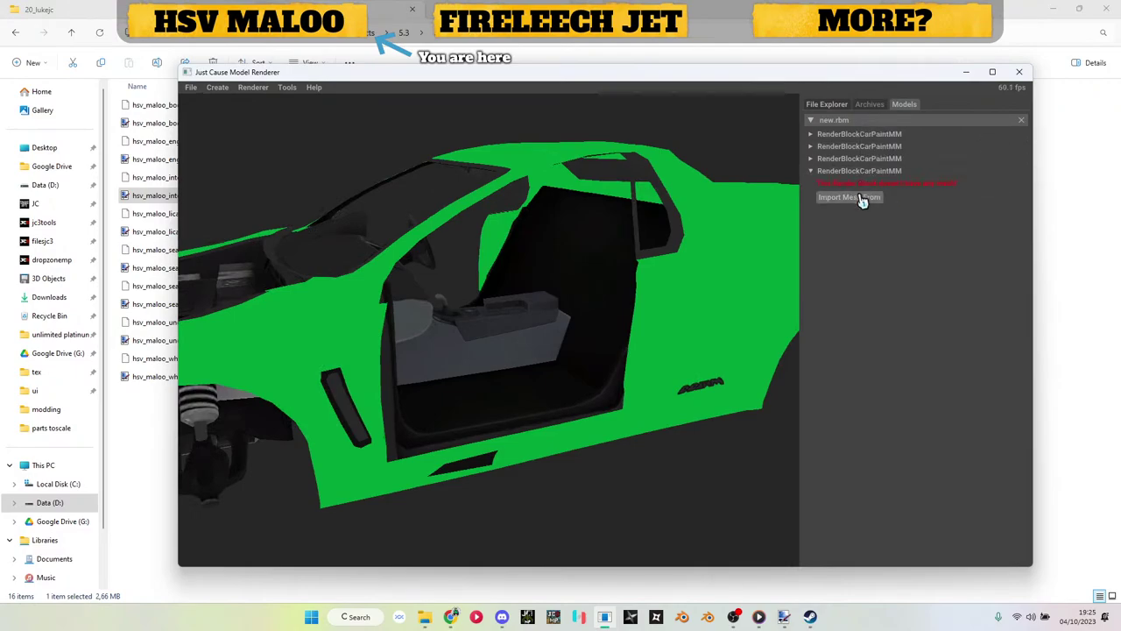
pyautogui.click(863, 198)
pyautogui.click(858, 215)
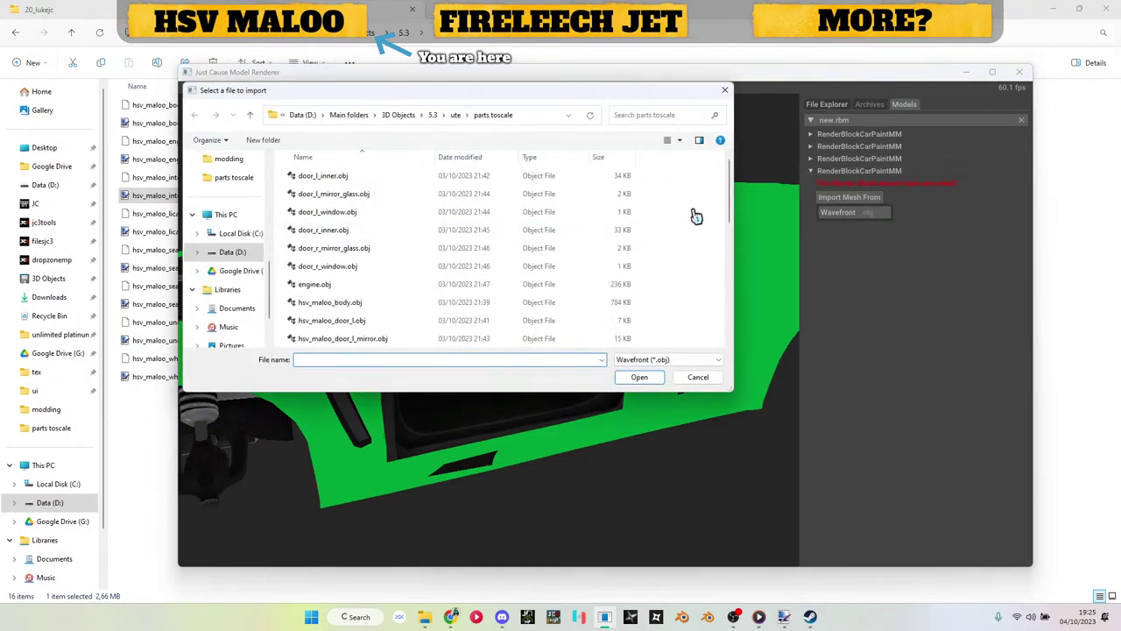
pyautogui.moveTo(733, 213); pyautogui.dragTo(744, 340)
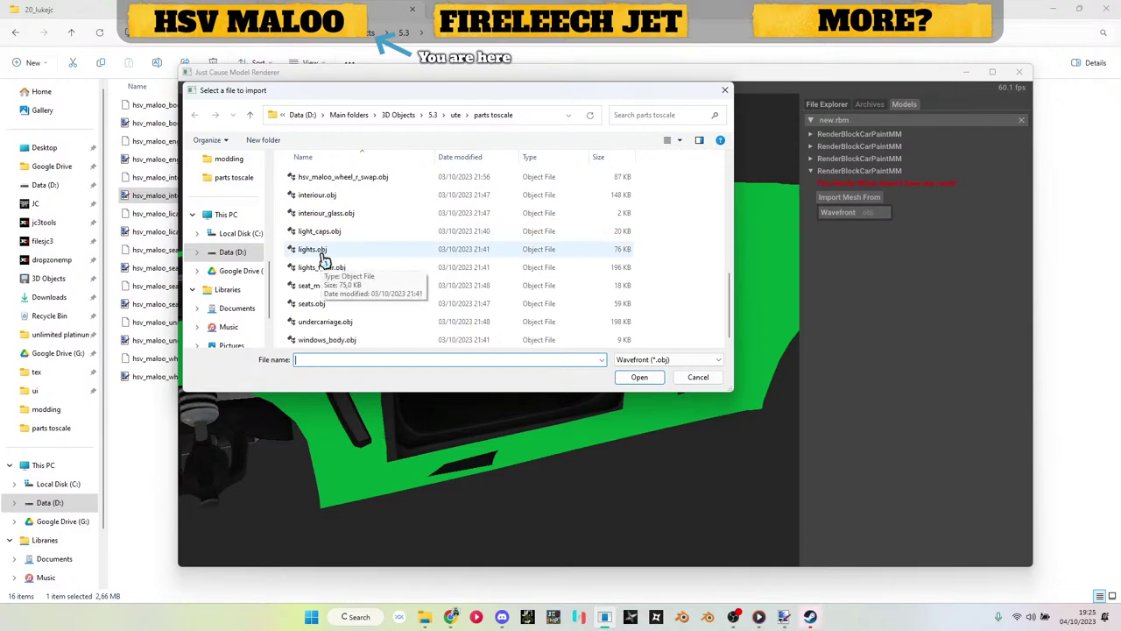
pyautogui.doubleClick(320, 254)
# Step: Give the lights block hsv_maloo_body_dif0.dds as DiffuseMap and adjust its Emissive value
pyautogui.moveTo(333, 345); pyautogui.dragTo(561, 319)
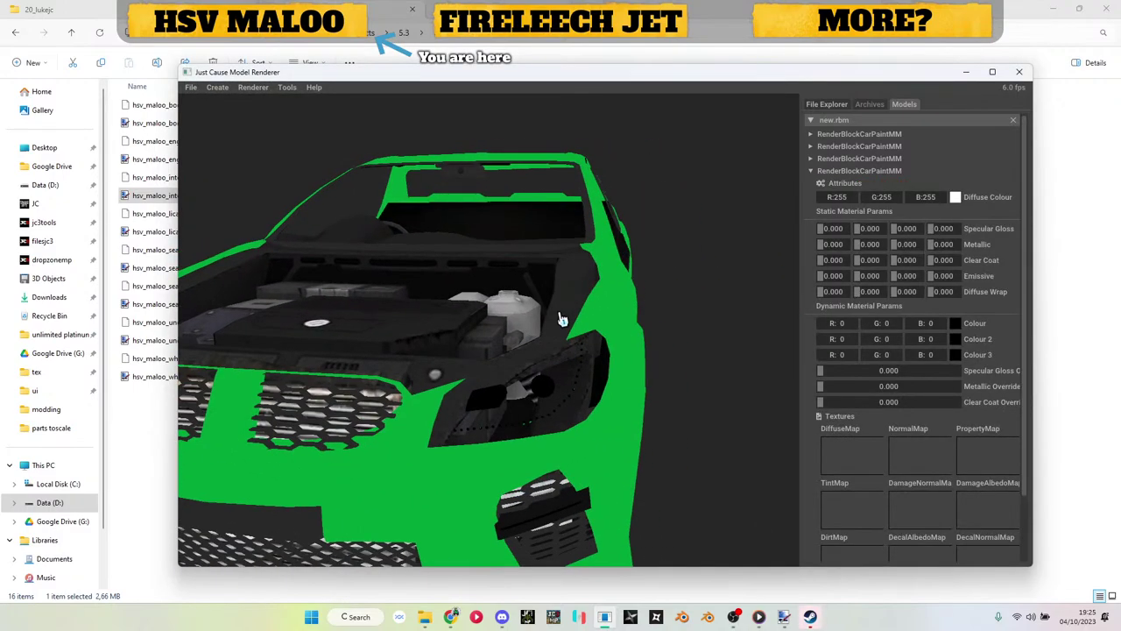
pyautogui.click(966, 74)
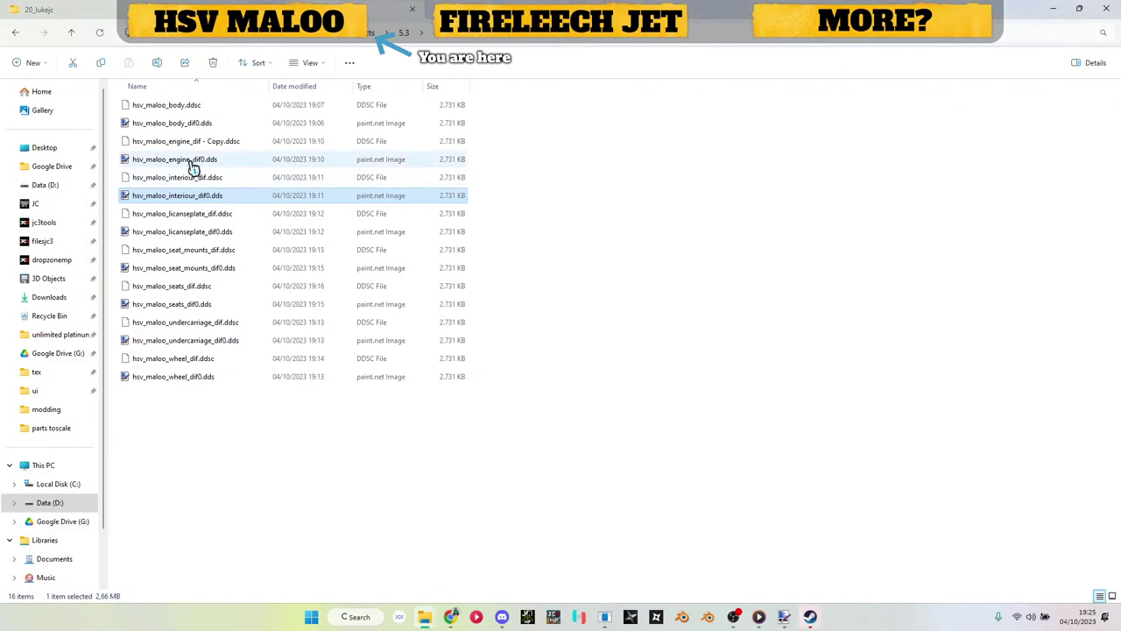
pyautogui.moveTo(180, 123); pyautogui.dragTo(843, 454)
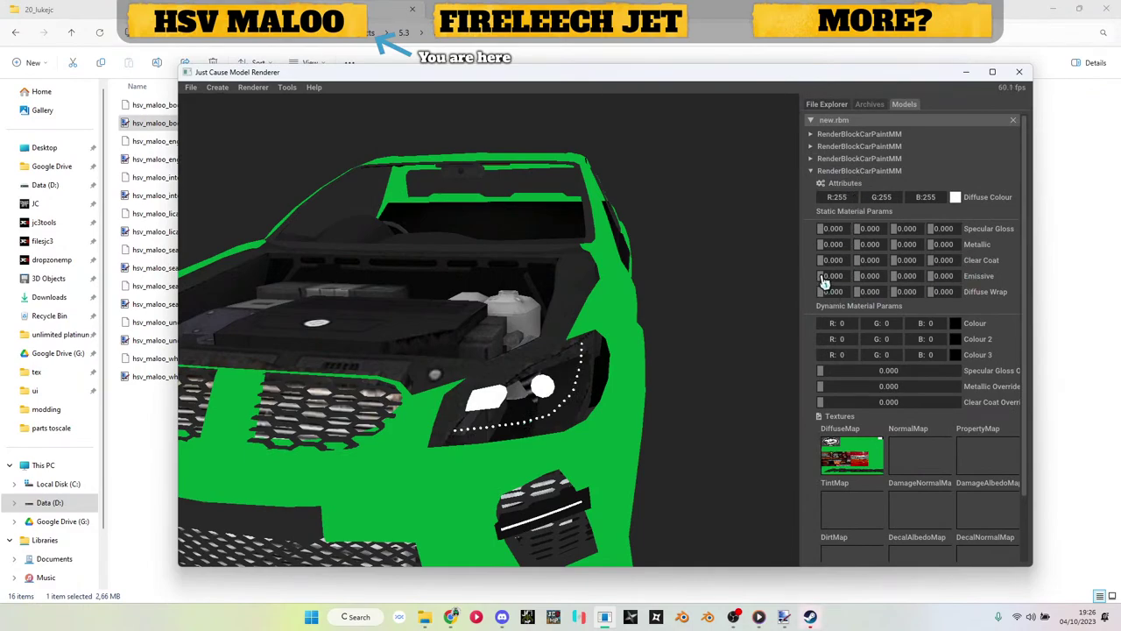
pyautogui.moveTo(828, 283); pyautogui.dragTo(865, 282)
# Step: Collapse the fourth block and orbit to inspect the grille, lights and interior
pyautogui.click(848, 172)
pyautogui.moveTo(701, 316); pyautogui.dragTo(565, 385)
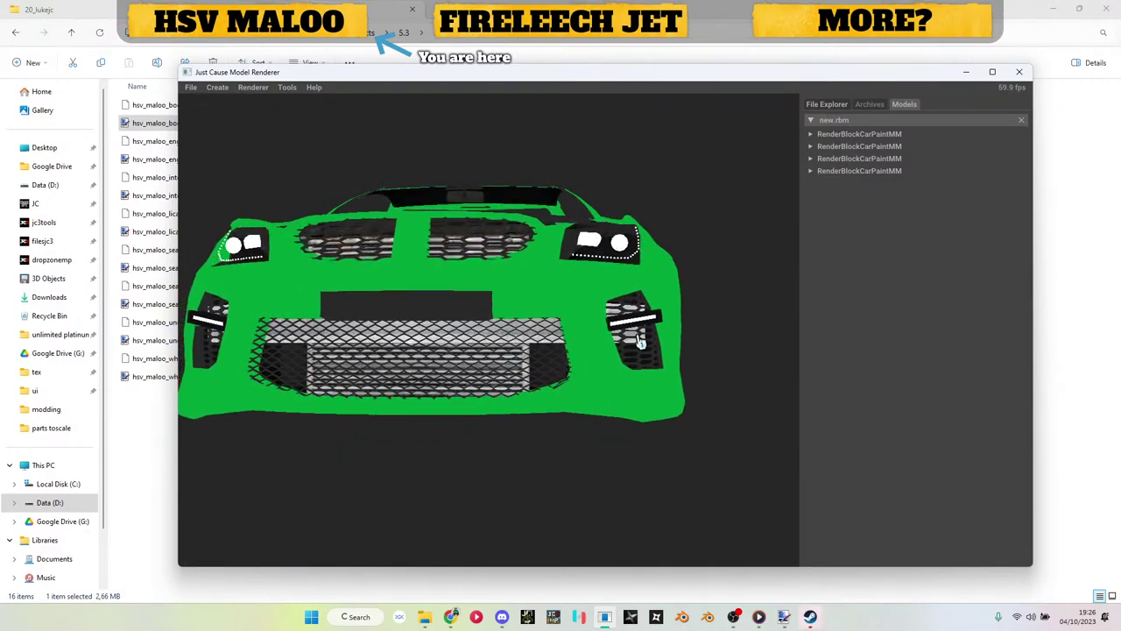
pyautogui.moveTo(340, 340); pyautogui.dragTo(422, 398)
pyautogui.moveTo(329, 390); pyautogui.dragTo(545, 377)
# Step: Launch Blender and import a Wavefront .obj model from a recent folder
pyautogui.click(709, 618)
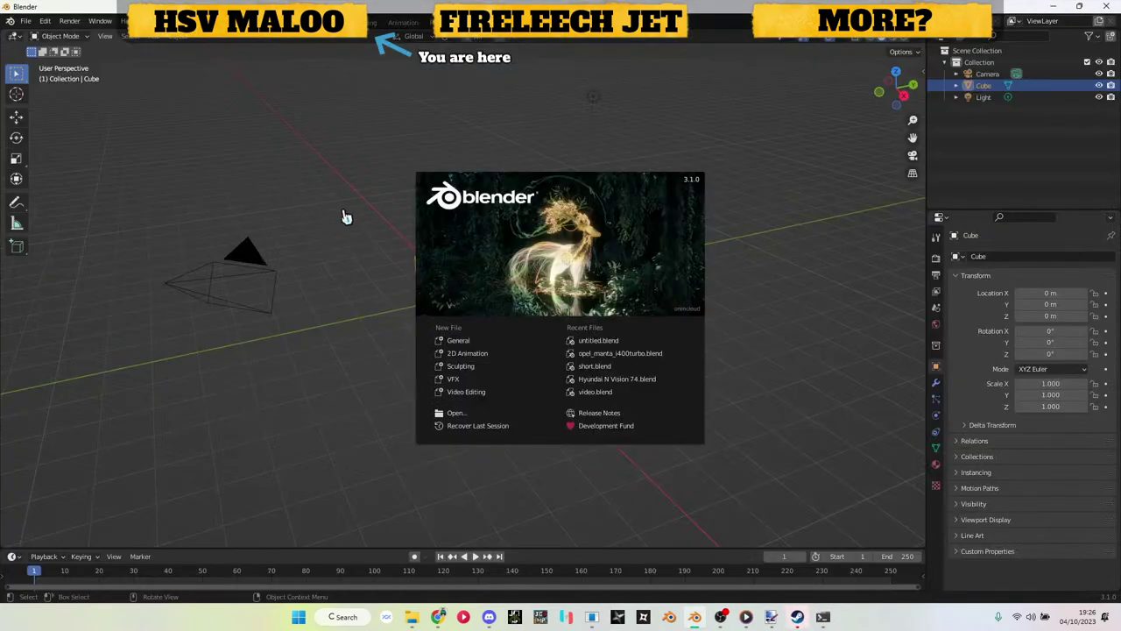
pyautogui.click(315, 209)
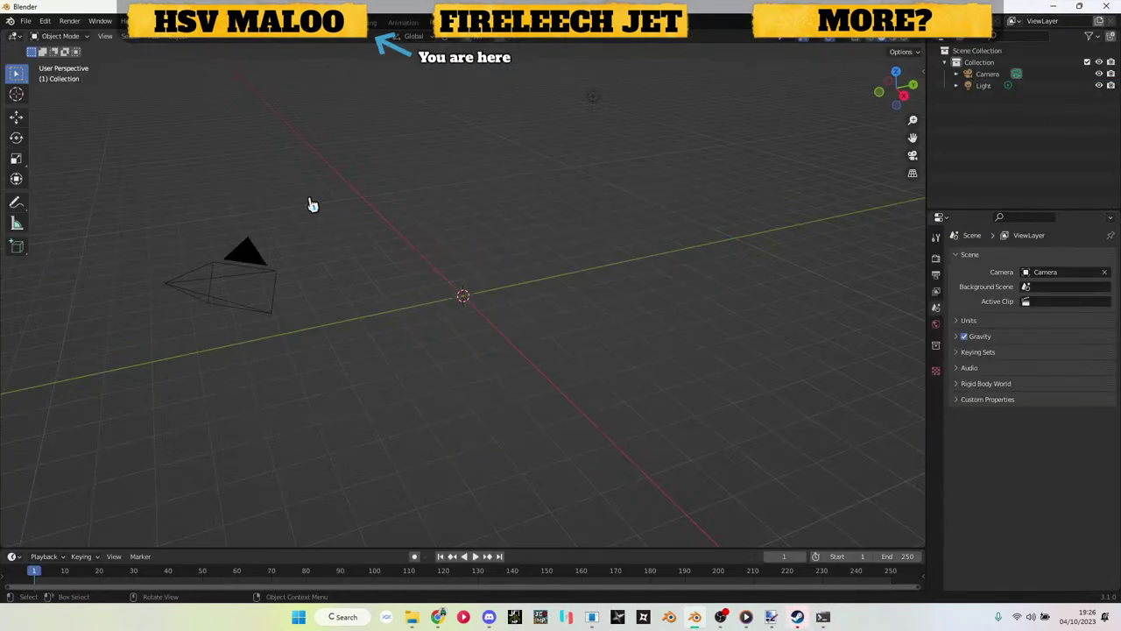
pyautogui.click(21, 21)
pyautogui.moveTo(75, 177)
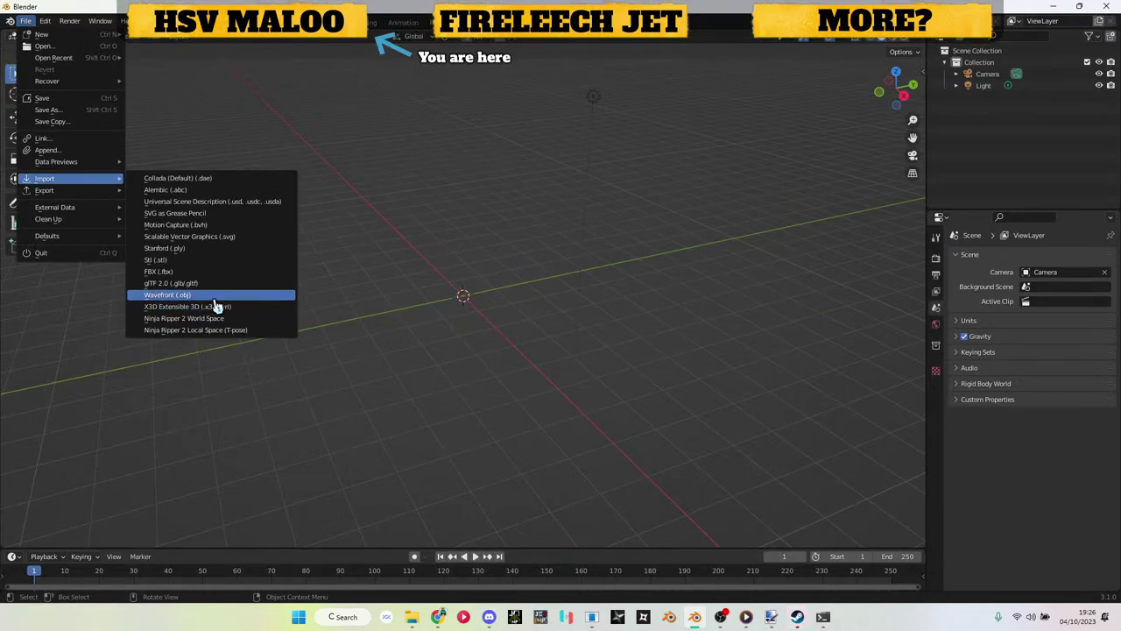
pyautogui.click(214, 299)
pyautogui.click(280, 400)
pyautogui.doubleClick(430, 368)
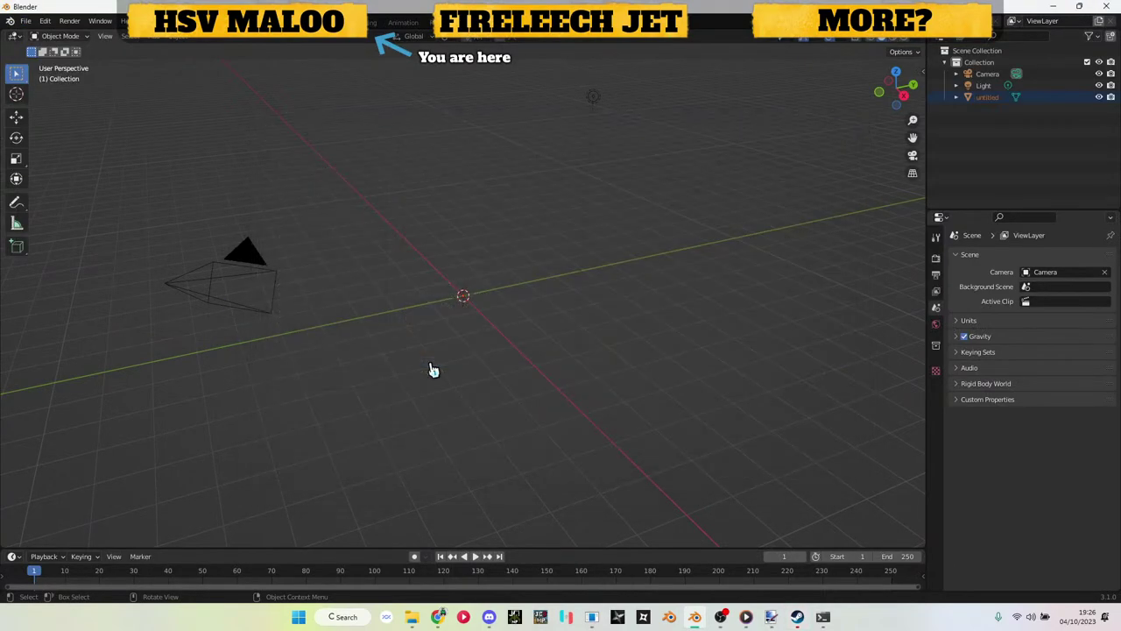
# Step: Import untitled.obj from the ute folder into the Blender scene
pyautogui.click(27, 21)
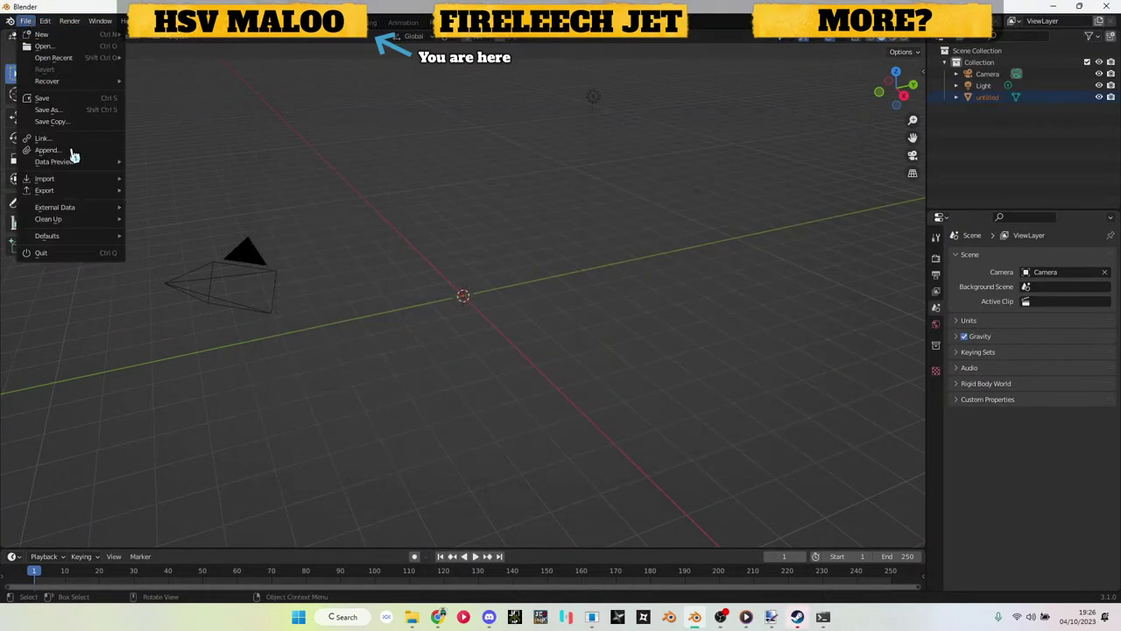
pyautogui.moveTo(88, 191)
pyautogui.click(184, 295)
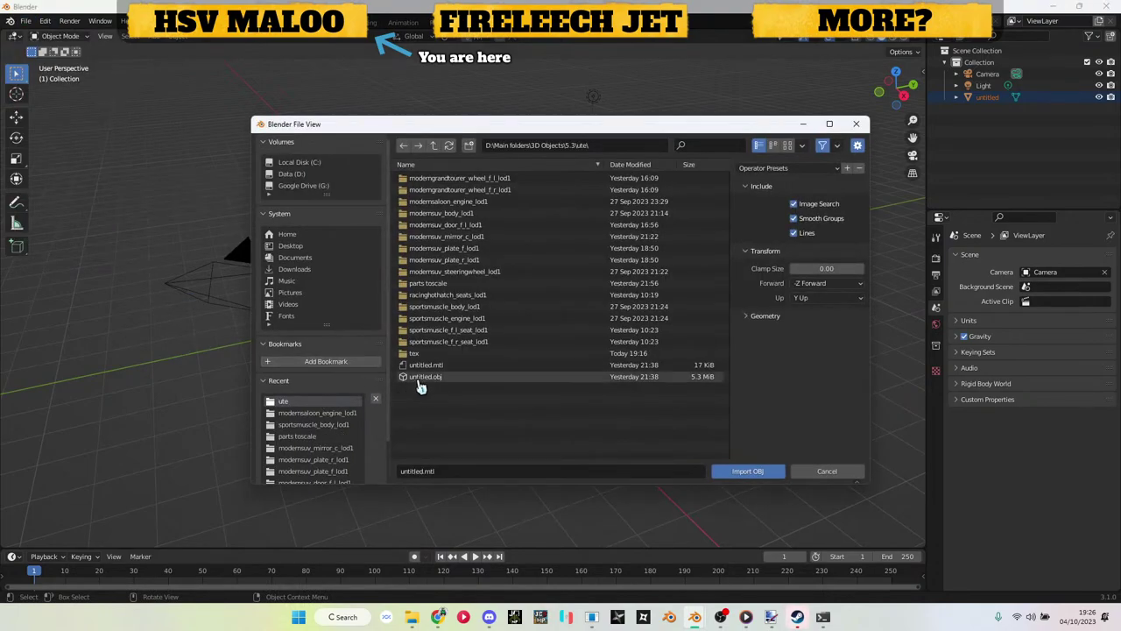
pyautogui.doubleClick(419, 383)
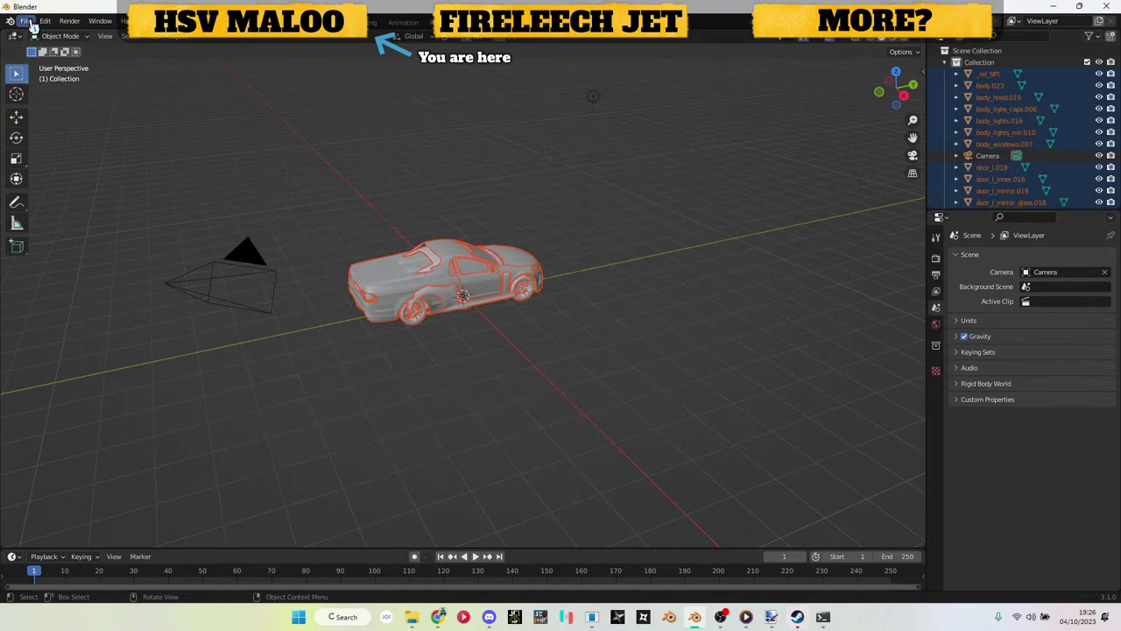
# Step: Review Wavefront OBJ export settings, untick Normals, cancel, and close Blender
pyautogui.click(26, 21)
pyautogui.moveTo(88, 191)
pyautogui.click(151, 194)
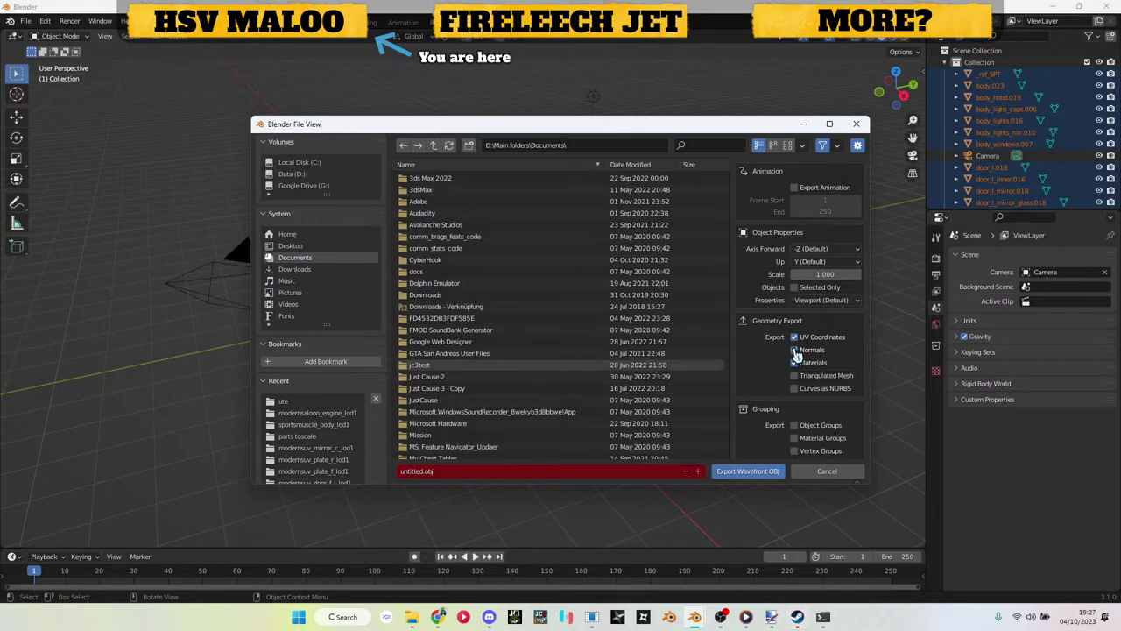
pyautogui.click(795, 351)
pyautogui.click(856, 128)
pyautogui.click(1106, 6)
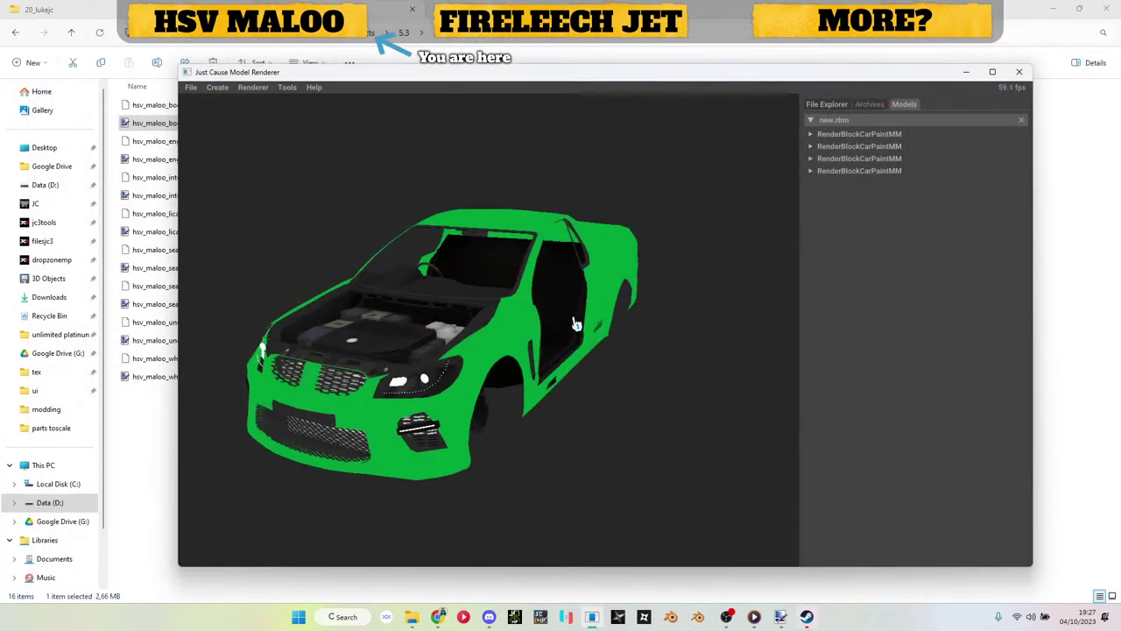
# Step: Add a fifth CarPaintMM render block and import the seats mesh into it
pyautogui.moveTo(573, 323); pyautogui.dragTo(793, 226)
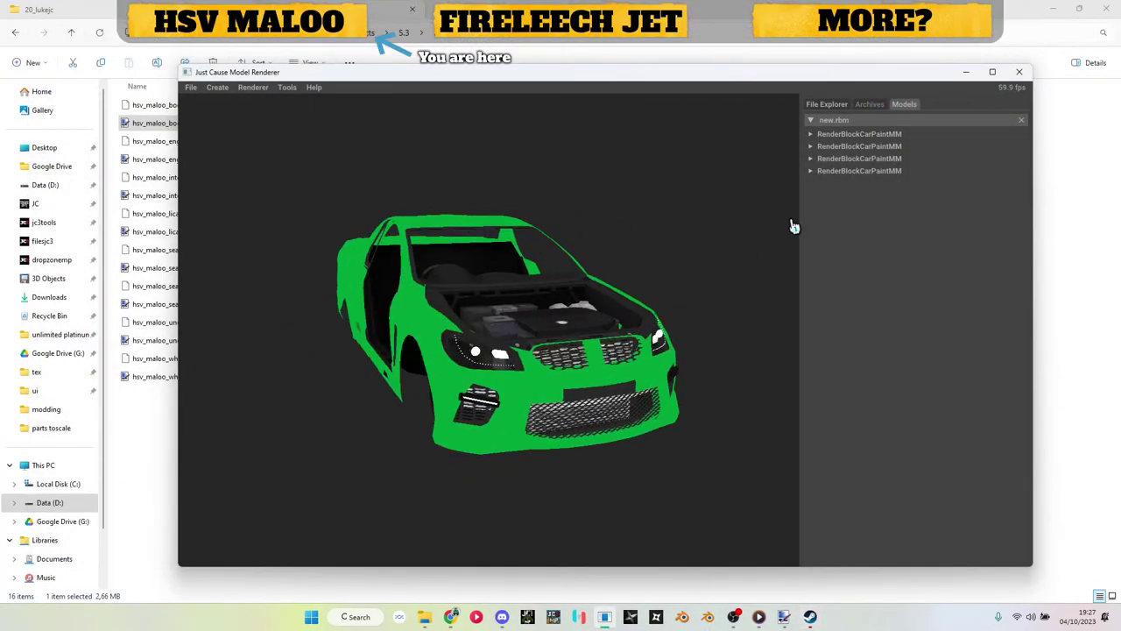
pyautogui.moveTo(561, 263); pyautogui.dragTo(438, 342)
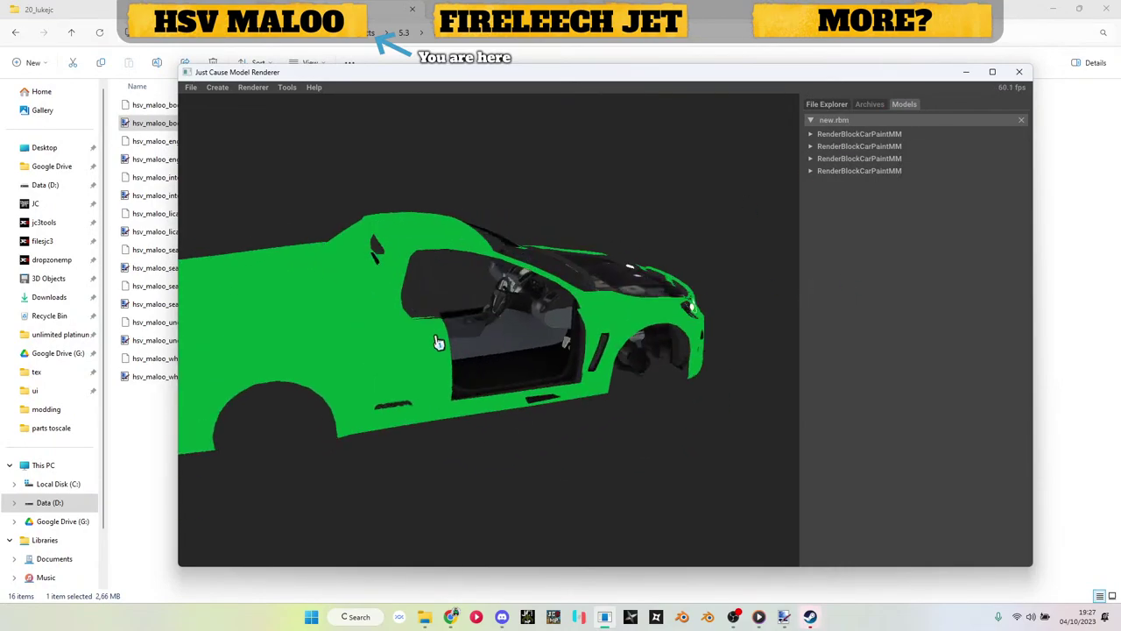
pyautogui.rightClick(862, 125)
pyautogui.moveTo(911, 176)
pyautogui.click(959, 173)
pyautogui.click(866, 184)
pyautogui.click(871, 210)
pyautogui.click(837, 224)
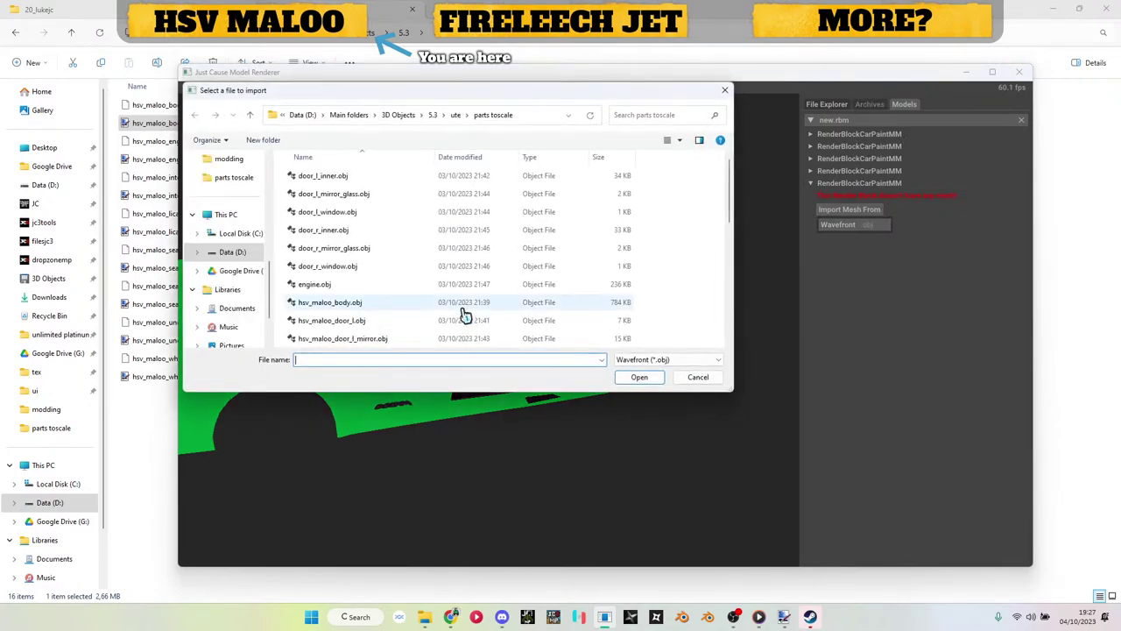
pyautogui.doubleClick(371, 307)
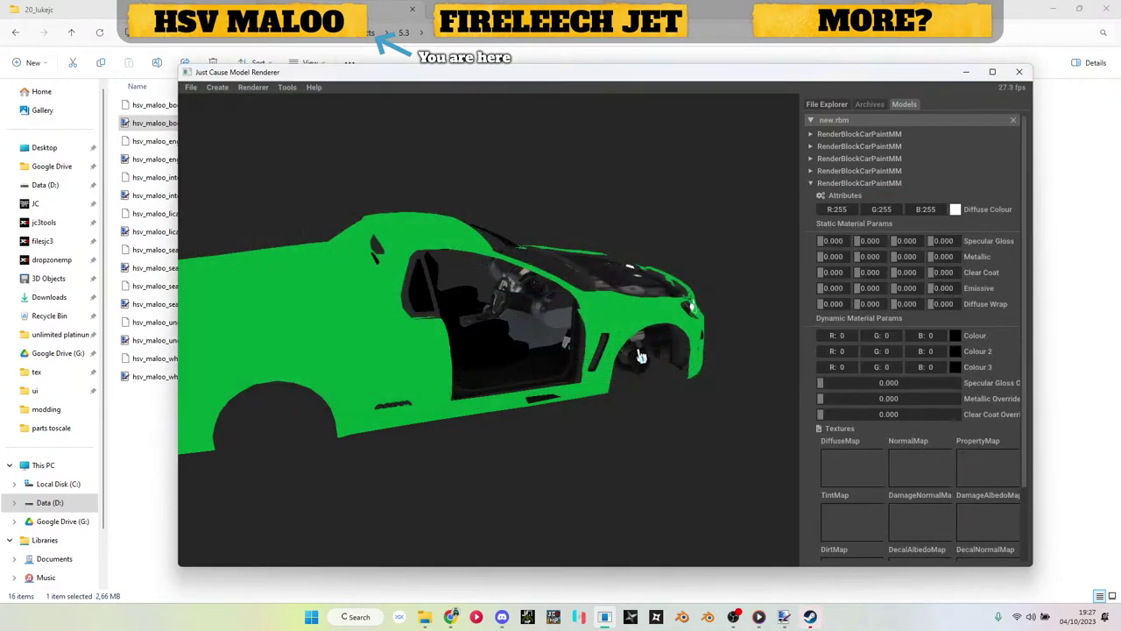
# Step: Apply the seats texture as the fifth block's diffuse map and collapse it
pyautogui.click(161, 423)
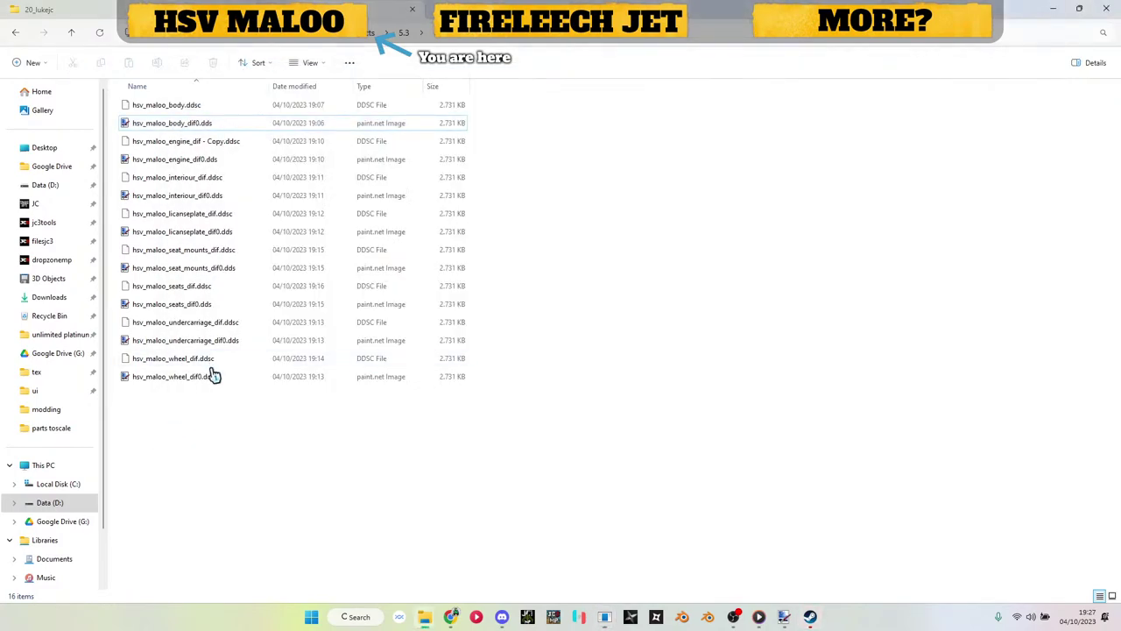
pyautogui.moveTo(197, 313); pyautogui.dragTo(840, 471)
pyautogui.moveTo(569, 368); pyautogui.dragTo(407, 287)
pyautogui.scroll(2, 532, 318)
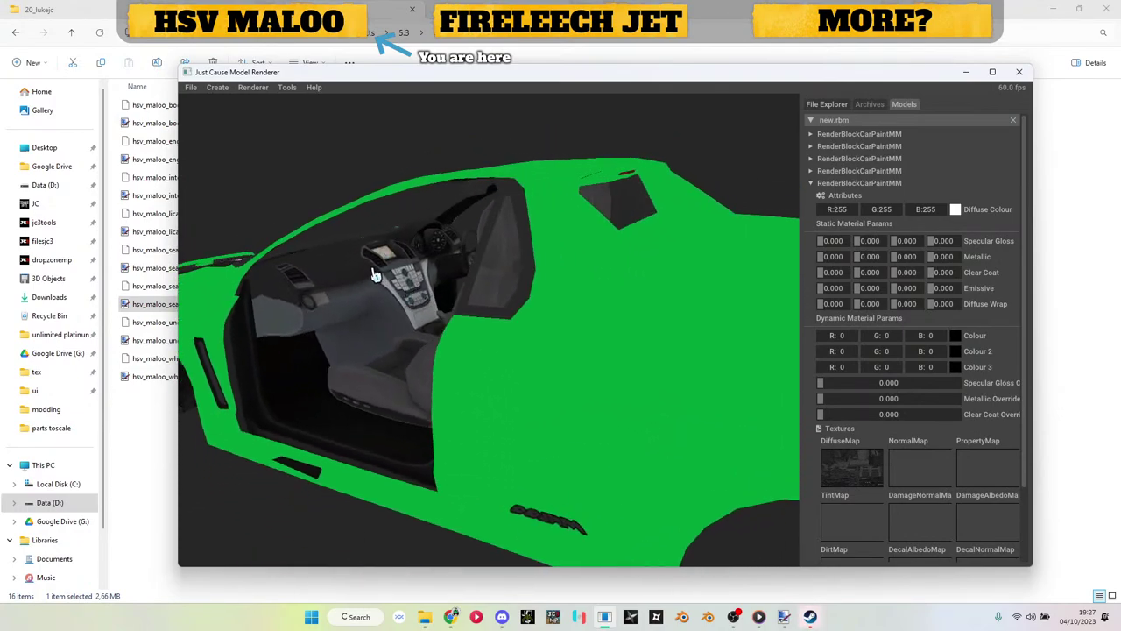
pyautogui.click(847, 184)
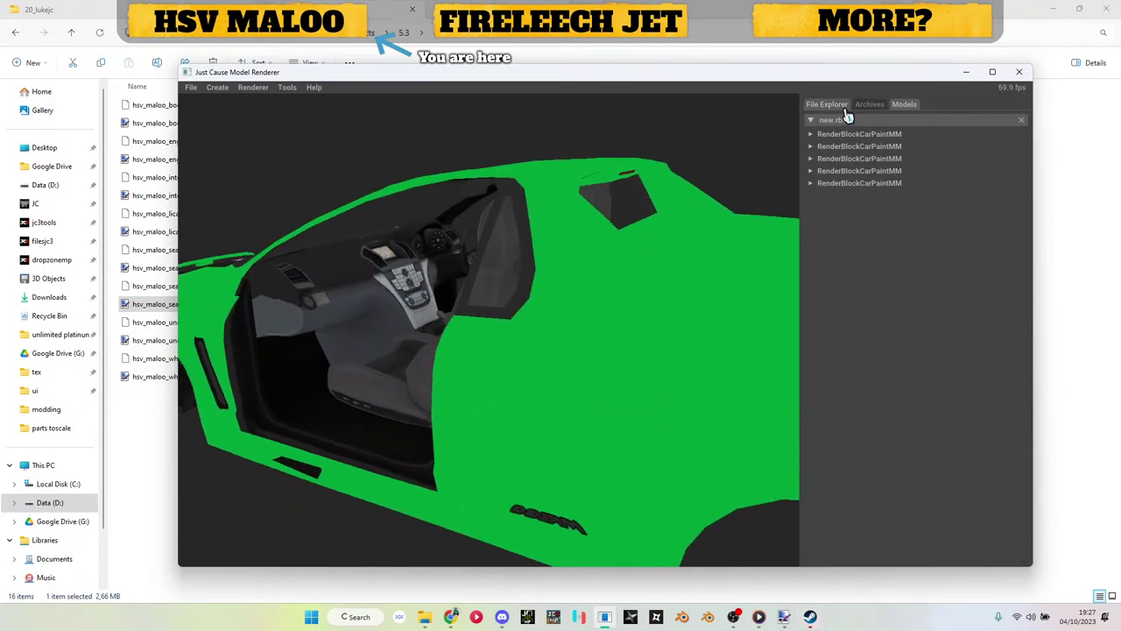
# Step: Add a sixth CarPaintMM render block and import seat_mounts.obj into it
pyautogui.rightClick(848, 120)
pyautogui.moveTo(913, 179)
pyautogui.click(951, 183)
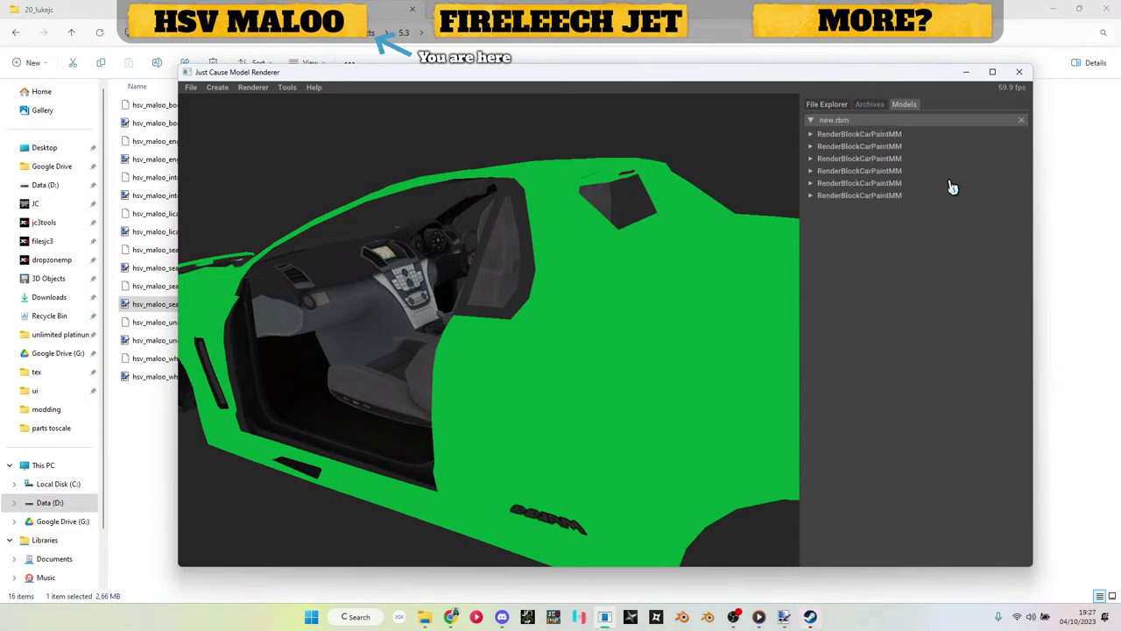
pyautogui.click(867, 196)
pyautogui.click(865, 238)
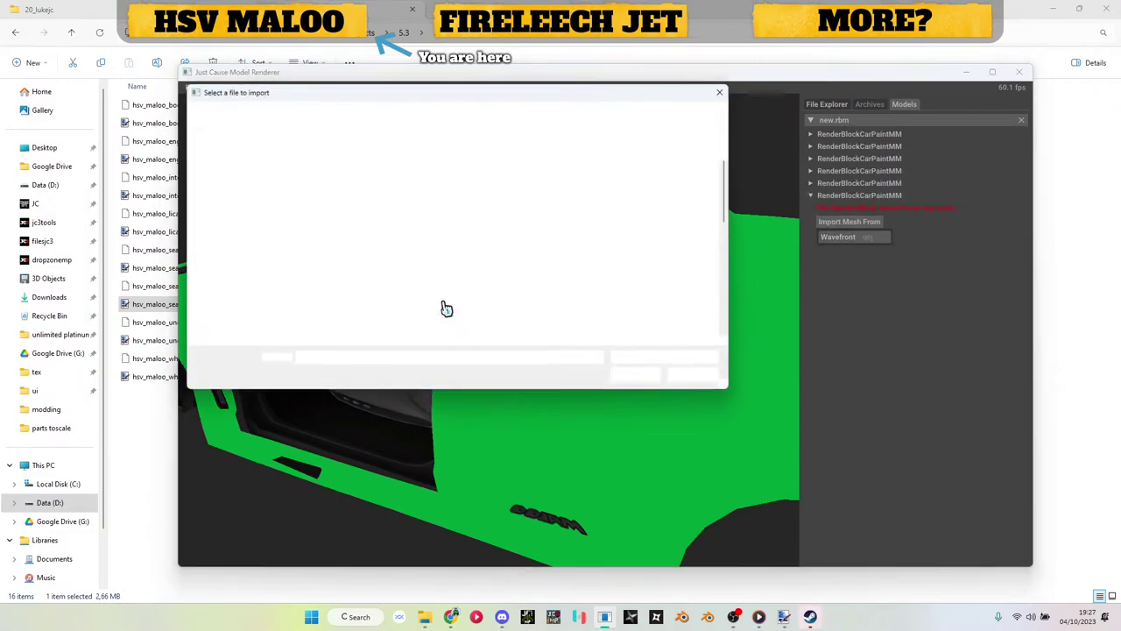
pyautogui.doubleClick(351, 289)
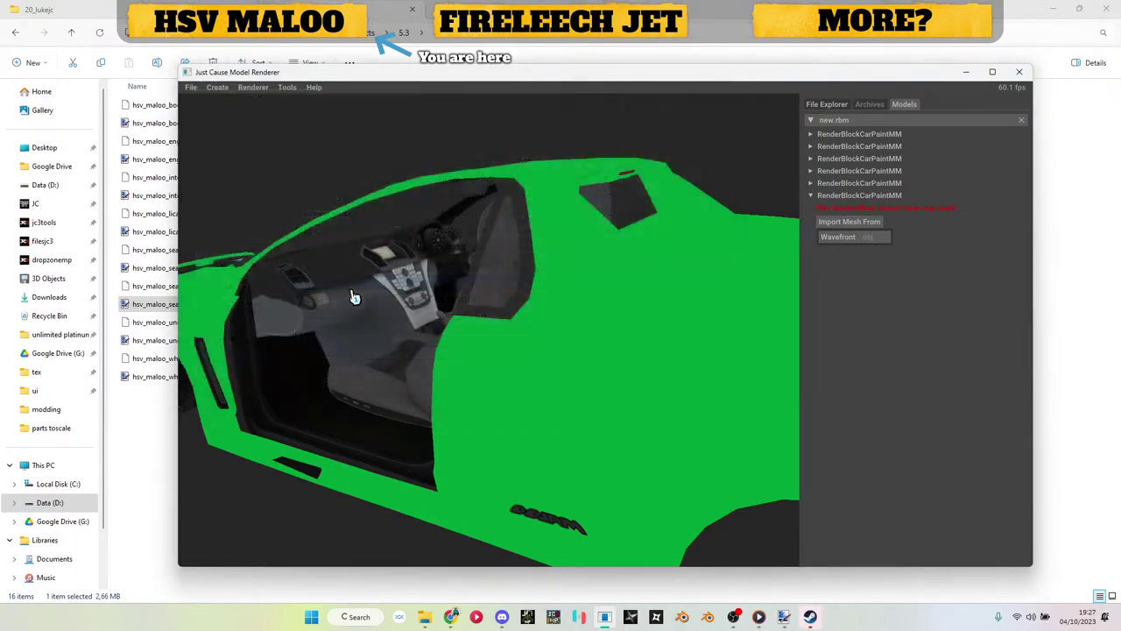
# Step: Apply the seat_mounts texture as diffuse map, inspect the interior, and collapse the block
pyautogui.click(151, 410)
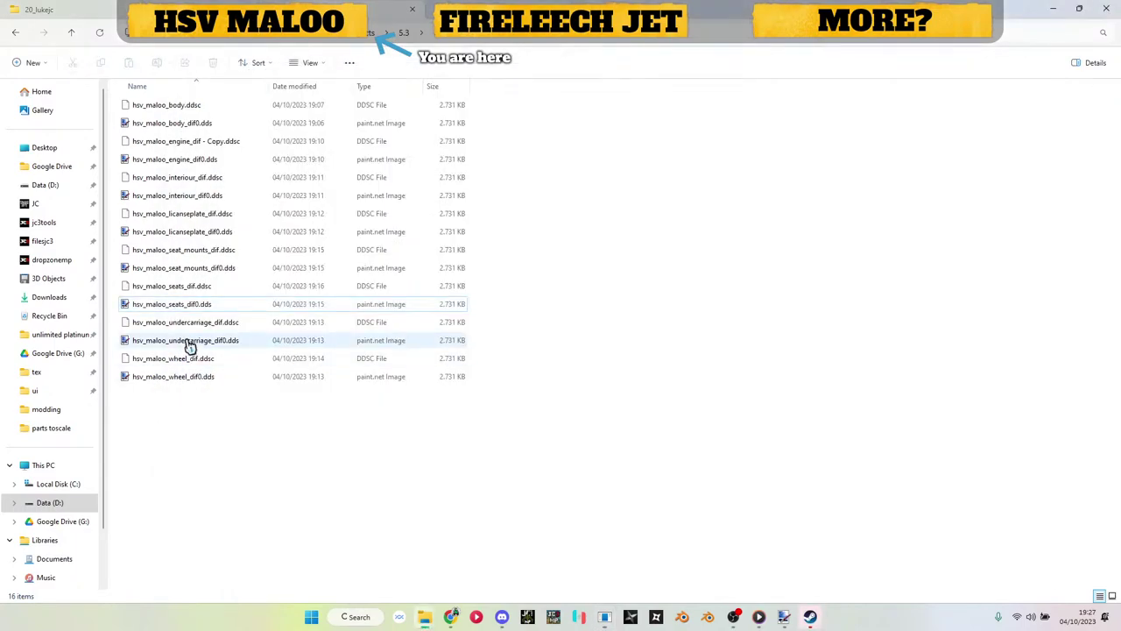
pyautogui.moveTo(184, 267); pyautogui.dragTo(854, 473)
pyautogui.moveTo(570, 412); pyautogui.dragTo(604, 377)
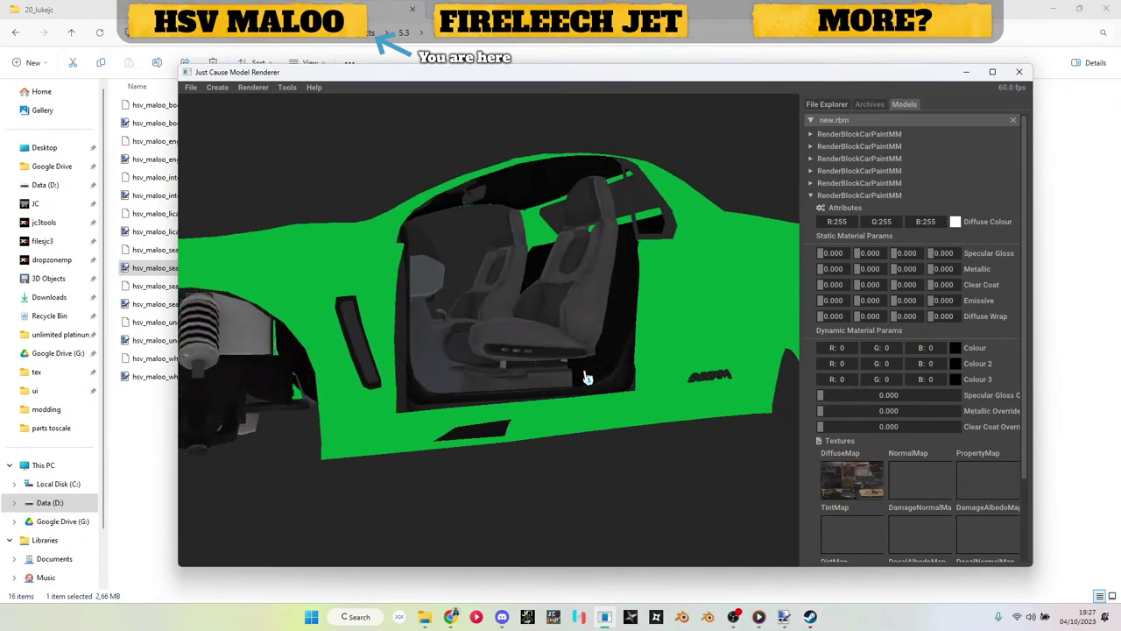
pyautogui.scroll(5, 583, 377)
pyautogui.moveTo(574, 419); pyautogui.dragTo(493, 352)
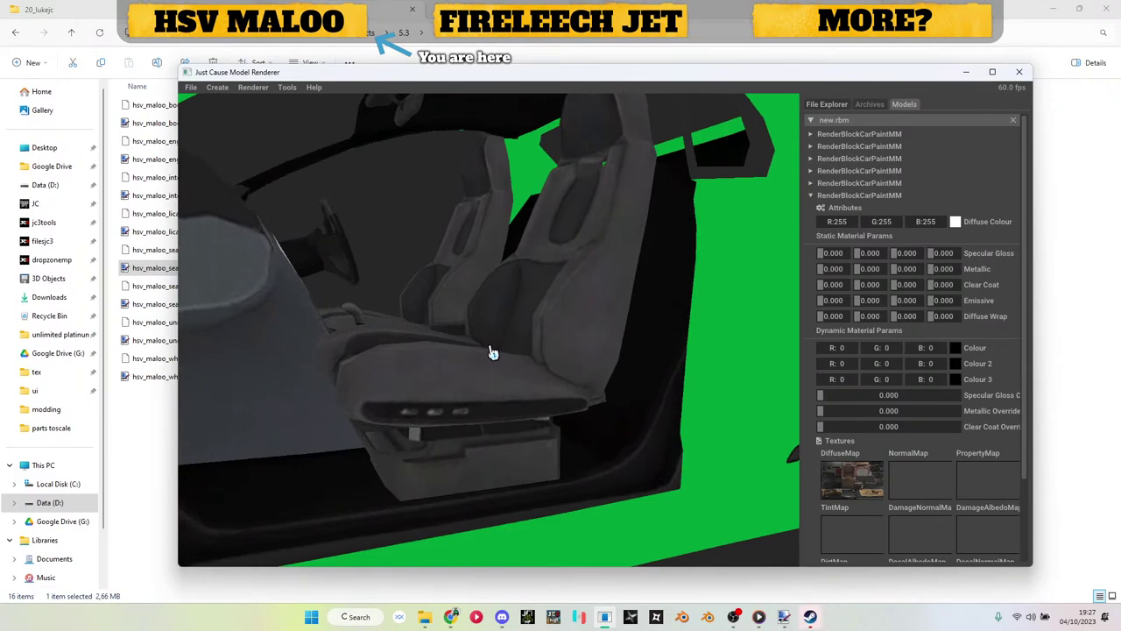
pyautogui.scroll(-3, 492, 352)
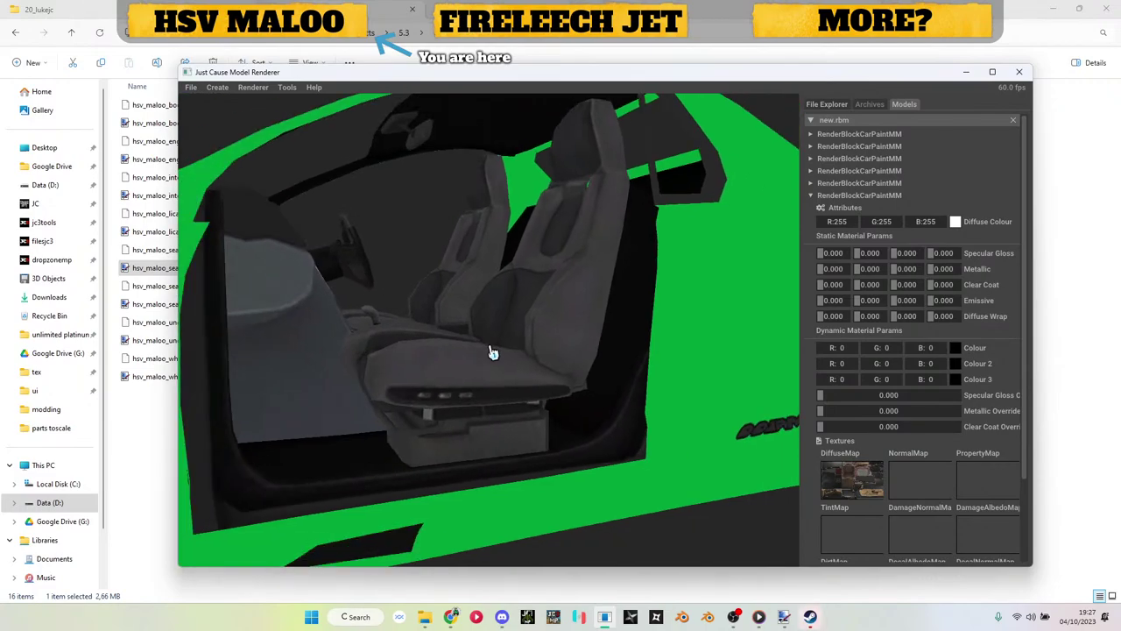
pyautogui.scroll(-2, 492, 352)
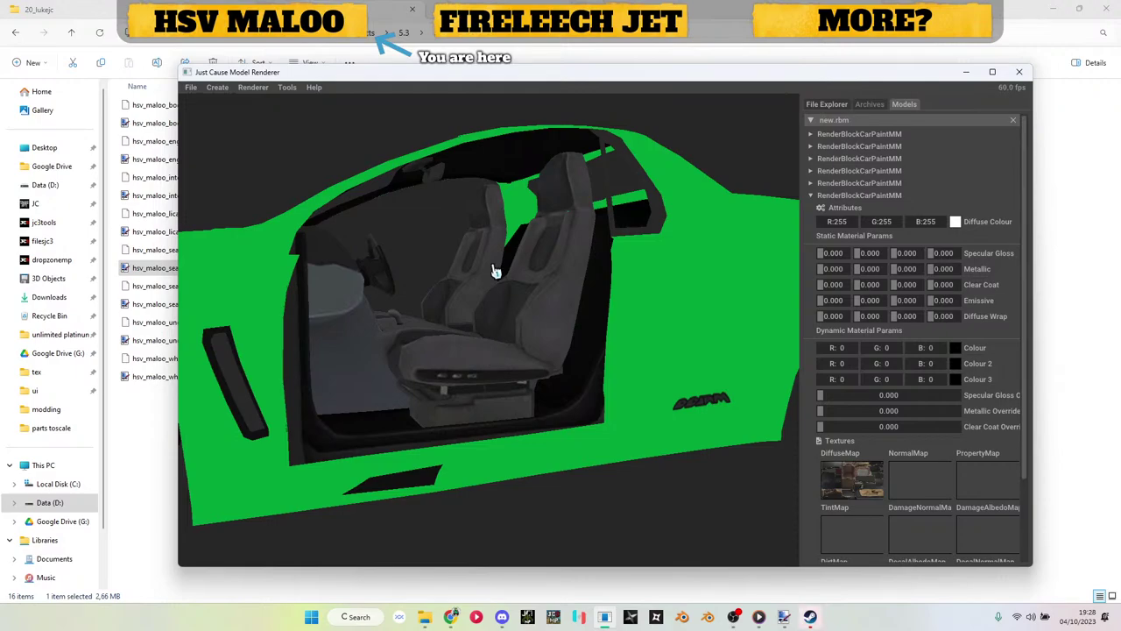
pyautogui.moveTo(495, 272); pyautogui.dragTo(782, 140)
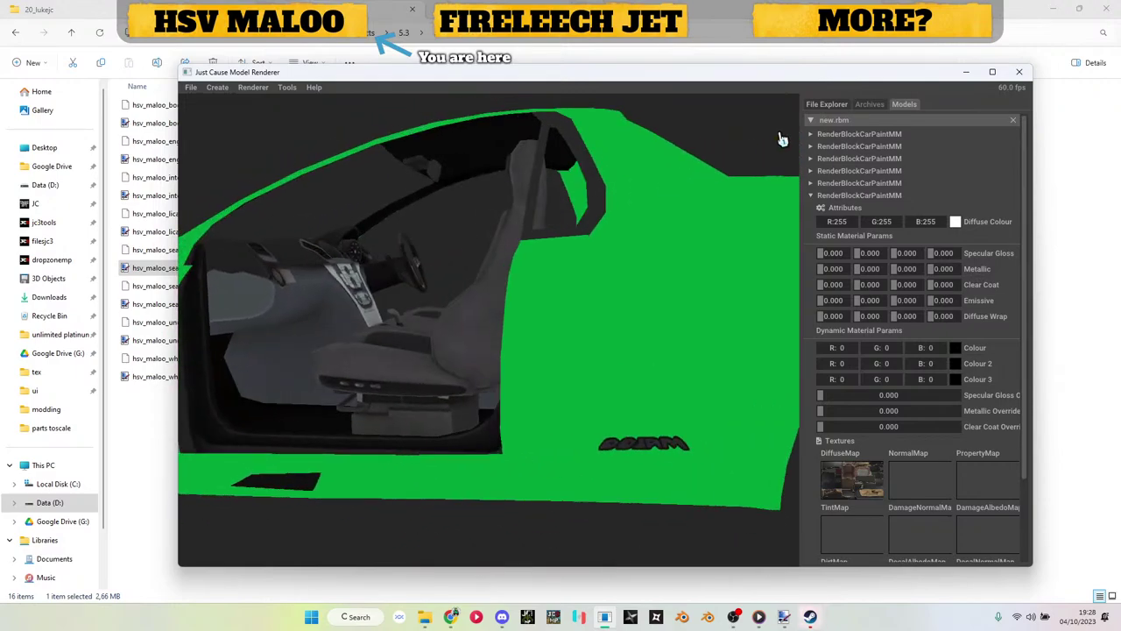
pyautogui.click(841, 198)
# Step: Add a seventh CarPaintMM render block and import undercarriage.obj into it
pyautogui.rightClick(844, 120)
pyautogui.moveTo(907, 178)
pyautogui.click(950, 167)
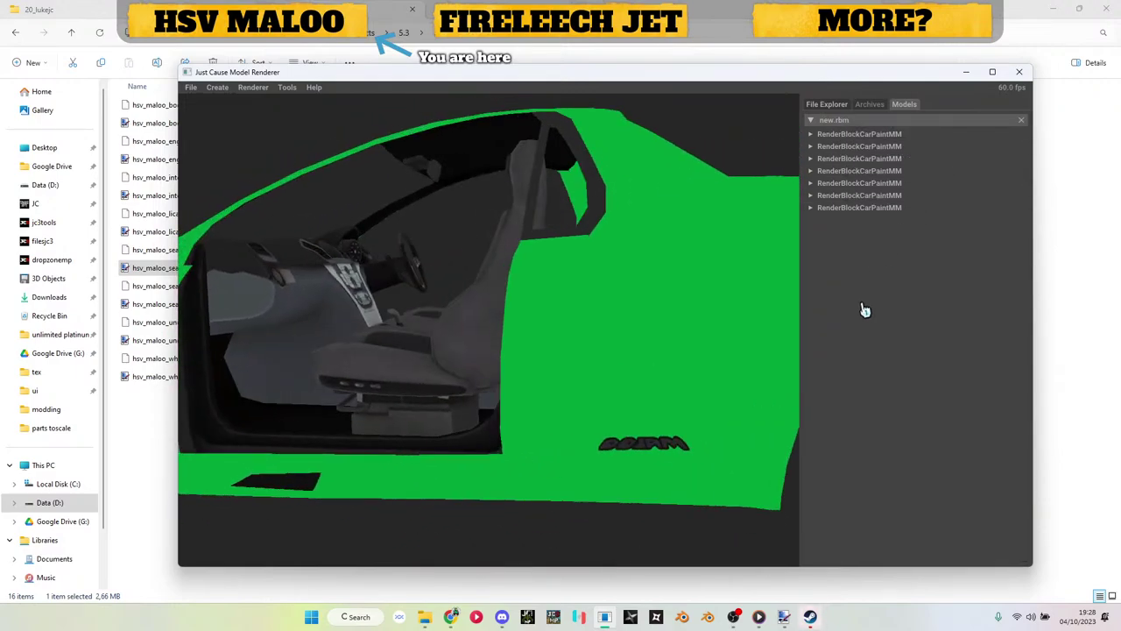
pyautogui.moveTo(468, 264); pyautogui.dragTo(566, 285)
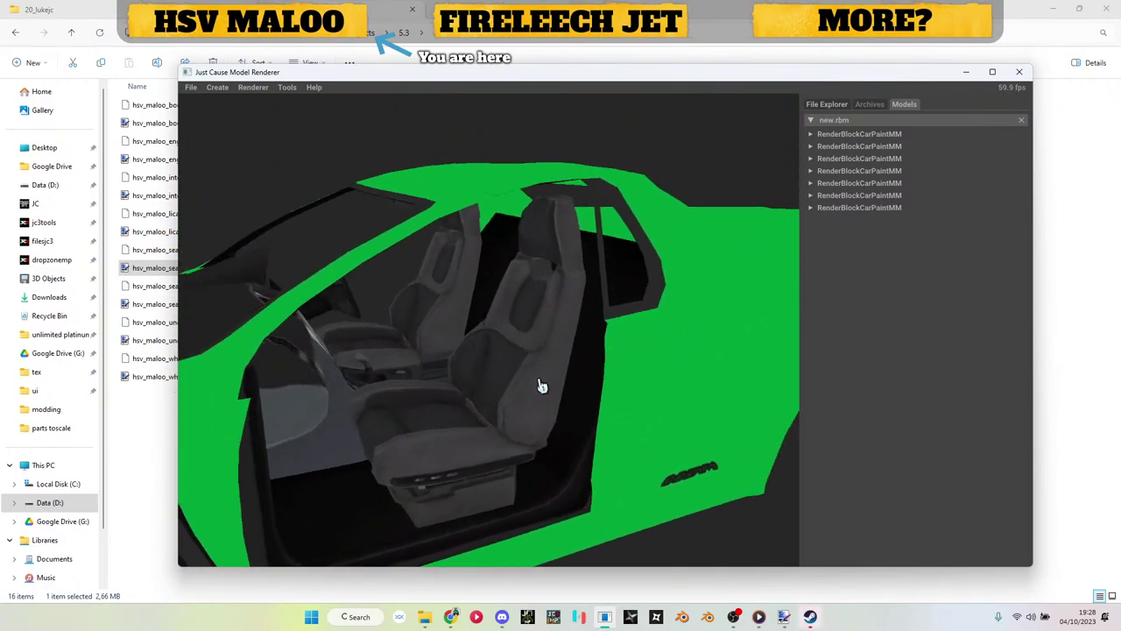
pyautogui.moveTo(541, 385); pyautogui.dragTo(531, 343)
pyautogui.click(862, 209)
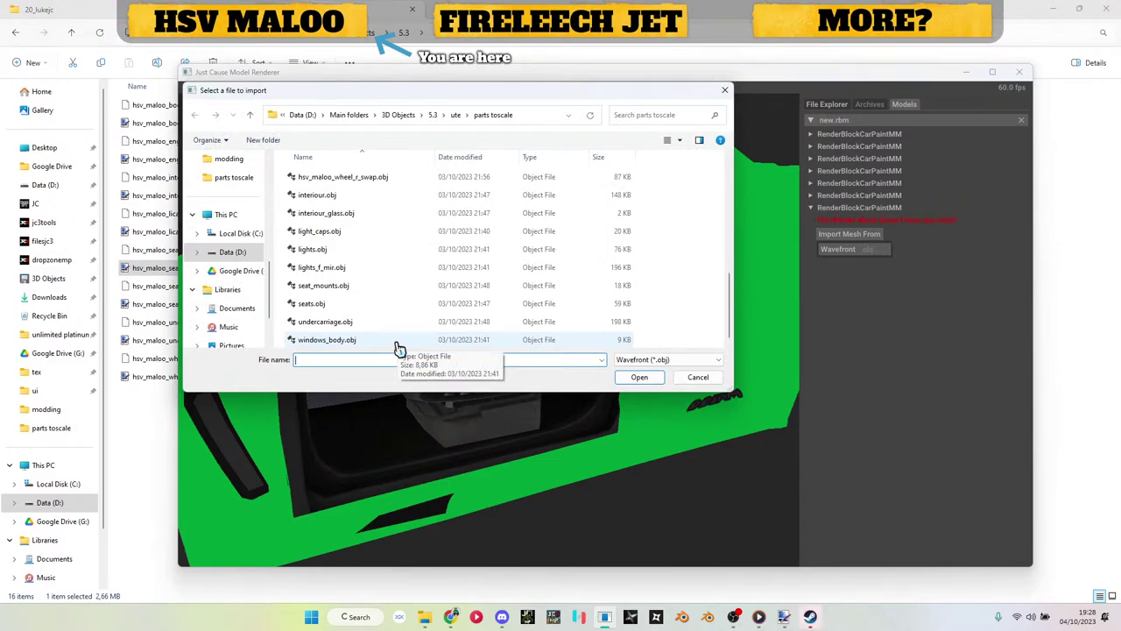
pyautogui.doubleClick(395, 325)
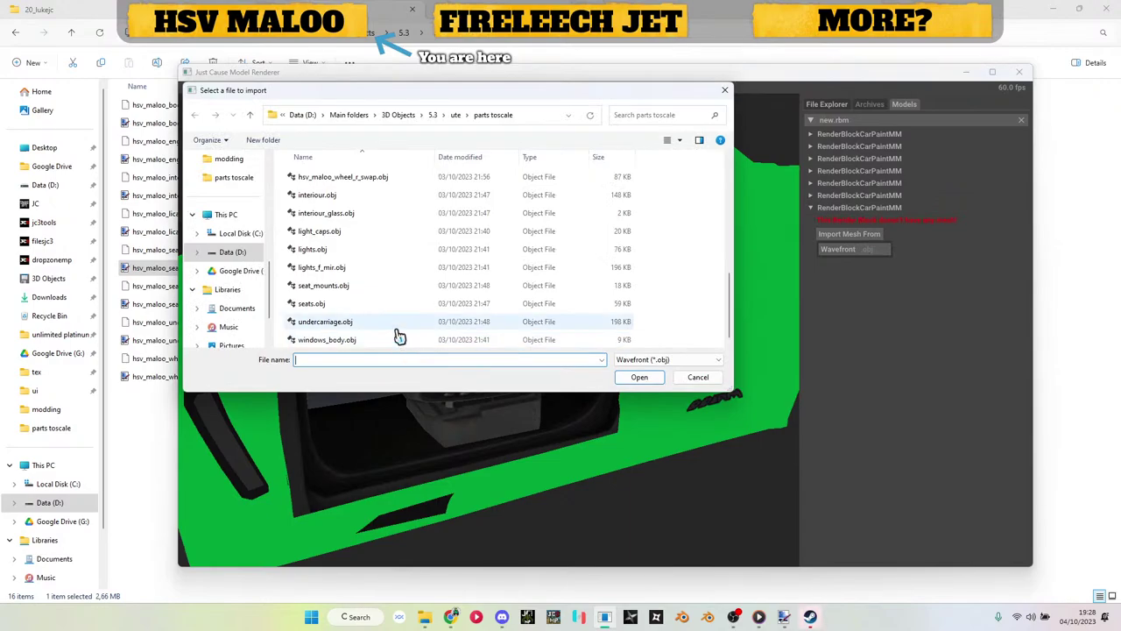
# Step: Apply hsv_maloo_undercarriage_dif0.dds as its DiffuseMap and orbit to check the underside
pyautogui.moveTo(447, 394); pyautogui.dragTo(488, 327)
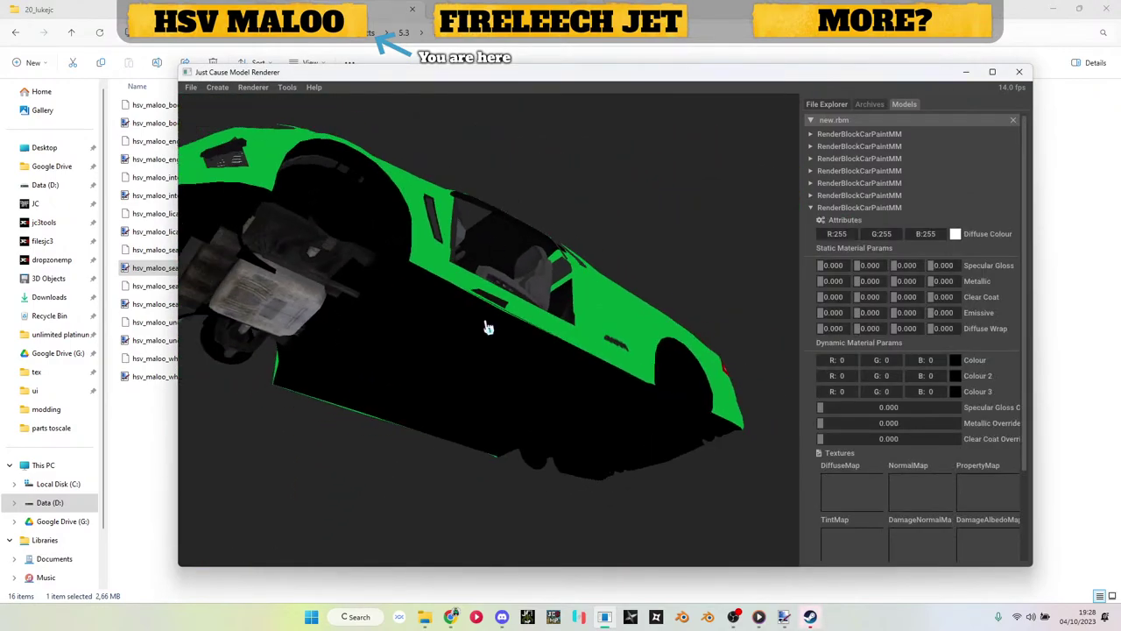
pyautogui.click(169, 456)
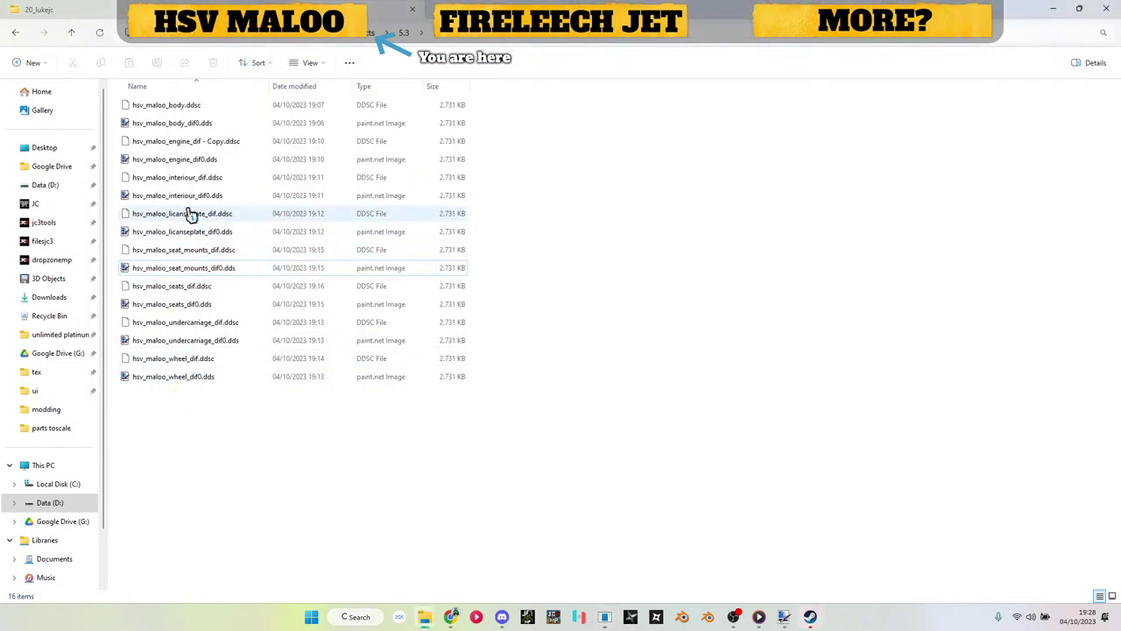
pyautogui.moveTo(206, 340); pyautogui.dragTo(845, 495)
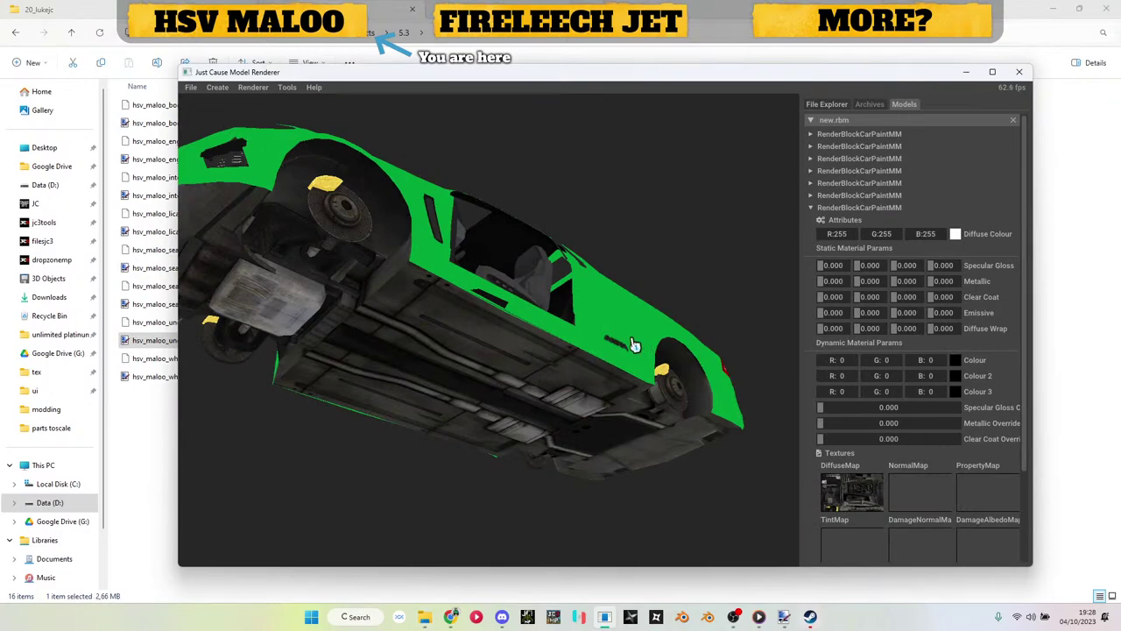
pyautogui.moveTo(634, 344); pyautogui.dragTo(463, 310)
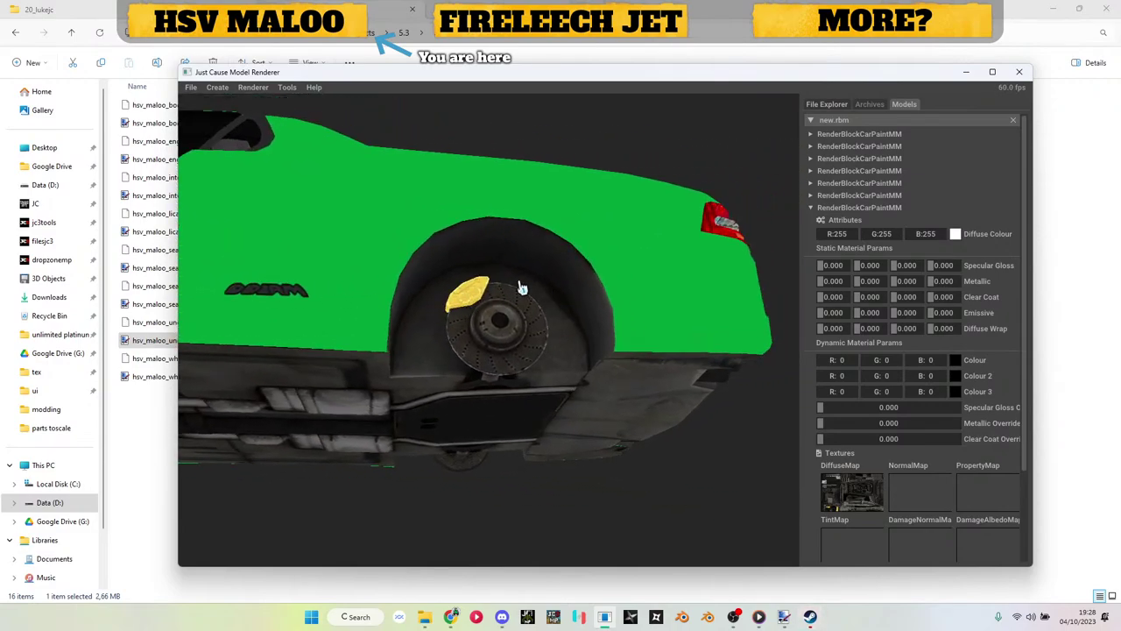
pyautogui.moveTo(689, 390); pyautogui.dragTo(460, 513)
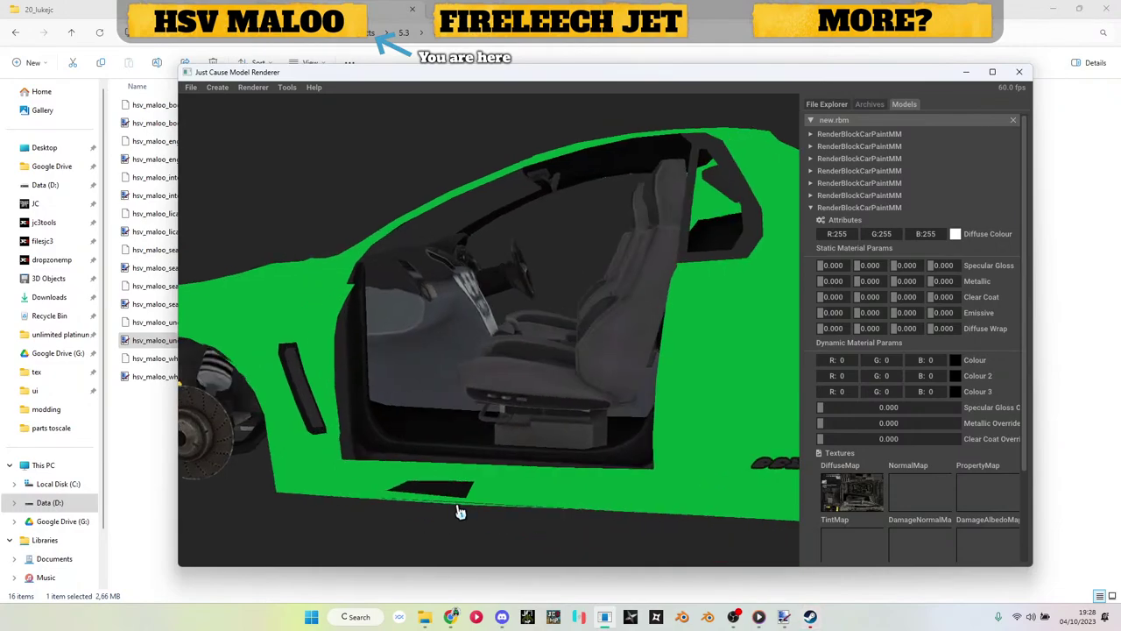
pyautogui.moveTo(525, 373); pyautogui.dragTo(583, 418)
# Step: Collapse the seventh render block and orbit round to the rear of the car
pyautogui.click(867, 209)
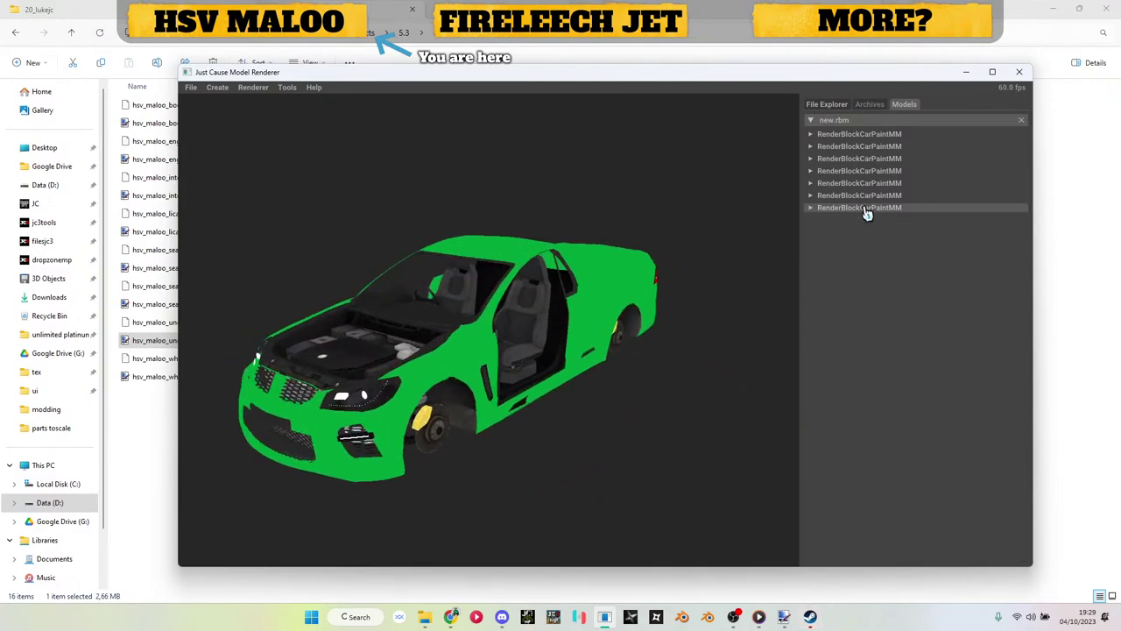
pyautogui.moveTo(566, 329)
pyautogui.mouseDown()
pyautogui.moveTo(420, 230)
pyautogui.moveTo(593, 327)
pyautogui.moveTo(656, 335)
pyautogui.moveTo(515, 322)
pyautogui.moveTo(577, 338)
pyautogui.mouseUp()
pyautogui.scroll(8, 421, 231)
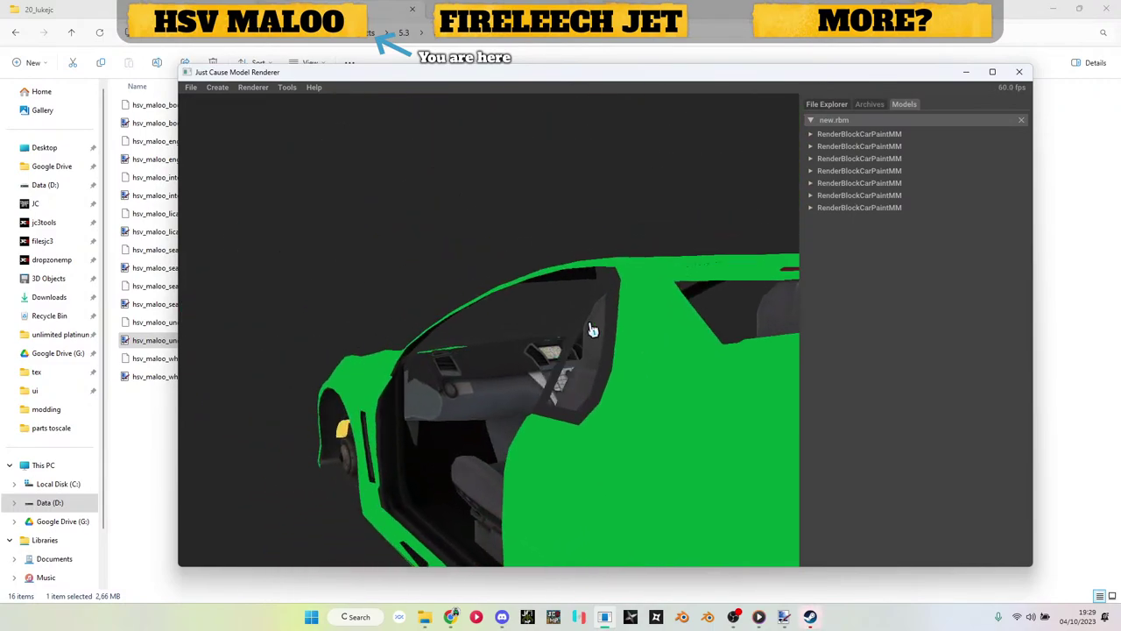
pyautogui.scroll(5, 591, 328)
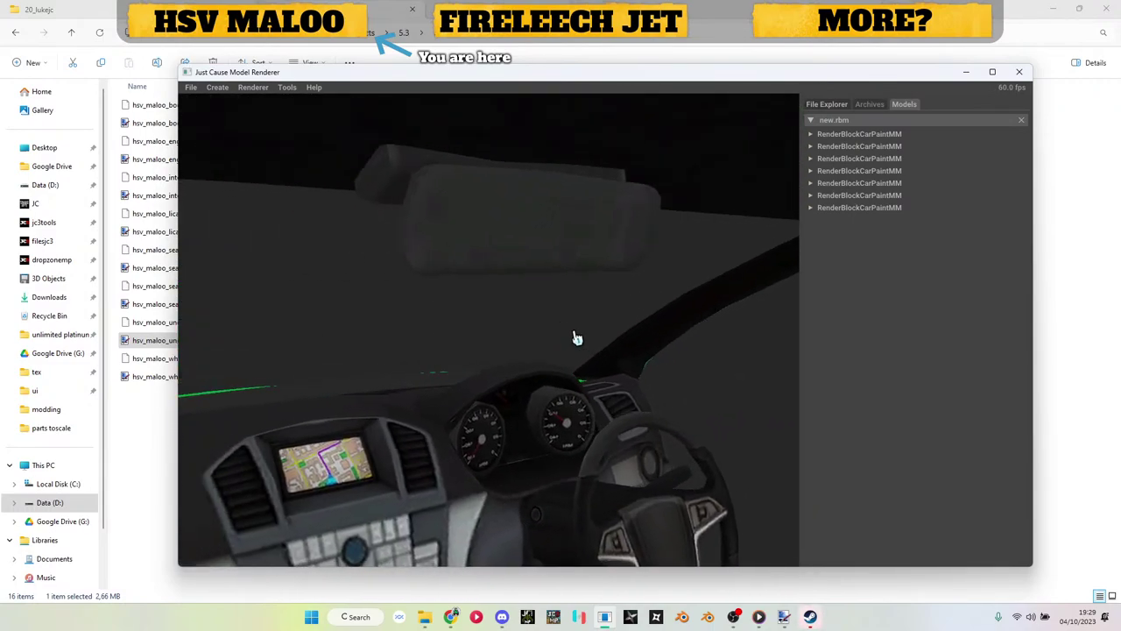
pyautogui.click(865, 207)
pyautogui.click(864, 208)
# Step: Add an eighth car-paint render block and import interior_glass.obj into it
pyautogui.rightClick(857, 124)
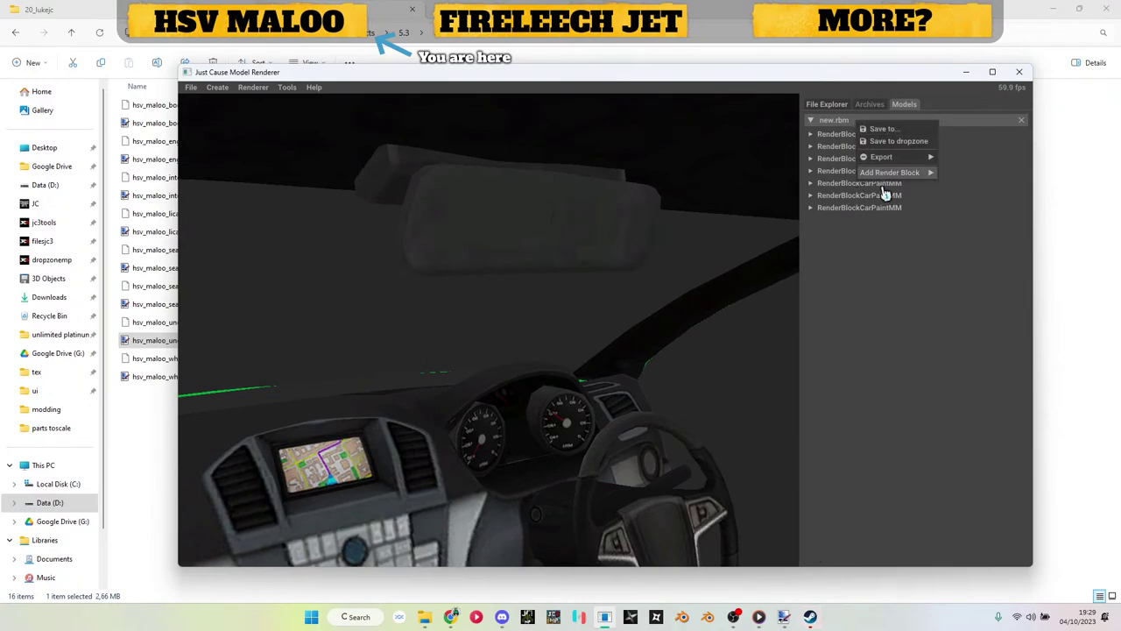
pyautogui.click(961, 175)
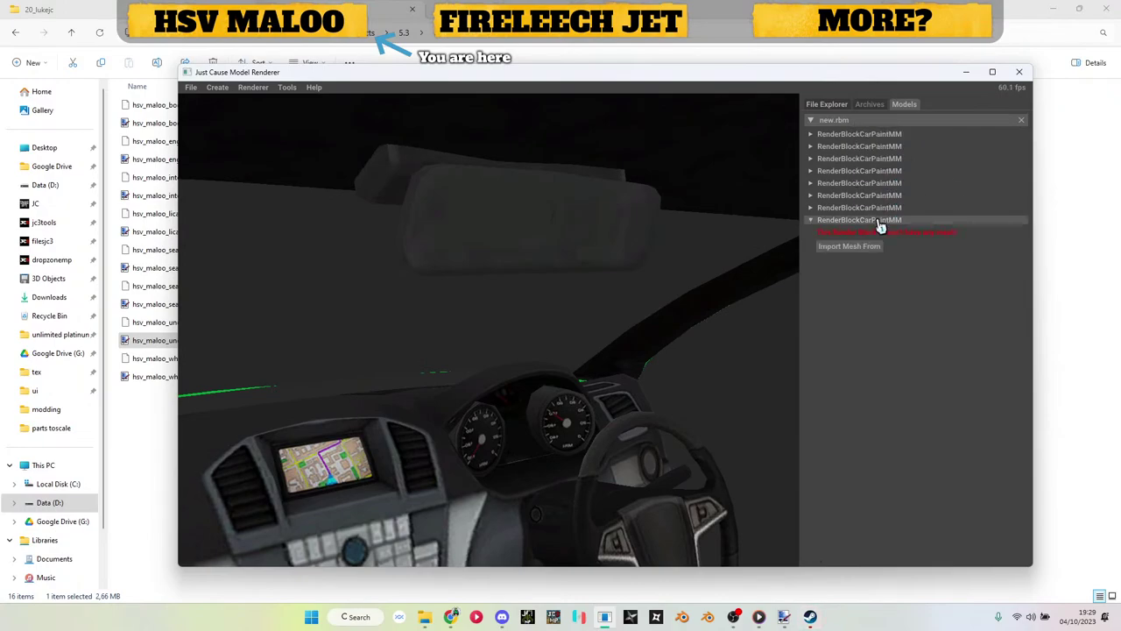
pyautogui.click(862, 248)
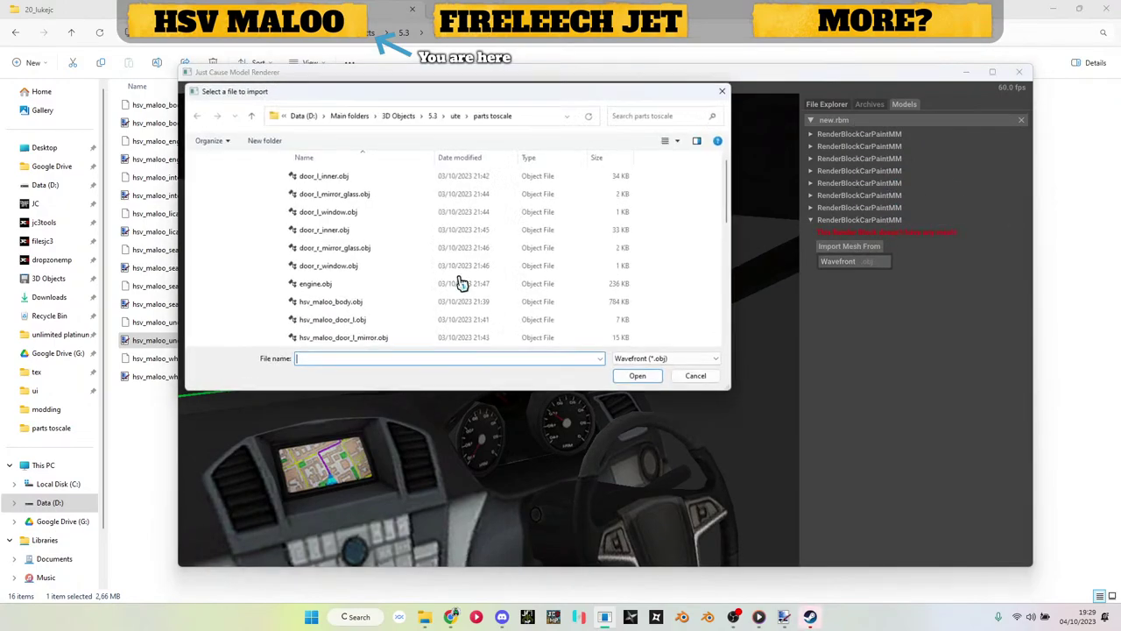
pyautogui.scroll(-2, 355, 227)
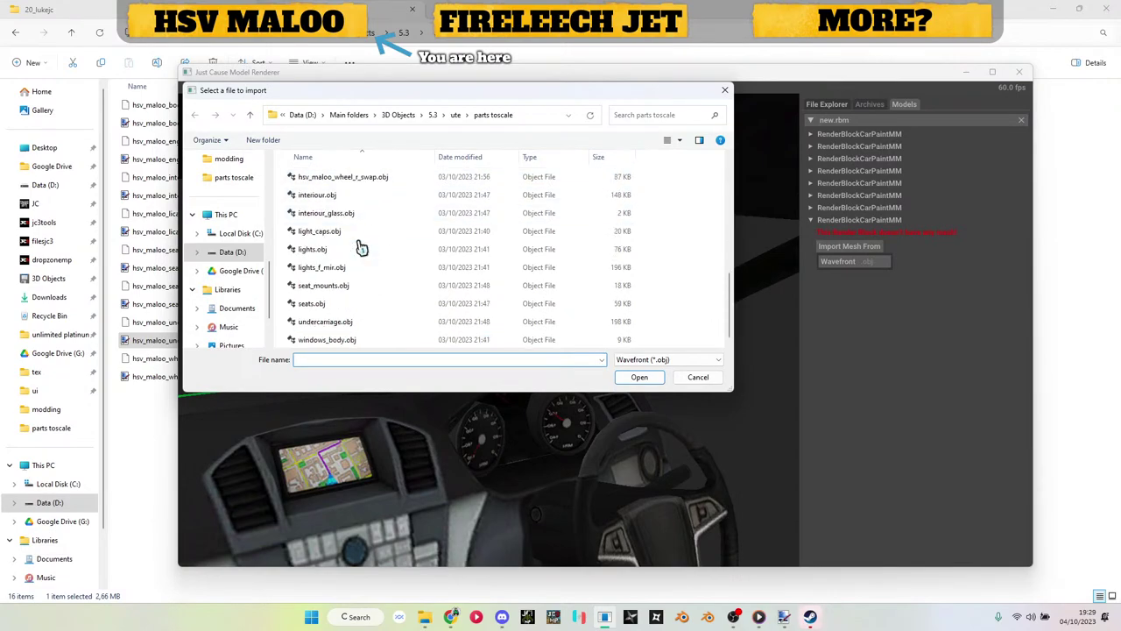
pyautogui.doubleClick(348, 213)
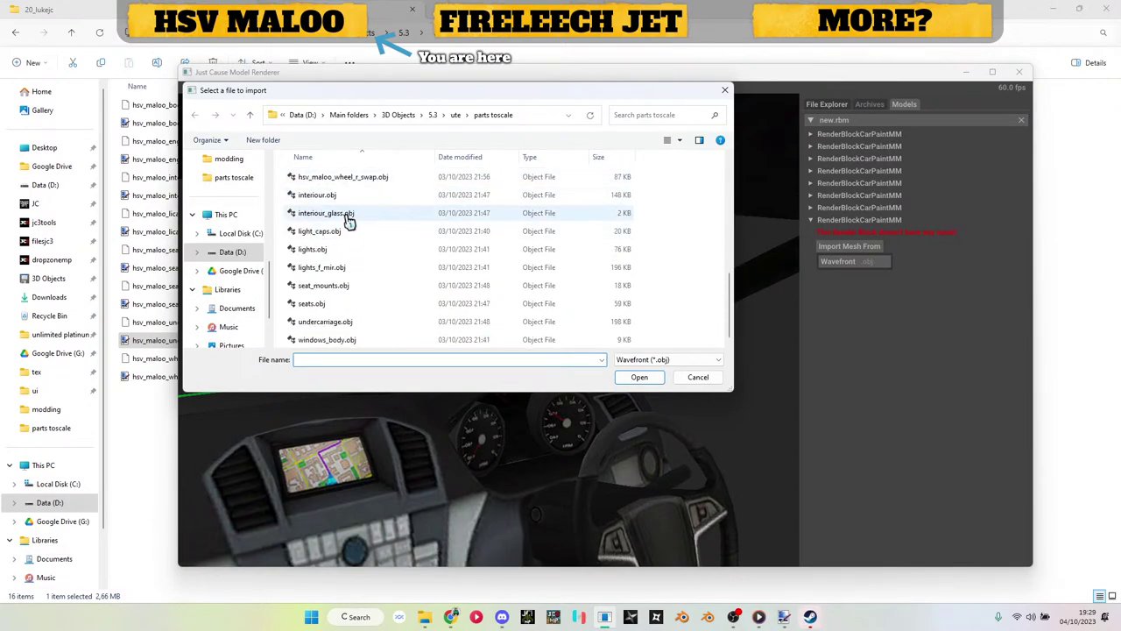
# Step: Set hsv_maloo_body_dif0.dds as the glass block's diffuse map and inspect the interior mirror
pyautogui.moveTo(424, 620)
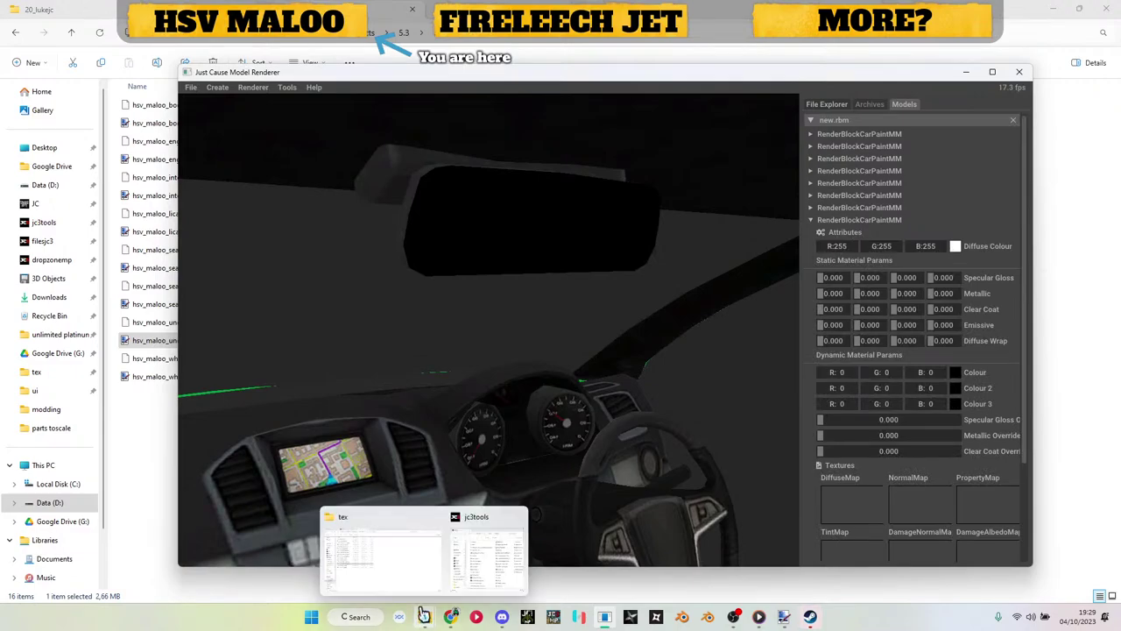
pyautogui.click(473, 547)
pyautogui.moveTo(205, 122); pyautogui.dragTo(770, 374)
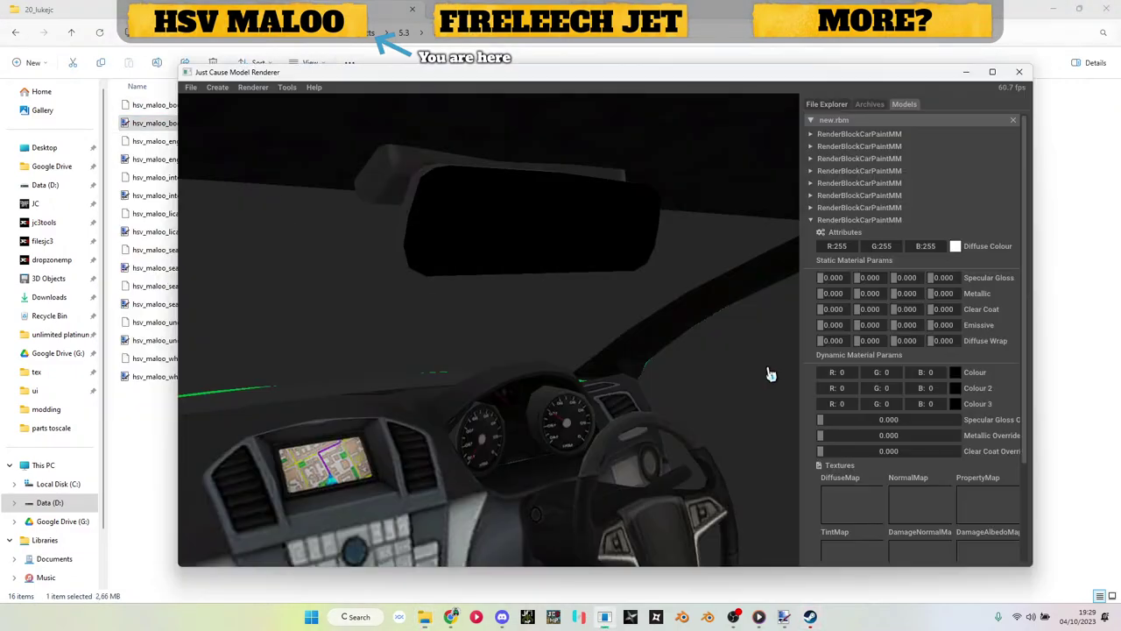
pyautogui.moveTo(893, 480); pyautogui.dragTo(855, 510)
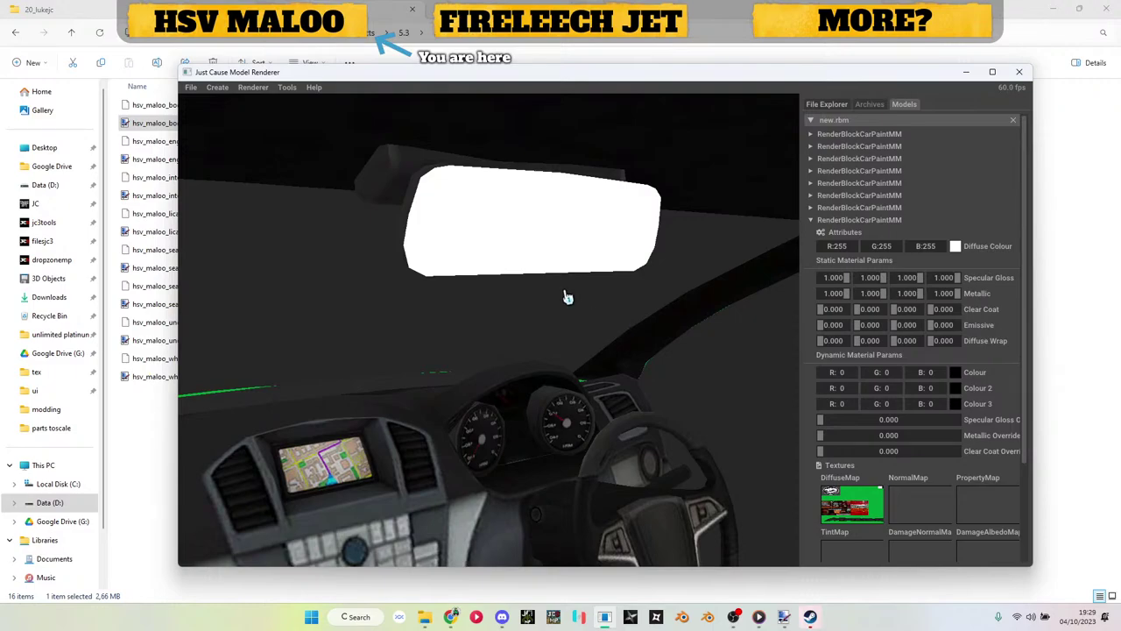
pyautogui.moveTo(530, 274); pyautogui.dragTo(510, 308)
pyautogui.scroll(-10, 510, 308)
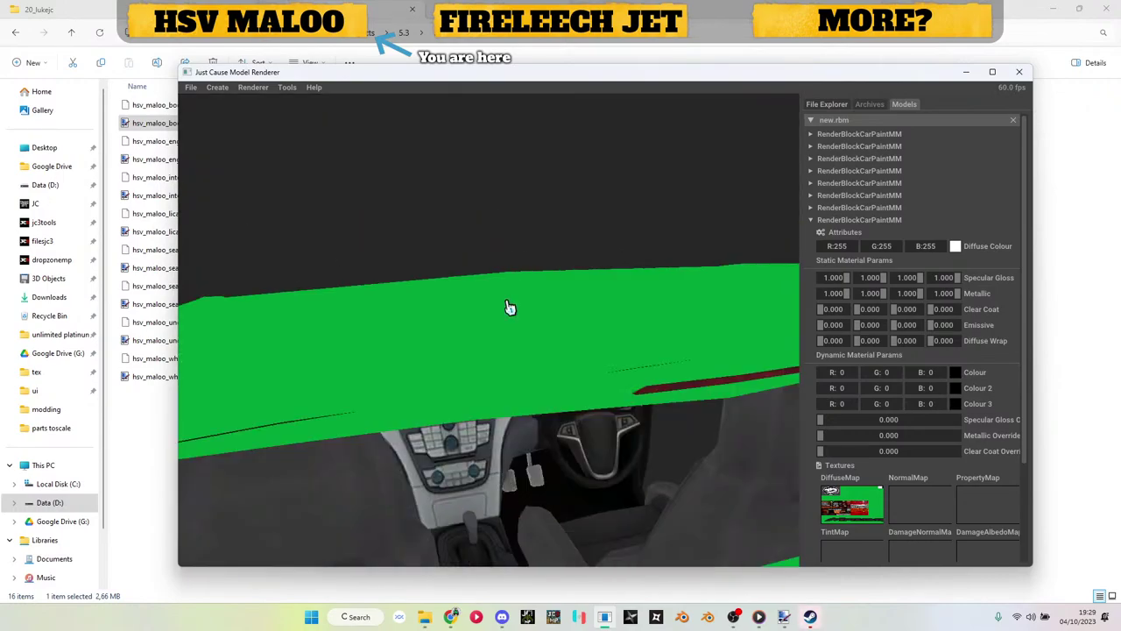
pyautogui.moveTo(514, 296); pyautogui.dragTo(561, 289)
# Step: Add a ninth car-paint render block and import windows_body.obj as its mesh
pyautogui.click(852, 221)
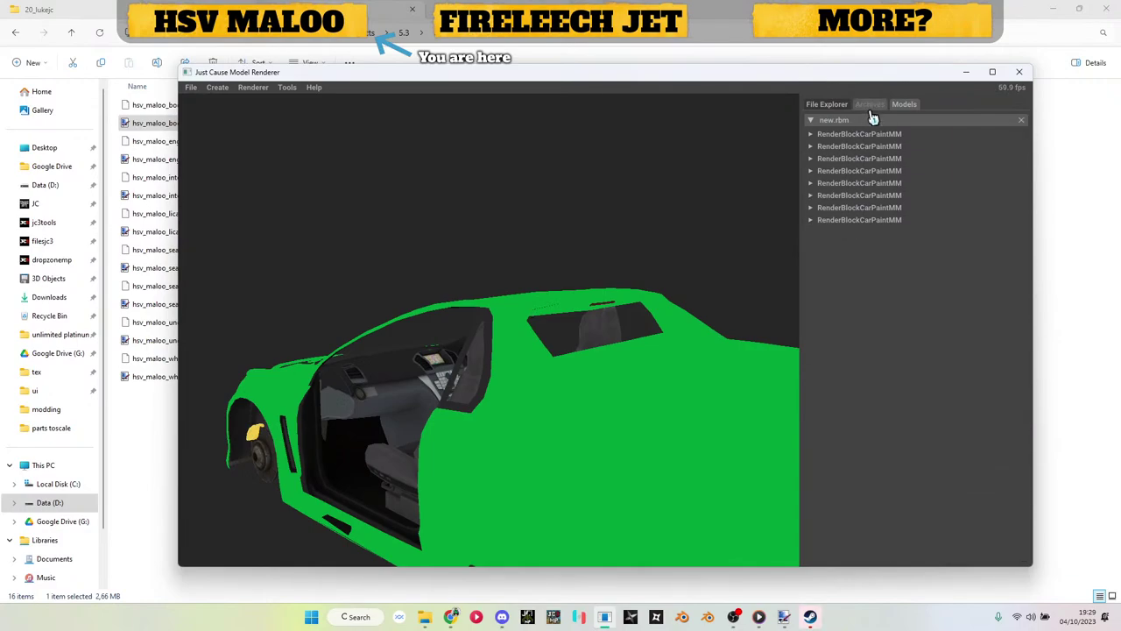
pyautogui.rightClick(871, 120)
pyautogui.moveTo(915, 170)
pyautogui.click(974, 170)
pyautogui.click(868, 232)
pyautogui.click(861, 275)
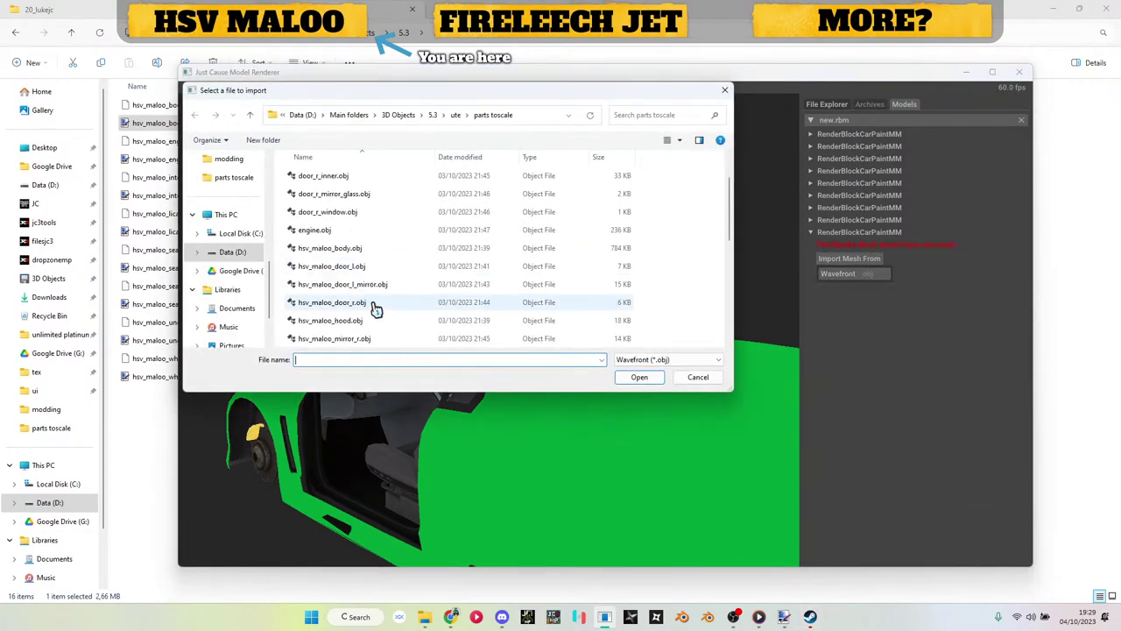
pyautogui.scroll(-5, 371, 307)
pyautogui.doubleClick(336, 342)
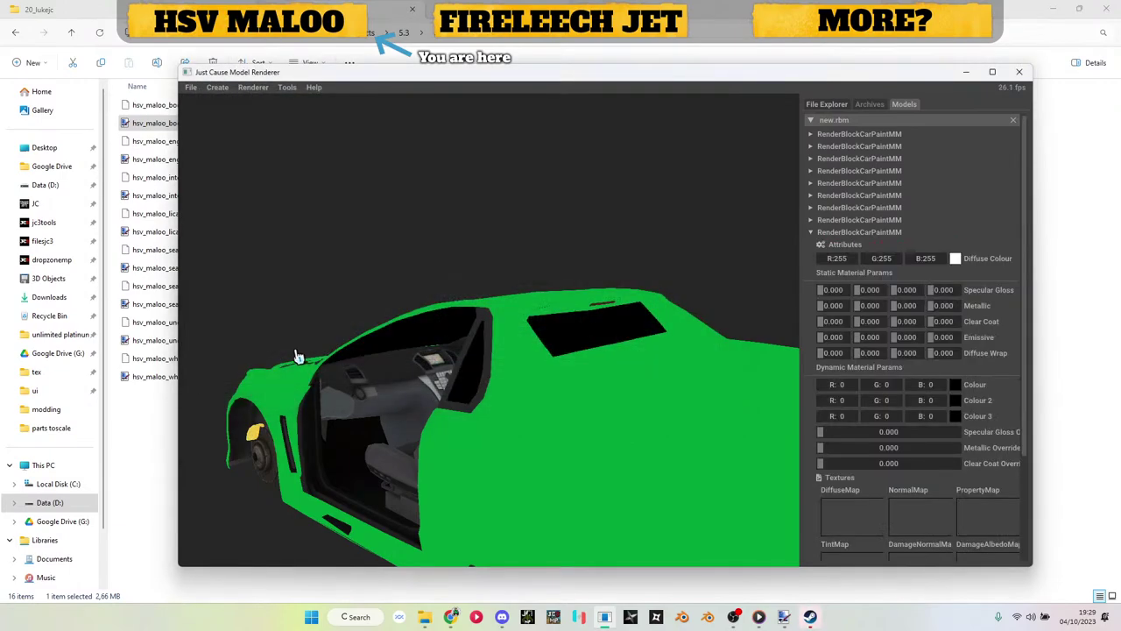
# Step: Turn on Transparency Alpha Blending in the windows block's material flags
pyautogui.moveTo(298, 353); pyautogui.dragTo(410, 410)
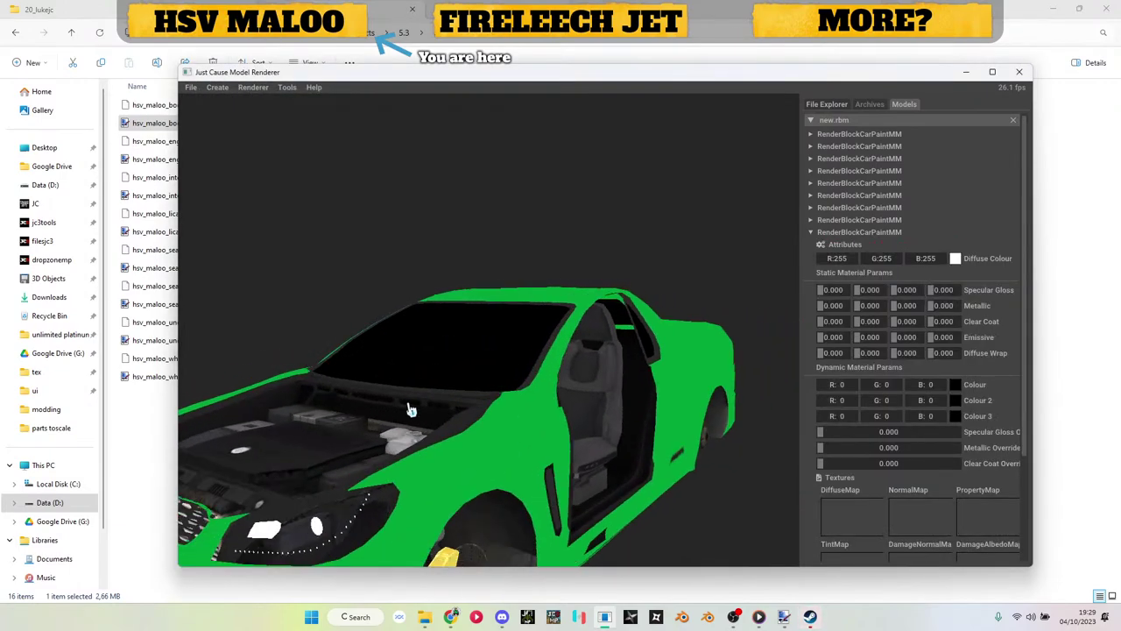
pyautogui.click(842, 243)
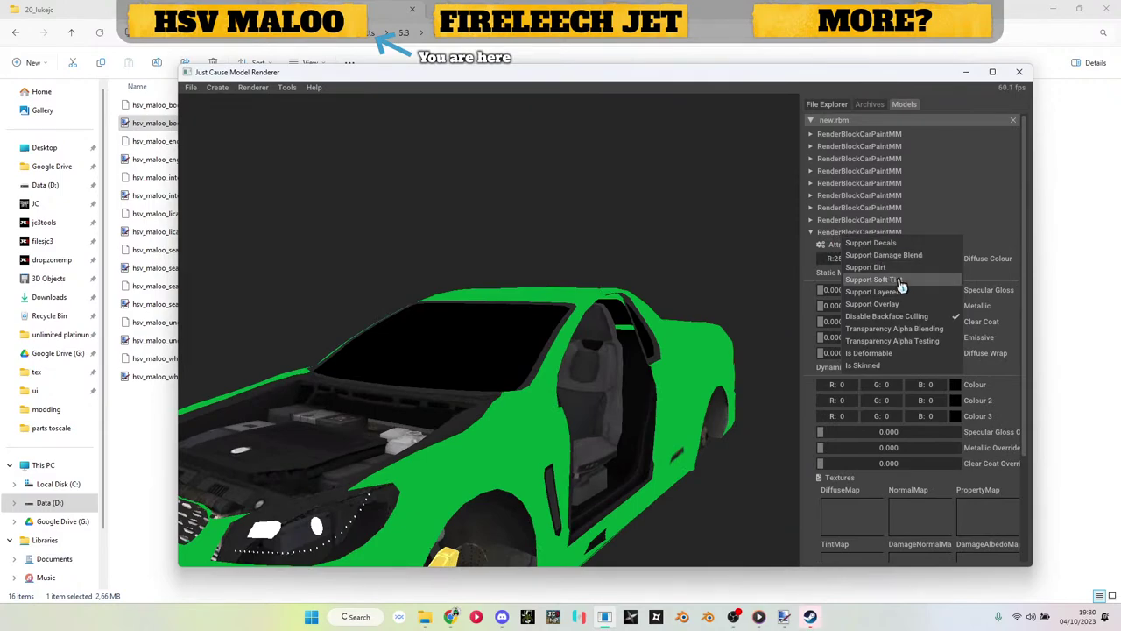
pyautogui.click(905, 333)
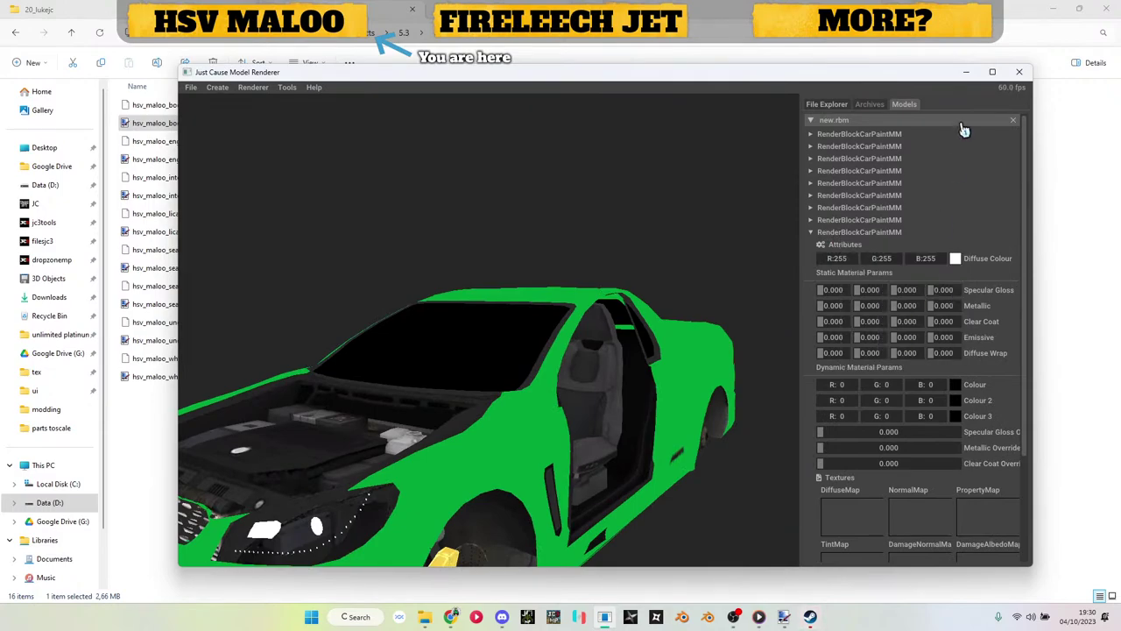
# Step: Copy the wheel texture into hsv_maloo_windows.dds, apply it as diffuse map, and check the windscreen
pyautogui.click(966, 74)
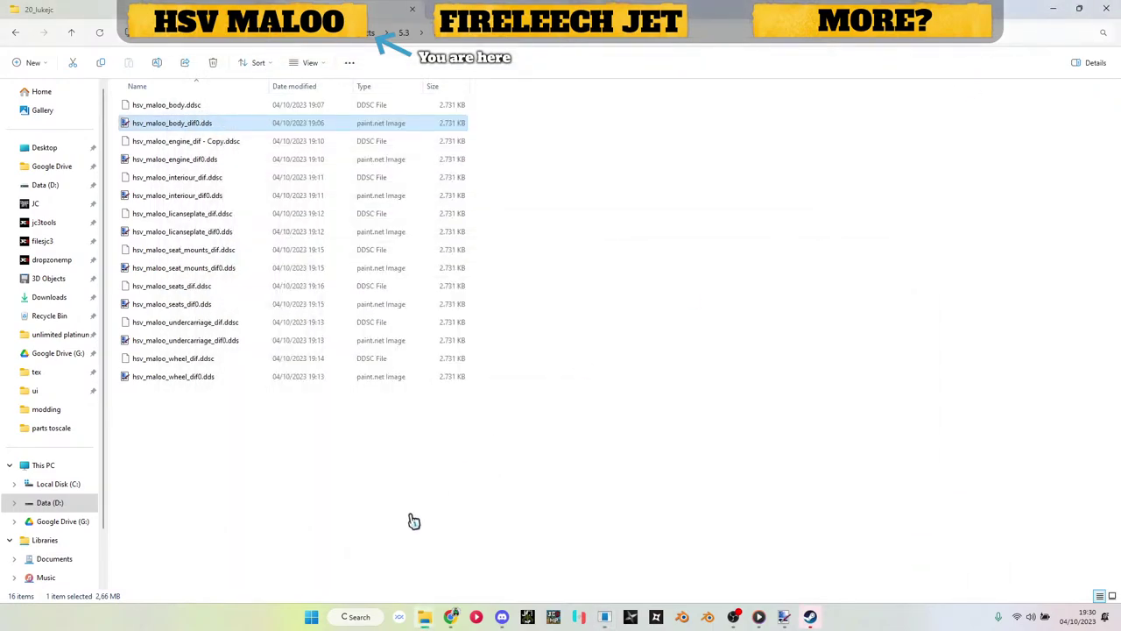
pyautogui.click(202, 378)
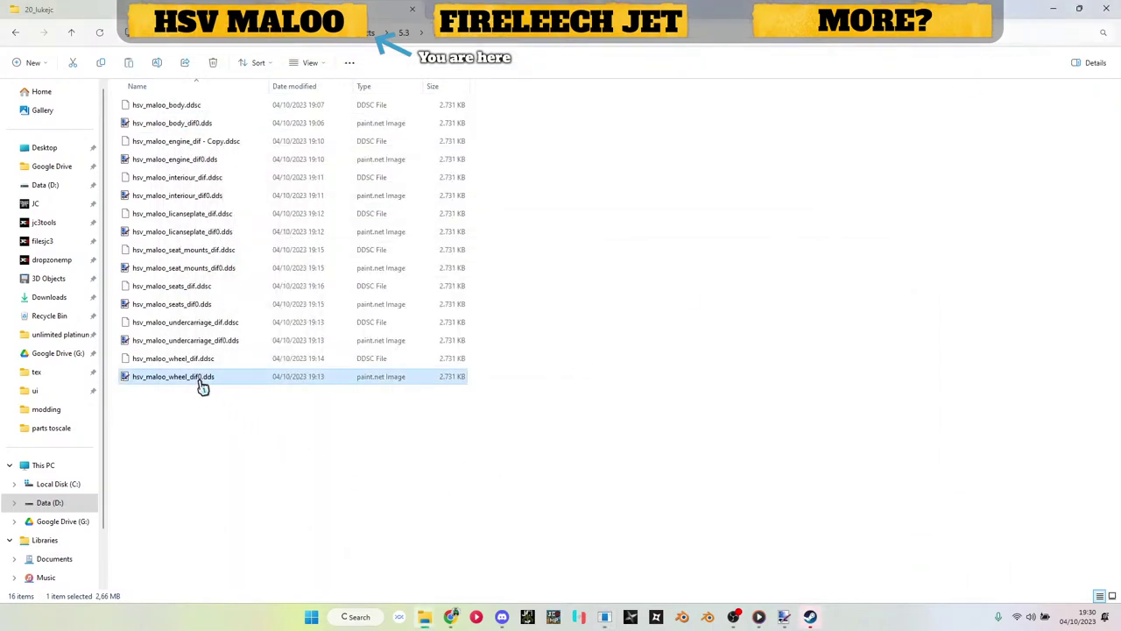
pyautogui.hotkey('ctrl', 'v')
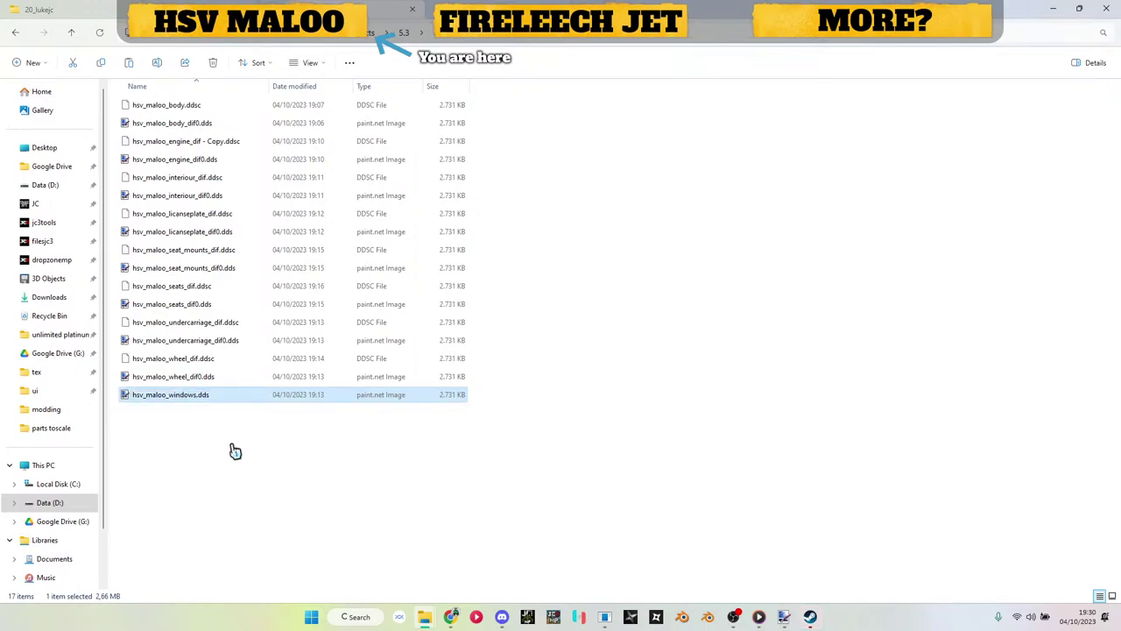
pyautogui.moveTo(186, 402); pyautogui.dragTo(757, 478)
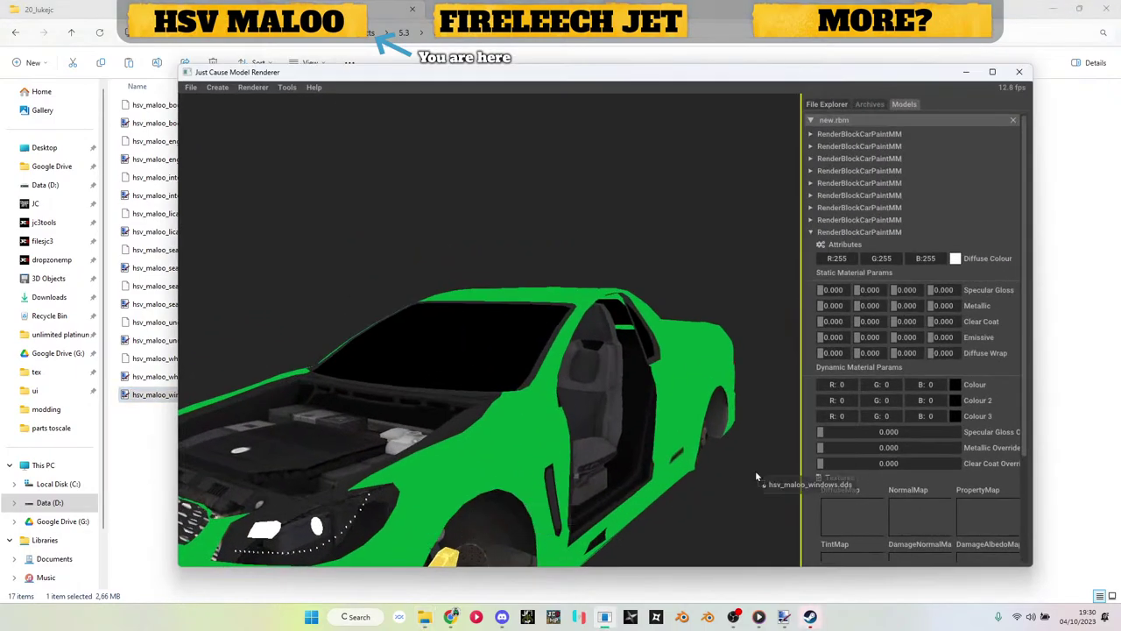
pyautogui.moveTo(859, 517); pyautogui.dragTo(858, 517)
pyautogui.moveTo(691, 438); pyautogui.dragTo(470, 372)
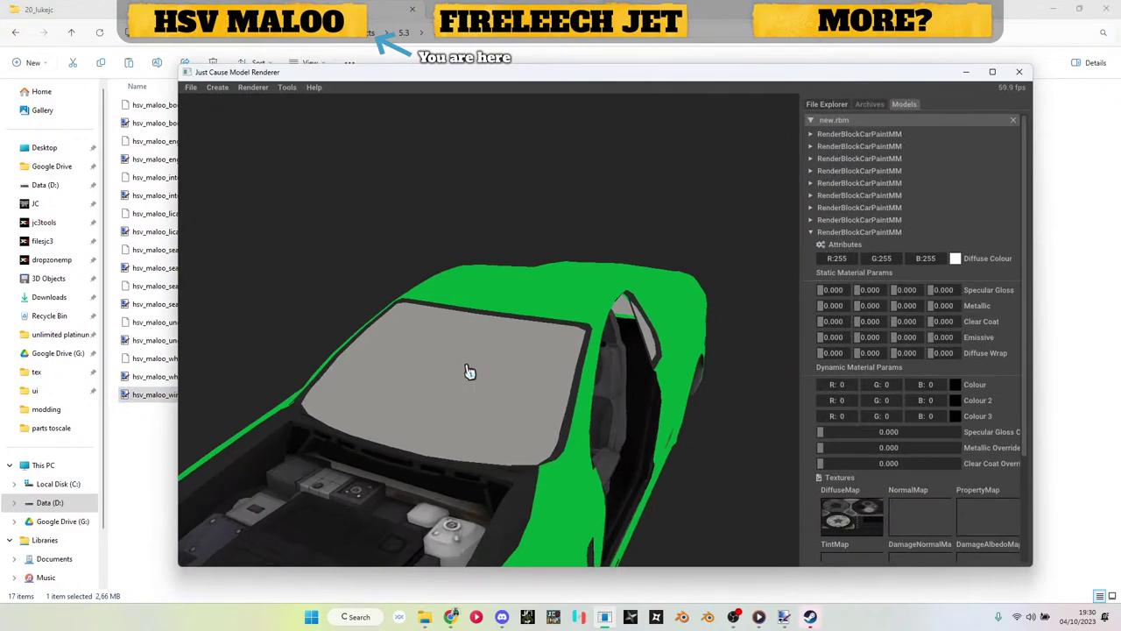
pyautogui.moveTo(583, 431); pyautogui.dragTo(516, 372)
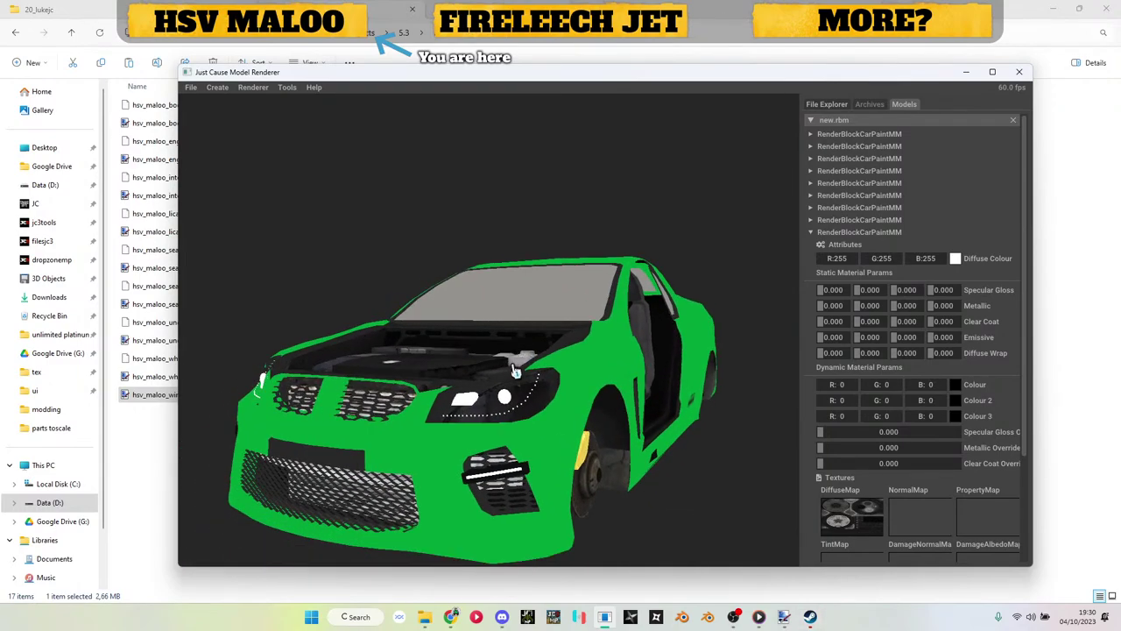
pyautogui.click(851, 232)
# Step: Add a tenth car-paint render block and import lights_f_mir.obj into it
pyautogui.rightClick(837, 121)
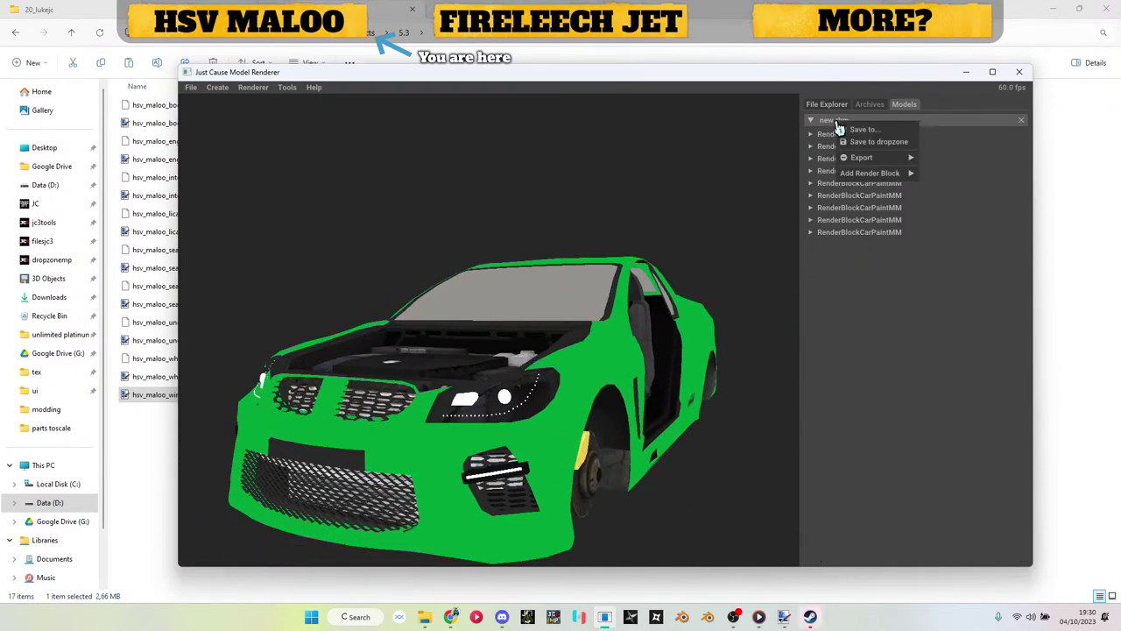
pyautogui.moveTo(898, 175)
pyautogui.click(857, 244)
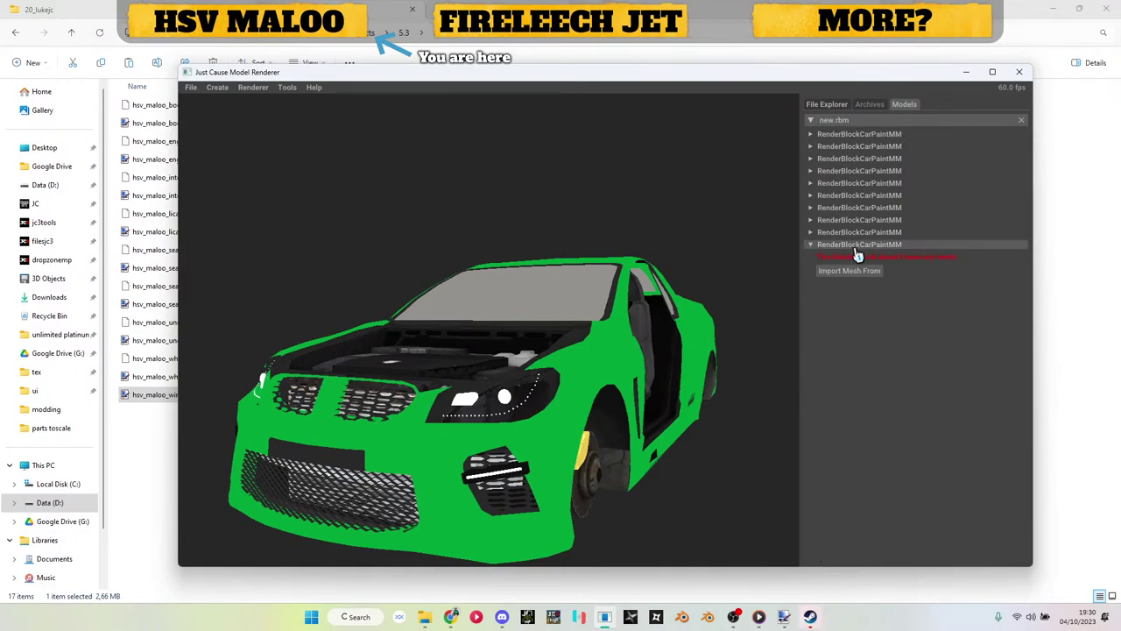
pyautogui.click(854, 270)
pyautogui.click(854, 287)
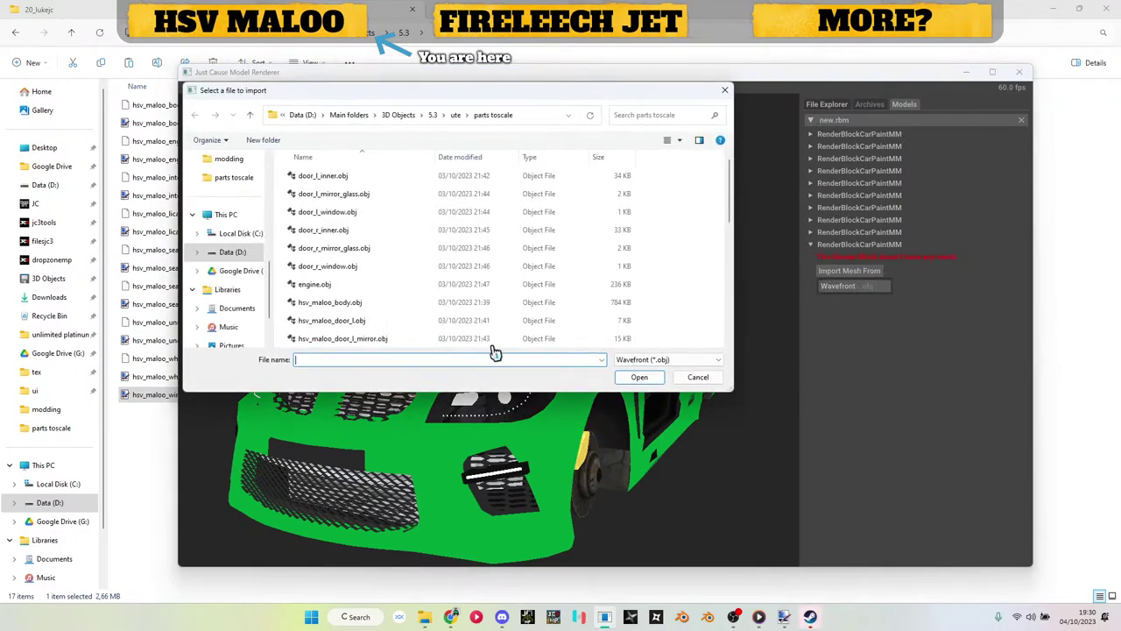
pyautogui.scroll(-5, 478, 306)
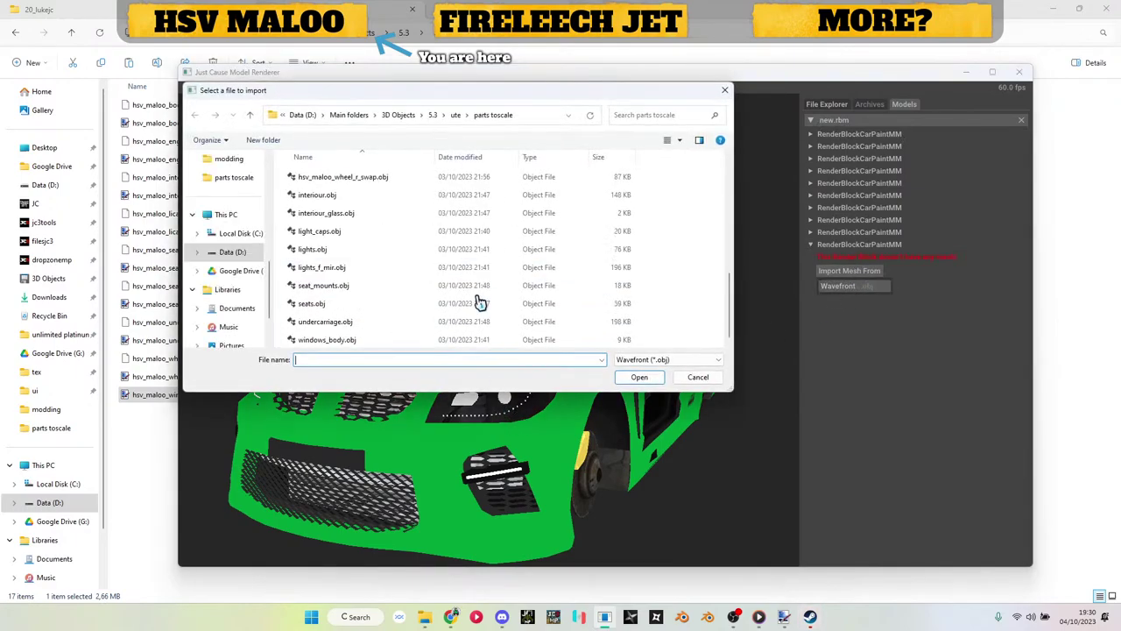
pyautogui.click(337, 272)
pyautogui.doubleClick(337, 271)
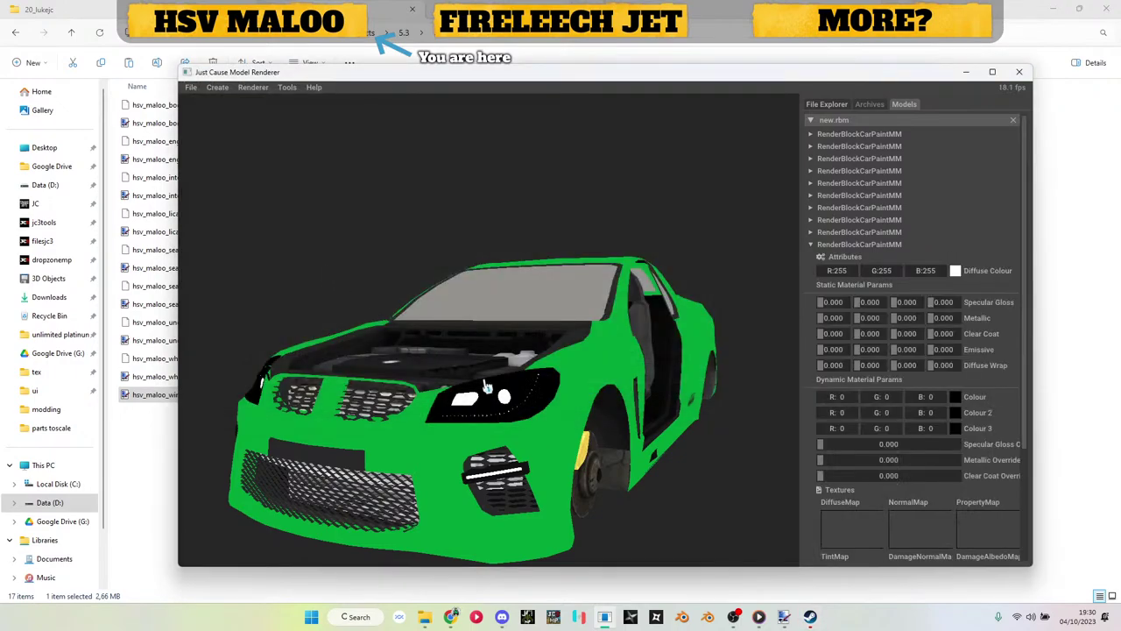
# Step: Assign the body diffuse texture to the headlight block's DiffuseMap
pyautogui.click(175, 491)
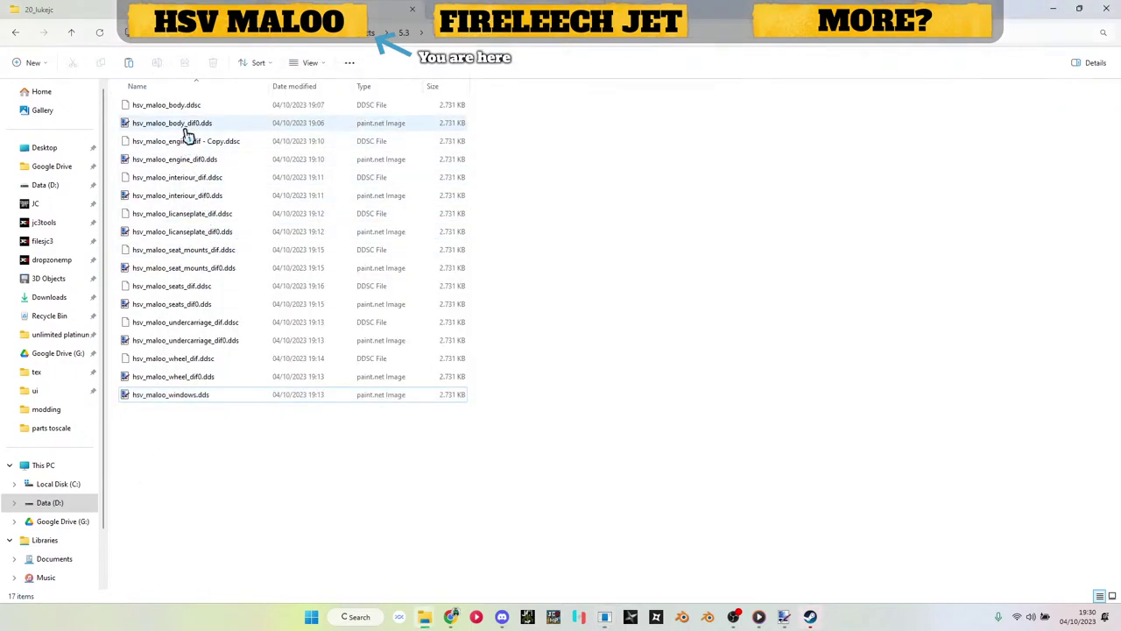
pyautogui.moveTo(188, 127); pyautogui.dragTo(852, 528)
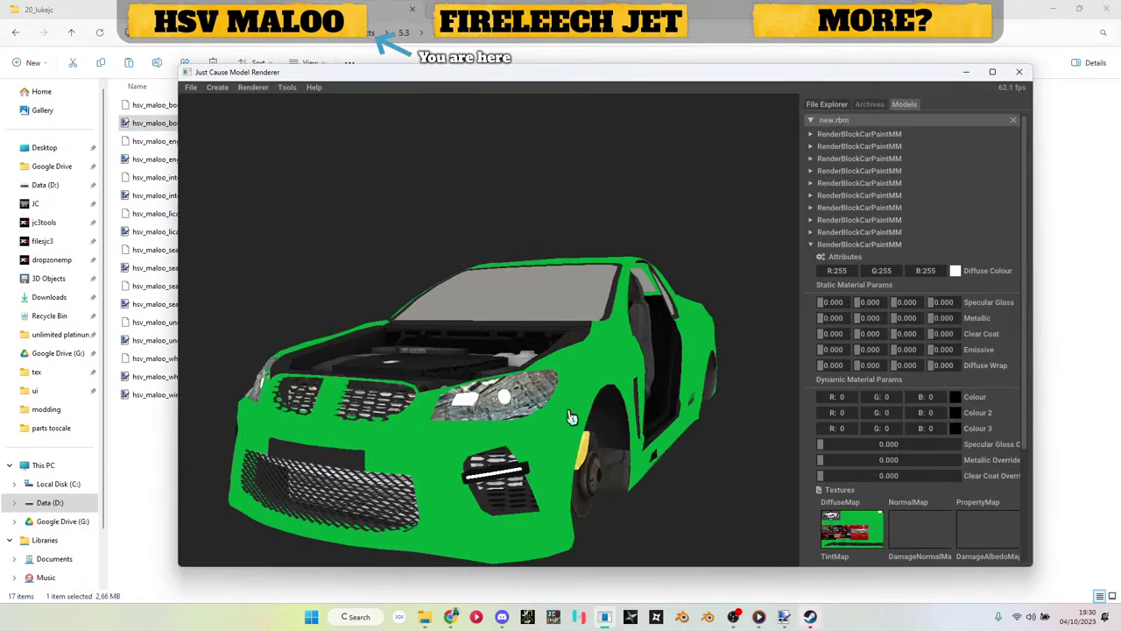
pyautogui.scroll(5, 574, 446)
pyautogui.scroll(6, 574, 447)
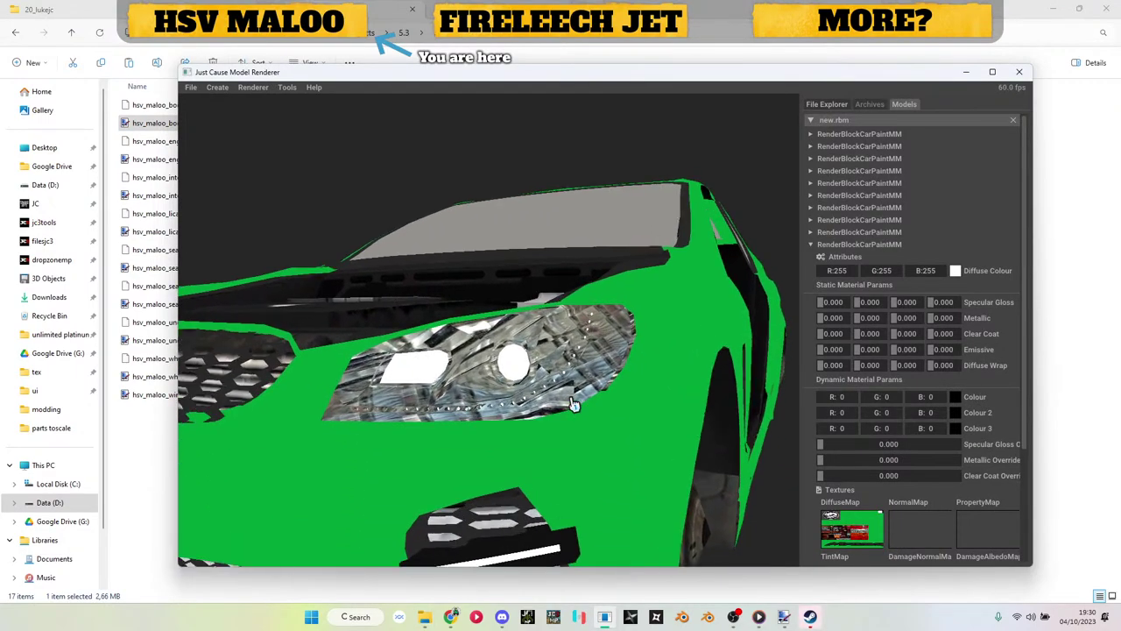
pyautogui.scroll(-8, 574, 403)
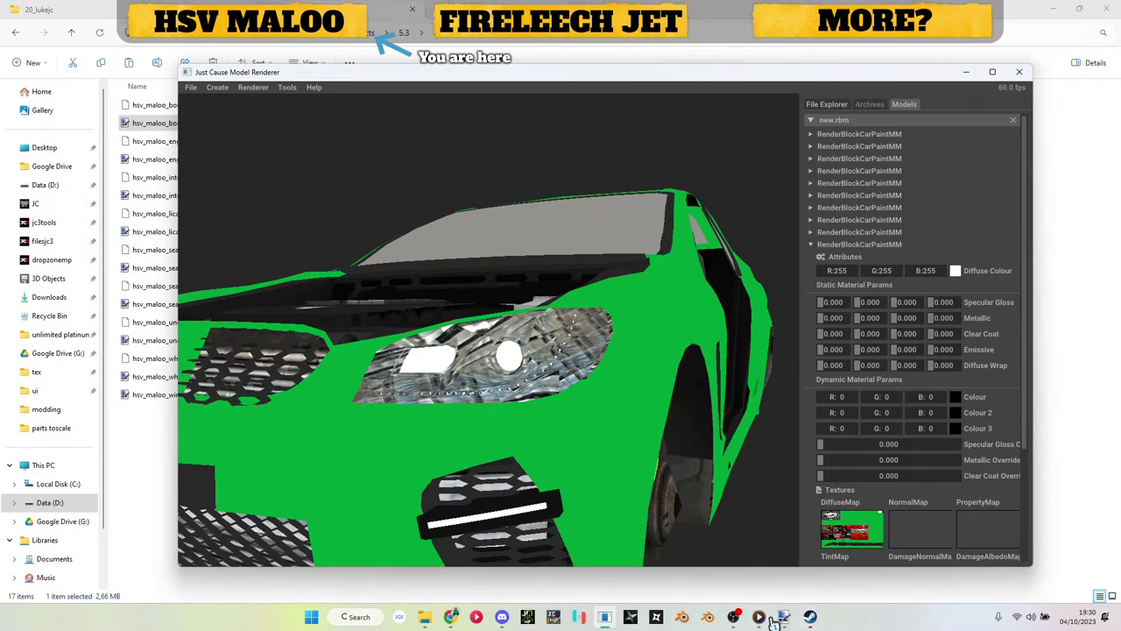
pyautogui.moveTo(771, 620)
pyautogui.click(775, 583)
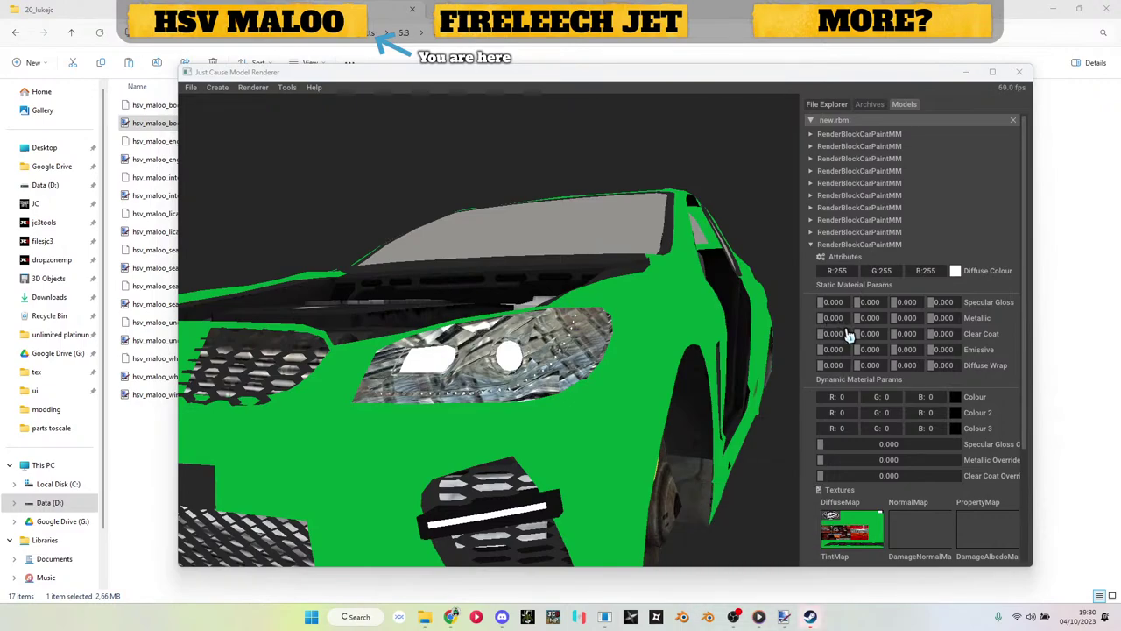
# Step: Raise the headlight block's Emissive values to 0.022 and view the whole car
pyautogui.click(823, 356)
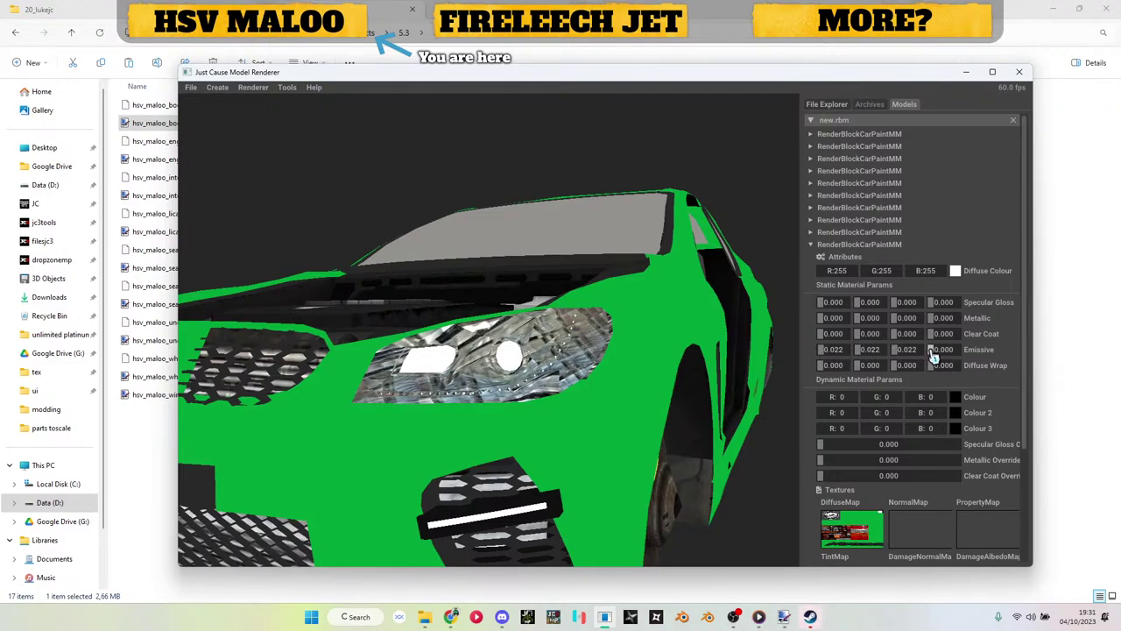
pyautogui.click(828, 246)
pyautogui.scroll(-5, 613, 333)
pyautogui.moveTo(613, 333); pyautogui.dragTo(919, 387)
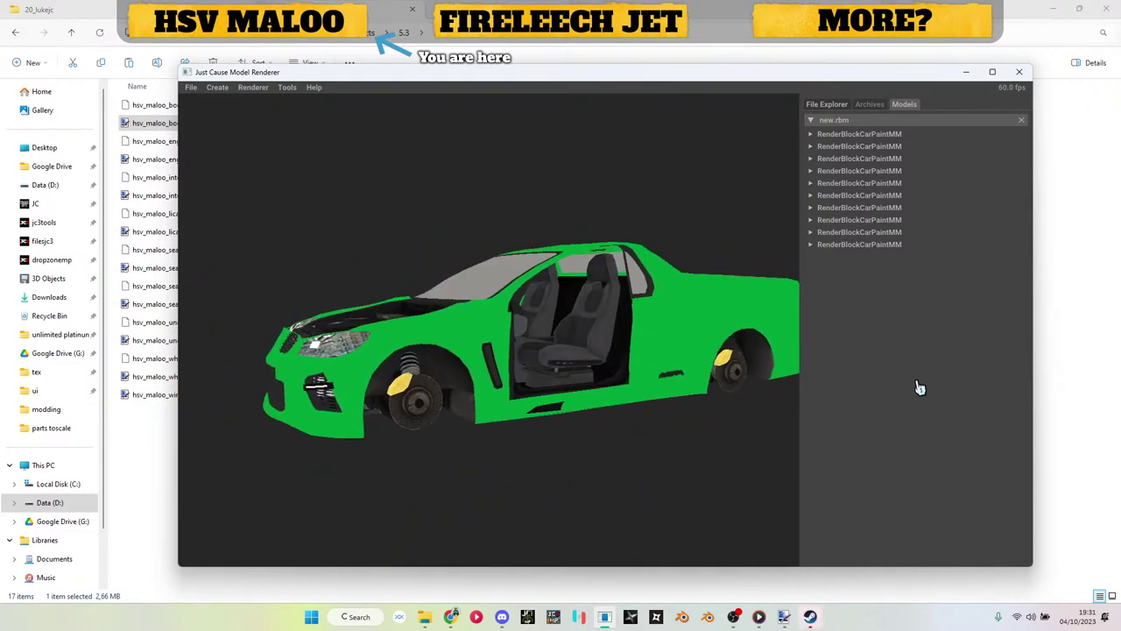
# Step: Save new.rbm with Save to… into the parts toscale folder
pyautogui.rightClick(826, 121)
pyautogui.click(837, 126)
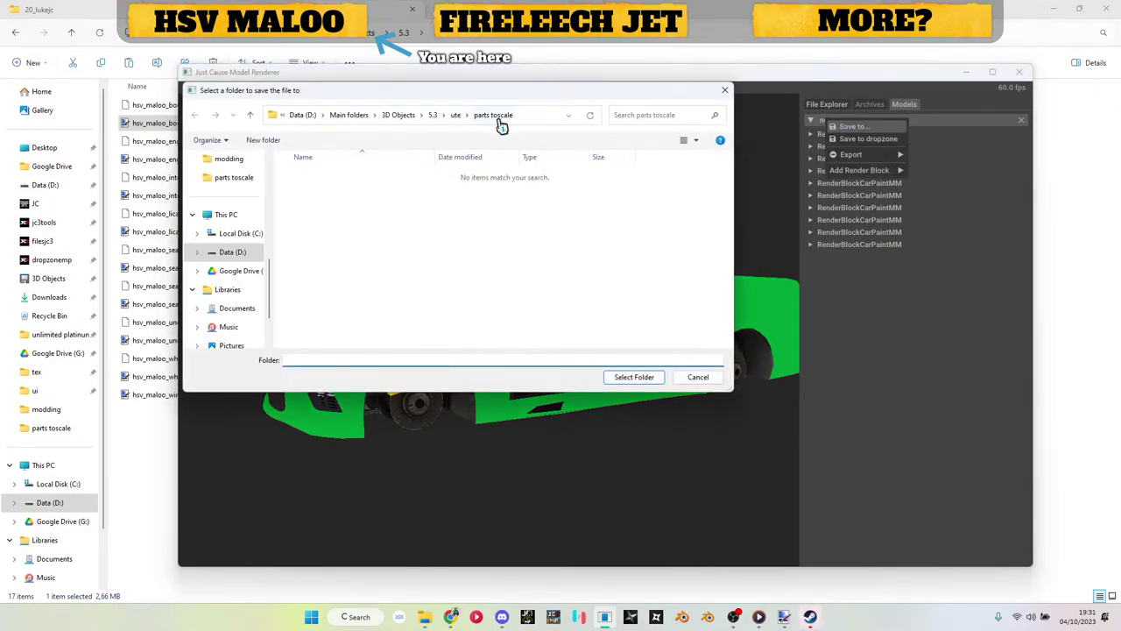
pyautogui.click(638, 384)
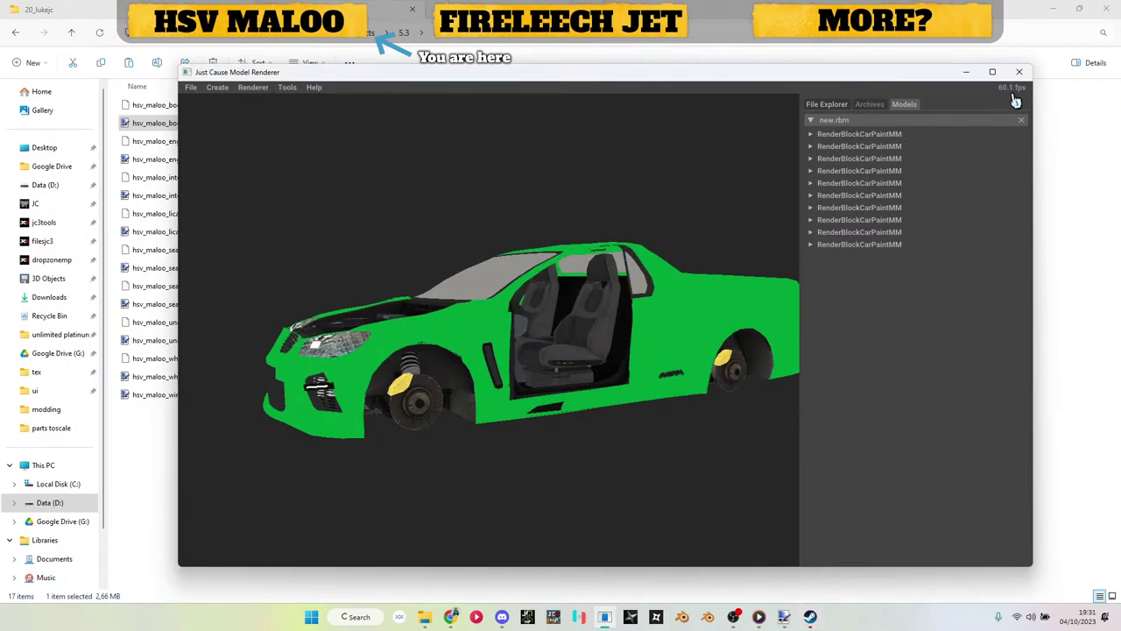
# Step: In parts toscale, rename new.rbm to hsv_maloo_body.rbm and load it in HxD
pyautogui.click(967, 72)
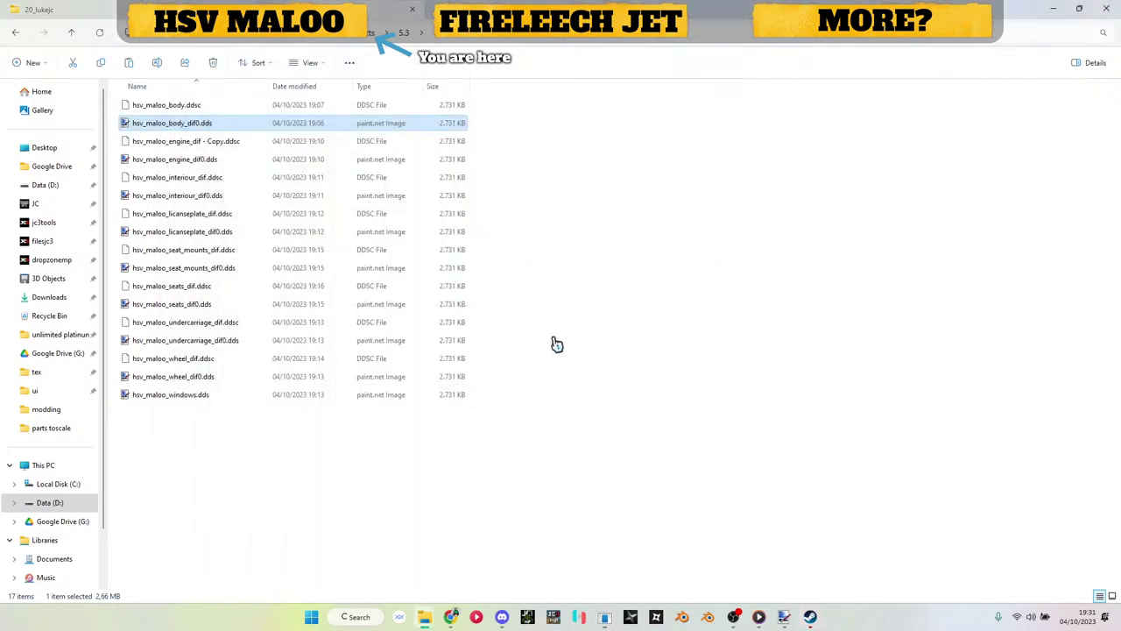
pyautogui.click(440, 42)
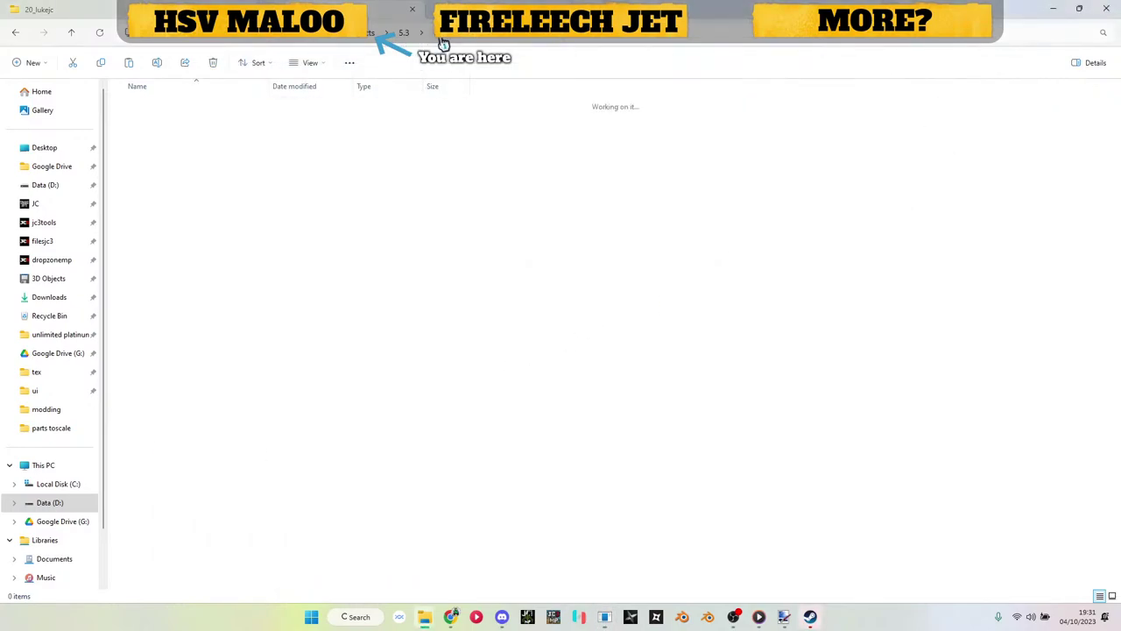
pyautogui.doubleClick(158, 271)
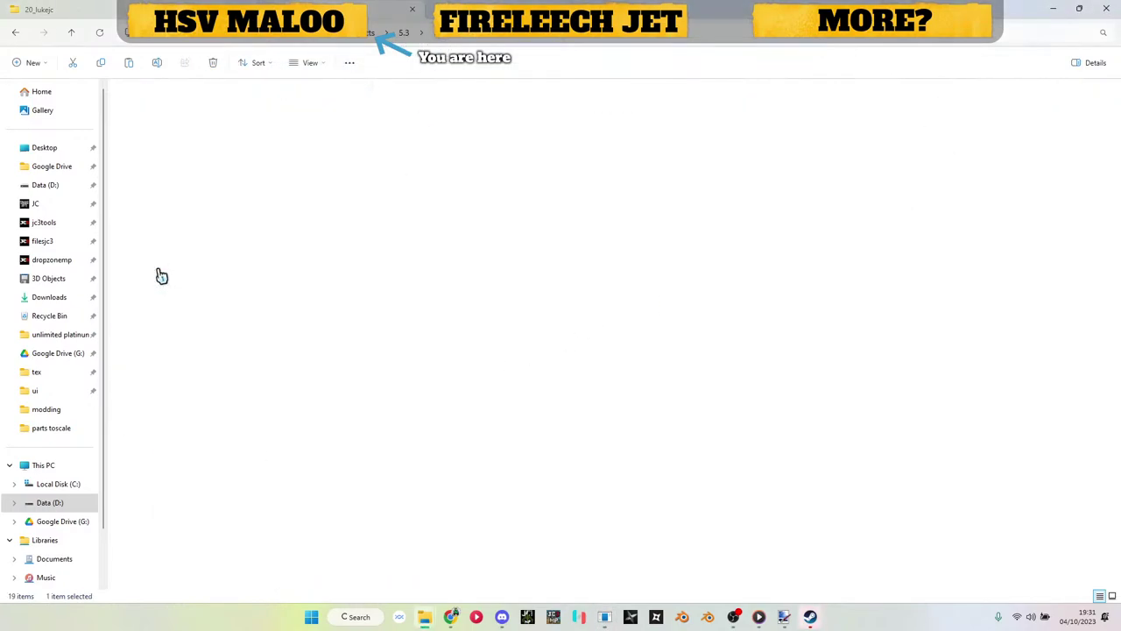
pyautogui.scroll(-2, 222, 263)
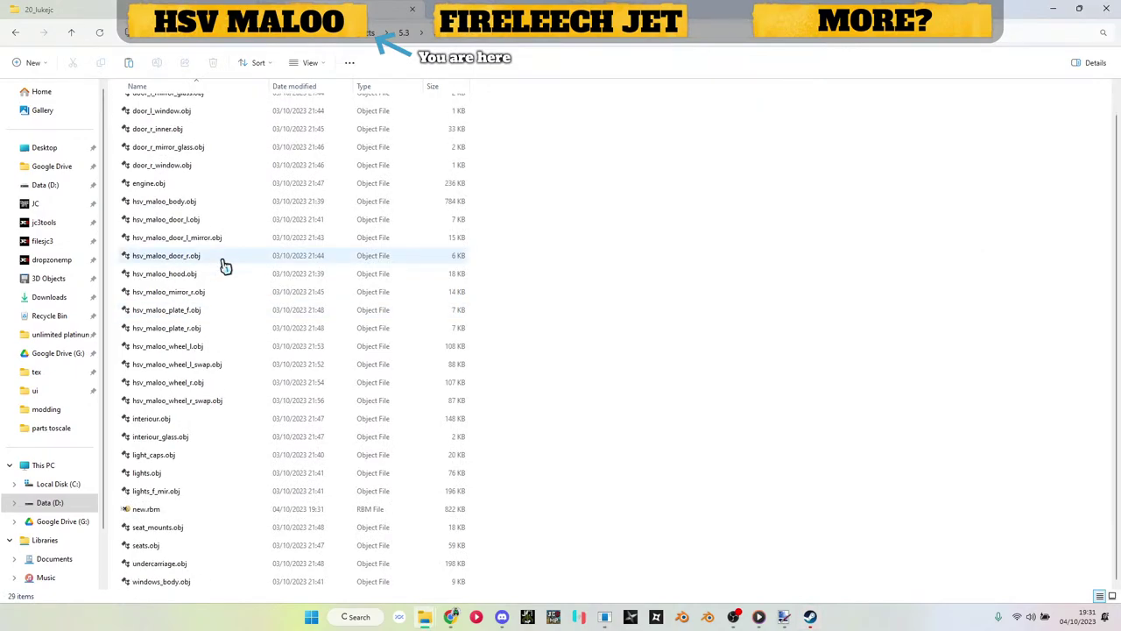
pyautogui.click(151, 511)
pyautogui.click(150, 513)
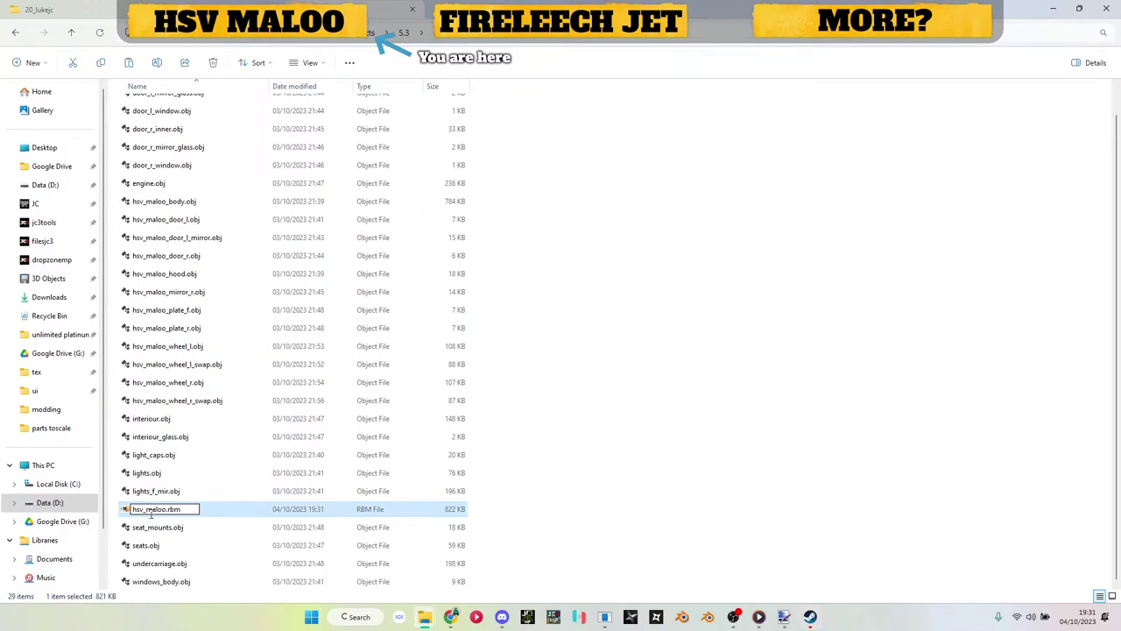
pyautogui.press('Return')
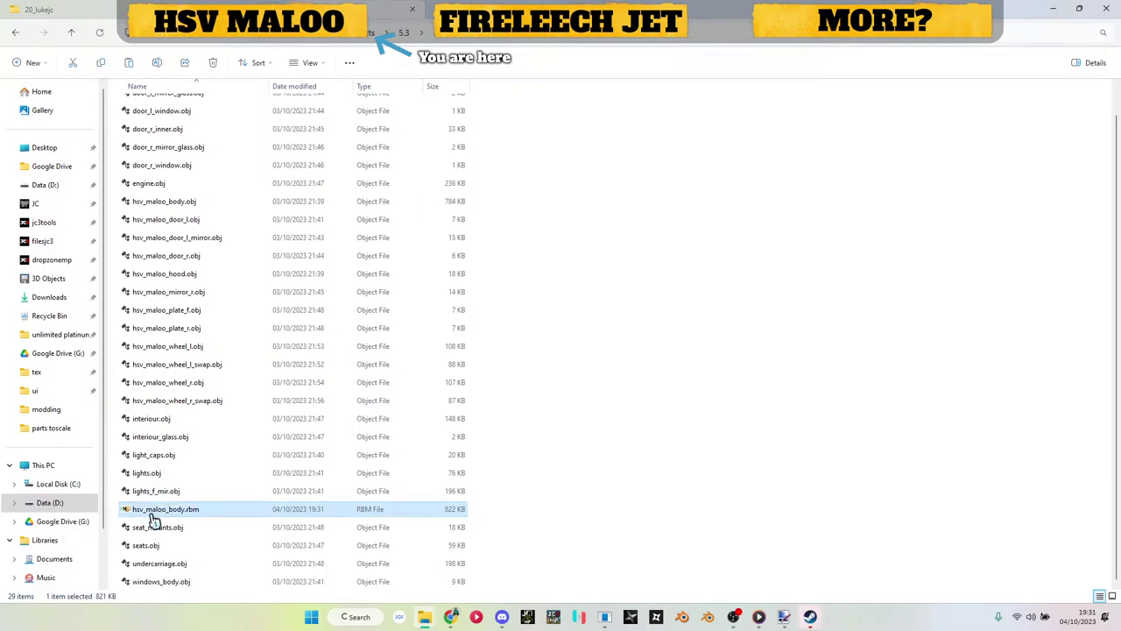
pyautogui.doubleClick(152, 515)
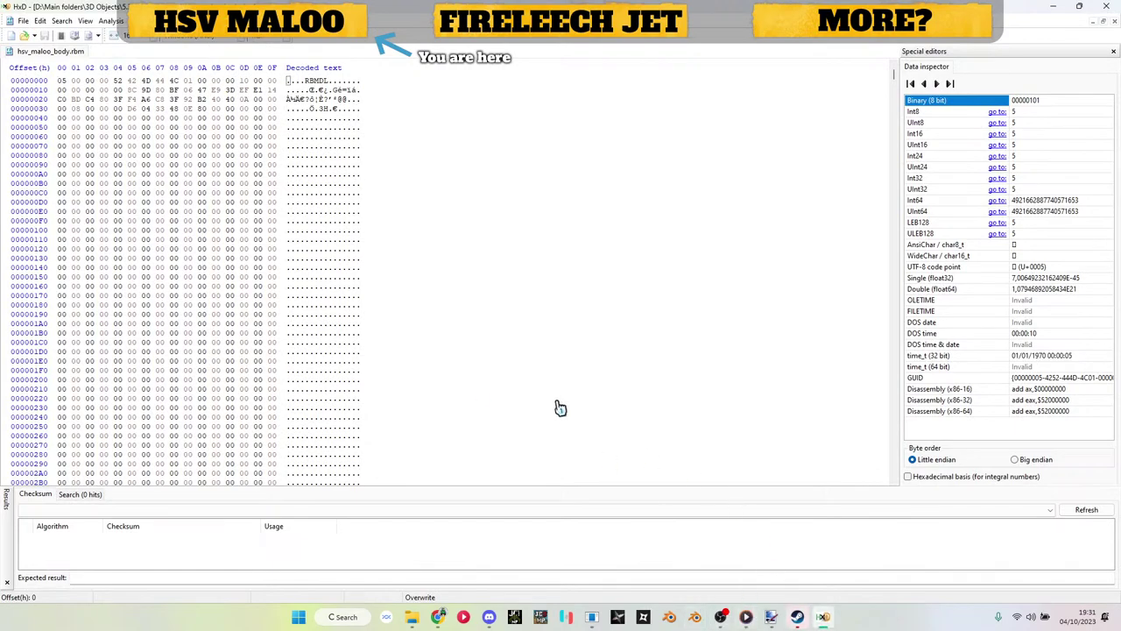
# Step: Replace every 0.dds with .ddsc in the body RBM and save it
pyautogui.scroll(-20, 372, 265)
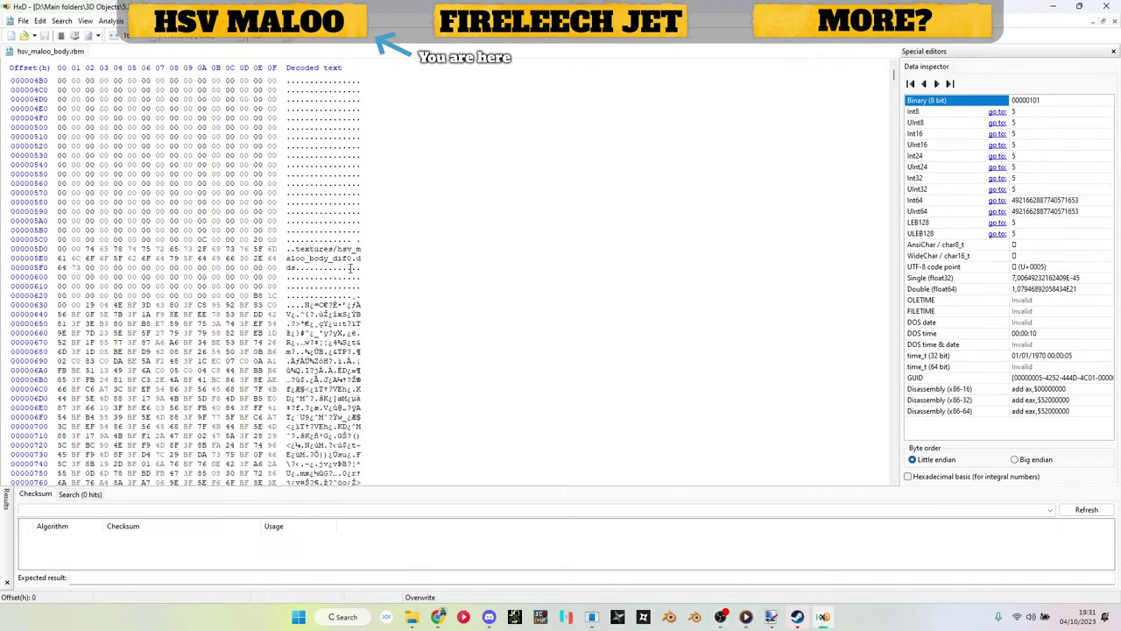
pyautogui.moveTo(349, 259); pyautogui.dragTo(298, 272)
pyautogui.hotkey('ctrl', 'r')
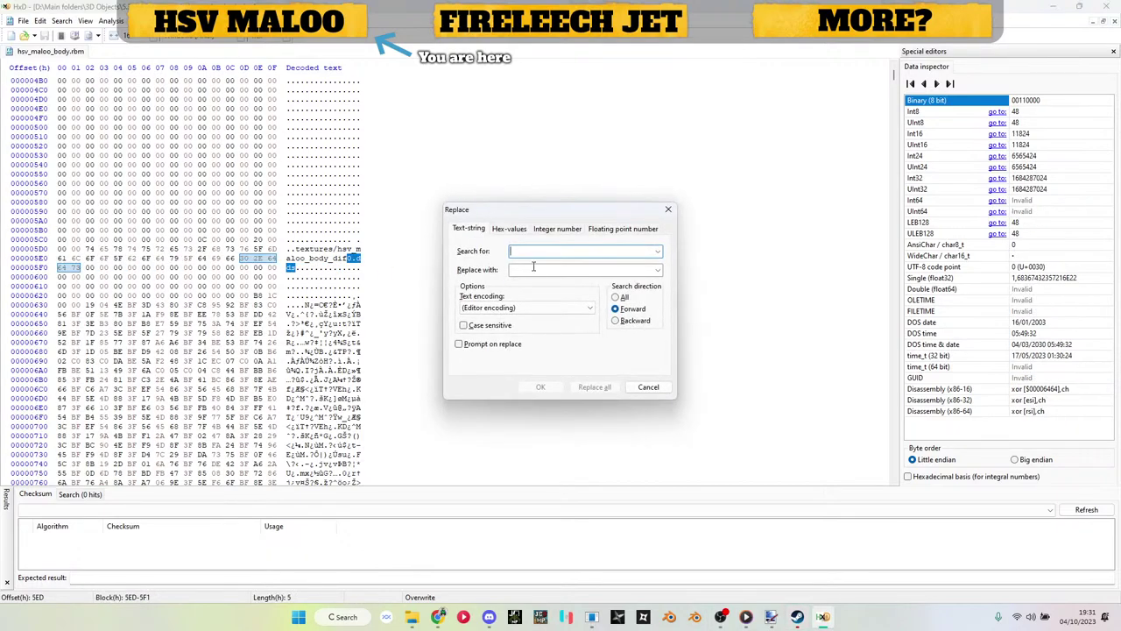
pyautogui.click(510, 231)
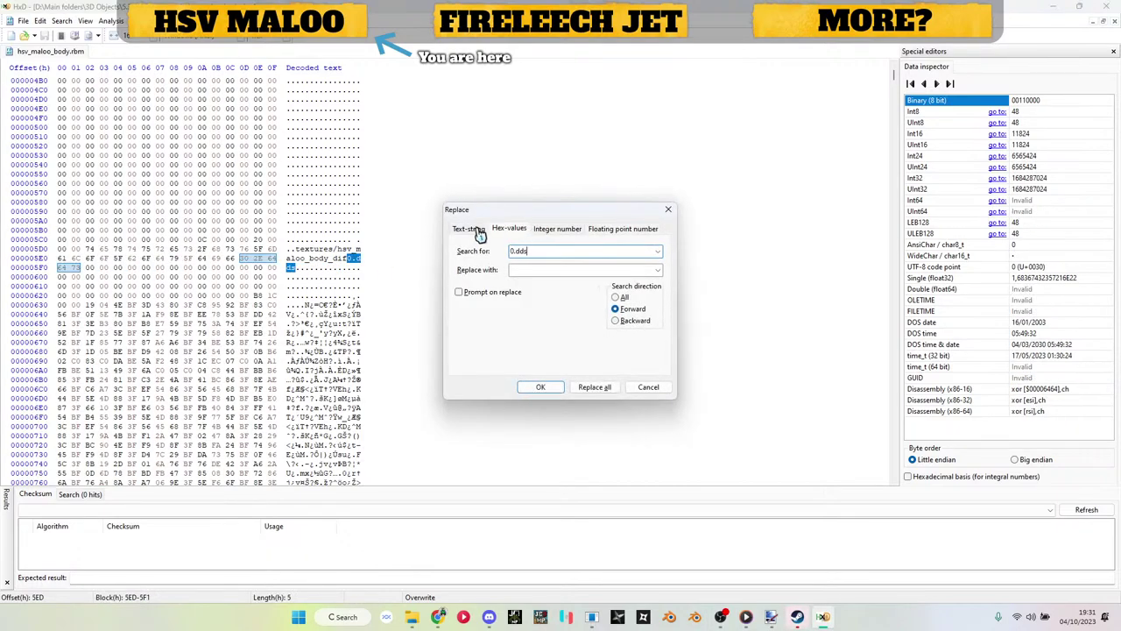
pyautogui.click(478, 232)
pyautogui.click(544, 269)
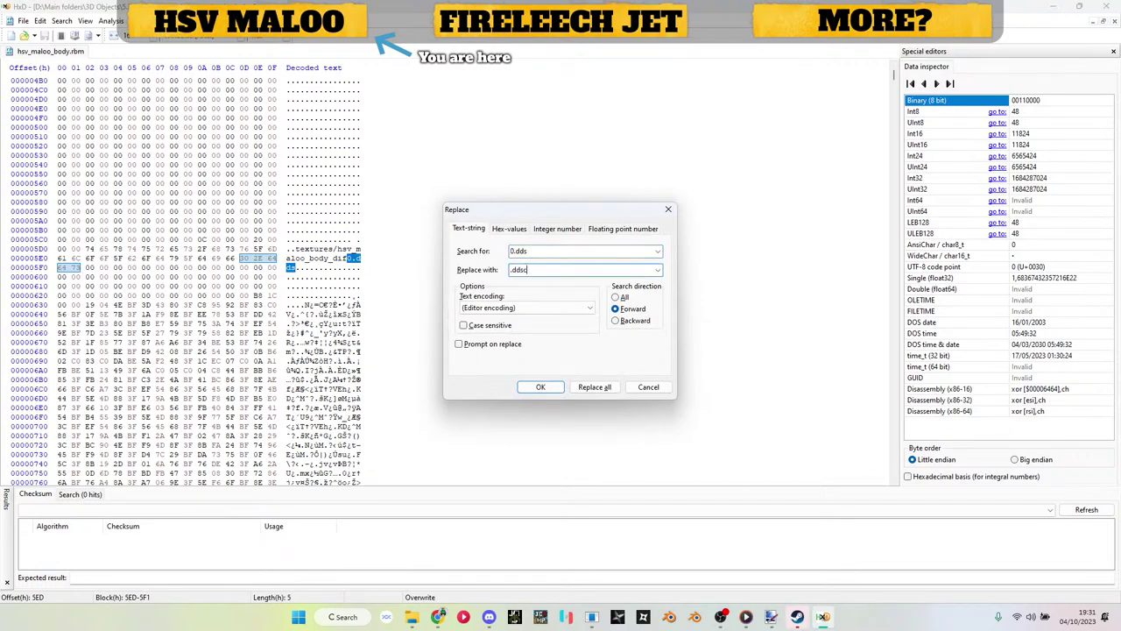
pyautogui.write('.ddsc')
pyautogui.click(604, 389)
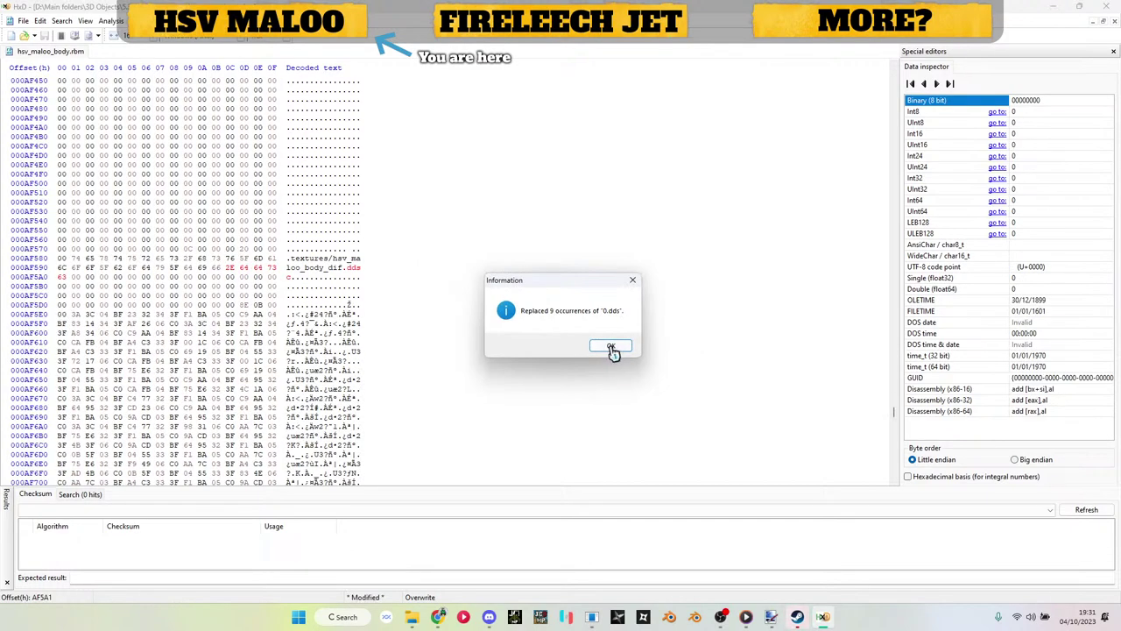
pyautogui.click(614, 349)
pyautogui.hotkey('ctrl', 's')
# Step: Close HxD, delete hsv_maloo_body.rbm.bak, and return to the model renderer
pyautogui.click(1084, 10)
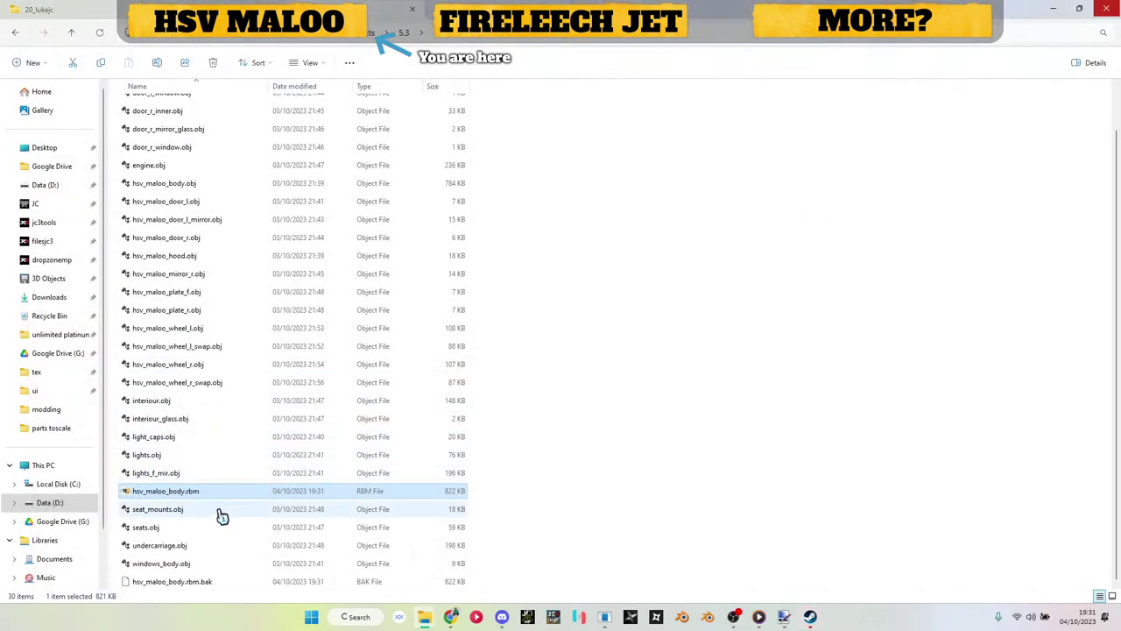
pyautogui.click(214, 583)
pyautogui.press('Delete')
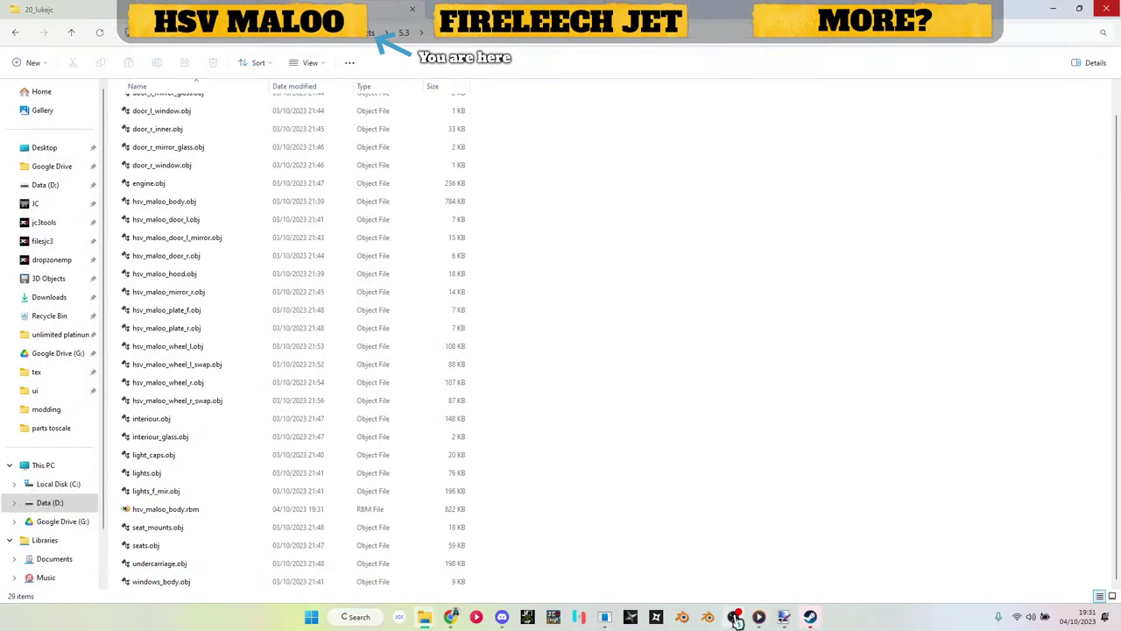
pyautogui.click(604, 617)
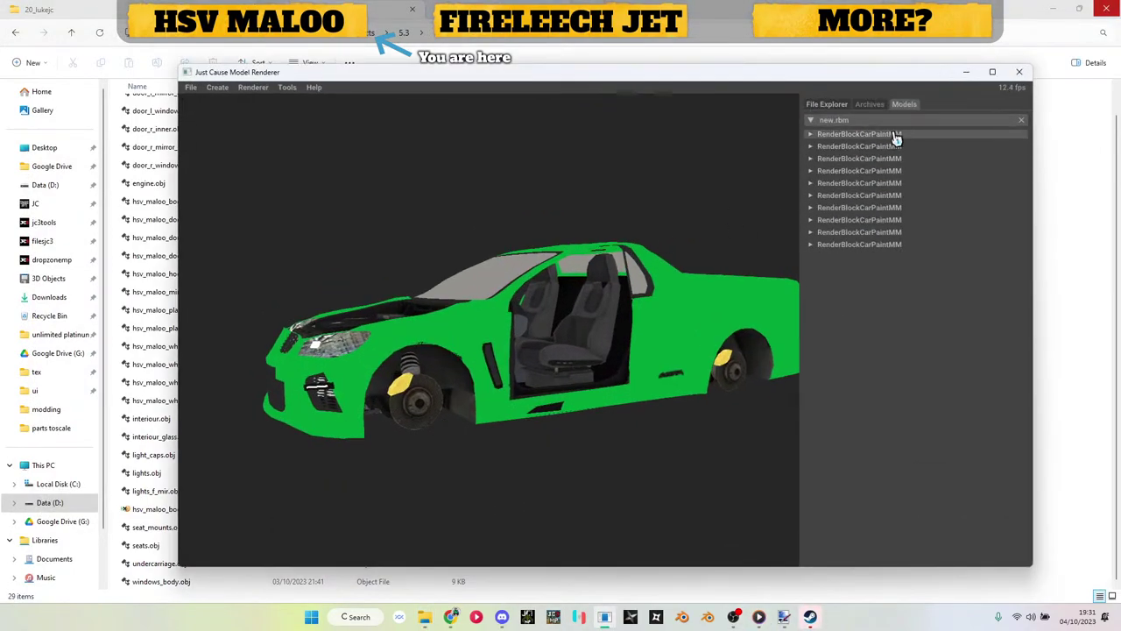
# Step: Close the car model, create a new RBM, and add a CarPaintMM render block
pyautogui.click(1022, 120)
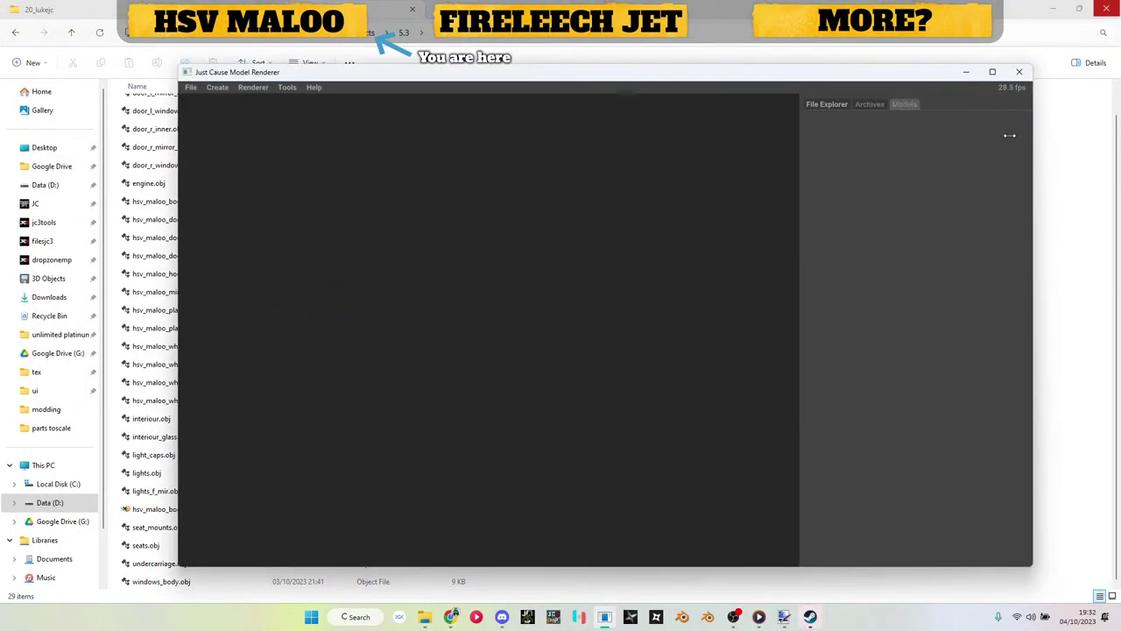
pyautogui.click(217, 88)
pyautogui.click(248, 123)
pyautogui.click(816, 149)
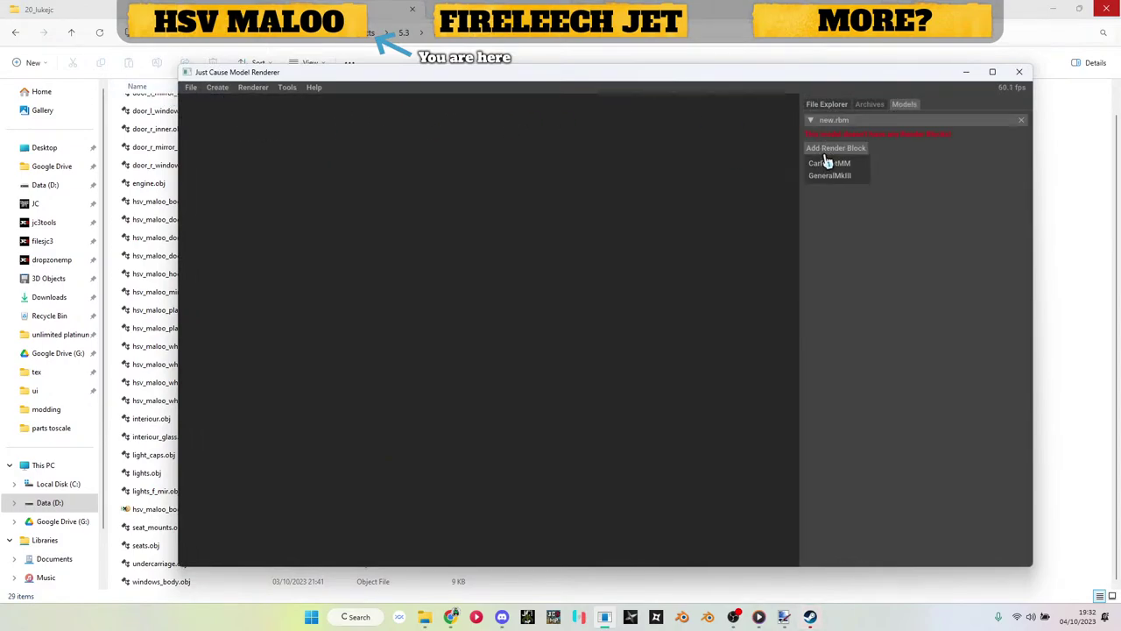
pyautogui.click(828, 148)
pyautogui.click(828, 164)
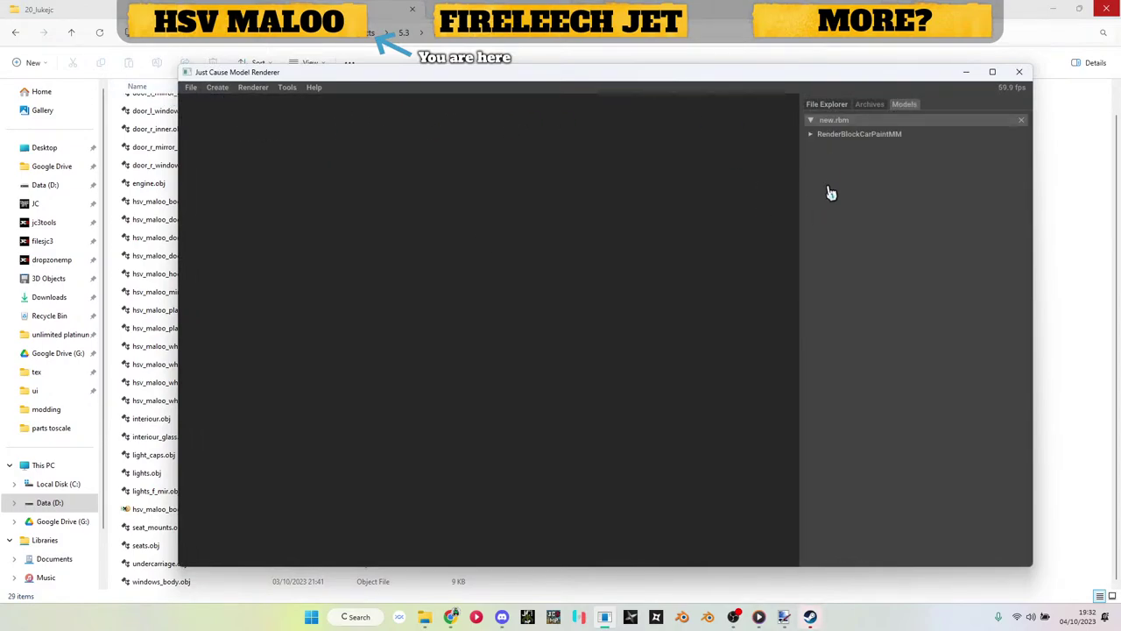
# Step: Import hsv_maloo_hood.obj as the block's Wavefront mesh
pyautogui.click(837, 134)
pyautogui.click(849, 160)
pyautogui.click(839, 175)
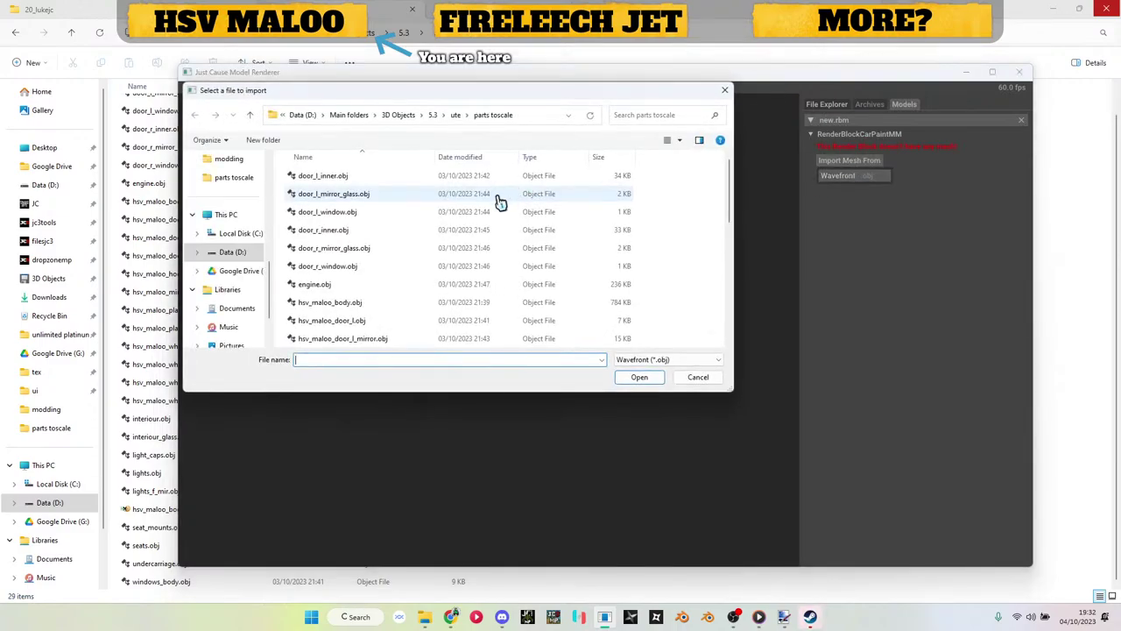
pyautogui.scroll(-2, 408, 219)
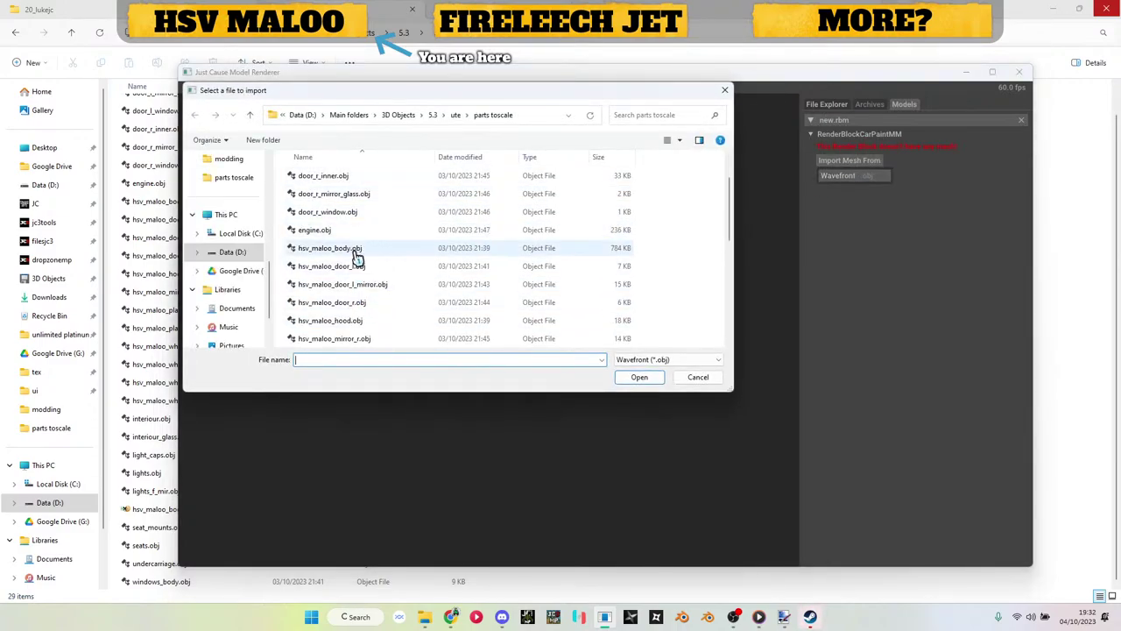
pyautogui.doubleClick(359, 321)
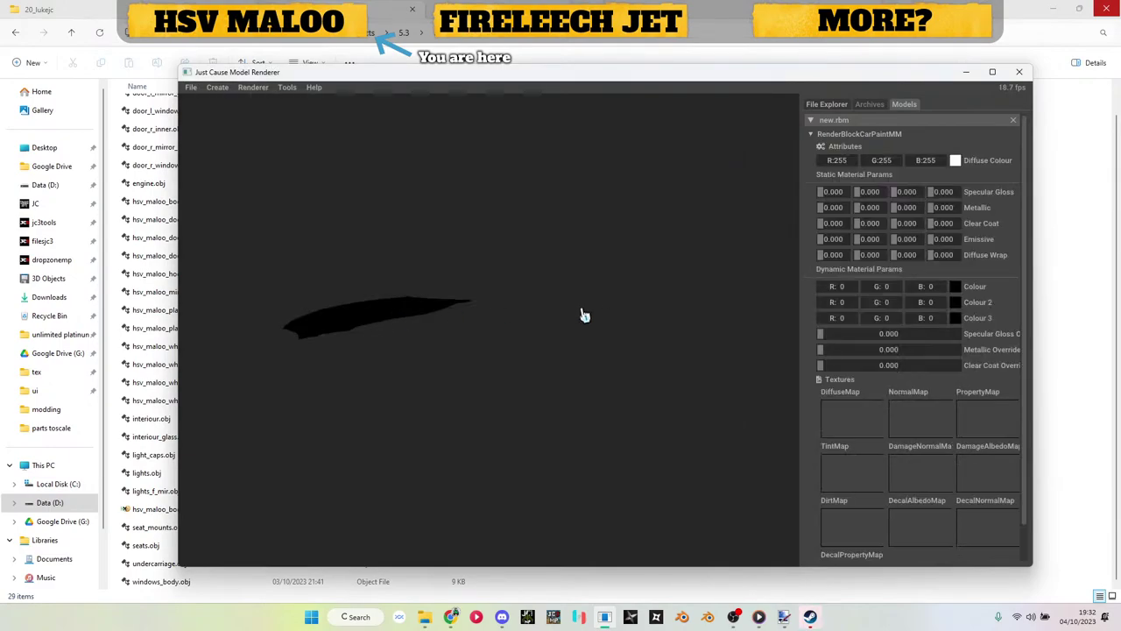
pyautogui.scroll(1, 163, 376)
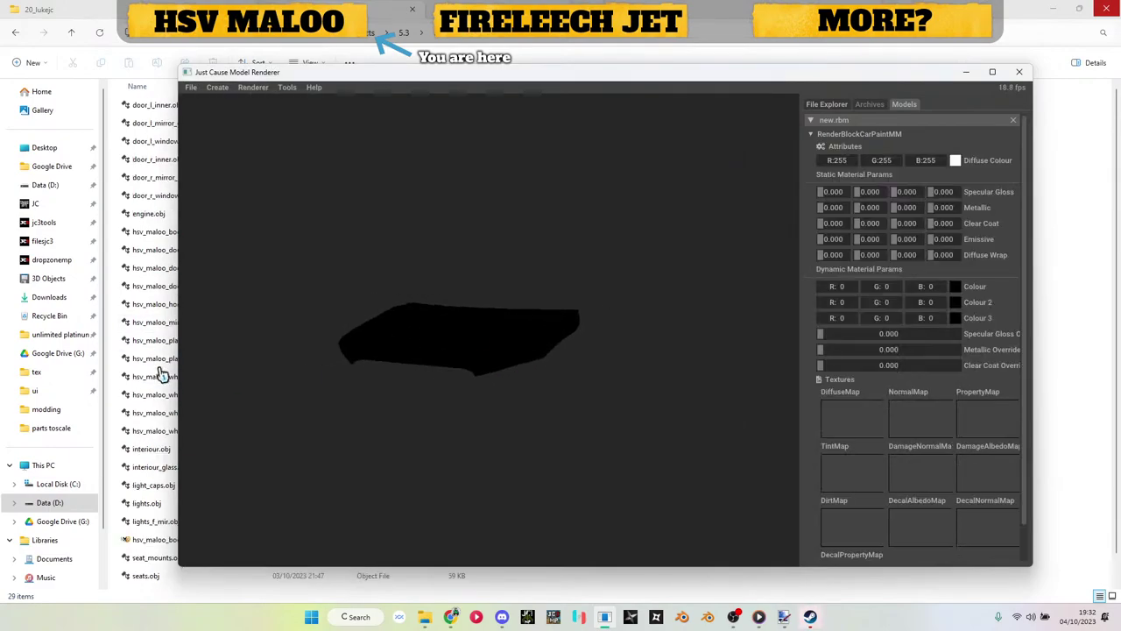
# Step: Apply hsv_maloo_body_dif0.dds from the tex folder as the hood's diffuse map
pyautogui.click(349, 60)
pyautogui.click(434, 35)
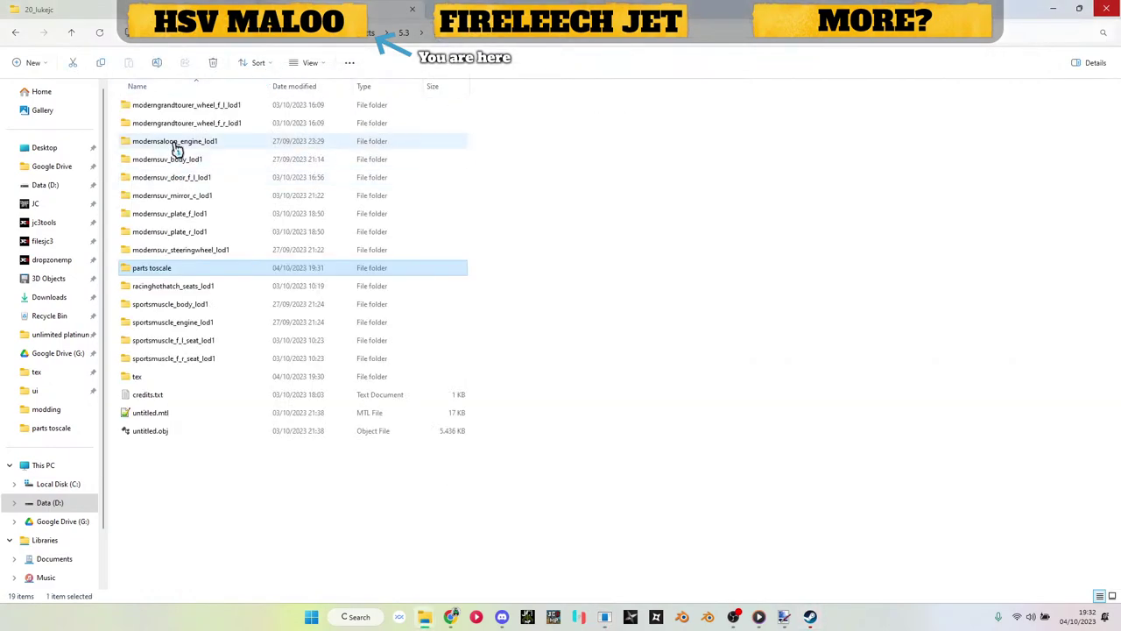
pyautogui.doubleClick(184, 376)
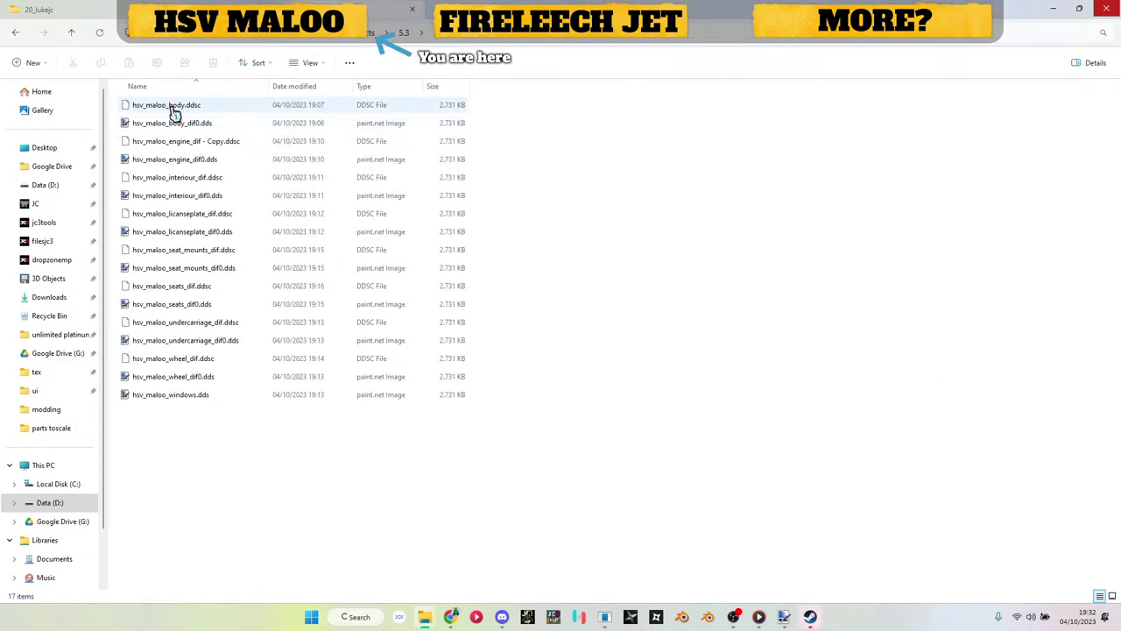
pyautogui.moveTo(173, 122); pyautogui.dragTo(851, 418)
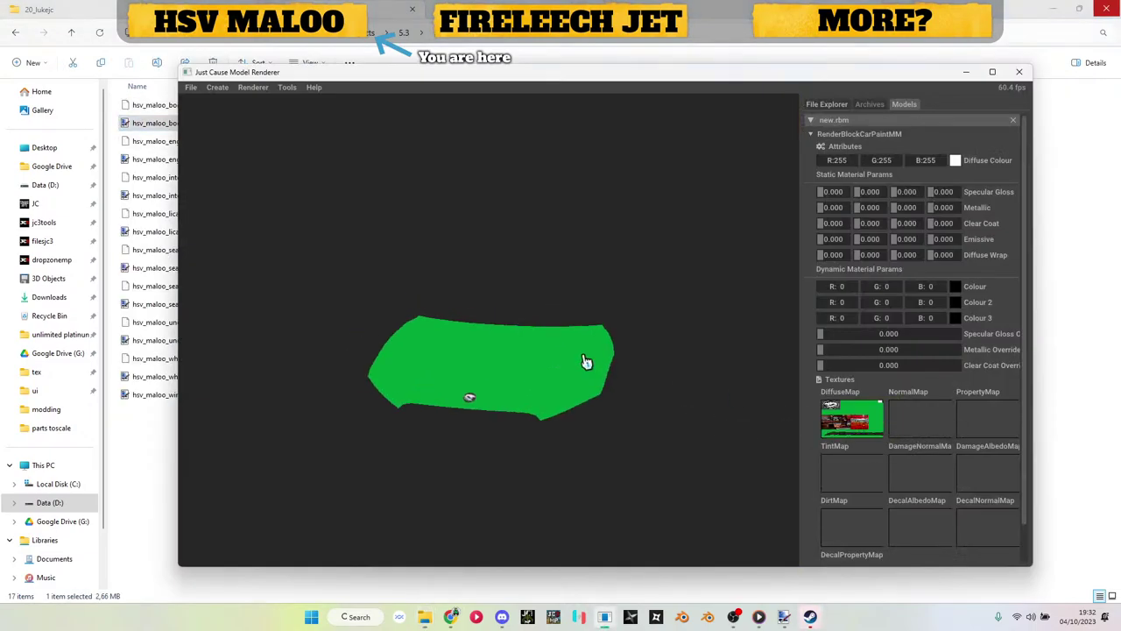
pyautogui.moveTo(587, 362); pyautogui.dragTo(598, 385)
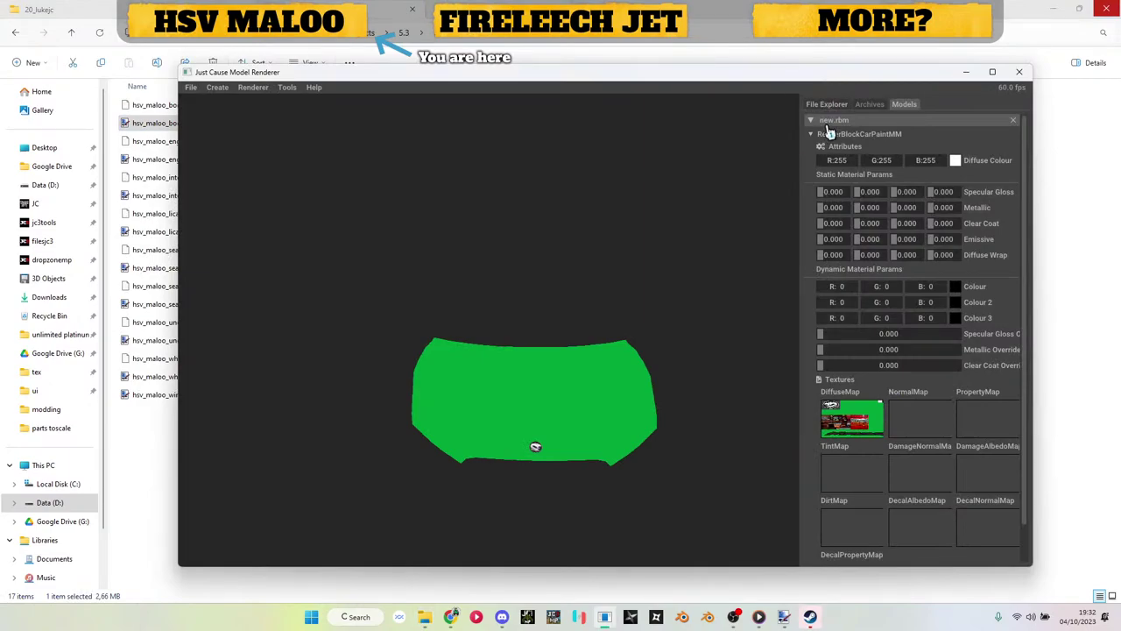
# Step: Save the hood model into parts toscale and close the renderer
pyautogui.rightClick(830, 131)
pyautogui.click(852, 134)
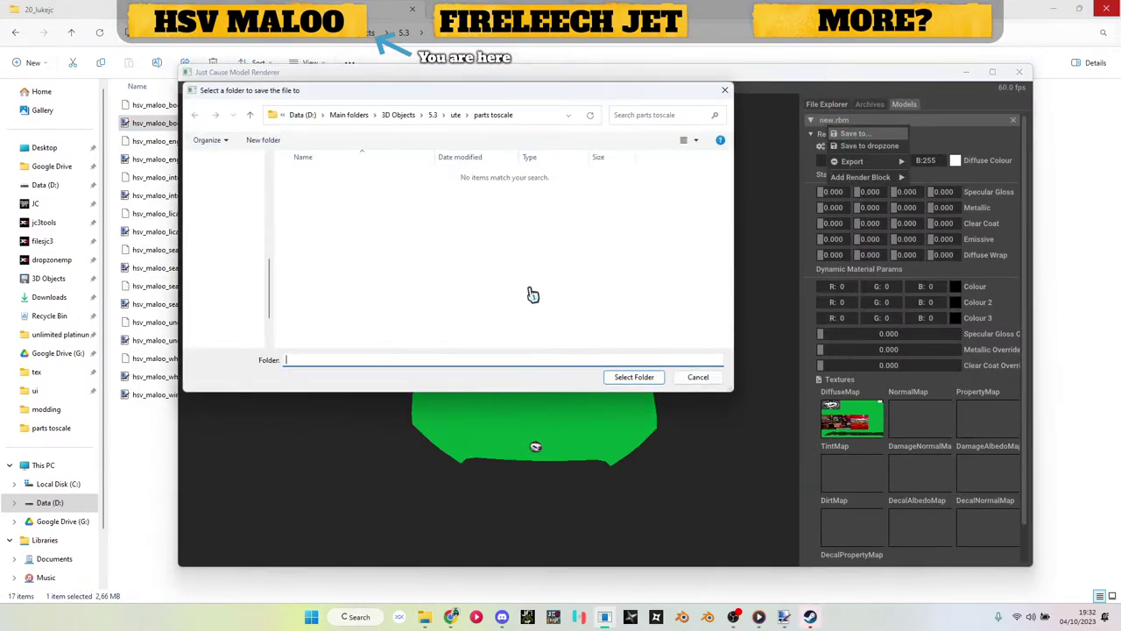
pyautogui.click(616, 378)
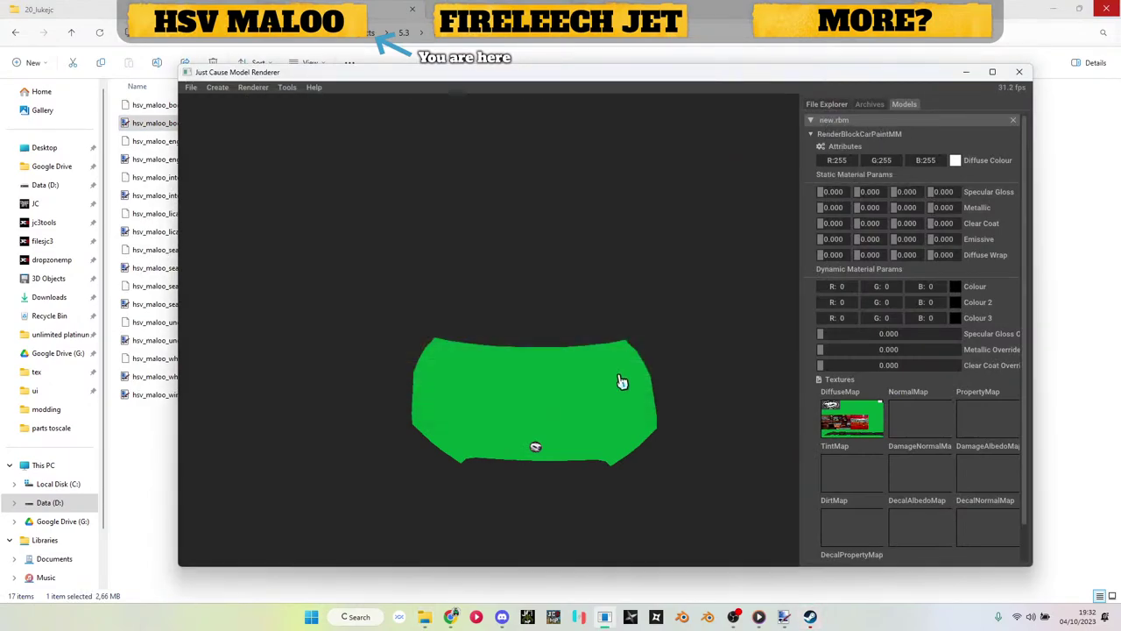
pyautogui.click(964, 73)
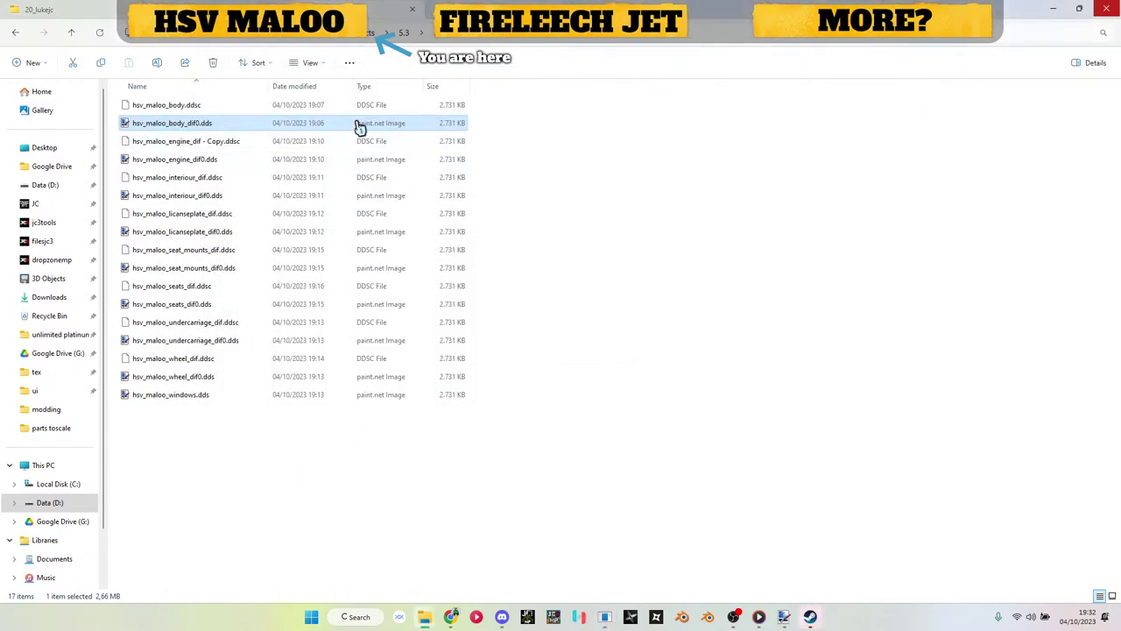
# Step: Rename new.rbm to hsv_maloo_hood.rbm, load it in HxD, and bring up Replace
pyautogui.click(445, 39)
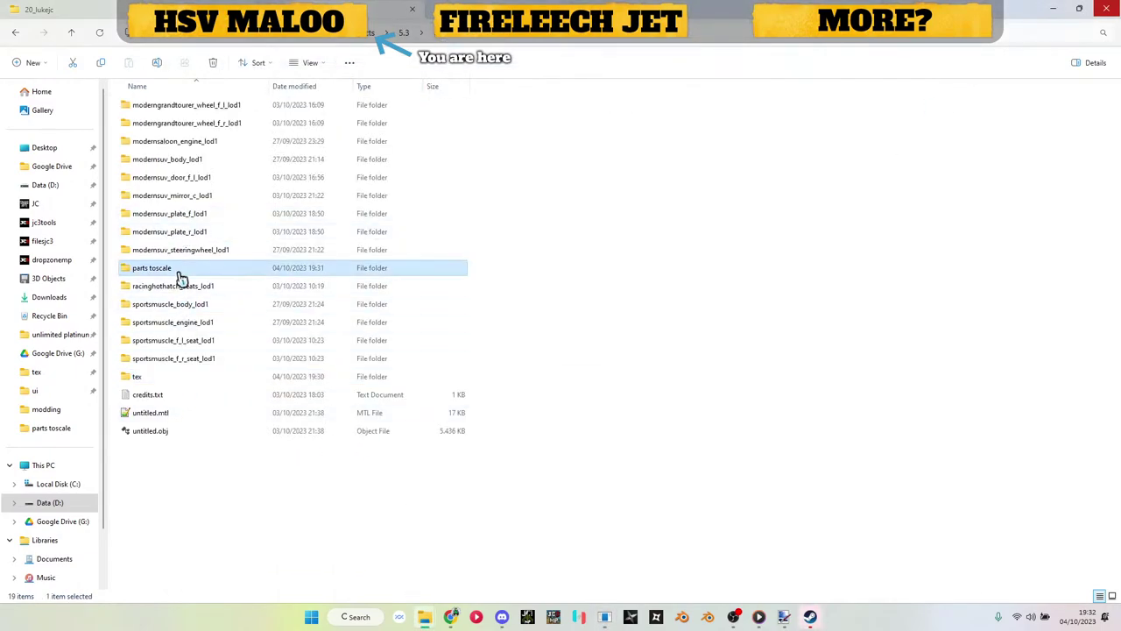
pyautogui.scroll(-1, 210, 263)
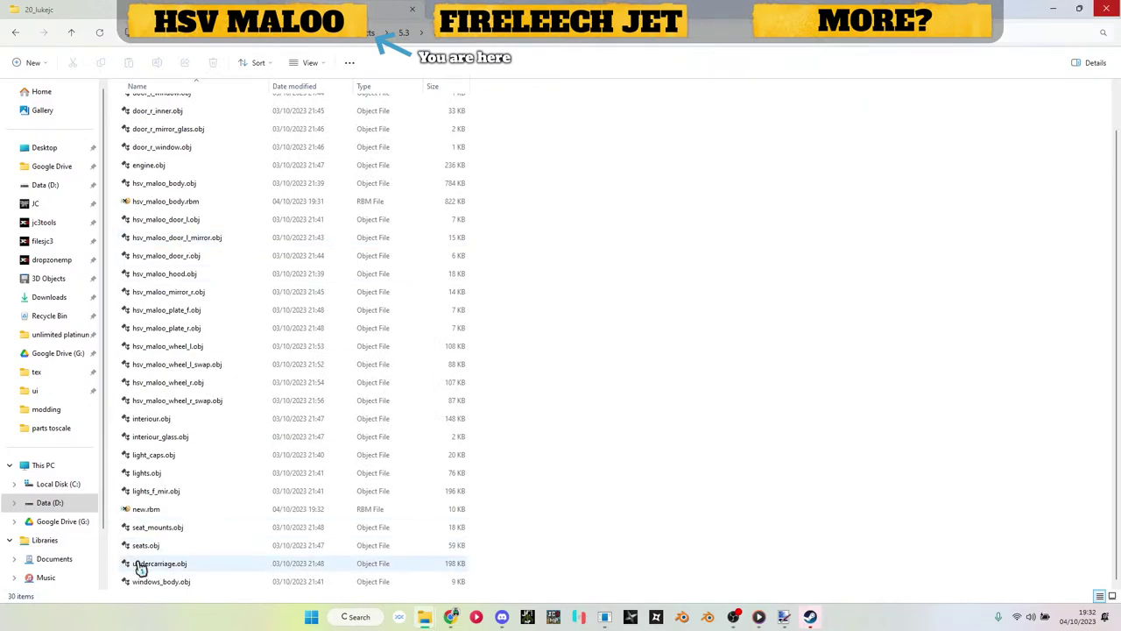
pyautogui.click(152, 508)
pyautogui.press('F2')
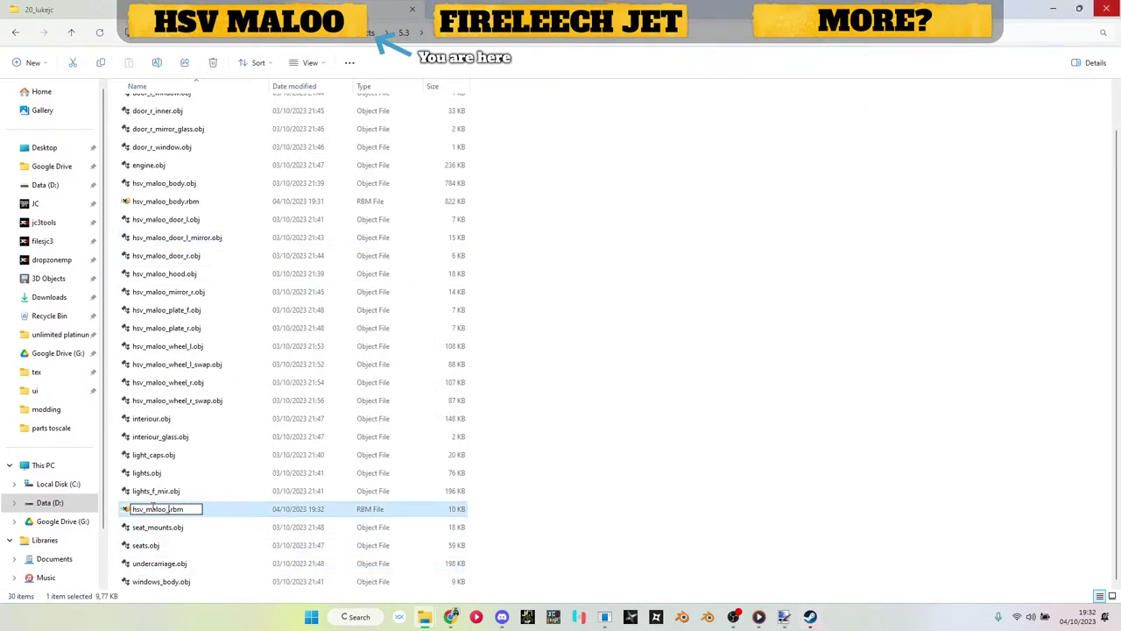
pyautogui.write('hsv_maloo_hood')
pyautogui.press('Return')
pyautogui.doubleClick(156, 514)
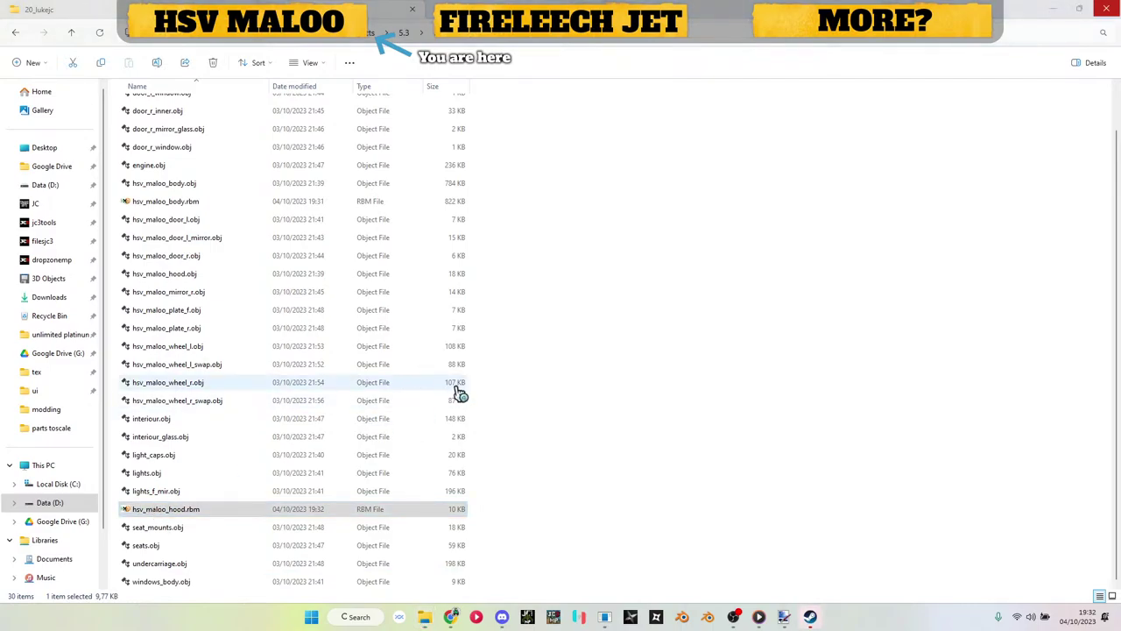
pyautogui.hotkey('ctrl', 'r')
# Step: Replace 0.dds with .ddsc in the hood RBM, save on close, and delete hsv_maloo_hood.rbm.bak
pyautogui.hotkey('ctrl', 'v')
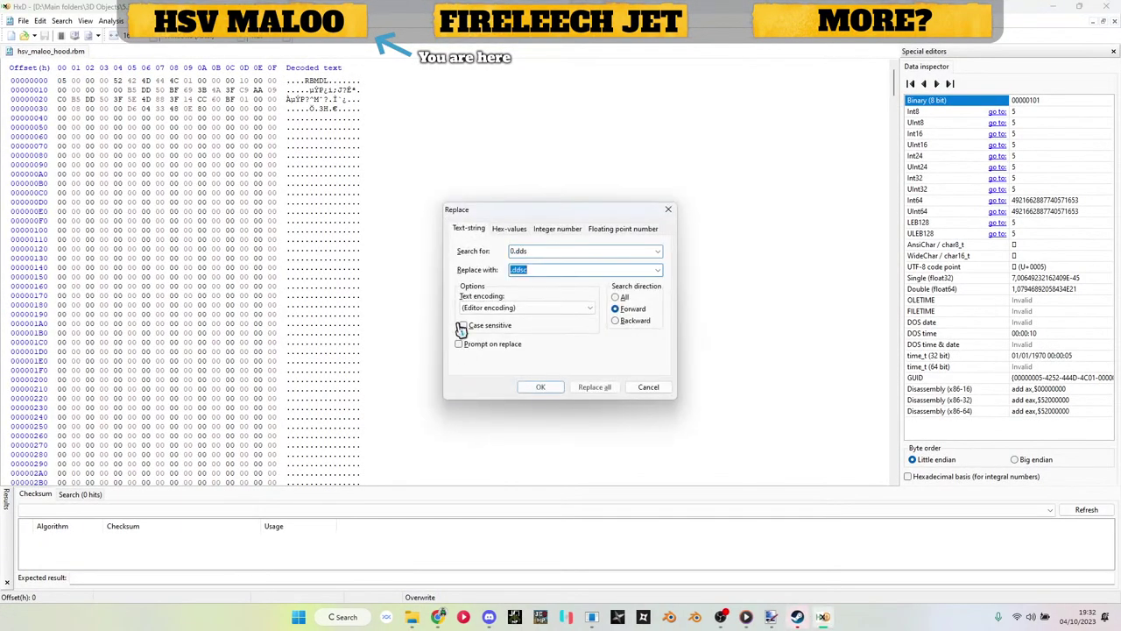
pyautogui.press('Return')
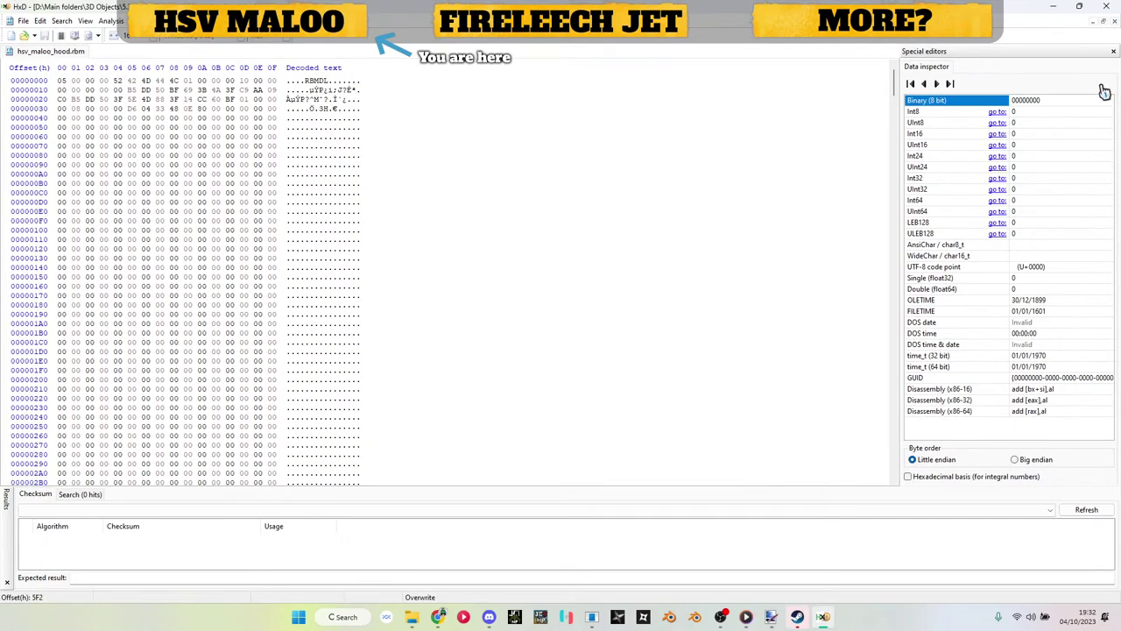
pyautogui.click(1107, 6)
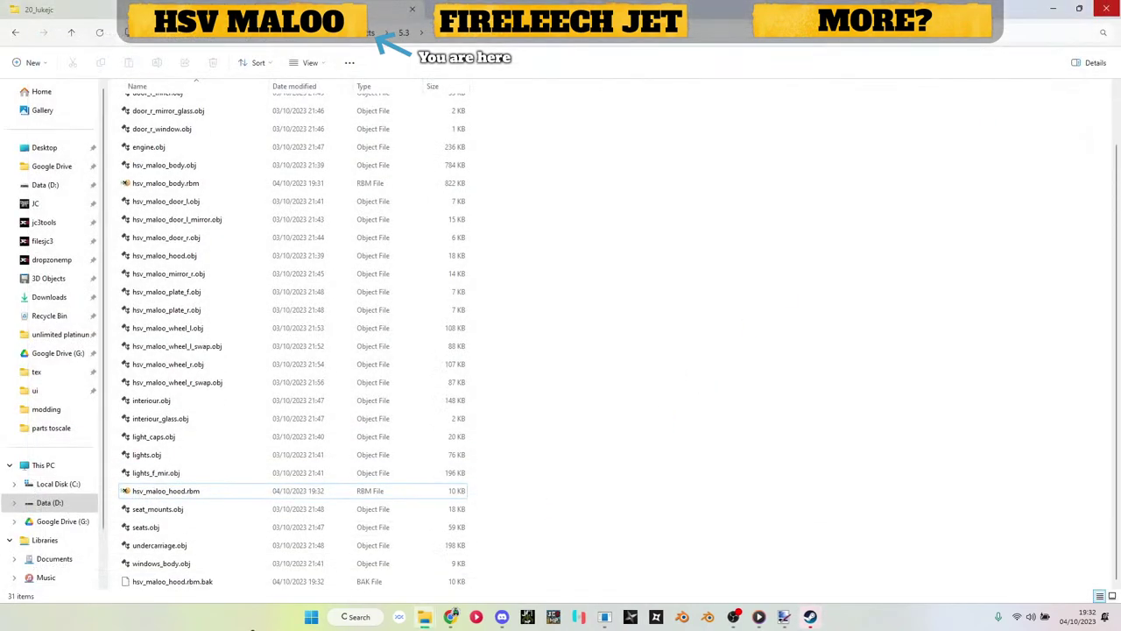
pyautogui.click(219, 583)
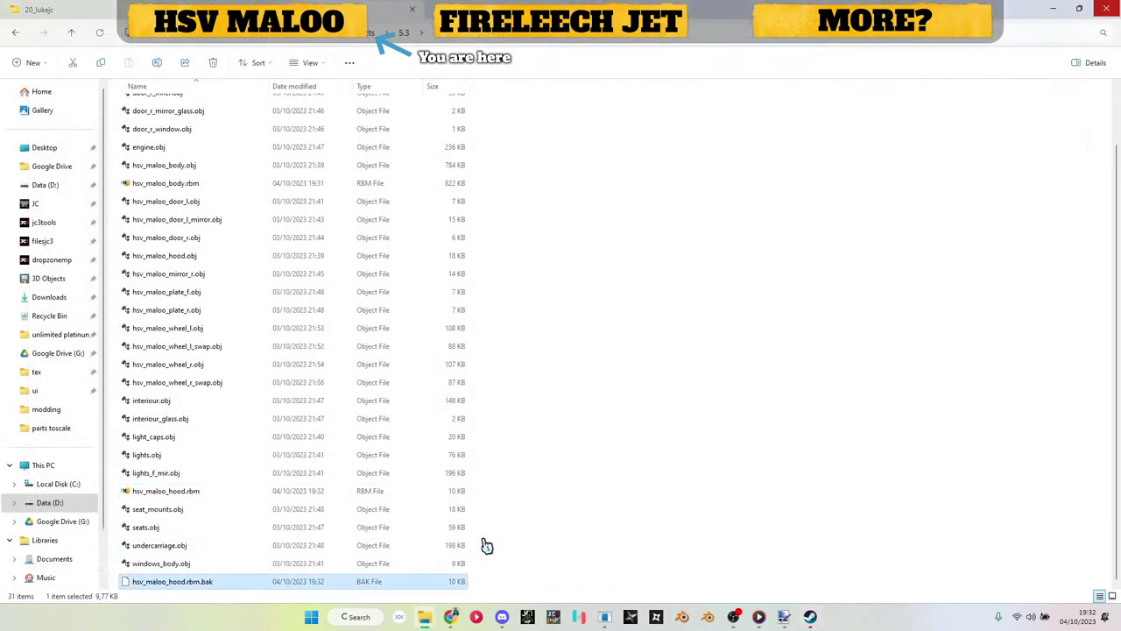
pyautogui.press('Delete')
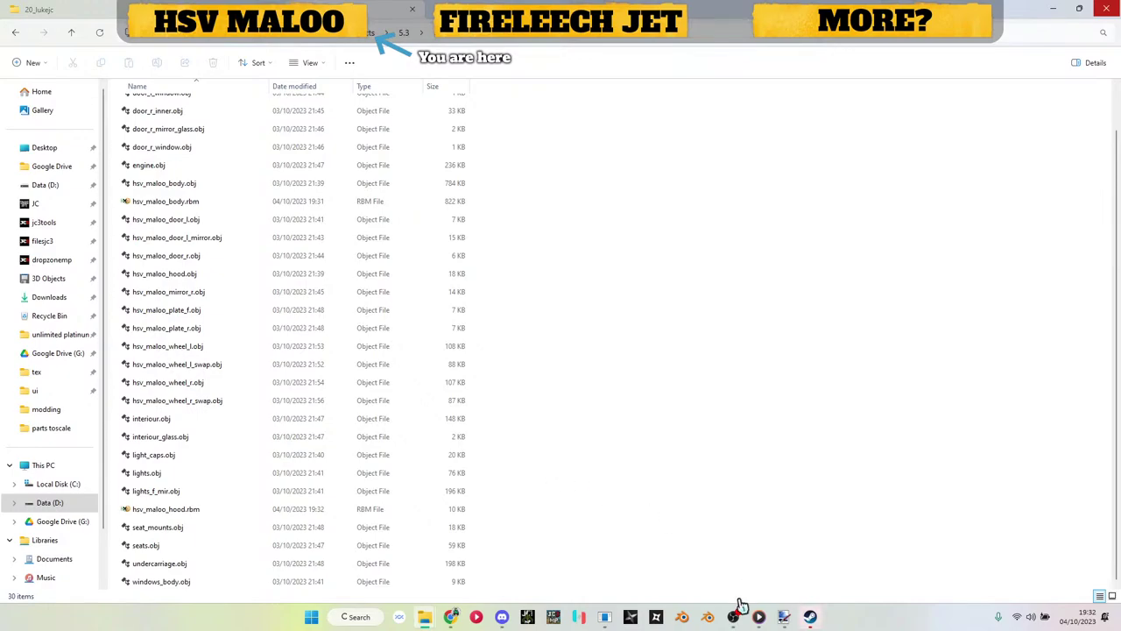
# Step: Close the hood model and create a new render block model with a RenderBlockCarPaintMM block
pyautogui.click(607, 617)
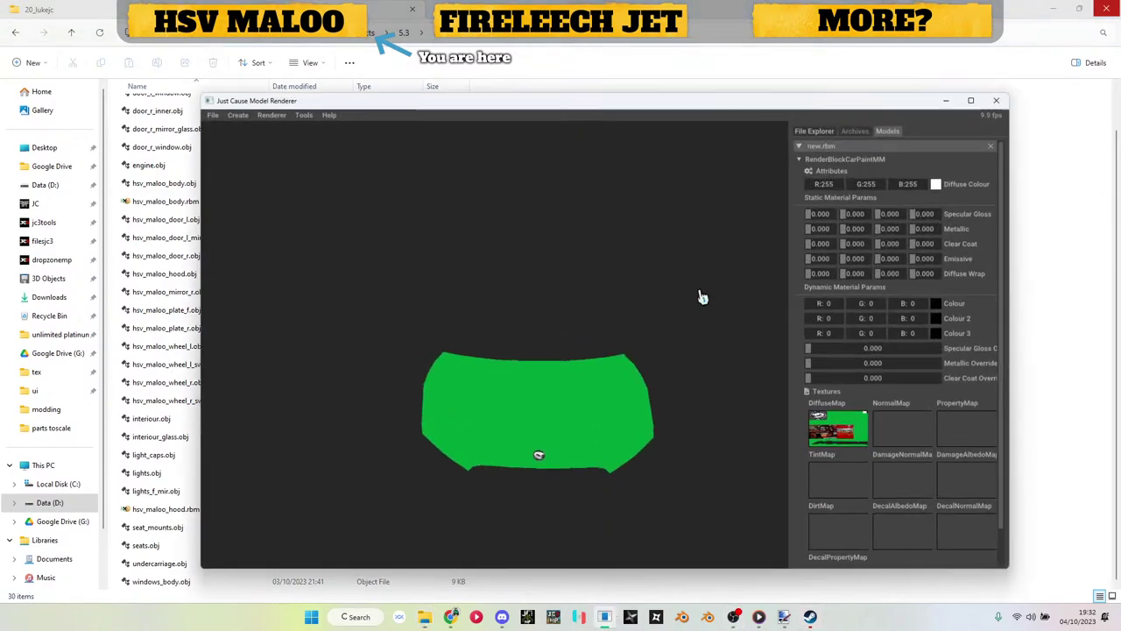
pyautogui.click(1012, 123)
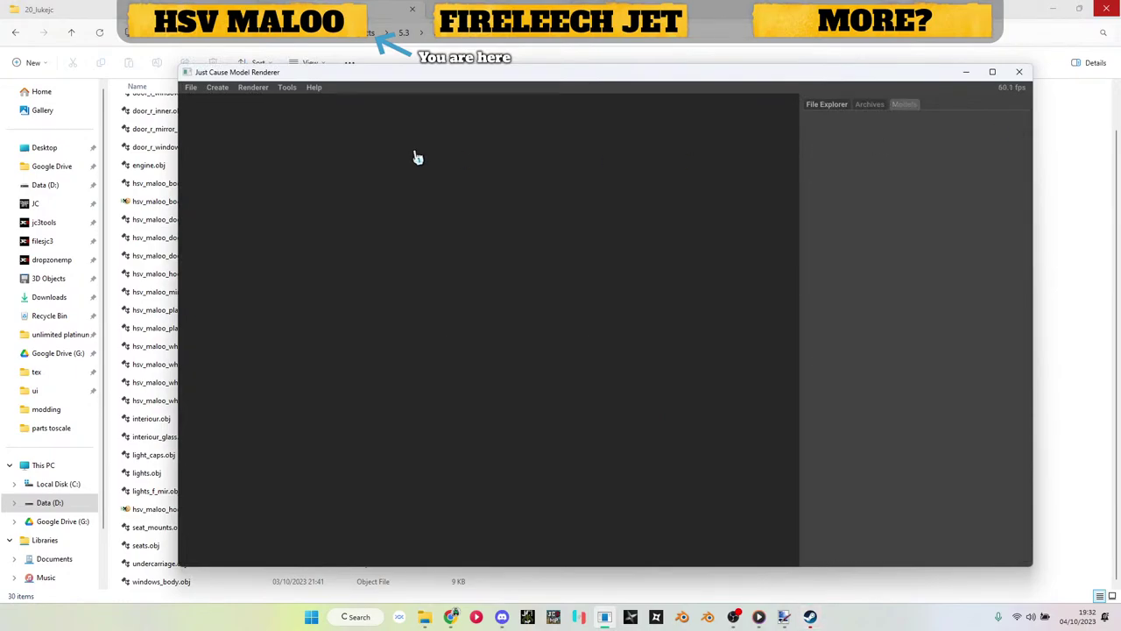
pyautogui.click(218, 88)
pyautogui.click(243, 125)
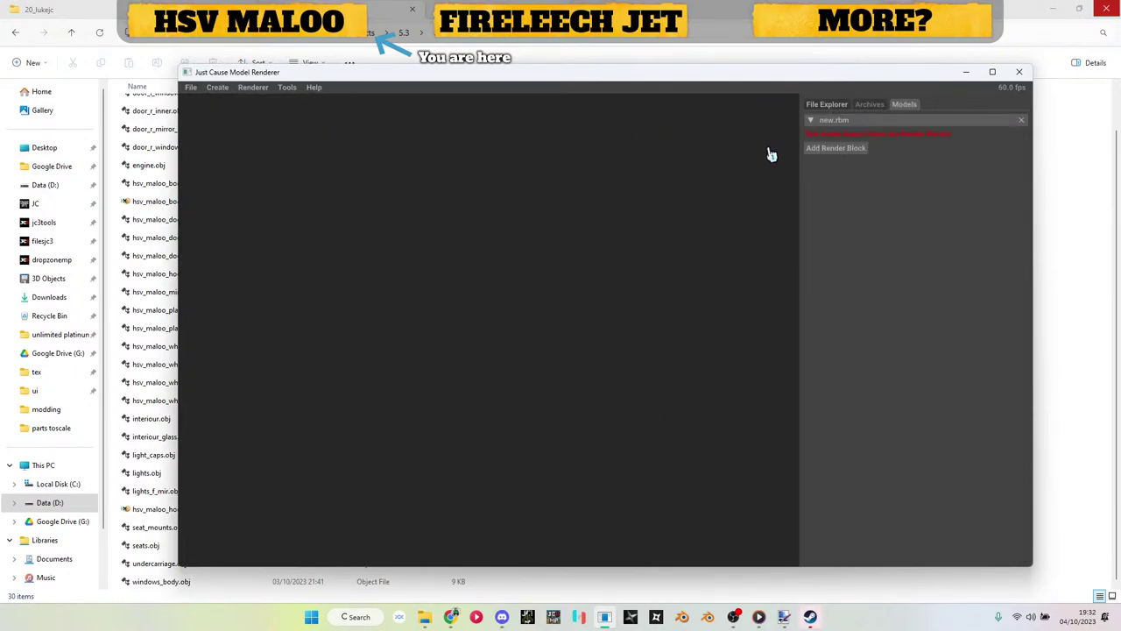
pyautogui.click(828, 149)
pyautogui.click(833, 171)
# Step: Import hsv_maloo_door_l.obj as the block's Wavefront mesh
pyautogui.click(835, 163)
pyautogui.click(835, 176)
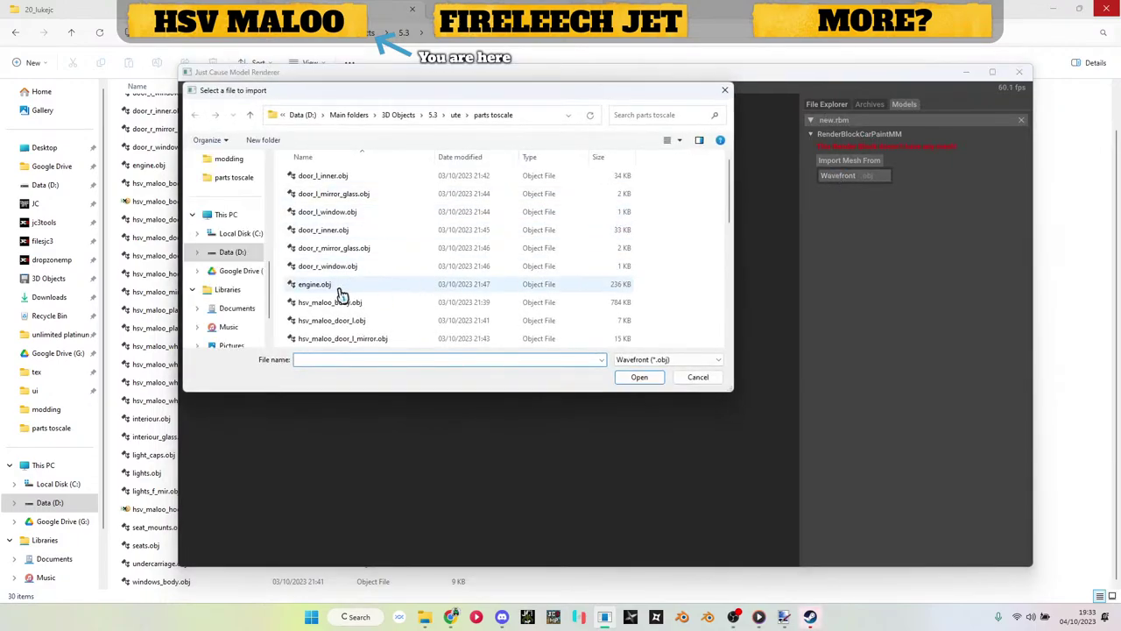
pyautogui.doubleClick(367, 323)
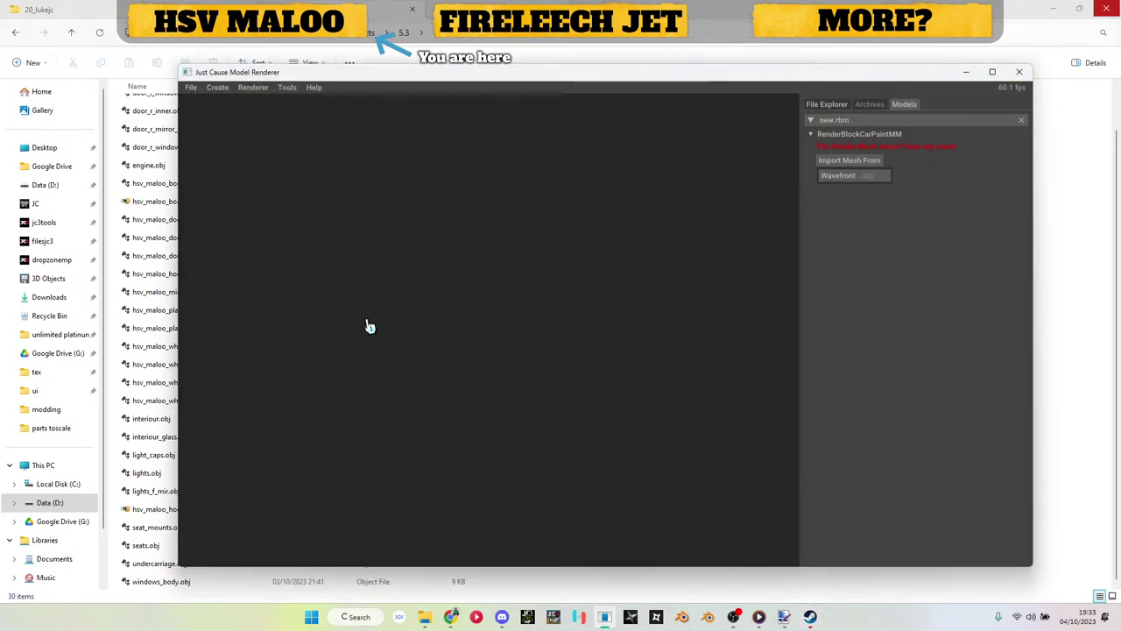
pyautogui.click(171, 313)
pyautogui.click(438, 40)
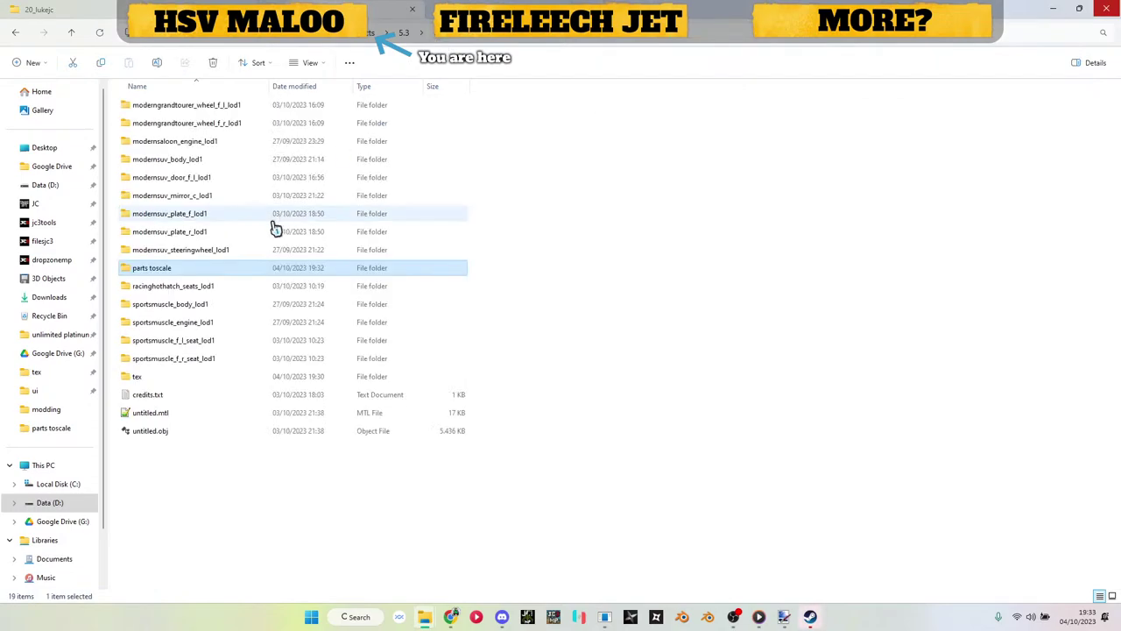
# Step: Apply a texture from the tex folder as the door block's diffuse map
pyautogui.doubleClick(184, 383)
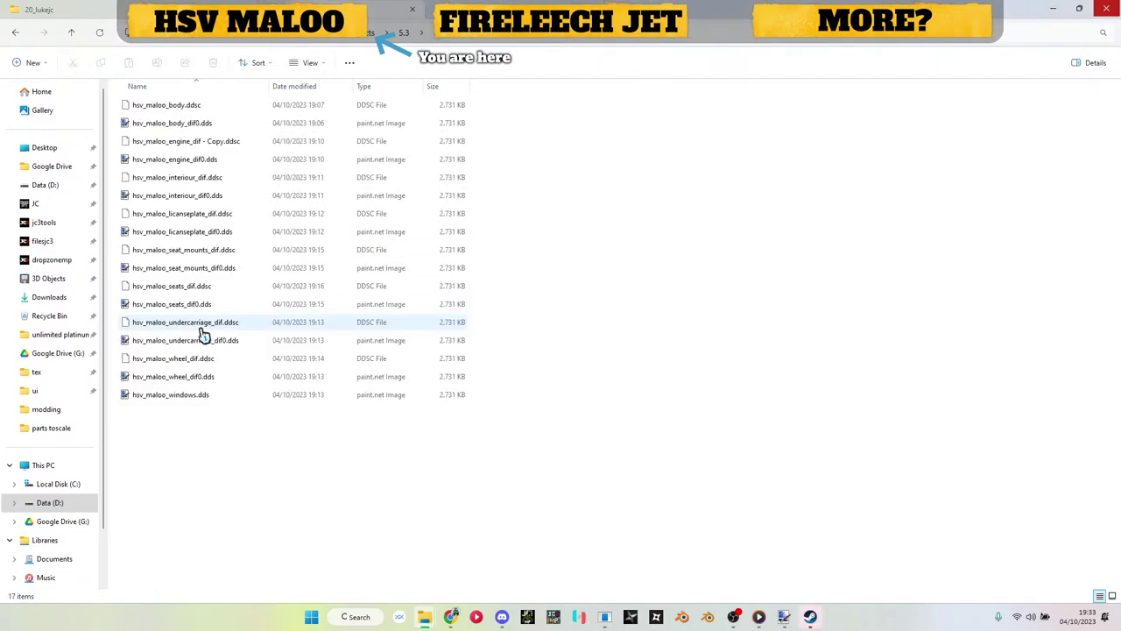
pyautogui.doubleClick(157, 126)
pyautogui.moveTo(382, 384); pyautogui.dragTo(846, 440)
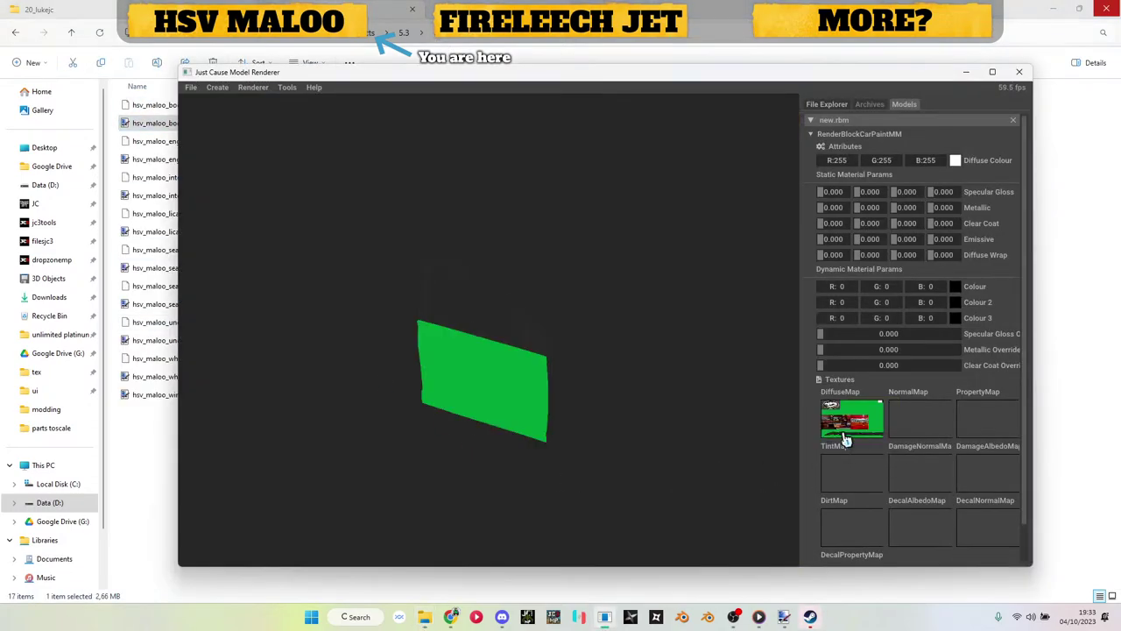
pyautogui.moveTo(518, 374); pyautogui.dragTo(485, 371)
pyautogui.scroll(3, 484, 370)
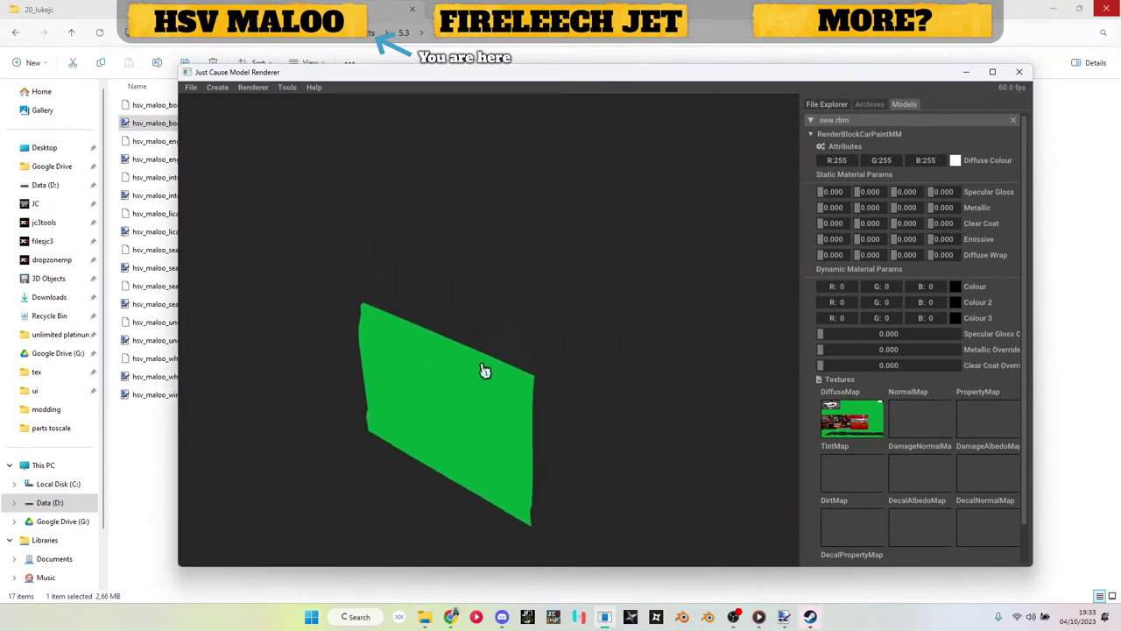
# Step: Add a second RenderBlockCarPaintMM block and import door_l_inner.obj into it
pyautogui.click(827, 134)
pyautogui.rightClick(828, 134)
pyautogui.moveTo(876, 186)
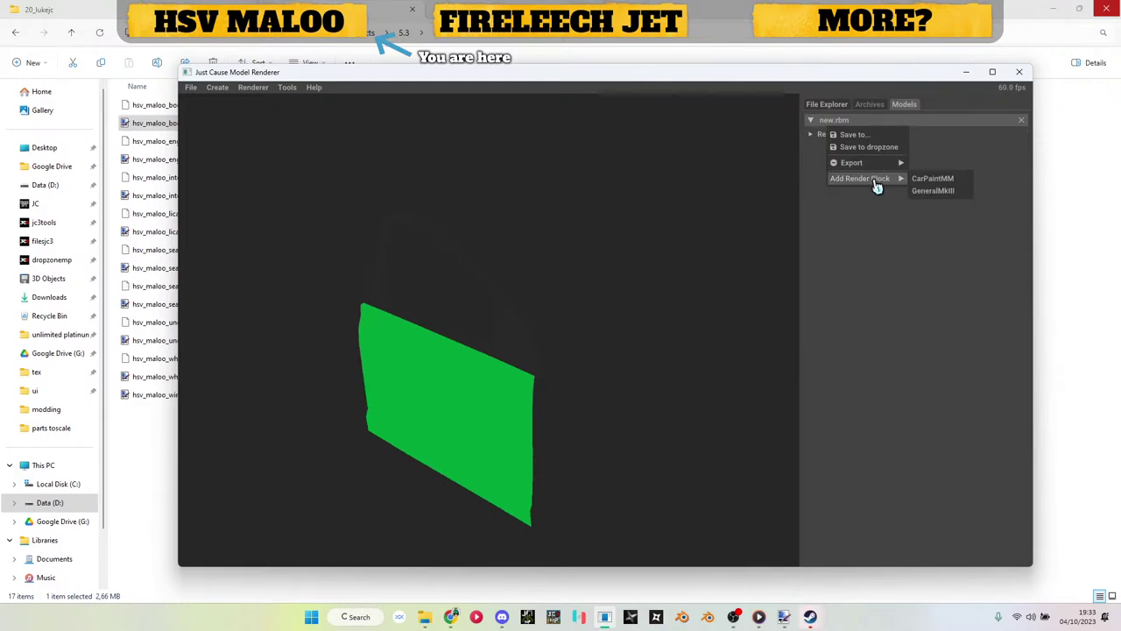
pyautogui.click(930, 179)
pyautogui.click(829, 146)
pyautogui.click(837, 173)
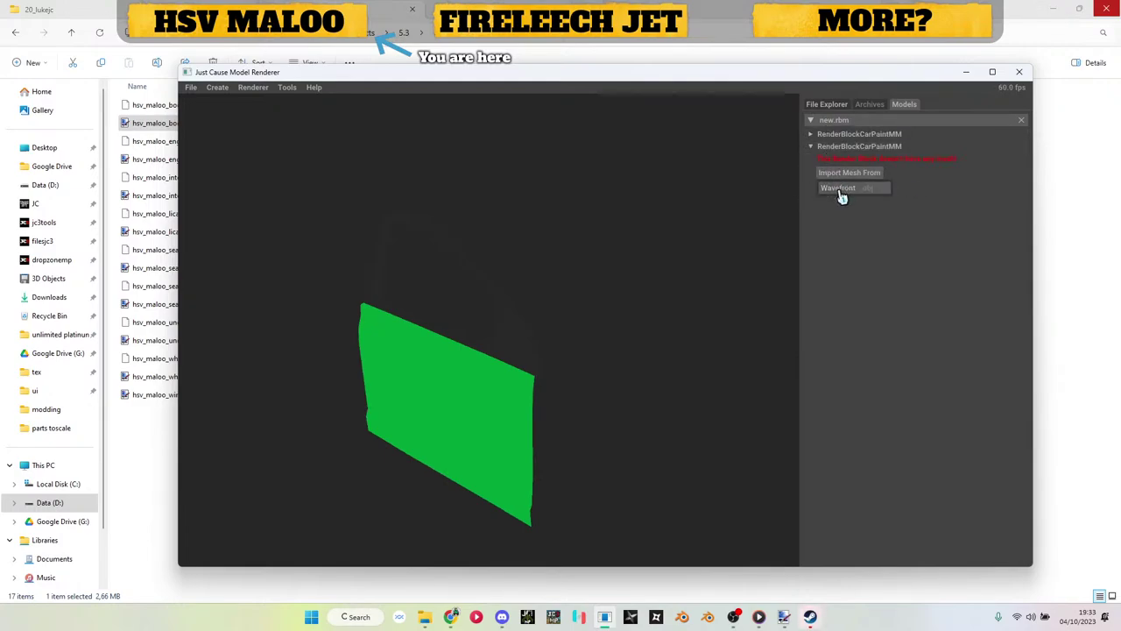
pyautogui.click(841, 194)
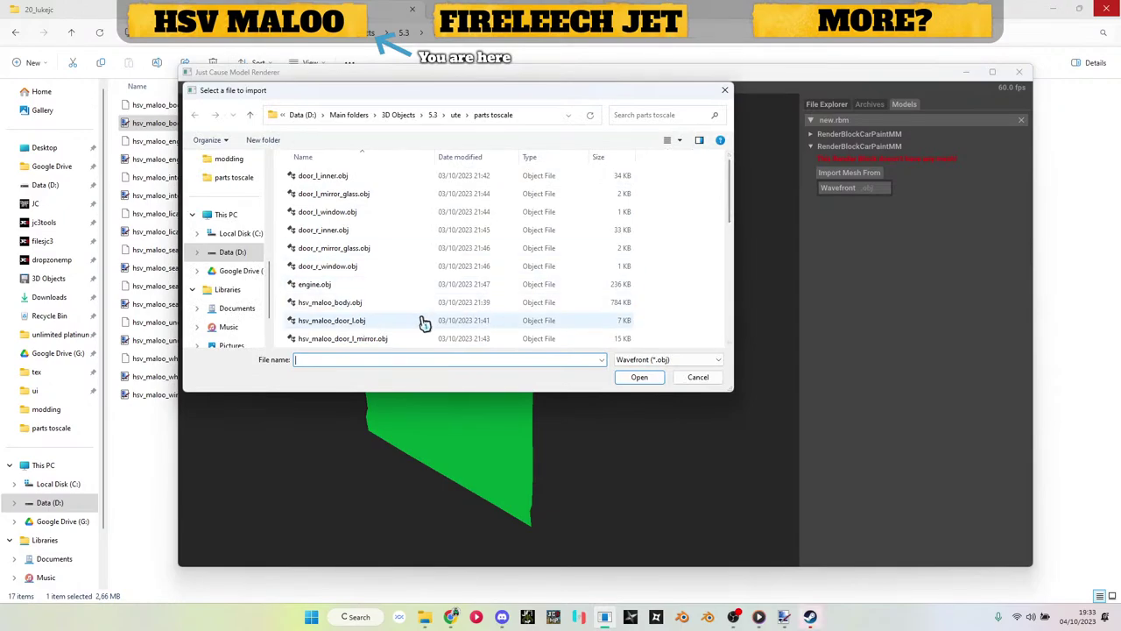
pyautogui.moveTo(732, 219)
pyautogui.mouseDown()
pyautogui.moveTo(731, 207)
pyautogui.moveTo(731, 237)
pyautogui.moveTo(731, 208)
pyautogui.mouseUp()
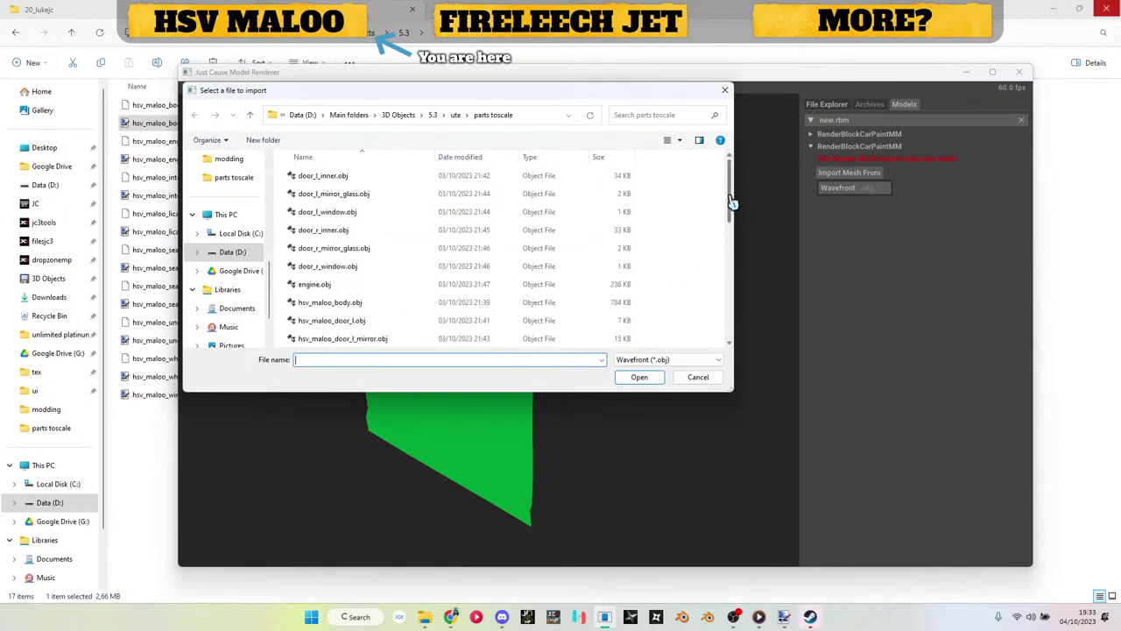
pyautogui.doubleClick(337, 178)
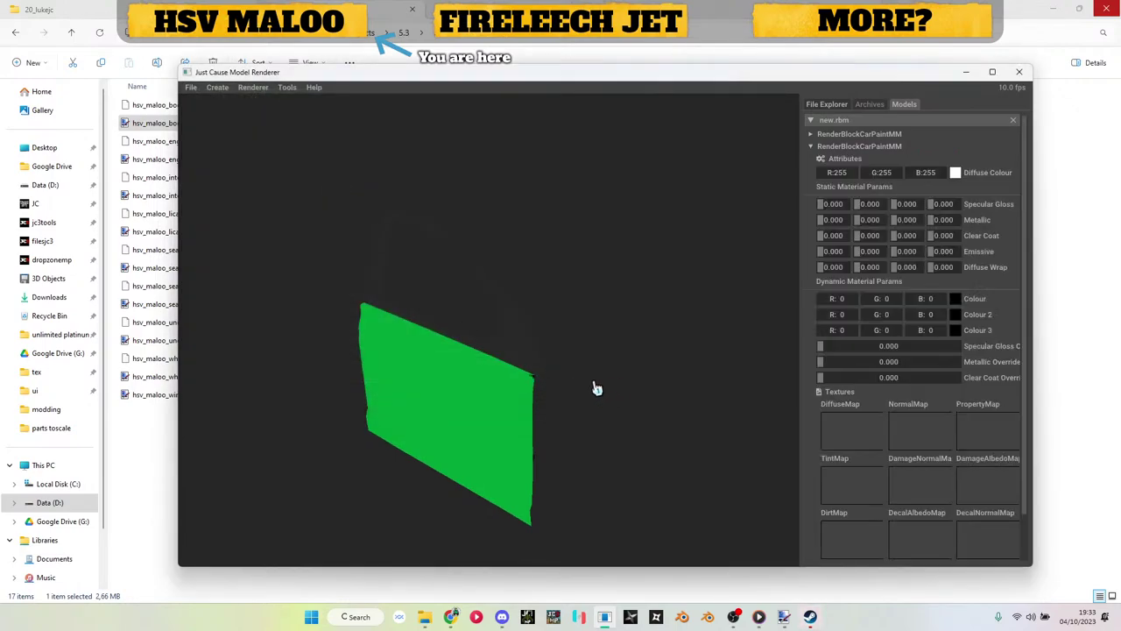
pyautogui.click(145, 457)
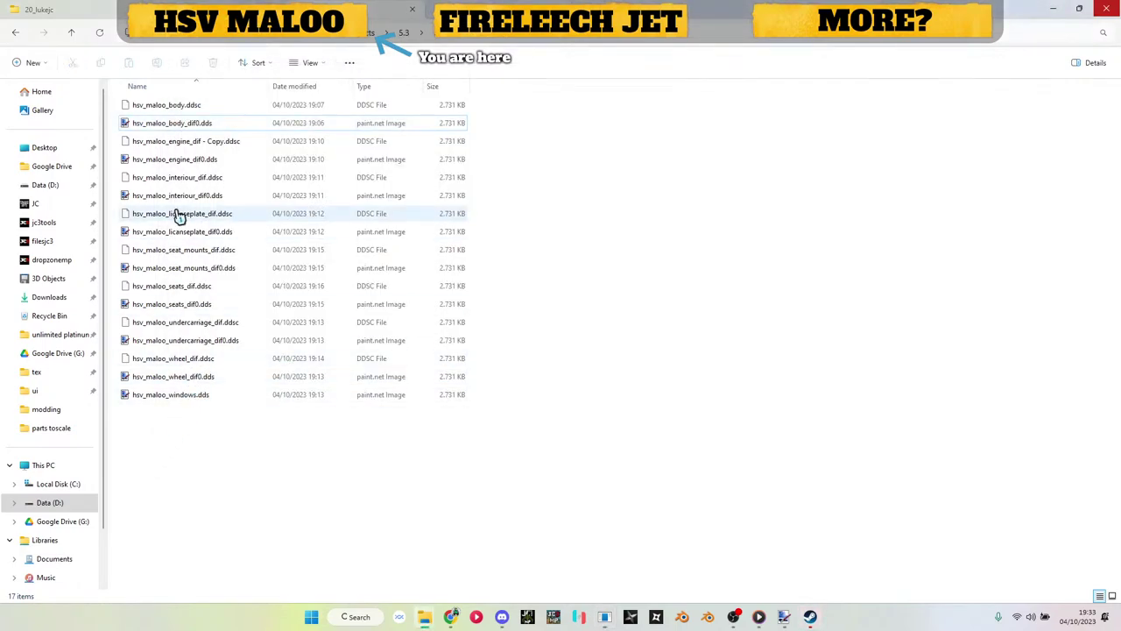
# Step: Apply hsv_maloo_interiour_dif0.dds as the inner door's diffuse map
pyautogui.moveTo(191, 203); pyautogui.dragTo(836, 429)
pyautogui.moveTo(519, 387); pyautogui.dragTo(525, 337)
pyautogui.click(869, 145)
pyautogui.rightClick(865, 133)
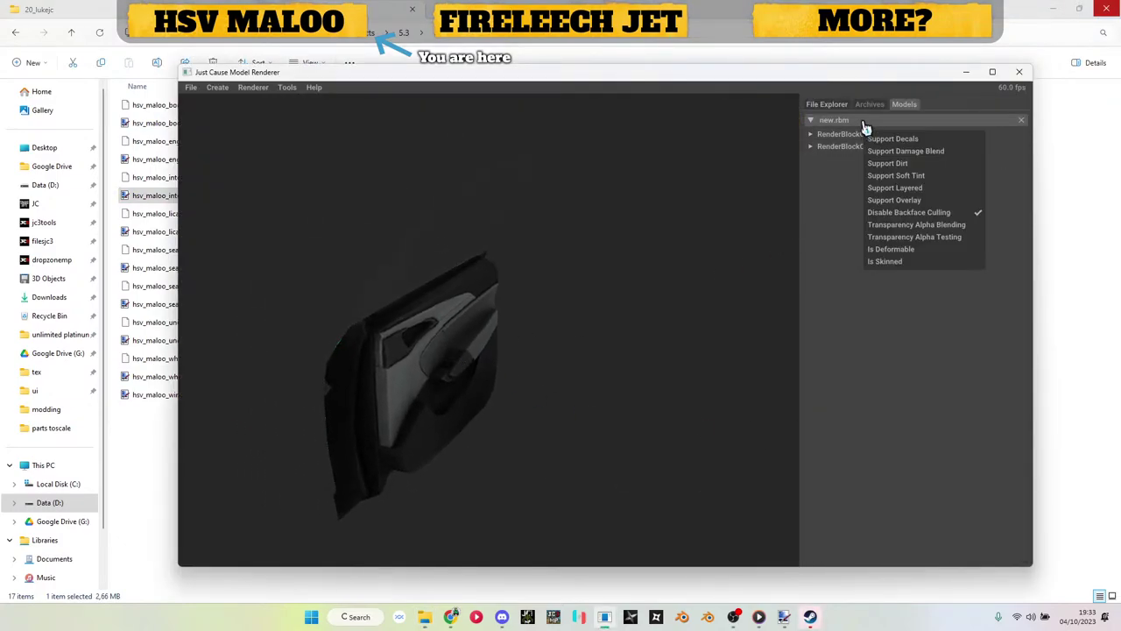
pyautogui.rightClick(865, 122)
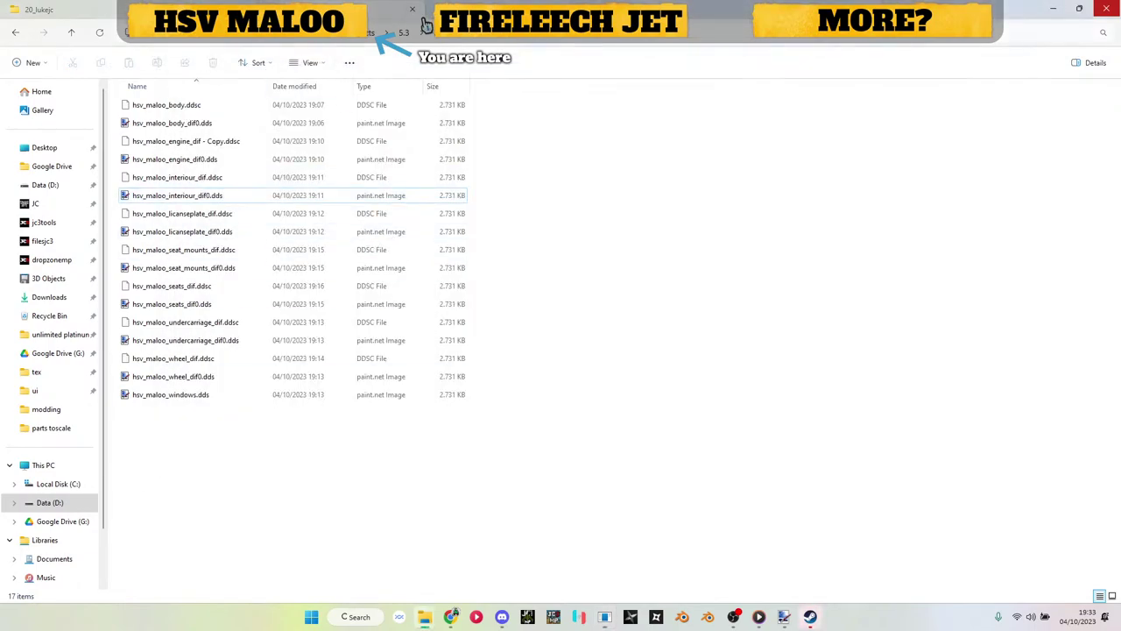
# Step: Add a third car-paint block and import door_l_window.obj from the parts toscale folder
pyautogui.click(427, 28)
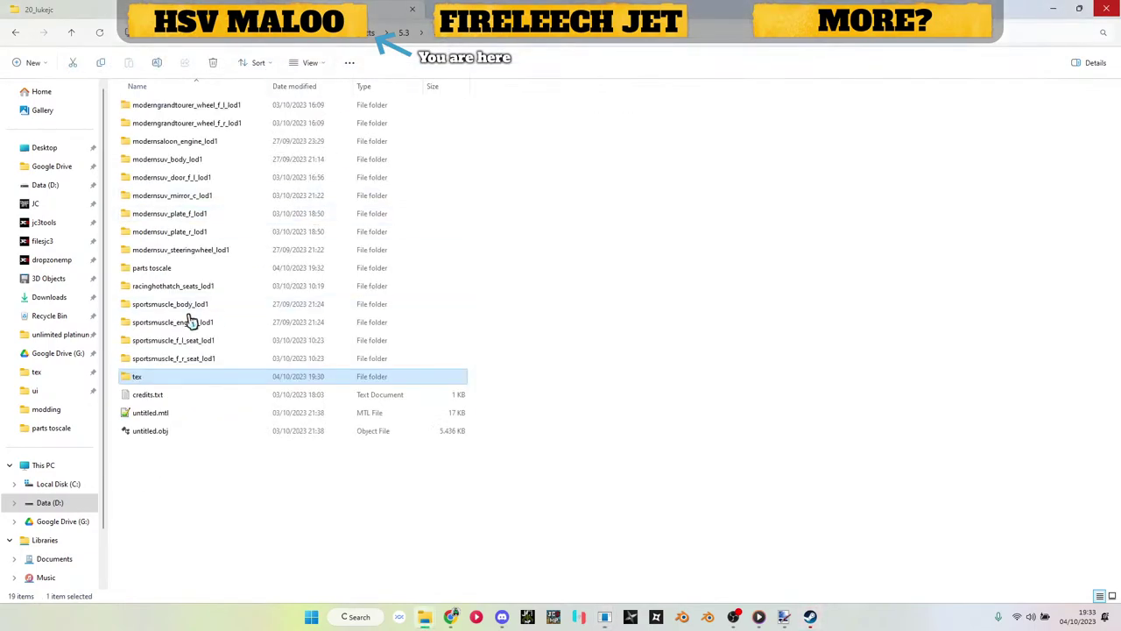
pyautogui.click(186, 272)
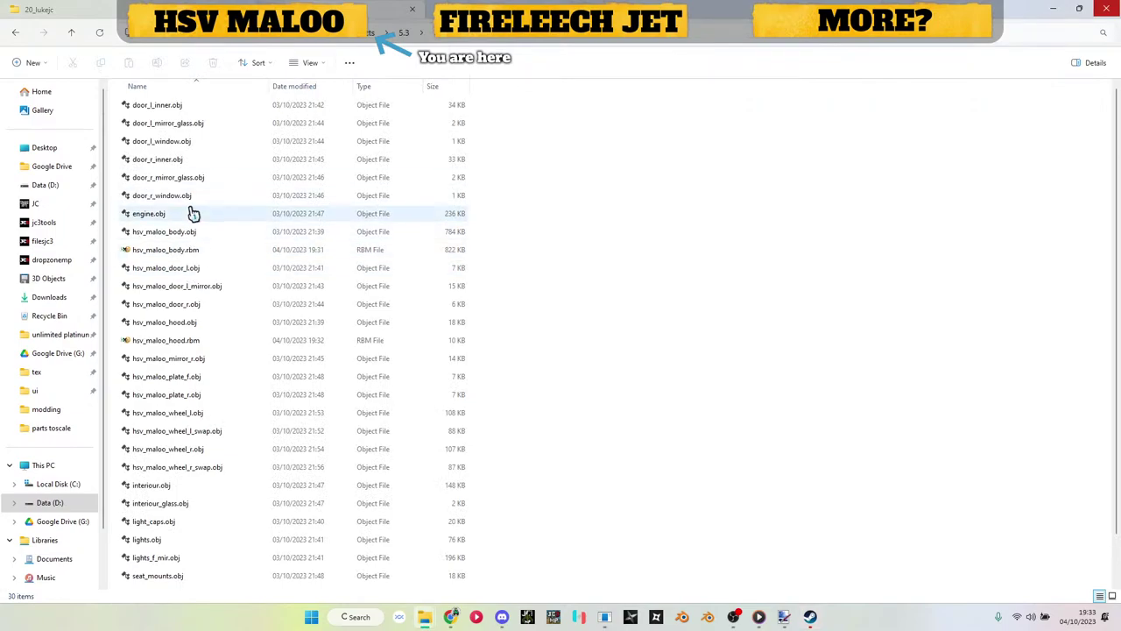
pyautogui.click(190, 143)
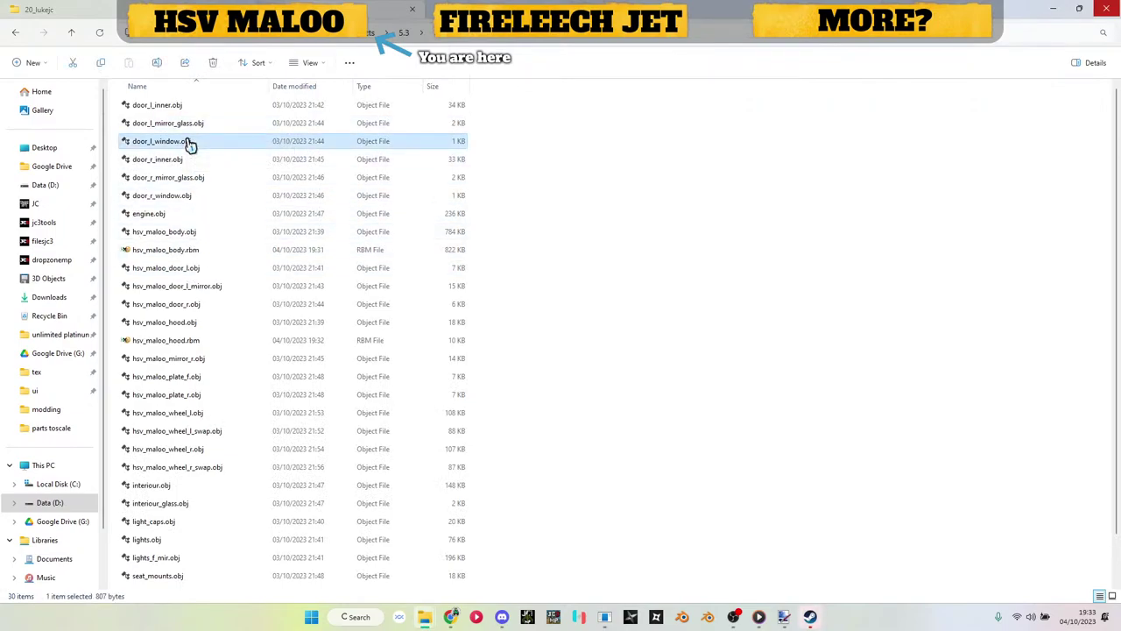
pyautogui.hotkey('alt', 'Tab')
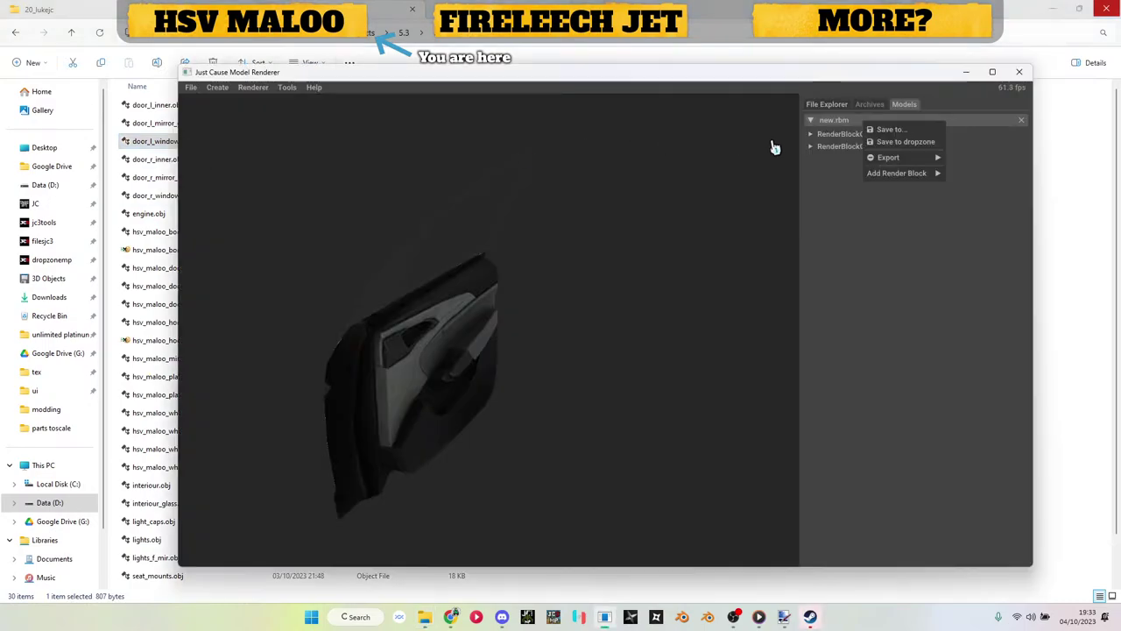
pyautogui.click(958, 178)
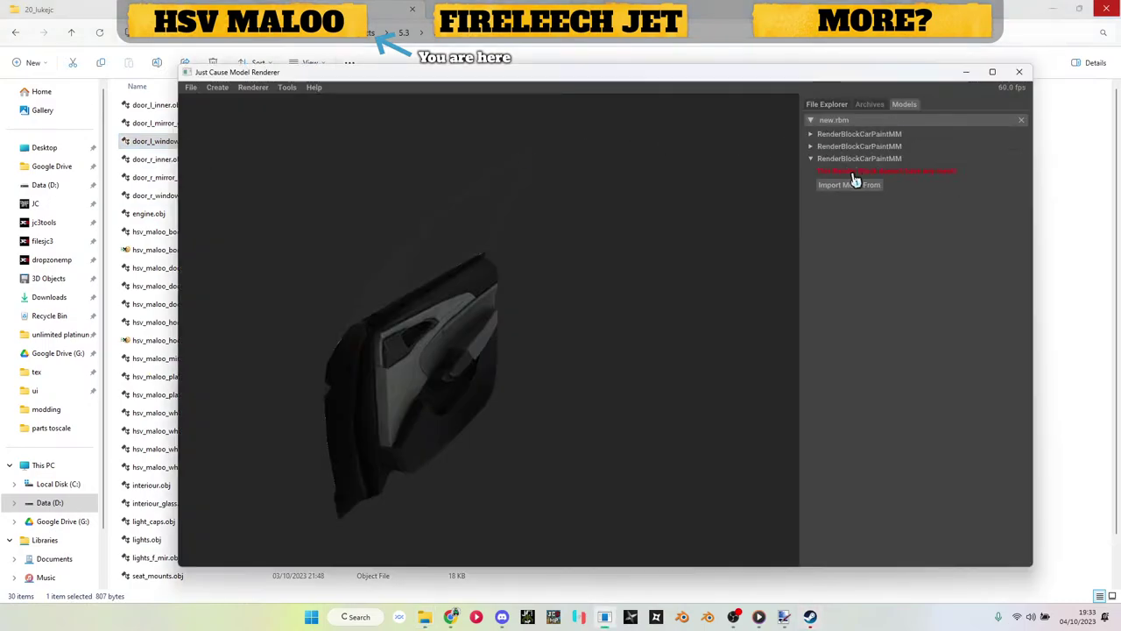
pyautogui.click(851, 184)
pyautogui.click(857, 199)
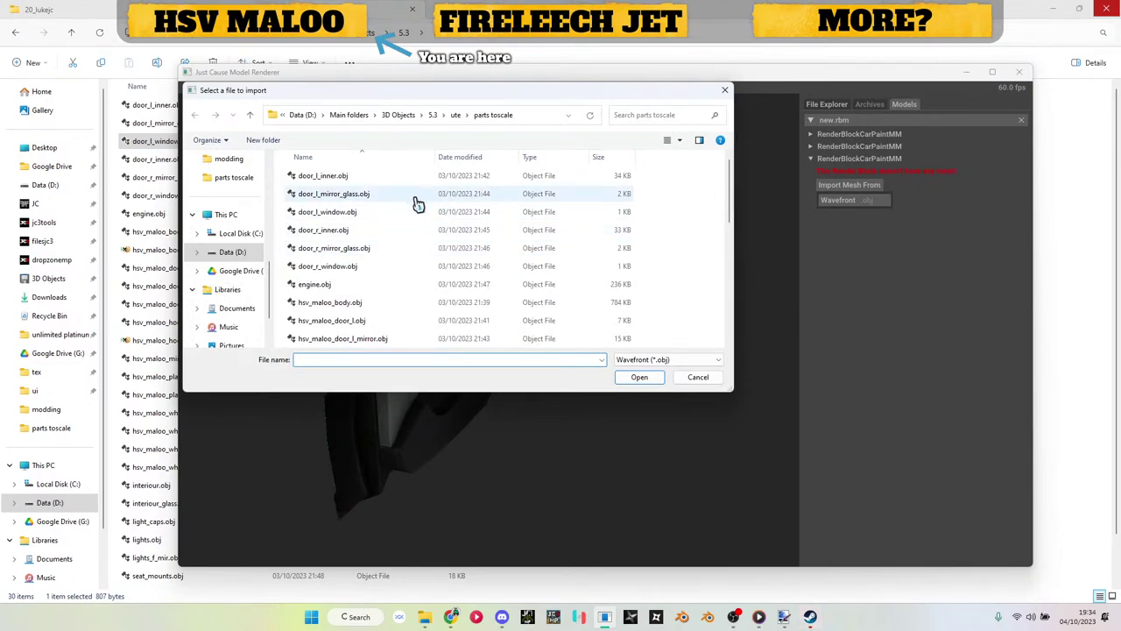
pyautogui.doubleClick(363, 213)
# Step: Apply hsv_maloo_windows.dds from the tex folder as the window's diffuse map
pyautogui.moveTo(613, 270); pyautogui.dragTo(631, 255)
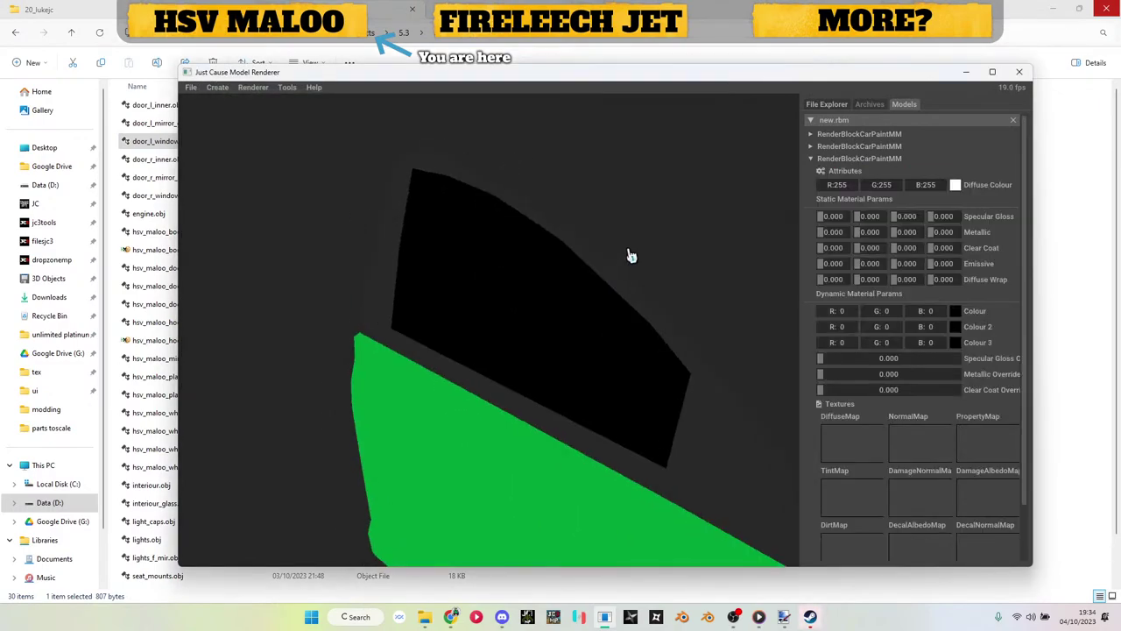
pyautogui.click(443, 66)
pyautogui.hotkey('alt', 'Up')
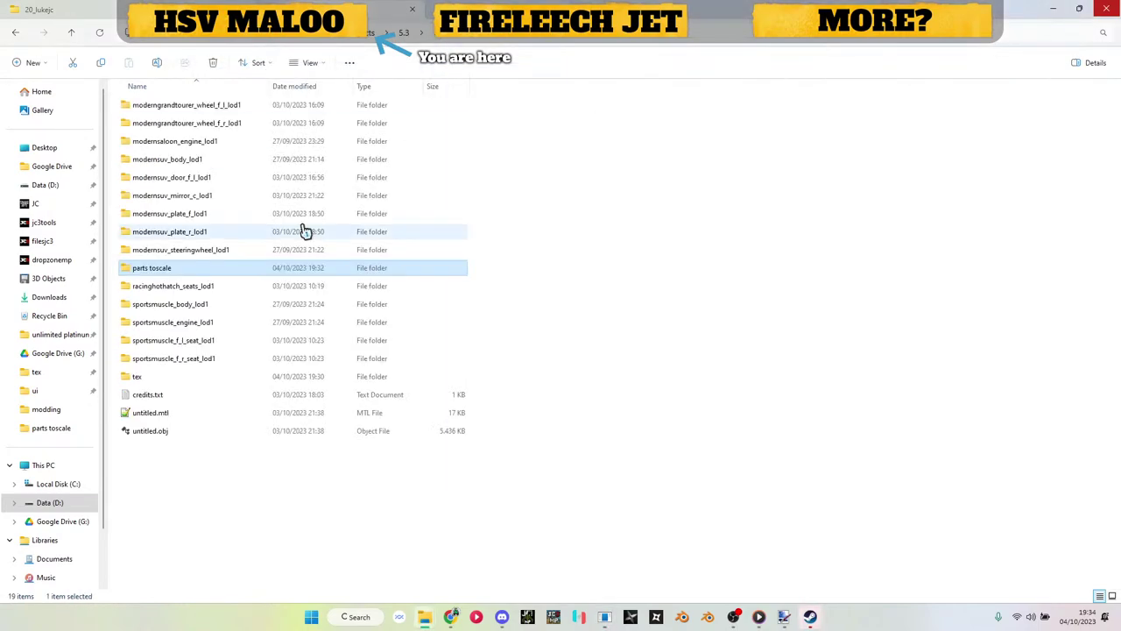
pyautogui.click(188, 378)
pyautogui.doubleClick(188, 379)
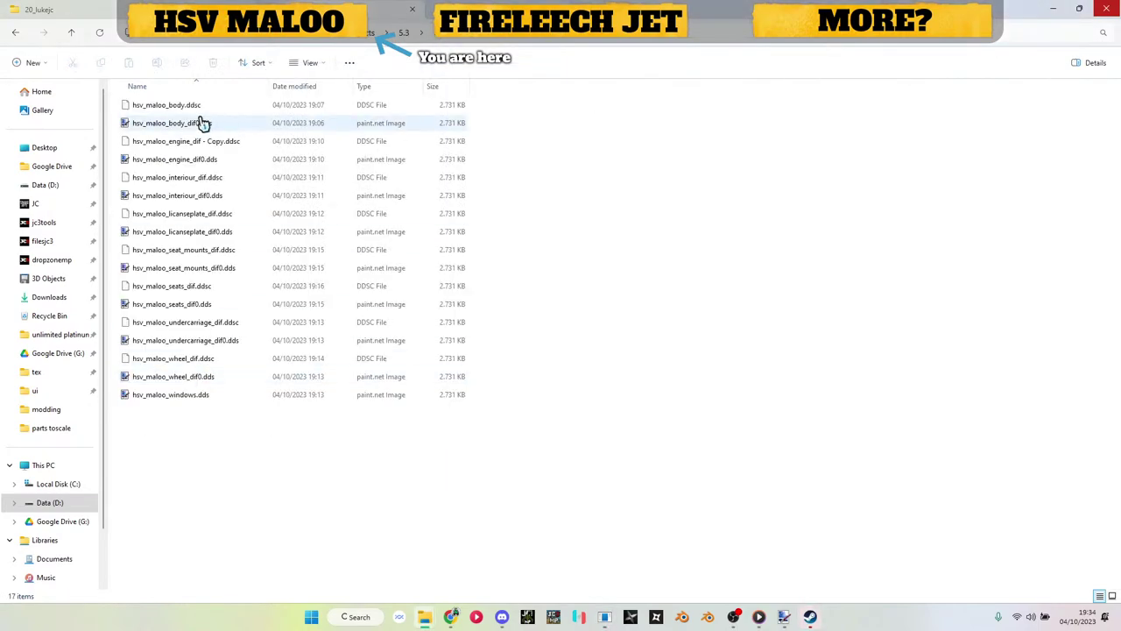
pyautogui.moveTo(203, 395); pyautogui.dragTo(833, 435)
pyautogui.click(847, 159)
pyautogui.rightClick(854, 120)
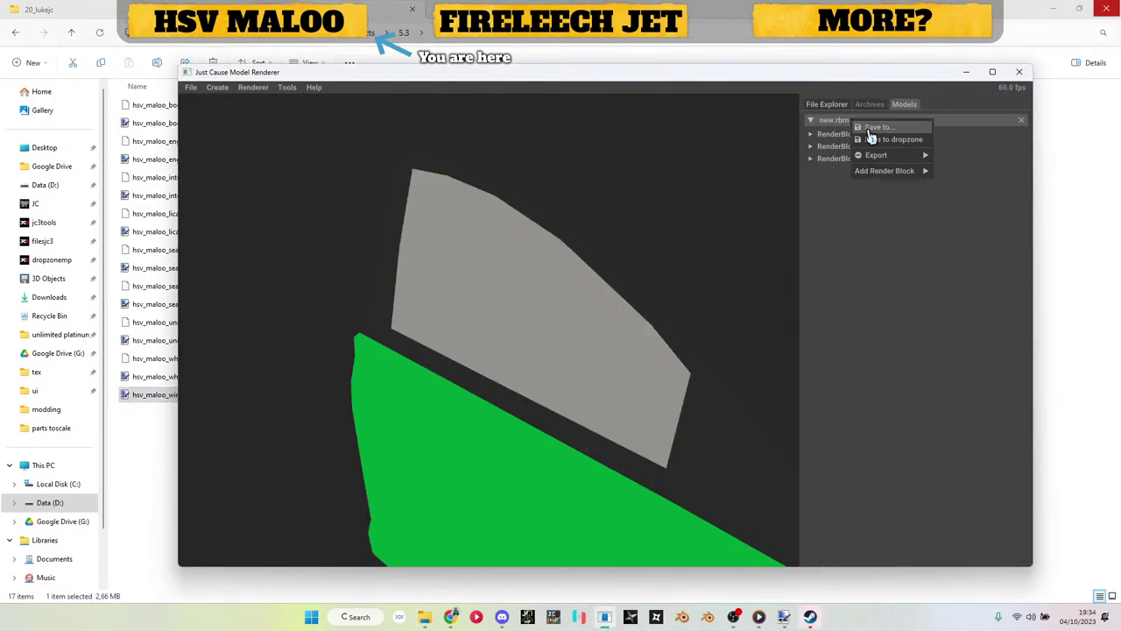
pyautogui.click(877, 127)
pyautogui.click(626, 376)
pyautogui.click(968, 72)
pyautogui.click(451, 37)
pyautogui.click(477, 203)
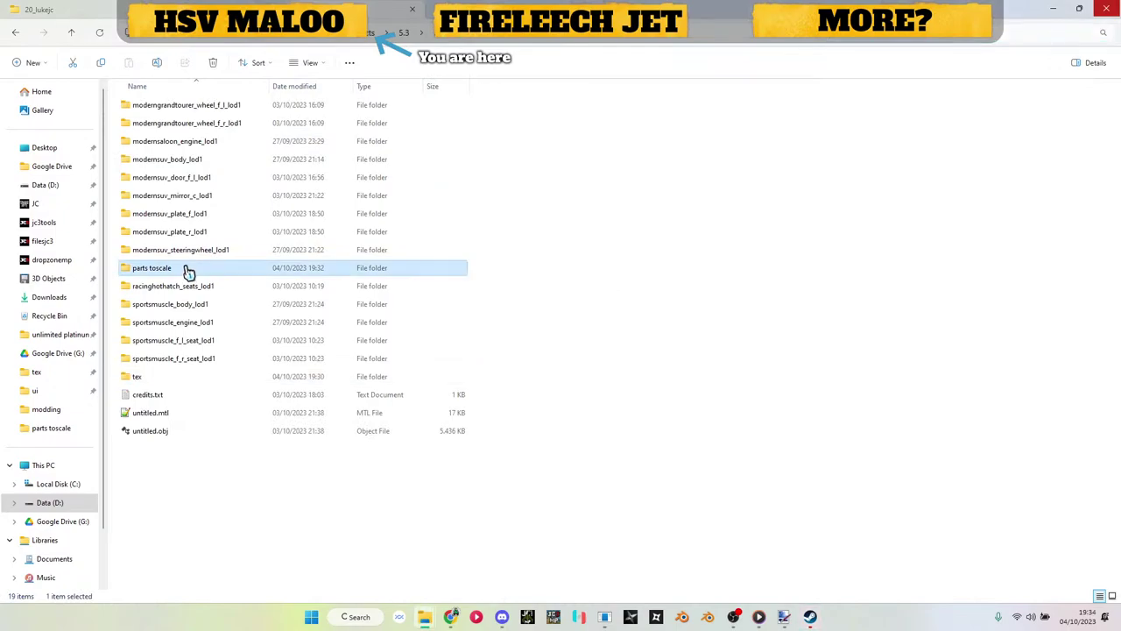
pyautogui.doubleClick(187, 268)
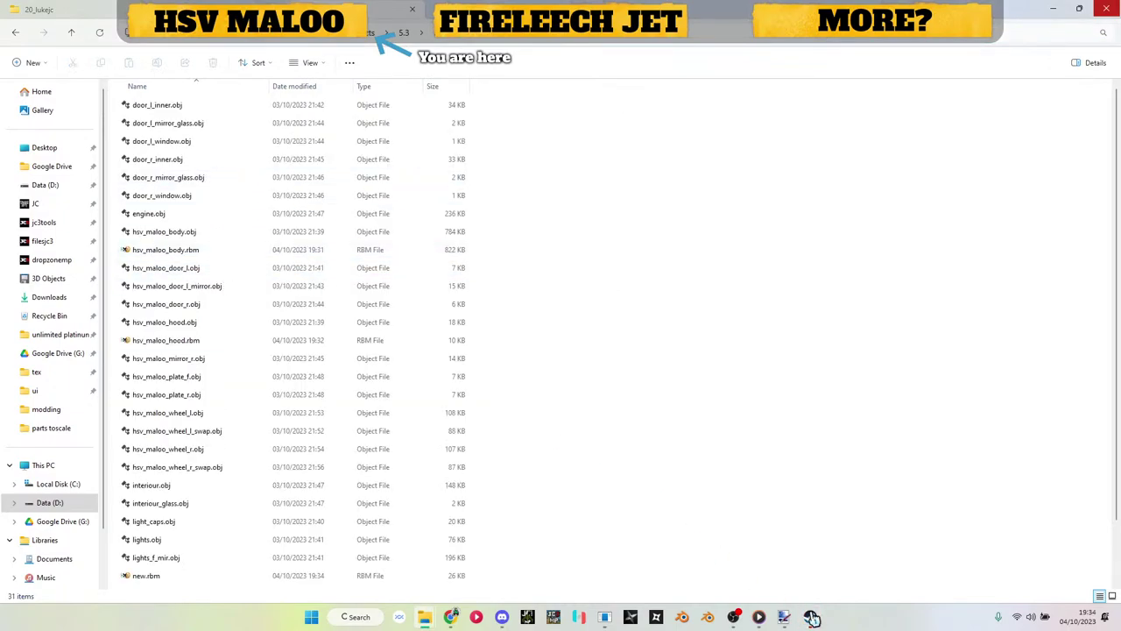
pyautogui.click(604, 614)
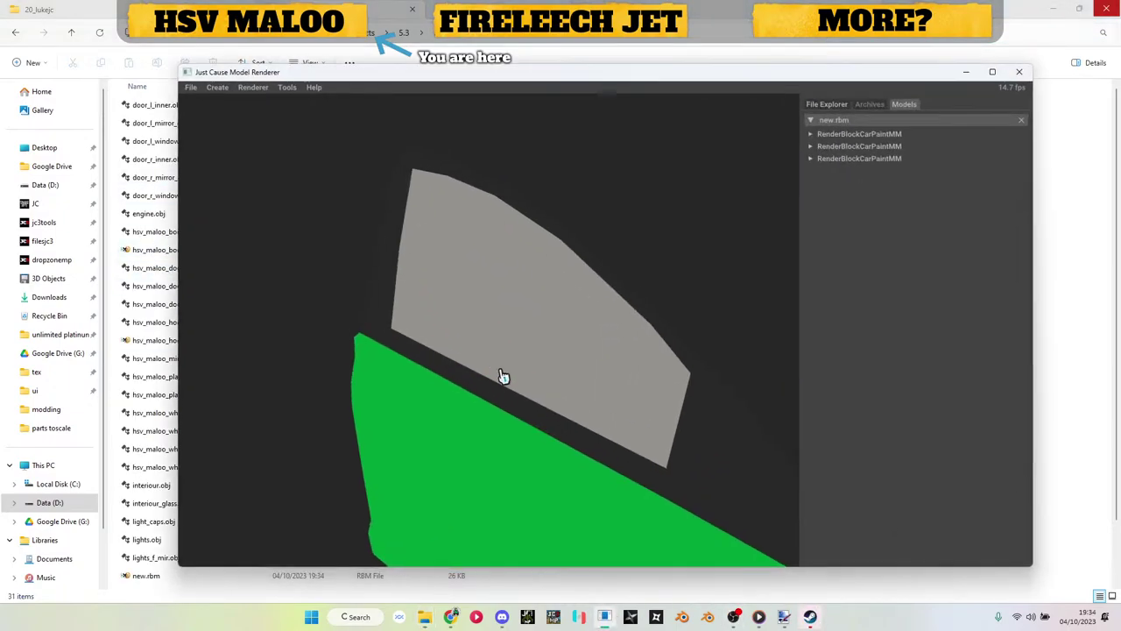
pyautogui.moveTo(605, 388); pyautogui.dragTo(585, 369)
pyautogui.moveTo(395, 304); pyautogui.dragTo(516, 398)
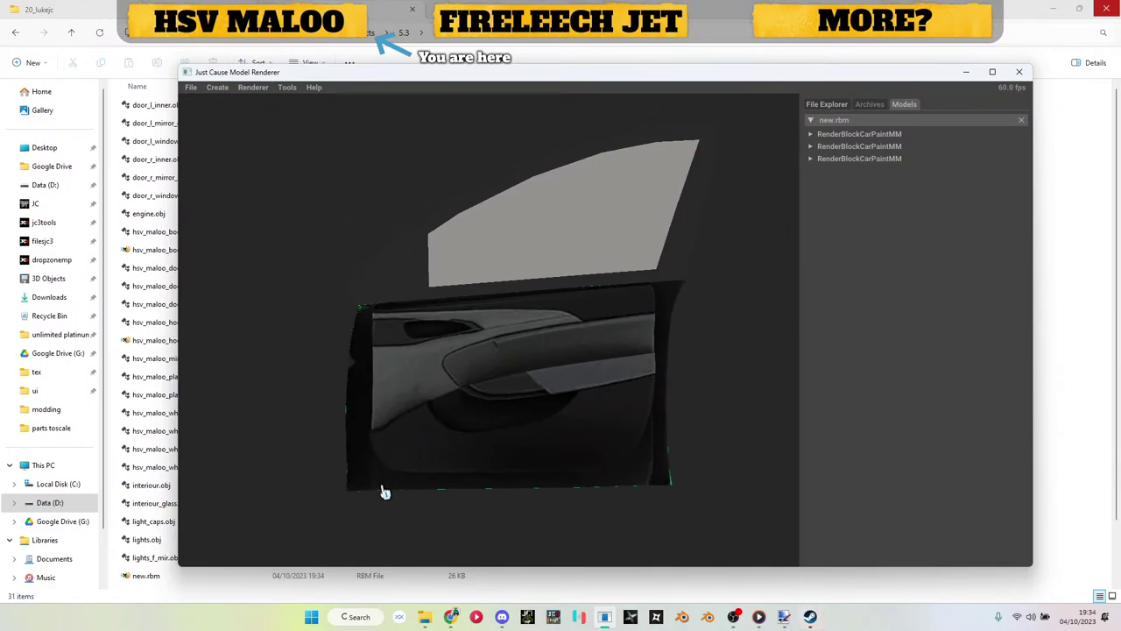
pyautogui.moveTo(686, 349); pyautogui.dragTo(616, 352)
pyautogui.scroll(5, 617, 352)
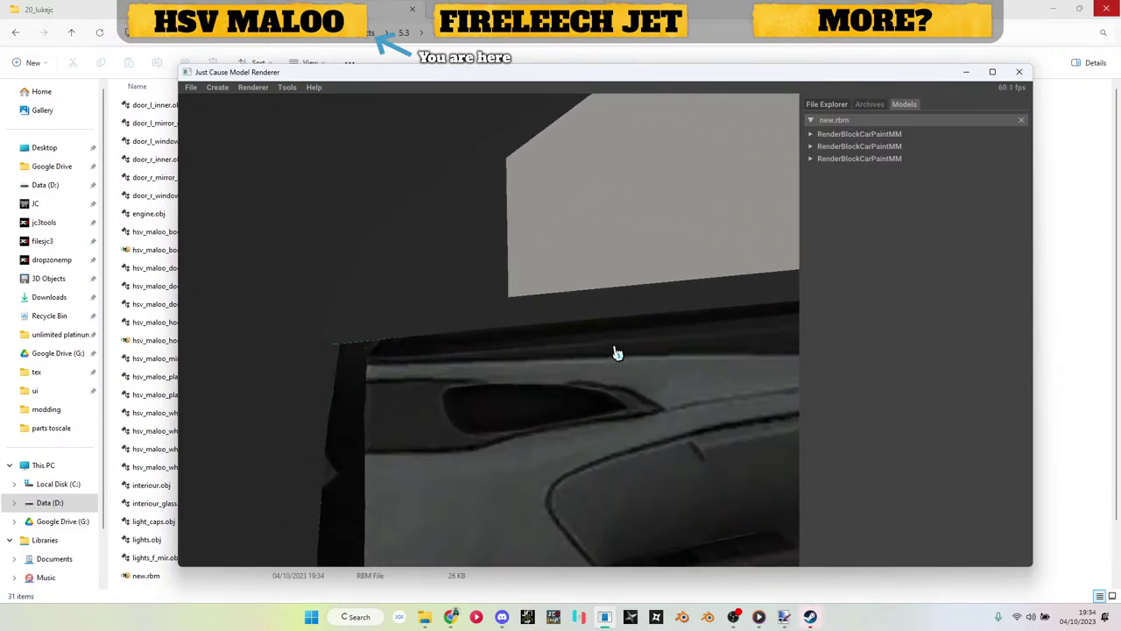
pyautogui.scroll(2, 507, 394)
pyautogui.moveTo(294, 378); pyautogui.dragTo(593, 308)
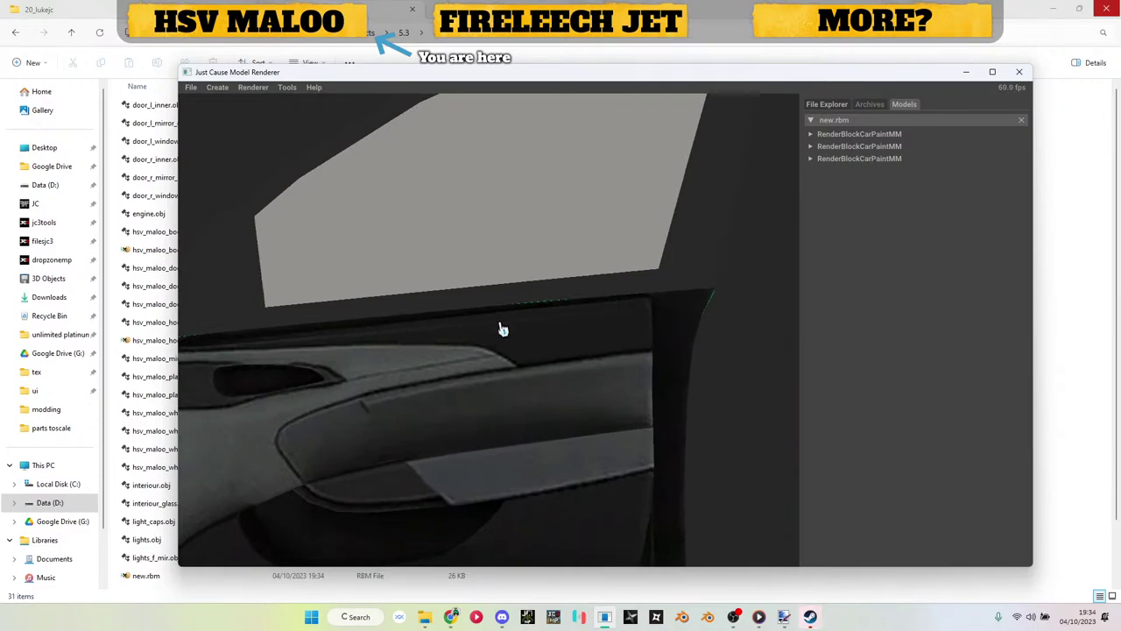
pyautogui.scroll(-3, 680, 341)
pyautogui.scroll(-3, 678, 464)
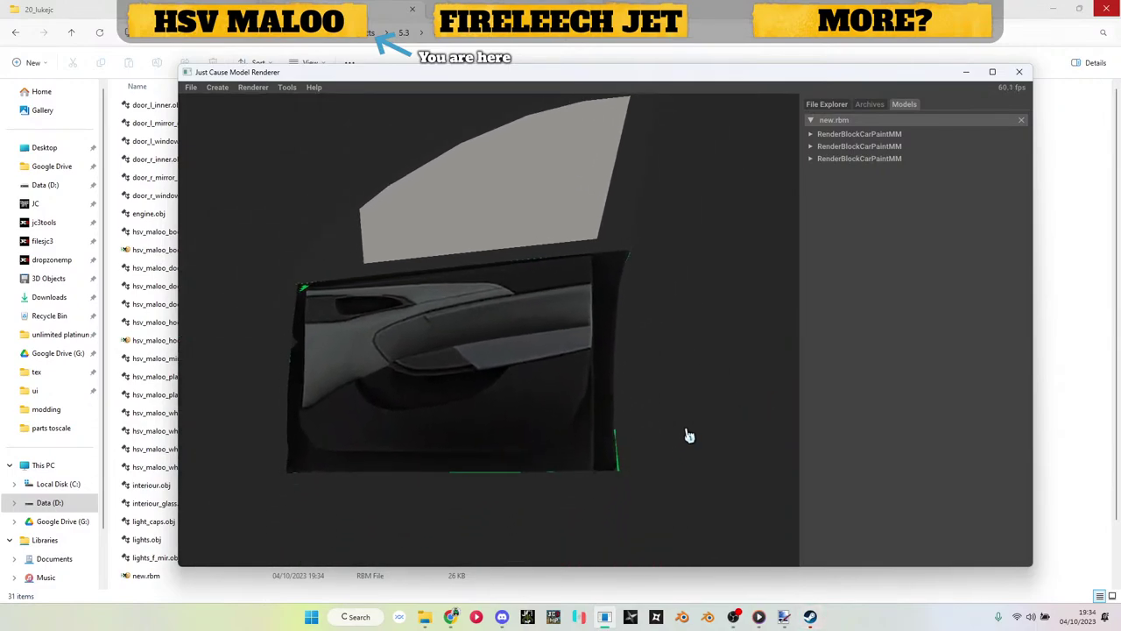
pyautogui.moveTo(689, 435); pyautogui.dragTo(1061, 204)
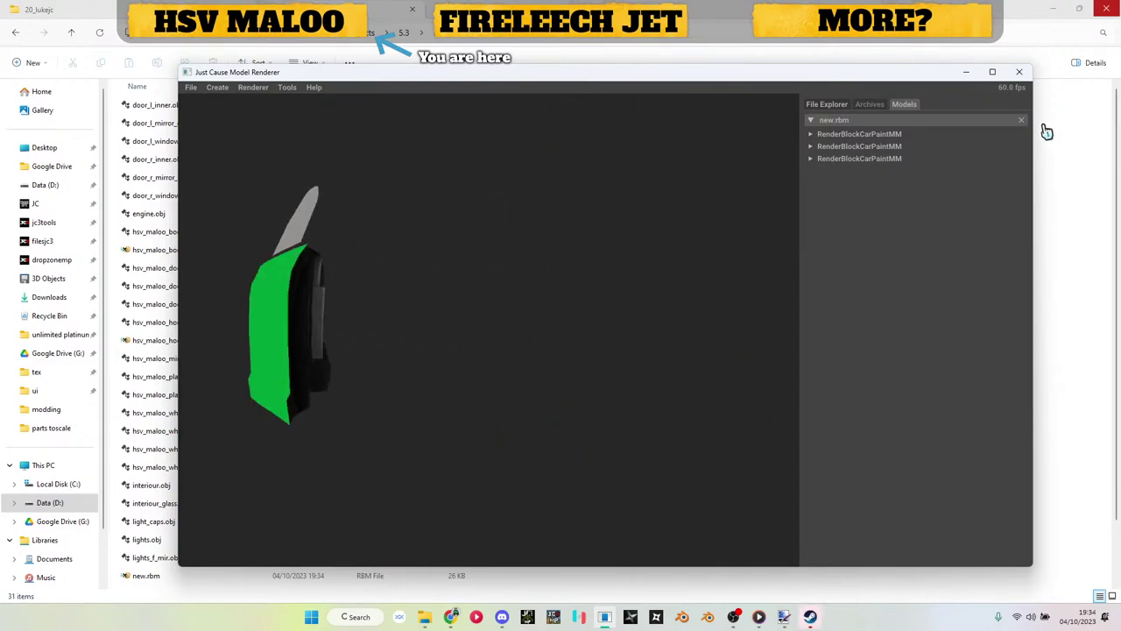
# Step: Close the door model and rename new.rbm to hsv_maloo_door_l.rbm in File Explorer
pyautogui.click(1023, 122)
pyautogui.click(966, 72)
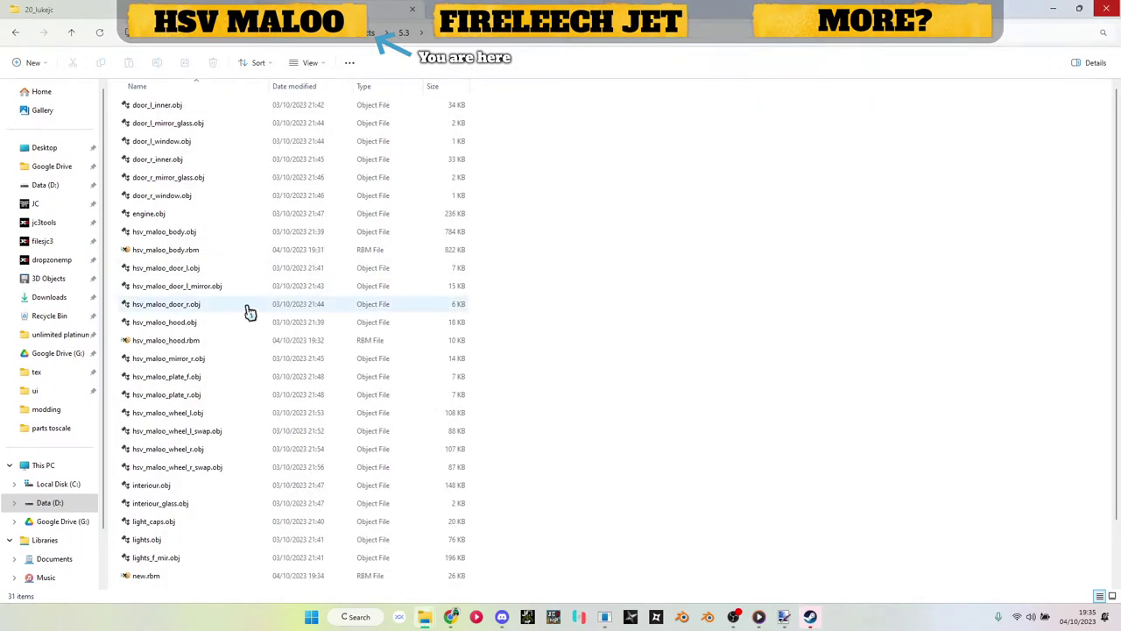
pyautogui.scroll(-1, 191, 336)
pyautogui.click(161, 514)
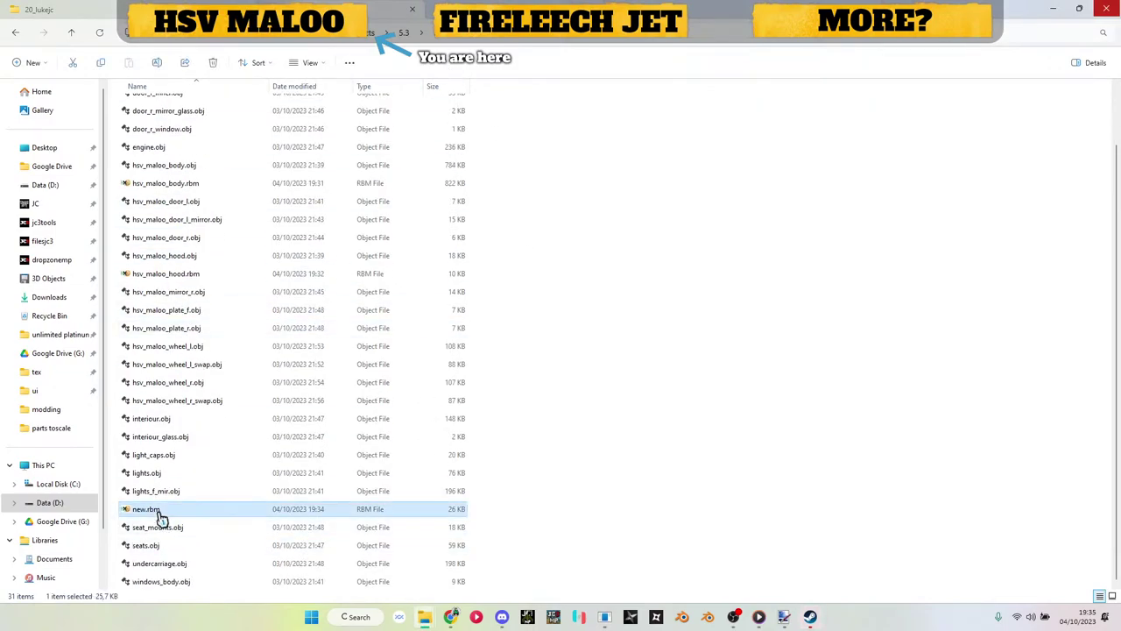
pyautogui.press('F2')
pyautogui.write('hsv_maloo_door_l.rbm')
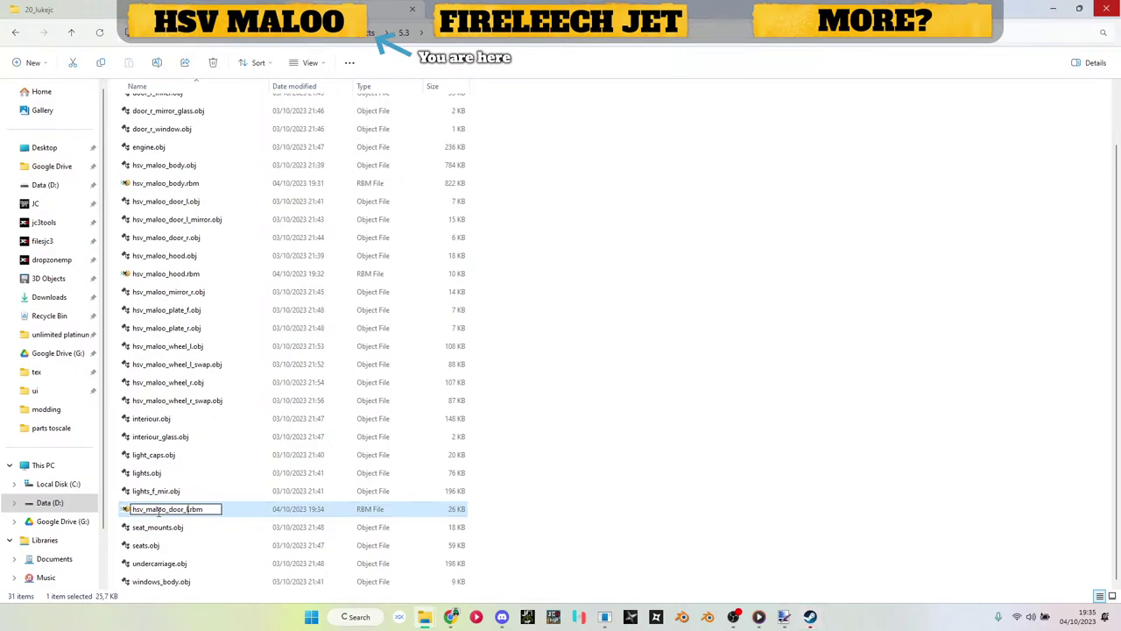
pyautogui.press('Return')
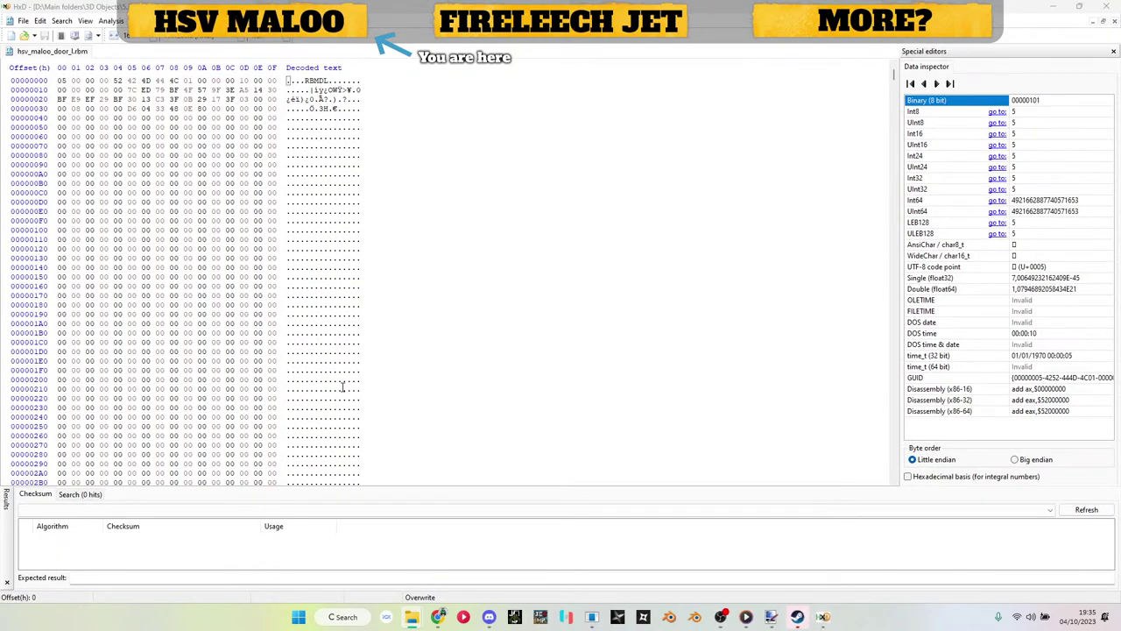
# Step: Replace every '0.dds' with '.ddsc' in the door file
pyautogui.click(232, 184)
pyautogui.hotkey('ctrl', 'r')
pyautogui.press('Tab')
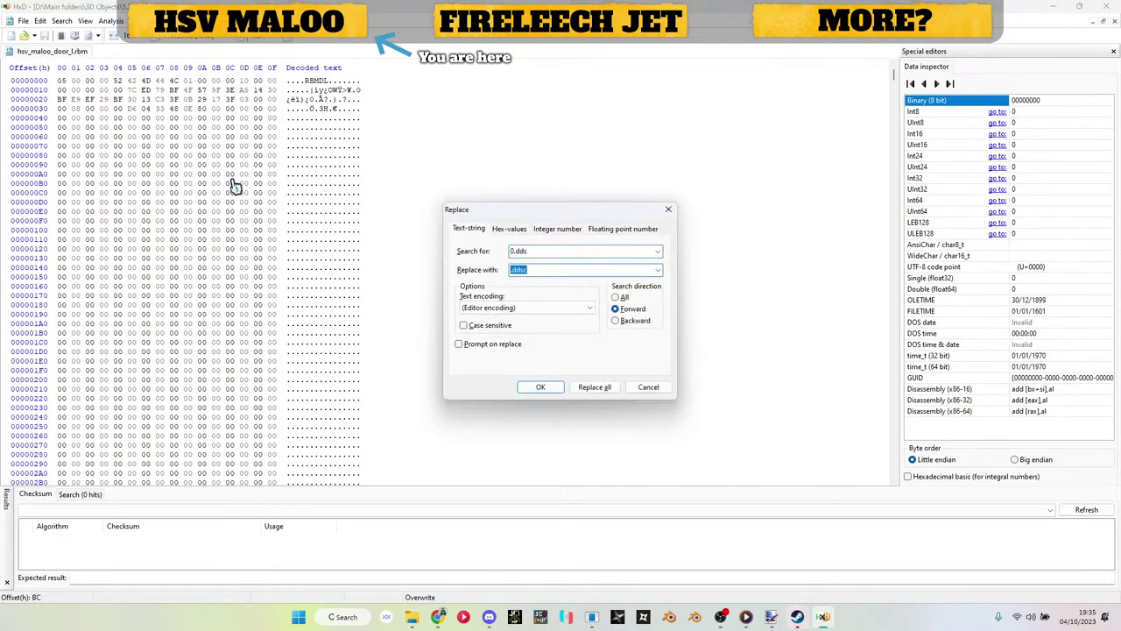
pyautogui.click(585, 389)
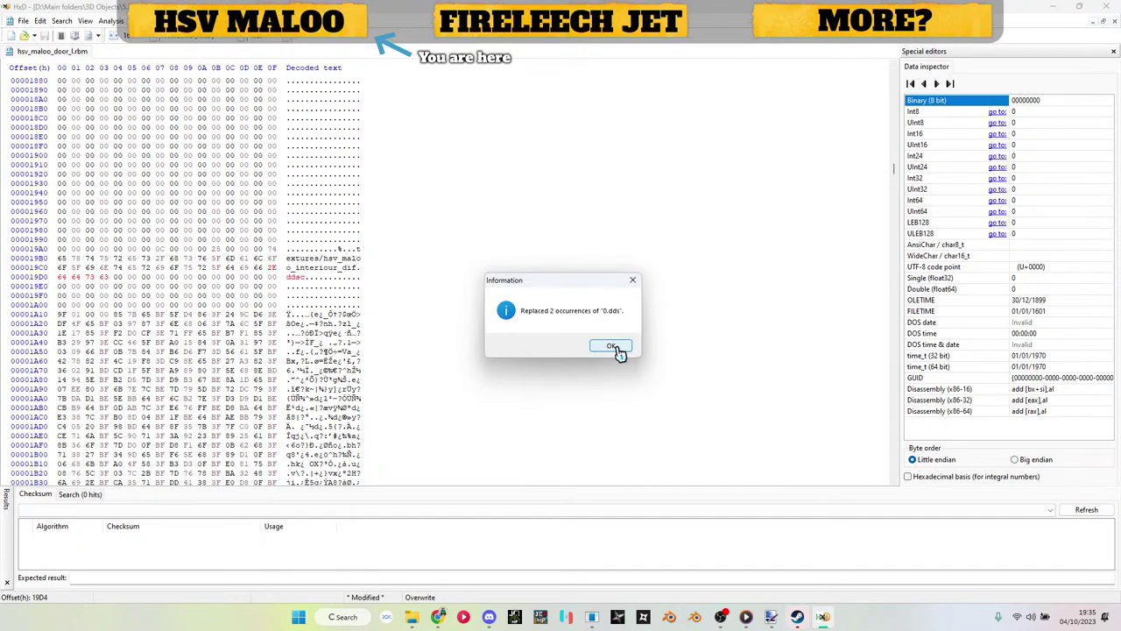
pyautogui.click(616, 348)
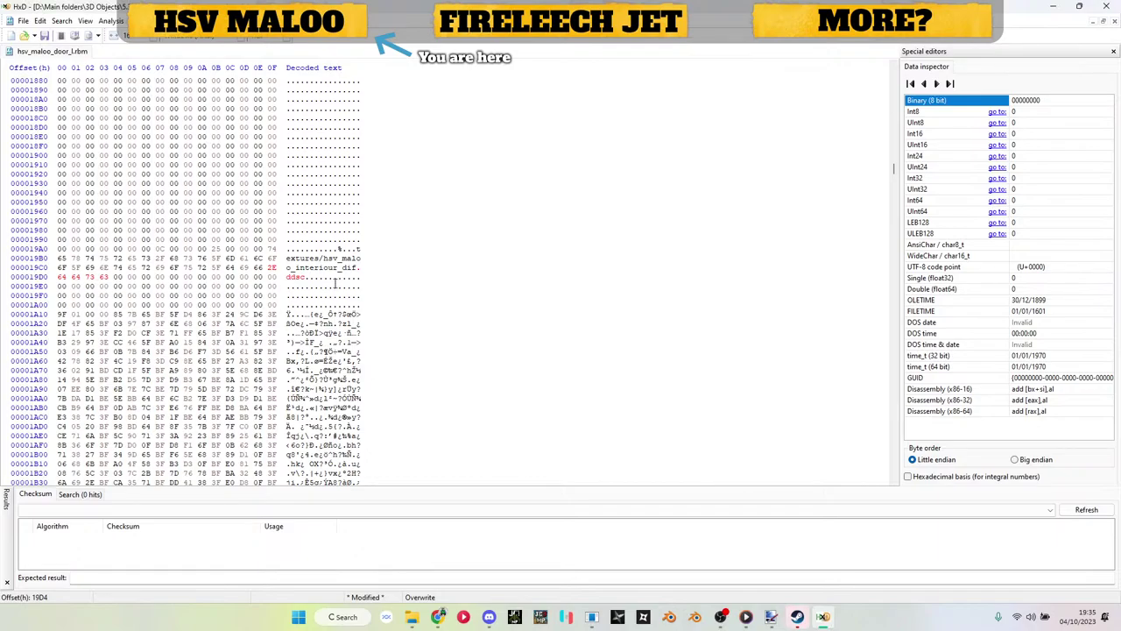
pyautogui.scroll(-20, 335, 280)
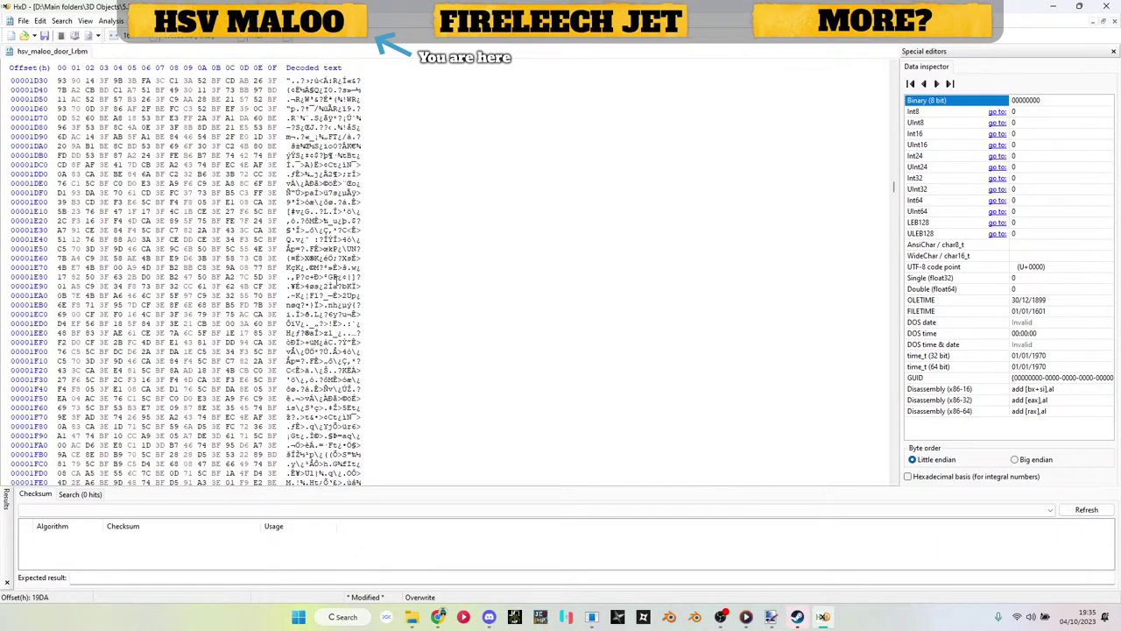
pyautogui.scroll(-20, 336, 280)
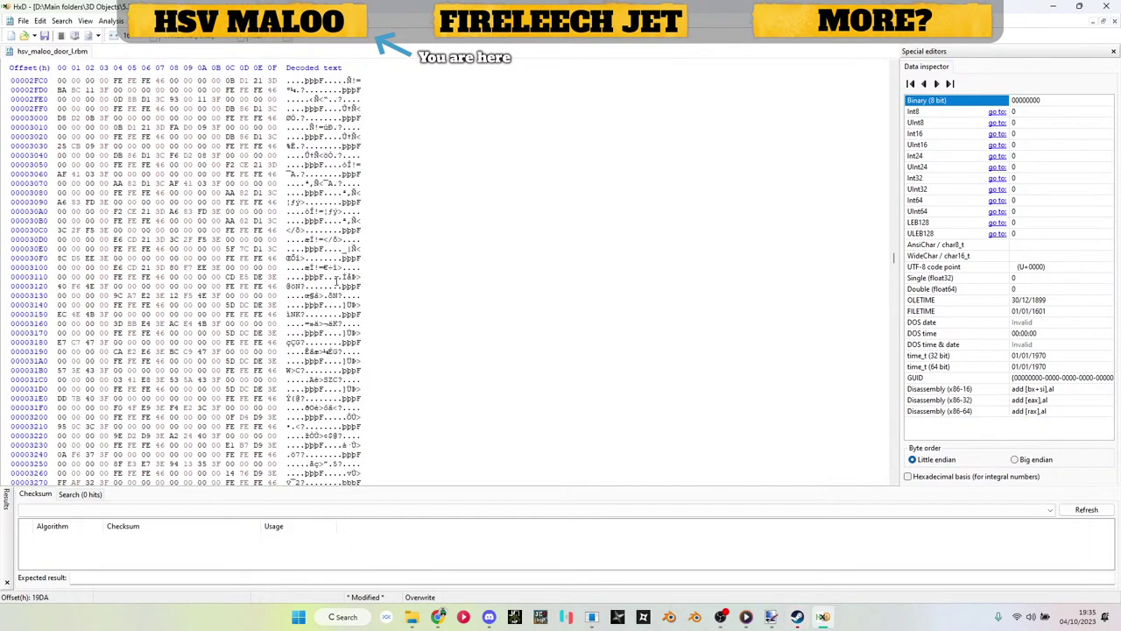
pyautogui.scroll(-20, 335, 280)
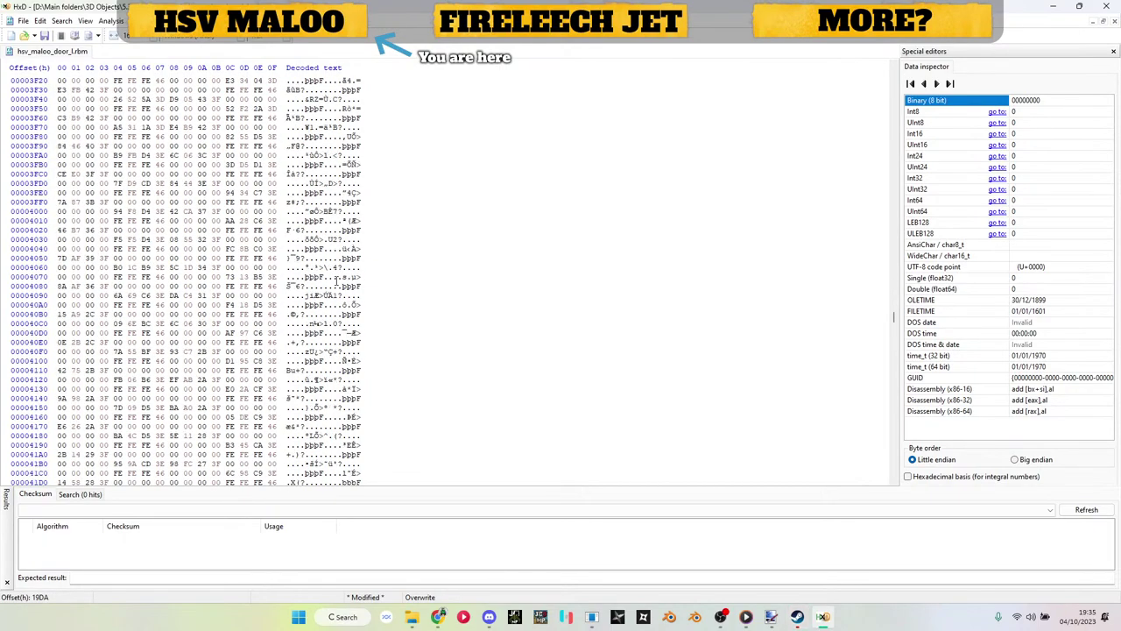
# Step: Change the windows texture path's ending to .ddsc and save the door file
pyautogui.hotkey('ctrl', 'f')
pyautogui.press('Return')
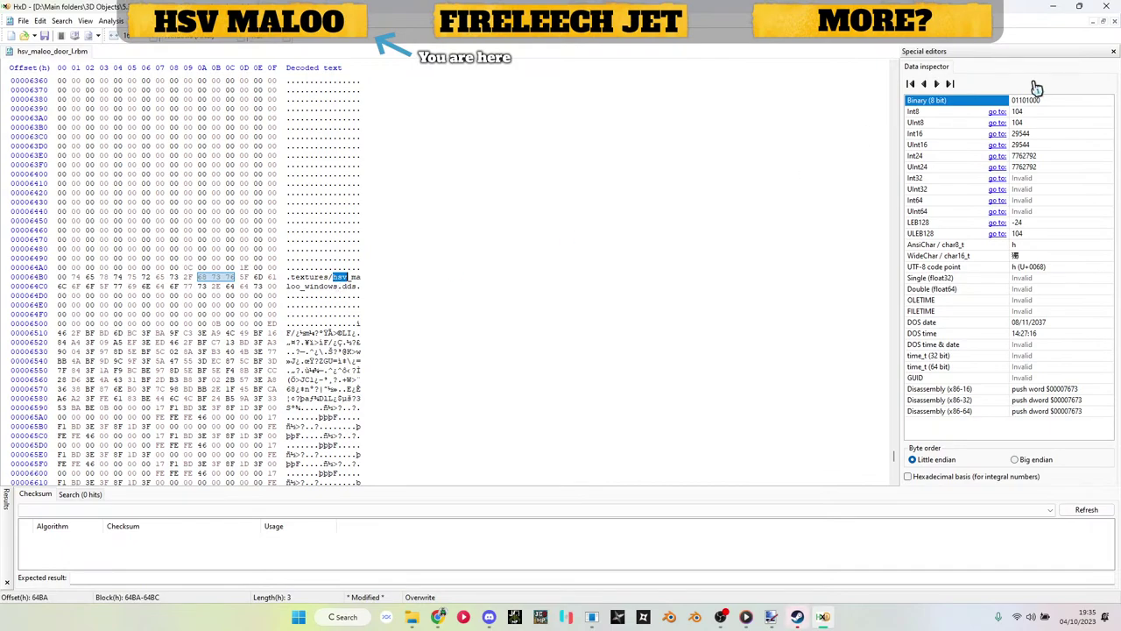
pyautogui.click(1054, 8)
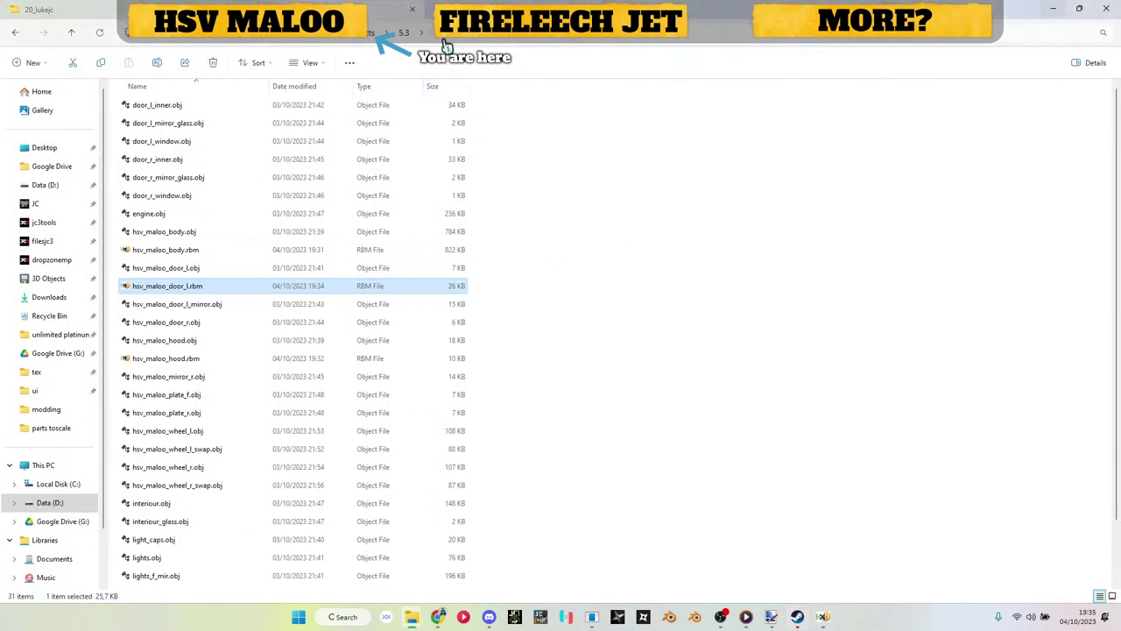
pyautogui.hotkey('alt', 'Up')
pyautogui.doubleClick(205, 383)
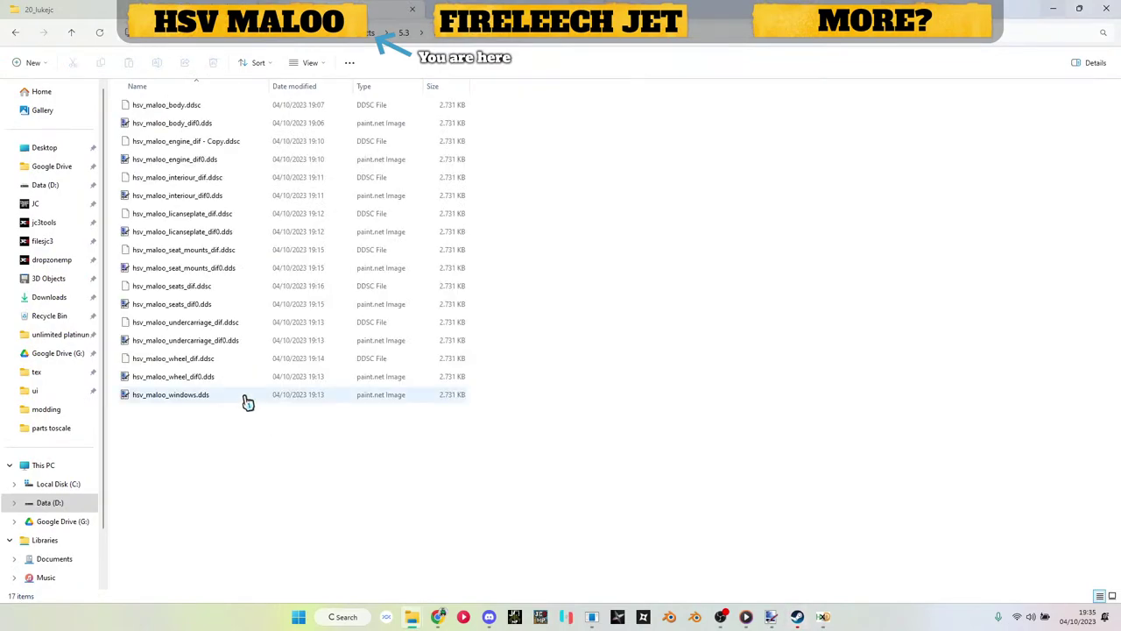
pyautogui.click(206, 396)
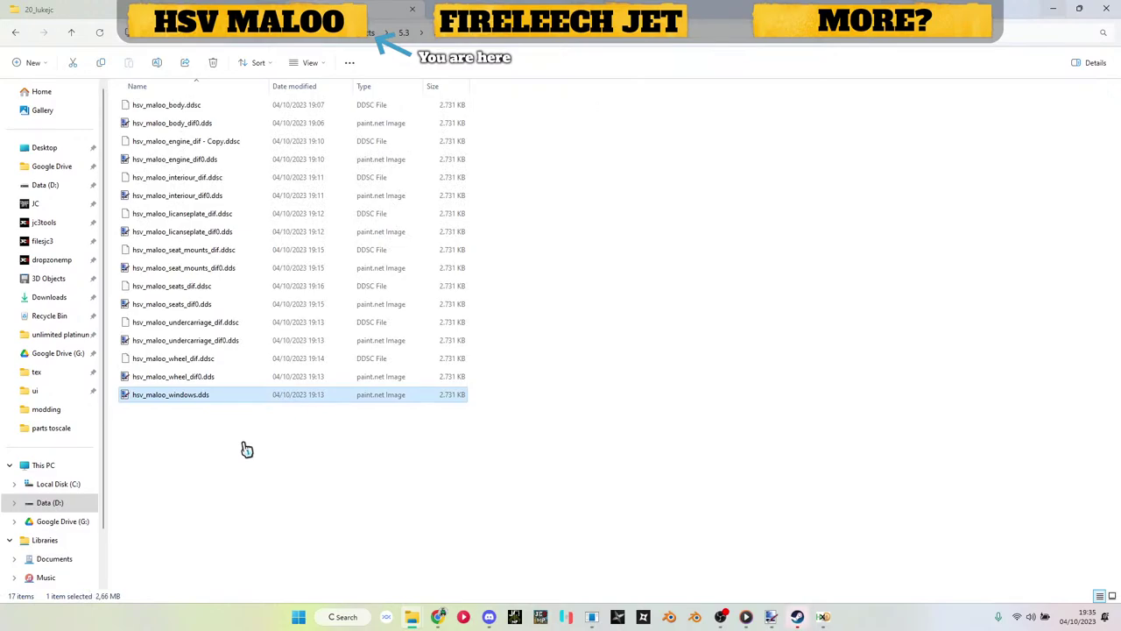
pyautogui.click(822, 617)
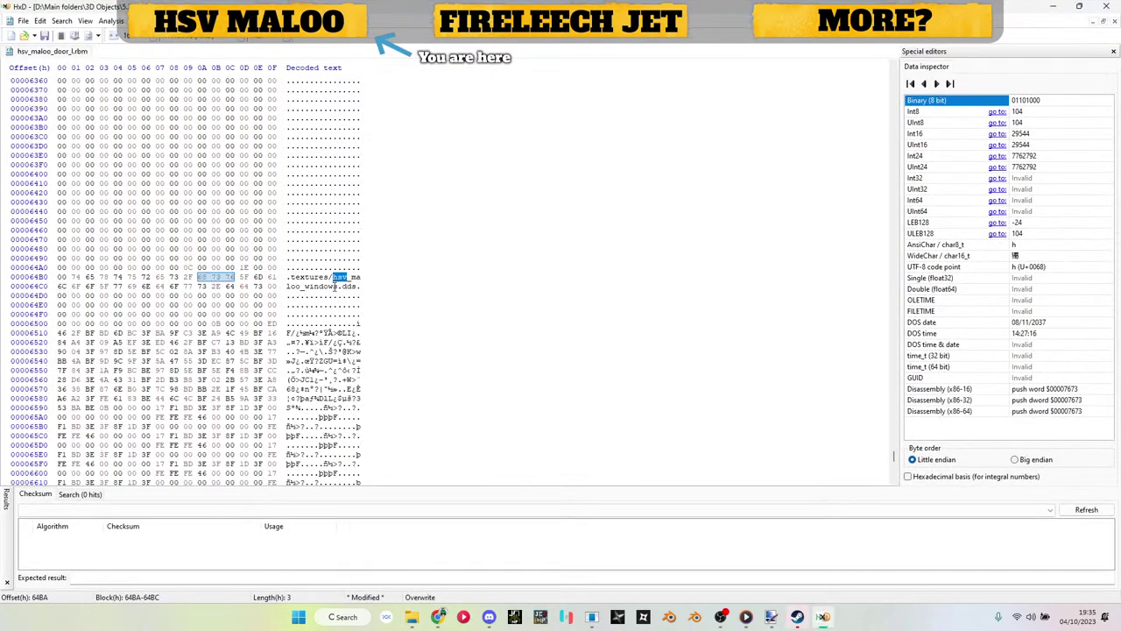
pyautogui.click(334, 286)
pyautogui.write('.ddsc')
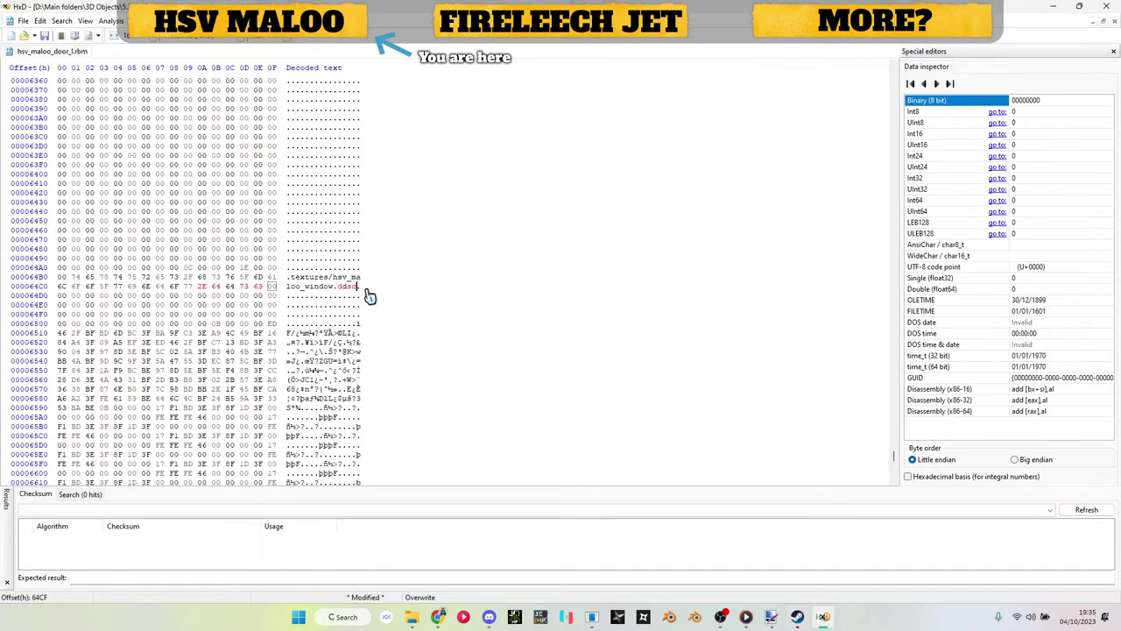
pyautogui.hotkey('ctrl', 's')
# Step: Rename the windows texture to hsv_maloo_window0.dds
pyautogui.click(1053, 7)
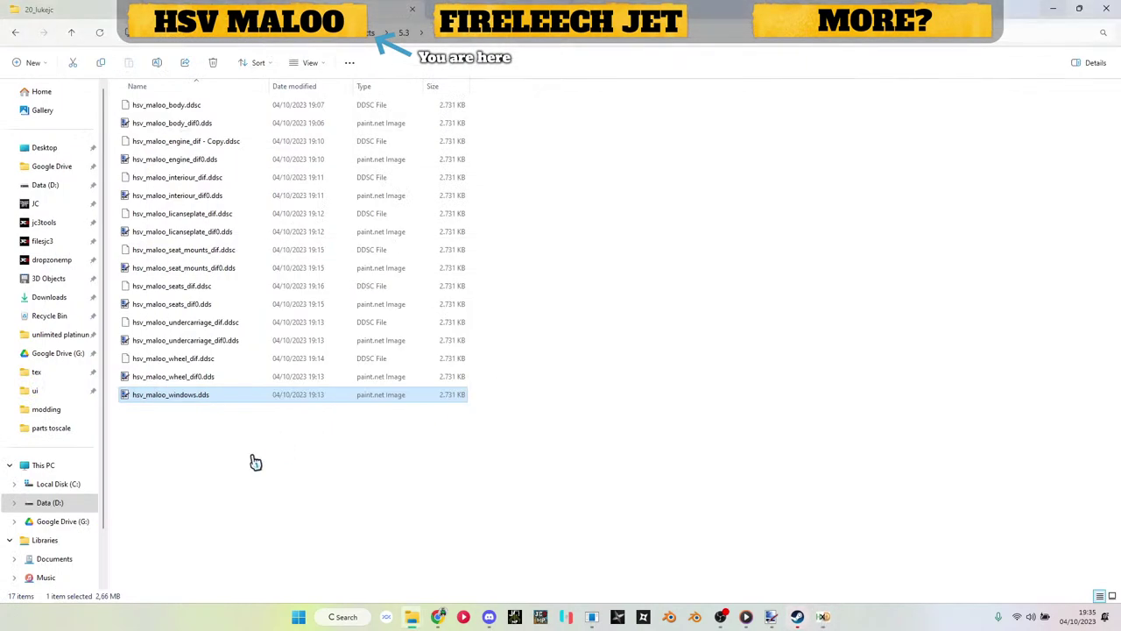
pyautogui.click(205, 398)
pyautogui.click(197, 396)
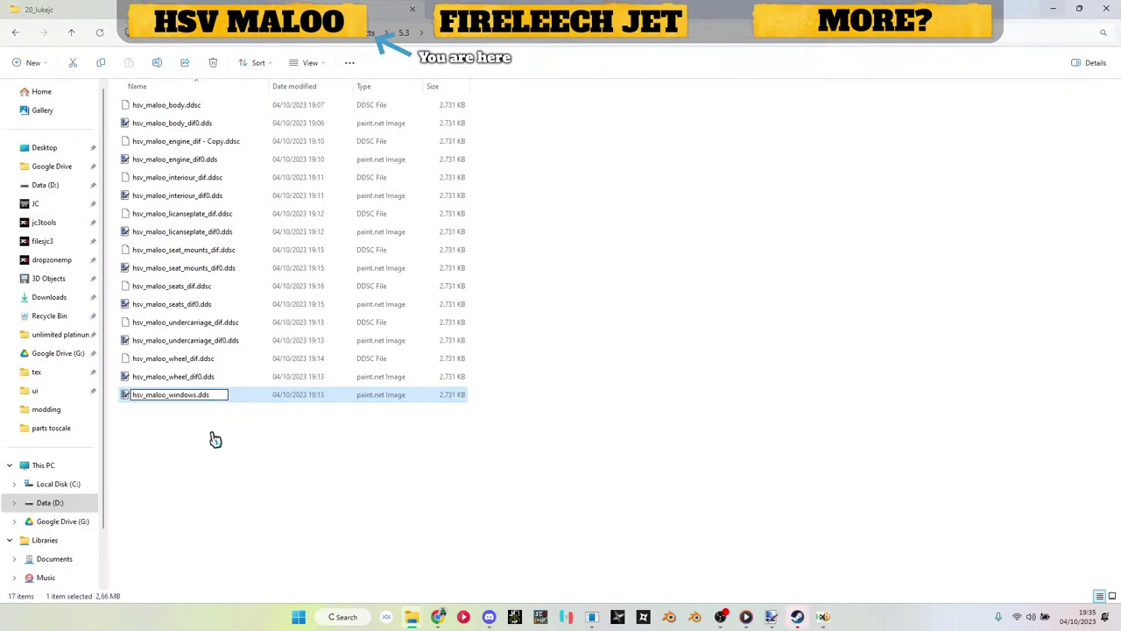
pyautogui.write('0')
pyautogui.press('Return')
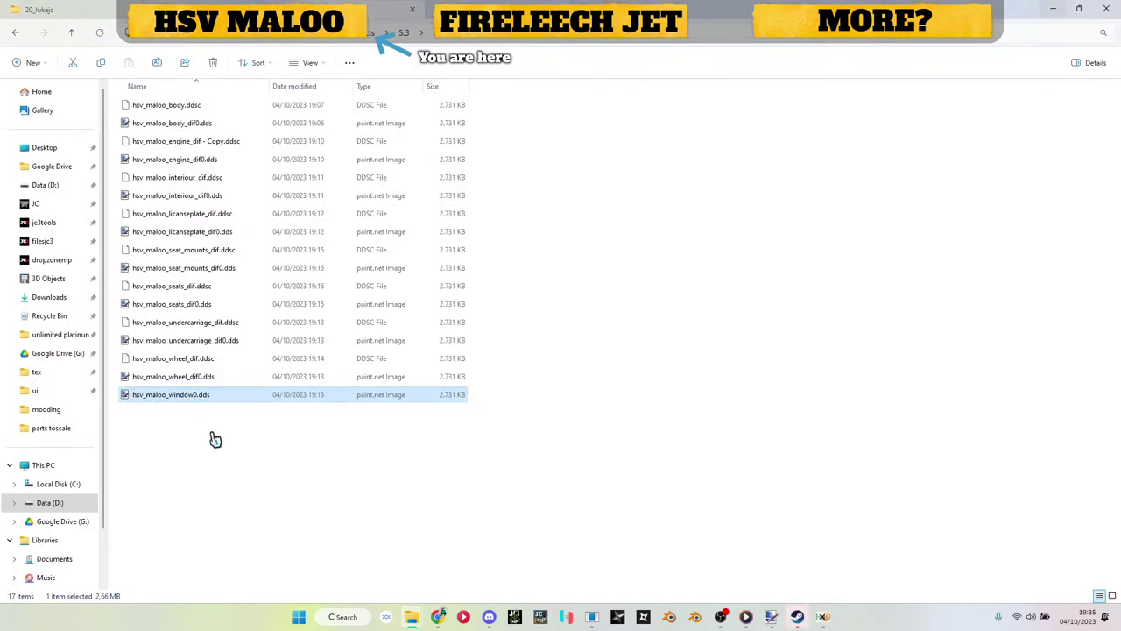
pyautogui.click(253, 473)
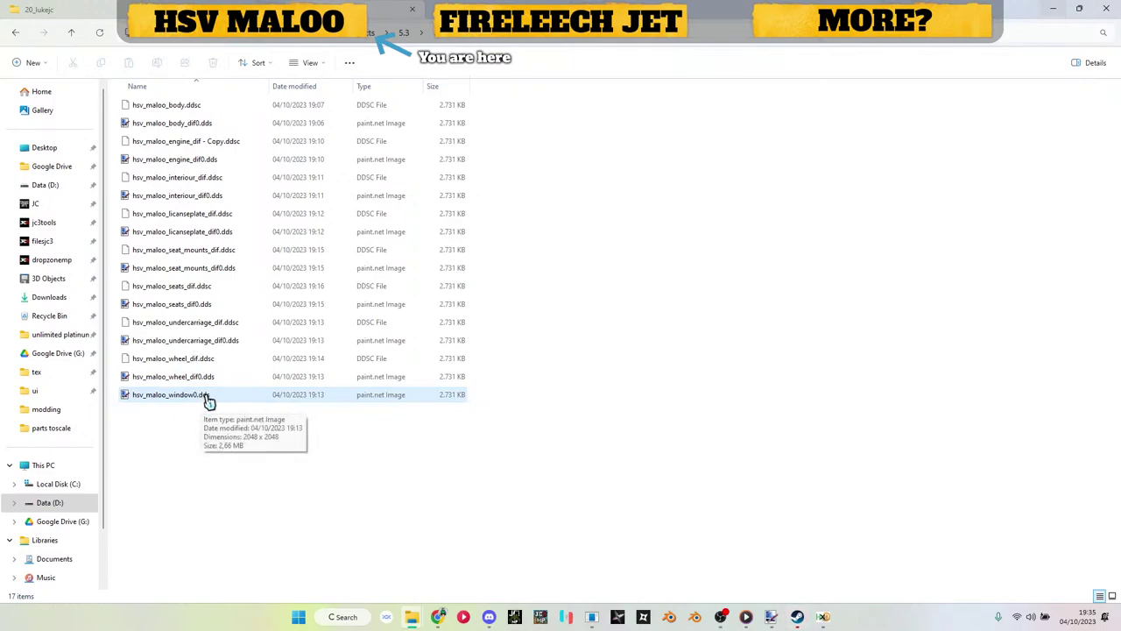
# Step: Check the texture files, return to the car's model folder, and bring HxD back up
pyautogui.click(232, 324)
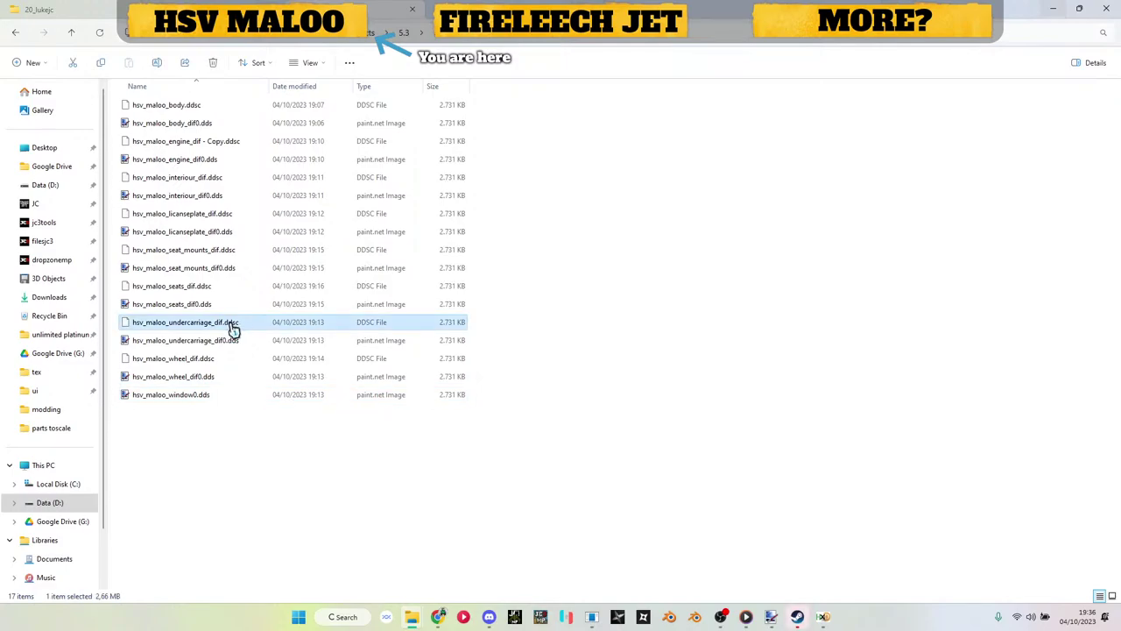
pyautogui.click(204, 401)
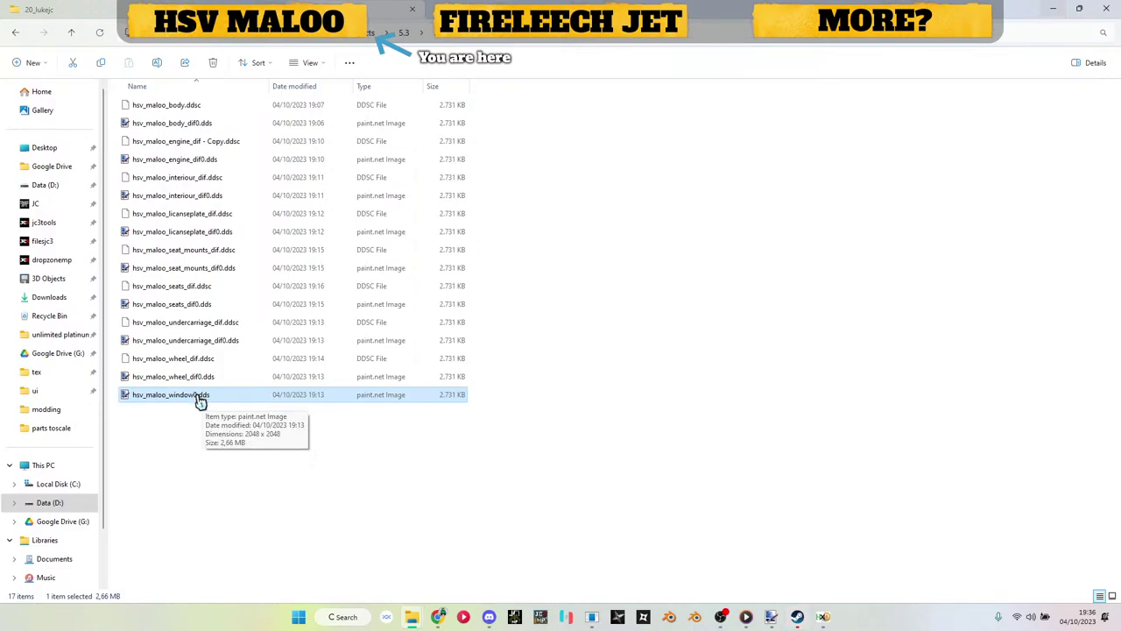
pyautogui.click(657, 419)
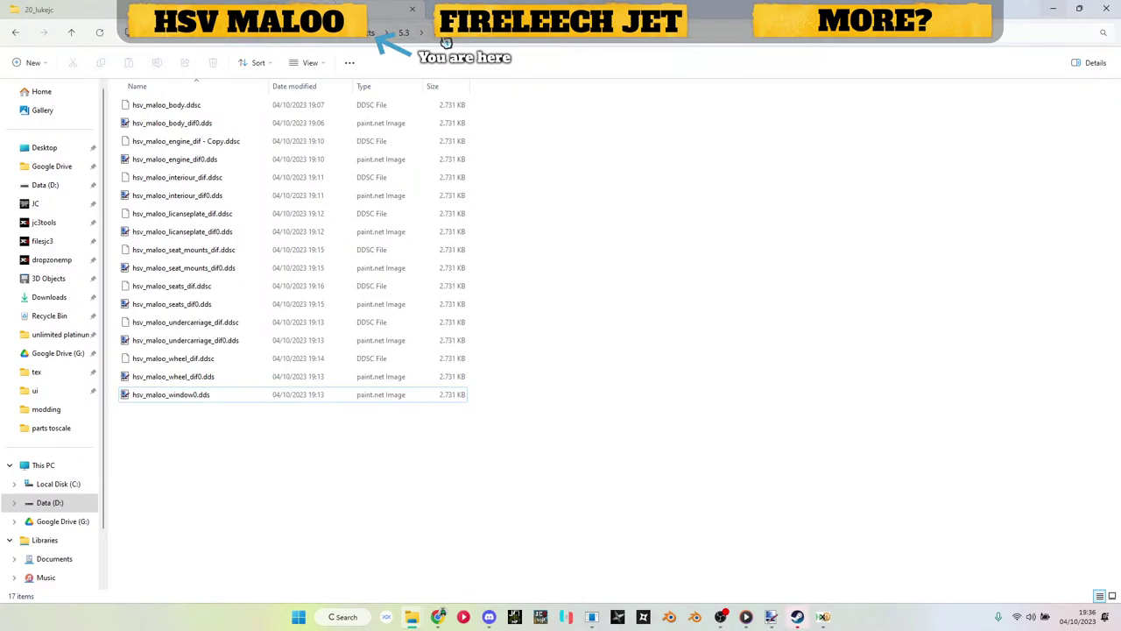
pyautogui.click(446, 39)
pyautogui.doubleClick(208, 268)
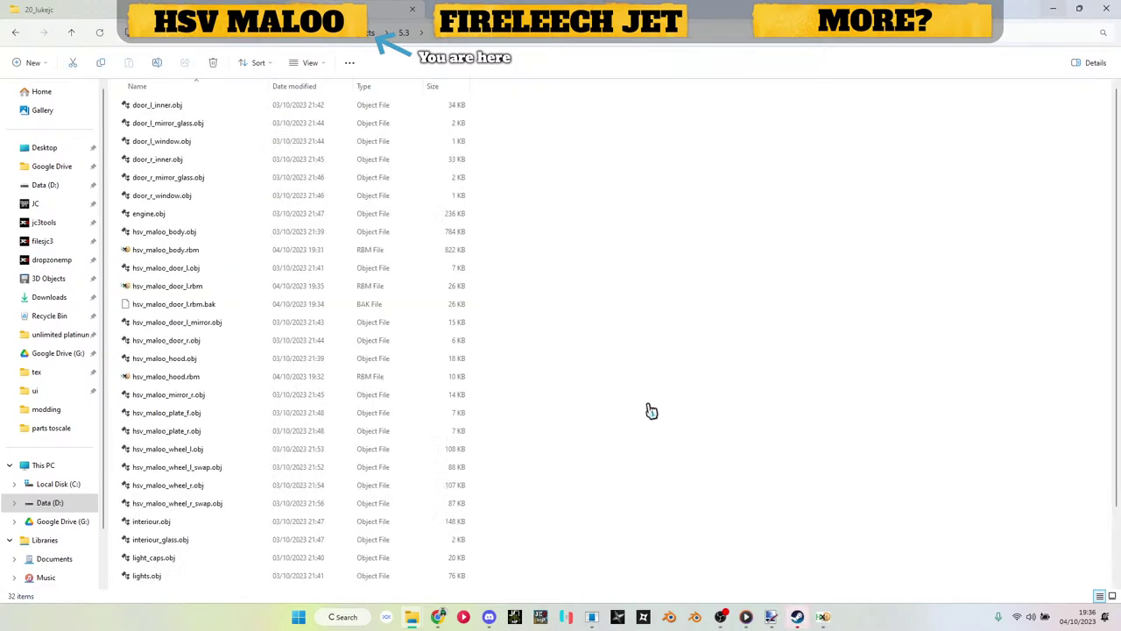
pyautogui.click(826, 618)
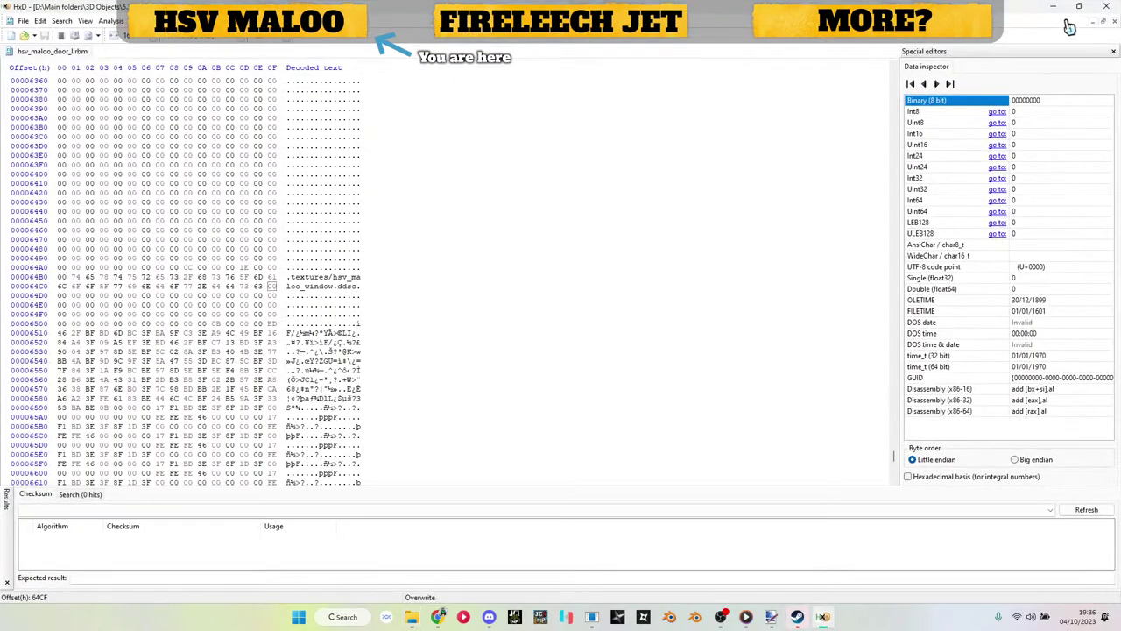
# Step: Close HxD and delete the hsv_maloo_door_l.rbm.bak backup file
pyautogui.click(1105, 7)
pyautogui.scroll(2, 496, 280)
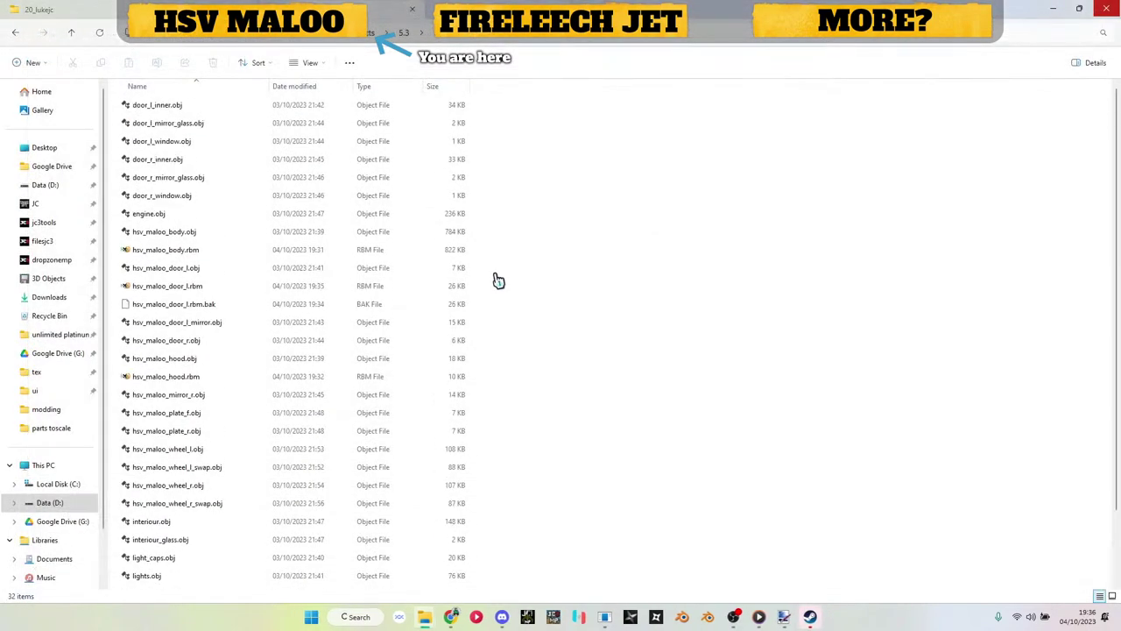
pyautogui.click(206, 306)
pyautogui.press('Delete')
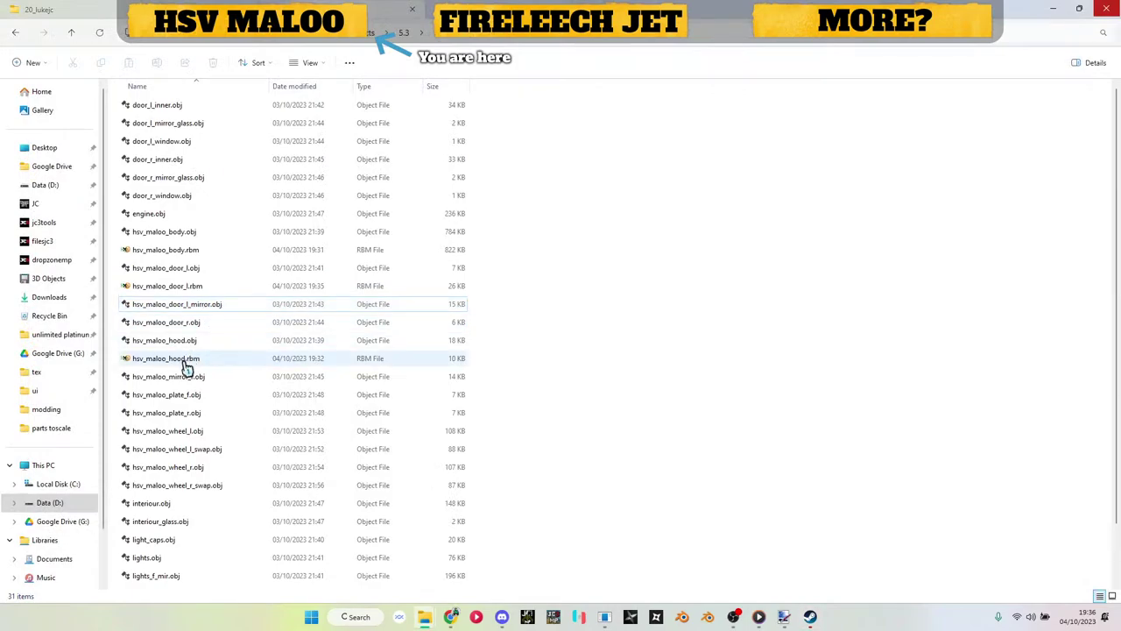
# Step: Open hsv_maloo_body.rbm in HxD, overwrite 'windows.dds' with 'window.ddsc', and save
pyautogui.doubleClick(181, 254)
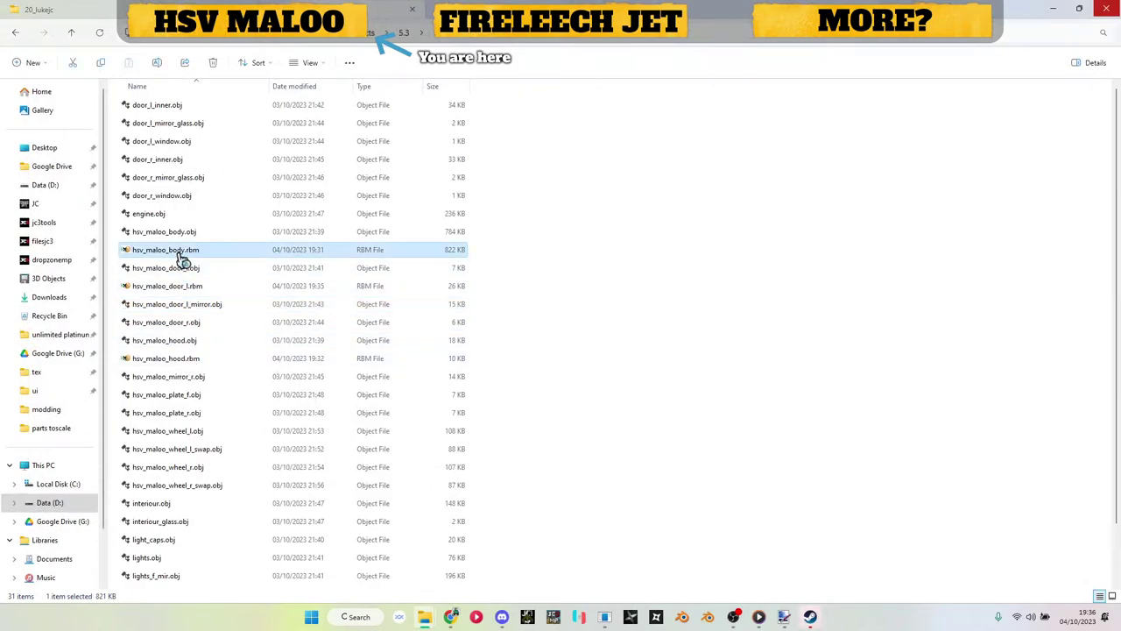
pyautogui.hotkey('ctrl', 'f')
pyautogui.write('win')
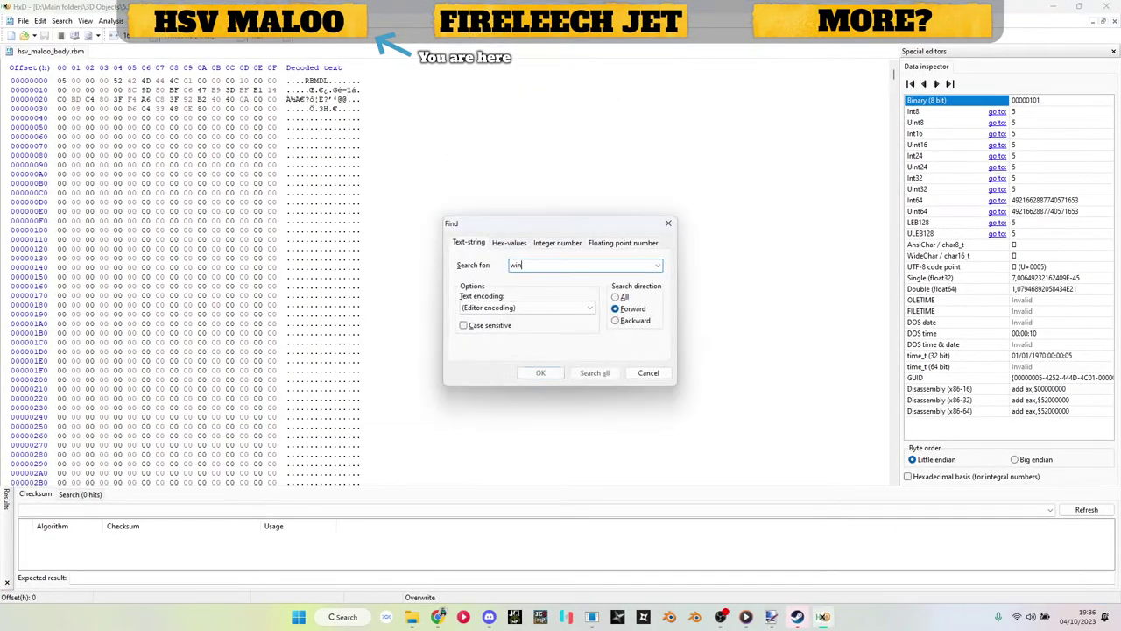
pyautogui.write('dows.dds')
pyautogui.press('Return')
pyautogui.write('window.ddsc')
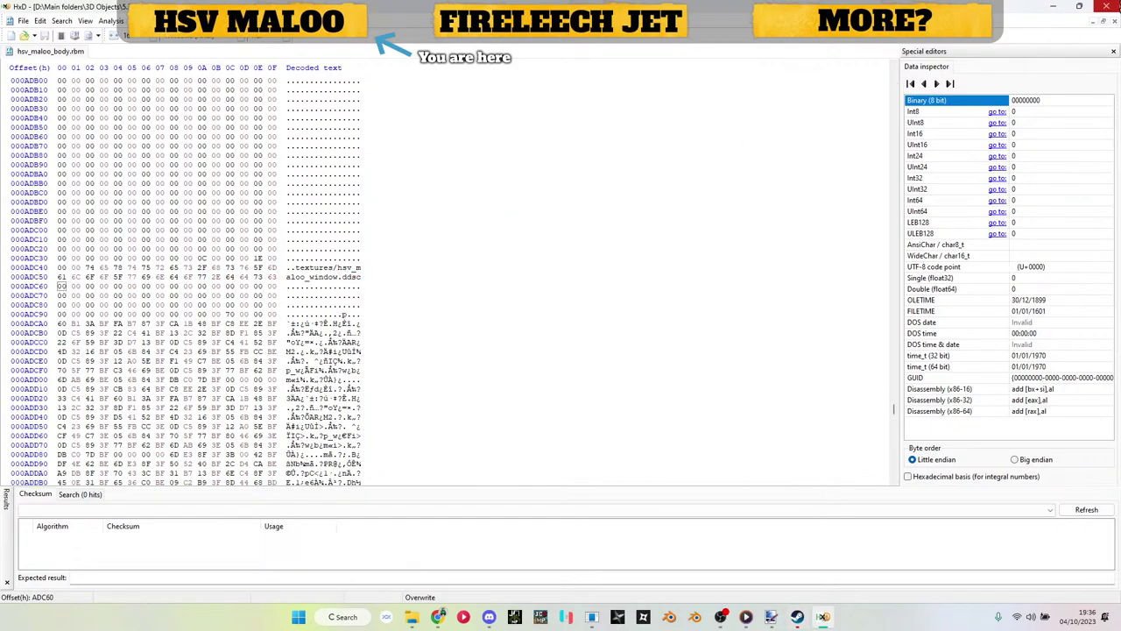
pyautogui.hotkey('alt', 'F4')
pyautogui.scroll(-2, 230, 304)
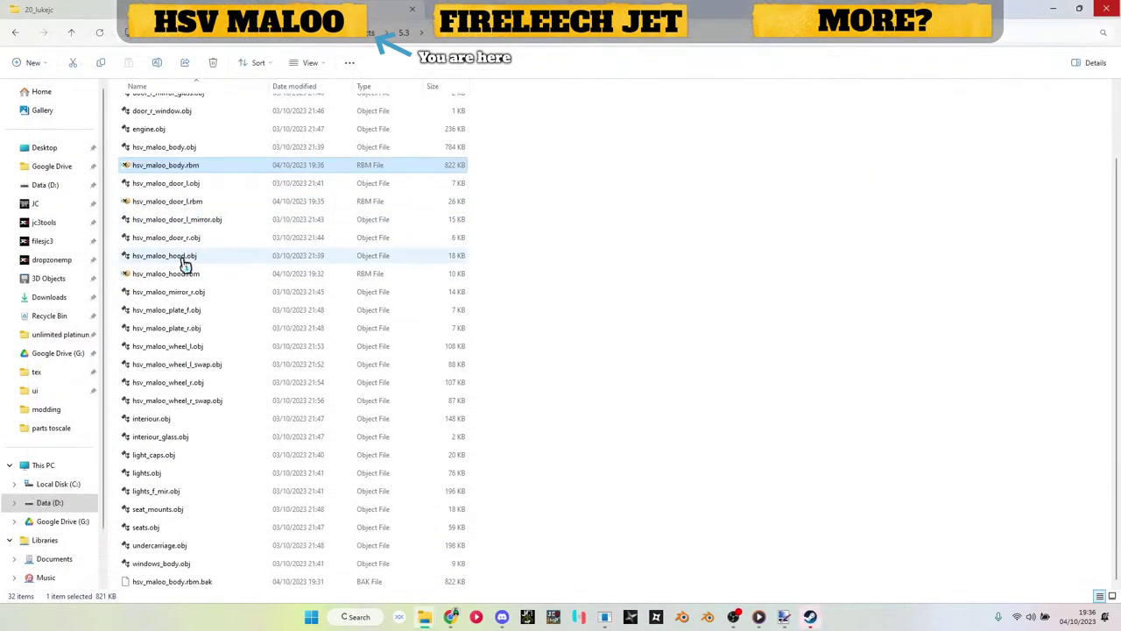
pyautogui.scroll(-1, 178, 591)
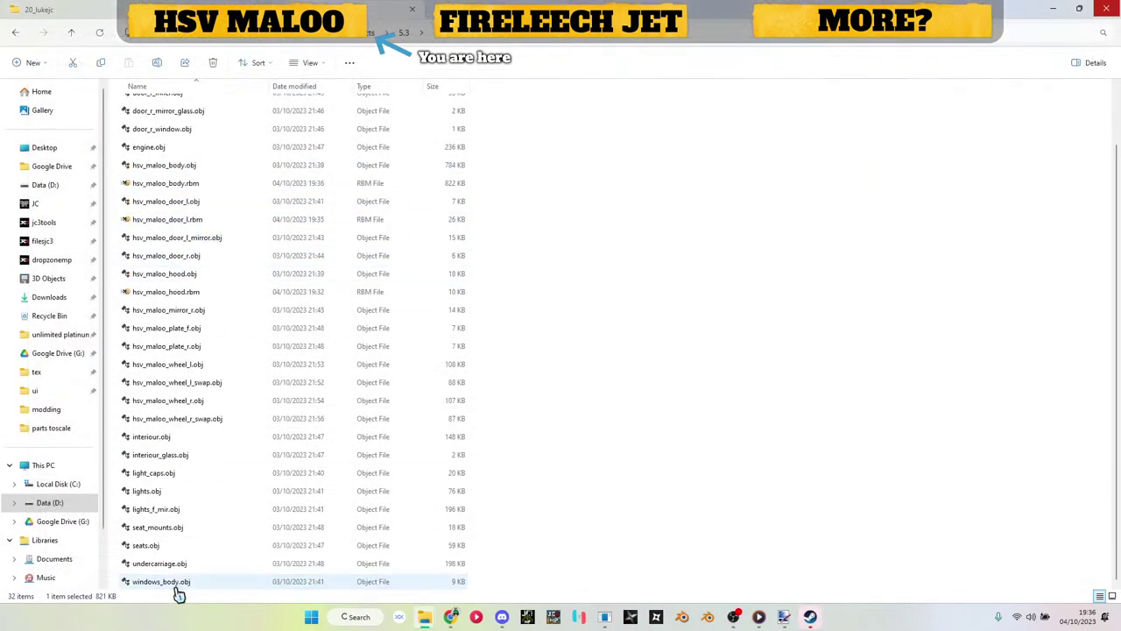
pyautogui.click(550, 424)
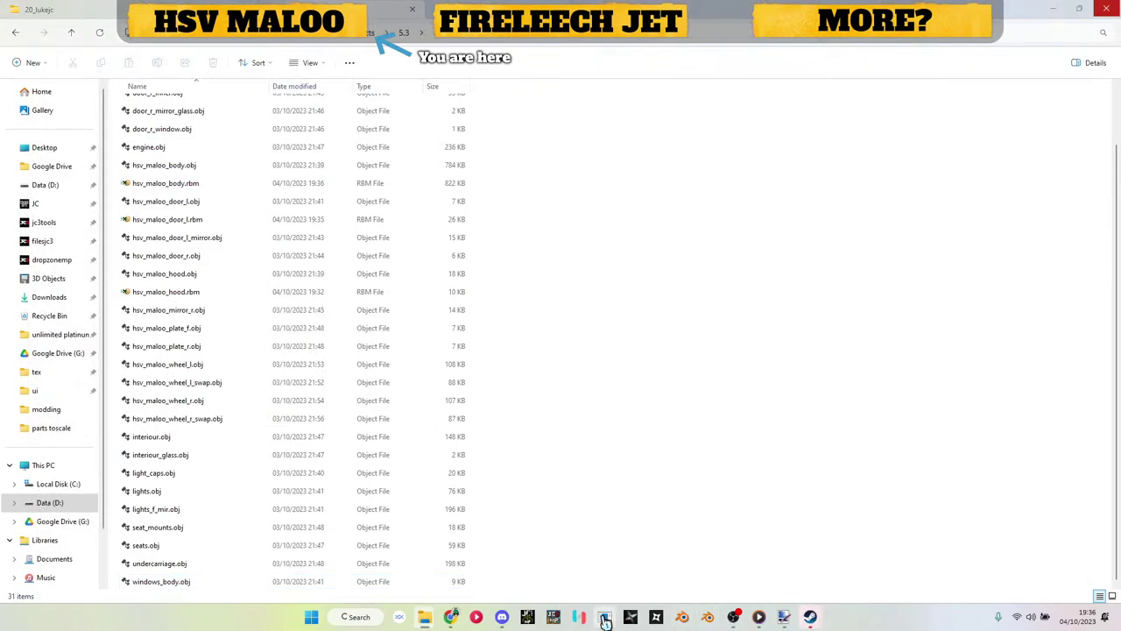
pyautogui.click(605, 616)
# Step: Create a new RBM with a RenderBlockCarPaintMM block and import the door .obj mesh
pyautogui.click(209, 90)
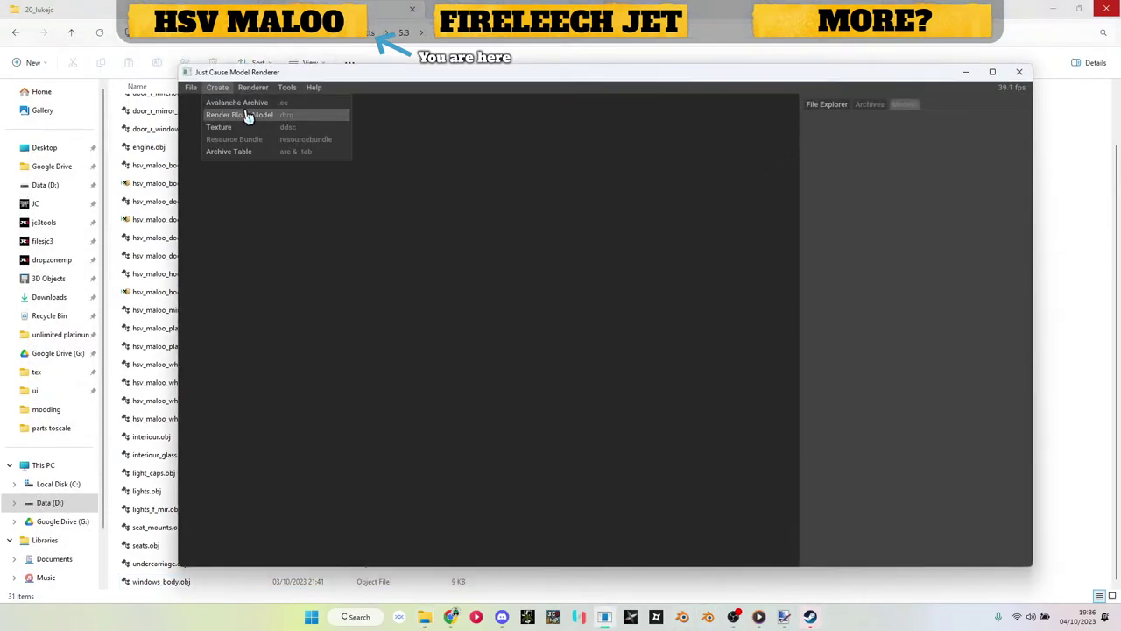
pyautogui.click(250, 115)
pyautogui.click(854, 146)
pyautogui.click(858, 169)
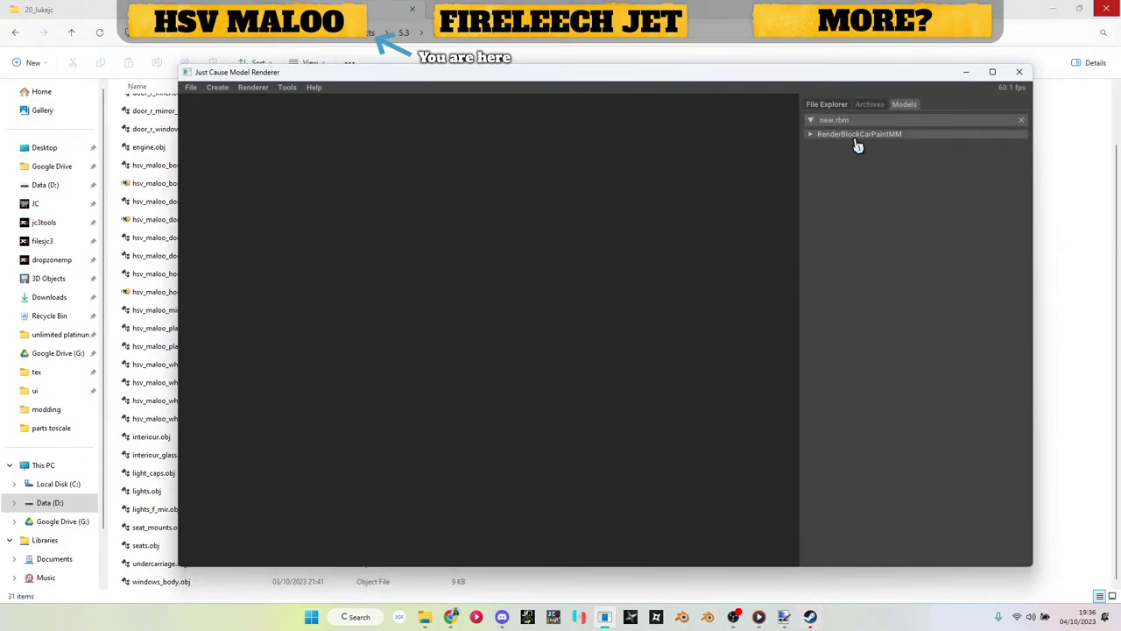
pyautogui.click(855, 138)
pyautogui.click(856, 175)
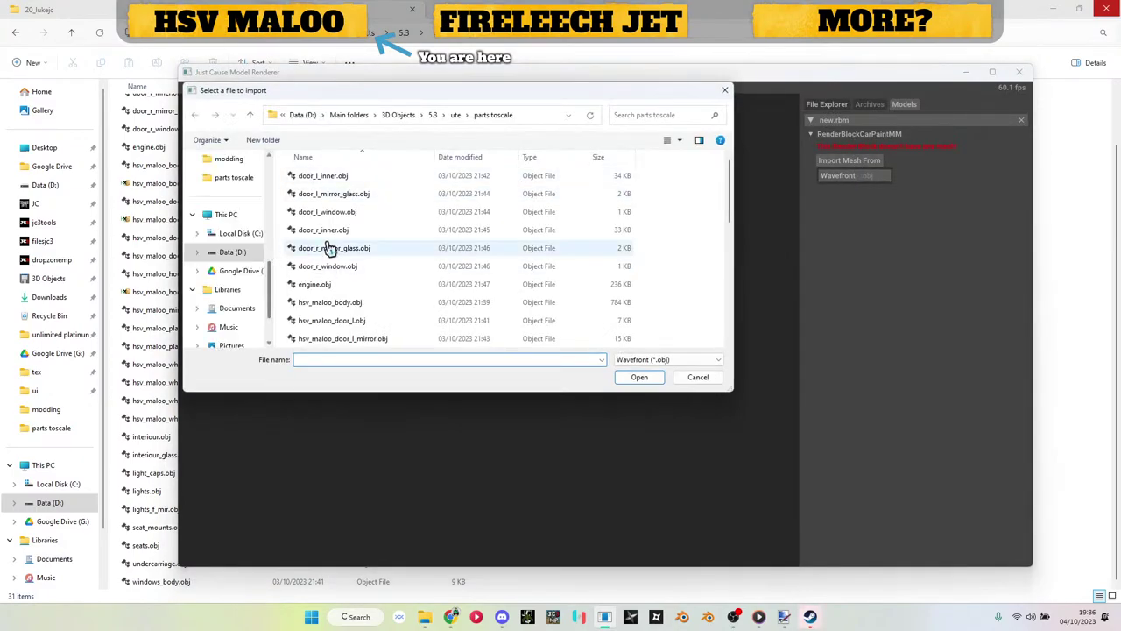
pyautogui.scroll(-1, 377, 241)
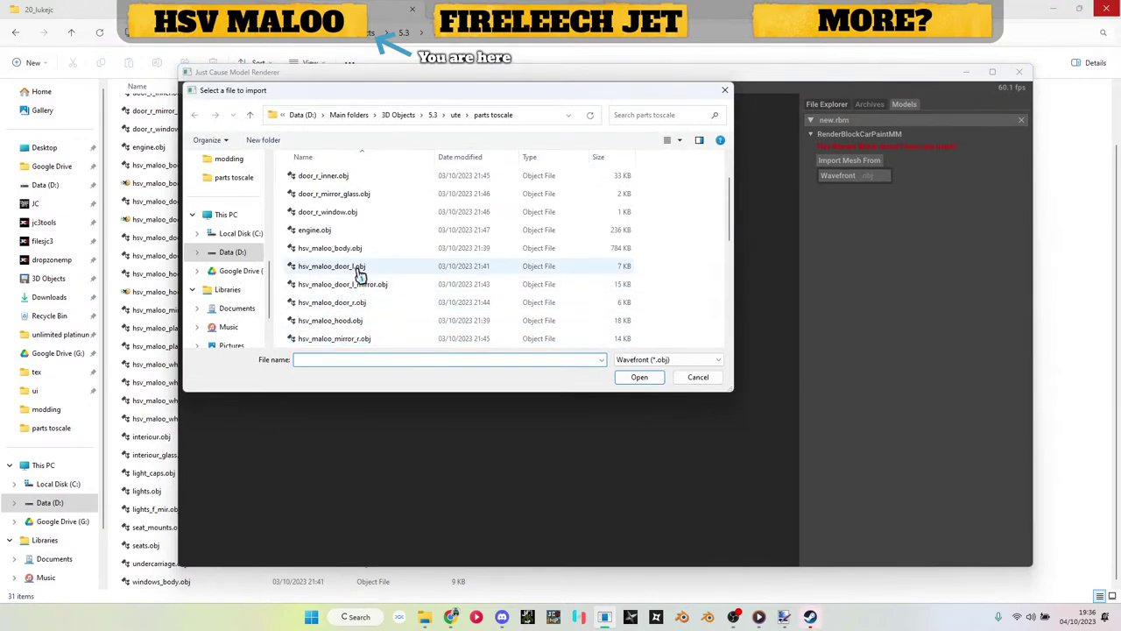
pyautogui.doubleClick(363, 302)
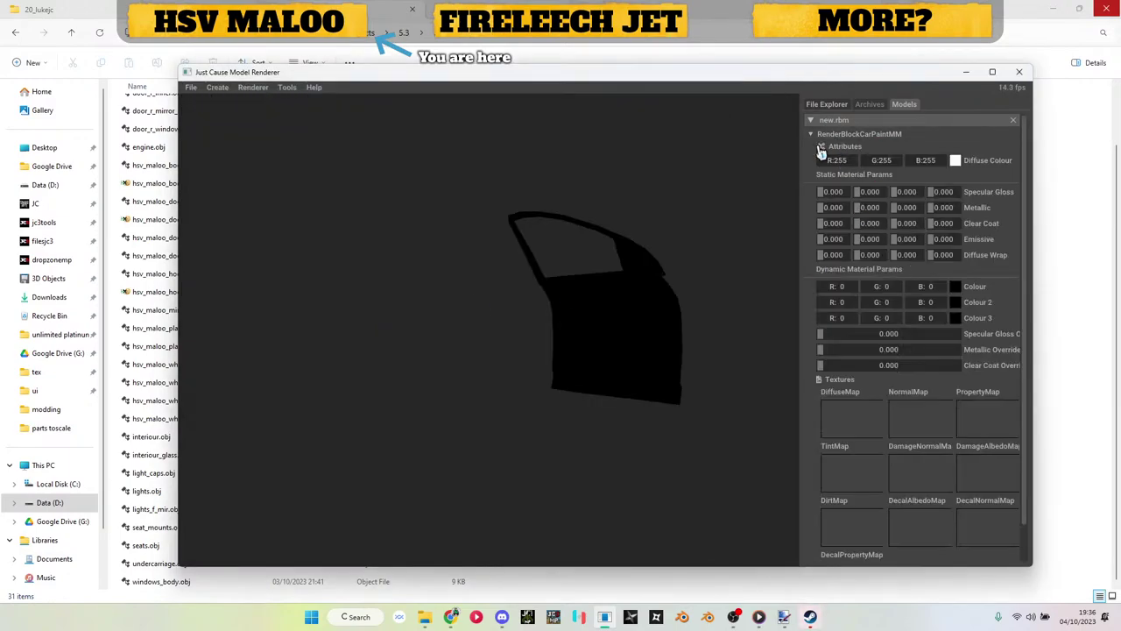
# Step: Apply hsv_maloo_body_dif0.dds as the door's diffuse map
pyautogui.click(443, 58)
pyautogui.hotkey('alt', 'Up')
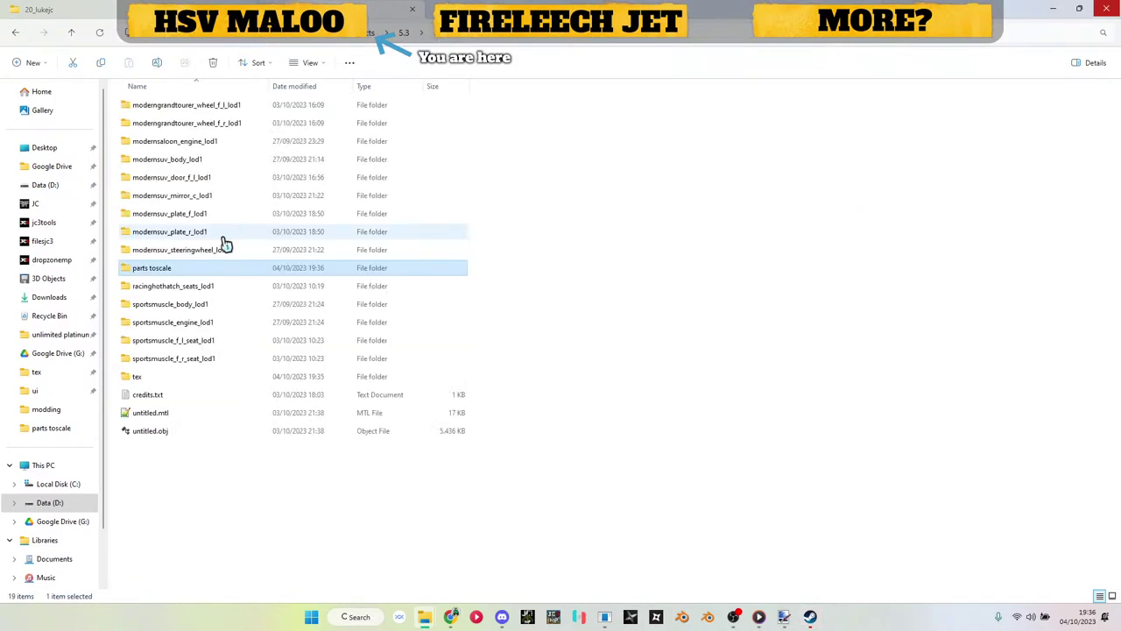
pyautogui.doubleClick(174, 380)
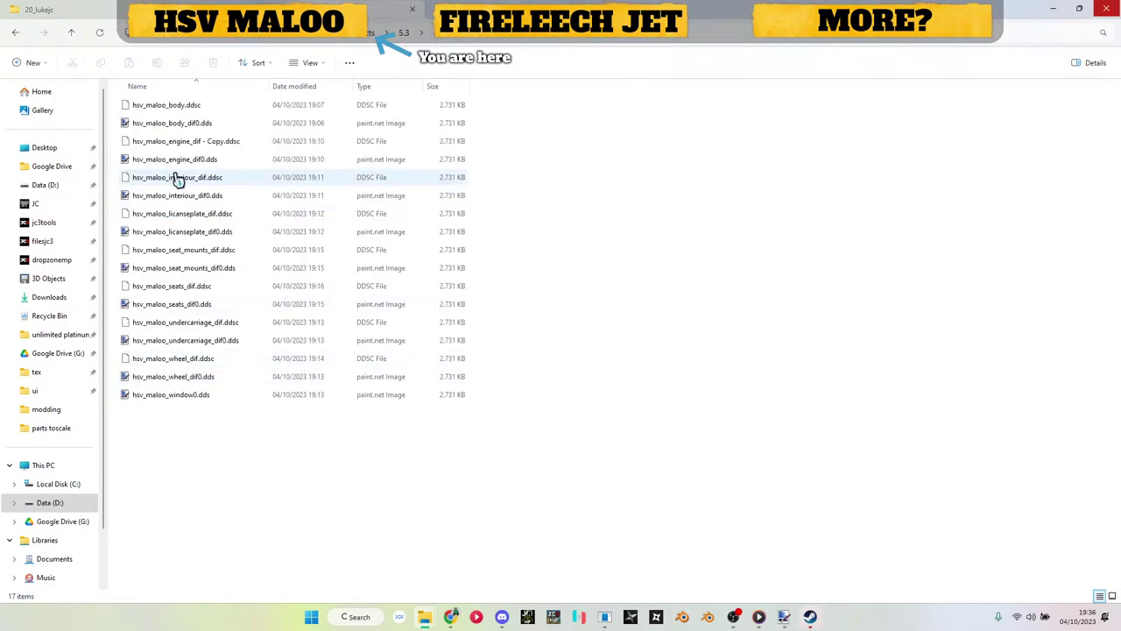
pyautogui.moveTo(164, 117); pyautogui.dragTo(842, 431)
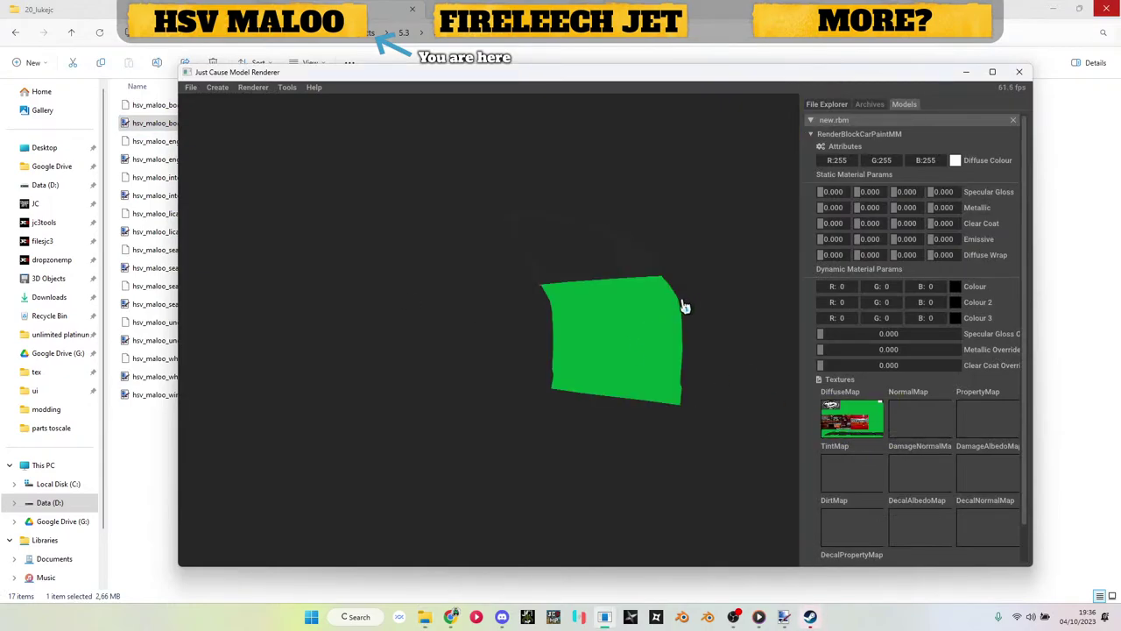
pyautogui.moveTo(684, 307); pyautogui.dragTo(710, 335)
# Step: Add a second RenderBlockCarPaintMM block and start a Wavefront mesh import for it
pyautogui.click(850, 134)
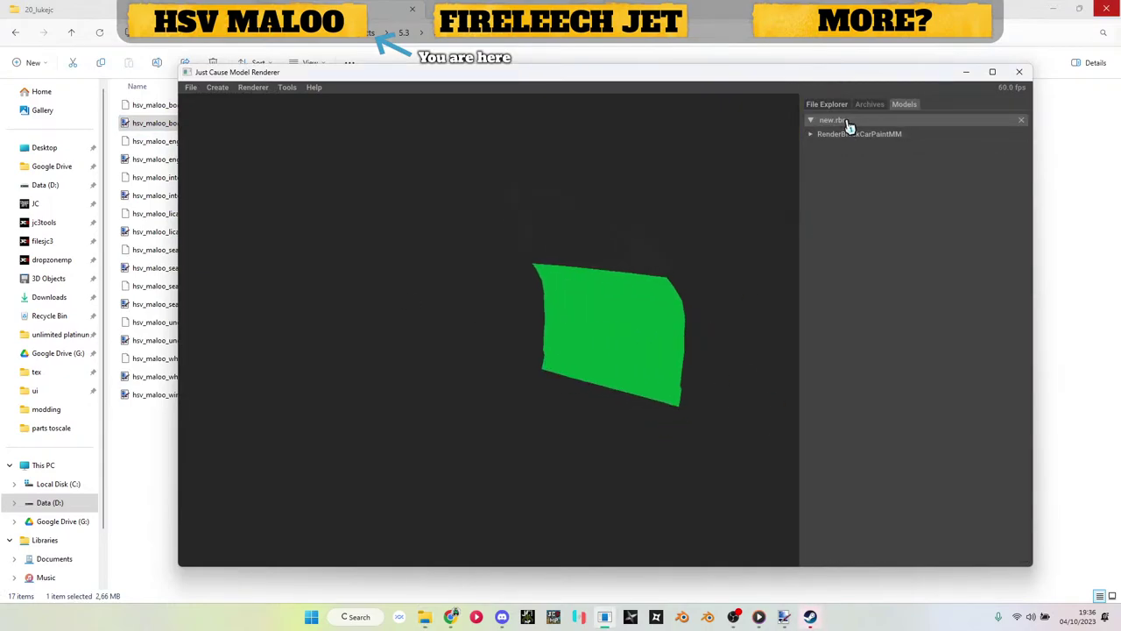
pyautogui.rightClick(847, 122)
pyautogui.click(911, 184)
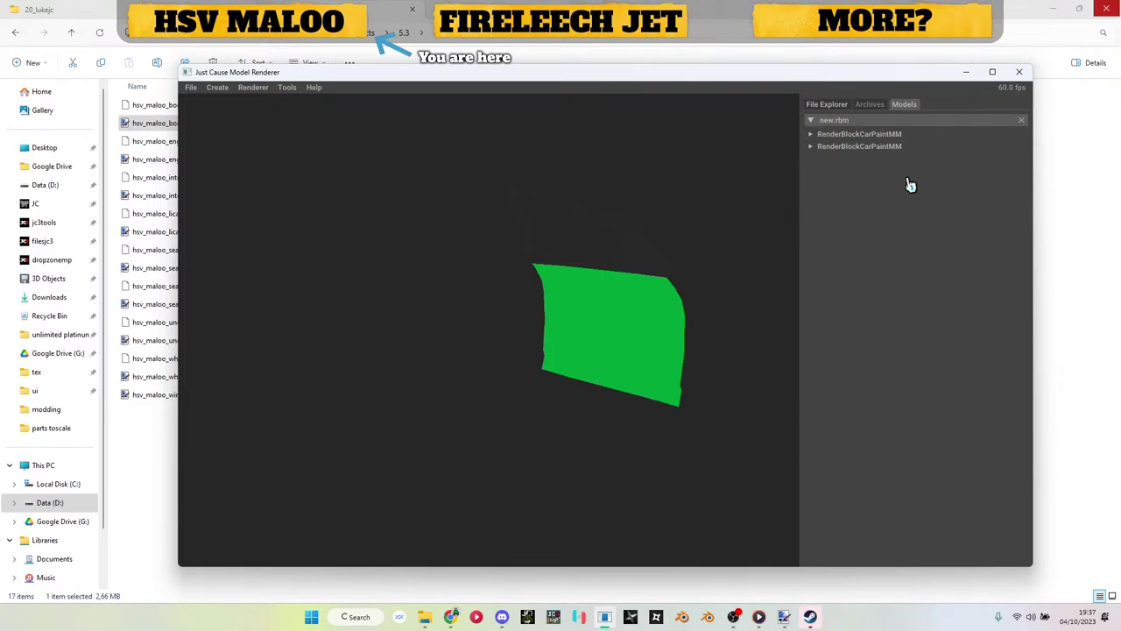
pyautogui.click(864, 147)
pyautogui.click(869, 173)
pyautogui.click(868, 190)
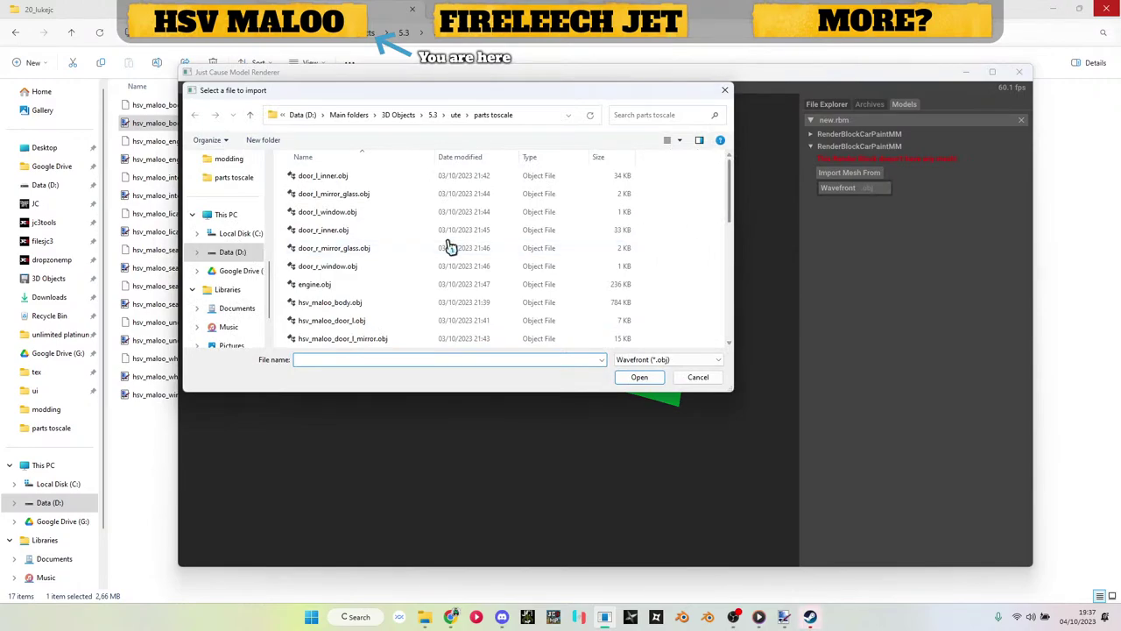
# Step: Import door_r_inner.obj into the second block and texture it with hsv_maloo_interiour_dif0.dds
pyautogui.click(341, 233)
pyautogui.doubleClick(341, 233)
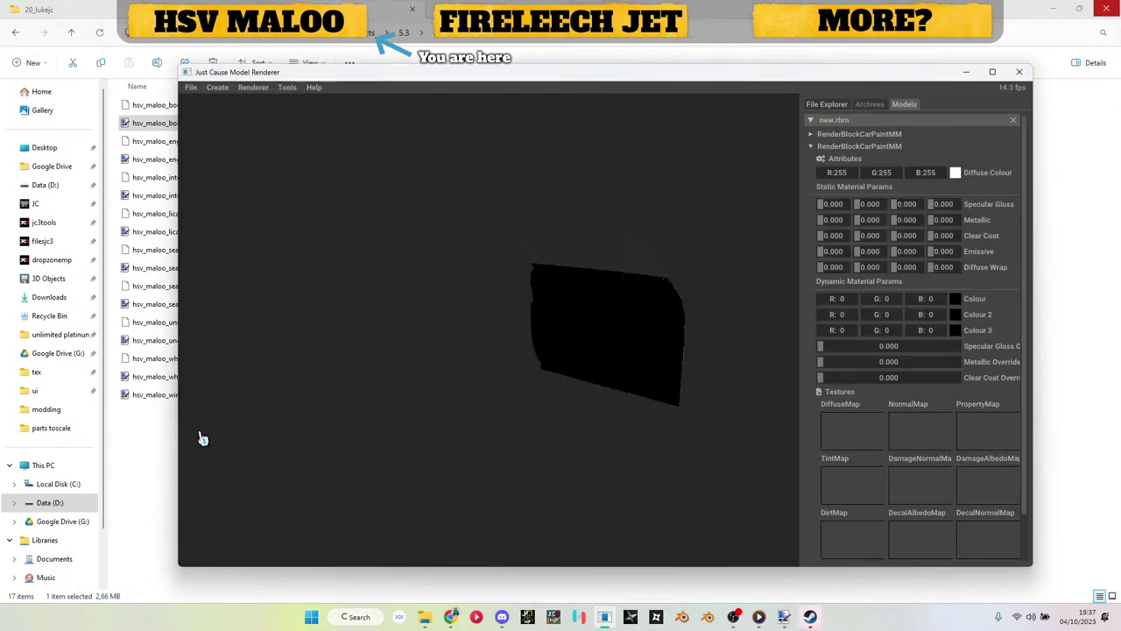
pyautogui.moveTo(198, 206); pyautogui.dragTo(850, 429)
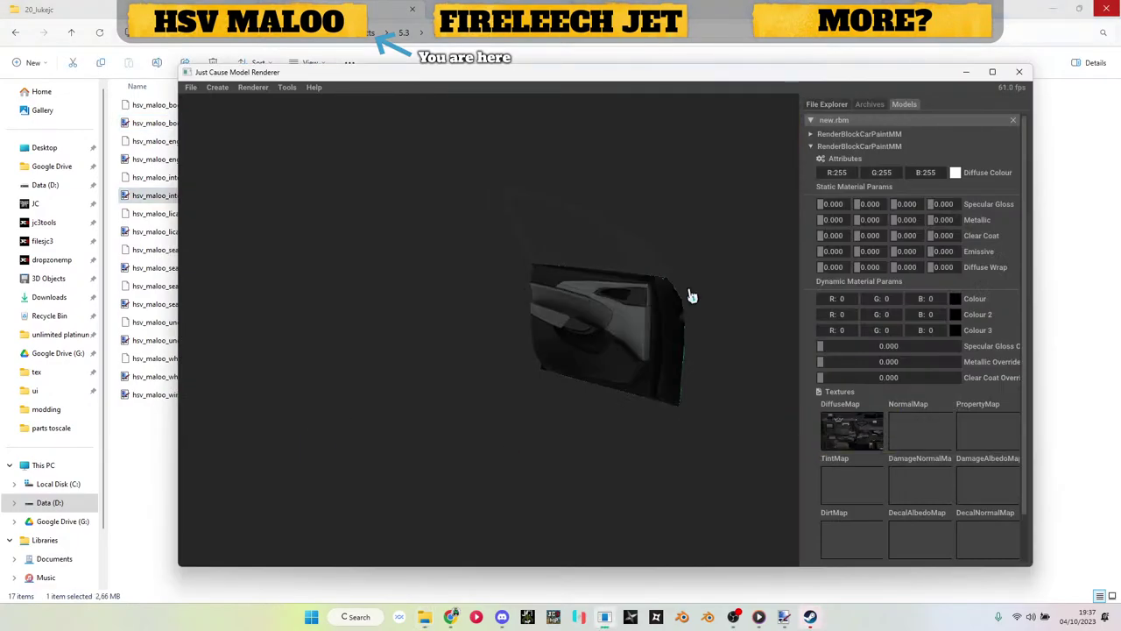
# Step: Add a third RenderBlockCarPaintMM block to new.rbm
pyautogui.click(844, 146)
pyautogui.rightClick(846, 119)
pyautogui.moveTo(874, 151)
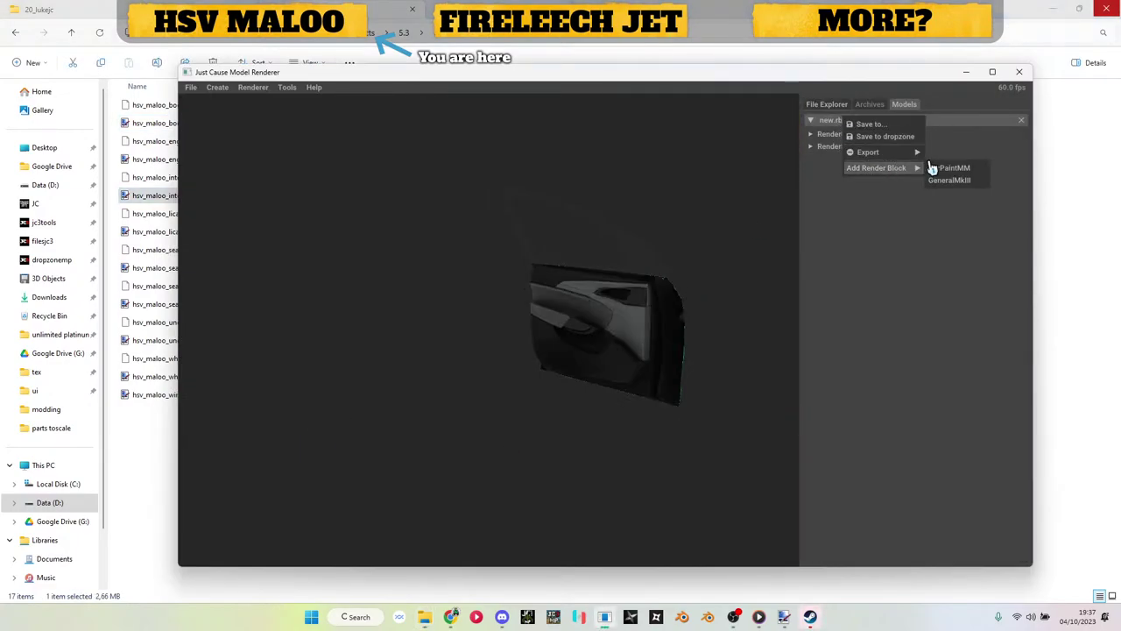
pyautogui.click(934, 170)
# Step: Import door_r_window.obj into the third block and give it the hsv_maloo_window0.dds diffuse map
pyautogui.click(863, 185)
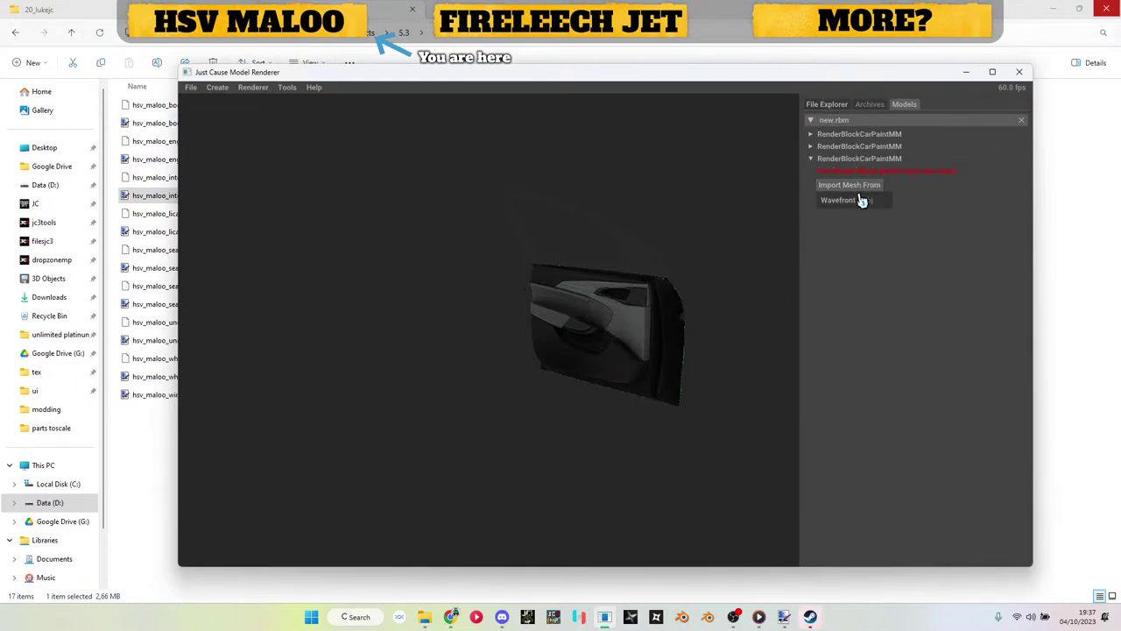
pyautogui.click(861, 199)
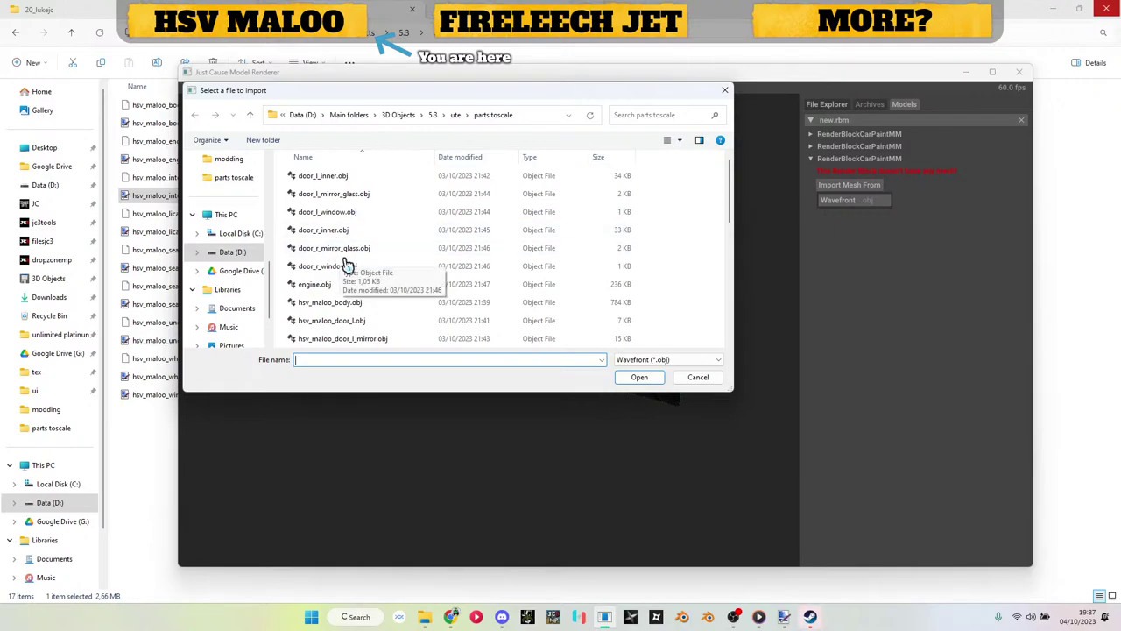
pyautogui.doubleClick(348, 274)
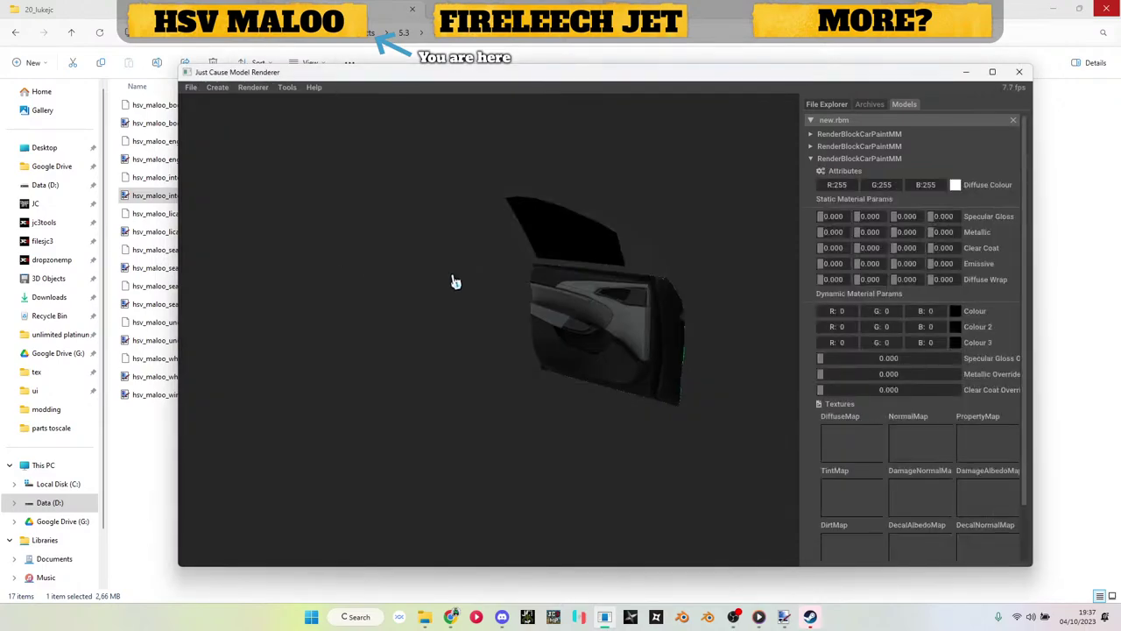
pyautogui.click(966, 73)
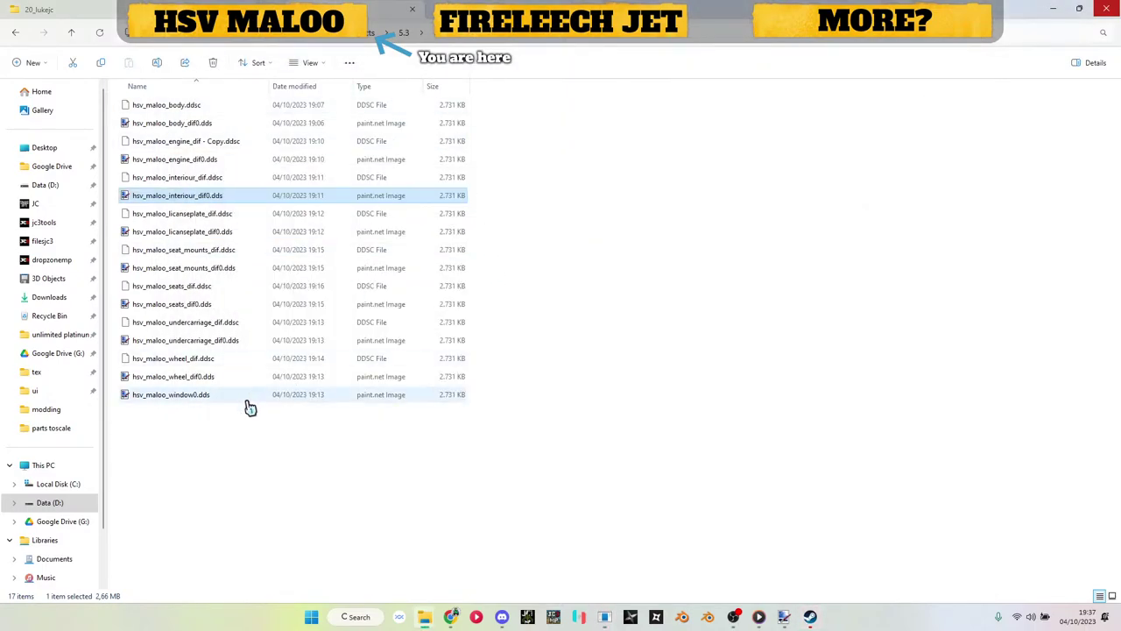
pyautogui.click(194, 398)
pyautogui.moveTo(628, 454); pyautogui.dragTo(841, 433)
# Step: Toggle Transparency Alpha Blending on new.rbm's third RenderBlockCarPaintMM block
pyautogui.click(860, 136)
pyautogui.rightClick(864, 120)
pyautogui.click(879, 123)
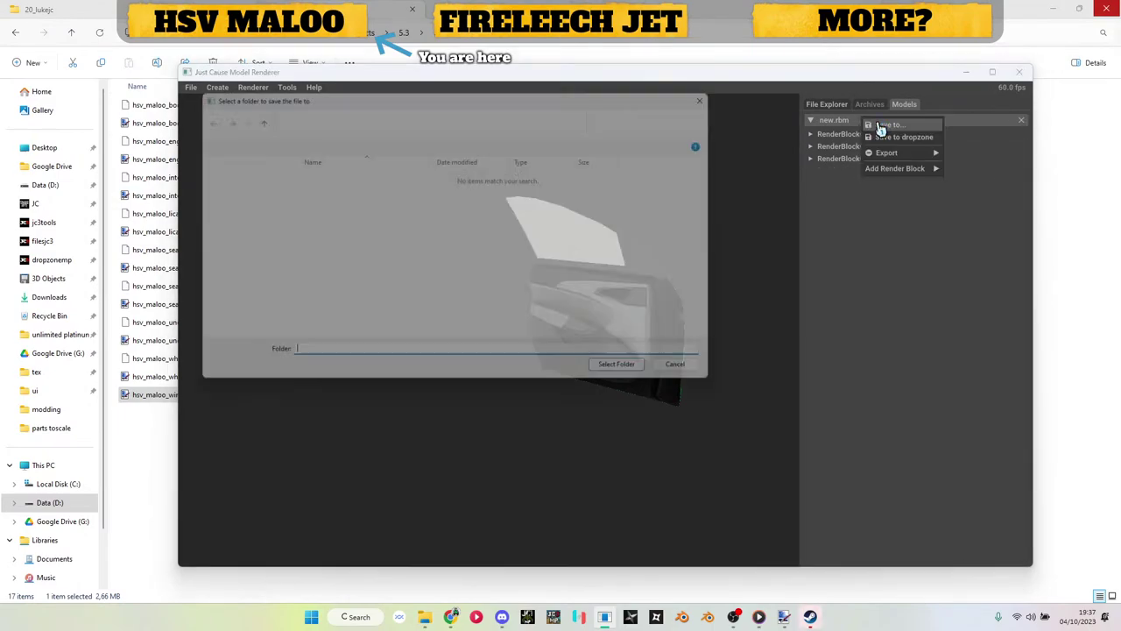
pyautogui.press('Escape')
pyautogui.rightClick(848, 160)
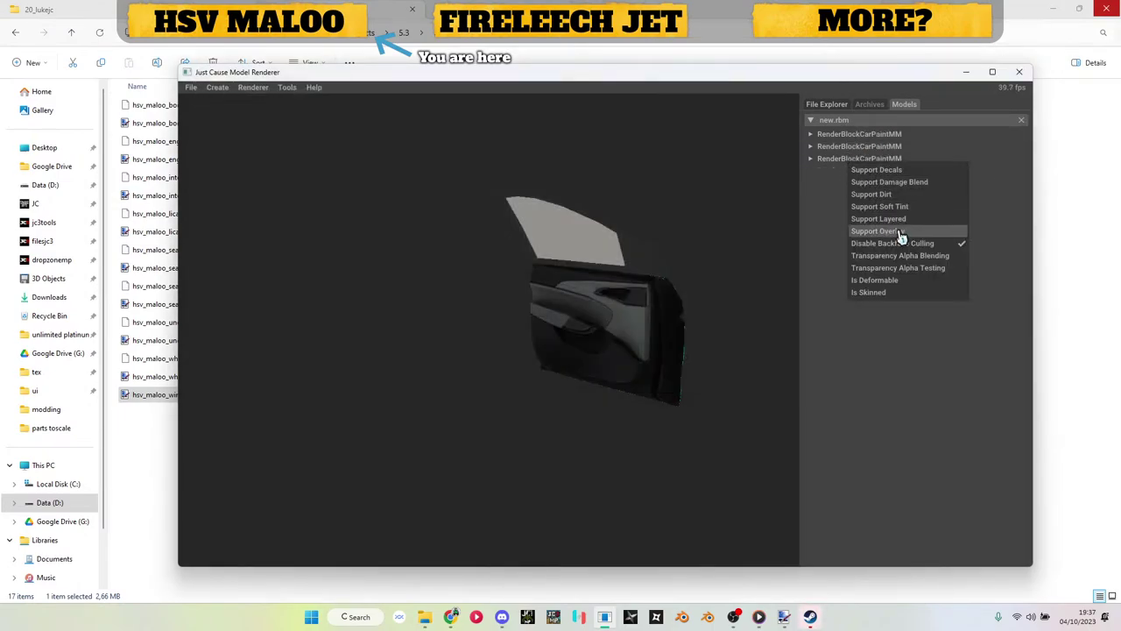
pyautogui.click(910, 261)
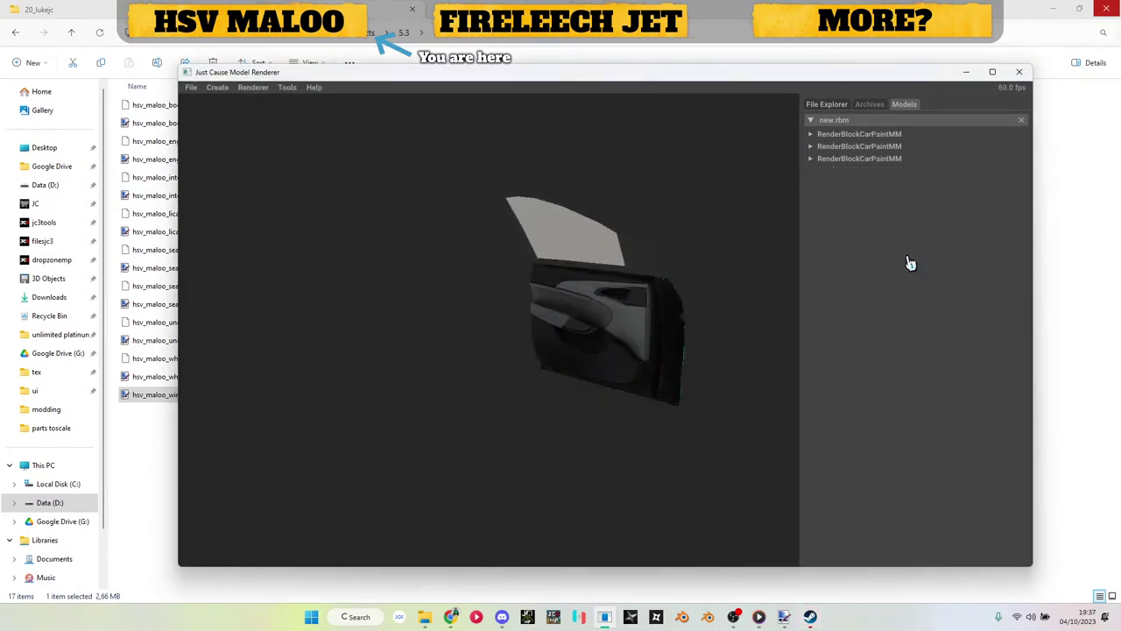
# Step: Save new.rbm into the ute folder's parts toscale folder
pyautogui.rightClick(885, 121)
pyautogui.click(907, 125)
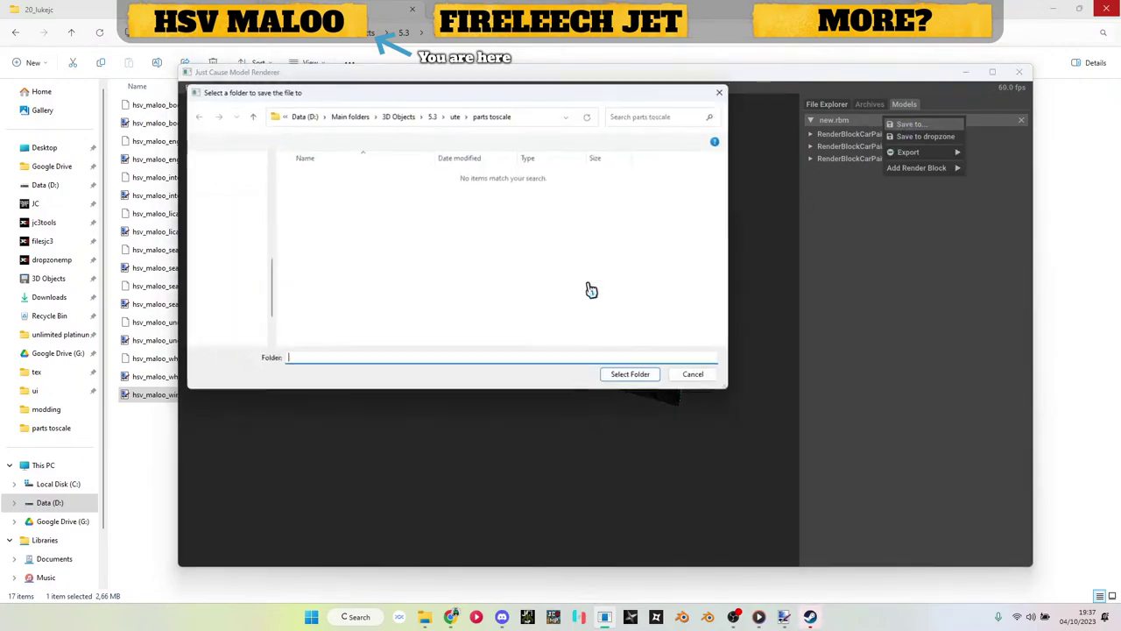
pyautogui.click(455, 123)
pyautogui.scroll(-3, 328, 281)
pyautogui.click(324, 342)
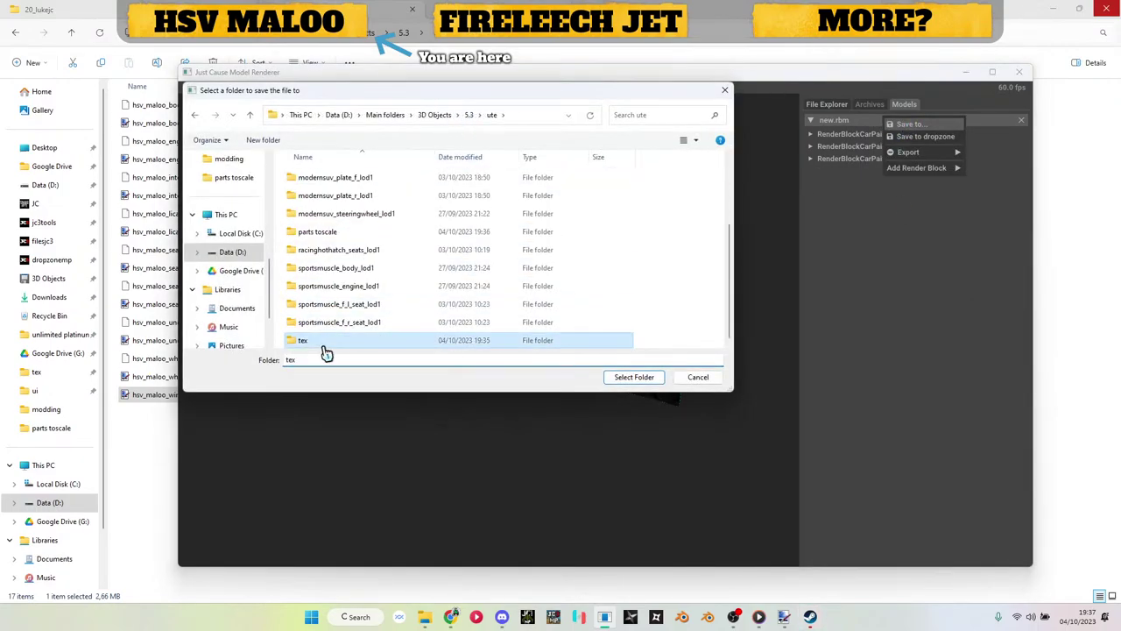
pyautogui.doubleClick(324, 343)
pyautogui.click(491, 116)
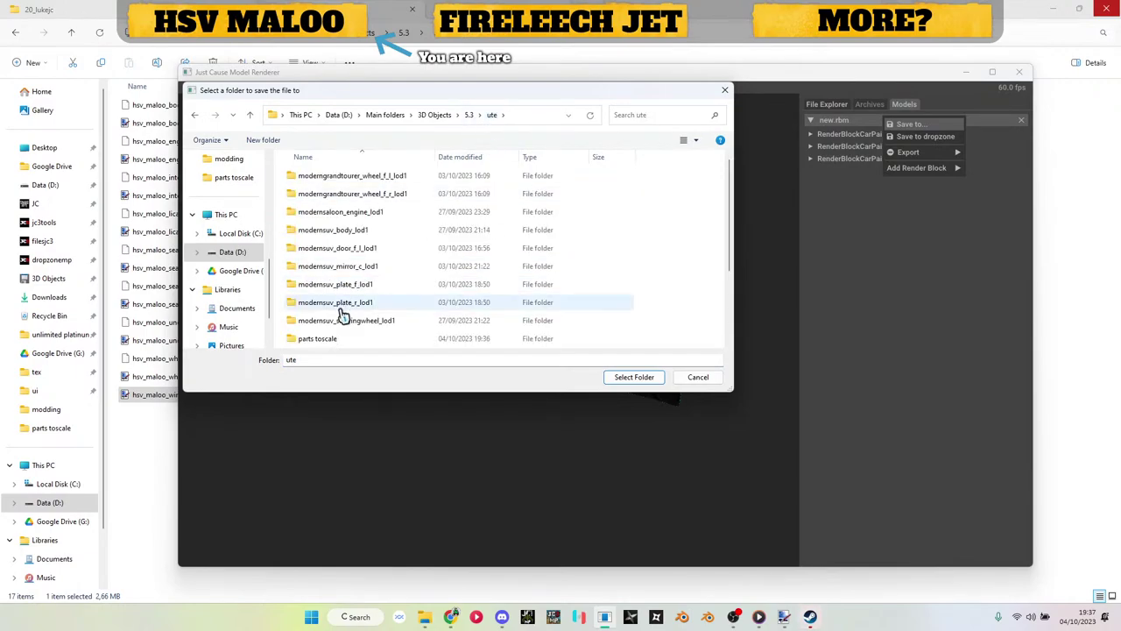
pyautogui.doubleClick(341, 340)
pyautogui.click(635, 378)
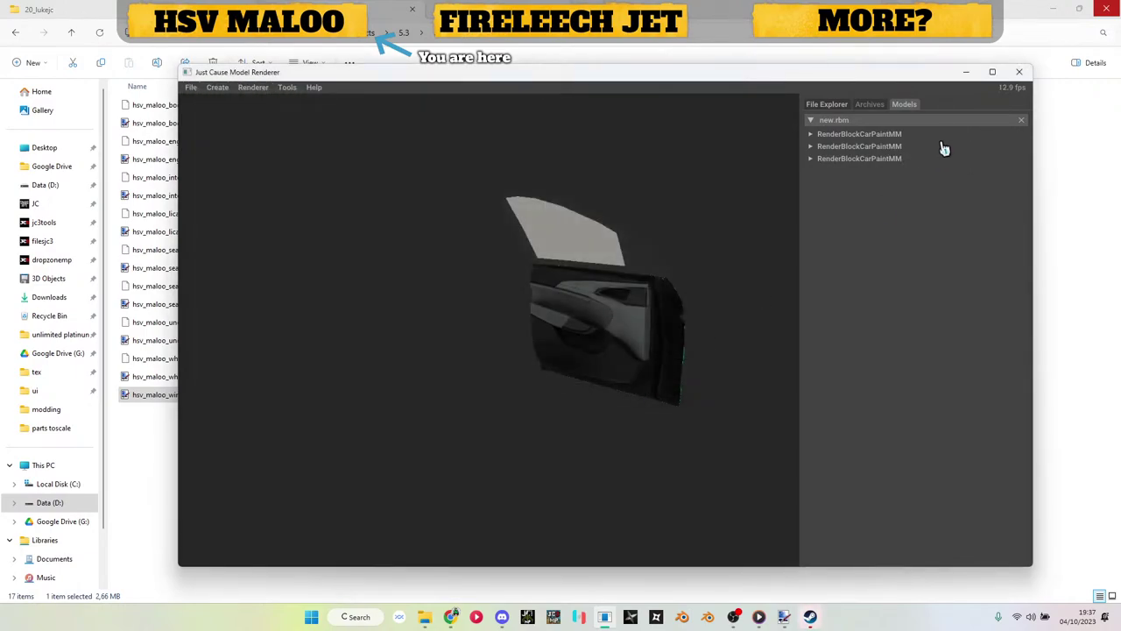
pyautogui.click(968, 76)
# Step: In the parts toscale folder, rename new.rbm to hsv_maloo_door_r.rbm
pyautogui.click(403, 32)
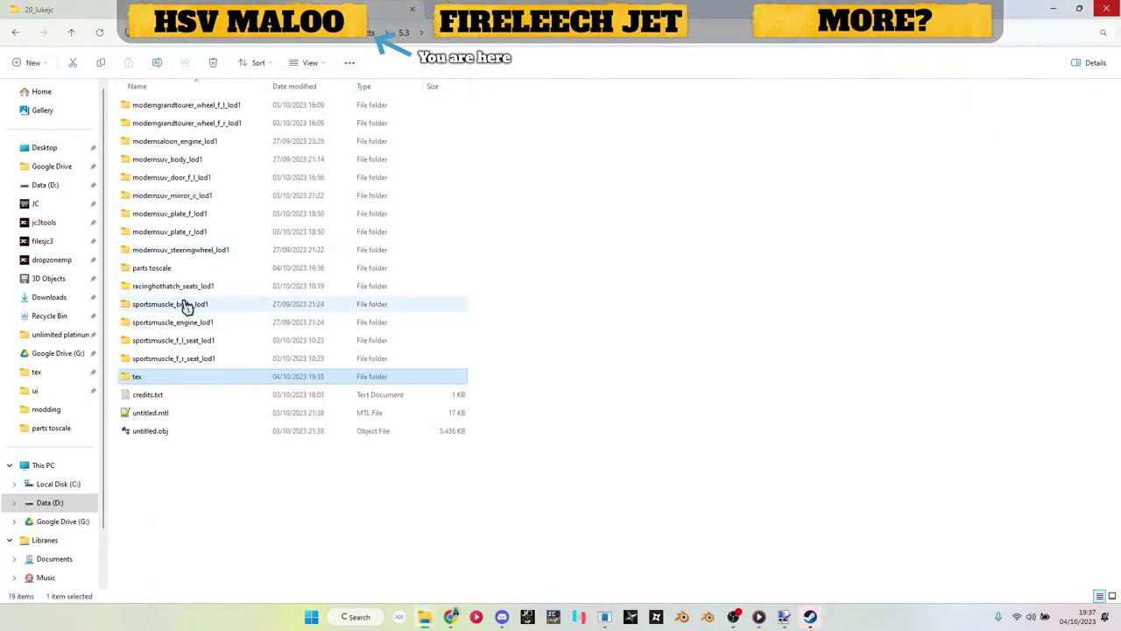
pyautogui.doubleClick(174, 271)
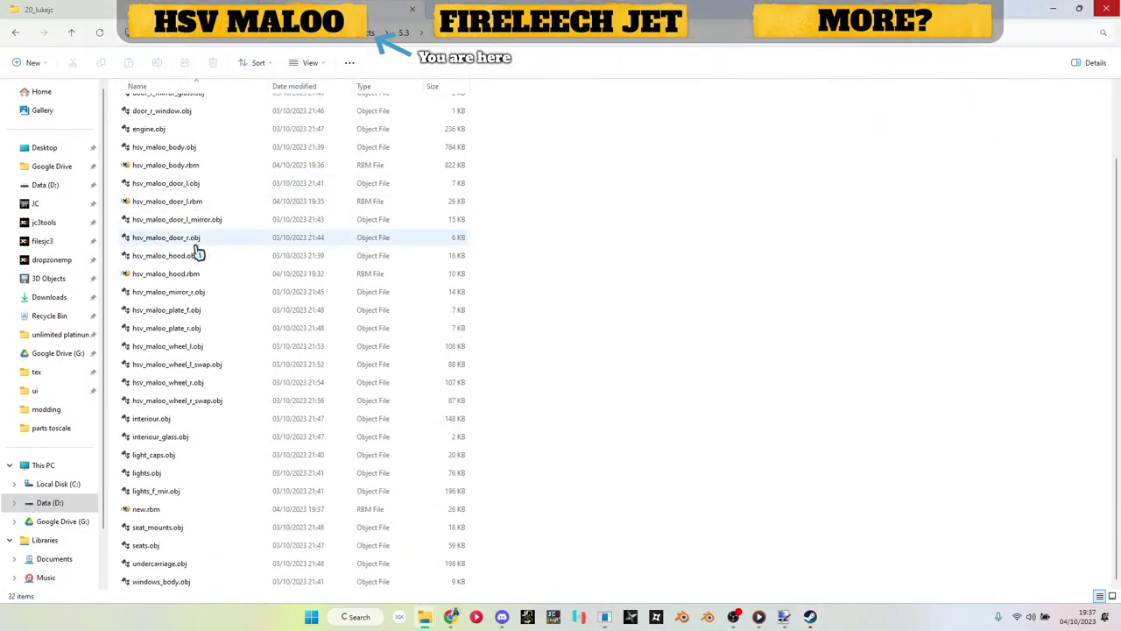
pyautogui.click(150, 515)
pyautogui.press('F2')
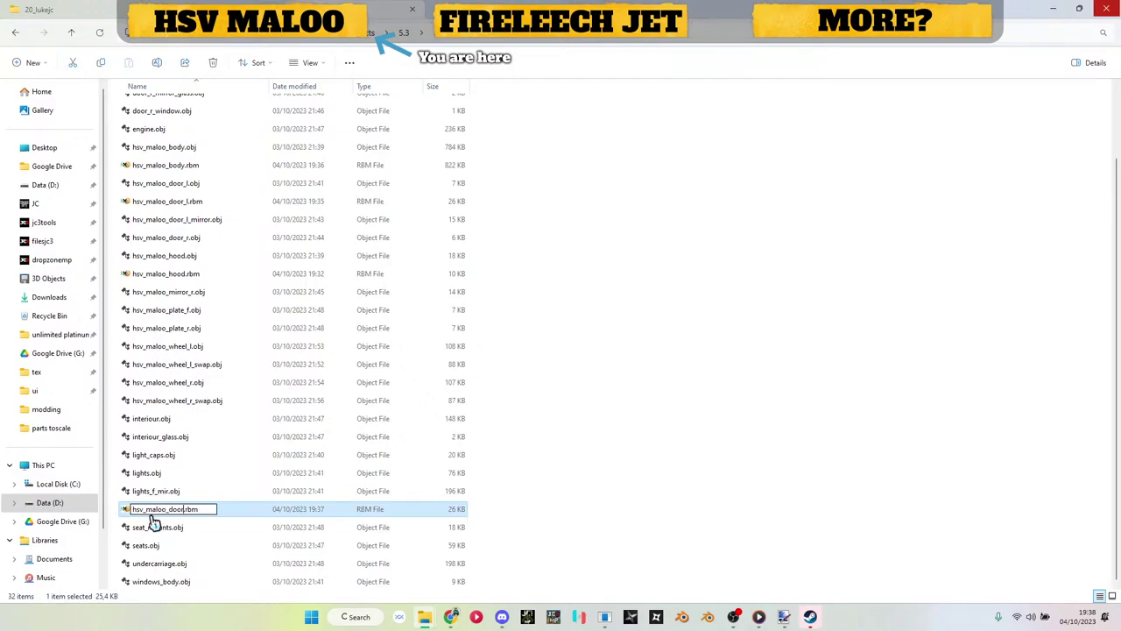
pyautogui.write('hsv_maloo_door_r')
pyautogui.press('Return')
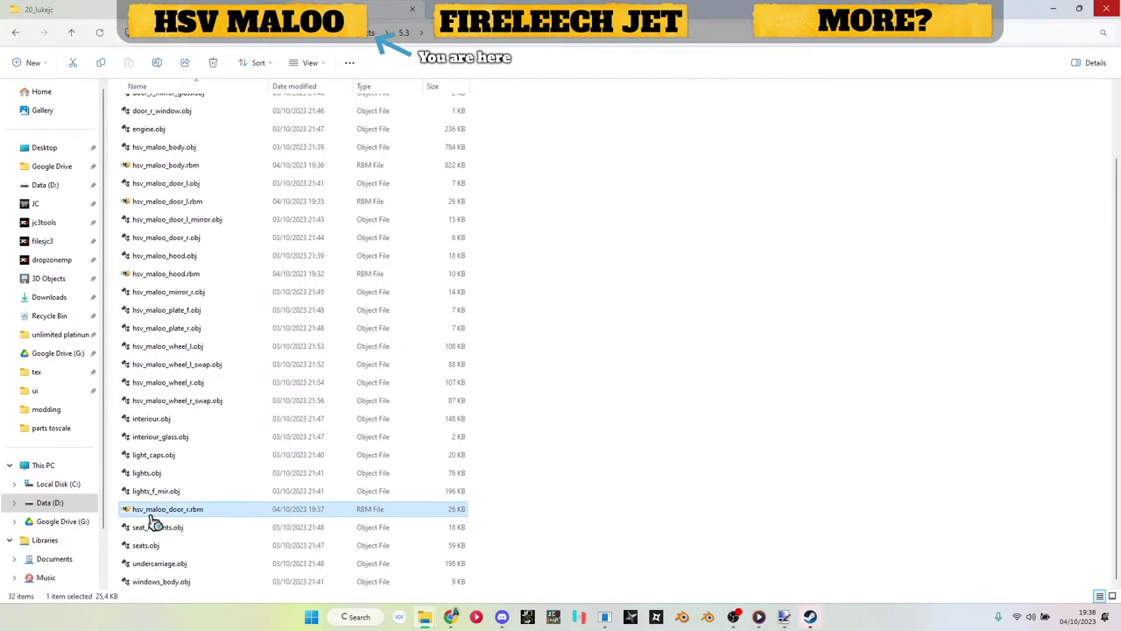
# Step: In HxD, replace all '0.dds' with '.ddsc' in hsv_maloo_door_r.rbm and save it
pyautogui.doubleClick(154, 516)
pyautogui.hotkey('ctrl', 'r')
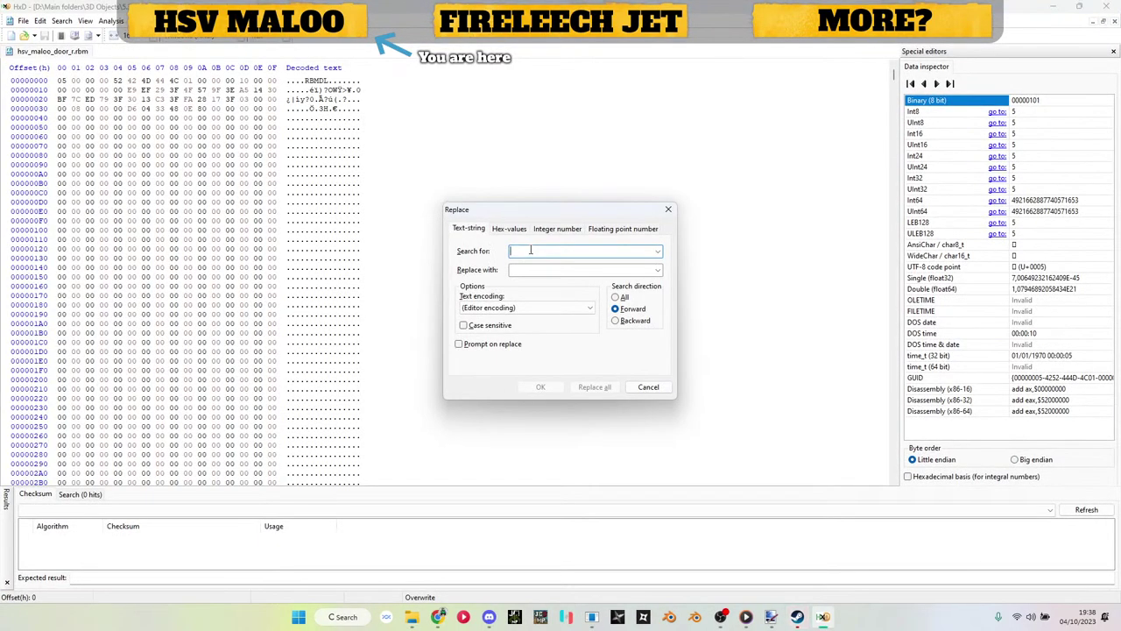
pyautogui.write('windows.dds')
pyautogui.press('Tab')
pyautogui.press('Down')
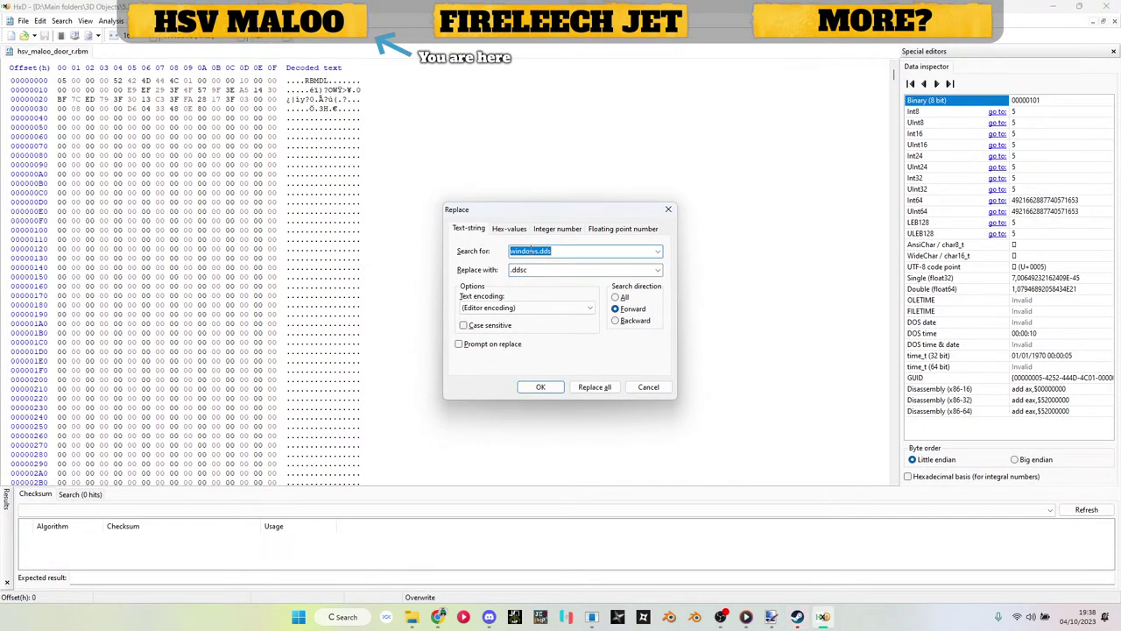
pyautogui.click(613, 391)
pyautogui.click(615, 353)
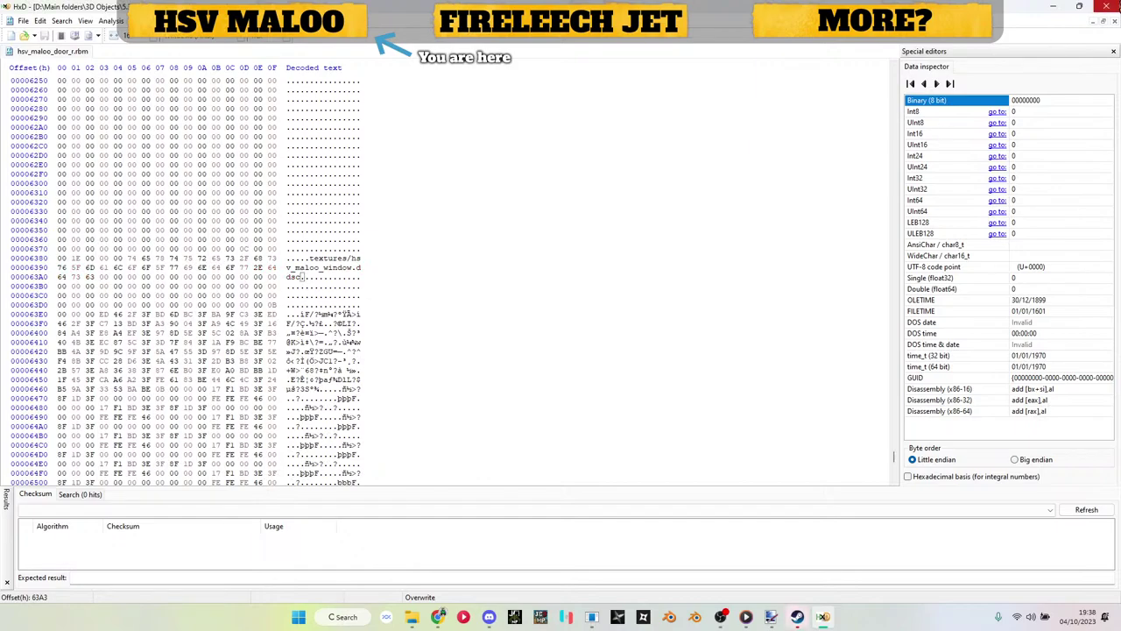
pyautogui.hotkey('ctrl', 'w')
pyautogui.hotkey('alt', 'F4')
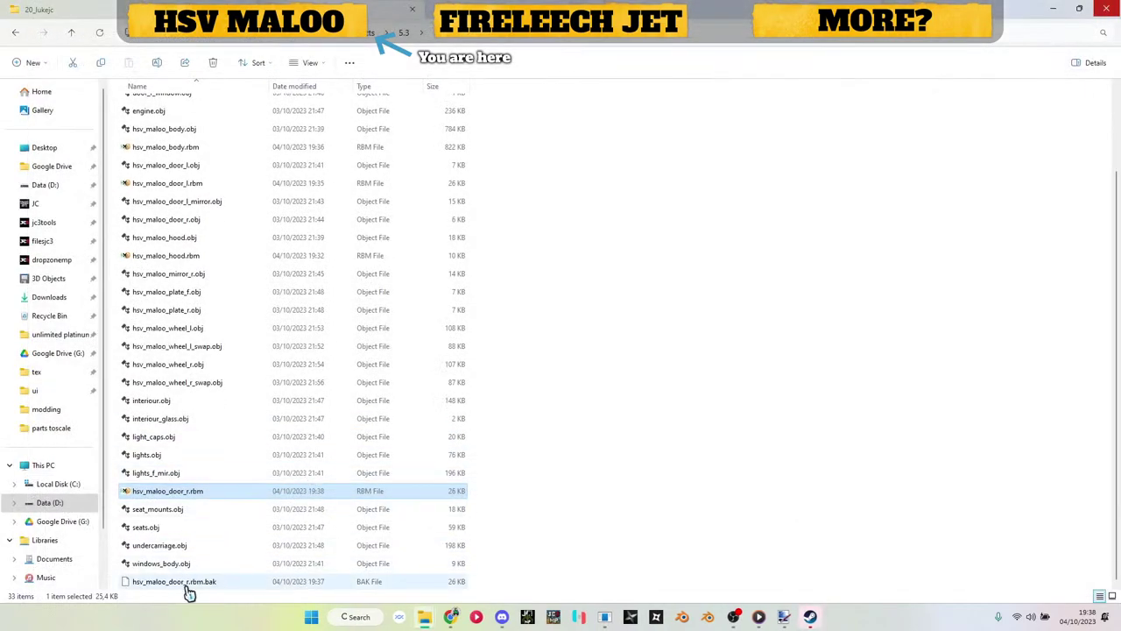
# Step: Delete the .bak backup and load hsv_maloo_door_l.rbm into the renderer, unloading new.rbm
pyautogui.click(186, 585)
pyautogui.press('Delete')
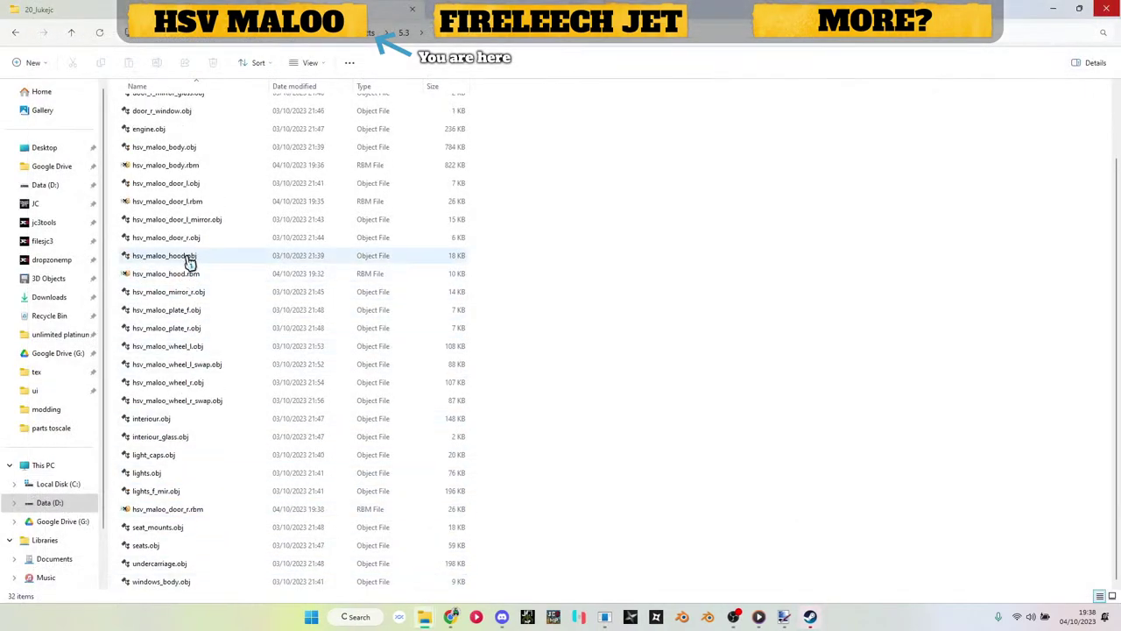
pyautogui.moveTo(186, 201); pyautogui.dragTo(812, 223)
pyautogui.hotkey('alt', 'Tab')
pyautogui.click(1023, 120)
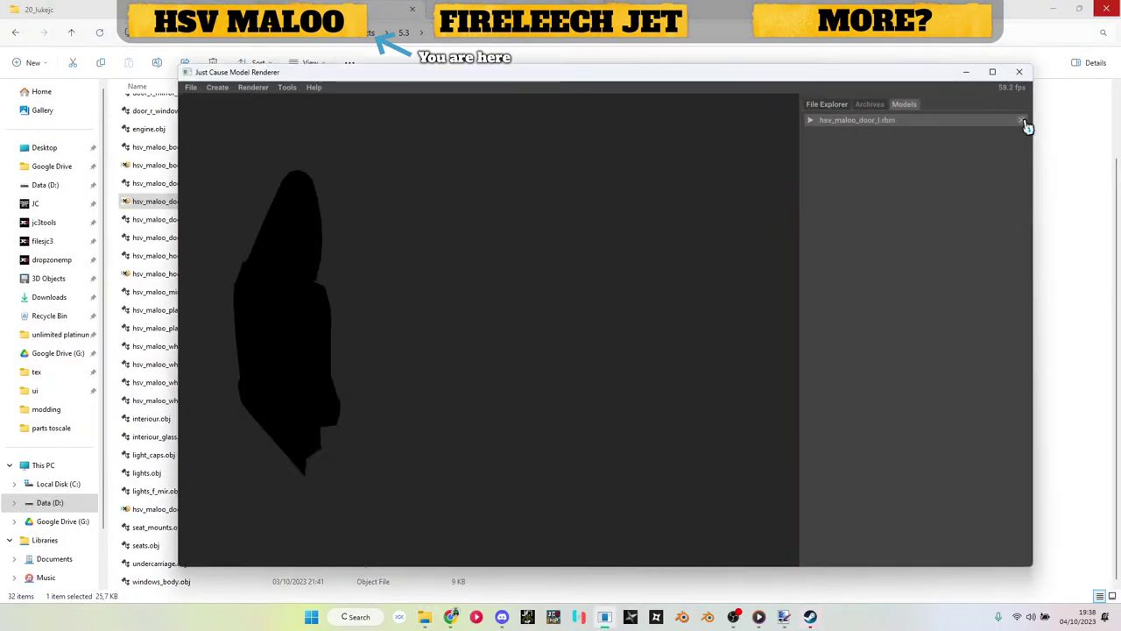
# Step: Inspect the third render block's material and flag options on hsv_maloo_door_l.rbm
pyautogui.click(849, 121)
pyautogui.click(851, 160)
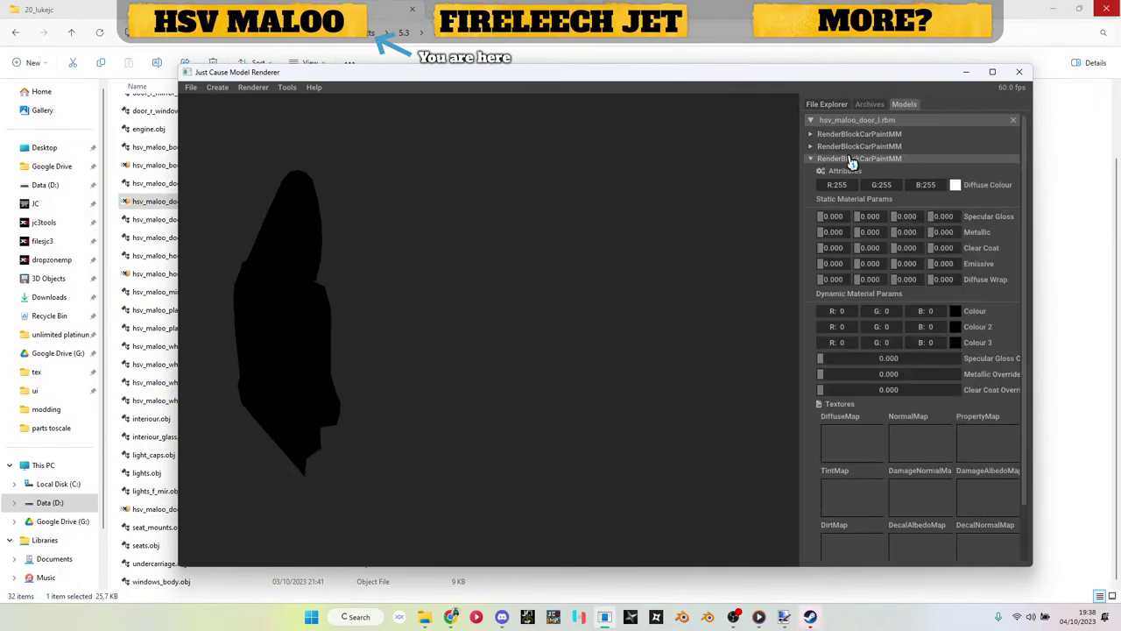
pyautogui.click(846, 169)
pyautogui.click(838, 253)
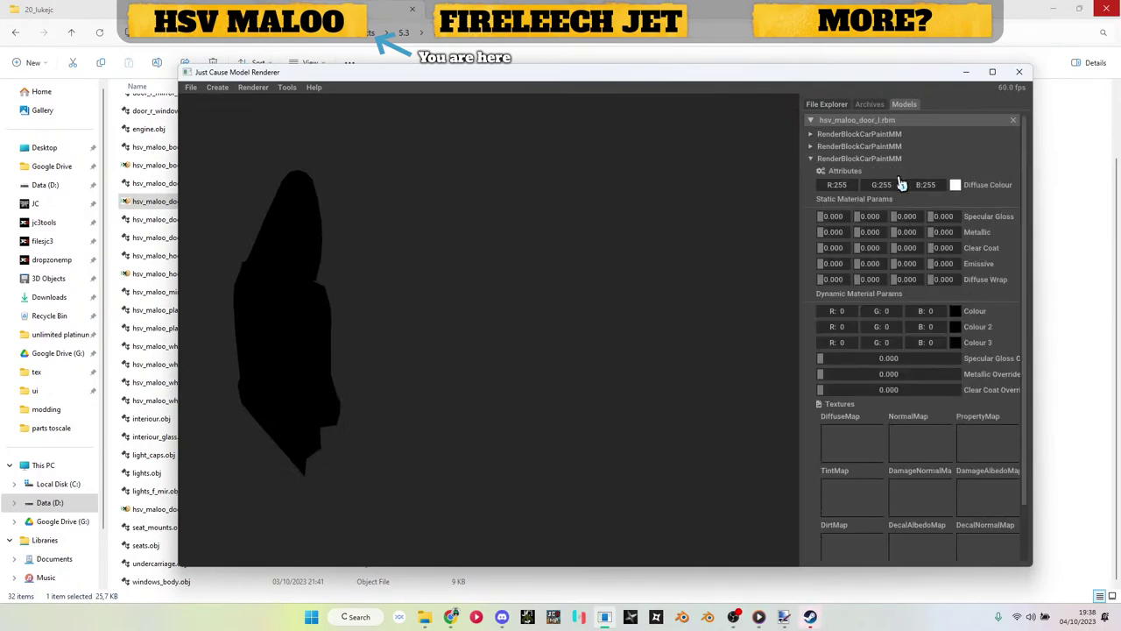
pyautogui.click(888, 161)
pyautogui.click(1019, 72)
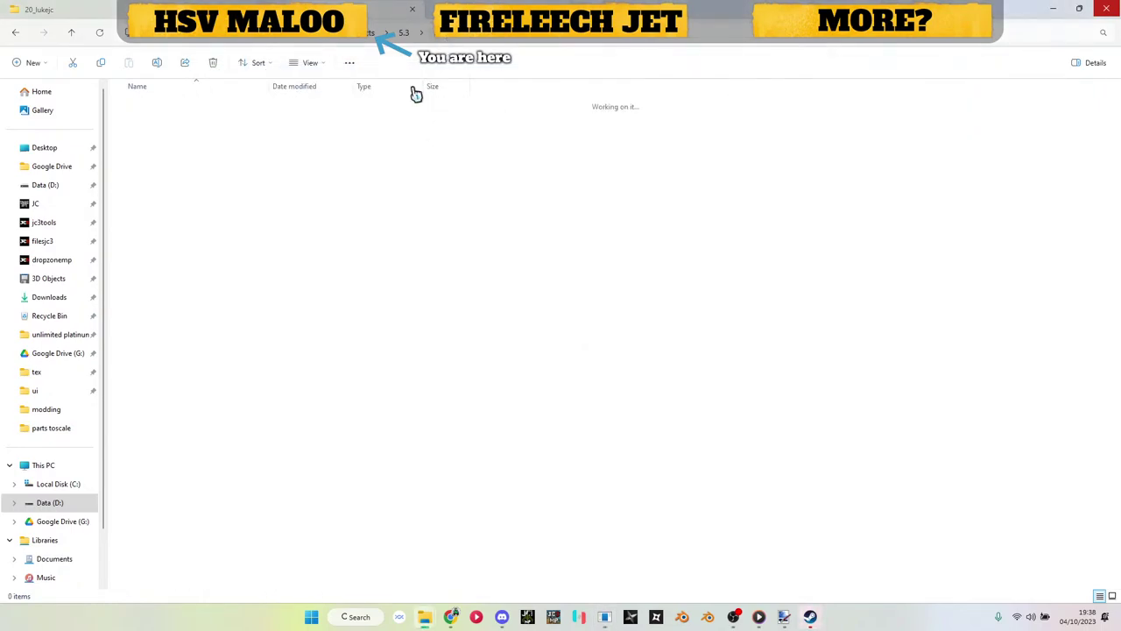
# Step: Assign the body texture to block one's DiffuseMap and the interior texture to block two's
pyautogui.doubleClick(186, 377)
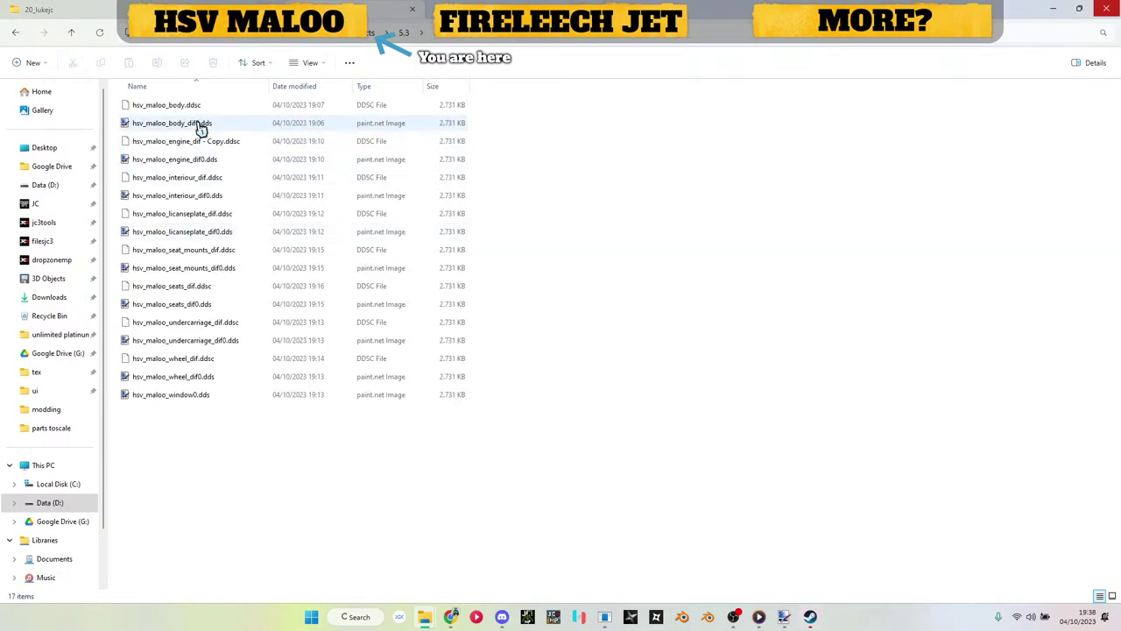
pyautogui.click(200, 124)
pyautogui.hotkey('alt', 'Tab')
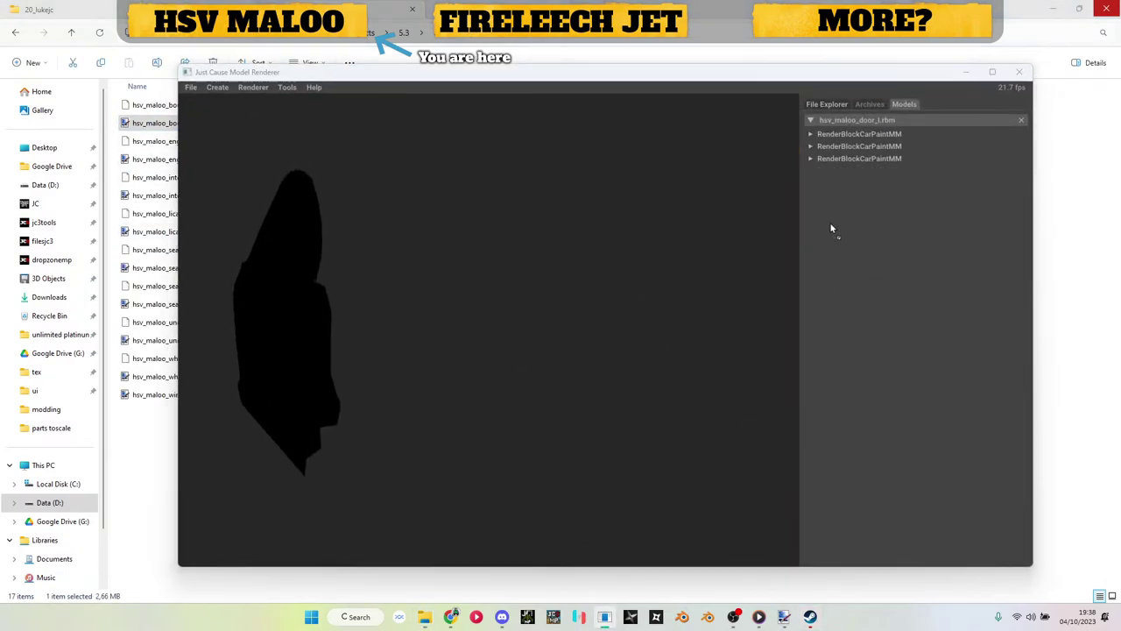
pyautogui.click(839, 134)
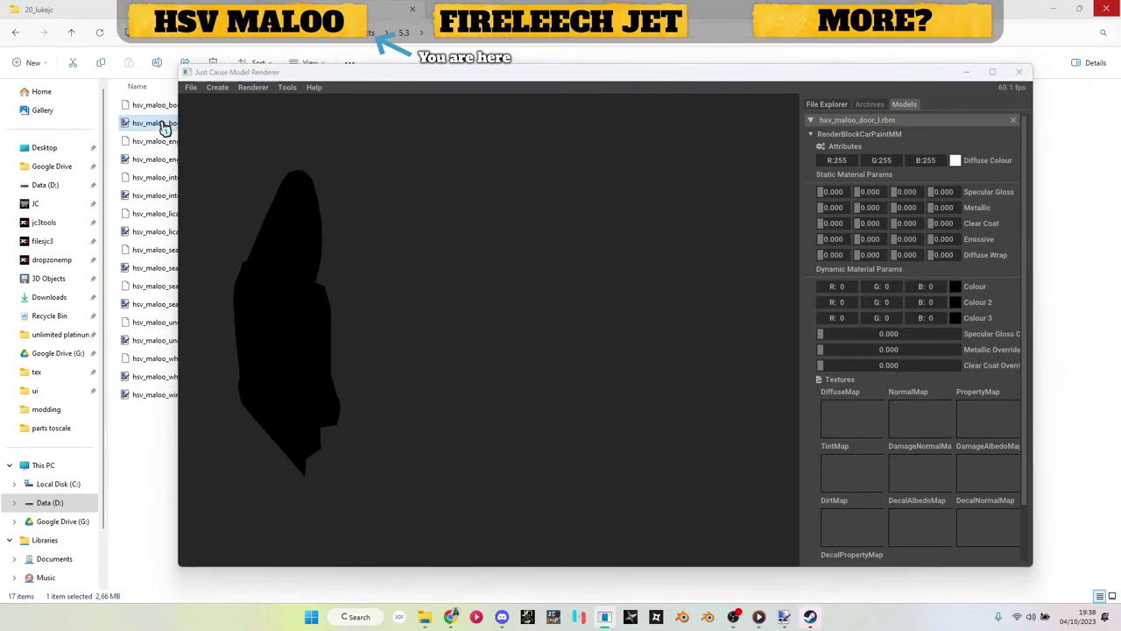
pyautogui.moveTo(163, 123); pyautogui.dragTo(826, 419)
pyautogui.click(839, 134)
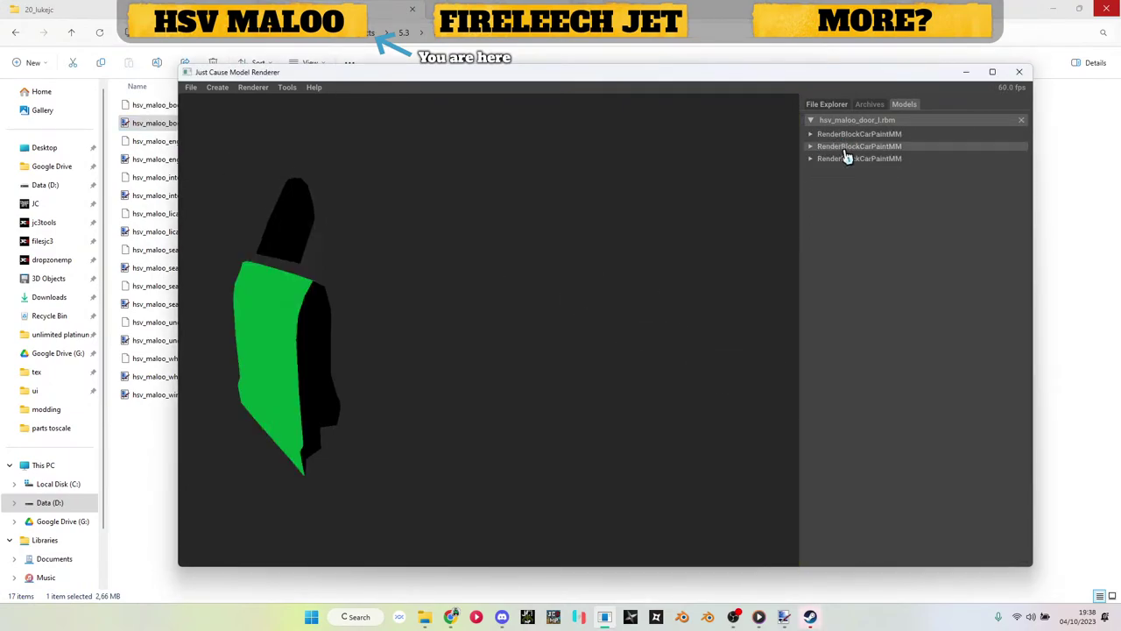
pyautogui.click(848, 146)
pyautogui.moveTo(142, 198)
pyautogui.mouseDown()
pyautogui.moveTo(783, 432)
pyautogui.moveTo(852, 431)
pyautogui.mouseUp()
# Step: Assign the window texture to the third block's DiffuseMap and save the model to parts toscale
pyautogui.click(825, 135)
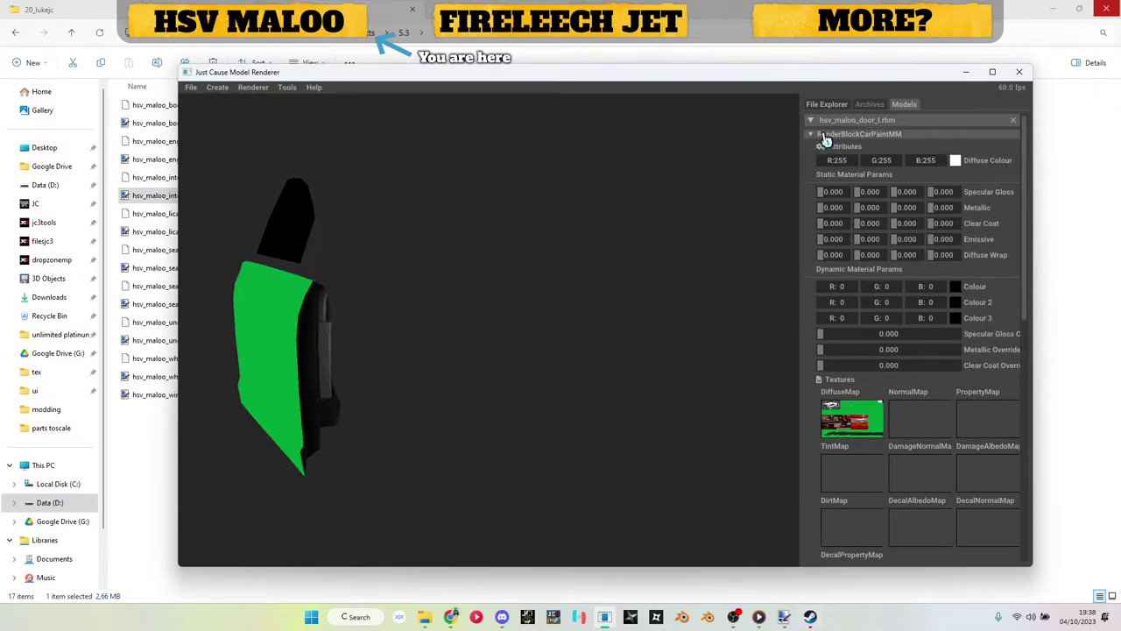
pyautogui.click(824, 134)
pyautogui.click(825, 146)
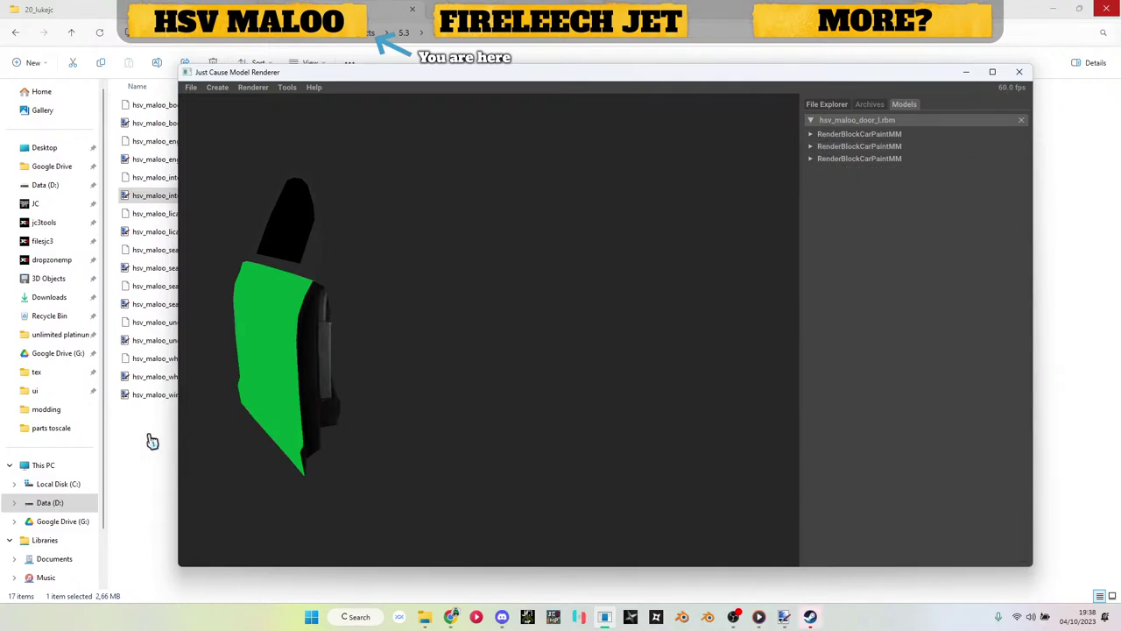
pyautogui.moveTo(144, 396); pyautogui.dragTo(719, 261)
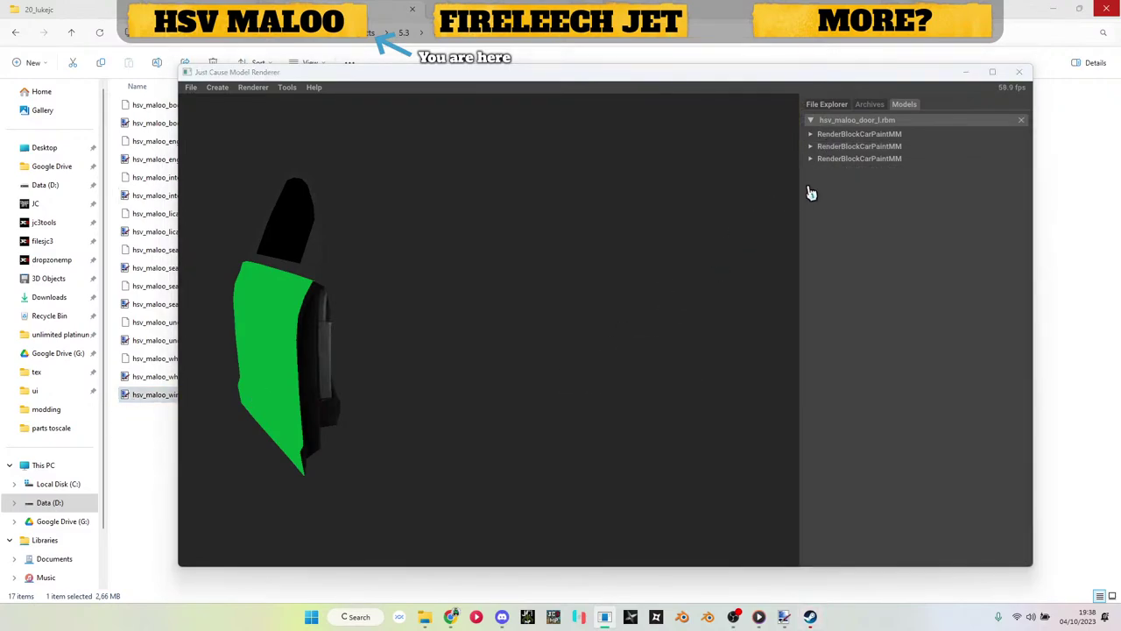
pyautogui.click(856, 160)
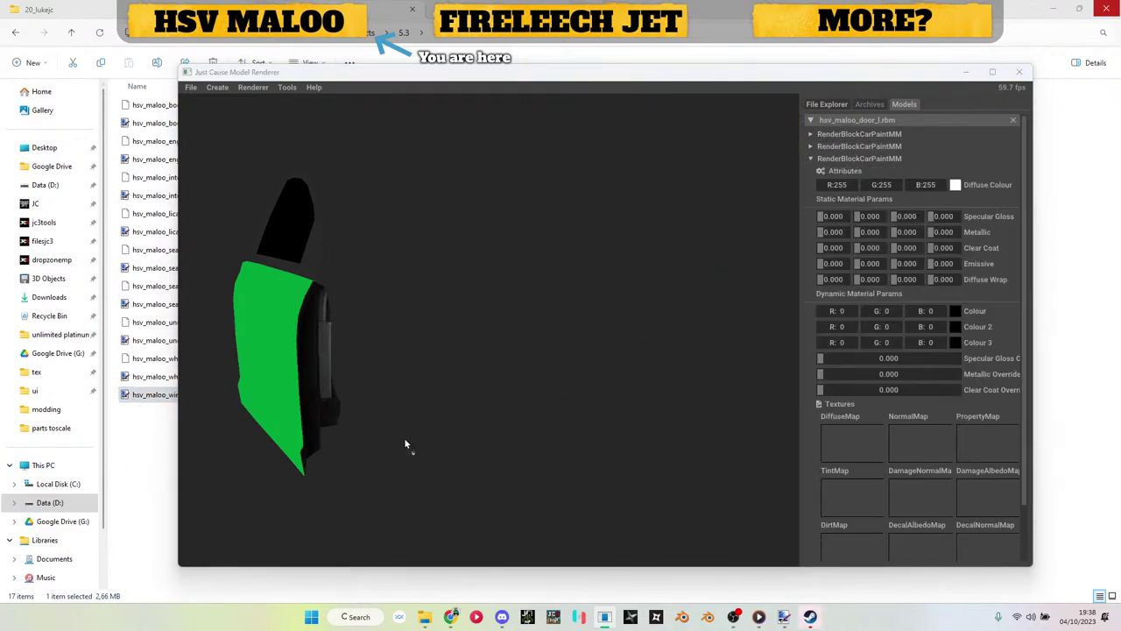
pyautogui.moveTo(883, 438); pyautogui.dragTo(883, 440)
pyautogui.rightClick(864, 125)
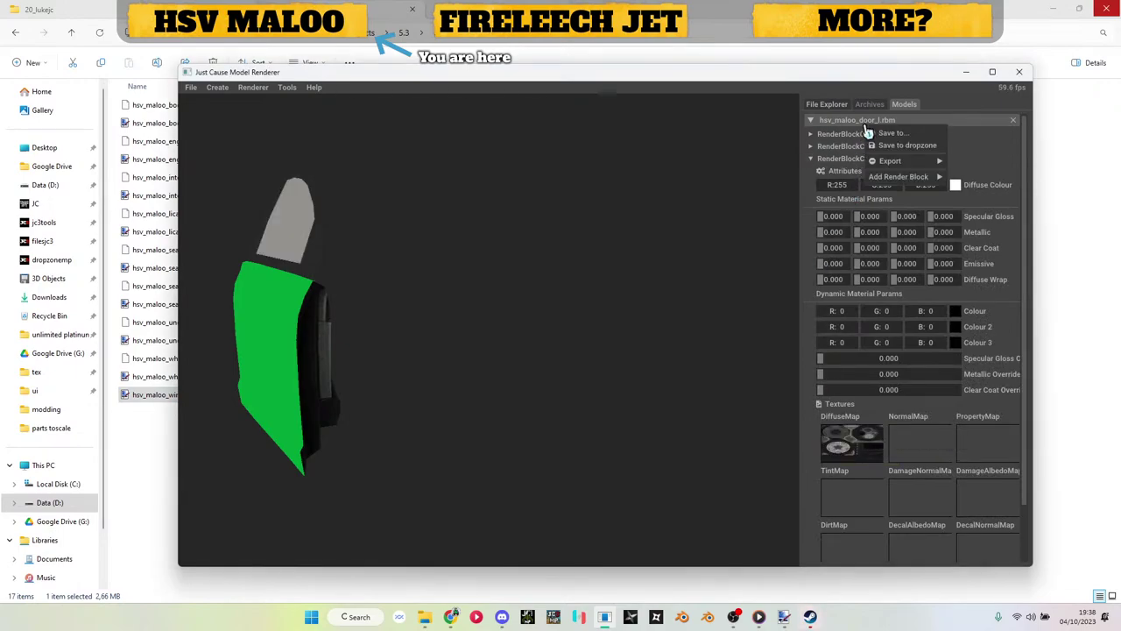
pyautogui.click(882, 135)
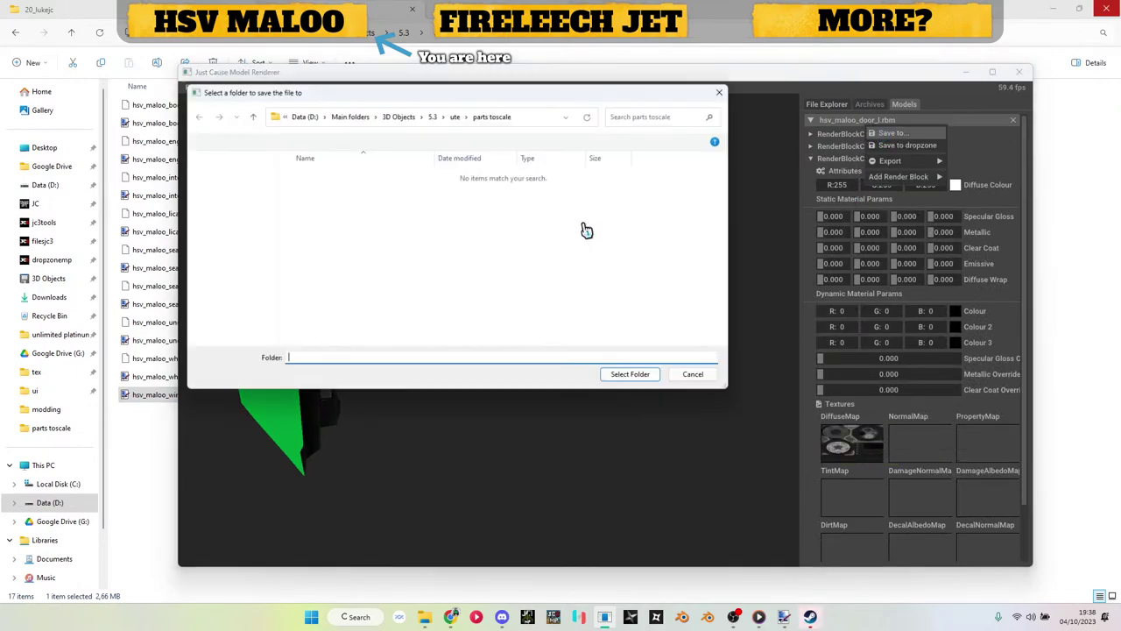
pyautogui.click(619, 385)
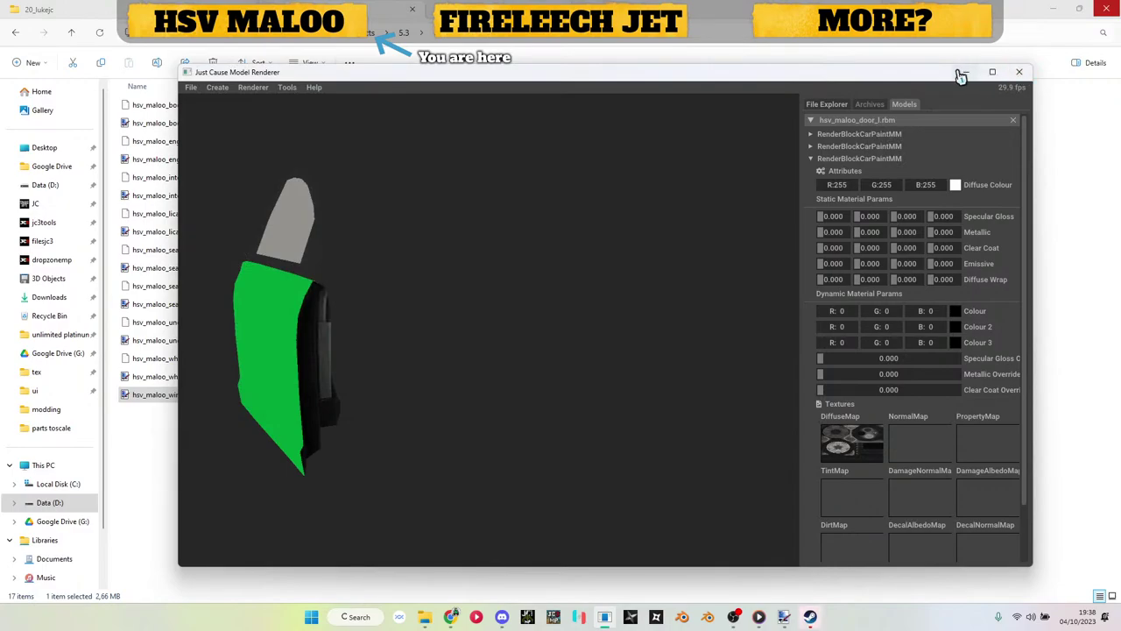
# Step: Select hsv_maloo_door_l.rbm in the parts toscale folder
pyautogui.click(961, 76)
pyautogui.click(434, 37)
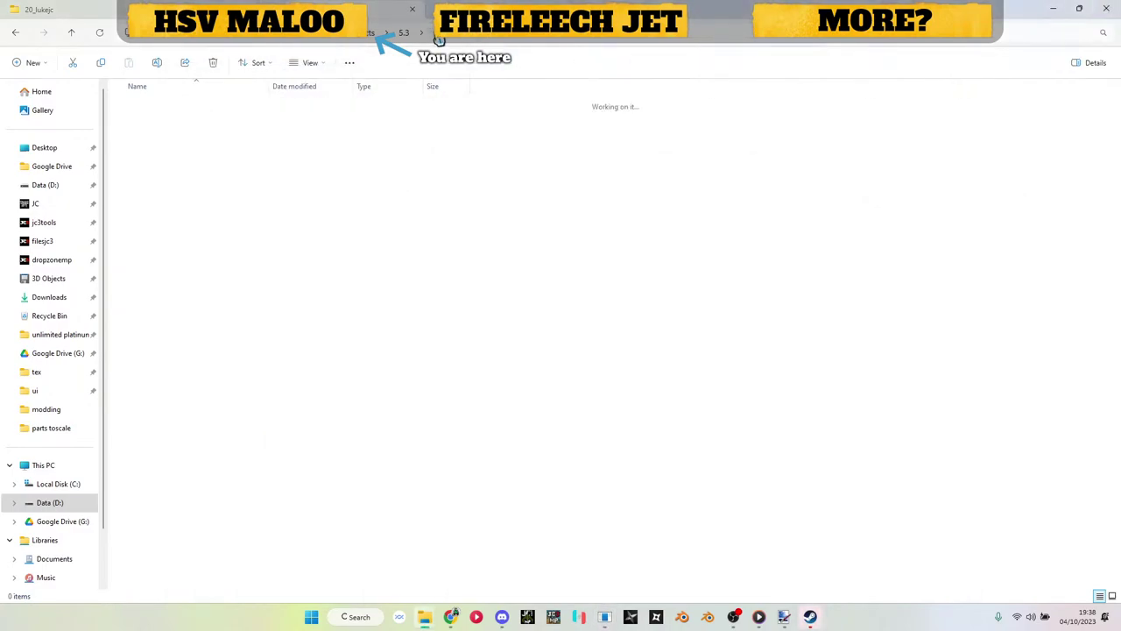
pyautogui.doubleClick(175, 269)
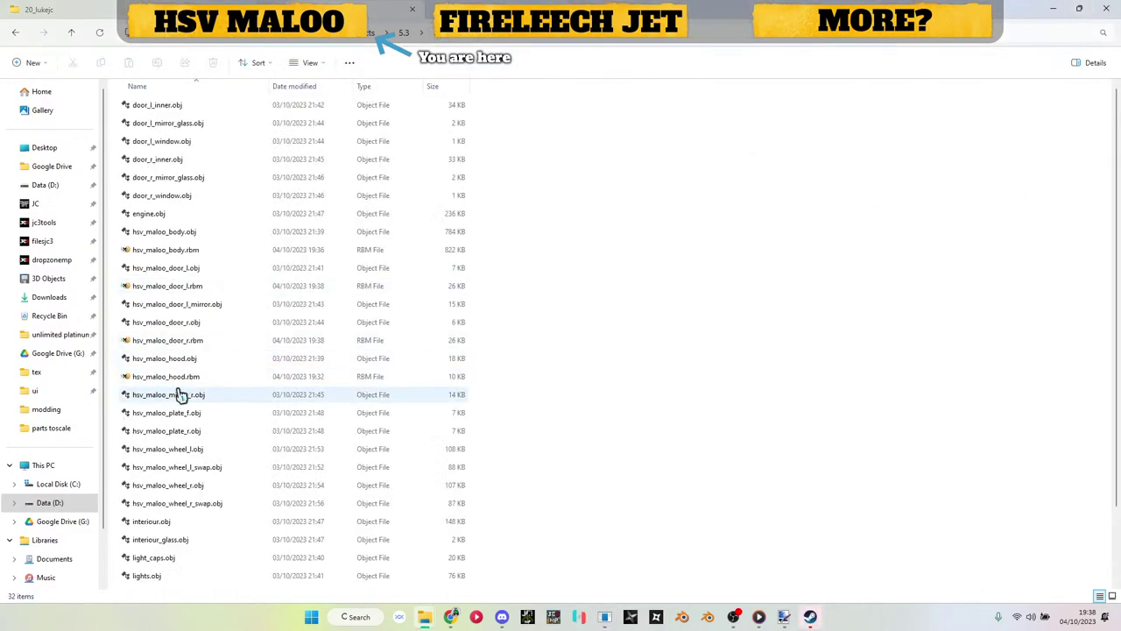
pyautogui.click(194, 289)
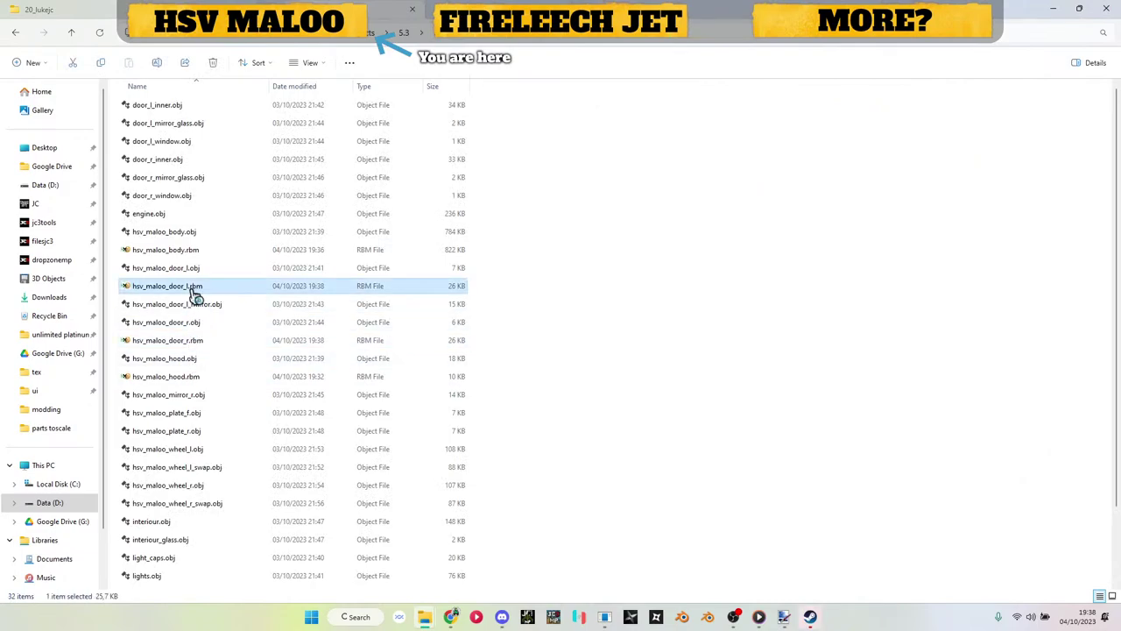
# Step: In HxD, replace all '0.dds' with '.ddsc', save, and delete the .bak backup
pyautogui.hotkey('ctrl', 'r')
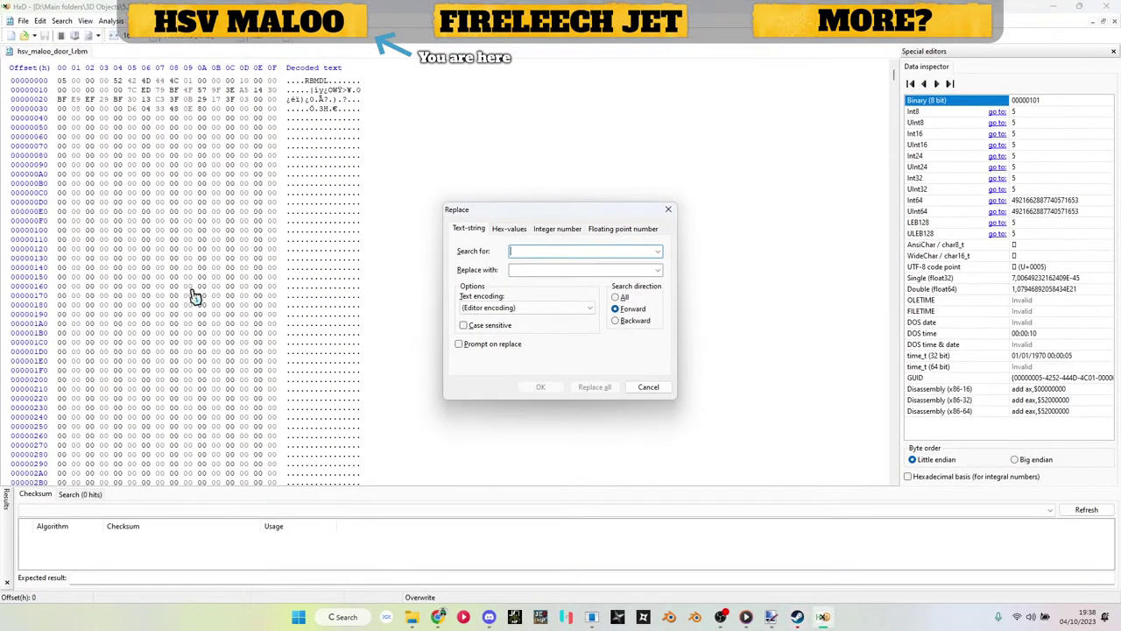
pyautogui.press('Tab')
pyautogui.click(543, 382)
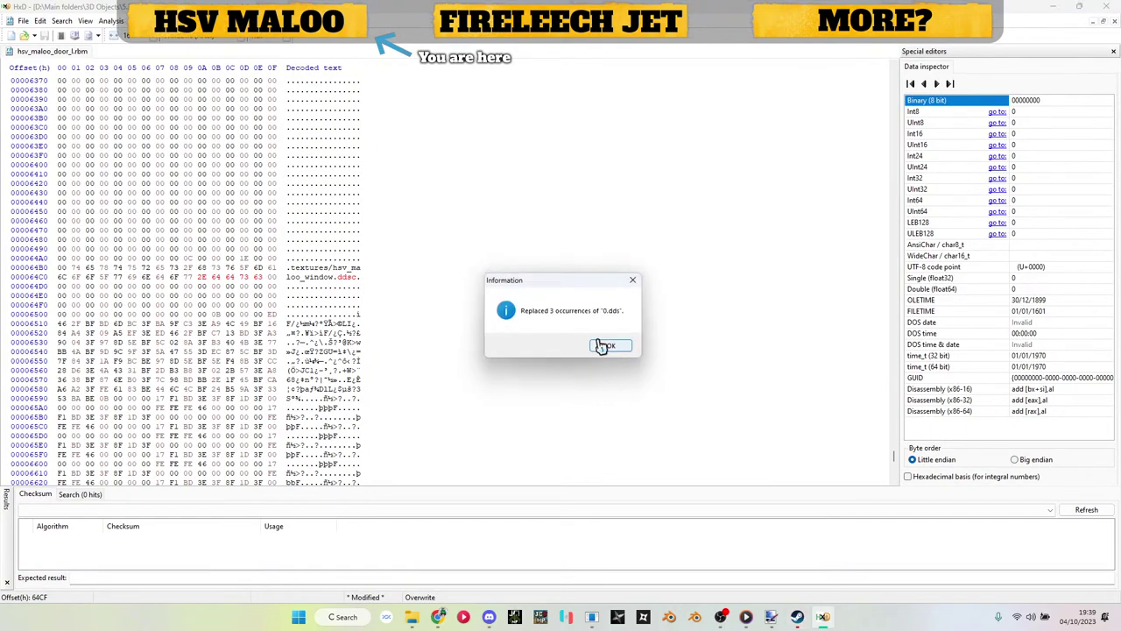
pyautogui.click(603, 346)
pyautogui.hotkey('ctrl', 's')
pyautogui.hotkey('alt', 'Tab')
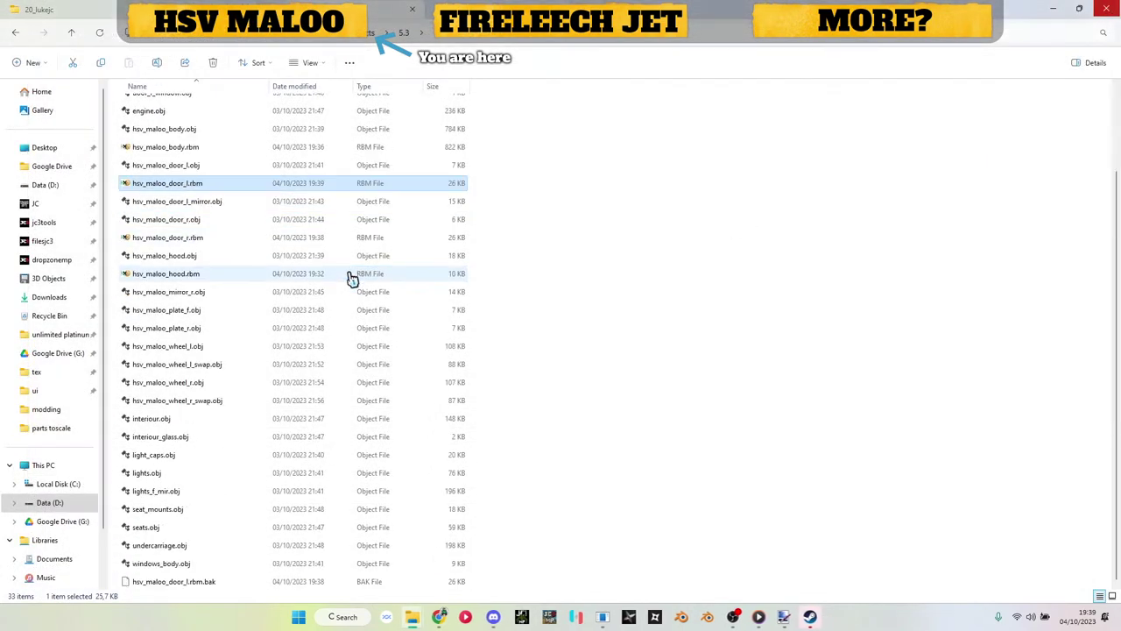
pyautogui.click(203, 582)
pyautogui.press('Delete')
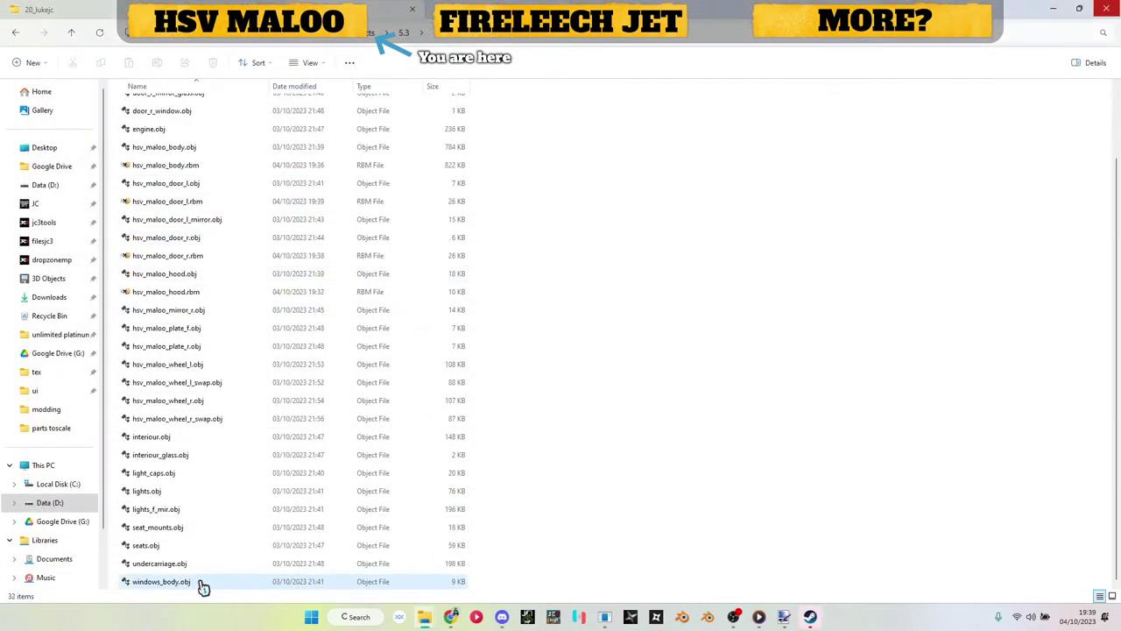
# Step: Unload the door model and create a new render block model, discarding an accidental new.ee
pyautogui.click(606, 617)
pyautogui.click(1017, 120)
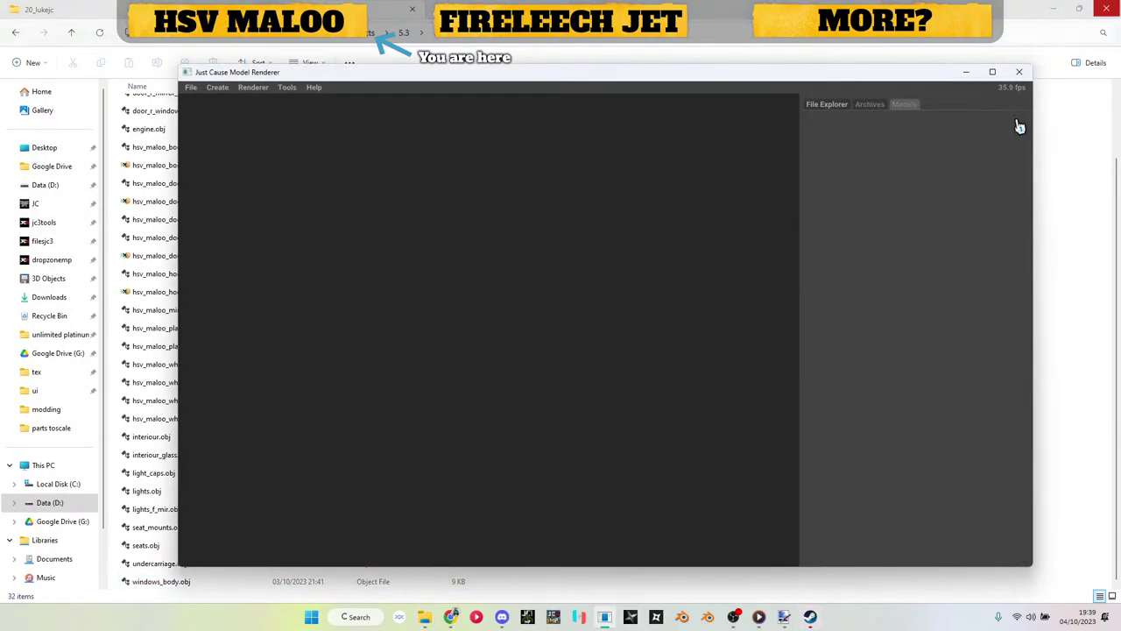
pyautogui.click(219, 87)
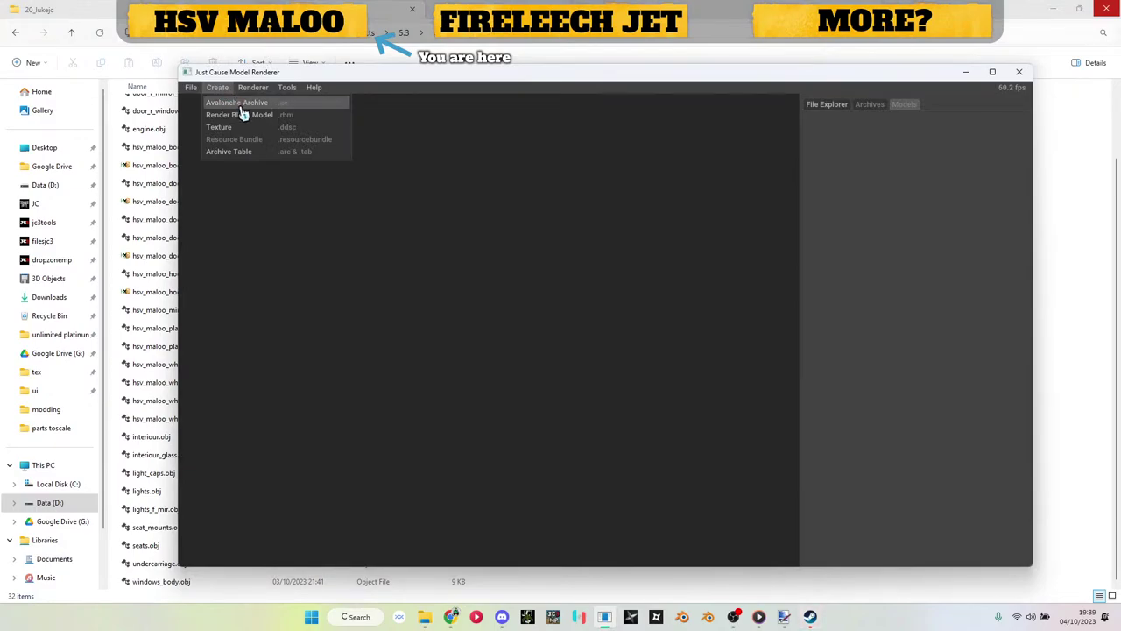
pyautogui.click(244, 115)
pyautogui.click(1021, 120)
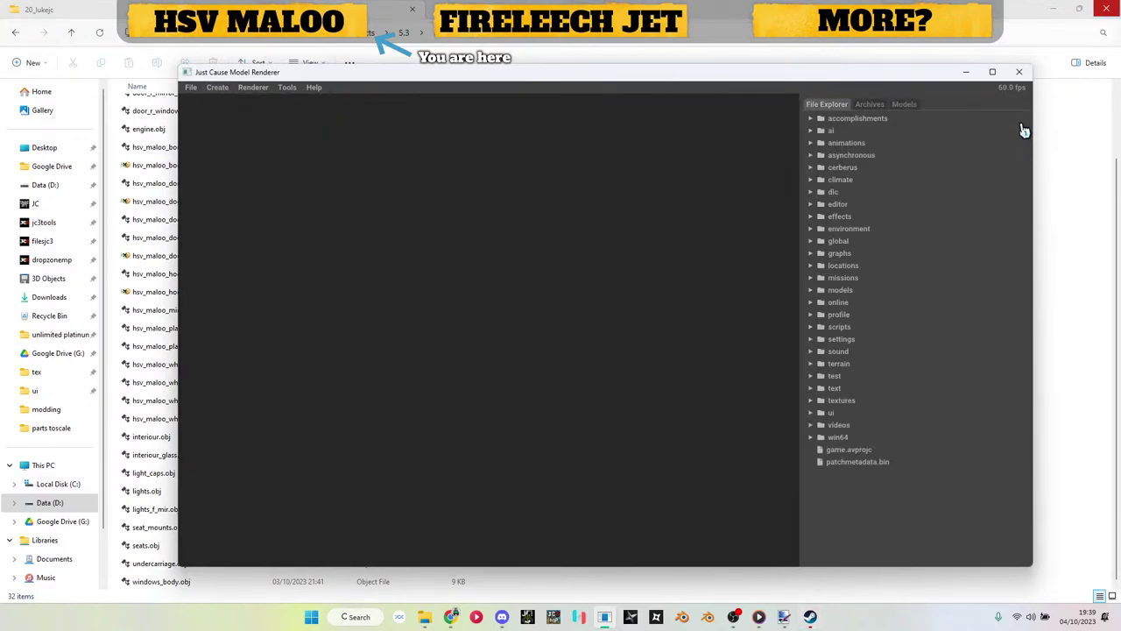
pyautogui.click(220, 87)
pyautogui.click(235, 119)
# Step: Add a CarPaintMM block to new.rbm and import hsv_maloo_door_l_mirror.obj into it
pyautogui.click(904, 106)
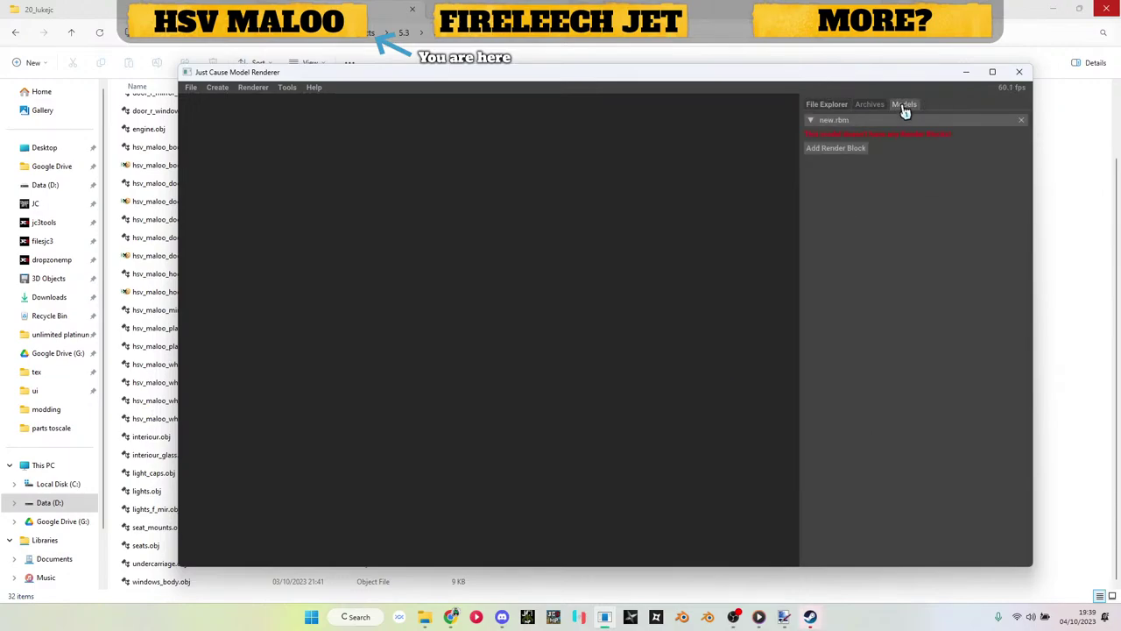
pyautogui.click(851, 149)
pyautogui.click(832, 164)
pyautogui.click(846, 134)
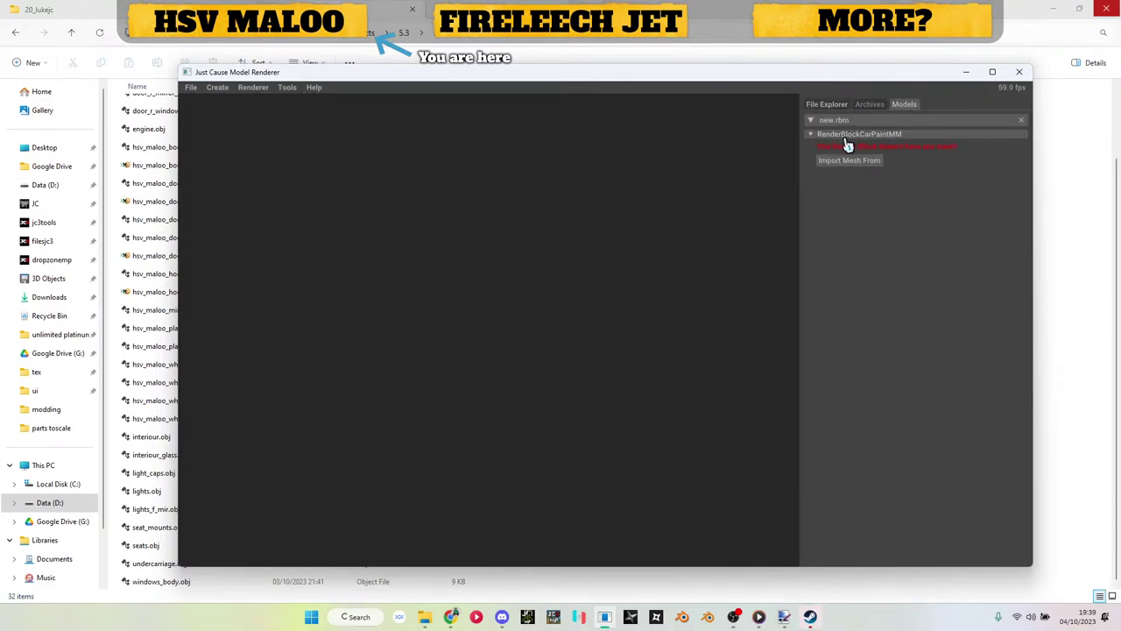
pyautogui.click(848, 160)
pyautogui.click(841, 175)
pyautogui.scroll(-3, 375, 259)
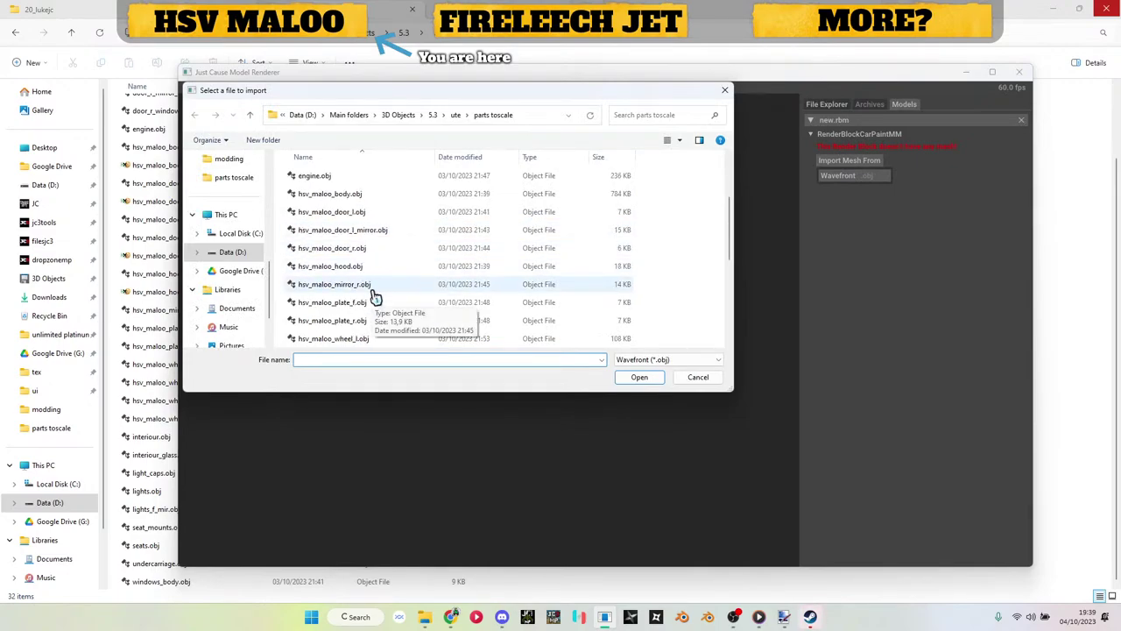
pyautogui.scroll(-1, 394, 271)
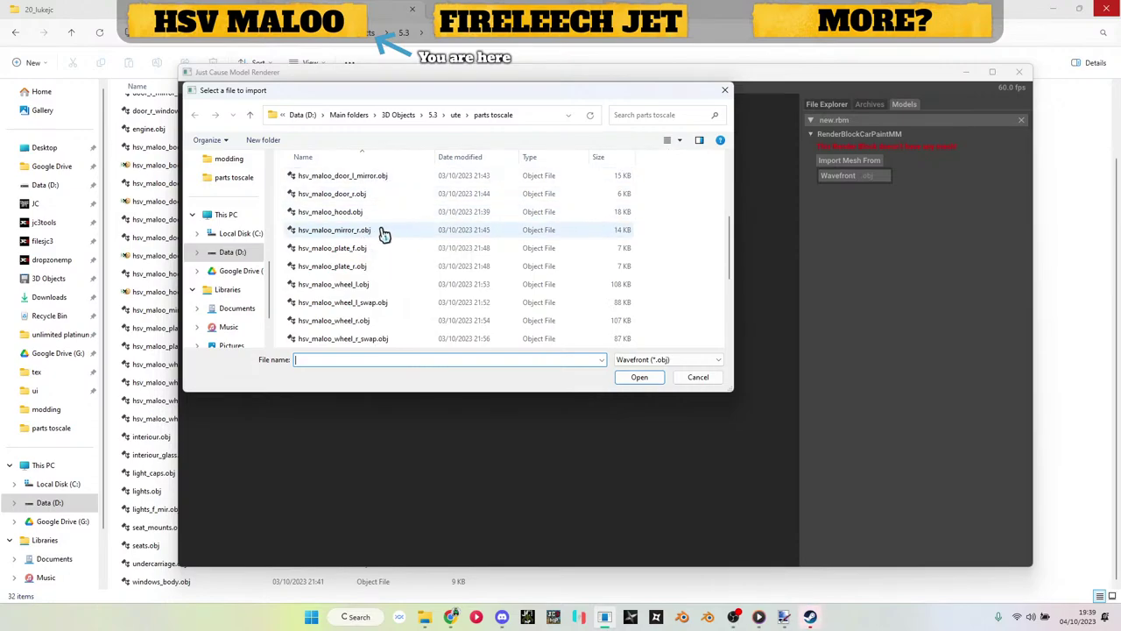
pyautogui.doubleClick(385, 180)
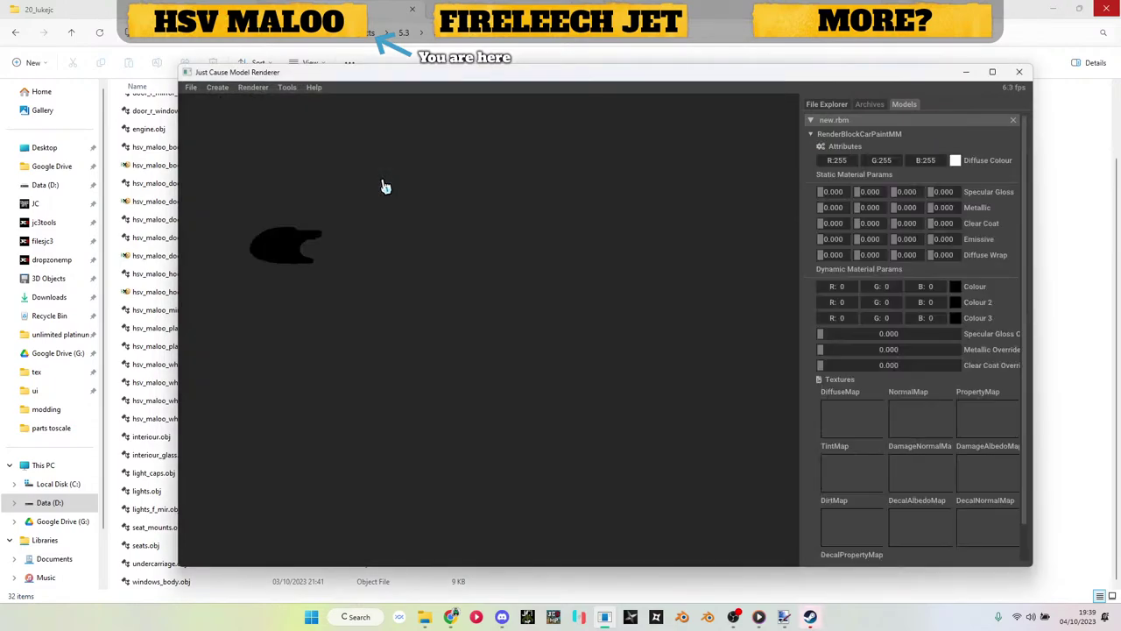
# Step: Put the body texture from the tex folder on the block's diffuse map
pyautogui.moveTo(302, 276); pyautogui.dragTo(617, 315)
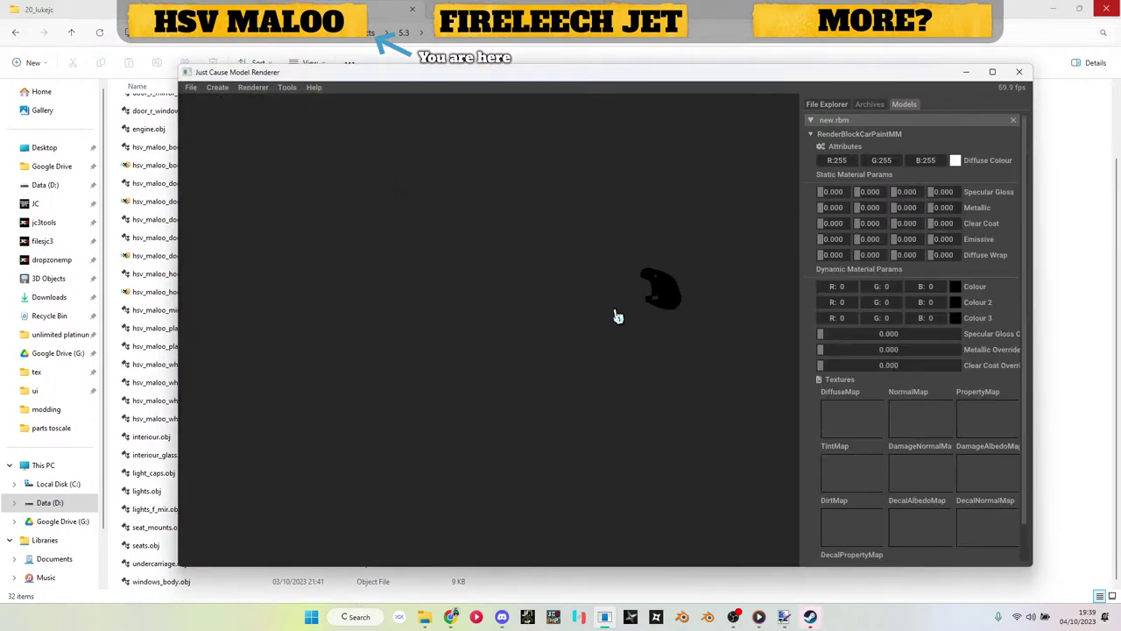
pyautogui.click(167, 255)
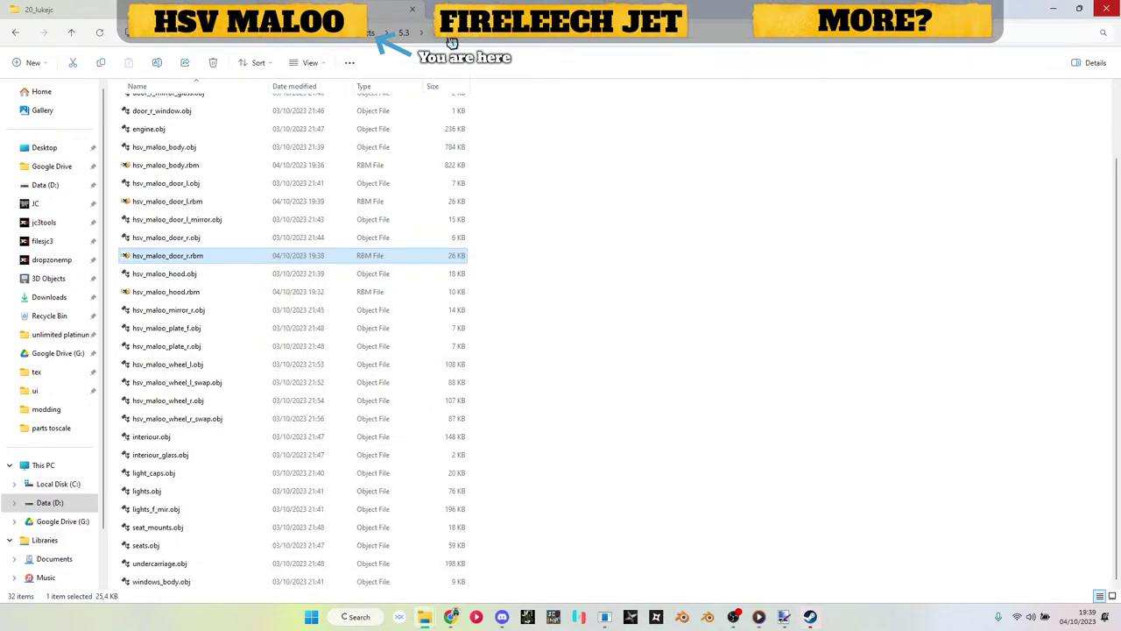
pyautogui.hotkey('alt', 'Up')
pyautogui.click(177, 378)
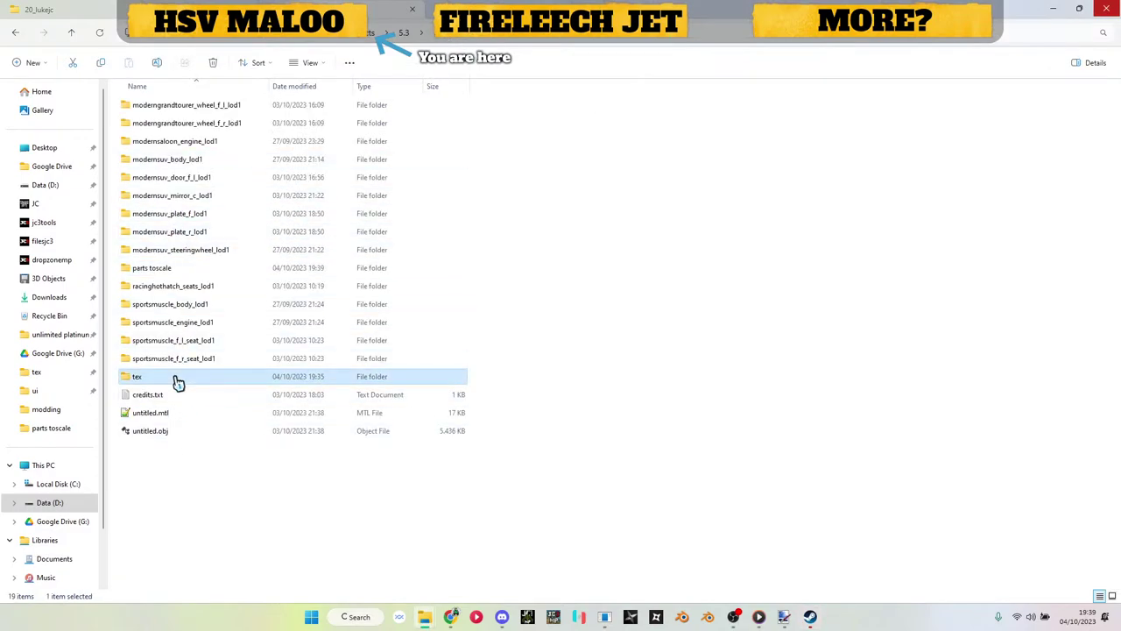
pyautogui.doubleClick(178, 383)
pyautogui.moveTo(188, 122); pyautogui.dragTo(841, 419)
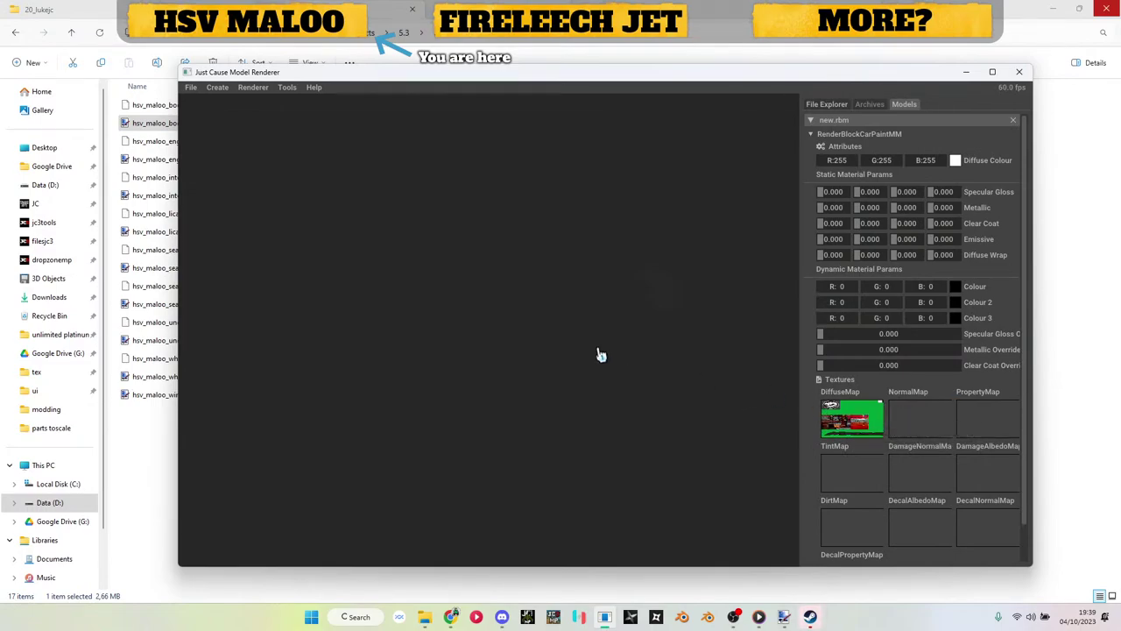
# Step: Discard new.rbm after an accidental GeneralMkIII block and create a fresh render block model
pyautogui.click(848, 134)
pyautogui.rightClick(847, 125)
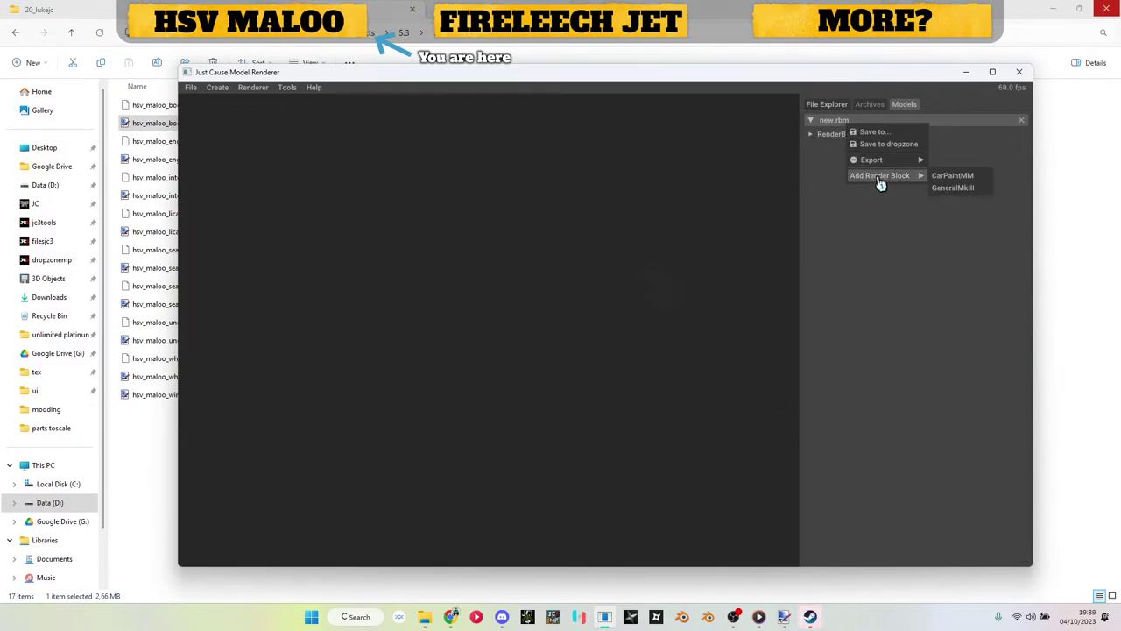
pyautogui.click(945, 191)
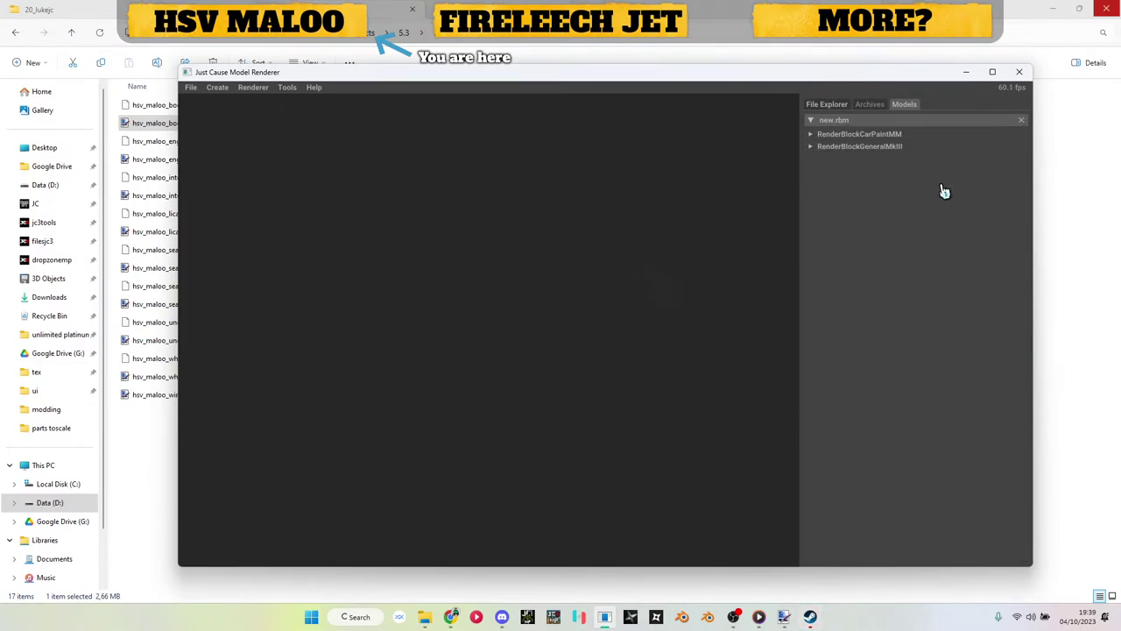
pyautogui.click(1022, 119)
pyautogui.click(217, 87)
pyautogui.click(245, 113)
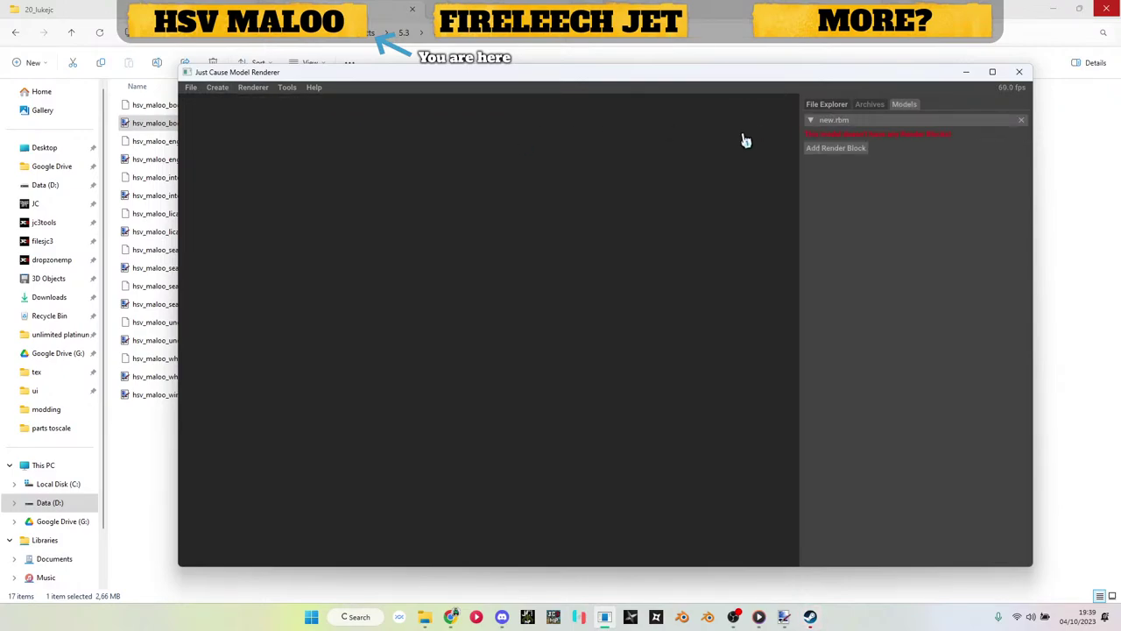
# Step: Add a CarPaintMM block, import the mirror mesh, and give it the body diffuse texture
pyautogui.click(845, 151)
pyautogui.click(848, 163)
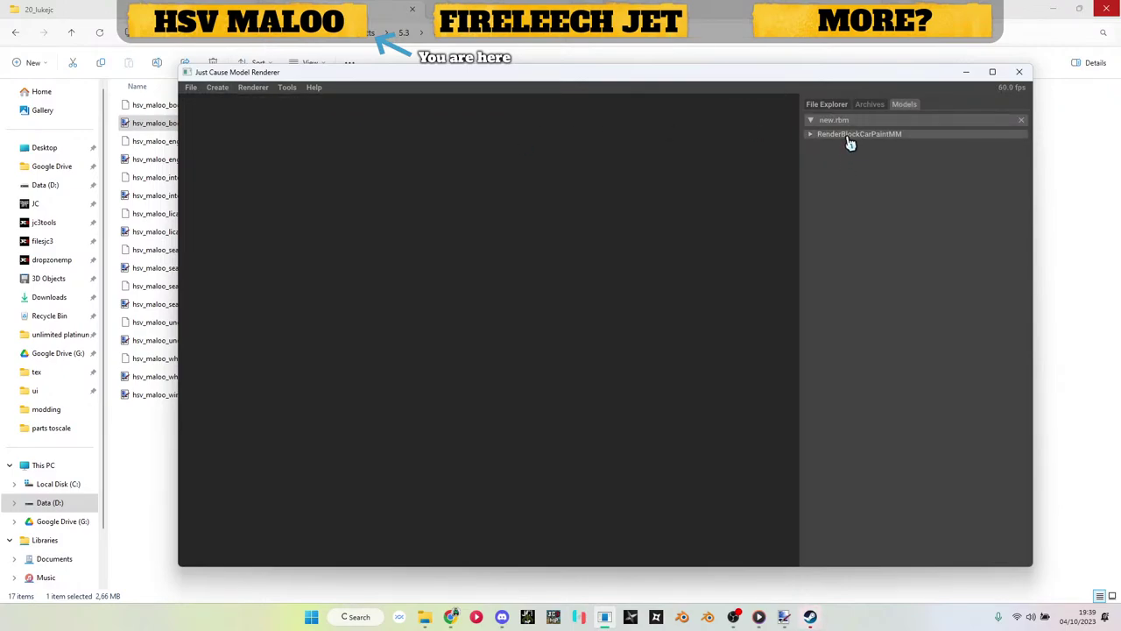
pyautogui.click(846, 166)
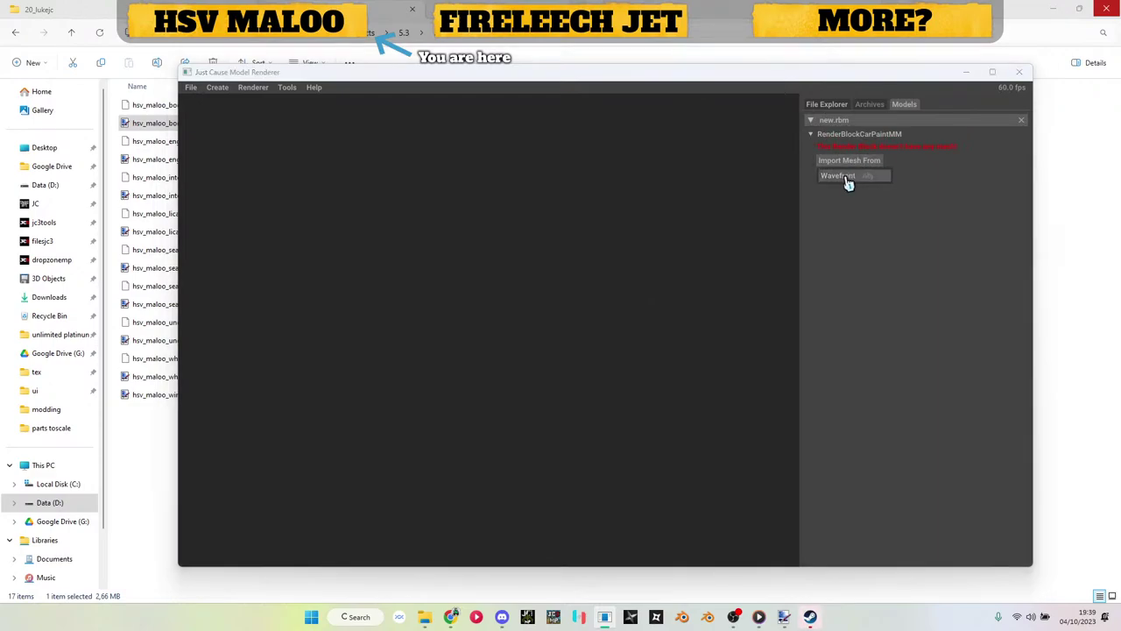
pyautogui.click(846, 178)
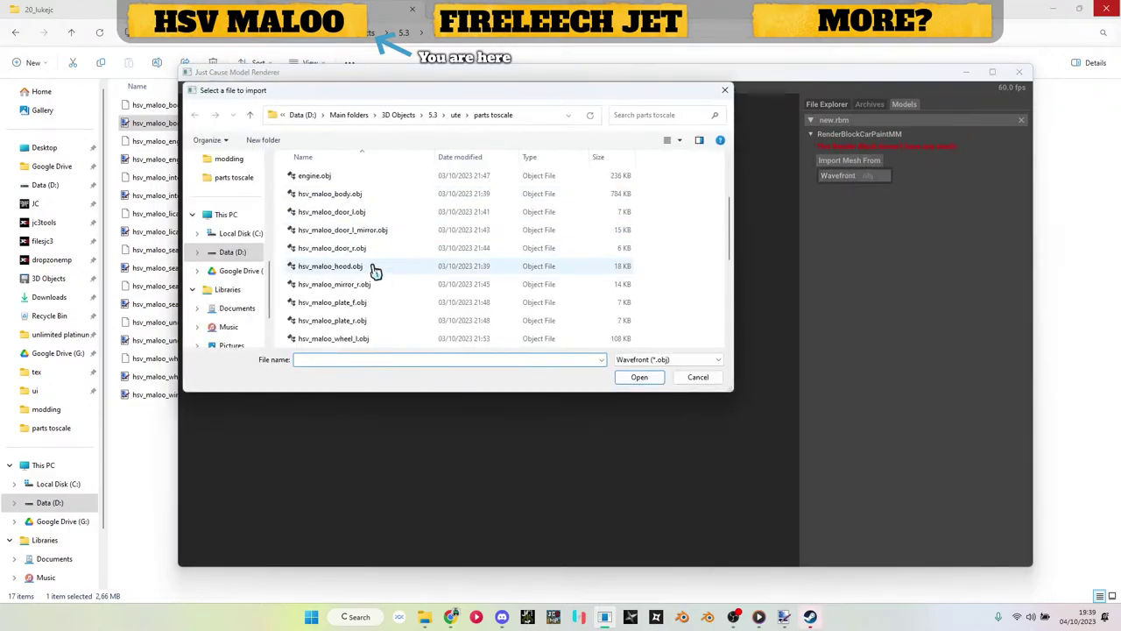
pyautogui.doubleClick(359, 231)
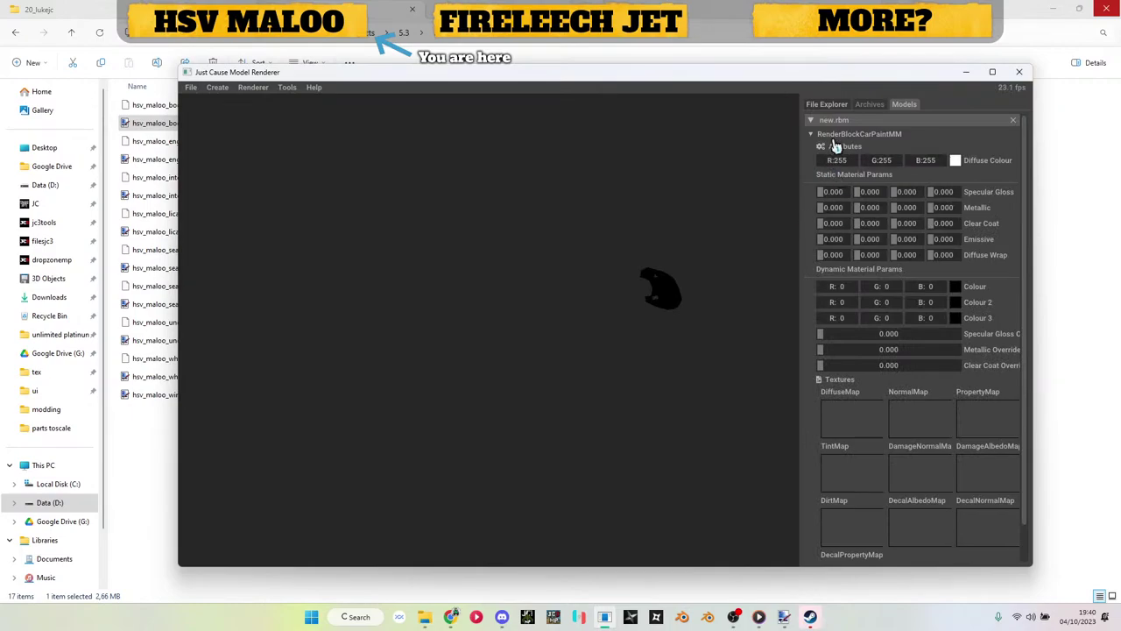
pyautogui.moveTo(151, 130); pyautogui.dragTo(848, 416)
# Step: Add a second CarPaintMM block and import door_l_mirror_glass.obj into it
pyautogui.click(837, 105)
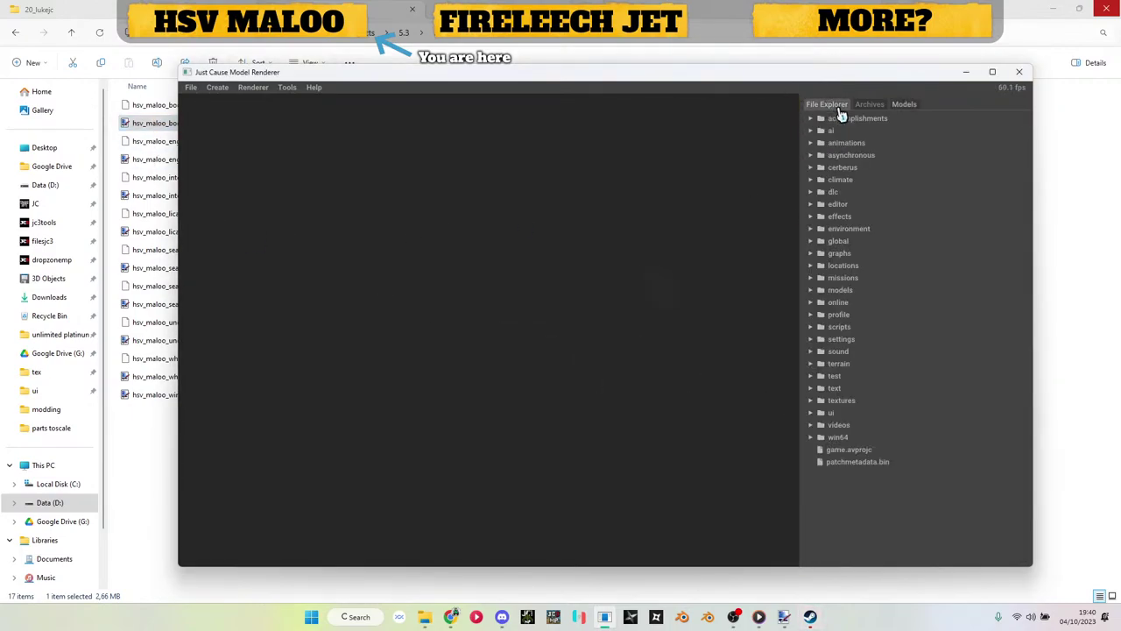
pyautogui.click(903, 105)
pyautogui.rightClick(830, 134)
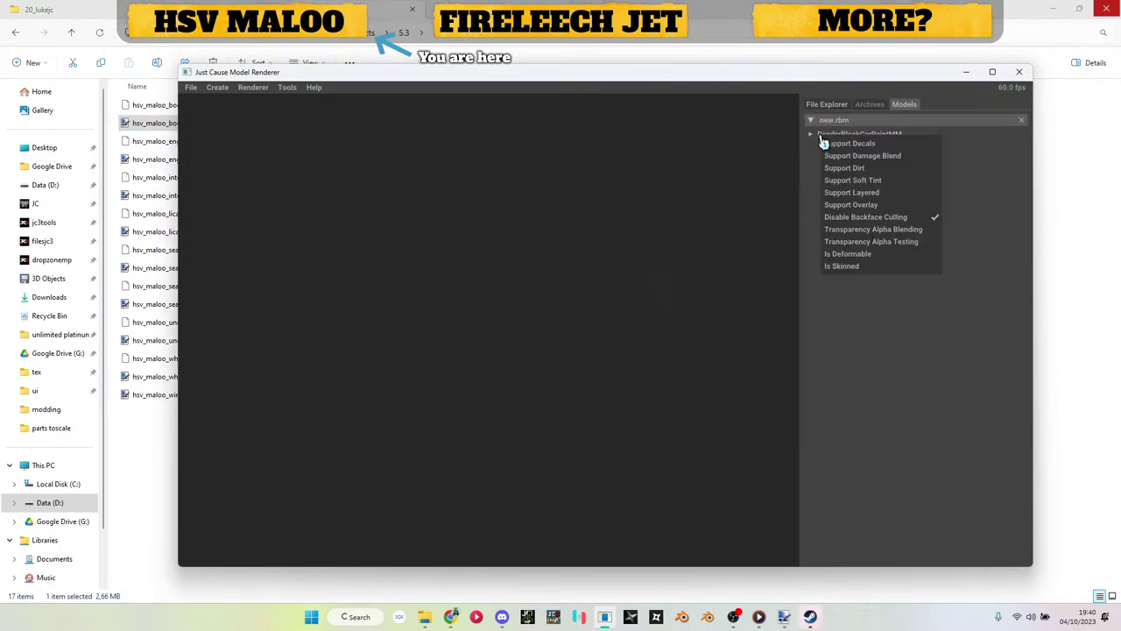
pyautogui.press('Escape')
pyautogui.rightClick(828, 133)
pyautogui.moveTo(841, 151)
pyautogui.moveTo(867, 167)
pyautogui.click(923, 174)
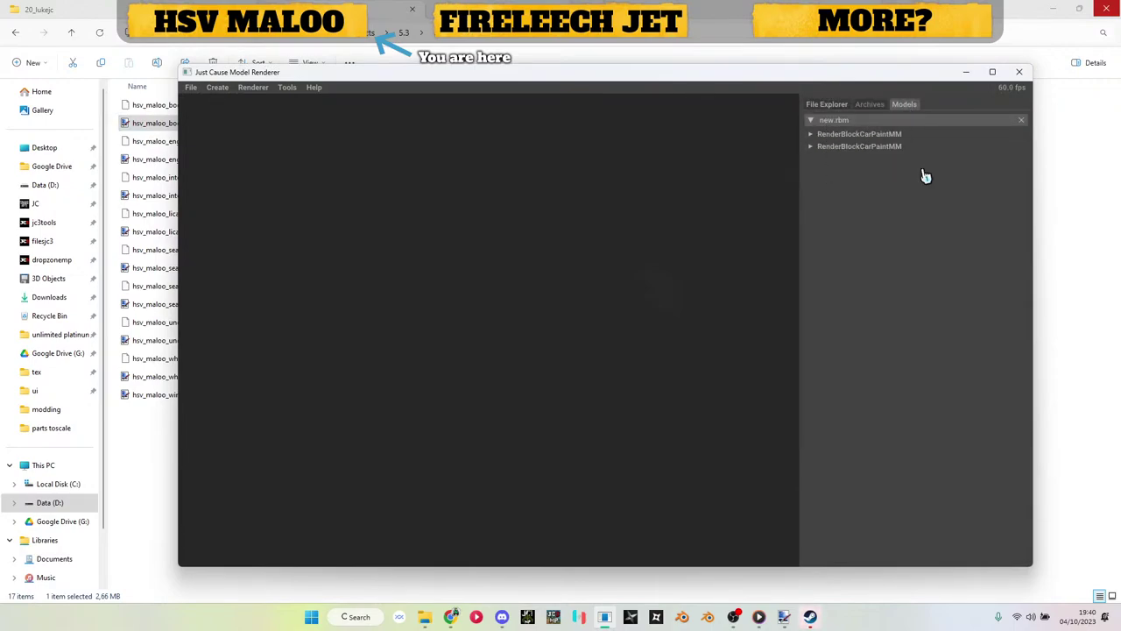
pyautogui.click(851, 148)
pyautogui.click(850, 173)
pyautogui.click(851, 187)
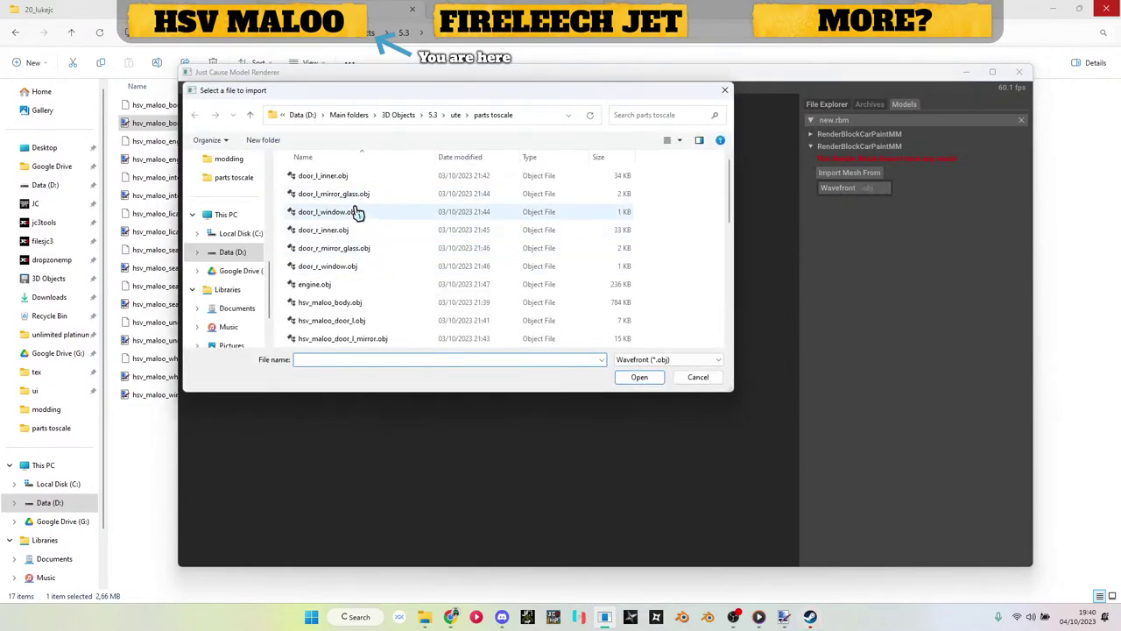
pyautogui.doubleClick(357, 195)
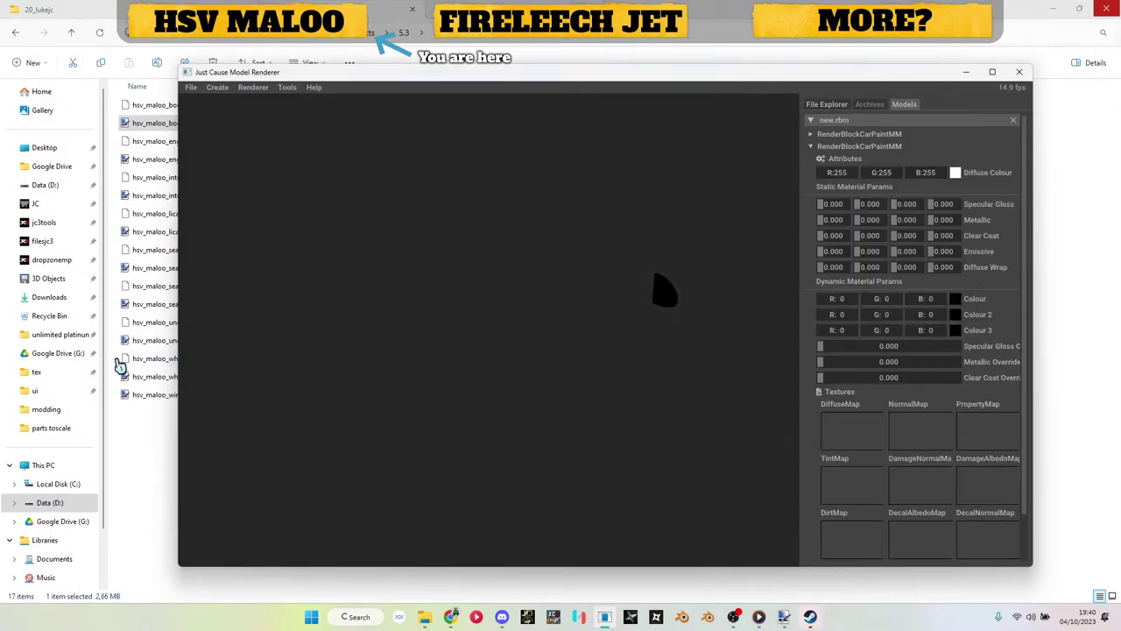
# Step: Give the second block the body texture, Specular Gloss and Metallic 1.000, and save to parts toscale
pyautogui.moveTo(918, 448); pyautogui.dragTo(862, 433)
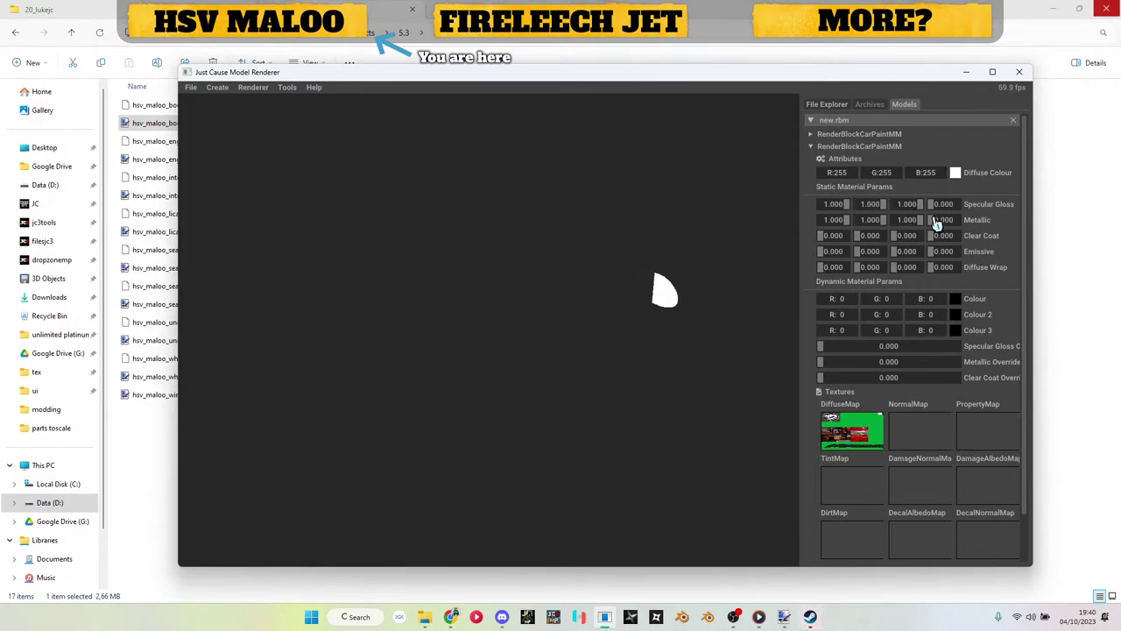
pyautogui.moveTo(695, 298); pyautogui.dragTo(522, 304)
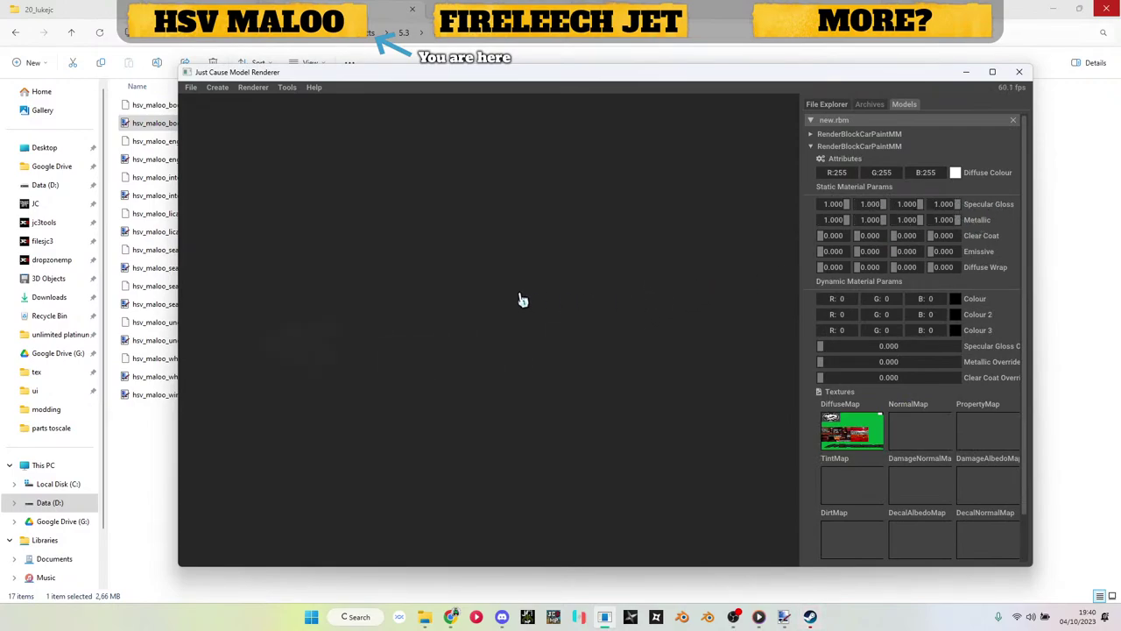
pyautogui.moveTo(786, 312); pyautogui.dragTo(896, 176)
pyautogui.rightClick(897, 124)
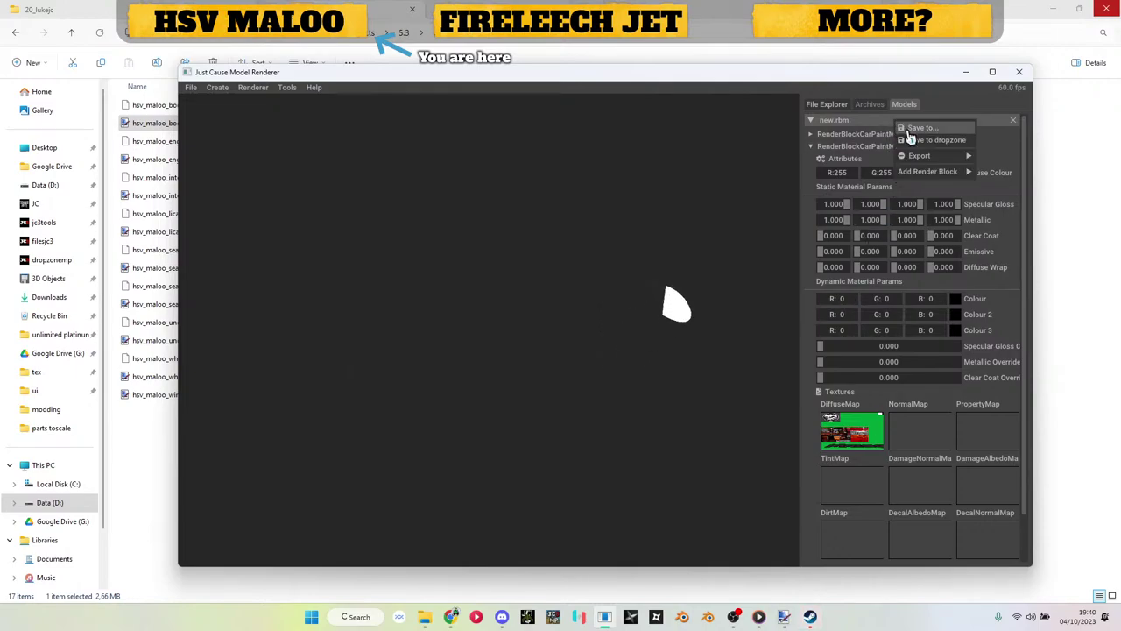
pyautogui.click(918, 128)
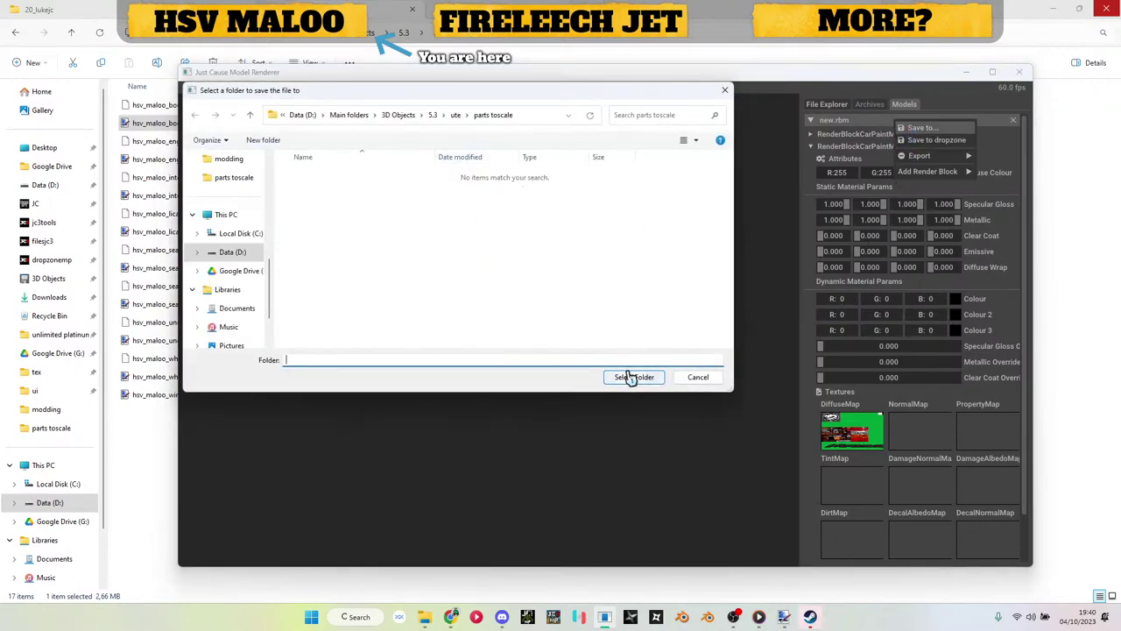
pyautogui.click(634, 379)
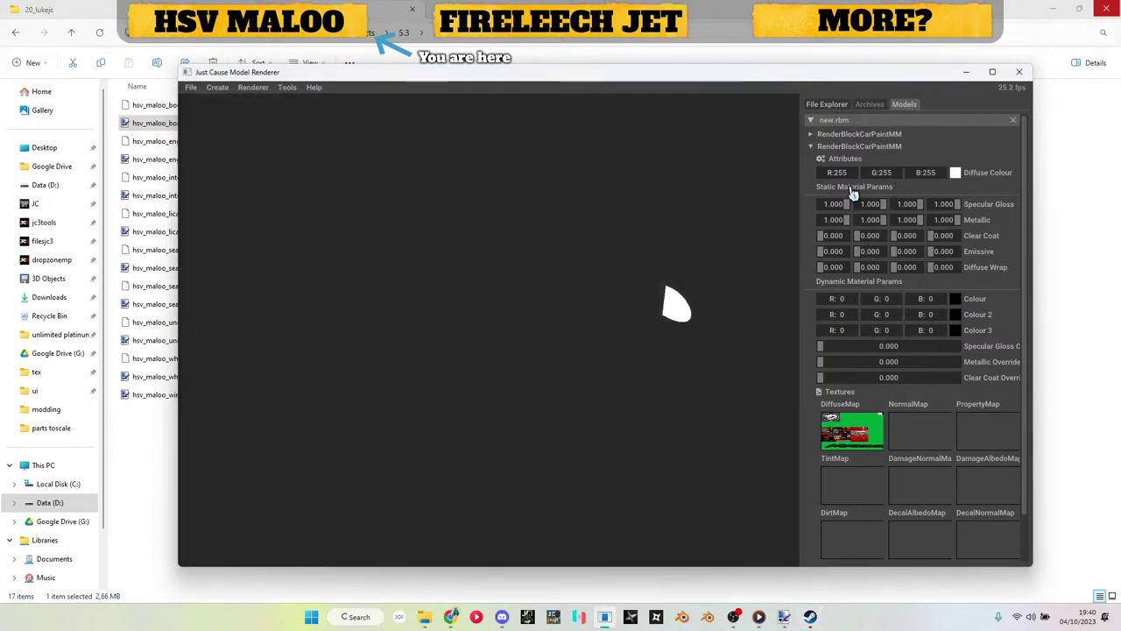
pyautogui.click(968, 72)
# Step: In parts toscale, rename new.rbm to hsv_maloo_mirror_l.rbm
pyautogui.hotkey('alt', 'Up')
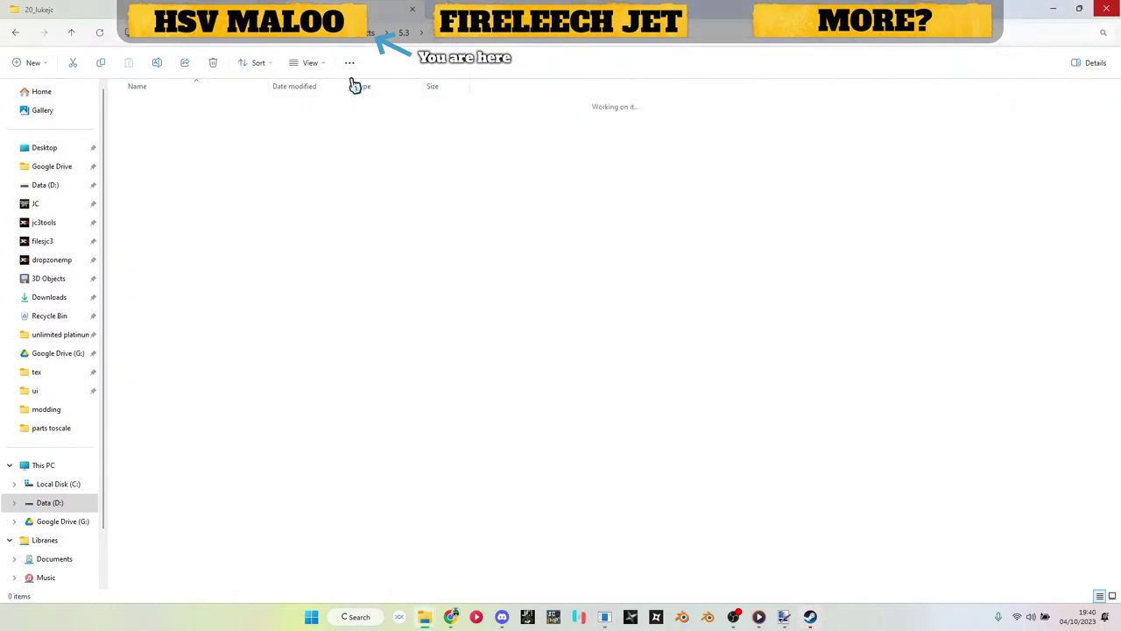
pyautogui.click(179, 270)
pyautogui.doubleClick(180, 270)
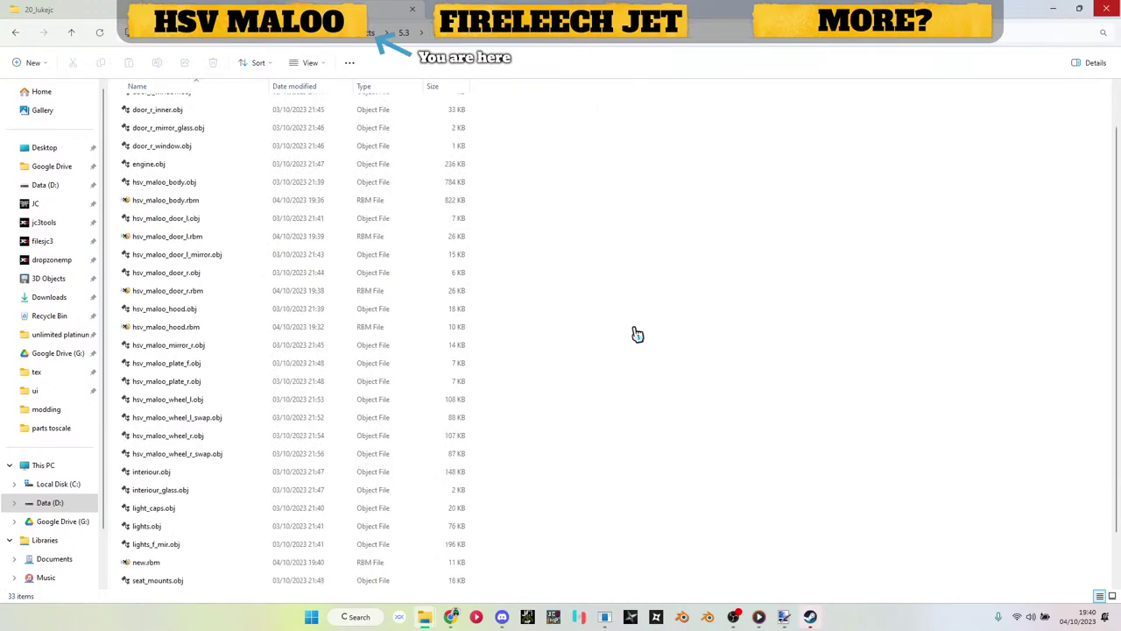
pyautogui.scroll(-3, 638, 335)
pyautogui.click(169, 512)
pyautogui.click(169, 512)
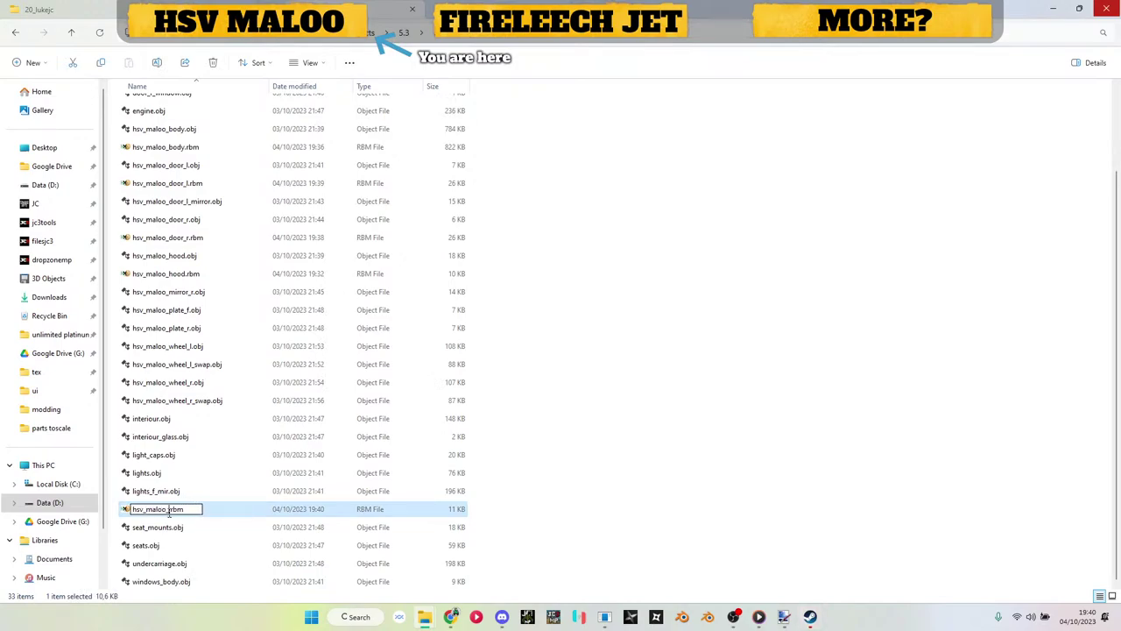
pyautogui.press('BackSpace')
pyautogui.press('BackSpace')
pyautogui.press('BackSpace')
pyautogui.write('mirror_l')
pyautogui.press('Return')
# Step: Open hsv_maloo_mirror_l.rbm in HxD and replace every '0.dds' with '.ddsc'
pyautogui.doubleClick(170, 515)
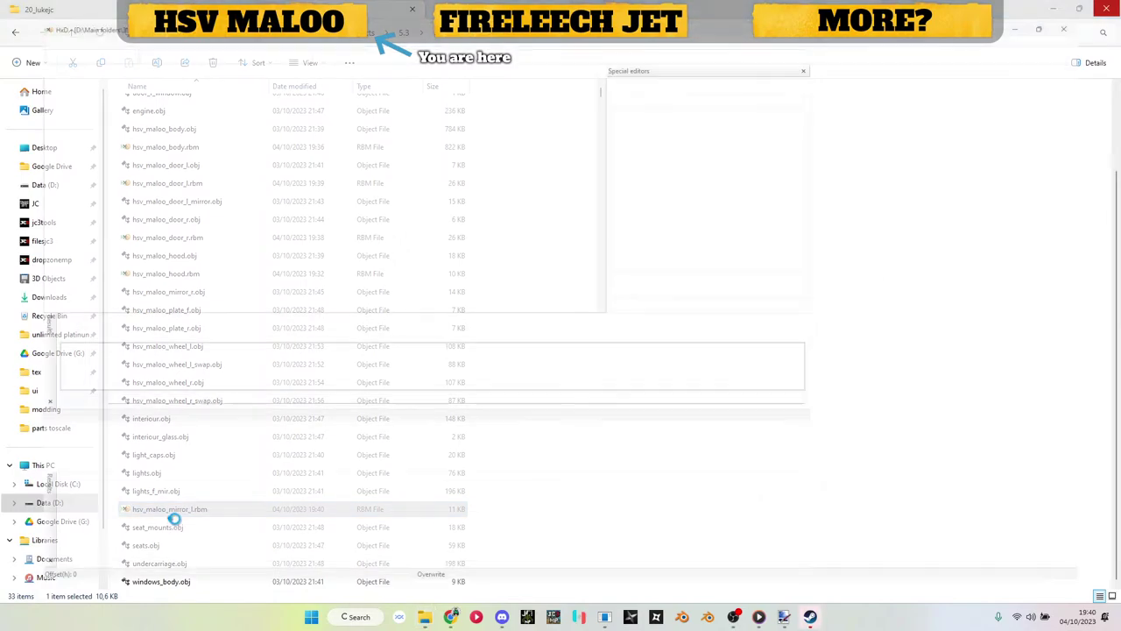
pyautogui.hotkey('ctrl', 'r')
pyautogui.press('Tab')
pyautogui.write('.ddsc')
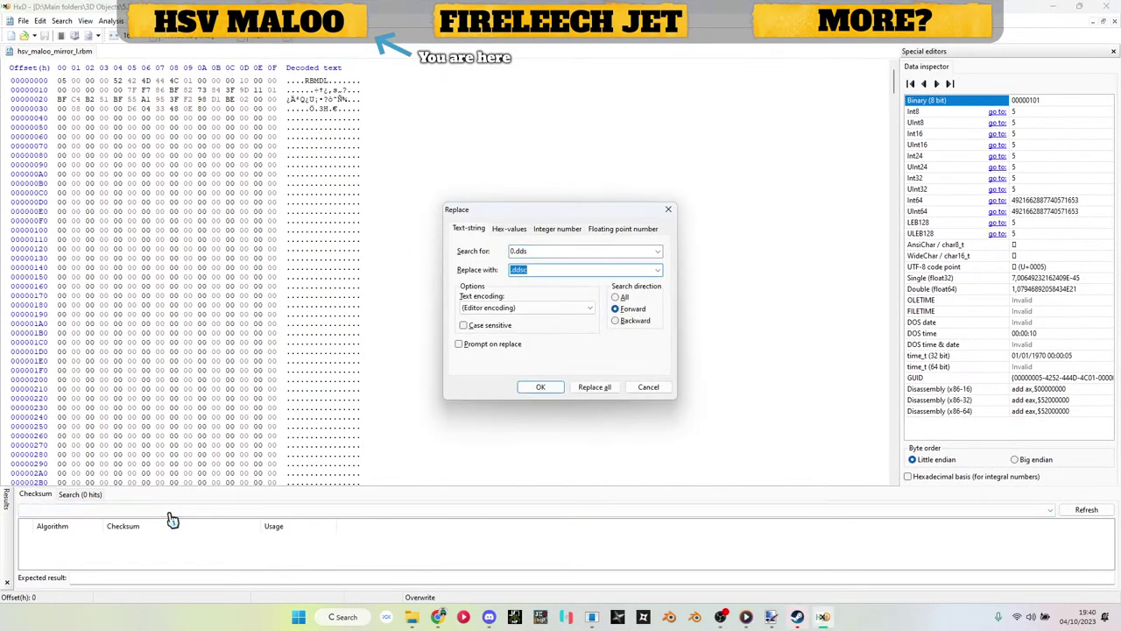
pyautogui.press('Return')
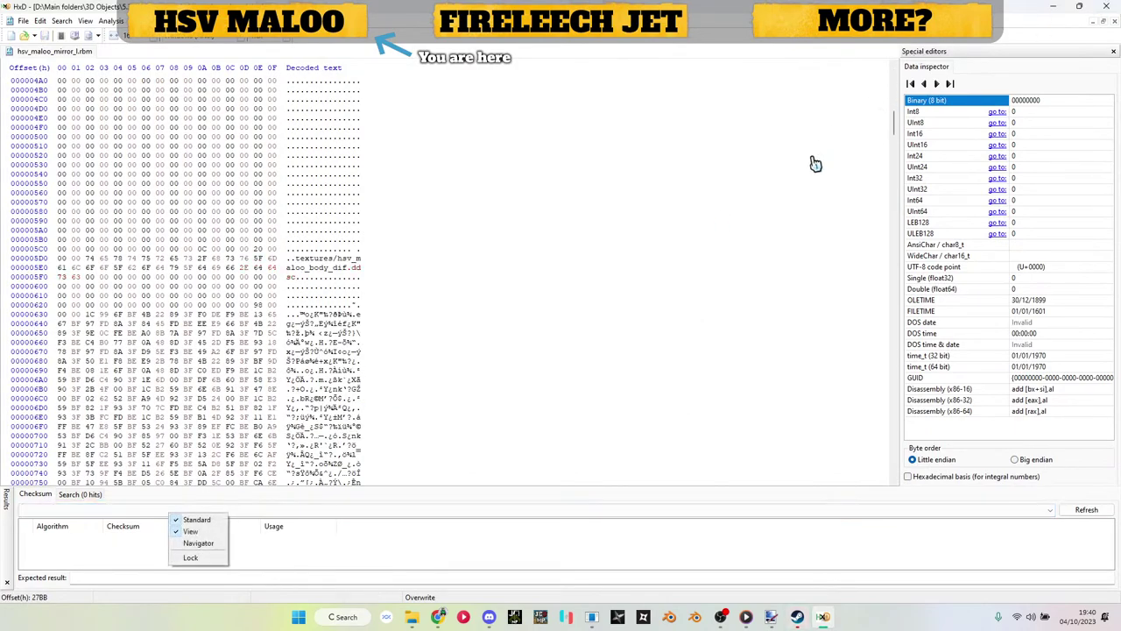
pyautogui.press('Escape')
# Step: Verify no '0.dds' references remain, then close HxD
pyautogui.hotkey('ctrl', 'r')
pyautogui.press('Return')
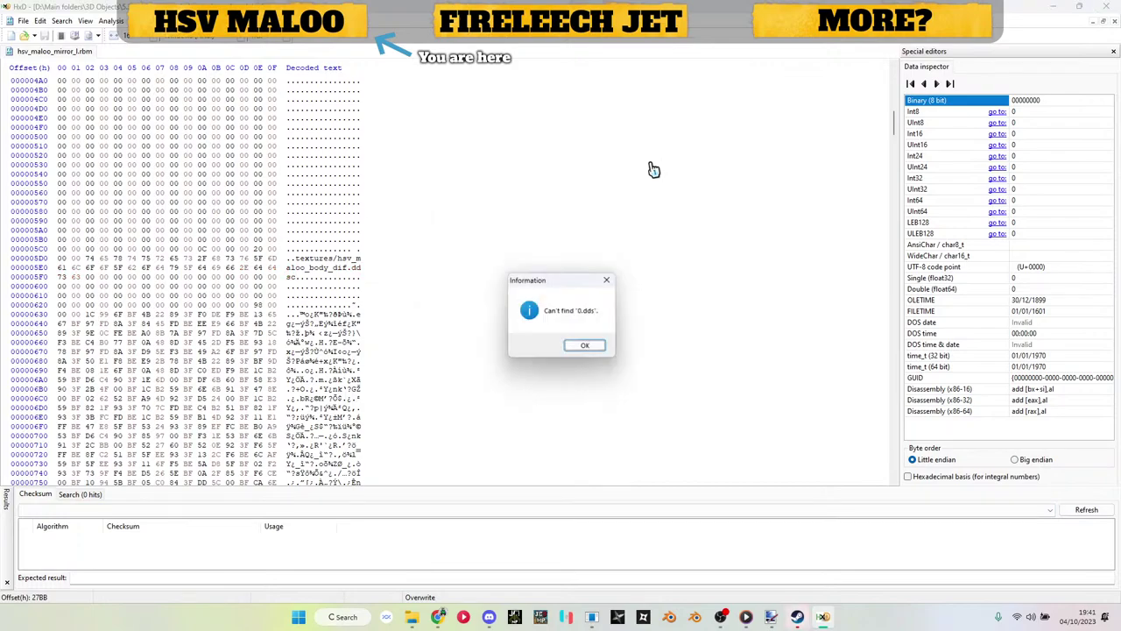
pyautogui.press('Return')
pyautogui.click(1105, 6)
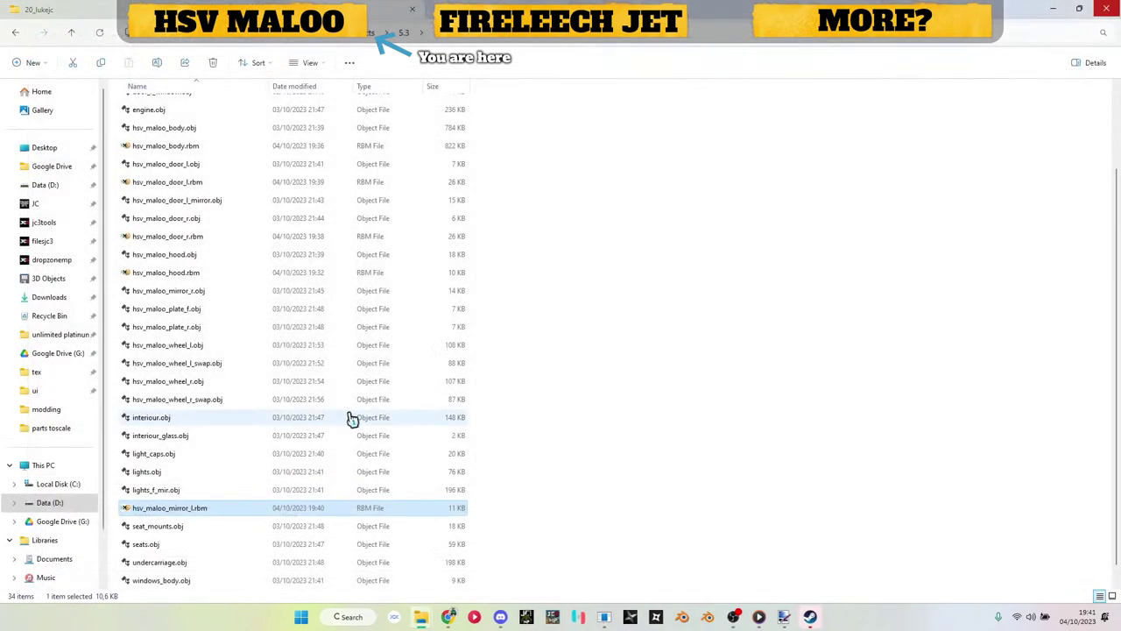
# Step: Delete the .bak backup file and start a new empty model in the renderer
pyautogui.click(192, 585)
pyautogui.press('Delete')
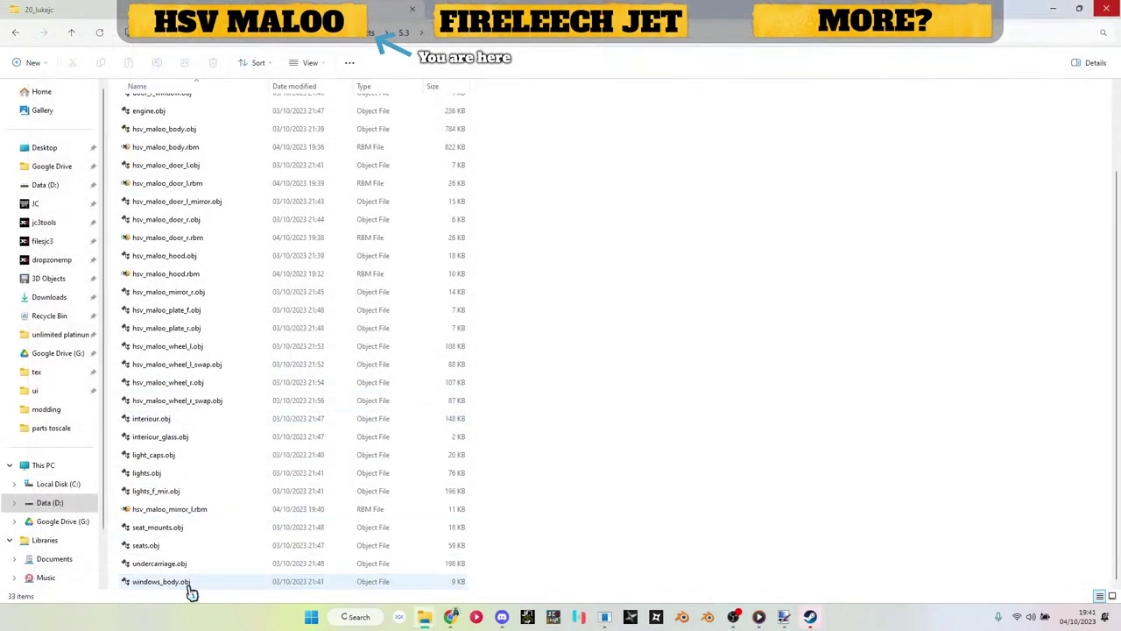
pyautogui.click(606, 617)
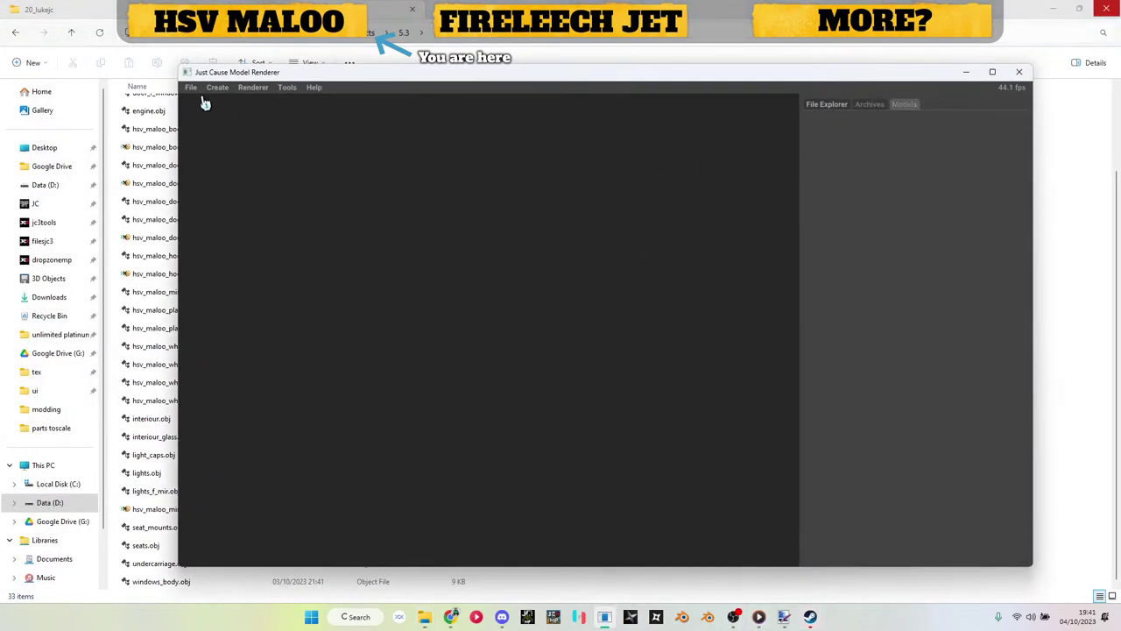
pyautogui.click(219, 88)
pyautogui.click(236, 115)
# Step: Add a CarPaintMM render block and import a Wavefront .obj mesh into it
pyautogui.click(867, 150)
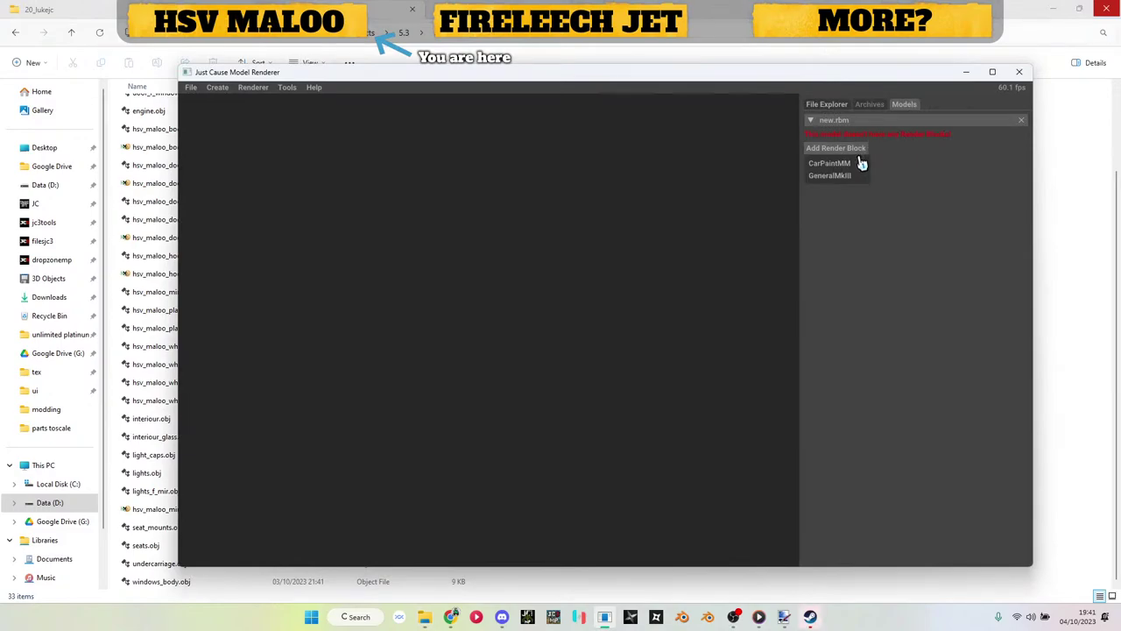
pyautogui.click(859, 166)
pyautogui.click(856, 161)
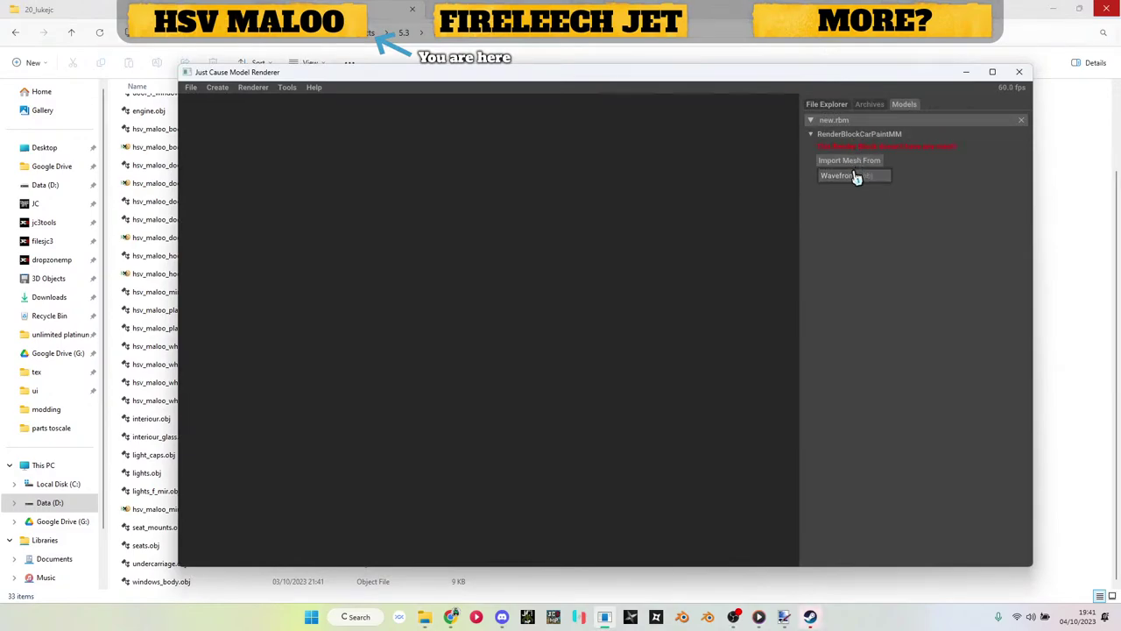
pyautogui.click(848, 175)
pyautogui.scroll(2, 403, 194)
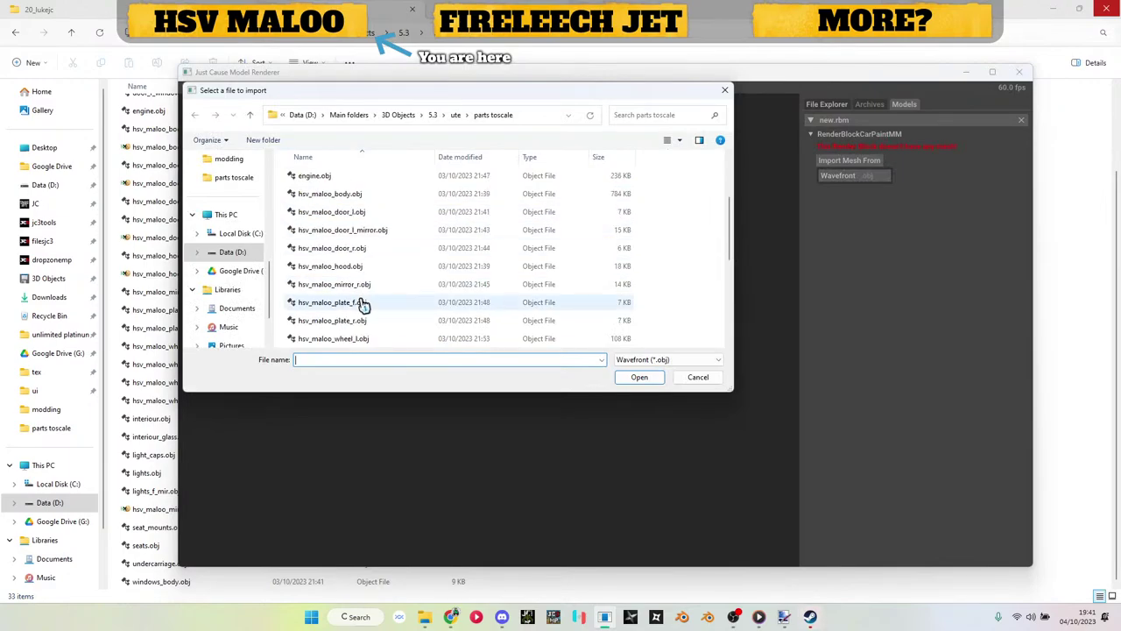
pyautogui.doubleClick(362, 299)
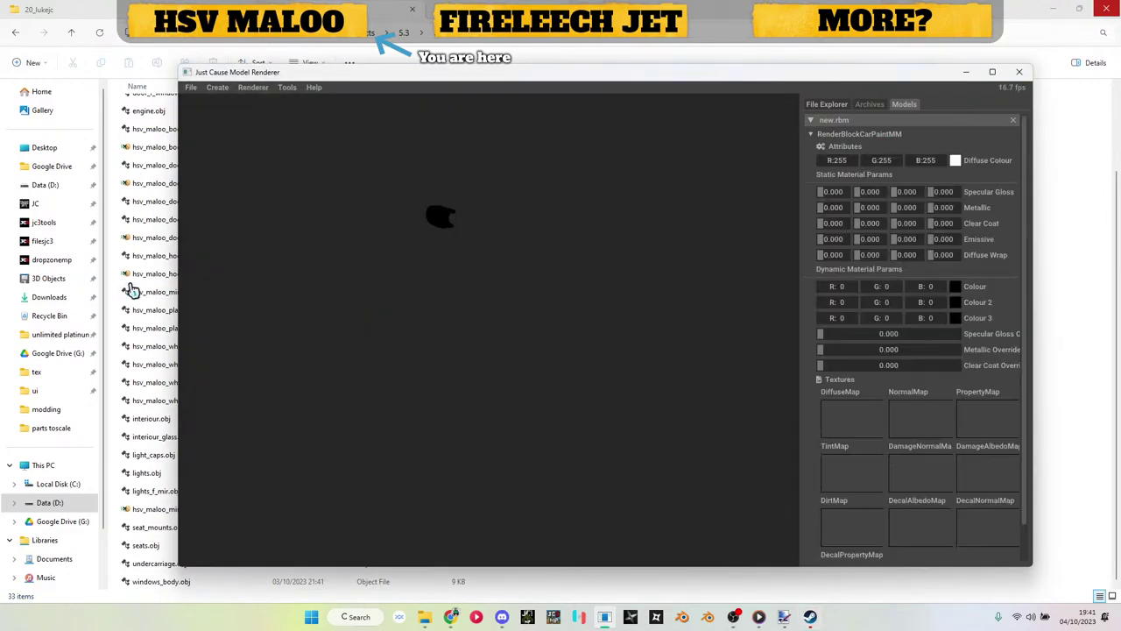
# Step: Apply hsv_maloo_body_dif0.dds from the tex folder as the first block's diffuse texture
pyautogui.click(130, 286)
pyautogui.click(429, 35)
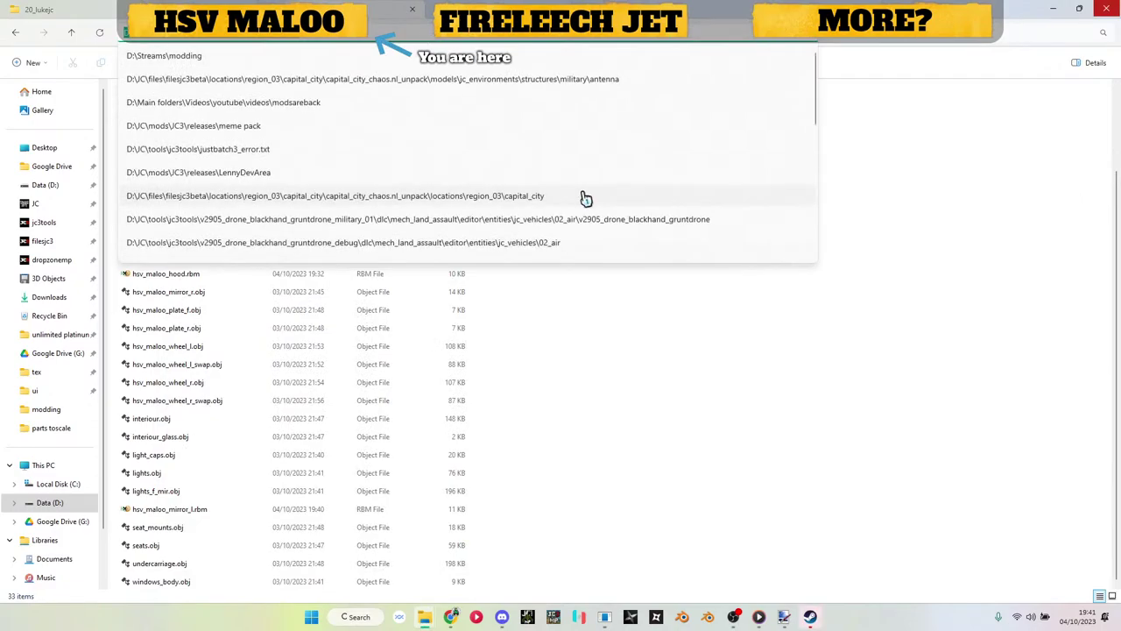
pyautogui.click(583, 195)
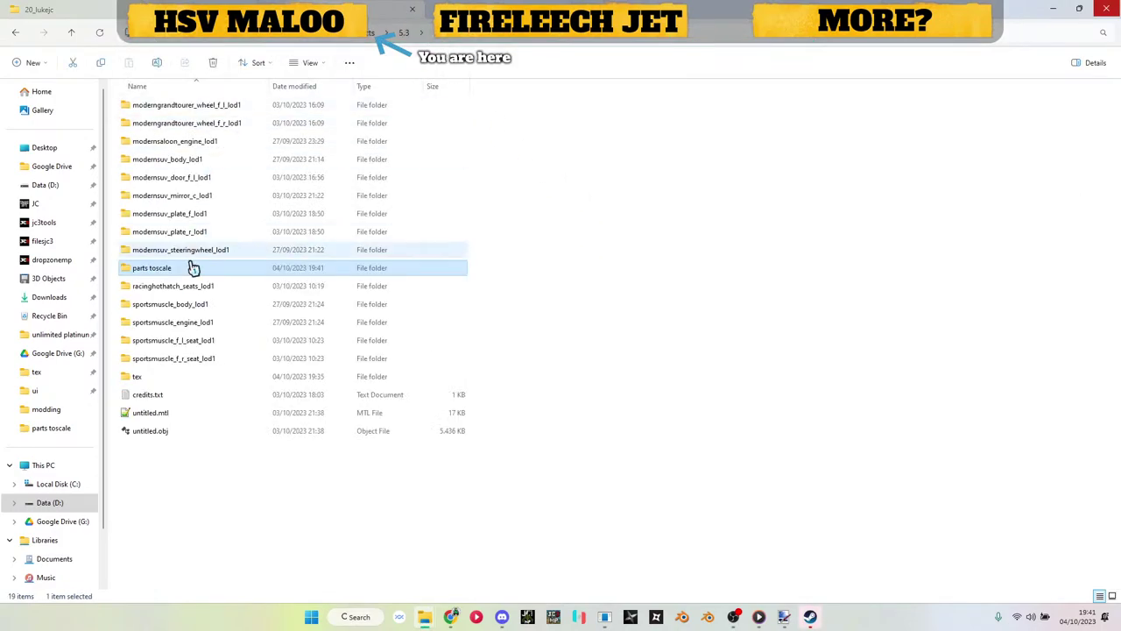
pyautogui.doubleClick(181, 380)
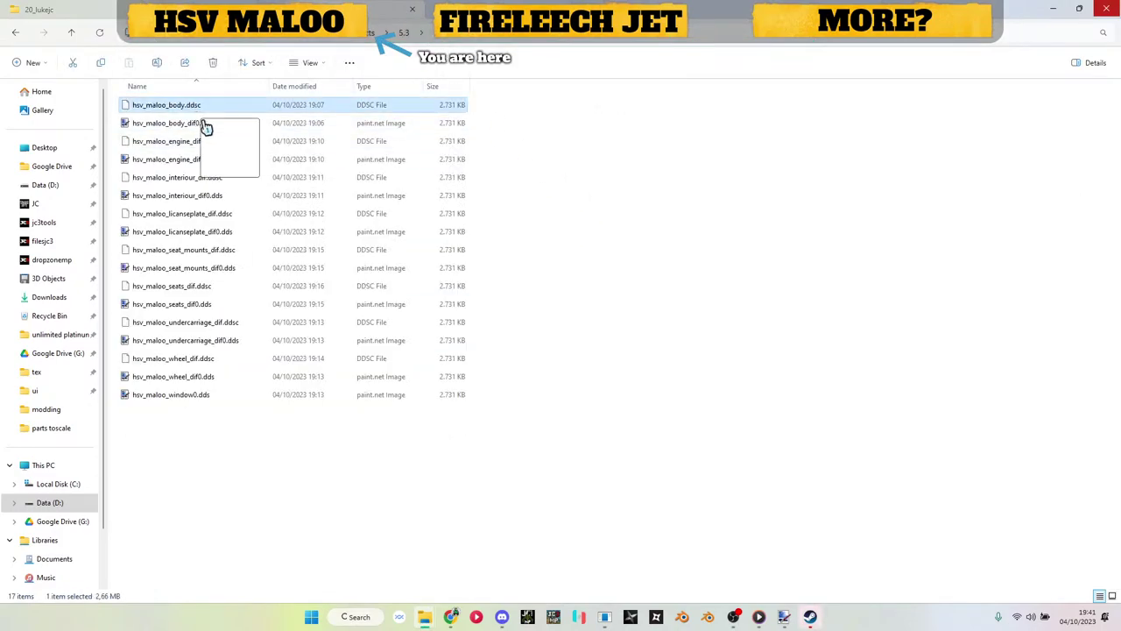
pyautogui.moveTo(196, 122); pyautogui.dragTo(867, 416)
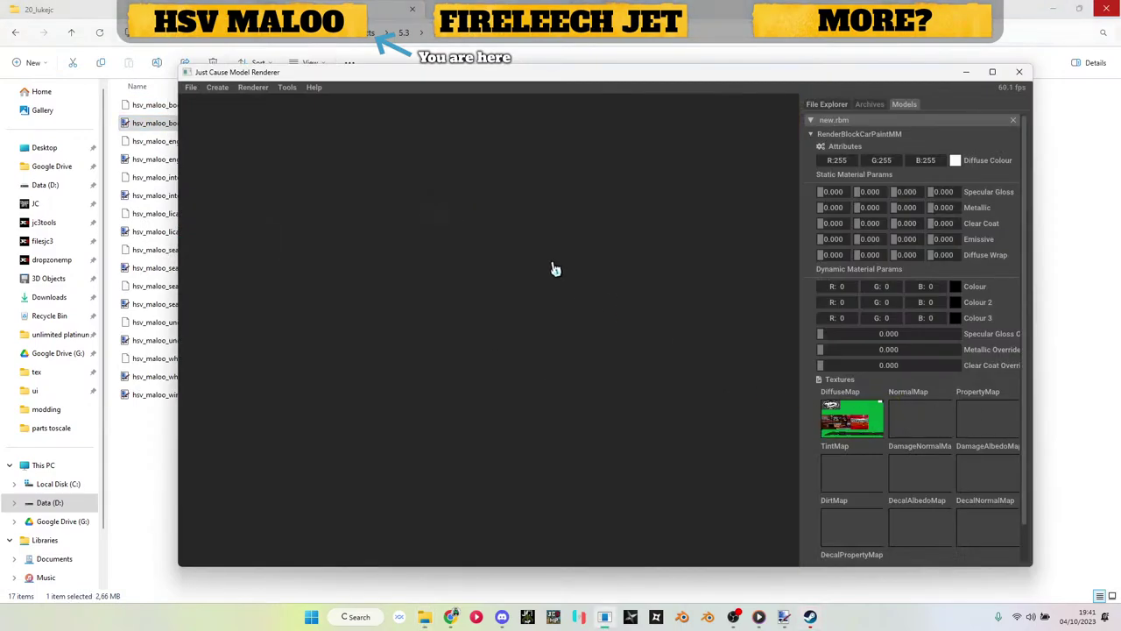
# Step: Add a second car-paint block and import door_r_mirror_glass.obj into it
pyautogui.click(841, 133)
pyautogui.rightClick(834, 121)
pyautogui.moveTo(893, 172)
pyautogui.click(939, 173)
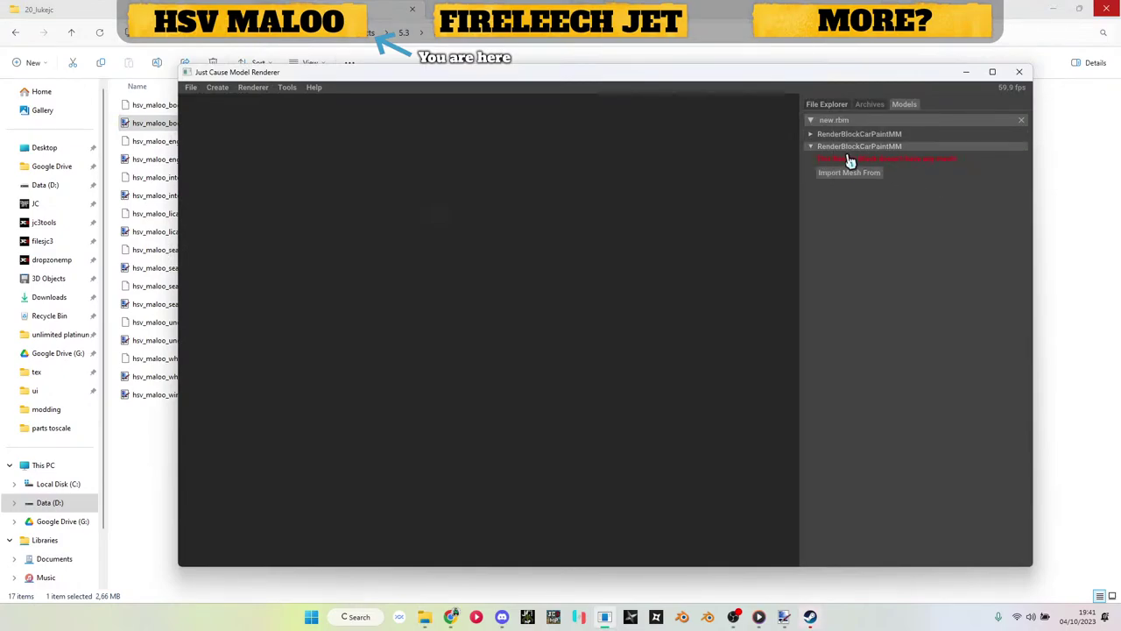
pyautogui.click(848, 172)
pyautogui.click(850, 188)
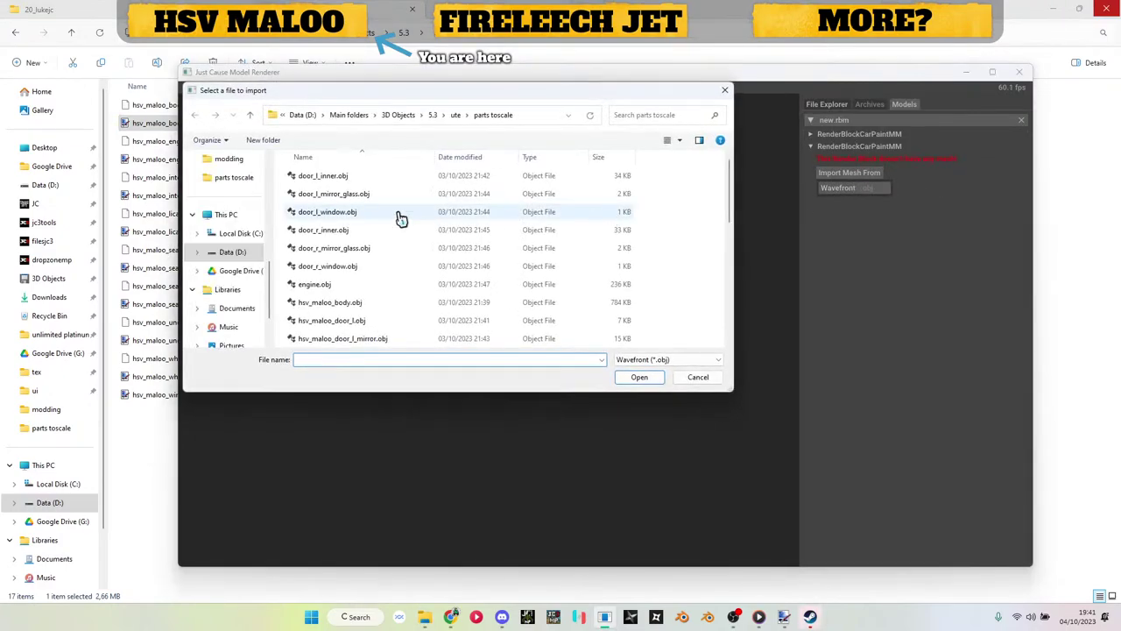
pyautogui.scroll(-3, 401, 218)
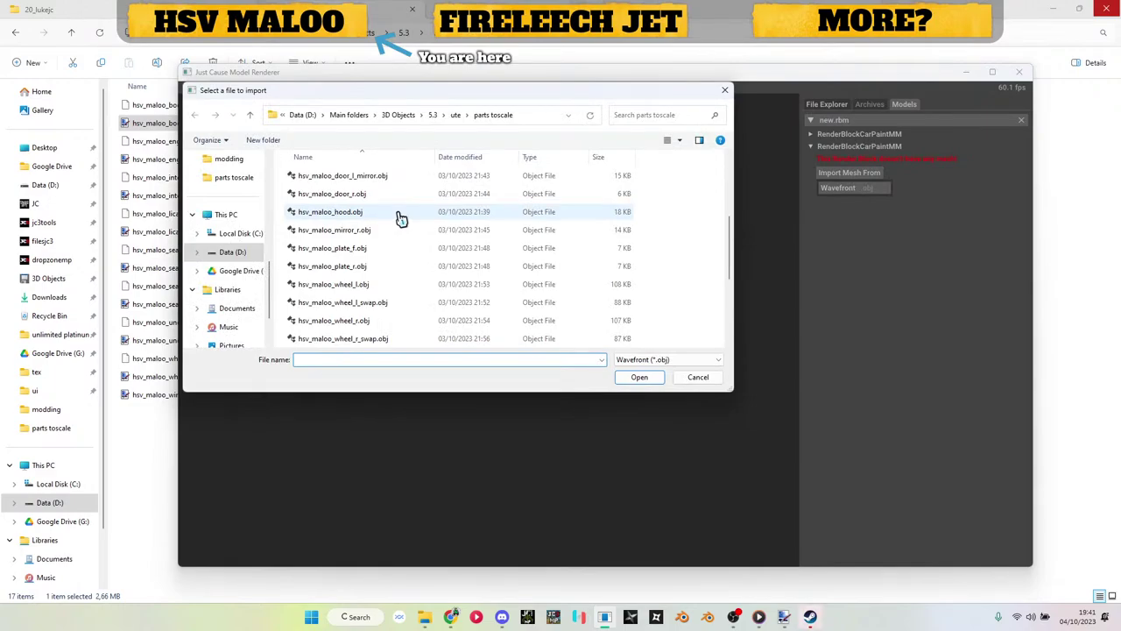
pyautogui.scroll(2, 391, 263)
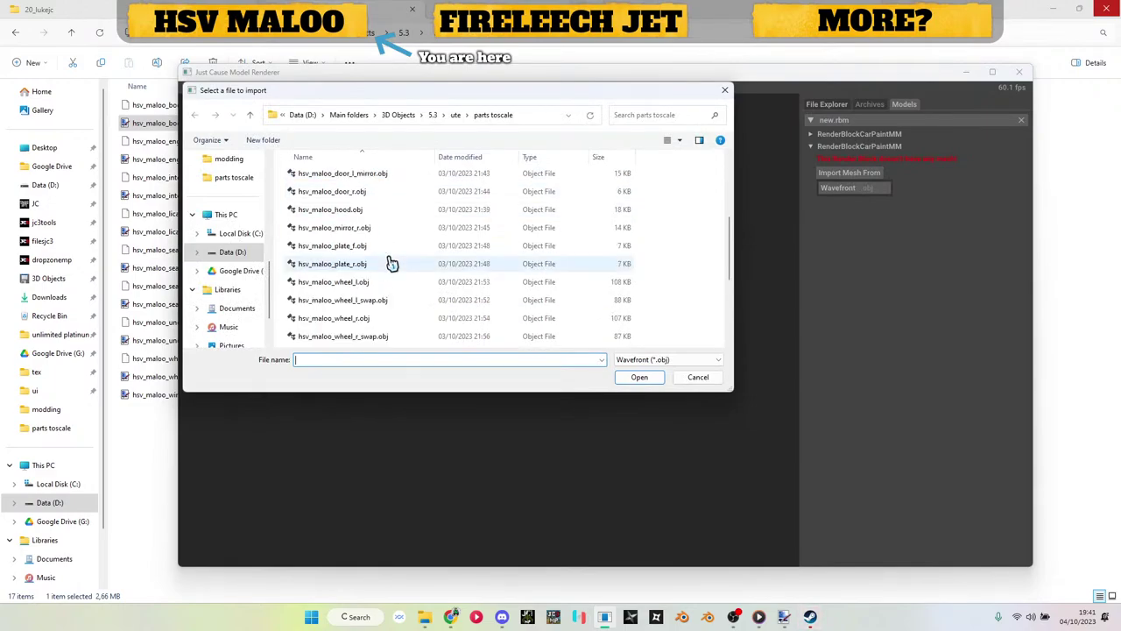
pyautogui.scroll(1, 391, 264)
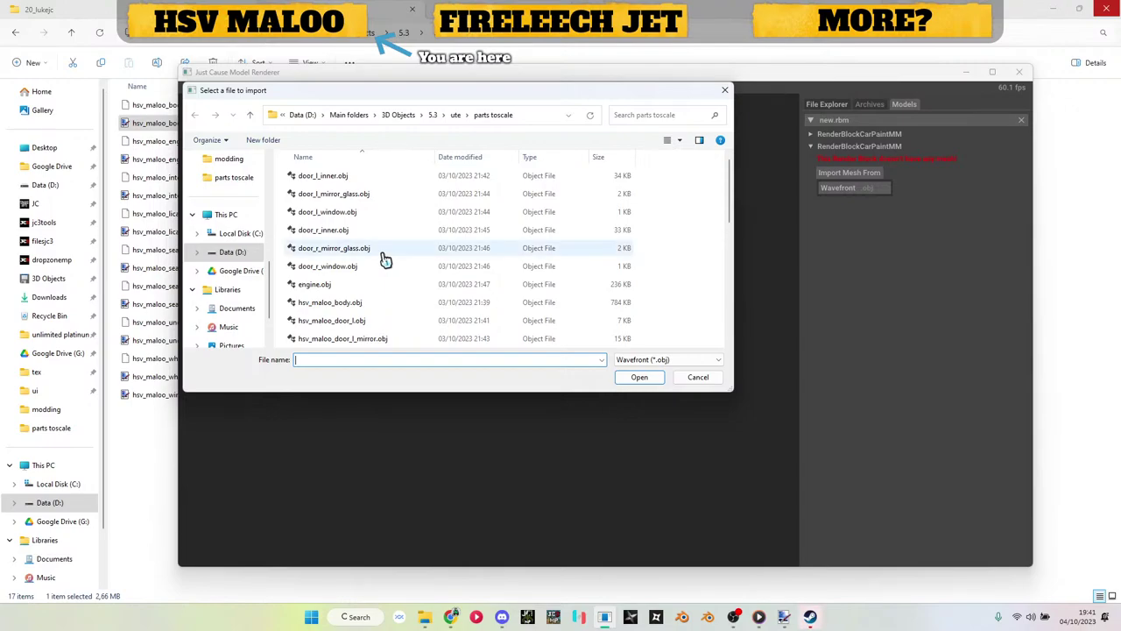
pyautogui.doubleClick(377, 254)
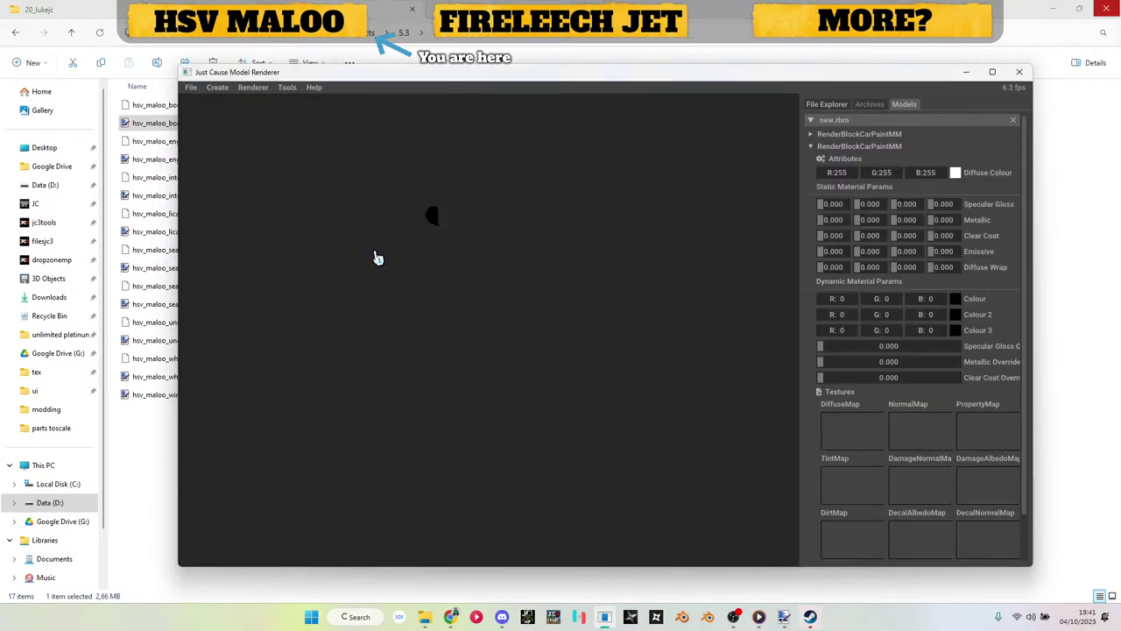
# Step: Texture the second block with hsv_maloo_body_dif0.dds and set Specular Gloss and Metallic to 1.000
pyautogui.moveTo(374, 240); pyautogui.dragTo(386, 292)
pyautogui.moveTo(154, 122); pyautogui.dragTo(832, 422)
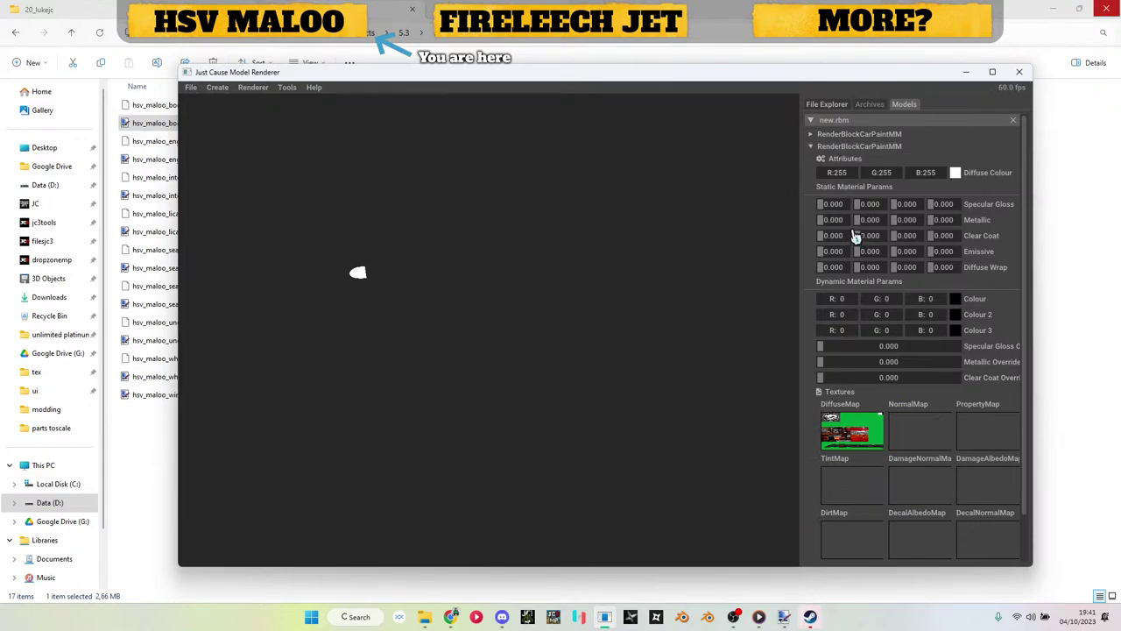
pyautogui.moveTo(830, 205); pyautogui.dragTo(939, 204)
pyautogui.moveTo(944, 204); pyautogui.dragTo(911, 223)
pyautogui.moveTo(834, 222); pyautogui.dragTo(887, 226)
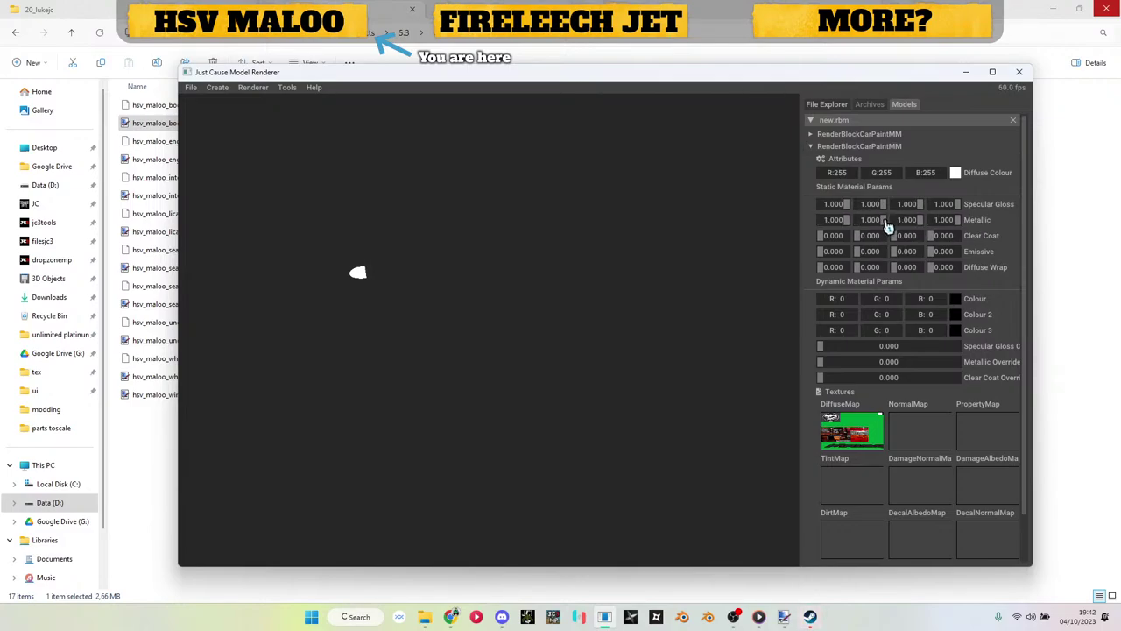
# Step: Save new.rbm to the parts toscale folder, then close the model and minimize the renderer
pyautogui.click(859, 146)
pyautogui.rightClick(861, 123)
pyautogui.click(883, 131)
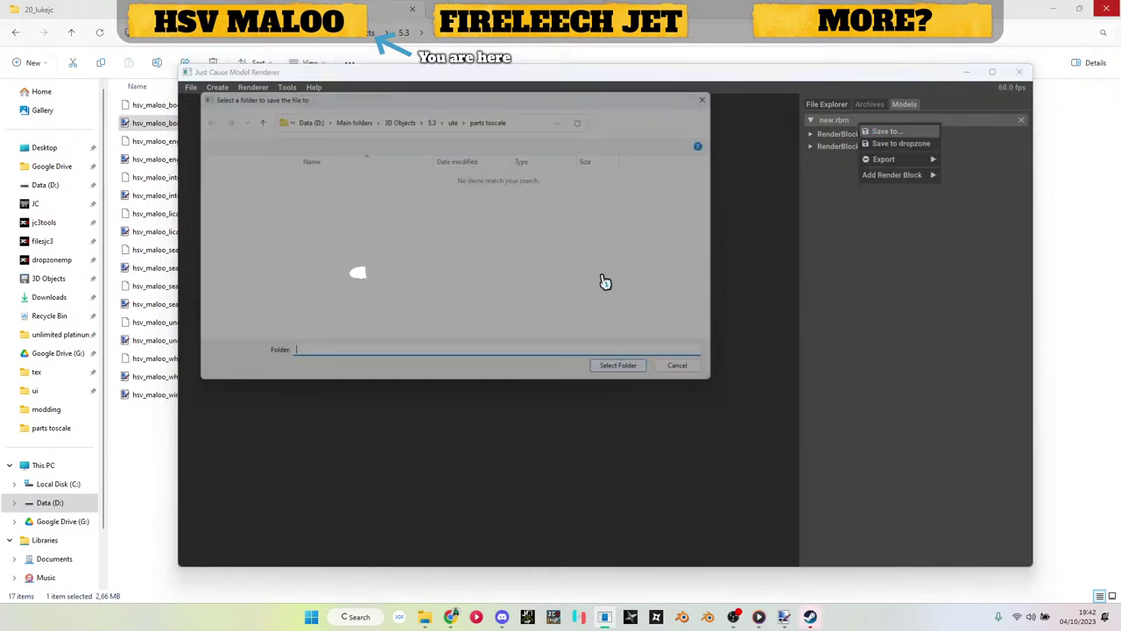
pyautogui.click(627, 381)
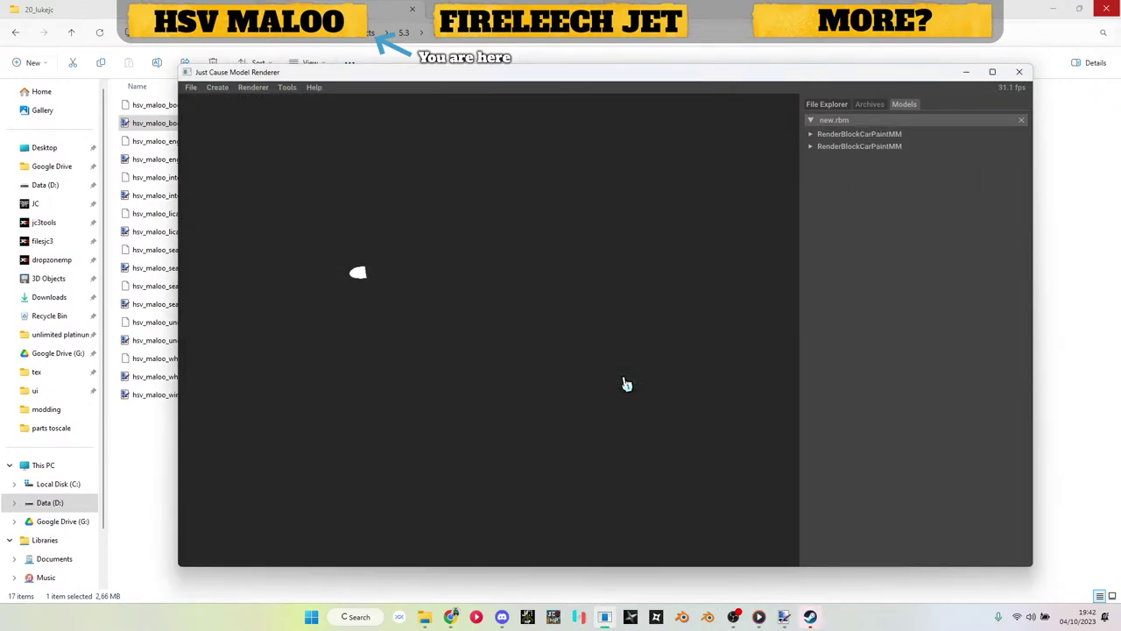
pyautogui.moveTo(493, 315); pyautogui.dragTo(417, 327)
pyautogui.moveTo(339, 330); pyautogui.dragTo(341, 360)
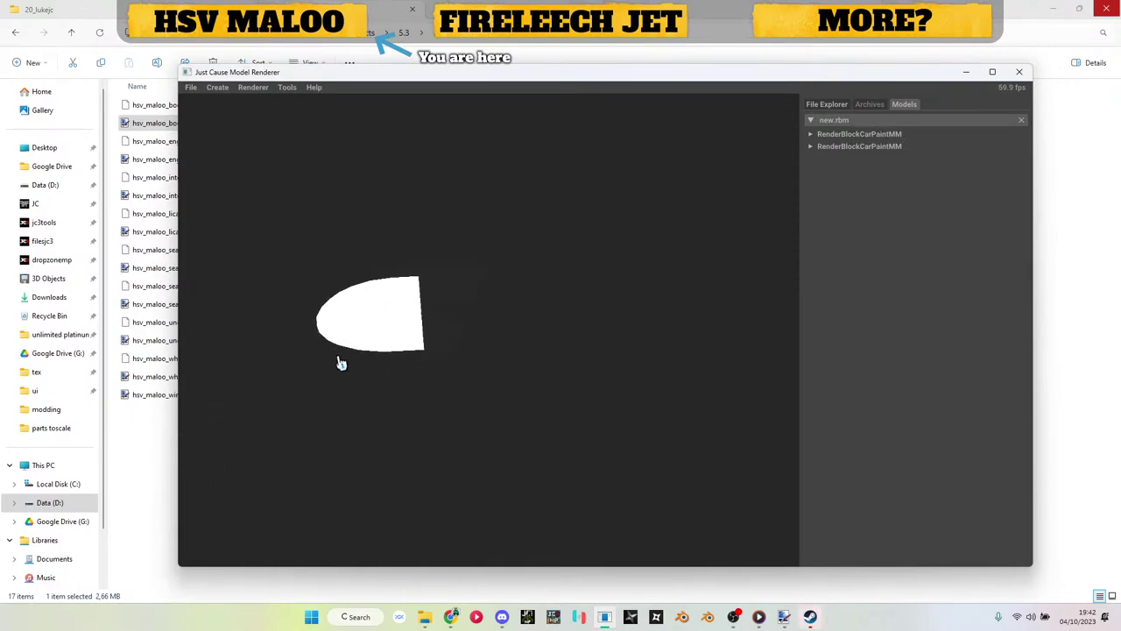
pyautogui.click(1021, 120)
pyautogui.click(964, 73)
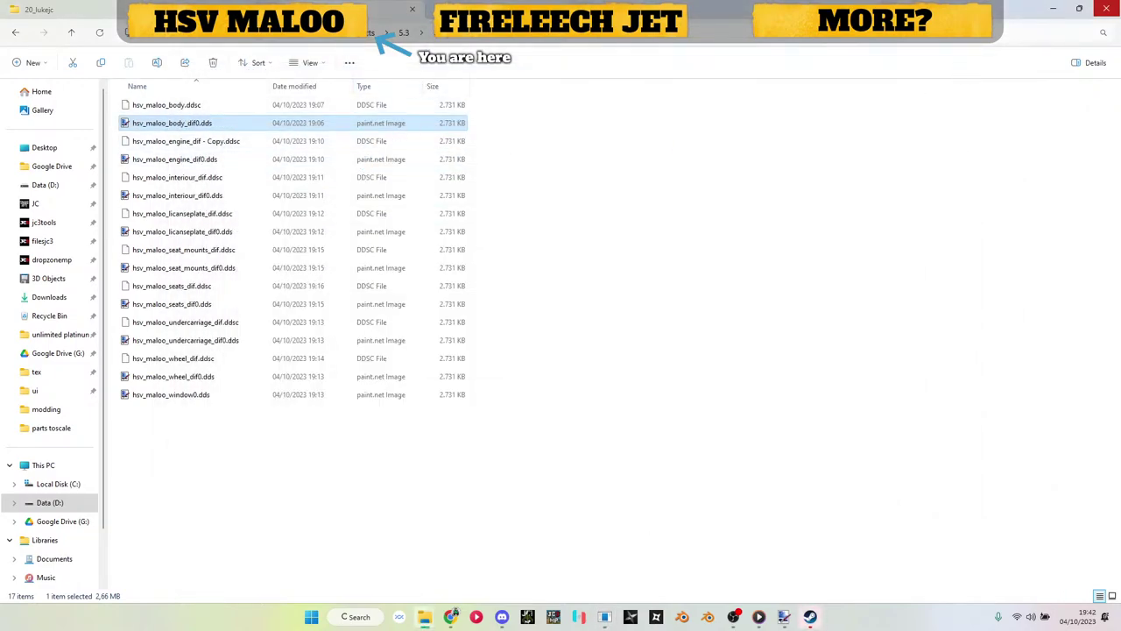
# Step: In the parts toscale folder, rename new.rbm to hsv_maloo_mirror_r.rbm
pyautogui.click(417, 32)
pyautogui.press('Escape')
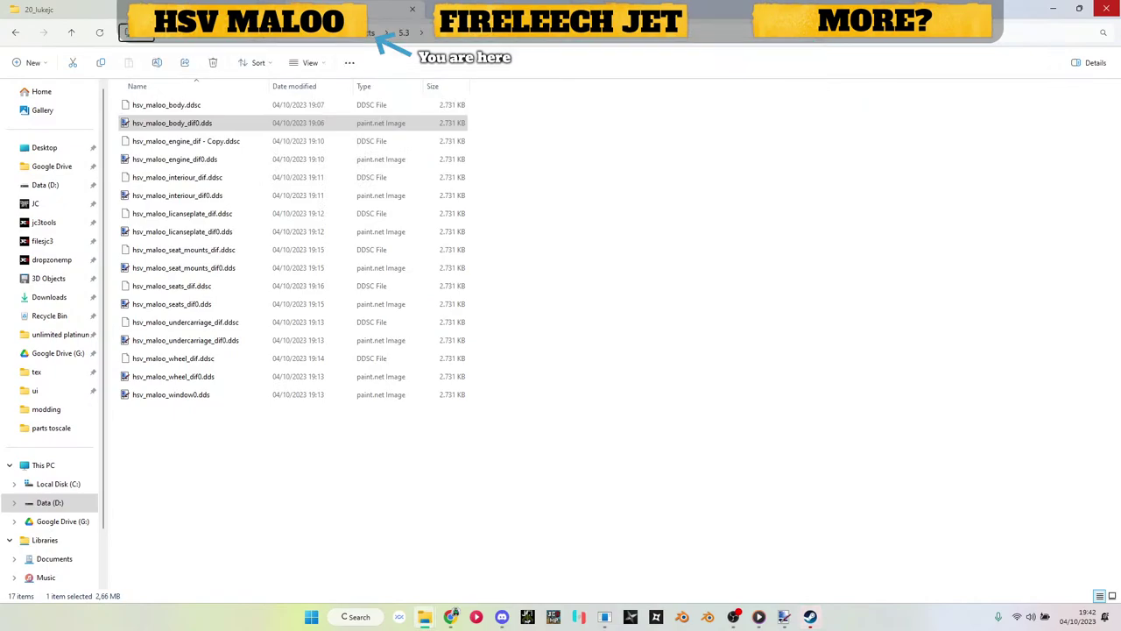
pyautogui.hotkey('alt', 'Up')
pyautogui.doubleClick(173, 268)
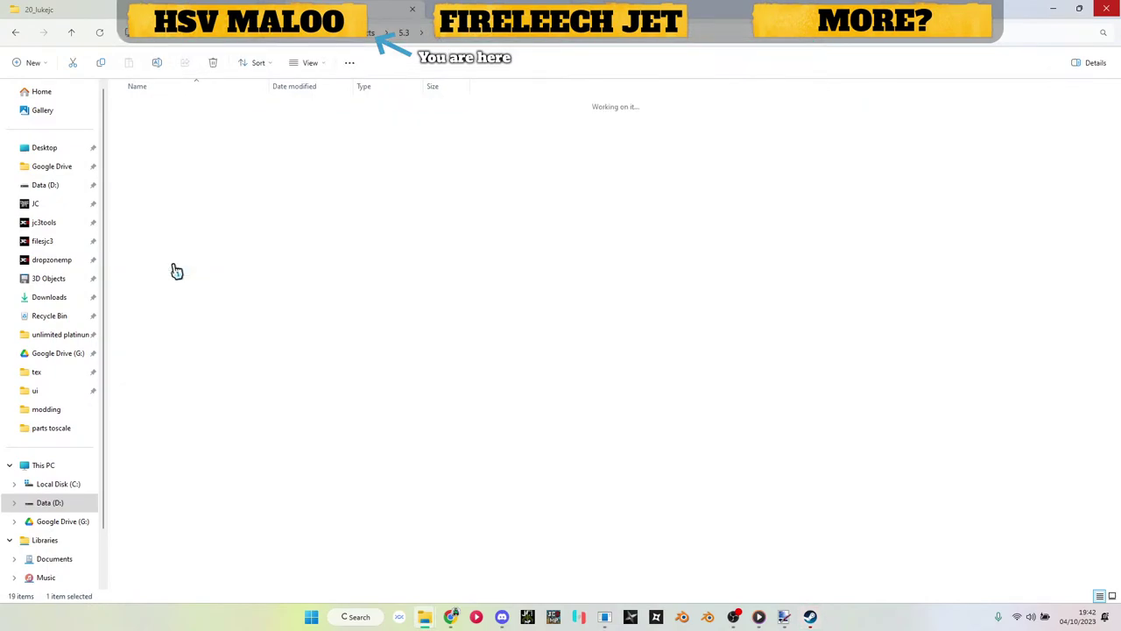
pyautogui.scroll(-2, 263, 263)
pyautogui.click(159, 511)
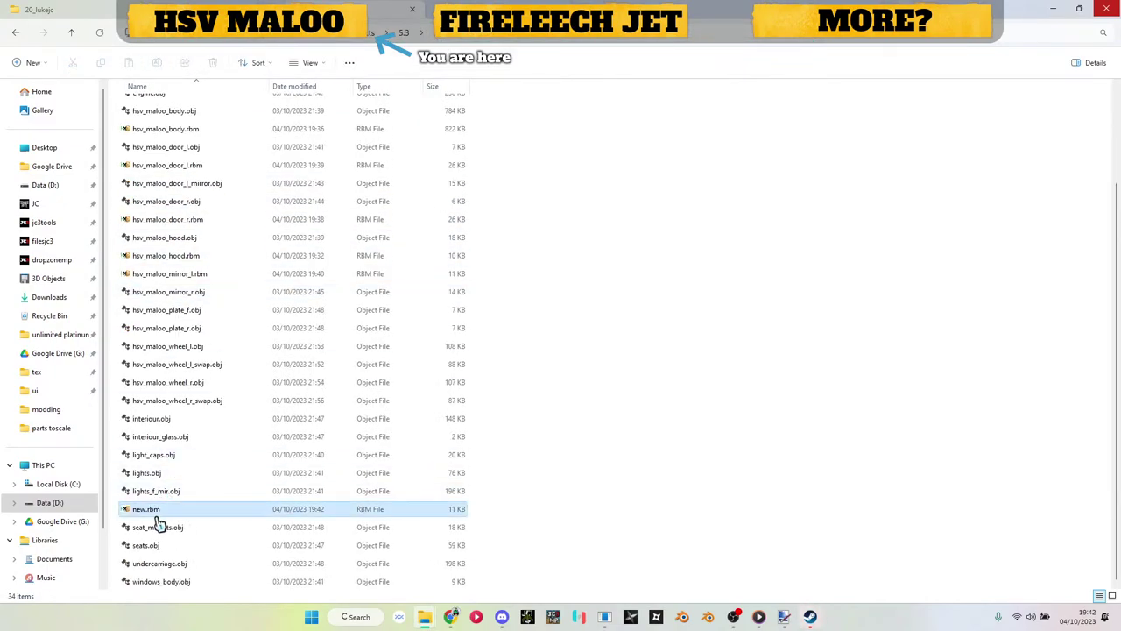
pyautogui.press('F2')
pyautogui.write('hsv_mal')
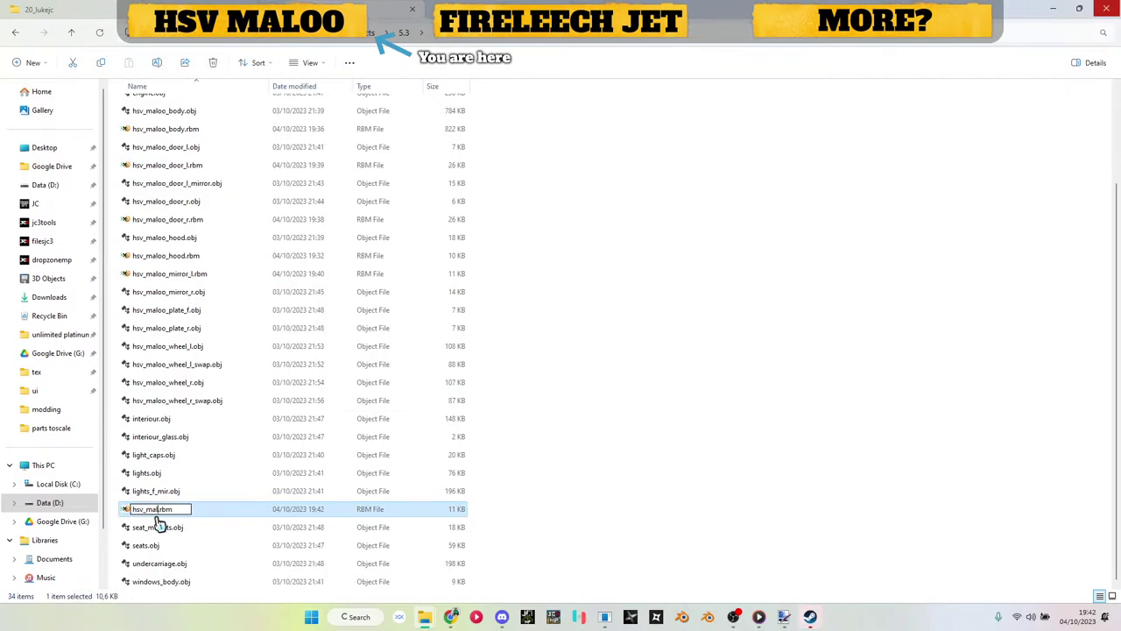
pyautogui.write('oo_mirror_r')
pyautogui.press('Return')
# Step: Replace '.dds' with '.ddsc' in hsv_maloo_mirror_r.rbm using HxD, save, and close
pyautogui.doubleClick(156, 517)
pyautogui.hotkey('ctrl', 'r')
pyautogui.write('.dds')
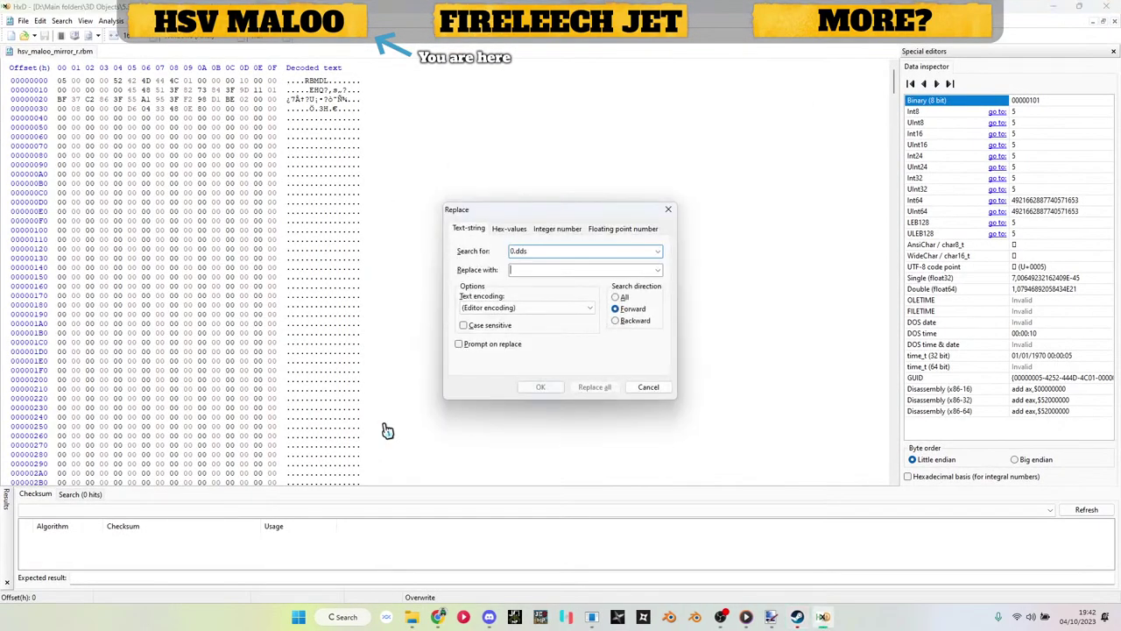
pyautogui.press('Tab')
pyautogui.write('.ddsc')
pyautogui.press('Return')
pyautogui.hotkey('ctrl', 's')
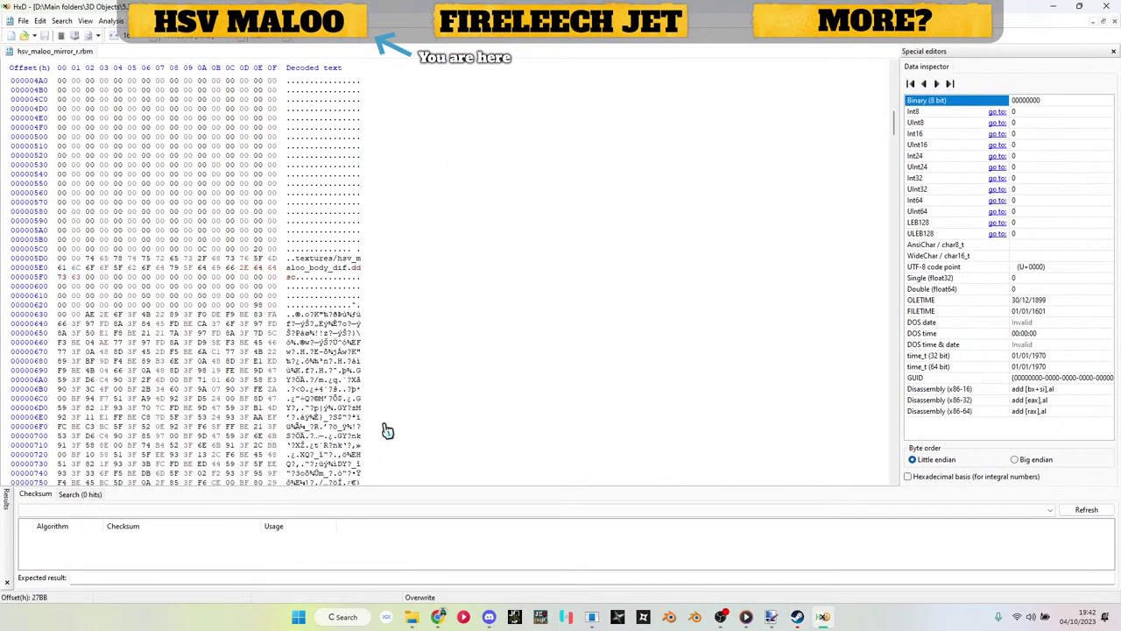
pyautogui.hotkey('alt', 'F4')
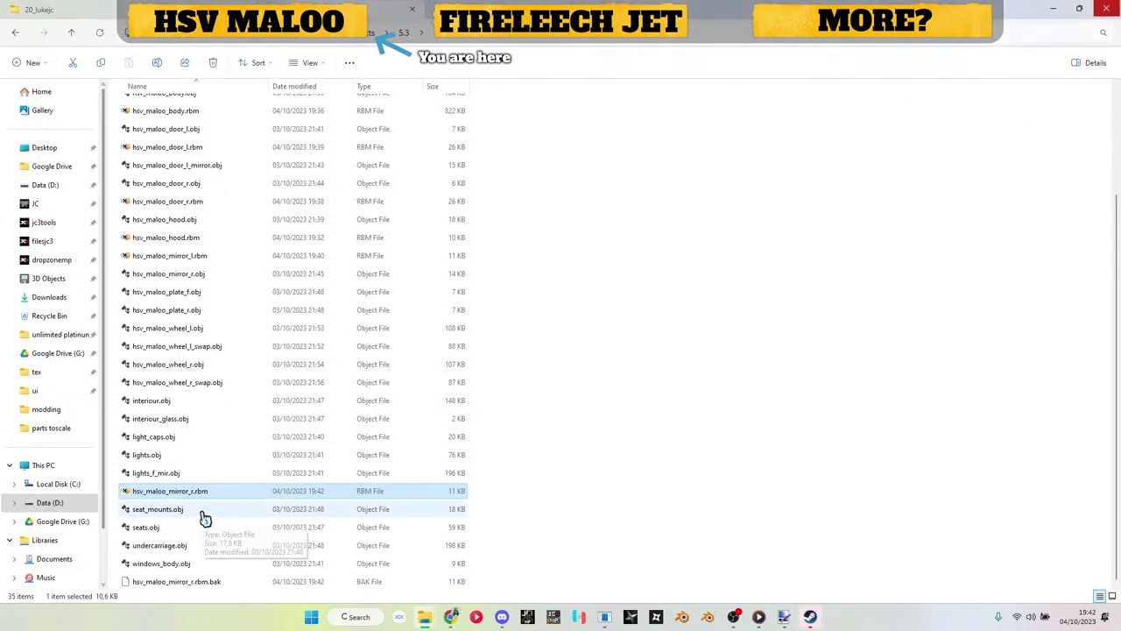
# Step: Delete hsv_maloo_mirror_r.rbm.bak, then look over the hsv_maloo wheel .obj files
pyautogui.click(170, 584)
pyautogui.press('Delete')
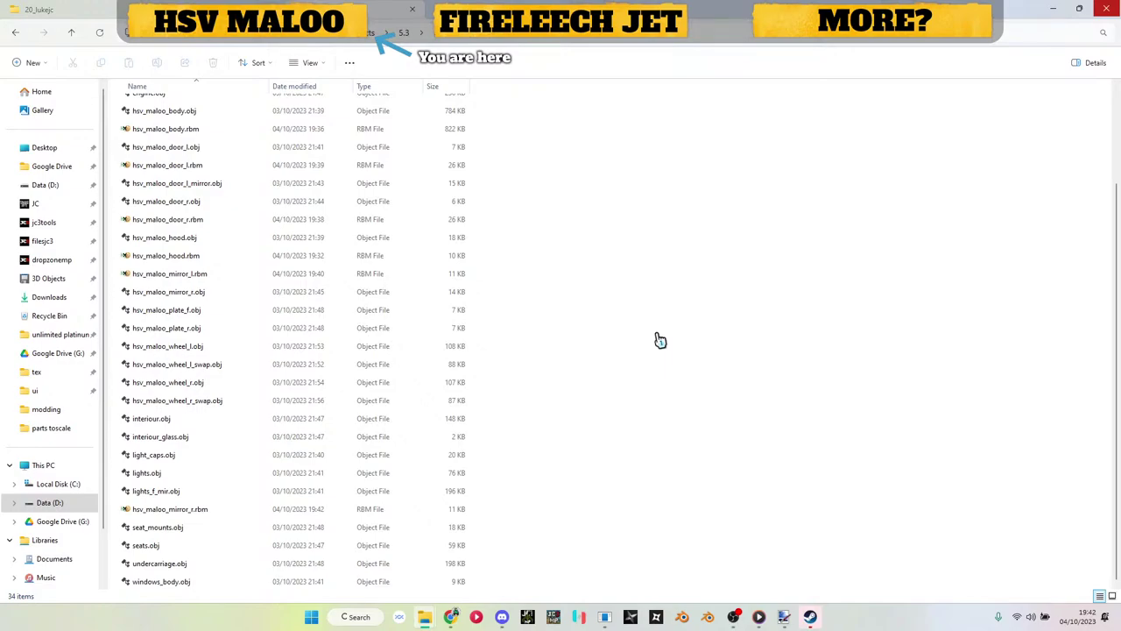
pyautogui.click(194, 386)
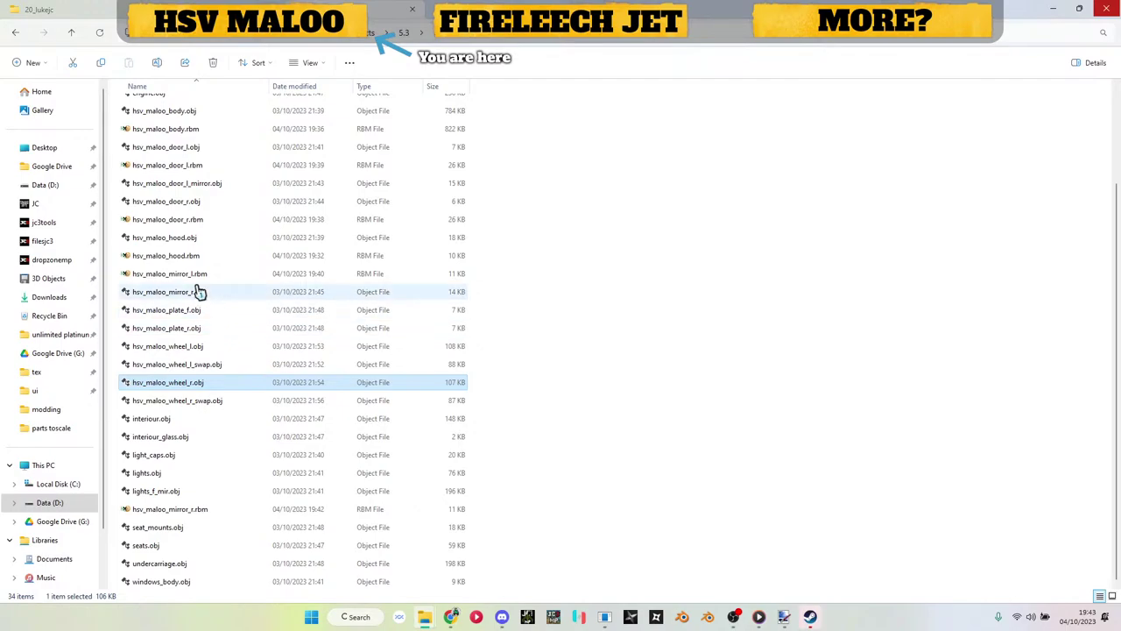
pyautogui.scroll(3, 198, 291)
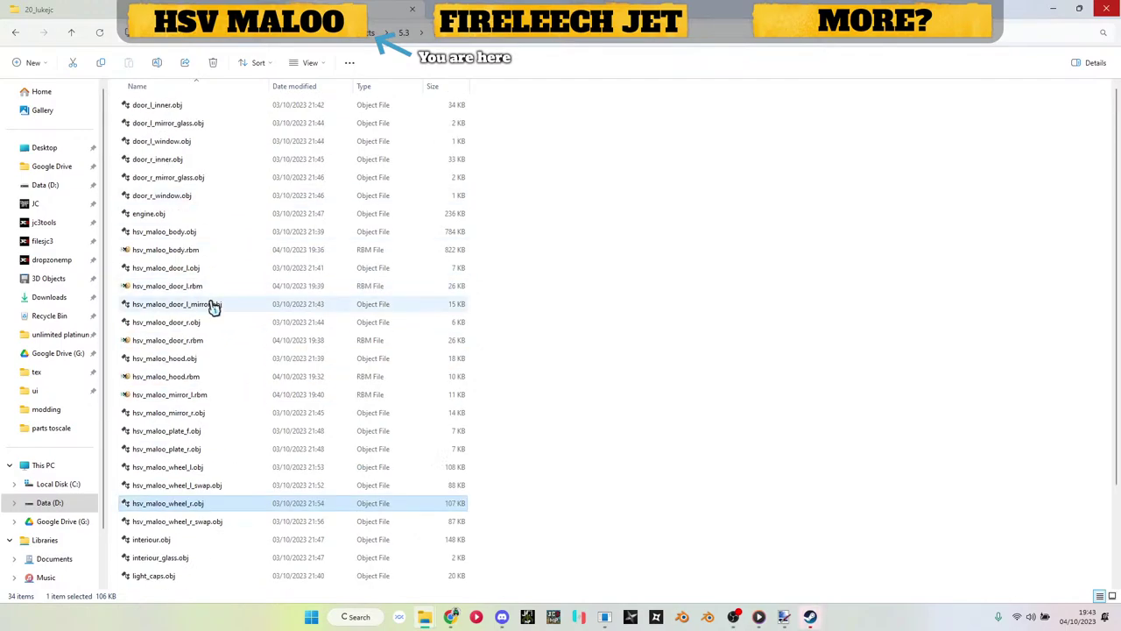
pyautogui.scroll(-1, 189, 412)
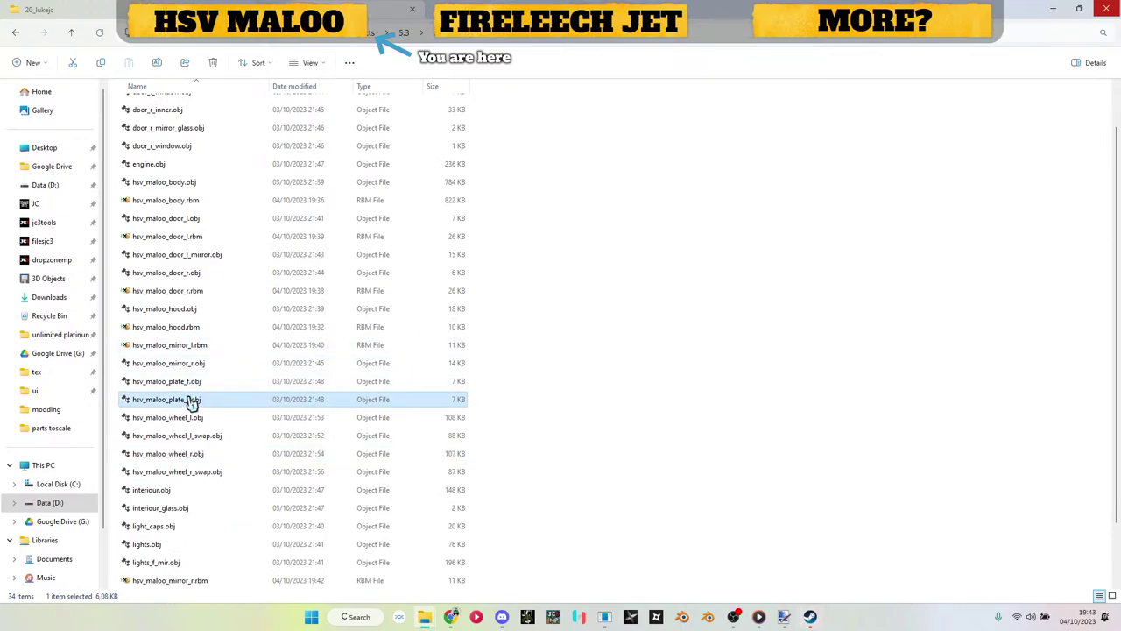
pyautogui.click(199, 436)
pyautogui.scroll(-1, 199, 436)
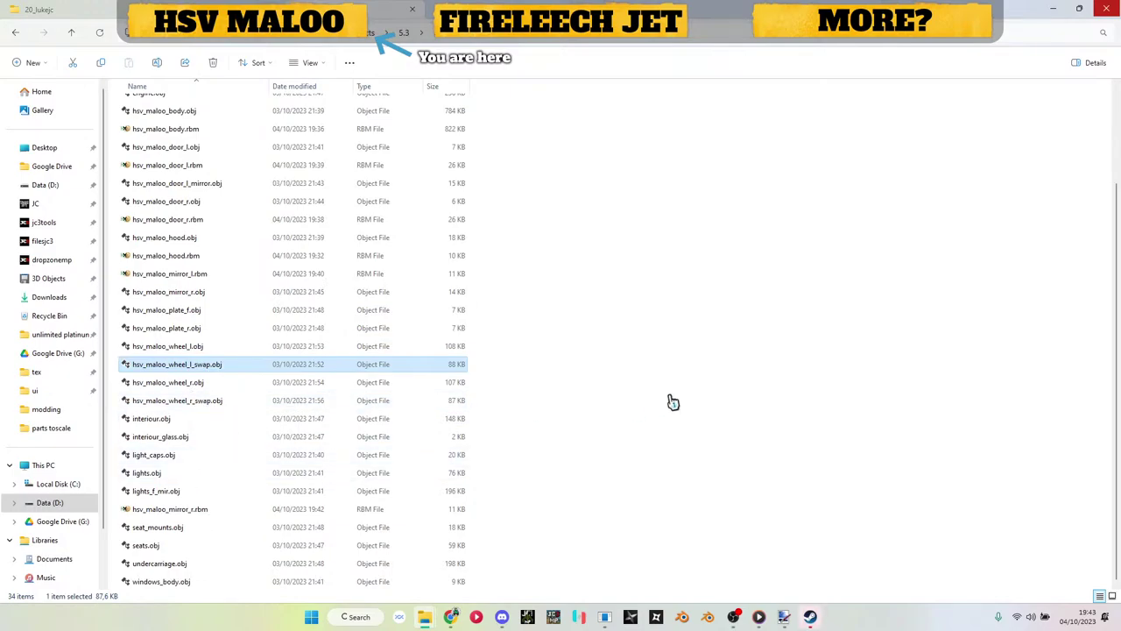
# Step: Drag hsv_maloo_body.rbm into the model renderer to load the untextured car
pyautogui.click(605, 617)
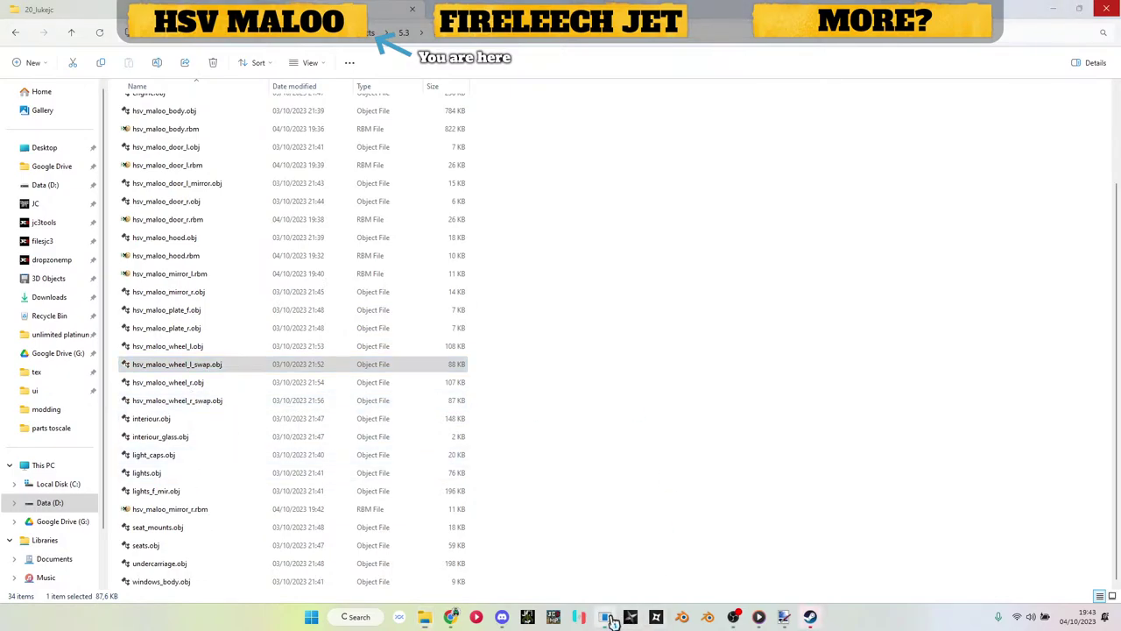
pyautogui.click(965, 72)
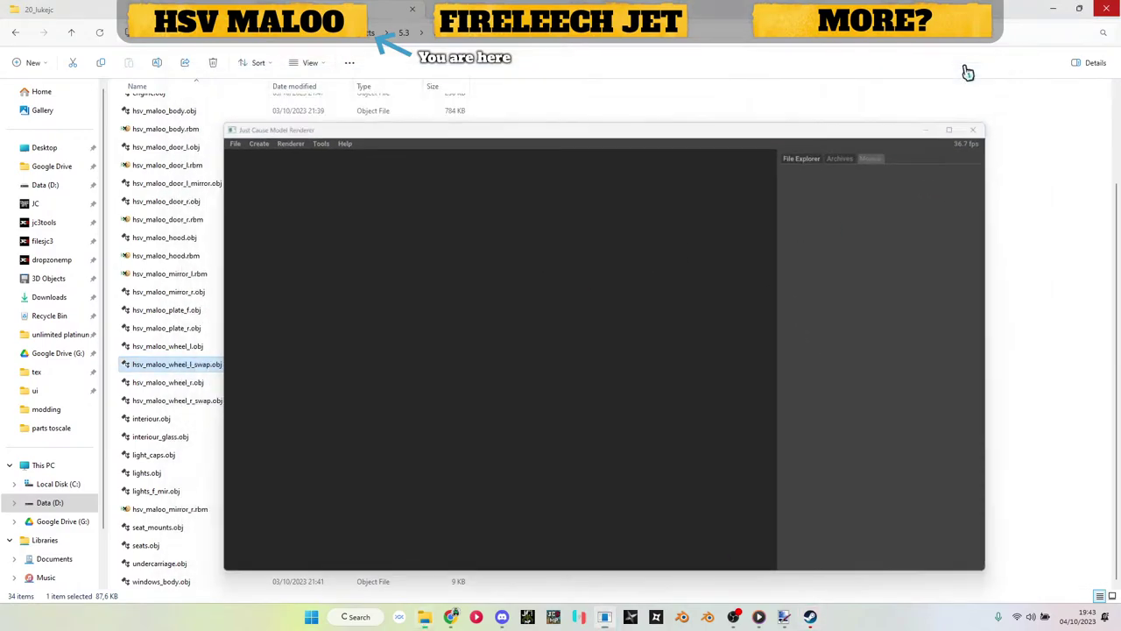
pyautogui.scroll(3, 593, 365)
pyautogui.scroll(-3, 320, 431)
pyautogui.scroll(3, 316, 430)
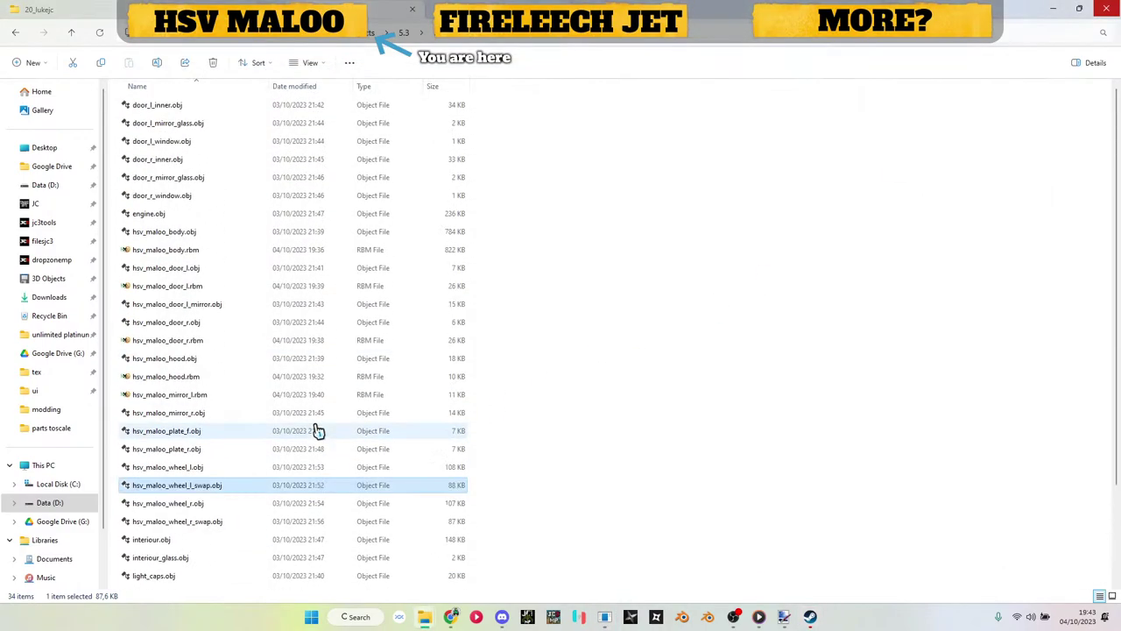
pyautogui.moveTo(175, 250); pyautogui.dragTo(561, 320)
# Step: Expand the body's render blocks and first paint block, then go up to the parent folder
pyautogui.click(847, 123)
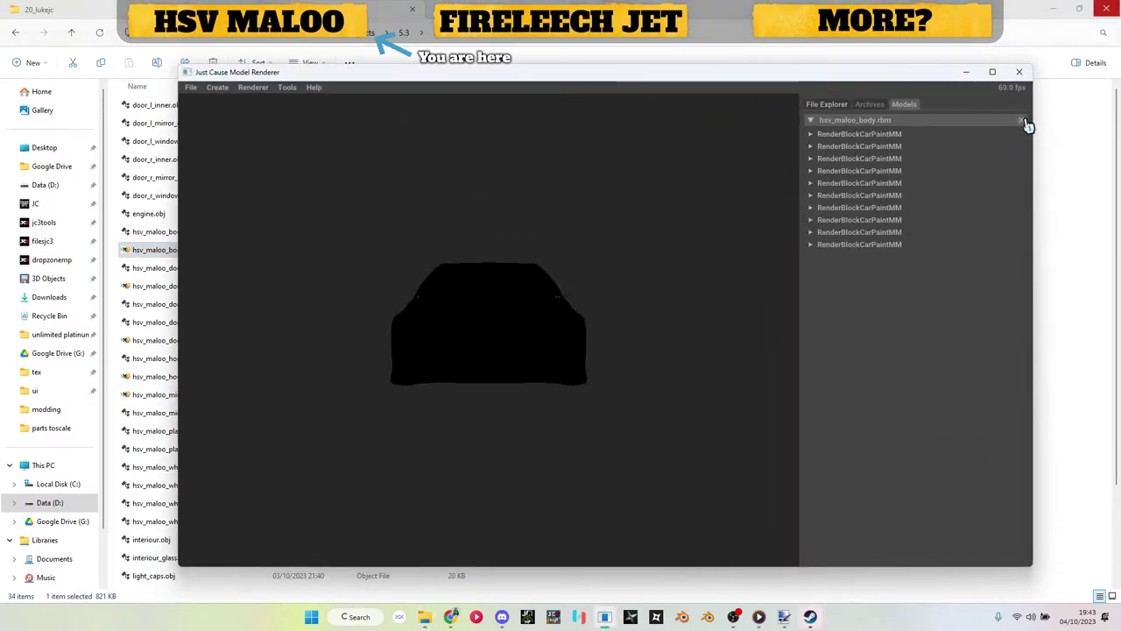
pyautogui.moveTo(517, 303); pyautogui.dragTo(424, 336)
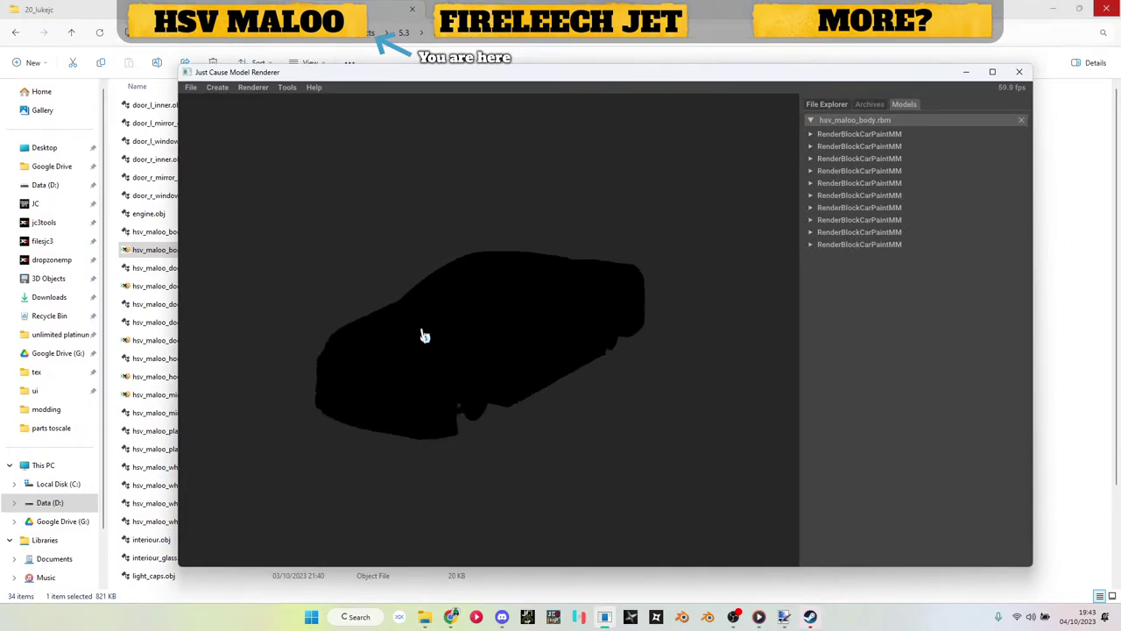
pyautogui.click(810, 134)
pyautogui.click(965, 72)
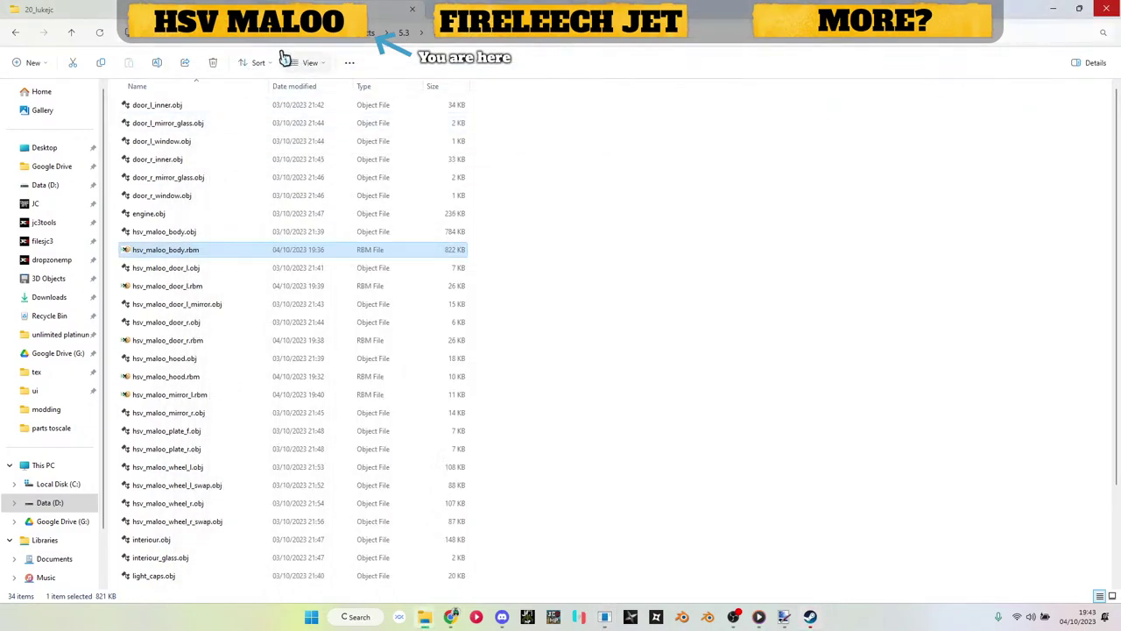
pyautogui.click(445, 40)
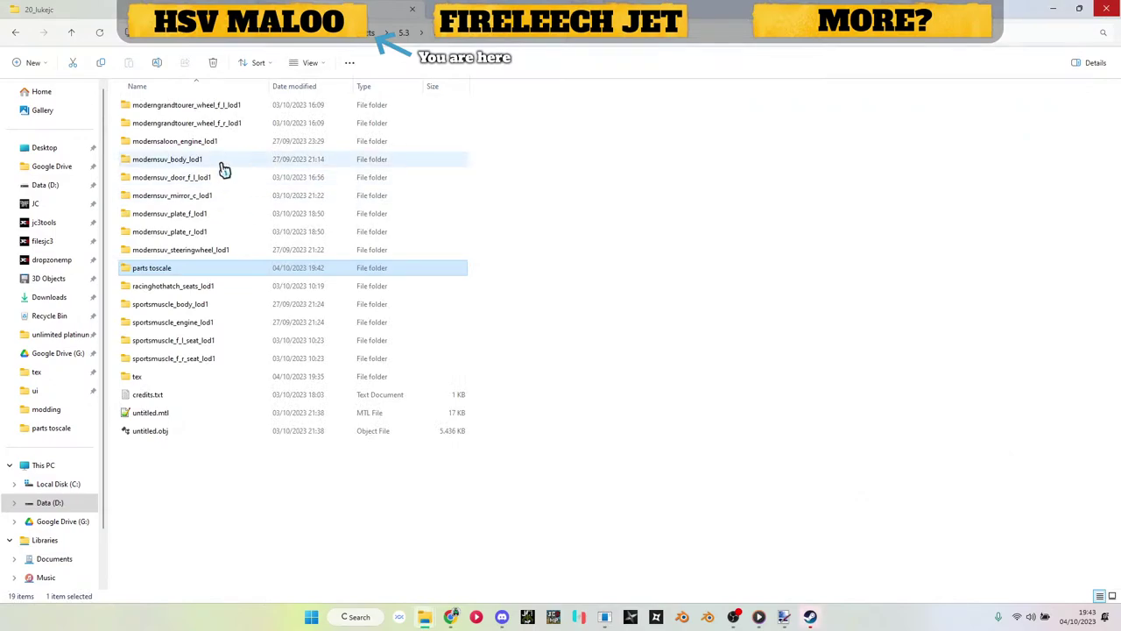
# Step: Give the first paint block hsv_maloo_body_dif0.dds and the second block the engine texture
pyautogui.doubleClick(201, 376)
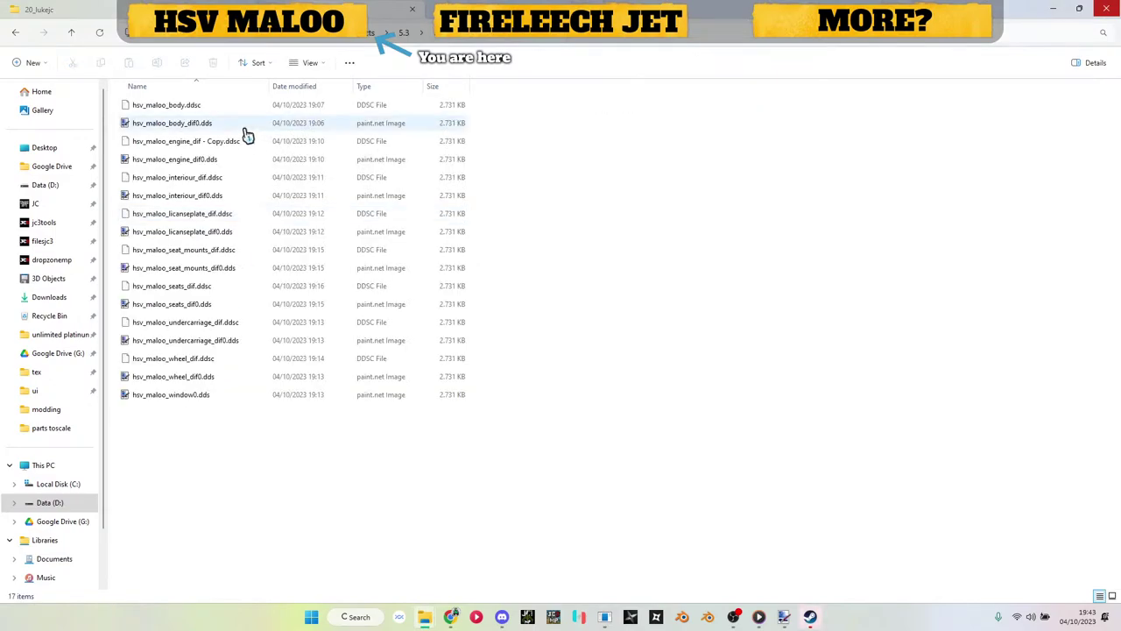
pyautogui.moveTo(190, 139); pyautogui.dragTo(848, 417)
pyautogui.click(841, 134)
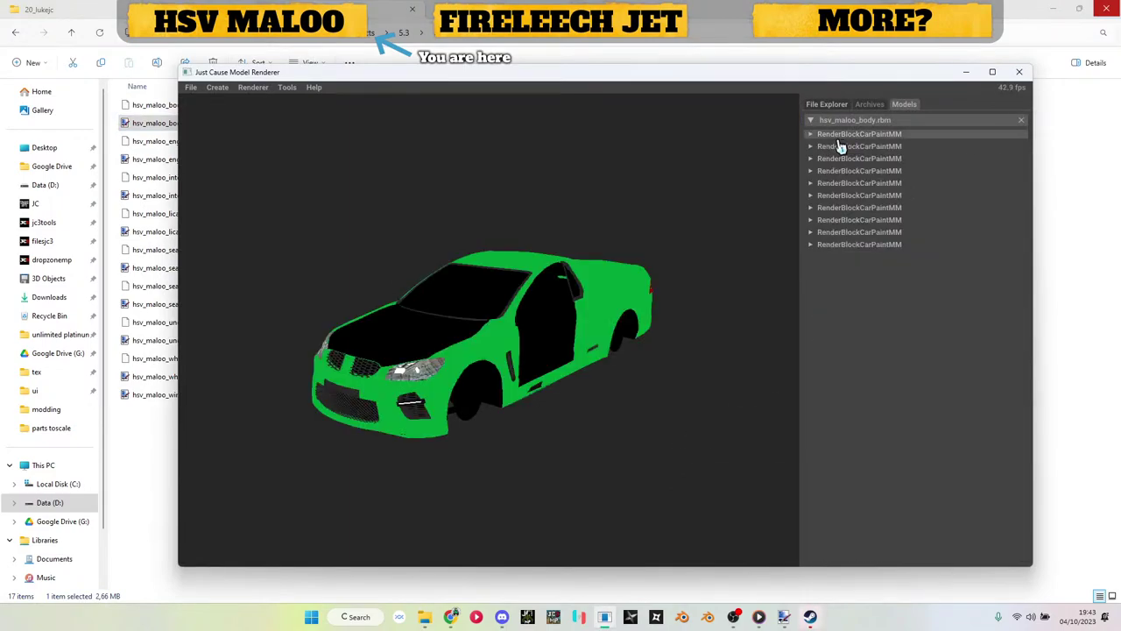
pyautogui.click(843, 146)
pyautogui.moveTo(156, 160); pyautogui.dragTo(841, 425)
pyautogui.click(841, 146)
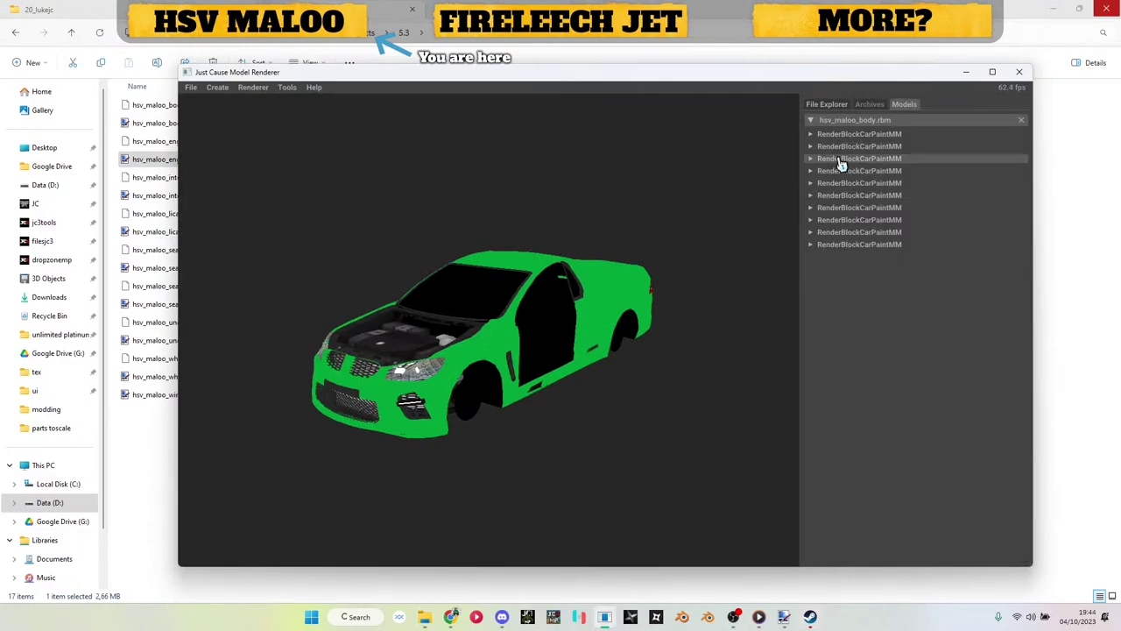
# Step: Apply the interior texture to the third paint block
pyautogui.click(841, 159)
pyautogui.click(159, 231)
pyautogui.moveTo(185, 200); pyautogui.dragTo(813, 475)
pyautogui.moveTo(584, 351); pyautogui.dragTo(446, 321)
pyautogui.scroll(2, 445, 324)
pyautogui.scroll(1, 445, 324)
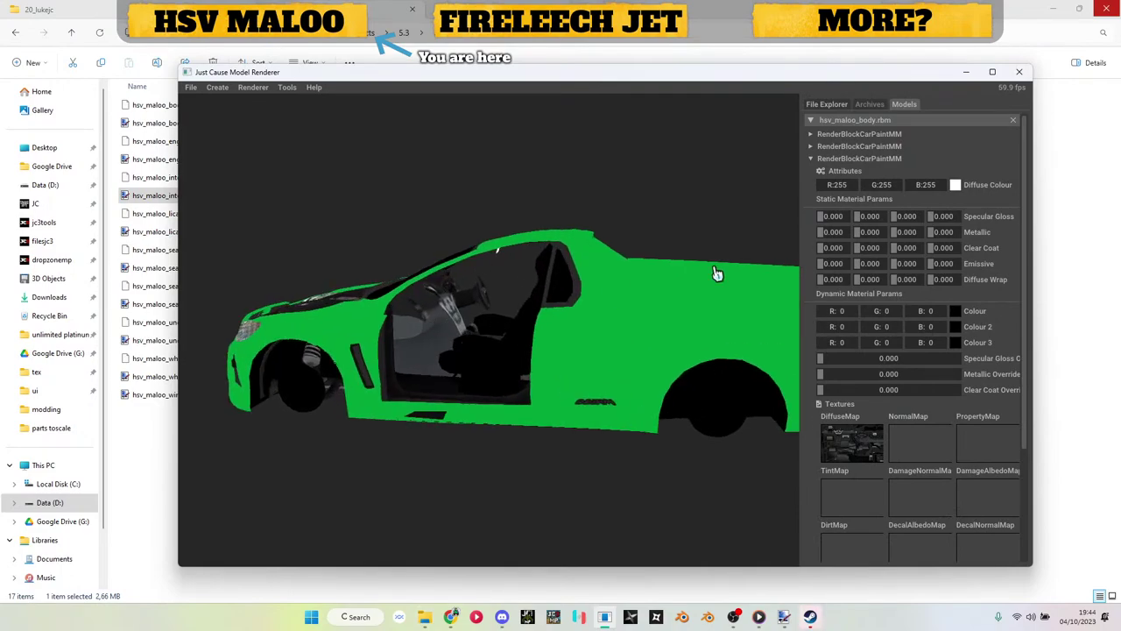
pyautogui.click(866, 159)
# Step: Assign the seats texture to the fourth paint block
pyautogui.click(856, 173)
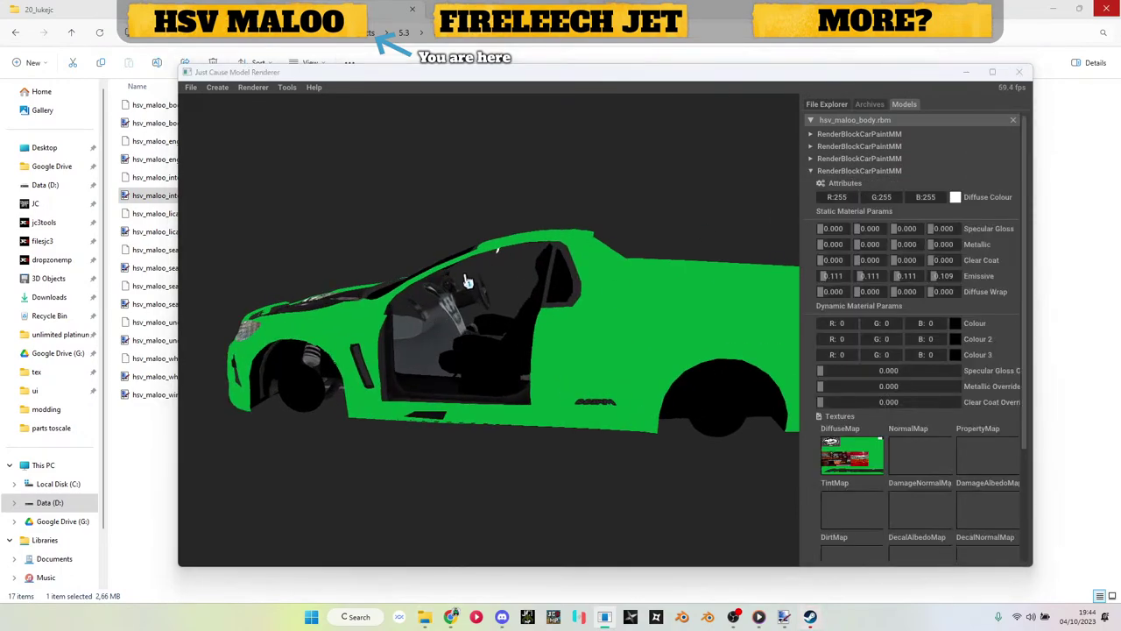
pyautogui.click(150, 325)
pyautogui.moveTo(153, 304); pyautogui.dragTo(629, 502)
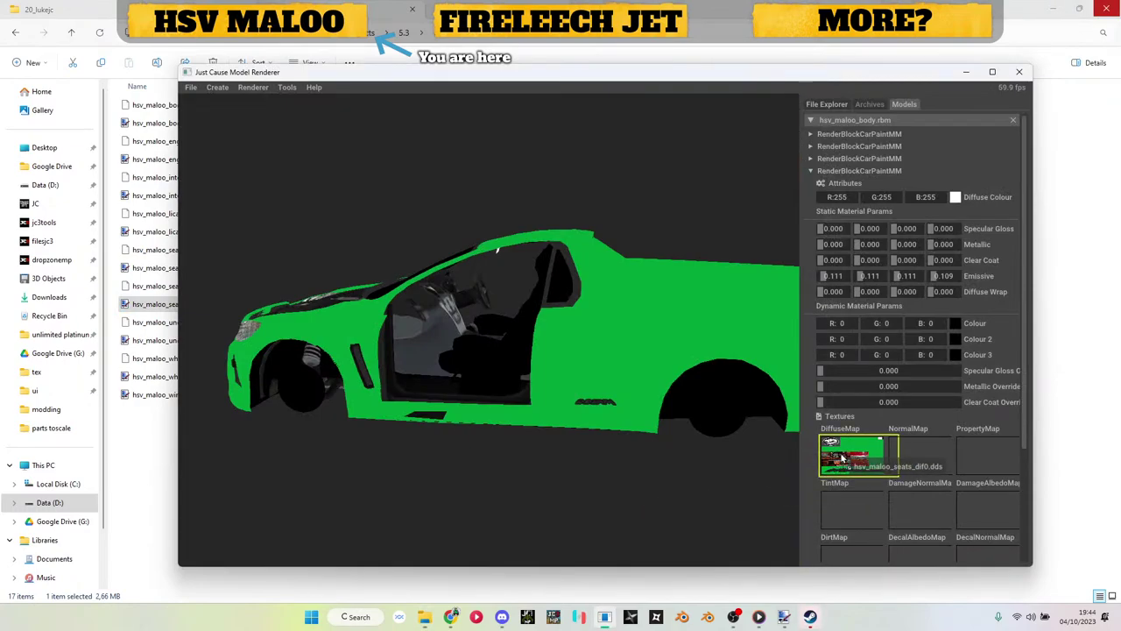
pyautogui.moveTo(846, 462); pyautogui.dragTo(845, 462)
pyautogui.moveTo(525, 359); pyautogui.dragTo(732, 397)
pyautogui.click(833, 158)
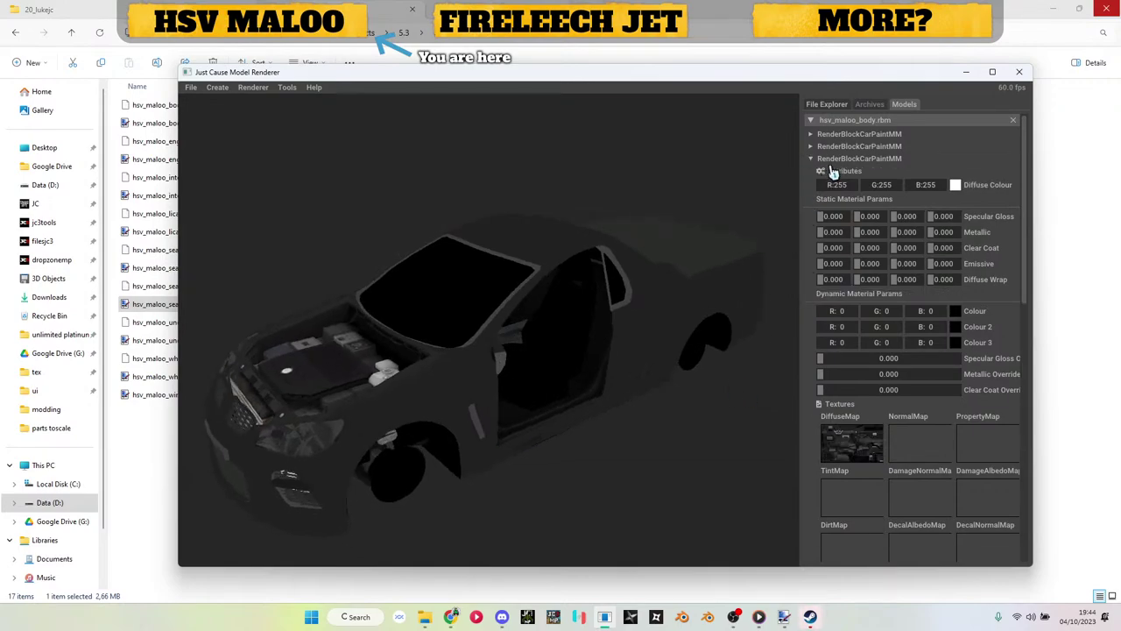
pyautogui.click(832, 158)
pyautogui.click(834, 173)
pyautogui.click(834, 172)
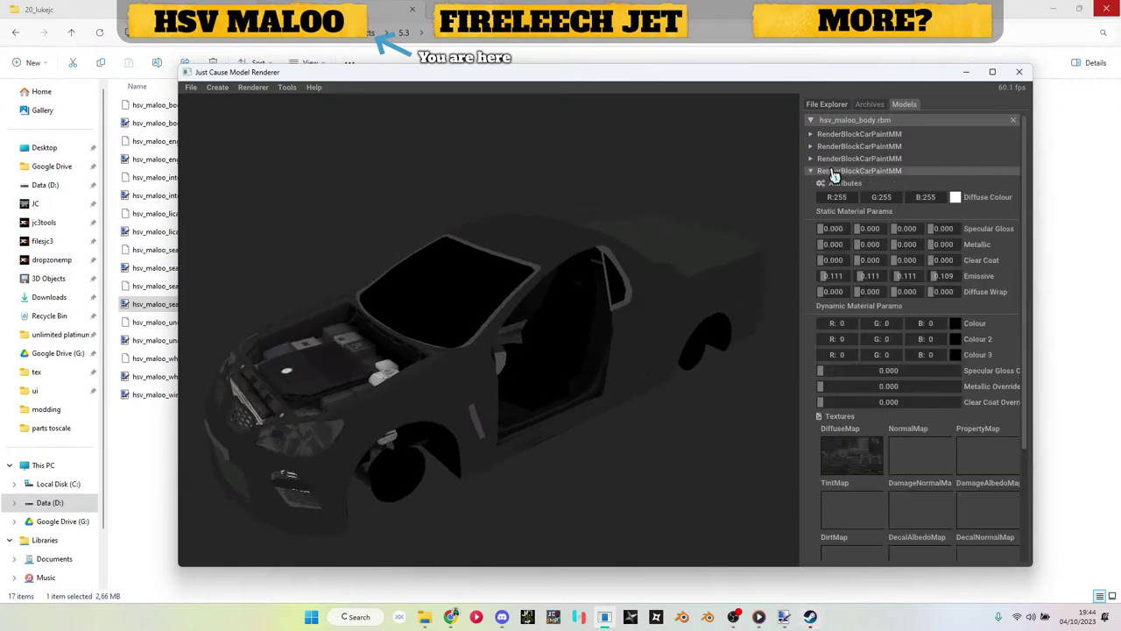
# Step: Replace the fourth block's texture with the body diffuse map, turning the car green
pyautogui.hotkey('alt', 'Tab')
pyautogui.moveTo(178, 127); pyautogui.dragTo(815, 442)
pyautogui.moveTo(535, 389); pyautogui.dragTo(646, 350)
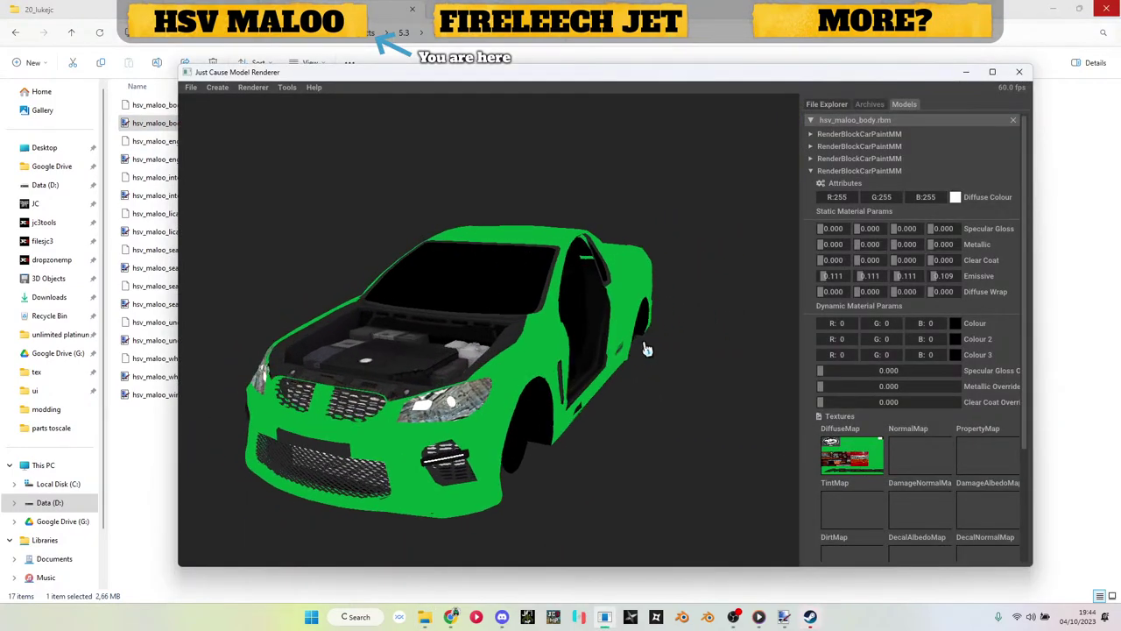
pyautogui.click(824, 174)
pyautogui.click(830, 184)
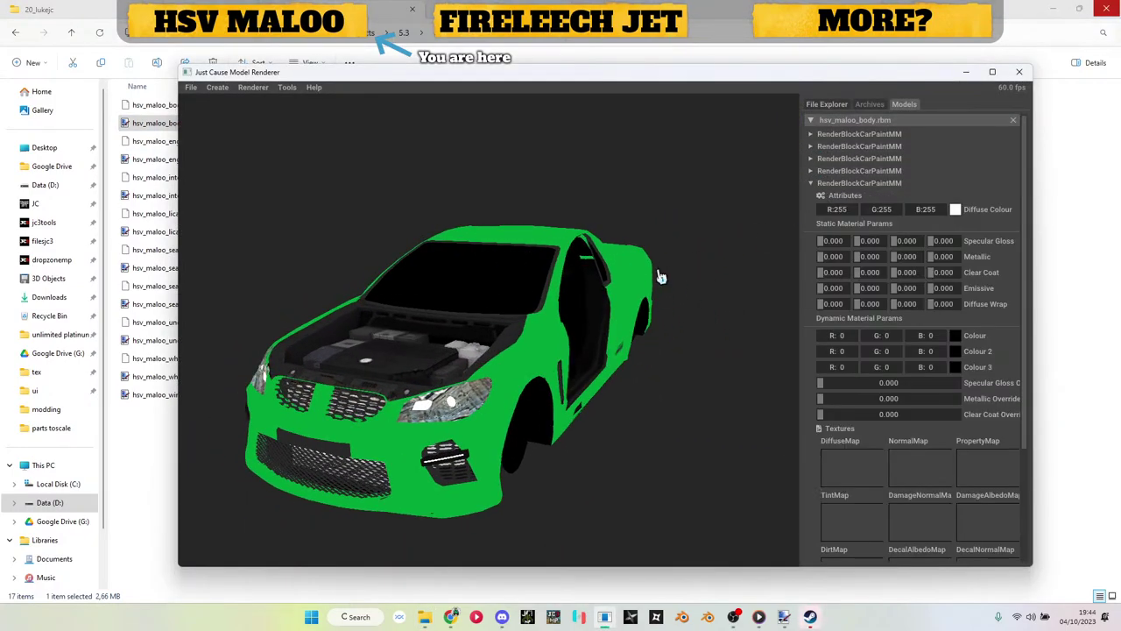
# Step: Apply hsv_maloo_seats_dif0.dds to the fifth render block's diffuse map
pyautogui.moveTo(661, 278); pyautogui.dragTo(570, 283)
pyautogui.click(171, 283)
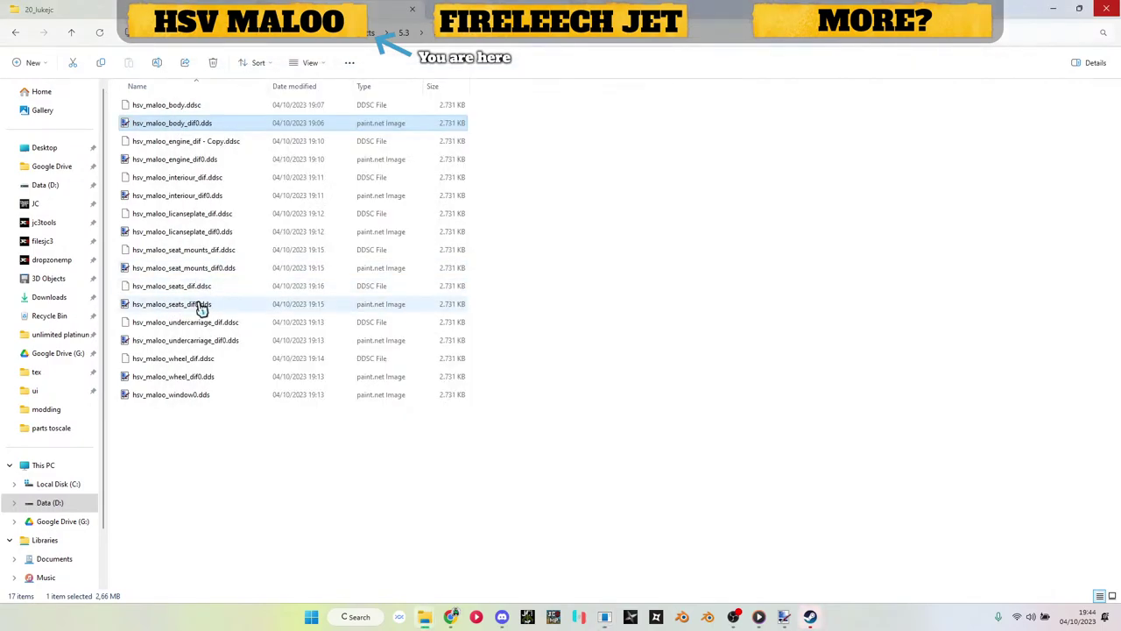
pyautogui.moveTo(201, 309); pyautogui.dragTo(855, 472)
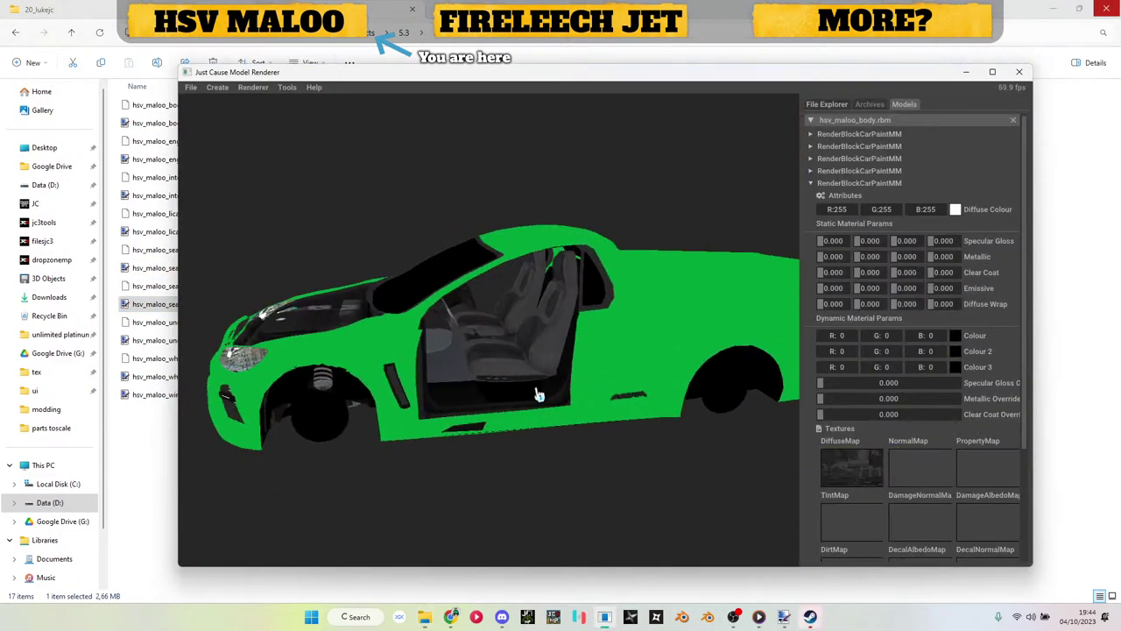
pyautogui.click(167, 333)
pyautogui.click(183, 343)
pyautogui.moveTo(365, 417); pyautogui.dragTo(364, 417)
pyautogui.hotkey('alt', 'Tab')
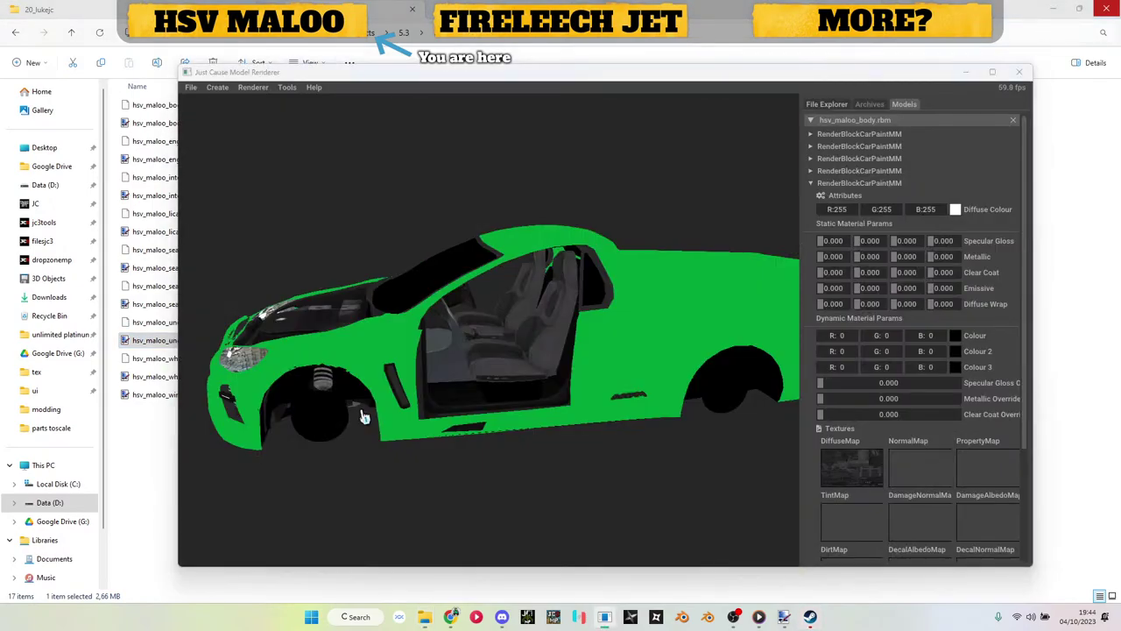
pyautogui.moveTo(848, 259); pyautogui.dragTo(867, 182)
pyautogui.click(866, 184)
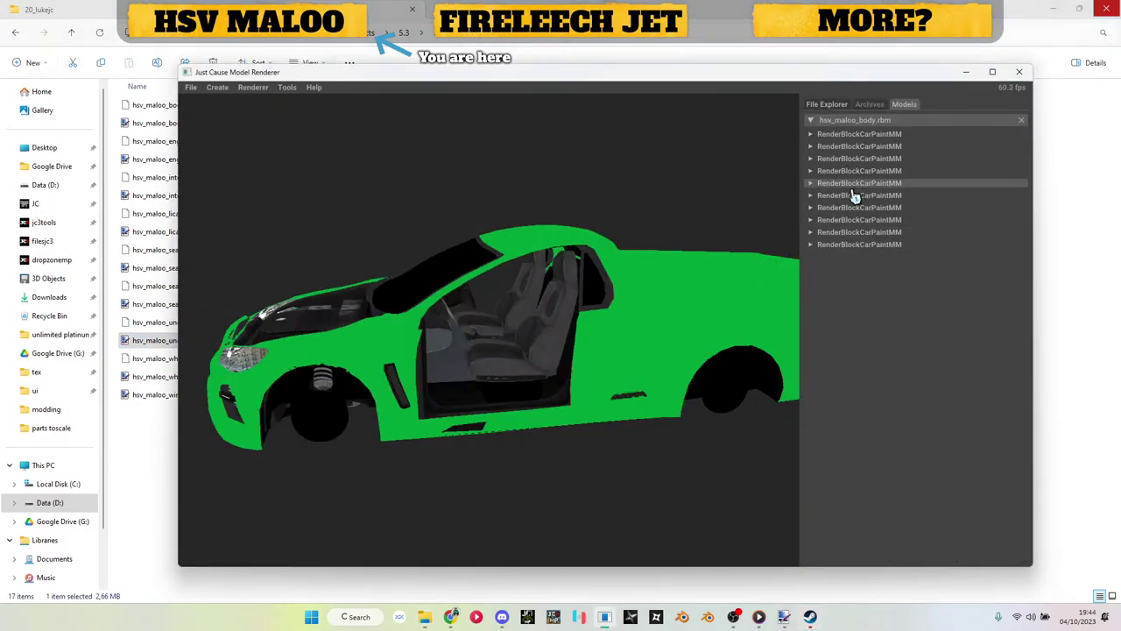
pyautogui.click(864, 184)
# Step: Give the seventh render block hsv_maloo_undercarriage_dif0.dds as its diffuse map, texturing the wheel hubs
pyautogui.hotkey('alt', 'Tab')
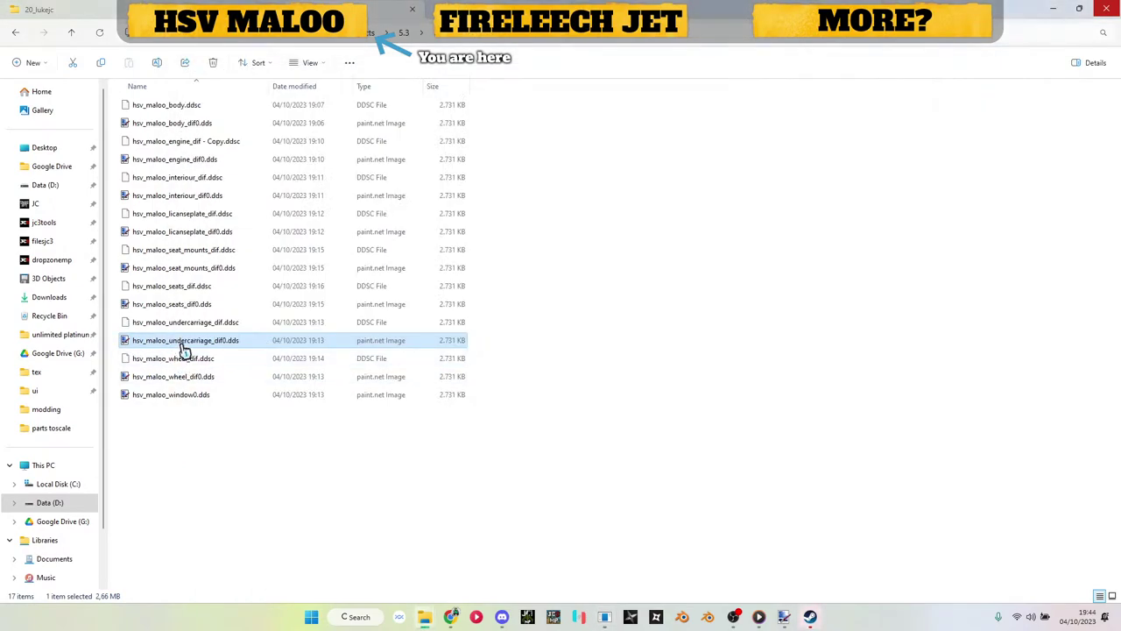
pyautogui.click(185, 268)
pyautogui.hotkey('alt', 'Tab')
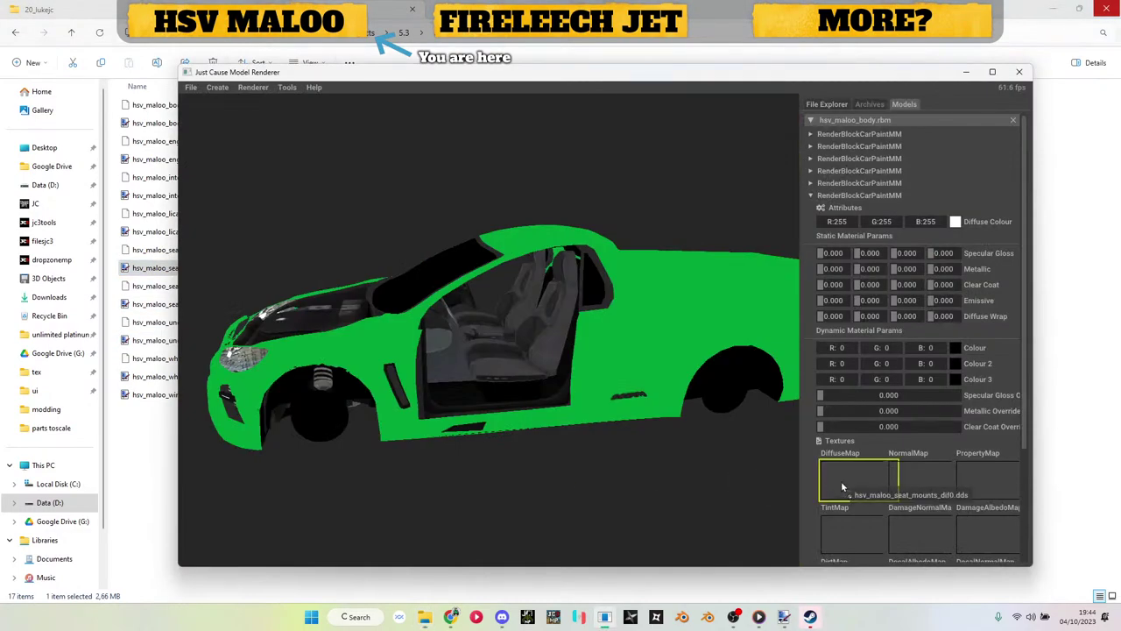
pyautogui.moveTo(642, 395); pyautogui.dragTo(602, 368)
pyautogui.click(823, 196)
pyautogui.click(823, 196)
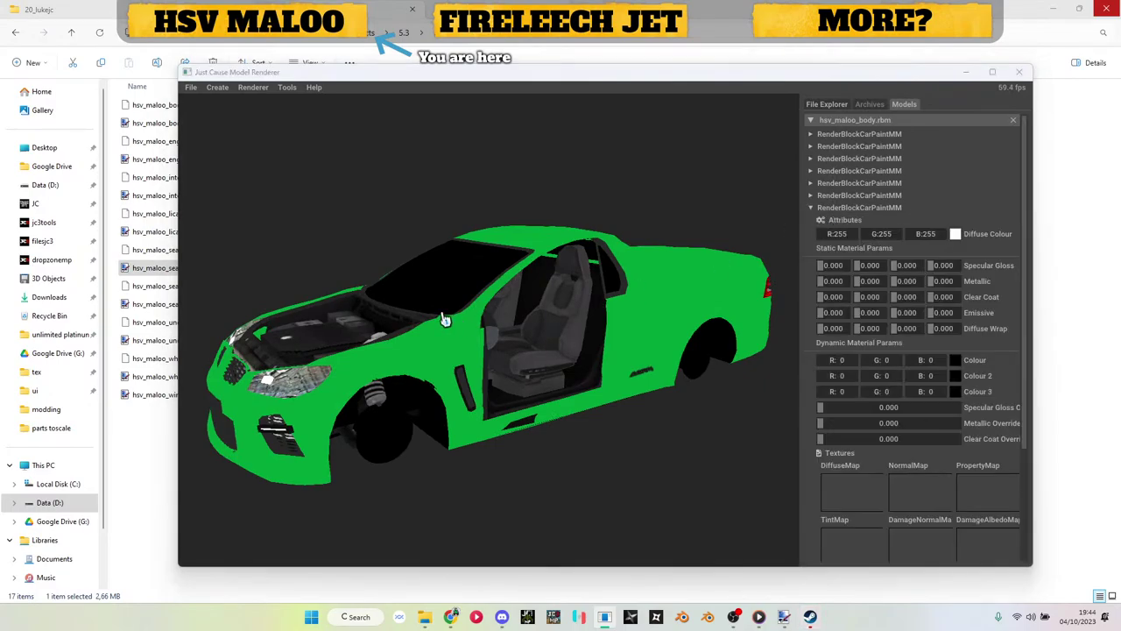
pyautogui.hotkey('alt', 'Tab')
pyautogui.click(188, 347)
pyautogui.hotkey('alt', 'Tab')
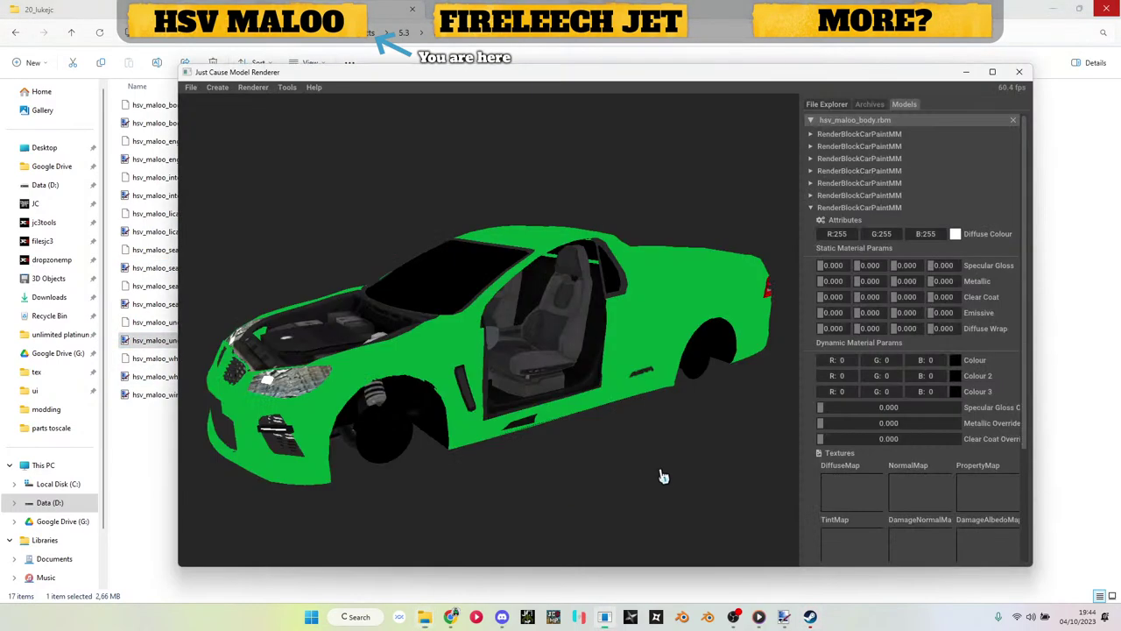
pyautogui.moveTo(826, 493); pyautogui.dragTo(836, 494)
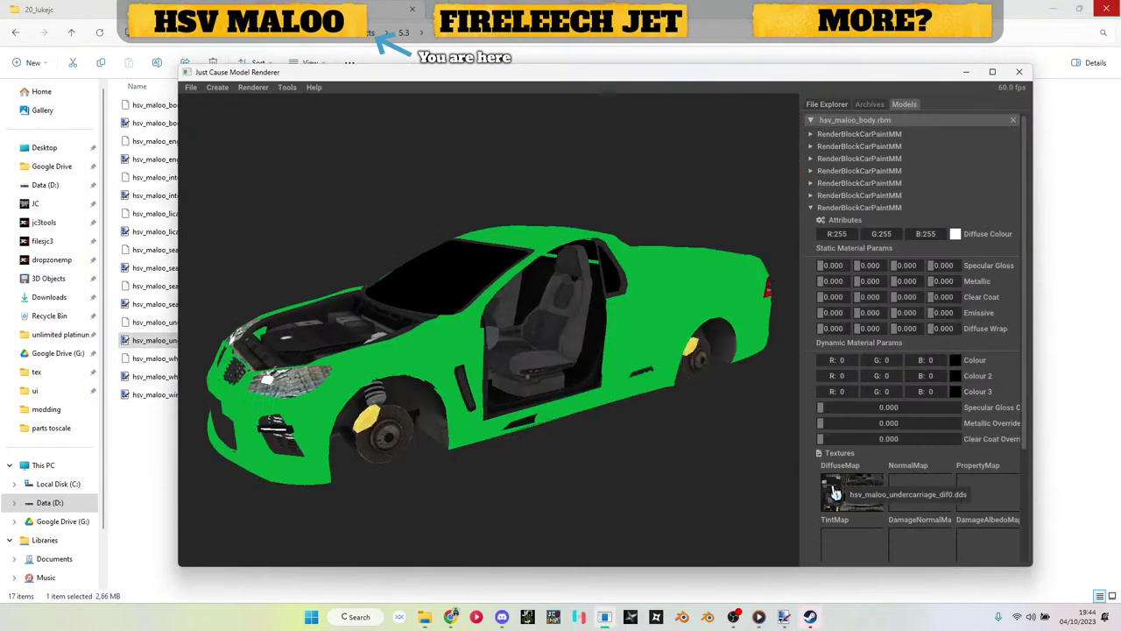
# Step: Assign hsv_maloo_body_dif0.dds to the eighth render block's diffuse map
pyautogui.click(859, 209)
pyautogui.click(859, 220)
pyautogui.moveTo(628, 299); pyautogui.dragTo(579, 338)
pyautogui.hotkey('alt', 'Tab')
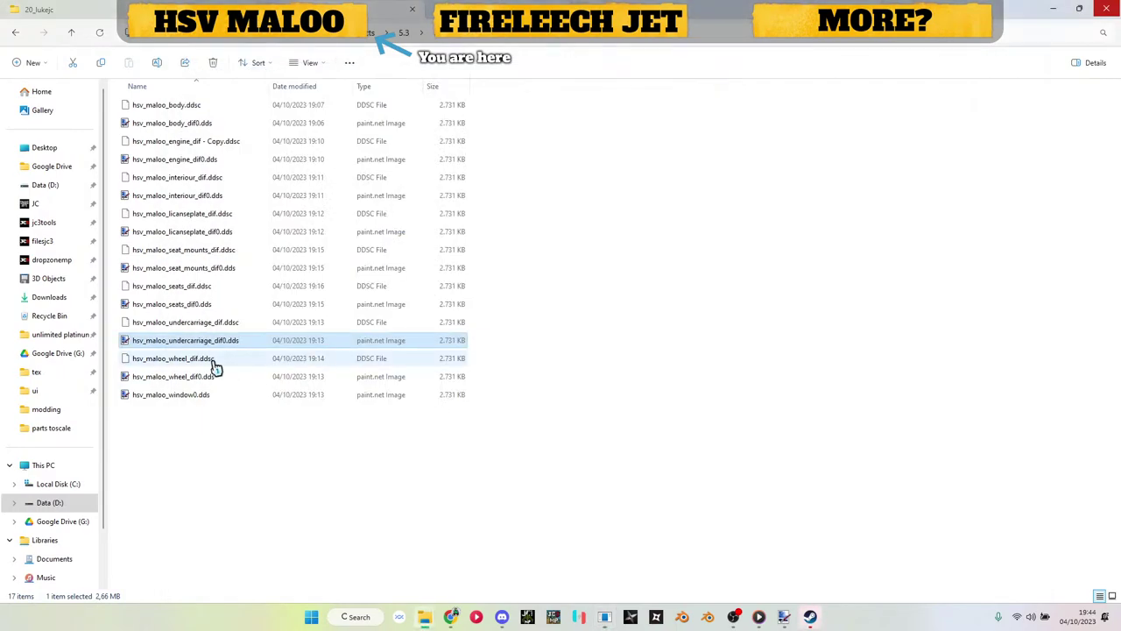
pyautogui.hotkey('alt', 'Tab')
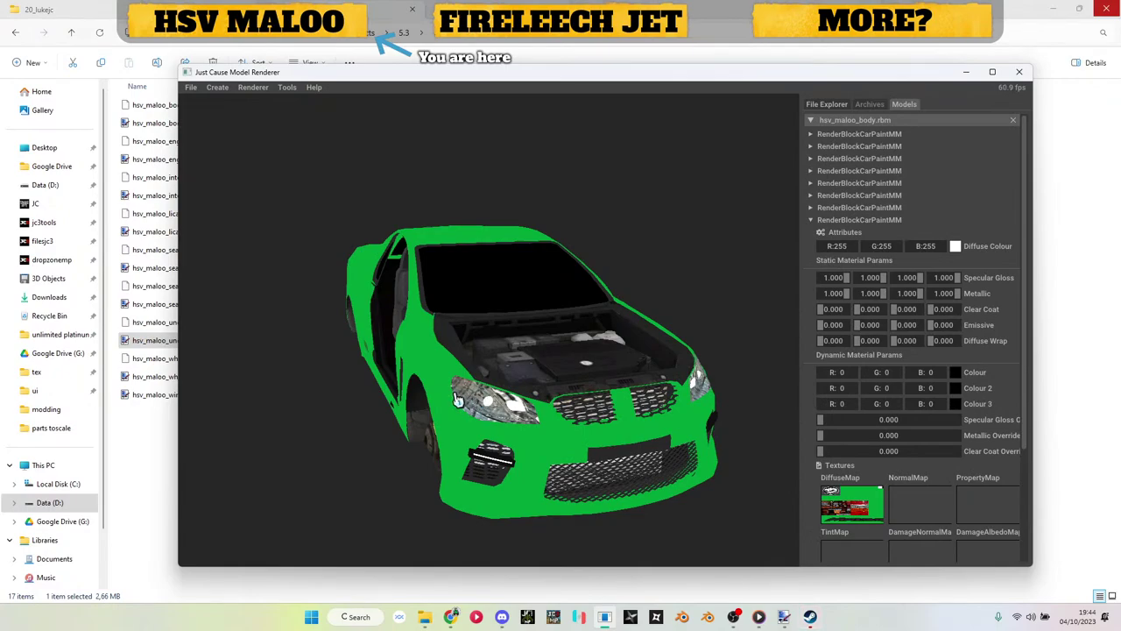
pyautogui.hotkey('alt', 'Tab')
pyautogui.click(186, 128)
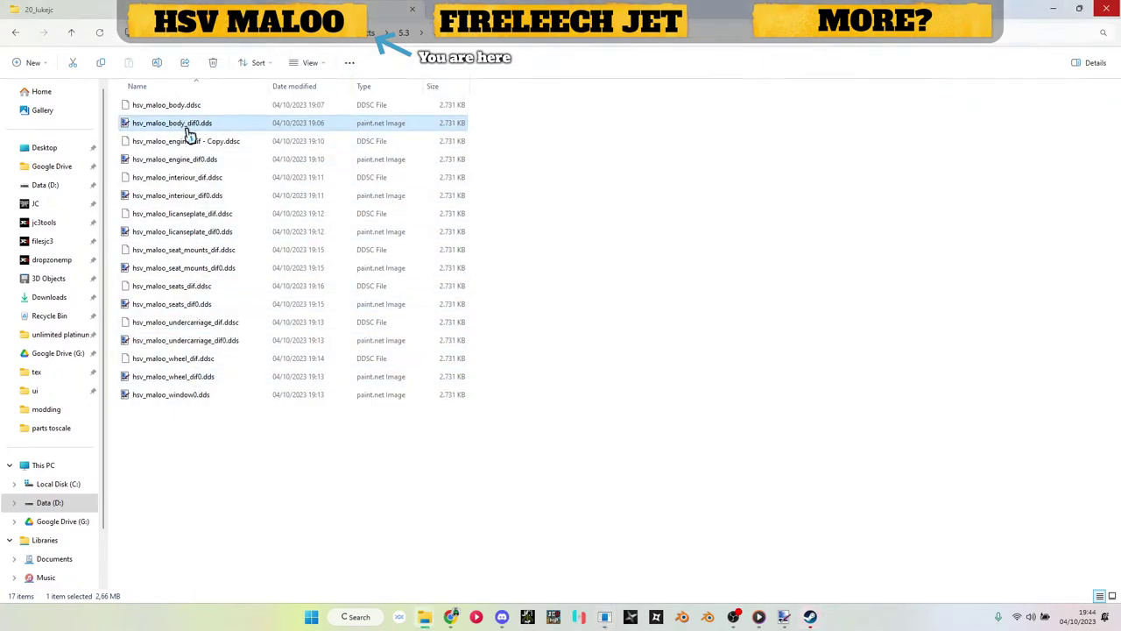
pyautogui.hotkey('alt', 'Tab')
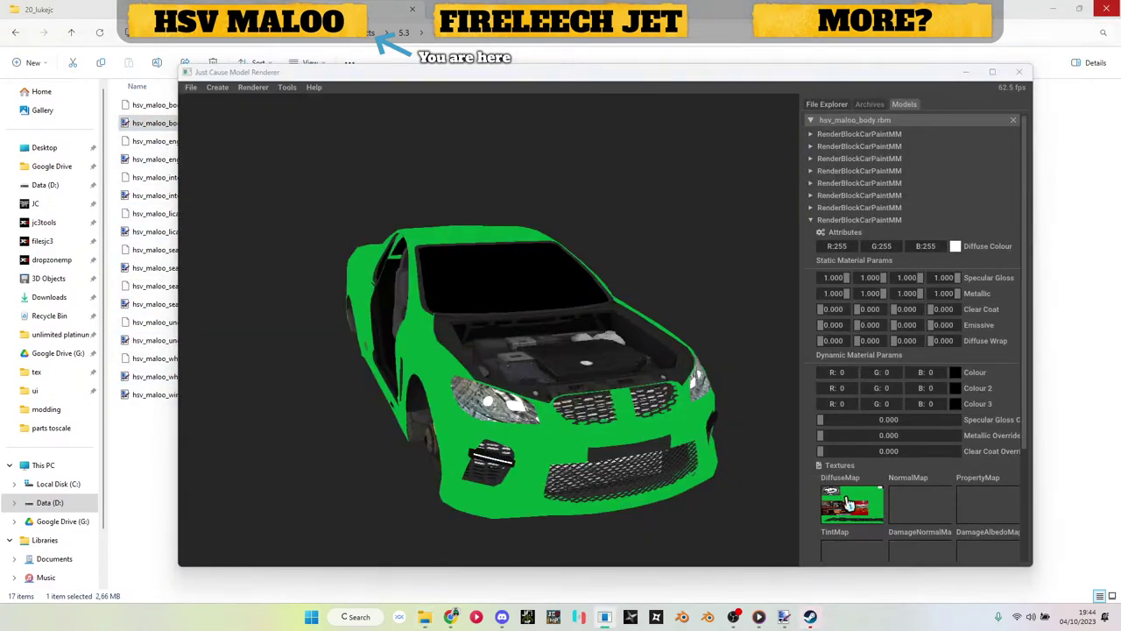
pyautogui.click(861, 220)
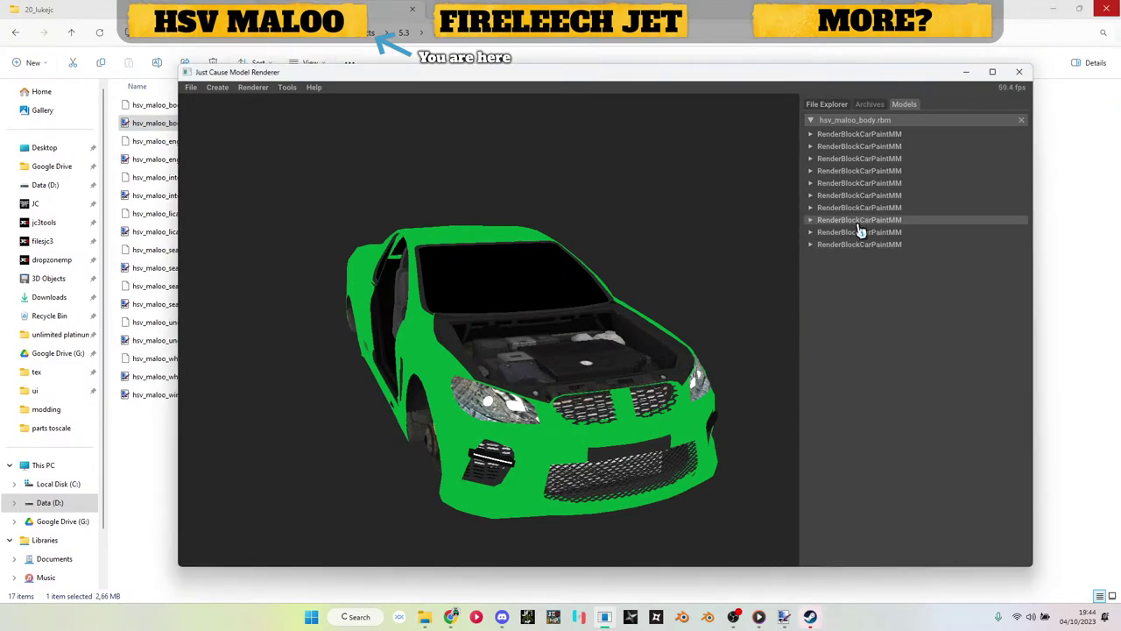
# Step: Load hsv_maloo_window0.dds into the ninth block's diffuse map, turning the windscreen grey
pyautogui.click(859, 232)
pyautogui.hotkey('alt', 'Tab')
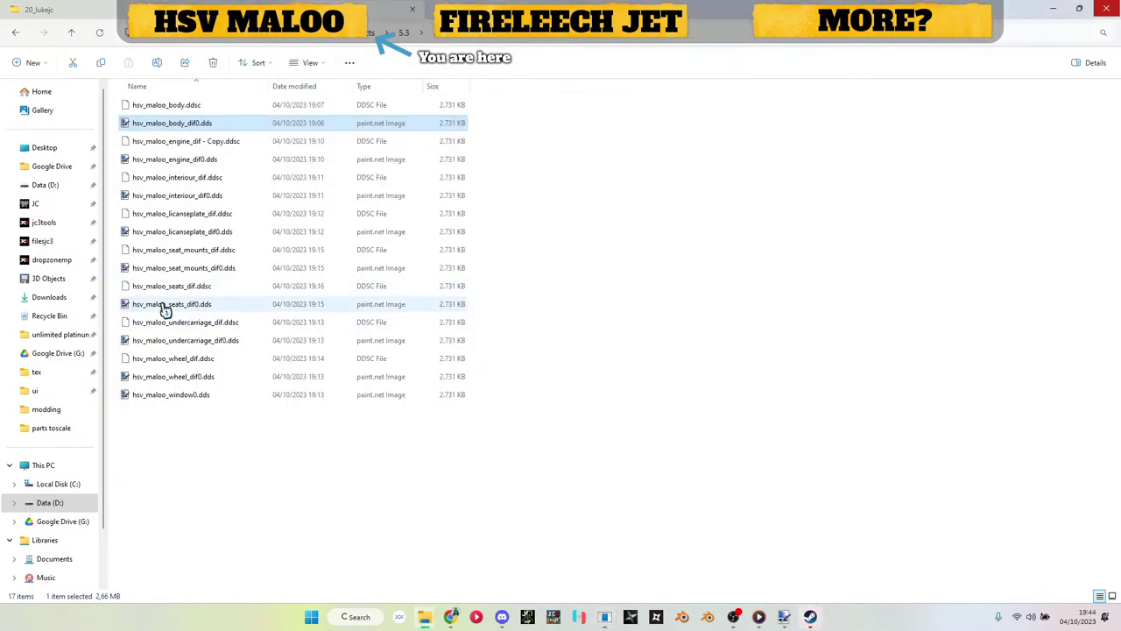
pyautogui.click(166, 305)
pyautogui.hotkey('alt', 'Tab')
pyautogui.moveTo(856, 527); pyautogui.dragTo(855, 526)
pyautogui.hotkey('alt', 'Tab')
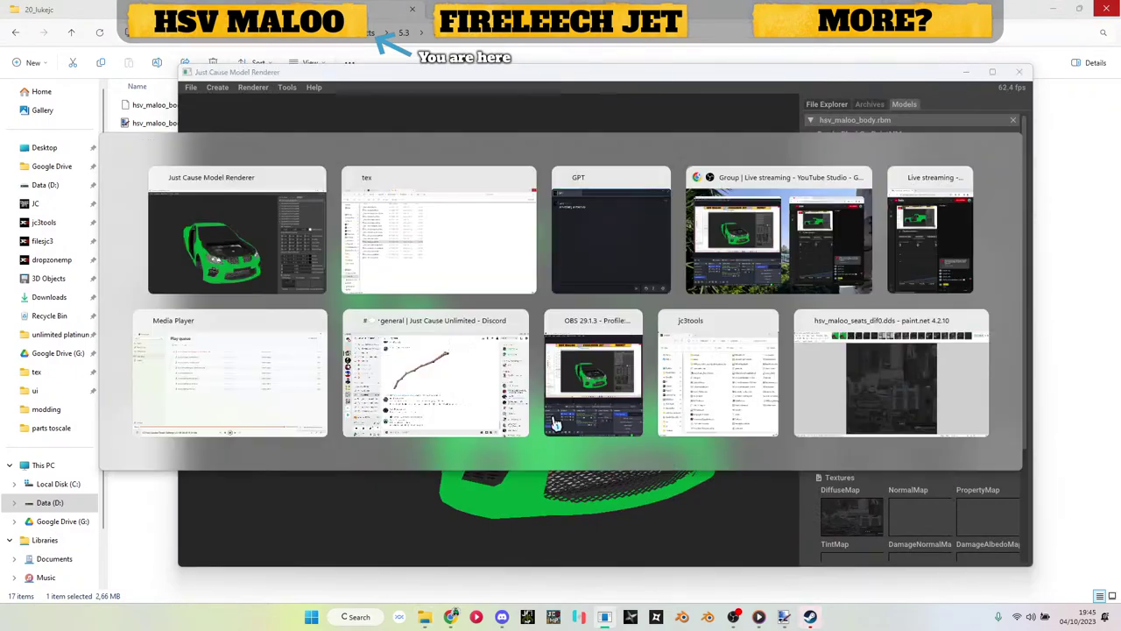
pyautogui.moveTo(190, 400); pyautogui.dragTo(835, 568)
pyautogui.hotkey('alt', 'Tab')
pyautogui.moveTo(861, 520); pyautogui.dragTo(861, 520)
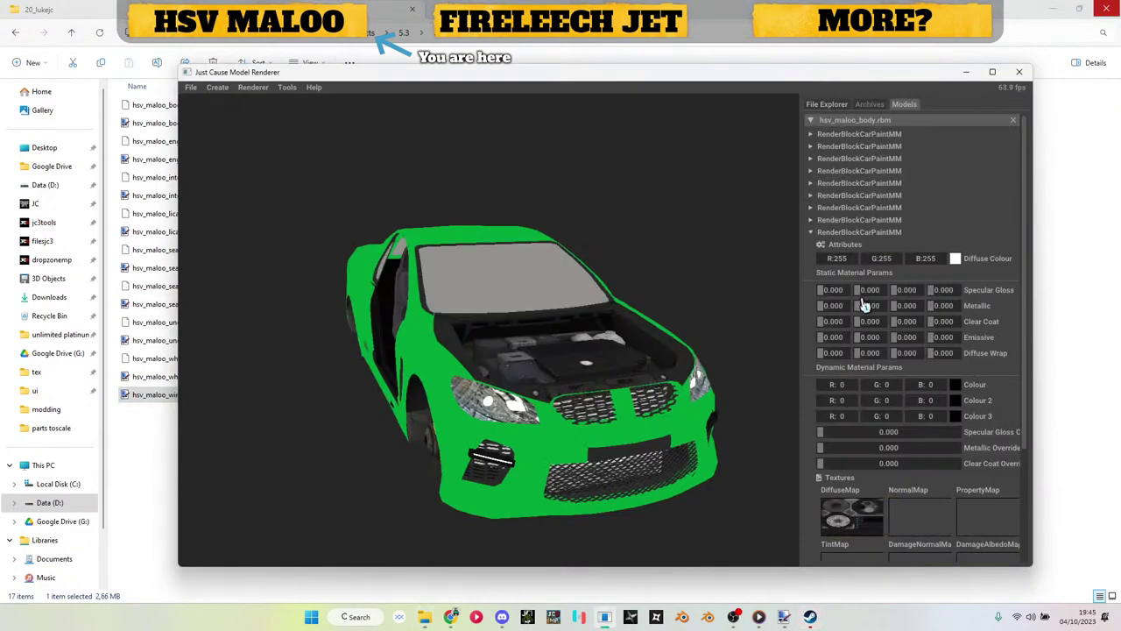
# Step: Add a tenth CarPaintMM block to hsv_maloo_body.rbm and import light_caps.obj as its Wavefront mesh
pyautogui.click(863, 232)
pyautogui.click(863, 245)
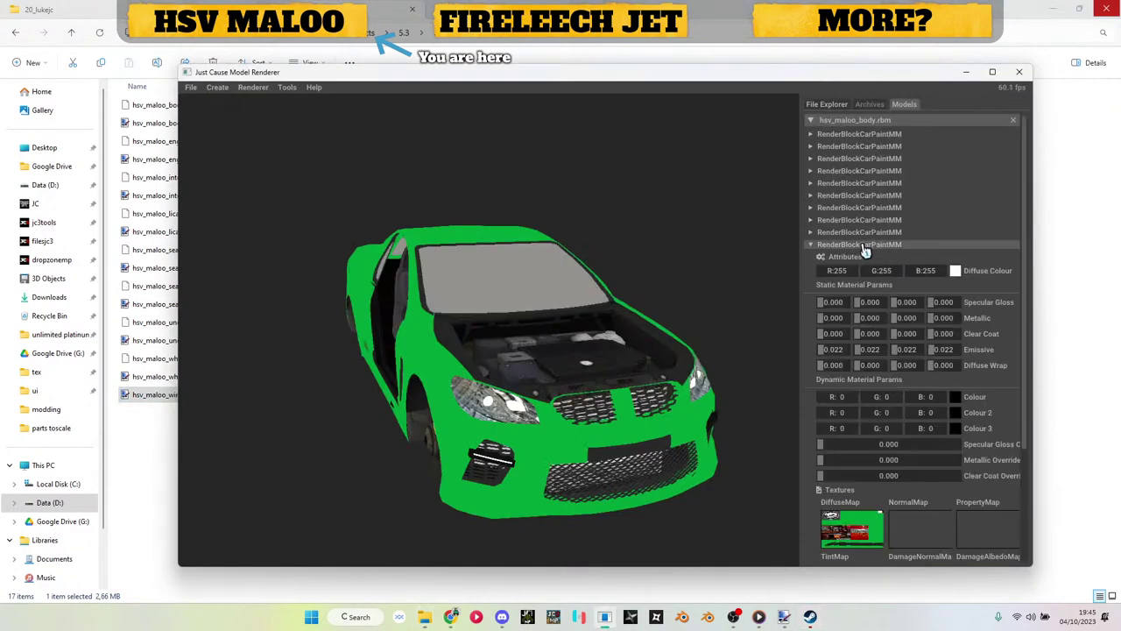
pyautogui.scroll(-3, 862, 354)
pyautogui.scroll(3, 856, 203)
pyautogui.click(858, 246)
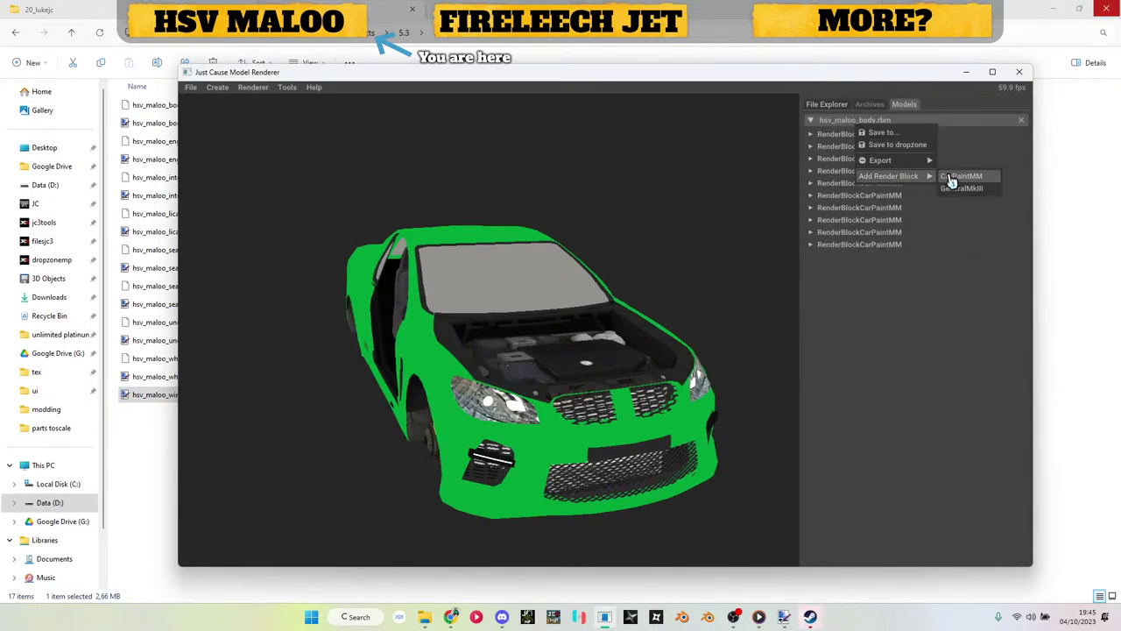
pyautogui.click(961, 176)
pyautogui.click(843, 285)
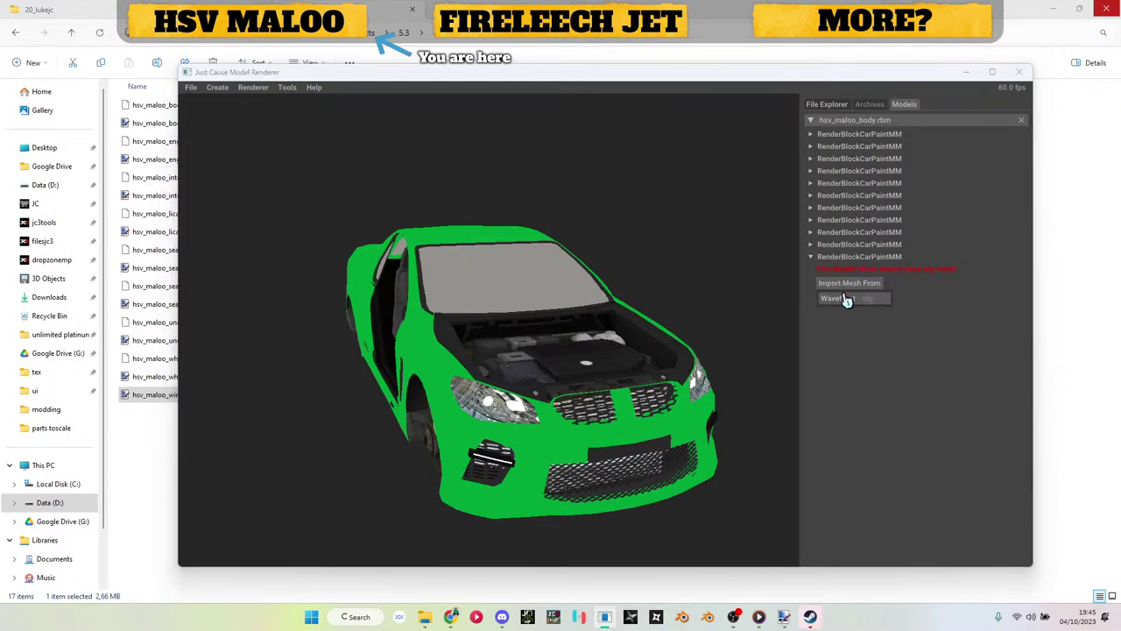
pyautogui.click(842, 298)
pyautogui.scroll(-5, 438, 223)
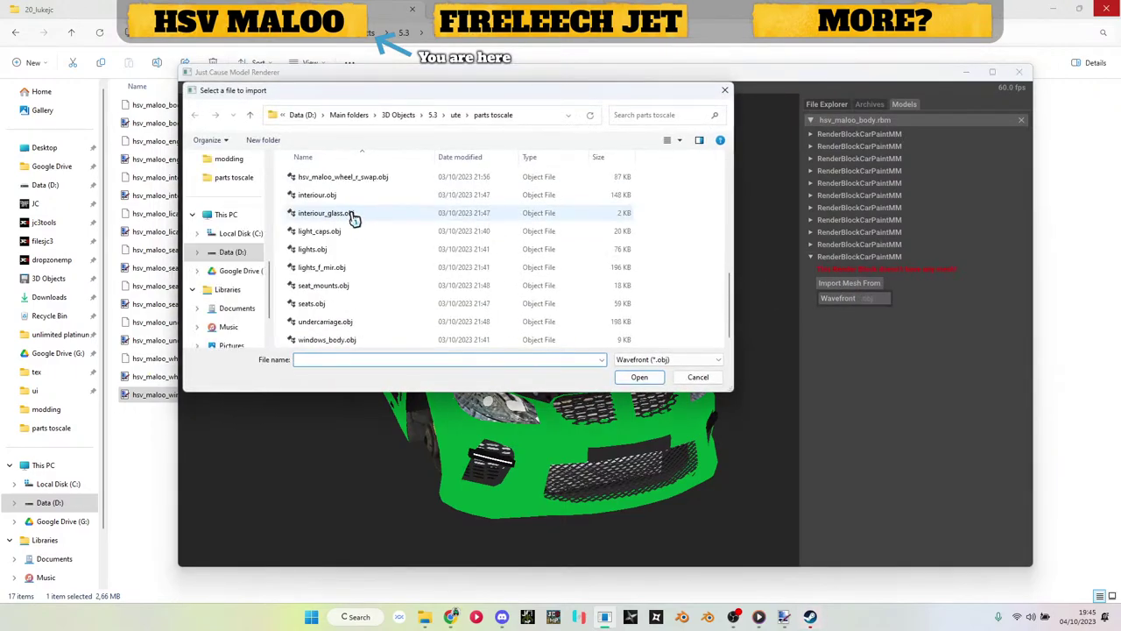
pyautogui.scroll(1, 370, 289)
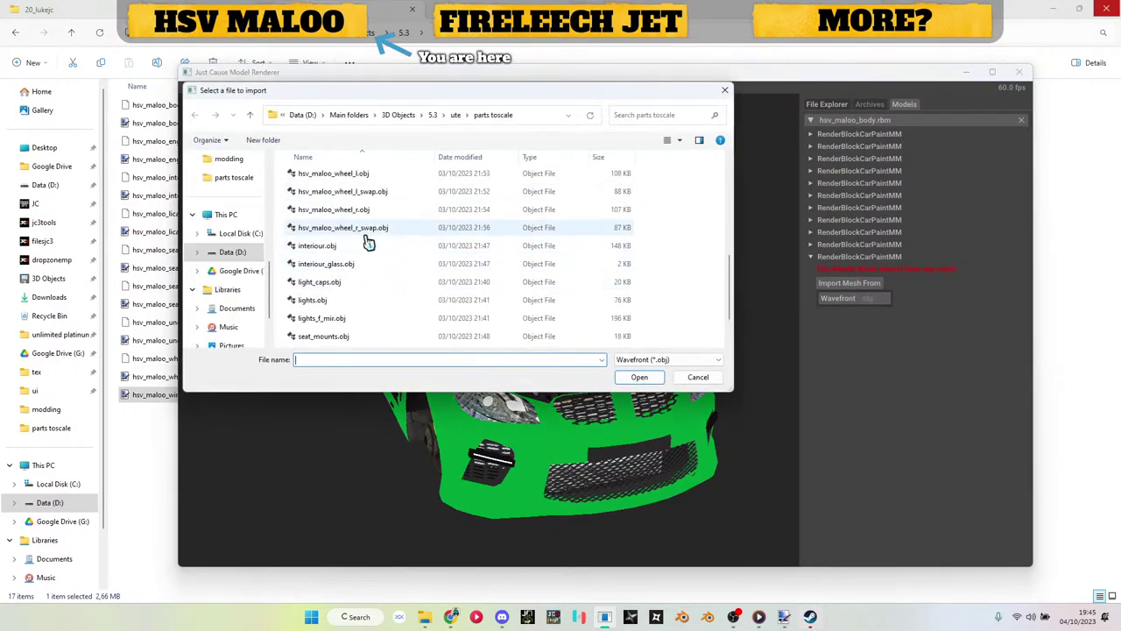
pyautogui.scroll(-1, 372, 237)
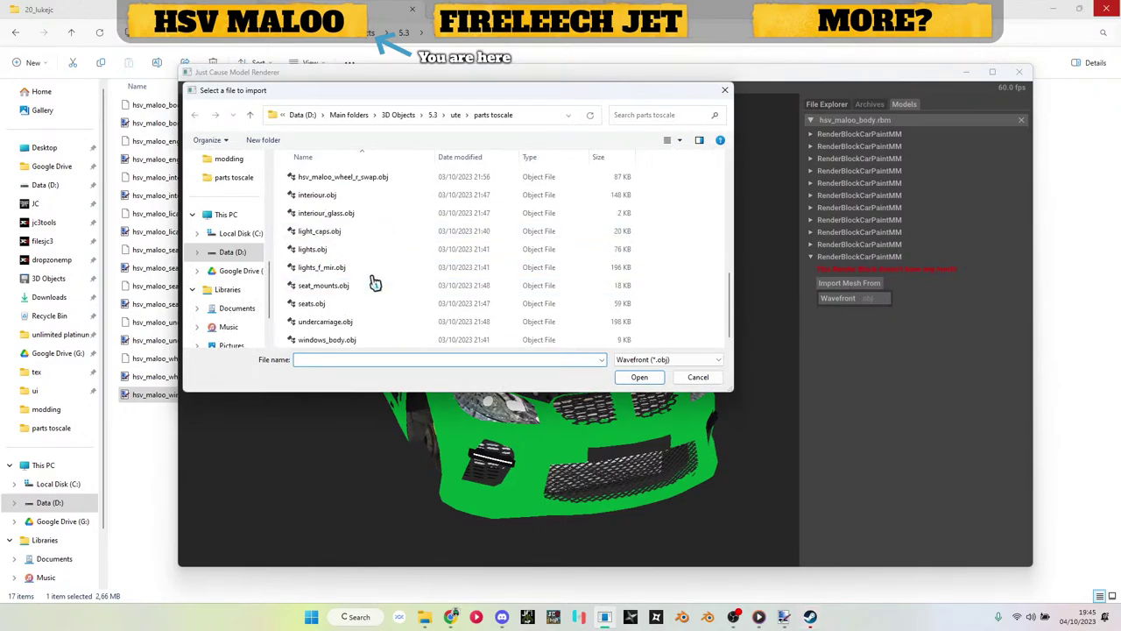
pyautogui.doubleClick(325, 231)
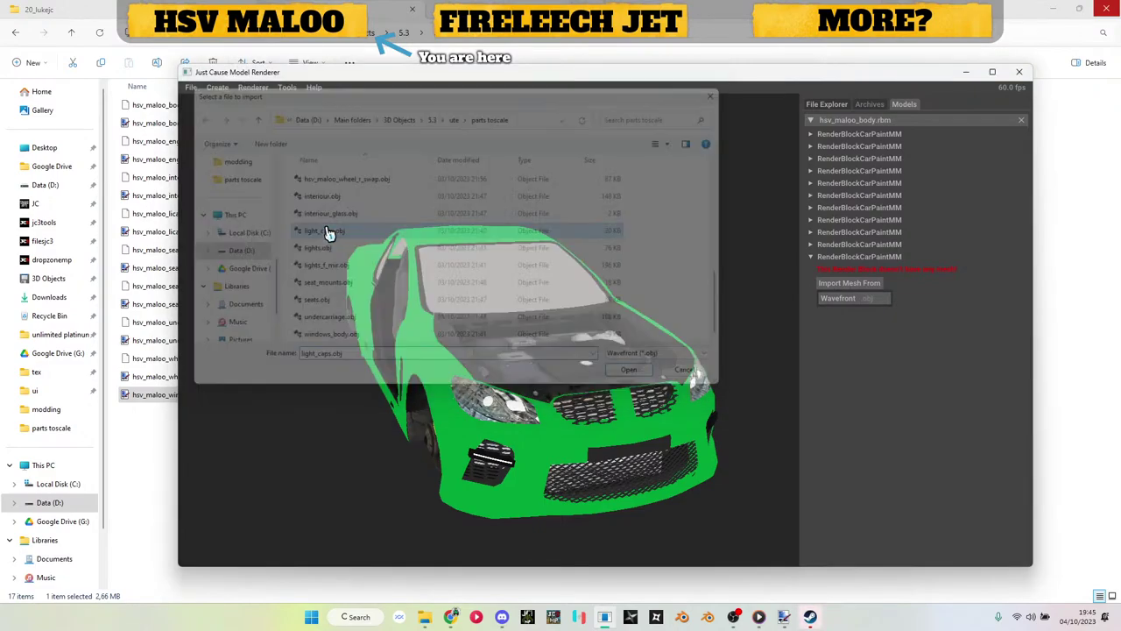
# Step: Orbit and zoom around the car's rear to inspect the black, untextured light caps over the tail lights
pyautogui.moveTo(480, 394); pyautogui.dragTo(547, 368)
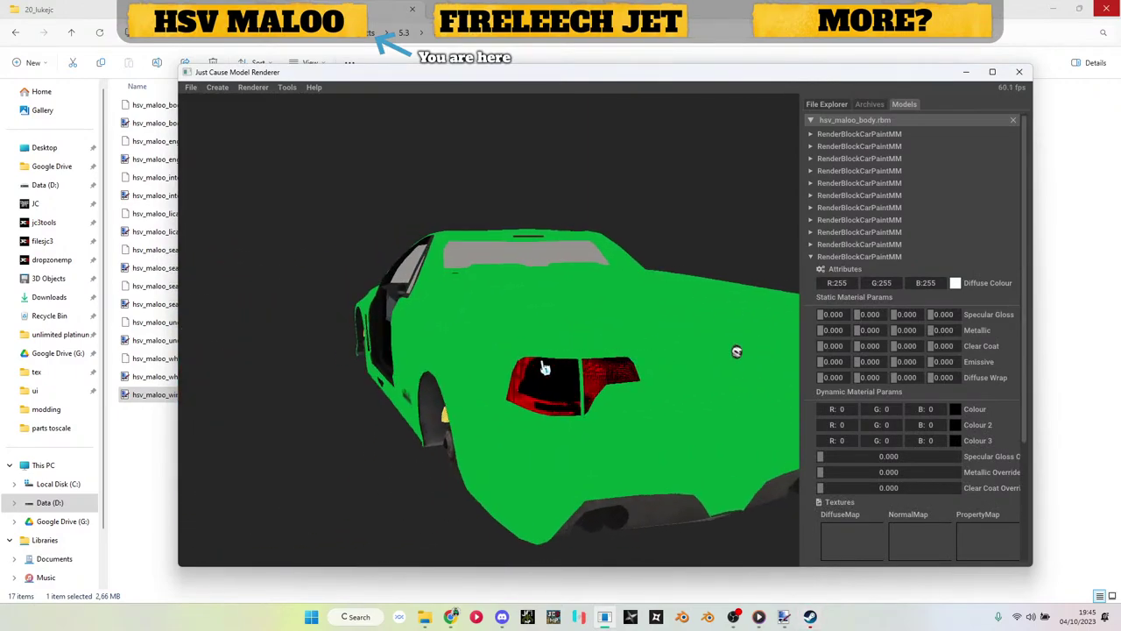
pyautogui.scroll(5, 545, 369)
pyautogui.scroll(-3, 543, 370)
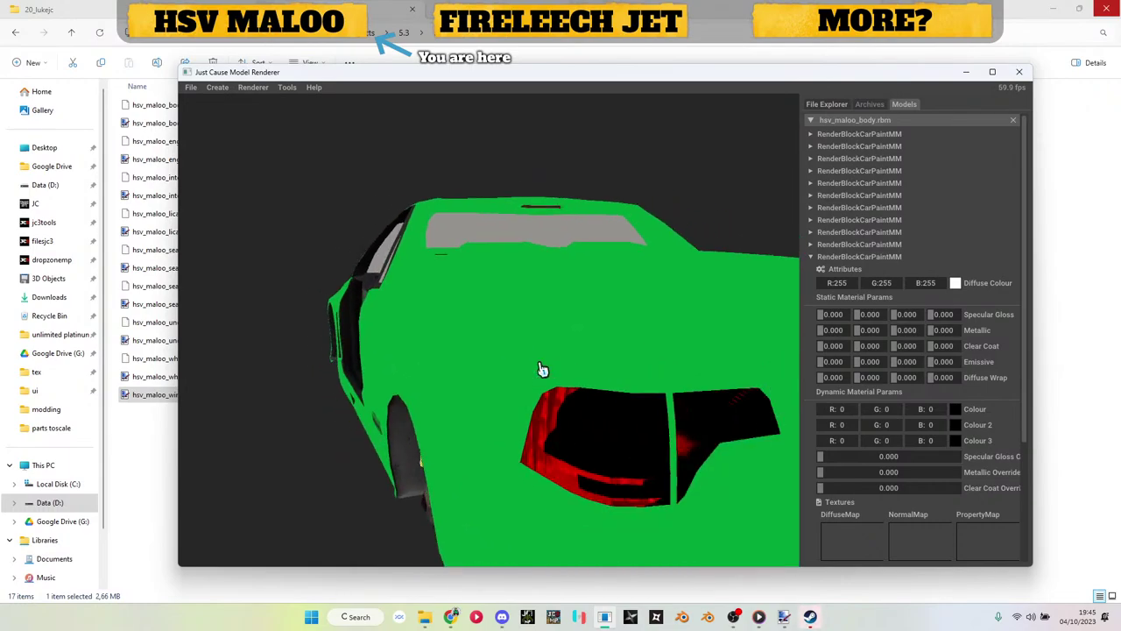
pyautogui.scroll(6, 570, 360)
pyautogui.moveTo(565, 360); pyautogui.dragTo(545, 372)
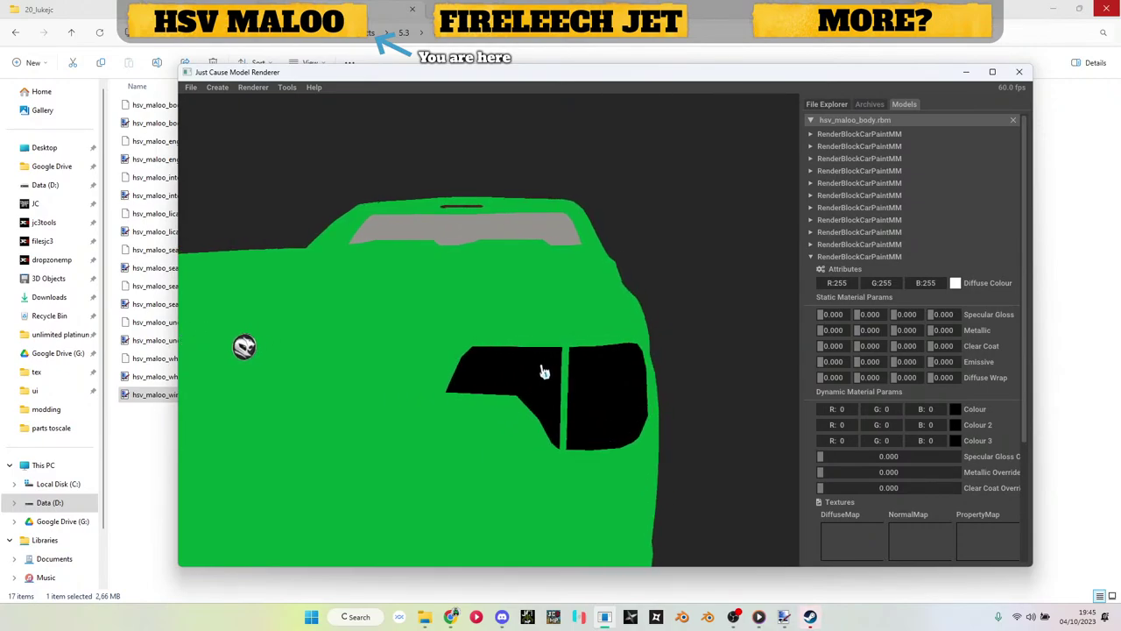
pyautogui.moveTo(543, 371); pyautogui.dragTo(445, 345)
pyautogui.scroll(8, 463, 352)
pyautogui.scroll(2, 465, 353)
pyautogui.scroll(3, 430, 343)
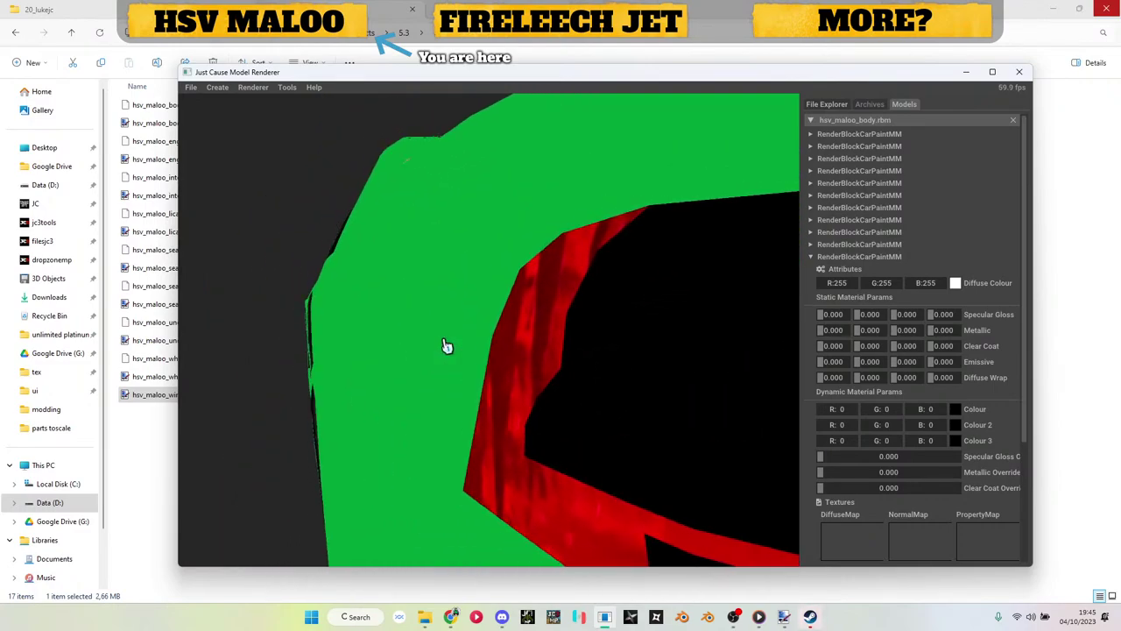
pyautogui.scroll(-5, 445, 344)
# Step: Put hsv_maloo_window0.dds on the light-cap block's diffuse map and check the grey caps over the tail lights
pyautogui.click(163, 433)
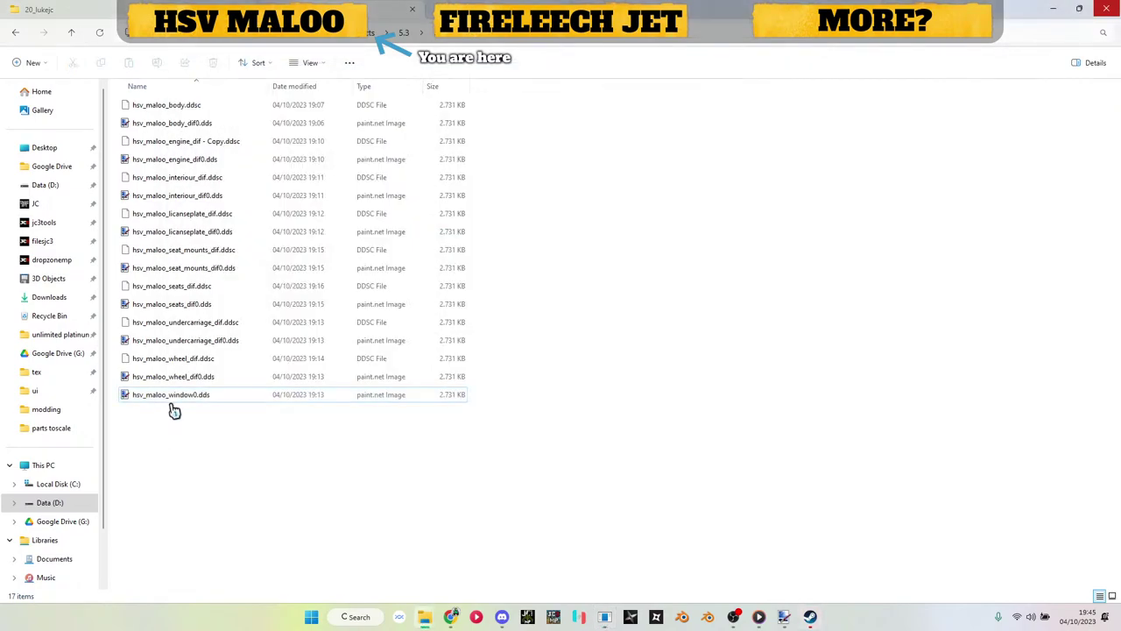
pyautogui.hotkey('alt', 'Tab')
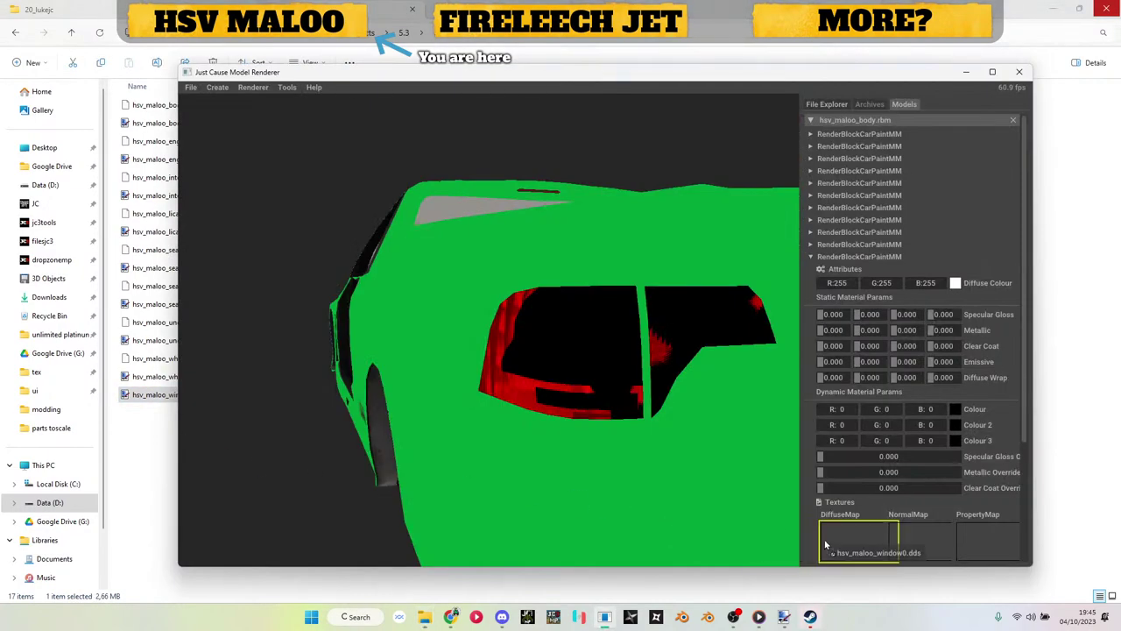
pyautogui.moveTo(825, 545); pyautogui.dragTo(826, 544)
pyautogui.moveTo(718, 438); pyautogui.dragTo(507, 377)
pyautogui.scroll(3, 595, 375)
pyautogui.scroll(-3, 530, 374)
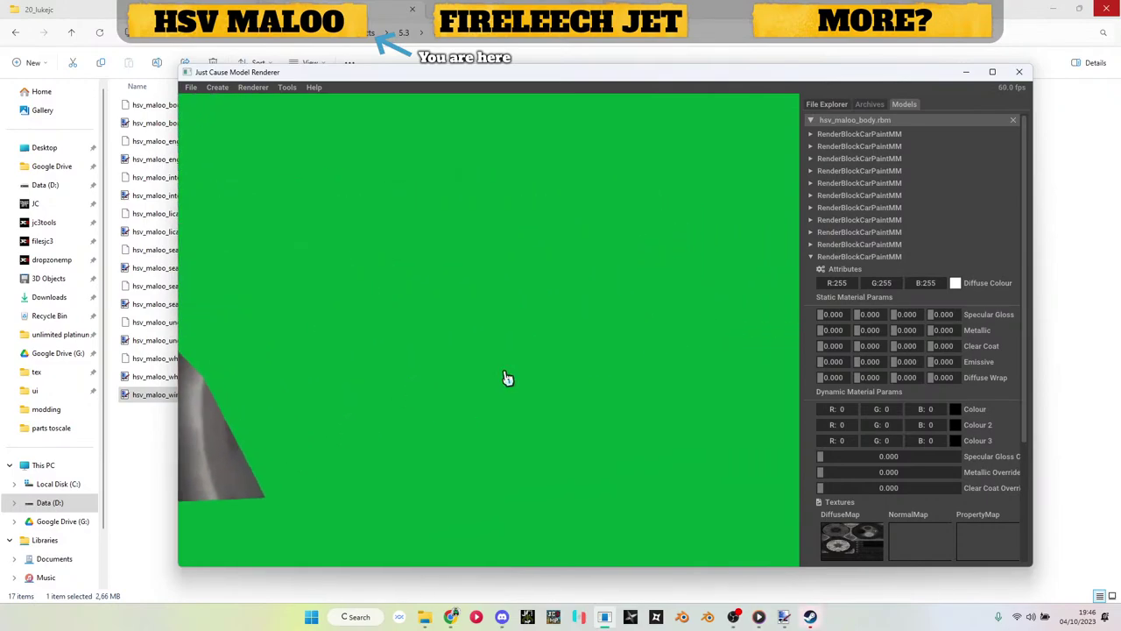
pyautogui.scroll(-4, 594, 373)
pyautogui.moveTo(593, 370); pyautogui.dragTo(513, 368)
pyautogui.scroll(-3, 514, 368)
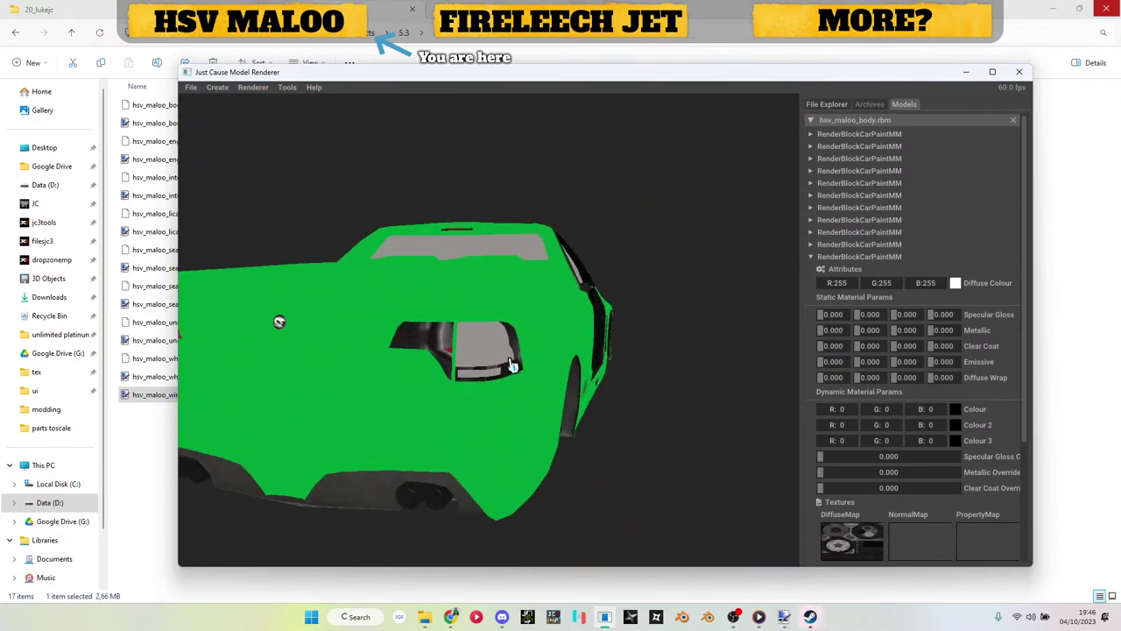
pyautogui.scroll(3, 491, 370)
pyautogui.moveTo(456, 404)
pyautogui.mouseDown()
pyautogui.moveTo(426, 400)
pyautogui.moveTo(490, 398)
pyautogui.moveTo(474, 402)
pyautogui.mouseUp()
pyautogui.scroll(-3, 429, 401)
pyautogui.scroll(3, 447, 399)
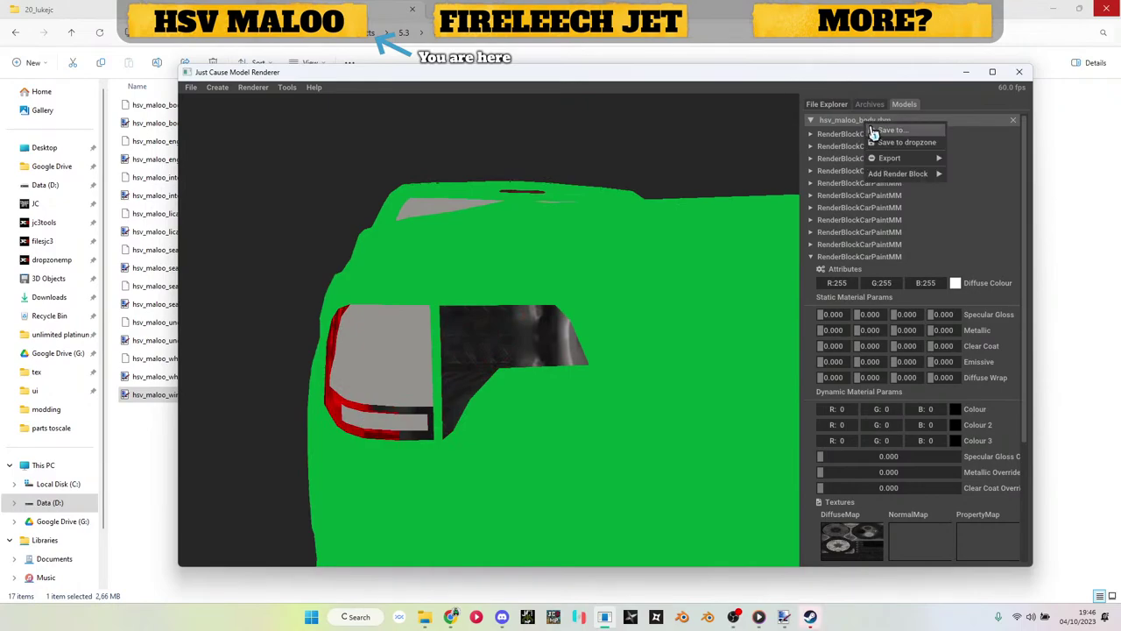
# Step: Save hsv_maloo_body.rbm into the parts folder, then open the parts toscale folder in Explorer
pyautogui.click(874, 132)
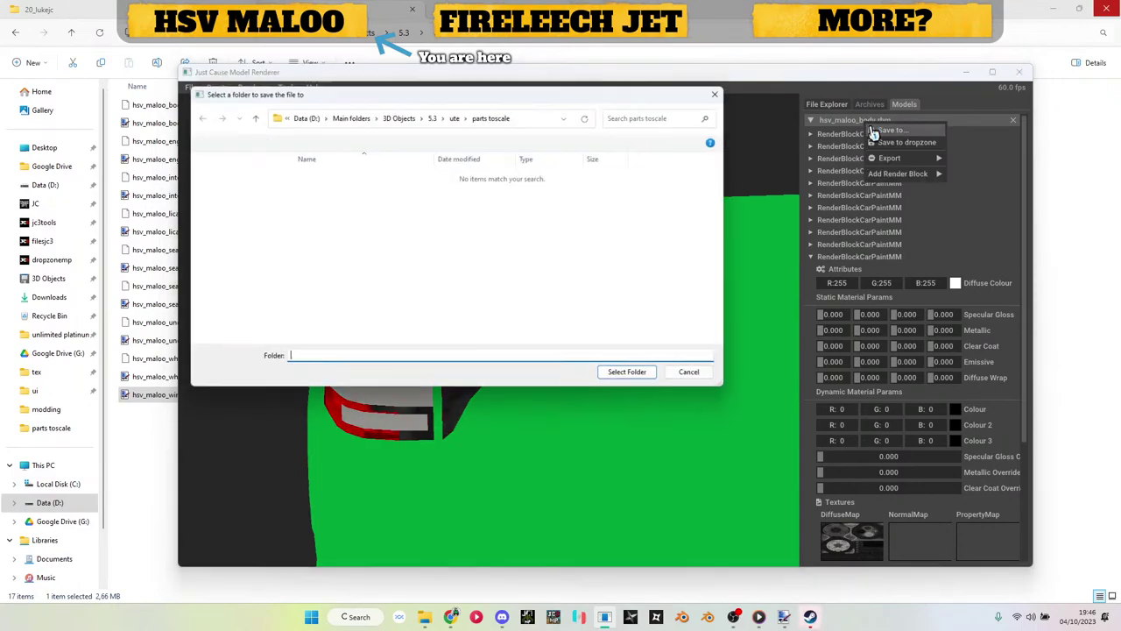
pyautogui.click(623, 384)
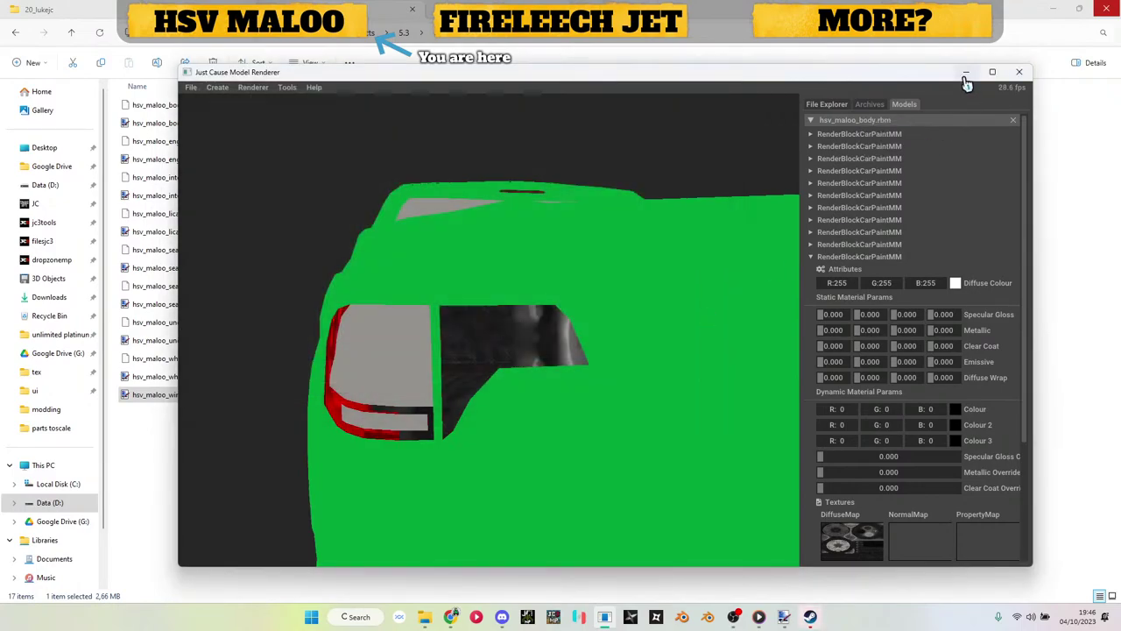
pyautogui.click(966, 74)
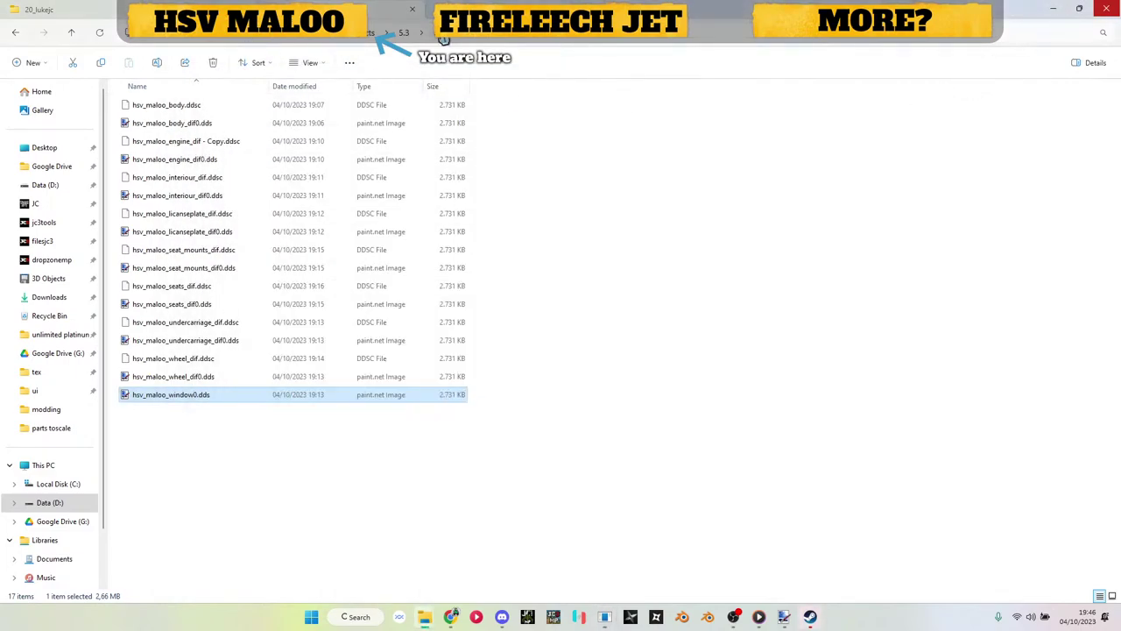
pyautogui.hotkey('alt', 'Left')
pyautogui.doubleClick(188, 280)
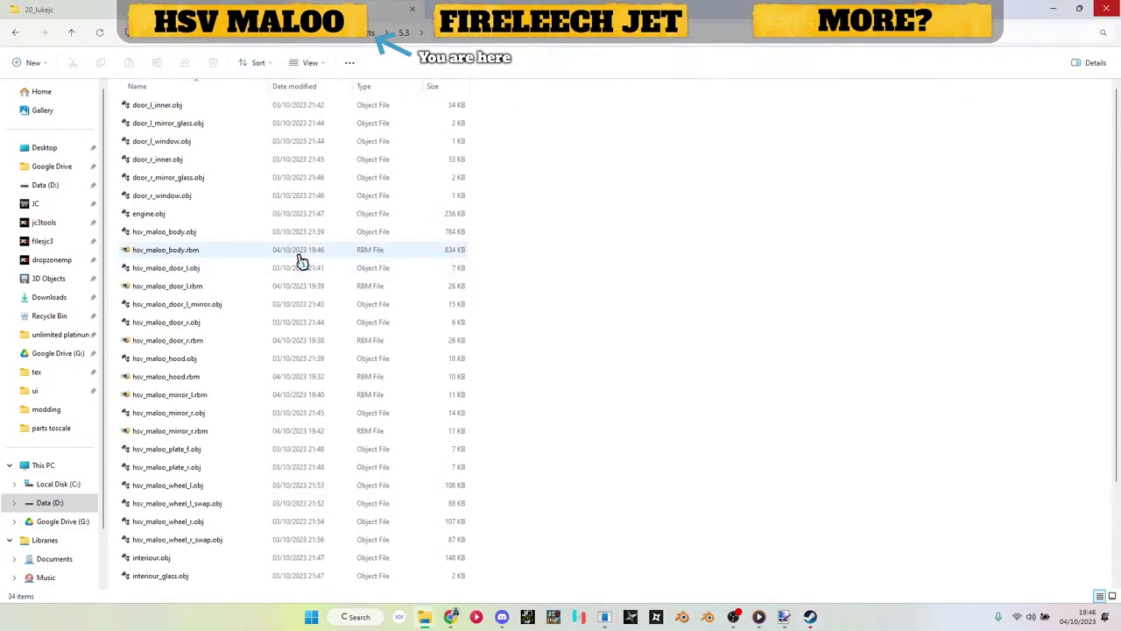
pyautogui.scroll(-2, 188, 254)
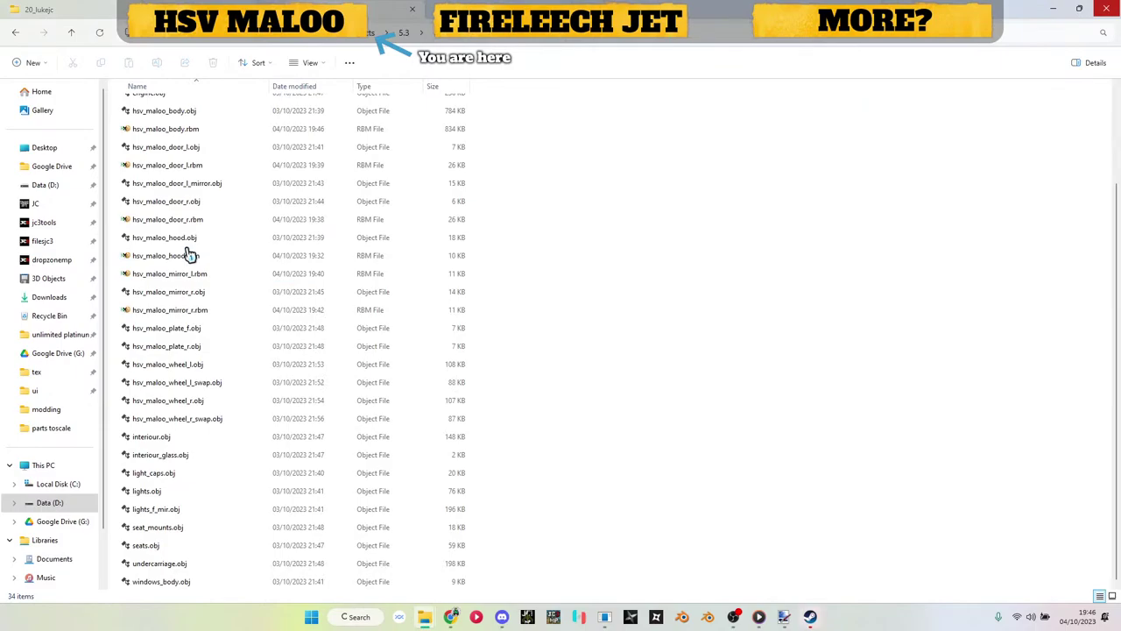
pyautogui.scroll(2, 201, 350)
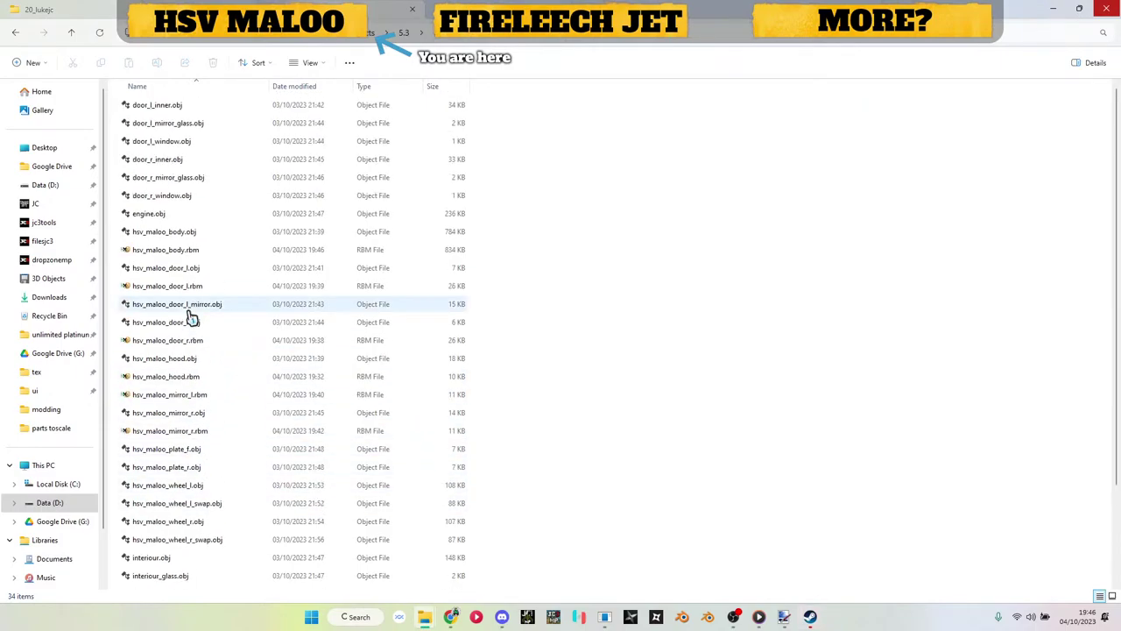
# Step: In HxD, replace all 11 occurrences of 0.dds in hsv_maloo_body.rbm and save it
pyautogui.click(181, 258)
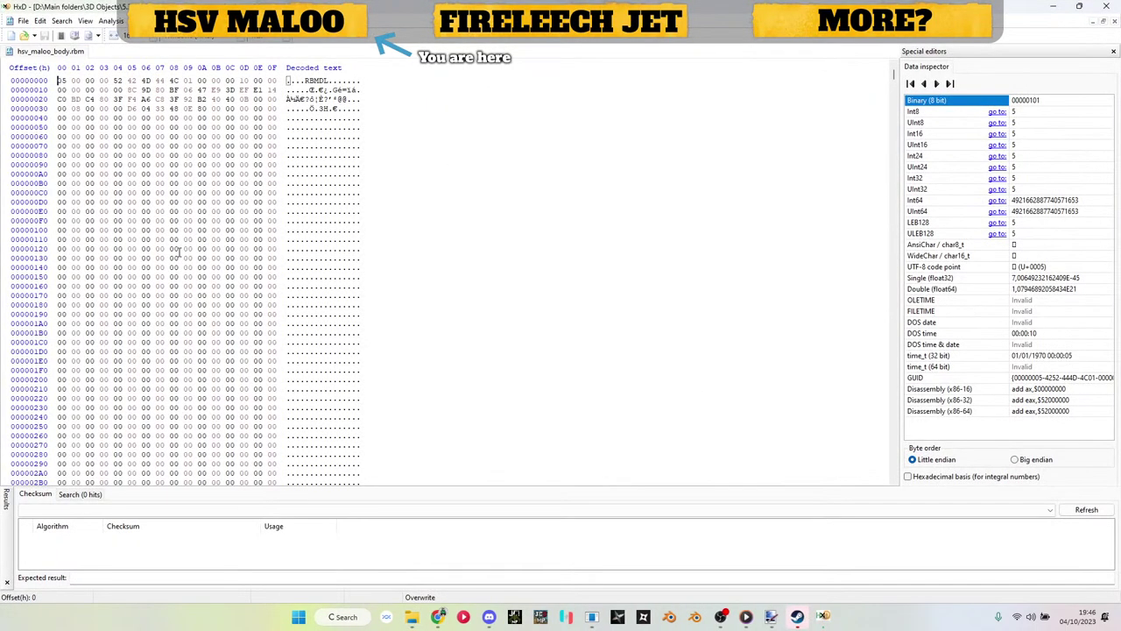
pyautogui.hotkey('ctrl', 'r')
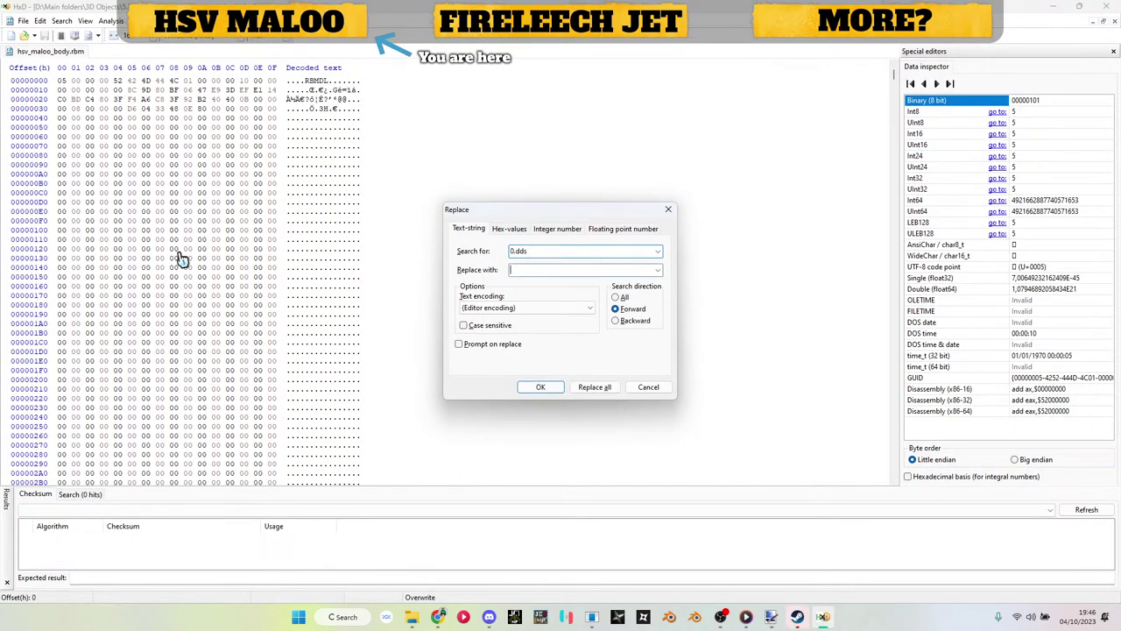
pyautogui.click(608, 384)
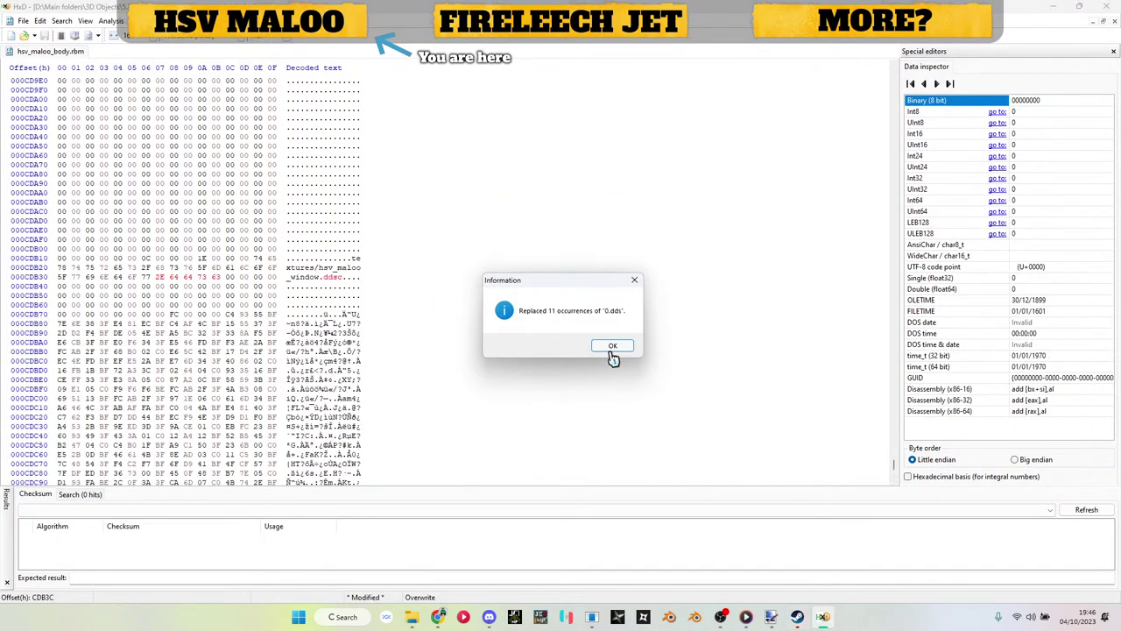
pyautogui.click(614, 355)
pyautogui.click(1109, 6)
# Step: Delete the leftover hsv_maloo_body.rbm.bak backup and return to the model renderer
pyautogui.scroll(-3, 329, 425)
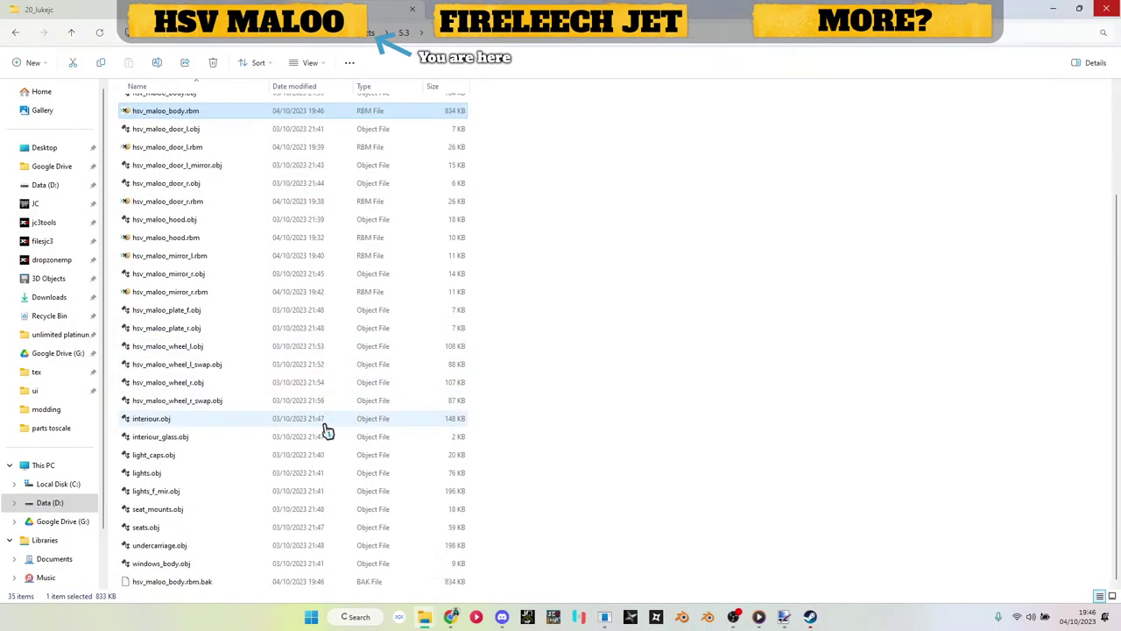
pyautogui.click(211, 582)
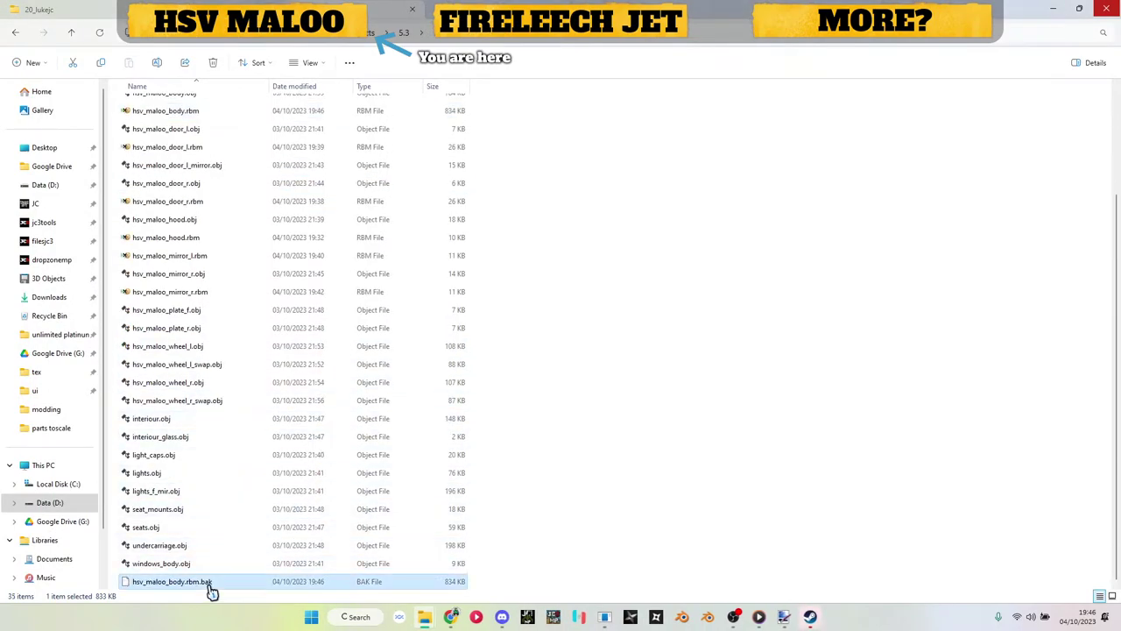
pyautogui.press('Delete')
pyautogui.scroll(1, 318, 518)
pyautogui.scroll(-1, 175, 426)
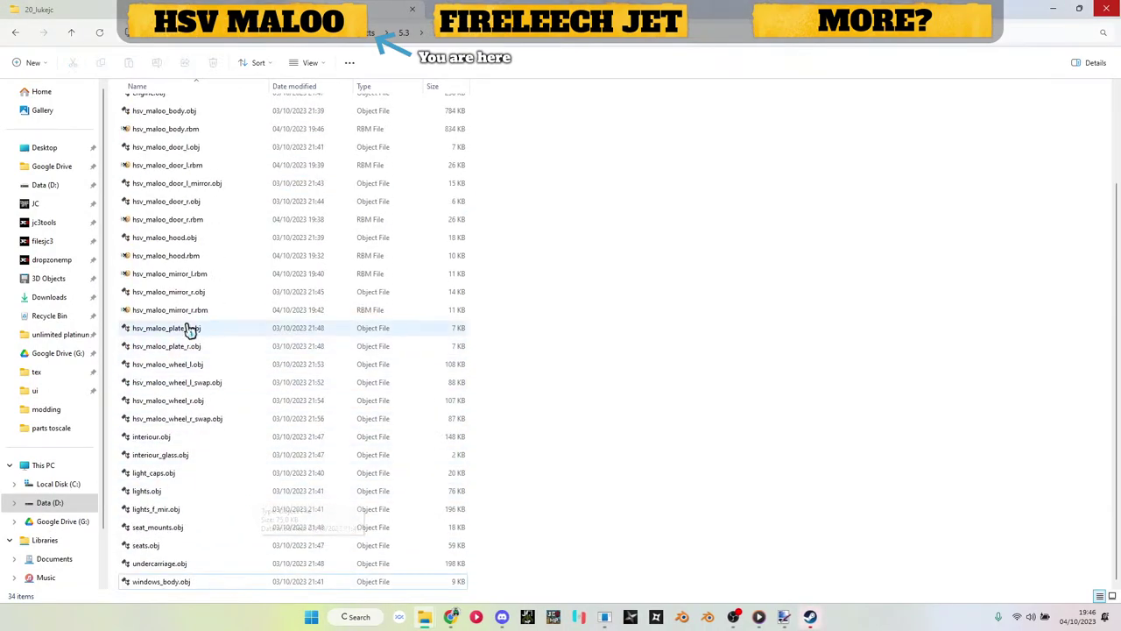
pyautogui.click(605, 618)
# Step: Close the body model, create a new RBM, and import the licence-plate .obj mesh into it
pyautogui.click(1014, 122)
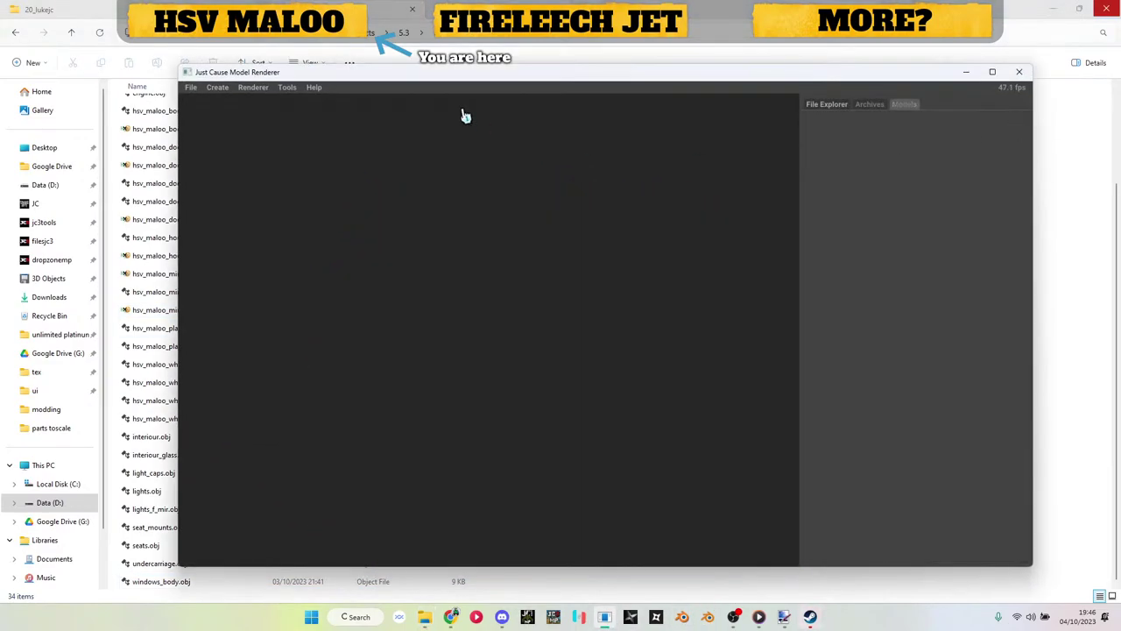
pyautogui.click(217, 88)
pyautogui.click(238, 118)
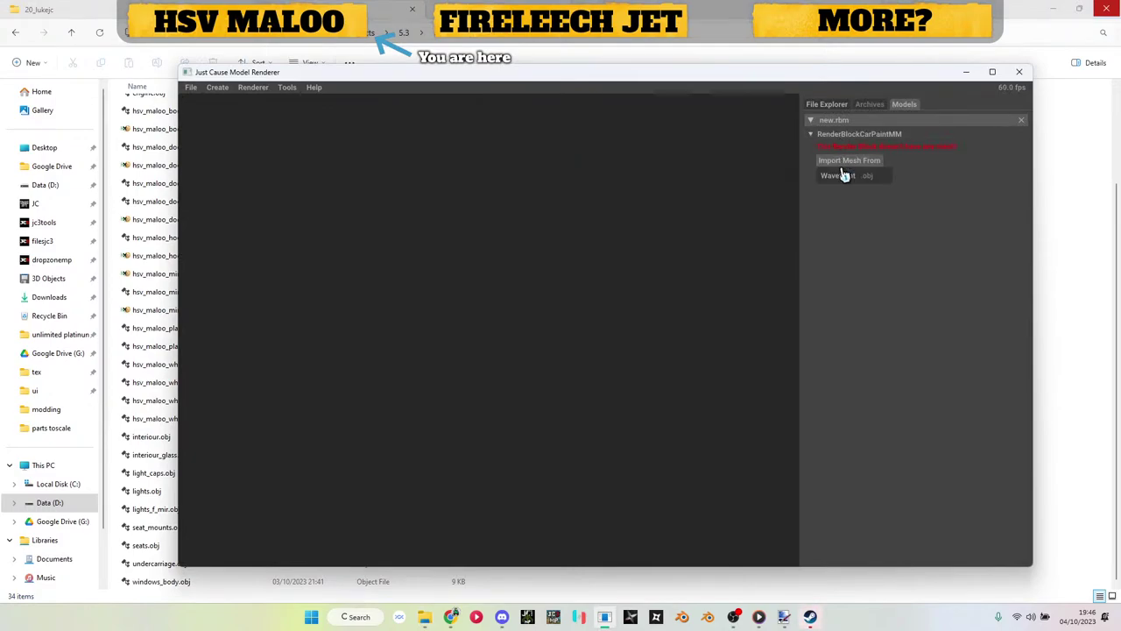
pyautogui.click(846, 178)
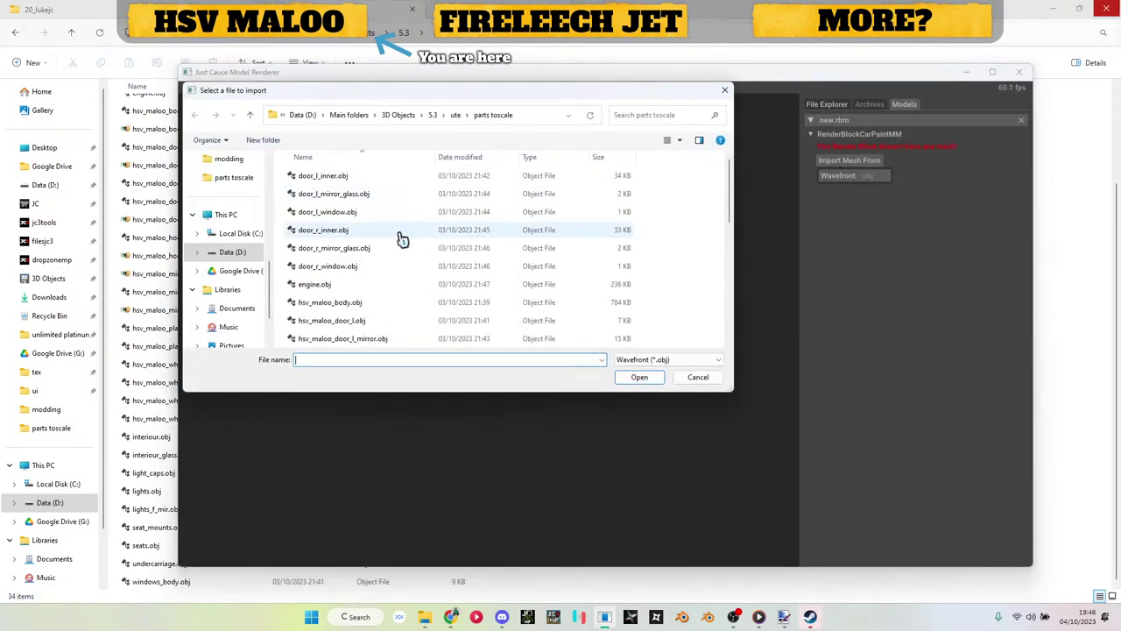
pyautogui.scroll(-6, 401, 233)
pyautogui.scroll(2, 386, 237)
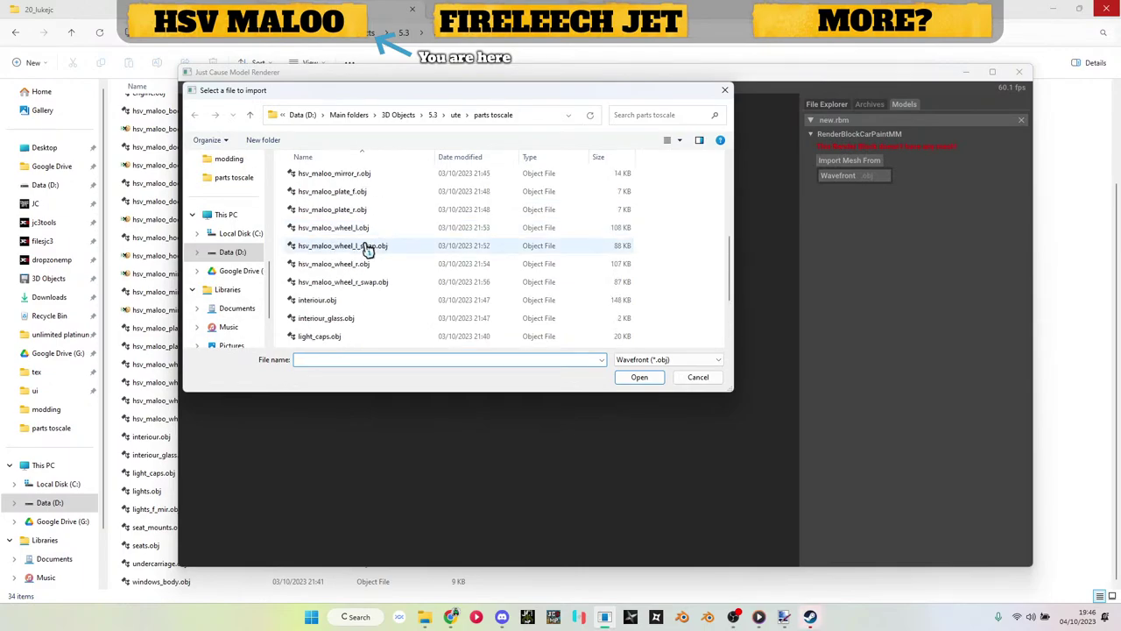
pyautogui.doubleClick(356, 192)
# Step: Apply hsv_maloo_licanseplate_dif0.dds from the tex folder as the plate block's diffuse map
pyautogui.click(180, 354)
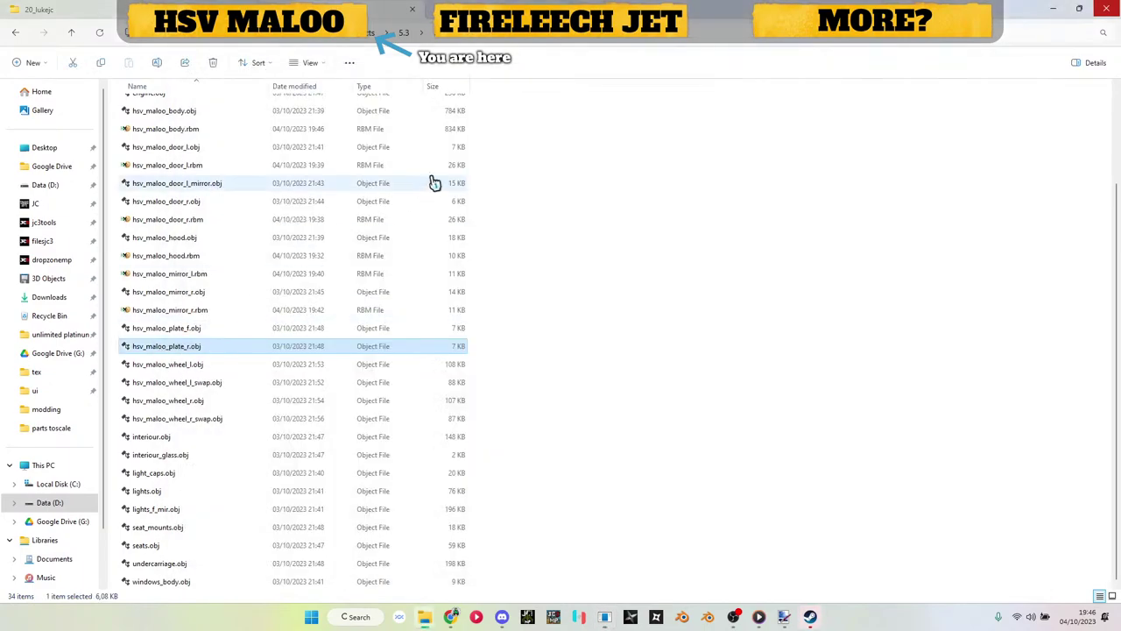
pyautogui.click(404, 32)
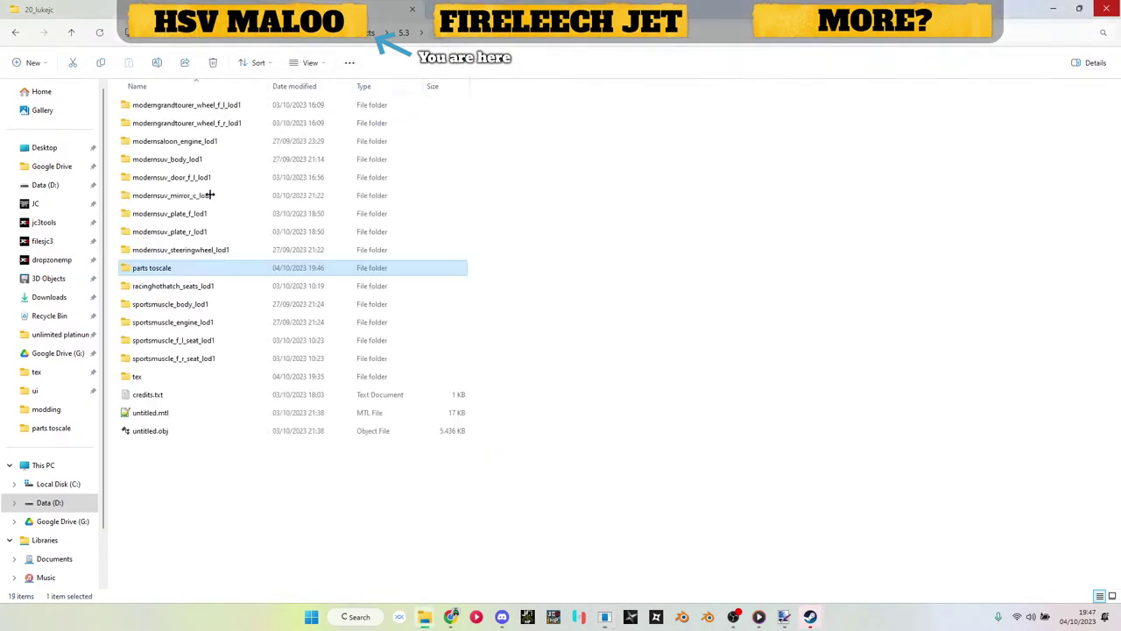
pyautogui.click(172, 380)
pyautogui.doubleClick(173, 381)
pyautogui.click(180, 123)
pyautogui.hotkey('alt', 'Tab')
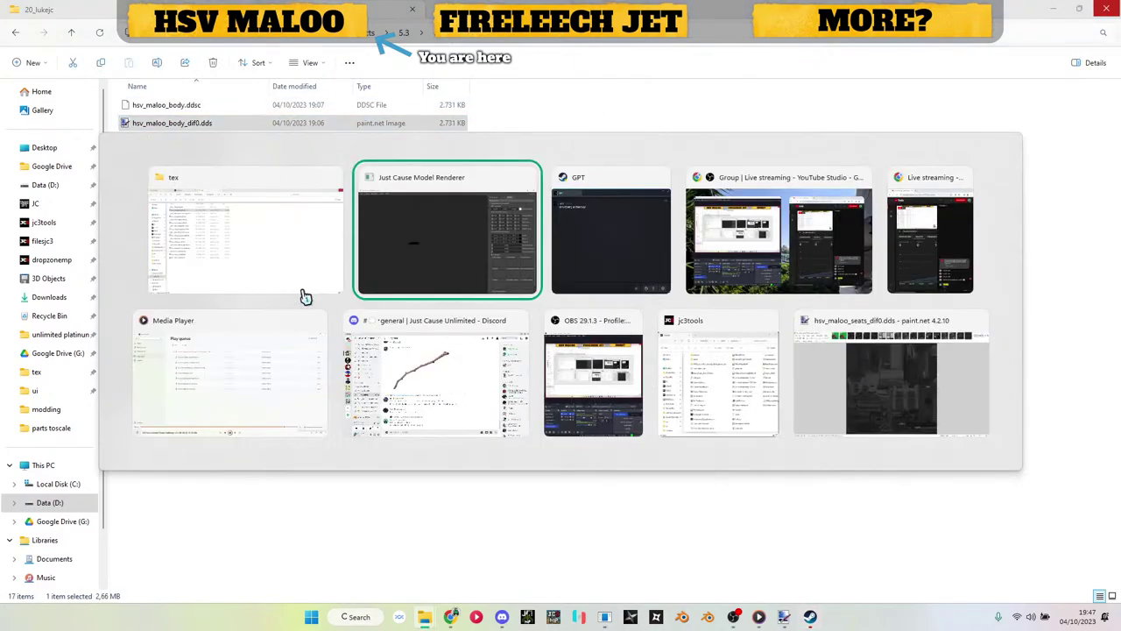
pyautogui.press('Escape')
pyautogui.rightClick(170, 270)
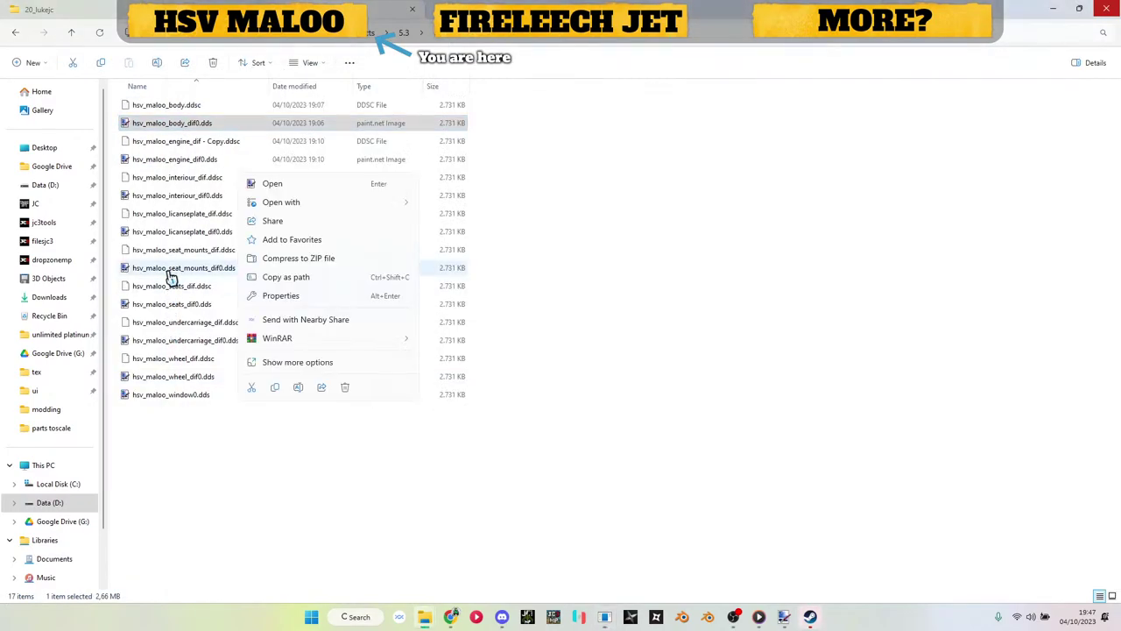
pyautogui.moveTo(263, 226); pyautogui.dragTo(216, 243)
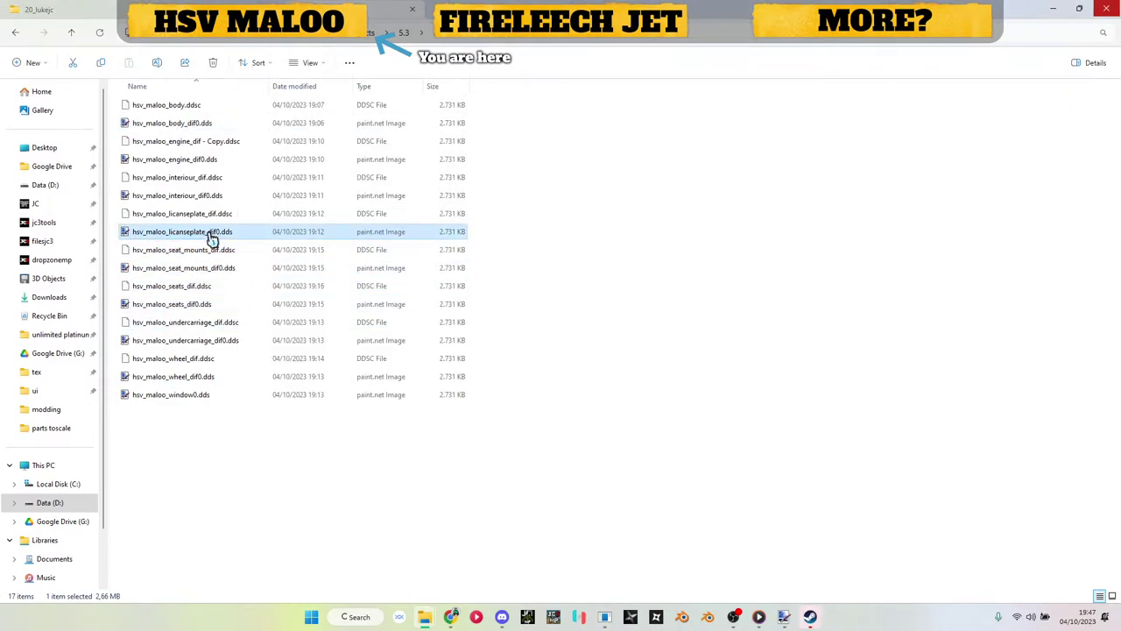
pyautogui.hotkey('alt', 'Tab')
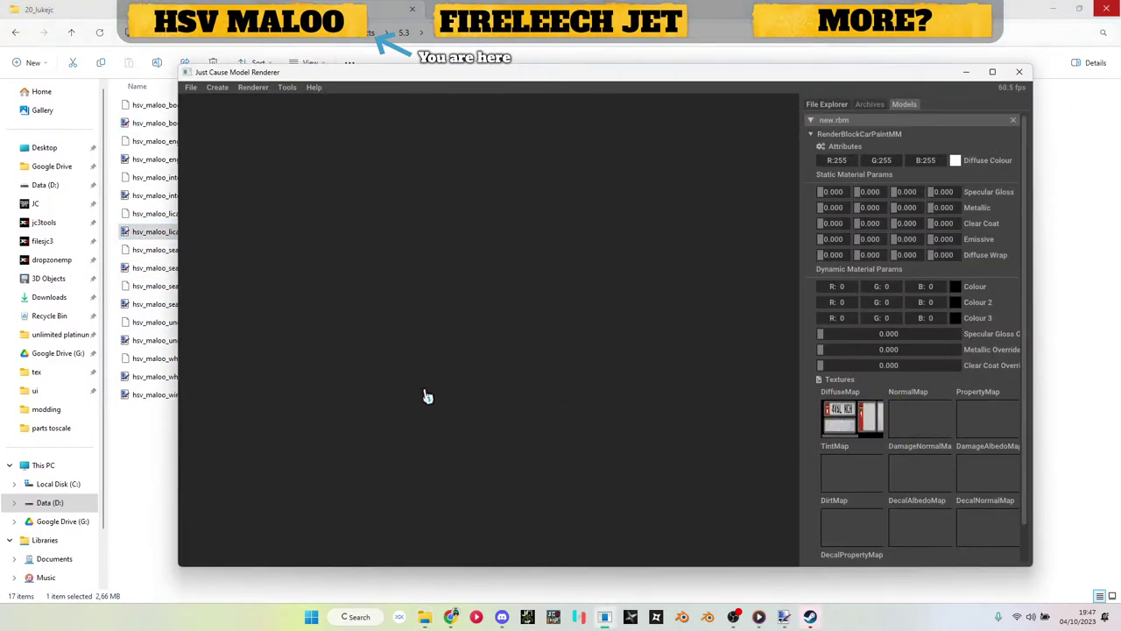
# Step: Save new.rbm to the selected folder
pyautogui.moveTo(425, 395); pyautogui.dragTo(705, 346)
pyautogui.scroll(6, 675, 350)
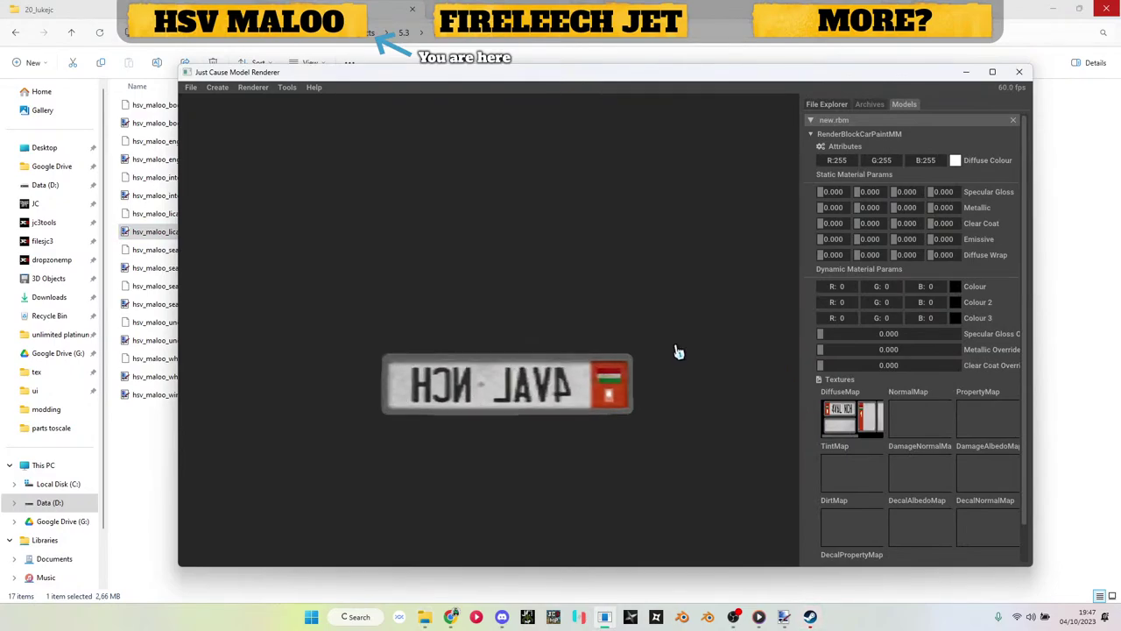
pyautogui.moveTo(664, 368)
pyautogui.mouseDown()
pyautogui.moveTo(675, 351)
pyautogui.moveTo(648, 368)
pyautogui.moveTo(676, 369)
pyautogui.mouseUp()
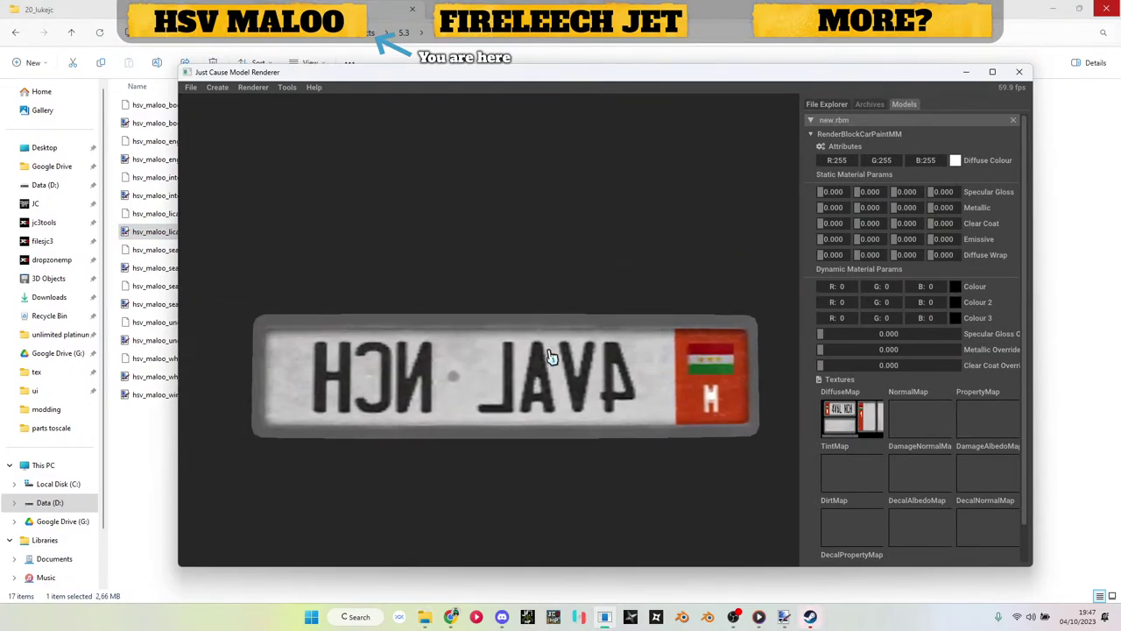
pyautogui.rightClick(850, 121)
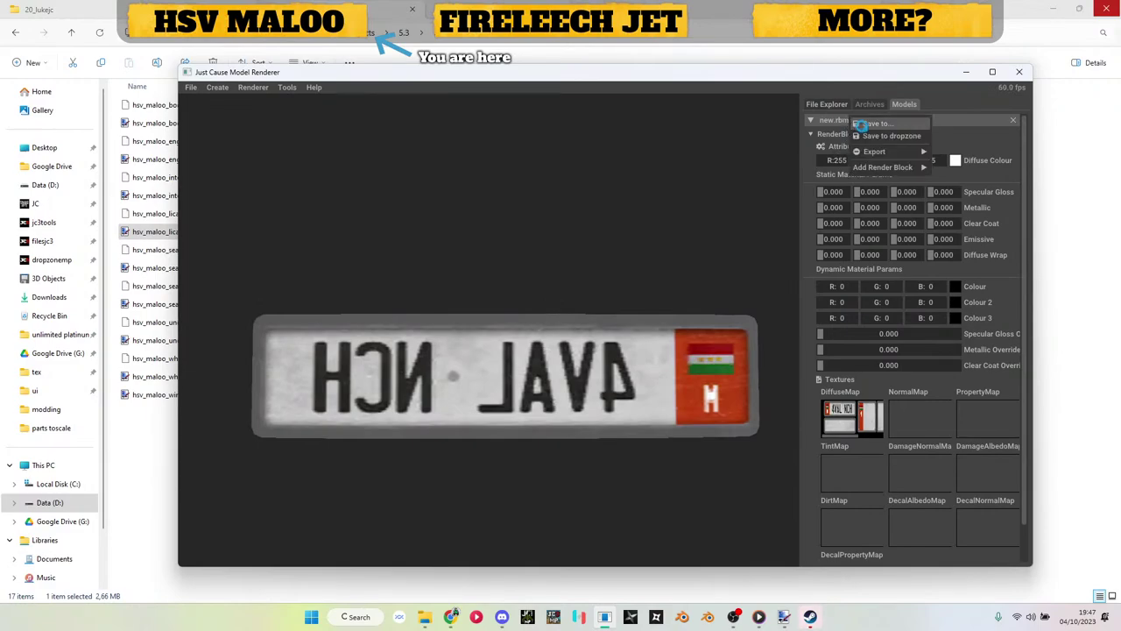
pyautogui.click(860, 124)
pyautogui.click(637, 382)
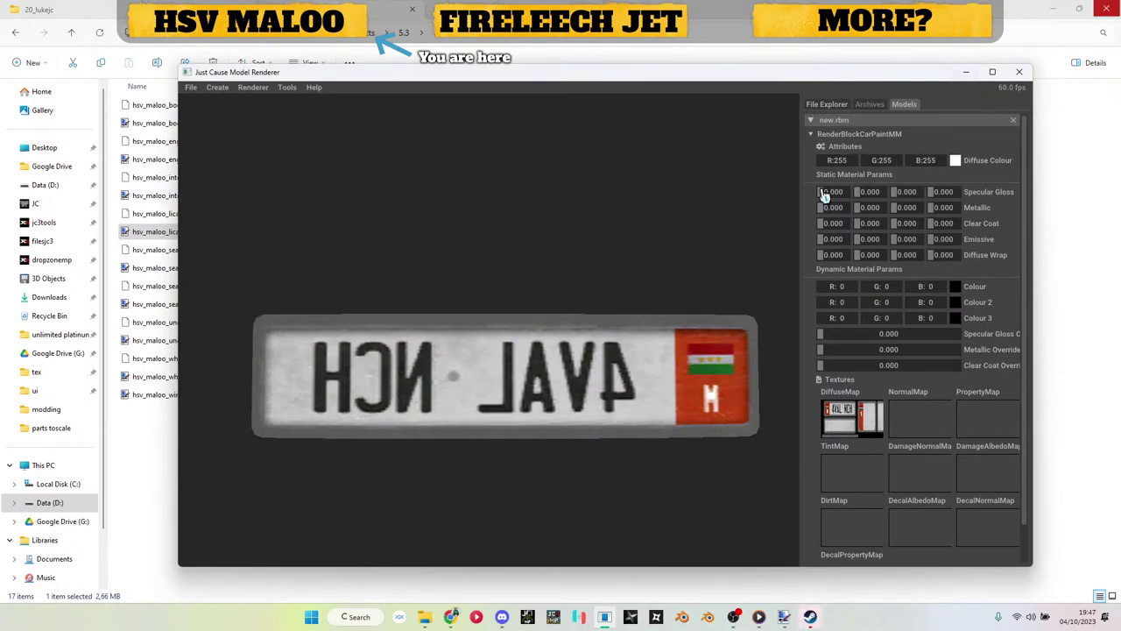
# Step: In parts toscale, rename new.rbm to hsv_maloo_plate_f.rbm, reusing the .obj file's name
pyautogui.click(964, 74)
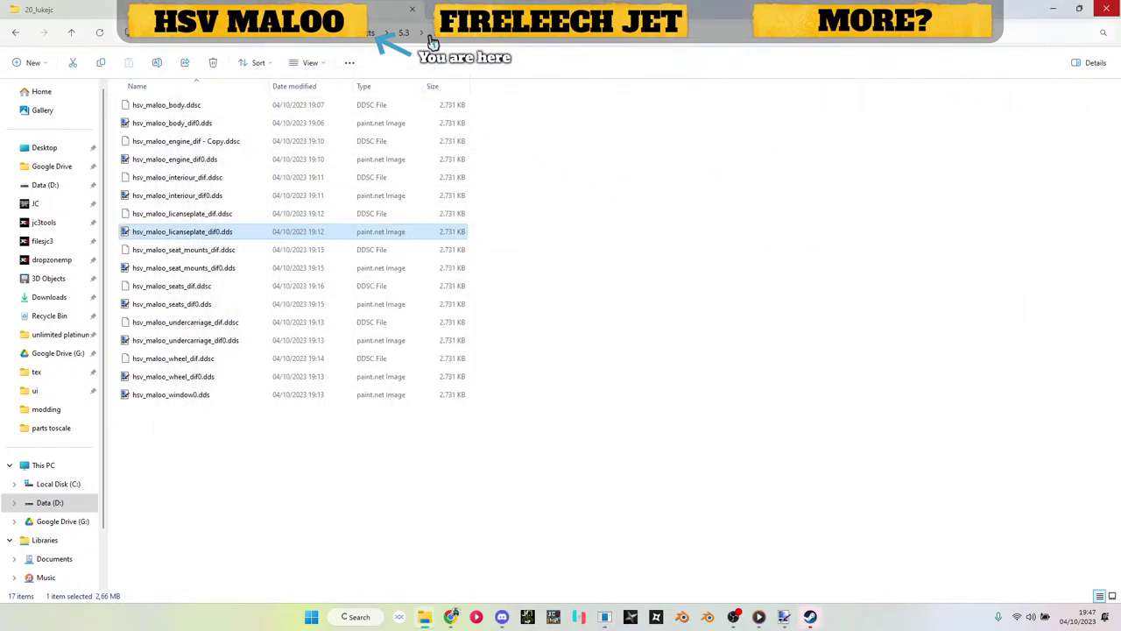
pyautogui.click(404, 33)
pyautogui.doubleClick(207, 268)
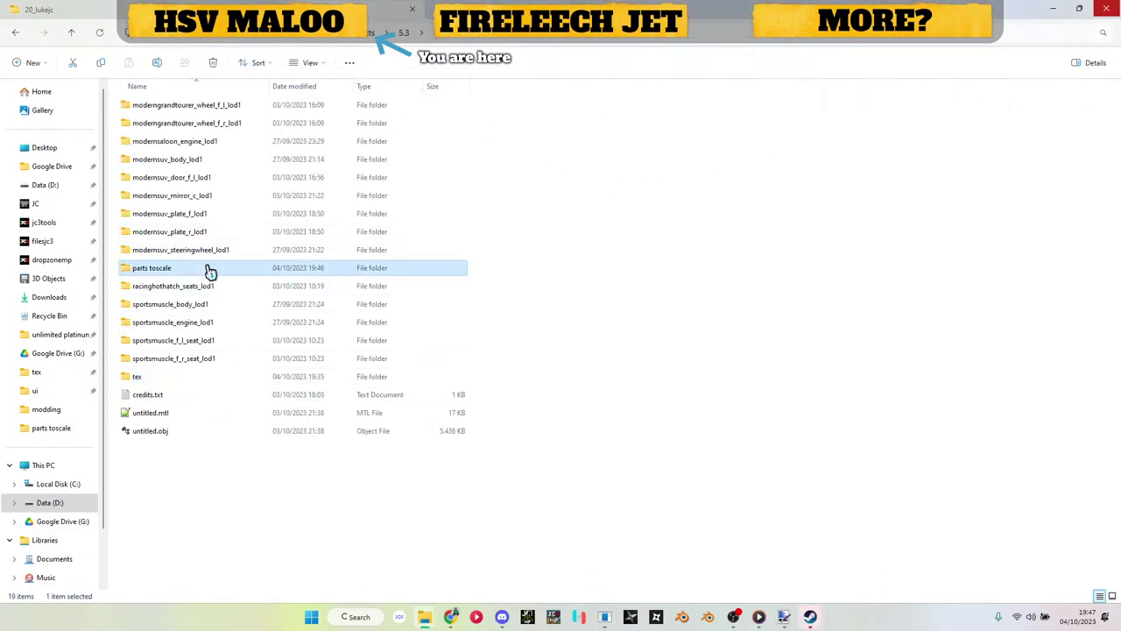
pyautogui.scroll(-3, 235, 283)
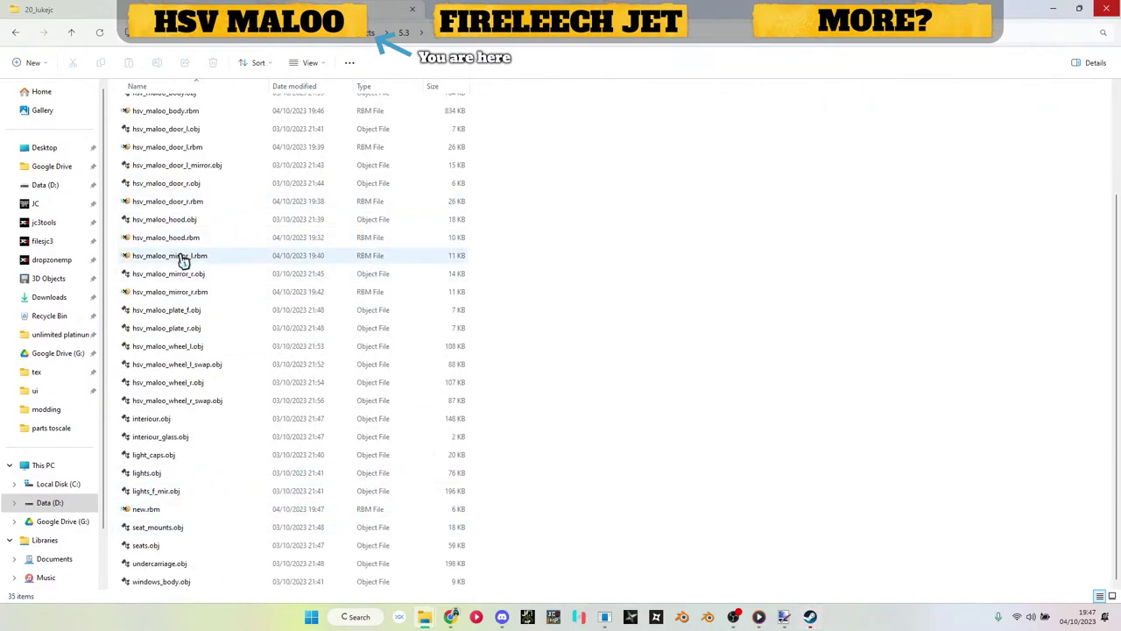
pyautogui.click(185, 318)
pyautogui.hotkey('ctrl', 'c')
pyautogui.press('F2')
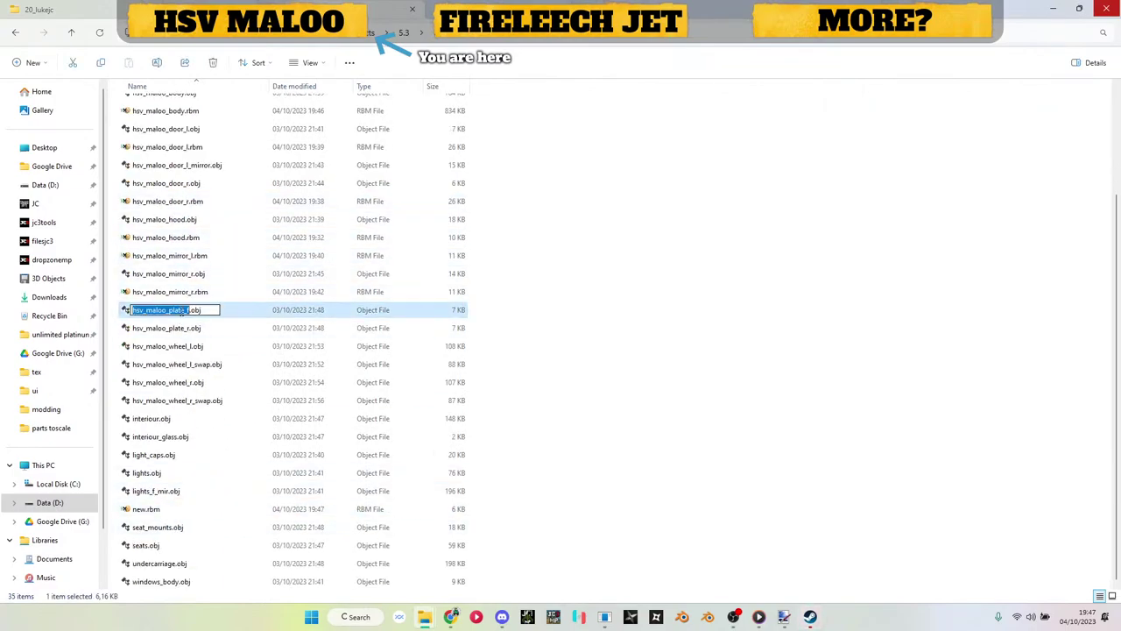
pyautogui.press('Escape')
pyautogui.click(155, 508)
pyautogui.press('F2')
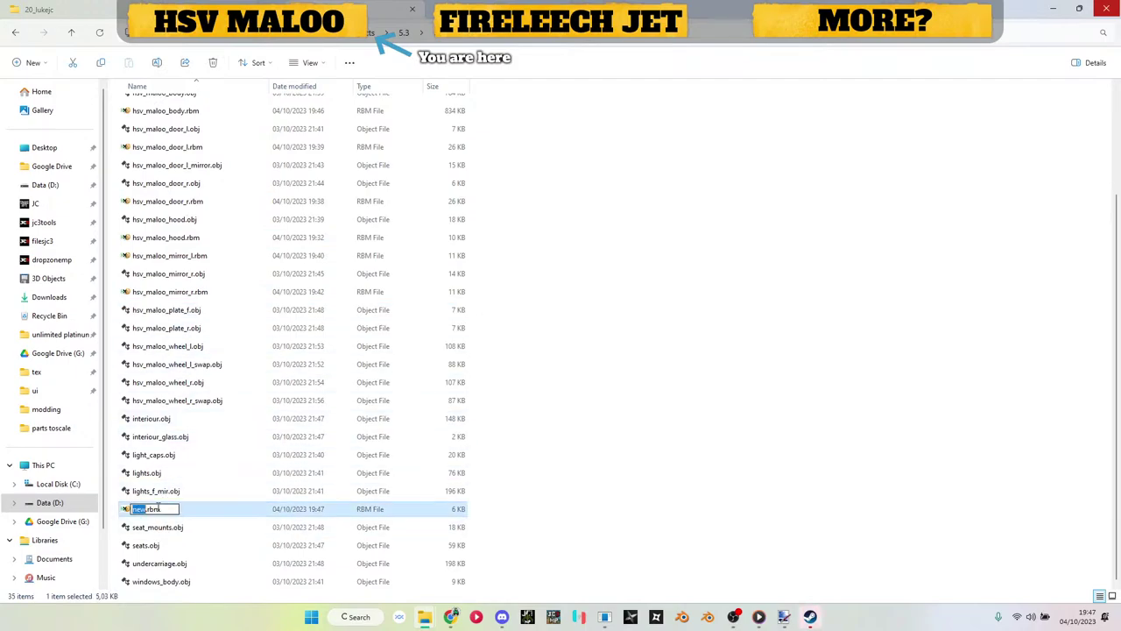
pyautogui.press('Return')
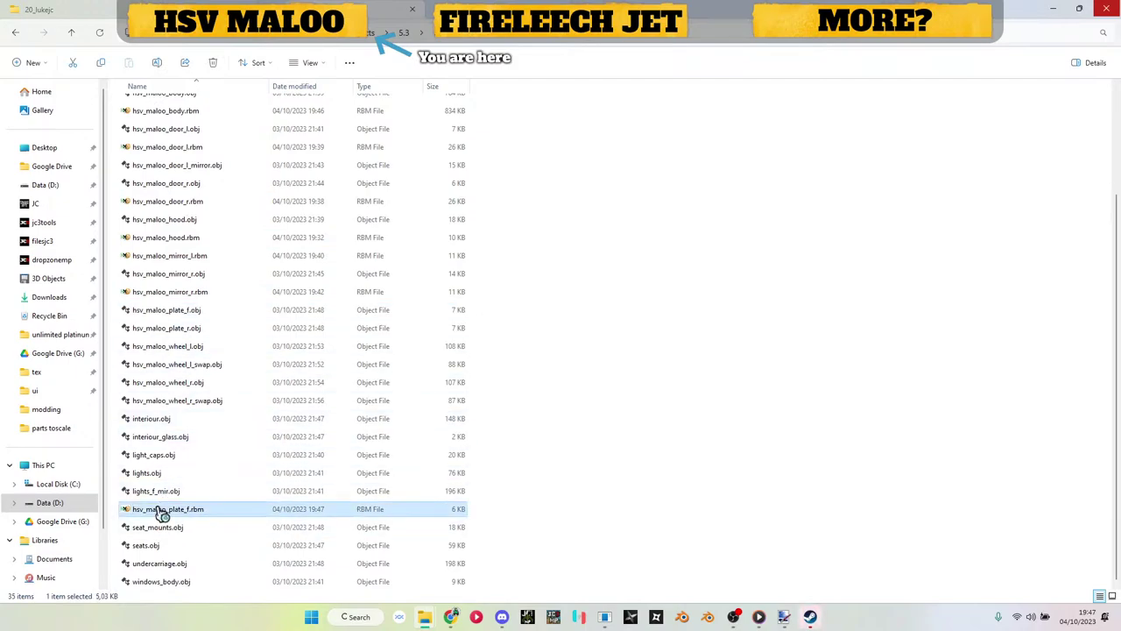
# Step: In HxD, replace 'new' with the pasted plate name throughout the file
pyautogui.hotkey('ctrl', 'r')
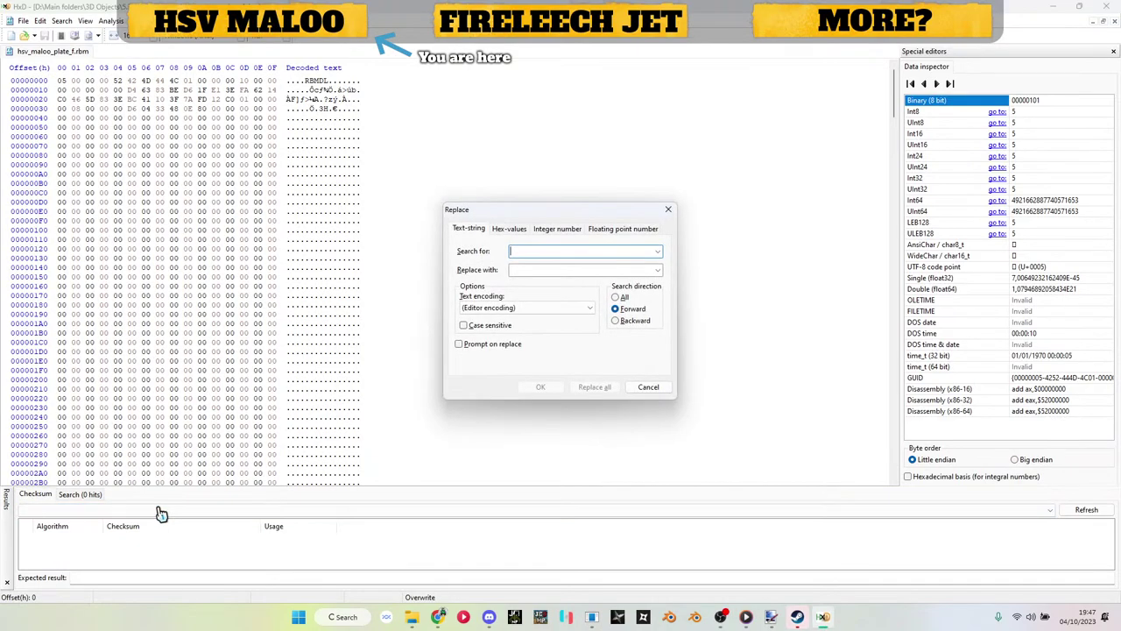
pyautogui.write('new')
pyautogui.press('Tab')
pyautogui.hotkey('ctrl', 'v')
pyautogui.press('Return')
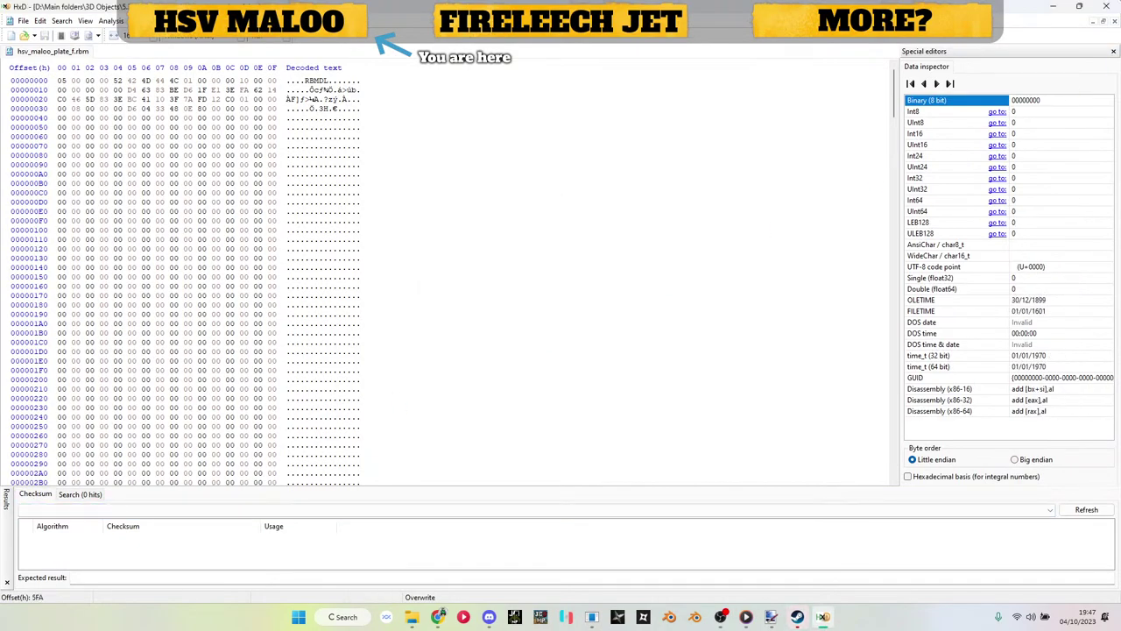
pyautogui.click(1050, 10)
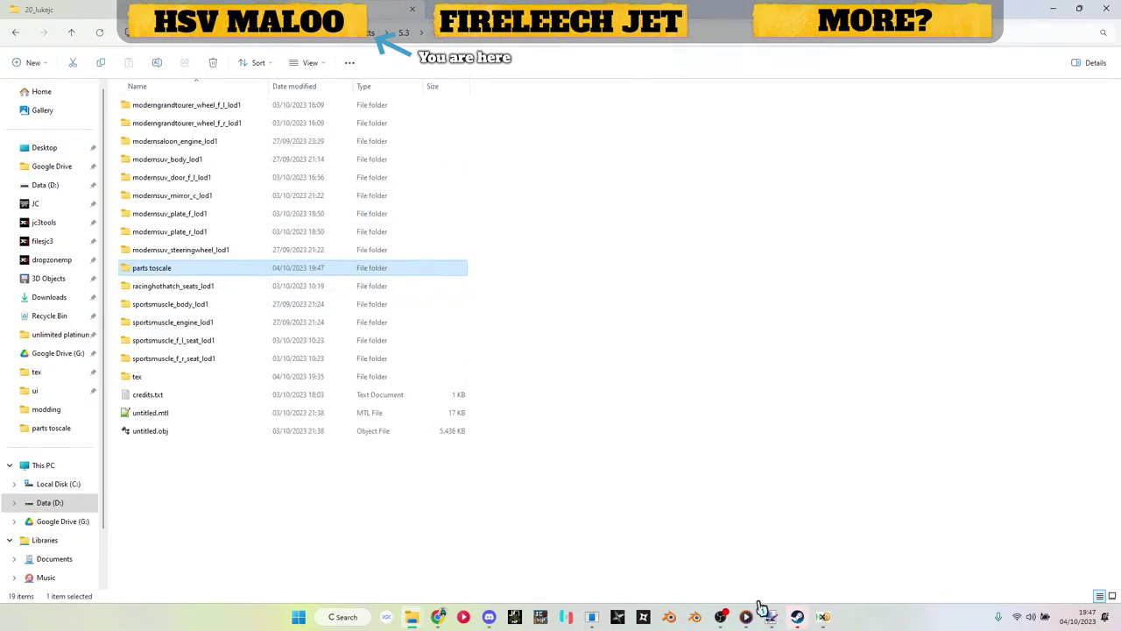
# Step: Close the loaded new.rbm and create a render block model with a RenderBlockCarPaintMM block
pyautogui.click(592, 617)
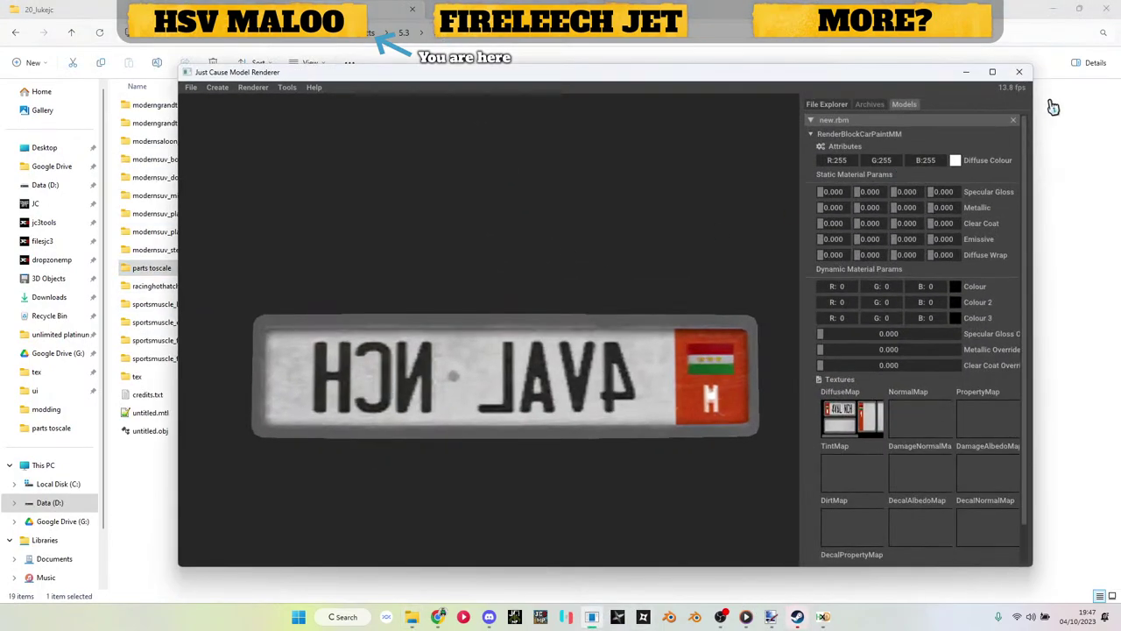
pyautogui.click(1013, 121)
pyautogui.click(217, 88)
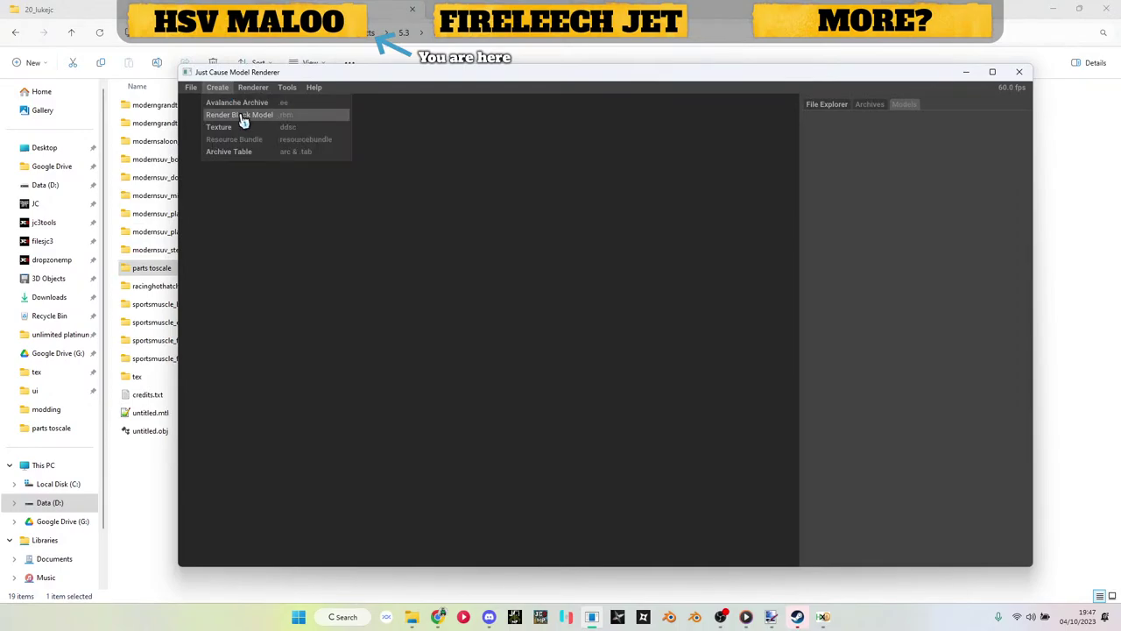
pyautogui.click(242, 118)
pyautogui.click(837, 149)
pyautogui.click(841, 164)
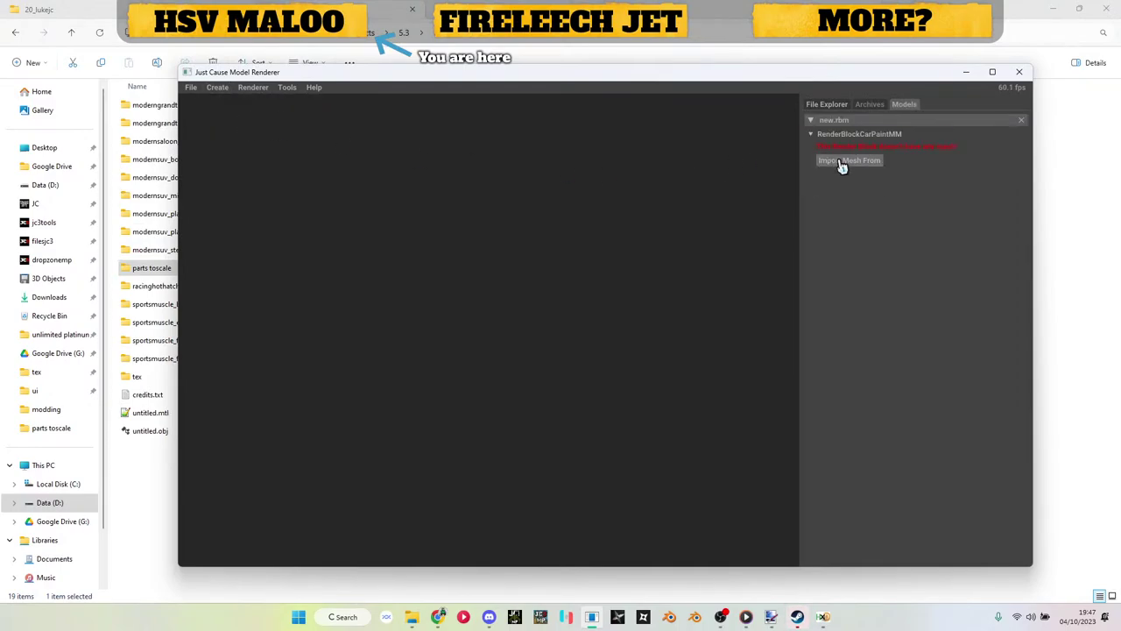
# Step: Import the plate mesh from a Wavefront .obj file
pyautogui.click(842, 163)
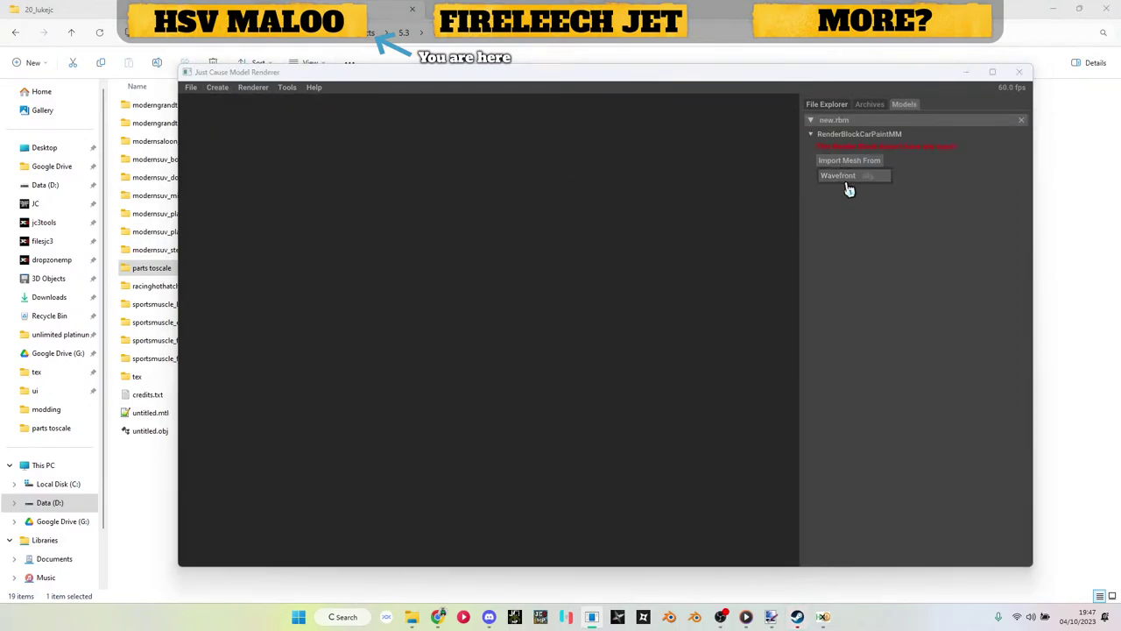
pyautogui.click(847, 176)
pyautogui.scroll(-6, 394, 264)
pyautogui.scroll(2, 388, 262)
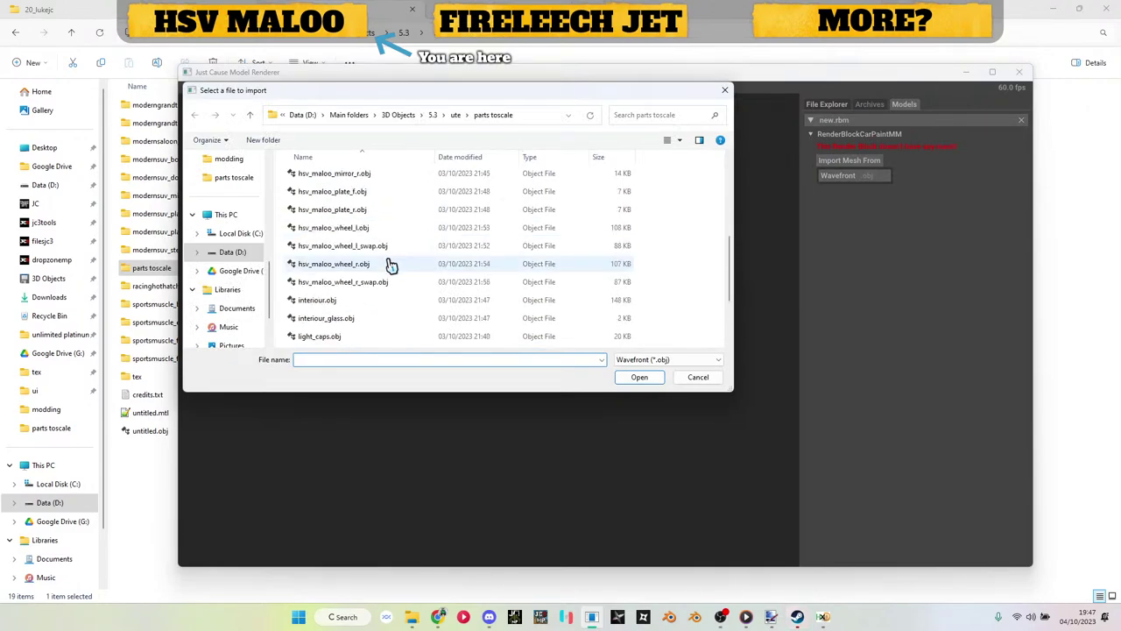
pyautogui.doubleClick(363, 227)
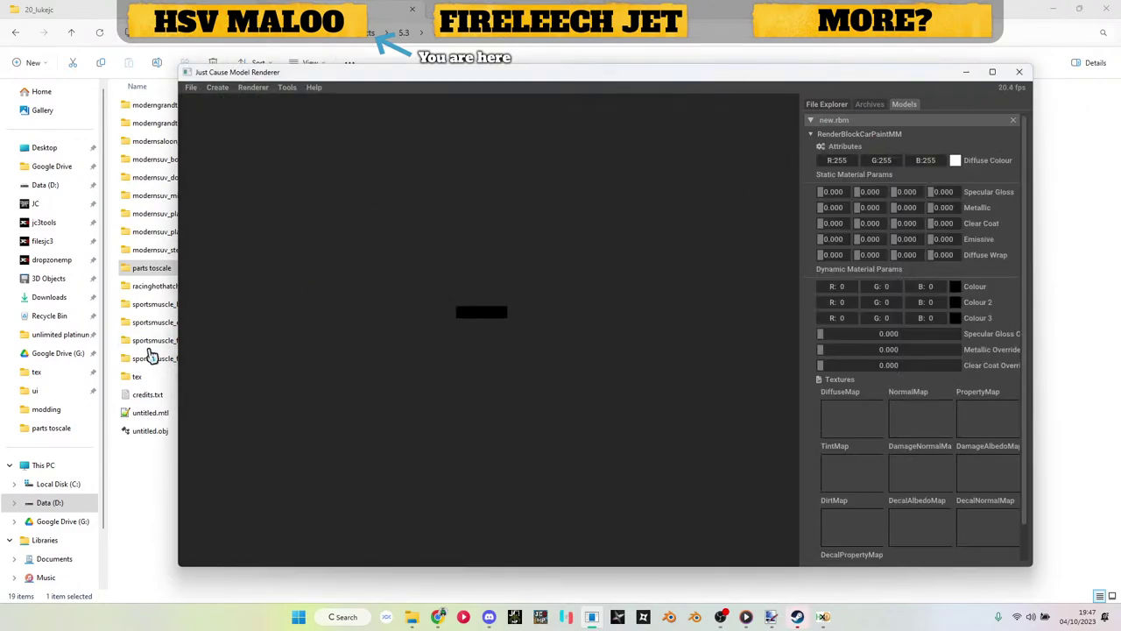
# Step: Apply the licence-plate .dds from the tex folder as the diffuse map
pyautogui.click(155, 378)
pyautogui.doubleClick(154, 378)
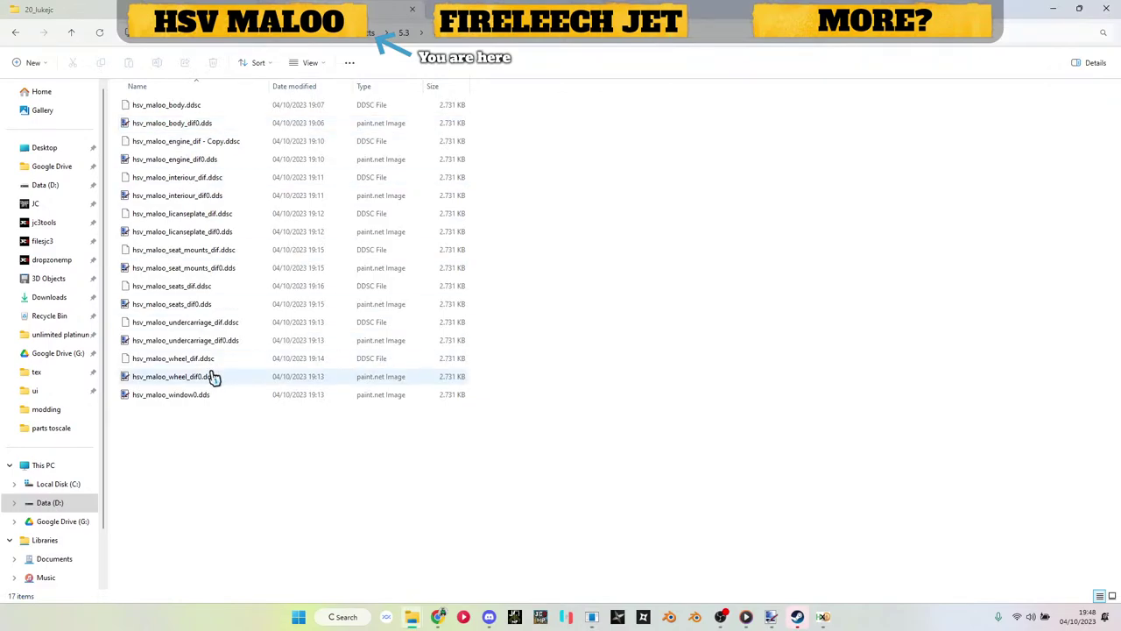
pyautogui.moveTo(202, 230); pyautogui.dragTo(823, 394)
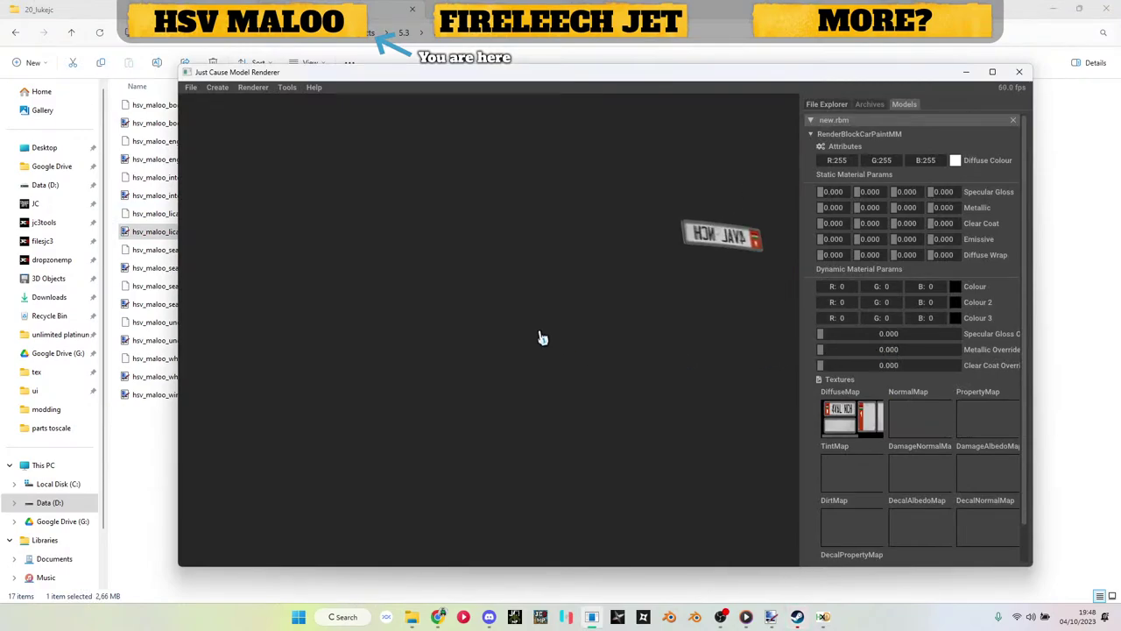
# Step: Save the plate model to the chosen folder
pyautogui.scroll(4, 526, 309)
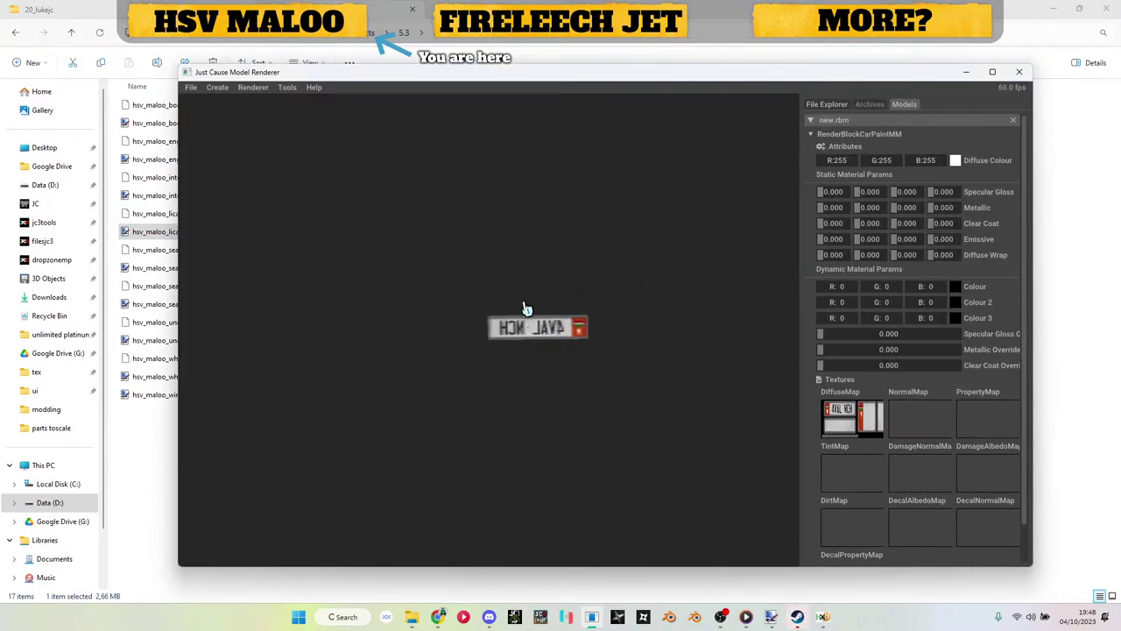
pyautogui.scroll(3, 525, 309)
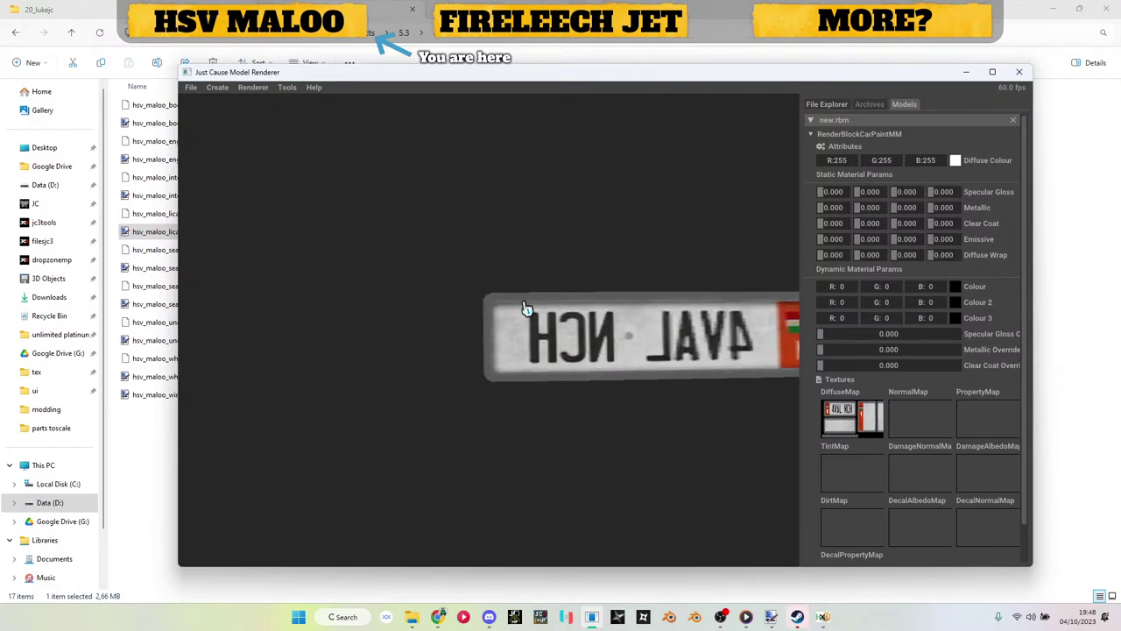
pyautogui.rightClick(829, 127)
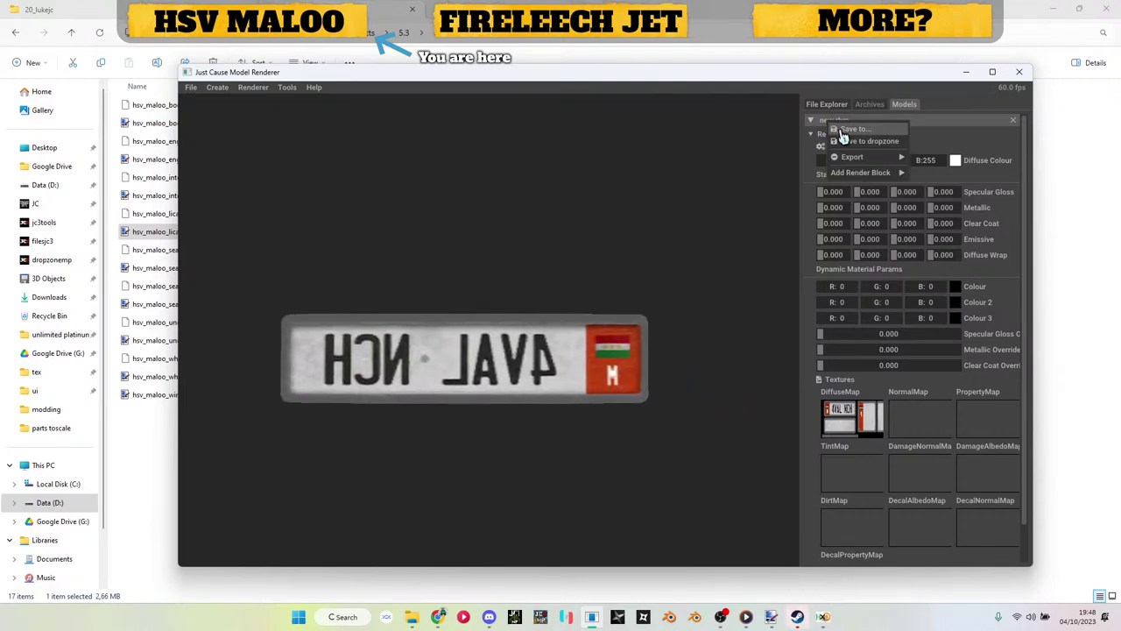
pyautogui.click(854, 129)
pyautogui.click(625, 380)
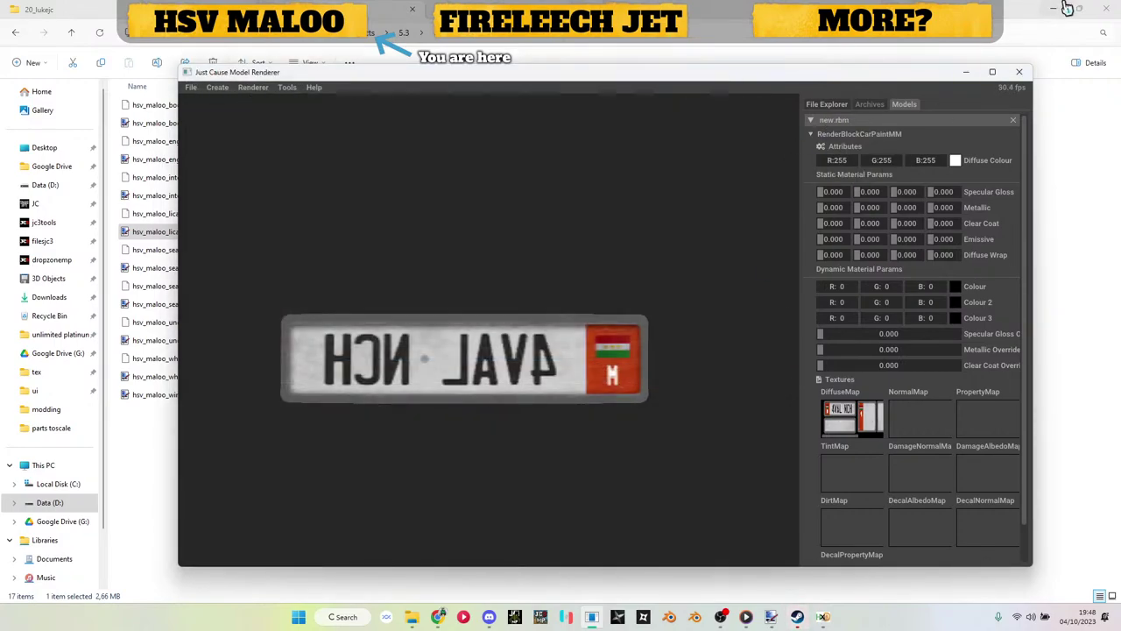
# Step: In parts toscale, delete the leftover hsv_maloo_plate_f.rbm.bak backup
pyautogui.click(965, 73)
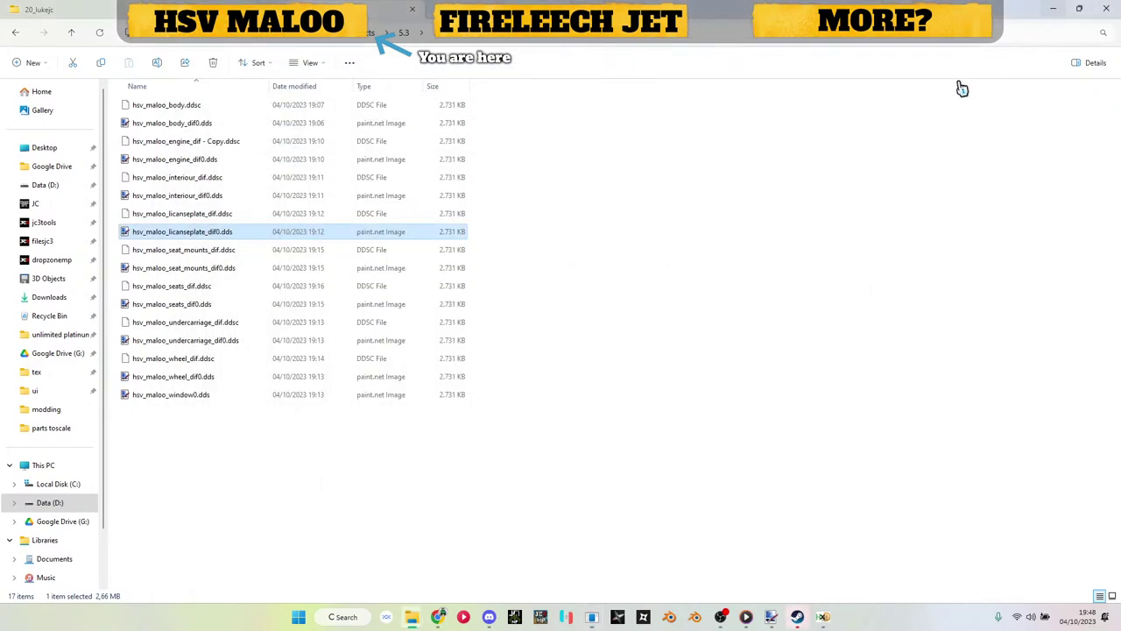
pyautogui.hotkey('alt', 'Up')
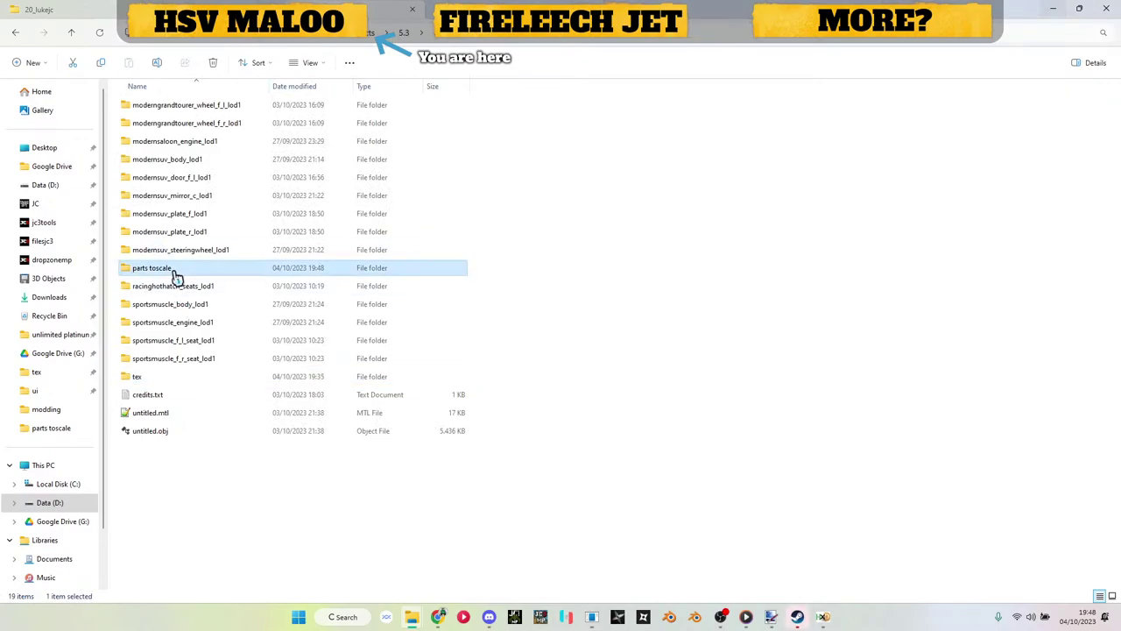
pyautogui.doubleClick(208, 269)
pyautogui.scroll(-3, 207, 350)
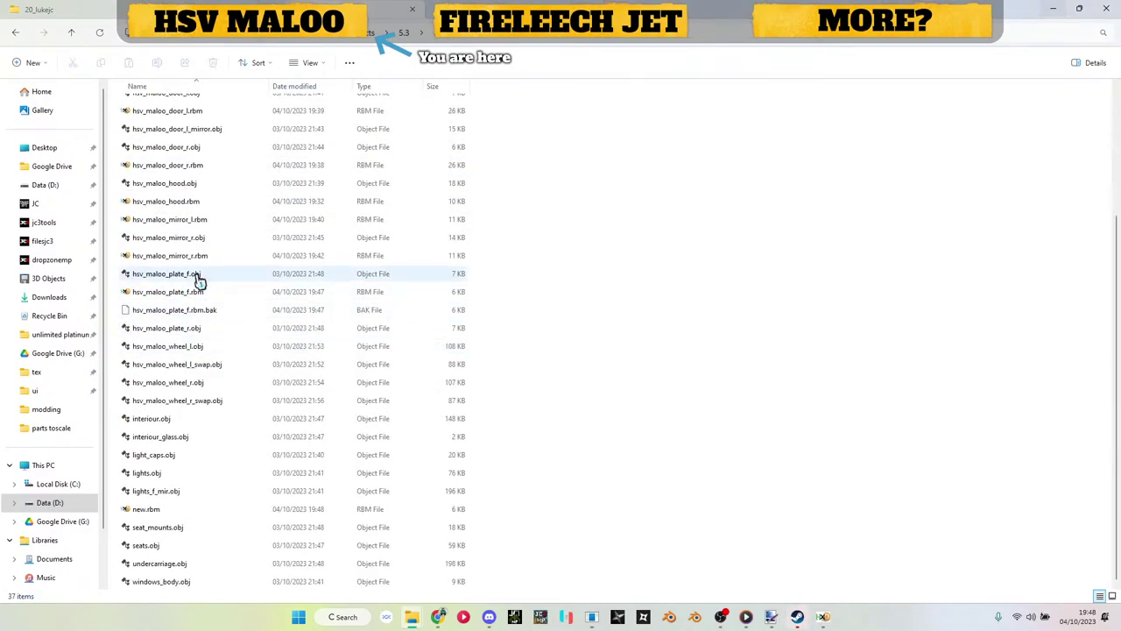
pyautogui.click(201, 330)
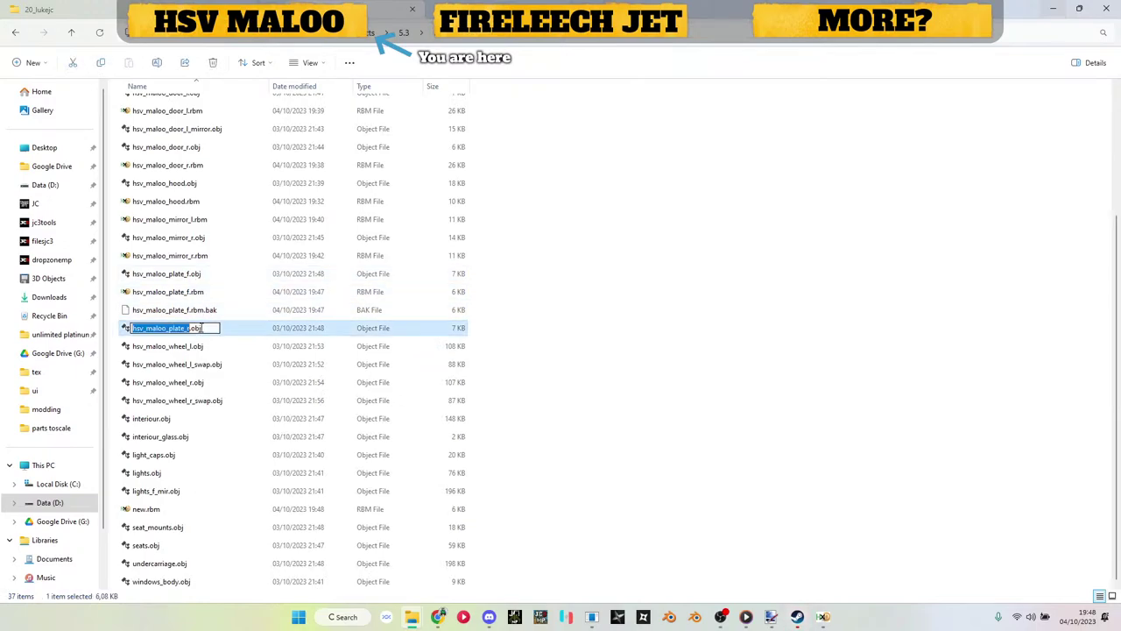
pyautogui.click(201, 315)
pyautogui.press('Delete')
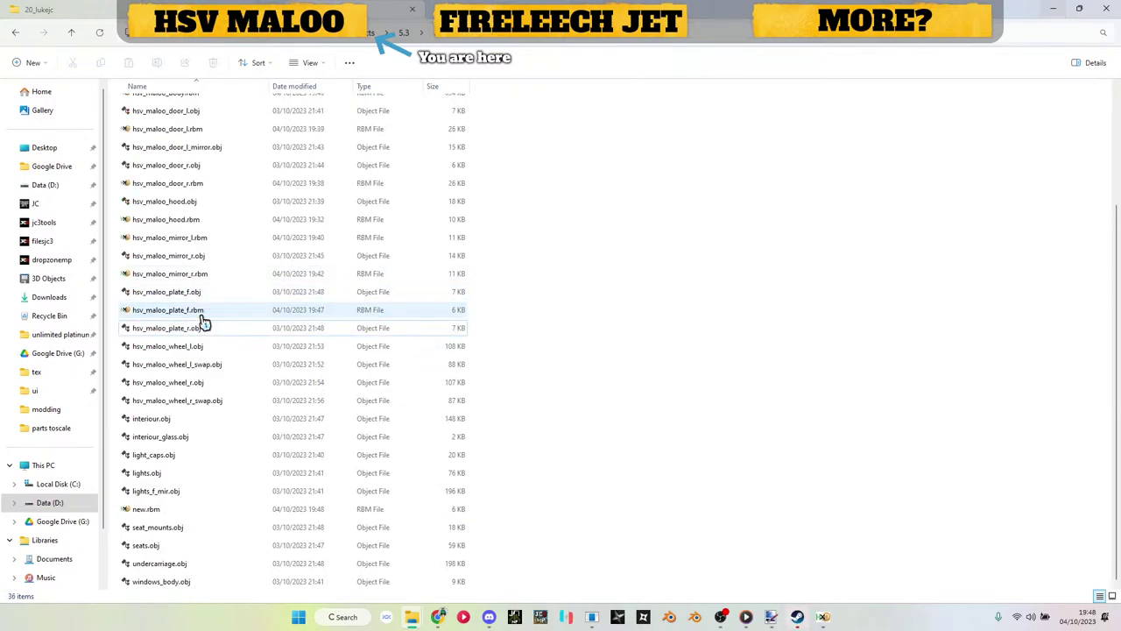
# Step: Rename new.rbm to hsv_maloo_plate_r.rbm
pyautogui.click(150, 515)
pyautogui.press('F2')
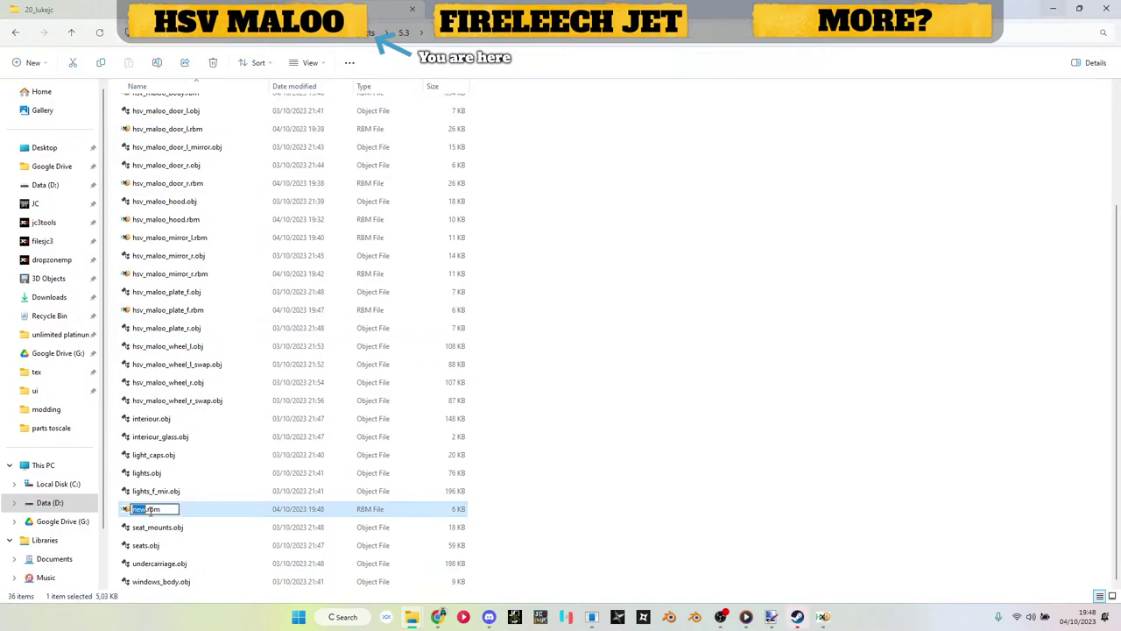
pyautogui.write('hsv_maloo_plate_r')
pyautogui.press('Return')
# Step: In HxD, replace .dds references with .ddsc in hsv_maloo_plate_r.rbm and save it
pyautogui.doubleClick(154, 517)
pyautogui.hotkey('ctrl', 'r')
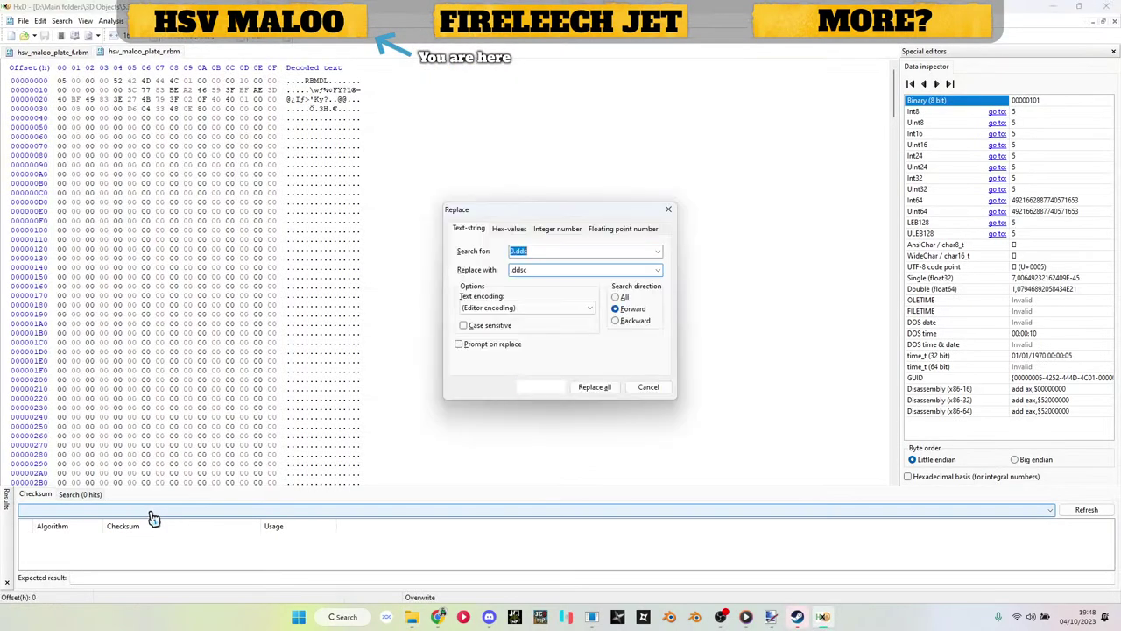
pyautogui.press('Return')
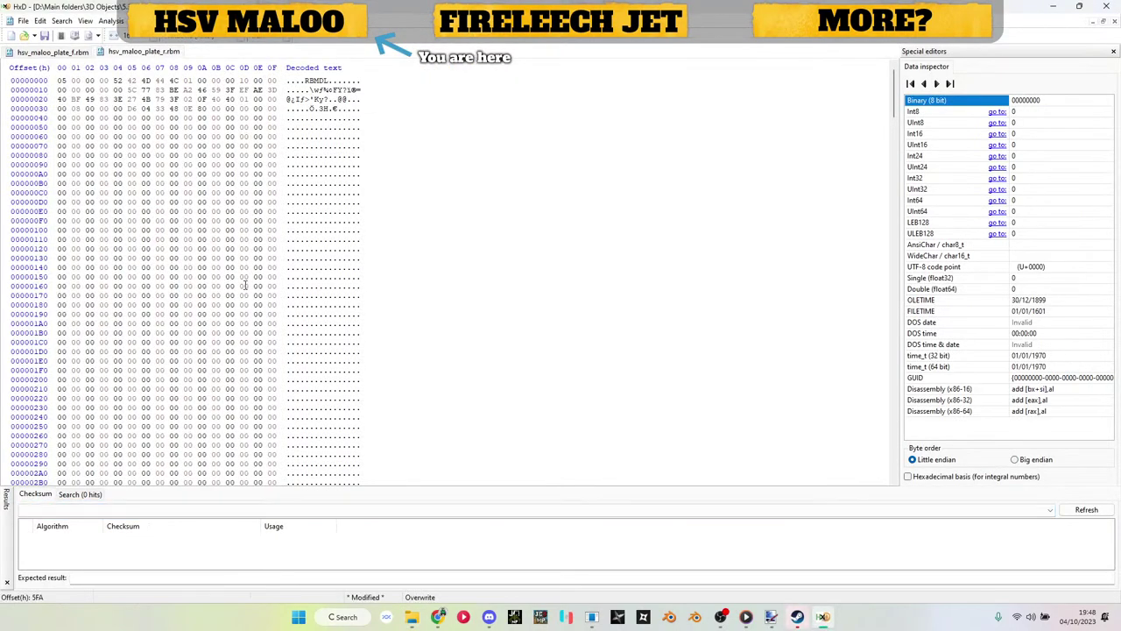
pyautogui.hotkey('ctrl', 'r')
pyautogui.press('Return')
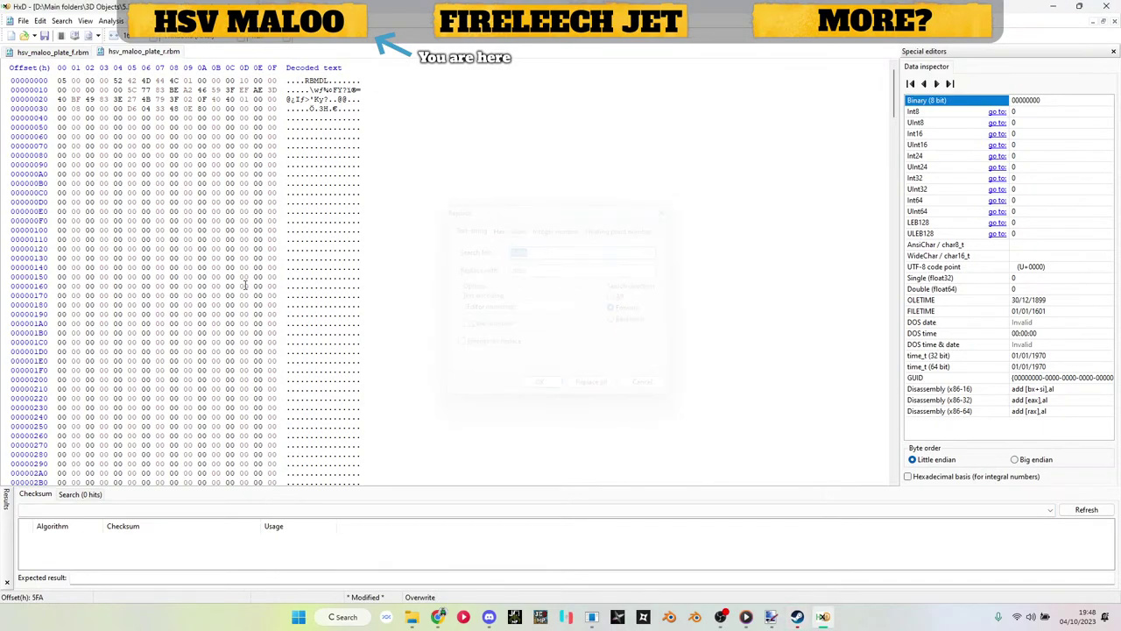
pyautogui.hotkey('ctrl', 's')
pyautogui.click(1052, 6)
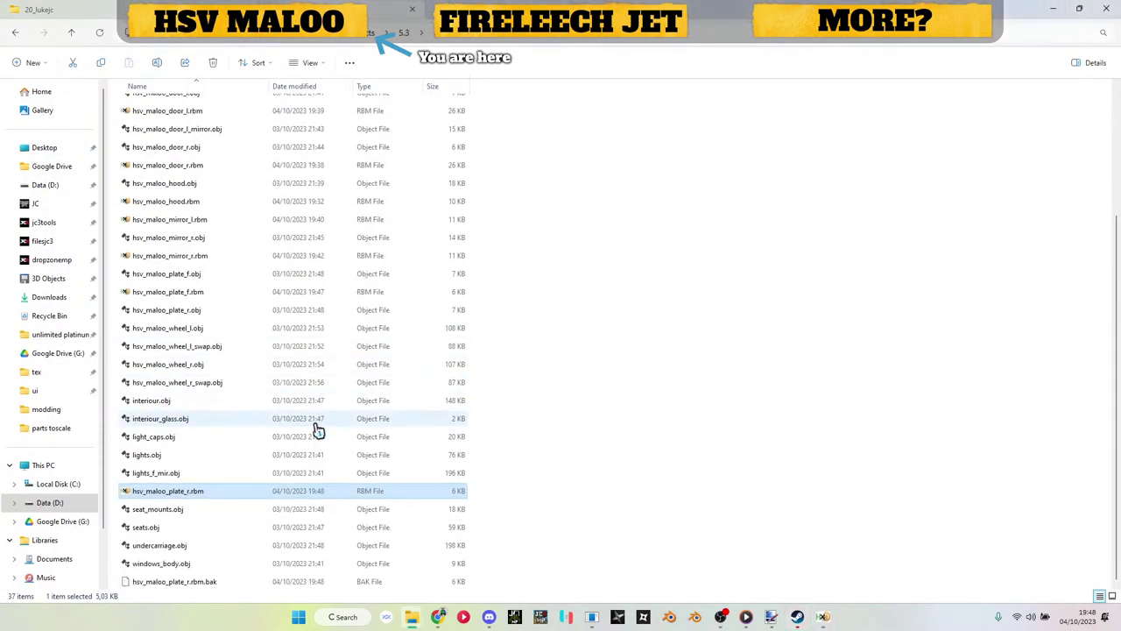
pyautogui.click(226, 590)
# Step: Delete the plate_r .bak backup, close the plate model and create a new rbm
pyautogui.press('Delete')
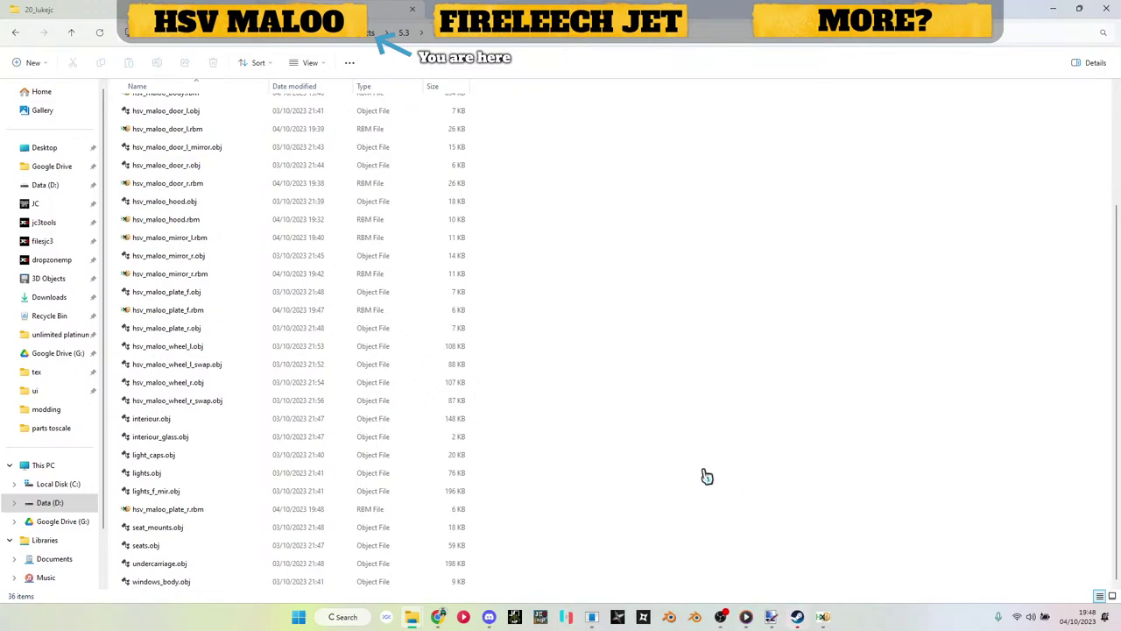
pyautogui.click(601, 618)
pyautogui.click(1014, 123)
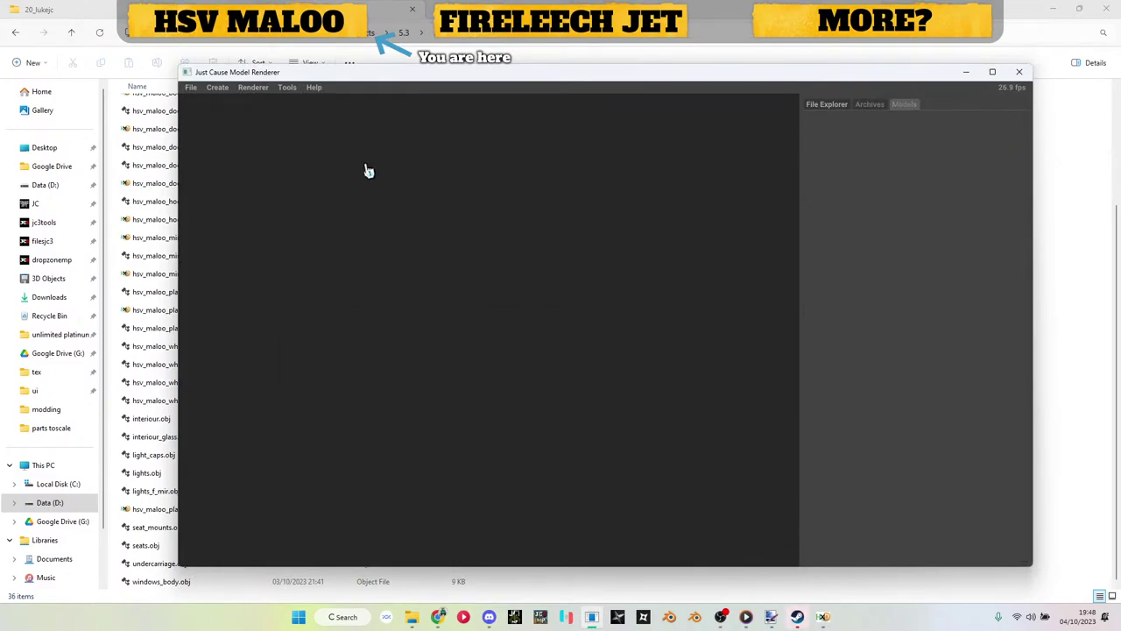
pyautogui.click(229, 91)
pyautogui.click(272, 127)
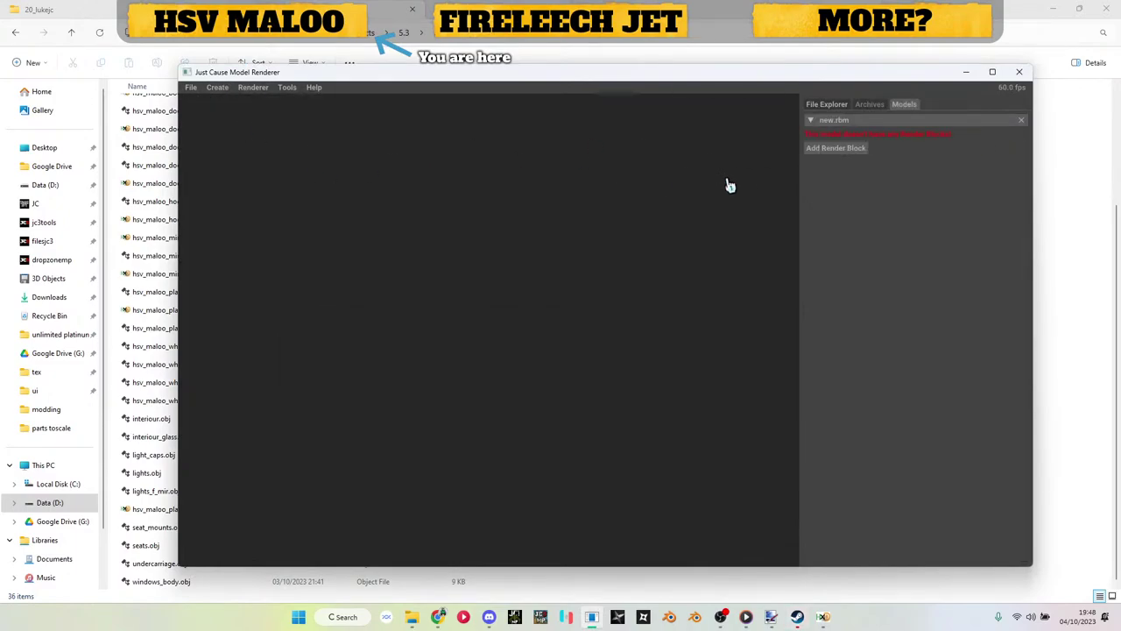
# Step: Add a CarPaintMM render block and import hsv_maloo_wheel_l.obj as its mesh
pyautogui.click(832, 149)
pyautogui.click(831, 164)
pyautogui.click(833, 160)
pyautogui.click(839, 177)
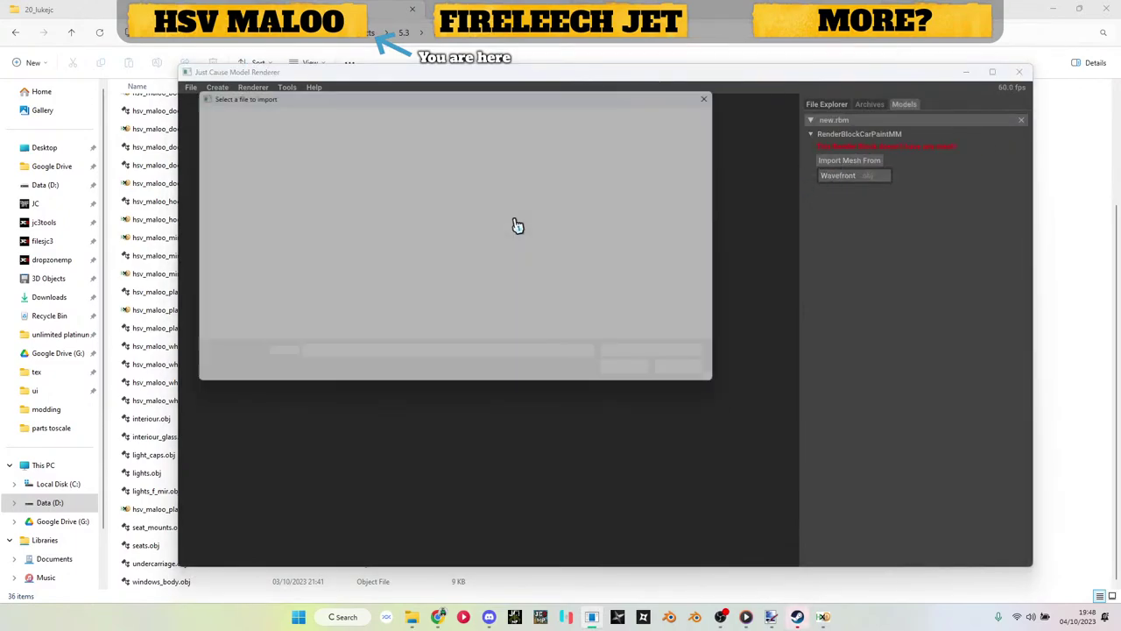
pyautogui.scroll(-8, 425, 235)
pyautogui.scroll(1, 417, 236)
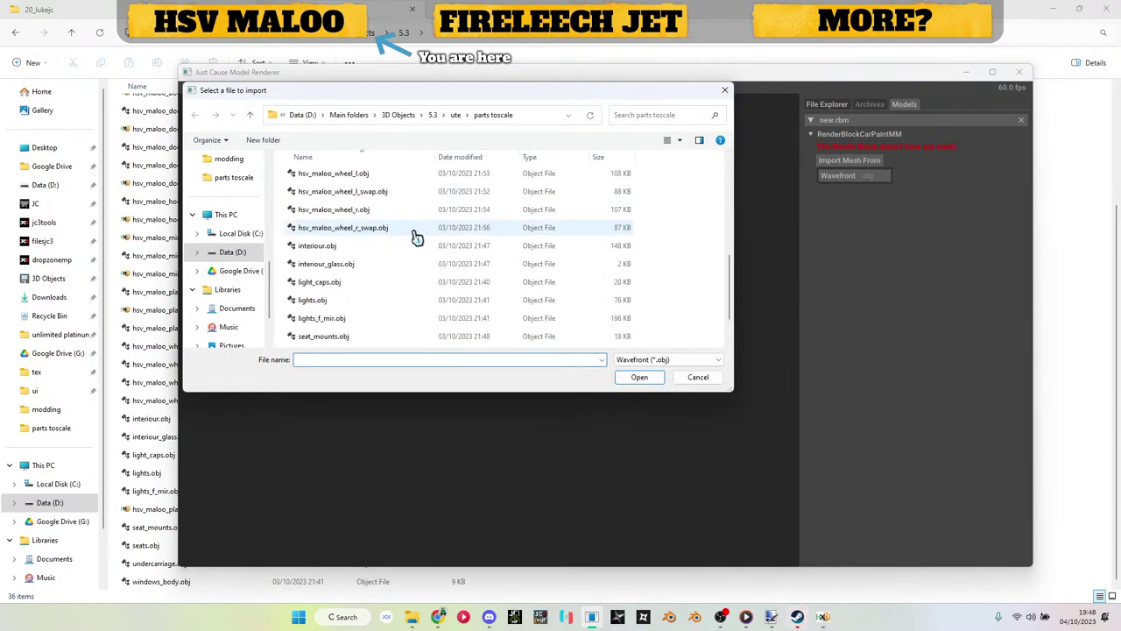
pyautogui.doubleClick(359, 175)
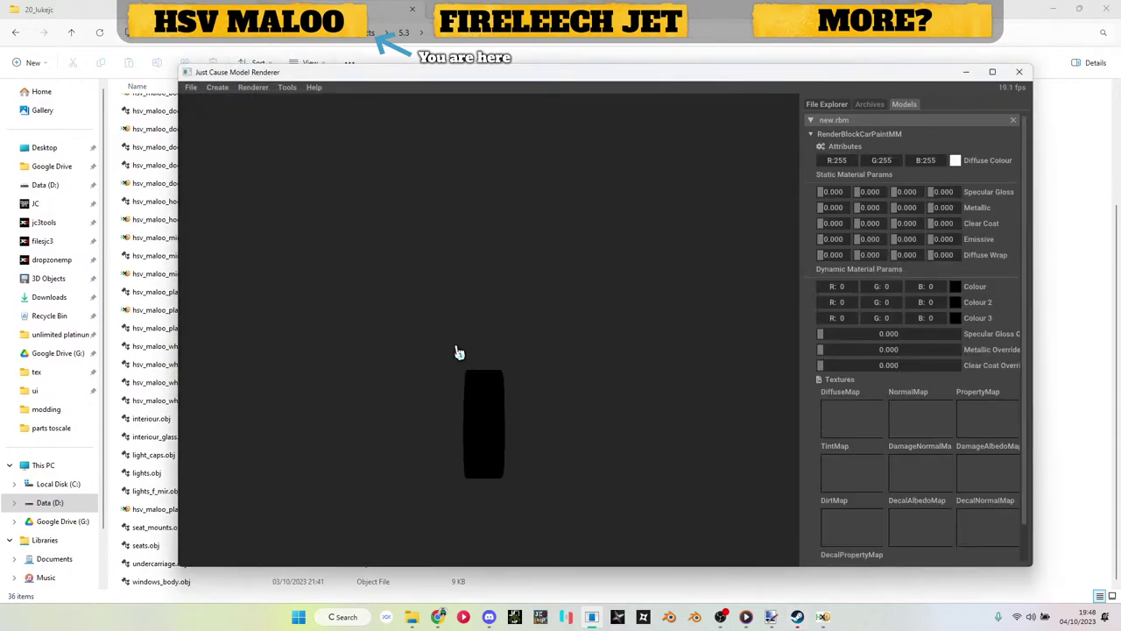
# Step: Apply hsv_maloo_wheel_dif0.dds from the tex folder as the diffuse map
pyautogui.click(164, 364)
pyautogui.click(404, 33)
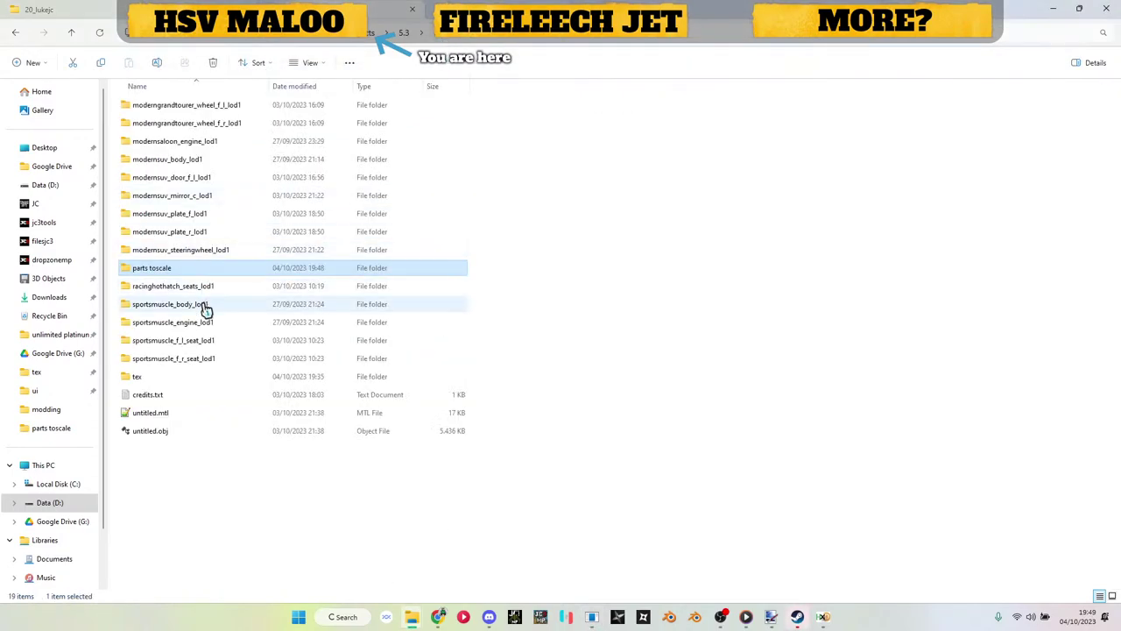
pyautogui.doubleClick(201, 382)
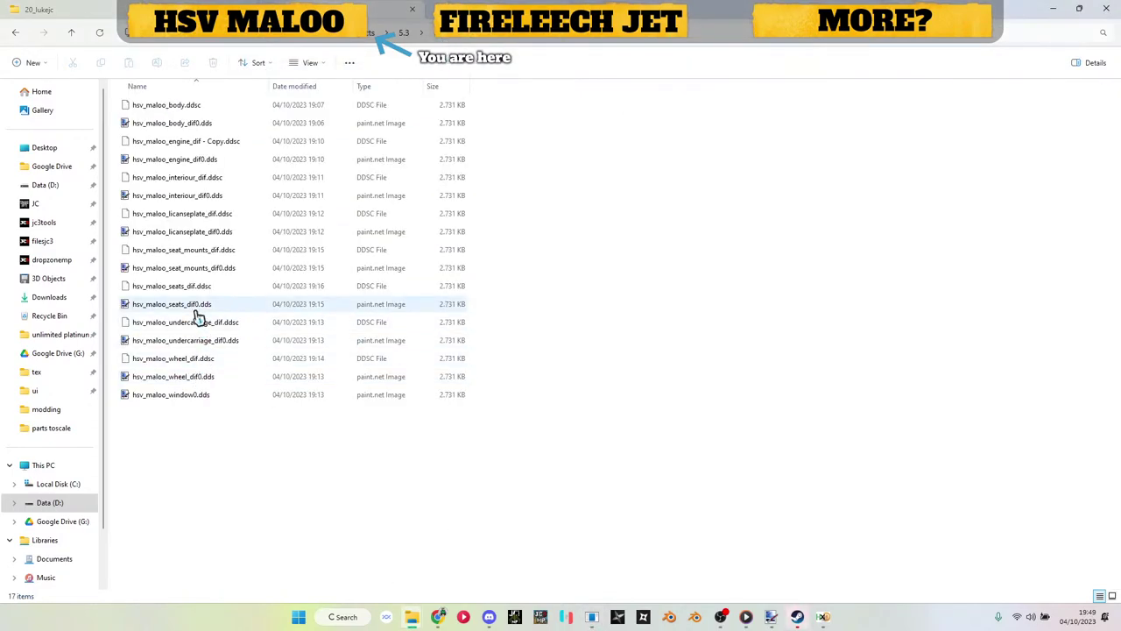
pyautogui.moveTo(195, 376); pyautogui.dragTo(874, 410)
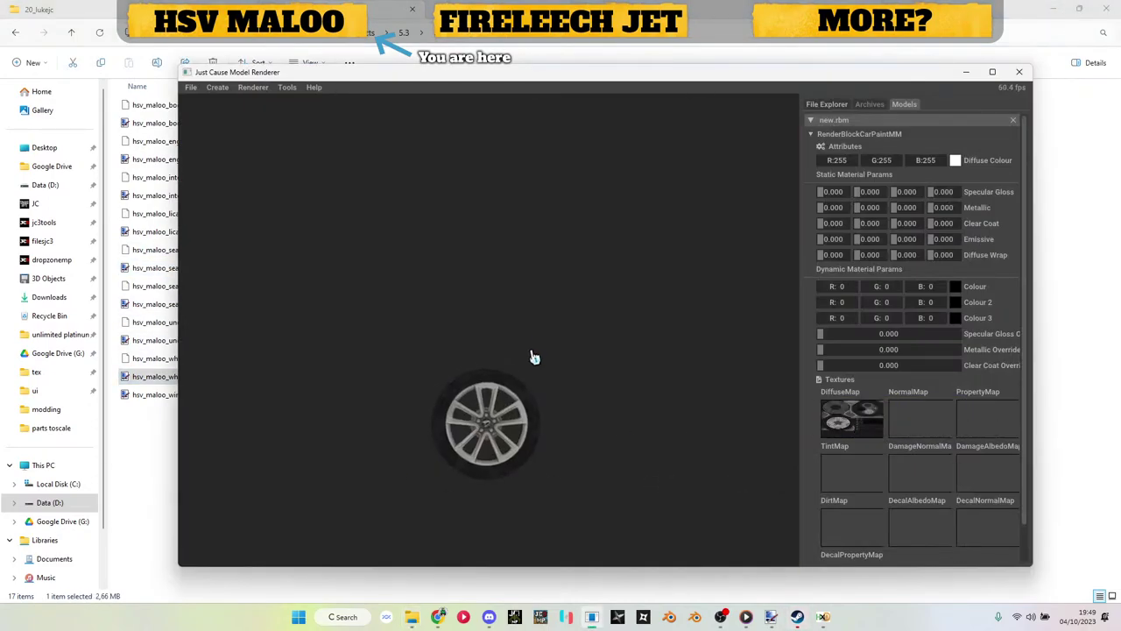
# Step: Save the wheel model as new.rbm to the chosen folder
pyautogui.scroll(4, 537, 399)
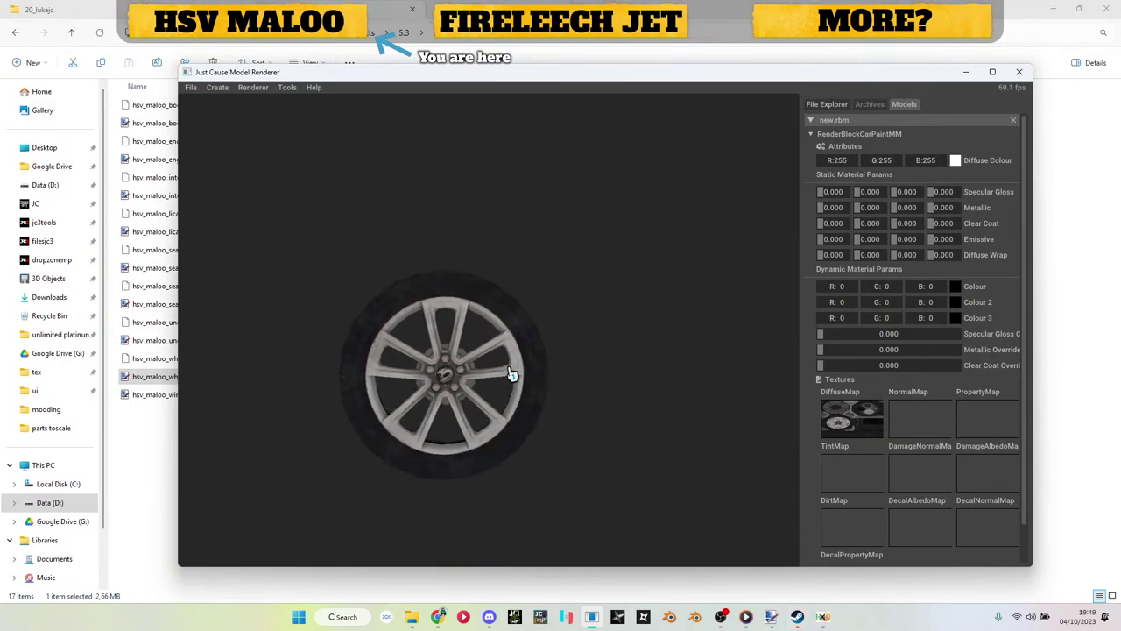
pyautogui.scroll(-2, 569, 325)
pyautogui.rightClick(854, 128)
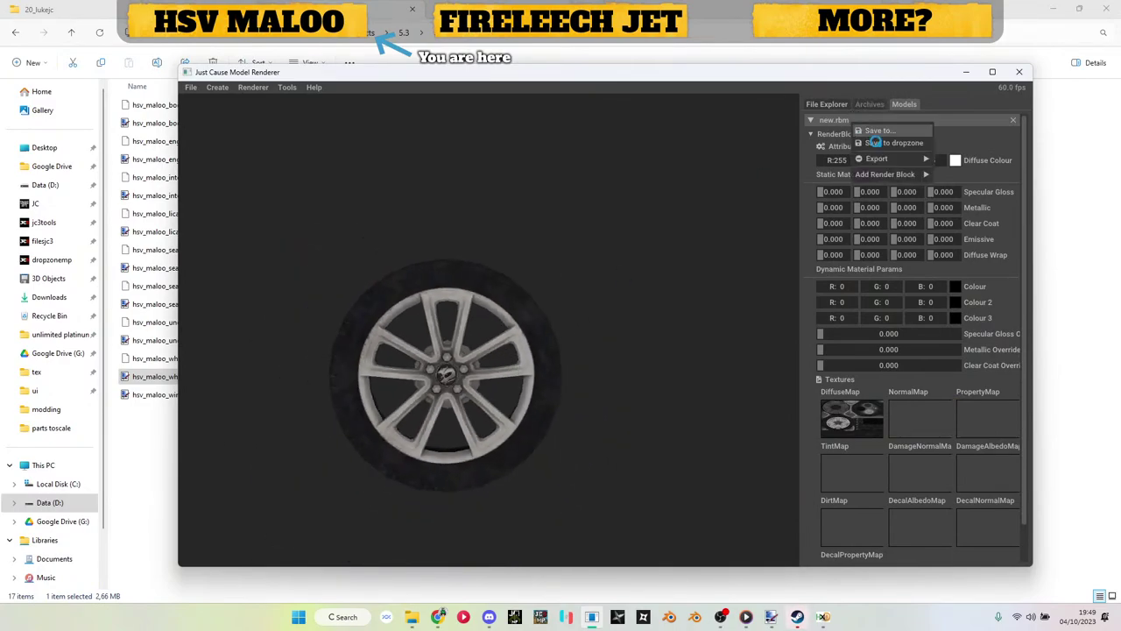
pyautogui.click(865, 134)
pyautogui.click(624, 379)
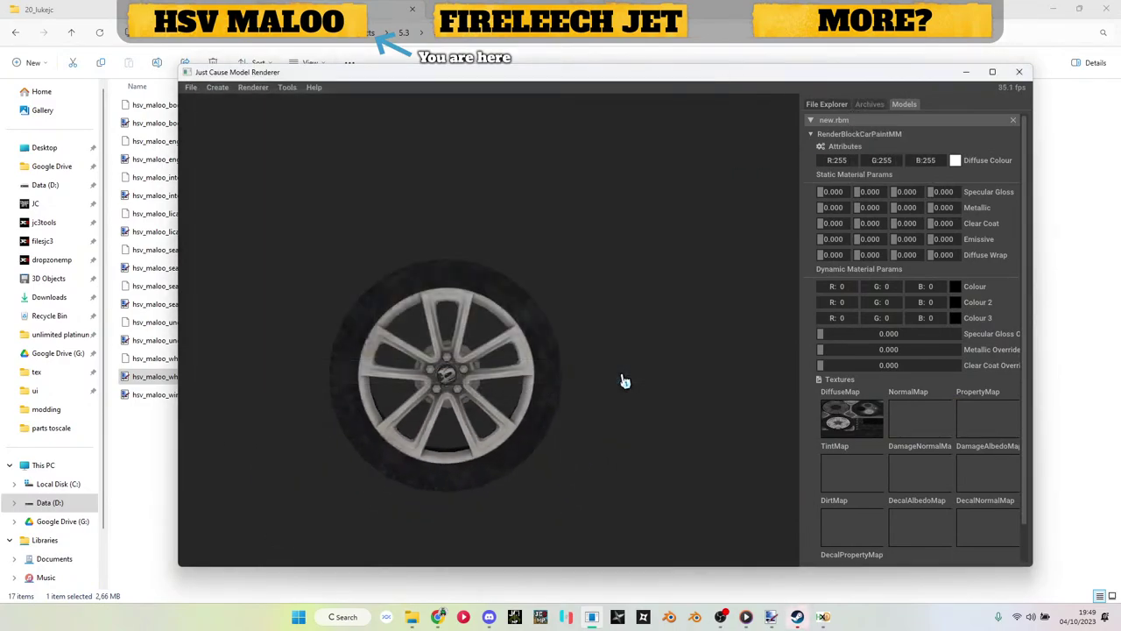
# Step: In parts toscale, rename new.rbm to hsv_maloo_wheel_l.rbm
pyautogui.click(968, 74)
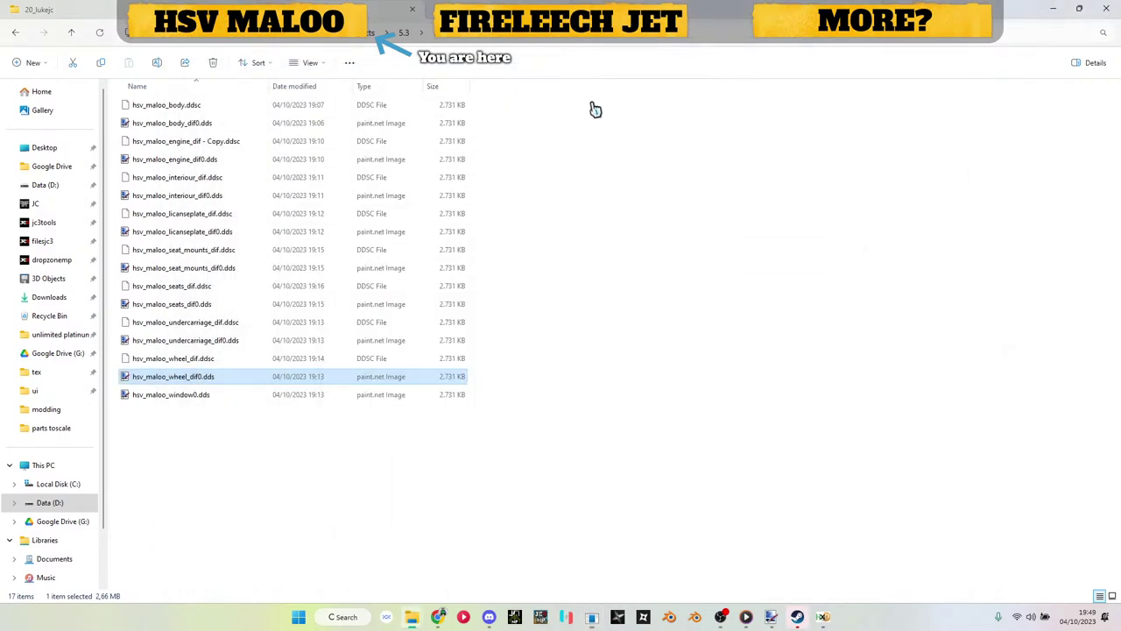
pyautogui.click(404, 32)
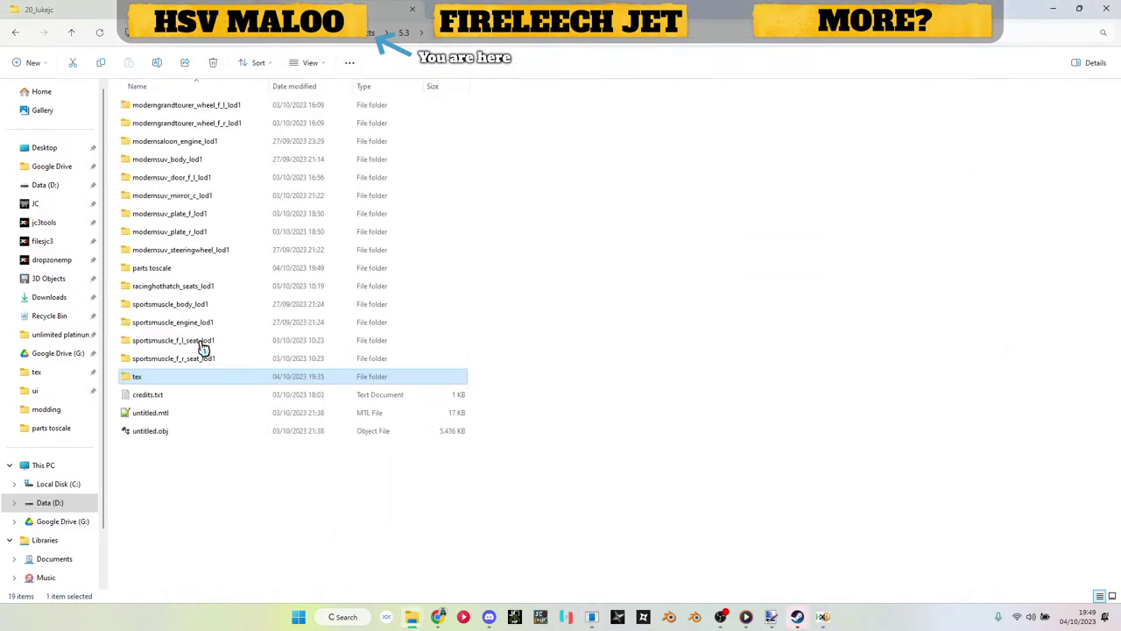
pyautogui.doubleClick(166, 271)
pyautogui.scroll(-3, 198, 315)
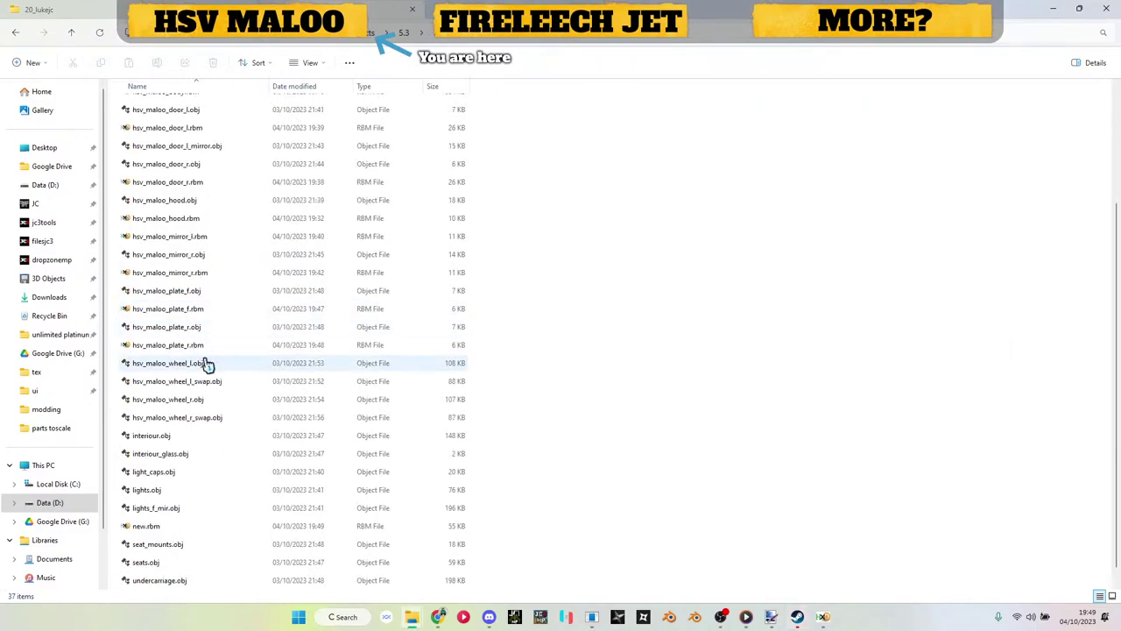
pyautogui.click(194, 364)
pyautogui.scroll(-1, 196, 375)
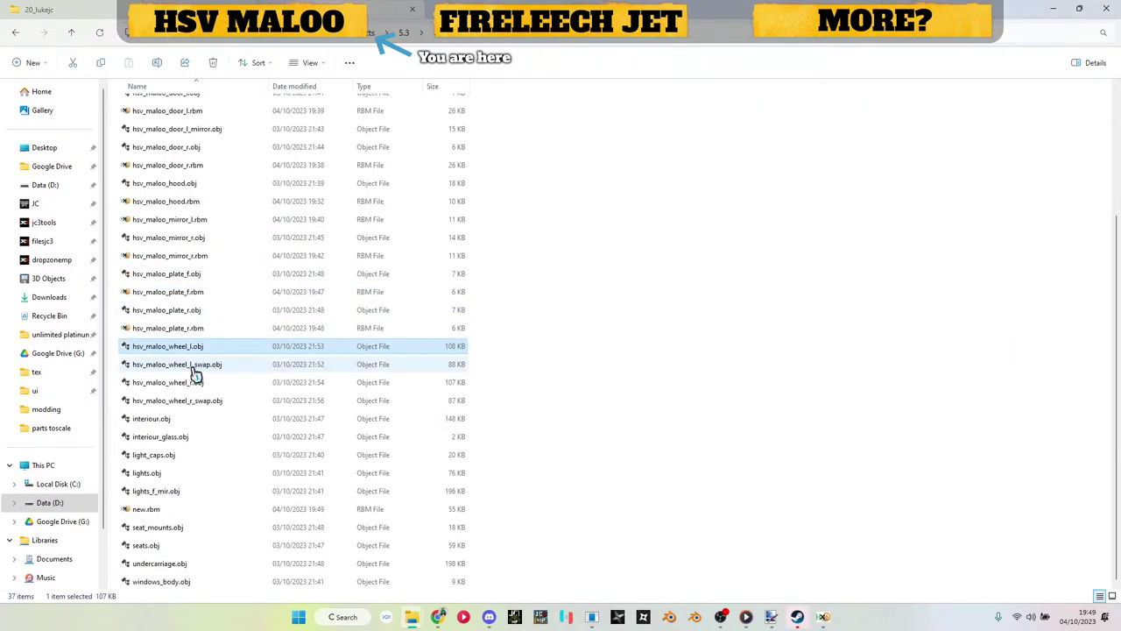
pyautogui.click(175, 510)
pyautogui.click(147, 509)
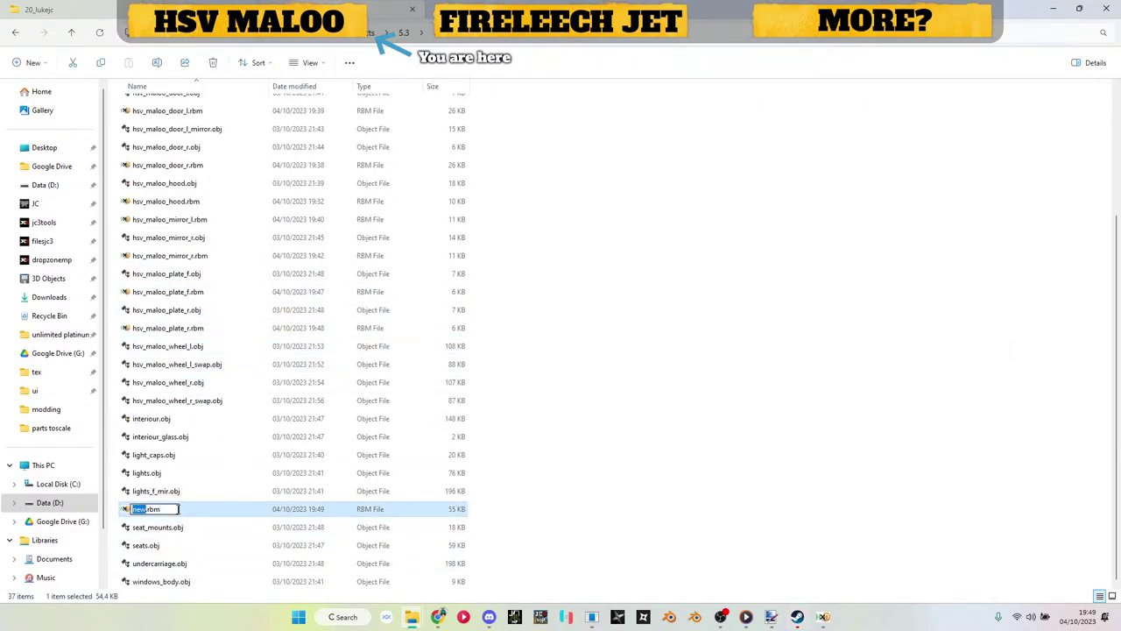
pyautogui.press('Return')
# Step: In HxD, replace .dds with .ddsc in hsv_maloo_wheel_l.rbm, then clear its .bak backup
pyautogui.doubleClick(181, 515)
pyautogui.hotkey('ctrl', 'r')
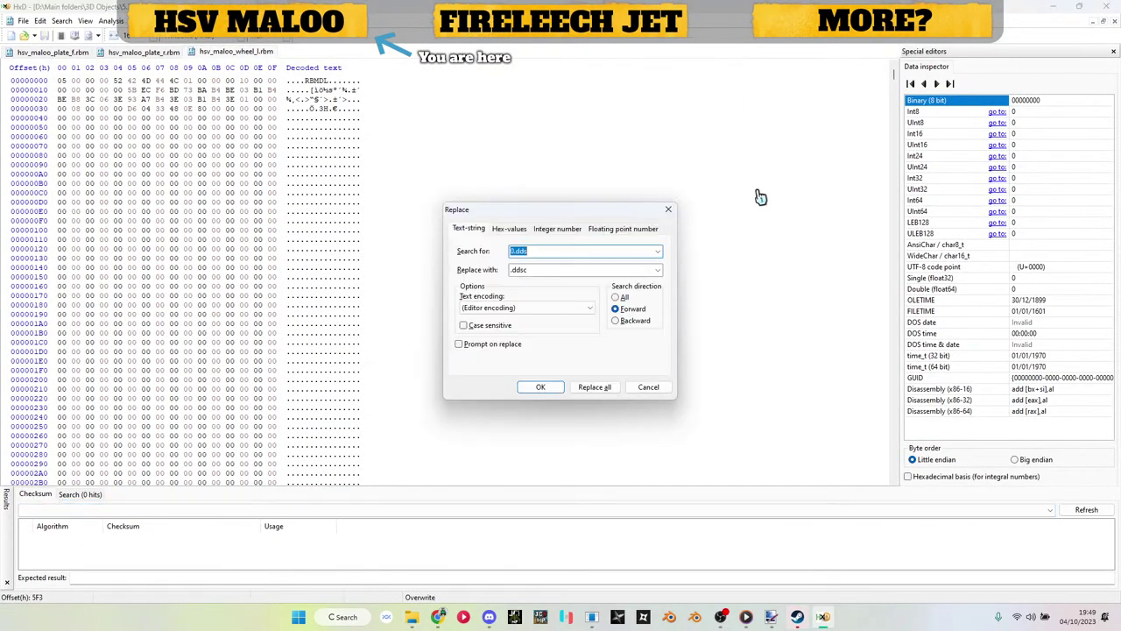
pyautogui.press('Return')
pyautogui.press('Return')
pyautogui.click(1068, 11)
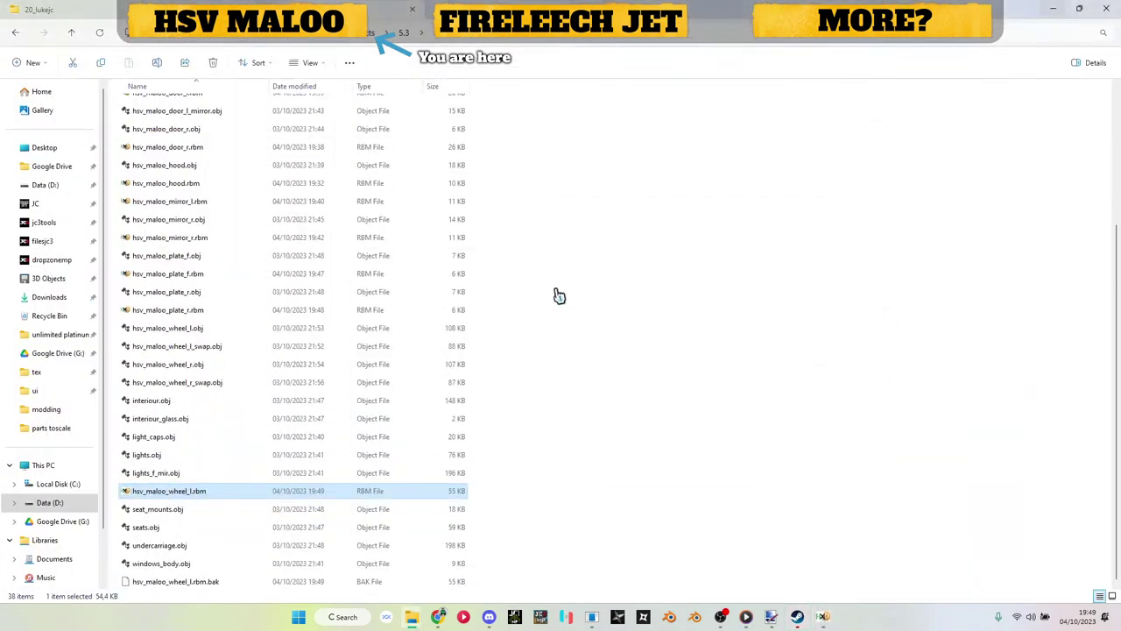
pyautogui.click(246, 586)
pyautogui.hotkey('alt', 'Tab')
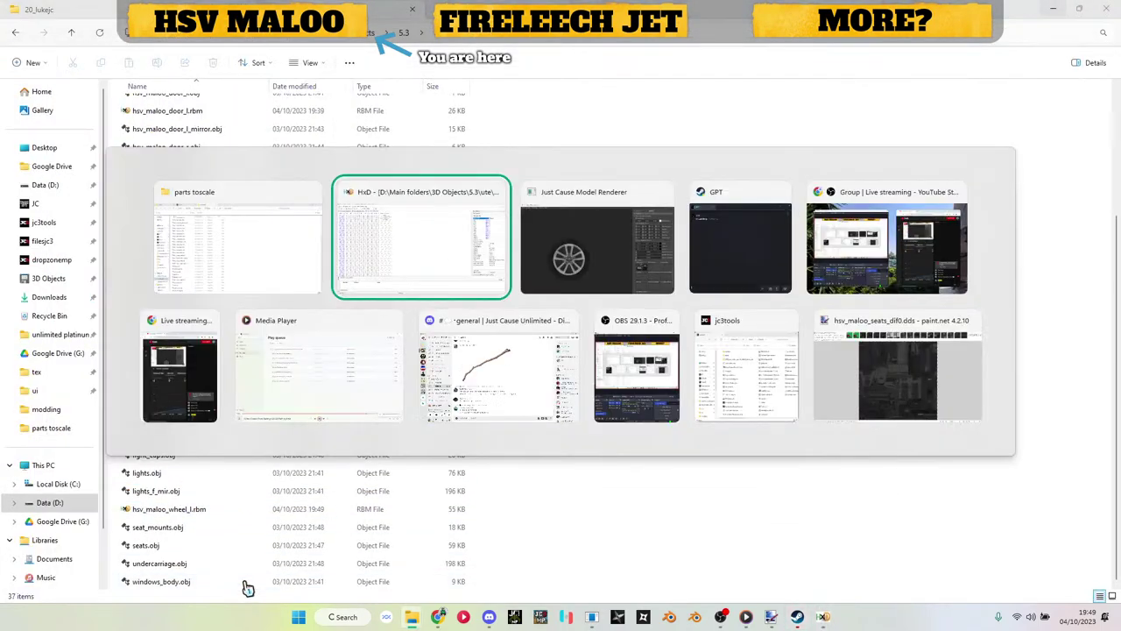
pyautogui.hotkey('alt', 'Tab')
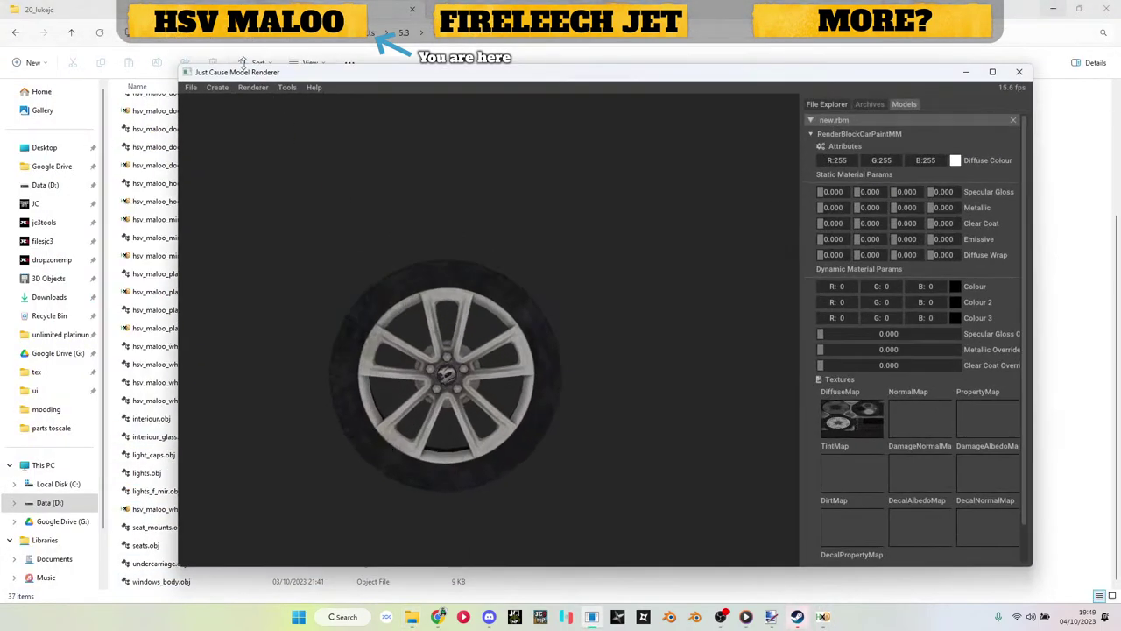
# Step: Close the wheel model and create a CarPaintMM rbm from hsv_maloo_wheel_l_swap.obj
pyautogui.click(1013, 121)
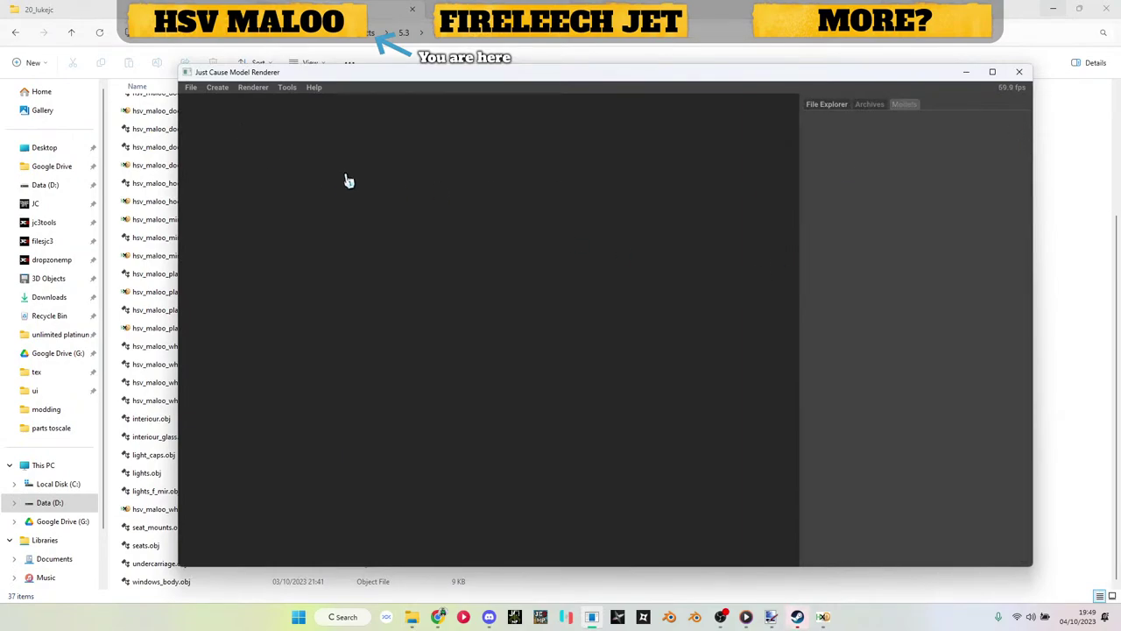
pyautogui.click(216, 87)
pyautogui.click(233, 123)
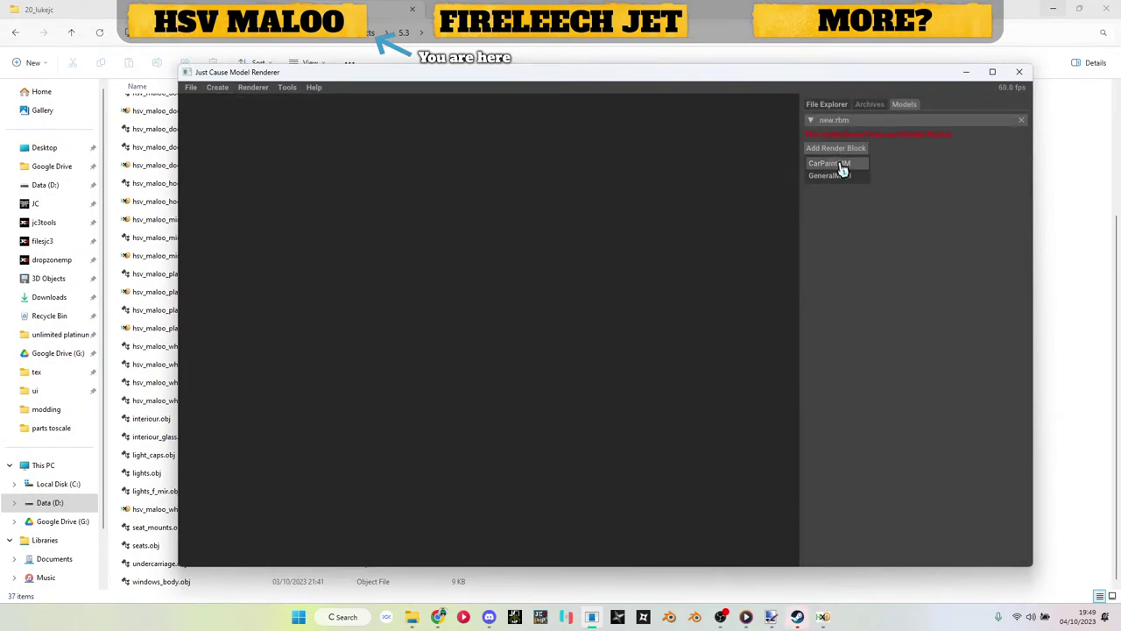
pyautogui.click(842, 160)
pyautogui.click(841, 175)
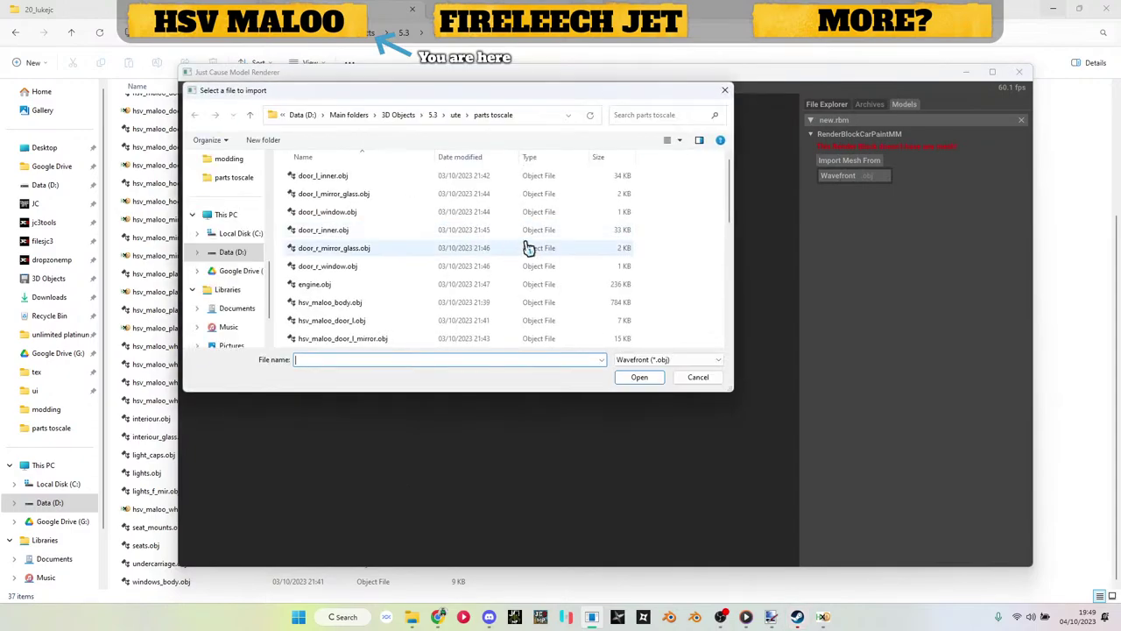
pyautogui.scroll(2, 504, 236)
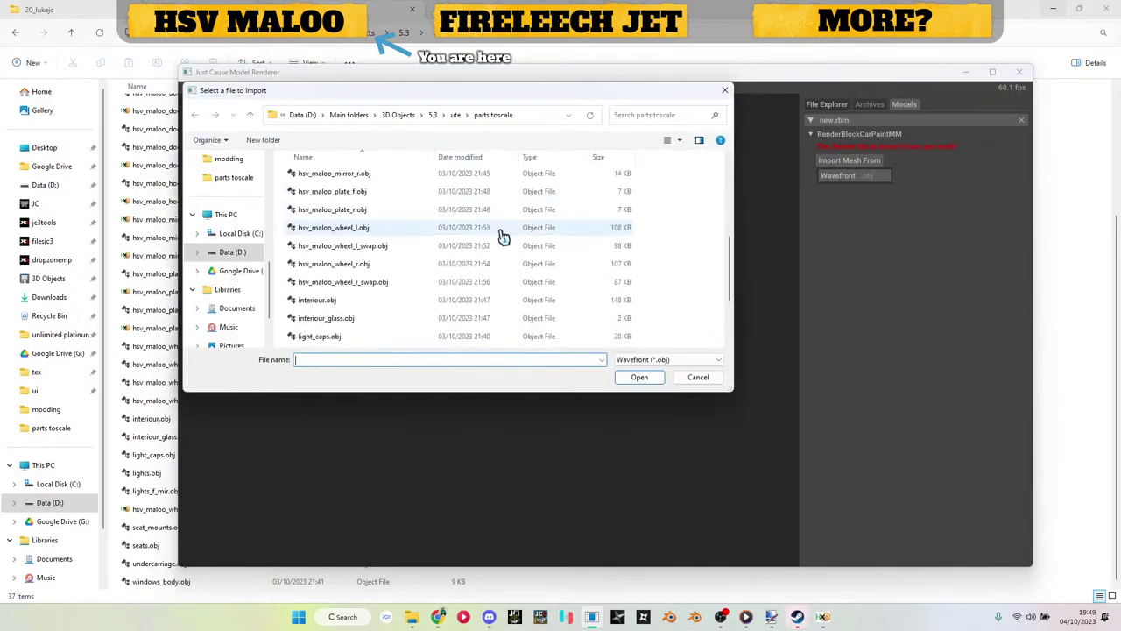
pyautogui.doubleClick(375, 245)
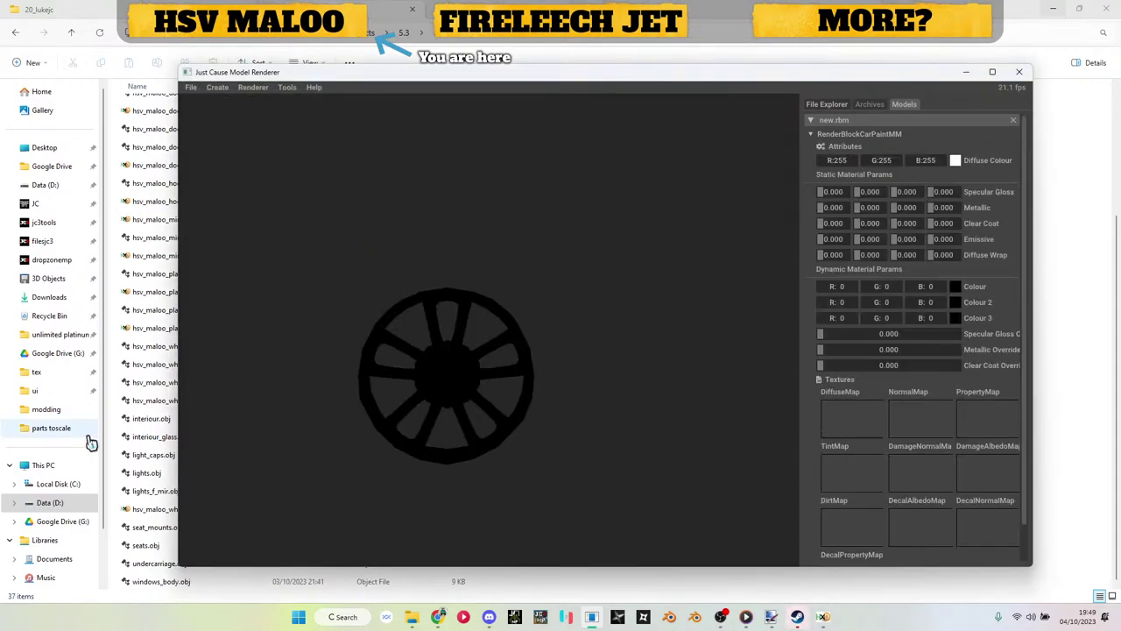
# Step: Apply hsv_maloo_wheel_dif0.dds as the diffuse map and save the model as new.rbm
pyautogui.click(145, 418)
pyautogui.hotkey('alt', 'Up')
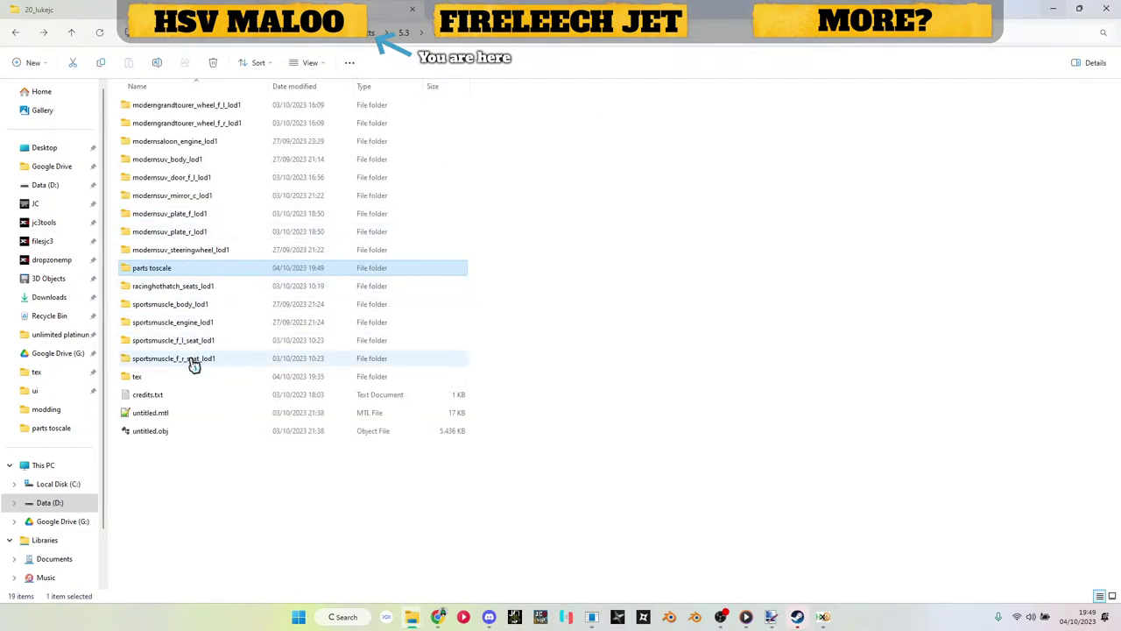
pyautogui.doubleClick(189, 376)
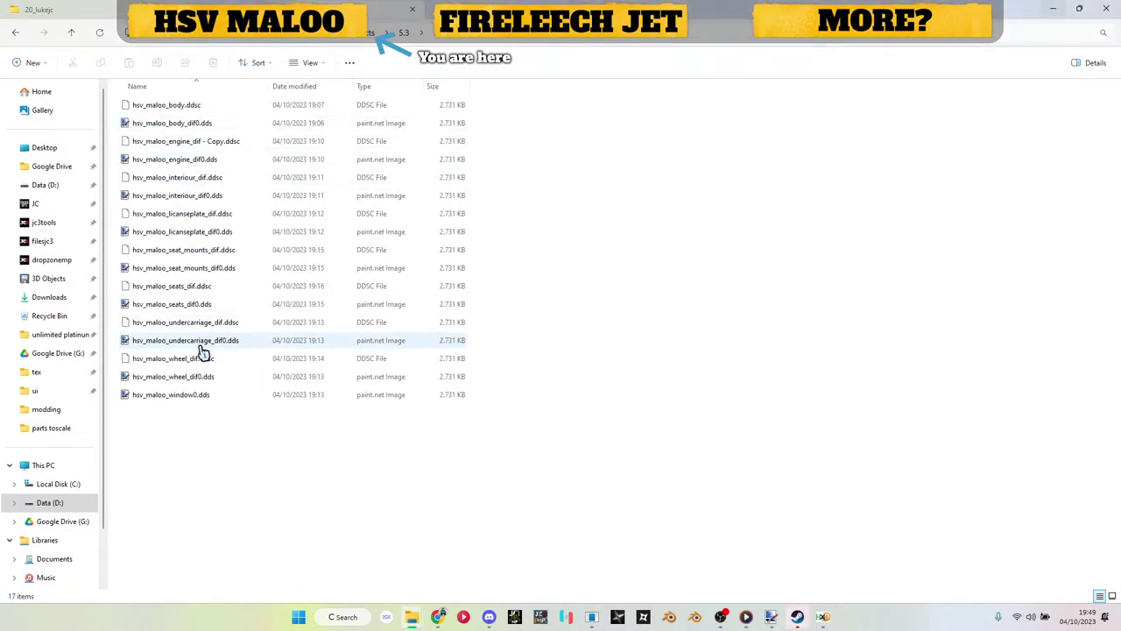
pyautogui.moveTo(196, 382); pyautogui.dragTo(354, 424)
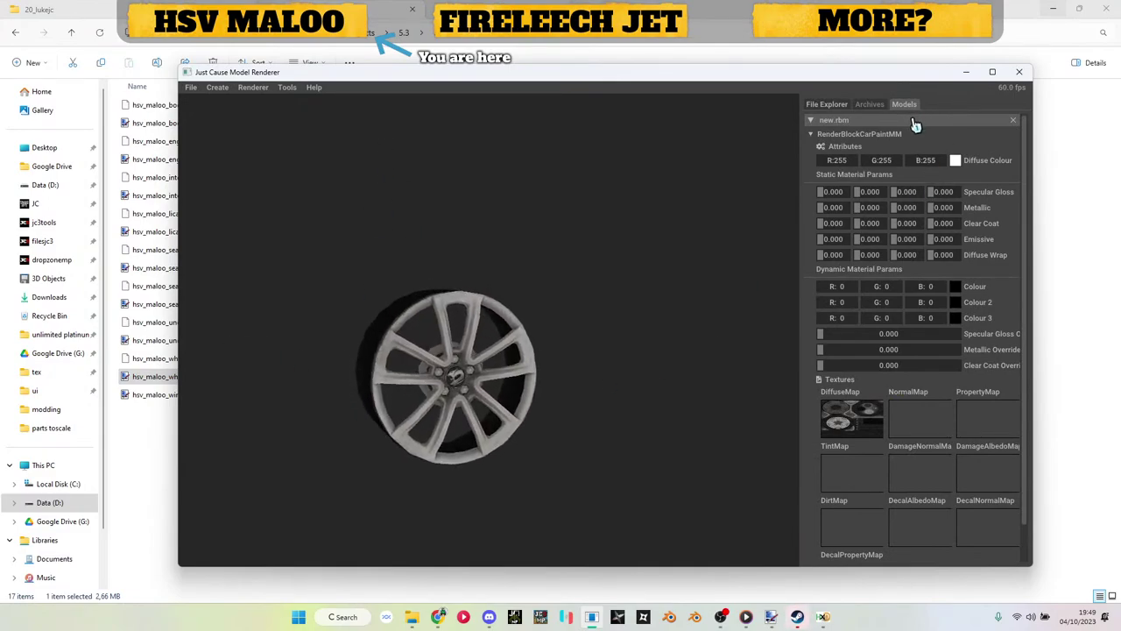
pyautogui.rightClick(915, 125)
pyautogui.click(937, 131)
pyautogui.click(627, 377)
# Step: Return to the parts toscale folder and select the left swap wheel .obj file
pyautogui.click(970, 77)
pyautogui.hotkey('alt', 'Up')
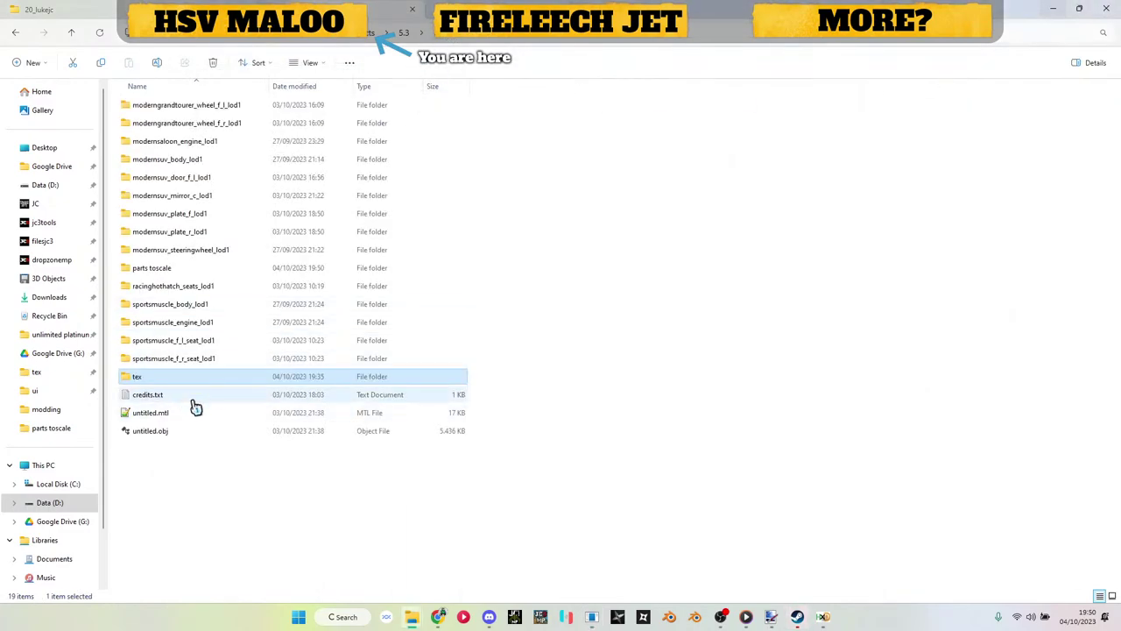
pyautogui.doubleClick(188, 269)
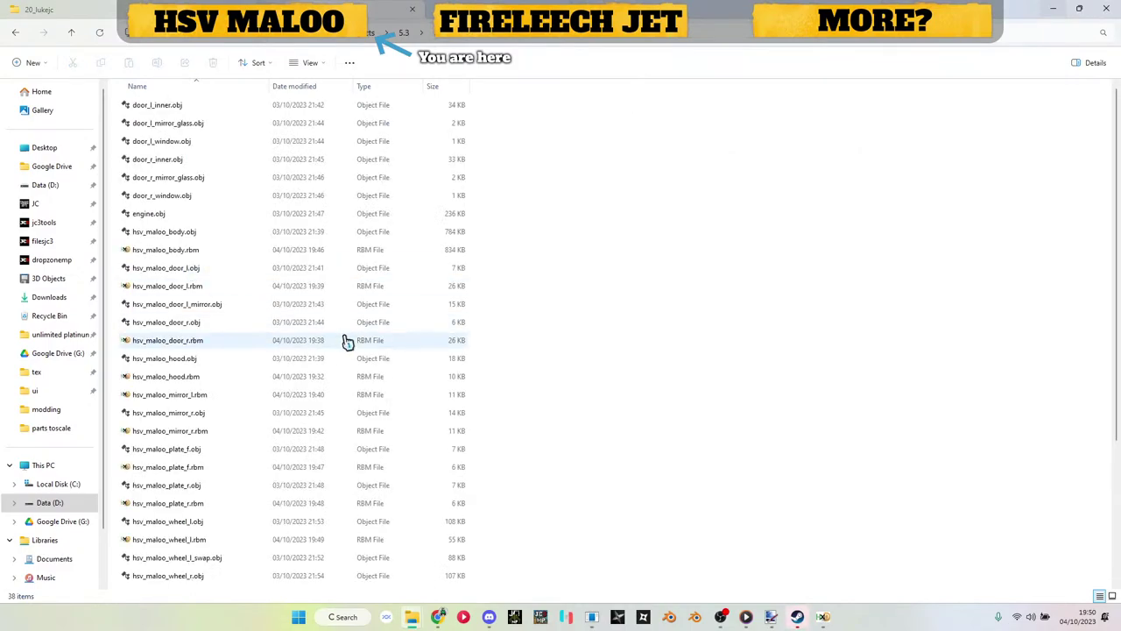
pyautogui.scroll(-4, 347, 342)
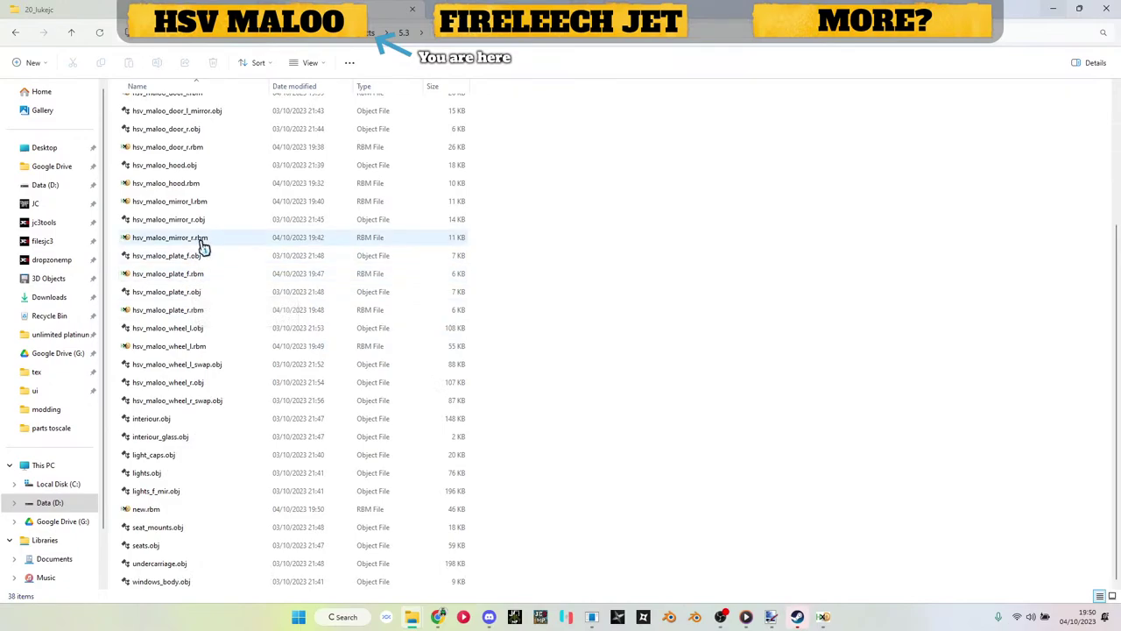
pyautogui.click(202, 366)
# Step: Rename new.rbm to hsv_maloo_wheel_l_swap.rbm using the copied .obj name
pyautogui.click(201, 366)
pyautogui.hotkey('ctrl', 'c')
pyautogui.click(584, 375)
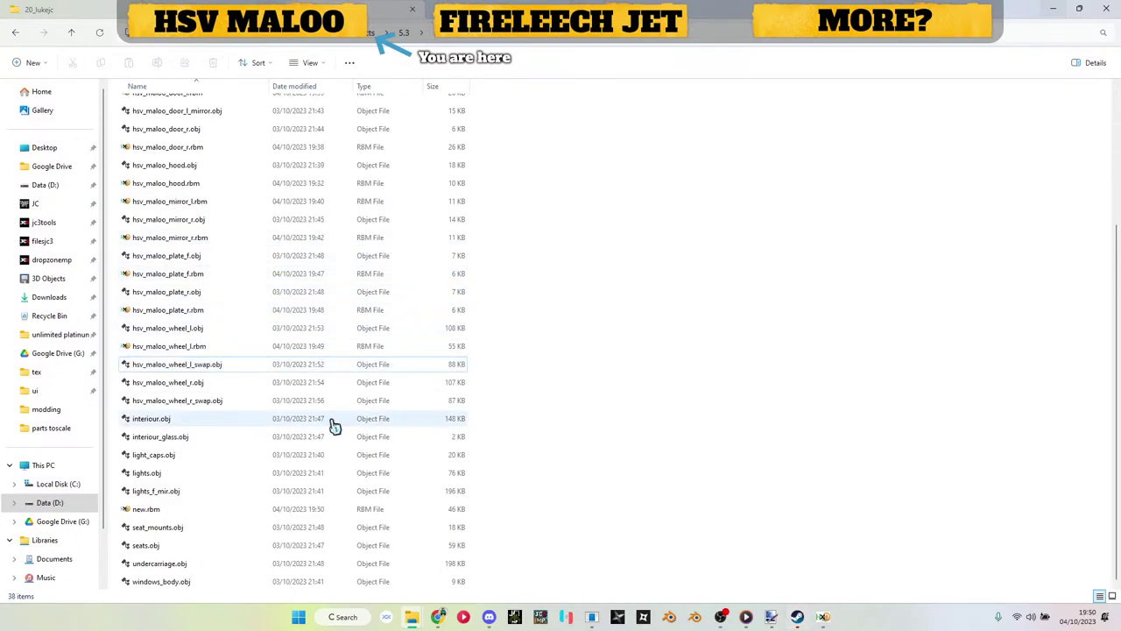
pyautogui.click(174, 517)
pyautogui.press('F2')
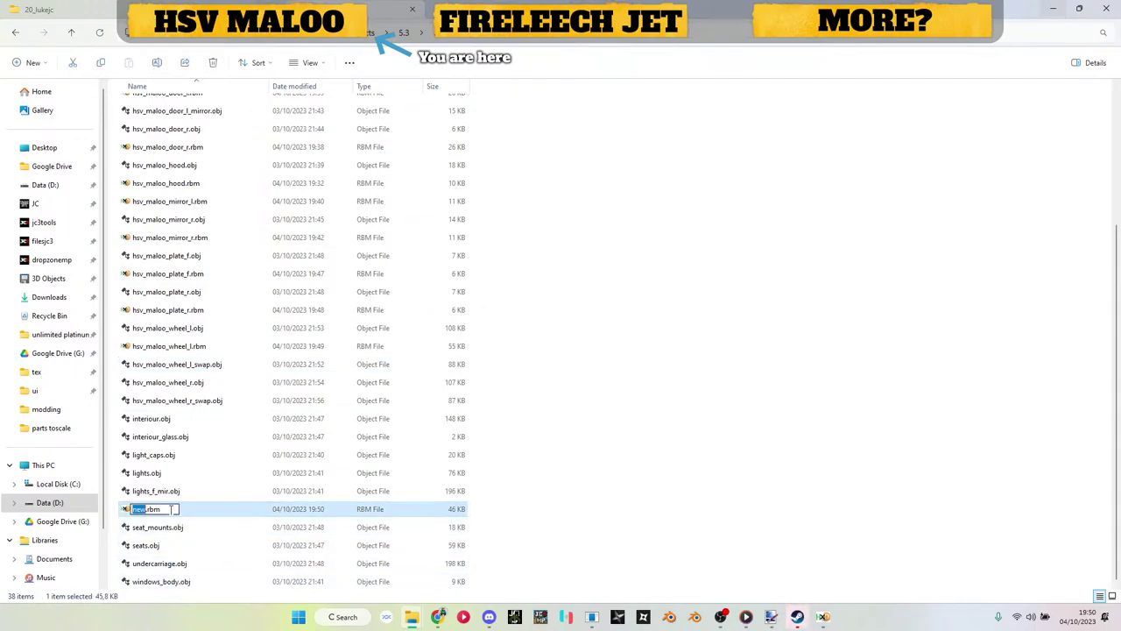
pyautogui.hotkey('ctrl', 'v')
pyautogui.press('Return')
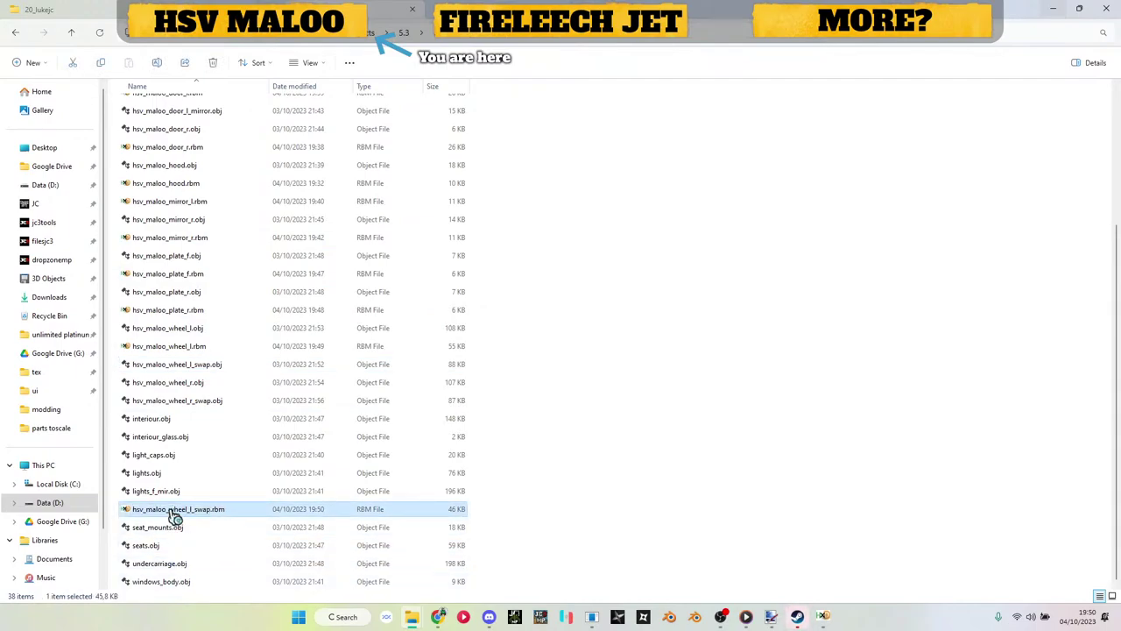
# Step: Patch hsv_maloo_wheel_l_swap.rbm in HxD and delete its leftover .bak backup
pyautogui.doubleClick(175, 516)
pyautogui.hotkey('ctrl', 'r')
pyautogui.press('Return')
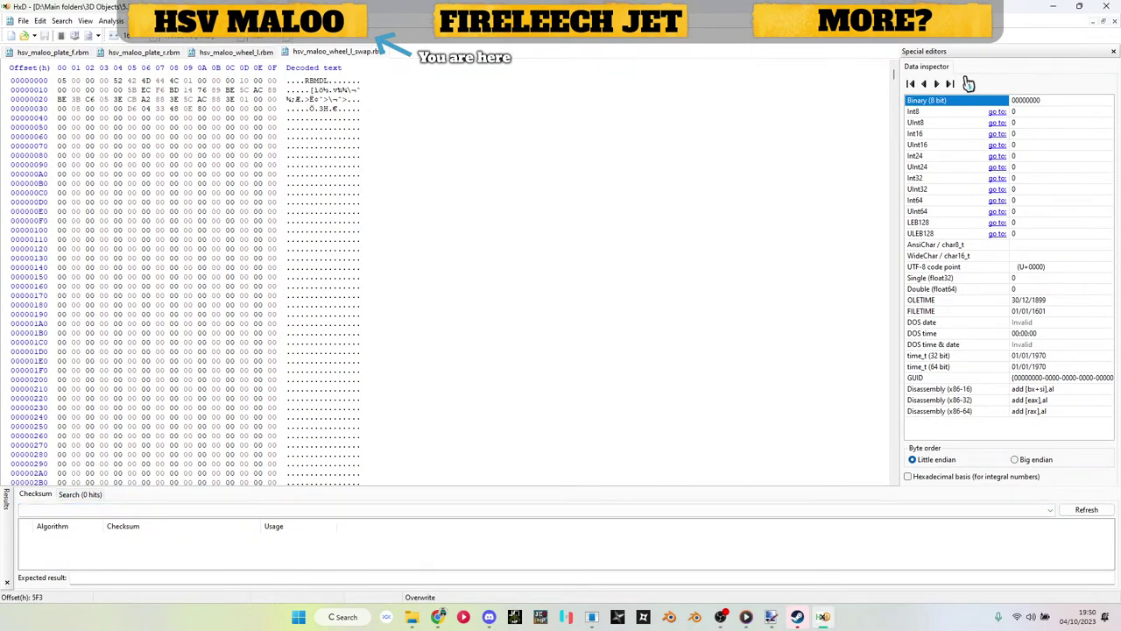
pyautogui.click(1060, 7)
pyautogui.scroll(-1, 201, 570)
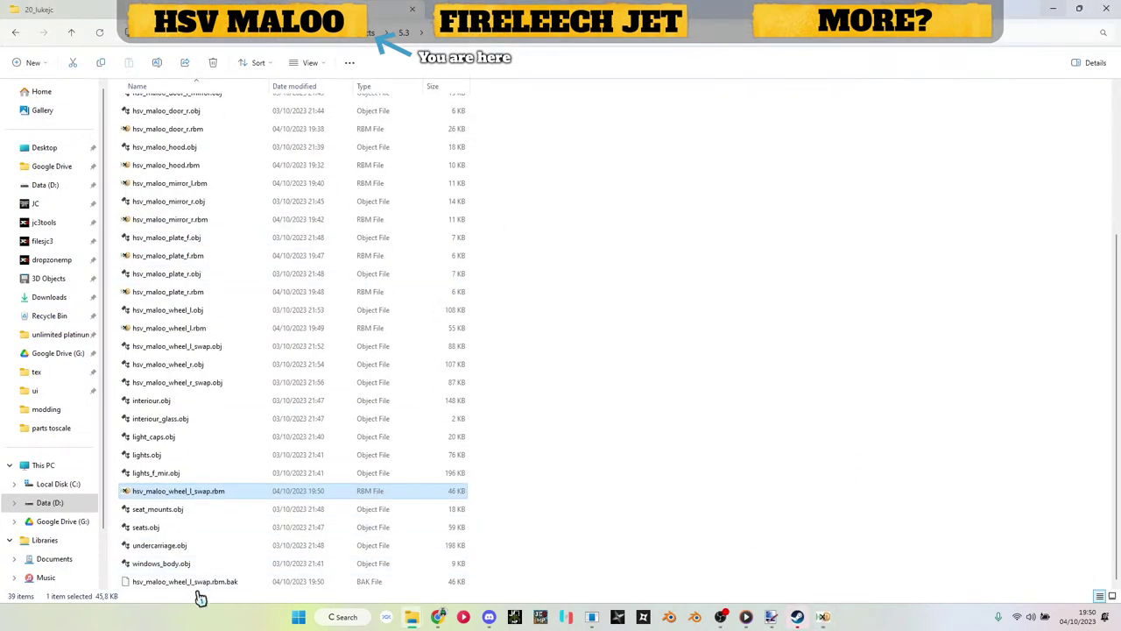
pyautogui.click(202, 583)
pyautogui.press('Delete')
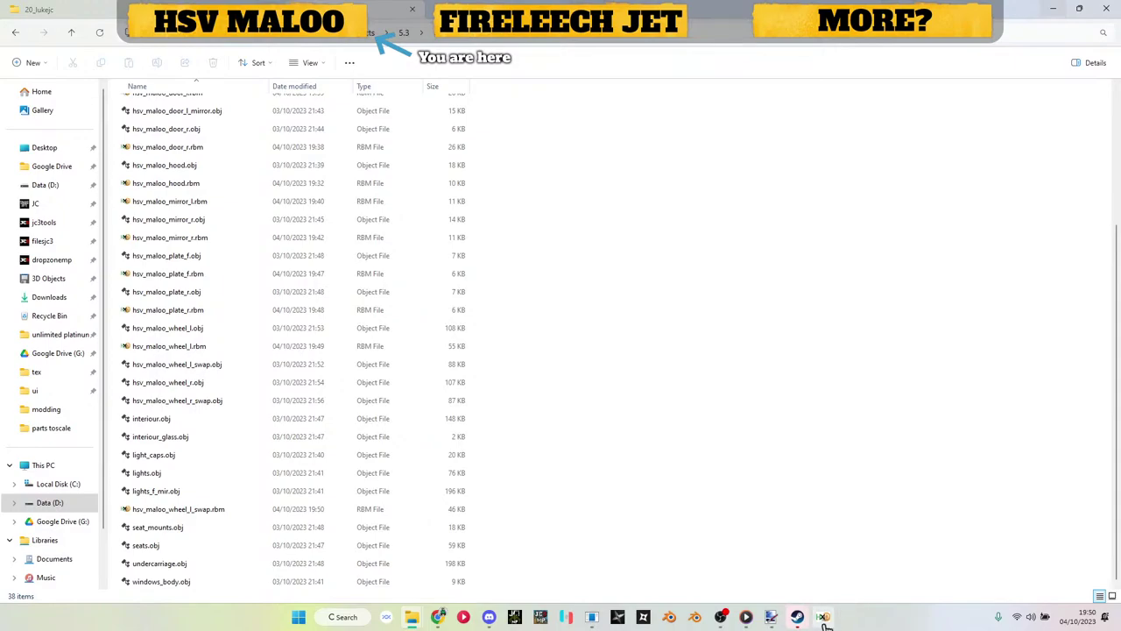
# Step: Replace the loaded model with a new CarPaintMM render block model meshed from hsv_maloo_wheel_r.obj
pyautogui.moveTo(825, 620)
pyautogui.click(590, 618)
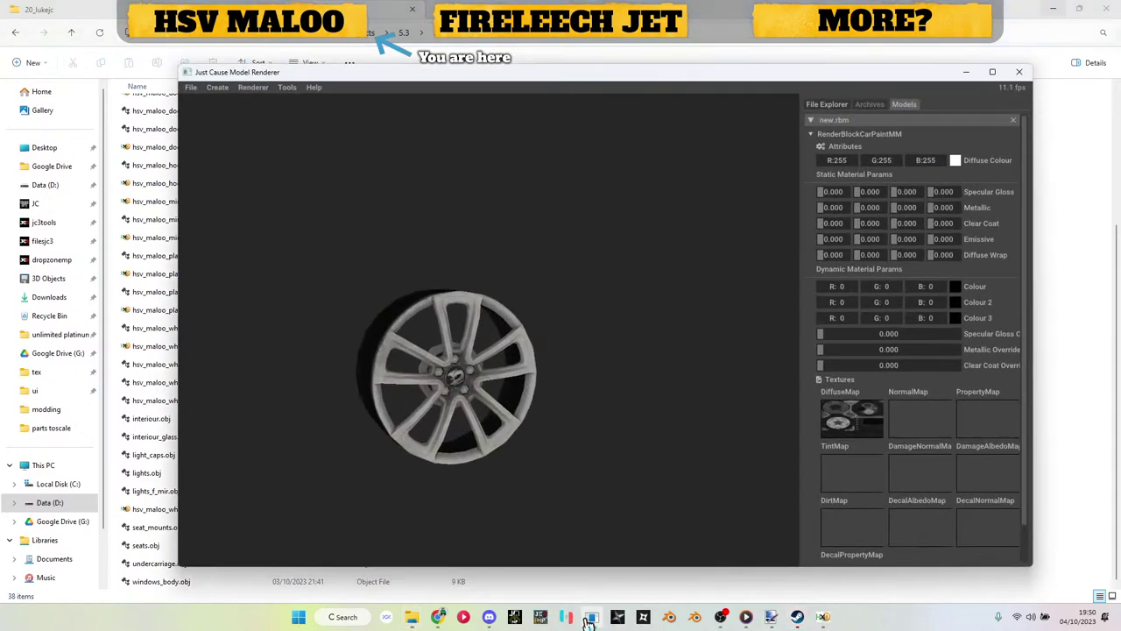
pyautogui.click(1013, 121)
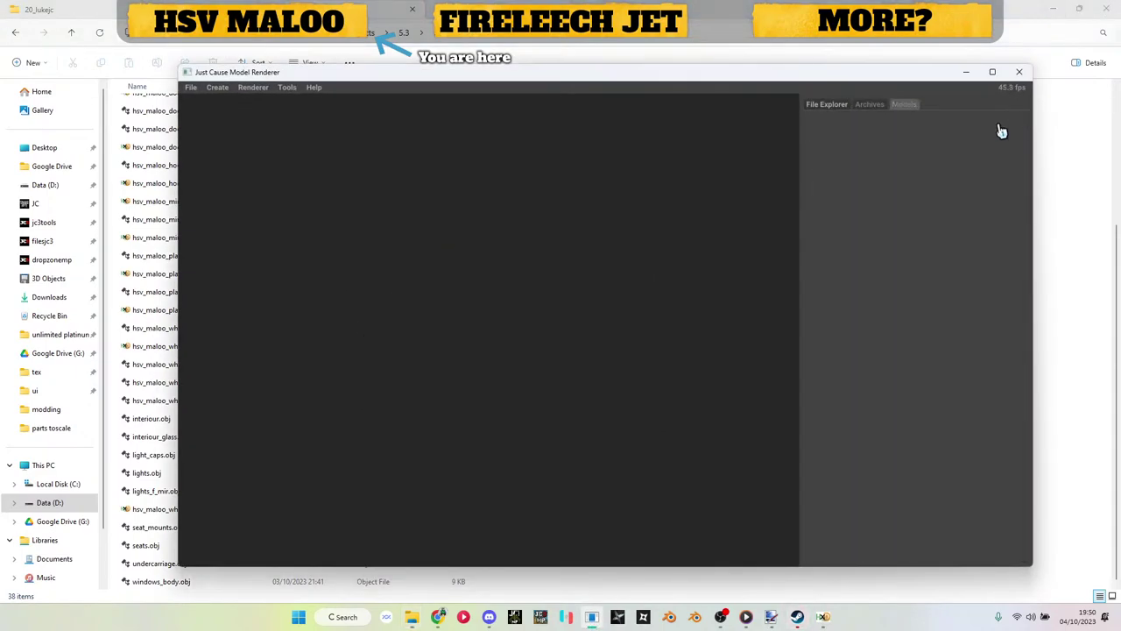
pyautogui.click(216, 88)
pyautogui.click(225, 115)
pyautogui.click(820, 150)
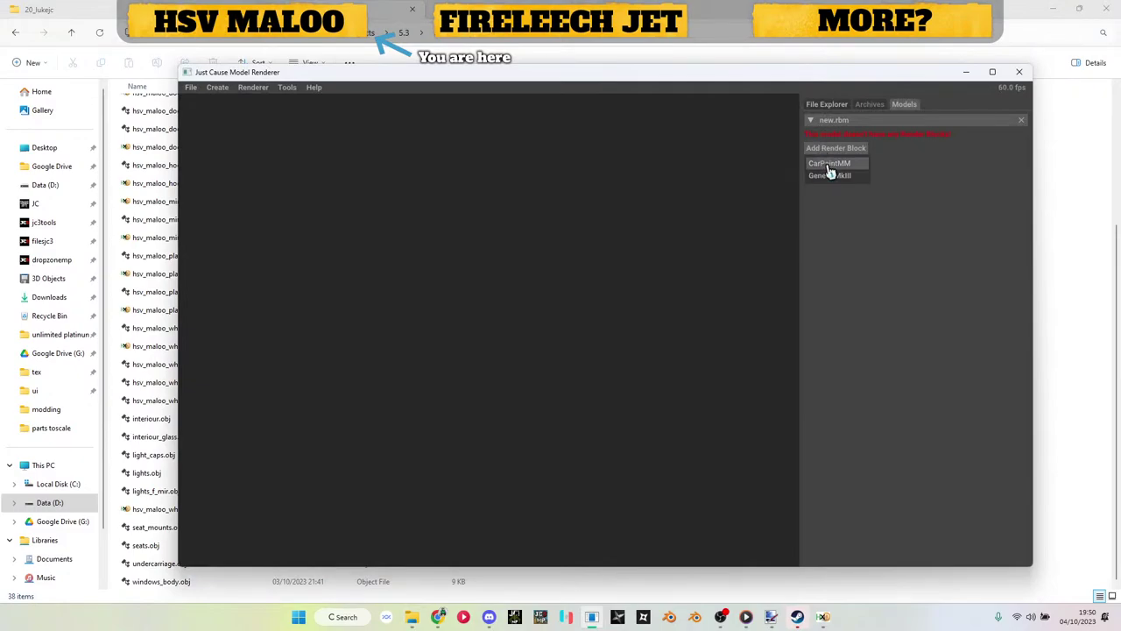
pyautogui.click(826, 166)
pyautogui.click(834, 160)
pyautogui.click(838, 177)
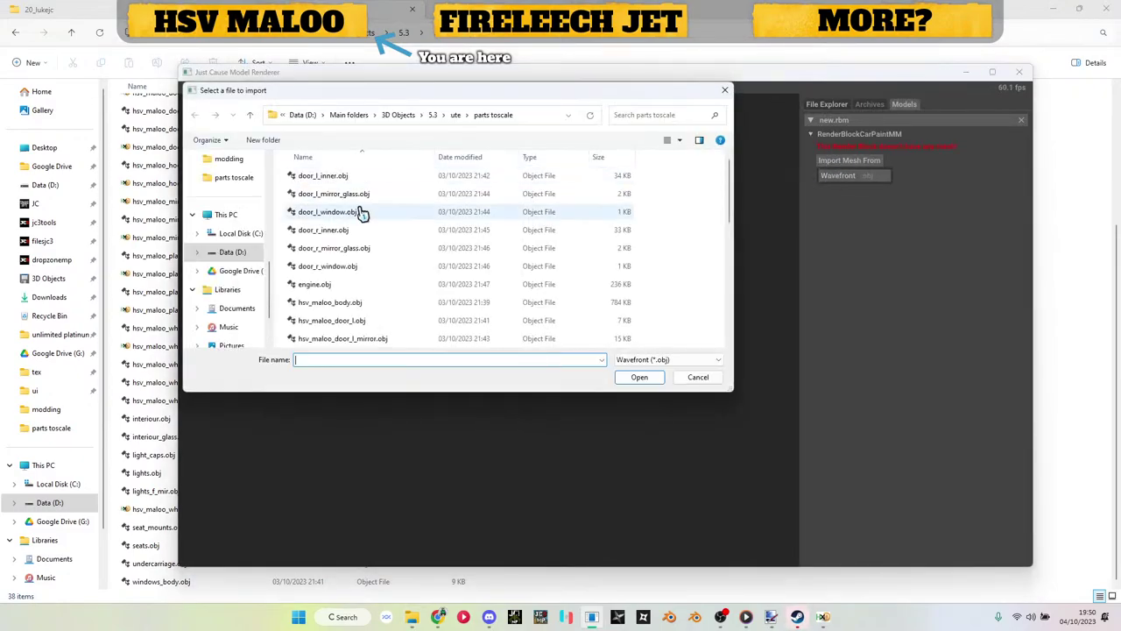
pyautogui.scroll(1, 365, 215)
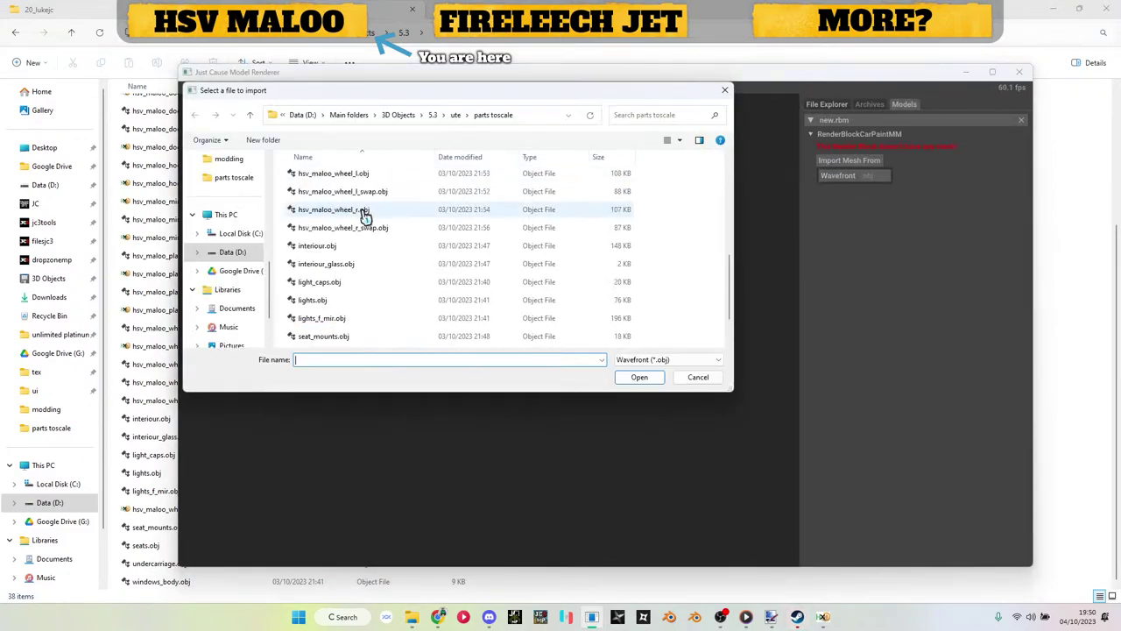
pyautogui.doubleClick(365, 212)
# Step: Apply the wheel diffuse texture from the tex folder as the DiffuseMap and inspect the rim
pyautogui.click(215, 275)
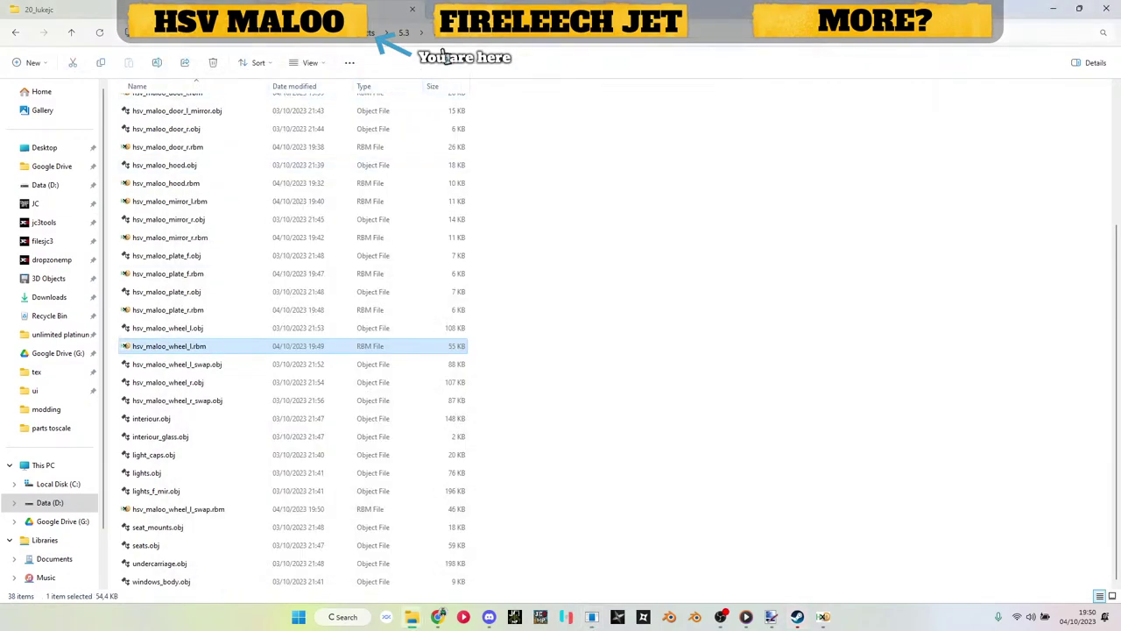
pyautogui.hotkey('alt', 'Up')
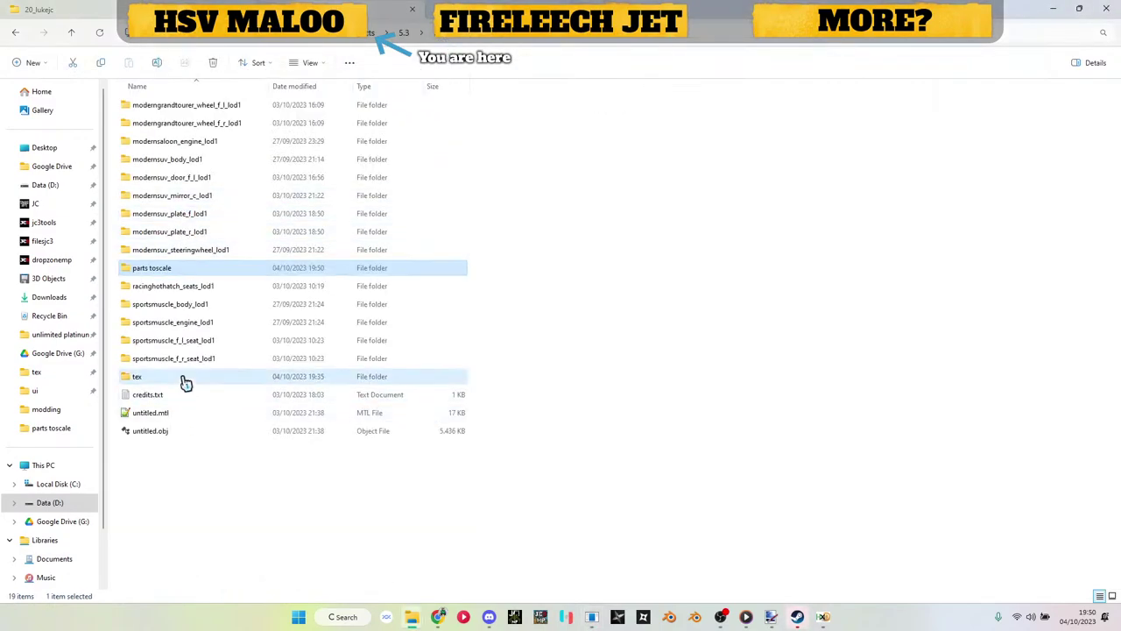
pyautogui.doubleClick(185, 381)
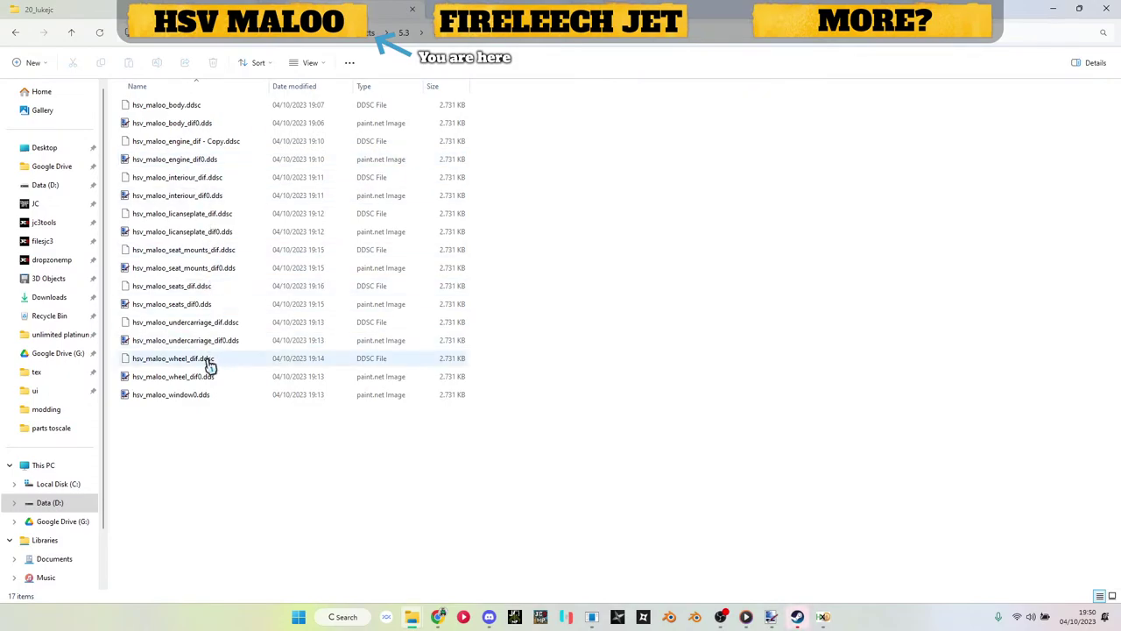
pyautogui.moveTo(208, 375); pyautogui.dragTo(851, 408)
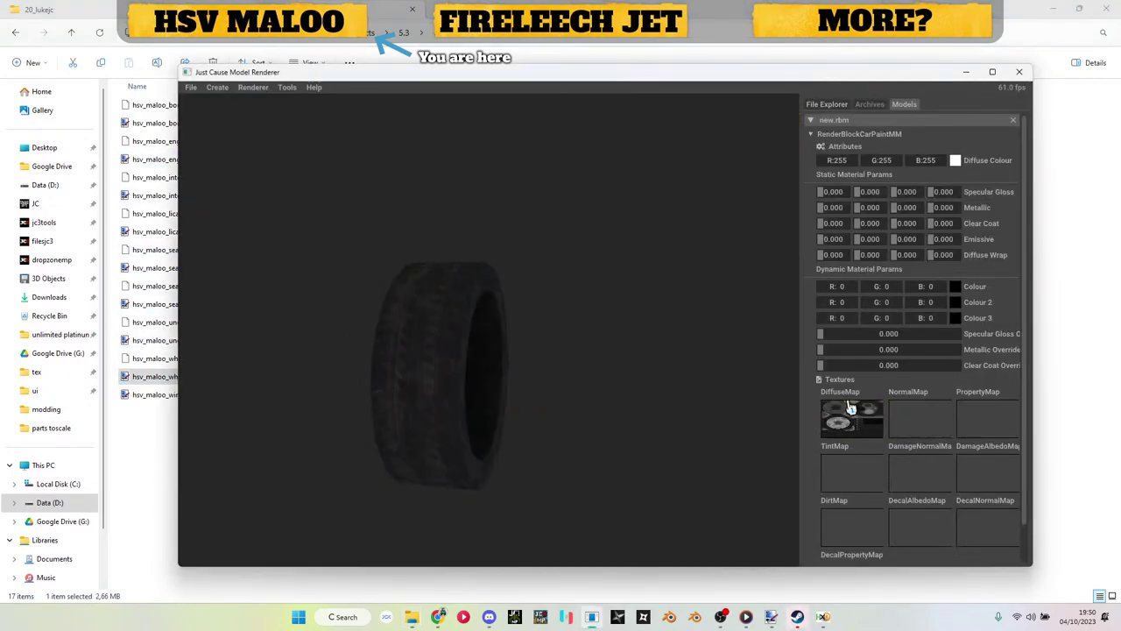
pyautogui.moveTo(780, 430); pyautogui.dragTo(713, 430)
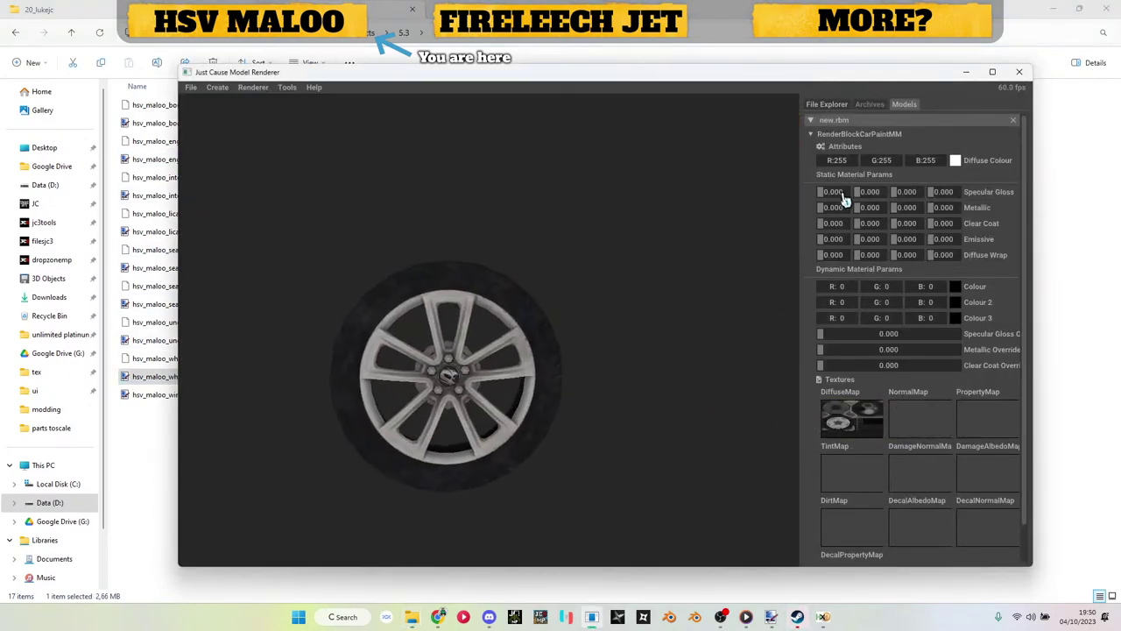
# Step: Save the textured wheel model to the chosen folder
pyautogui.rightClick(864, 127)
pyautogui.click(872, 134)
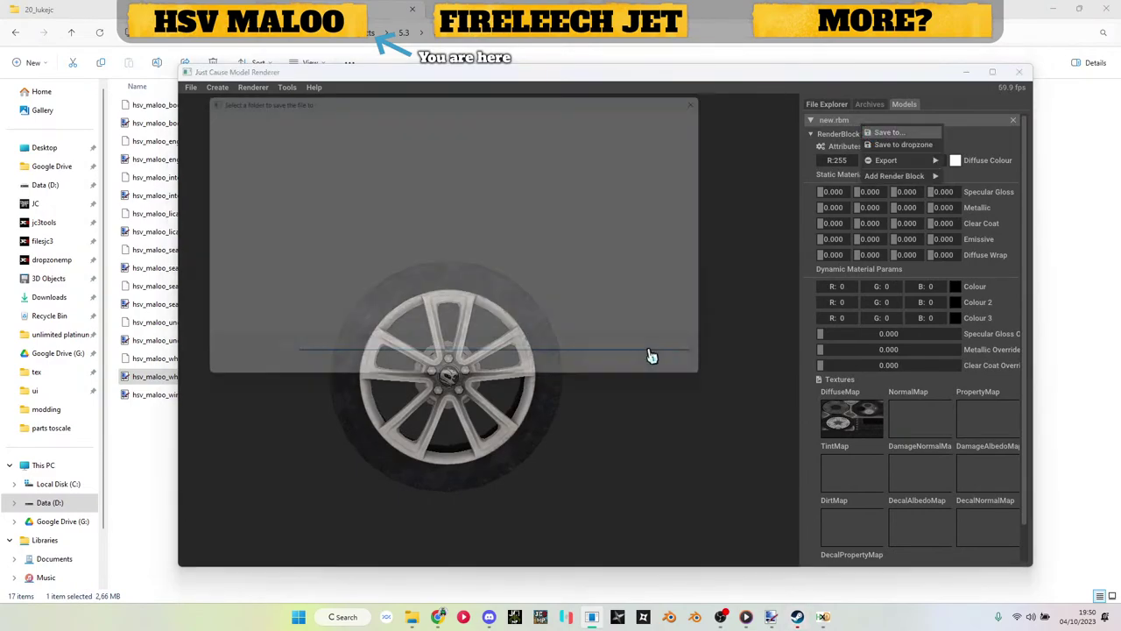
pyautogui.click(649, 379)
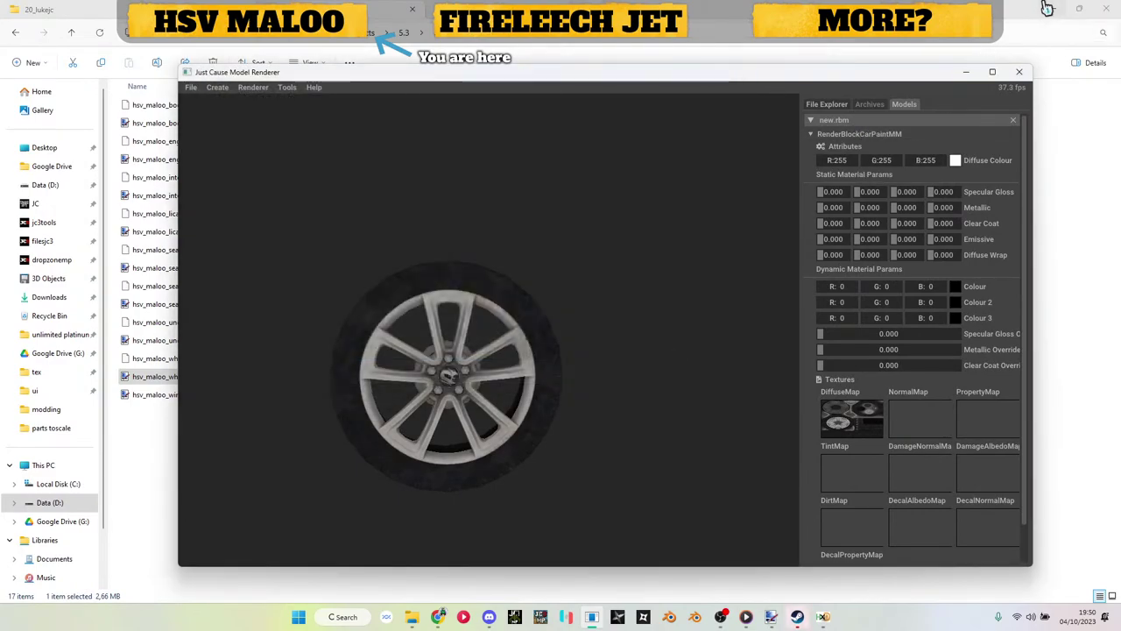
pyautogui.click(967, 74)
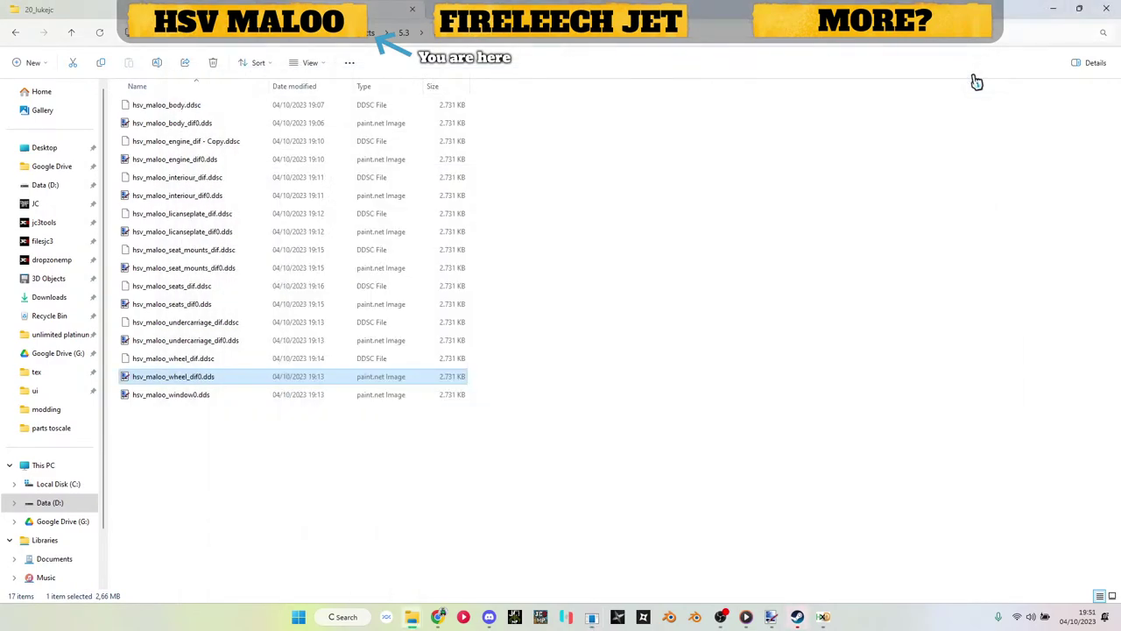
# Step: In the parts toscale folder, copy the base name of hsv_maloo_wheel_r.obj
pyautogui.click(448, 38)
pyautogui.doubleClick(166, 268)
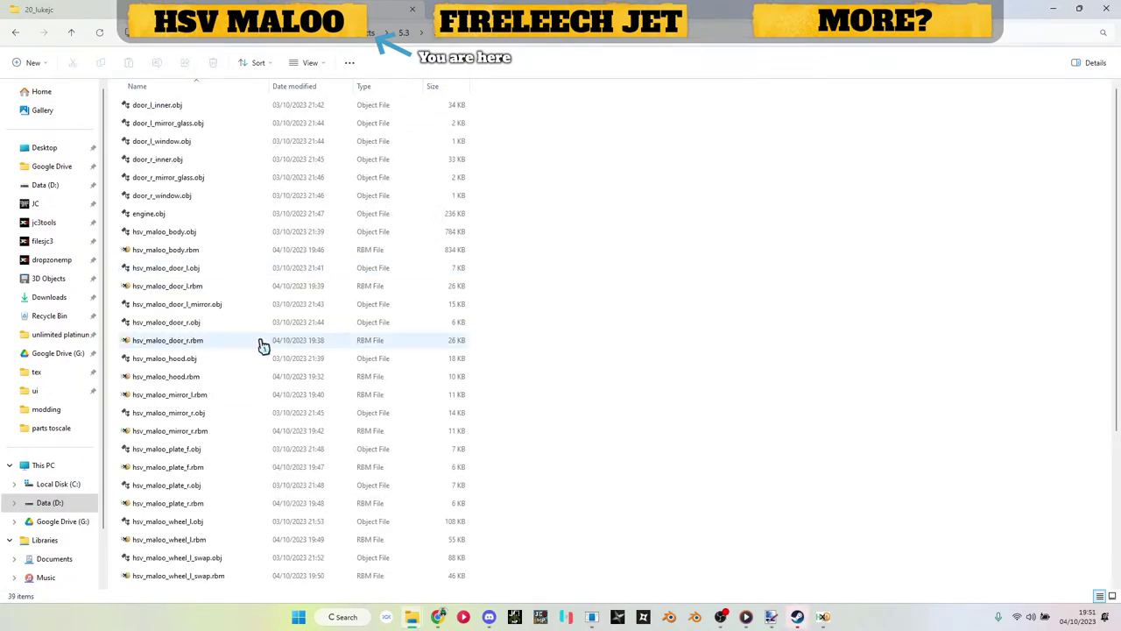
pyautogui.hotkey('alt', 'Tab')
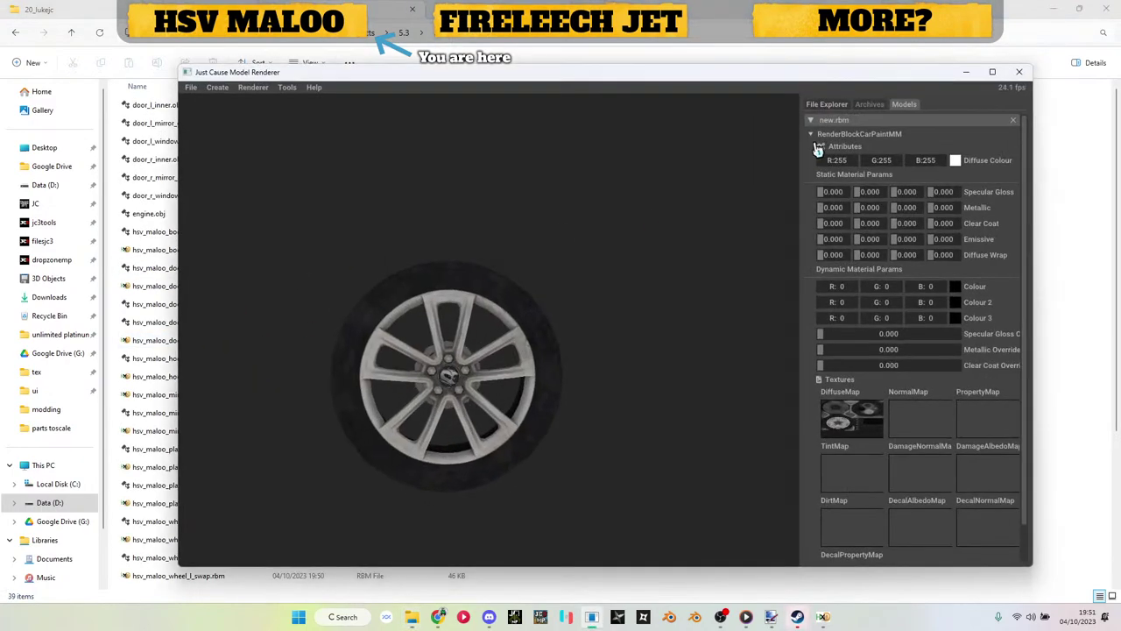
pyautogui.click(966, 74)
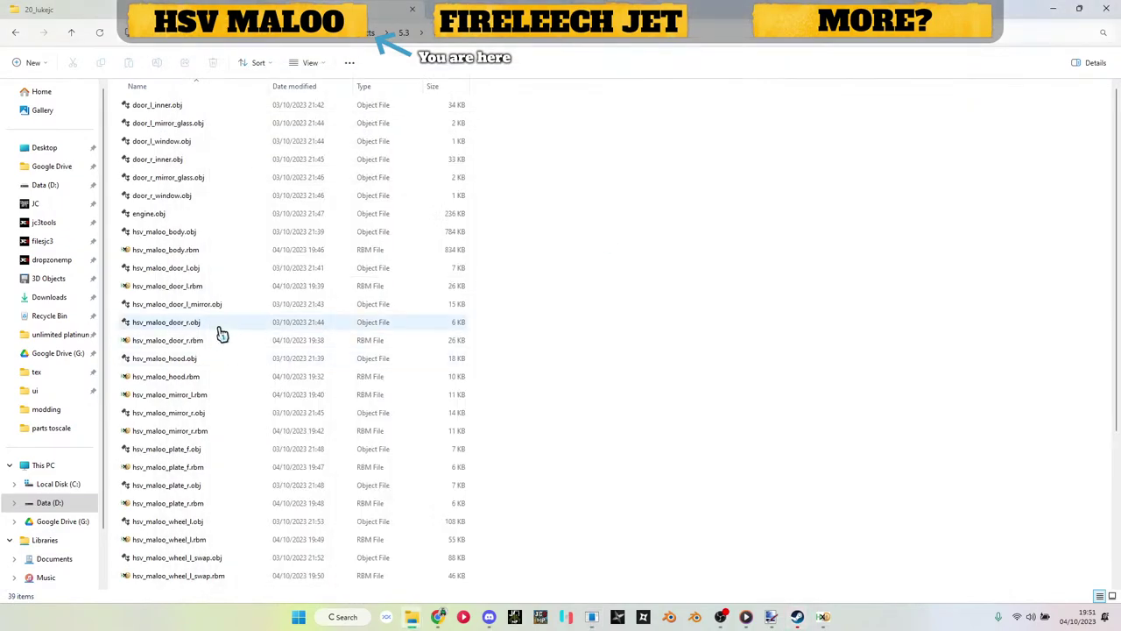
pyautogui.scroll(-4, 220, 312)
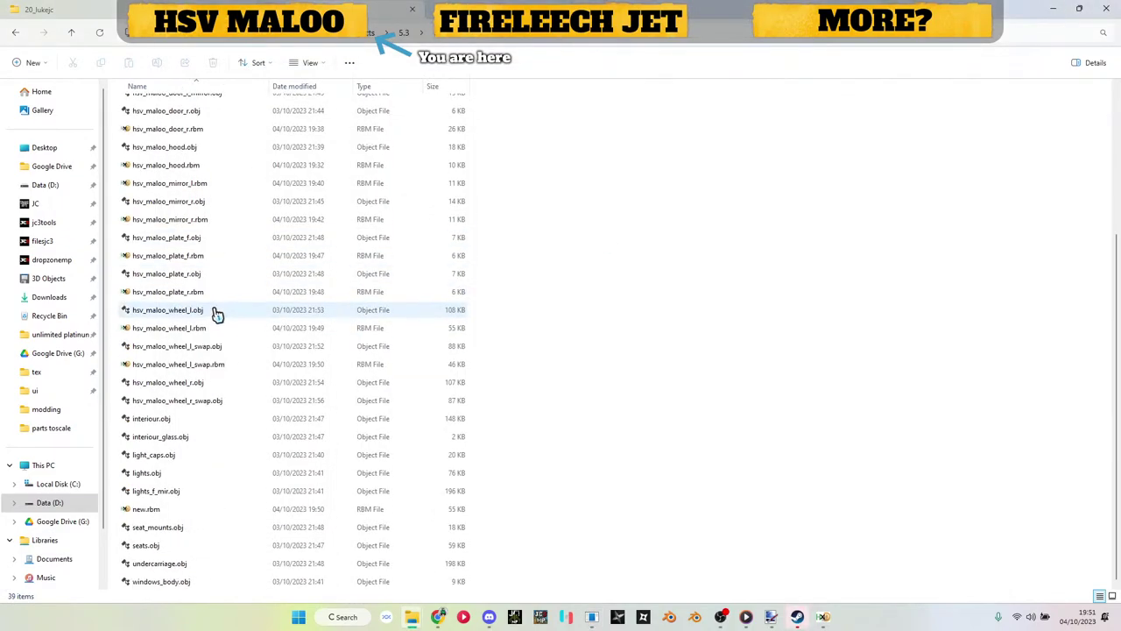
pyautogui.click(197, 389)
pyautogui.press('F2')
pyautogui.press('Escape')
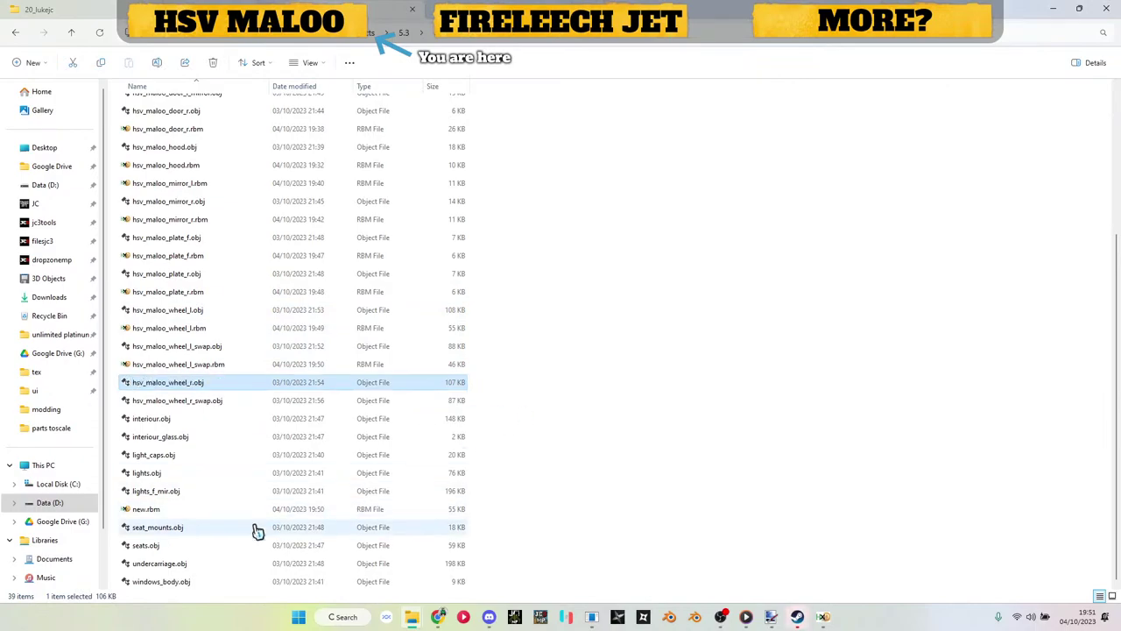
# Step: Rename new.rbm to hsv_maloo_wheel_r.rbm and open it in HxD
pyautogui.click(165, 512)
pyautogui.press('F2')
pyautogui.press('Return')
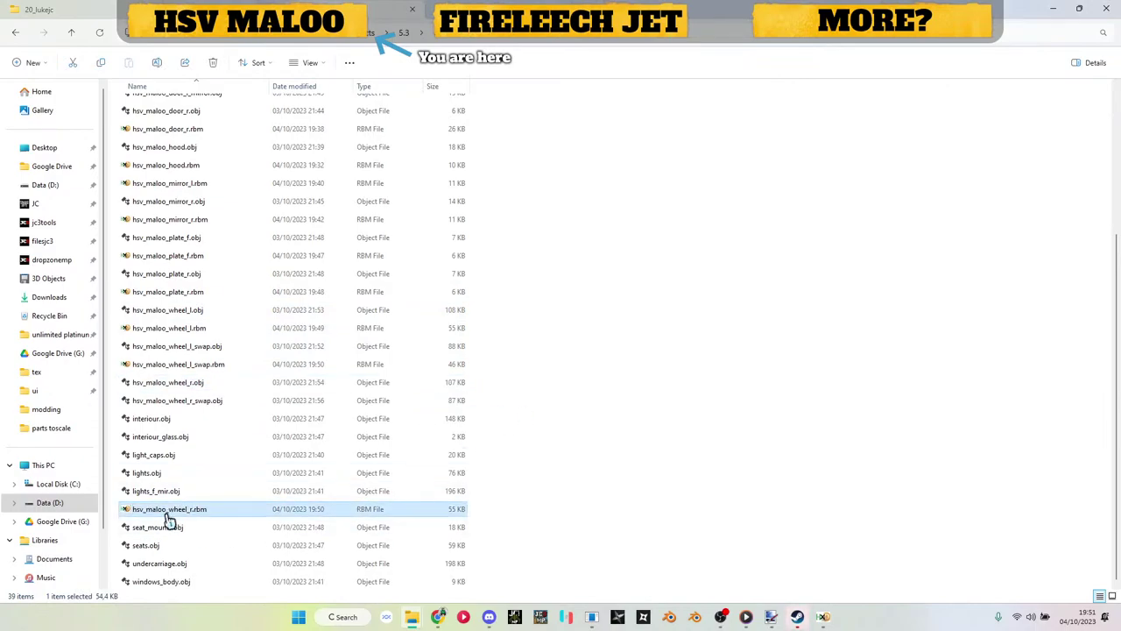
pyautogui.doubleClick(166, 512)
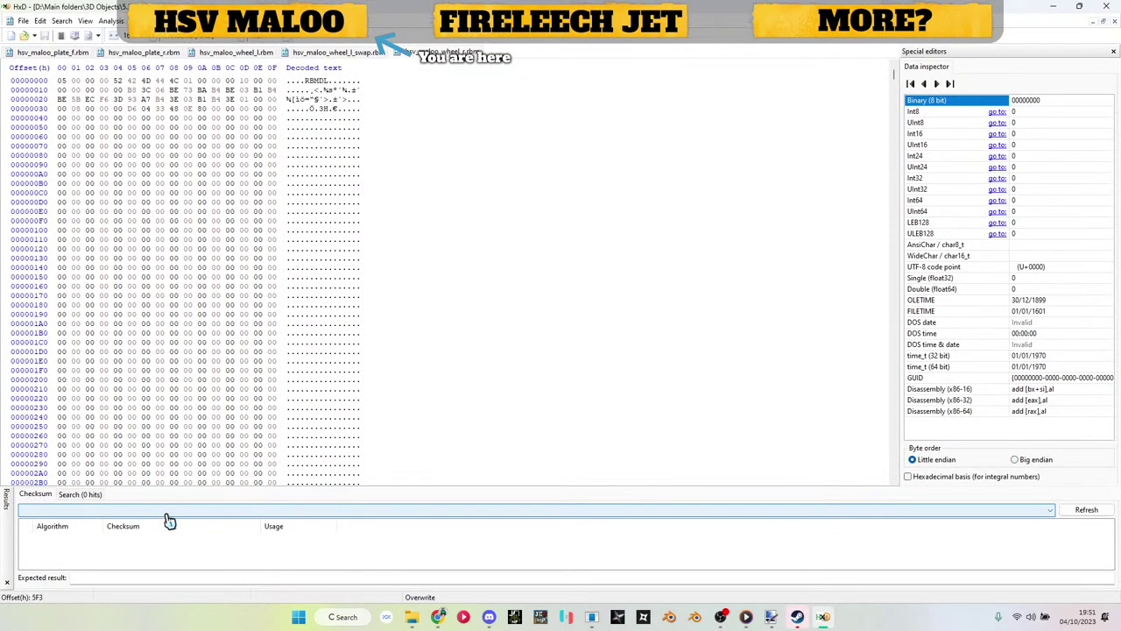
pyautogui.click(1053, 7)
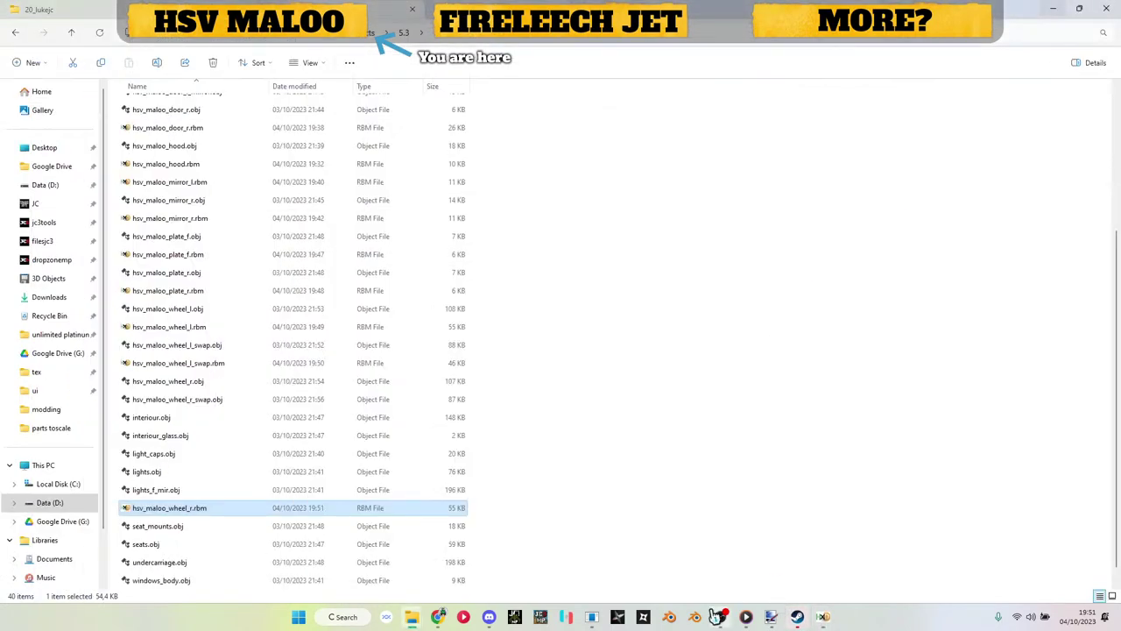
# Step: Start a fresh CarPaintMM render block model meshed from hsv_maloo_wheel_r_swap.obj
pyautogui.click(591, 617)
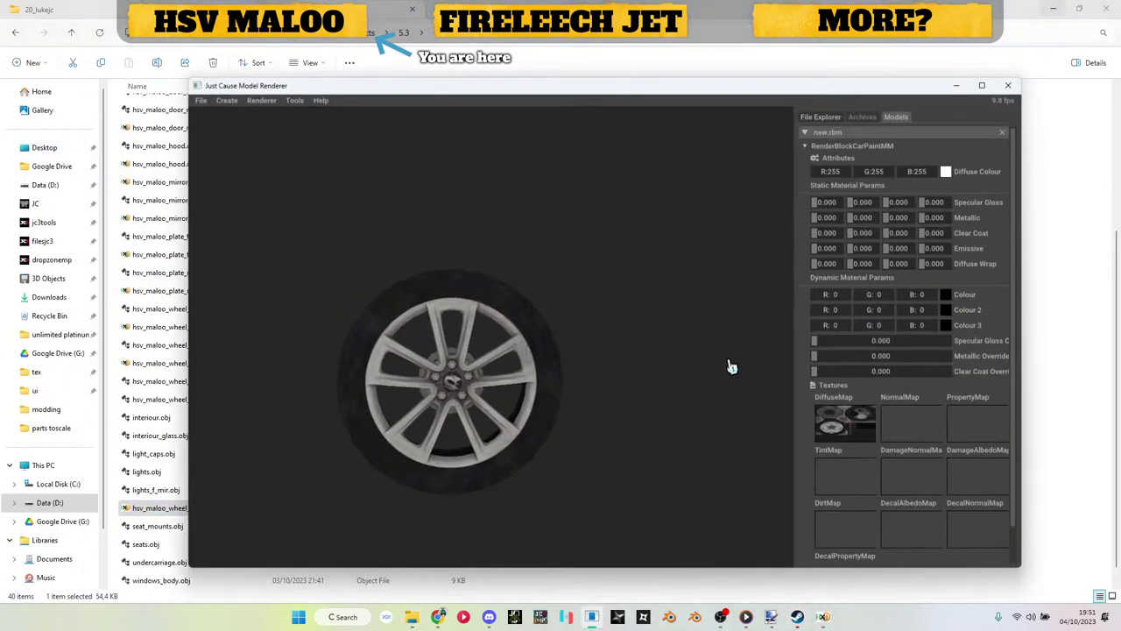
pyautogui.click(1014, 122)
pyautogui.click(218, 86)
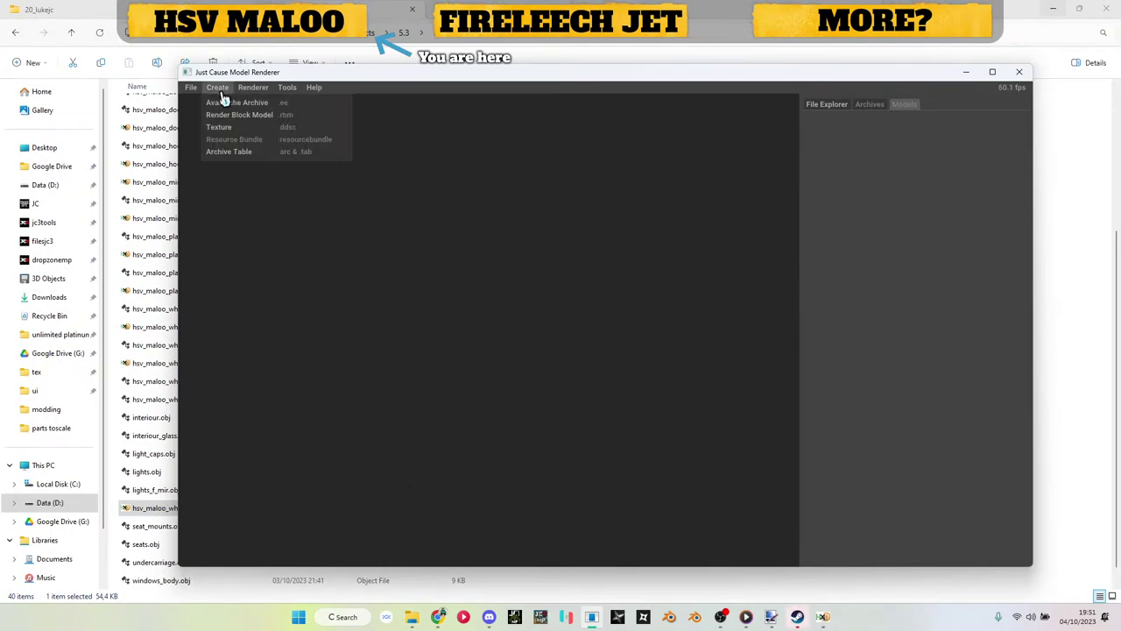
pyautogui.click(237, 123)
pyautogui.click(832, 148)
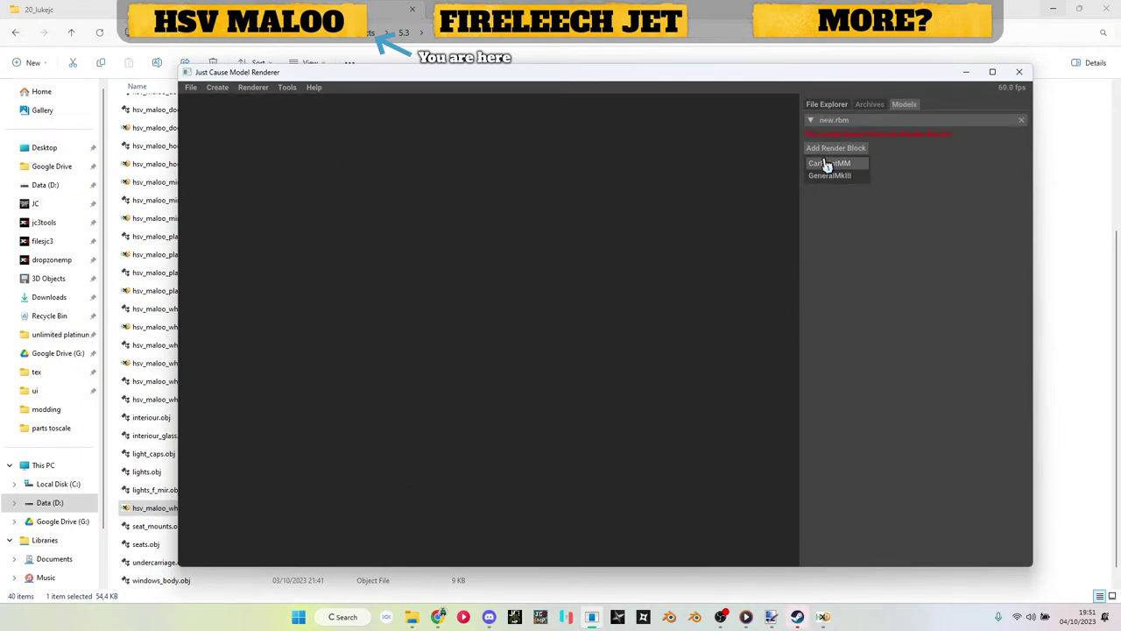
pyautogui.click(828, 162)
pyautogui.click(829, 160)
pyautogui.click(837, 176)
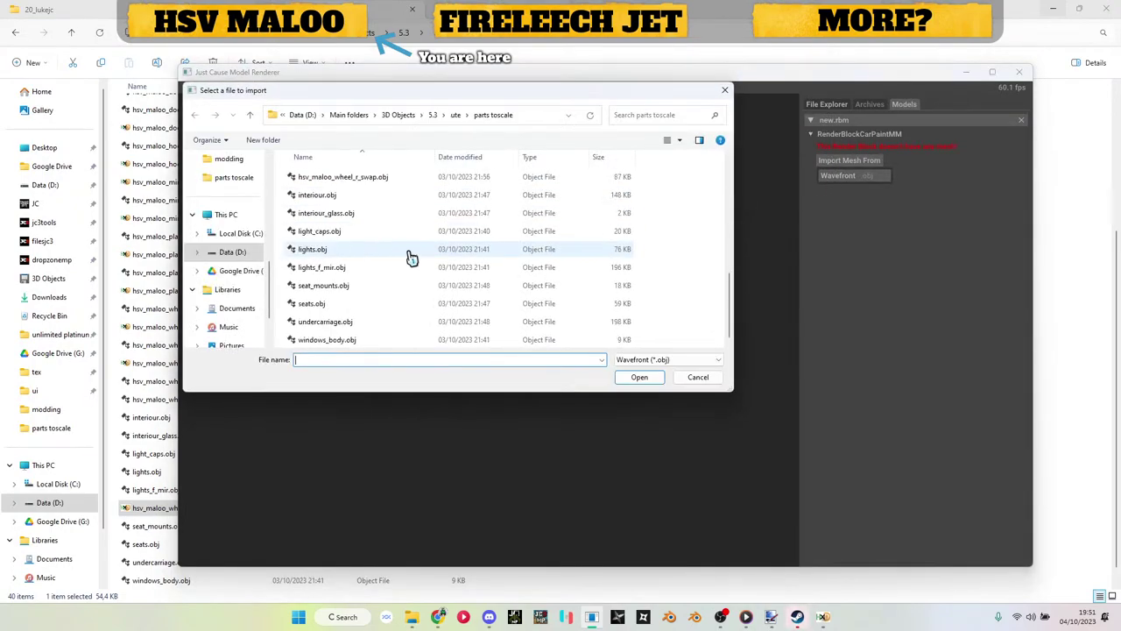
pyautogui.doubleClick(379, 178)
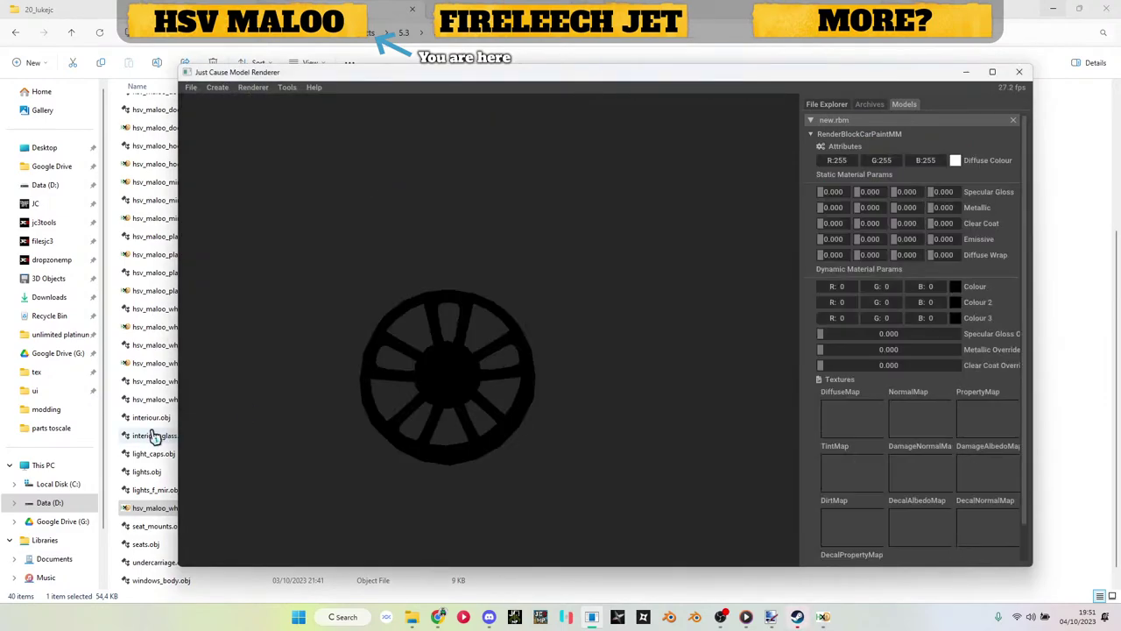
# Step: Apply the wheel diffuse texture from the tex folder as the DiffuseMap
pyautogui.click(156, 435)
pyautogui.hotkey('alt', 'Up')
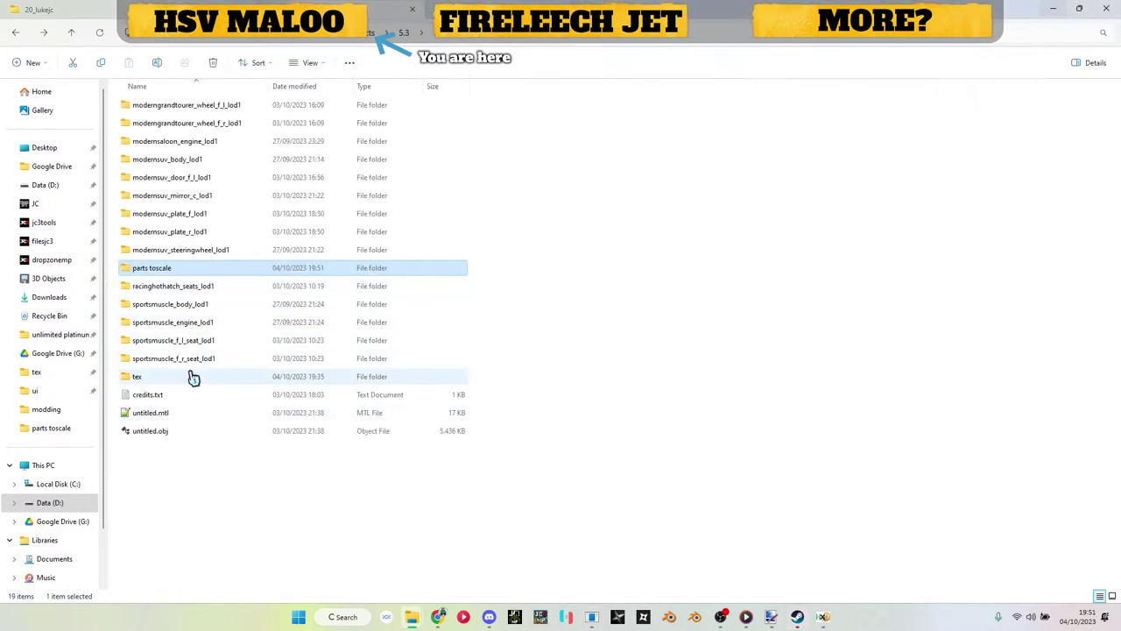
pyautogui.click(189, 383)
pyautogui.doubleClick(188, 382)
pyautogui.click(193, 376)
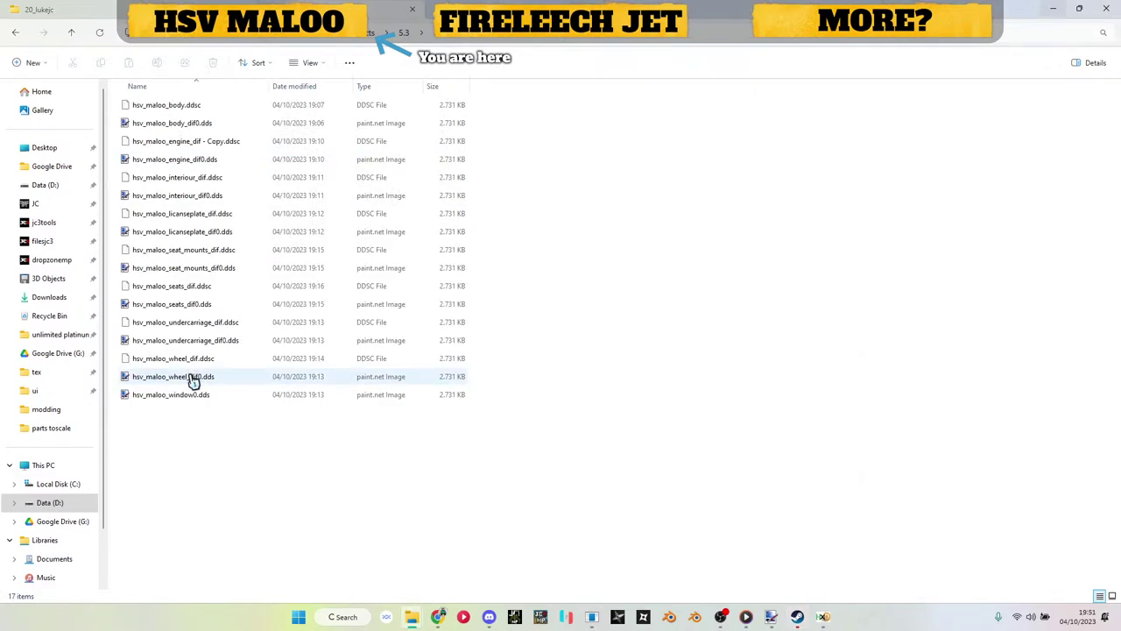
pyautogui.moveTo(193, 376); pyautogui.dragTo(848, 419)
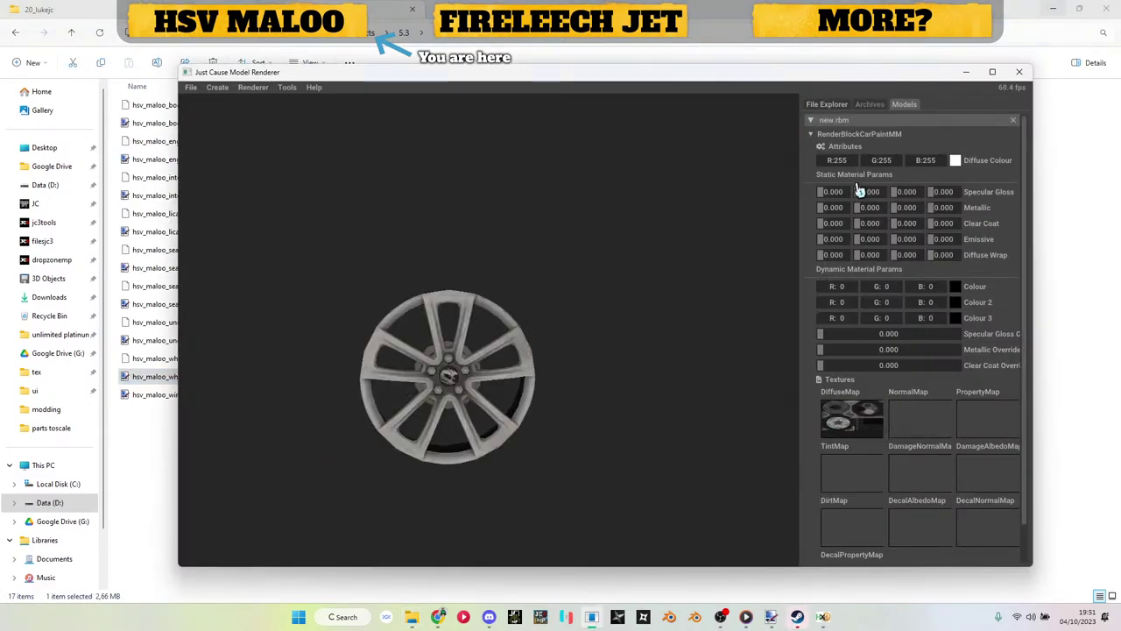
# Step: Save the new.rbm wheel model to the chosen folder
pyautogui.click(866, 134)
pyautogui.rightClick(864, 128)
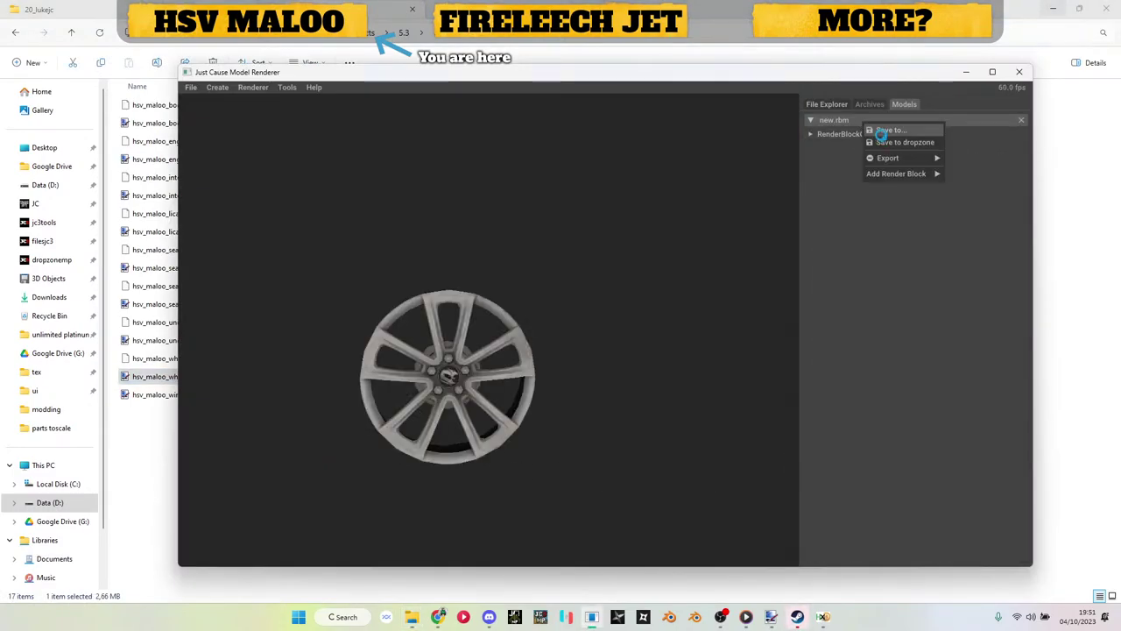
pyautogui.click(872, 128)
pyautogui.click(629, 377)
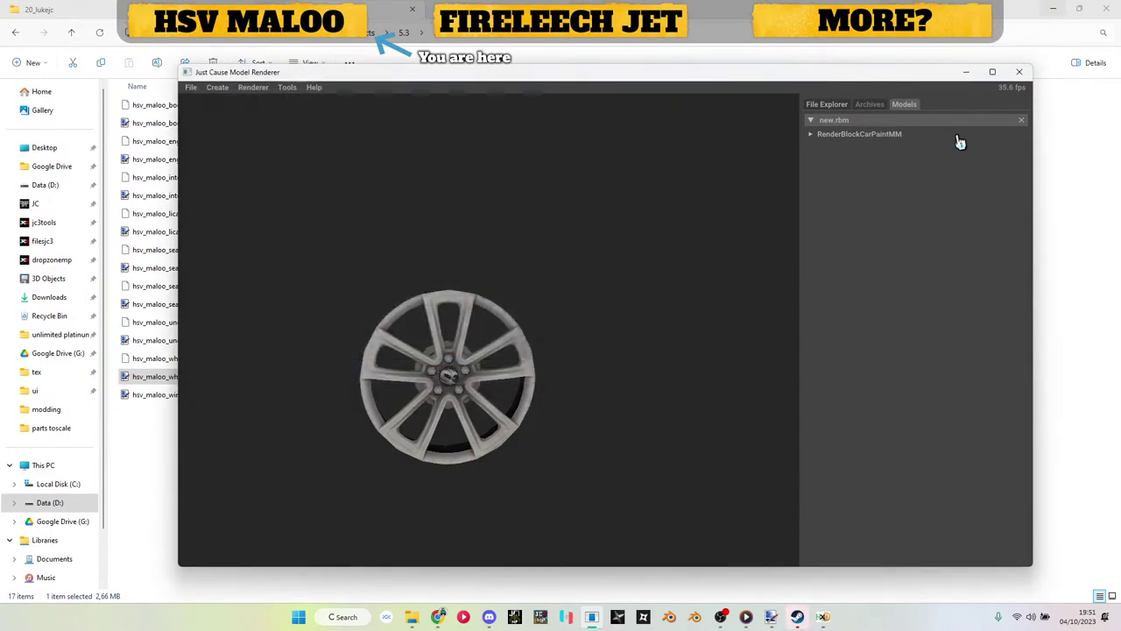
pyautogui.click(970, 75)
pyautogui.hotkey('alt', 'Up')
# Step: In parts toscale, copy the base name of hsv_maloo_wheel_r_swap.obj
pyautogui.doubleClick(168, 269)
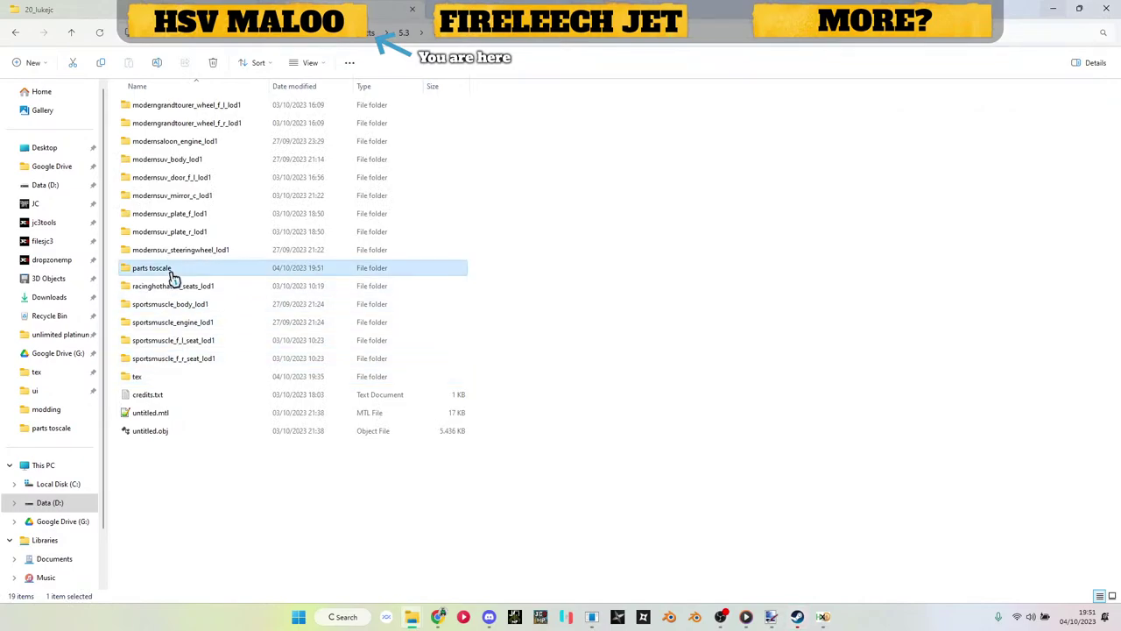
pyautogui.scroll(-5, 170, 275)
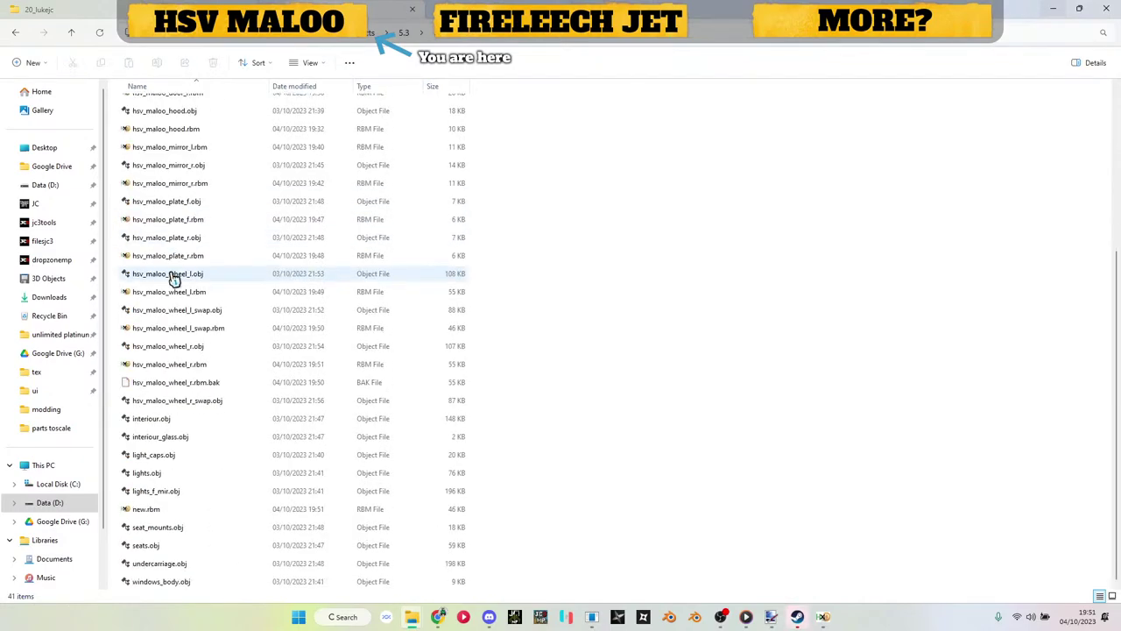
pyautogui.click(184, 401)
pyautogui.press('F2')
pyautogui.press('Return')
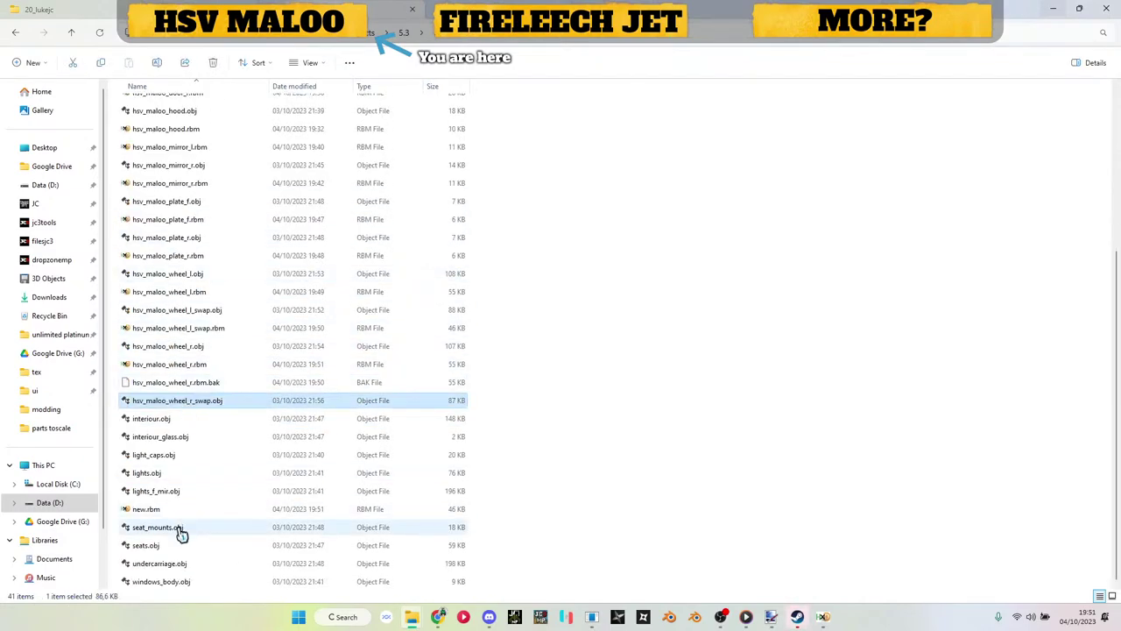
# Step: Open the saved model as hsv_maloo_wheel_r_swap.rbm in HxD and apply the Replace patch
pyautogui.click(166, 510)
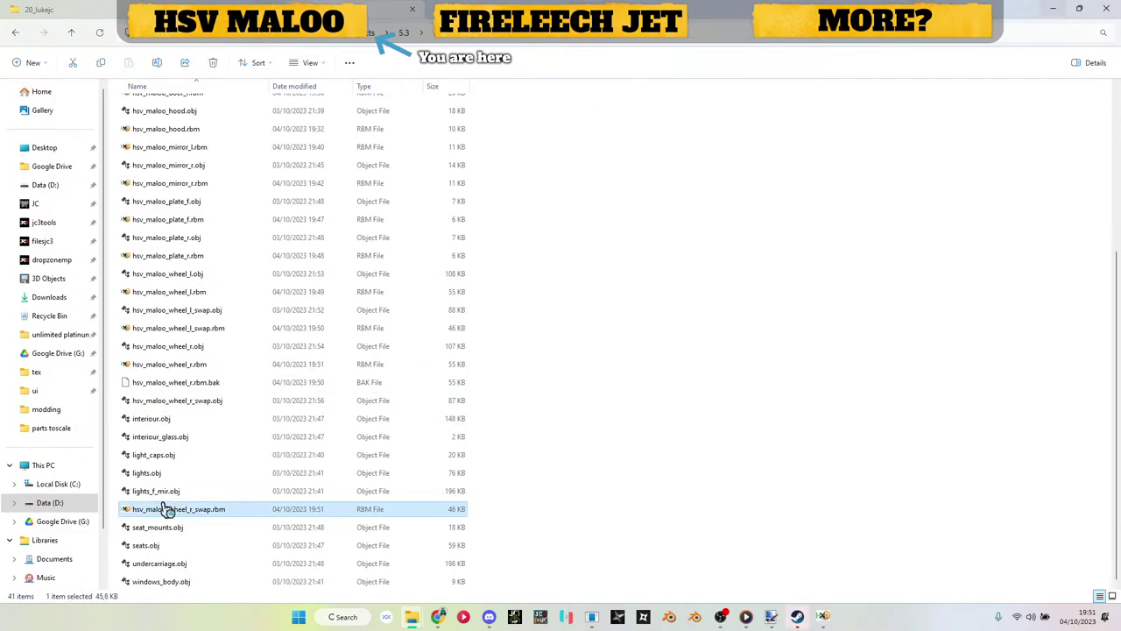
pyautogui.doubleClick(166, 510)
pyautogui.hotkey('ctrl', 'r')
pyautogui.press('Return')
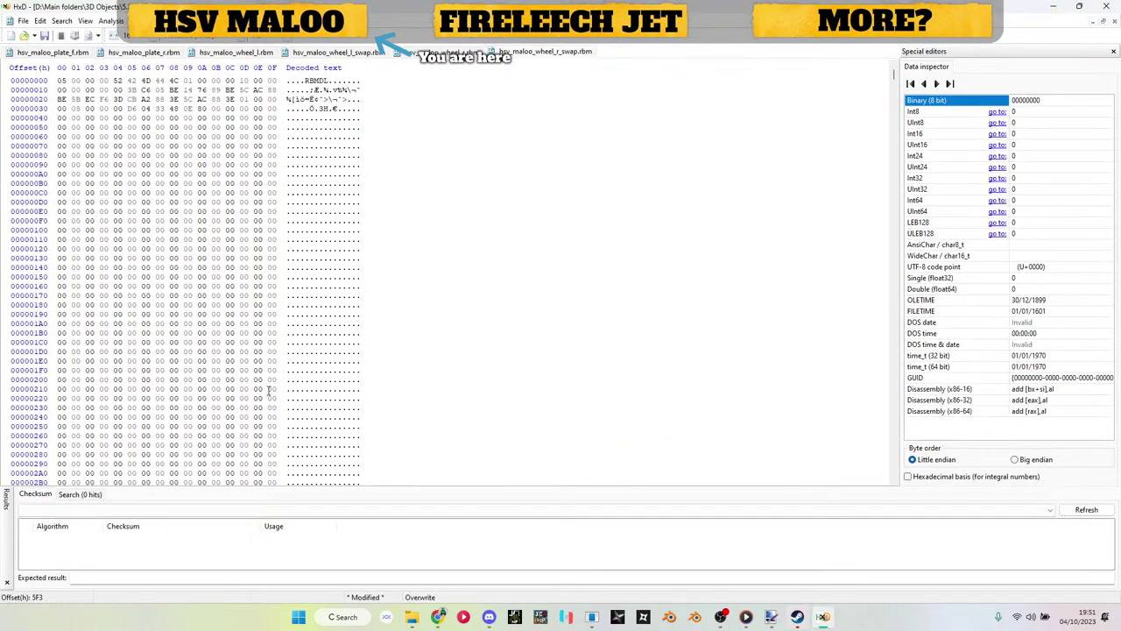
pyautogui.click(1065, 10)
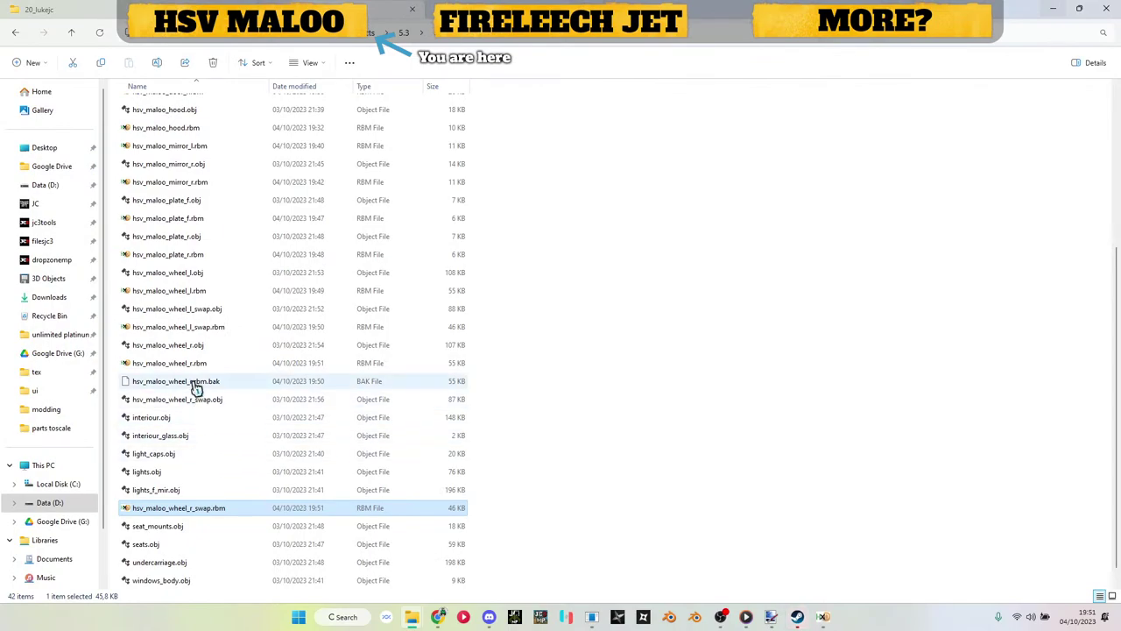
# Step: Delete the hsv_maloo_wheel_r.rbm.bak and hsv_maloo_wheel_r_swap.rbm.bak backups
pyautogui.click(198, 385)
pyautogui.keyDown('ctrl'); pyautogui.click(203, 582); pyautogui.keyUp('ctrl')
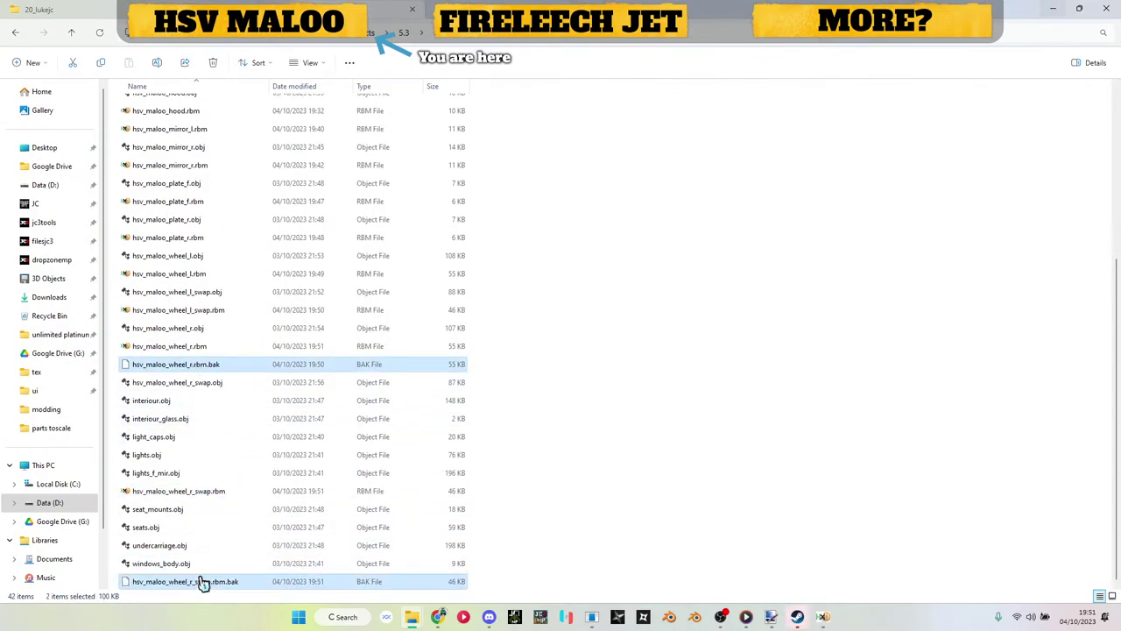
pyautogui.press('Delete')
pyautogui.scroll(4, 200, 389)
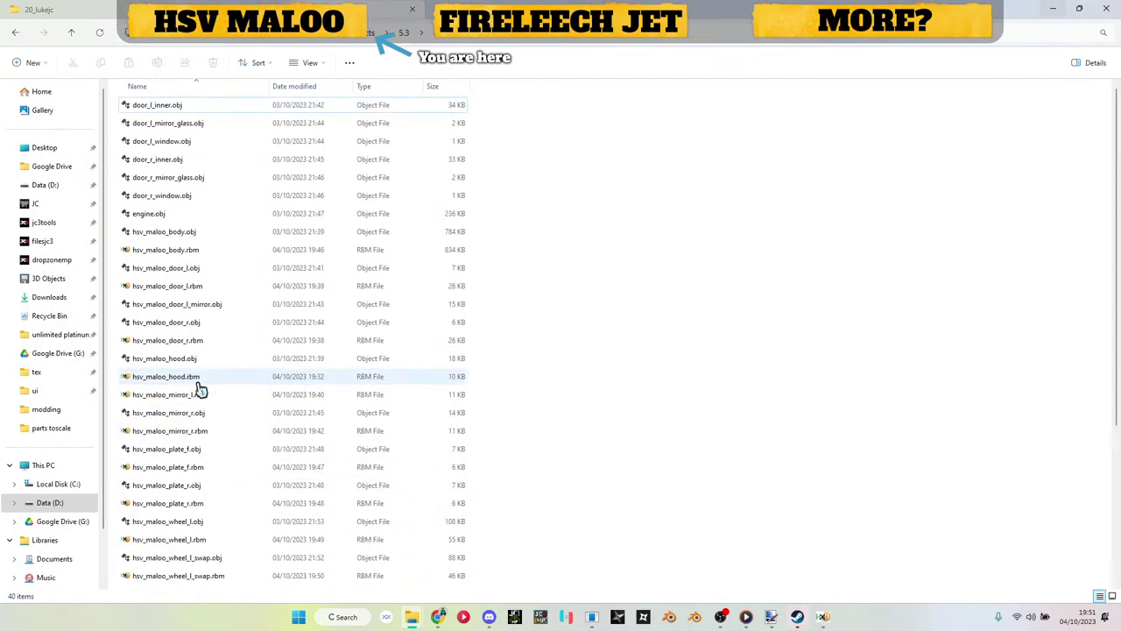
# Step: Select the twelve hsv_maloo .rbm models: body, doors, hood, mirrors, plates and four wheels
pyautogui.click(171, 250)
pyautogui.keyDown('ctrl'); pyautogui.click(173, 285); pyautogui.keyUp('ctrl')
pyautogui.keyDown('ctrl'); pyautogui.click(175, 341); pyautogui.keyUp('ctrl')
pyautogui.keyDown('ctrl'); pyautogui.click(172, 377); pyautogui.keyUp('ctrl')
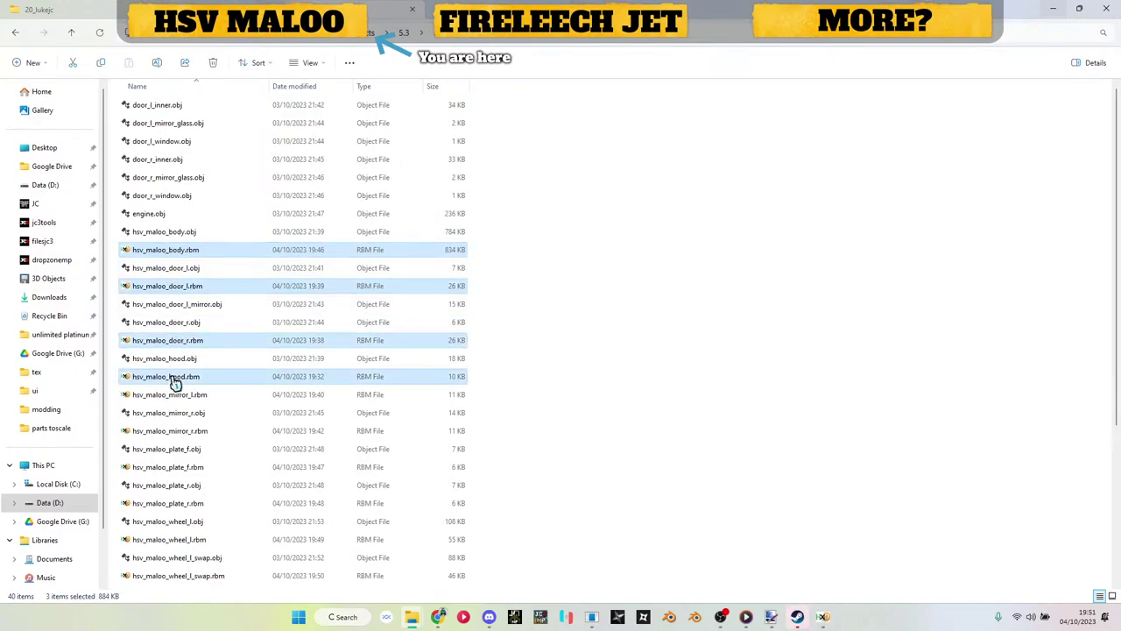
pyautogui.keyDown('ctrl'); pyautogui.click(172, 394); pyautogui.keyUp('ctrl')
pyautogui.keyDown('ctrl'); pyautogui.click(173, 430); pyautogui.keyUp('ctrl')
pyautogui.keyDown('ctrl'); pyautogui.click(176, 470); pyautogui.keyUp('ctrl')
pyautogui.keyDown('ctrl'); pyautogui.click(177, 507); pyautogui.keyUp('ctrl')
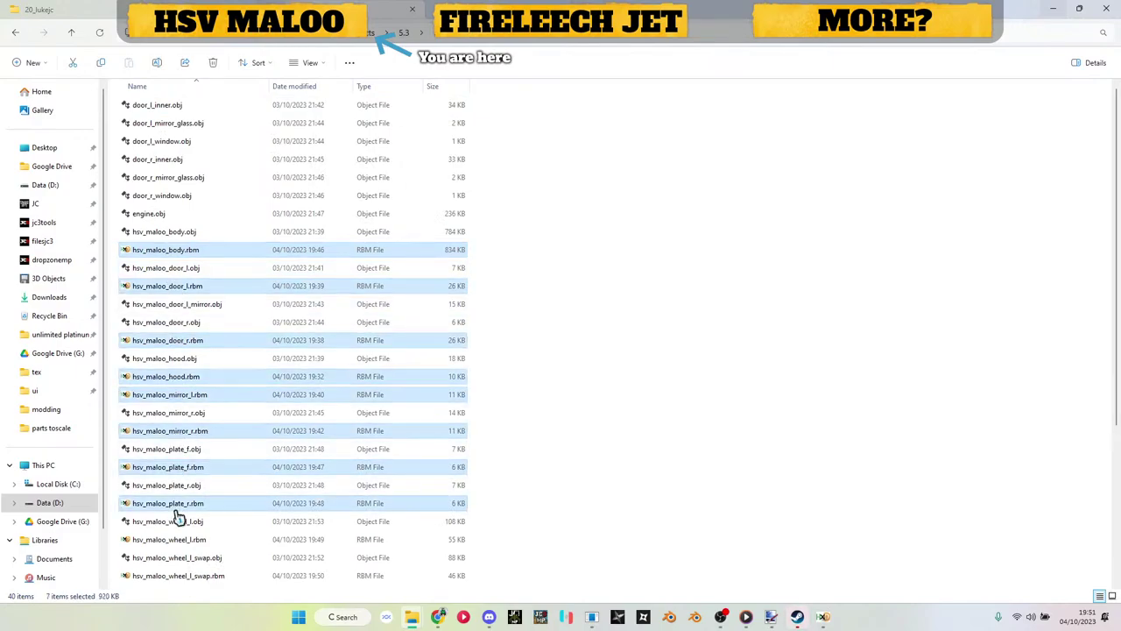
pyautogui.keyDown('ctrl'); pyautogui.click(179, 541); pyautogui.keyUp('ctrl')
pyautogui.scroll(-4, 180, 535)
pyautogui.keyDown('ctrl'); pyautogui.click(161, 347); pyautogui.keyUp('ctrl')
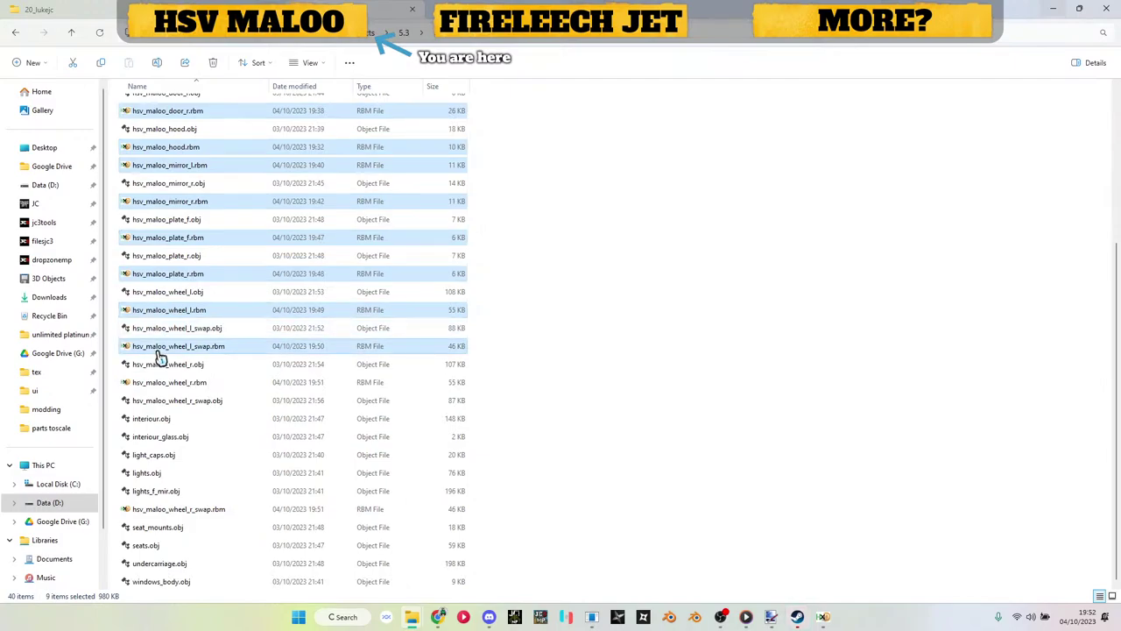
pyautogui.keyDown('ctrl'); pyautogui.click(171, 510); pyautogui.keyUp('ctrl')
pyautogui.keyDown('ctrl'); pyautogui.click(180, 382); pyautogui.keyUp('ctrl')
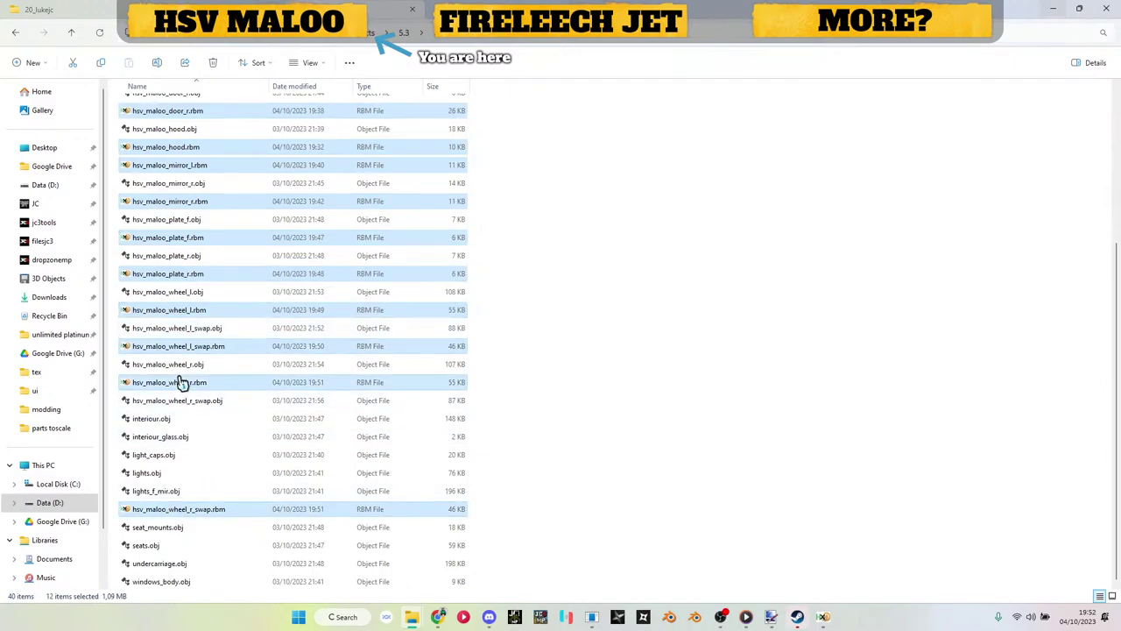
# Step: Paste the twelve .rbm files into the Maloo mod's models land vehicle subfolder
pyautogui.click(118, 16)
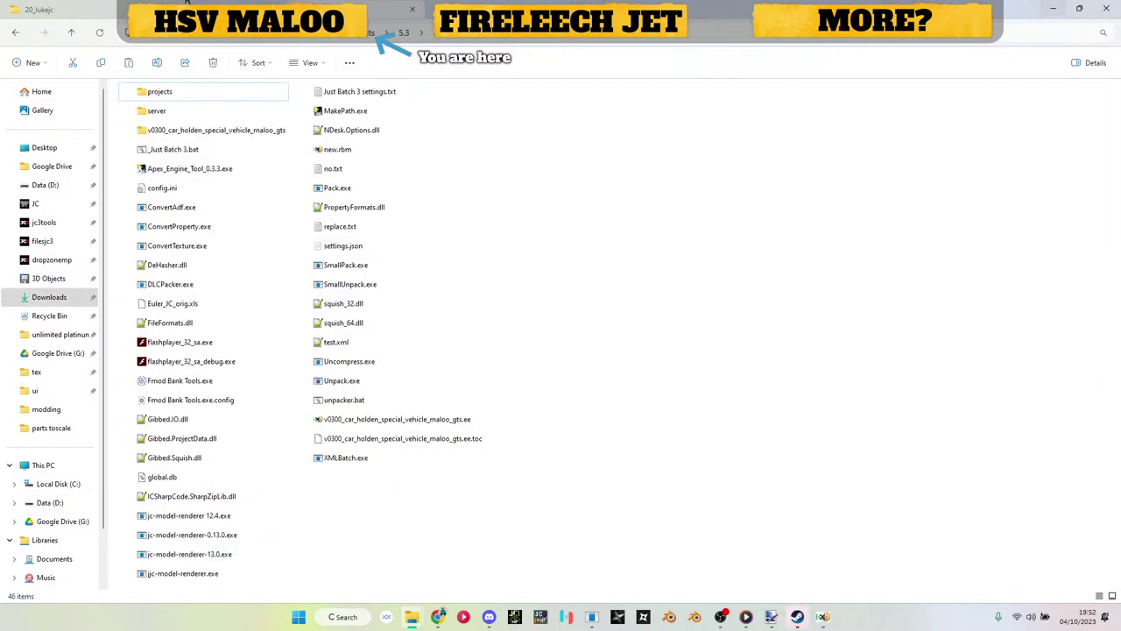
pyautogui.doubleClick(226, 138)
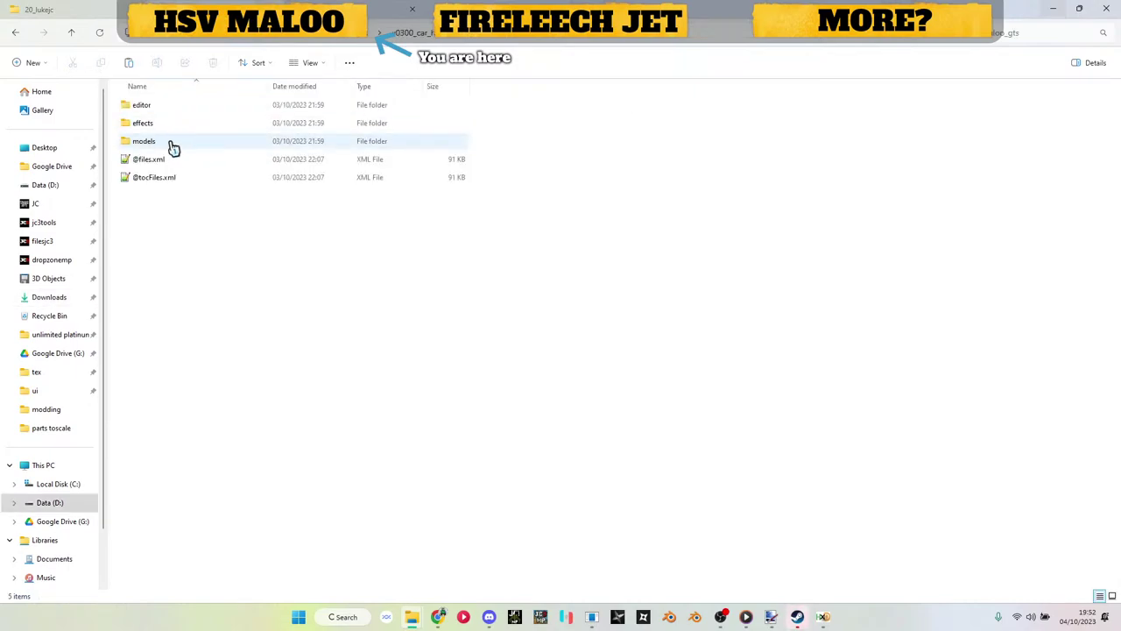
pyautogui.doubleClick(170, 144)
pyautogui.doubleClick(159, 126)
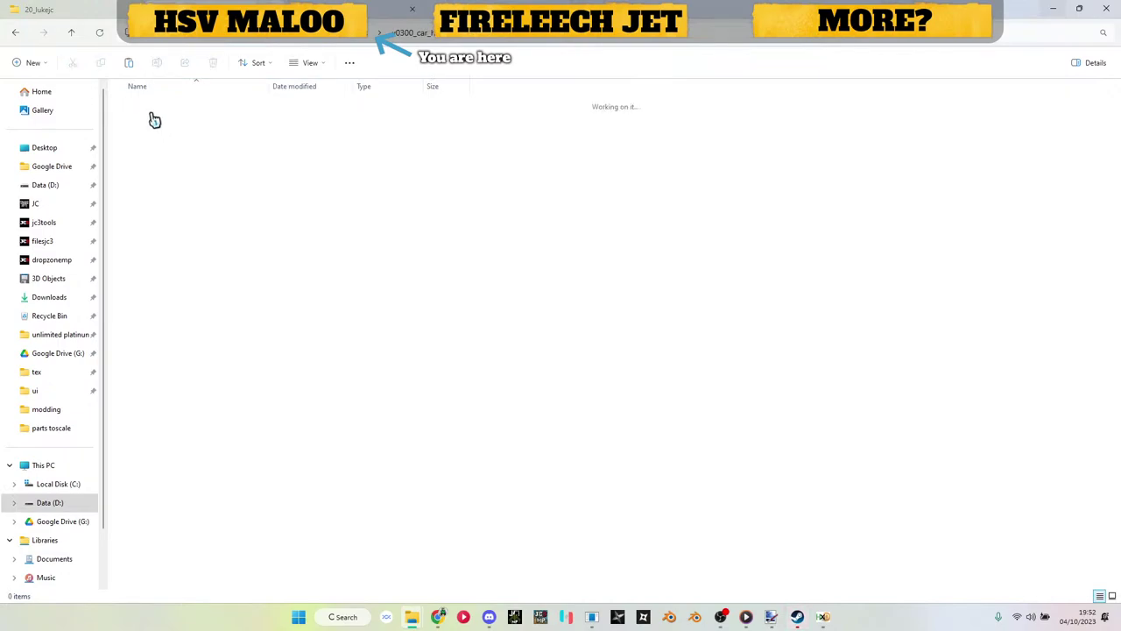
pyautogui.doubleClick(153, 120)
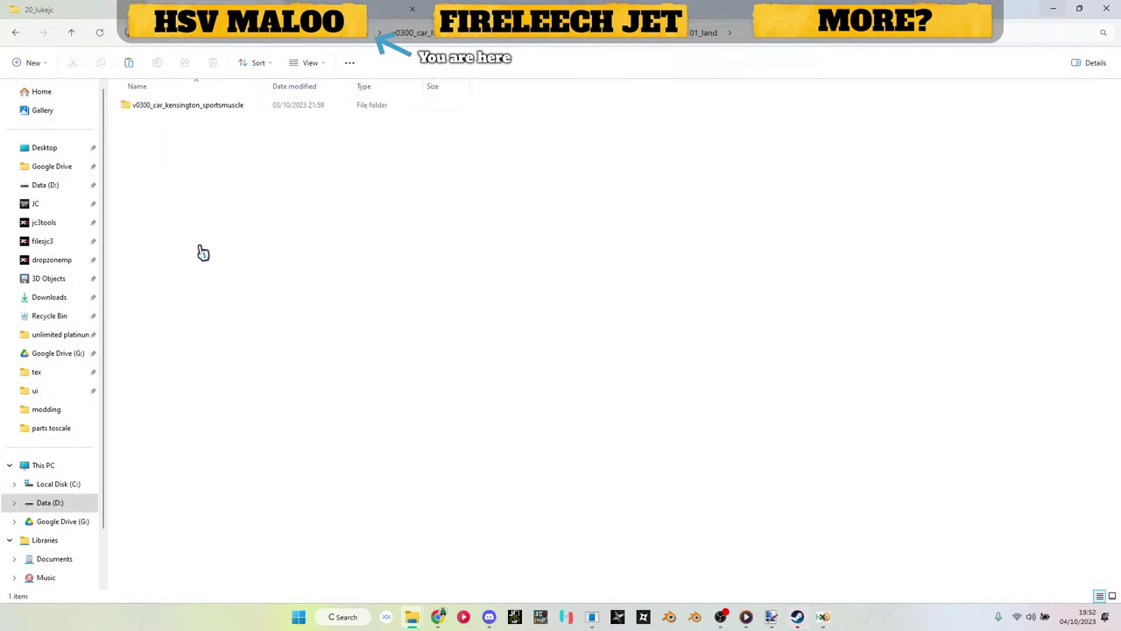
pyautogui.hotkey('ctrl', 'v')
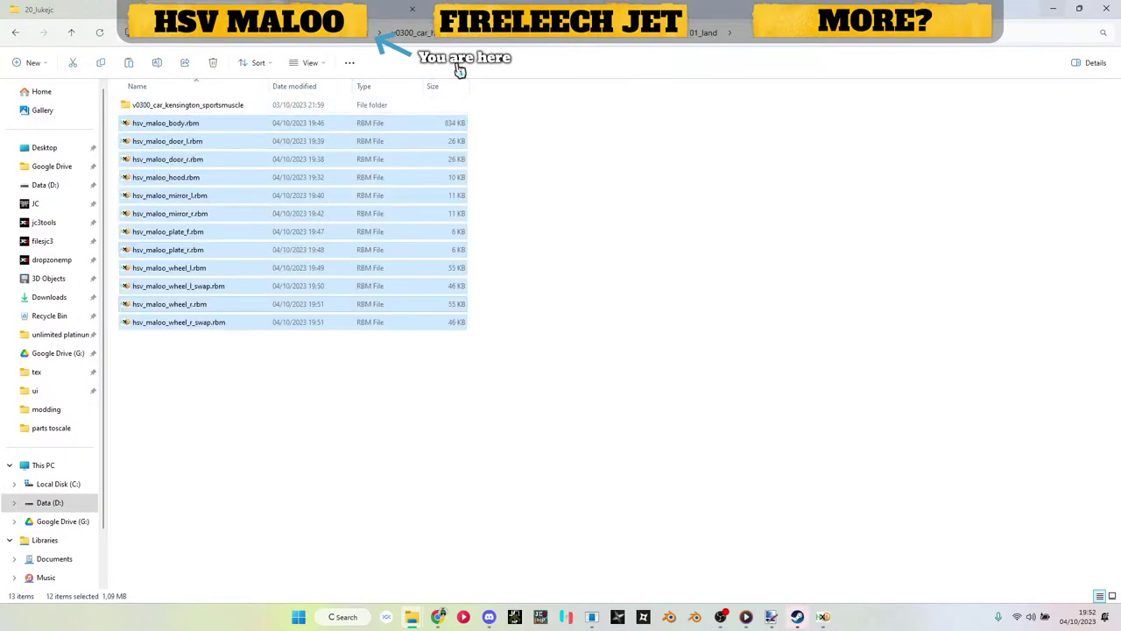
# Step: Create a v0300_car_holden_special_vehicle_maloo_gts folder and move the twelve models into it
pyautogui.click(381, 33)
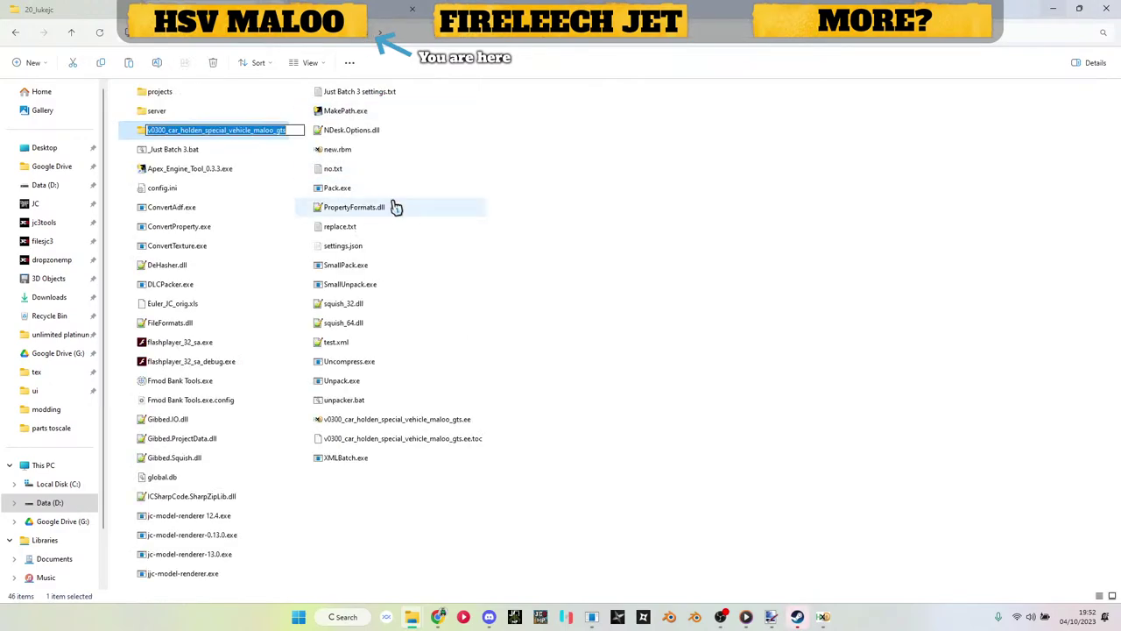
pyautogui.doubleClick(385, 207)
pyautogui.rightClick(410, 438)
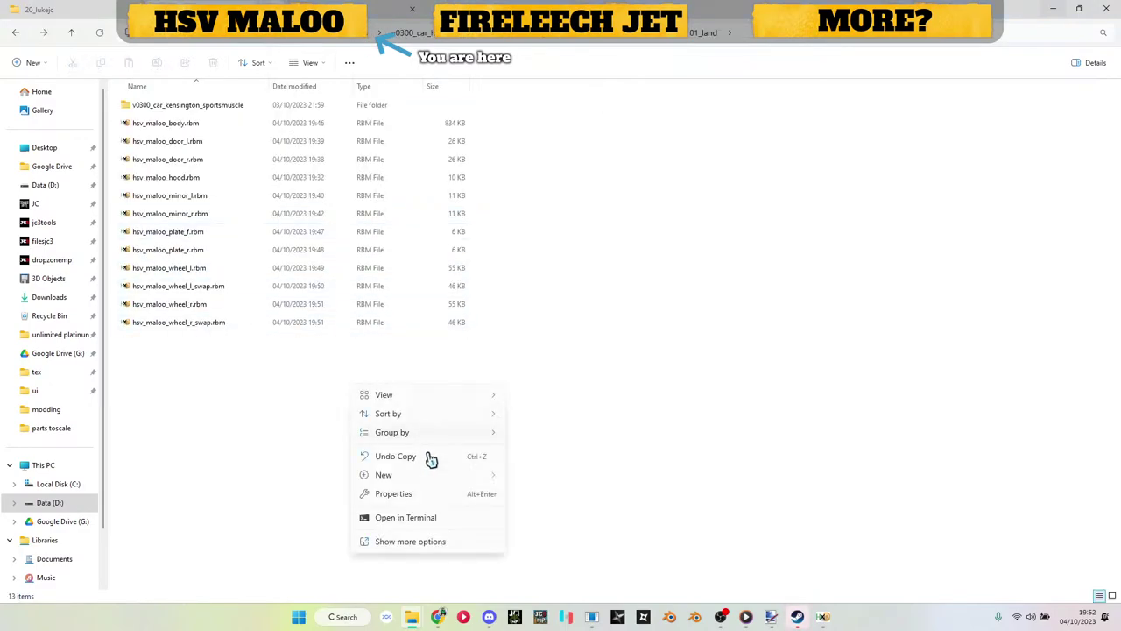
pyautogui.moveTo(473, 475)
pyautogui.click(568, 330)
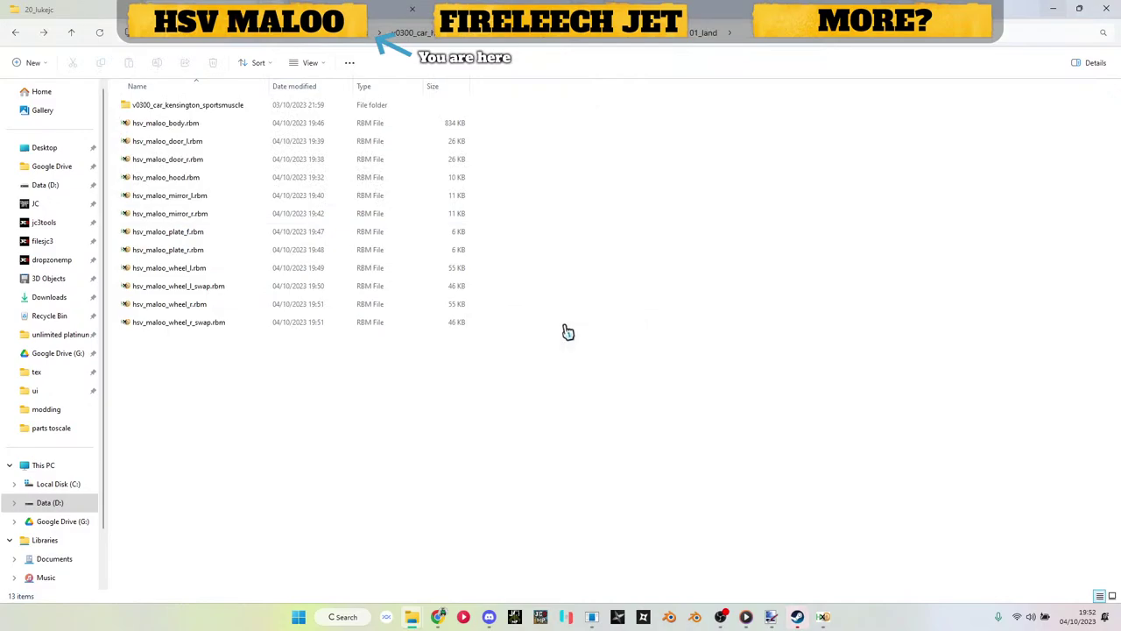
pyautogui.write('v0300_car_holden_special_vehicle_maloo_gts')
pyautogui.press('Return')
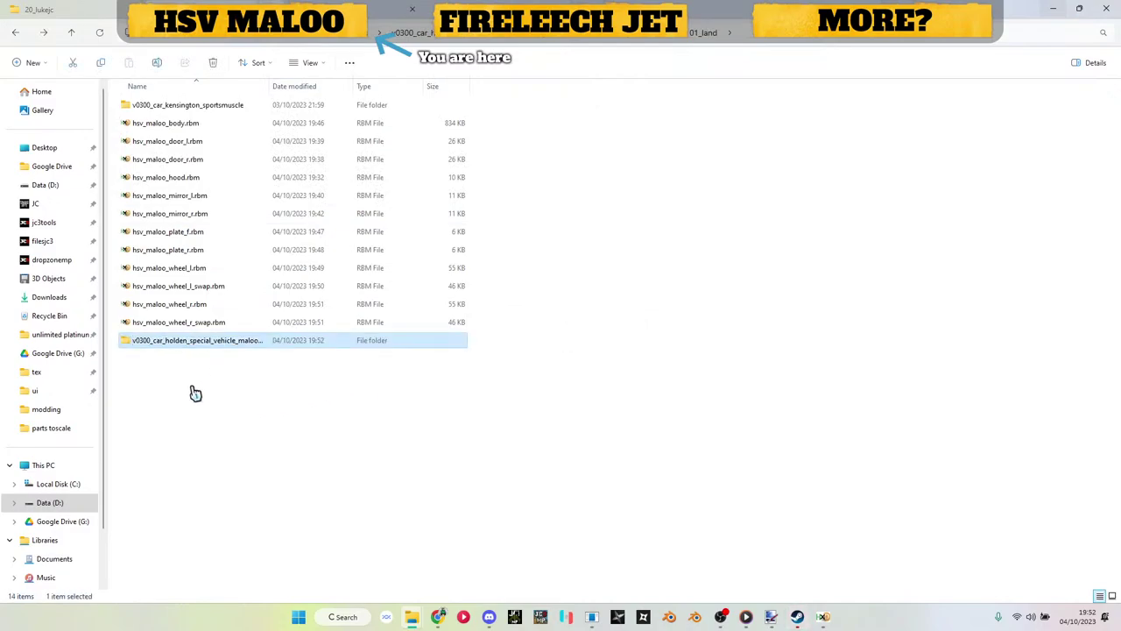
pyautogui.moveTo(482, 331); pyautogui.dragTo(220, 343)
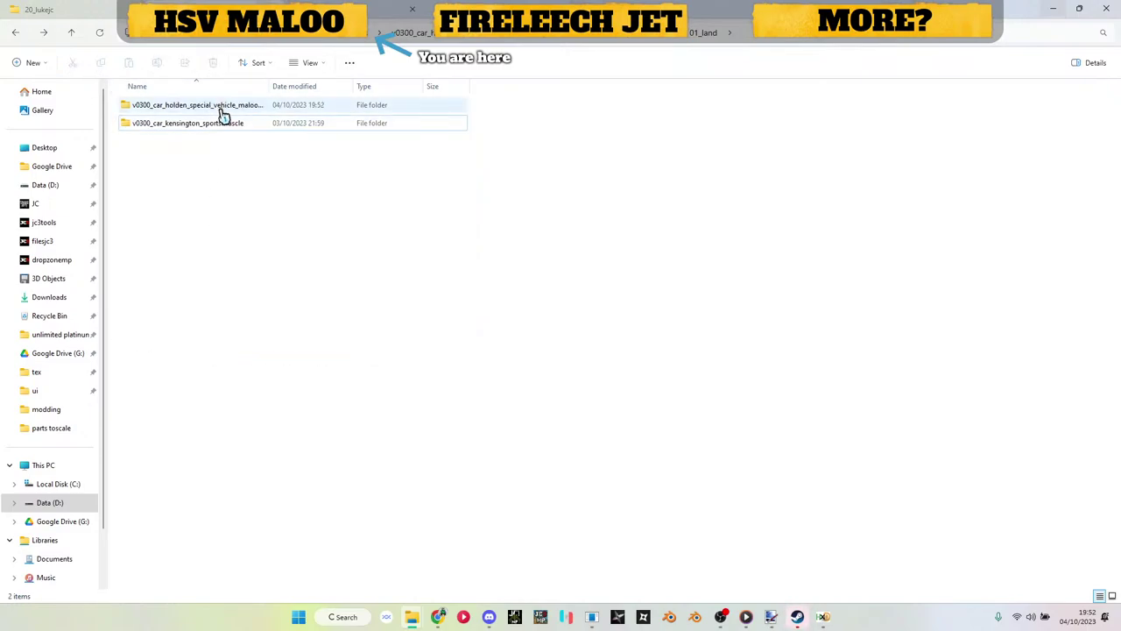
pyautogui.doubleClick(223, 112)
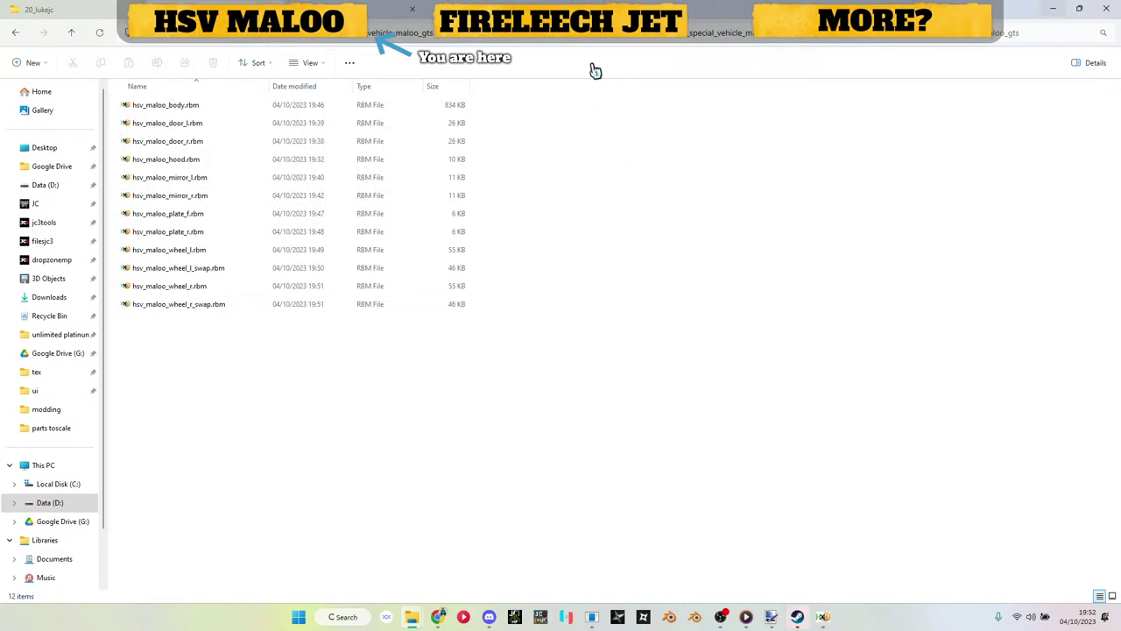
# Step: Create a new folder named textures in the Maloo mod folder
pyautogui.click(306, 42)
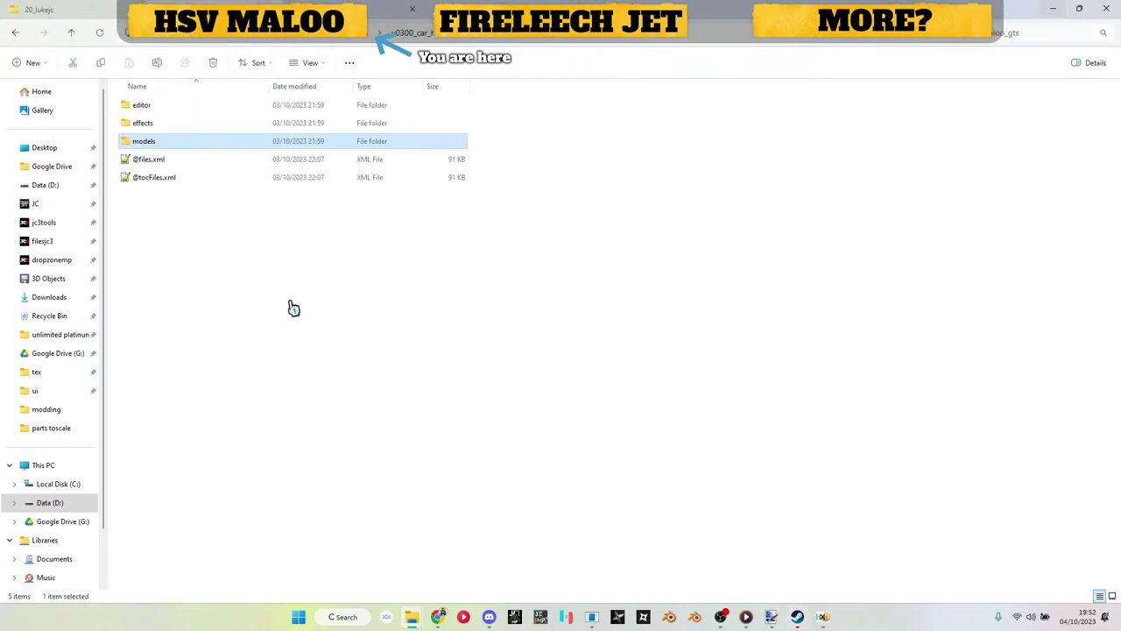
pyautogui.rightClick(291, 306)
pyautogui.moveTo(387, 397)
pyautogui.click(458, 394)
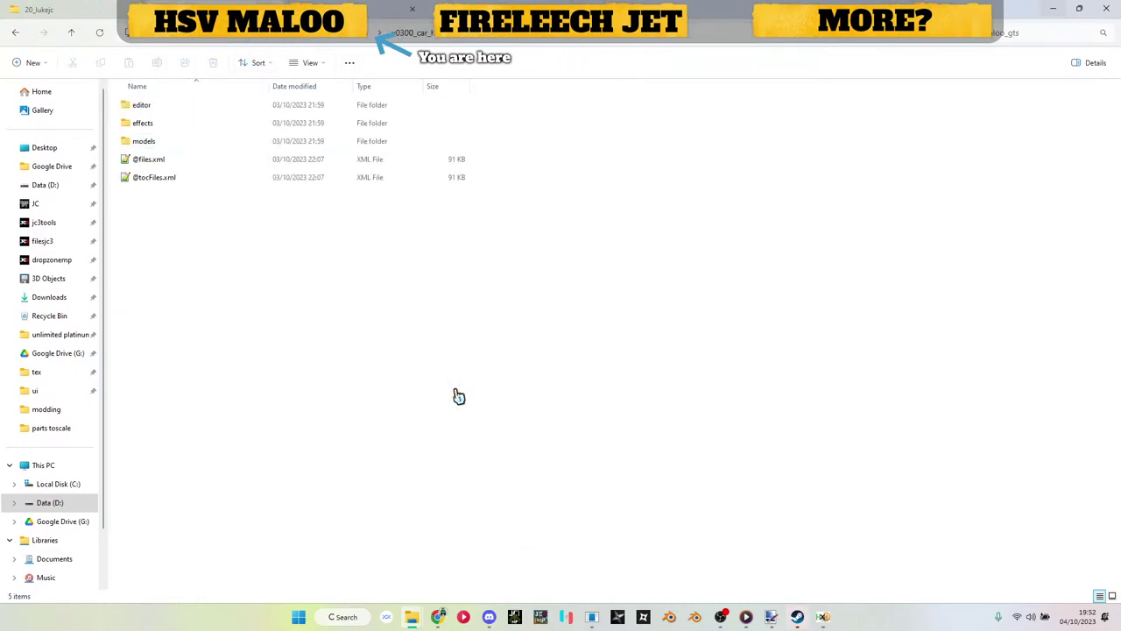
pyautogui.write('textures')
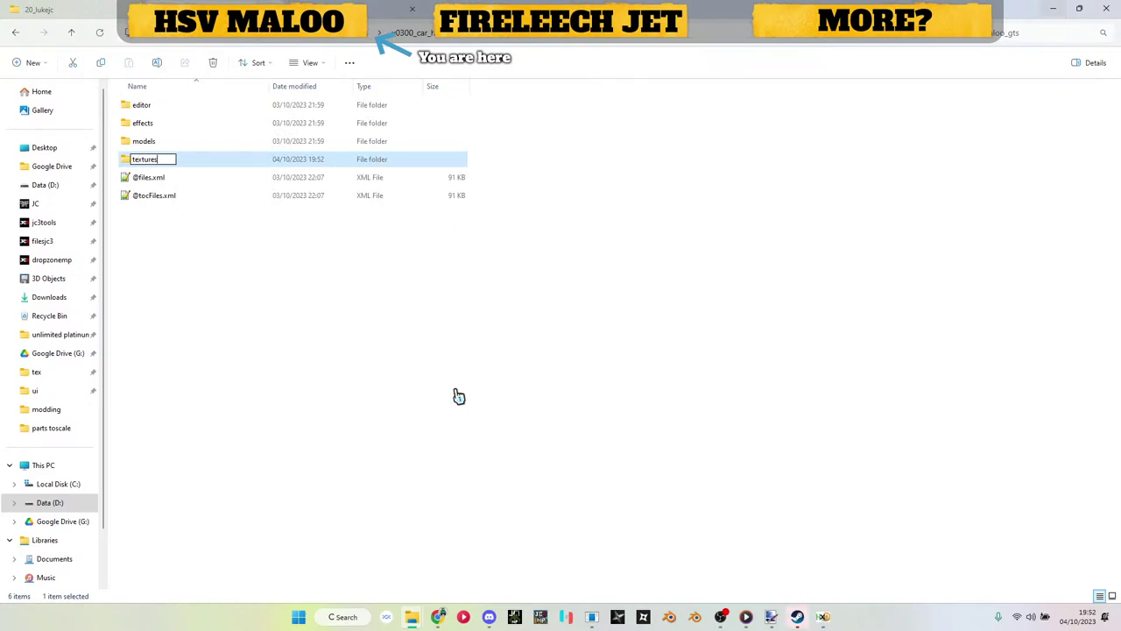
pyautogui.press('Return')
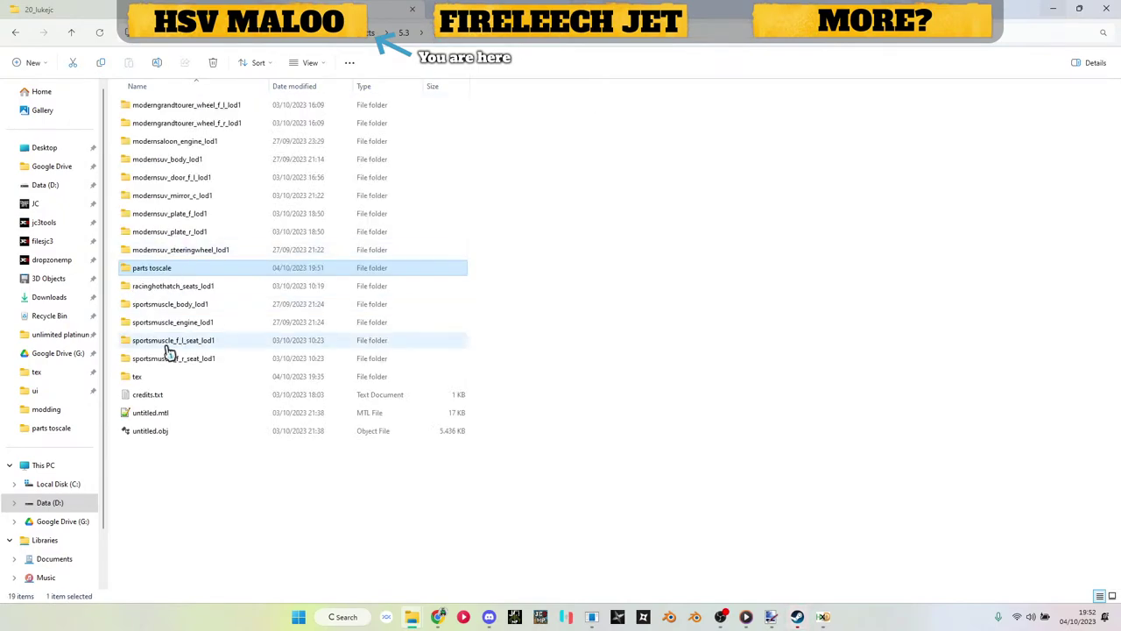
# Step: Select the eight hsv_maloo .ddsc textures in the tex folder, body through wheel_dif
pyautogui.doubleClick(183, 240)
pyautogui.click(175, 105)
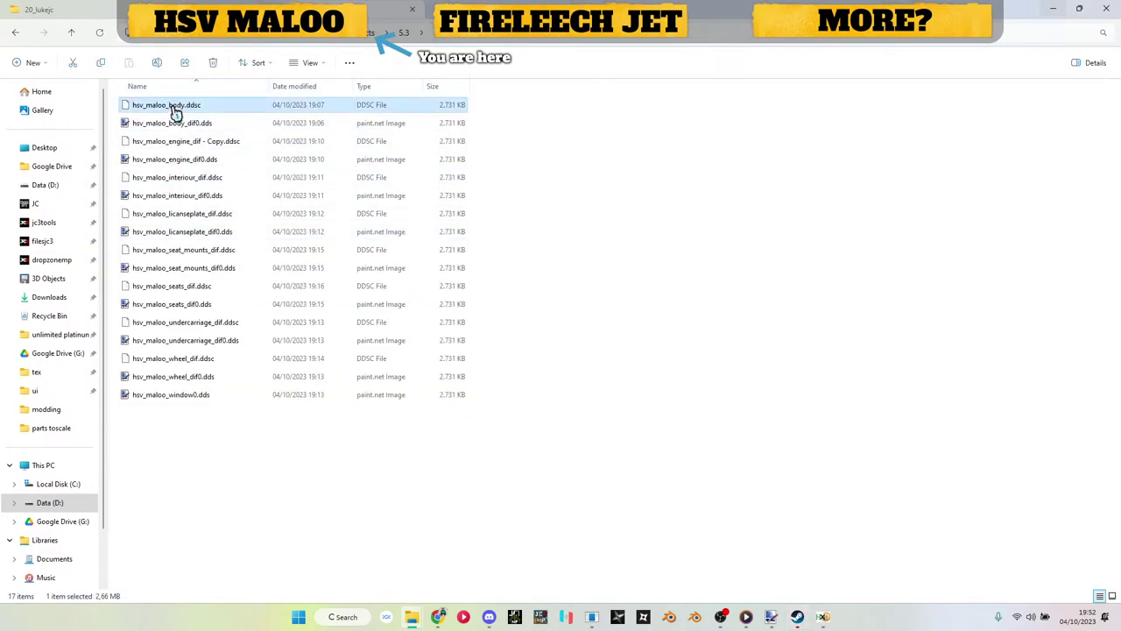
pyautogui.keyDown('ctrl'); pyautogui.click(180, 141); pyautogui.keyUp('ctrl')
pyautogui.keyDown('ctrl'); pyautogui.click(181, 177); pyautogui.keyUp('ctrl')
pyautogui.keyDown('ctrl'); pyautogui.click(185, 214); pyautogui.keyUp('ctrl')
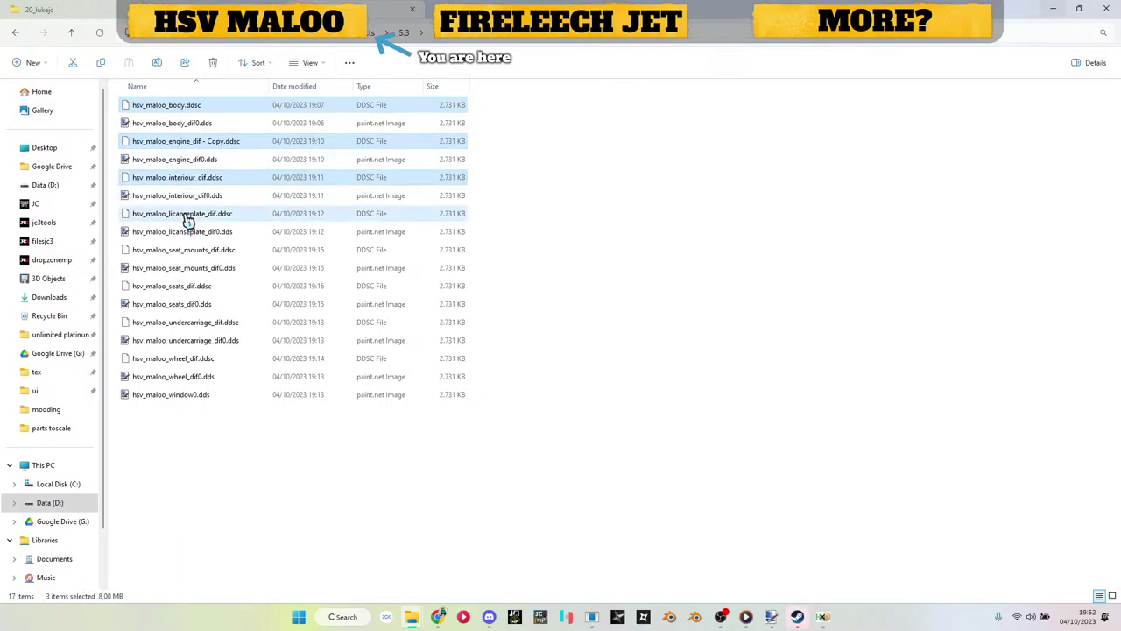
pyautogui.keyDown('ctrl'); pyautogui.click(187, 251); pyautogui.keyUp('ctrl')
pyautogui.keyDown('ctrl'); pyautogui.click(194, 289); pyautogui.keyUp('ctrl')
pyautogui.keyDown('ctrl'); pyautogui.click(198, 324); pyautogui.keyUp('ctrl')
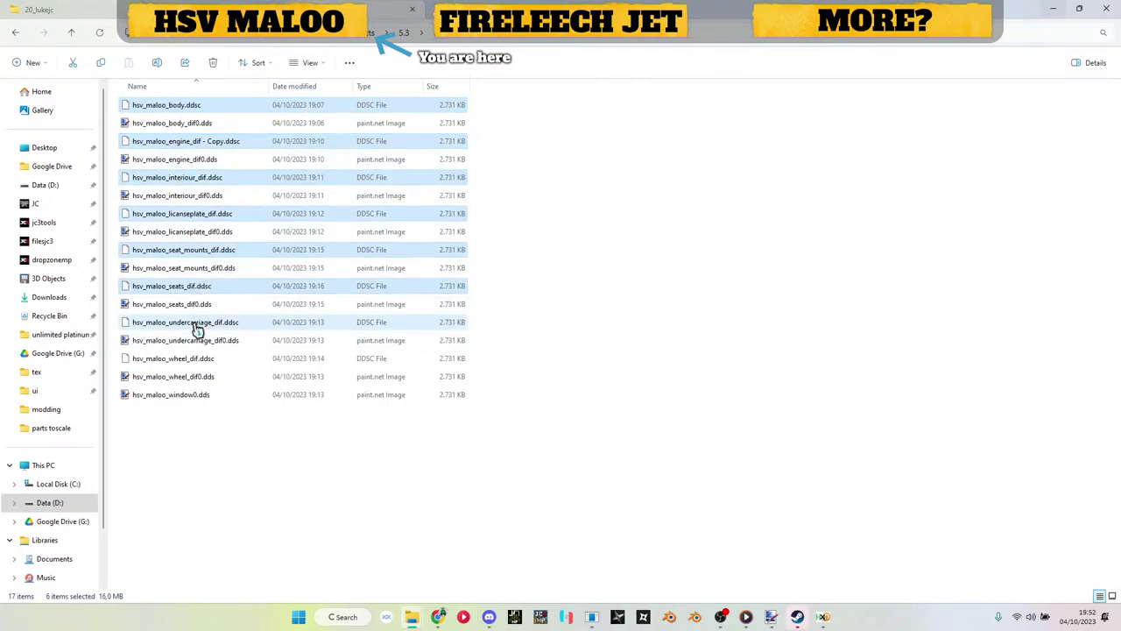
pyautogui.keyDown('ctrl'); pyautogui.click(201, 361); pyautogui.keyUp('ctrl')
# Step: Paste the eight textures into the new textures folder
pyautogui.click(199, 35)
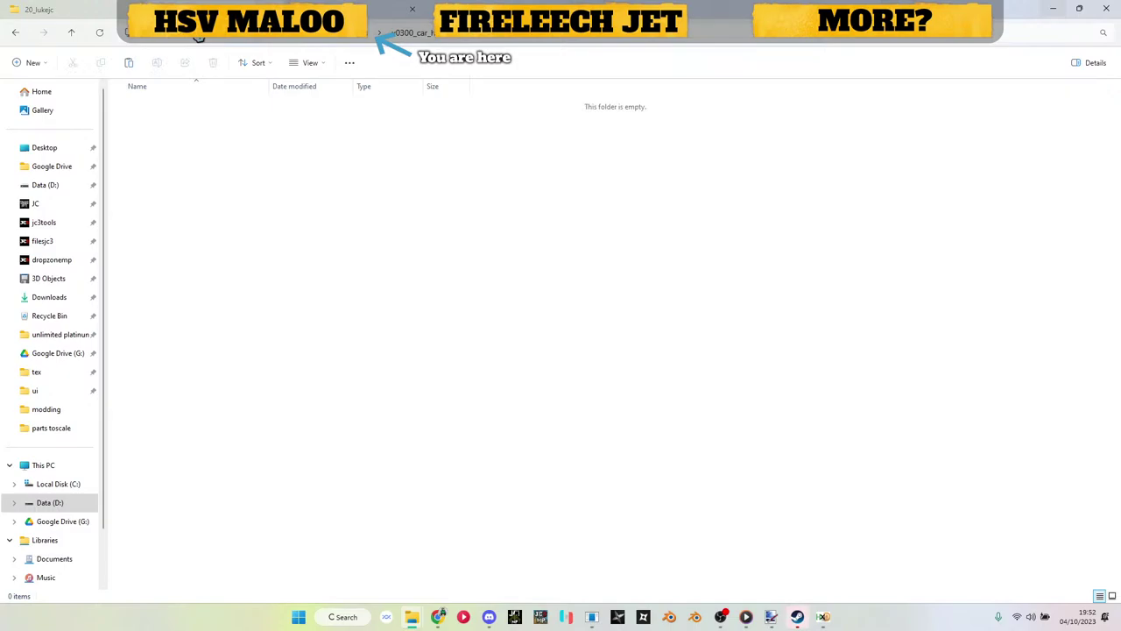
pyautogui.hotkey('ctrl', 'v')
pyautogui.click(295, 359)
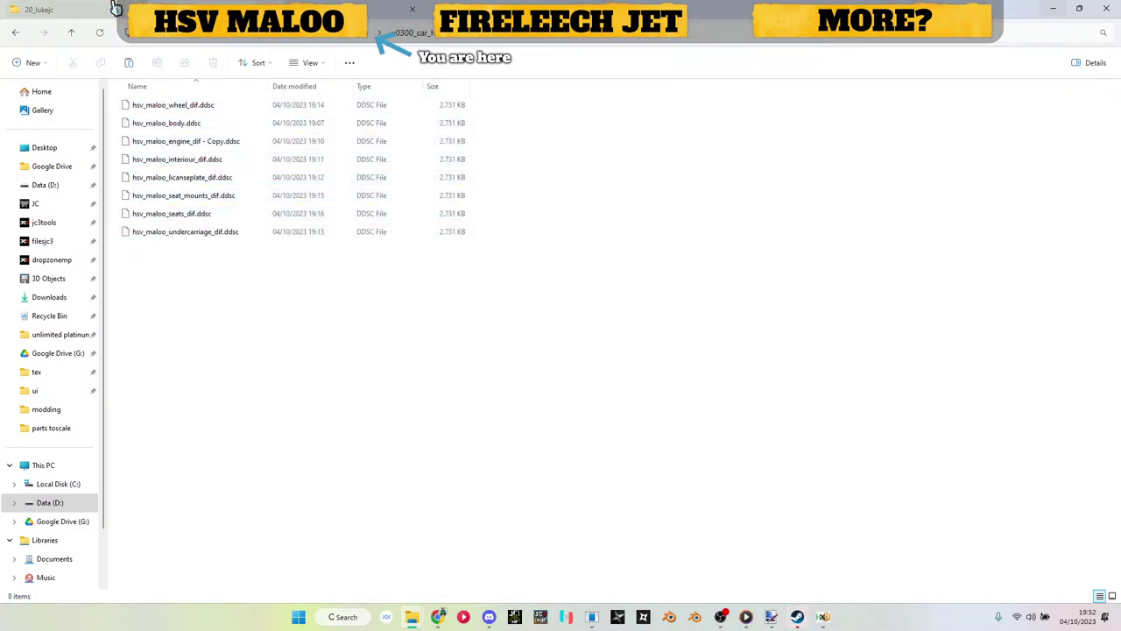
pyautogui.hotkey('alt', 'Left')
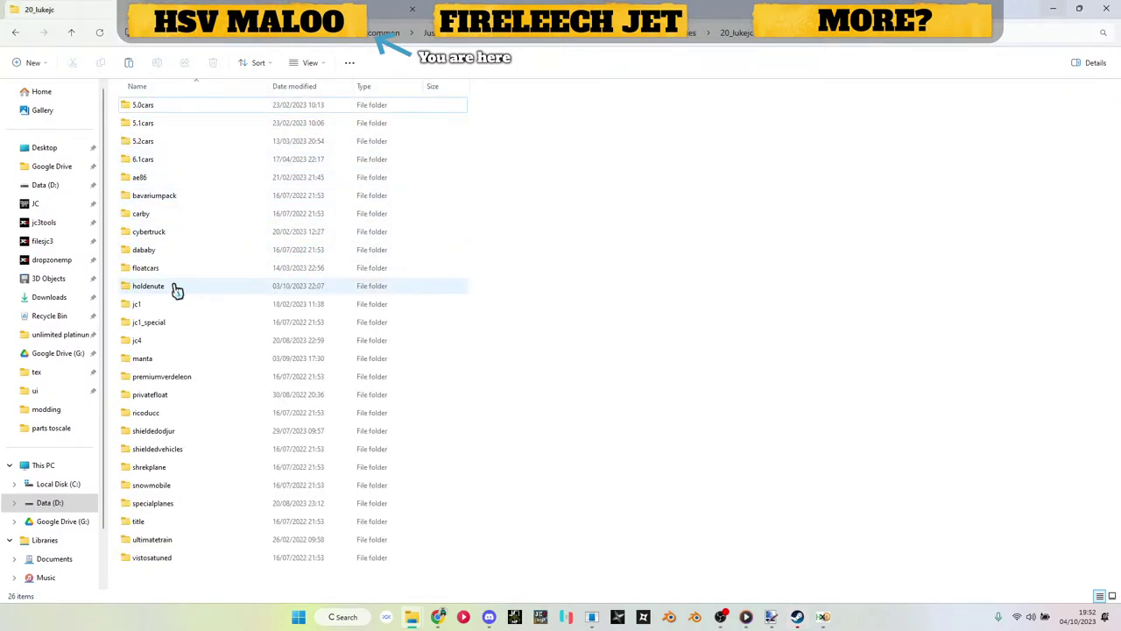
# Step: Copy the Opel Manta .ee and .ee.toc archive files into the tools folder
pyautogui.doubleClick(175, 357)
pyautogui.click(171, 110)
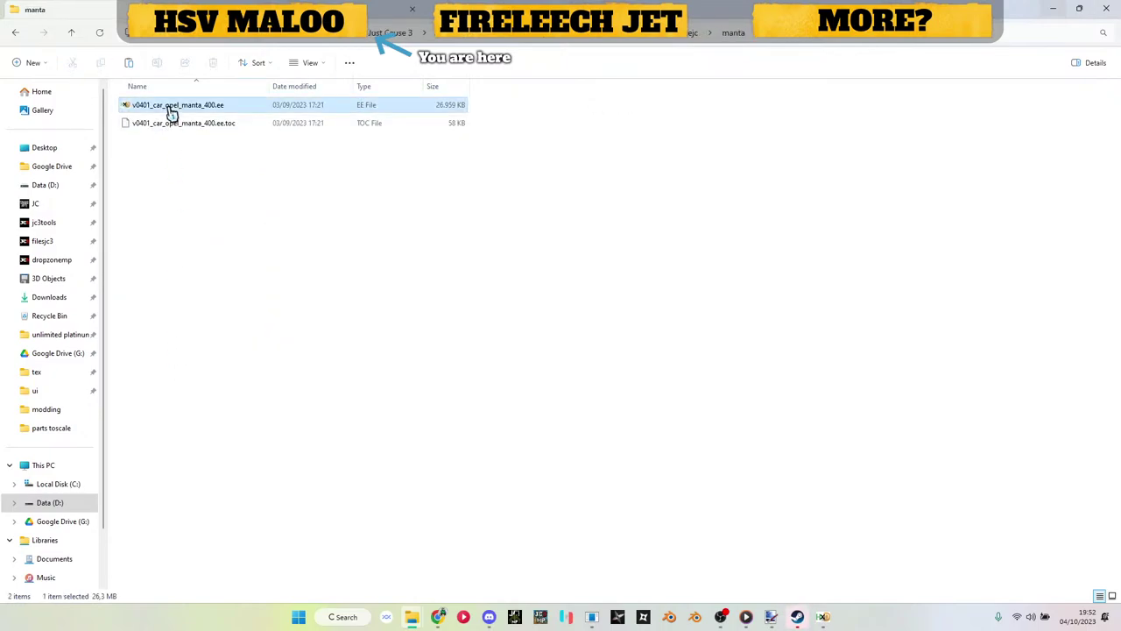
pyautogui.keyDown('shift'); pyautogui.click(170, 123); pyautogui.keyUp('shift')
pyautogui.hotkey('alt', 'Left')
pyautogui.hotkey('alt', 'Left')
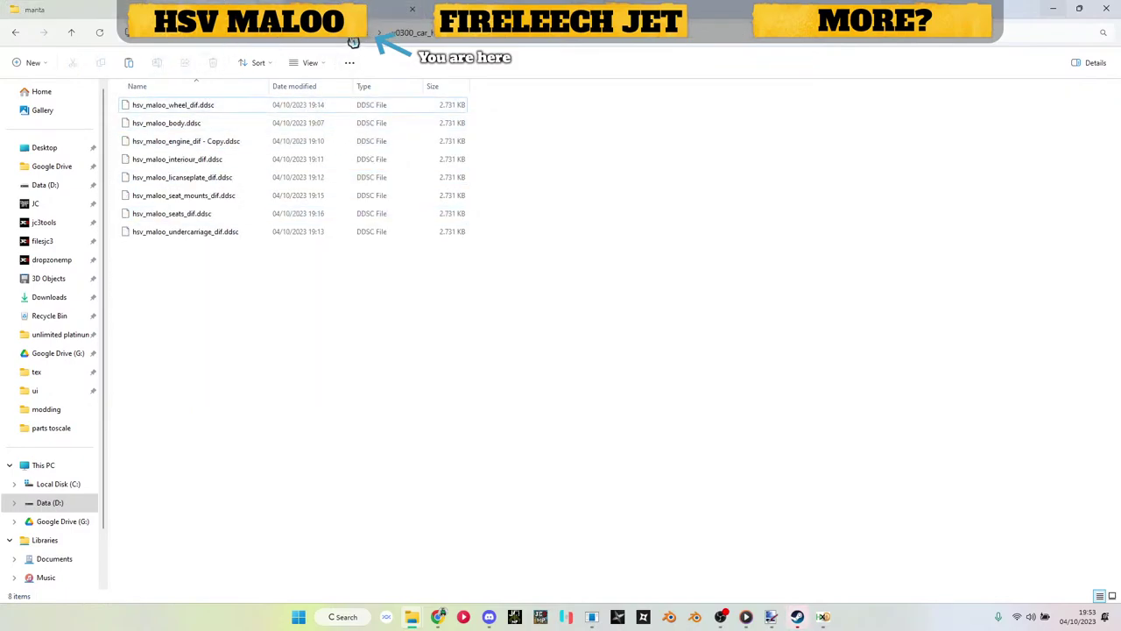
pyautogui.click(353, 42)
pyautogui.hotkey('ctrl', 'v')
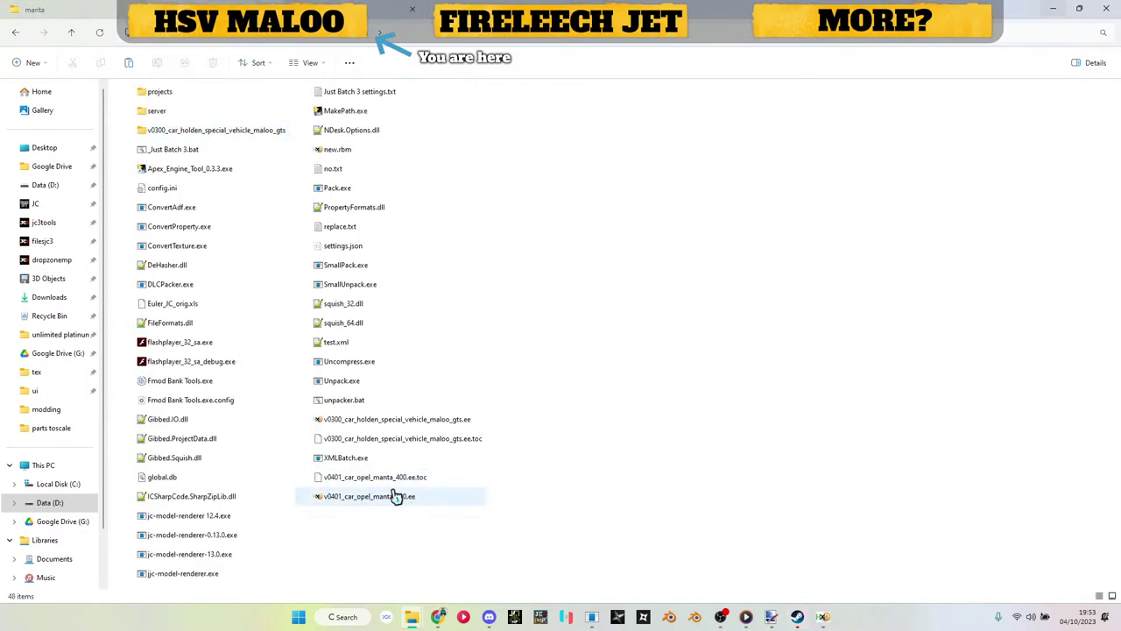
# Step: Unpack the Manta archive with Just Batch 3.bat and preview opel_manta_windows.ddsc in the renderer
pyautogui.moveTo(396, 496); pyautogui.dragTo(193, 158)
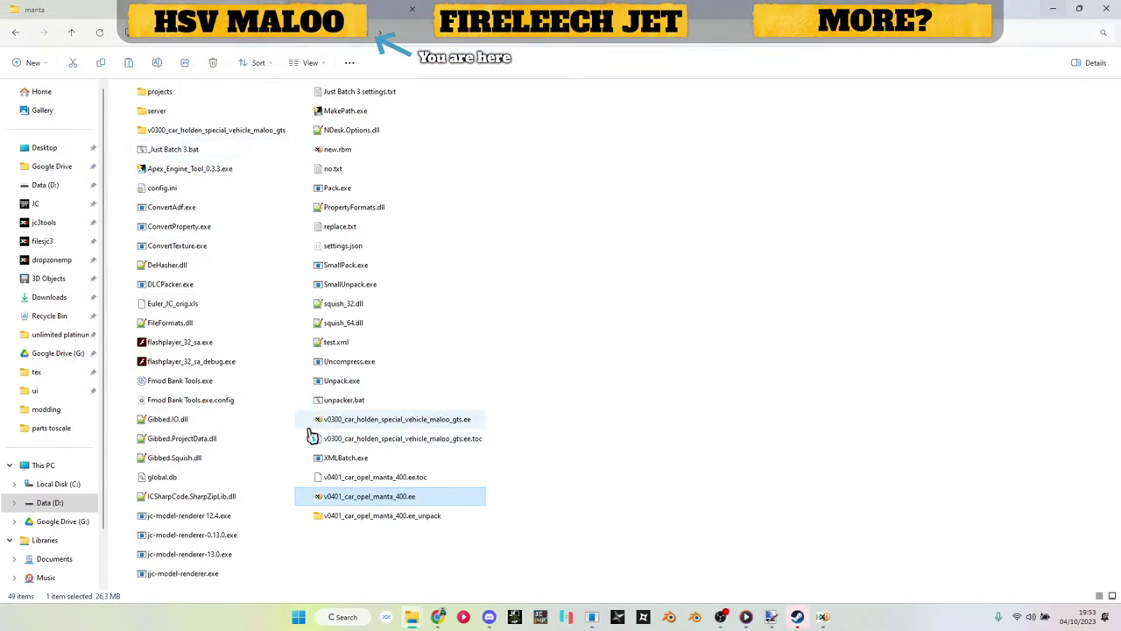
pyautogui.doubleClick(335, 516)
pyautogui.doubleClick(166, 182)
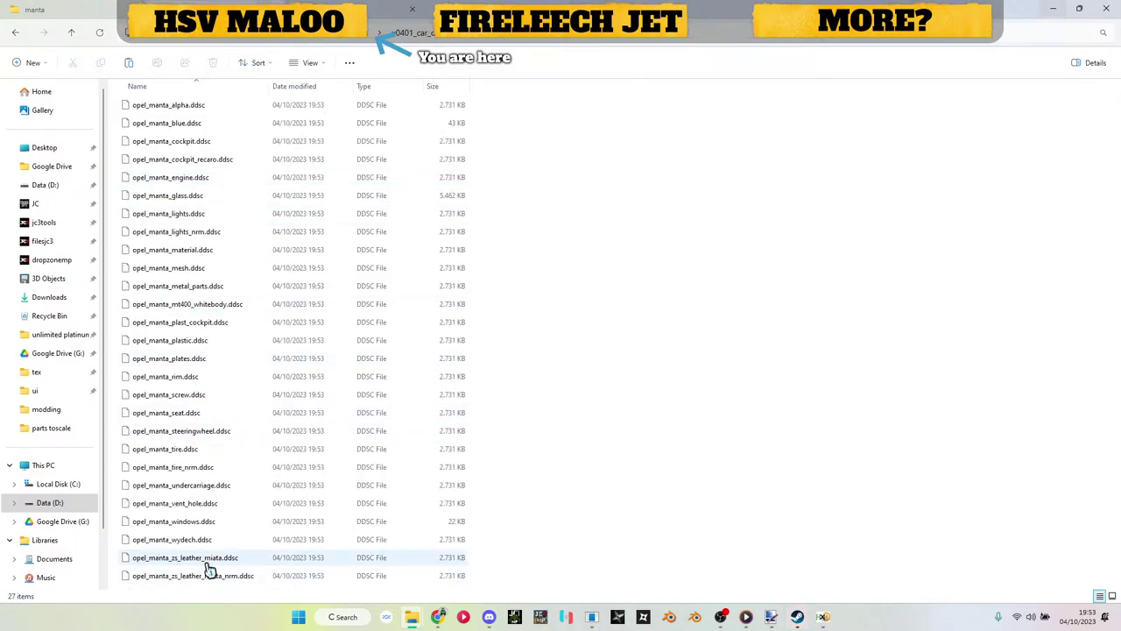
pyautogui.click(204, 524)
pyautogui.click(591, 617)
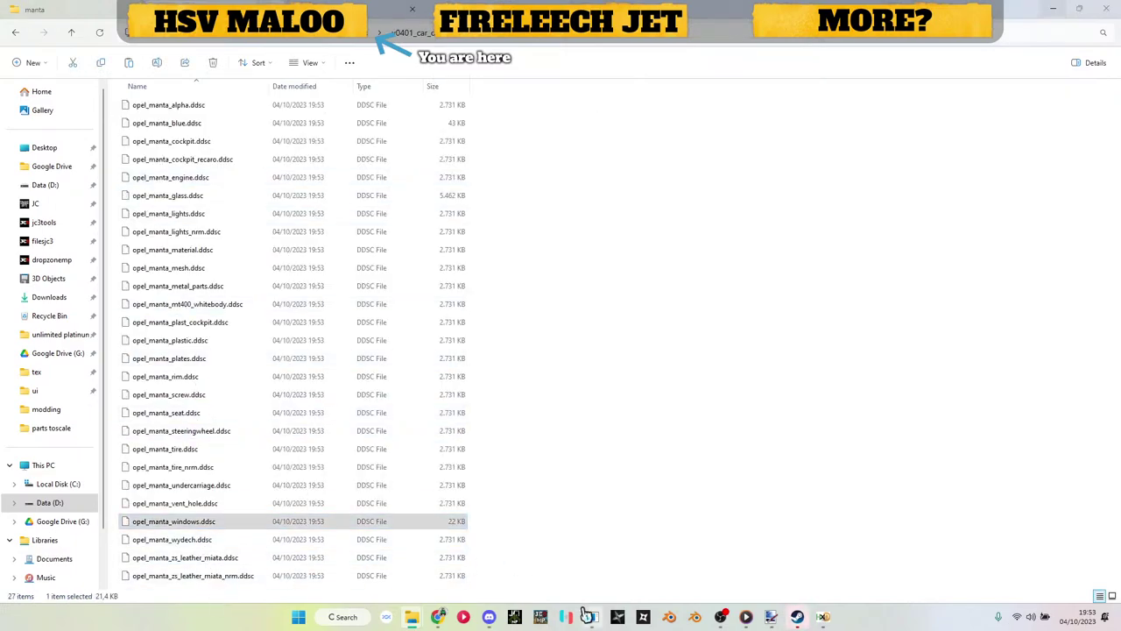
pyautogui.moveTo(162, 532); pyautogui.dragTo(379, 497)
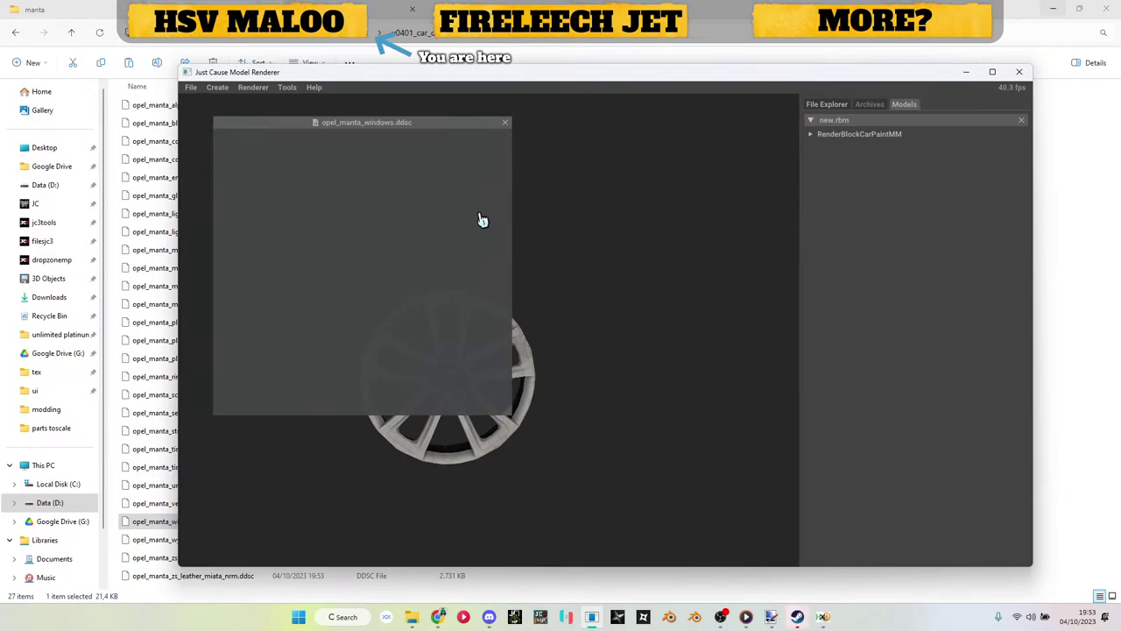
# Step: Close the texture preview and paste opel_manta_windows.ddsc into the Maloo textures folder
pyautogui.click(505, 123)
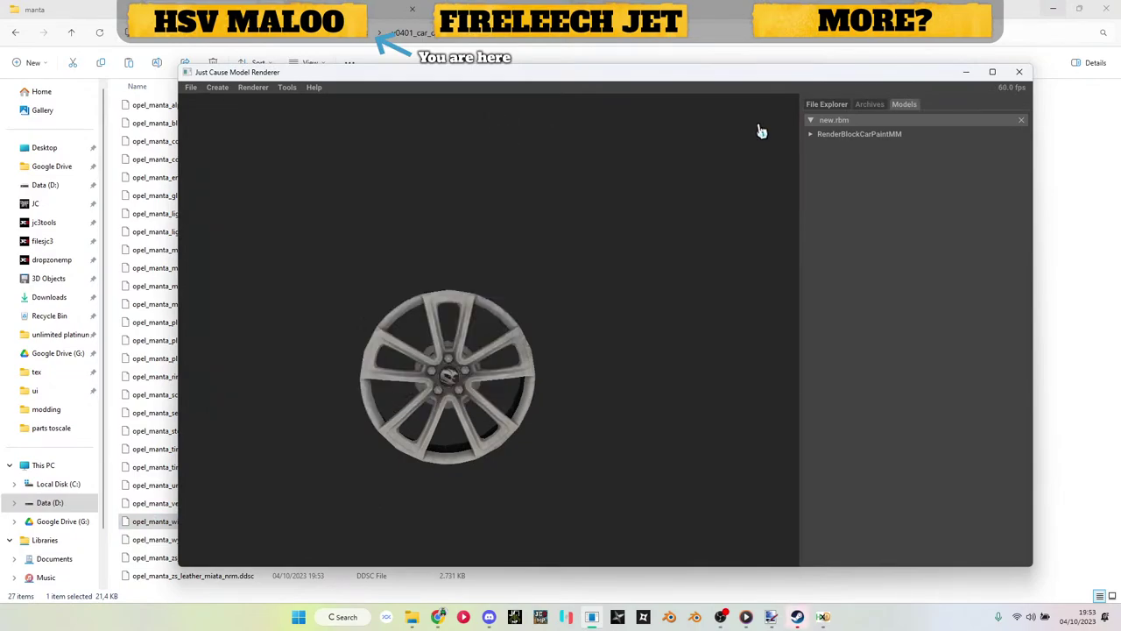
pyautogui.click(967, 75)
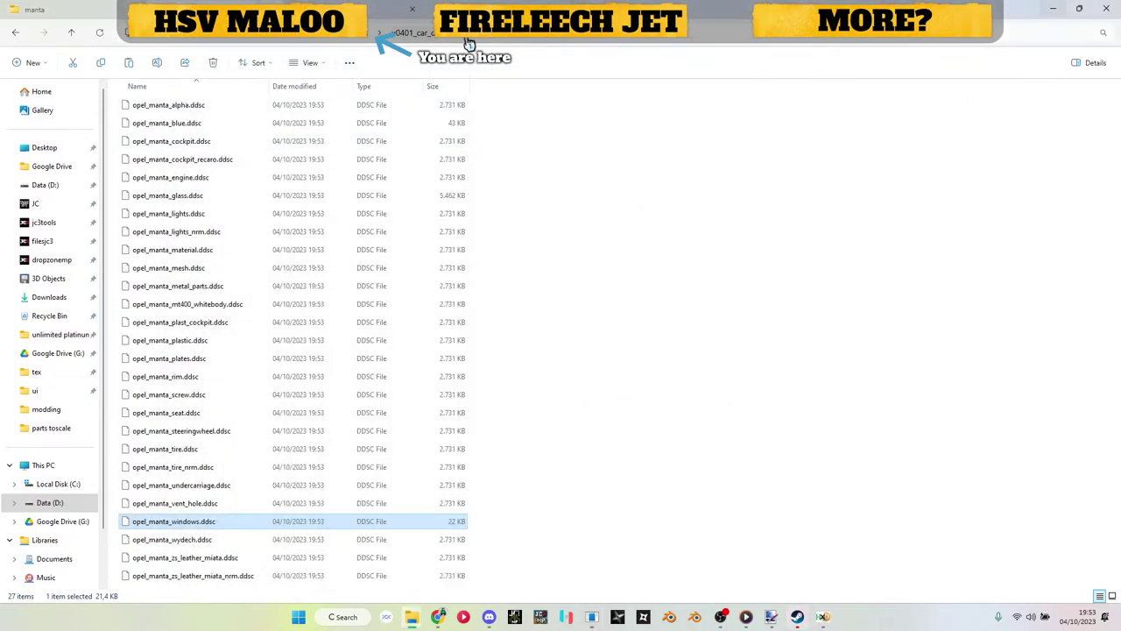
pyautogui.click(354, 40)
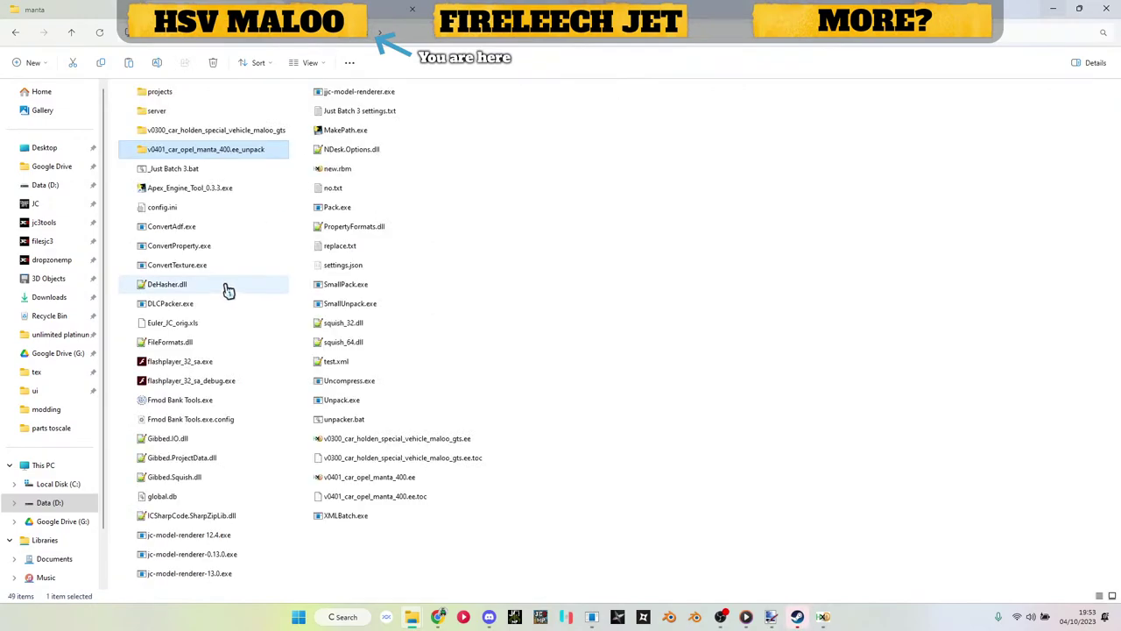
pyautogui.doubleClick(190, 132)
pyautogui.click(154, 177)
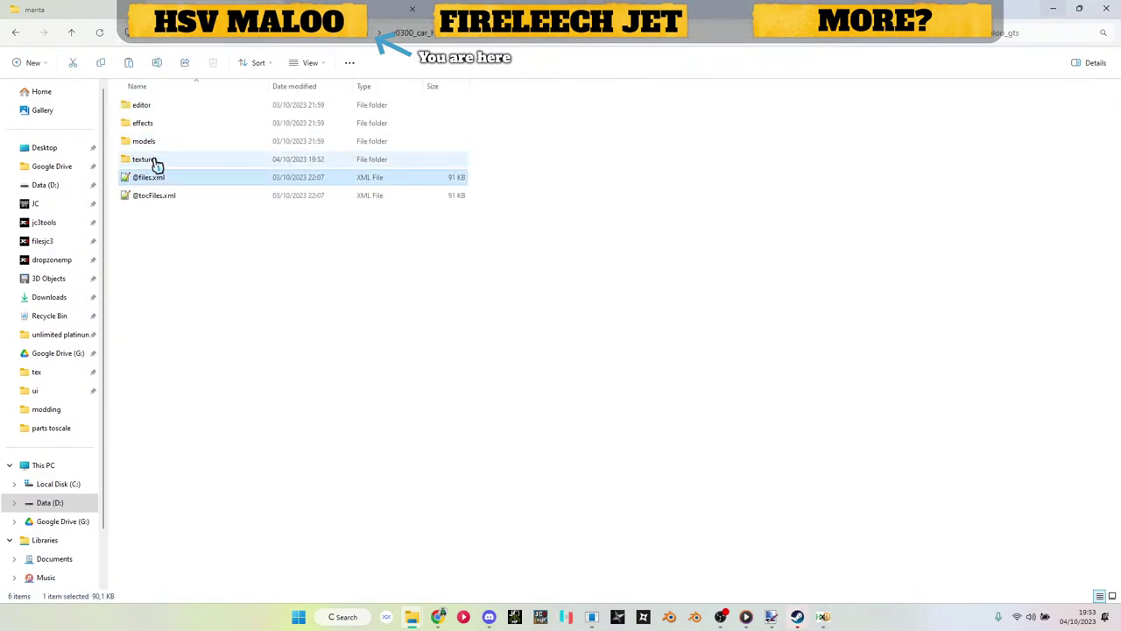
pyautogui.doubleClick(153, 161)
pyautogui.hotkey('ctrl', 'v')
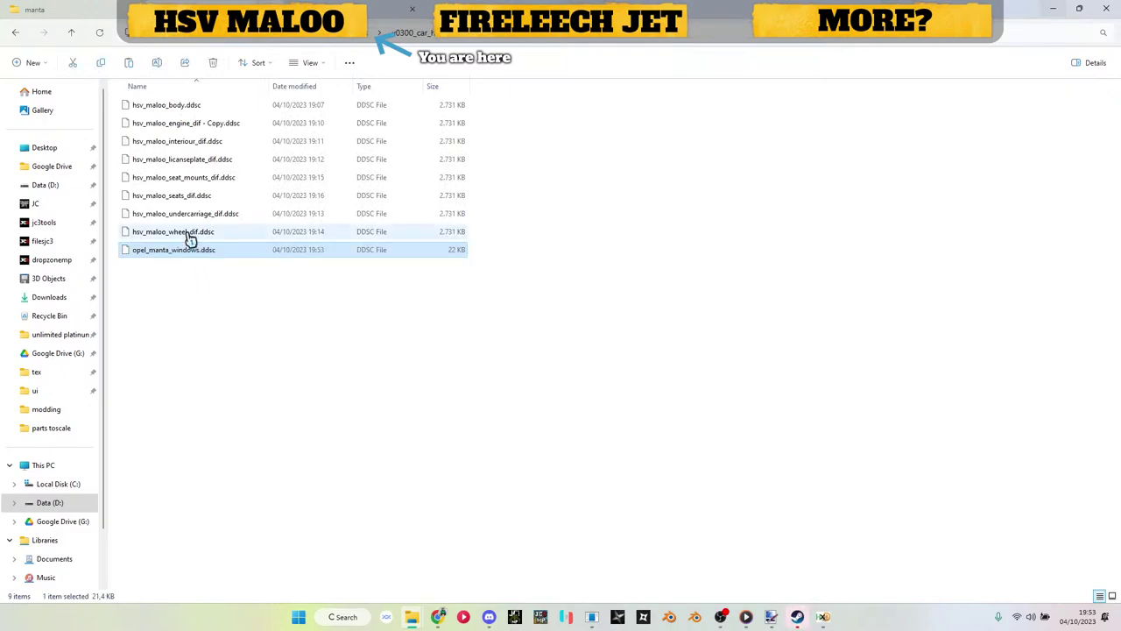
# Step: Rename opel_manta_windows.ddsc to hsv_maloo_window.ddsc
pyautogui.click(189, 233)
pyautogui.click(216, 310)
pyautogui.click(200, 253)
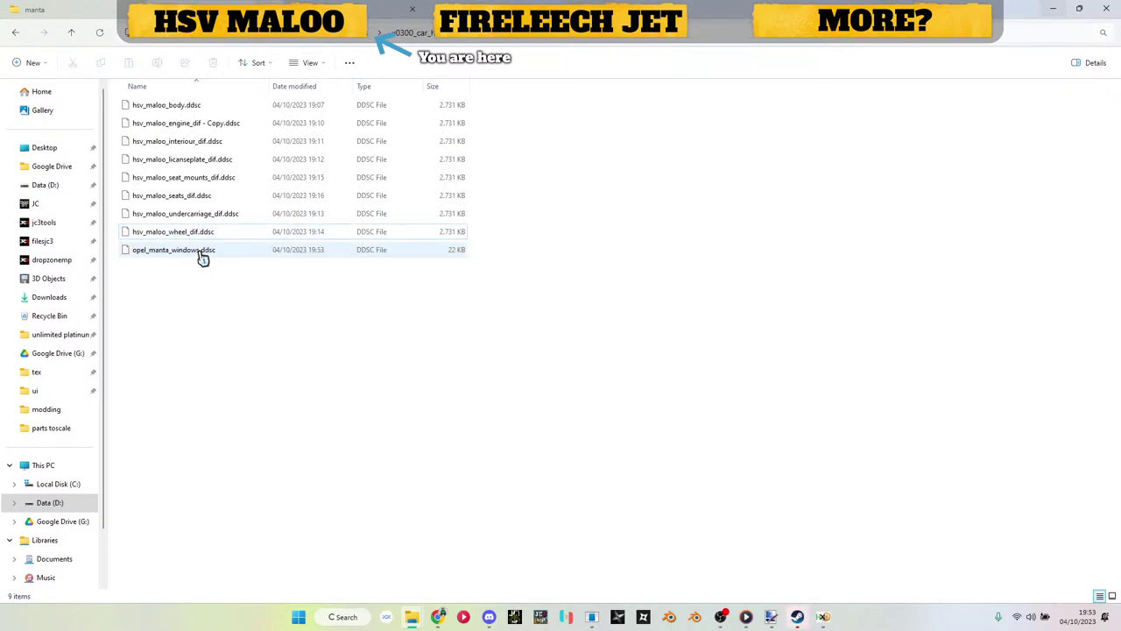
pyautogui.click(180, 255)
pyautogui.write('hsv_maloo_wheel_dif')
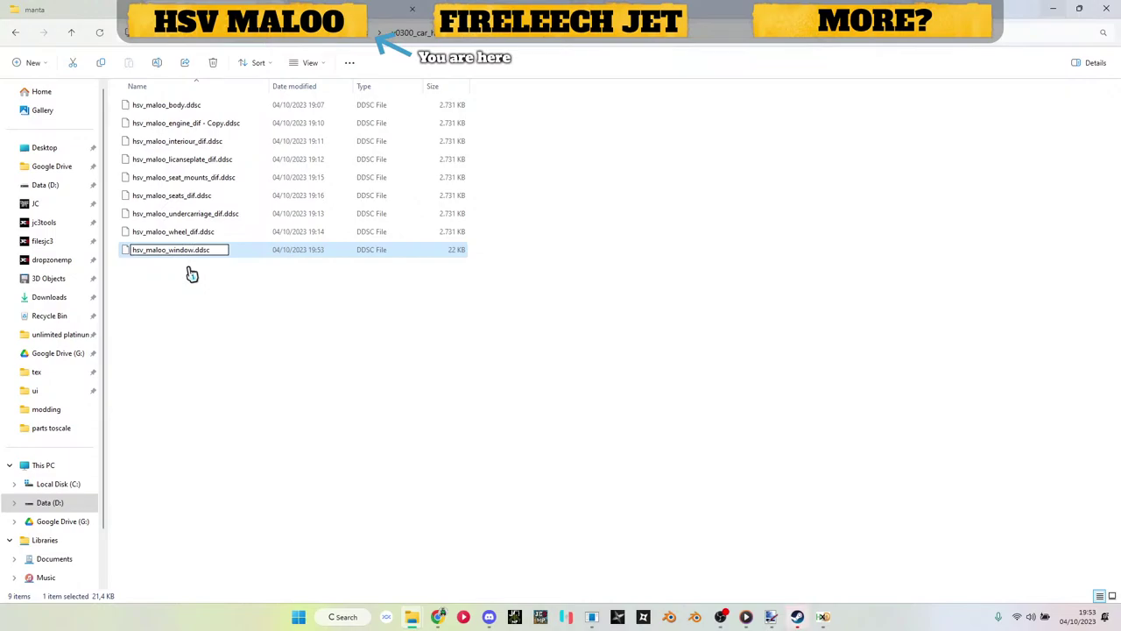
pyautogui.press('Return')
pyautogui.click(212, 295)
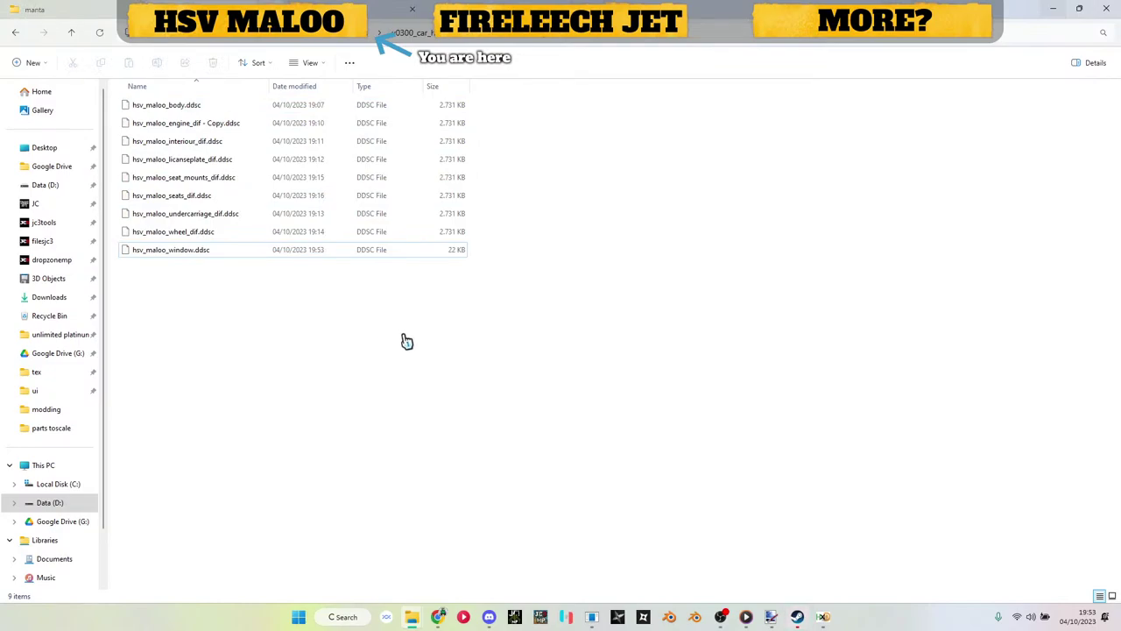
pyautogui.click(515, 39)
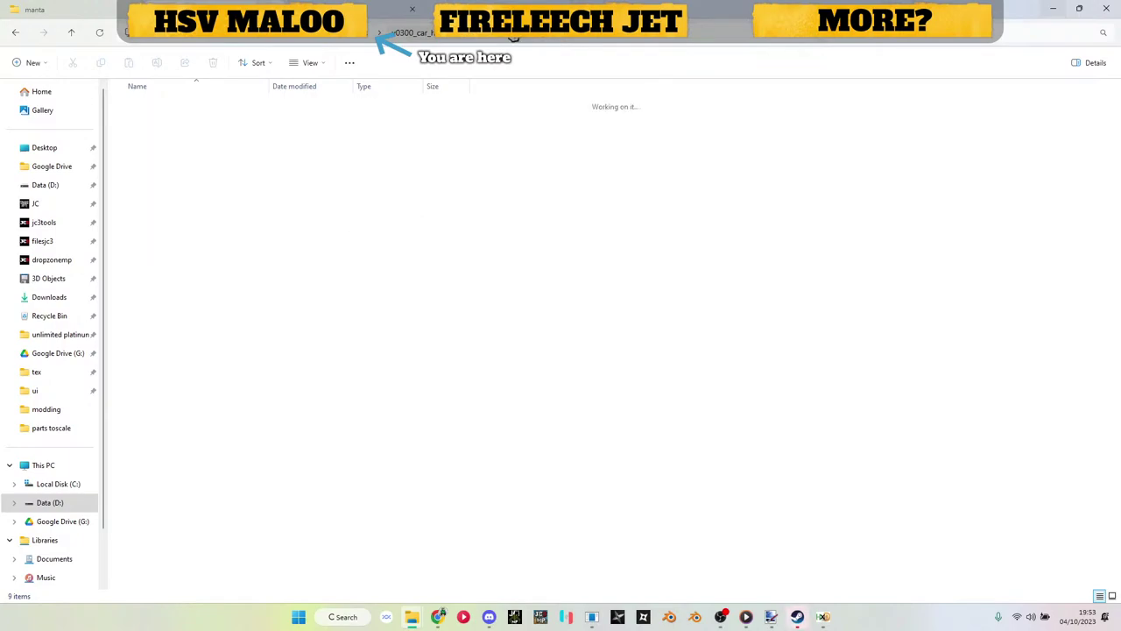
pyautogui.doubleClick(156, 180)
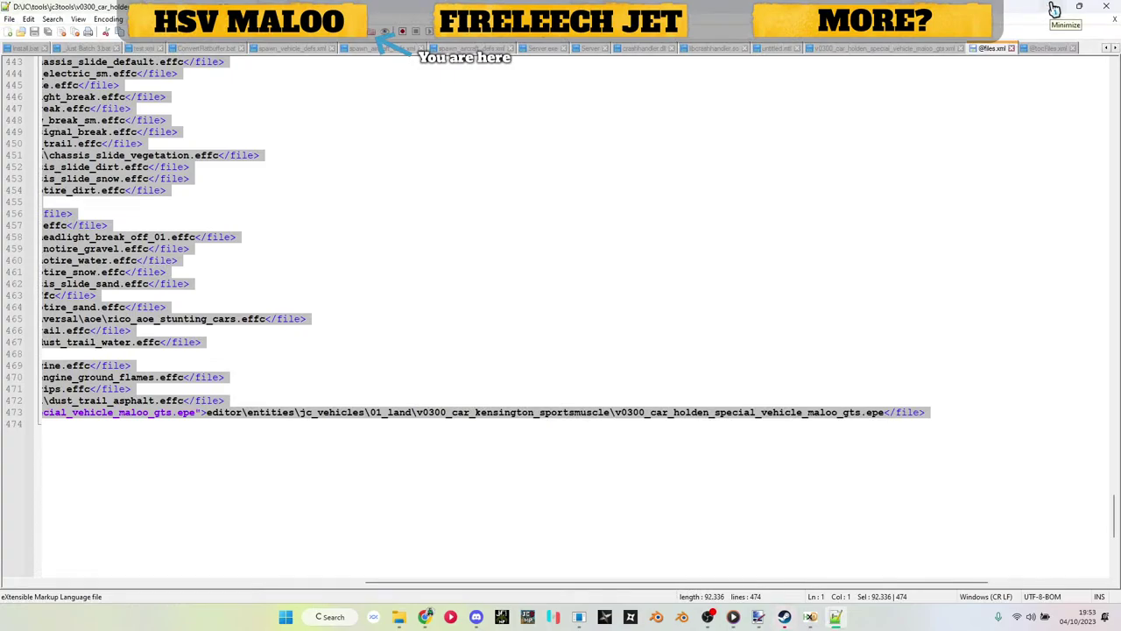
pyautogui.click(1055, 9)
pyautogui.click(300, 196)
pyautogui.doubleClick(300, 196)
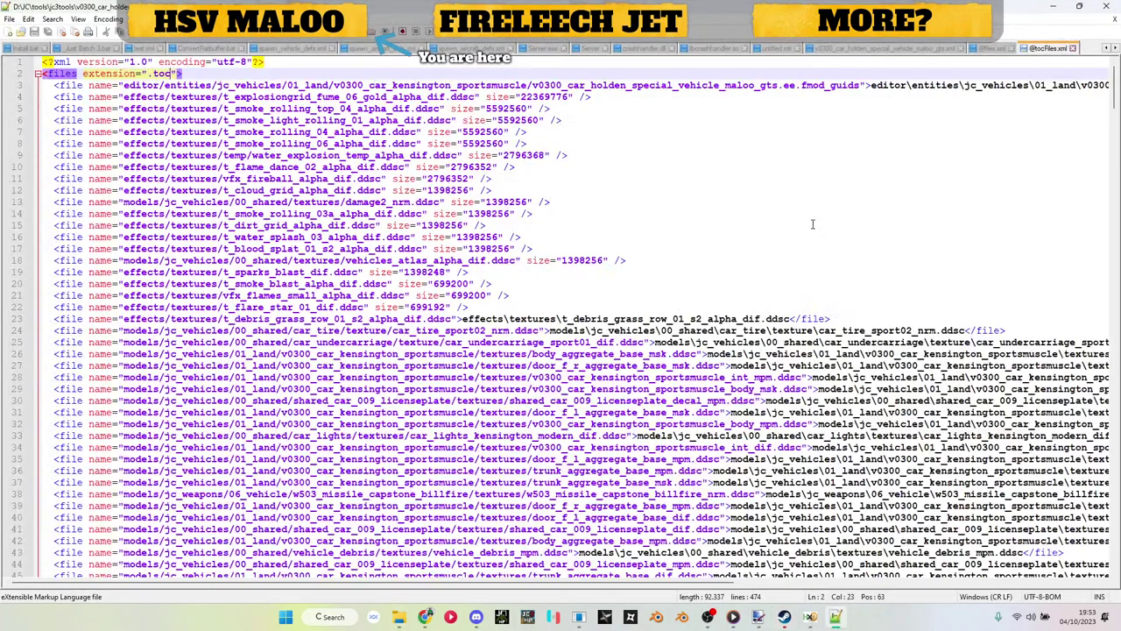
pyautogui.click(1055, 9)
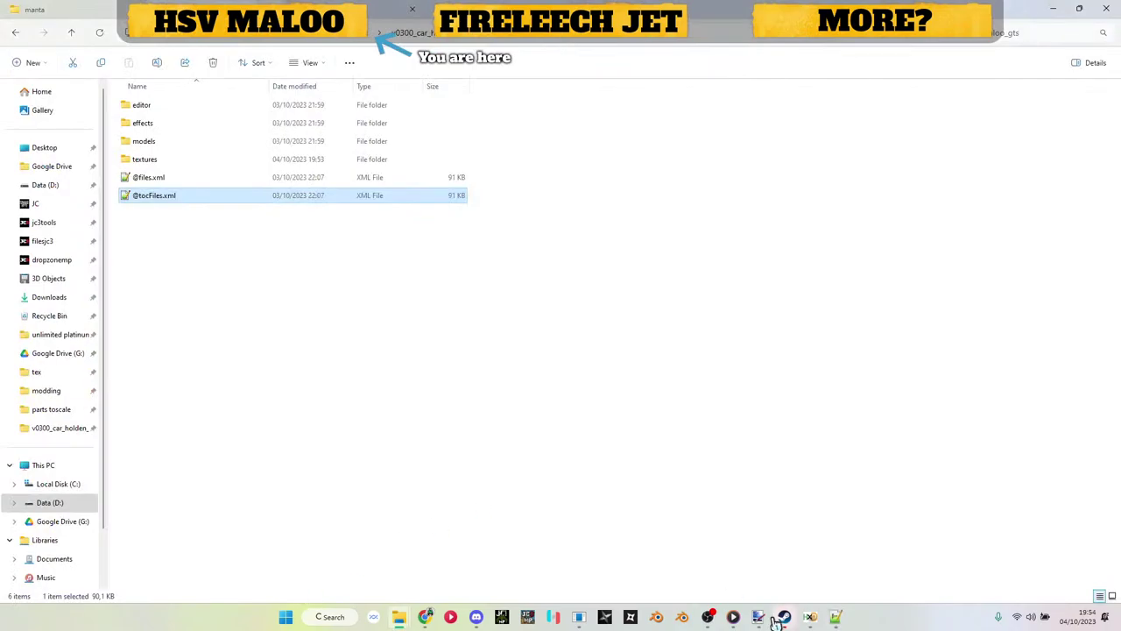
pyautogui.click(836, 616)
pyautogui.click(1055, 9)
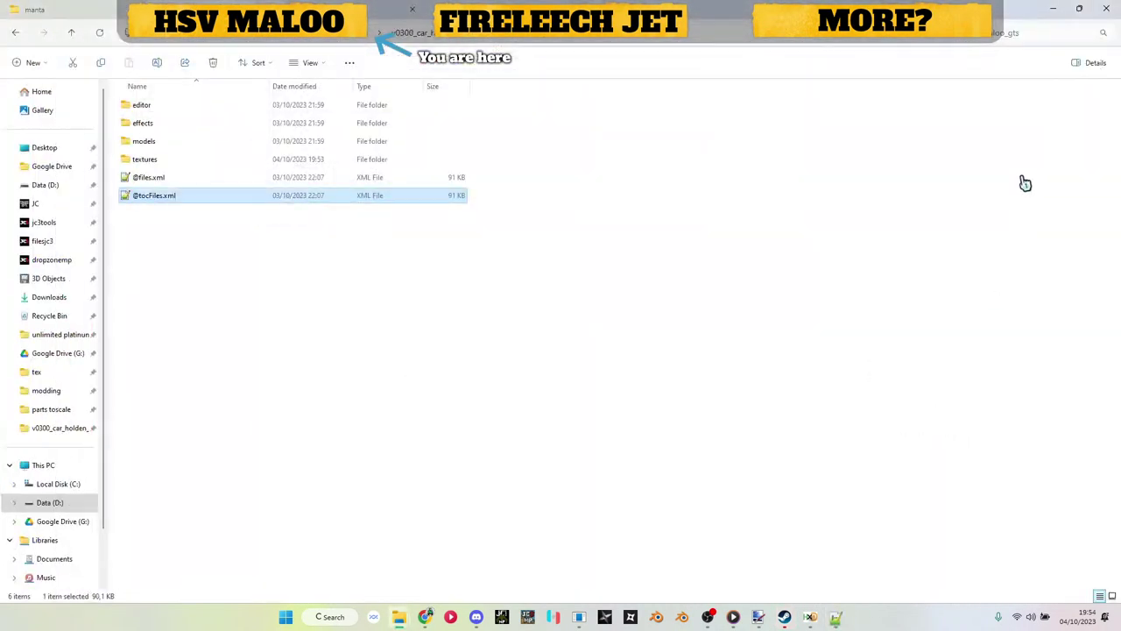
pyautogui.click(1053, 11)
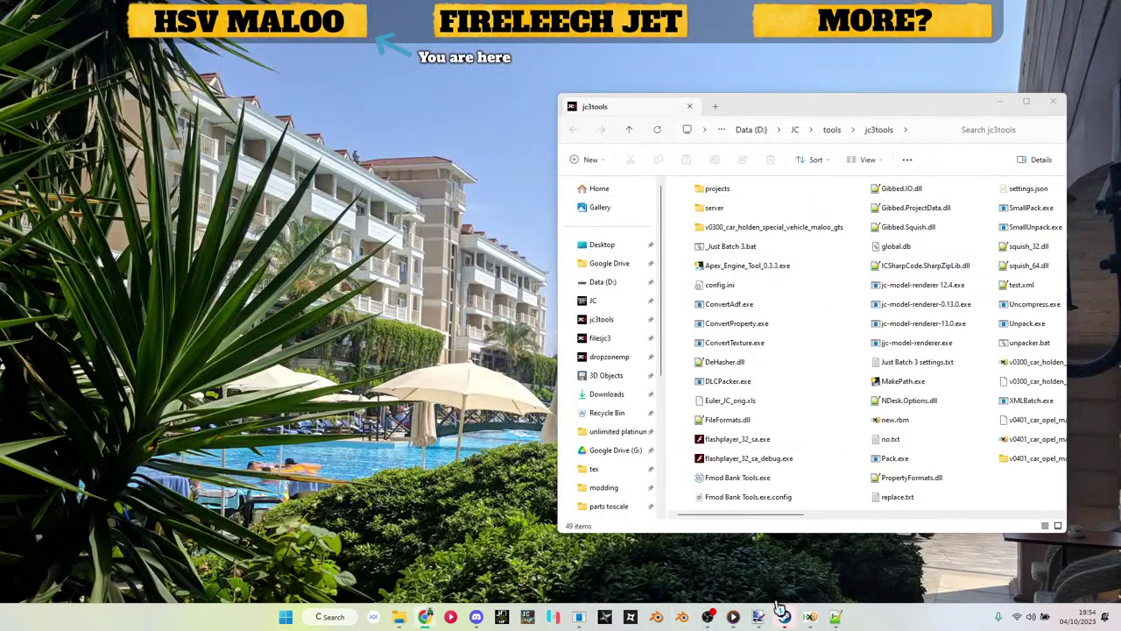
pyautogui.moveTo(398, 615)
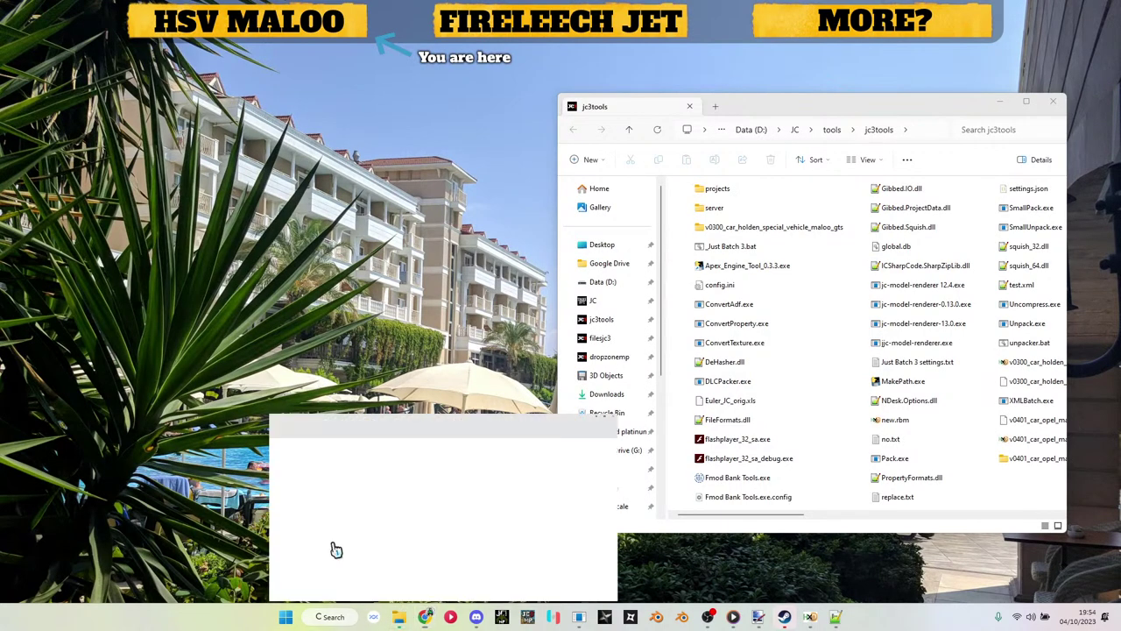
pyautogui.click(335, 549)
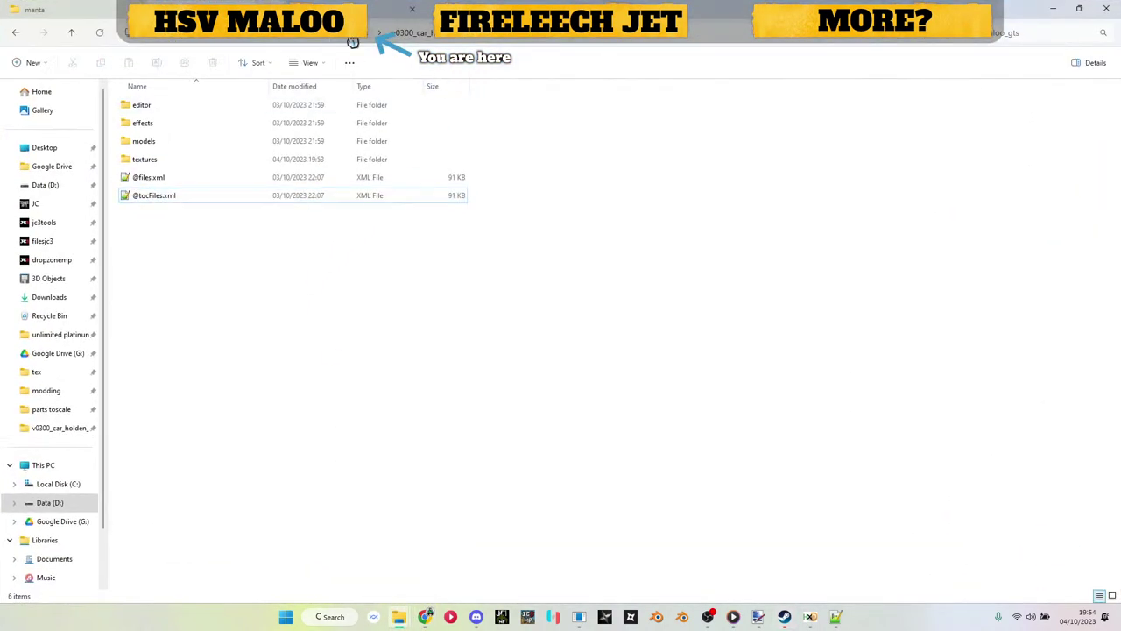
pyautogui.click(837, 617)
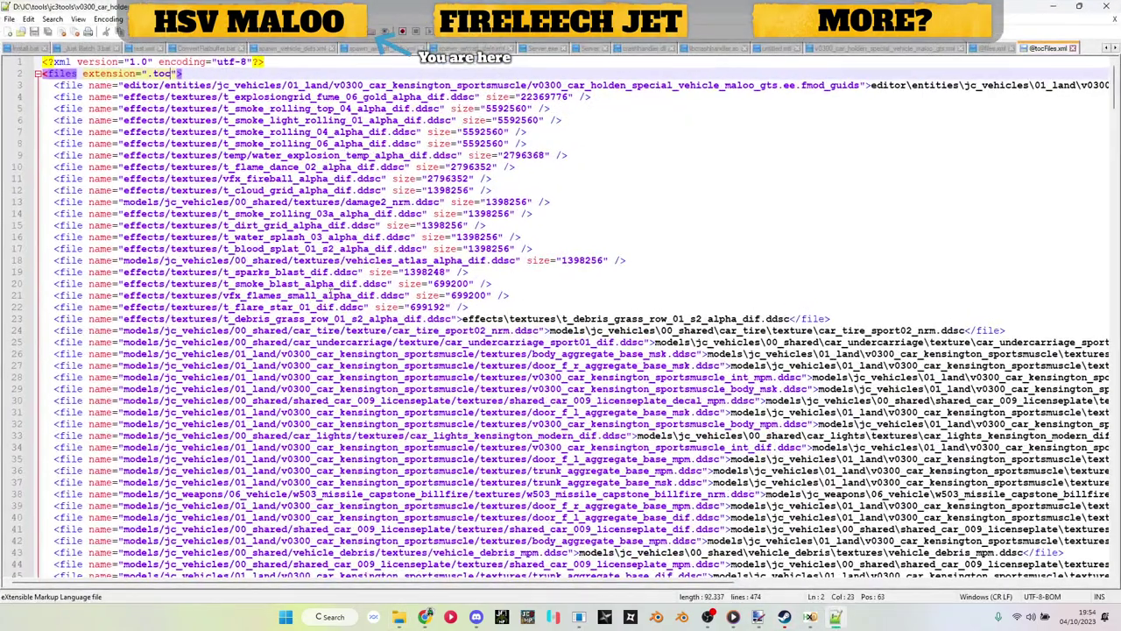
pyautogui.click(563, 216)
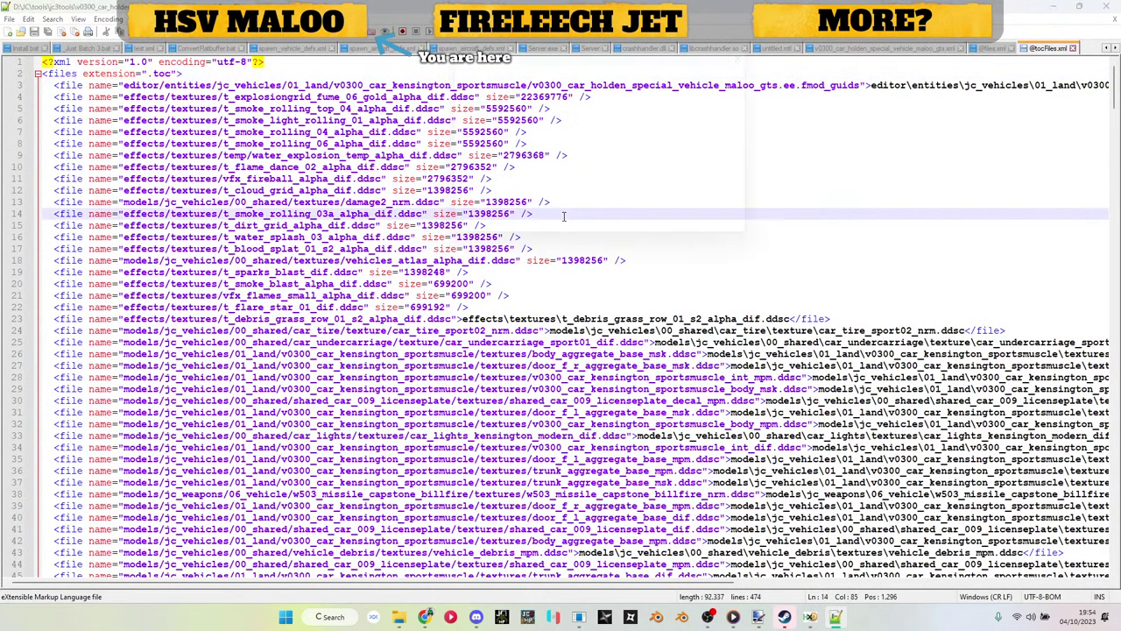
pyautogui.hotkey('ctrl', 'f')
pyautogui.press('Escape')
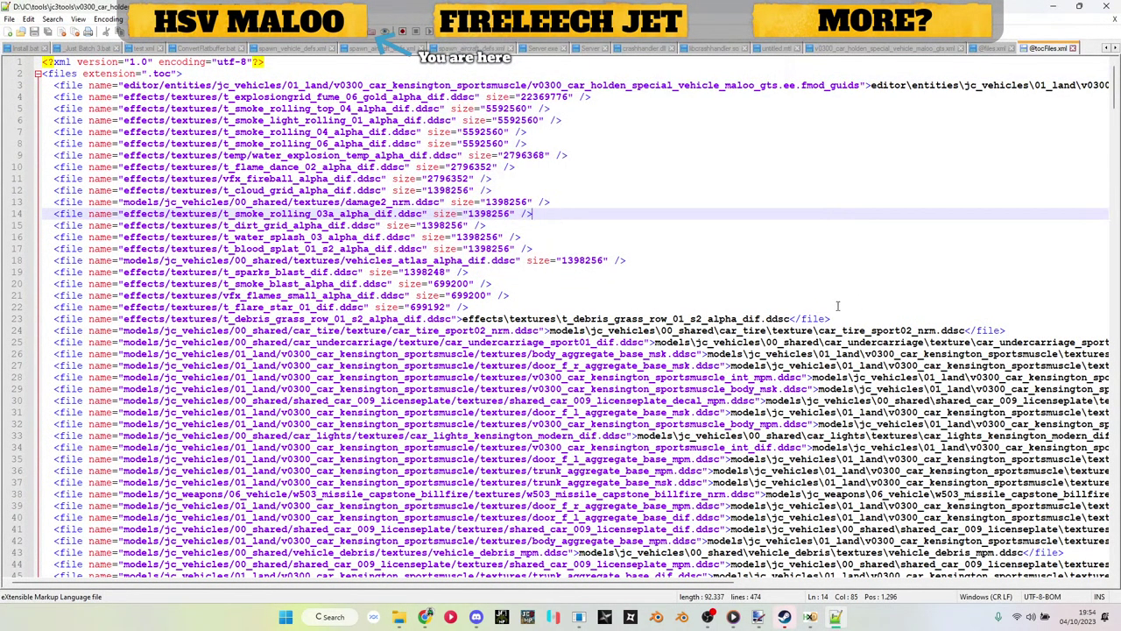
pyautogui.click(867, 313)
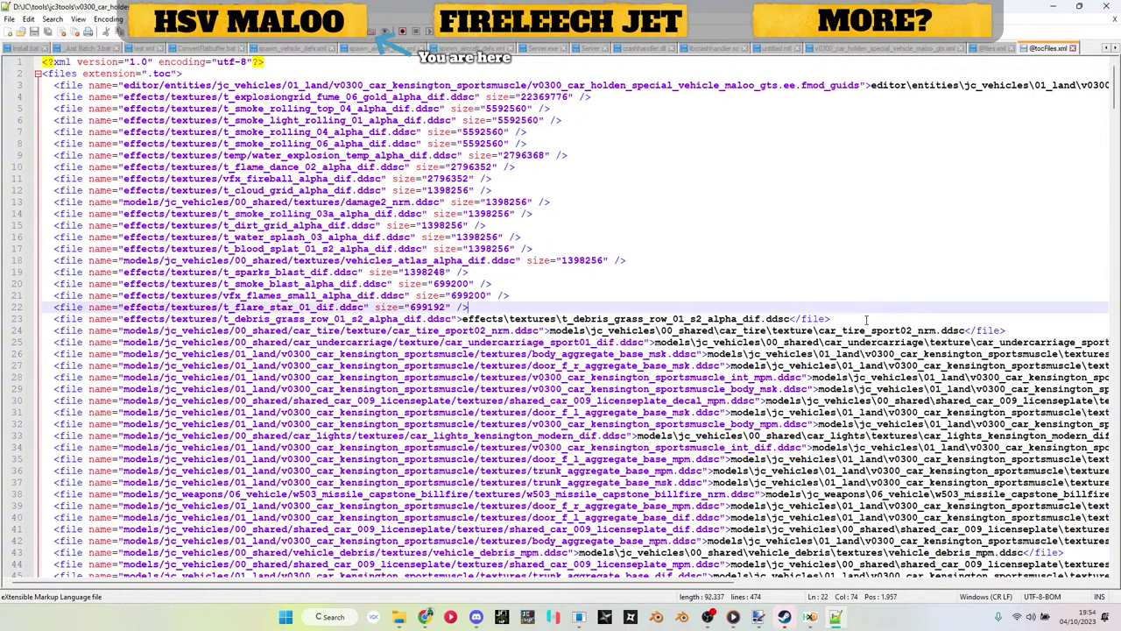
pyautogui.moveTo(868, 318); pyautogui.dragTo(2, 320)
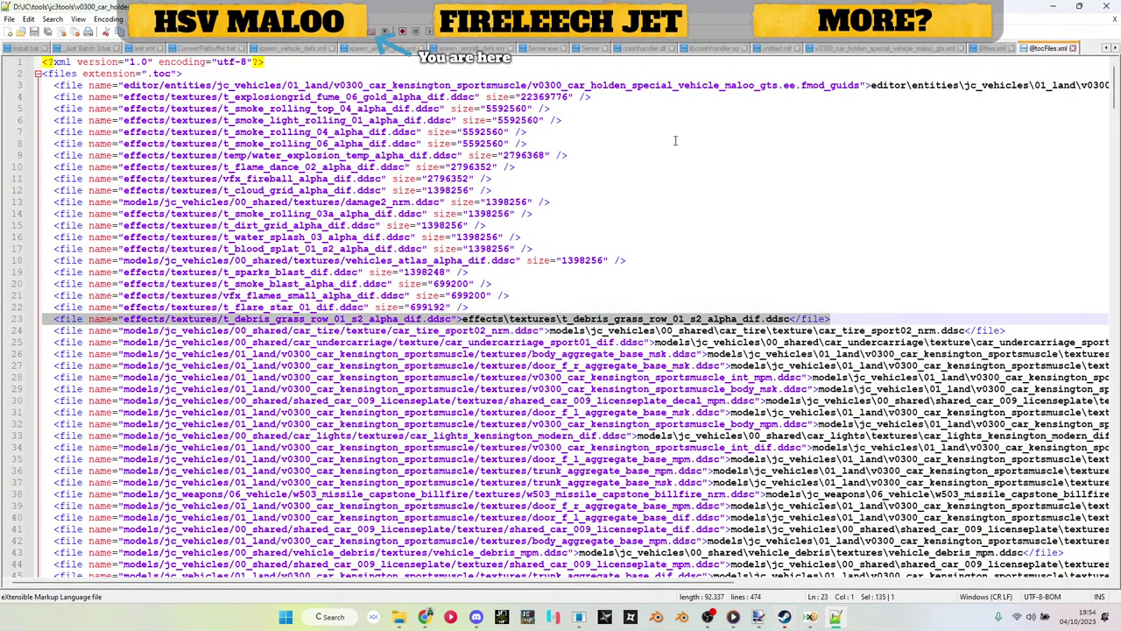
pyautogui.hotkey('ctrl', 'a')
pyautogui.rightClick(981, 49)
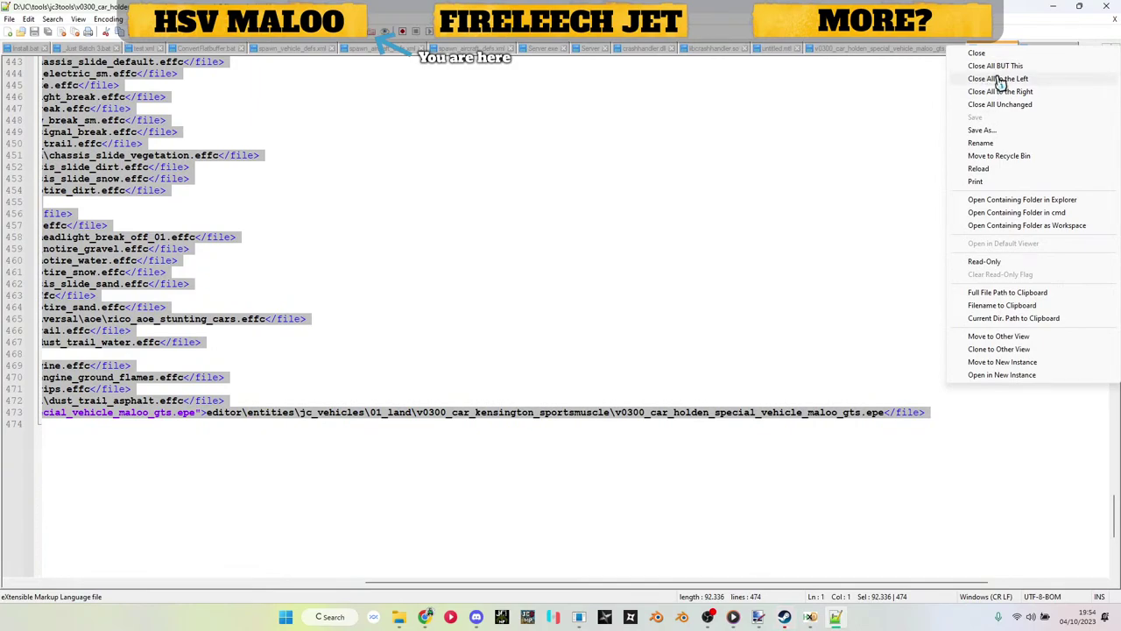
pyautogui.click(998, 78)
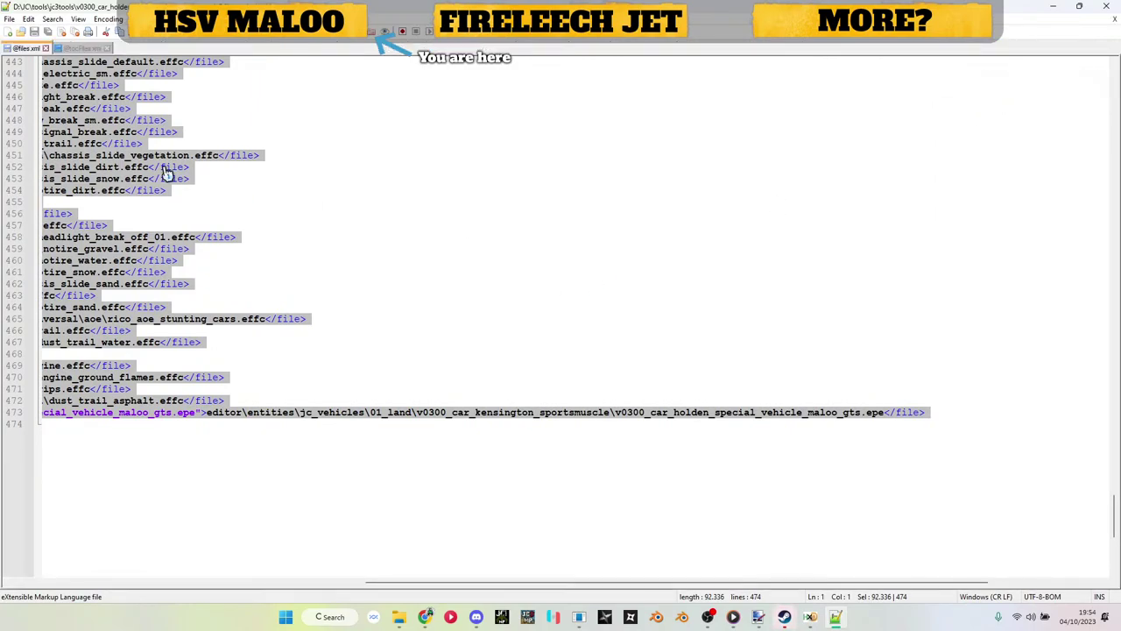
pyautogui.click(88, 49)
# Step: Duplicate the t_debris_grass entry and change both effects/textures paths on line 23 to textures
pyautogui.click(502, 307)
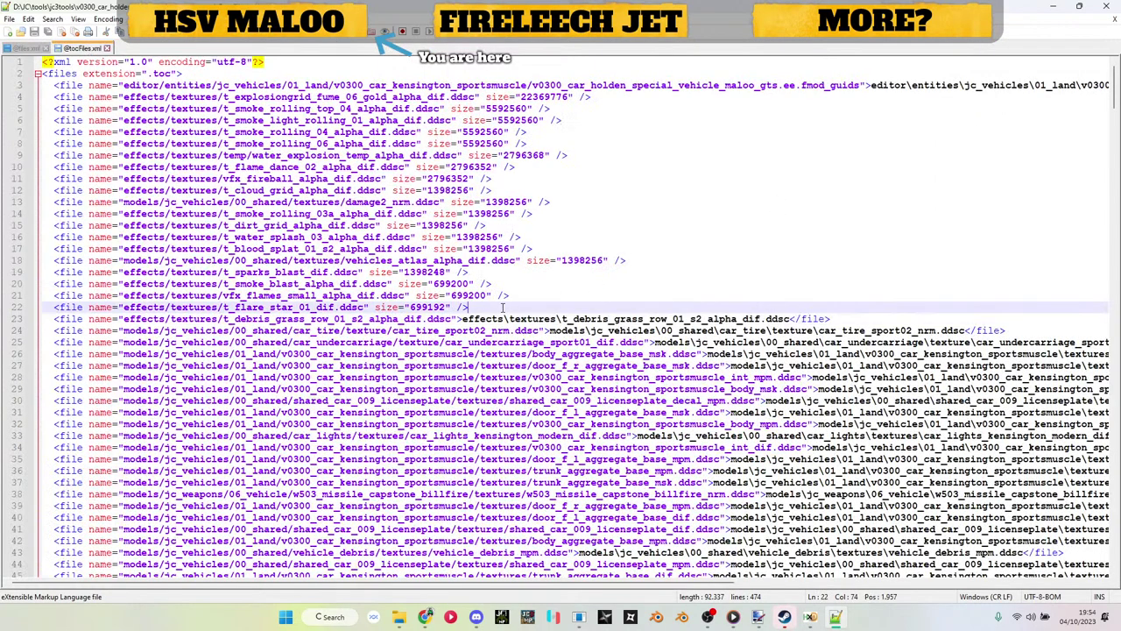
pyautogui.hotkey('ctrl', 'z')
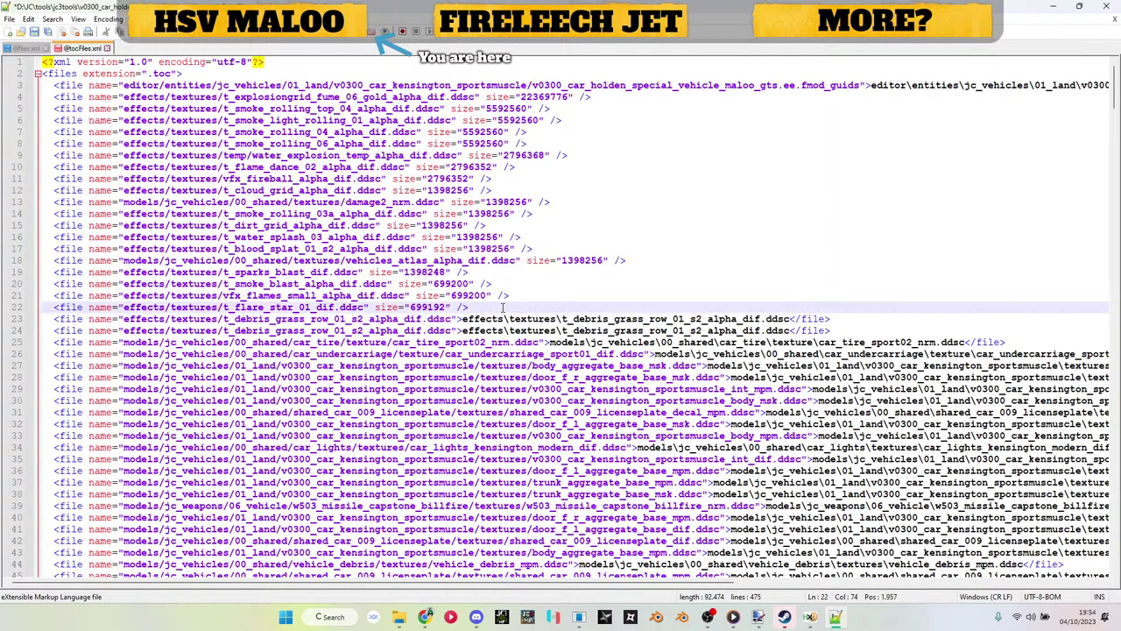
pyautogui.rightClick(502, 308)
pyautogui.click(166, 319)
pyautogui.moveTo(125, 321); pyautogui.dragTo(219, 321)
pyautogui.write('textures')
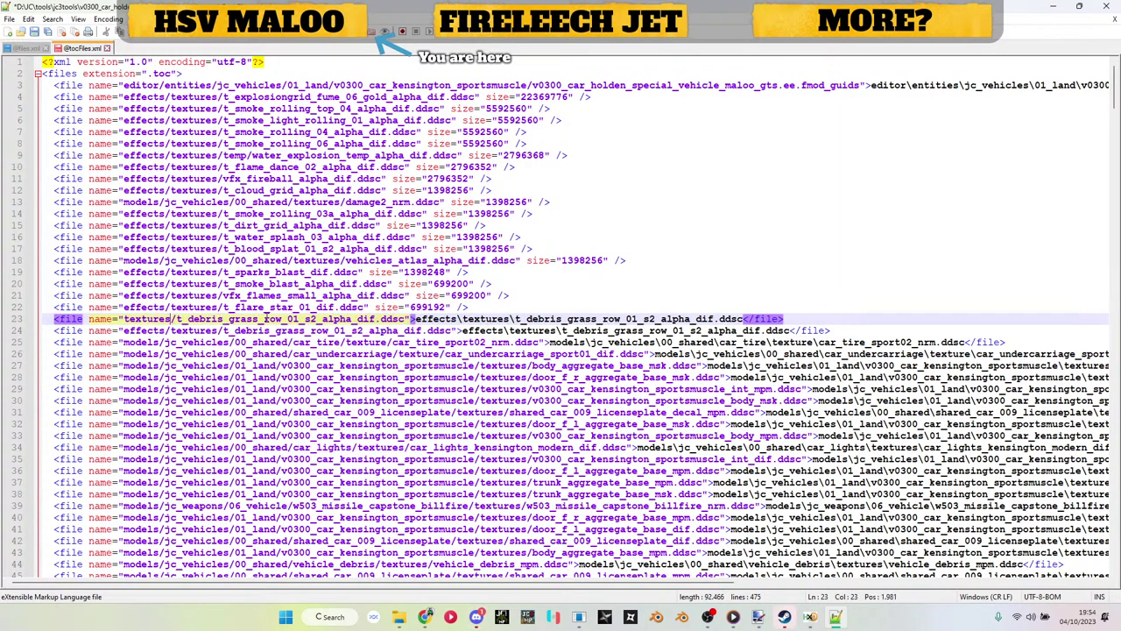
pyautogui.moveTo(413, 321); pyautogui.dragTo(510, 320)
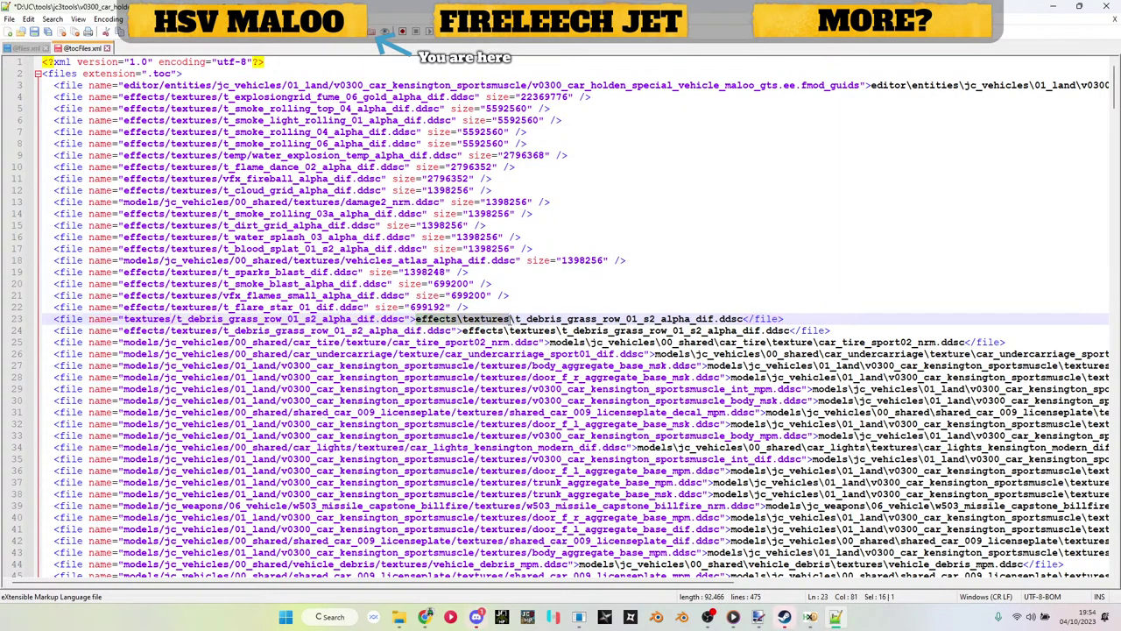
pyautogui.write('text')
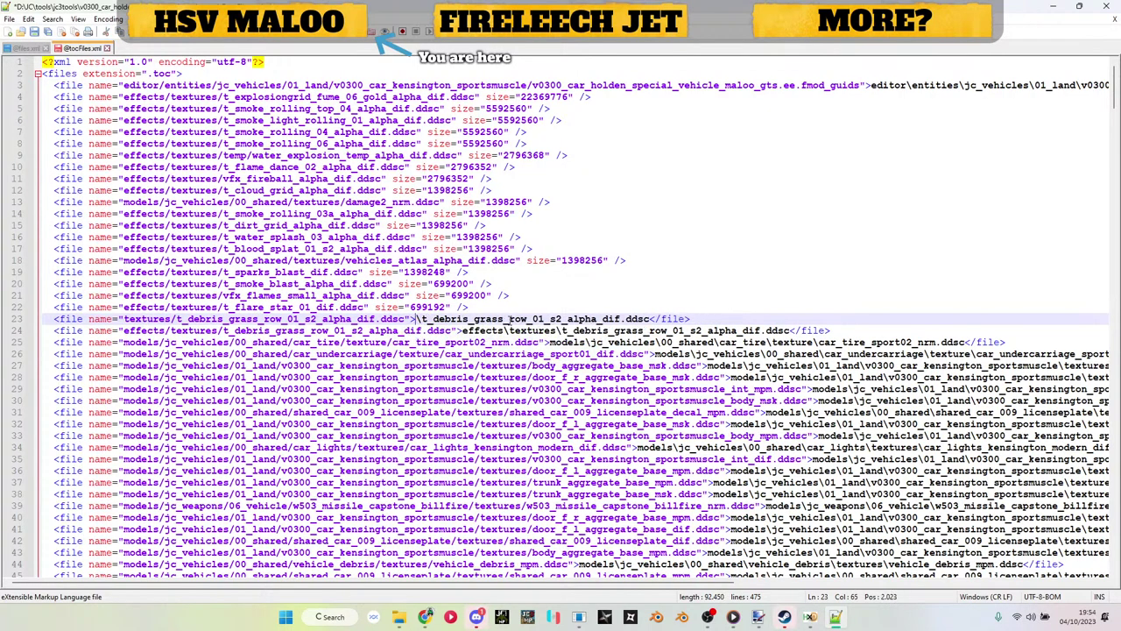
pyautogui.write('ures')
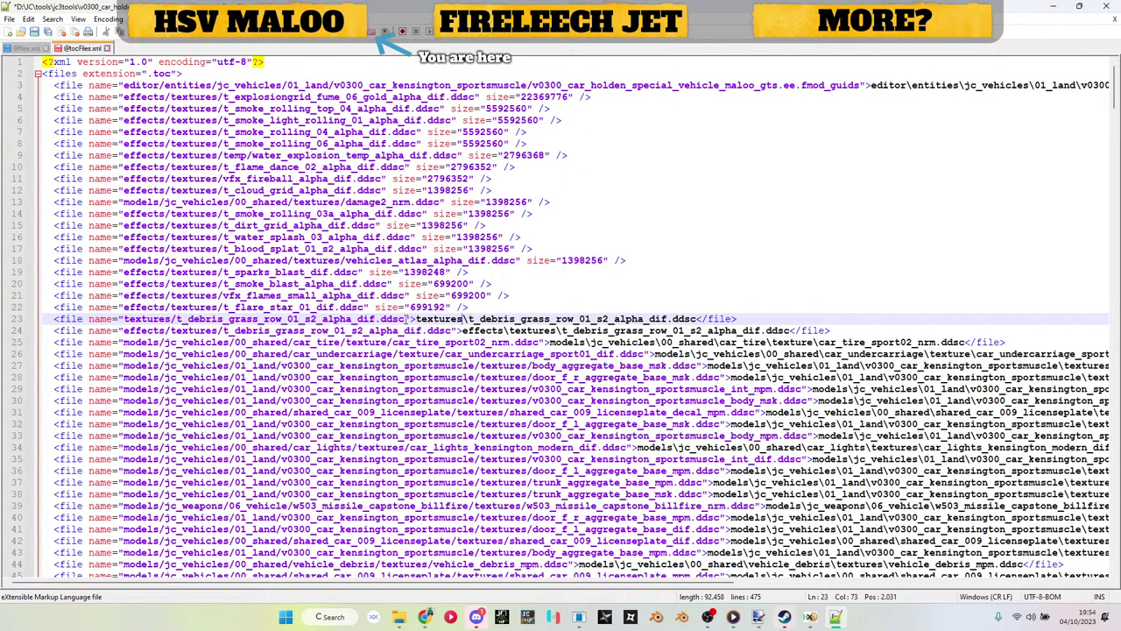
# Step: Compare line 23's new textures paths with line 22's flare star entry, then return to File Explorer
pyautogui.moveTo(406, 318); pyautogui.dragTo(124, 319)
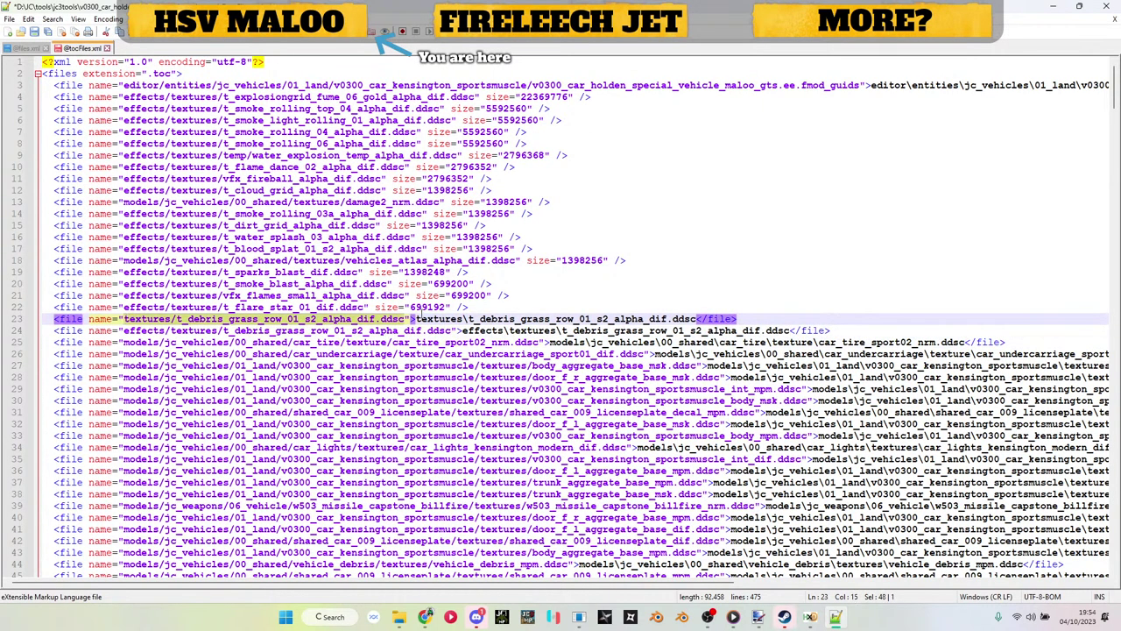
pyautogui.moveTo(413, 318); pyautogui.dragTo(698, 318)
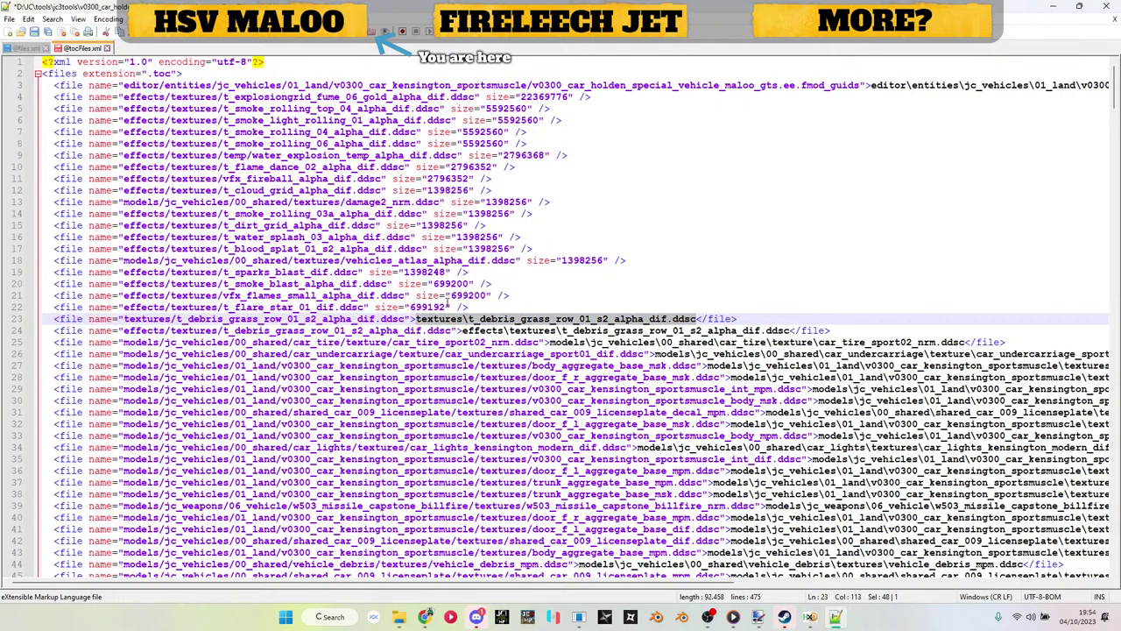
pyautogui.click(121, 306)
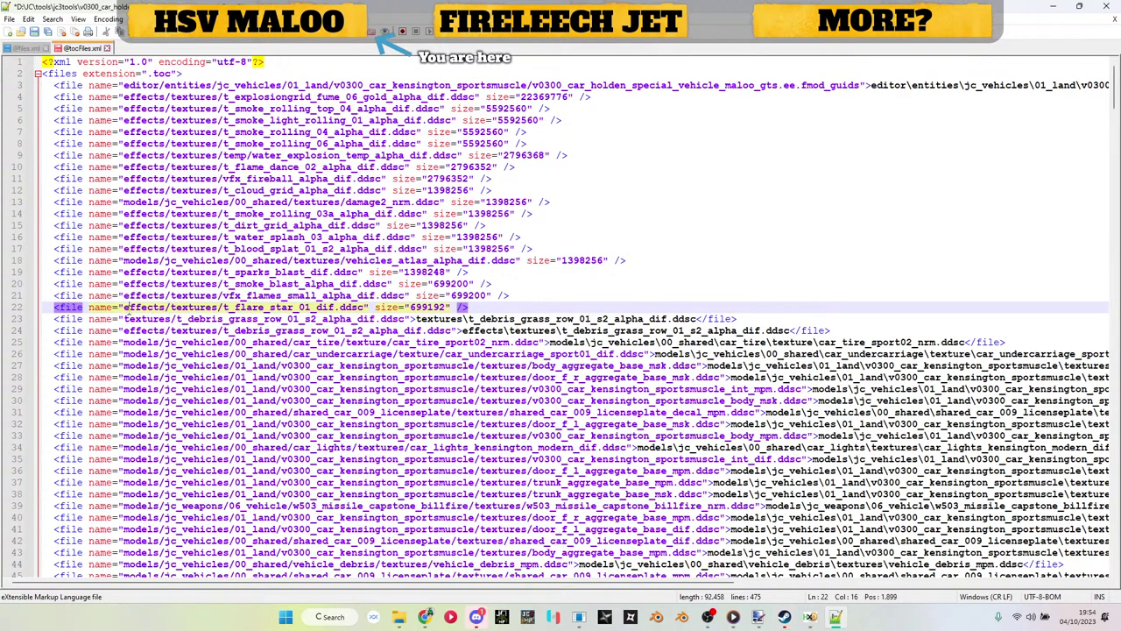
pyautogui.moveTo(124, 307); pyautogui.dragTo(451, 308)
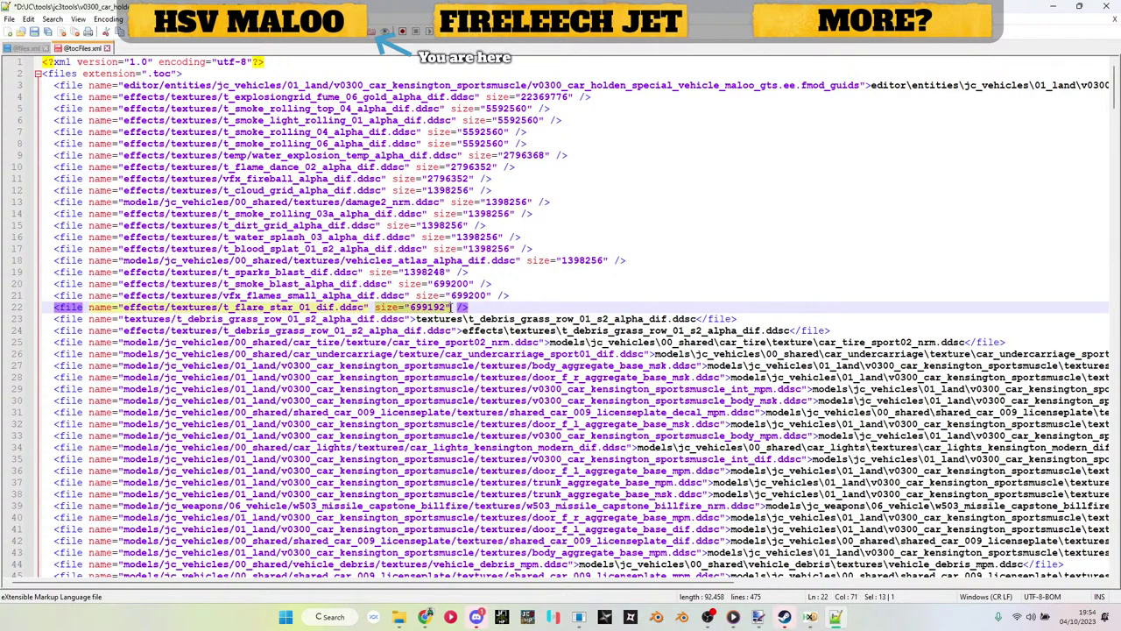
pyautogui.click(452, 309)
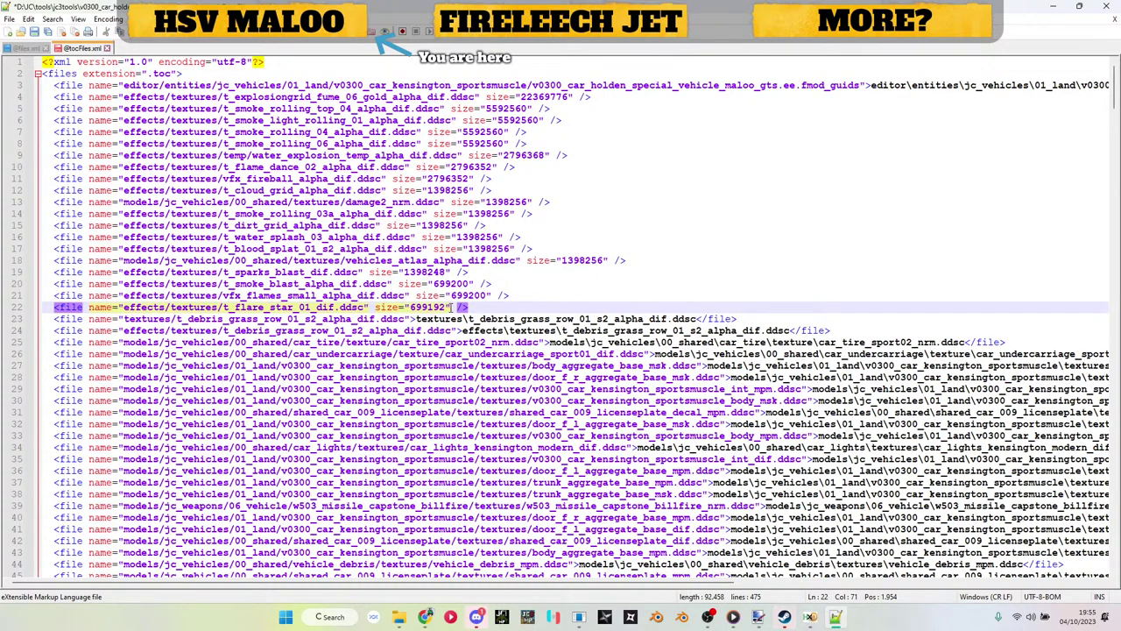
pyautogui.moveTo(122, 309); pyautogui.dragTo(361, 308)
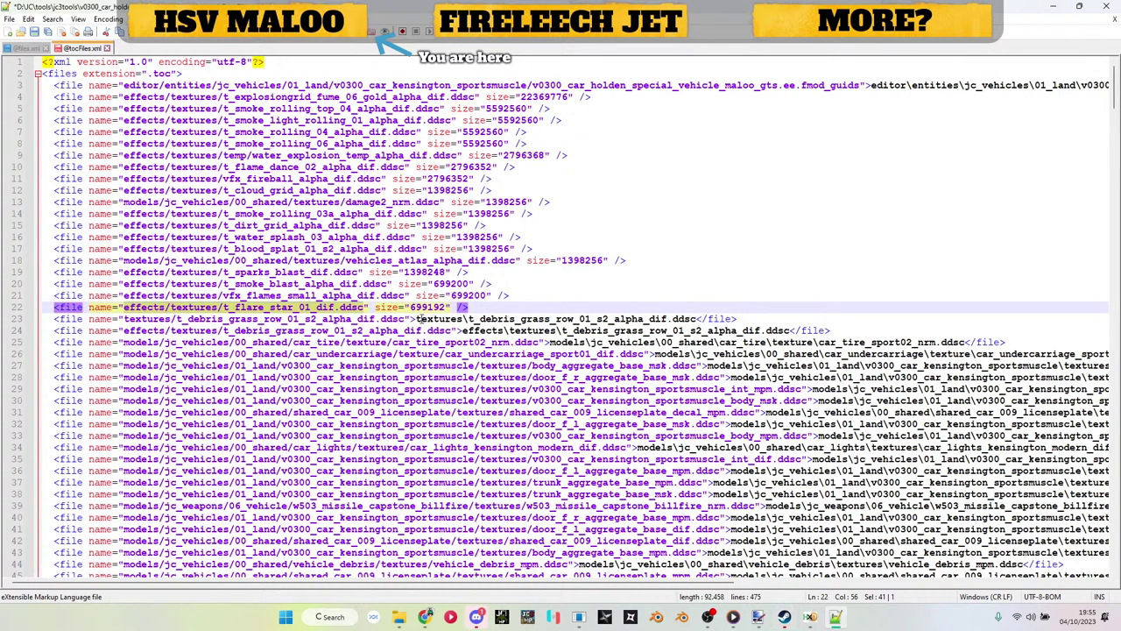
pyautogui.moveTo(417, 318); pyautogui.dragTo(701, 318)
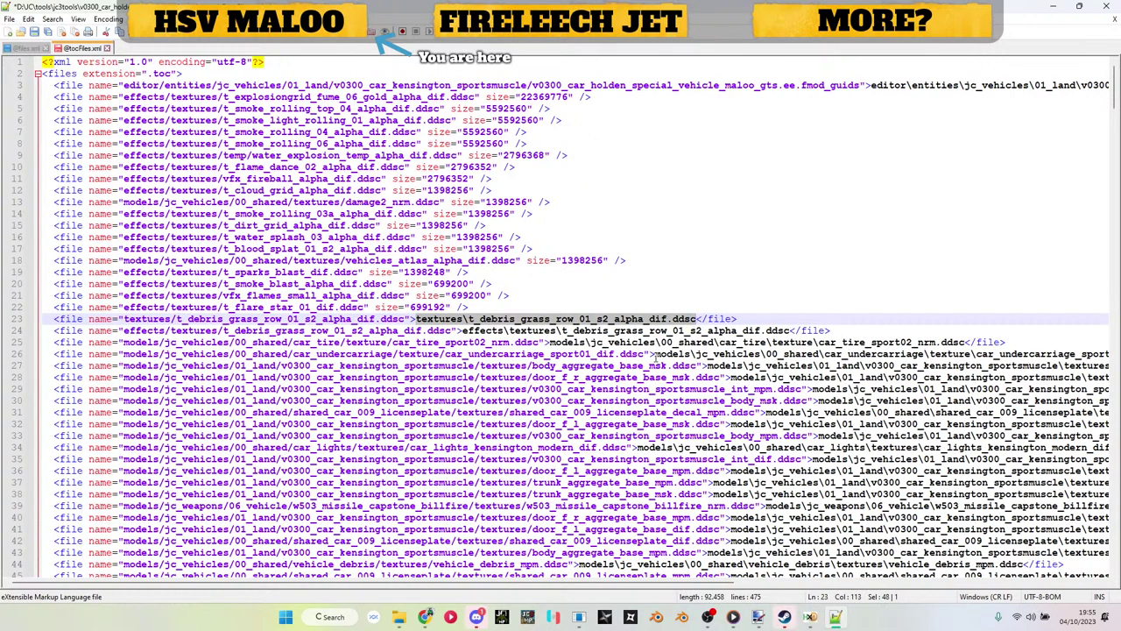
pyautogui.click(1053, 6)
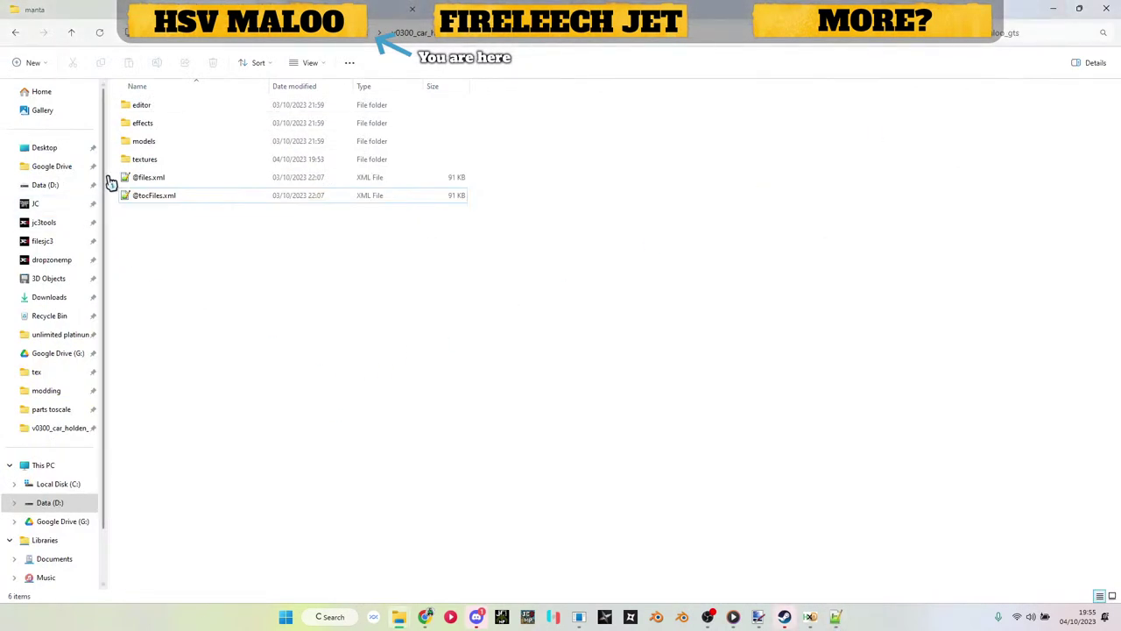
pyautogui.doubleClick(138, 163)
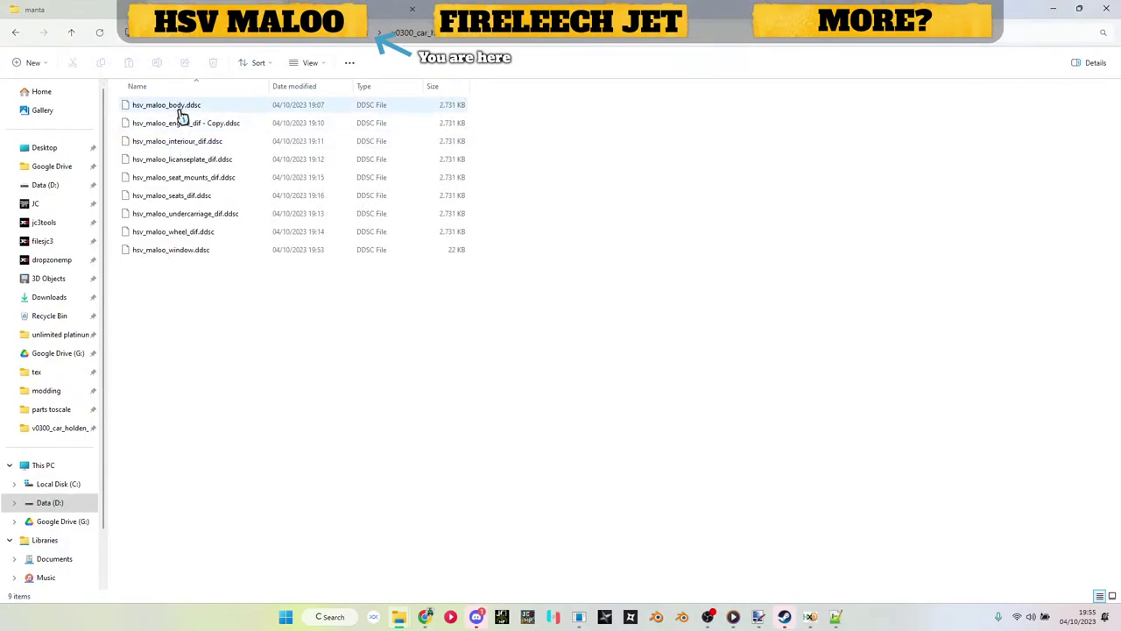
pyautogui.click(181, 107)
pyautogui.click(275, 363)
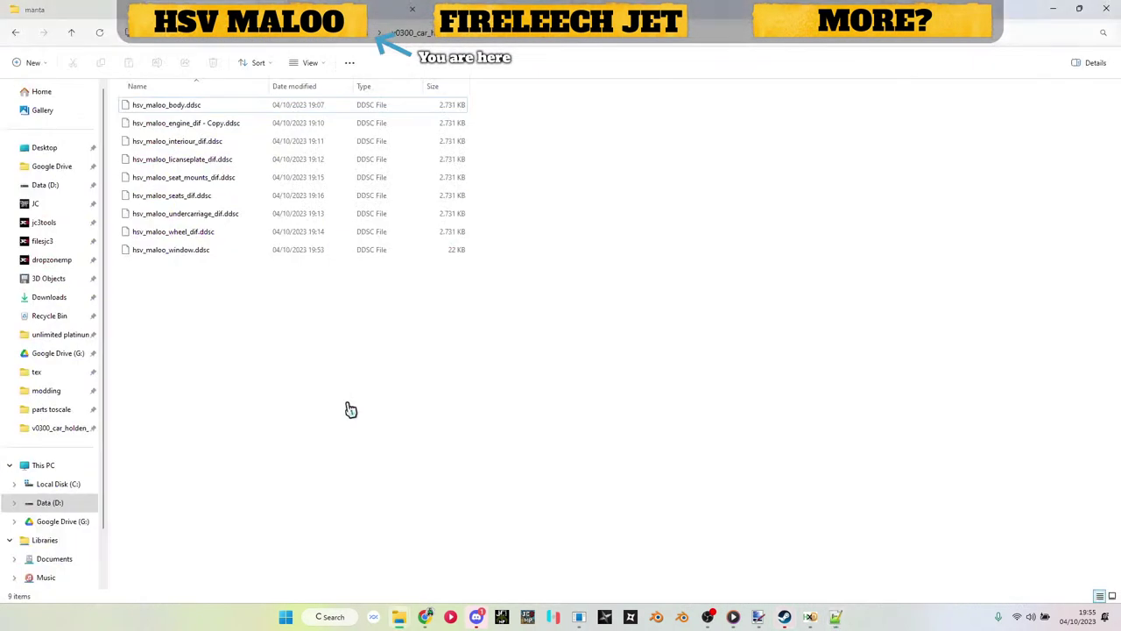
pyautogui.hotkey('alt', 'Tab')
pyautogui.doubleClick(302, 321)
pyautogui.write('hsv_maloo_body')
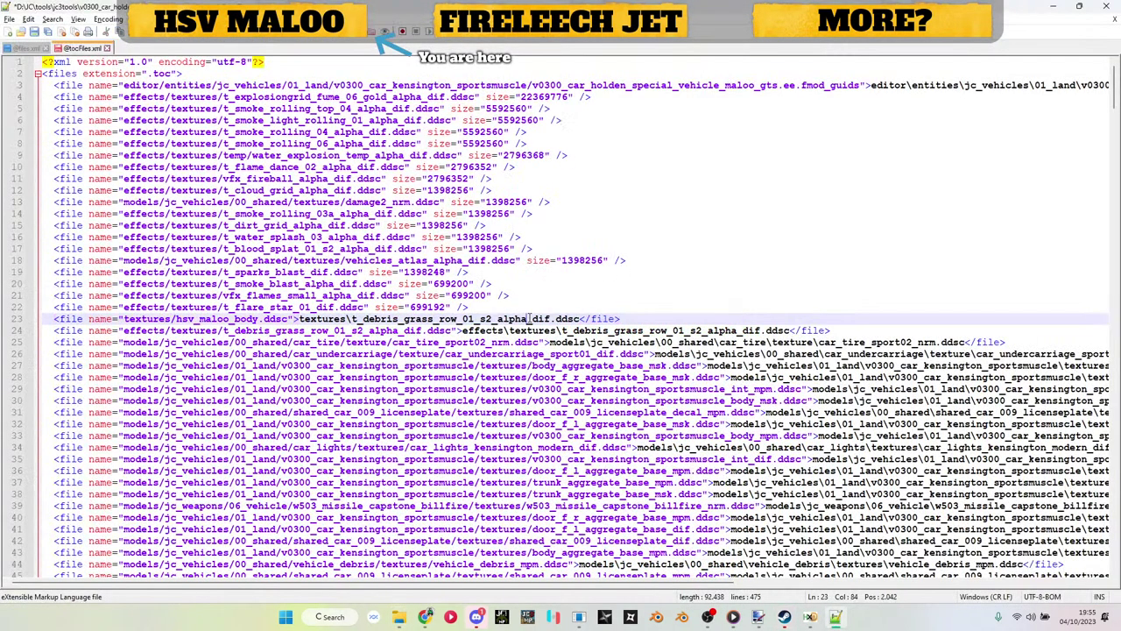
pyautogui.doubleClick(510, 319)
pyautogui.write('hsv_maloo_body')
pyautogui.tripleClick(436, 320)
pyautogui.hotkey('ctrl', 'd')
pyautogui.hotkey('ctrl', 'd')
pyautogui.hotkey('ctrl', 'd')
pyautogui.hotkey('ctrl', 'd')
pyautogui.hotkey('ctrl', 'd')
pyautogui.hotkey('ctrl', 'd')
pyautogui.hotkey('ctrl', 'd')
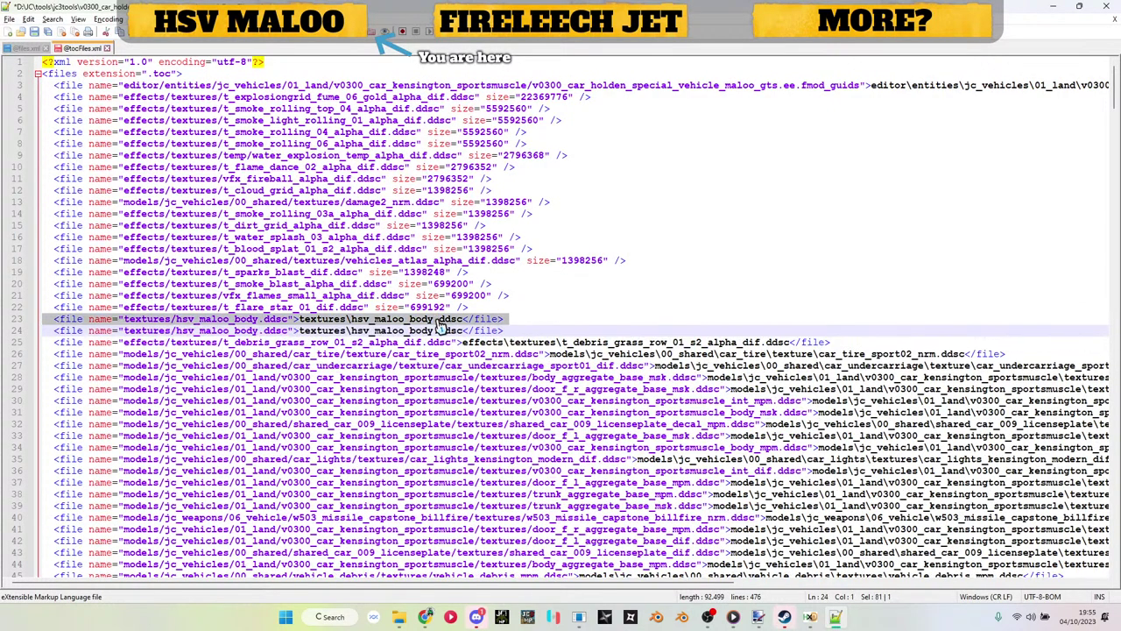
pyautogui.hotkey('ctrl', 's')
pyautogui.hotkey('alt', 'Tab')
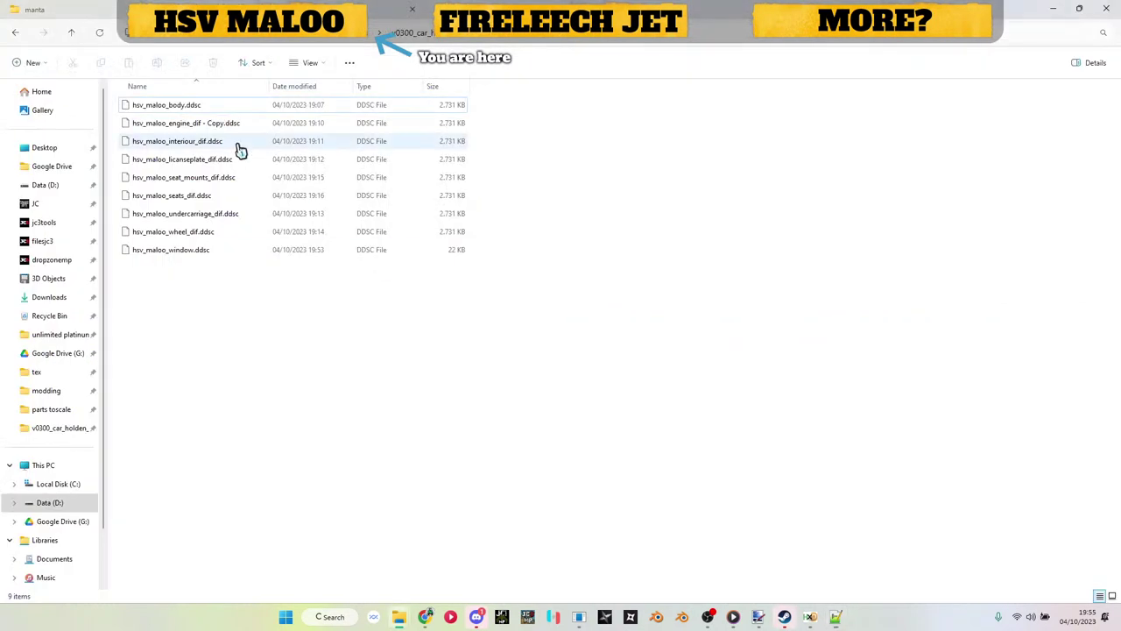
# Step: Rename the copied texture to hsv_maloo_engine_dif.ddsc, dropping the ' - Copy' suffix
pyautogui.click(208, 128)
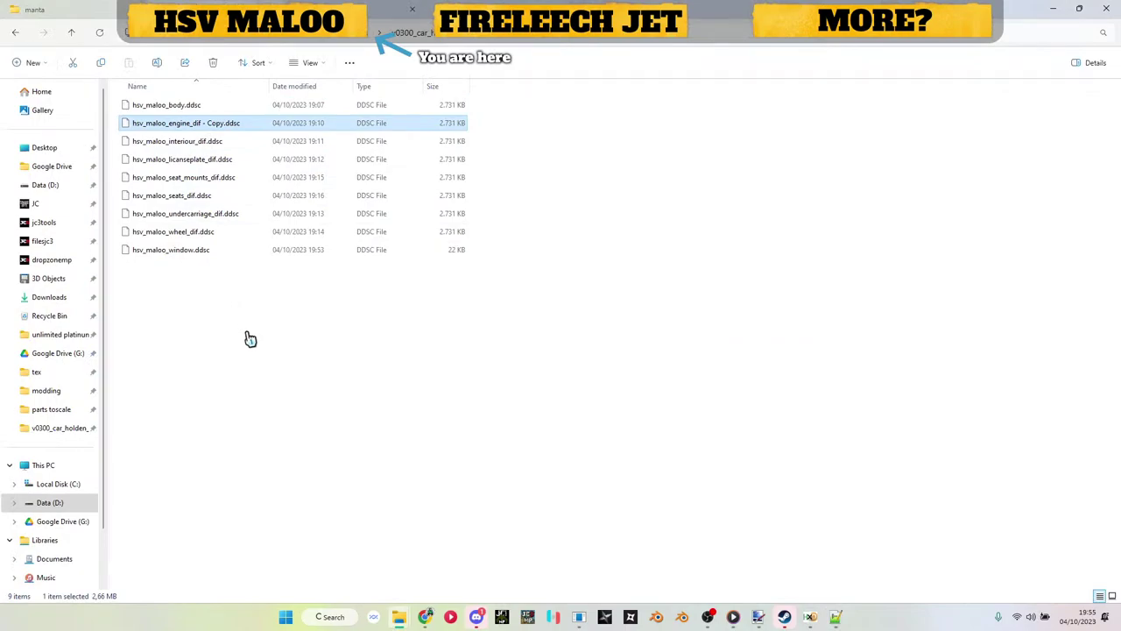
pyautogui.press('F2')
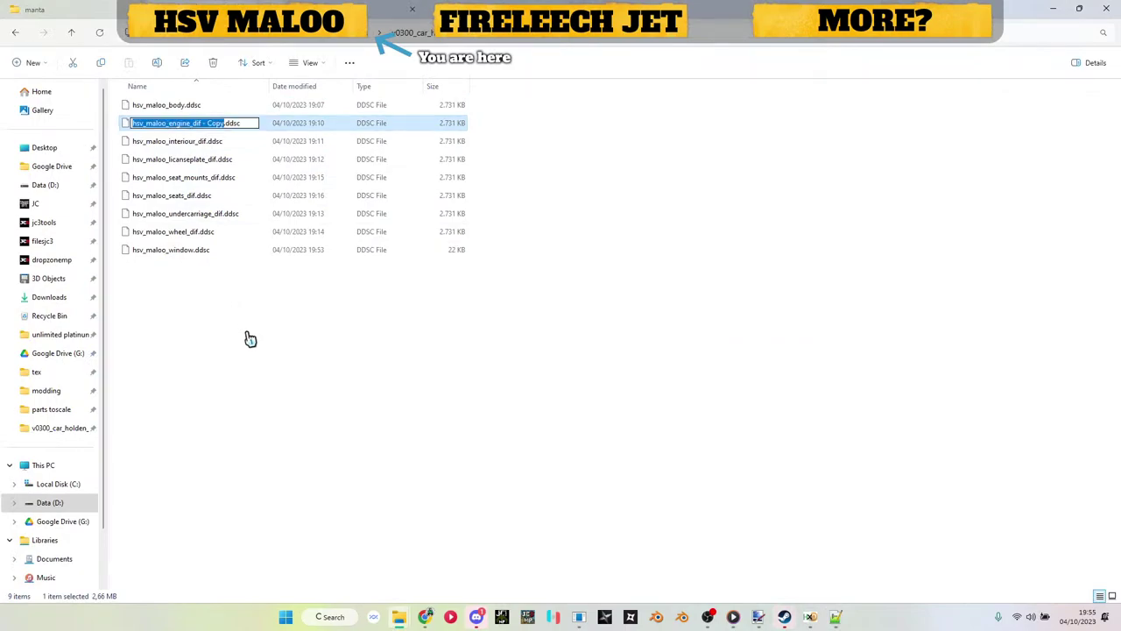
pyautogui.press('Escape')
pyautogui.click(201, 5)
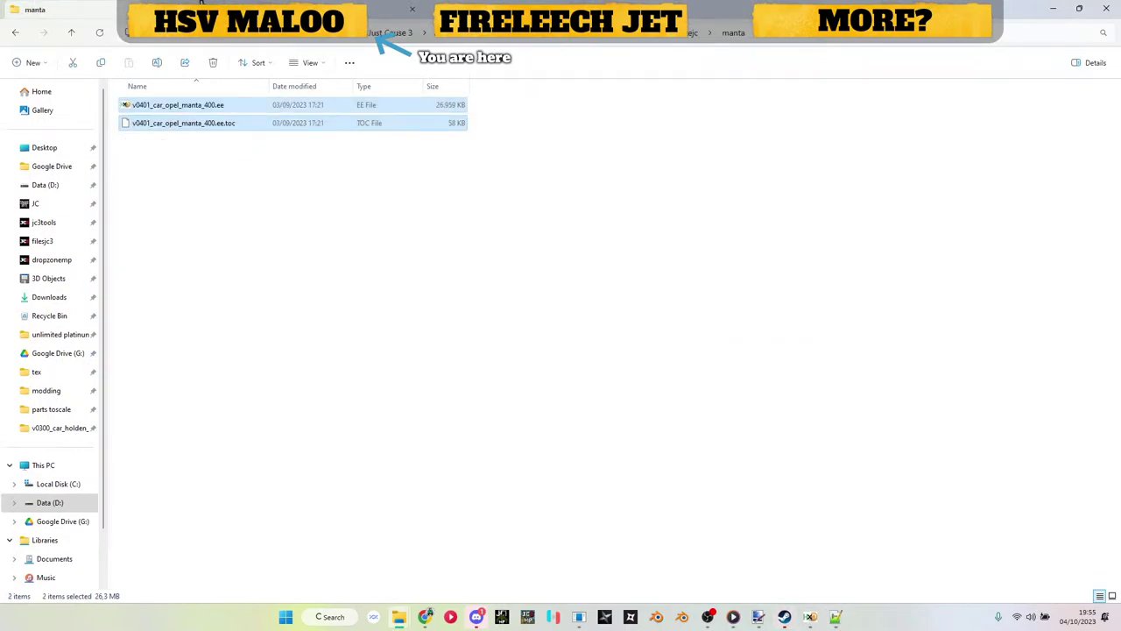
pyautogui.click(333, 4)
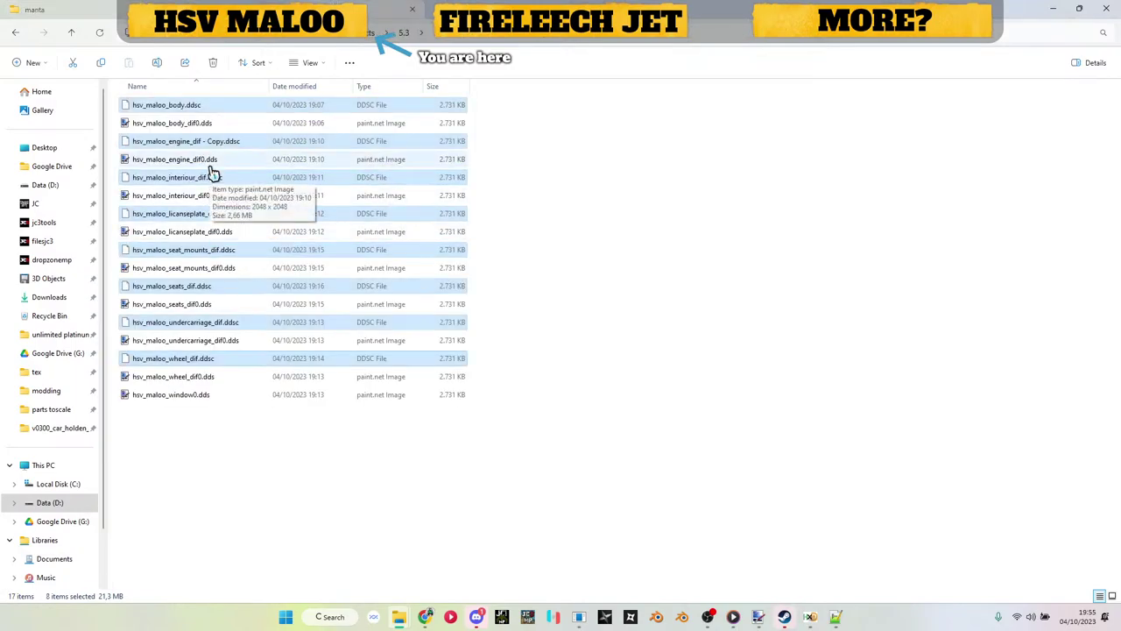
pyautogui.click(212, 166)
pyautogui.hotkey('ctrl', 'Tab')
pyautogui.press('F2')
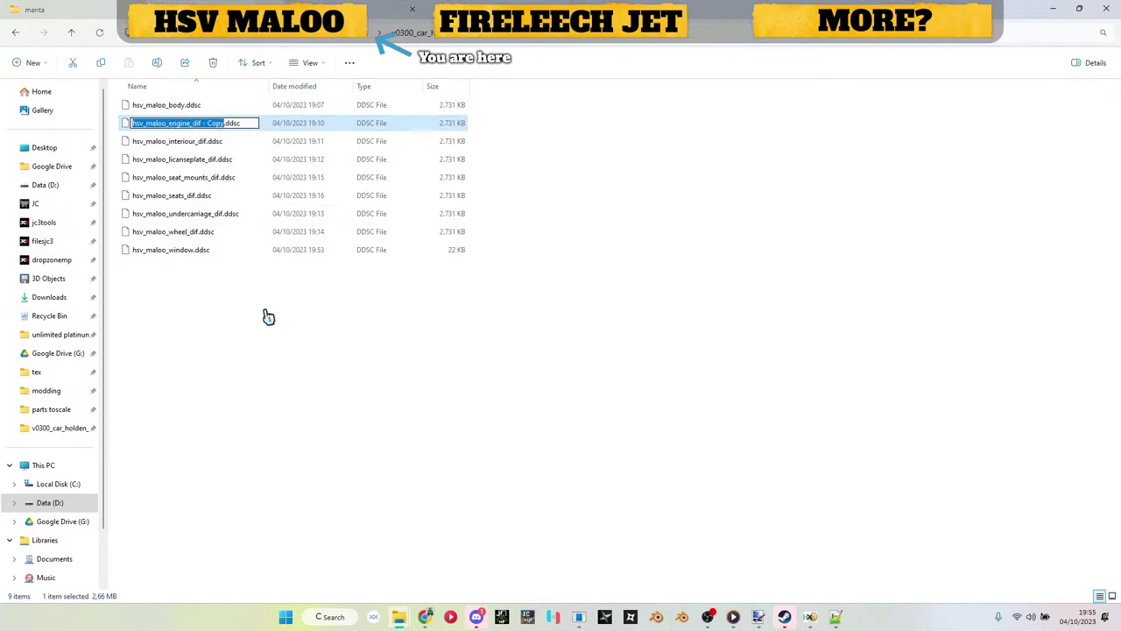
pyautogui.press('Right')
pyautogui.press('BackSpace')
pyautogui.press('BackSpace')
pyautogui.press('Return')
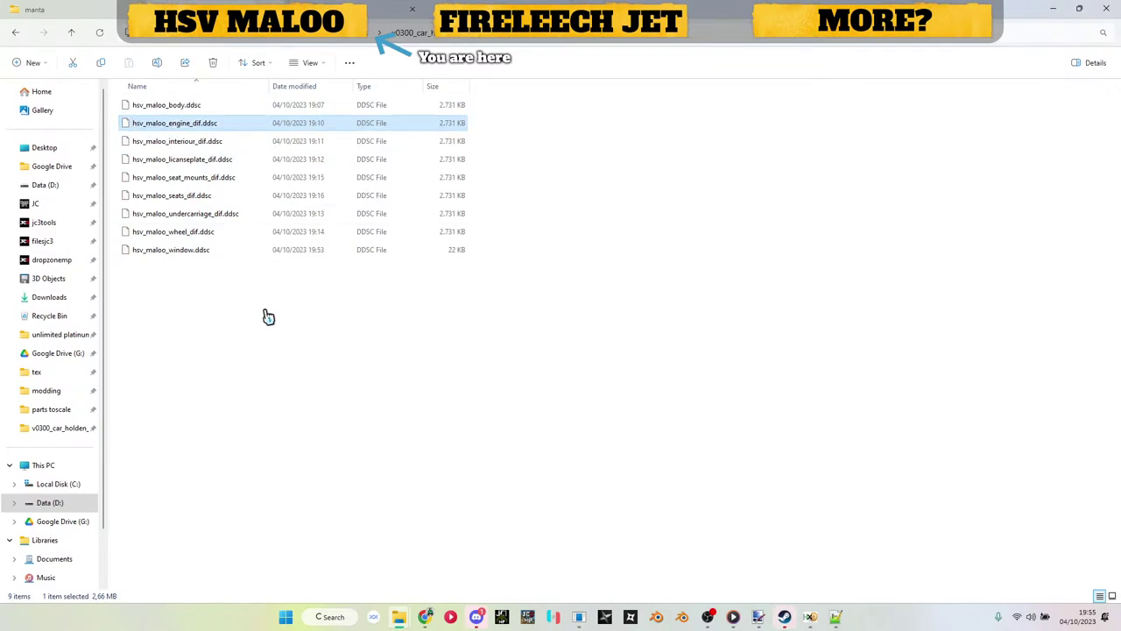
pyautogui.press('F2')
pyautogui.hotkey('ctrl', 'x')
pyautogui.hotkey('alt', 'Tab')
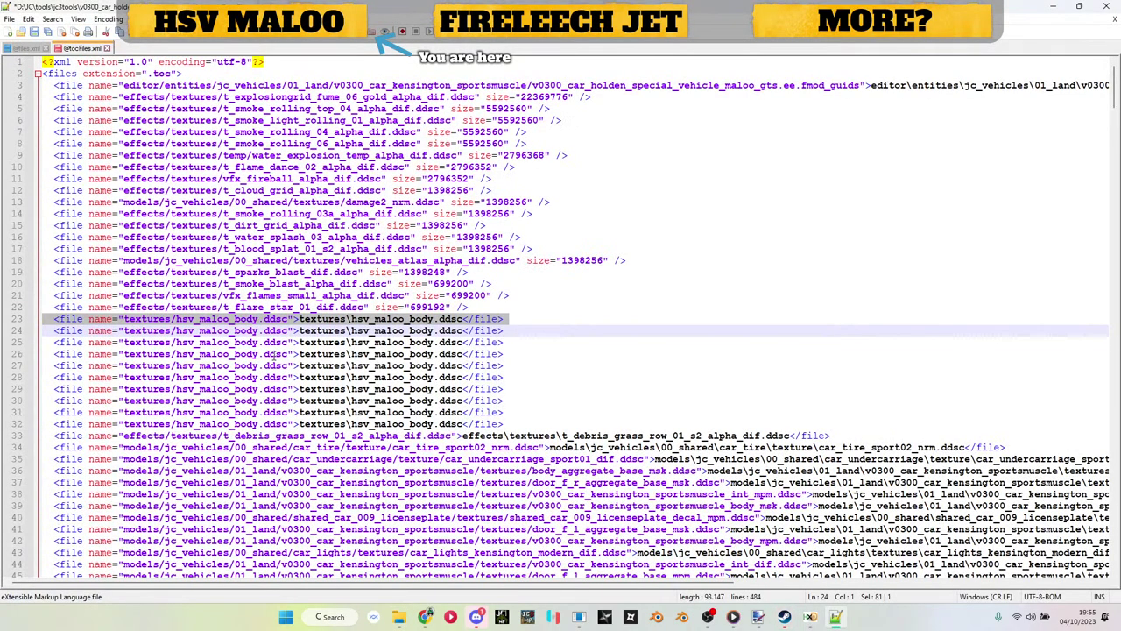
pyautogui.hotkey('alt', 'Tab')
pyautogui.hotkey('ctrl', 'v')
pyautogui.press('Return')
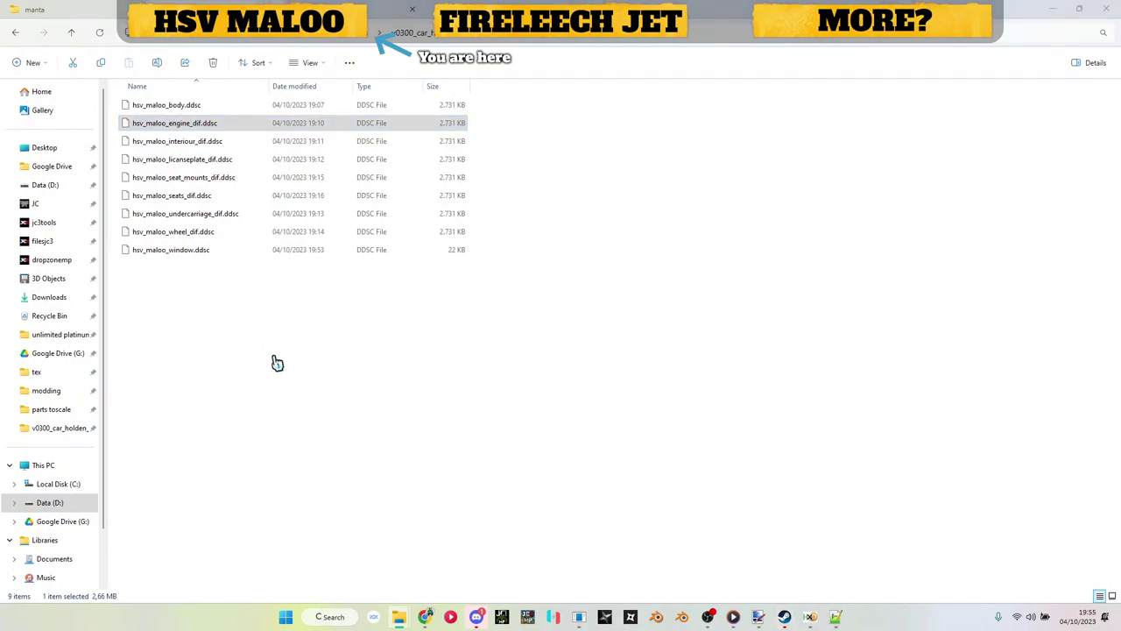
# Step: Enter hsv_maloo_engine_dif on line 24 and the interiour texture name on line 25
pyautogui.hotkey('alt', 'Tab')
pyautogui.doubleClick(383, 331)
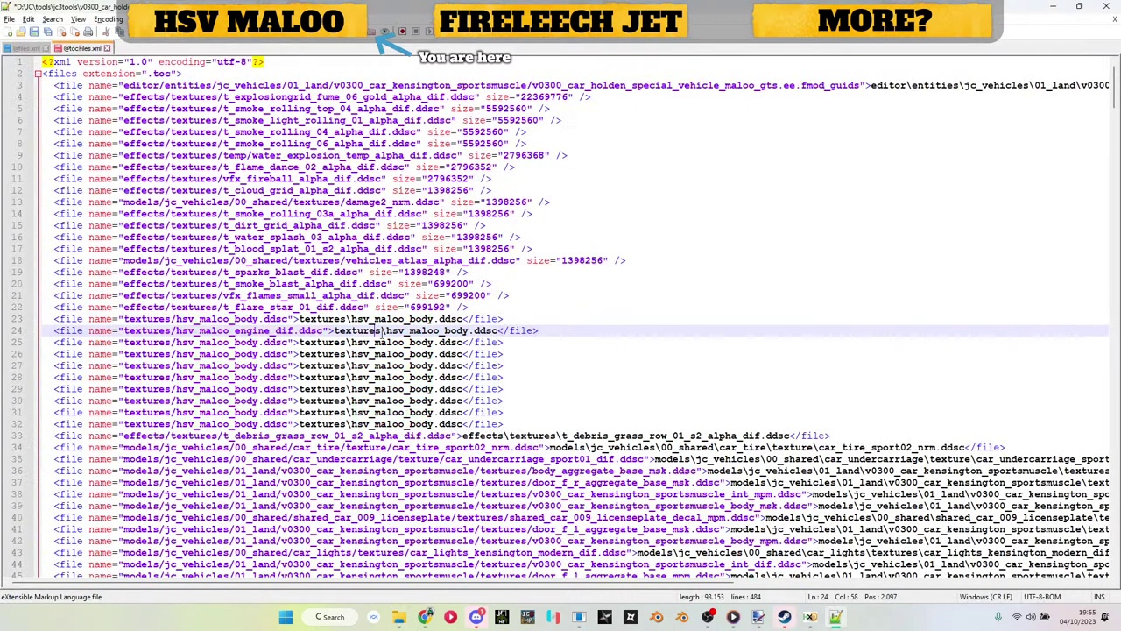
pyautogui.hotkey('ctrl', 'v')
pyautogui.hotkey('alt', 'Tab')
pyautogui.click(175, 141)
pyautogui.press('F2')
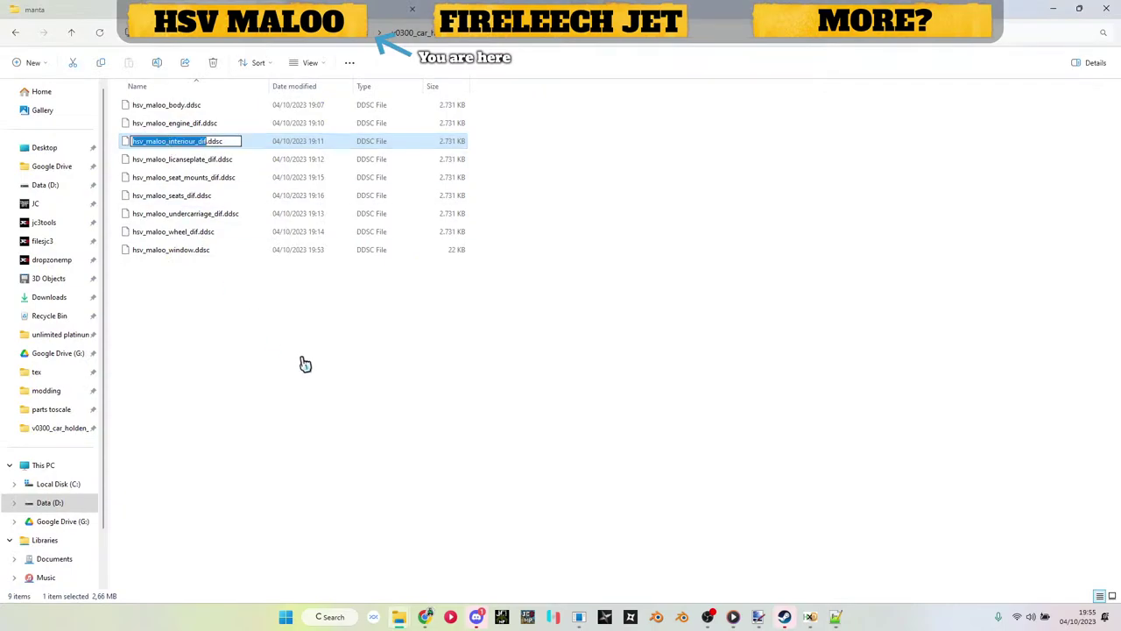
pyautogui.press('Escape')
pyautogui.hotkey('alt', 'Tab')
pyautogui.doubleClick(219, 343)
pyautogui.hotkey('ctrl', 'v')
pyautogui.doubleClick(429, 343)
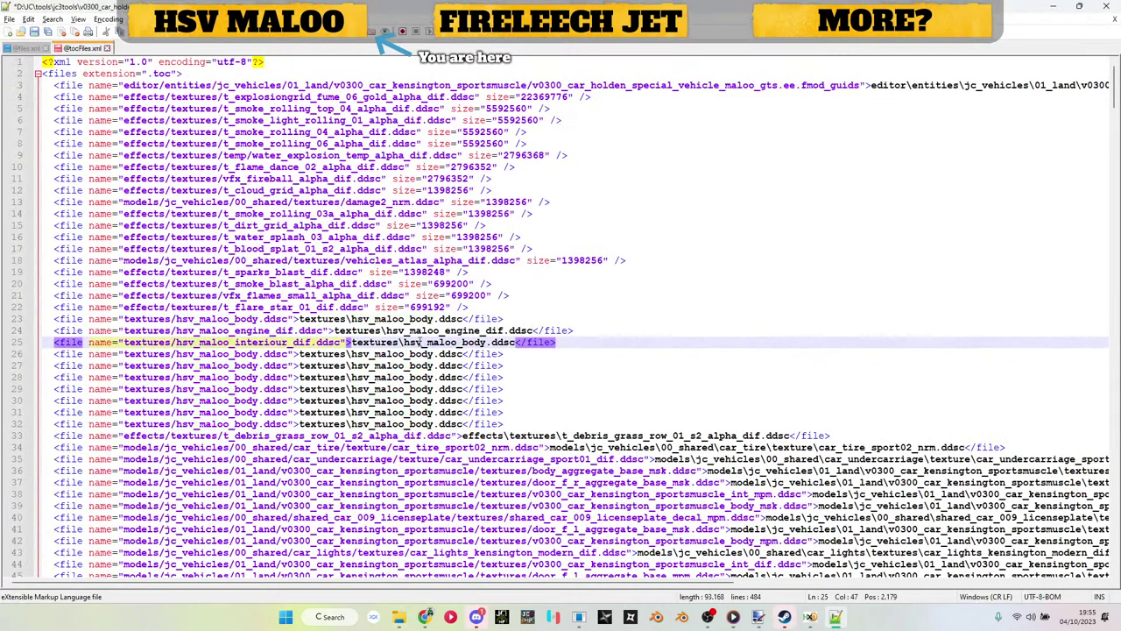
pyautogui.hotkey('ctrl', 'v')
# Step: Replace both body names on line 26 with the licenseplate texture name
pyautogui.hotkey('alt', 'Tab')
pyautogui.click(193, 159)
pyautogui.press('F2')
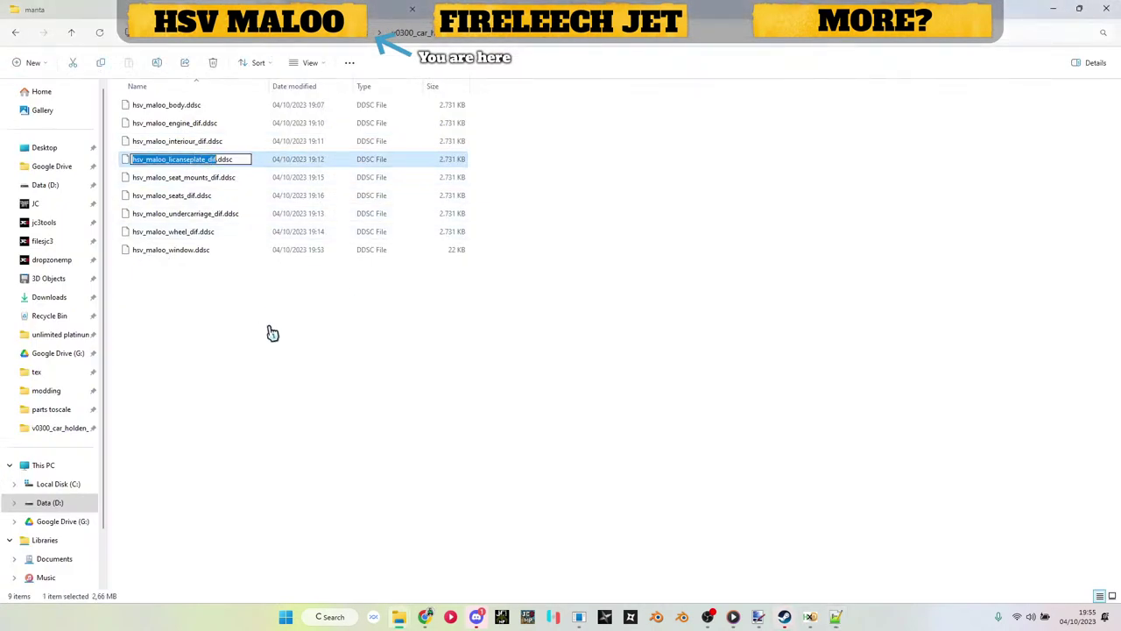
pyautogui.press('Escape')
pyautogui.hotkey('alt', 'Tab')
pyautogui.doubleClick(223, 354)
pyautogui.hotkey('ctrl', 'v')
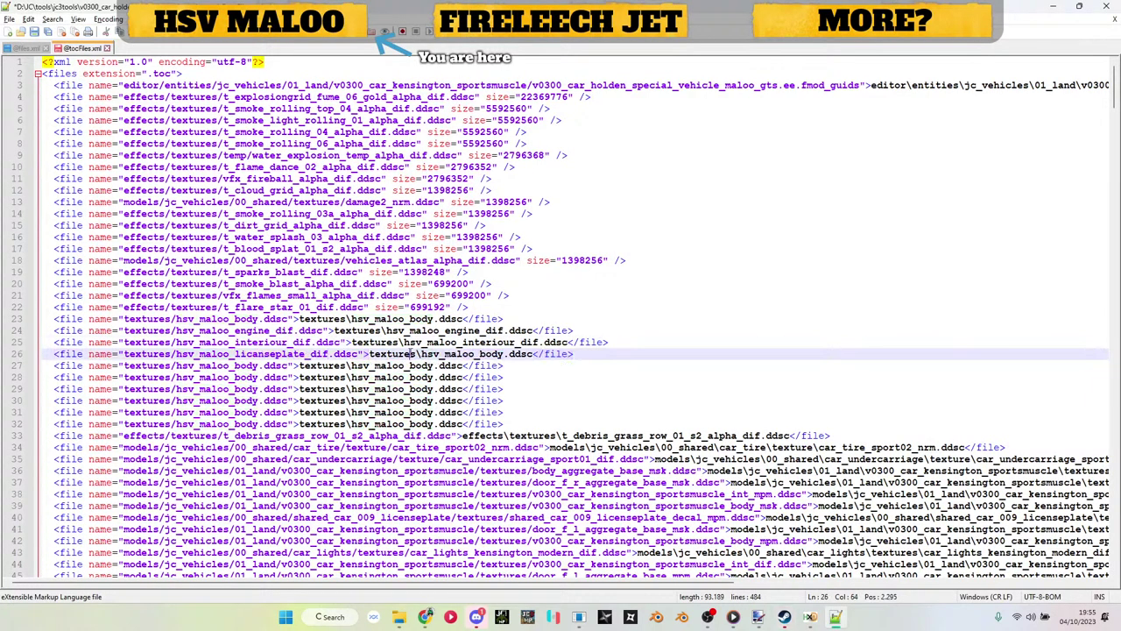
pyautogui.doubleClick(465, 354)
pyautogui.hotkey('ctrl', 'v')
# Step: Put the seat_mounts texture name on line 27
pyautogui.hotkey('alt', 'Tab')
pyautogui.click(193, 179)
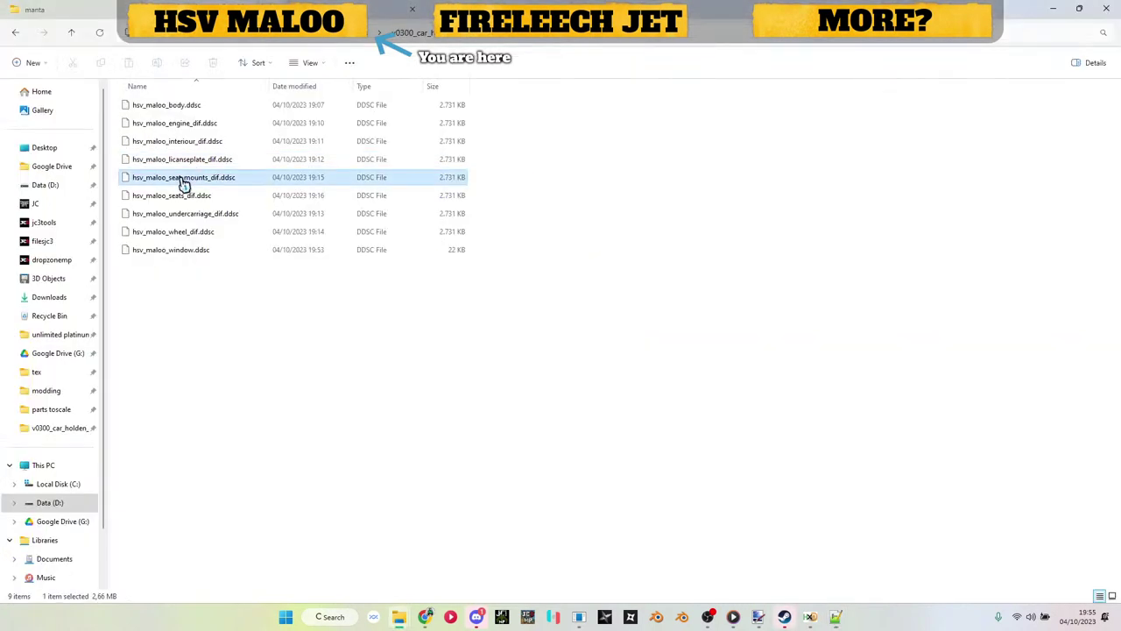
pyautogui.press('F2')
pyautogui.press('Escape')
pyautogui.hotkey('alt', 'Tab')
pyautogui.doubleClick(219, 366)
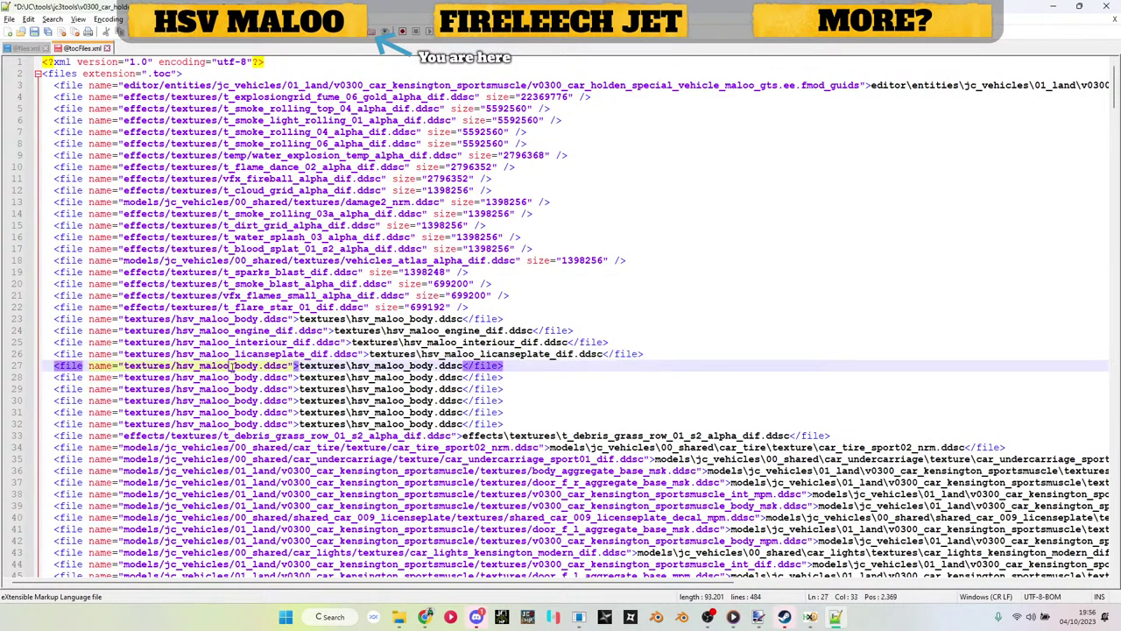
pyautogui.hotkey('ctrl', 'v')
pyautogui.doubleClick(461, 367)
# Step: Replace both body names on line 28 with the seats texture name
pyautogui.hotkey('alt', 'Tab')
pyautogui.click(200, 196)
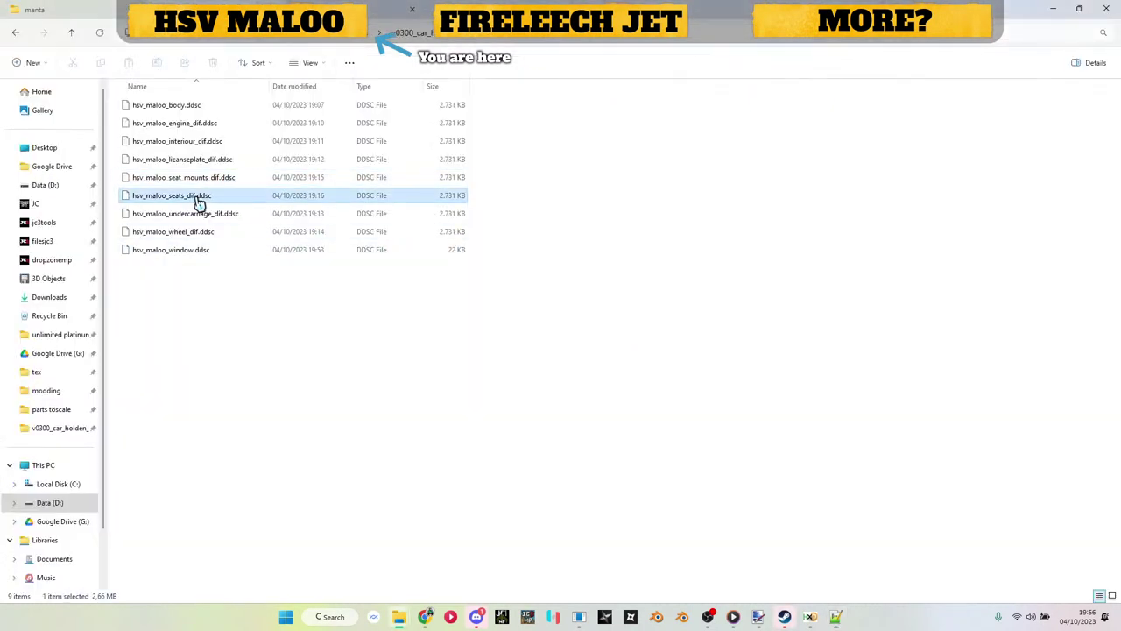
pyautogui.press('F2')
pyautogui.press('Escape')
pyautogui.hotkey('alt', 'Tab')
pyautogui.doubleClick(219, 377)
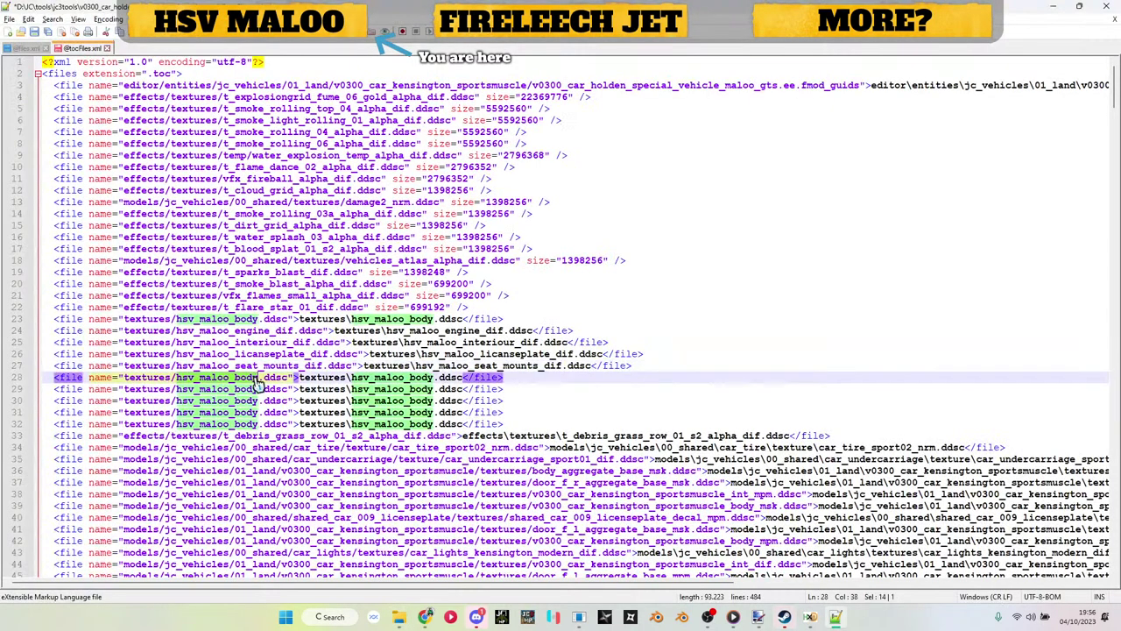
pyautogui.hotkey('ctrl', 'v')
pyautogui.doubleClick(412, 377)
pyautogui.hotkey('ctrl', 'v')
# Step: Replace both body names on line 29 with the undercarriage texture name
pyautogui.hotkey('alt', 'Tab')
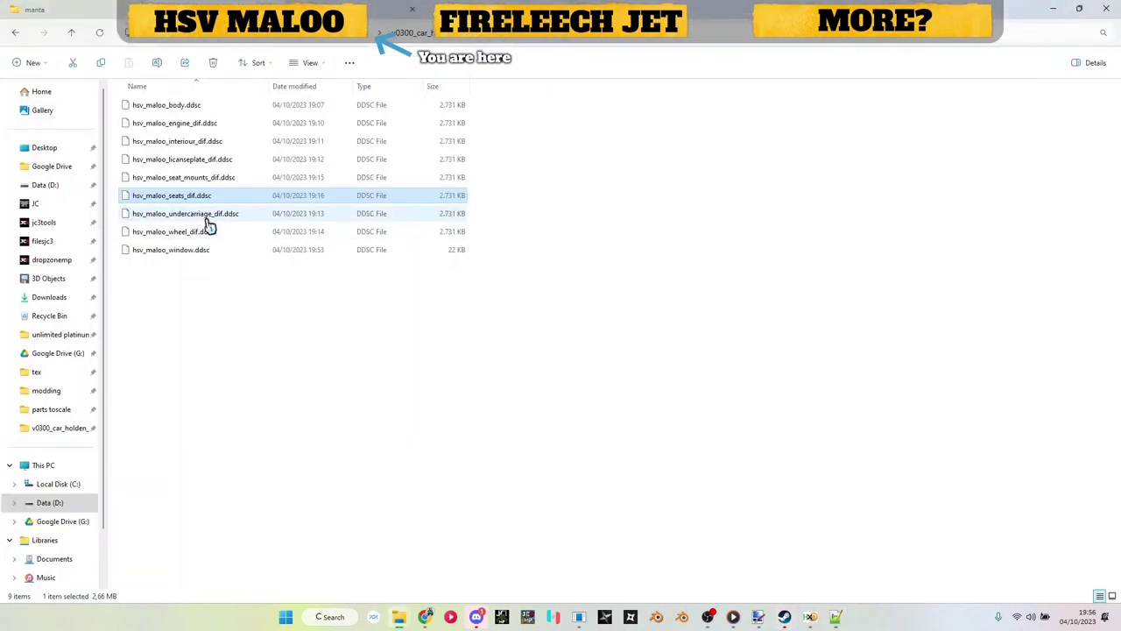
pyautogui.click(206, 213)
pyautogui.press('F2')
pyautogui.hotkey('ctrl', 'c')
pyautogui.press('Escape')
pyautogui.hotkey('alt', 'Tab')
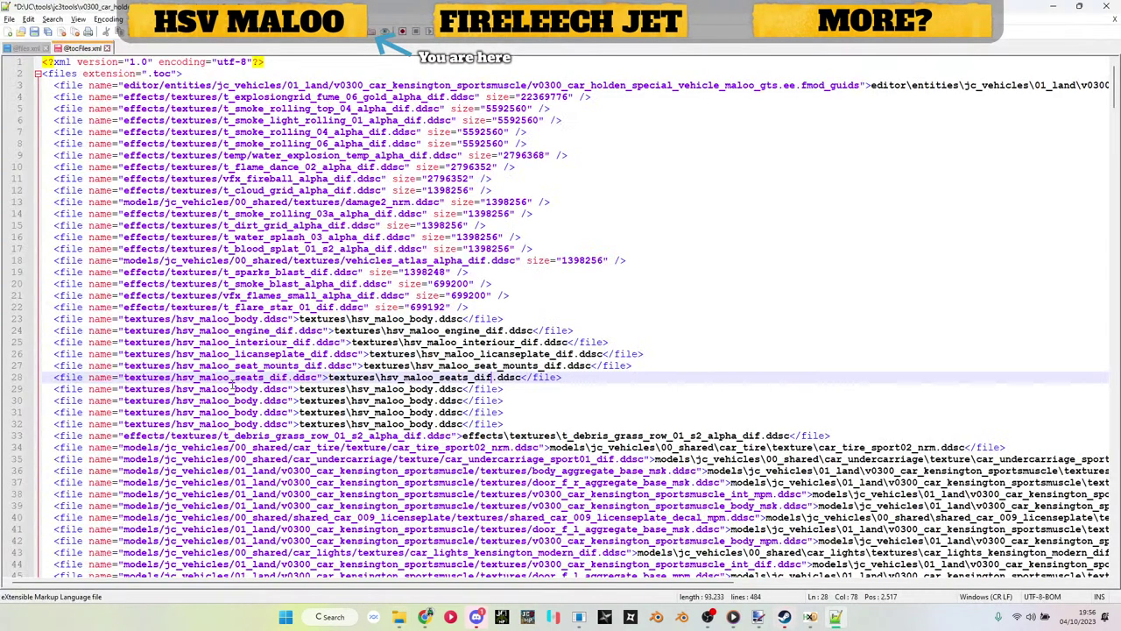
pyautogui.doubleClick(233, 388)
pyautogui.hotkey('ctrl', 'v')
pyautogui.doubleClick(465, 388)
pyautogui.hotkey('ctrl', 'v')
# Step: Replace both body names on line 30 with the wheel texture name
pyautogui.hotkey('alt', 'Tab')
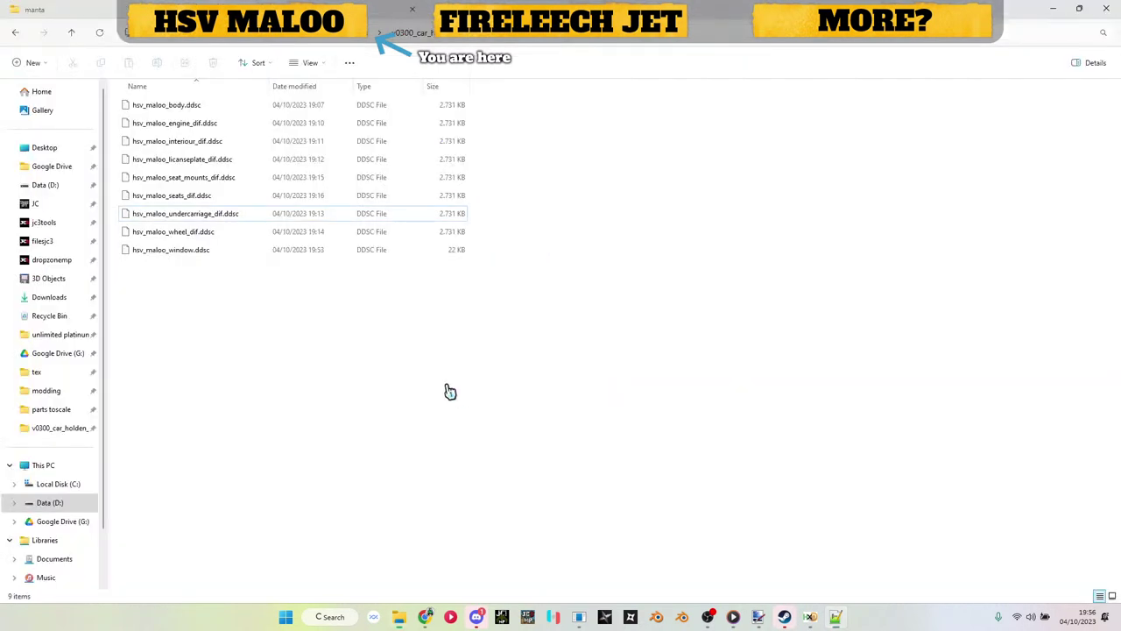
pyautogui.click(212, 232)
pyautogui.hotkey('ctrl', 'c')
pyautogui.press('F2')
pyautogui.press('Escape')
pyautogui.hotkey('alt', 'Tab')
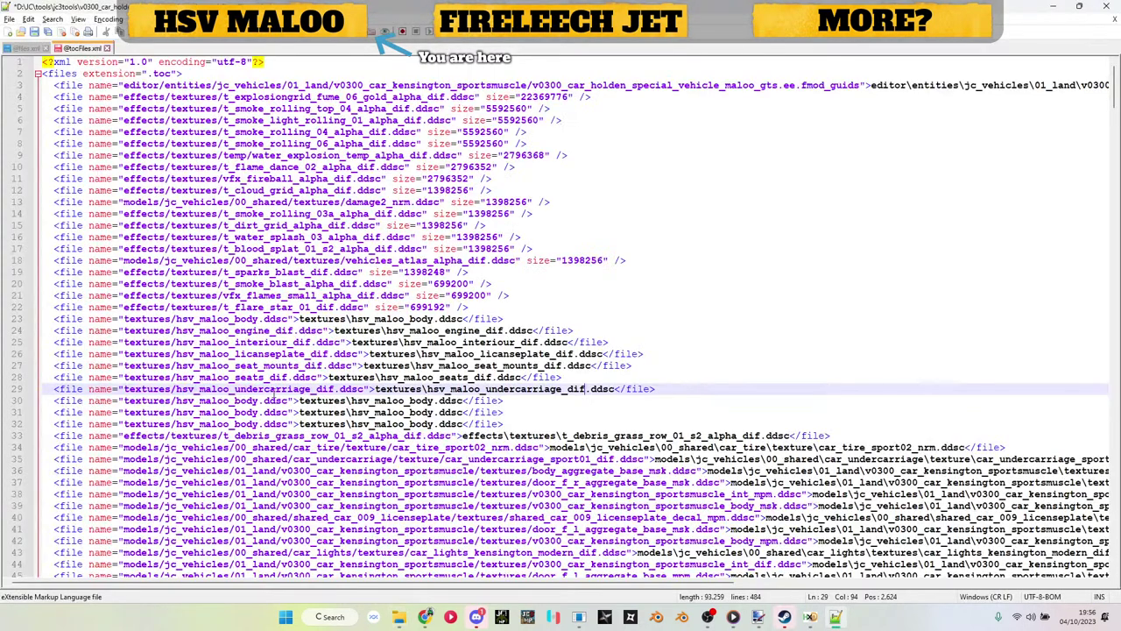
pyautogui.doubleClick(219, 400)
pyautogui.hotkey('ctrl', 'v')
pyautogui.doubleClick(416, 401)
pyautogui.hotkey('ctrl', 'v')
# Step: Put the window texture name on line 31 and delete the leftover duplicate line 32
pyautogui.hotkey('alt', 'Tab')
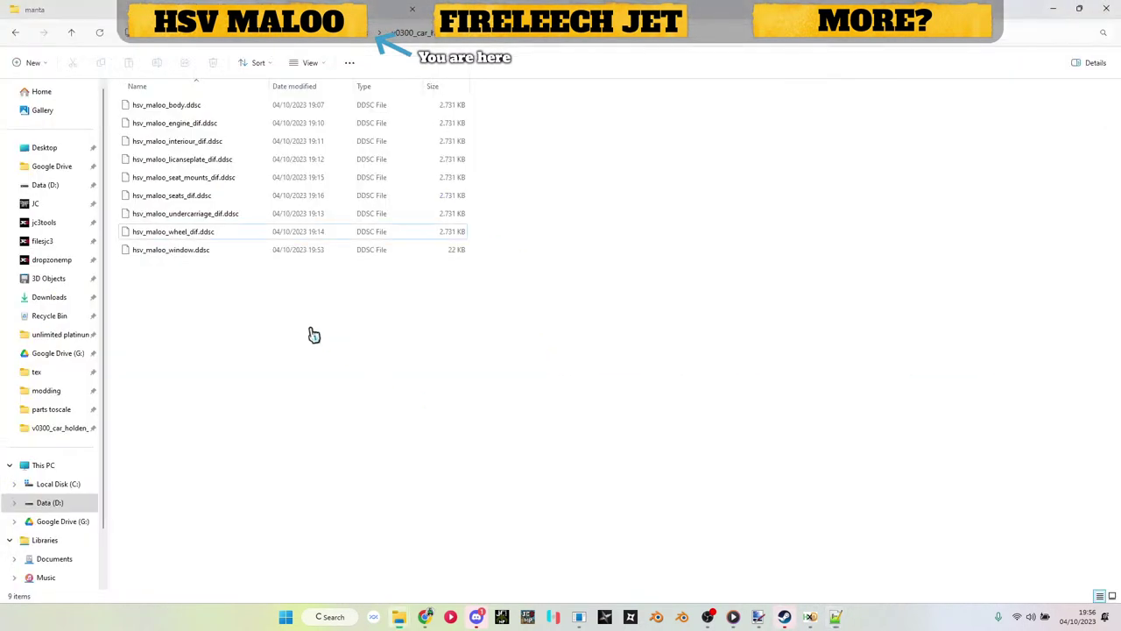
pyautogui.click(196, 250)
pyautogui.press('F2')
pyautogui.hotkey('ctrl', 'c')
pyautogui.press('Escape')
pyautogui.hotkey('alt', 'Tab')
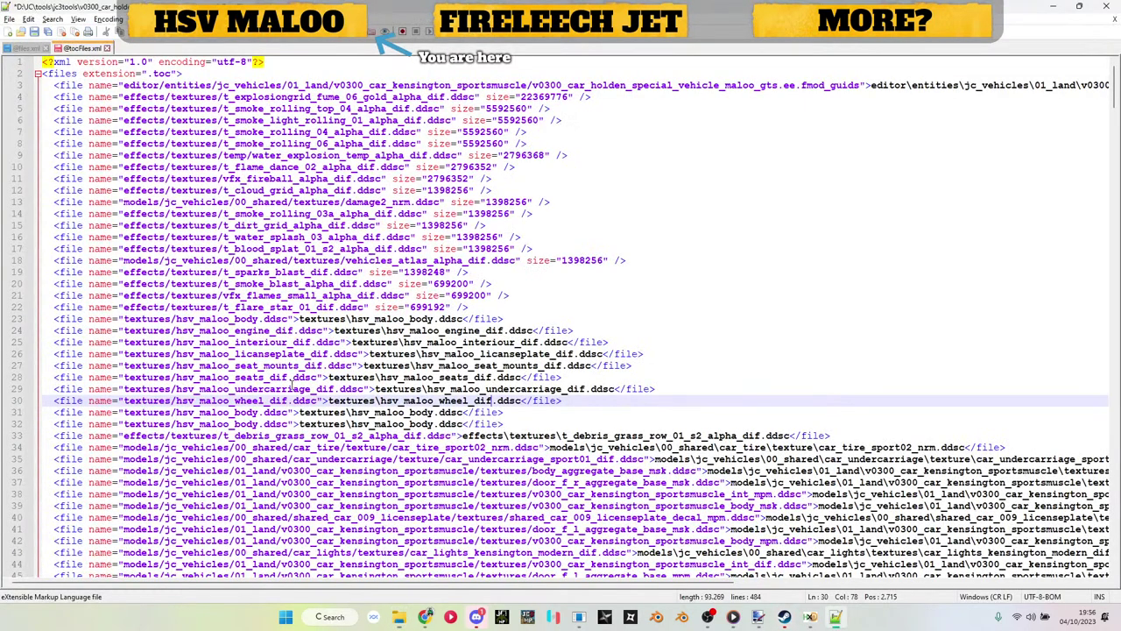
pyautogui.doubleClick(234, 412)
pyautogui.hotkey('ctrl', 'v')
pyautogui.doubleClick(400, 412)
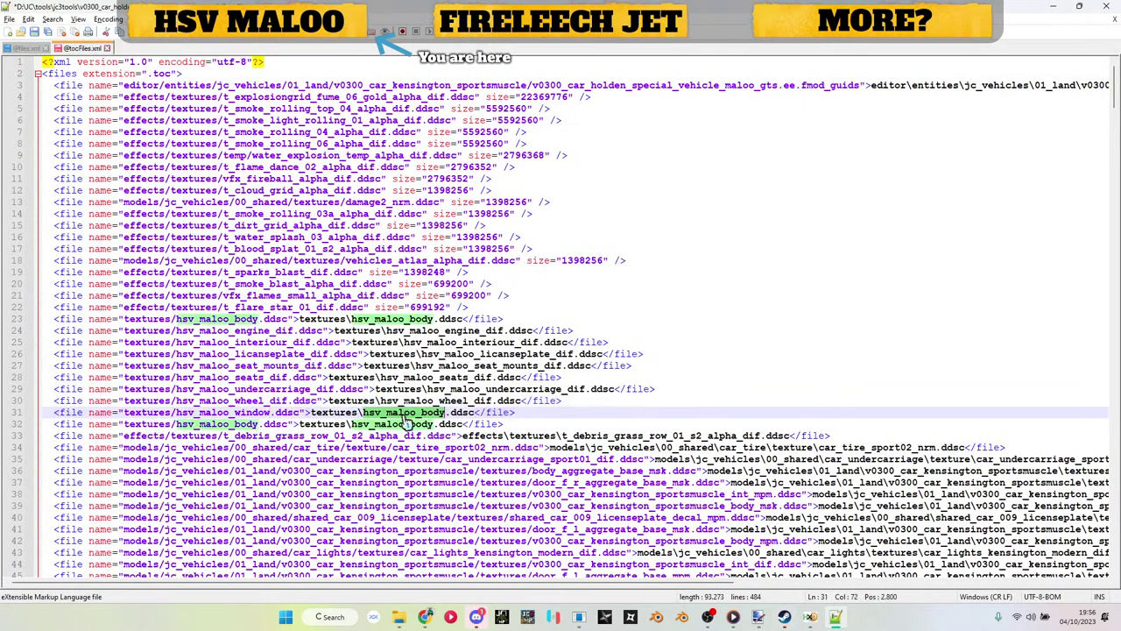
pyautogui.hotkey('ctrl', 'v')
pyautogui.click(408, 423)
pyautogui.tripleClick(409, 424)
pyautogui.press('Delete')
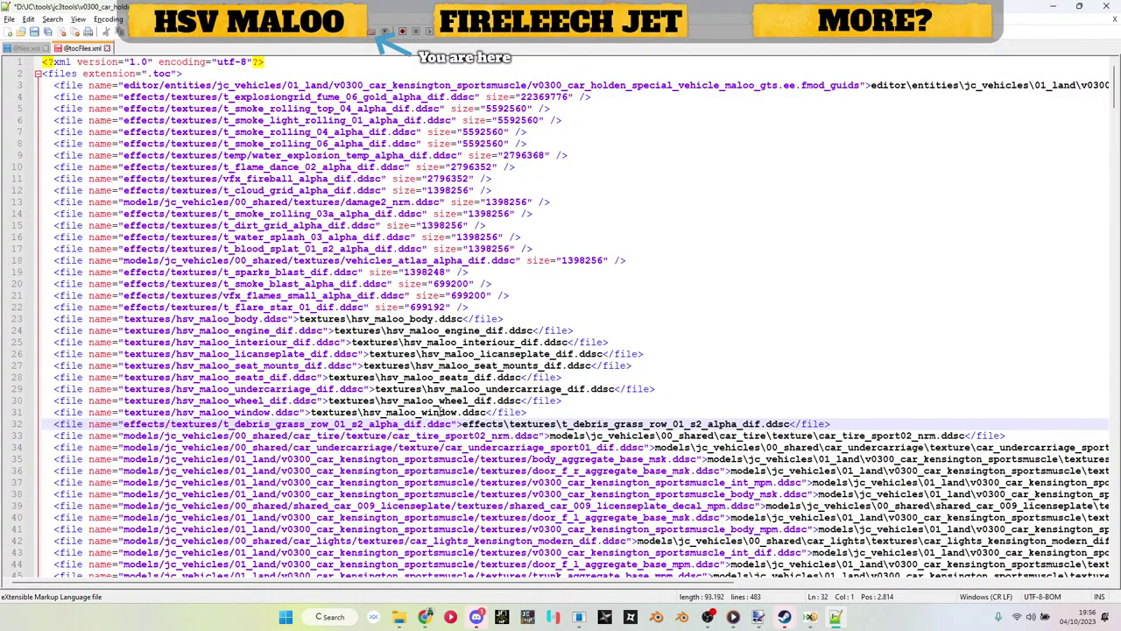
# Step: Copy the nine hsv_maloo texture entries (lines 23–31) from tocFiles.xml into files.xml after line 22
pyautogui.moveTo(538, 414); pyautogui.dragTo(3, 319)
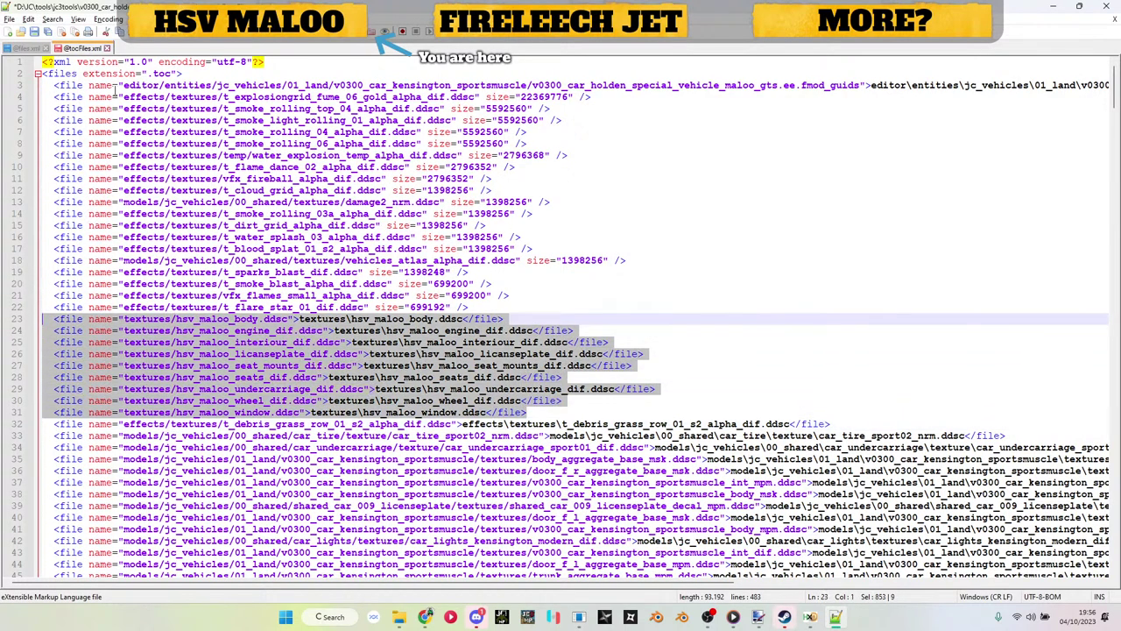
pyautogui.click(29, 49)
pyautogui.hotkey('ctrl', 'Home')
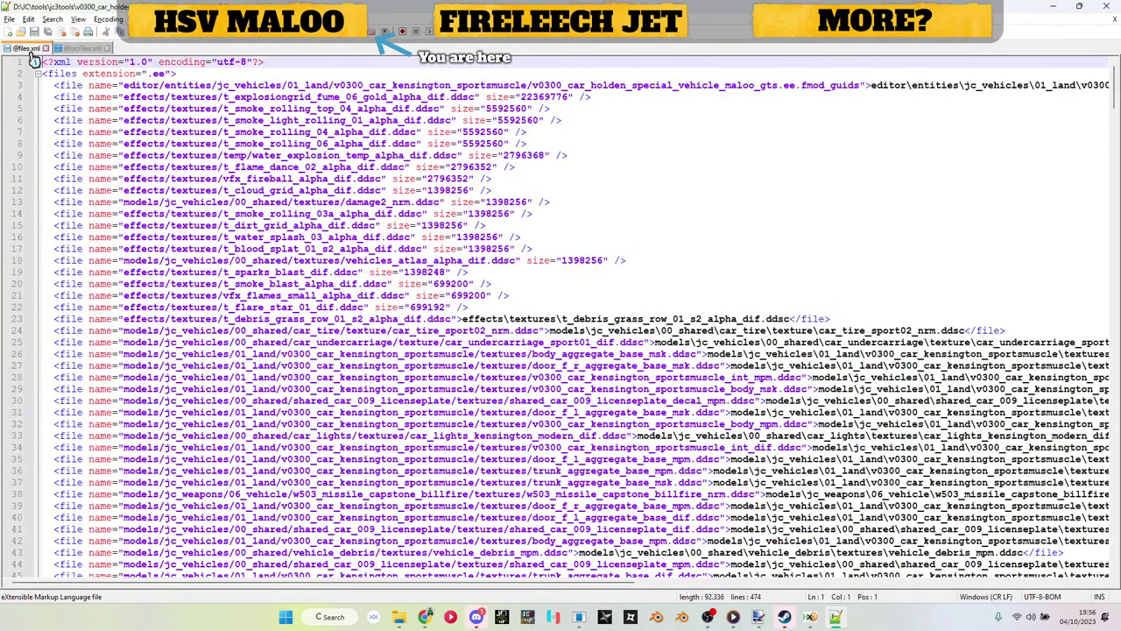
pyautogui.click(496, 312)
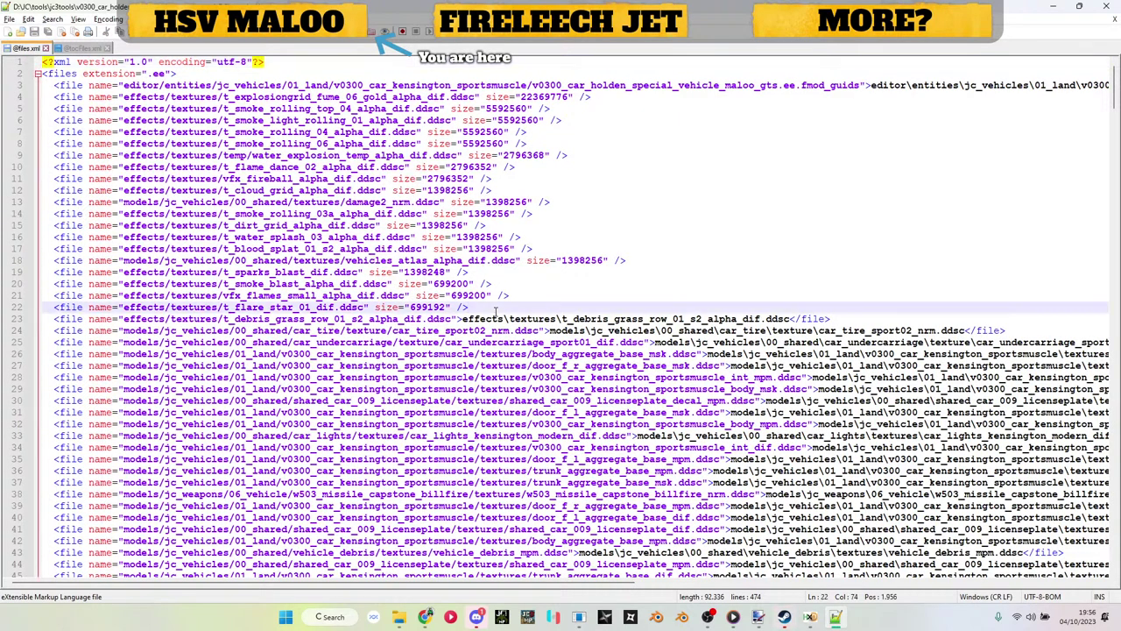
pyautogui.press('Return')
pyautogui.hotkey('ctrl', 'v')
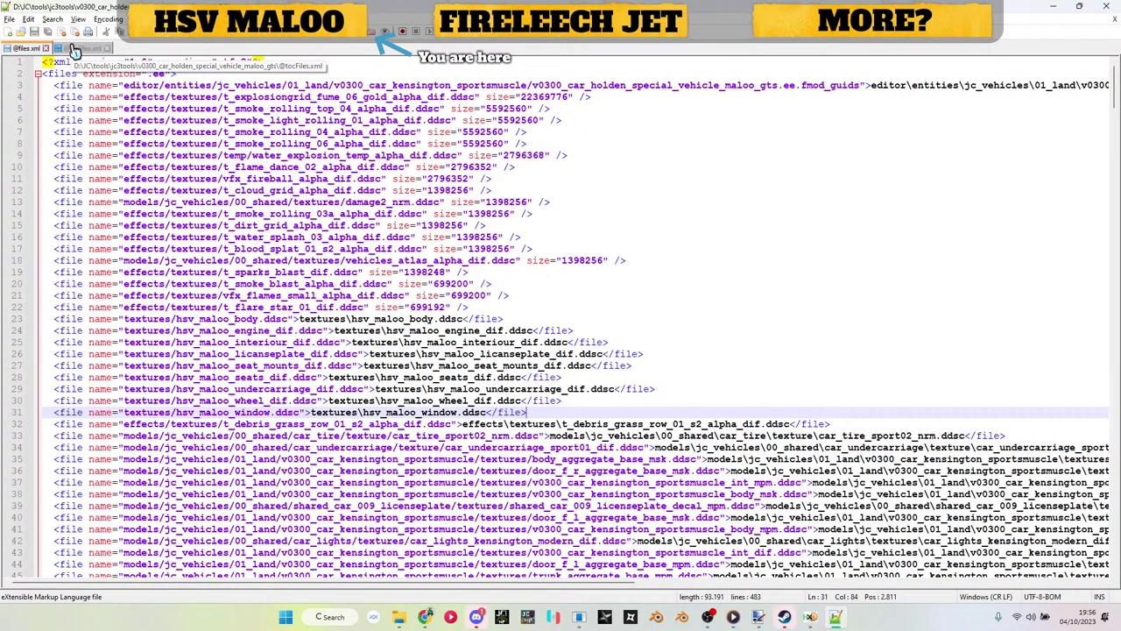
# Step: Compare tocFiles.xml and files.xml to confirm both now list the nine hsv_maloo entries
pyautogui.click(75, 50)
pyautogui.click(28, 50)
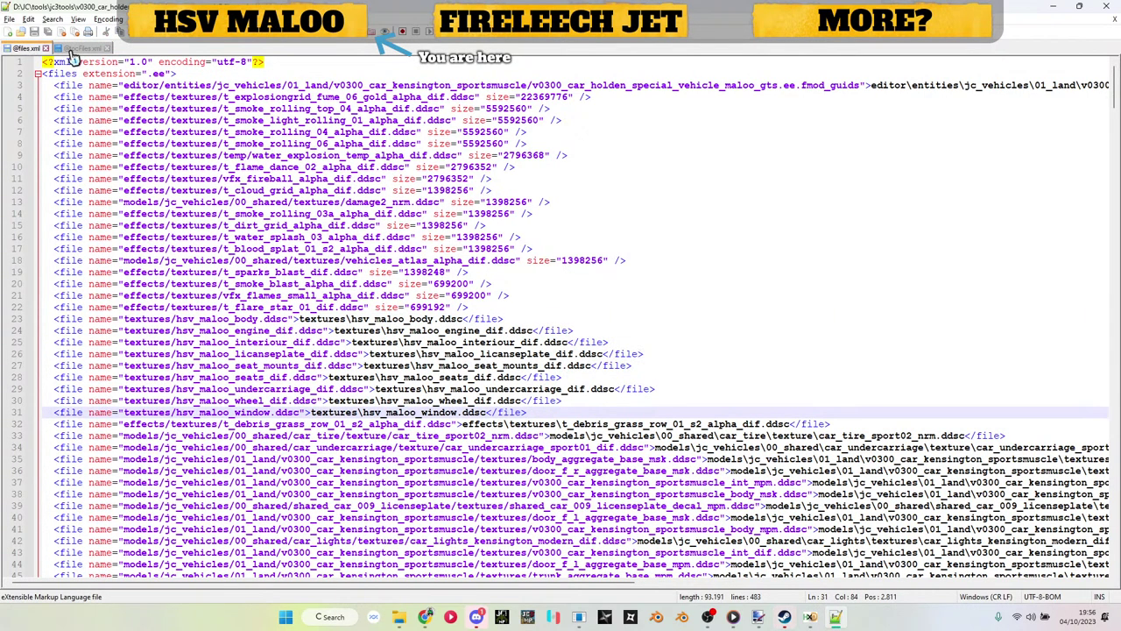
pyautogui.click(70, 50)
pyautogui.click(33, 51)
pyautogui.click(70, 51)
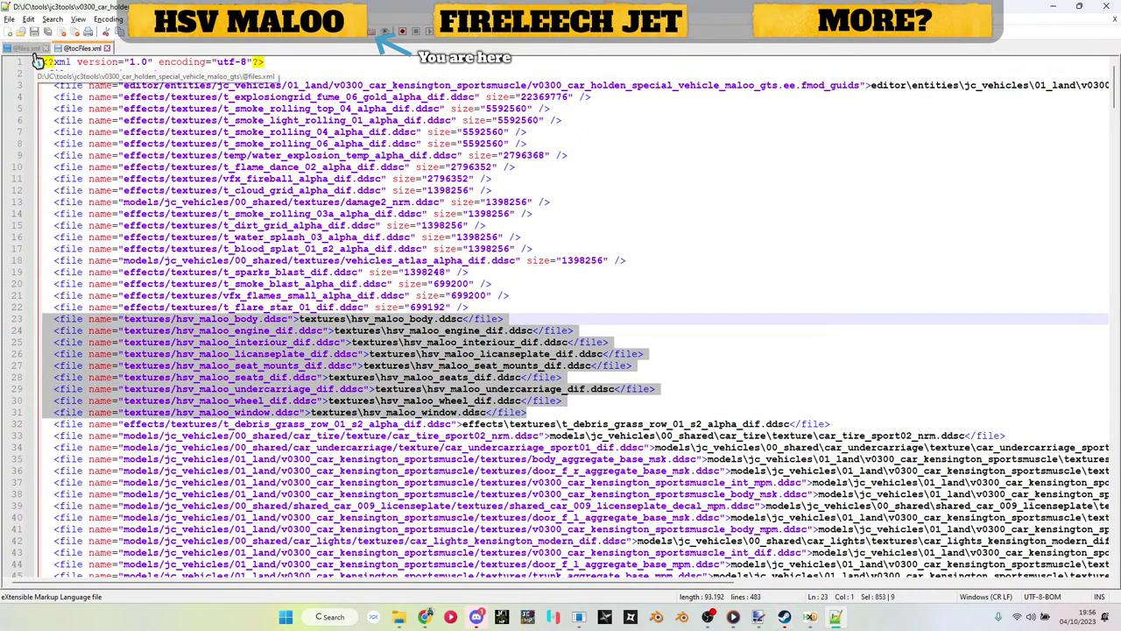
pyautogui.click(35, 52)
pyautogui.click(84, 50)
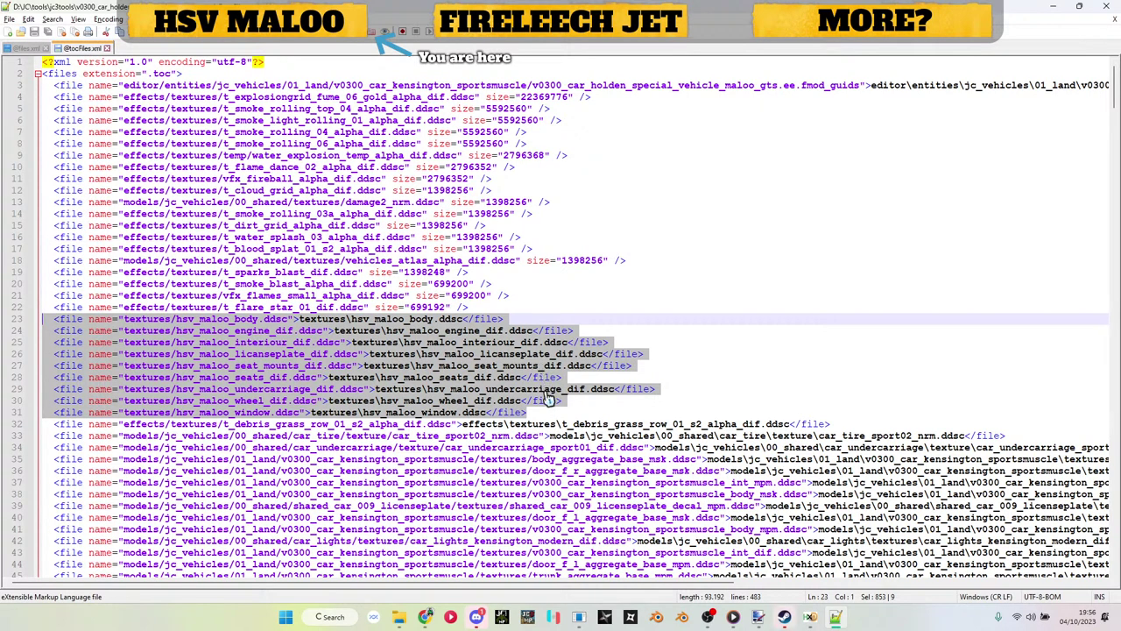
pyautogui.click(538, 421)
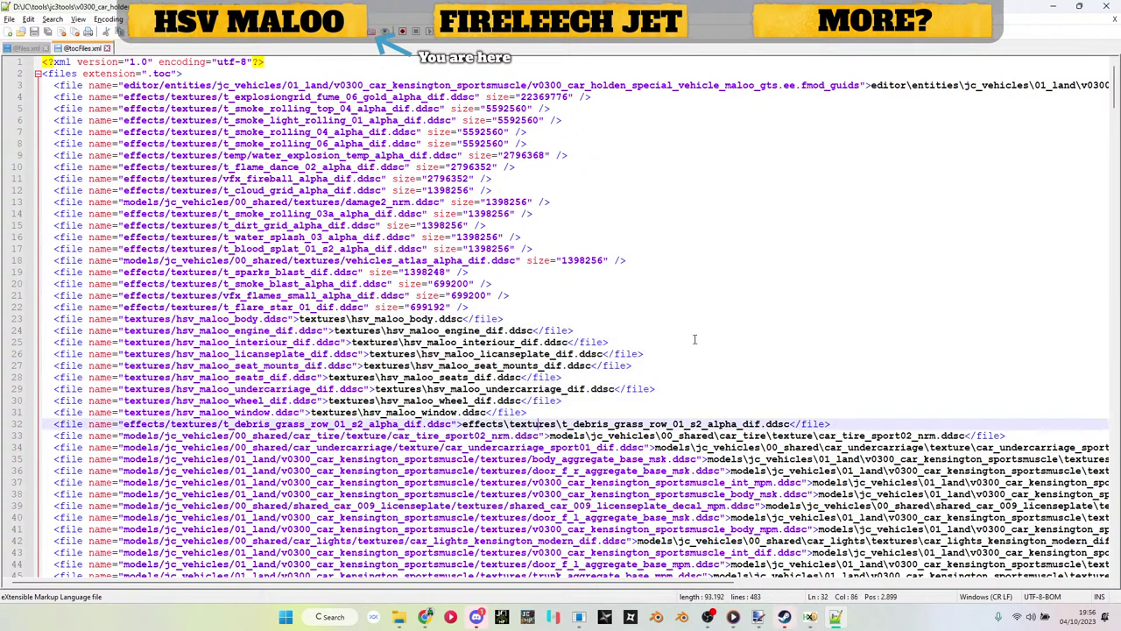
# Step: Search for '.rbm' and duplicate the sportsmuscle_body_lod1.rbm entry on line 92
pyautogui.click(671, 411)
pyautogui.hotkey('ctrl', 'f')
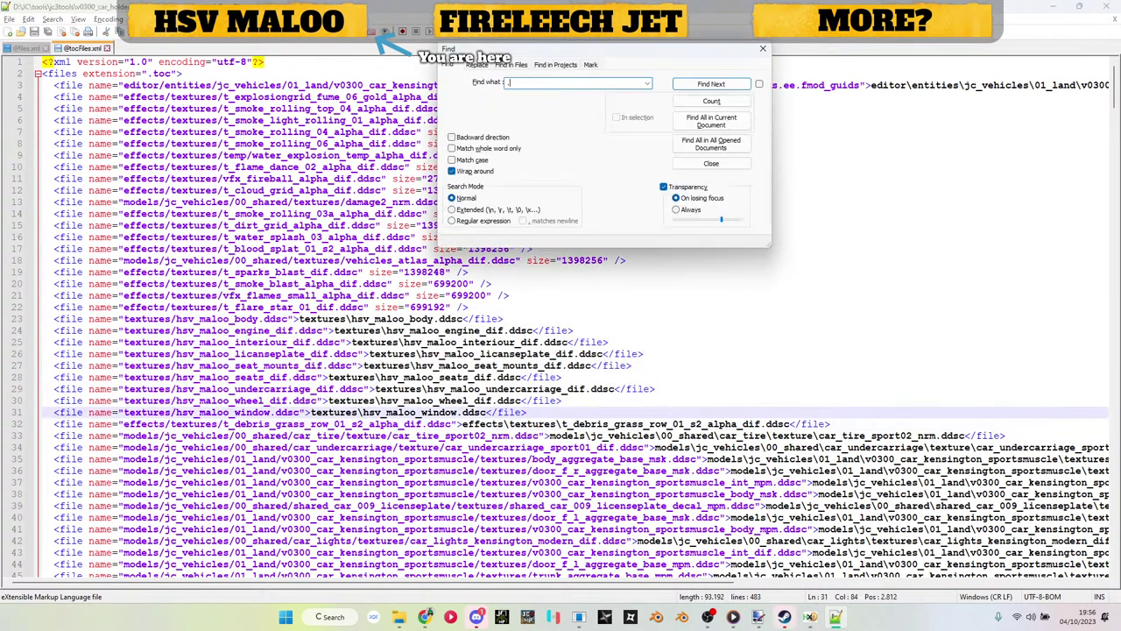
pyautogui.write('.rbm')
pyautogui.press('Return')
pyautogui.press('Escape')
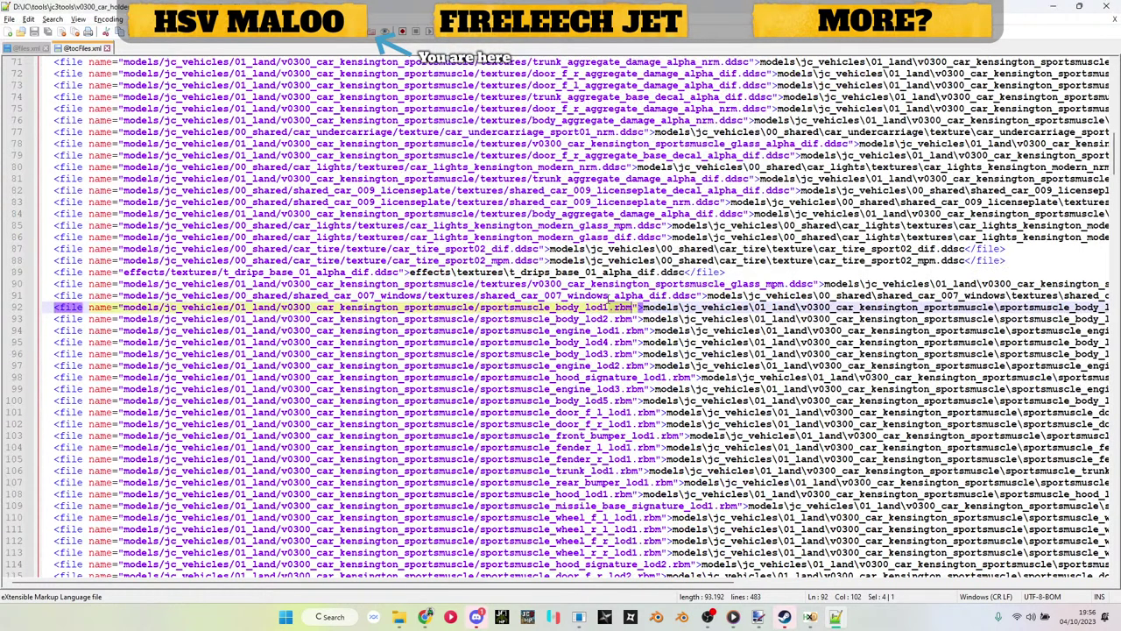
pyautogui.tripleClick(620, 312)
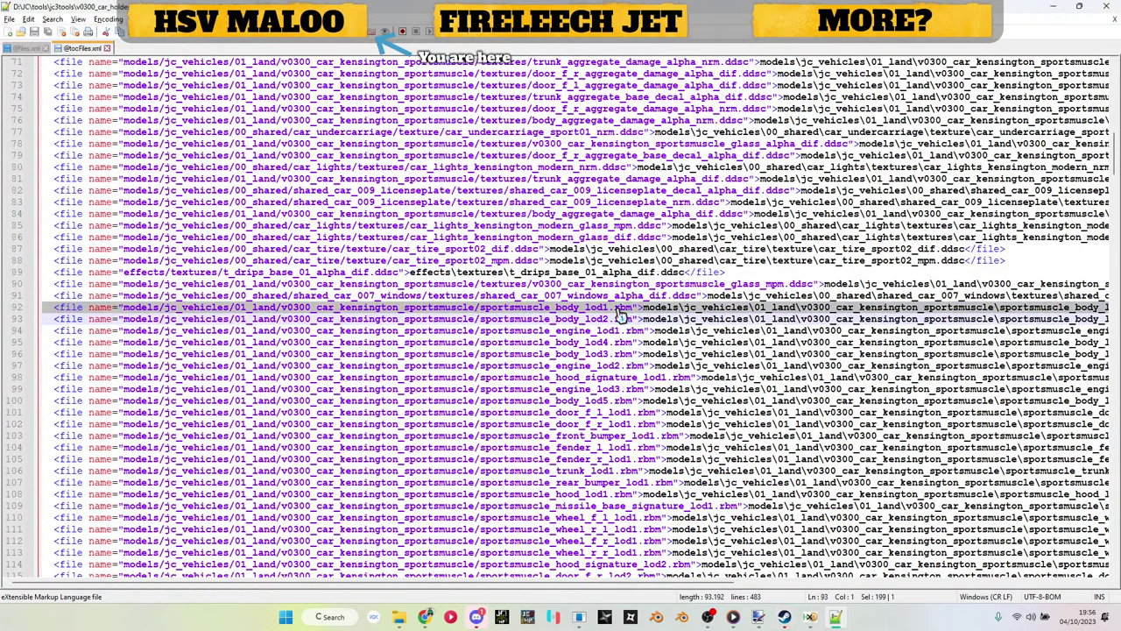
pyautogui.hotkey('ctrl', 'd')
pyautogui.click(619, 312)
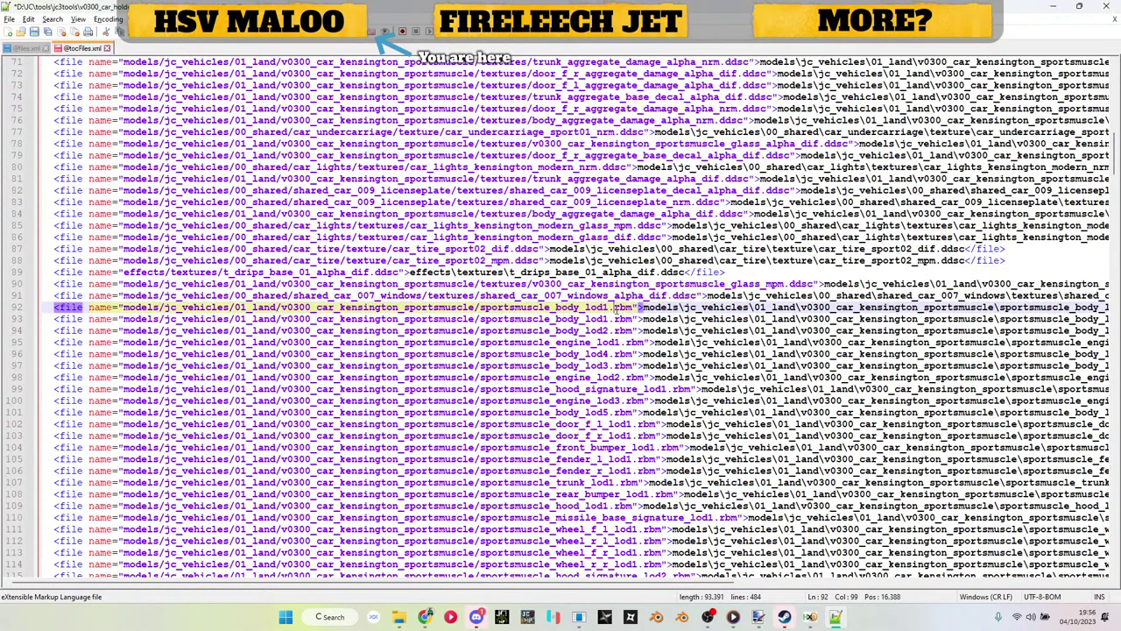
# Step: Copy the maloo folder name from models\jc_vehicles\01_land, then select line 92's kensington folder name
pyautogui.click(1050, 15)
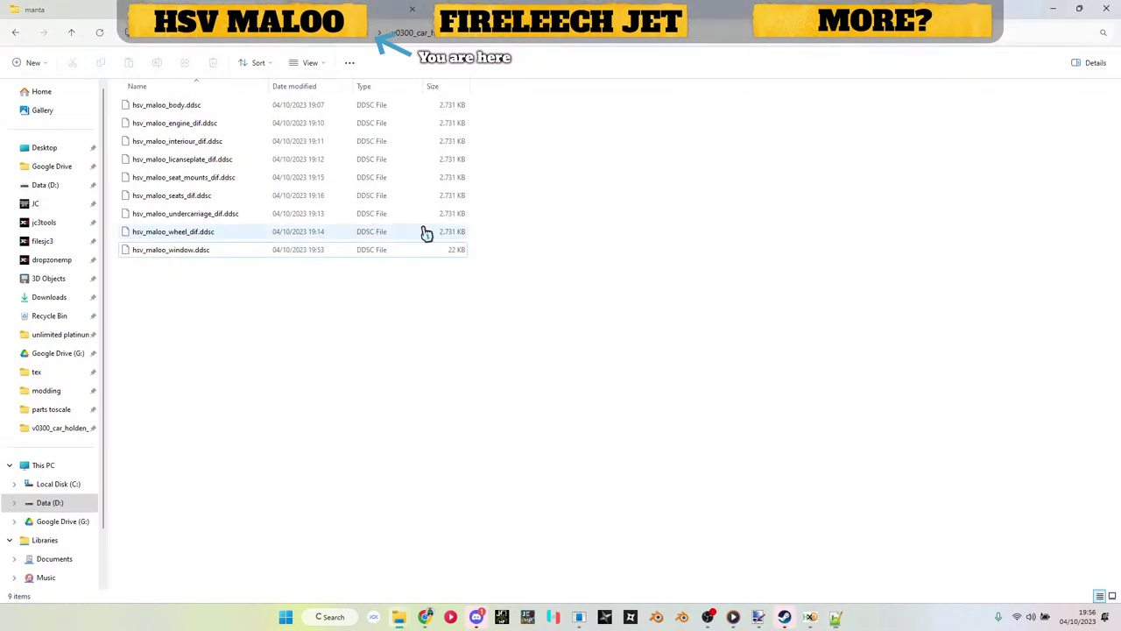
pyautogui.click(525, 32)
pyautogui.click(497, 59)
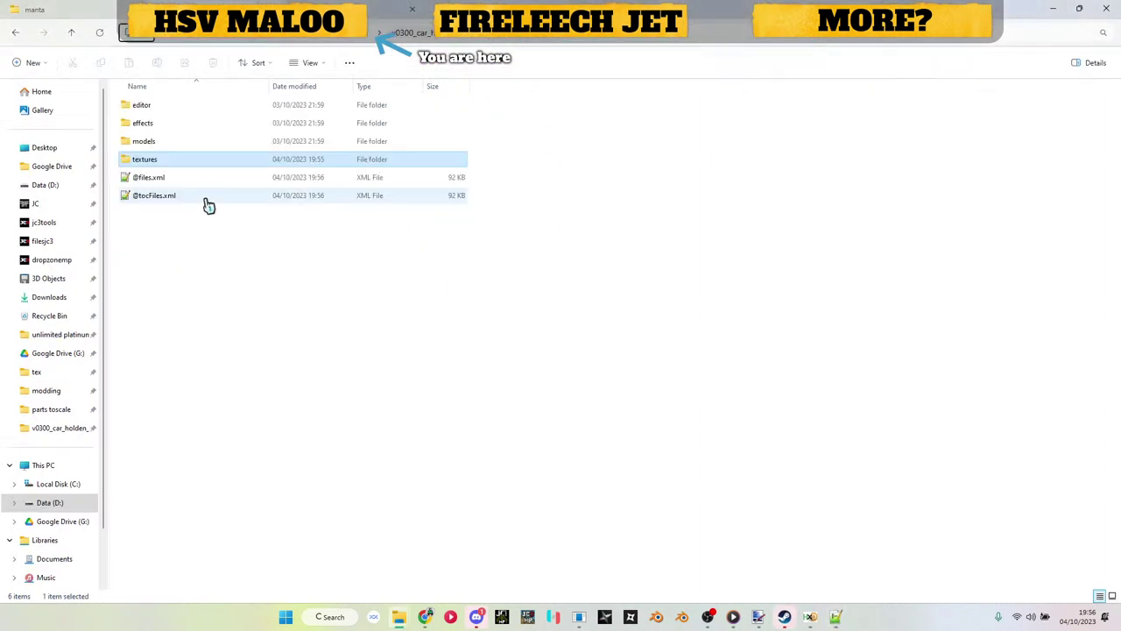
pyautogui.doubleClick(167, 141)
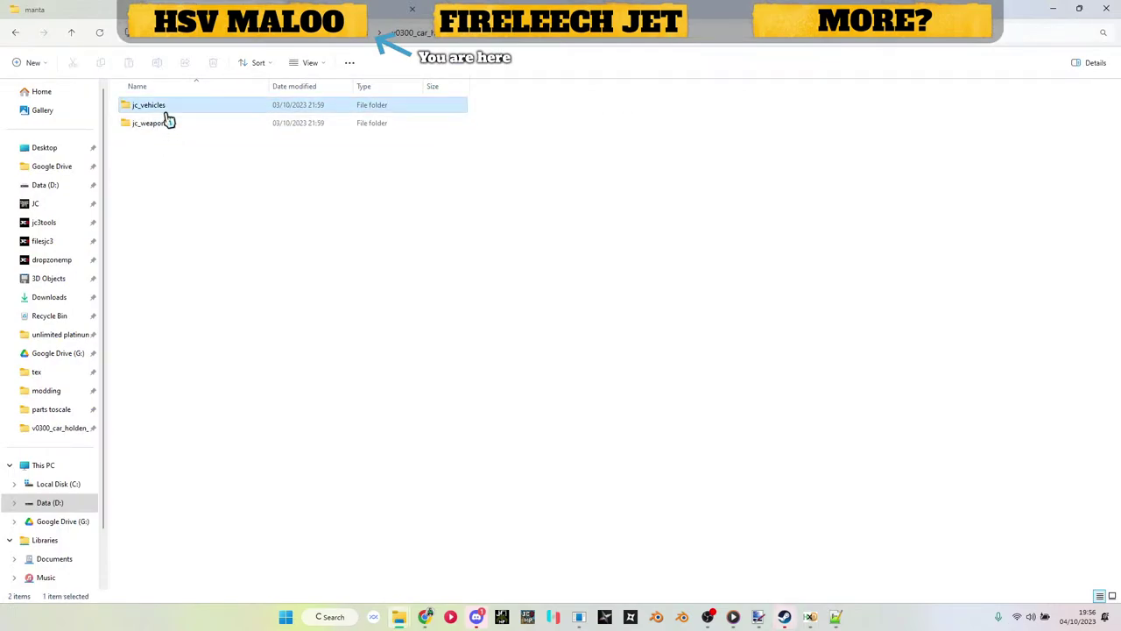
pyautogui.doubleClick(169, 123)
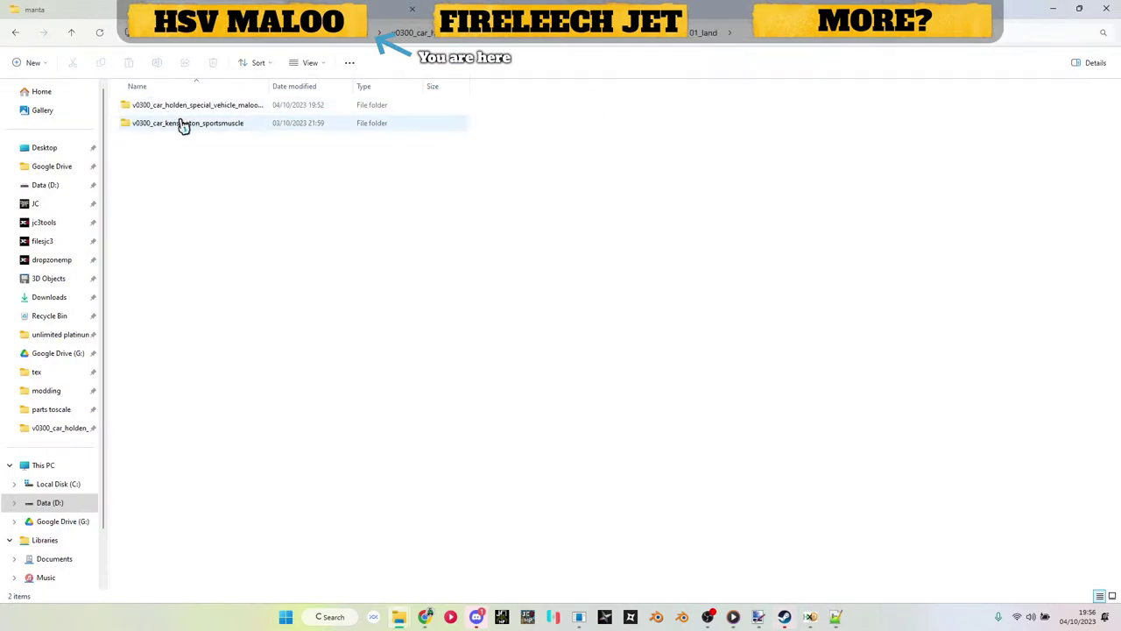
pyautogui.click(180, 113)
pyautogui.press('F2')
pyautogui.hotkey('alt', 'Tab')
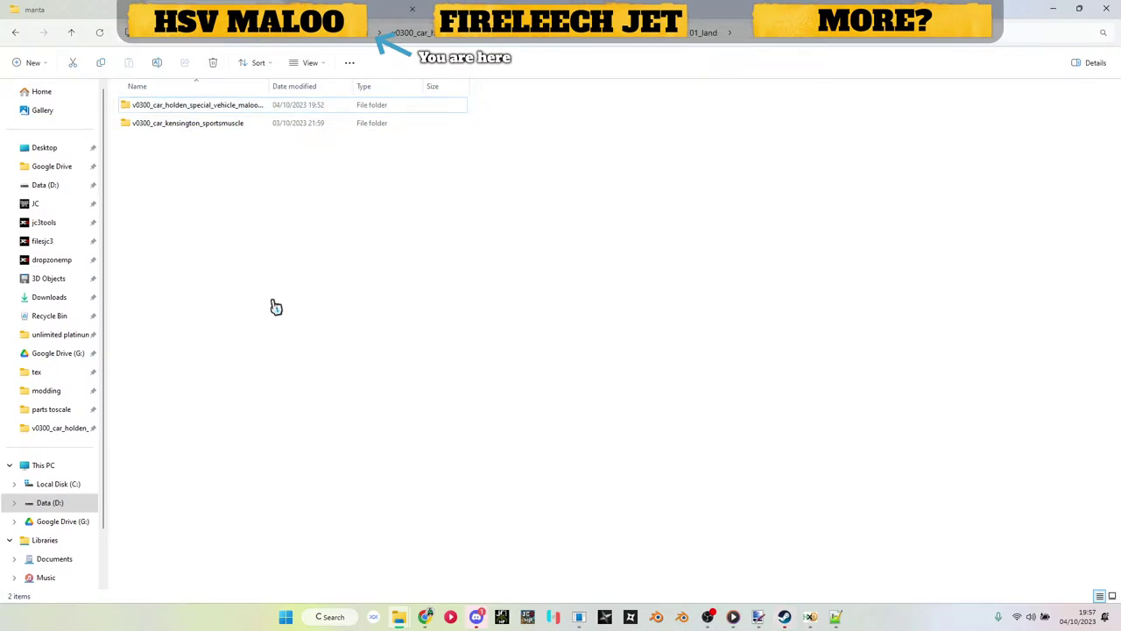
pyautogui.doubleClick(338, 307)
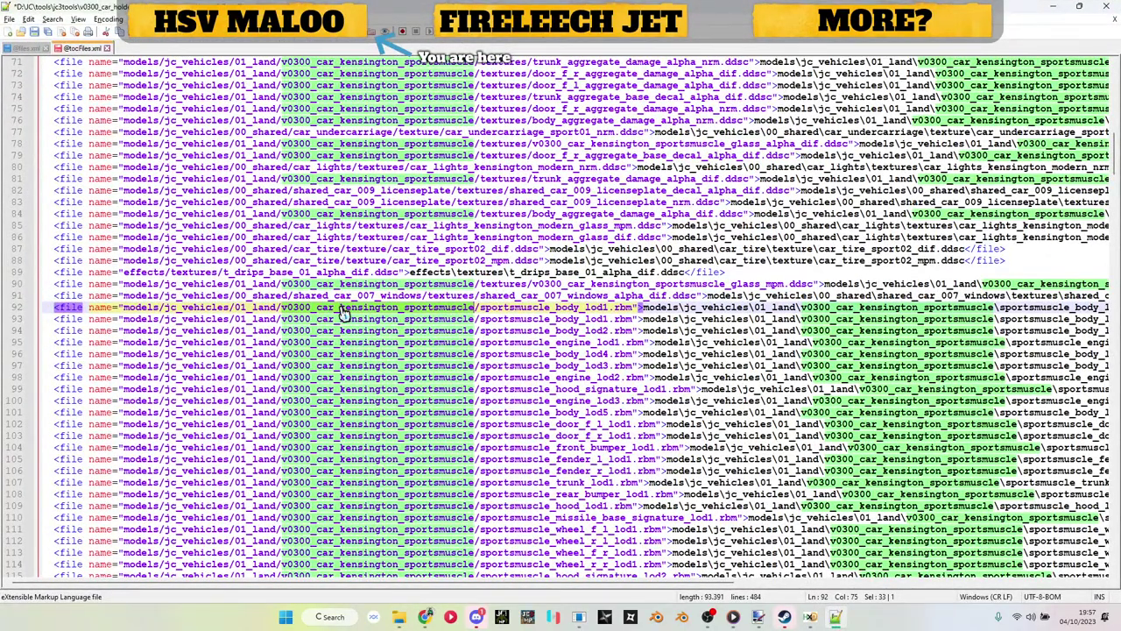
# Step: Point line 92 at hsv_maloo_body and duplicate it as placeholder lines for the other models
pyautogui.write('v0300_car_holden_special_vehicle_maloo_gts')
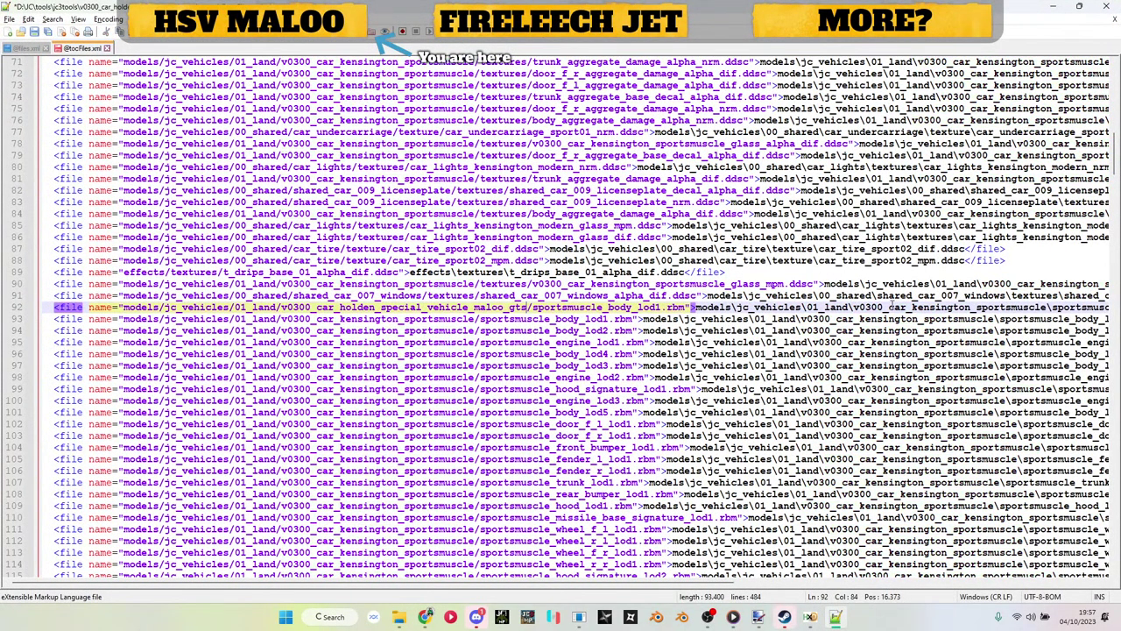
pyautogui.hotkey('ctrl', 's')
pyautogui.hotkey('alt', 'Tab')
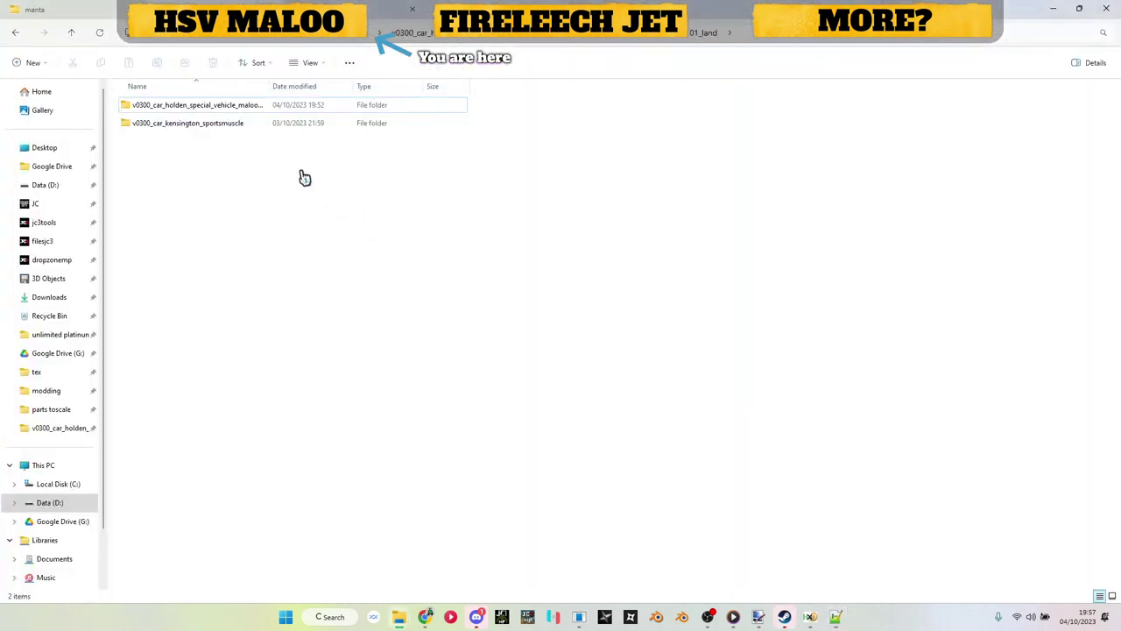
pyautogui.doubleClick(230, 105)
pyautogui.click(200, 105)
pyautogui.press('F2')
pyautogui.hotkey('ctrl', 'c')
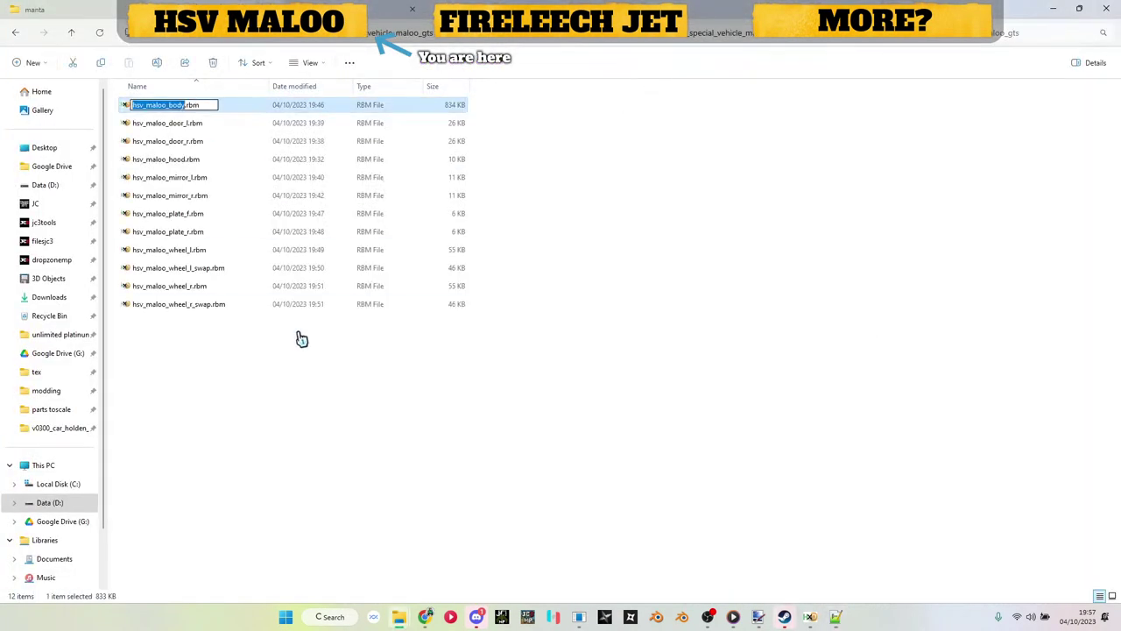
pyautogui.click(327, 392)
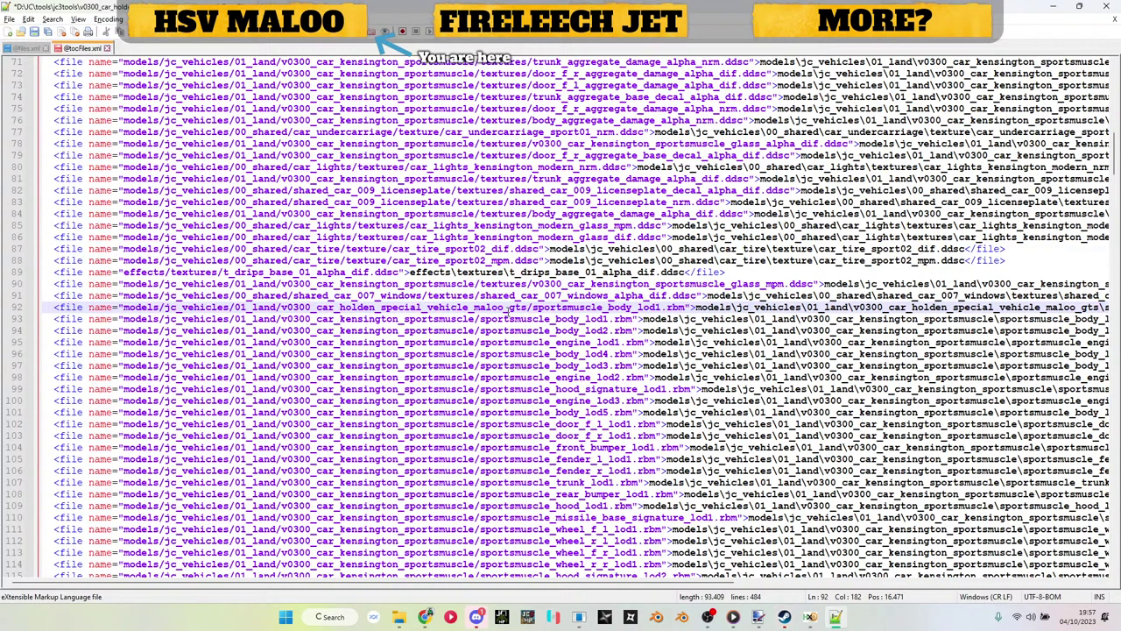
pyautogui.doubleClick(539, 307)
pyautogui.hotkey('ctrl', 'v')
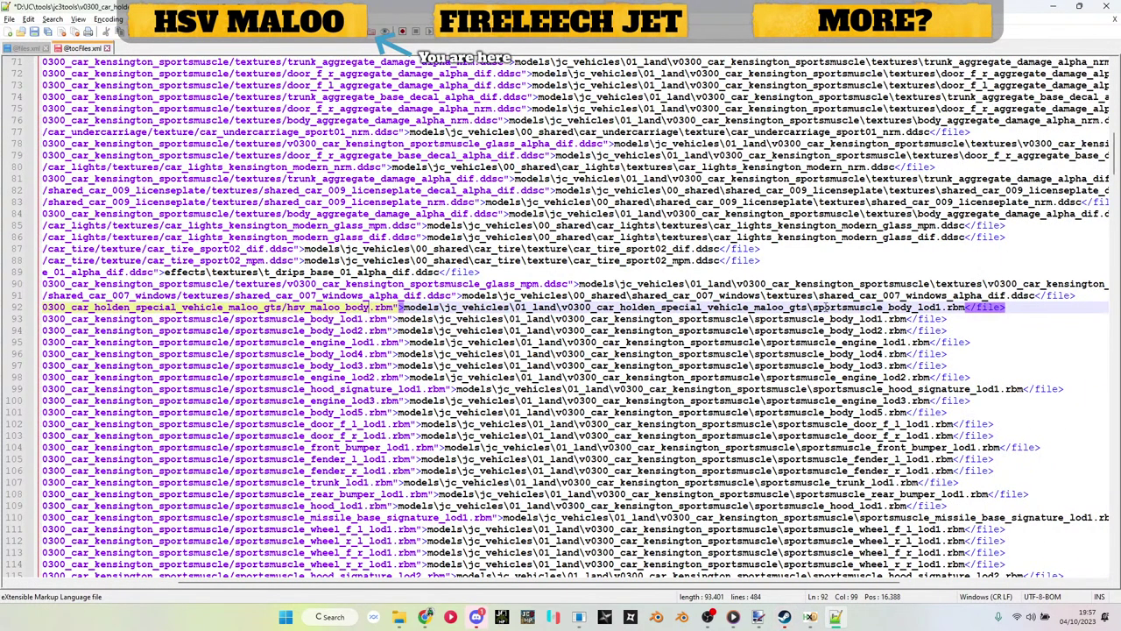
pyautogui.doubleClick(824, 308)
pyautogui.hotkey('ctrl', 'v')
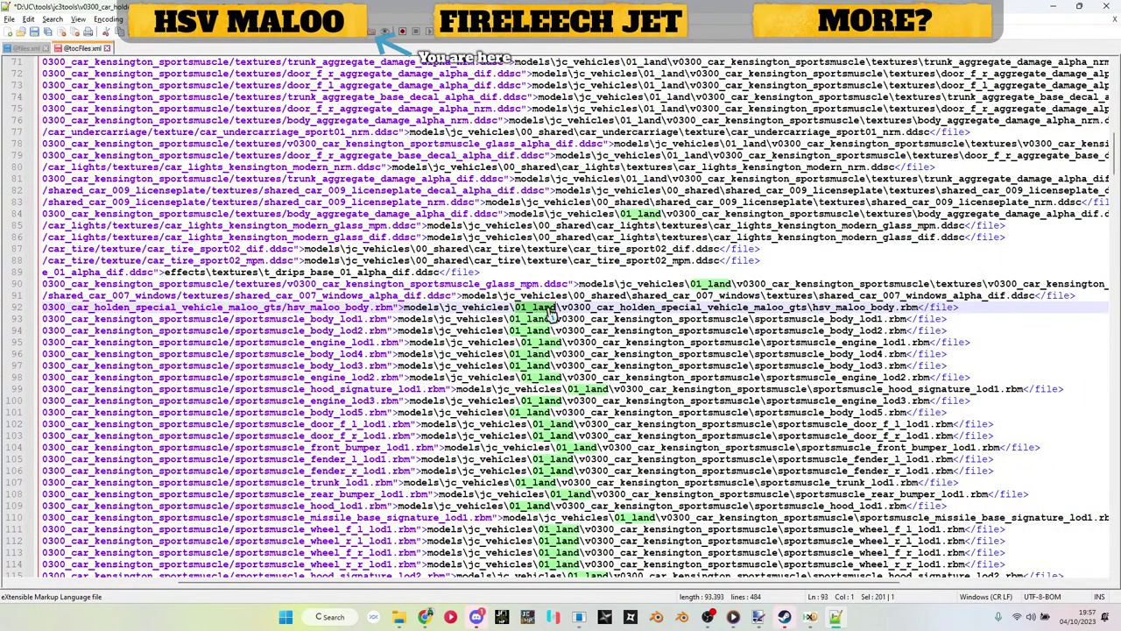
pyautogui.tripleClick(549, 308)
pyautogui.hotkey('ctrl', 'd')
pyautogui.hotkey('ctrl', 'd')
pyautogui.hotkey('ctrl', 'd')
pyautogui.hotkey('ctrl', 'd')
pyautogui.hotkey('ctrl', 'd')
pyautogui.hotkey('ctrl', 'd')
pyautogui.hotkey('ctrl', 'd')
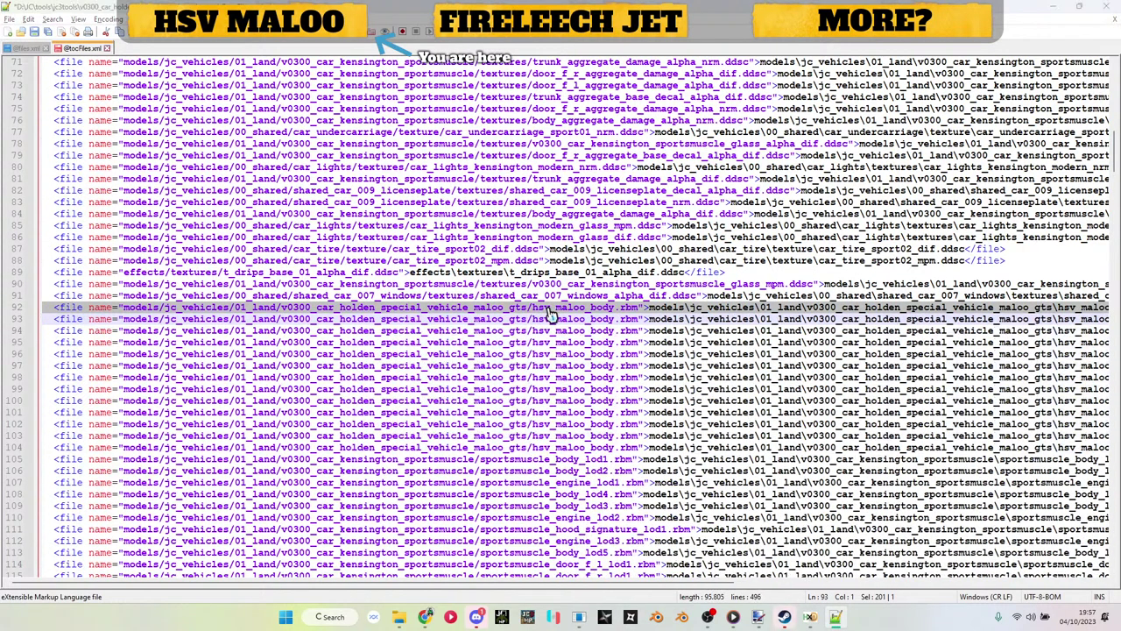
# Step: Change line 93's hsv_maloo_body entry to hsv_maloo_door_l
pyautogui.hotkey('alt', 'Tab')
pyautogui.click(177, 127)
pyautogui.press('F2')
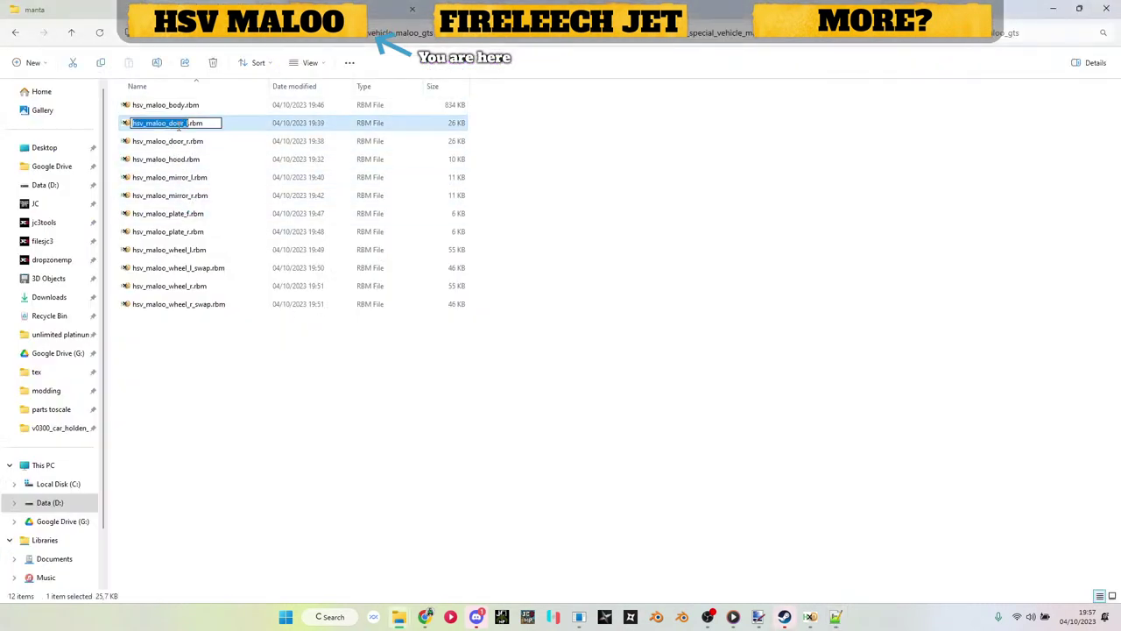
pyautogui.hotkey('ctrl', 'c')
pyautogui.press('Escape')
pyautogui.hotkey('alt', 'Tab')
pyautogui.click(434, 320)
pyautogui.doubleClick(435, 320)
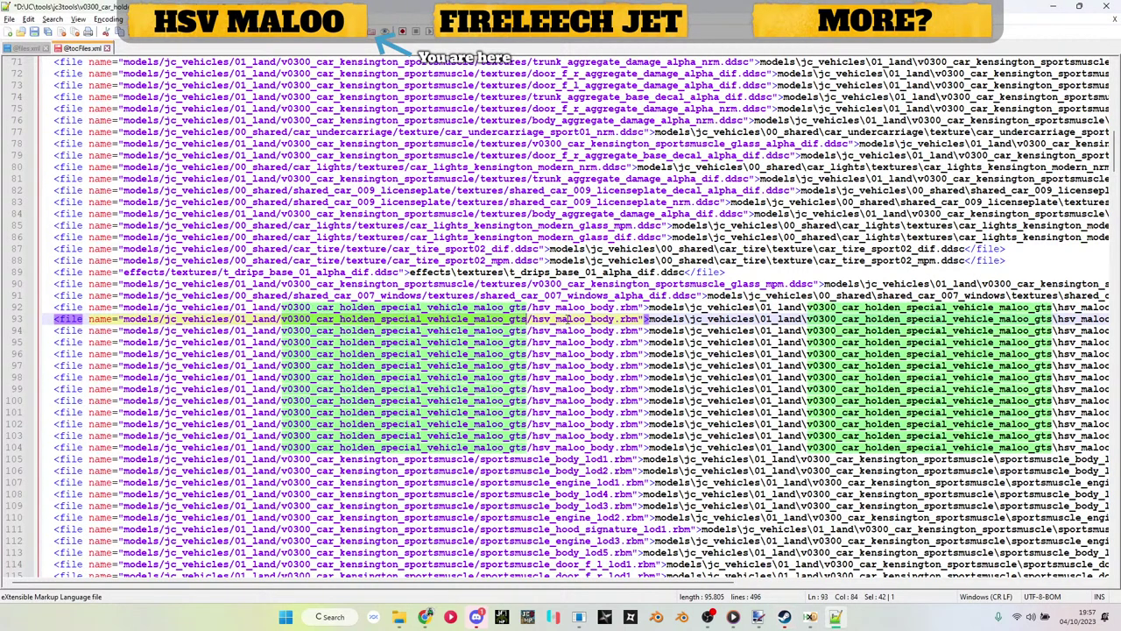
pyautogui.doubleClick(569, 320)
pyautogui.hotkey('ctrl', 'v')
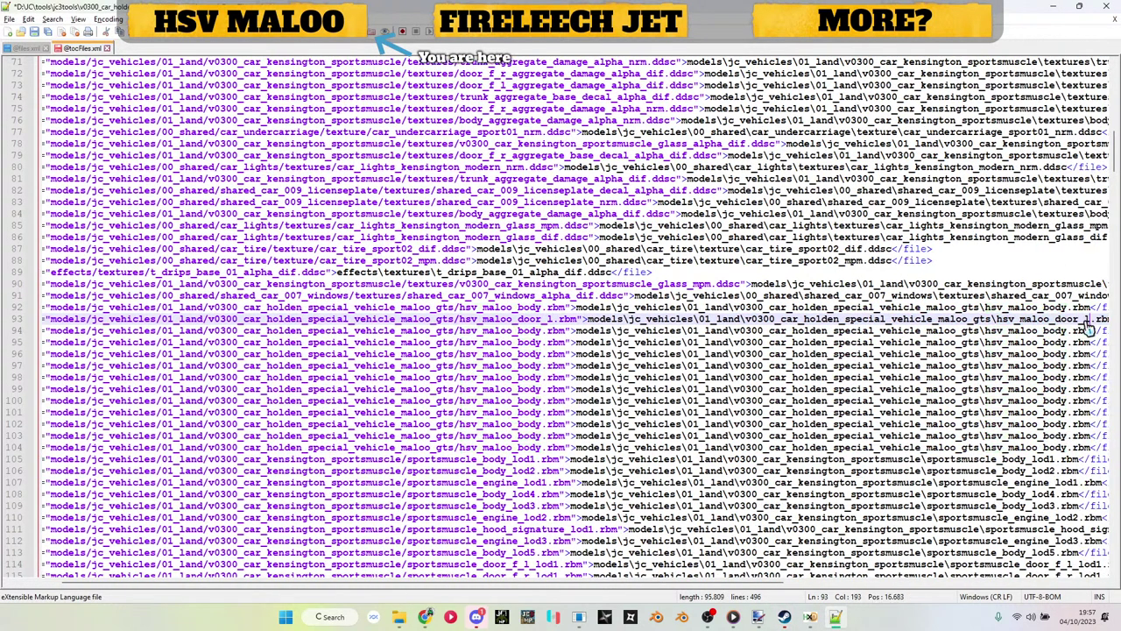
# Step: Replace both hsv_maloo_body names on line 94 with hsv_maloo_door_r
pyautogui.hotkey('alt', 'Tab')
pyautogui.click(163, 143)
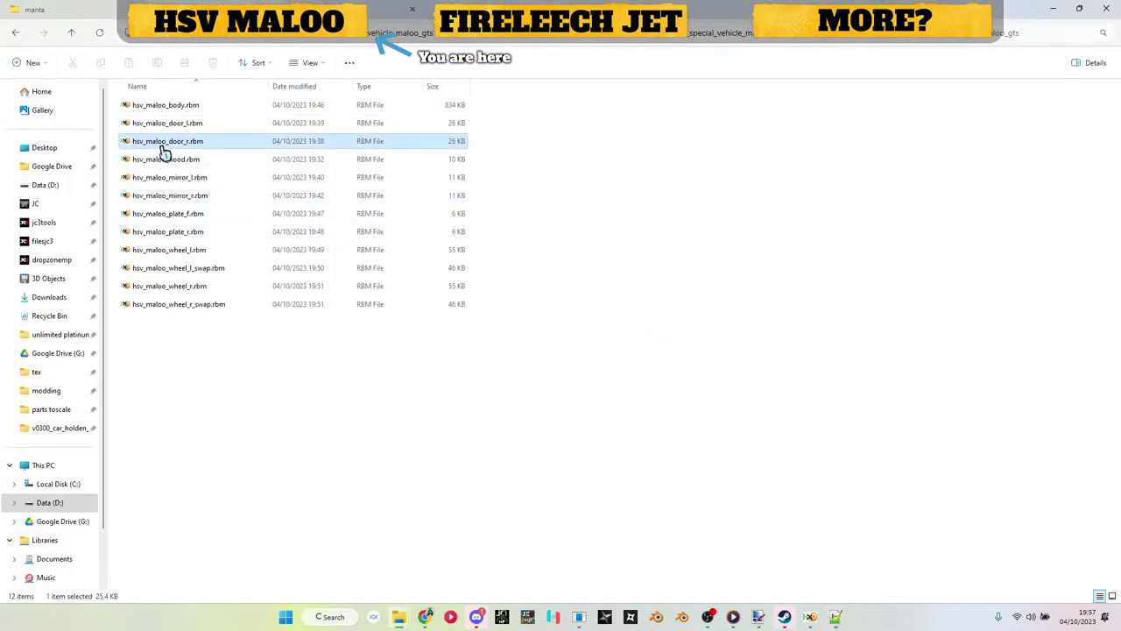
pyautogui.press('F2')
pyautogui.hotkey('ctrl', 'c')
pyautogui.press('Escape')
pyautogui.hotkey('alt', 'Tab')
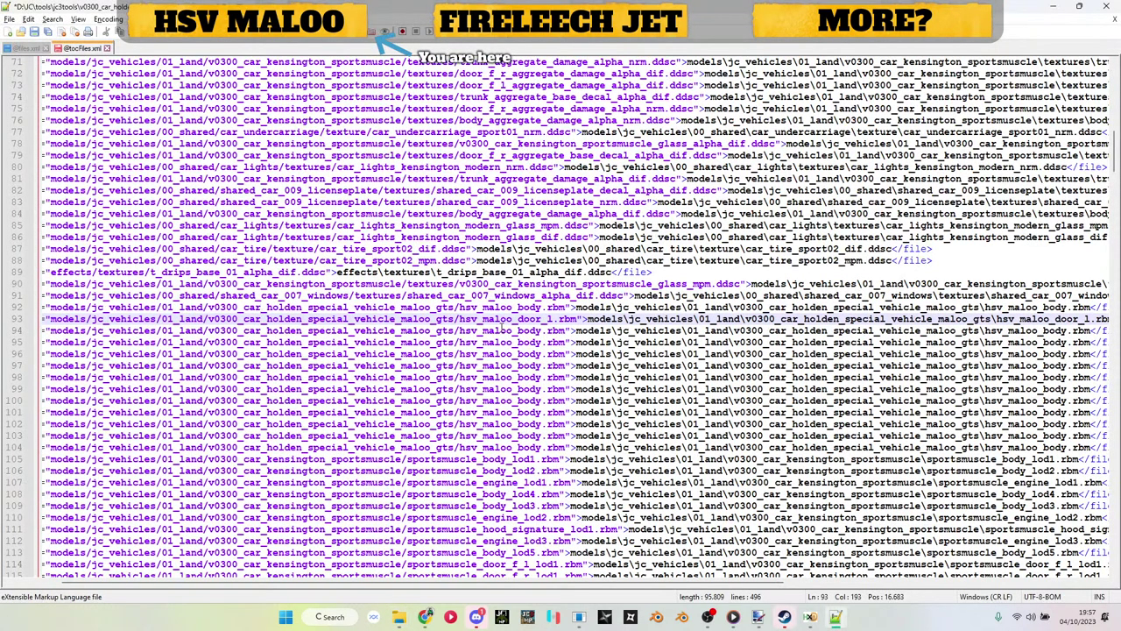
pyautogui.doubleClick(503, 330)
pyautogui.hotkey('ctrl', 'v')
pyautogui.hscroll(3, 506, 333)
pyautogui.doubleClick(858, 330)
pyautogui.hotkey('ctrl', 'v')
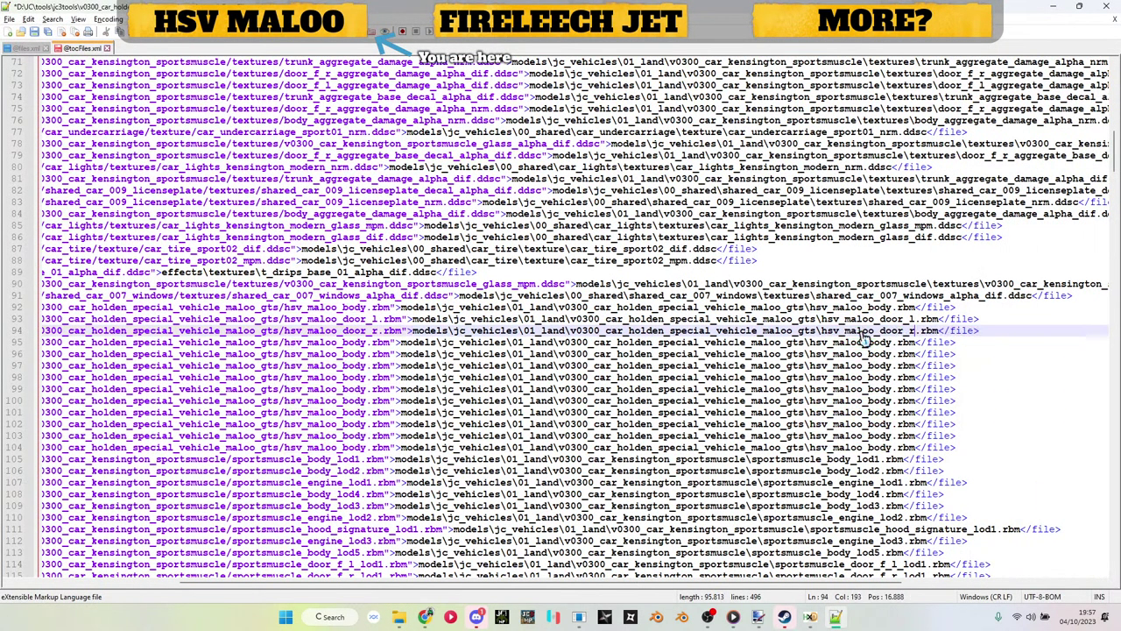
# Step: Replace both hsv_maloo_body names on line 95 with hsv_maloo_hood
pyautogui.hotkey('alt', 'Tab')
pyautogui.click(208, 161)
pyautogui.press('F2')
pyautogui.hotkey('ctrl', 'c')
pyautogui.press('Escape')
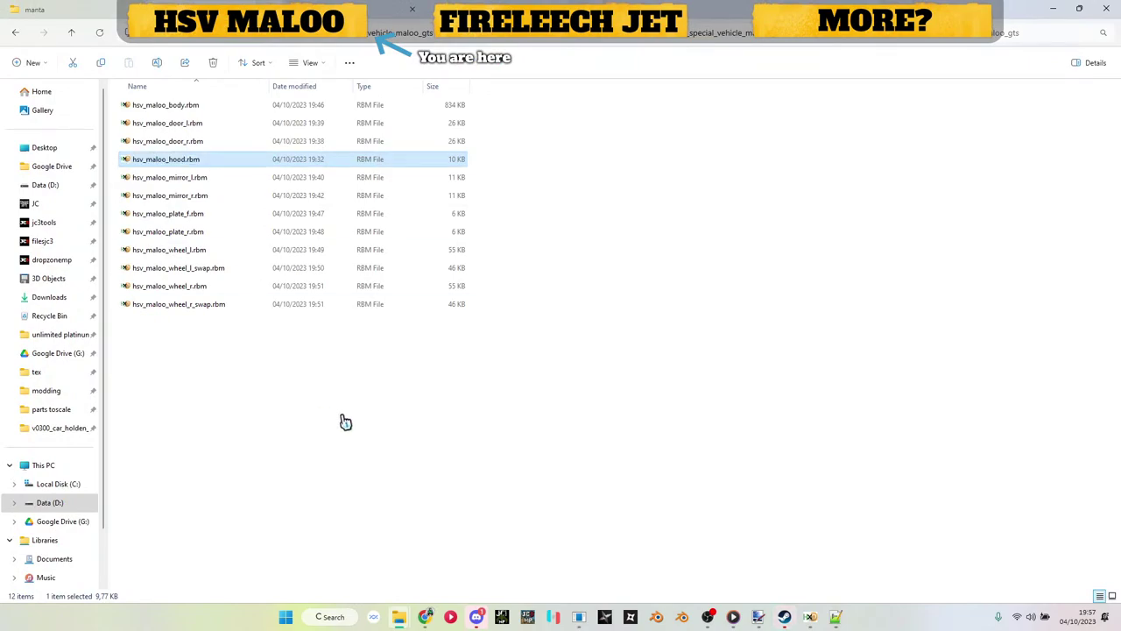
pyautogui.hotkey('alt', 'Tab')
pyautogui.doubleClick(354, 343)
pyautogui.hotkey('ctrl', 'v')
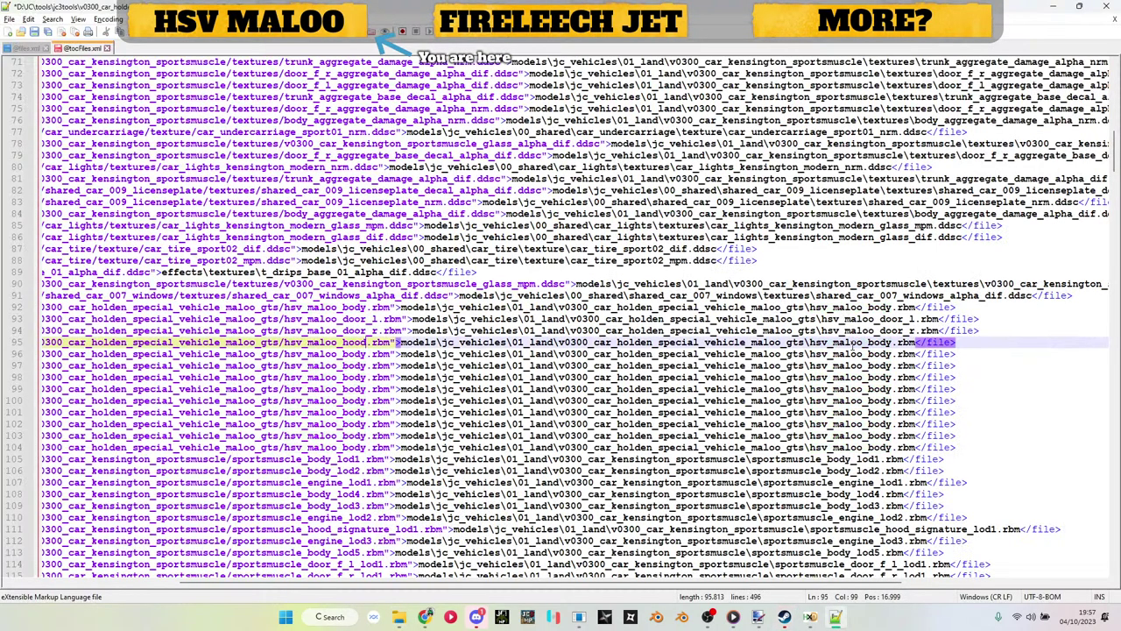
pyautogui.doubleClick(876, 343)
pyautogui.hotkey('ctrl', 'v')
# Step: Change line 96's entry to hsv_maloo_mirror_l and save the XML
pyautogui.hotkey('alt', 'Tab')
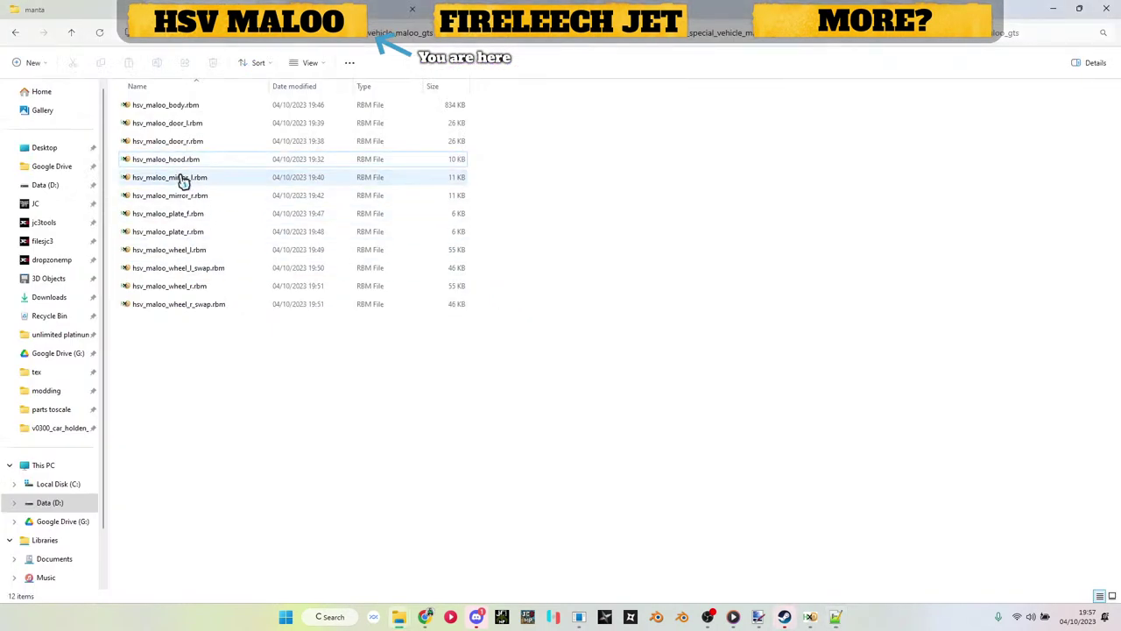
pyautogui.click(180, 178)
pyautogui.press('F2')
pyautogui.press('Escape')
pyautogui.hotkey('alt', 'Tab')
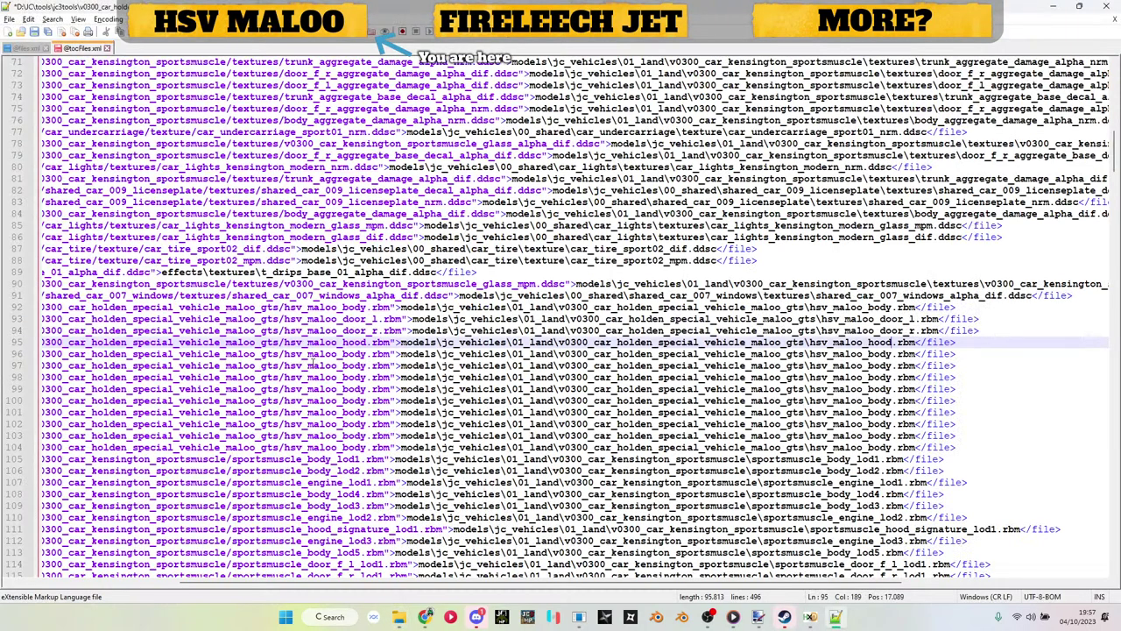
pyautogui.doubleClick(319, 355)
pyautogui.hotkey('ctrl', 'v')
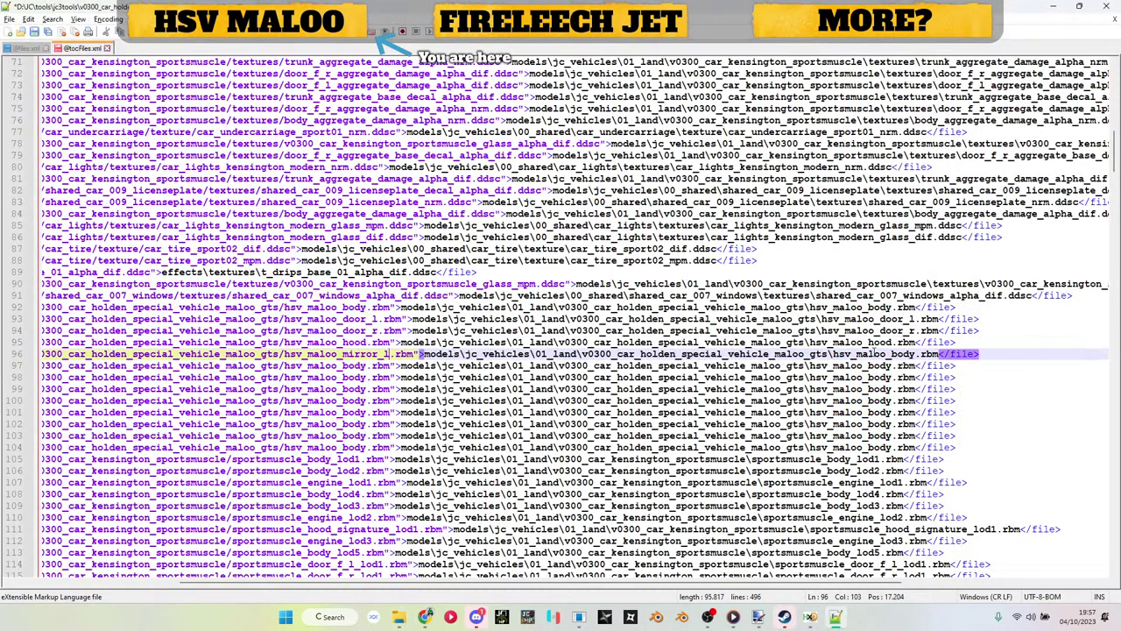
pyautogui.hotkey('ctrl', 's')
# Step: Retarget lines 97 and 98 to hsv_maloo_mirror_r and hsv_maloo_plate_f
pyautogui.hotkey('alt', 'Tab')
pyautogui.click(208, 198)
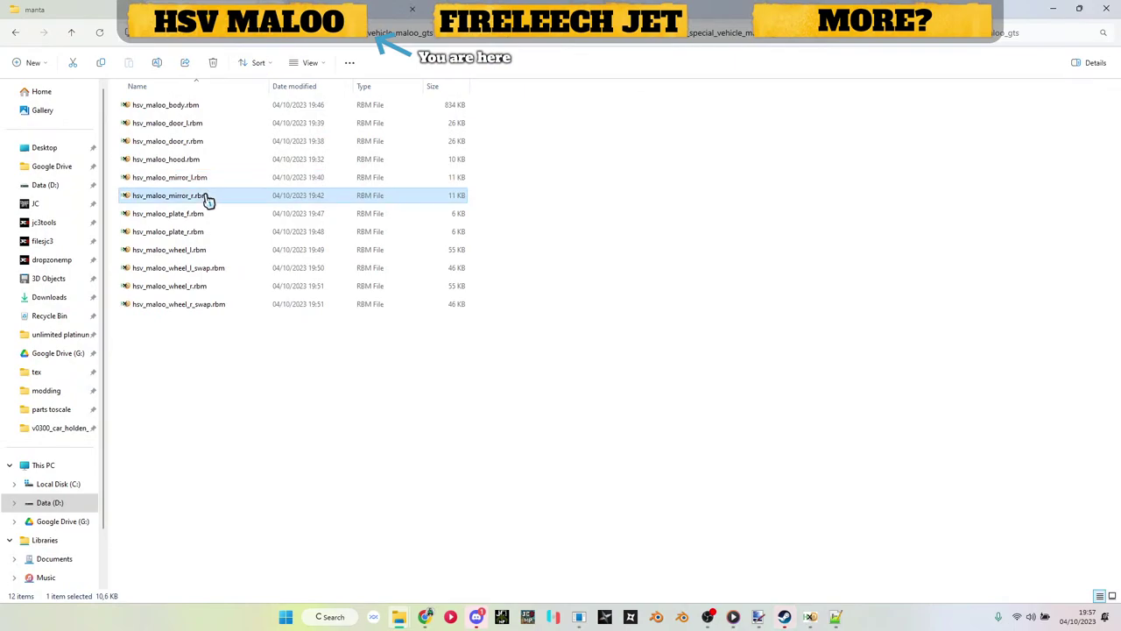
pyautogui.press('F2')
pyautogui.press('Escape')
pyautogui.hotkey('alt', 'Tab')
pyautogui.click(338, 376)
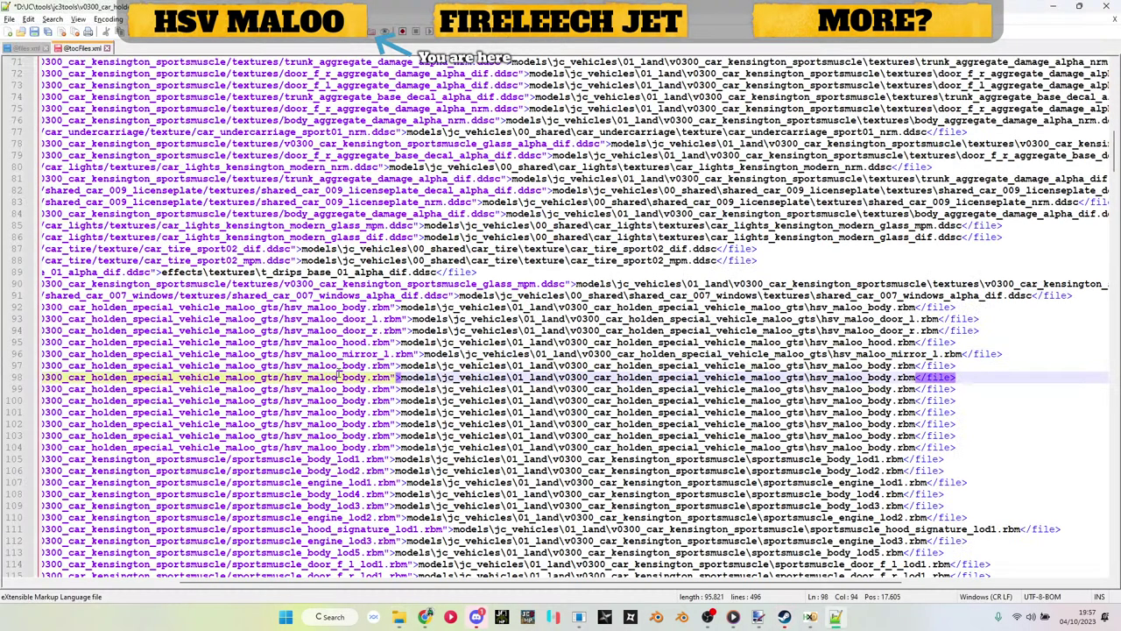
pyautogui.doubleClick(340, 365)
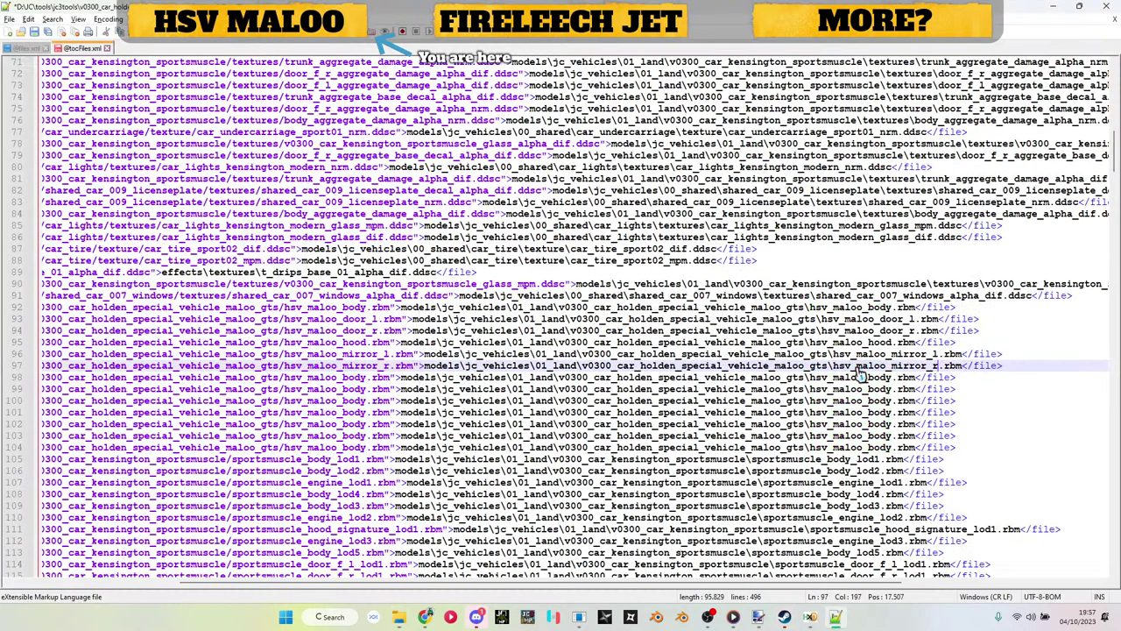
pyautogui.hotkey('alt', 'Tab')
pyautogui.click(179, 214)
pyautogui.press('F2')
pyautogui.press('Escape')
pyautogui.hotkey('alt', 'Tab')
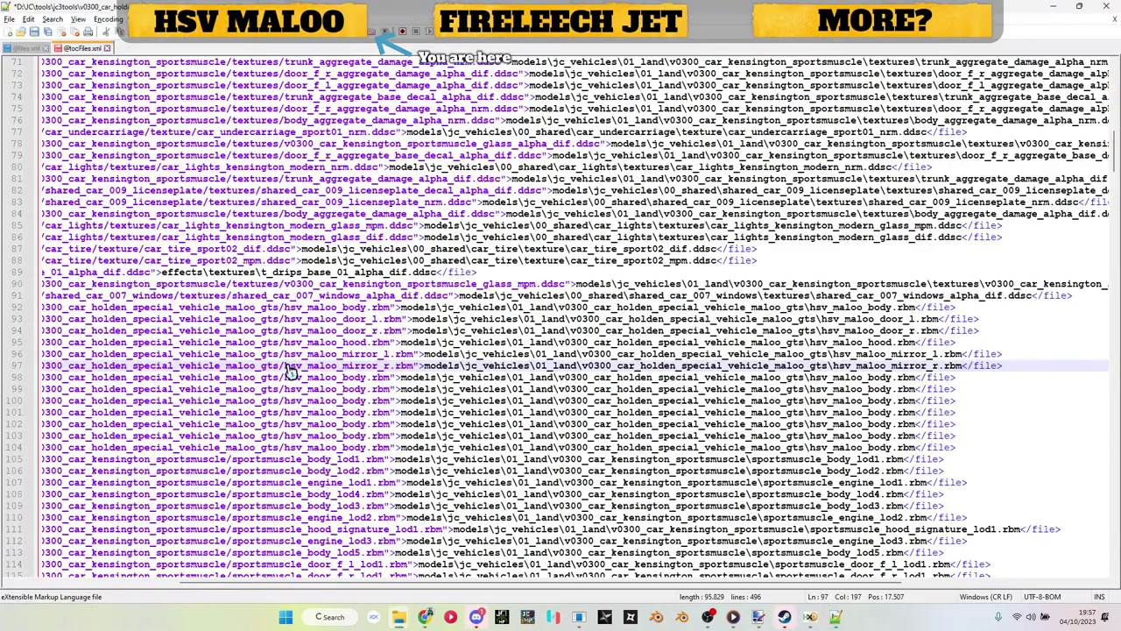
pyautogui.doubleClick(347, 378)
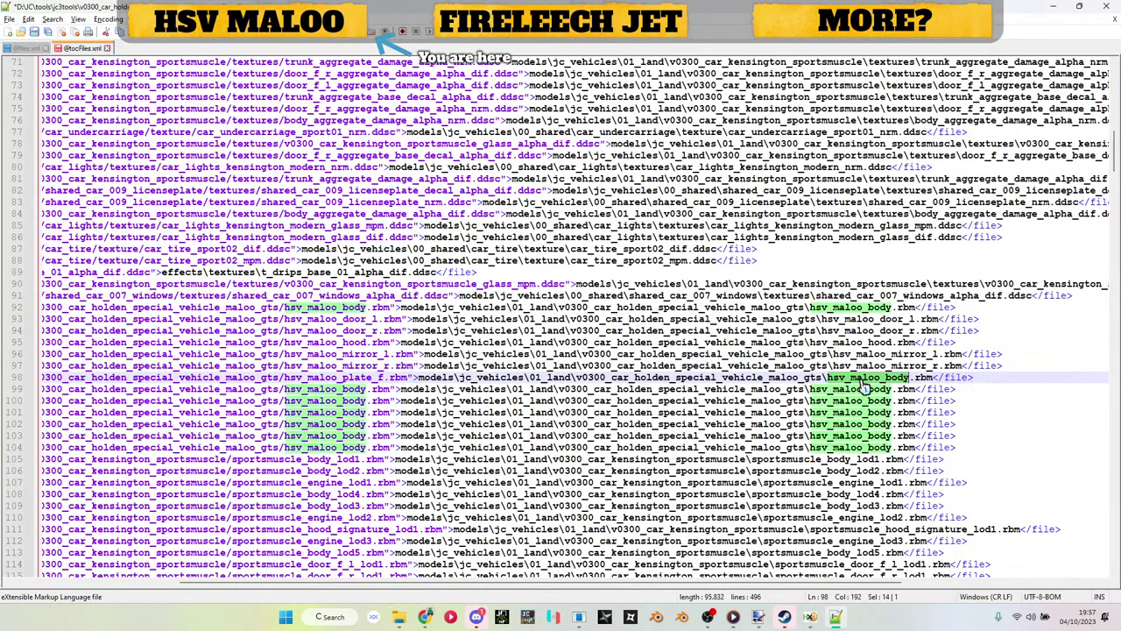
# Step: Replace both hsv_maloo_body names on line 99 with hsv_maloo_plate_r
pyautogui.hotkey('alt', 'Tab')
pyautogui.click(190, 233)
pyautogui.press('F2')
pyautogui.hotkey('ctrl', 'c')
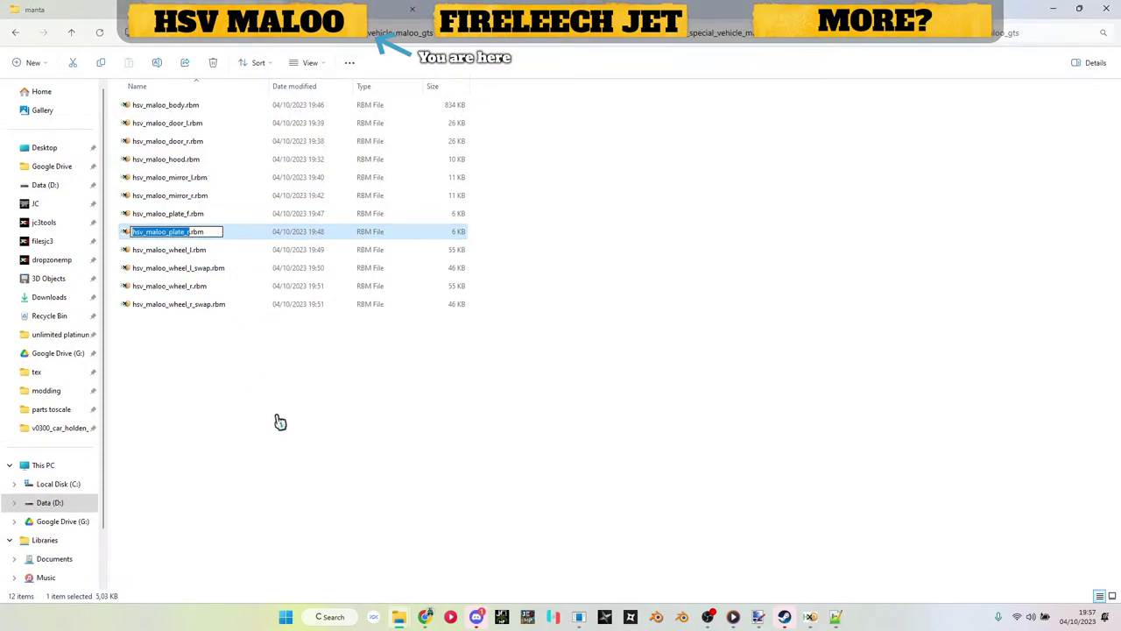
pyautogui.press('Escape')
pyautogui.hotkey('alt', 'Tab')
pyautogui.doubleClick(349, 388)
pyautogui.hotkey('ctrl', 'v')
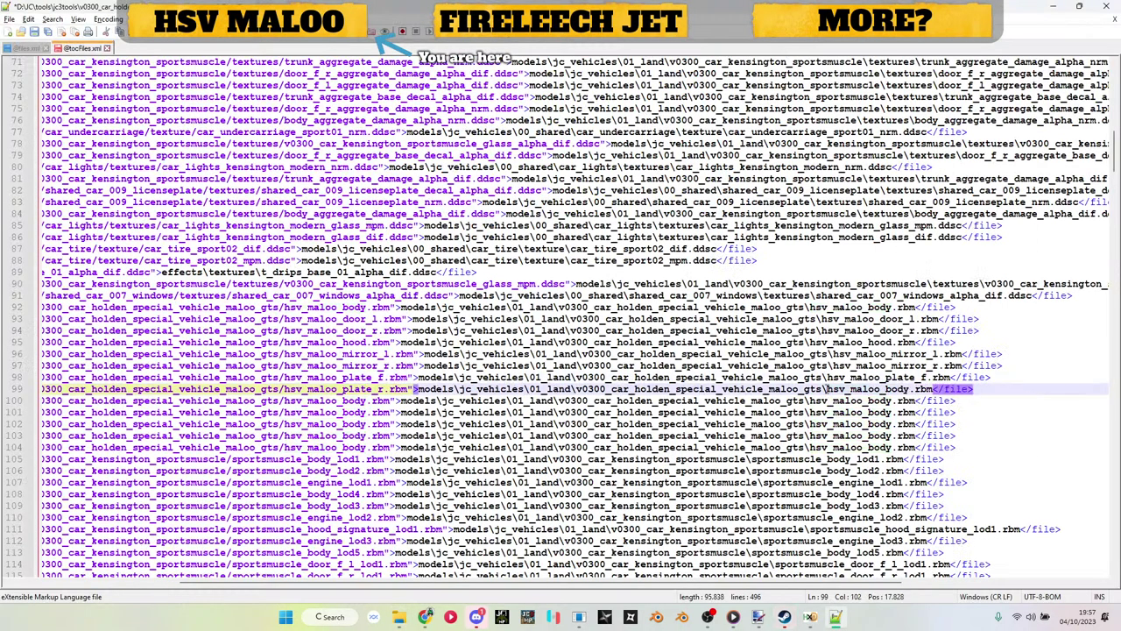
pyautogui.doubleClick(859, 388)
pyautogui.hotkey('ctrl', 'v')
# Step: Replace both hsv_maloo_body names on line 100 with hsv_maloo_wheel_l
pyautogui.hotkey('alt', 'Tab')
pyautogui.click(188, 250)
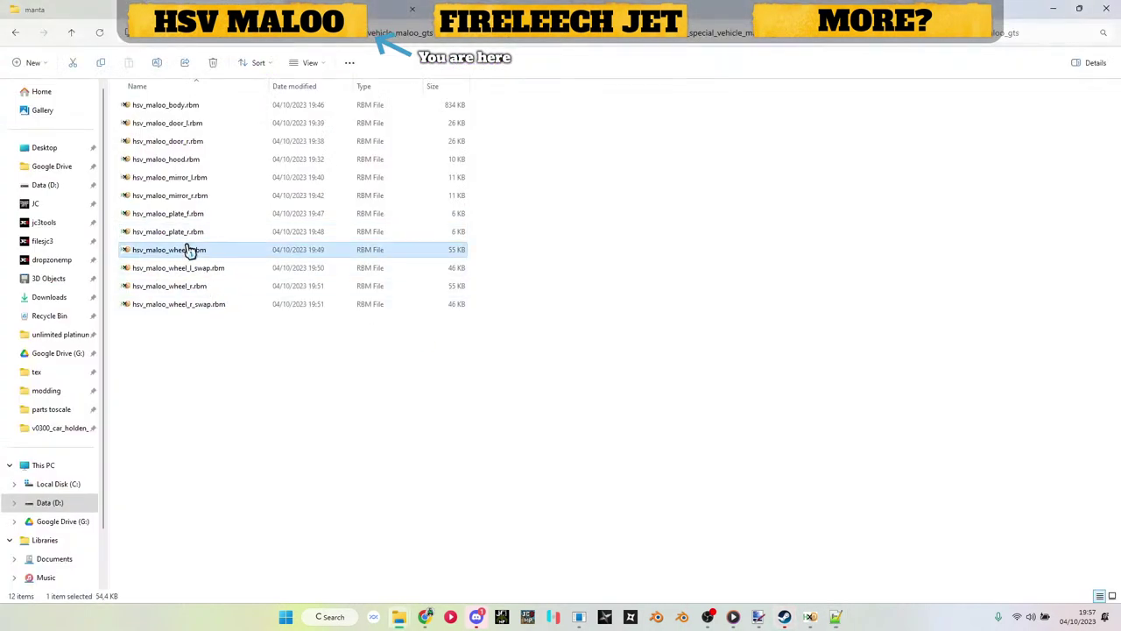
pyautogui.press('F2')
pyautogui.hotkey('ctrl', 'c')
pyautogui.press('Escape')
pyautogui.hotkey('alt', 'Tab')
pyautogui.doubleClick(324, 400)
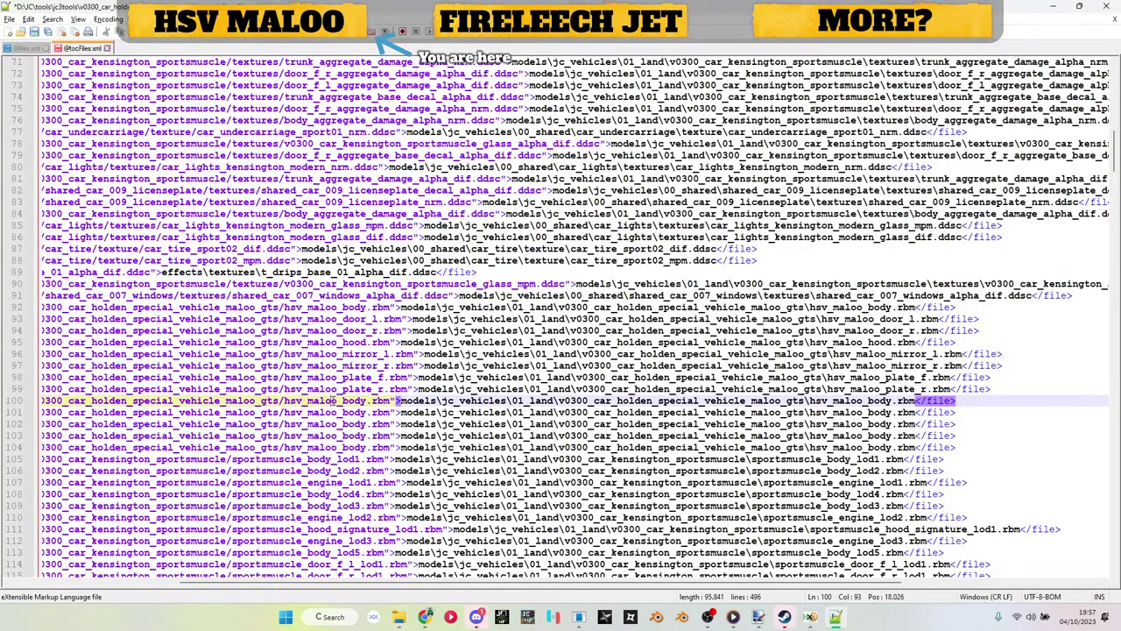
pyautogui.hotkey('ctrl', 'v')
pyautogui.doubleClick(854, 400)
pyautogui.hotkey('ctrl', 'v')
# Step: Change line 101 to hsv_maloo_wheel_l_swap in both places and save
pyautogui.hotkey('alt', 'Tab')
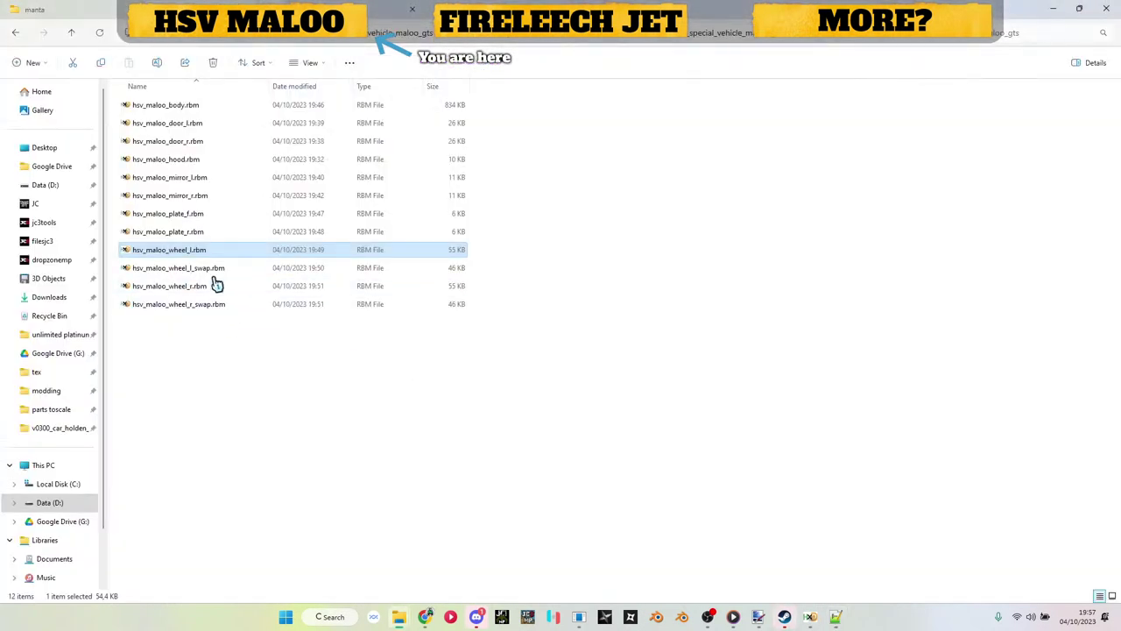
pyautogui.click(232, 269)
pyautogui.press('F2')
pyautogui.hotkey('ctrl', 'c')
pyautogui.press('Escape')
pyautogui.hotkey('alt', 'Tab')
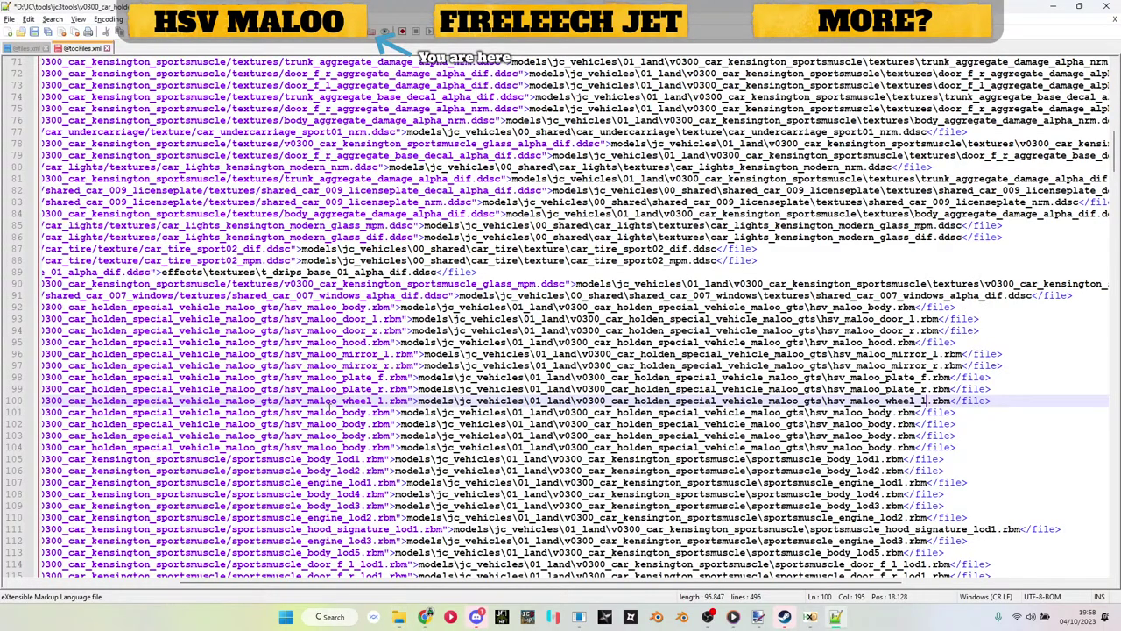
pyautogui.doubleClick(329, 412)
pyautogui.hotkey('ctrl', 'v')
pyautogui.doubleClick(878, 413)
pyautogui.hotkey('ctrl', 'v')
pyautogui.hotkey('ctrl', 's')
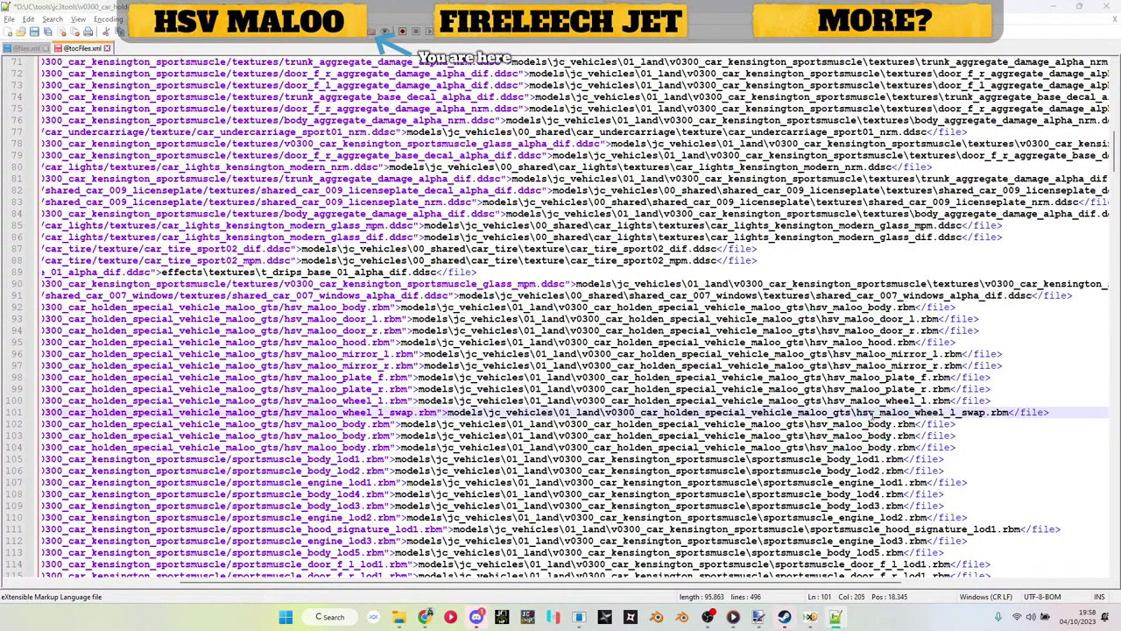
# Step: Change line 102 to hsv_maloo_wheel_r in both places and save
pyautogui.hotkey('alt', 'Tab')
pyautogui.click(171, 287)
pyautogui.press('F2')
pyautogui.hotkey('ctrl', 'c')
pyautogui.press('Escape')
pyautogui.hotkey('alt', 'Tab')
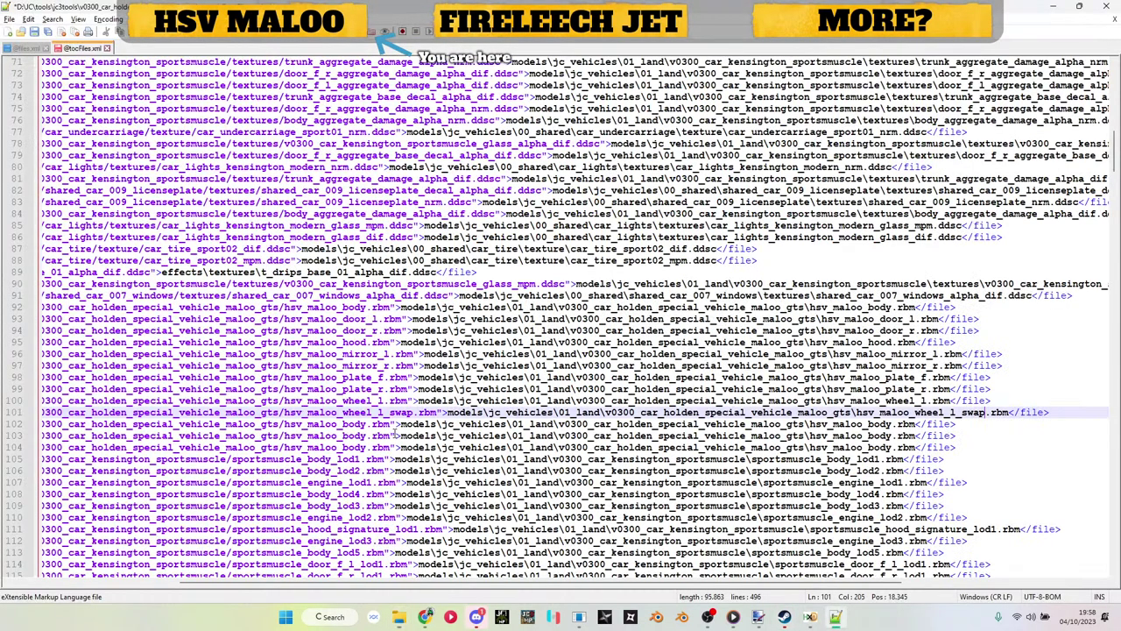
pyautogui.doubleClick(339, 423)
pyautogui.hotkey('ctrl', 'v')
pyautogui.doubleClick(868, 424)
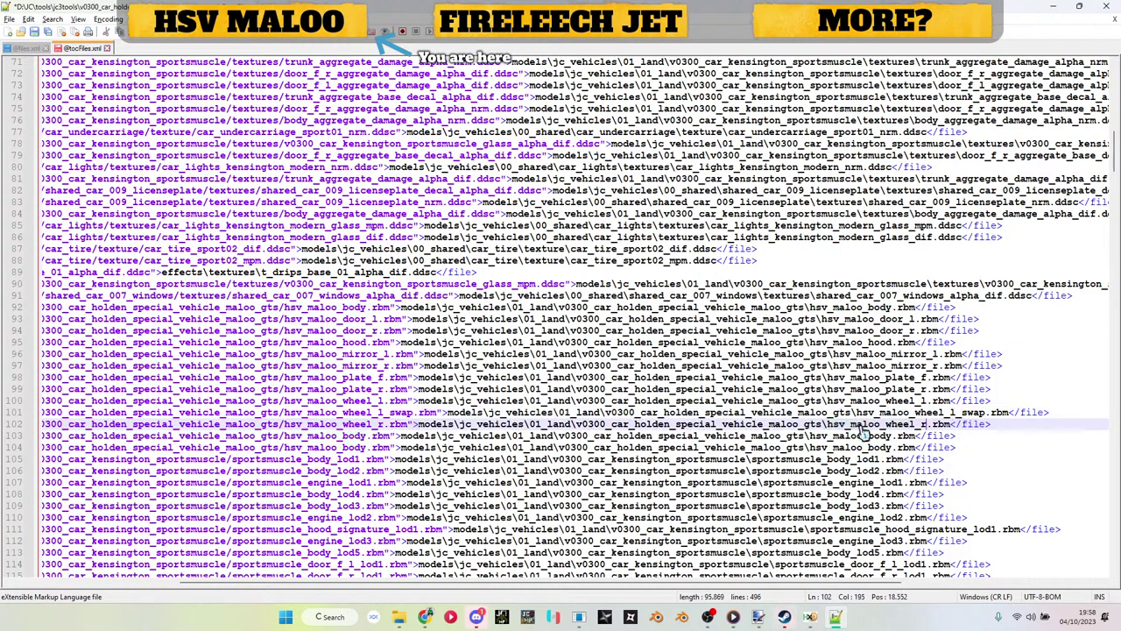
pyautogui.hotkey('ctrl', 'v')
pyautogui.hotkey('ctrl', 's')
# Step: Replace both hsv_maloo_body names on line 103 with hsv_maloo_wheel_r_swap
pyautogui.hotkey('alt', 'Tab')
pyautogui.click(208, 306)
pyautogui.press('F2')
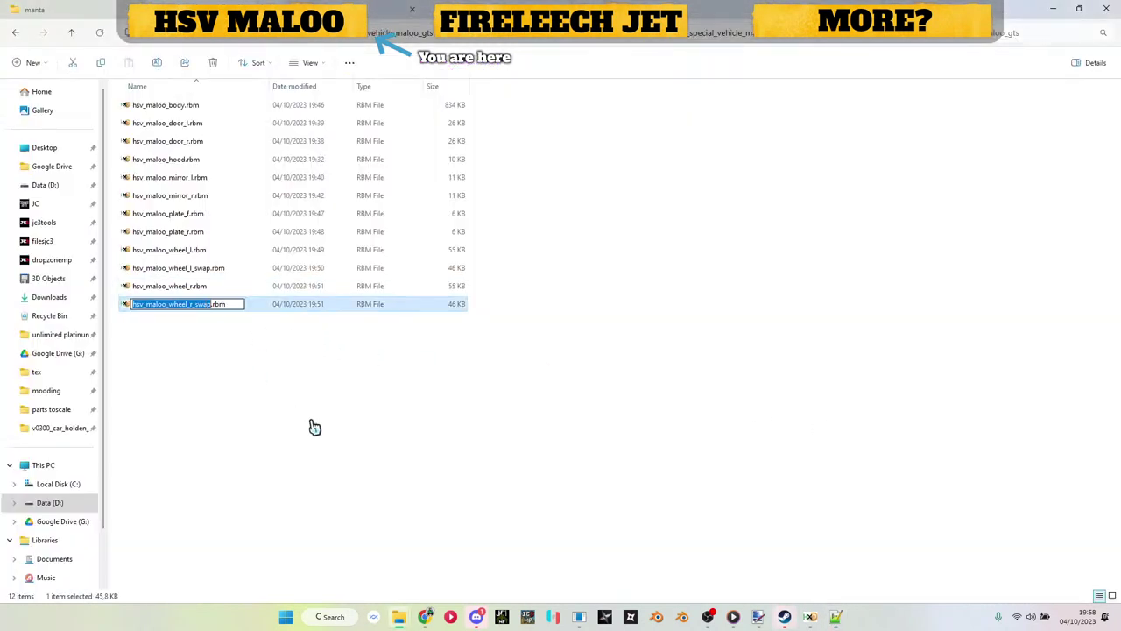
pyautogui.hotkey('ctrl', 'c')
pyautogui.press('Escape')
pyautogui.hotkey('alt', 'Tab')
pyautogui.doubleClick(340, 436)
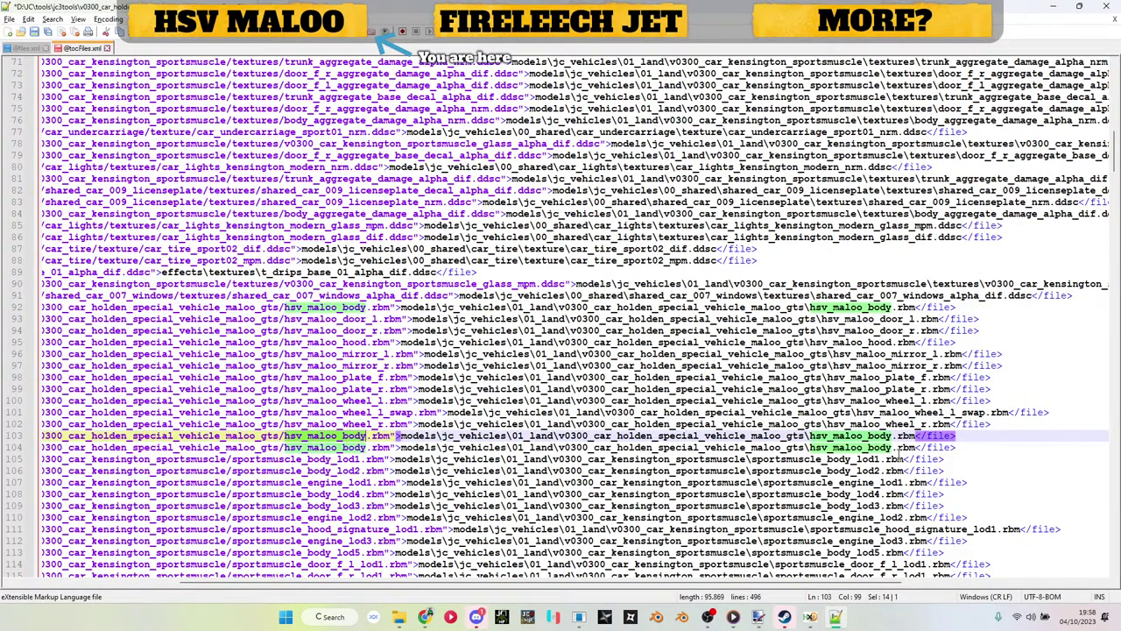
pyautogui.hotkey('ctrl', 'v')
pyautogui.doubleClick(881, 435)
pyautogui.hotkey('ctrl', 'v')
pyautogui.doubleClick(883, 447)
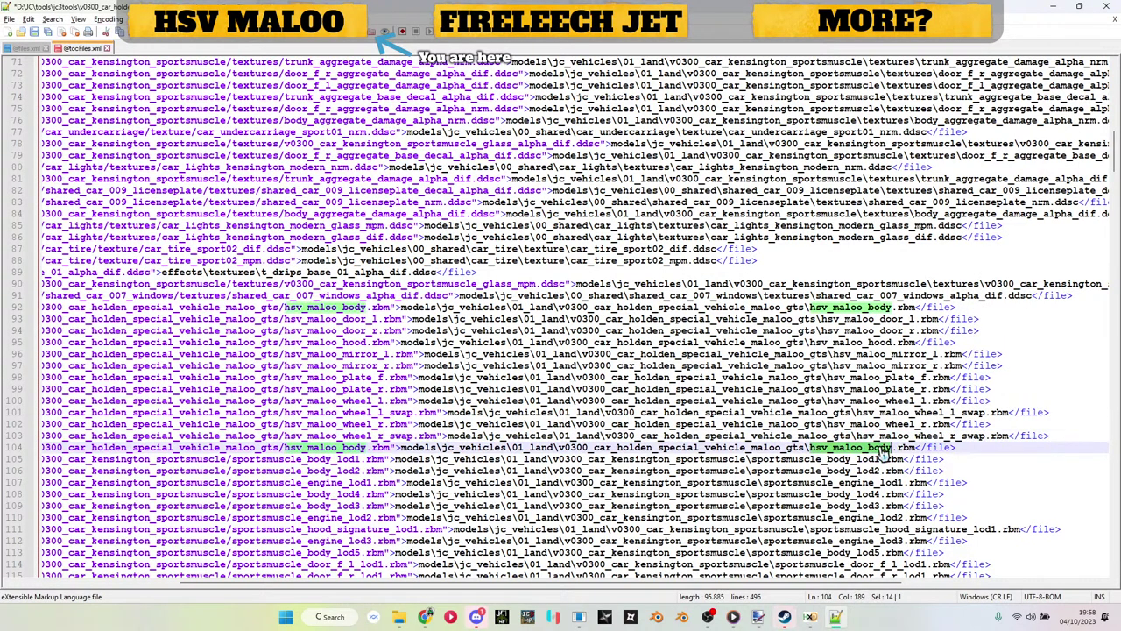
pyautogui.hscroll(-3, 883, 449)
pyautogui.doubleClick(883, 449)
pyautogui.click(883, 448)
pyautogui.hscroll(4, 920, 449)
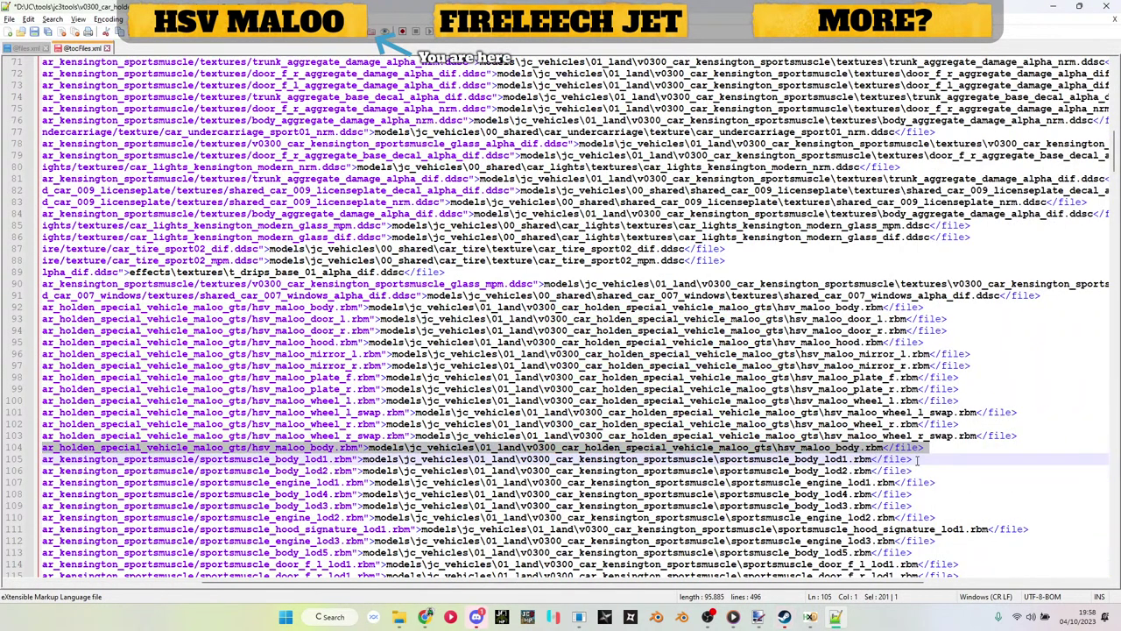
pyautogui.click(959, 453)
pyautogui.doubleClick(833, 447)
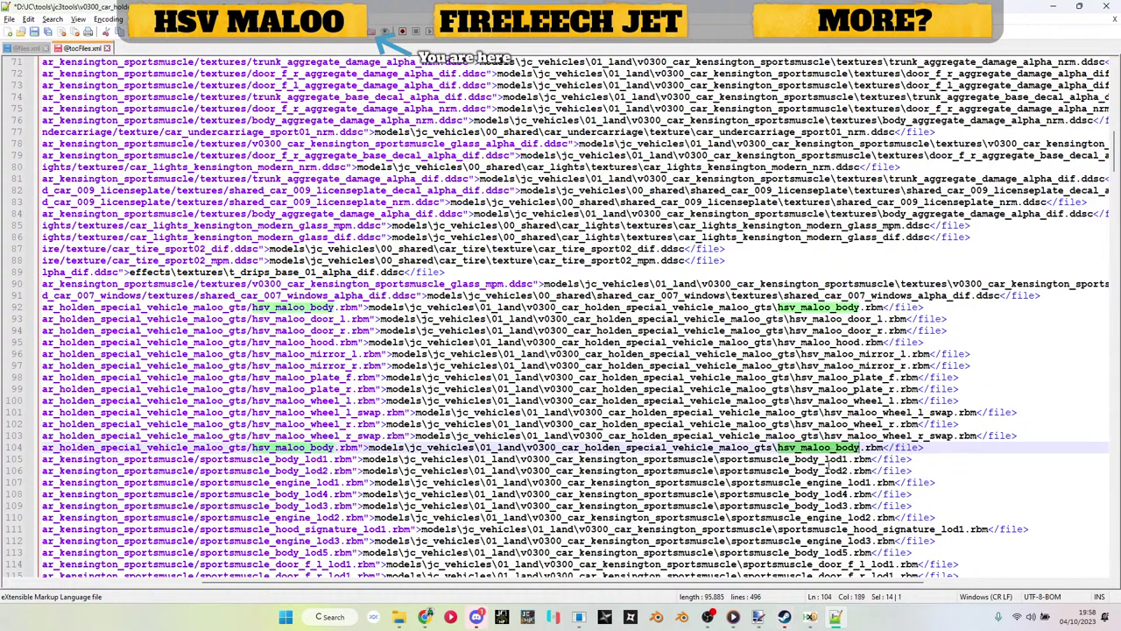
pyautogui.doubleClick(828, 459)
pyautogui.moveTo(913, 459); pyautogui.dragTo(3, 466)
pyautogui.press('Delete')
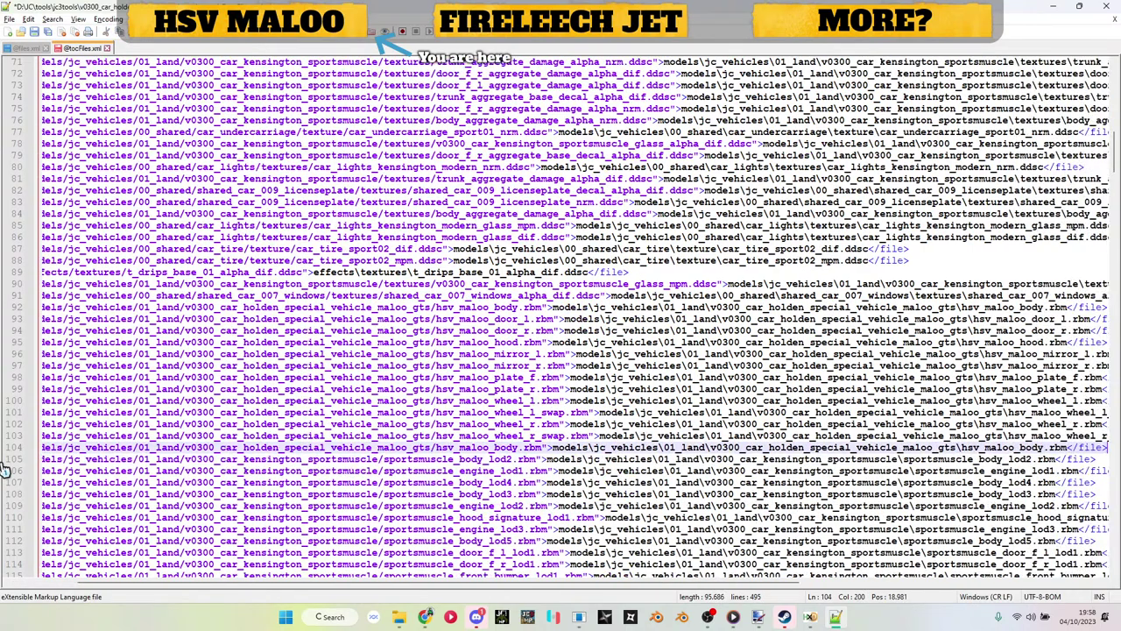
pyautogui.hscroll(4, 362, 419)
pyautogui.moveTo(840, 447); pyautogui.dragTo(632, 471)
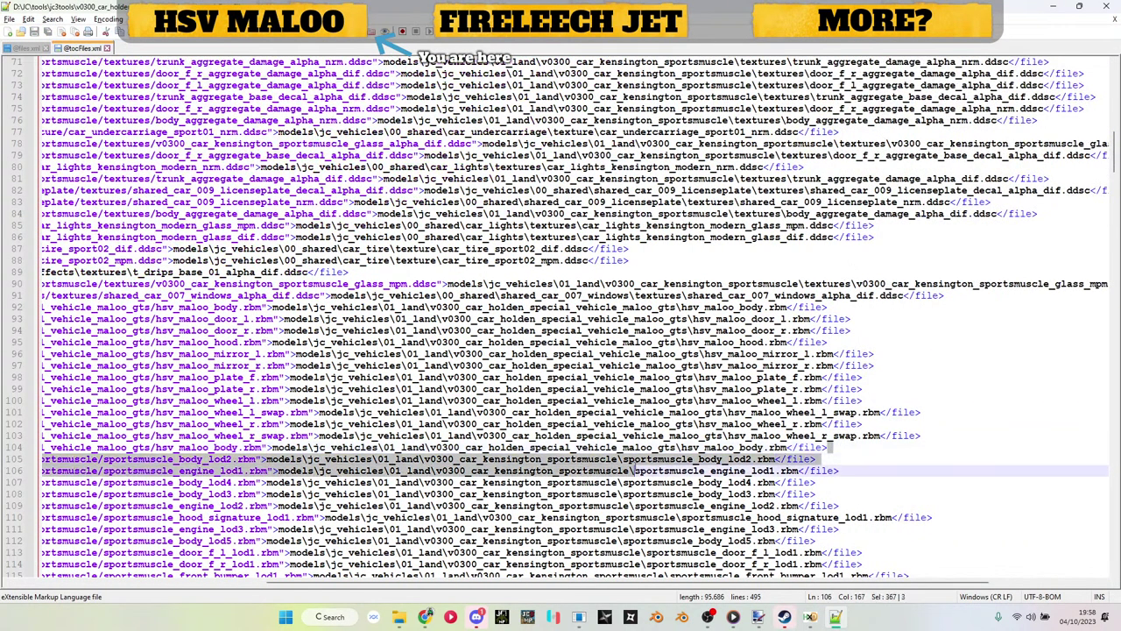
pyautogui.moveTo(5, 447); pyautogui.dragTo(5, 309)
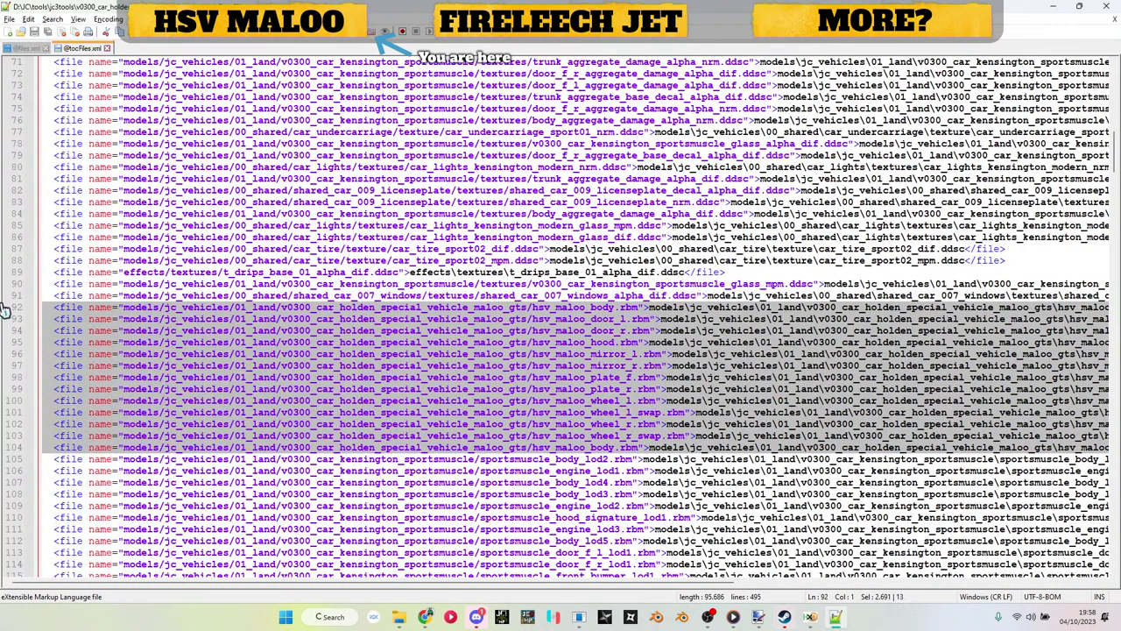
pyautogui.click(30, 48)
pyautogui.hotkey('ctrl', 'f')
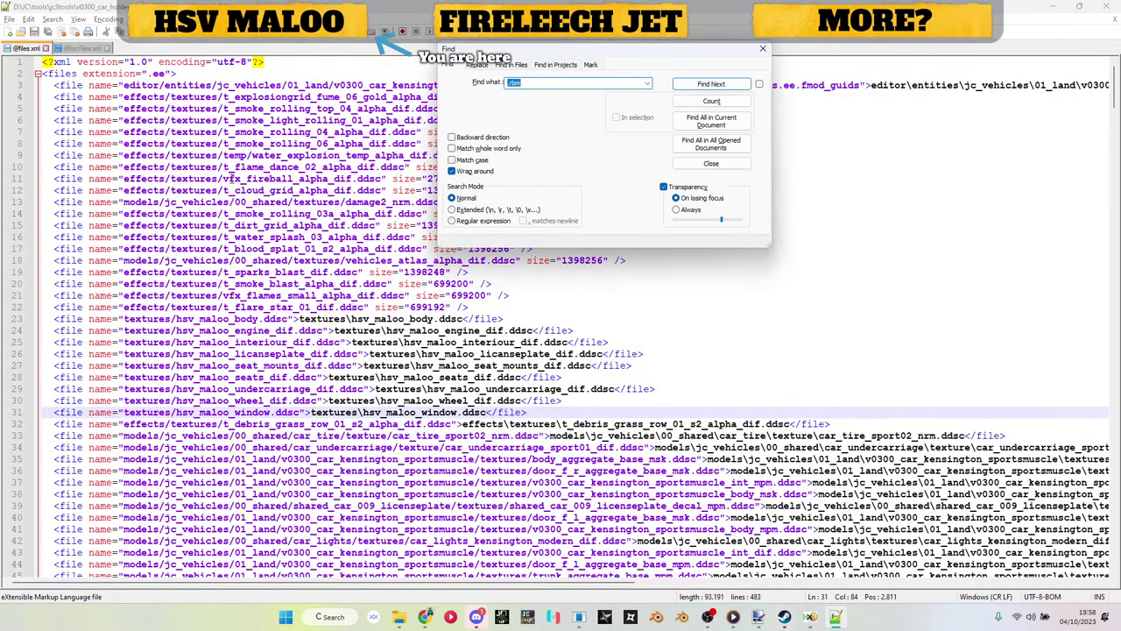
pyautogui.press('Return')
pyautogui.press('Escape')
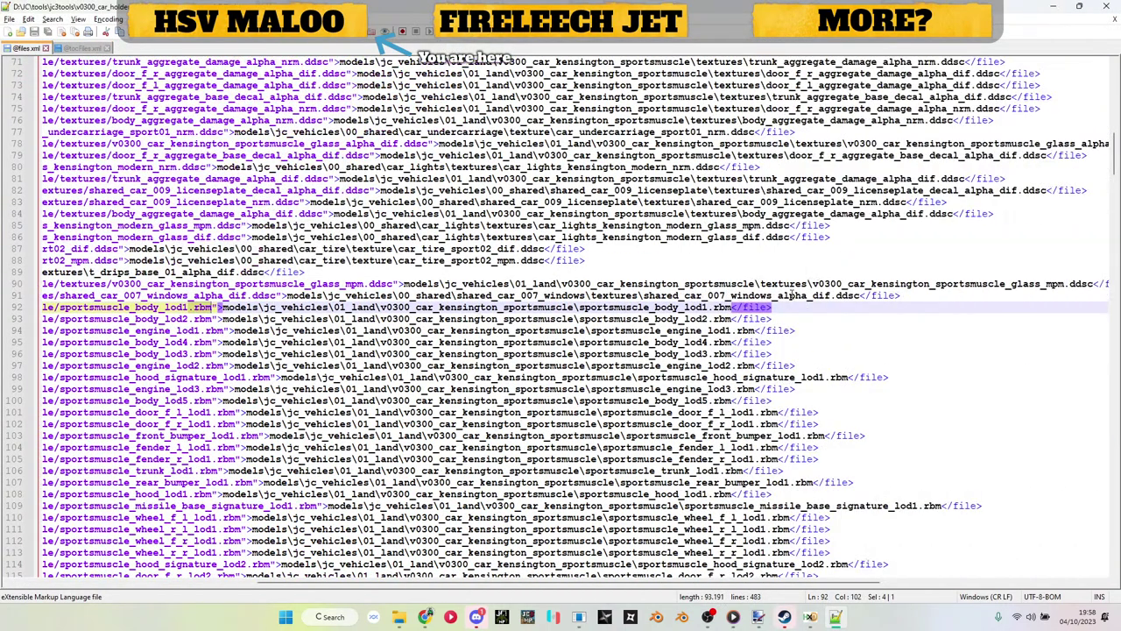
pyautogui.press('Home')
pyautogui.press('Return')
pyautogui.press('Up')
pyautogui.hotkey('ctrl', 'v')
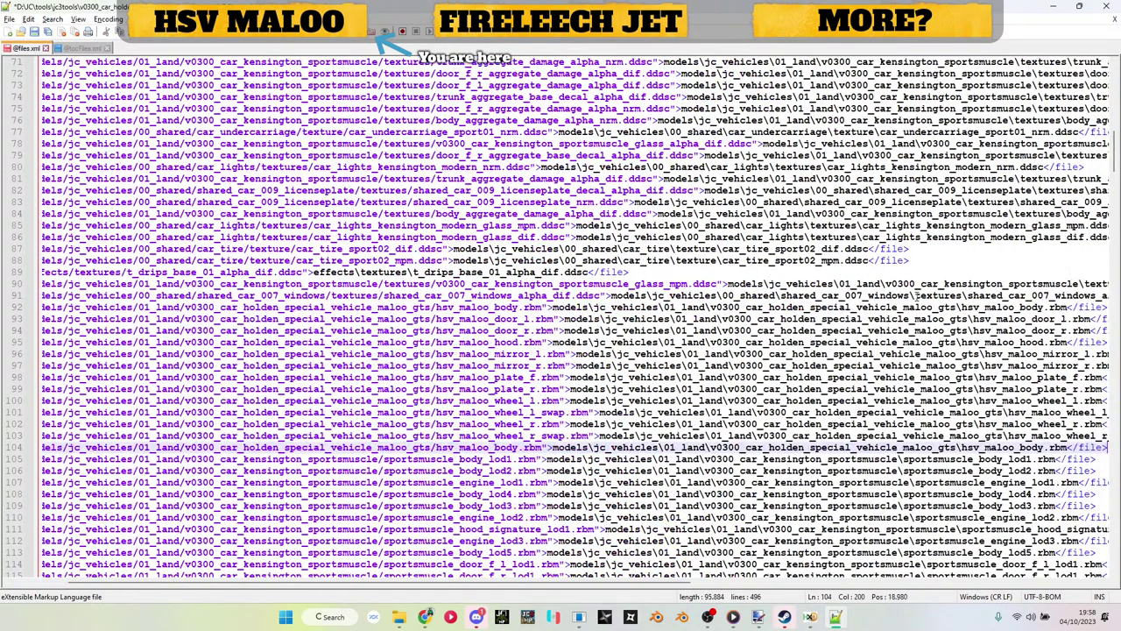
pyautogui.hscroll(-3, 917, 296)
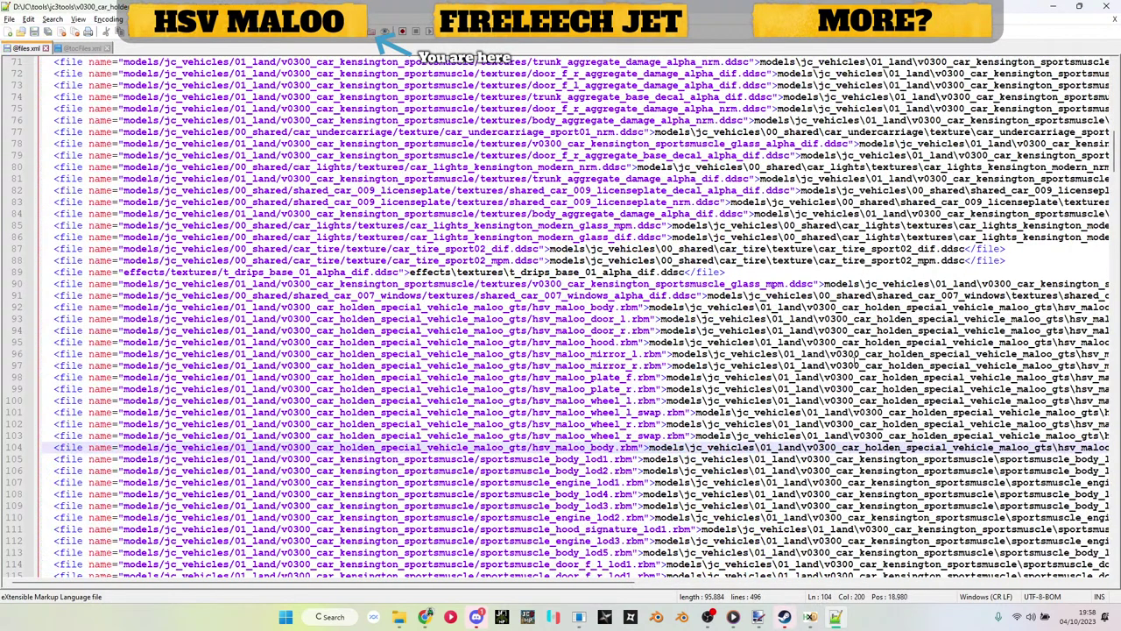
# Step: Minimize the editor and go from tools into v0300_car_holden_special_vehicle_maloo_gts's models folder
pyautogui.click(1055, 9)
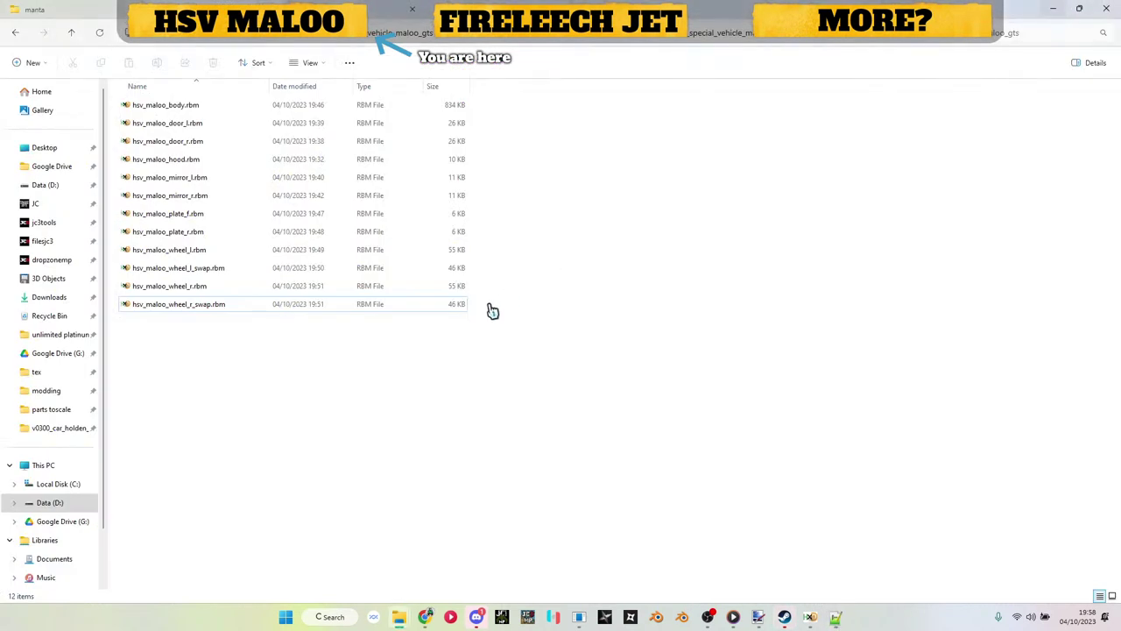
pyautogui.click(230, 42)
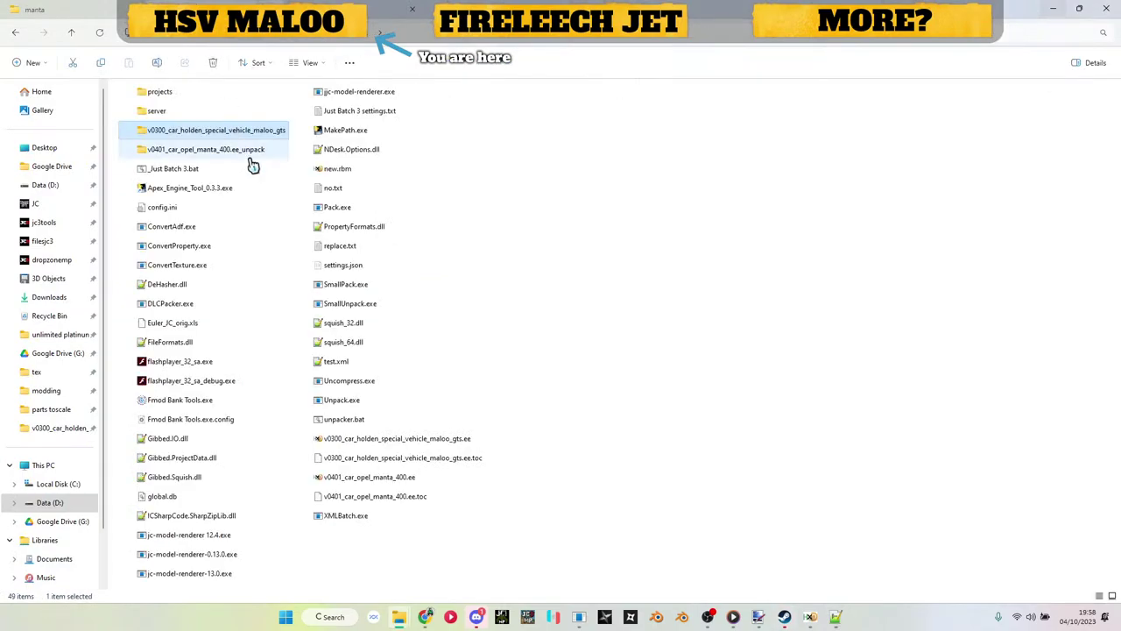
pyautogui.doubleClick(215, 155)
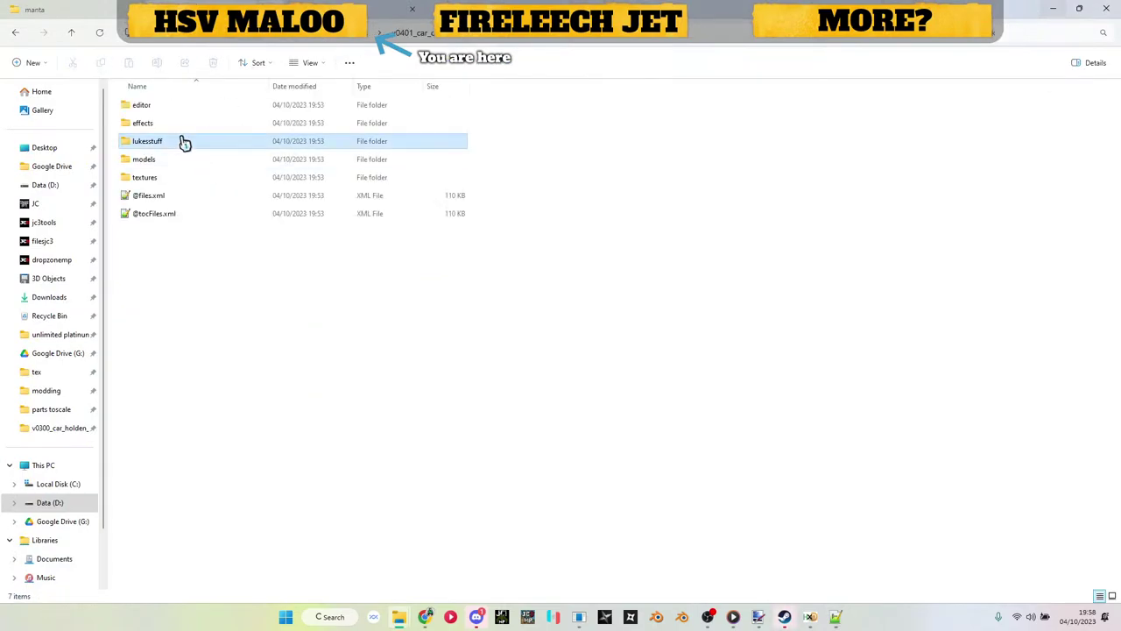
pyautogui.hotkey('alt', 'Left')
pyautogui.click(186, 136)
pyautogui.doubleClick(187, 136)
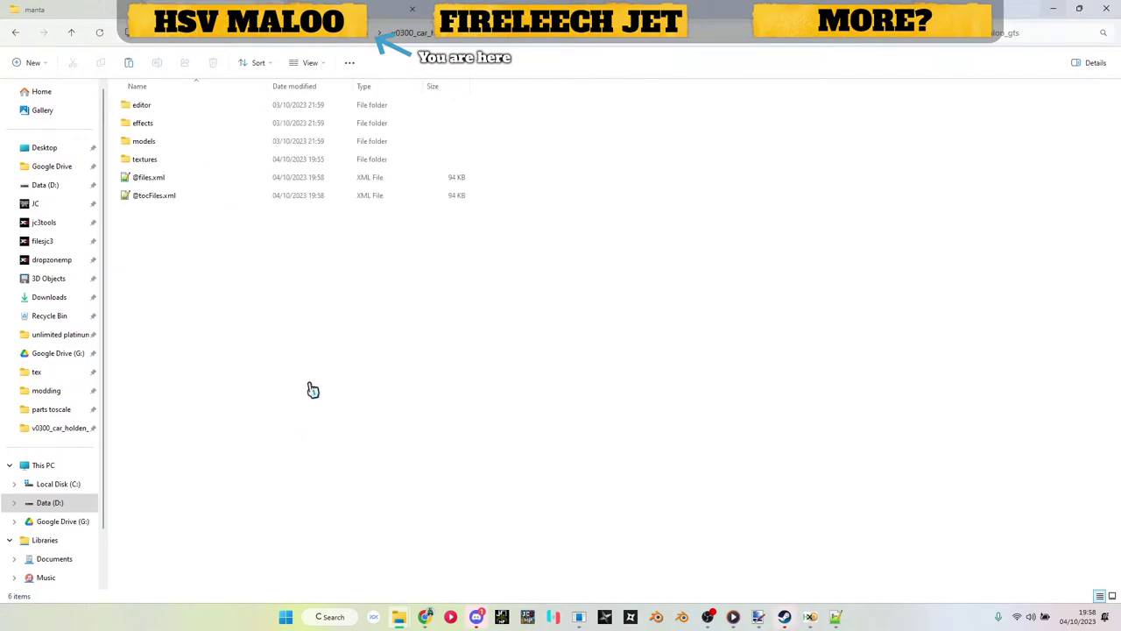
pyautogui.doubleClick(159, 142)
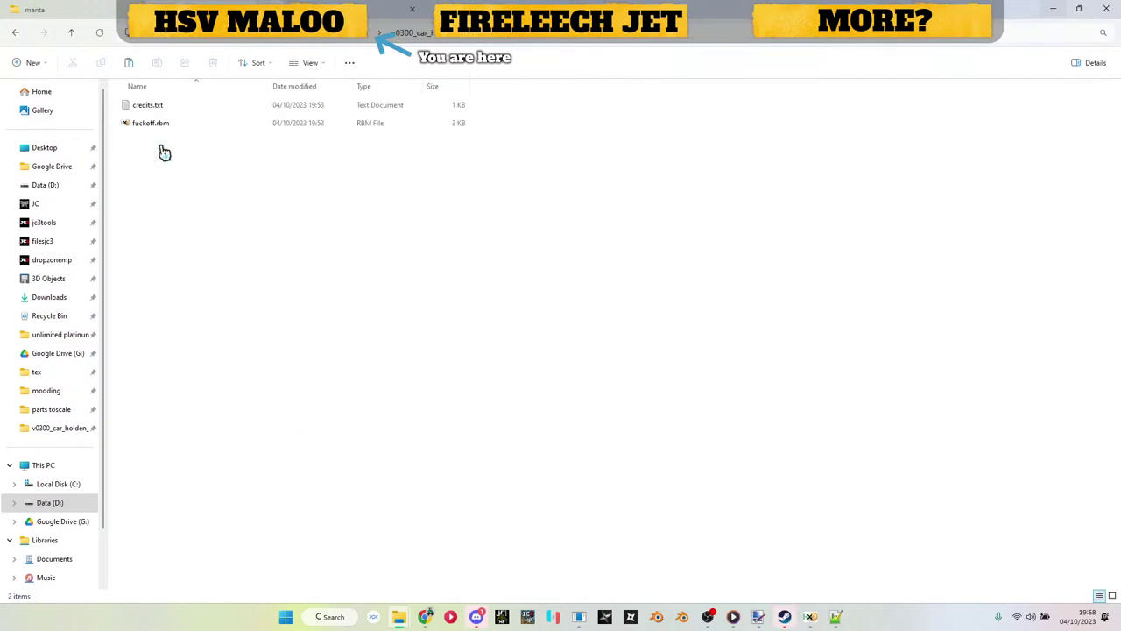
# Step: Select the small 3 KB RBM file beside credits.txt
pyautogui.click(160, 126)
pyautogui.click(158, 128)
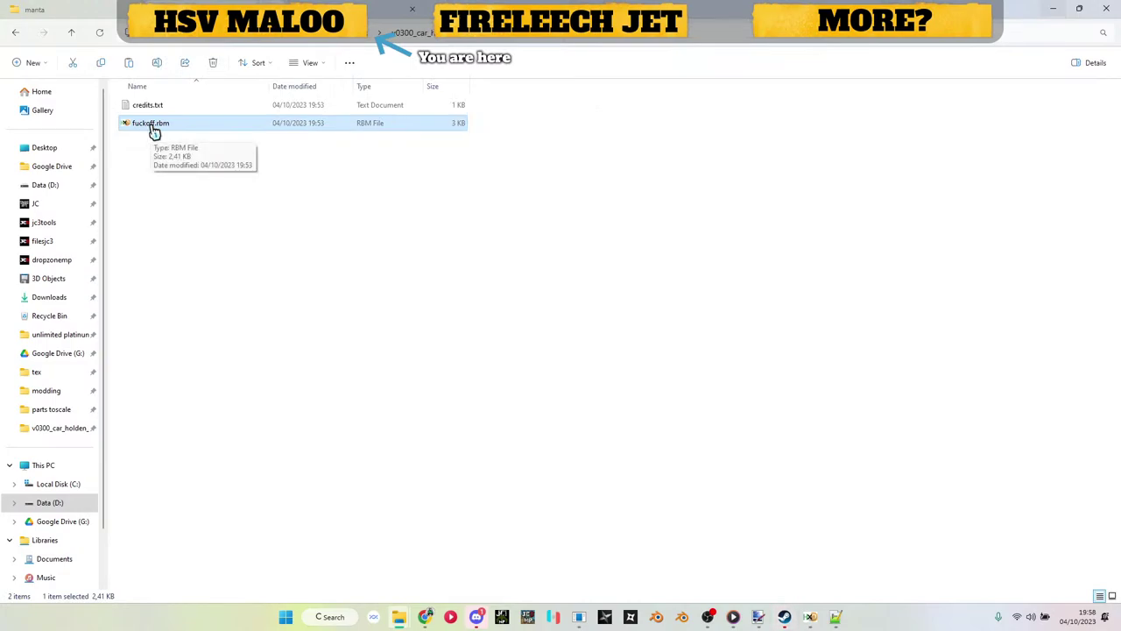
pyautogui.click(280, 266)
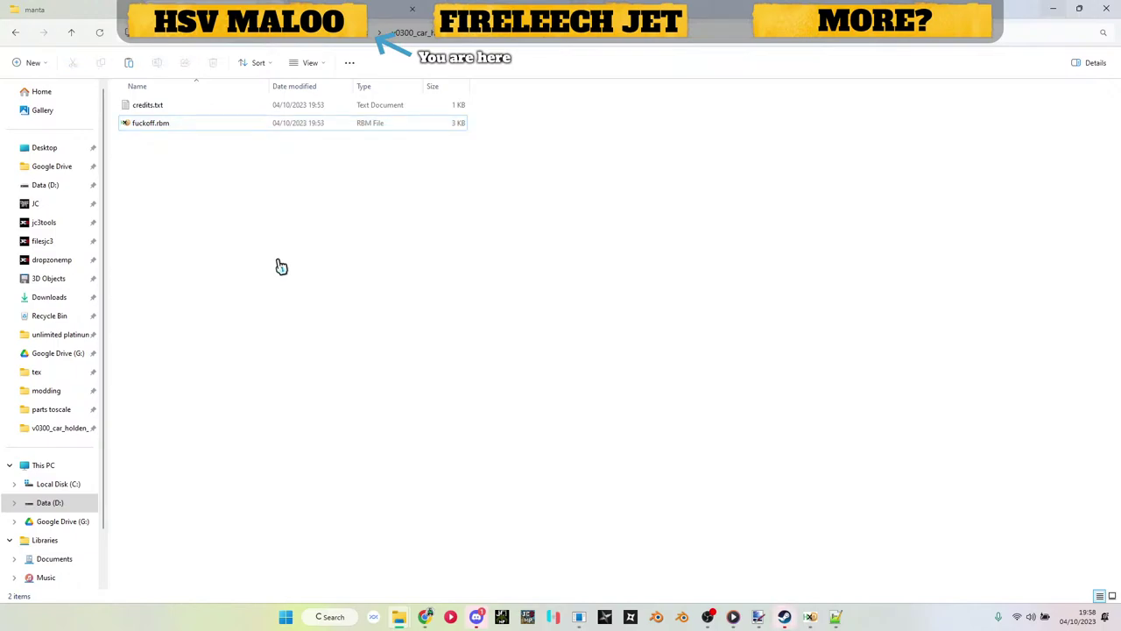
pyautogui.click(147, 125)
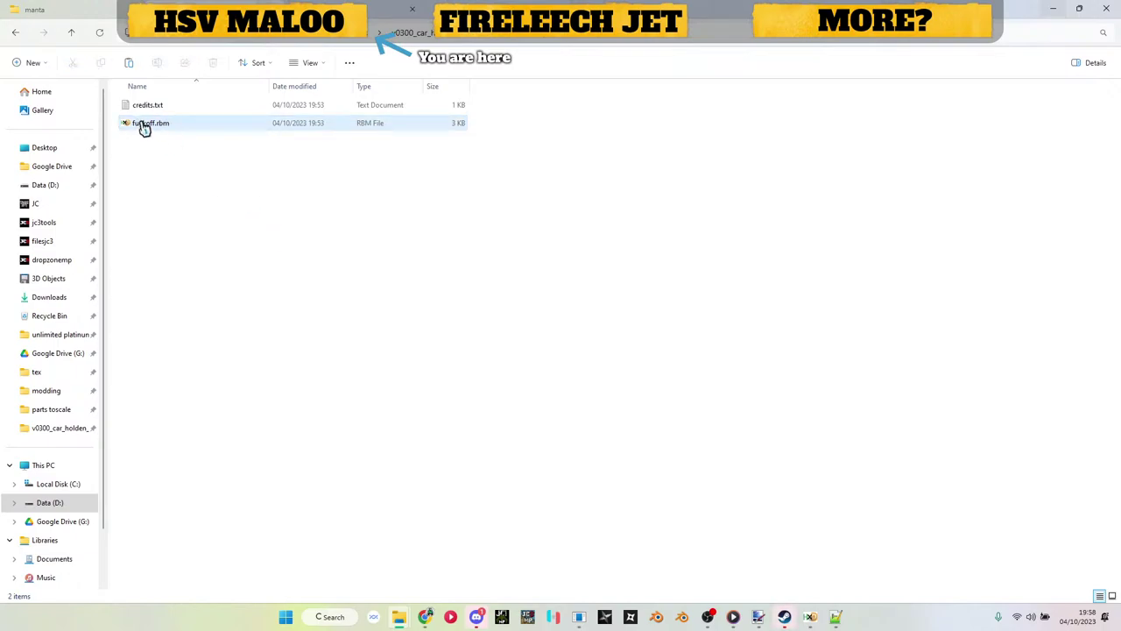
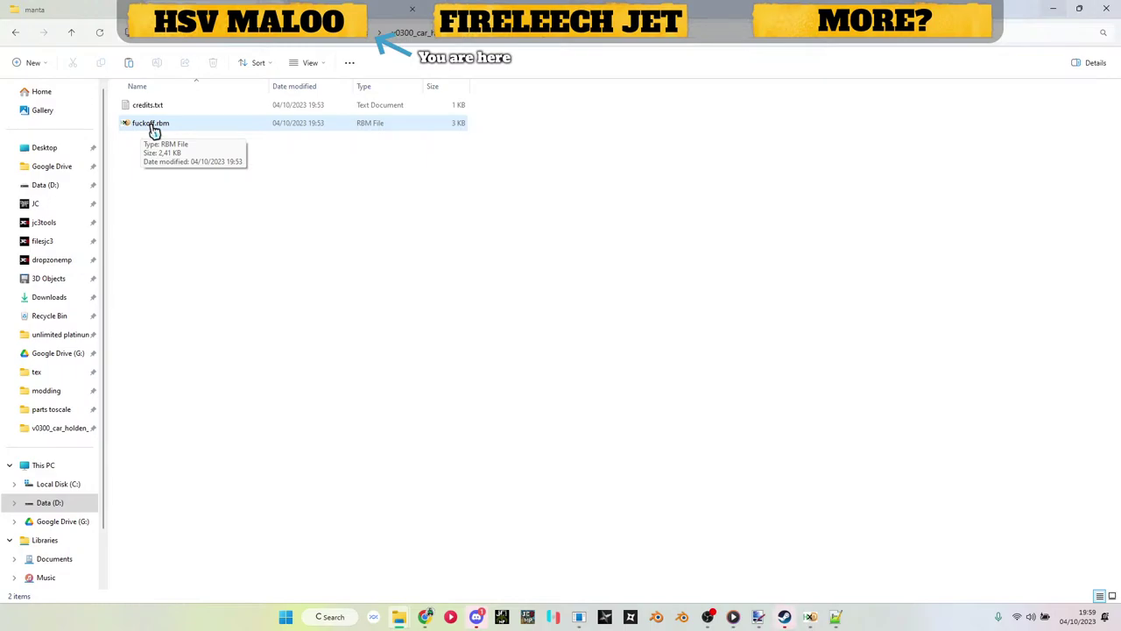
# Step: Copy the HSV Maloo model credits from the source folder's credits.txt
pyautogui.click(268, 193)
pyautogui.hotkey('alt', 'Left')
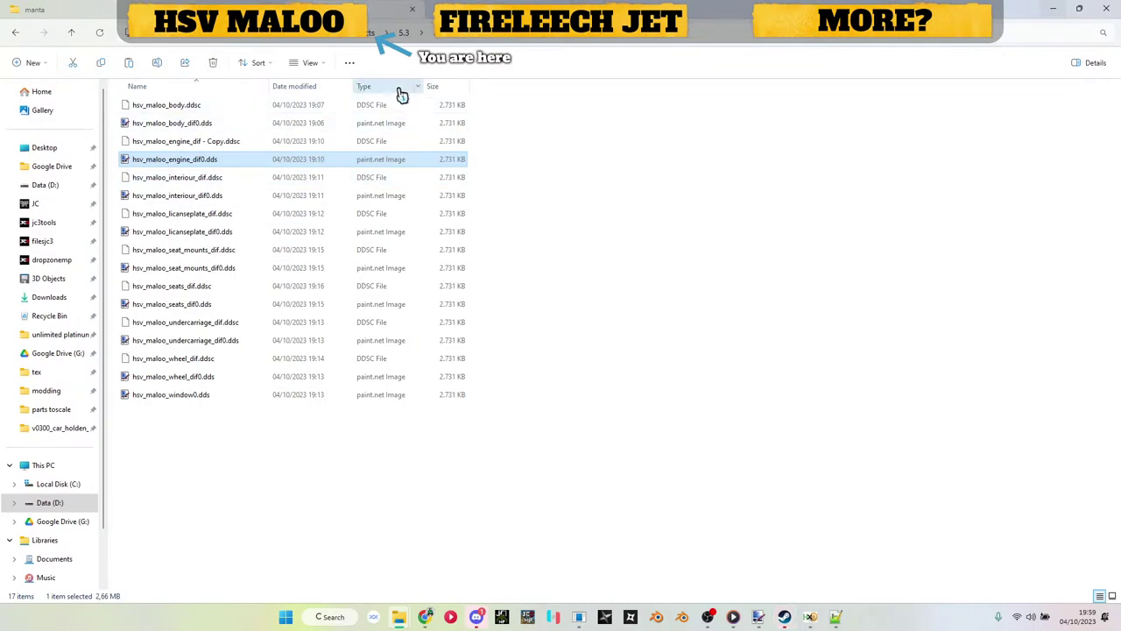
pyautogui.hotkey('alt', 'Left')
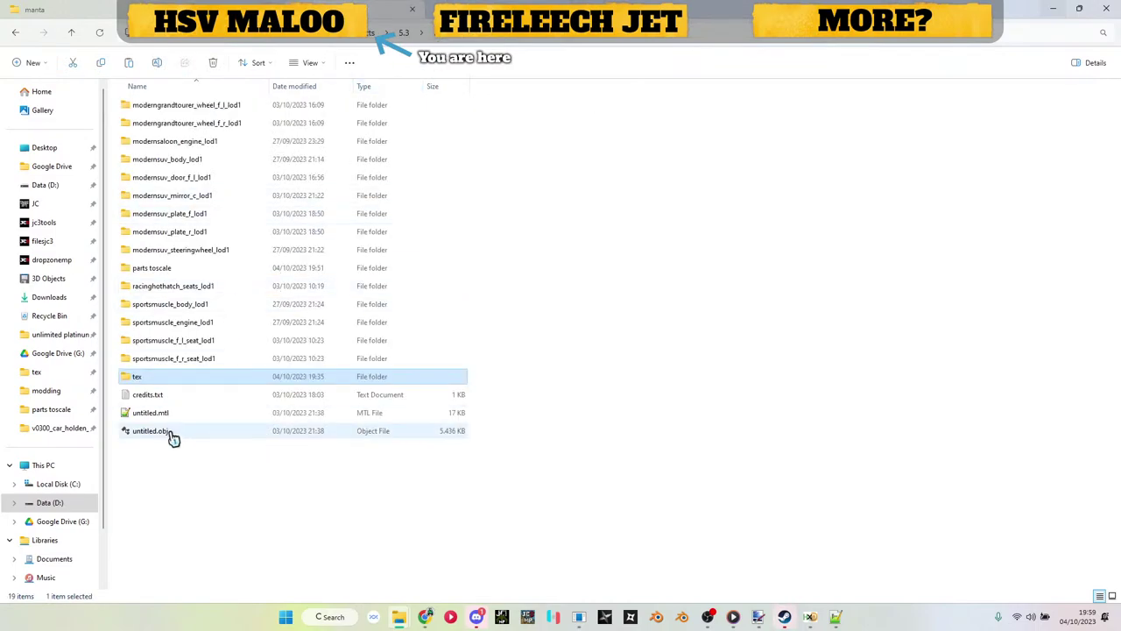
pyautogui.doubleClick(155, 396)
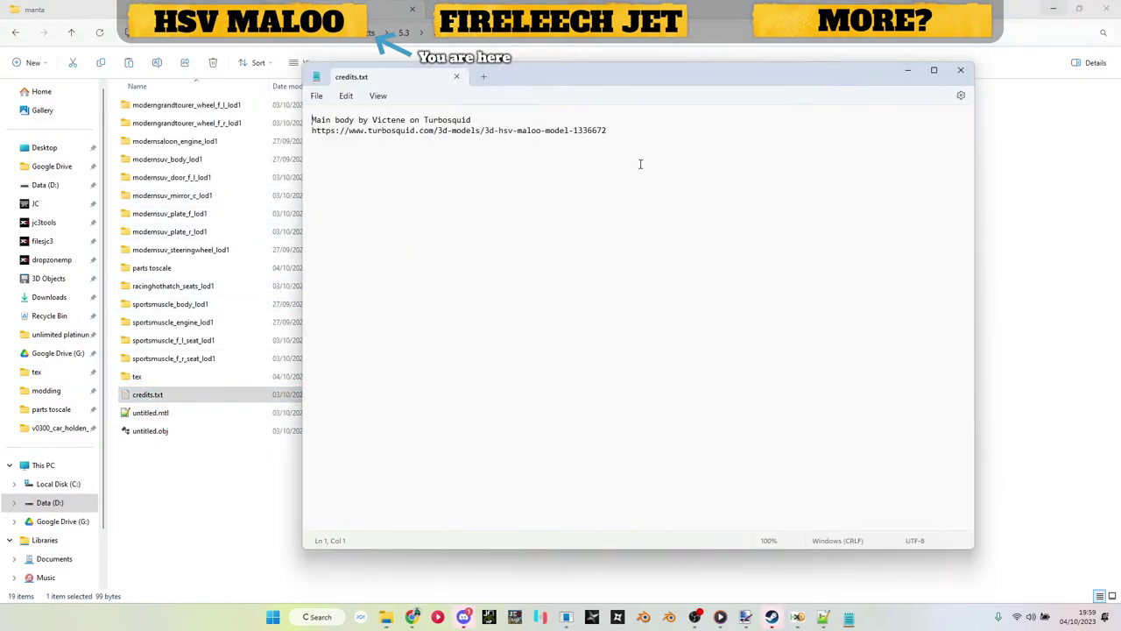
pyautogui.moveTo(613, 131); pyautogui.dragTo(258, 81)
pyautogui.hotkey('ctrl', 'c')
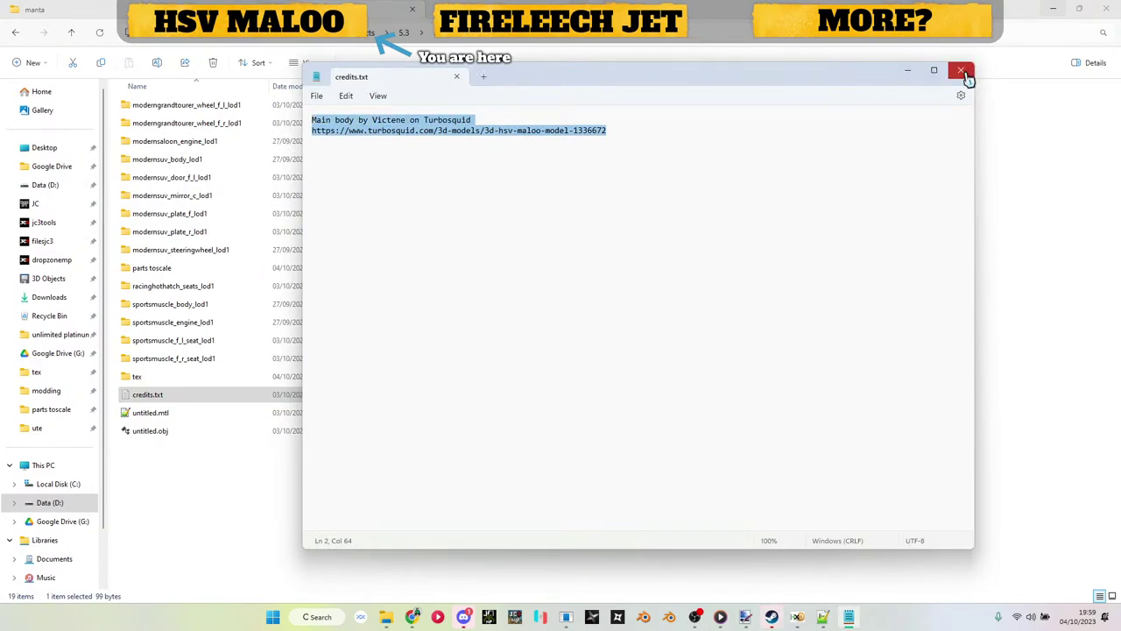
pyautogui.click(961, 70)
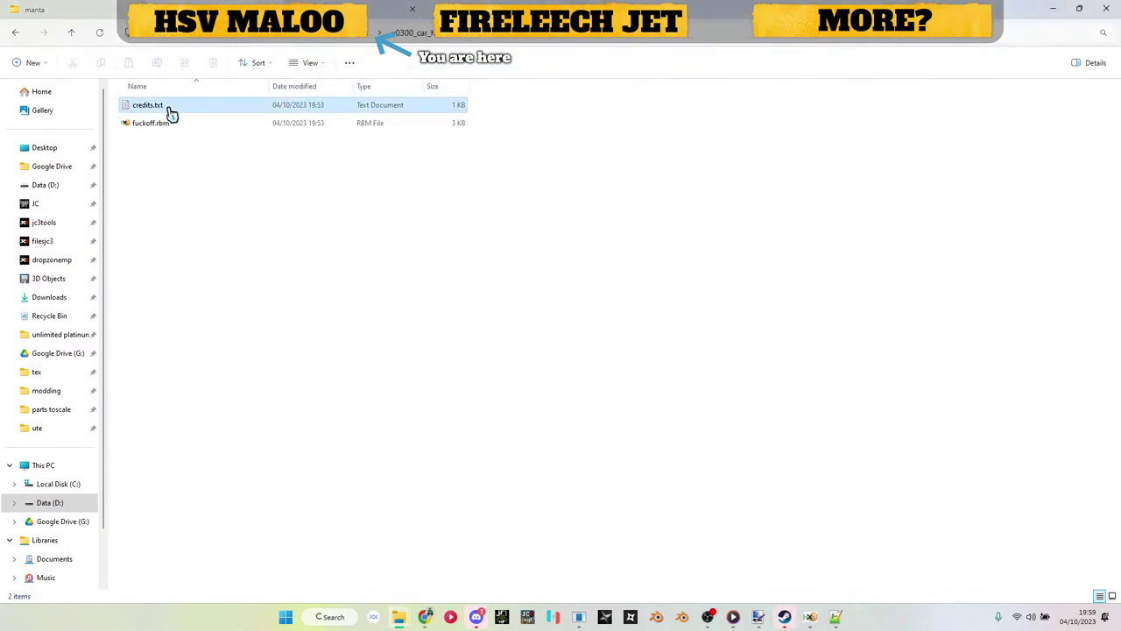
# Step: Replace the mod folder's credits.txt contents with the Maloo credits, then bring up files.xml
pyautogui.doubleClick(165, 106)
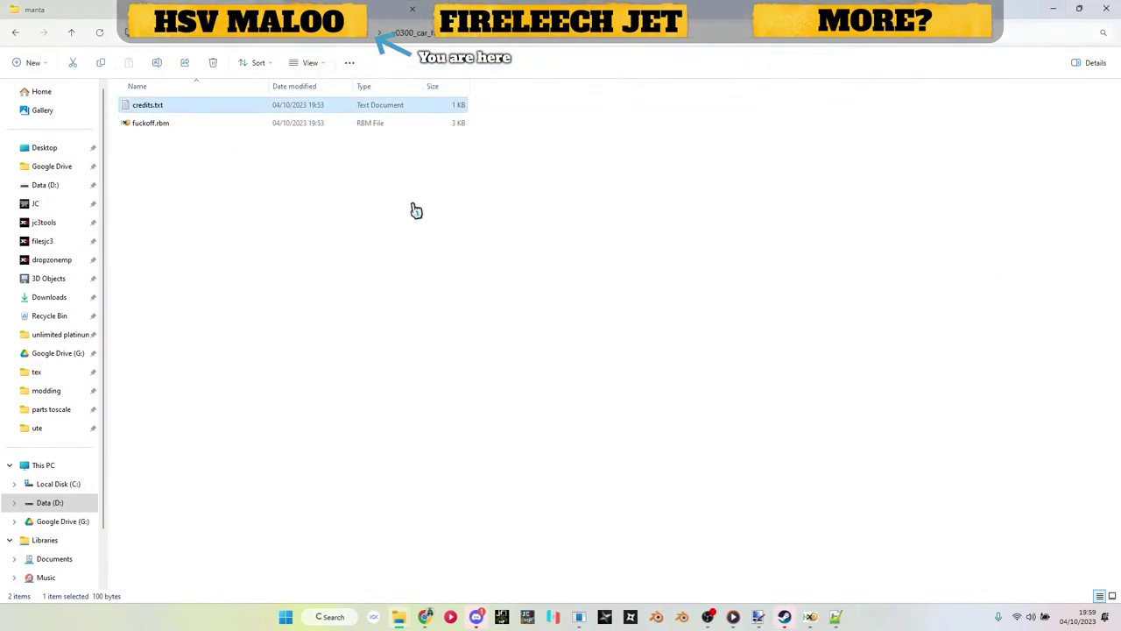
pyautogui.hotkey('ctrl', 'a')
pyautogui.hotkey('ctrl', 'v')
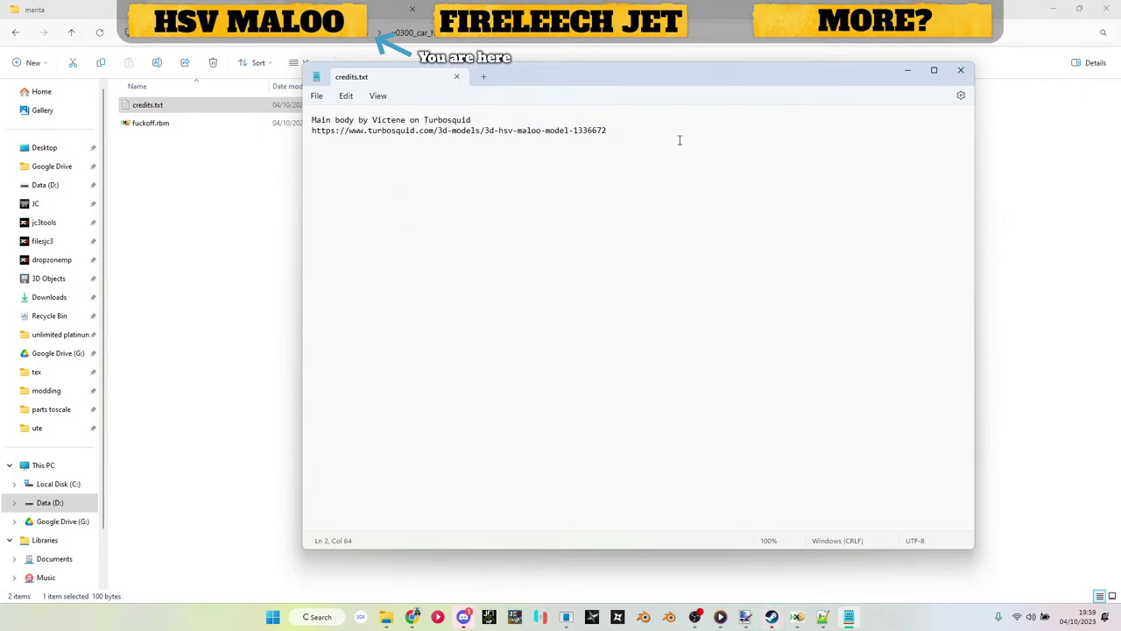
pyautogui.click(961, 78)
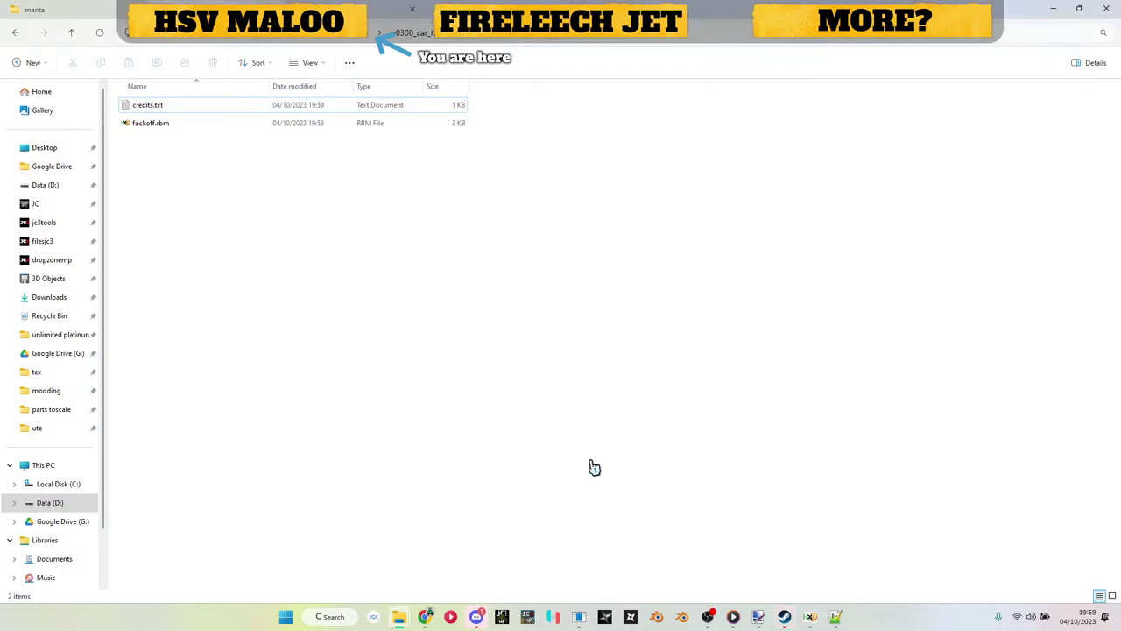
pyautogui.click(837, 618)
pyautogui.hotkey('ctrl', 'Home')
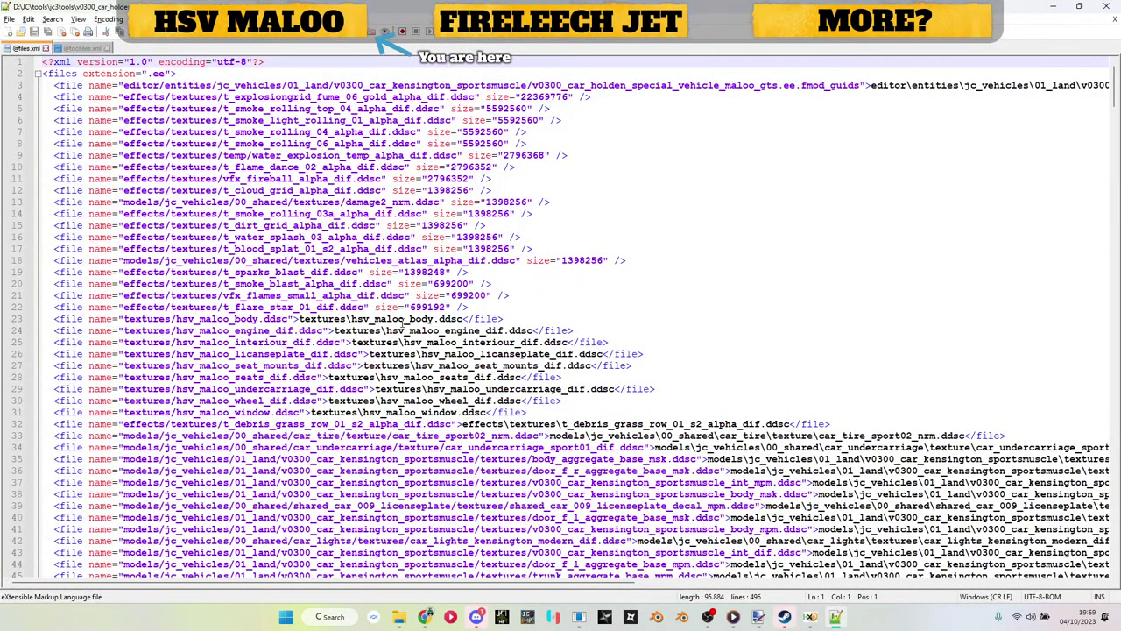
# Step: Duplicate line 23 of files.xml and change its folder name to lukesstuff
pyautogui.tripleClick(402, 319)
pyautogui.hotkey('ctrl', 'f')
pyautogui.press('Escape')
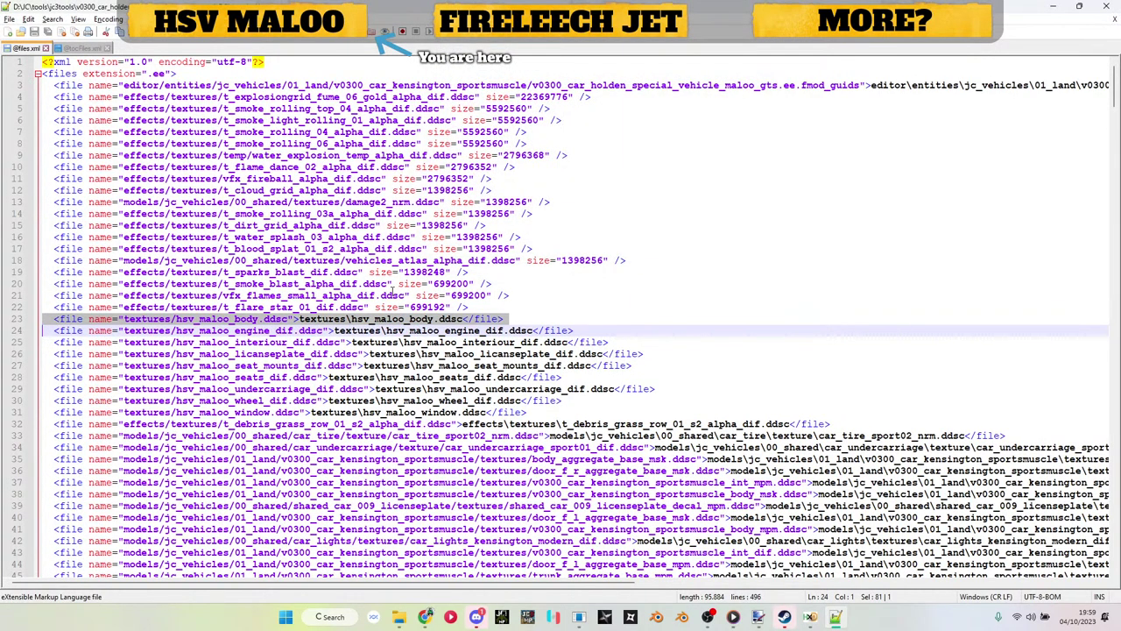
pyautogui.hotkey('ctrl', 'd')
pyautogui.doubleClick(154, 318)
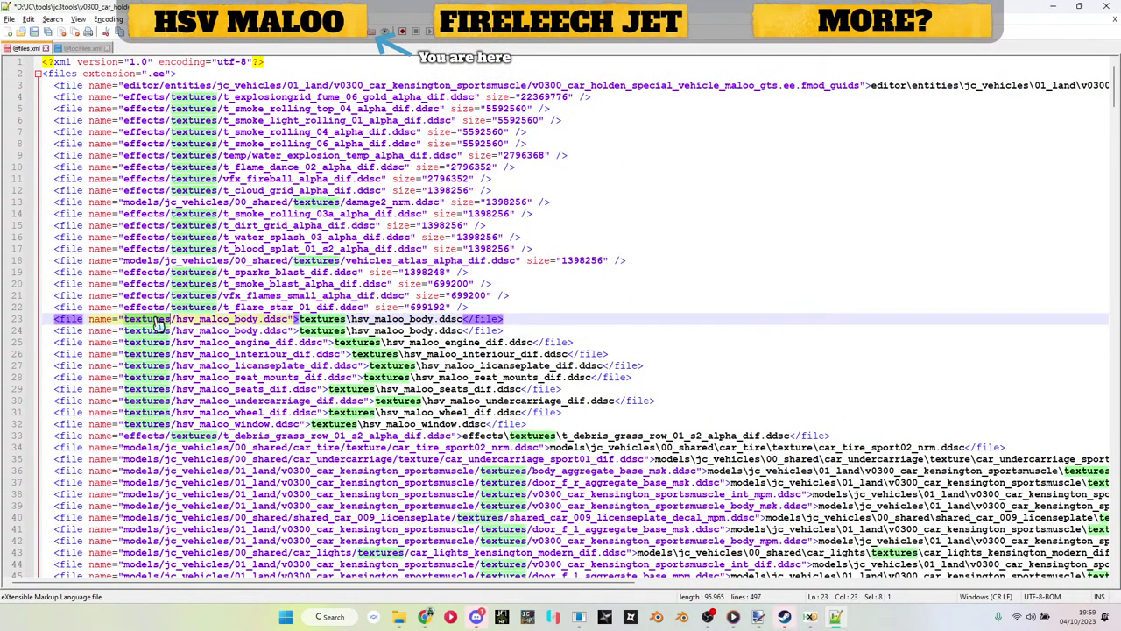
pyautogui.write('lukas')
pyautogui.press('BackSpace')
pyautogui.press('BackSpace')
pyautogui.write('esstuff')
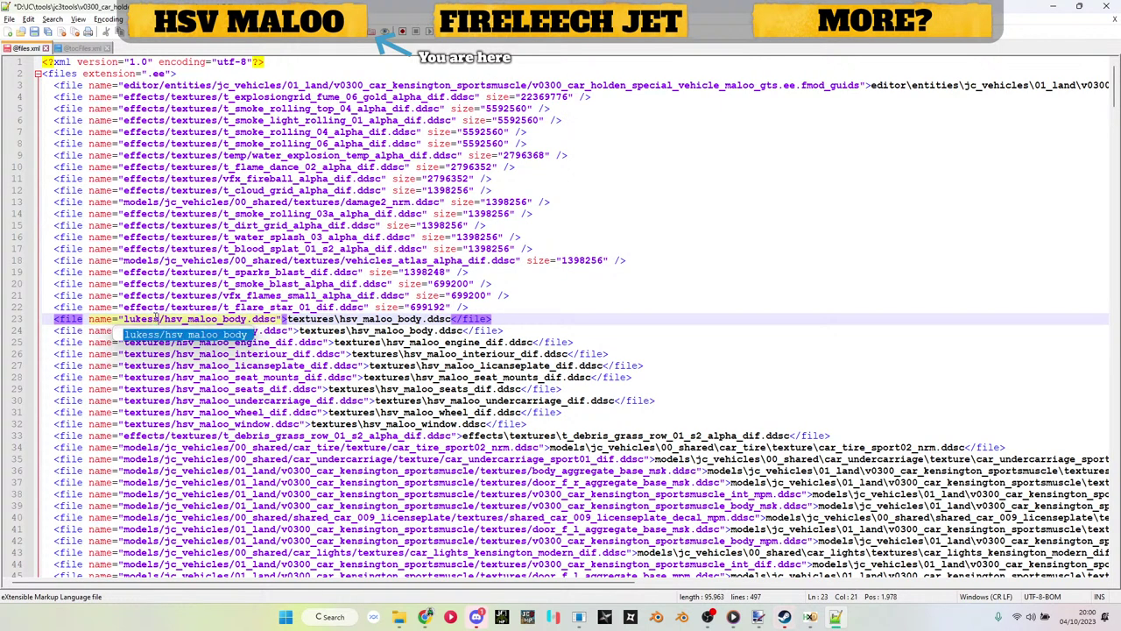
pyautogui.doubleClick(156, 319)
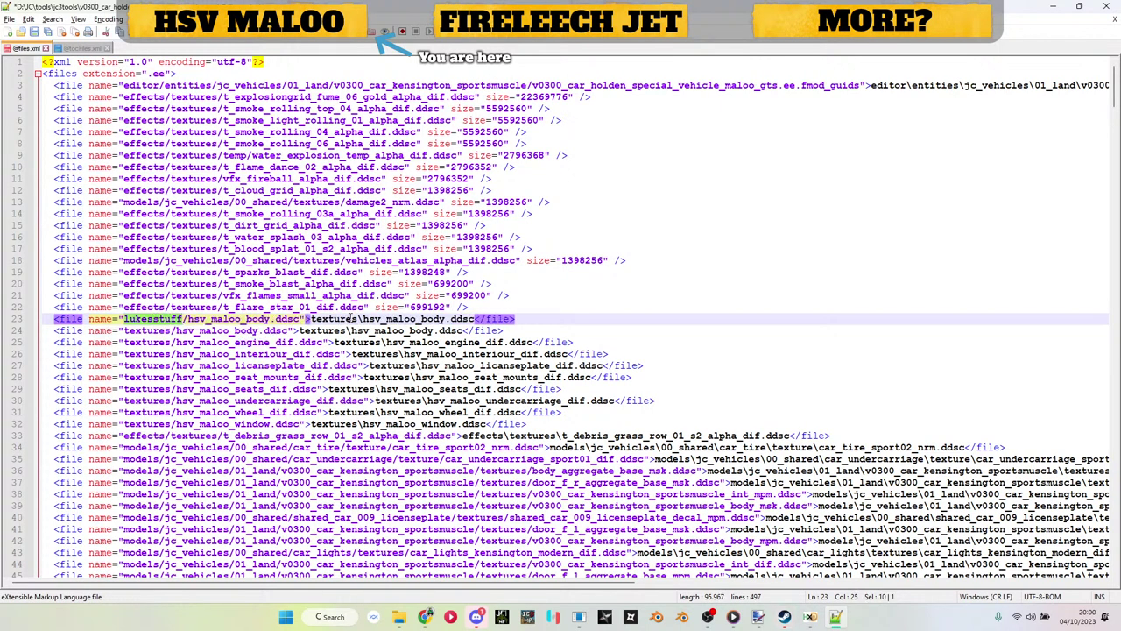
# Step: Replace both hsv_maloo_body names on the new line with credits
pyautogui.hotkey('alt', 'Tab')
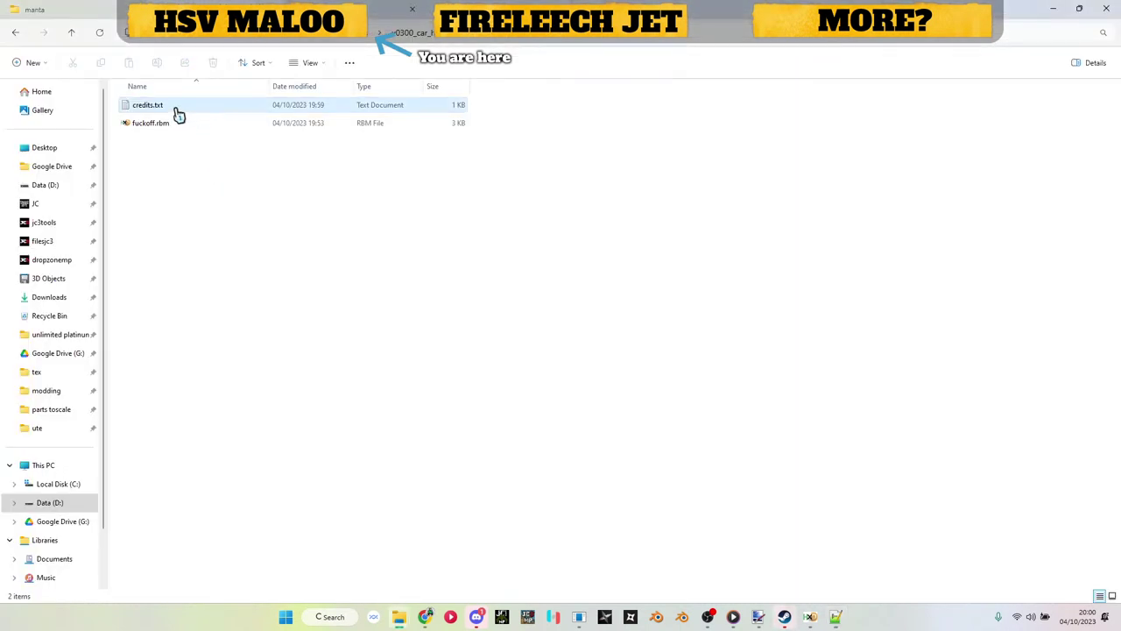
pyautogui.click(178, 115)
pyautogui.press('F2')
pyautogui.hotkey('ctrl', 'c')
pyautogui.click(230, 258)
pyautogui.hotkey('alt', 'Tab')
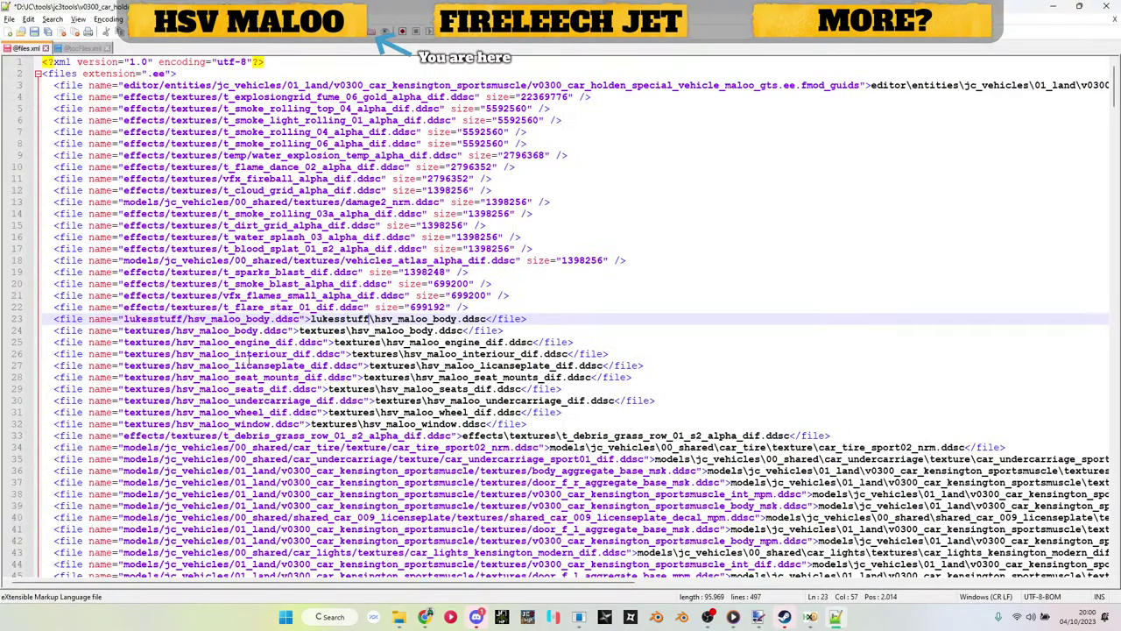
pyautogui.doubleClick(244, 319)
pyautogui.hotkey('ctrl', 'v')
pyautogui.doubleClick(381, 318)
pyautogui.hotkey('ctrl', 'v')
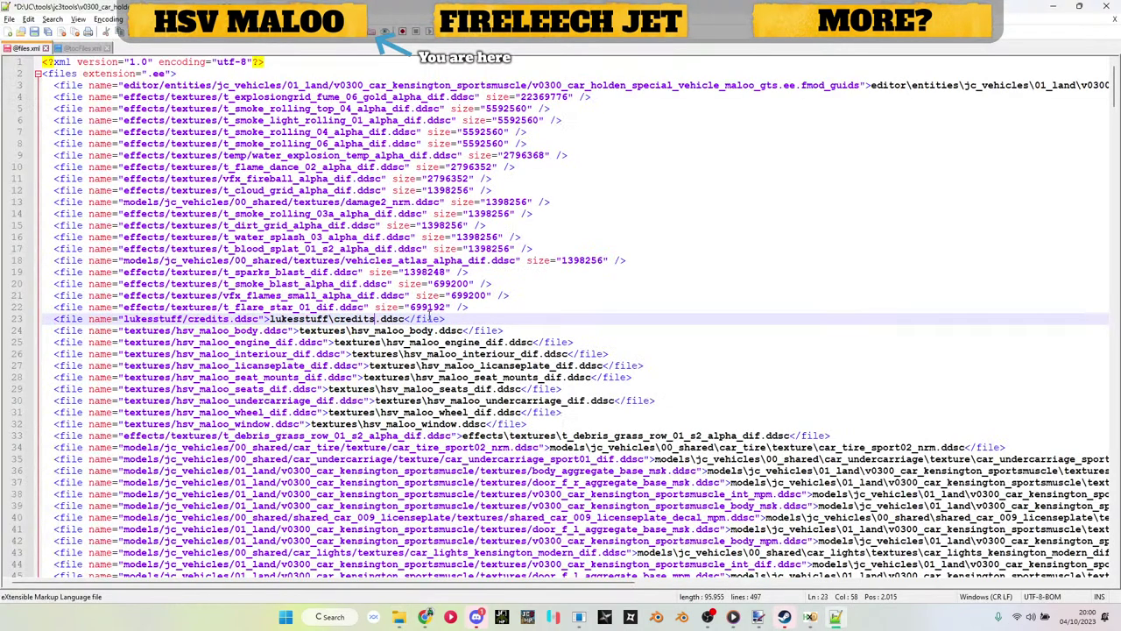
# Step: Change both extensions to txt, completing the lukesstuff/credits.txt entry
pyautogui.doubleClick(392, 319)
pyautogui.write('txt')
pyautogui.doubleClick(247, 318)
pyautogui.write('txt')
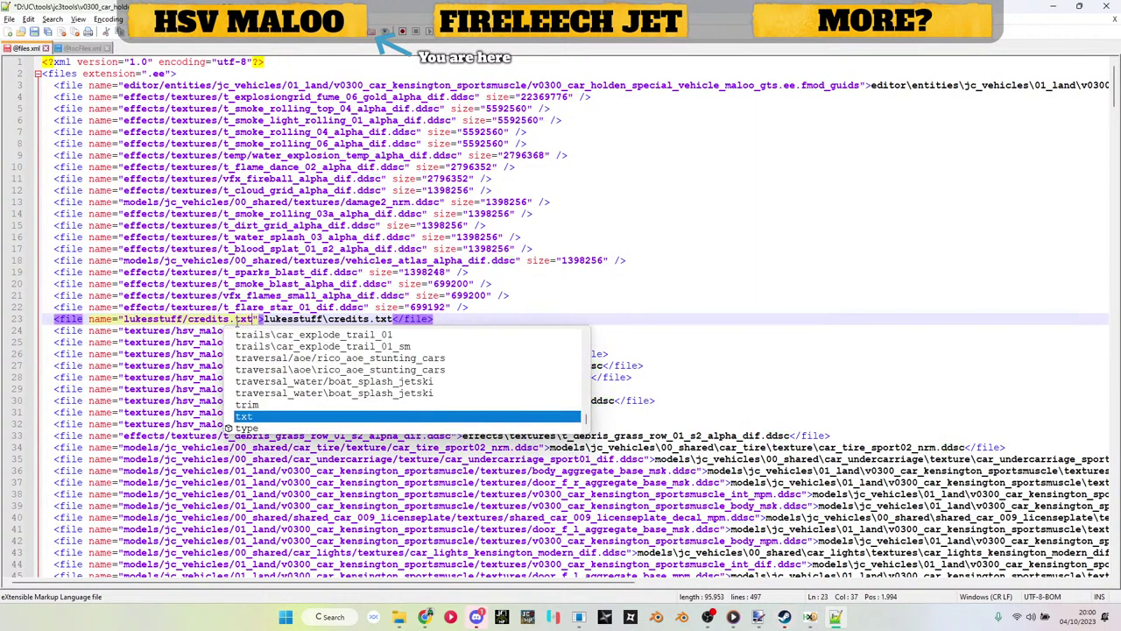
pyautogui.tripleClick(239, 321)
pyautogui.hotkey('ctrl', 'c')
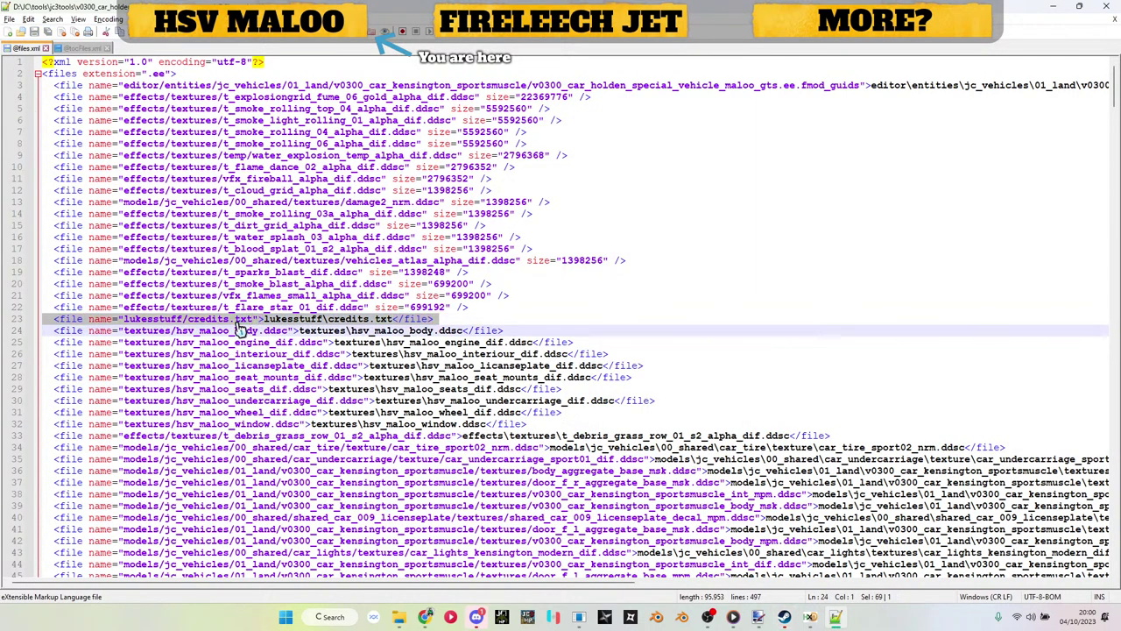
# Step: Paste the credits.txt entry into tocFiles.xml after line 22
pyautogui.click(83, 50)
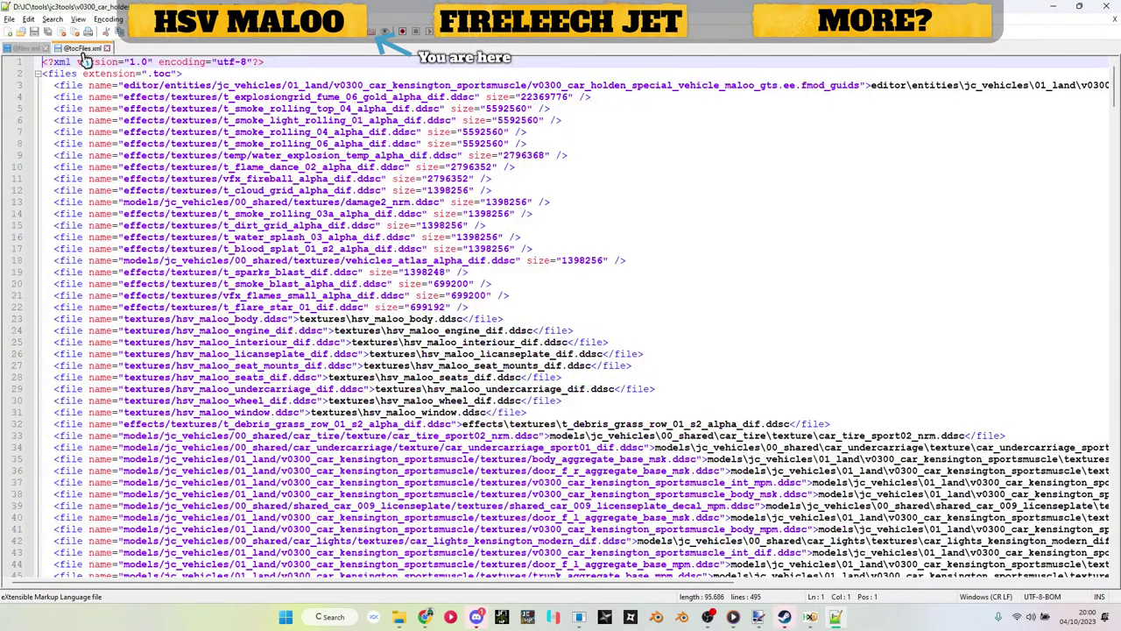
pyautogui.click(500, 308)
pyautogui.press('Return')
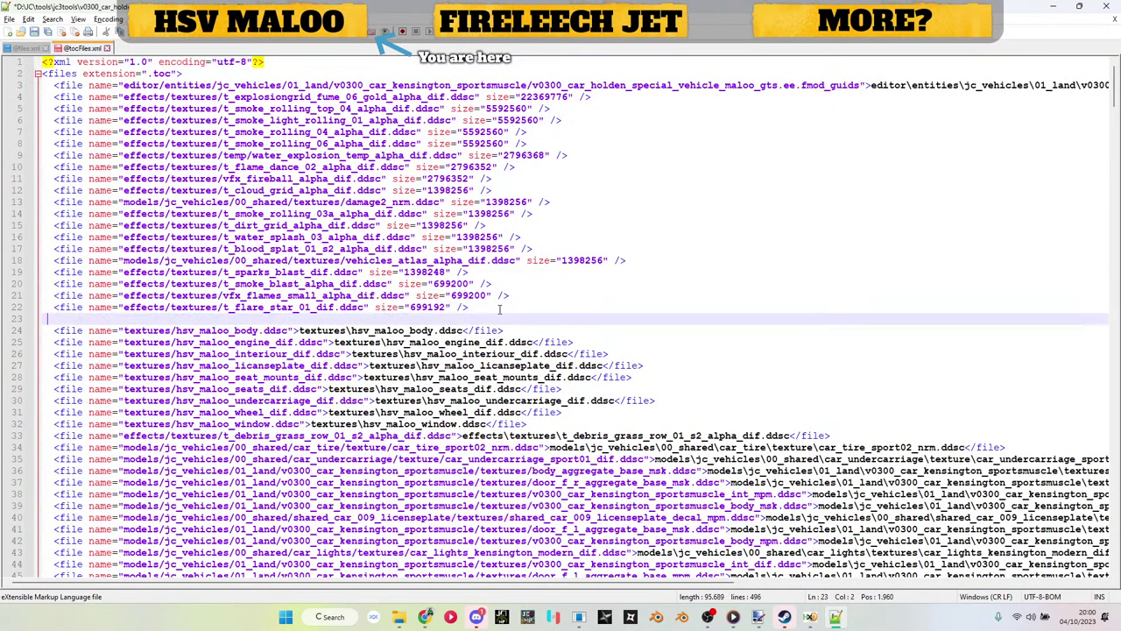
pyautogui.hotkey('ctrl', 'v')
pyautogui.press('BackSpace')
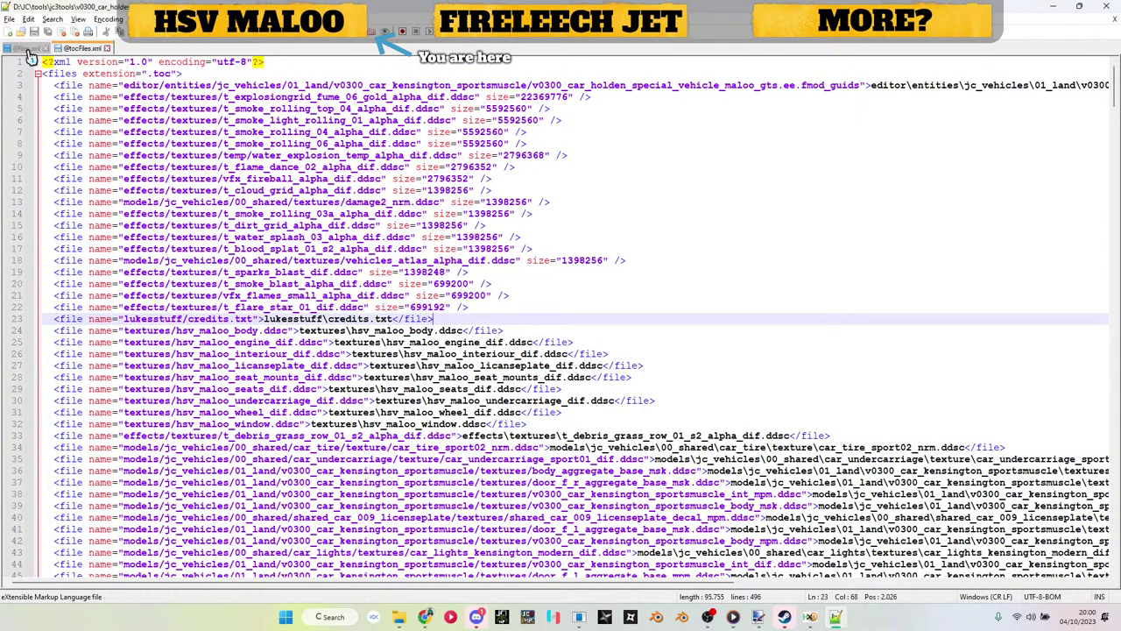
pyautogui.click(26, 48)
# Step: Duplicate the first .rbm entry in files.xml as line 93 and retype its folder as lukesstuff
pyautogui.hotkey('ctrl', 'f')
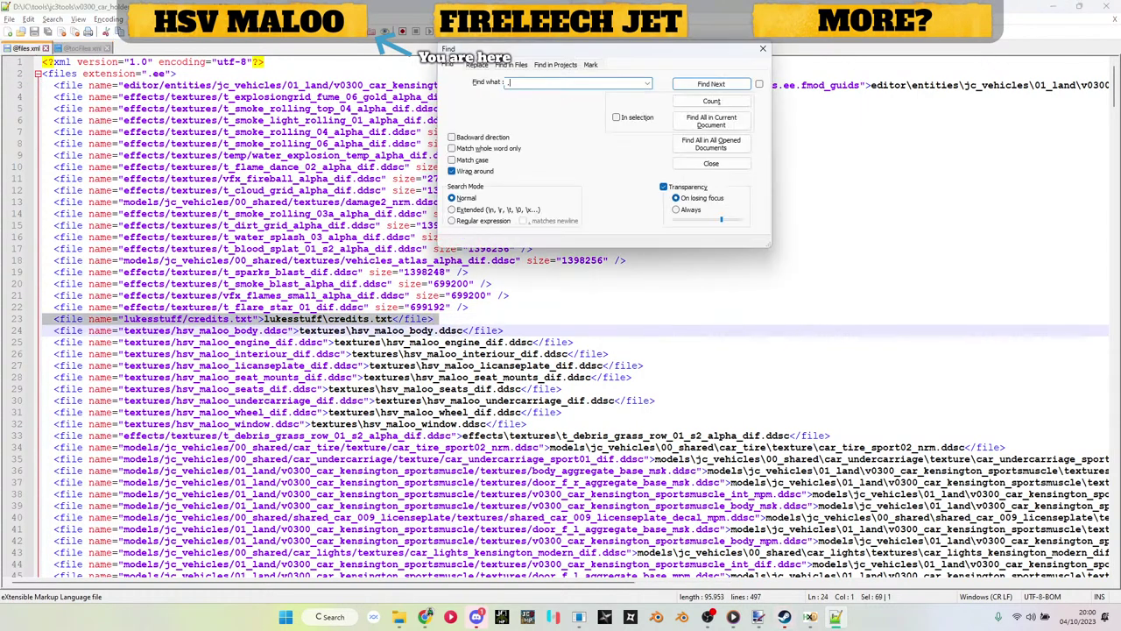
pyautogui.write('.rbm')
pyautogui.press('Return')
pyautogui.press('Escape')
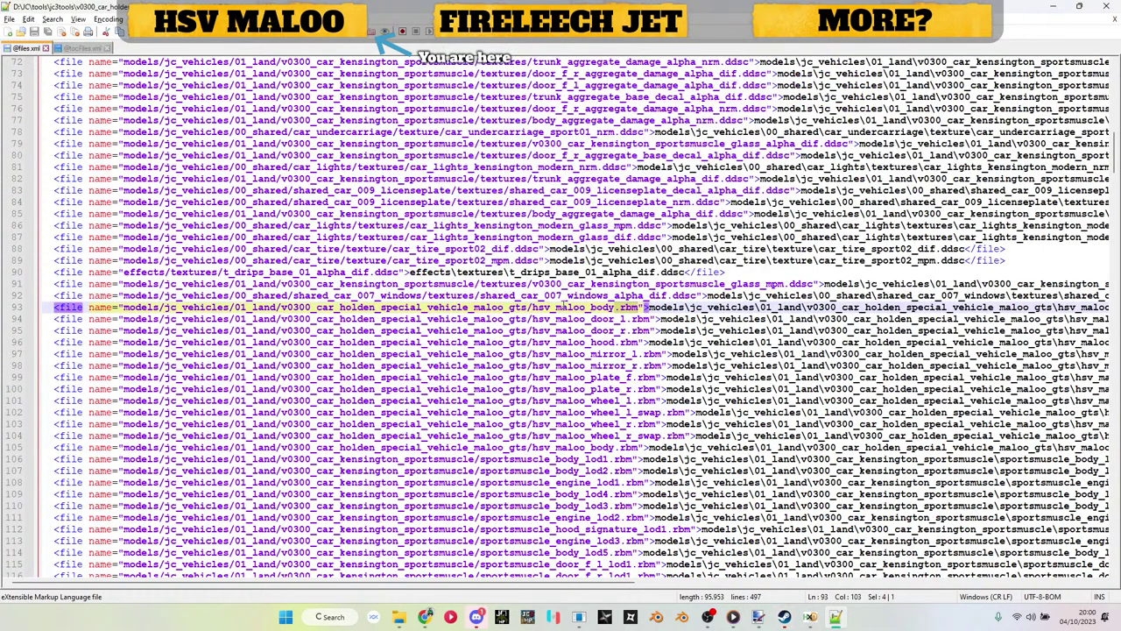
pyautogui.tripleClick(564, 306)
pyautogui.hotkey('ctrl', 'd')
pyautogui.click(180, 309)
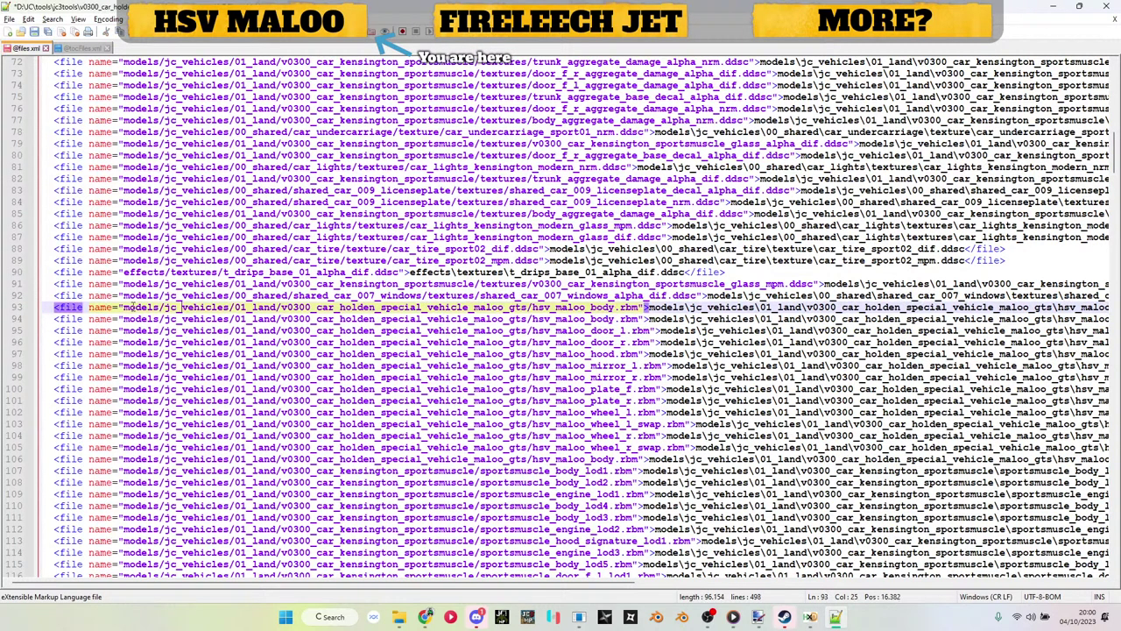
pyautogui.moveTo(123, 307); pyautogui.dragTo(529, 308)
pyautogui.write('kesst')
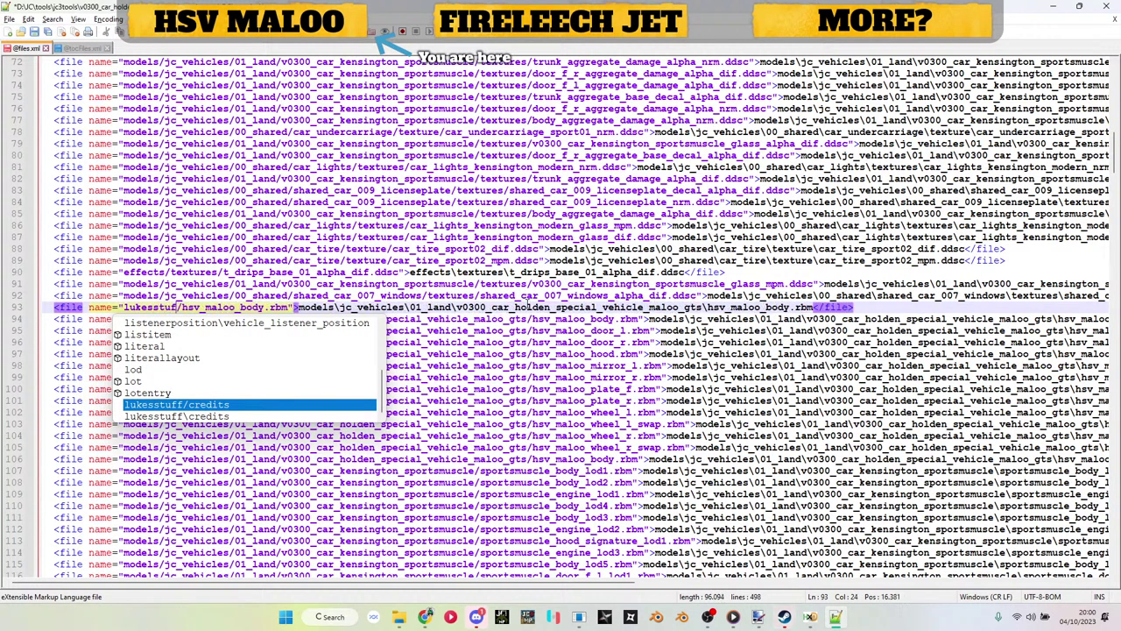
# Step: Put the rbm file name and the lukesstuff folder into line 93's paths
pyautogui.hotkey('alt', 'Tab')
pyautogui.click(277, 131)
pyautogui.hotkey('ctrl', 'c')
pyautogui.press('F2')
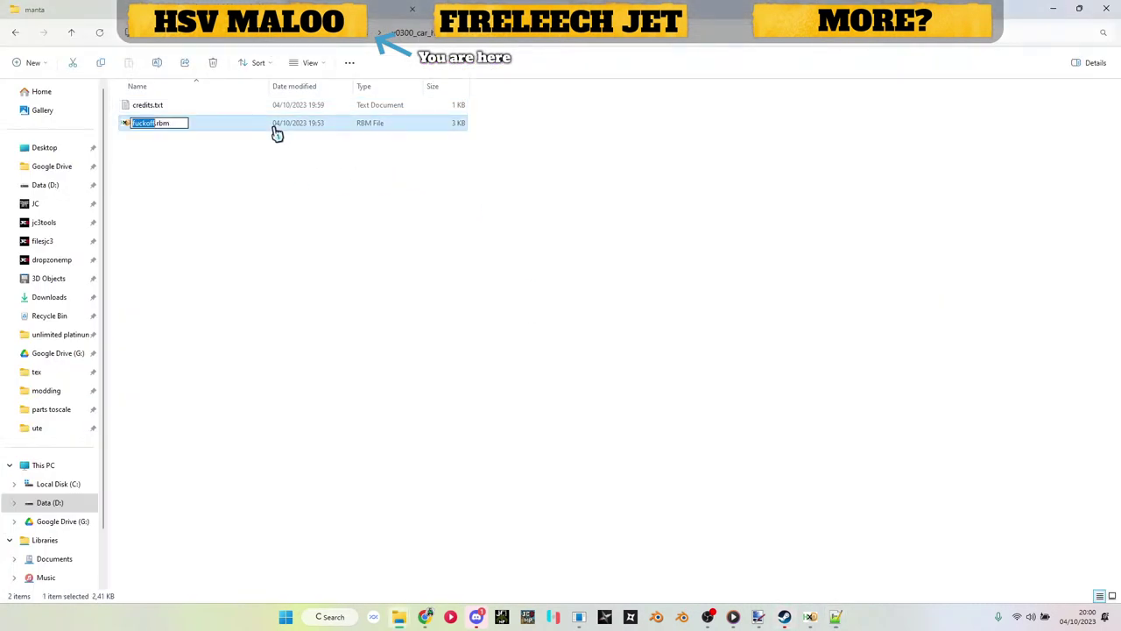
pyautogui.click(335, 270)
pyautogui.hotkey('alt', 'Tab')
pyautogui.doubleClick(231, 308)
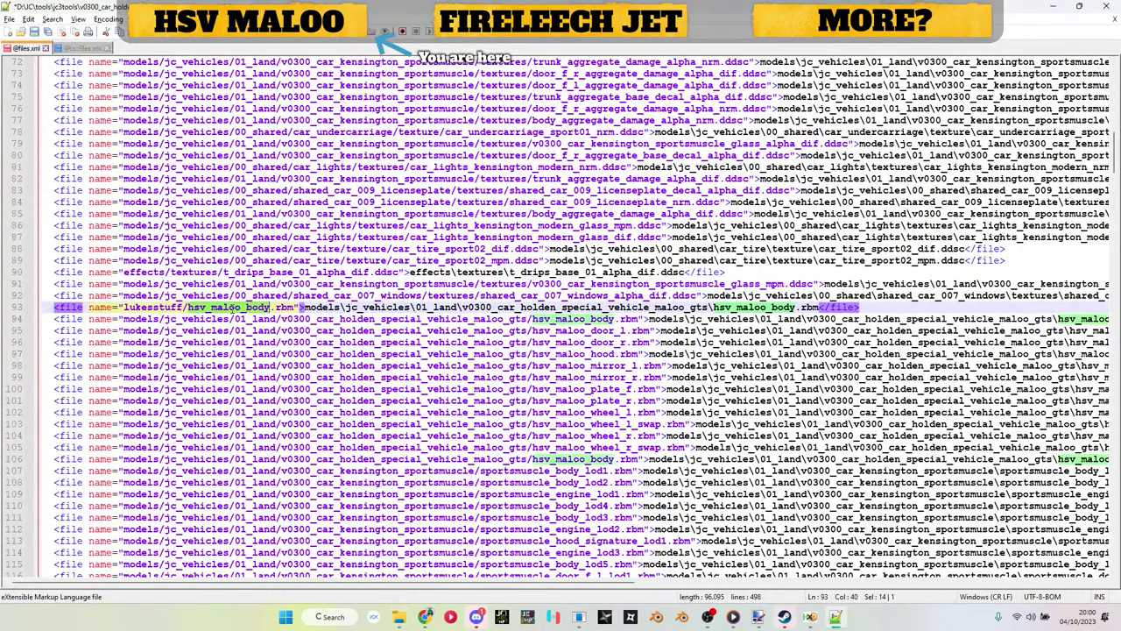
pyautogui.hotkey('ctrl', 'v')
pyautogui.doubleClick(168, 307)
pyautogui.moveTo(263, 308); pyautogui.dragTo(667, 308)
pyautogui.write('lukesstuff')
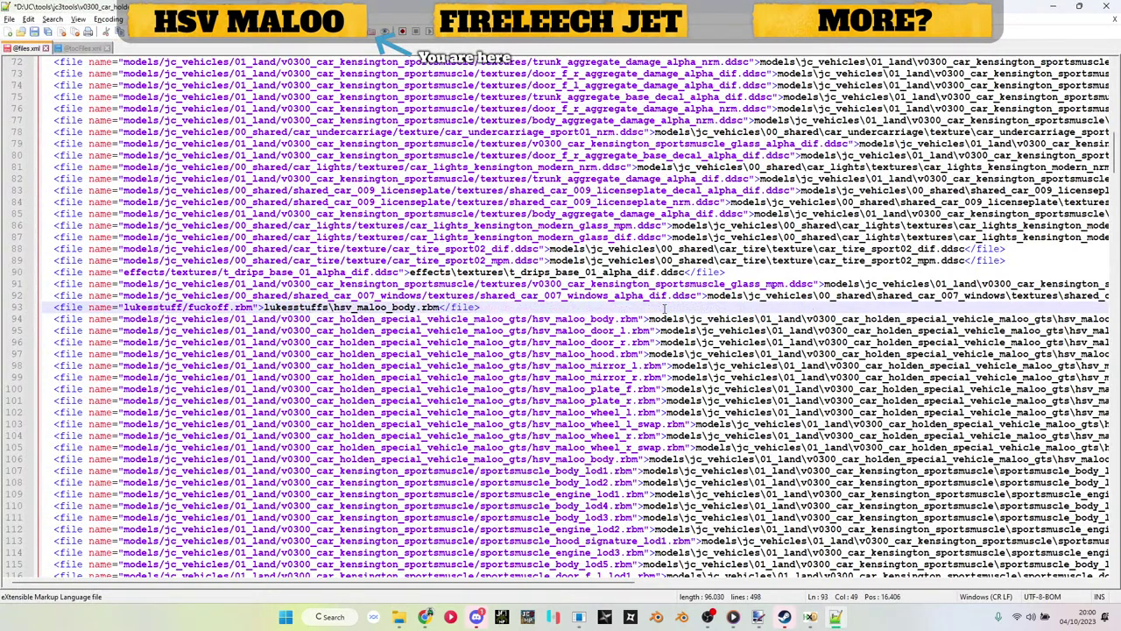
# Step: Replace the remaining hsv_maloo_body, finishing the lukesstuff/fuckoff.rbm entry
pyautogui.doubleClick(210, 308)
pyautogui.hotkey('ctrl', 'c')
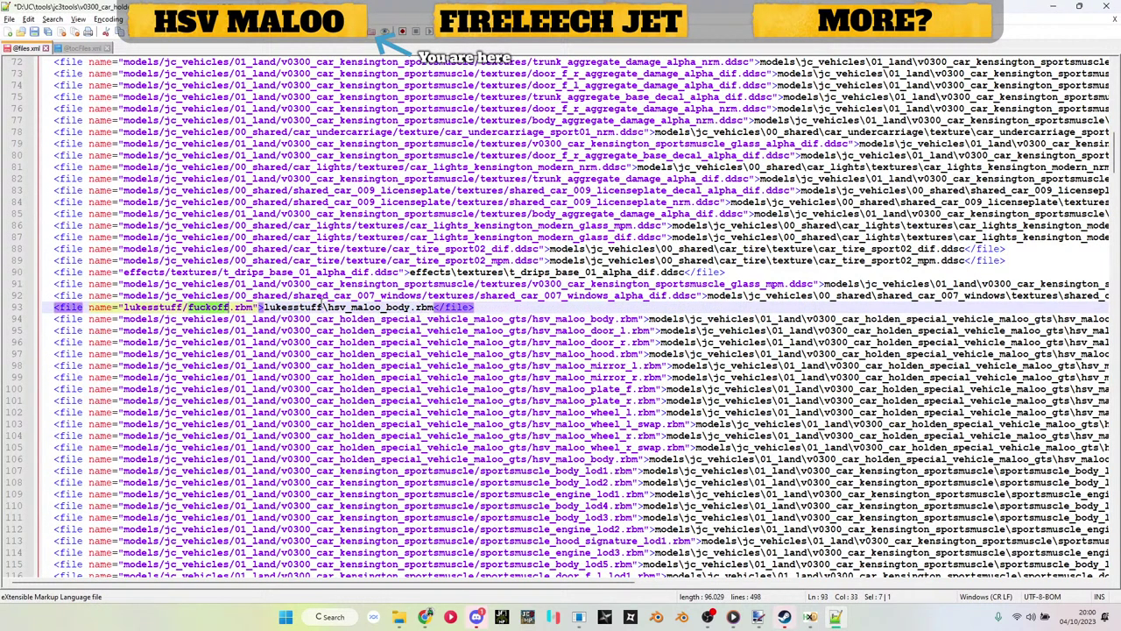
pyautogui.doubleClick(359, 308)
pyautogui.hotkey('ctrl', 'v')
pyautogui.click(5, 308)
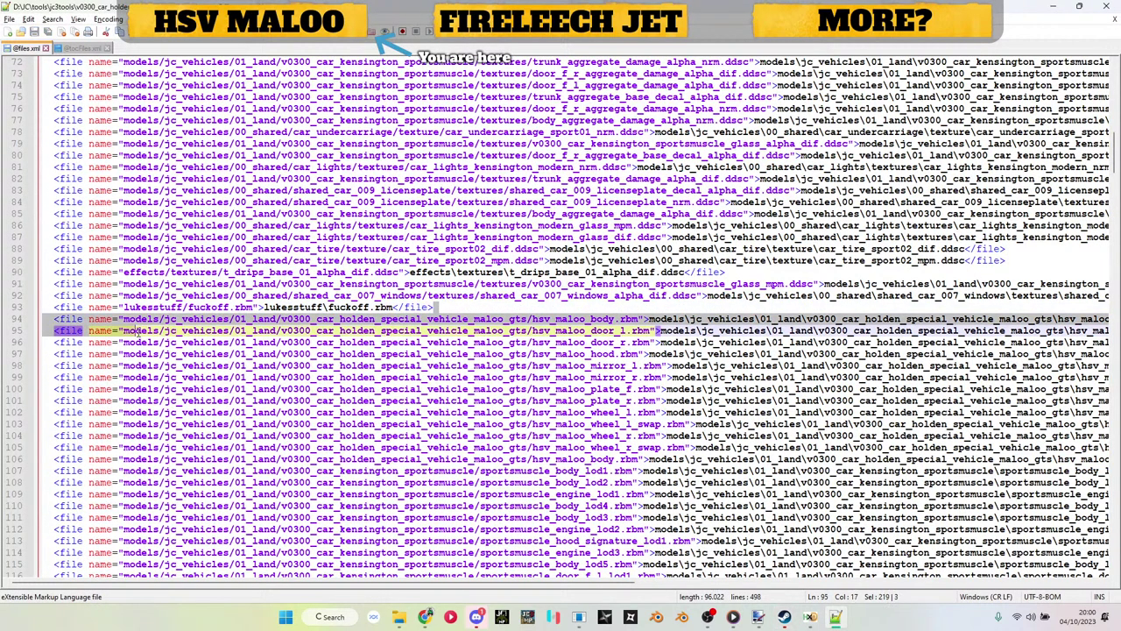
# Step: Paste the lukesstuff .rbm entry into tocFiles.xml as line 93
pyautogui.click(81, 48)
pyautogui.hotkey('ctrl', 'f')
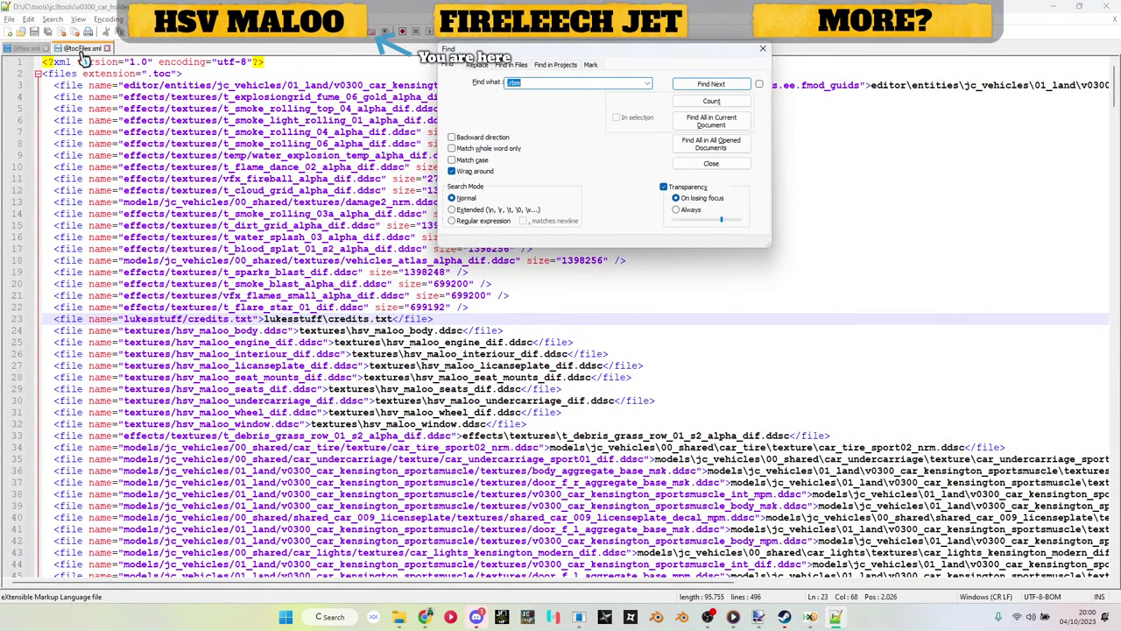
pyautogui.press('Return')
pyautogui.press('Escape')
pyautogui.hscroll(8, 953, 302)
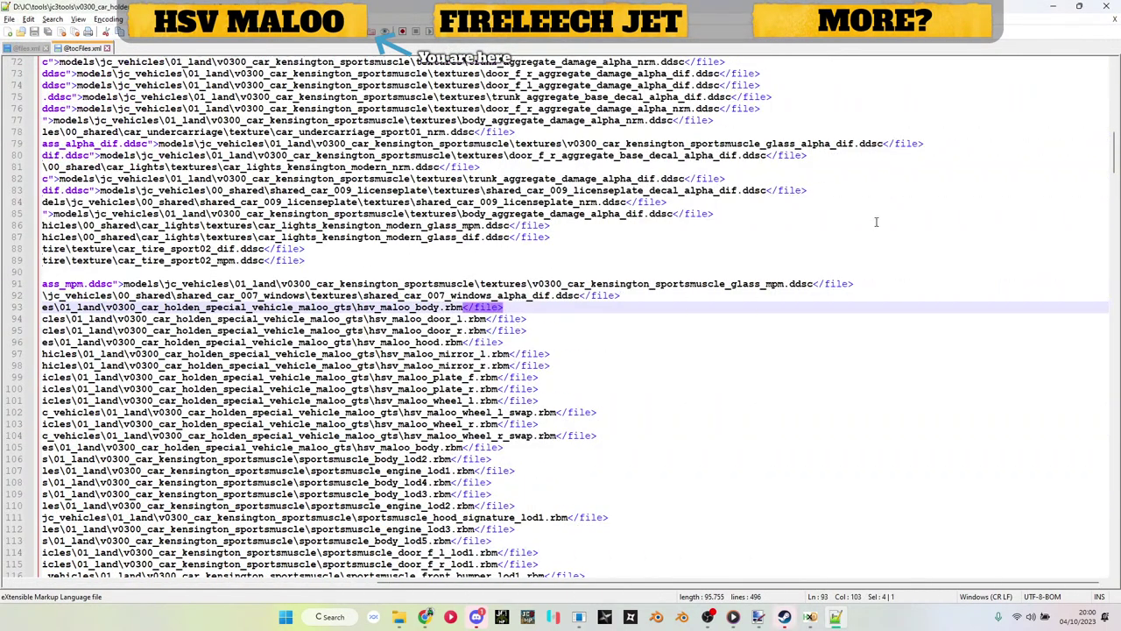
pyautogui.hotkey('ctrl', 'v')
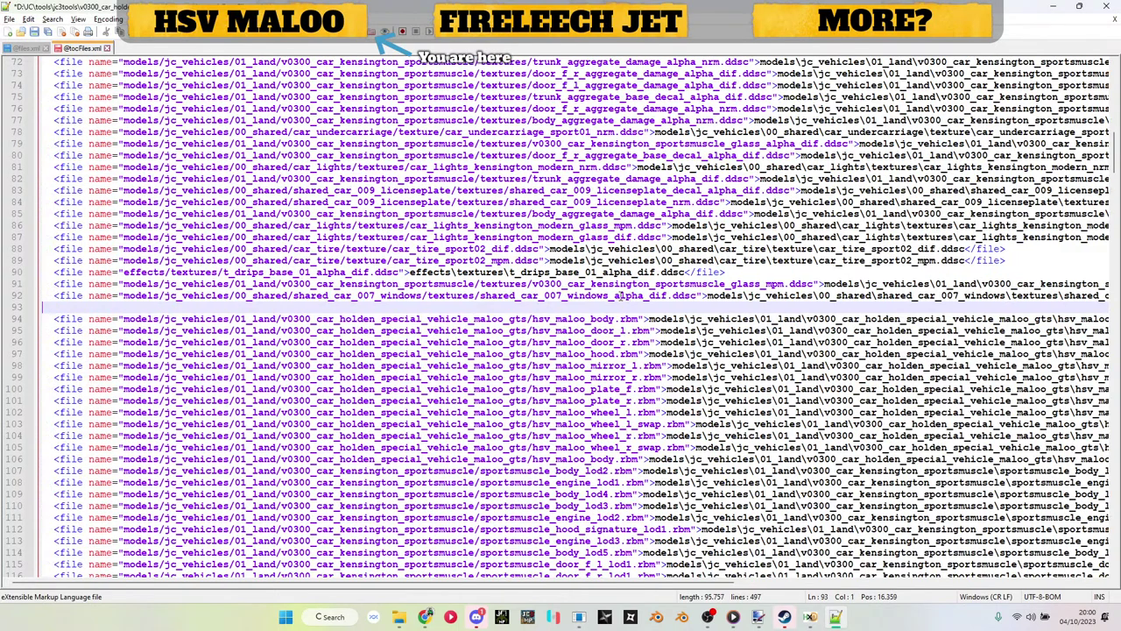
pyautogui.click(1053, 6)
# Step: Drag the v0300_car_holden_special_vehicle_maloo_gts folder onto Just Batch 3.bat to repack it
pyautogui.click(361, 38)
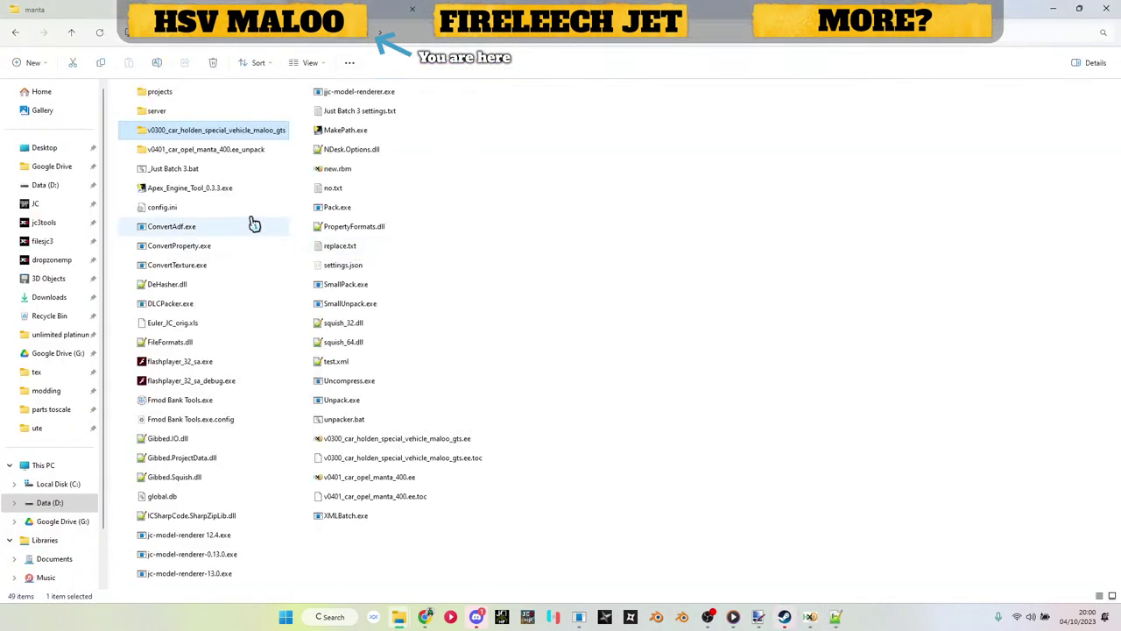
pyautogui.moveTo(243, 136); pyautogui.dragTo(200, 180)
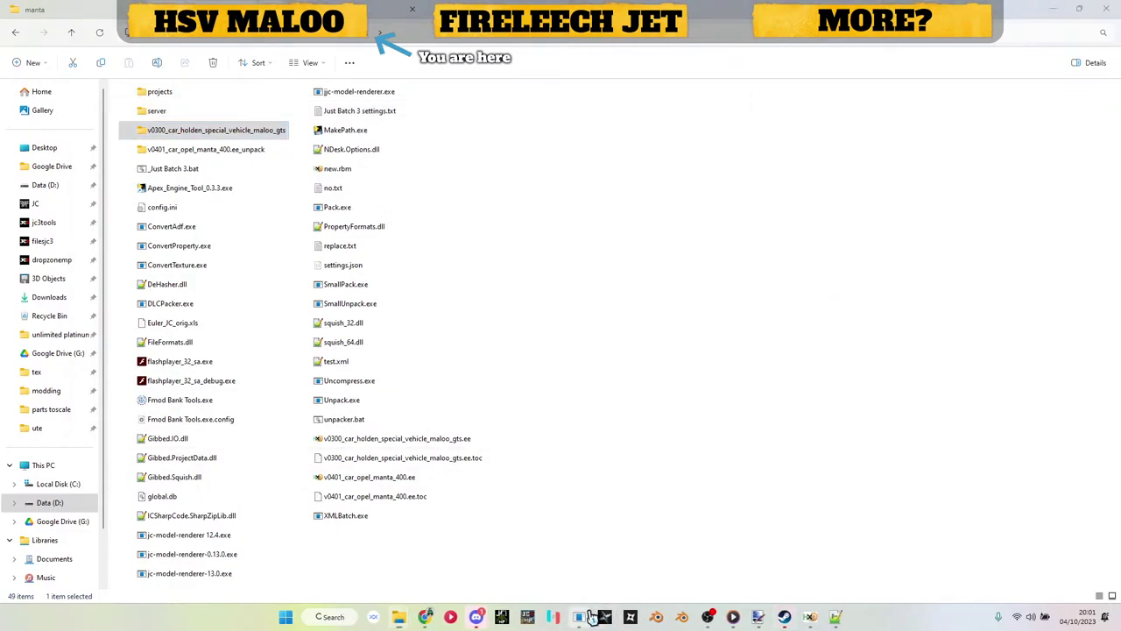
pyautogui.click(589, 616)
# Step: Close new.rbm and load the rebuilt Maloo .ee archive, expanding its models and textures folders
pyautogui.click(1020, 121)
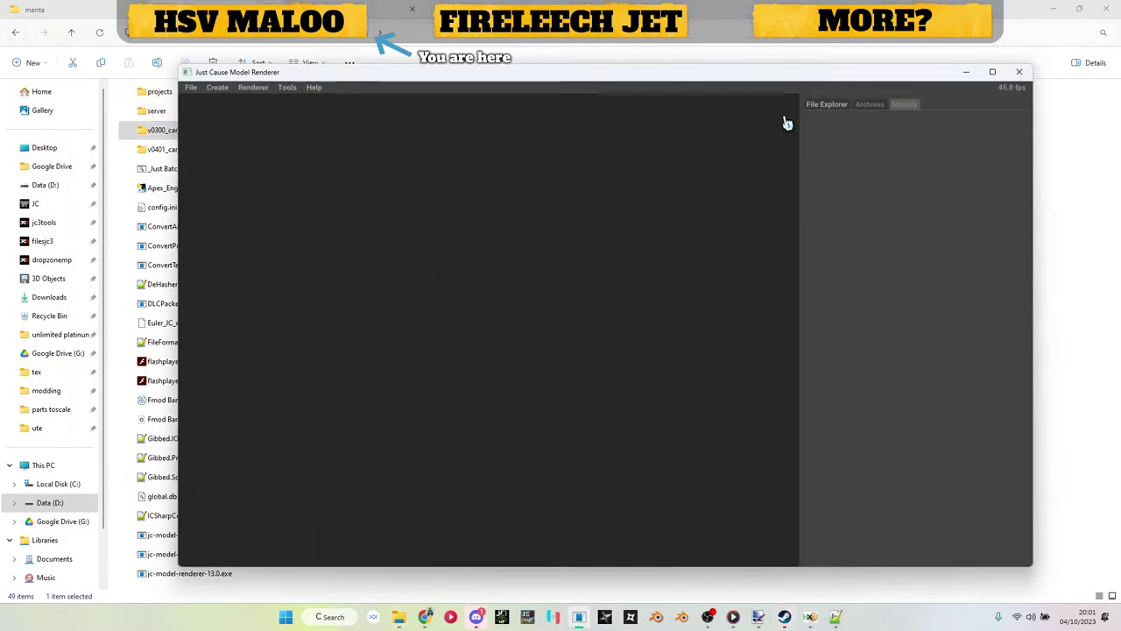
pyautogui.moveTo(448, 77); pyautogui.dragTo(743, 156)
pyautogui.click(391, 438)
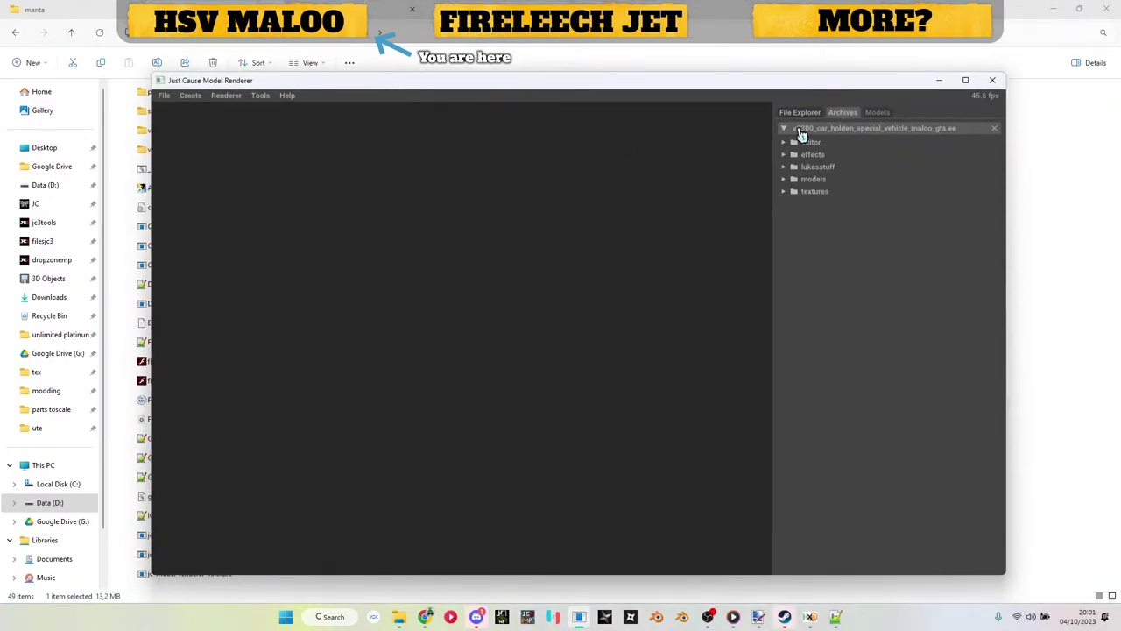
pyautogui.click(813, 179)
pyautogui.click(823, 217)
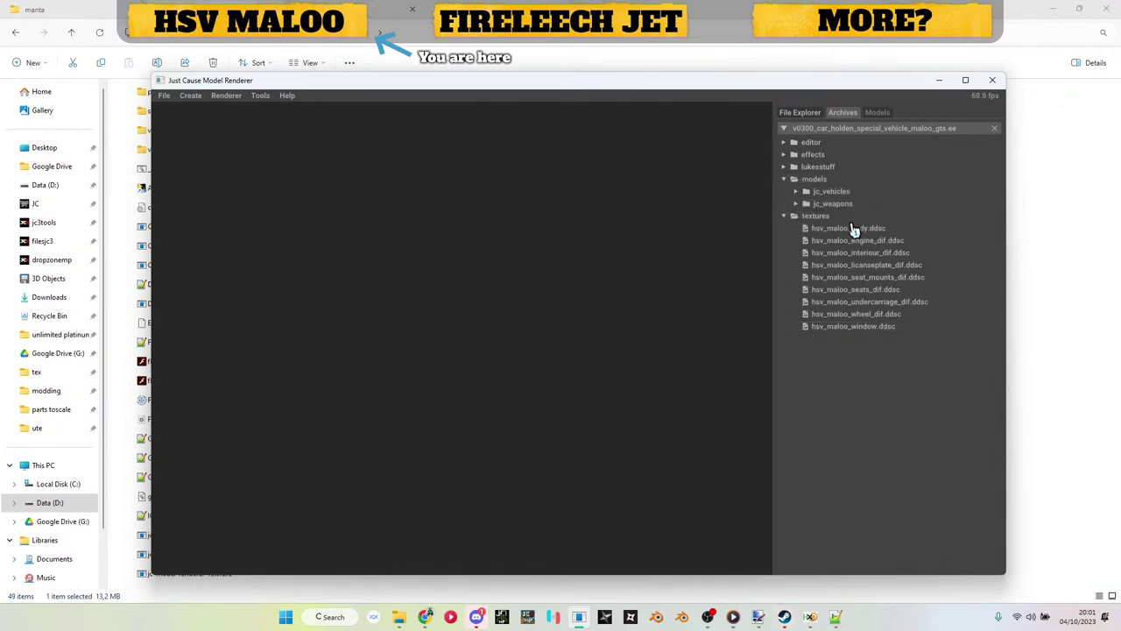
# Step: Preview the hsv_maloo_body, interior and licence plate textures, then close the previews
pyautogui.doubleClick(854, 229)
pyautogui.doubleClick(850, 252)
pyautogui.doubleClick(850, 265)
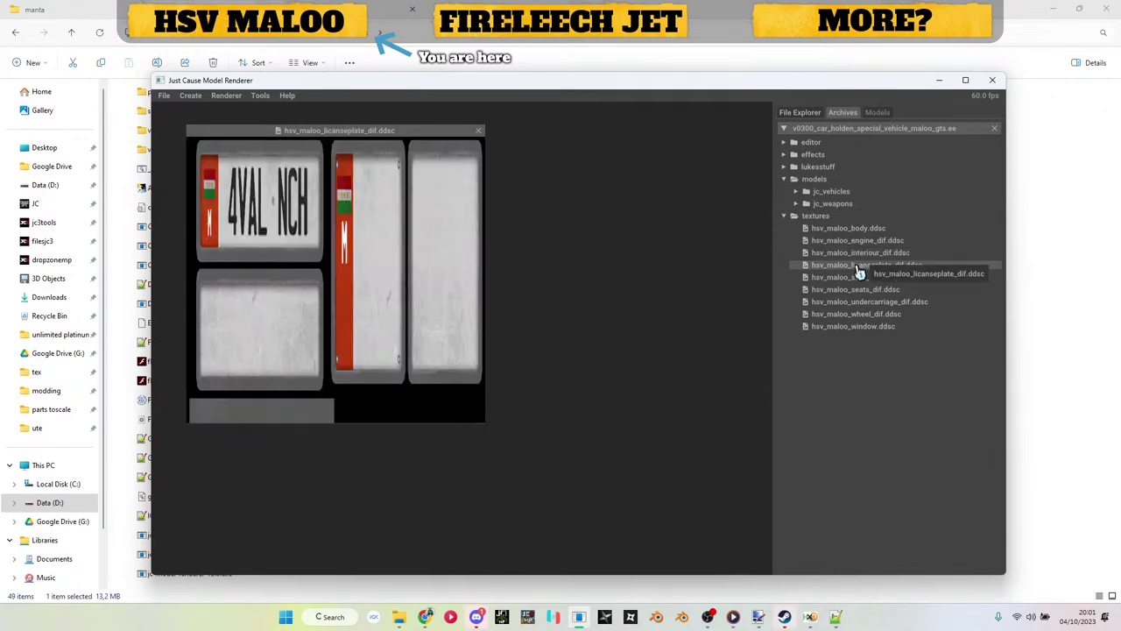
pyautogui.click(475, 131)
pyautogui.click(476, 131)
pyautogui.click(477, 131)
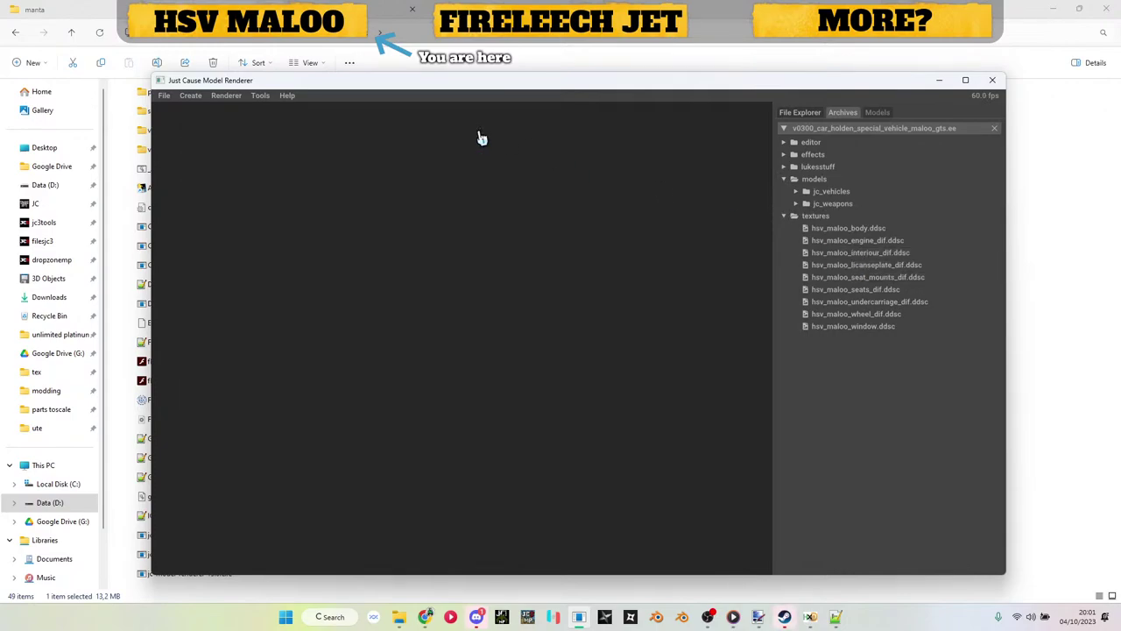
# Step: Load the Maloo car model from jc_vehicles/01_land and orbit it to inspect every side
pyautogui.doubleClick(832, 192)
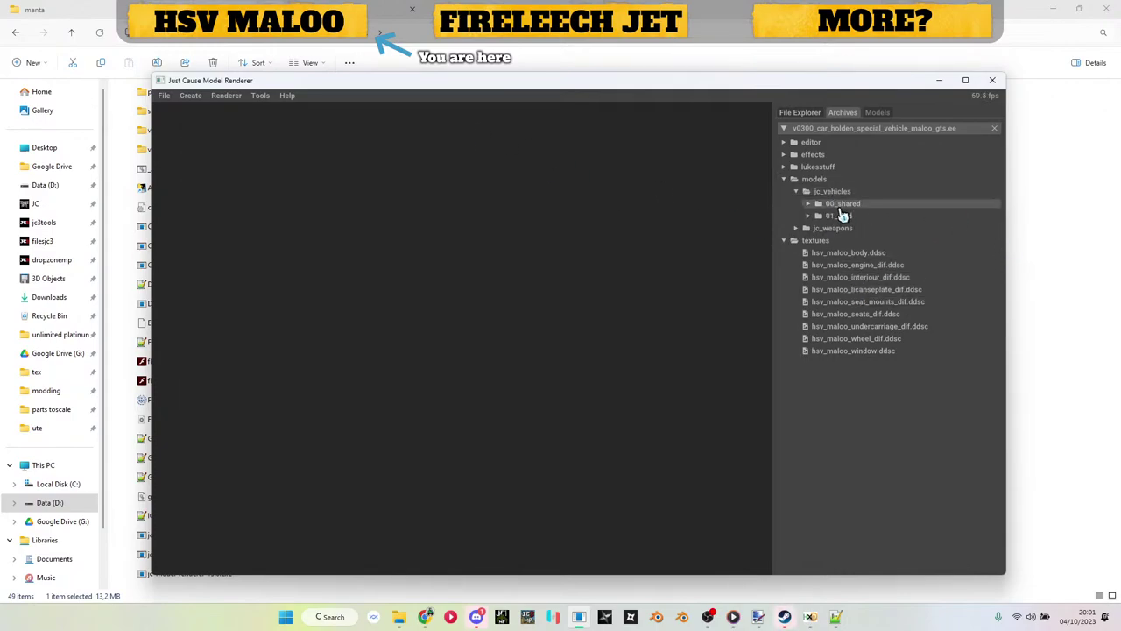
pyautogui.doubleClick(841, 216)
pyautogui.doubleClick(861, 227)
pyautogui.doubleClick(865, 241)
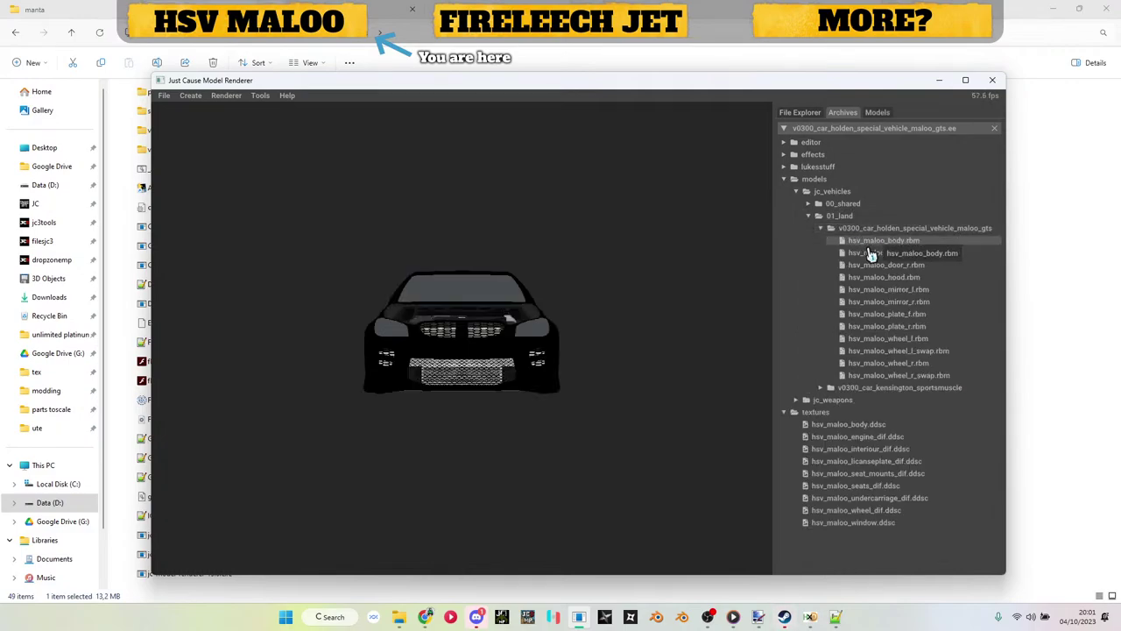
pyautogui.moveTo(360, 292); pyautogui.dragTo(620, 354)
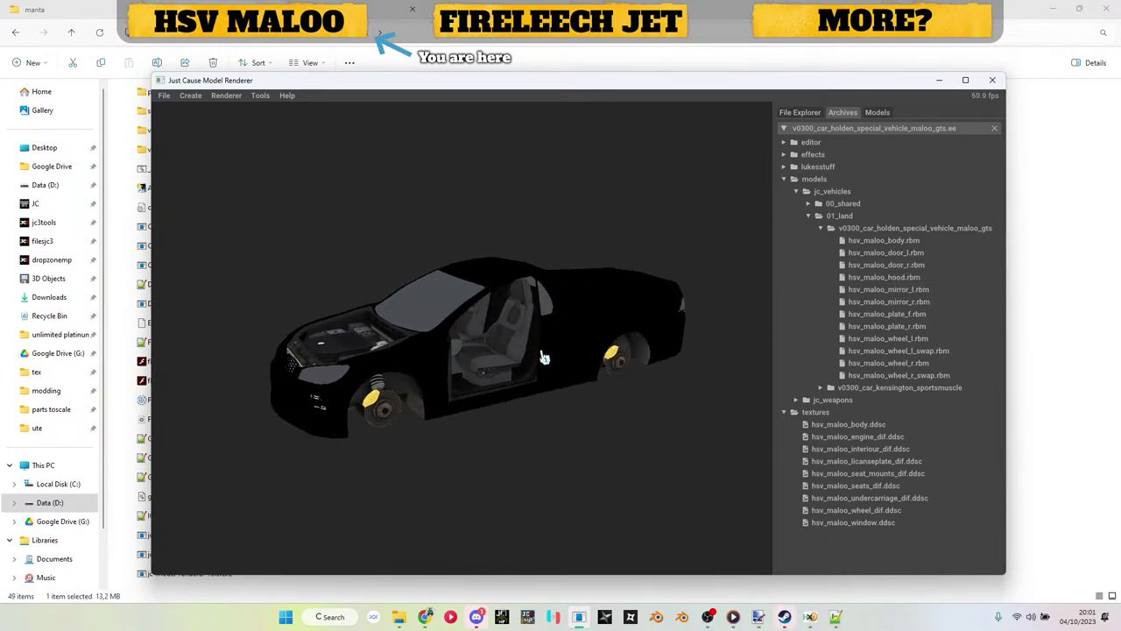
pyautogui.moveTo(543, 352); pyautogui.dragTo(566, 350)
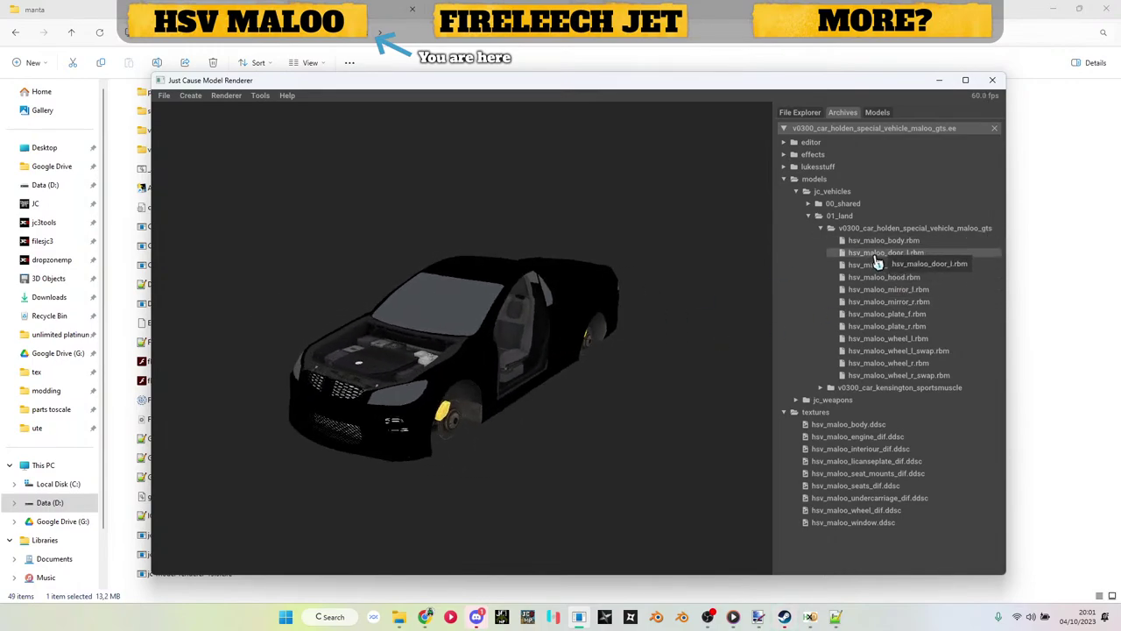
pyautogui.moveTo(718, 322); pyautogui.dragTo(818, 325)
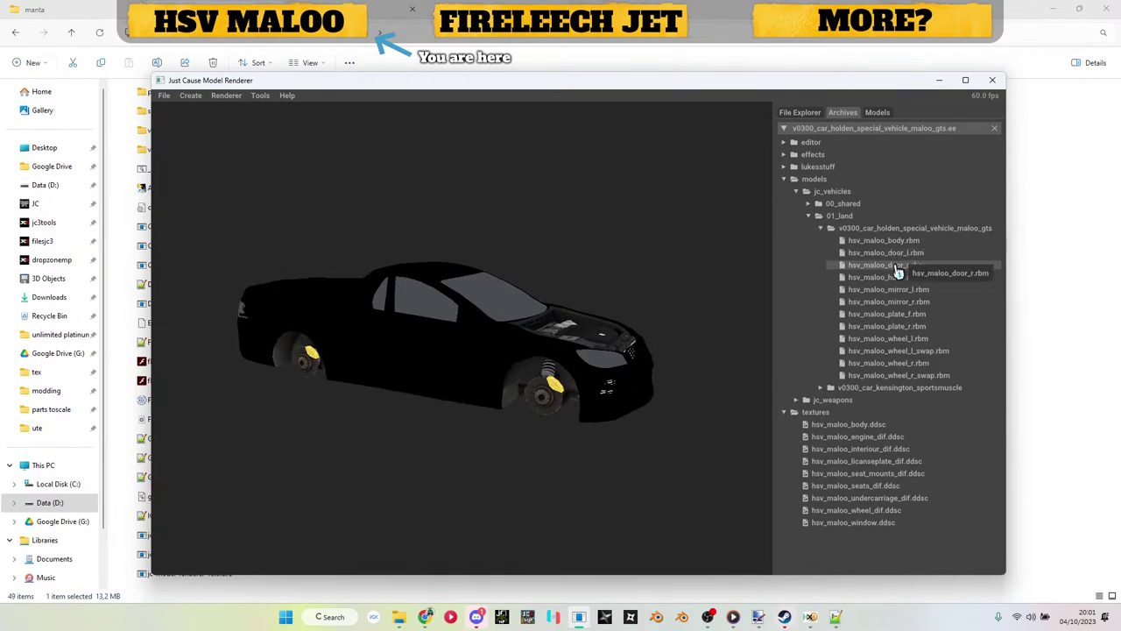
pyautogui.moveTo(468, 329); pyautogui.dragTo(613, 317)
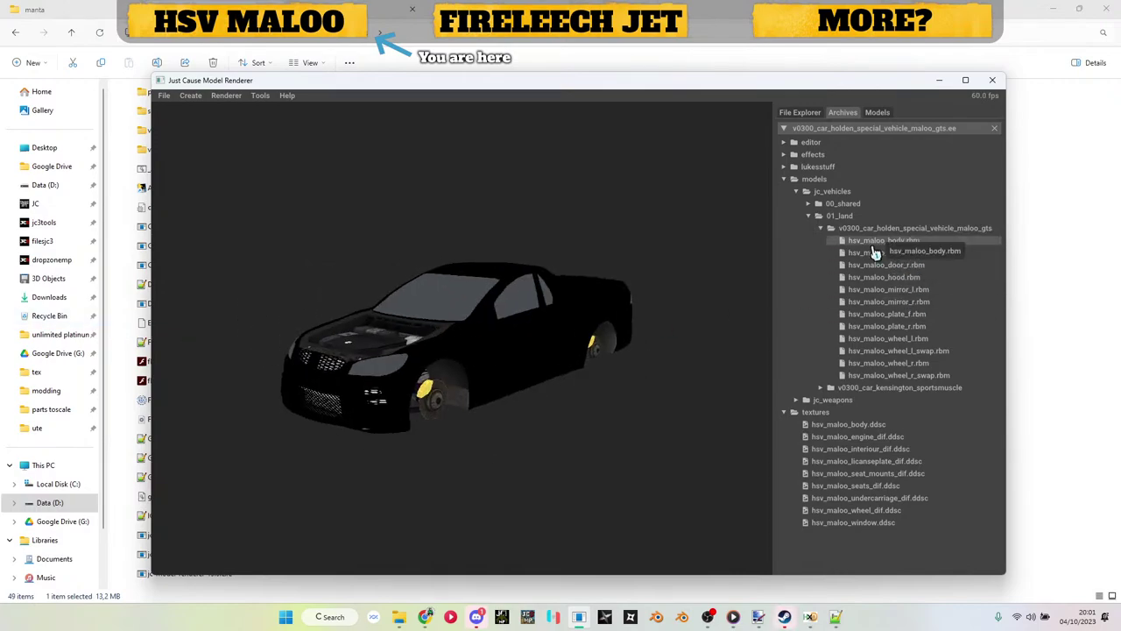
# Step: Check the left door's material parameters, collapse the car paint blocks, and minimise the renderer
pyautogui.click(878, 112)
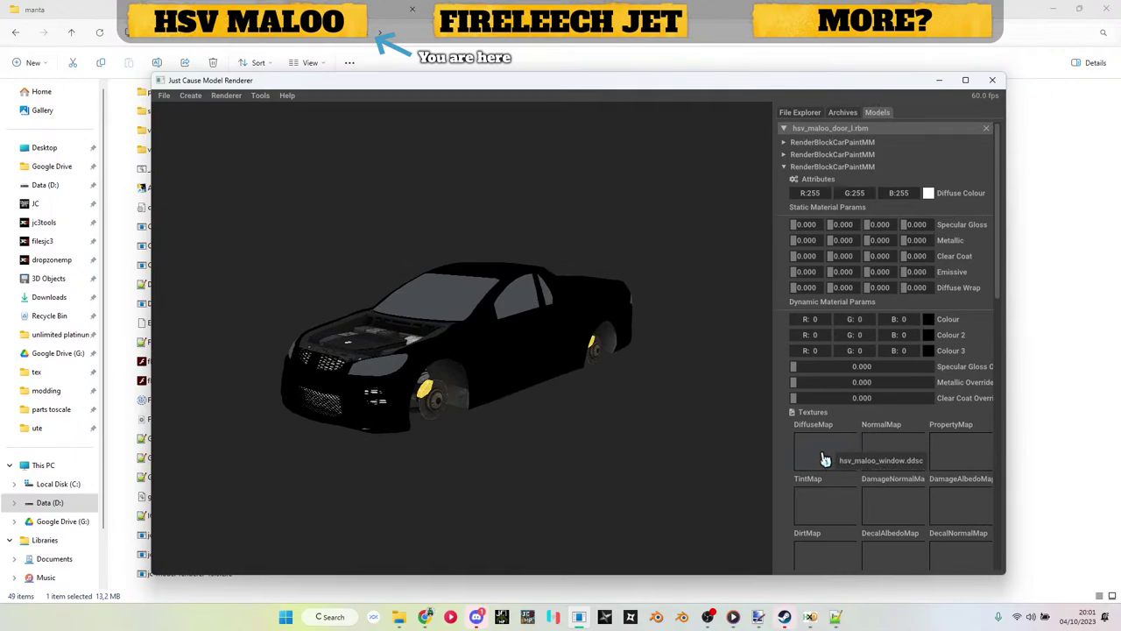
pyautogui.click(822, 142)
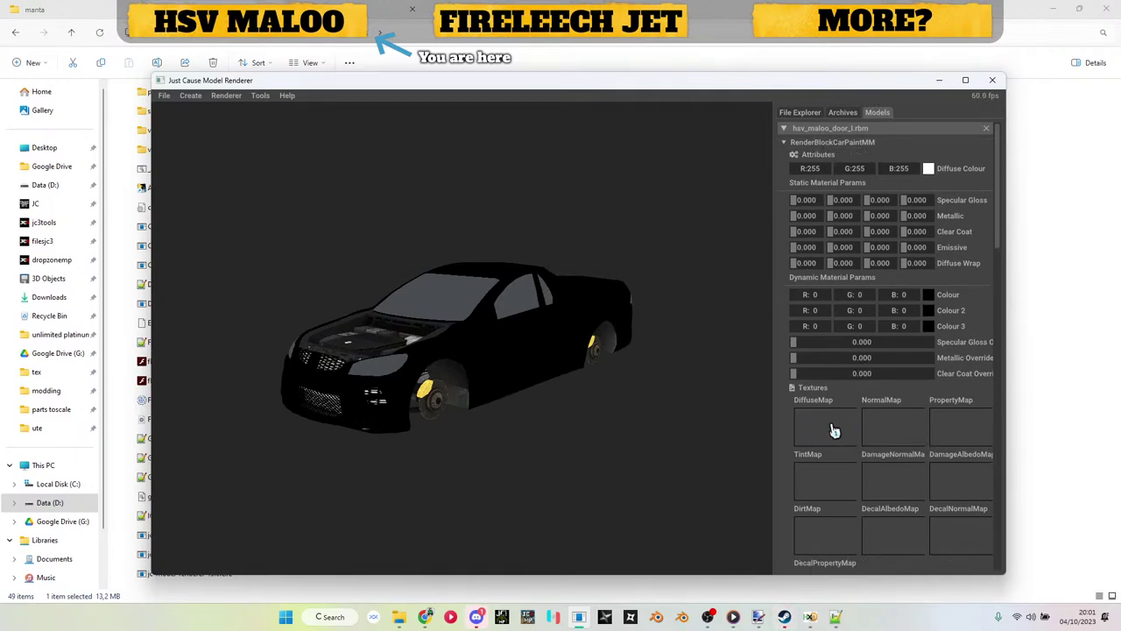
pyautogui.click(940, 80)
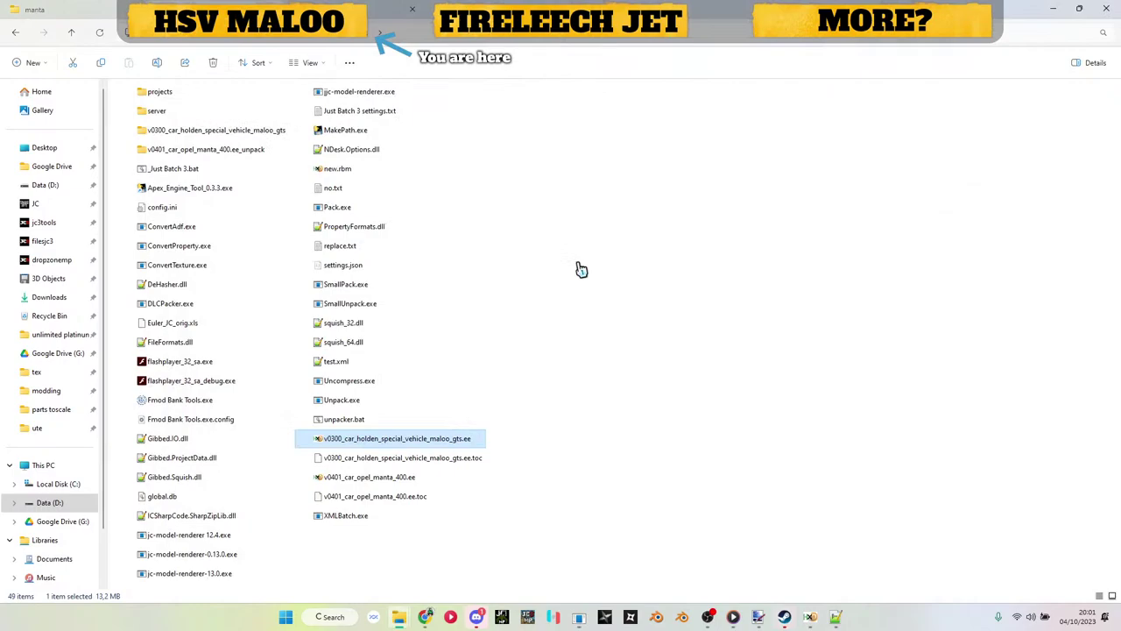
# Step: Browse to the Maloo model folder and read hsv_maloo_body.rbm's hsv_maloo_body_dif texture name in HxD
pyautogui.doubleClick(248, 216)
pyautogui.hotkey('alt', 'Left')
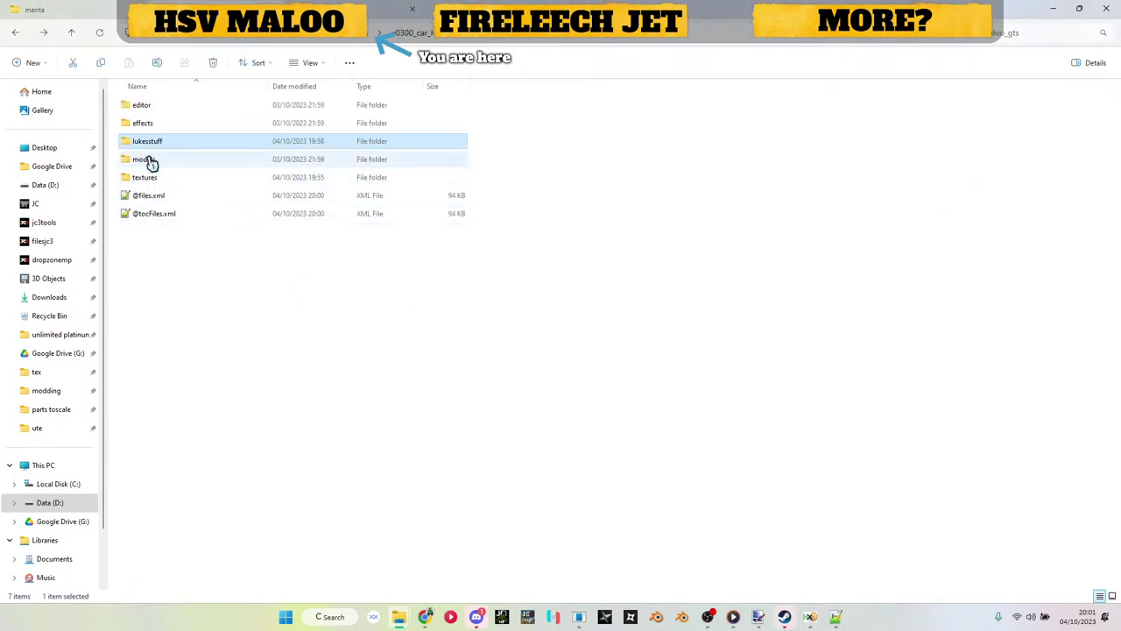
pyautogui.doubleClick(173, 163)
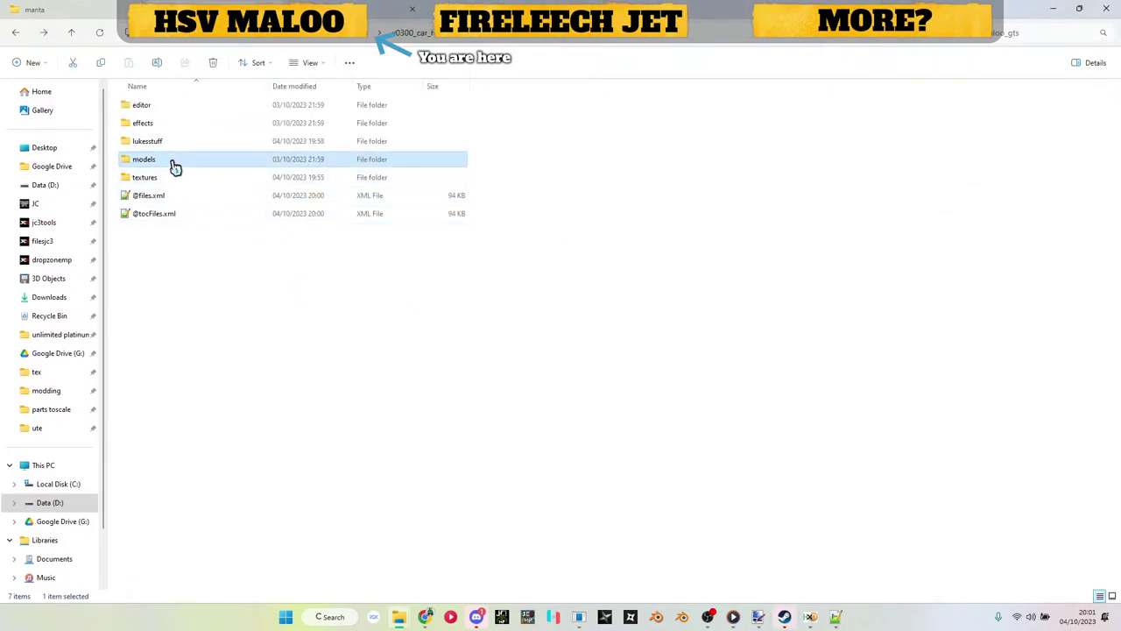
pyautogui.doubleClick(175, 105)
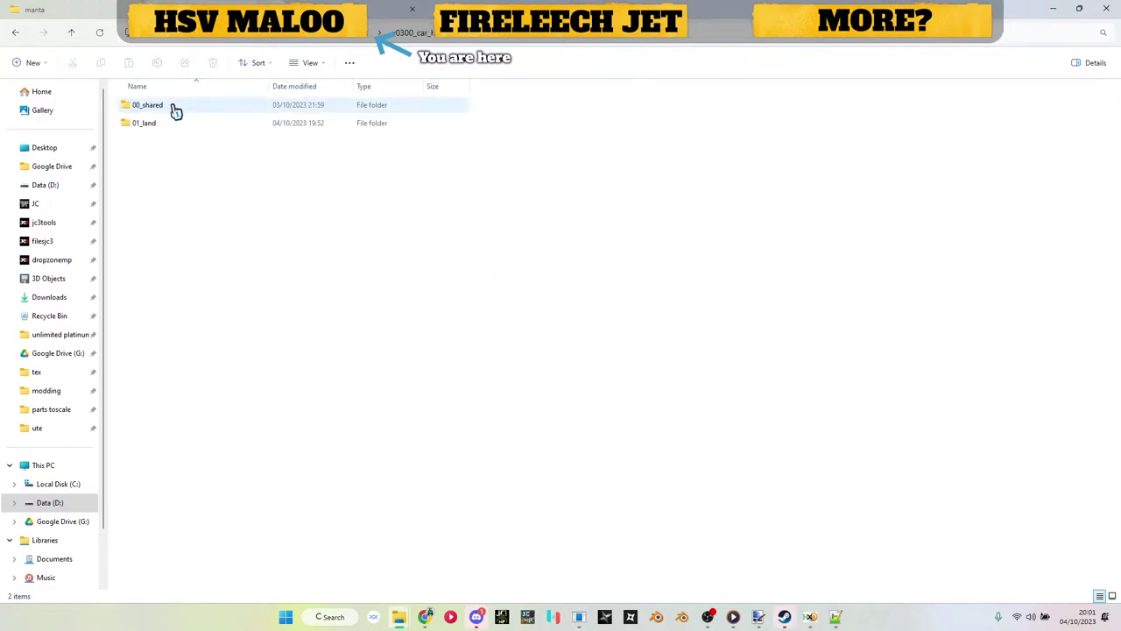
pyautogui.doubleClick(176, 123)
pyautogui.doubleClick(175, 113)
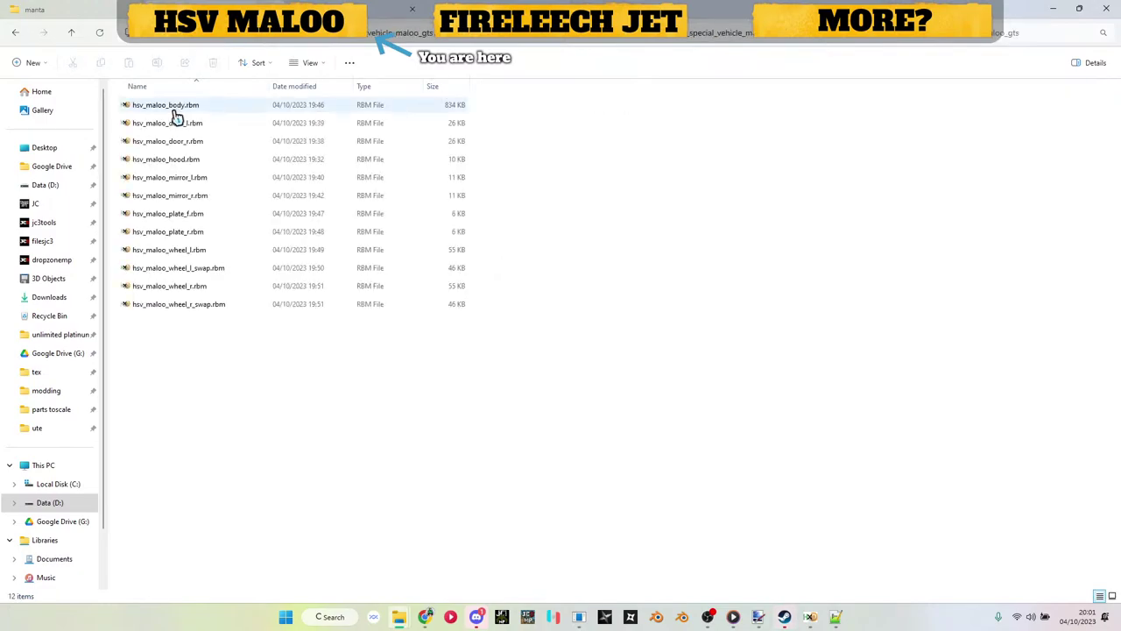
pyautogui.doubleClick(172, 114)
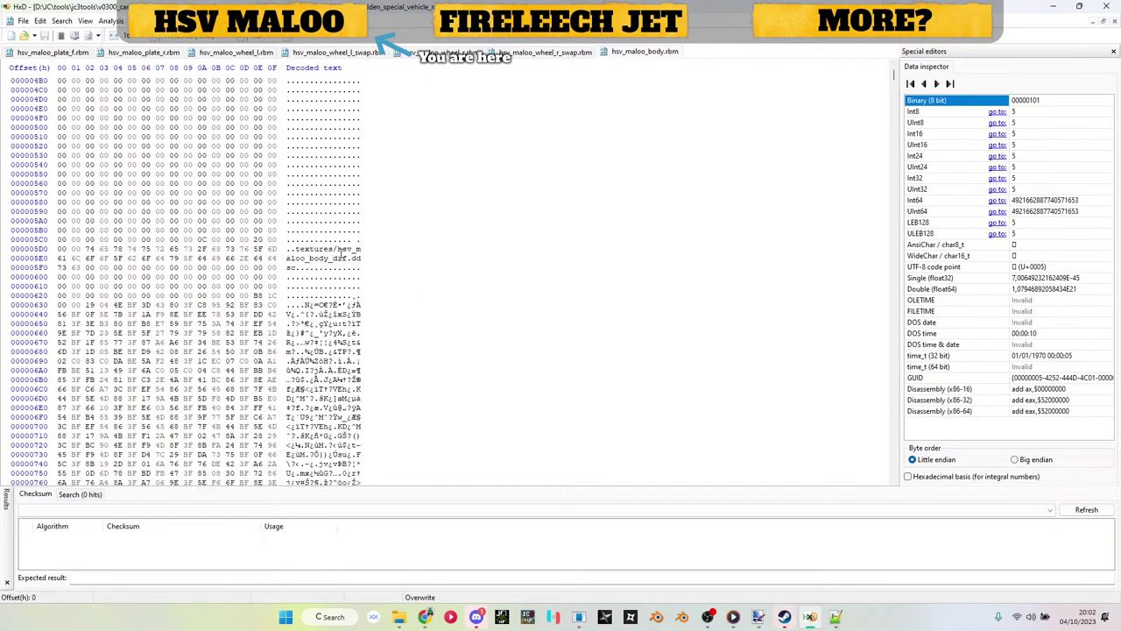
pyautogui.moveTo(339, 250); pyautogui.dragTo(349, 257)
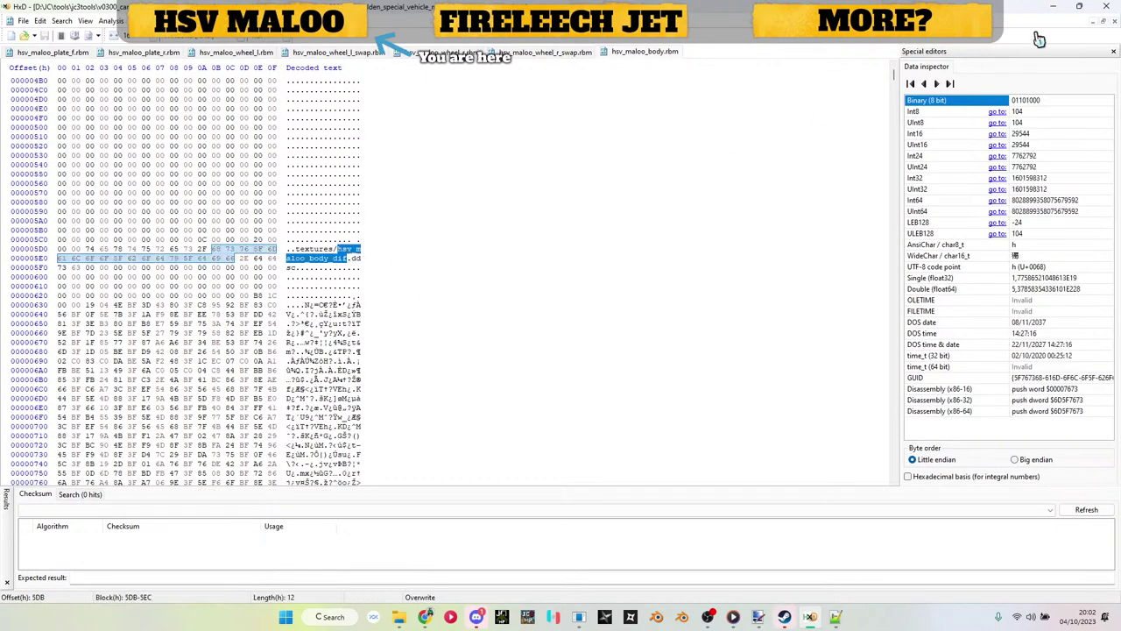
pyautogui.click(1054, 8)
# Step: Rename textures/hsv_maloo_body.ddsc to hsv_maloo_body_dif.ddsc
pyautogui.press('BackSpace')
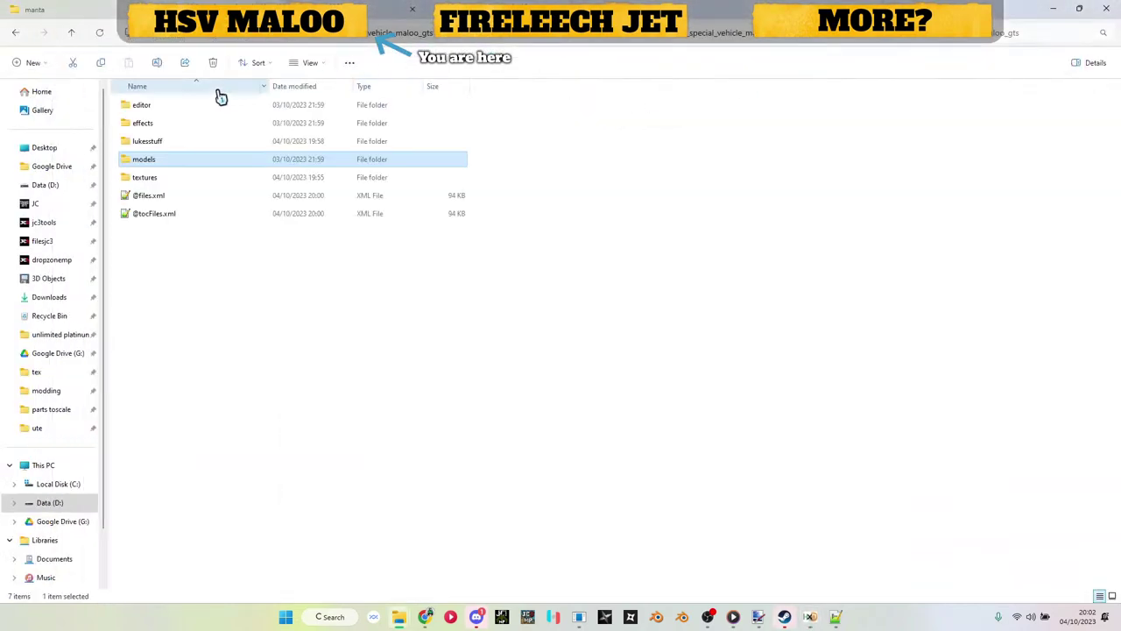
pyautogui.doubleClick(156, 180)
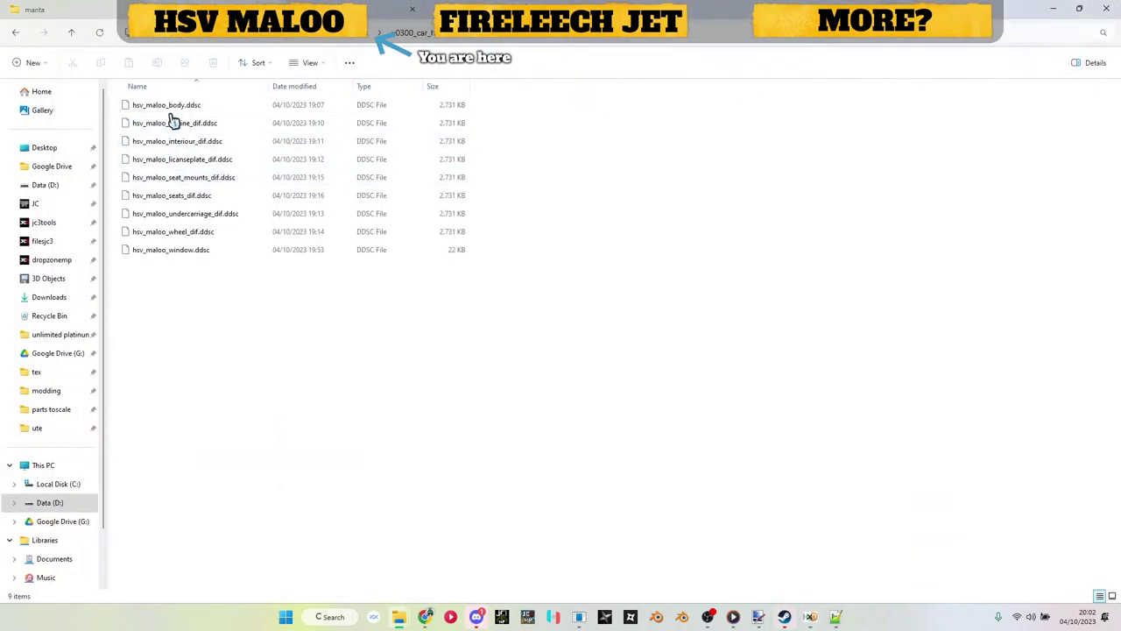
pyautogui.click(171, 112)
pyautogui.press('F2')
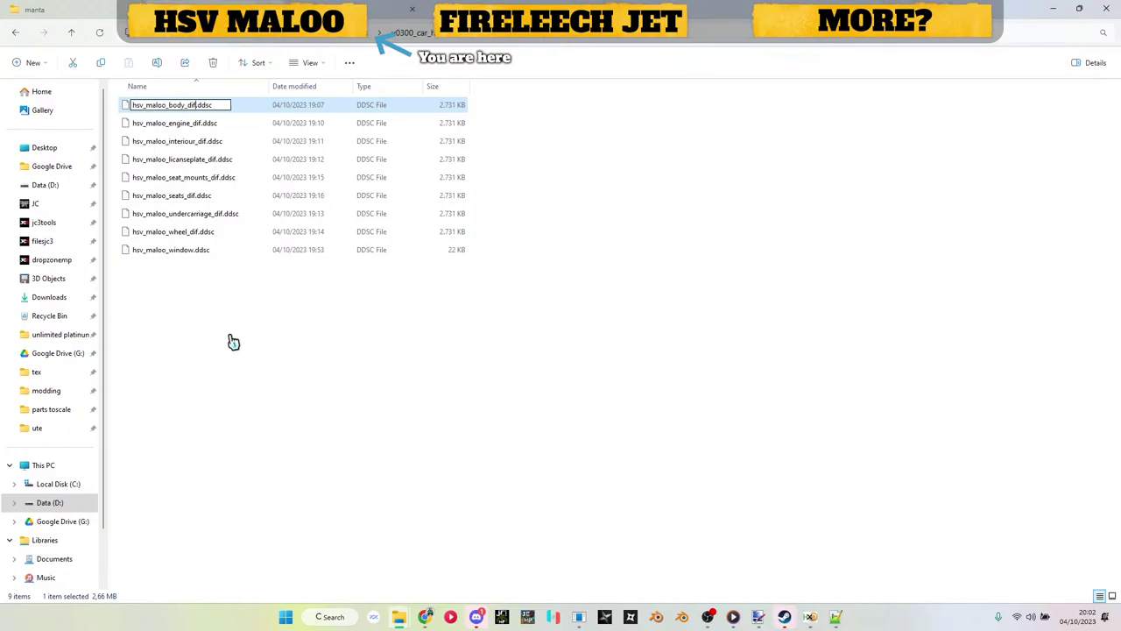
pyautogui.press('Return')
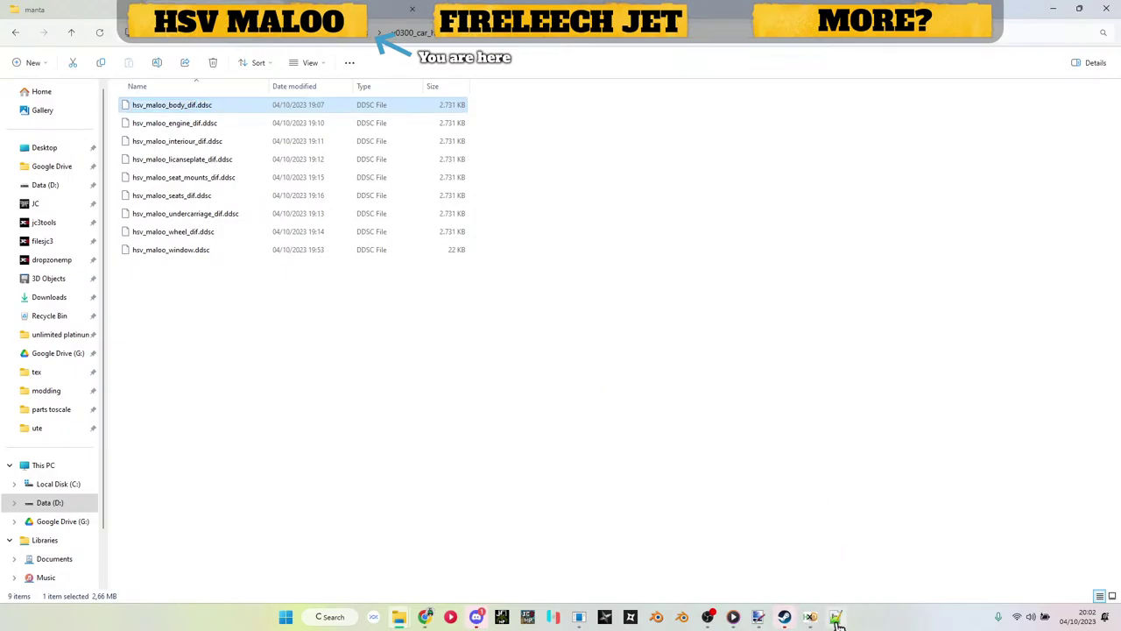
pyautogui.click(836, 619)
# Step: In tocFiles.xml, change the first hsv_maloo_body on line 24 to hsv_maloo_body_dif
pyautogui.hotkey('ctrl', 'a')
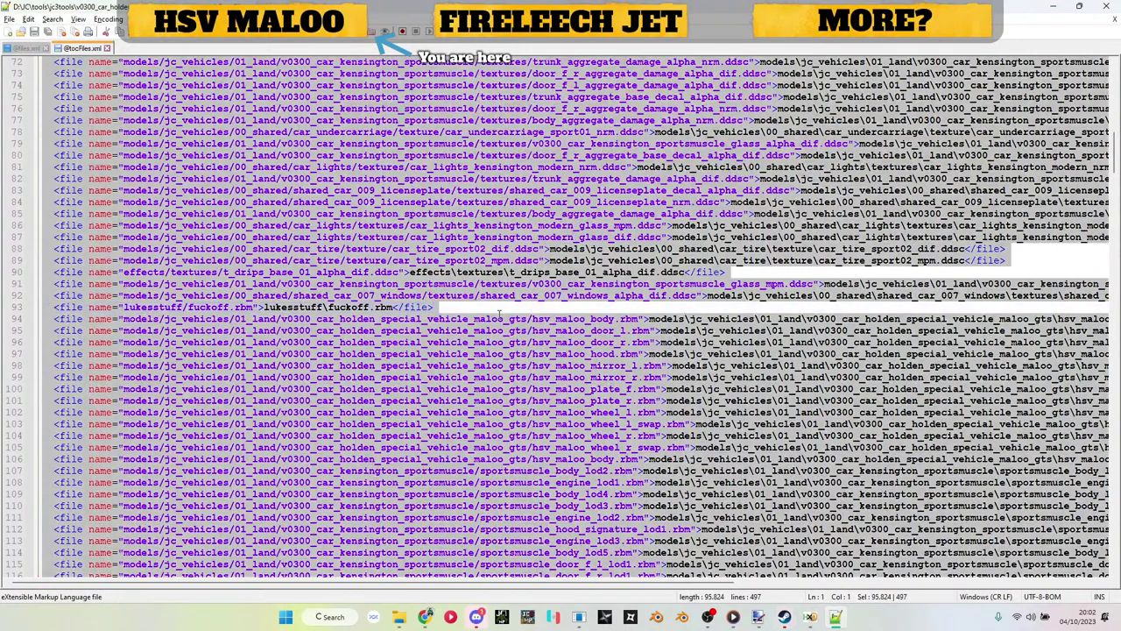
pyautogui.hotkey('ctrl', 'Home')
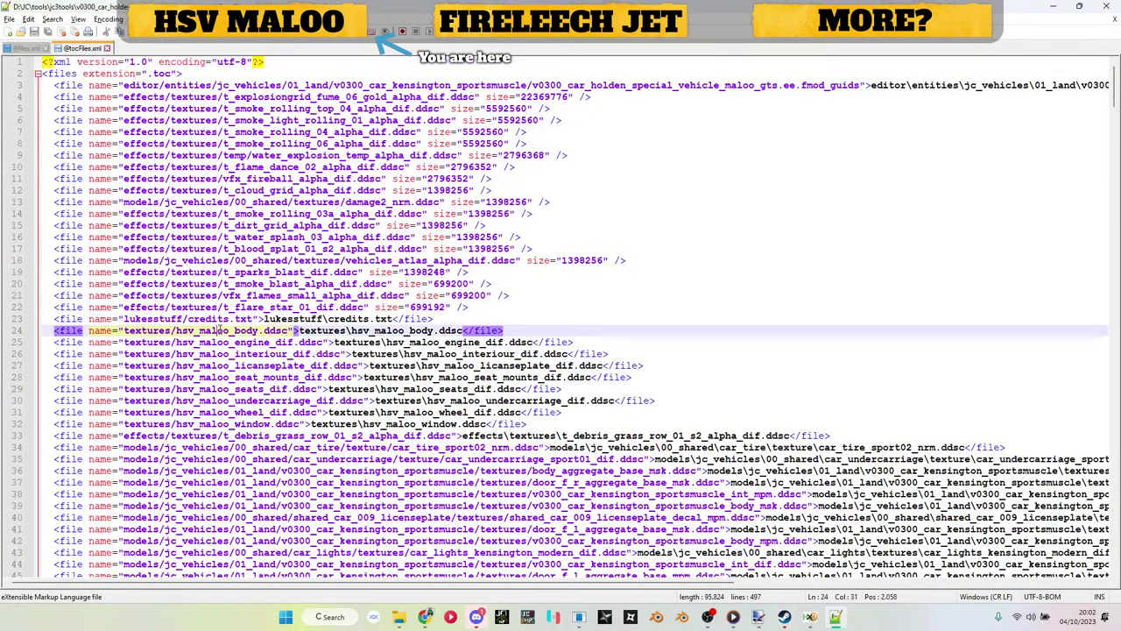
pyautogui.doubleClick(224, 330)
pyautogui.write('hsv_maloo_body_dif')
pyautogui.click(422, 331)
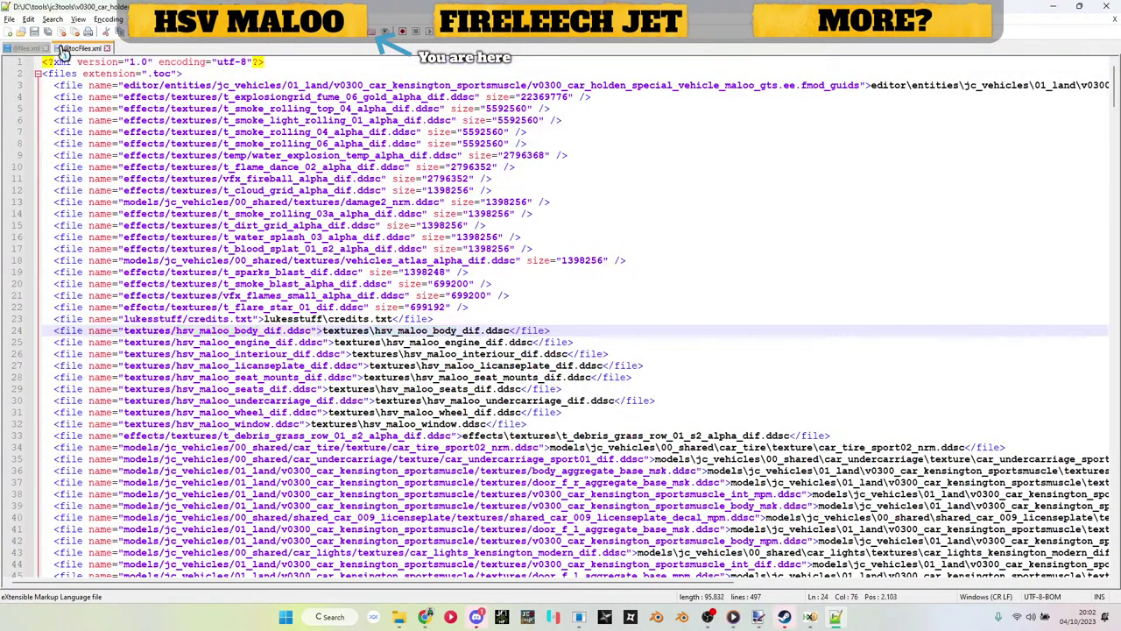
# Step: In files.xml, change both hsv_maloo_body names on line 24 to hsv_maloo_body_dif
pyautogui.click(29, 48)
pyautogui.hotkey('ctrl', 'a')
pyautogui.hotkey('ctrl', 'Home')
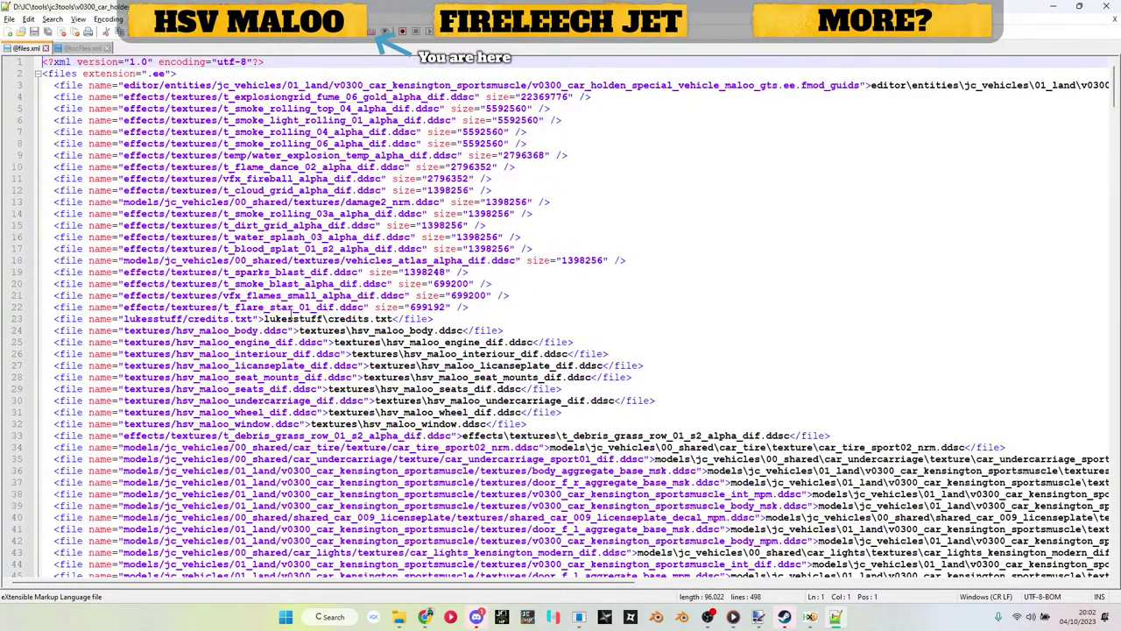
pyautogui.doubleClick(217, 330)
pyautogui.write('hsv_maloo_body_dif')
pyautogui.doubleClick(417, 331)
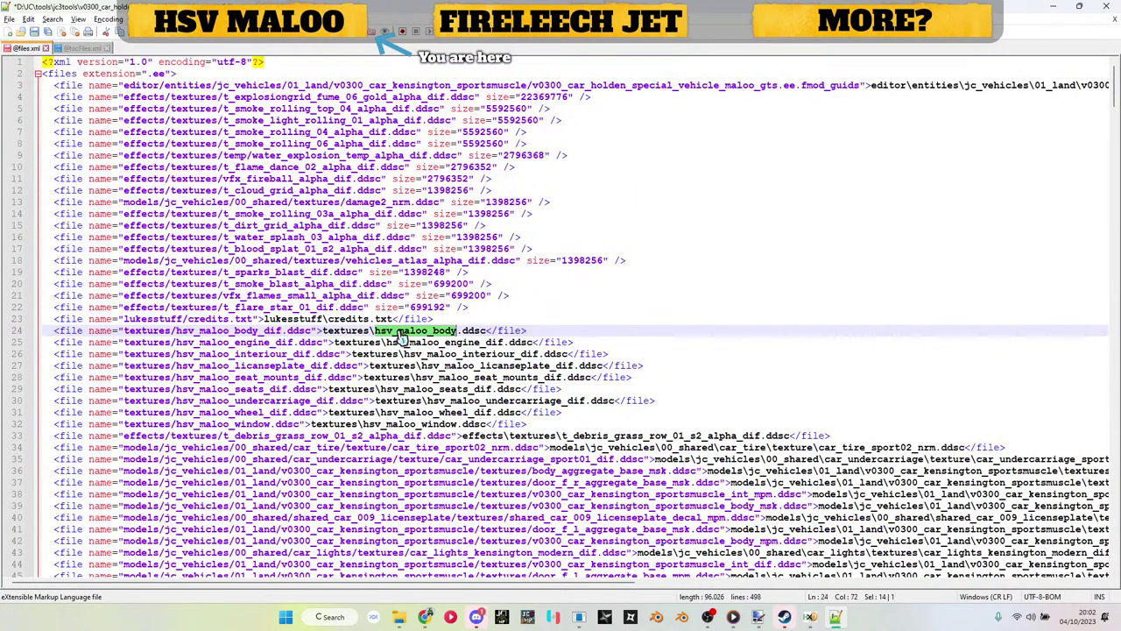
pyautogui.write('hsv_maloo_body_dif')
pyautogui.click(1054, 7)
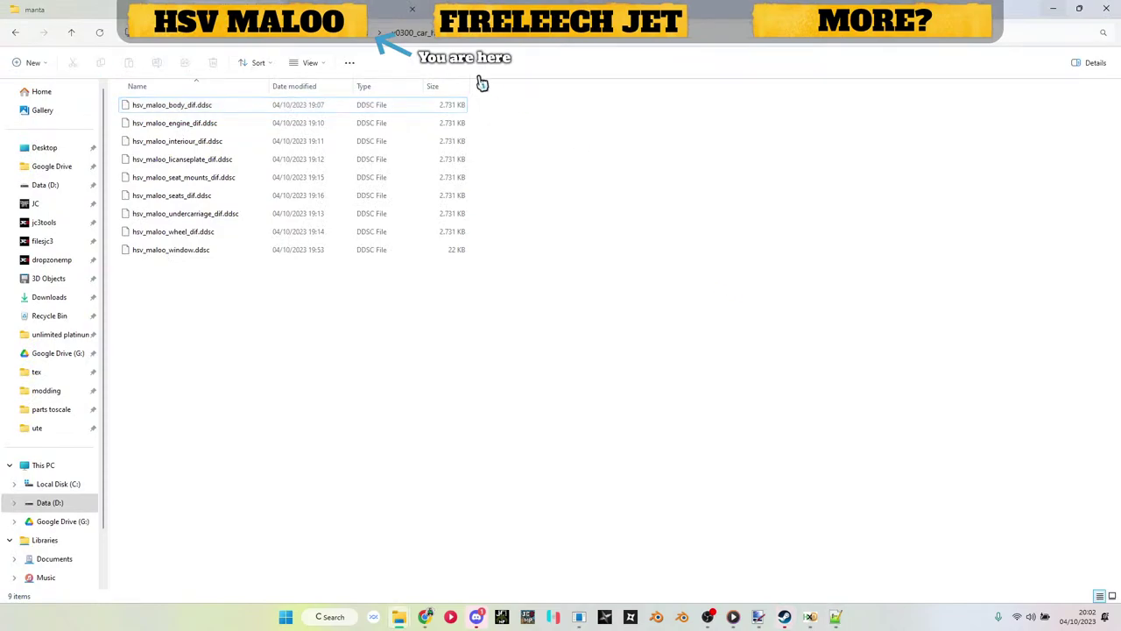
# Step: Repack the edited Maloo folder with Just Batch 3 and bring up the model renderer
pyautogui.click(350, 33)
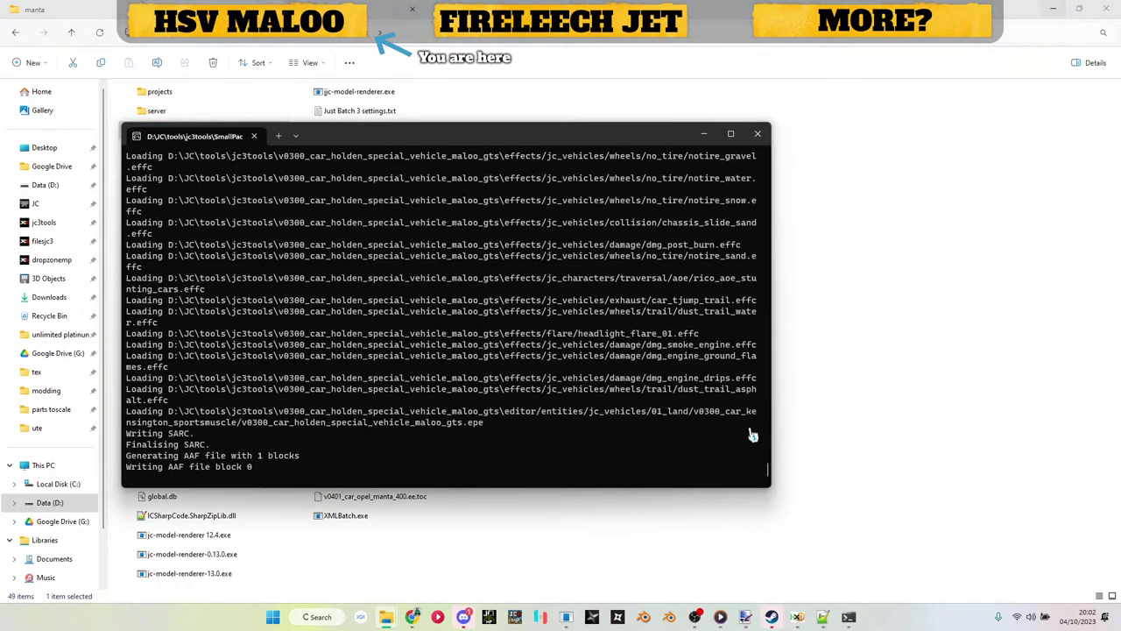
pyautogui.click(565, 619)
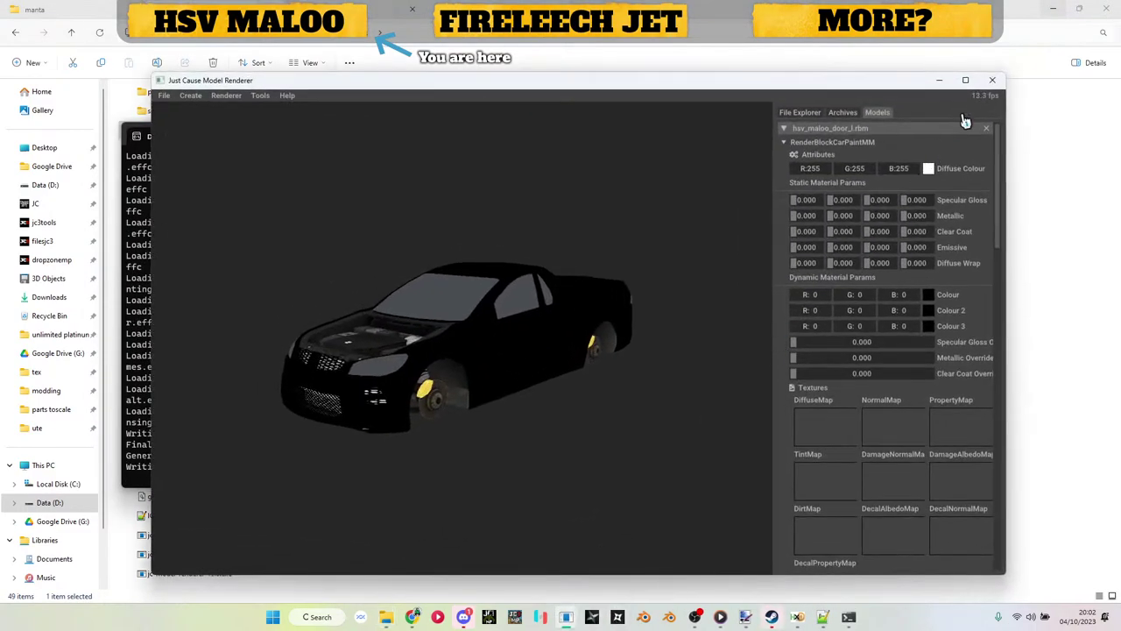
# Step: Restart Just Cause Model Renderer and load the rebuilt maloo .ee archive into it
pyautogui.click(992, 79)
pyautogui.press('Return')
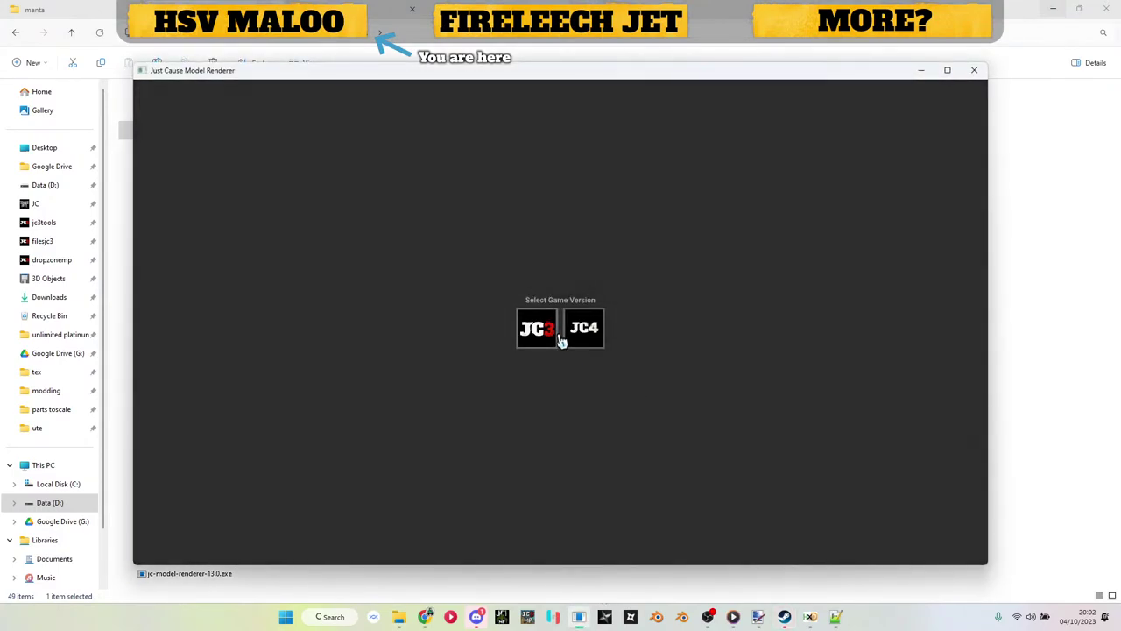
pyautogui.click(561, 339)
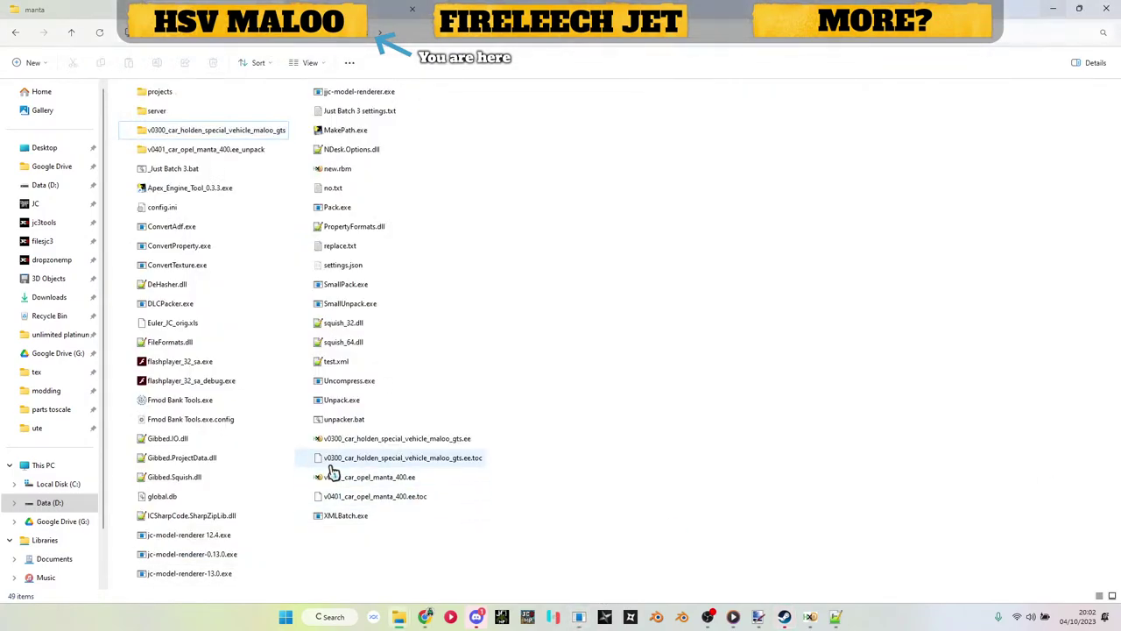
pyautogui.moveTo(397, 438); pyautogui.dragTo(568, 374)
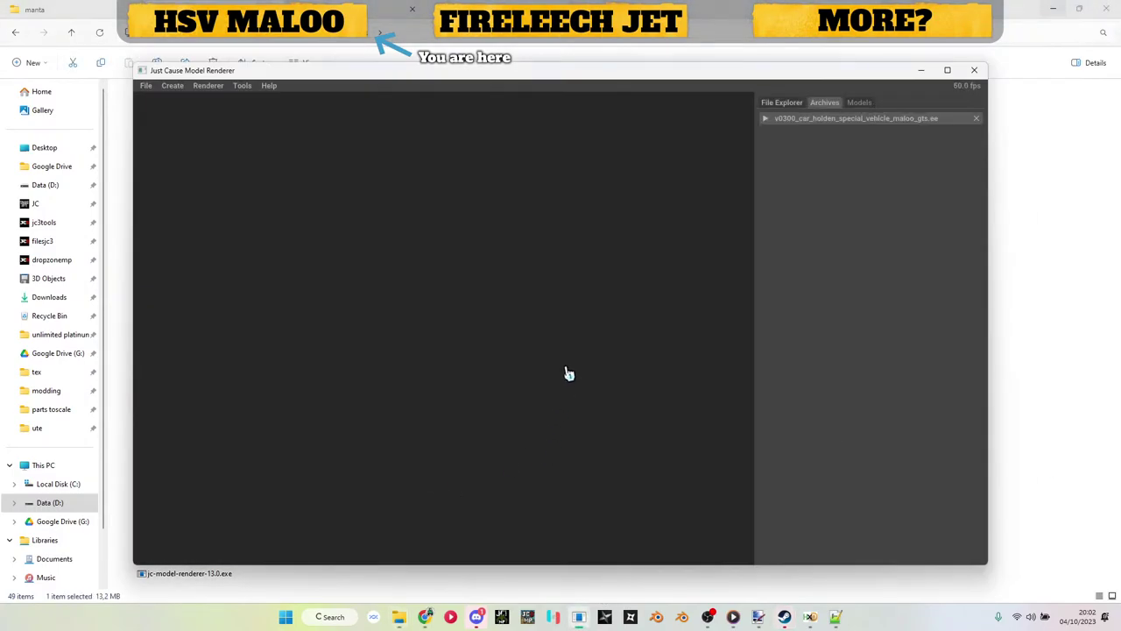
# Step: Expand models > jc_vehicles > 01_land > maloo and load the Maloo body into the viewport
pyautogui.click(843, 121)
pyautogui.click(811, 183)
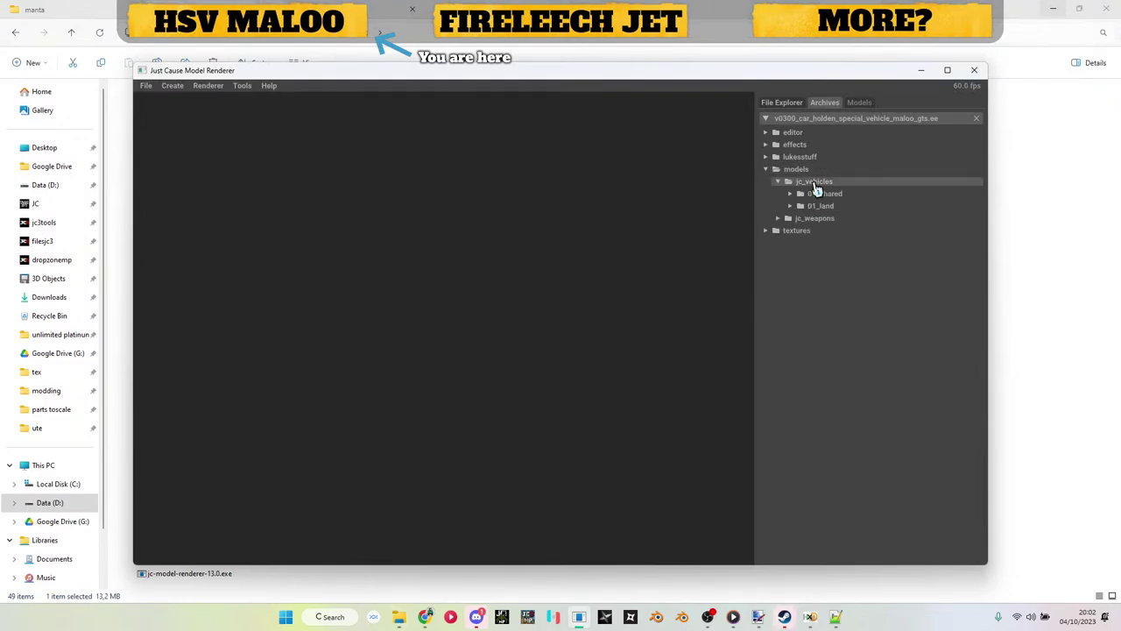
pyautogui.click(824, 206)
pyautogui.click(840, 219)
pyautogui.click(854, 243)
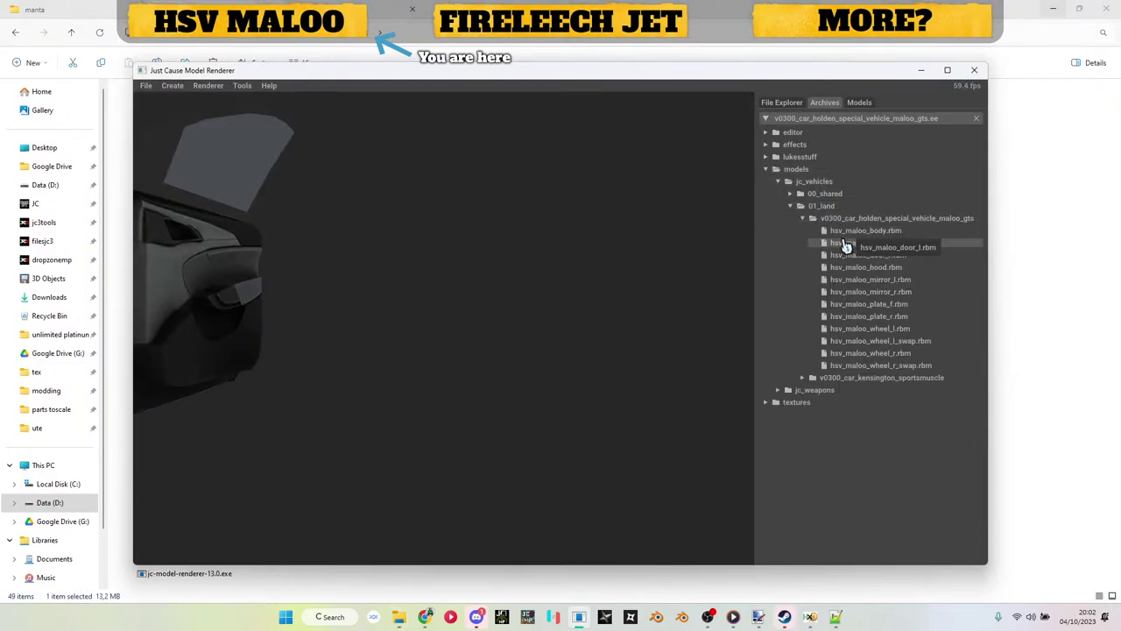
pyautogui.scroll(-5, 526, 340)
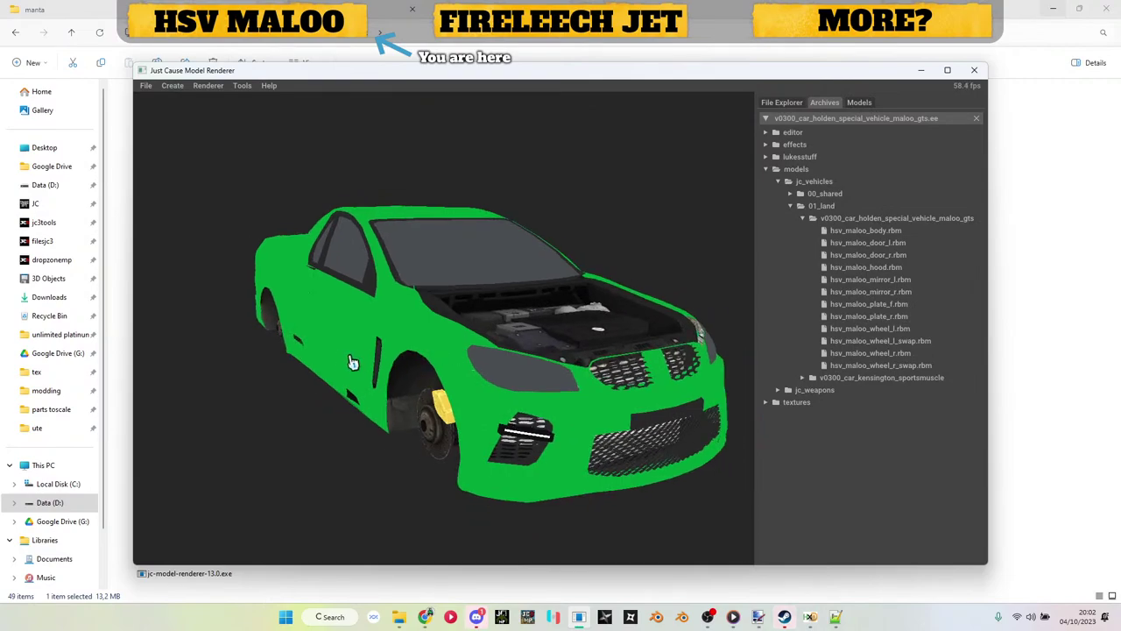
pyautogui.moveTo(357, 365); pyautogui.dragTo(298, 337)
# Step: Add the left door, hood and front number plate, then inspect the car's front, underside and rear
pyautogui.click(895, 245)
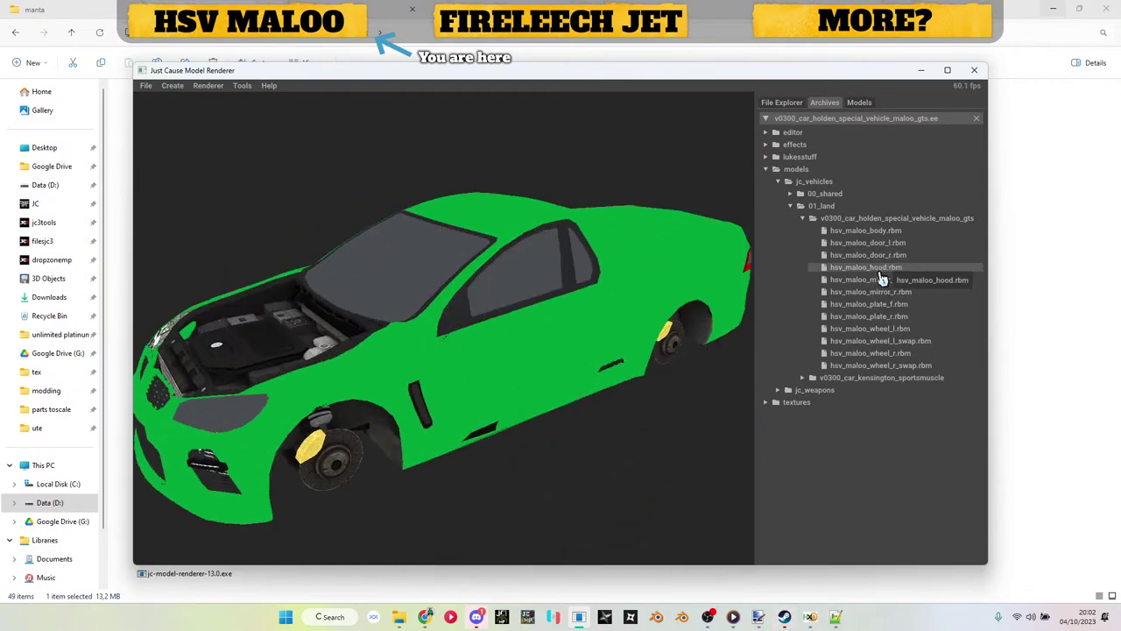
pyautogui.click(878, 267)
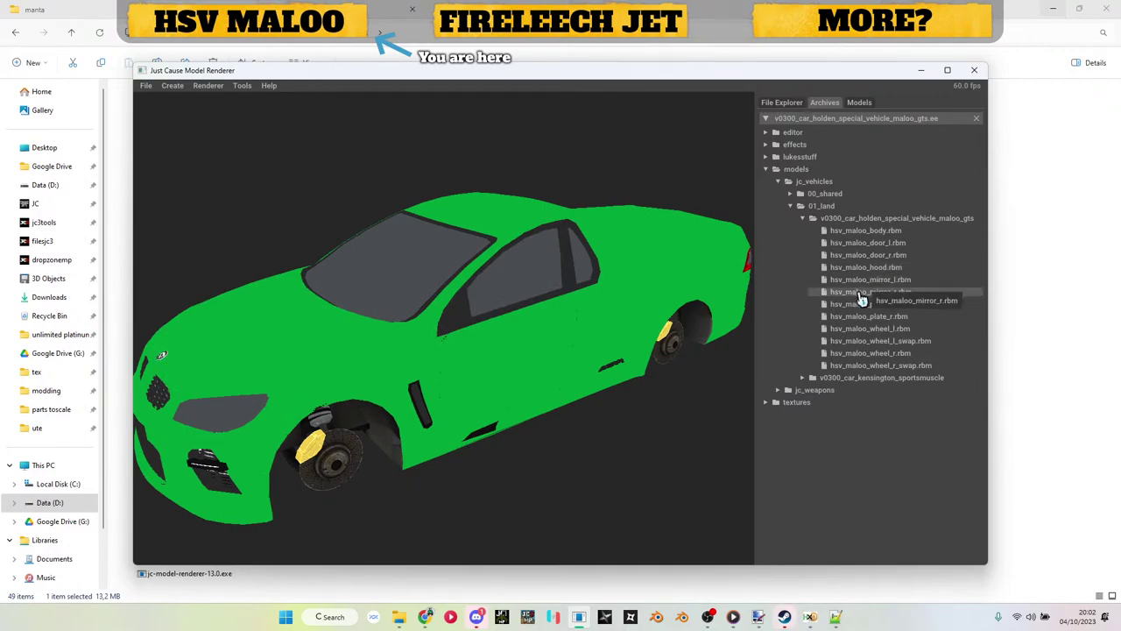
pyautogui.click(876, 307)
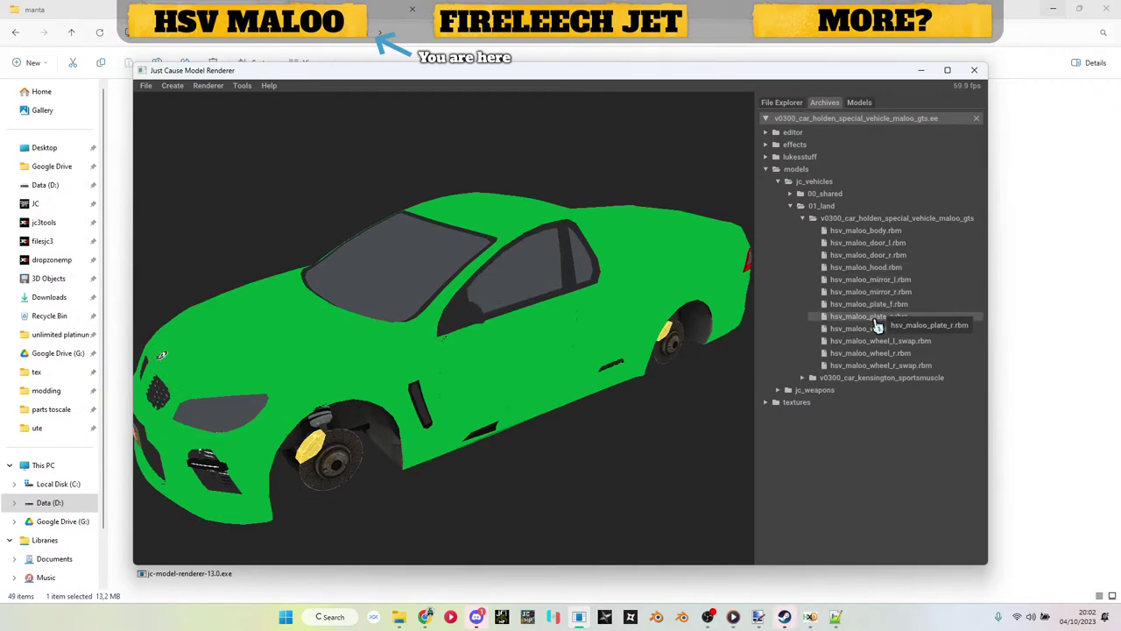
pyautogui.moveTo(422, 445); pyautogui.dragTo(571, 418)
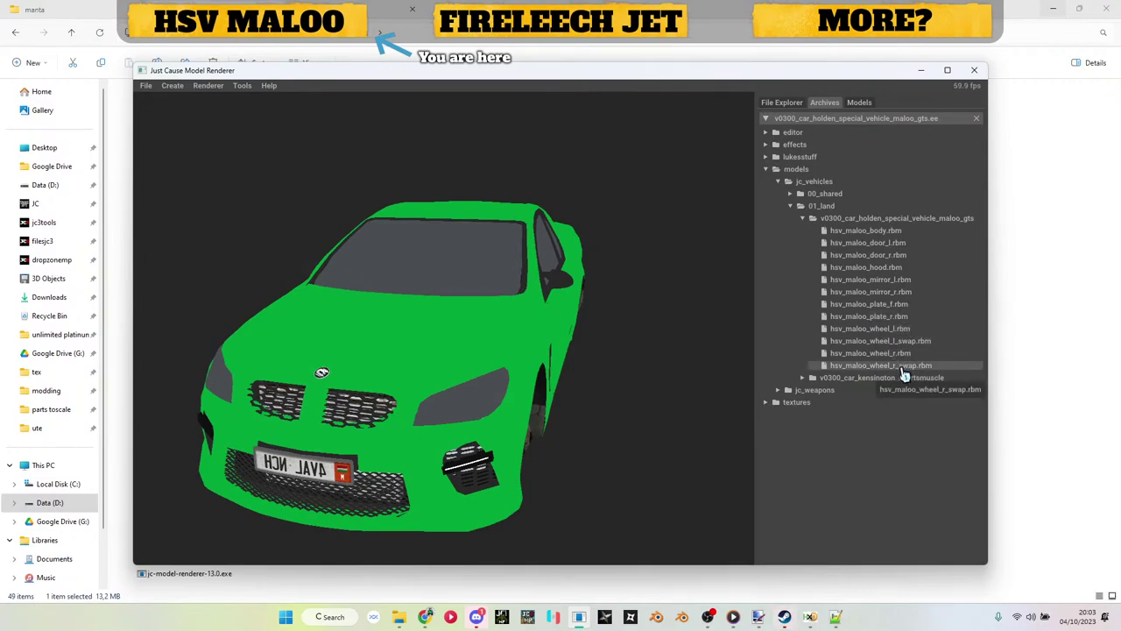
pyautogui.moveTo(603, 449); pyautogui.dragTo(333, 375)
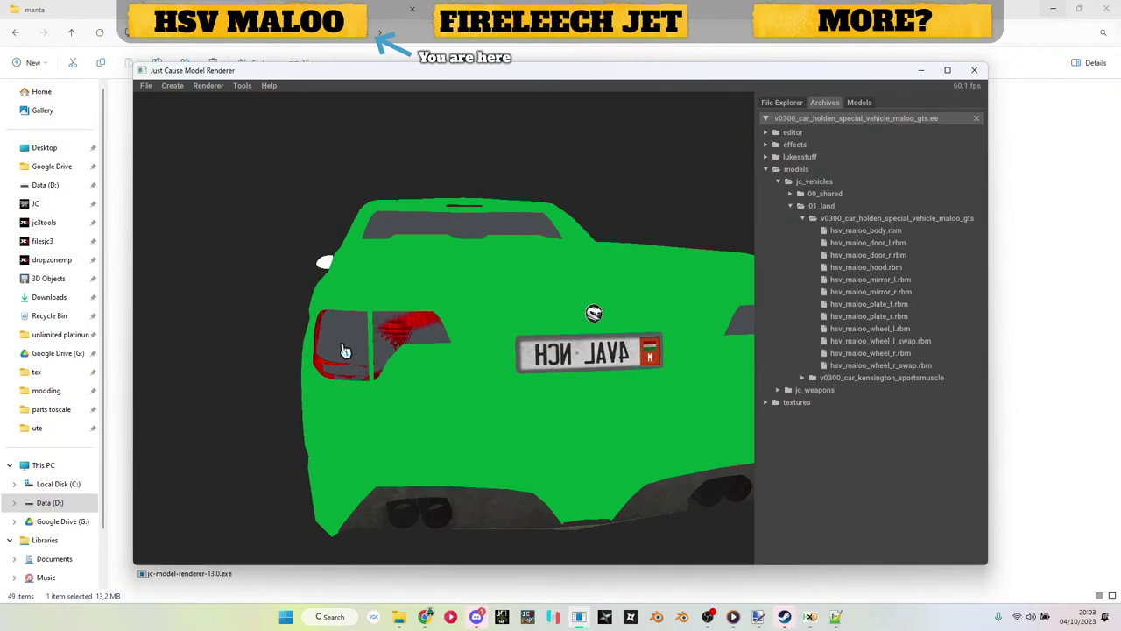
pyautogui.moveTo(293, 321); pyautogui.dragTo(466, 322)
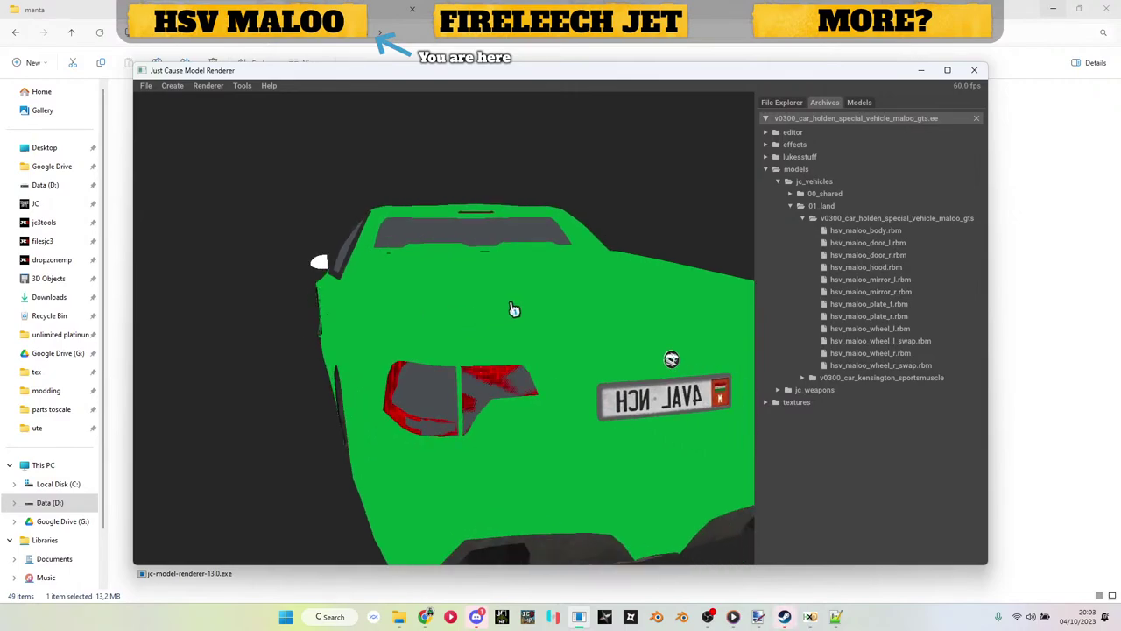
pyautogui.moveTo(446, 338); pyautogui.dragTo(295, 378)
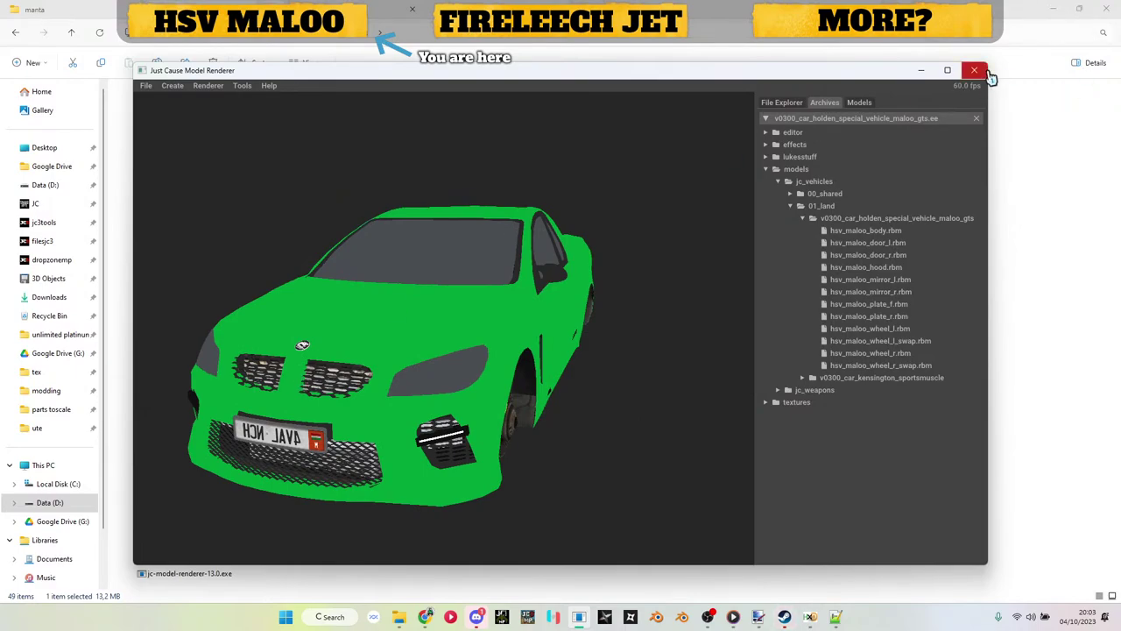
pyautogui.moveTo(567, 273); pyautogui.dragTo(480, 325)
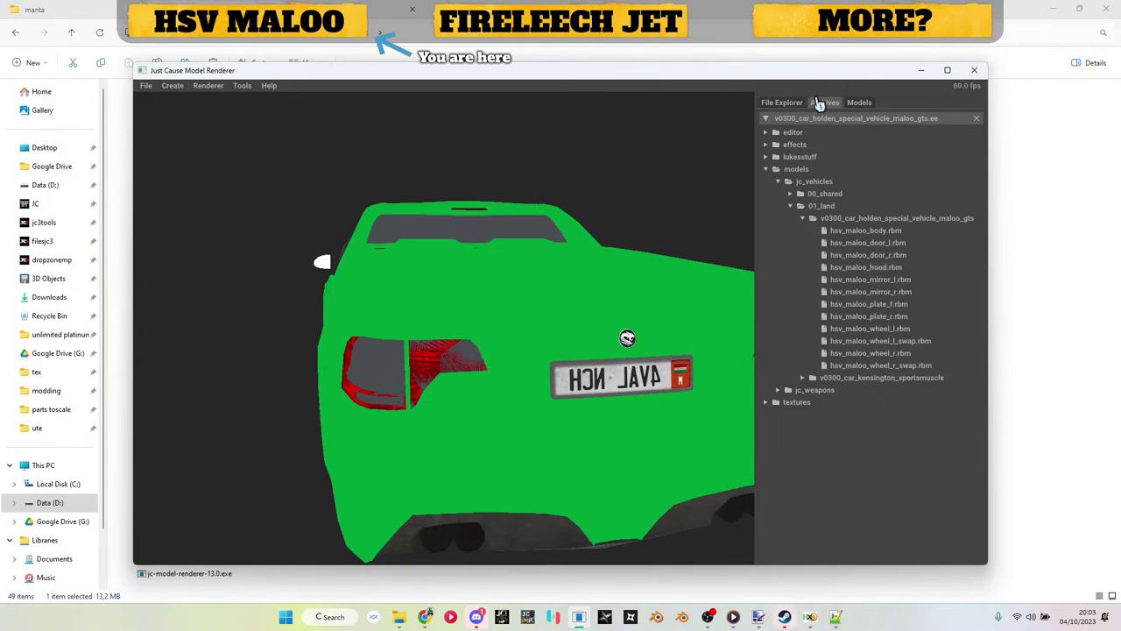
# Step: Preview the left door's paint diffuse texture, then close the renderer
pyautogui.click(859, 104)
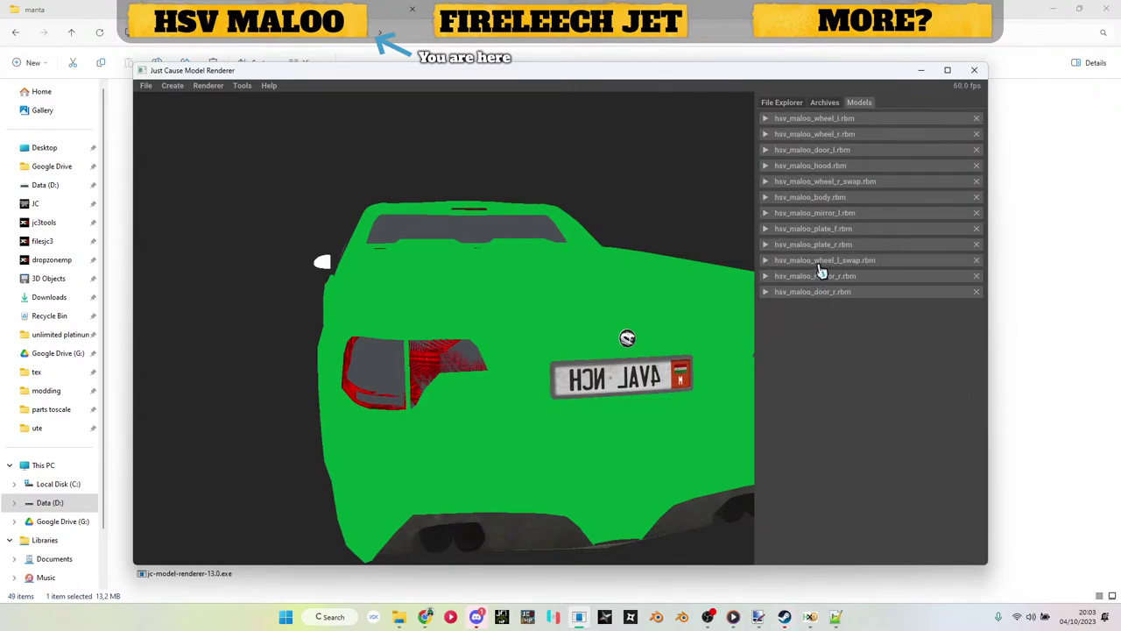
pyautogui.click(828, 155)
pyautogui.click(832, 188)
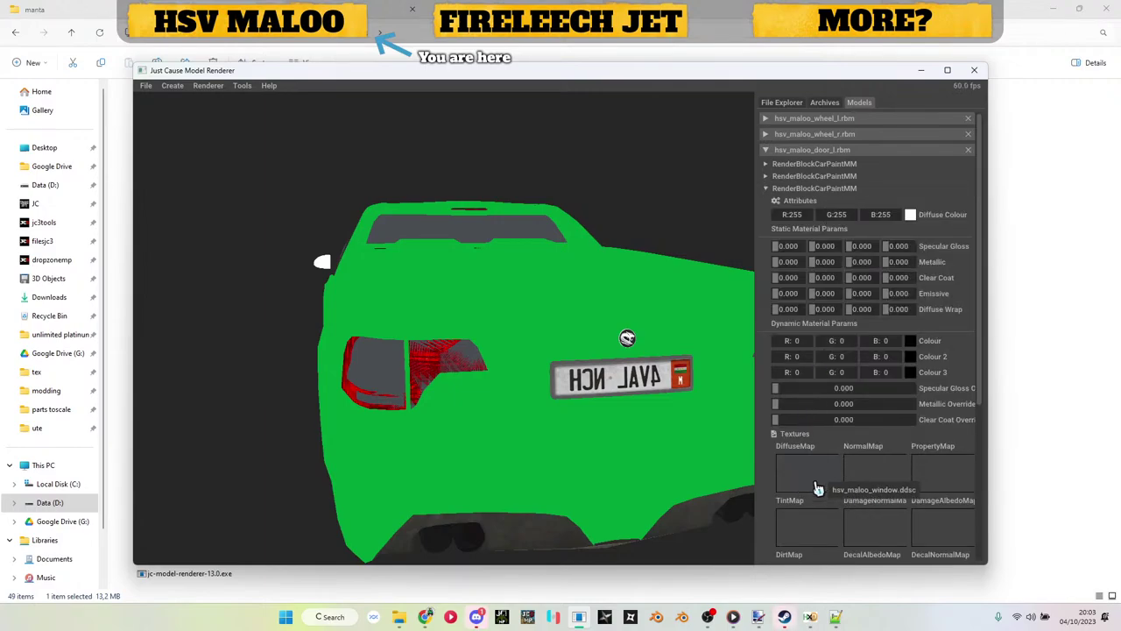
pyautogui.click(814, 494)
pyautogui.click(460, 122)
pyautogui.moveTo(467, 420); pyautogui.dragTo(432, 345)
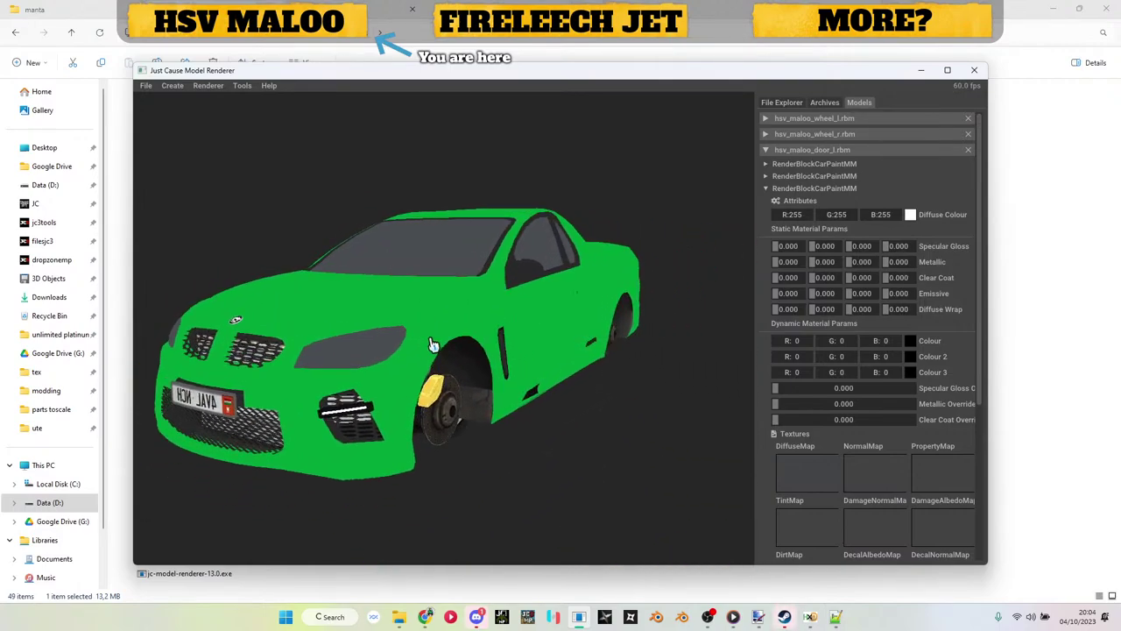
pyautogui.click(974, 70)
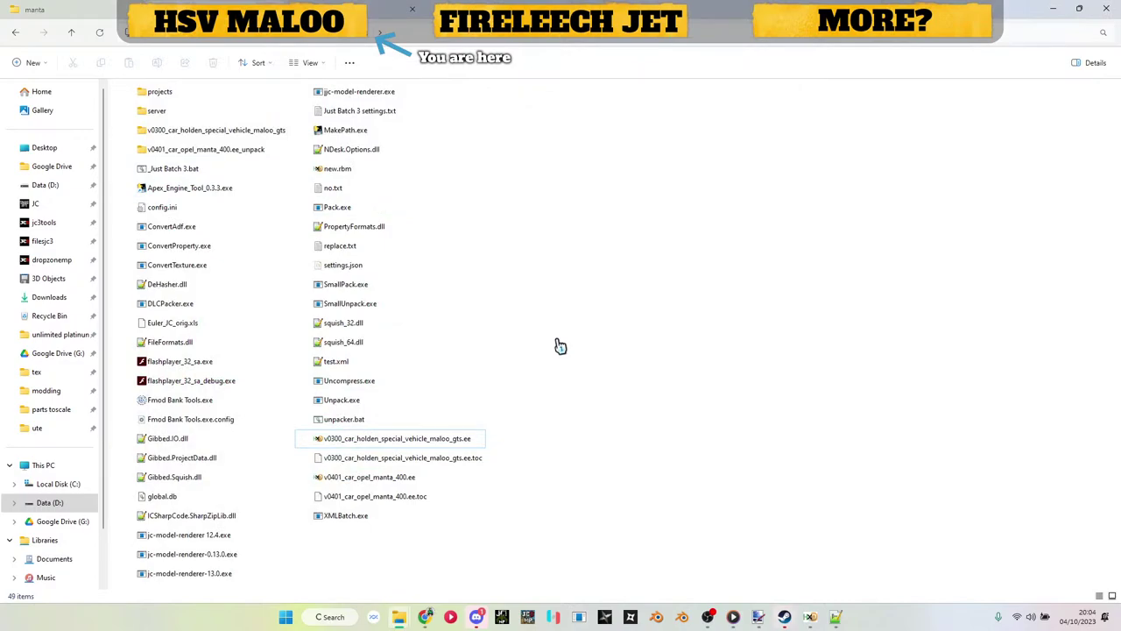
# Step: Go to the kensington sportsmuscle folder and convert holdenute_vehicle_parts.vmodc with Just Batch 3
pyautogui.doubleClick(219, 136)
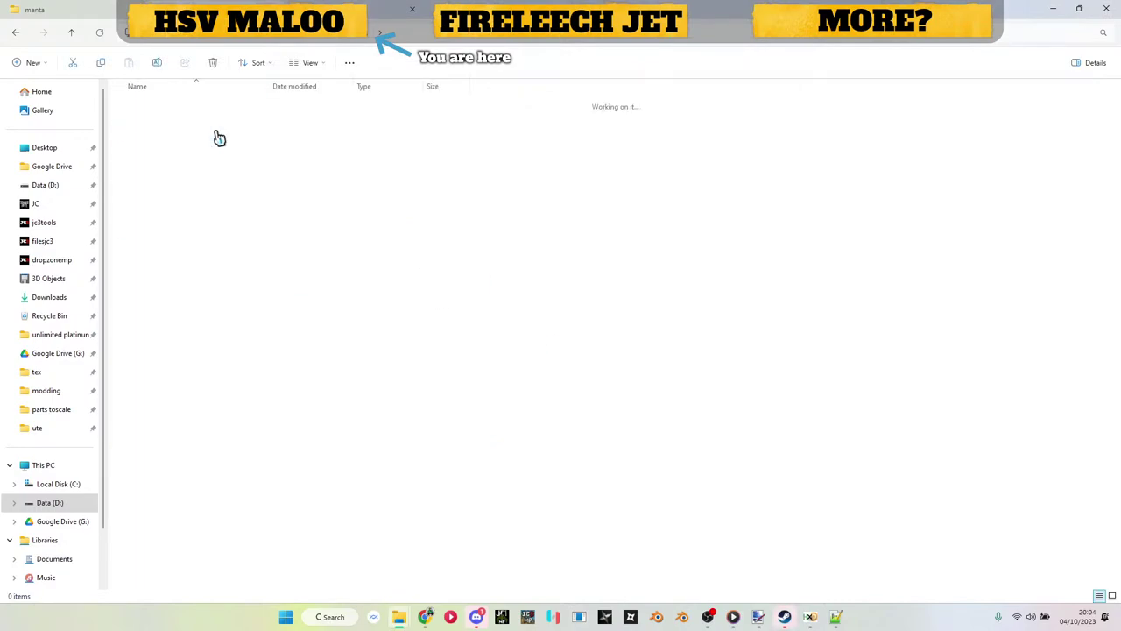
pyautogui.click(174, 163)
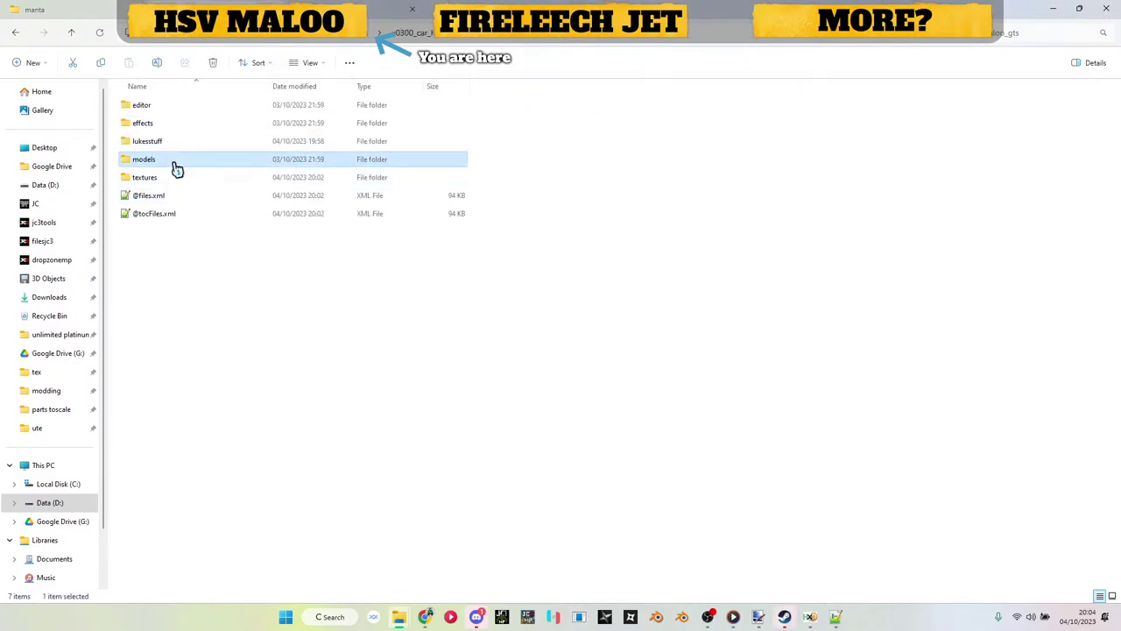
pyautogui.doubleClick(174, 163)
pyautogui.doubleClick(161, 122)
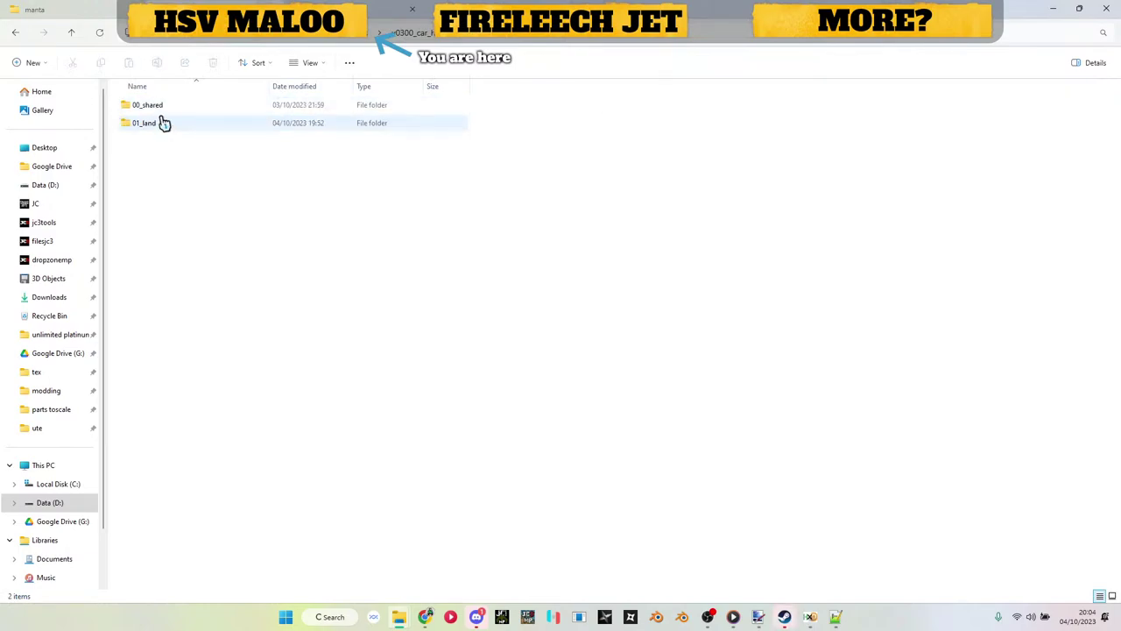
pyautogui.doubleClick(164, 123)
pyautogui.click(168, 130)
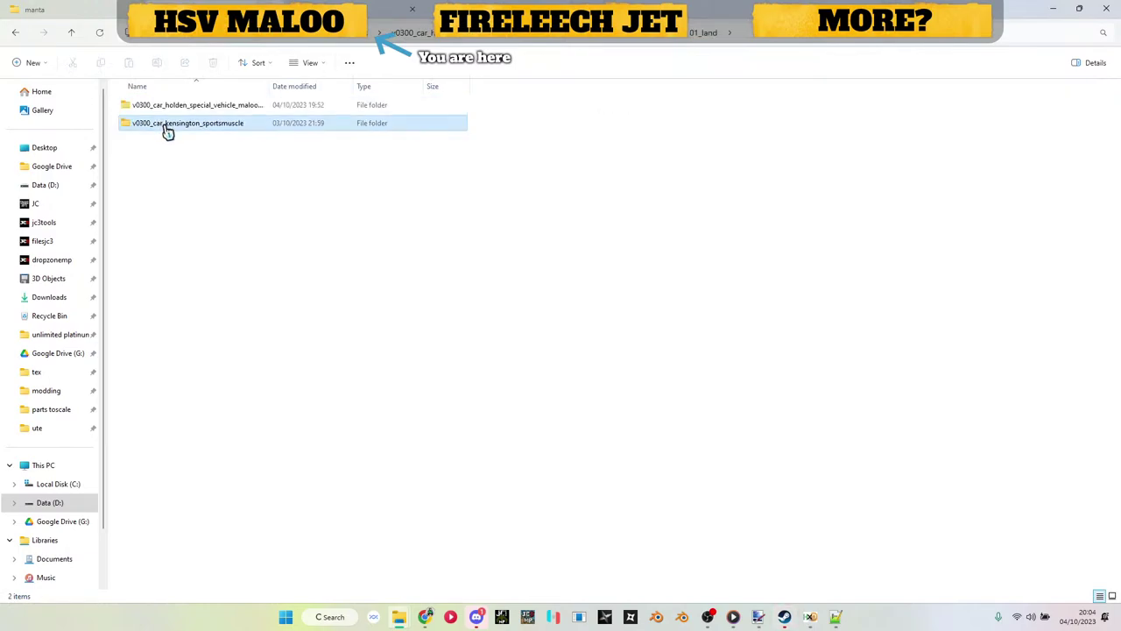
pyautogui.doubleClick(167, 130)
pyautogui.click(167, 124)
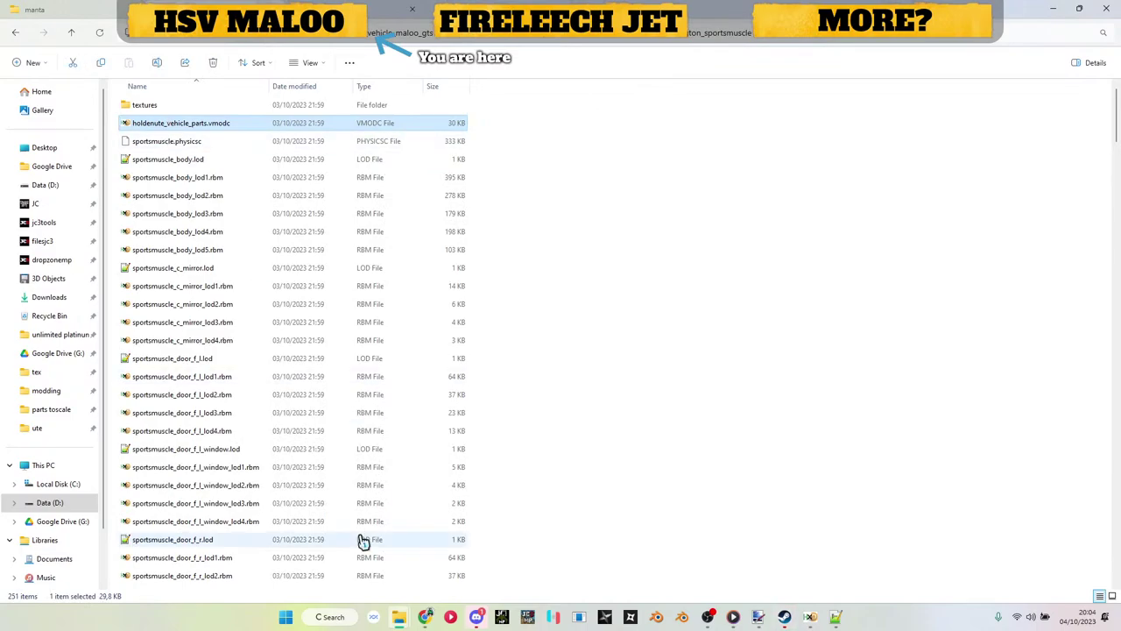
pyautogui.click(462, 552)
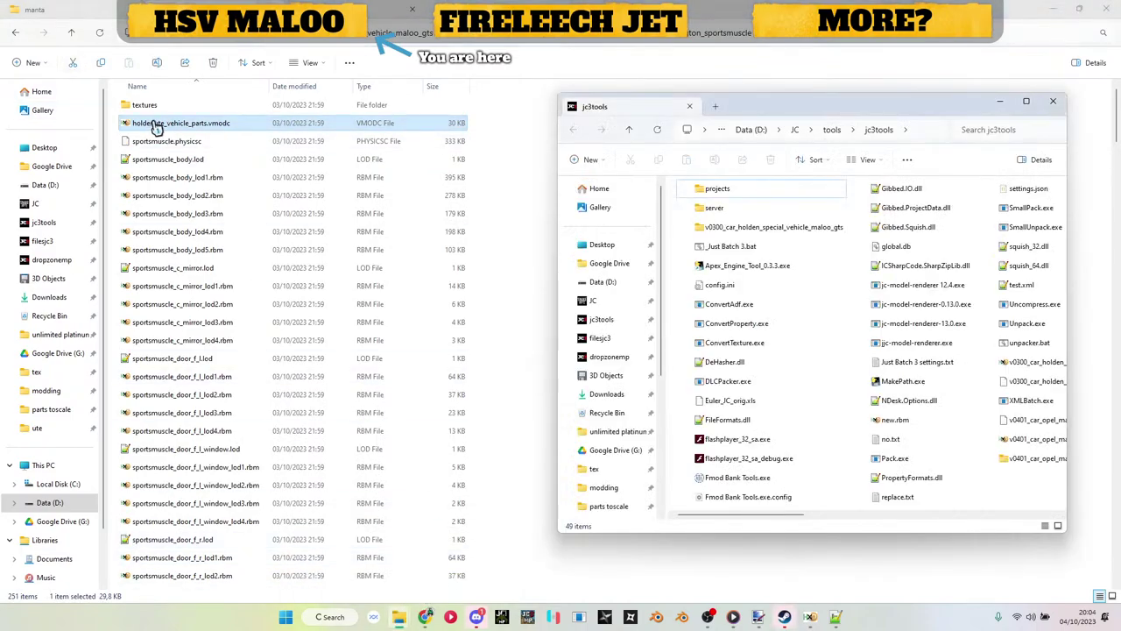
pyautogui.moveTo(156, 127); pyautogui.dragTo(730, 254)
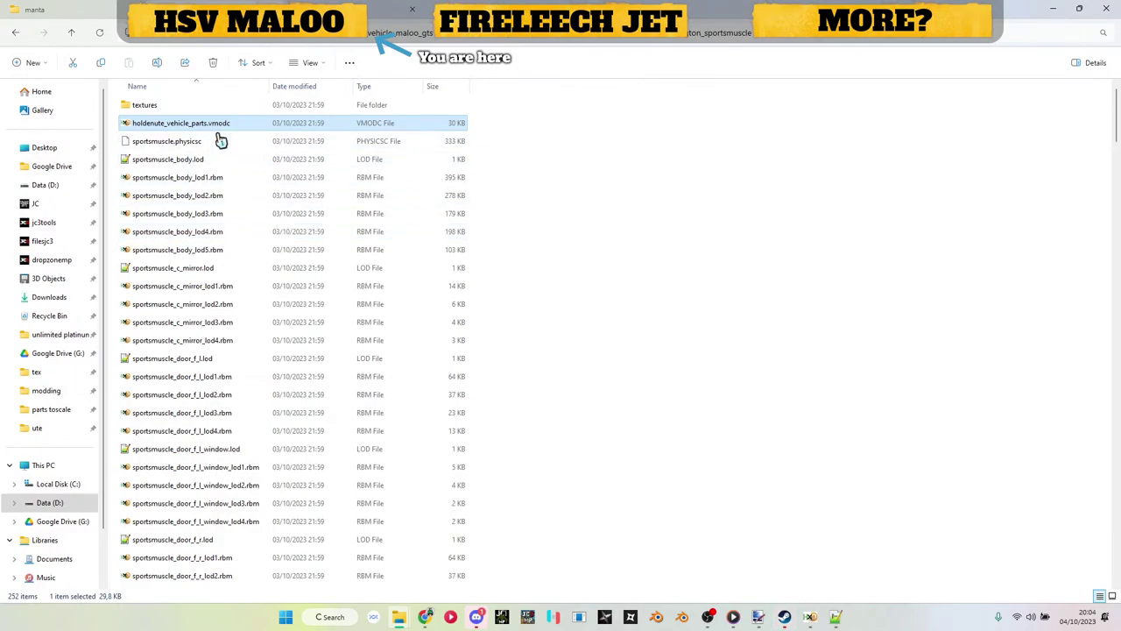
# Step: Open holdenute_vehicle_parts.xml in Notepad++, minimize it, and open the .vmodc in HxD
pyautogui.scroll(-20, 216, 135)
pyautogui.scroll(-10, 217, 137)
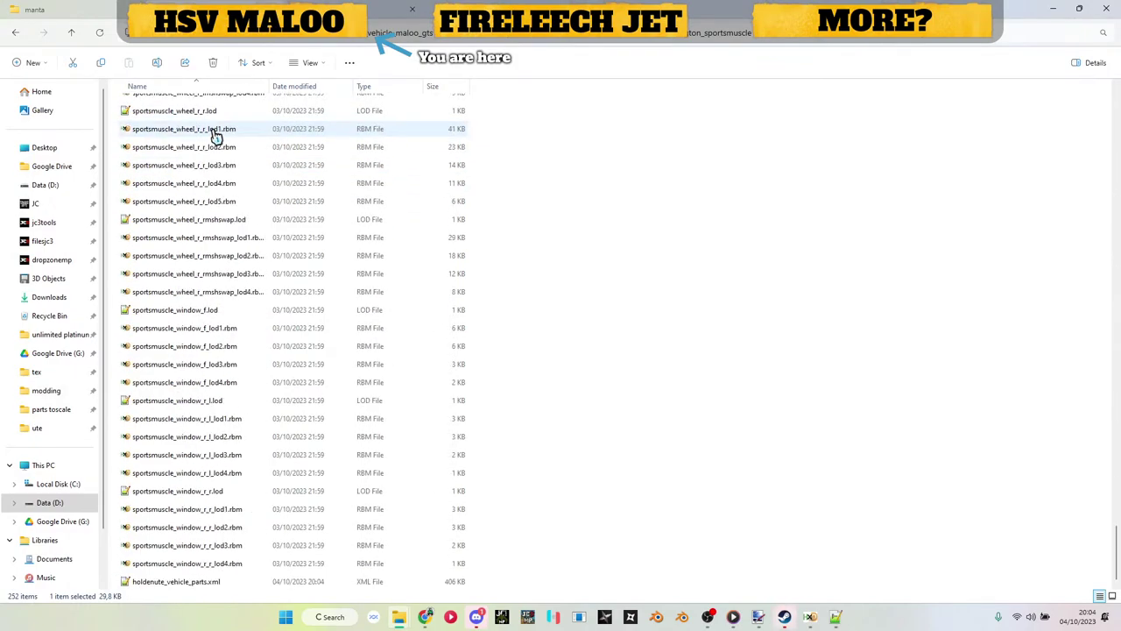
pyautogui.doubleClick(158, 583)
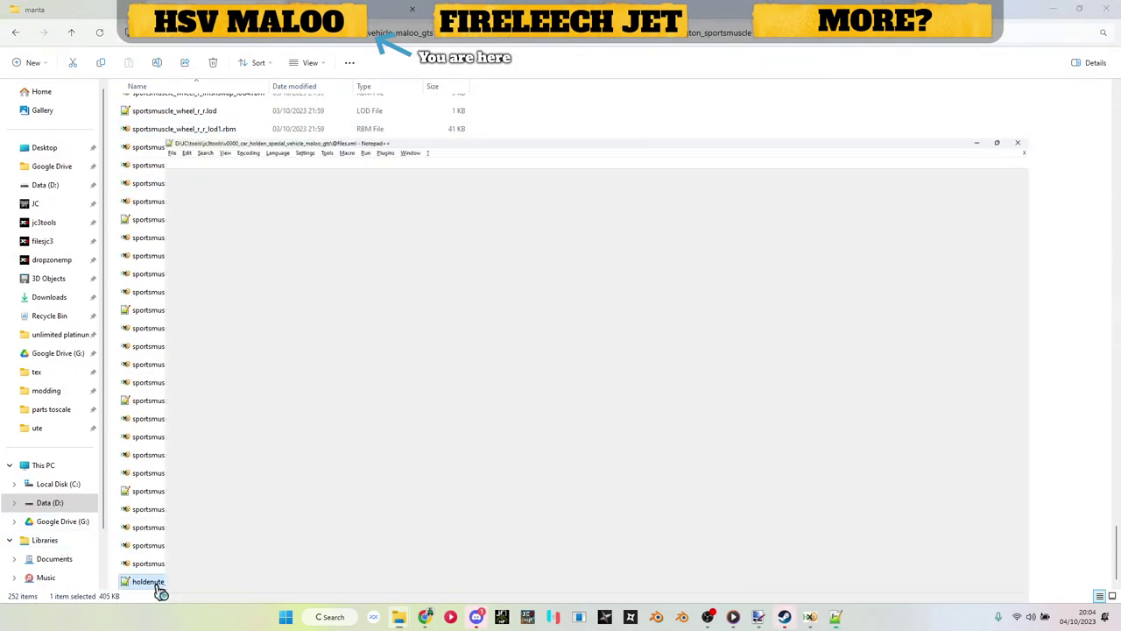
pyautogui.click(1052, 7)
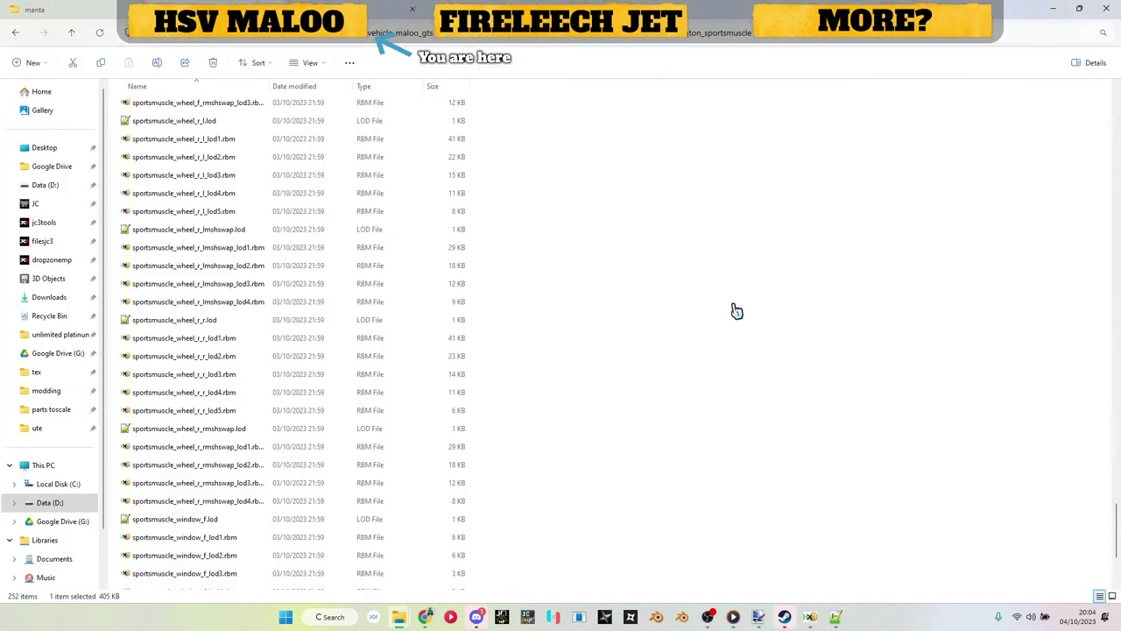
pyautogui.scroll(15, 736, 311)
pyautogui.scroll(15, 736, 311)
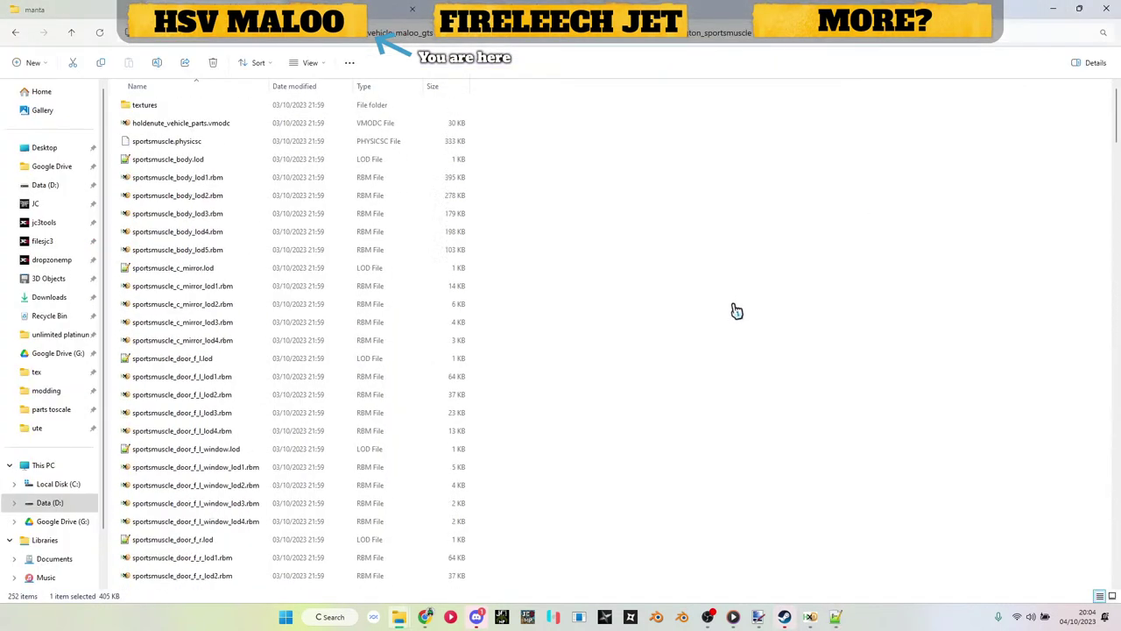
pyautogui.doubleClick(190, 128)
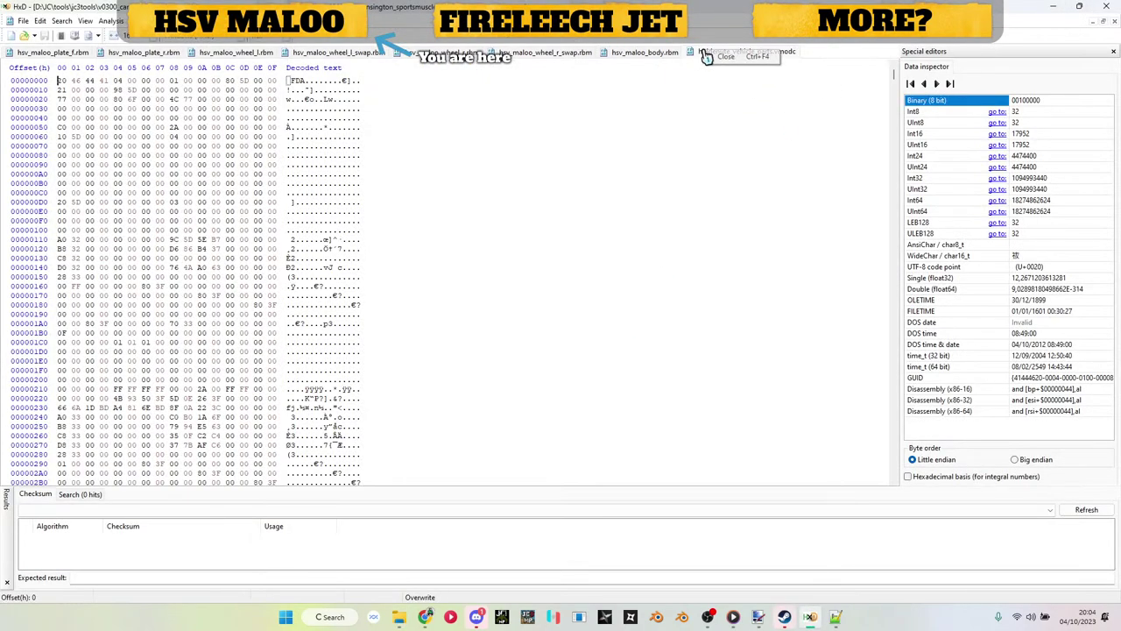
# Step: Reopen holdenute_vehicle_parts.vmodc in HxD and bring the parts XML back up
pyautogui.click(1107, 6)
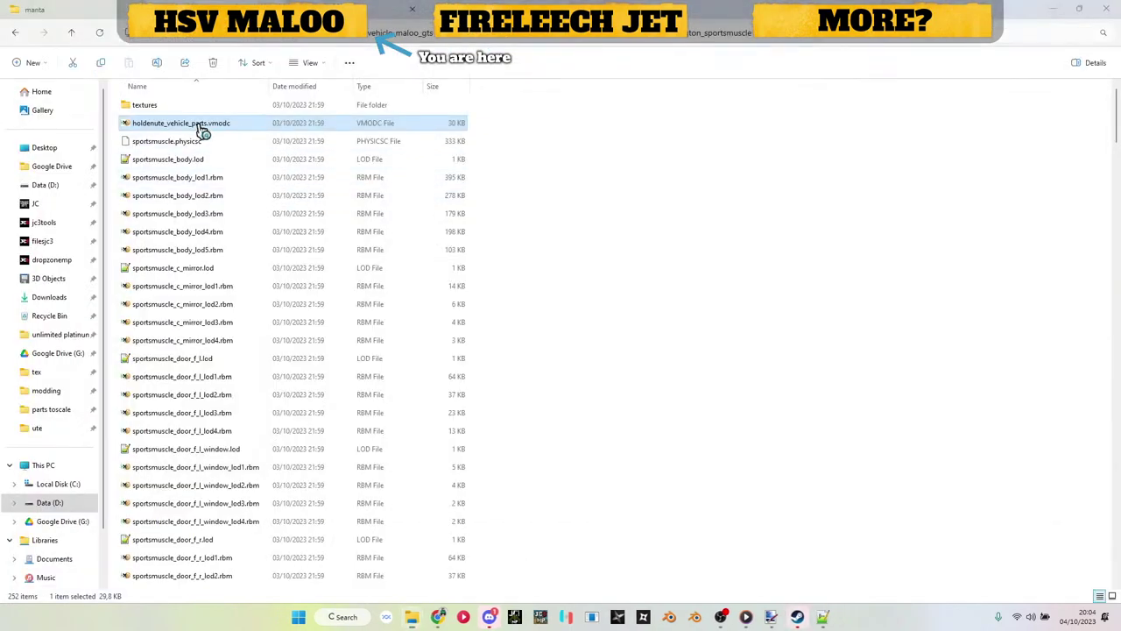
pyautogui.doubleClick(201, 129)
pyautogui.click(810, 620)
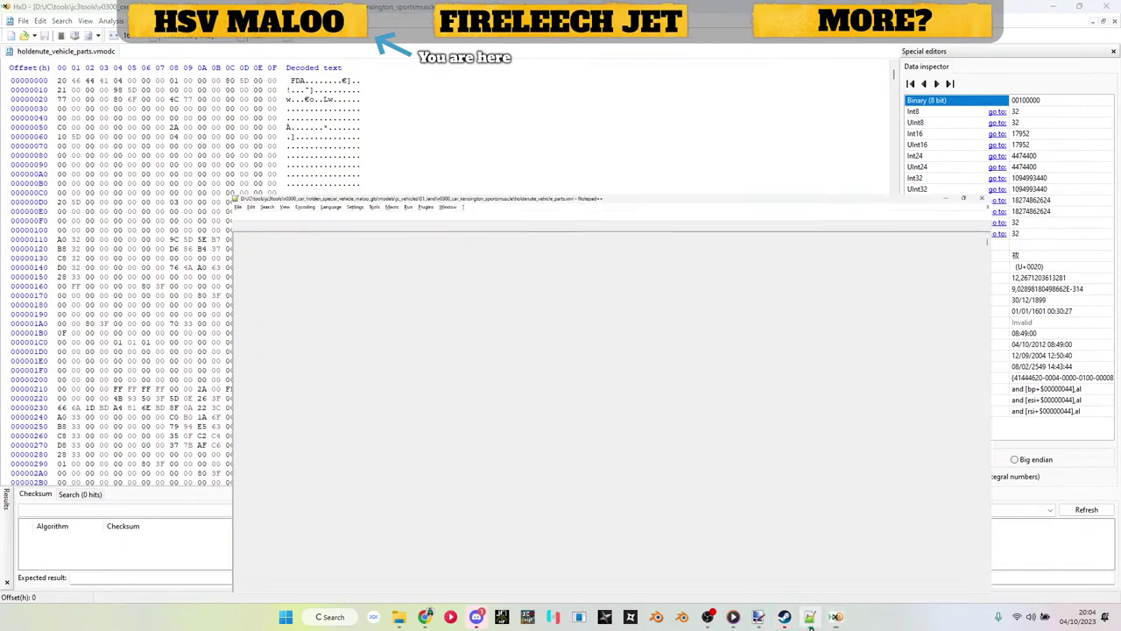
pyautogui.scroll(-19, 529, 391)
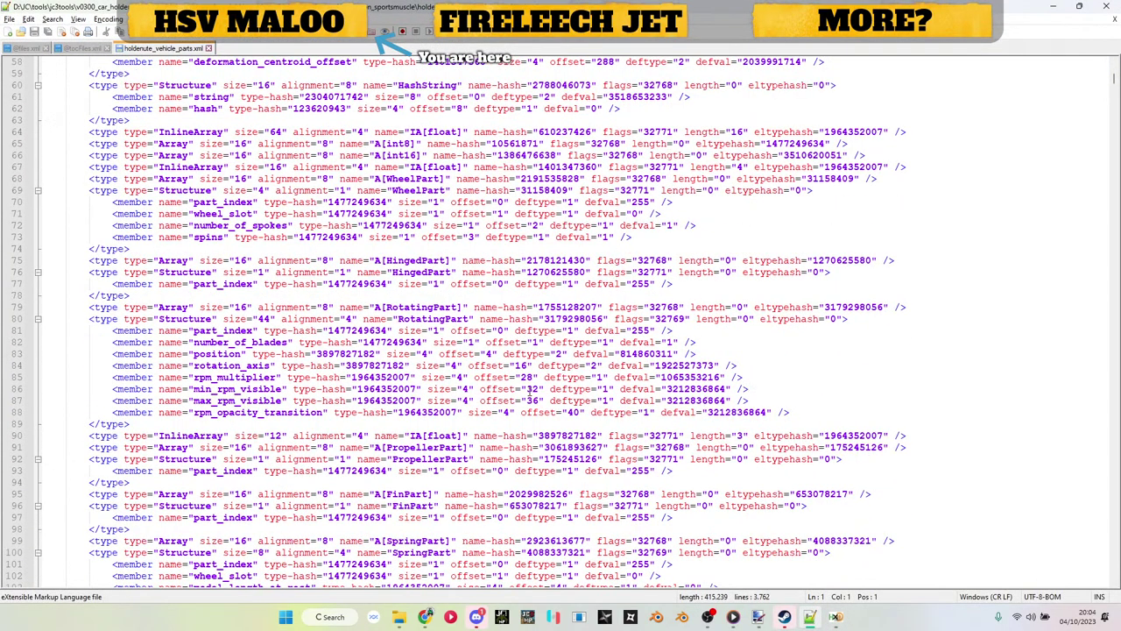
pyautogui.scroll(-20, 432, 167)
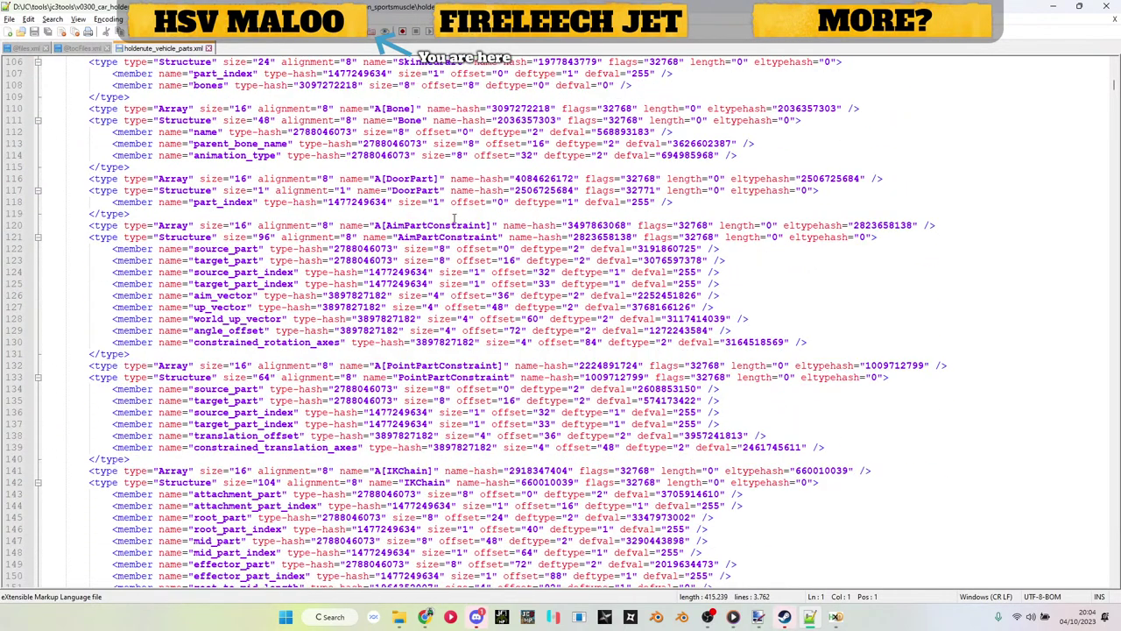
pyautogui.scroll(5, 641, 561)
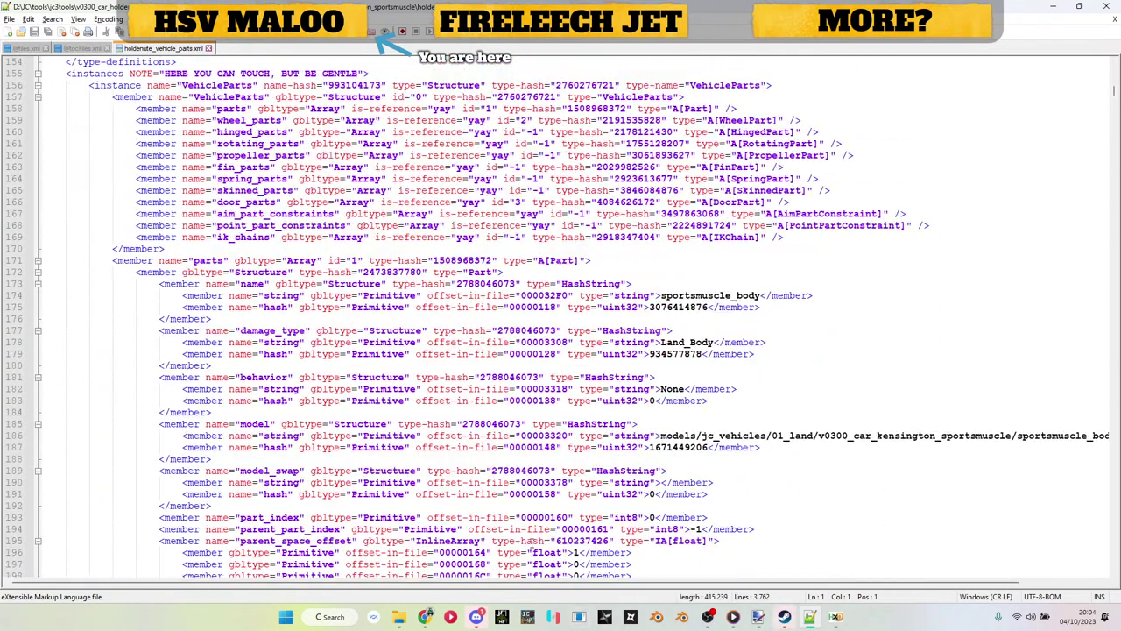
pyautogui.moveTo(188, 584); pyautogui.dragTo(297, 578)
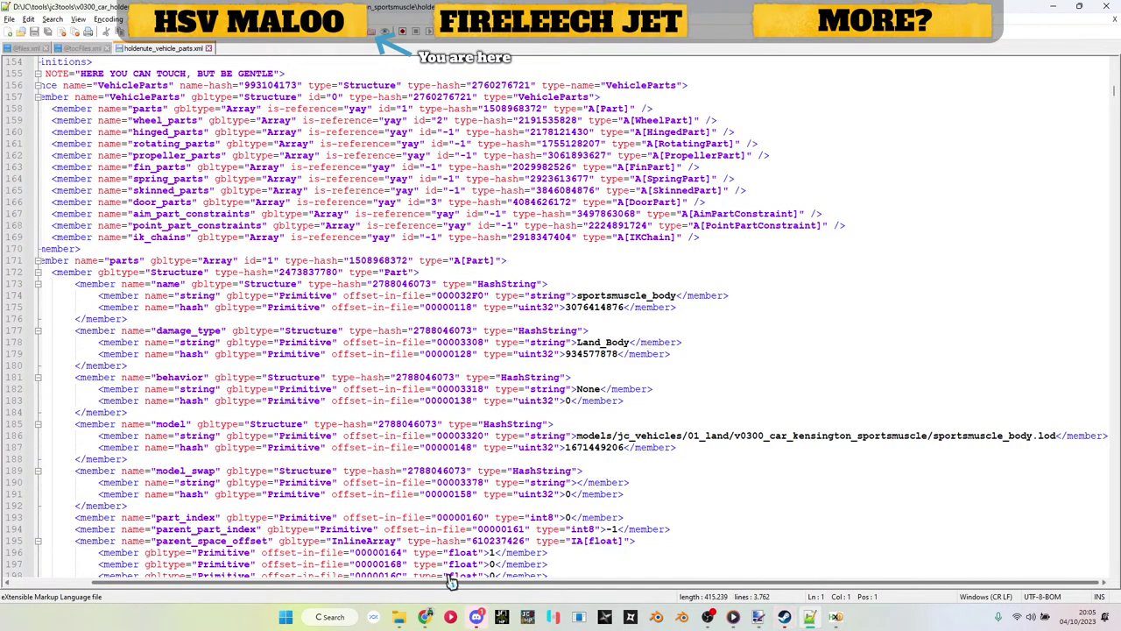
pyautogui.moveTo(576, 435); pyautogui.dragTo(1058, 436)
pyautogui.hotkey('ctrl', 'c')
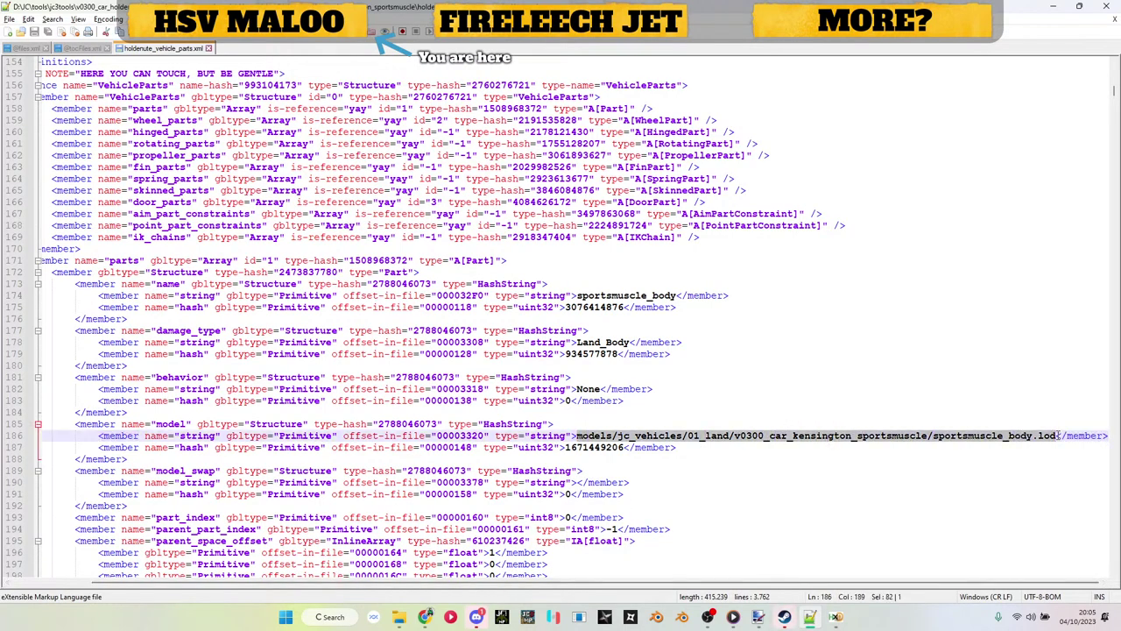
pyautogui.doubleClick(607, 447)
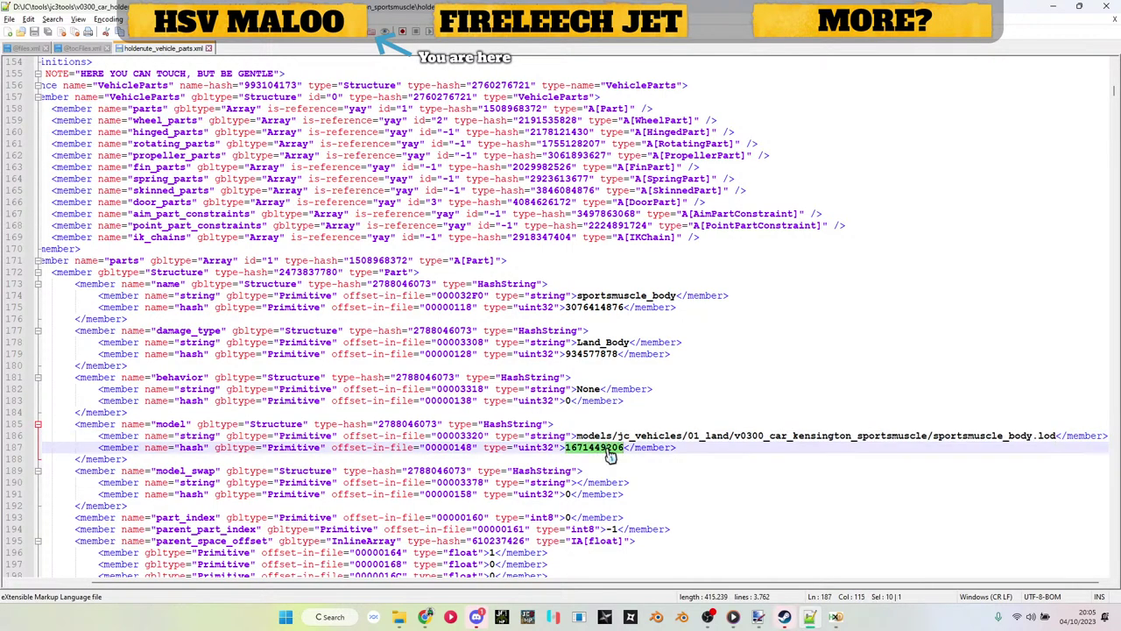
pyautogui.moveTo(575, 436); pyautogui.dragTo(1038, 437)
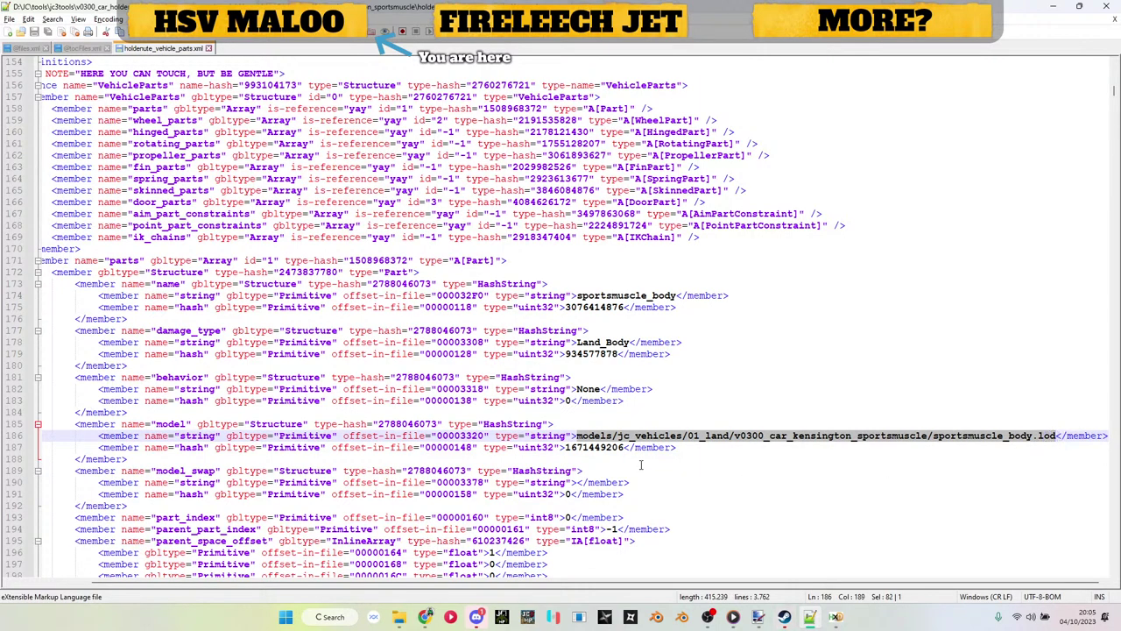
# Step: Run _Just Batch 3.bat and hash the pasted sportsmuscle_body.lod model path
pyautogui.click(399, 616)
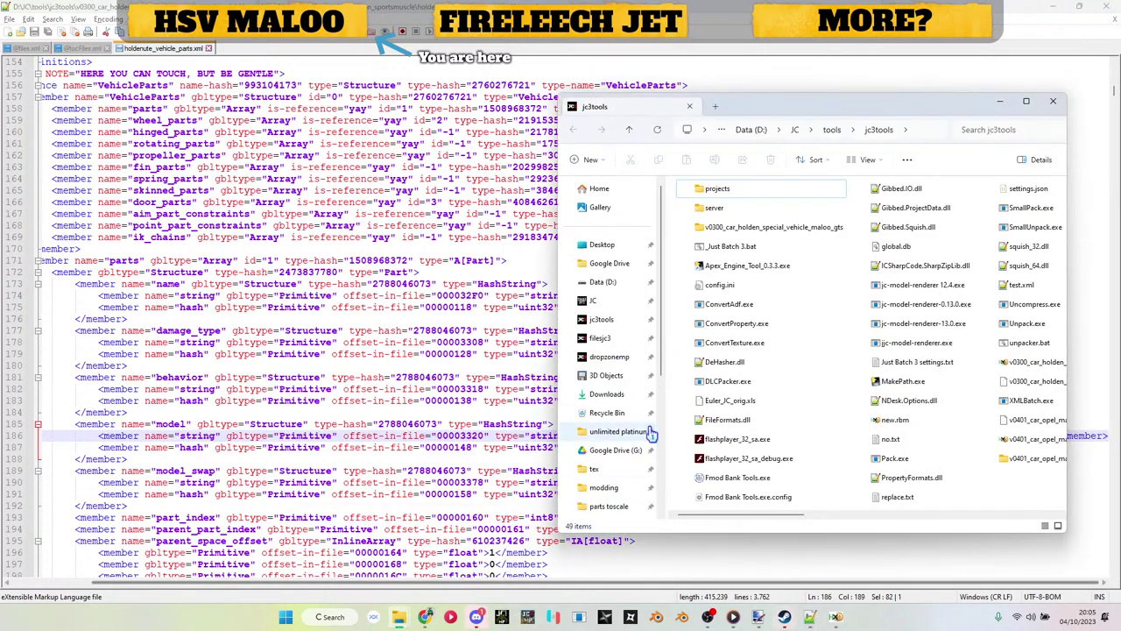
pyautogui.click(723, 249)
pyautogui.doubleClick(723, 250)
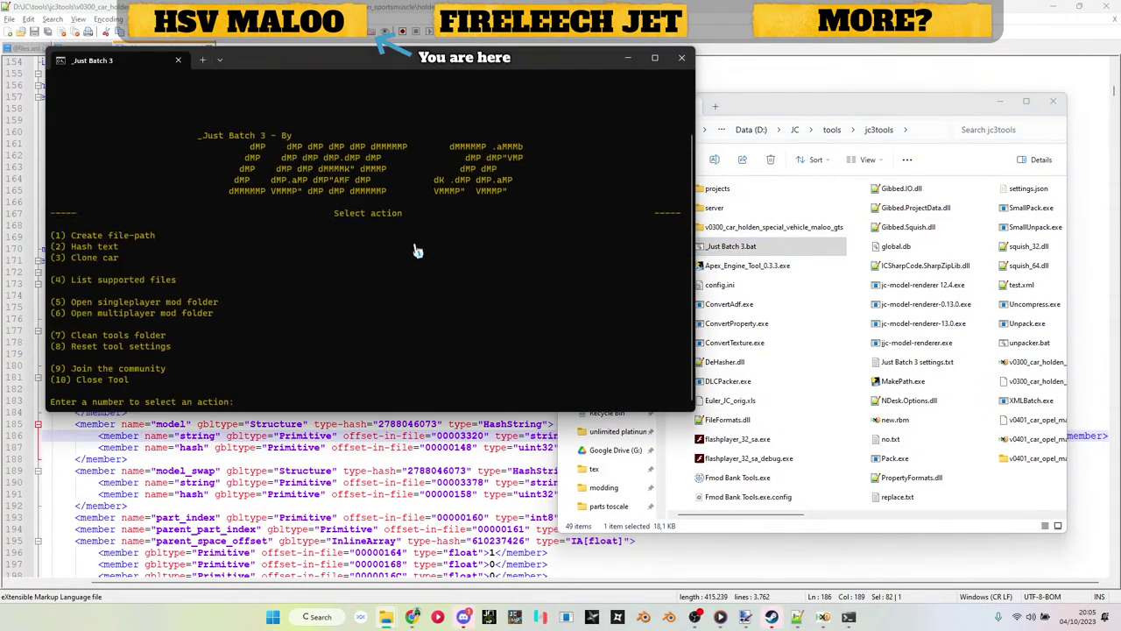
pyautogui.press('Return')
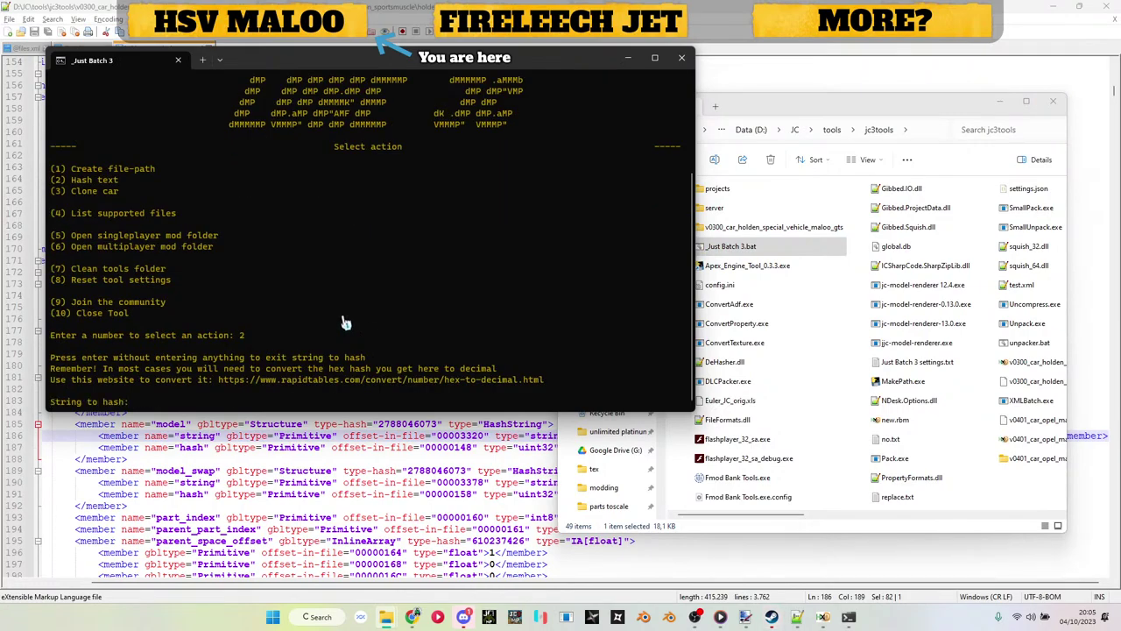
pyautogui.hotkey('ctrl', 'v')
pyautogui.press('Return')
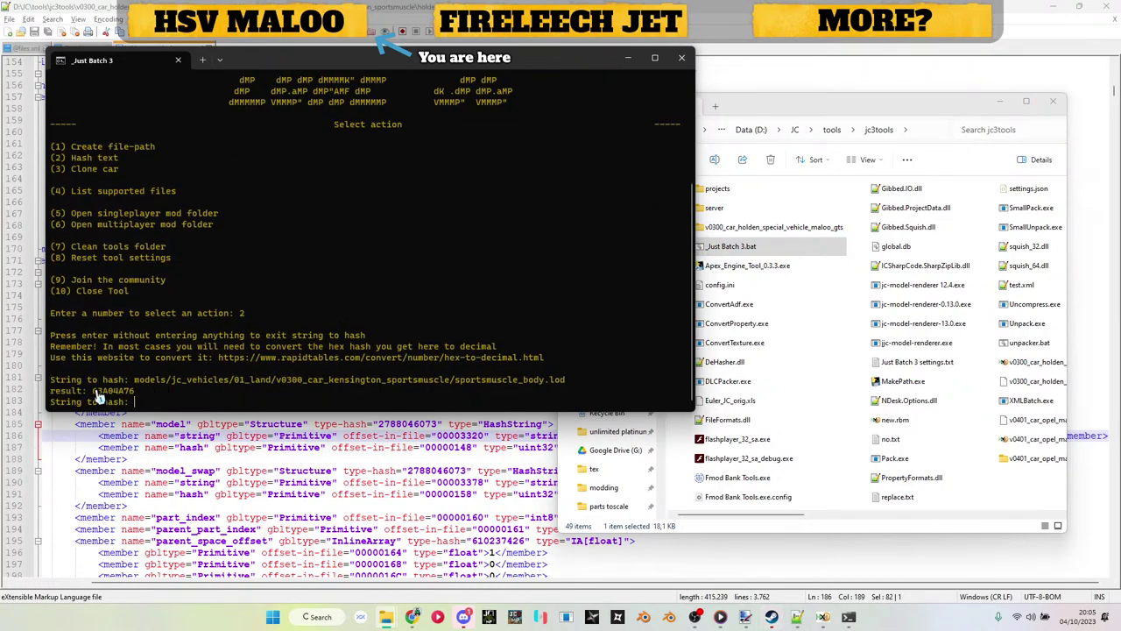
# Step: Copy the resulting hash 63A04A76 and return to the vmodc in HxD
pyautogui.moveTo(97, 396); pyautogui.dragTo(138, 393)
pyautogui.hotkey('ctrl', 'c')
pyautogui.keyDown('ctrl'); pyautogui.click(289, 368); pyautogui.keyUp('ctrl')
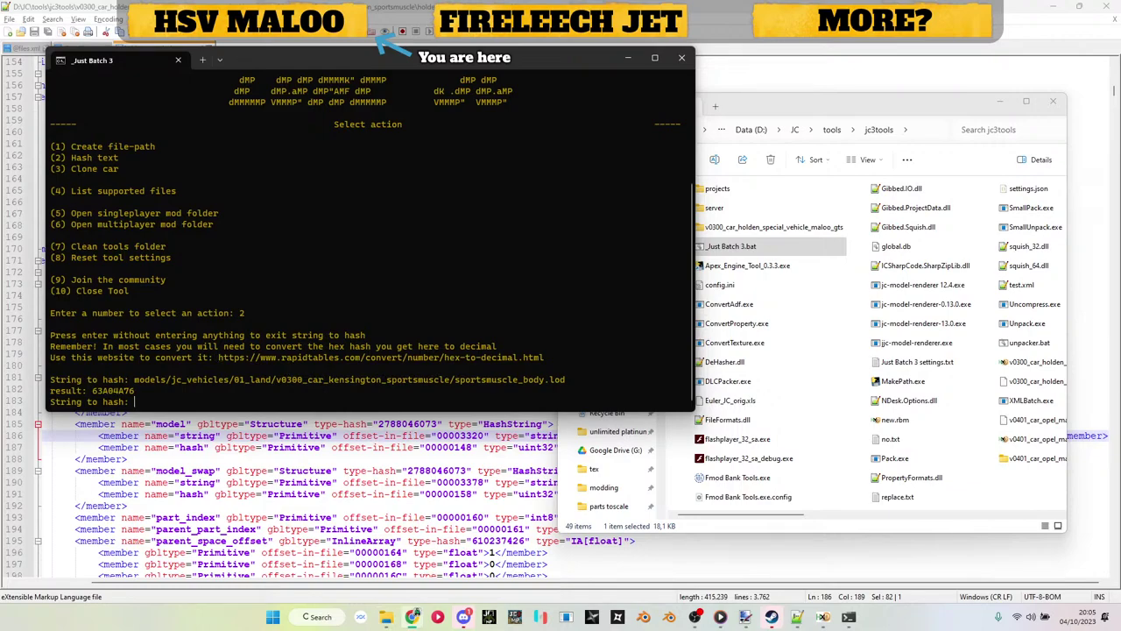
pyautogui.click(796, 617)
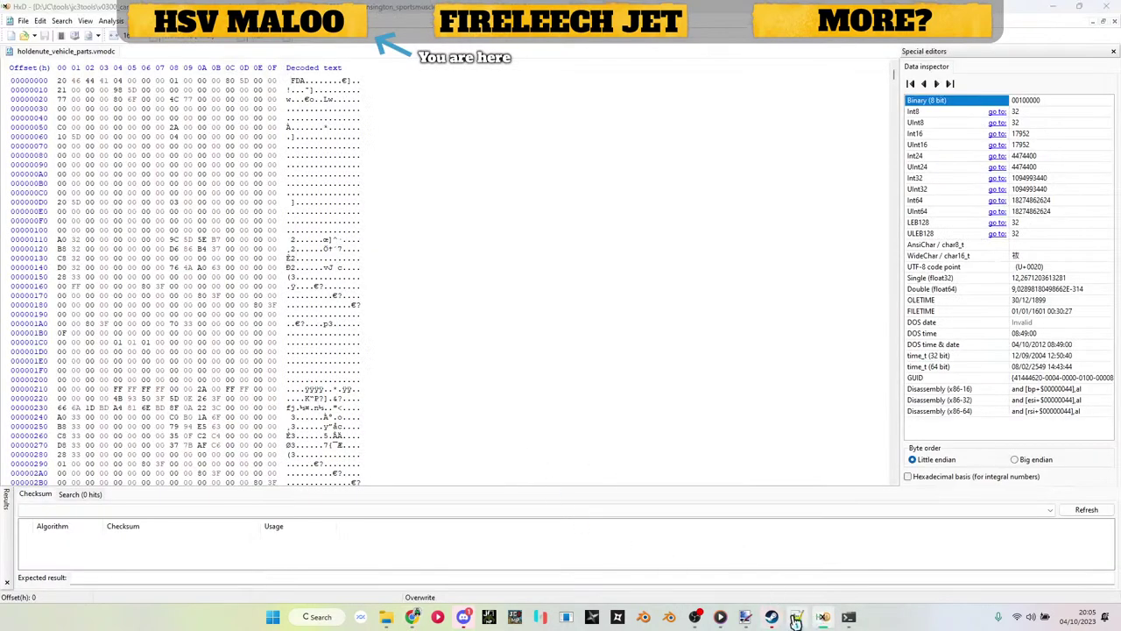
pyautogui.click(795, 618)
pyautogui.hotkey('ctrl', 'f')
pyautogui.hotkey('ctrl', 'v')
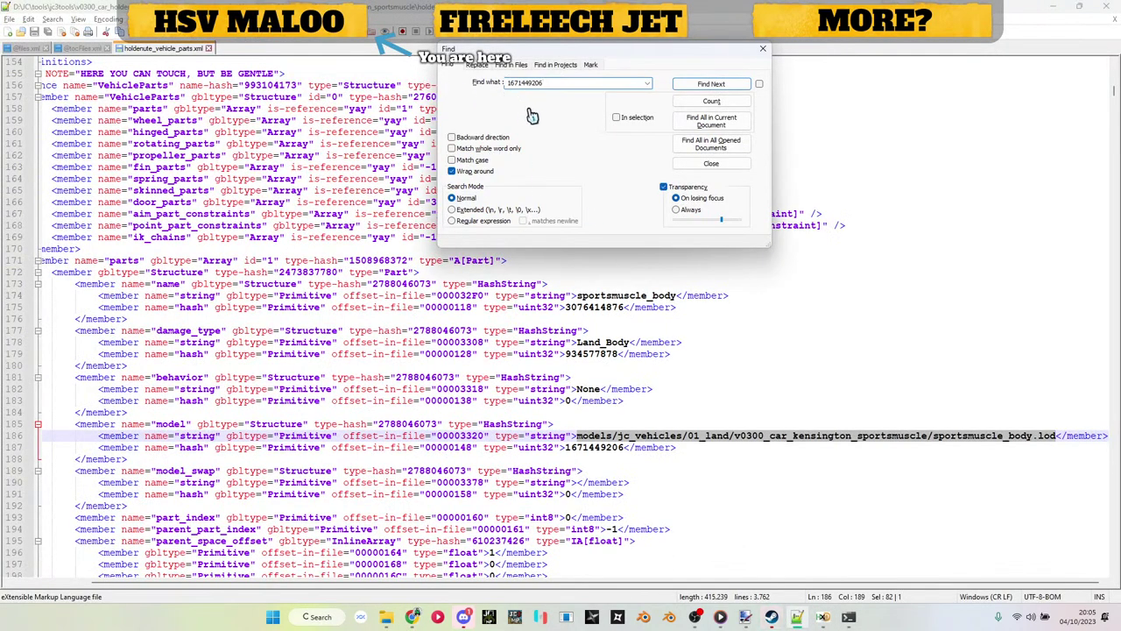
pyautogui.click(708, 84)
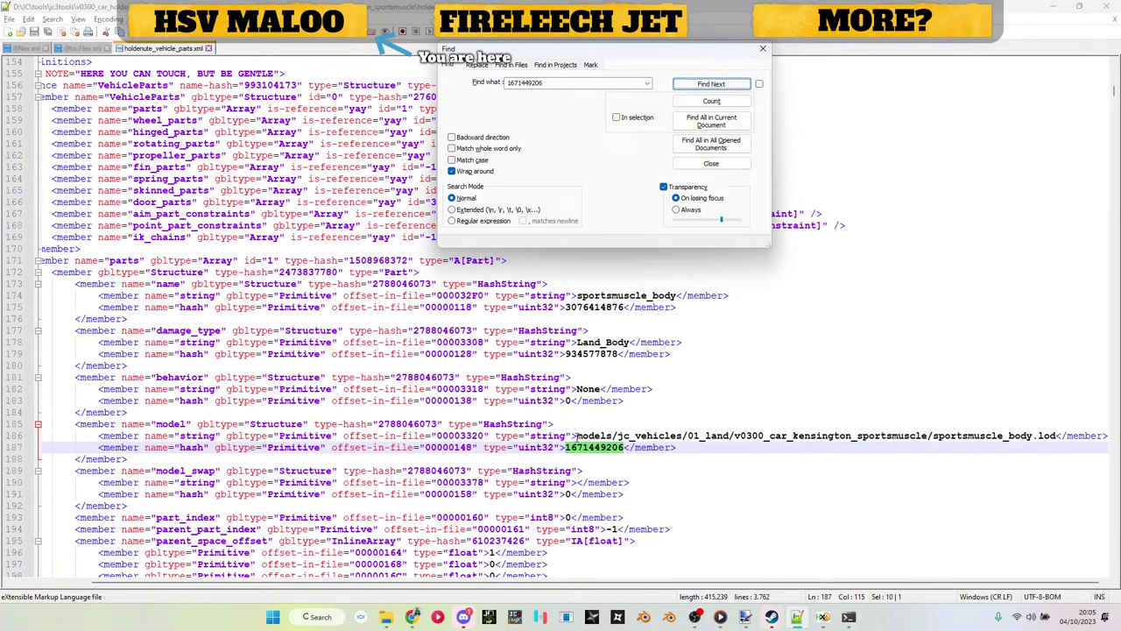
pyautogui.moveTo(575, 435); pyautogui.dragTo(1055, 438)
# Step: In files.xml, find the first .rbm entry and select the hsv_maloo_body.rbm path on line 94
pyautogui.click(696, 443)
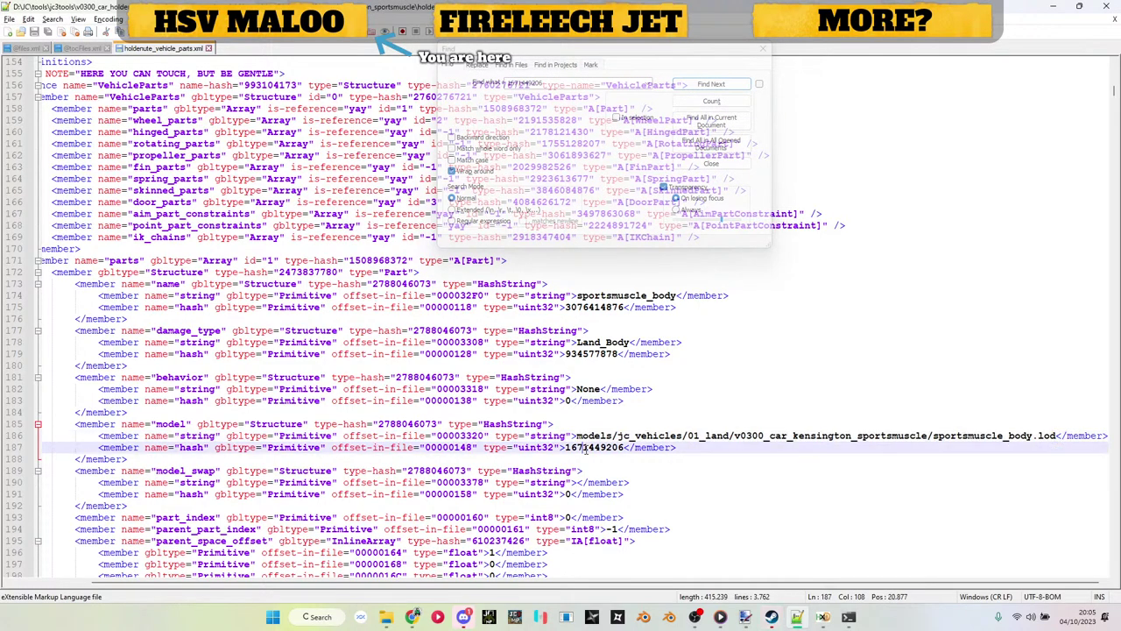
pyautogui.click(27, 47)
pyautogui.click(260, 190)
pyautogui.hotkey('ctrl', 'f')
pyautogui.write('.rbm')
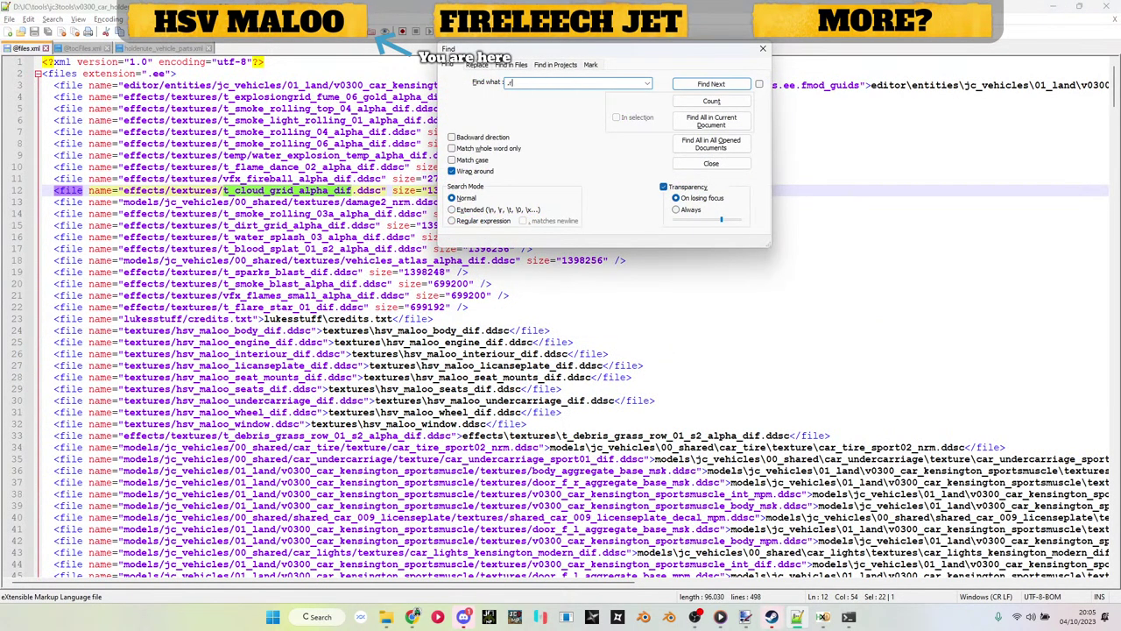
pyautogui.press('Return')
pyautogui.press('Escape')
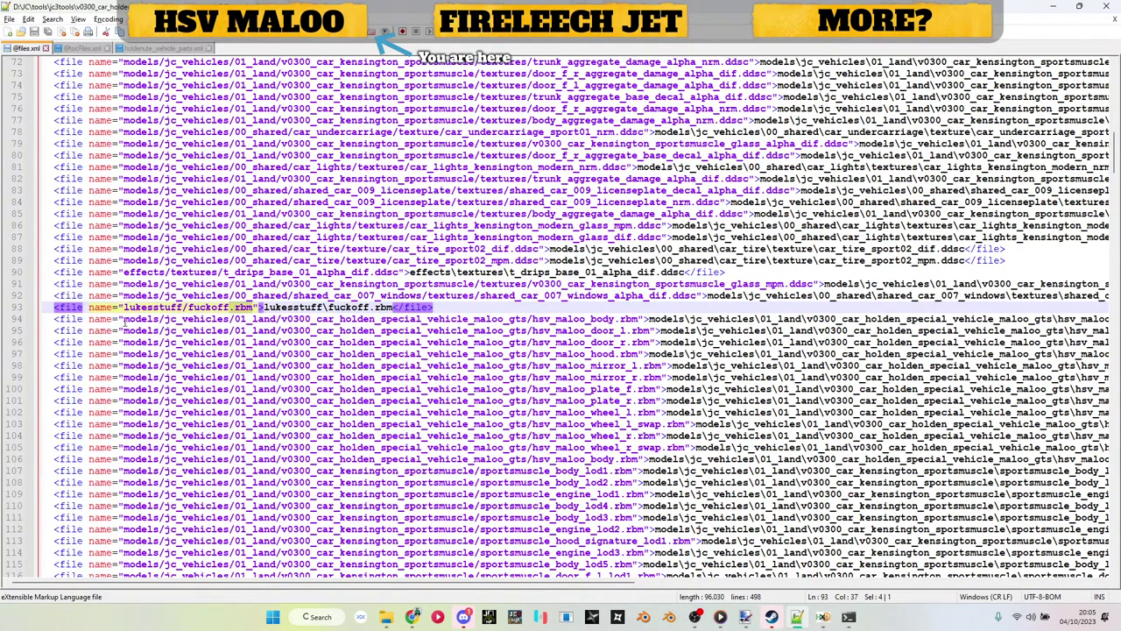
pyautogui.moveTo(123, 320); pyautogui.dragTo(648, 321)
pyautogui.click(153, 323)
pyautogui.moveTo(124, 320); pyautogui.dragTo(640, 319)
# Step: Hash the hsv_maloo_body.rbm path in Just Batch 3 and copy the result 36D0892D
pyautogui.click(849, 617)
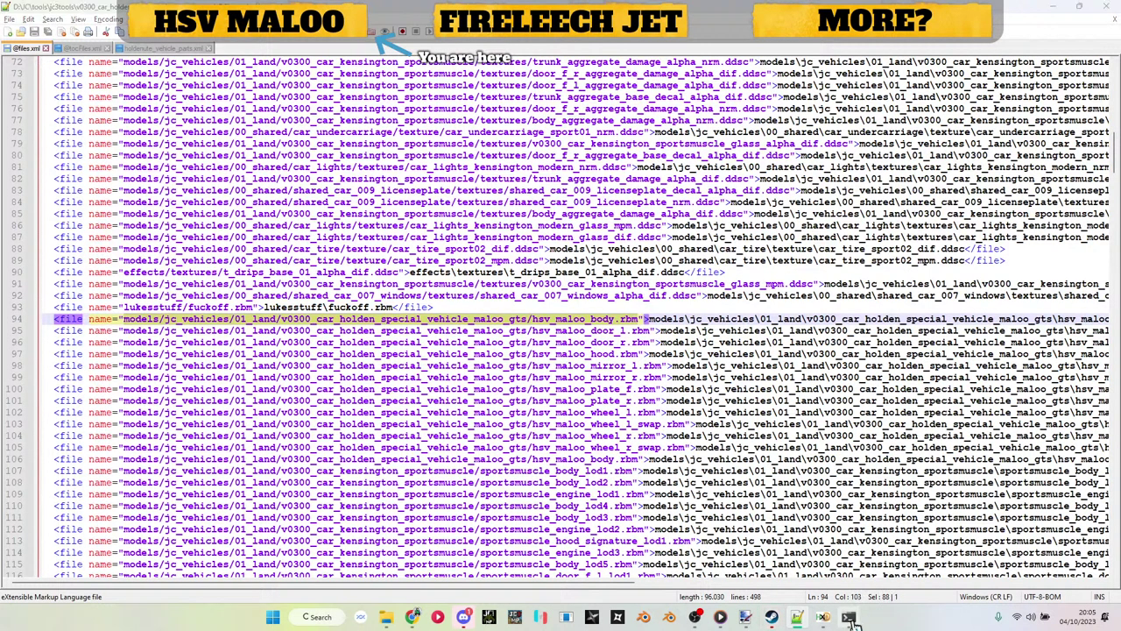
pyautogui.rightClick(611, 360)
pyautogui.press('Return')
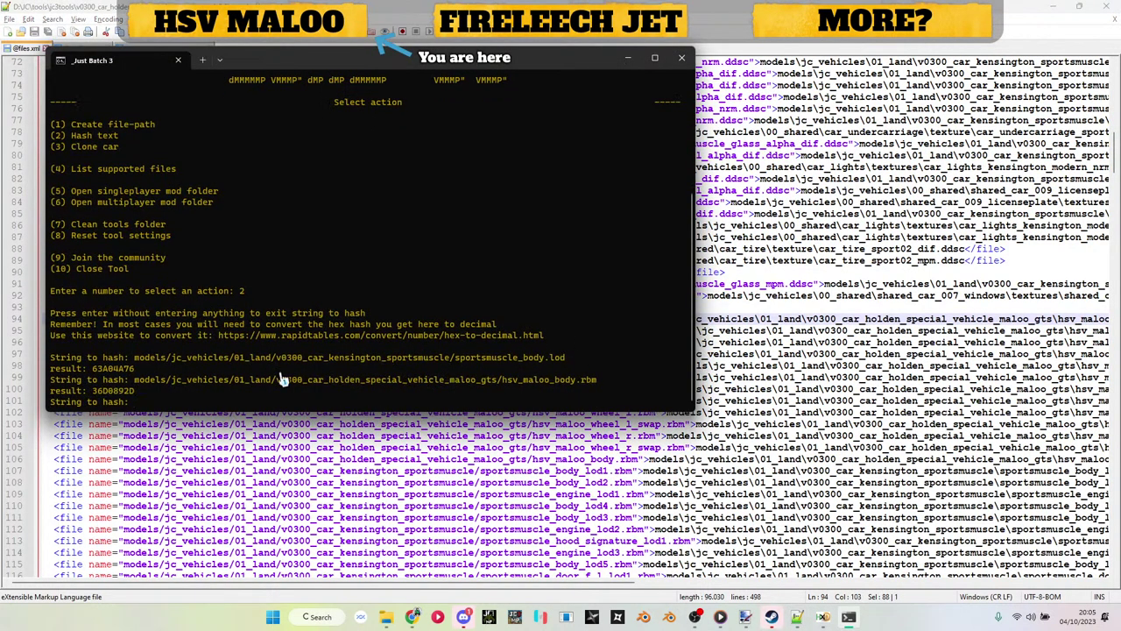
pyautogui.moveTo(92, 396); pyautogui.dragTo(130, 400)
pyautogui.rightClick(131, 401)
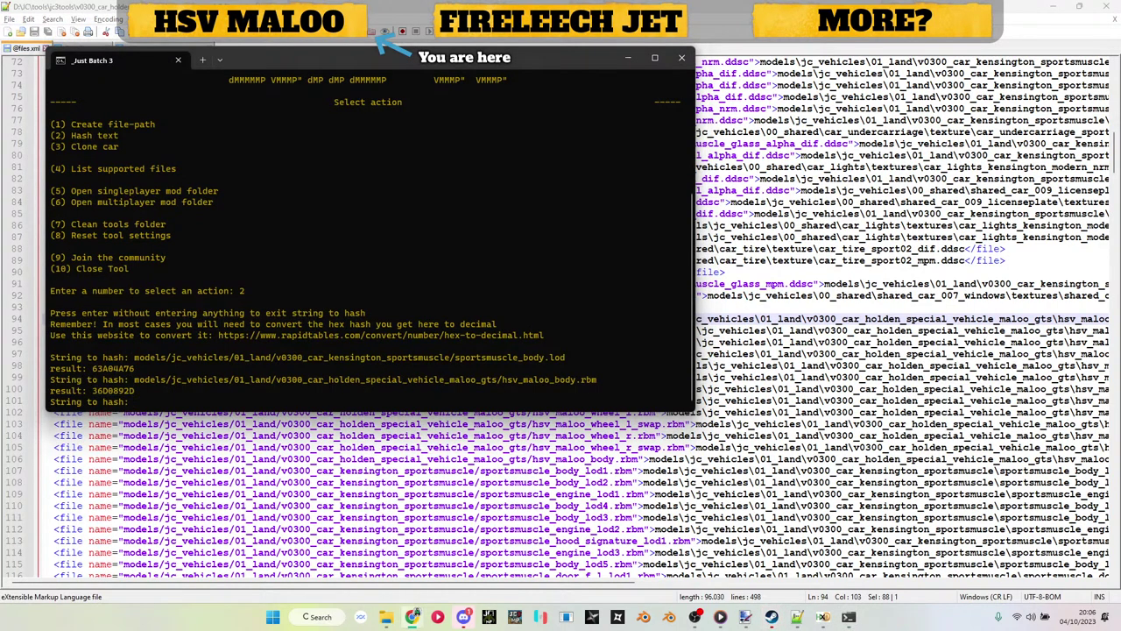
# Step: Open HxD's Replace dialog for the vmodc and paste in the copied value
pyautogui.click(823, 617)
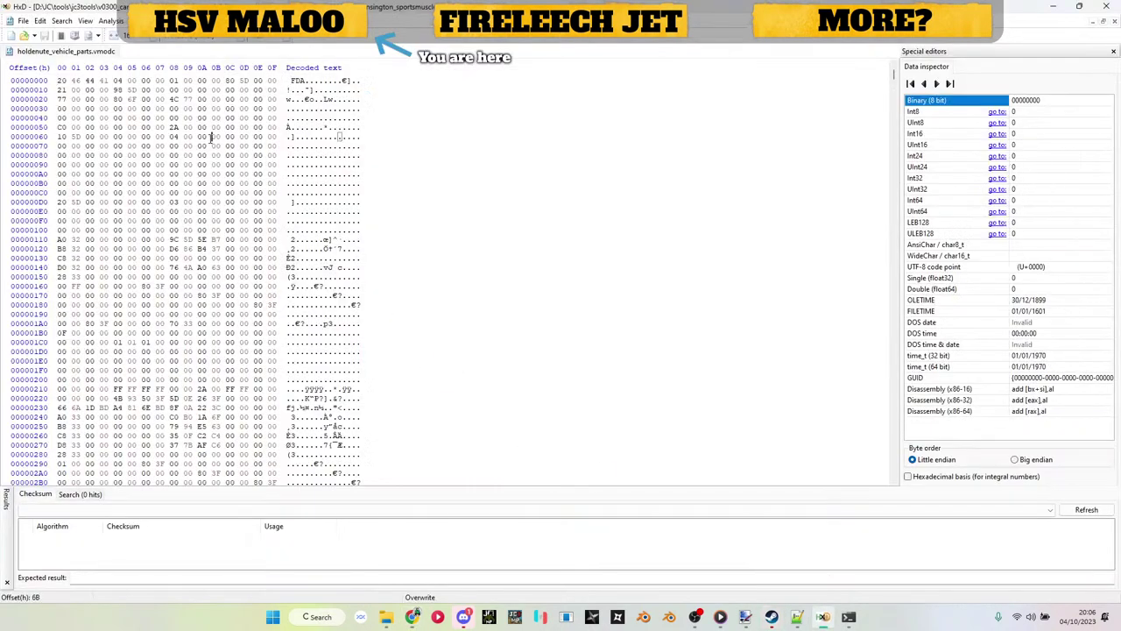
pyautogui.hotkey('ctrl', 'r')
pyautogui.click(621, 229)
pyautogui.click(570, 229)
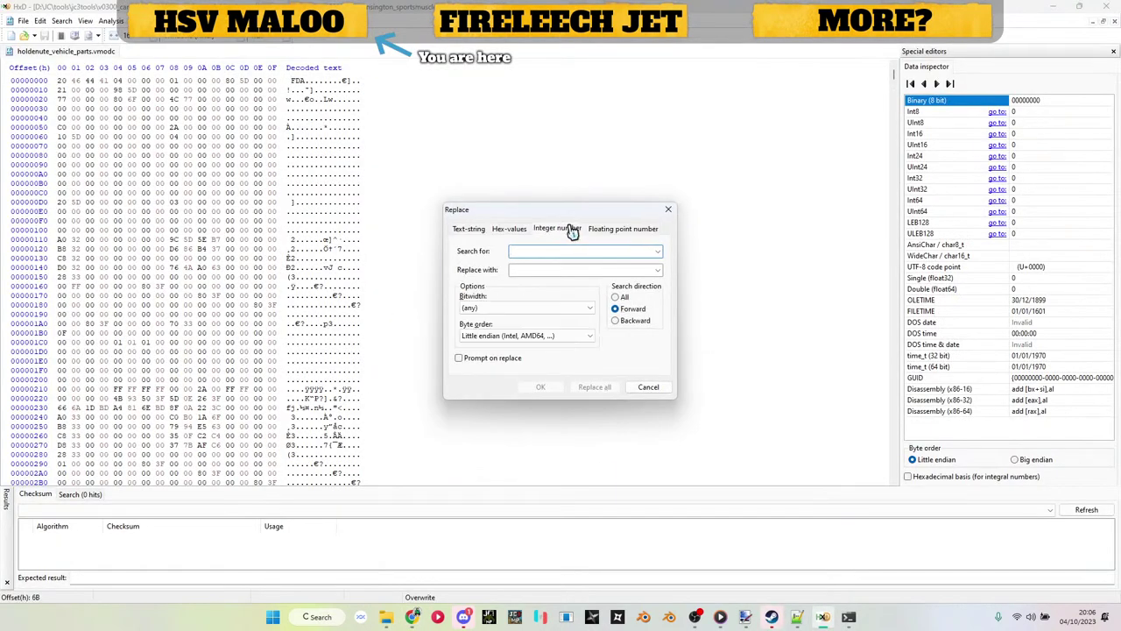
pyautogui.click(622, 229)
pyautogui.click(601, 270)
pyautogui.write('919636269')
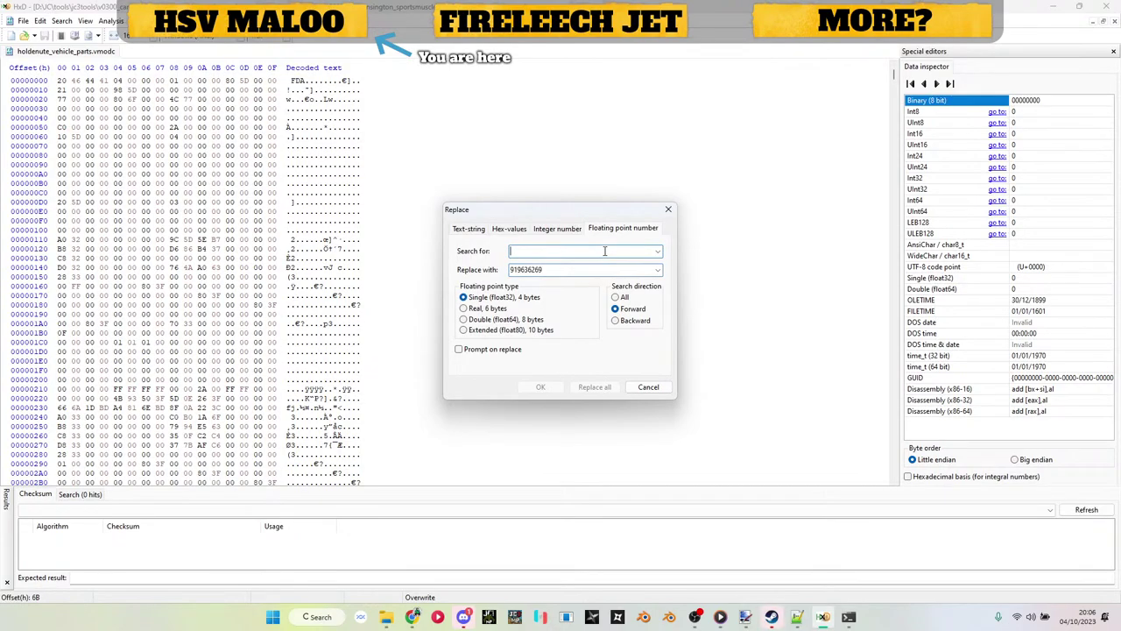
pyautogui.click(795, 616)
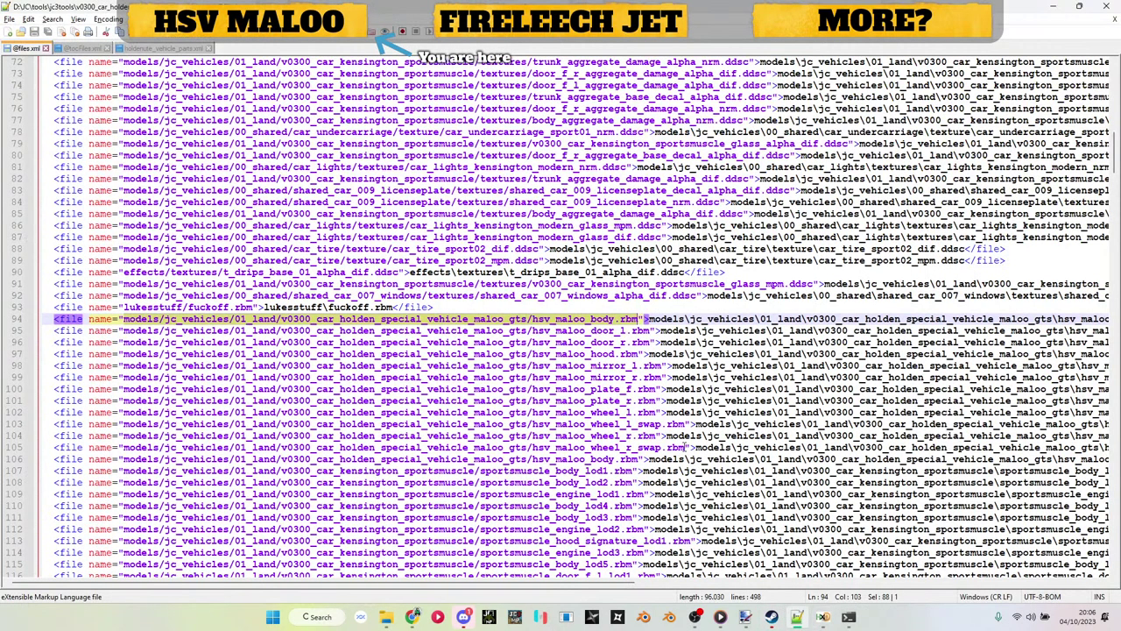
pyautogui.click(175, 49)
pyautogui.doubleClick(583, 447)
pyautogui.hotkey('ctrl', 'c')
pyautogui.hotkey('alt', 'Tab')
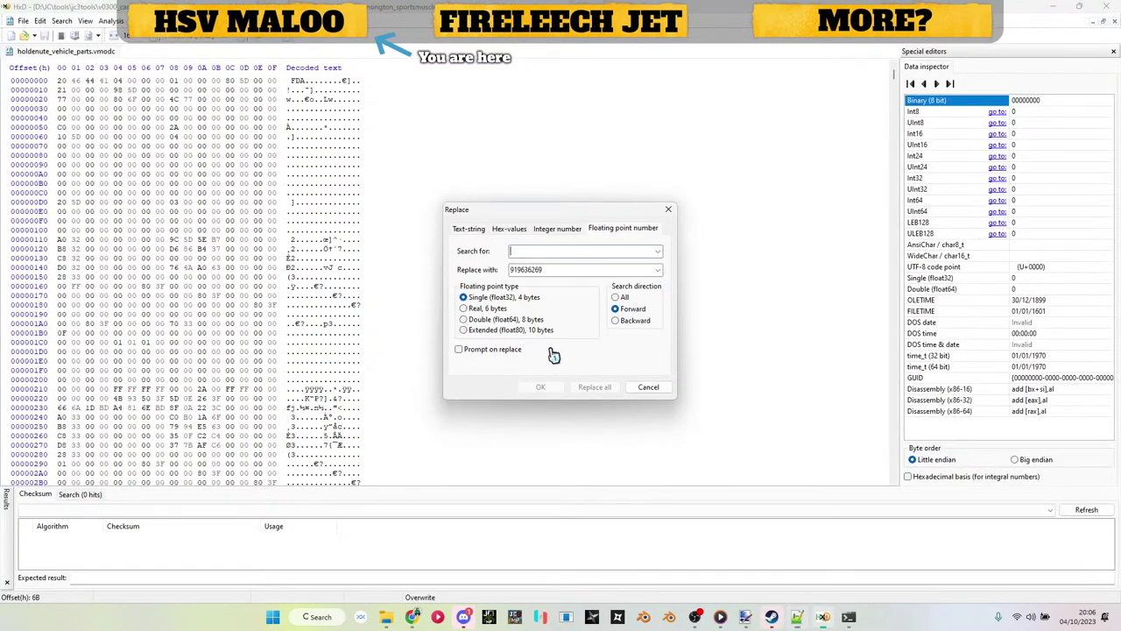
pyautogui.hotkey('ctrl', 'v')
pyautogui.press('Return')
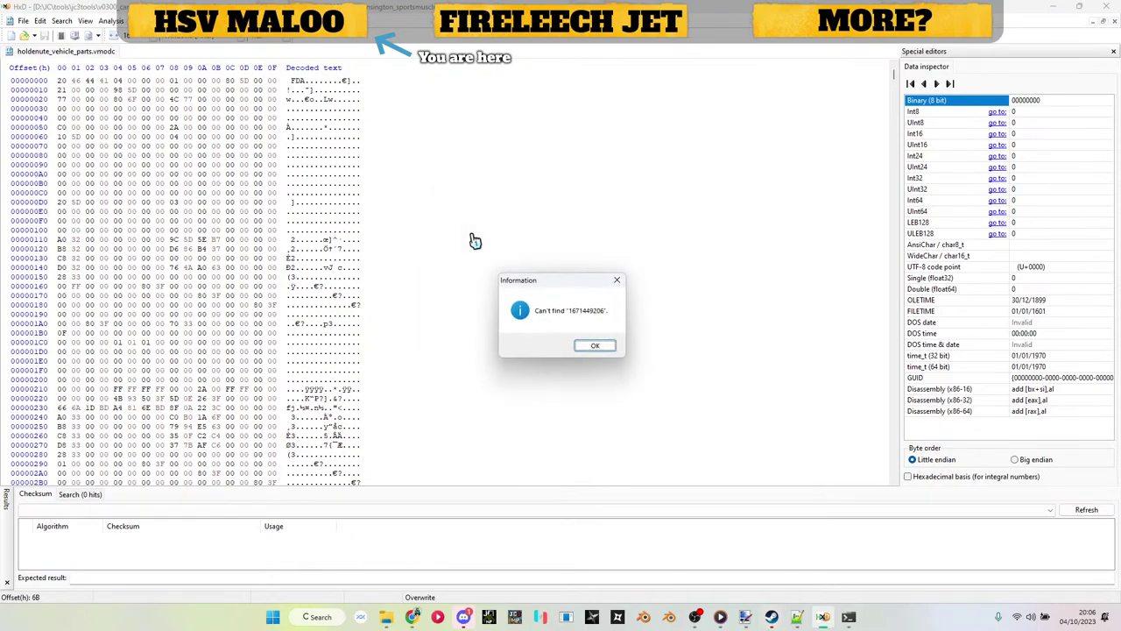
pyautogui.press('Return')
pyautogui.click(562, 227)
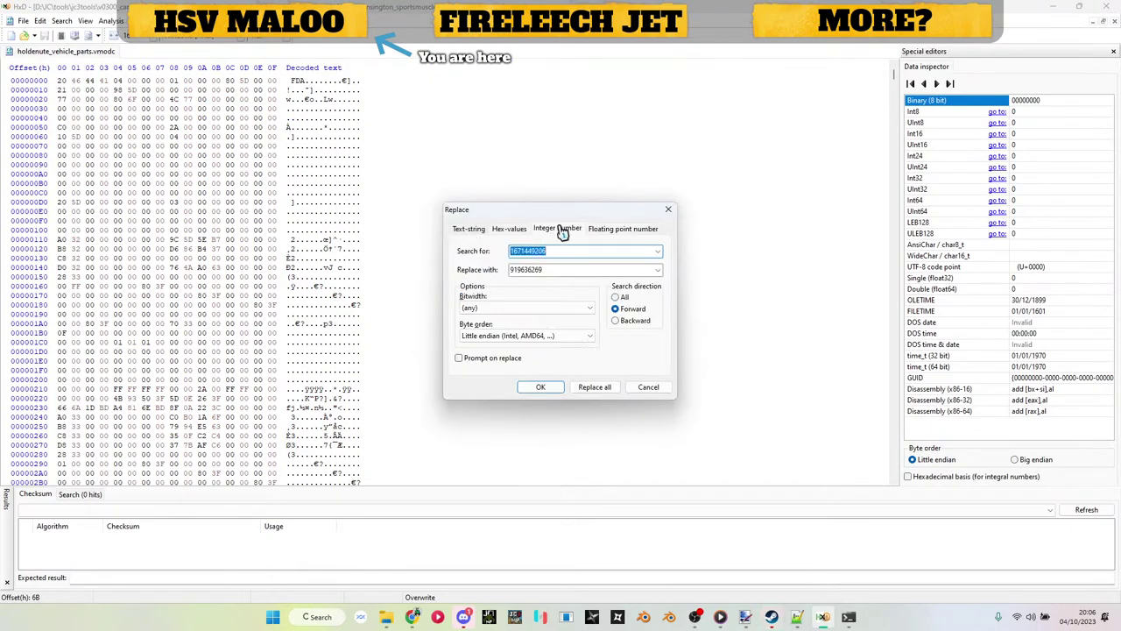
pyautogui.press('Return')
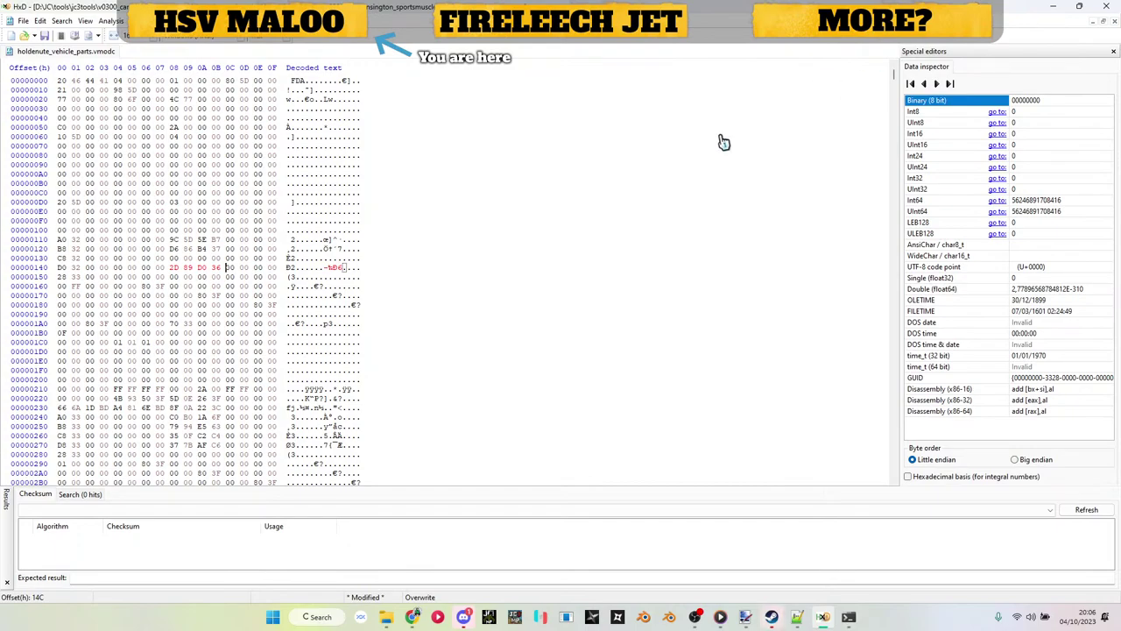
pyautogui.hotkey('ctrl', 'r')
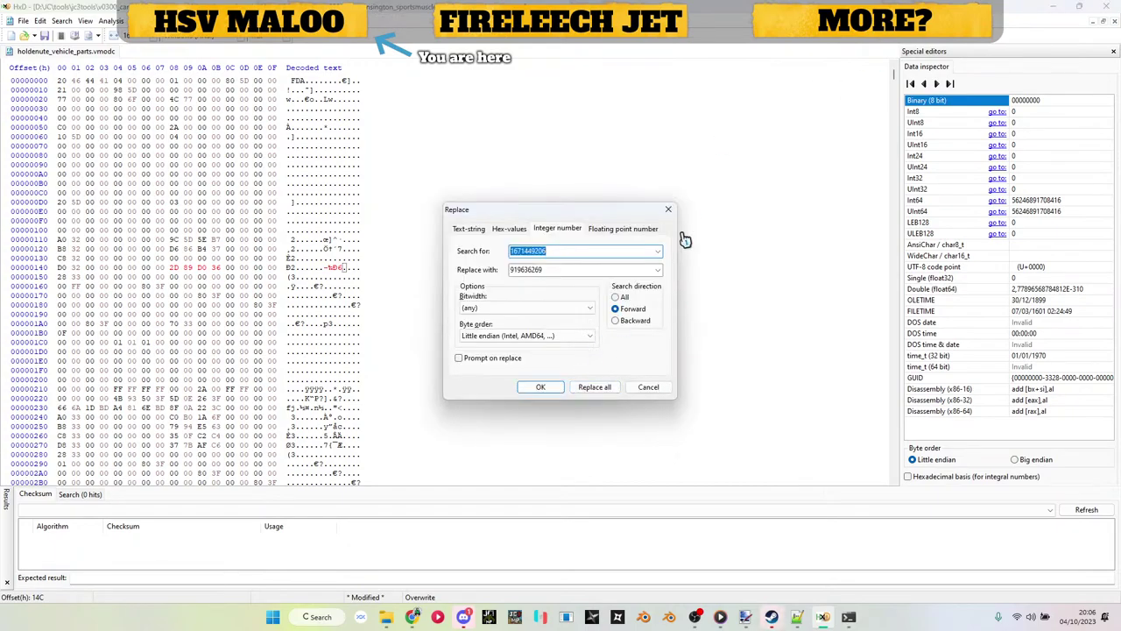
pyautogui.click(796, 615)
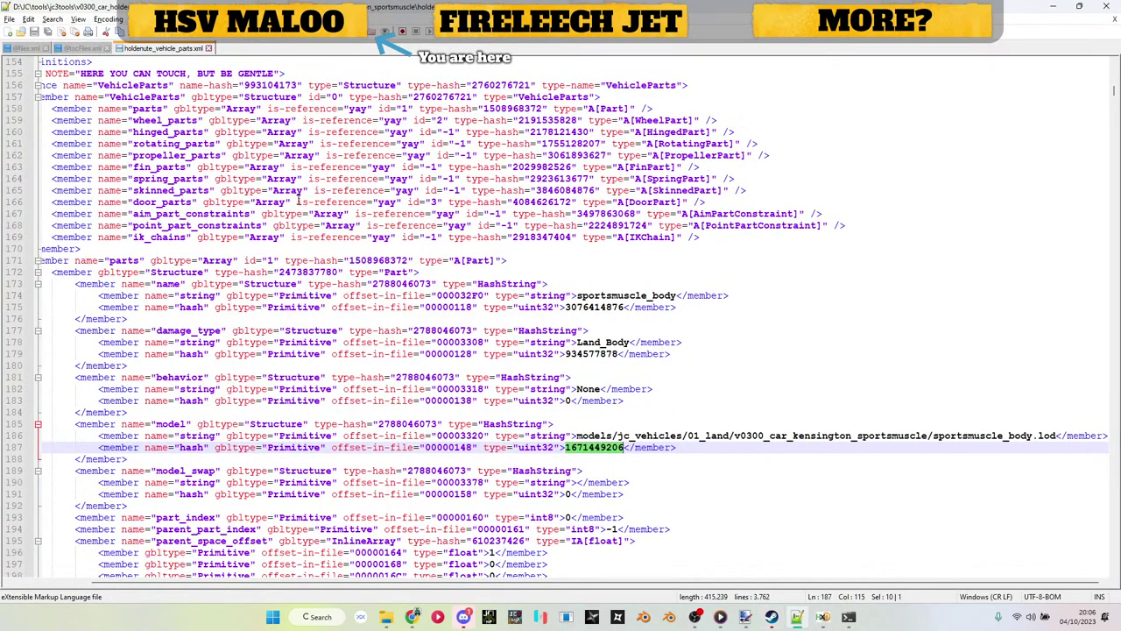
pyautogui.scroll(-20, 537, 247)
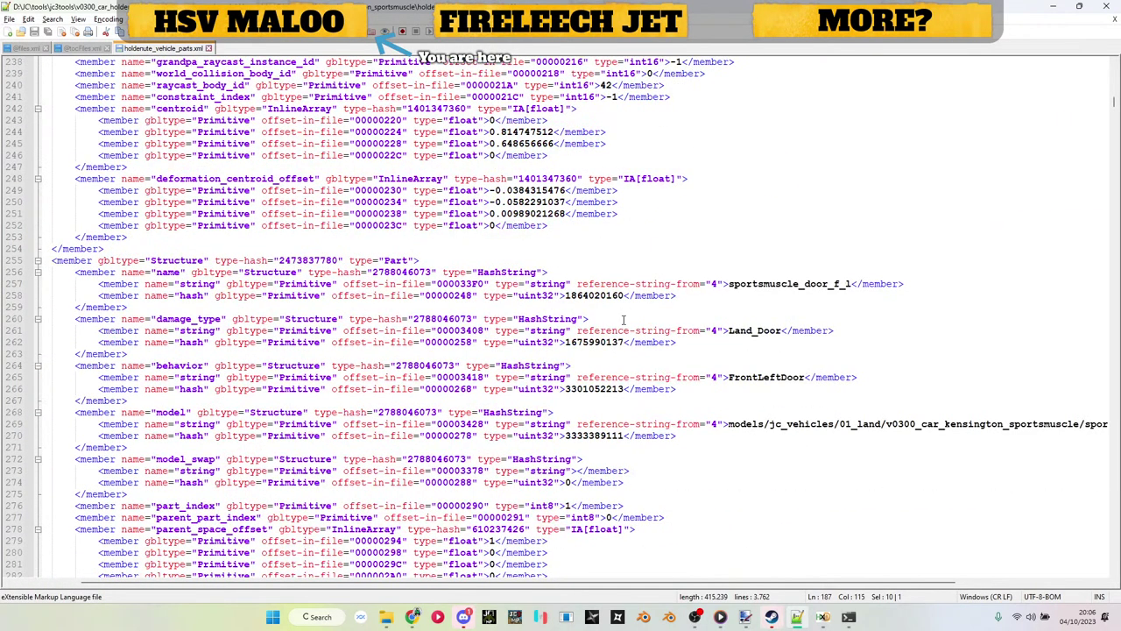
pyautogui.doubleClick(605, 435)
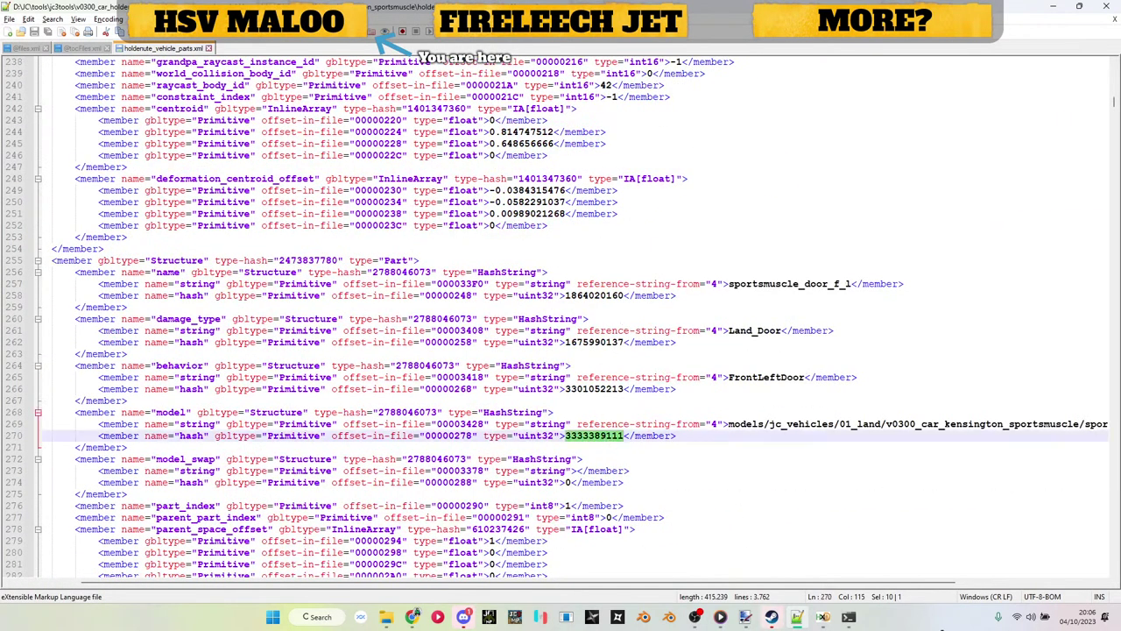
pyautogui.click(824, 616)
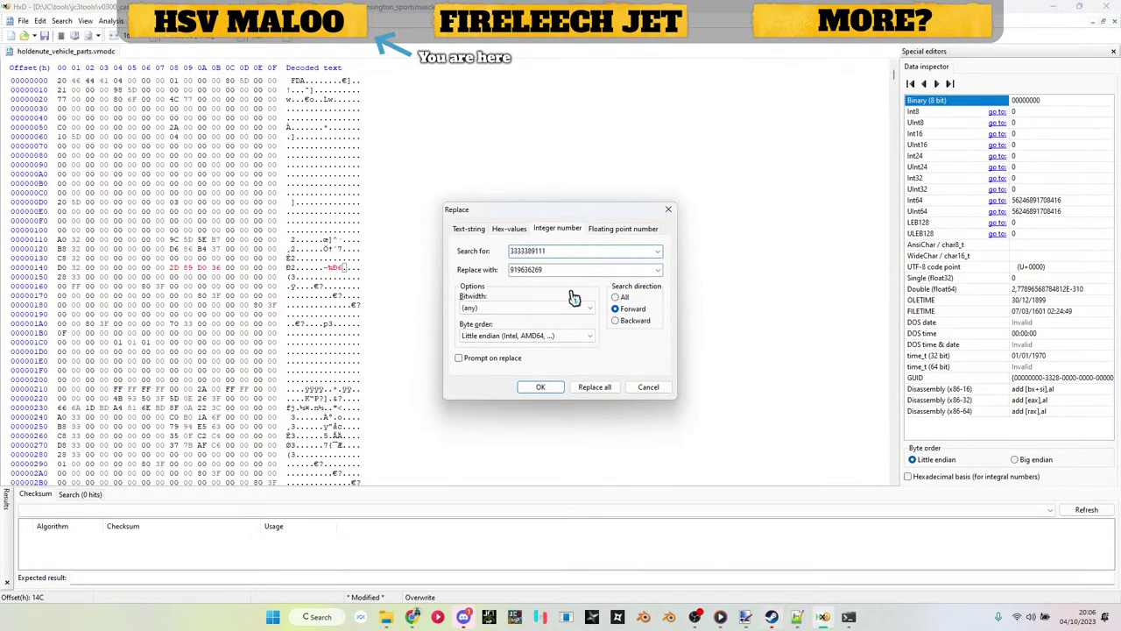
pyautogui.press('Tab')
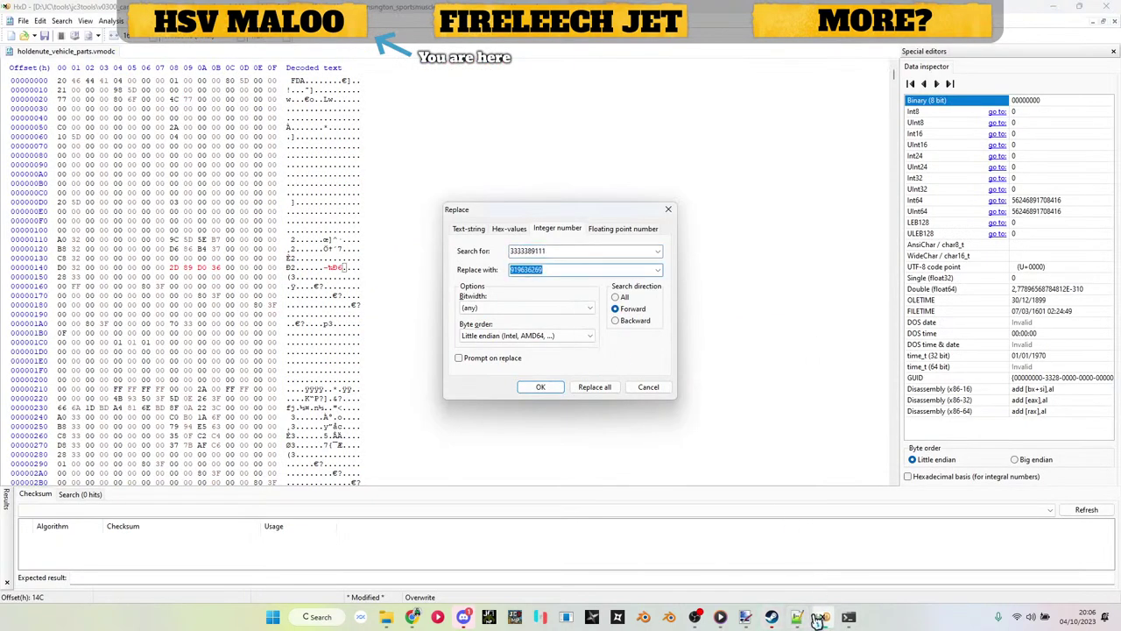
pyautogui.moveTo(390, 620)
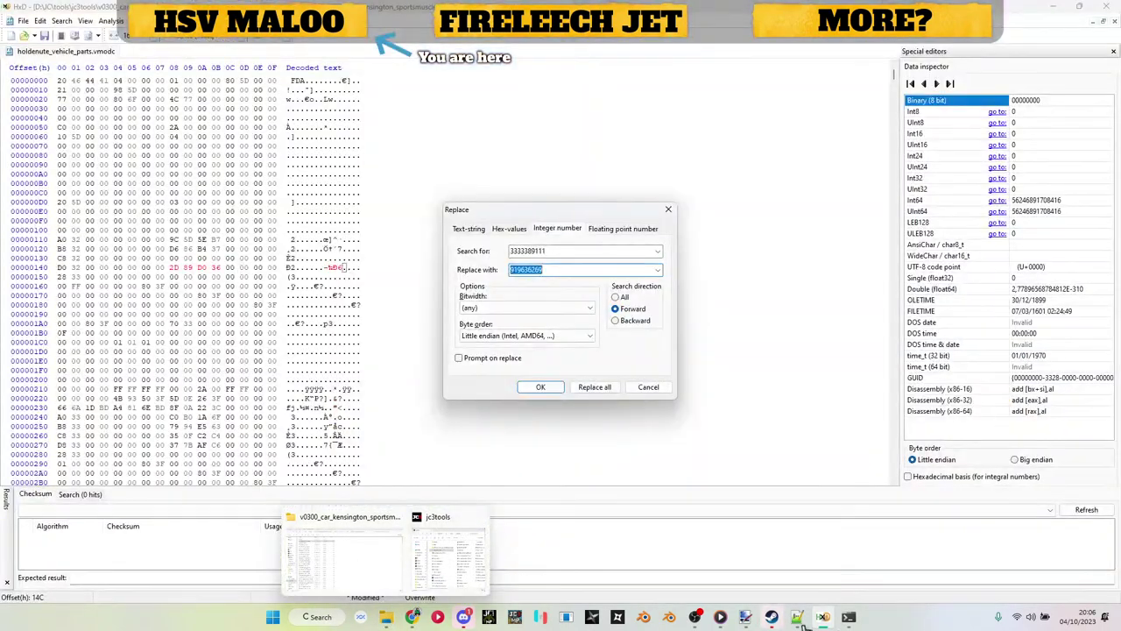
pyautogui.click(797, 618)
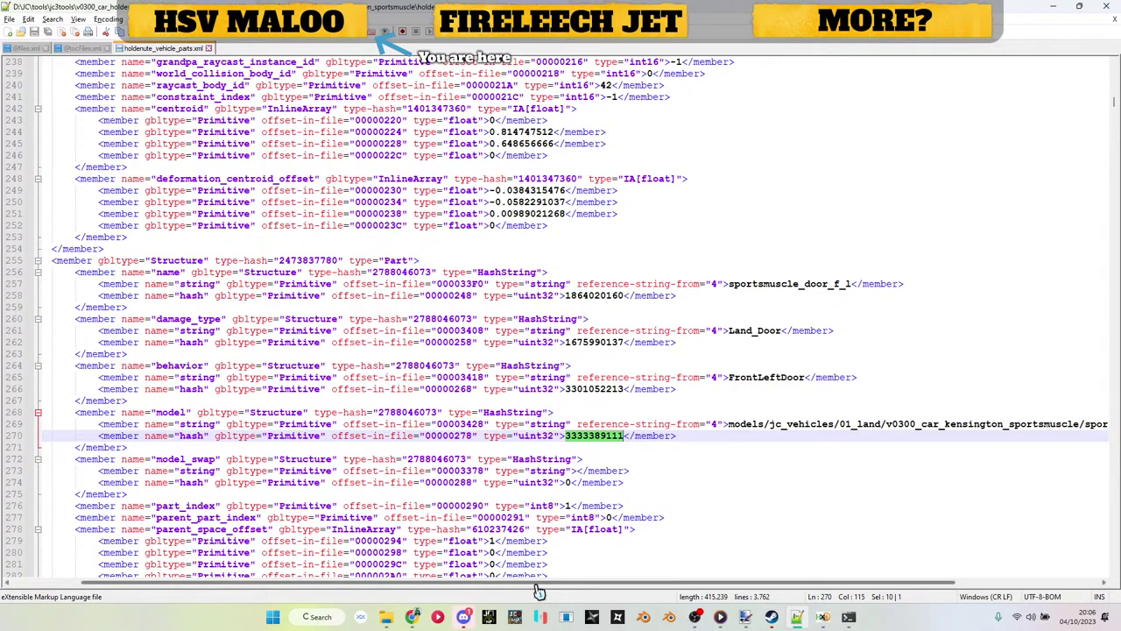
pyautogui.moveTo(565, 586); pyautogui.dragTo(685, 585)
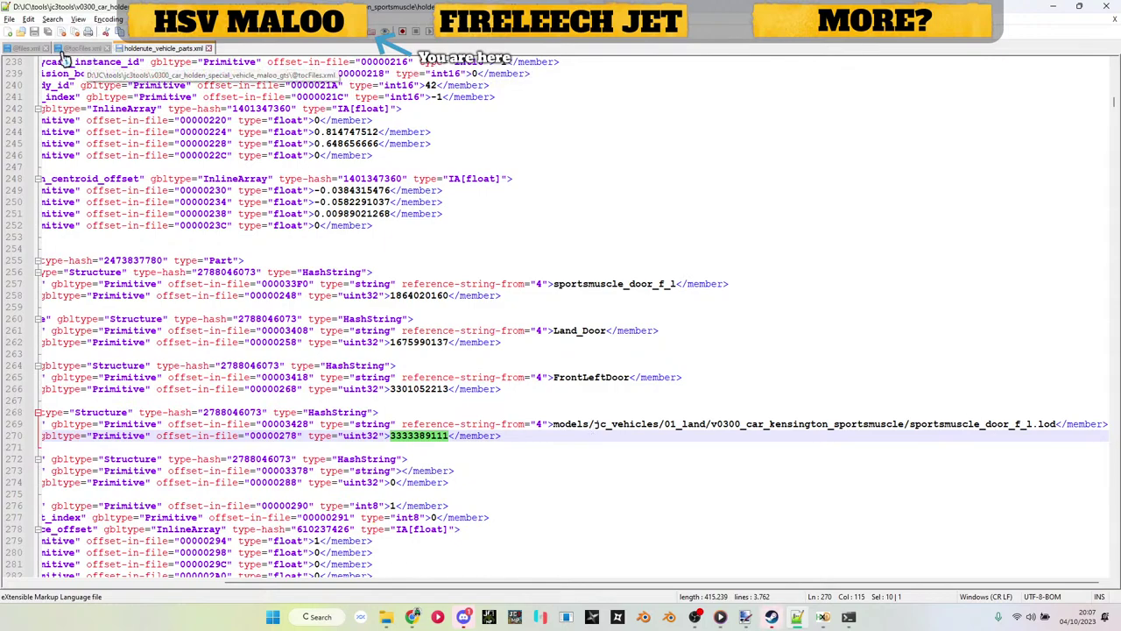
# Step: Hash the hsv_maloo_door_l.rbm path from files.xml line 95 in Just Batch 3, getting B48D9C67
pyautogui.click(27, 49)
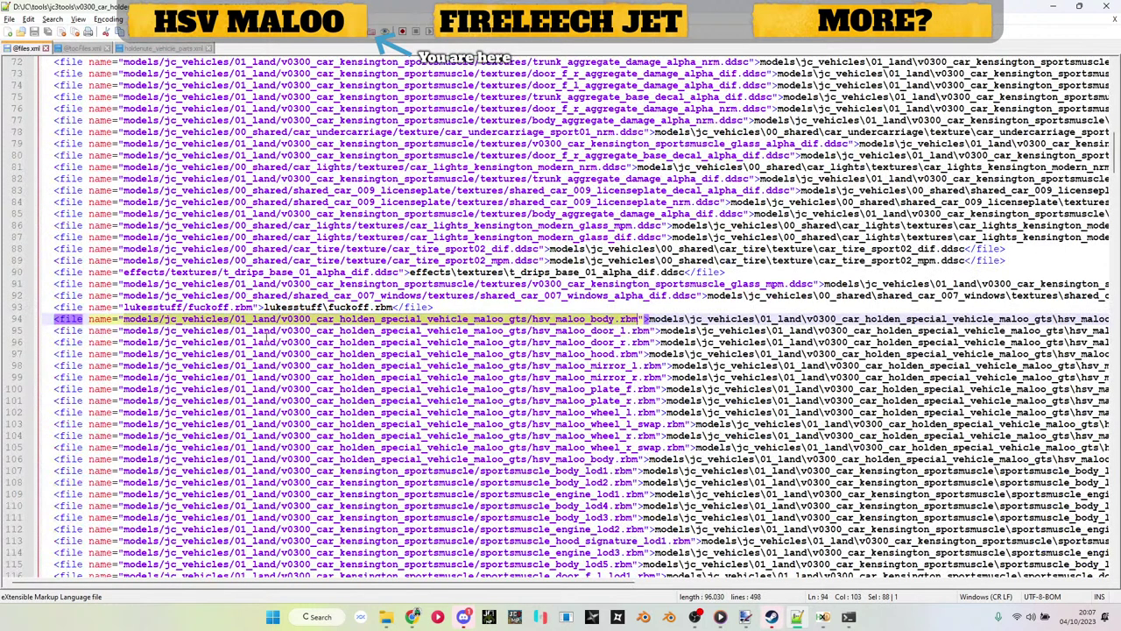
pyautogui.moveTo(124, 332); pyautogui.dragTo(640, 331)
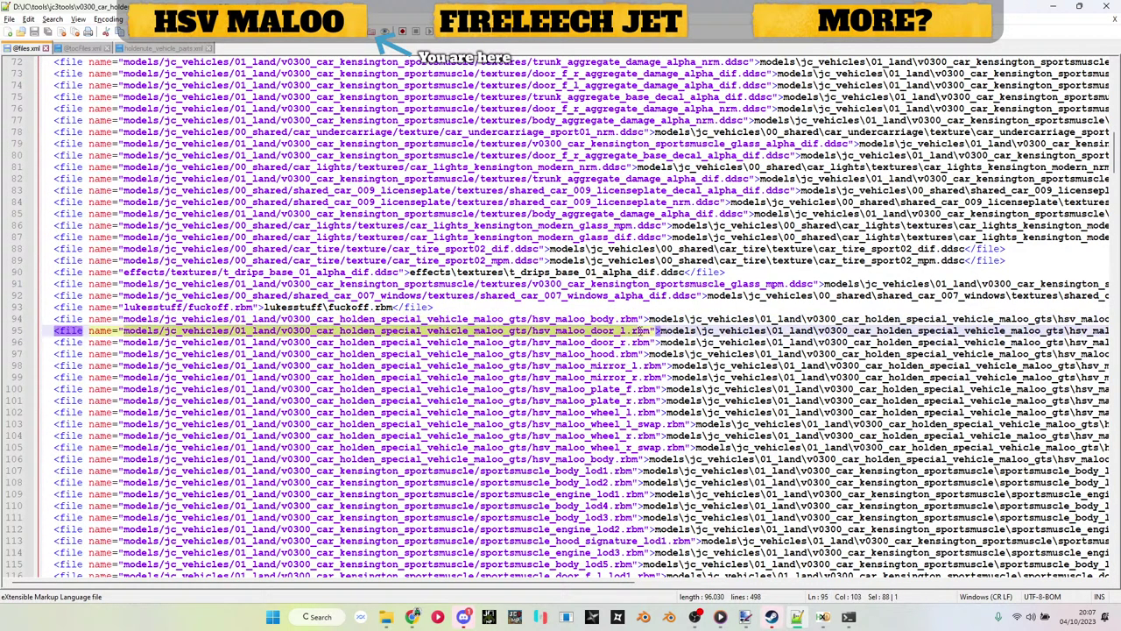
pyautogui.hotkey('ctrl', 'c')
pyautogui.click(849, 616)
pyautogui.hotkey('ctrl', 'v')
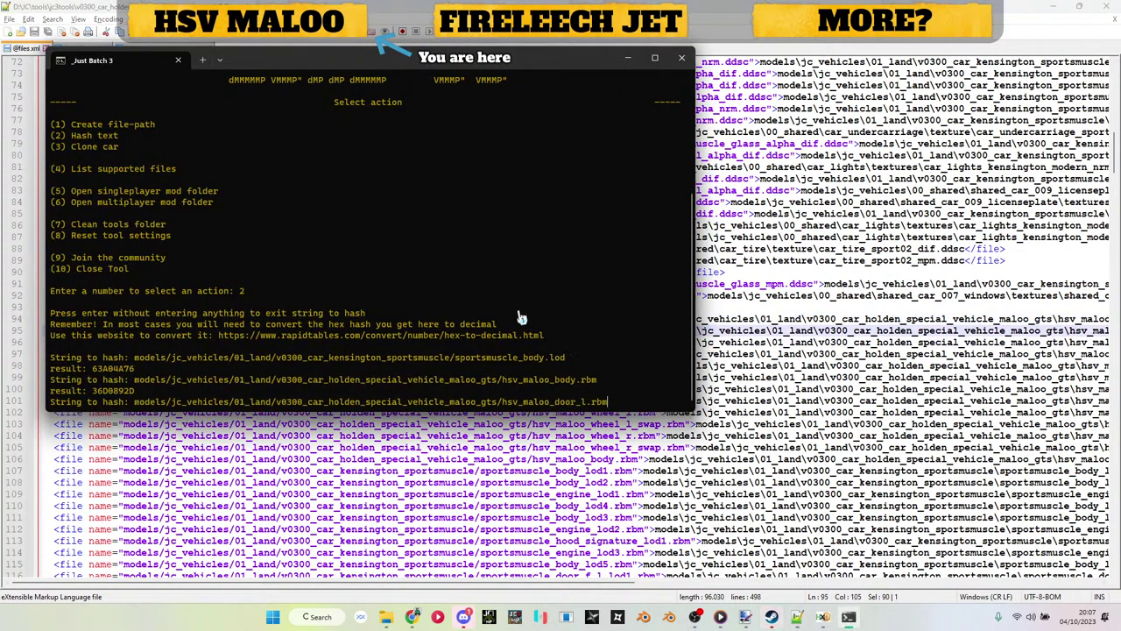
pyautogui.press('Return')
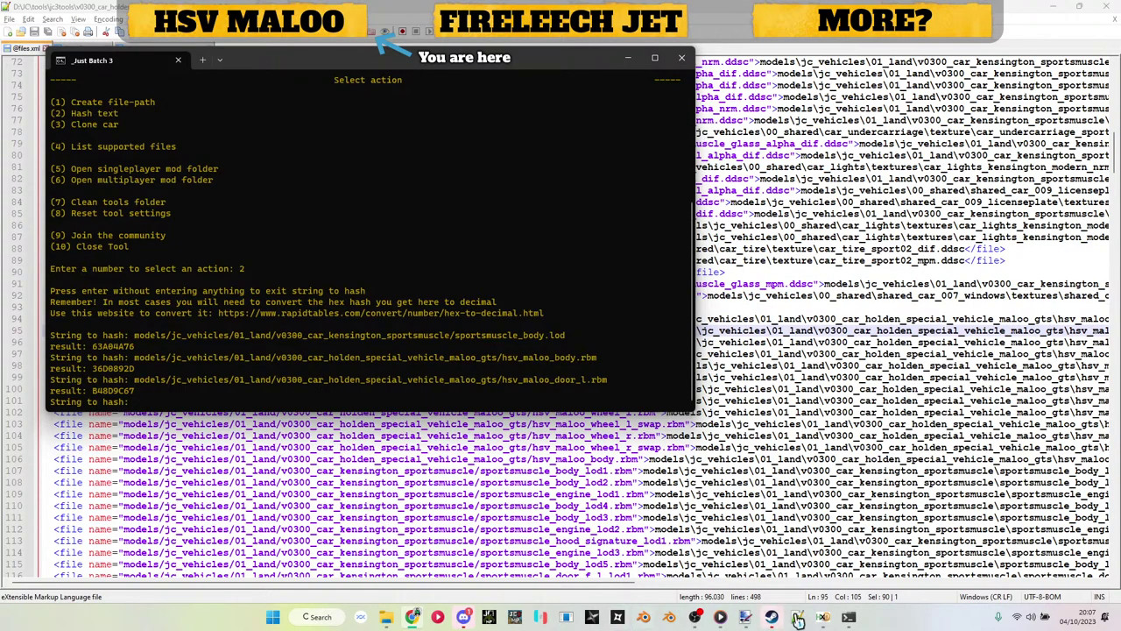
pyautogui.click(824, 617)
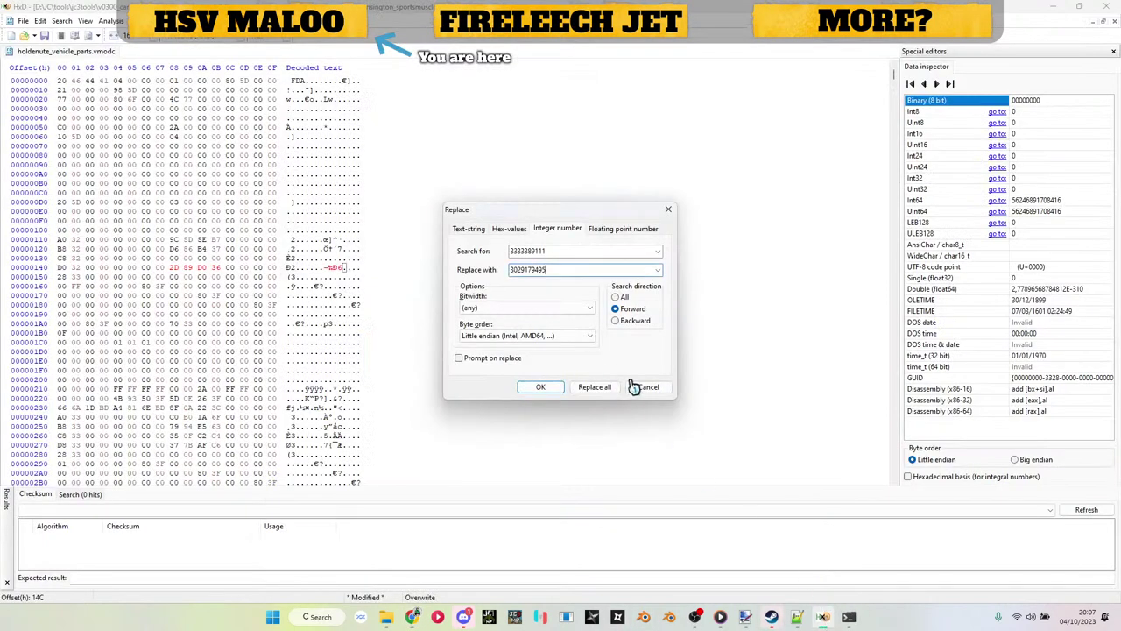
pyautogui.click(797, 617)
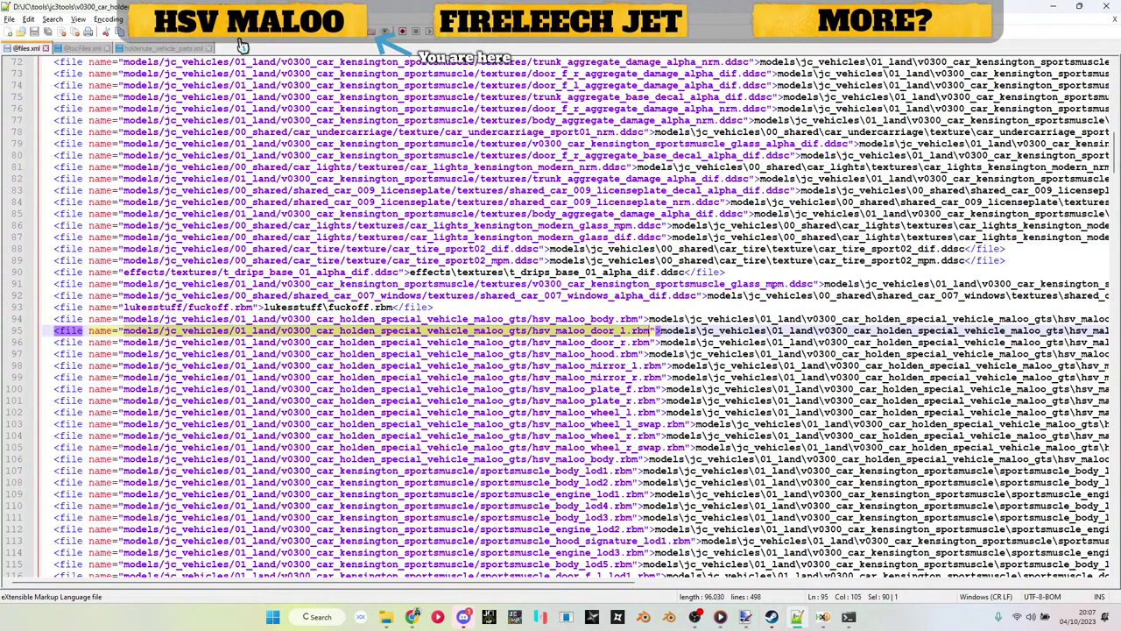
pyautogui.click(175, 48)
pyautogui.doubleClick(419, 437)
pyautogui.hotkey('ctrl', 'c')
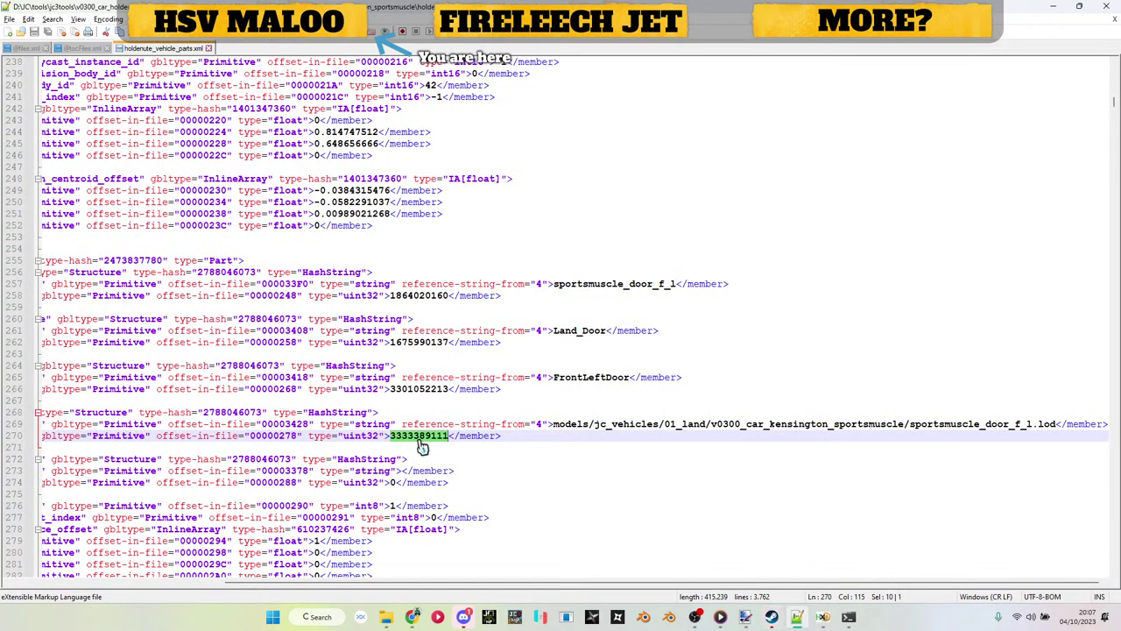
pyautogui.hotkey('alt', 'Tab')
pyautogui.doubleClick(532, 250)
pyautogui.hotkey('ctrl', 'v')
pyautogui.press('Return')
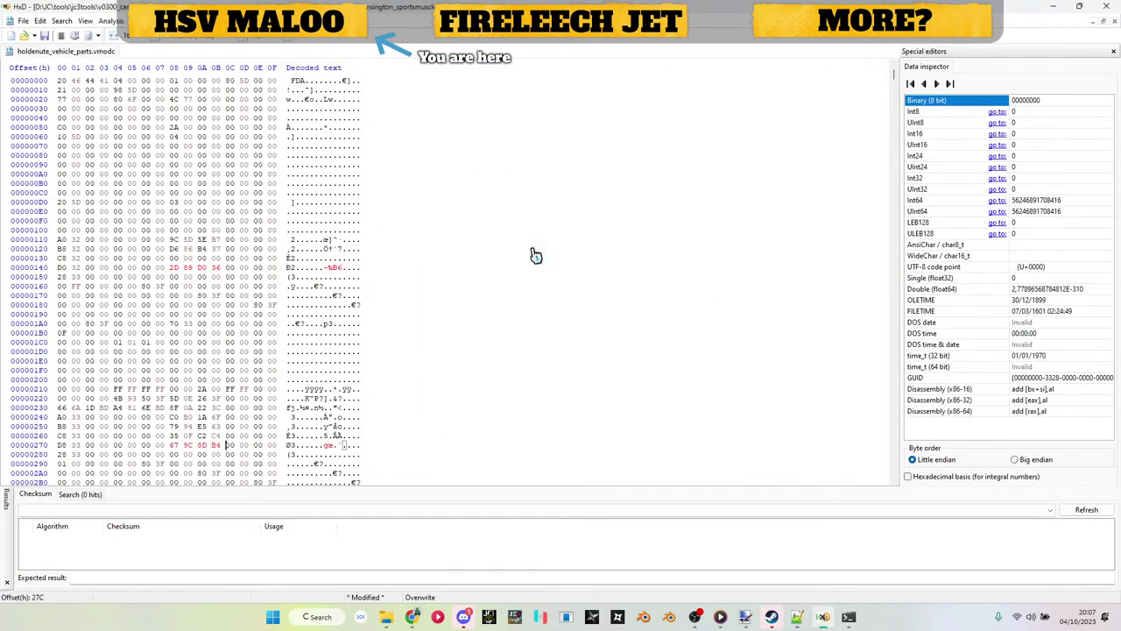
pyautogui.hotkey('ctrl', 'r')
pyautogui.hotkey('alt', 'Tab')
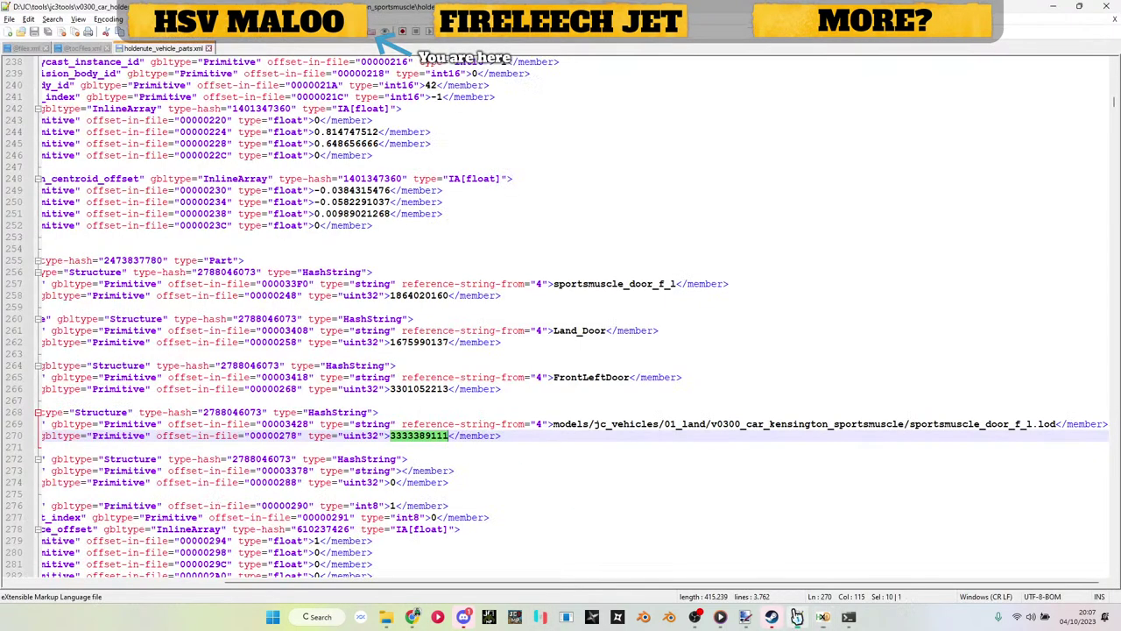
pyautogui.scroll(-20, 614, 417)
pyautogui.scroll(-9, 614, 417)
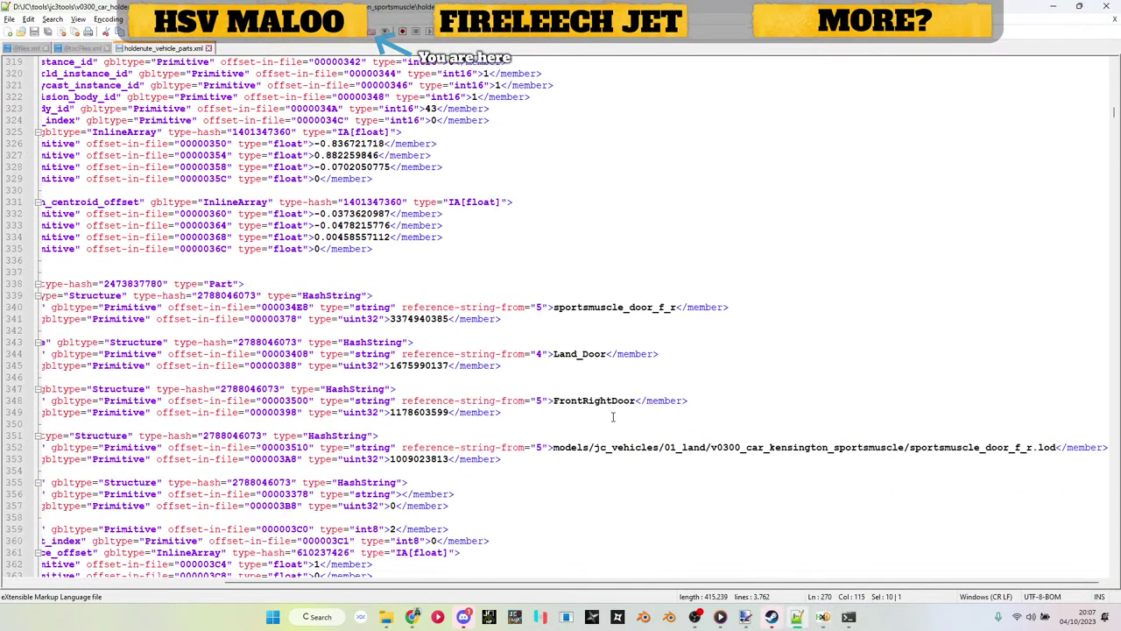
pyautogui.doubleClick(430, 389)
pyautogui.hotkey('ctrl', 'c')
pyautogui.hotkey('alt', 'Tab')
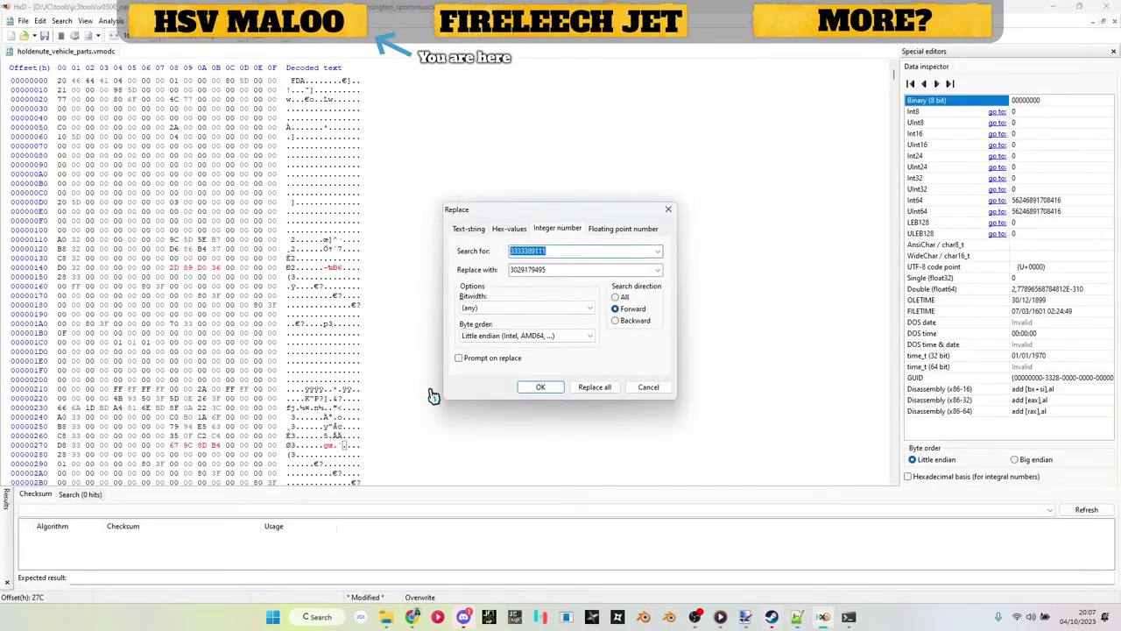
pyautogui.hotkey('ctrl', 'v')
pyautogui.hotkey('alt', 'Tab')
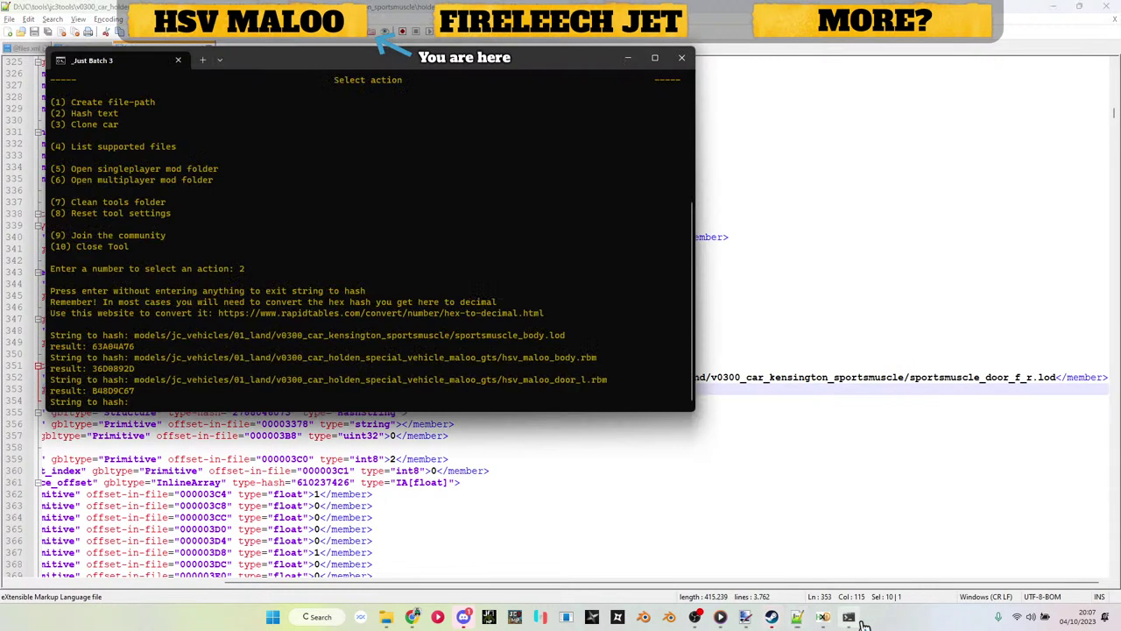
# Step: Hash the door_r path in the hashing terminal and copy the result 545A9B16
pyautogui.click(848, 617)
pyautogui.press('Up')
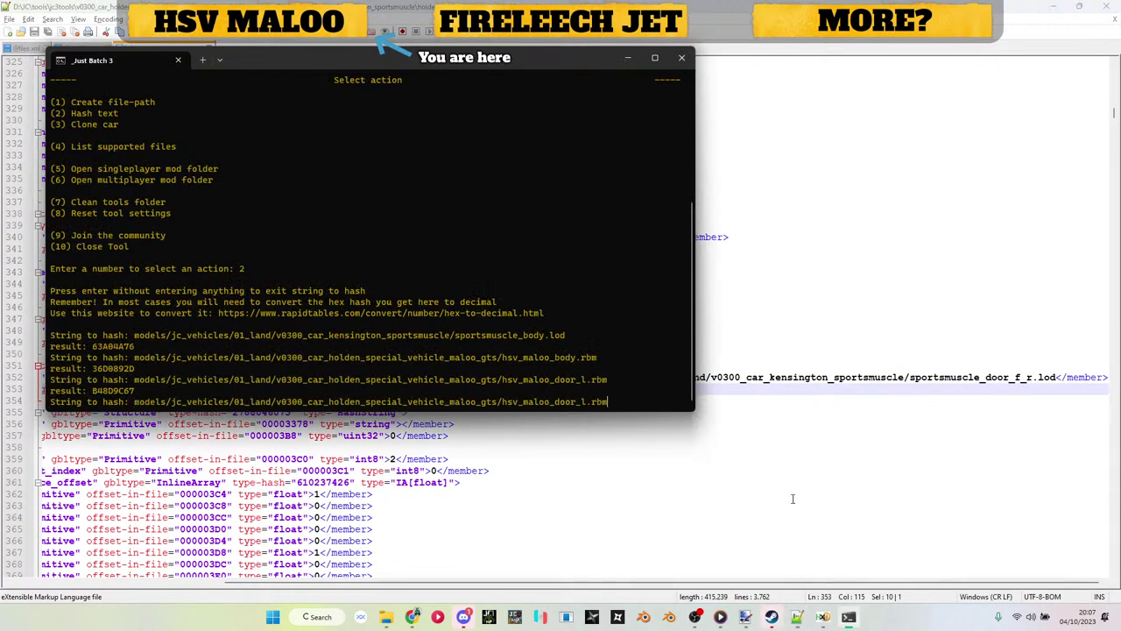
pyautogui.press('BackSpace')
pyautogui.write('r')
pyautogui.press('Return')
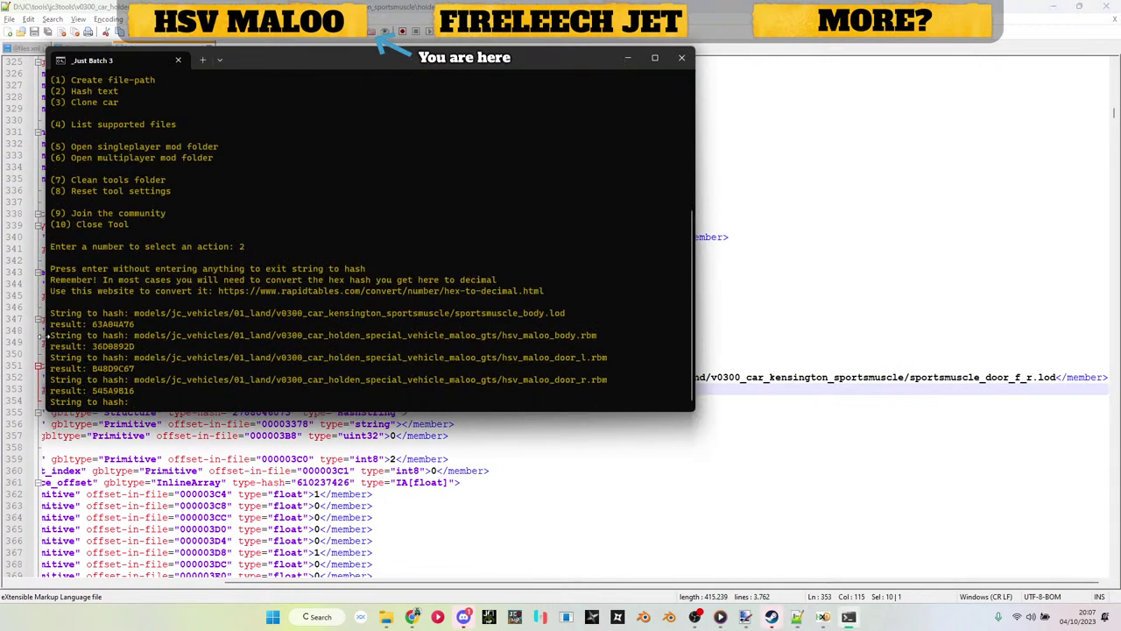
pyautogui.moveTo(92, 391); pyautogui.dragTo(136, 391)
pyautogui.hotkey('ctrl', 'c')
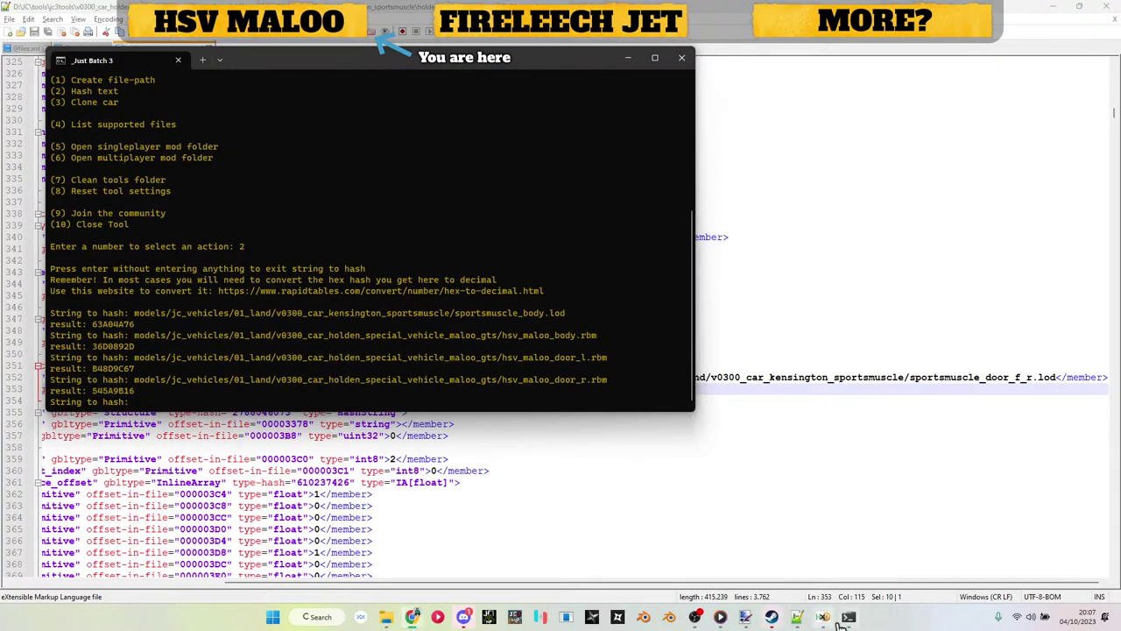
pyautogui.click(823, 617)
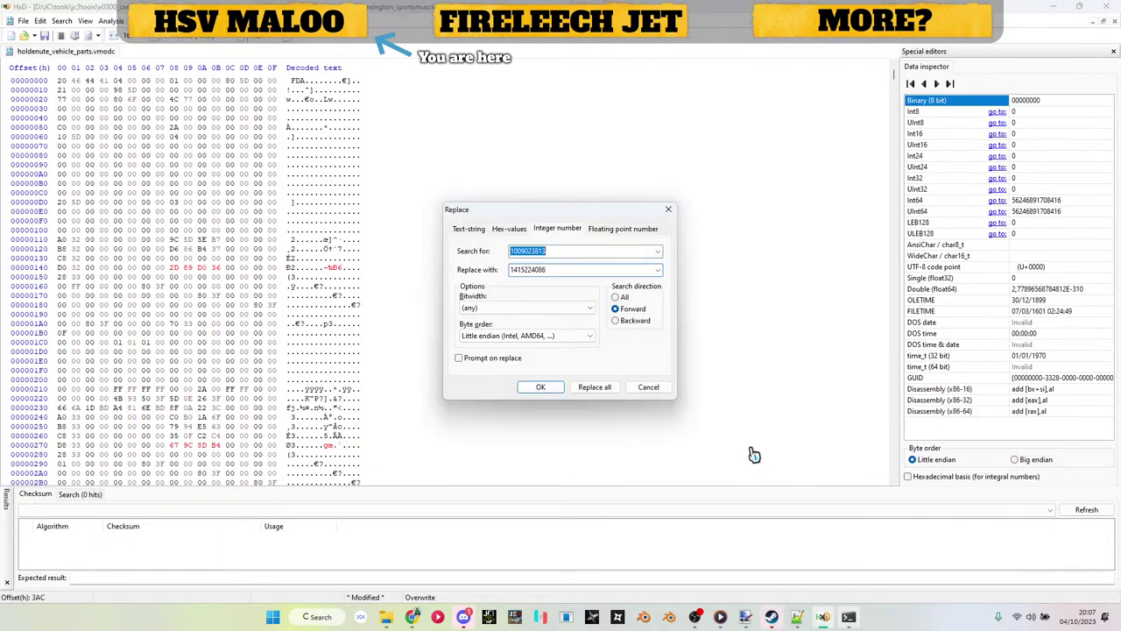
pyautogui.click(806, 617)
pyautogui.scroll(-12, 543, 338)
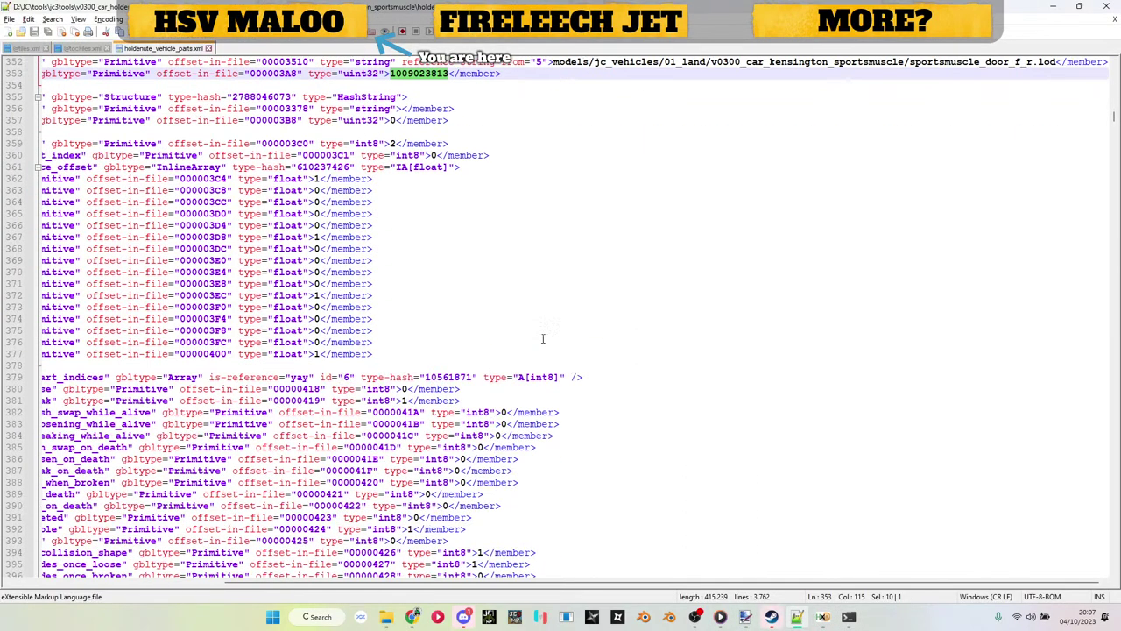
pyautogui.scroll(-1, 544, 338)
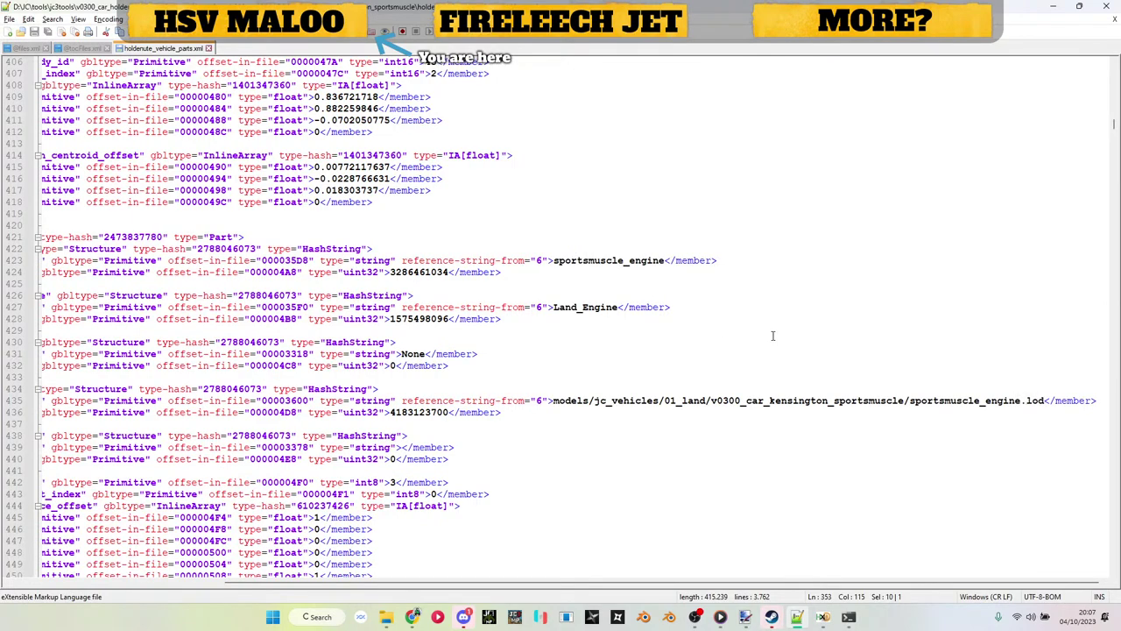
pyautogui.doubleClick(920, 401)
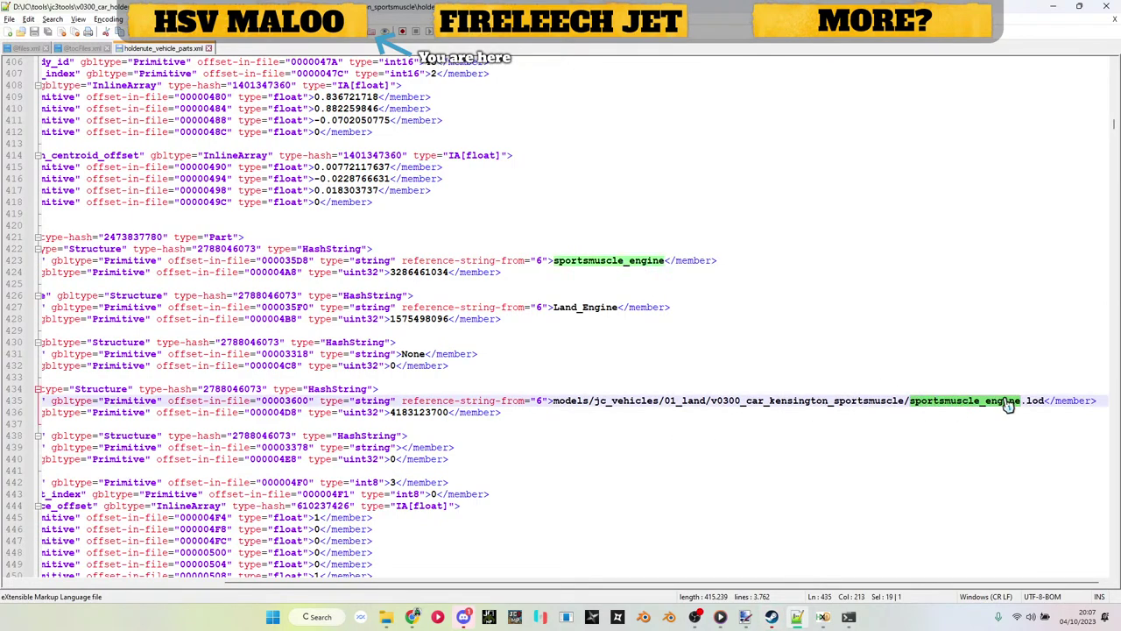
pyautogui.doubleClick(436, 412)
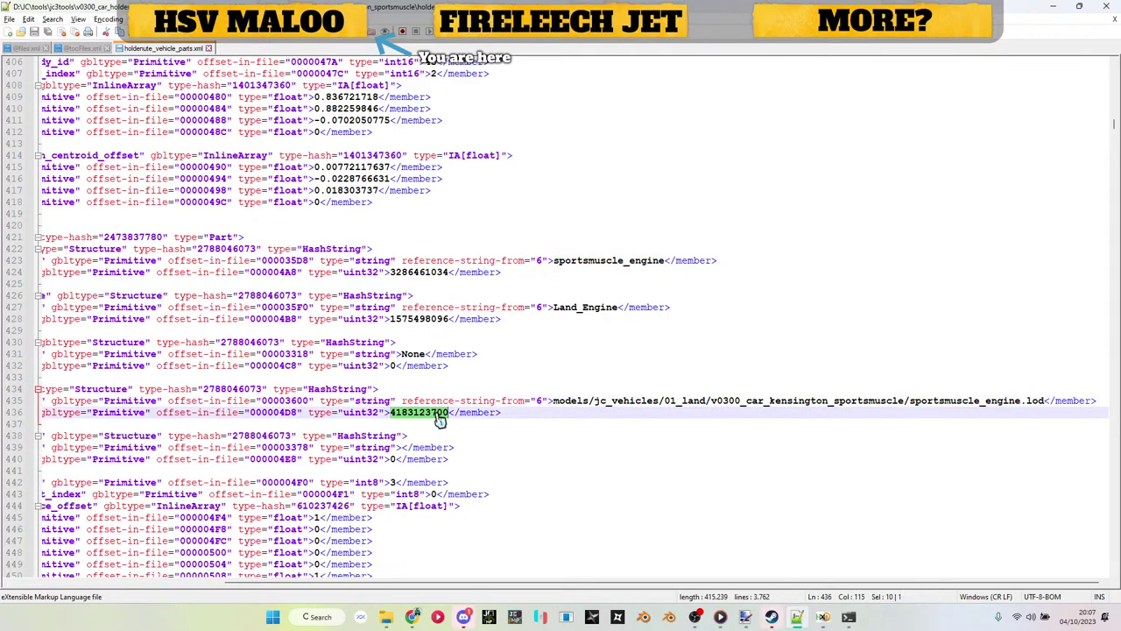
pyautogui.click(823, 616)
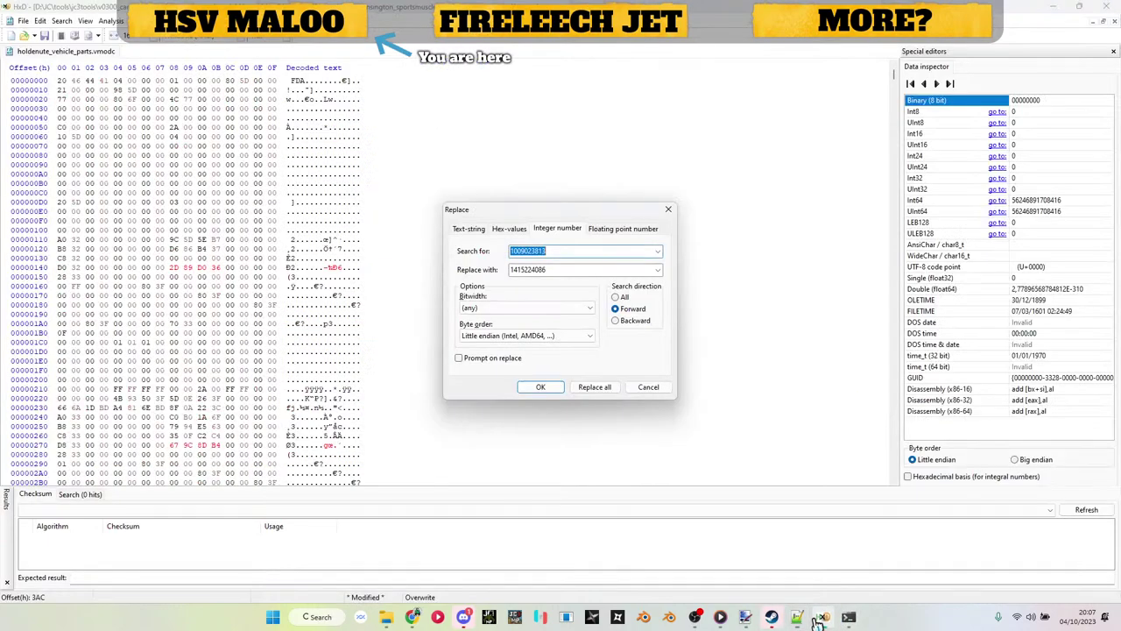
pyautogui.hotkey('ctrl', 'v')
pyautogui.press('Tab')
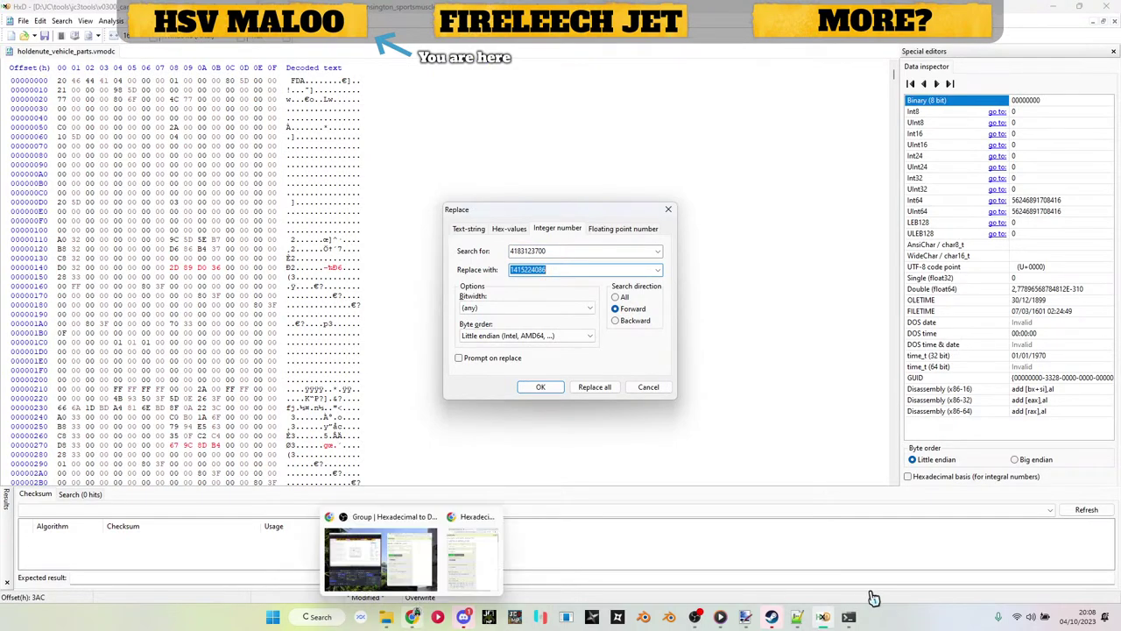
pyautogui.click(797, 617)
# Step: Search tocFiles.xml for 'fuckoff' and hash the lukesstuff placeholder .rbm path from line 93 in Just Batch 3
pyautogui.click(78, 49)
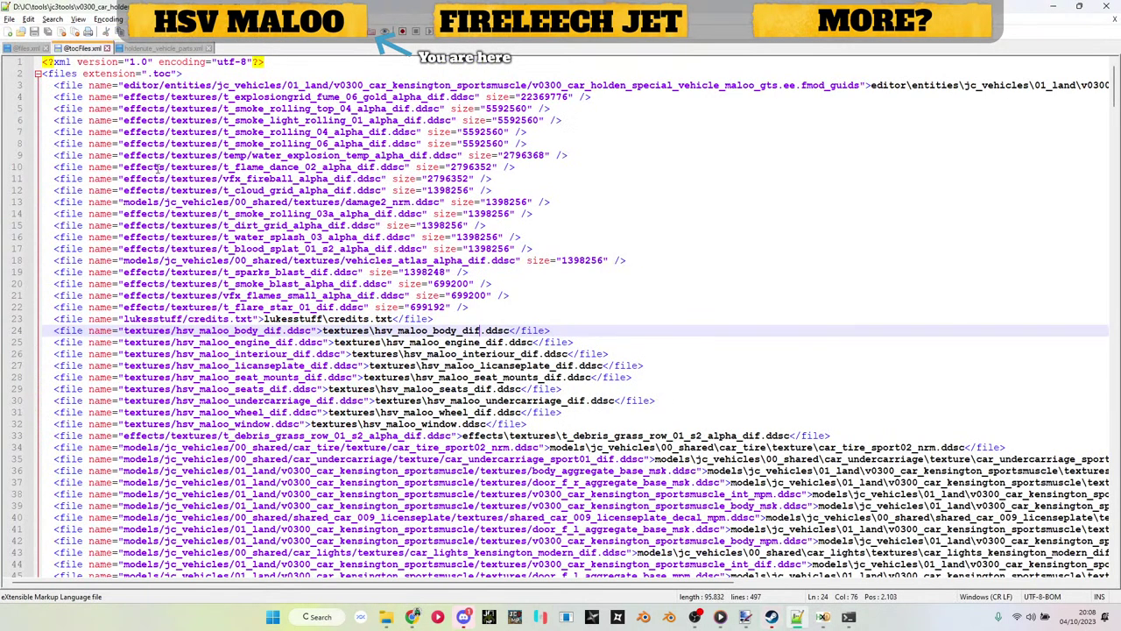
pyautogui.moveTo(125, 322); pyautogui.dragTo(228, 321)
pyautogui.hotkey('ctrl', 'f')
pyautogui.write('fuckoff')
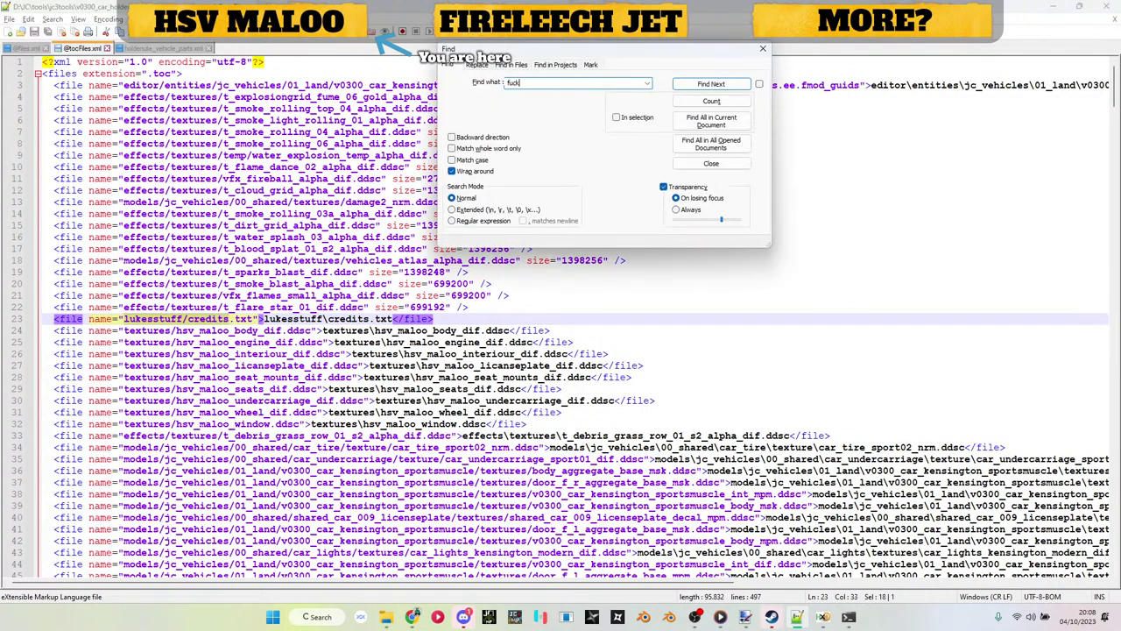
pyautogui.press('Return')
pyautogui.press('Escape')
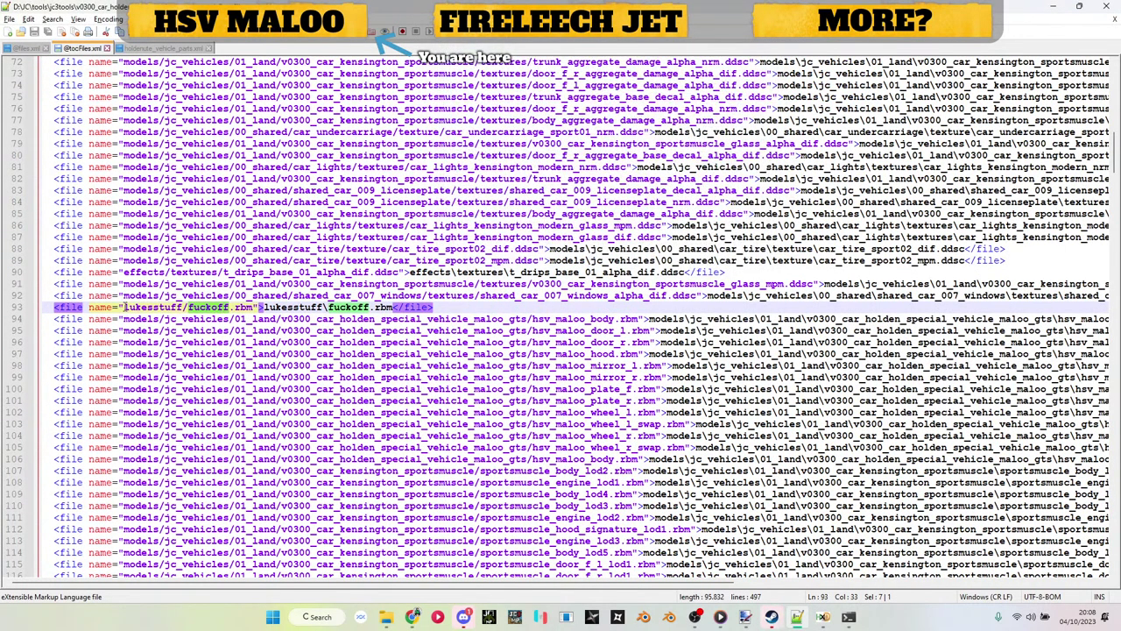
pyautogui.moveTo(124, 308); pyautogui.dragTo(253, 308)
pyautogui.hotkey('ctrl', 'c')
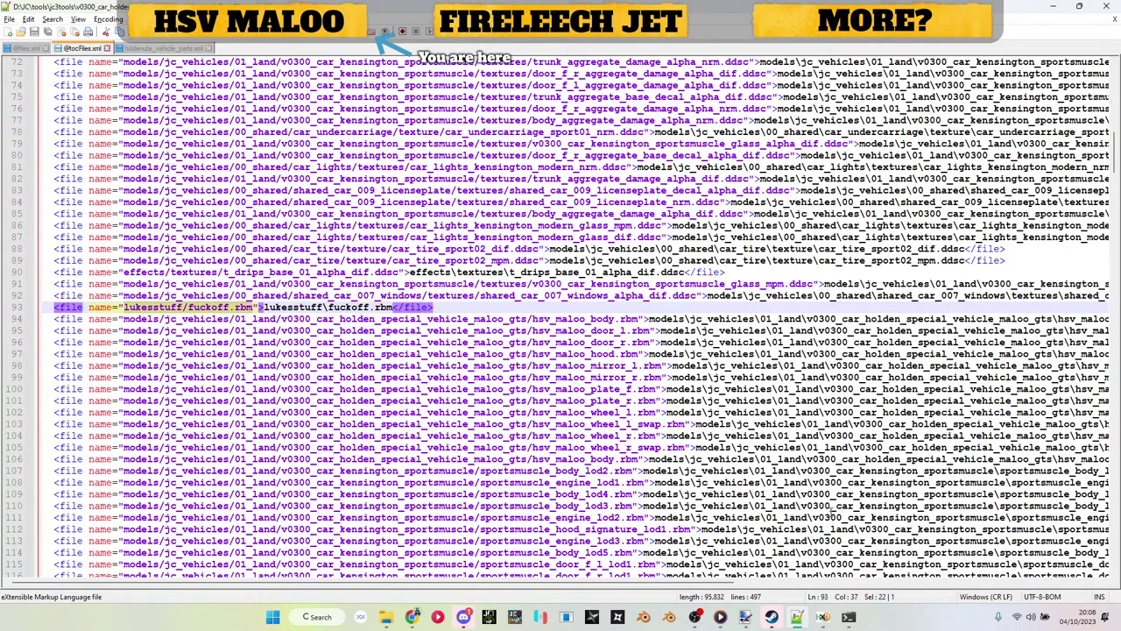
pyautogui.click(849, 617)
pyautogui.hotkey('ctrl', 'v')
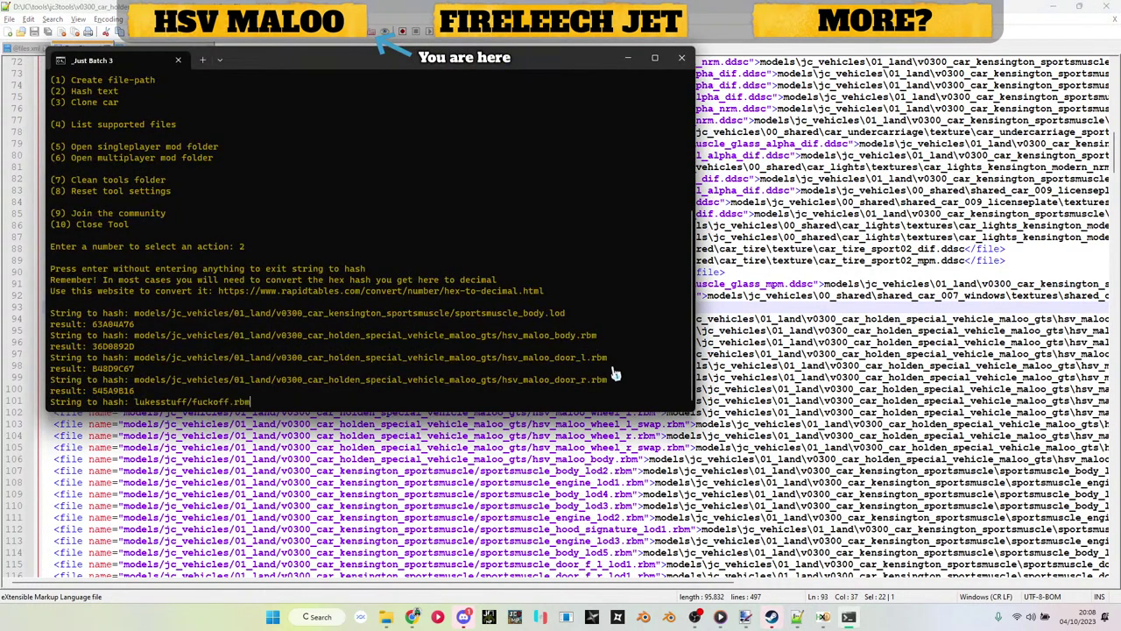
pyautogui.press('Return')
# Step: Copy the Just Batch 3 result hash 9C96B0A6 for conversion to decimal
pyautogui.moveTo(92, 391); pyautogui.dragTo(127, 399)
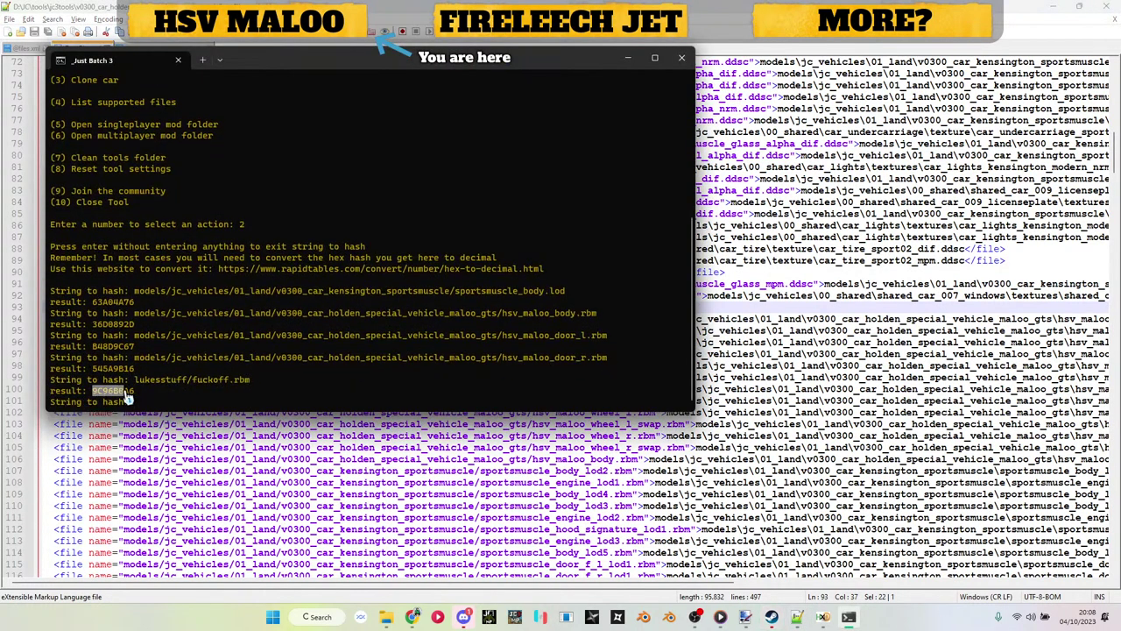
pyautogui.hotkey('ctrl', 'c')
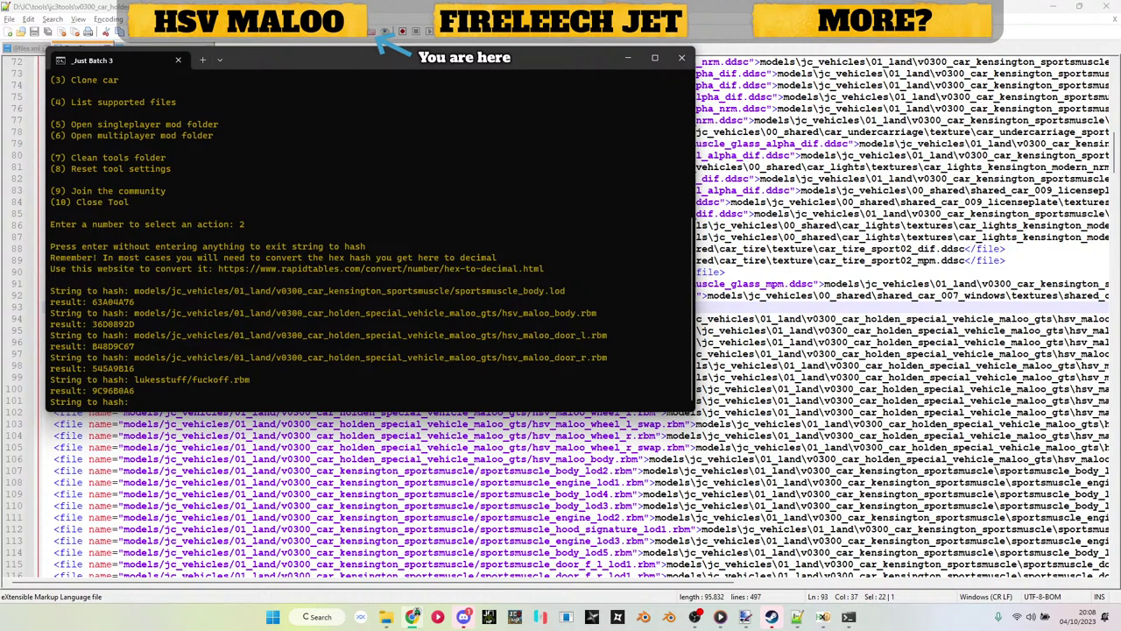
pyautogui.click(772, 617)
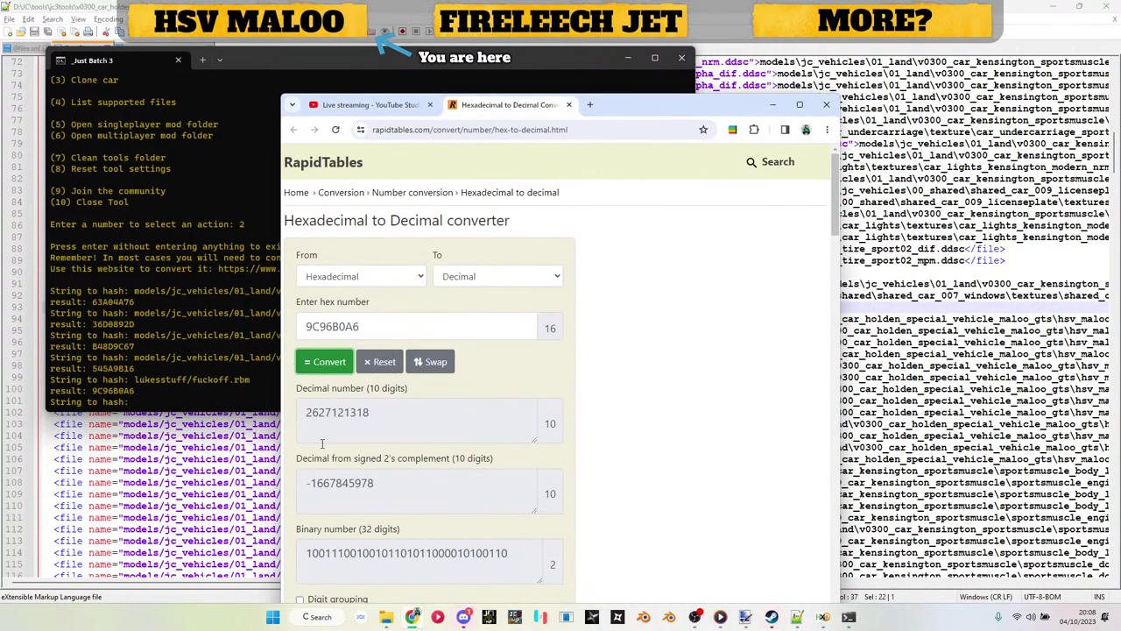
pyautogui.doubleClick(322, 410)
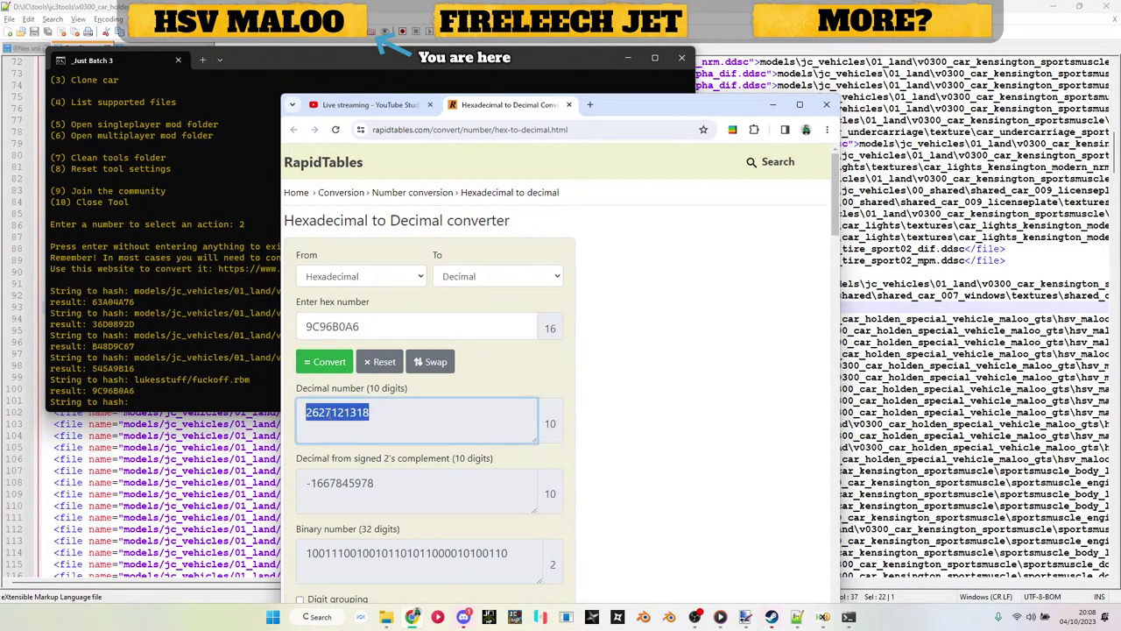
pyautogui.click(369, 405)
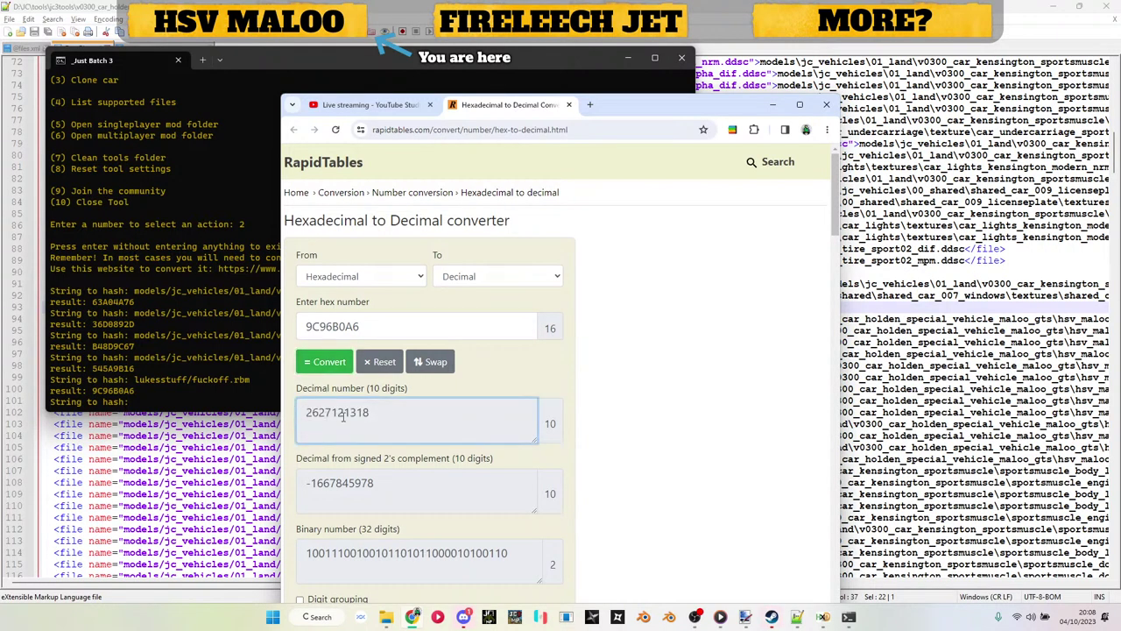
pyautogui.doubleClick(393, 487)
pyautogui.moveTo(392, 487); pyautogui.dragTo(208, 489)
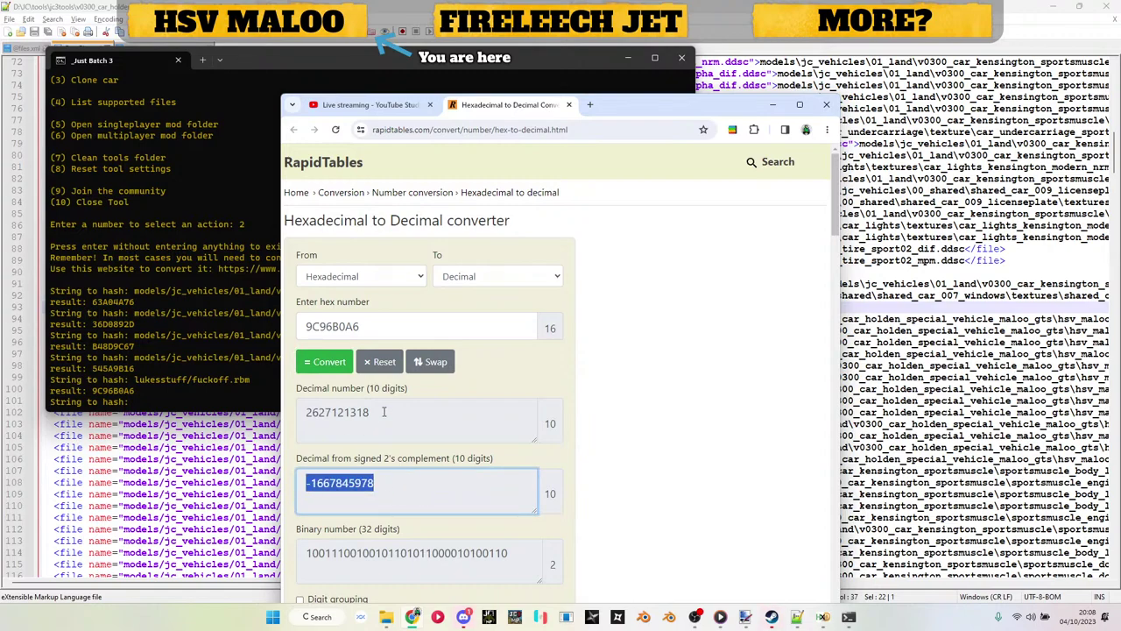
pyautogui.doubleClick(384, 412)
pyautogui.hotkey('alt', 'F4')
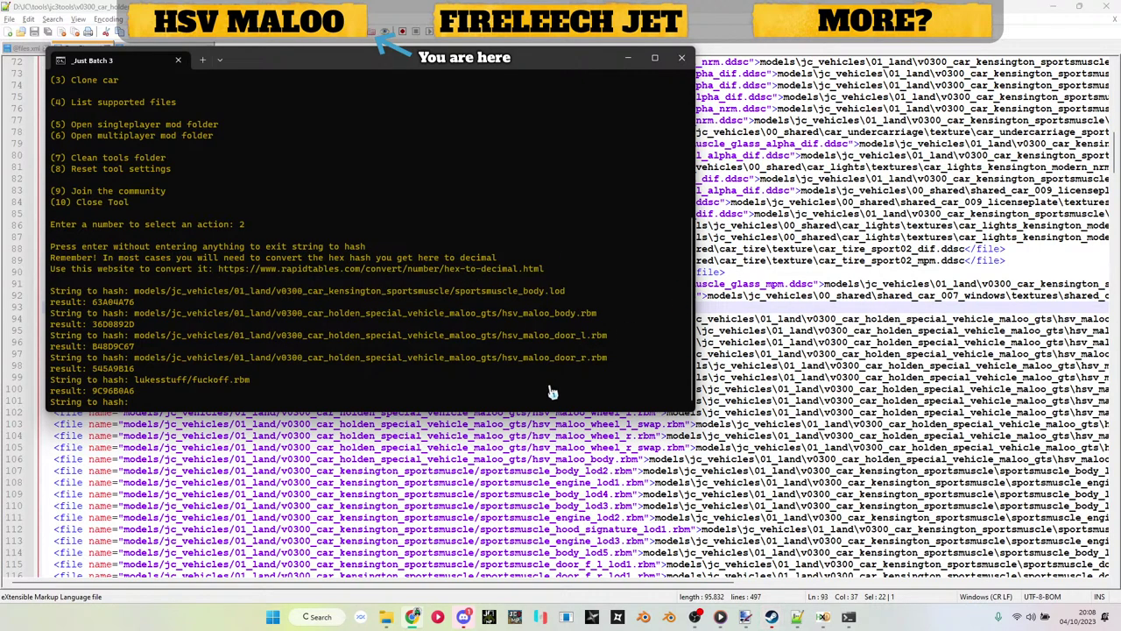
pyautogui.click(832, 618)
pyautogui.hotkey('ctrl', 'v')
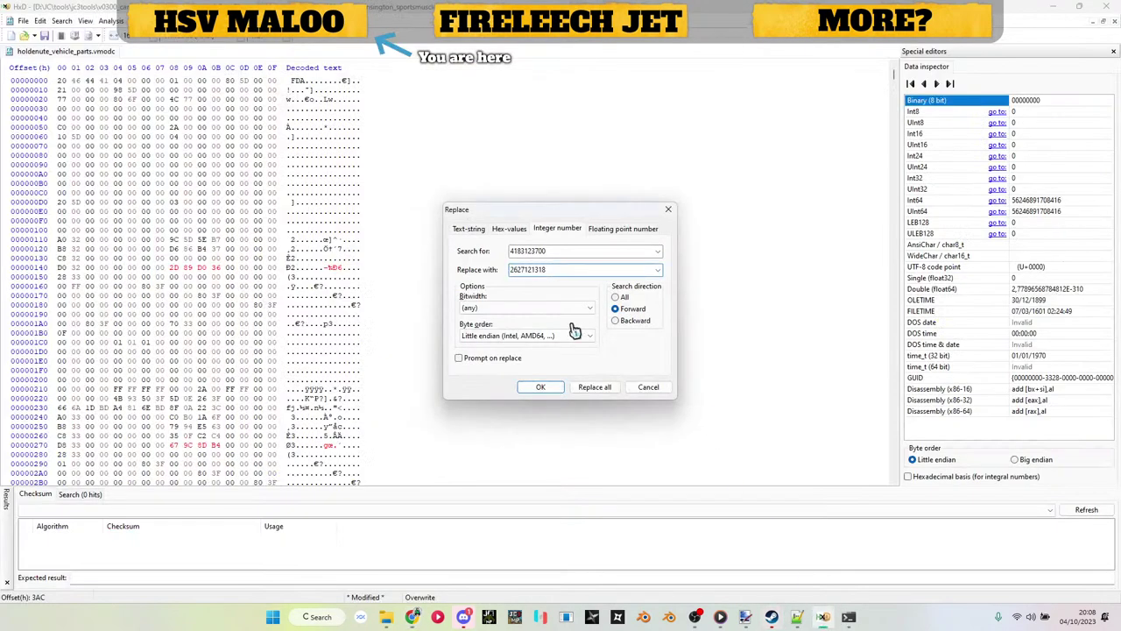
pyautogui.press('Return')
pyautogui.hotkey('ctrl', 'r')
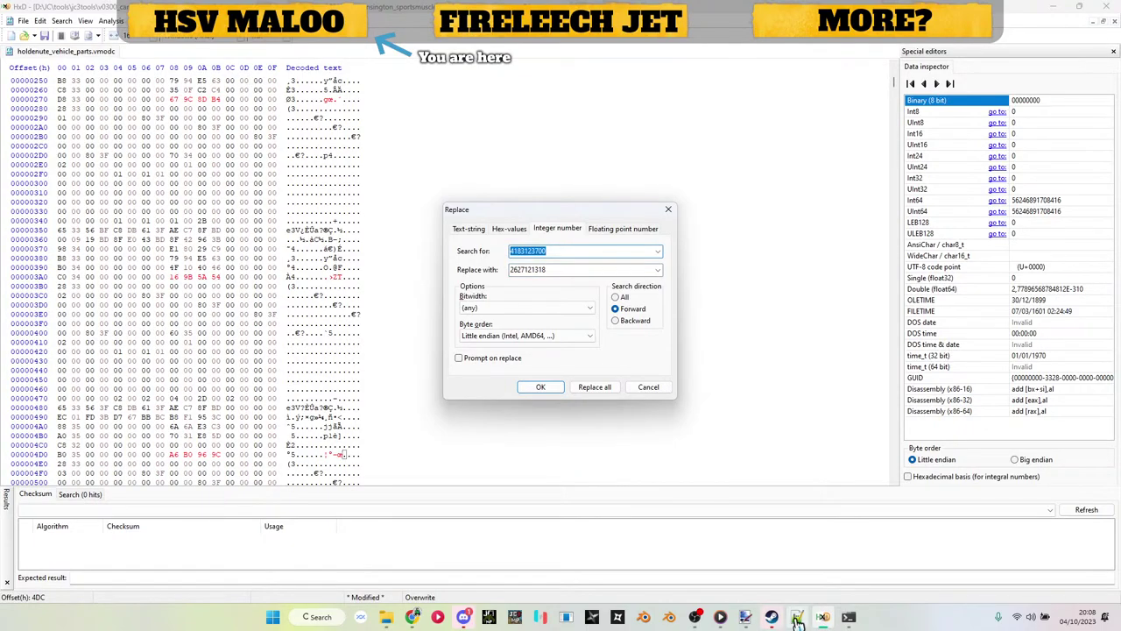
# Step: Set the front left seat lod hash 376091074 from holdenute_vehicle_parts.xml as HxD's search value
pyautogui.click(797, 616)
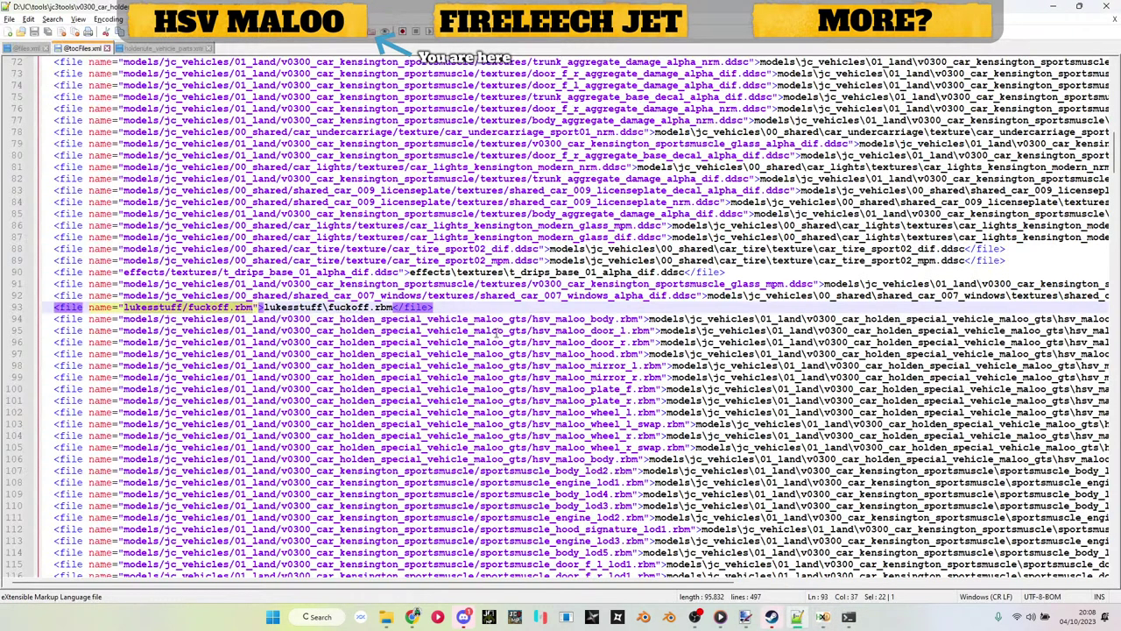
pyautogui.click(186, 48)
pyautogui.scroll(-5, 649, 245)
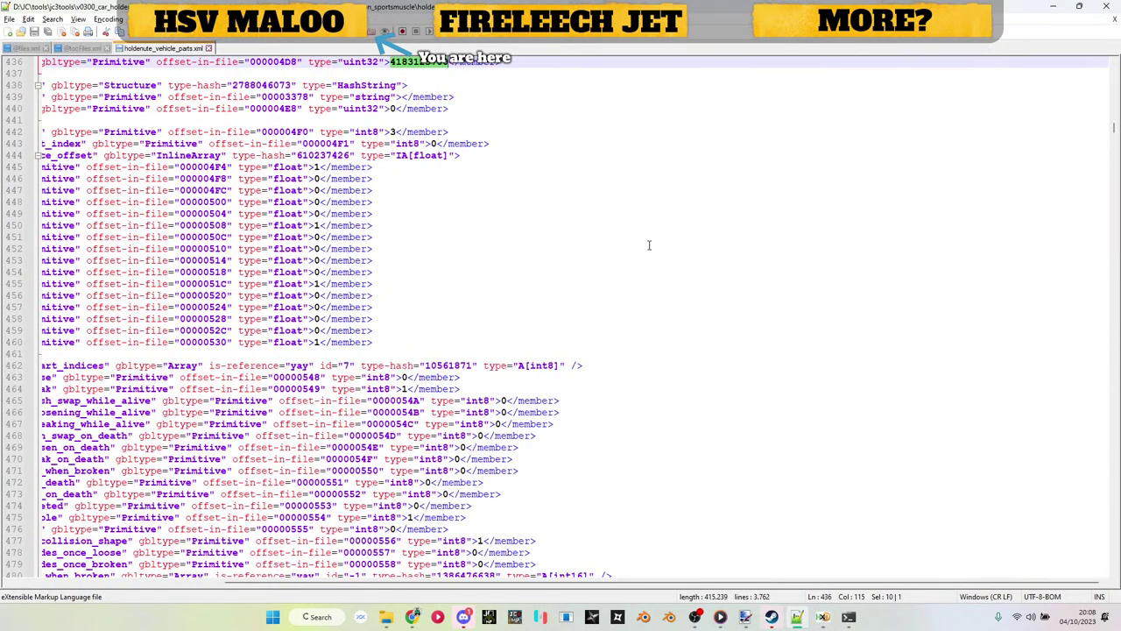
pyautogui.scroll(-10, 649, 245)
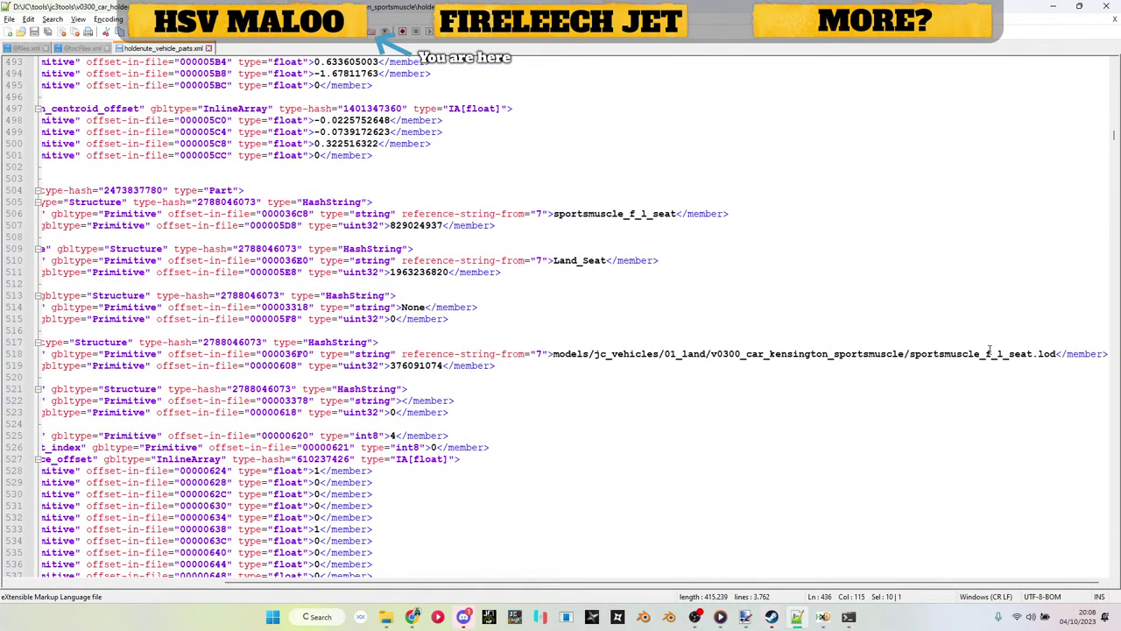
pyautogui.doubleClick(416, 365)
pyautogui.hotkey('ctrl', 'c')
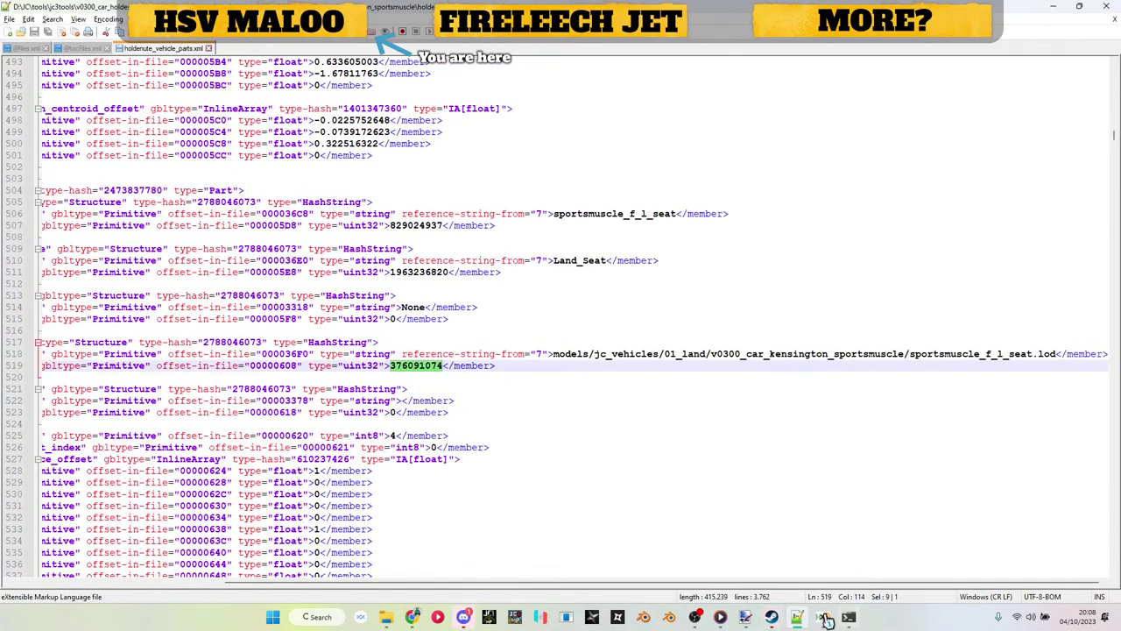
pyautogui.click(821, 617)
pyautogui.hotkey('ctrl', 'v')
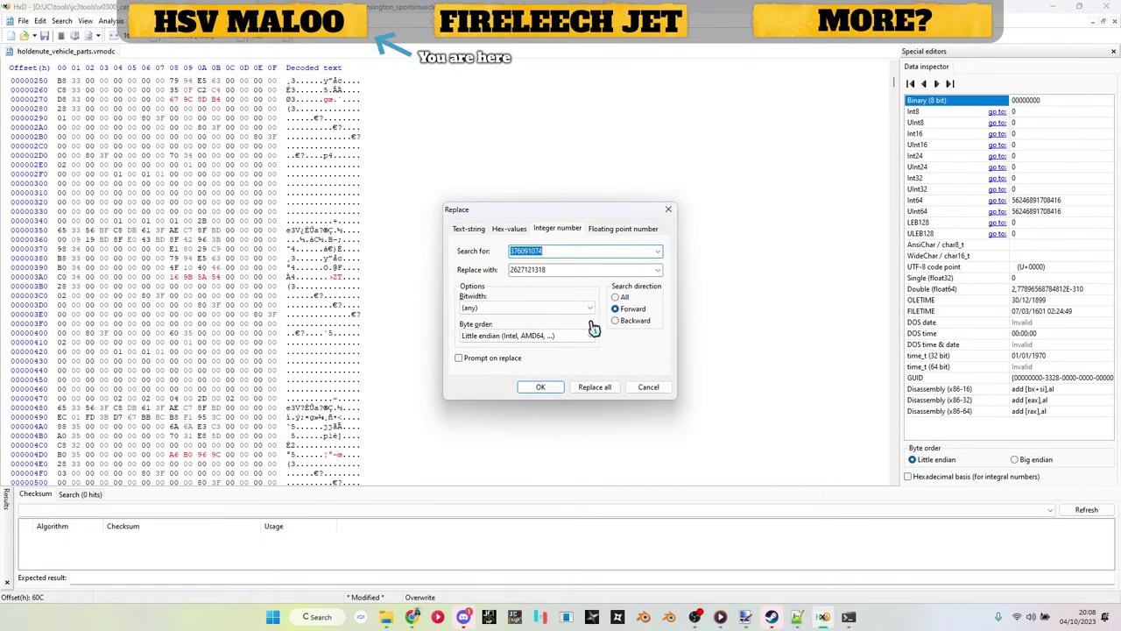
pyautogui.hotkey('alt', 'Tab')
pyautogui.scroll(8, 594, 277)
pyautogui.scroll(-9, 593, 277)
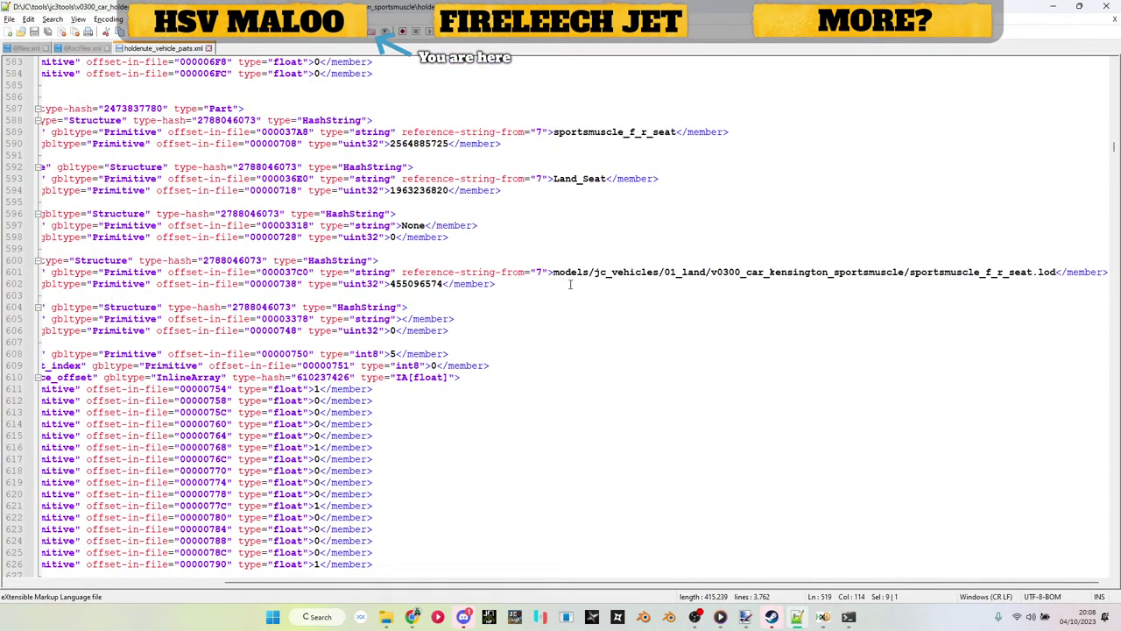
pyautogui.doubleClick(429, 284)
pyautogui.hotkey('ctrl', 'c')
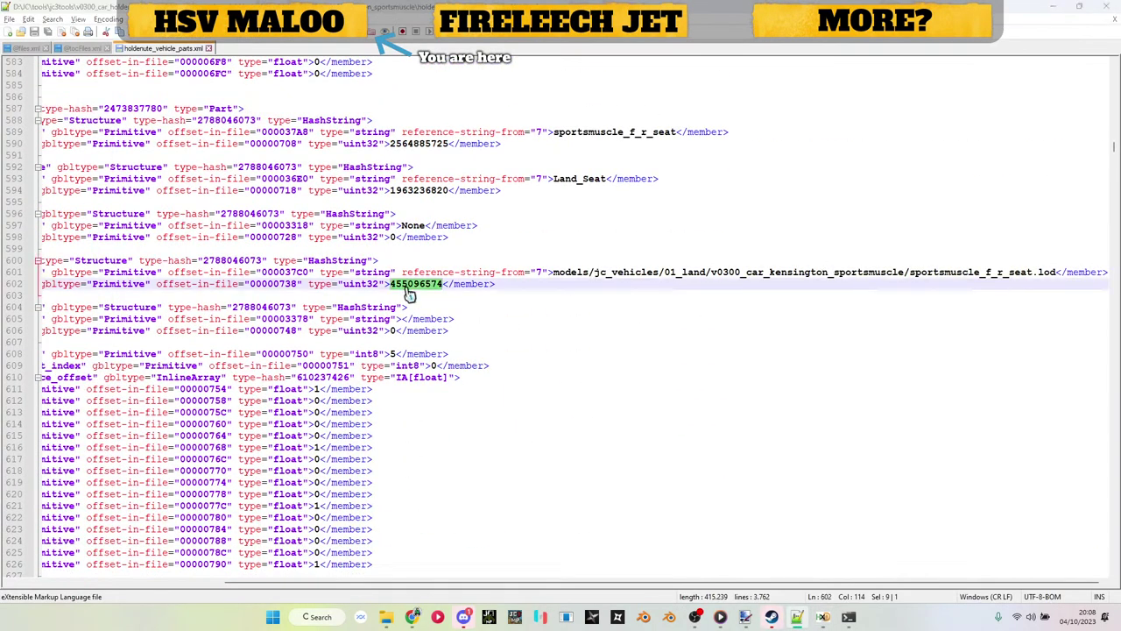
pyautogui.hotkey('alt', 'Tab')
pyautogui.hotkey('alt', 'Tab')
pyautogui.scroll(-20, 407, 294)
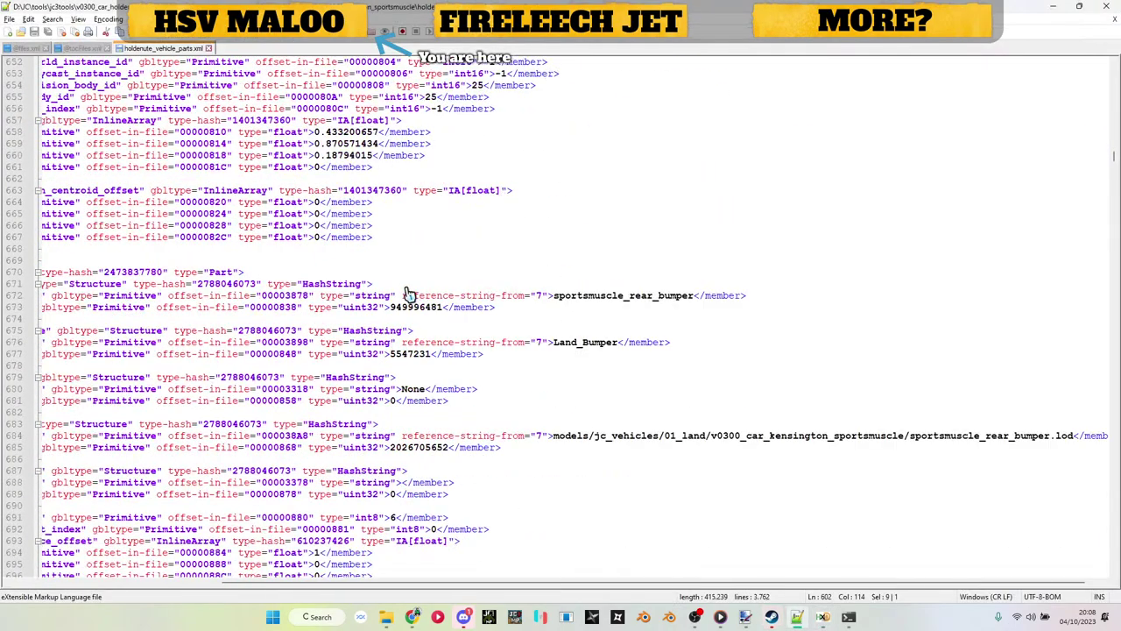
pyautogui.doubleClick(429, 412)
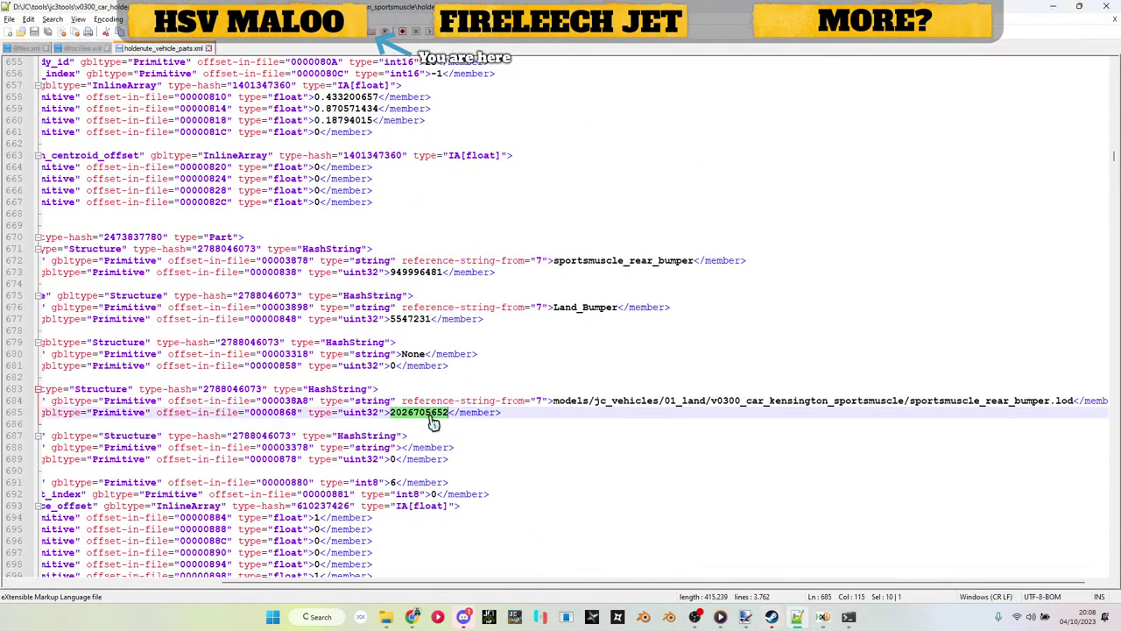
pyautogui.hotkey('ctrl', 'c')
pyautogui.hotkey('alt', 'Tab')
pyautogui.hotkey('ctrl', 'v')
pyautogui.press('Return')
pyautogui.hotkey('alt', 'Tab')
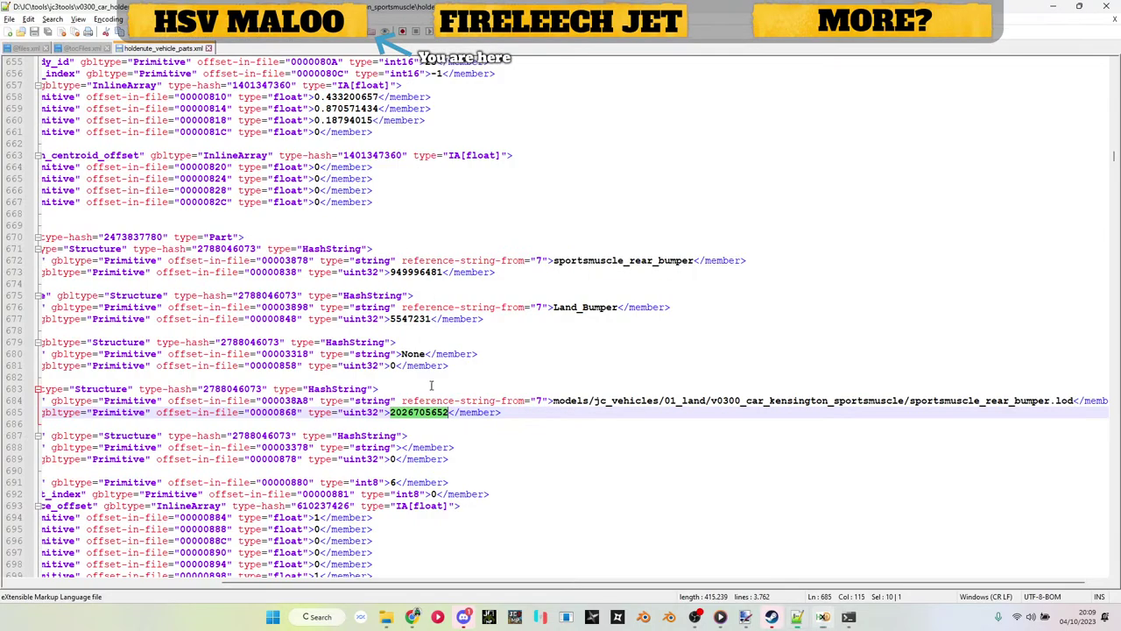
pyautogui.scroll(-15, 467, 305)
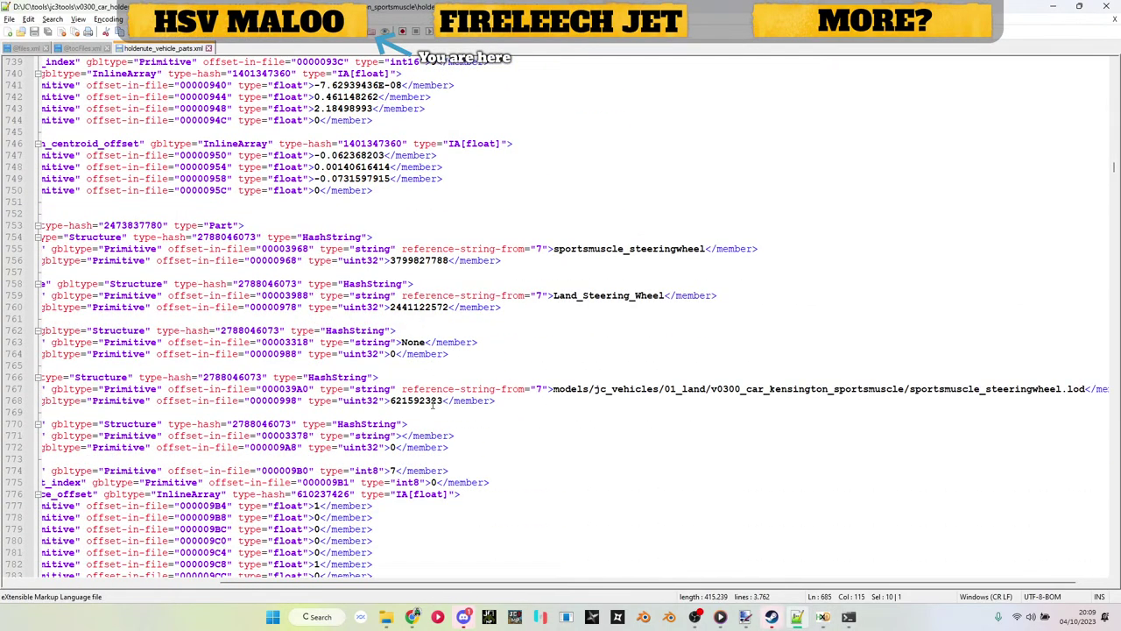
pyautogui.doubleClick(435, 401)
pyautogui.hotkey('ctrl', 'c')
pyautogui.hotkey('alt', 'Tab')
pyautogui.hotkey('ctrl', 'r')
pyautogui.hotkey('ctrl', 'v')
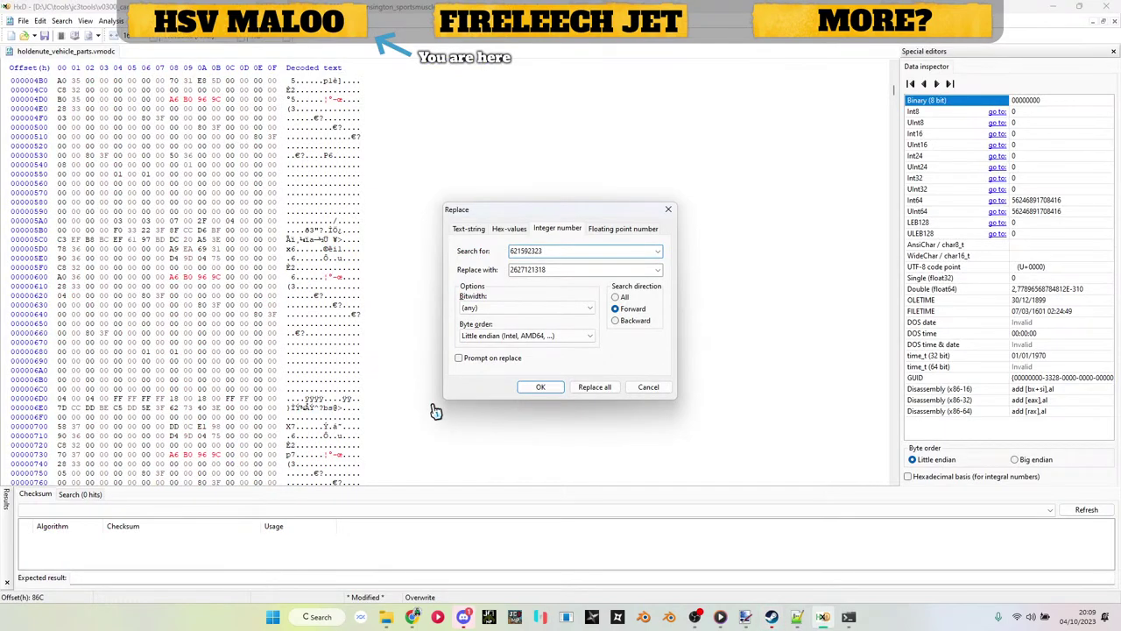
pyautogui.press('Return')
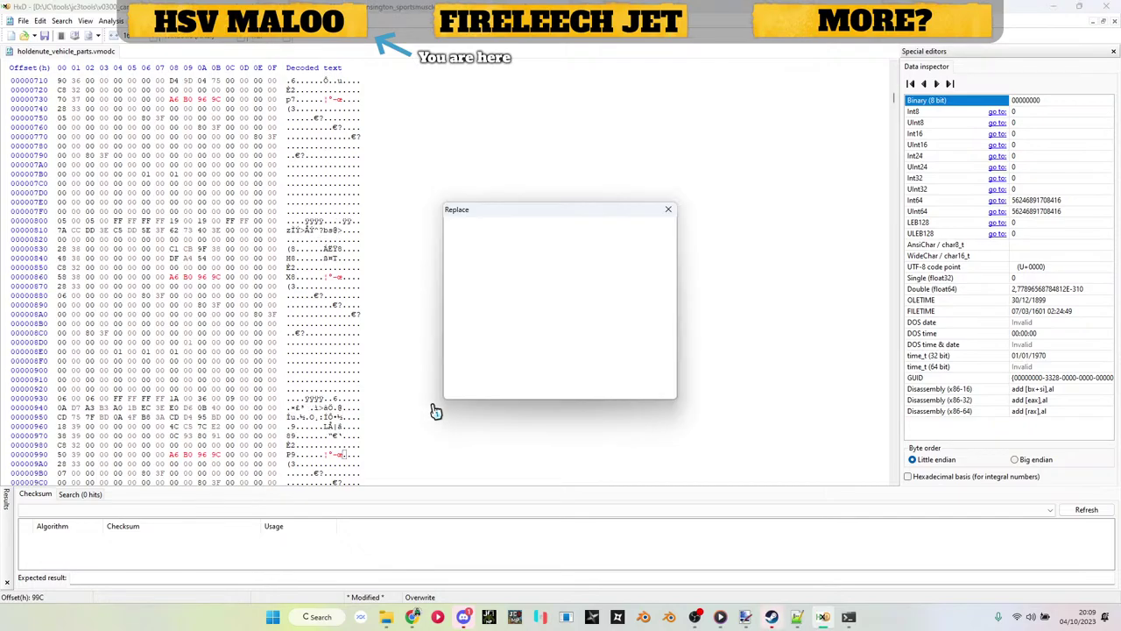
pyautogui.hotkey('alt', 'Tab')
pyautogui.scroll(-10, 470, 357)
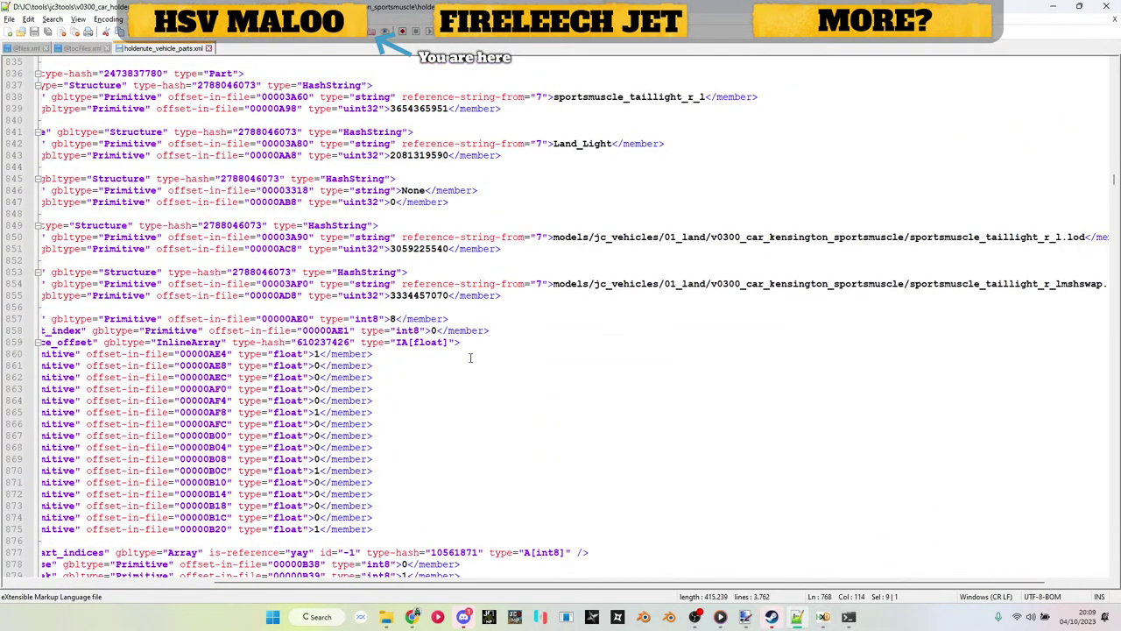
pyautogui.doubleClick(419, 248)
pyautogui.hotkey('ctrl', 'c')
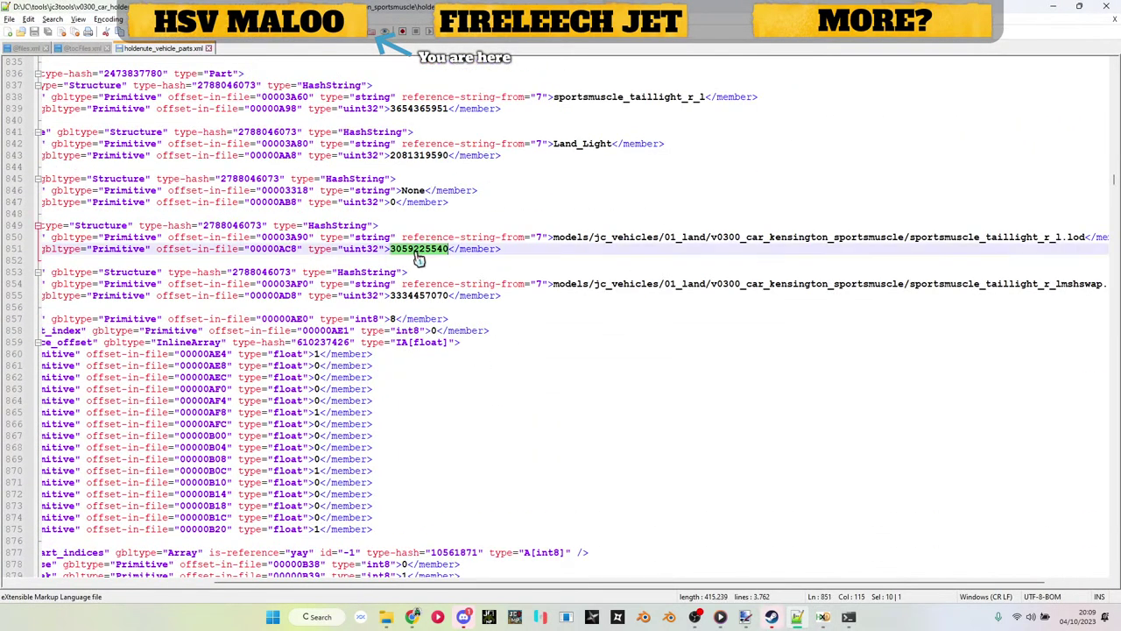
pyautogui.hotkey('alt', 'Tab')
pyautogui.hotkey('ctrl', 'v')
pyautogui.hotkey('alt', 'Tab')
pyautogui.doubleClick(413, 296)
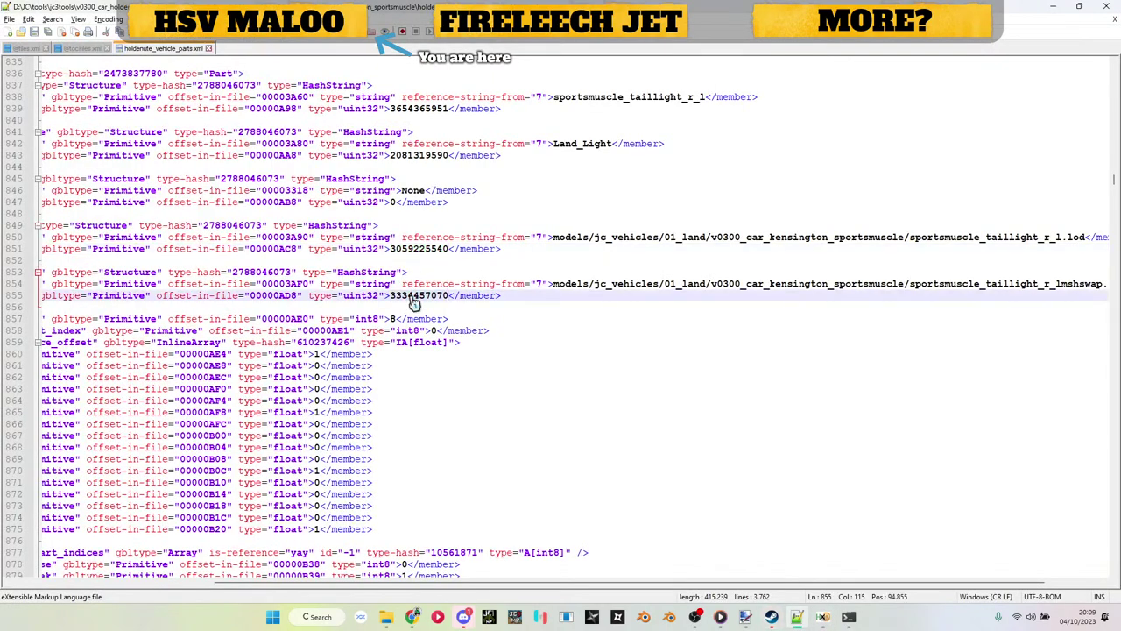
pyautogui.scroll(1, 412, 301)
pyautogui.doubleClick(412, 330)
pyautogui.hotkey('ctrl', 'c')
pyautogui.hotkey('alt', 'Tab')
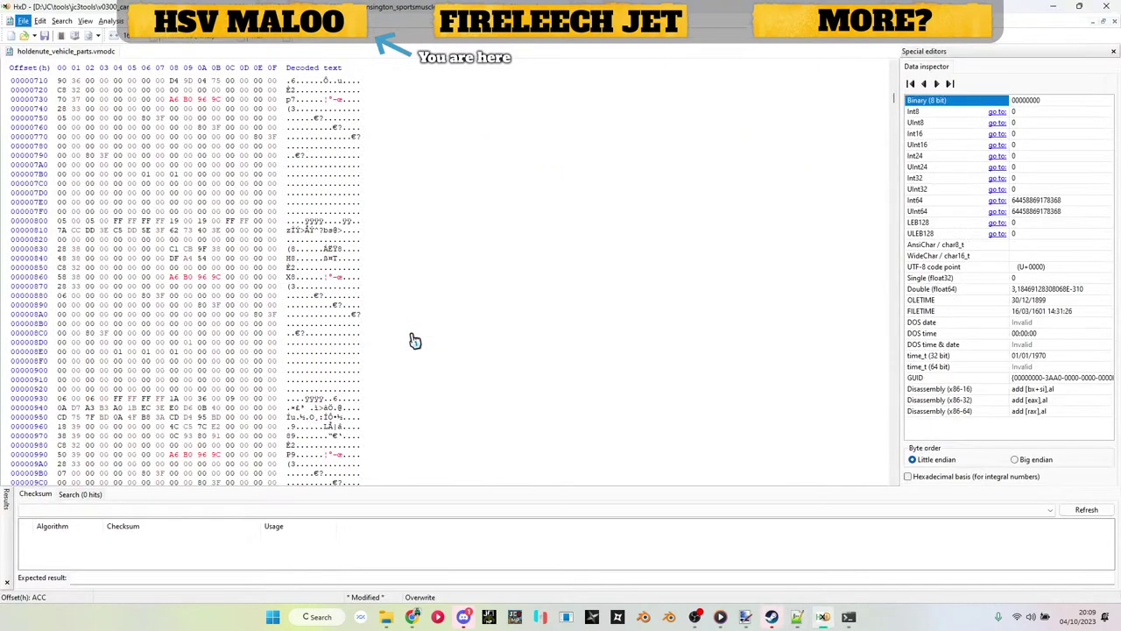
pyautogui.click(169, 292)
pyautogui.hotkey('ctrl', 'r')
pyautogui.hotkey('ctrl', 'v')
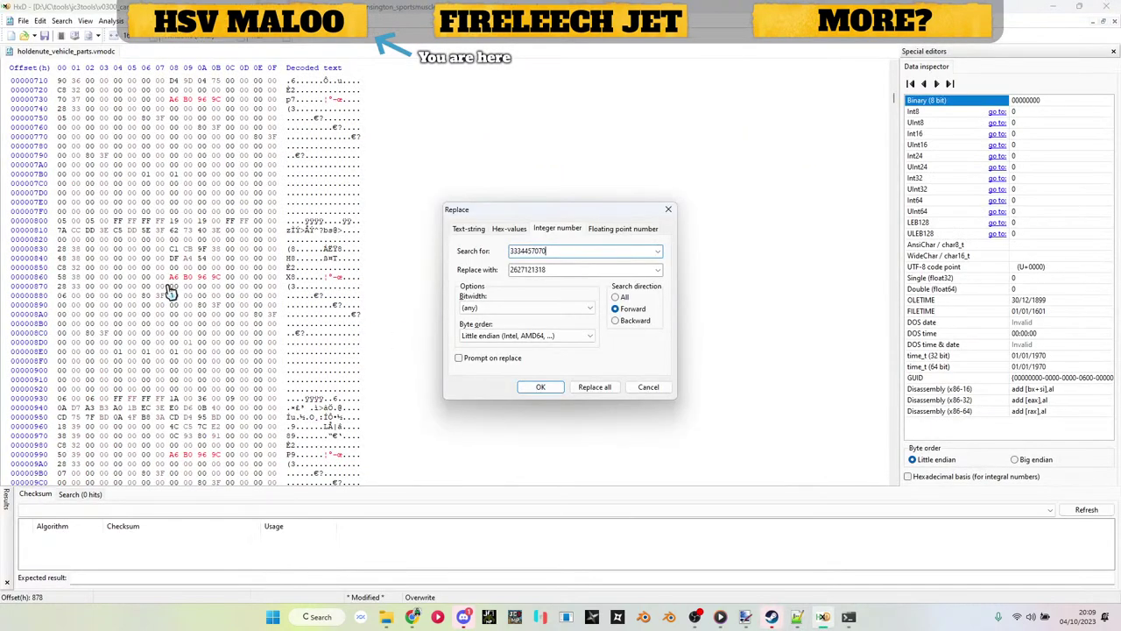
pyautogui.press('Return')
pyautogui.hotkey('alt', 'Tab')
pyautogui.scroll(-10, 408, 279)
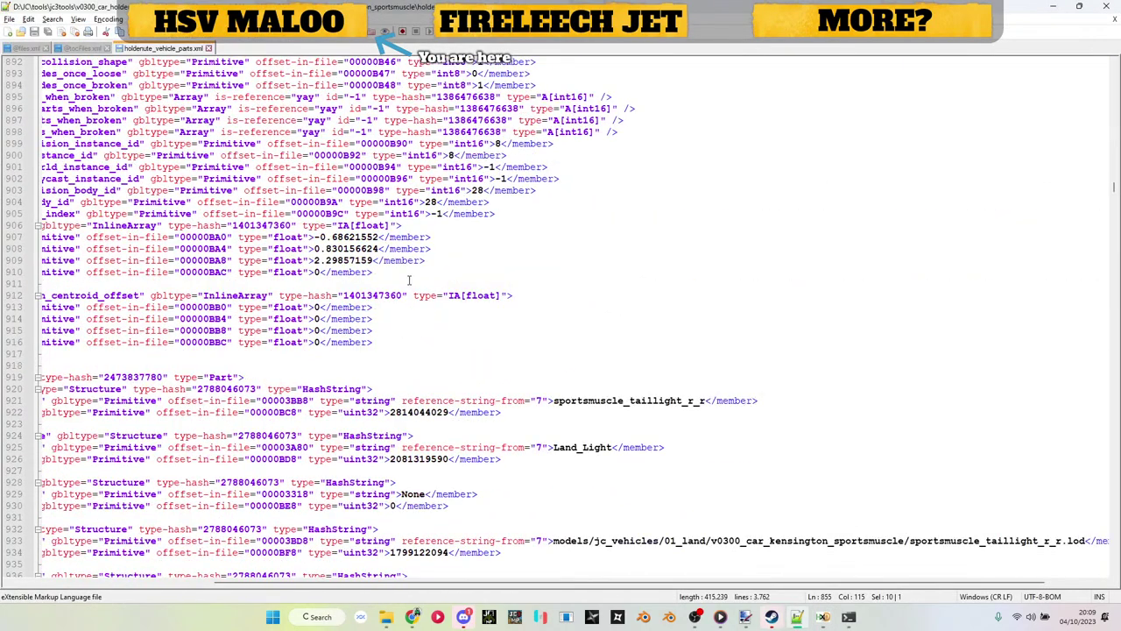
pyautogui.scroll(-8, 409, 280)
pyautogui.doubleClick(424, 274)
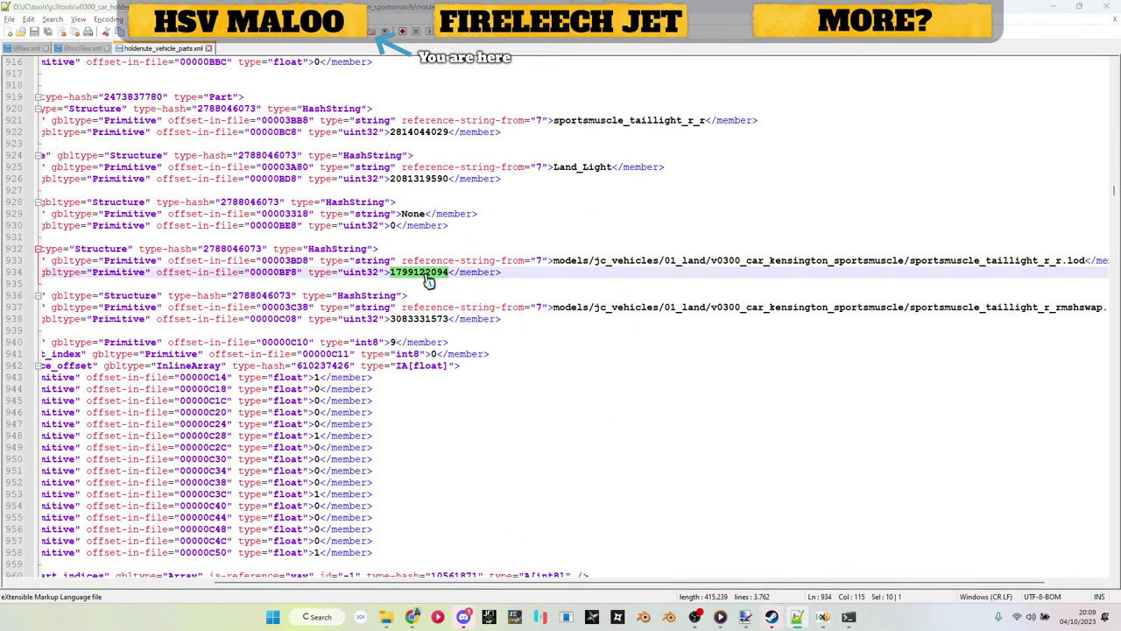
pyautogui.hotkey('ctrl', 'c')
pyautogui.hotkey('alt', 'Tab')
pyautogui.hotkey('ctrl', 'r')
pyautogui.hotkey('ctrl', 'v')
pyautogui.press('Return')
pyautogui.hotkey('ctrl', 'r')
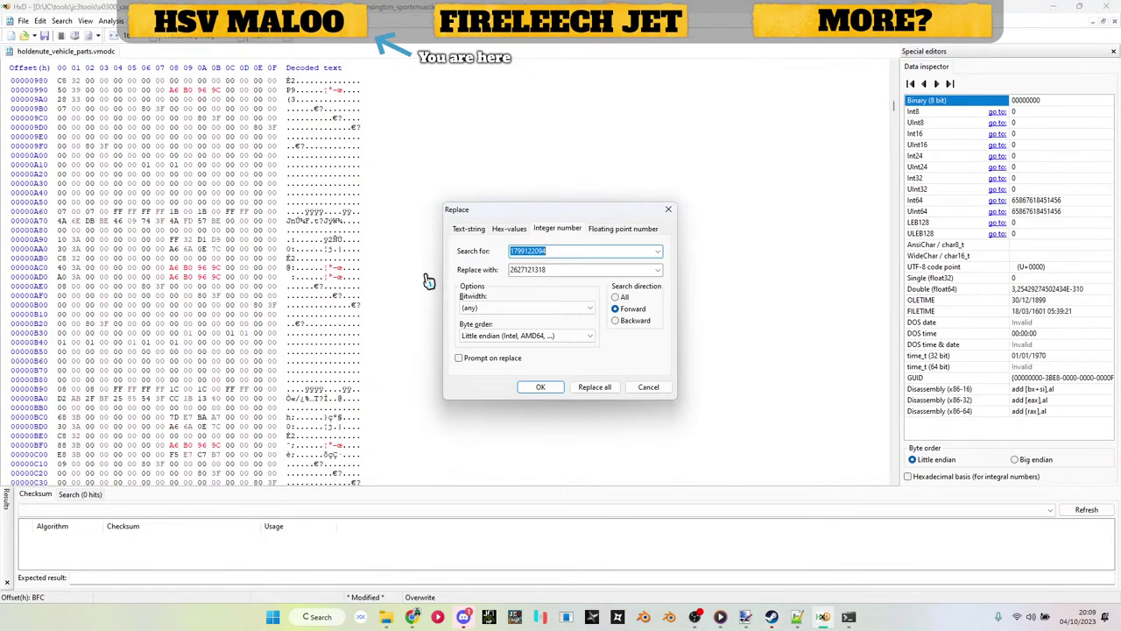
pyautogui.press('Return')
pyautogui.hotkey('alt', 'Tab')
pyautogui.doubleClick(417, 319)
pyautogui.hotkey('ctrl', 'c')
pyautogui.hotkey('alt', 'Tab')
pyautogui.hotkey('ctrl', 'r')
pyautogui.hotkey('ctrl', 'v')
pyautogui.press('Return')
pyautogui.hotkey('alt', 'Tab')
pyautogui.scroll(-10, 420, 328)
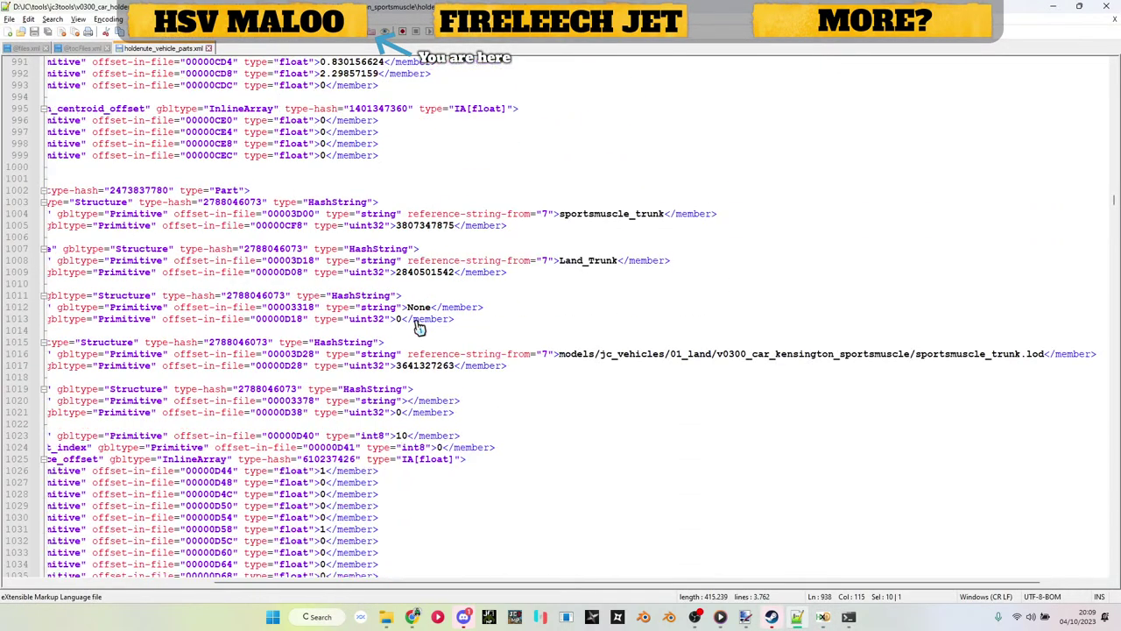
pyautogui.doubleClick(417, 296)
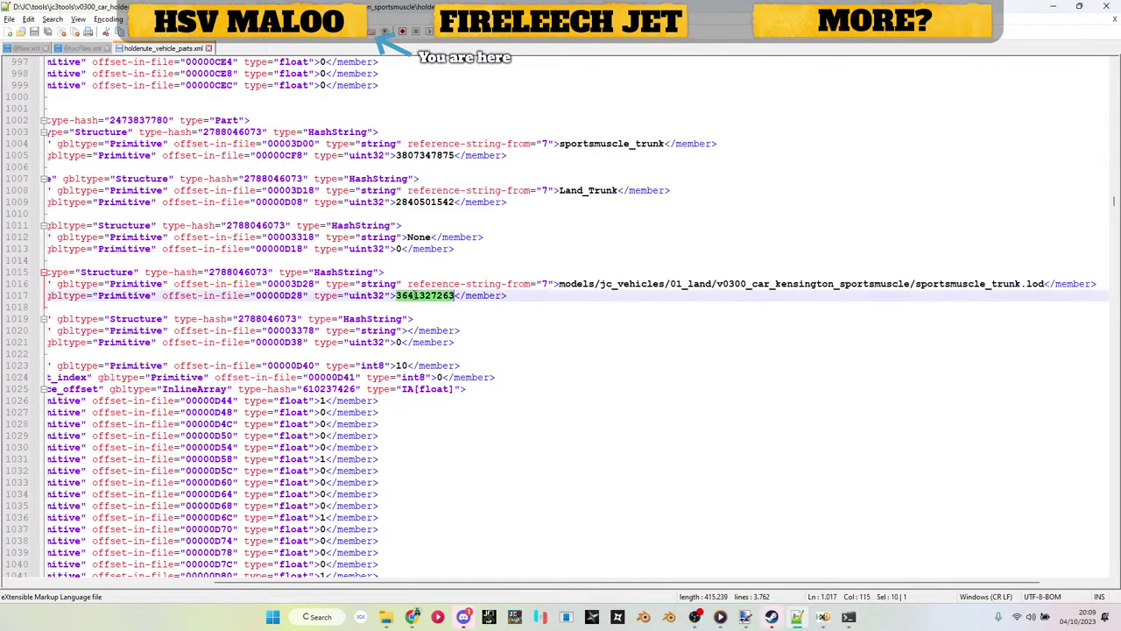
pyautogui.hotkey('ctrl', 'c')
pyautogui.hotkey('alt', 'Tab')
pyautogui.hotkey('ctrl', 'r')
pyautogui.hotkey('ctrl', 'v')
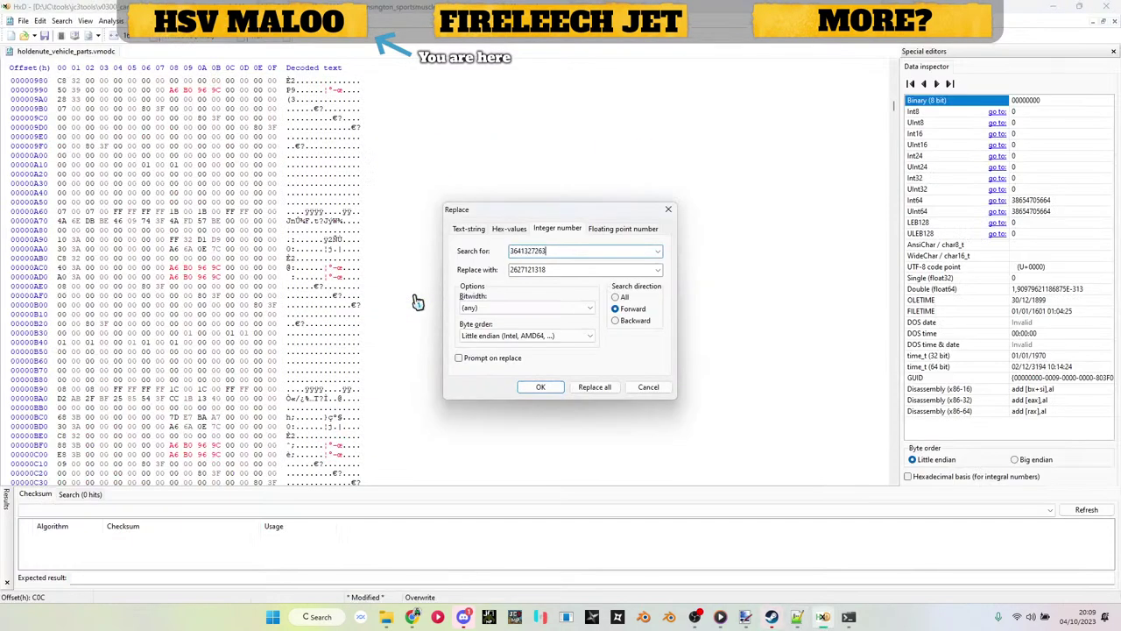
pyautogui.press('Return')
pyautogui.hotkey('alt', 'Tab')
pyautogui.scroll(-20, 417, 302)
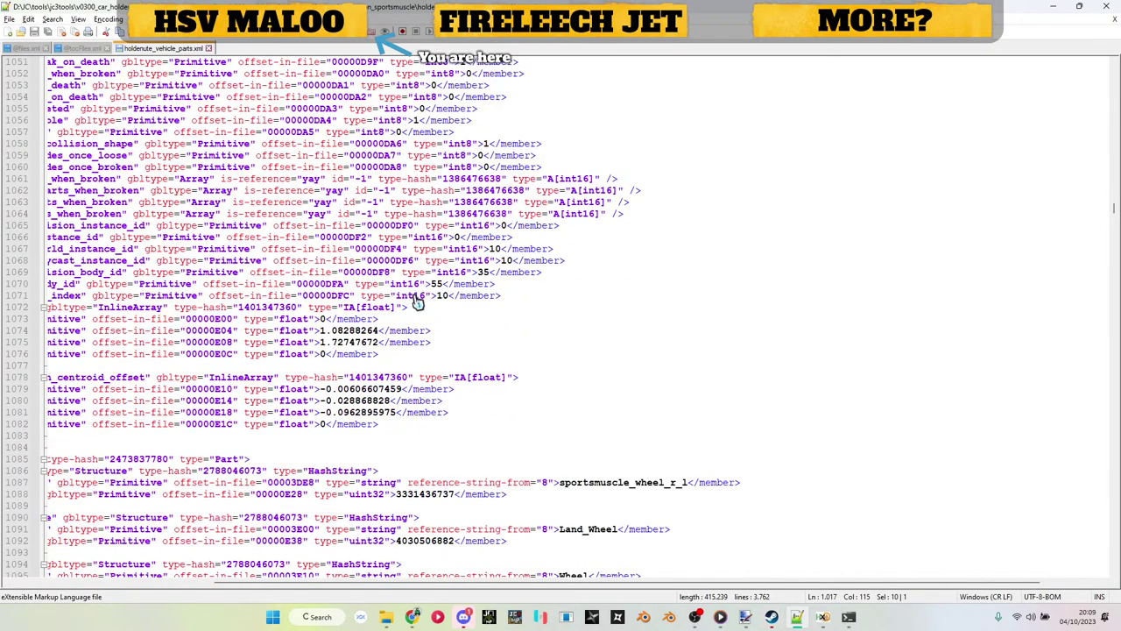
pyautogui.doubleClick(417, 318)
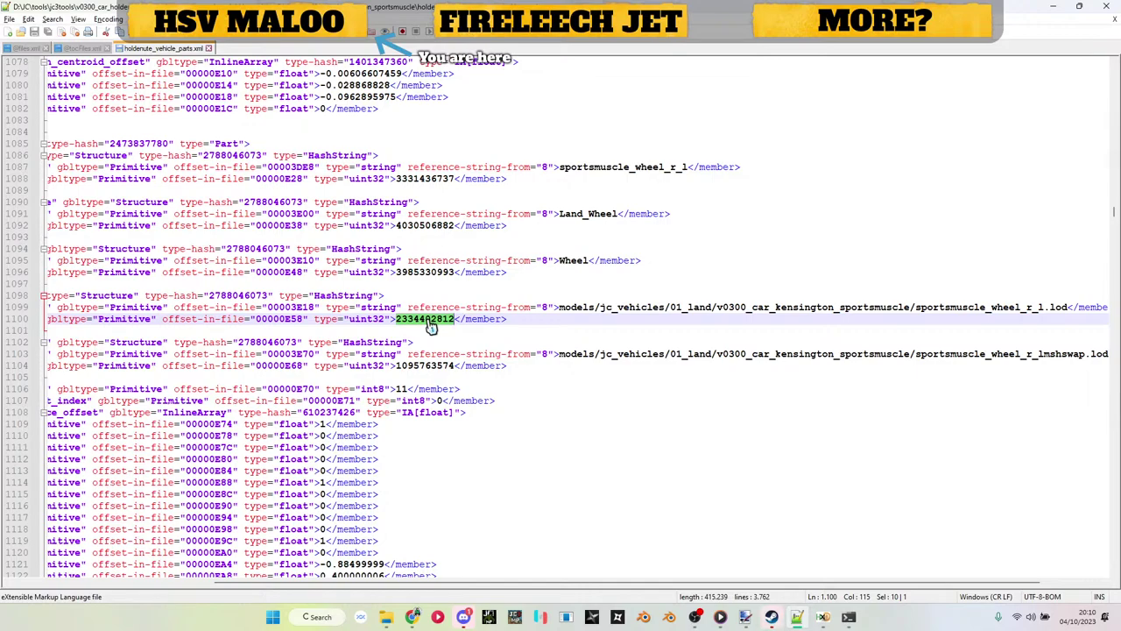
pyautogui.hotkey('alt', 'Tab')
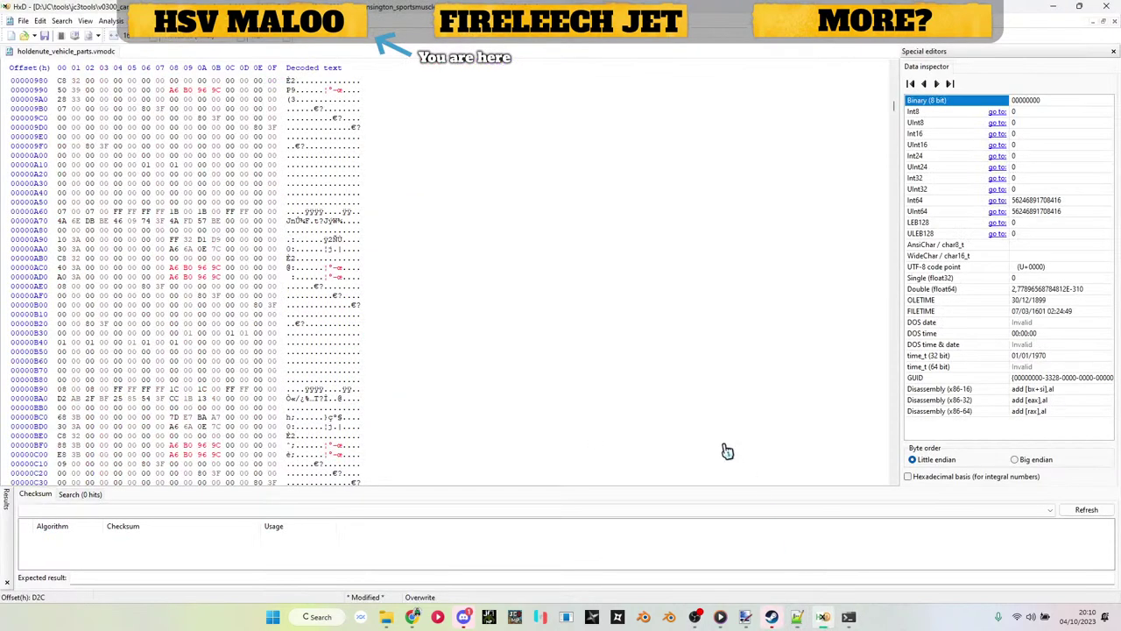
pyautogui.hotkey('ctrl', 'r')
pyautogui.hotkey('ctrl', 'v')
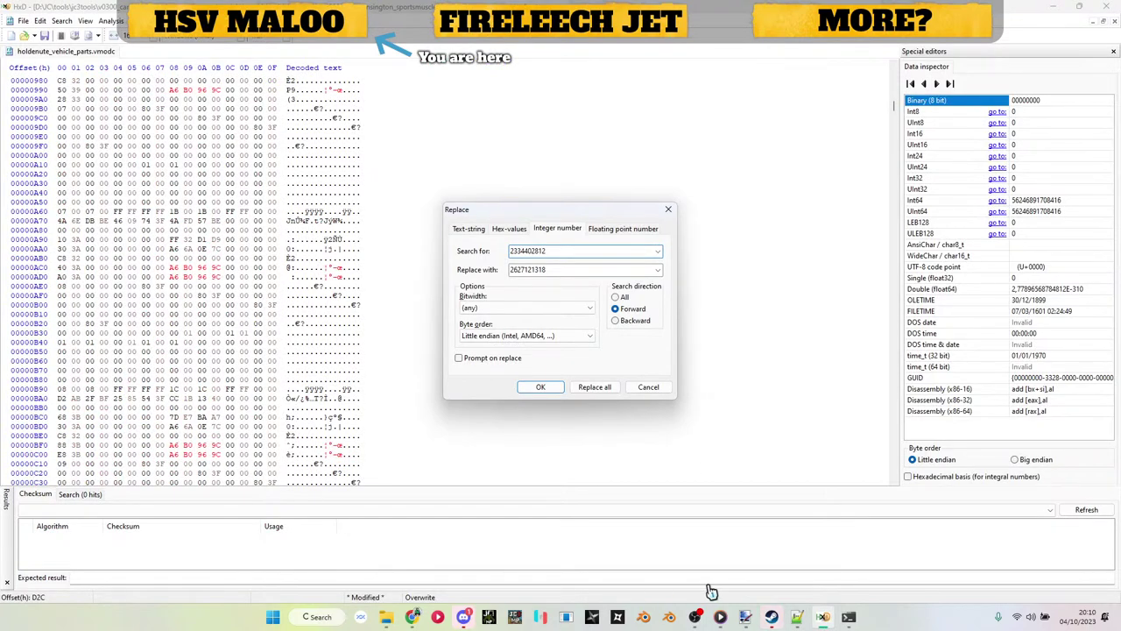
pyautogui.click(798, 618)
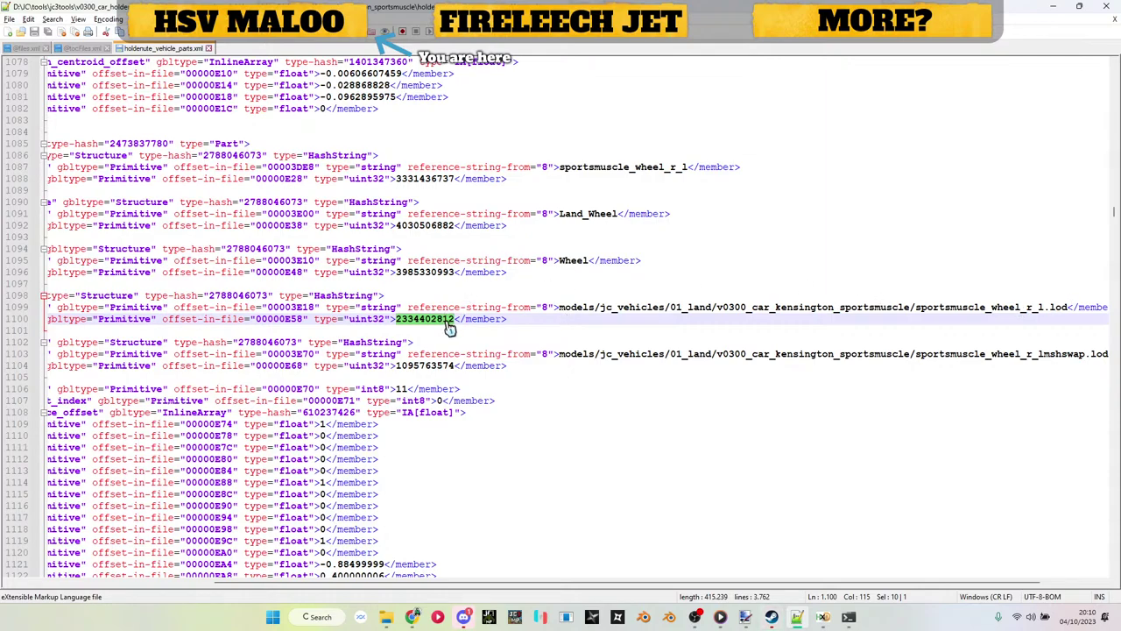
# Step: Select the hsv_maloo_wheel_l.rbm path on line 102 of files.xml, then return to the parts XML
pyautogui.click(19, 50)
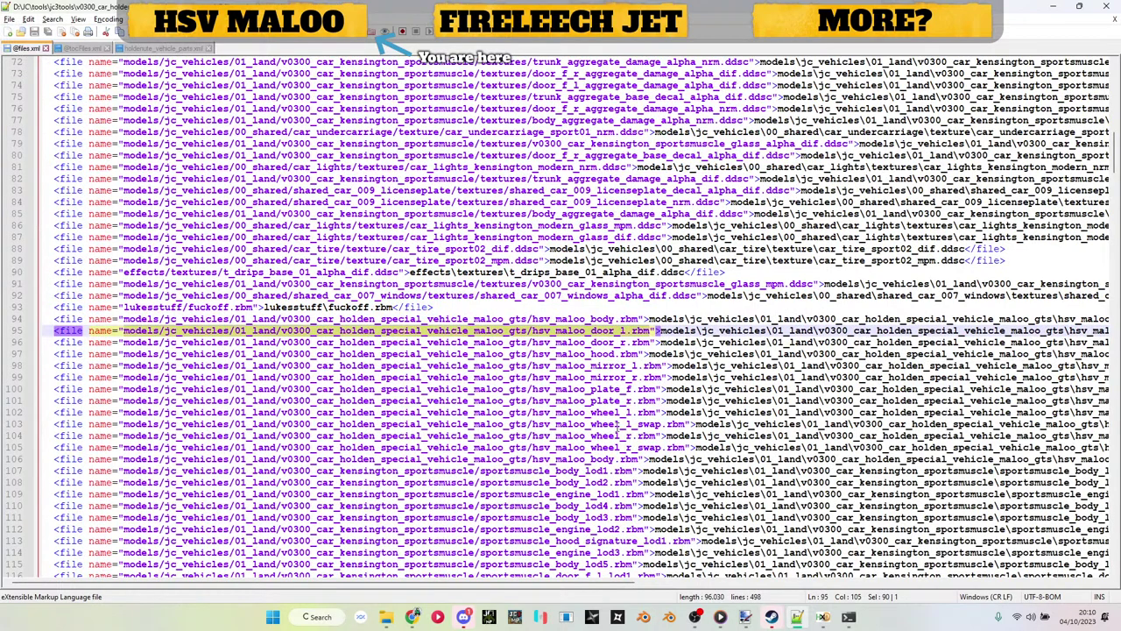
pyautogui.moveTo(655, 411); pyautogui.dragTo(124, 418)
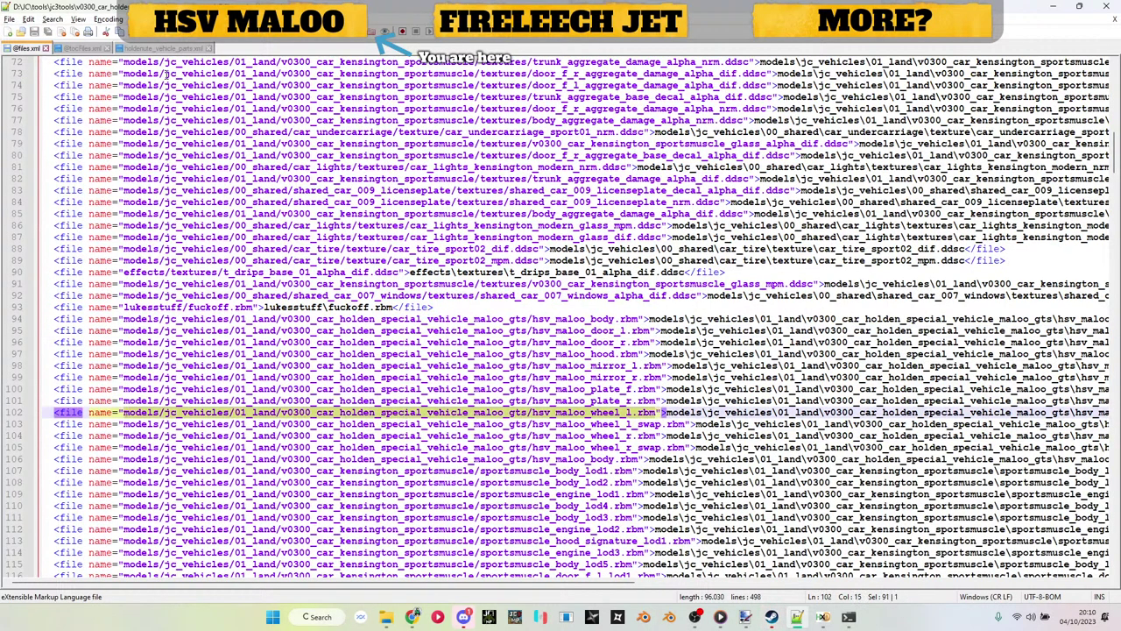
pyautogui.click(180, 50)
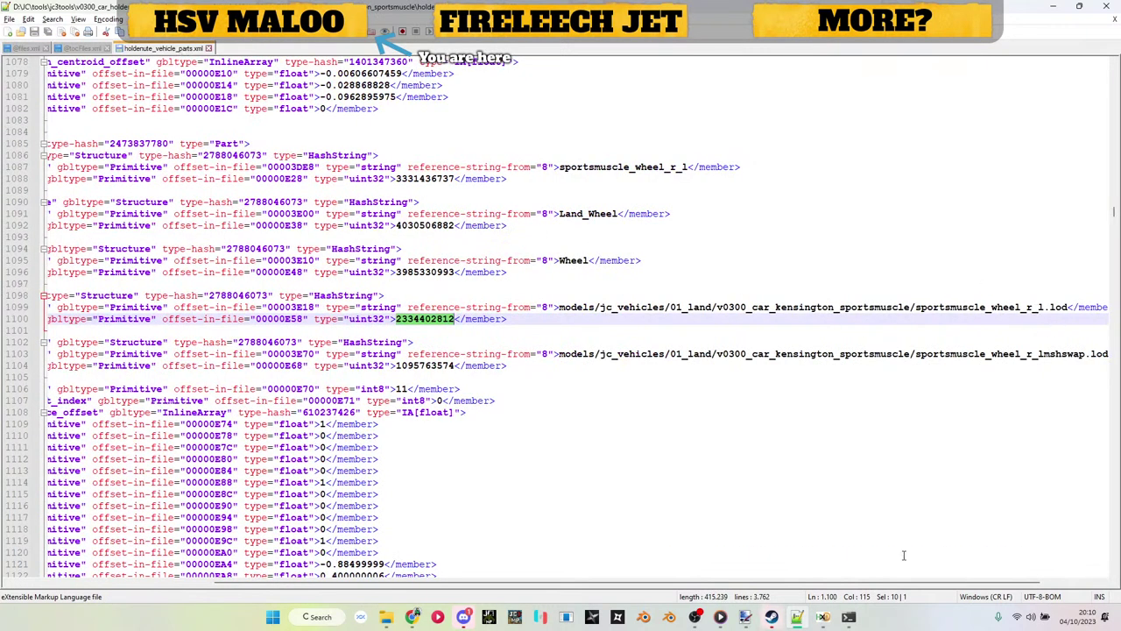
# Step: Hash the hsv_maloo_wheel_l.rbm path in Just Batch 3 and copy the result D1F4ED90
pyautogui.click(848, 617)
pyautogui.hotkey('ctrl', 'v')
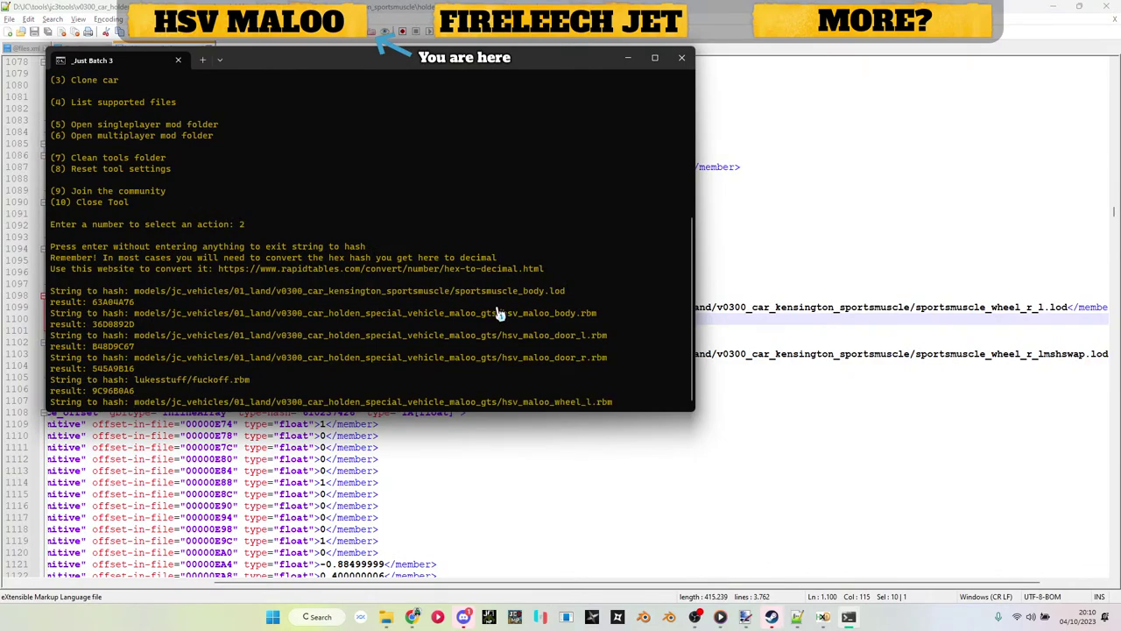
pyautogui.press('Return')
pyautogui.moveTo(93, 391); pyautogui.dragTo(134, 394)
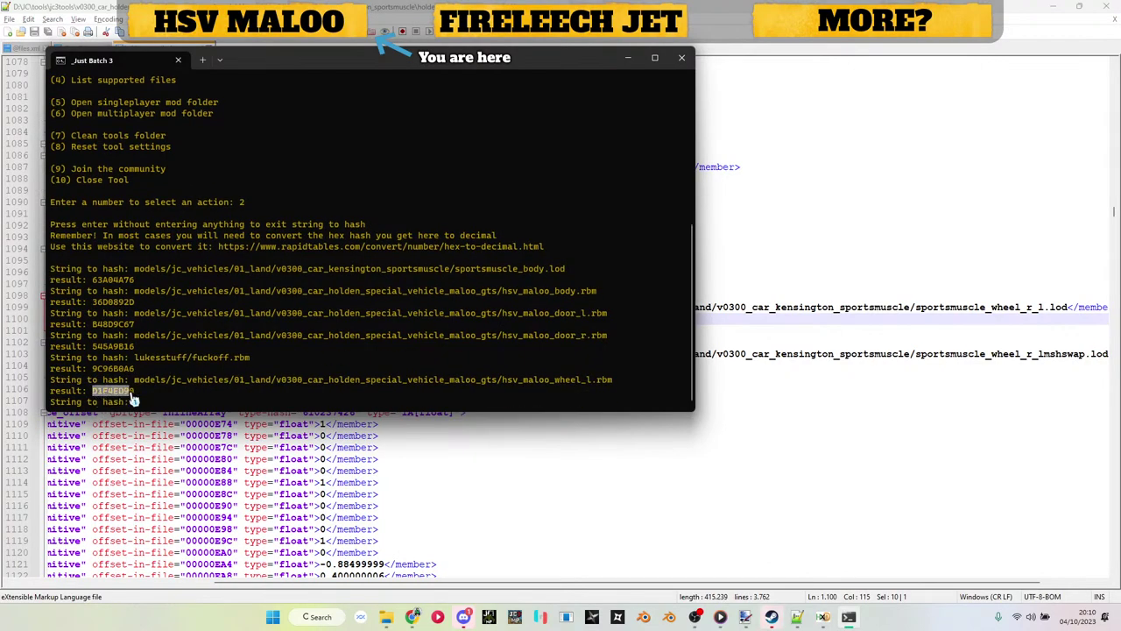
pyautogui.hotkey('ctrl', 'c')
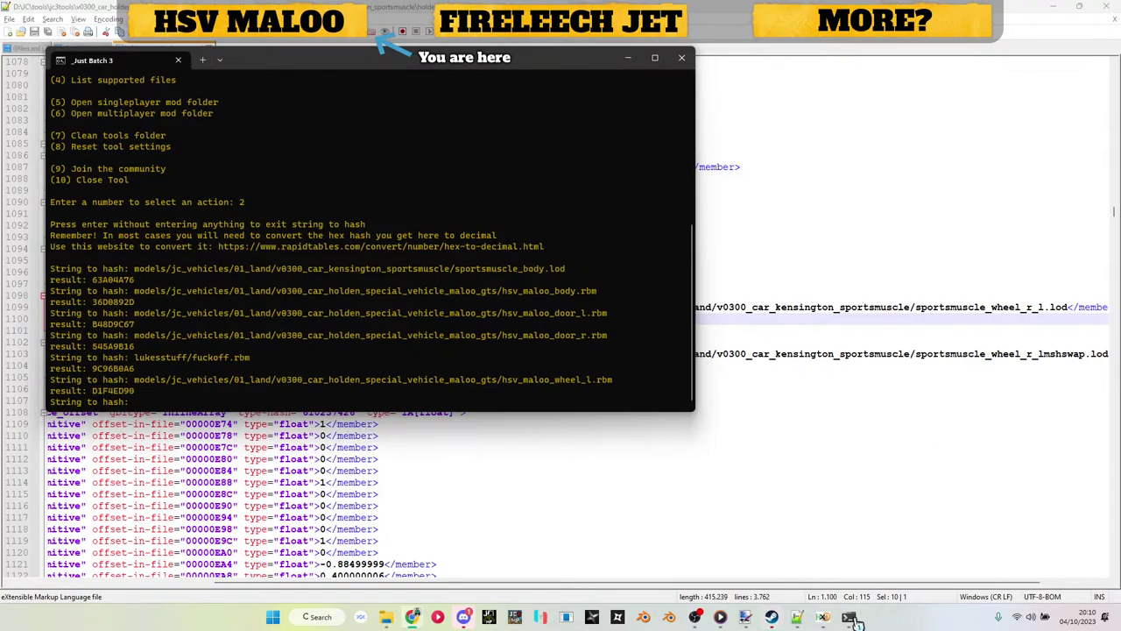
pyautogui.click(823, 616)
pyautogui.click(561, 272)
pyautogui.hotkey('ctrl', 'v')
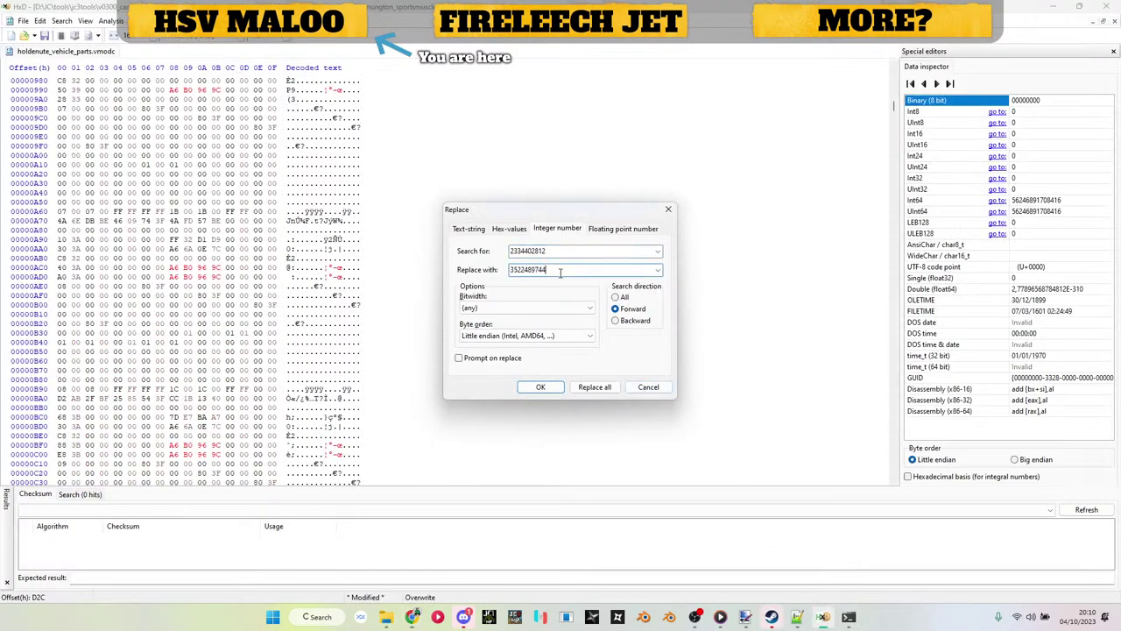
pyautogui.press('Return')
pyautogui.hotkey('alt', 'Tab')
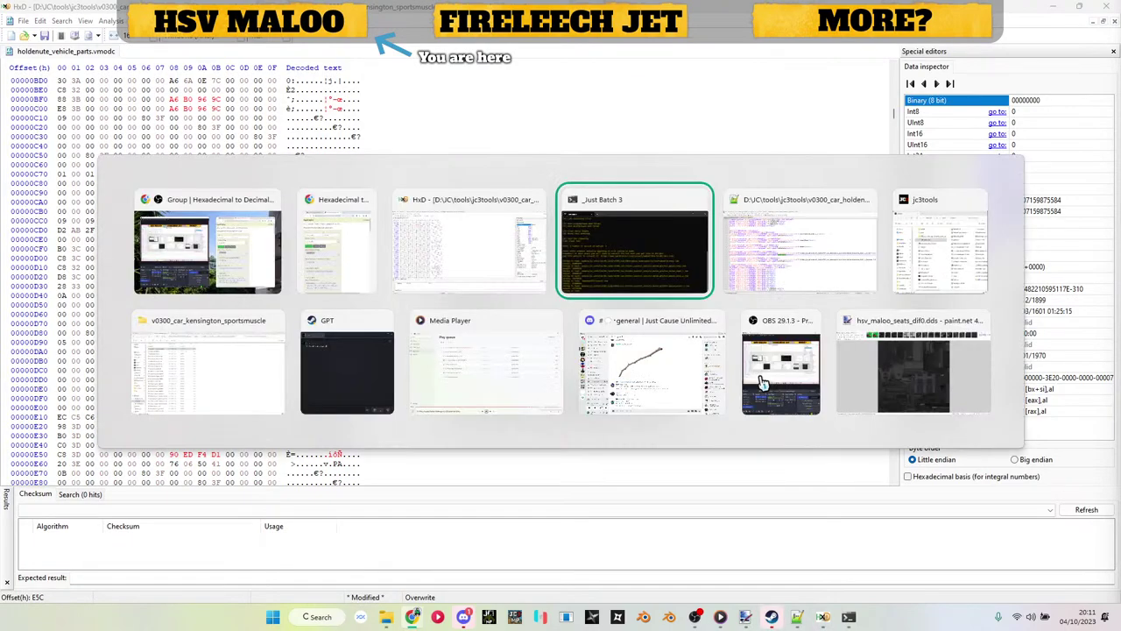
pyautogui.hotkey('alt', 'Tab')
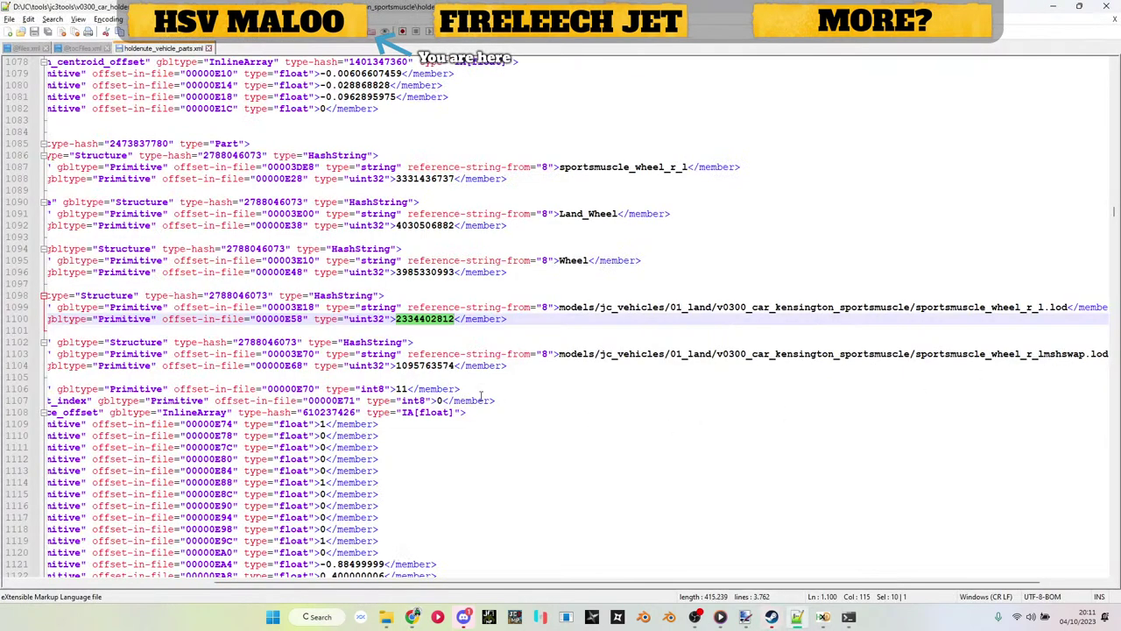
pyautogui.doubleClick(425, 366)
pyautogui.hotkey('ctrl', 'c')
pyautogui.hotkey('alt', 'Tab')
pyautogui.hotkey('ctrl', 'v')
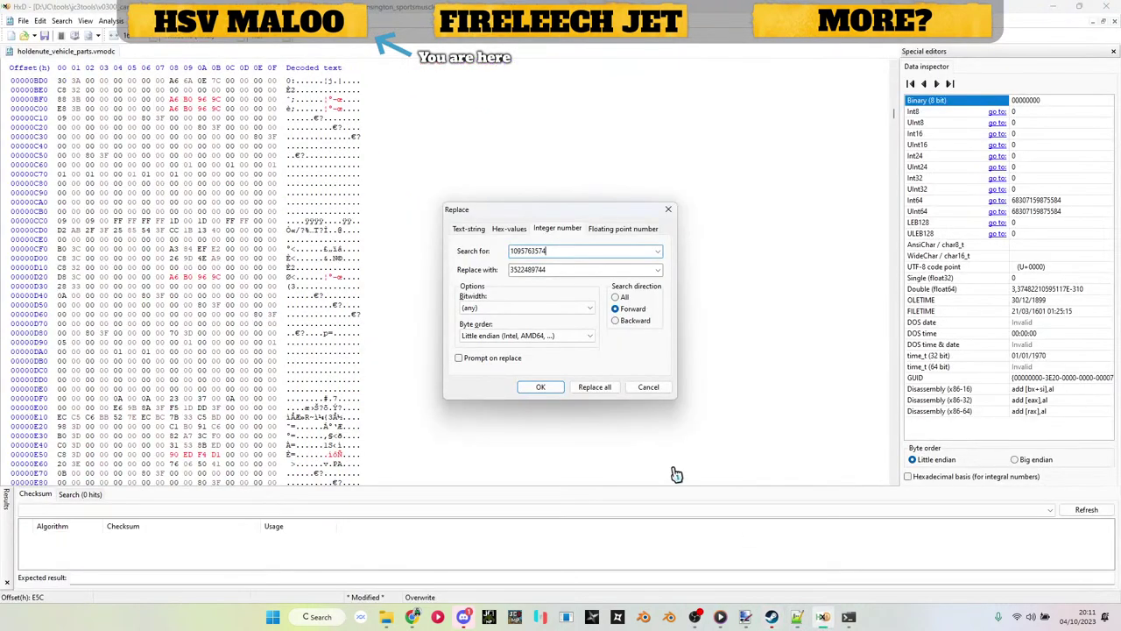
pyautogui.press('Tab')
pyautogui.click(797, 617)
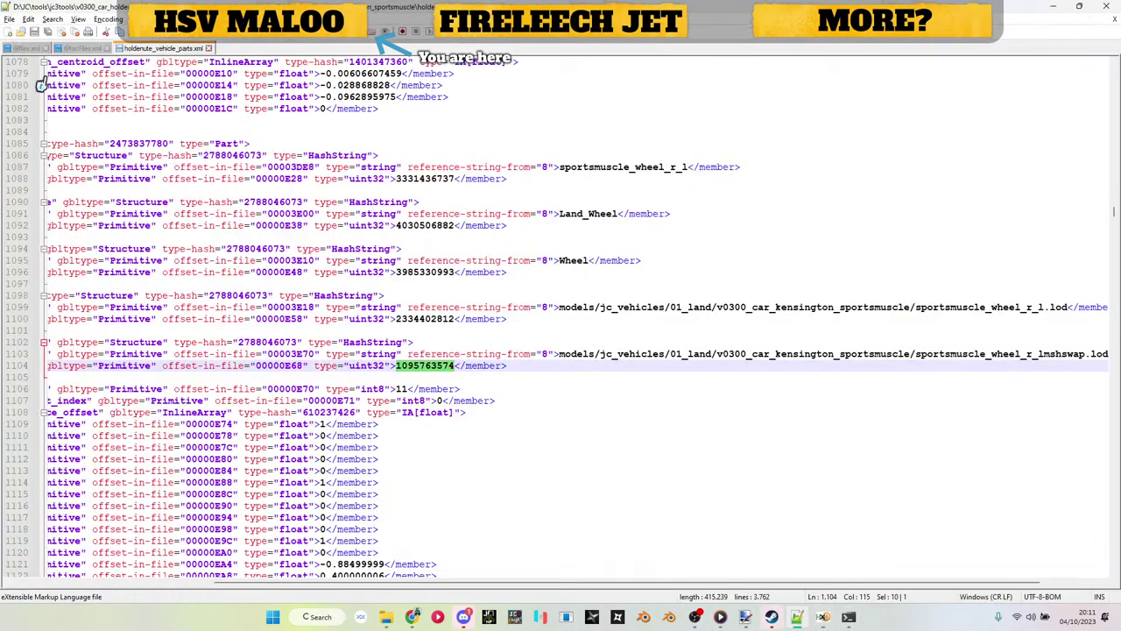
pyautogui.click(31, 49)
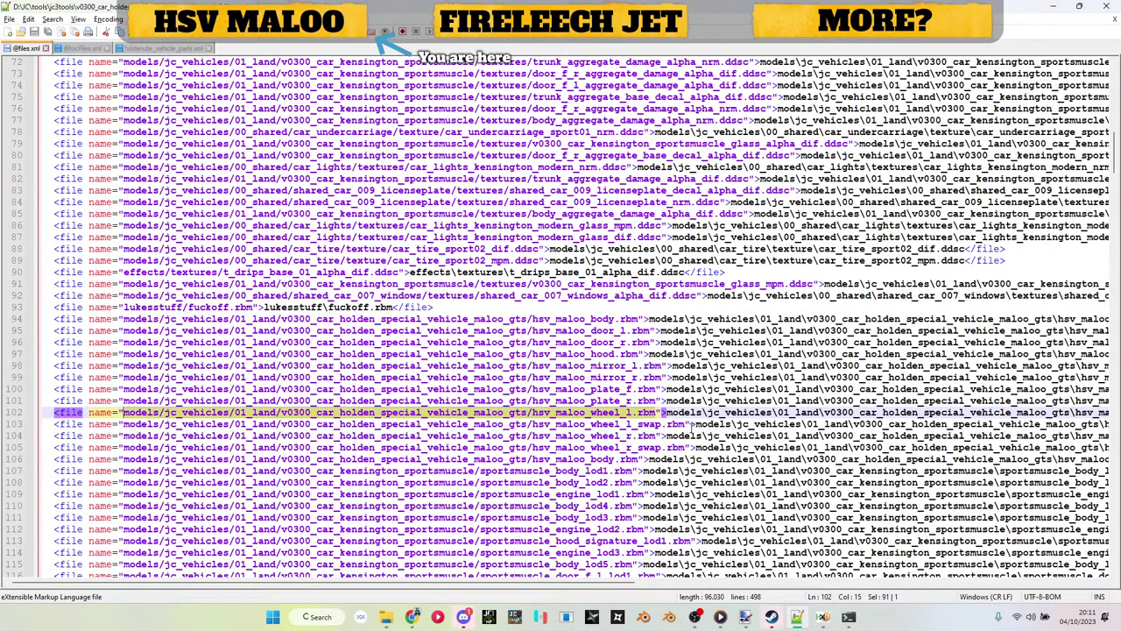
pyautogui.click(127, 424)
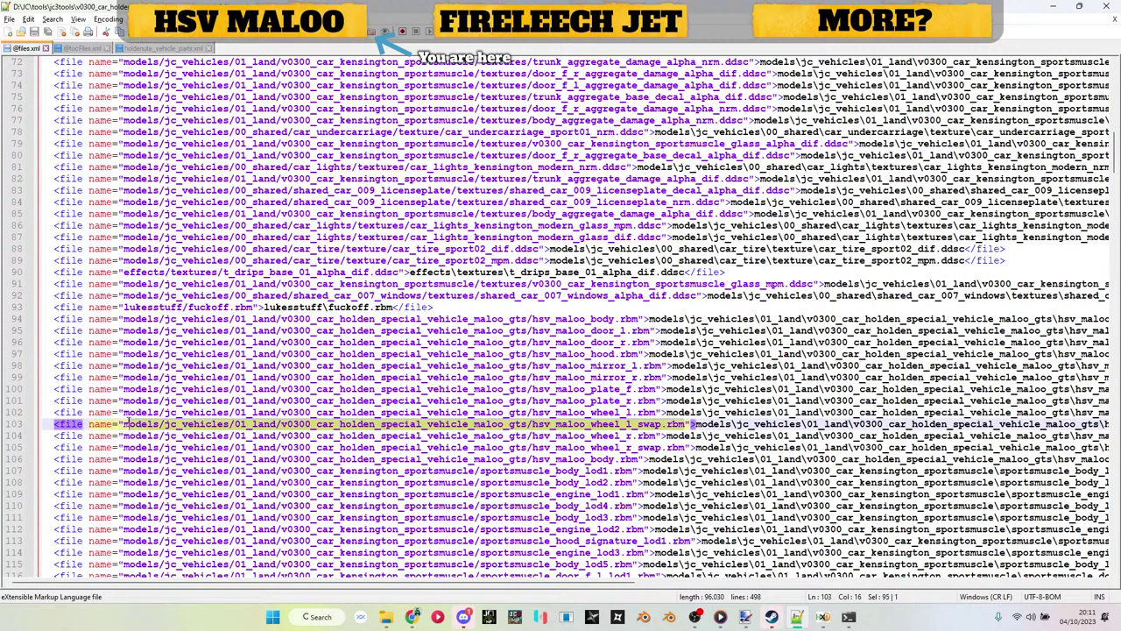
pyautogui.click(848, 616)
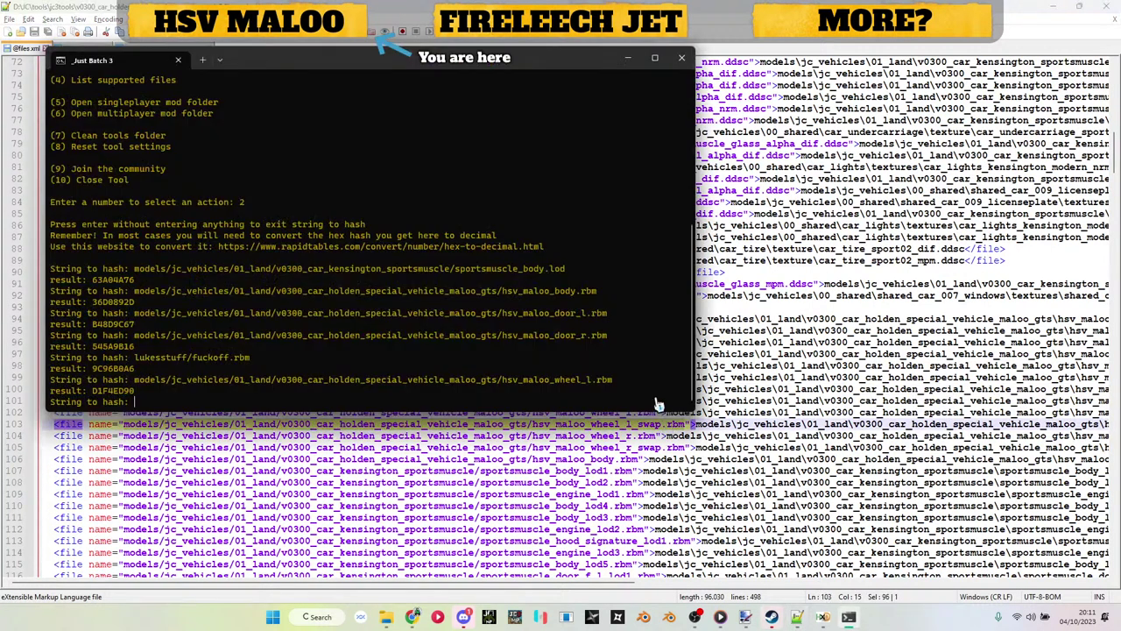
pyautogui.hotkey('ctrl', 'v')
pyautogui.press('Return')
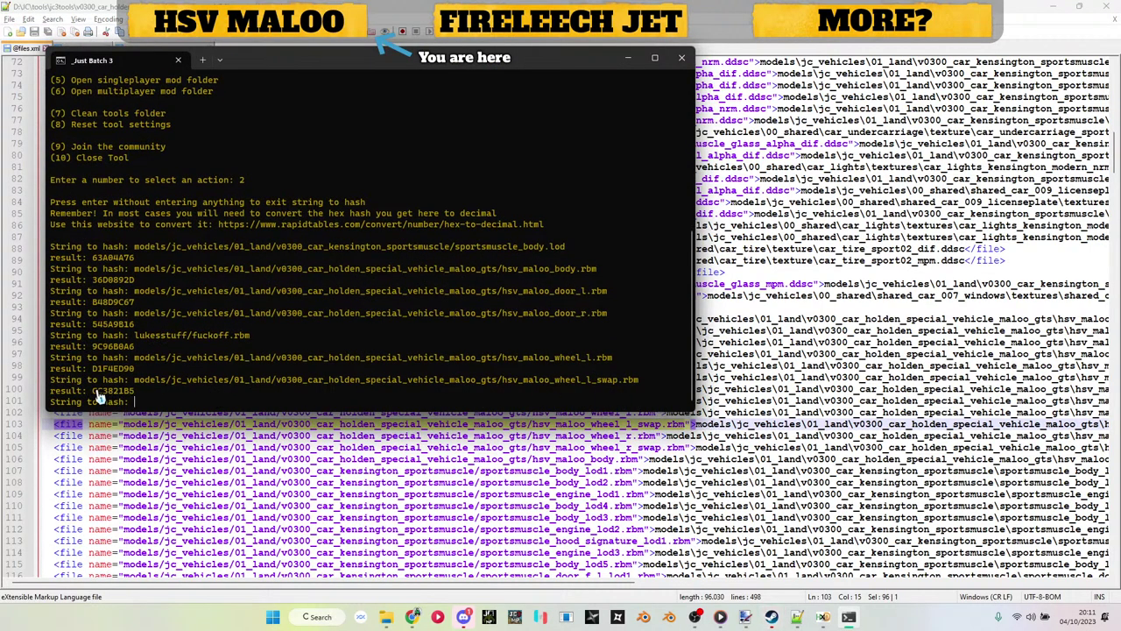
pyautogui.moveTo(92, 391); pyautogui.dragTo(135, 396)
pyautogui.hotkey('ctrl', 'c')
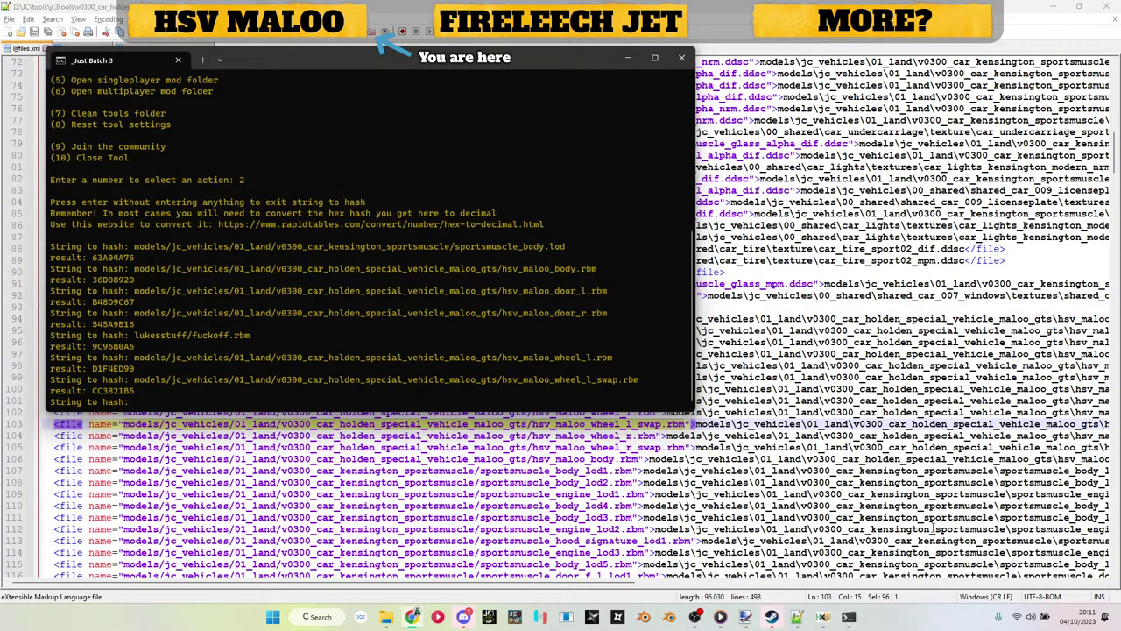
pyautogui.click(824, 616)
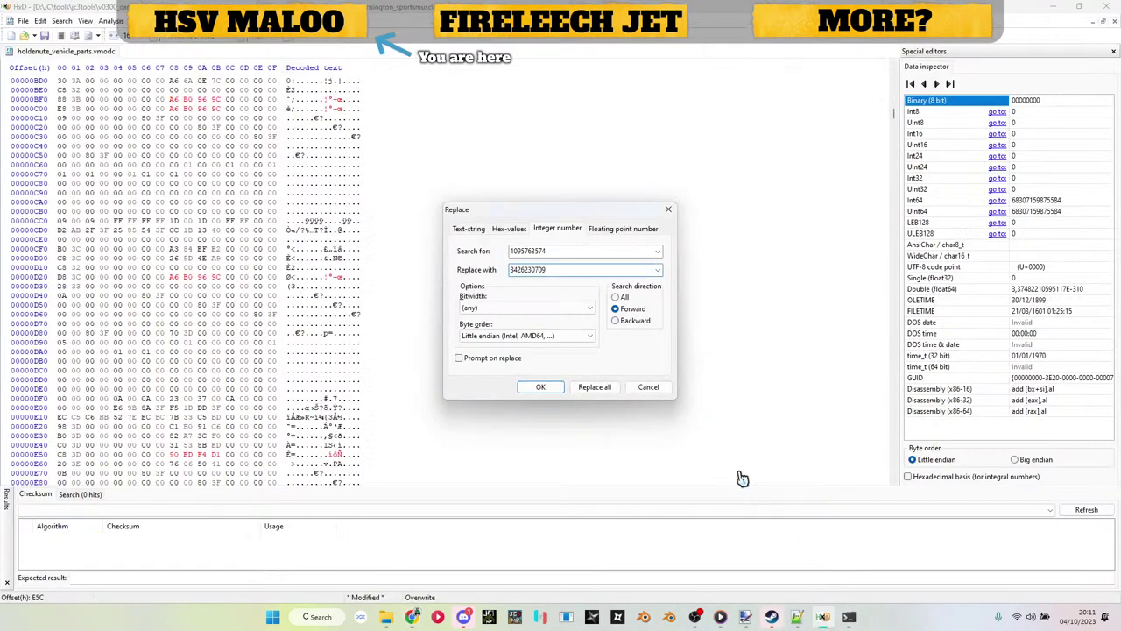
pyautogui.press('Return')
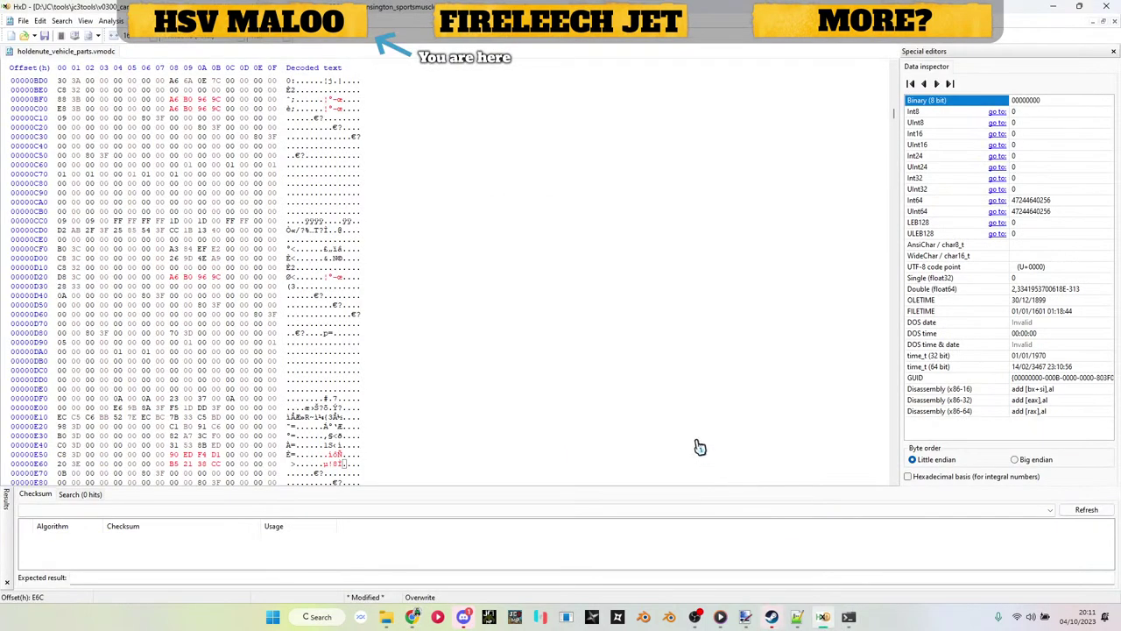
pyautogui.hotkey('ctrl', 'r')
# Step: Open holdenute_vehicle_parts.xml and scroll to the sportsmuscle_wheel_r_r entry
pyautogui.click(797, 617)
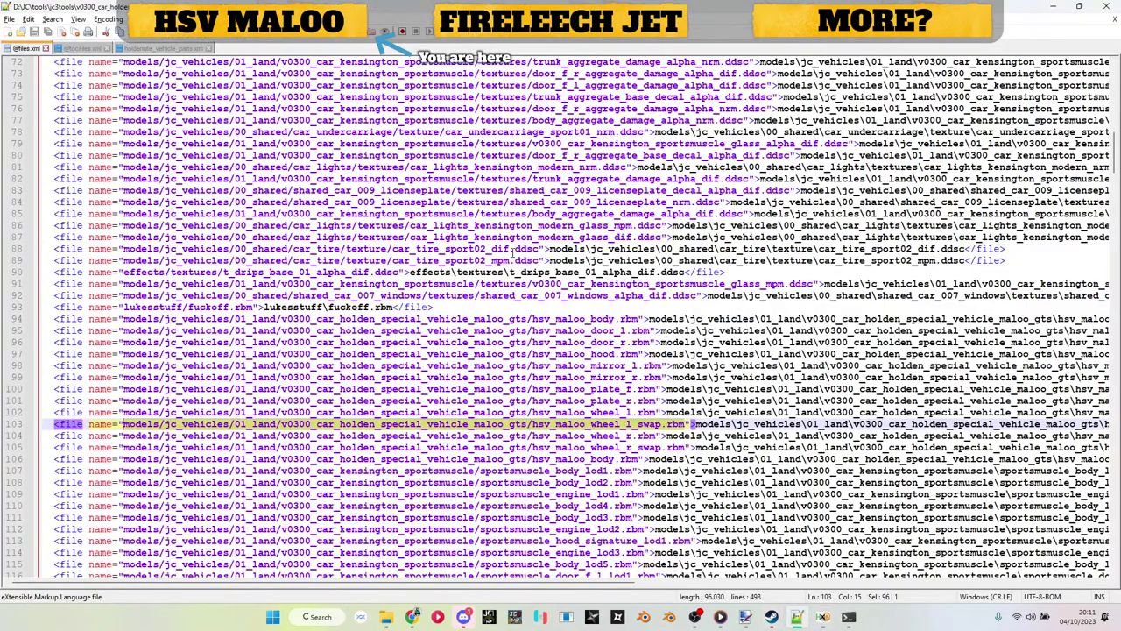
pyautogui.click(175, 48)
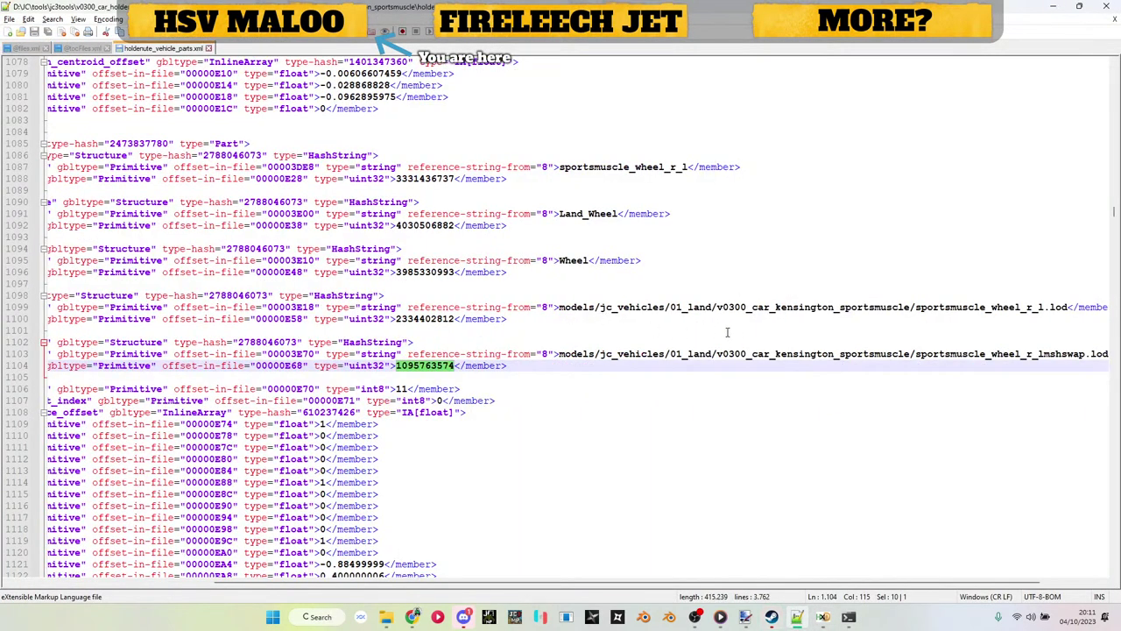
pyautogui.scroll(-20, 727, 332)
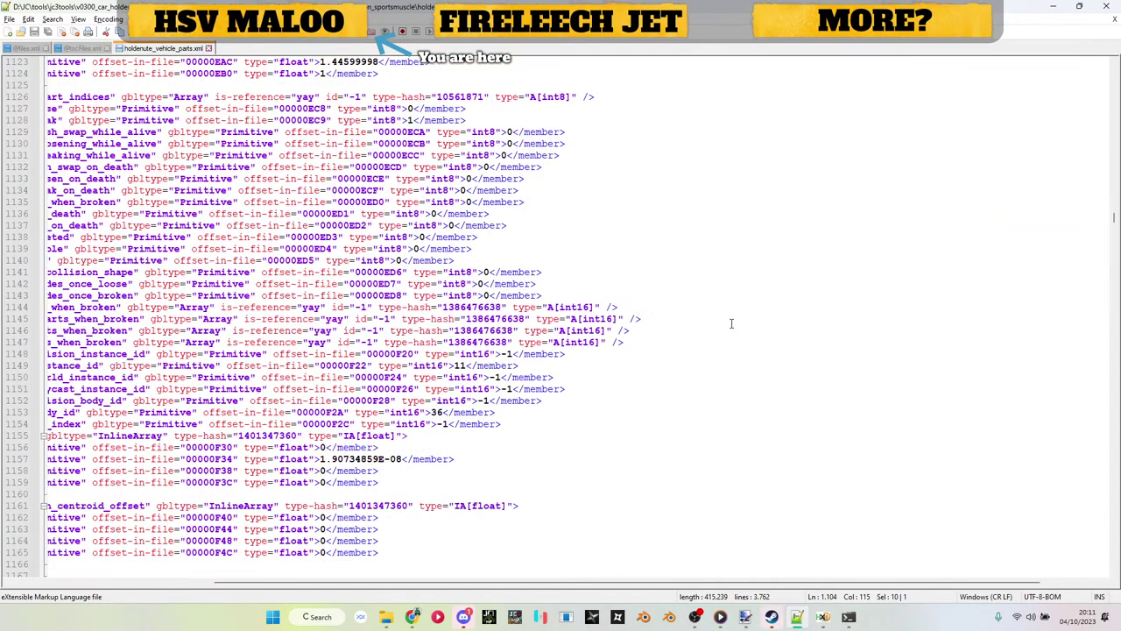
pyautogui.click(857, 619)
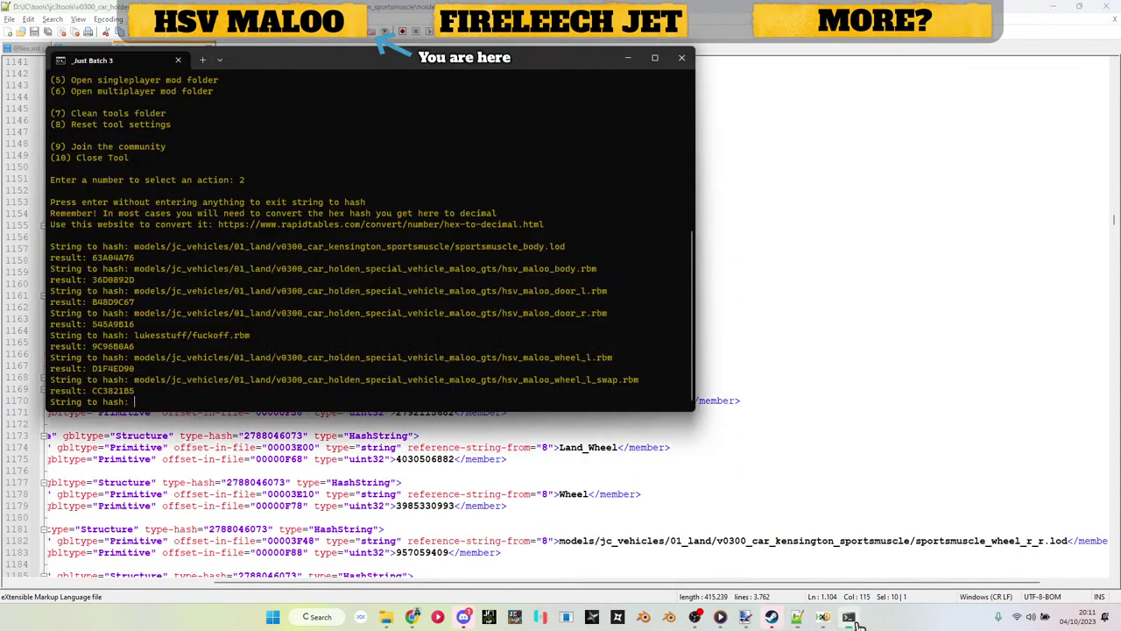
pyautogui.click(857, 620)
pyautogui.scroll(18, 782, 430)
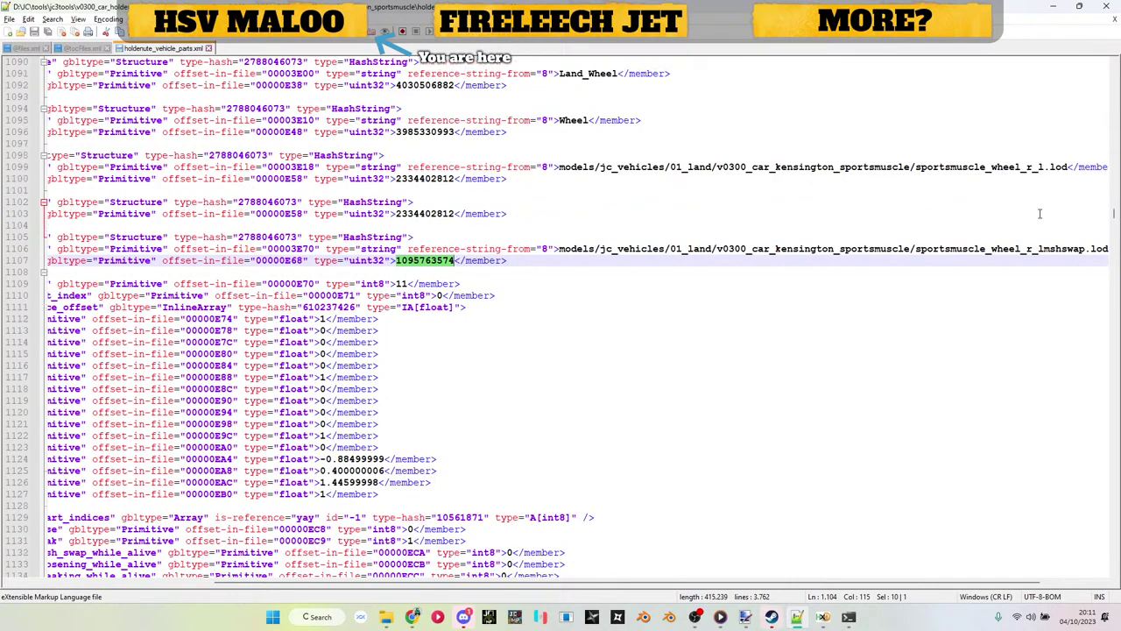
pyautogui.scroll(-20, 1038, 212)
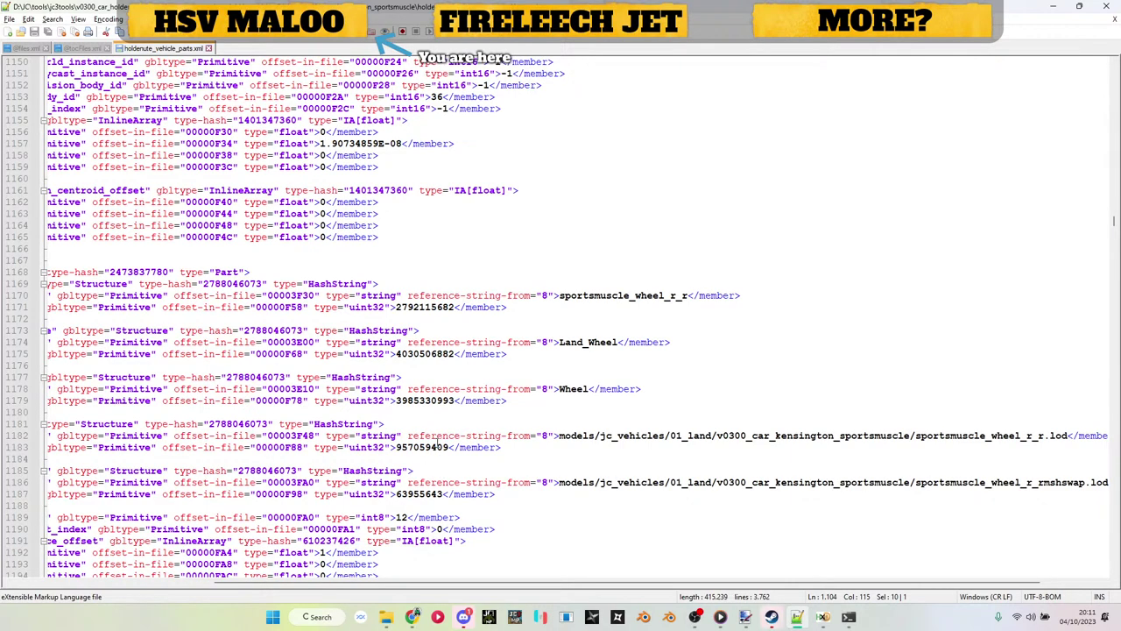
# Step: Copy wheel hash 957059409 from line 1183 into HxD's Replace search field
pyautogui.doubleClick(436, 448)
pyautogui.click(821, 617)
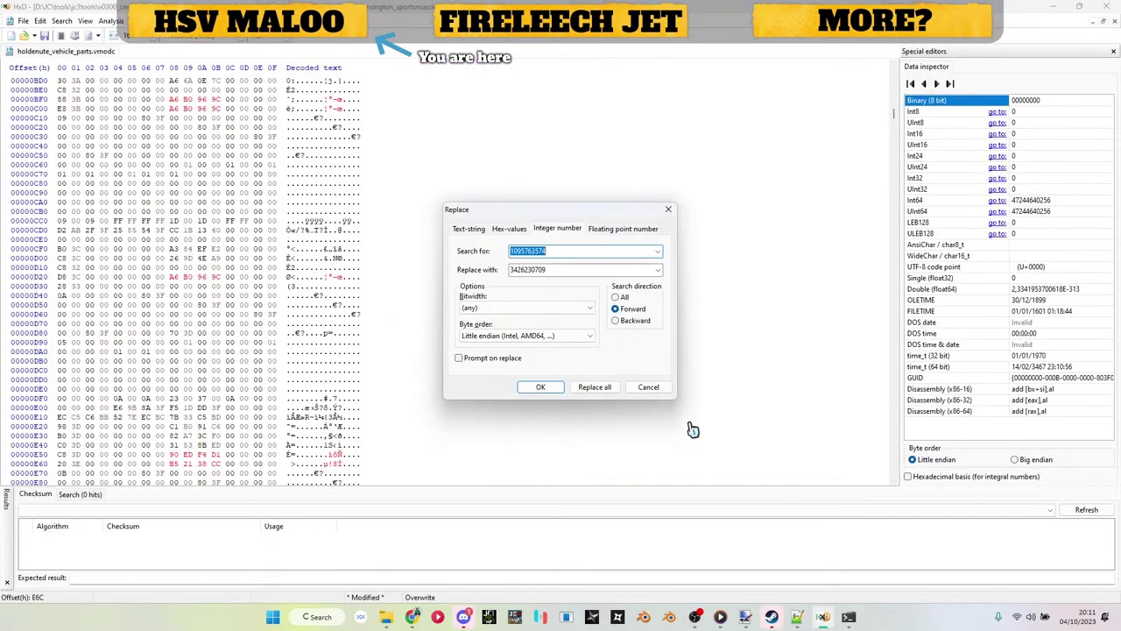
pyautogui.hotkey('ctrl', 'v')
pyautogui.press('Tab')
pyautogui.click(847, 617)
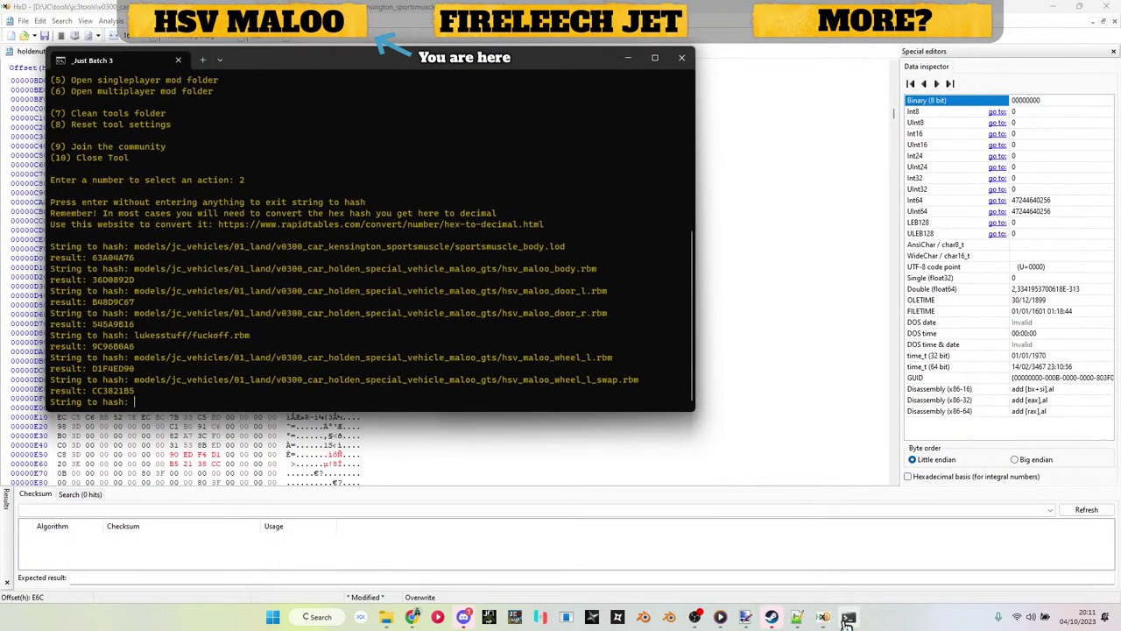
pyautogui.press('Up')
pyautogui.press('Up')
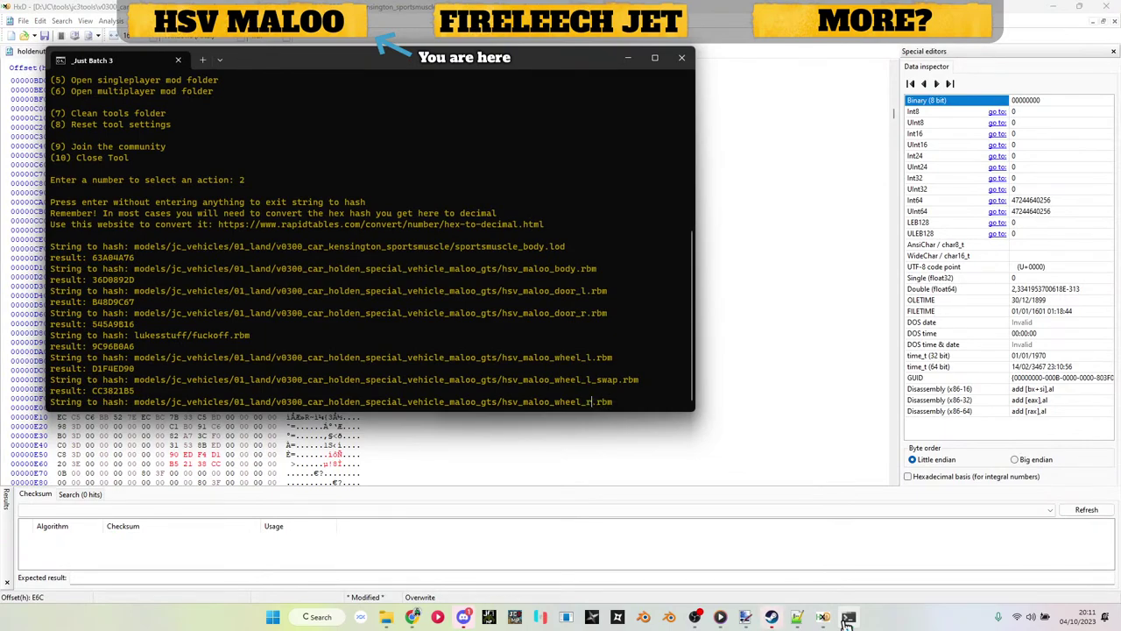
pyautogui.press('Return')
pyautogui.doubleClick(122, 392)
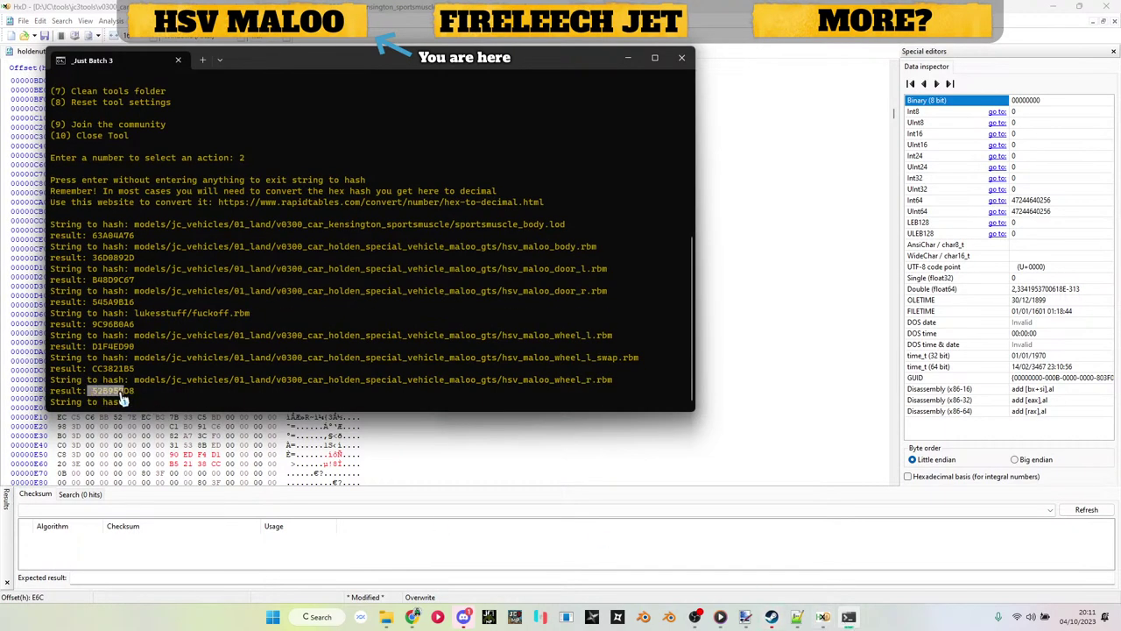
pyautogui.hotkey('ctrl', 'c')
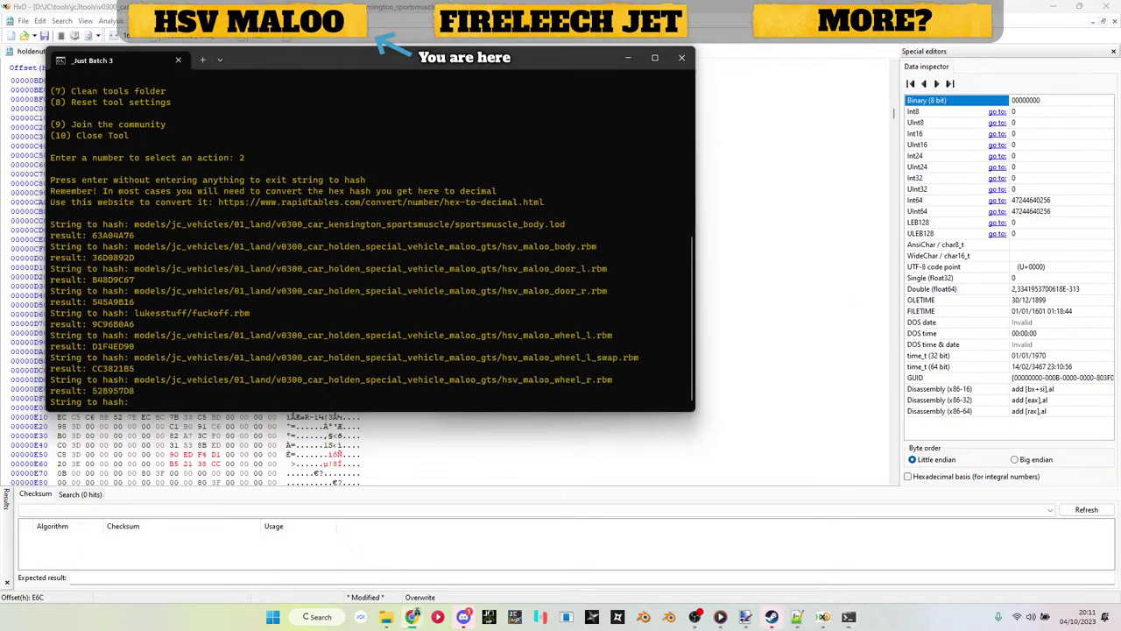
pyautogui.click(823, 617)
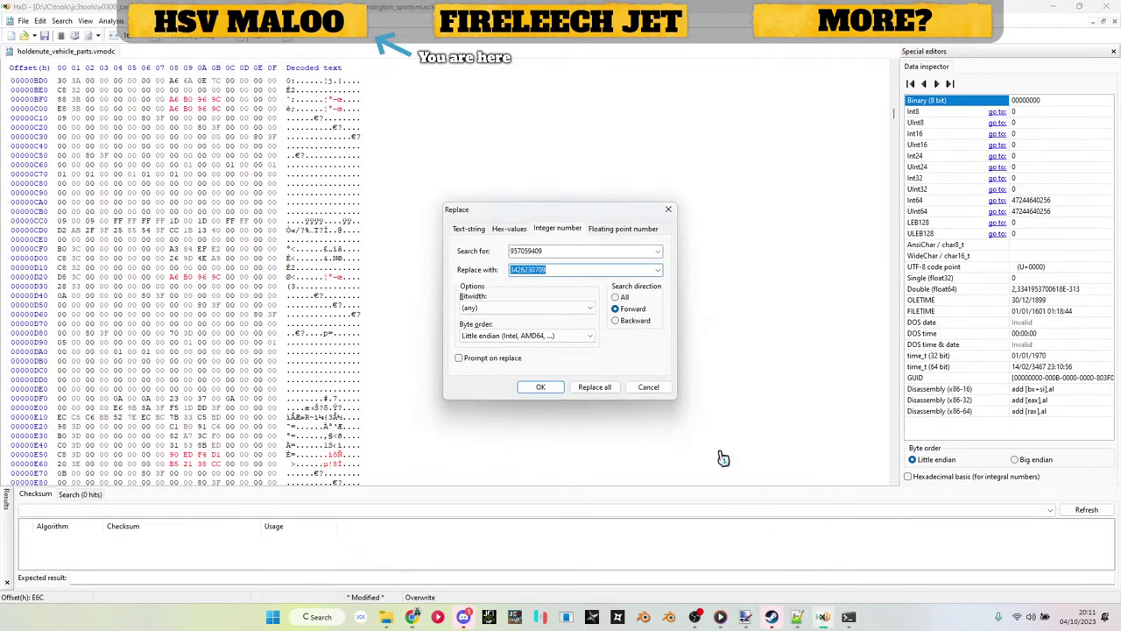
pyautogui.click(797, 617)
pyautogui.doubleClick(419, 494)
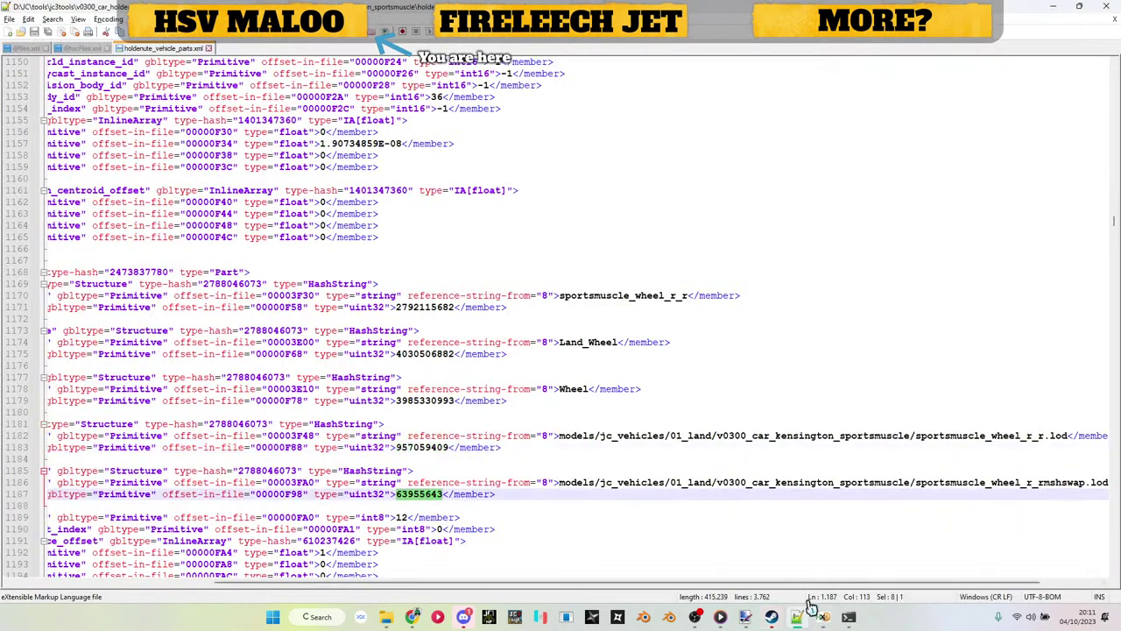
# Step: Put the swap wheel hash 63955643 into HxD's Replace search field
pyautogui.hotkey('ctrl', 'c')
pyautogui.click(823, 617)
pyautogui.hotkey('ctrl', 'v')
pyautogui.press('Tab')
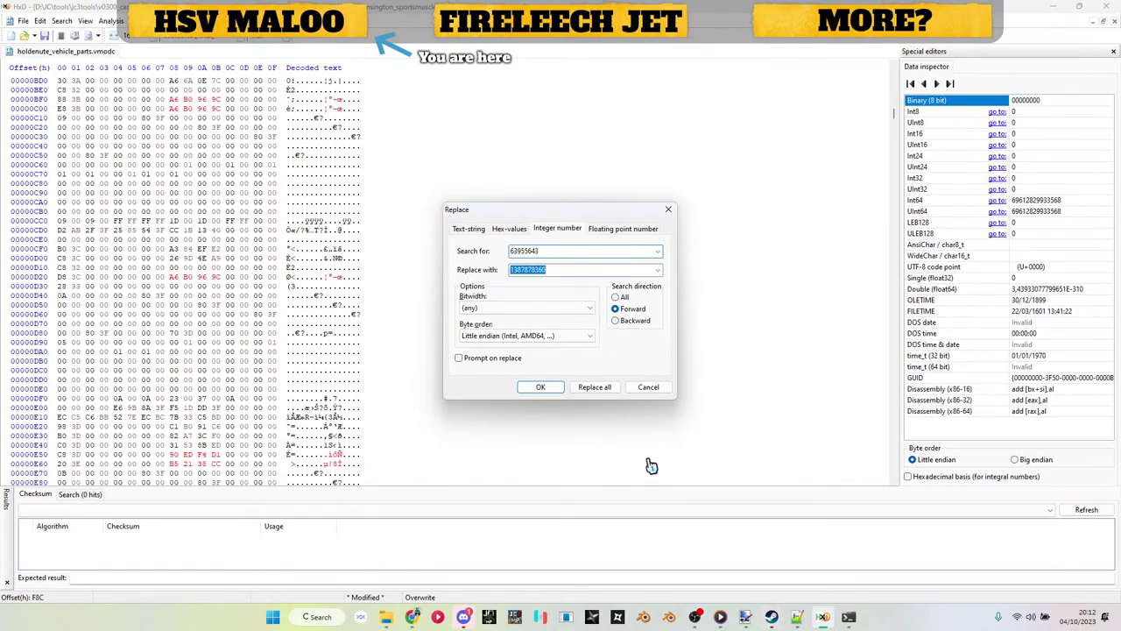
# Step: Hash hsv_maloo_wheel_r_swap.rbm in Just Batch 3 and copy the result E8E08ABE
pyautogui.click(848, 617)
pyautogui.press('Up')
pyautogui.press('Up')
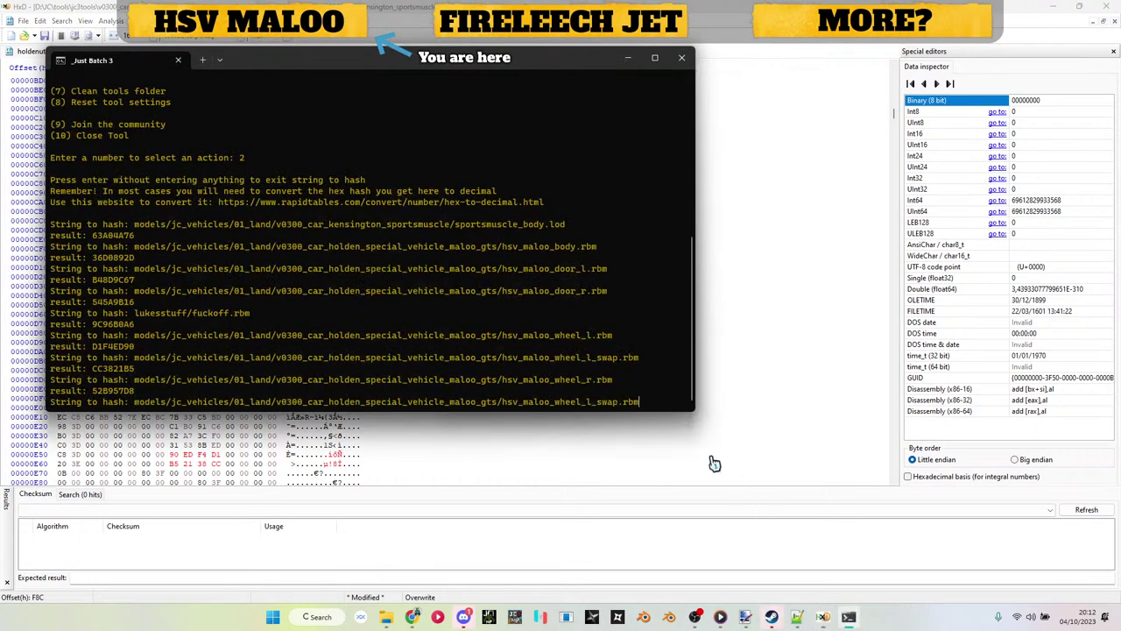
pyautogui.press('BackSpace')
pyautogui.write('r')
pyautogui.press('Return')
pyautogui.doubleClick(112, 391)
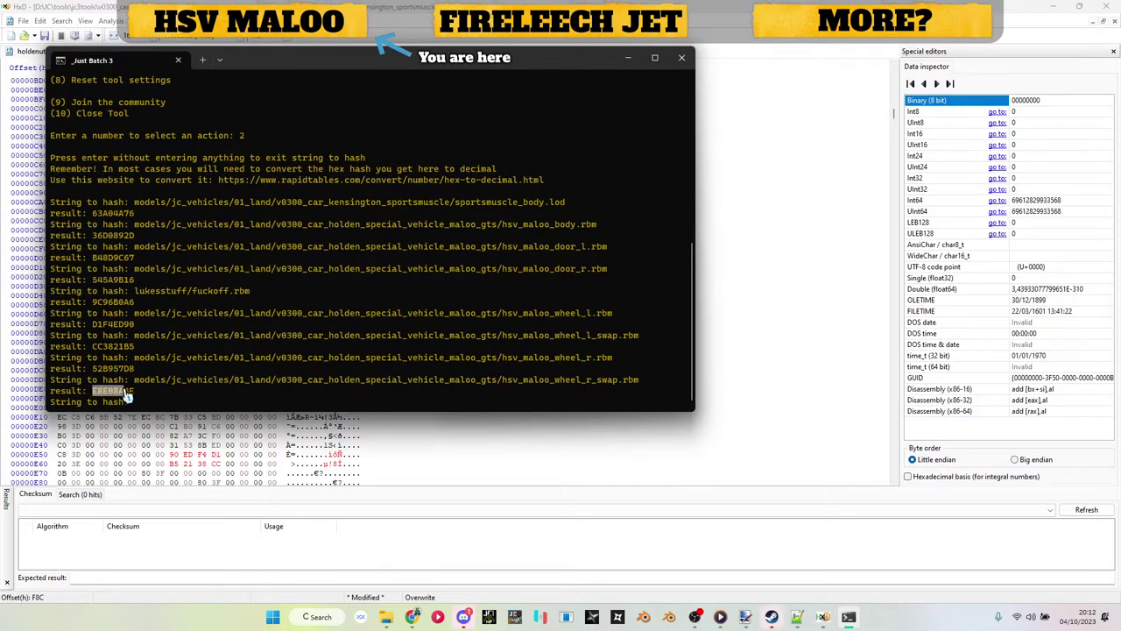
pyautogui.hotkey('ctrl', 'c')
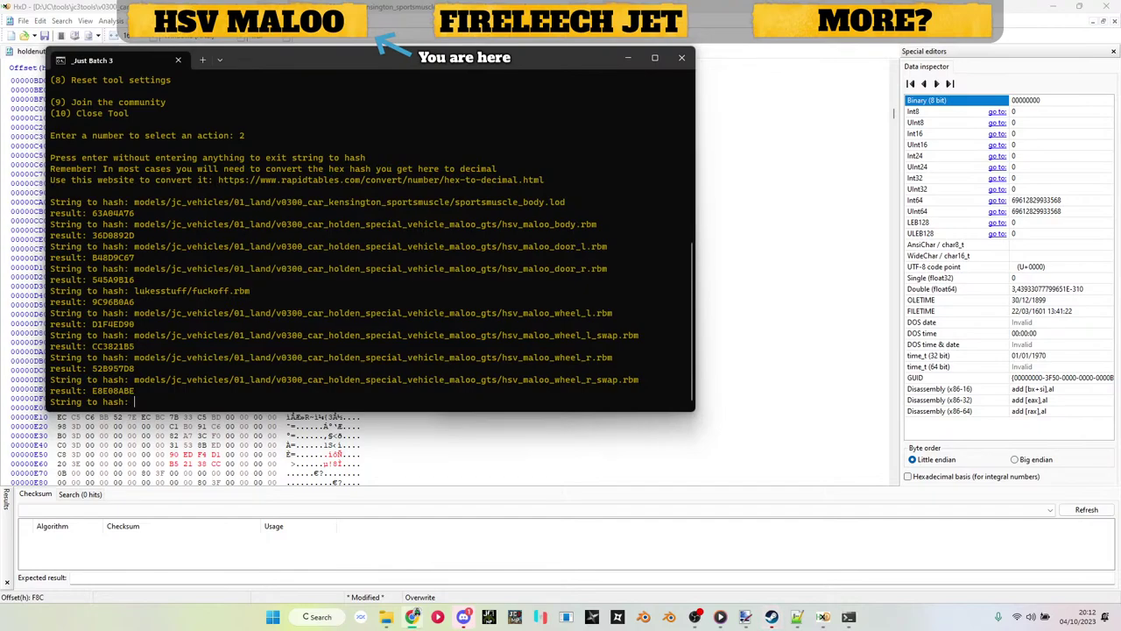
pyautogui.click(628, 58)
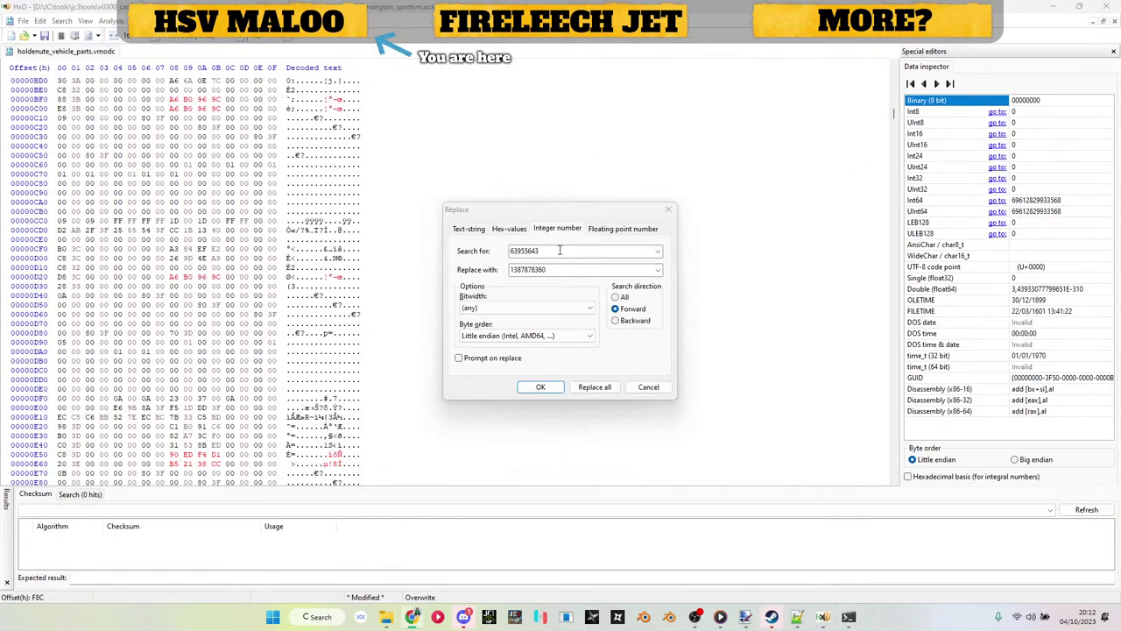
pyautogui.click(559, 269)
pyautogui.press('Return')
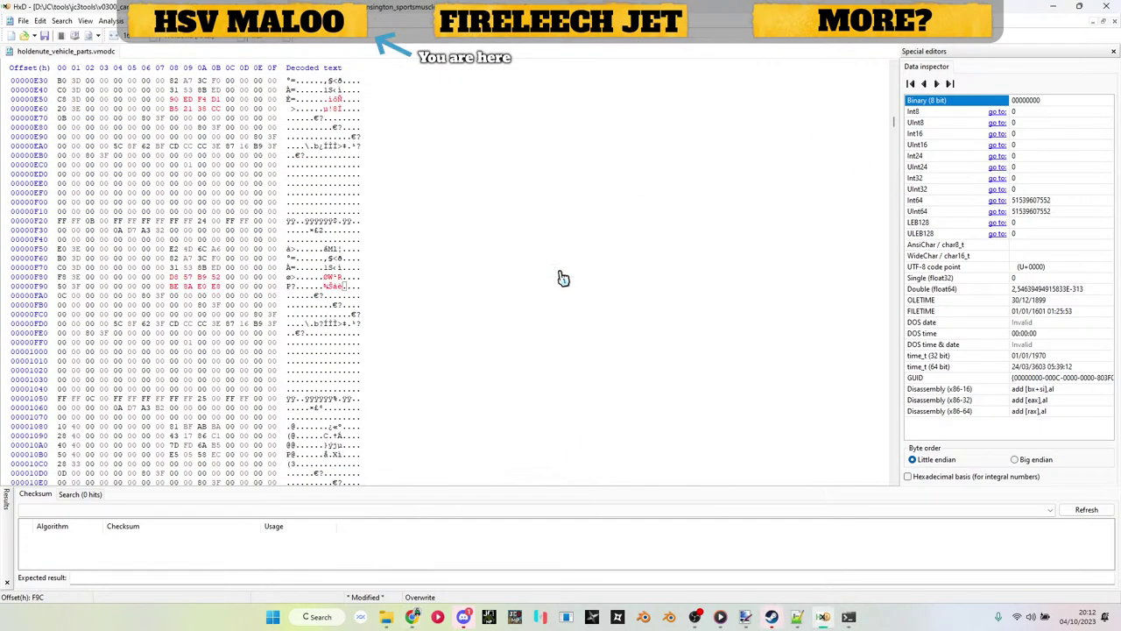
pyautogui.scroll(-3, 543, 298)
pyautogui.hotkey('ctrl', 'r')
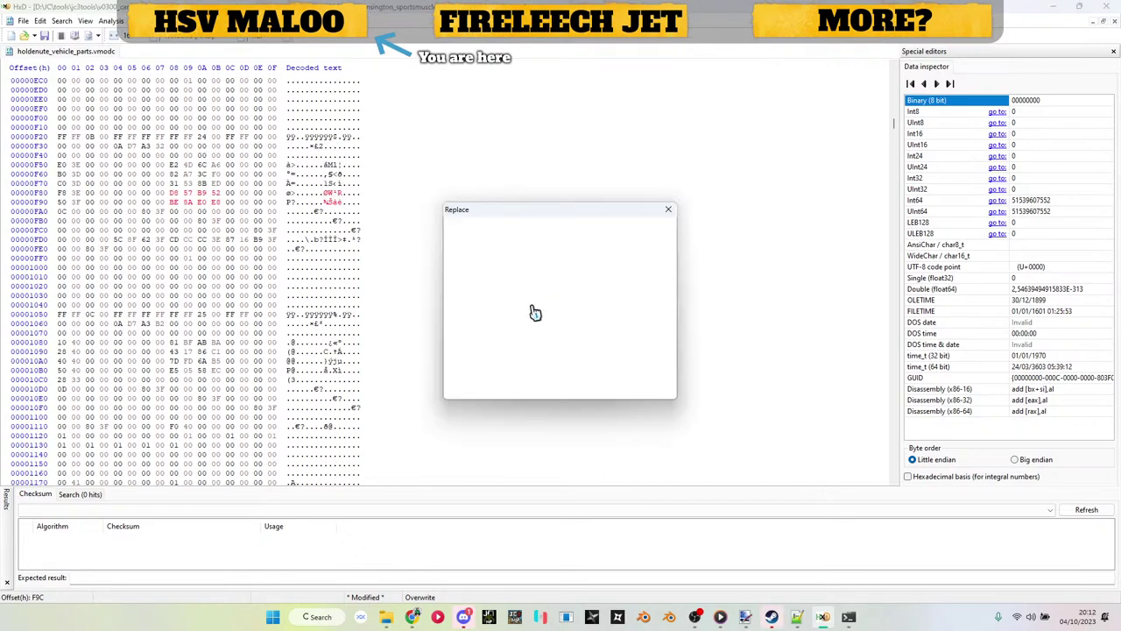
pyautogui.click(464, 617)
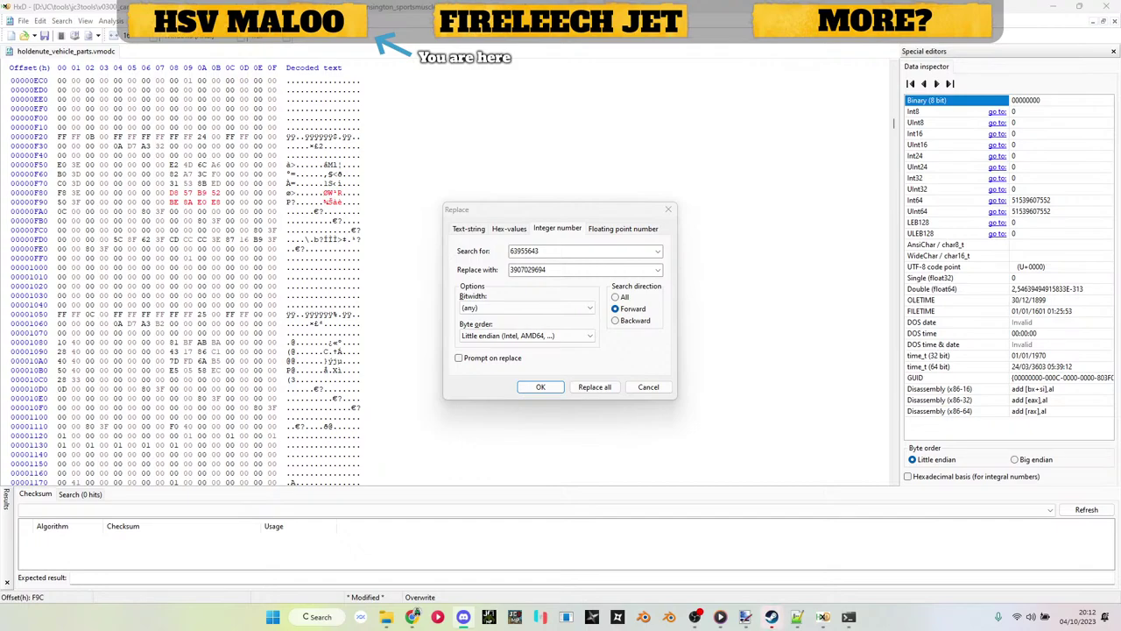
pyautogui.hotkey('alt', 'Tab')
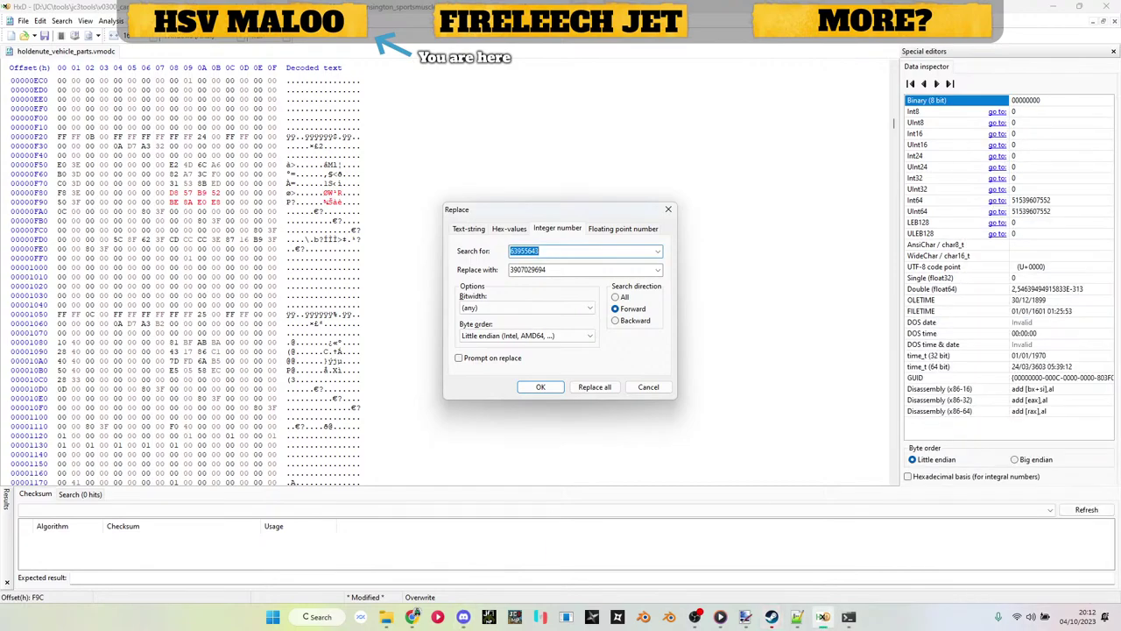
pyautogui.click(669, 210)
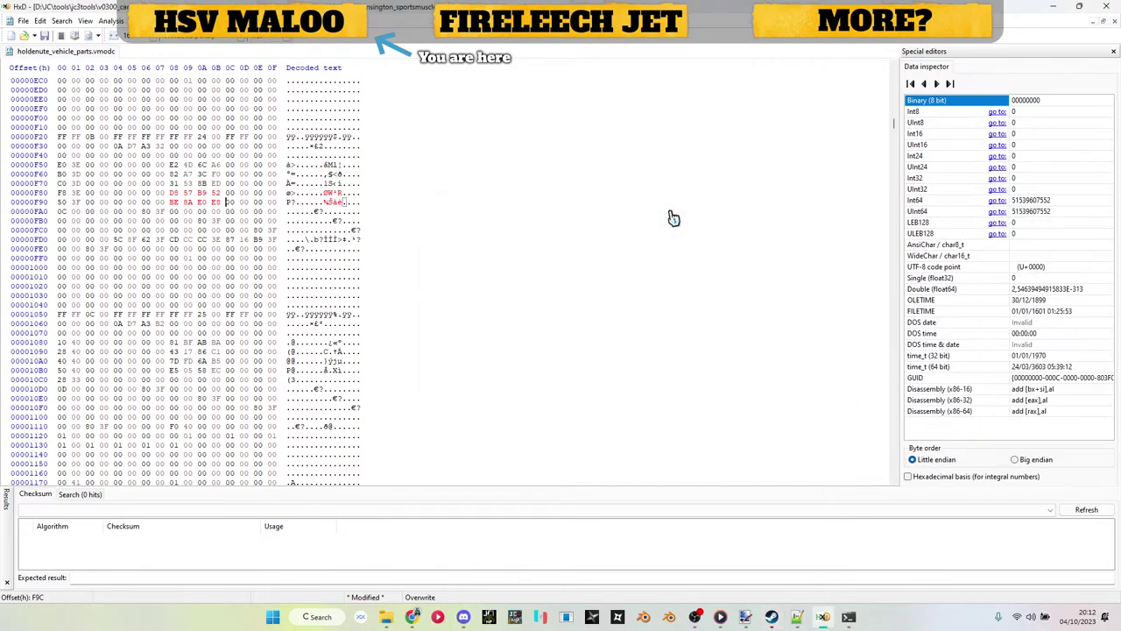
pyautogui.click(795, 617)
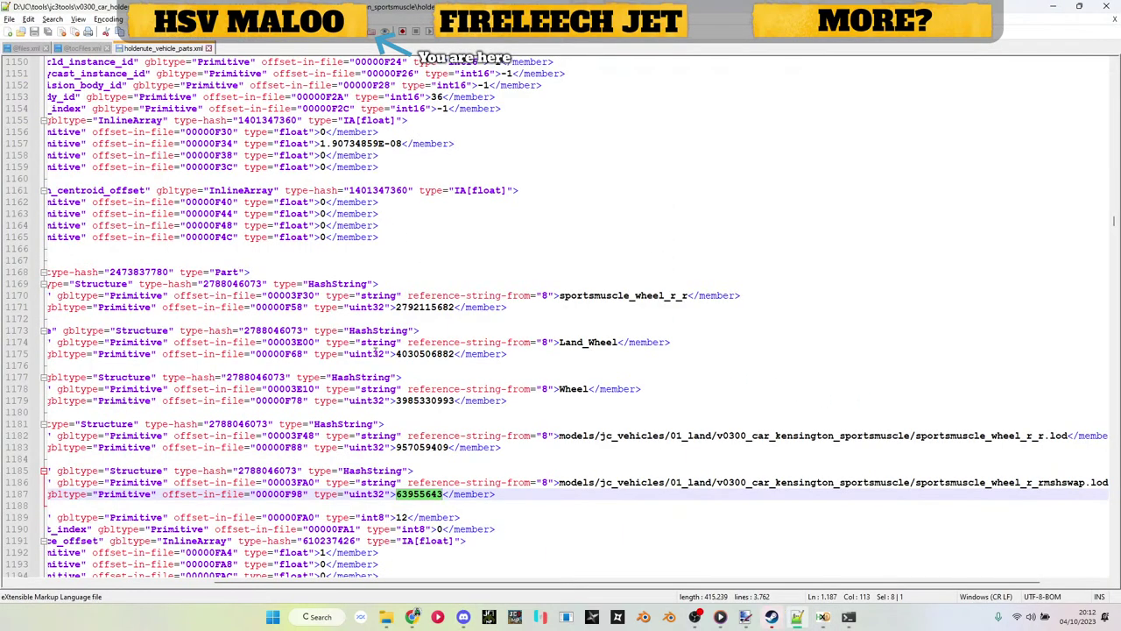
pyautogui.scroll(-20, 492, 388)
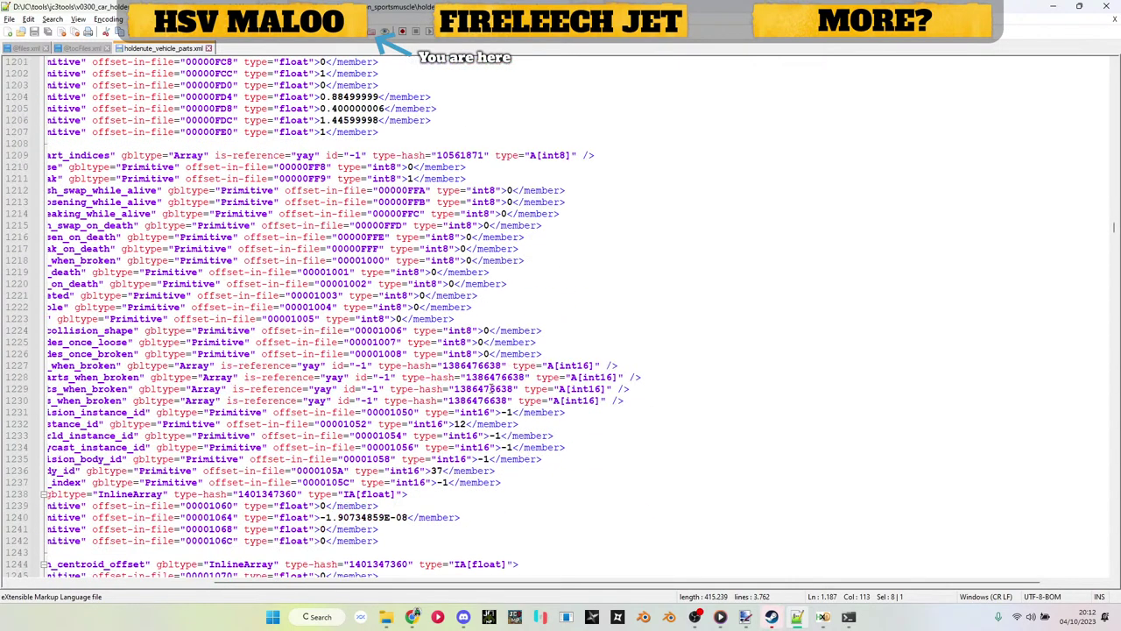
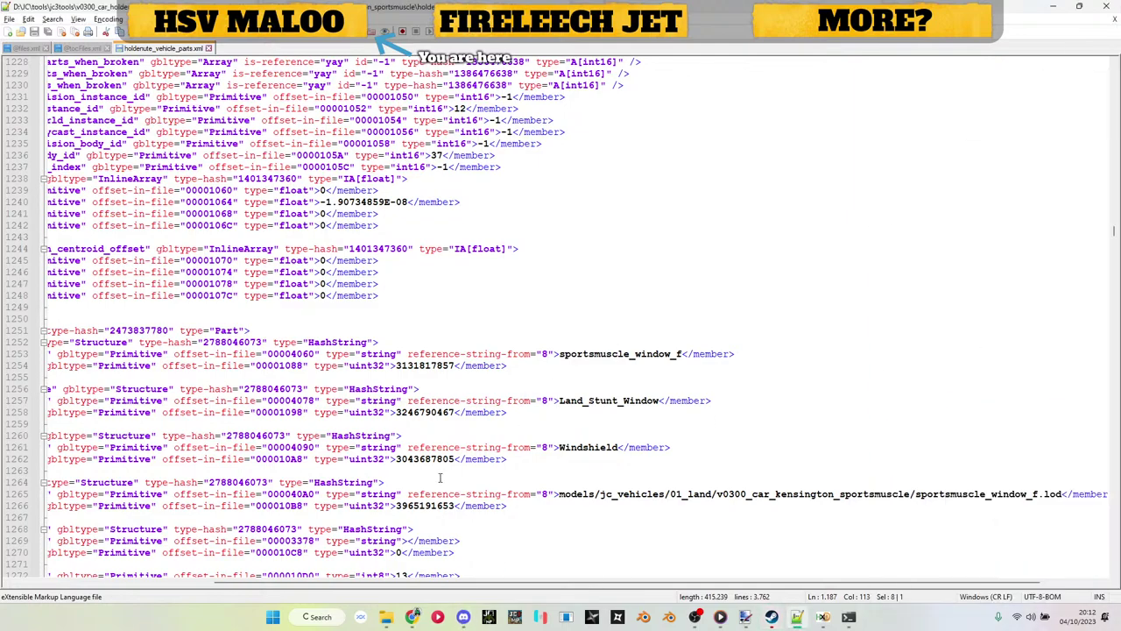
pyautogui.scroll(-3, 484, 388)
pyautogui.doubleClick(428, 401)
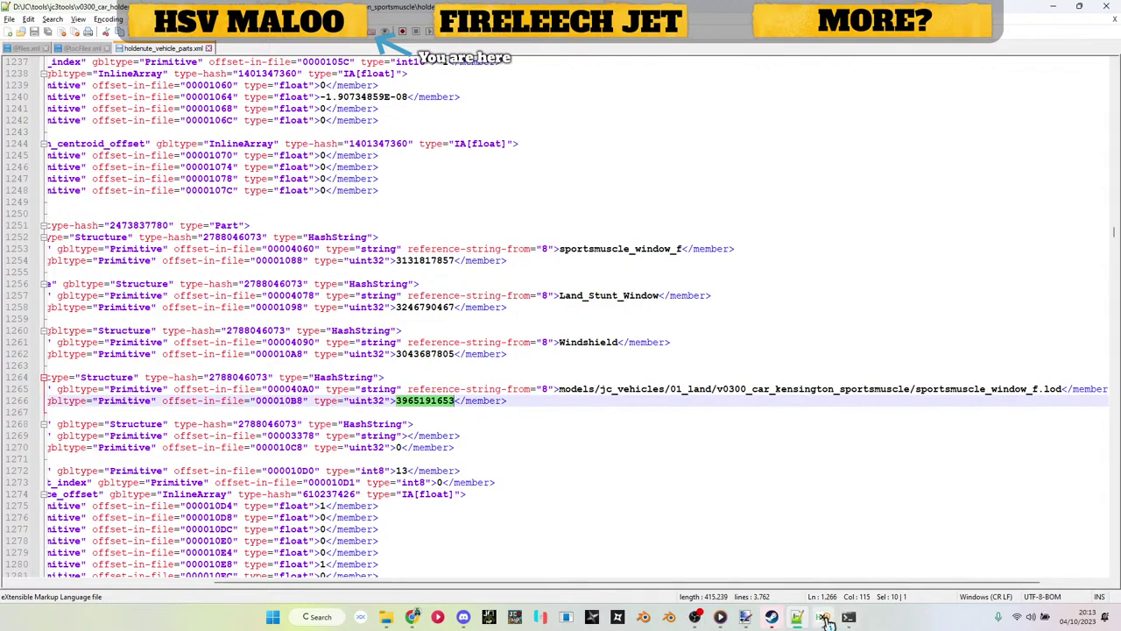
pyautogui.moveTo(826, 620)
pyautogui.scroll(20, 531, 341)
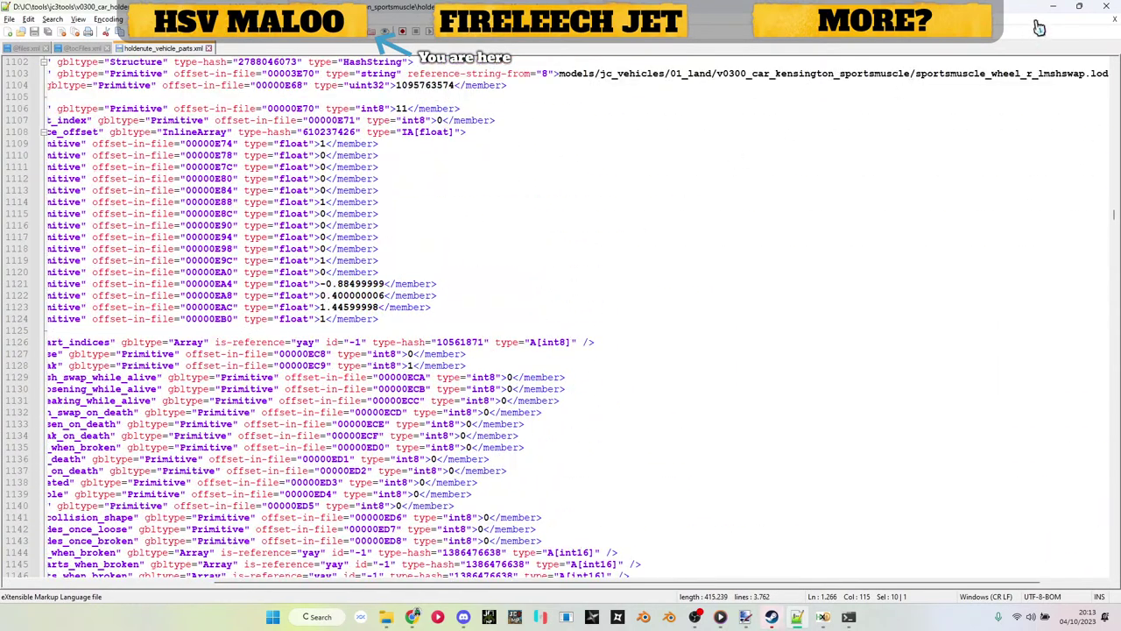
pyautogui.scroll(-20, 878, 272)
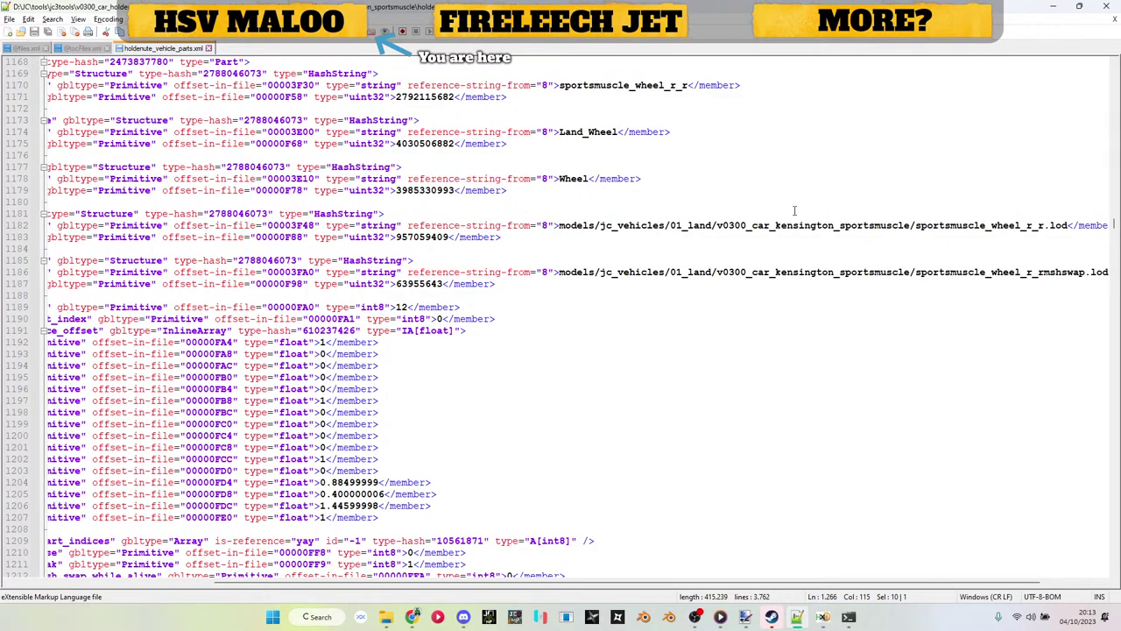
pyautogui.scroll(-19, 689, 315)
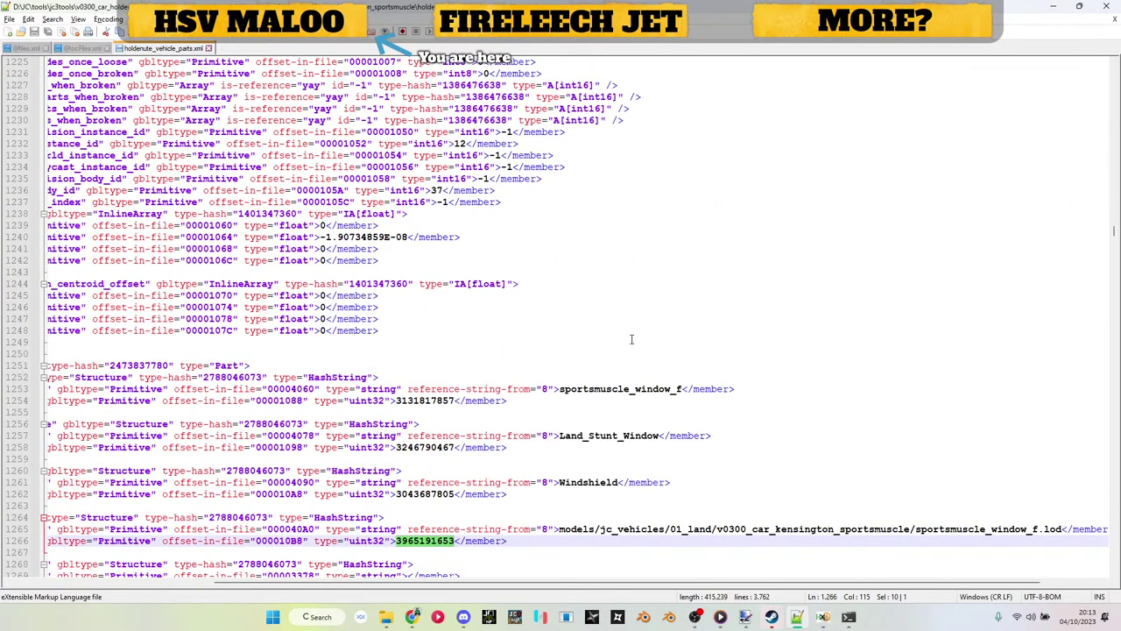
pyautogui.scroll(-5, 631, 339)
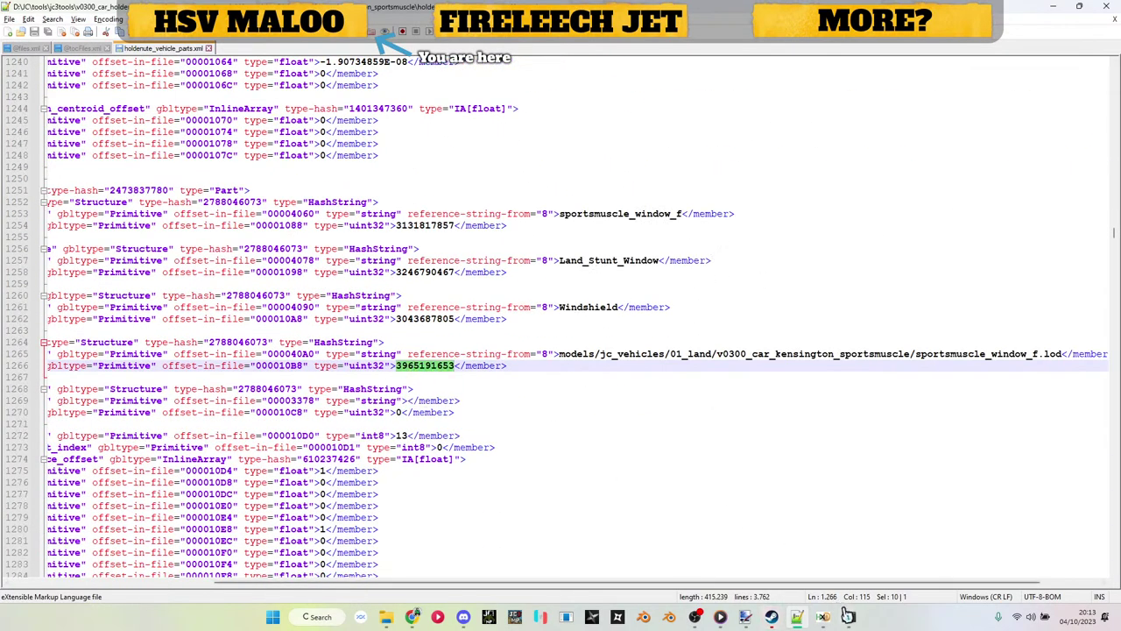
pyautogui.click(848, 616)
pyautogui.hotkey('ctrl', 'v')
pyautogui.press('Return')
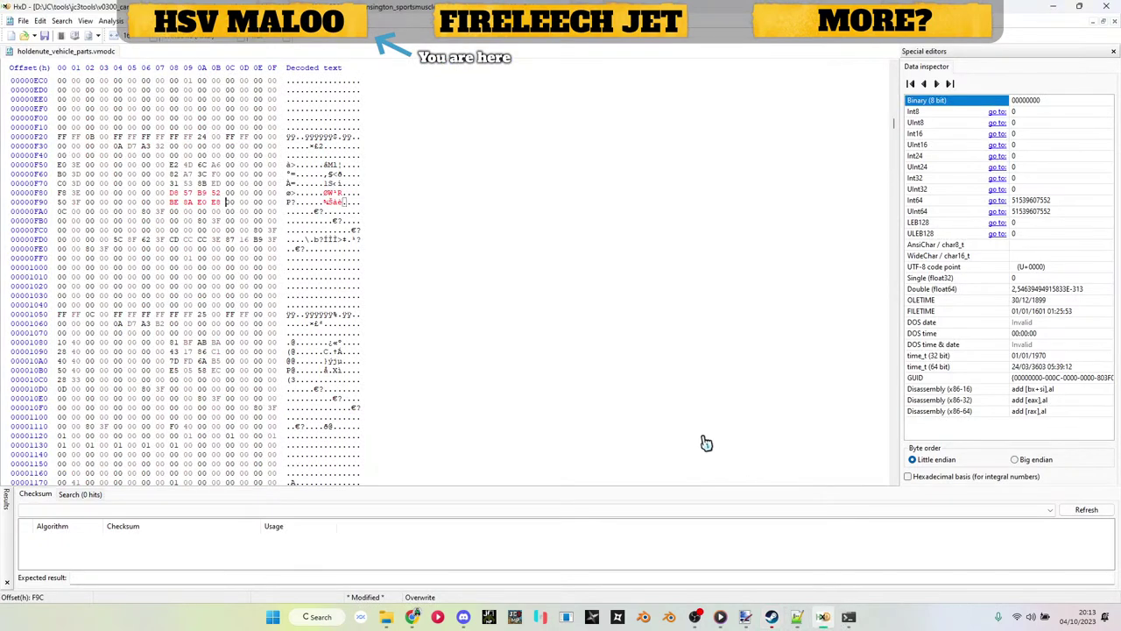
pyautogui.hotkey('ctrl', 'r')
pyautogui.press('Escape')
pyautogui.click(848, 615)
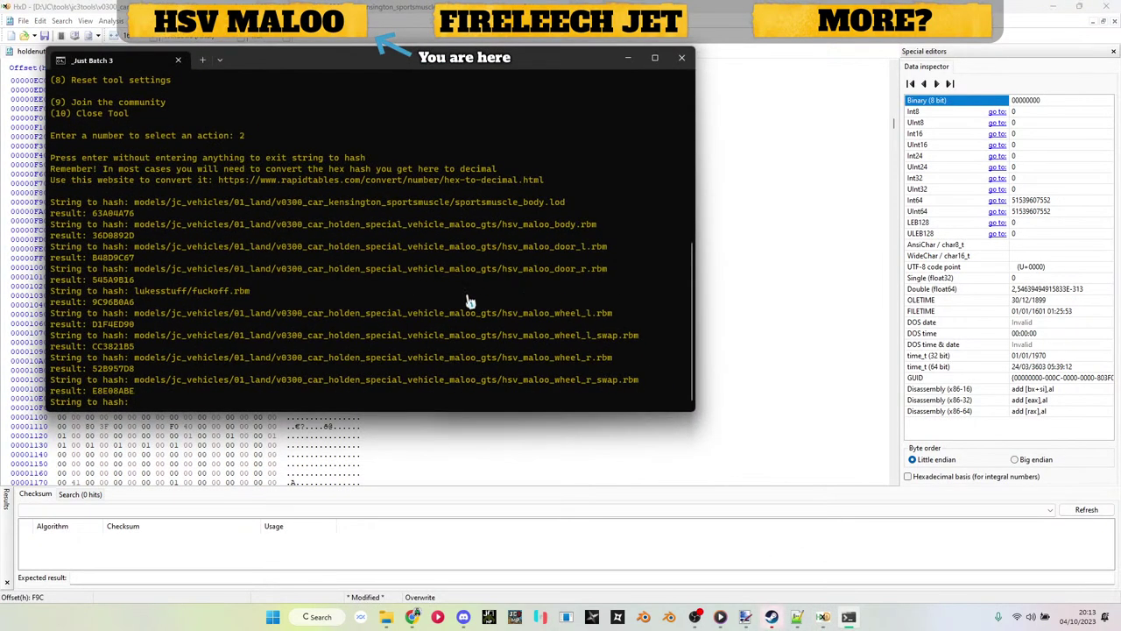
pyautogui.moveTo(93, 303); pyautogui.dragTo(136, 308)
pyautogui.hotkey('ctrl', 'c')
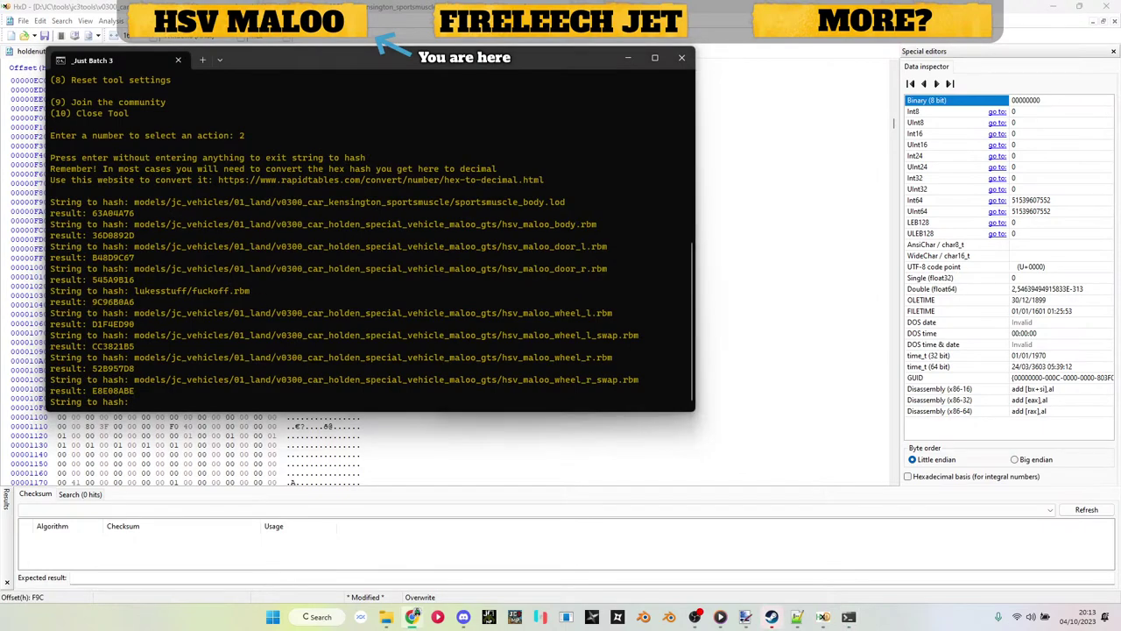
pyautogui.click(628, 58)
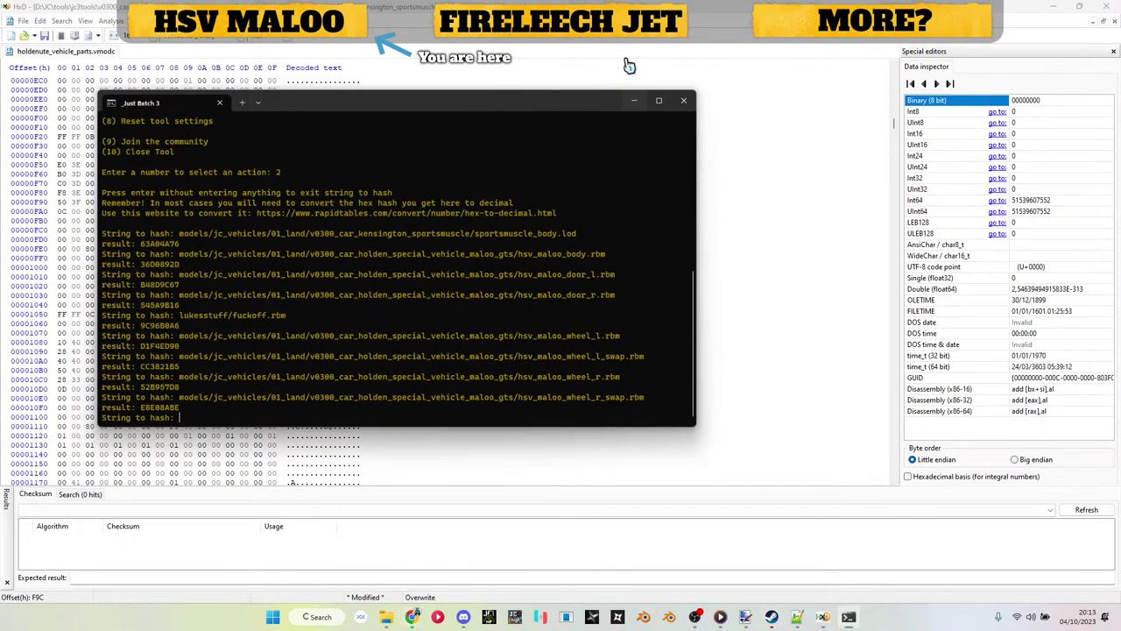
pyautogui.click(536, 270)
pyautogui.doubleClick(535, 270)
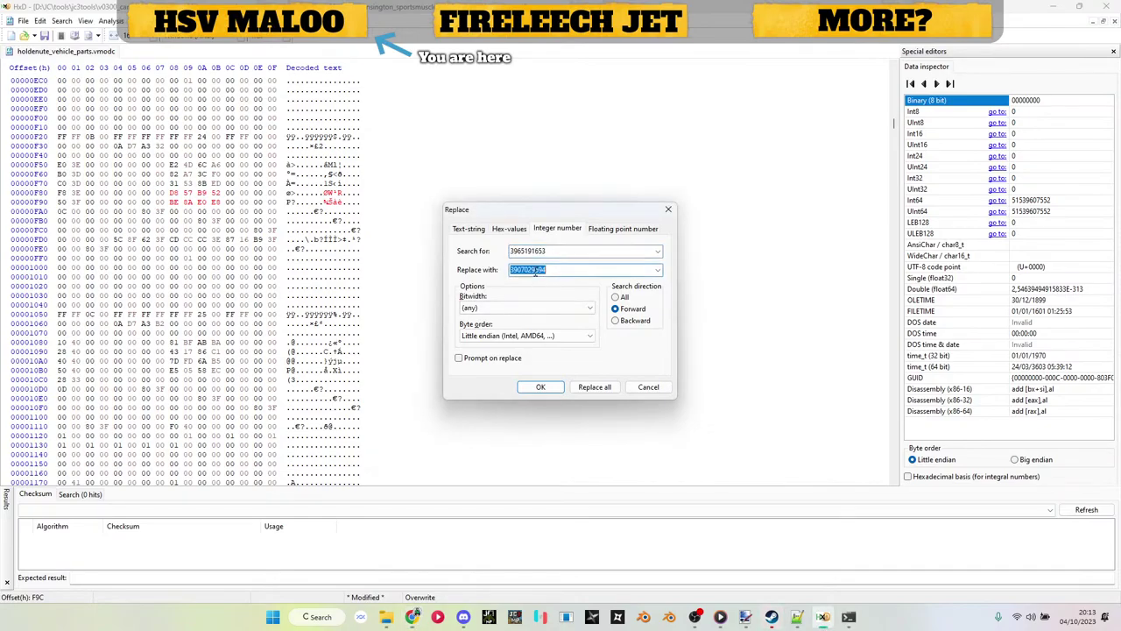
pyautogui.hotkey('ctrl', 'v')
# Step: Replace the rear-left window hash 67919261 with the placeholder hash in the parts file
pyautogui.click(797, 617)
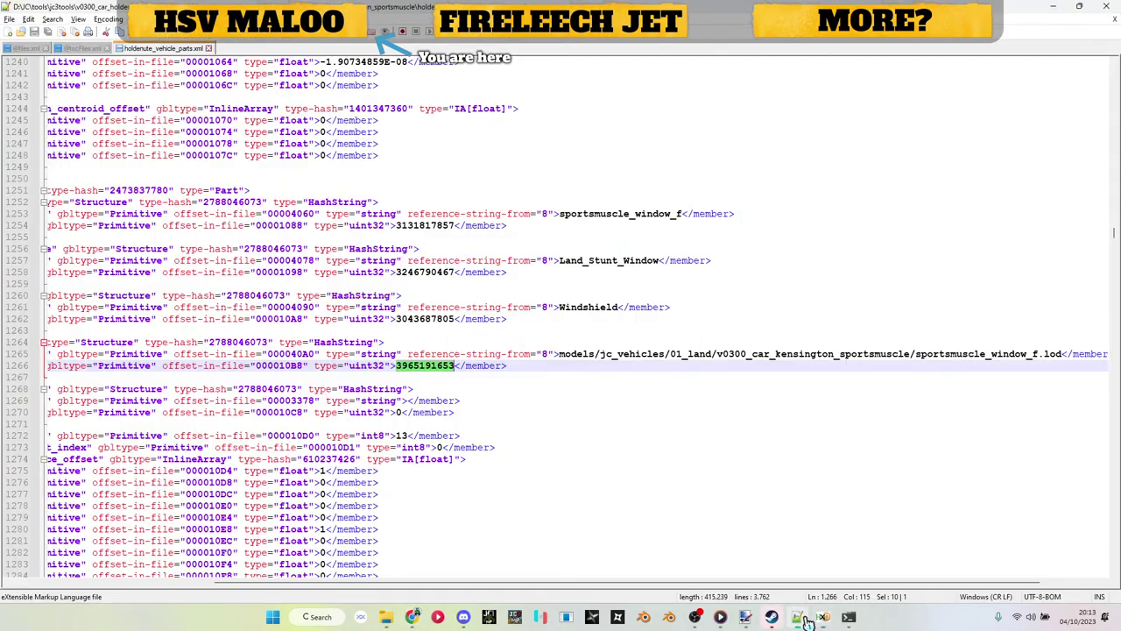
pyautogui.scroll(-20, 586, 427)
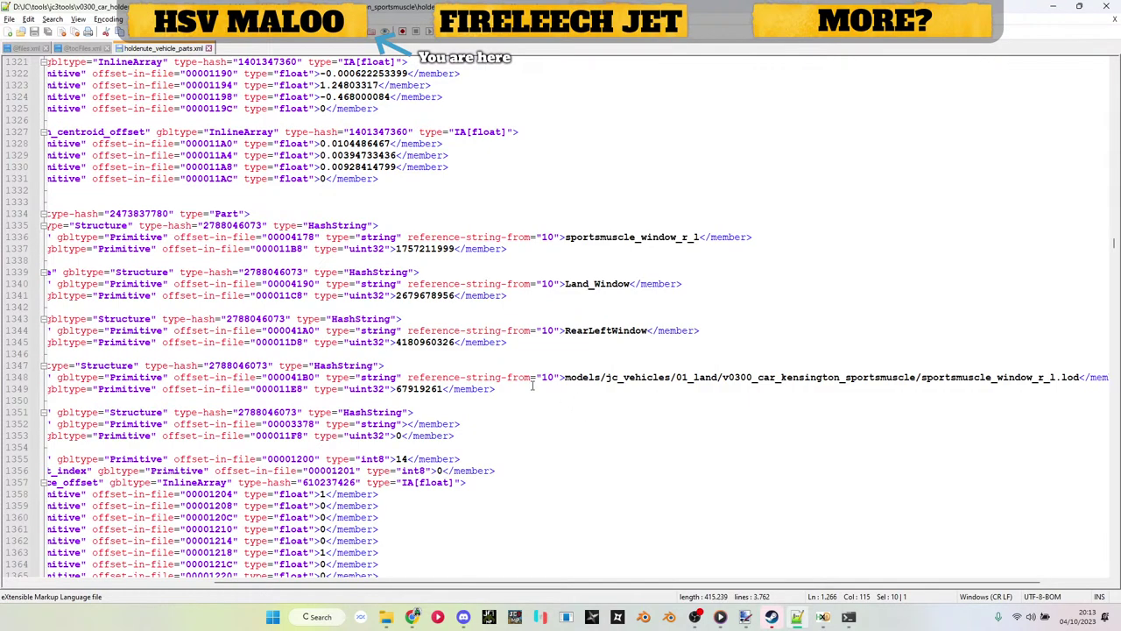
pyautogui.click(430, 388)
pyautogui.doubleClick(431, 389)
pyautogui.hotkey('alt', 'Tab')
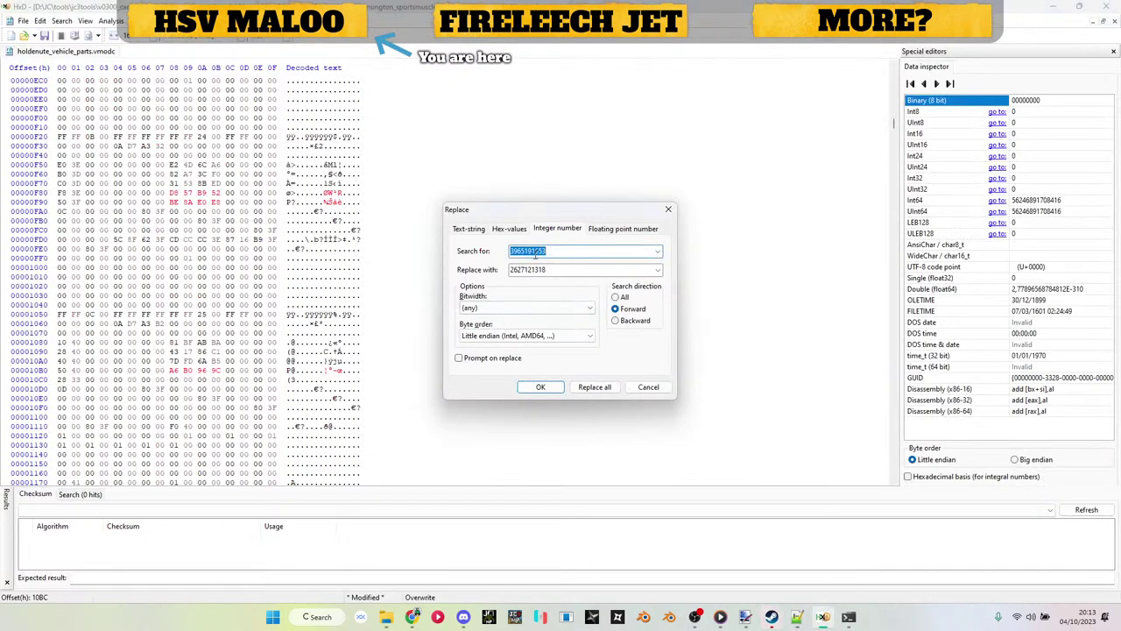
pyautogui.hotkey('ctrl', 'v')
pyautogui.press('Return')
pyautogui.hotkey('alt', 'Tab')
pyautogui.scroll(-15, 535, 255)
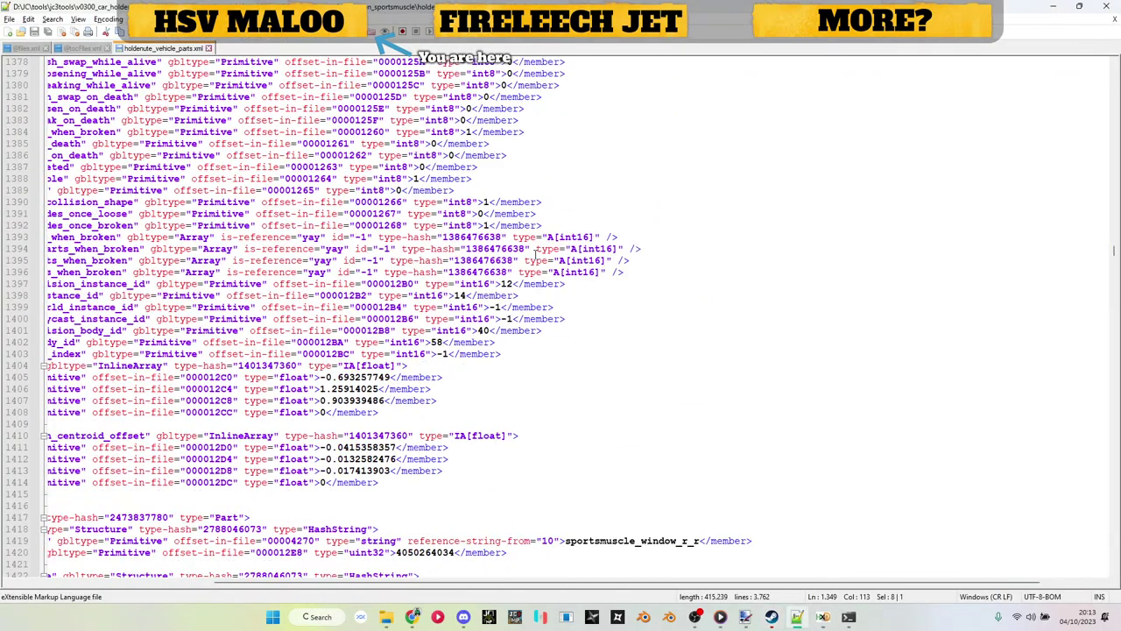
pyautogui.scroll(-9, 533, 258)
pyautogui.click(435, 378)
pyautogui.doubleClick(436, 377)
pyautogui.hotkey('ctrl', 'c')
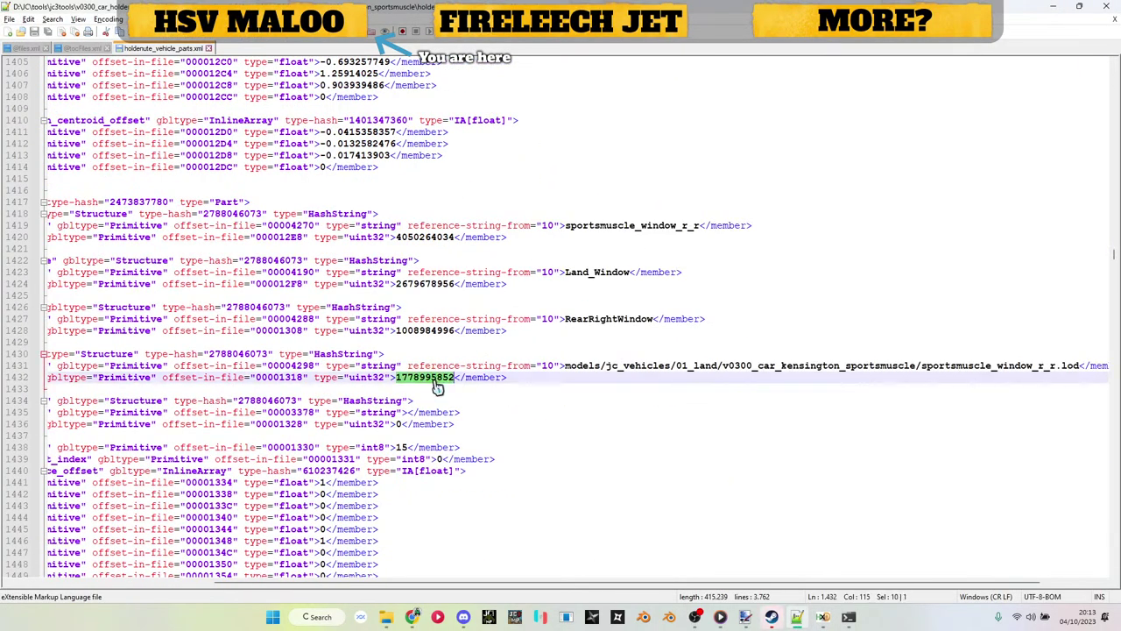
pyautogui.hotkey('alt', 'Tab')
pyautogui.hotkey('ctrl', 'r')
pyautogui.hotkey('ctrl', 'v')
pyautogui.hotkey('alt', 'Tab')
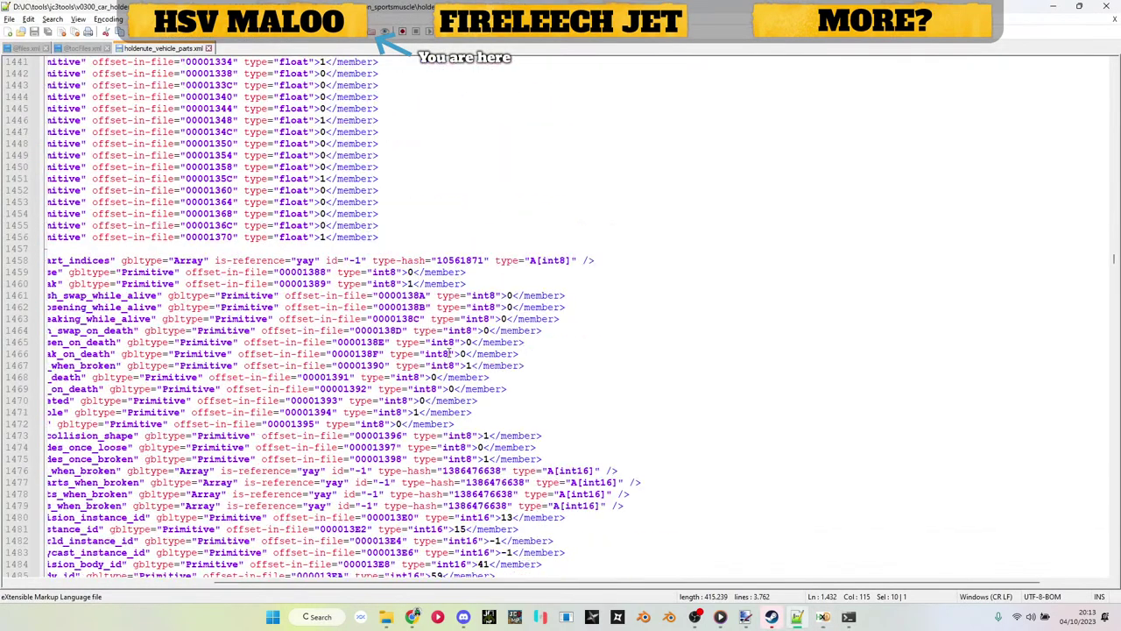
# Step: Replace the front-left door window hash 176239999 on line 1515 with the placeholder hash
pyautogui.scroll(-15, 452, 342)
pyautogui.click(436, 333)
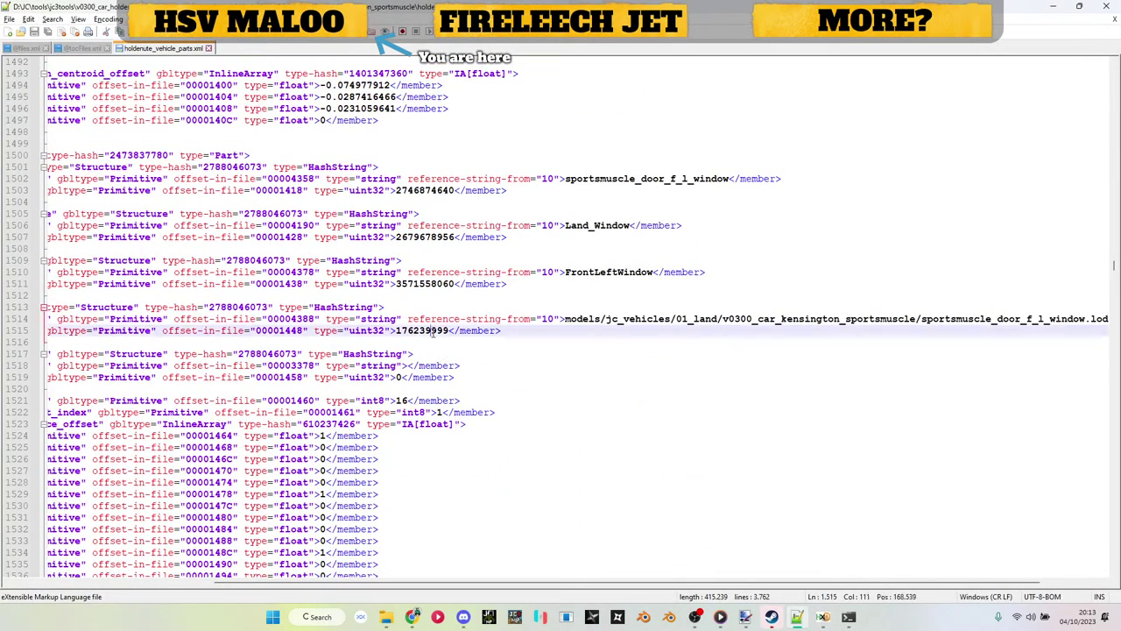
pyautogui.doubleClick(436, 333)
pyautogui.hotkey('ctrl', 'c')
pyautogui.hotkey('alt', 'Tab')
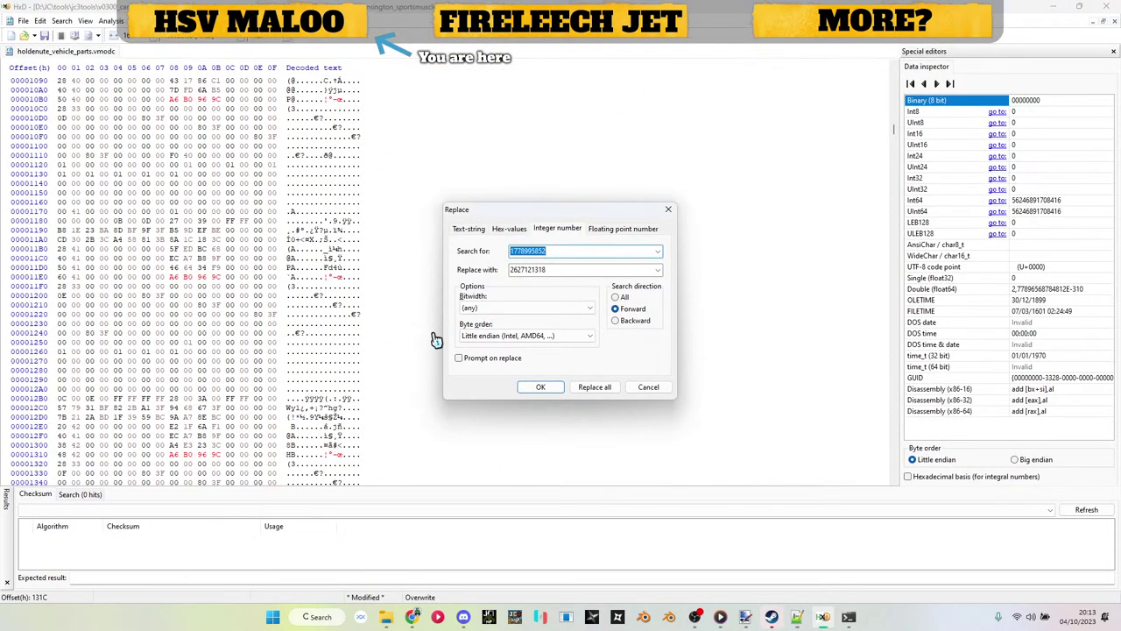
pyautogui.hotkey('alt', 'Tab')
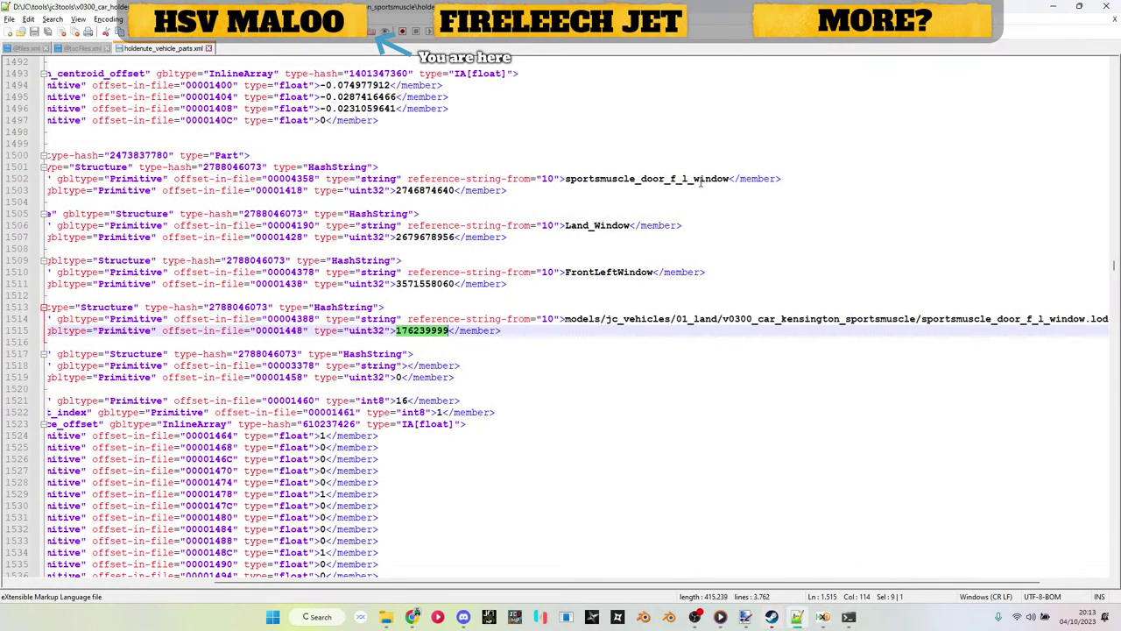
pyautogui.hotkey('alt', 'Tab')
pyautogui.press('Escape')
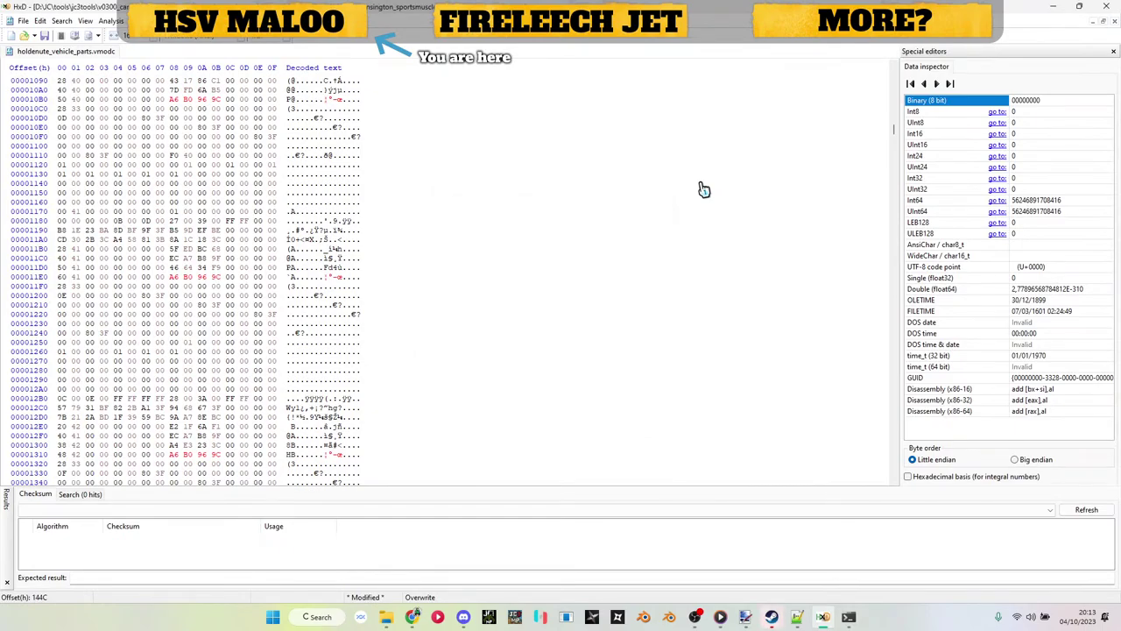
pyautogui.hotkey('alt', 'Tab')
pyautogui.scroll(-15, 459, 417)
pyautogui.scroll(-3, 459, 417)
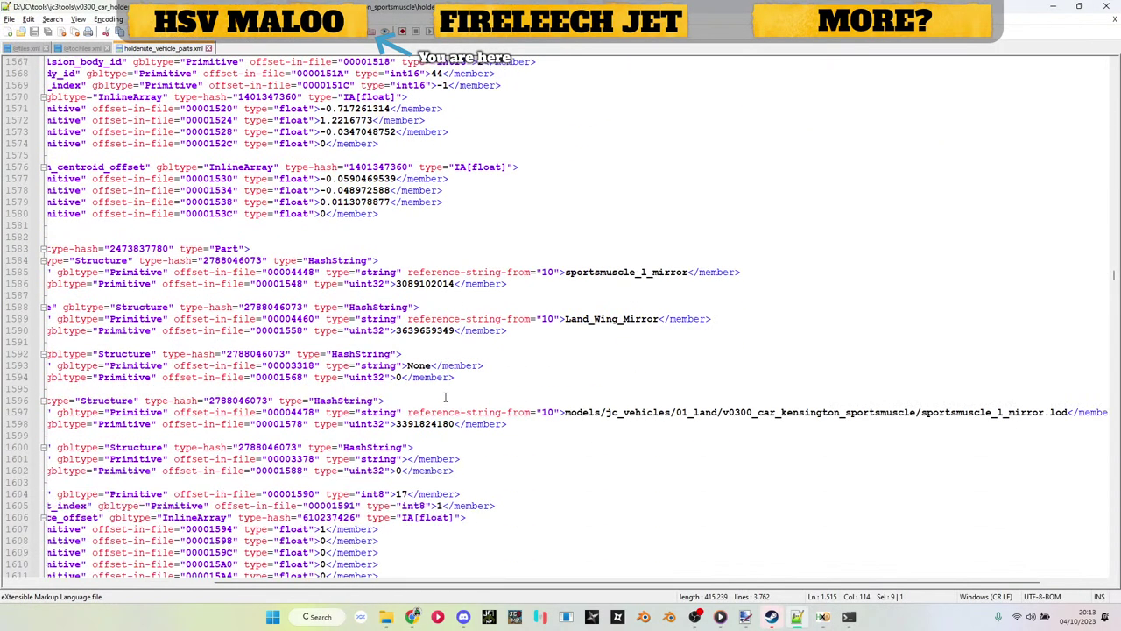
pyautogui.doubleClick(444, 424)
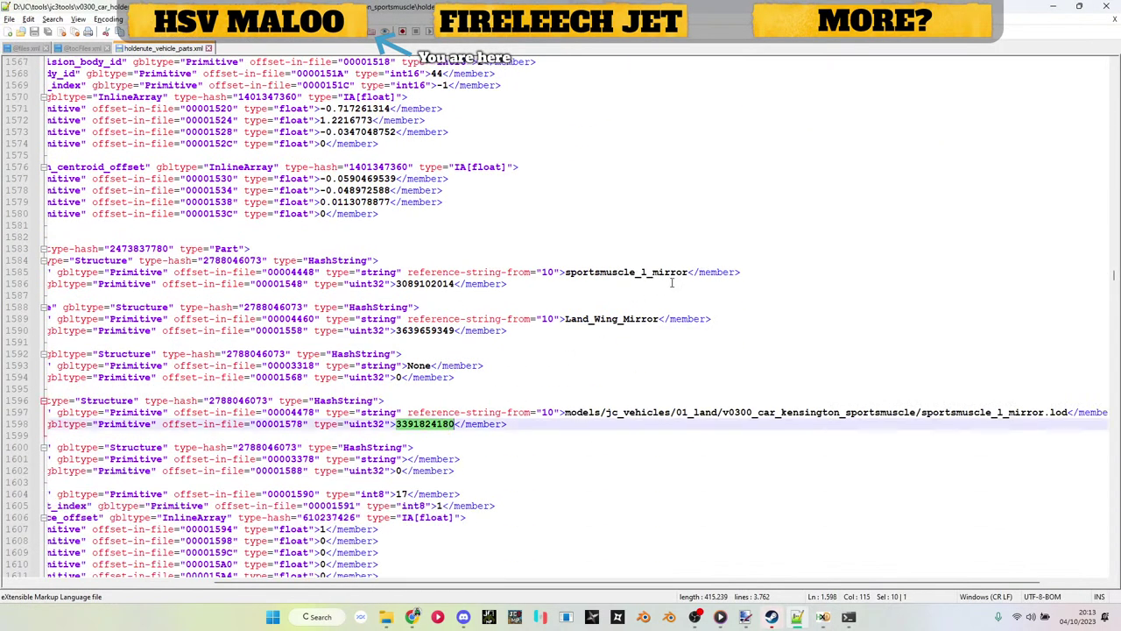
pyautogui.hotkey('alt', 'Tab')
pyautogui.hotkey('ctrl', 'r')
pyautogui.press('Tab')
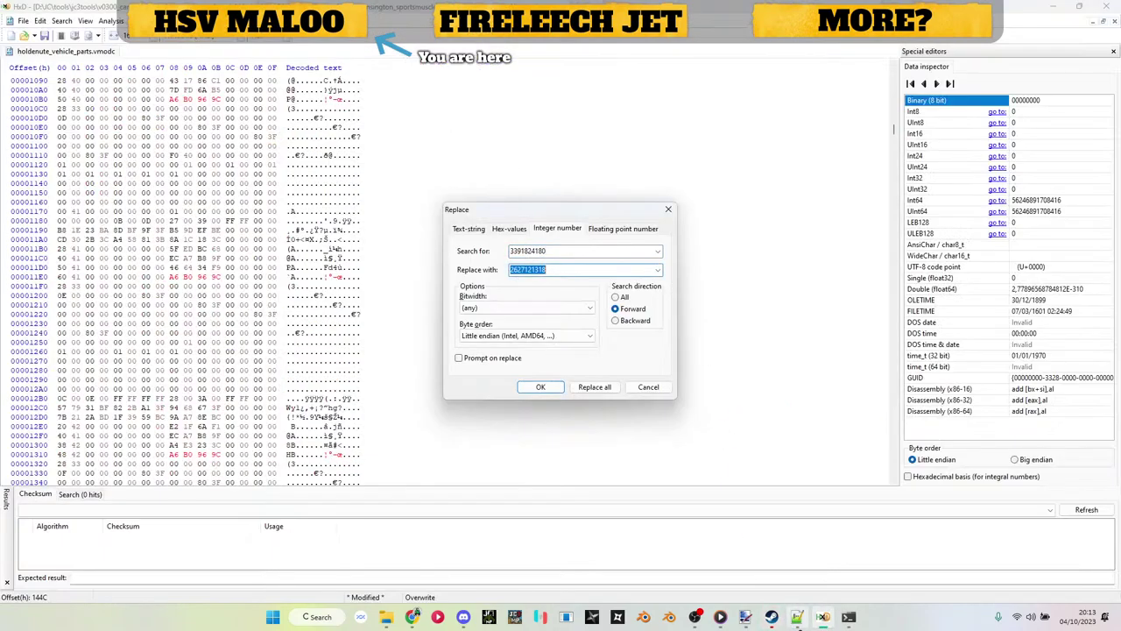
pyautogui.hotkey('alt', 'Tab')
# Step: Hash the hsv_maloo_mirror_l.rbm path from files.xml and copy the result 420A6174
pyautogui.click(26, 49)
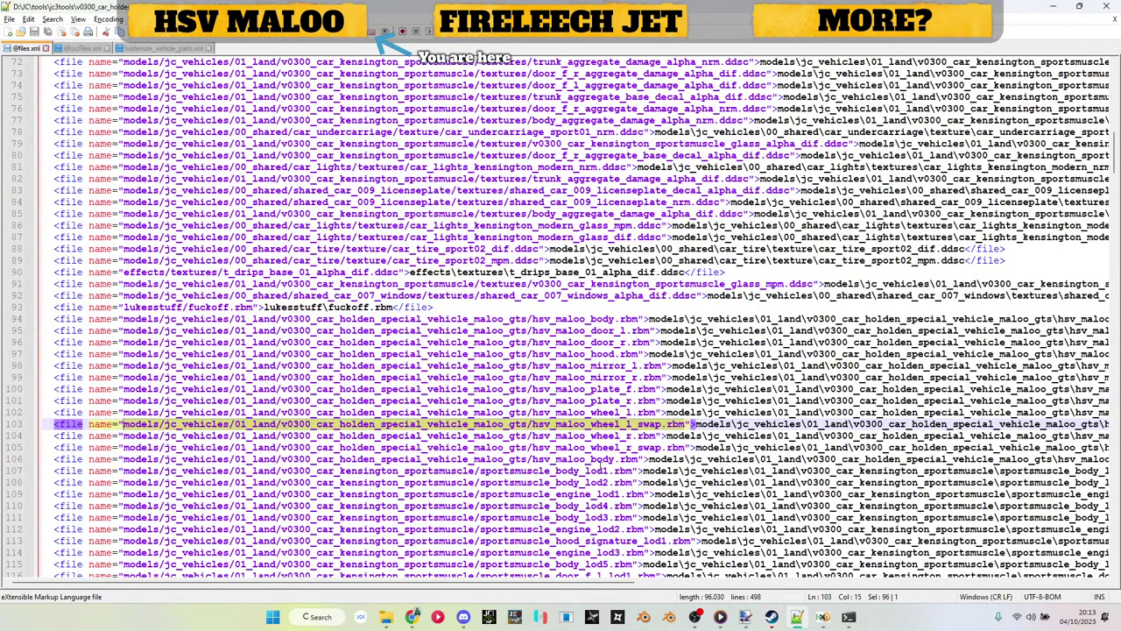
pyautogui.moveTo(663, 365); pyautogui.dragTo(125, 368)
pyautogui.hotkey('ctrl', 'c')
pyautogui.hotkey('alt', 'Tab')
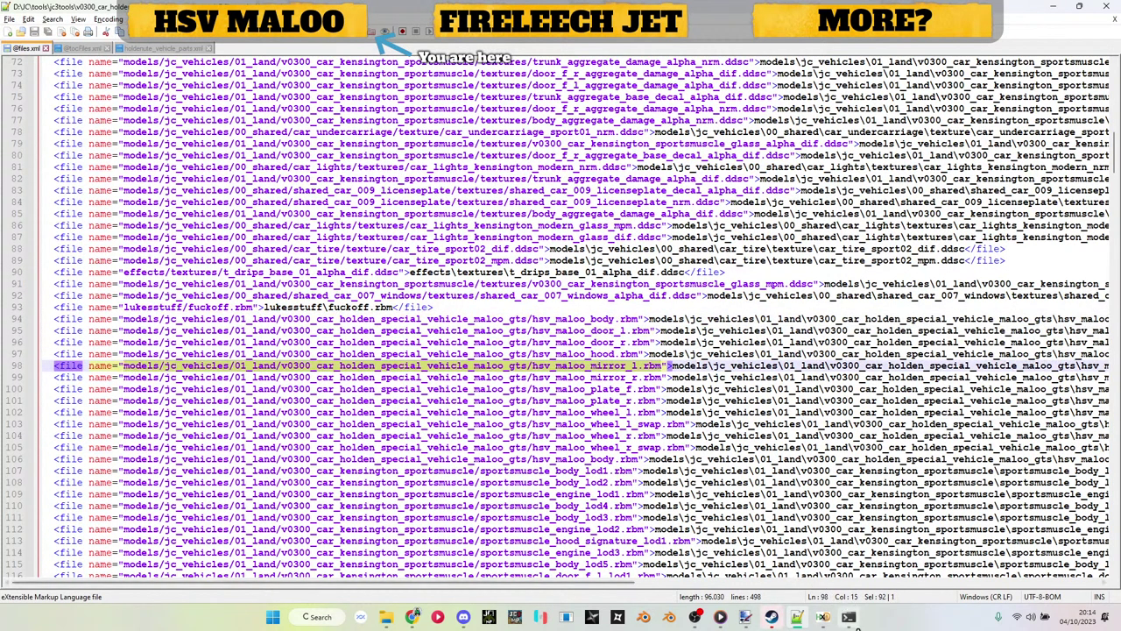
pyautogui.hotkey('ctrl', 'v')
pyautogui.press('Return')
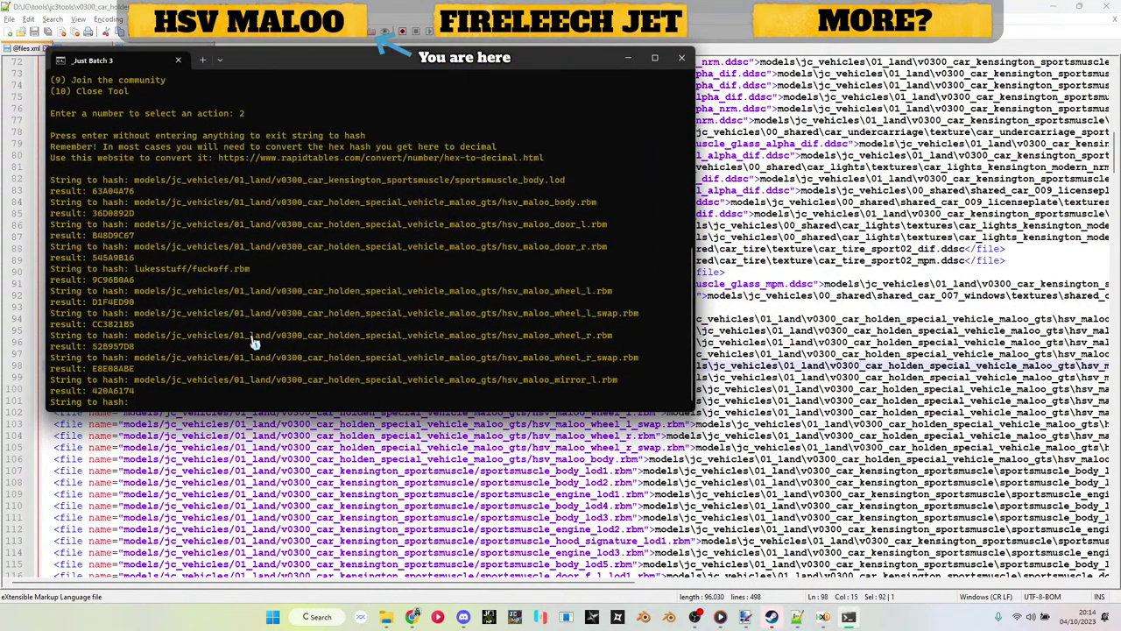
pyautogui.moveTo(92, 391); pyautogui.dragTo(131, 400)
pyautogui.hotkey('ctrl', 'c')
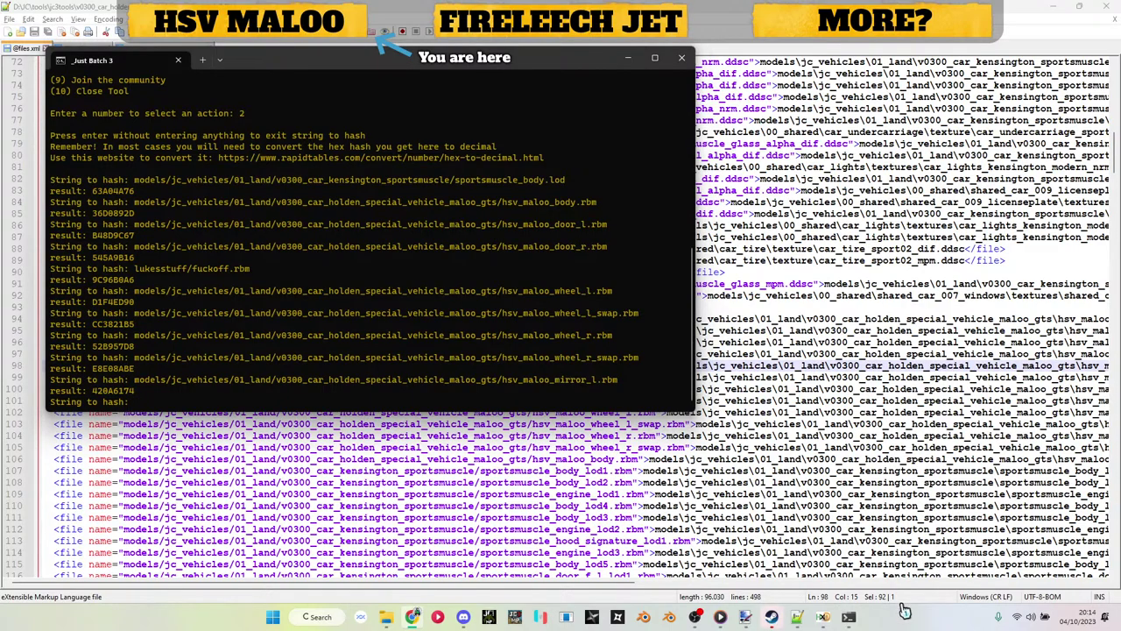
pyautogui.click(797, 617)
pyautogui.click(823, 617)
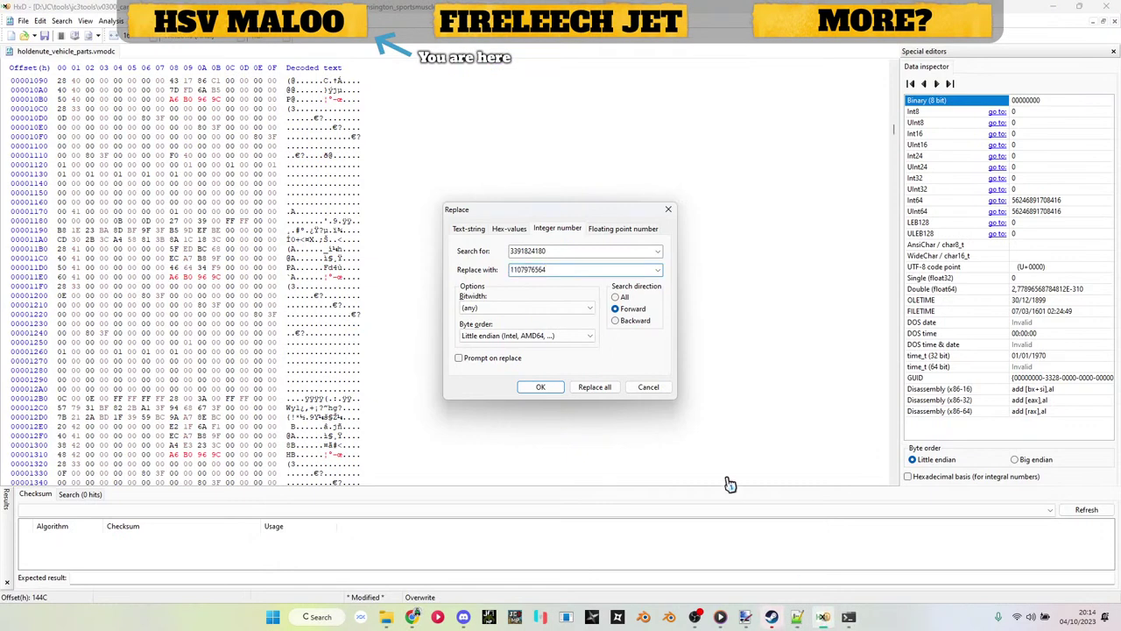
pyautogui.press('Escape')
pyautogui.hotkey('ctrl', 'r')
pyautogui.click(797, 617)
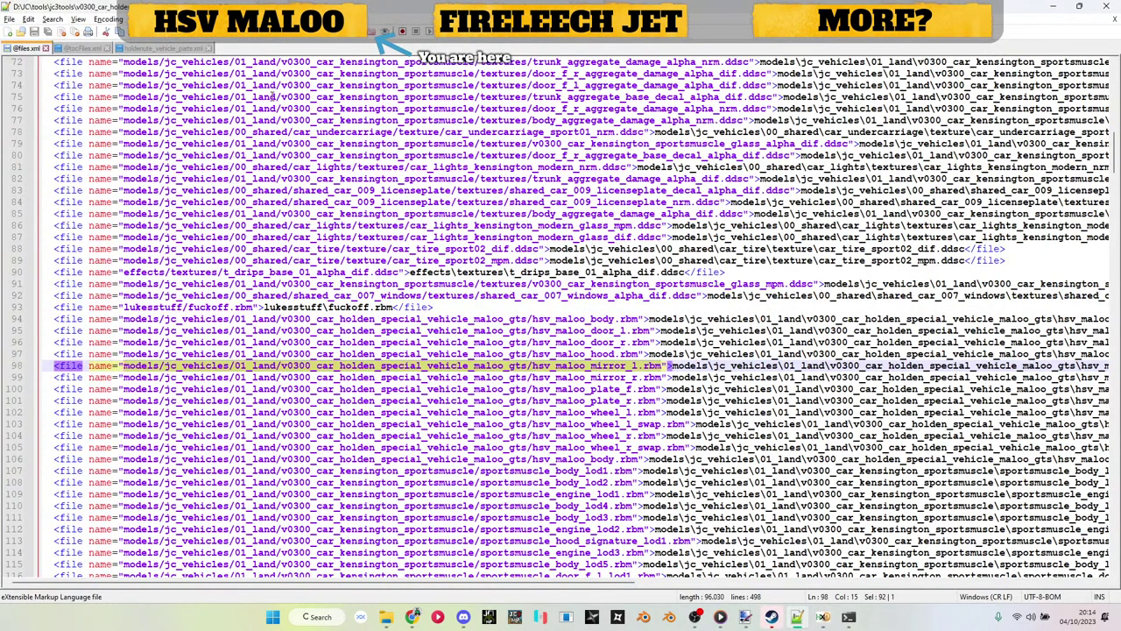
pyautogui.click(162, 48)
pyautogui.scroll(-20, 536, 396)
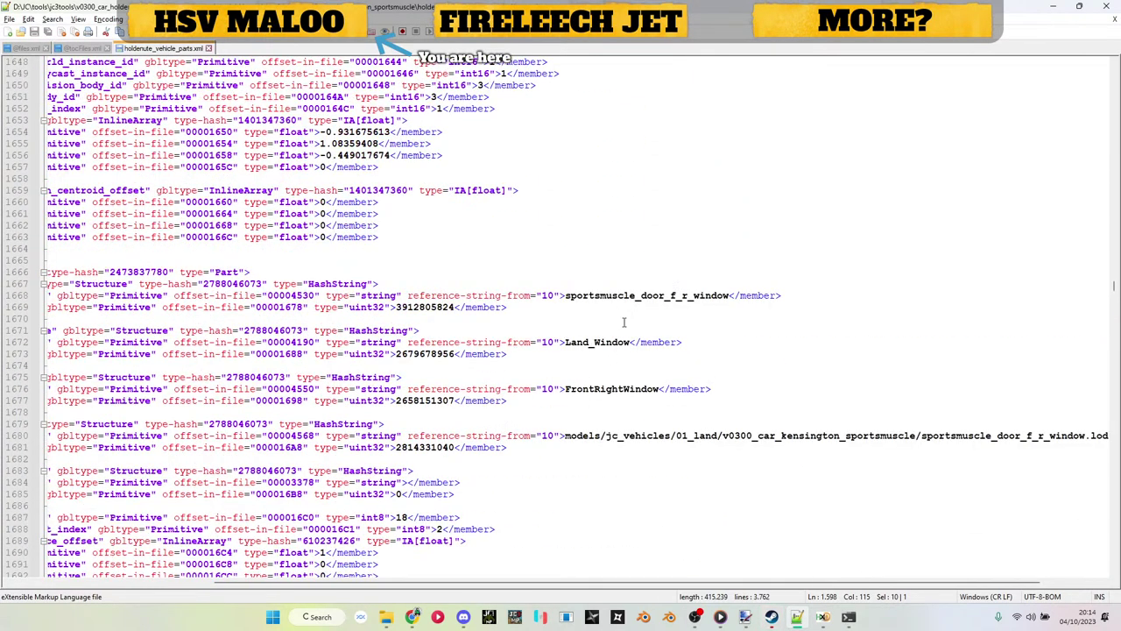
pyautogui.doubleClick(425, 447)
pyautogui.click(823, 617)
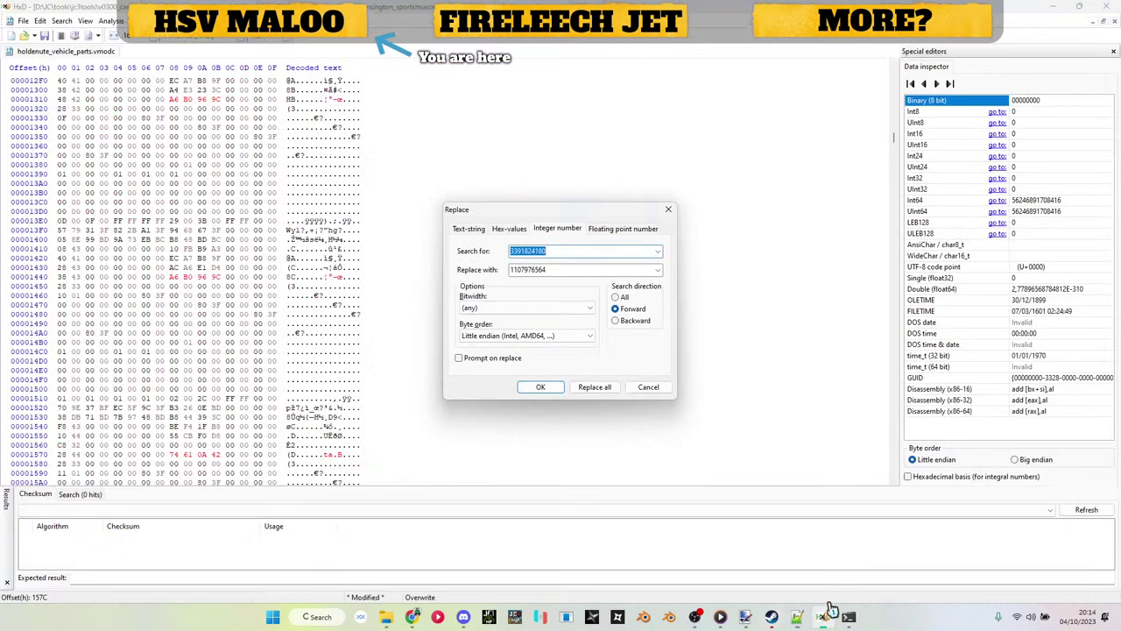
pyautogui.hotkey('ctrl', 'v')
pyautogui.press('Tab')
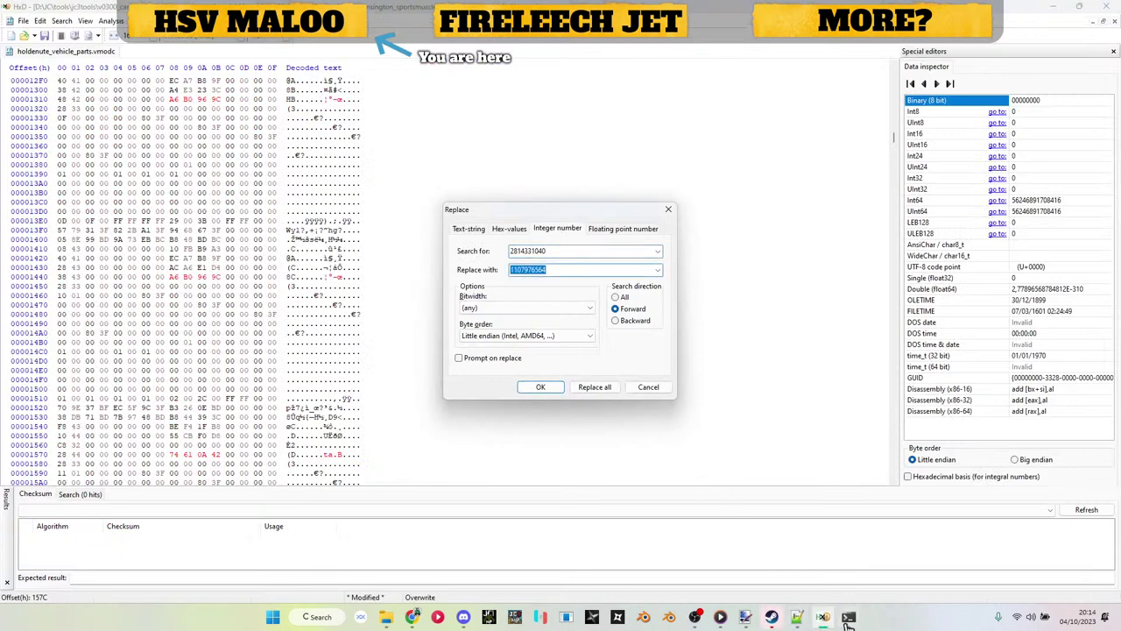
pyautogui.click(848, 617)
pyautogui.moveTo(93, 281); pyautogui.dragTo(136, 282)
pyautogui.hotkey('ctrl', 'c')
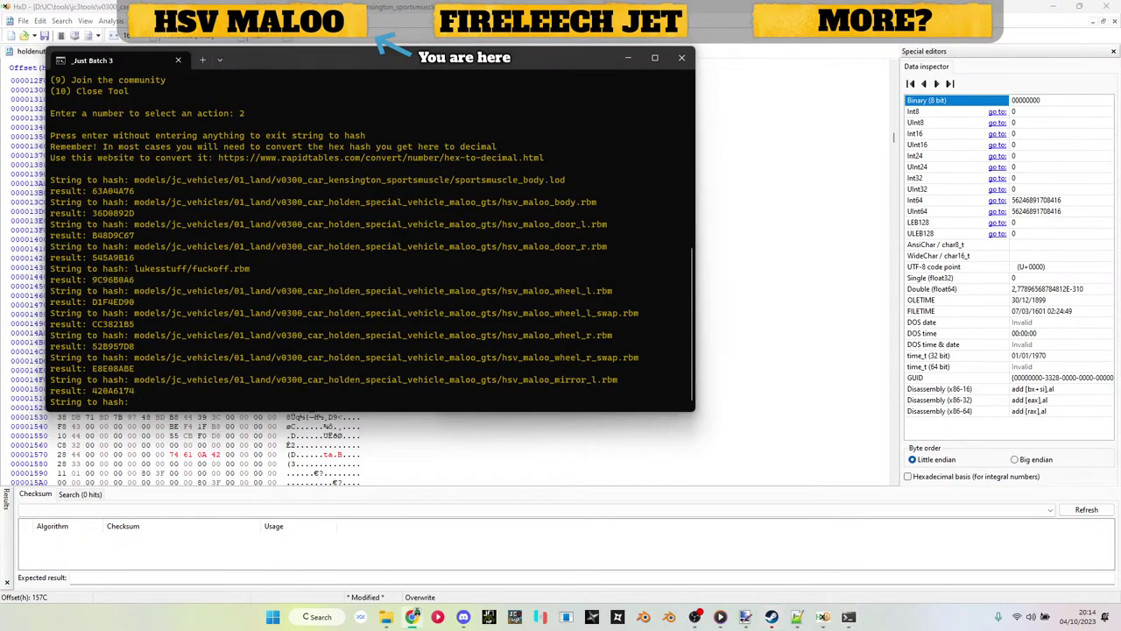
pyautogui.click(823, 615)
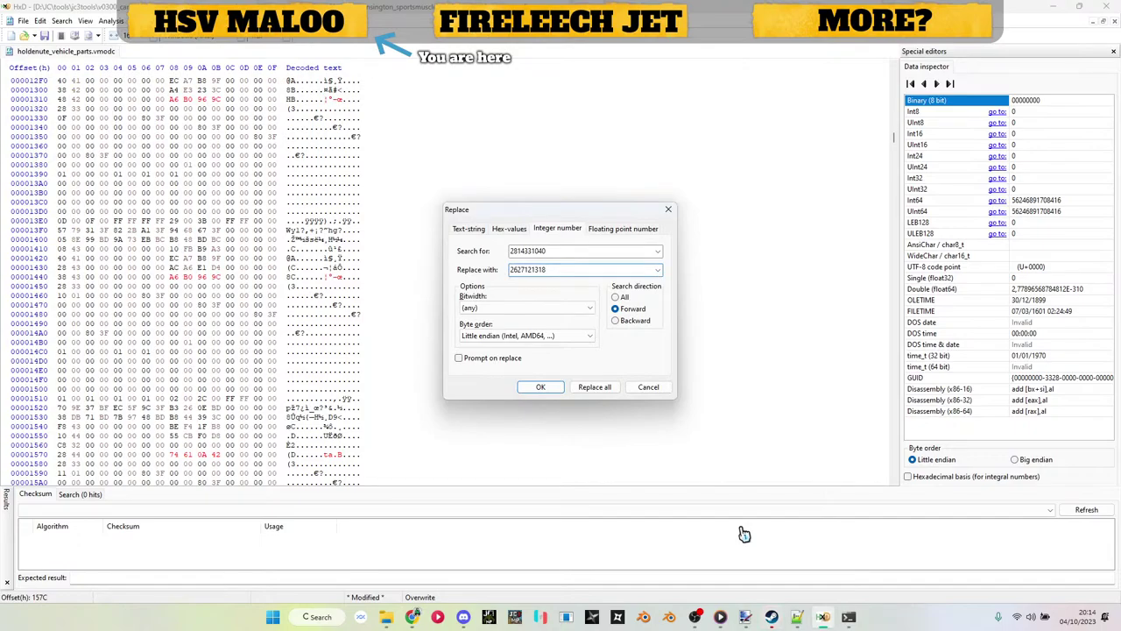
pyautogui.click(798, 617)
pyautogui.scroll(-10, 377, 248)
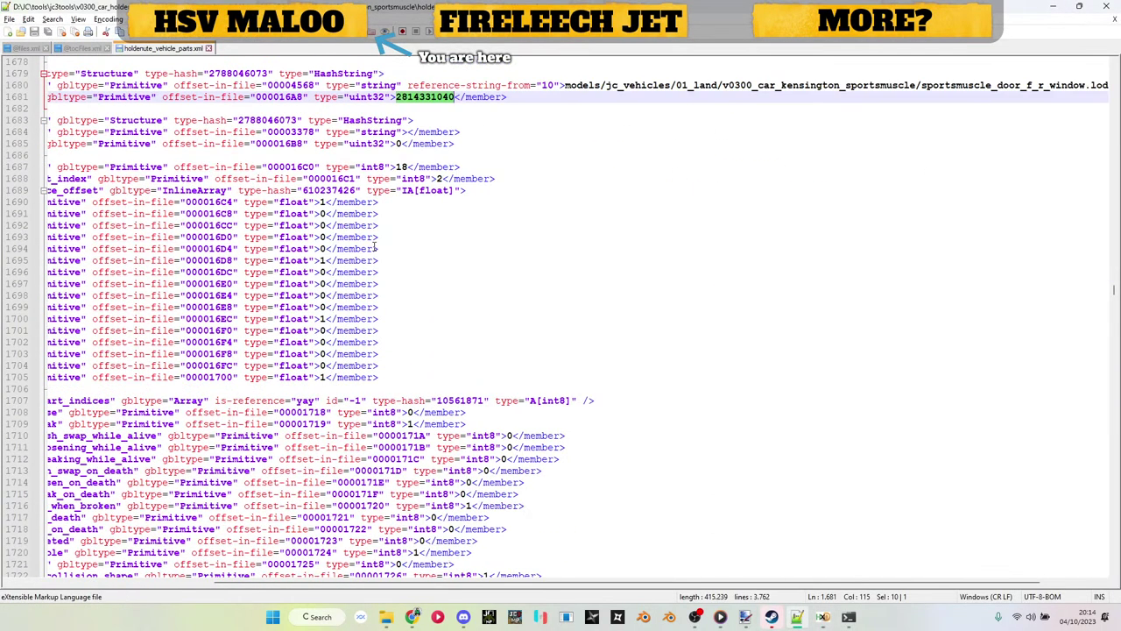
pyautogui.scroll(-17, 376, 248)
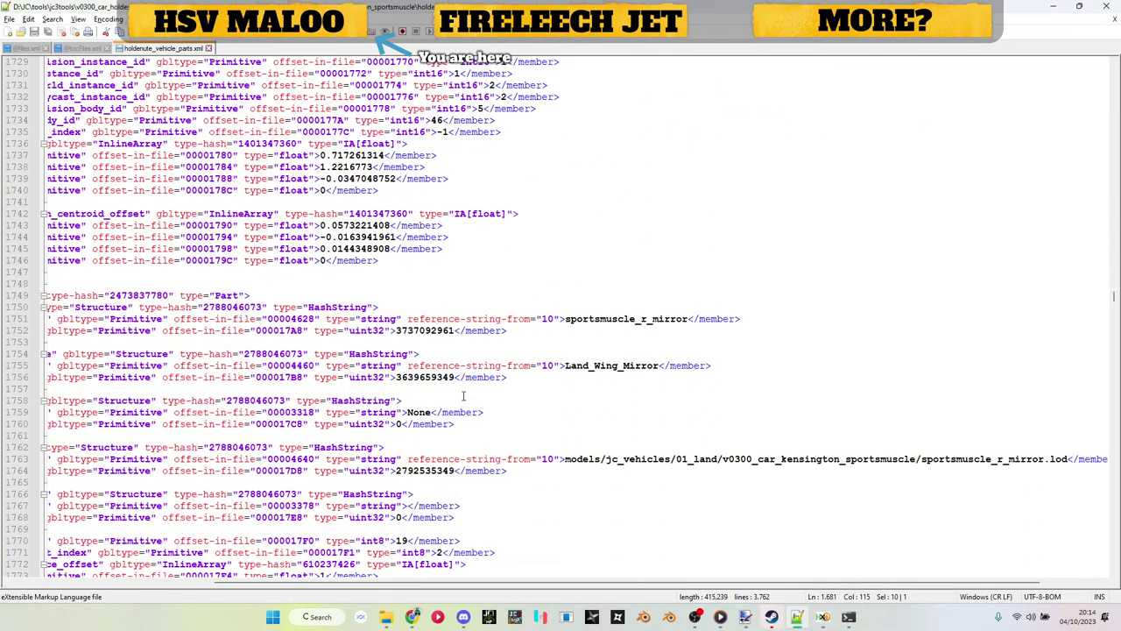
pyautogui.doubleClick(450, 470)
pyautogui.hotkey('ctrl', 'c')
pyautogui.hotkey('alt', 'Tab')
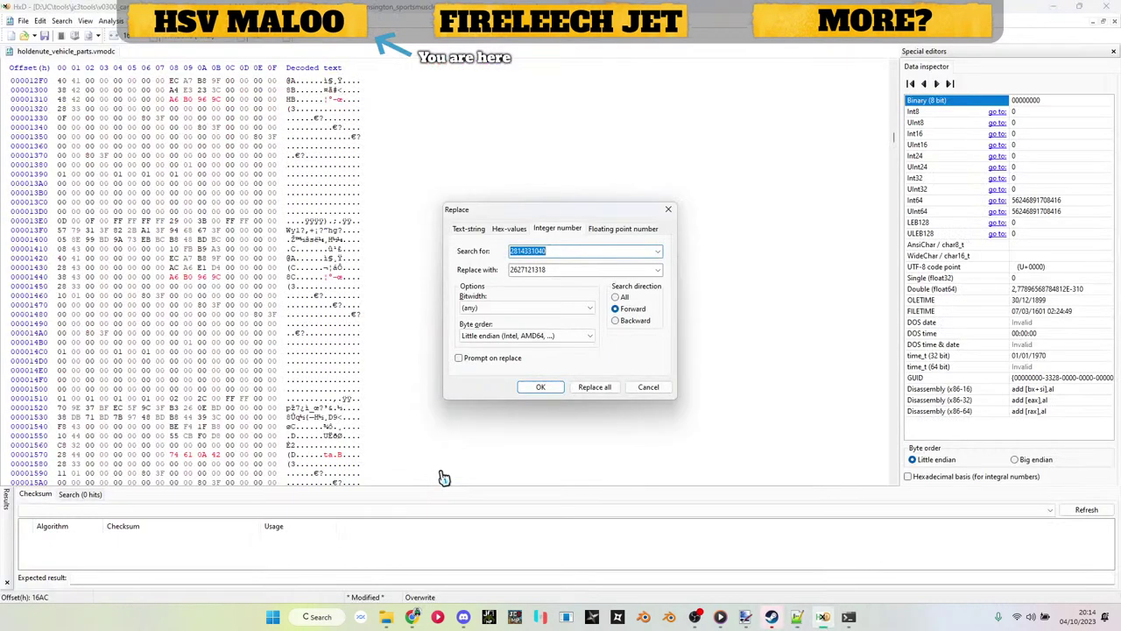
pyautogui.hotkey('ctrl', 'v')
pyautogui.press('Tab')
# Step: Hash hsv_maloo_mirror_r.rbm (F5F440A6) and use it to replace the mirror hash
pyautogui.hotkey('alt', 'Tab')
pyautogui.press('Up')
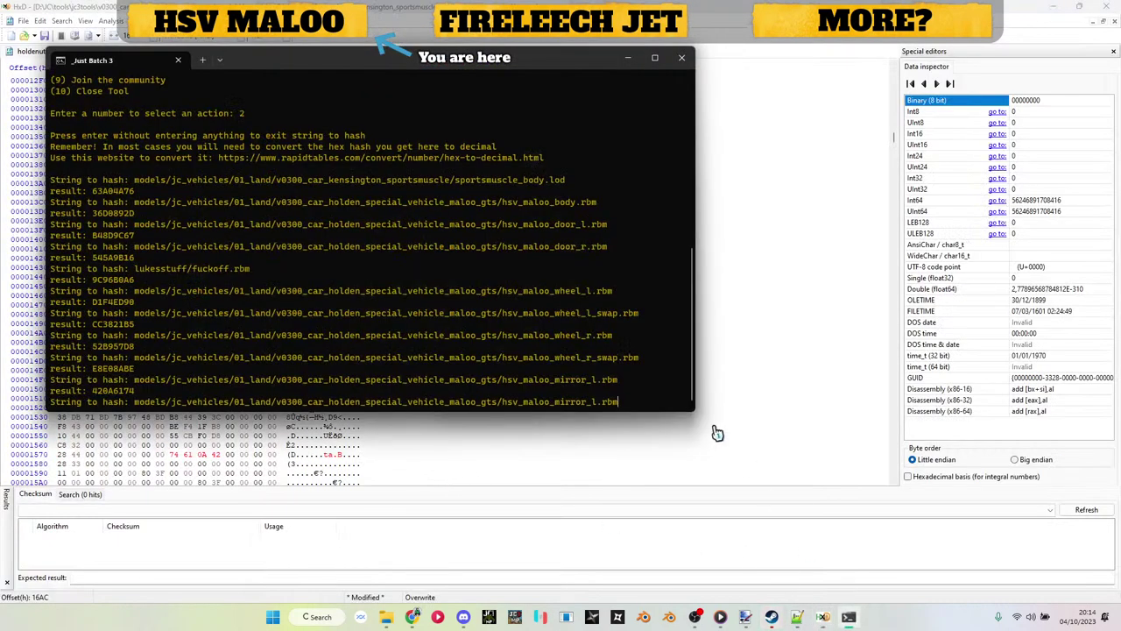
pyautogui.write('r')
pyautogui.press('Return')
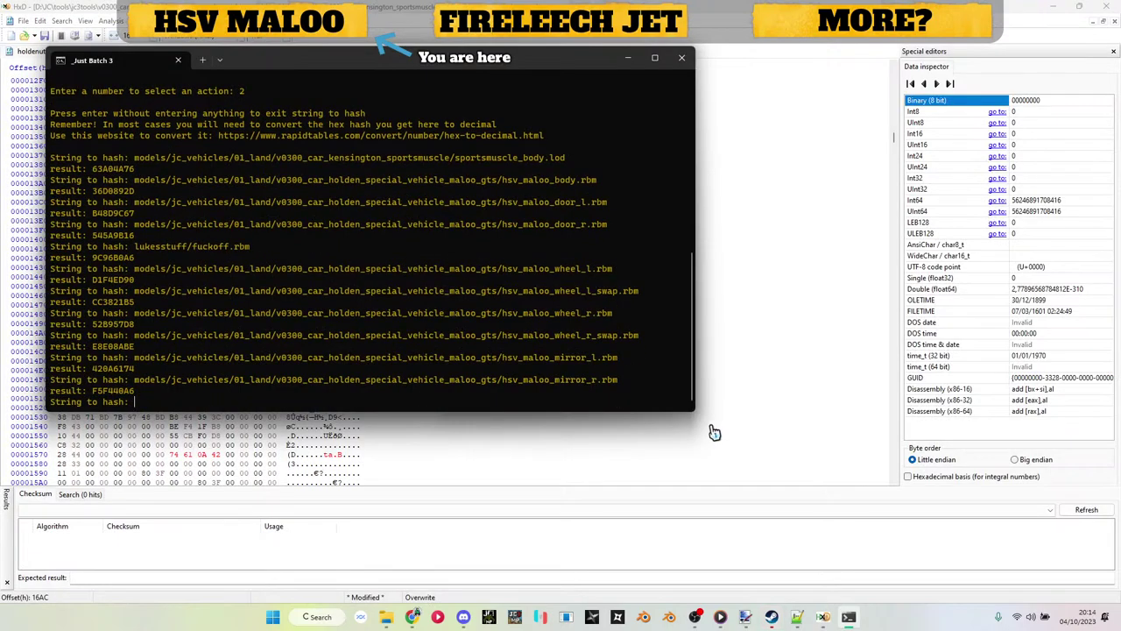
pyautogui.moveTo(92, 391); pyautogui.dragTo(135, 391)
pyautogui.hotkey('ctrl', 'c')
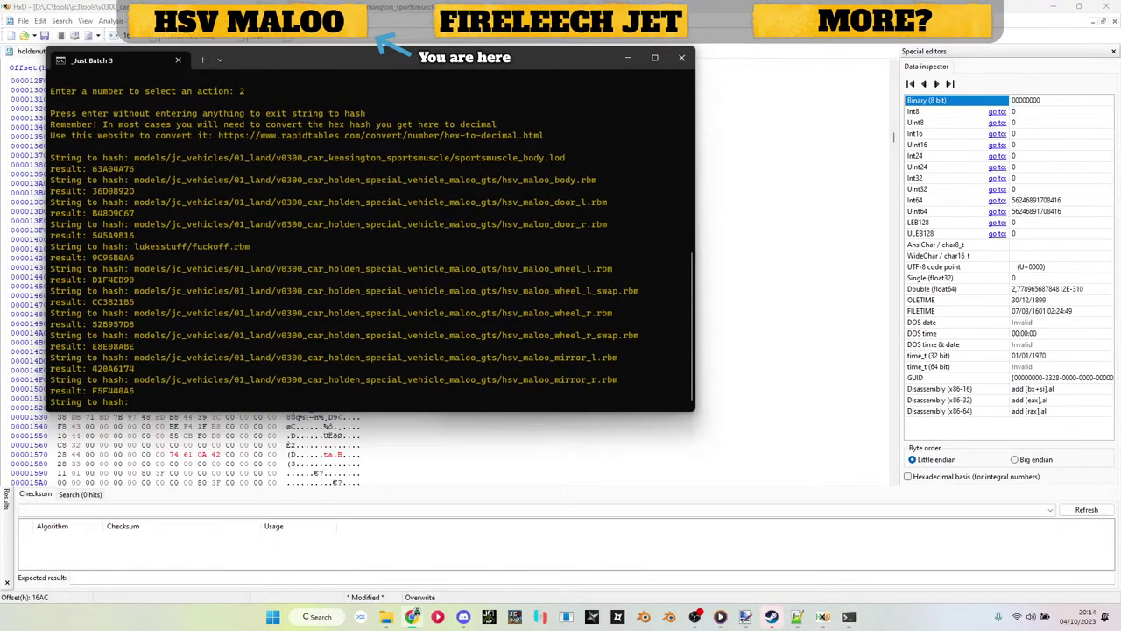
pyautogui.click(628, 58)
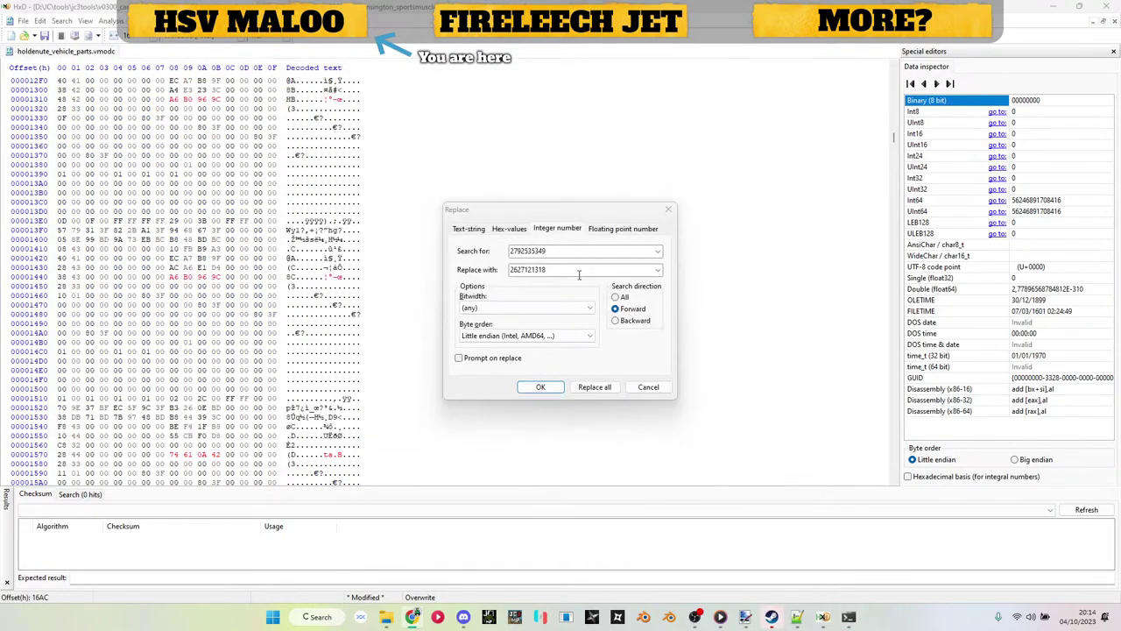
pyautogui.click(578, 274)
pyautogui.doubleClick(578, 274)
pyautogui.hotkey('ctrl', 'v')
pyautogui.press('Return')
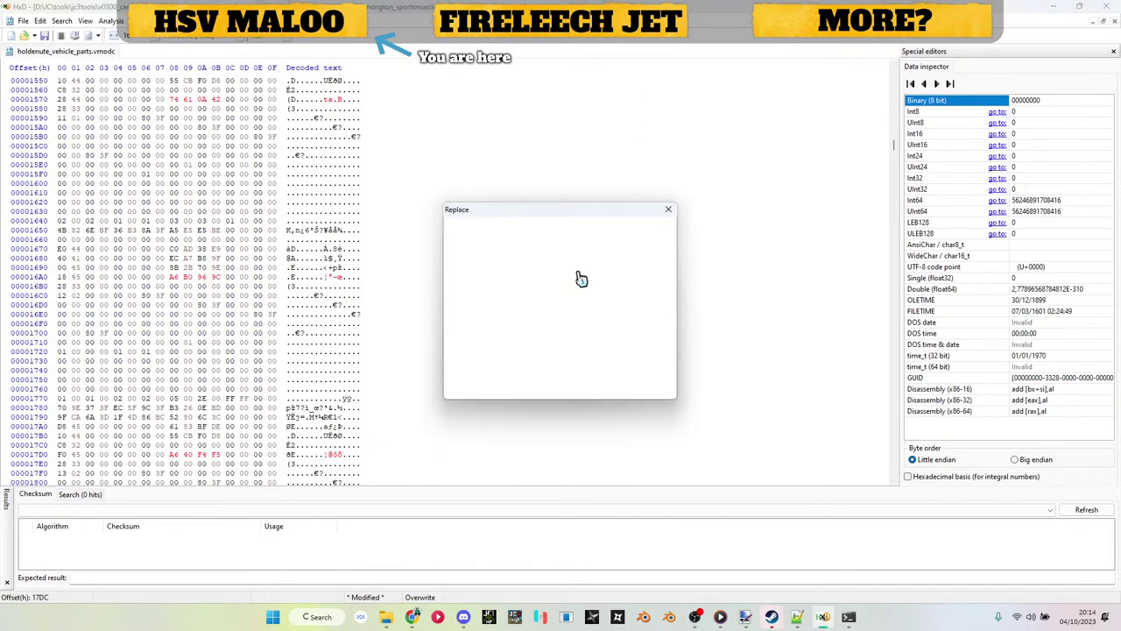
pyautogui.click(810, 620)
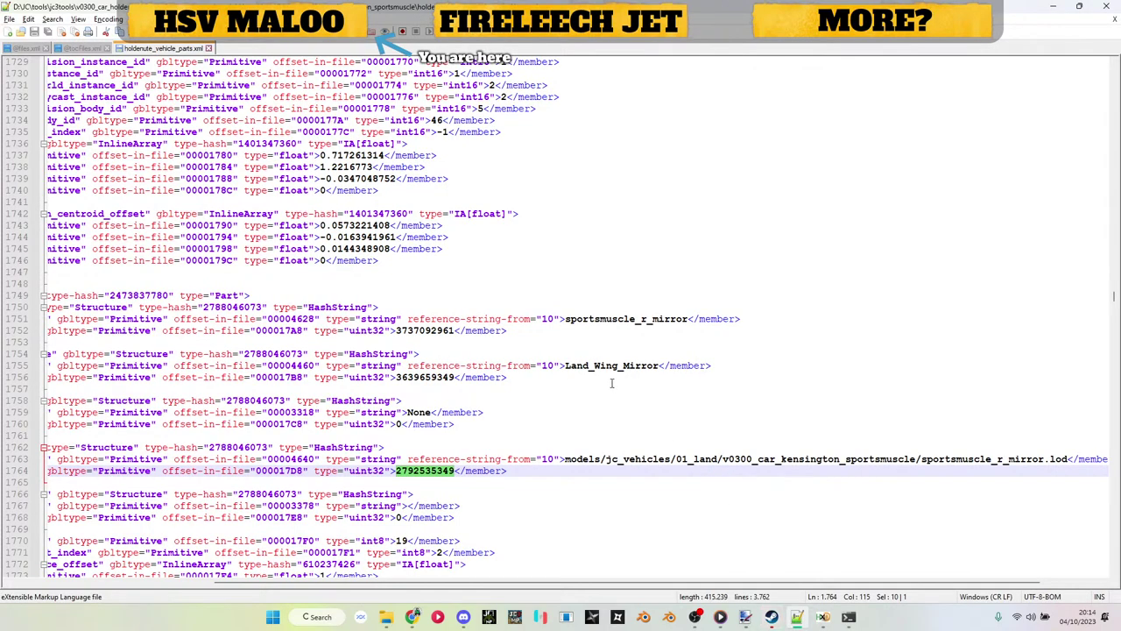
pyautogui.scroll(-20, 611, 383)
pyautogui.scroll(-4, 585, 336)
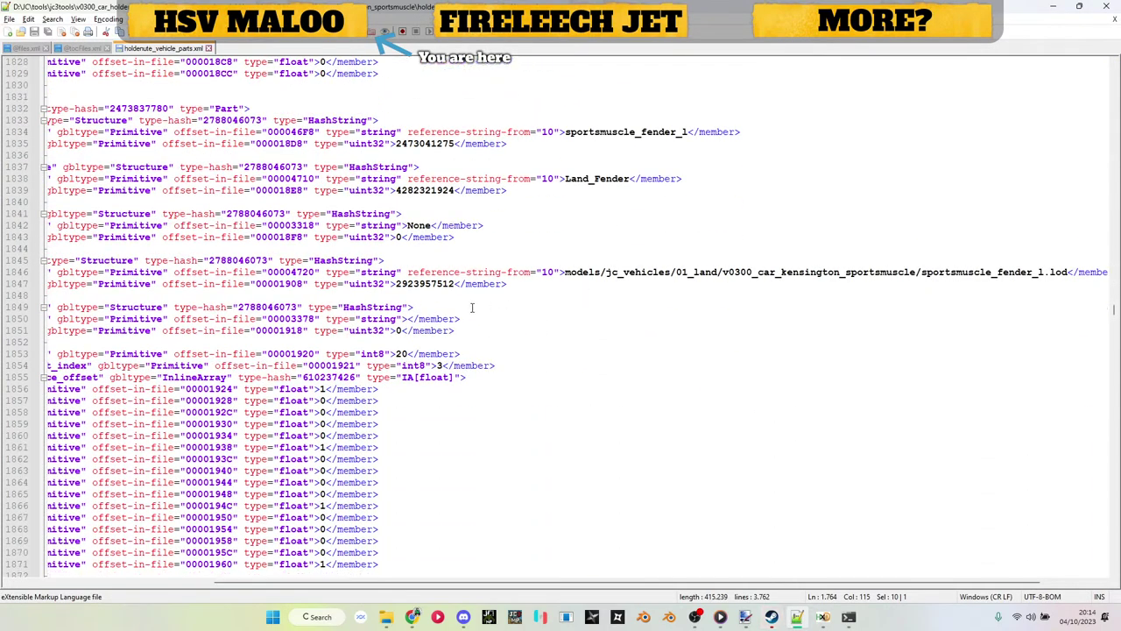
pyautogui.doubleClick(426, 284)
pyautogui.hotkey('alt', 'Tab')
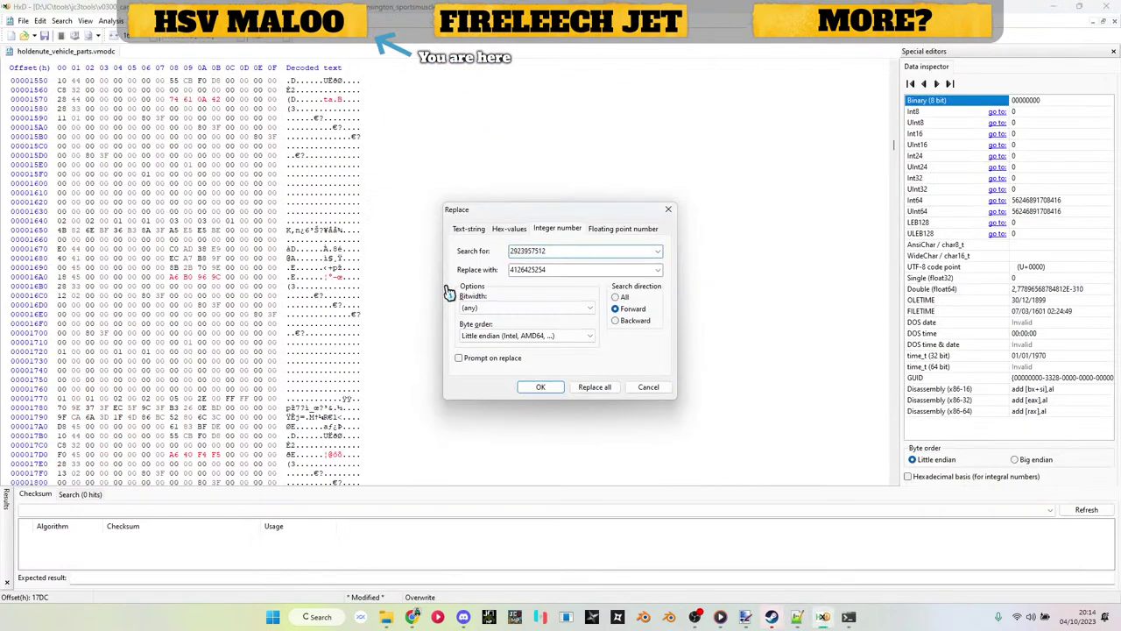
pyautogui.hotkey('alt', 'Tab')
pyautogui.scroll(-15, 515, 252)
pyautogui.scroll(-7, 504, 251)
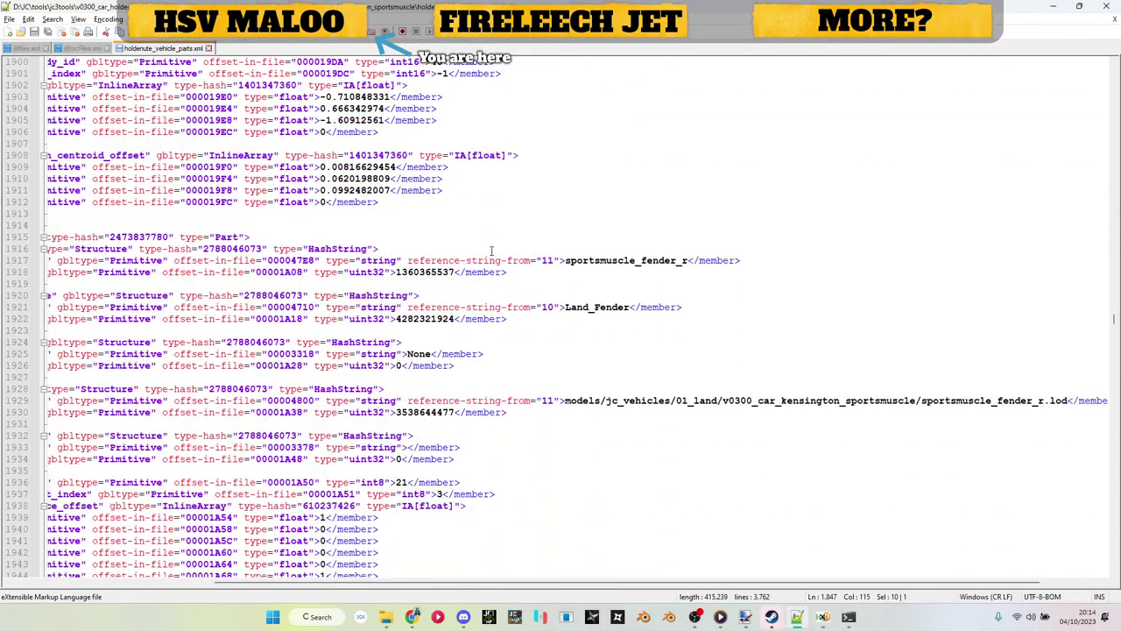
pyautogui.doubleClick(425, 412)
pyautogui.hotkey('alt', 'Tab')
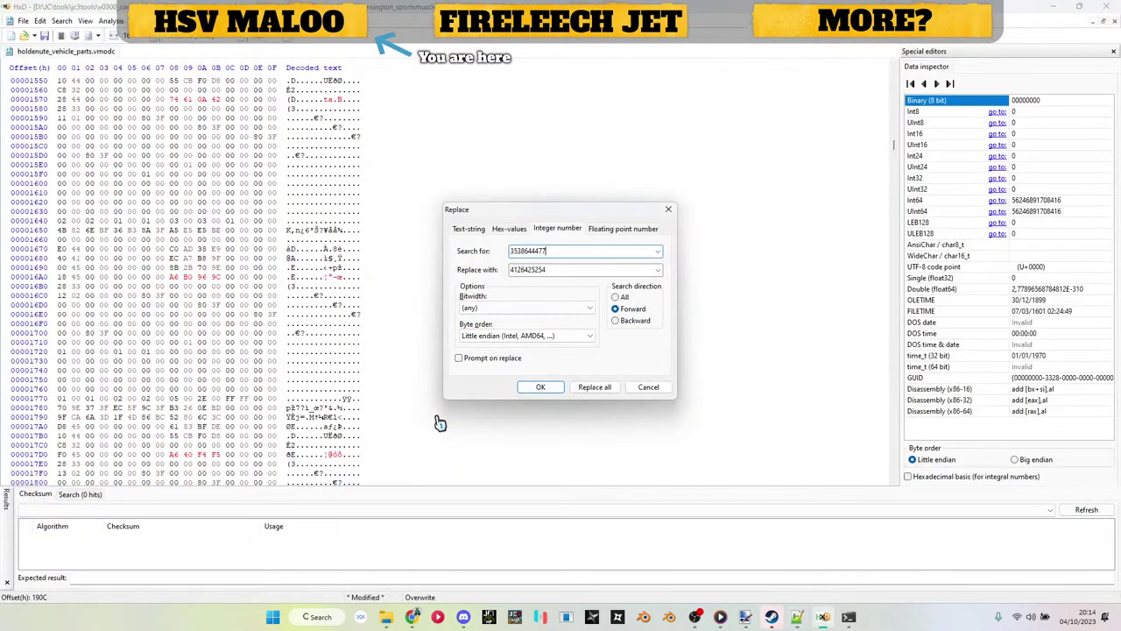
pyautogui.hotkey('alt', 'Tab')
pyautogui.scroll(-20, 443, 416)
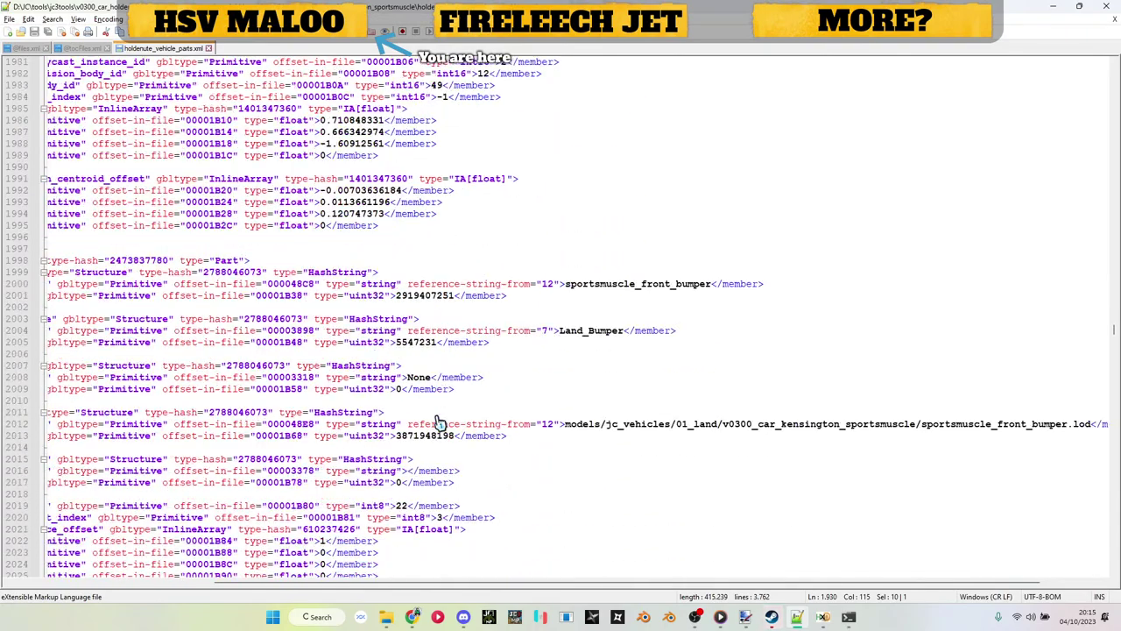
pyautogui.doubleClick(438, 400)
pyautogui.hotkey('ctrl', 'c')
pyautogui.hotkey('alt', 'Tab')
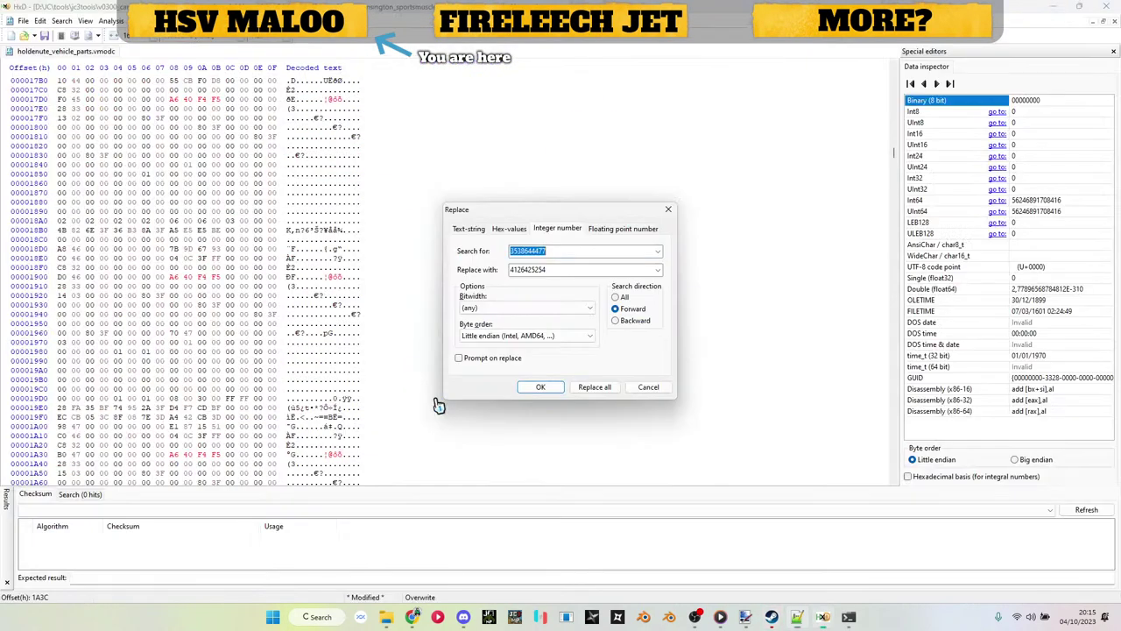
pyautogui.hotkey('ctrl', 'v')
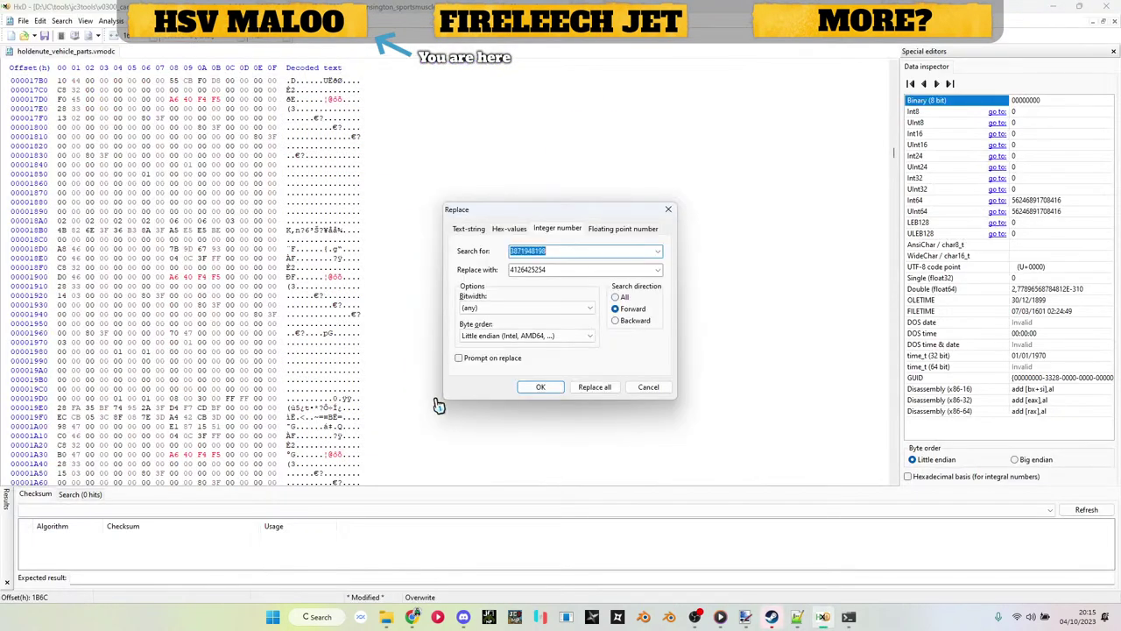
pyautogui.hotkey('alt', 'Tab')
pyautogui.scroll(-20, 462, 332)
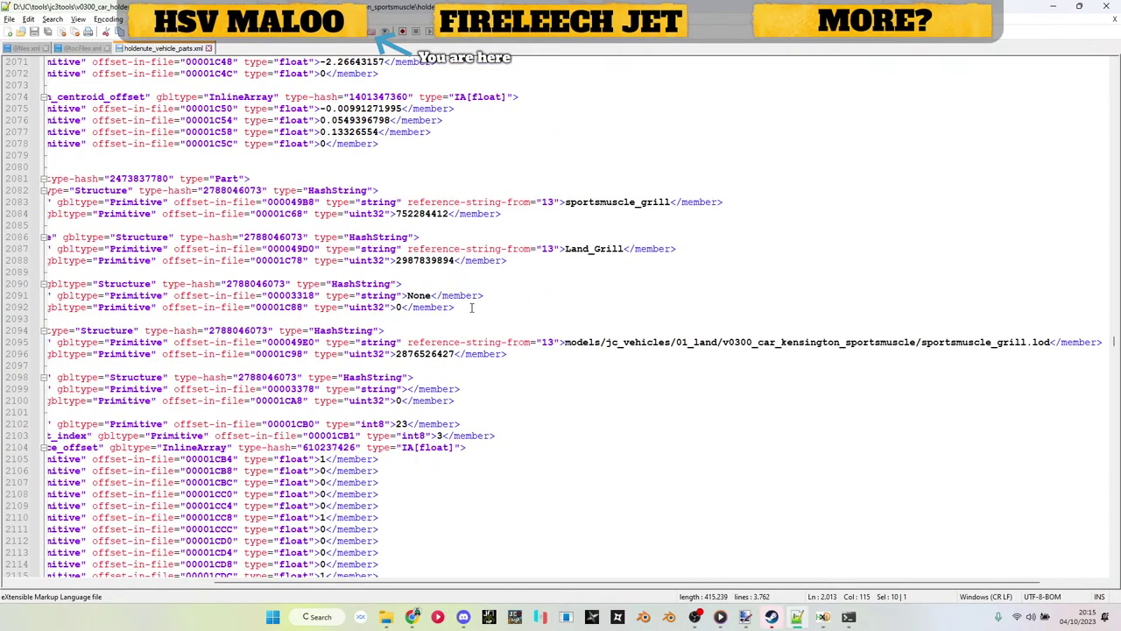
pyautogui.doubleClick(437, 354)
pyautogui.hotkey('ctrl', 'c')
pyautogui.hotkey('alt', 'Tab')
pyautogui.hotkey('ctrl', 'v')
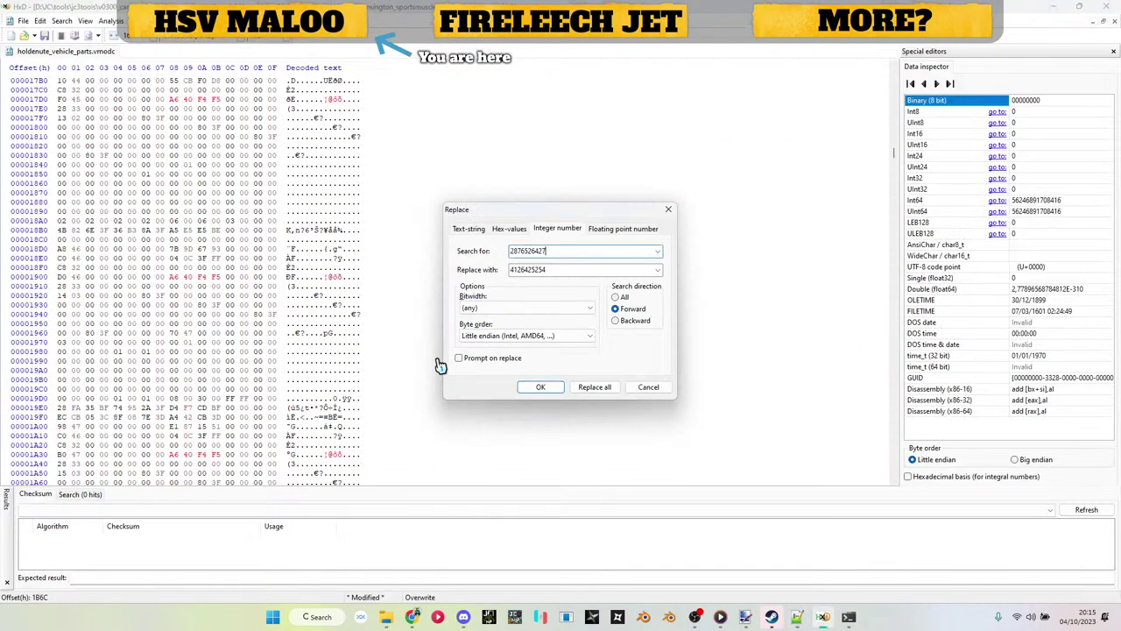
pyautogui.hotkey('alt', 'Tab')
pyautogui.scroll(-20, 422, 259)
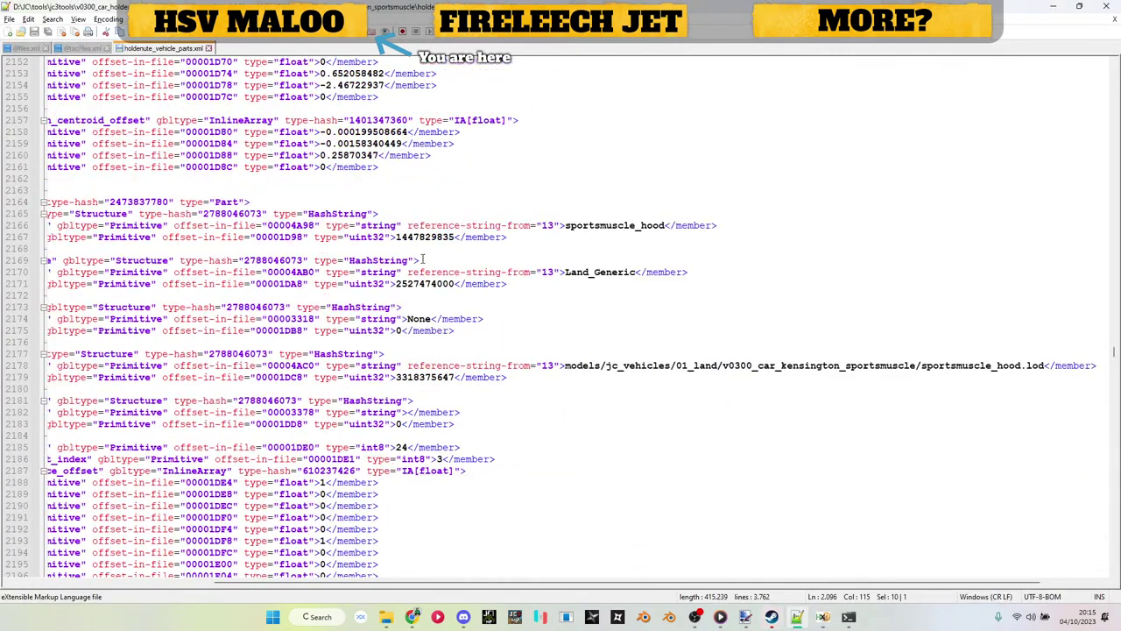
pyautogui.doubleClick(430, 378)
pyautogui.hotkey('ctrl', 'c')
pyautogui.hotkey('alt', 'Tab')
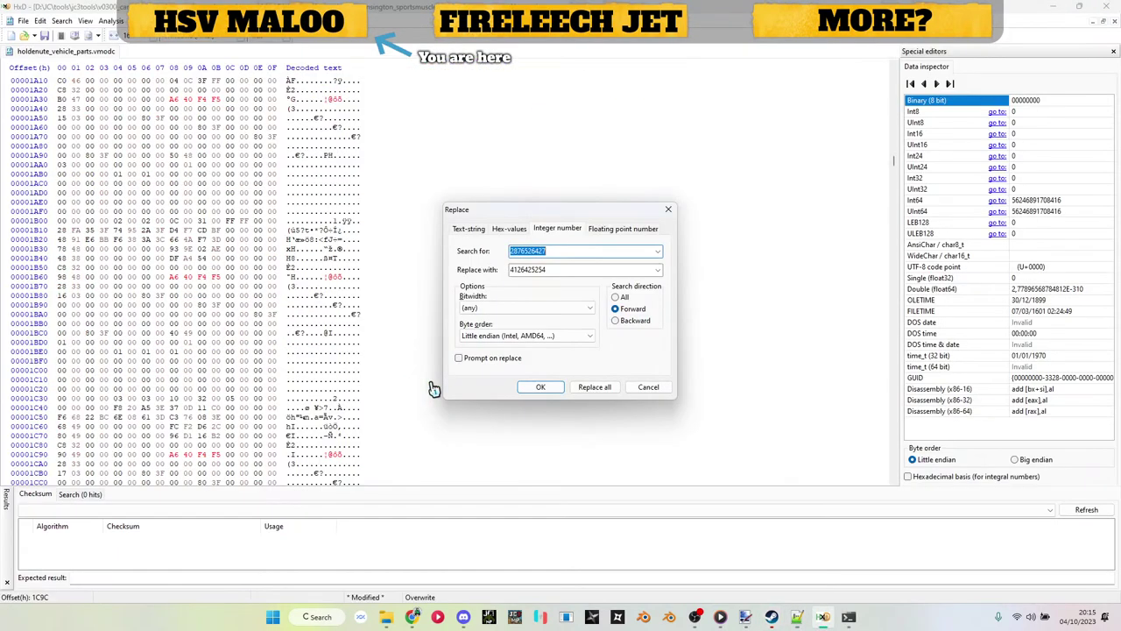
pyautogui.hotkey('ctrl', 'v')
pyautogui.press('Tab')
pyautogui.click(796, 617)
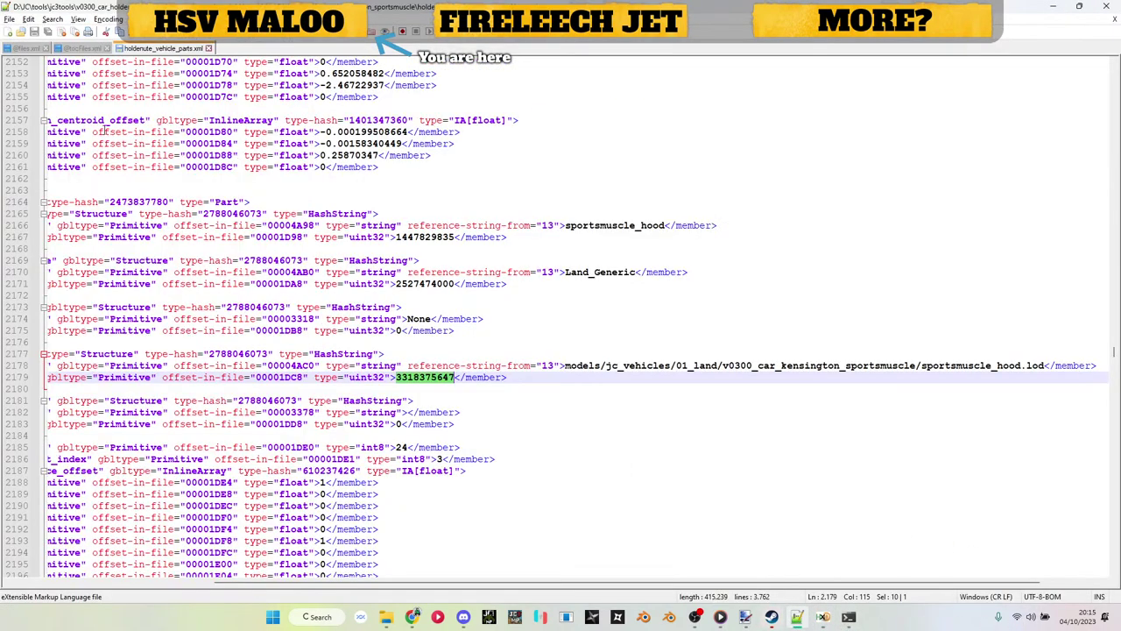
# Step: Hash the hsv_maloo_hood.rbm path from files.xml and run it as the hood replacement
pyautogui.click(24, 49)
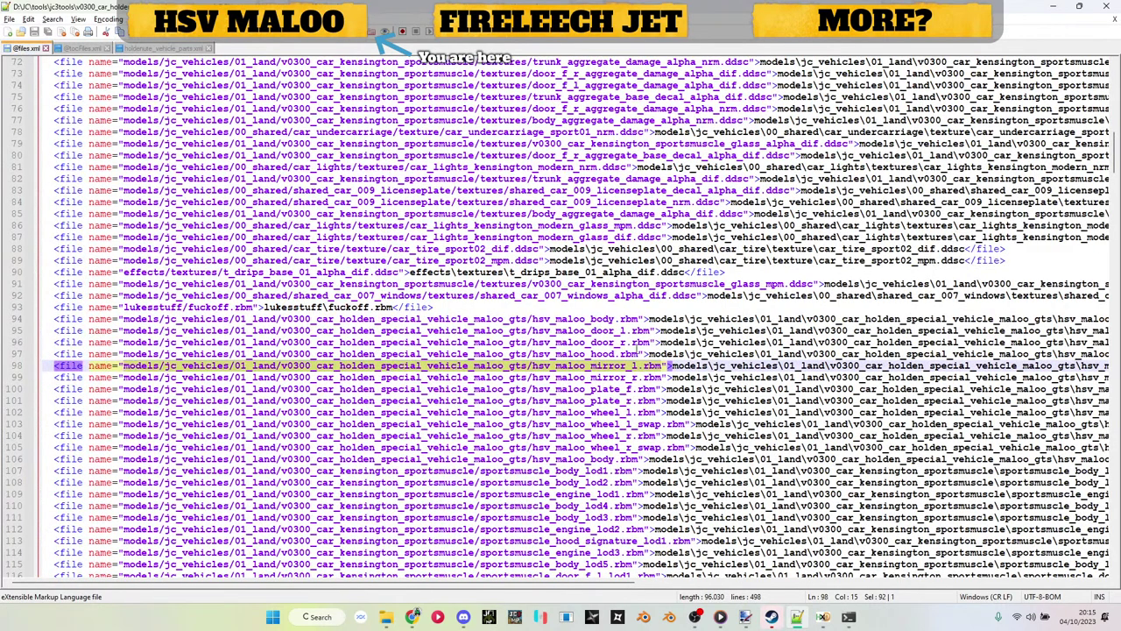
pyautogui.moveTo(642, 354); pyautogui.dragTo(123, 354)
pyautogui.hotkey('alt', 'Tab')
pyautogui.hotkey('ctrl', 'v')
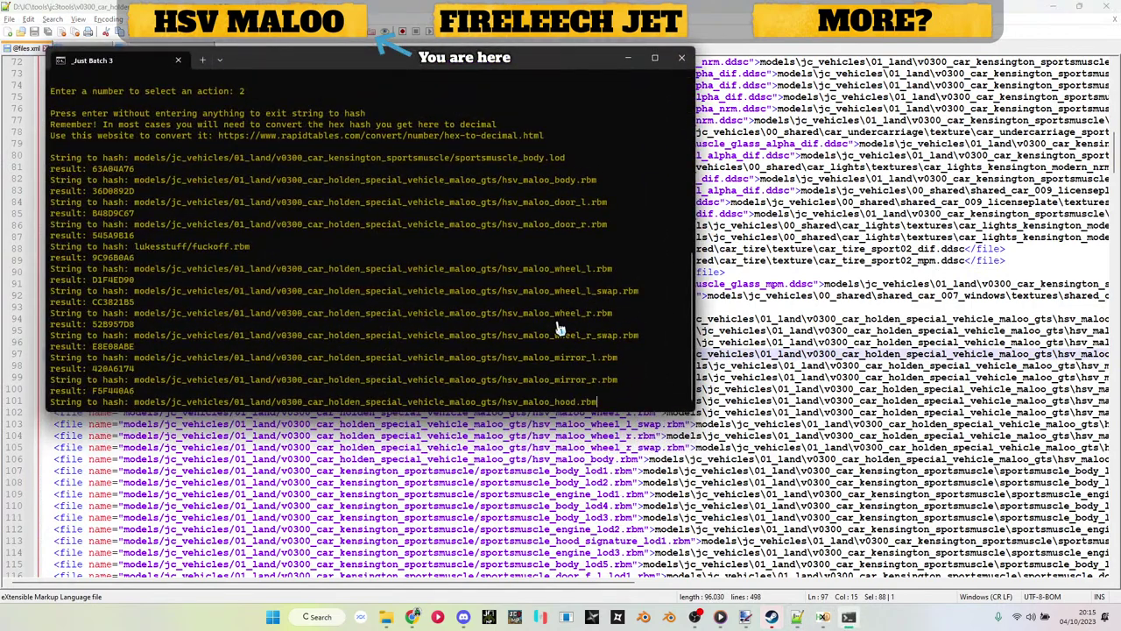
pyautogui.press('Return')
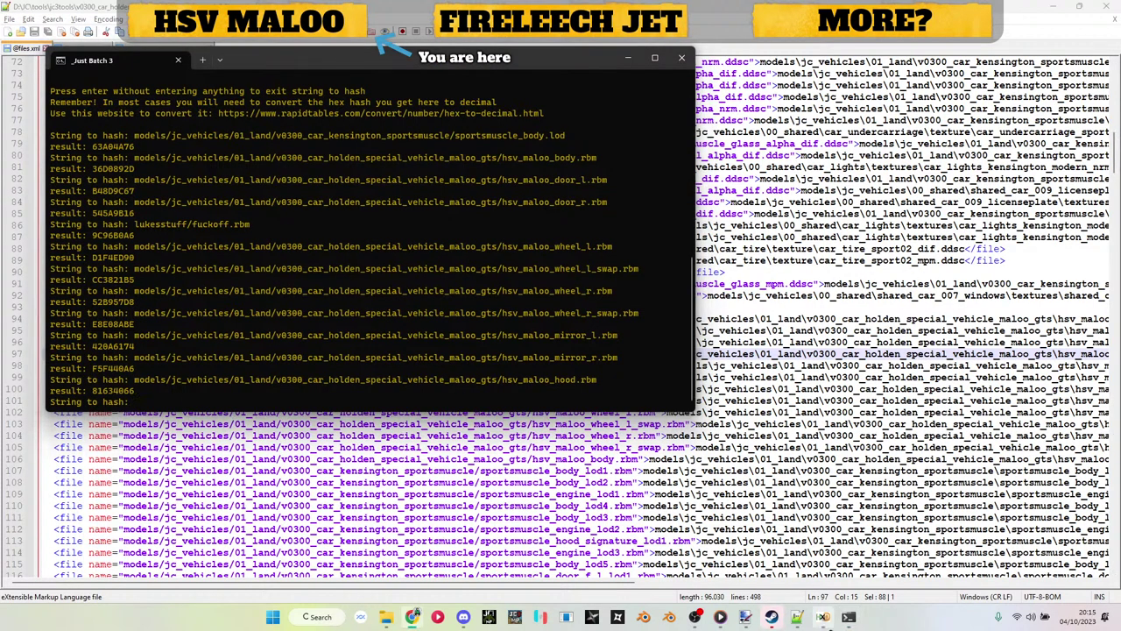
pyautogui.click(824, 617)
pyautogui.hotkey('ctrl', 'v')
pyautogui.press('Return')
# Step: Put the Kensington hood hash 229383806 into HxD's Search for and apply the replacement
pyautogui.hotkey('ctrl', 'r')
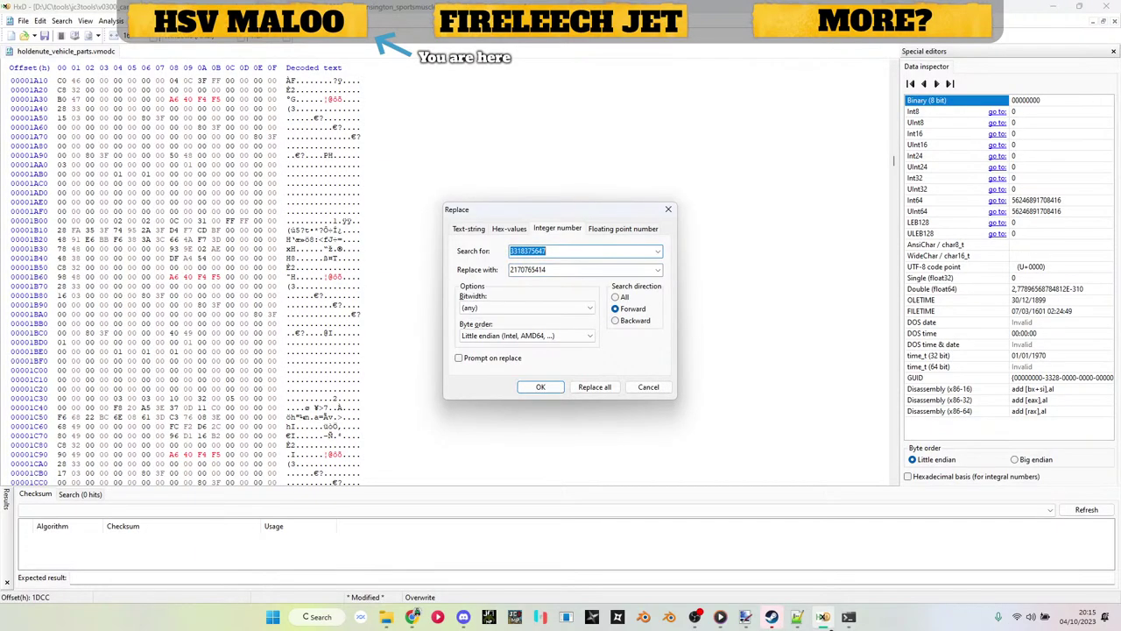
pyautogui.click(797, 617)
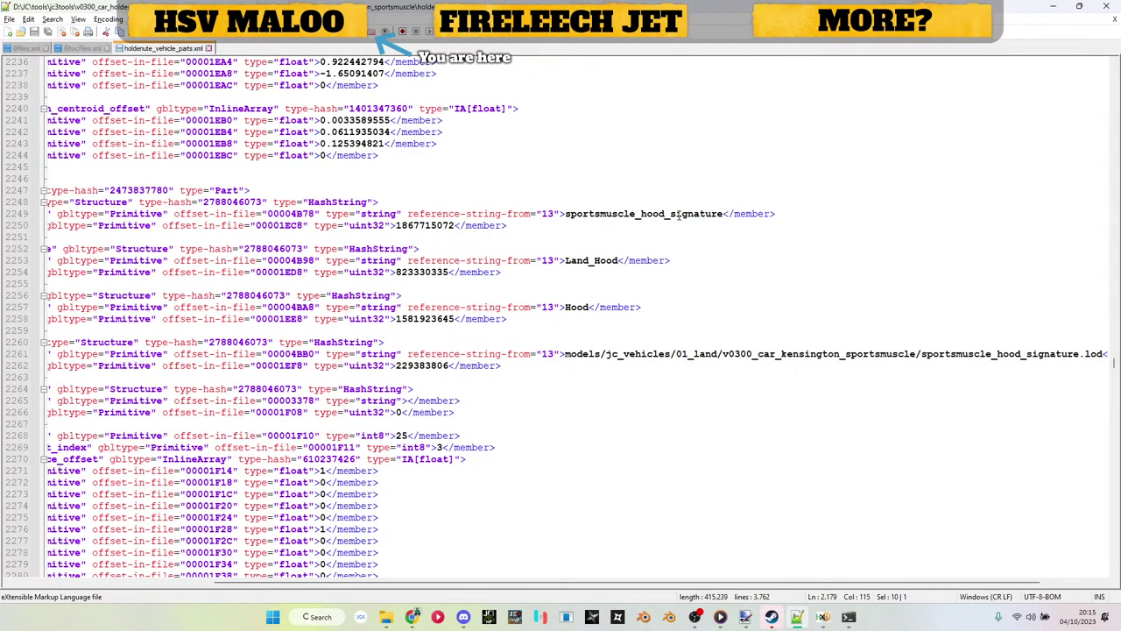
pyautogui.moveTo(671, 214); pyautogui.dragTo(720, 213)
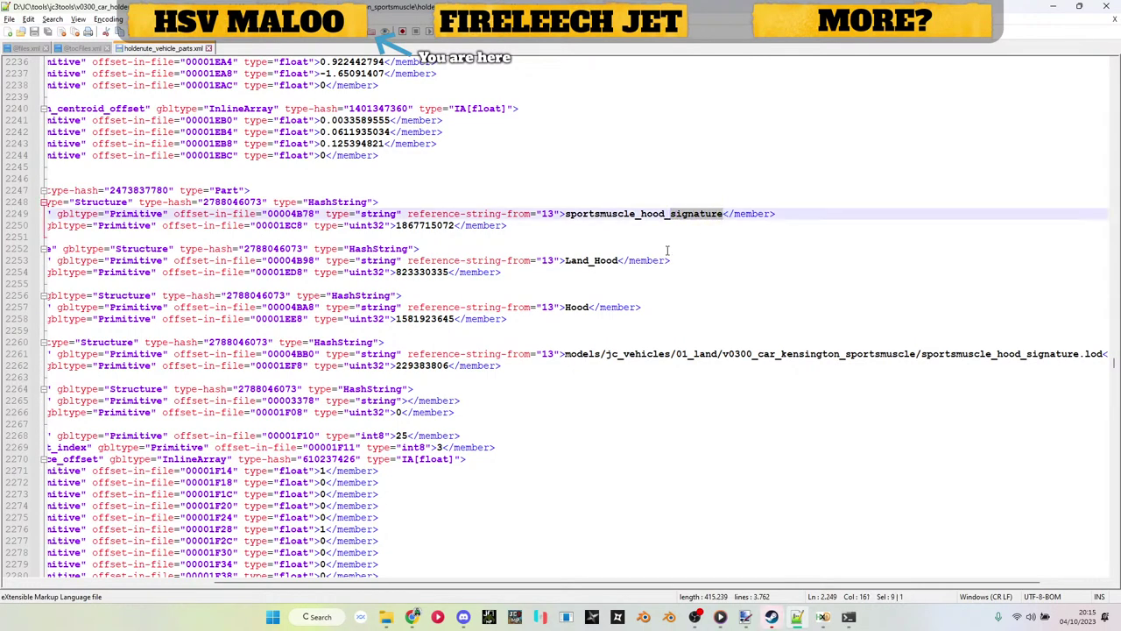
pyautogui.doubleClick(422, 368)
pyautogui.hotkey('ctrl', 'c')
pyautogui.hotkey('alt', 'Tab')
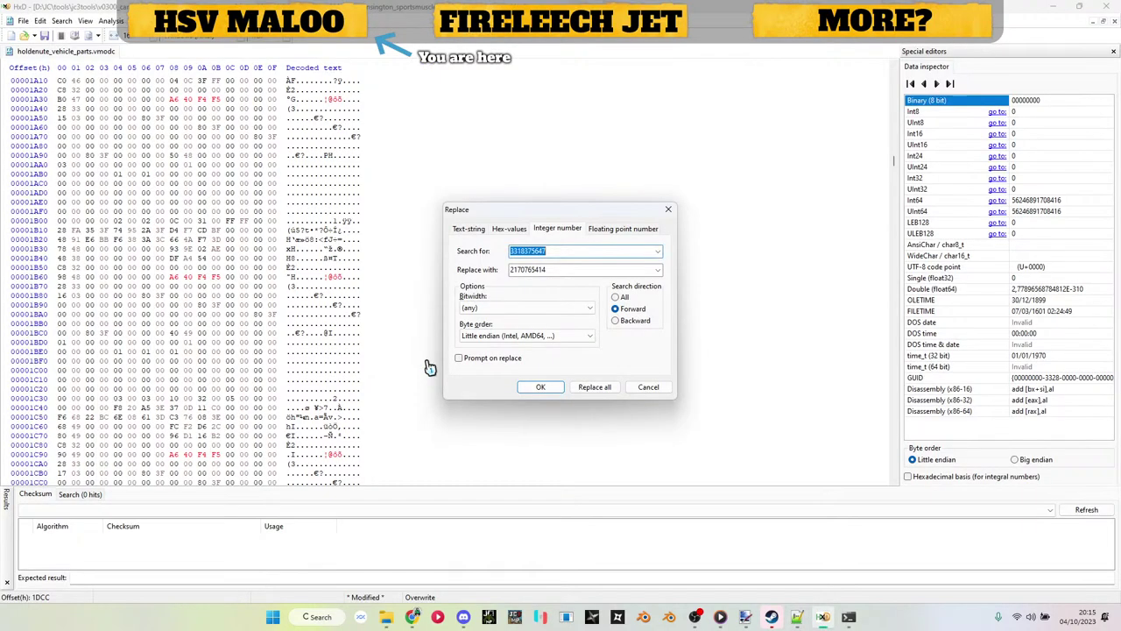
pyautogui.hotkey('ctrl', 'v')
pyautogui.press('Return')
pyautogui.hotkey('alt', 'Tab')
# Step: Set the left front wheel hash 189448132 as HxD's search value
pyautogui.scroll(-7, 470, 286)
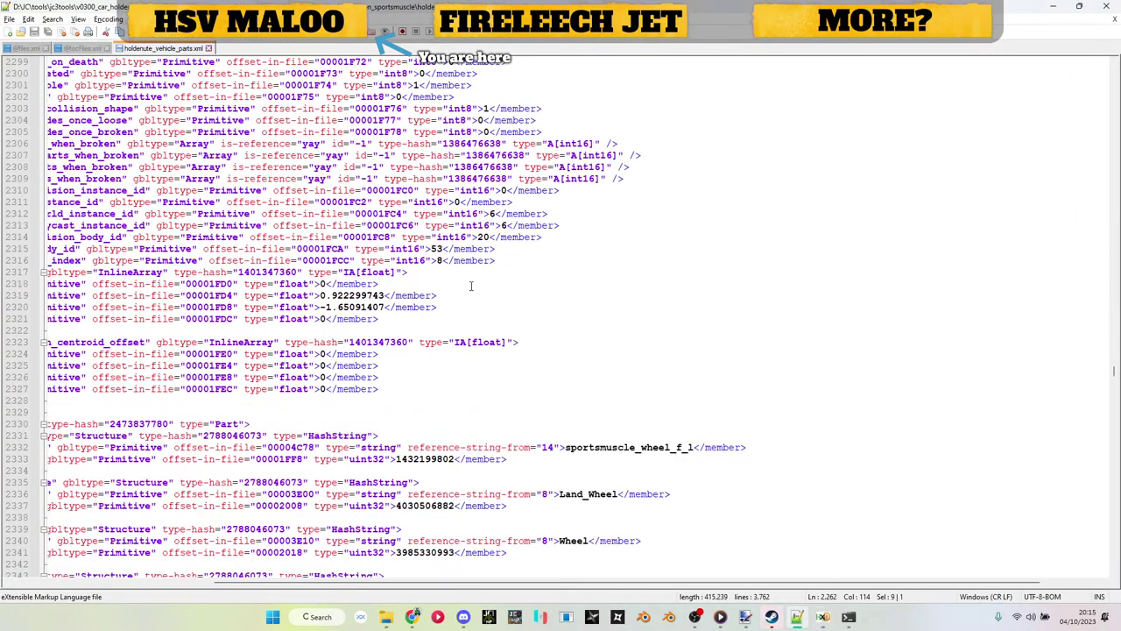
pyautogui.scroll(-3, 470, 286)
pyautogui.doubleClick(422, 354)
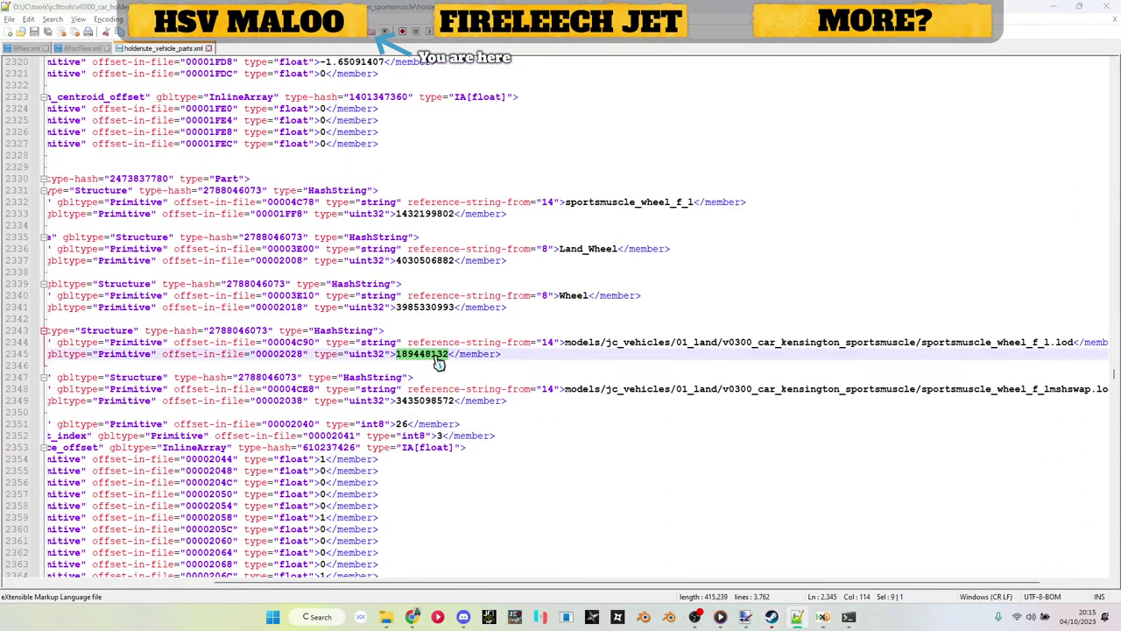
pyautogui.hotkey('ctrl', 'c')
pyautogui.hotkey('alt', 'Tab')
pyautogui.hotkey('ctrl', 'r')
pyautogui.hotkey('ctrl', 'v')
pyautogui.press('Tab')
pyautogui.hotkey('alt', 'Tab')
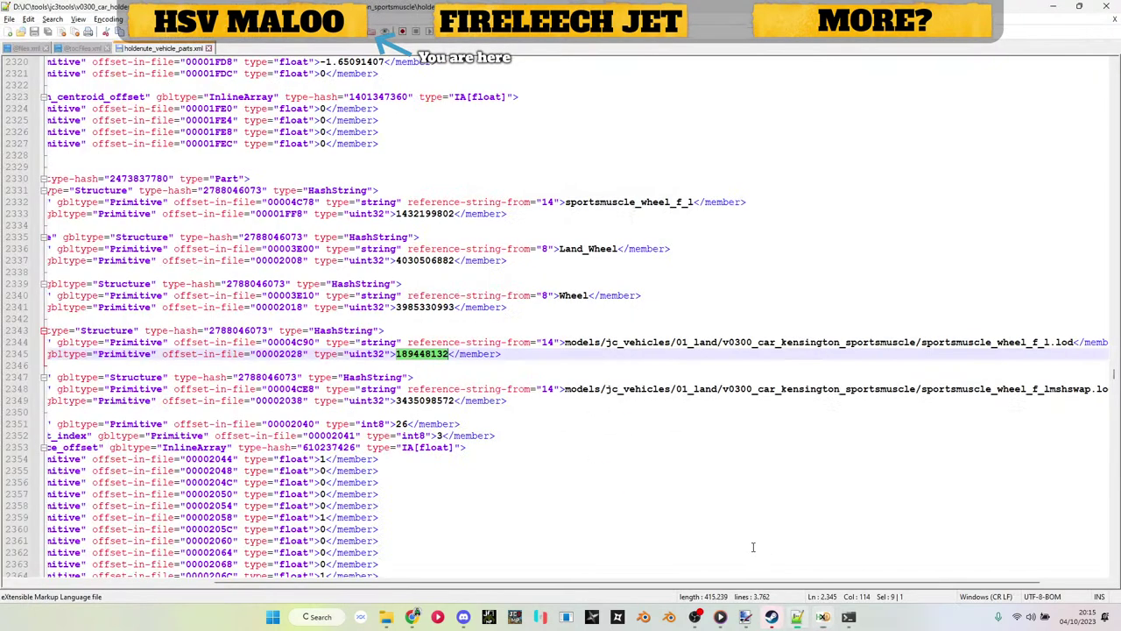
pyautogui.click(849, 617)
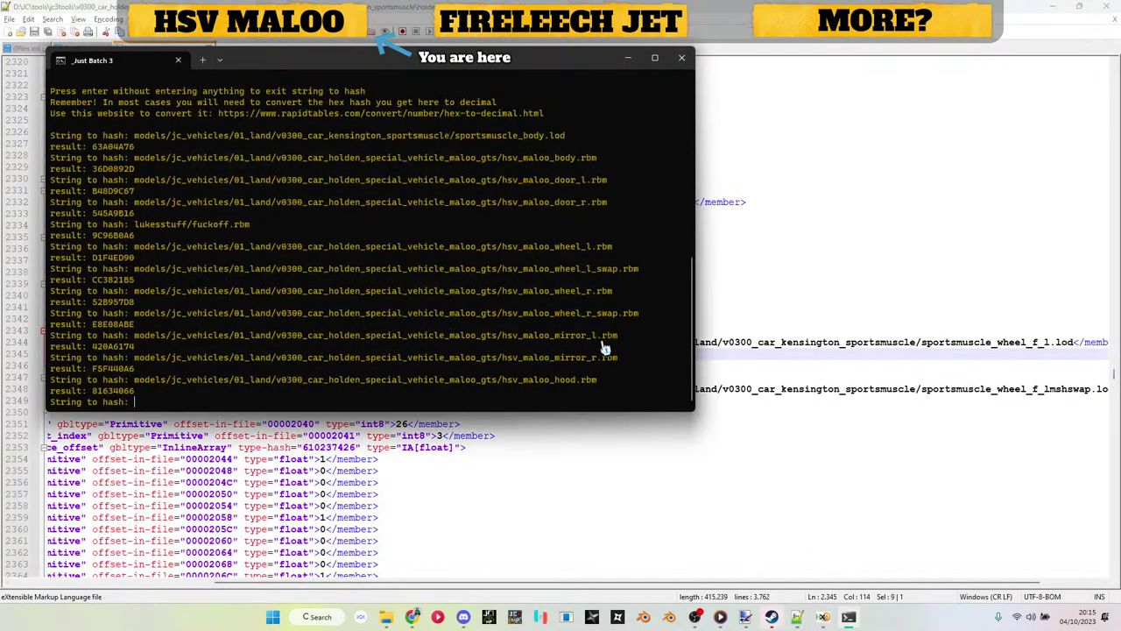
pyautogui.press('Up')
pyautogui.press('Up')
pyautogui.press('Up')
pyautogui.press('Up')
pyautogui.press('Up')
pyautogui.press('Down')
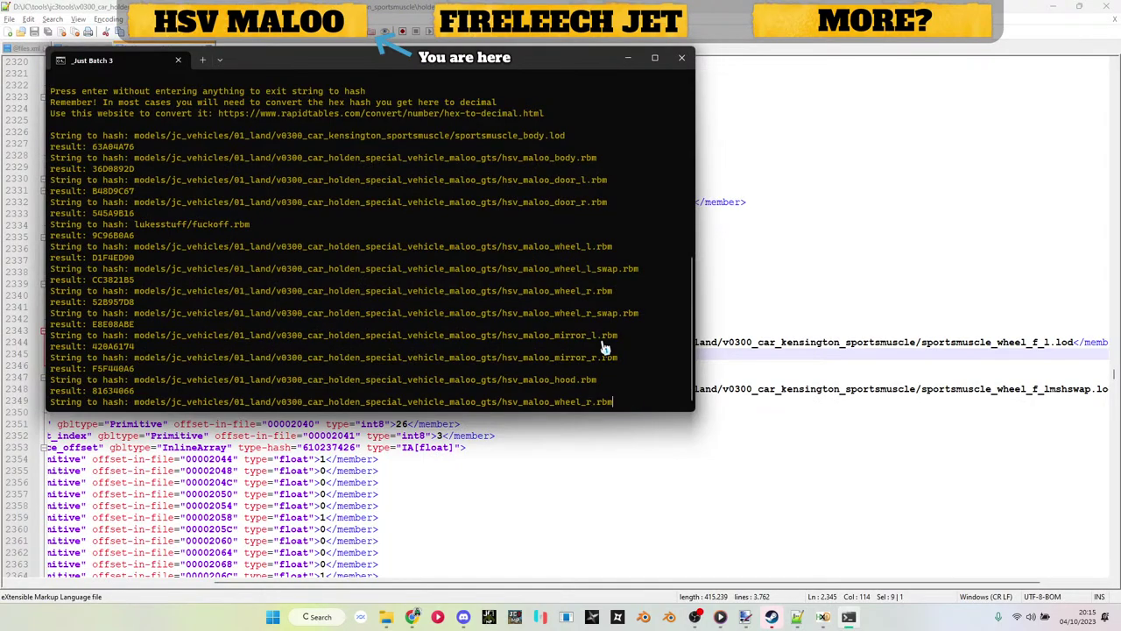
pyautogui.press('Return')
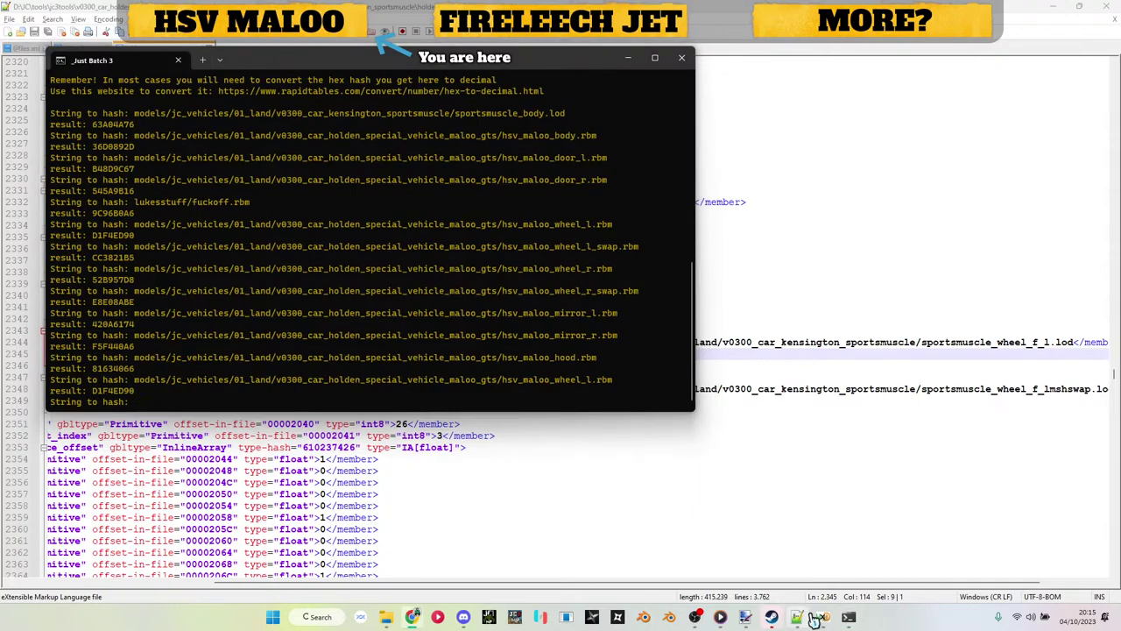
pyautogui.click(796, 616)
pyautogui.click(823, 617)
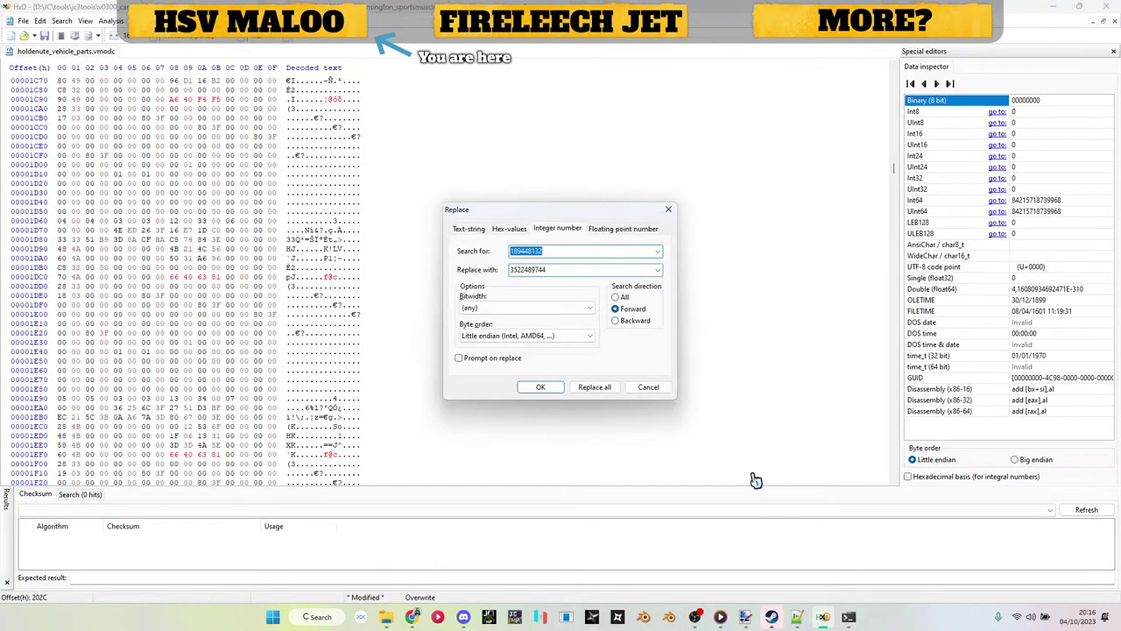
pyautogui.click(797, 617)
pyautogui.doubleClick(445, 401)
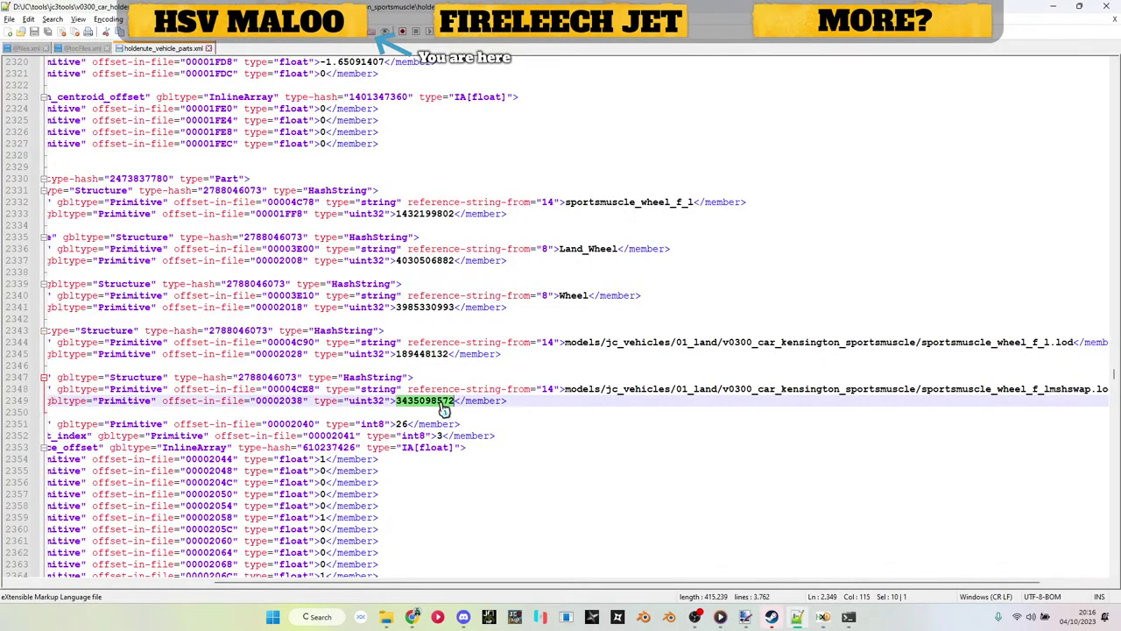
pyautogui.hotkey('ctrl', 'c')
pyautogui.hotkey('alt', 'Tab')
pyautogui.hotkey('ctrl', 'v')
pyautogui.press('Tab')
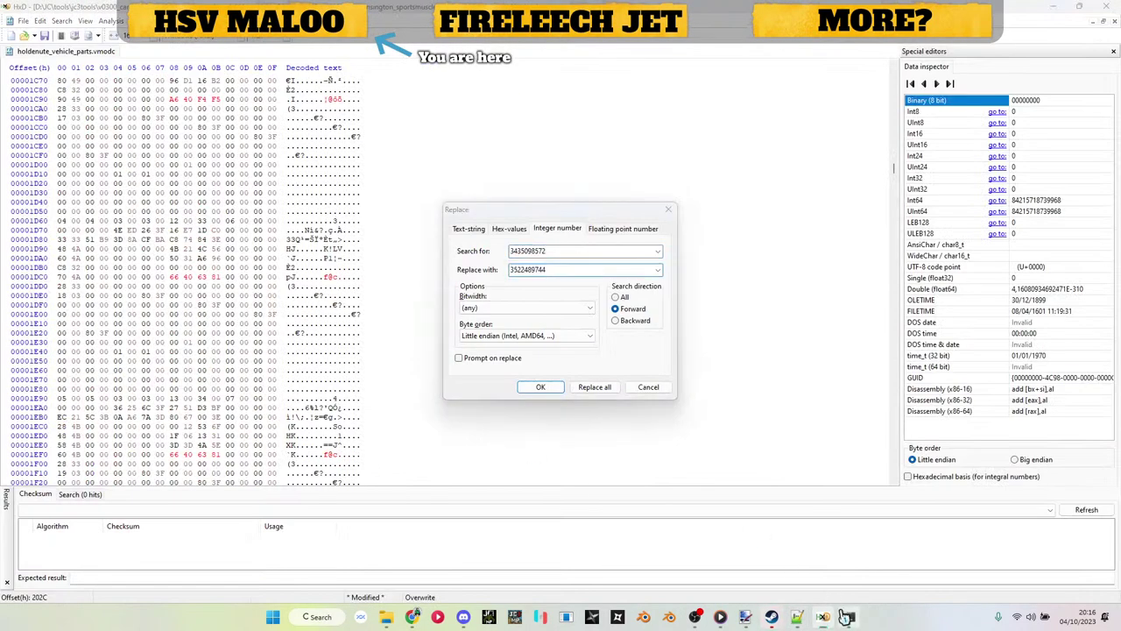
pyautogui.click(849, 617)
pyautogui.press('Up')
pyautogui.press('Up')
pyautogui.press('Up')
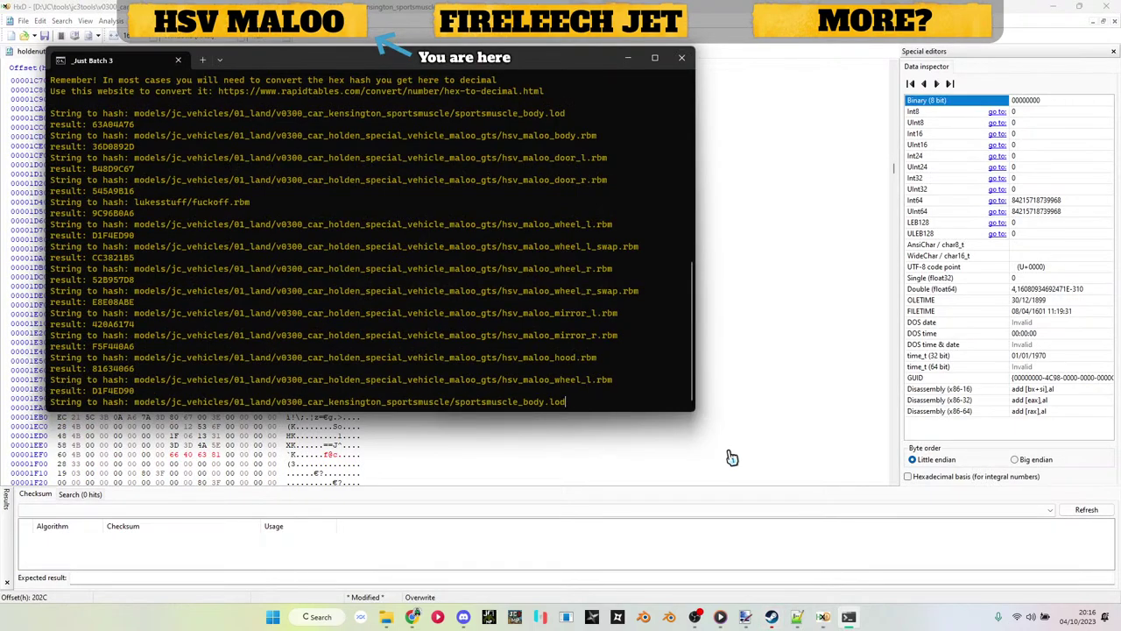
pyautogui.press('Down')
pyautogui.press('Down')
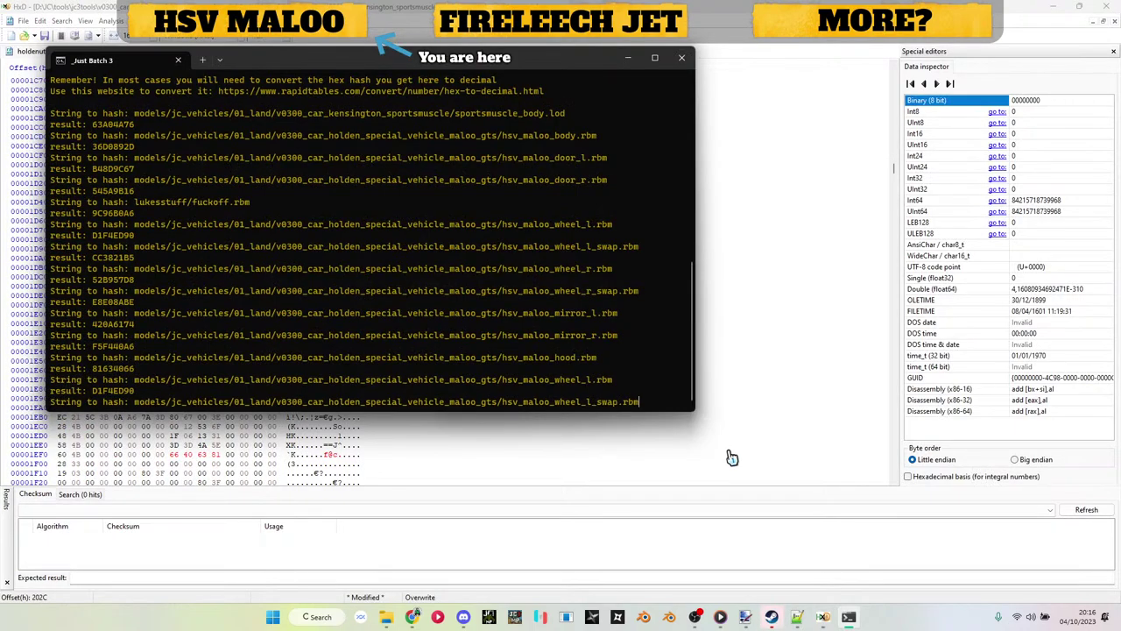
pyautogui.press('Return')
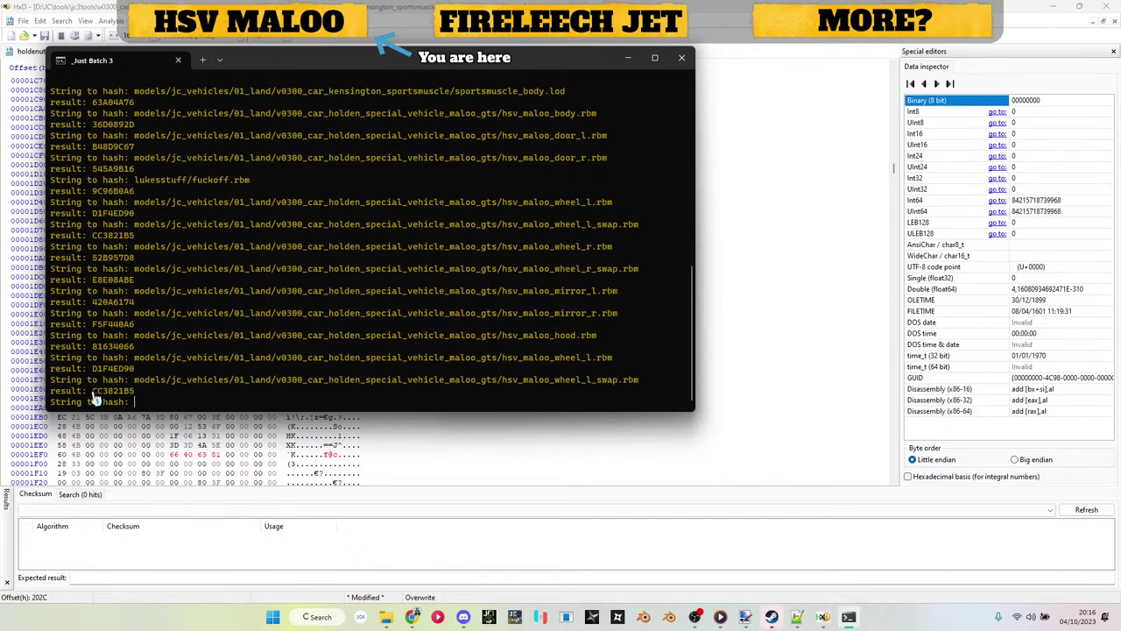
pyautogui.moveTo(92, 392); pyautogui.dragTo(126, 396)
pyautogui.hotkey('ctrl', 'c')
pyautogui.hotkey('ctrl', 'c')
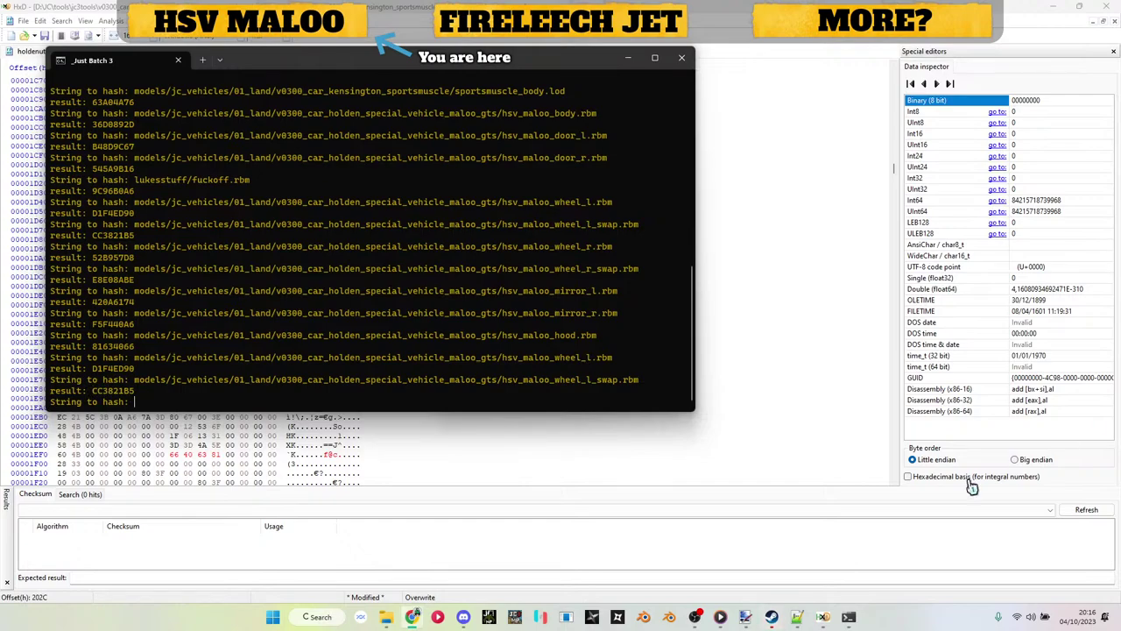
pyautogui.click(823, 617)
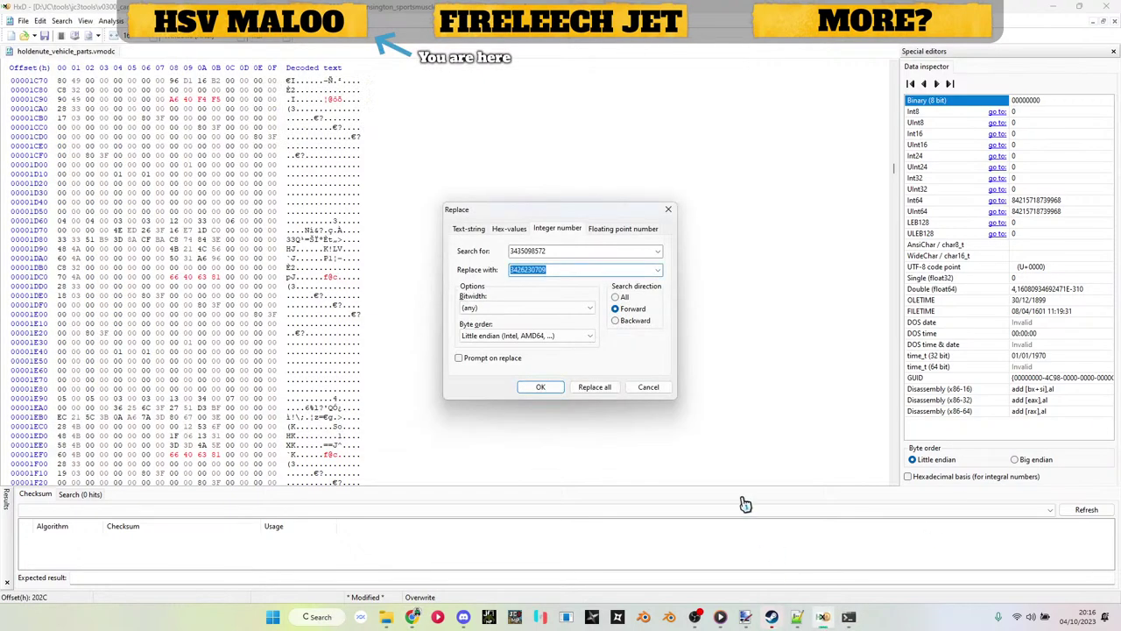
pyautogui.click(797, 616)
# Step: Take the right front wheel hash 219902417 and hash the Maloo right wheel model path
pyautogui.press('F3')
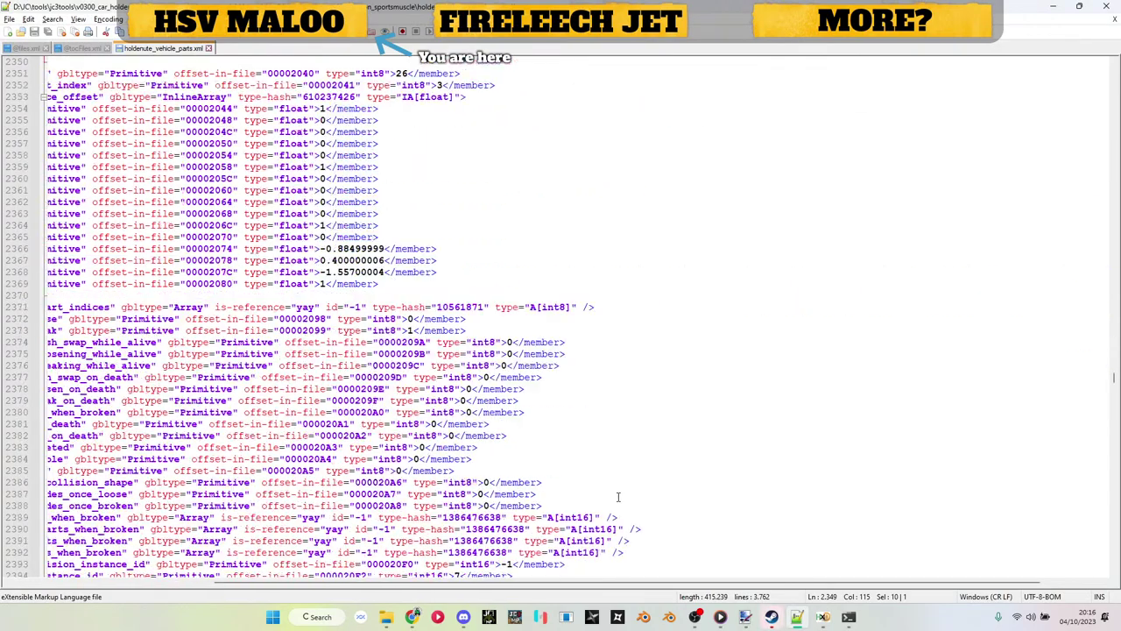
pyautogui.scroll(-18, 618, 496)
pyautogui.doubleClick(437, 342)
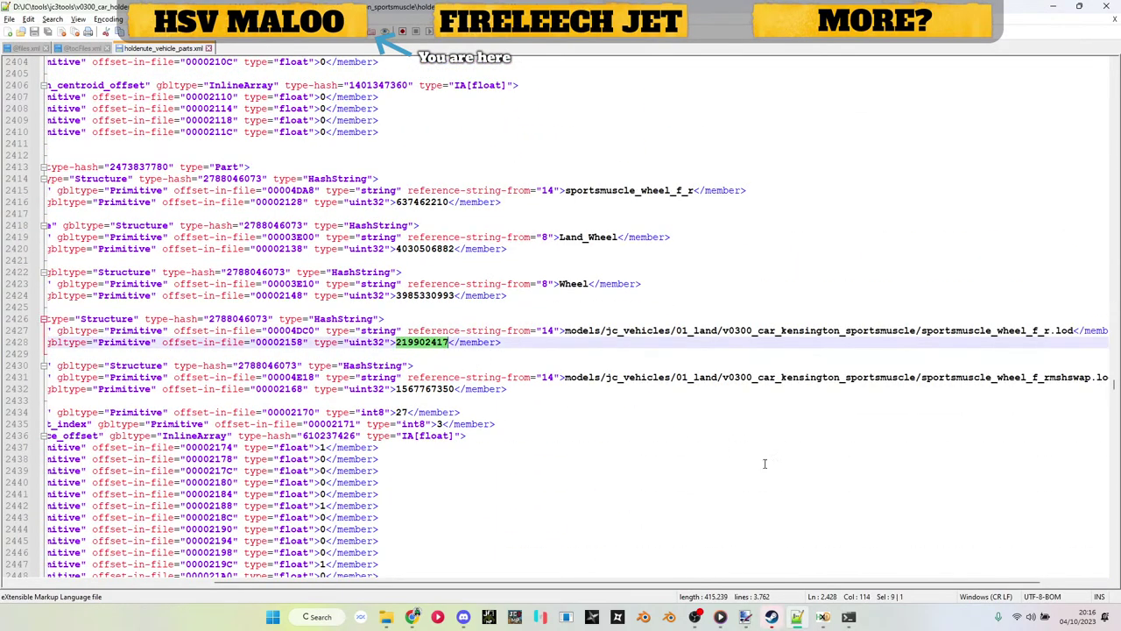
pyautogui.click(823, 617)
pyautogui.press('Tab')
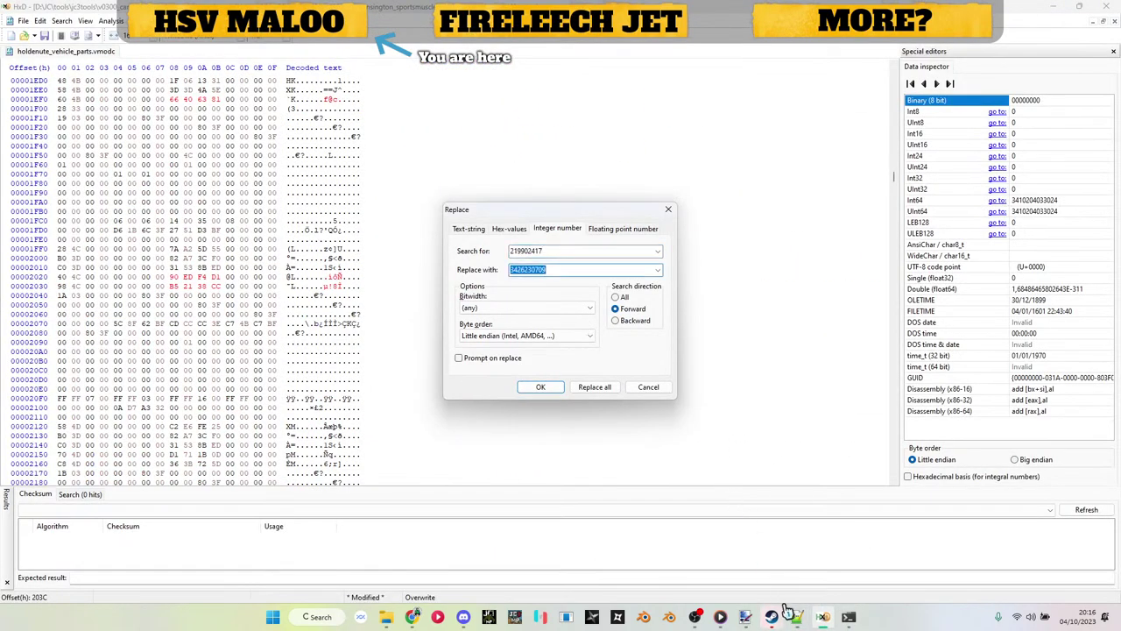
pyautogui.hotkey('alt', 'Tab')
pyautogui.press('Up')
pyautogui.press('Up')
pyautogui.press('Up')
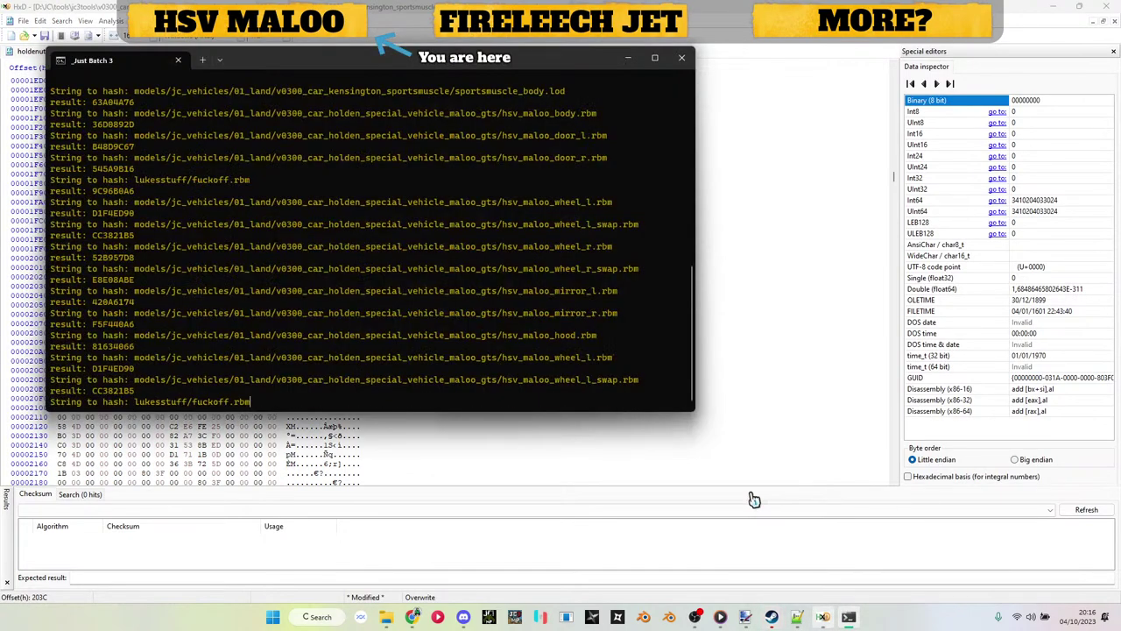
pyautogui.press('Down')
pyautogui.press('Down')
pyautogui.press('Up')
pyautogui.press('Return')
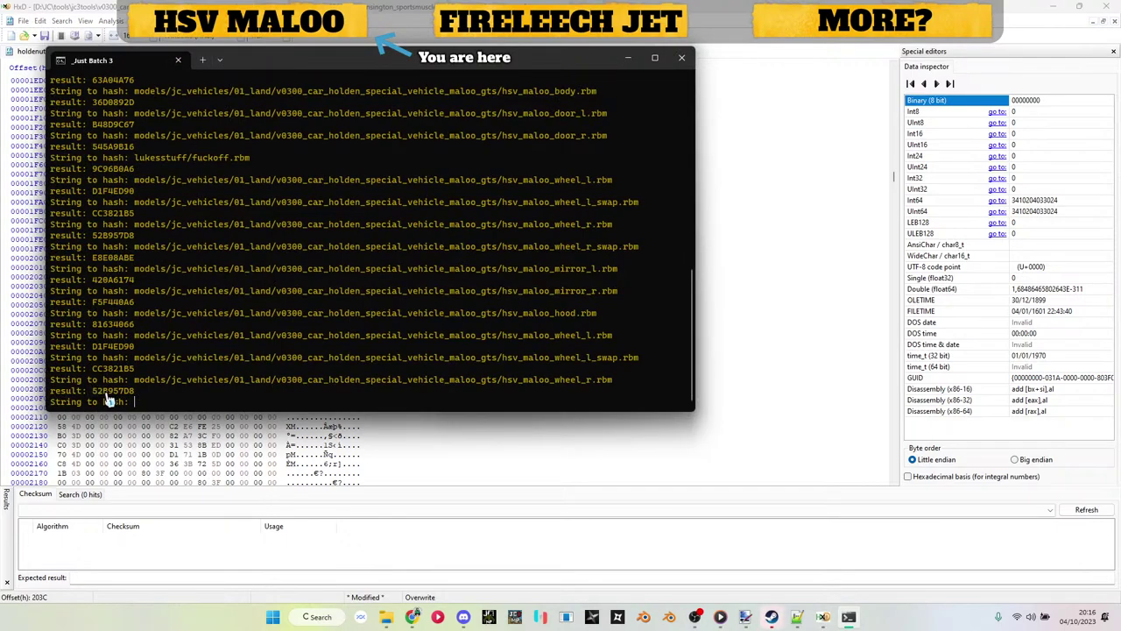
pyautogui.moveTo(93, 392); pyautogui.dragTo(135, 393)
pyautogui.hotkey('ctrl', 'c')
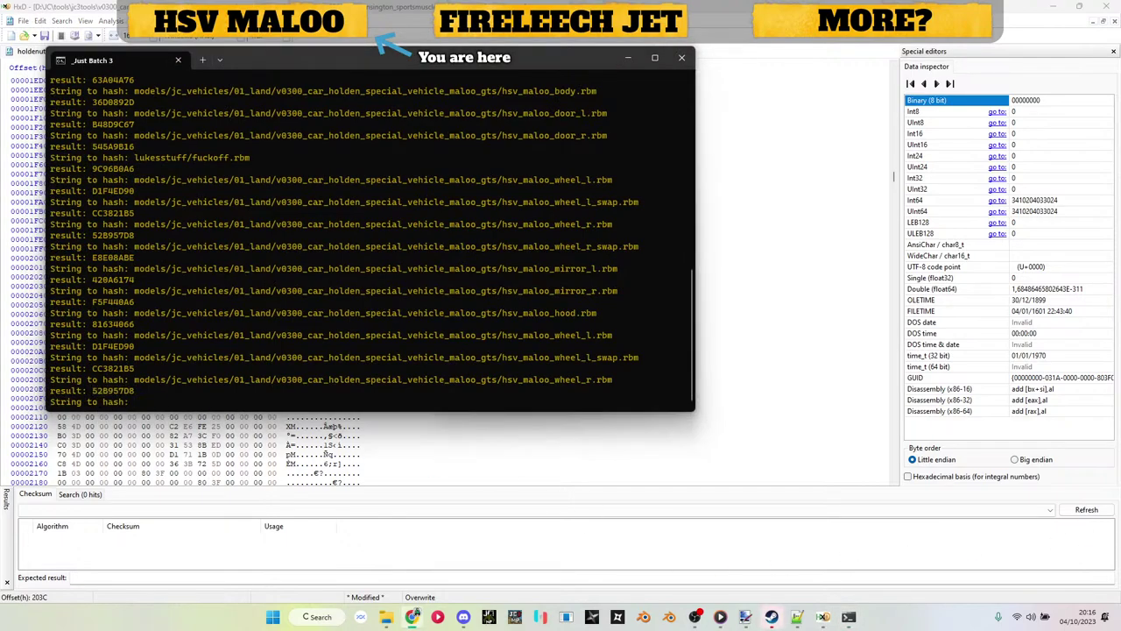
pyautogui.click(823, 616)
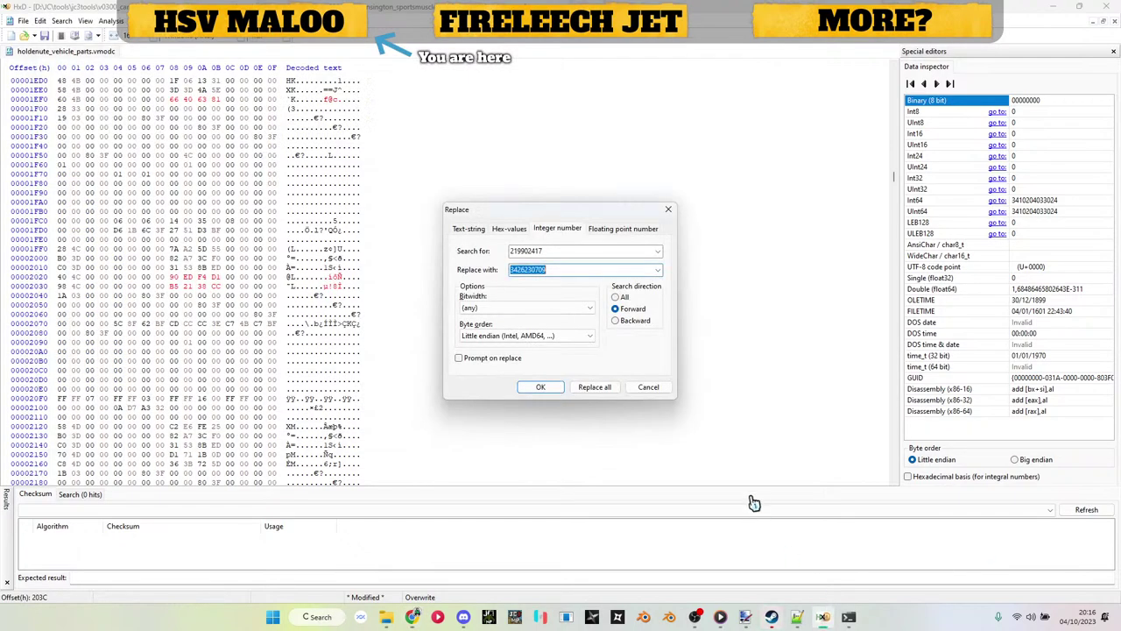
pyautogui.hotkey('ctrl', 'v')
pyautogui.press('Return')
pyautogui.hotkey('ctrl', 'r')
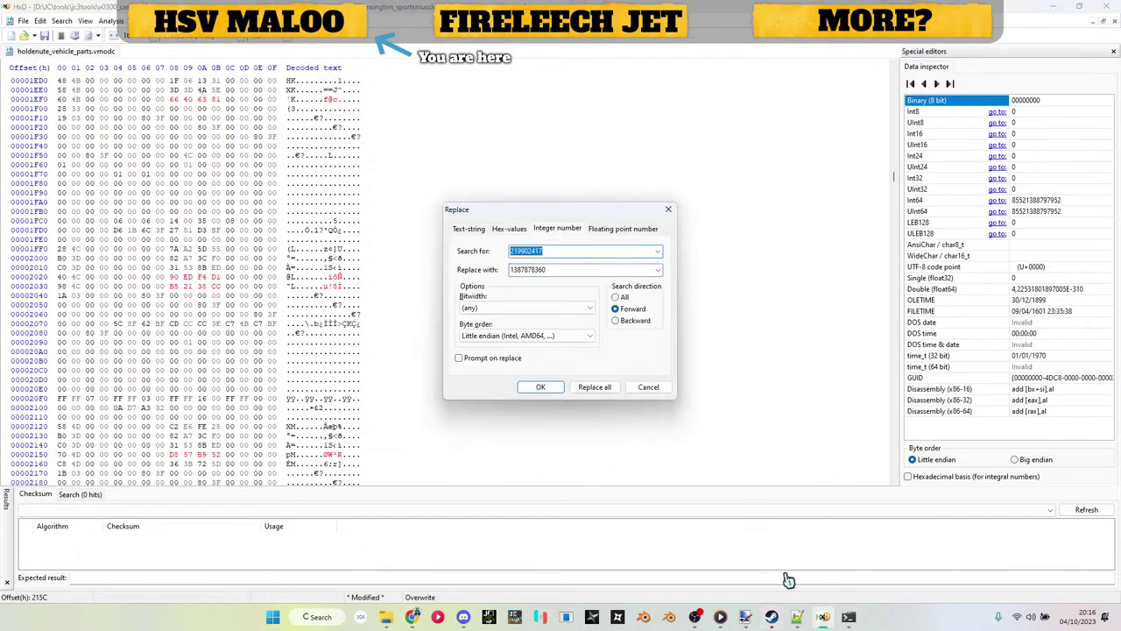
pyautogui.click(791, 618)
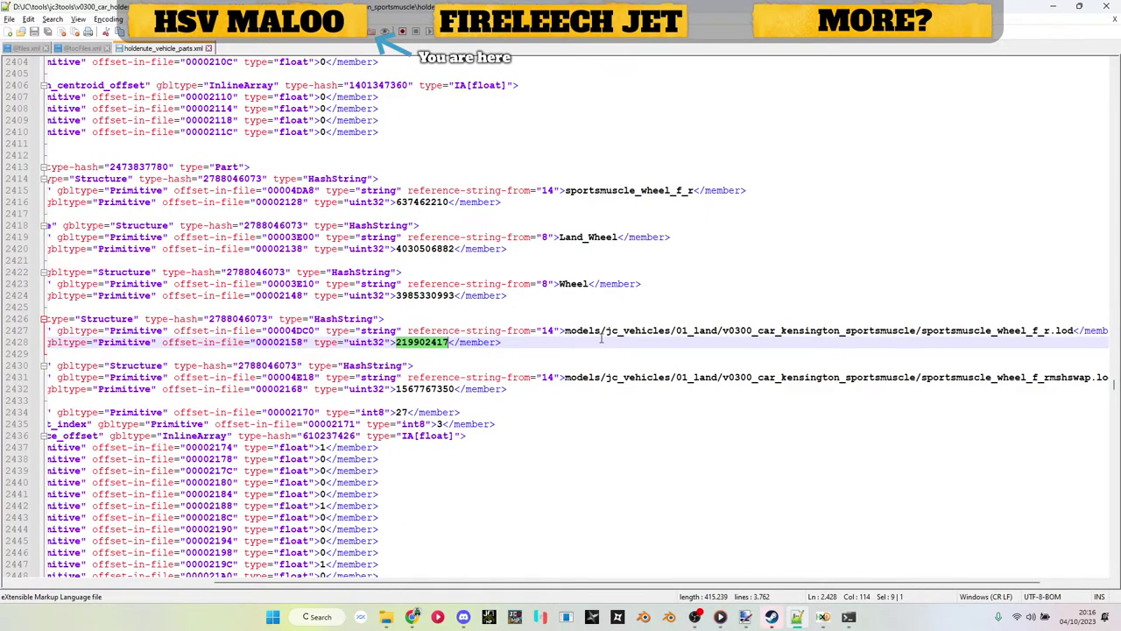
pyautogui.doubleClick(415, 388)
pyautogui.hotkey('ctrl', 'c')
pyautogui.hotkey('alt', 'Tab')
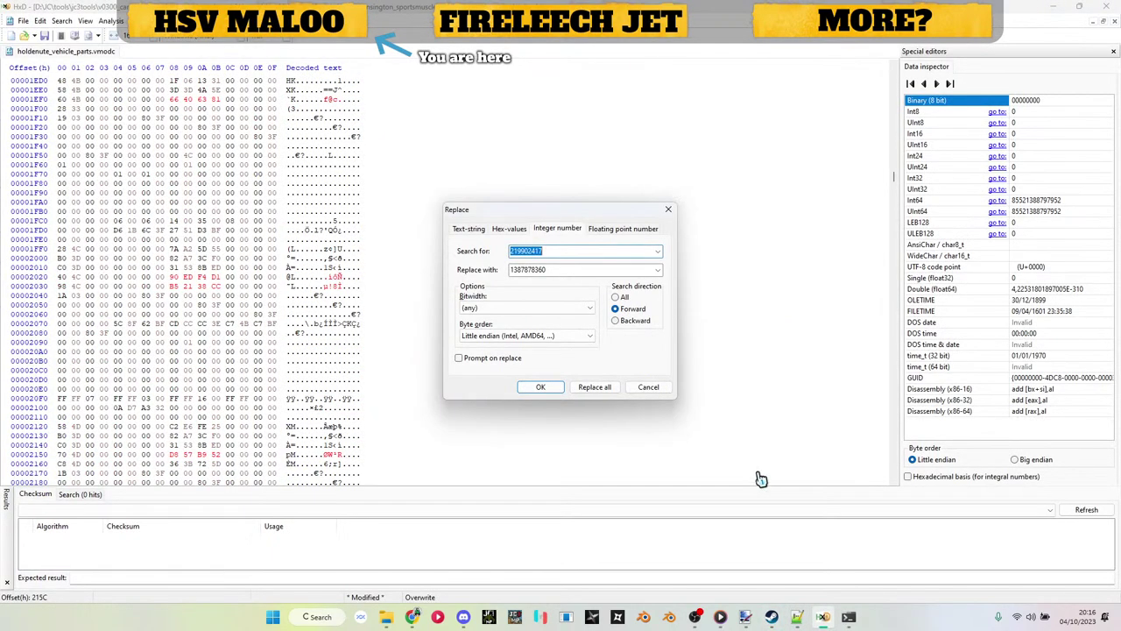
pyautogui.hotkey('ctrl', 'v')
pyautogui.press('Tab')
pyautogui.hotkey('alt', 'Tab')
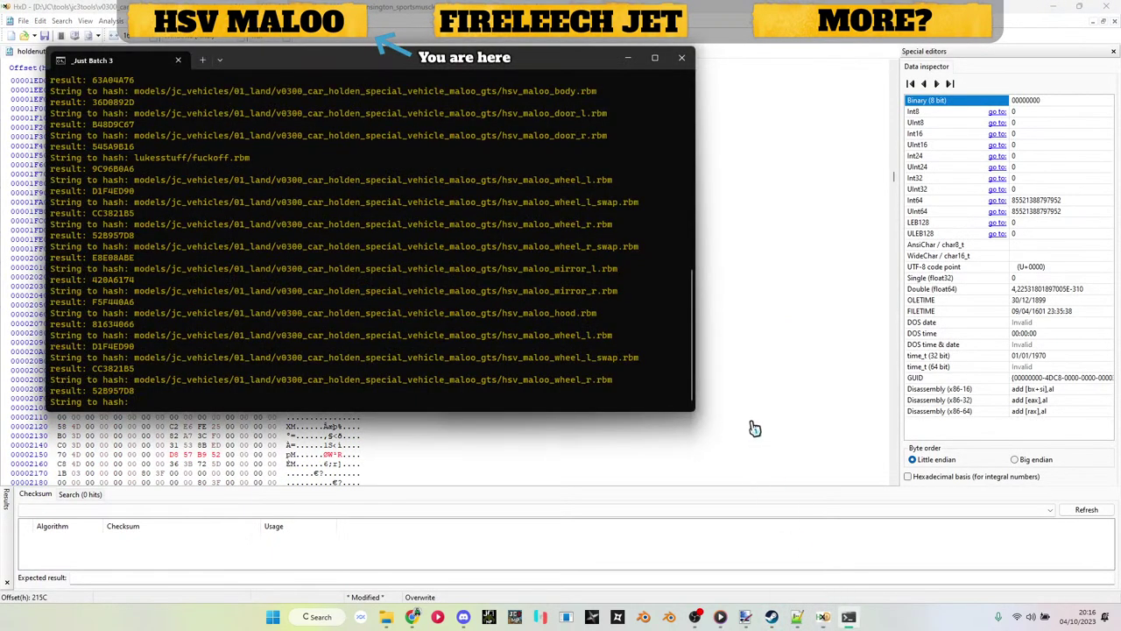
pyautogui.hotkey('ctrl', 'v')
pyautogui.press('Return')
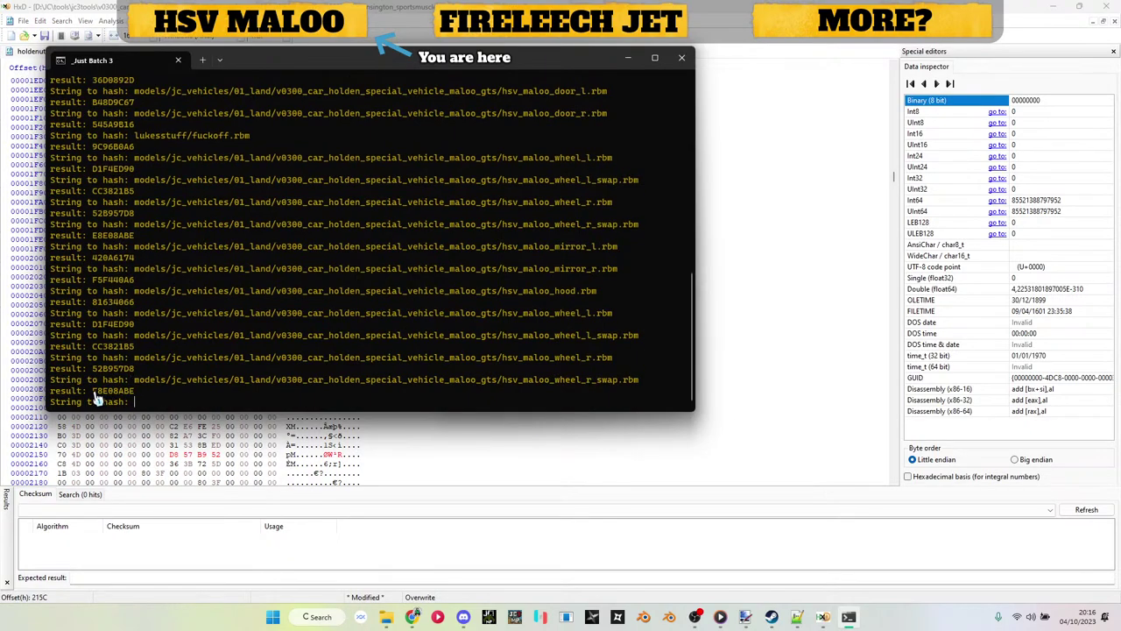
pyautogui.moveTo(93, 391); pyautogui.dragTo(137, 392)
pyautogui.hotkey('ctrl', 'c')
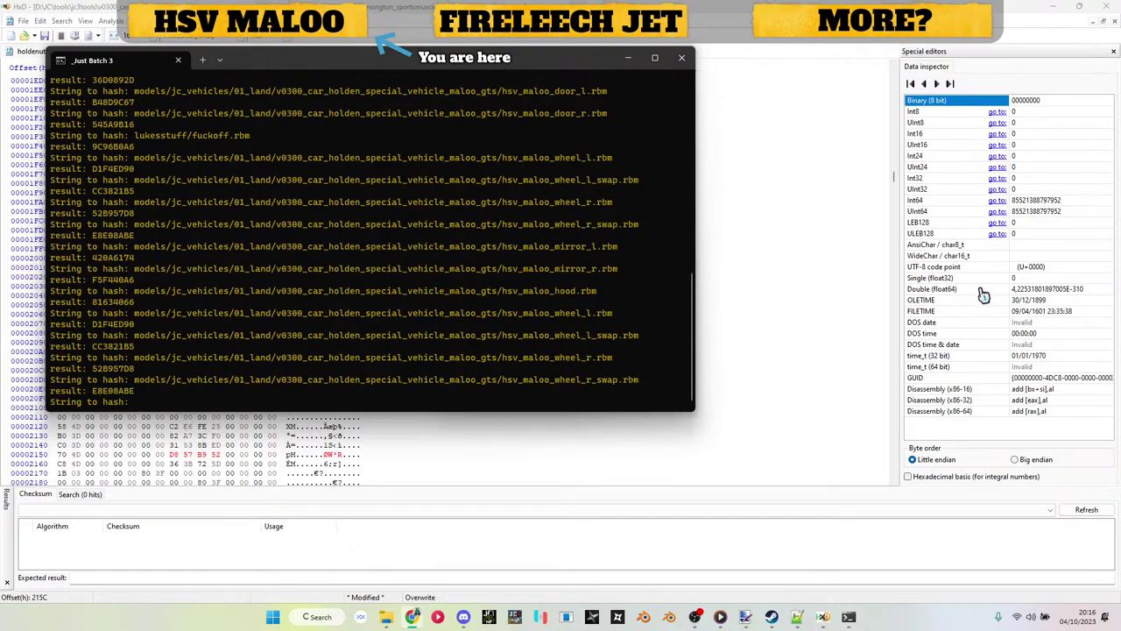
pyautogui.click(825, 617)
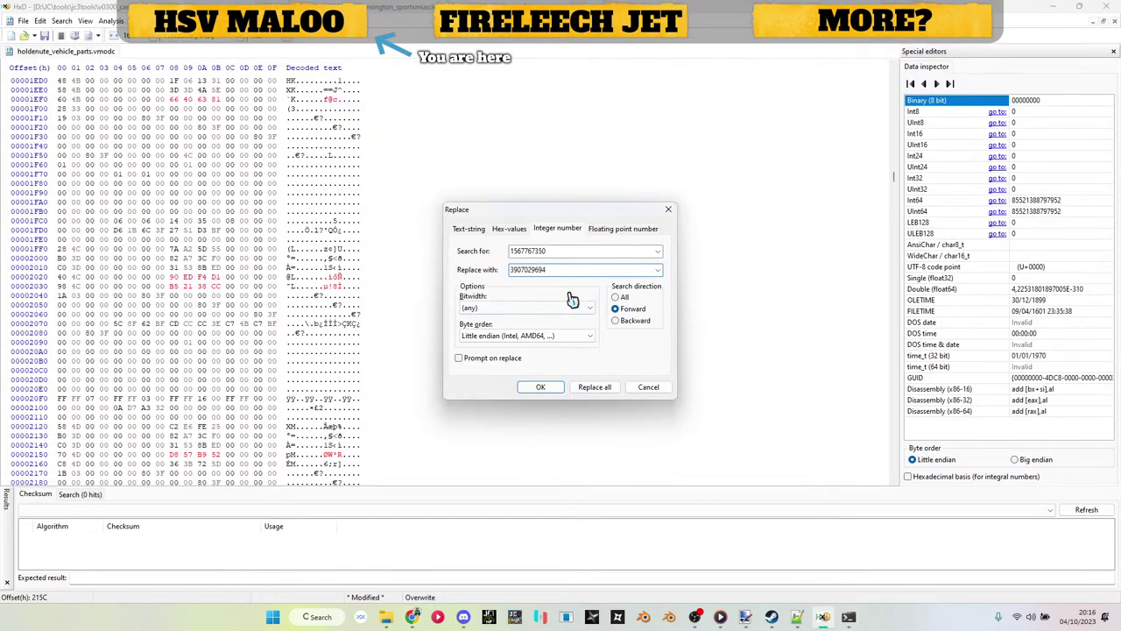
pyautogui.press('Return')
pyautogui.hotkey('ctrl', 'r')
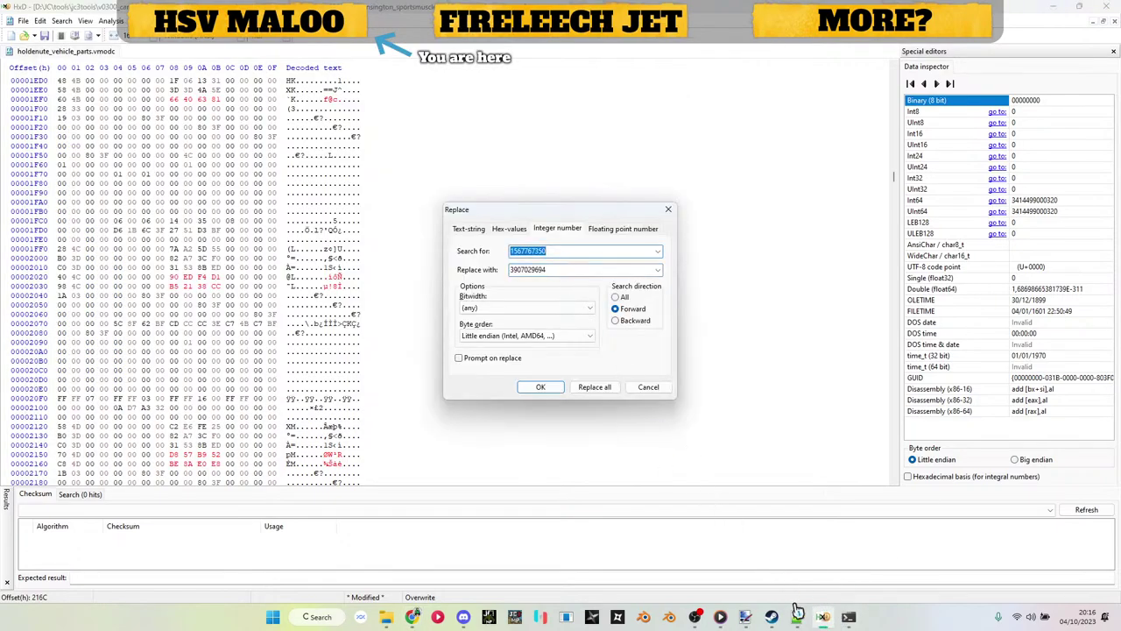
pyautogui.click(798, 616)
pyautogui.scroll(-20, 634, 491)
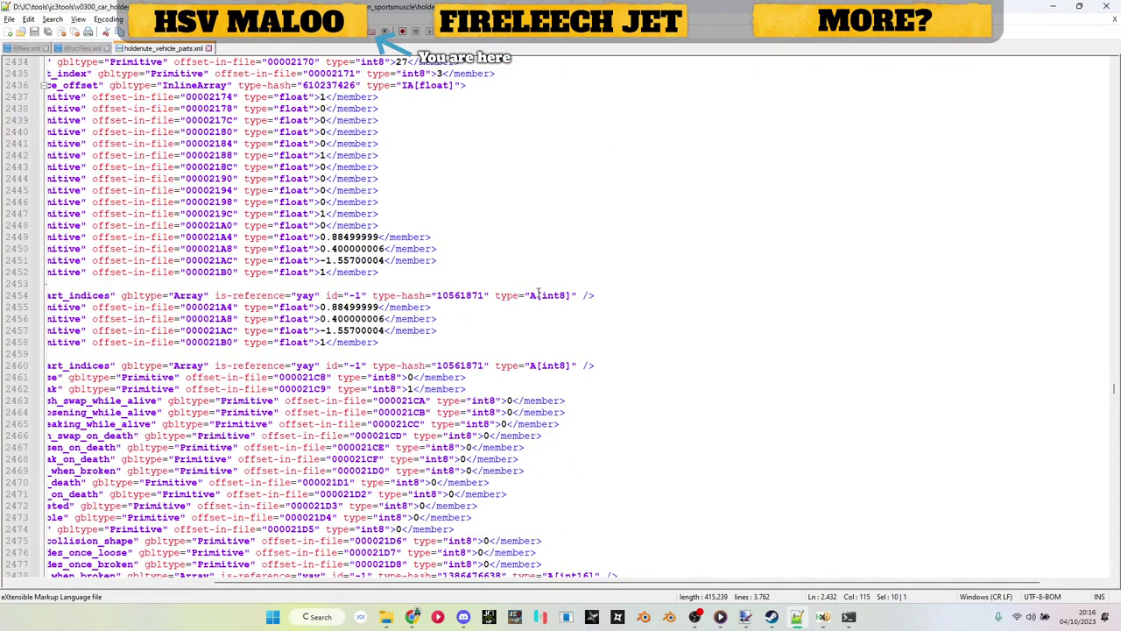
pyautogui.doubleClick(435, 368)
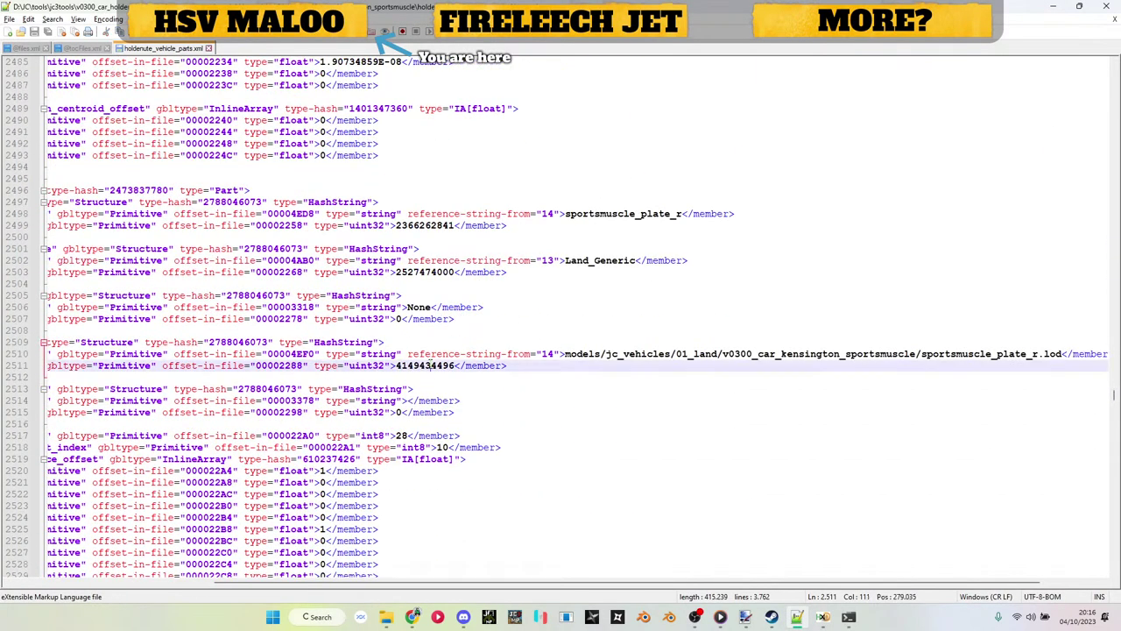
pyautogui.click(846, 618)
pyautogui.click(847, 618)
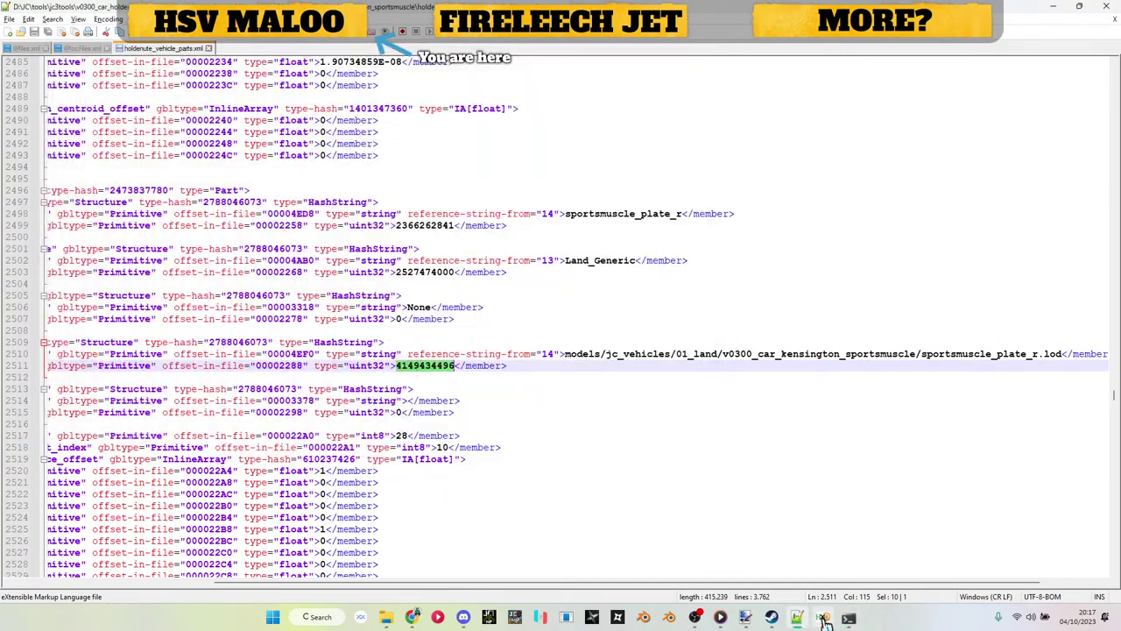
pyautogui.click(823, 616)
pyautogui.hotkey('ctrl', 'v')
pyautogui.press('Tab')
# Step: Bring the model folder window forward, then return to the XML editor
pyautogui.click(848, 617)
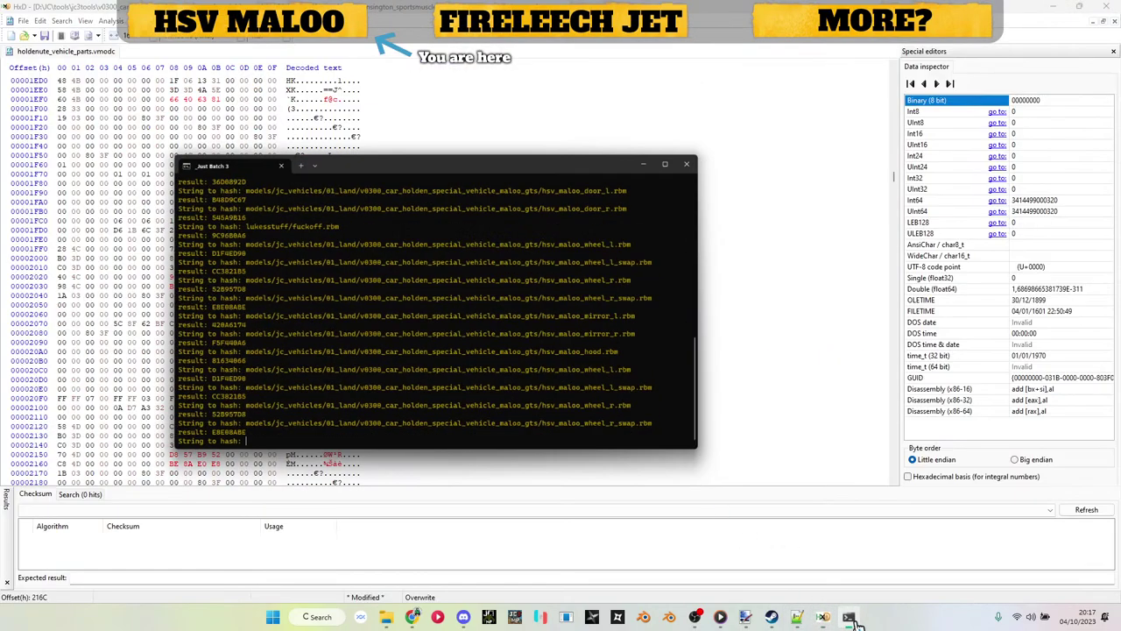
pyautogui.click(848, 617)
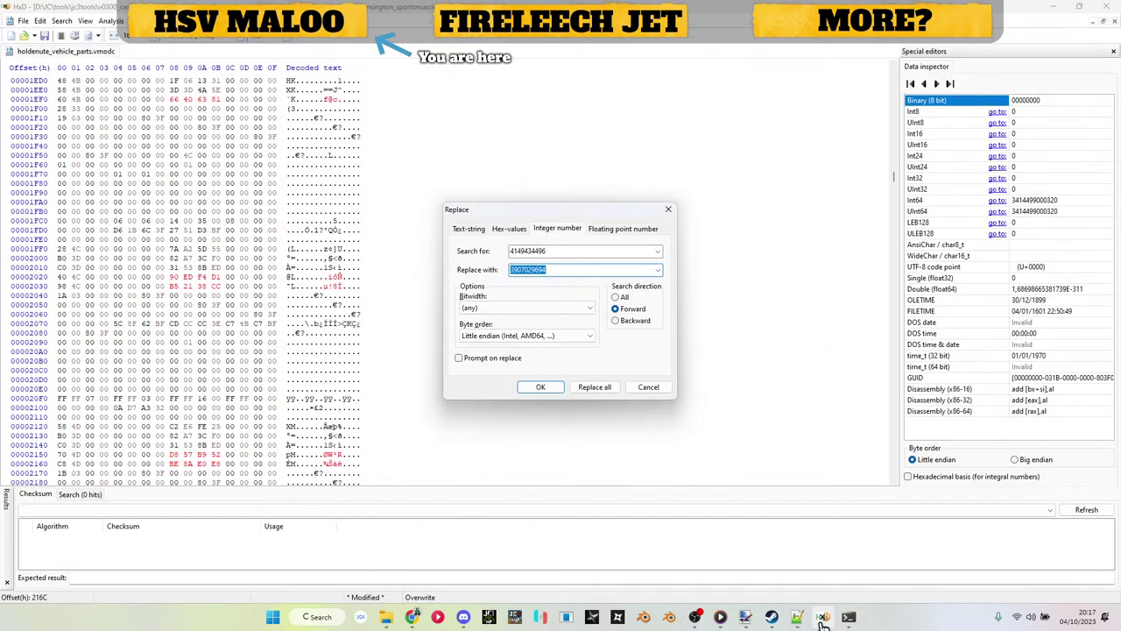
pyautogui.click(848, 618)
pyautogui.click(850, 618)
pyautogui.moveTo(414, 621)
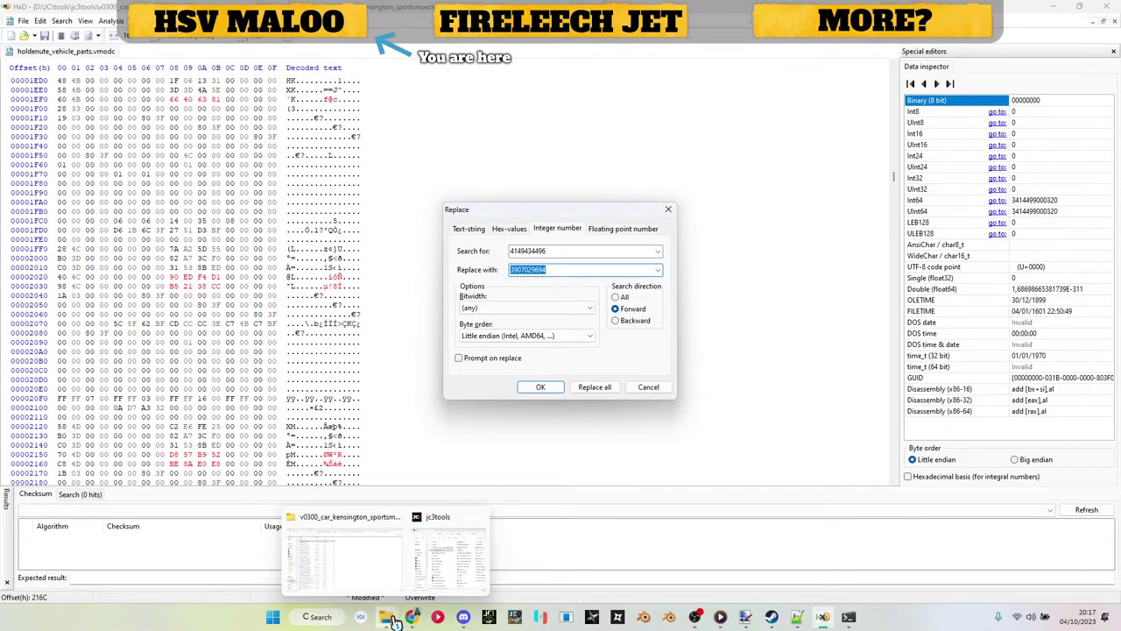
pyautogui.click(386, 578)
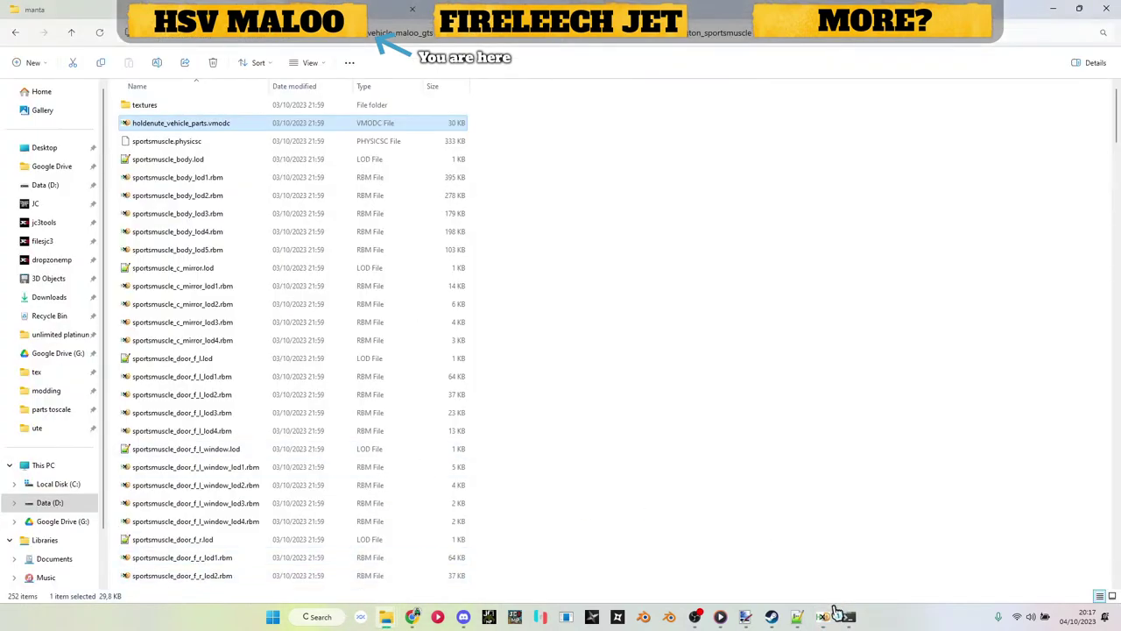
pyautogui.click(800, 622)
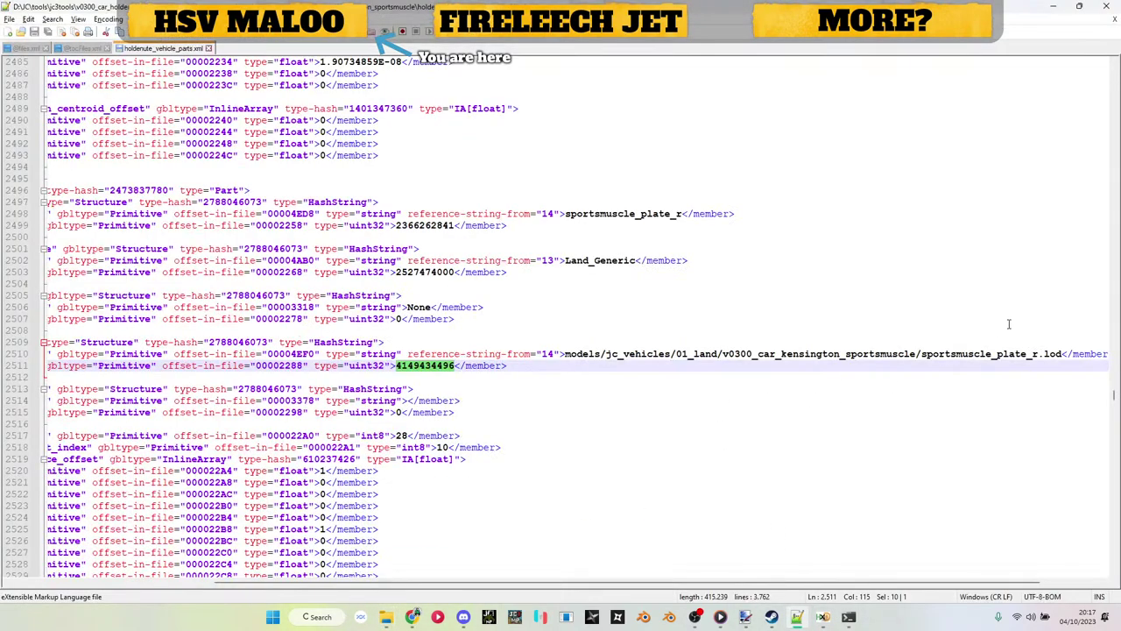
# Step: Hash the hsv_maloo_plate_r.rbm path from line 101 and copy the 4B73D955 result
pyautogui.click(35, 49)
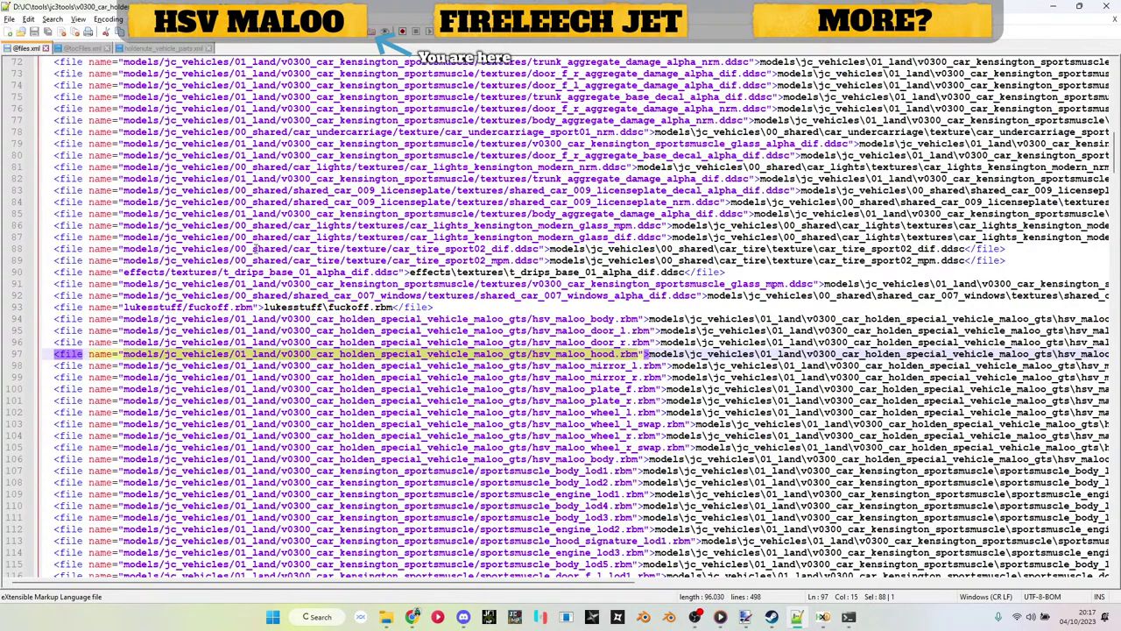
pyautogui.moveTo(657, 401); pyautogui.dragTo(123, 401)
pyautogui.hotkey('ctrl', 'c')
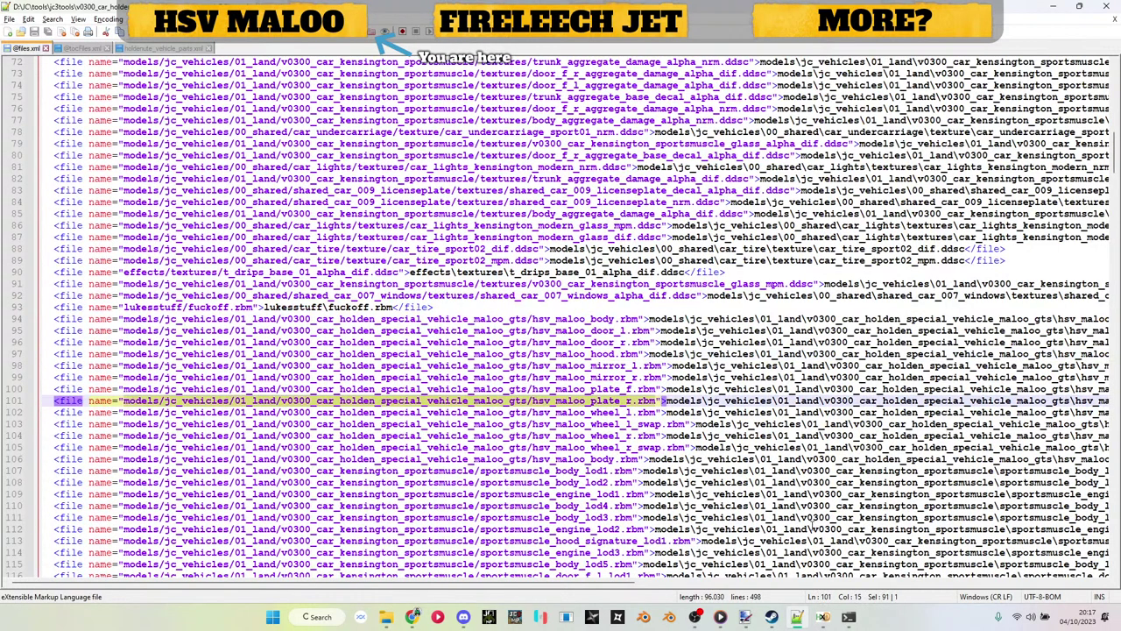
pyautogui.click(850, 620)
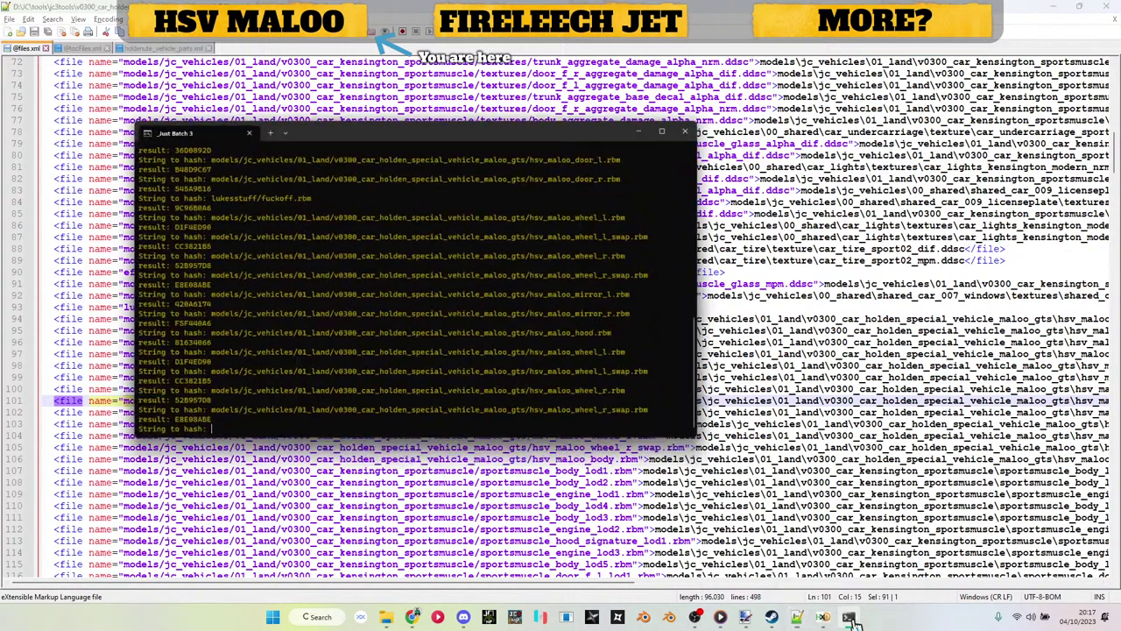
pyautogui.rightClick(586, 380)
pyautogui.press('Return')
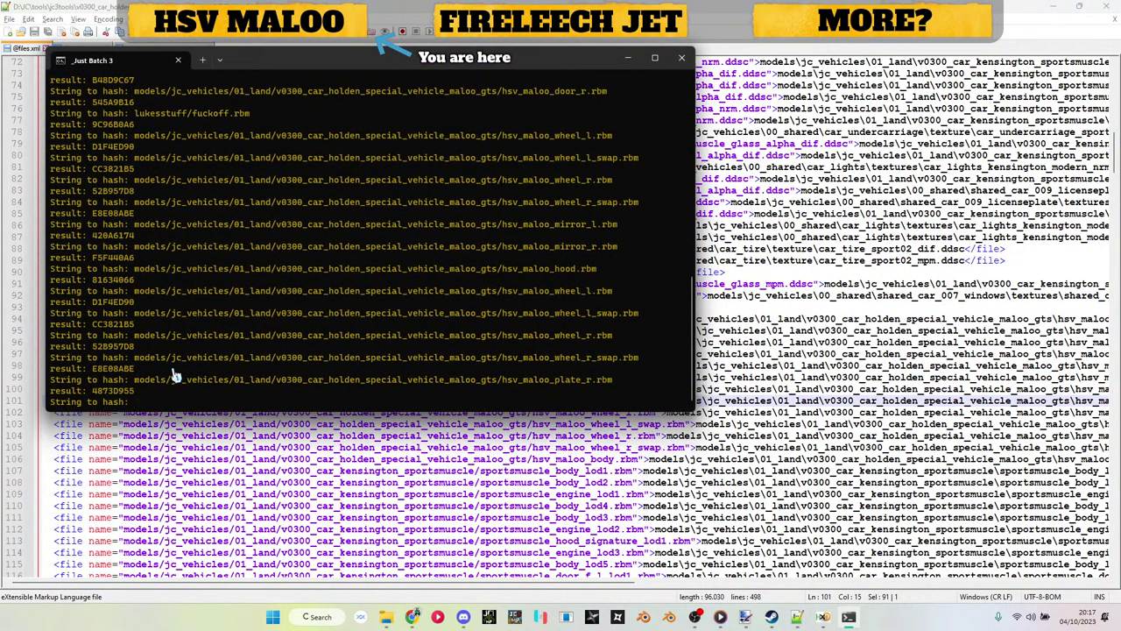
pyautogui.moveTo(93, 392); pyautogui.dragTo(132, 393)
pyautogui.rightClick(134, 401)
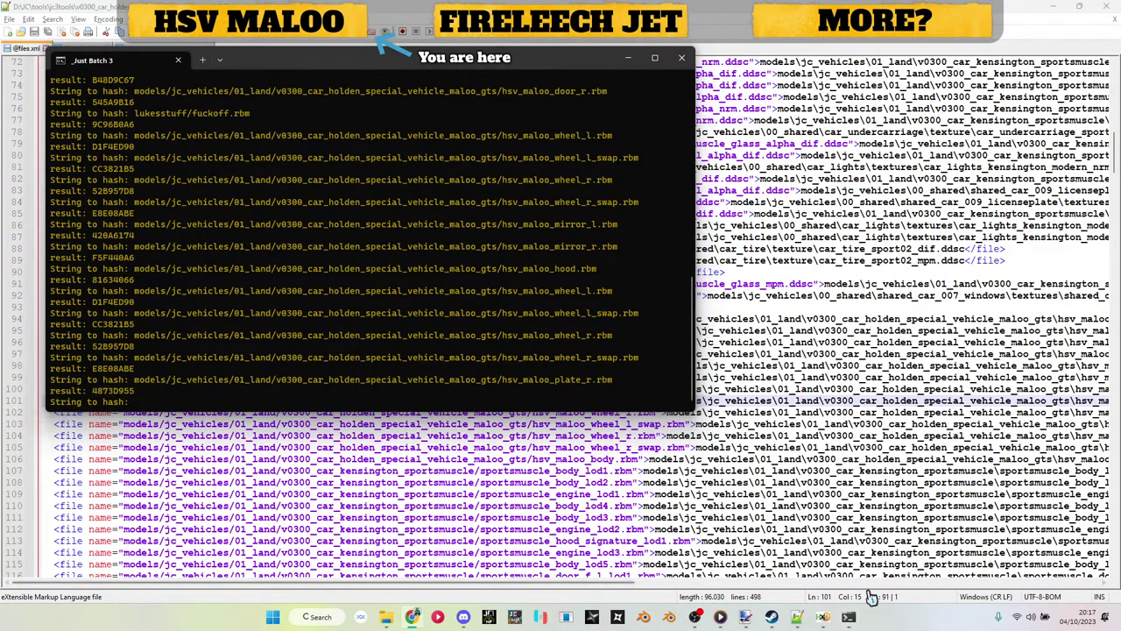
pyautogui.click(823, 617)
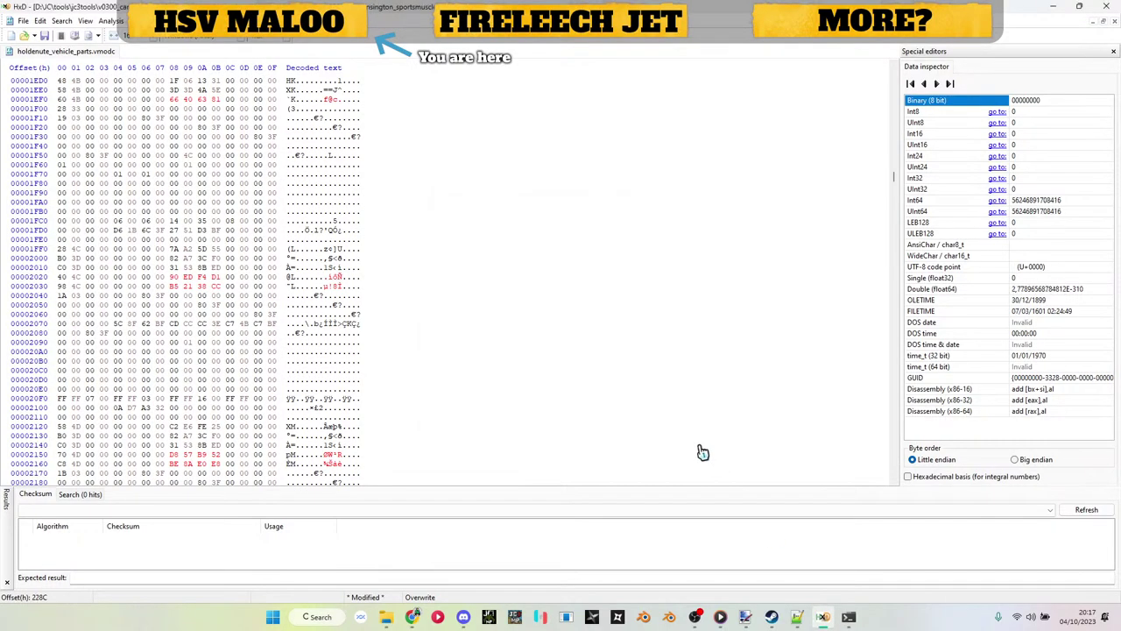
pyautogui.click(798, 617)
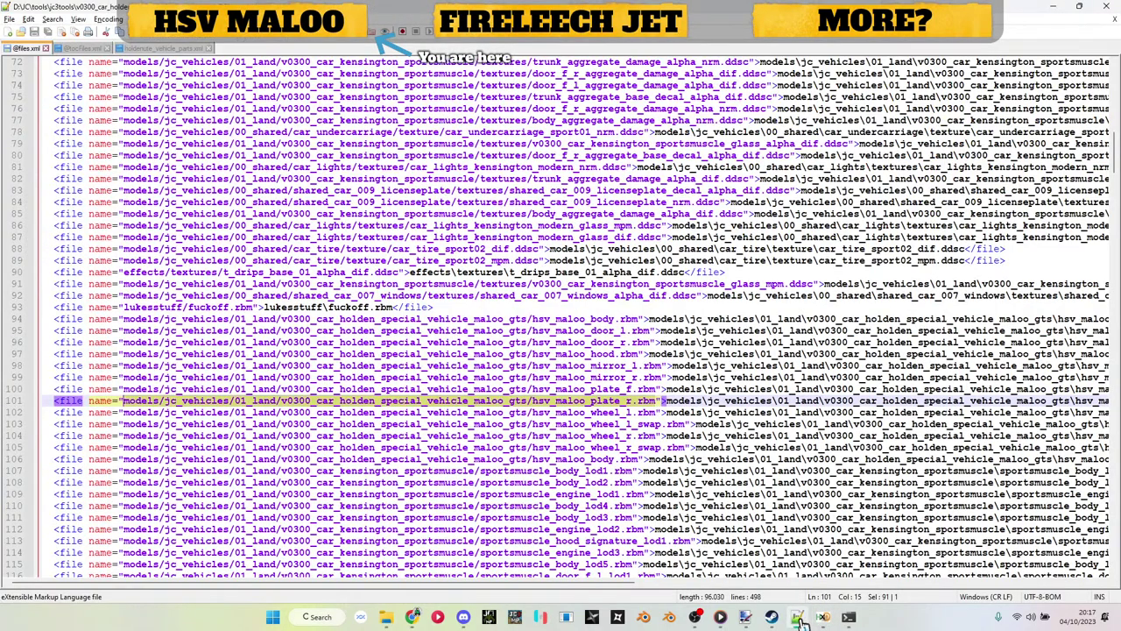
pyautogui.click(168, 49)
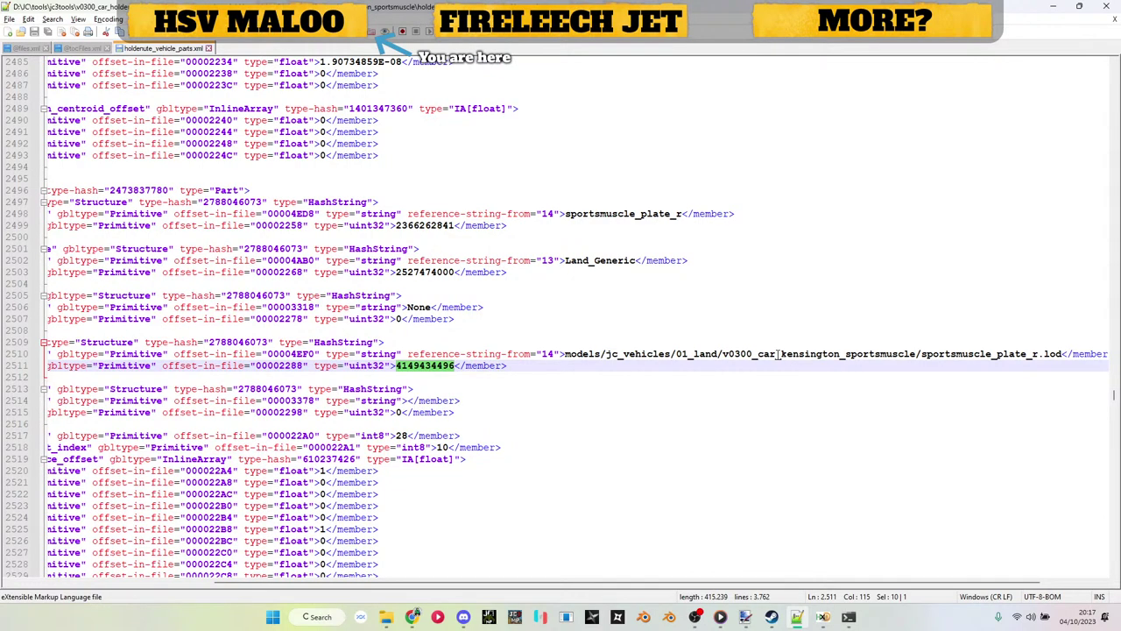
pyautogui.scroll(-20, 778, 354)
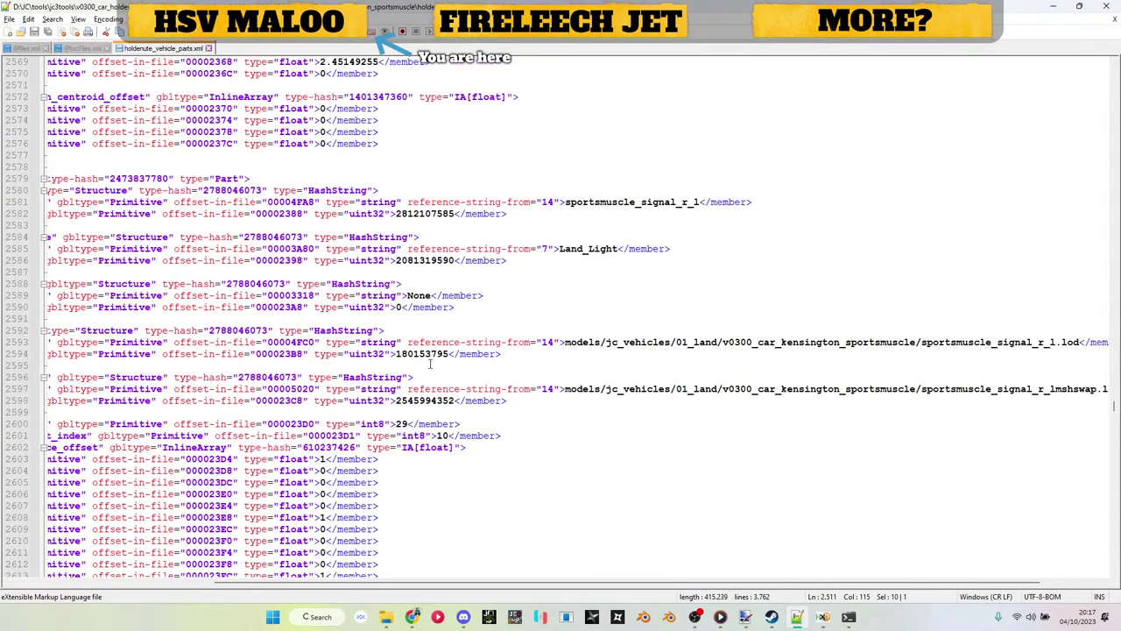
pyautogui.doubleClick(433, 353)
pyautogui.hotkey('ctrl', 'c')
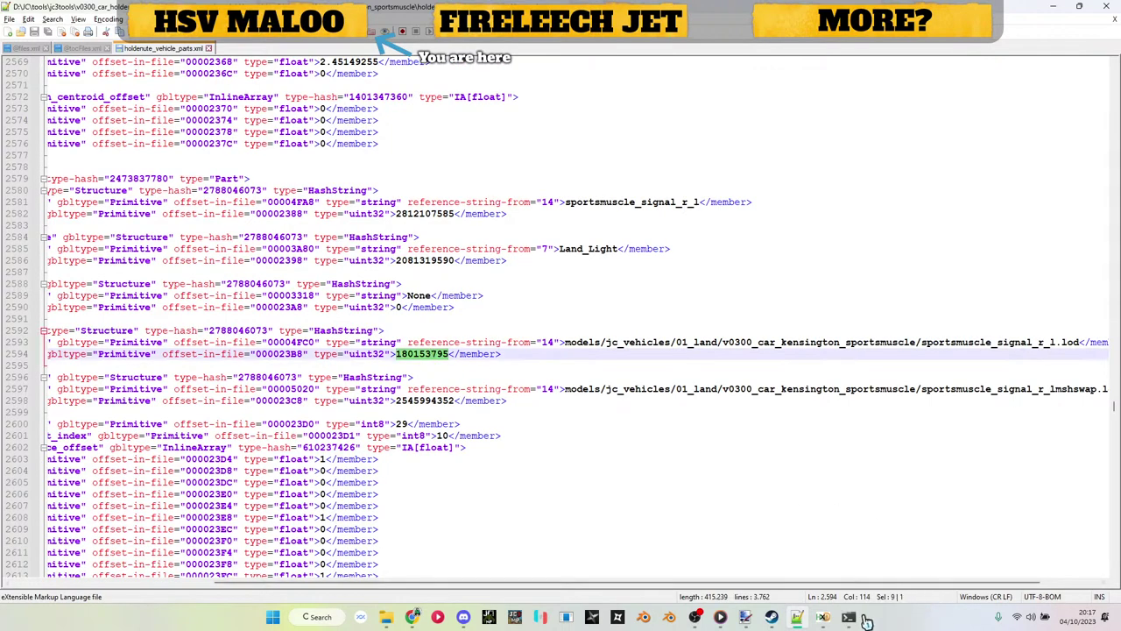
pyautogui.click(850, 618)
pyautogui.click(823, 617)
pyautogui.hotkey('ctrl', 'v')
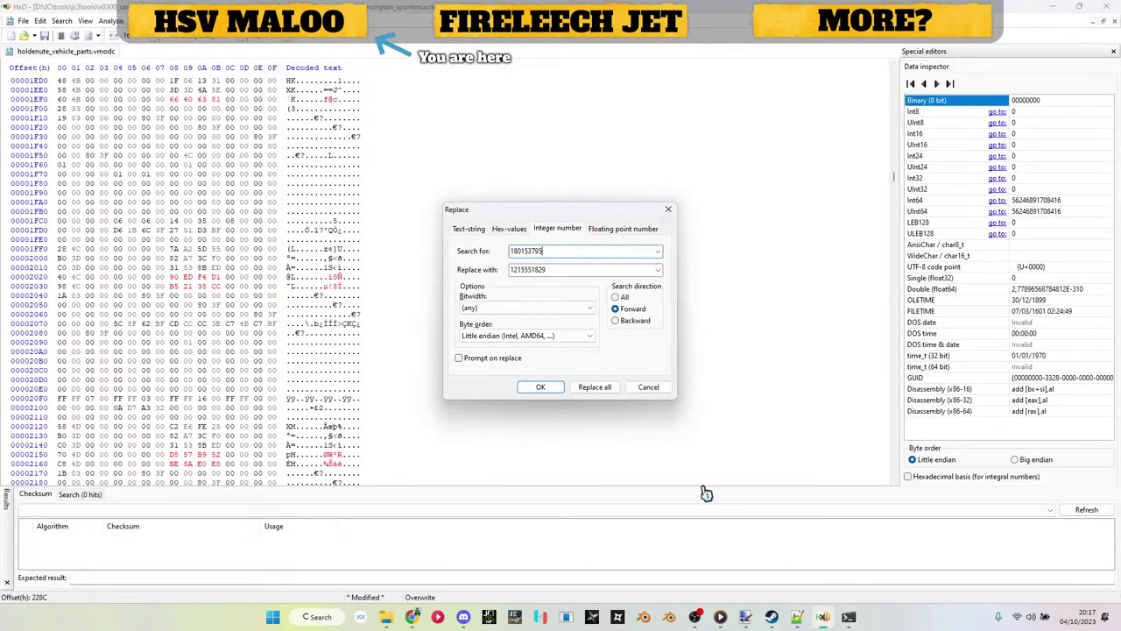
pyautogui.press('Tab')
pyautogui.click(850, 618)
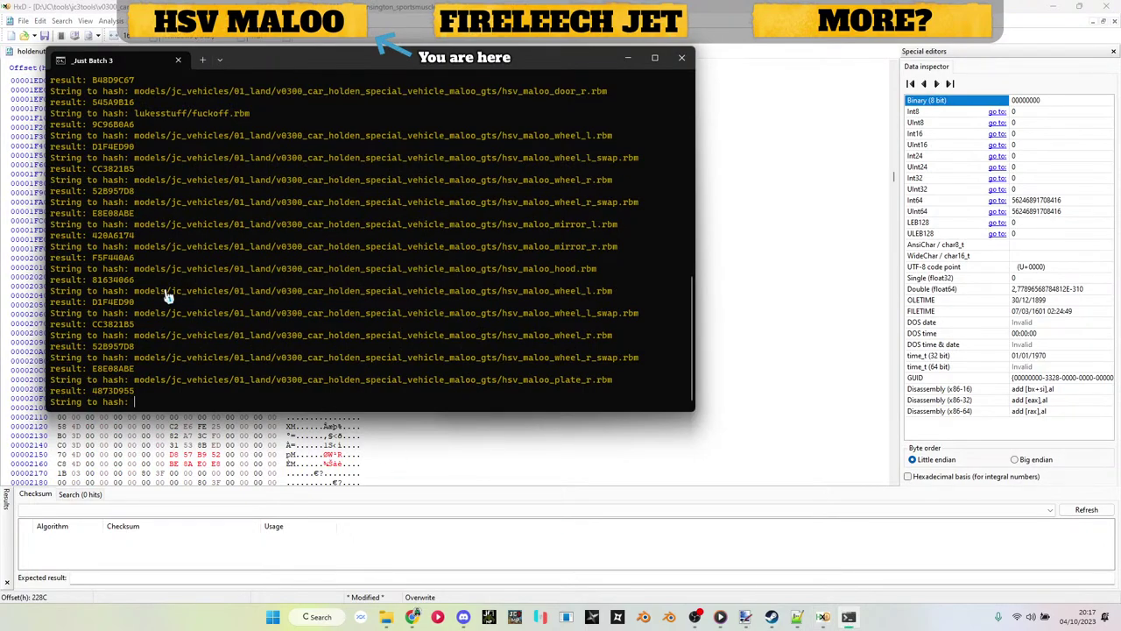
pyautogui.moveTo(93, 125); pyautogui.dragTo(133, 126)
pyautogui.hotkey('ctrl', 'c')
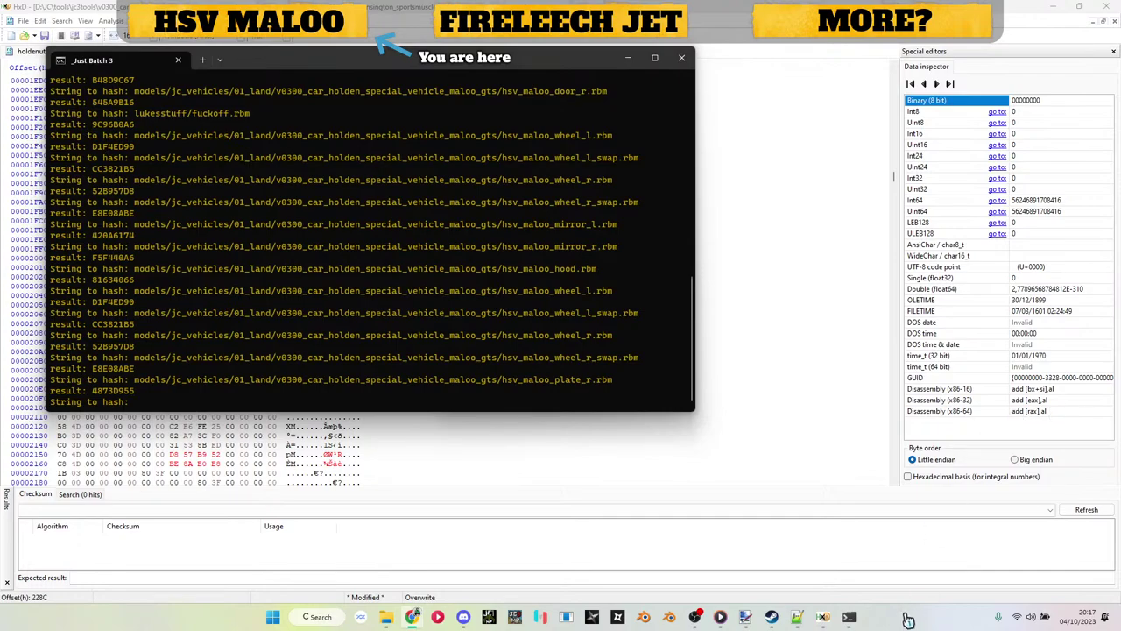
pyautogui.click(827, 620)
pyautogui.hotkey('ctrl', 'v')
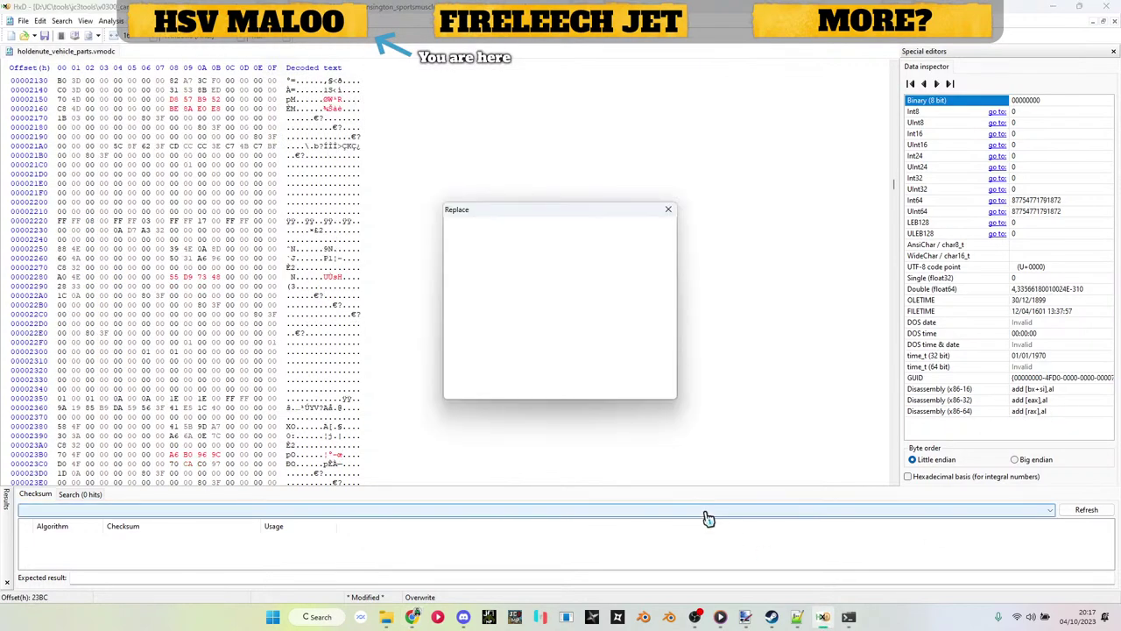
pyautogui.click(796, 619)
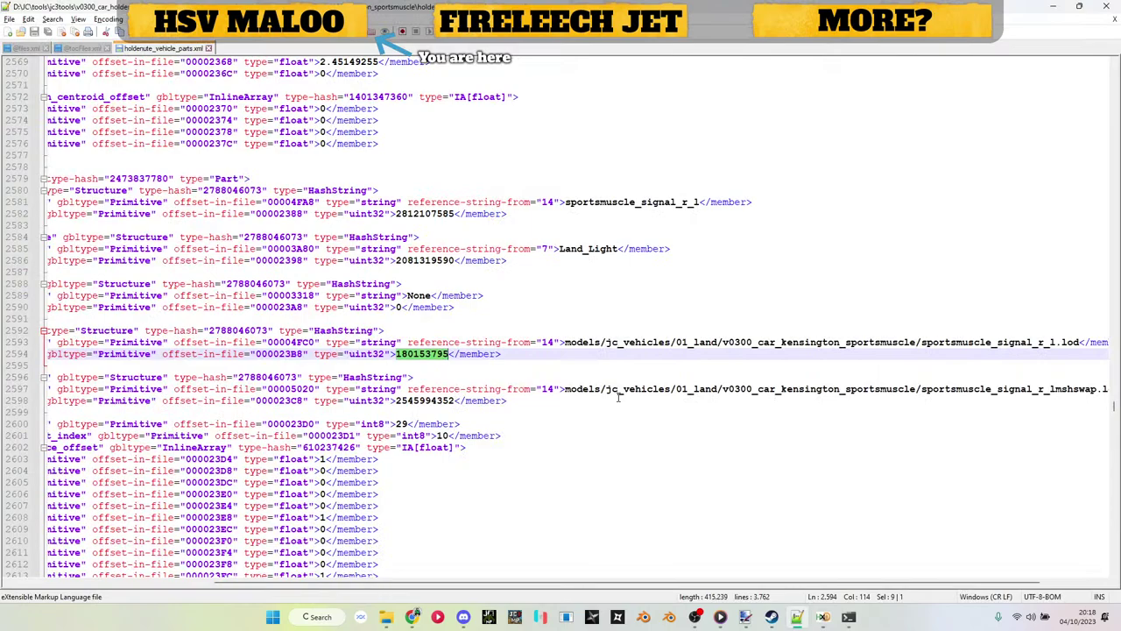
pyautogui.doubleClick(428, 406)
pyautogui.hotkey('alt', 'Tab')
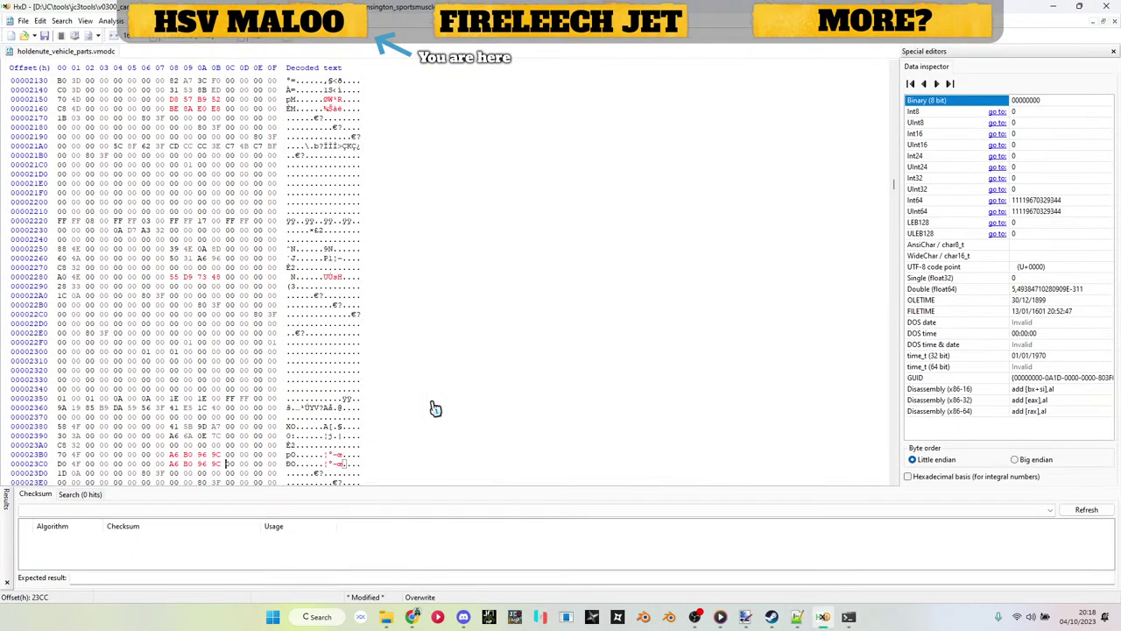
pyautogui.hotkey('alt', 'Tab')
pyautogui.hotkey('alt', 'Tab')
pyautogui.hotkey('alt', 'Tab')
pyautogui.scroll(-20, 446, 392)
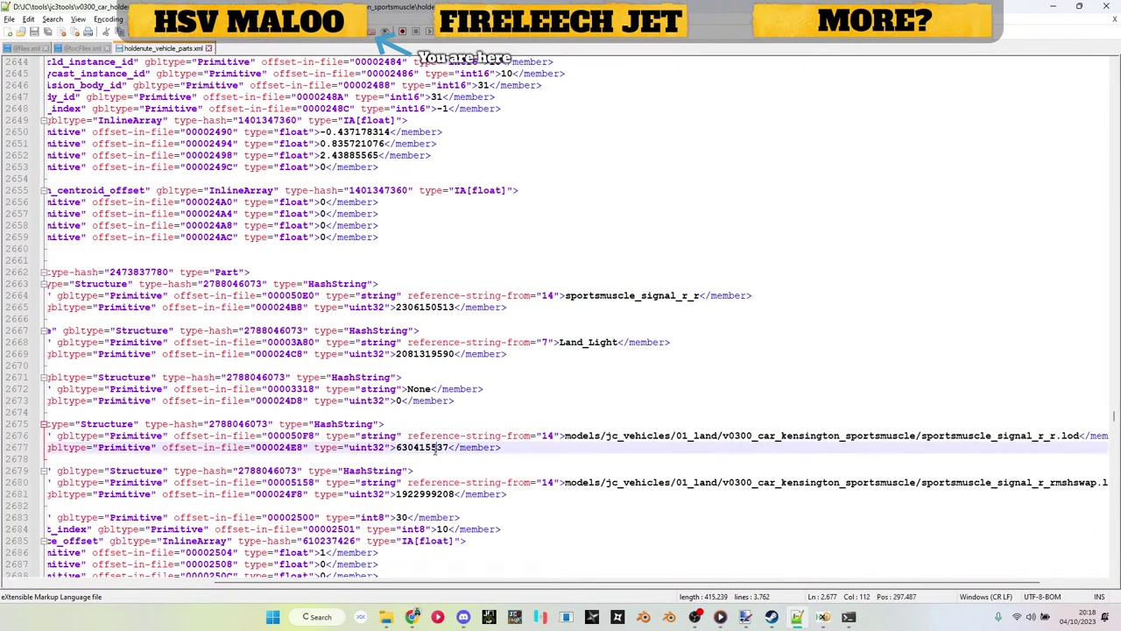
pyautogui.doubleClick(424, 447)
pyautogui.hotkey('ctrl', 'c')
pyautogui.hotkey('alt', 'Tab')
pyautogui.hotkey('ctrl', 'v')
pyautogui.press('Return')
pyautogui.hotkey('ctrl', 'r')
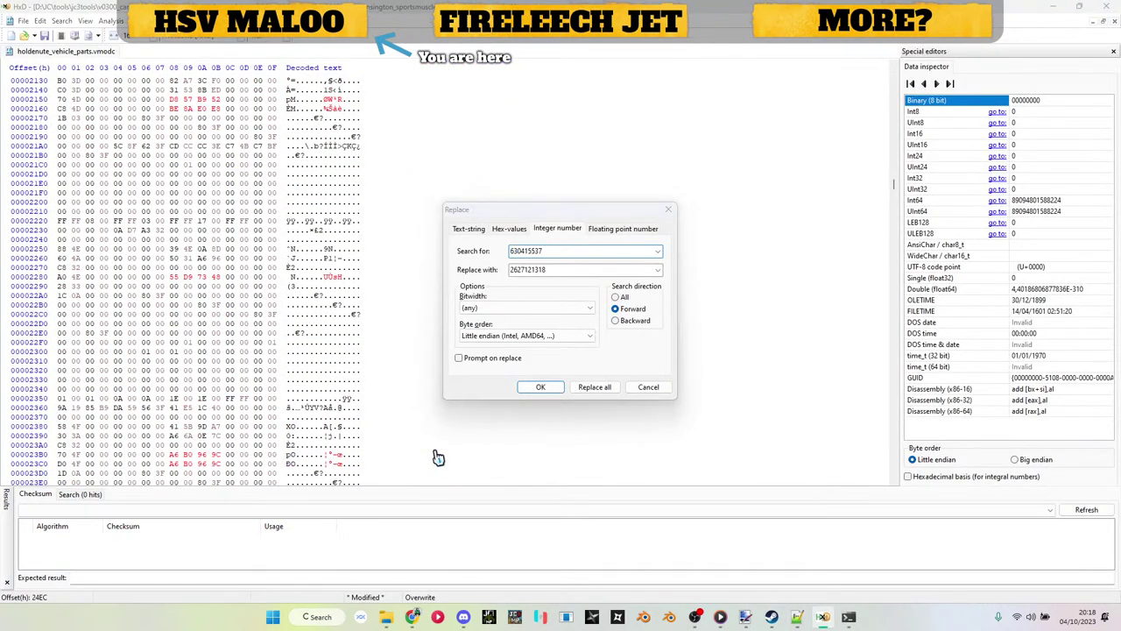
pyautogui.hotkey('alt', 'Tab')
pyautogui.doubleClick(424, 423)
pyautogui.hotkey('ctrl', 'c')
pyautogui.hotkey('alt', 'Tab')
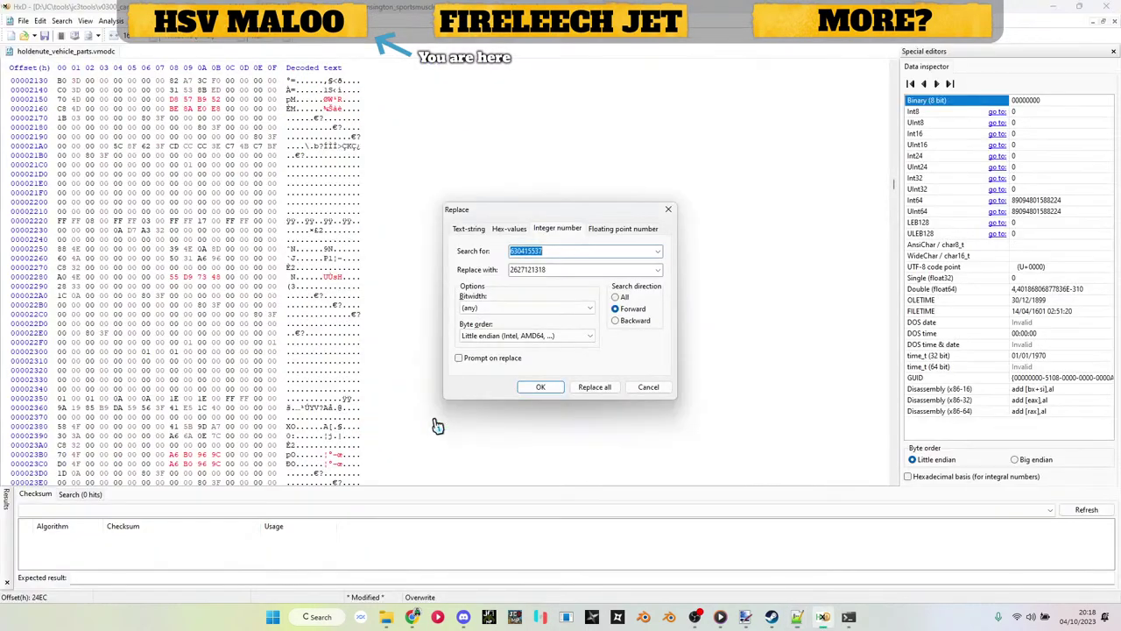
pyautogui.hotkey('ctrl', 'v')
pyautogui.press('Return')
pyautogui.hotkey('alt', 'Tab')
pyautogui.scroll(-20, 433, 416)
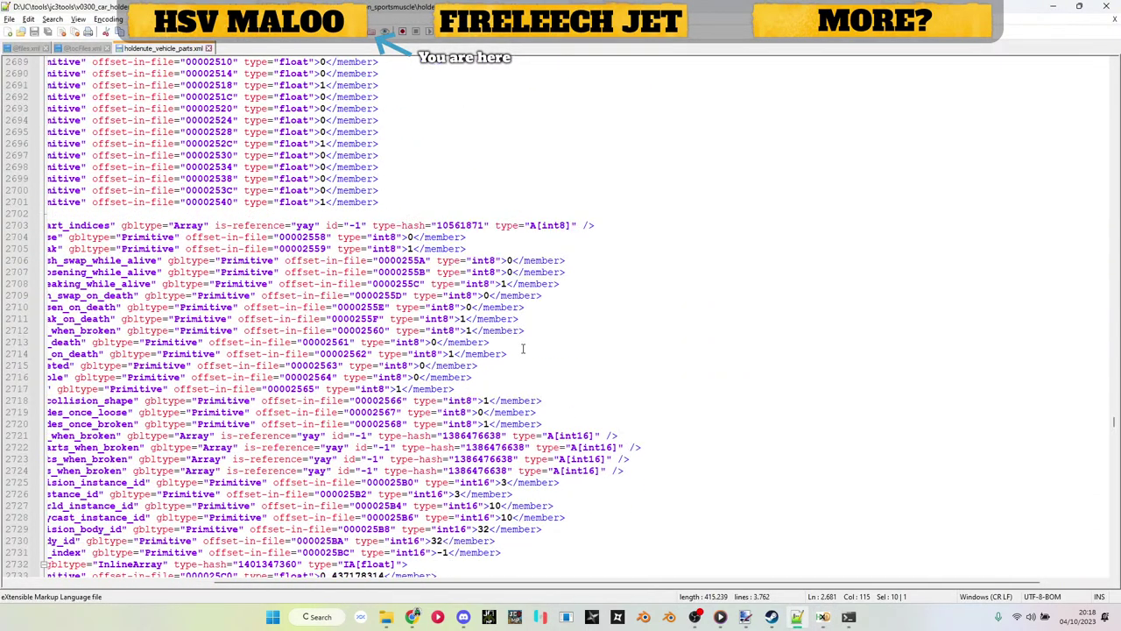
pyautogui.doubleClick(425, 365)
pyautogui.hotkey('ctrl', 'c')
pyautogui.hotkey('alt', 'Tab')
pyautogui.hotkey('ctrl', 'r')
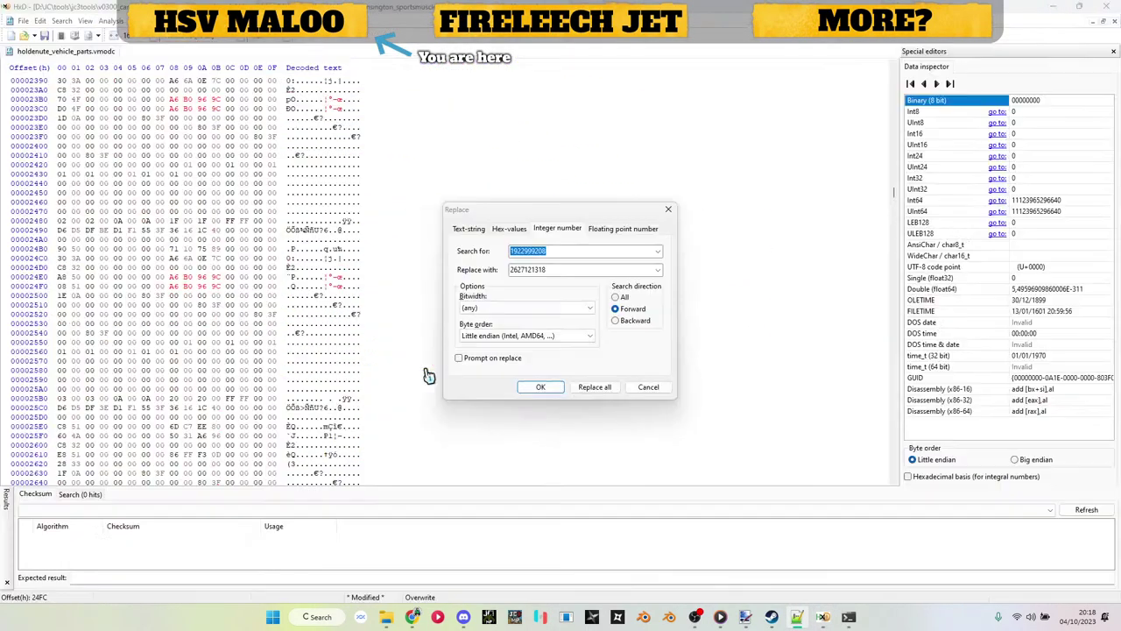
pyautogui.hotkey('ctrl', 'v')
pyautogui.press('Return')
pyautogui.hotkey('alt', 'Tab')
pyautogui.scroll(-20, 426, 376)
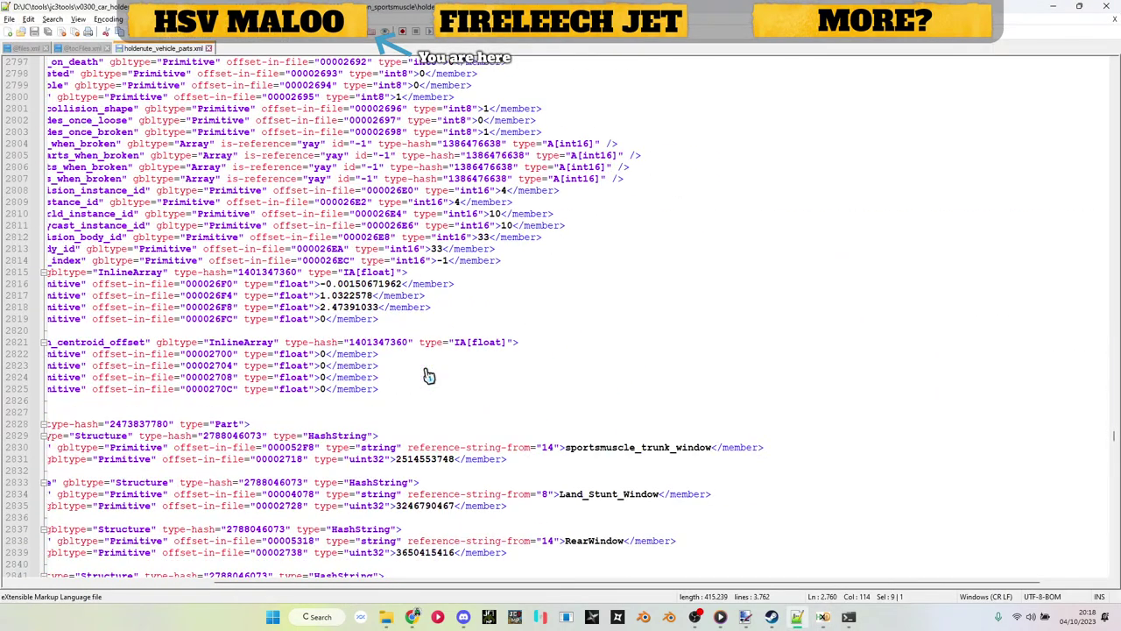
pyautogui.doubleClick(429, 319)
pyautogui.hotkey('ctrl', 'c')
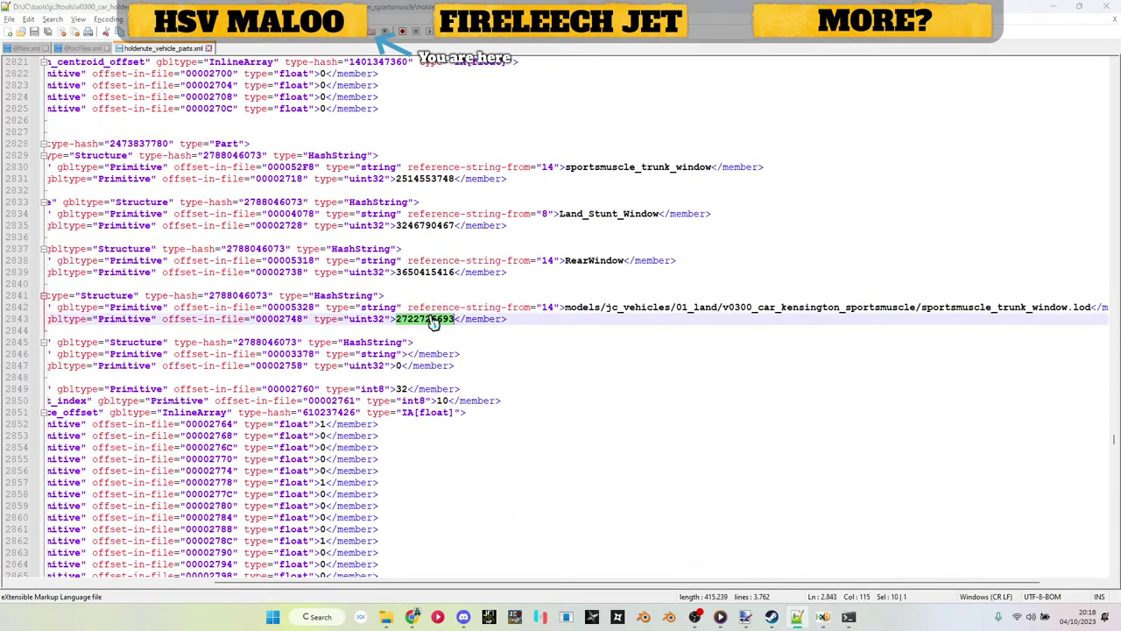
pyautogui.hotkey('alt', 'Tab')
pyautogui.hotkey('ctrl', 'r')
pyautogui.hotkey('alt', 'Tab')
pyautogui.hotkey('alt', 'Tab')
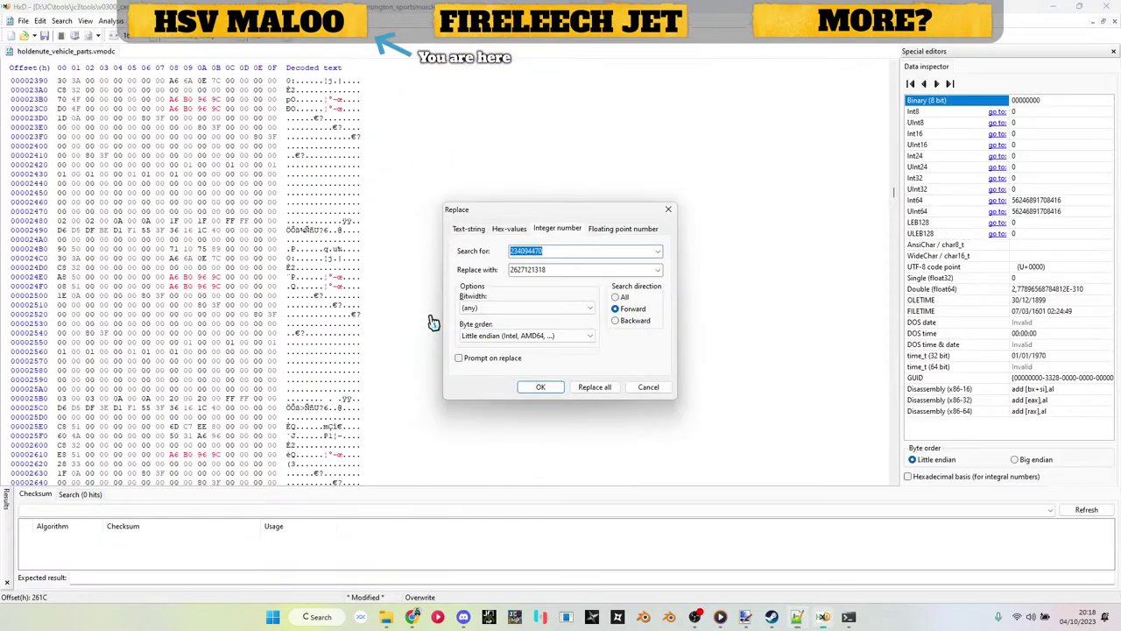
pyautogui.press('Tab')
pyautogui.hotkey('alt', 'Tab')
pyautogui.scroll(-12, 432, 322)
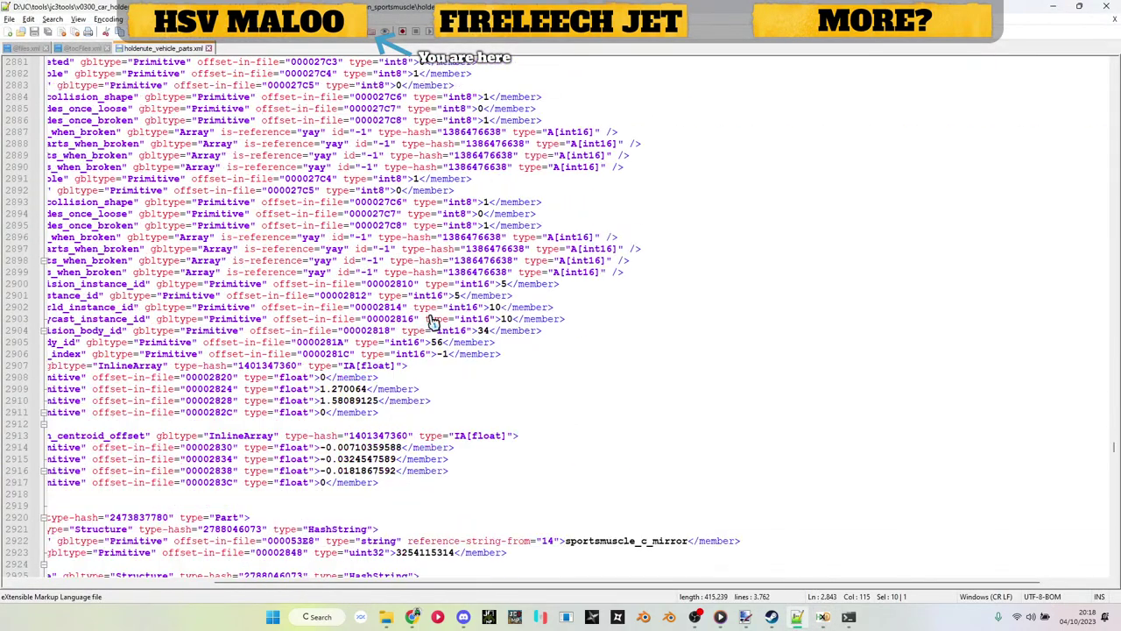
pyautogui.scroll(-6, 432, 322)
pyautogui.scroll(3, 434, 320)
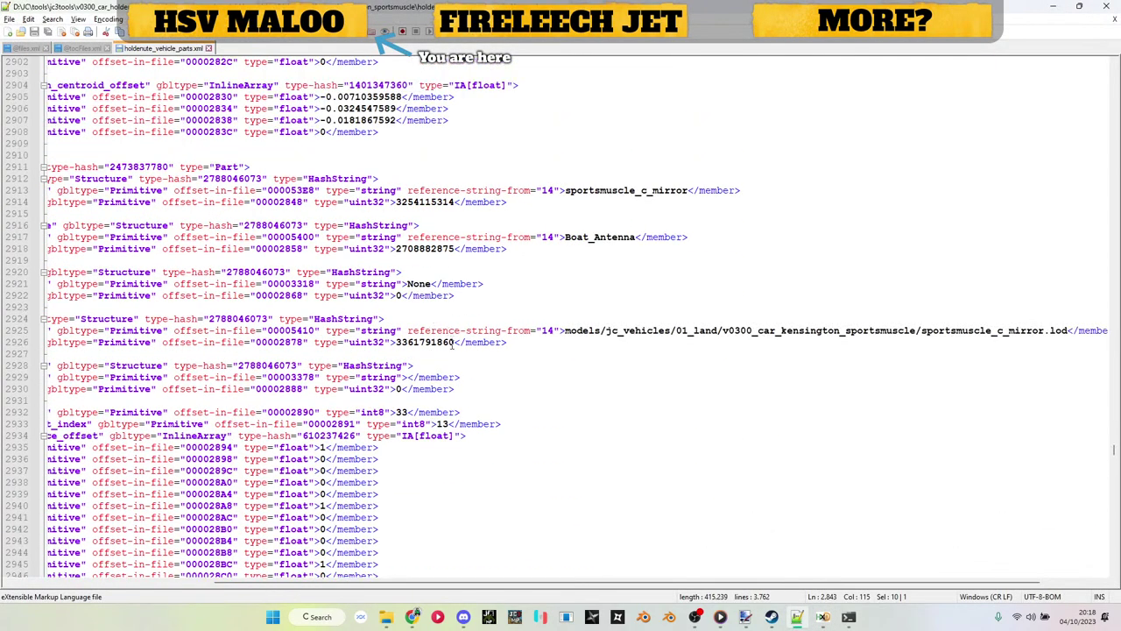
pyautogui.doubleClick(443, 343)
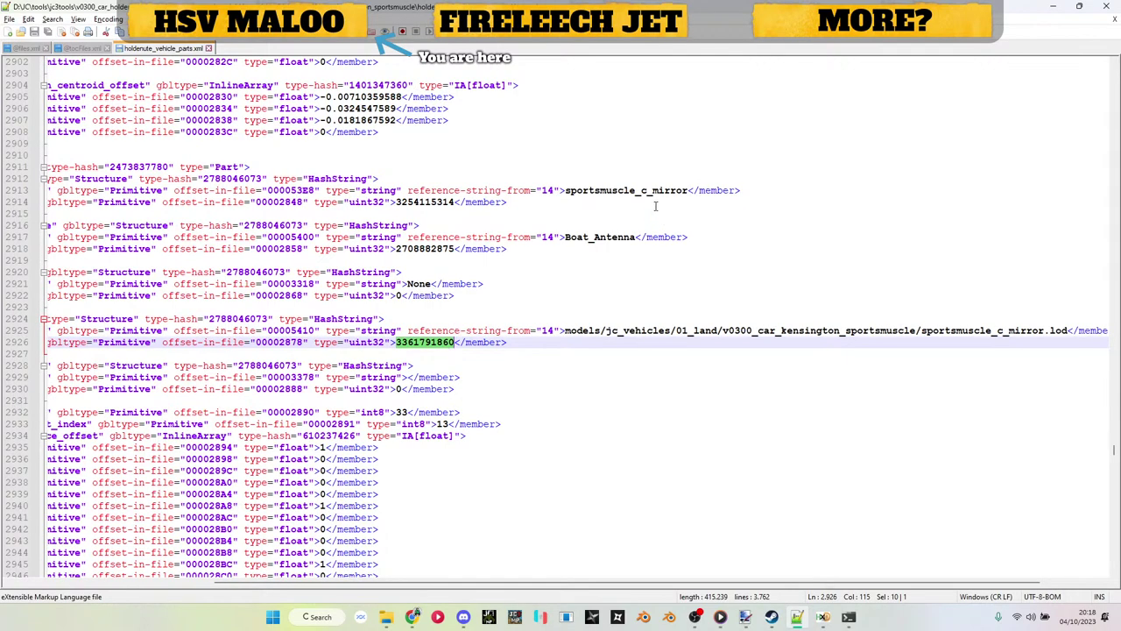
pyautogui.moveTo(567, 190); pyautogui.dragTo(691, 191)
pyautogui.hotkey('alt', 'Tab')
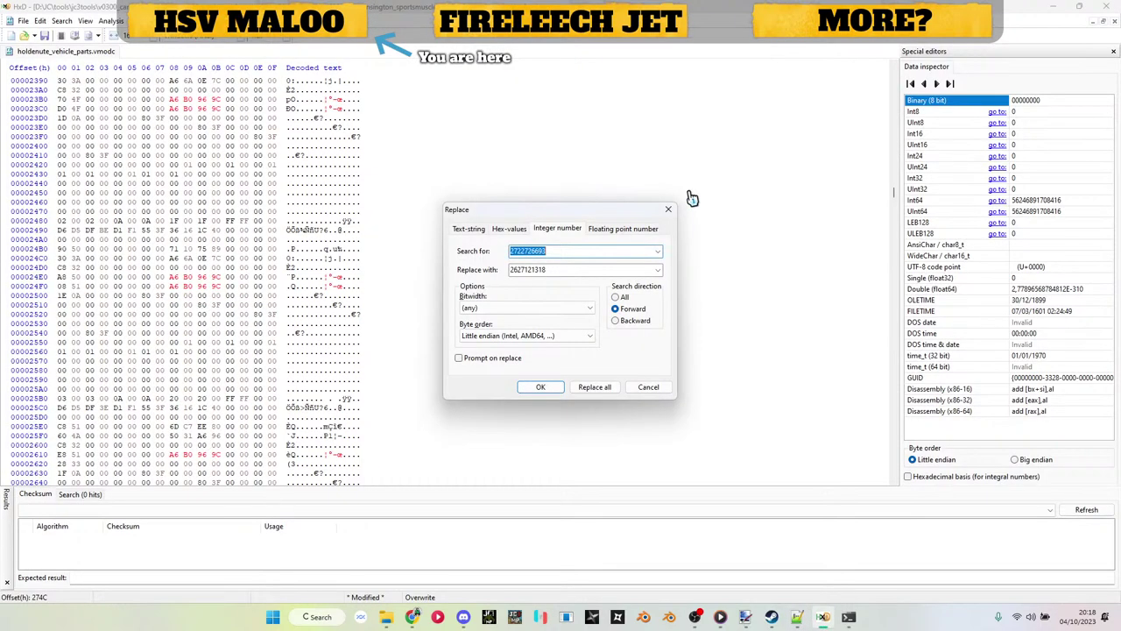
pyautogui.press('Escape')
pyautogui.hotkey('alt', 'Tab')
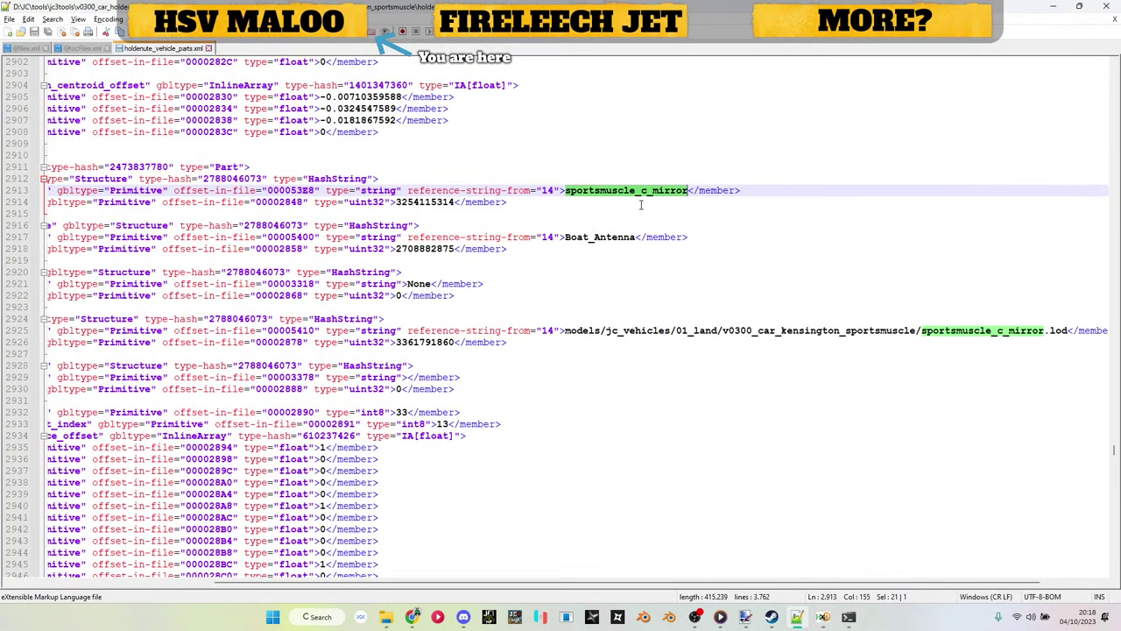
pyautogui.click(653, 191)
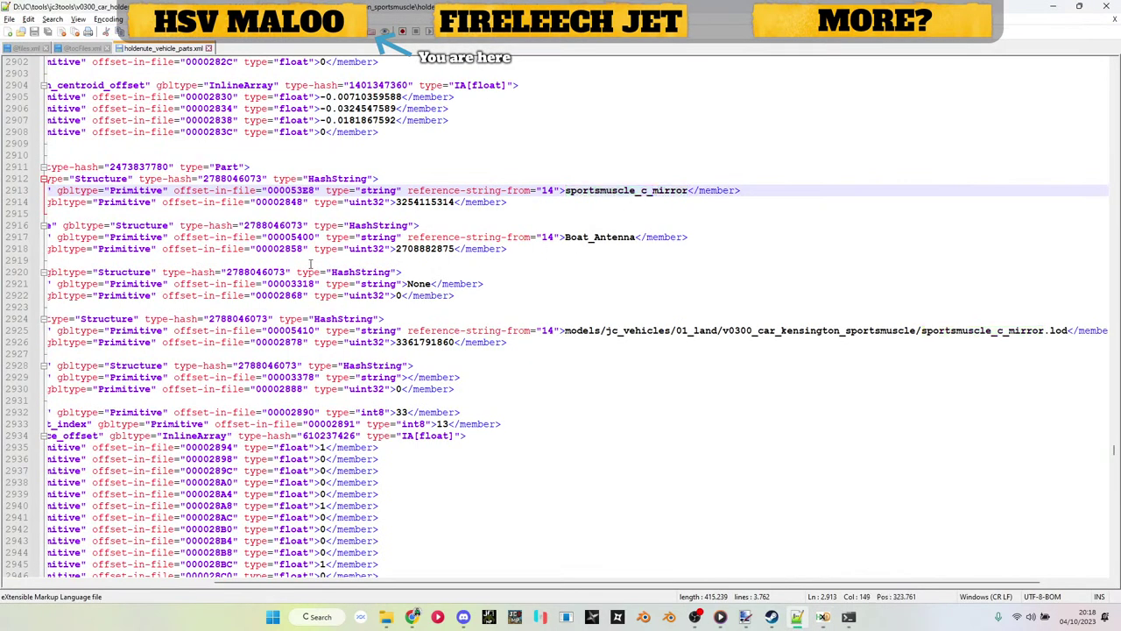
pyautogui.moveTo(396, 587); pyautogui.dragTo(238, 547)
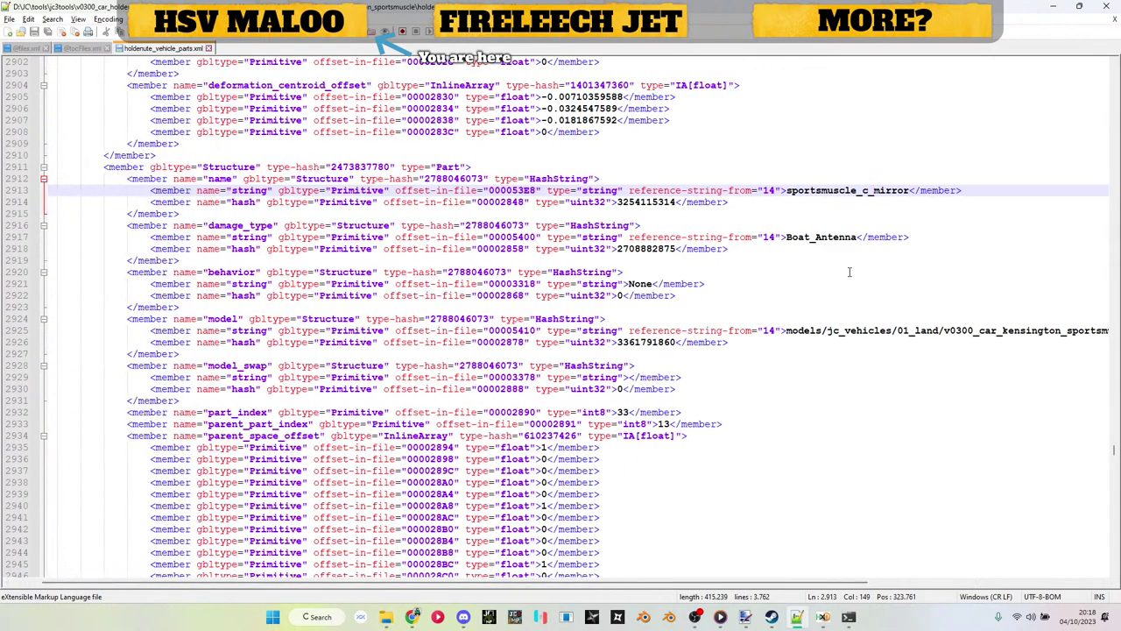
pyautogui.moveTo(663, 585); pyautogui.dragTo(797, 583)
pyautogui.doubleClick(492, 341)
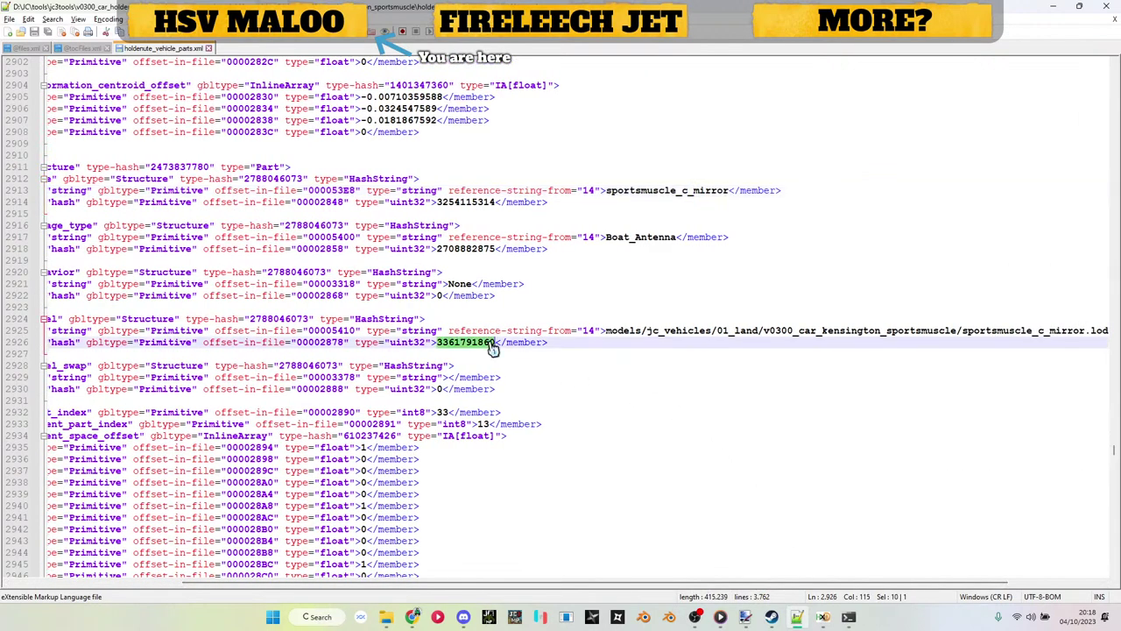
pyautogui.hotkey('alt', 'Tab')
pyautogui.press('Return')
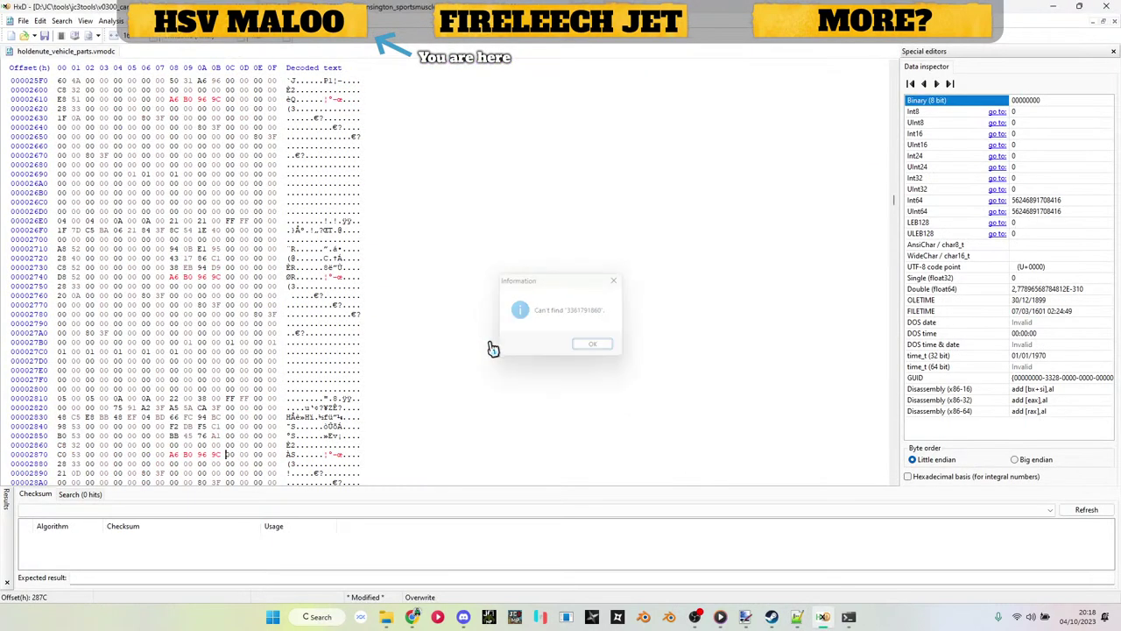
pyautogui.press('Return')
pyautogui.hotkey('alt', 'Tab')
pyautogui.hotkey('alt', 'Tab')
pyautogui.hotkey('alt', 'Tab')
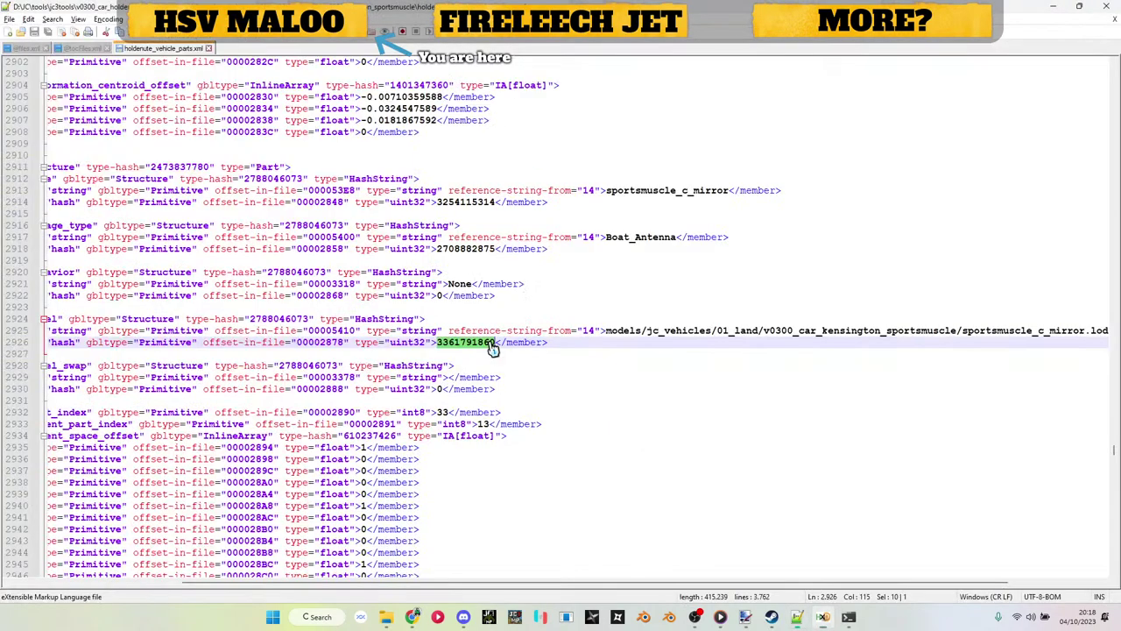
pyautogui.scroll(-20, 492, 349)
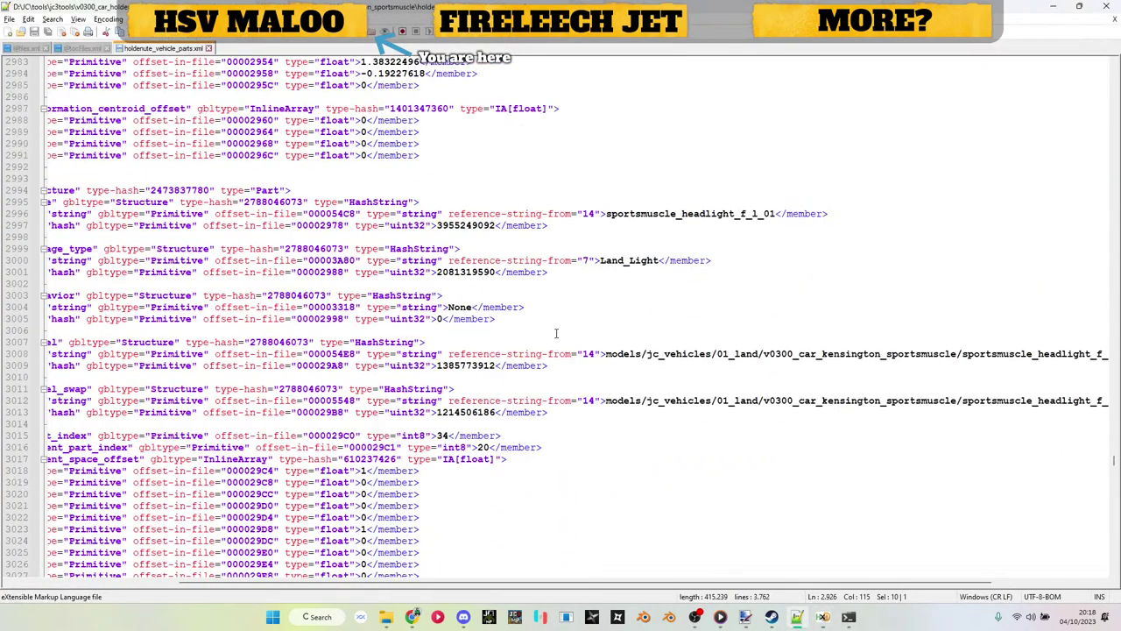
pyautogui.doubleClick(488, 368)
pyautogui.hotkey('ctrl', 'c')
pyautogui.hotkey('alt', 'Tab')
pyautogui.hotkey('ctrl', 'r')
pyautogui.hotkey('ctrl', 'v')
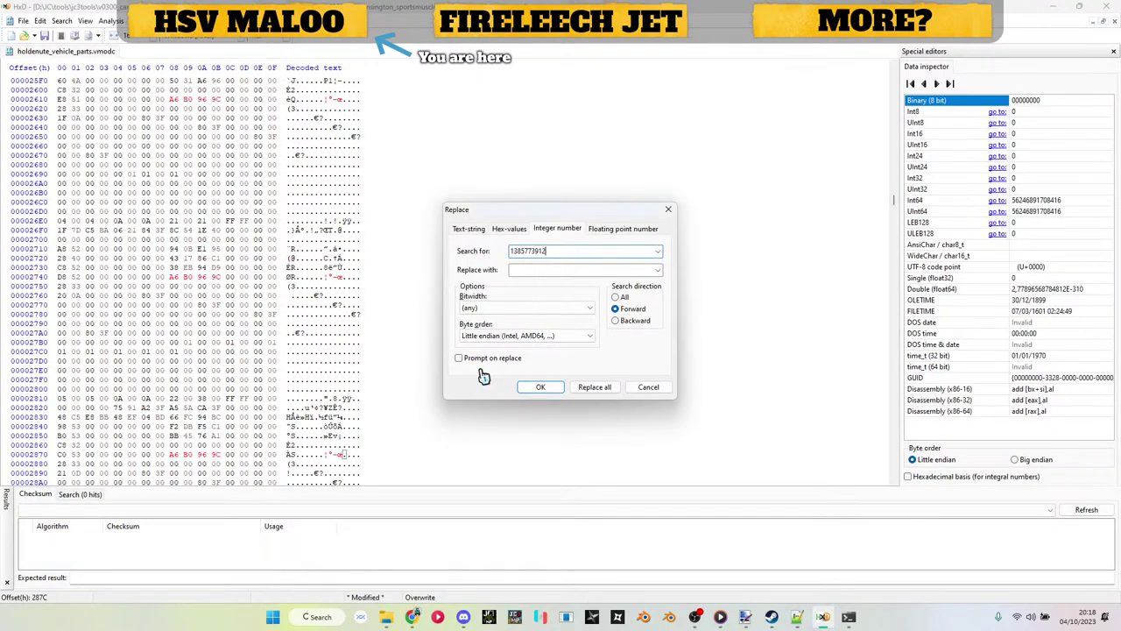
pyautogui.hotkey('alt', 'Tab')
pyautogui.doubleClick(480, 413)
pyautogui.hotkey('ctrl', 'c')
pyautogui.hotkey('alt', 'Tab')
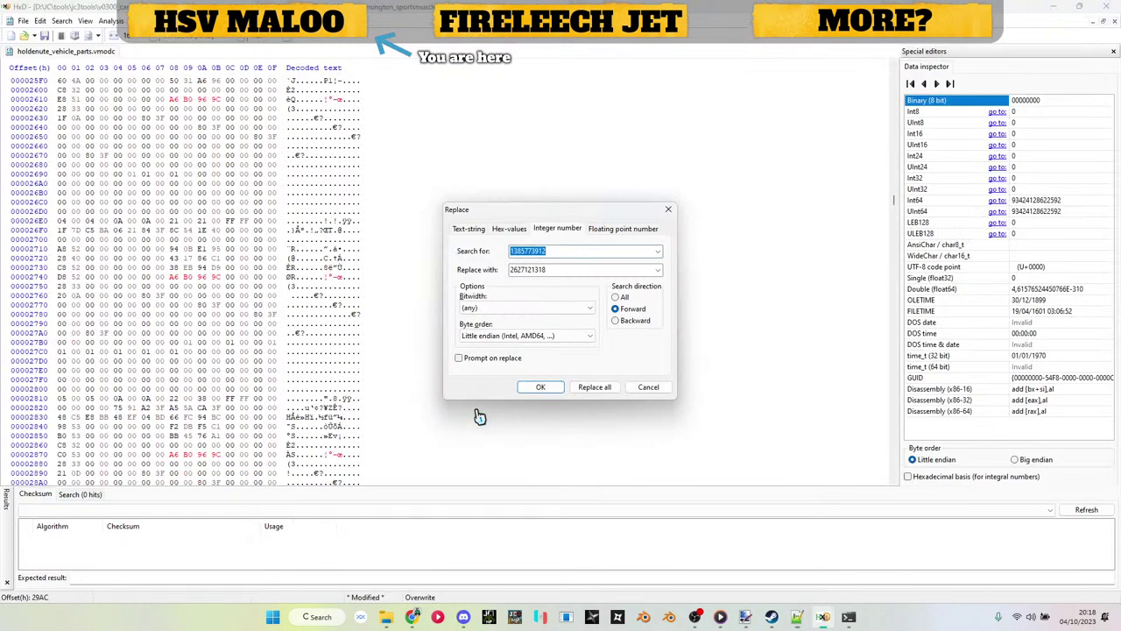
pyautogui.hotkey('ctrl', 'v')
pyautogui.press('Return')
pyautogui.hotkey('alt', 'Tab')
pyautogui.scroll(-20, 488, 419)
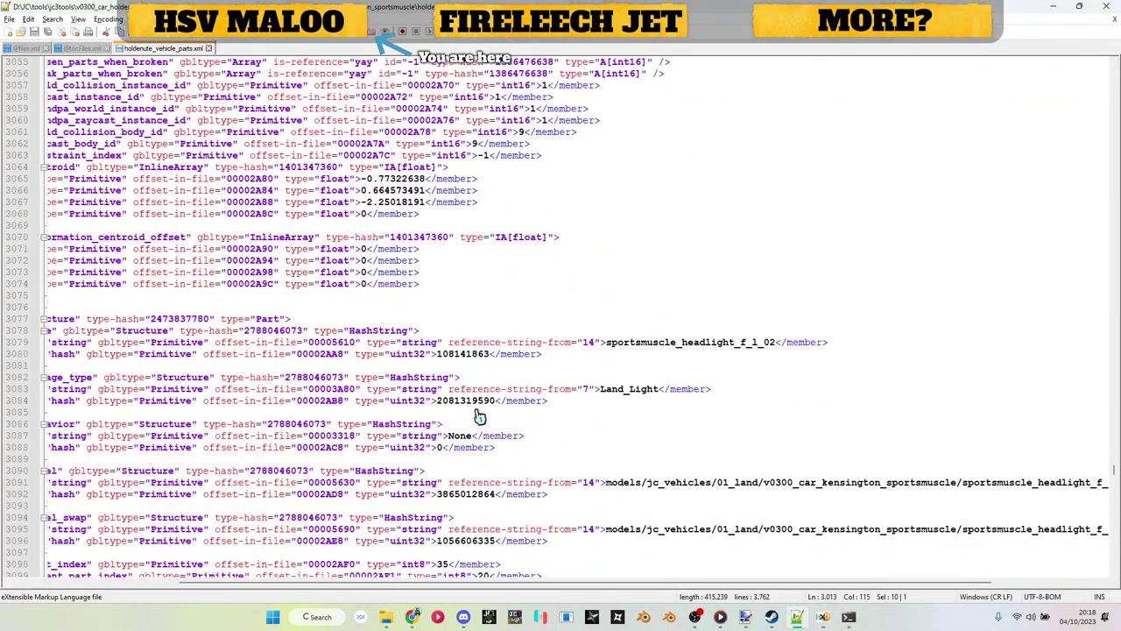
pyautogui.scroll(-2, 488, 419)
pyautogui.doubleClick(460, 389)
pyautogui.hotkey('ctrl', 'c')
pyautogui.hotkey('alt', 'Tab')
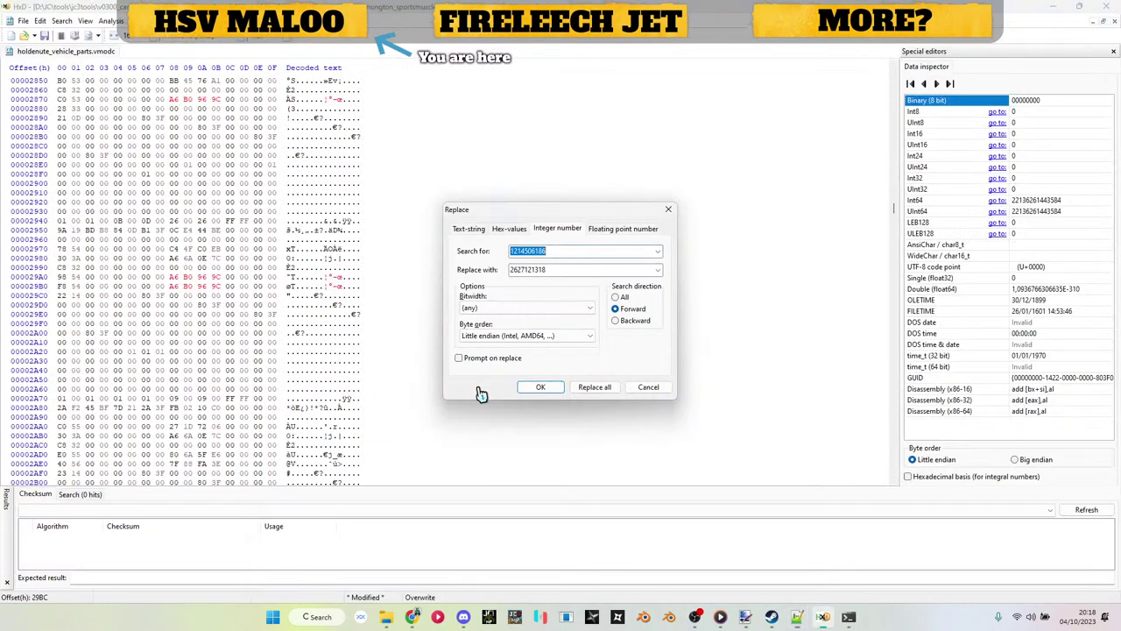
pyautogui.hotkey('ctrl', 'v')
pyautogui.press('Return')
pyautogui.hotkey('alt', 'Tab')
pyautogui.doubleClick(477, 436)
pyautogui.hotkey('ctrl', 'c')
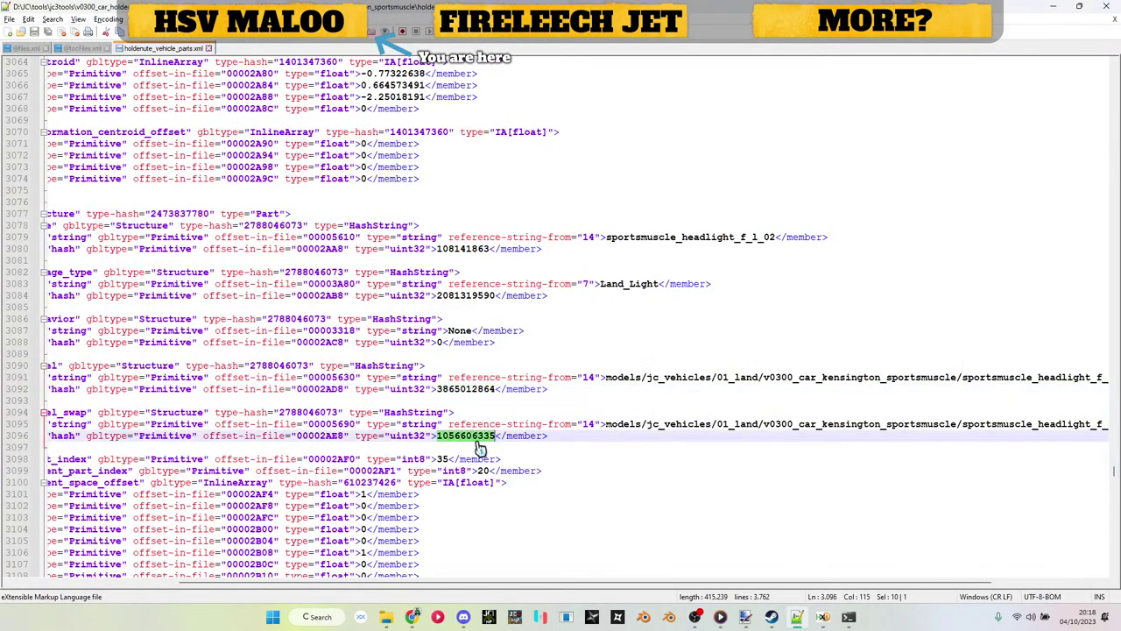
pyautogui.hotkey('alt', 'Tab')
pyautogui.hotkey('ctrl', 'v')
pyautogui.press('Return')
pyautogui.hotkey('alt', 'Tab')
pyautogui.scroll(-10, 529, 355)
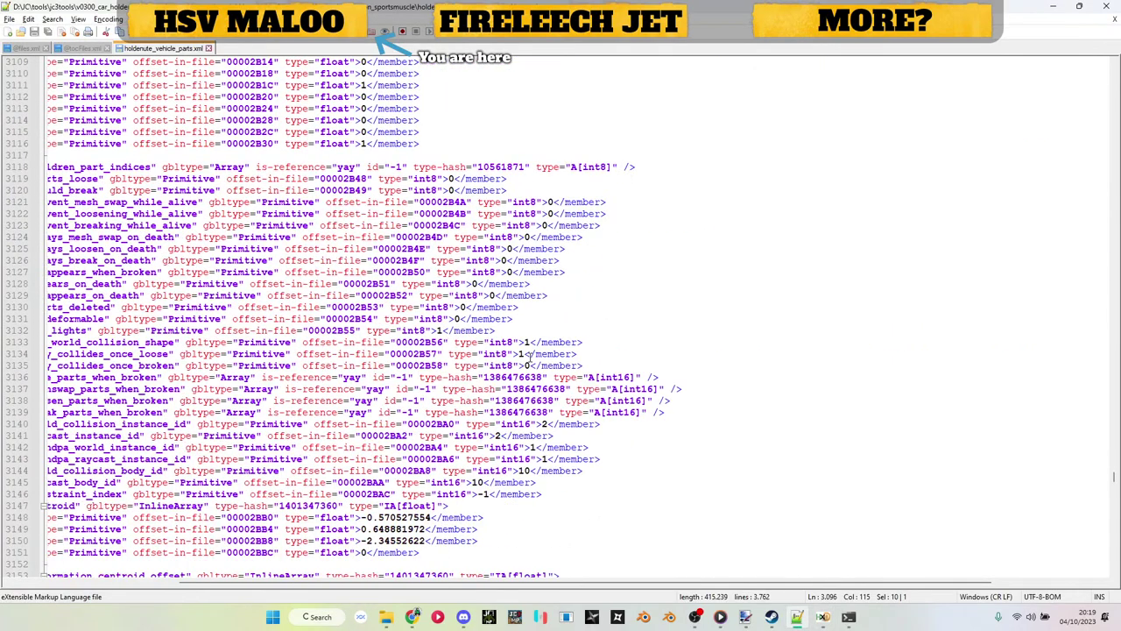
pyautogui.scroll(-2, 529, 355)
pyautogui.doubleClick(466, 341)
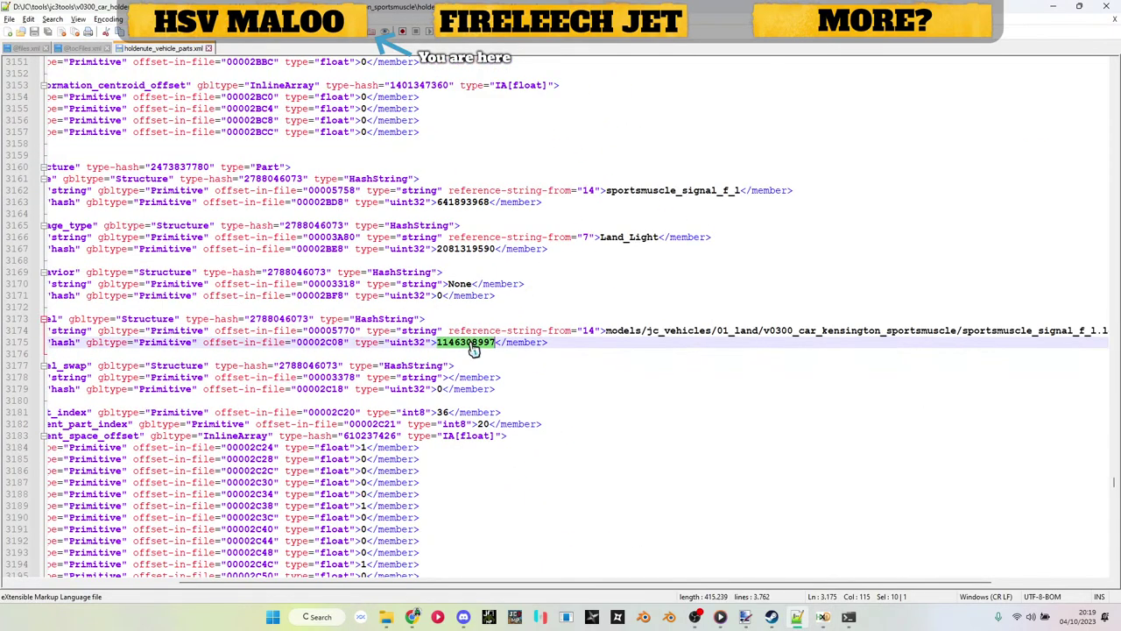
pyautogui.hotkey('ctrl', 'c')
pyautogui.hotkey('alt', 'Tab')
pyautogui.hotkey('ctrl', 'v')
pyautogui.press('Return')
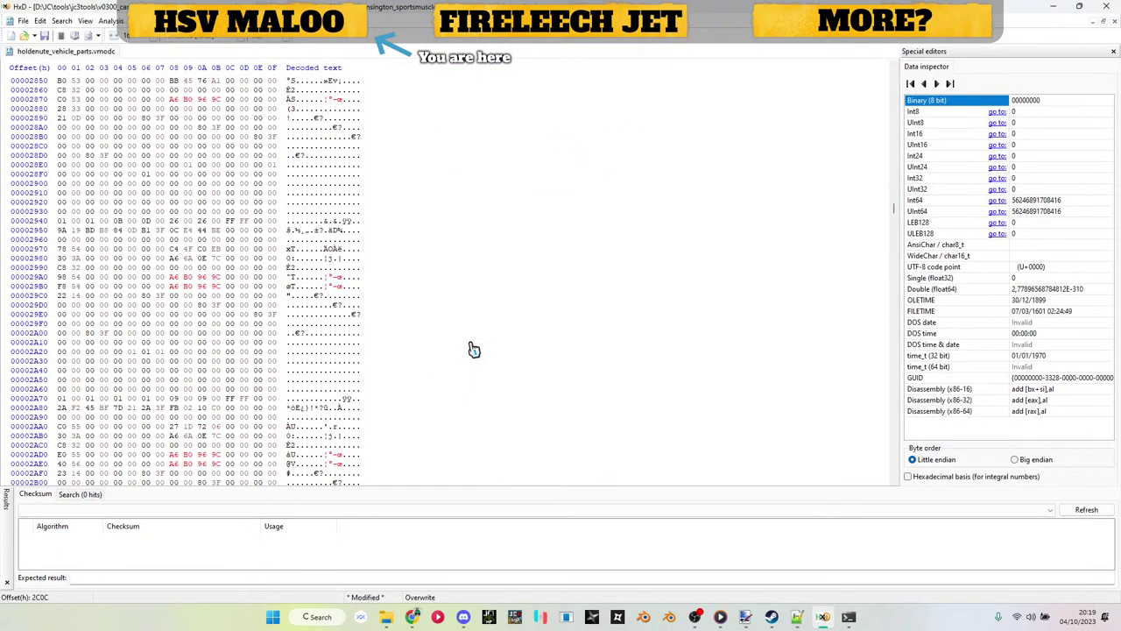
pyautogui.hotkey('alt', 'Tab')
pyautogui.scroll(-15, 470, 311)
pyautogui.scroll(-15, 471, 311)
pyautogui.scroll(5, 470, 315)
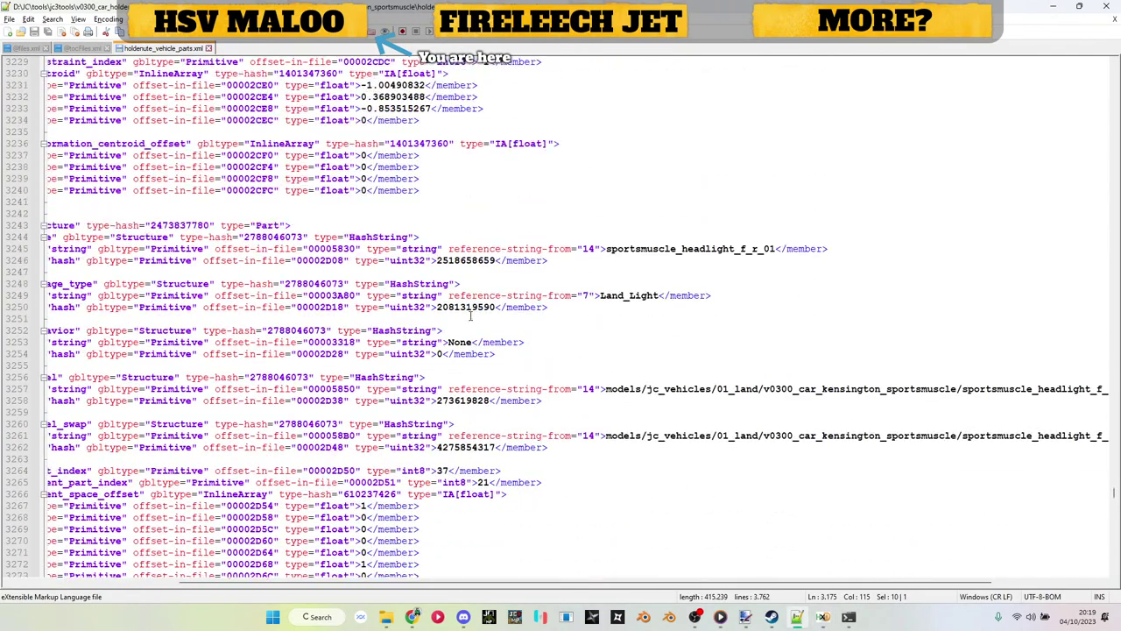
pyautogui.doubleClick(466, 400)
pyautogui.hotkey('ctrl', 'c')
pyautogui.hotkey('alt', 'Tab')
pyautogui.hotkey('ctrl', 'r')
pyautogui.hotkey('ctrl', 'v')
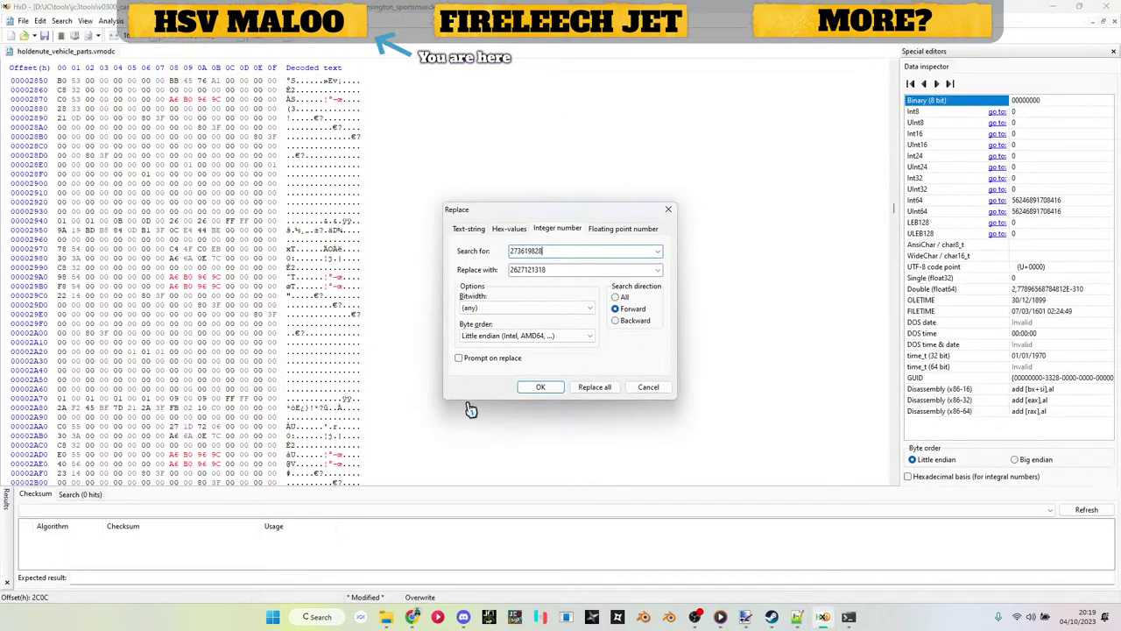
pyautogui.hotkey('alt', 'Tab')
pyautogui.doubleClick(462, 447)
pyautogui.hotkey('ctrl', 'c')
pyautogui.hotkey('alt', 'Tab')
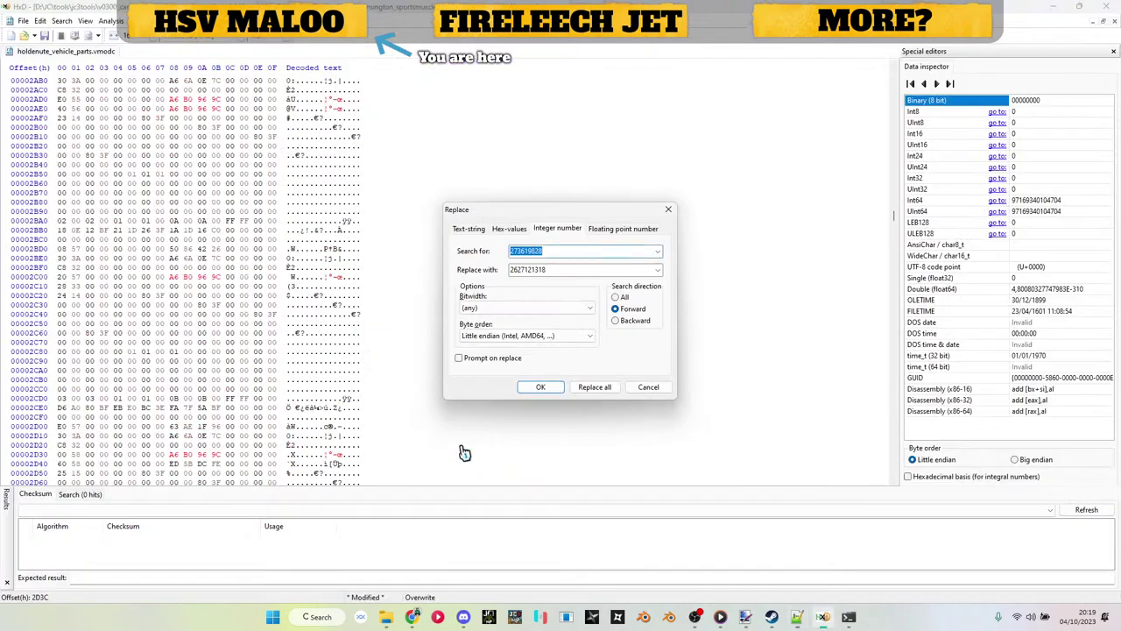
pyautogui.hotkey('ctrl', 'v')
pyautogui.hotkey('alt', 'Tab')
pyautogui.scroll(-20, 465, 451)
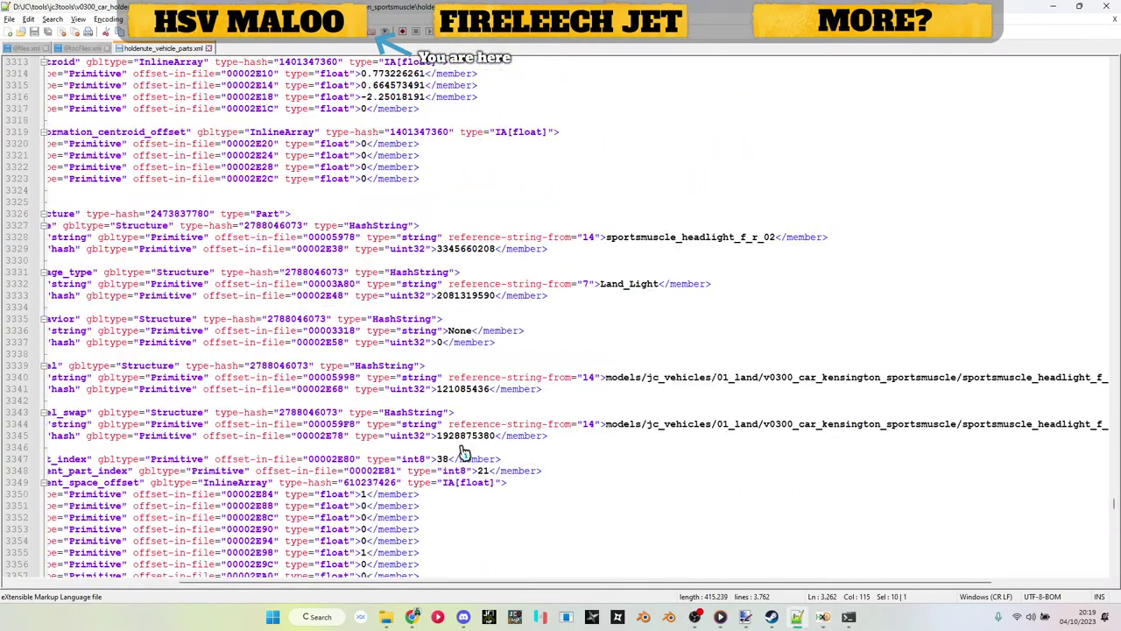
pyautogui.doubleClick(465, 388)
pyautogui.hotkey('ctrl', 'c')
pyautogui.hotkey('alt', 'Tab')
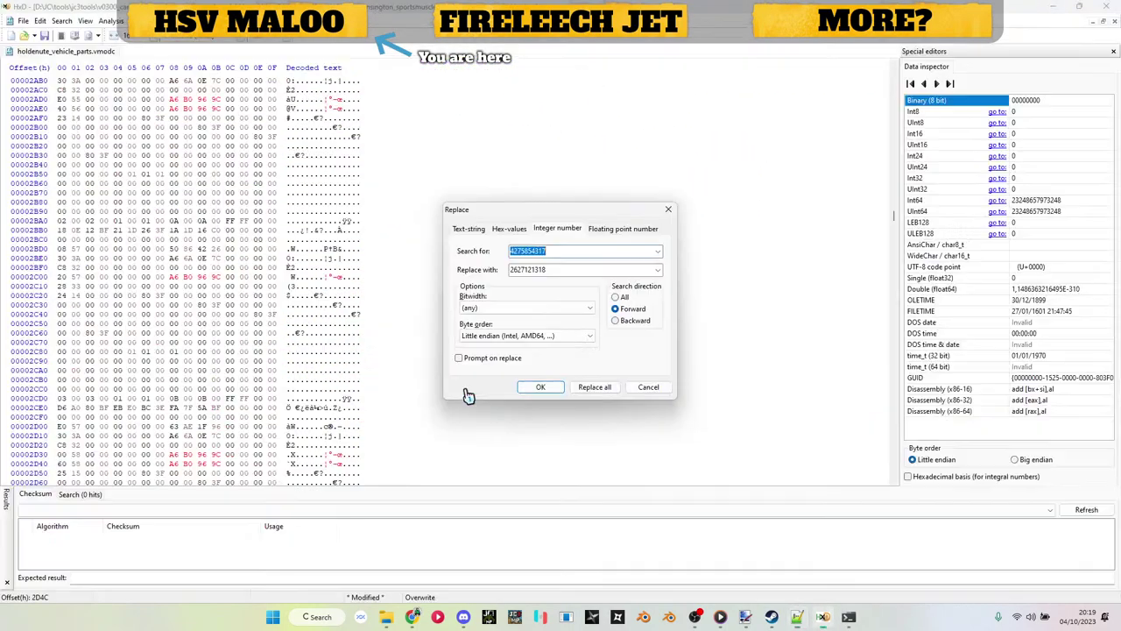
pyautogui.hotkey('ctrl', 'v')
pyautogui.press('Return')
pyautogui.hotkey('alt', 'Tab')
pyautogui.doubleClick(465, 435)
pyautogui.hotkey('ctrl', 'c')
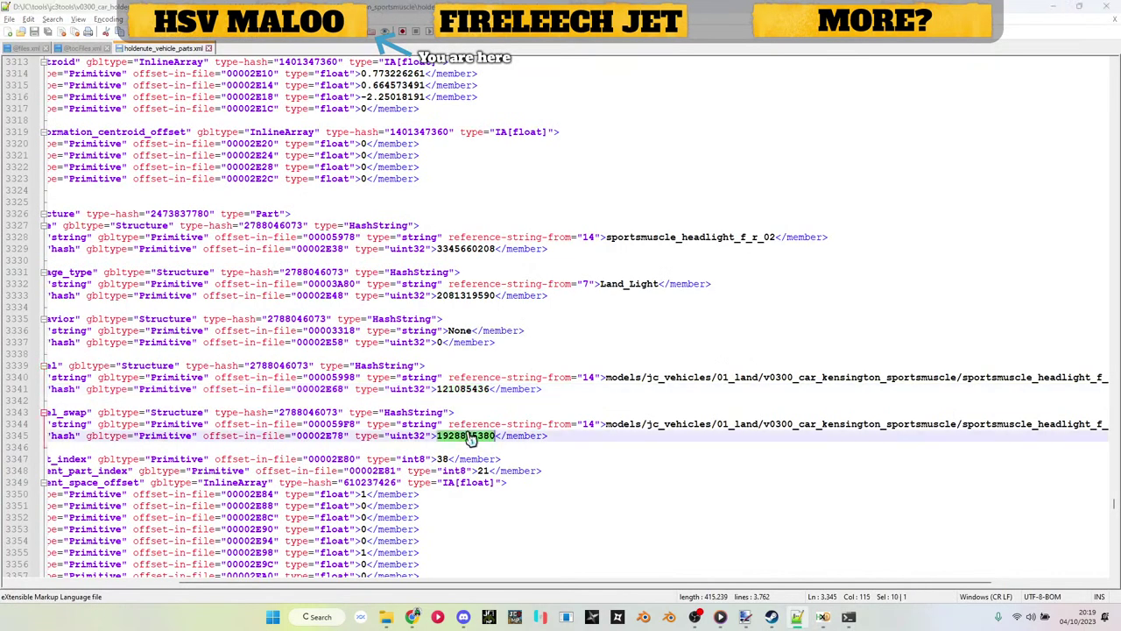
pyautogui.hotkey('alt', 'Tab')
pyautogui.hotkey('ctrl', 'v')
pyautogui.hotkey('alt', 'Tab')
pyautogui.scroll(-5, 471, 438)
pyautogui.scroll(-20, 471, 438)
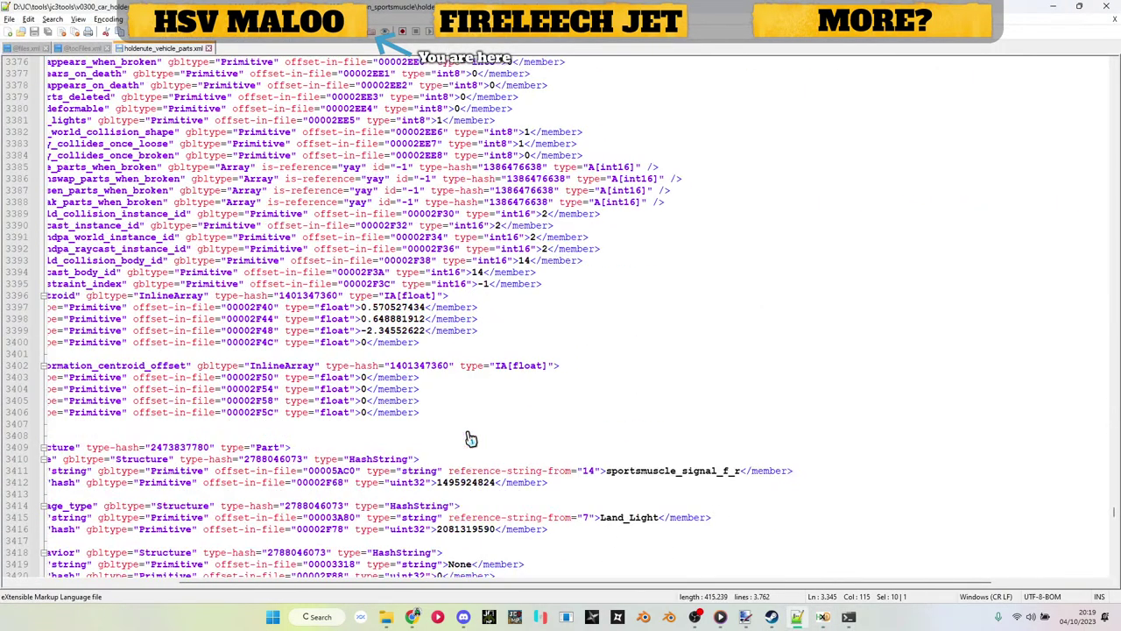
pyautogui.doubleClick(465, 342)
pyautogui.hotkey('ctrl', 'c')
pyautogui.hotkey('alt', 'Tab')
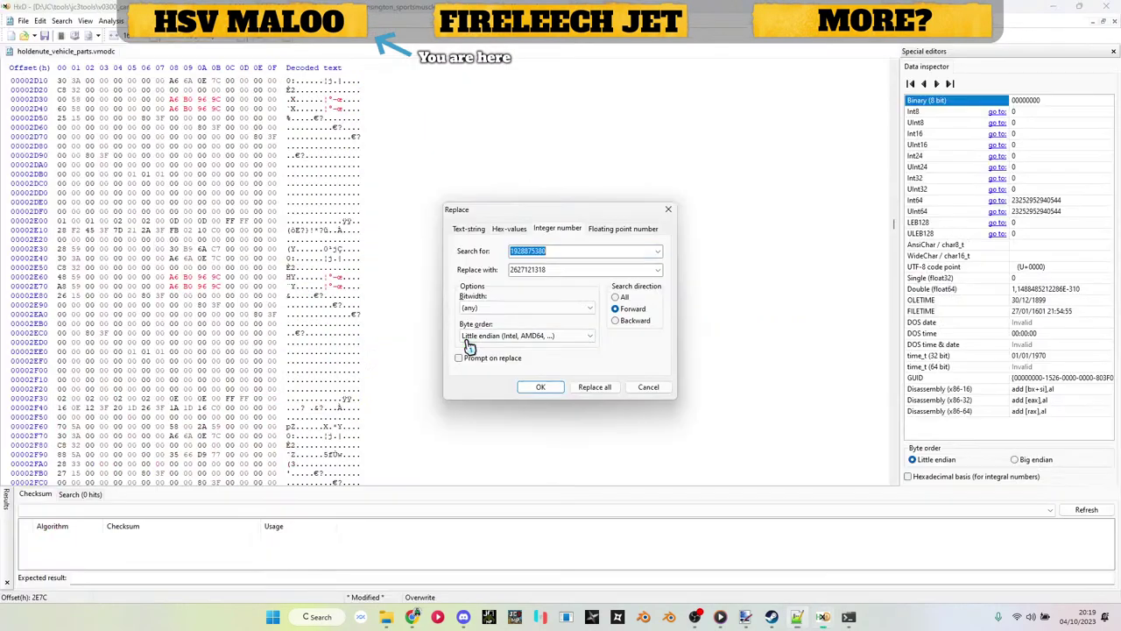
pyautogui.hotkey('ctrl', 'v')
pyautogui.hotkey('alt', 'Tab')
pyautogui.scroll(-20, 468, 346)
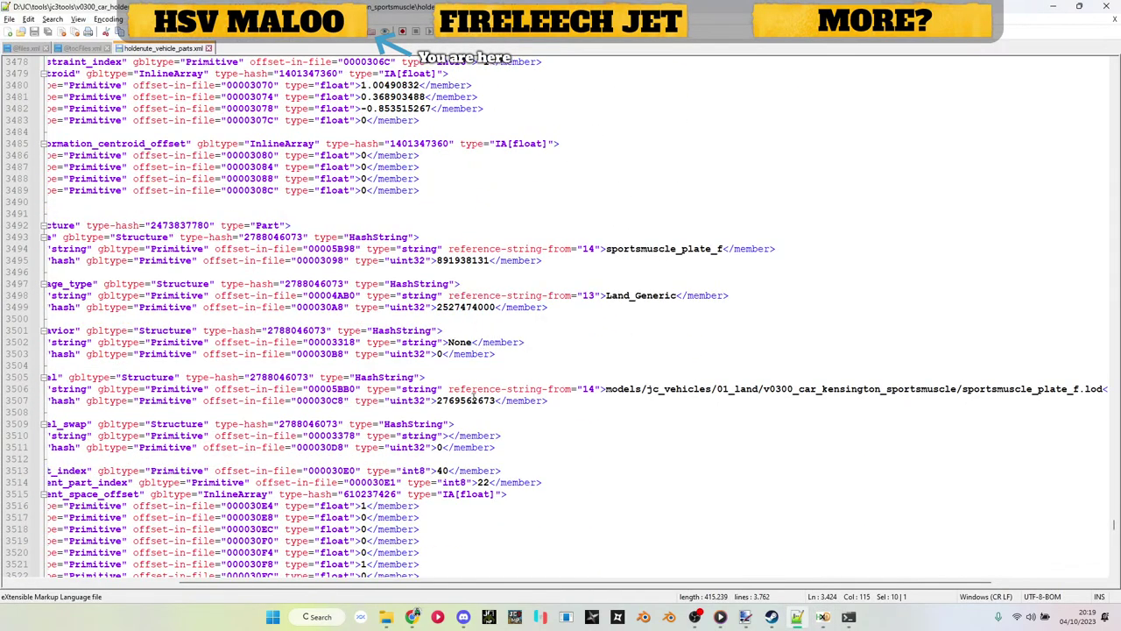
pyautogui.scroll(8, 473, 399)
pyautogui.scroll(9, 473, 394)
pyautogui.scroll(-8, 473, 385)
pyautogui.scroll(-11, 473, 372)
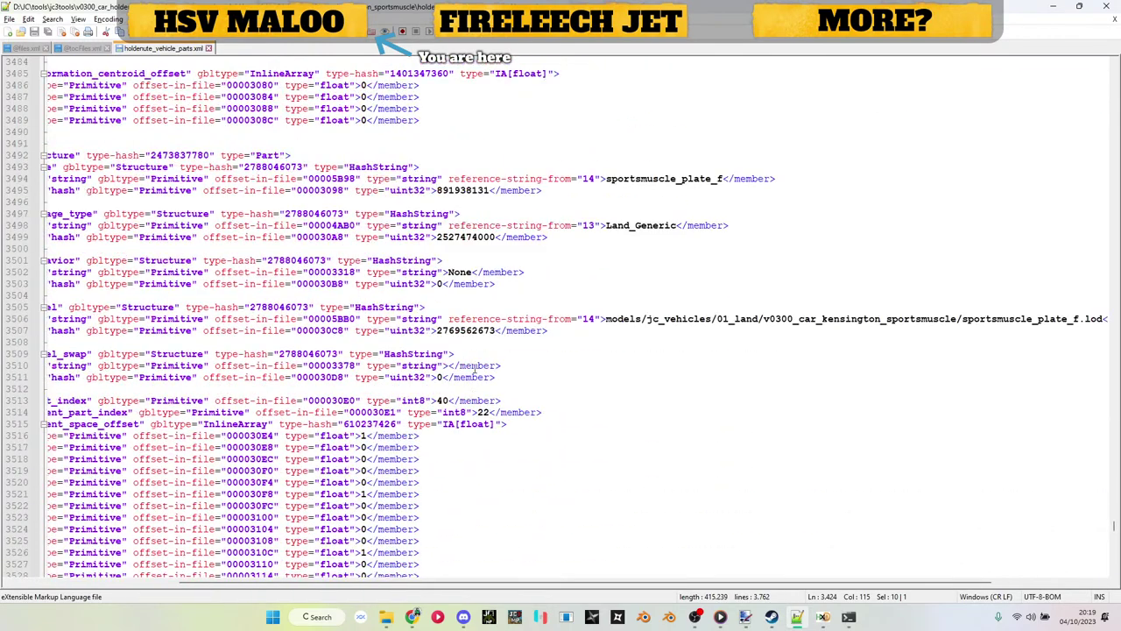
pyautogui.doubleClick(473, 331)
pyautogui.hotkey('ctrl', 'c')
pyautogui.hotkey('alt', 'Tab')
pyautogui.hotkey('ctrl', 'v')
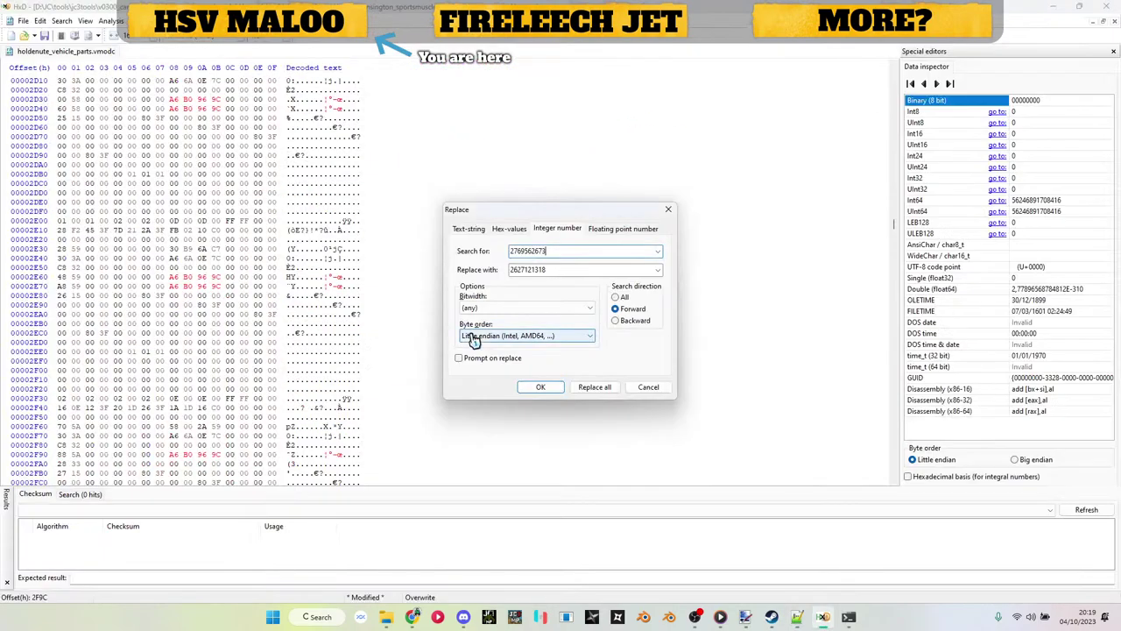
pyautogui.press('Tab')
pyautogui.click(849, 617)
# Step: Hash the hsv_maloo_plate_f.rbm path and copy the resulting 1889CD87 hash
pyautogui.press('Up')
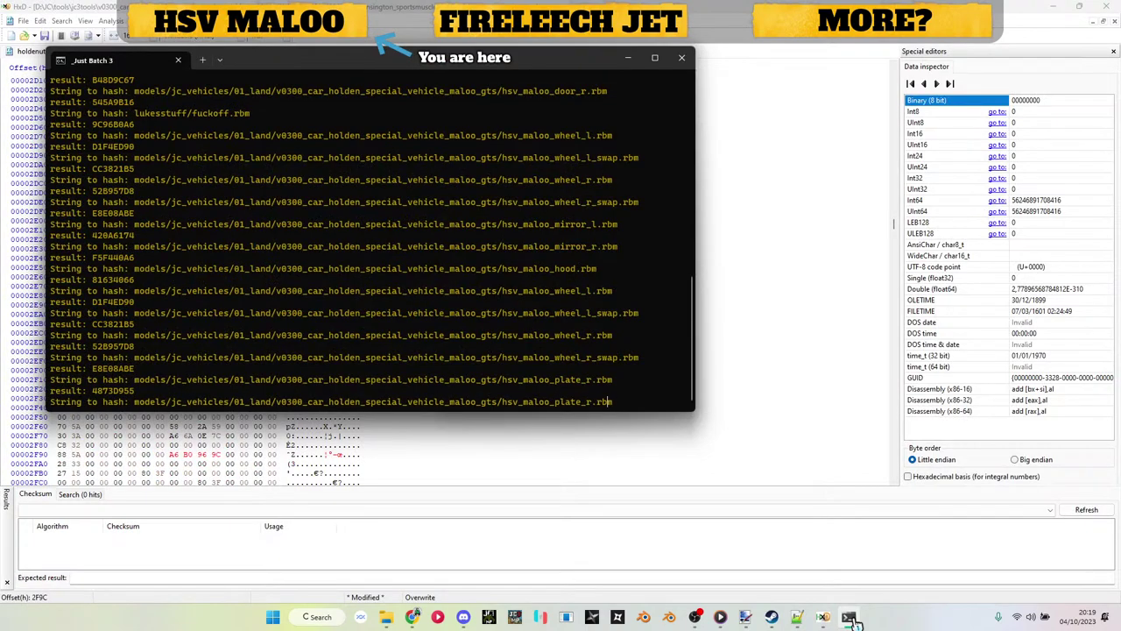
pyautogui.press('Return')
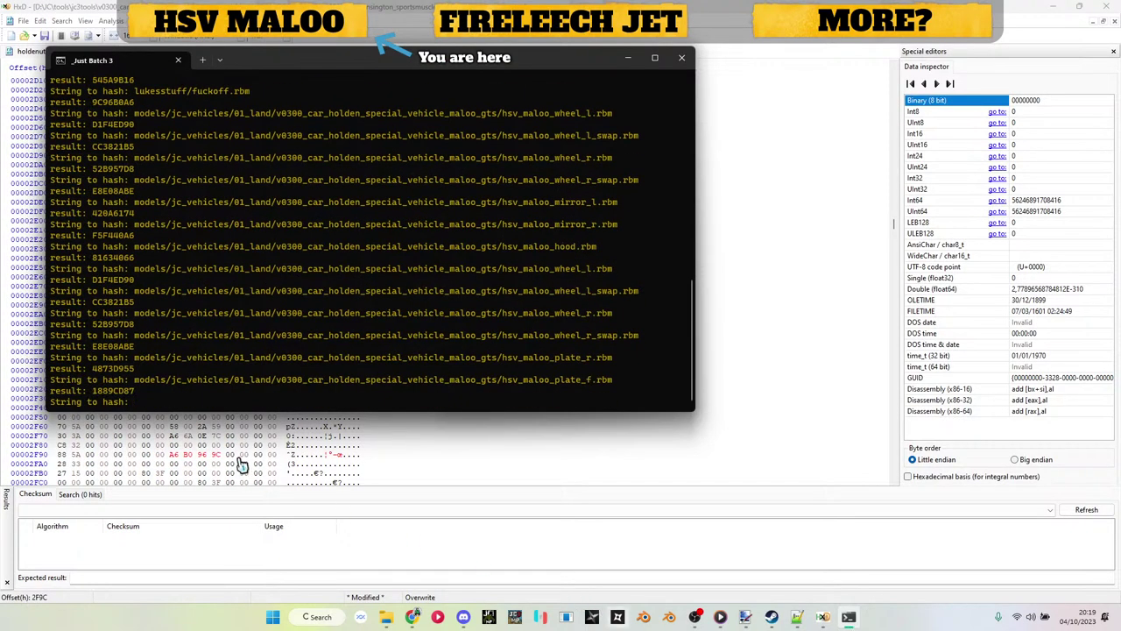
pyautogui.doubleClick(99, 394)
pyautogui.hotkey('ctrl', 'c')
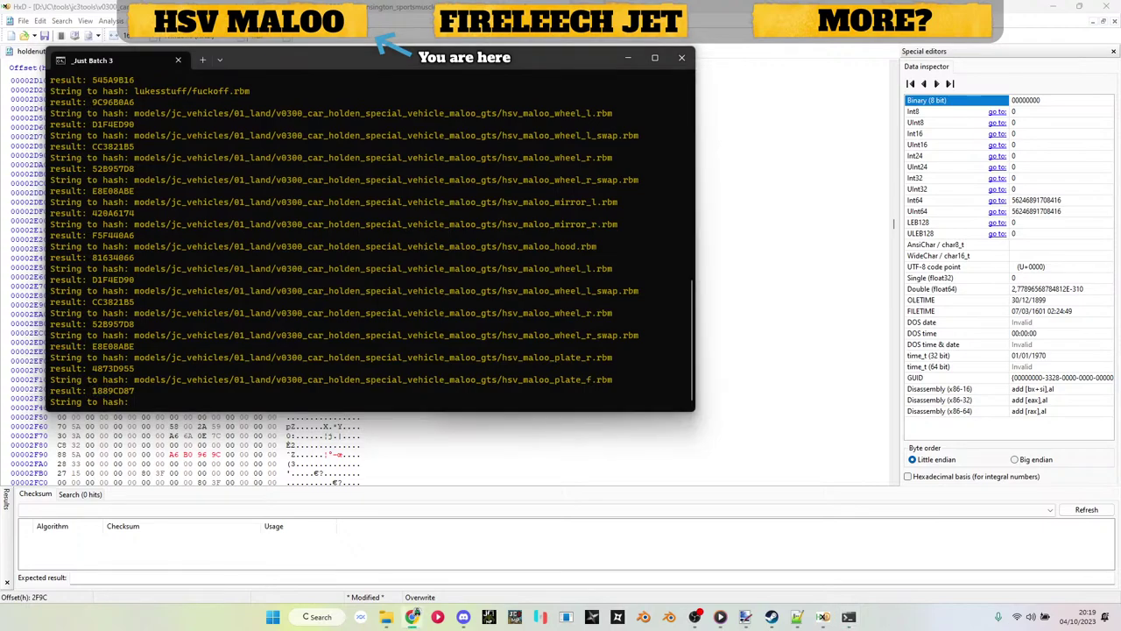
pyautogui.click(823, 617)
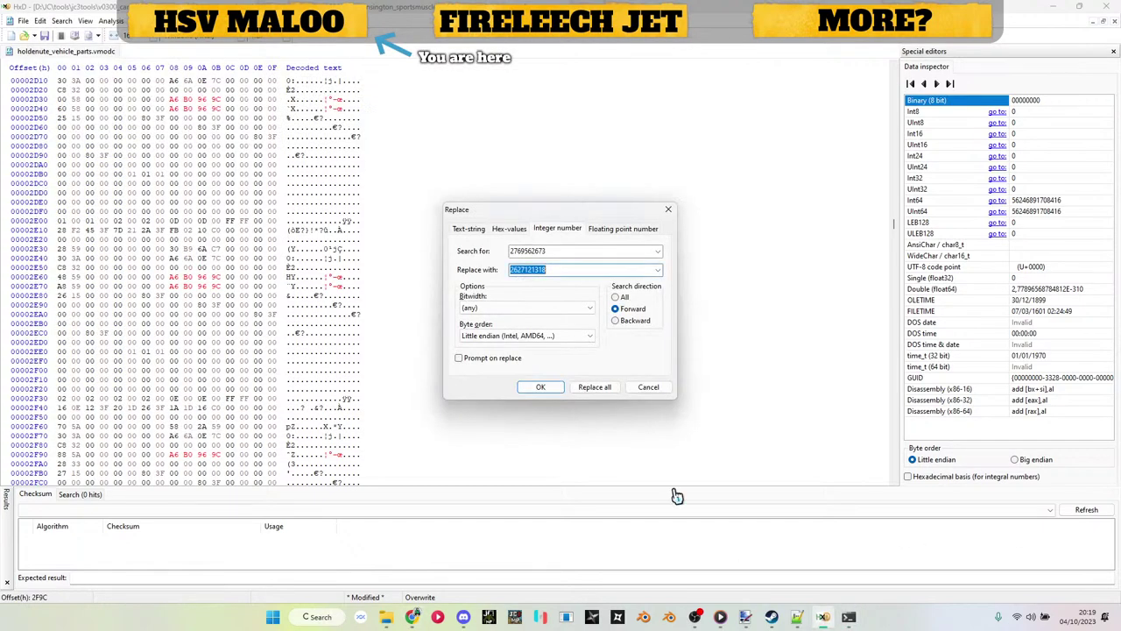
pyautogui.rightClick(745, 616)
pyautogui.click(574, 368)
pyautogui.click(798, 617)
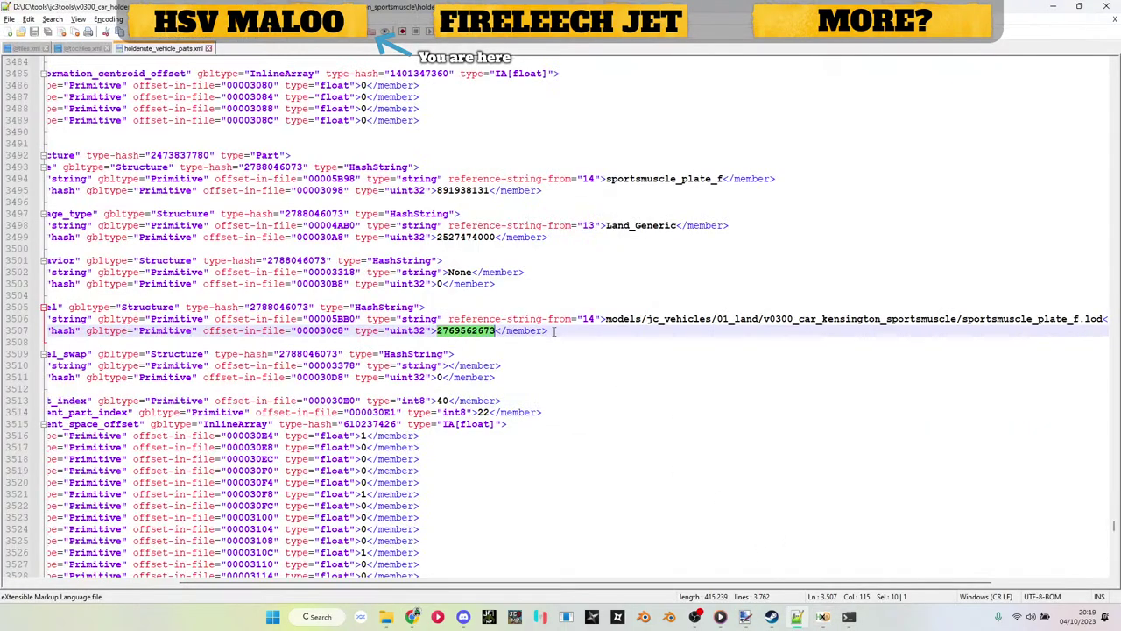
pyautogui.scroll(-20, 461, 271)
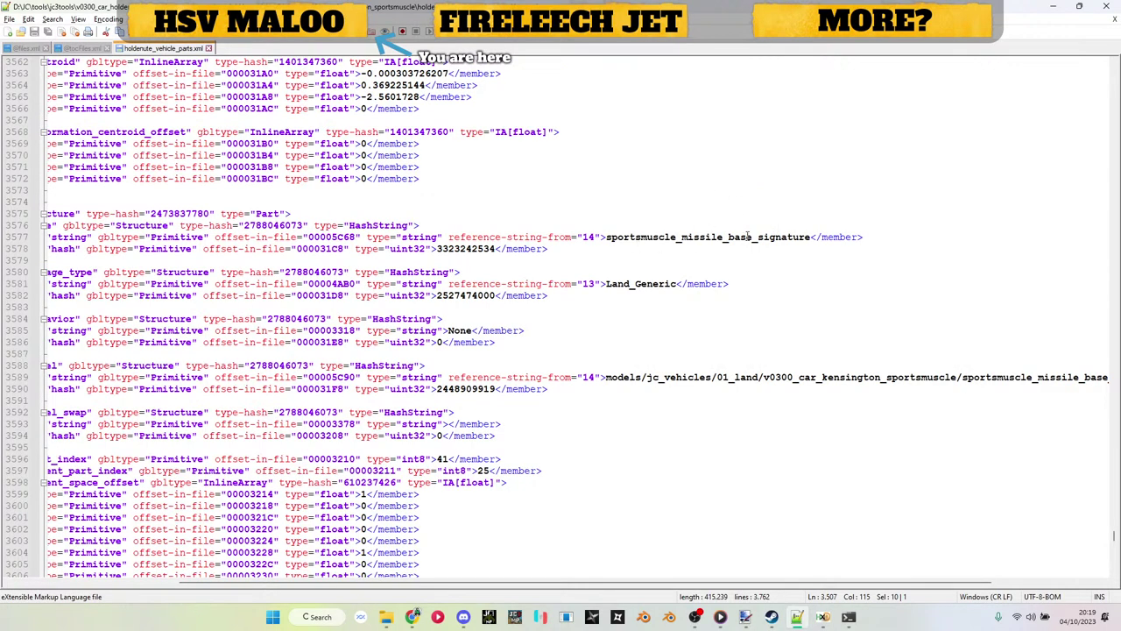
pyautogui.doubleClick(466, 388)
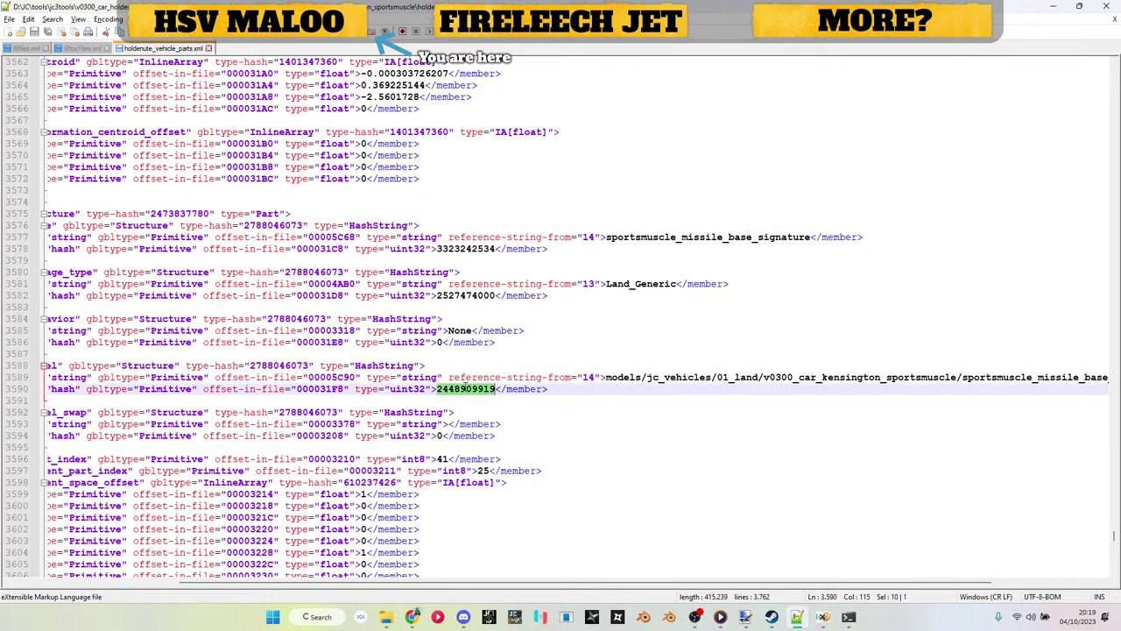
pyautogui.hotkey('ctrl', 'c')
pyautogui.hotkey('alt', 'Tab')
pyautogui.hotkey('ctrl', 'v')
pyautogui.press('Tab')
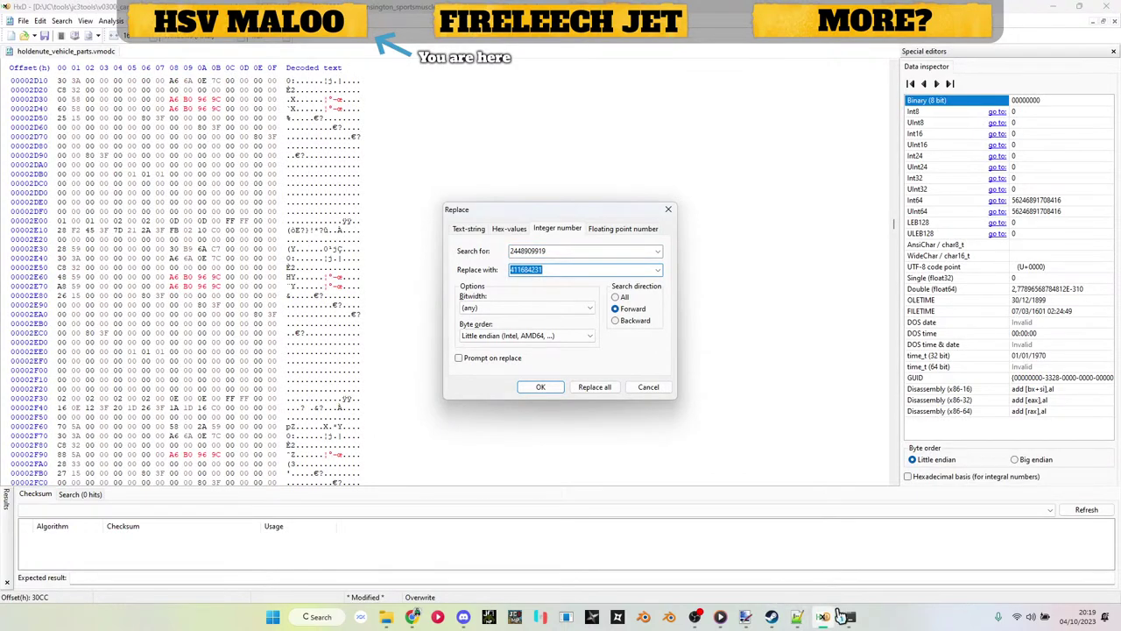
pyautogui.click(846, 617)
pyautogui.scroll(5, 201, 190)
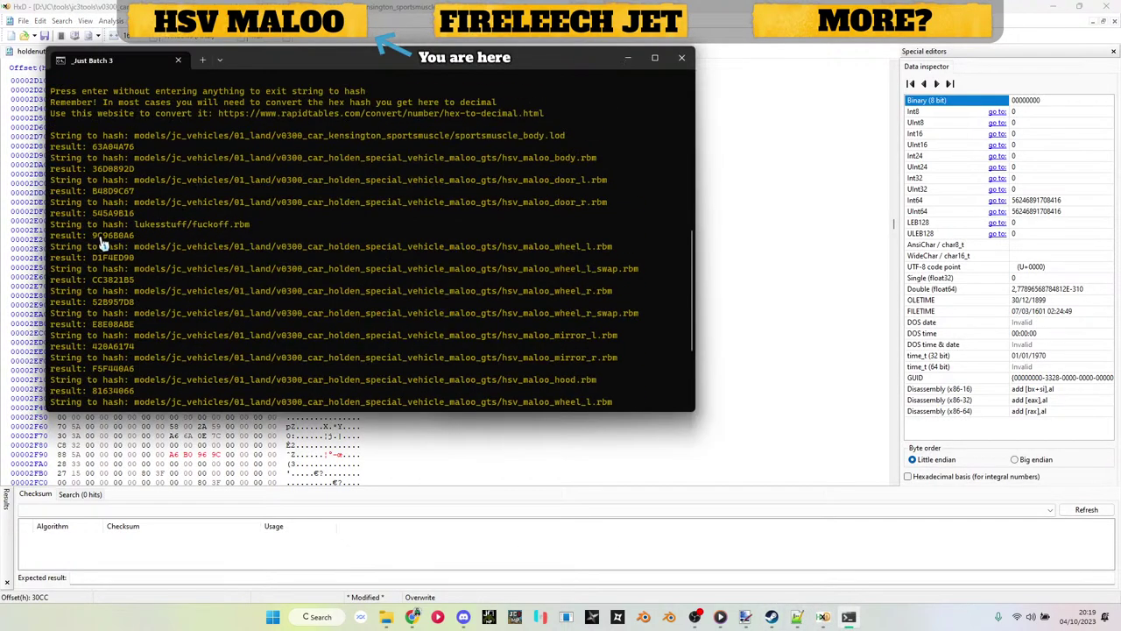
pyautogui.moveTo(103, 243); pyautogui.dragTo(140, 239)
pyautogui.hotkey('ctrl', 'c')
pyautogui.scroll(-4, 140, 239)
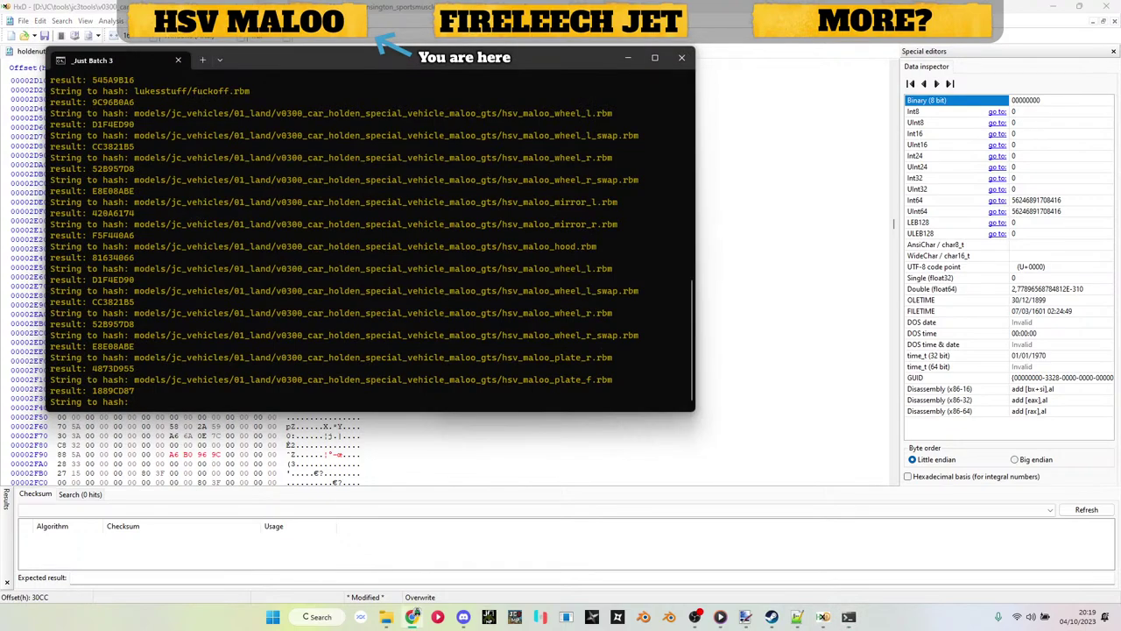
pyautogui.click(828, 613)
pyautogui.hotkey('ctrl', 'v')
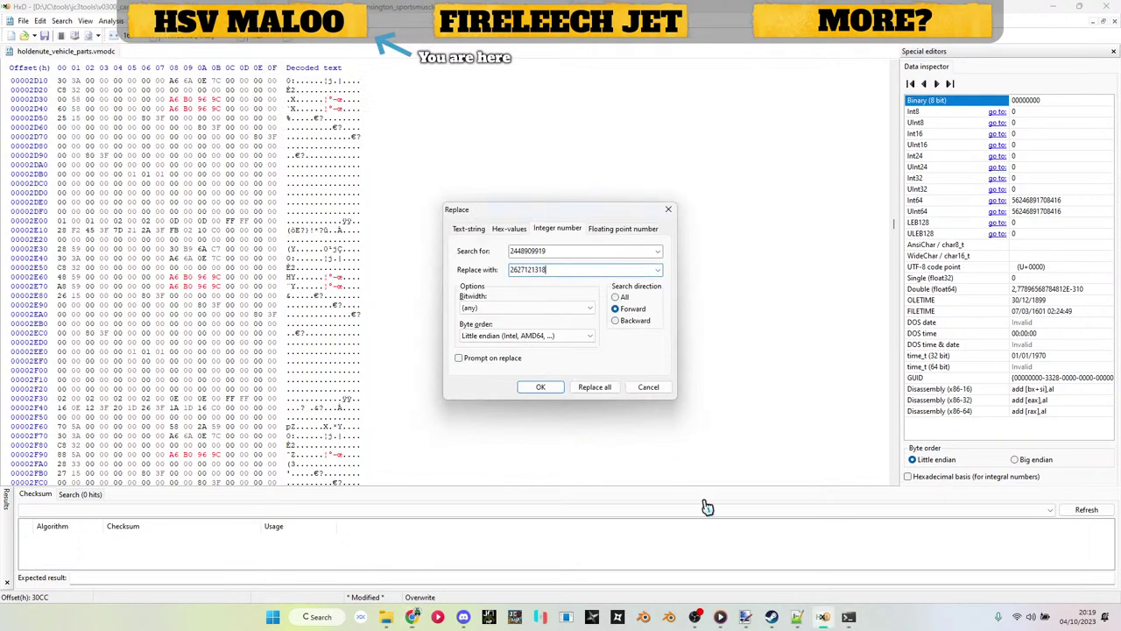
pyautogui.hotkey('alt', 'Tab')
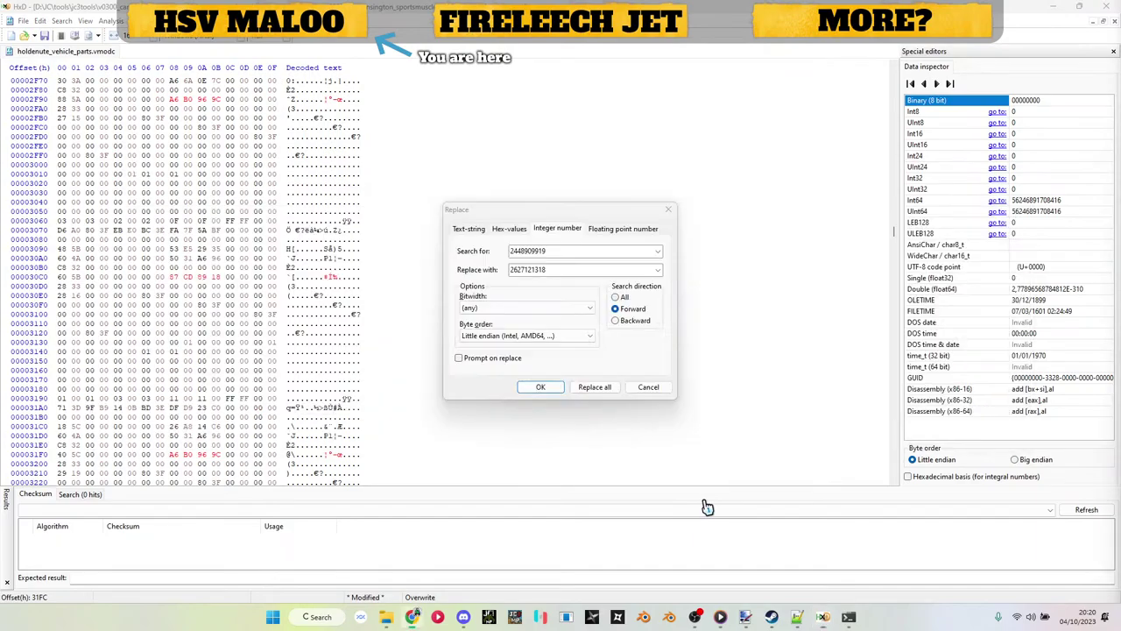
# Step: Close the XML listing, the hashing terminal and the Replace dialog
pyautogui.hotkey('alt', 'Tab')
pyautogui.hotkey('alt', 'Tab')
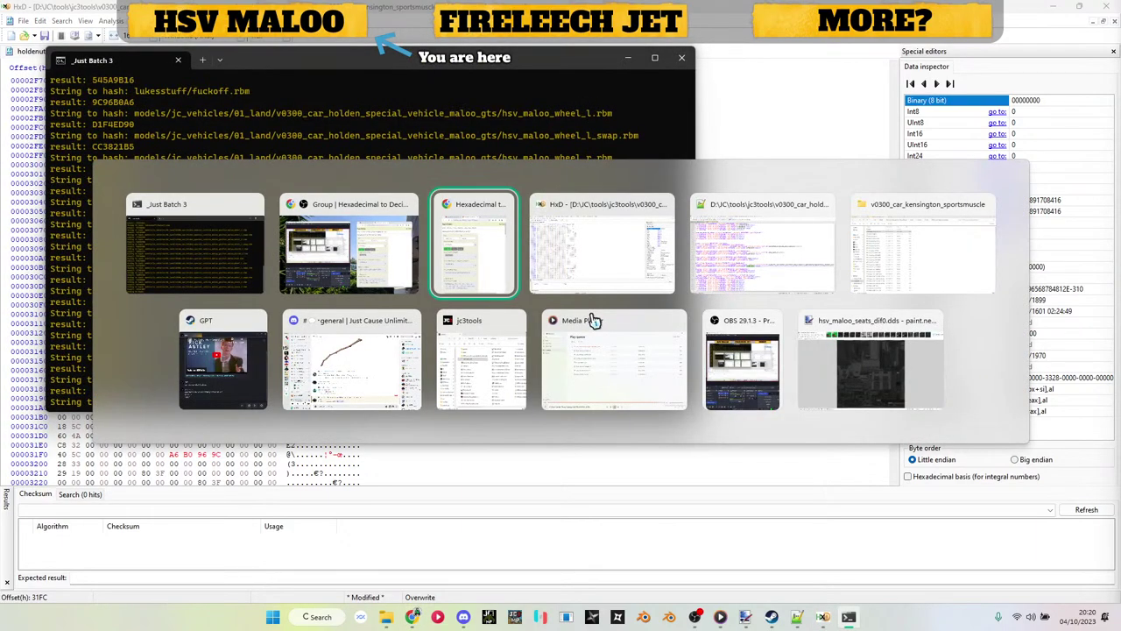
pyautogui.press('Tab')
pyautogui.press('Tab')
pyautogui.scroll(-10, 552, 284)
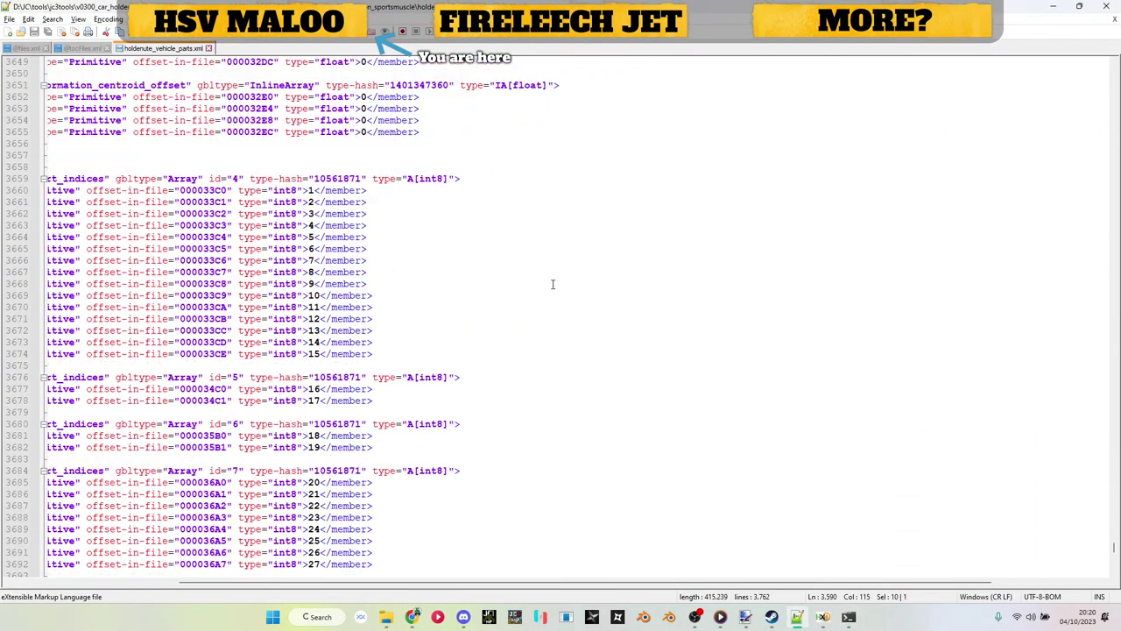
pyautogui.scroll(-20, 552, 284)
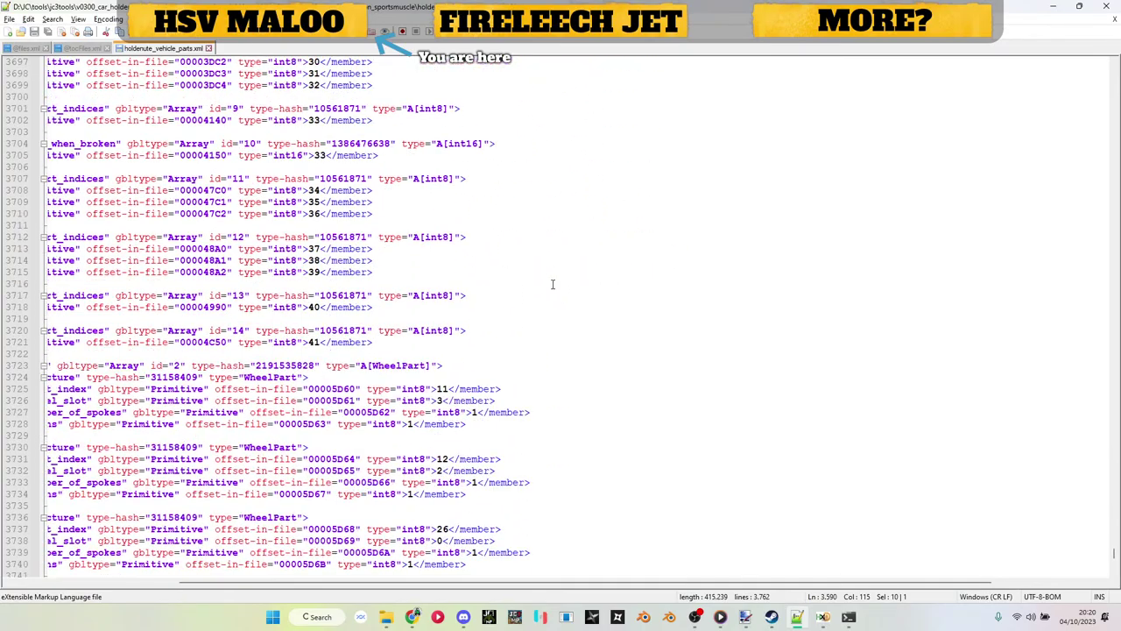
pyautogui.scroll(20, 553, 284)
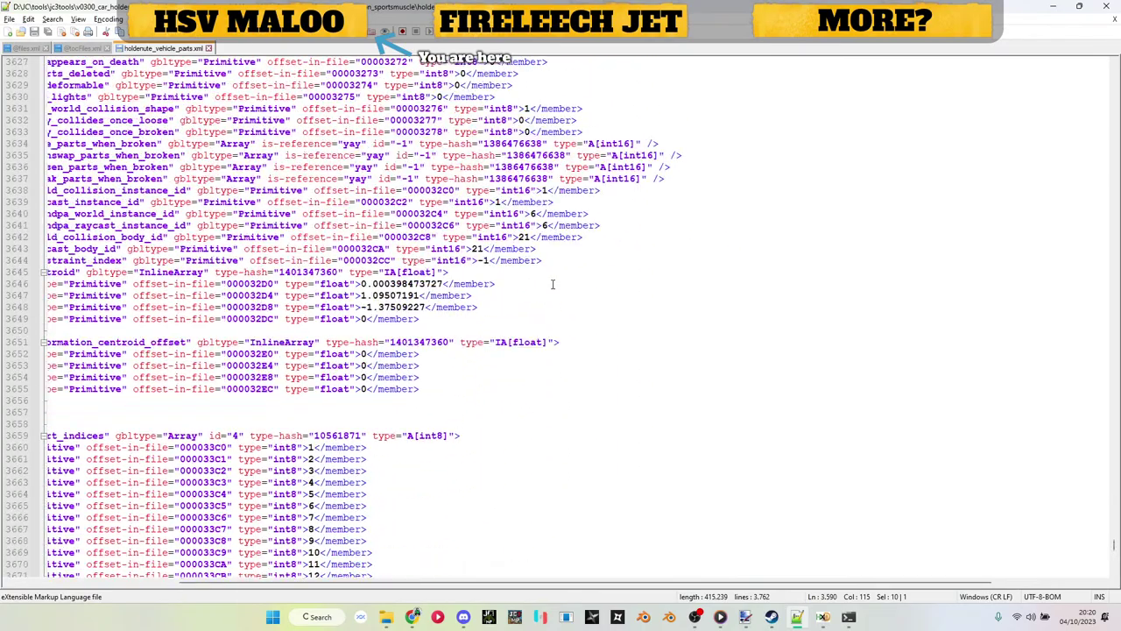
pyautogui.click(1053, 7)
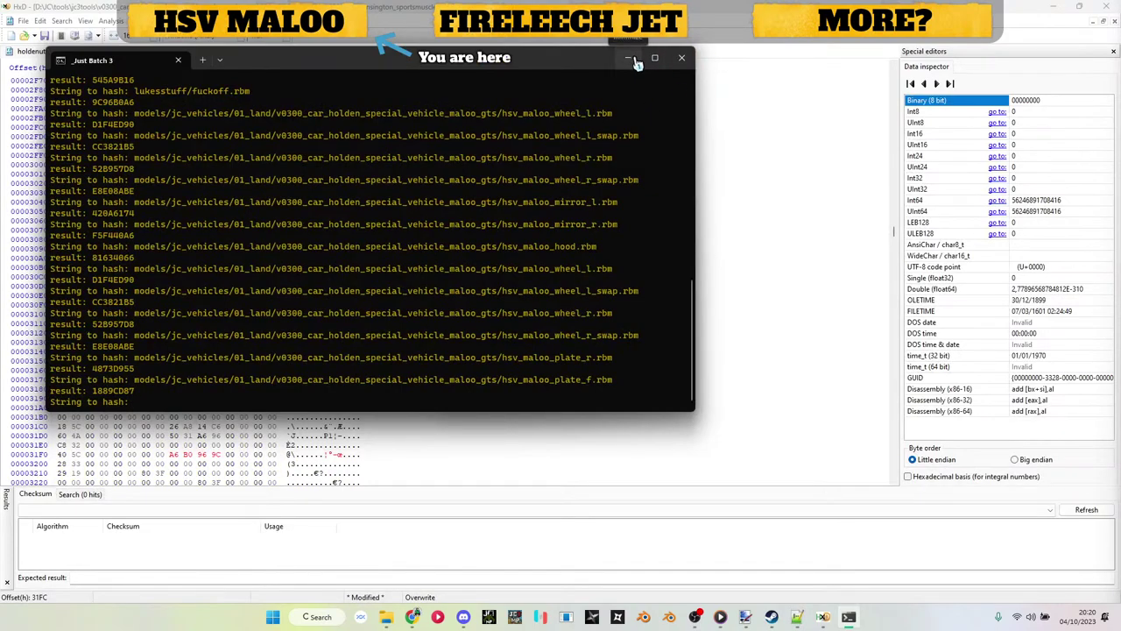
pyautogui.click(682, 58)
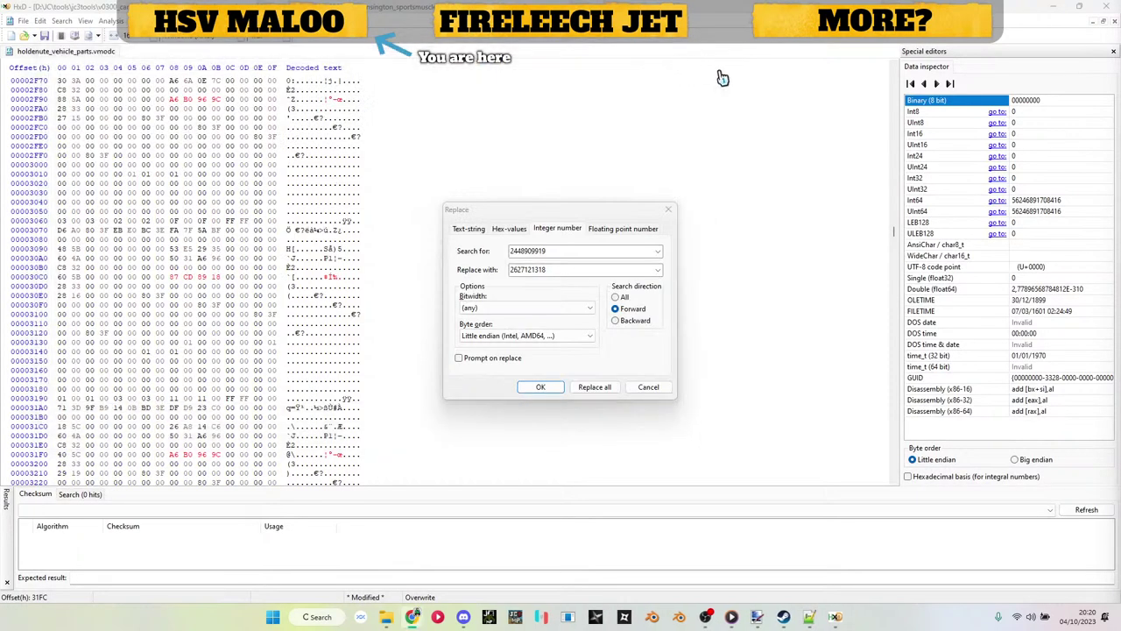
pyautogui.click(669, 211)
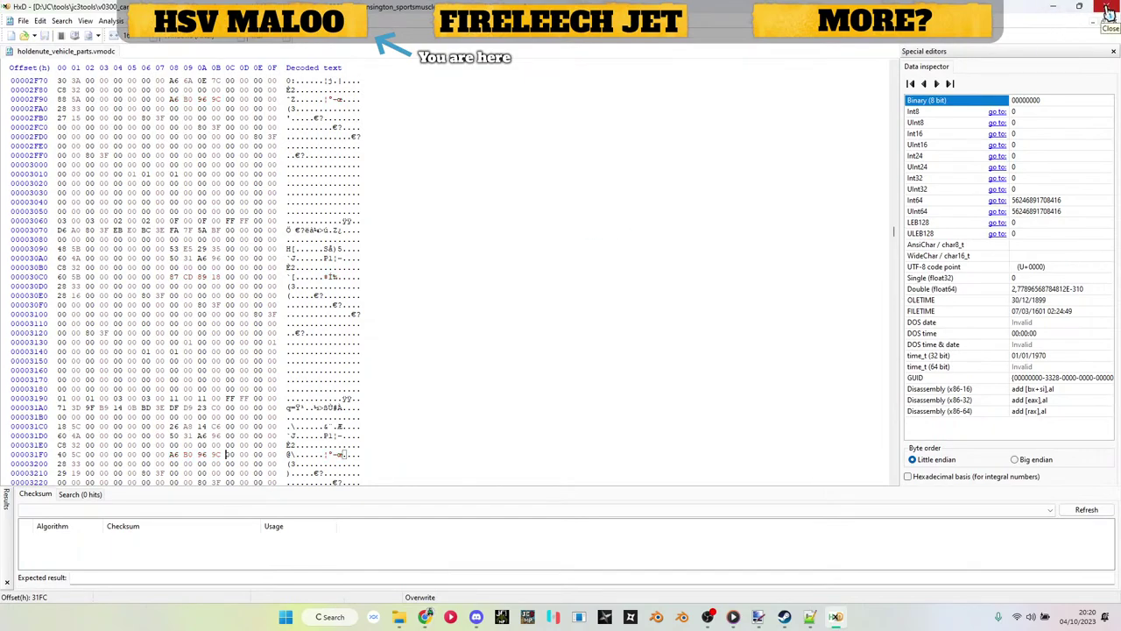
# Step: Close HxD and drag holdenute_vehicle_parts.vmodc over to the jc3tools folder window
pyautogui.click(1109, 12)
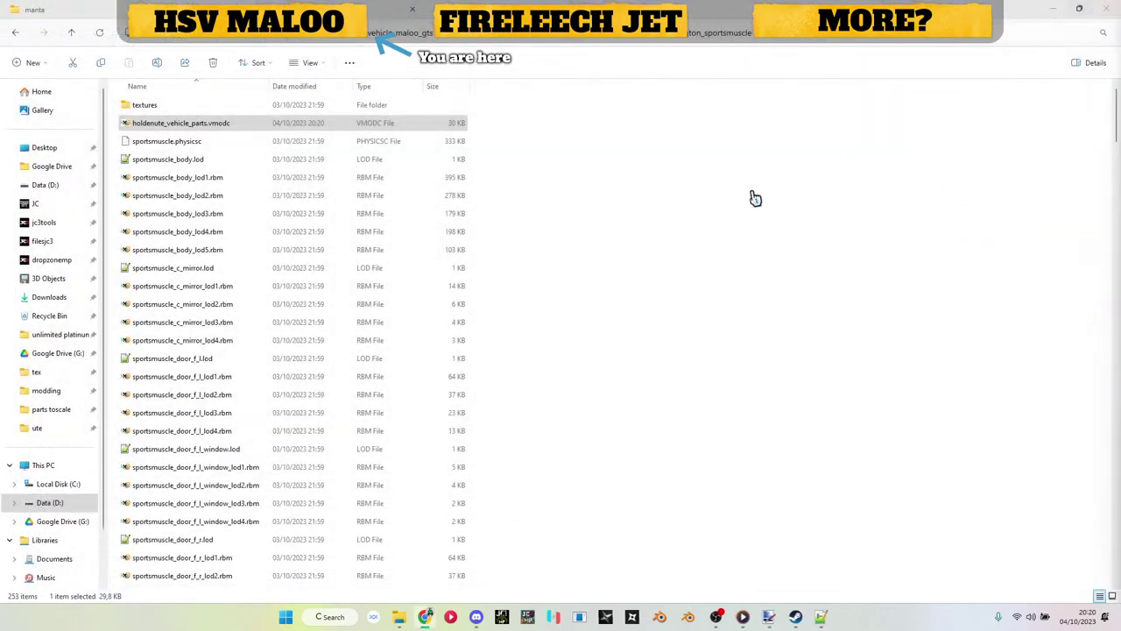
pyautogui.moveTo(171, 124); pyautogui.dragTo(535, 235)
pyautogui.hotkey('alt', 'Tab')
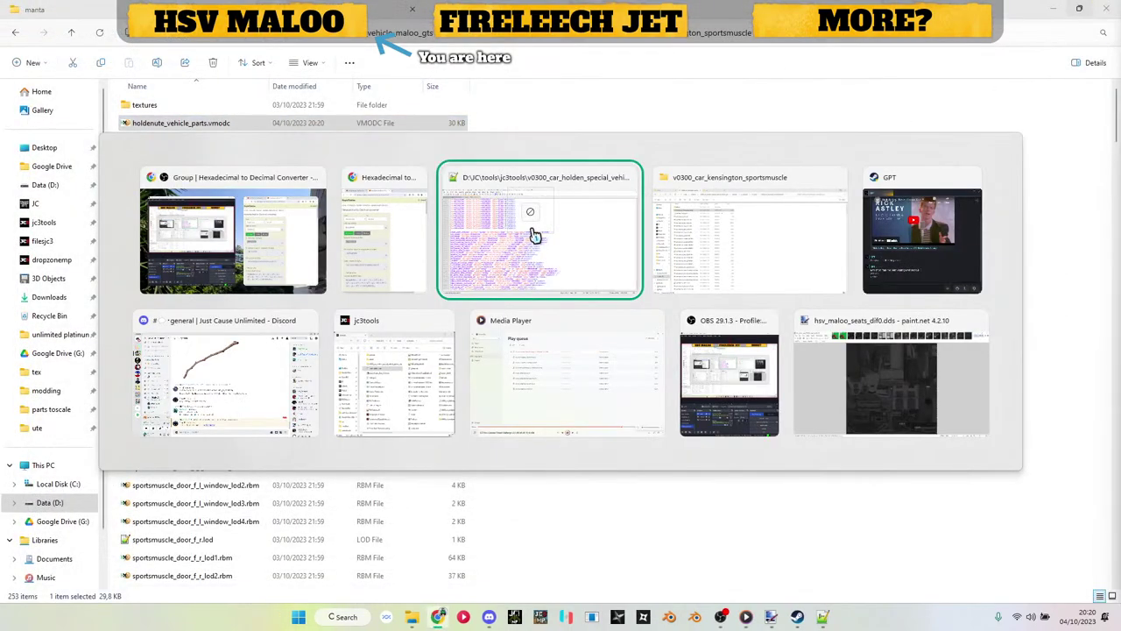
pyautogui.hotkey('alt', 'Tab')
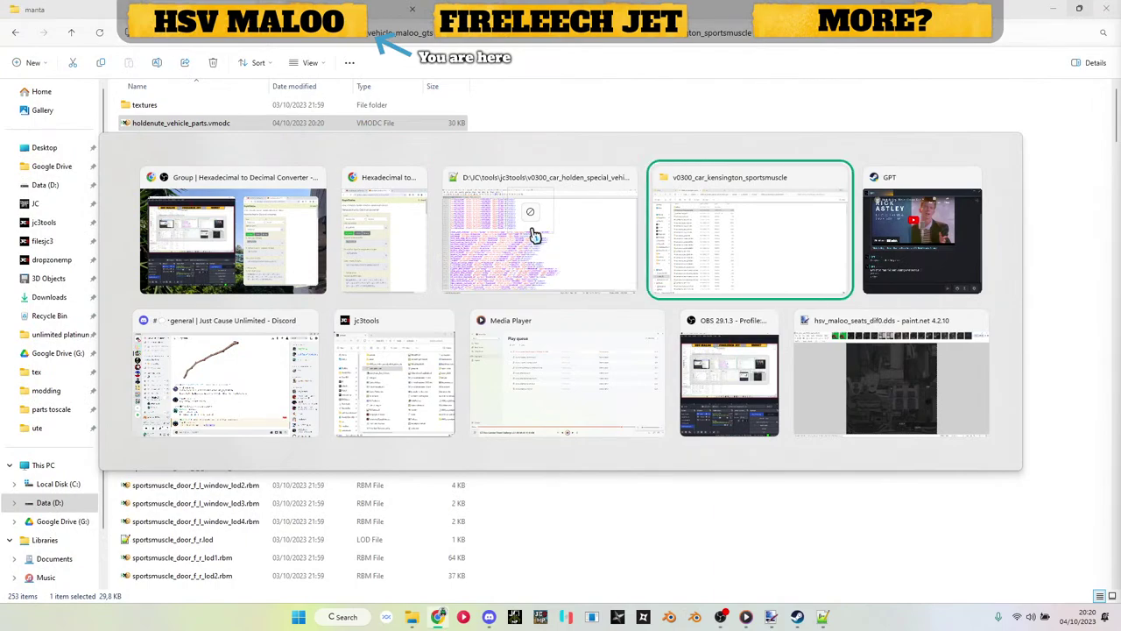
pyautogui.hotkey('alt', 'Tab')
pyautogui.press('Tab')
pyautogui.press('Tab')
pyautogui.press('Tab')
pyautogui.press('Tab')
pyautogui.press('Tab')
pyautogui.press('Tab')
pyautogui.press('Tab')
pyautogui.press('Tab')
pyautogui.press('Tab')
pyautogui.press('Tab')
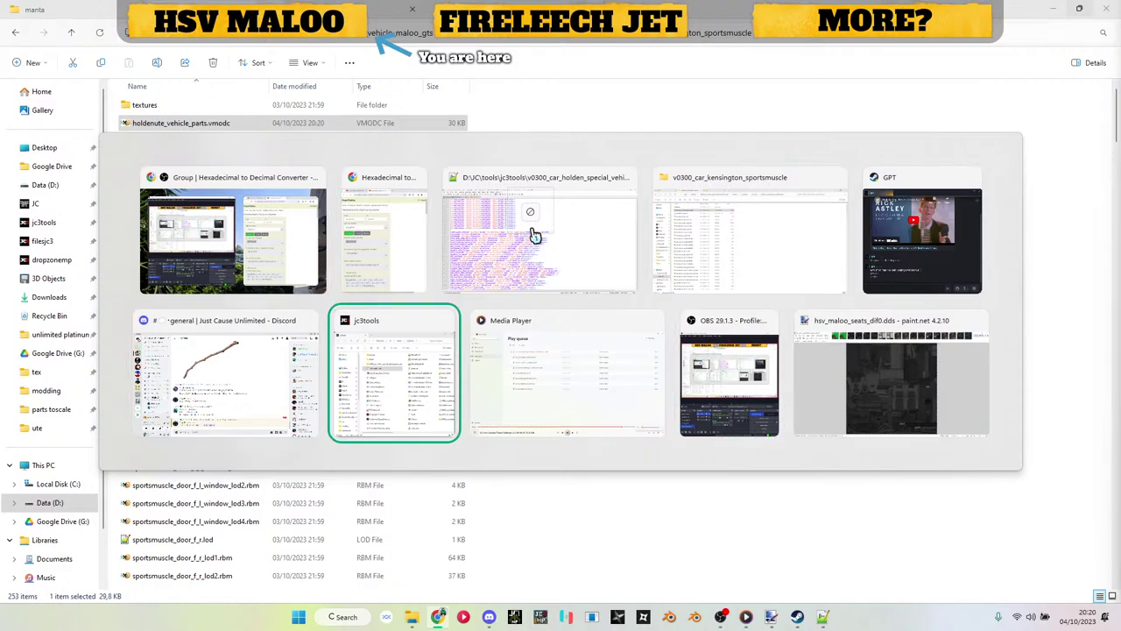
pyautogui.moveTo(535, 235); pyautogui.dragTo(727, 249)
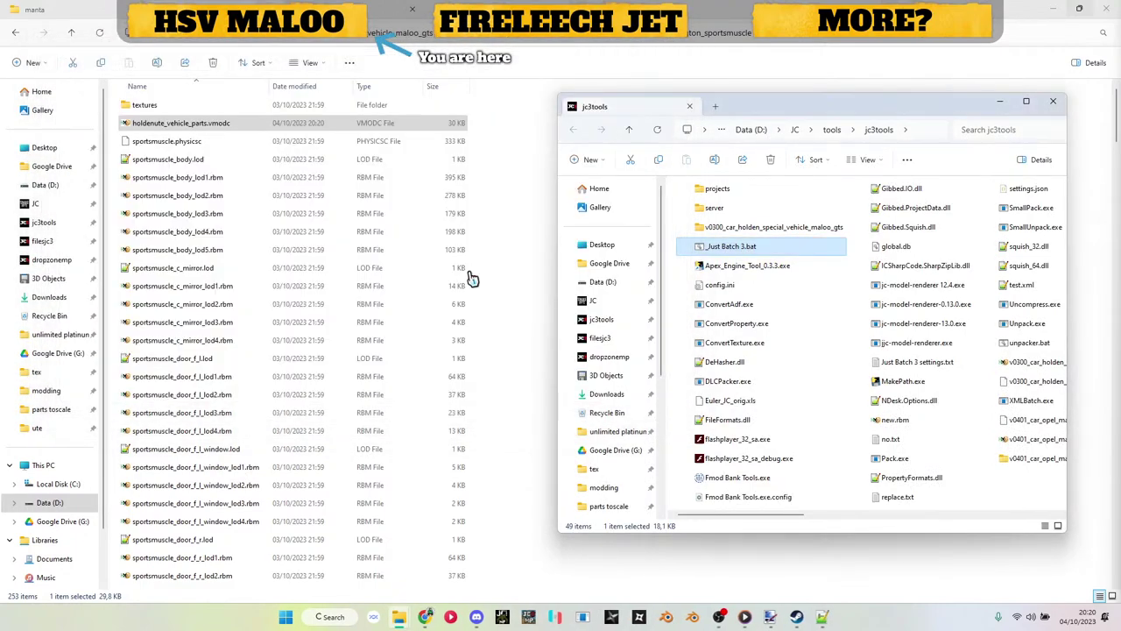
pyautogui.scroll(-20, 224, 263)
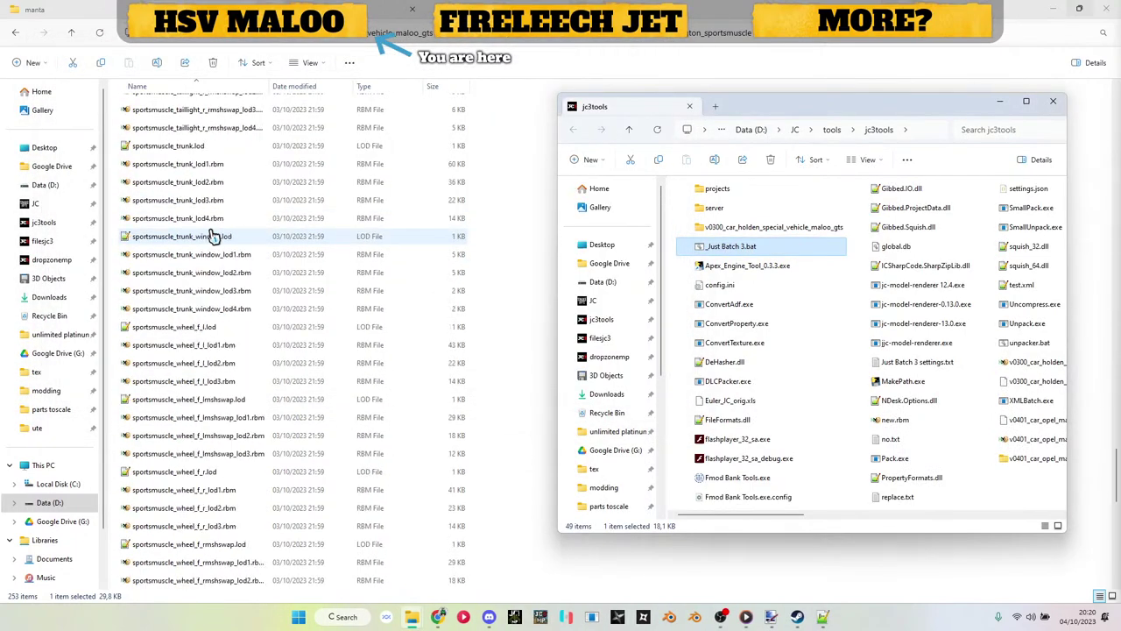
pyautogui.scroll(20, 213, 237)
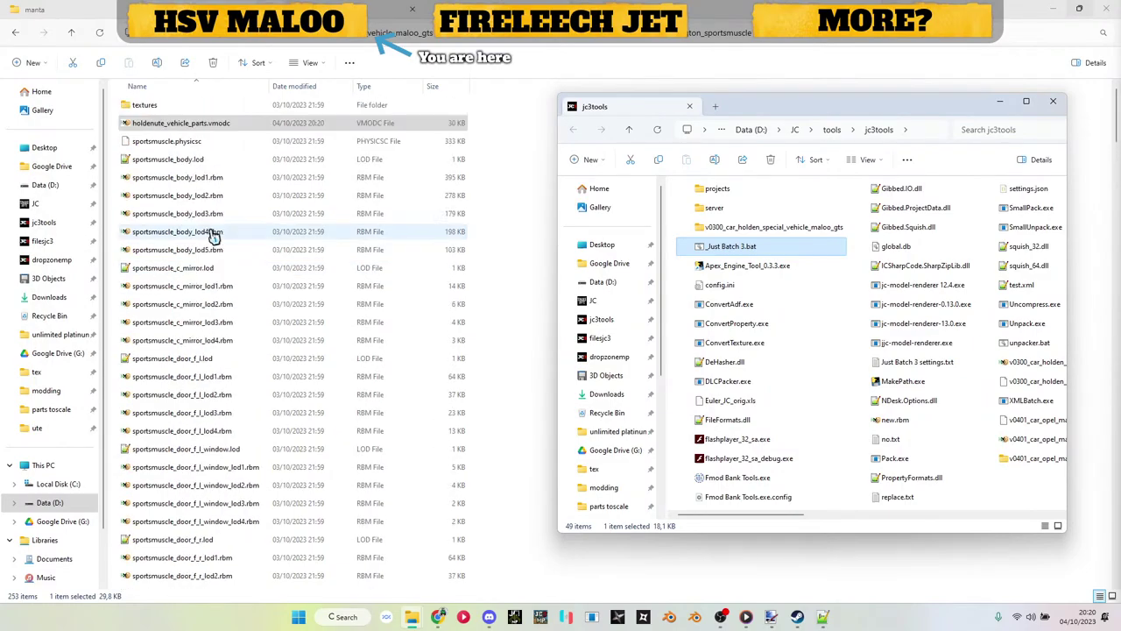
# Step: Reload the edited vehicle parts XML in Notepad++ and check the model hash on line 3590
pyautogui.click(822, 617)
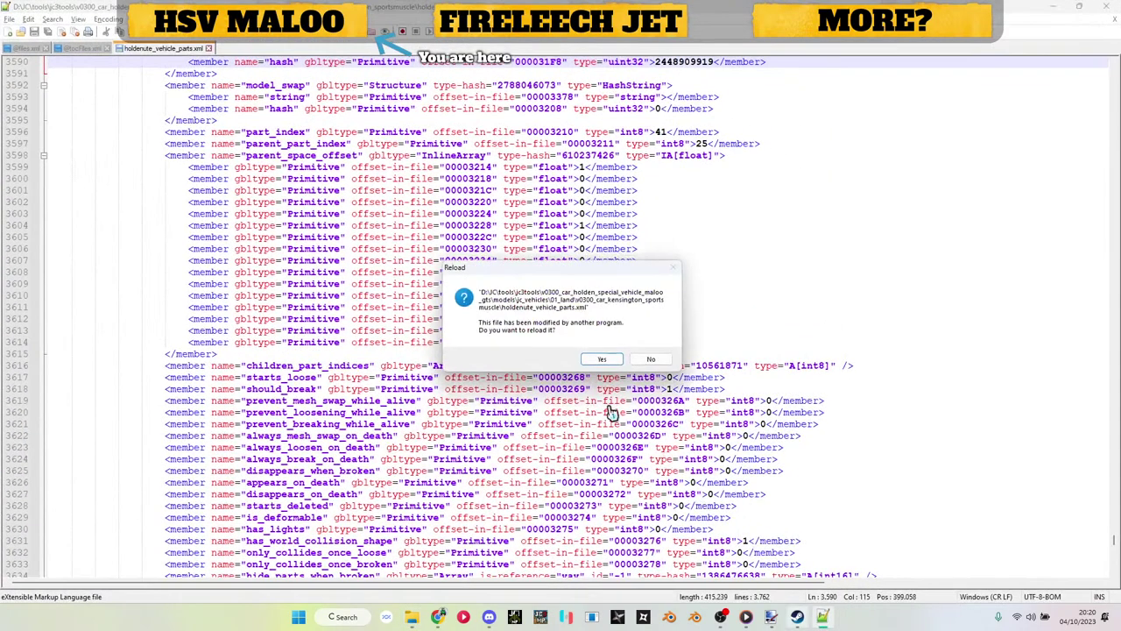
pyautogui.click(601, 360)
pyautogui.scroll(8, 672, 297)
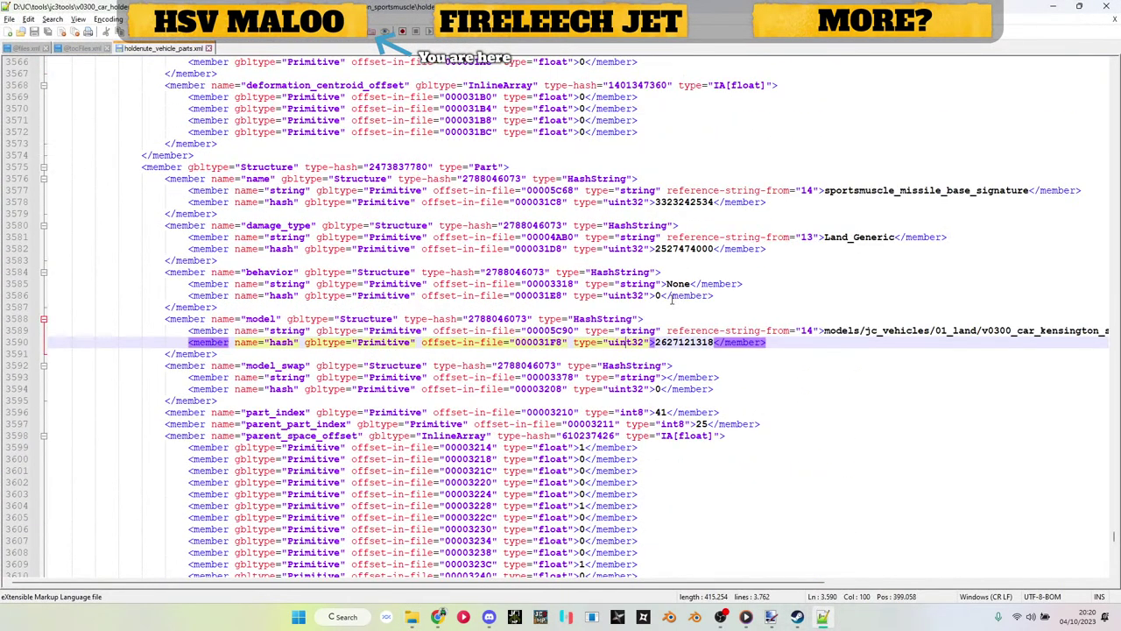
pyautogui.doubleClick(668, 343)
pyautogui.scroll(3, 670, 346)
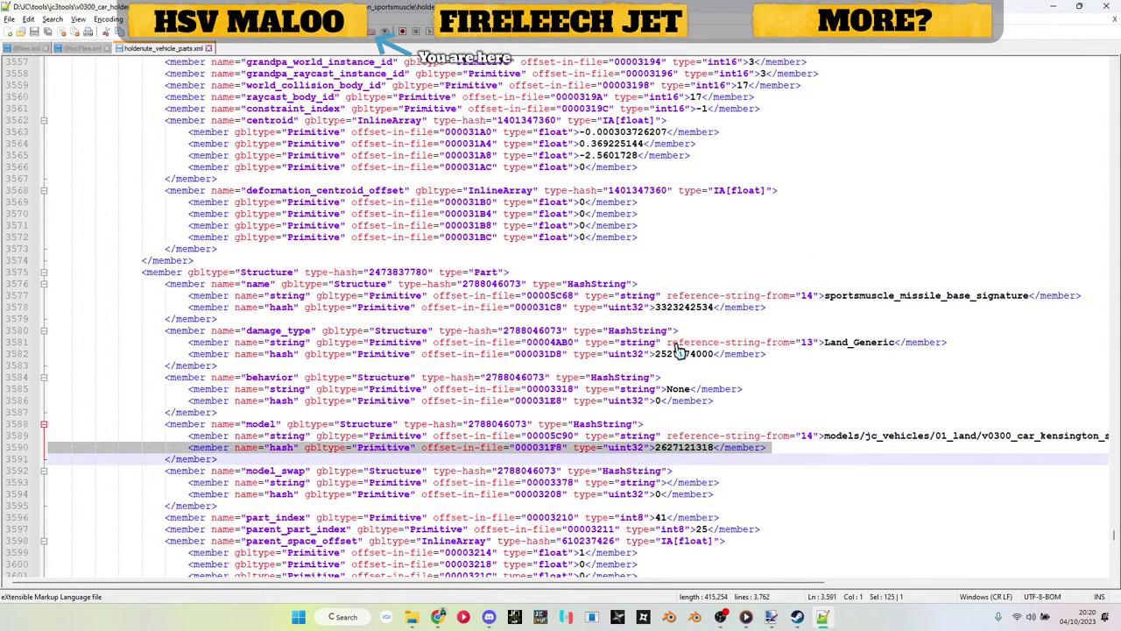
pyautogui.click(670, 343)
# Step: Minimize Notepad++ and take File Explorer up to the jc3tools folder
pyautogui.click(1054, 7)
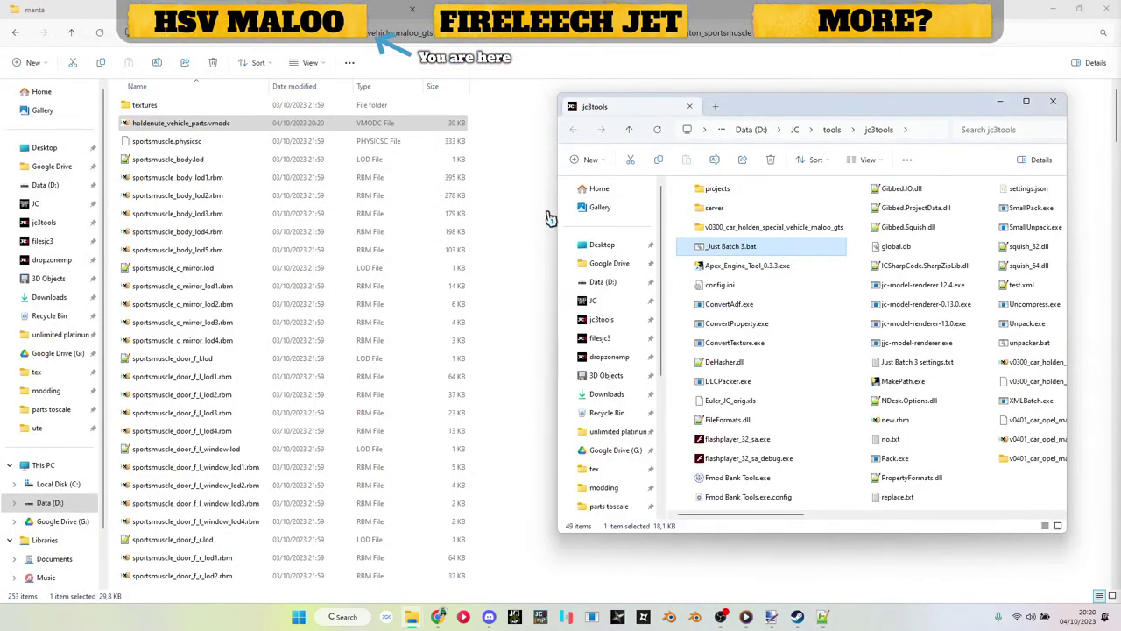
pyautogui.click(552, 216)
pyautogui.click(235, 39)
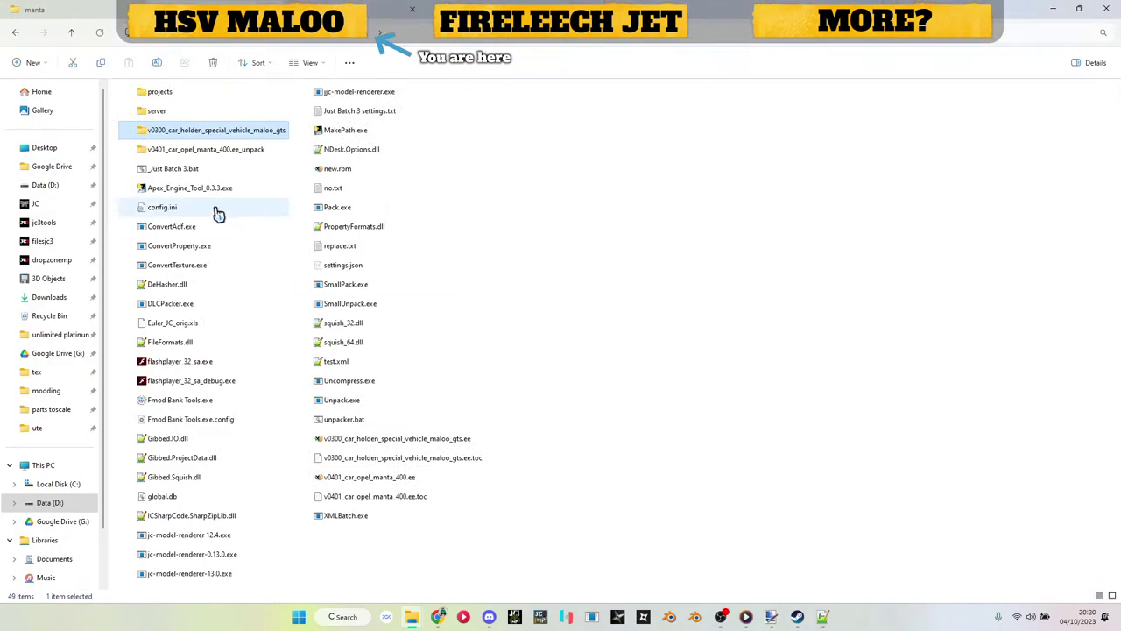
# Step: Run Just Batch 3.bat to repack the Maloo and select the new .ee/.ee.toc files
pyautogui.doubleClick(215, 169)
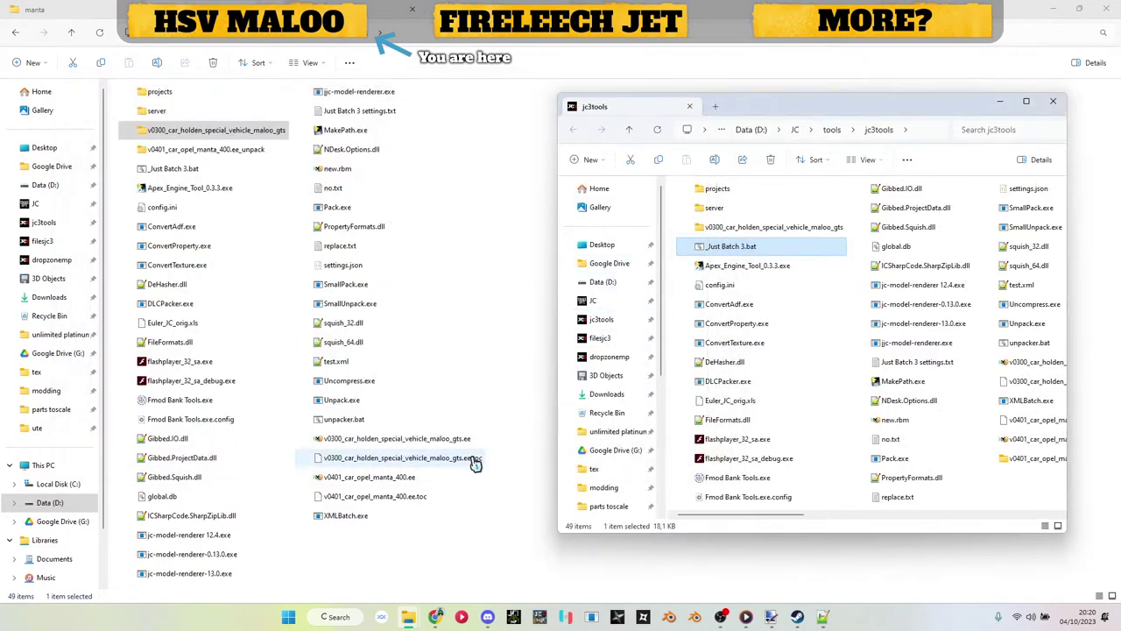
pyautogui.click(460, 439)
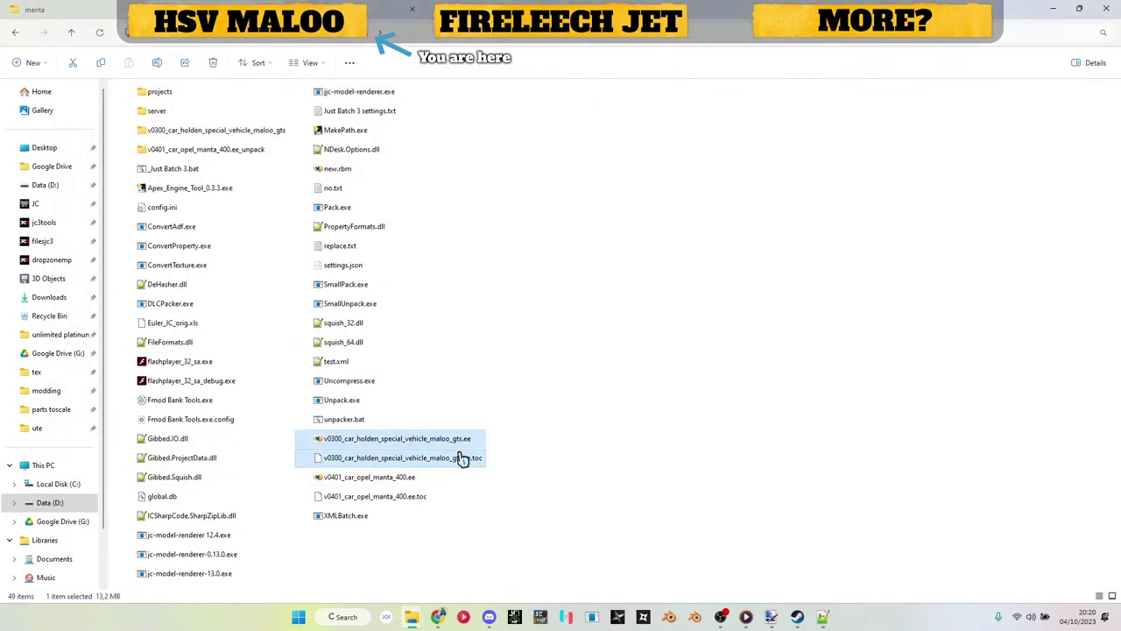
pyautogui.click(75, 15)
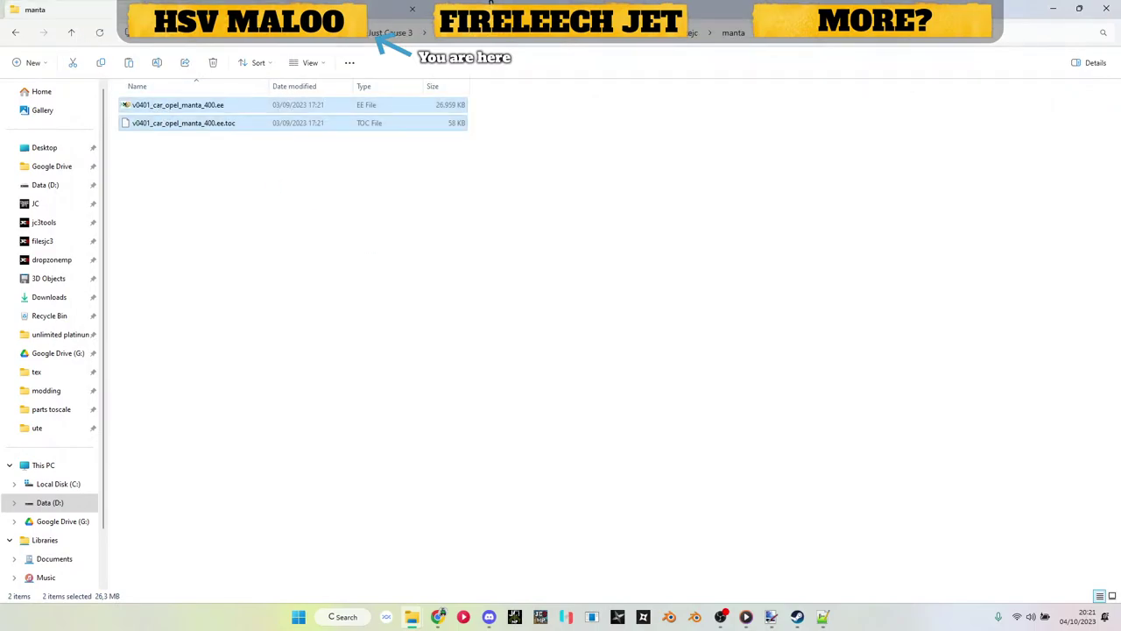
pyautogui.click(689, 34)
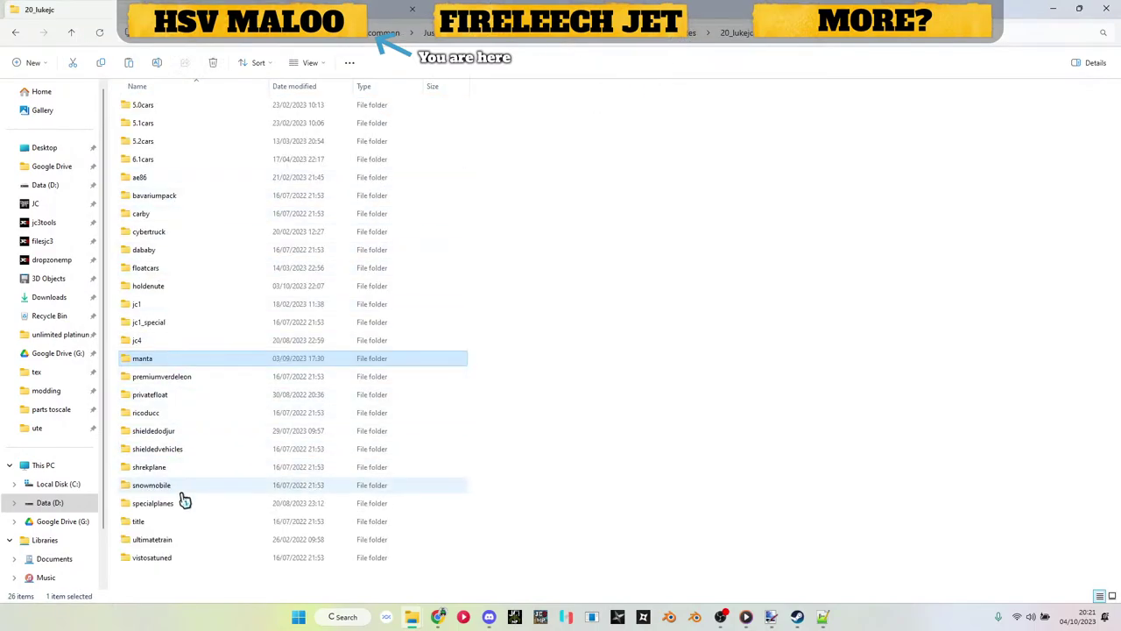
# Step: Paste the repacked files into 20_lukejc > holdenute, replacing the old Maloo files
pyautogui.doubleClick(159, 287)
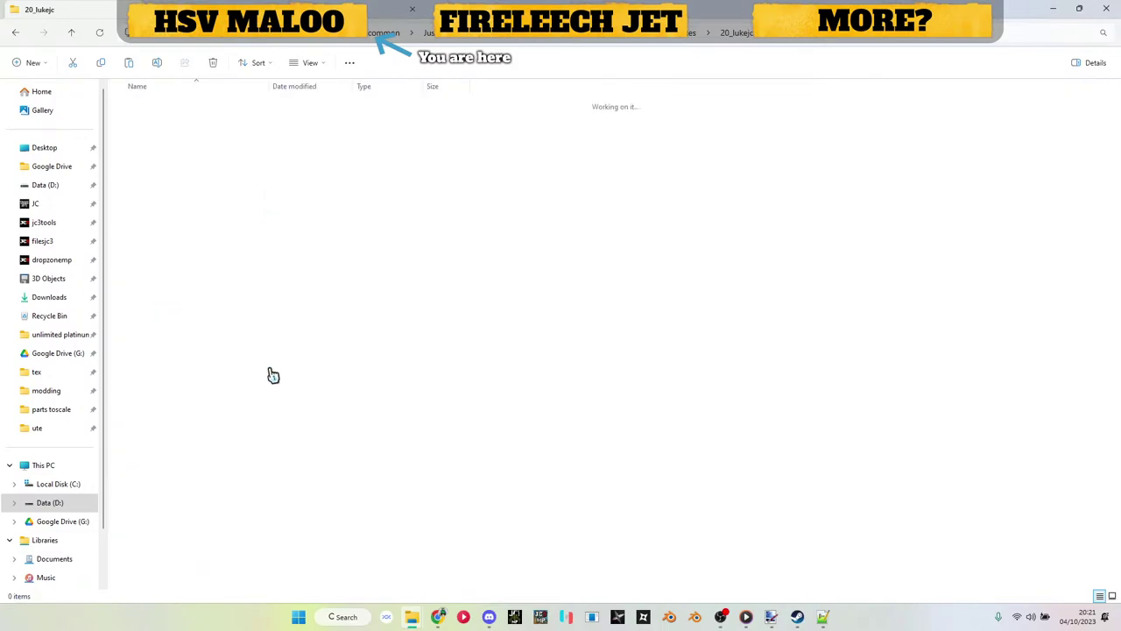
pyautogui.rightClick(315, 387)
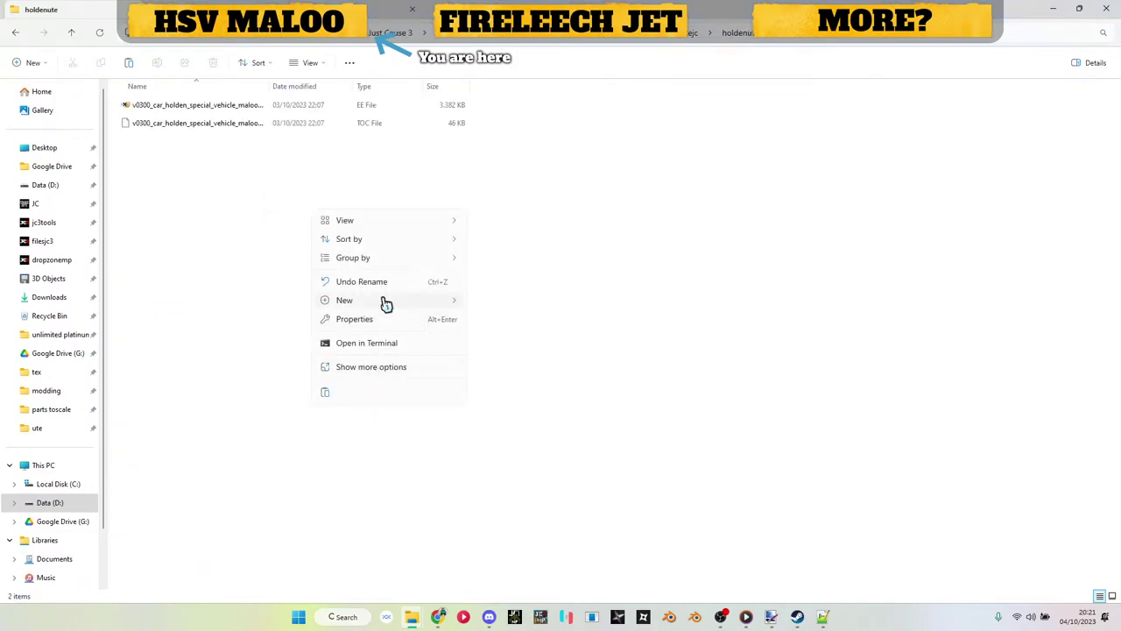
pyautogui.click(223, 277)
pyautogui.hotkey('ctrl', 'v')
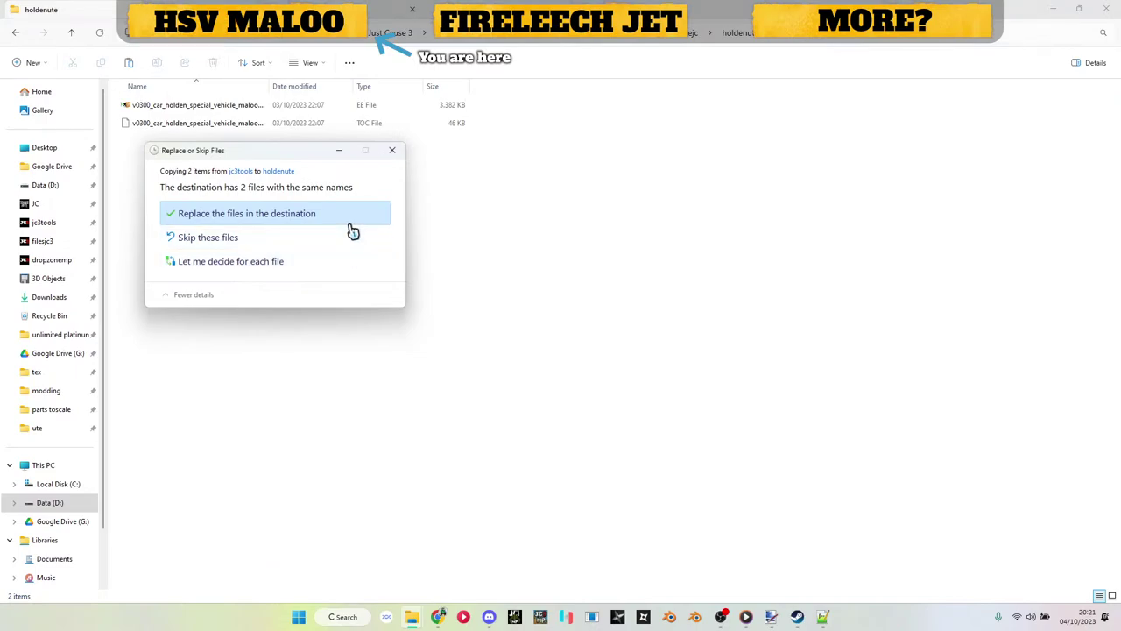
pyautogui.click(350, 226)
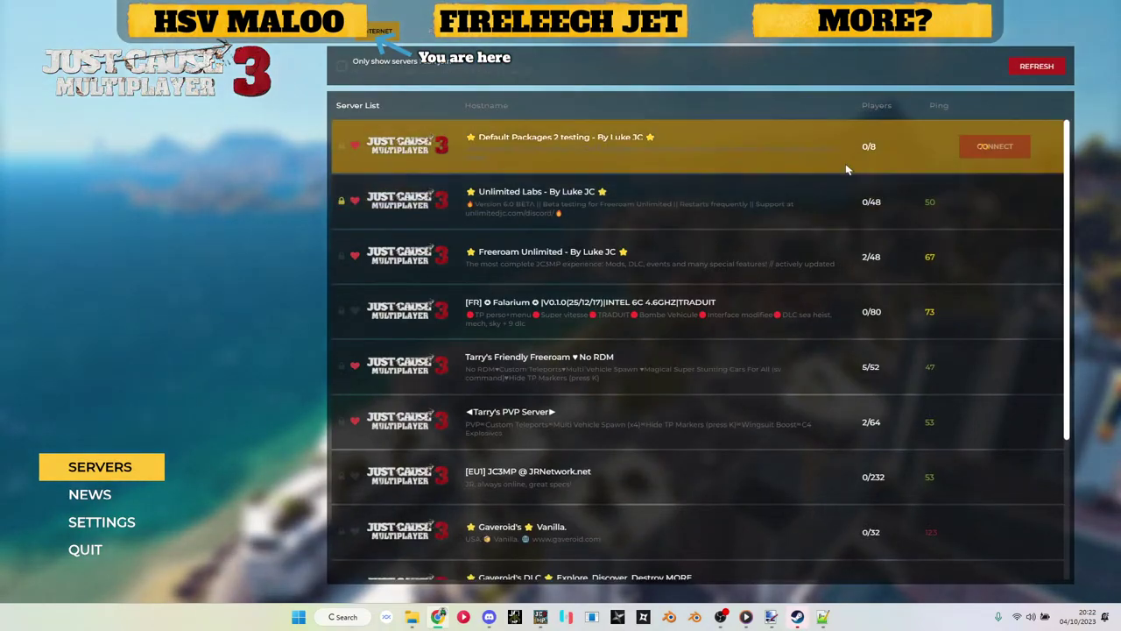
# Step: Join the Unlimited Labs server with its password and set music volume to 15%
pyautogui.click(1002, 204)
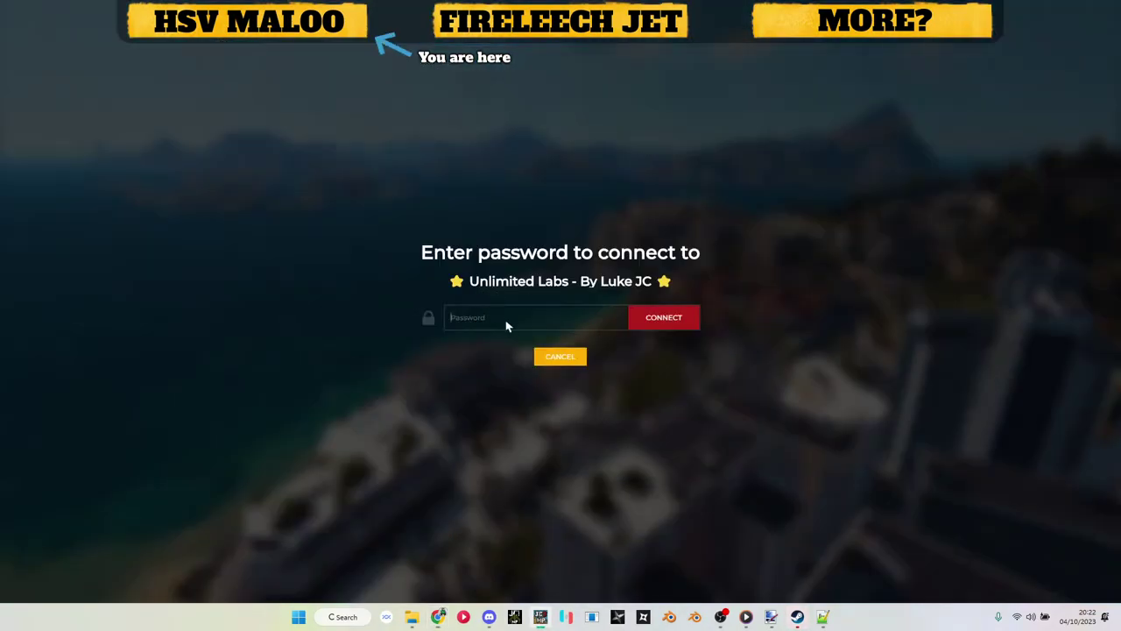
pyautogui.hotkey('ctrl', 'v')
pyautogui.click(664, 322)
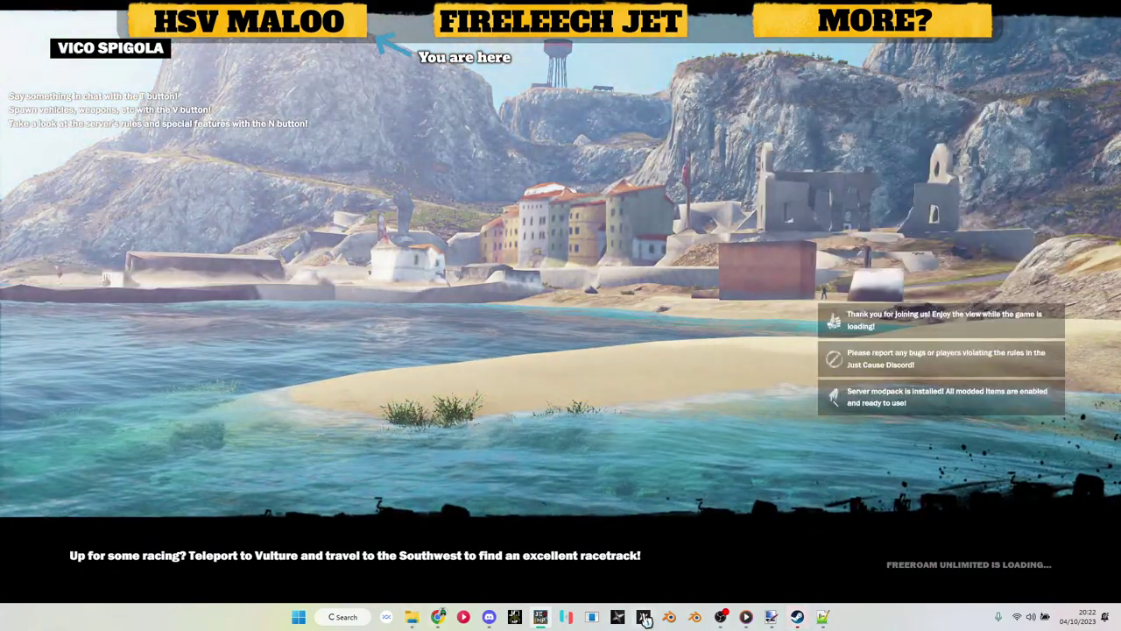
pyautogui.moveTo(745, 617)
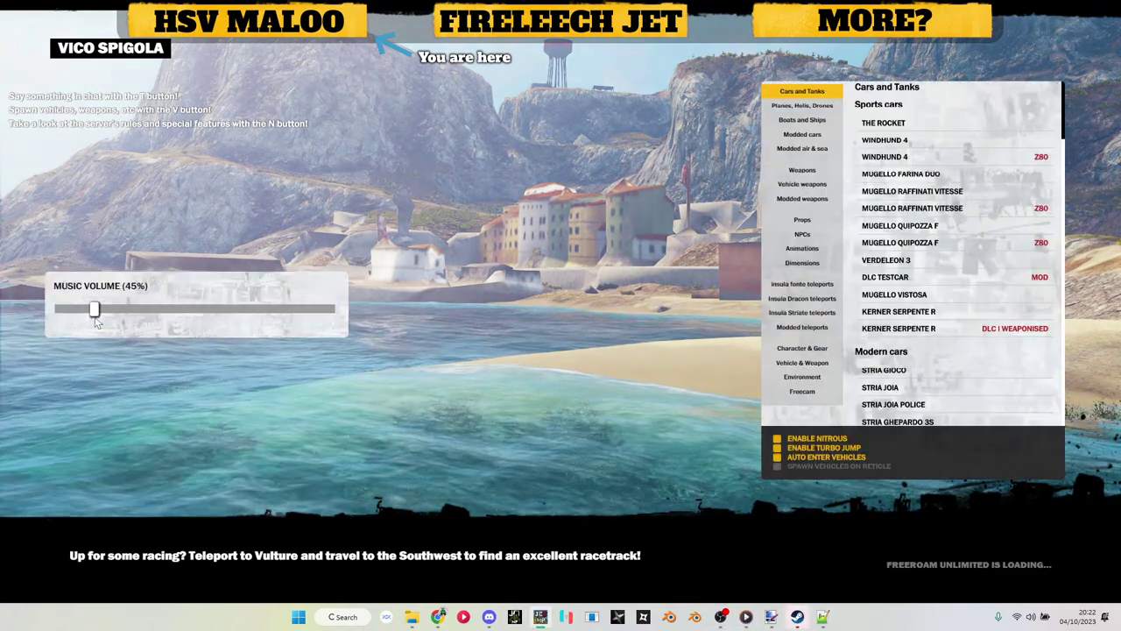
pyautogui.scroll(-8, 96, 322)
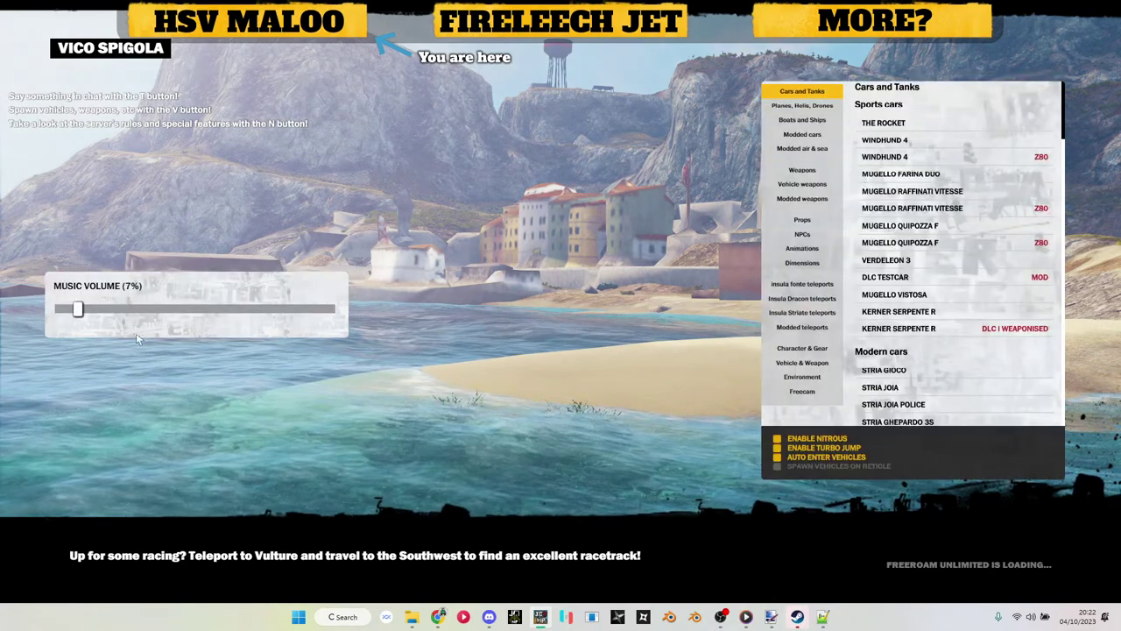
pyautogui.scroll(3, 138, 336)
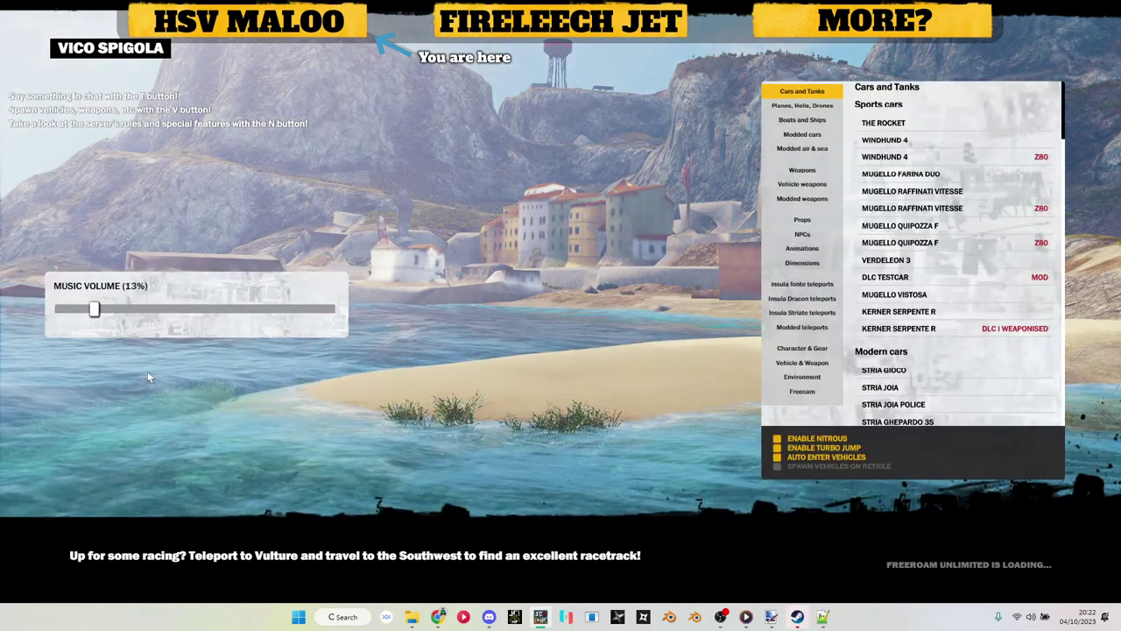
pyautogui.click(100, 313)
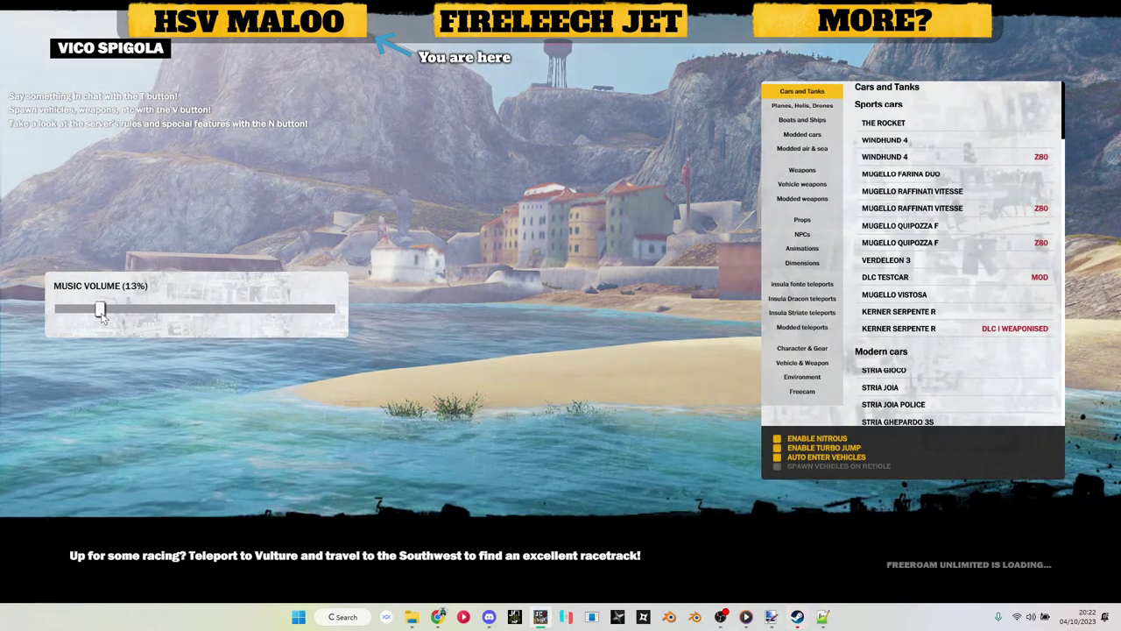
pyautogui.press('v')
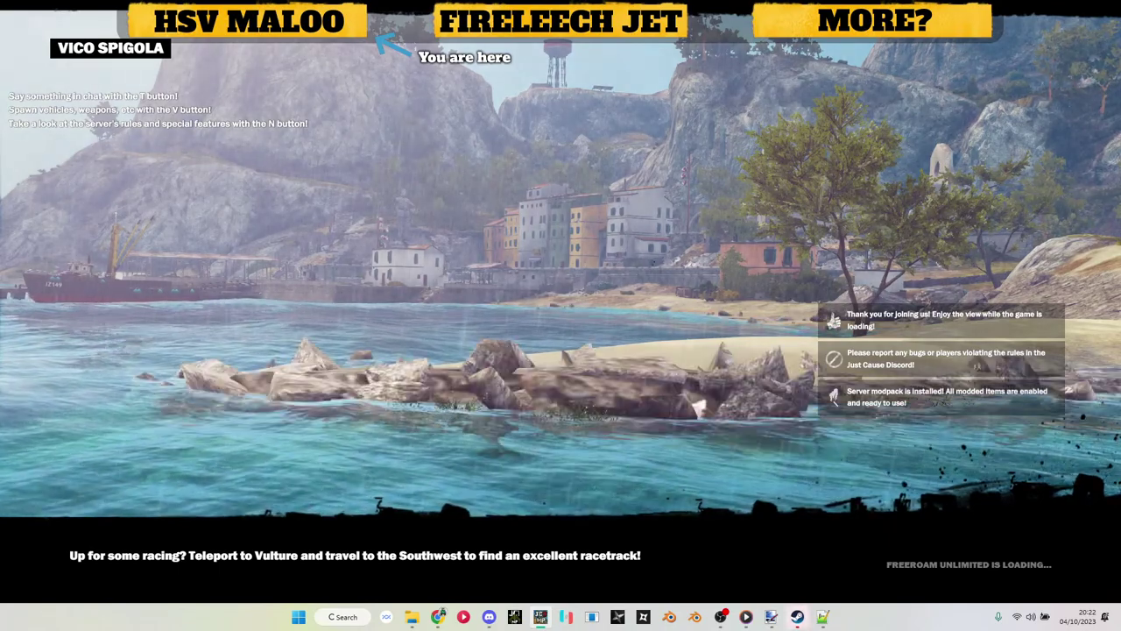
# Step: Spawn the HSV Maloo GTS from the vehicle spawn menu
pyautogui.press('v')
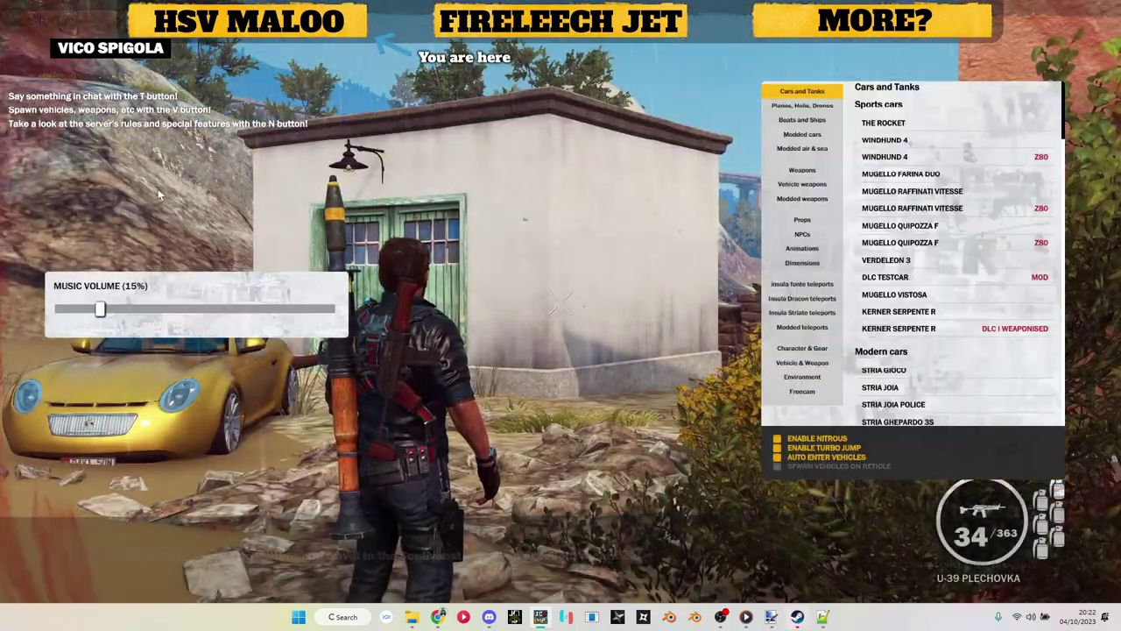
pyautogui.press('v')
pyautogui.press('w')
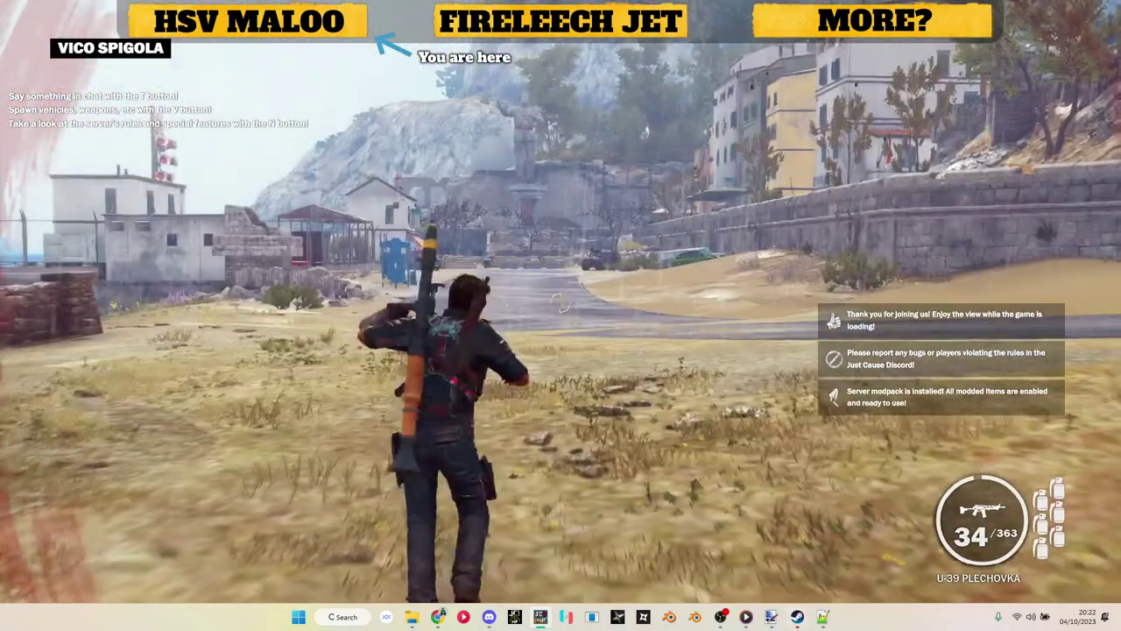
pyautogui.press('v')
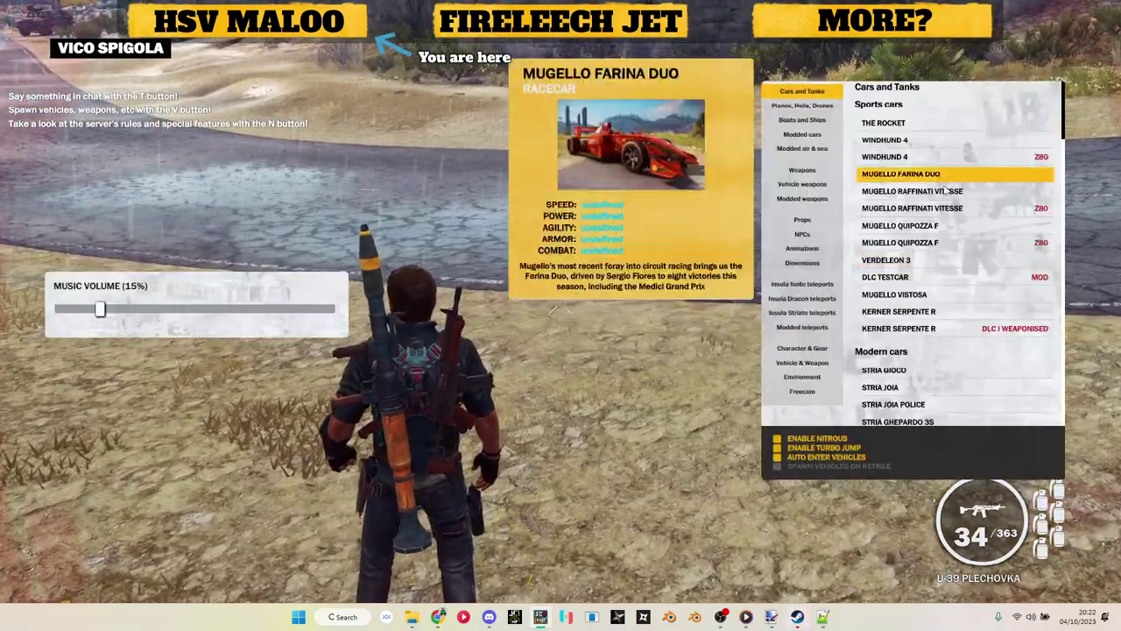
pyautogui.scroll(-15, 937, 243)
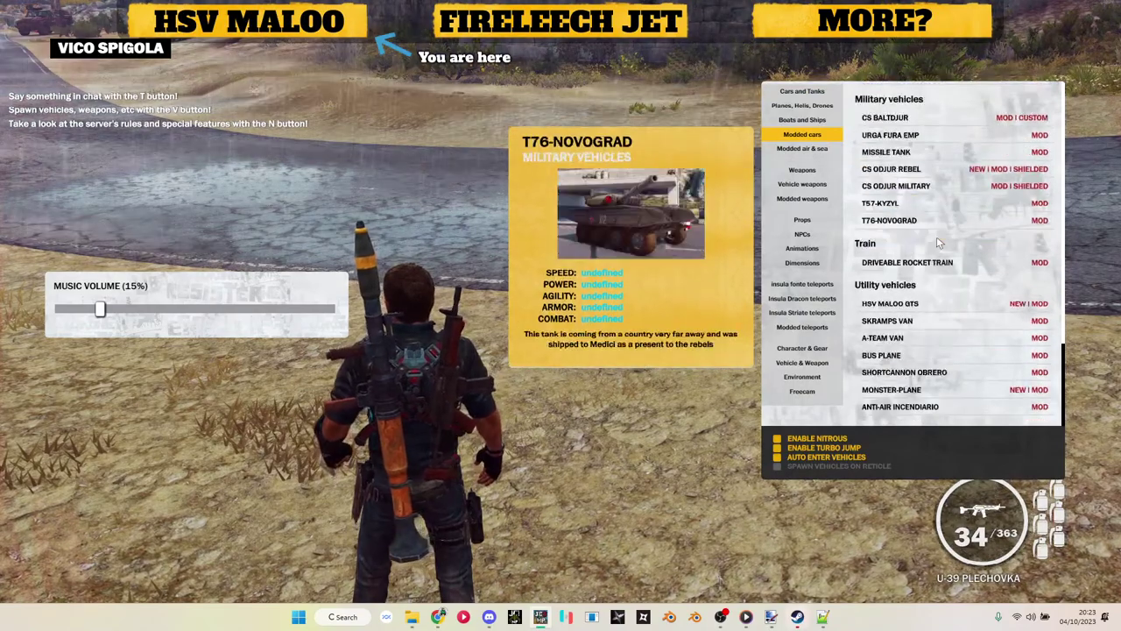
pyautogui.click(922, 308)
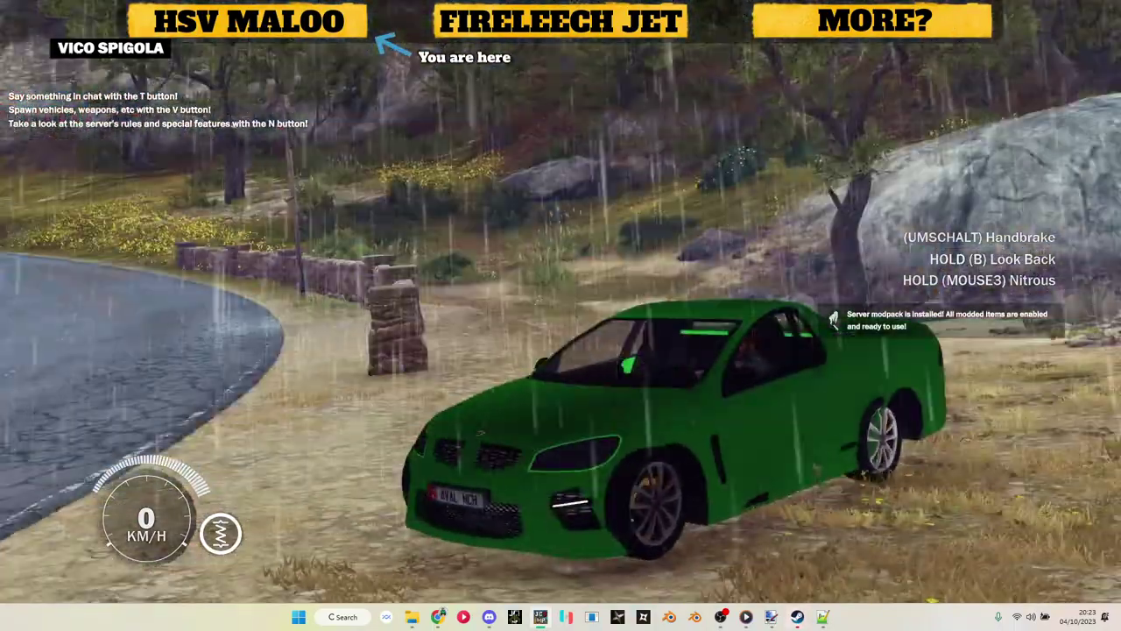
# Step: Drive the green Maloo along the road and spin it to a stop
pyautogui.press('v')
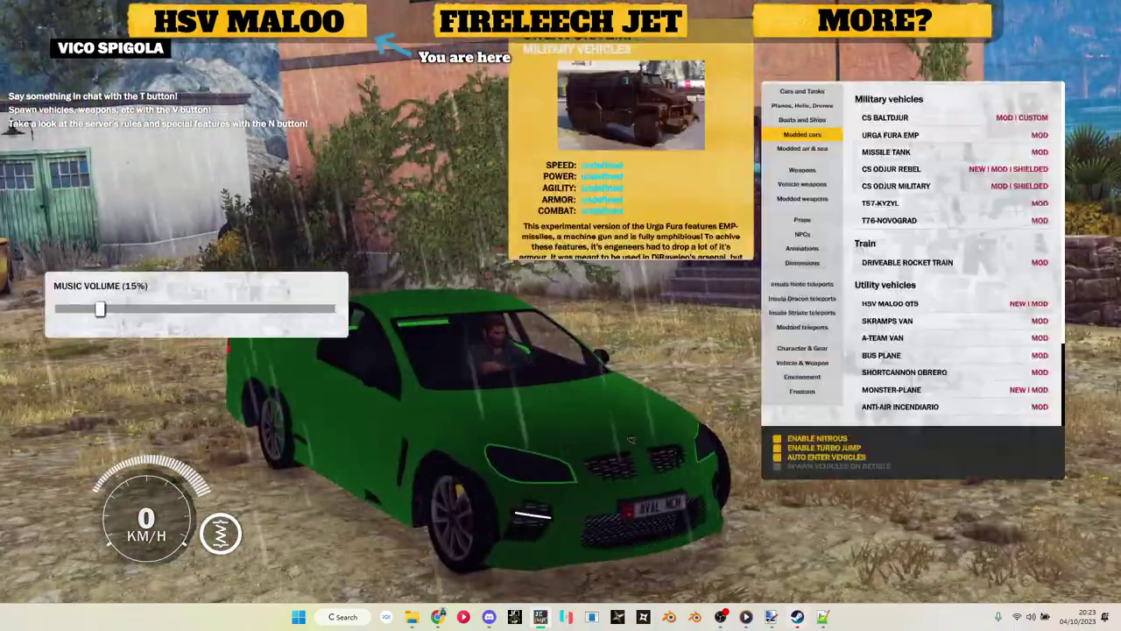
pyautogui.press('Escape')
pyautogui.press('w')
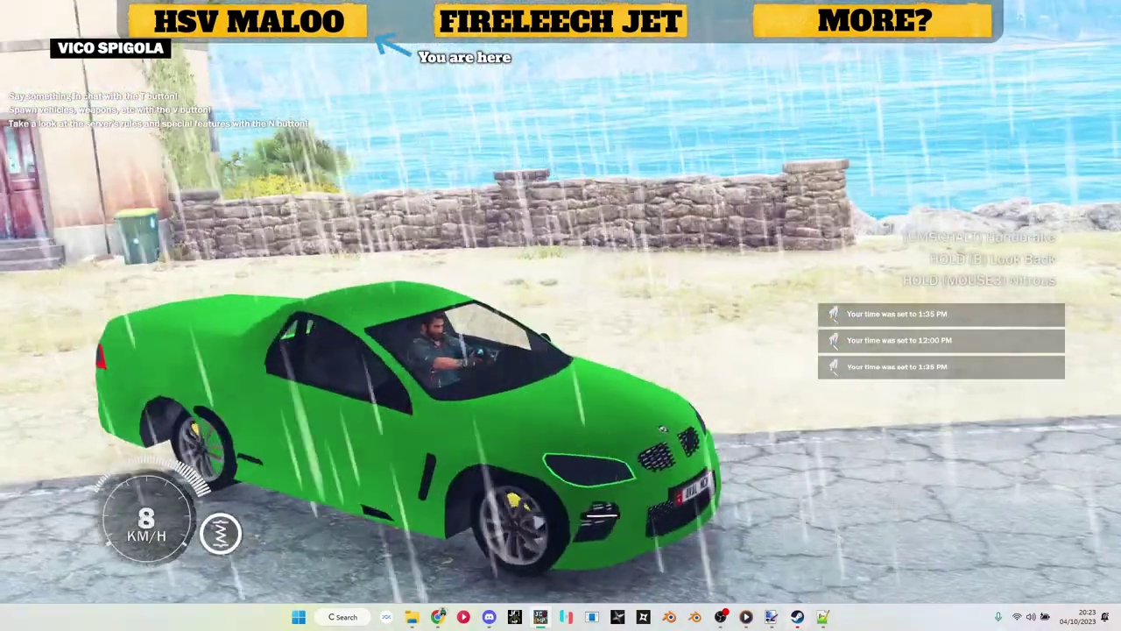
pyautogui.press('w')
pyautogui.press('a')
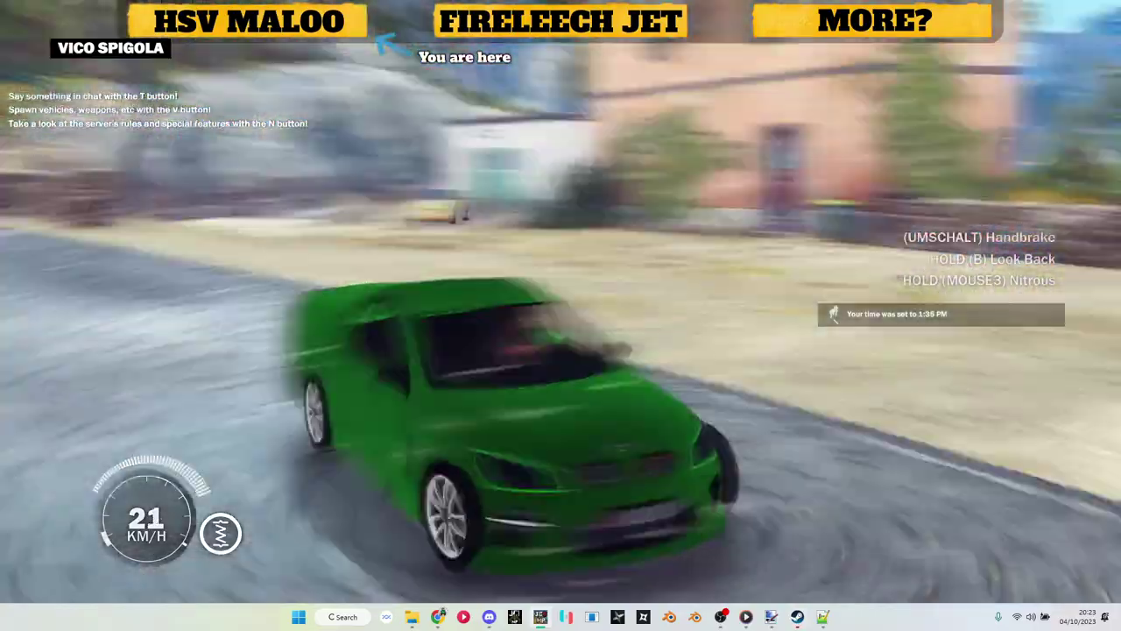
pyautogui.press('a')
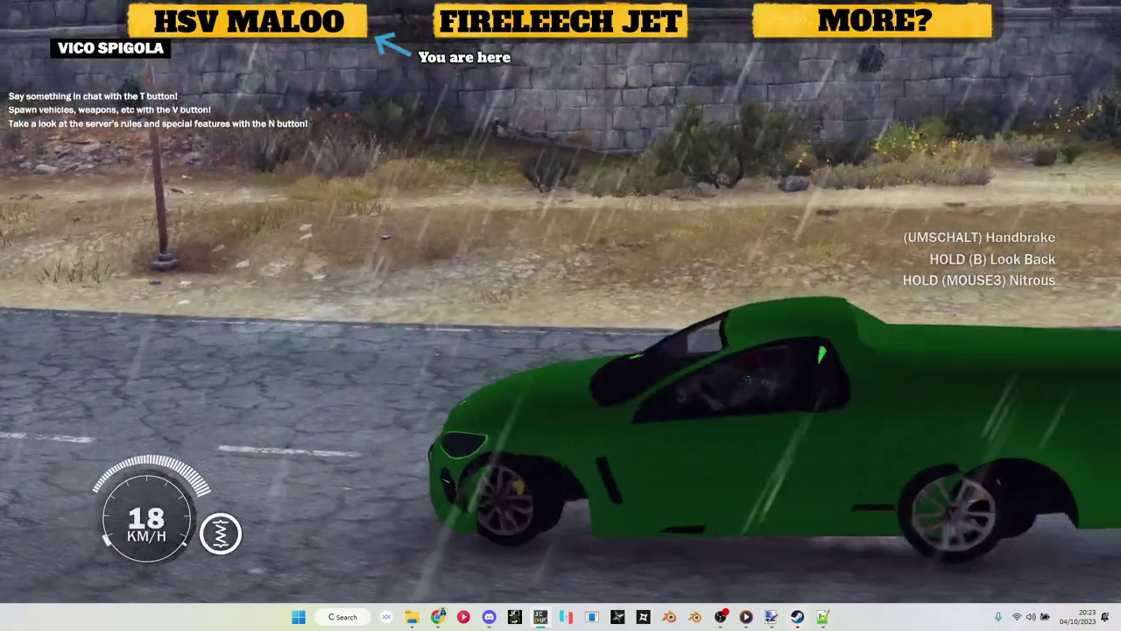
pyautogui.press('a')
pyautogui.press('a')
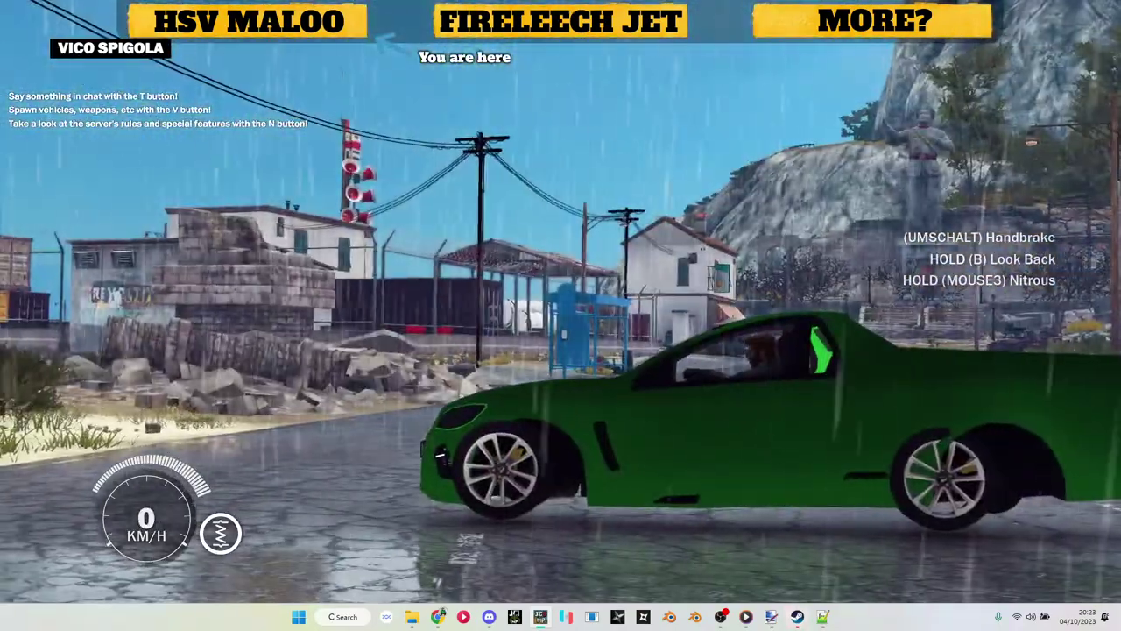
# Step: Get back into the Maloo, drive it around the bend and brake to a stop
pyautogui.press('f')
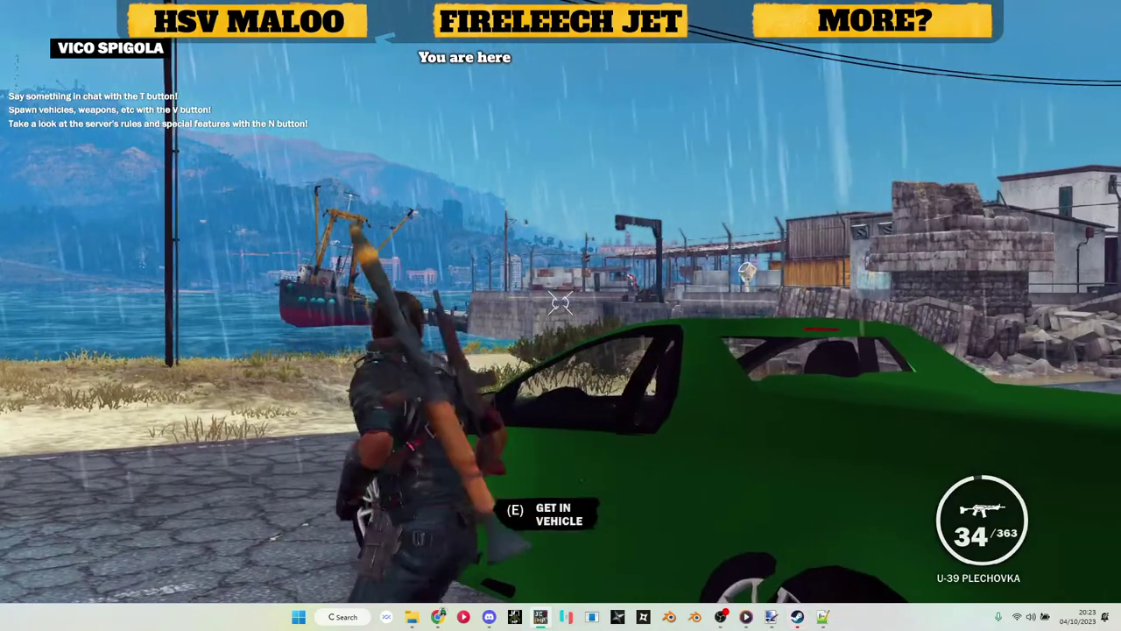
pyautogui.press('f')
pyautogui.press('v')
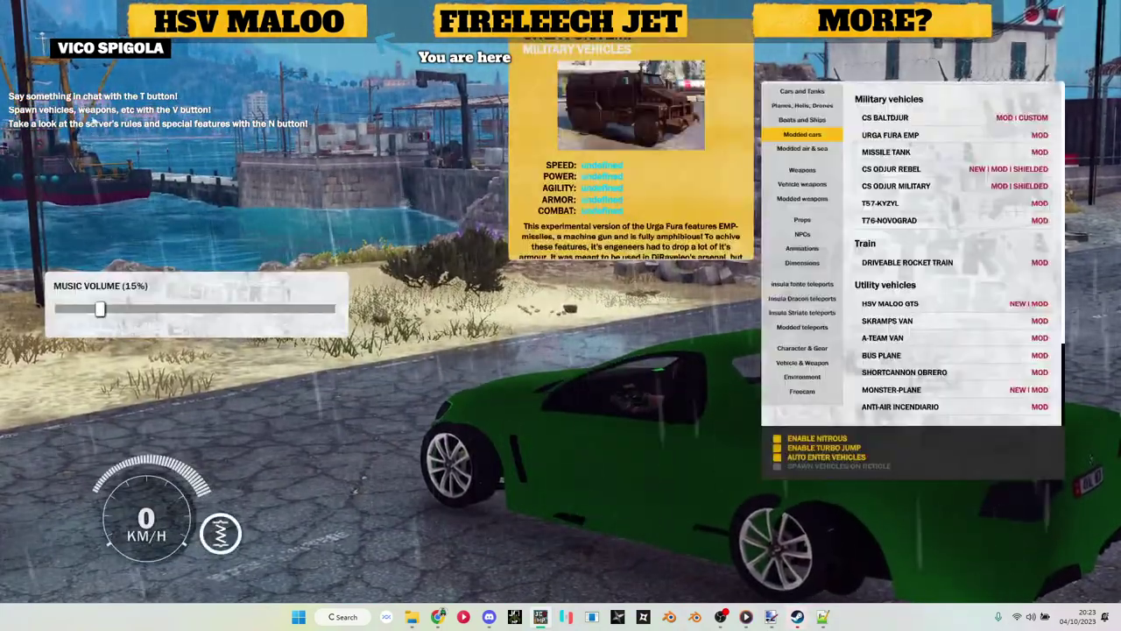
pyautogui.press('v')
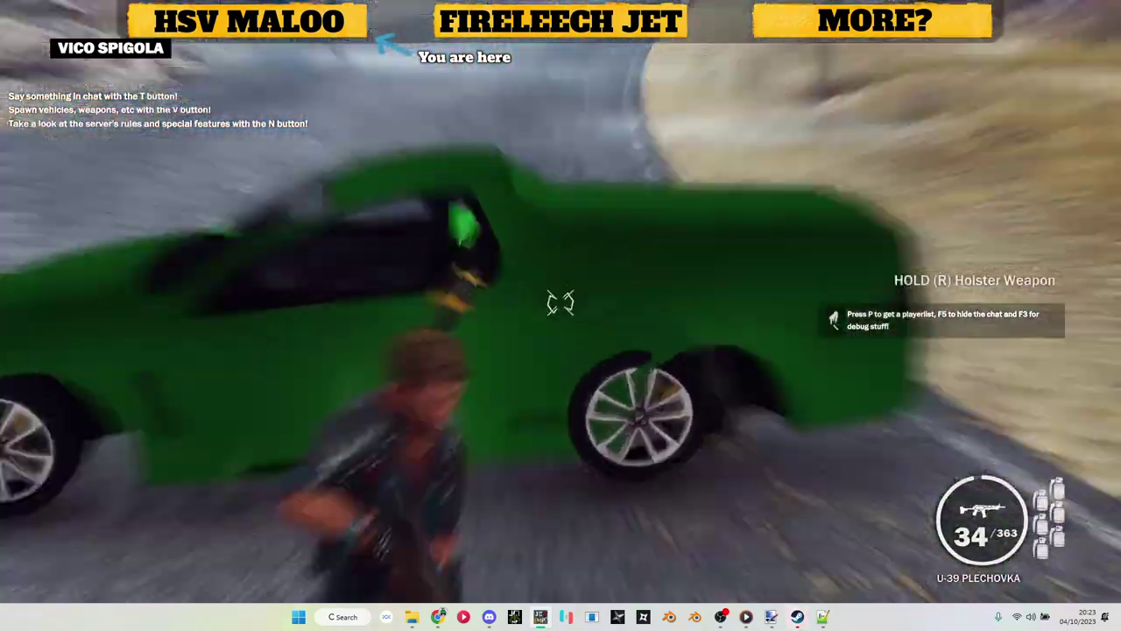
pyautogui.rightClick(561, 302)
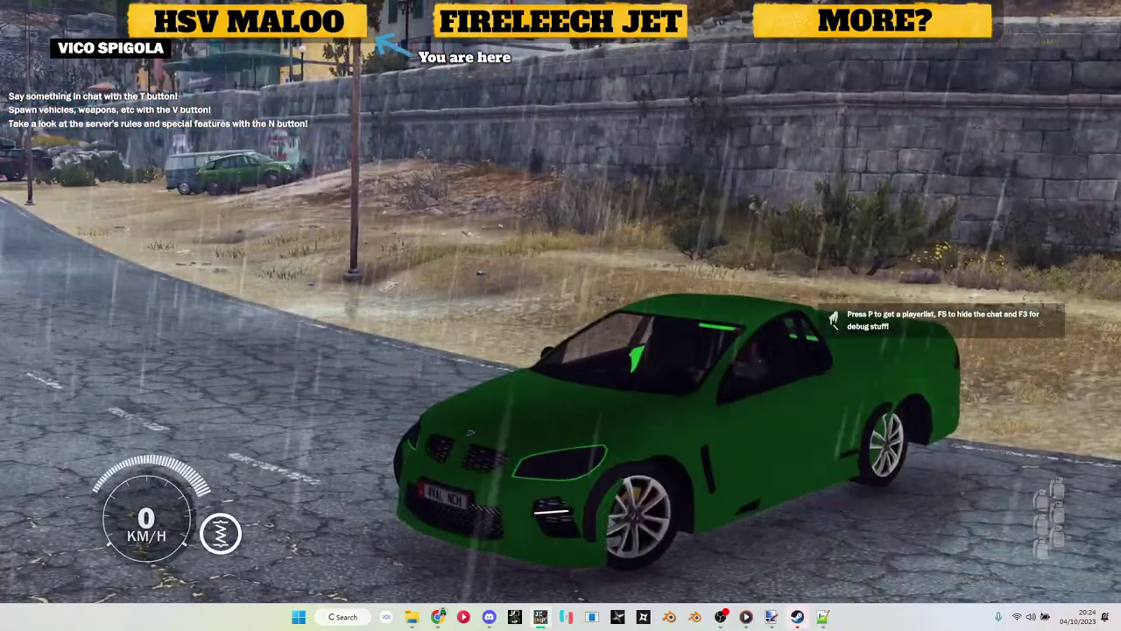
pyautogui.press('w')
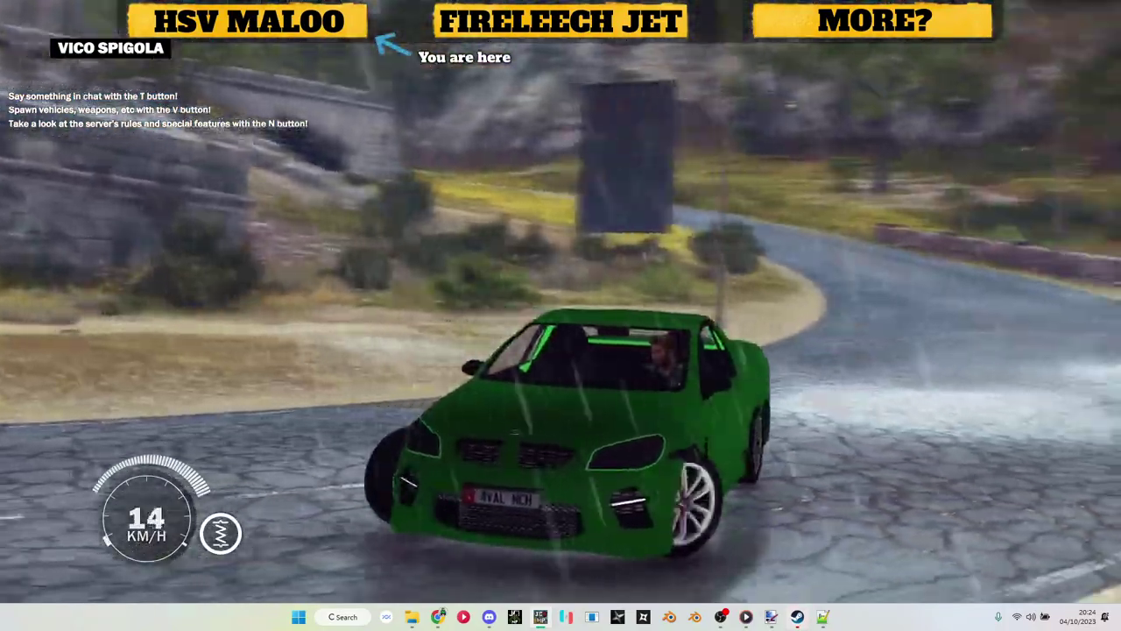
pyautogui.press('s')
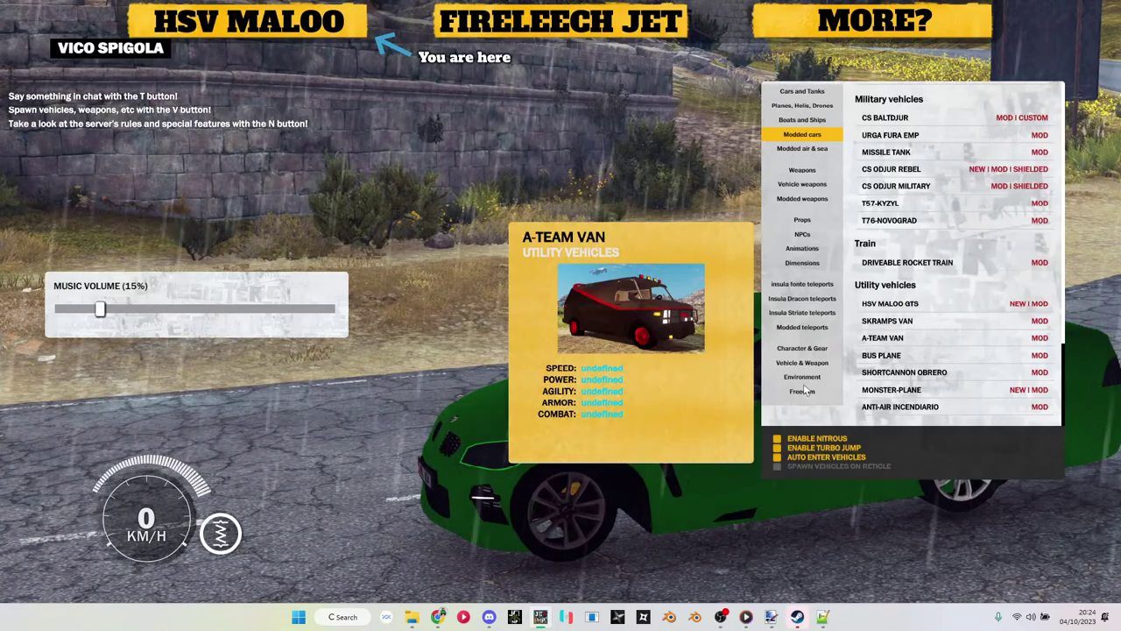
# Step: Choose Environment in the V menu and apply SET GLOBAL WEATHER TO SUNNY
pyautogui.click(802, 391)
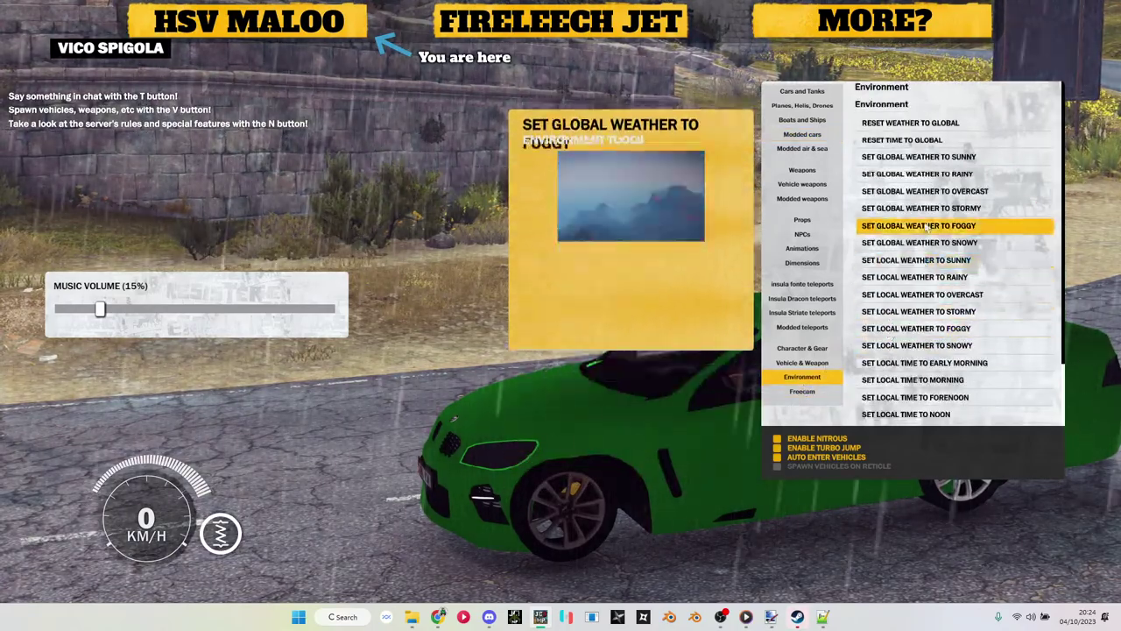
pyautogui.click(925, 162)
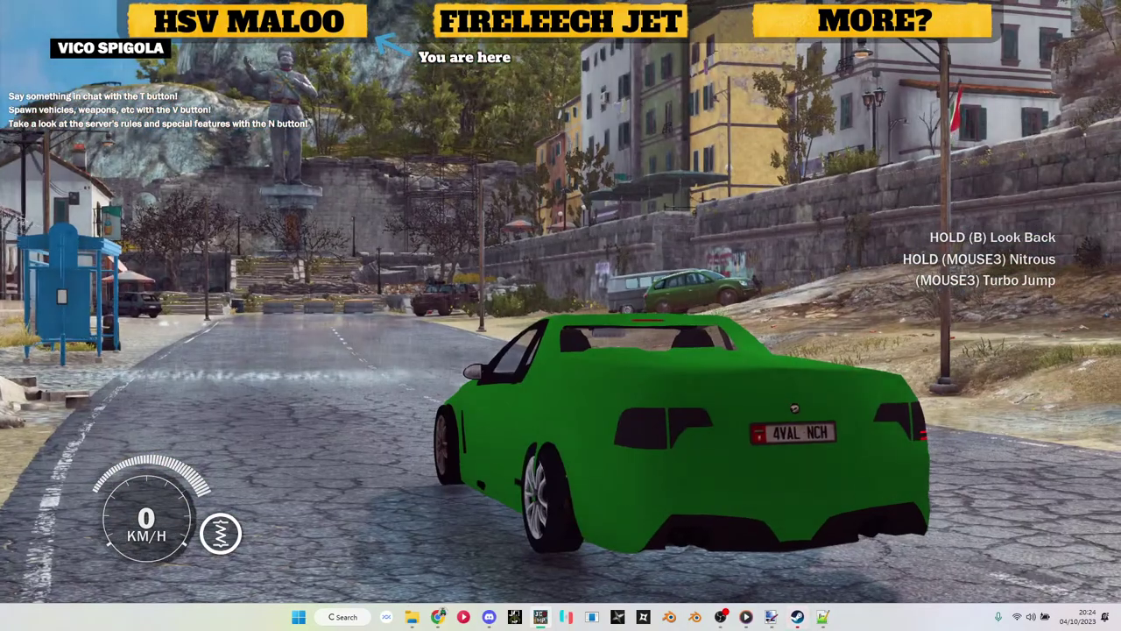
# Step: Exit the Maloo and inspect its rear and licence plate up close
pyautogui.press('f')
pyautogui.press('s')
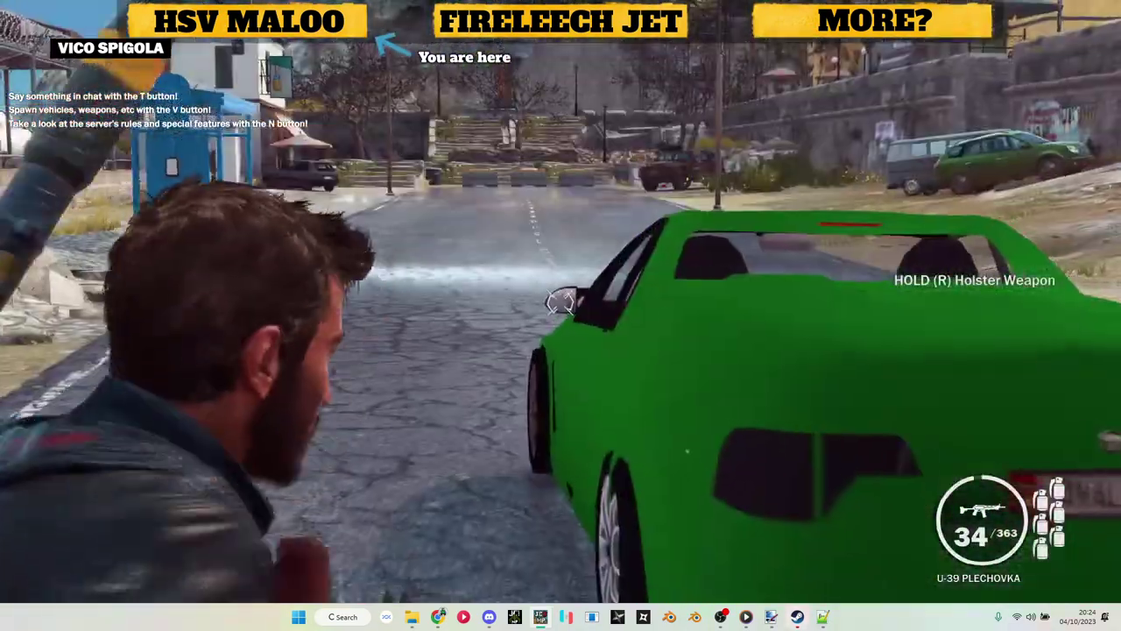
pyautogui.rightClick(561, 301)
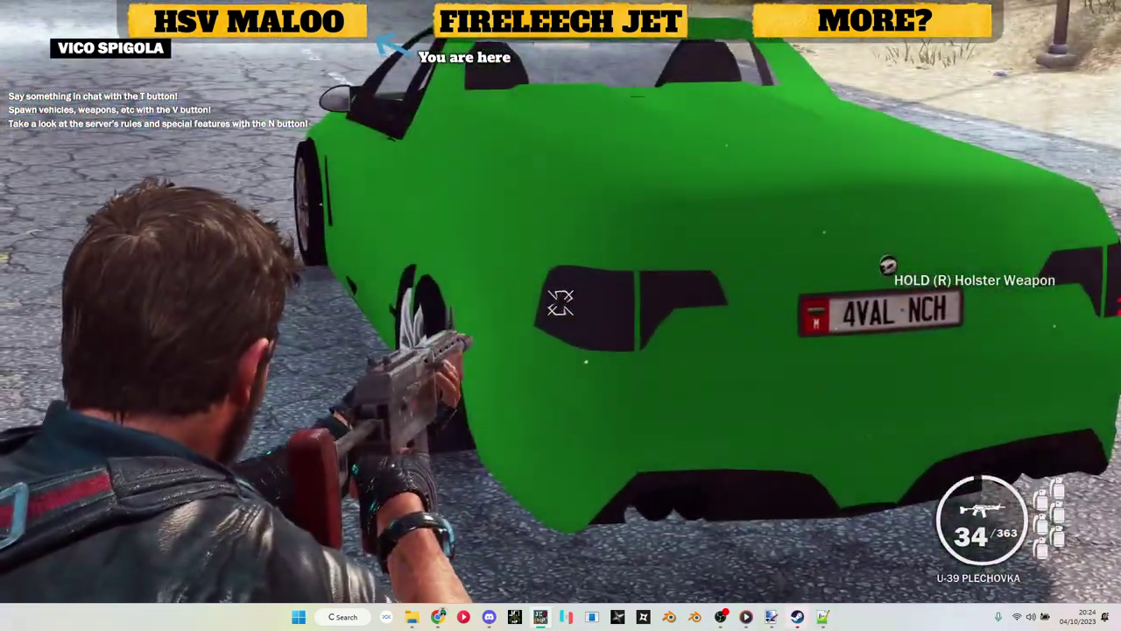
pyautogui.press('w')
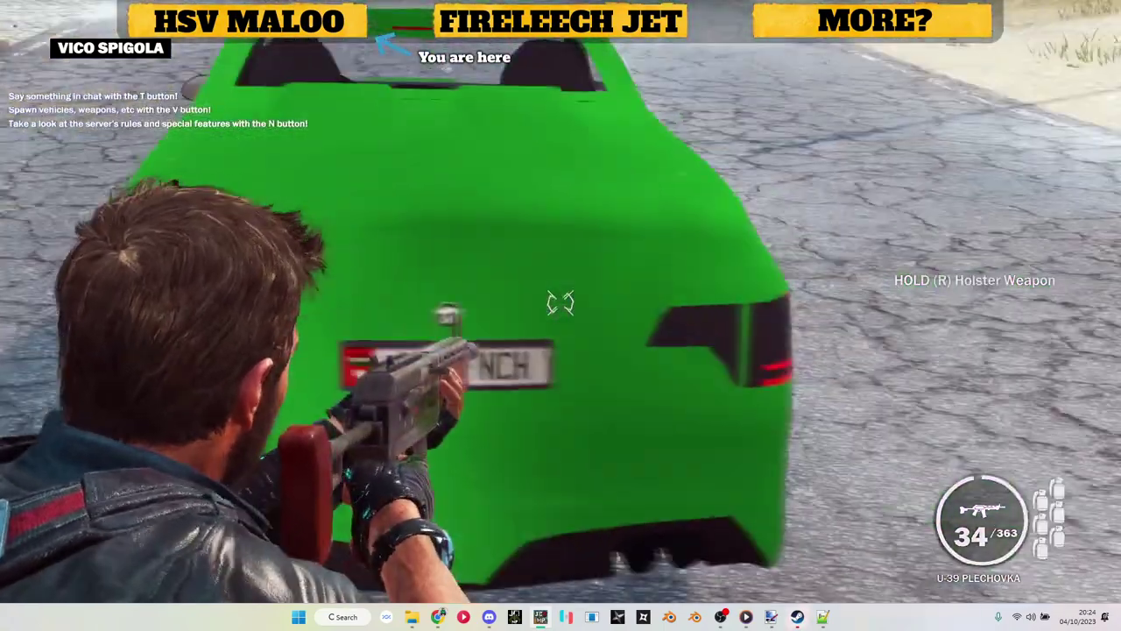
pyautogui.press('w')
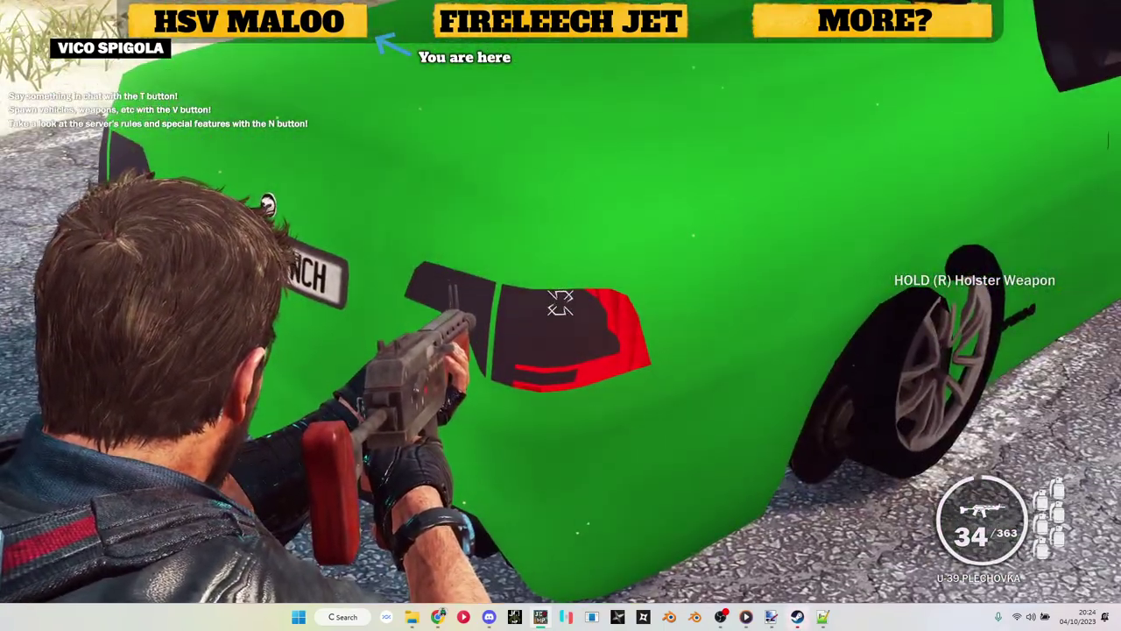
pyautogui.press('s')
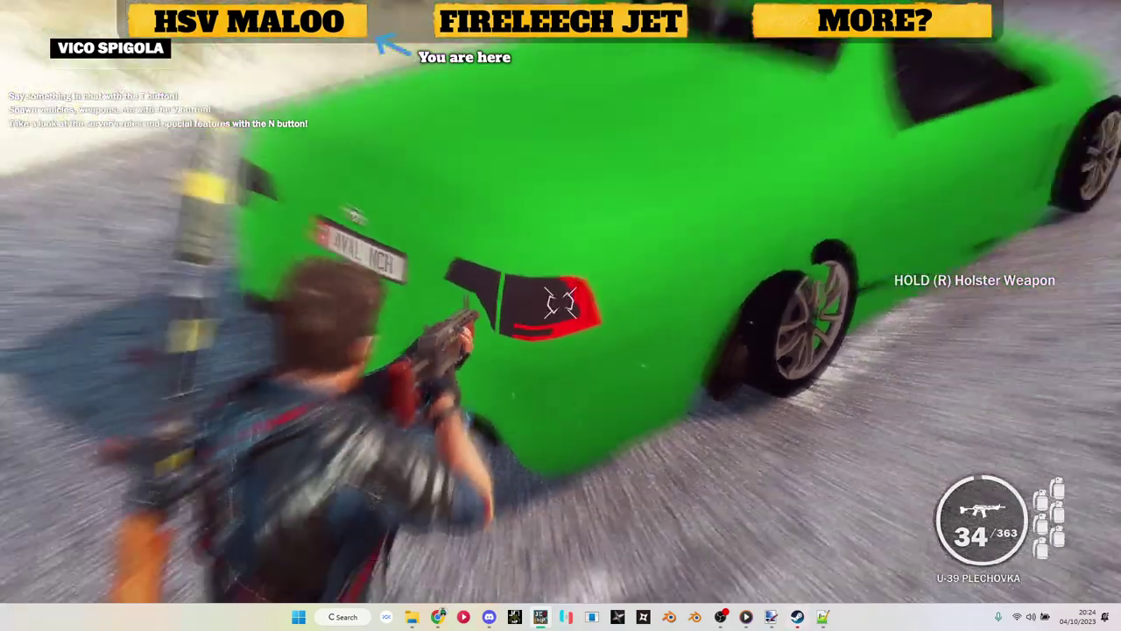
# Step: Circle the Maloo to inspect its side and front bonnet, ending at the driver side
pyautogui.press('w')
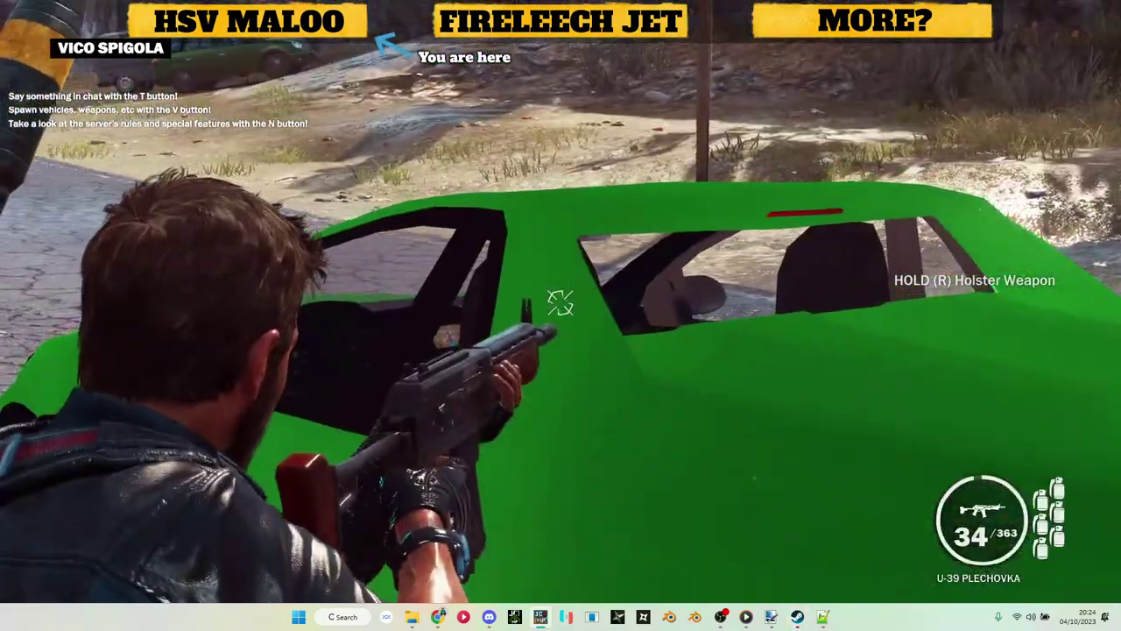
pyautogui.press('s')
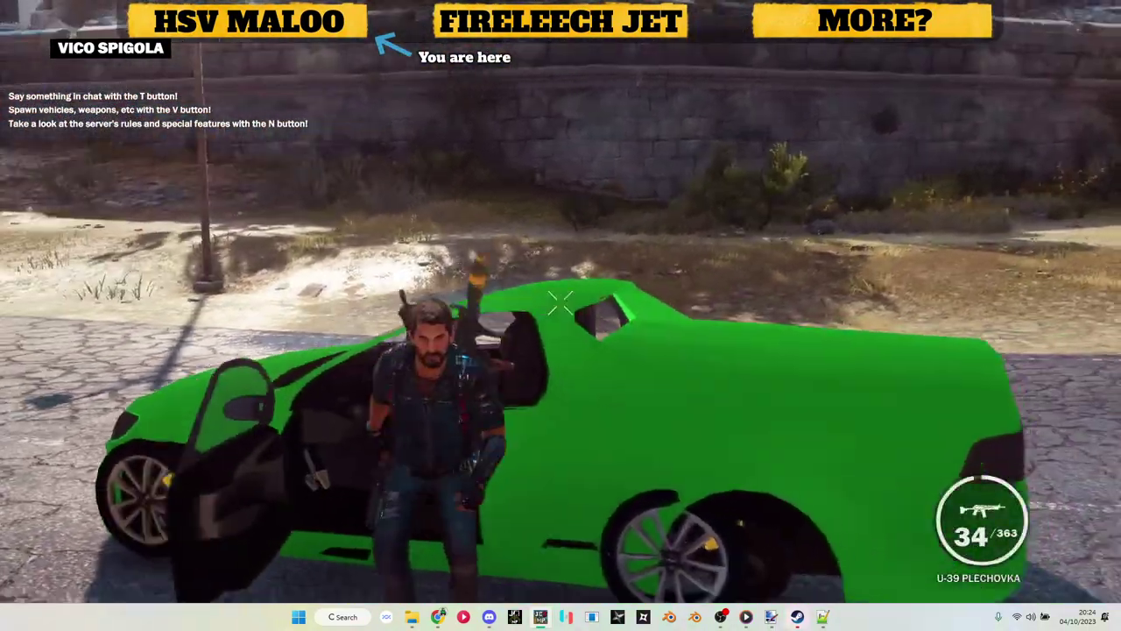
pyautogui.press('w')
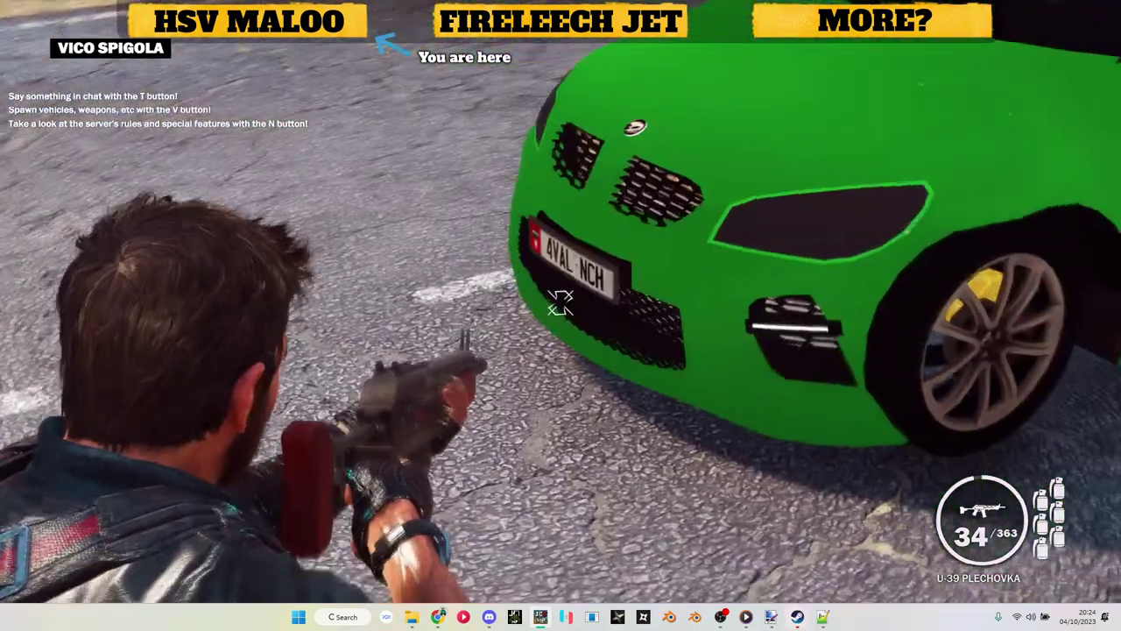
pyautogui.press('w')
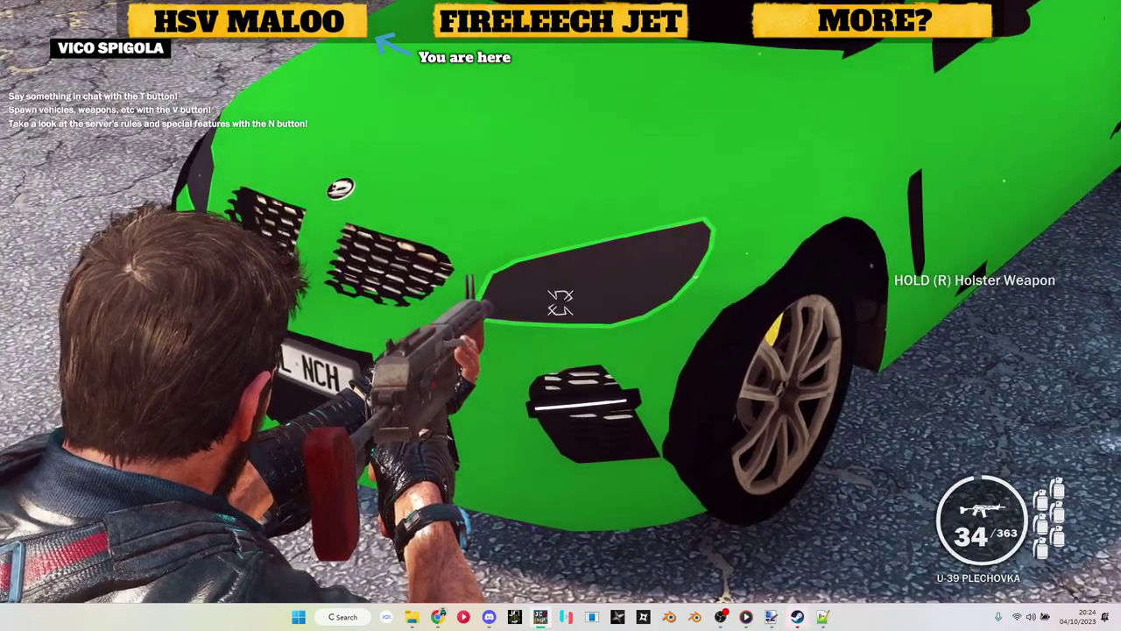
pyautogui.press('s')
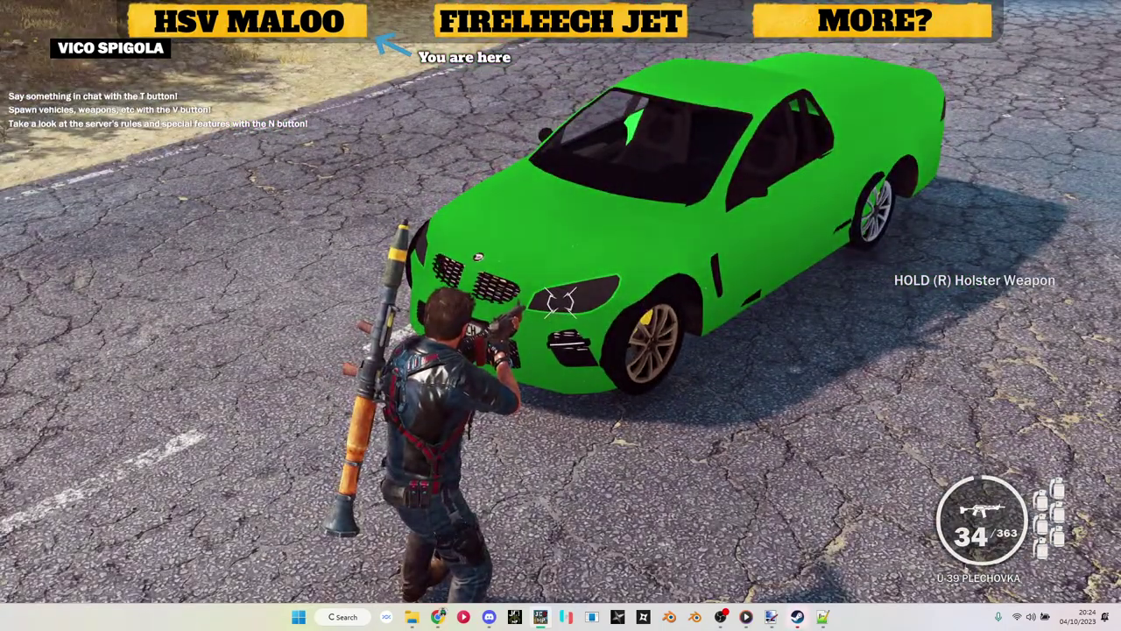
pyautogui.press('w')
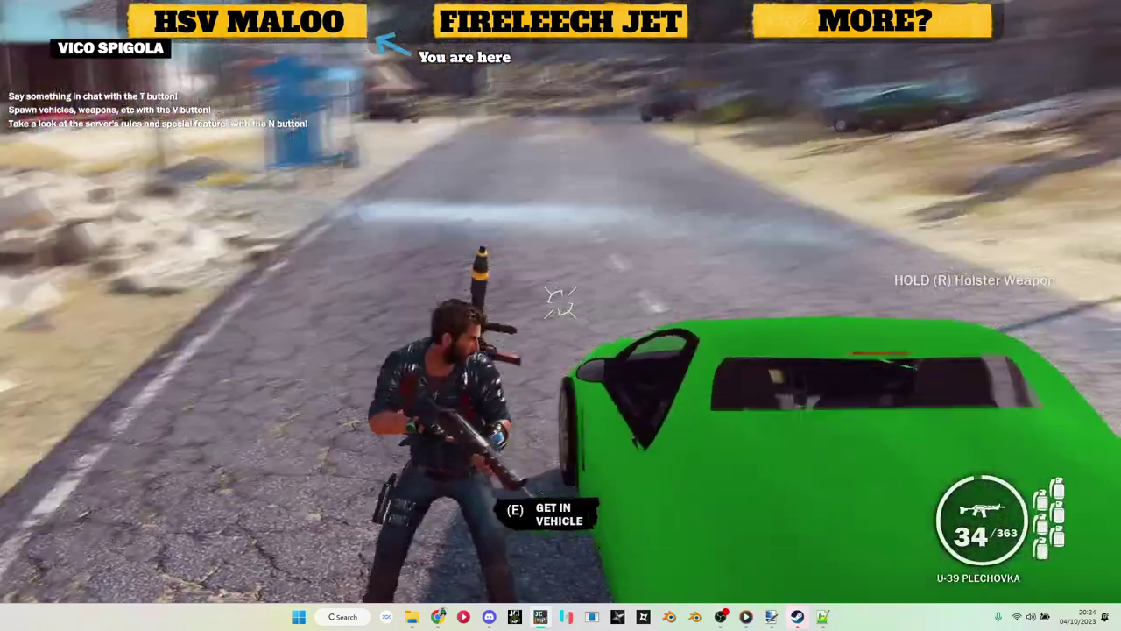
pyautogui.rightClick(561, 302)
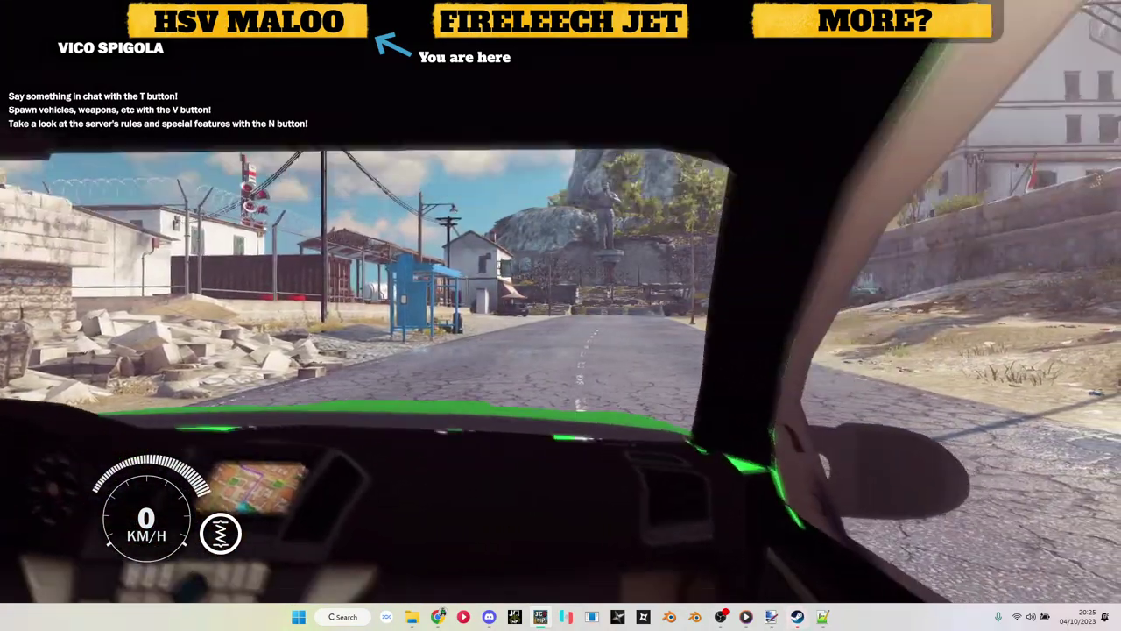
# Step: Leave the Maloo, run up the road and get into the parked green LR-V hatchback
pyautogui.press('v')
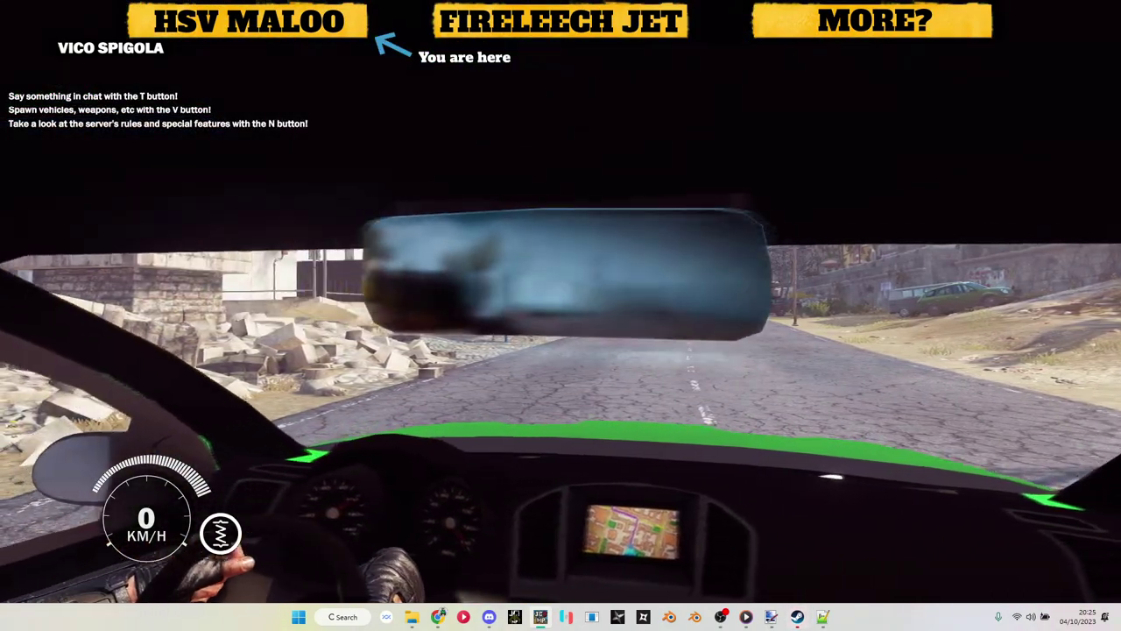
pyautogui.press('f')
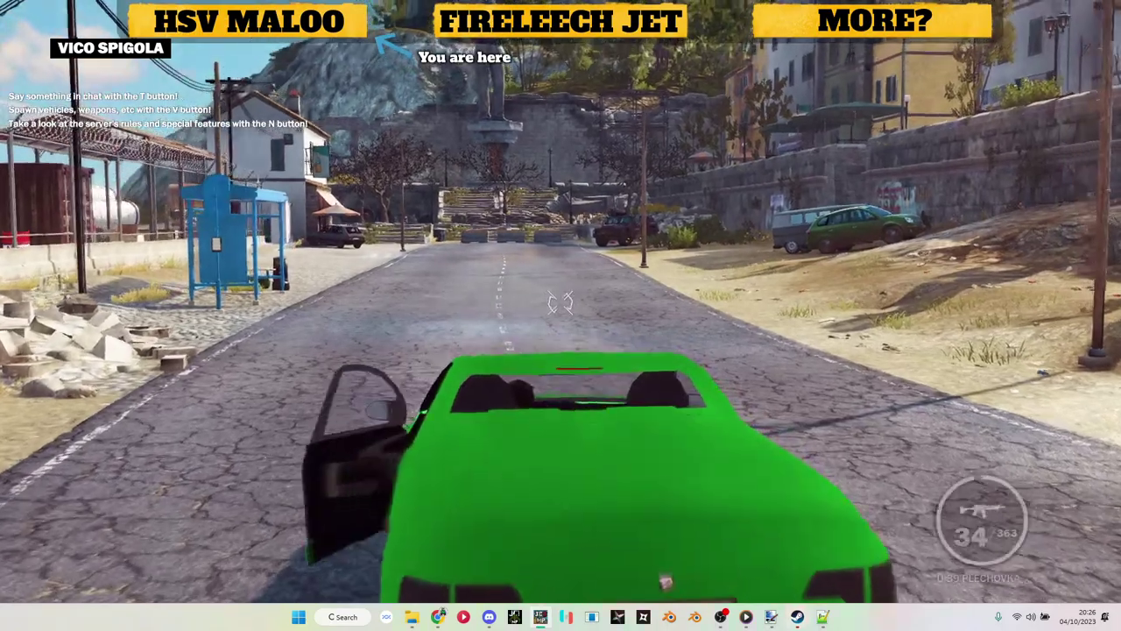
pyautogui.press('w')
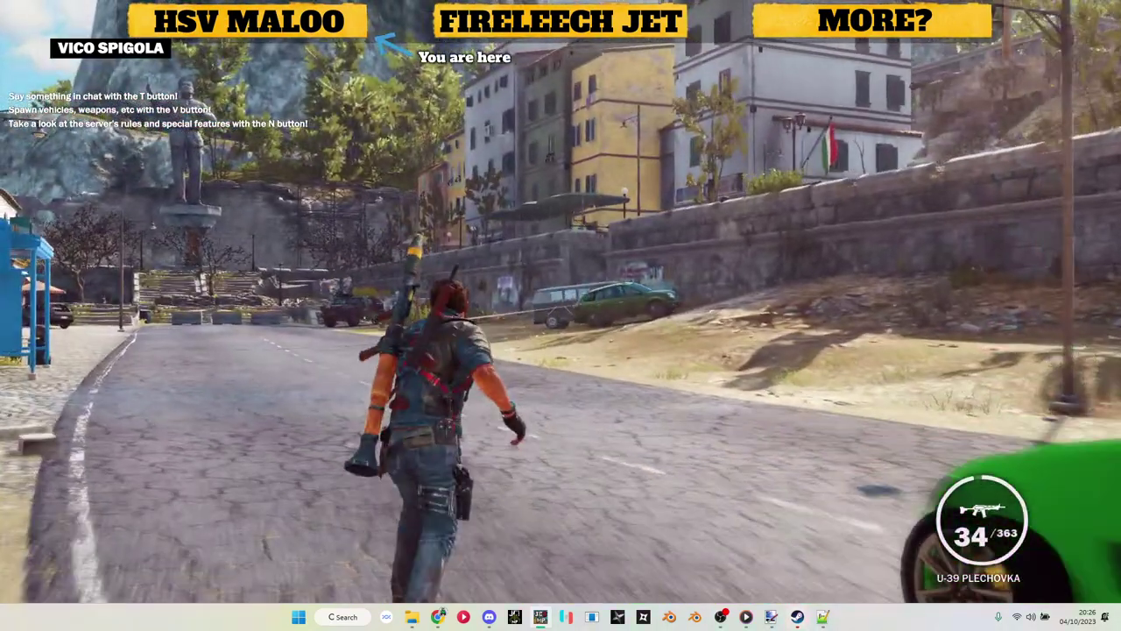
pyautogui.press('f')
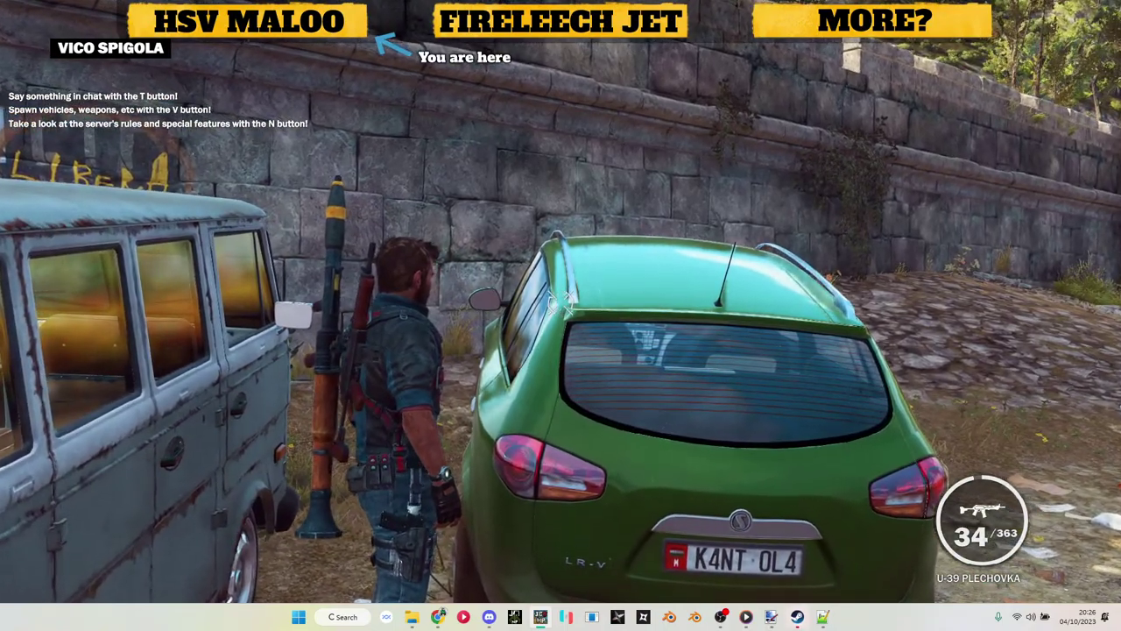
pyautogui.press('e')
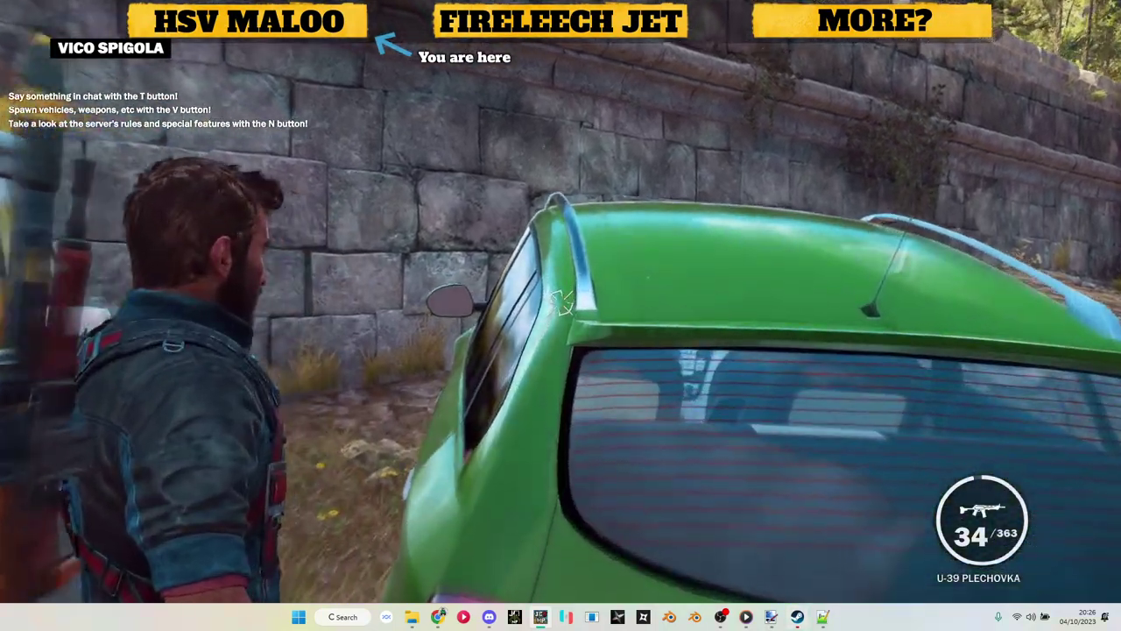
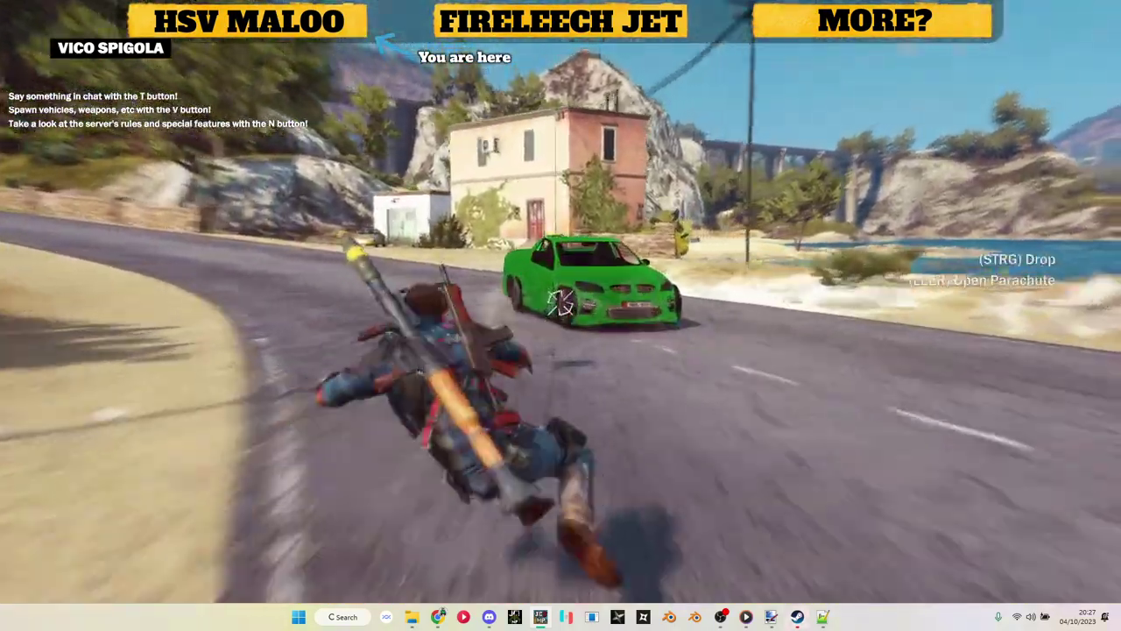
# Step: Get into and out of the green Maloo, then run around behind and beside it
pyautogui.press('e')
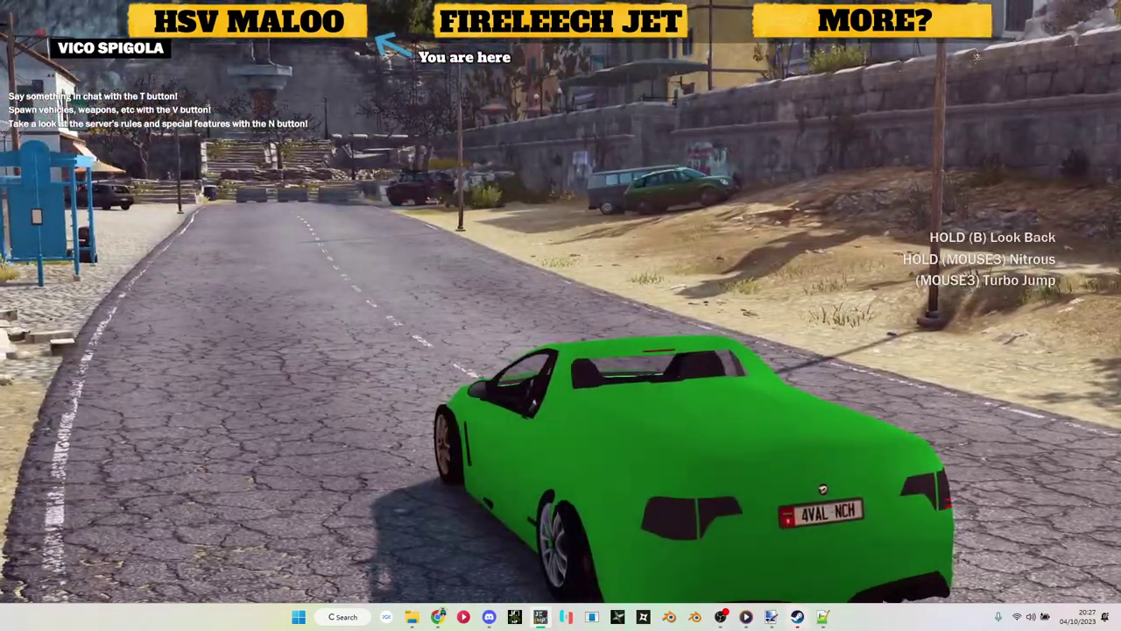
pyautogui.press('e')
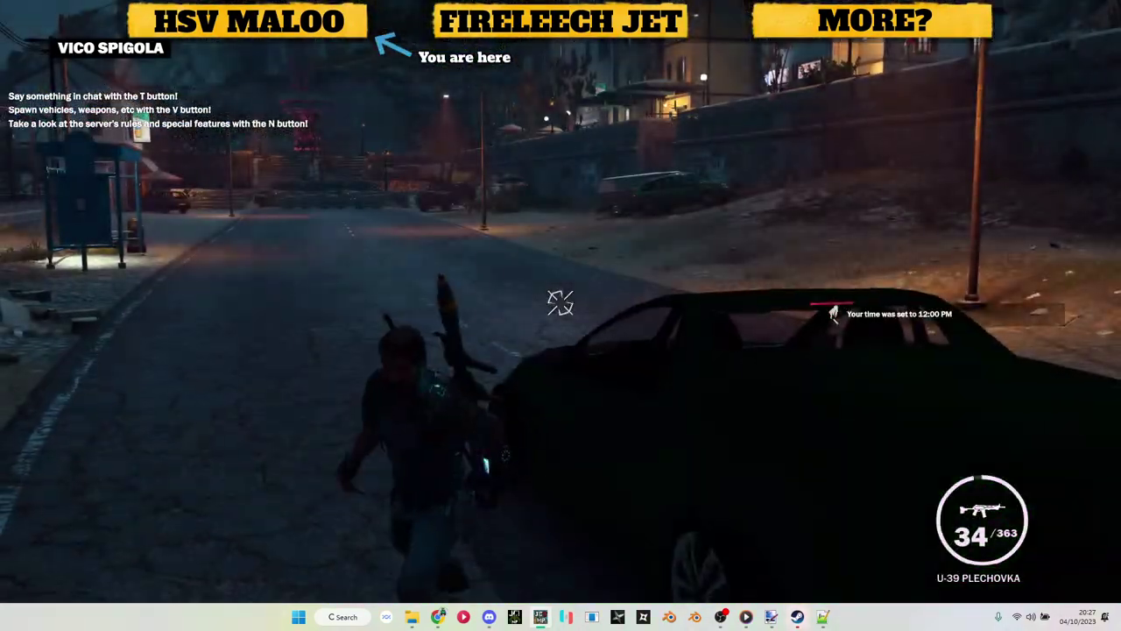
pyautogui.press('s')
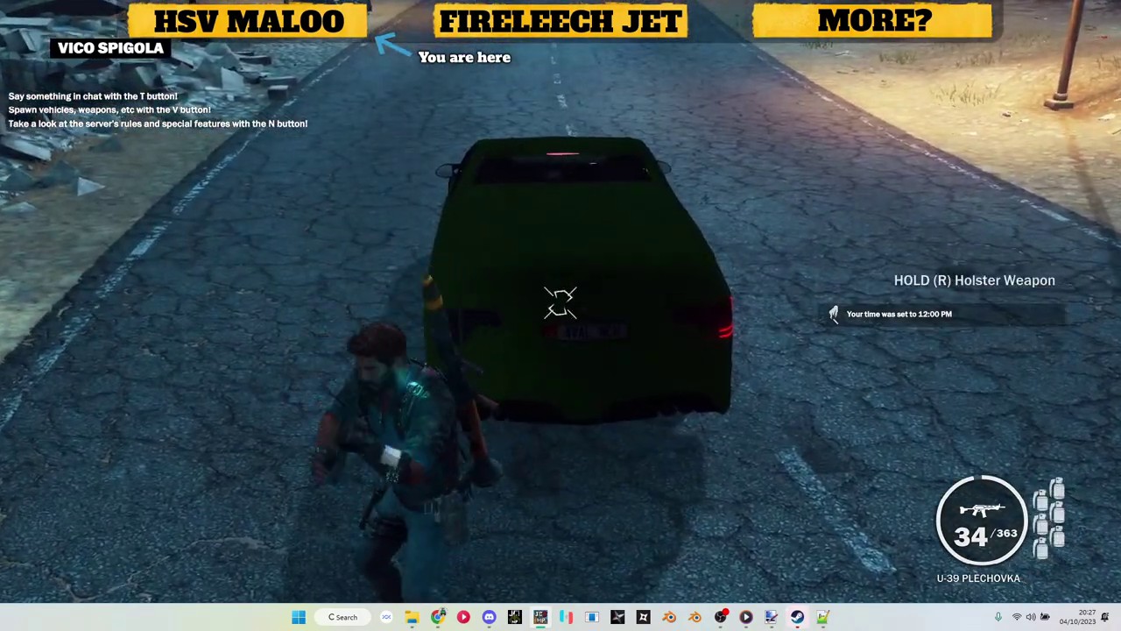
pyautogui.press('a')
pyautogui.press('w')
# Step: Aim in close at the ute's headlight, then back off for a wide view of its front
pyautogui.rightClick(561, 303)
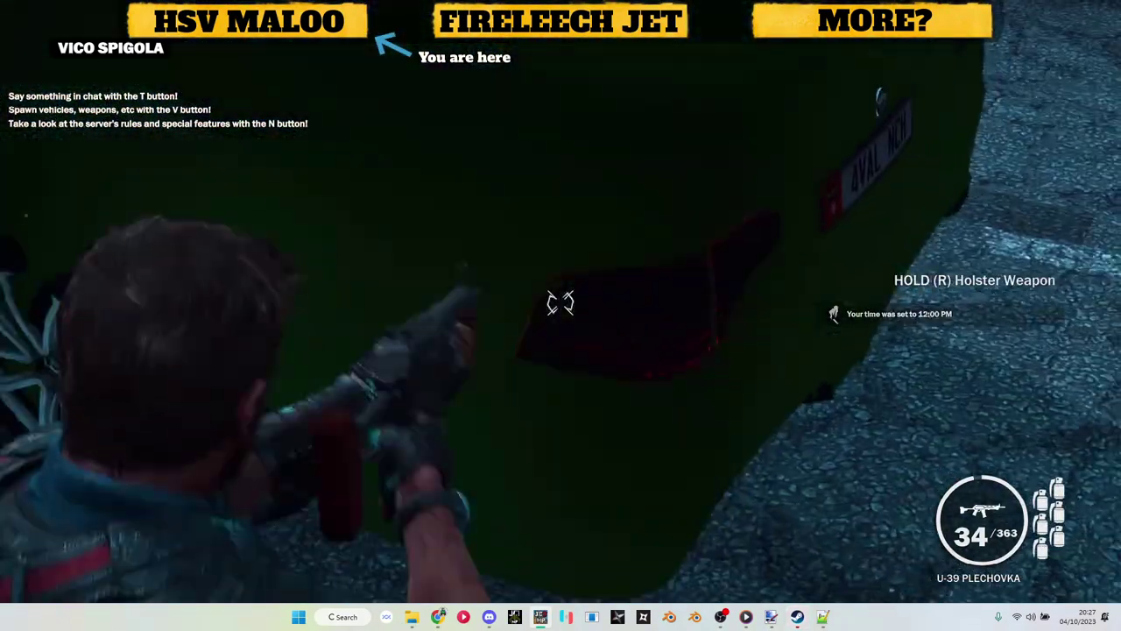
pyautogui.press('w')
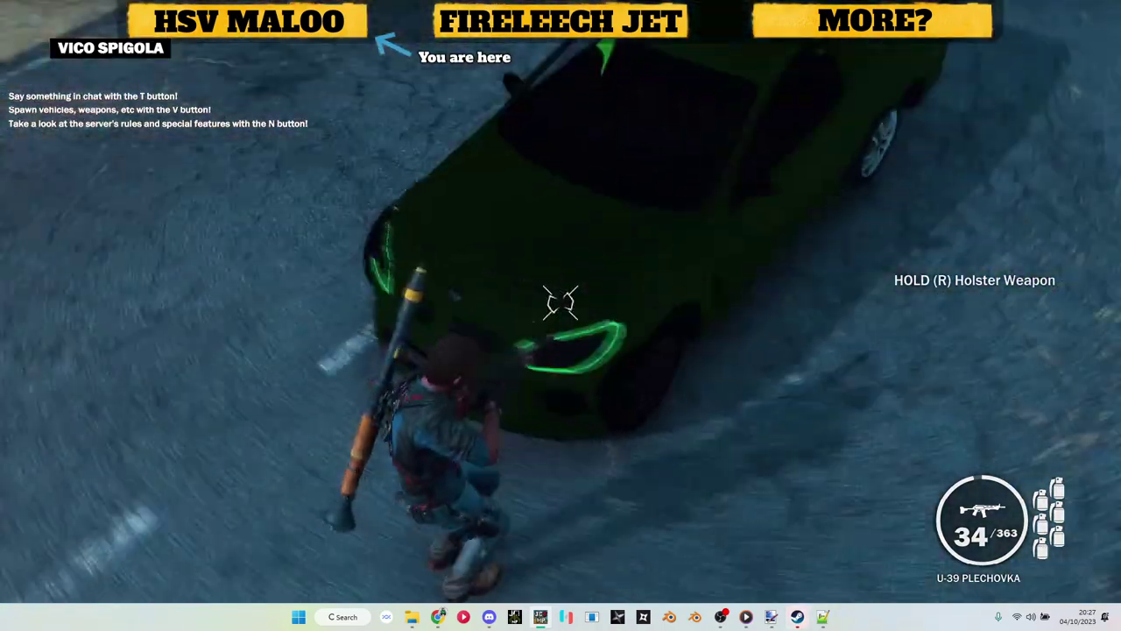
pyautogui.rightClick(560, 302)
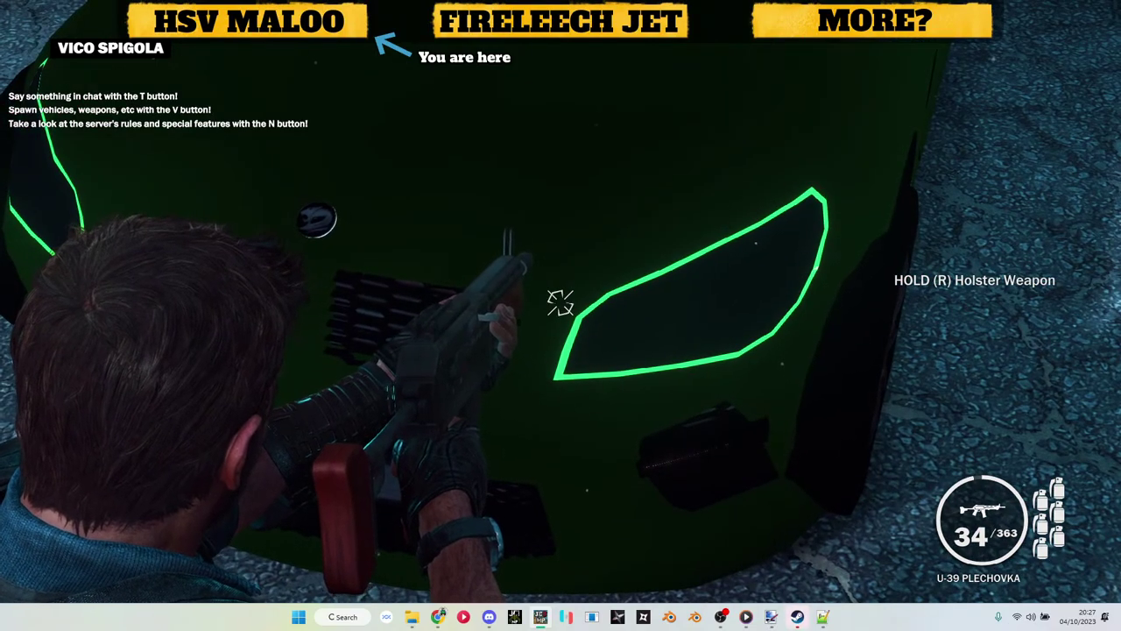
pyautogui.rightClick(561, 302)
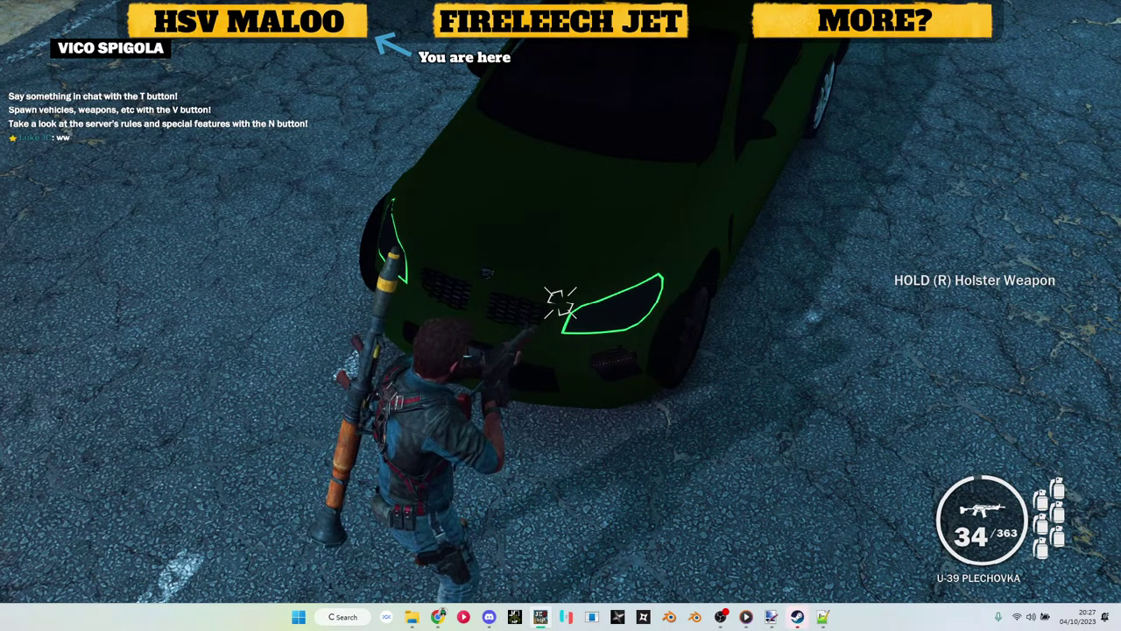
pyautogui.rightClick(561, 302)
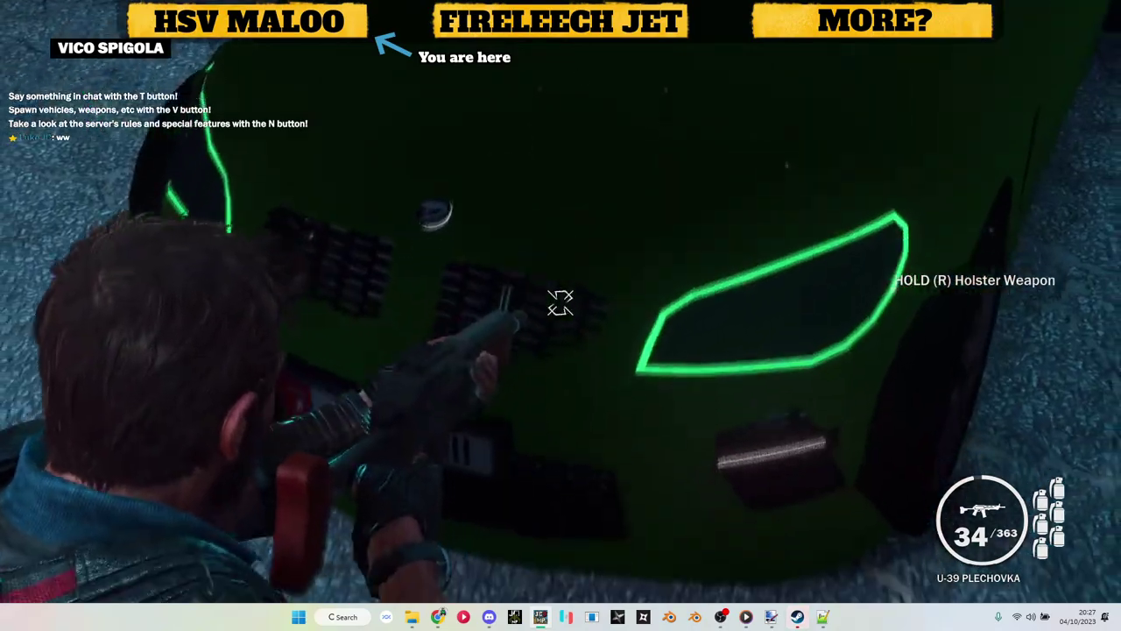
pyautogui.press('w')
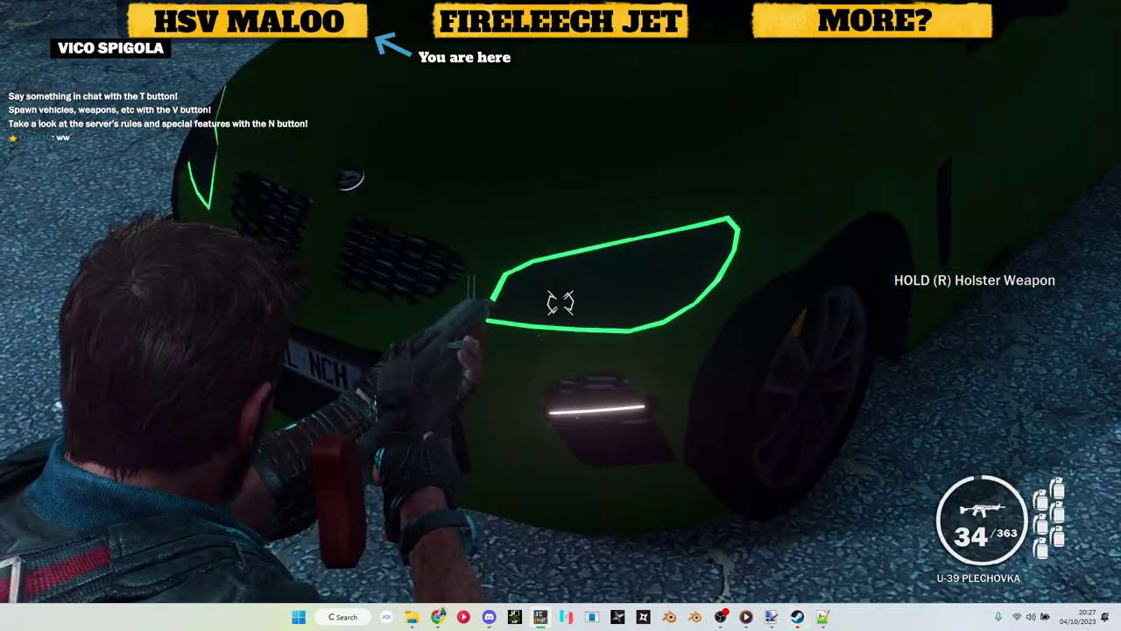
pyautogui.press('s')
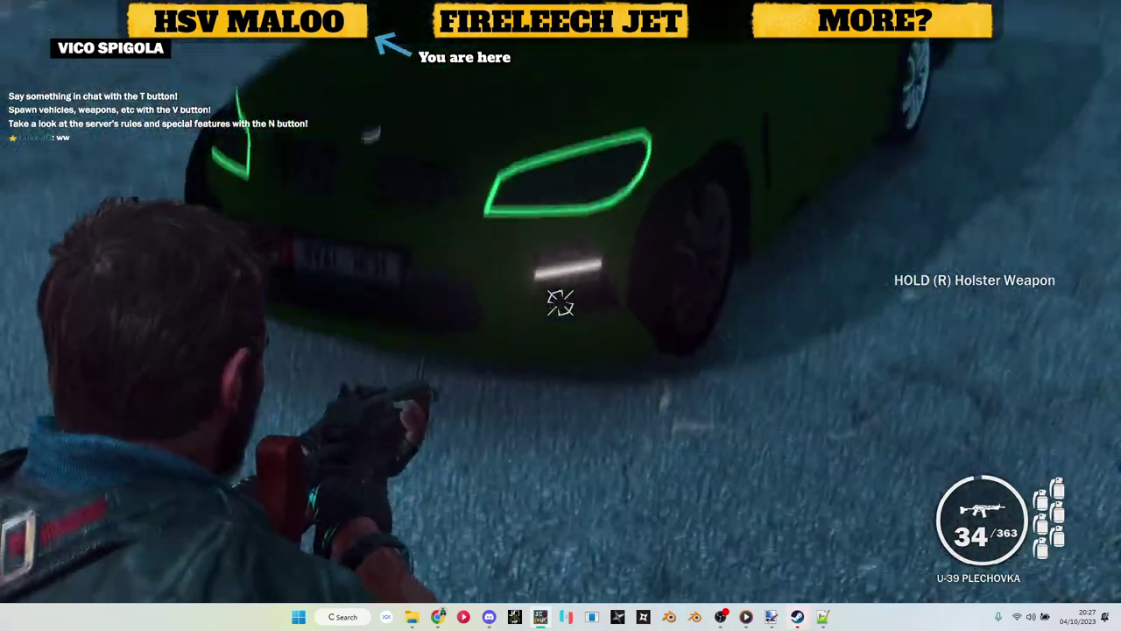
pyautogui.press('w')
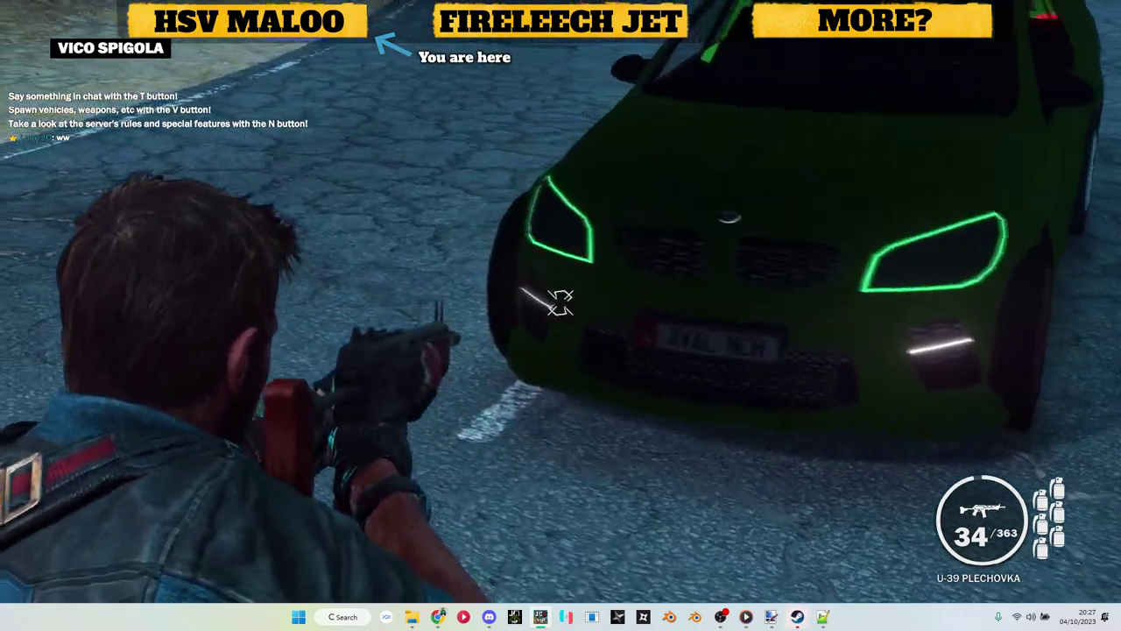
# Step: Shift along the ute's front and line up on the outlined left headlight
pyautogui.press('a')
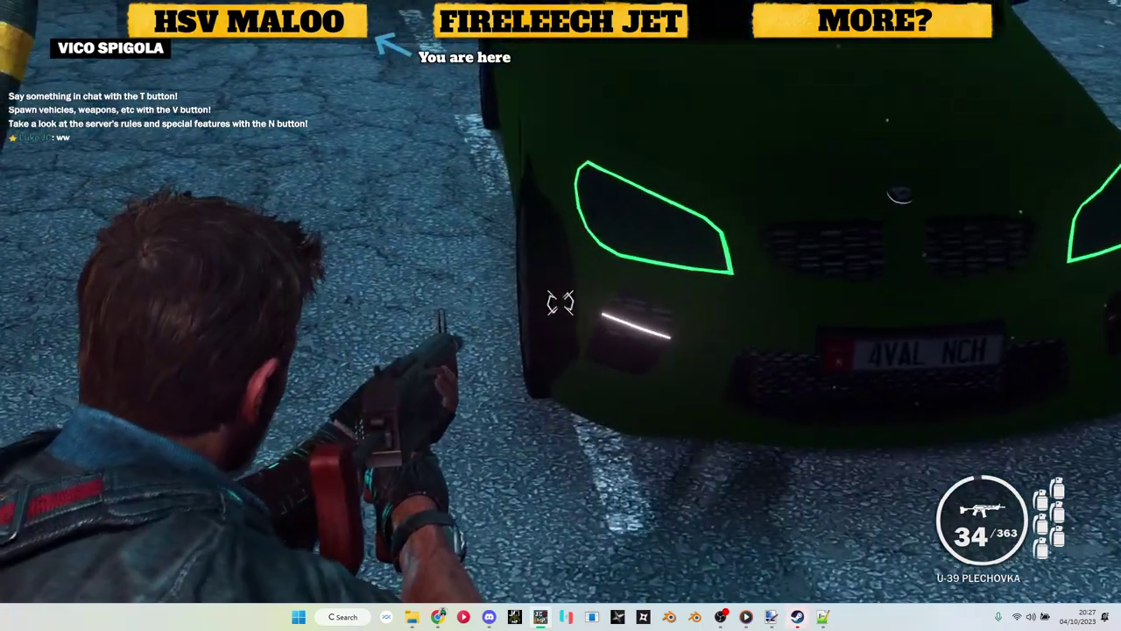
pyautogui.press('d')
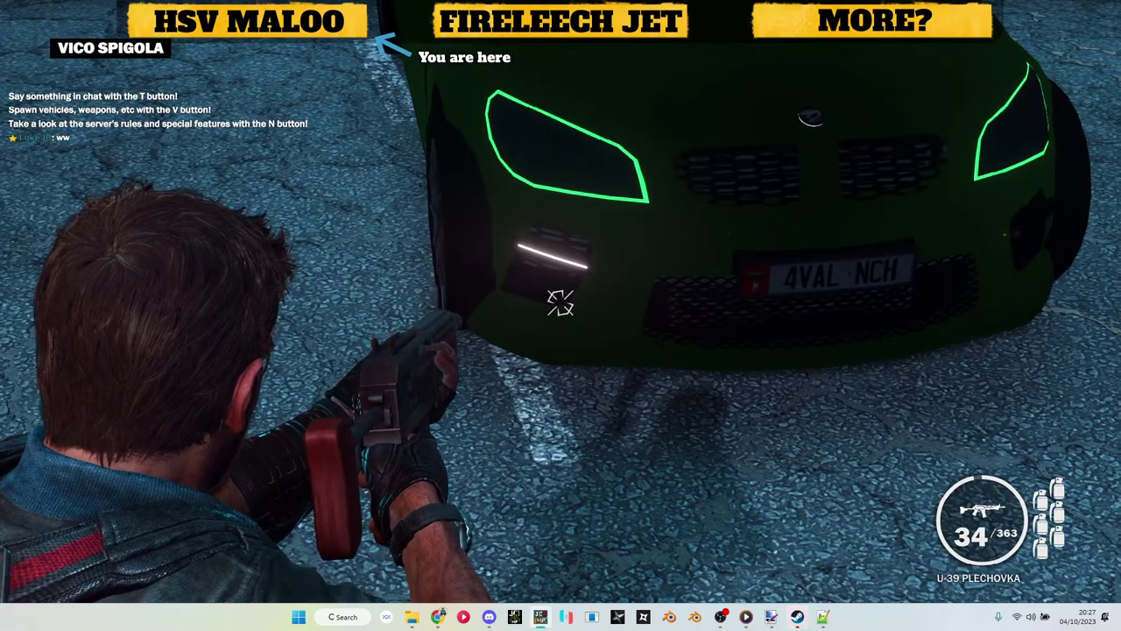
pyautogui.press('w')
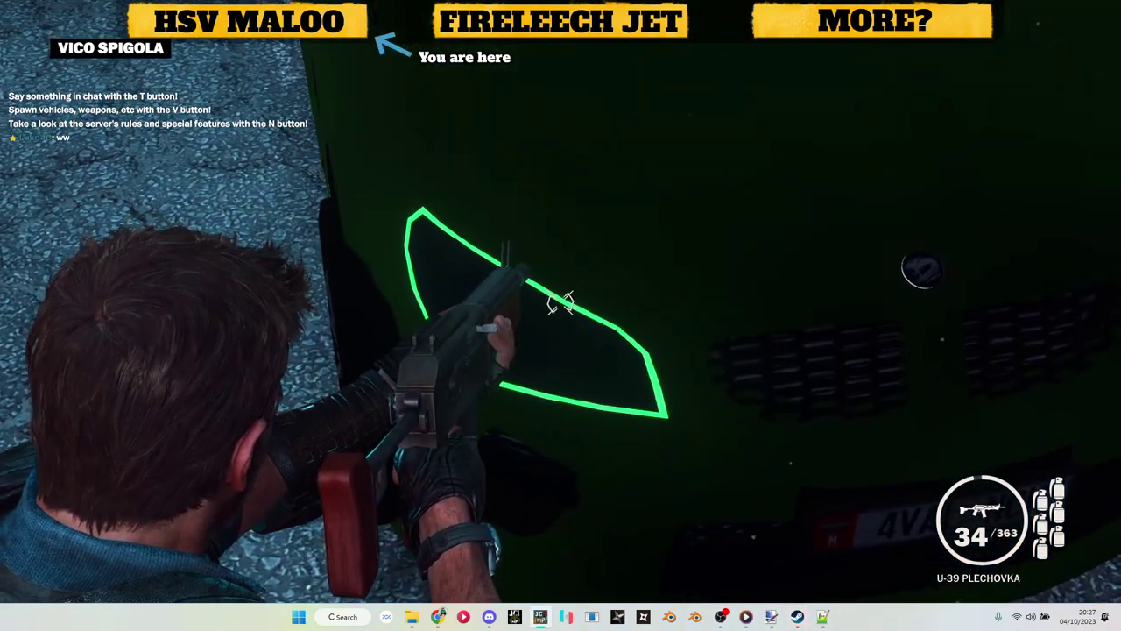
pyautogui.press('s')
pyautogui.press('a')
pyautogui.press('w')
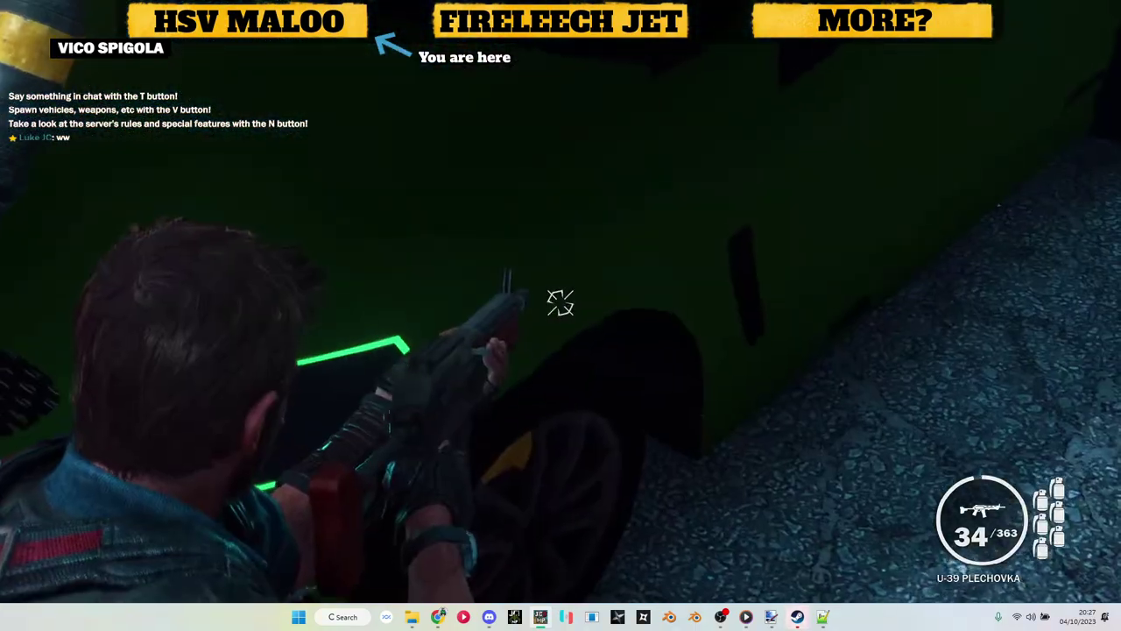
pyautogui.press('w')
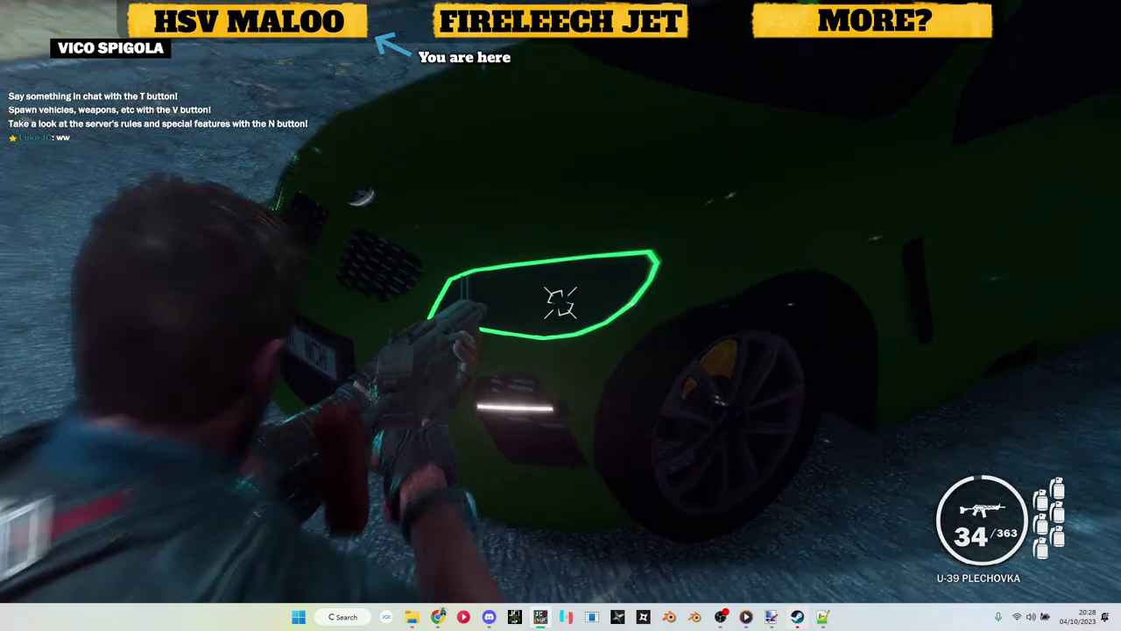
# Step: Walk back up to the outlined headlight and bring up the server menu
pyautogui.press('s')
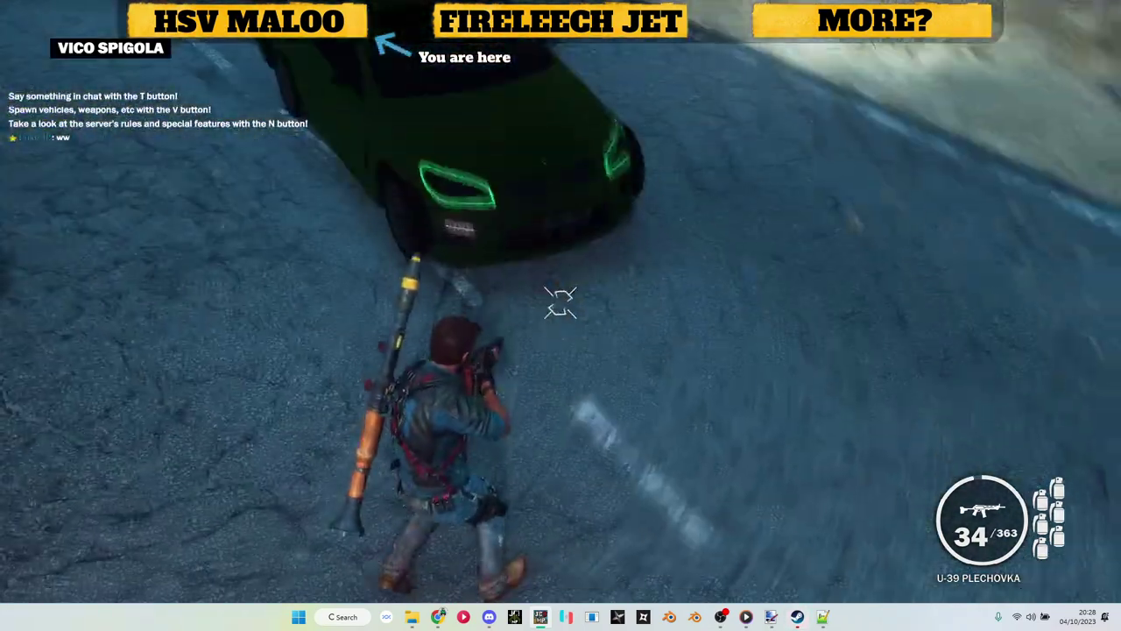
pyautogui.press('w')
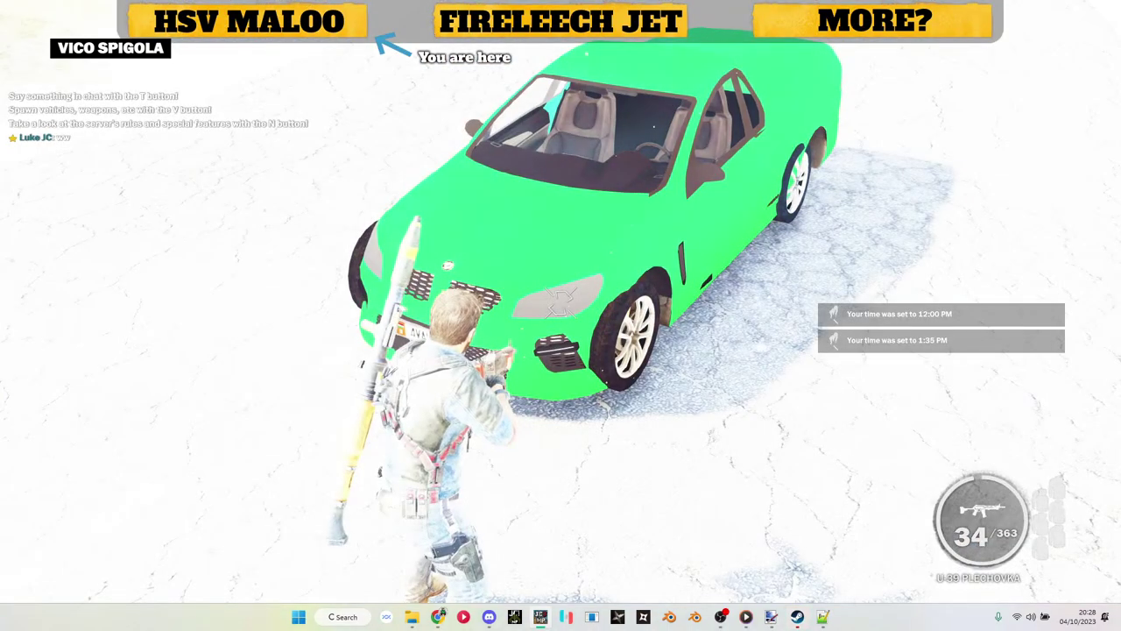
pyautogui.press('Escape')
# Step: Check the holdenute mod folder's files, then return to Just Cause 3
pyautogui.moveTo(411, 613)
pyautogui.click(381, 582)
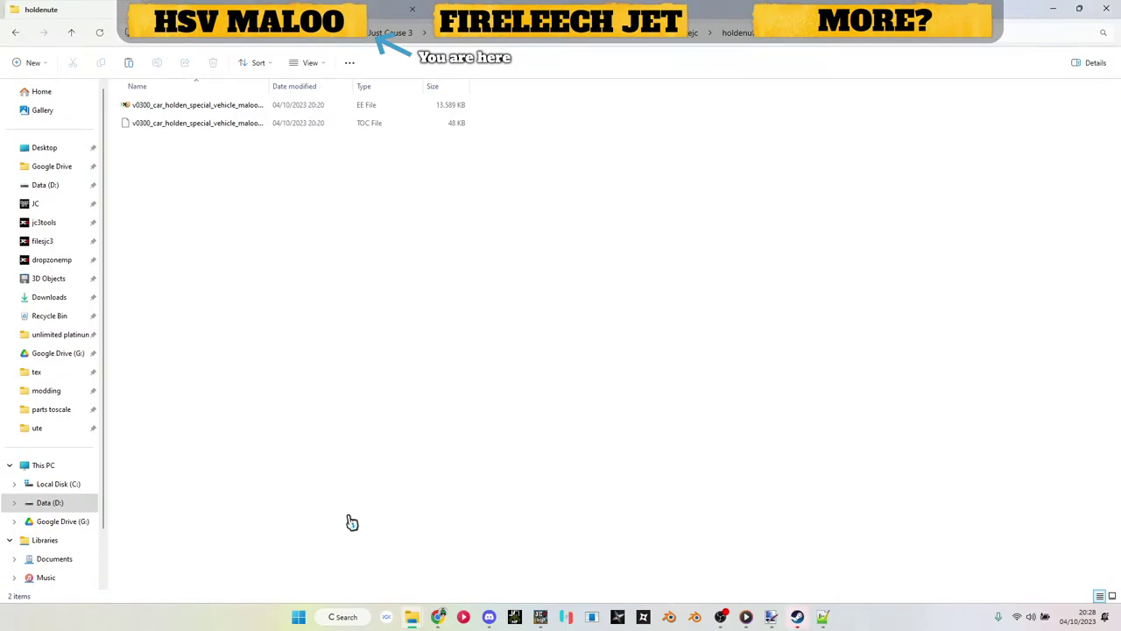
pyautogui.click(541, 615)
# Step: Close the server menu and circle the green ute, checking its sides, rear and front
pyautogui.press('Escape')
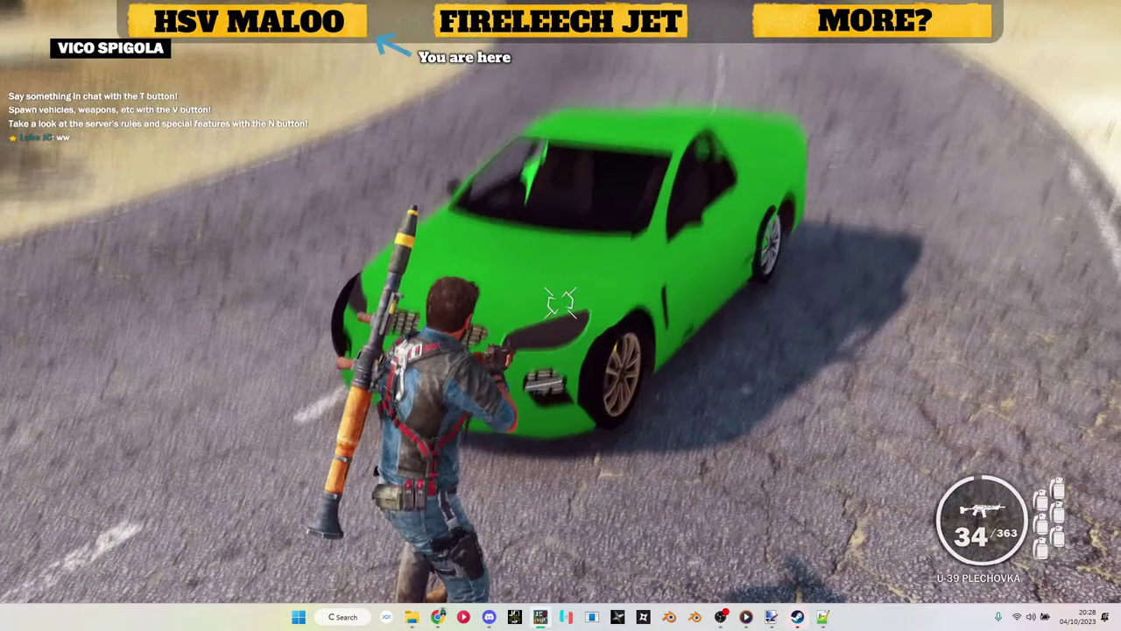
pyautogui.press('v')
pyautogui.press('v')
pyautogui.press('d')
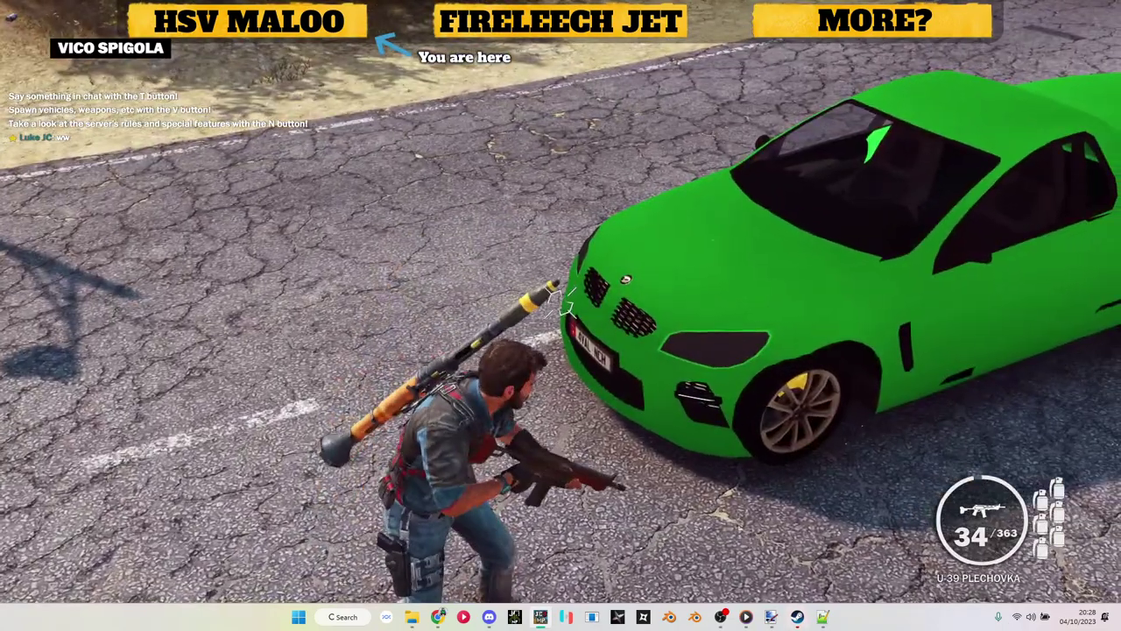
pyautogui.press('d')
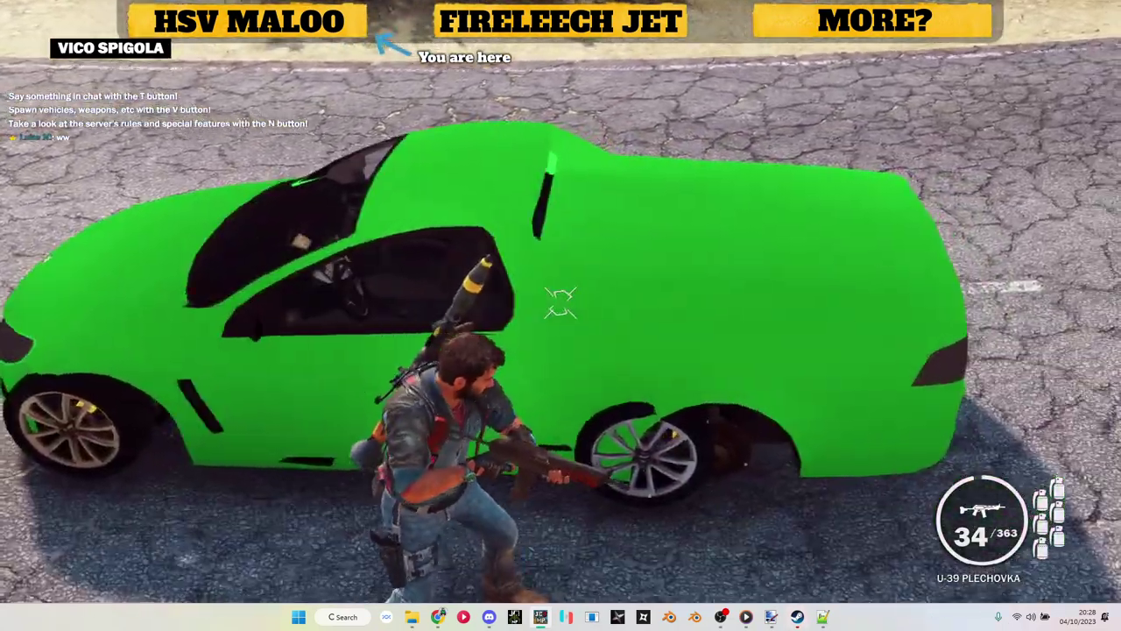
pyautogui.press('d')
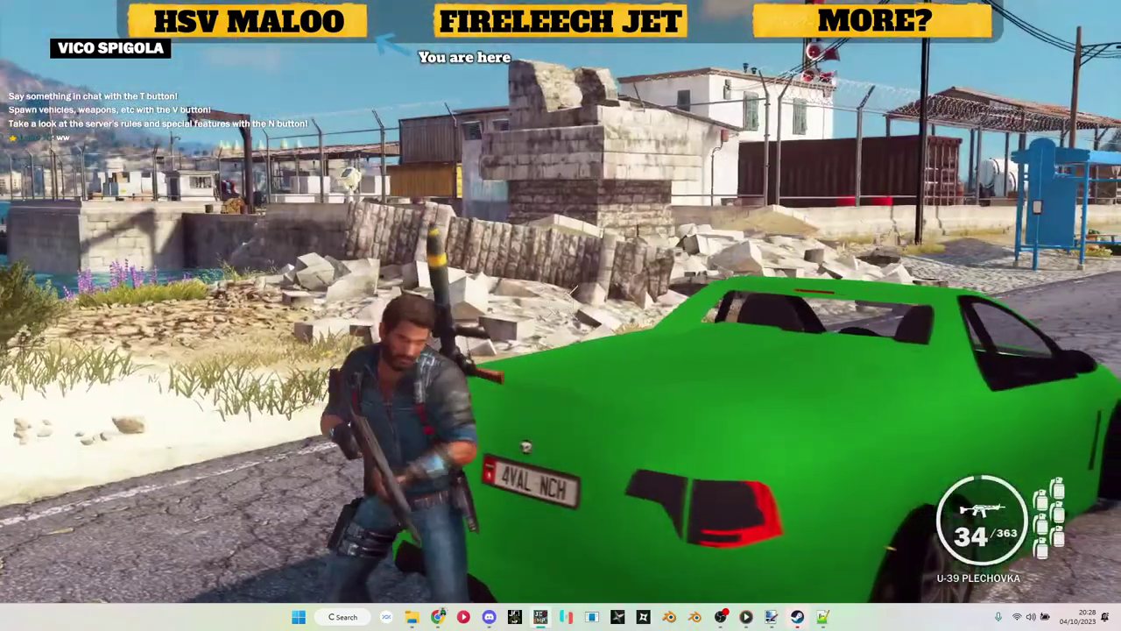
pyautogui.press('d')
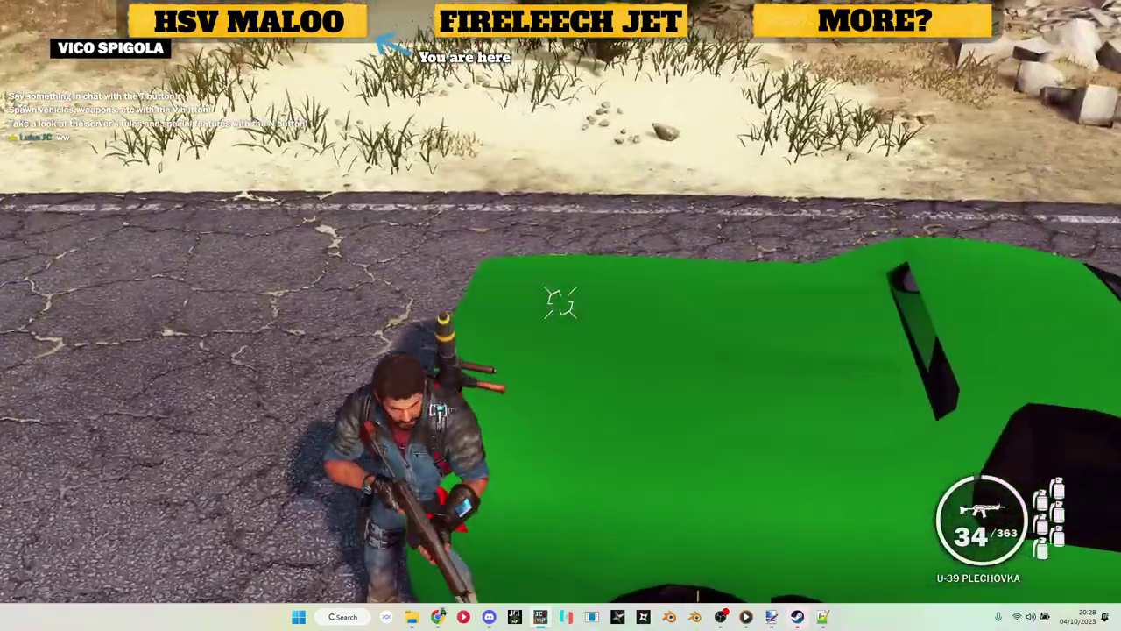
pyautogui.press('d')
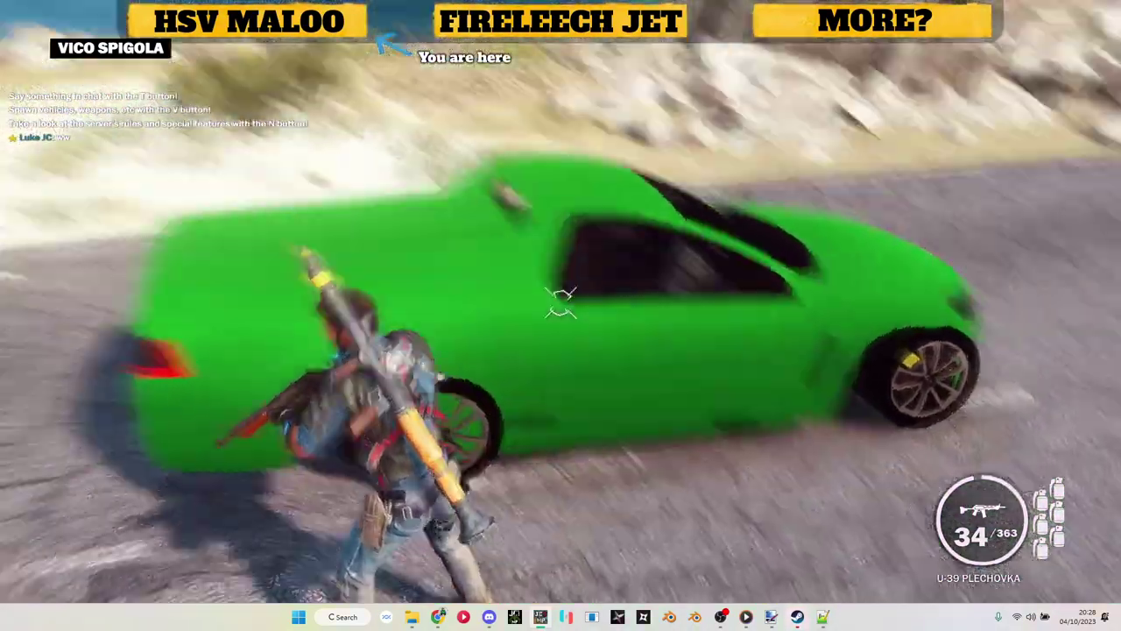
pyautogui.press('d')
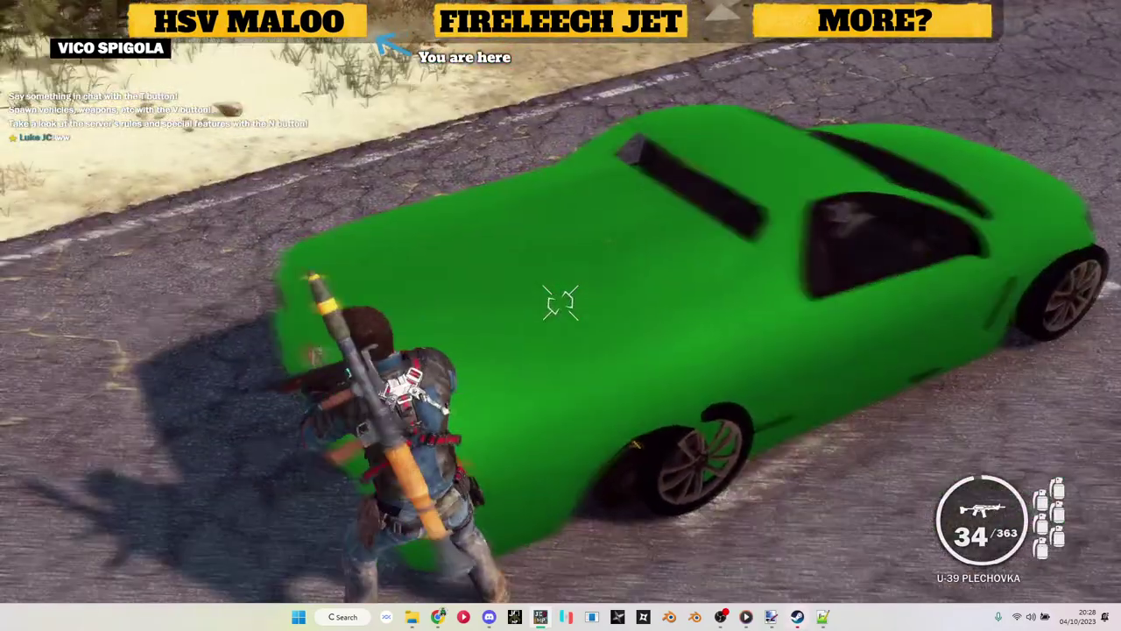
pyautogui.press('a')
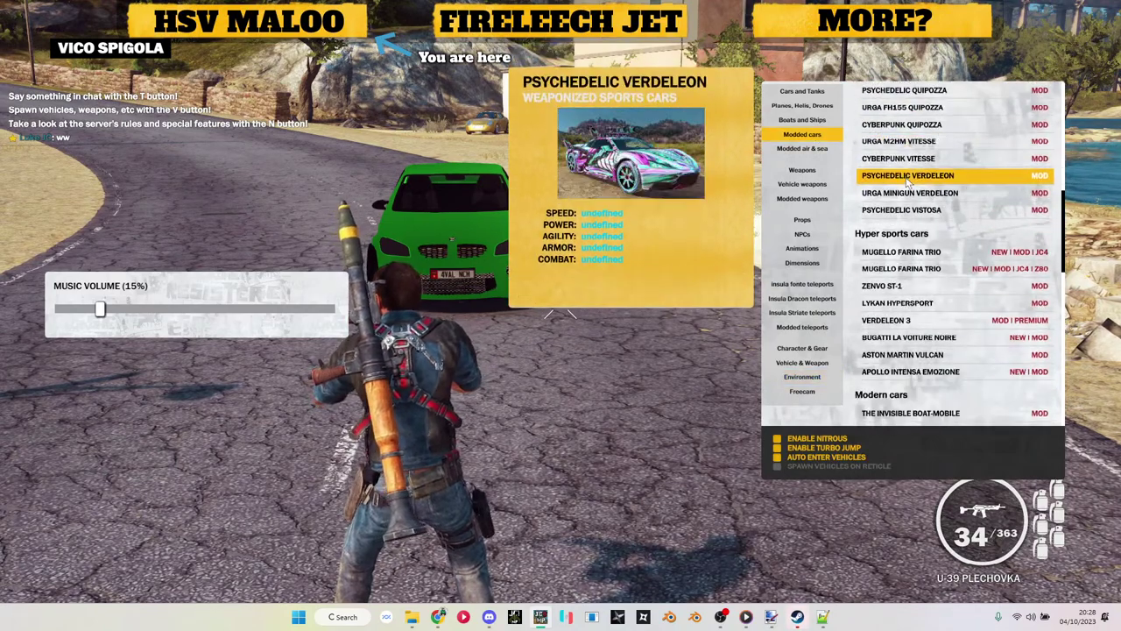
# Step: Spawn the white Apollo Intensa Emozione hypercar from the Modded cars list
pyautogui.click(902, 374)
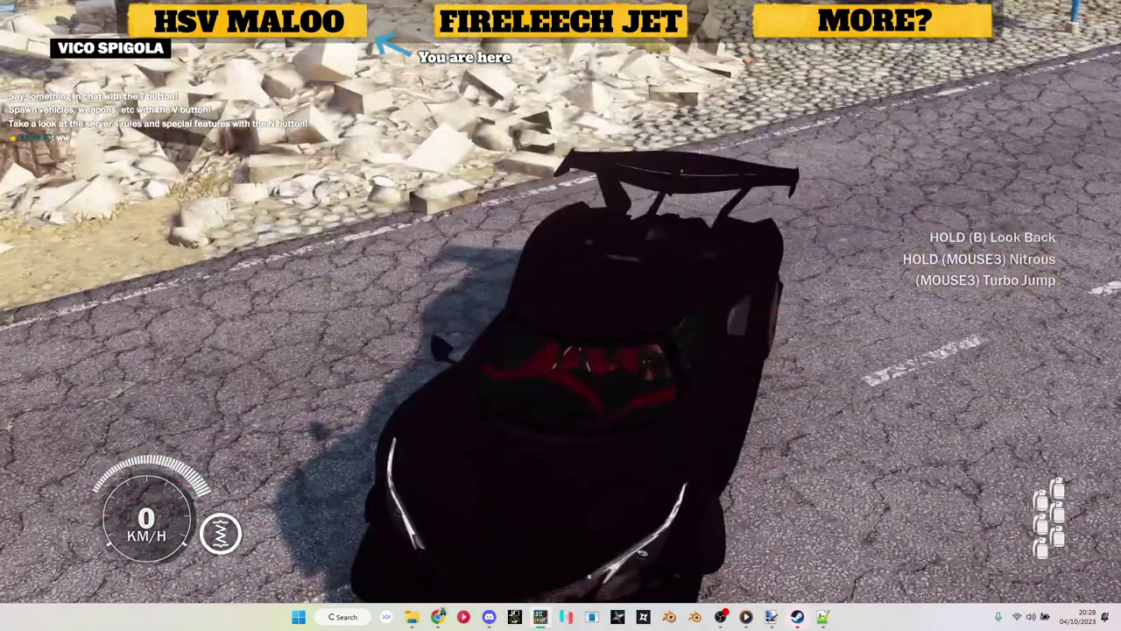
pyautogui.press('v')
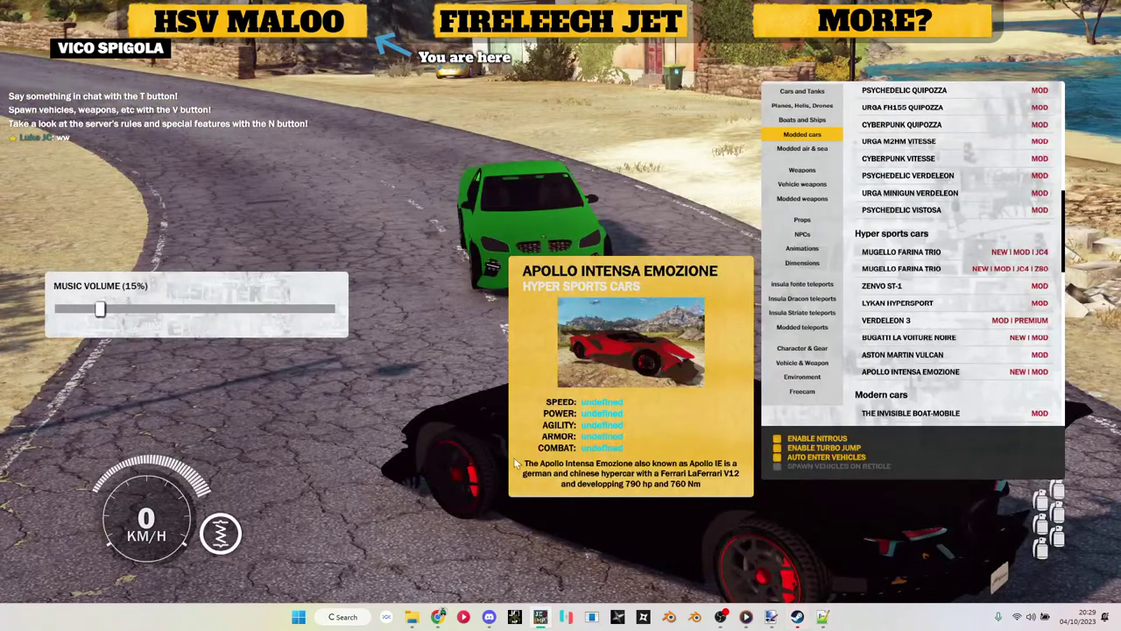
pyautogui.click(905, 375)
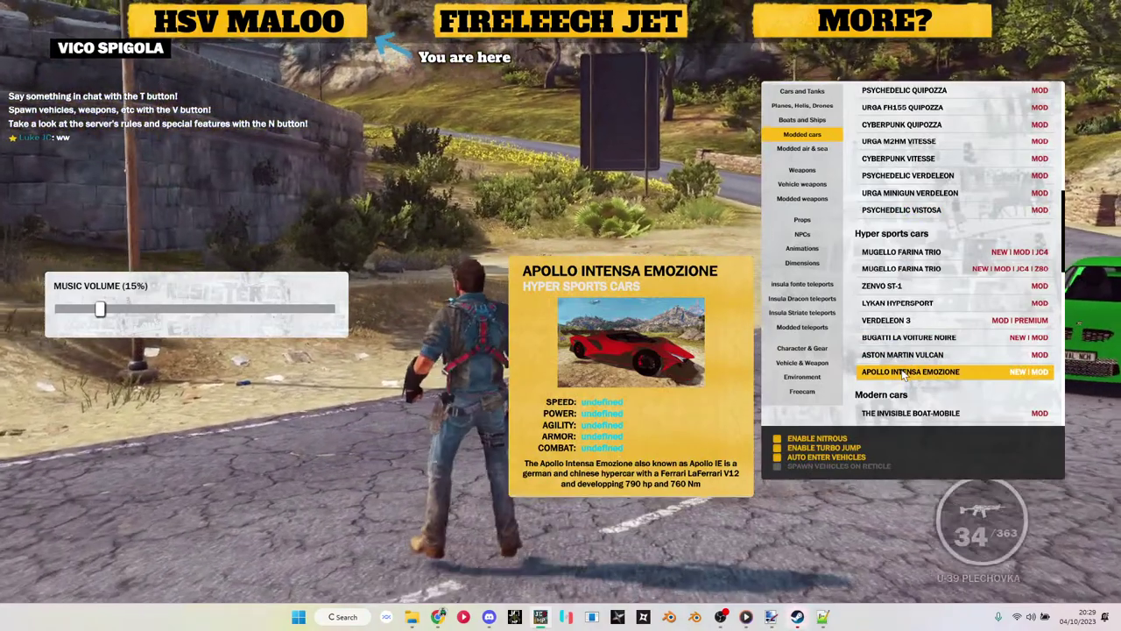
pyautogui.click(905, 375)
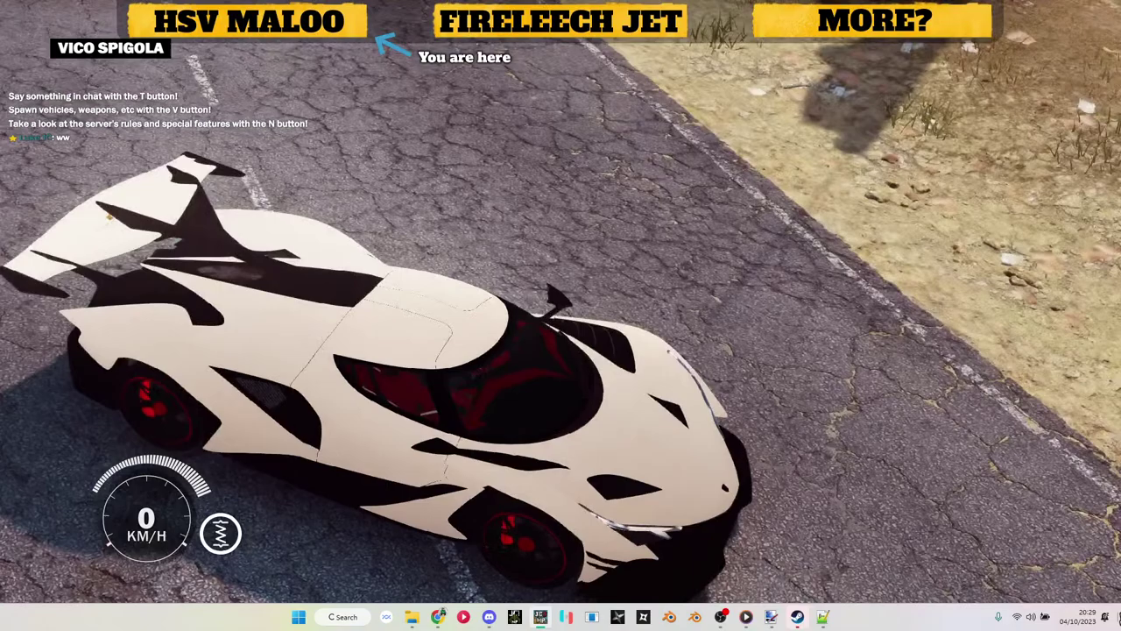
pyautogui.press('v')
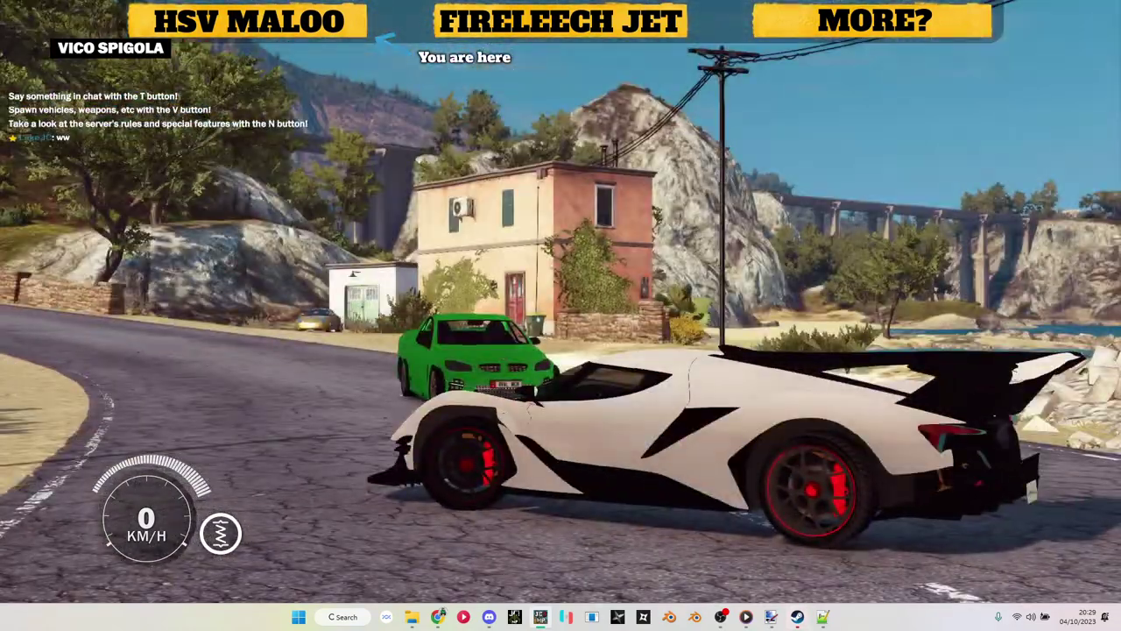
# Step: Drive the Apollo forward, park it beside the ute, and reopen the spawn list
pyautogui.press('w')
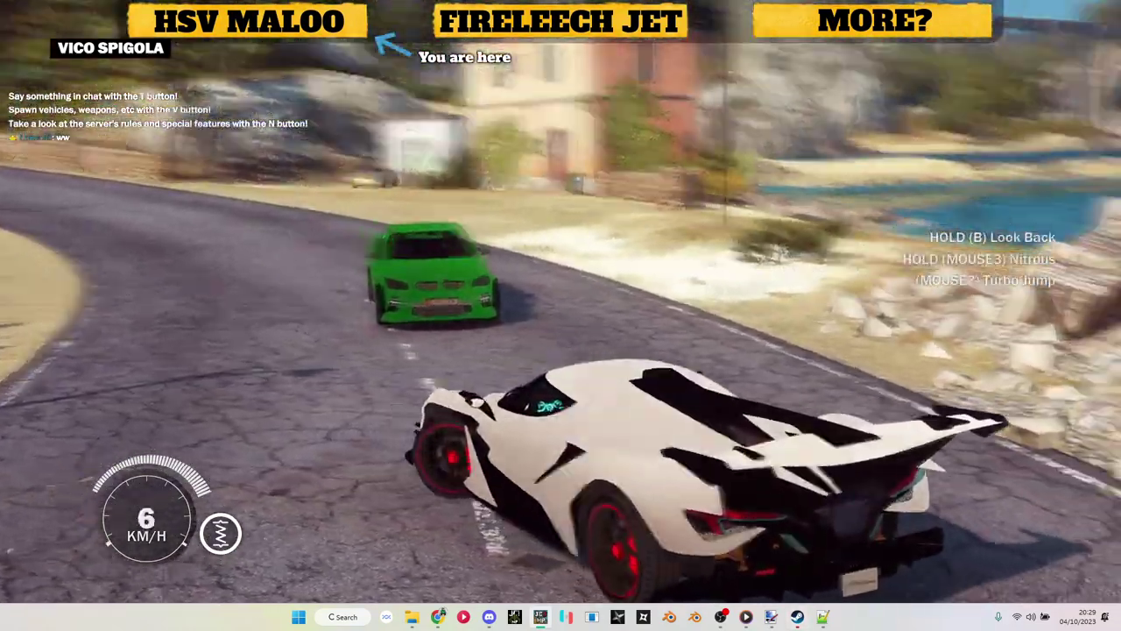
pyautogui.press('e')
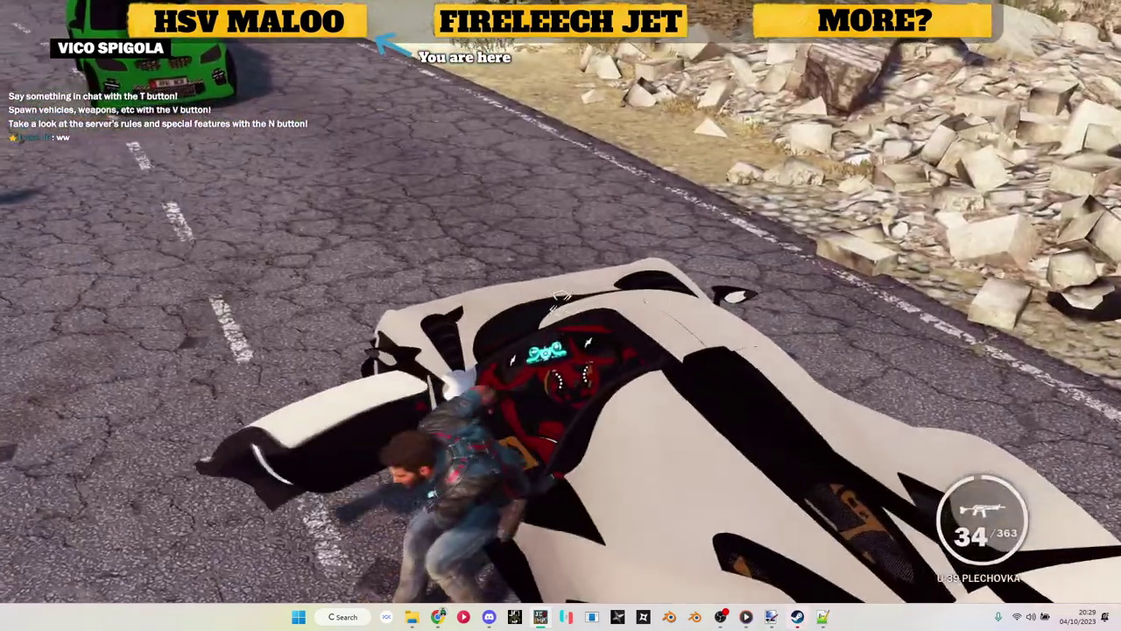
pyautogui.press('w')
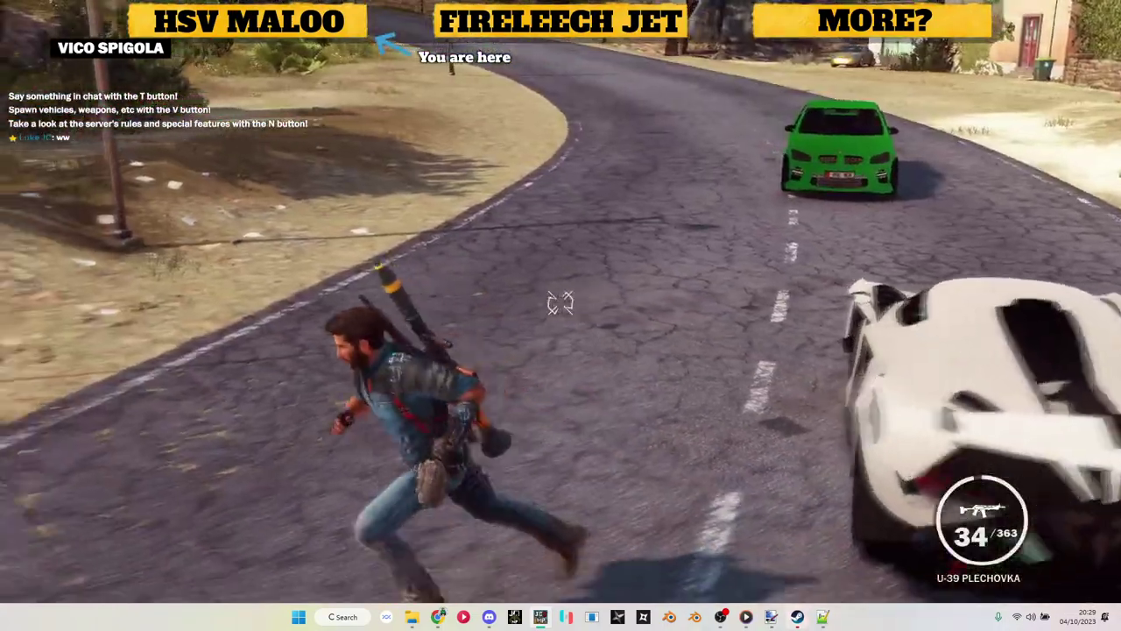
pyautogui.press('v')
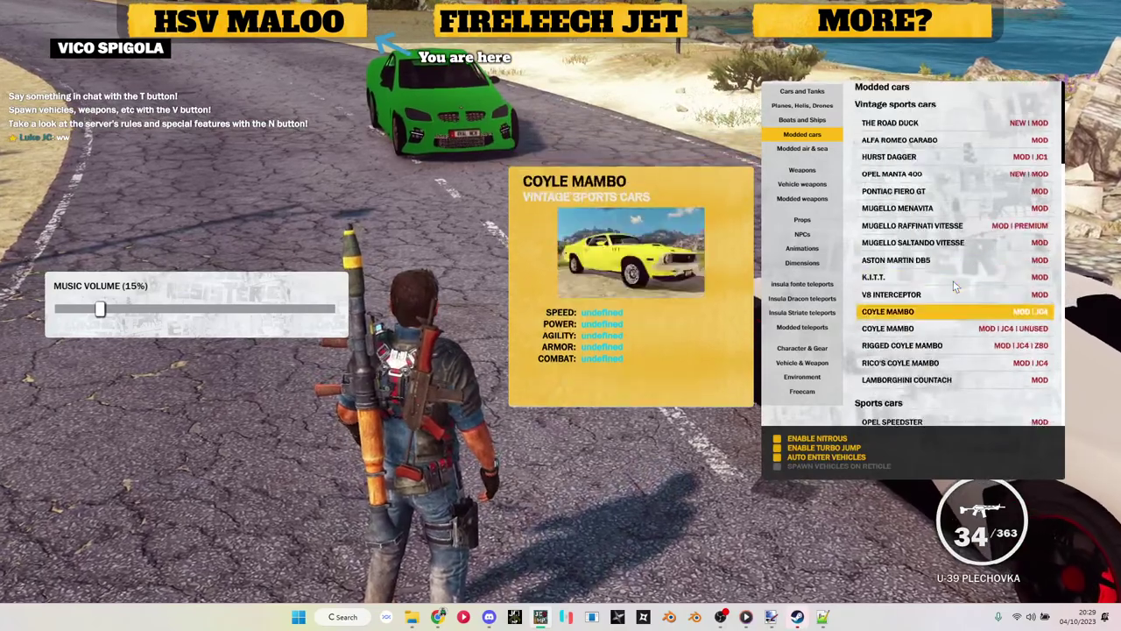
# Step: Spawn the black K.I.T.T. car, get out, and run toward the green ute
pyautogui.click(953, 277)
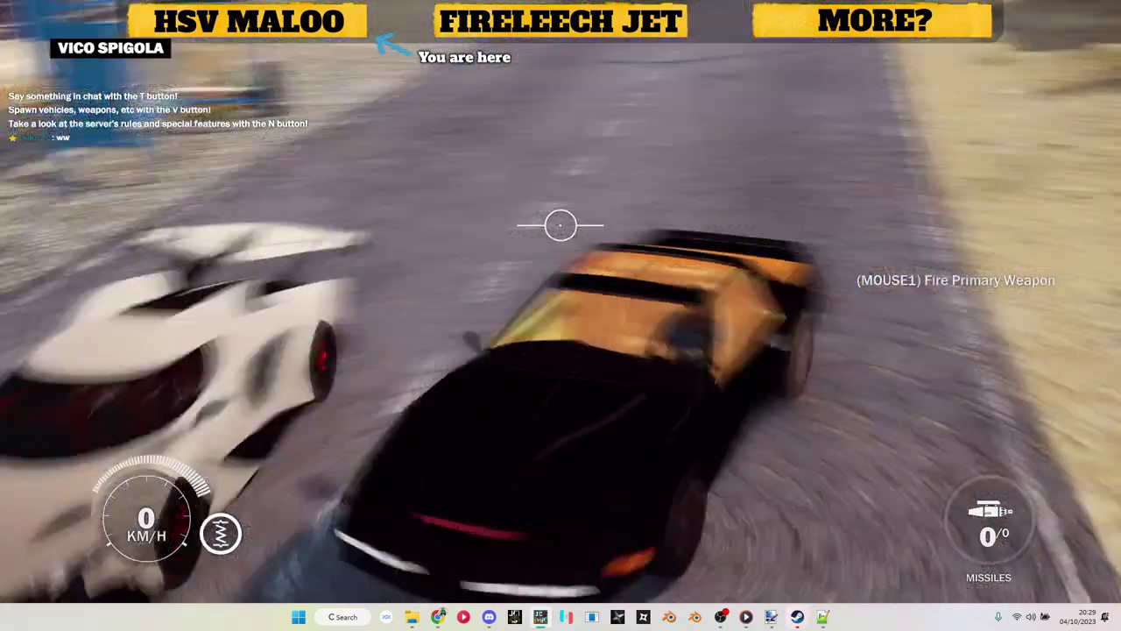
pyautogui.press('f')
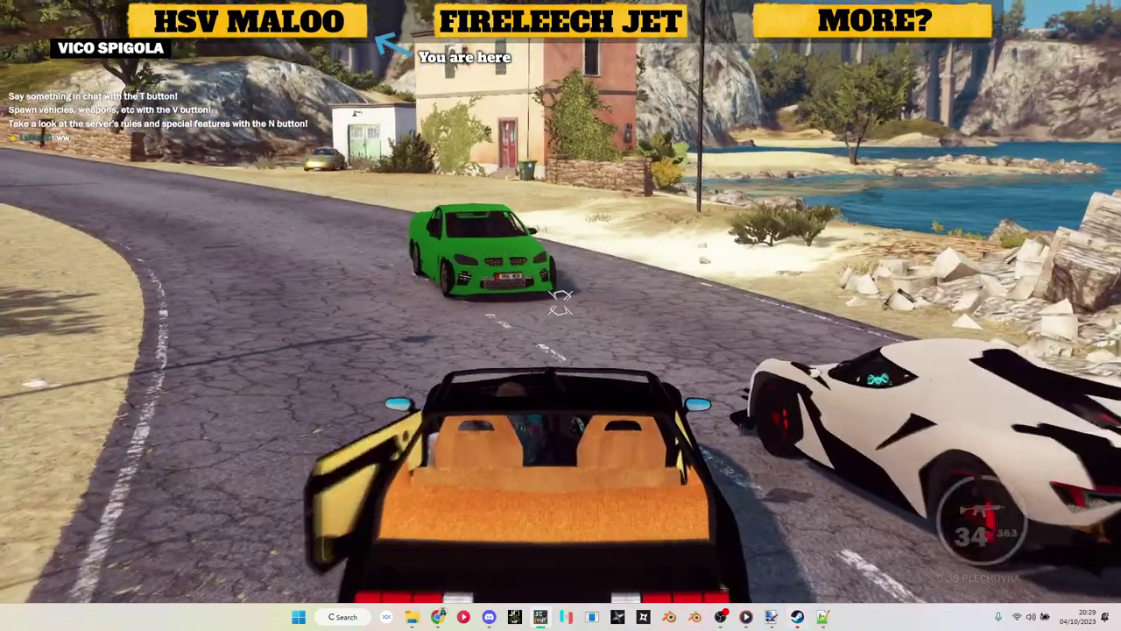
pyautogui.press('w')
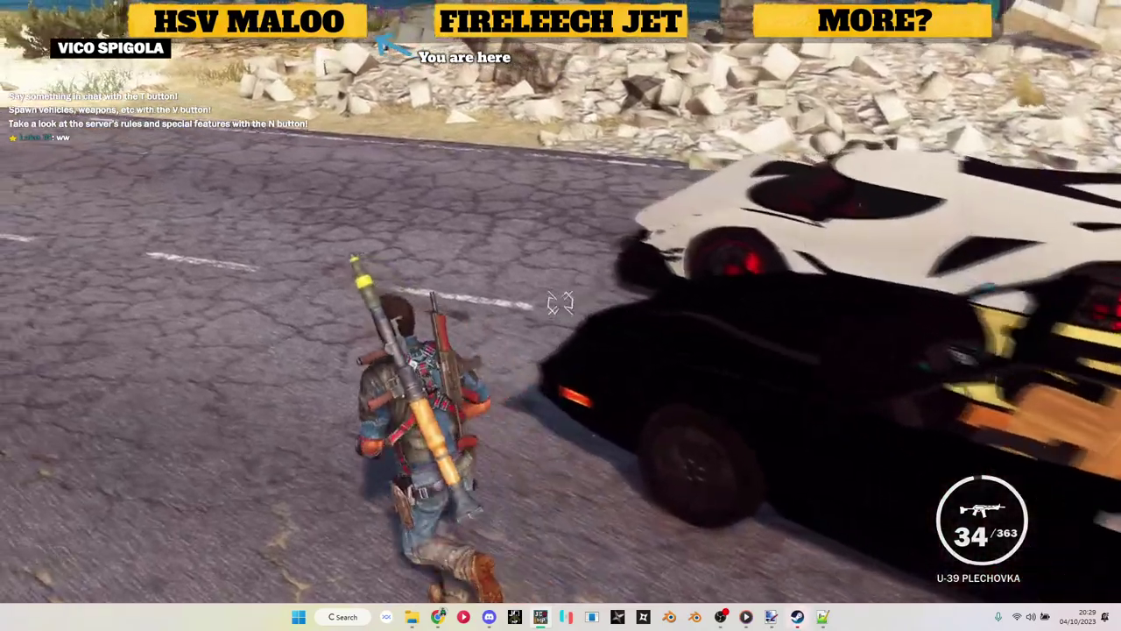
pyautogui.press('w')
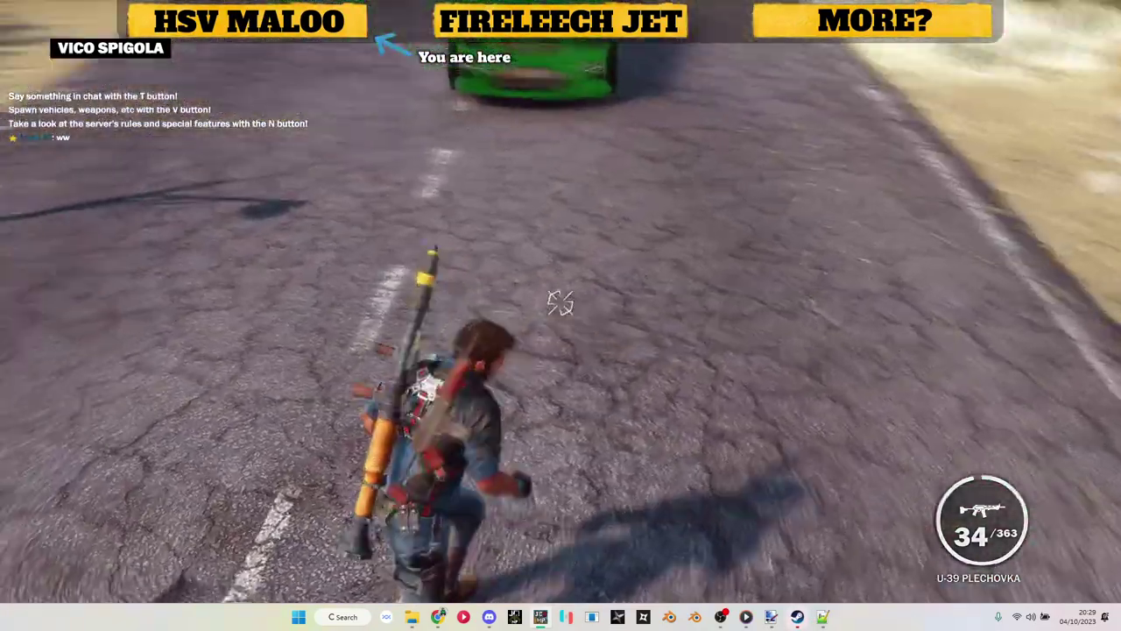
pyautogui.press('w')
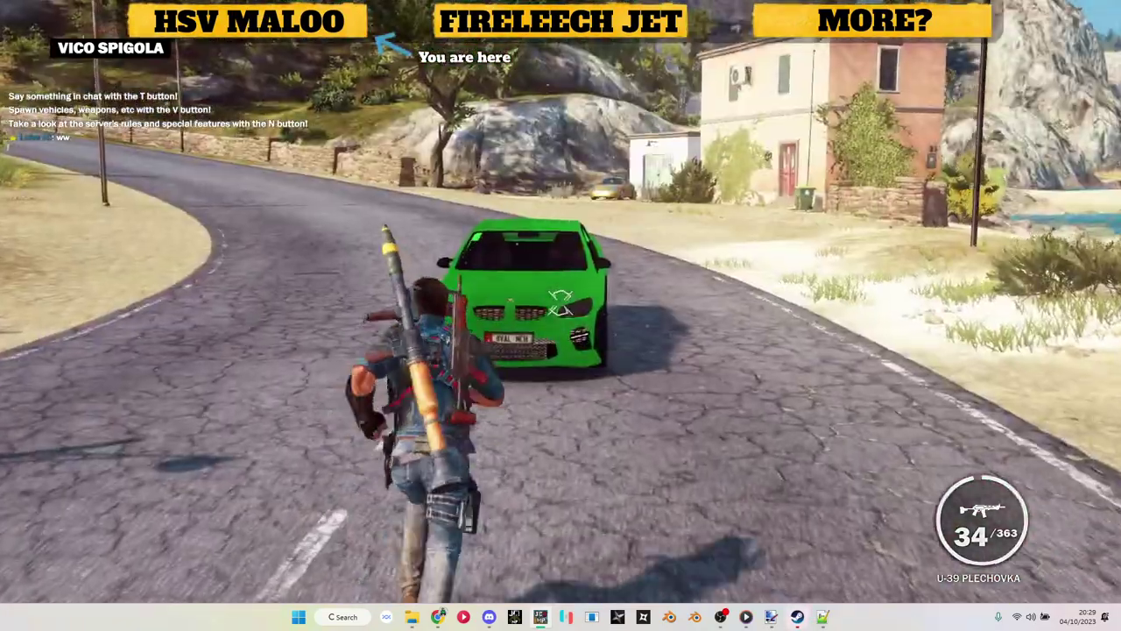
pyautogui.press('w')
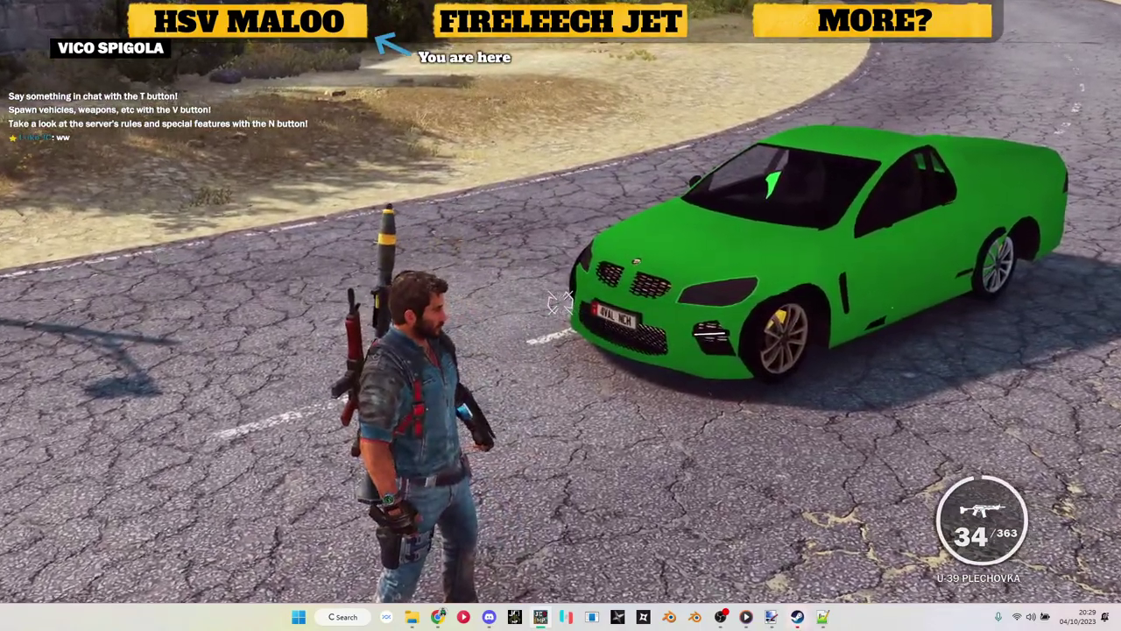
pyautogui.press('w')
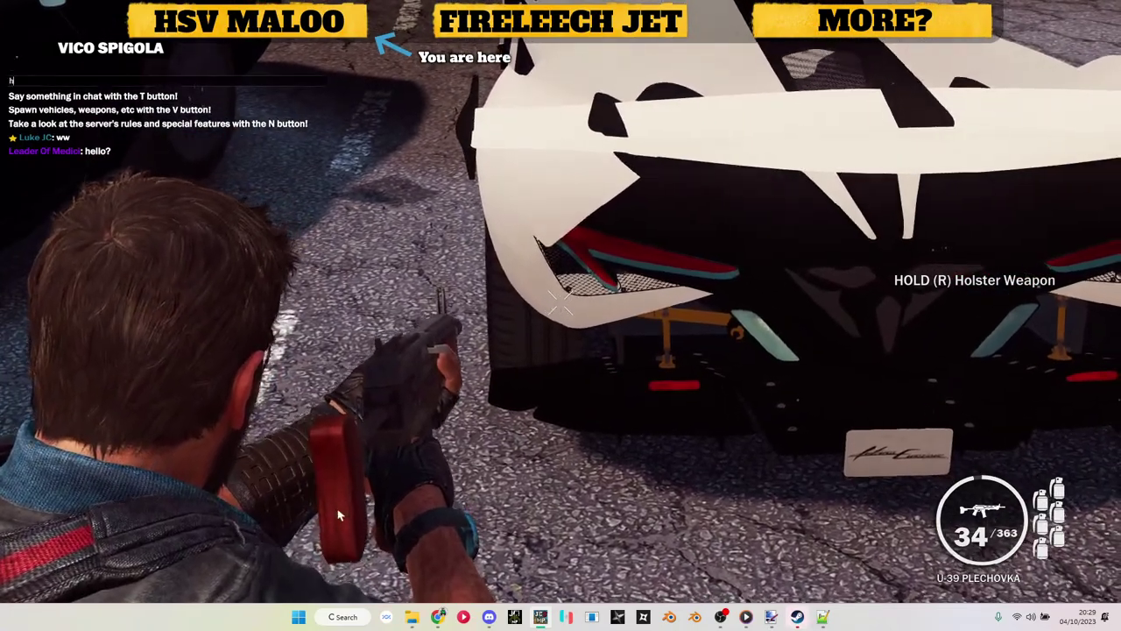
# Step: Send a hello in chat, then switch to the pistol and aim at the white supercar
pyautogui.press('Return')
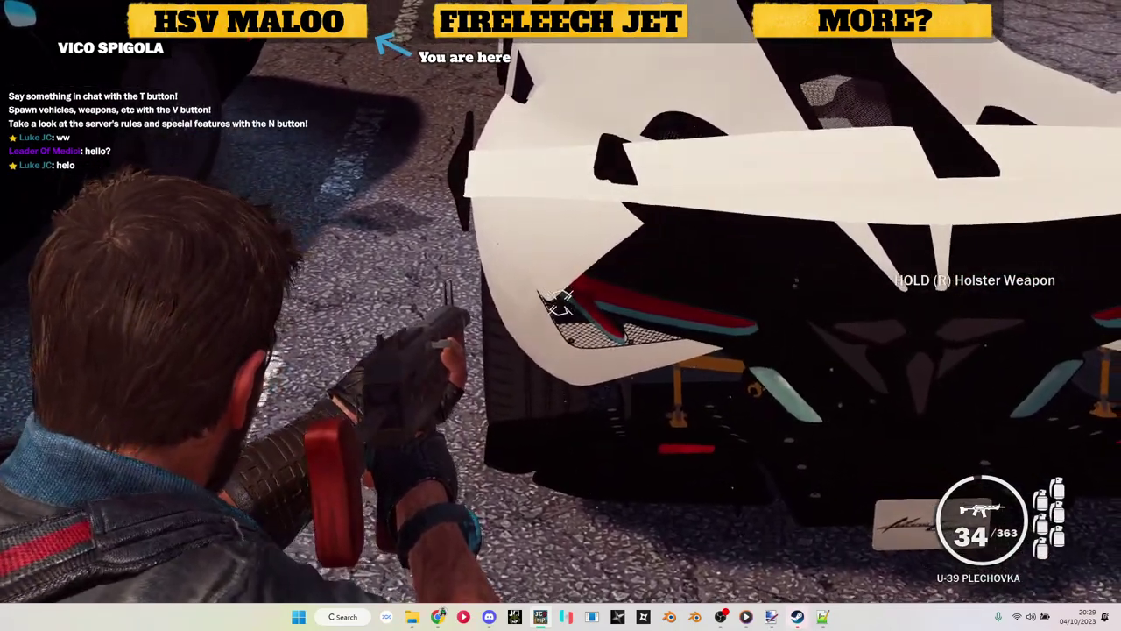
pyautogui.press('1')
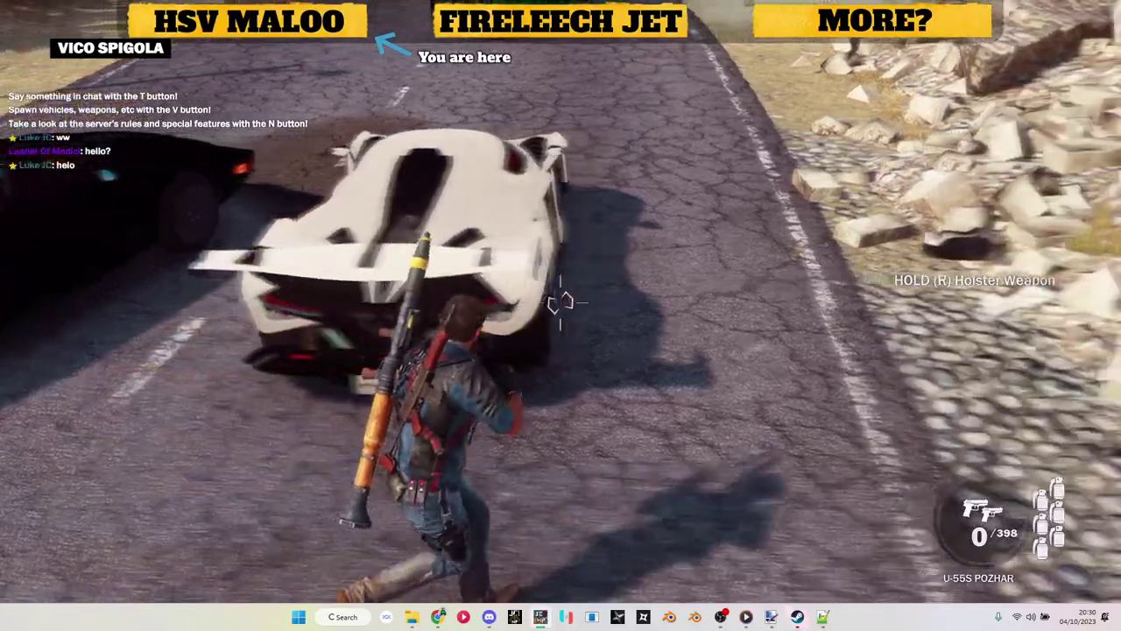
pyautogui.press('r')
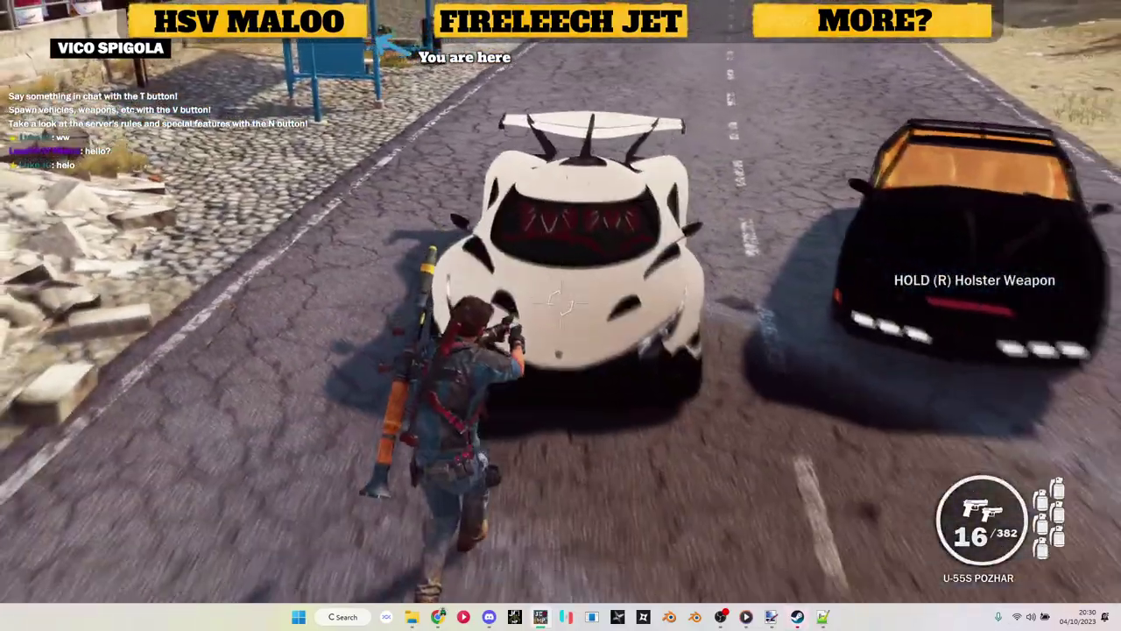
pyautogui.press('a')
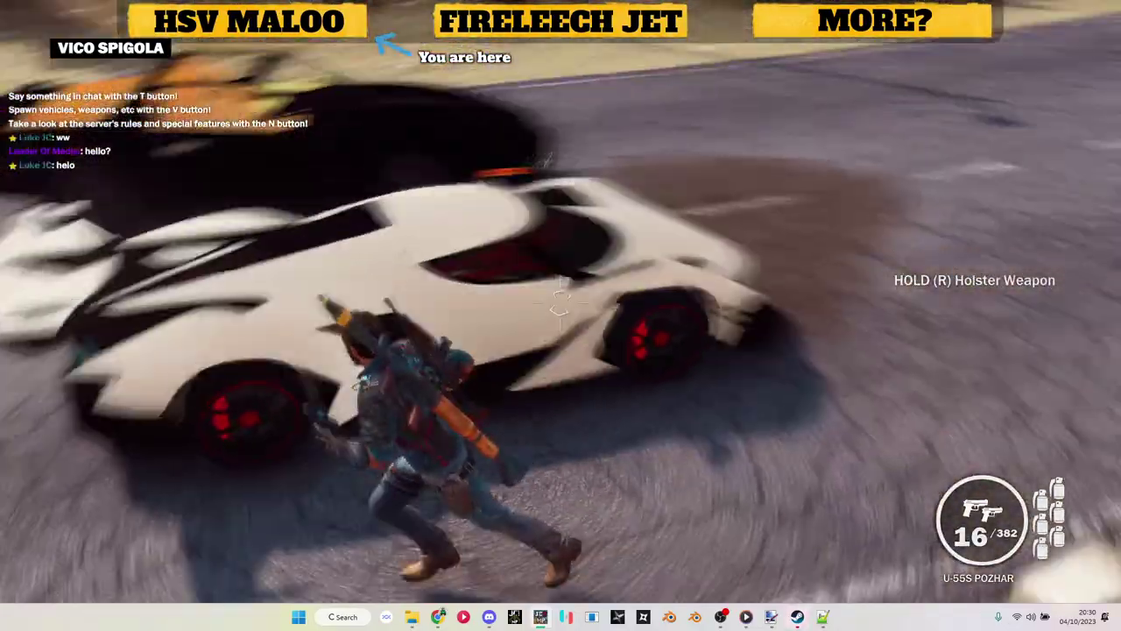
pyautogui.rightClick(558, 302)
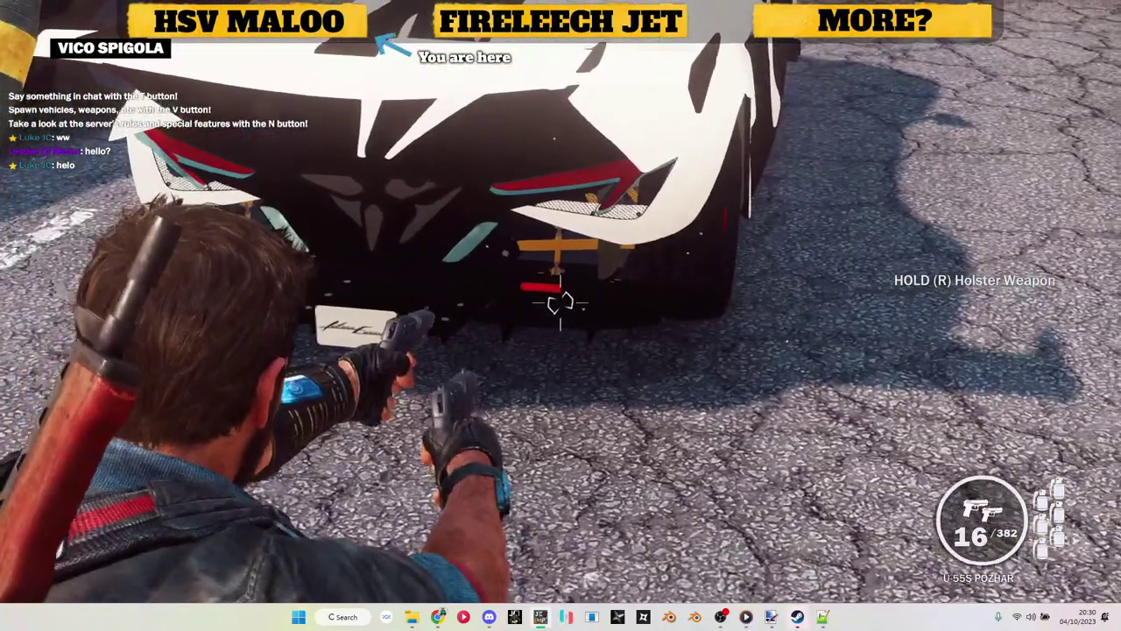
# Step: Spawn a Bugatti La Voiture Noire from the Hyper sports cars list, drive it, then get out
pyautogui.press('a')
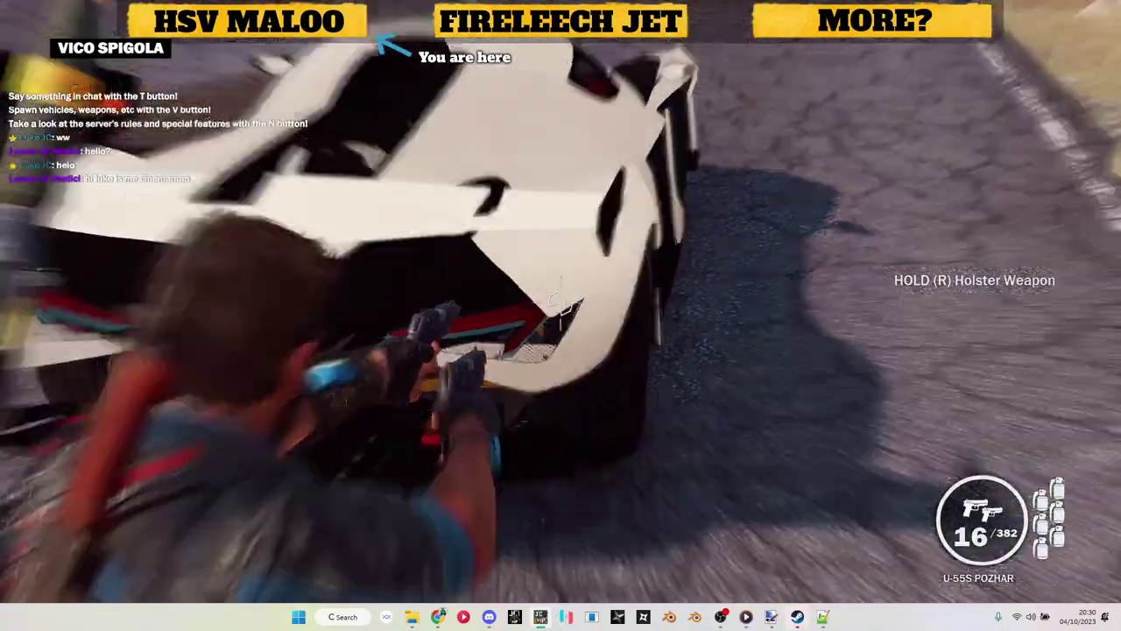
pyautogui.press('w')
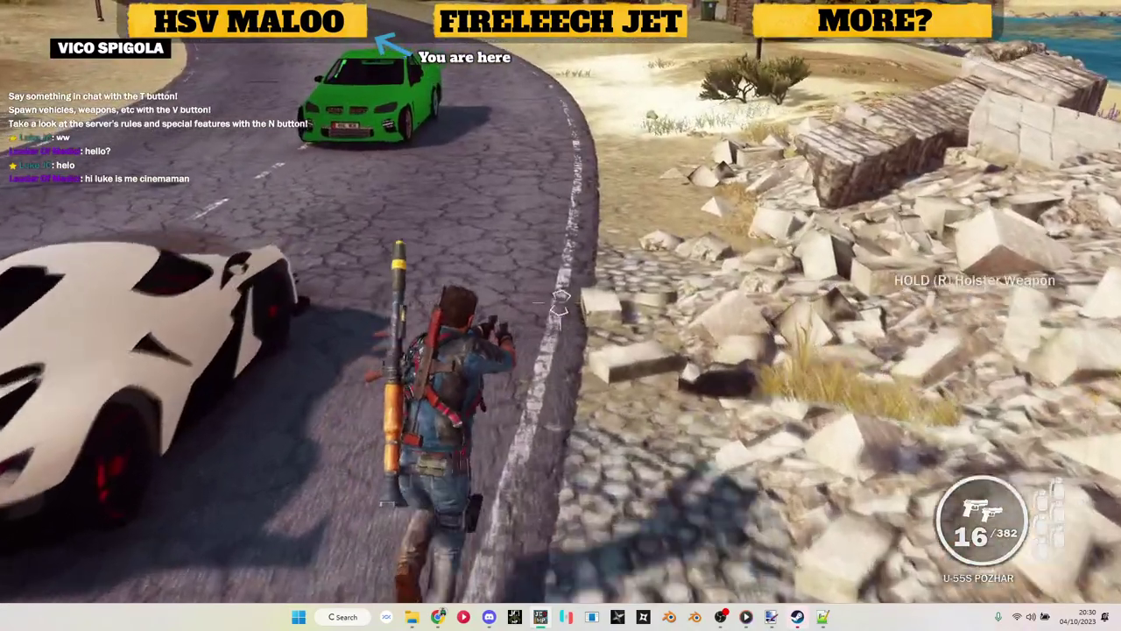
pyautogui.press('v')
pyautogui.scroll(-10, 944, 329)
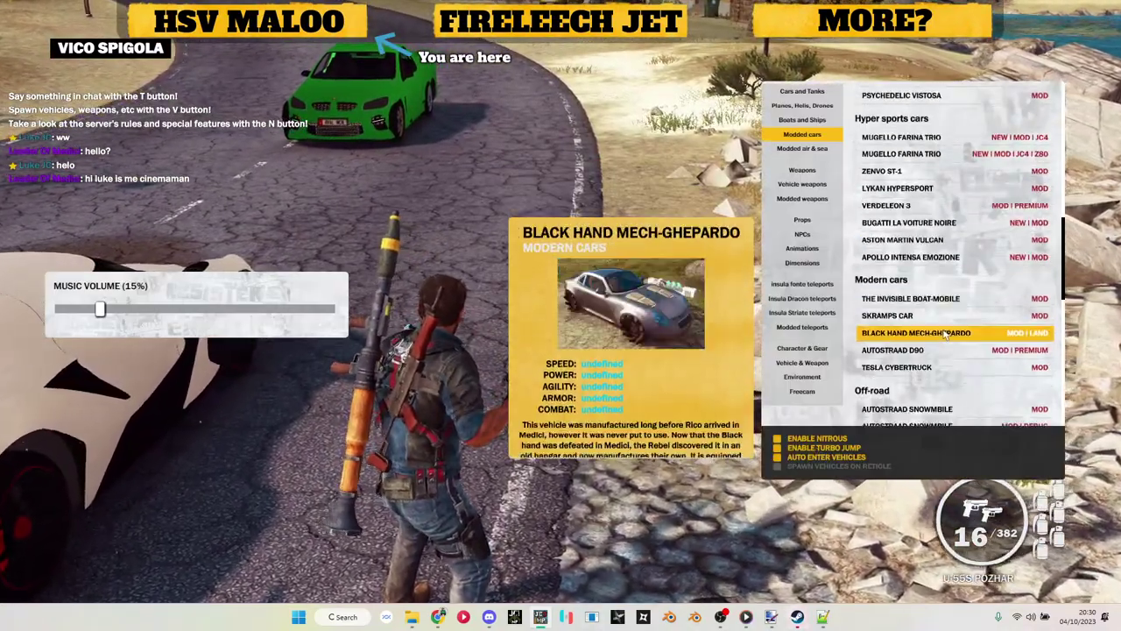
pyautogui.click(935, 224)
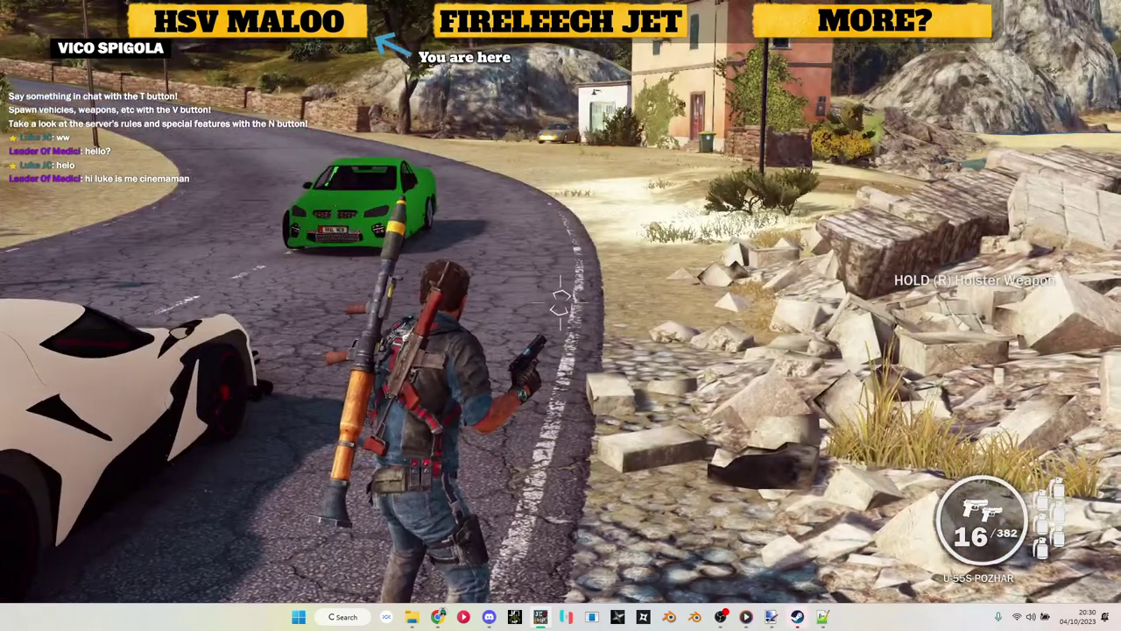
pyautogui.press('v')
pyautogui.press('v')
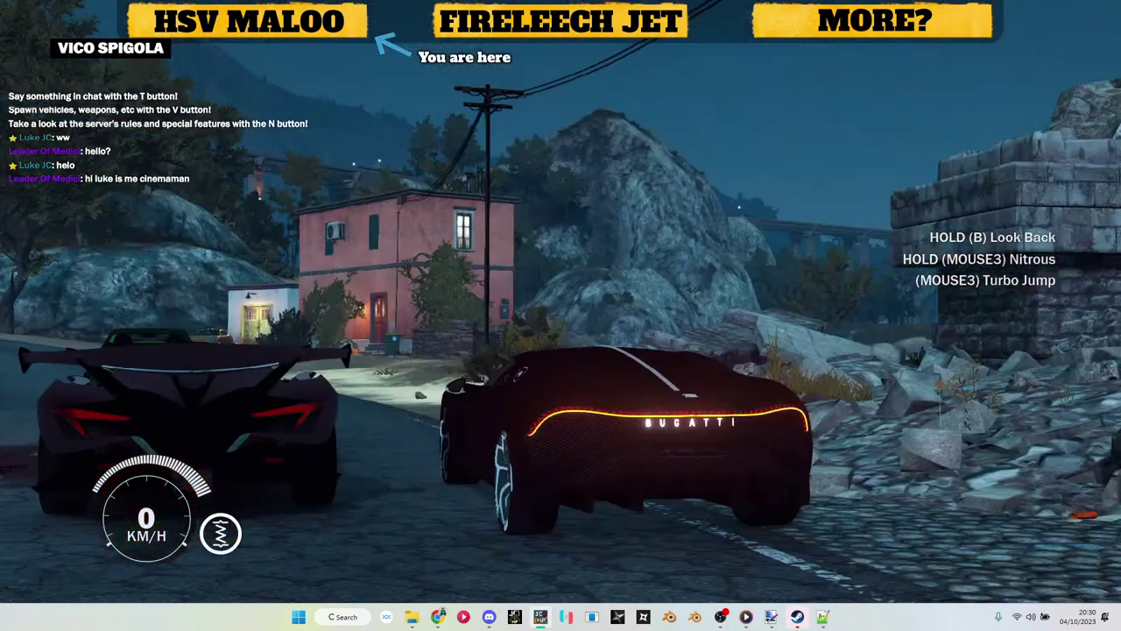
pyautogui.press('f')
pyautogui.press('v')
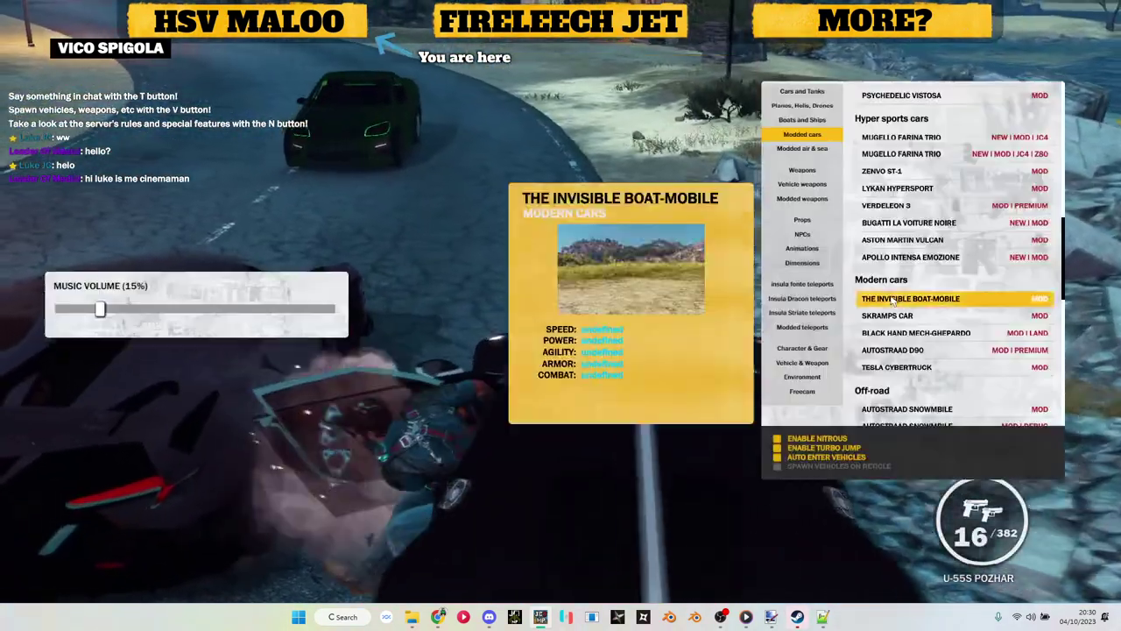
pyautogui.press('Escape')
# Step: Run up the road and preview the Mugello Farina Trio in the spawn list
pyautogui.press('w')
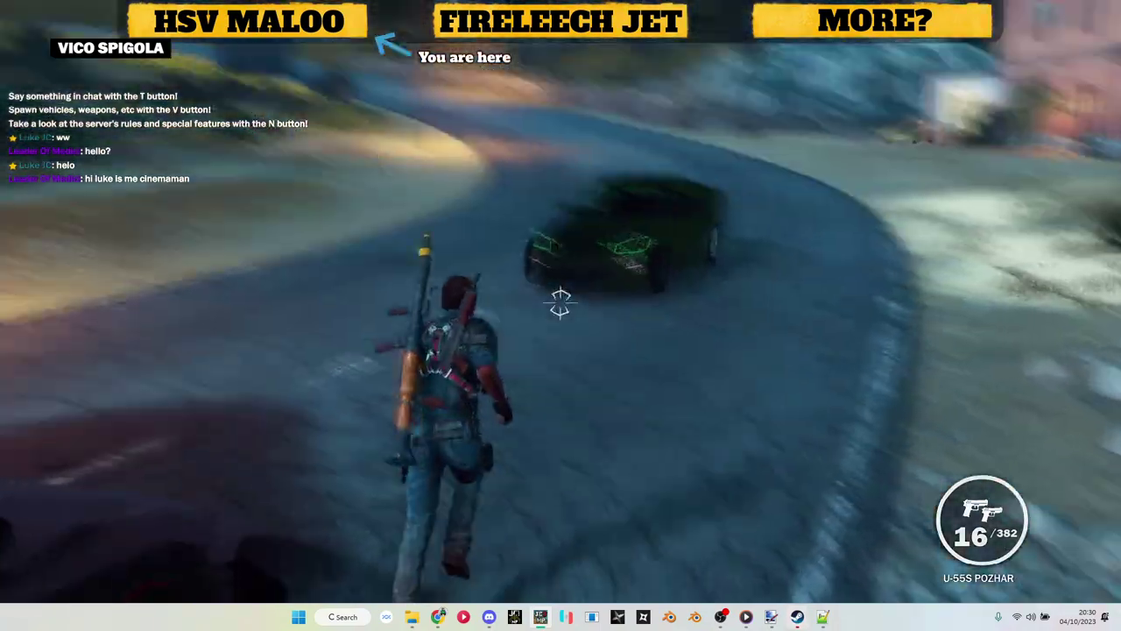
pyautogui.press('v')
pyautogui.click(1003, 137)
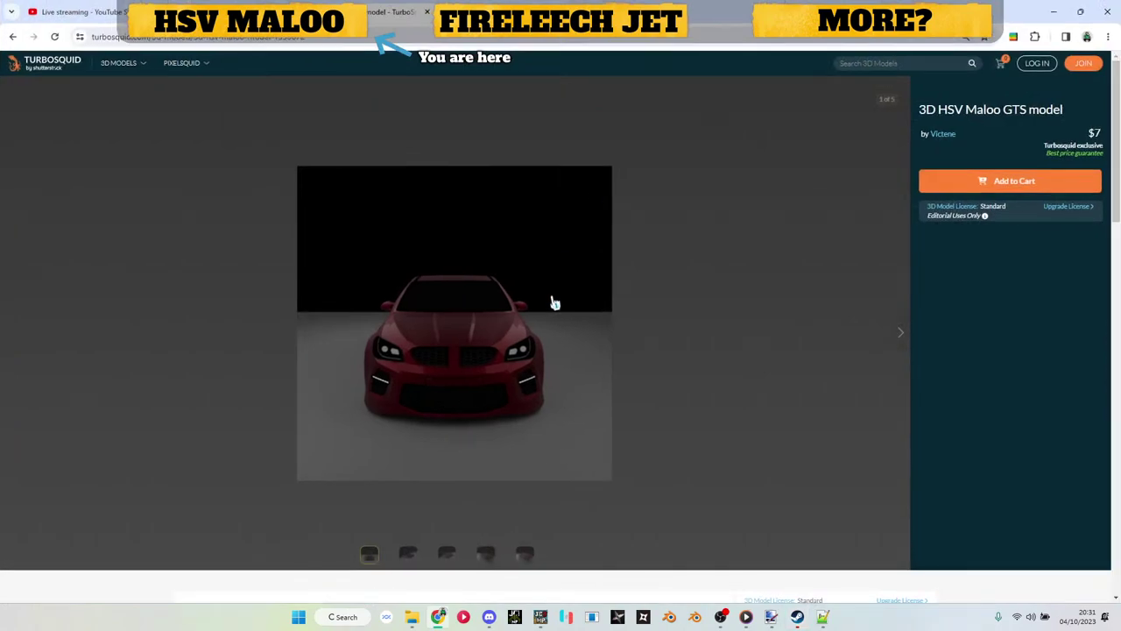
# Step: Cycle through all five preview images of the HSV Maloo GTS model on TurboSquid
pyautogui.click(904, 350)
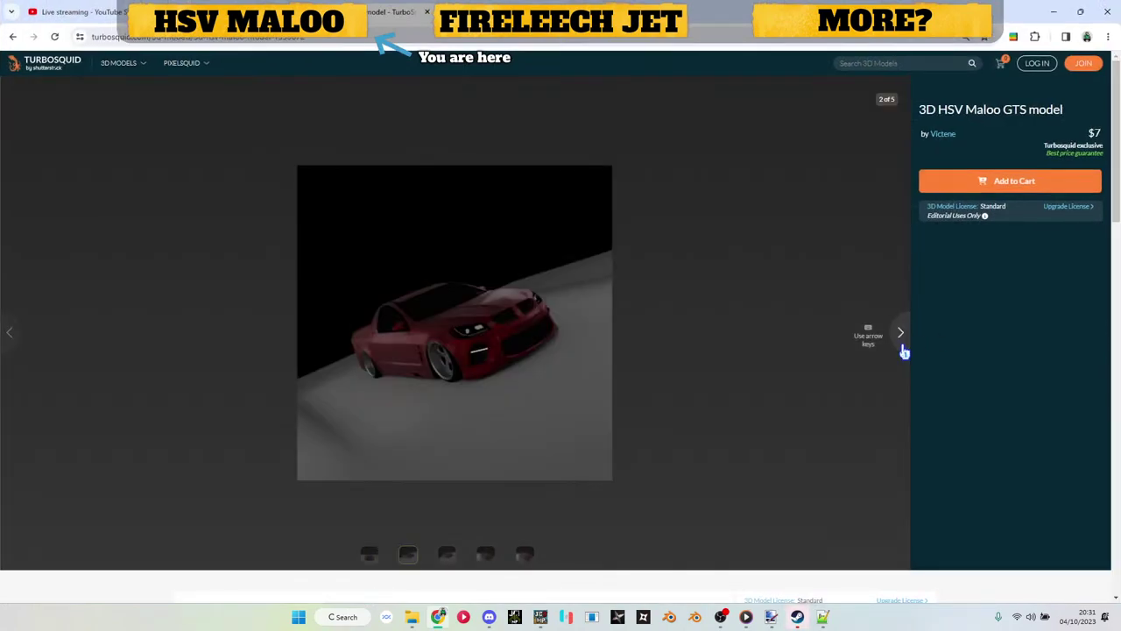
pyautogui.click(904, 350)
pyautogui.click(904, 350)
pyautogui.click(904, 349)
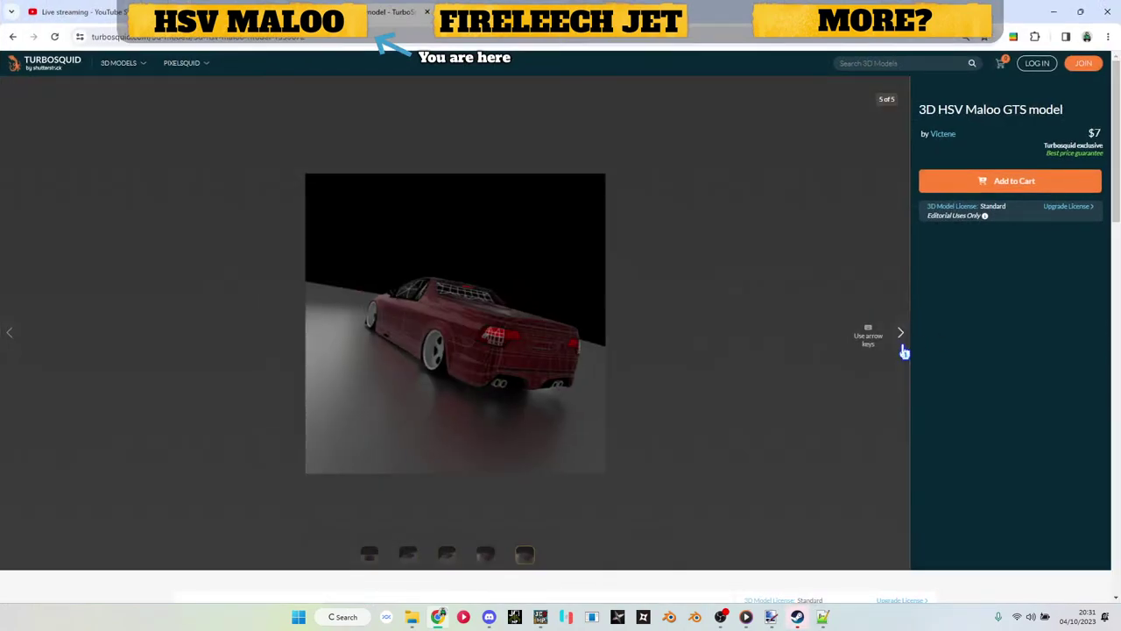
pyautogui.click(904, 349)
pyautogui.click(904, 349)
pyautogui.click(904, 350)
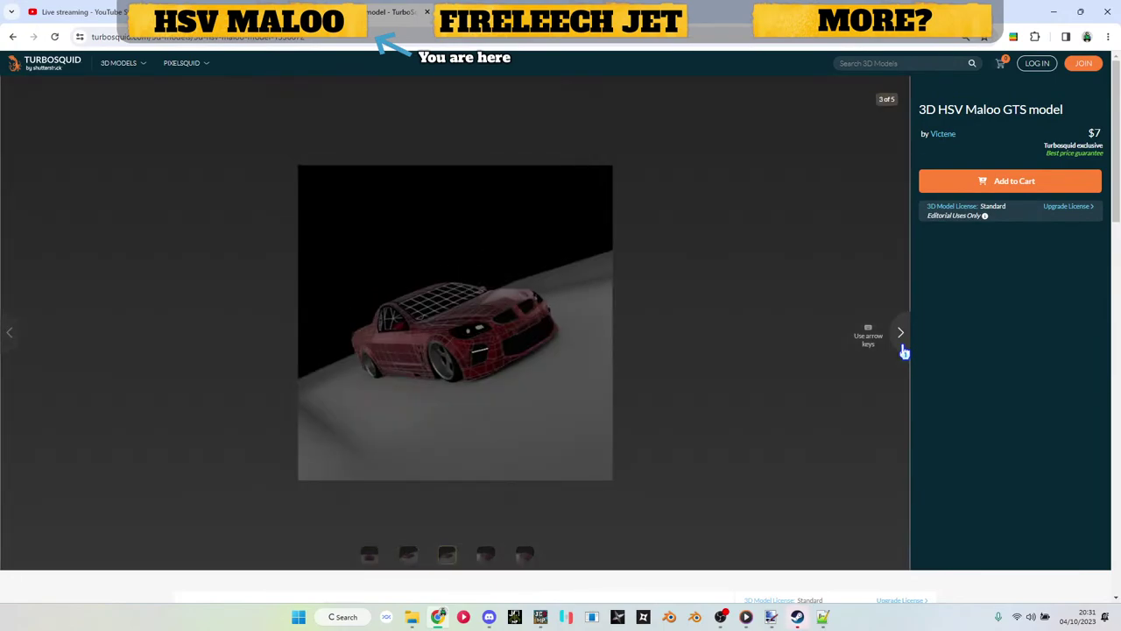
pyautogui.click(904, 350)
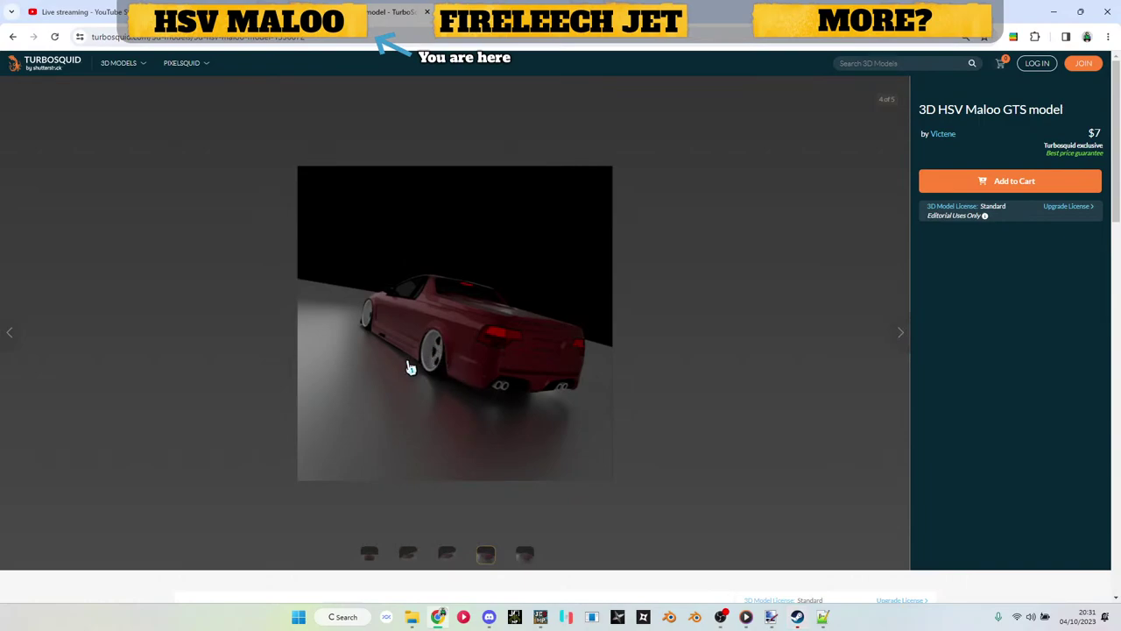
# Step: Check the listing's formats and open the creator's other models
pyautogui.scroll(-3, 467, 340)
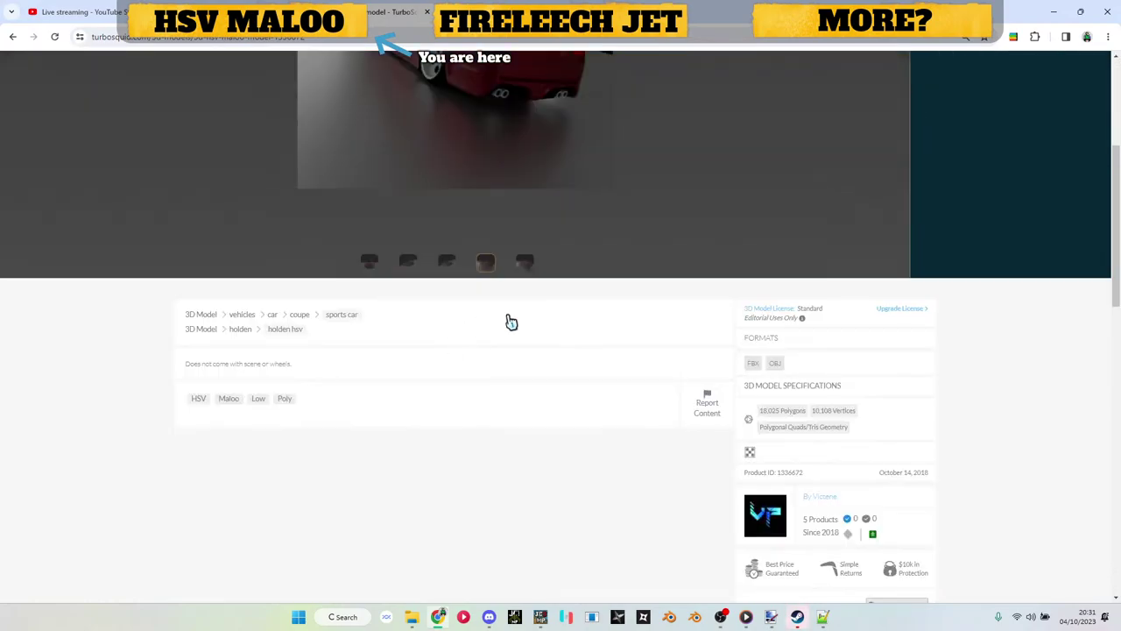
pyautogui.scroll(3, 508, 321)
pyautogui.click(943, 135)
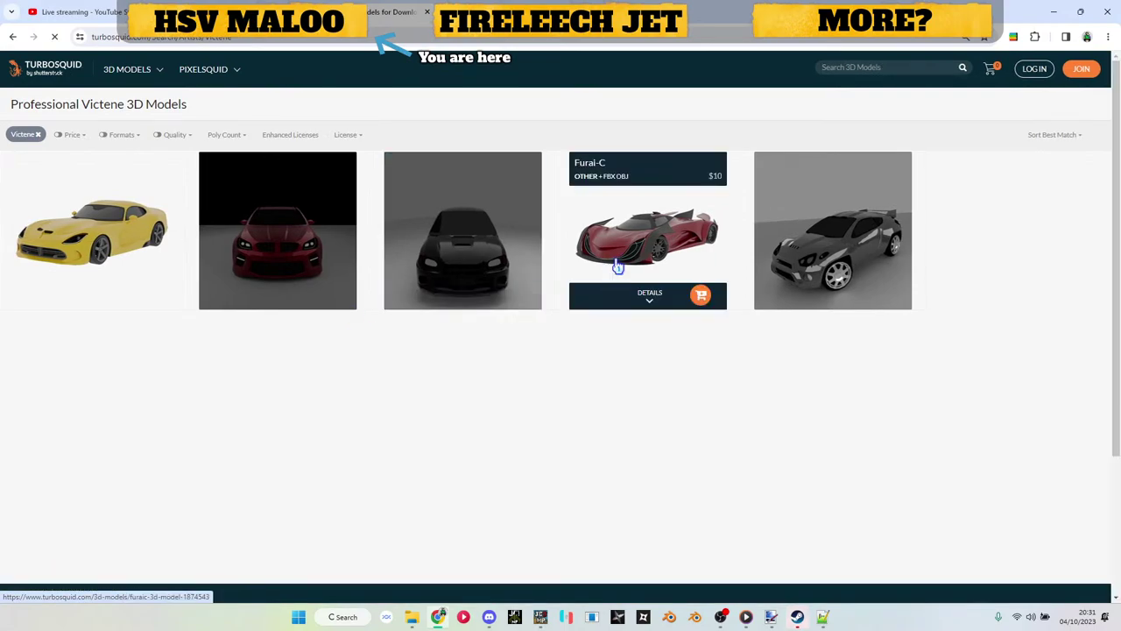
pyautogui.click(618, 266)
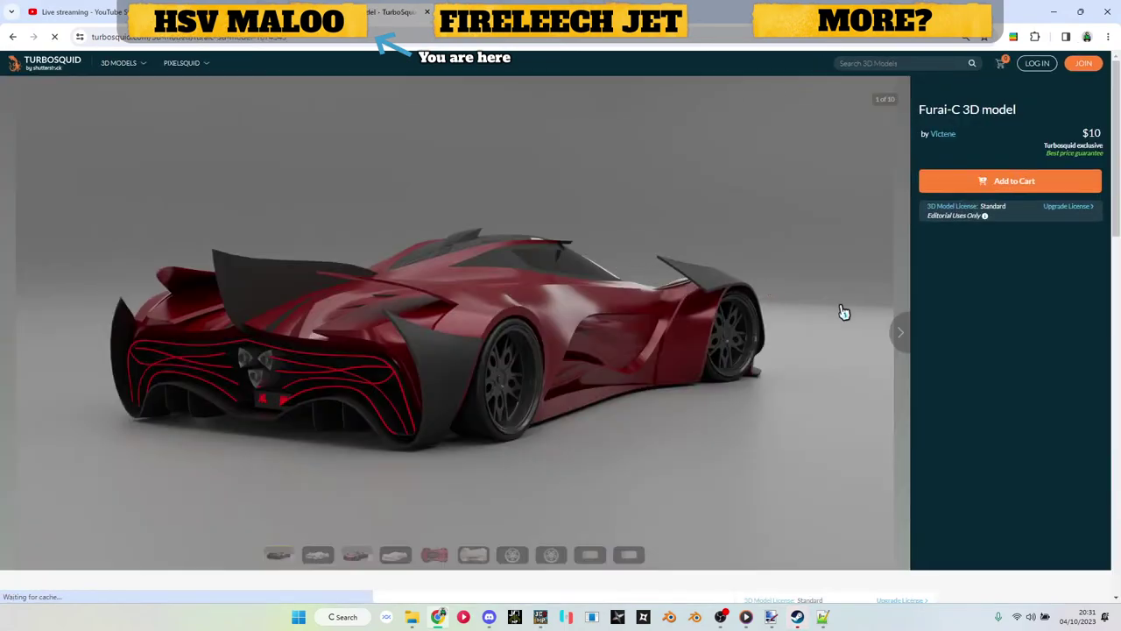
pyautogui.click(905, 341)
pyautogui.click(905, 342)
pyautogui.click(905, 342)
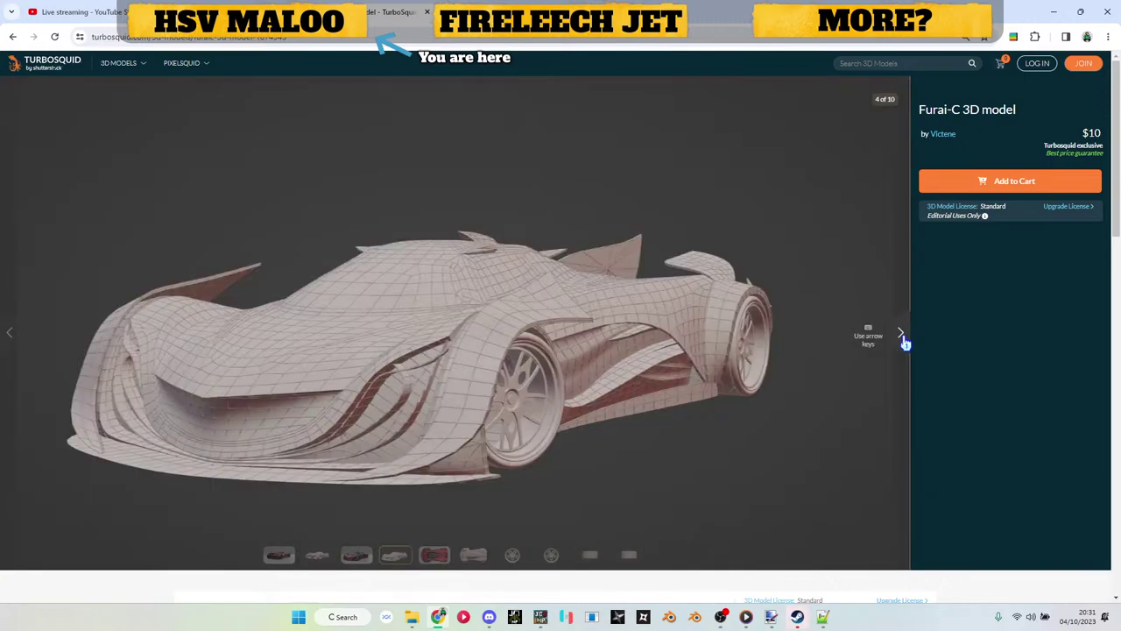
pyautogui.click(13, 347)
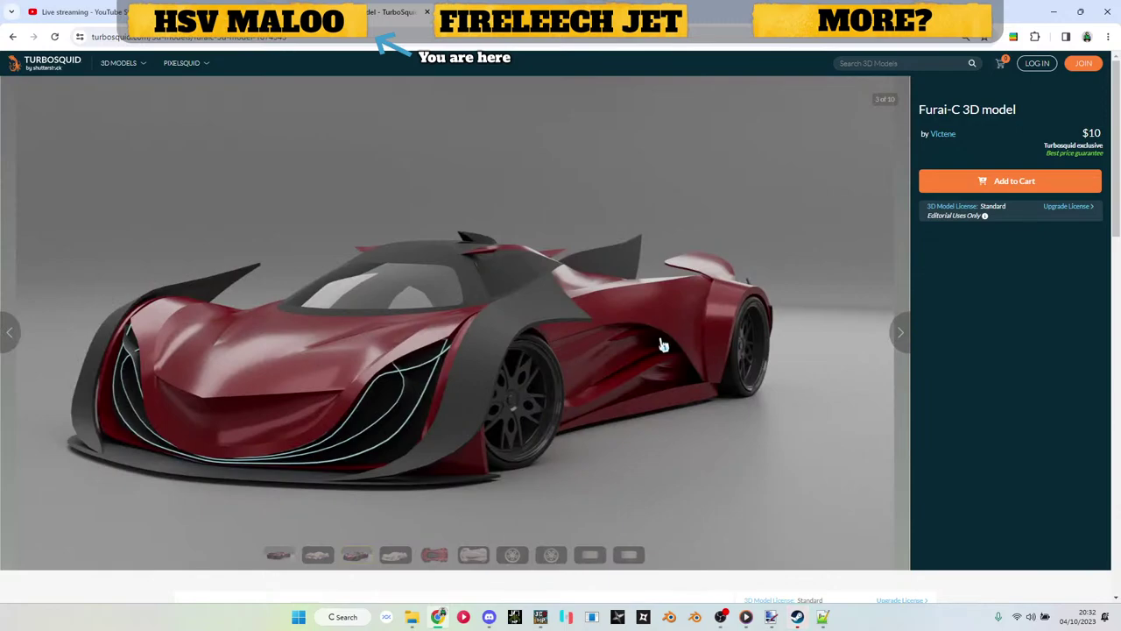
pyautogui.click(901, 332)
pyautogui.click(901, 333)
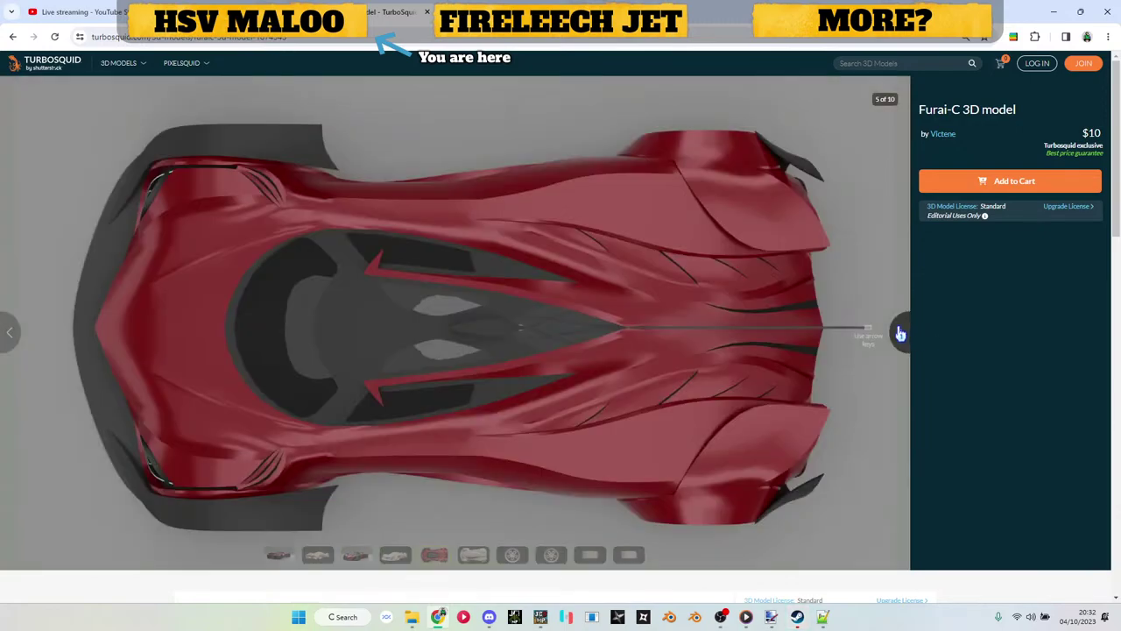
pyautogui.click(900, 333)
pyautogui.click(900, 334)
pyautogui.click(900, 334)
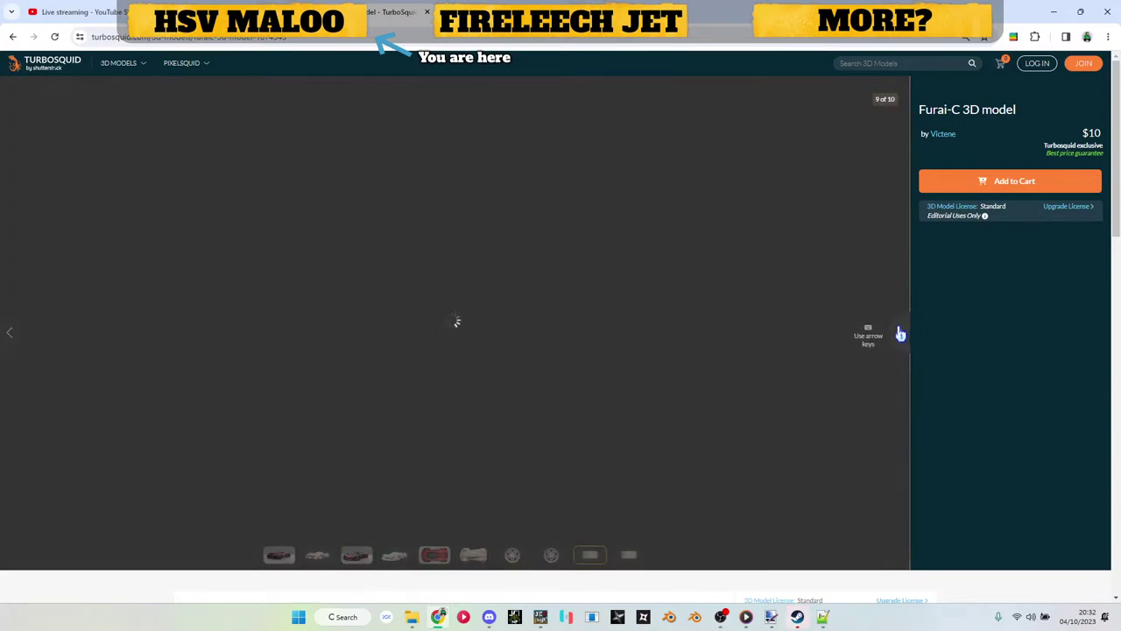
pyautogui.click(900, 334)
pyautogui.click(901, 334)
pyautogui.click(900, 334)
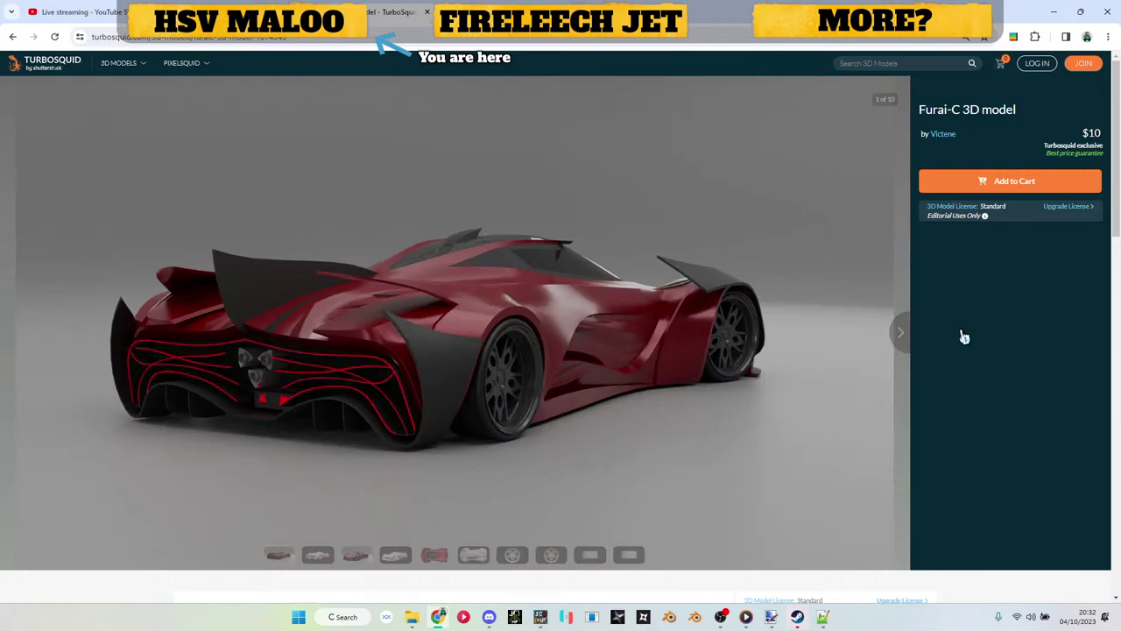
pyautogui.scroll(-3, 964, 338)
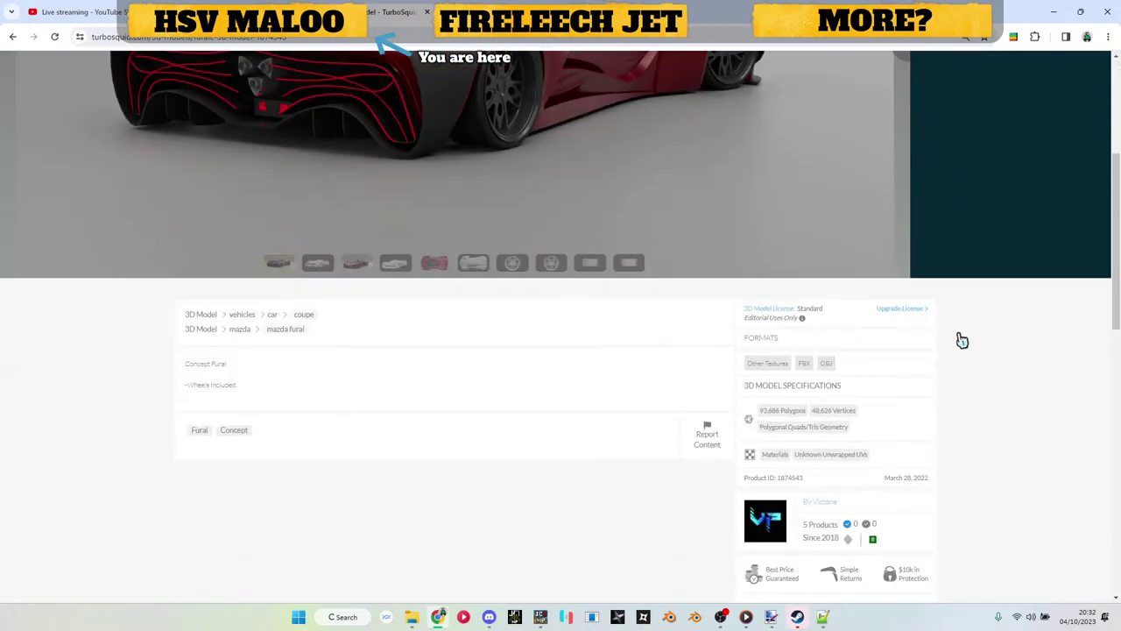
pyautogui.moveTo(249, 387); pyautogui.dragTo(153, 395)
pyautogui.click(315, 397)
pyautogui.scroll(5, 386, 403)
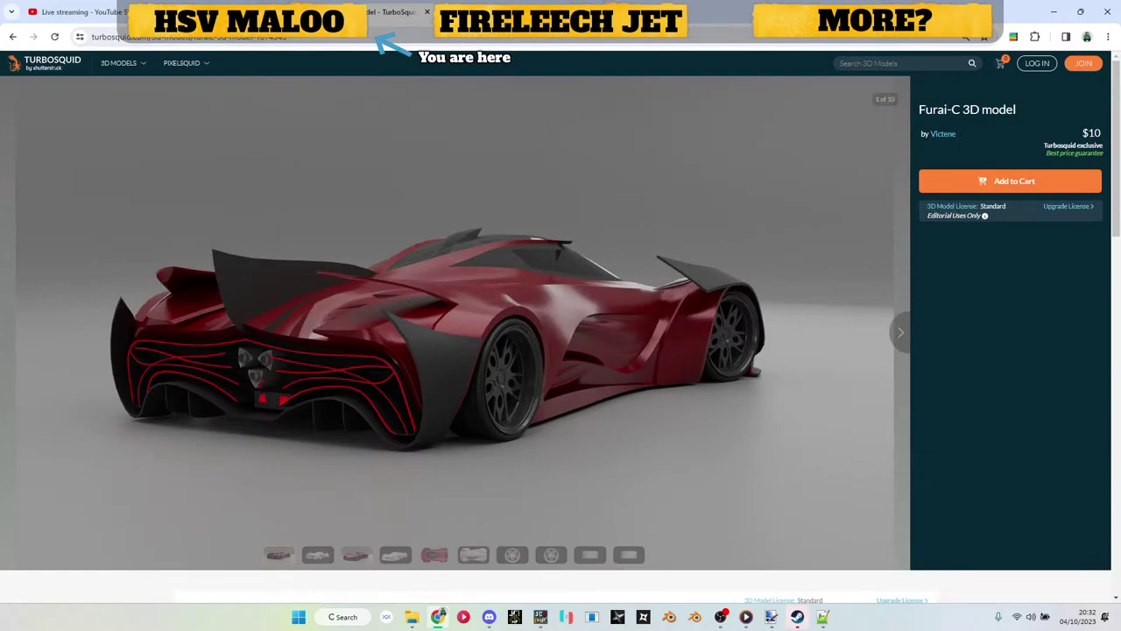
pyautogui.hotkey('alt', 'Tab')
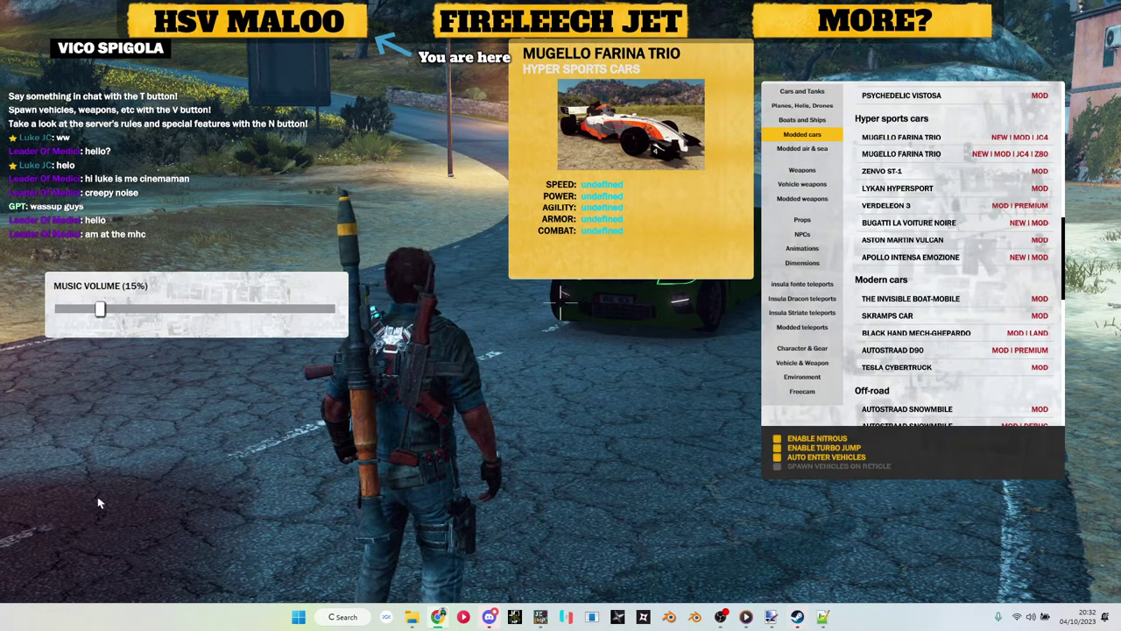
# Step: Run Rico over to the green ute and around its front to the rear
pyautogui.press('v')
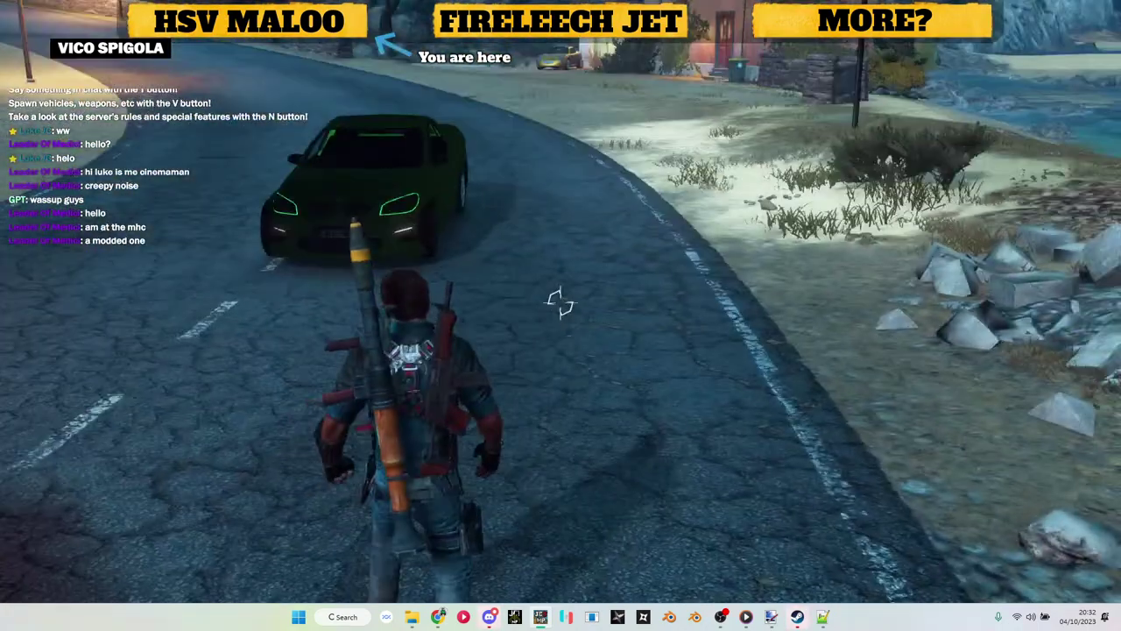
pyautogui.press('a')
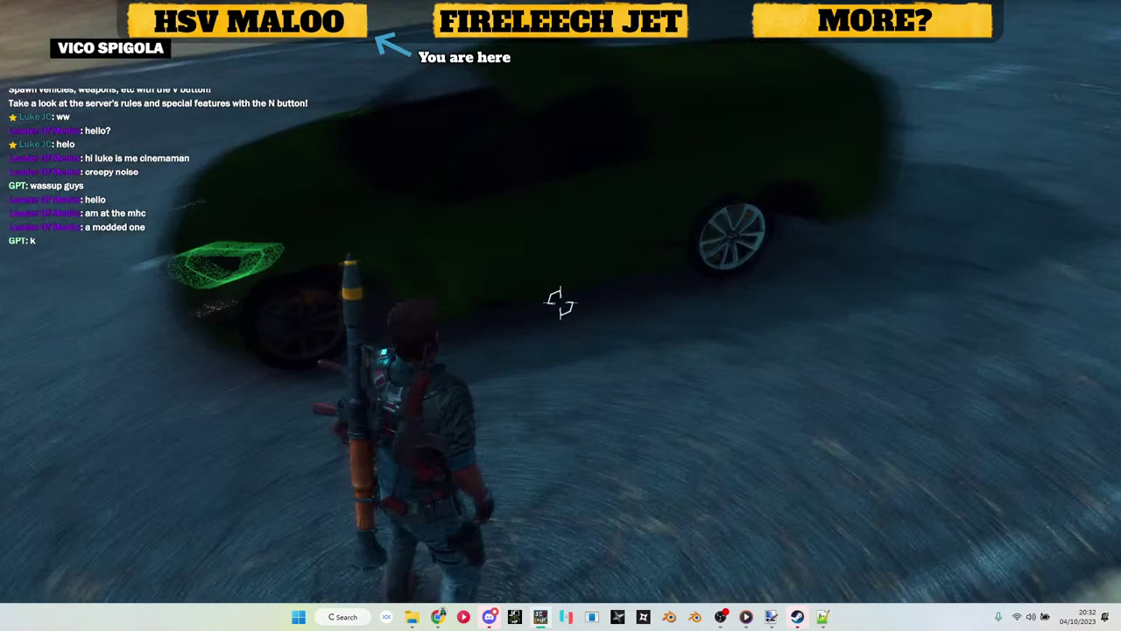
pyautogui.press('w')
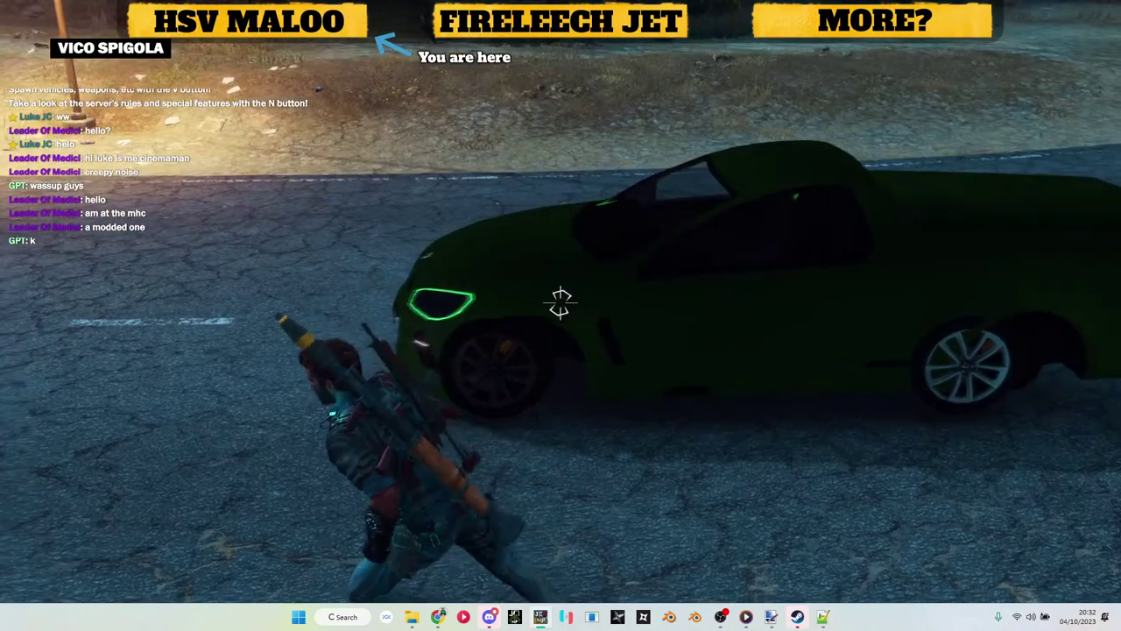
pyautogui.press('v')
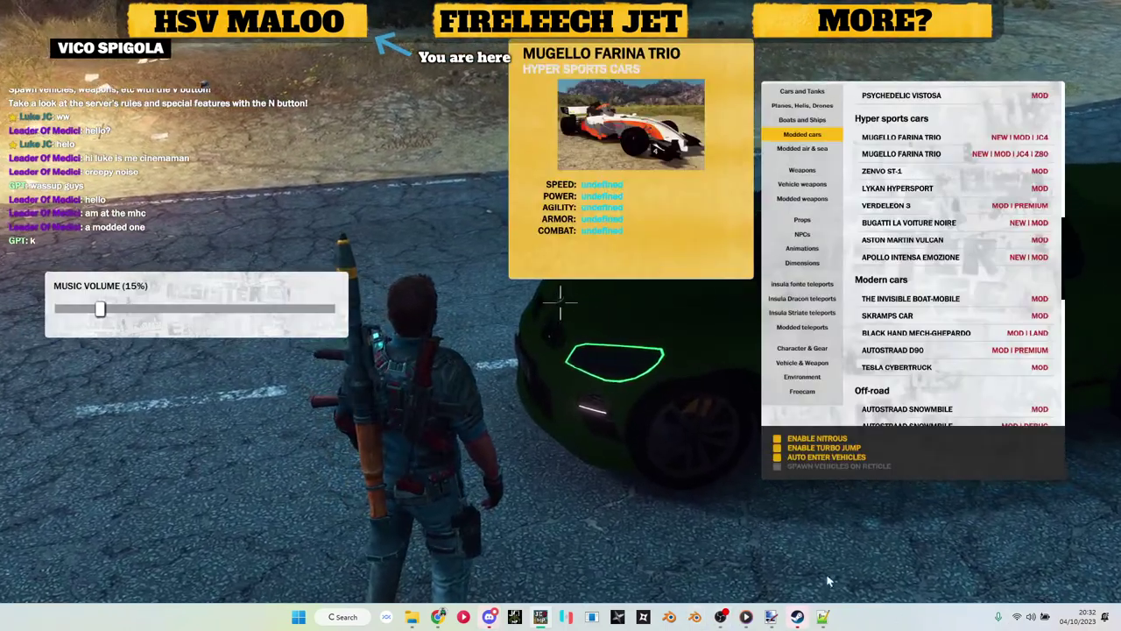
pyautogui.press('v')
pyautogui.press('w')
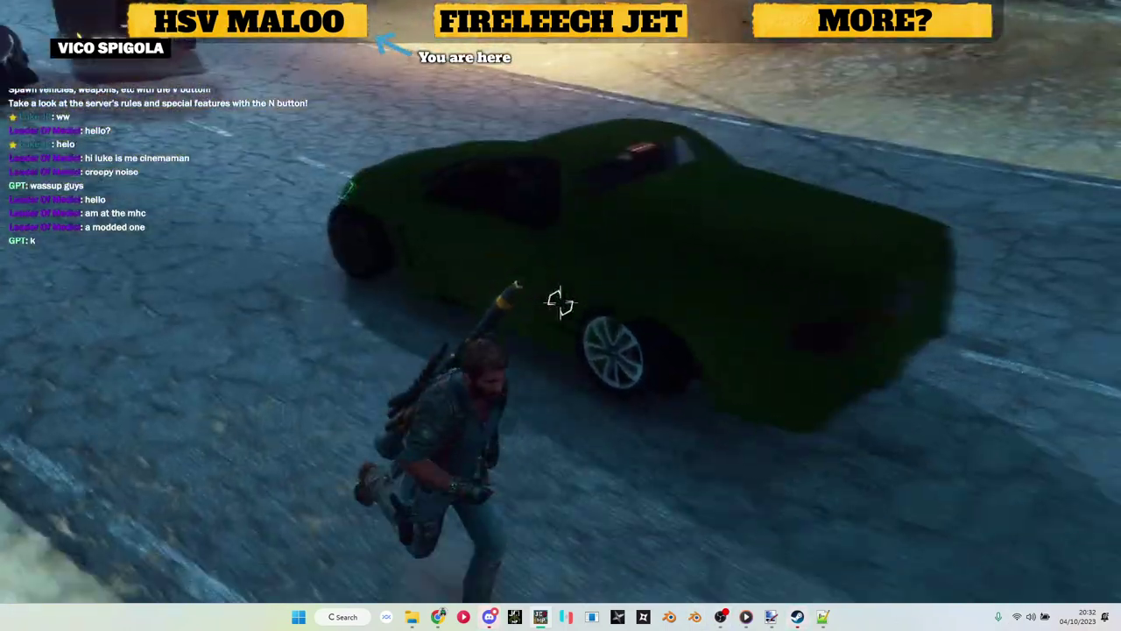
pyautogui.press('w')
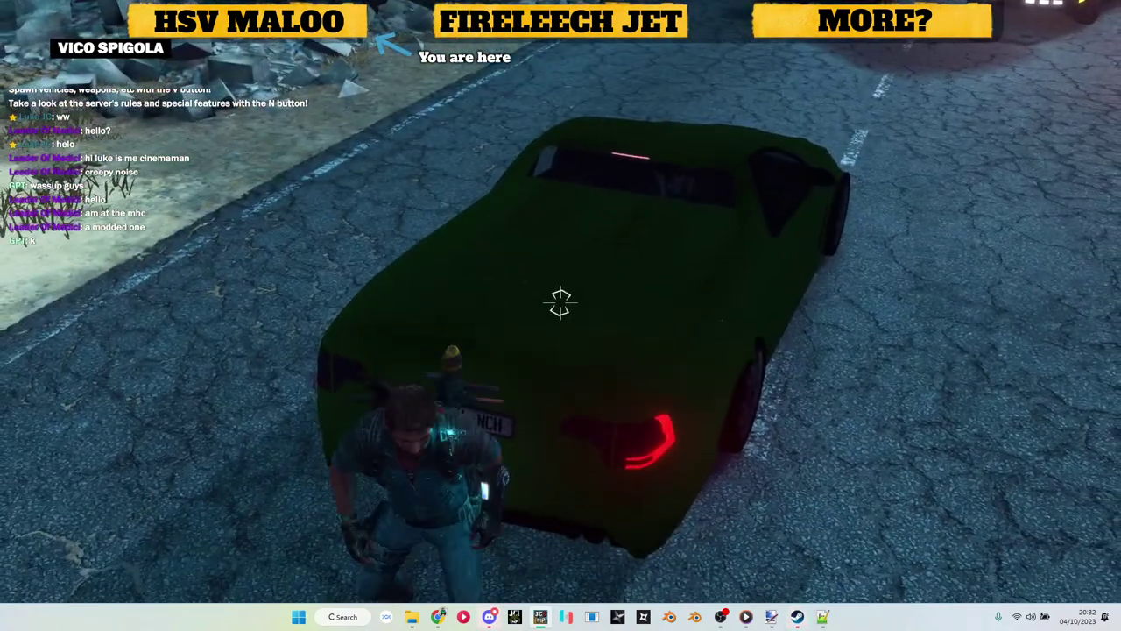
pyautogui.press('v')
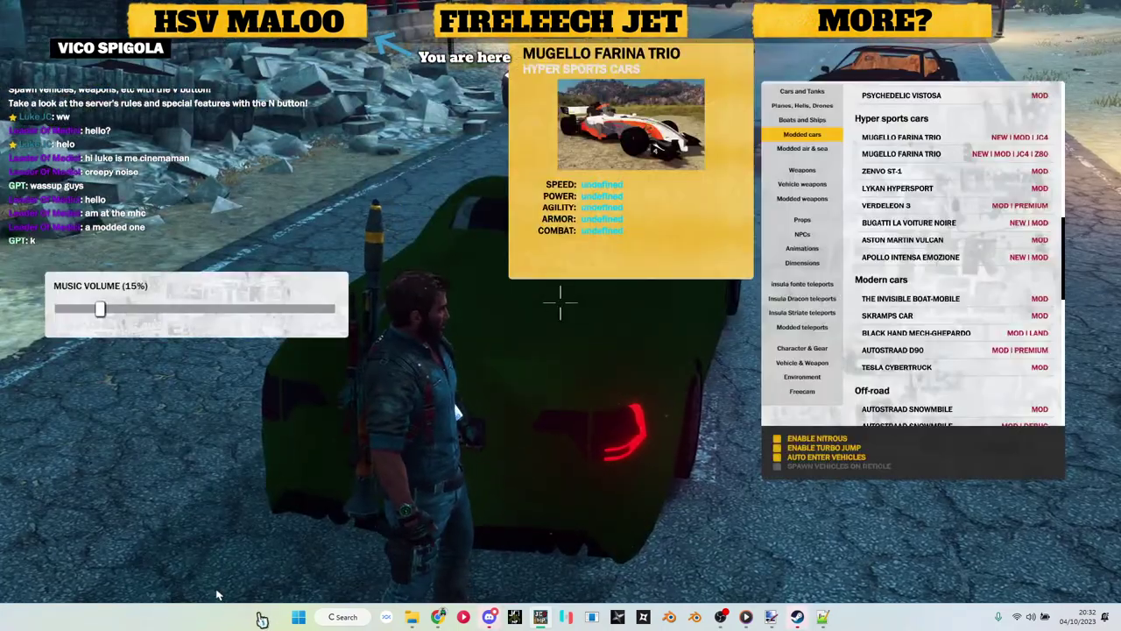
pyautogui.press('v')
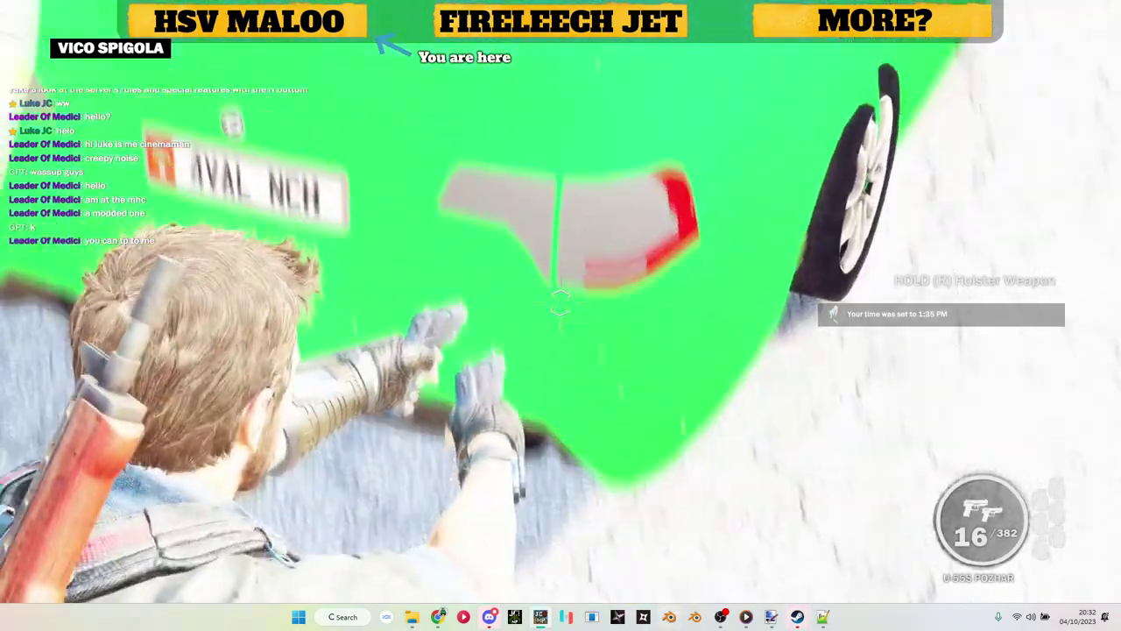
# Step: Check the ute's tail lights in daylight, circling to its left side
pyautogui.press('v')
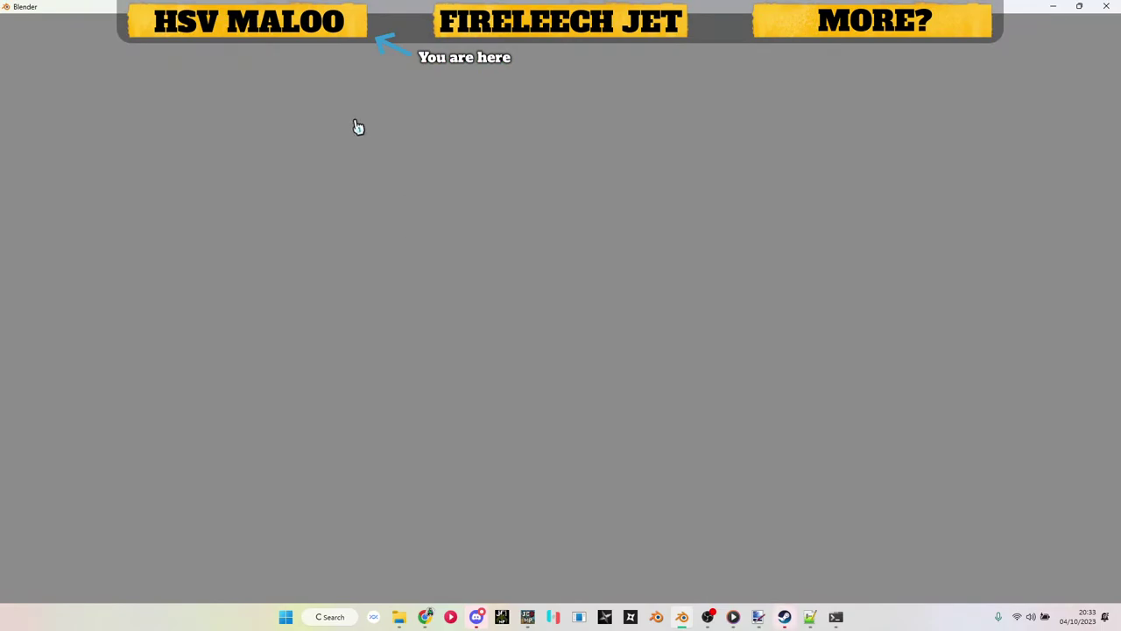
pyautogui.hotkey('alt', 'Tab')
pyautogui.press('Escape')
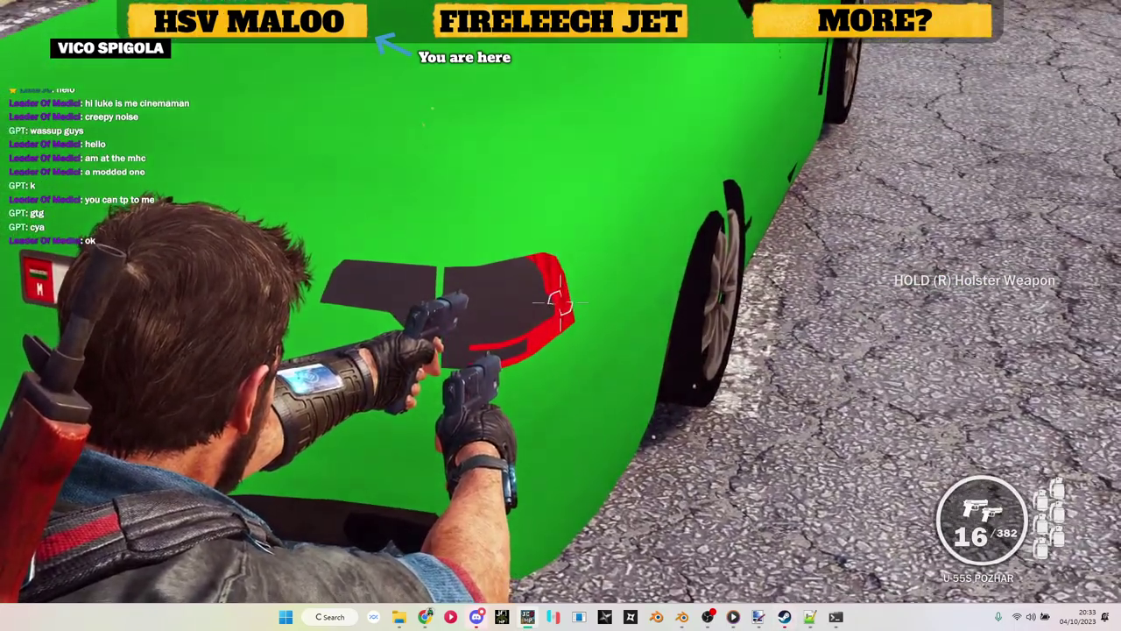
pyautogui.hotkey('alt', 'Tab')
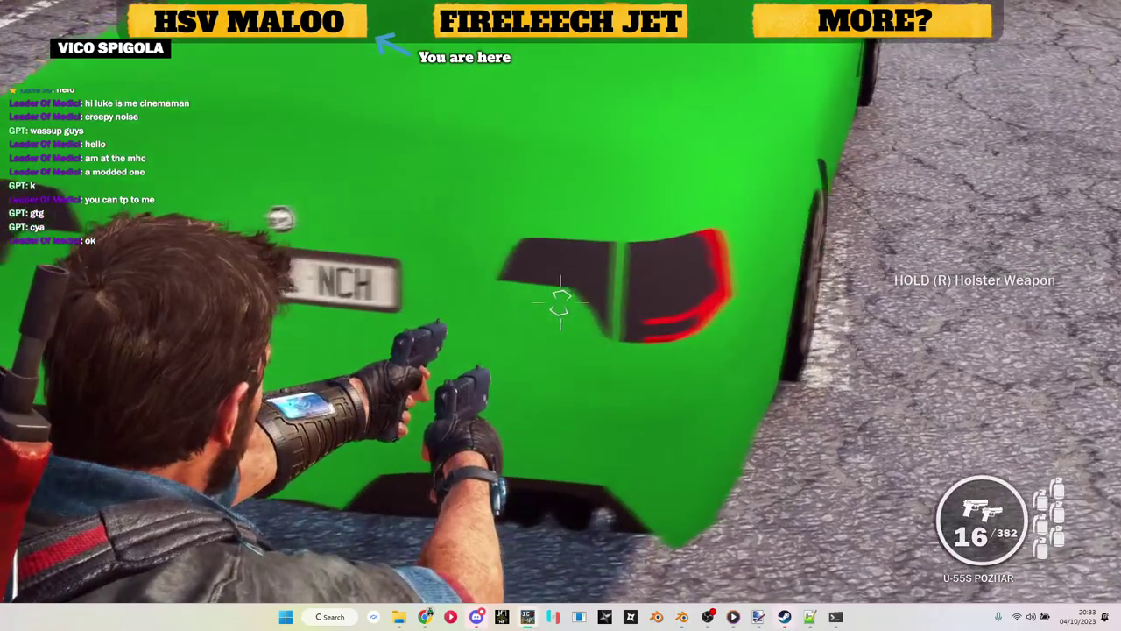
pyautogui.press('a')
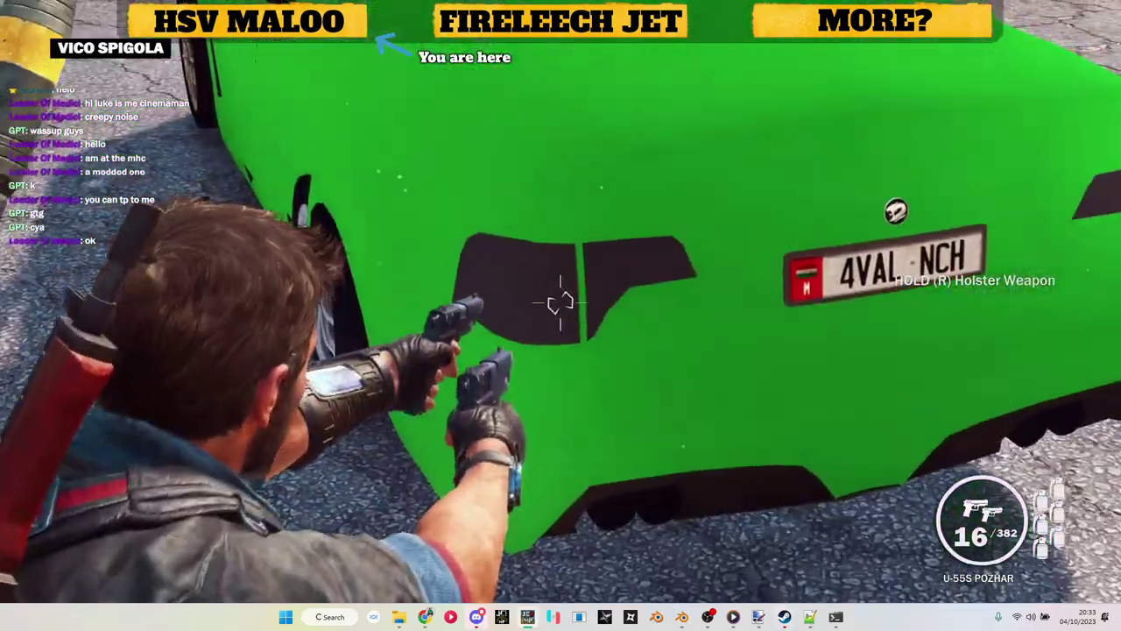
# Step: In Blender, dismiss the splash screen and delete the default cube
pyautogui.hotkey('alt', 'Tab')
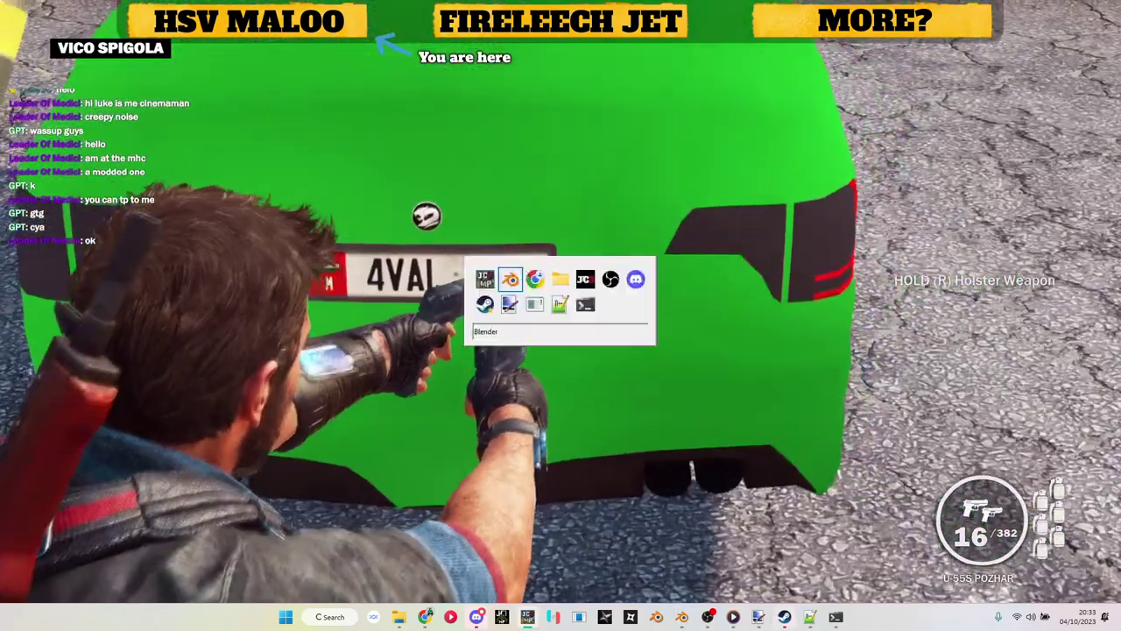
pyautogui.click(406, 271)
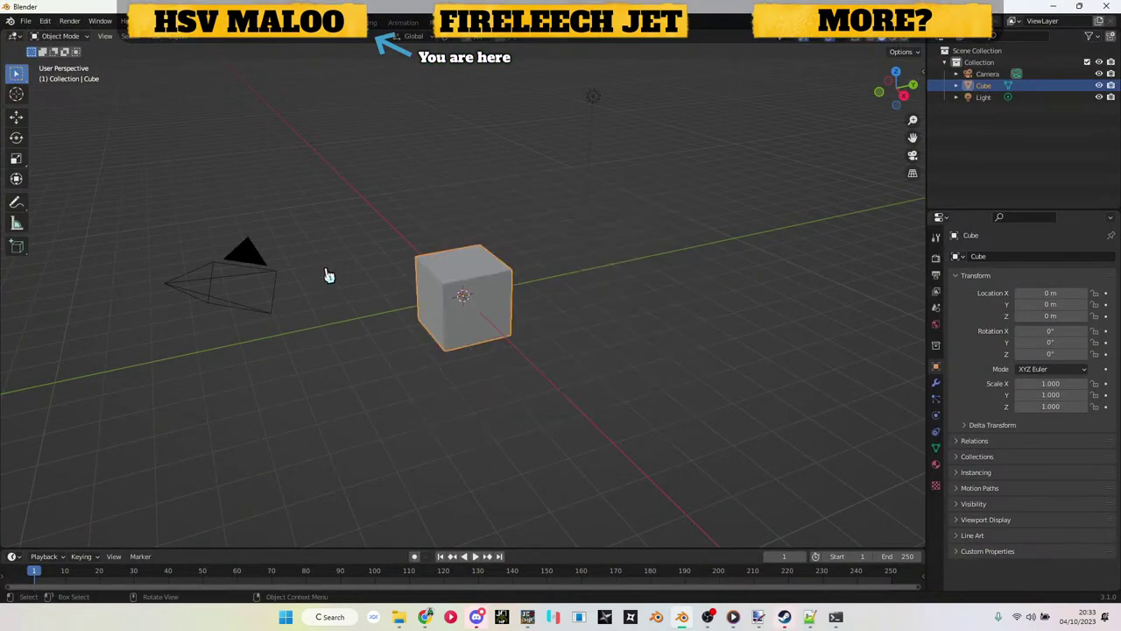
pyautogui.press('Delete')
# Step: Import the OBJ model from the recent 'ute' folder via Wavefront (.obj) import
pyautogui.click(28, 20)
pyautogui.moveTo(70, 179)
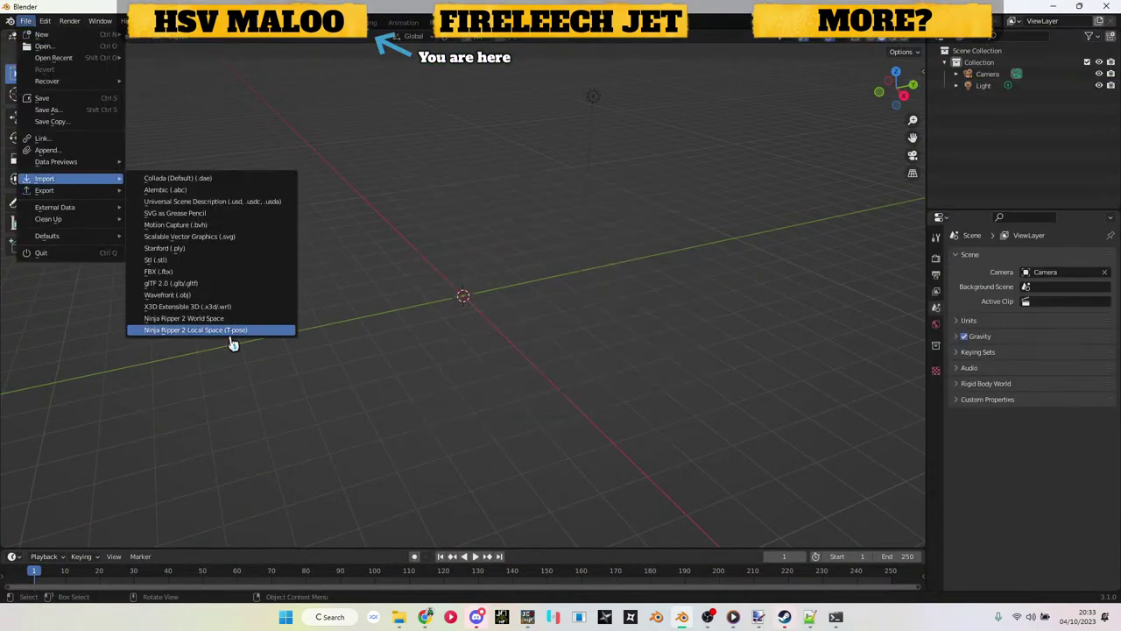
pyautogui.click(216, 287)
pyautogui.press('Escape')
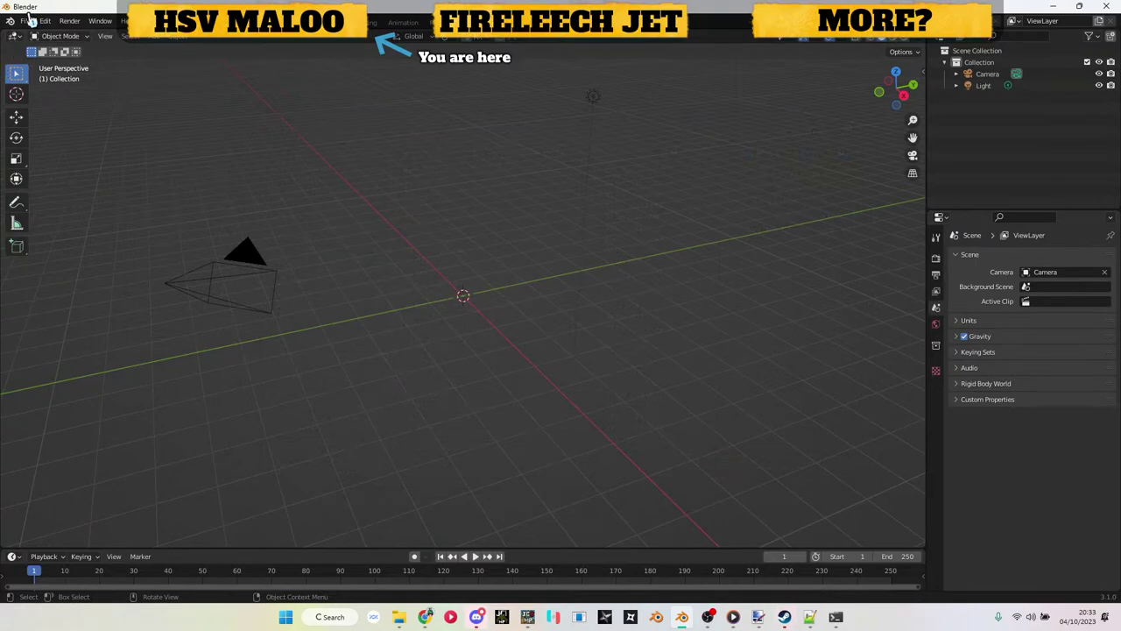
pyautogui.click(29, 20)
pyautogui.moveTo(74, 178)
pyautogui.click(186, 291)
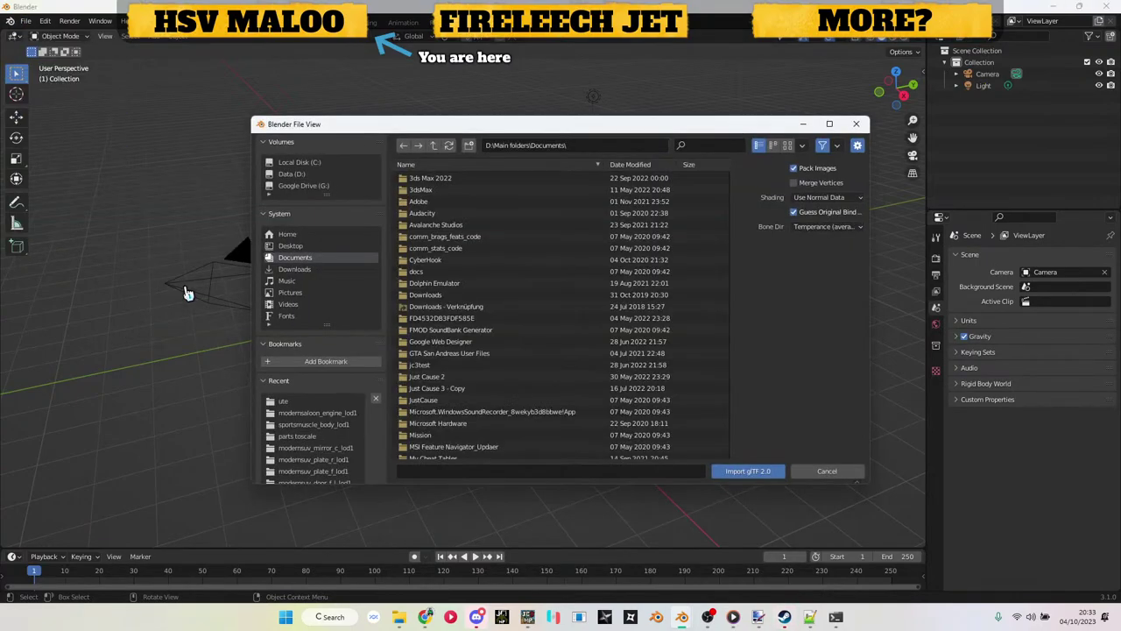
pyautogui.press('Escape')
pyautogui.click(26, 21)
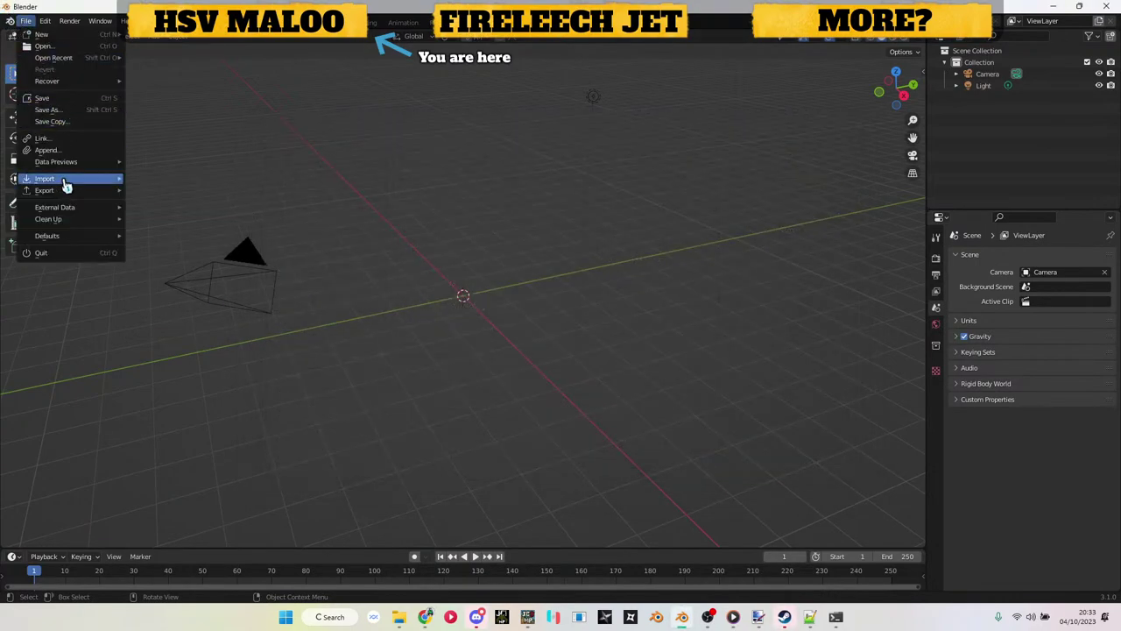
pyautogui.moveTo(67, 179)
pyautogui.click(220, 299)
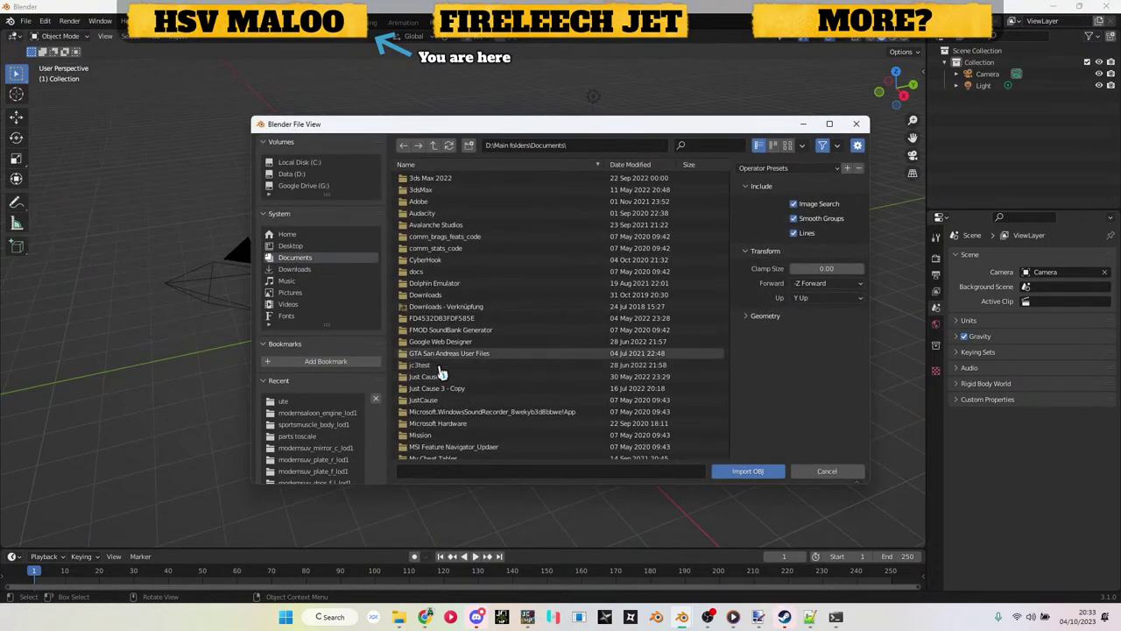
pyautogui.click(341, 400)
pyautogui.doubleClick(459, 375)
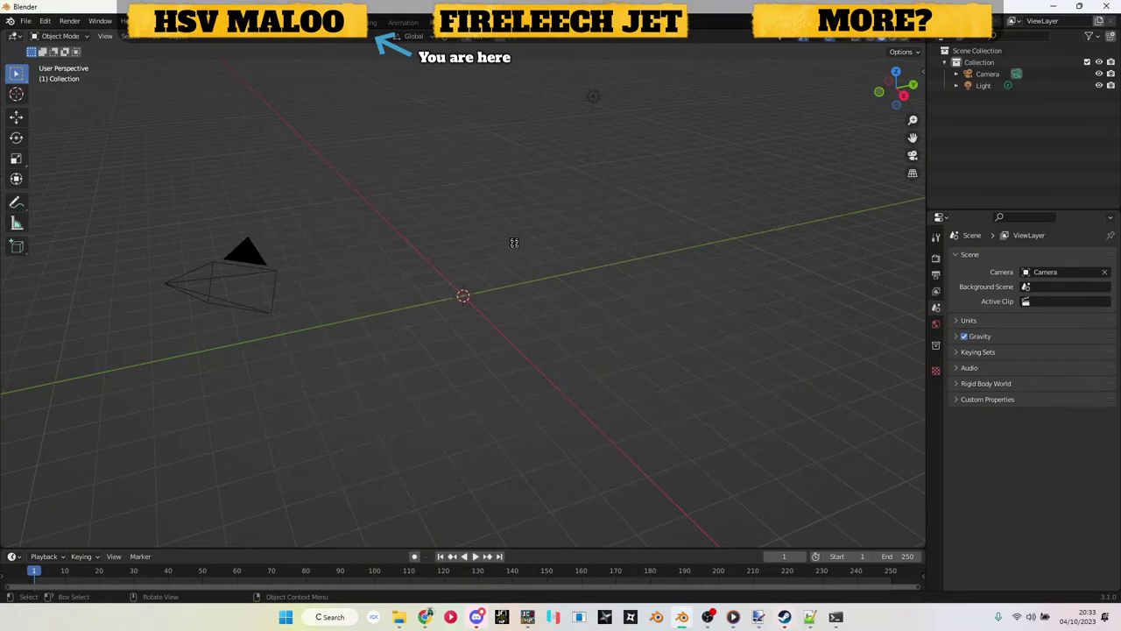
pyautogui.scroll(6, 517, 250)
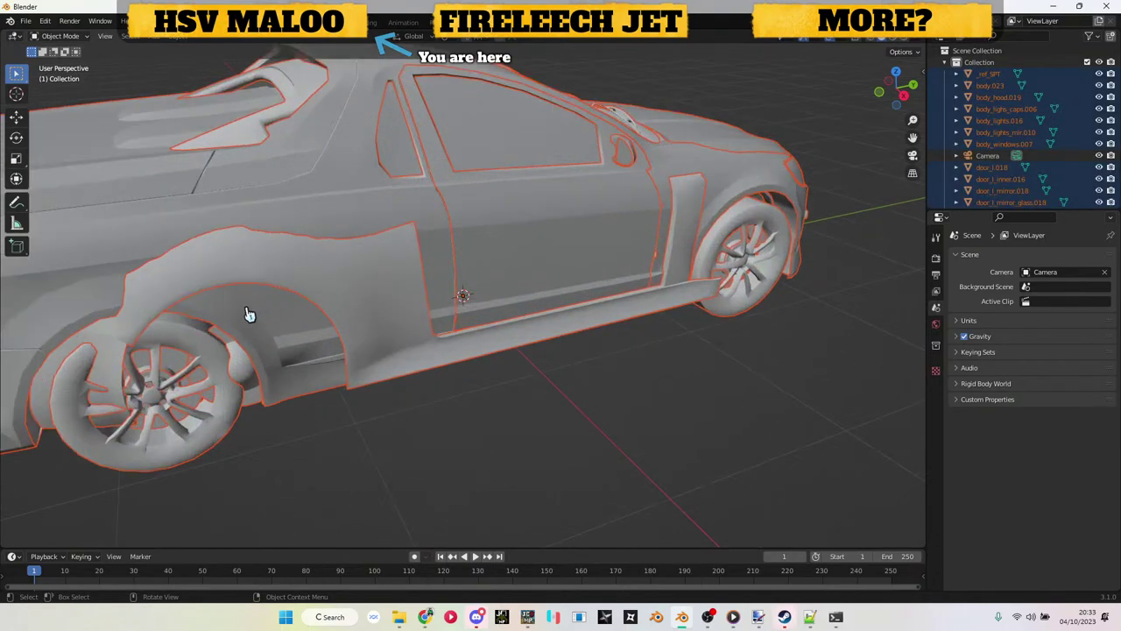
pyautogui.press('z')
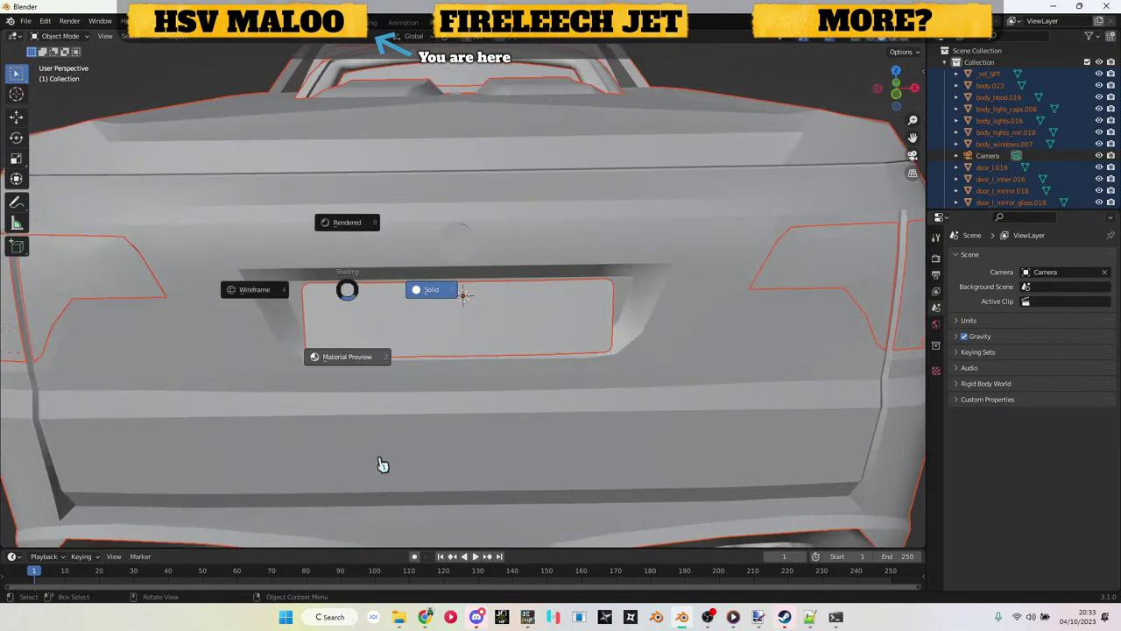
pyautogui.click(389, 456)
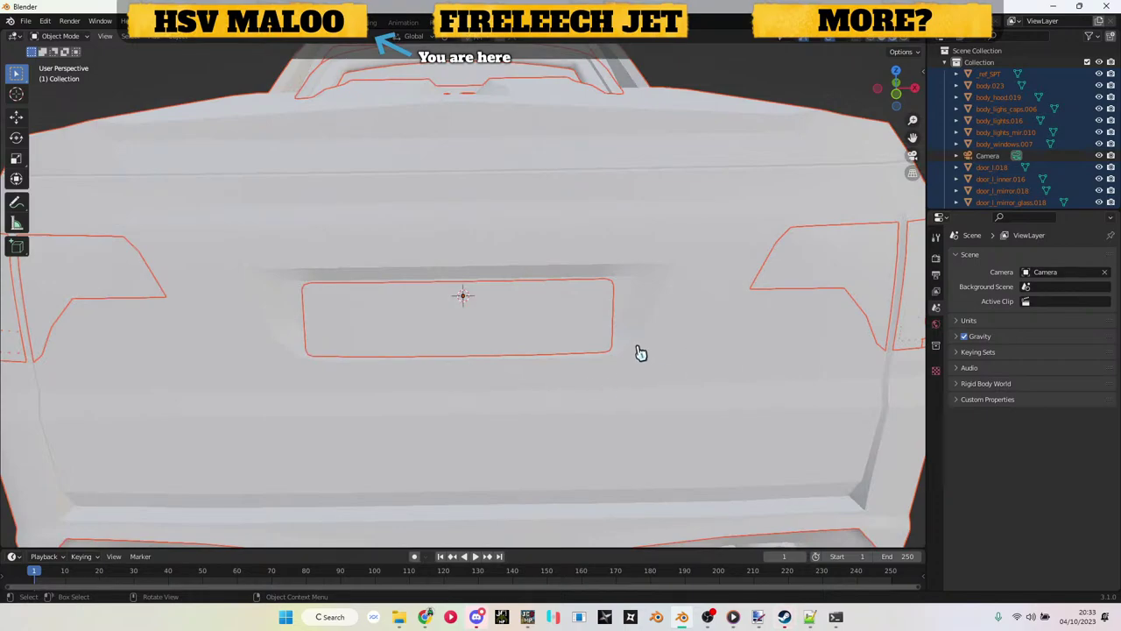
pyautogui.press('z')
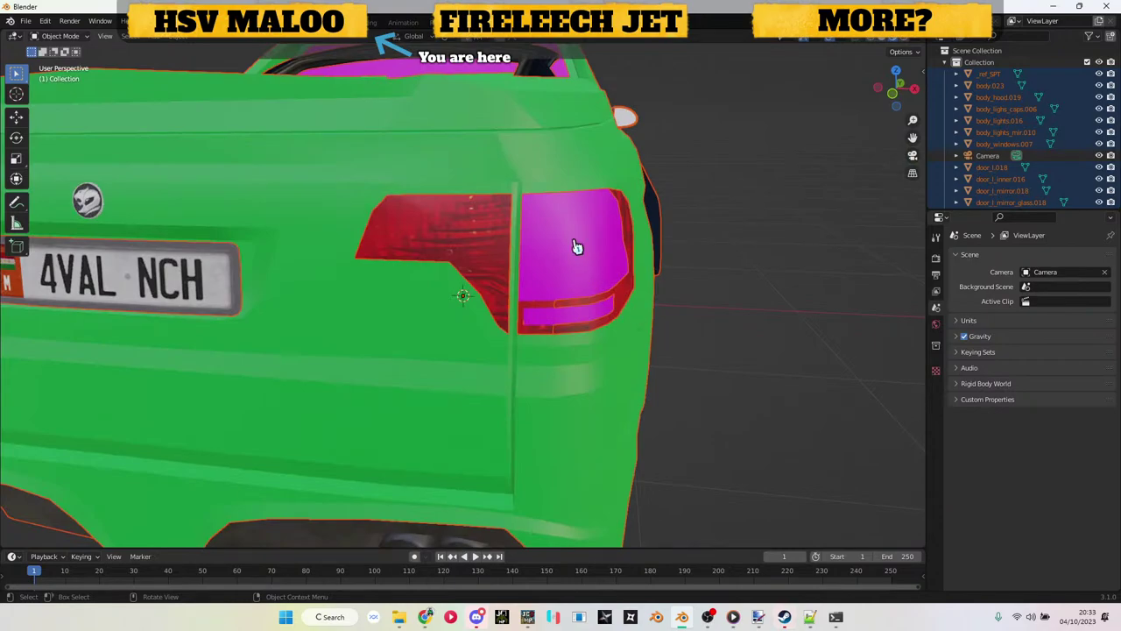
pyautogui.click(578, 252)
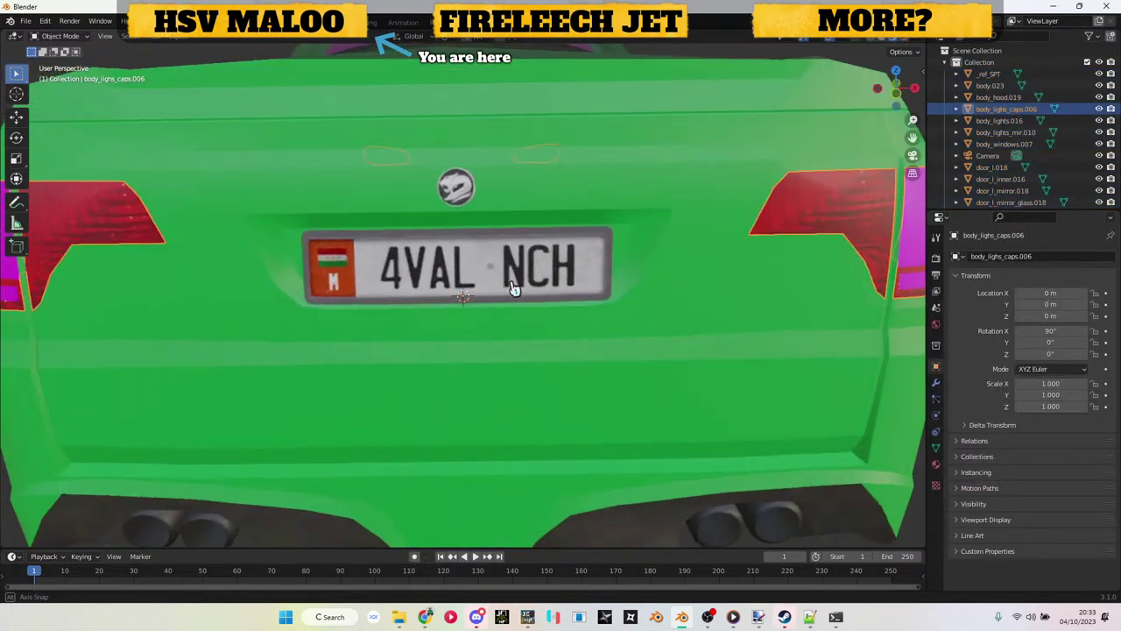
pyautogui.moveTo(514, 289)
pyautogui.mouseDown()
pyautogui.moveTo(546, 296)
pyautogui.moveTo(514, 300)
pyautogui.mouseUp()
pyautogui.click(498, 302)
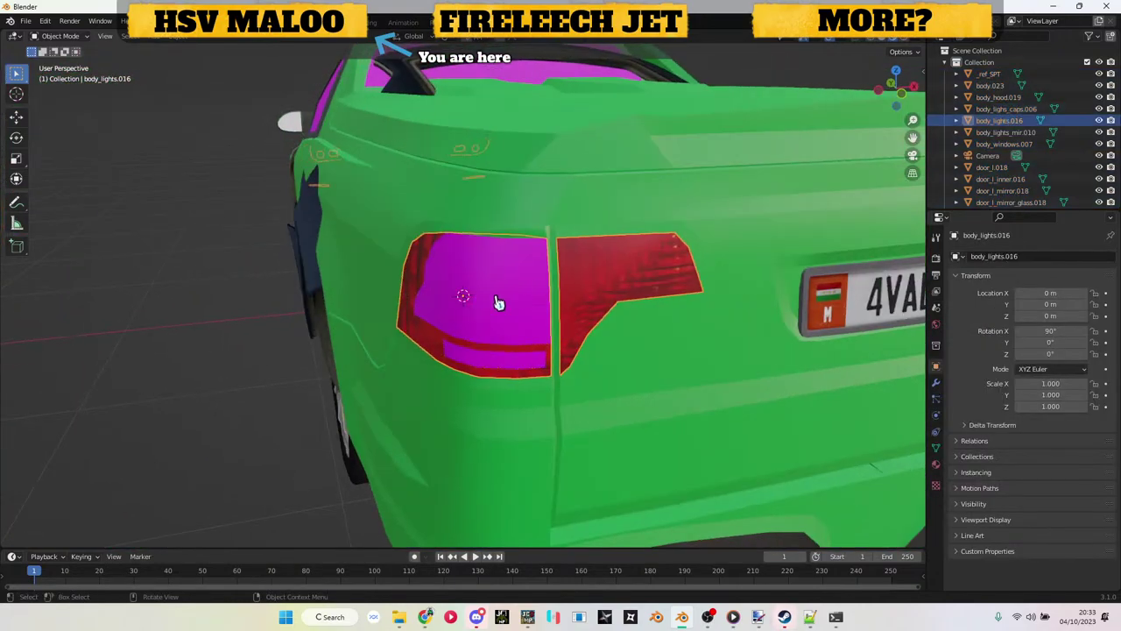
pyautogui.moveTo(689, 280); pyautogui.dragTo(667, 282)
pyautogui.scroll(5, 644, 281)
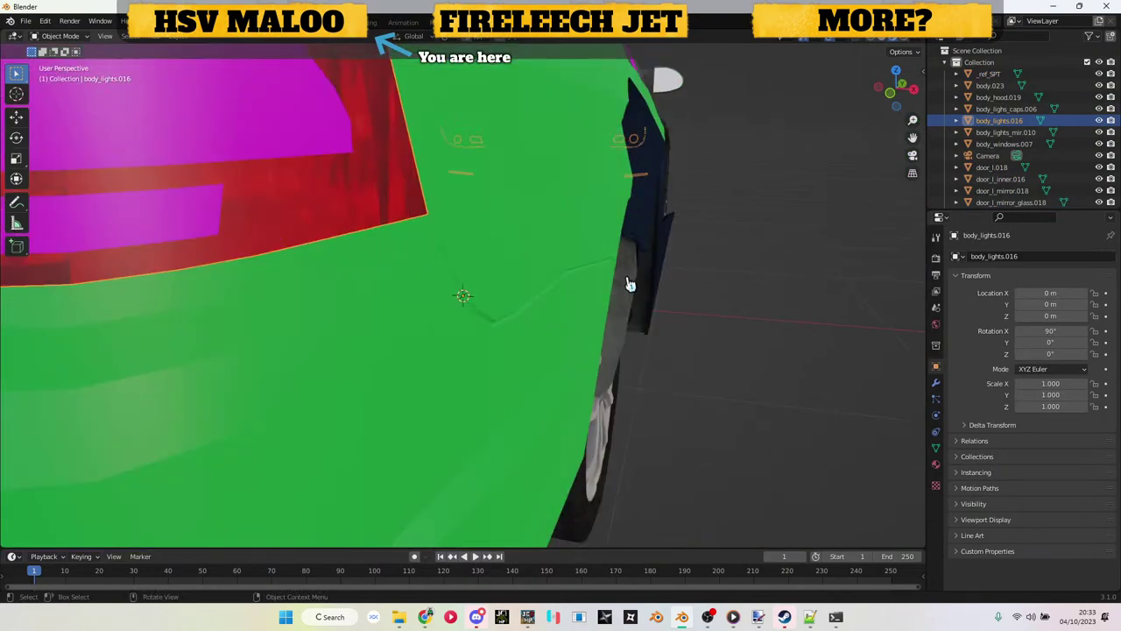
pyautogui.scroll(-5, 515, 288)
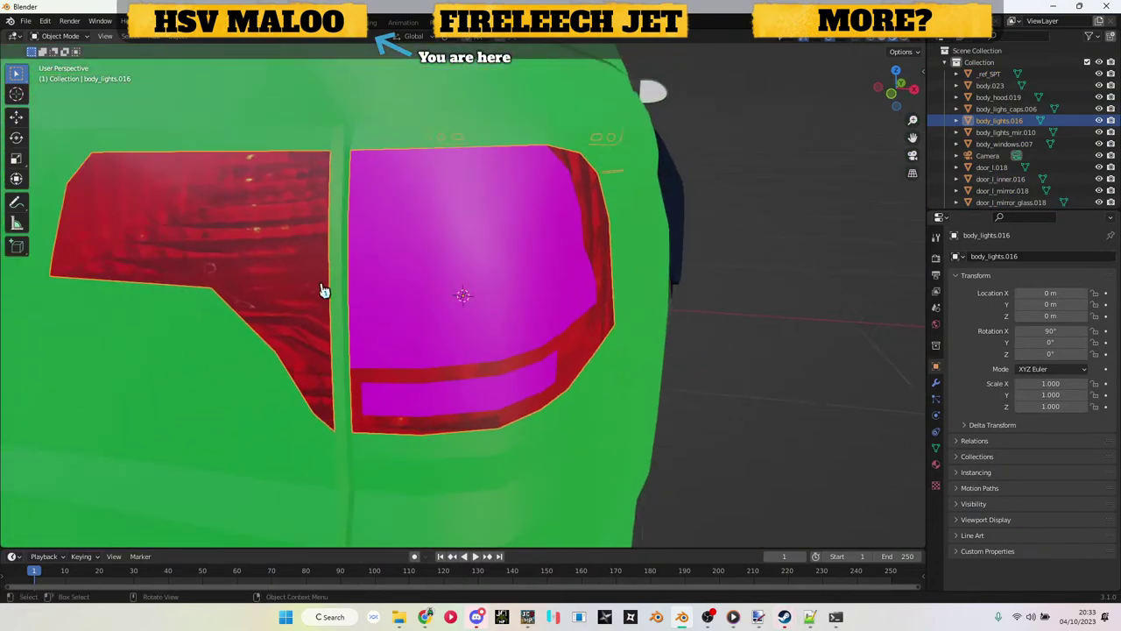
pyautogui.click(317, 289)
pyautogui.press('g')
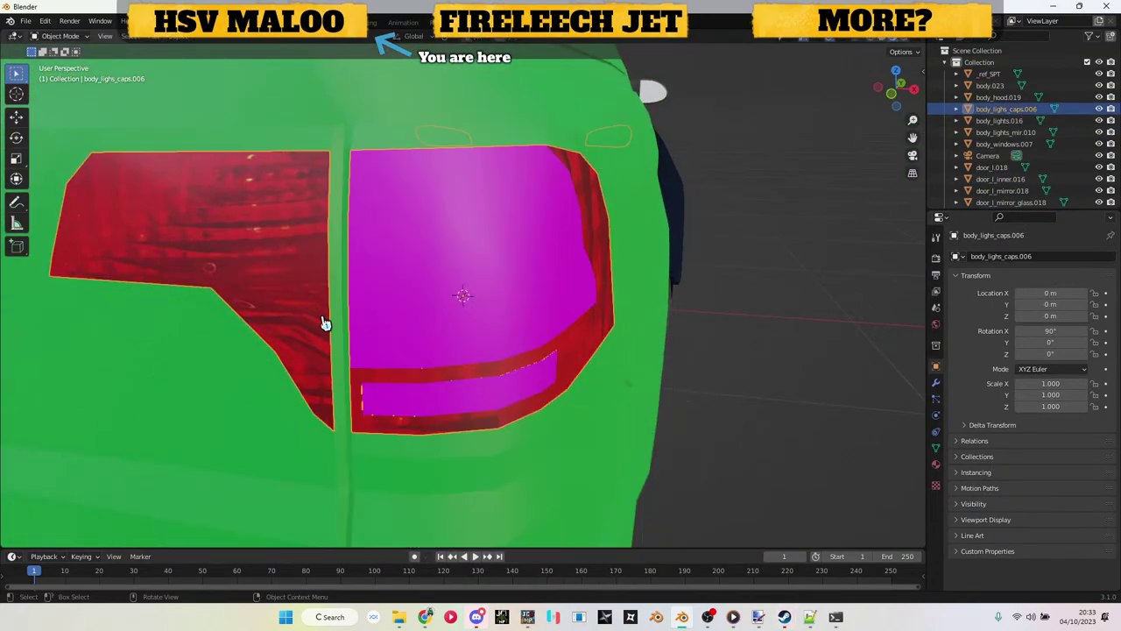
pyautogui.rightClick(325, 315)
pyautogui.click(1099, 109)
pyautogui.click(1099, 108)
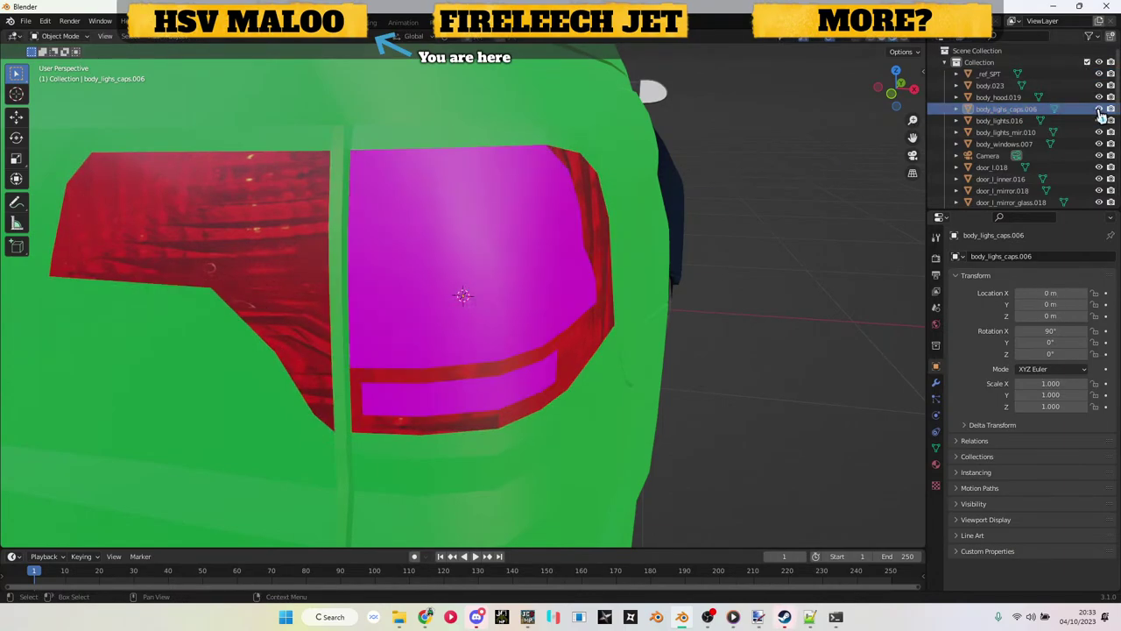
pyautogui.click(1100, 109)
pyautogui.click(1099, 109)
pyautogui.click(1100, 109)
pyautogui.click(1099, 109)
pyautogui.click(1100, 109)
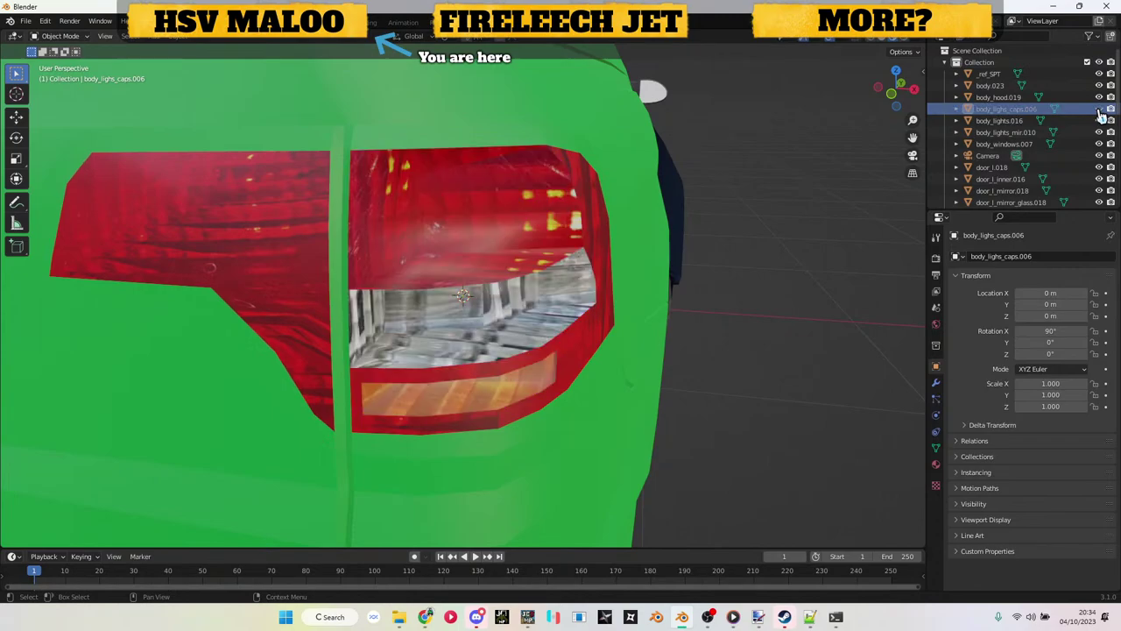
pyautogui.click(1100, 109)
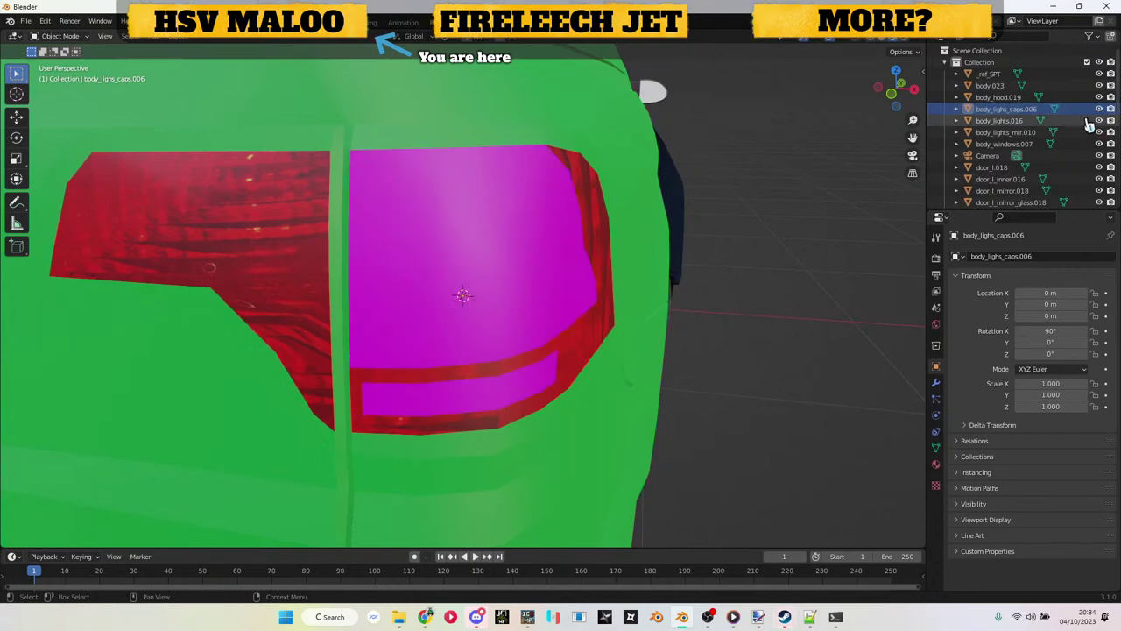
pyautogui.click(328, 254)
pyautogui.press('h')
pyautogui.hotkey('alt', 'h')
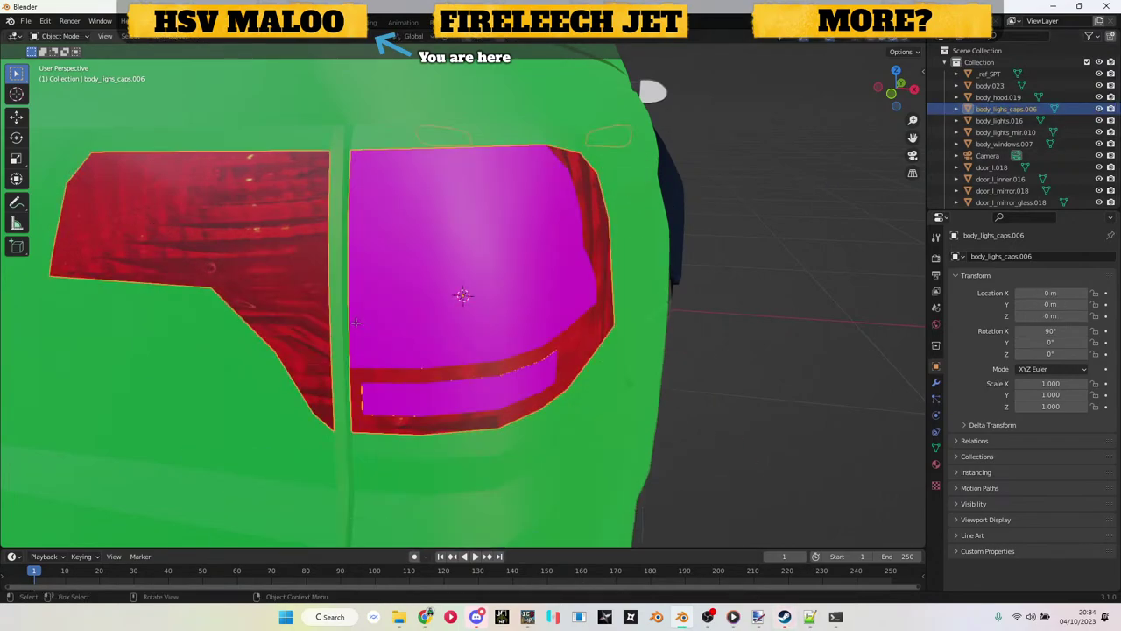
pyautogui.press('Tab')
pyautogui.scroll(-5, 356, 322)
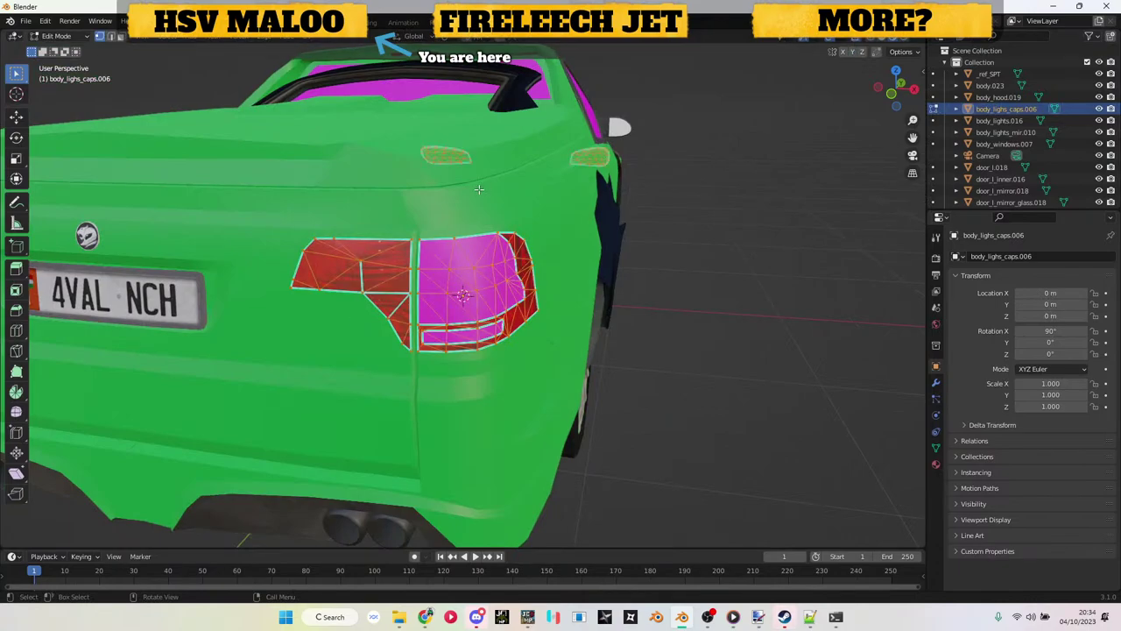
pyautogui.moveTo(276, 214); pyautogui.dragTo(548, 346)
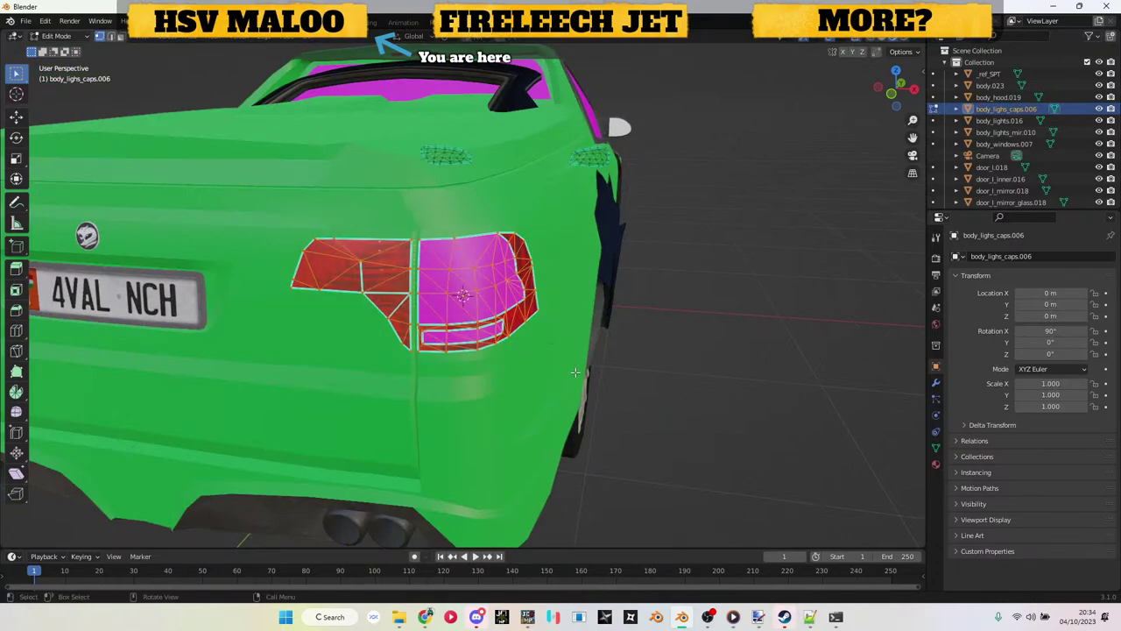
pyautogui.scroll(4, 547, 346)
pyautogui.press('KP_1')
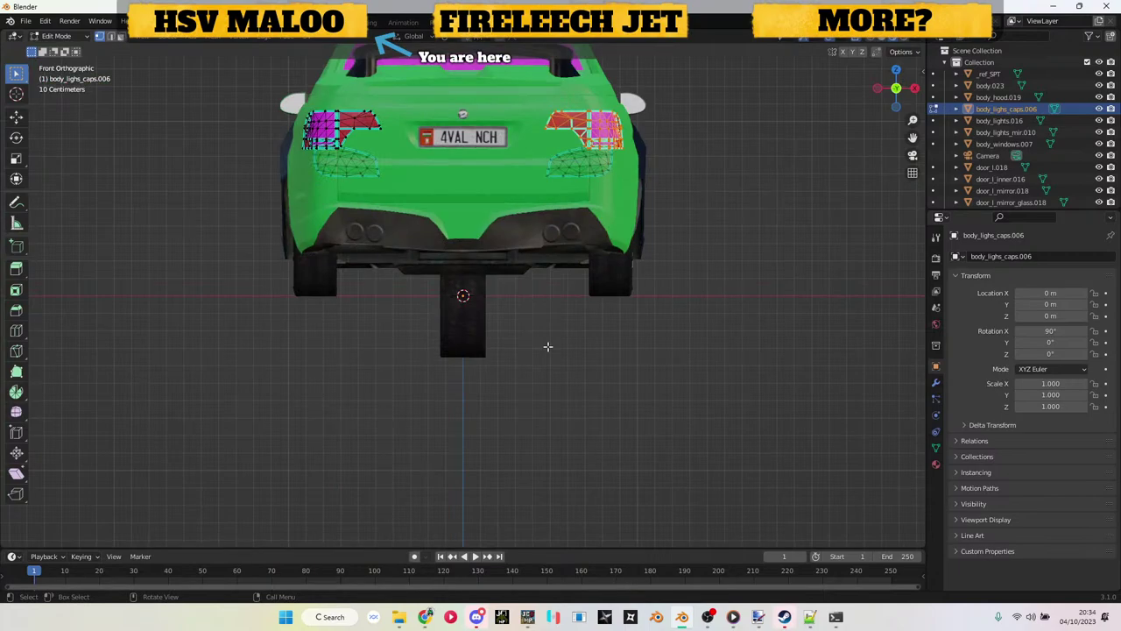
pyautogui.scroll(6, 547, 346)
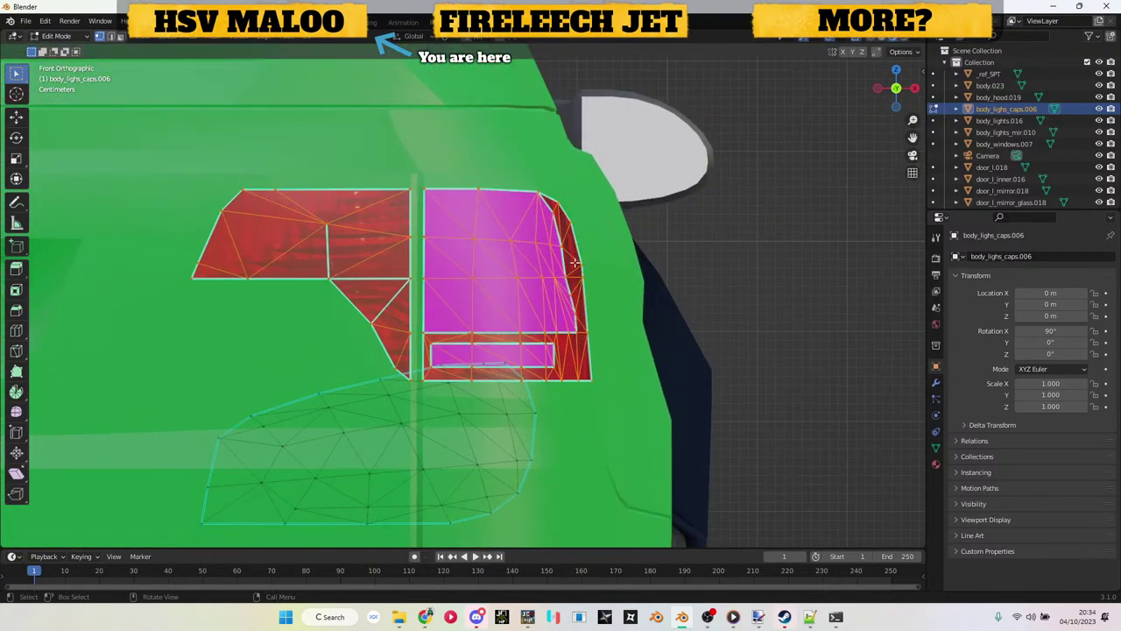
pyautogui.scroll(3, 574, 263)
pyautogui.press('g')
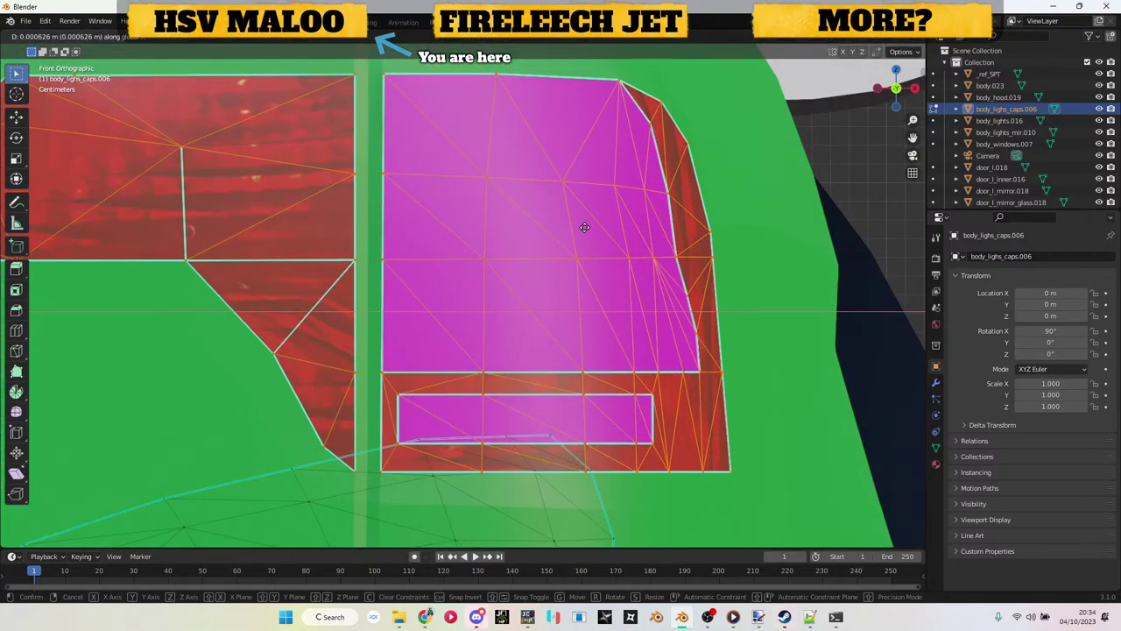
pyautogui.press('x')
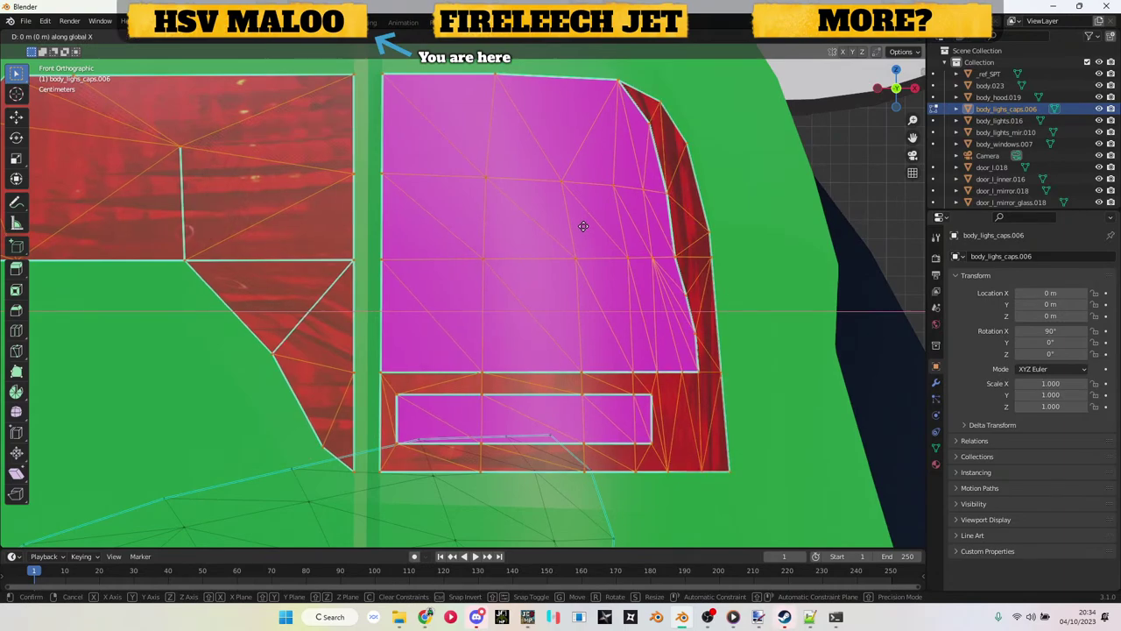
pyautogui.press('Escape')
pyautogui.press('Tab')
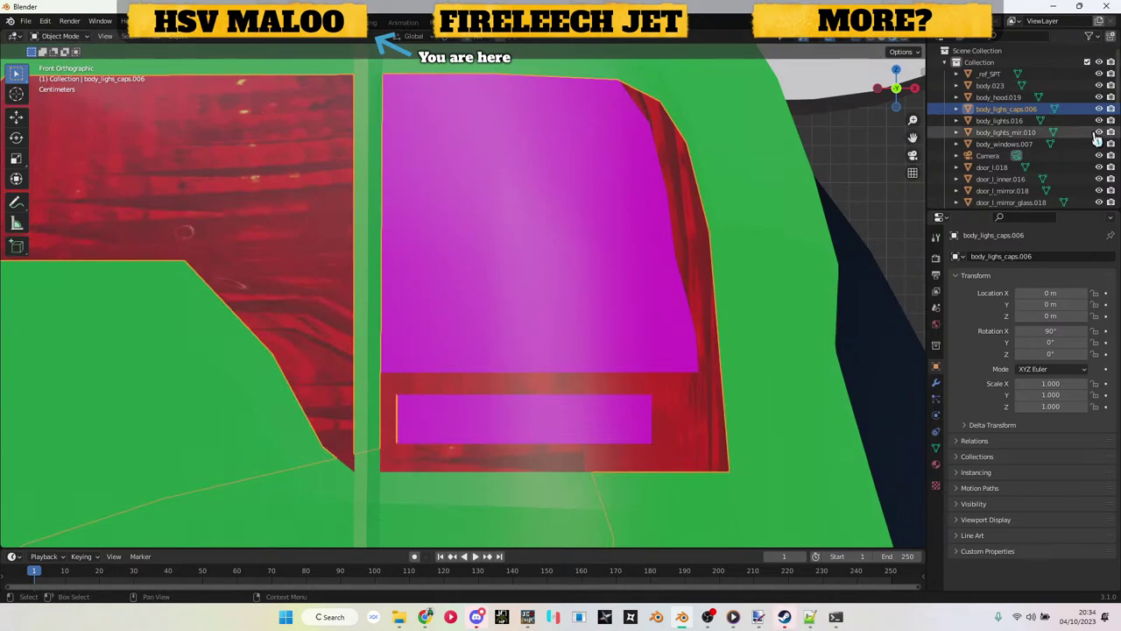
pyautogui.click(1099, 120)
pyautogui.click(1099, 120)
pyautogui.click(1100, 120)
pyautogui.click(1099, 120)
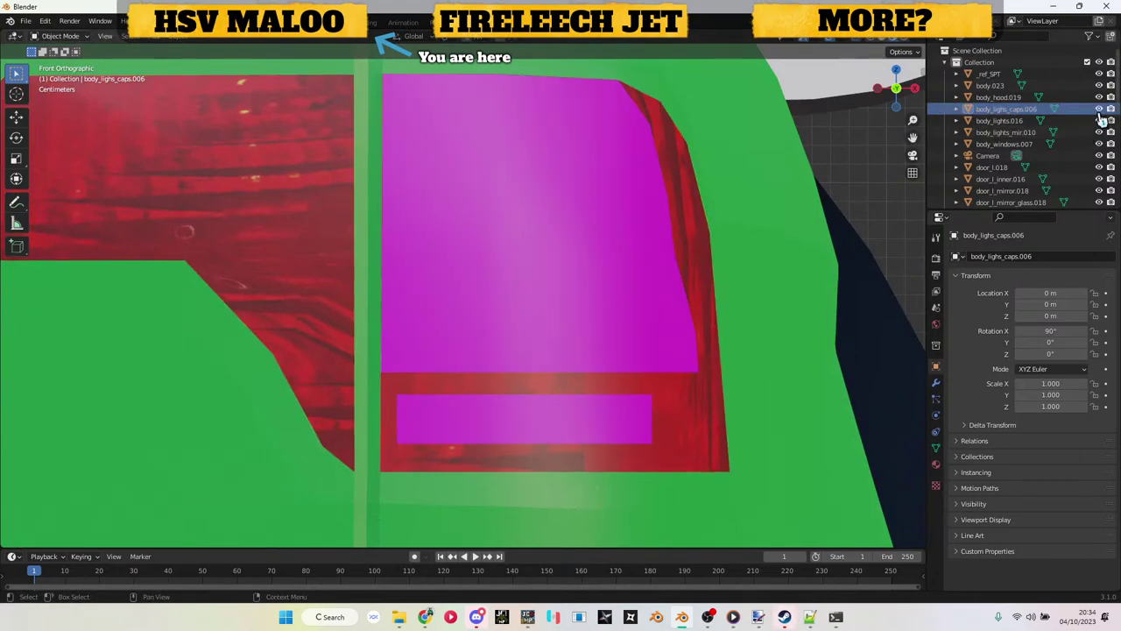
# Step: Inspect the magenta light caps by toggling their visibility and test-moving the cap mesh along X
pyautogui.press('KP_5')
pyautogui.scroll(-10, 762, 205)
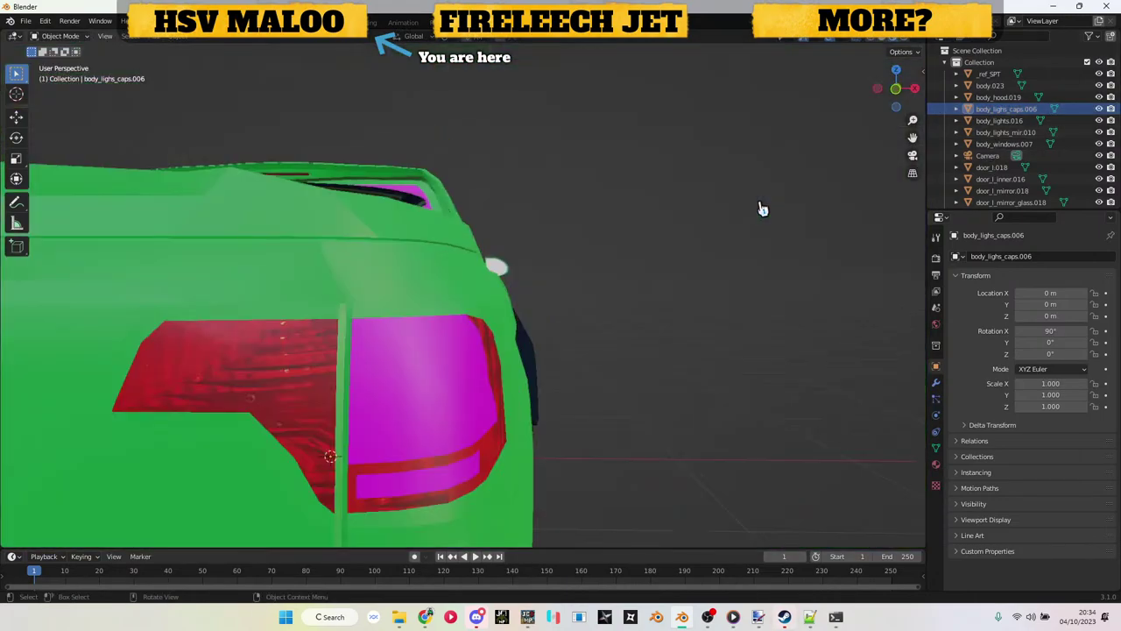
pyautogui.scroll(8, 735, 254)
pyautogui.scroll(-4, 734, 254)
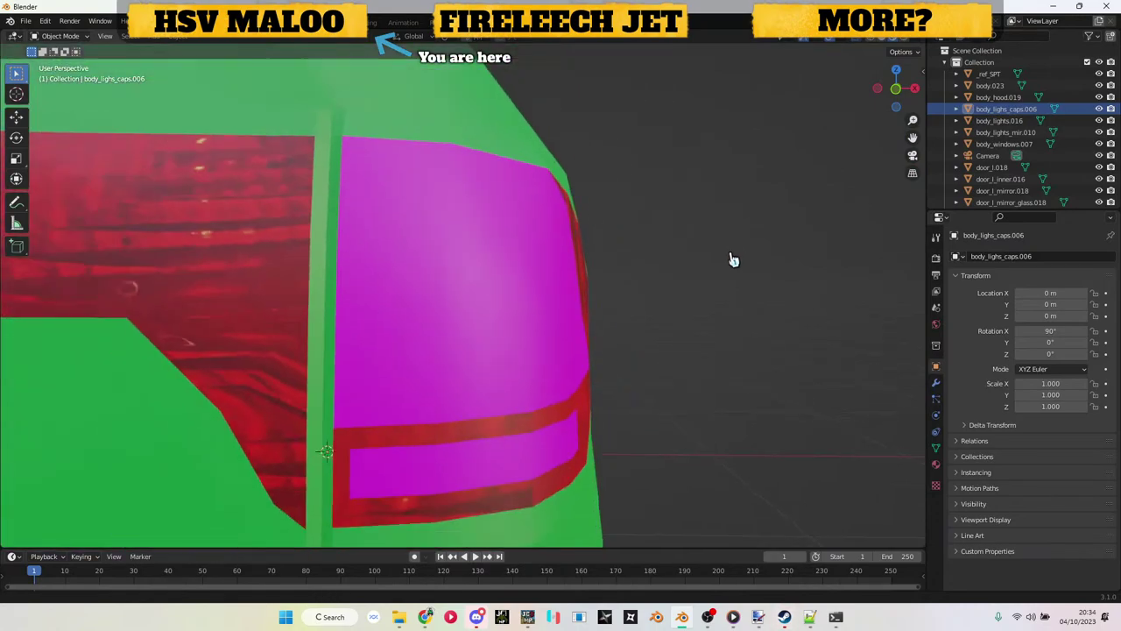
pyautogui.scroll(5, 732, 263)
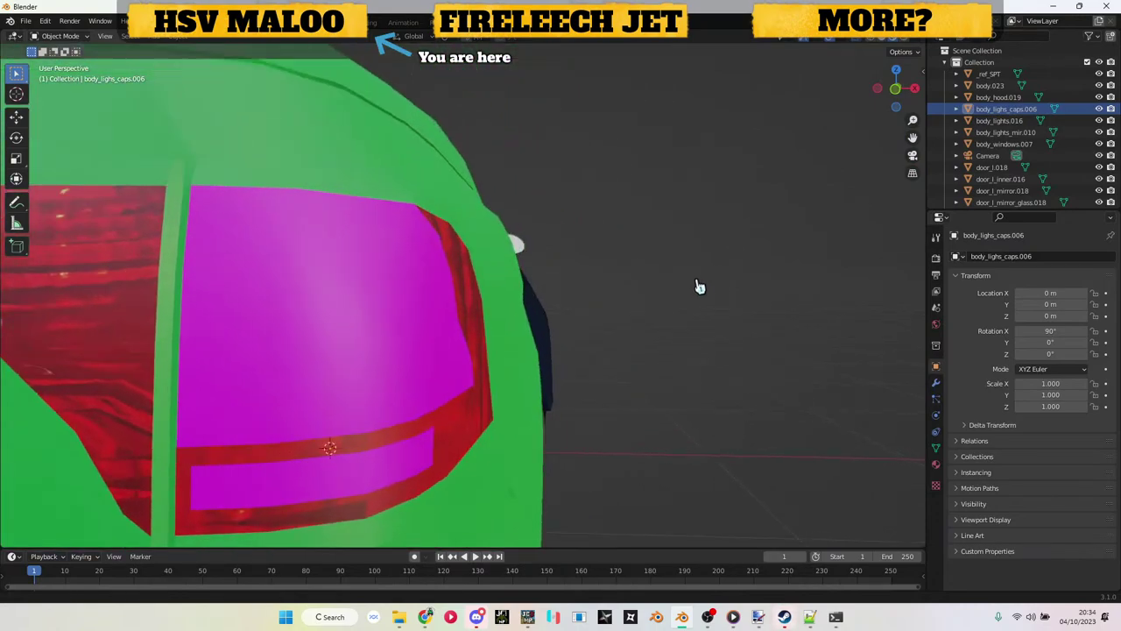
pyautogui.click(1100, 109)
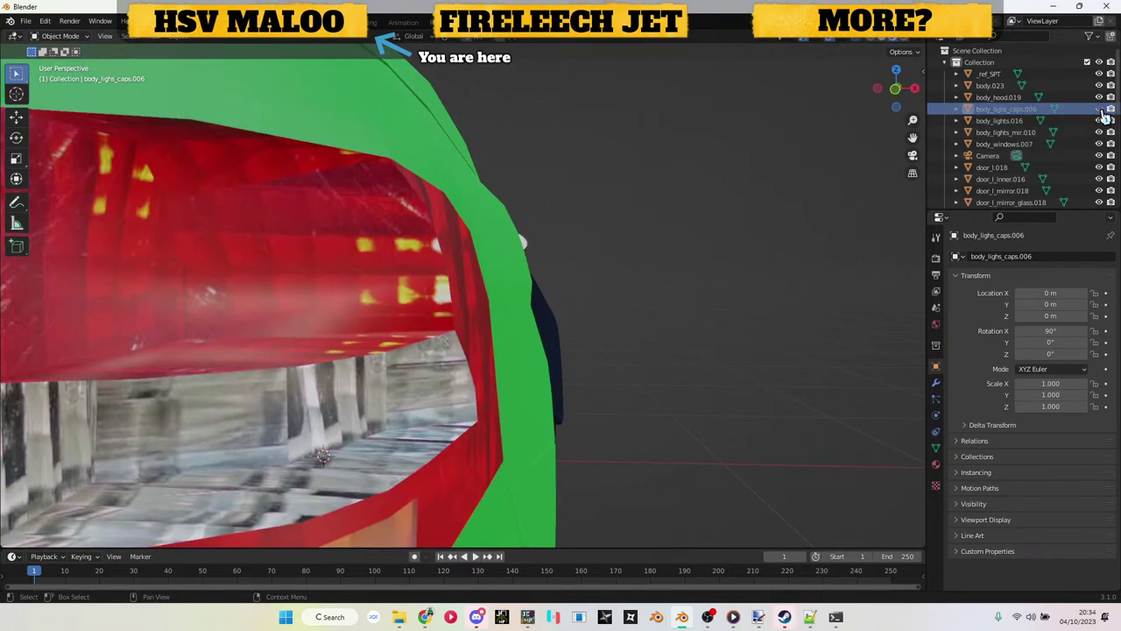
pyautogui.click(1099, 108)
pyautogui.click(1100, 110)
pyautogui.click(1101, 110)
pyautogui.press('Tab')
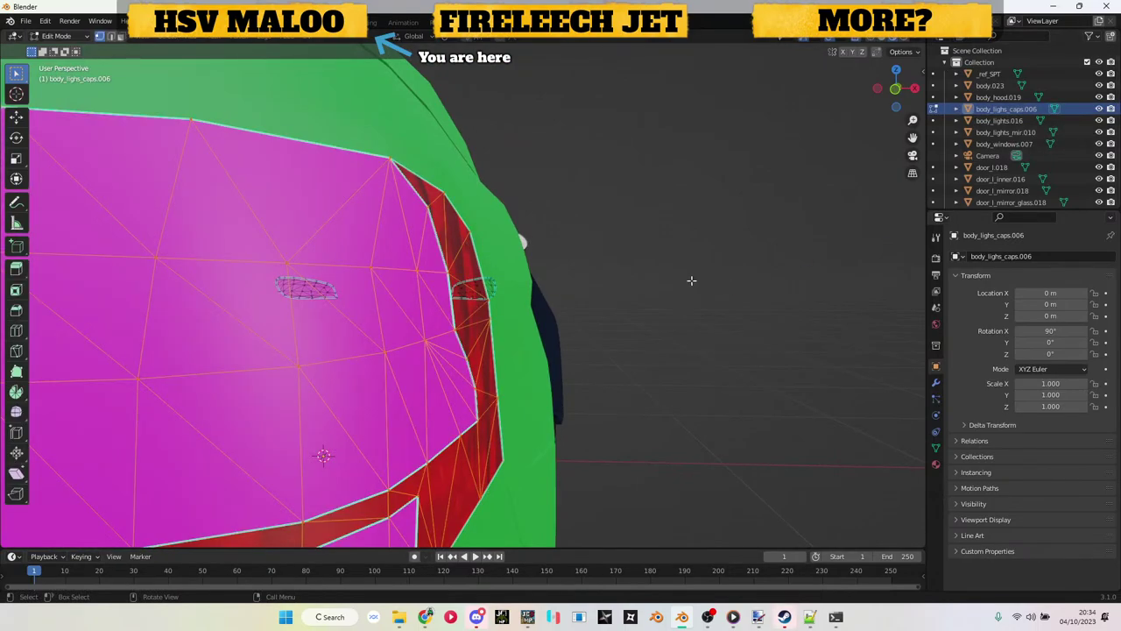
pyautogui.press('g')
pyautogui.press('x')
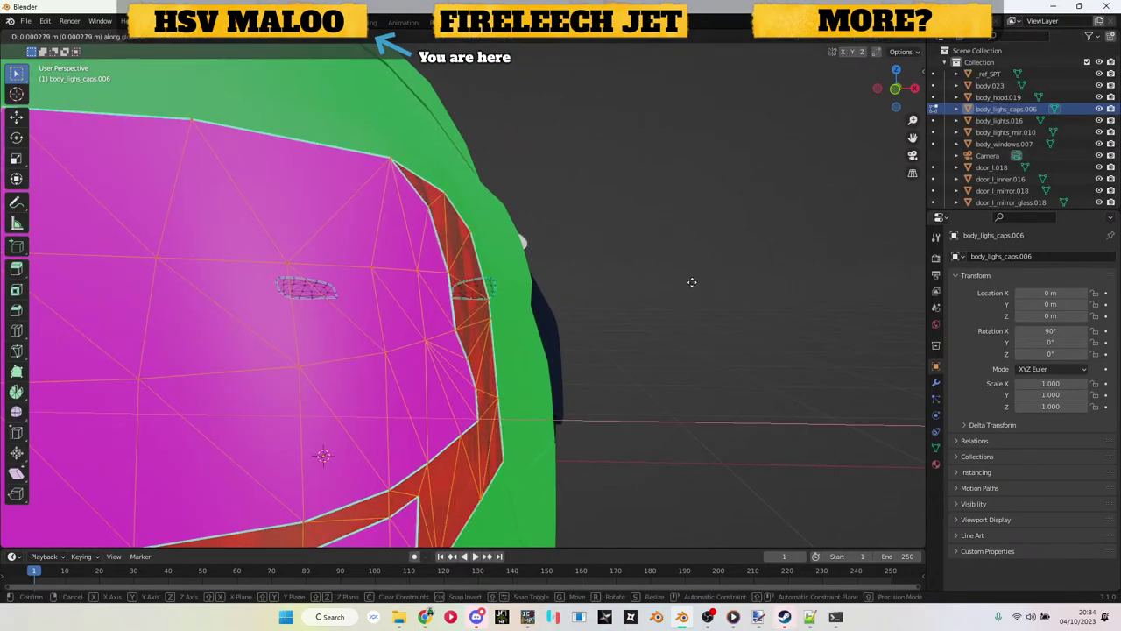
pyautogui.press('Escape')
pyautogui.press('Tab')
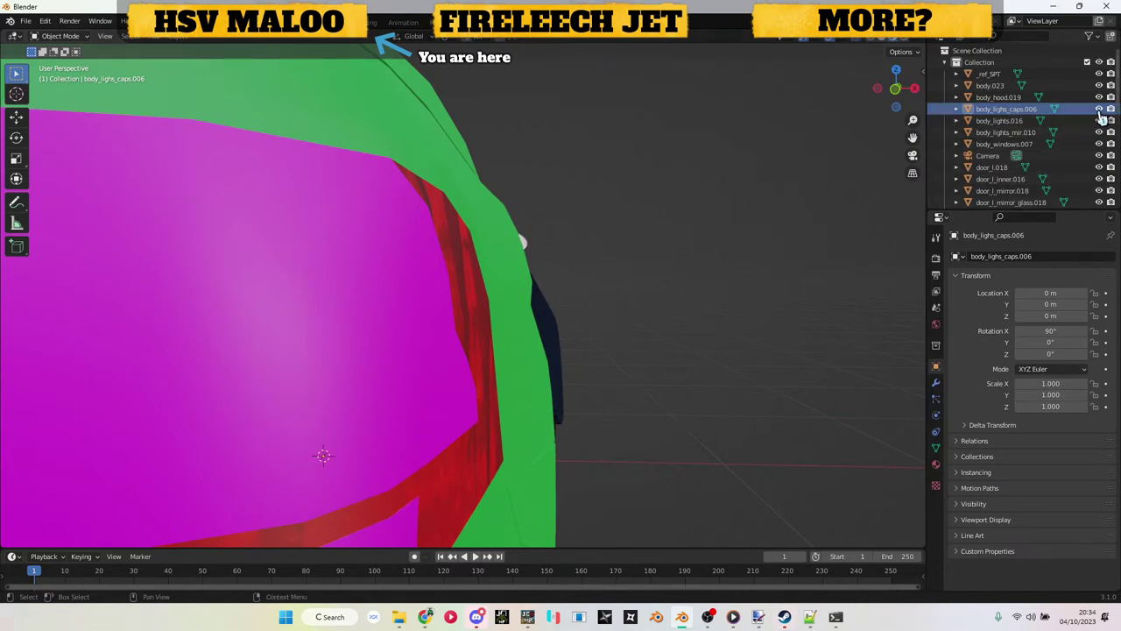
pyautogui.click(1100, 109)
pyautogui.click(1100, 109)
pyautogui.click(1101, 109)
pyautogui.click(1100, 110)
pyautogui.press('Tab')
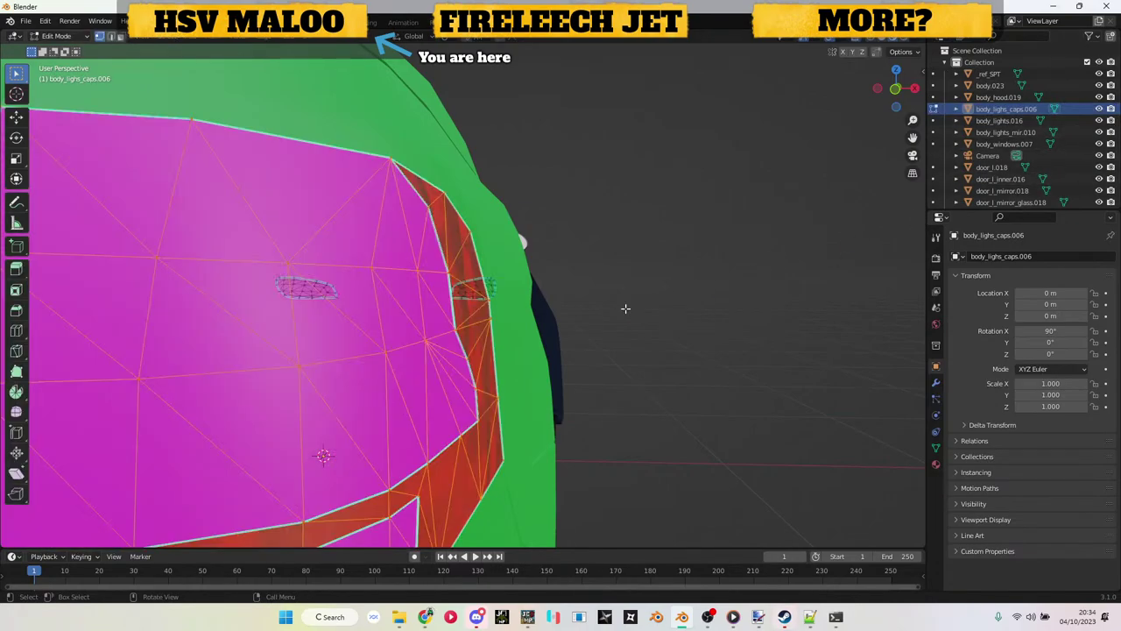
pyautogui.press('g')
pyautogui.press('x')
pyautogui.press('Escape')
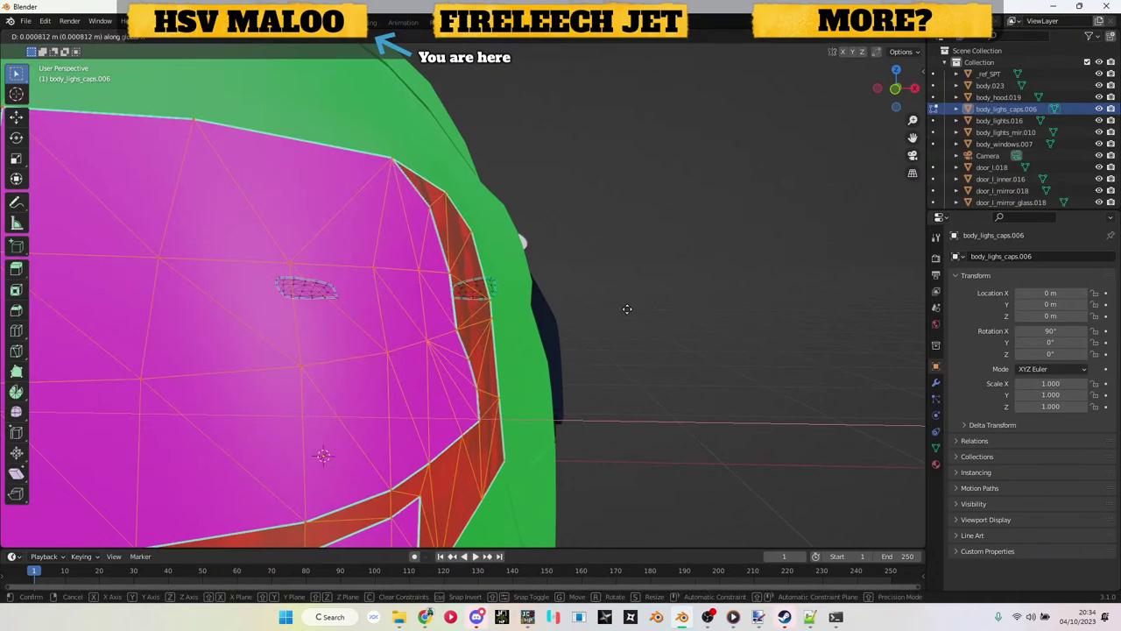
pyautogui.press('Tab')
pyautogui.click(1101, 108)
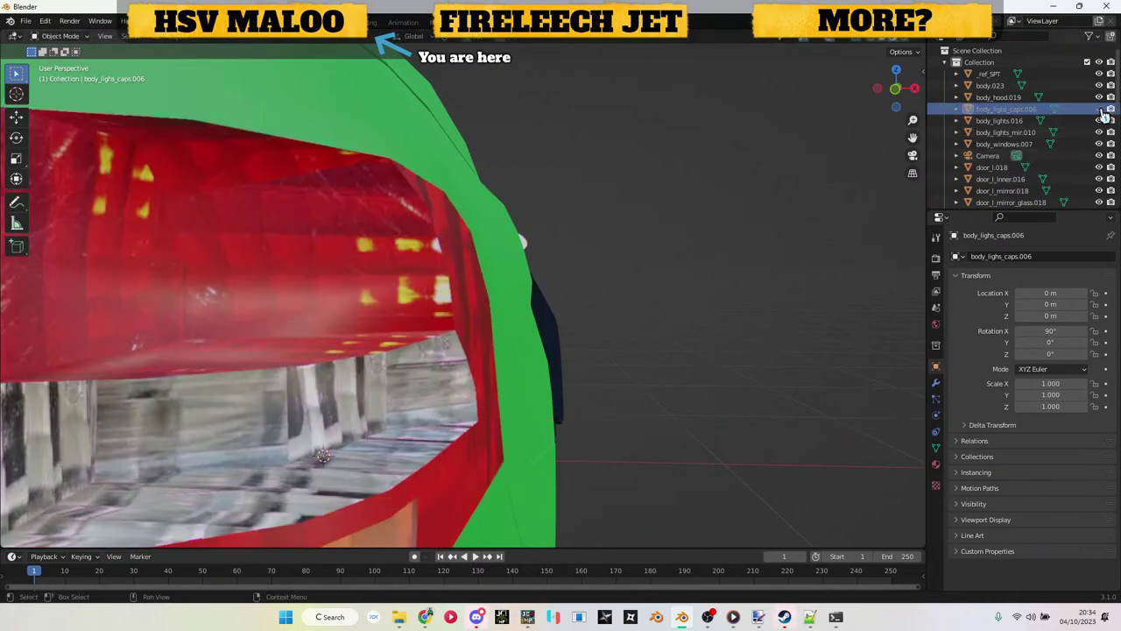
pyautogui.click(1101, 109)
pyautogui.click(1100, 108)
pyautogui.click(1100, 108)
pyautogui.press('Tab')
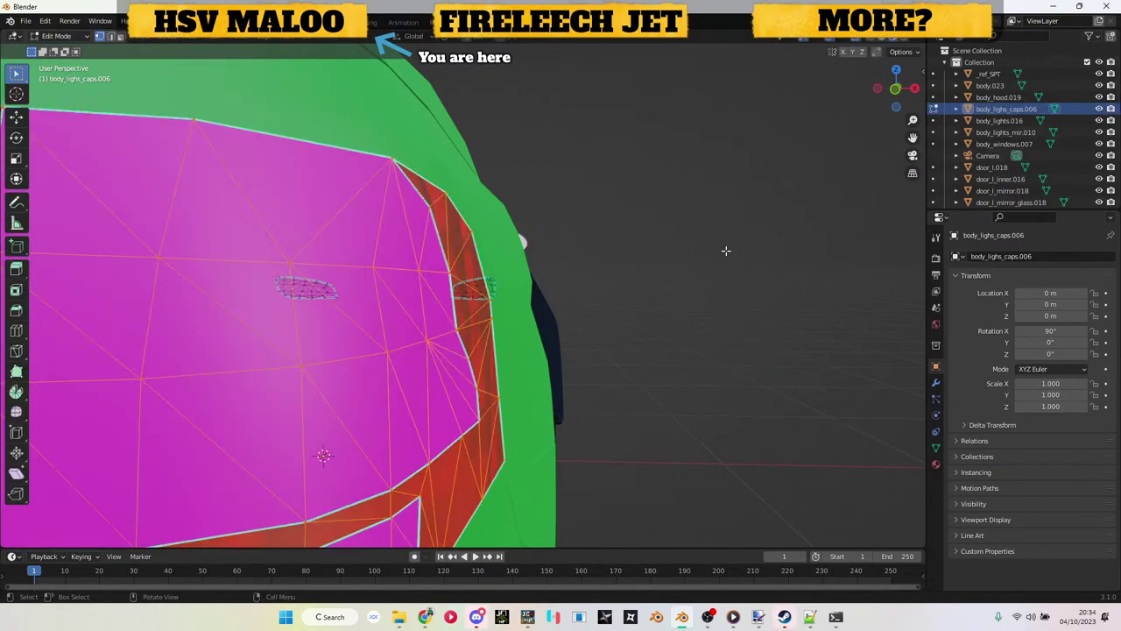
pyautogui.press('g')
pyautogui.press('x')
pyautogui.press('Escape')
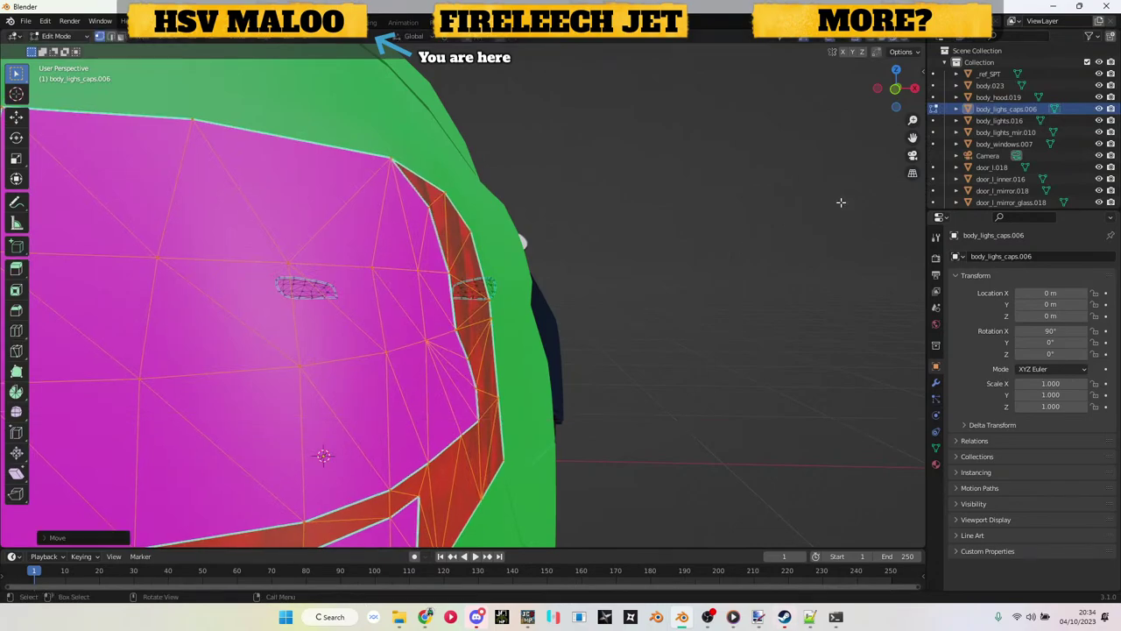
pyautogui.press('Tab')
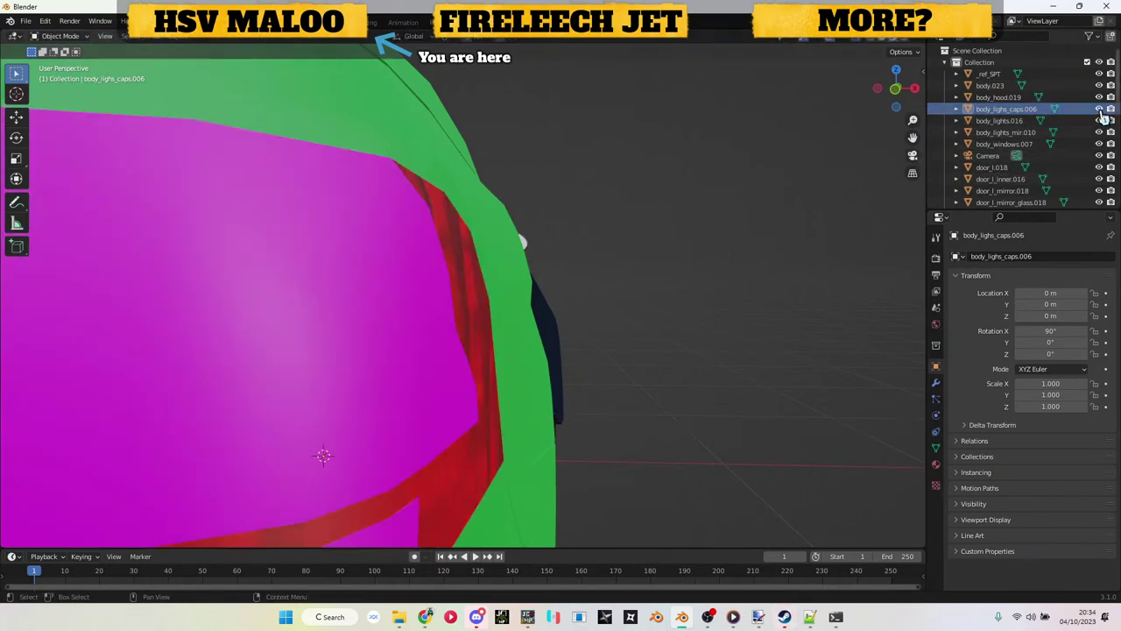
# Step: Toggle the light caps' visibility repeatedly to tell them apart from the red lights beneath
pyautogui.click(1100, 109)
pyautogui.click(1101, 110)
pyautogui.click(1100, 109)
pyautogui.click(1101, 109)
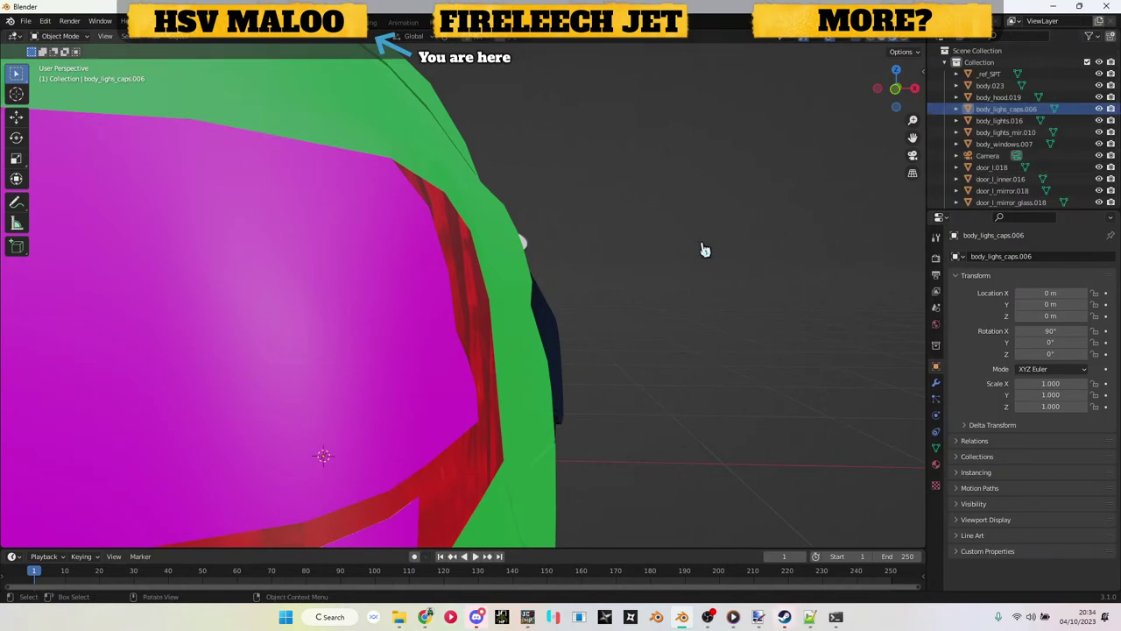
pyautogui.scroll(-5, 706, 248)
pyautogui.scroll(2, 583, 346)
pyautogui.scroll(8, 583, 346)
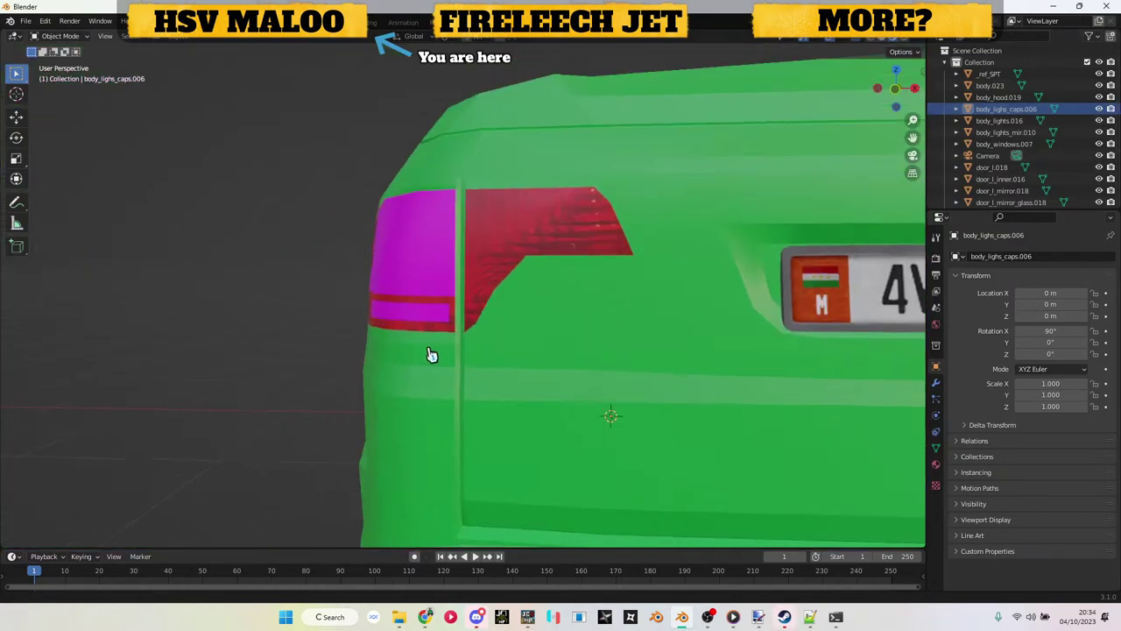
pyautogui.click(1101, 110)
pyautogui.click(1100, 109)
pyautogui.click(1100, 109)
pyautogui.click(1100, 109)
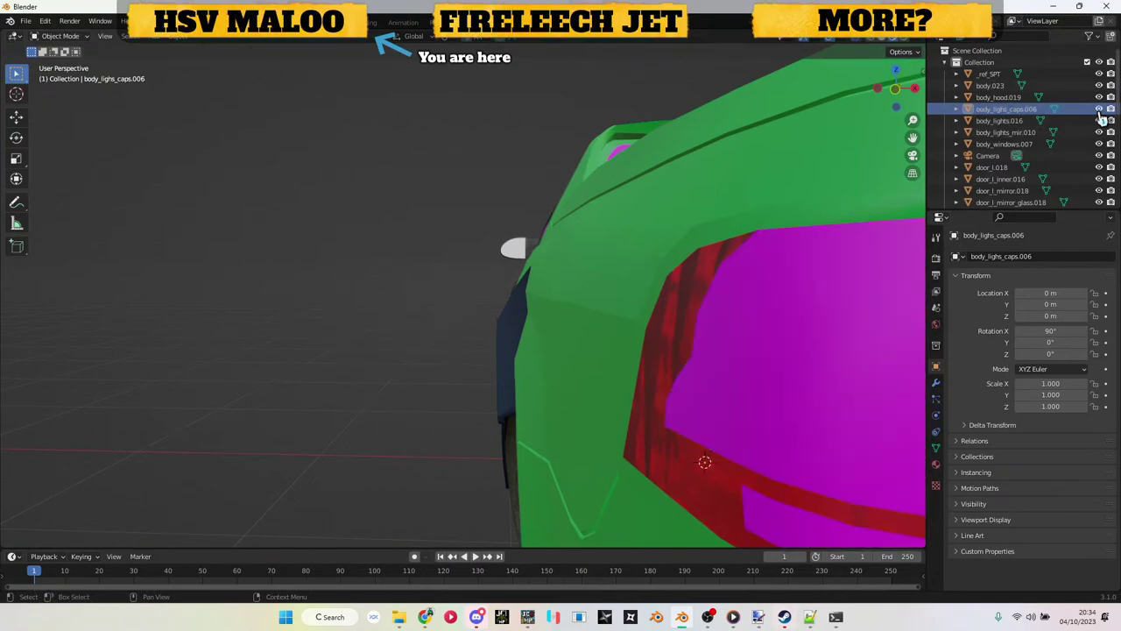
pyautogui.click(1100, 110)
pyautogui.click(1101, 110)
pyautogui.click(1100, 112)
pyautogui.click(1100, 111)
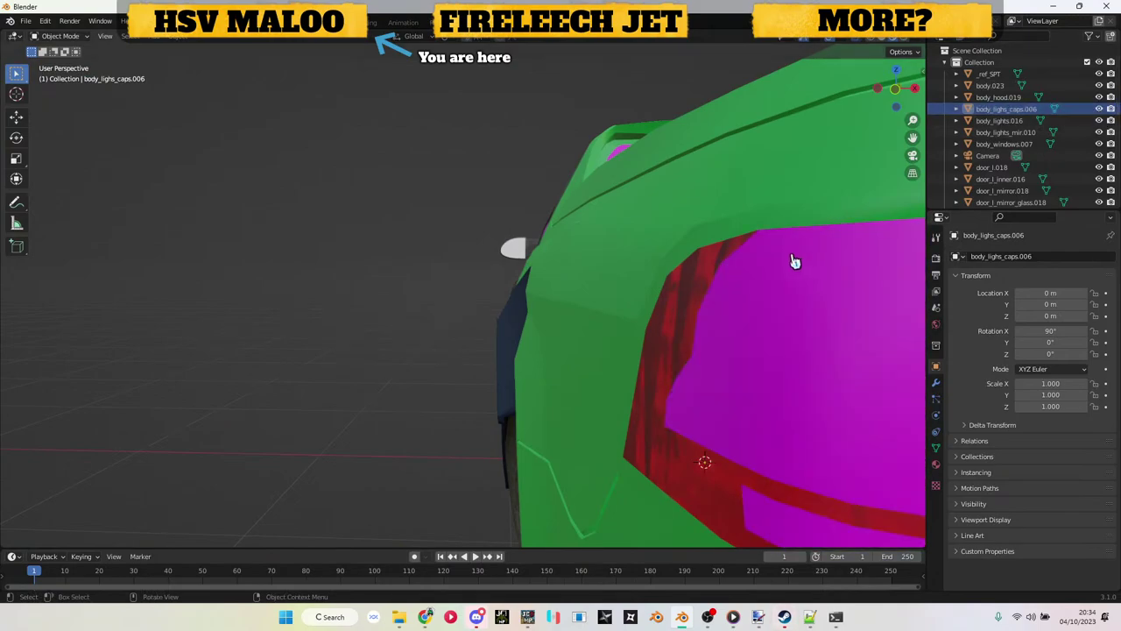
pyautogui.scroll(5, 797, 260)
pyautogui.scroll(2, 786, 261)
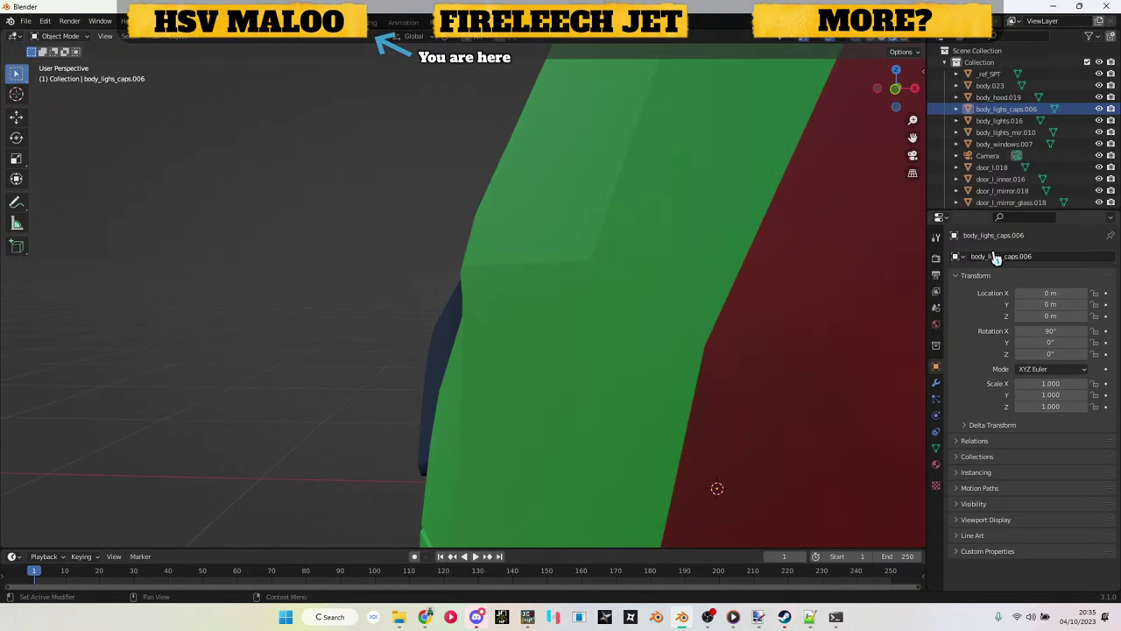
pyautogui.scroll(-2, 733, 313)
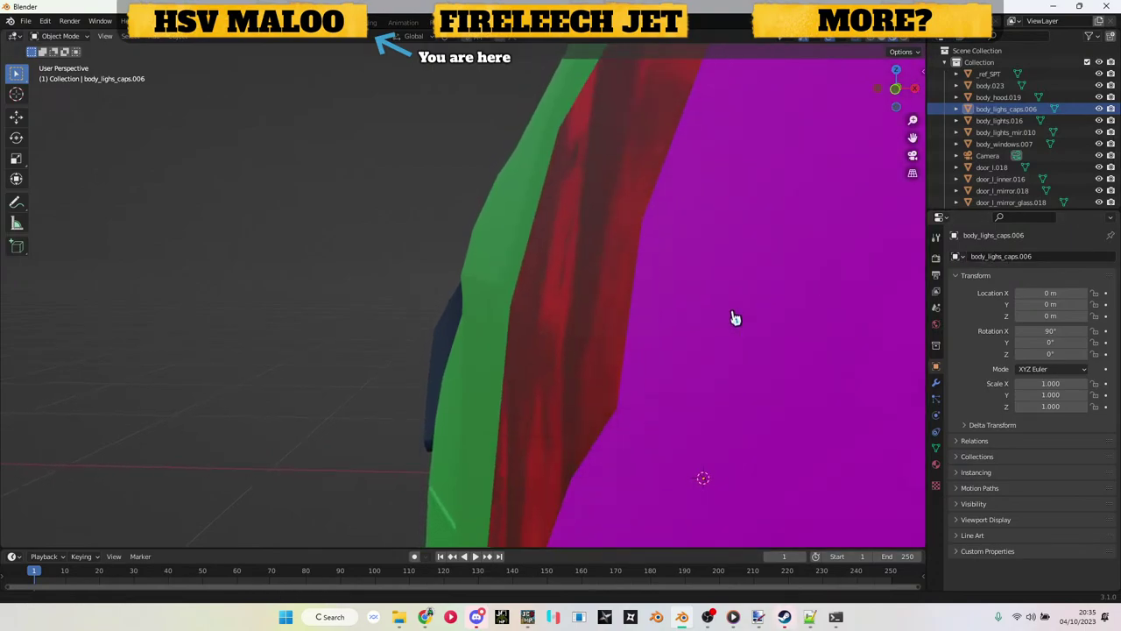
pyautogui.click(1100, 112)
pyautogui.click(1100, 112)
pyautogui.click(1100, 112)
pyautogui.click(1100, 112)
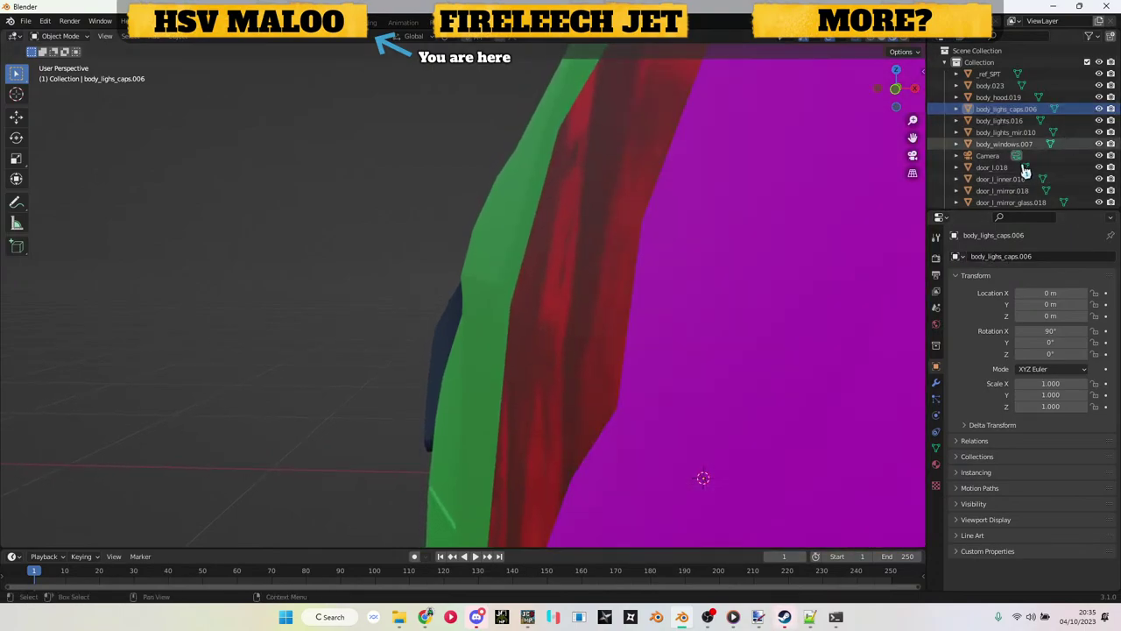
# Step: Select everything except body_lighs_caps.006 and delete the rest of the ute
pyautogui.press('Home')
pyautogui.press('a')
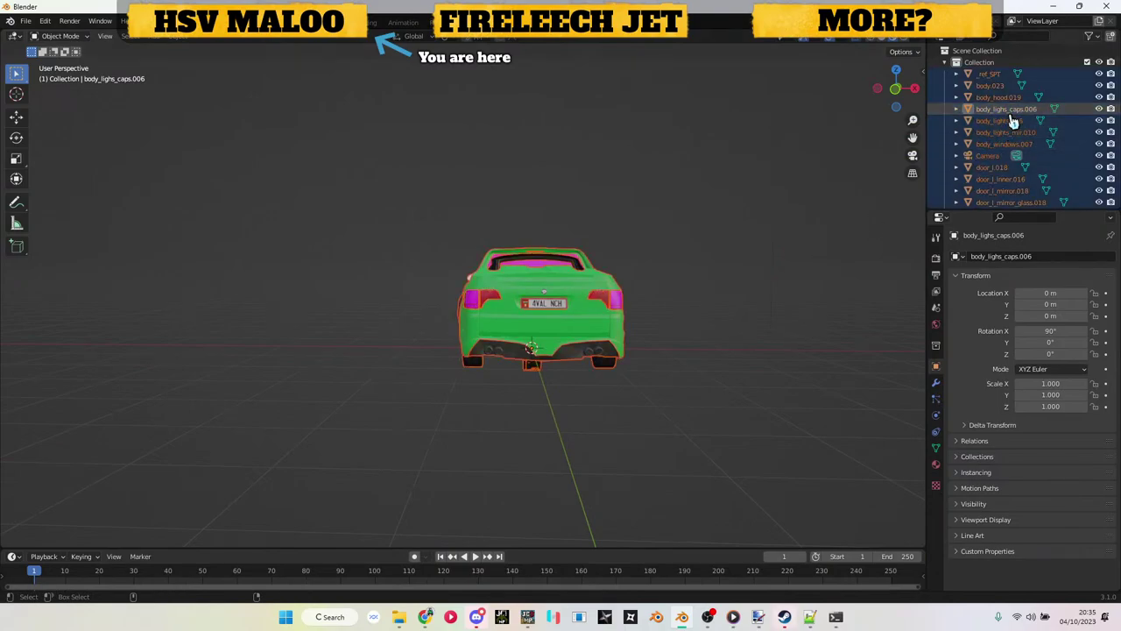
pyautogui.keyDown('ctrl'); pyautogui.click(1007, 111); pyautogui.keyUp('ctrl')
pyautogui.press('x')
pyautogui.click(745, 245)
pyautogui.moveTo(696, 292); pyautogui.dragTo(639, 311)
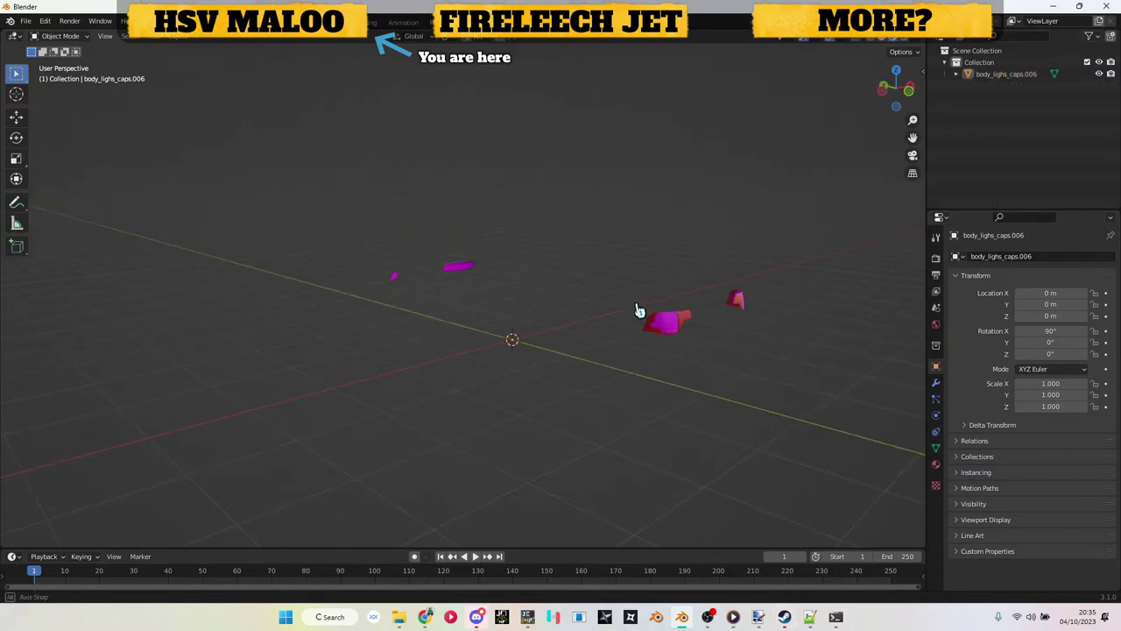
# Step: Export the caps as Wavefront OBJ over ute/parts toscale/light_caps.obj, then quit Blender
pyautogui.click(26, 20)
pyautogui.moveTo(101, 199)
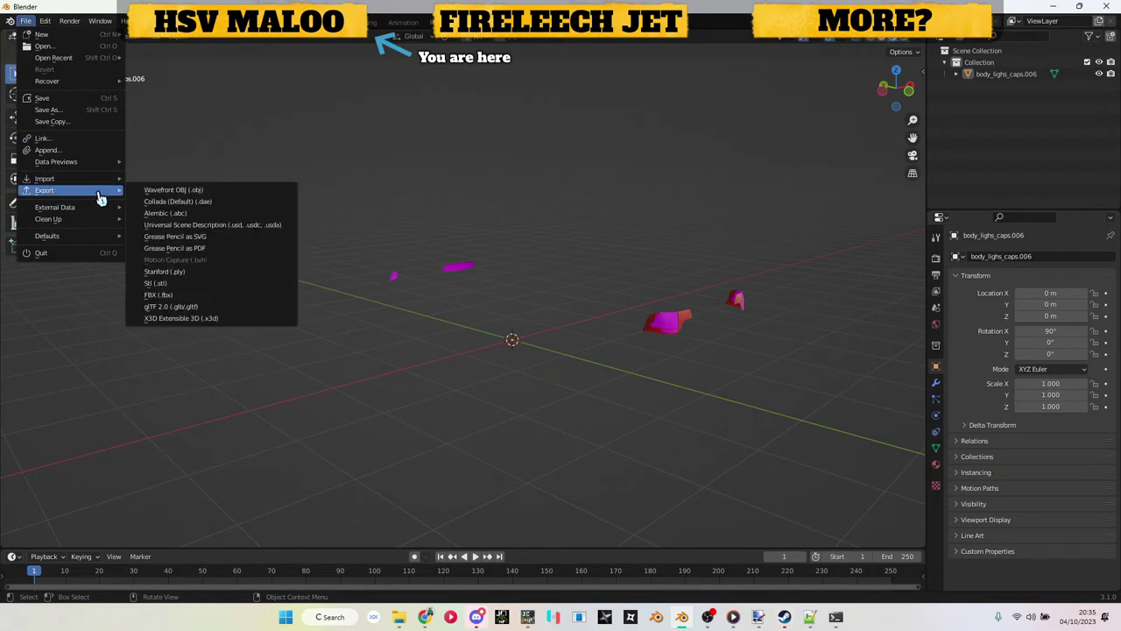
pyautogui.click(147, 191)
pyautogui.click(298, 403)
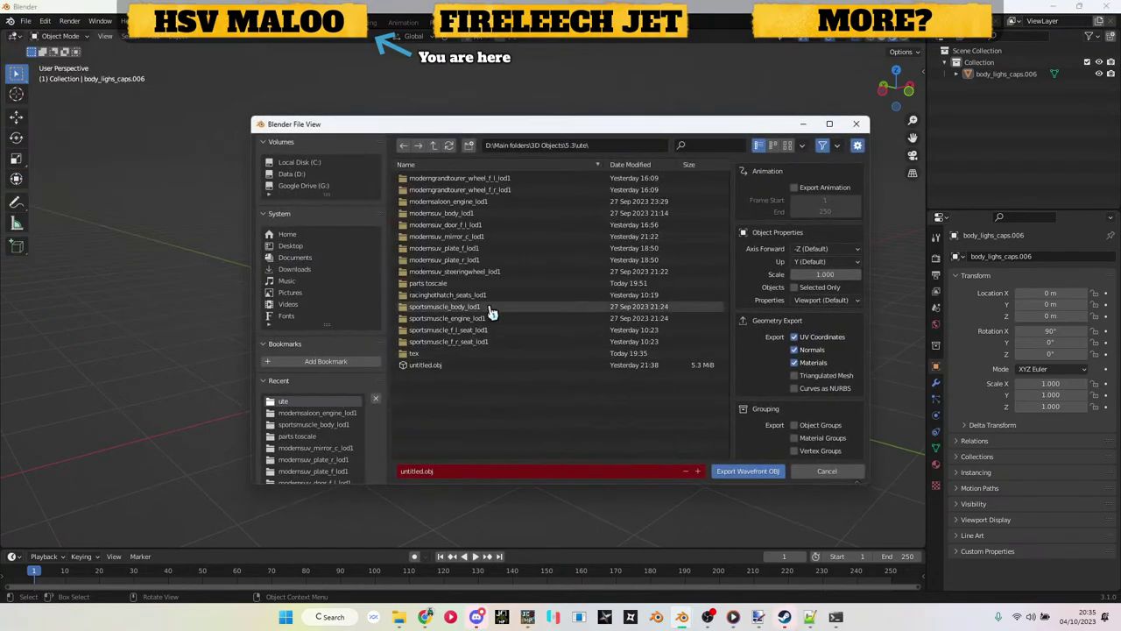
pyautogui.click(432, 295)
pyautogui.scroll(-3, 449, 350)
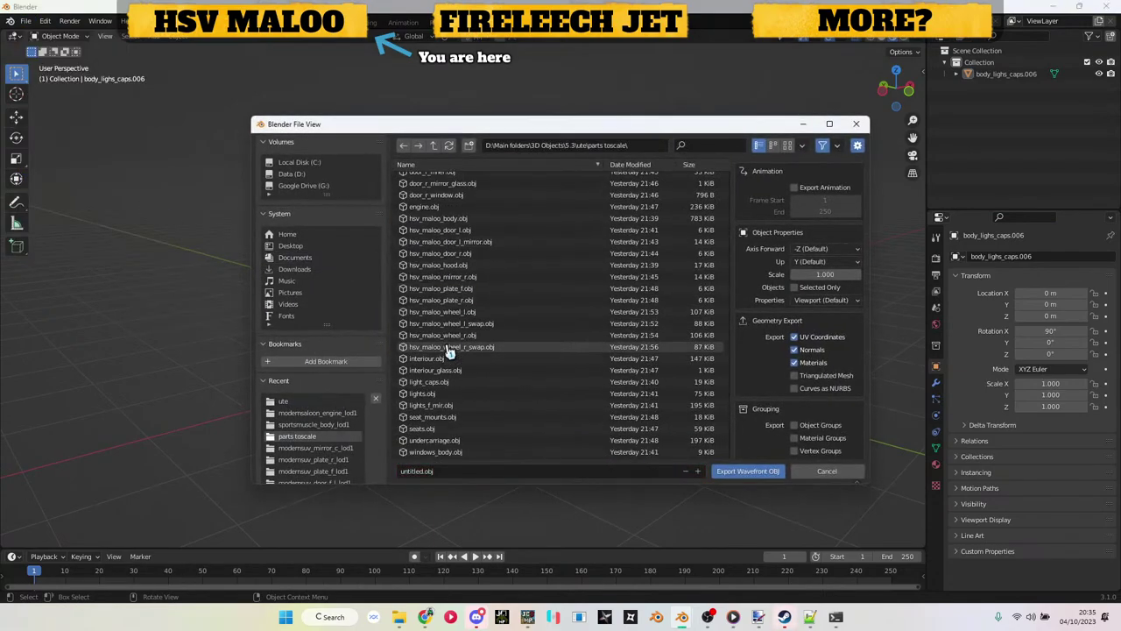
pyautogui.click(429, 382)
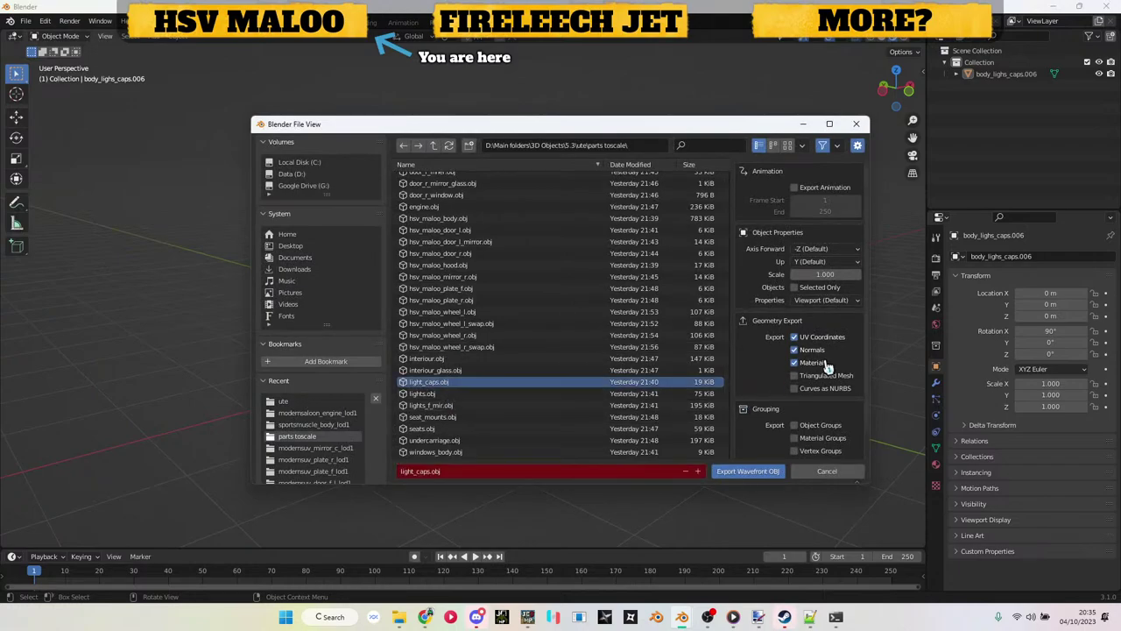
pyautogui.click(746, 471)
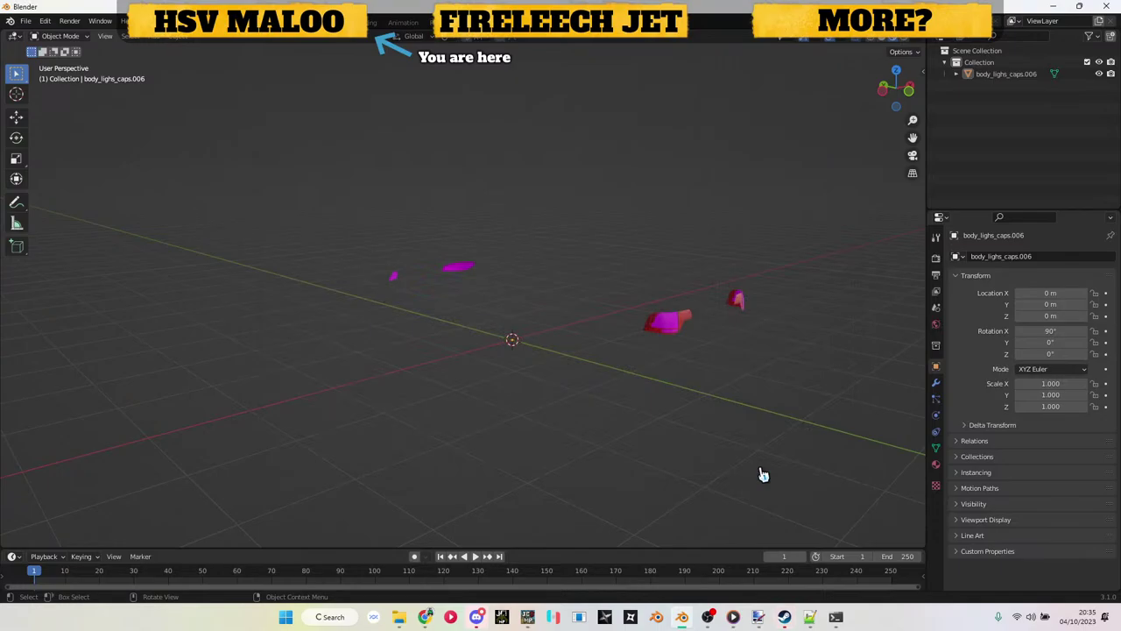
pyautogui.hotkey('ctrl', 'q')
# Step: Discard Blender's changes, then toggle the F7 vehicle spawner menu beside the car and pause the game
pyautogui.click(581, 331)
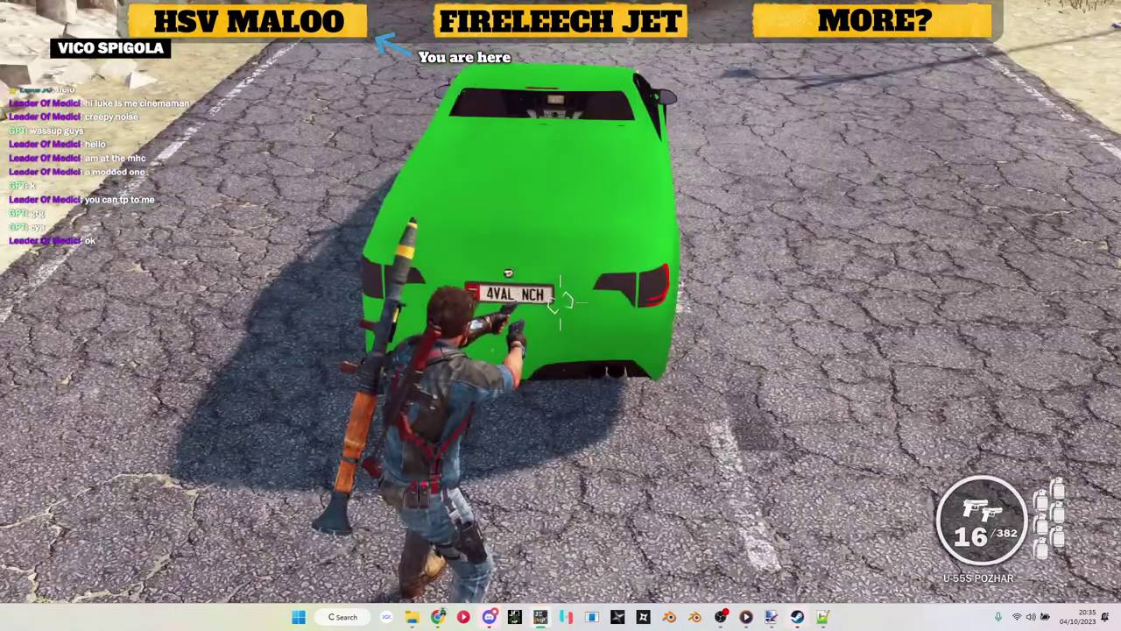
pyautogui.press('F7')
pyautogui.press('F7')
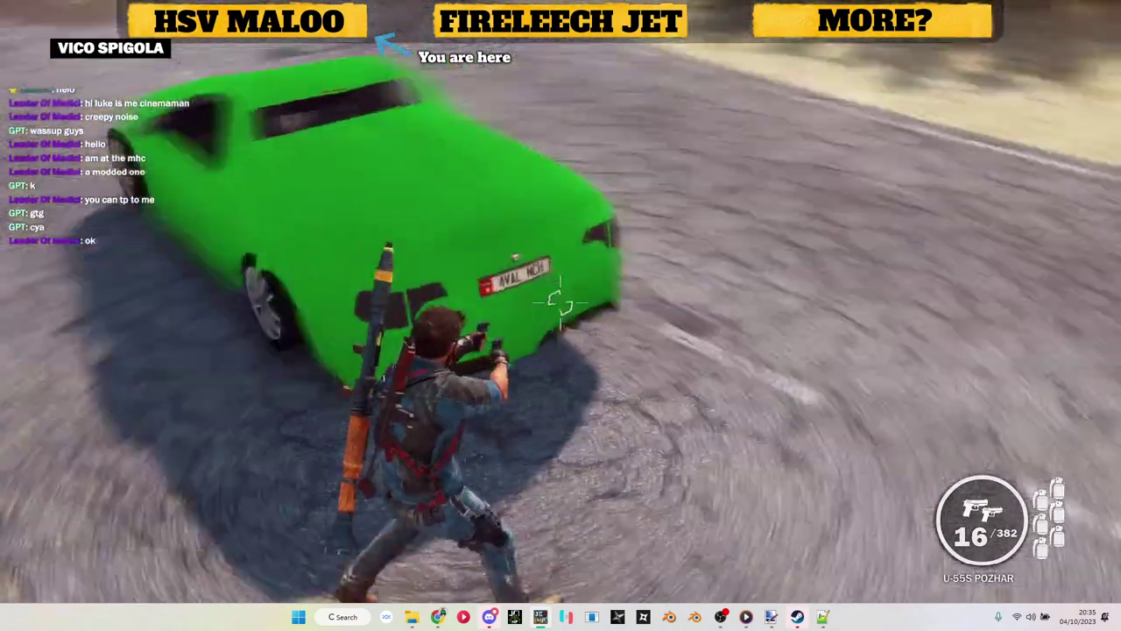
pyautogui.press('w')
pyautogui.press('F7')
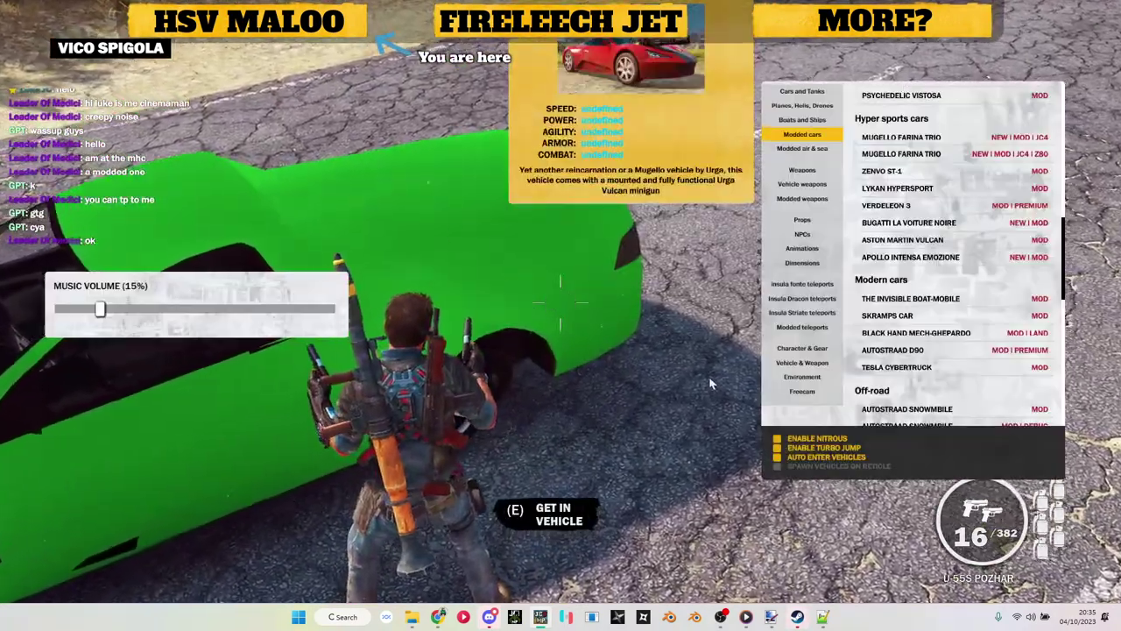
pyautogui.press('F7')
pyautogui.press('Escape')
# Step: Switch to File Explorer, step up to Just Cause 3 and back, then launch Just Cause Model Renderer
pyautogui.hotkey('alt', 'Tab')
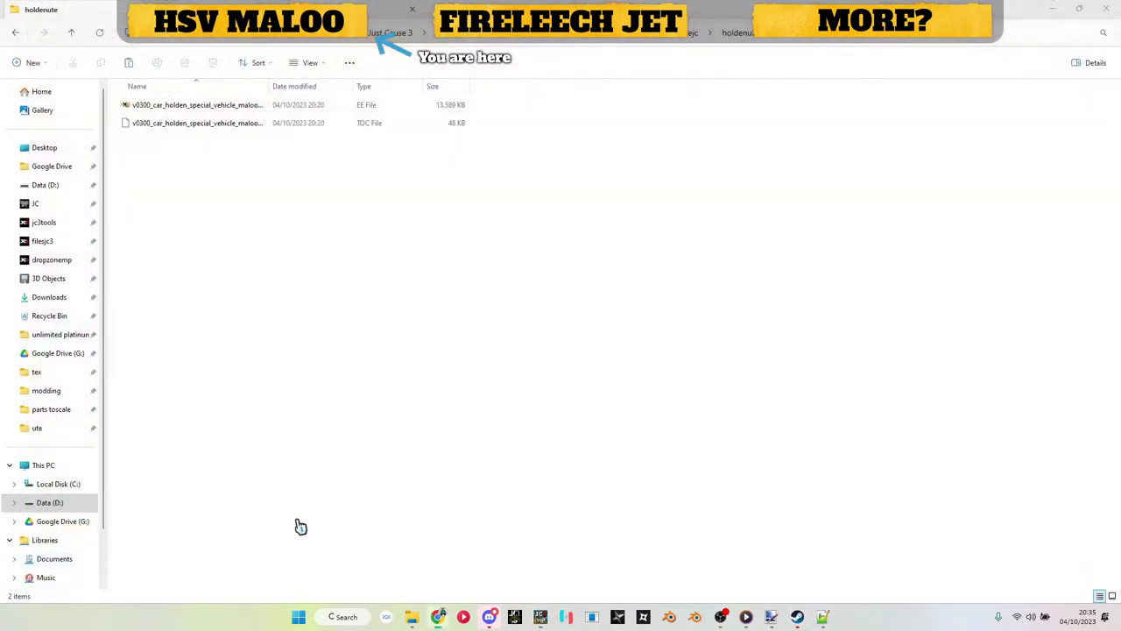
pyautogui.click(390, 32)
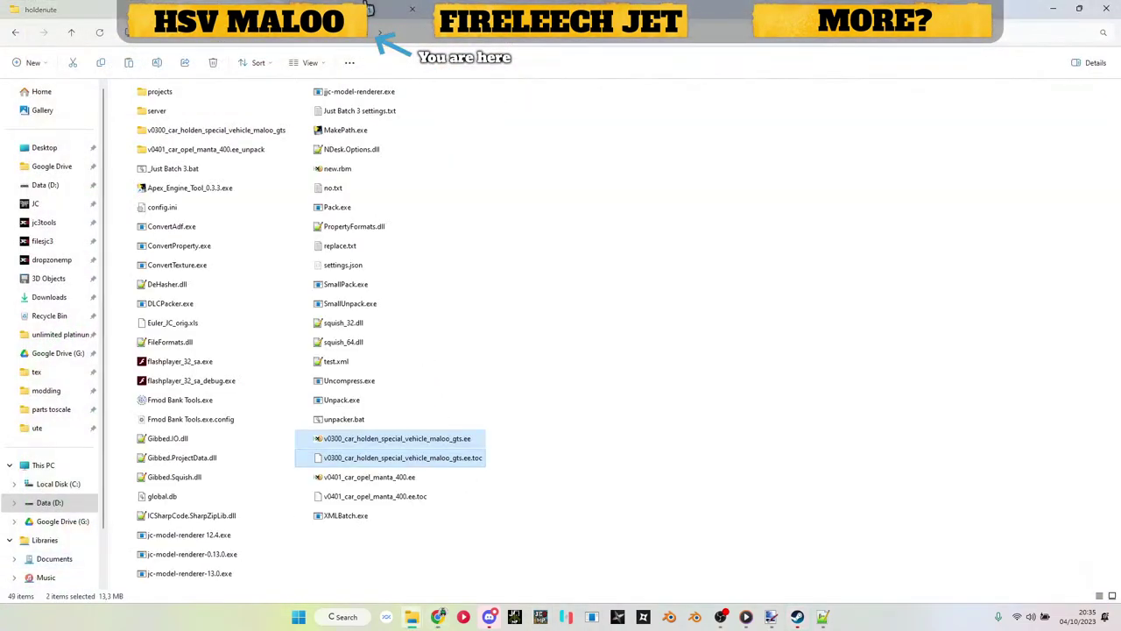
pyautogui.hotkey('alt', 'Left')
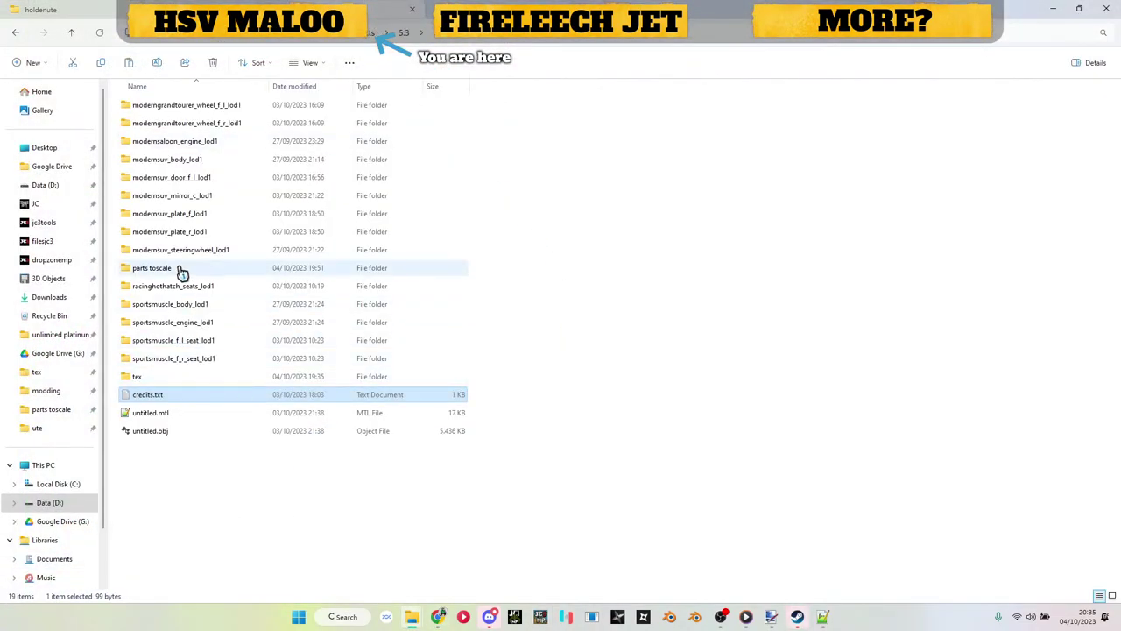
pyautogui.click(589, 618)
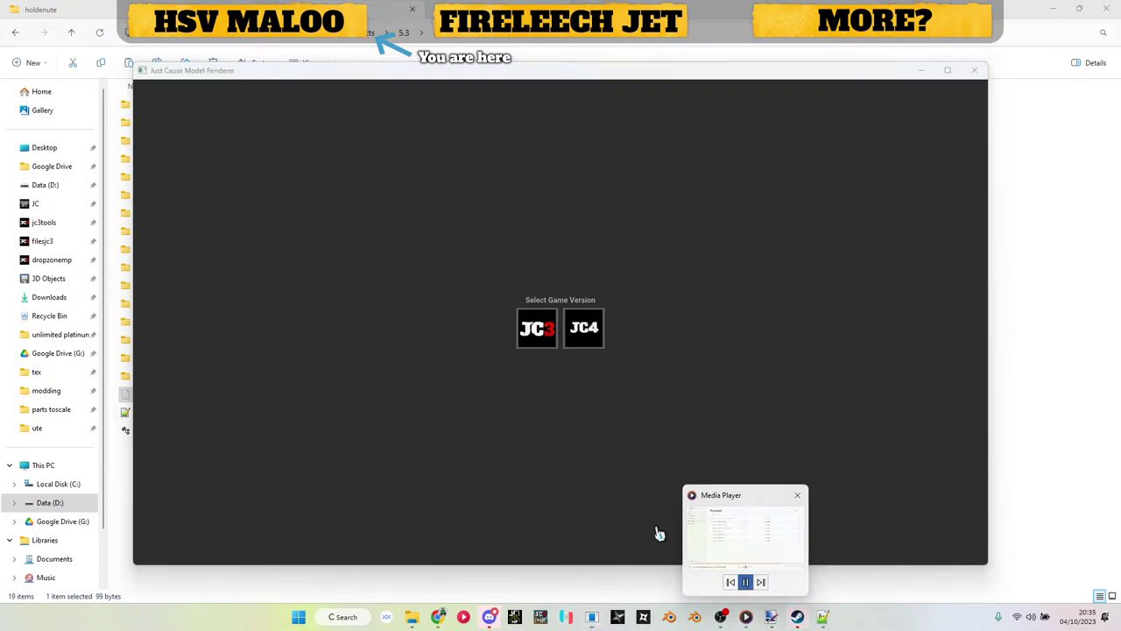
# Step: Create a JC3 render block model with a RenderBlockCarPaintMM block holding hsv_maloo_body.obj
pyautogui.click(530, 330)
pyautogui.click(168, 88)
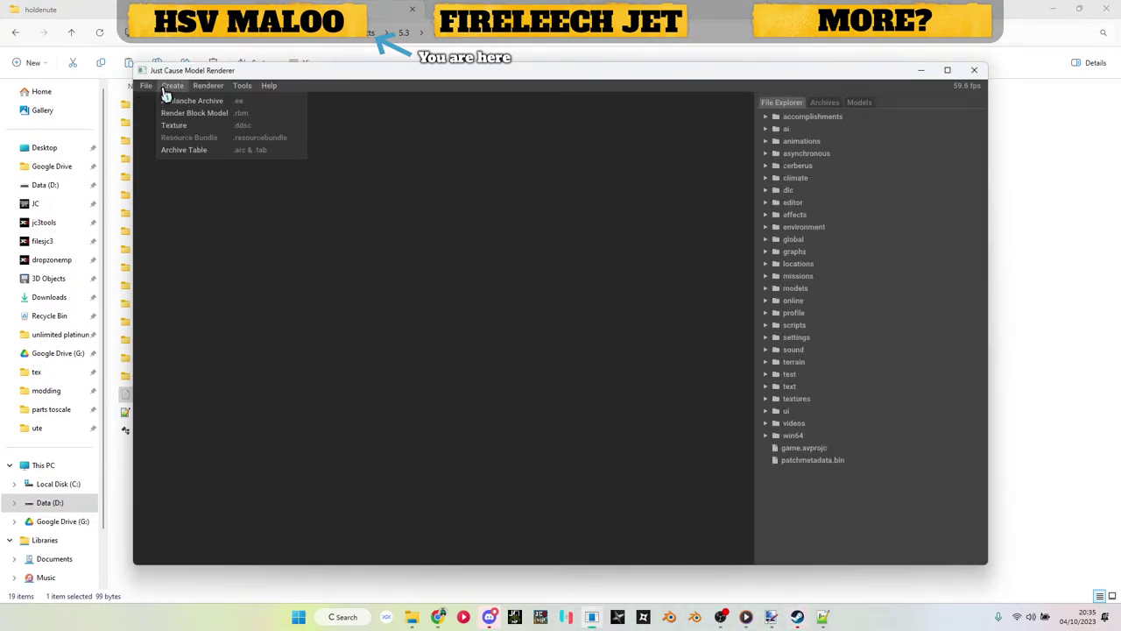
pyautogui.click(186, 114)
pyautogui.click(861, 104)
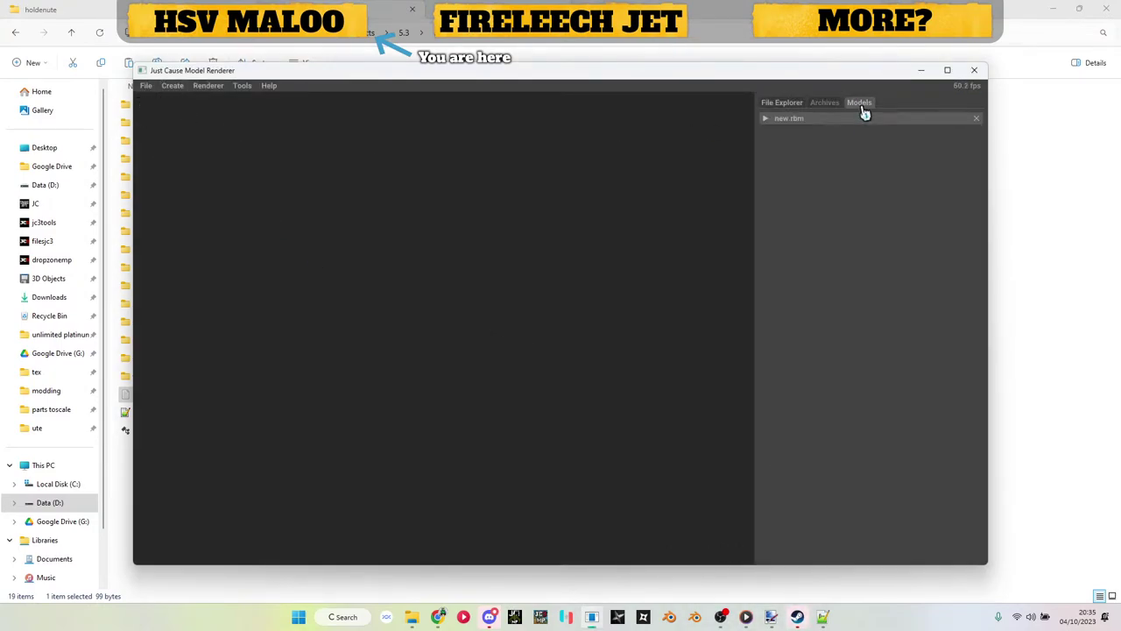
pyautogui.click(793, 162)
pyautogui.click(803, 175)
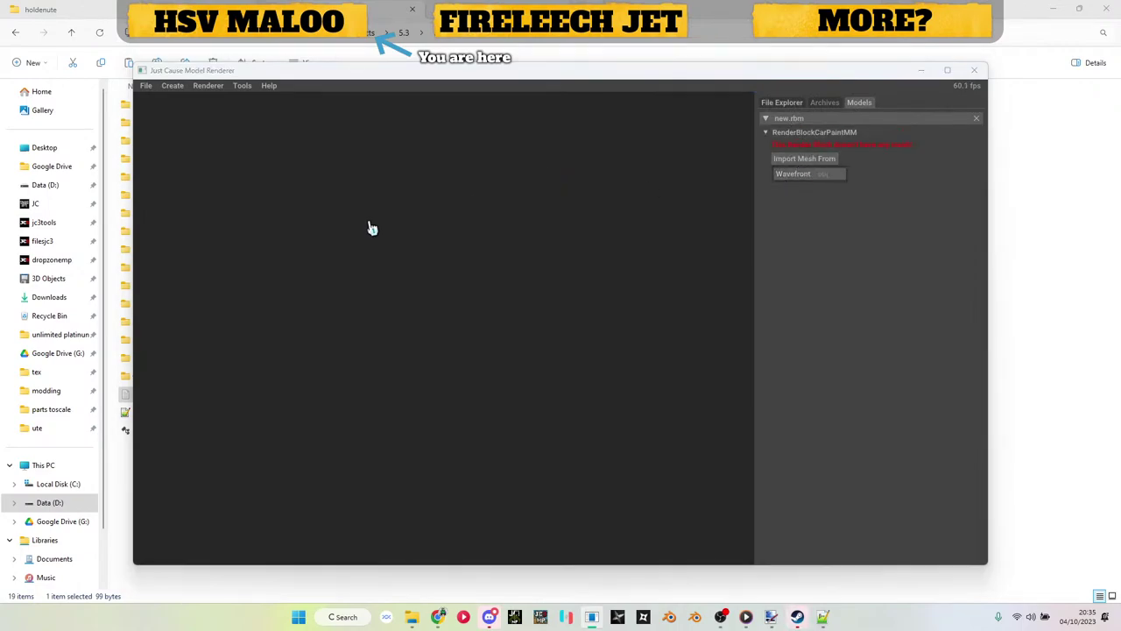
pyautogui.scroll(-1, 375, 246)
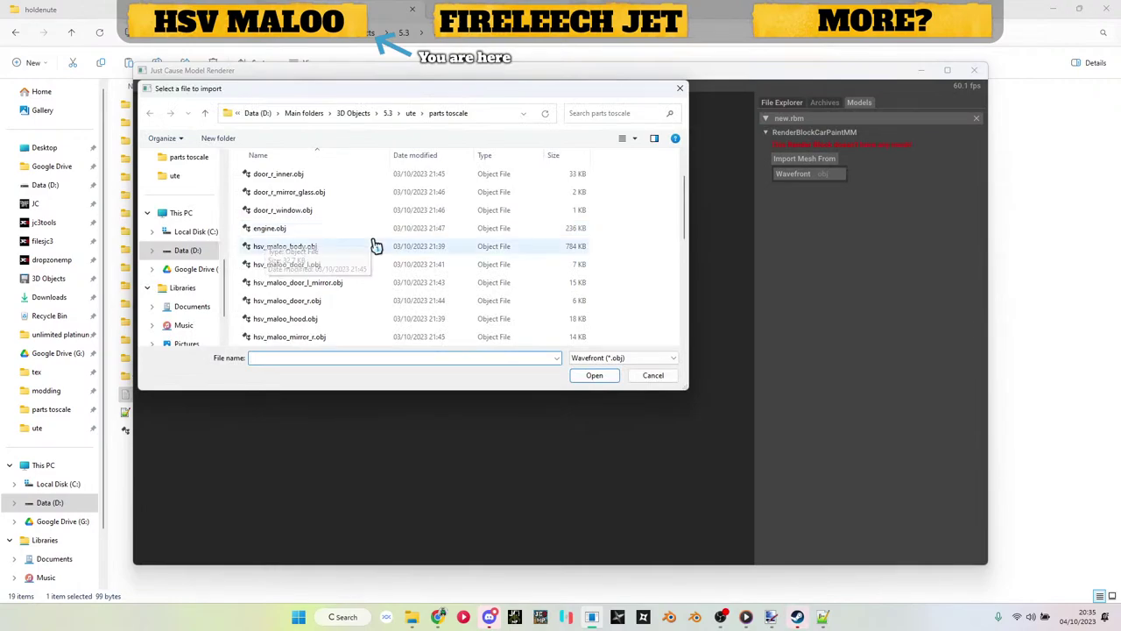
pyautogui.doubleClick(313, 255)
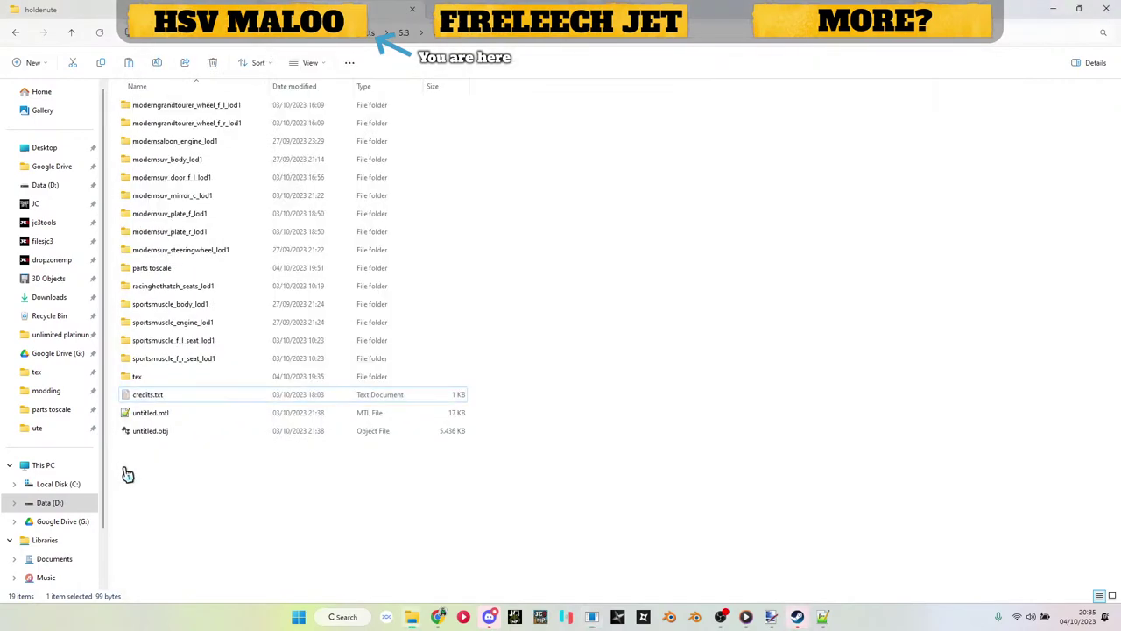
# Step: Open the ute tex folder and drag hsv_maloo_body_dif0.dds onto the renderer window
pyautogui.click(125, 473)
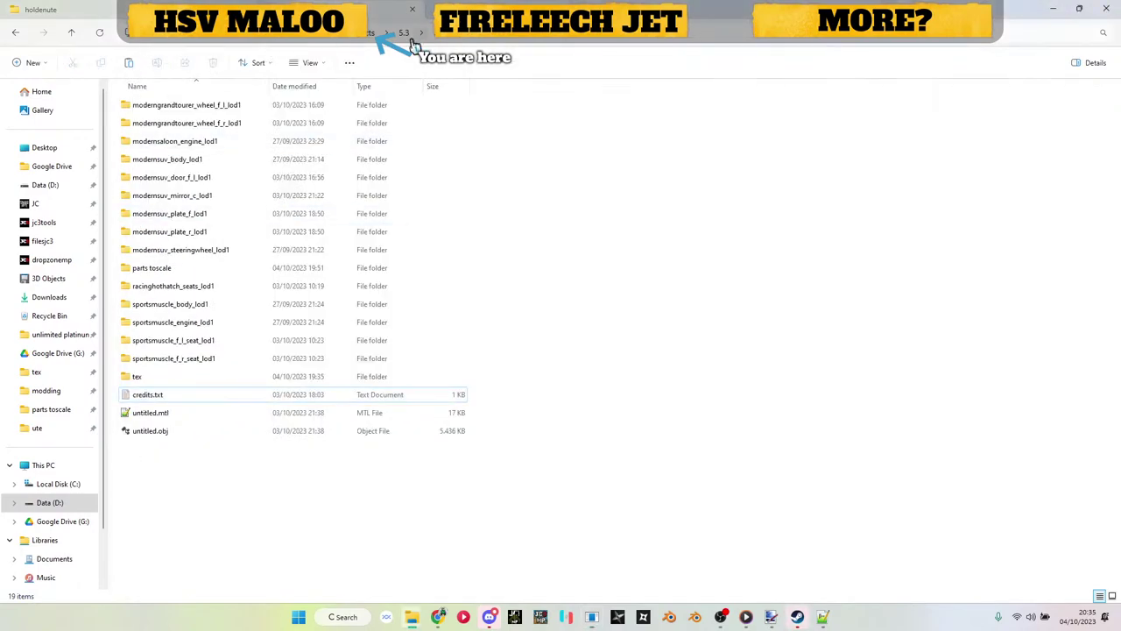
pyautogui.hotkey('alt', 'Up')
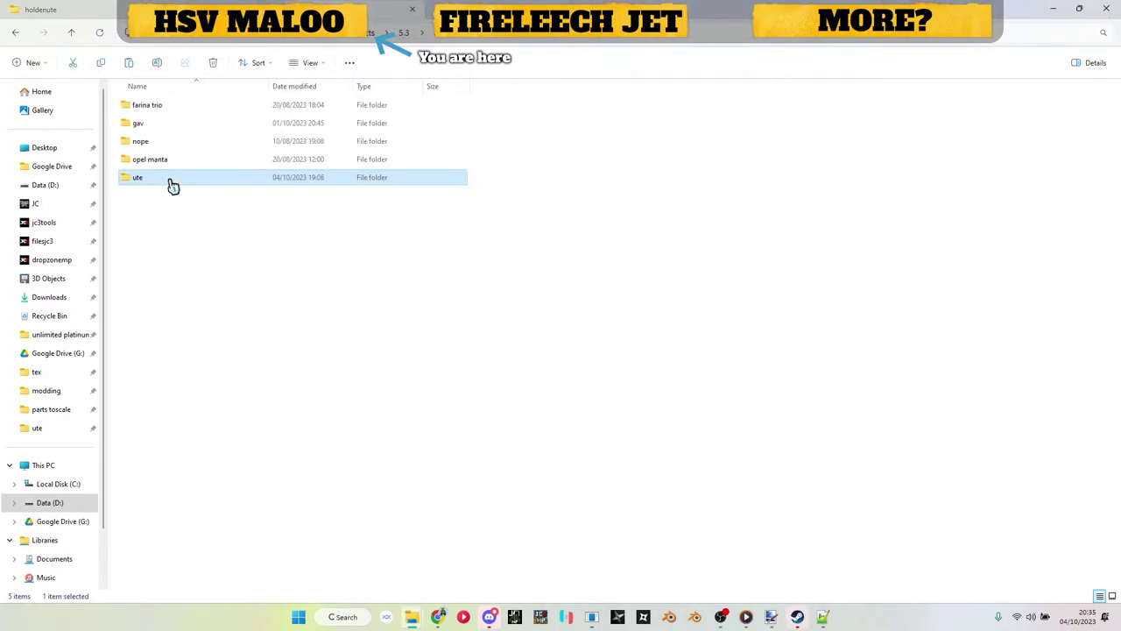
pyautogui.doubleClick(173, 187)
pyautogui.click(176, 383)
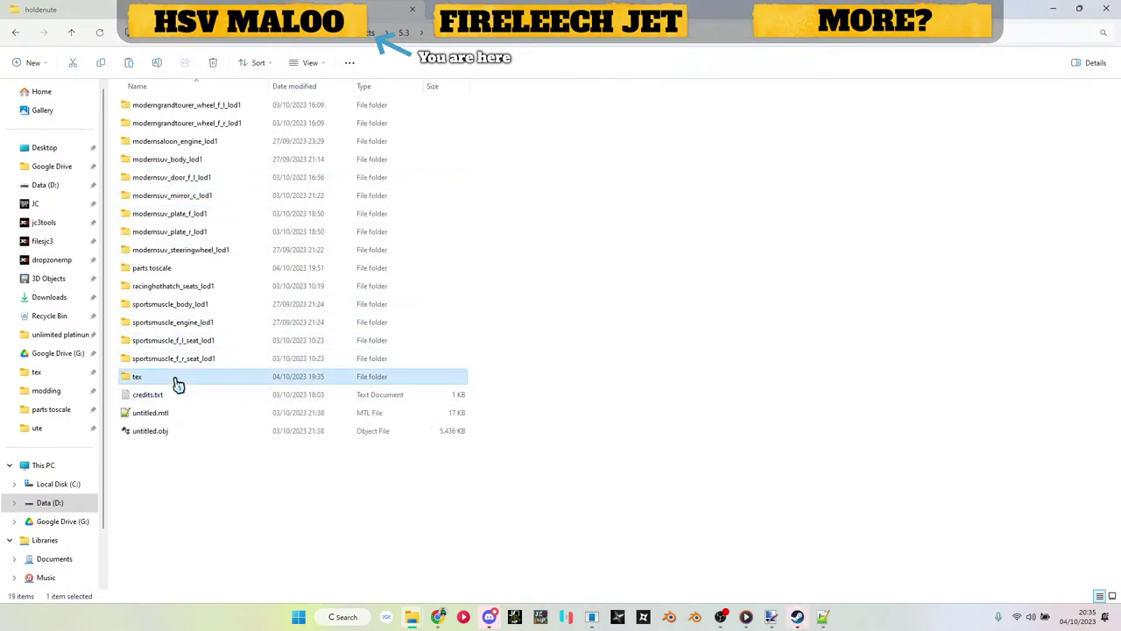
pyautogui.doubleClick(176, 383)
pyautogui.moveTo(168, 124); pyautogui.dragTo(794, 424)
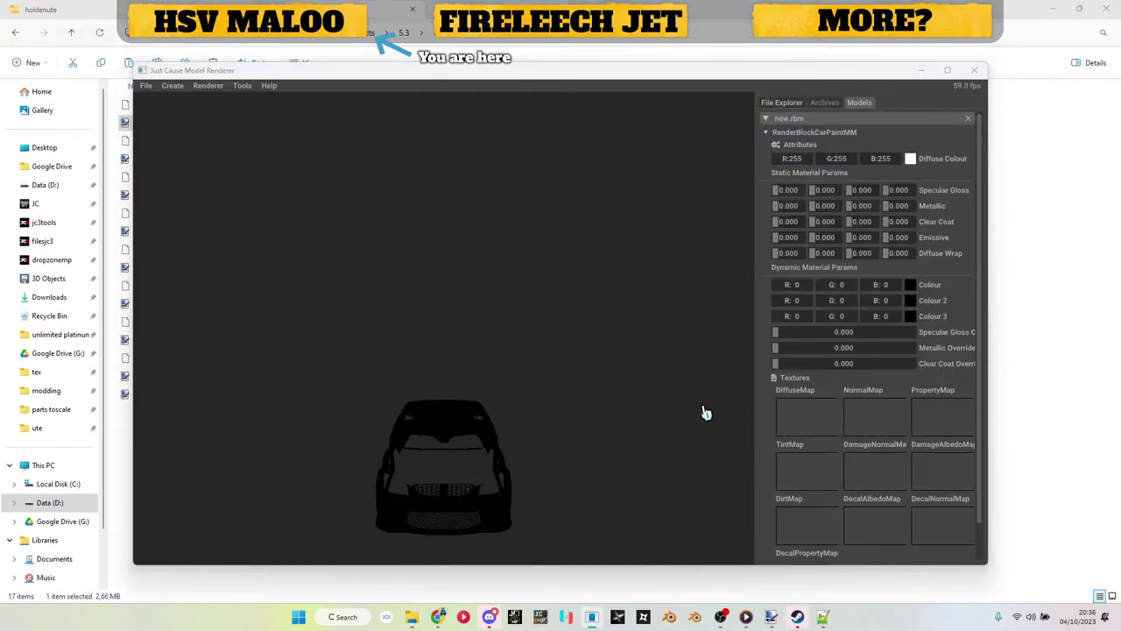
pyautogui.click(922, 74)
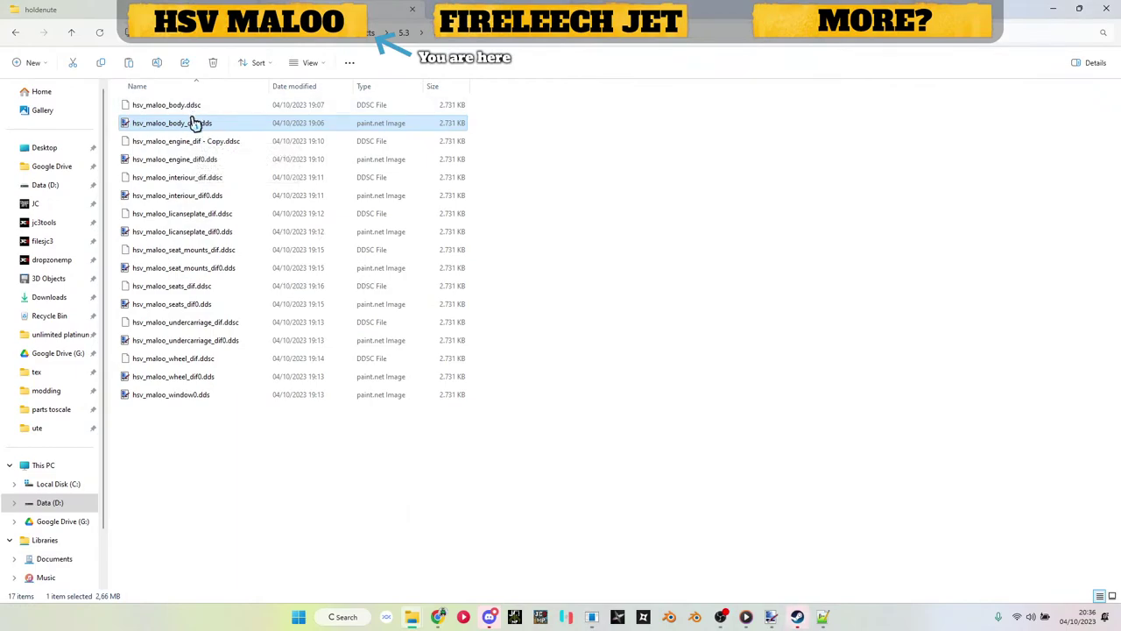
# Step: Bring up the jc3tools folder, move hsv_maloo_body.ddsc into it, and leave hsv_maloo_body_dif0.dds unrenamed
pyautogui.moveTo(414, 618)
pyautogui.click(450, 574)
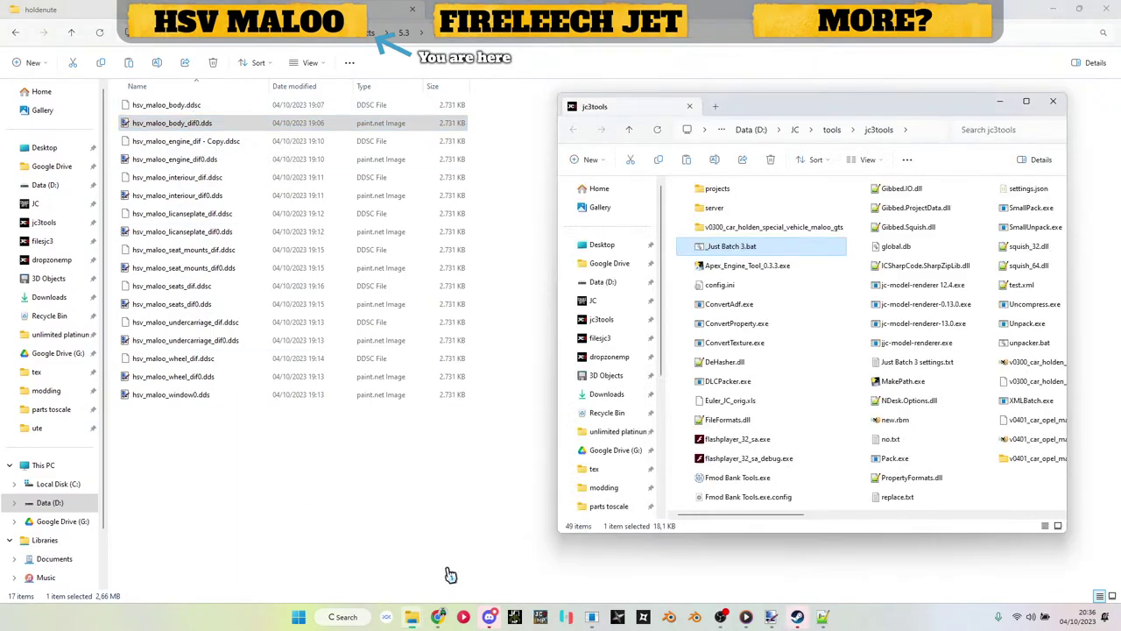
pyautogui.moveTo(164, 111); pyautogui.dragTo(741, 247)
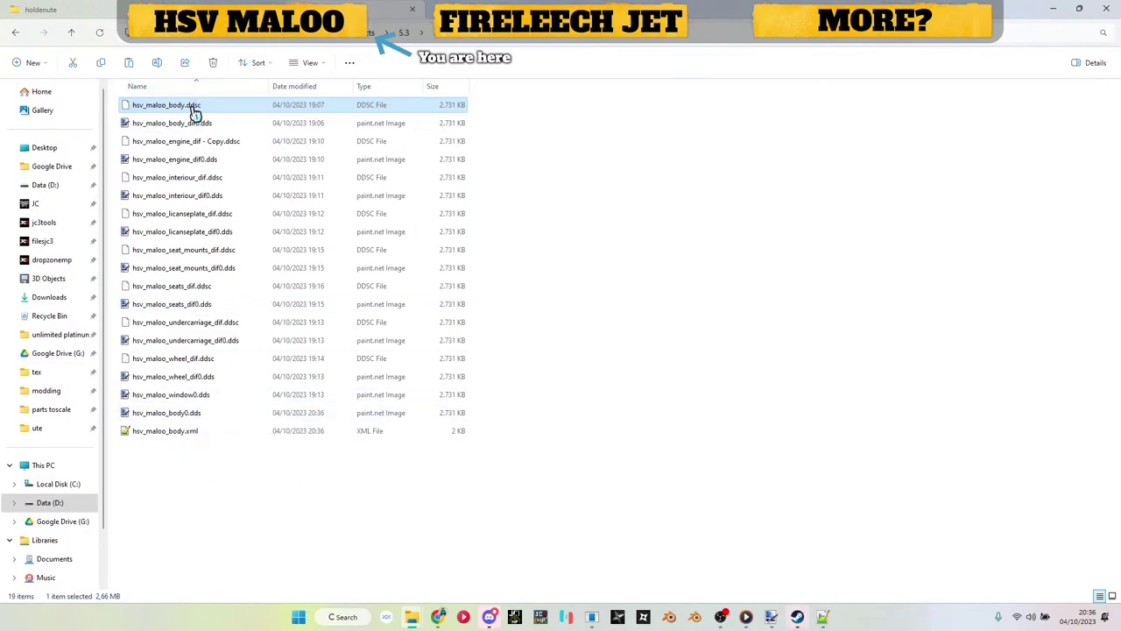
pyautogui.click(200, 123)
pyautogui.click(202, 122)
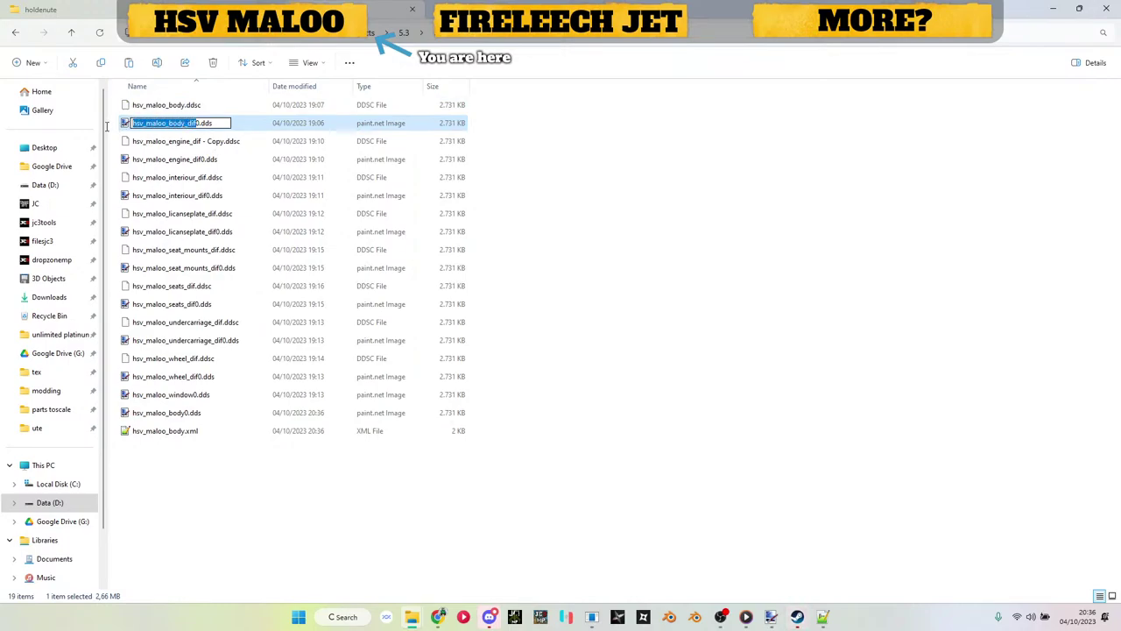
pyautogui.click(173, 107)
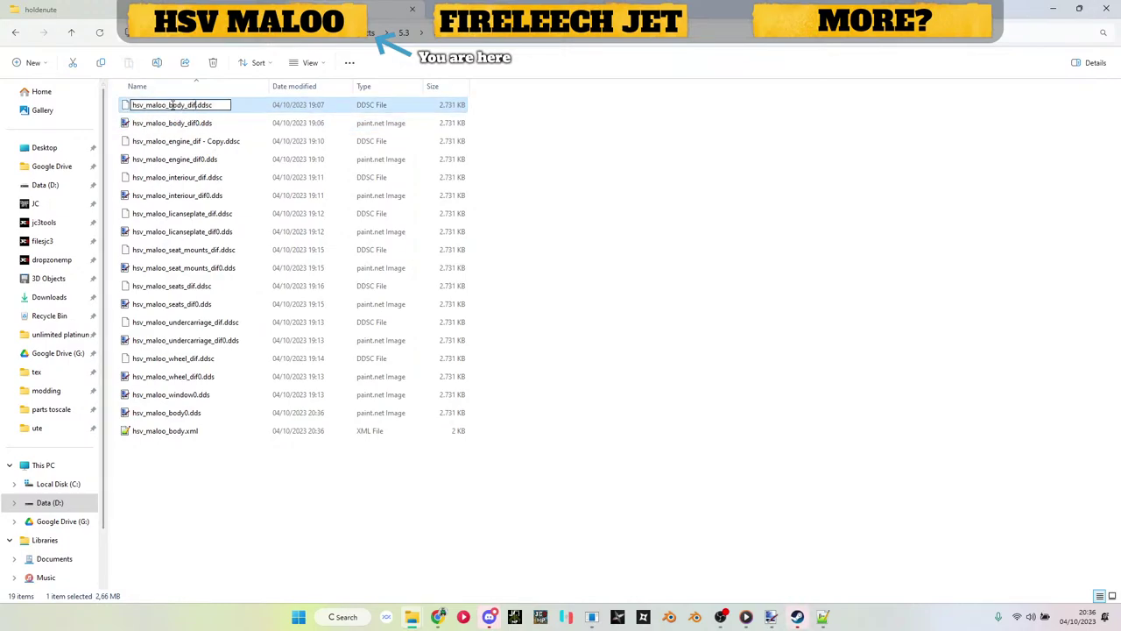
# Step: Delete body0.dds and body.xml, unpack the .ddsc, and open hsv_maloo_body_dif0.dds in paint.net
pyautogui.moveTo(183, 456); pyautogui.dragTo(184, 425)
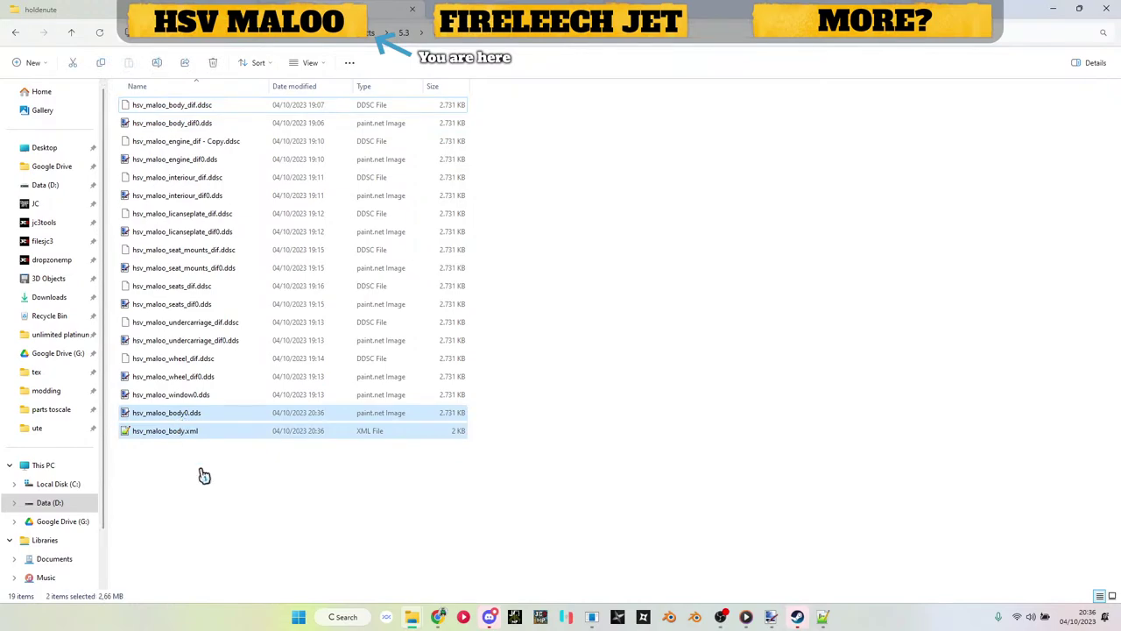
pyautogui.press('Delete')
pyautogui.moveTo(180, 108); pyautogui.dragTo(757, 247)
pyautogui.hotkey('alt', 'Tab')
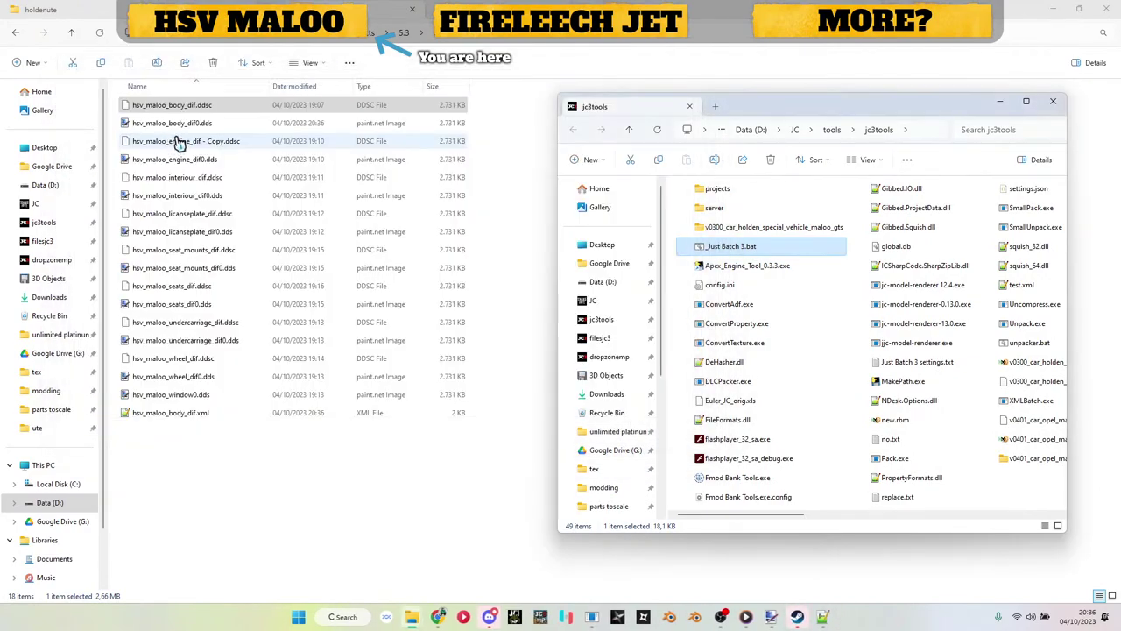
pyautogui.click(198, 126)
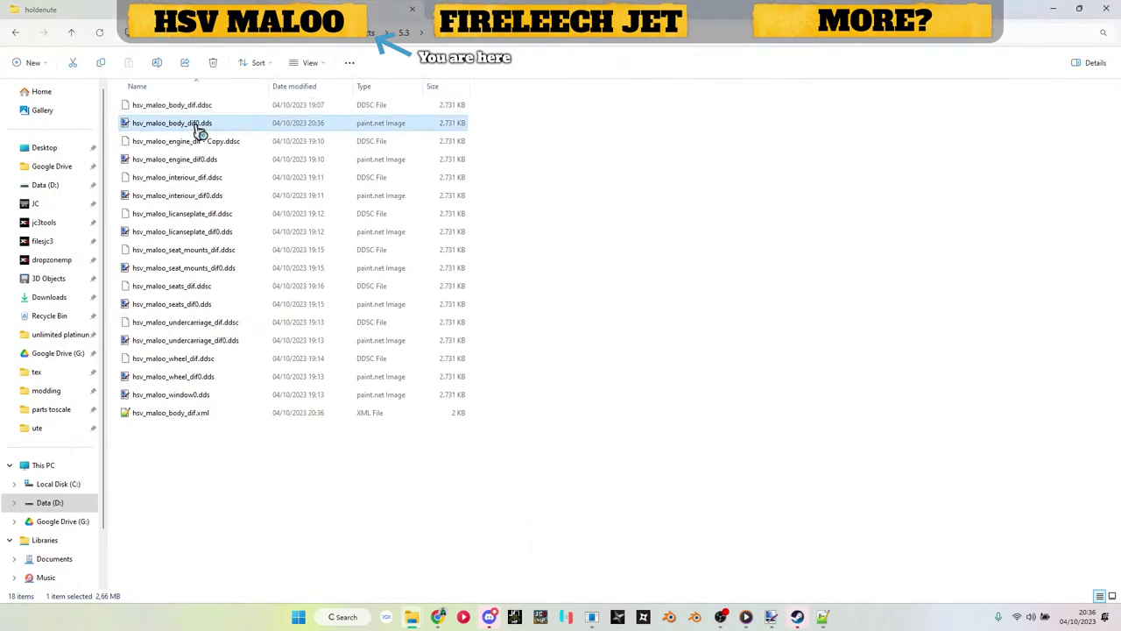
pyautogui.doubleClick(198, 127)
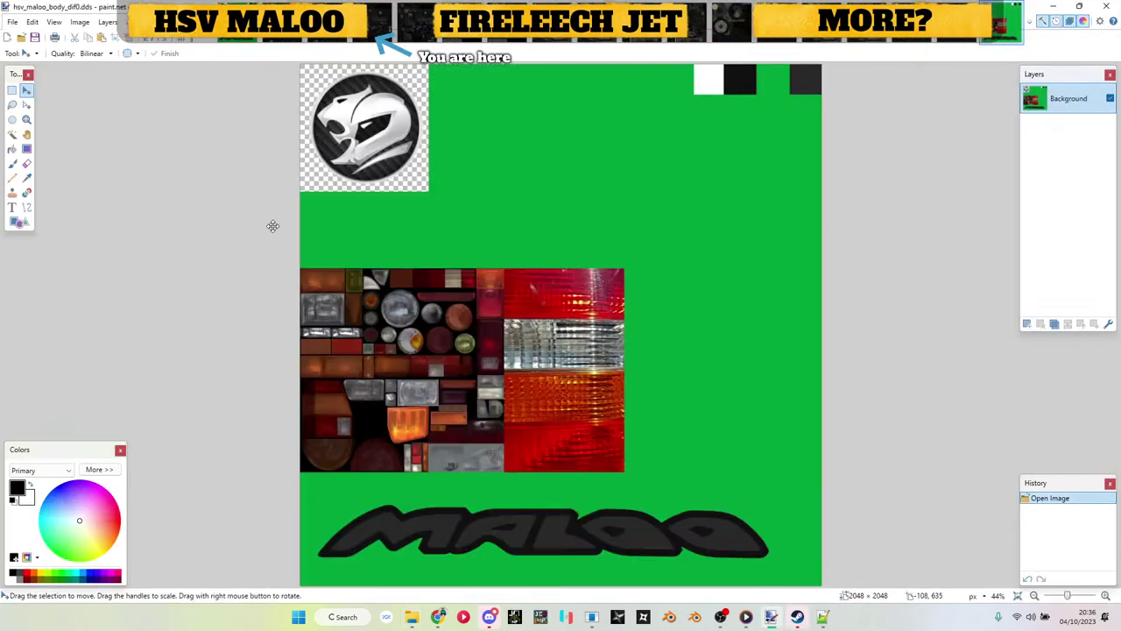
# Step: Sample the colour and draw a solid-fill rectangle over the green gap along the top edge
pyautogui.click(28, 183)
pyautogui.scroll(3, 676, 100)
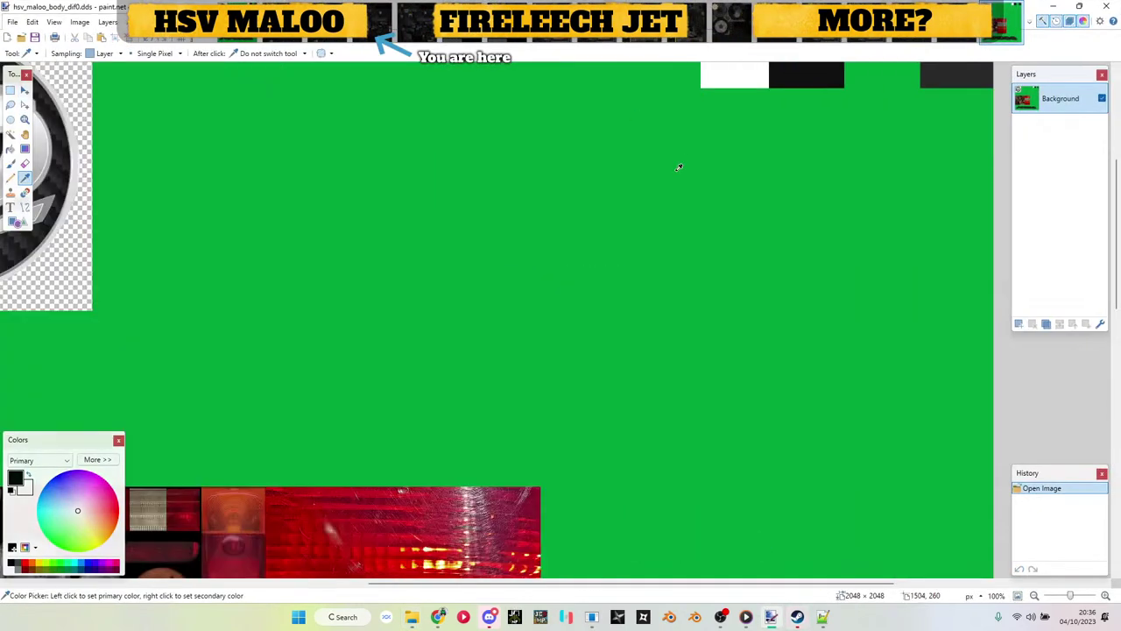
pyautogui.click(19, 225)
pyautogui.scroll(5, 596, 388)
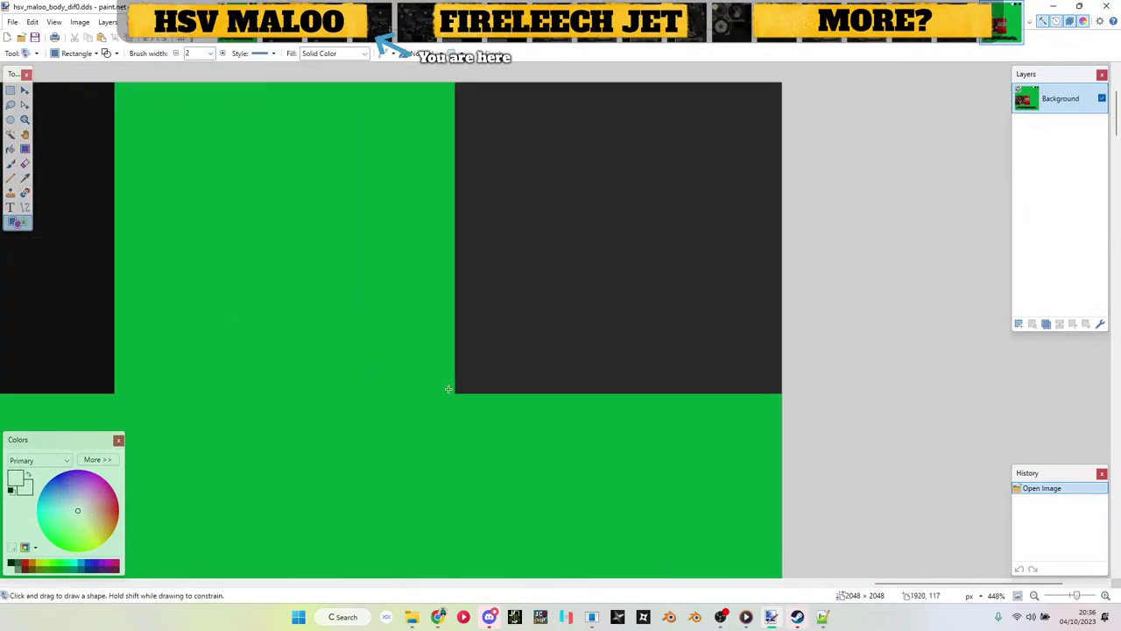
pyautogui.moveTo(397, 371)
pyautogui.mouseDown()
pyautogui.moveTo(176, 175)
pyautogui.moveTo(116, 83)
pyautogui.mouseUp()
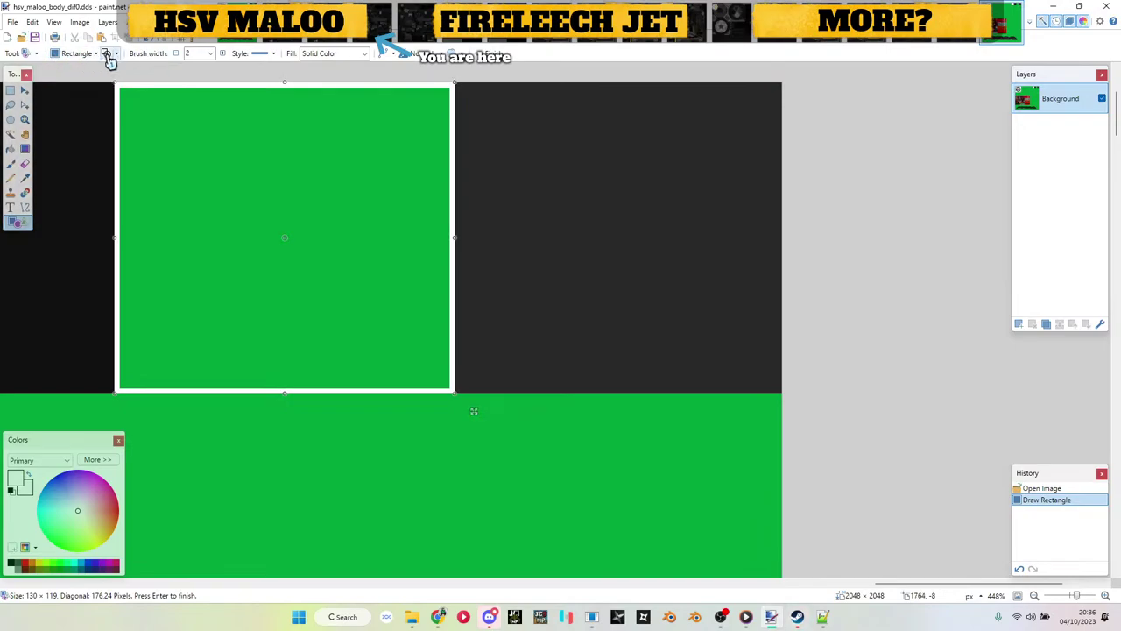
pyautogui.click(106, 53)
pyautogui.scroll(-5, 247, 160)
# Step: Save hsv_maloo_body_dif0.dds with the default DDS settings
pyautogui.hotkey('ctrl', 's')
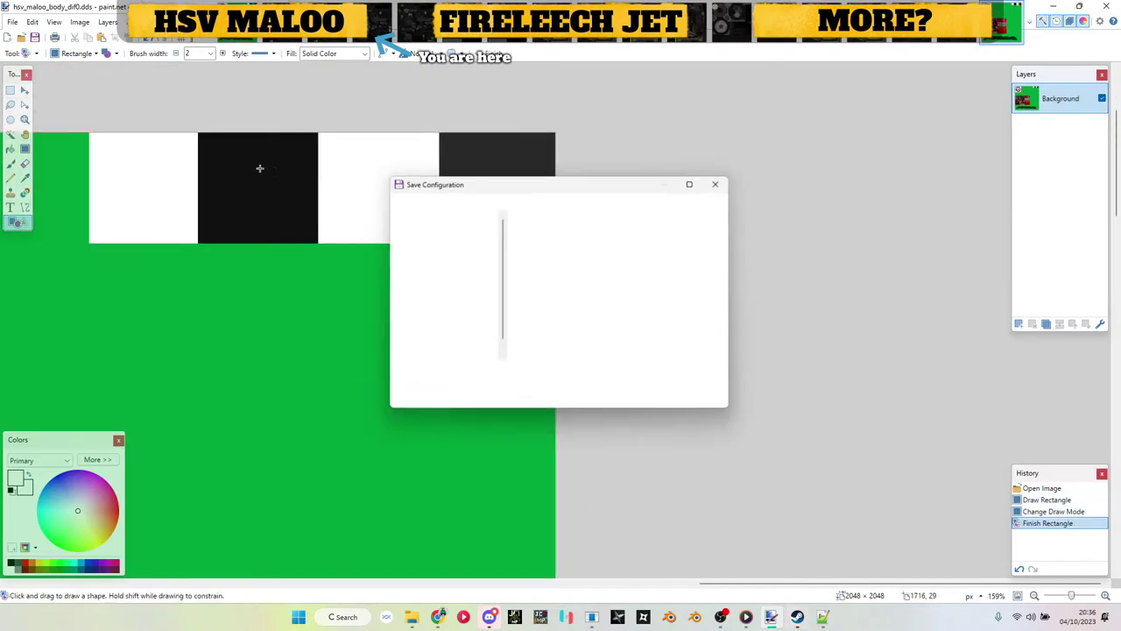
pyautogui.click(645, 401)
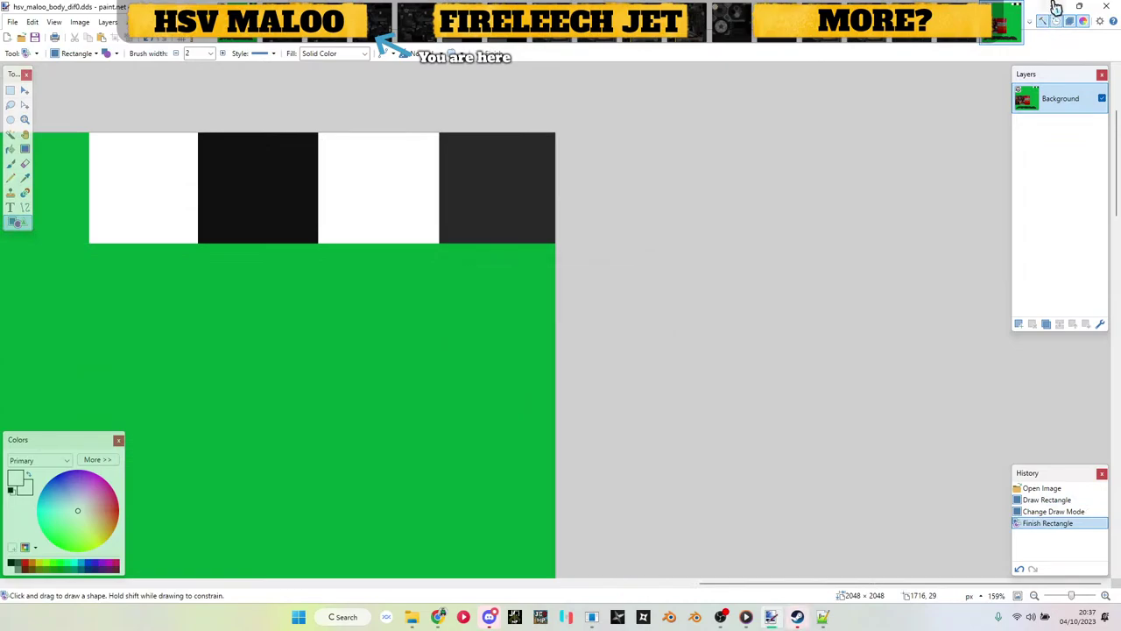
pyautogui.hotkey('alt', 'Tab')
# Step: Drag hsv_maloo_body_dif.xml onto Just Batch 3.bat to rebuild hsv_maloo_body_dif.ddsc
pyautogui.moveTo(421, 610)
pyautogui.click(483, 567)
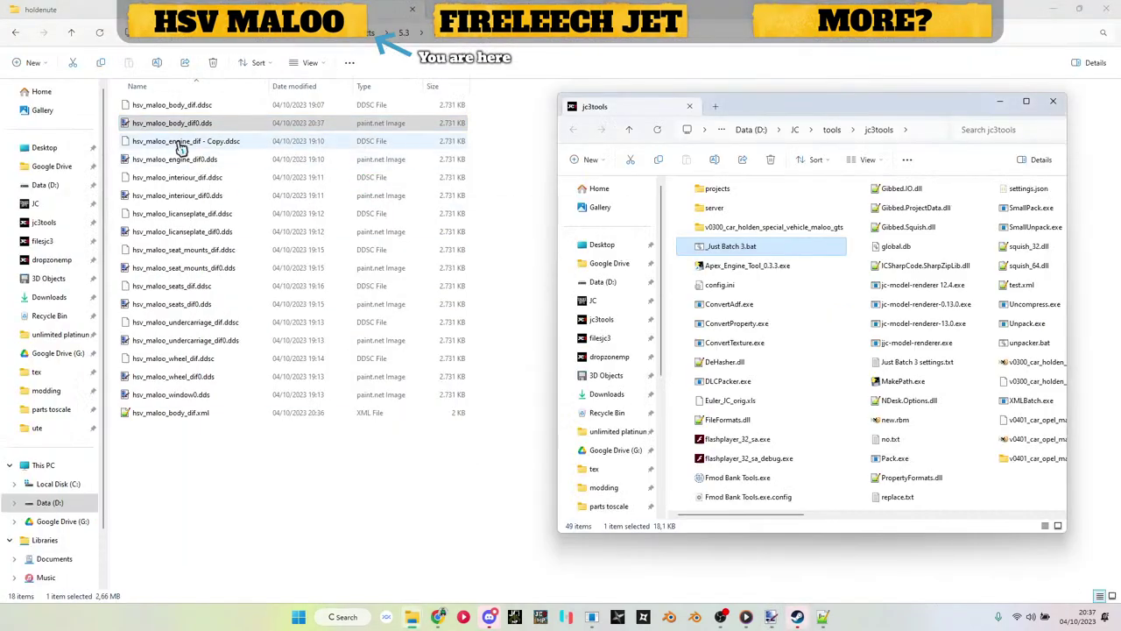
pyautogui.moveTo(178, 125); pyautogui.dragTo(778, 248)
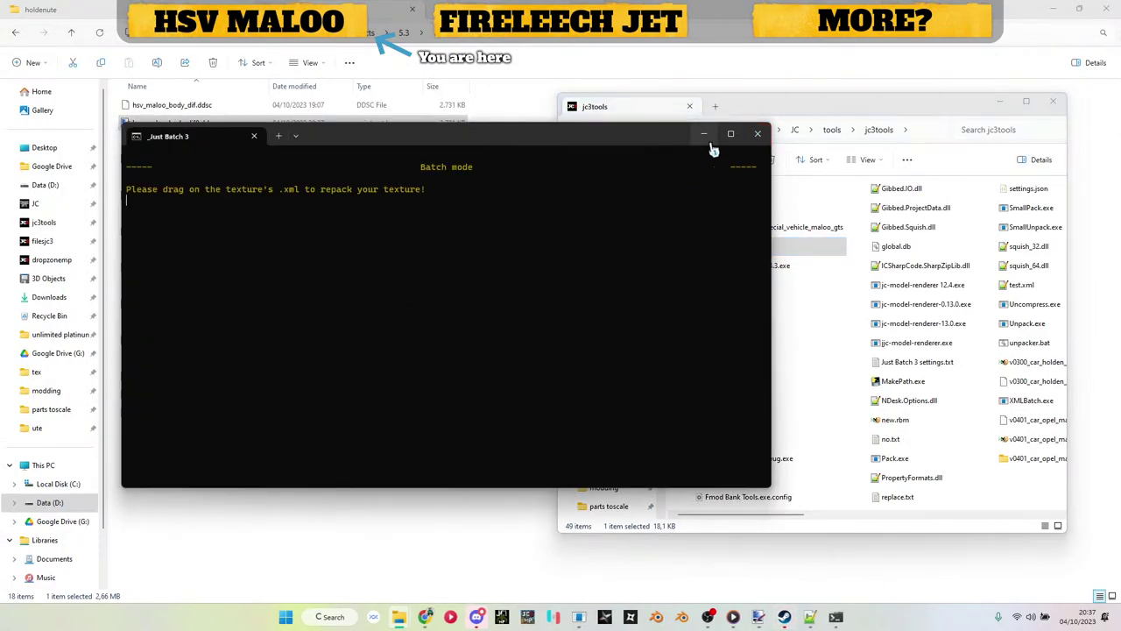
pyautogui.click(756, 134)
pyautogui.moveTo(286, 480); pyautogui.dragTo(779, 253)
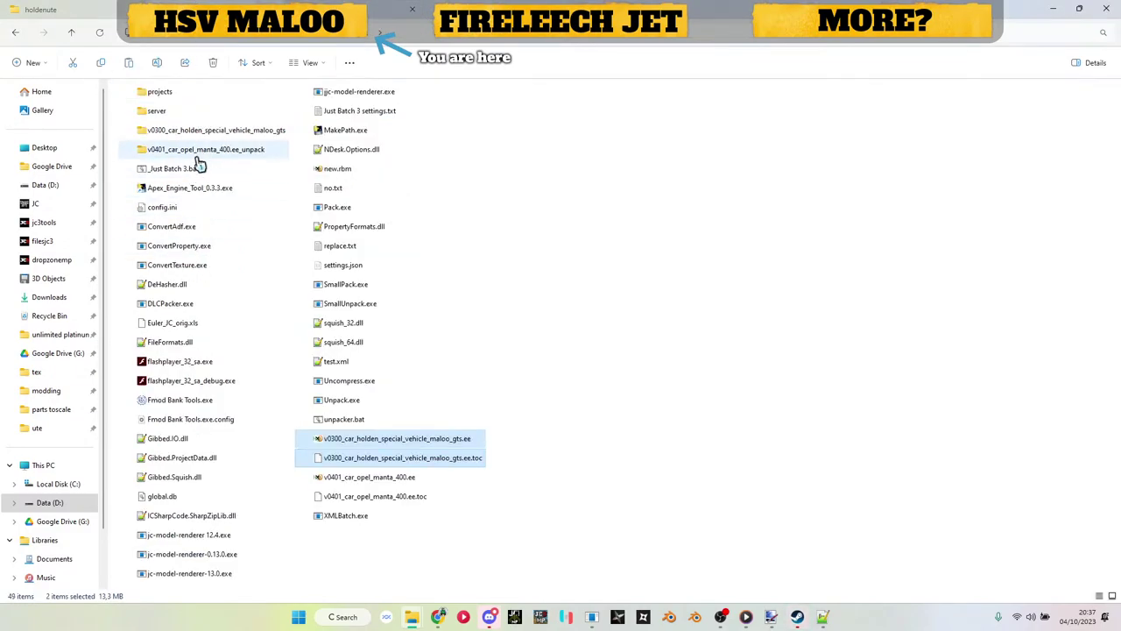
# Step: Paste hsv_maloo_body_dif.ddsc into v0300_car_holden_special_vehicle_maloo_gts/textures, replacing the existing file
pyautogui.doubleClick(203, 132)
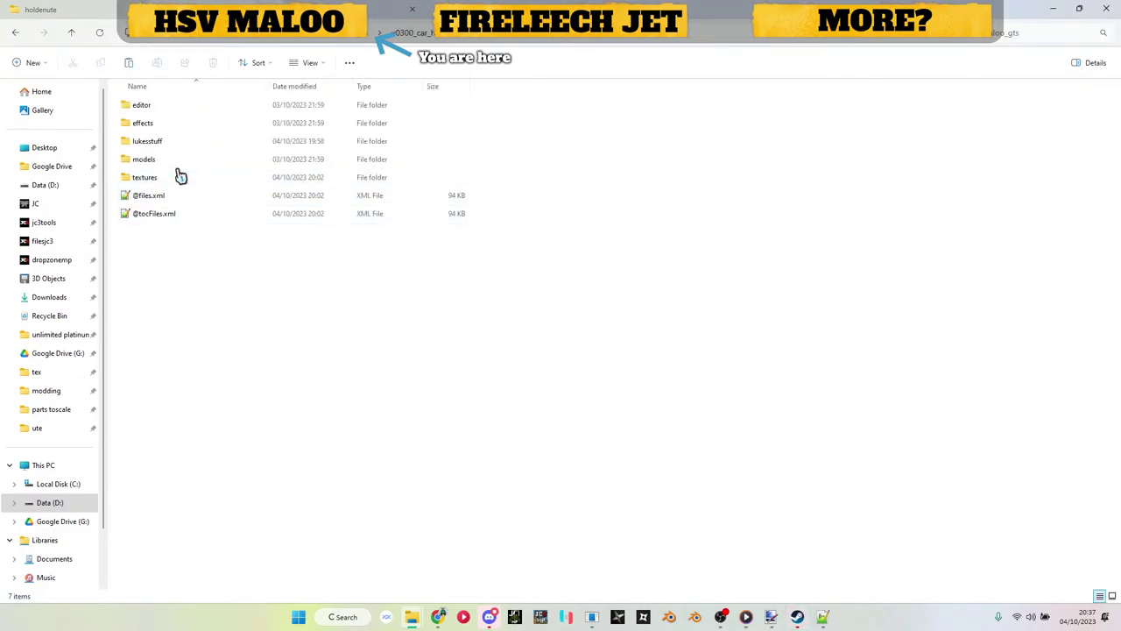
pyautogui.doubleClick(179, 181)
pyautogui.hotkey('ctrl', 'v')
pyautogui.press('Return')
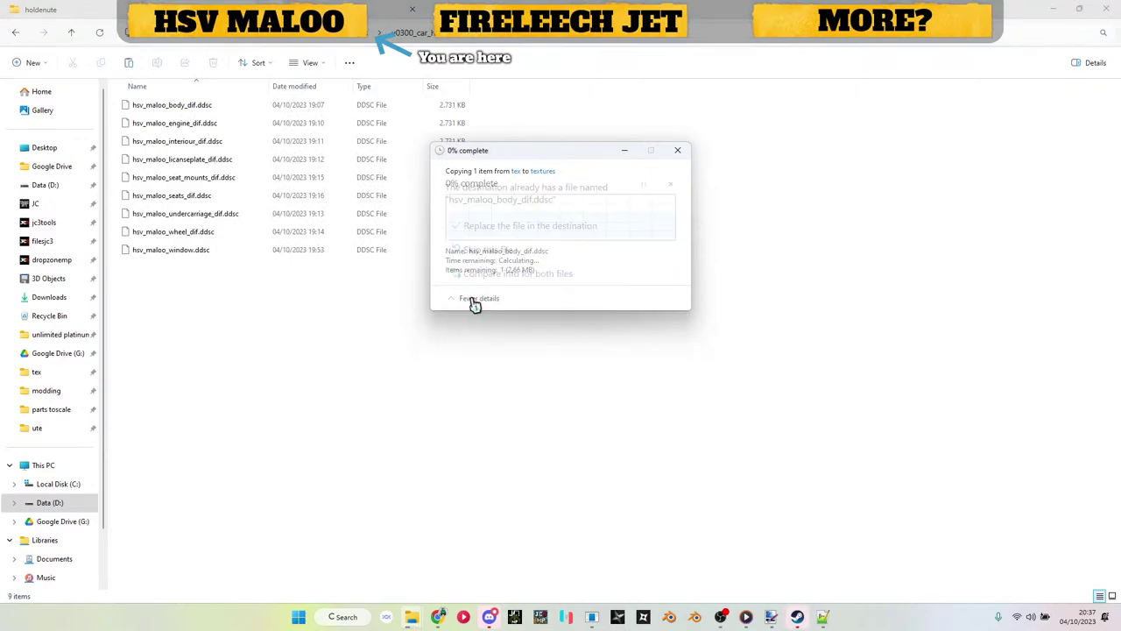
pyautogui.hotkey('alt', 'Left')
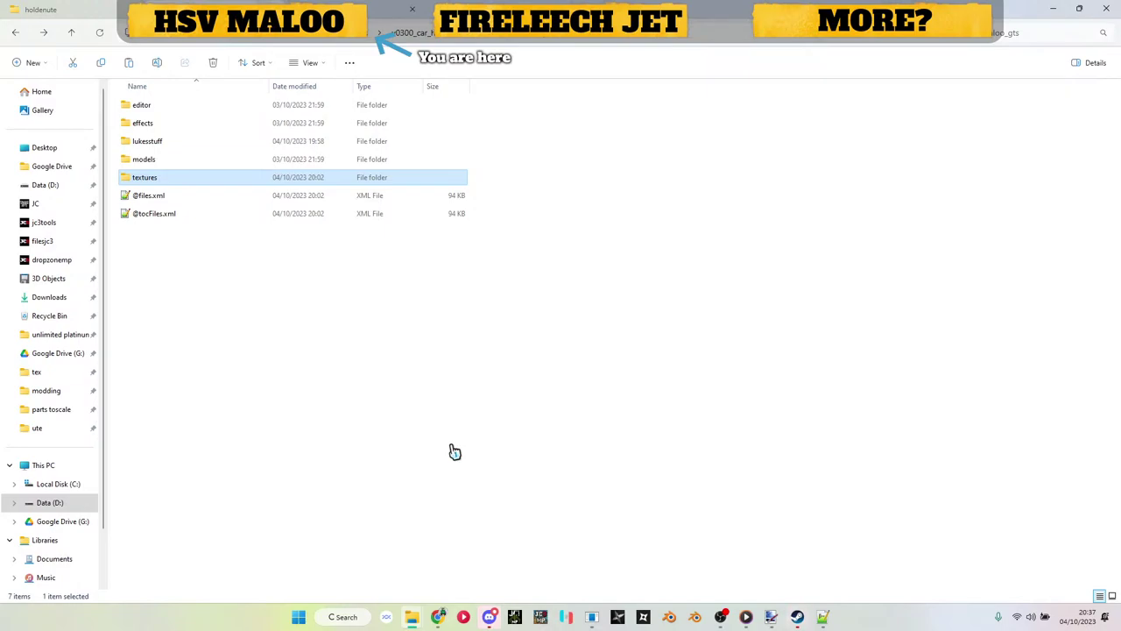
pyautogui.click(454, 452)
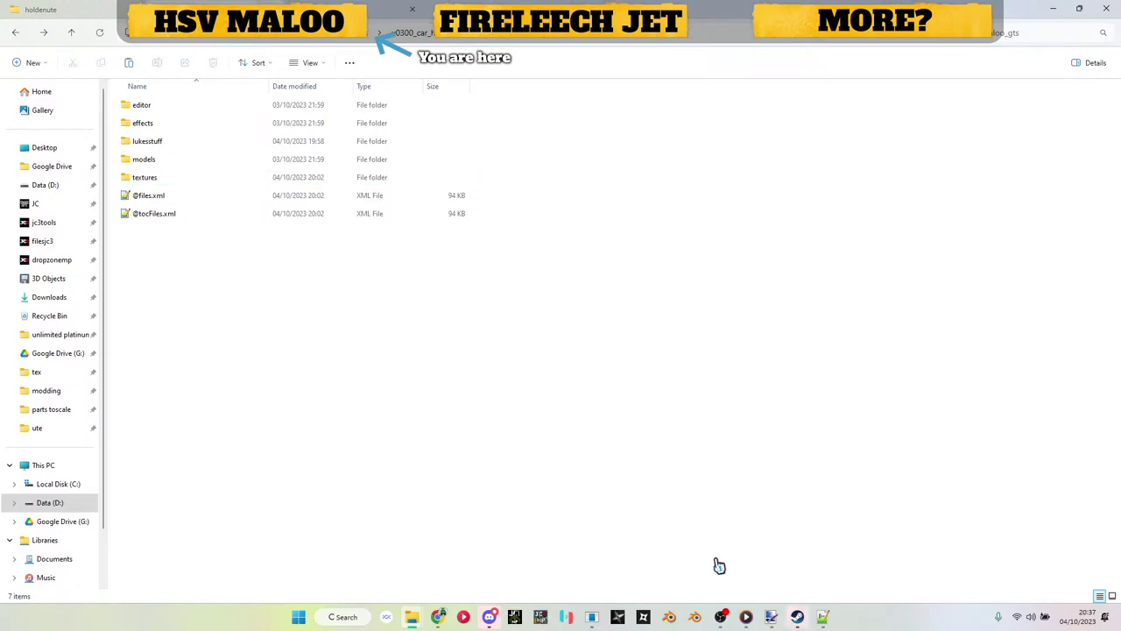
pyautogui.moveTo(799, 621)
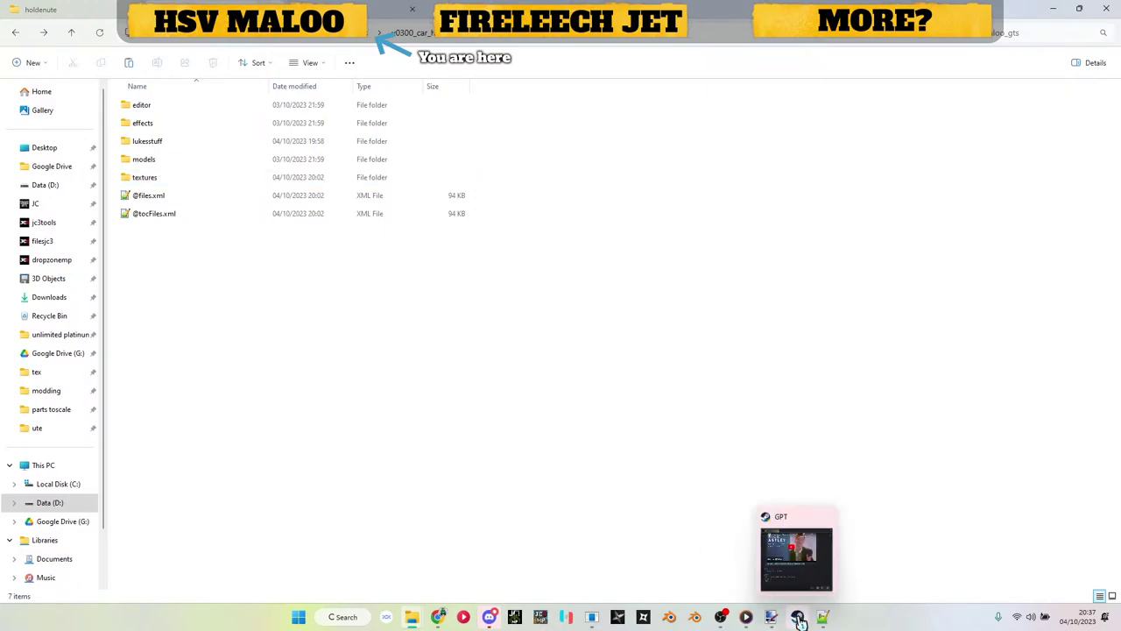
# Step: Close the GPT window, dismiss Blender's splash, and delete the default cube
pyautogui.click(825, 517)
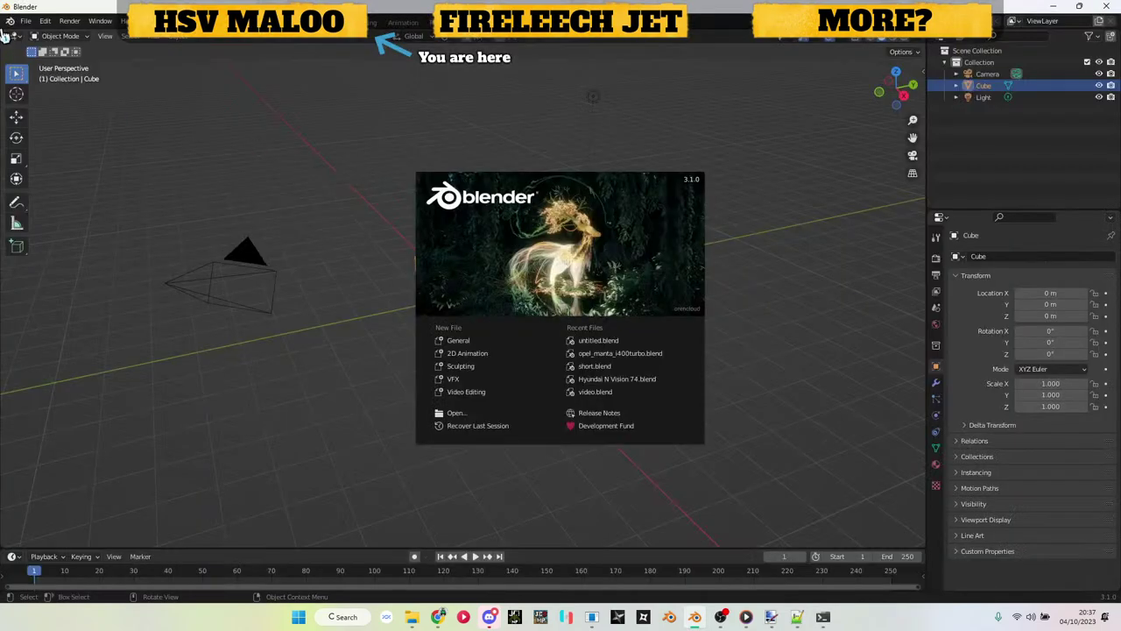
pyautogui.click(152, 116)
pyautogui.press('x')
pyautogui.click(135, 111)
# Step: Import untitled.obj from the ute folder as a Wavefront OBJ
pyautogui.click(26, 20)
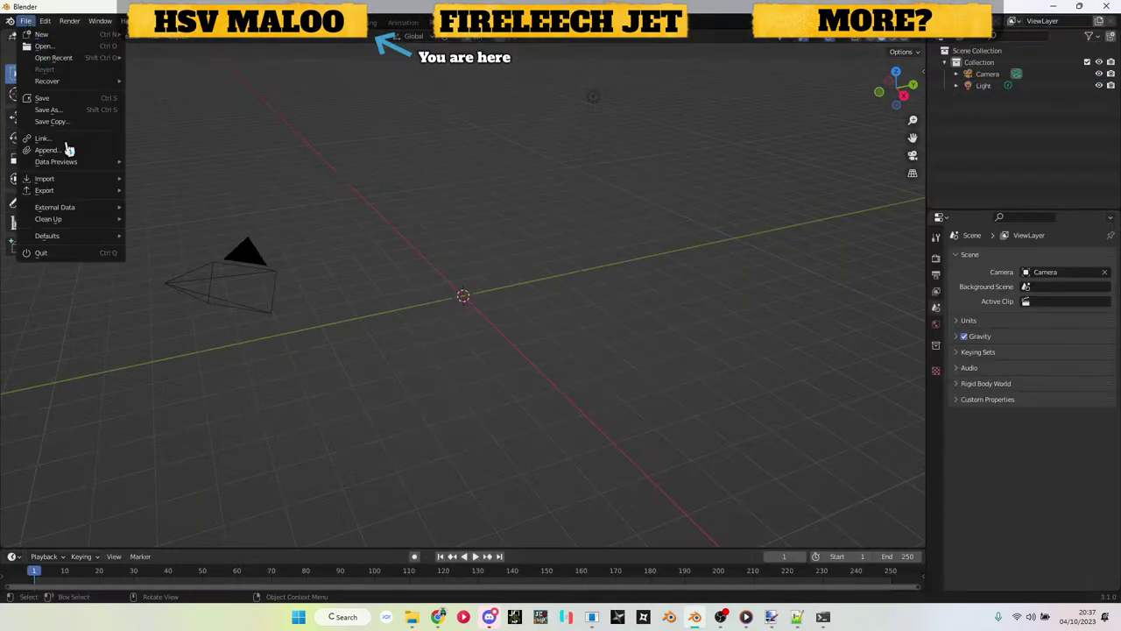
pyautogui.moveTo(78, 180)
pyautogui.click(245, 300)
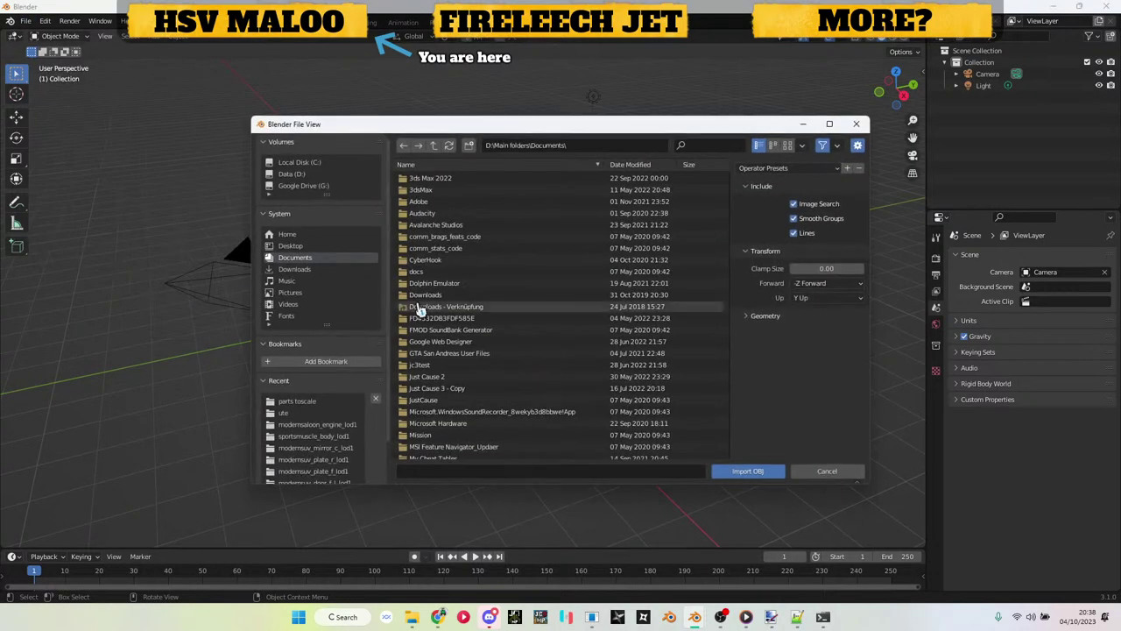
pyautogui.click(285, 413)
pyautogui.doubleClick(425, 376)
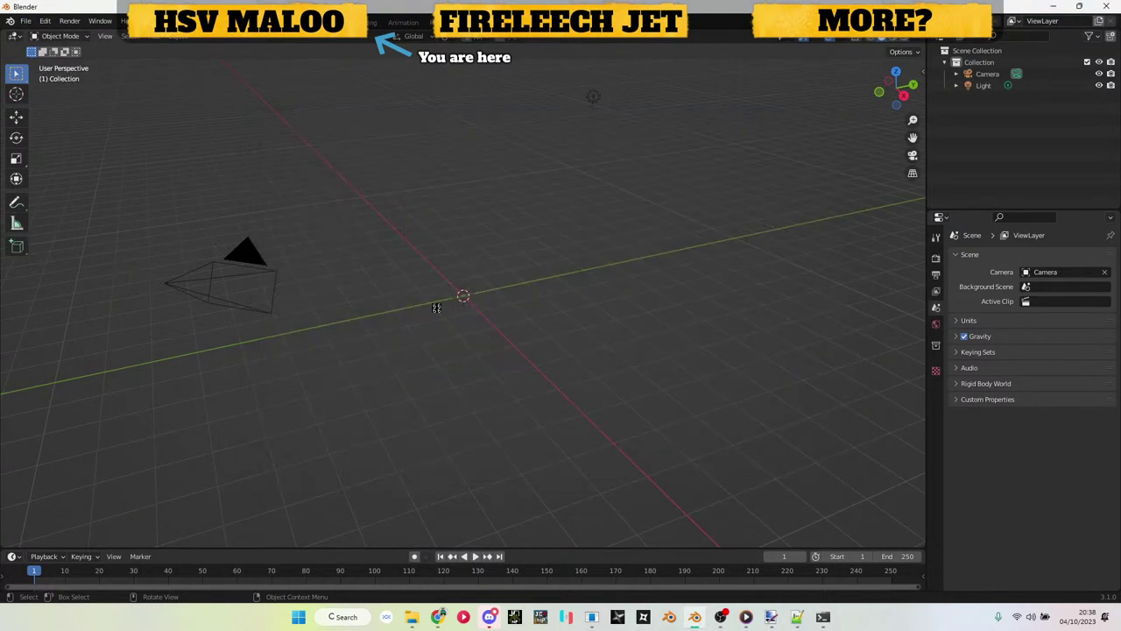
# Step: Turn to the car's front and hide the headlight cap to expose the lenses
pyautogui.scroll(5, 445, 283)
pyautogui.moveTo(591, 283); pyautogui.dragTo(482, 282)
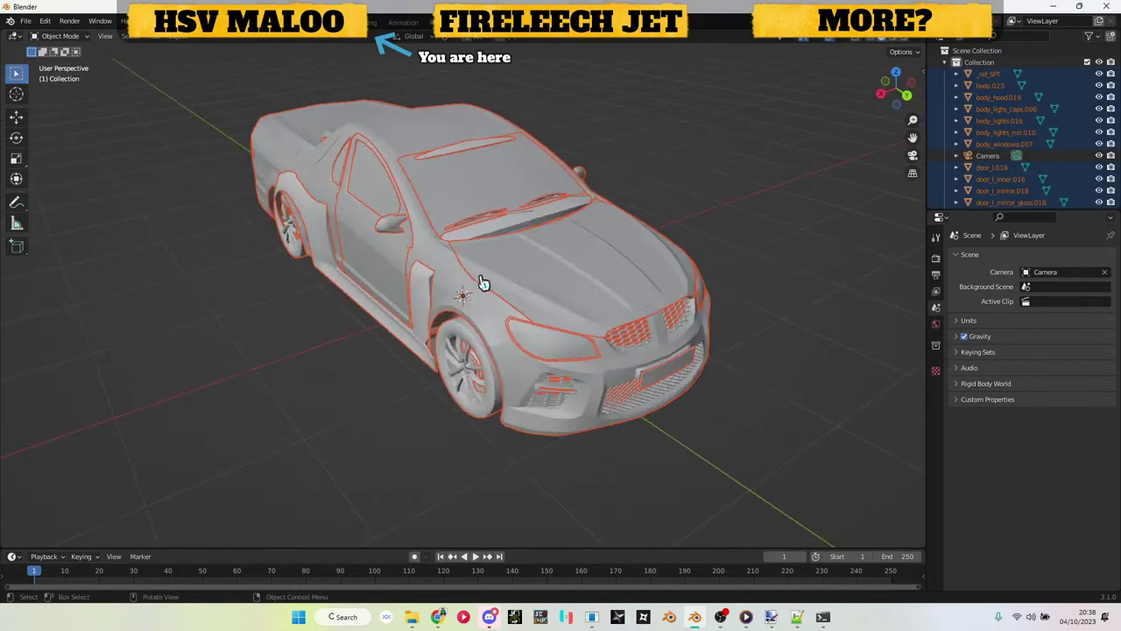
pyautogui.click(405, 334)
pyautogui.moveTo(516, 333); pyautogui.dragTo(468, 310)
pyautogui.scroll(8, 466, 308)
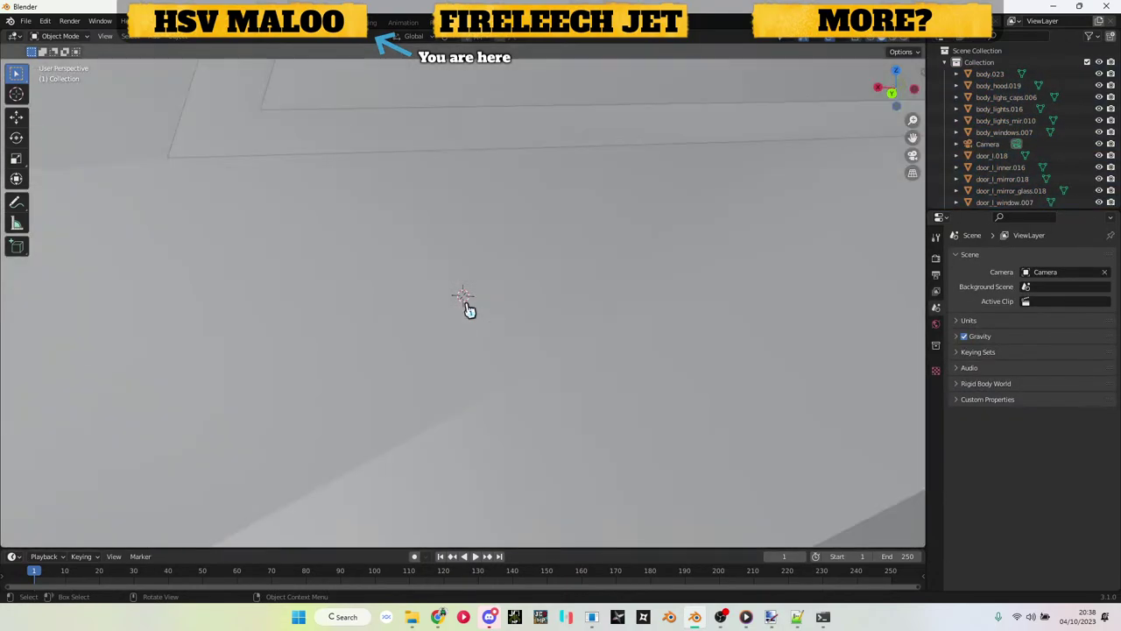
pyautogui.scroll(-6, 512, 233)
pyautogui.click(473, 255)
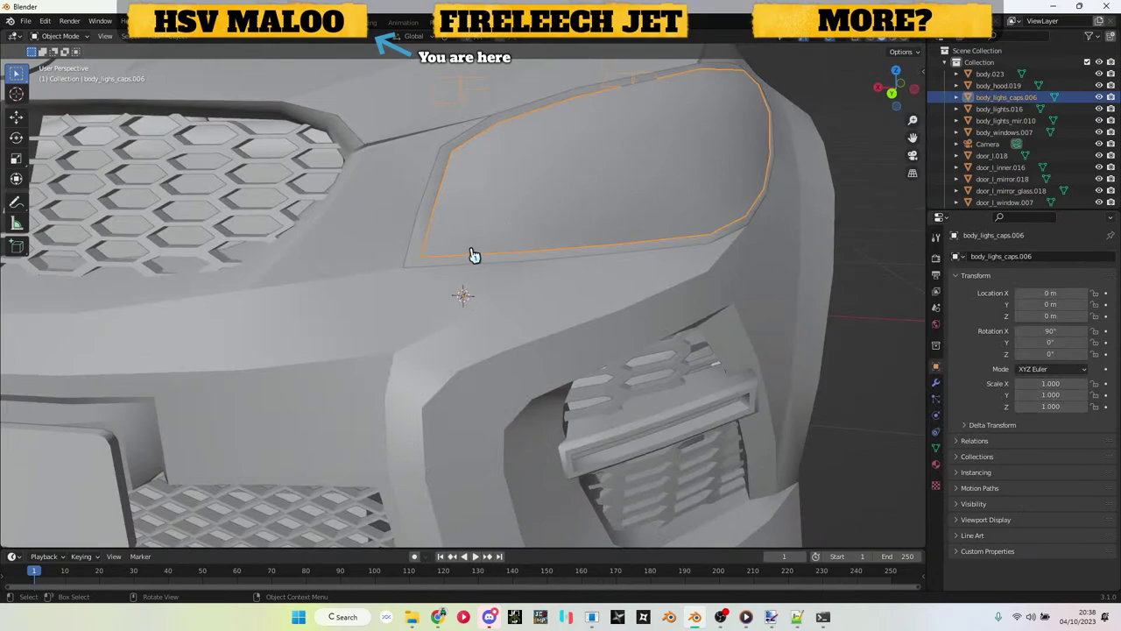
pyautogui.press('h')
# Step: Select the body_lights_mir.010 headlight mesh and switch the viewport to Material Preview
pyautogui.click(456, 233)
pyautogui.moveTo(456, 233); pyautogui.dragTo(486, 240)
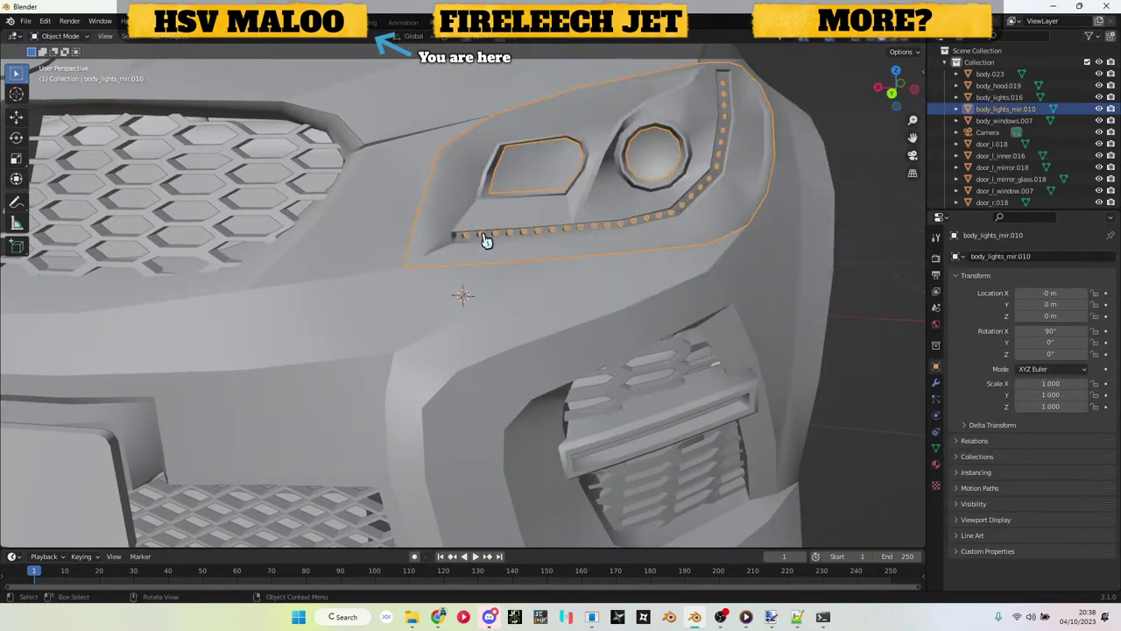
pyautogui.press('z')
pyautogui.click(494, 364)
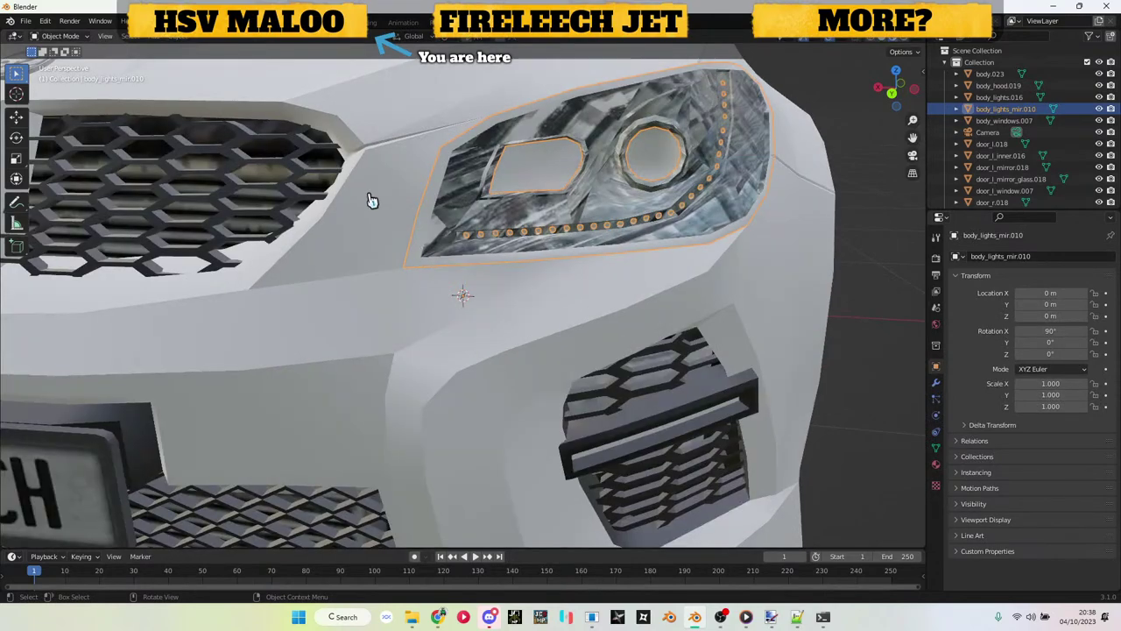
# Step: In Edit Mode, circle-select the headlight's bottom and right border edges
pyautogui.press('Tab')
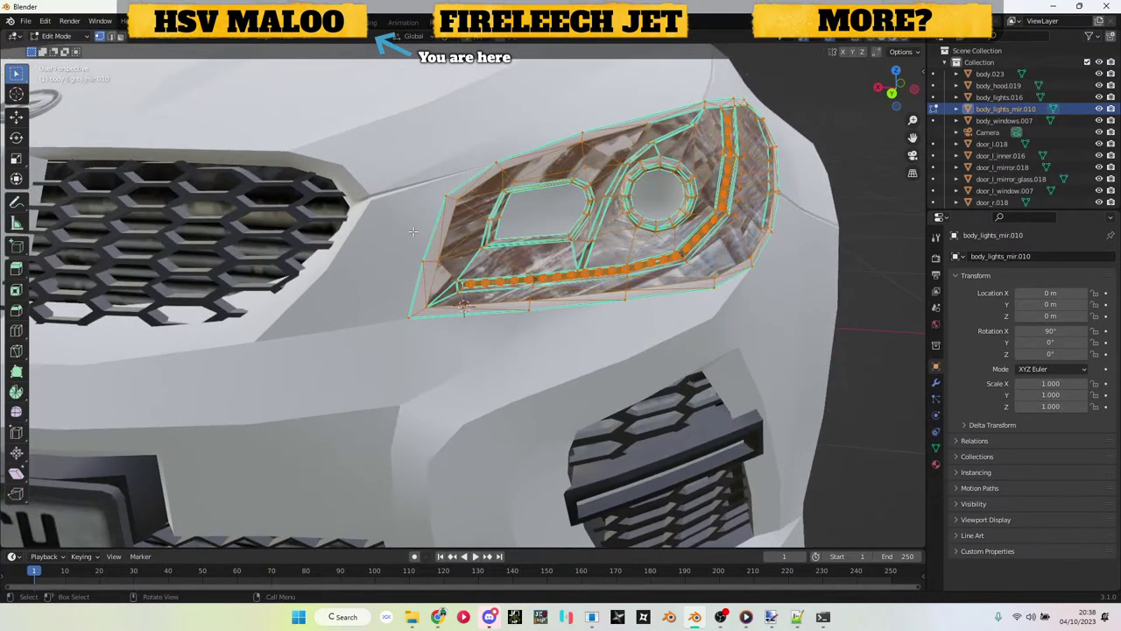
pyautogui.press('w')
pyautogui.moveTo(431, 221); pyautogui.dragTo(415, 286)
pyautogui.moveTo(438, 325); pyautogui.dragTo(507, 321)
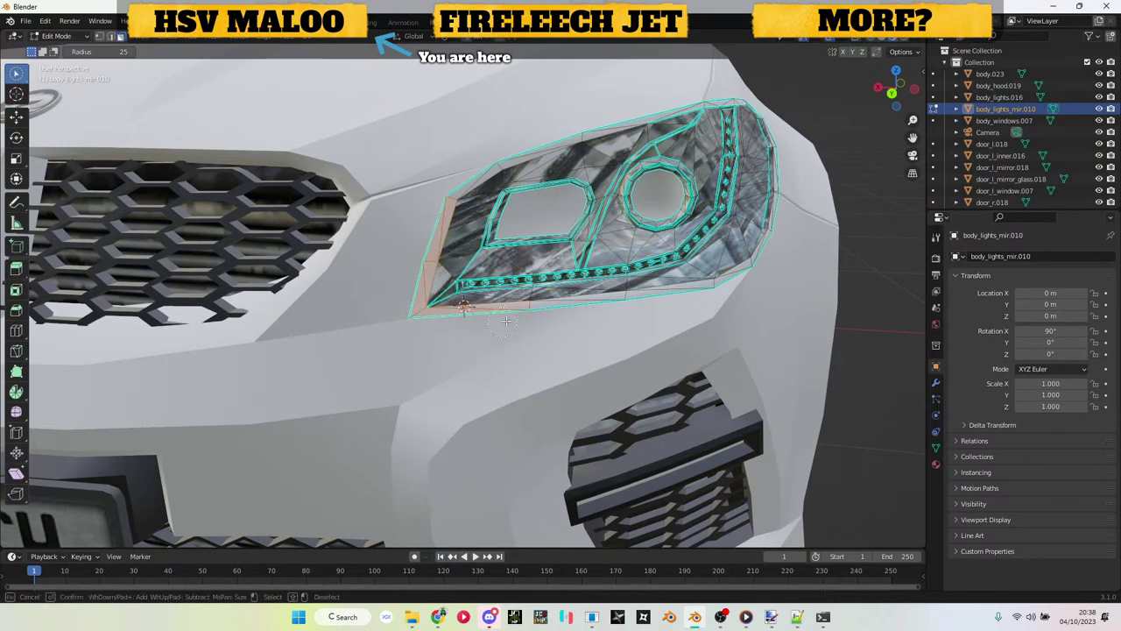
pyautogui.press('KP_4')
pyautogui.press('KP_4')
pyautogui.press('KP_Add')
pyautogui.press('KP_Add')
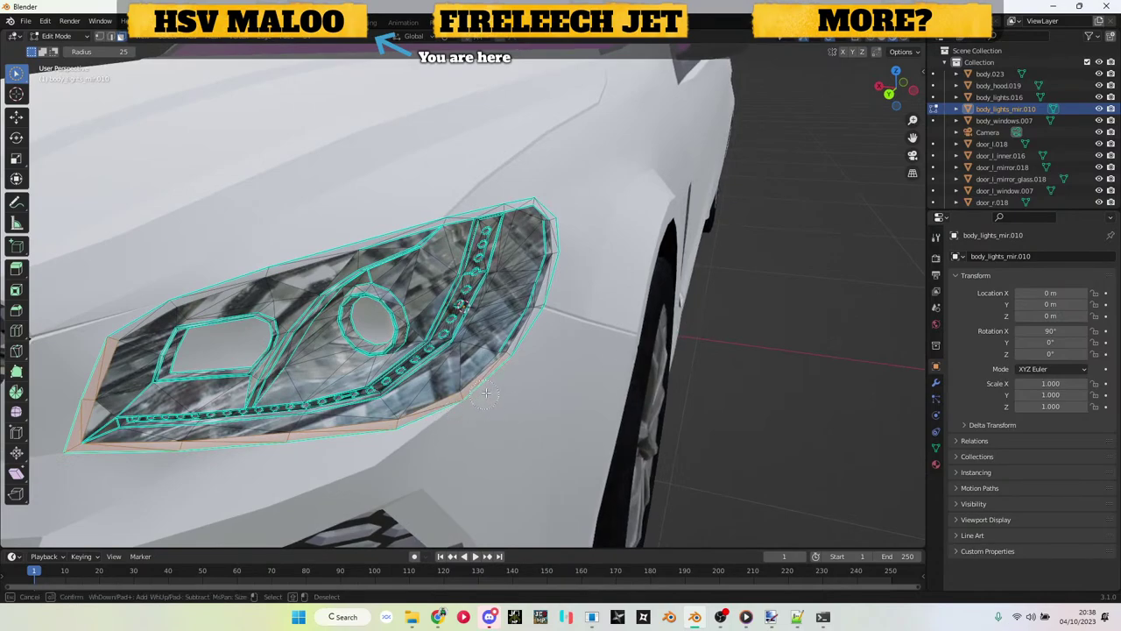
pyautogui.moveTo(486, 394)
pyautogui.mouseDown()
pyautogui.moveTo(517, 326)
pyautogui.moveTo(506, 324)
pyautogui.mouseUp()
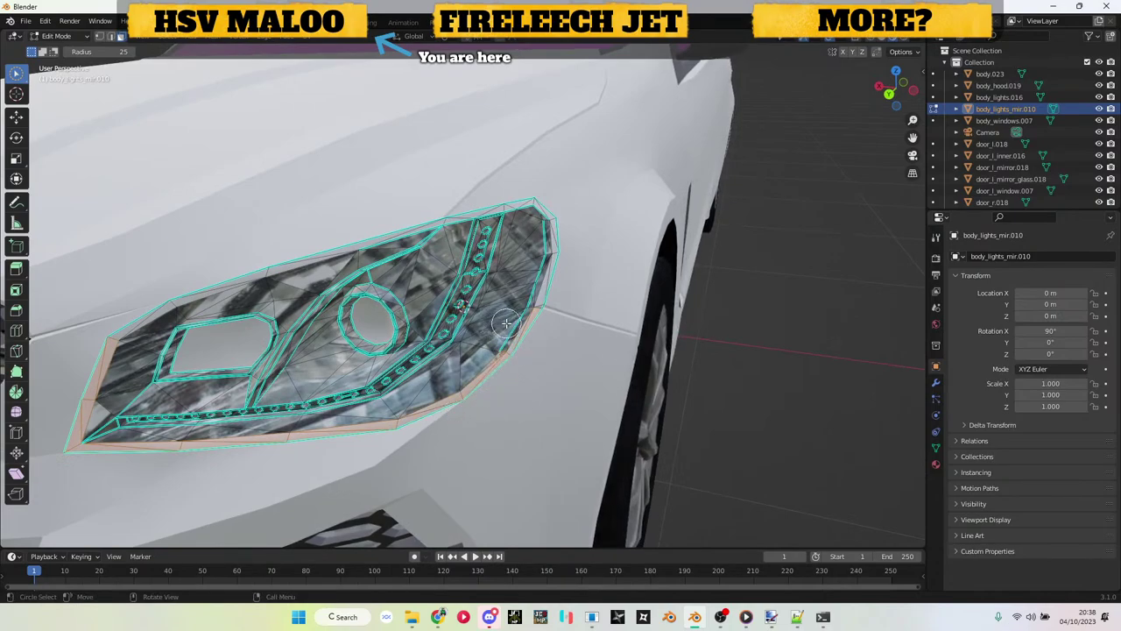
pyautogui.moveTo(555, 291)
pyautogui.mouseDown()
pyautogui.moveTo(517, 282)
pyautogui.moveTo(570, 236)
pyautogui.mouseUp()
# Step: Circle-select the rim faces along the headlight's top, lower-left and lower edges
pyautogui.press('Home')
pyautogui.scroll(6, 210, 276)
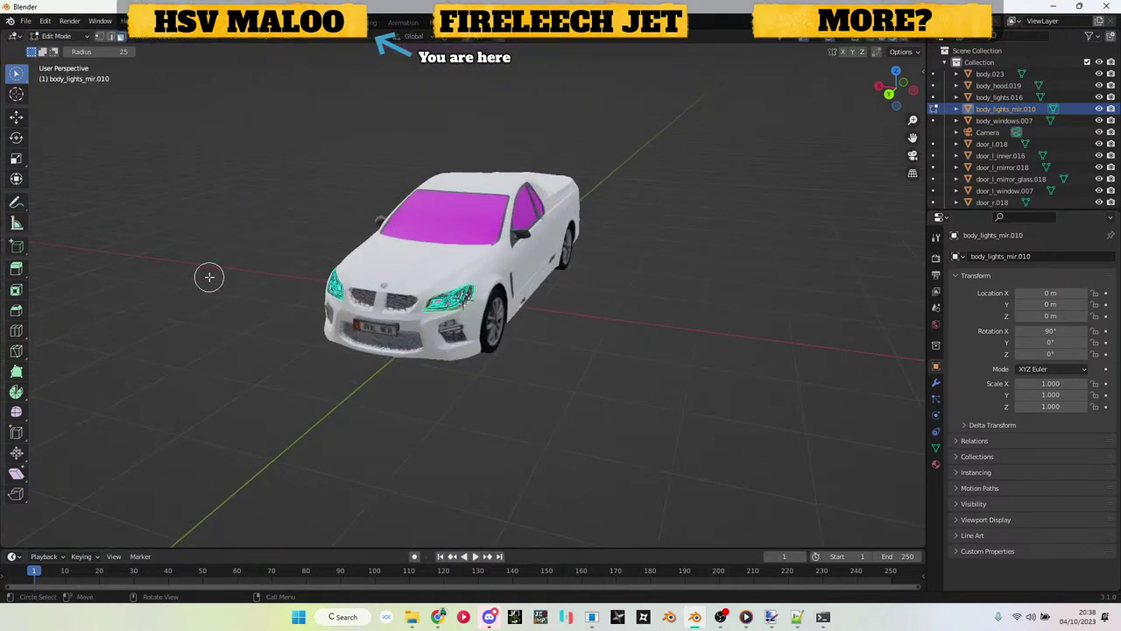
pyautogui.scroll(8, 210, 277)
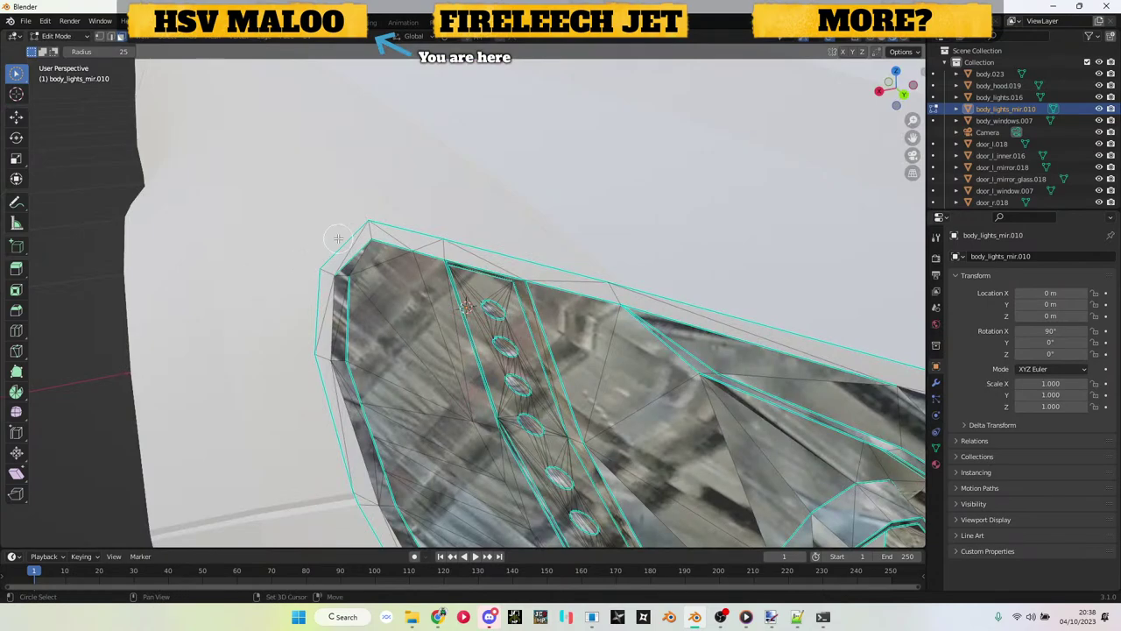
pyautogui.moveTo(338, 238); pyautogui.dragTo(355, 231)
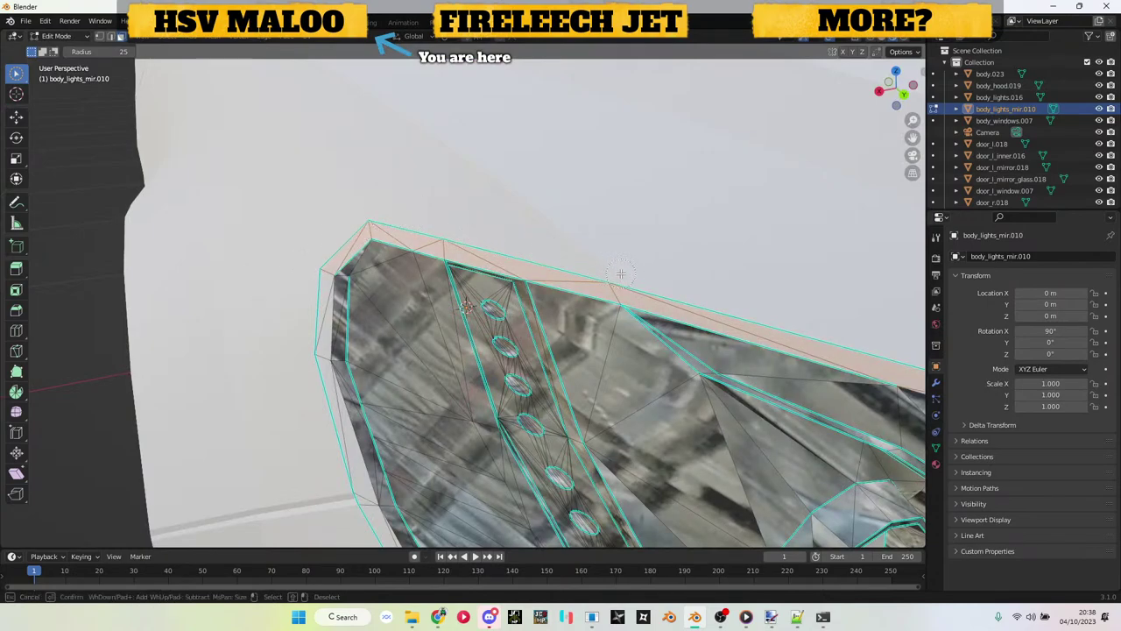
pyautogui.moveTo(620, 275); pyautogui.dragTo(621, 274)
pyautogui.scroll(4, 323, 329)
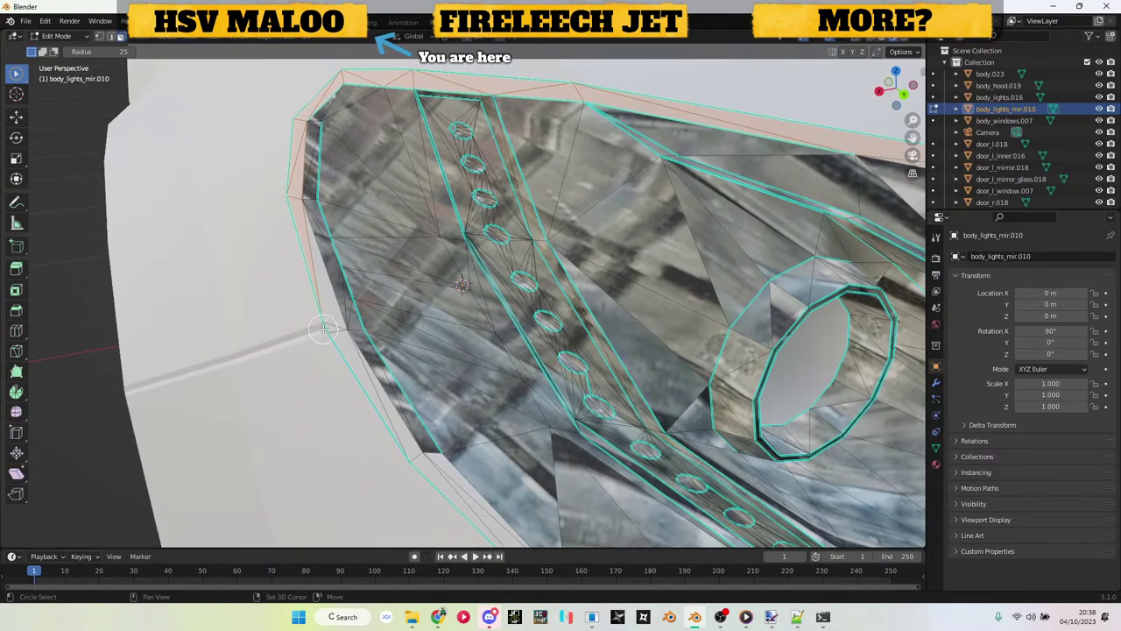
pyautogui.scroll(2, 306, 368)
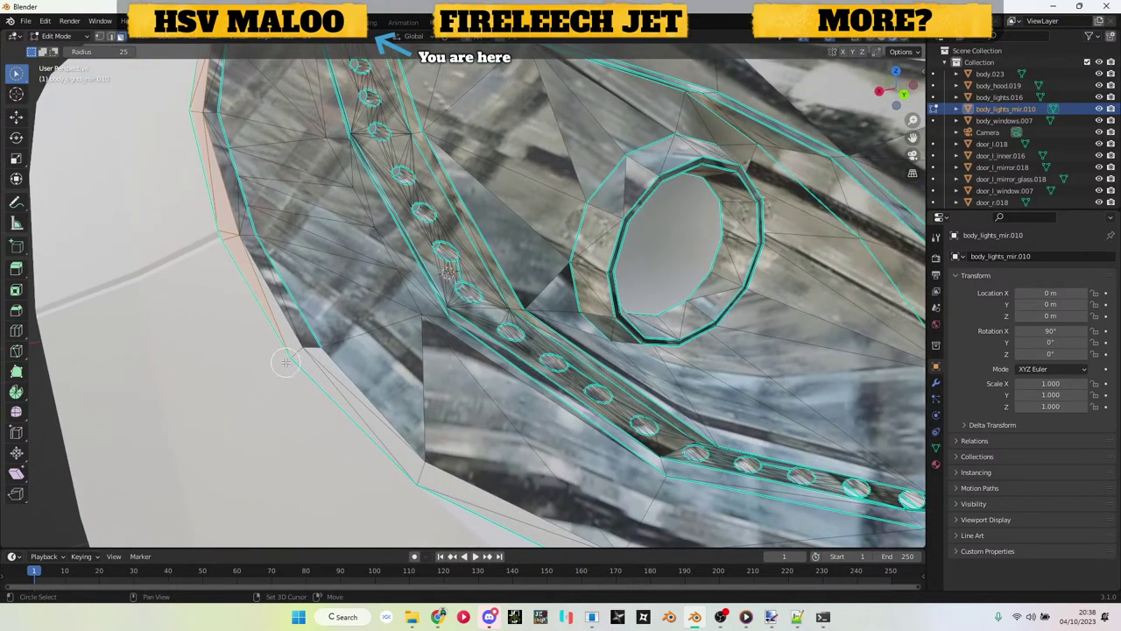
pyautogui.moveTo(286, 362); pyautogui.dragTo(295, 375)
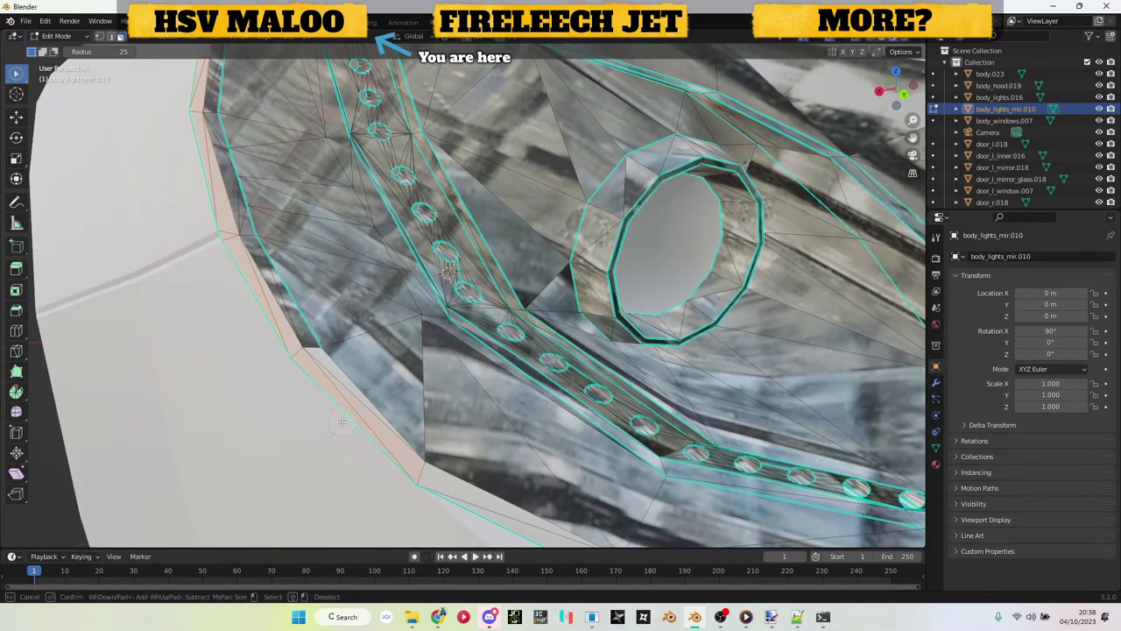
pyautogui.moveTo(377, 438); pyautogui.dragTo(377, 418)
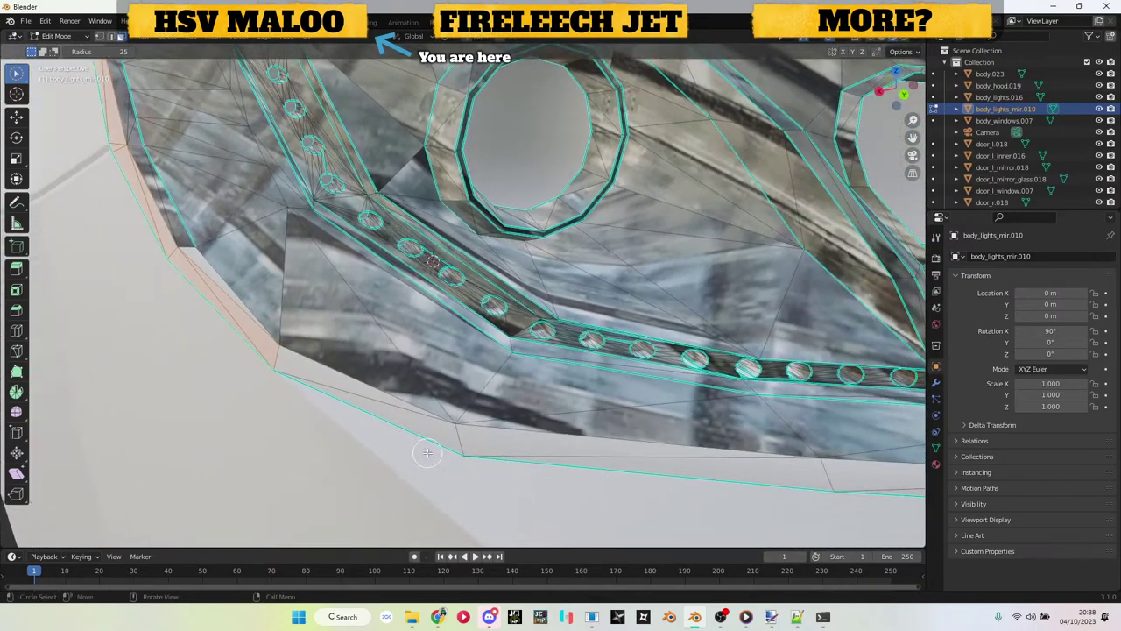
pyautogui.rightClick(378, 418)
# Step: Add the rim faces around the headlight's outer corner to the selection
pyautogui.moveTo(684, 470); pyautogui.dragTo(695, 471)
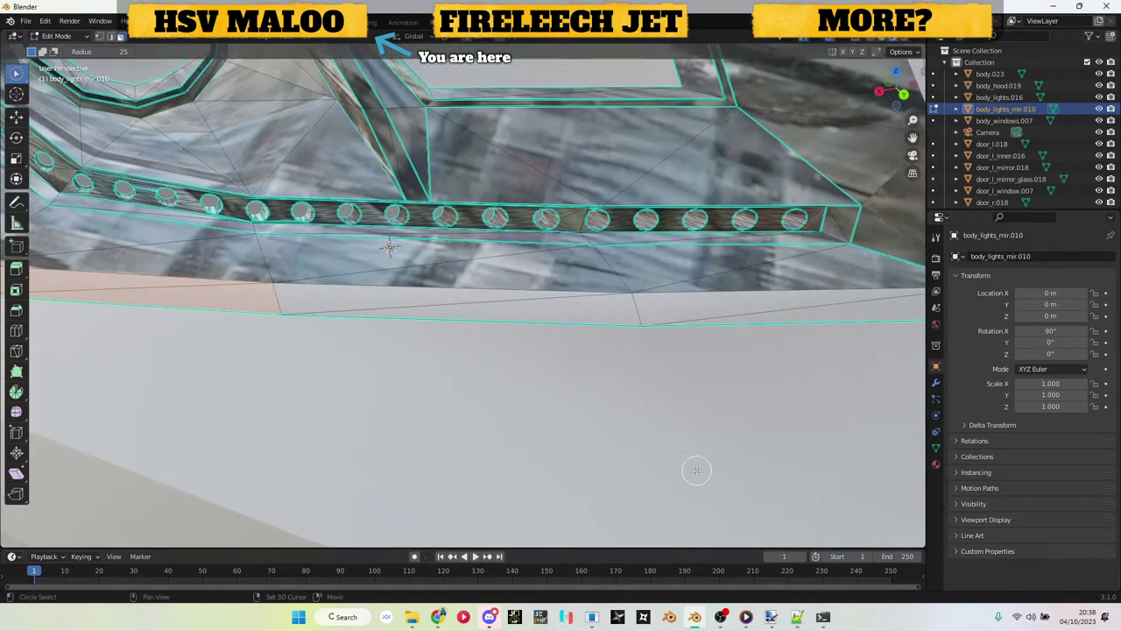
pyautogui.press('c')
pyautogui.rightClick(457, 314)
pyautogui.moveTo(628, 327); pyautogui.dragTo(593, 342)
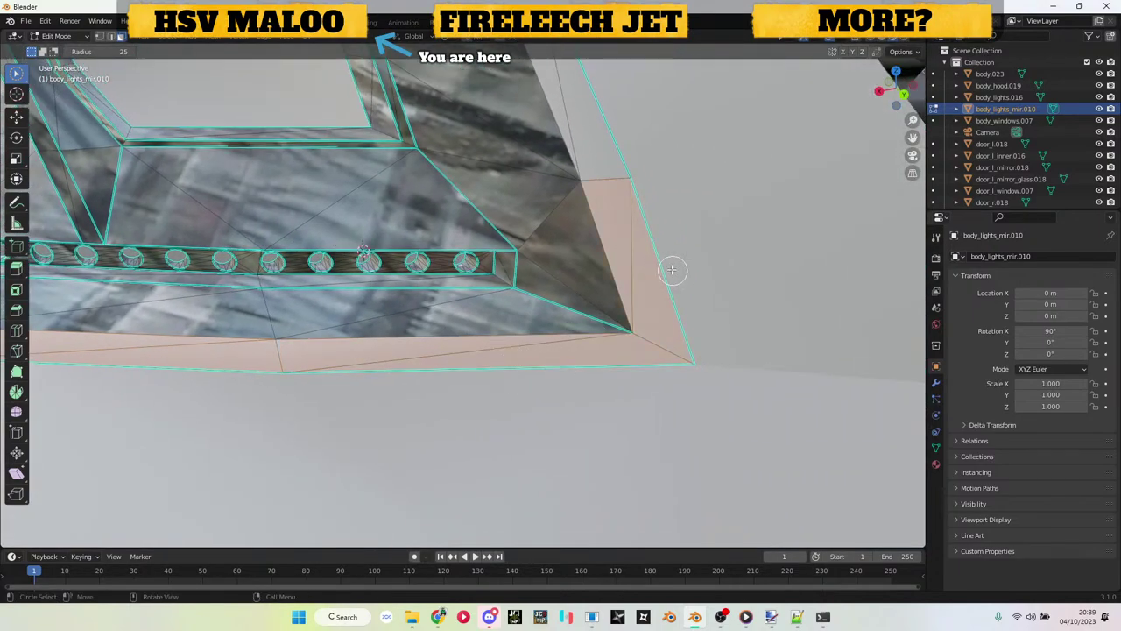
pyautogui.moveTo(671, 268); pyautogui.dragTo(683, 244)
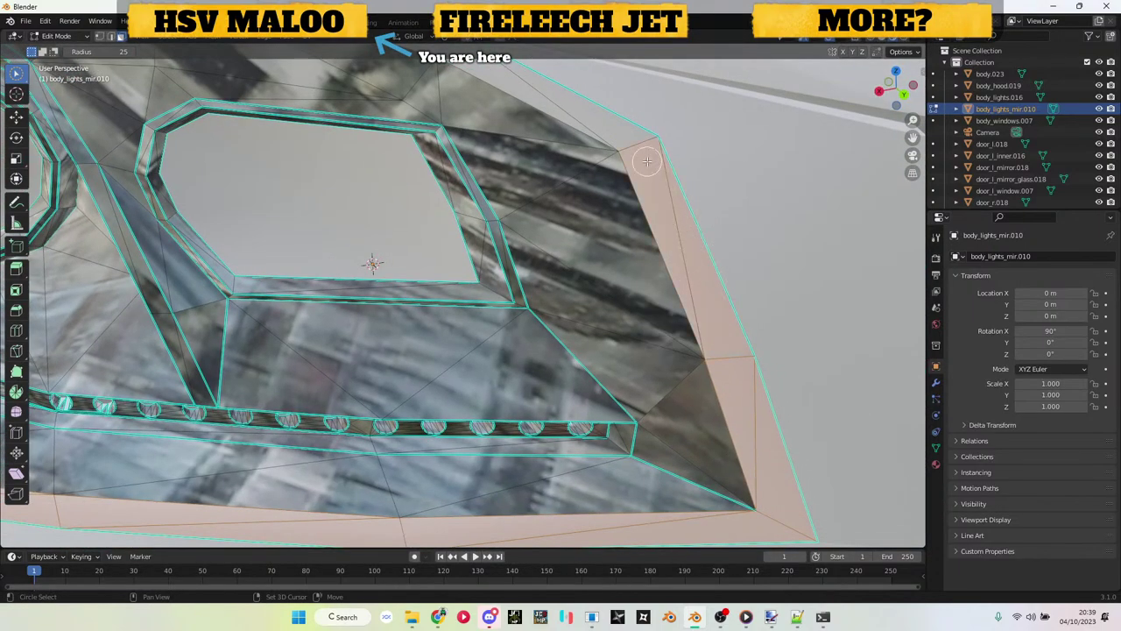
pyautogui.moveTo(566, 103); pyautogui.dragTo(595, 152)
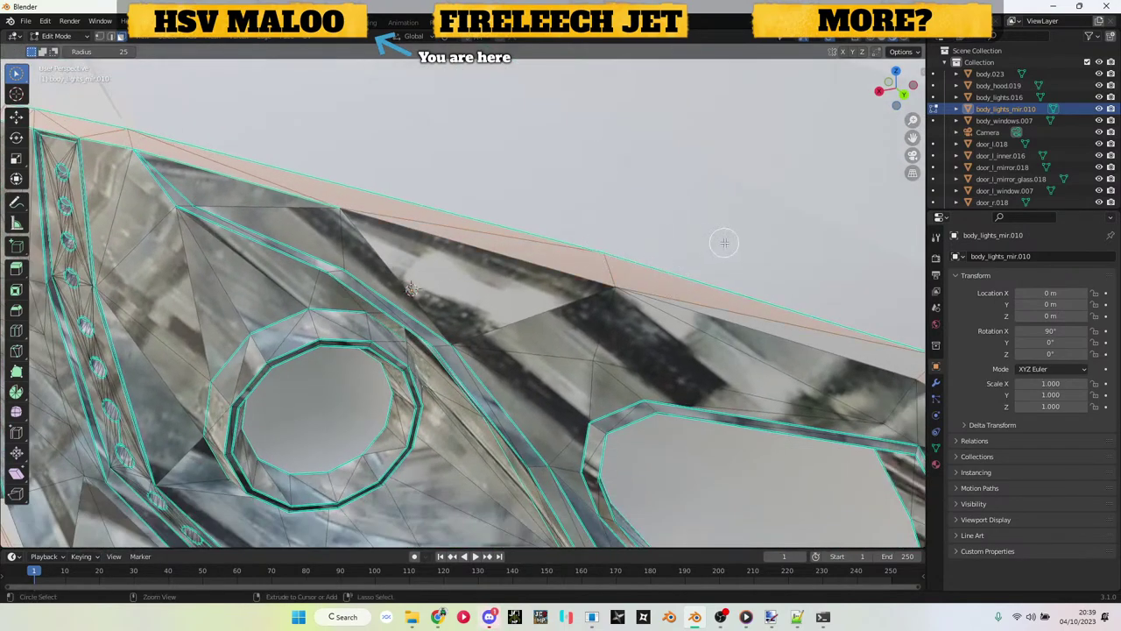
pyautogui.scroll(-3, 700, 271)
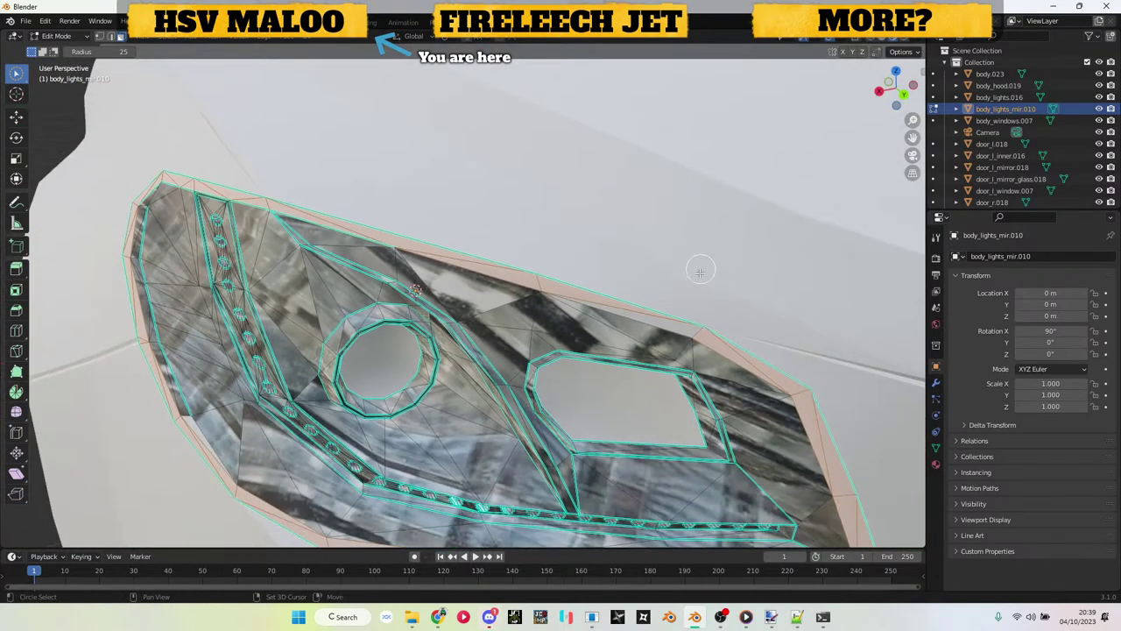
# Step: Separate the selected rim faces into their own object and join them into body.023
pyautogui.press('p')
pyautogui.click(627, 290)
pyautogui.press('Tab')
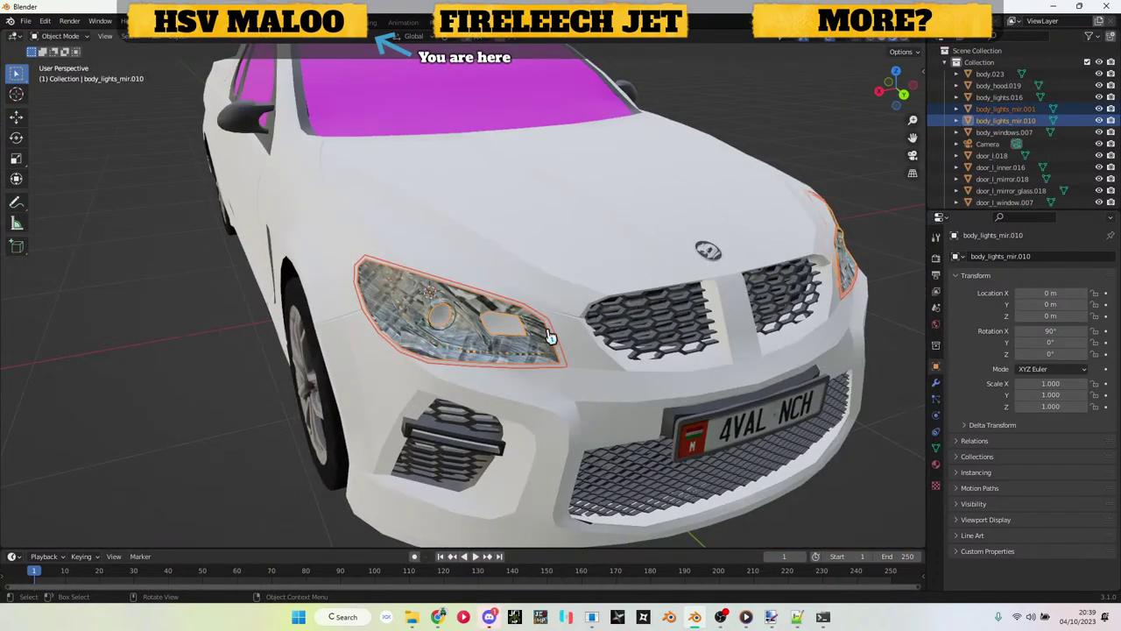
pyautogui.click(571, 349)
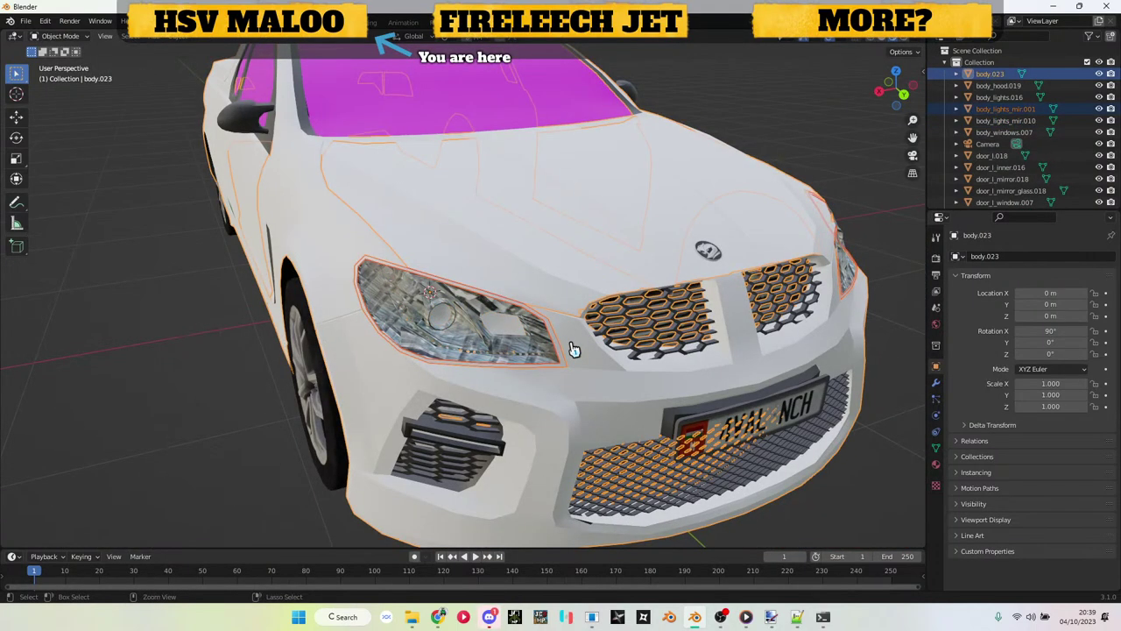
pyautogui.hotkey('ctrl', 'j')
# Step: Check the joined body, then reselect the headlight and re-enter its Edit Mode
pyautogui.scroll(6, 571, 350)
pyautogui.scroll(-4, 570, 351)
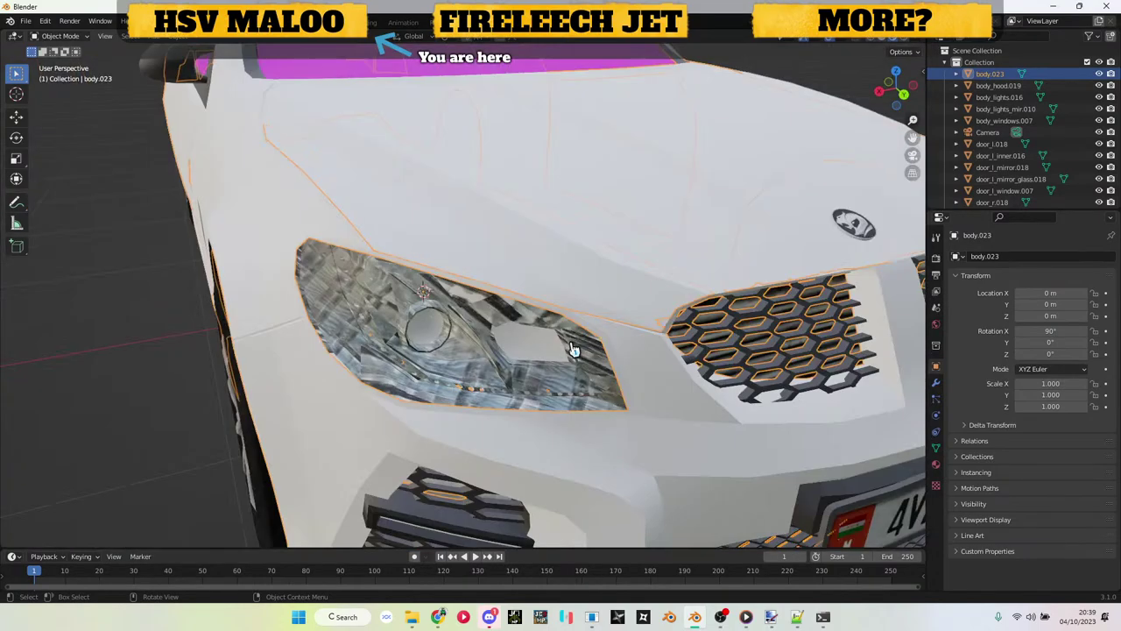
pyautogui.scroll(5, 517, 390)
pyautogui.scroll(-5, 521, 387)
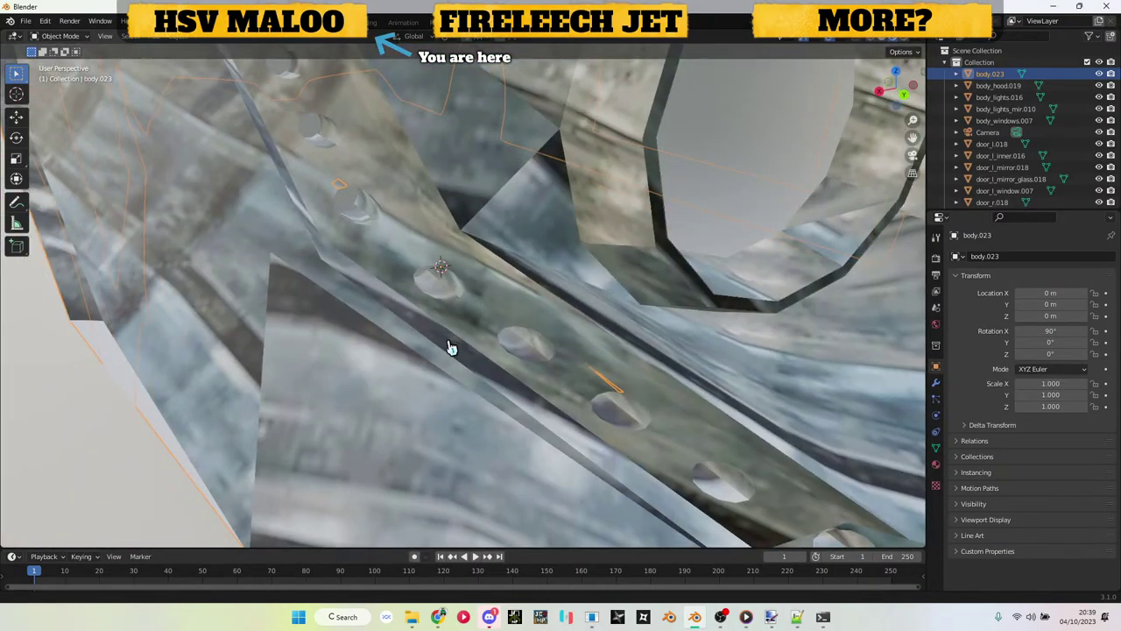
pyautogui.press('Tab')
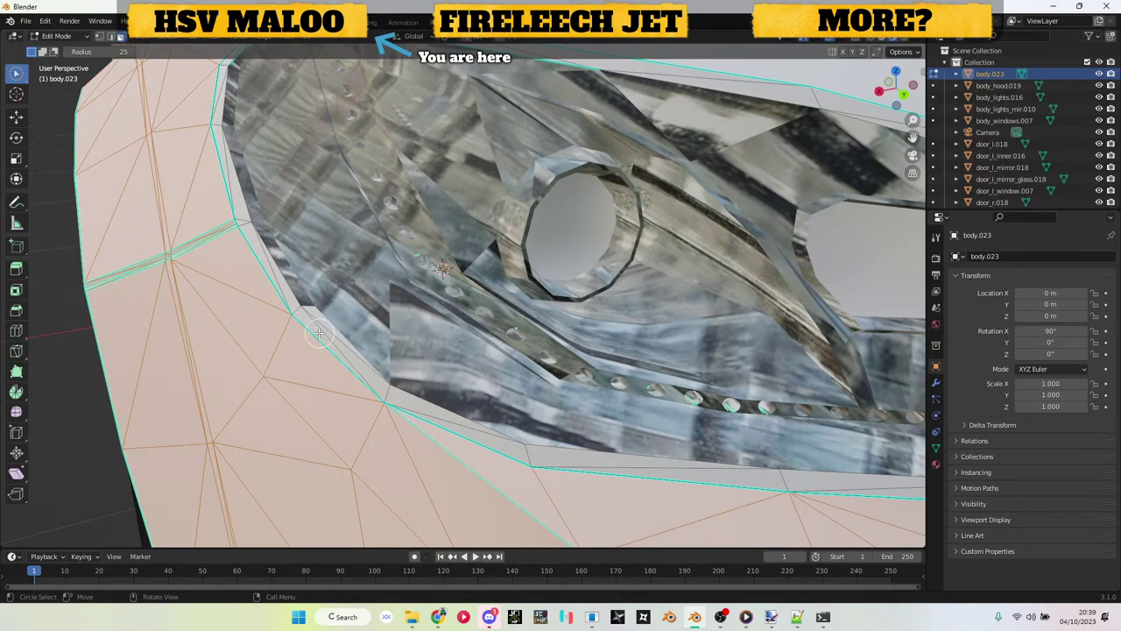
pyautogui.press('Tab')
pyautogui.click(358, 304)
pyautogui.press('Tab')
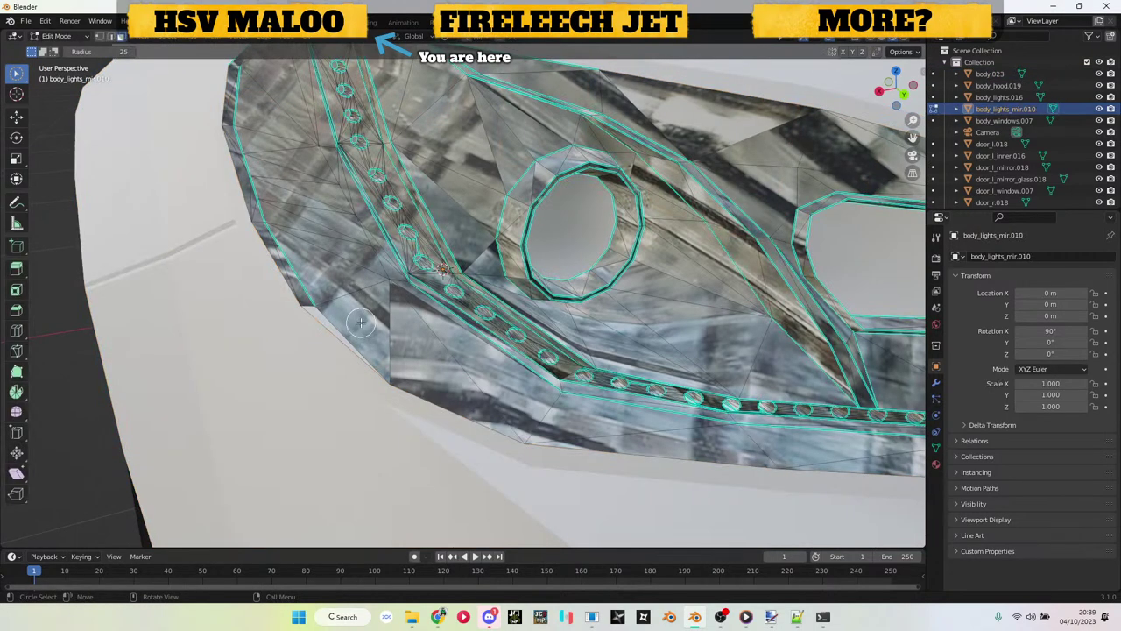
pyautogui.press('c')
pyautogui.rightClick(314, 331)
# Step: Enlarge the lower panel and turn it into the UV Editor
pyautogui.moveTo(260, 545); pyautogui.dragTo(40, 325)
pyautogui.click(13, 330)
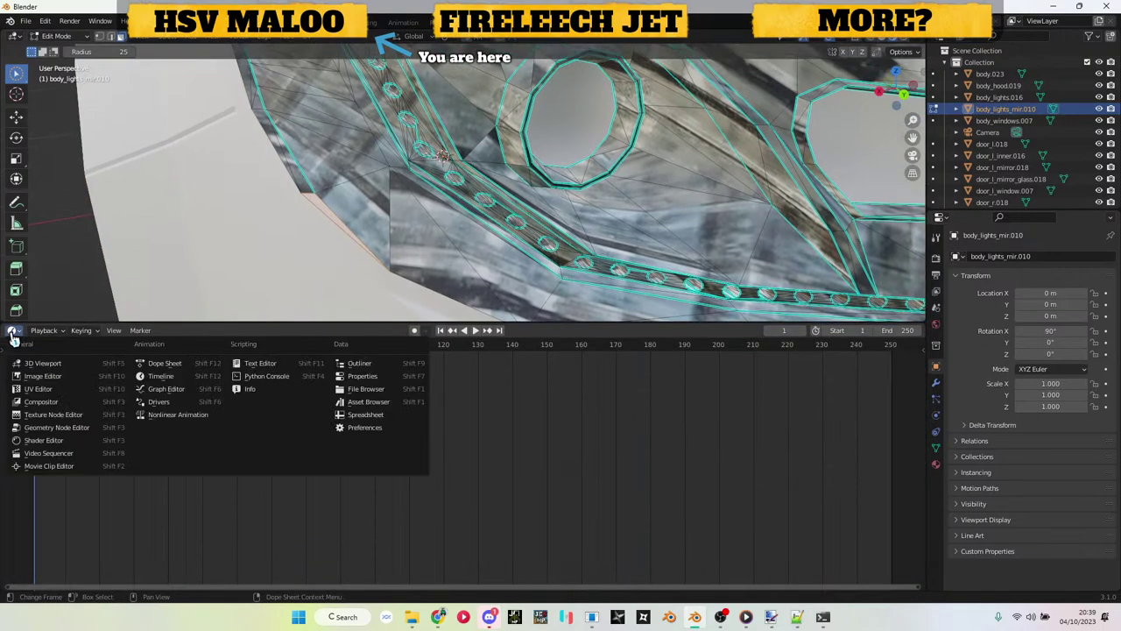
pyautogui.click(55, 391)
pyautogui.scroll(-1, 376, 416)
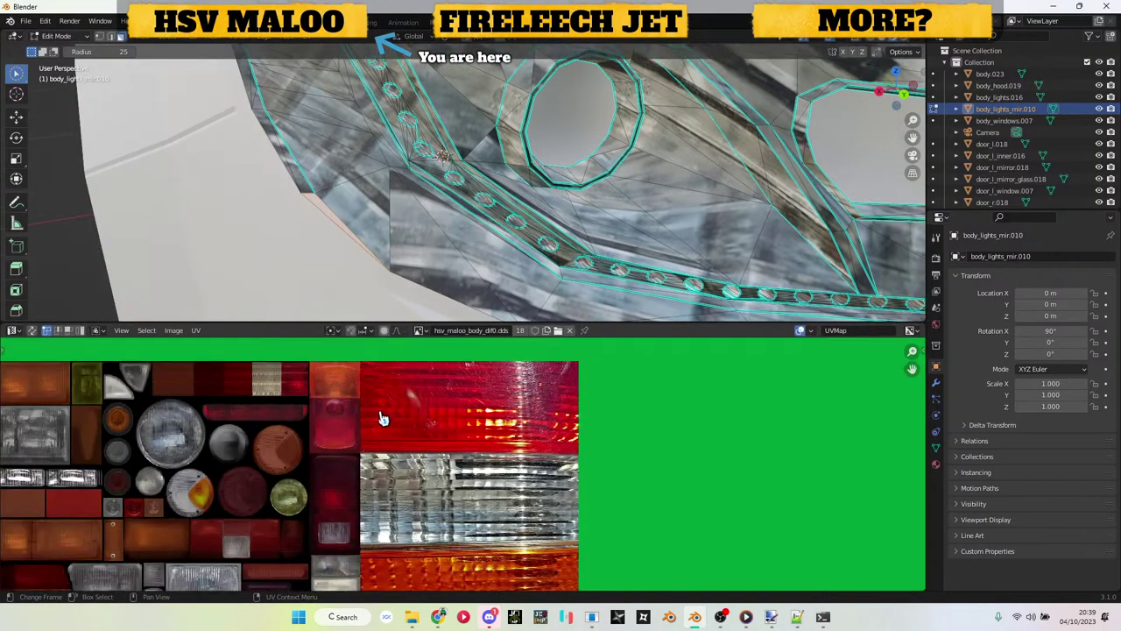
# Step: Cube-project the headlight's UVs, then scale and move them onto the clear lens area
pyautogui.press('Tab')
pyautogui.press('Tab')
pyautogui.press('c')
pyautogui.press('u')
pyautogui.click(344, 293)
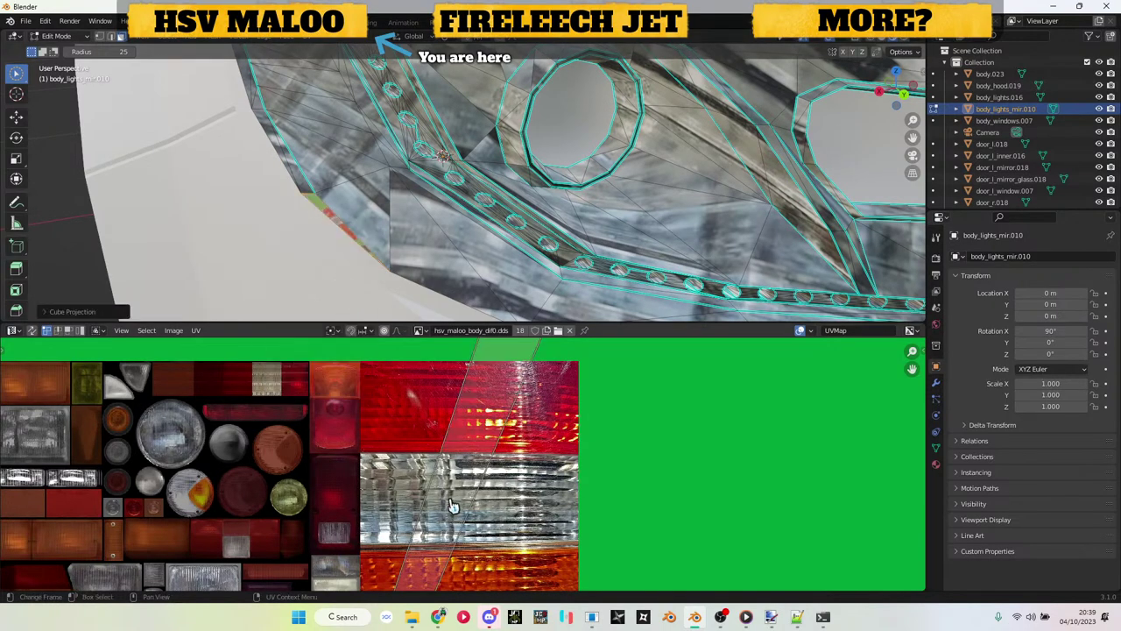
pyautogui.press('Home')
pyautogui.press('s')
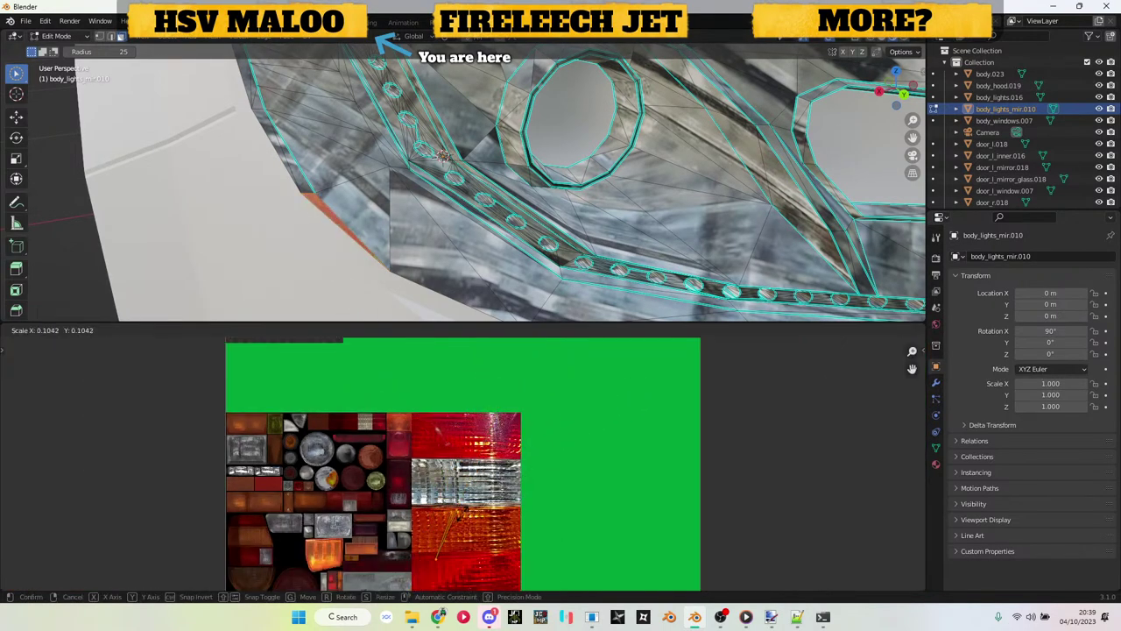
pyautogui.click(464, 529)
pyautogui.press('g')
pyautogui.click(484, 470)
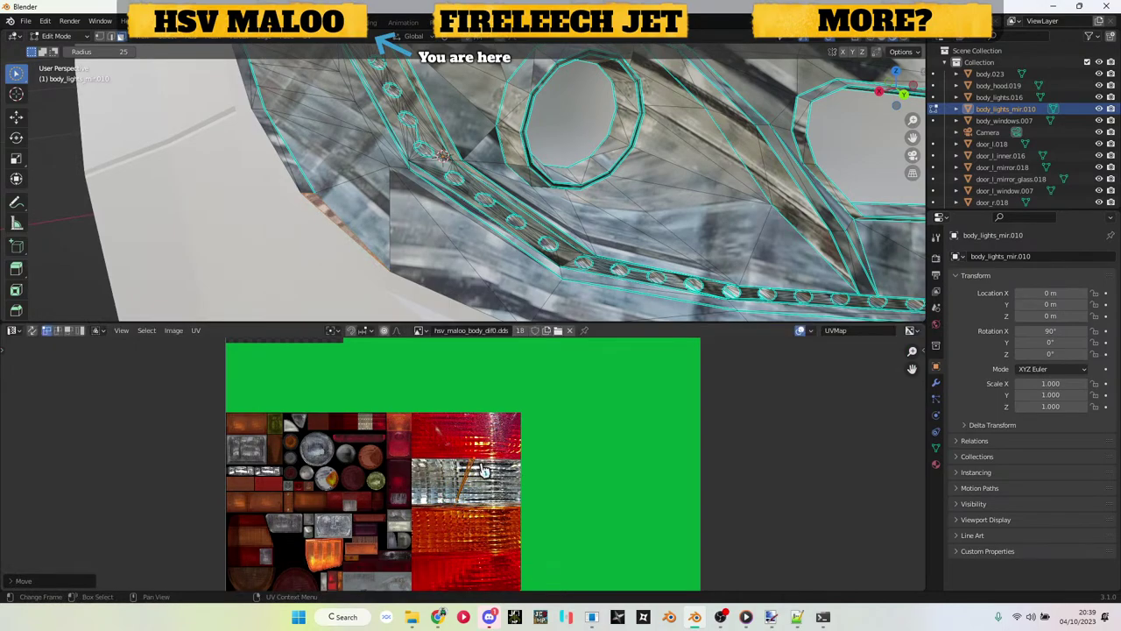
pyautogui.press('s')
pyautogui.click(473, 488)
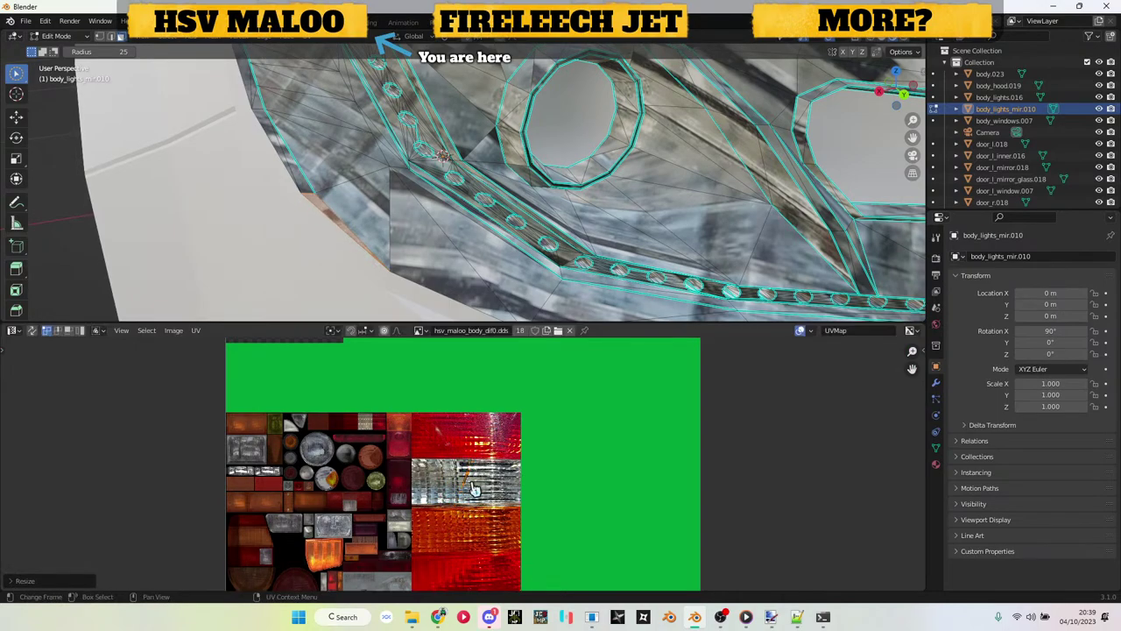
# Step: Back in Object Mode, collapse the image editor and isolate the headlight in local view
pyautogui.press('Tab')
pyautogui.scroll(-8, 397, 250)
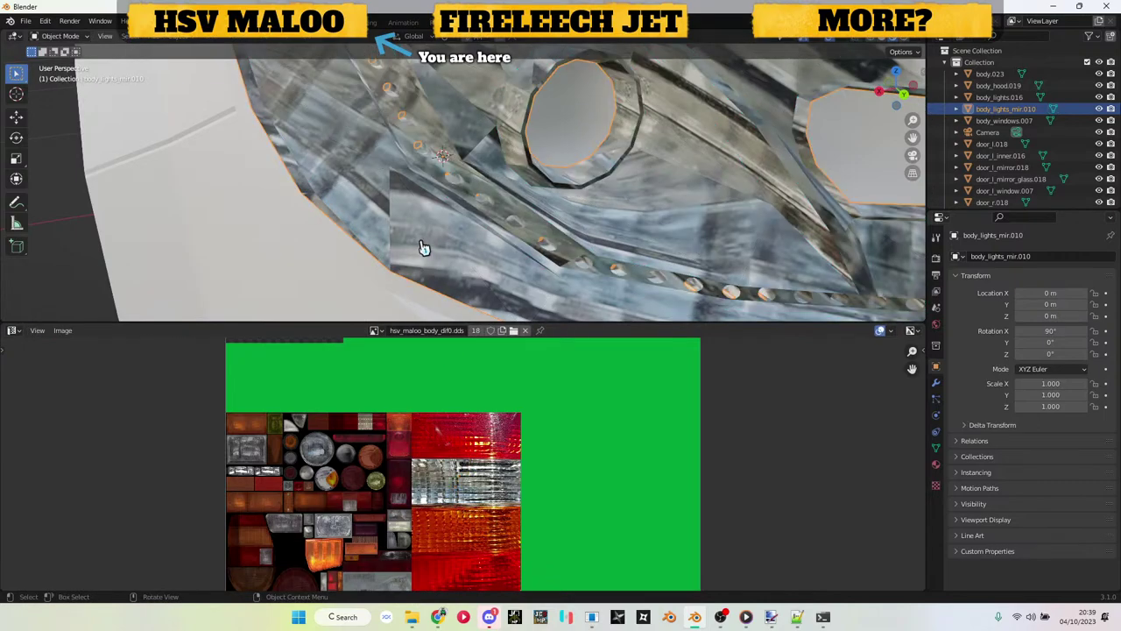
pyautogui.click(296, 246)
pyautogui.scroll(8, 382, 203)
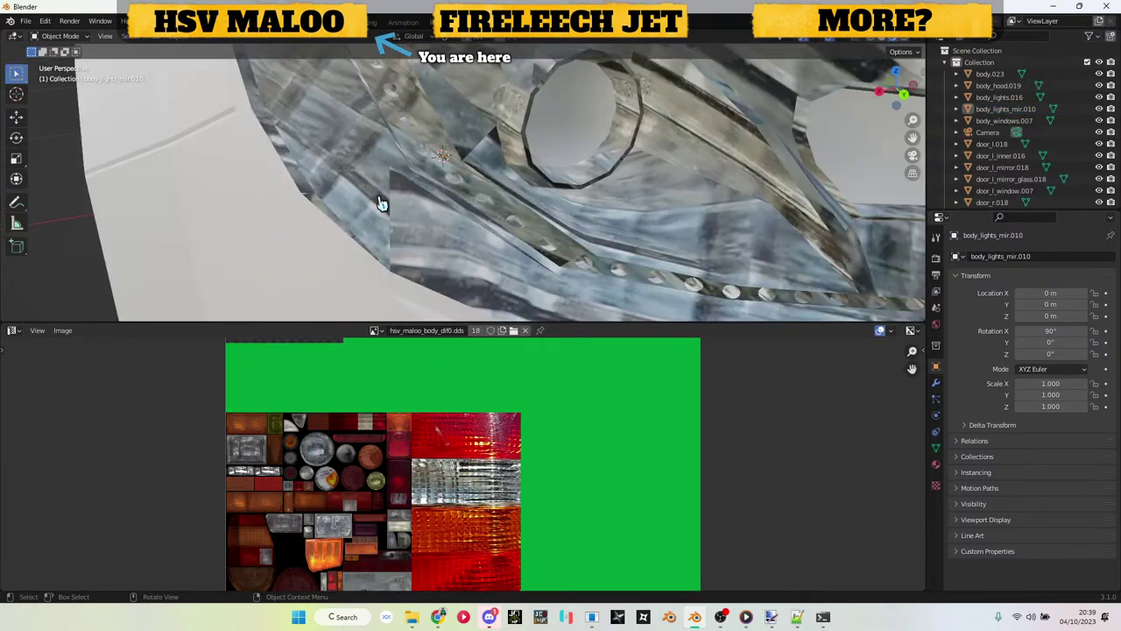
pyautogui.scroll(-8, 553, 190)
pyautogui.scroll(2, 473, 219)
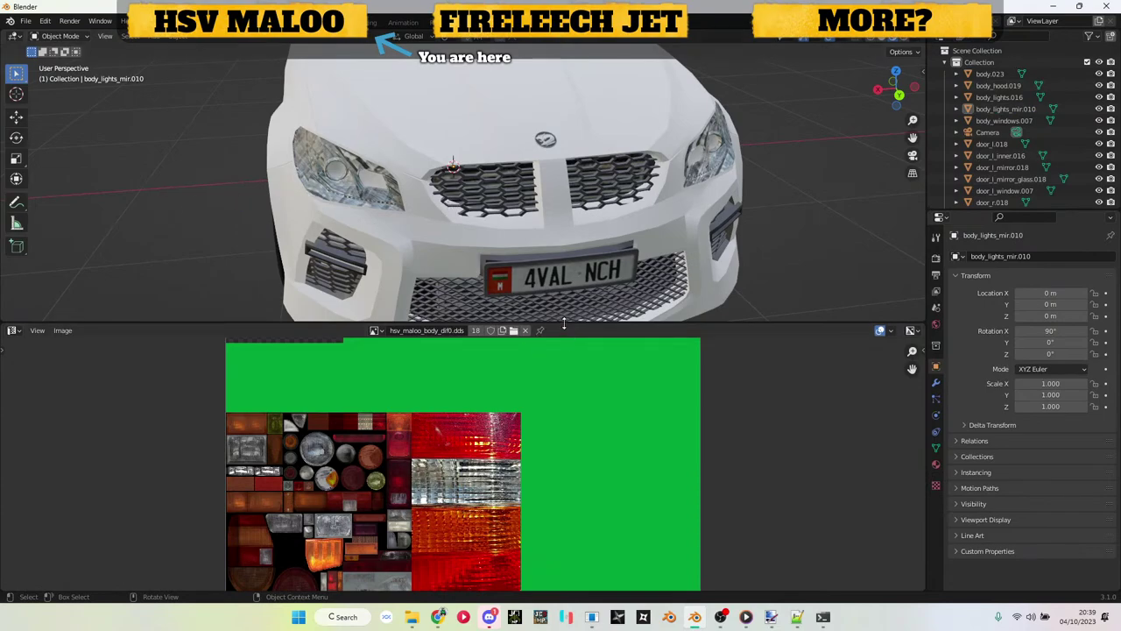
pyautogui.moveTo(564, 325); pyautogui.dragTo(568, 624)
pyautogui.moveTo(539, 412); pyautogui.dragTo(565, 394)
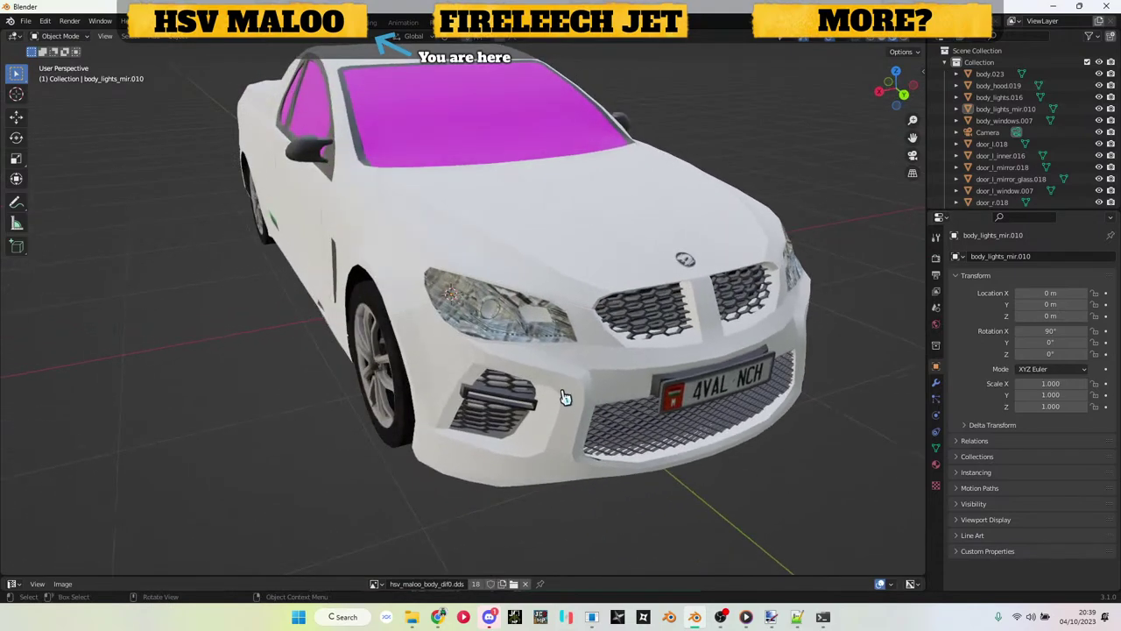
pyautogui.scroll(6, 525, 368)
pyautogui.click(525, 368)
pyautogui.press('a')
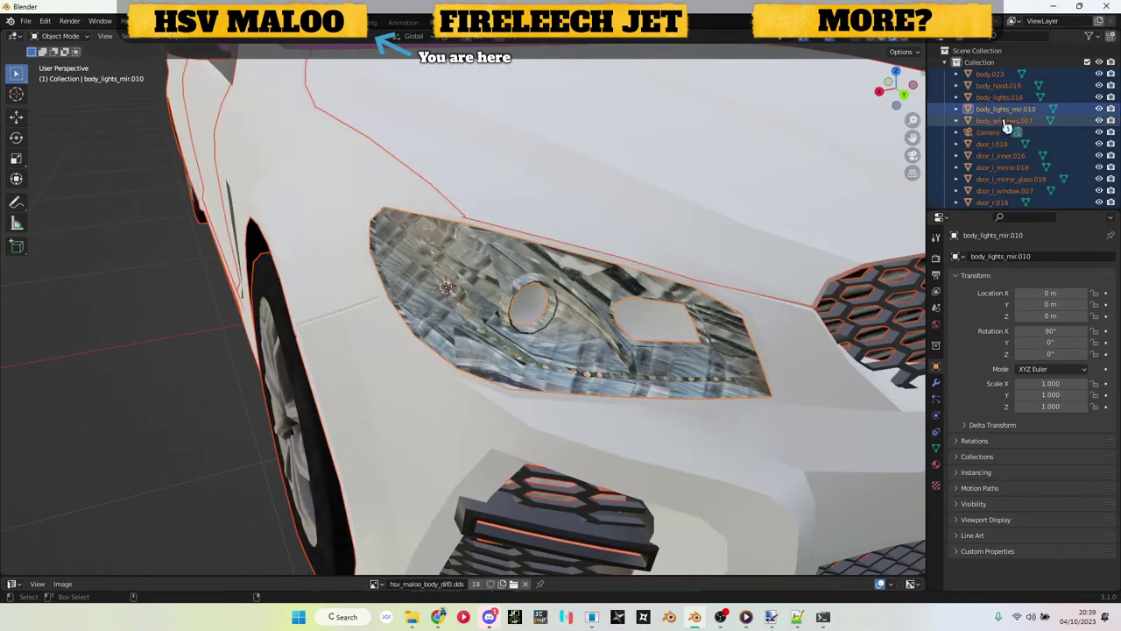
pyautogui.press('KP_Divide')
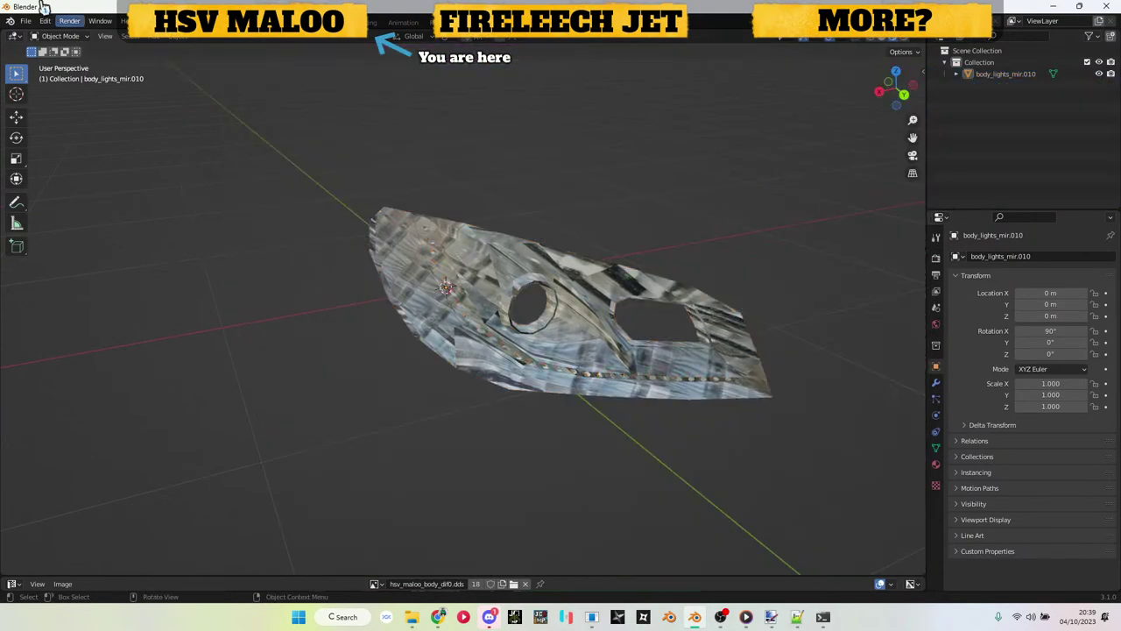
# Step: Export the headlight as Wavefront OBJ over lights_f_mir.obj in ute\parts toscale
pyautogui.click(25, 20)
pyautogui.moveTo(100, 191)
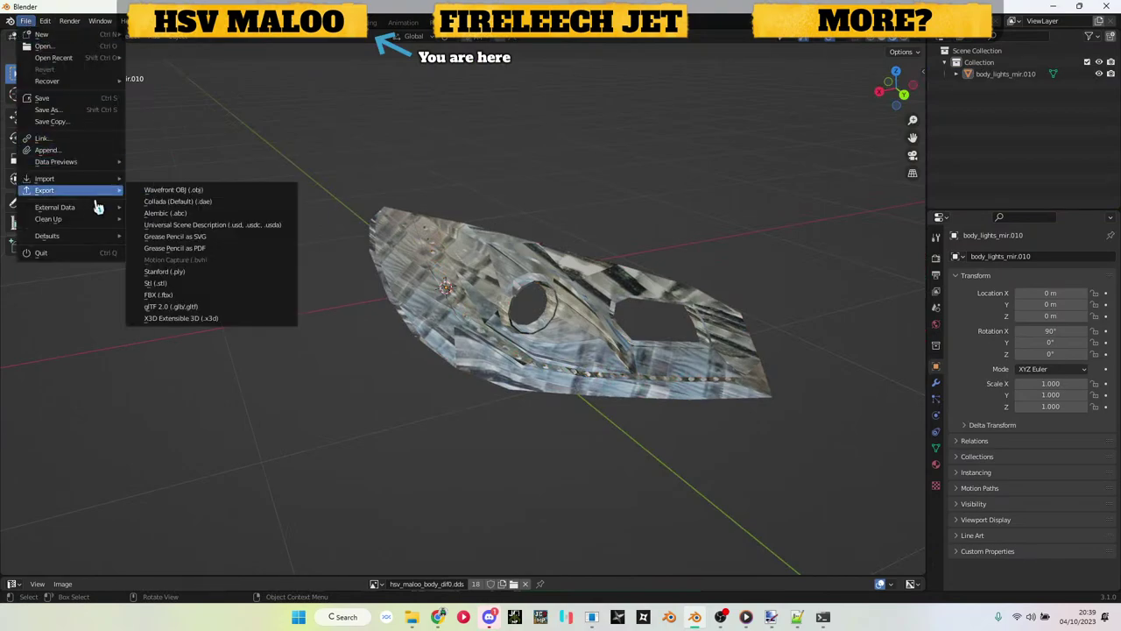
pyautogui.click(156, 188)
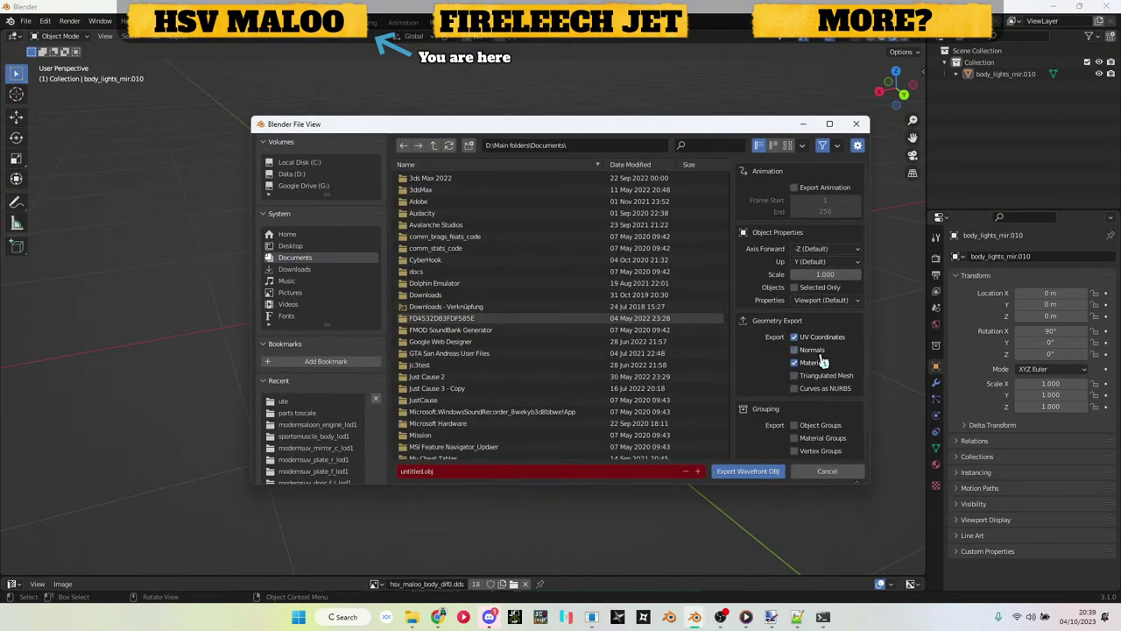
pyautogui.click(288, 403)
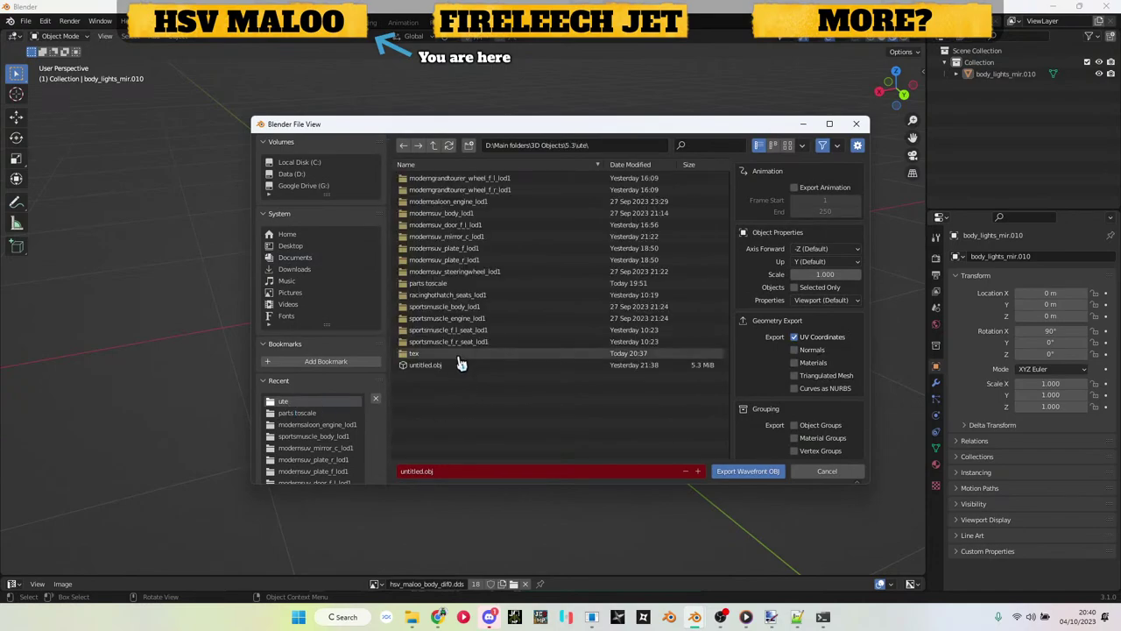
pyautogui.click(450, 360)
pyautogui.scroll(-3, 464, 395)
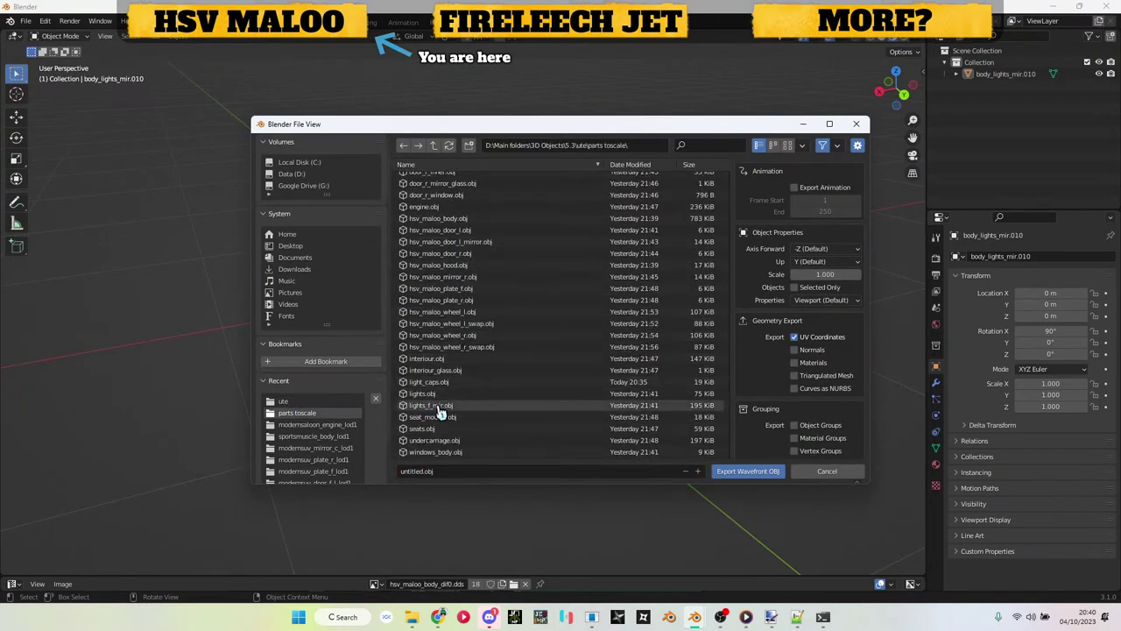
pyautogui.doubleClick(440, 408)
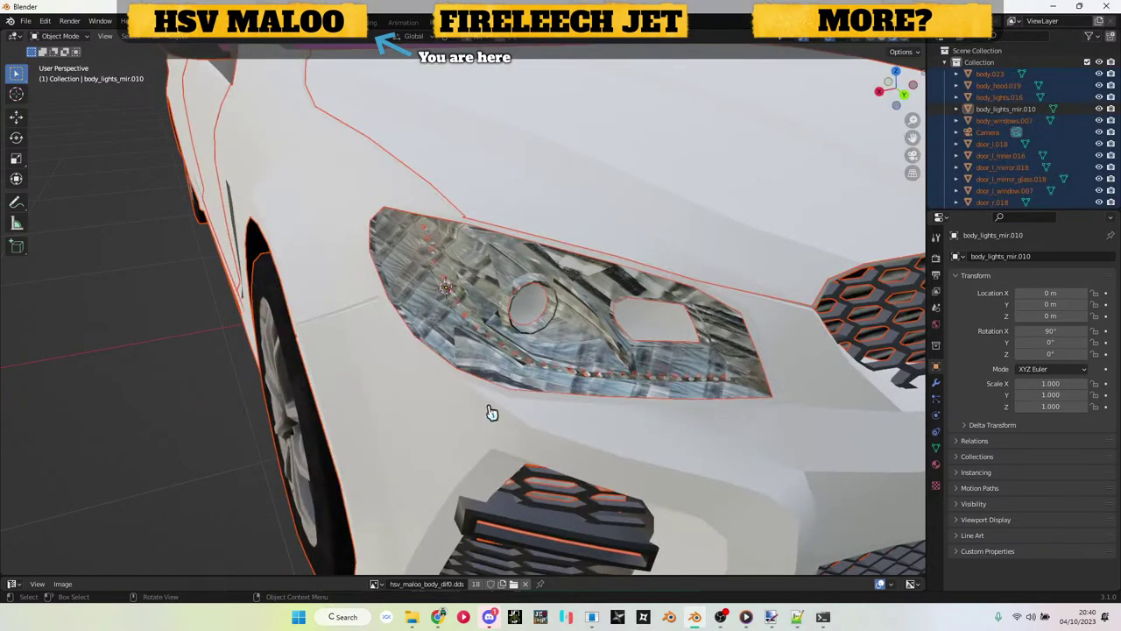
# Step: Undo twice to keep only the car body and export it over hsv_maloo_body.obj
pyautogui.hotkey('ctrl', 'z')
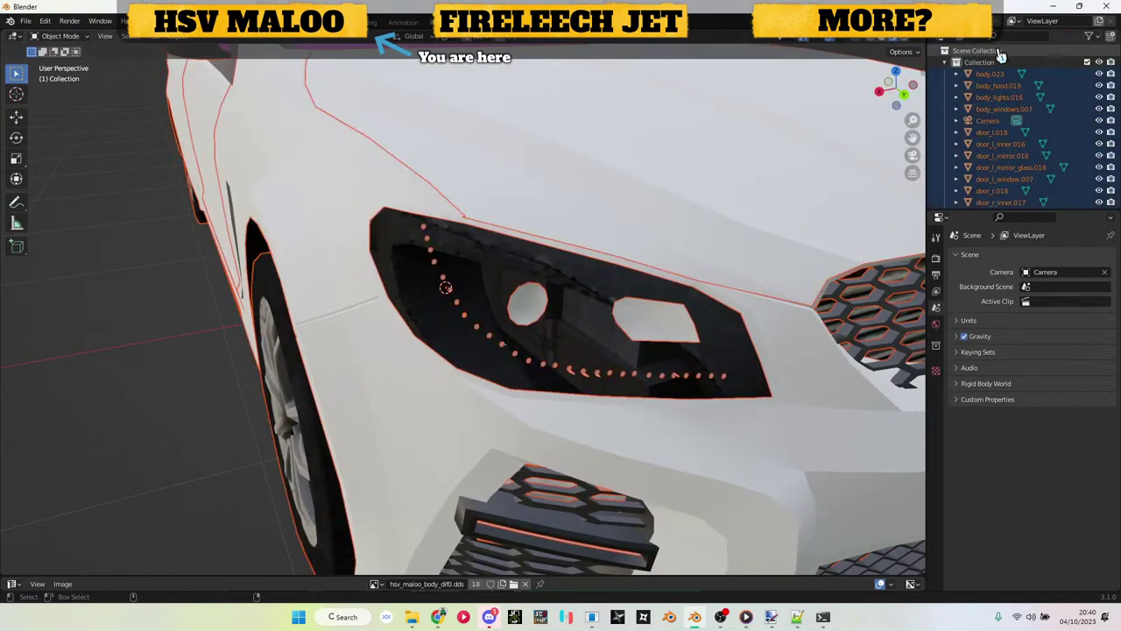
pyautogui.hotkey('ctrl', 'z')
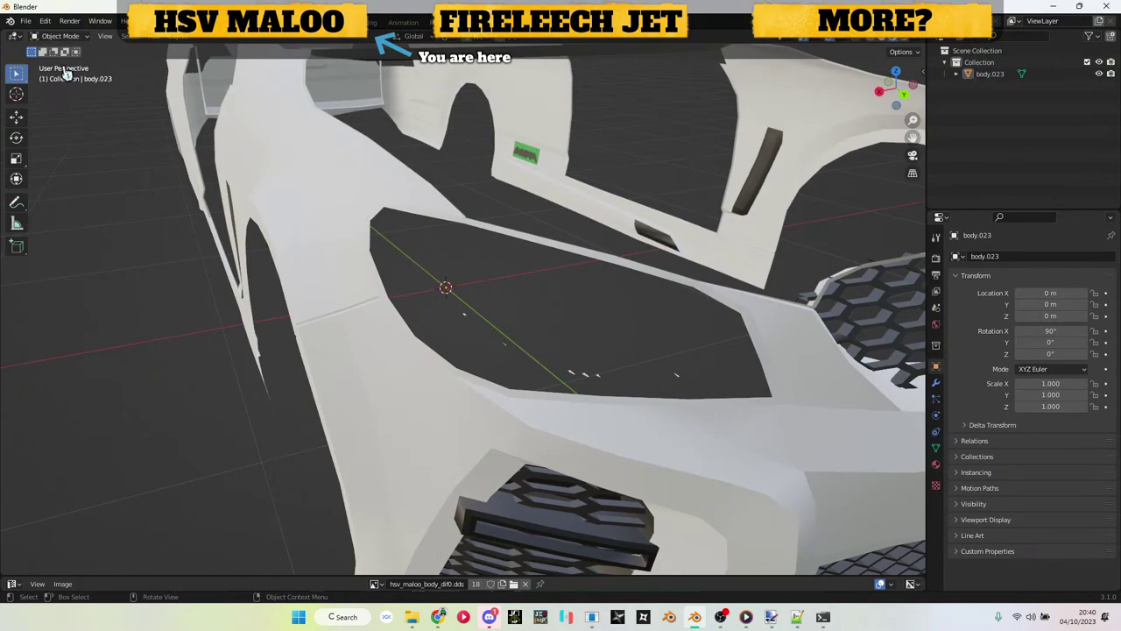
pyautogui.click(26, 20)
pyautogui.moveTo(55, 183)
pyautogui.click(151, 189)
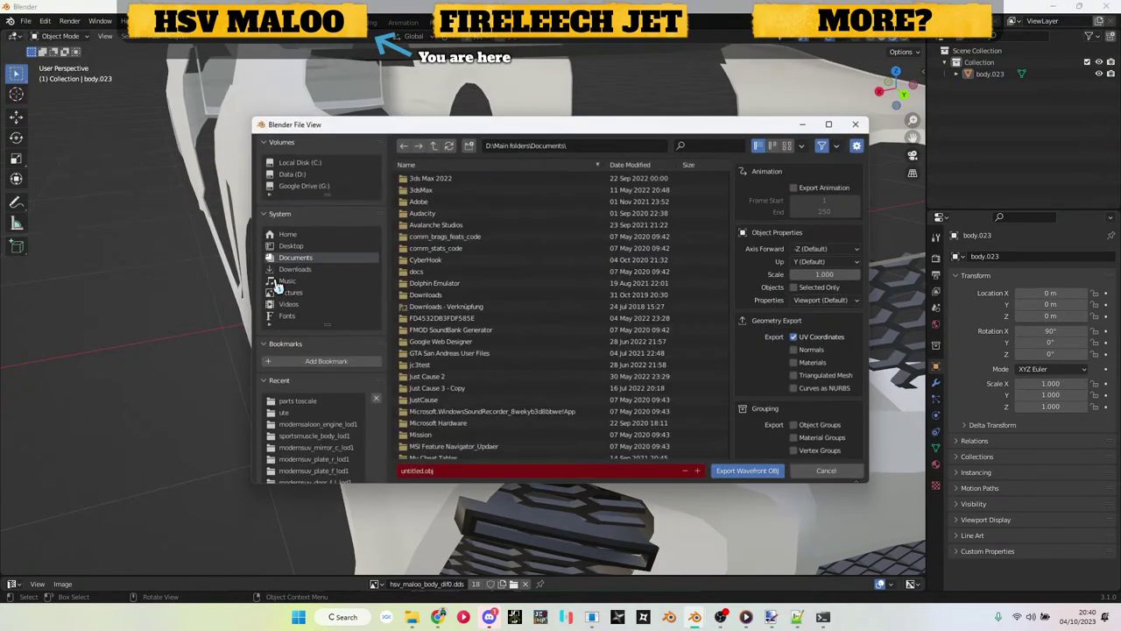
pyautogui.click(305, 412)
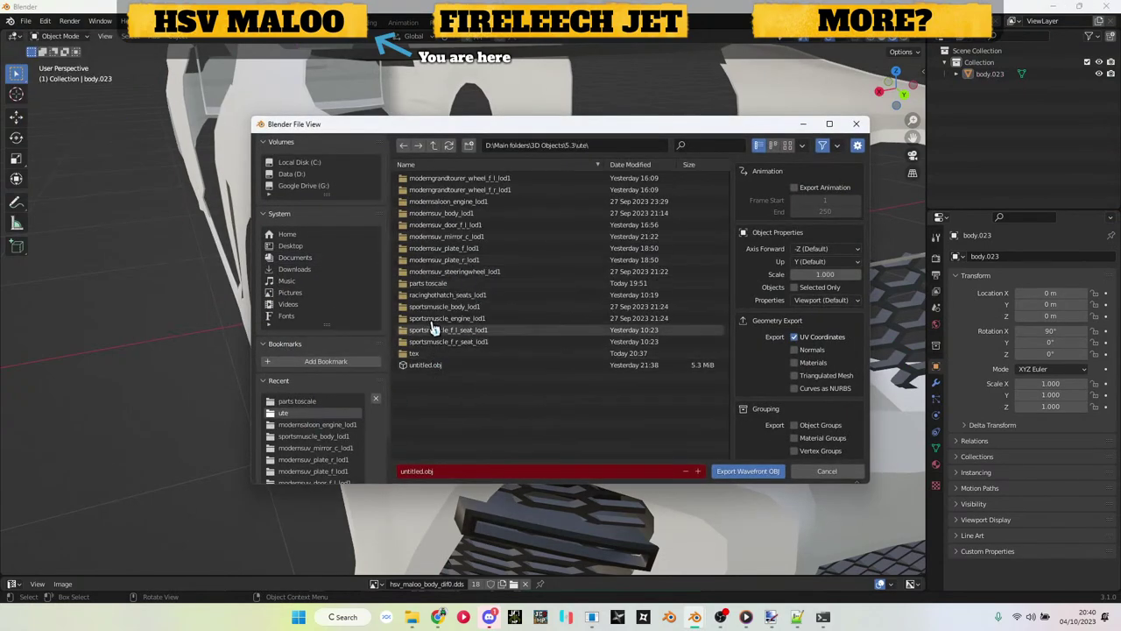
pyautogui.click(429, 283)
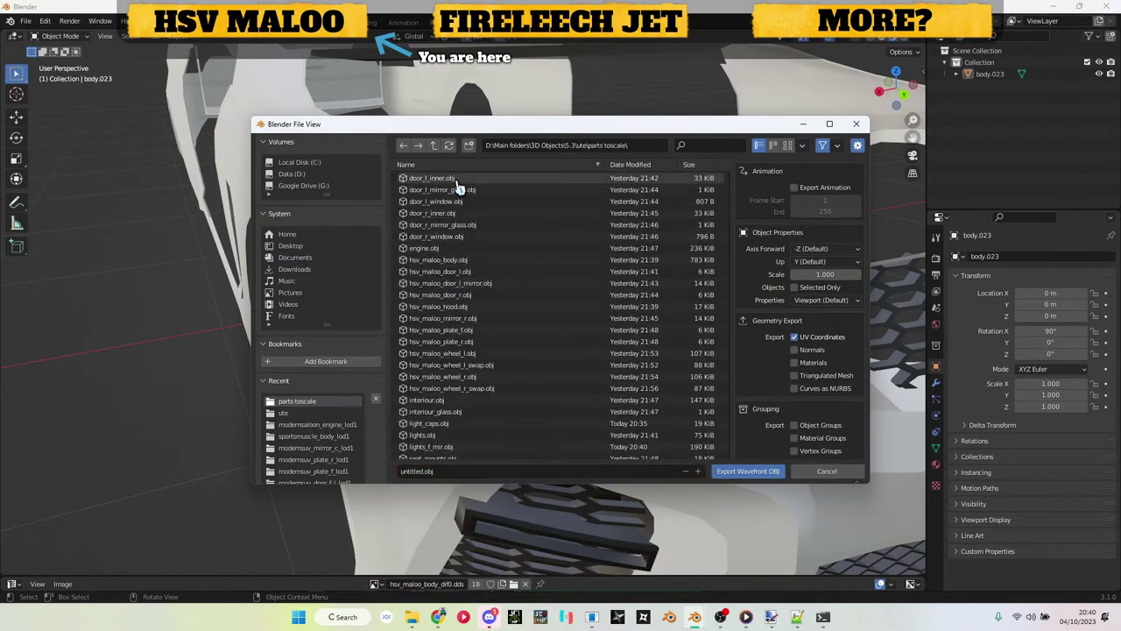
pyautogui.doubleClick(465, 260)
# Step: Select the car body and orbit to a close side view to inspect it
pyautogui.scroll(-5, 526, 263)
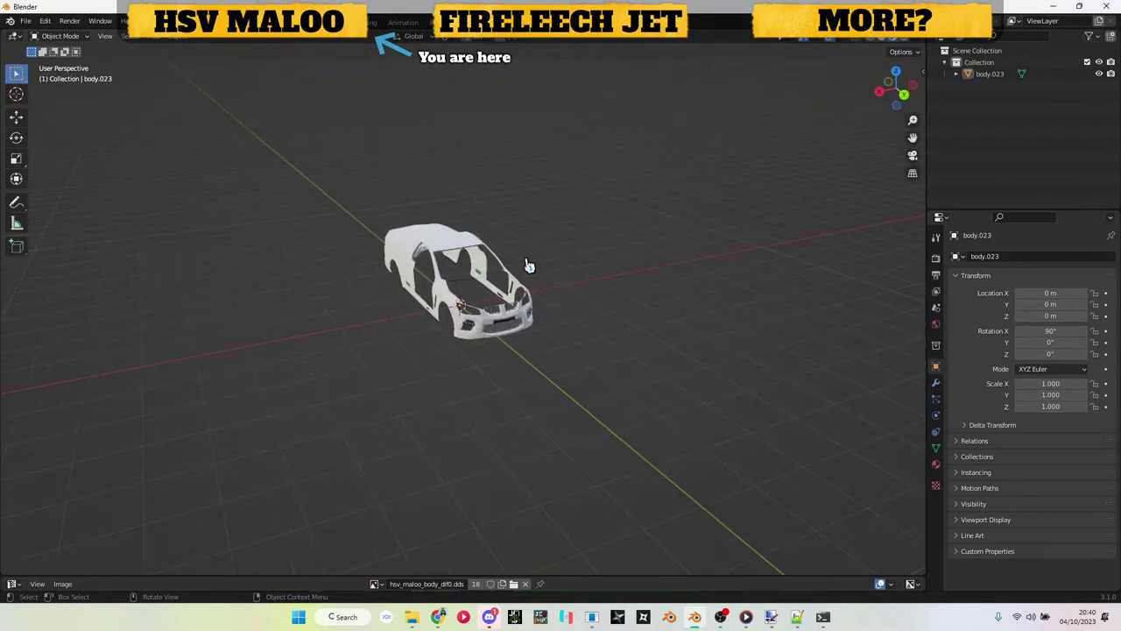
pyautogui.scroll(10, 528, 264)
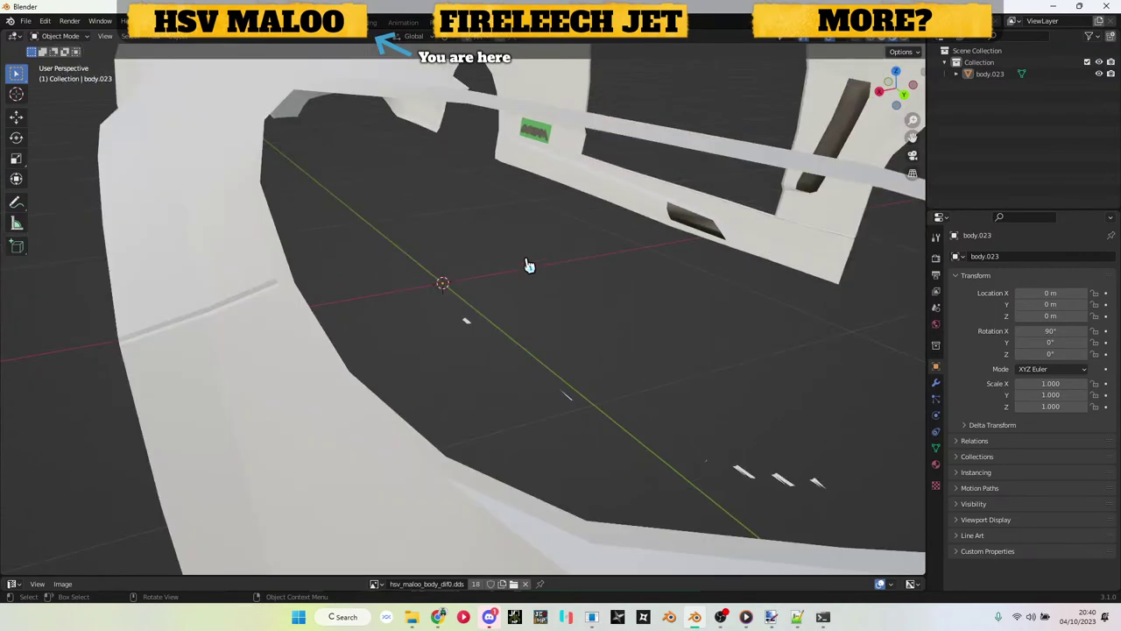
pyautogui.scroll(-5, 517, 350)
pyautogui.click(496, 426)
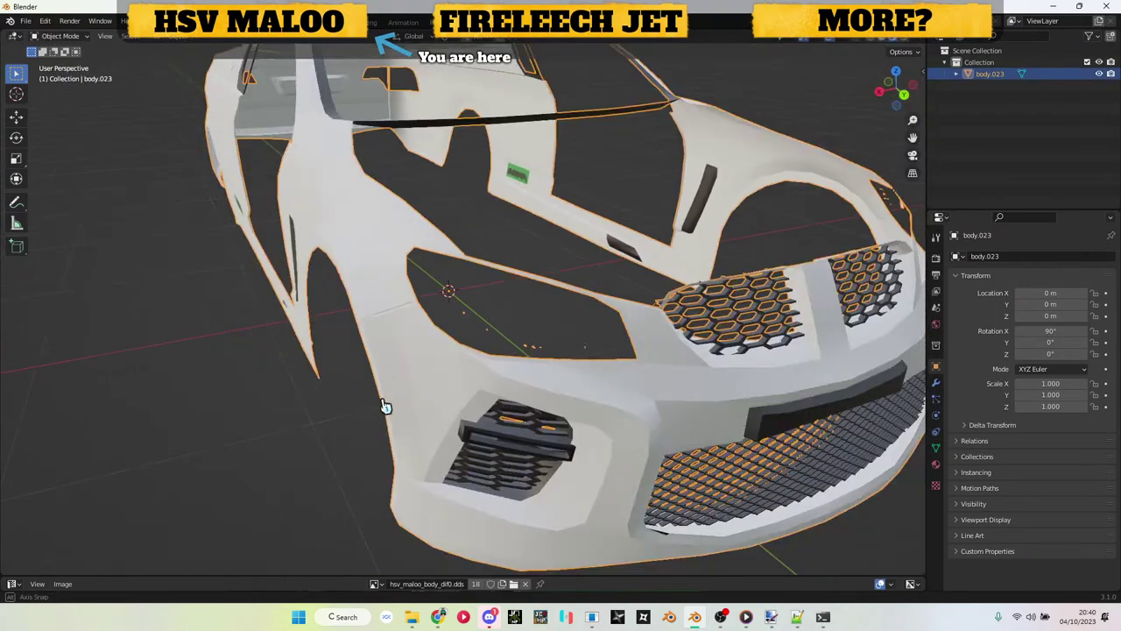
pyautogui.moveTo(385, 406); pyautogui.dragTo(494, 394)
pyautogui.moveTo(301, 336); pyautogui.dragTo(376, 331)
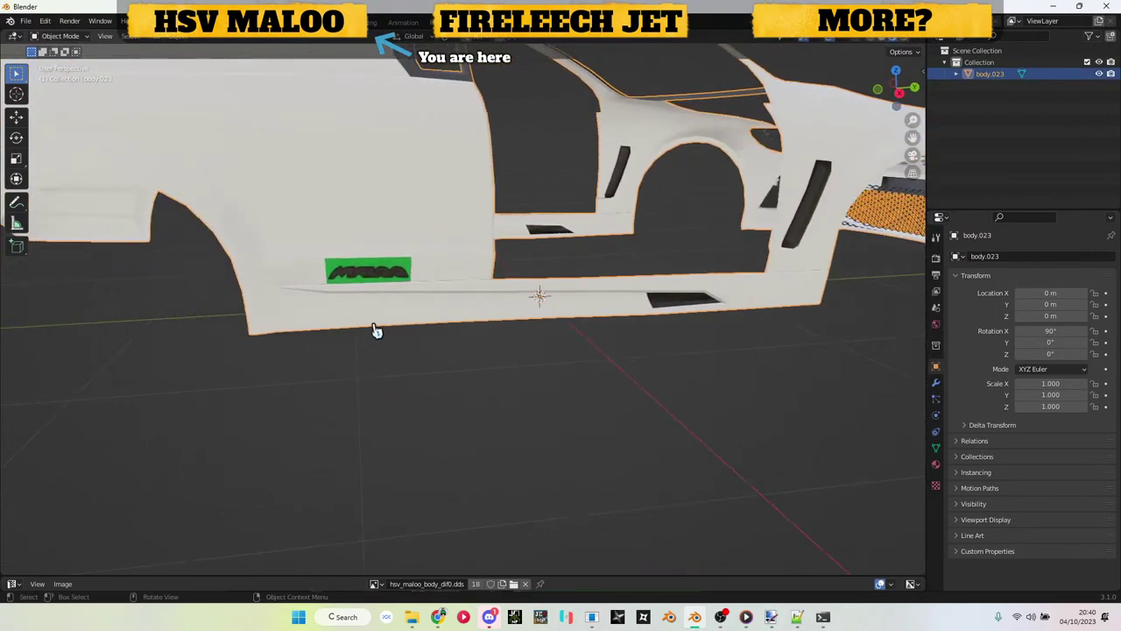
pyautogui.scroll(3, 377, 331)
pyautogui.scroll(4, 298, 263)
pyautogui.scroll(-8, 386, 193)
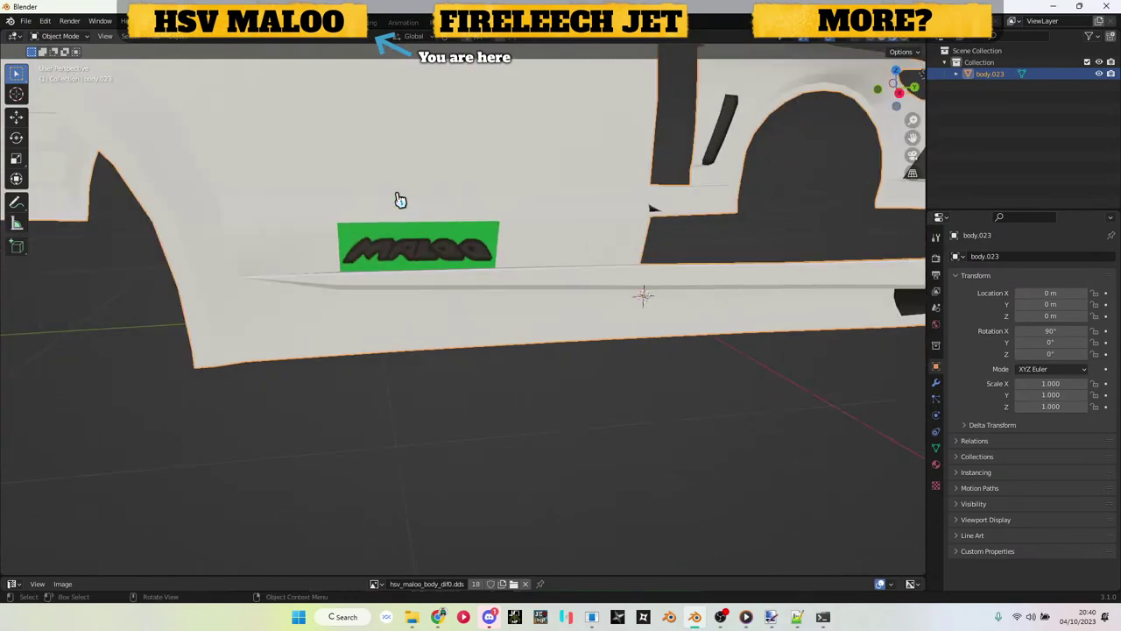
pyautogui.scroll(3, 351, 263)
# Step: Look down over the body, then close Blender without saving
pyautogui.moveTo(303, 242); pyautogui.dragTo(596, 266)
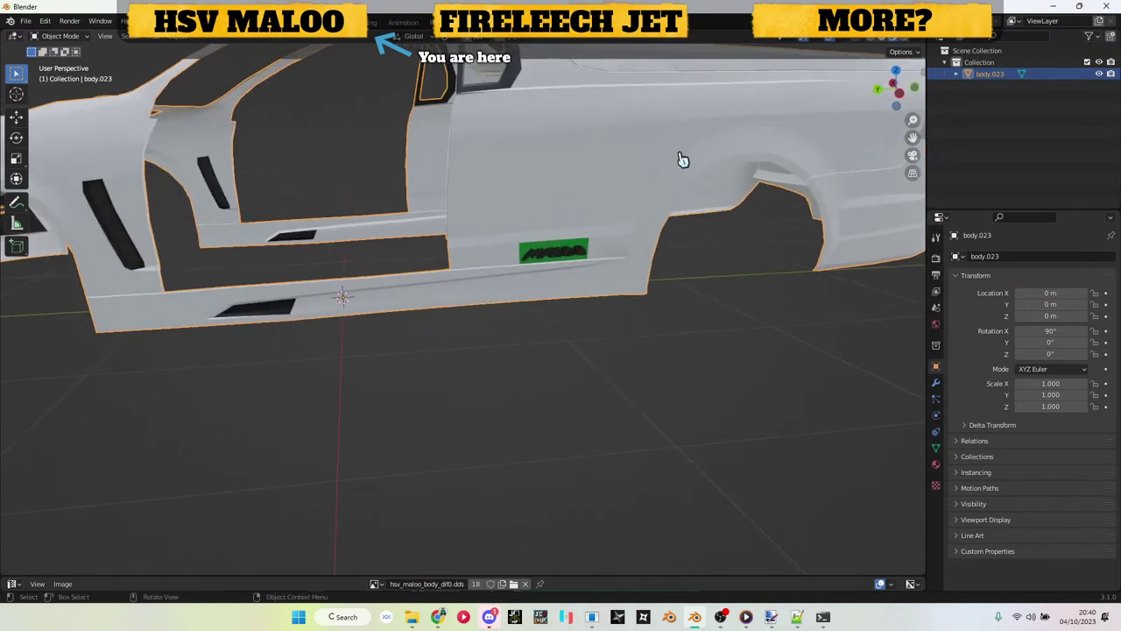
pyautogui.click(1106, 7)
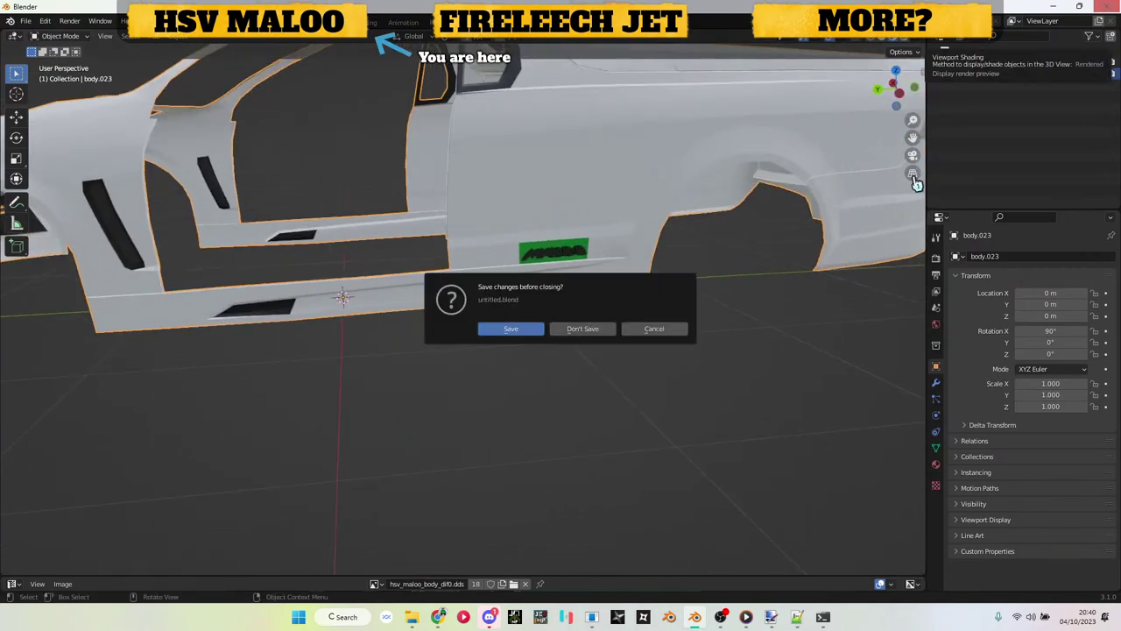
pyautogui.click(593, 327)
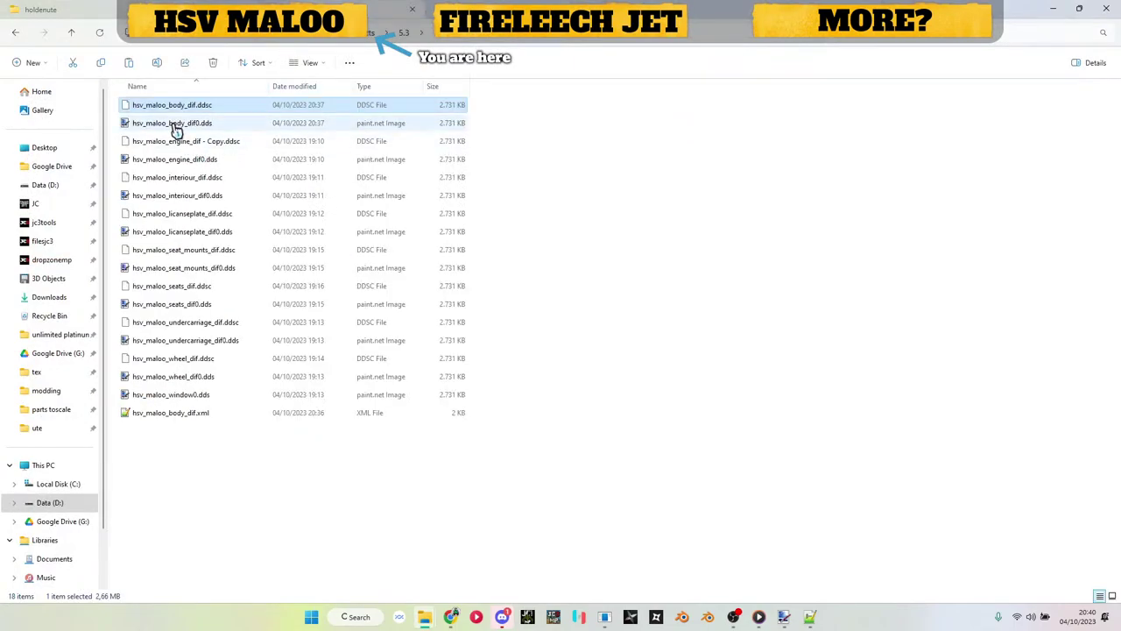
# Step: Bucket-fill hsv_maloo_body_dif0.dds's green background white at 0% tolerance in paint.net and save it
pyautogui.doubleClick(180, 123)
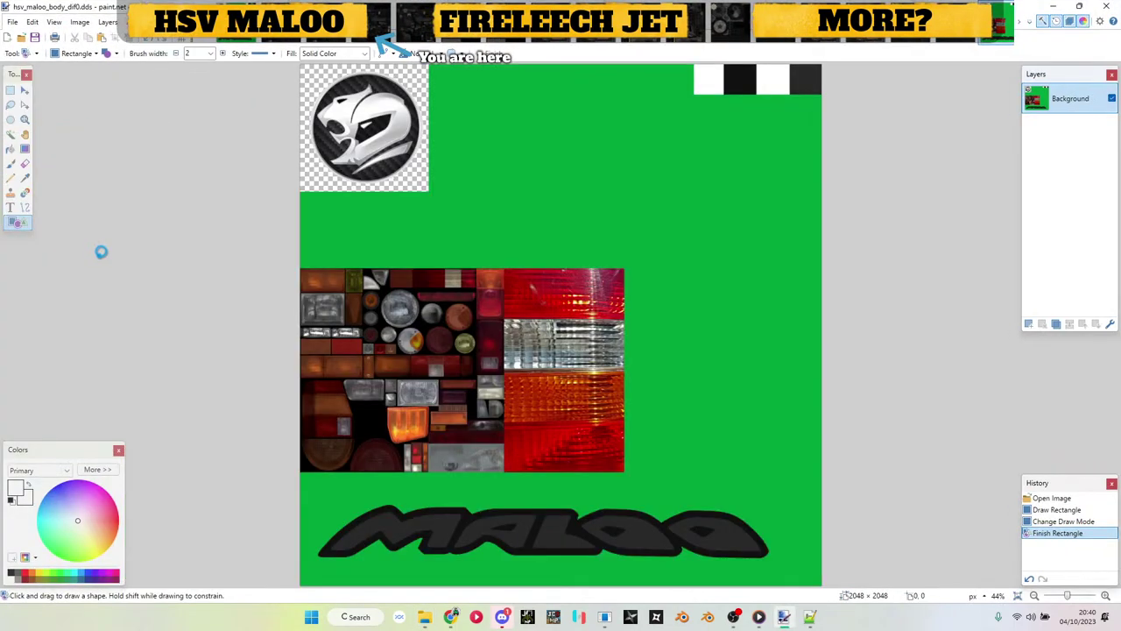
pyautogui.click(25, 179)
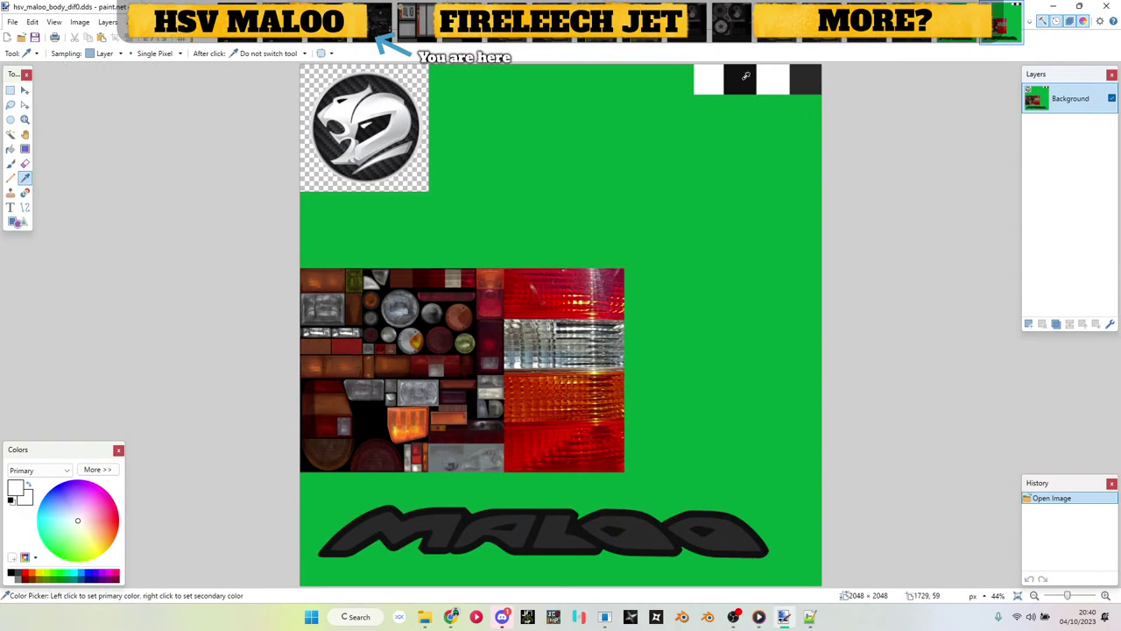
pyautogui.click(11, 150)
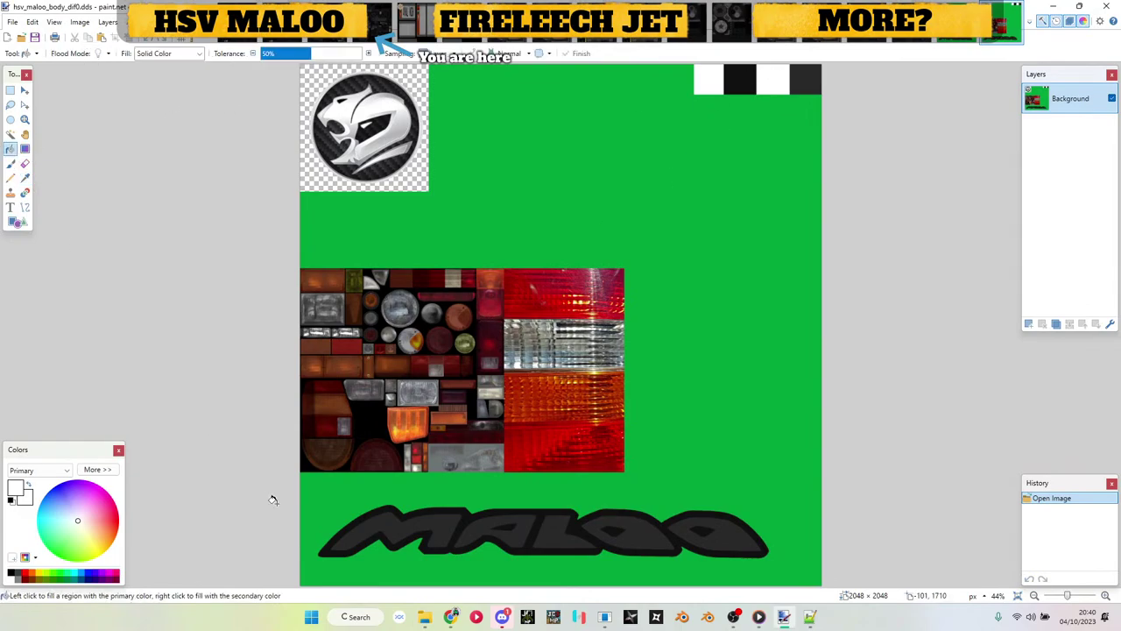
pyautogui.click(325, 506)
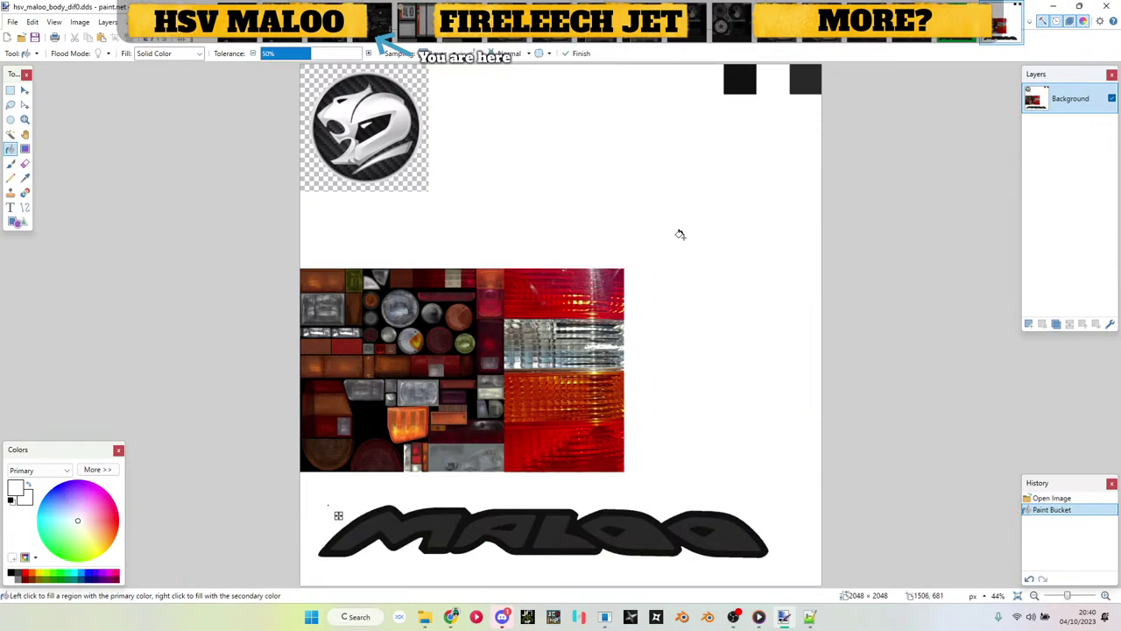
pyautogui.moveTo(296, 65); pyautogui.dragTo(233, 60)
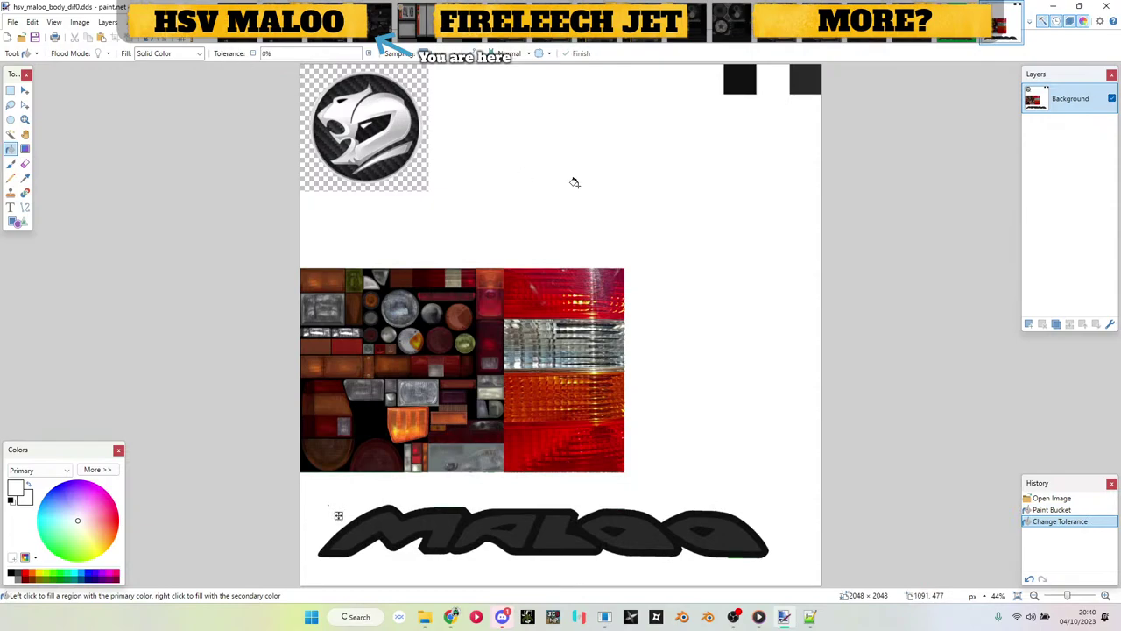
pyautogui.hotkey('ctrl', 's')
pyautogui.press('Return')
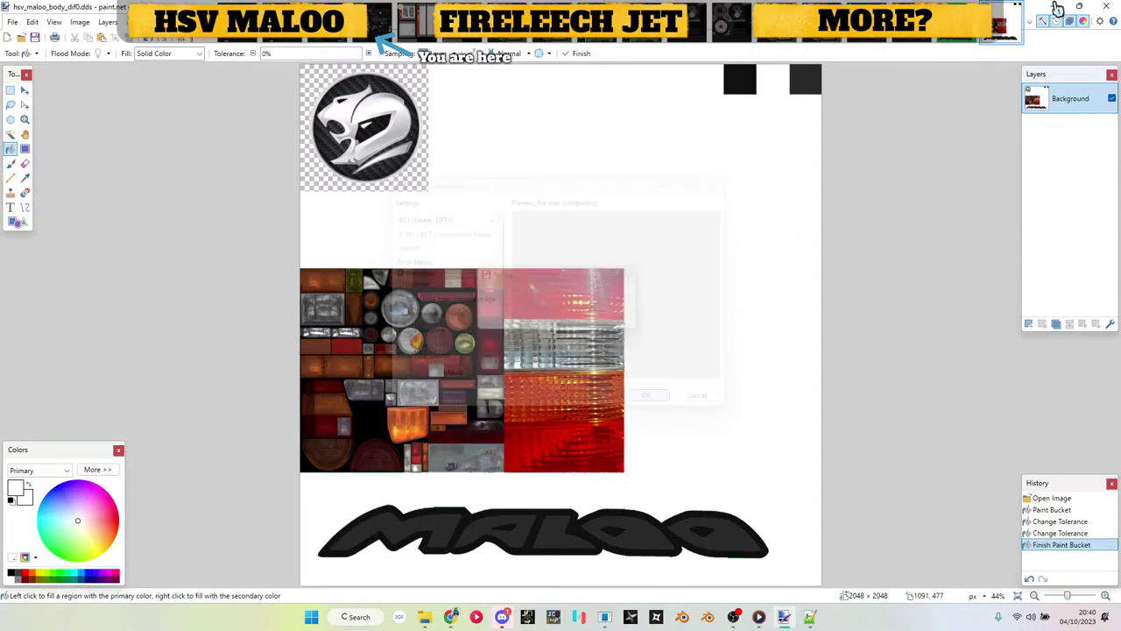
pyautogui.click(1053, 6)
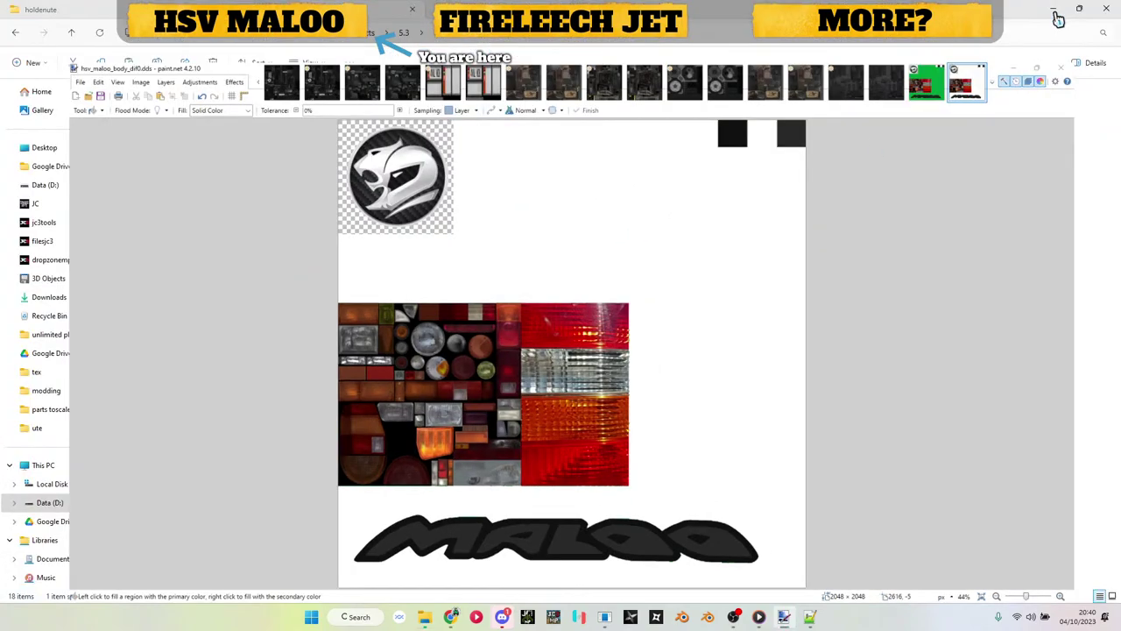
# Step: Repack the texture with Apex_Engine_Tool and replace hsv_maloo_body_dif.ddsc in v0300\textures
pyautogui.hotkey('alt', 'Tab')
pyautogui.hotkey('alt', 'Tab')
pyautogui.moveTo(260, 476); pyautogui.dragTo(751, 248)
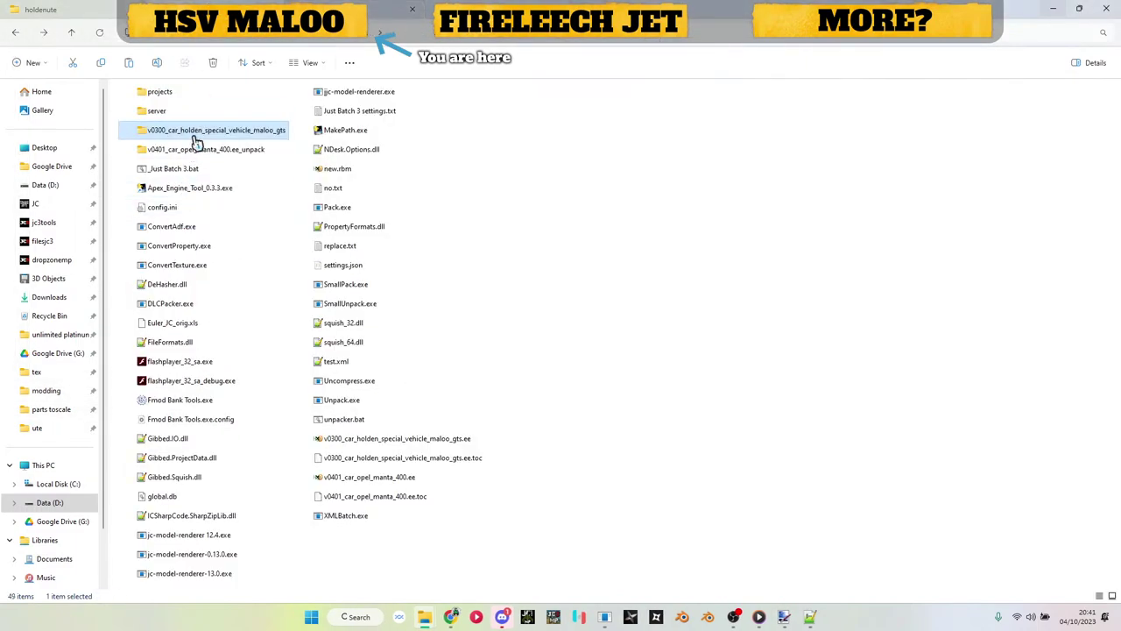
pyautogui.doubleClick(196, 140)
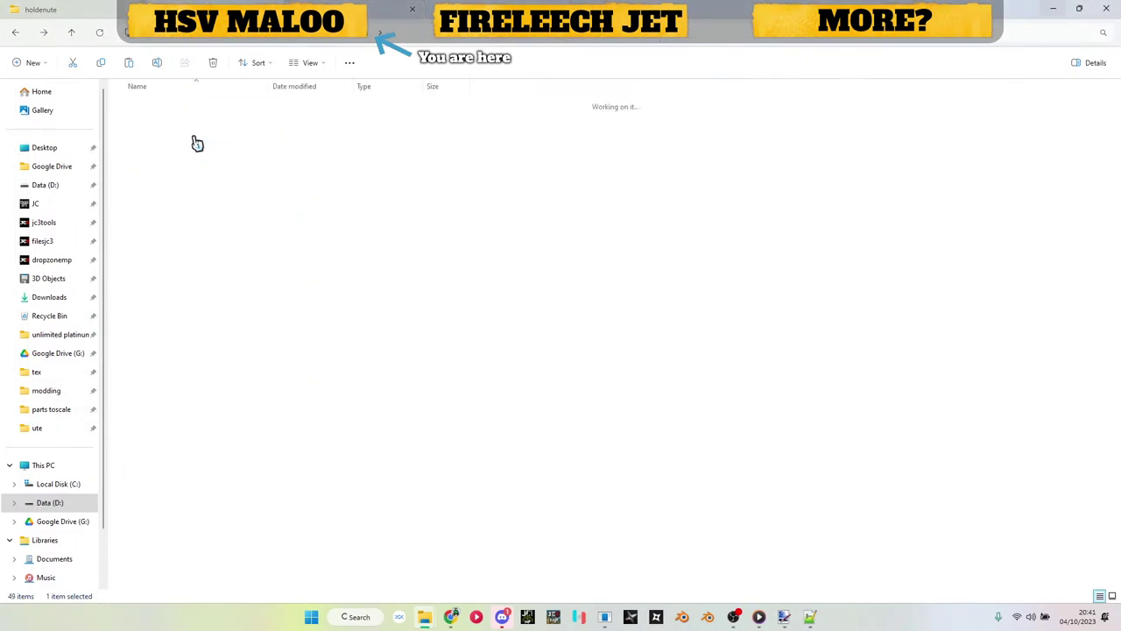
pyautogui.doubleClick(169, 180)
pyautogui.hotkey('ctrl', 'v')
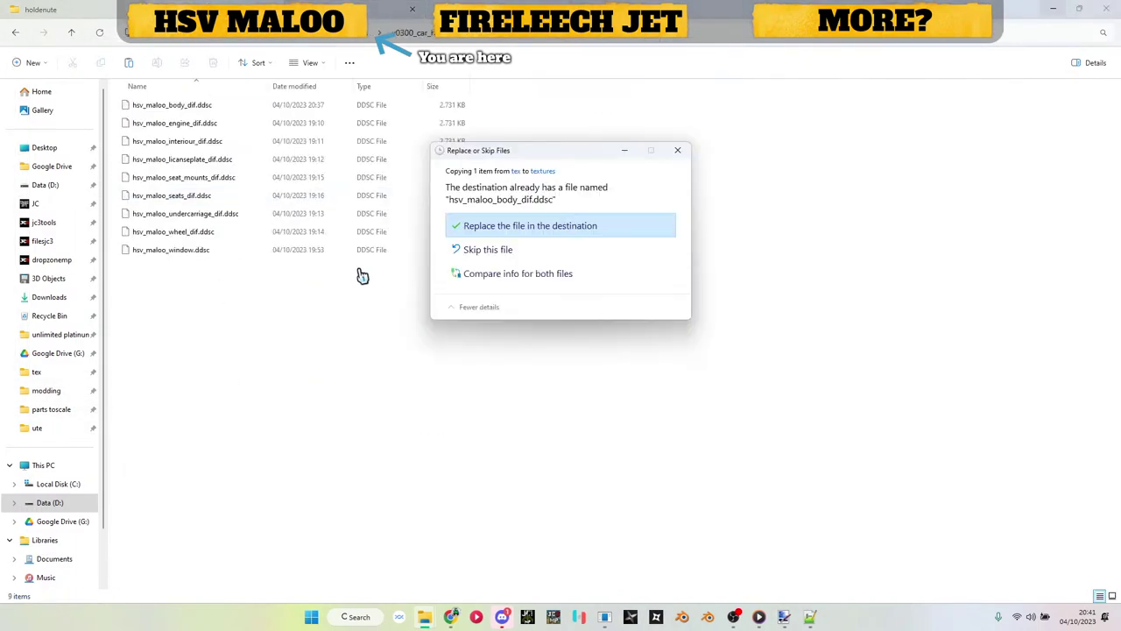
pyautogui.click(553, 224)
pyautogui.click(505, 40)
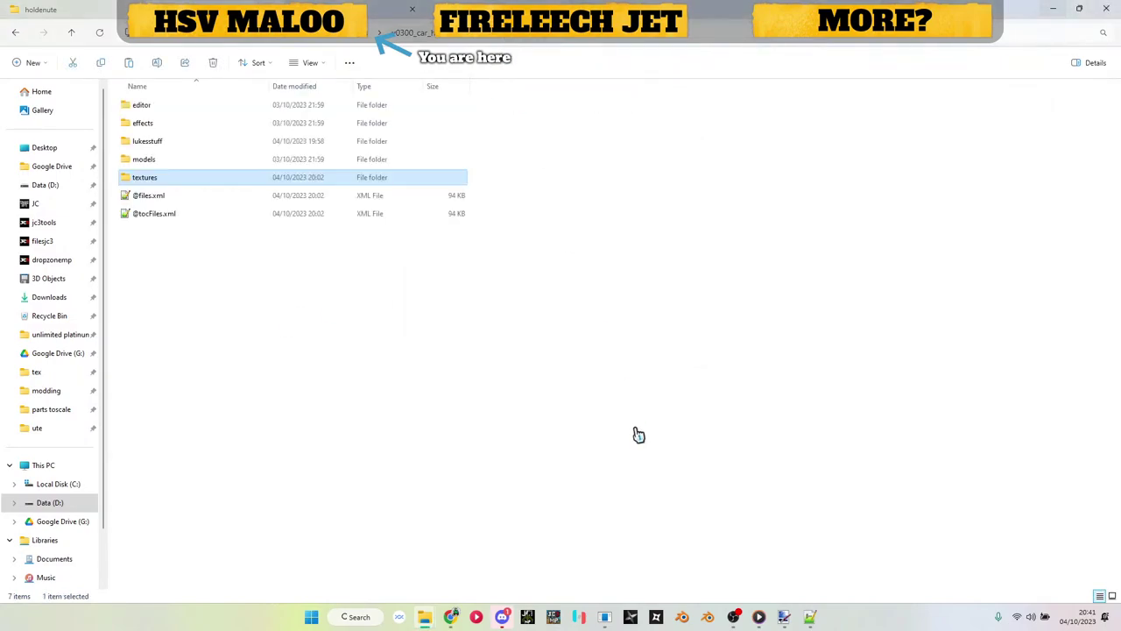
pyautogui.click(604, 616)
# Step: Restart Just Cause Model Renderer for JC3, then open the Liberation–Challenges–Missions diagram in Discord
pyautogui.click(969, 118)
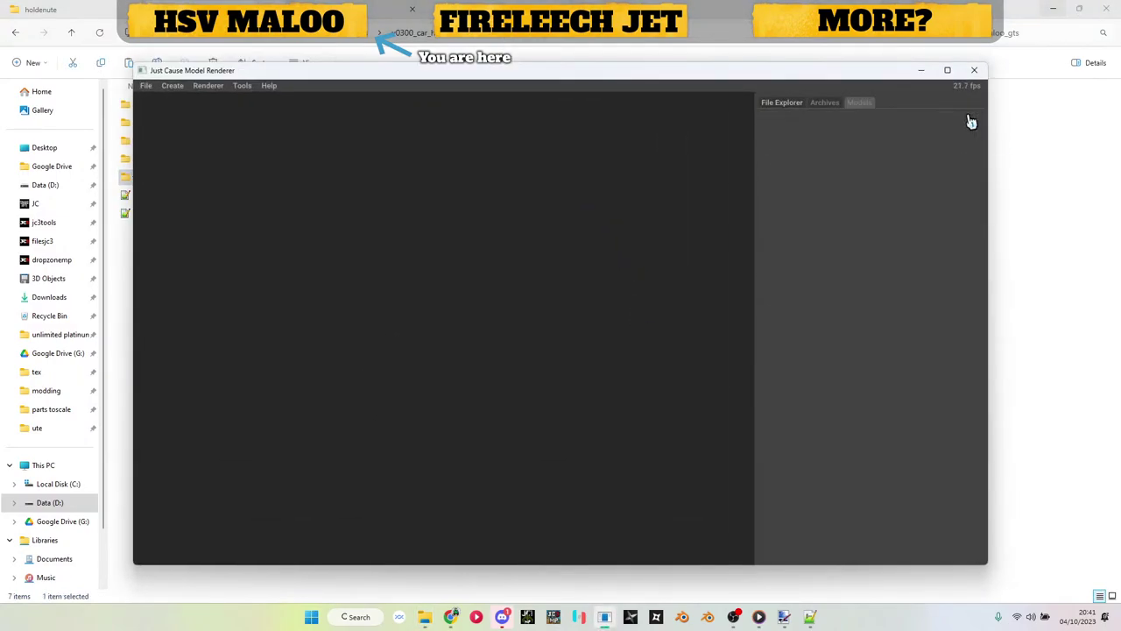
pyautogui.click(975, 70)
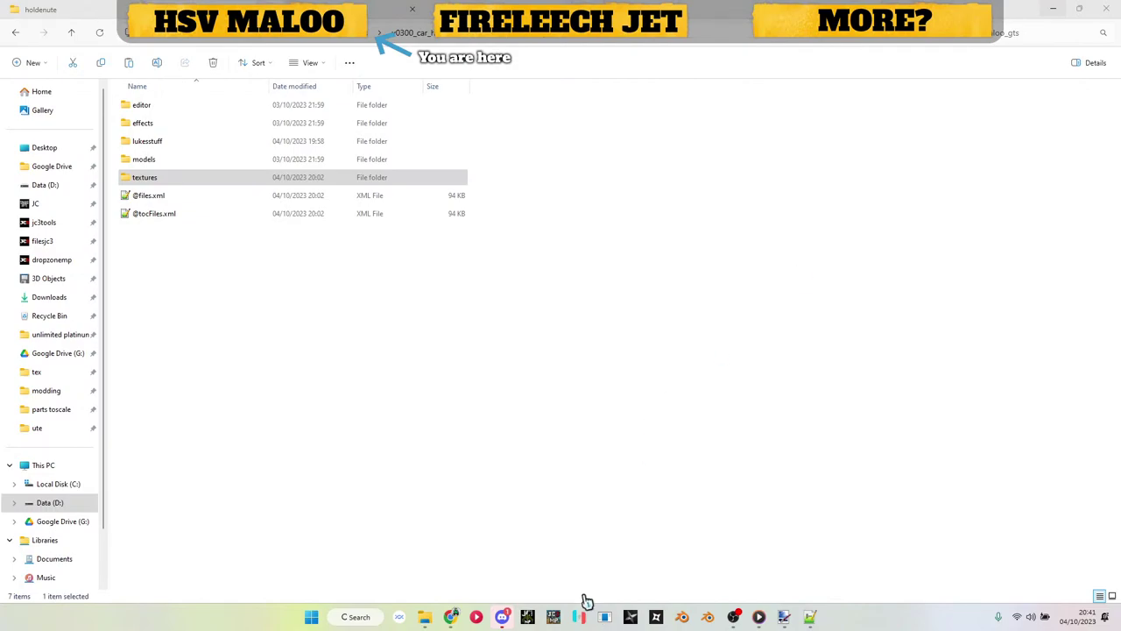
pyautogui.click(605, 617)
pyautogui.click(535, 333)
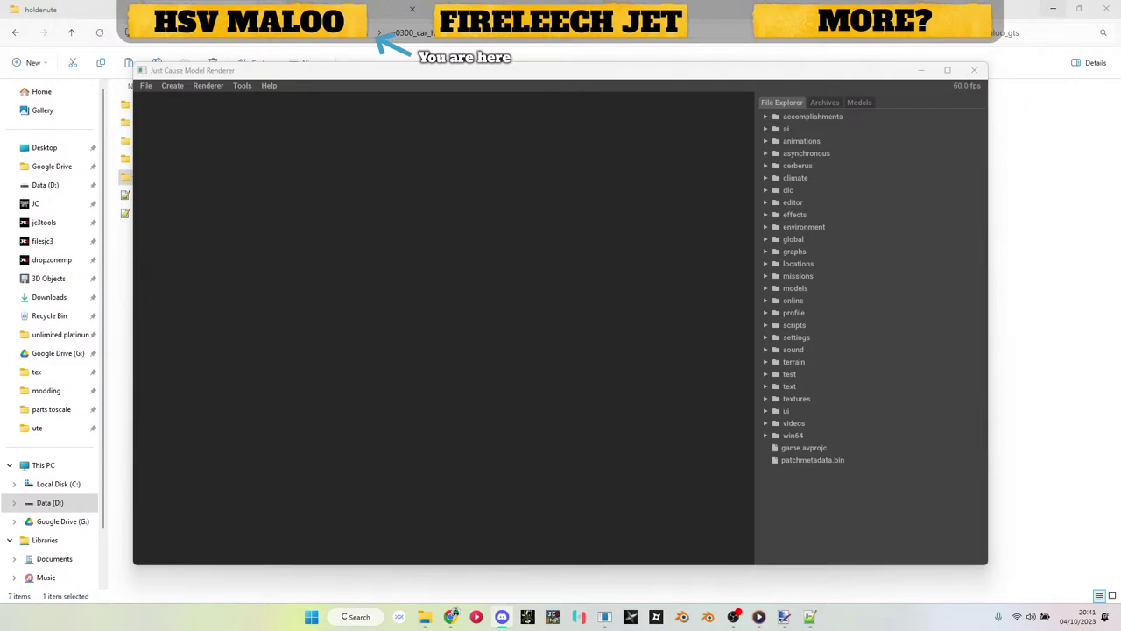
pyautogui.hotkey('alt', 'Tab')
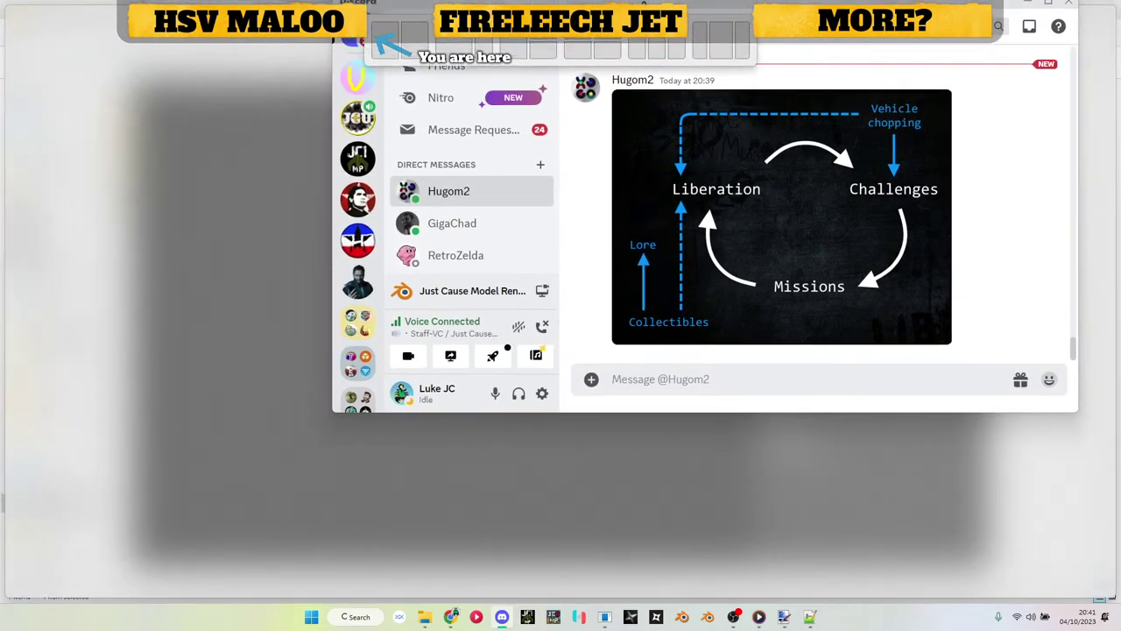
pyautogui.click(559, 311)
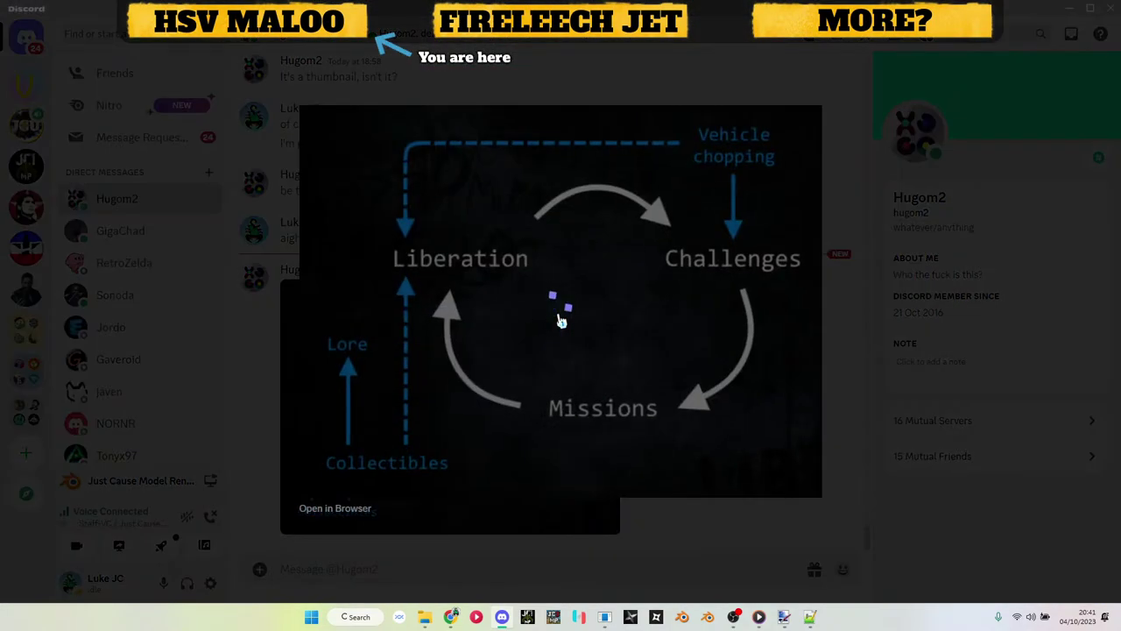
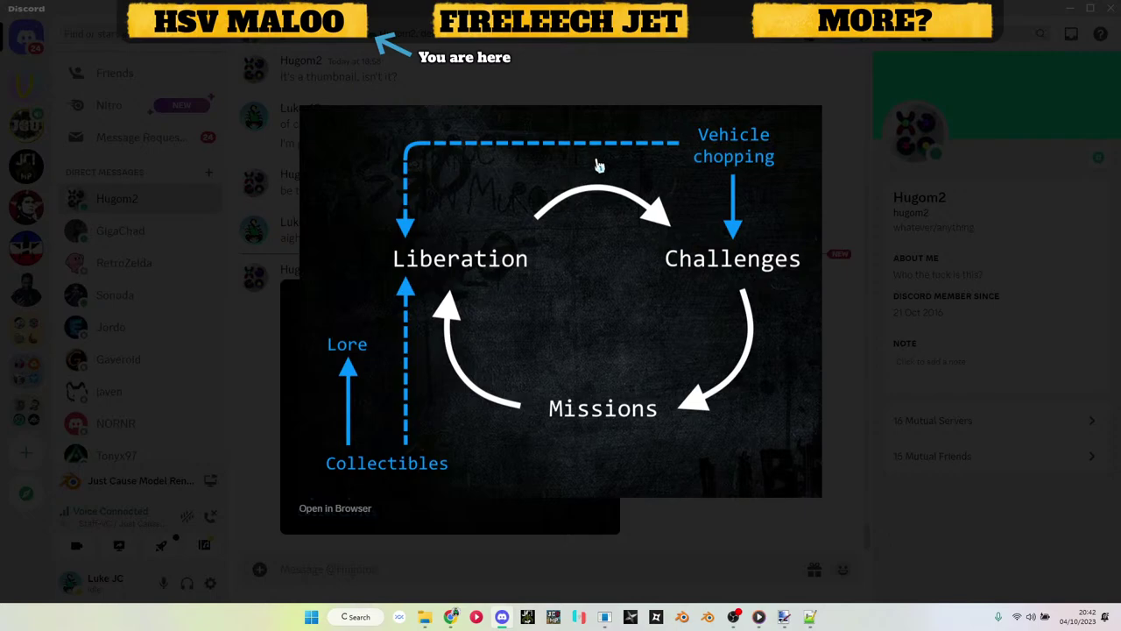
# Step: View the Region strikes diagram in the Discord DM, then drag Discord aside to expose the renderer
pyautogui.press('Escape')
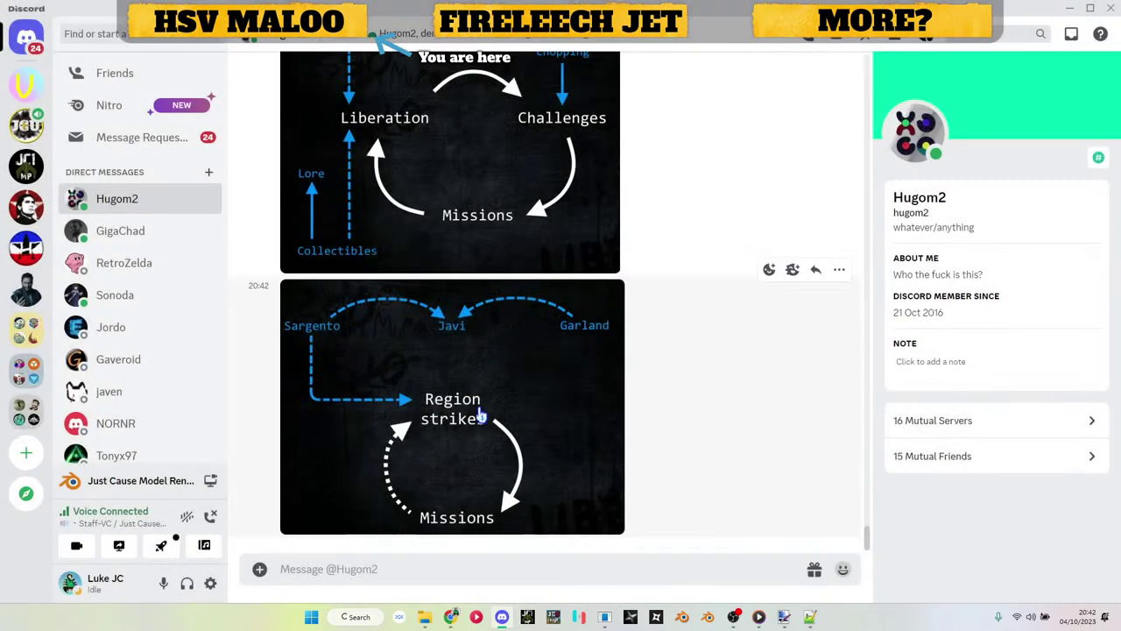
pyautogui.click(481, 413)
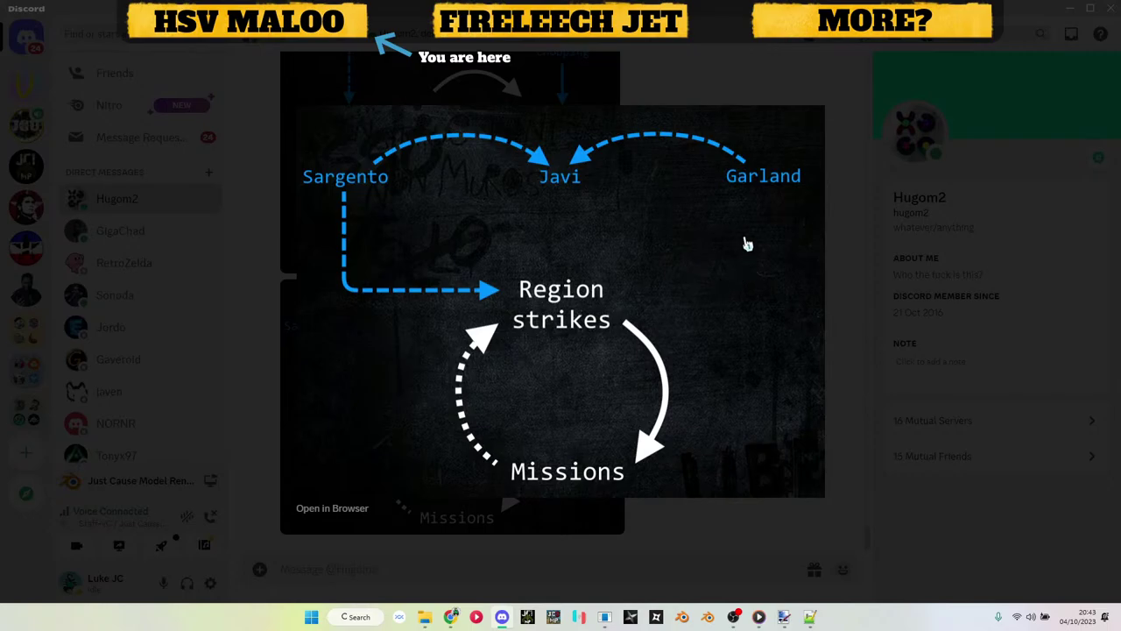
pyautogui.click(721, 25)
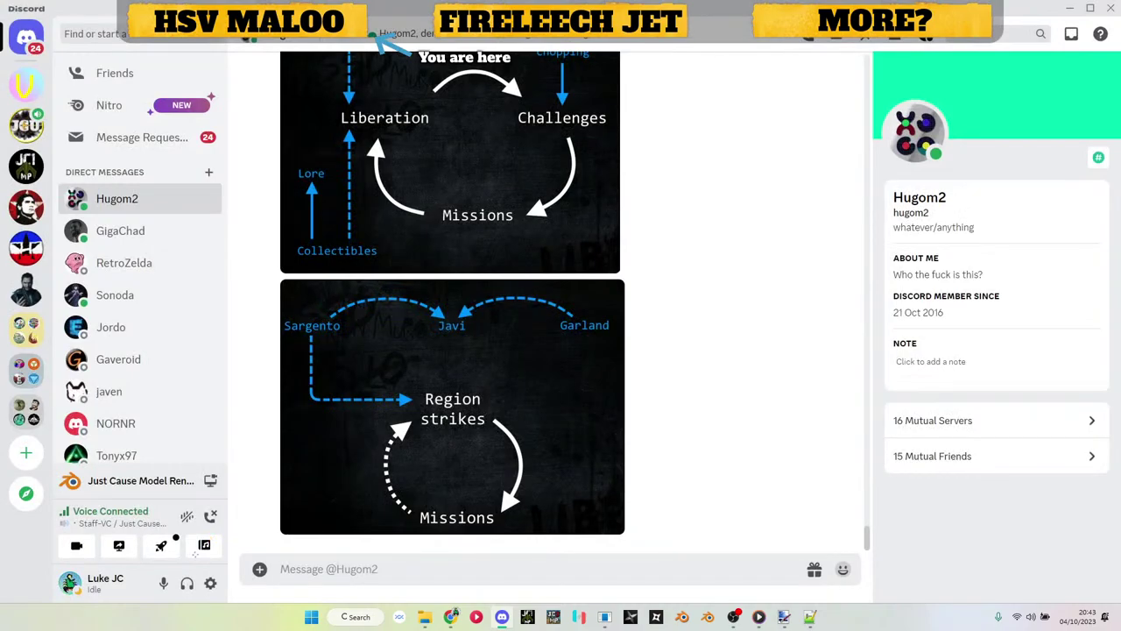
pyautogui.moveTo(995, 12); pyautogui.dragTo(1097, 6)
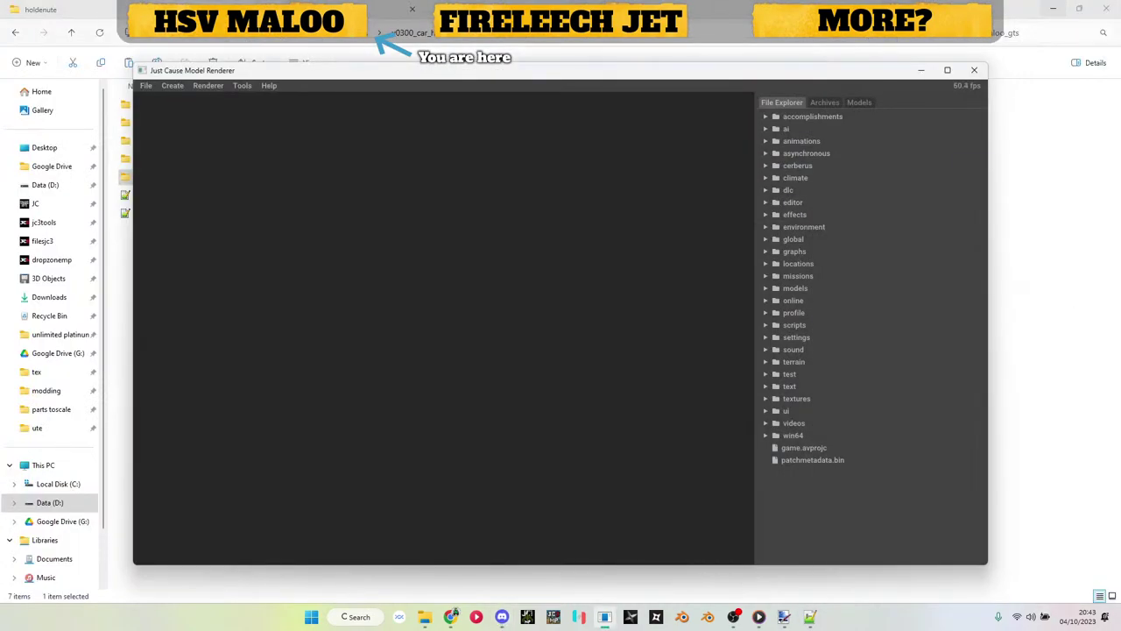
# Step: Create a new Render Block Model, new.rbm, and expand its render block settings
pyautogui.click(172, 85)
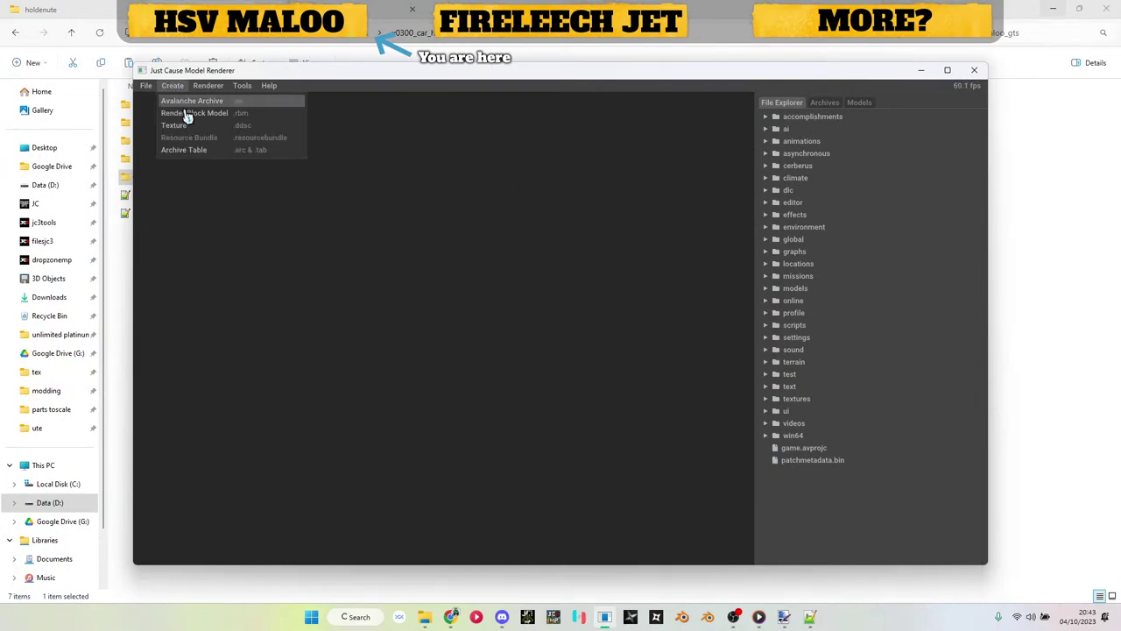
pyautogui.click(185, 120)
pyautogui.click(859, 103)
pyautogui.click(815, 118)
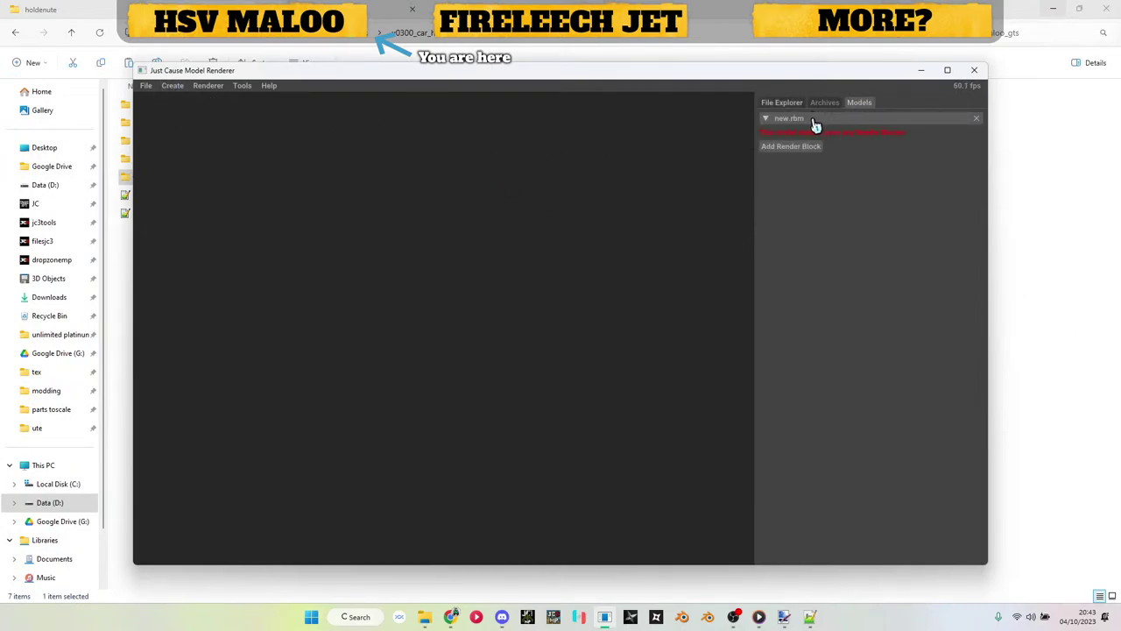
pyautogui.click(815, 133)
# Step: Import hsv_maloo_body.obj as a Wavefront mesh and apply a car .dds texture as its DiffuseMap
pyautogui.click(804, 158)
pyautogui.click(794, 174)
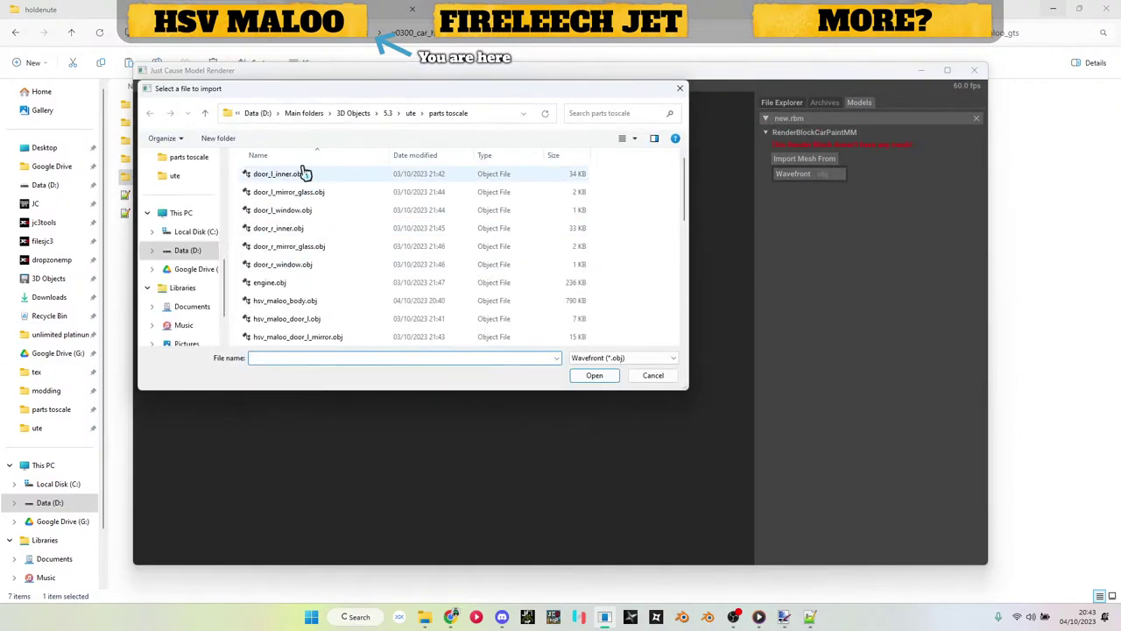
pyautogui.scroll(-1, 333, 237)
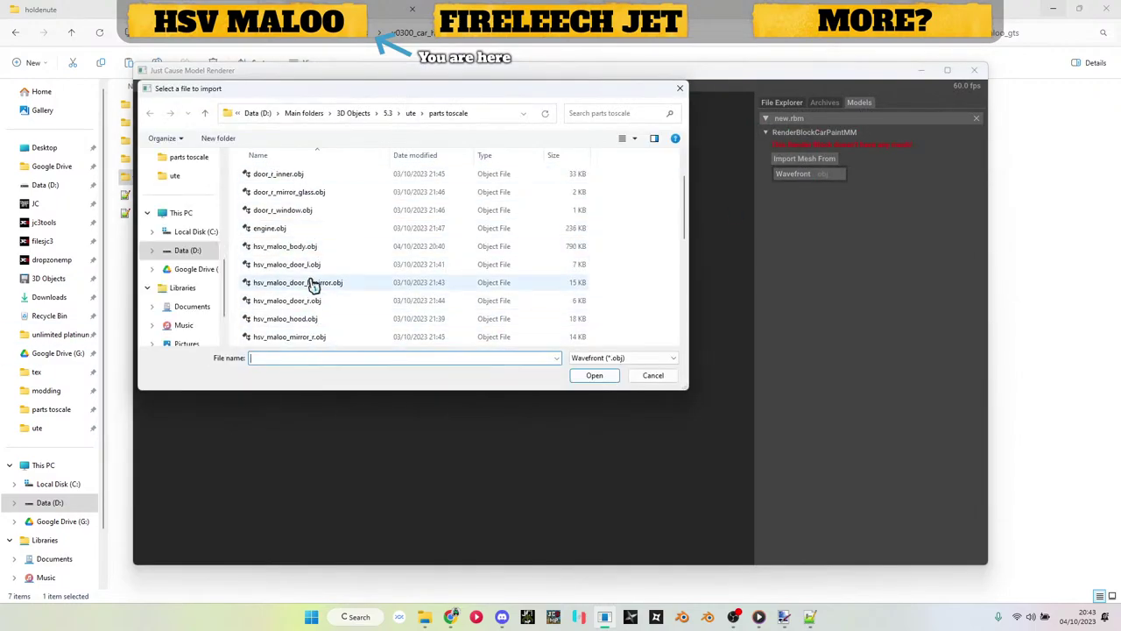
pyautogui.doubleClick(310, 248)
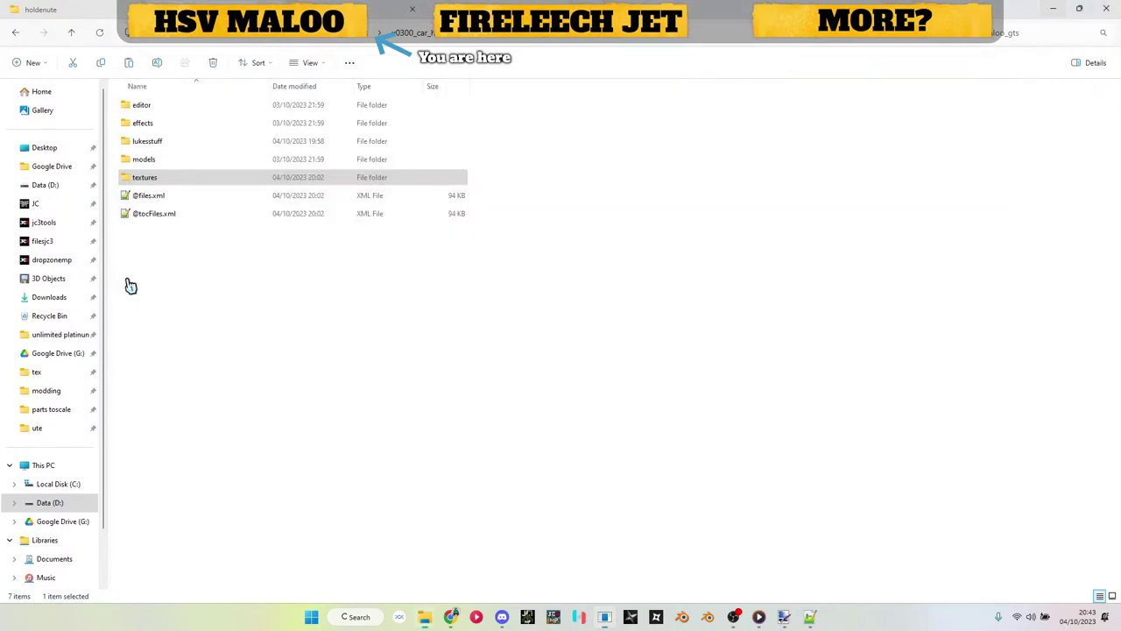
pyautogui.doubleClick(147, 124)
pyautogui.moveTo(181, 141); pyautogui.dragTo(806, 417)
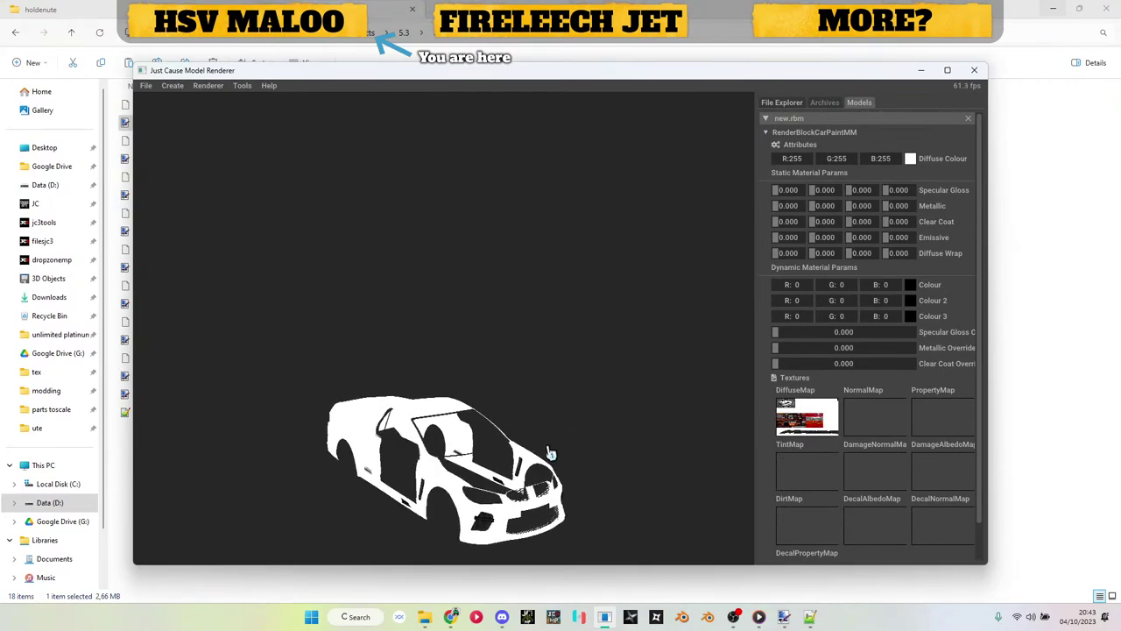
# Step: Add a second CarPaintMM render block with the engine mesh and the engine diffuse texture
pyautogui.click(800, 133)
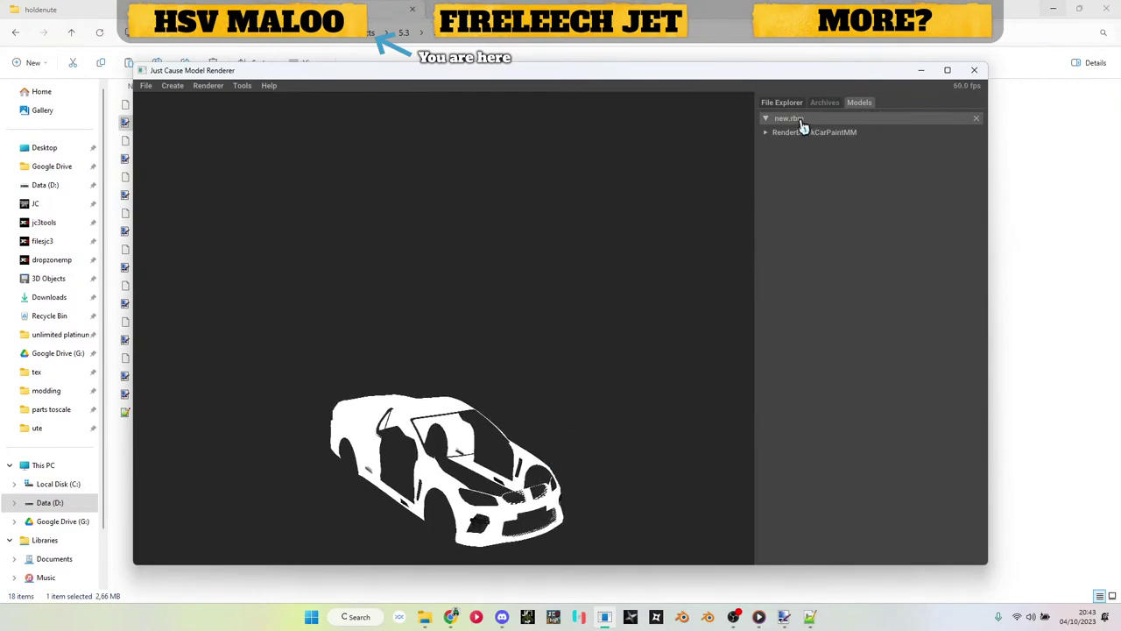
pyautogui.rightClick(802, 120)
pyautogui.moveTo(866, 171)
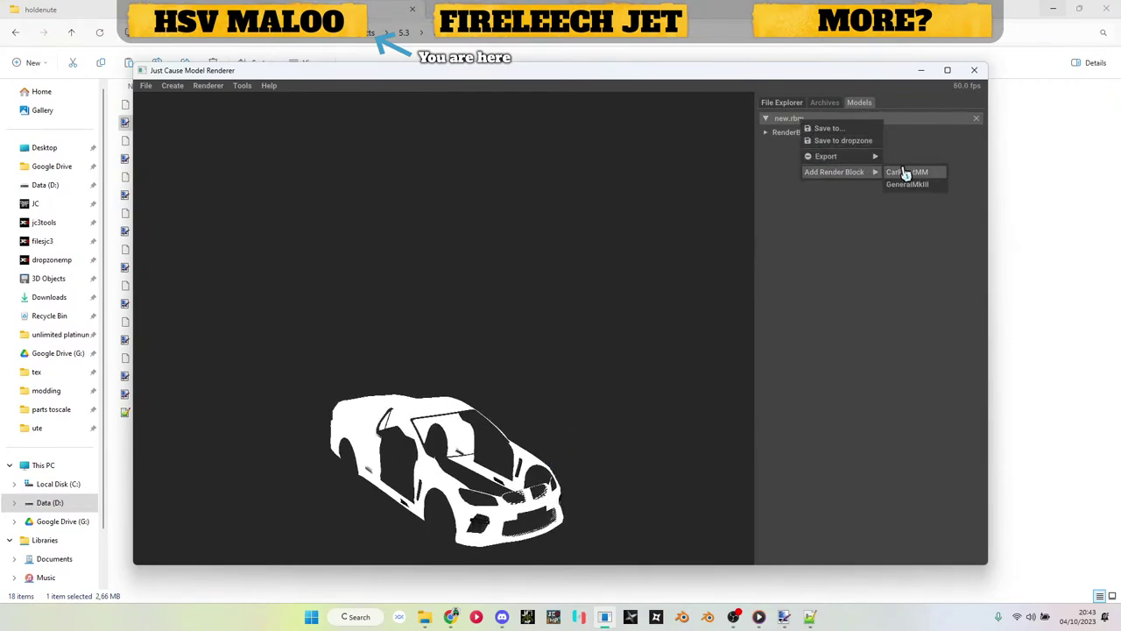
pyautogui.click(908, 174)
pyautogui.click(815, 145)
pyautogui.click(814, 172)
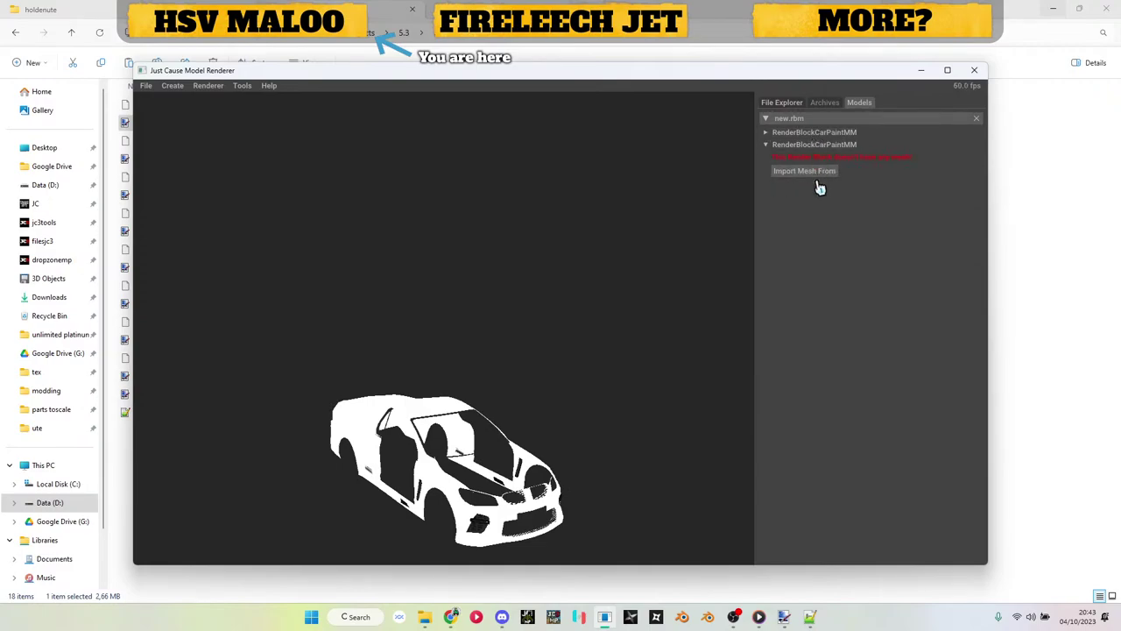
pyautogui.click(817, 186)
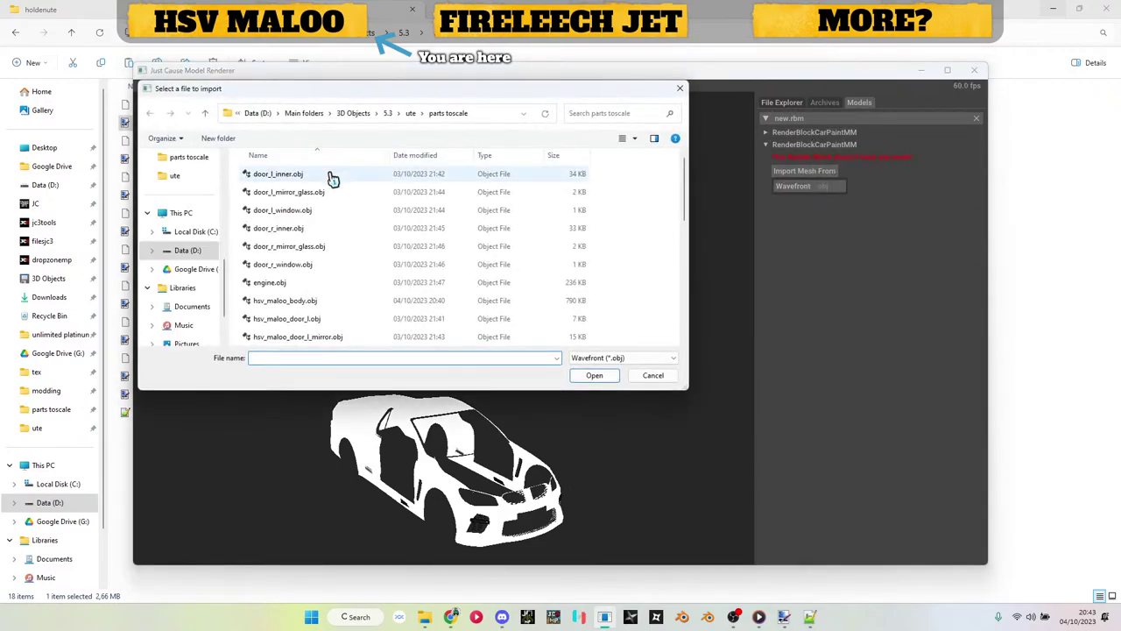
pyautogui.click(333, 175)
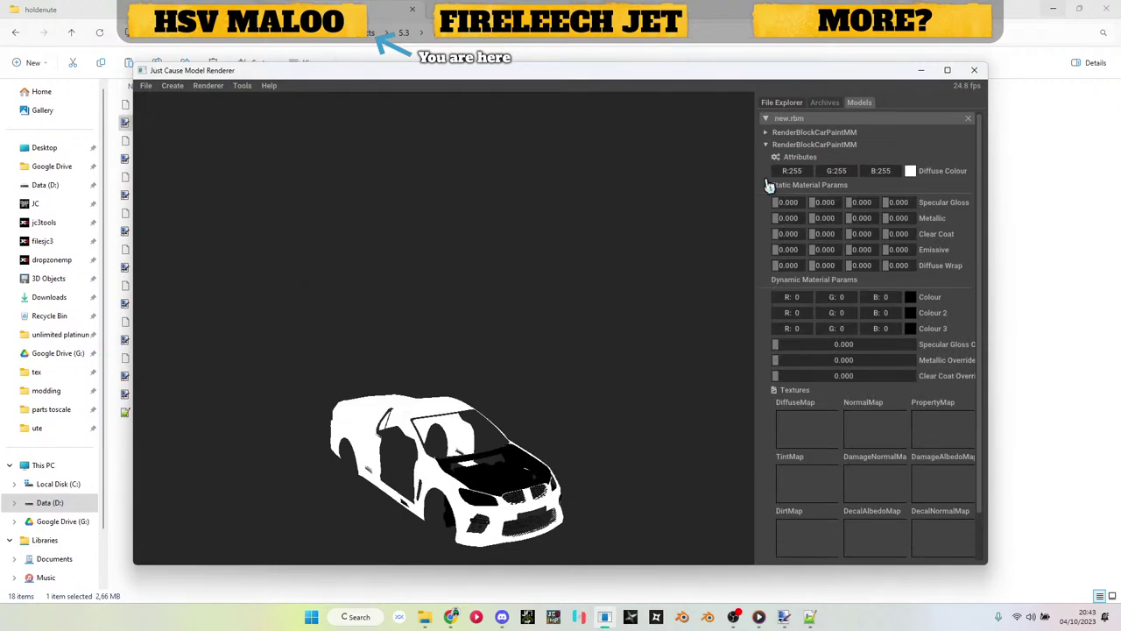
pyautogui.click(920, 70)
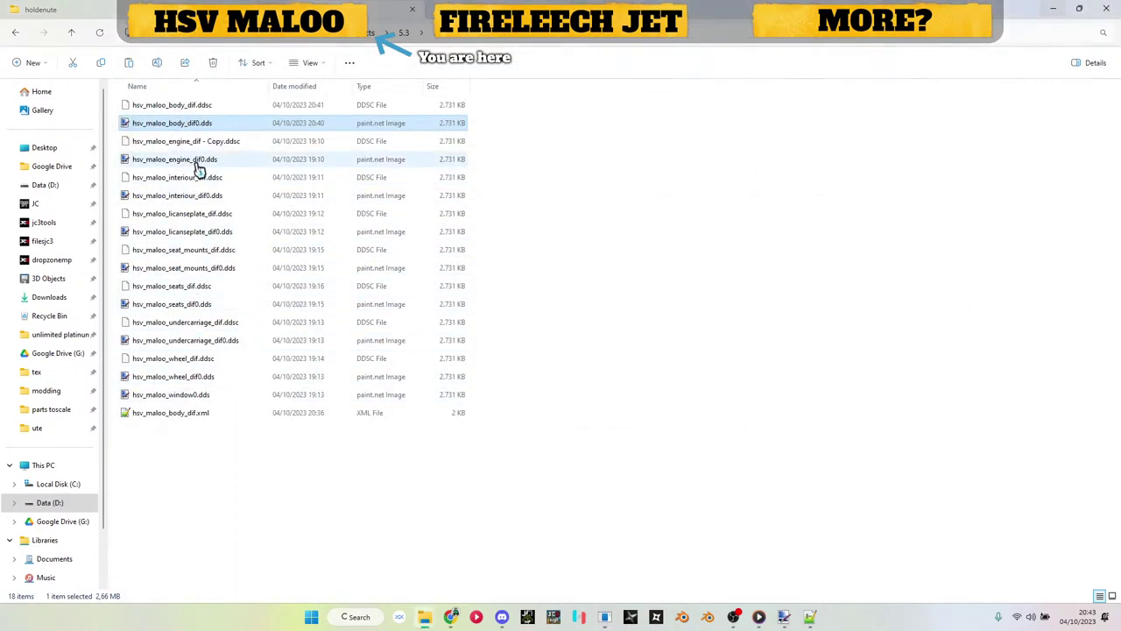
pyautogui.moveTo(200, 161); pyautogui.dragTo(686, 388)
pyautogui.moveTo(795, 428); pyautogui.dragTo(796, 429)
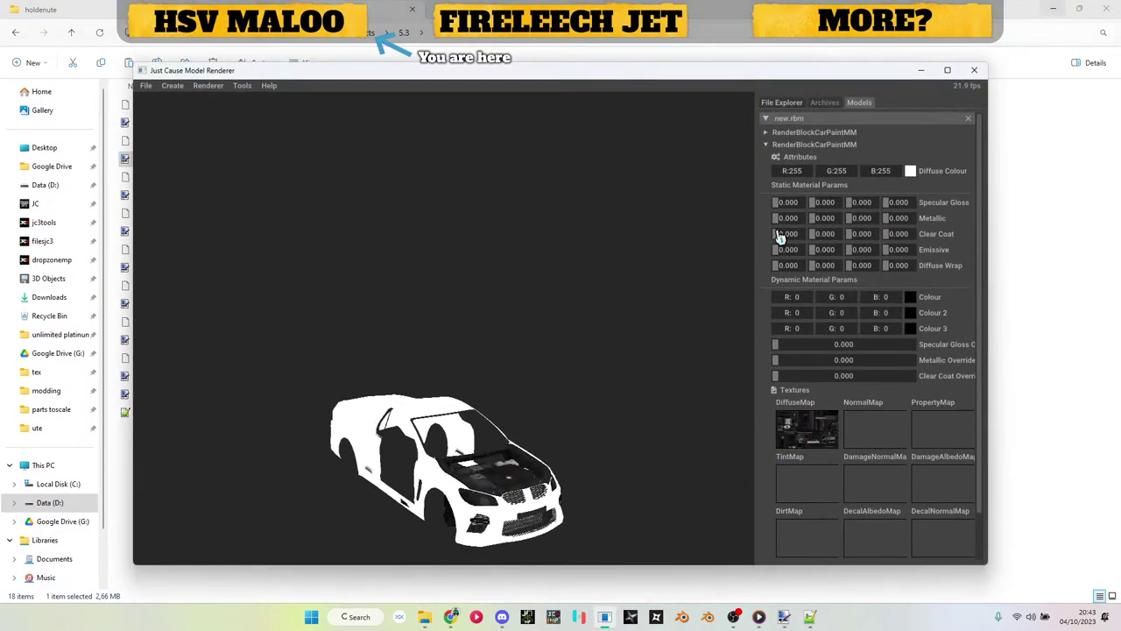
# Step: Add a third CarPaintMM render block with interiour.obj and the interior diffuse texture
pyautogui.click(806, 144)
pyautogui.rightClick(812, 120)
pyautogui.moveTo(860, 174)
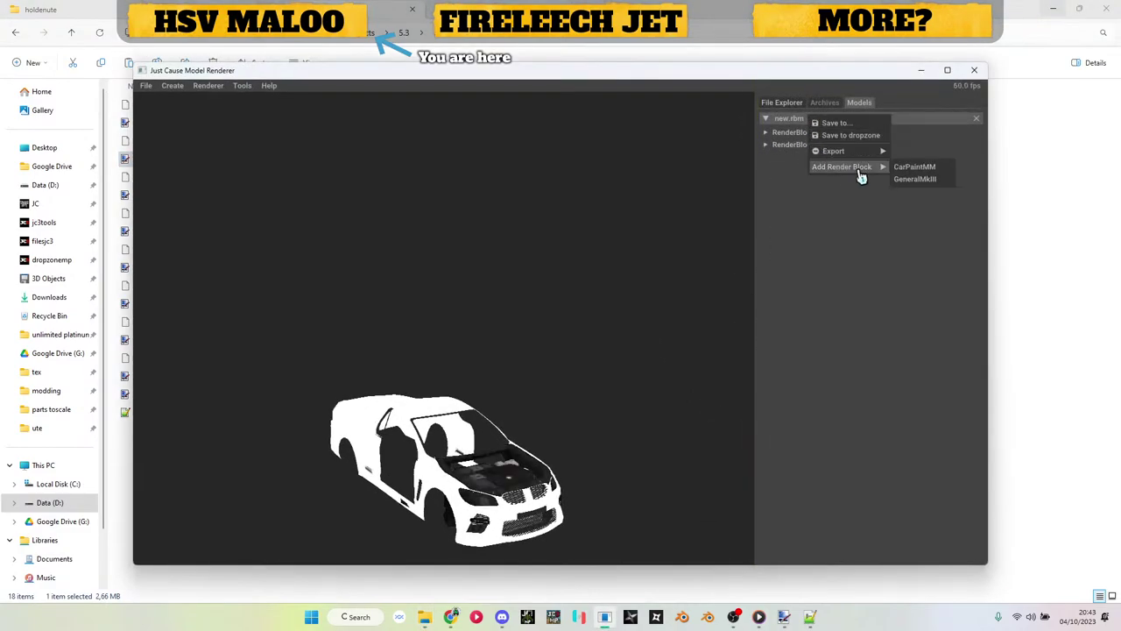
pyautogui.click(911, 168)
pyautogui.click(814, 183)
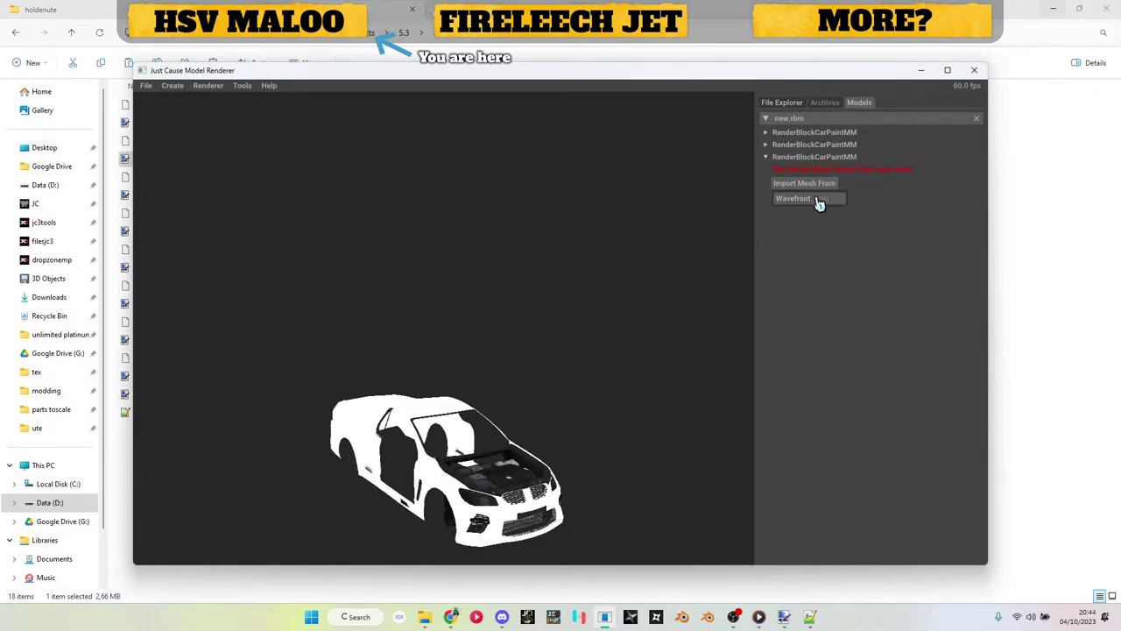
pyautogui.click(821, 199)
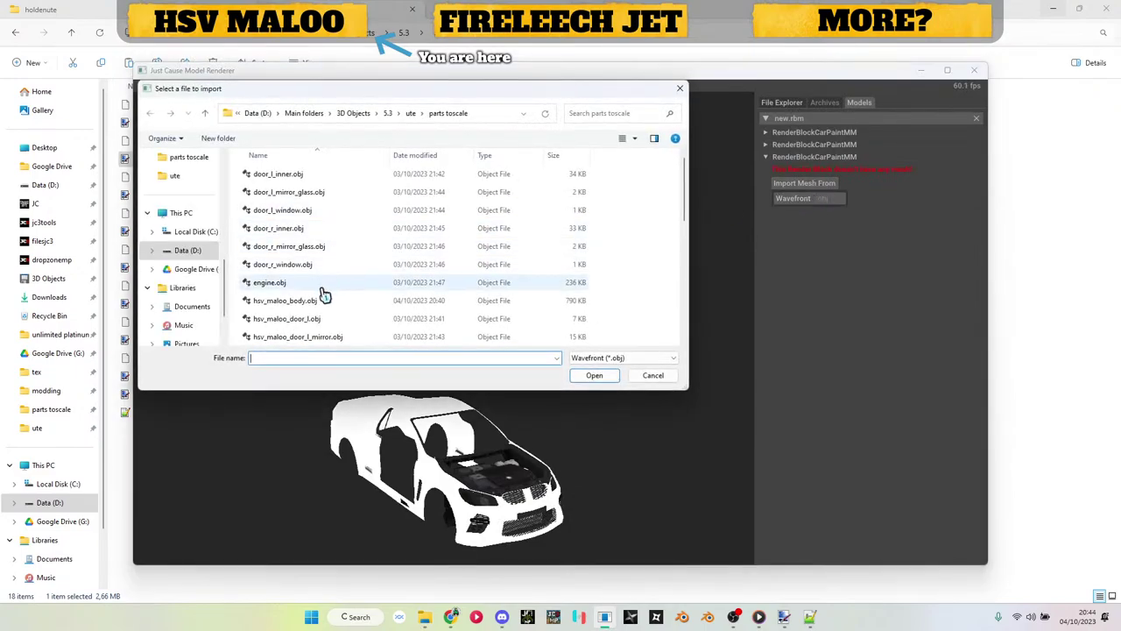
pyautogui.click(326, 303)
pyautogui.scroll(-3, 326, 303)
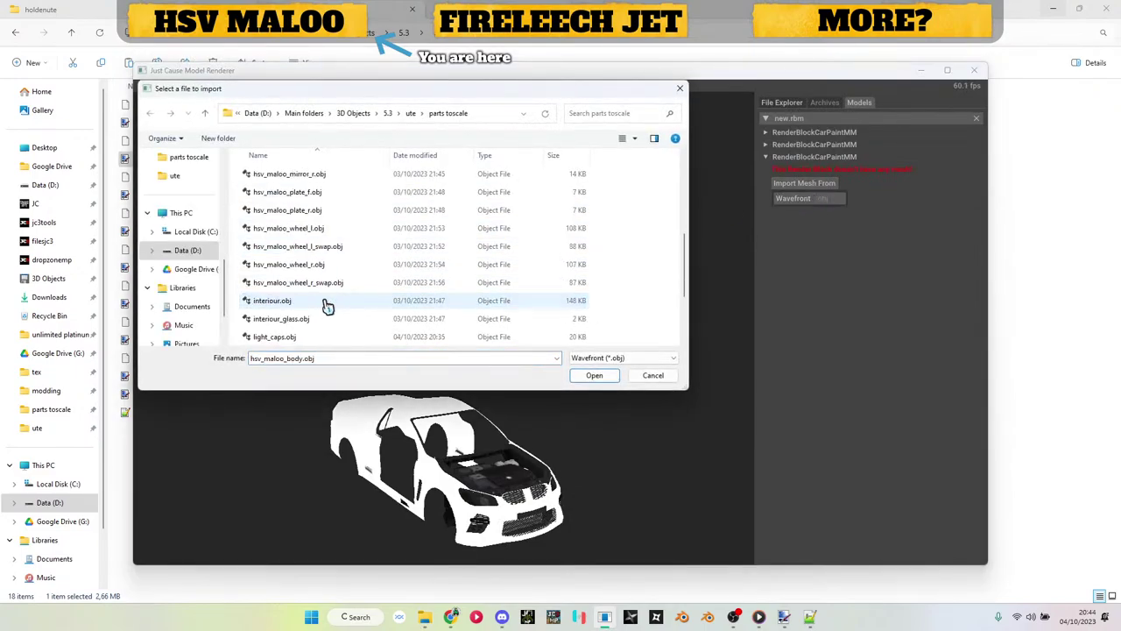
pyautogui.doubleClick(304, 303)
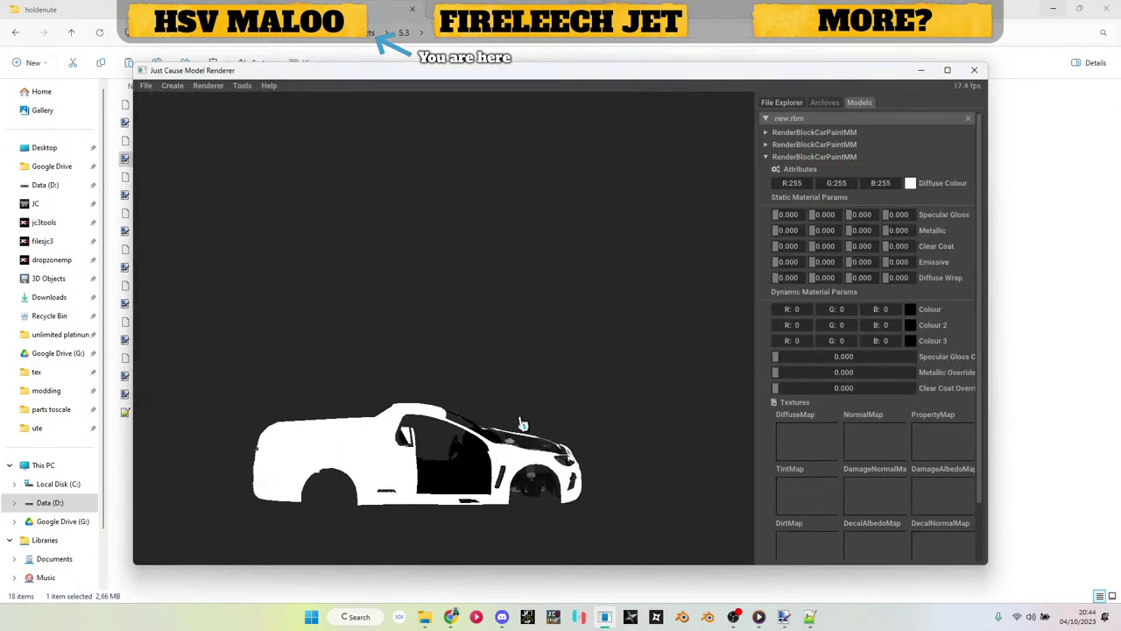
pyautogui.click(1070, 199)
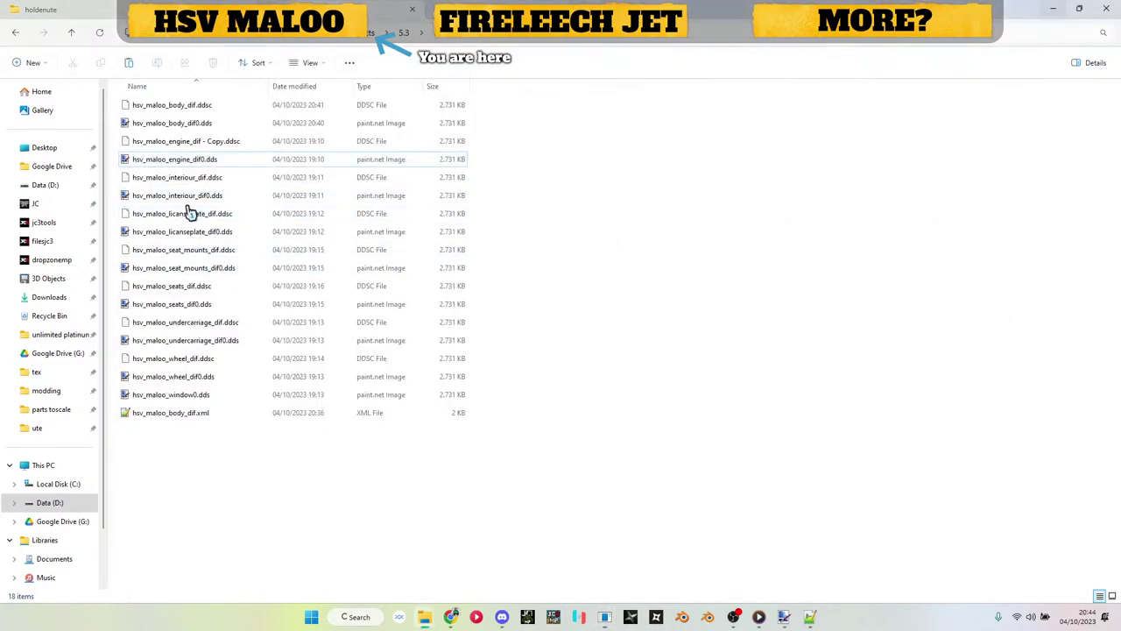
pyautogui.moveTo(189, 203); pyautogui.dragTo(812, 447)
# Step: Add a fourth CarPaintMM render block with interiour_glass.obj, textured with the body texture
pyautogui.click(819, 157)
pyautogui.rightClick(826, 118)
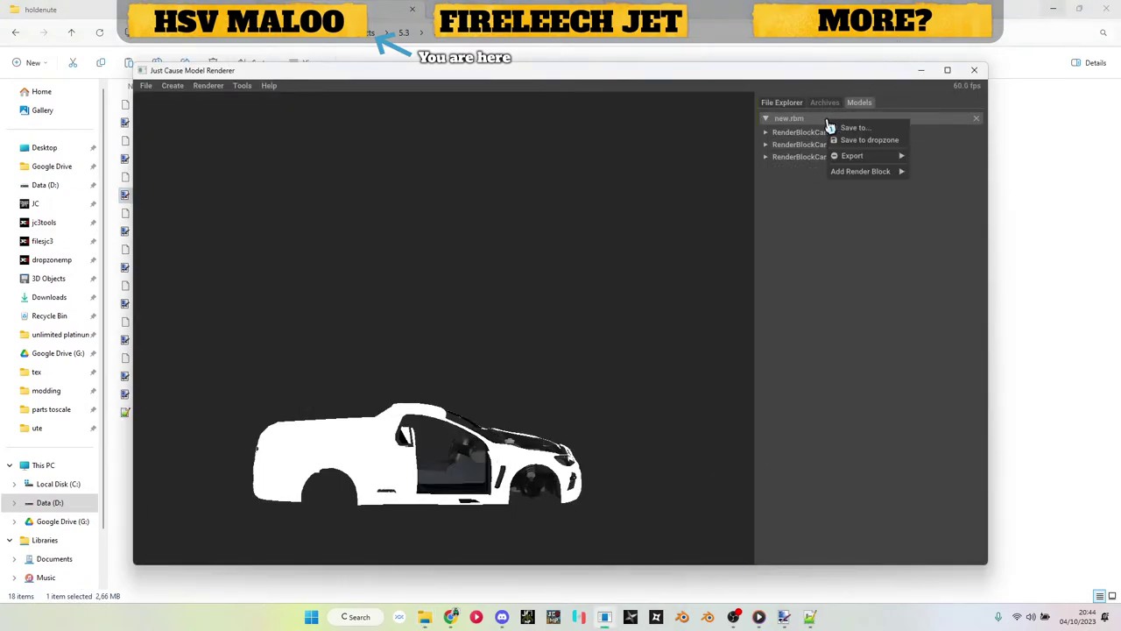
pyautogui.moveTo(863, 169)
pyautogui.click(929, 168)
pyautogui.click(811, 169)
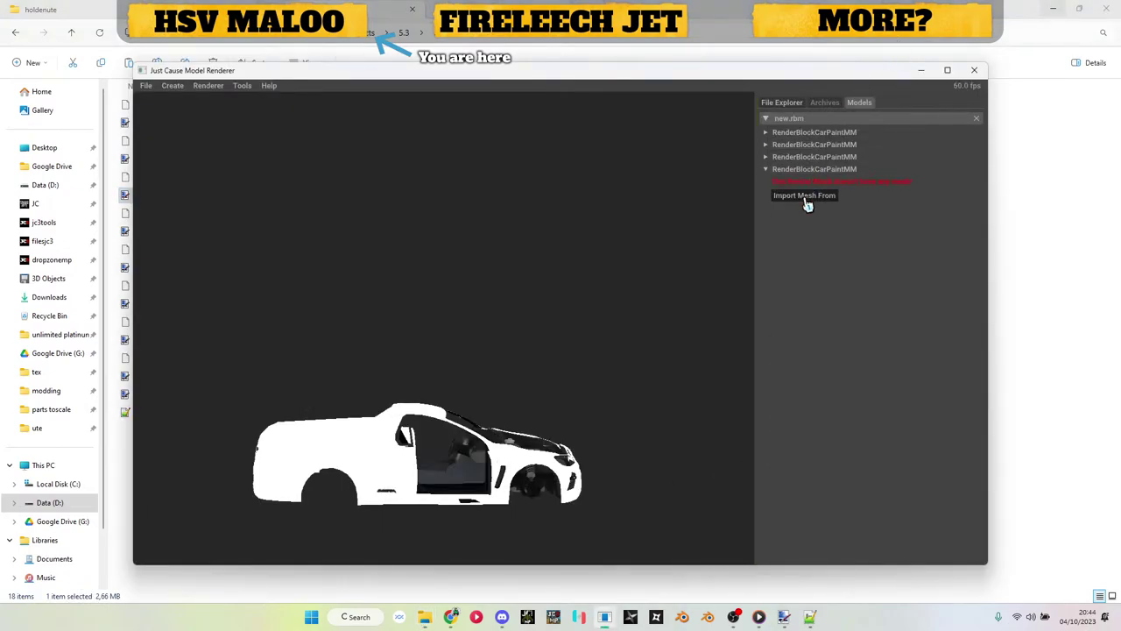
pyautogui.click(804, 196)
pyautogui.click(798, 212)
pyautogui.scroll(-5, 552, 265)
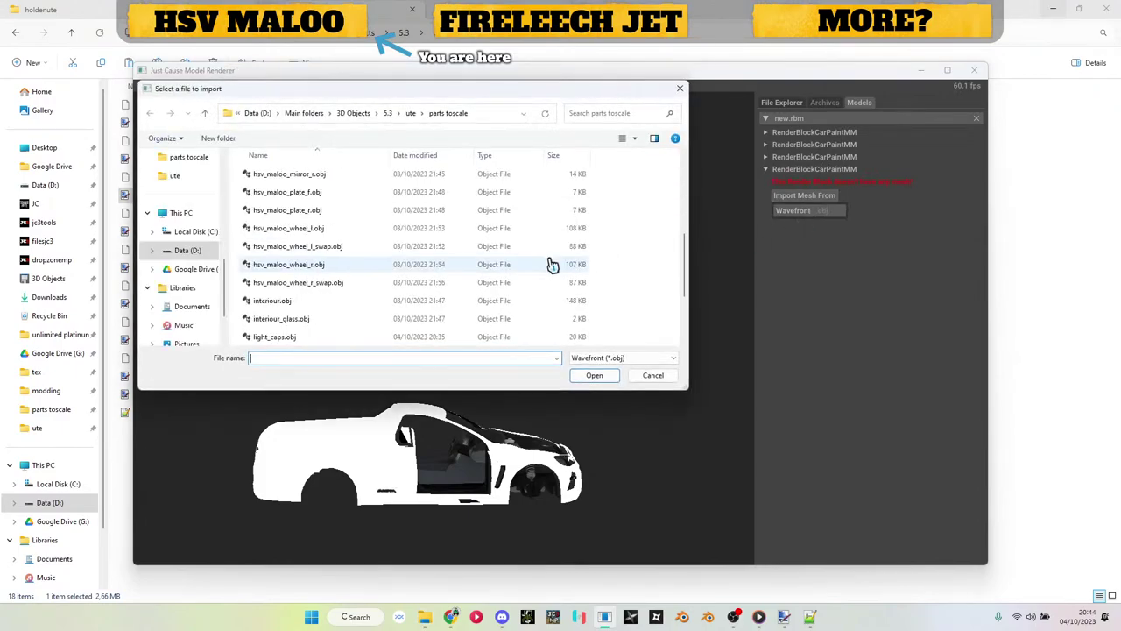
pyautogui.doubleClick(308, 326)
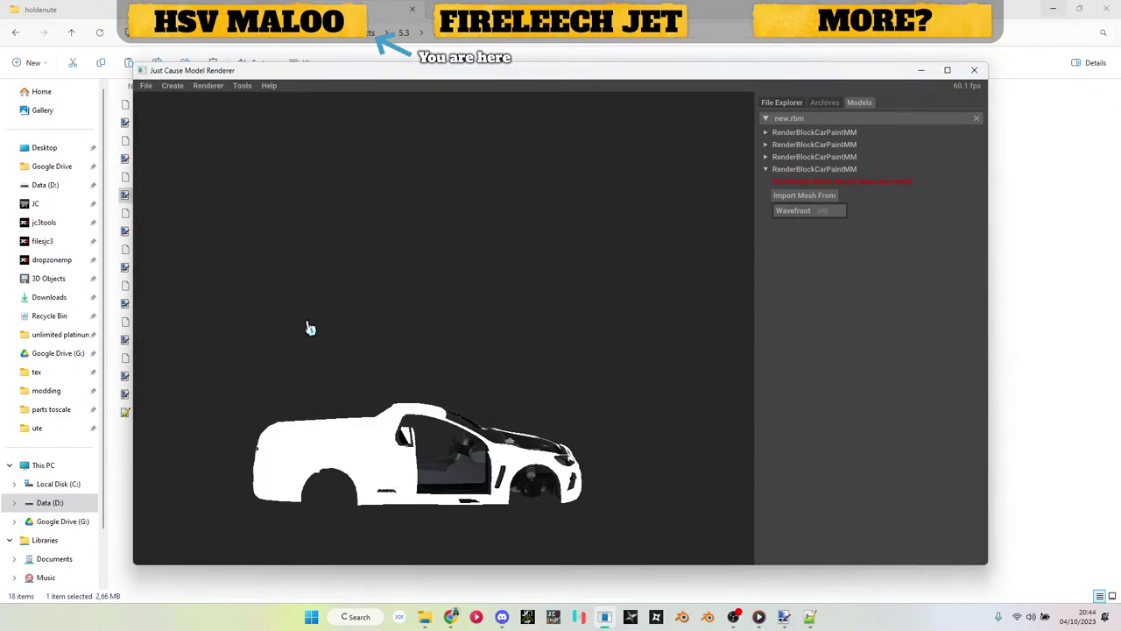
pyautogui.hotkey('alt', 'Tab')
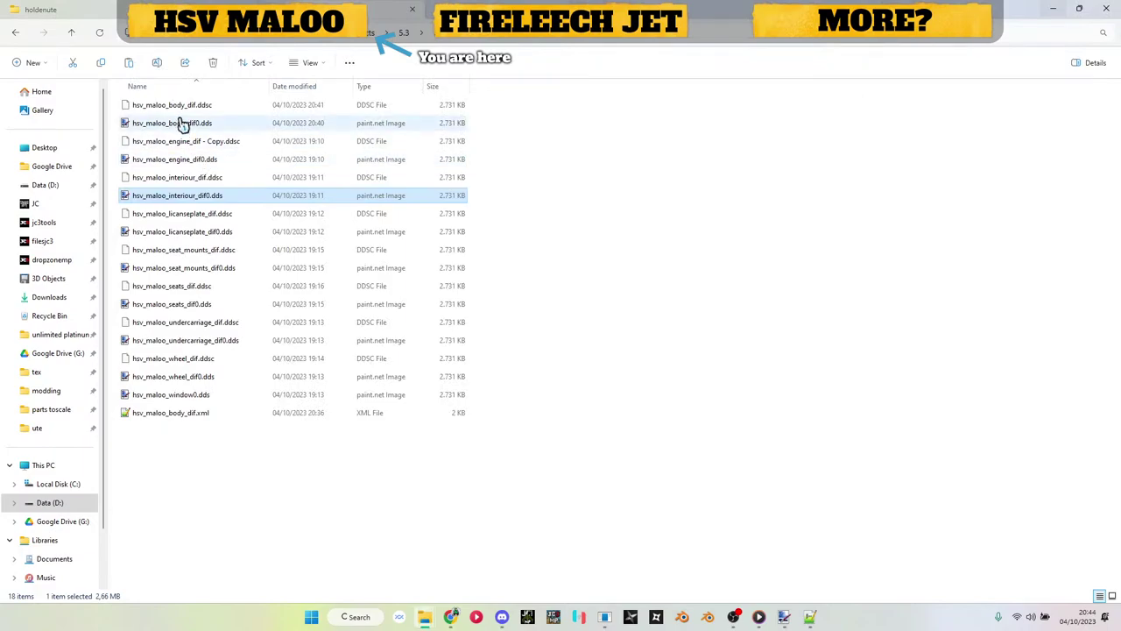
pyautogui.moveTo(182, 122); pyautogui.dragTo(800, 456)
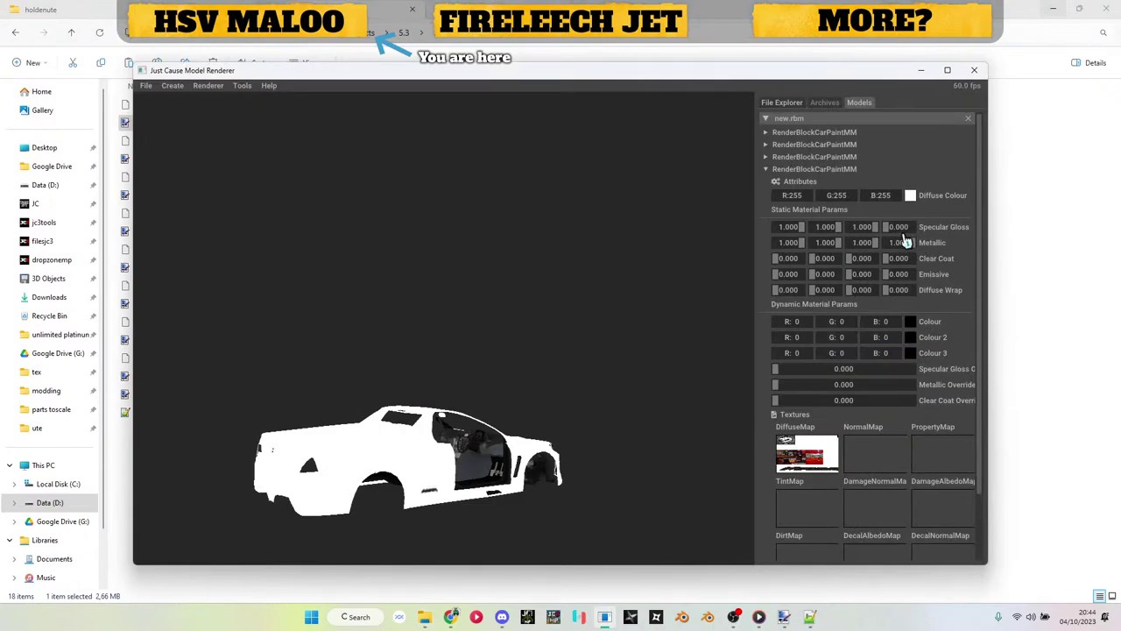
# Step: Add a fifth CarPaintMM block with interiour_glass.obj and hsv_maloo_window0.dds as its DiffuseMap
pyautogui.click(808, 169)
pyautogui.rightClick(812, 119)
pyautogui.moveTo(868, 171)
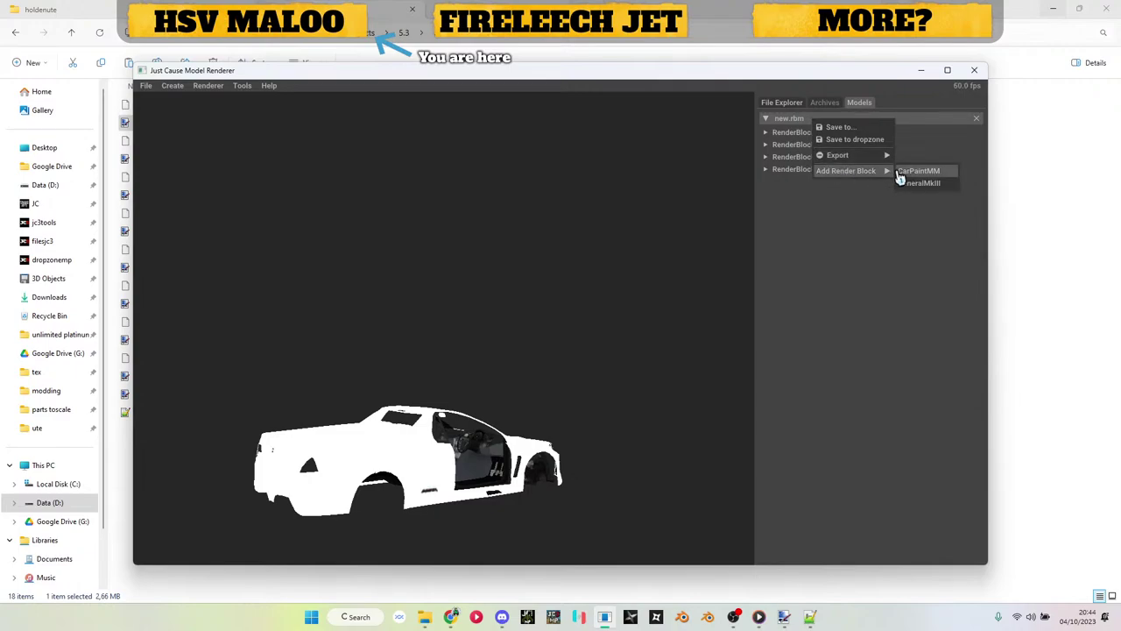
pyautogui.click(917, 171)
pyautogui.click(820, 182)
pyautogui.click(821, 208)
pyautogui.click(814, 222)
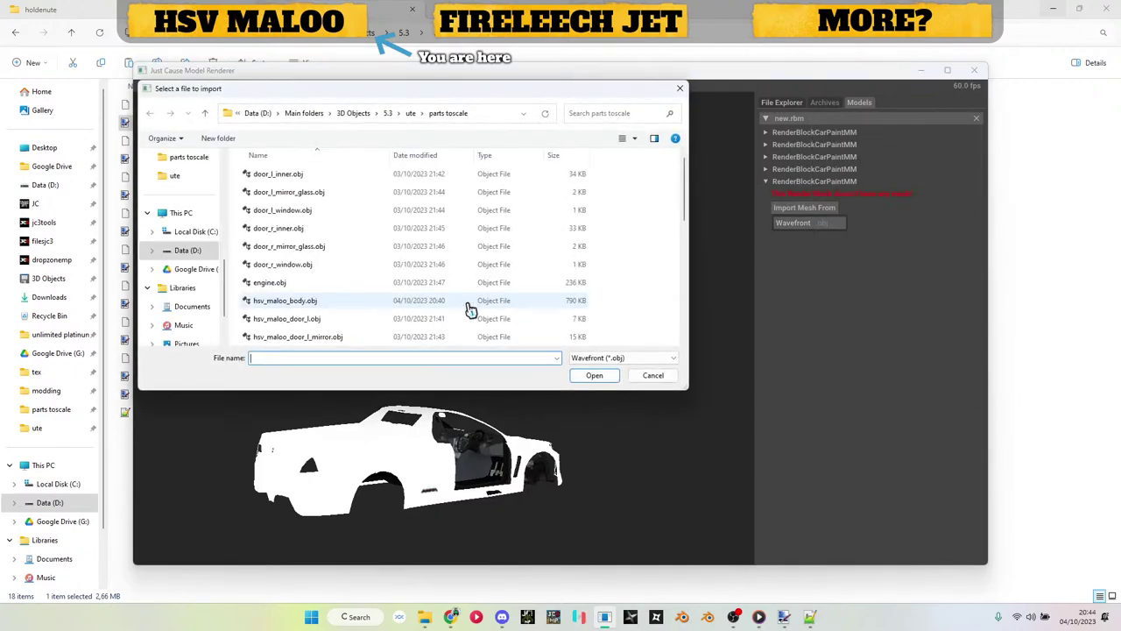
pyautogui.scroll(-4, 469, 309)
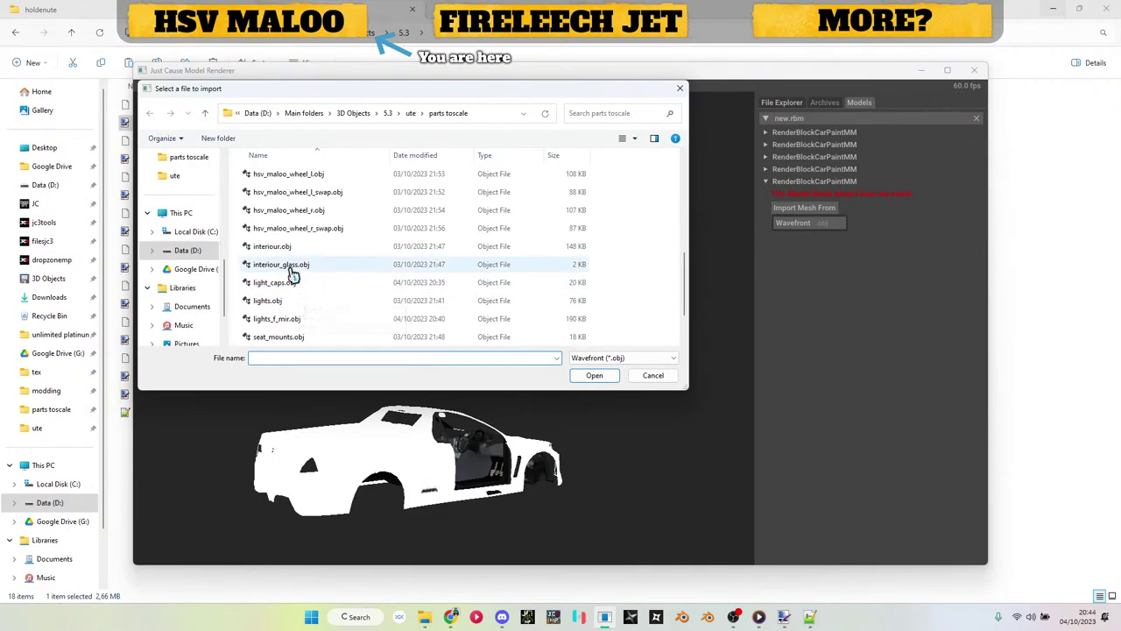
pyautogui.doubleClick(292, 283)
pyautogui.moveTo(498, 365); pyautogui.dragTo(257, 353)
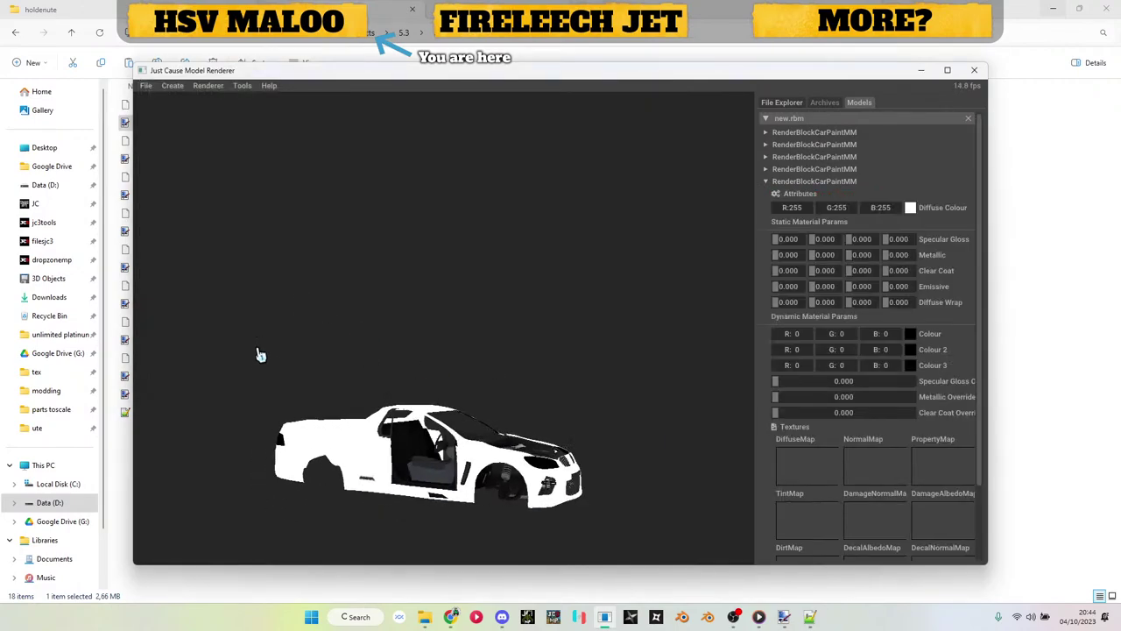
pyautogui.hotkey('alt', 'Tab')
pyautogui.hotkey('alt', 'Tab')
pyautogui.moveTo(178, 396); pyautogui.dragTo(799, 484)
pyautogui.moveTo(660, 465); pyautogui.dragTo(480, 477)
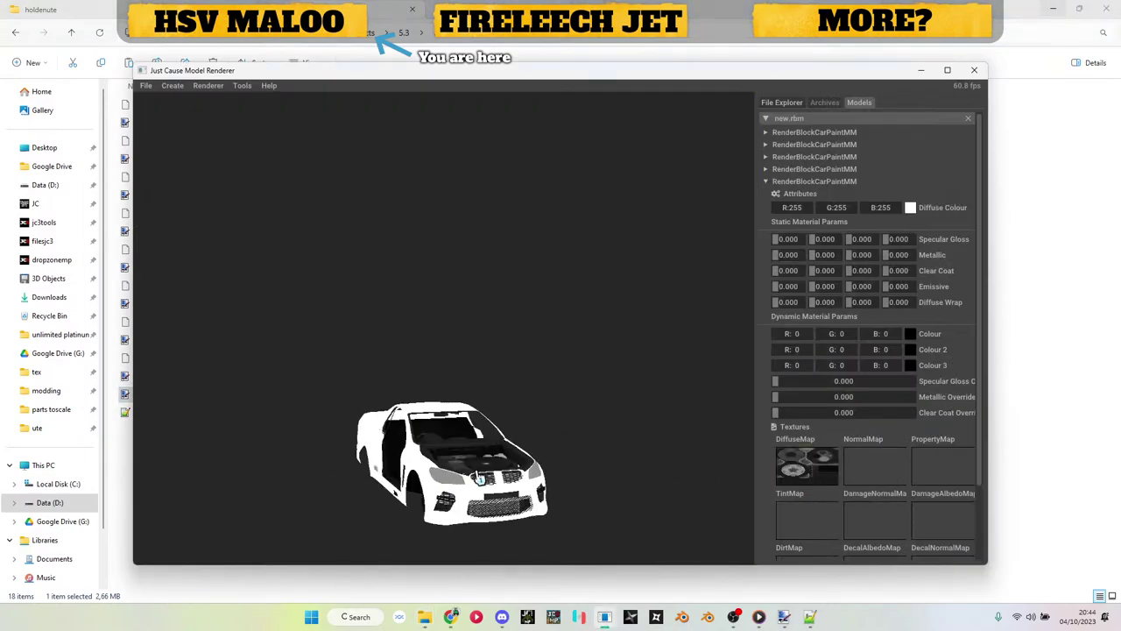
# Step: Add a sixth CarPaintMM render block with lights.obj and a diffuse texture applied
pyautogui.click(839, 183)
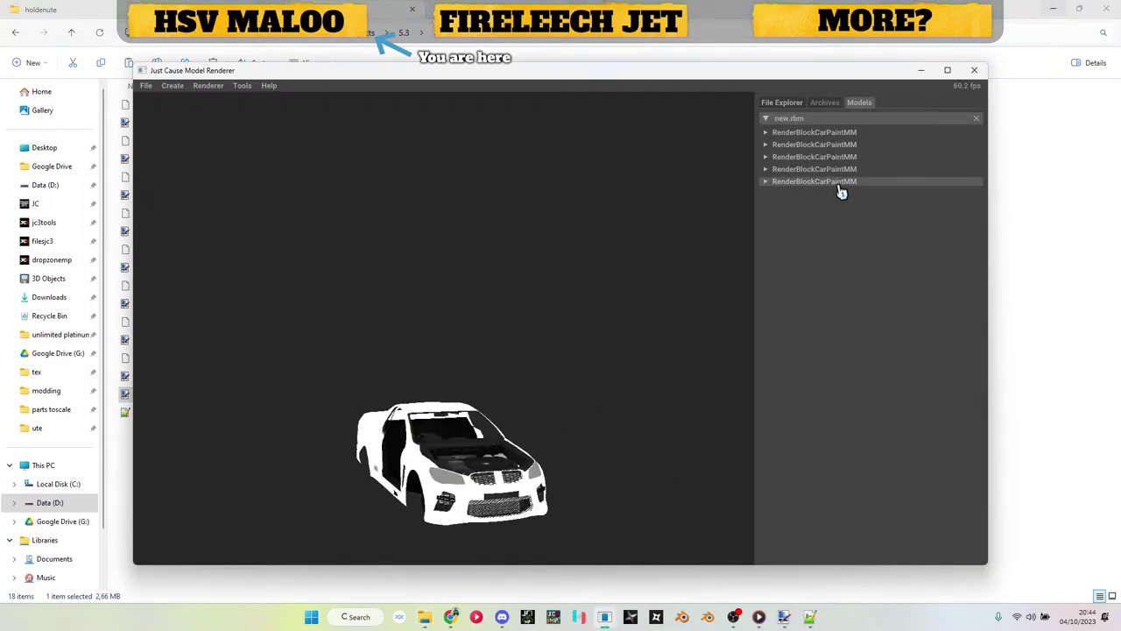
pyautogui.rightClick(839, 191)
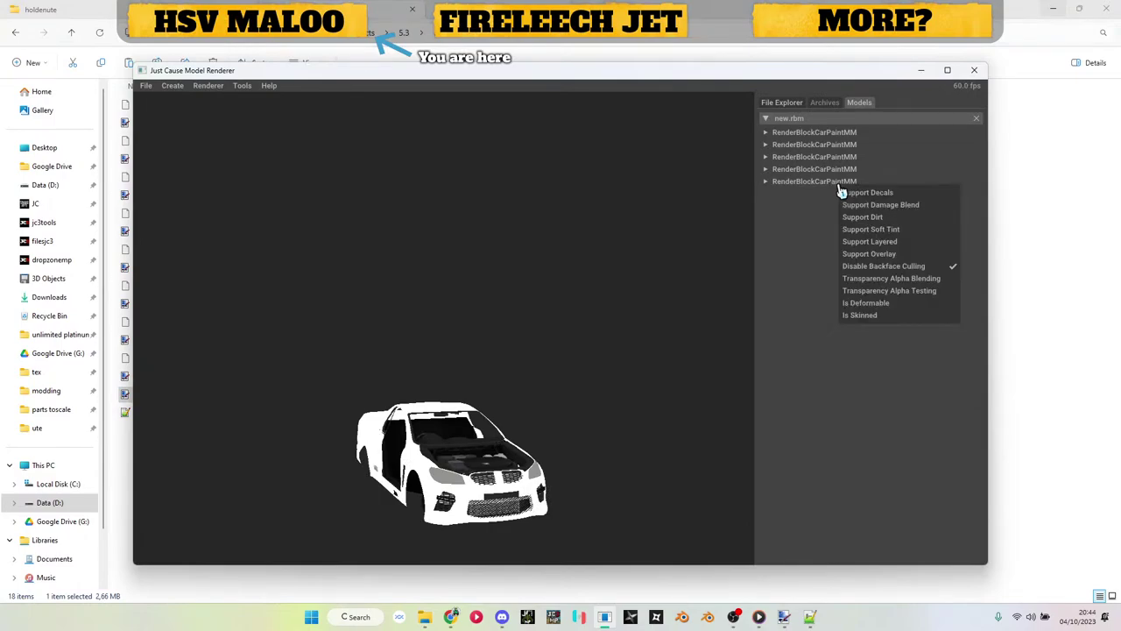
pyautogui.click(897, 286)
pyautogui.rightClick(799, 123)
pyautogui.moveTo(868, 164)
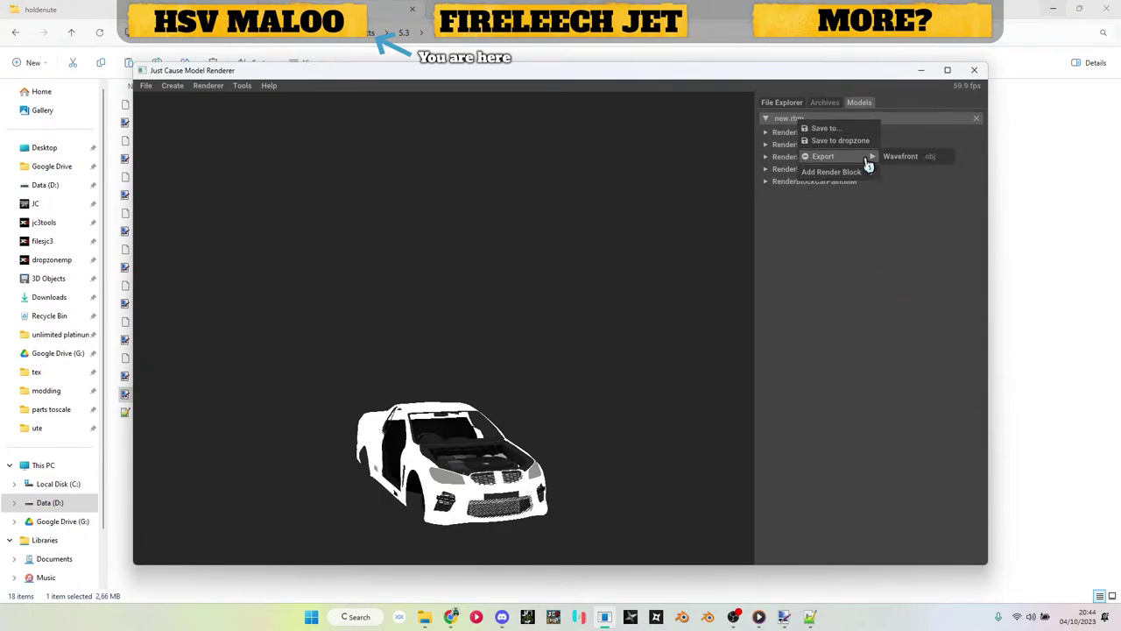
pyautogui.click(887, 172)
pyautogui.click(797, 193)
pyautogui.click(801, 220)
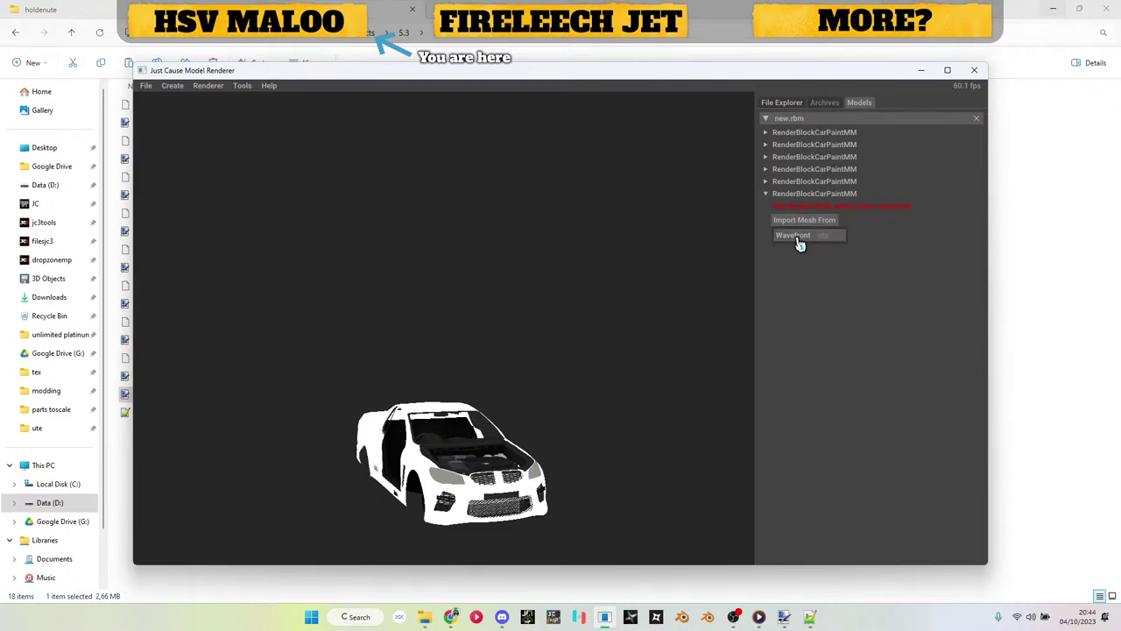
pyautogui.click(798, 236)
pyautogui.scroll(-5, 493, 301)
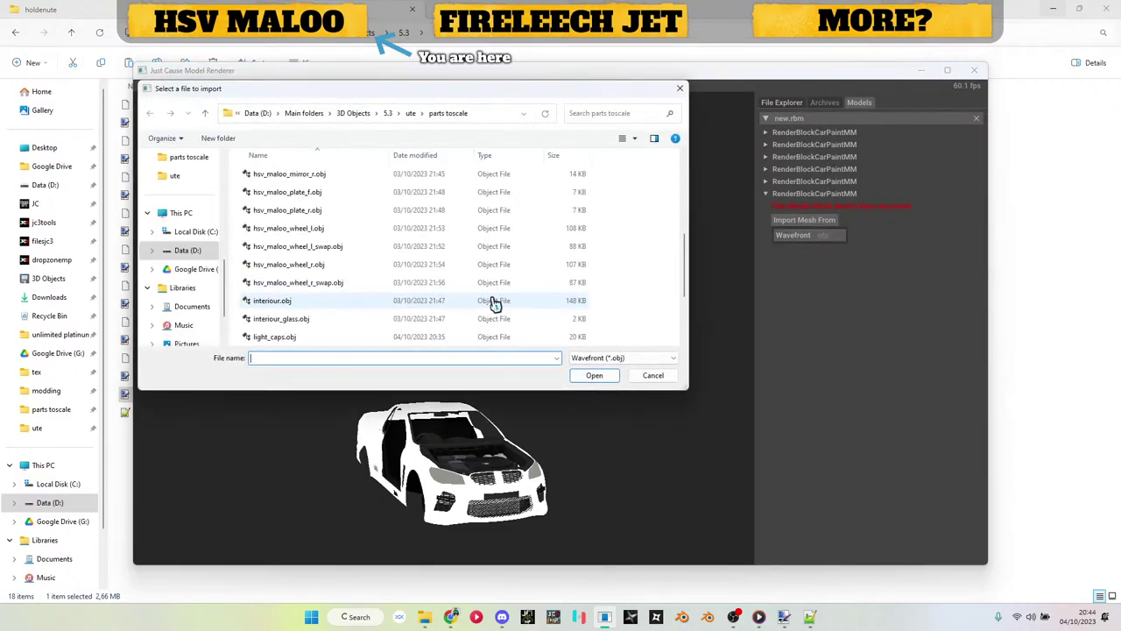
pyautogui.scroll(-3, 371, 301)
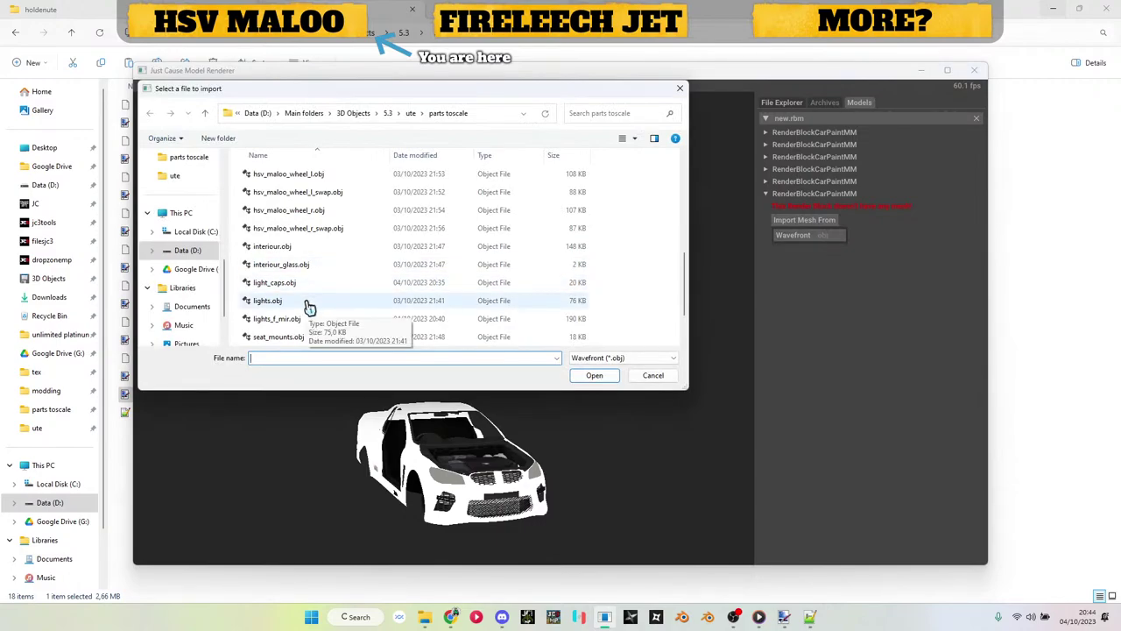
pyautogui.doubleClick(308, 304)
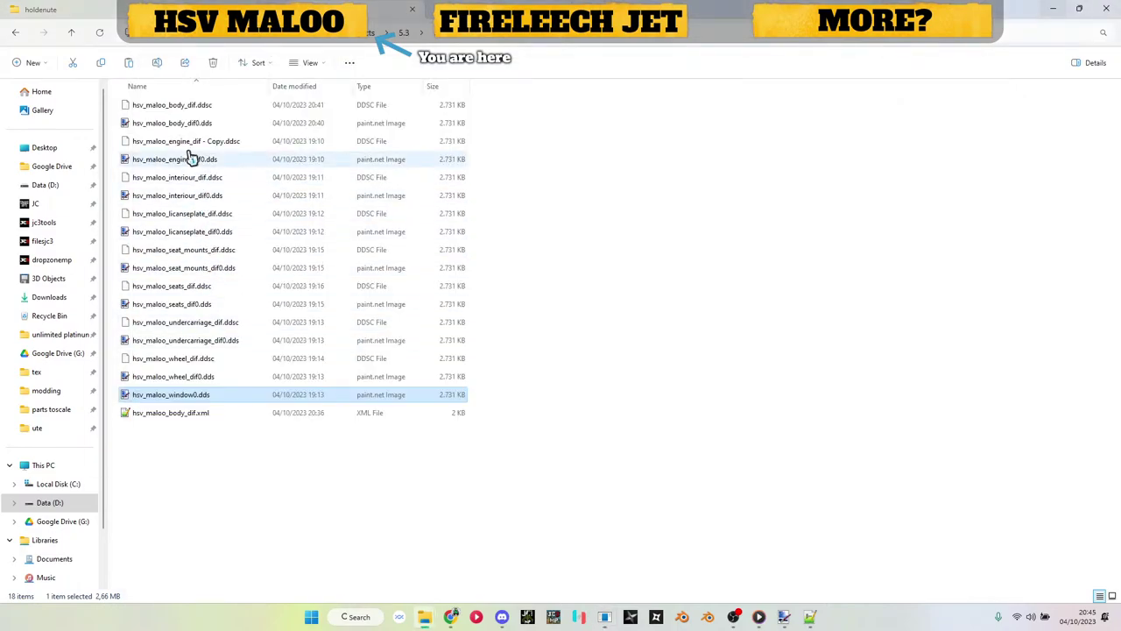
pyautogui.moveTo(191, 156); pyautogui.dragTo(636, 444)
pyautogui.moveTo(793, 481); pyautogui.dragTo(796, 480)
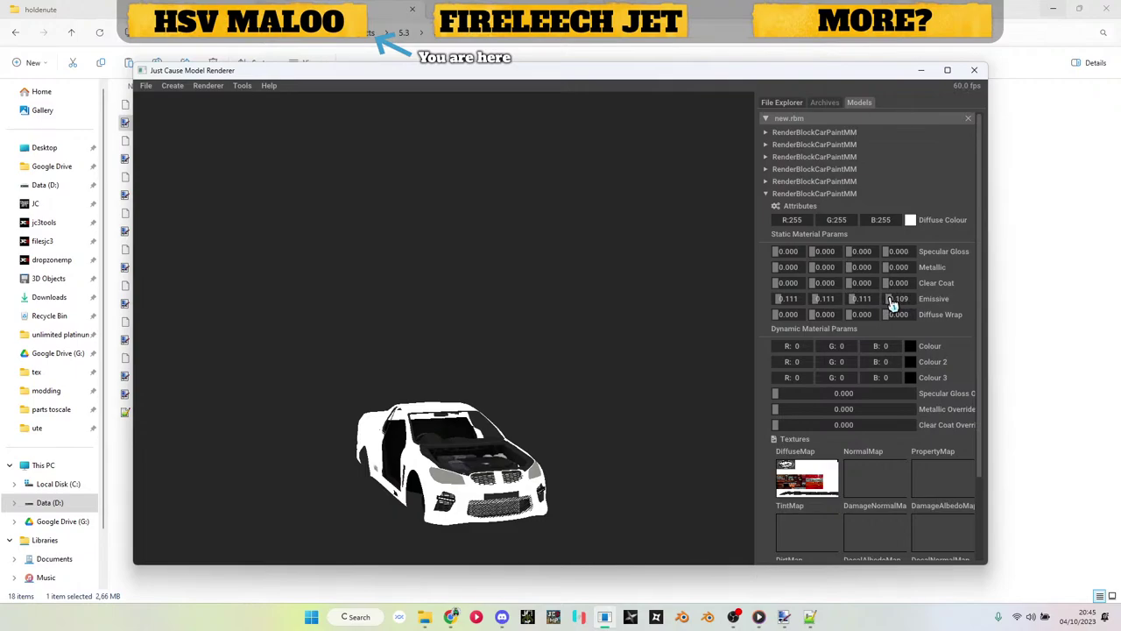
# Step: Add a seventh CarPaintMM block with lights_f_mir.obj and hsv_maloo_body_dif0.dds as its DiffuseMap
pyautogui.click(832, 194)
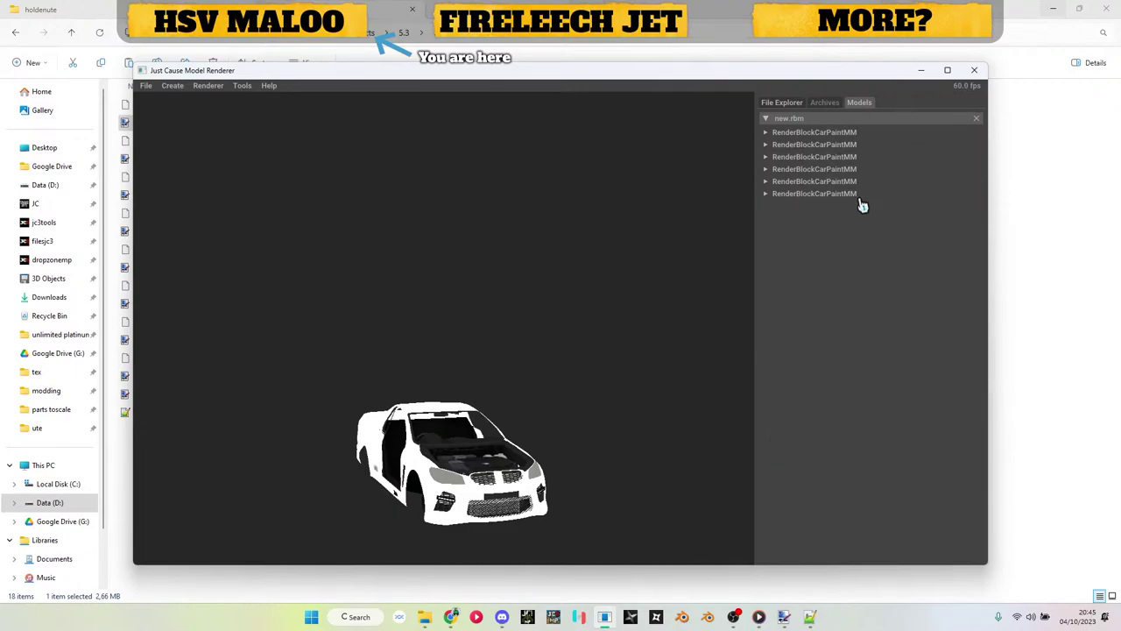
pyautogui.rightClick(846, 123)
pyautogui.moveTo(881, 174)
pyautogui.click(804, 172)
pyautogui.click(818, 205)
pyautogui.click(804, 233)
pyautogui.click(795, 247)
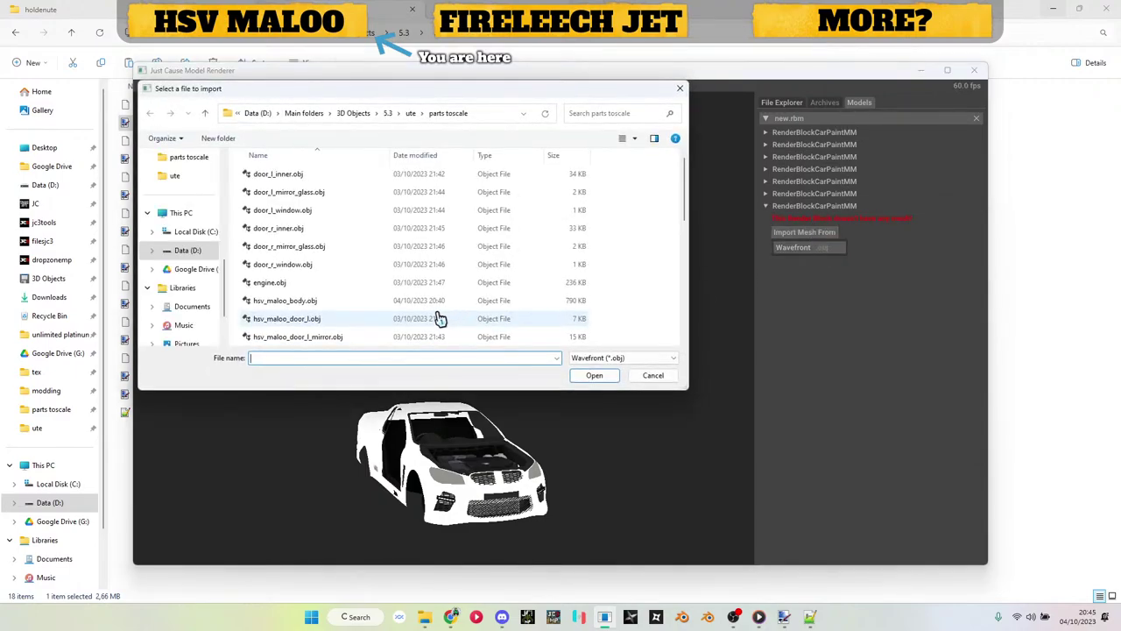
pyautogui.scroll(-5, 438, 318)
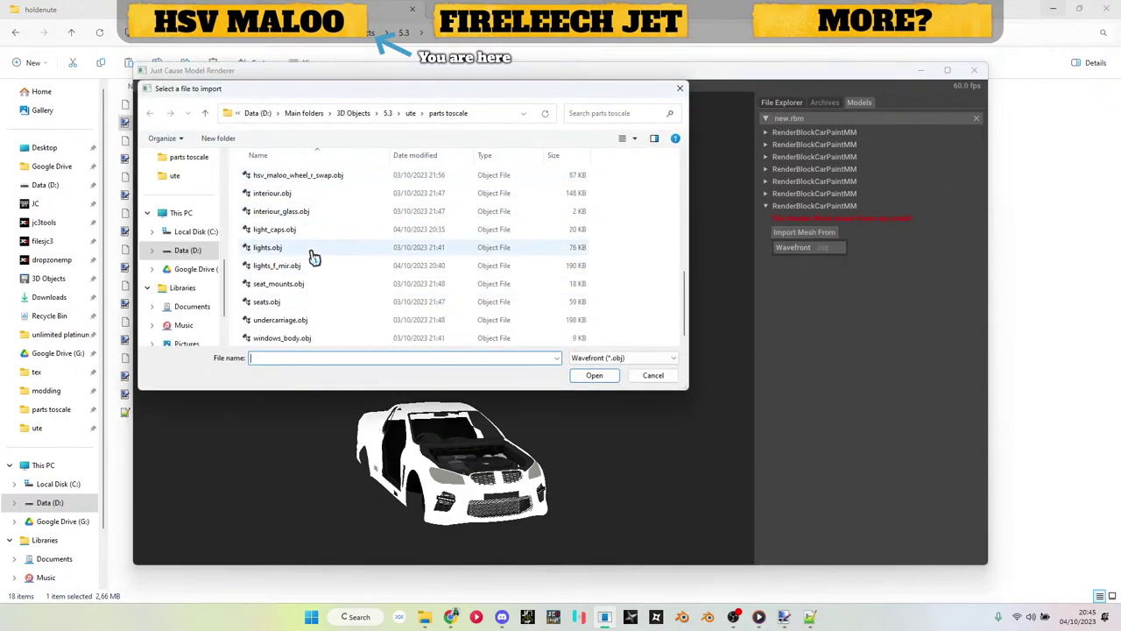
pyautogui.doubleClick(308, 267)
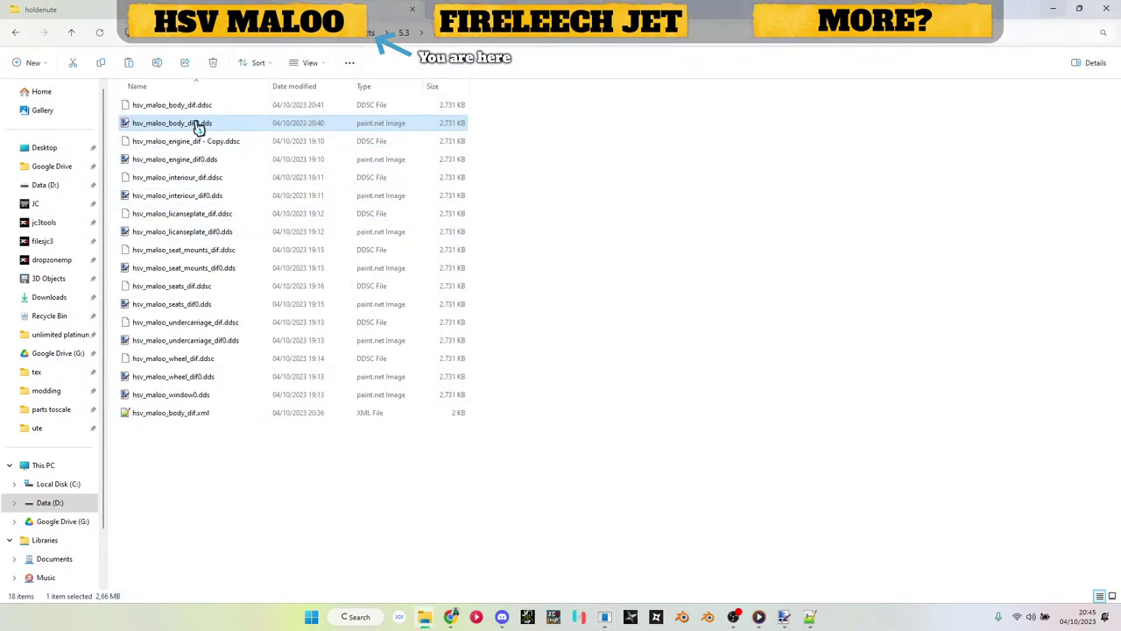
pyautogui.moveTo(201, 126); pyautogui.dragTo(636, 464)
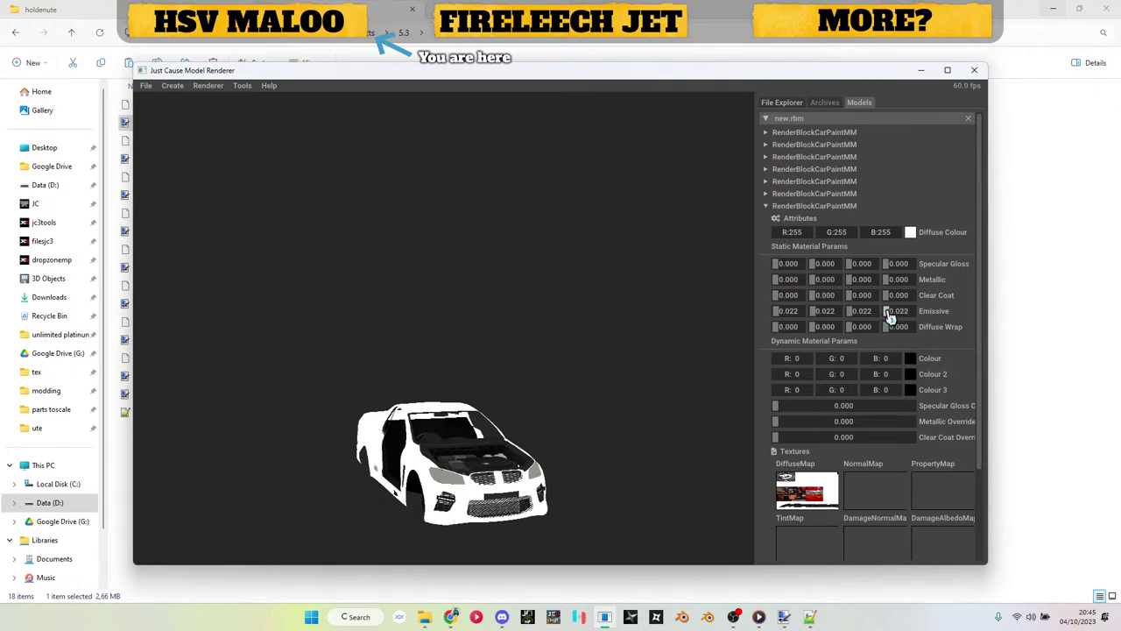
# Step: Add an eighth CarPaintMM render block and import seat_mounts.obj into it
pyautogui.click(824, 206)
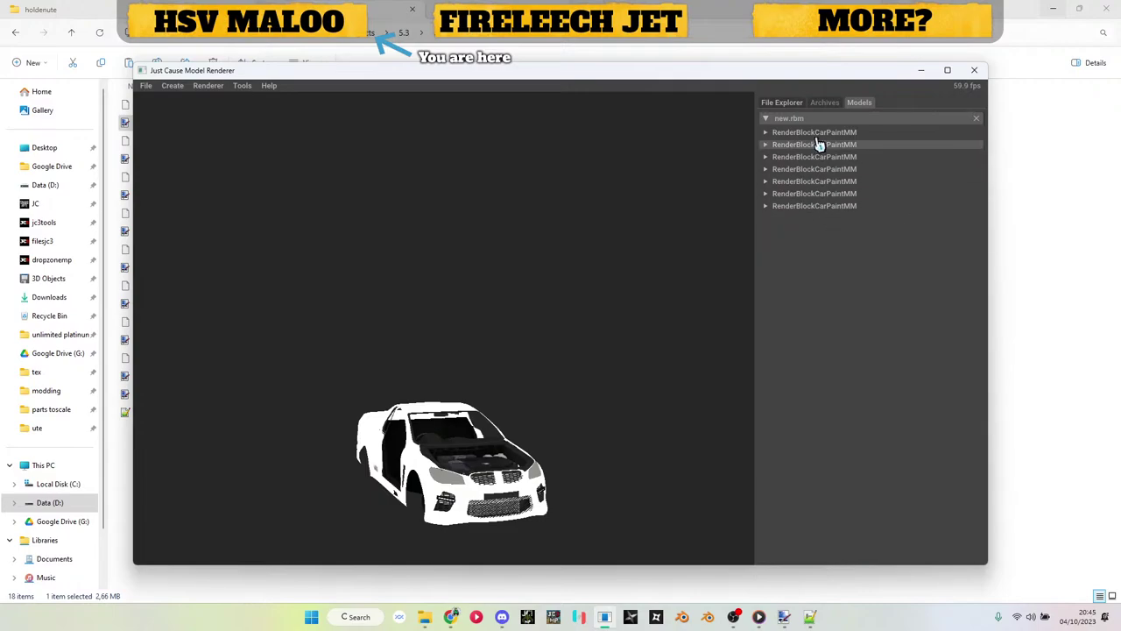
pyautogui.rightClick(816, 124)
pyautogui.click(920, 170)
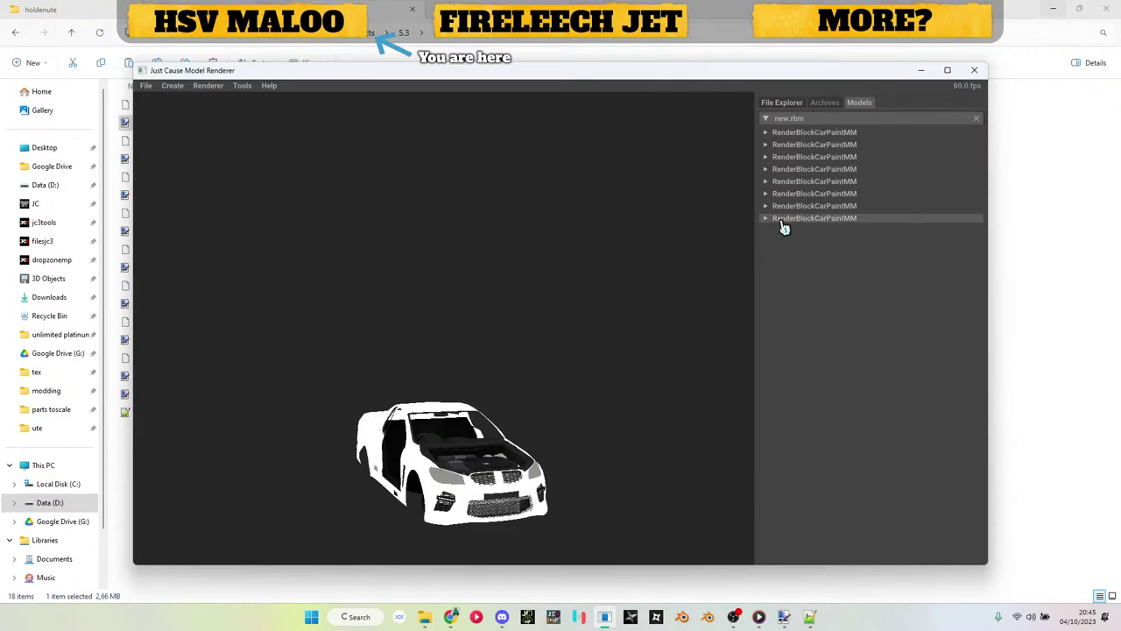
pyautogui.click(784, 219)
pyautogui.click(788, 247)
pyautogui.click(790, 260)
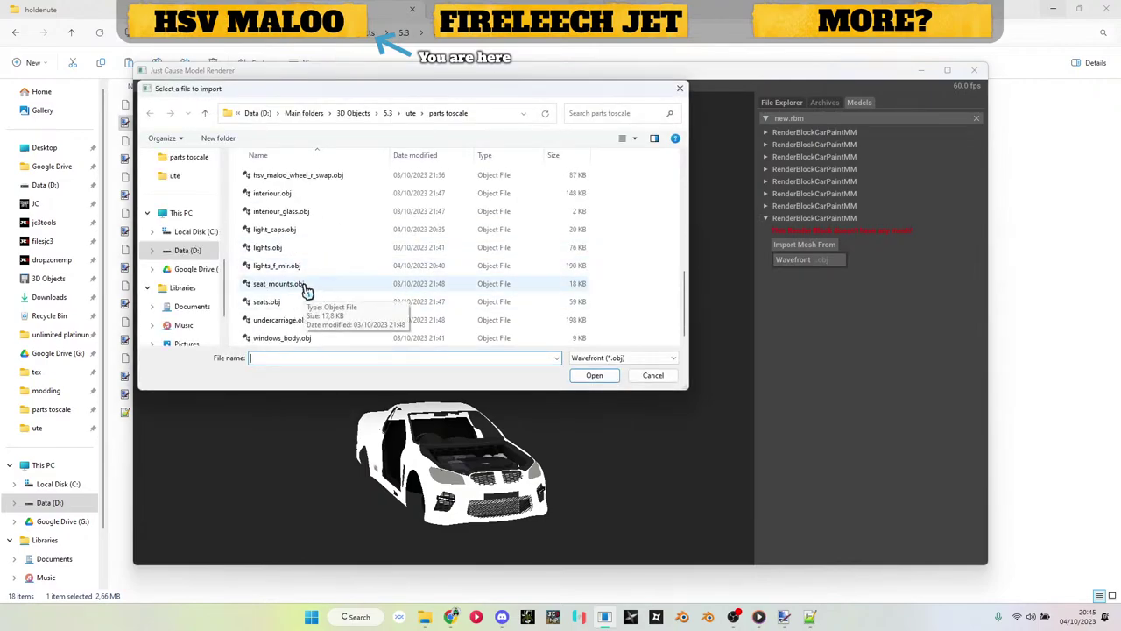
pyautogui.doubleClick(307, 283)
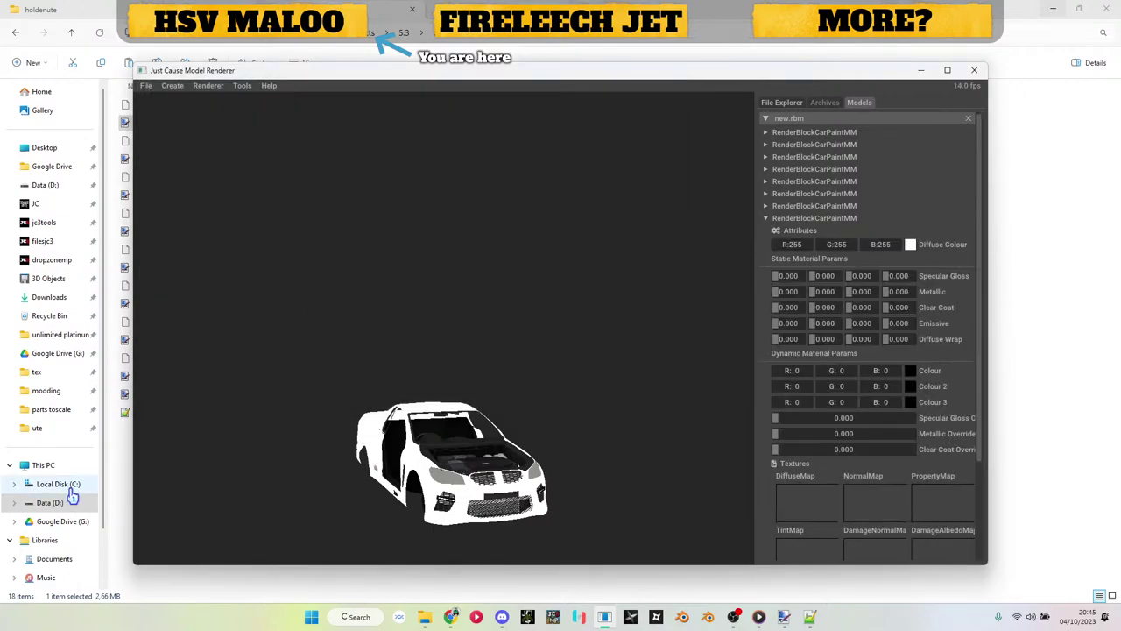
# Step: Apply hsv_maloo_seat_mounts_dif0.dds as the eighth block's DiffuseMap
pyautogui.click(113, 549)
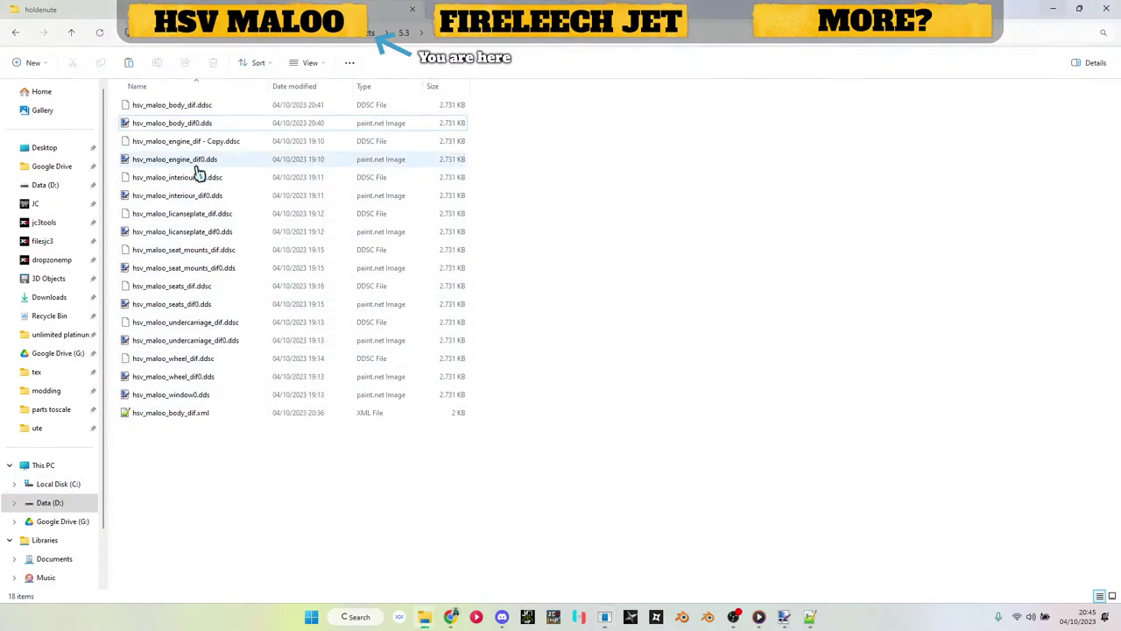
pyautogui.click(195, 305)
pyautogui.hotkey('alt', 'Tab')
pyautogui.moveTo(486, 435); pyautogui.dragTo(790, 517)
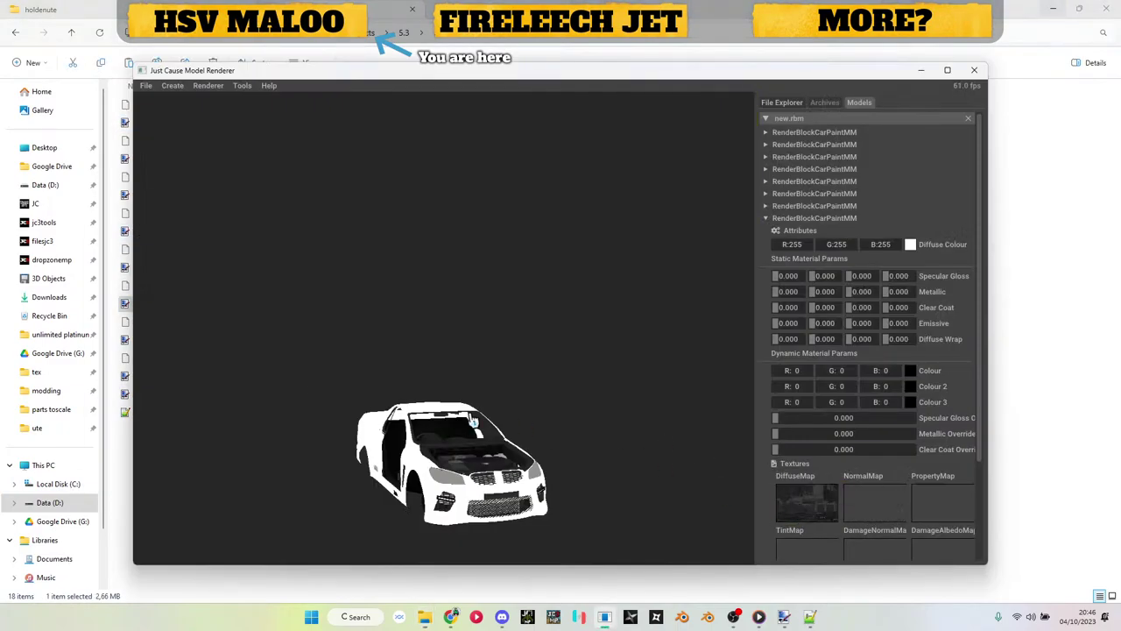
pyautogui.moveTo(473, 421); pyautogui.dragTo(656, 451)
pyautogui.hotkey('alt', 'Tab')
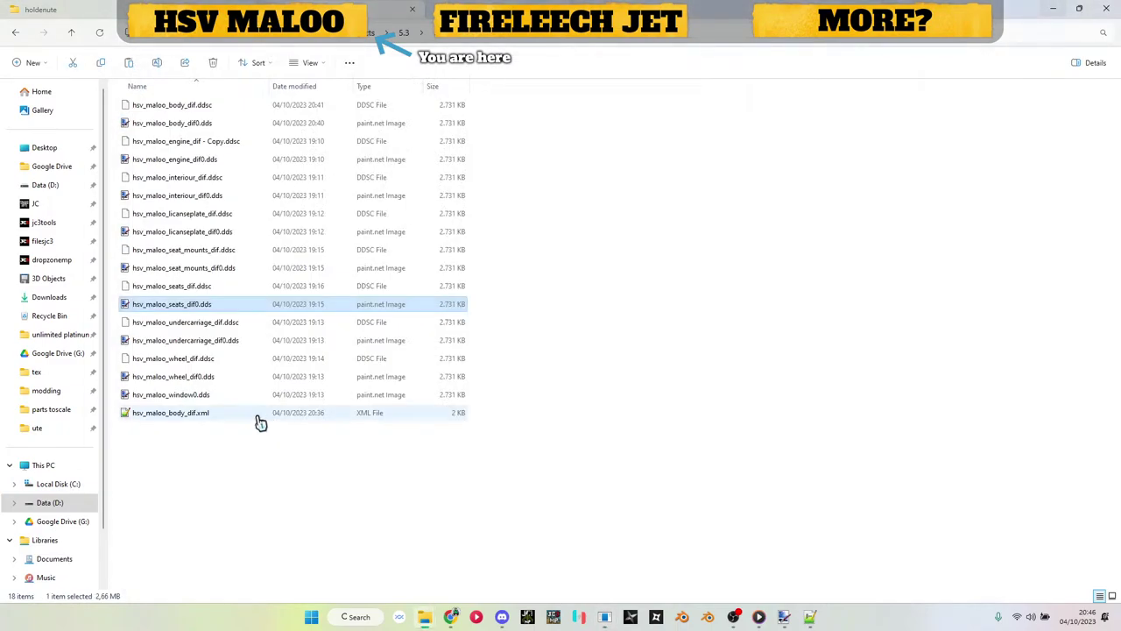
pyautogui.moveTo(197, 341)
pyautogui.mouseDown()
pyautogui.moveTo(238, 390)
pyautogui.moveTo(217, 346)
pyautogui.mouseUp()
pyautogui.click(202, 268)
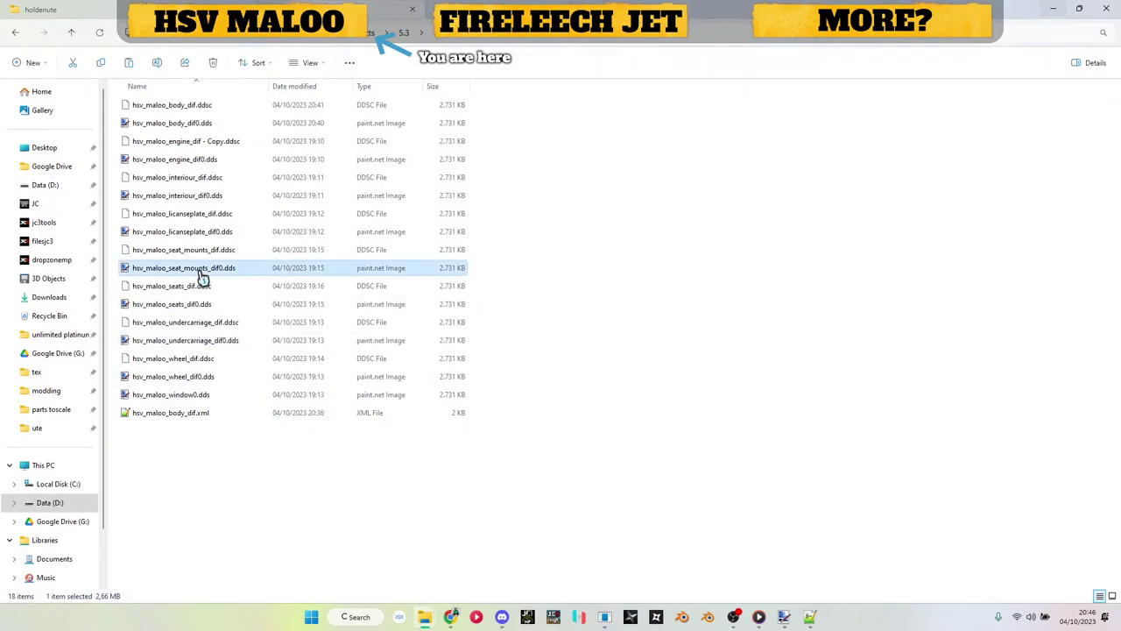
pyautogui.moveTo(201, 276); pyautogui.dragTo(786, 506)
# Step: Add a ninth CarPaintMM block with seats.obj and hsv_maloo_seats_dif0.dds as its DiffuseMap
pyautogui.click(806, 218)
pyautogui.rightClick(804, 125)
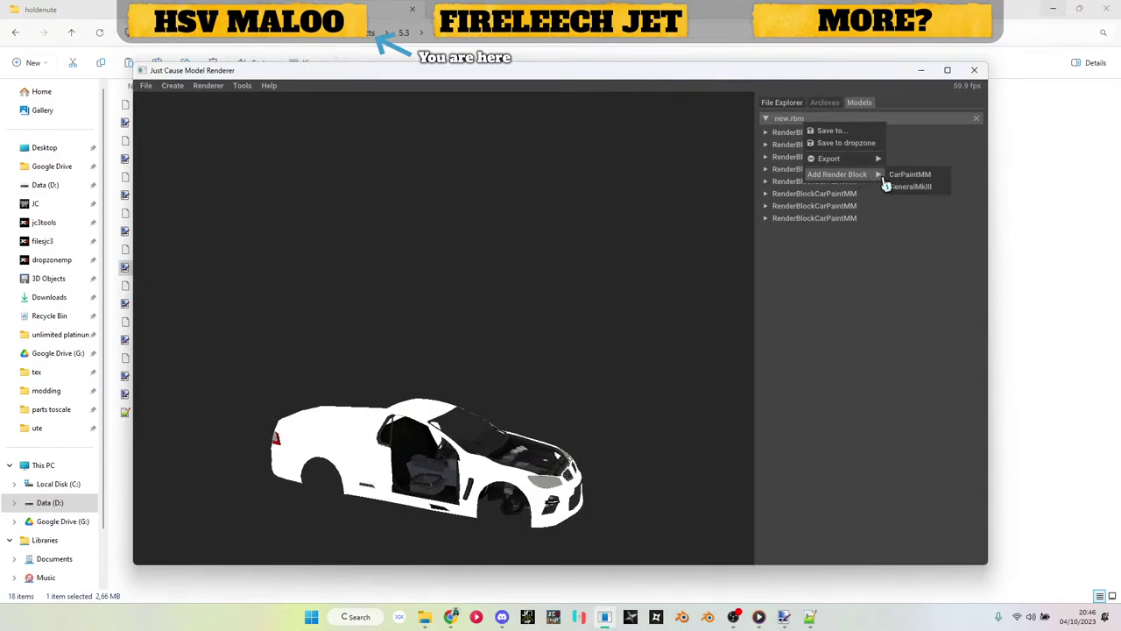
pyautogui.click(887, 178)
pyautogui.click(767, 231)
pyautogui.click(804, 256)
pyautogui.click(794, 272)
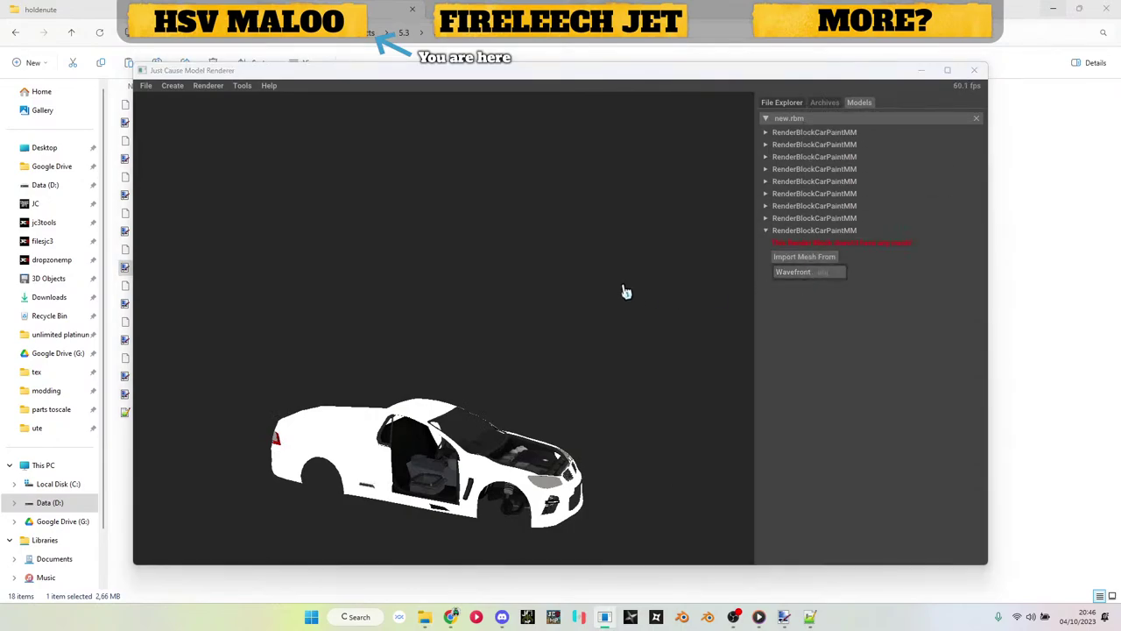
pyautogui.click(286, 307)
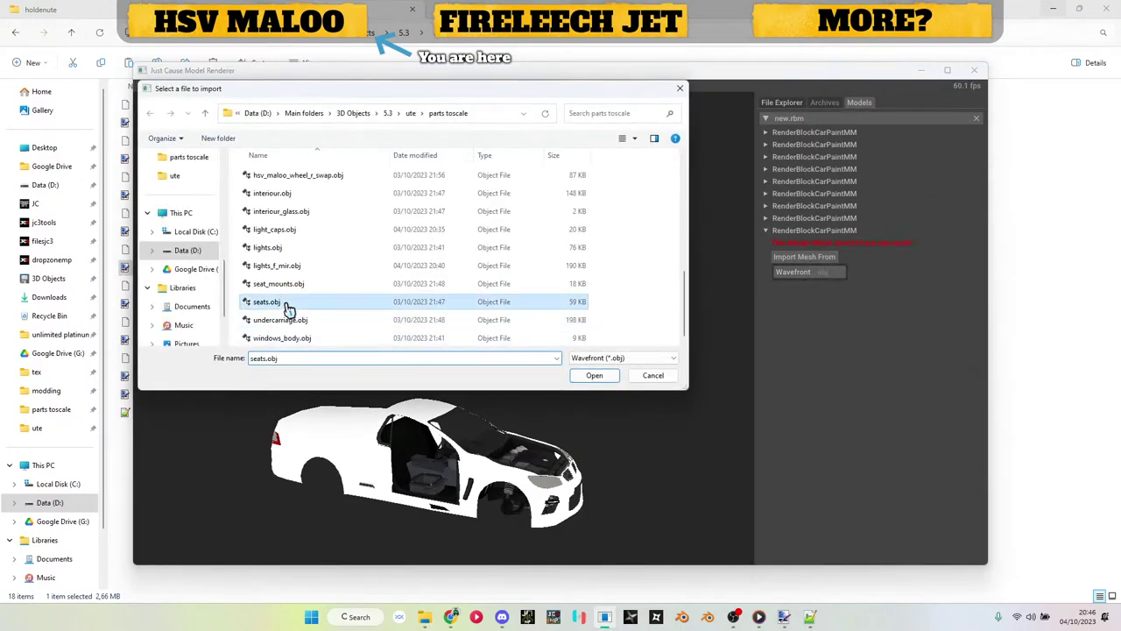
pyautogui.doubleClick(286, 306)
pyautogui.hotkey('alt', 'Tab')
pyautogui.moveTo(200, 308); pyautogui.dragTo(806, 515)
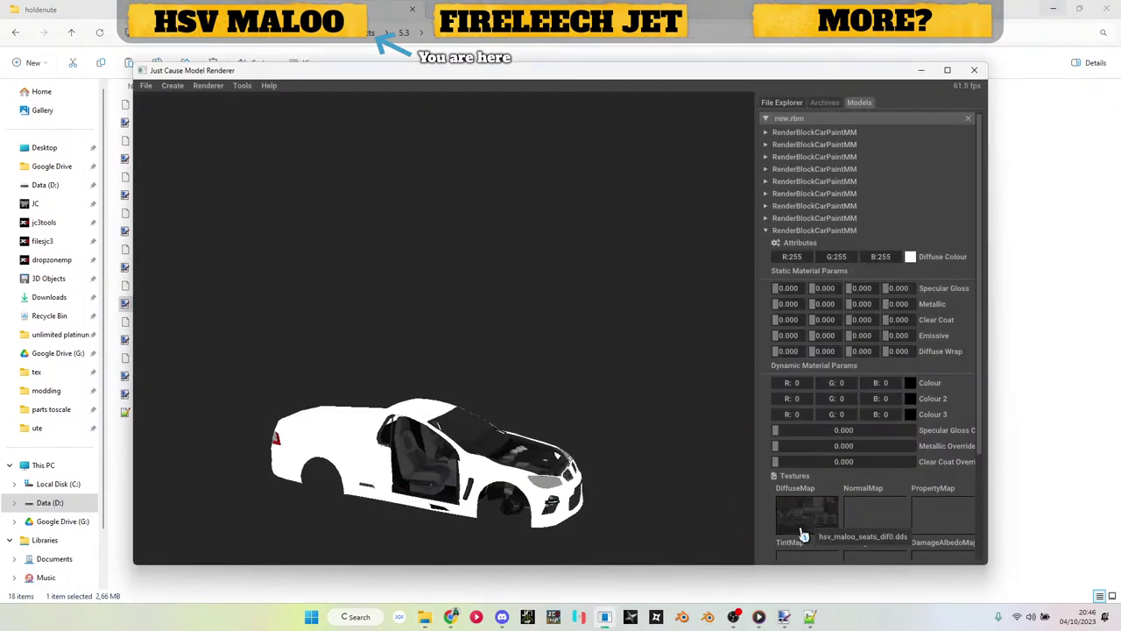
# Step: Add a tenth CarPaintMM block with undercarriage.obj and the undercarriage diffuse texture
pyautogui.click(822, 231)
pyautogui.rightClick(827, 120)
pyautogui.moveTo(871, 175)
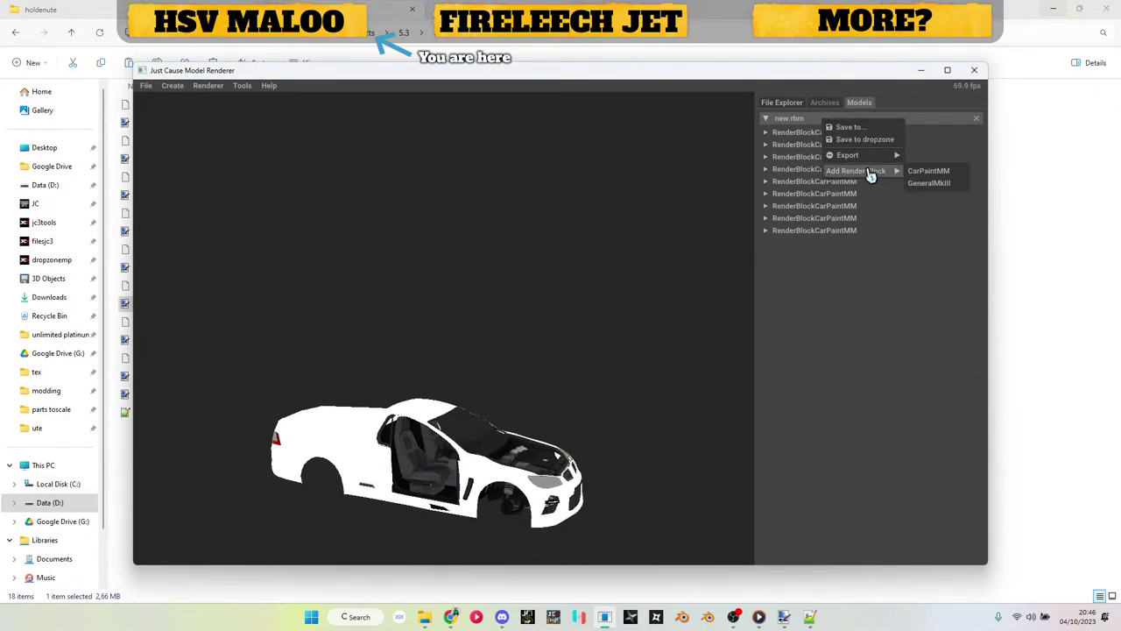
pyautogui.click(911, 172)
pyautogui.click(817, 244)
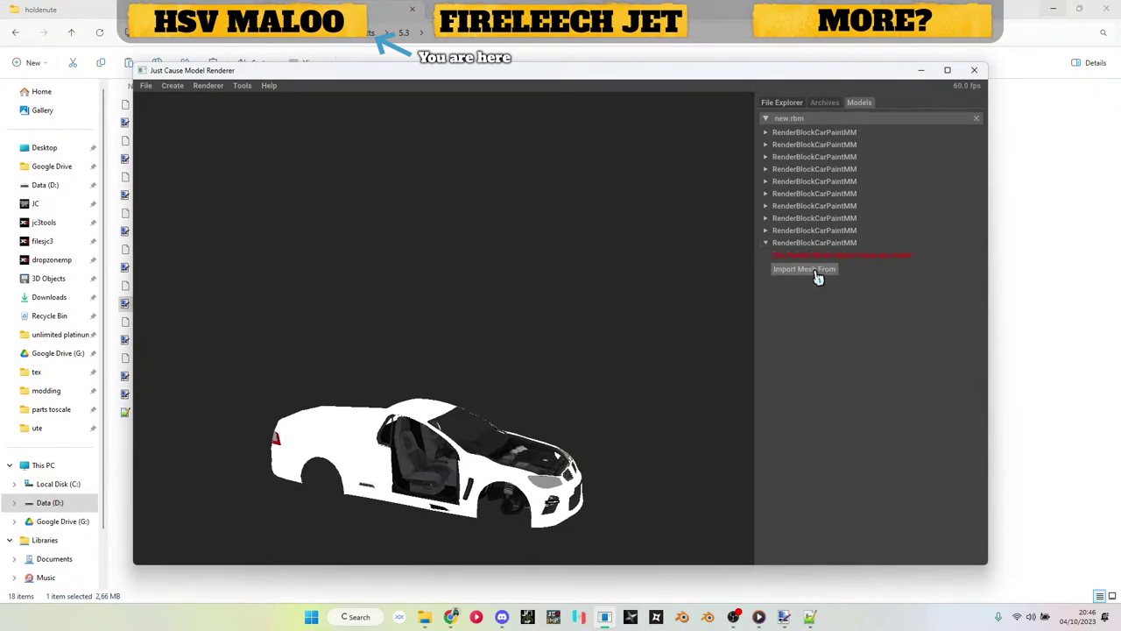
pyautogui.click(819, 286)
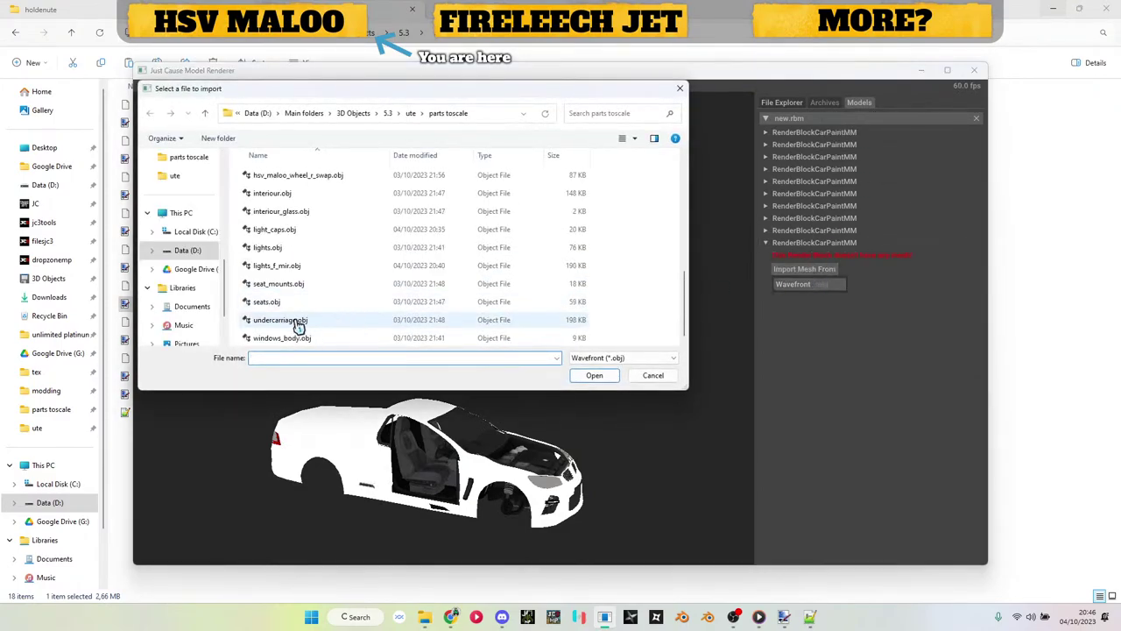
pyautogui.click(298, 322)
pyautogui.doubleClick(298, 322)
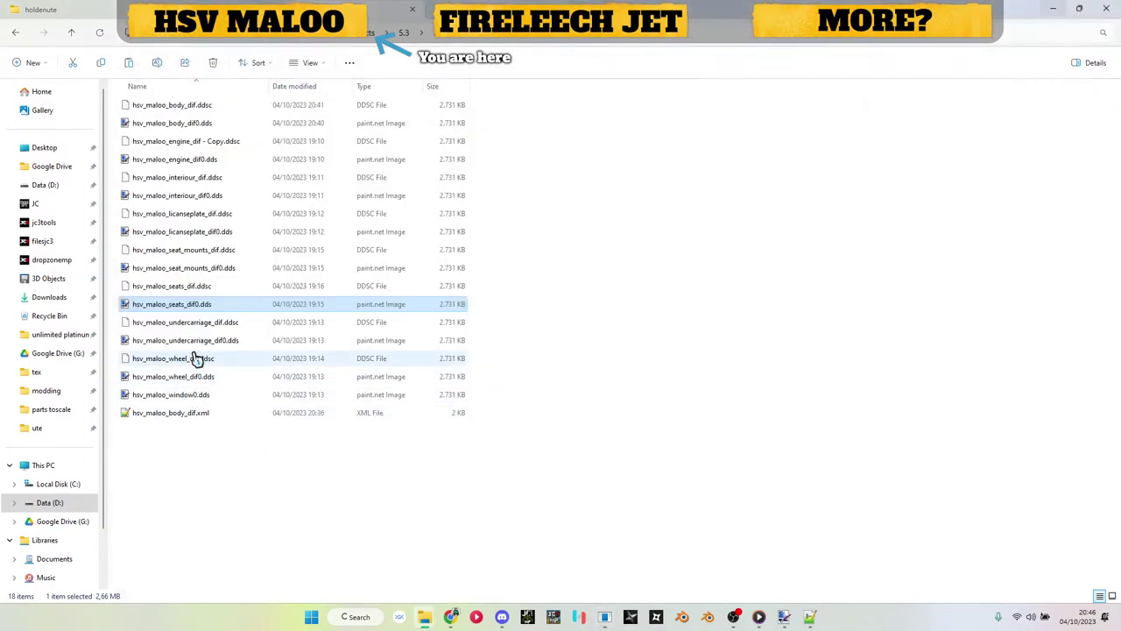
pyautogui.moveTo(193, 340); pyautogui.dragTo(797, 525)
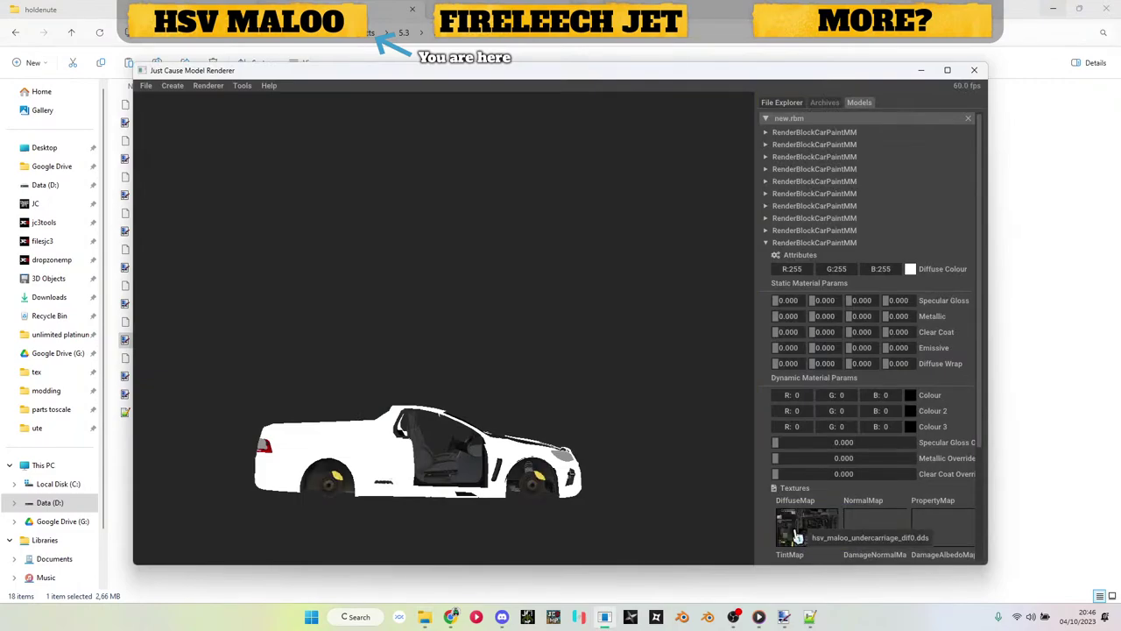
# Step: Add an eleventh CarPaintMM block with windows_body.obj and the window0 diffuse texture
pyautogui.click(814, 244)
pyautogui.rightClick(811, 122)
pyautogui.moveTo(863, 175)
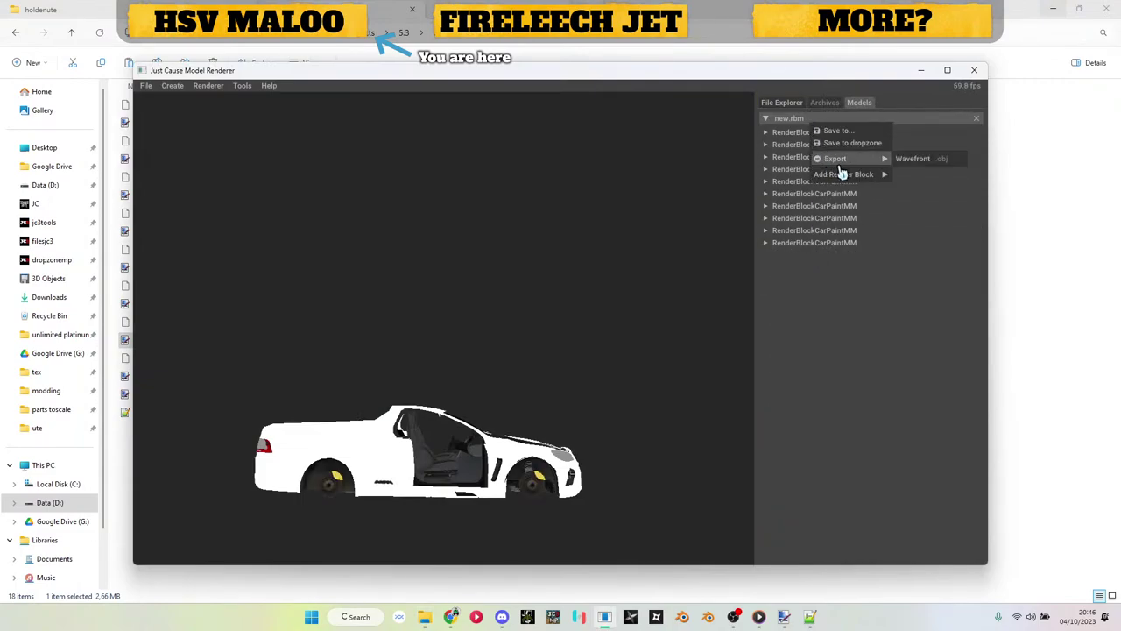
pyautogui.click(900, 175)
pyautogui.click(811, 255)
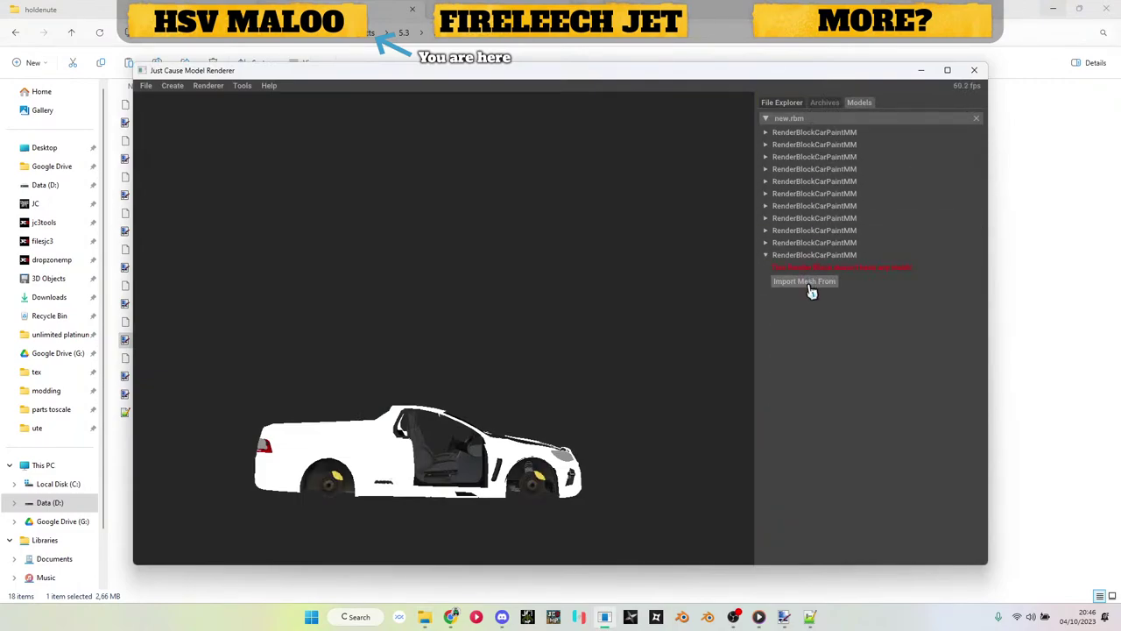
pyautogui.click(808, 282)
pyautogui.click(807, 298)
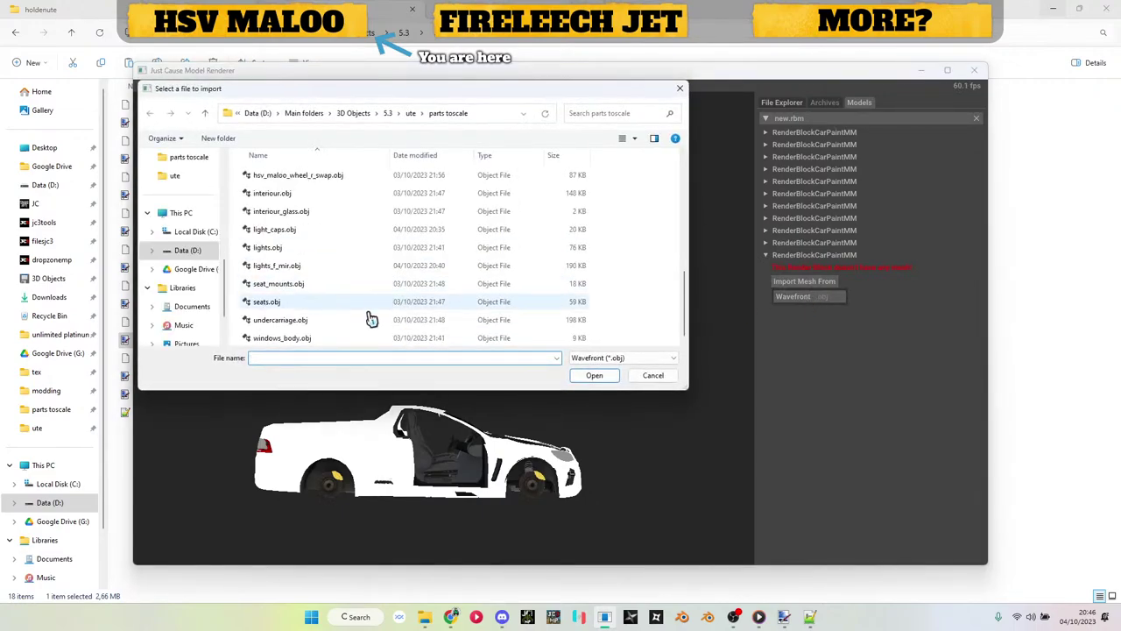
pyautogui.doubleClick(340, 340)
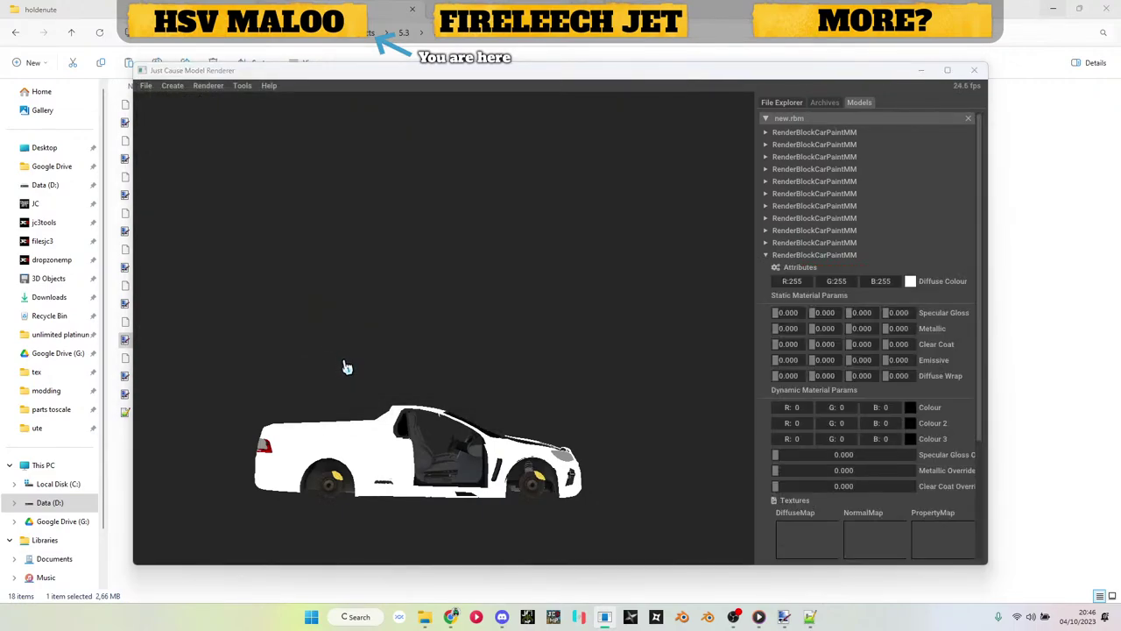
pyautogui.hotkey('alt', 'Tab')
pyautogui.moveTo(208, 396); pyautogui.dragTo(797, 541)
pyautogui.moveTo(478, 440)
pyautogui.mouseDown()
pyautogui.moveTo(365, 474)
pyautogui.moveTo(269, 415)
pyautogui.moveTo(327, 468)
pyautogui.moveTo(367, 458)
pyautogui.moveTo(563, 491)
pyautogui.moveTo(590, 474)
pyautogui.moveTo(508, 218)
pyautogui.moveTo(578, 466)
pyautogui.moveTo(564, 418)
pyautogui.moveTo(593, 423)
pyautogui.moveTo(471, 435)
pyautogui.mouseUp()
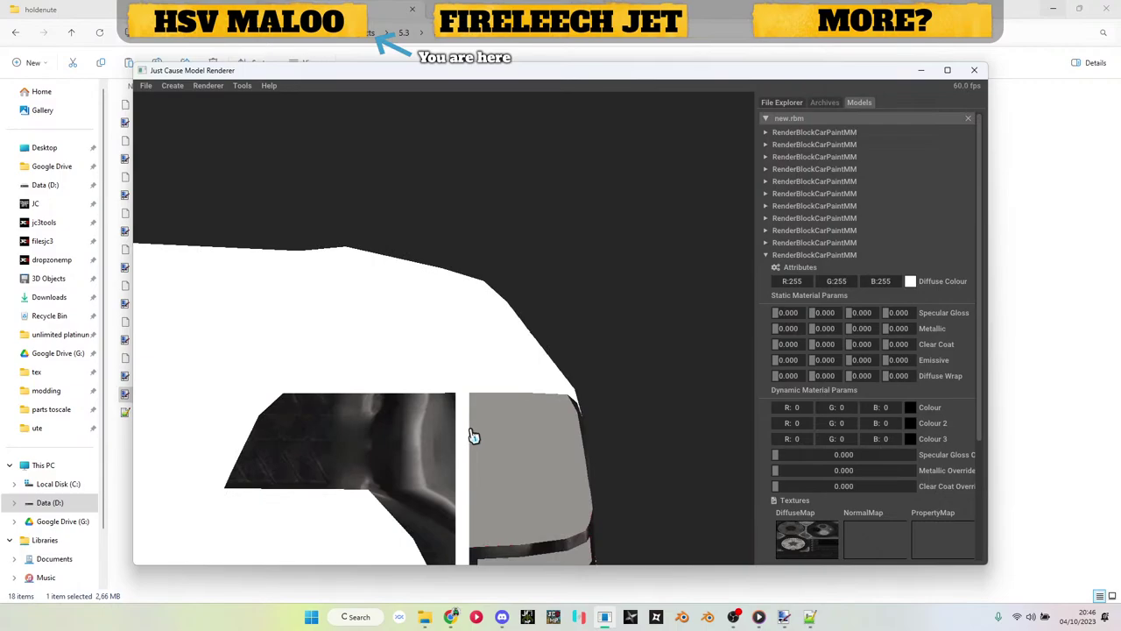
# Step: Save new.rbm via Save to... into the parts toscale folder, then minimise the renderer window
pyautogui.click(788, 261)
pyautogui.scroll(-5, 556, 378)
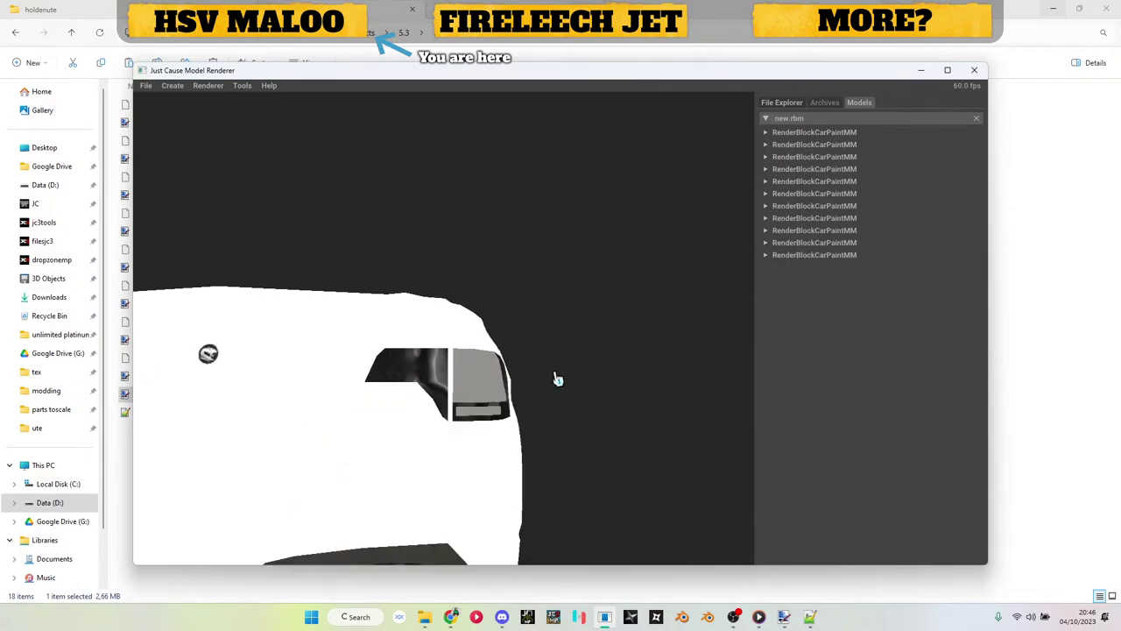
pyautogui.moveTo(555, 377); pyautogui.dragTo(595, 358)
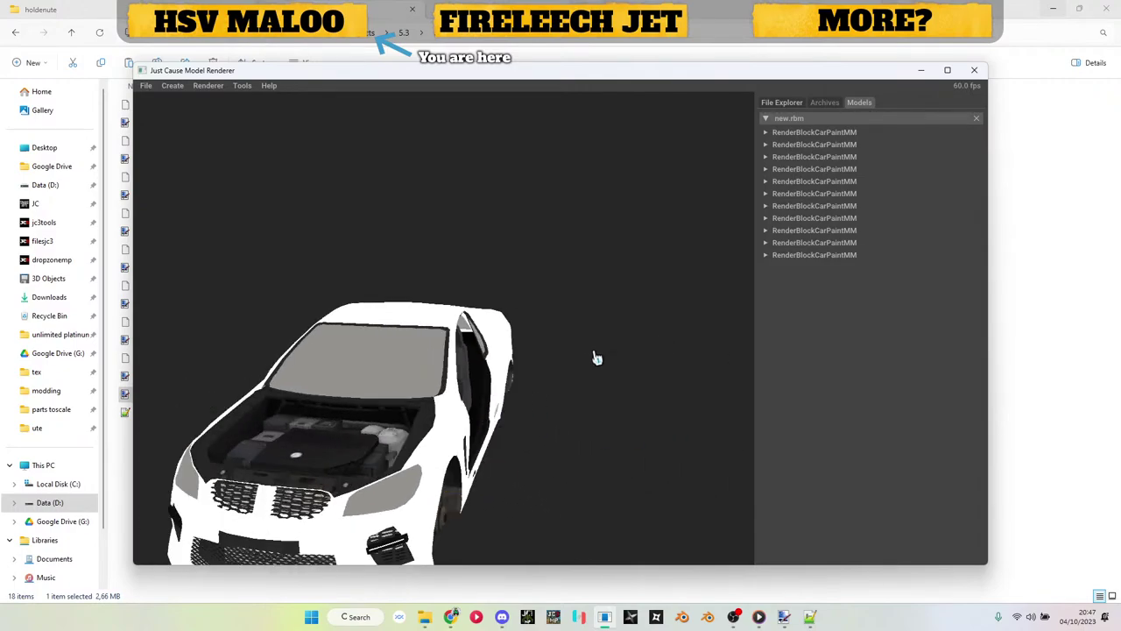
pyautogui.rightClick(849, 122)
pyautogui.click(870, 126)
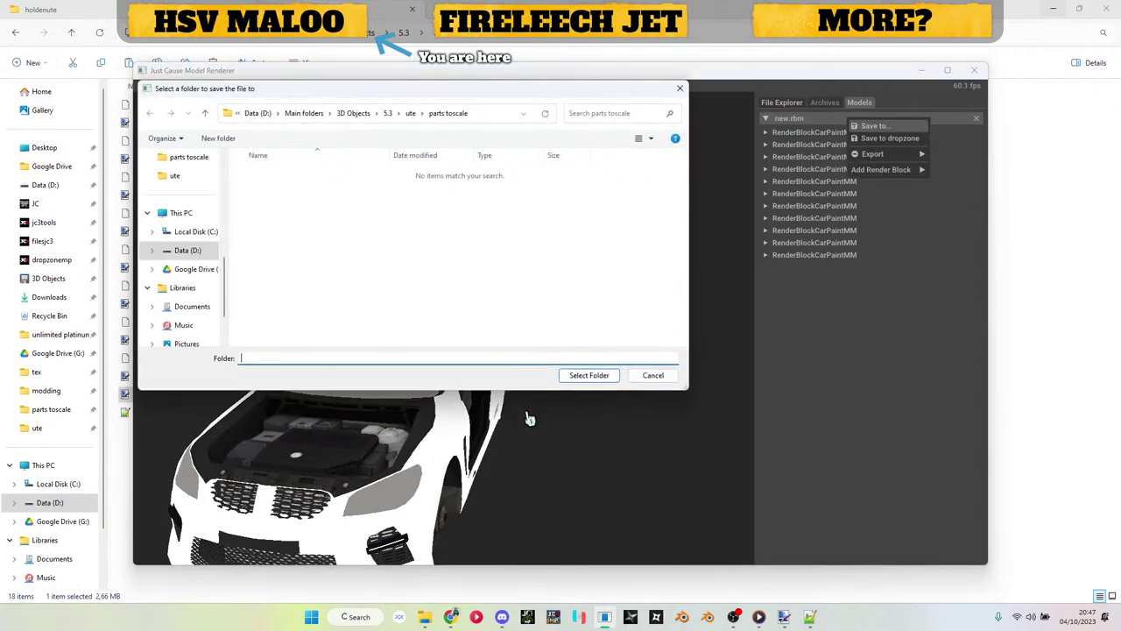
pyautogui.click(590, 377)
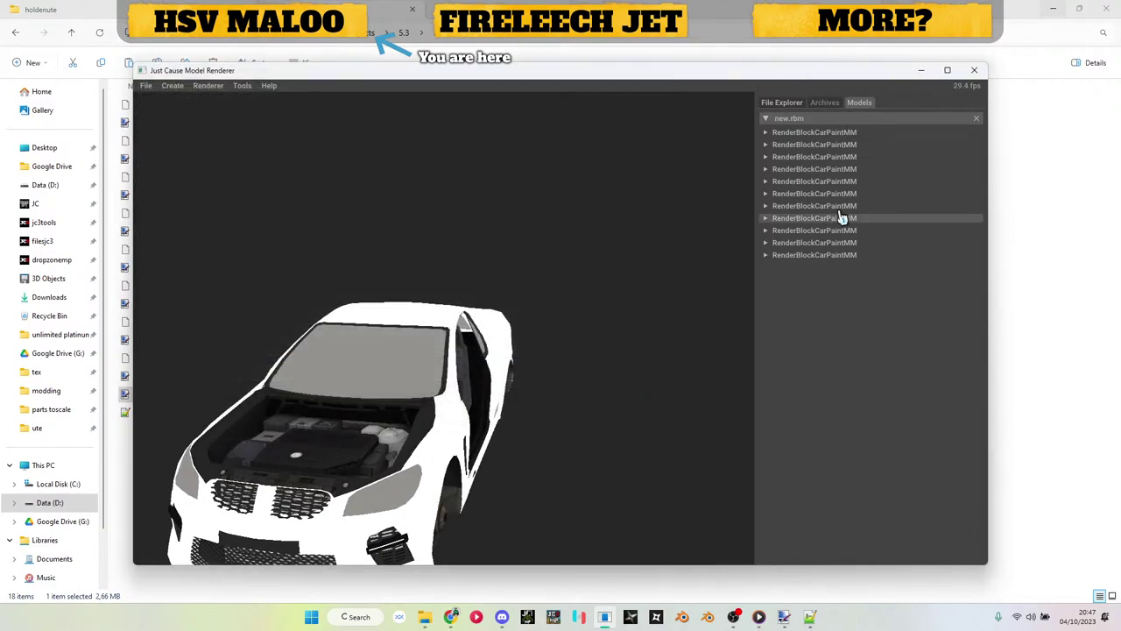
pyautogui.click(931, 70)
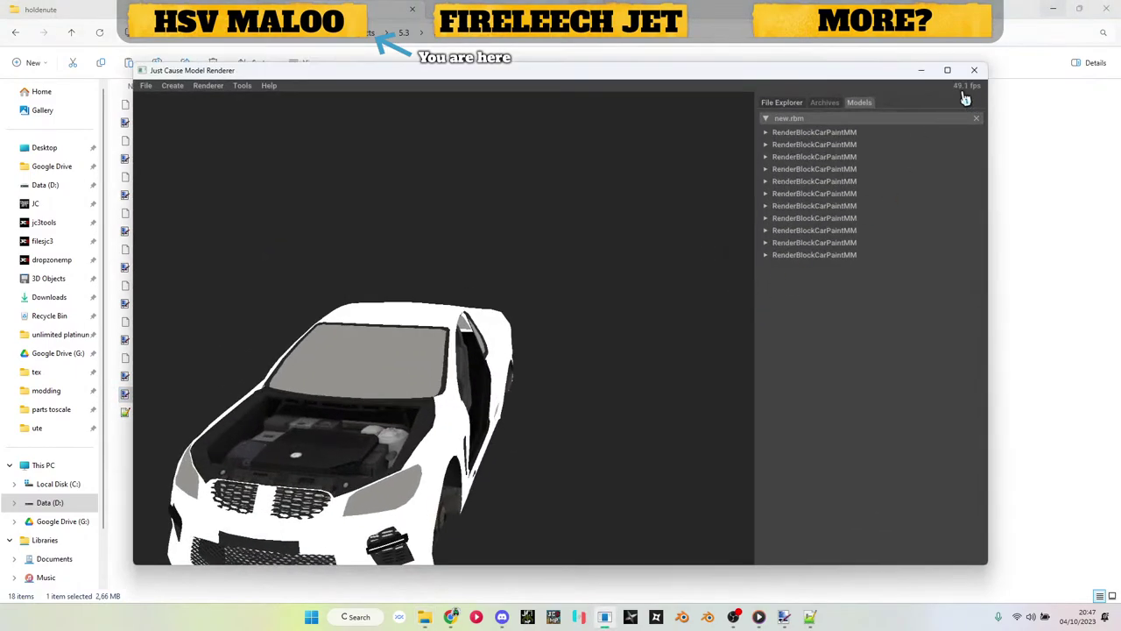
pyautogui.click(920, 72)
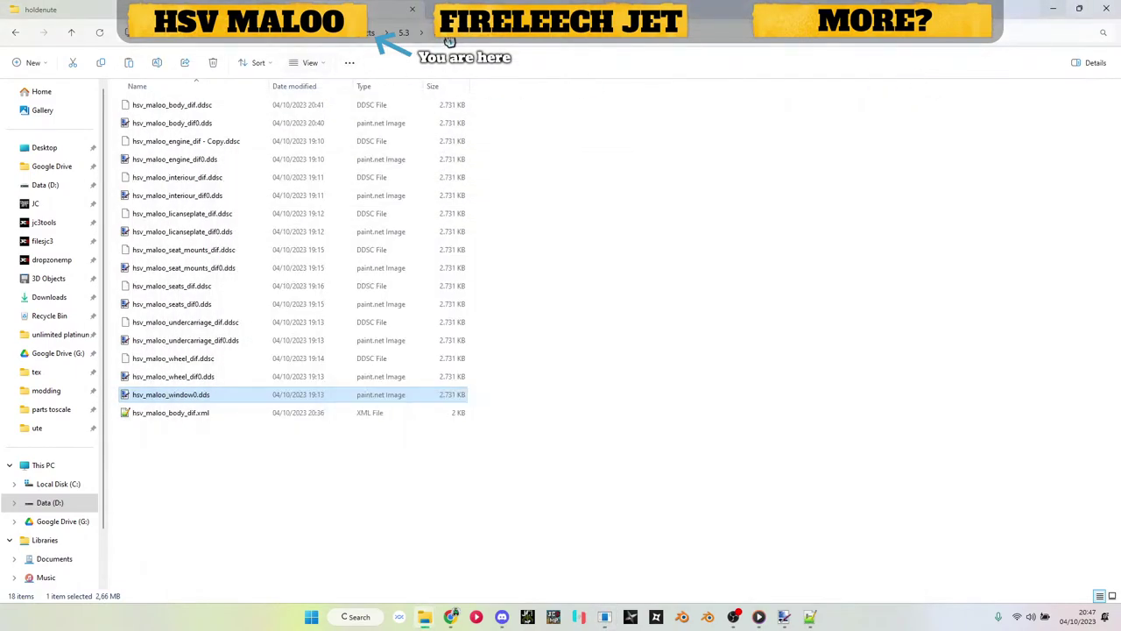
# Step: Open the parts toscale folder and delete the old hsv_maloo_body.rbm
pyautogui.press('Up')
pyautogui.doubleClick(166, 273)
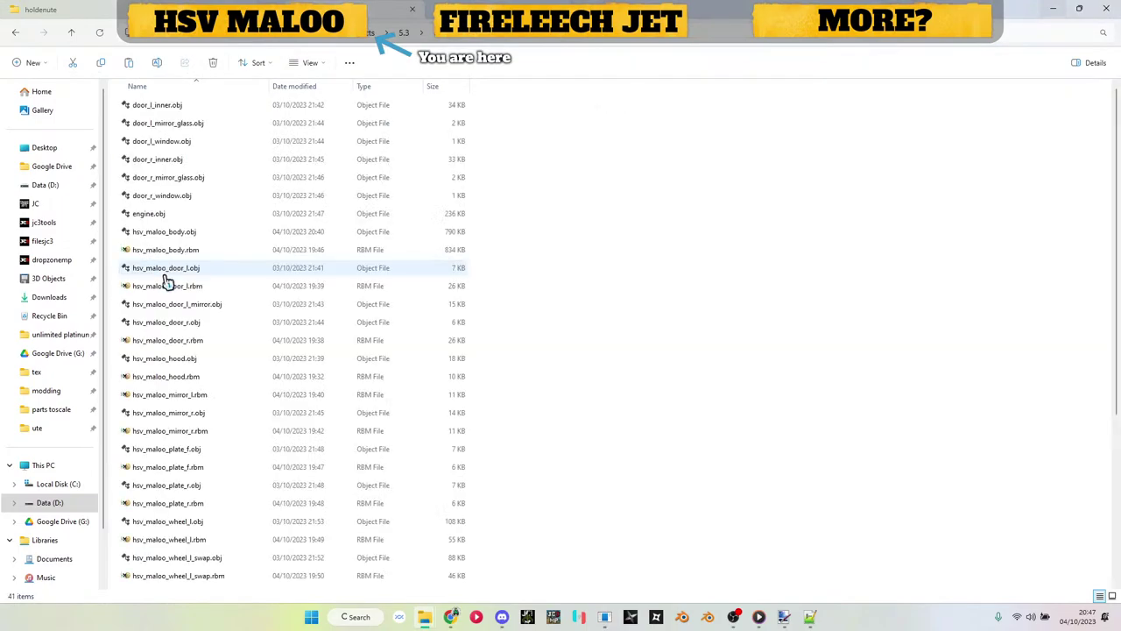
pyautogui.click(187, 254)
pyautogui.click(187, 255)
pyautogui.hotkey('ctrl', 'c')
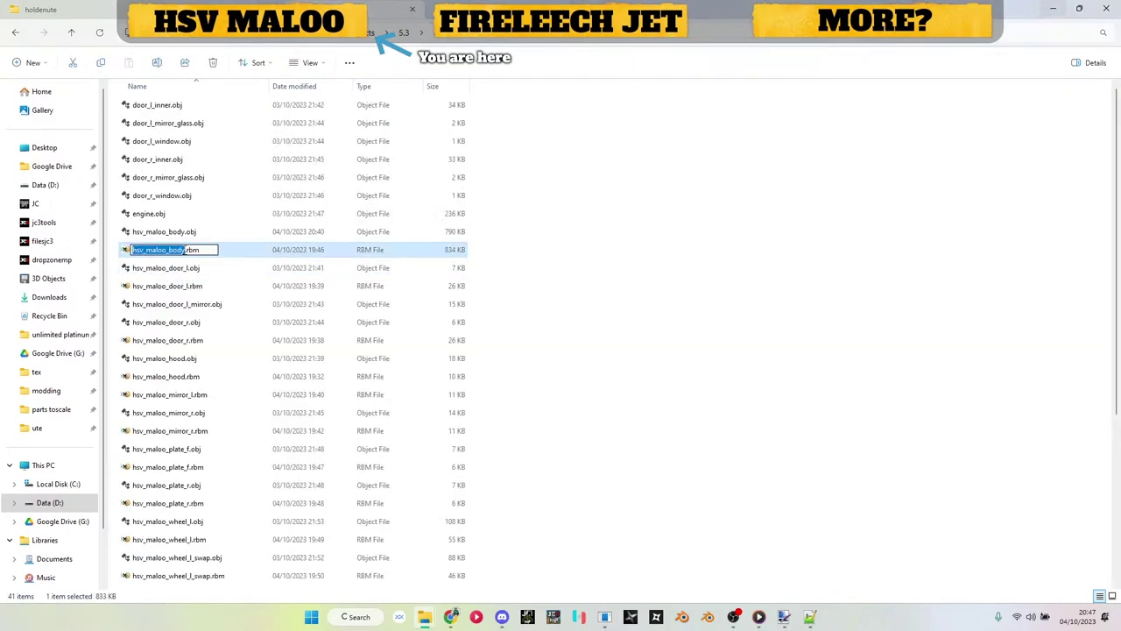
pyautogui.press('Escape')
# Step: Rename new.rbm to hsv_maloo_body.rbm and open it in HxD
pyautogui.scroll(-5, 188, 255)
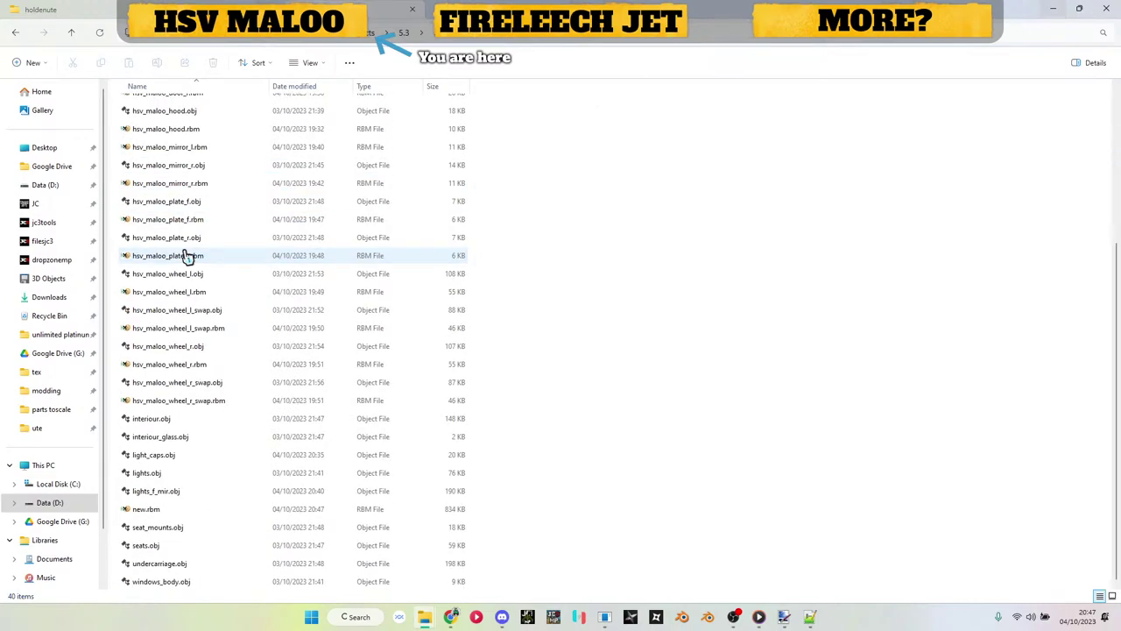
pyautogui.click(190, 513)
pyautogui.click(190, 515)
pyautogui.hotkey('ctrl', 'v')
pyautogui.press('Return')
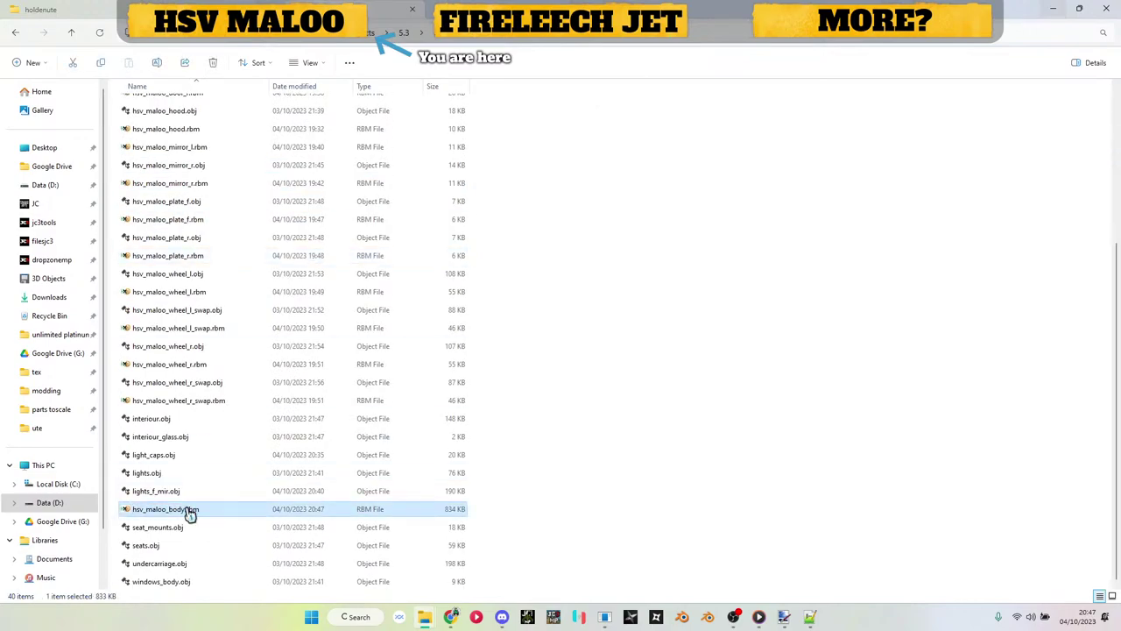
pyautogui.doubleClick(191, 515)
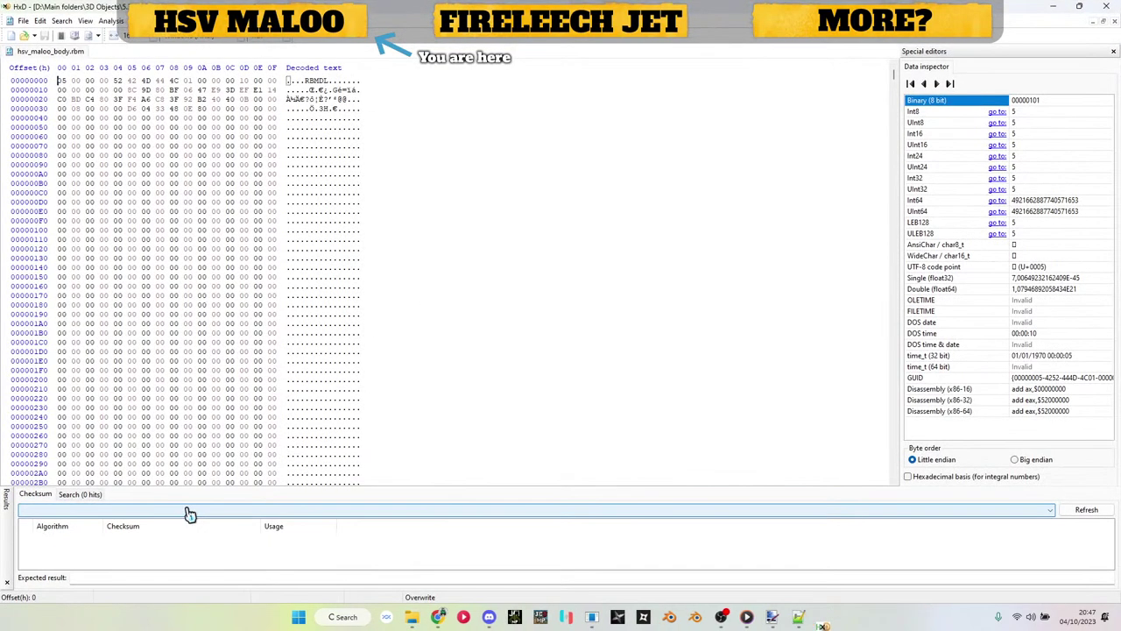
# Step: Replace all 11 '0.dds' texture references with '.ddsc' and save hsv_maloo_body.rbm
pyautogui.hotkey('ctrl', 'r')
pyautogui.write('0.dds')
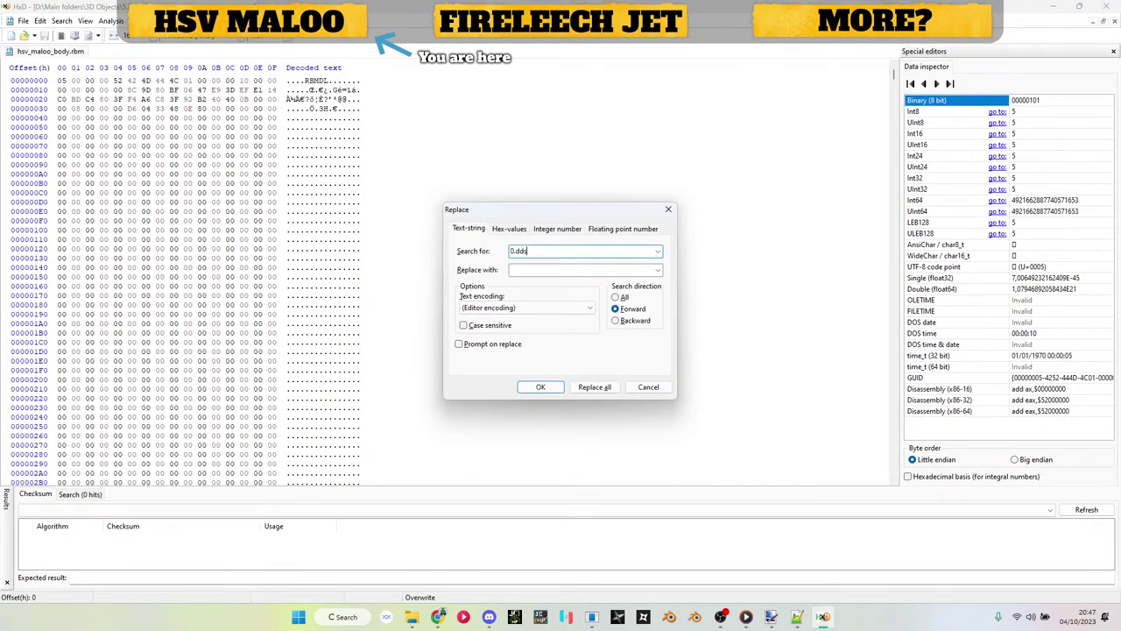
pyautogui.press('Tab')
pyautogui.write('.ddsc')
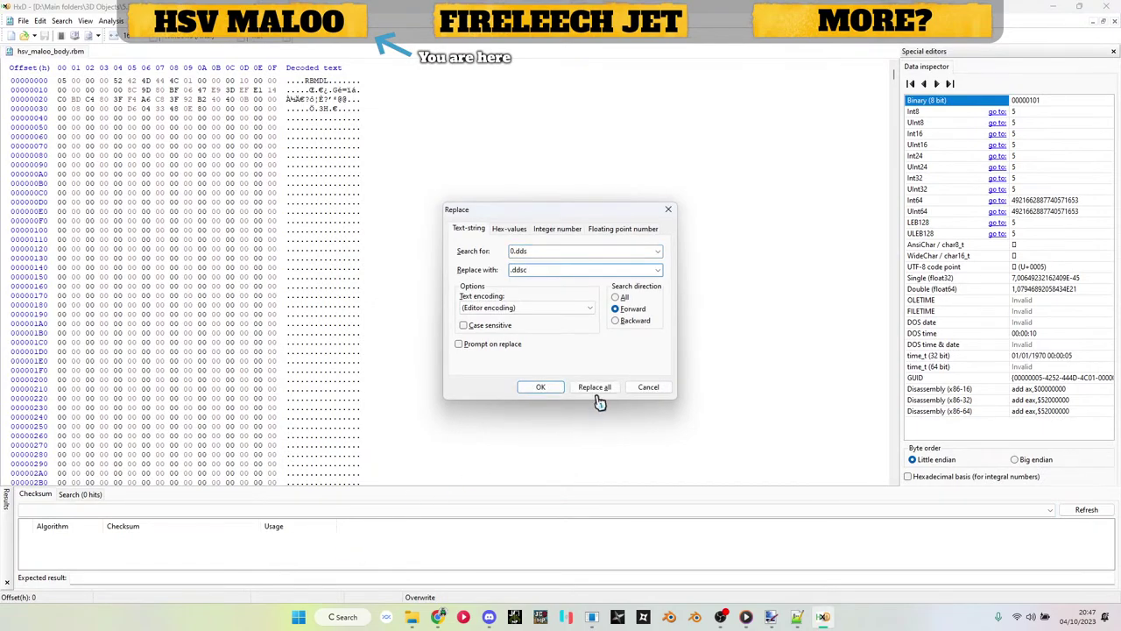
pyautogui.click(599, 391)
pyautogui.click(603, 347)
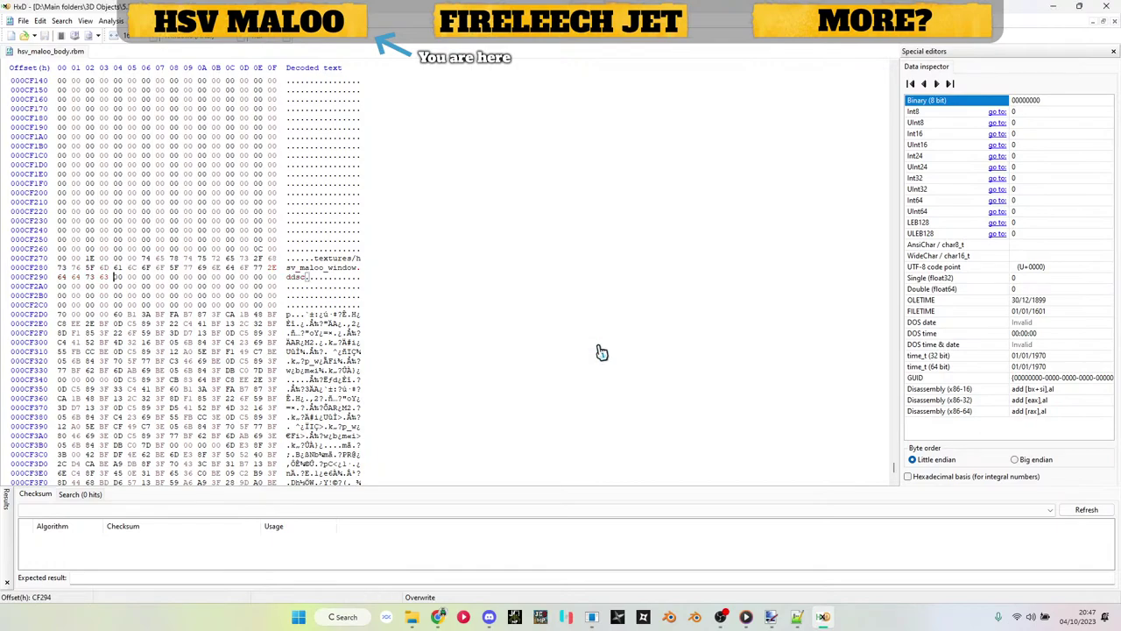
pyautogui.hotkey('ctrl', 's')
# Step: Delete the hsv_maloo_body.rbm.bak backup and select the edited hsv_maloo_body.rbm
pyautogui.click(1105, 6)
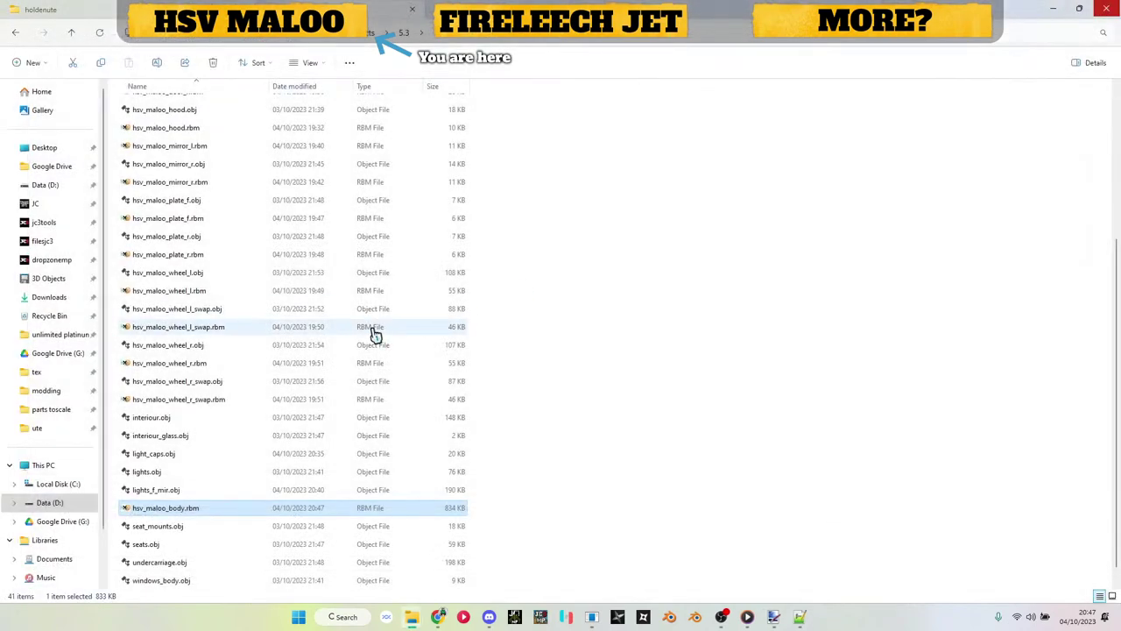
pyautogui.scroll(-1, 157, 530)
pyautogui.click(167, 583)
pyautogui.press('Delete')
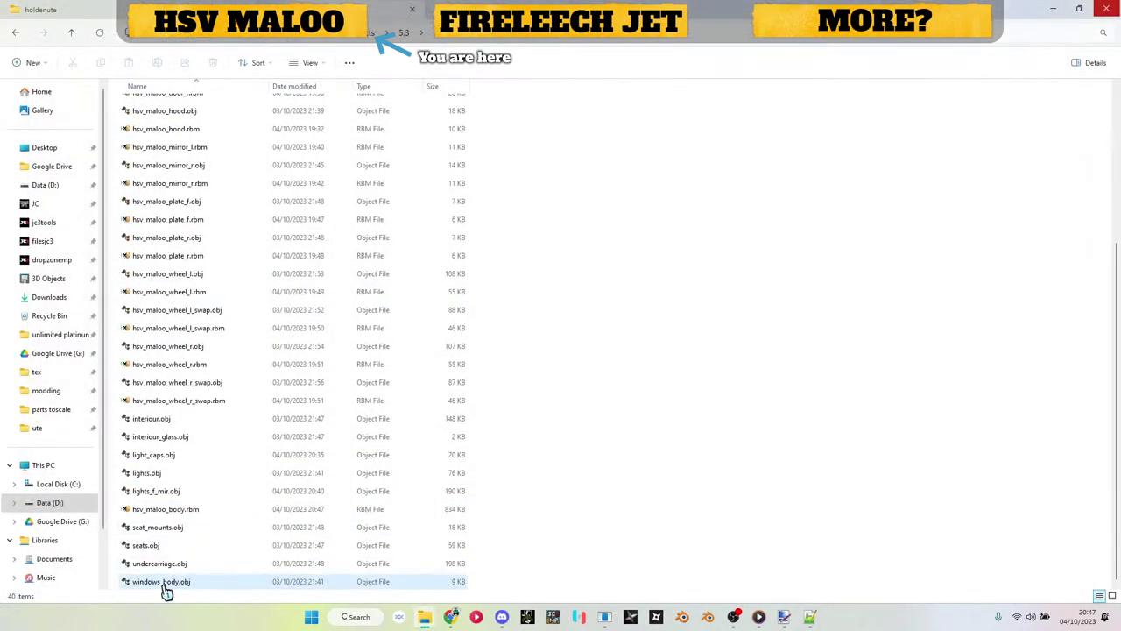
pyautogui.click(167, 511)
# Step: Paste hsv_maloo_body.rbm into models > jc_vehicles > 01_land > maloo_gts, replacing the existing copy
pyautogui.hotkey('alt', 'Up')
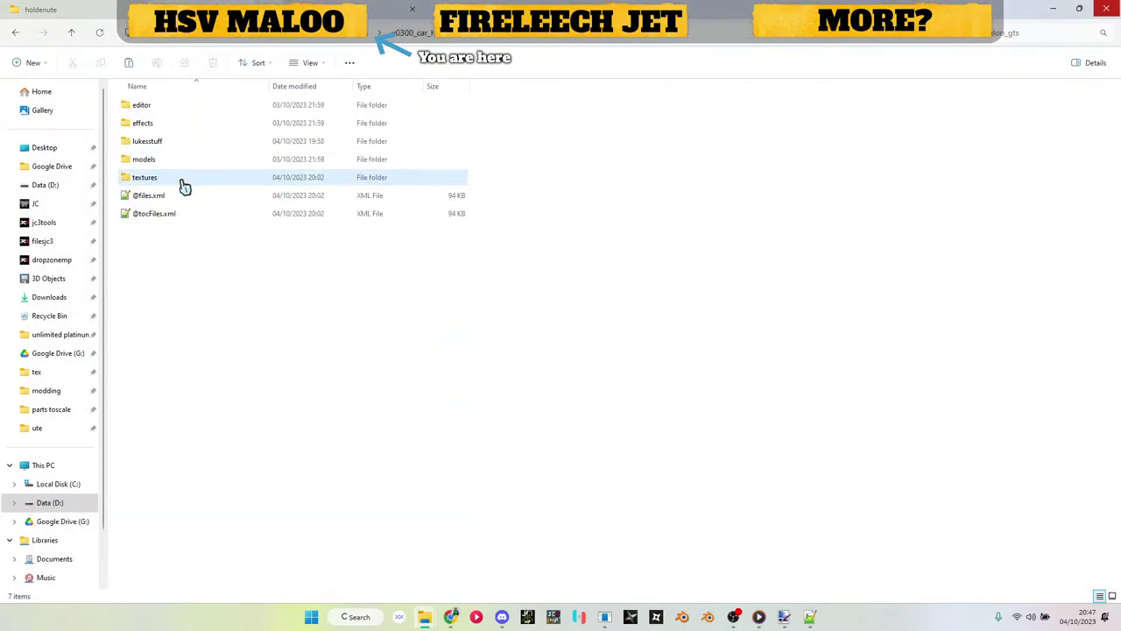
pyautogui.doubleClick(169, 160)
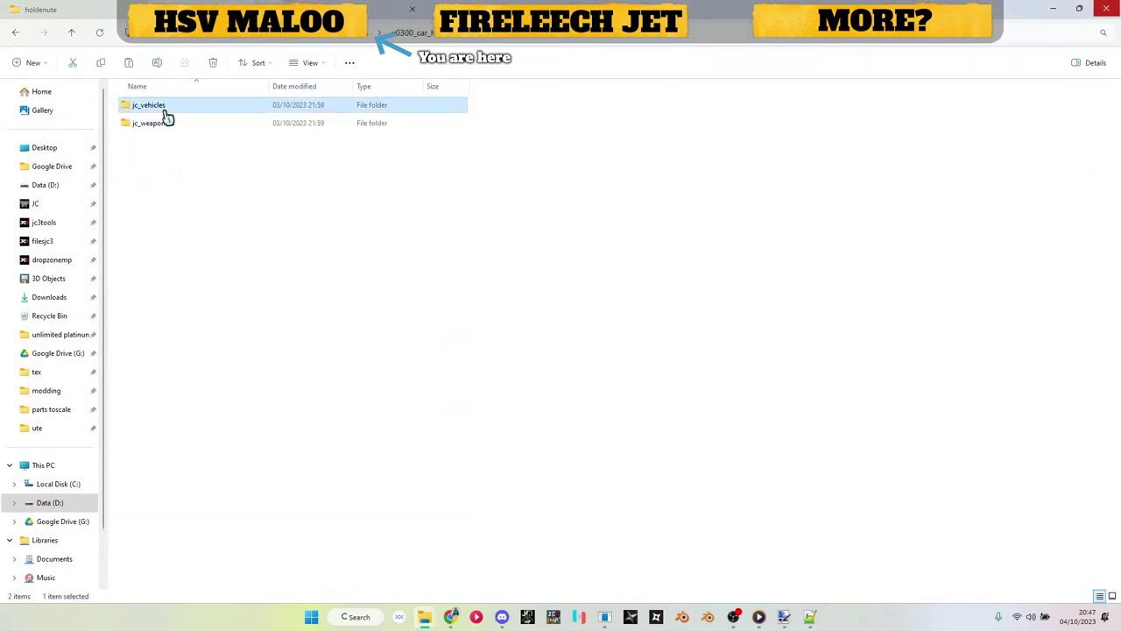
pyautogui.doubleClick(163, 107)
pyautogui.click(165, 129)
pyautogui.doubleClick(164, 129)
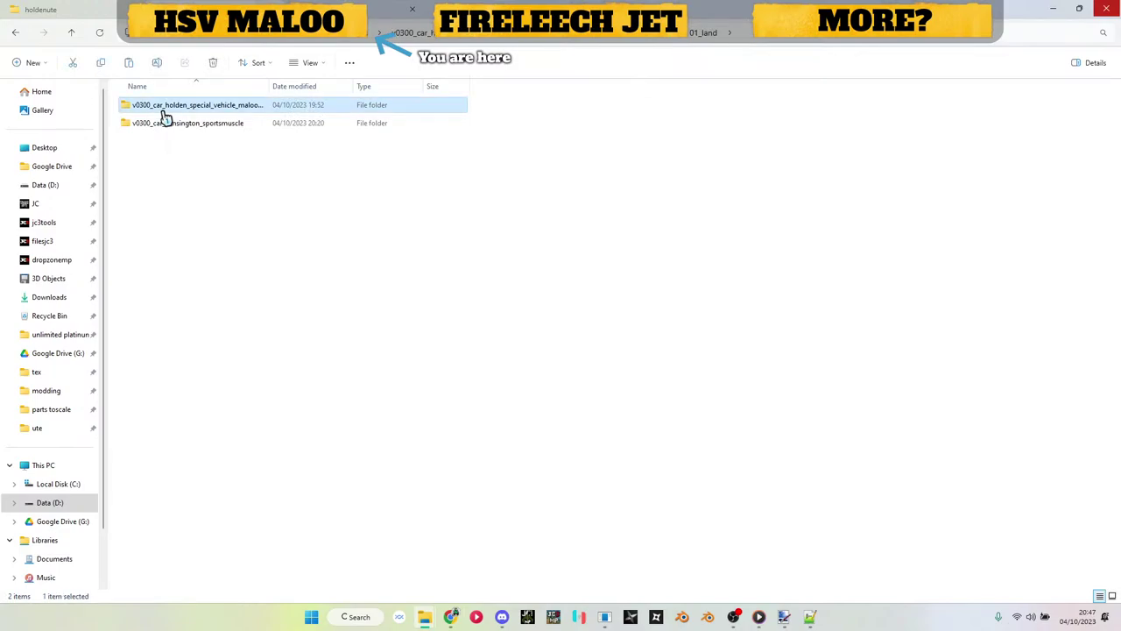
pyautogui.doubleClick(163, 106)
pyautogui.hotkey('ctrl', 'v')
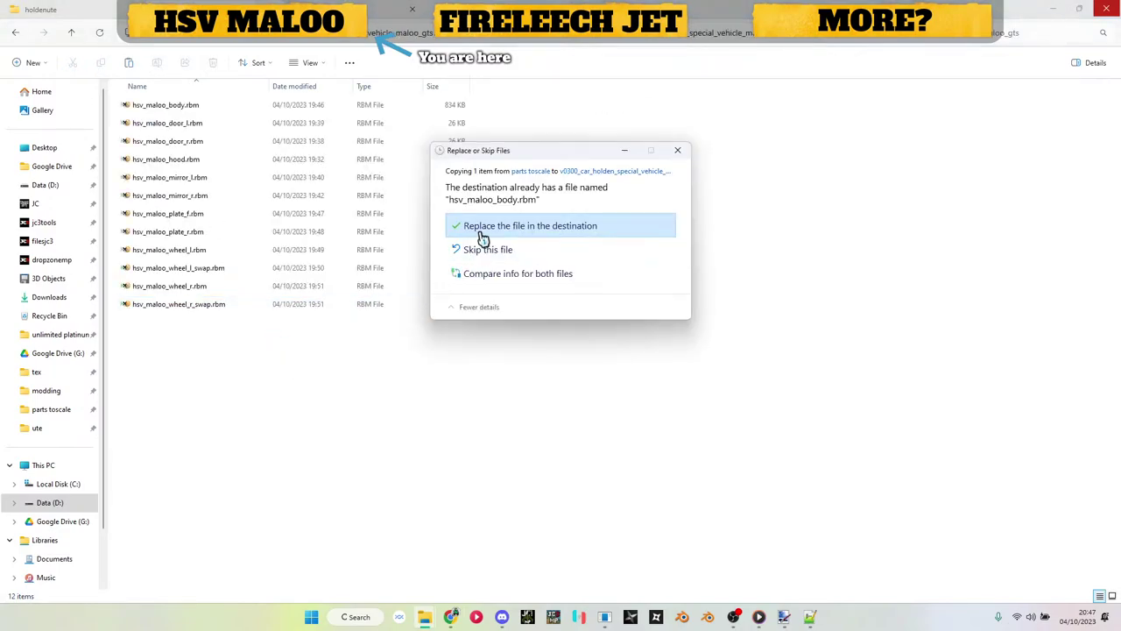
pyautogui.click(481, 229)
pyautogui.click(230, 41)
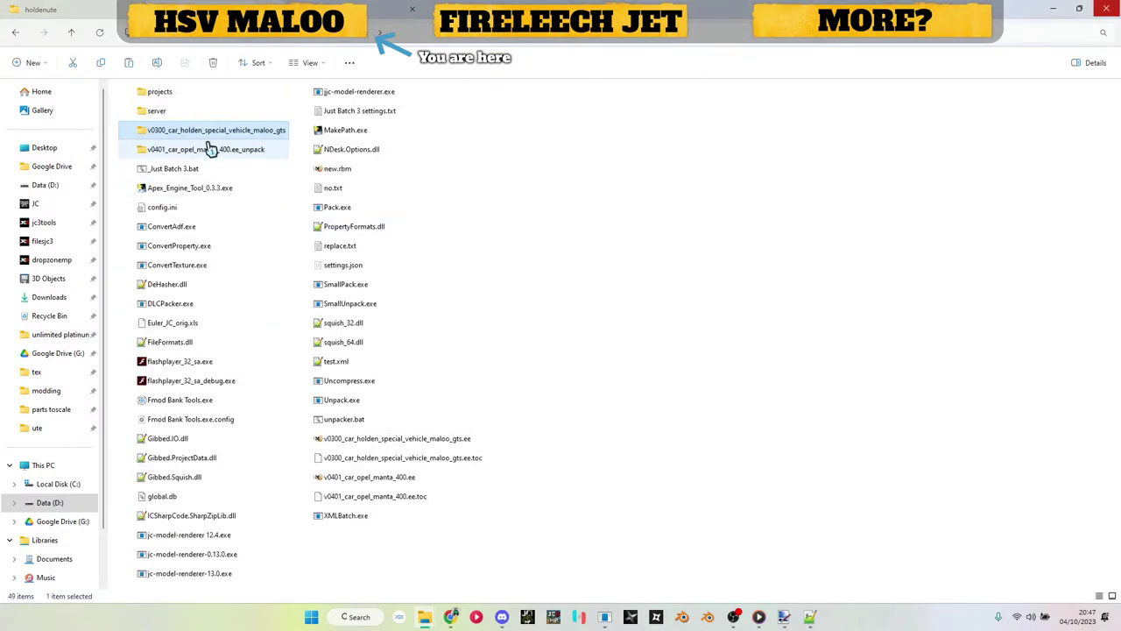
# Step: Pack maloo_gts with SmallPack and replace the old .ee and .ee.toc files in holdenute
pyautogui.moveTo(212, 132); pyautogui.dragTo(188, 172)
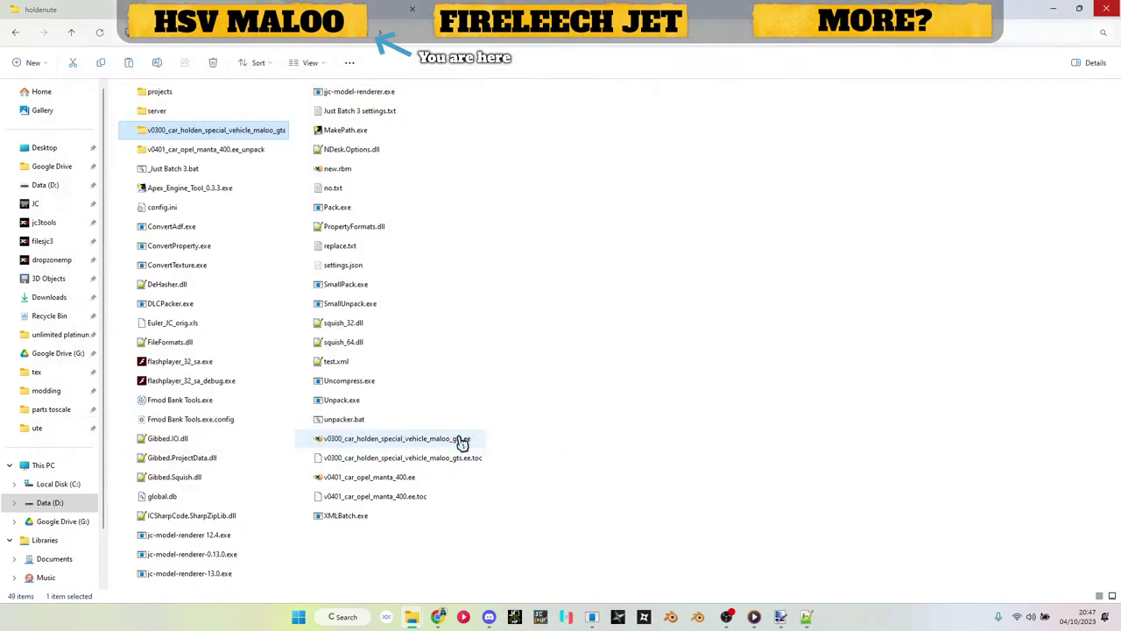
pyautogui.click(462, 444)
pyautogui.keyDown('shift'); pyautogui.click(461, 459); pyautogui.keyUp('shift')
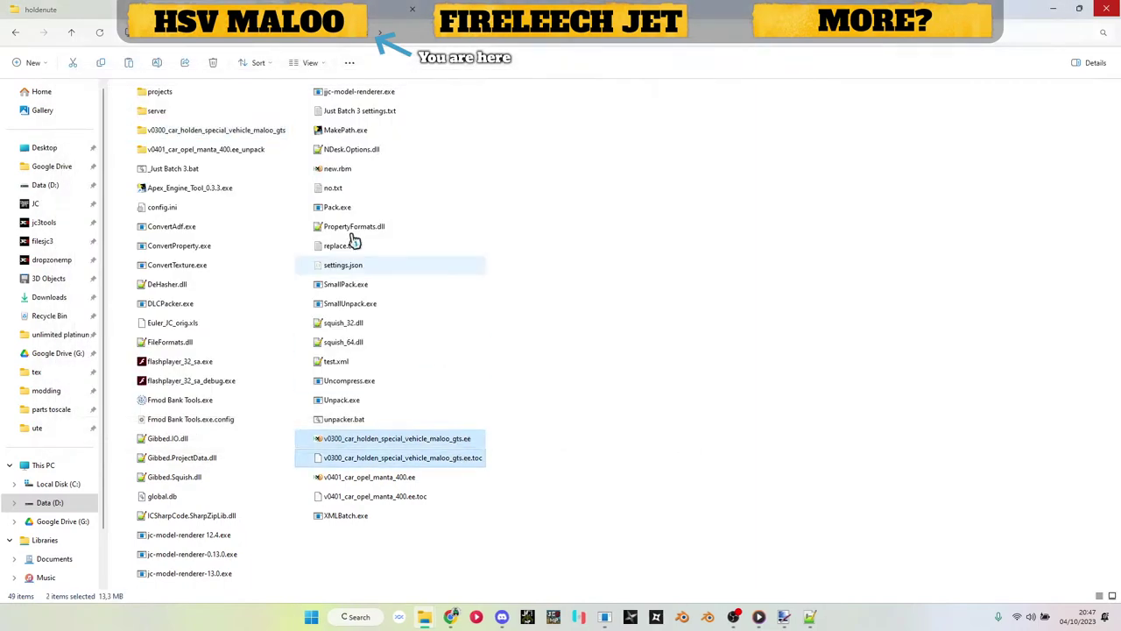
pyautogui.click(105, 9)
pyautogui.hotkey('ctrl', 'v')
pyautogui.click(460, 215)
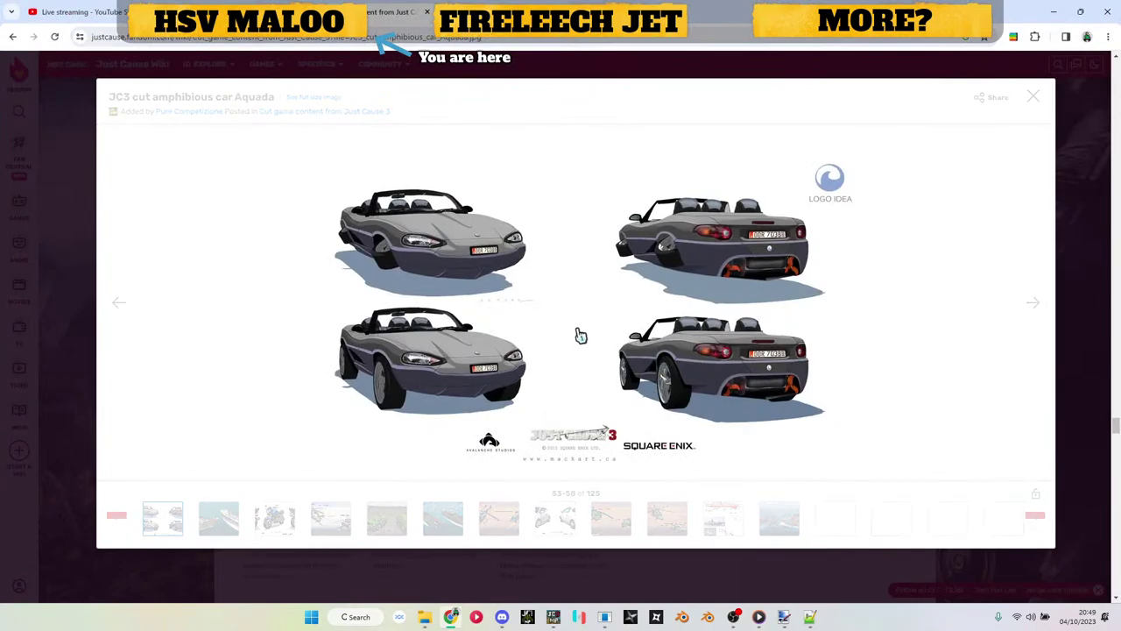
# Step: Examine the grey convertible's front and rear concept views in the wiki lightbox
pyautogui.moveTo(549, 338)
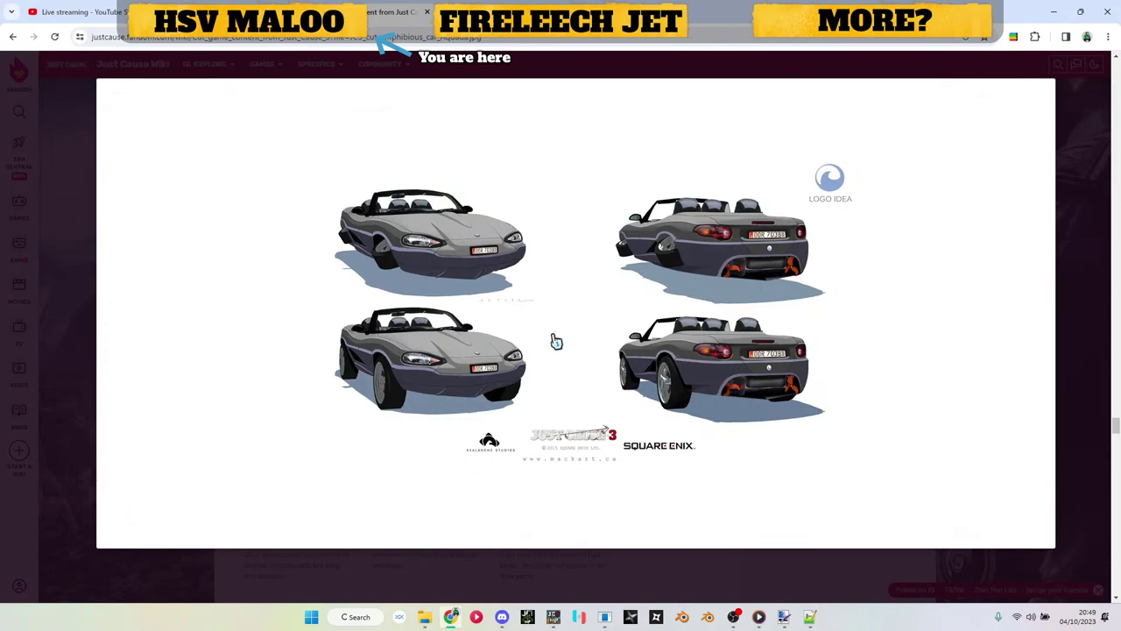
pyautogui.moveTo(445, 246)
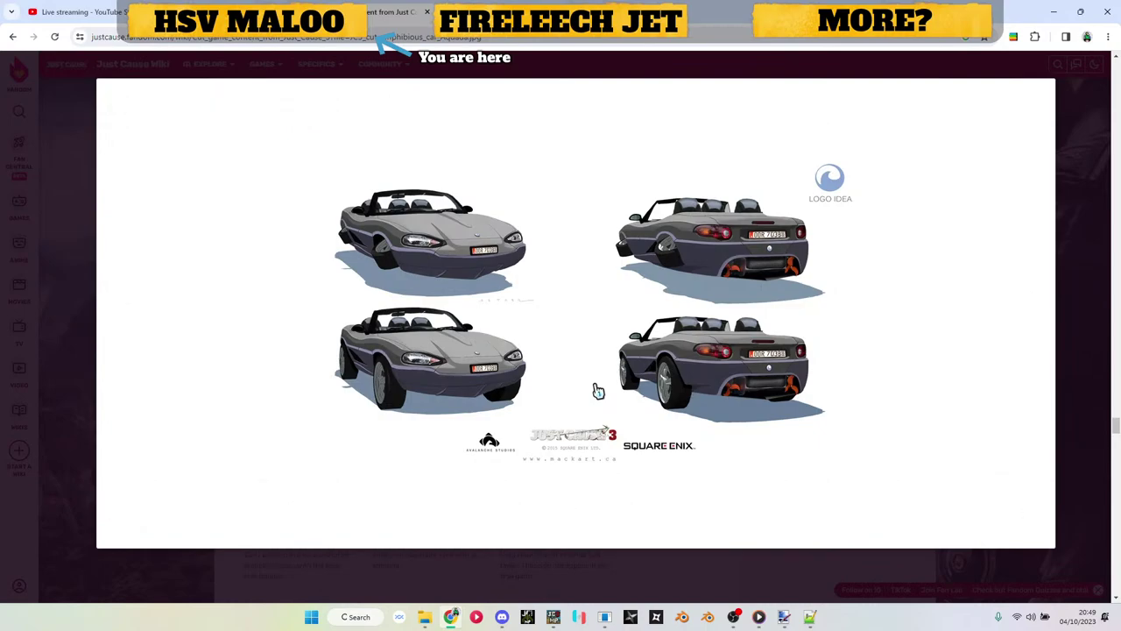
pyautogui.moveTo(595, 376)
pyautogui.moveTo(698, 256)
# Step: Close the concept art and view the cave image full size, selecting its caption
pyautogui.click(620, 60)
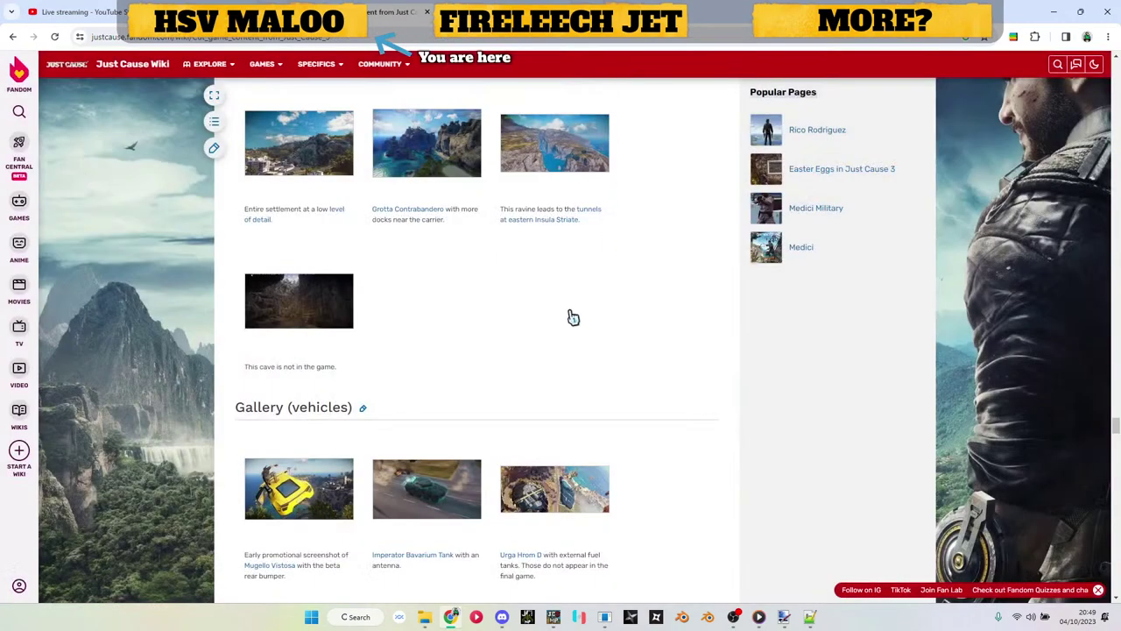
pyautogui.click(326, 319)
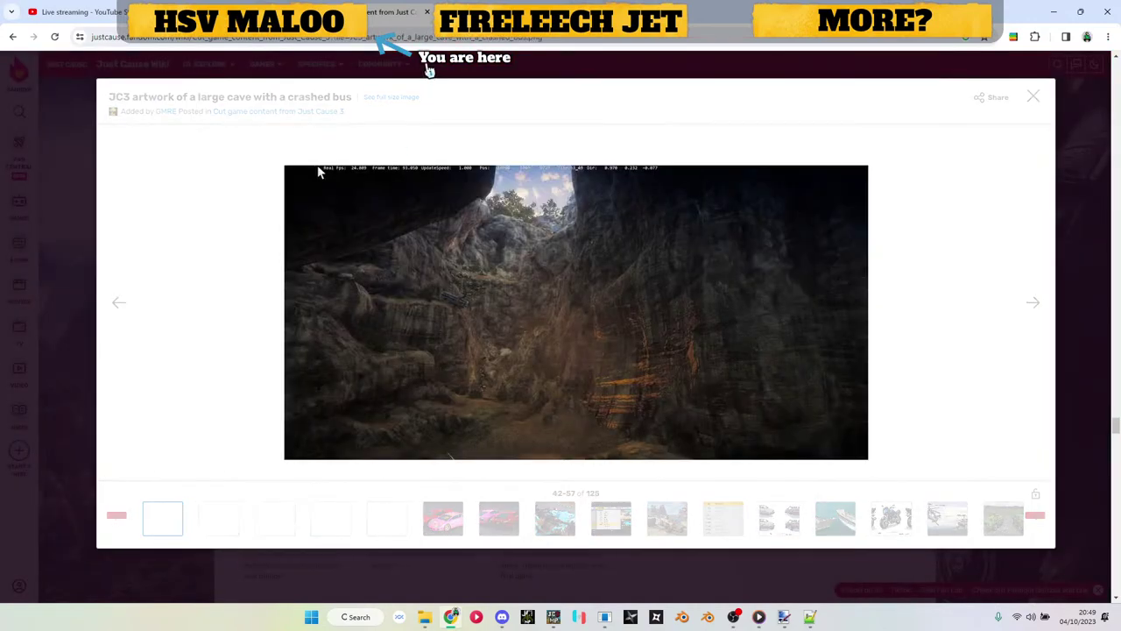
pyautogui.press('Escape')
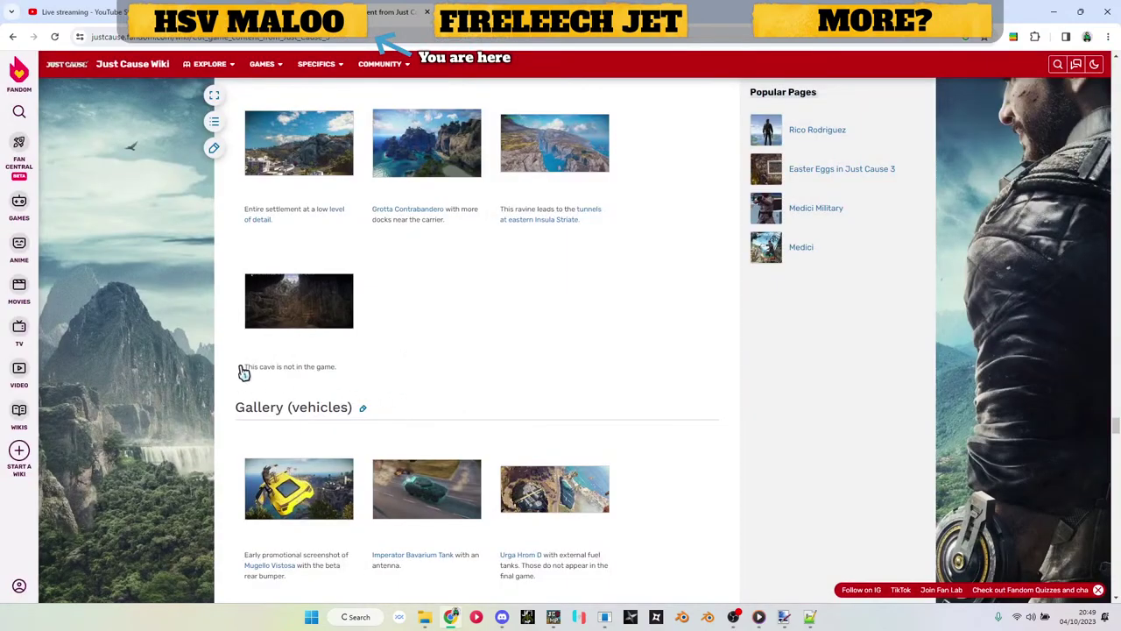
pyautogui.moveTo(245, 367); pyautogui.dragTo(373, 369)
pyautogui.click(321, 325)
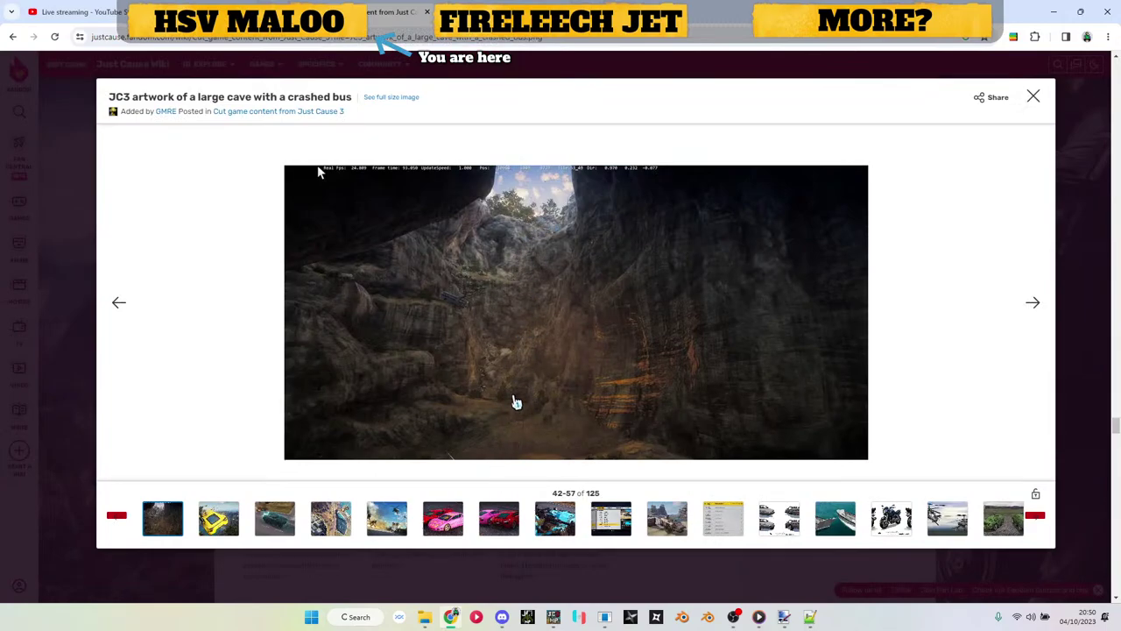
pyautogui.press('Escape')
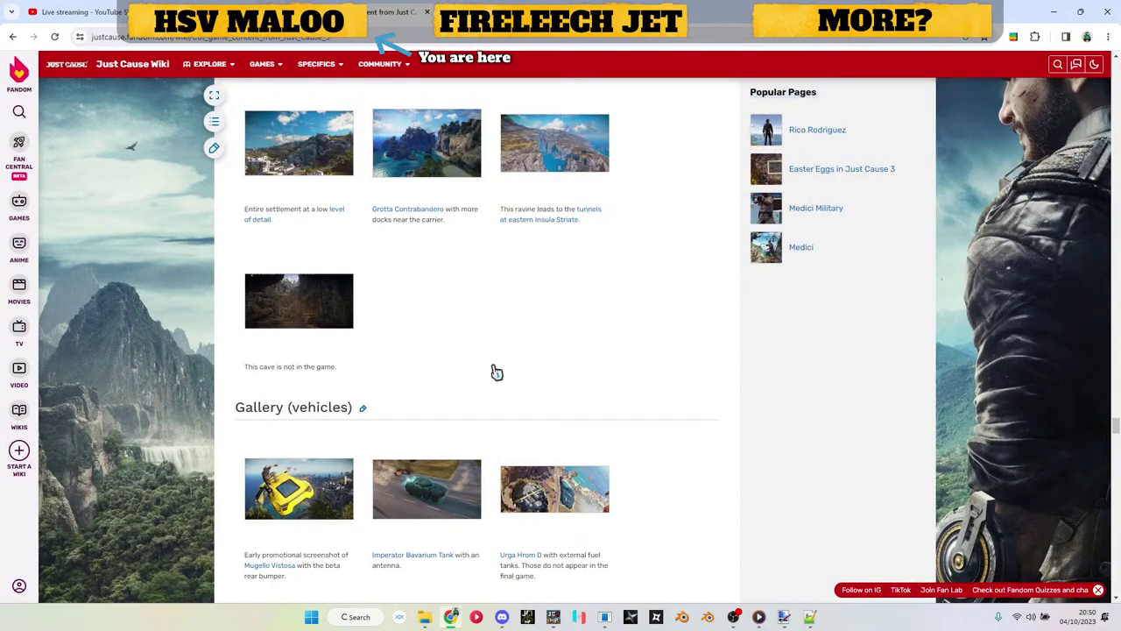
# Step: Scroll the gallery and view the helicopter artwork full size
pyautogui.scroll(-1, 514, 359)
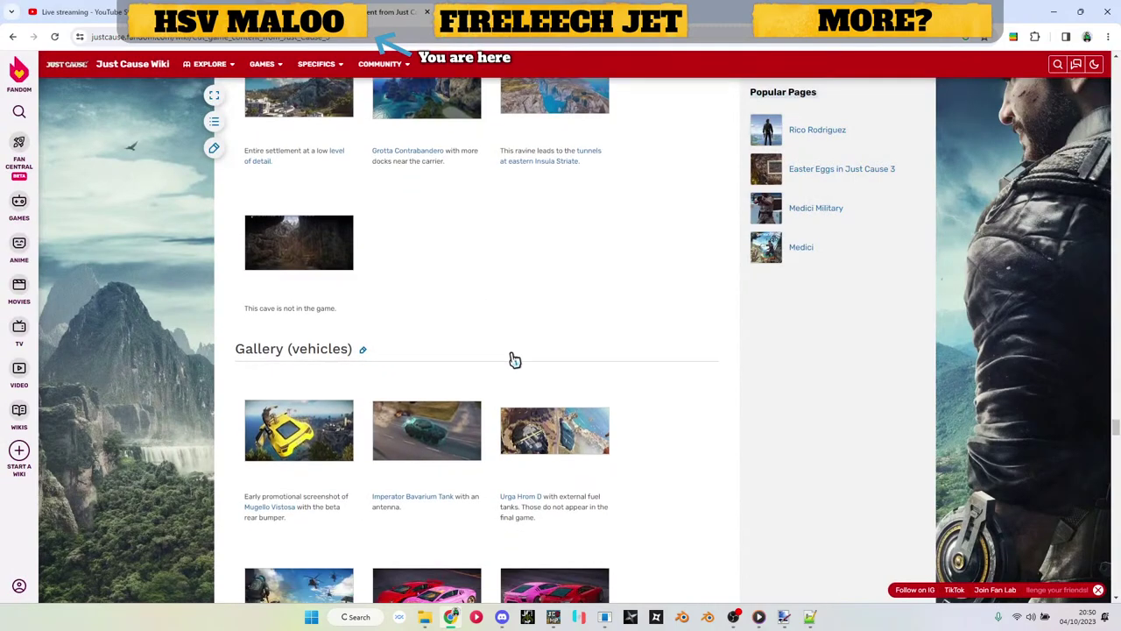
pyautogui.click(538, 433)
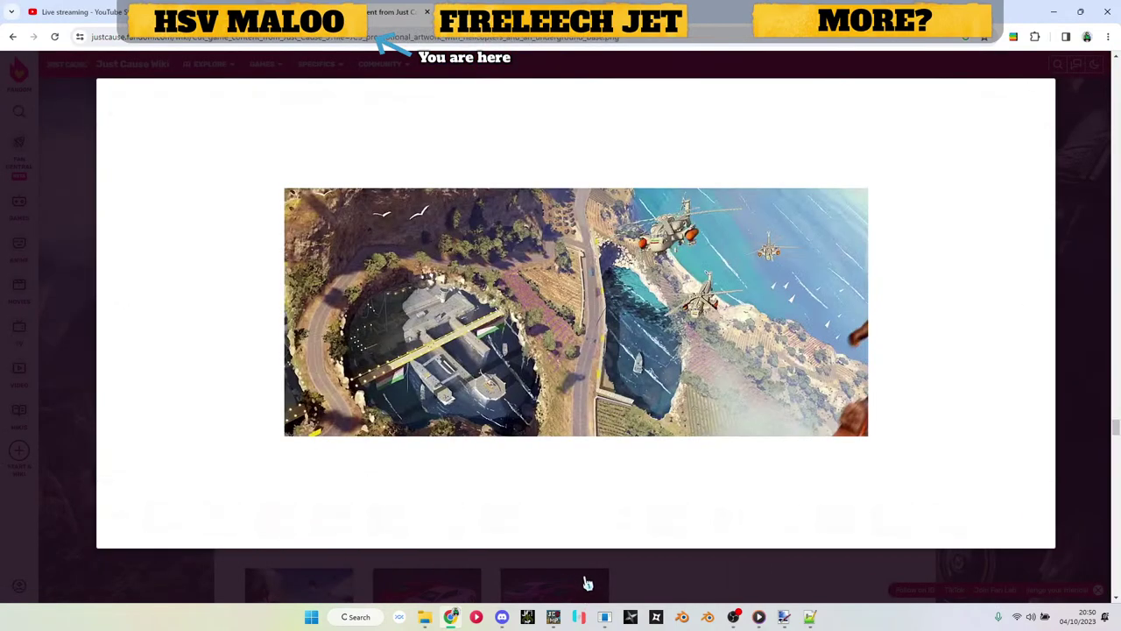
pyautogui.click(588, 584)
pyautogui.scroll(-5, 601, 513)
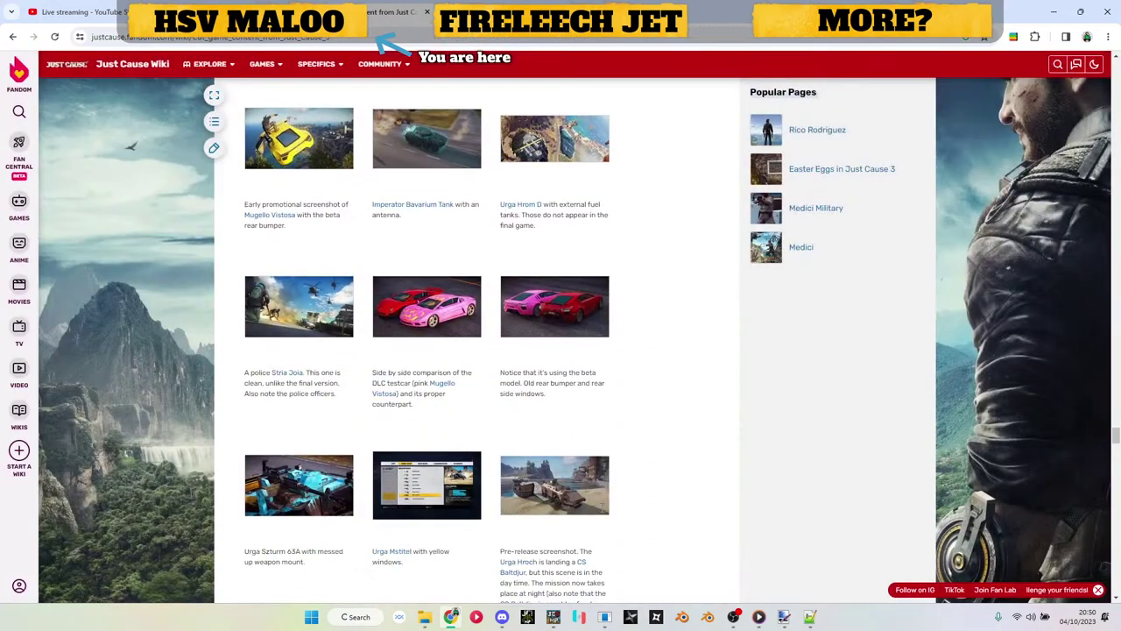
pyautogui.scroll(4, 596, 459)
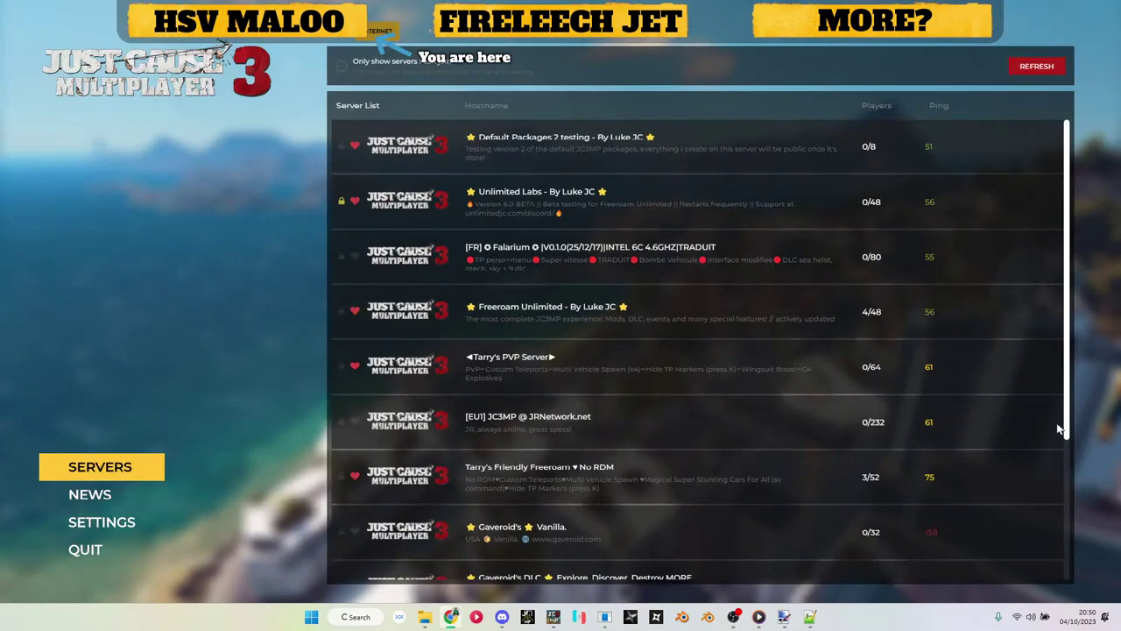
# Step: Connect to the Unlimited Labs server, entering the server password
pyautogui.click(1030, 202)
pyautogui.click(591, 316)
pyautogui.click(661, 321)
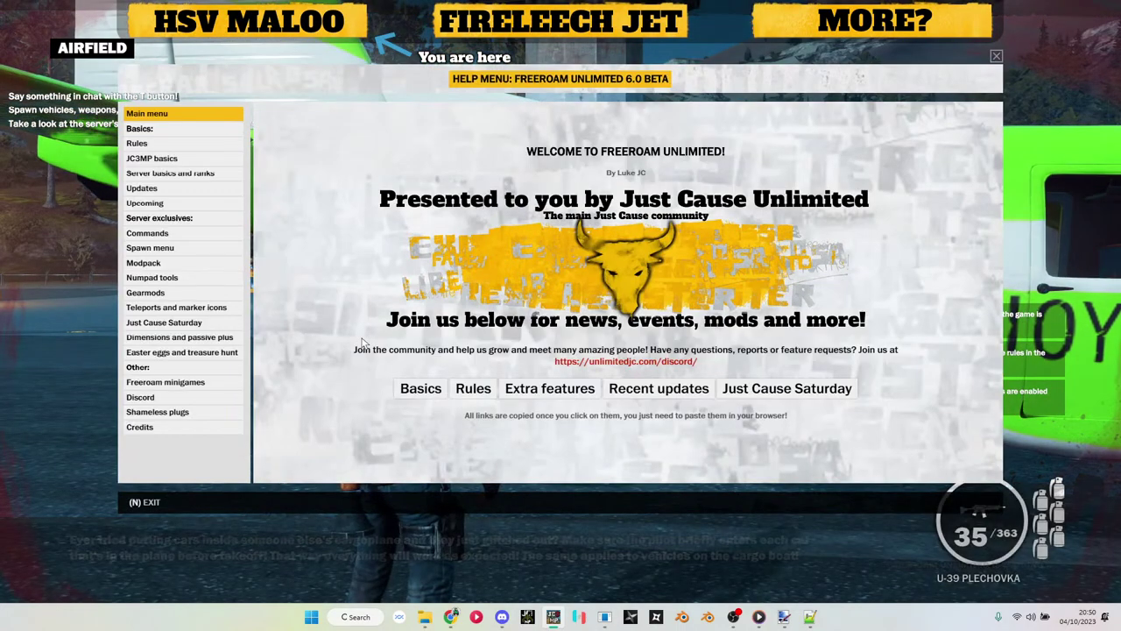
# Step: Dismiss the help menu, run onto the runway, and spawn the HSV Maloo GTS from the V menu
pyautogui.press('n')
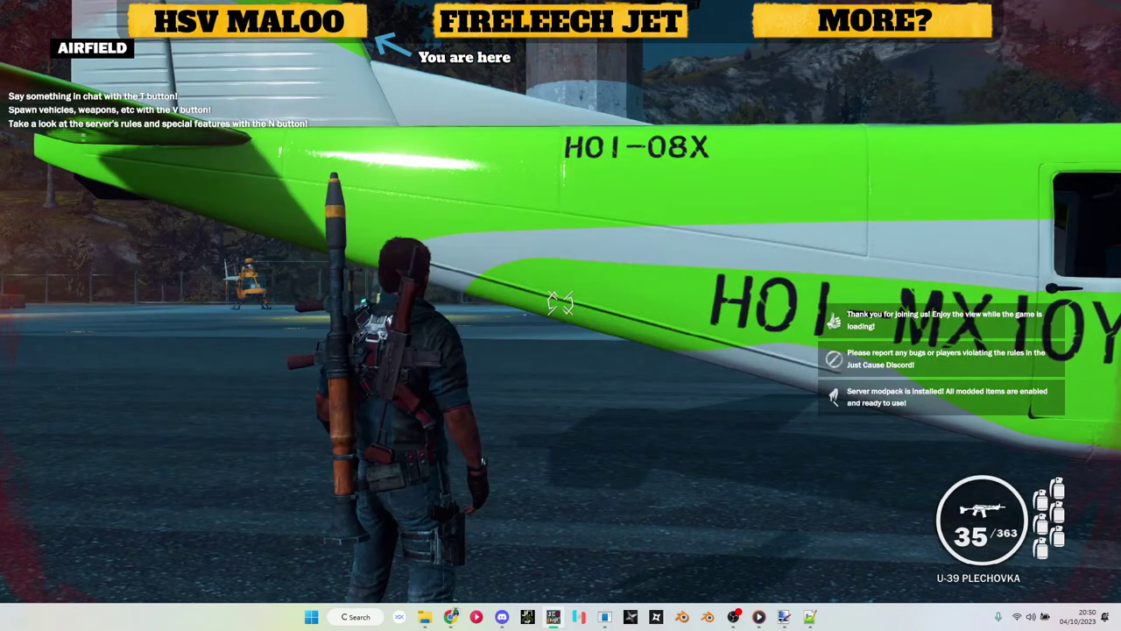
pyautogui.press('w')
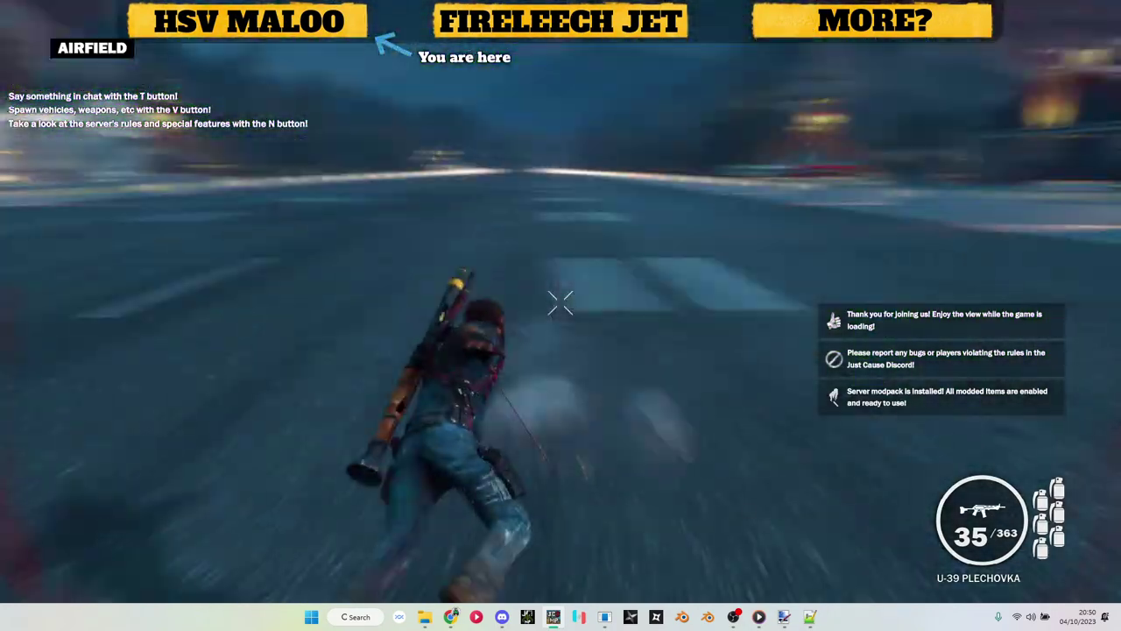
pyautogui.press('v')
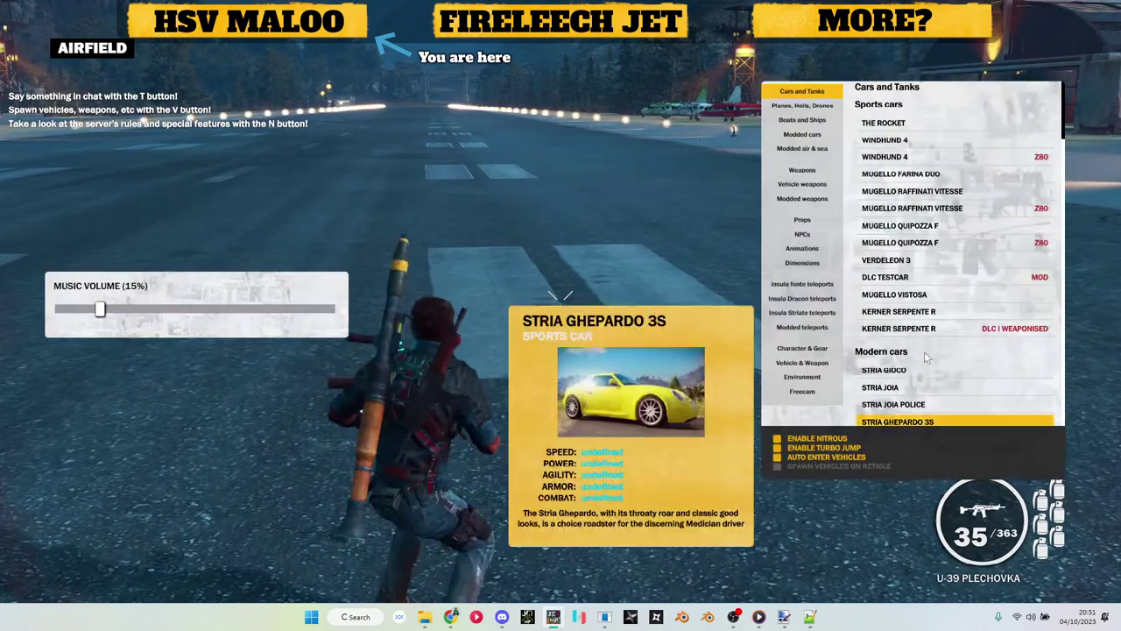
pyautogui.scroll(-10, 886, 166)
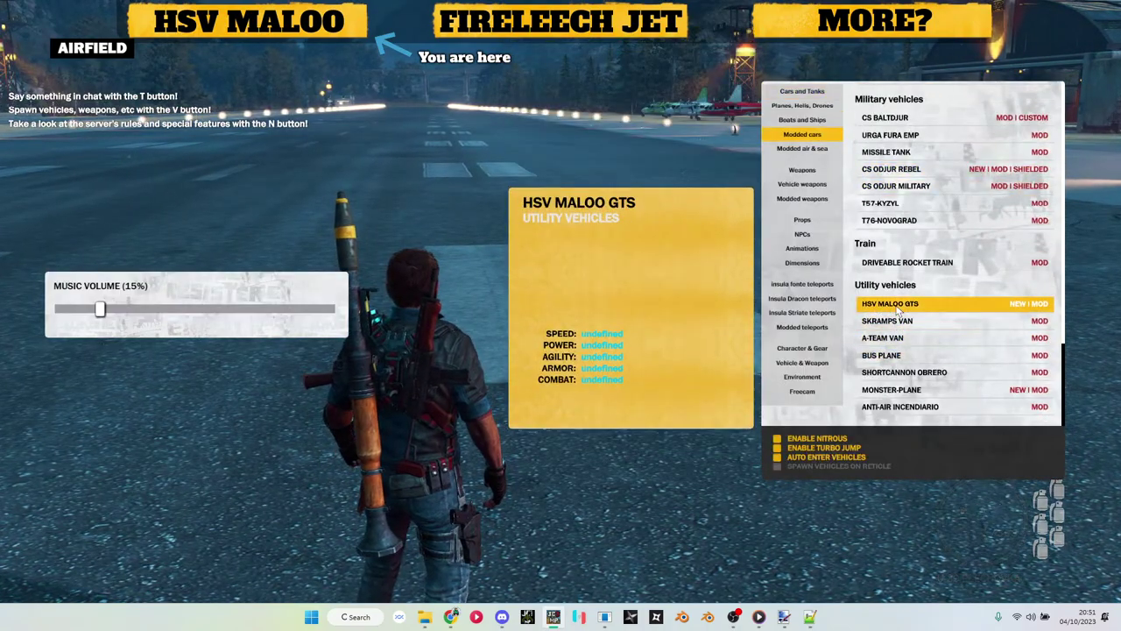
pyautogui.click(897, 310)
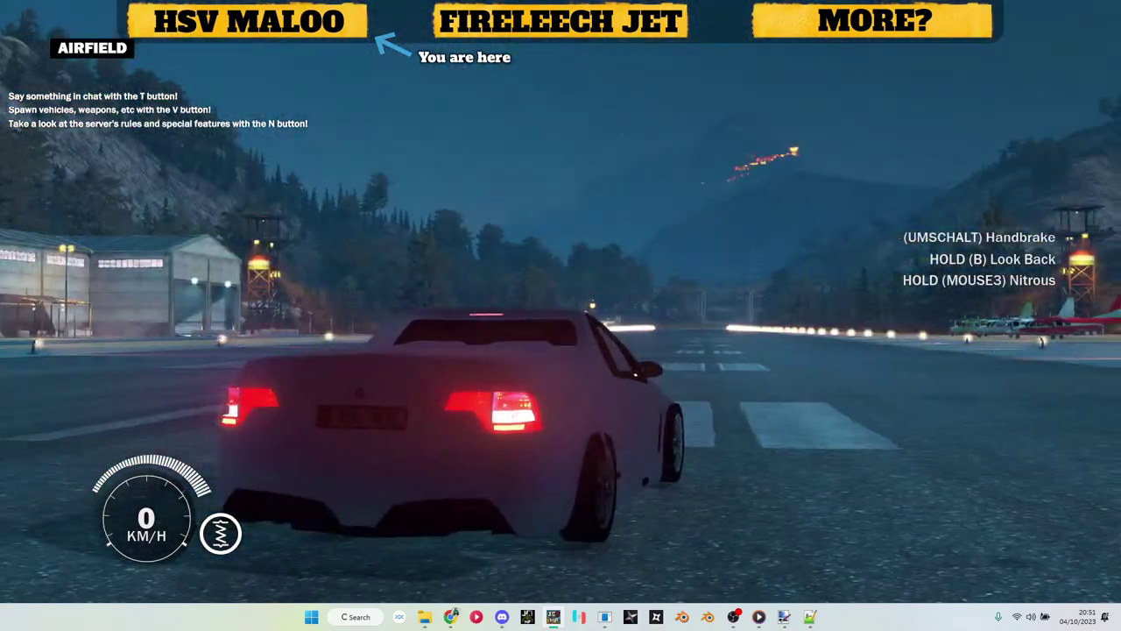
# Step: Get out and walk around the parked Maloo to inspect its rear and front
pyautogui.press('f')
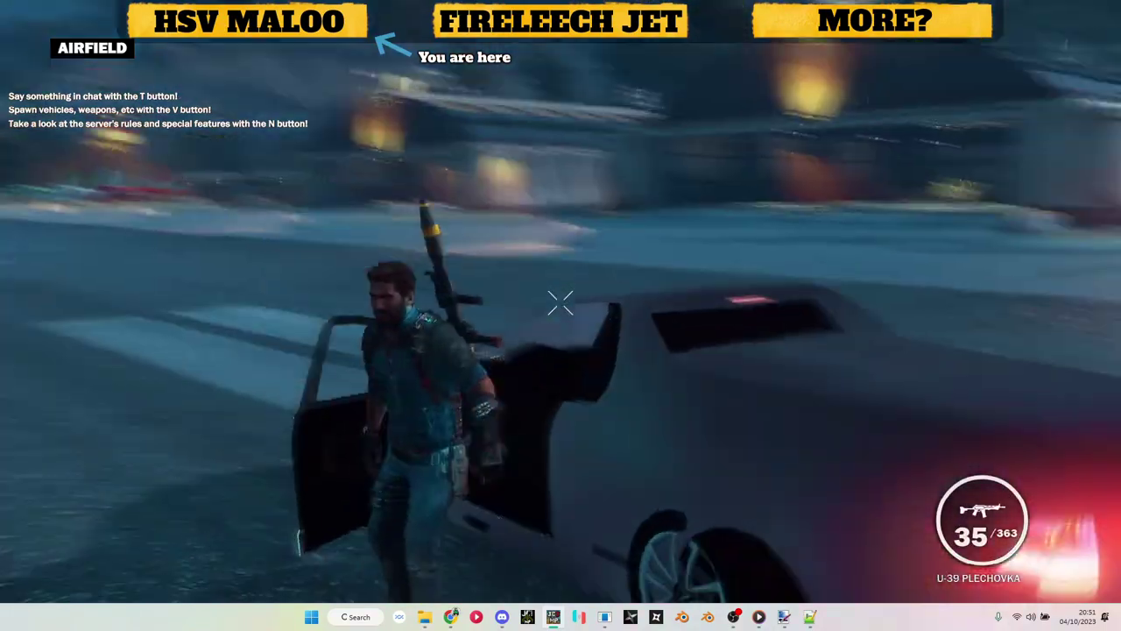
pyautogui.press('w')
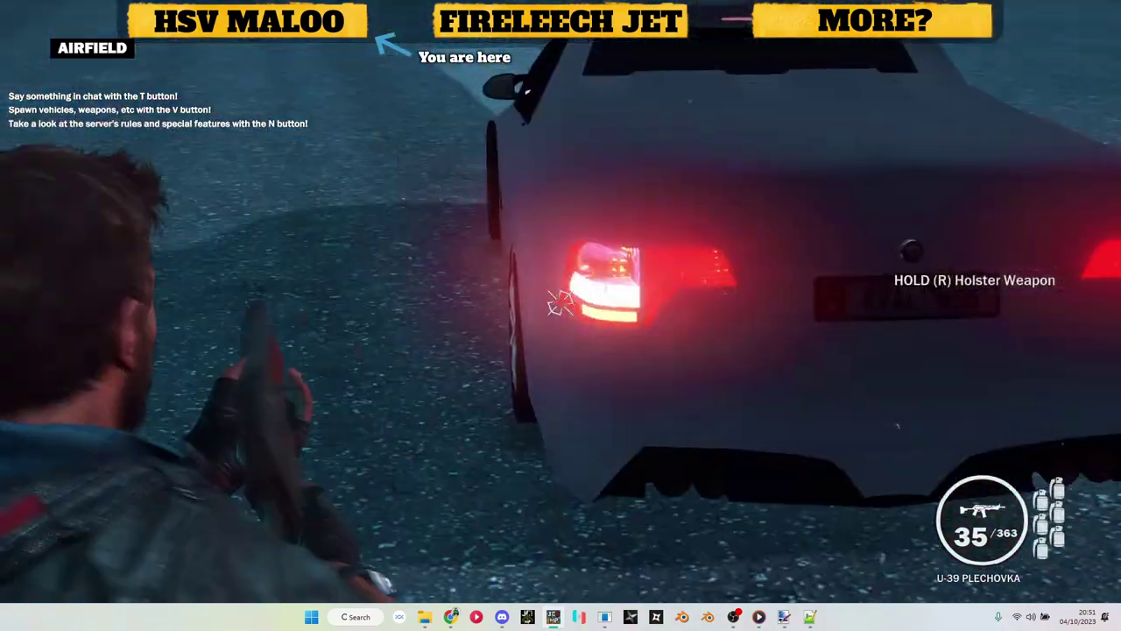
pyautogui.press('d')
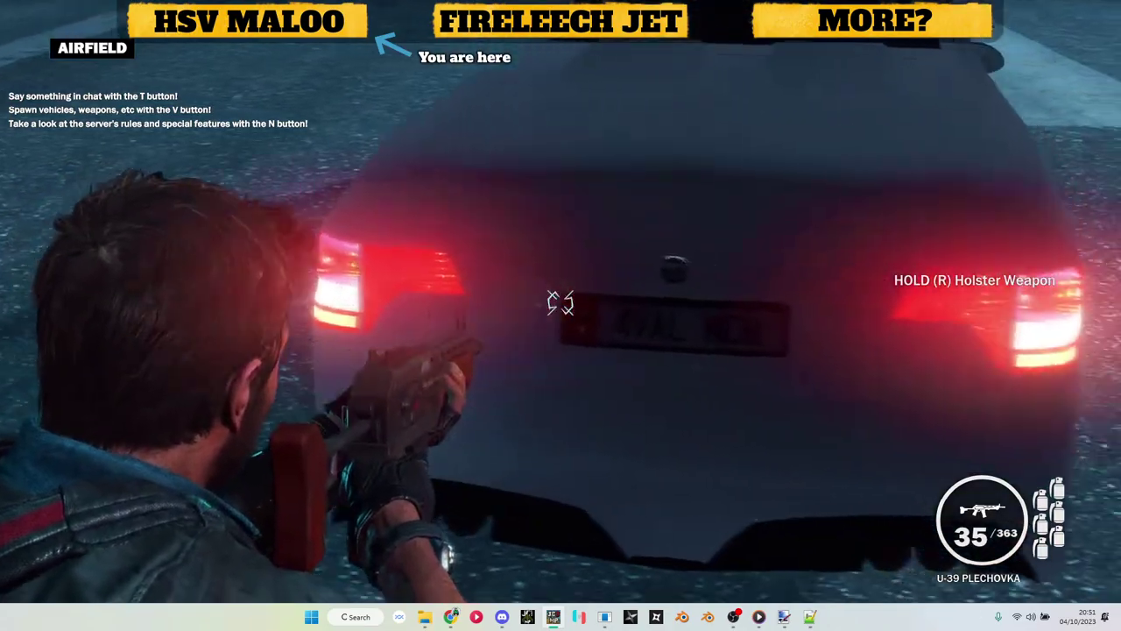
pyautogui.press('w')
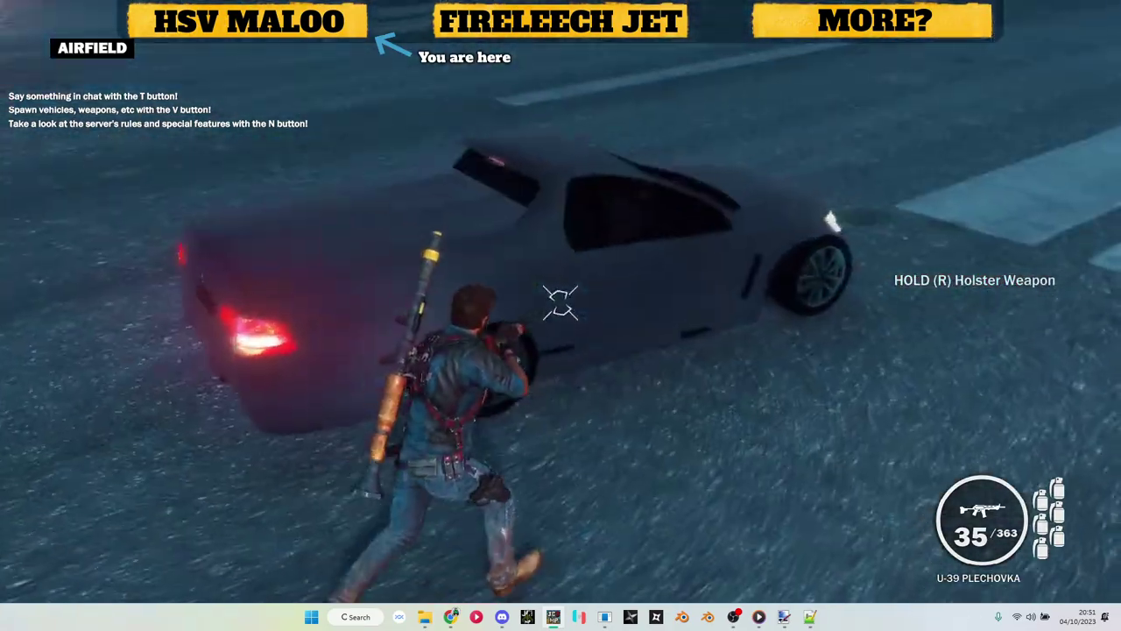
pyautogui.press('w')
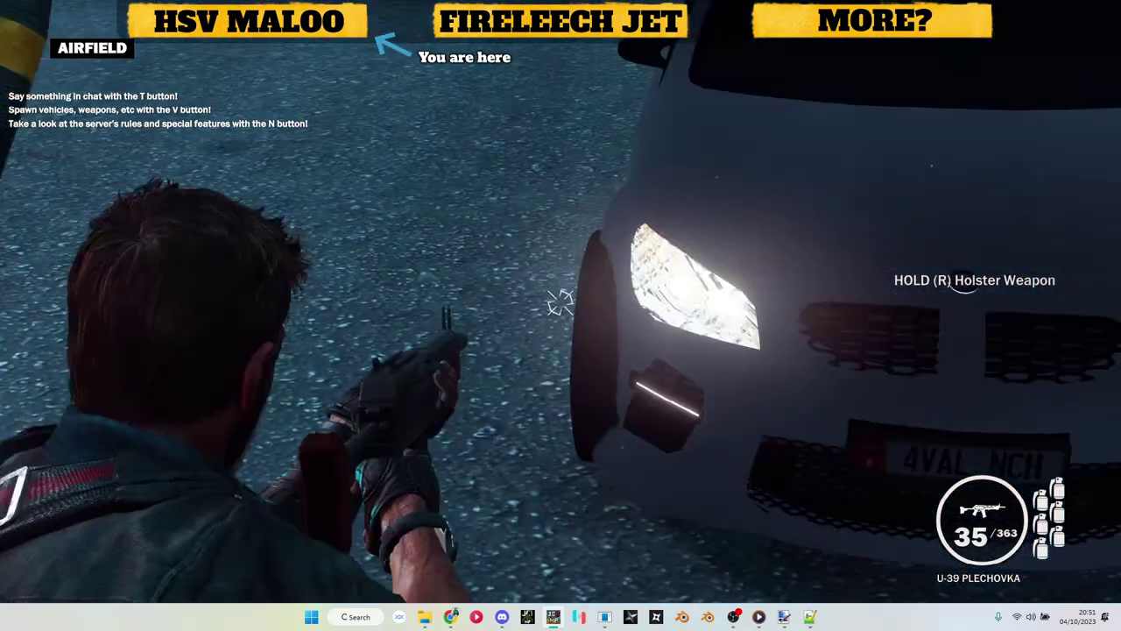
pyautogui.press('d')
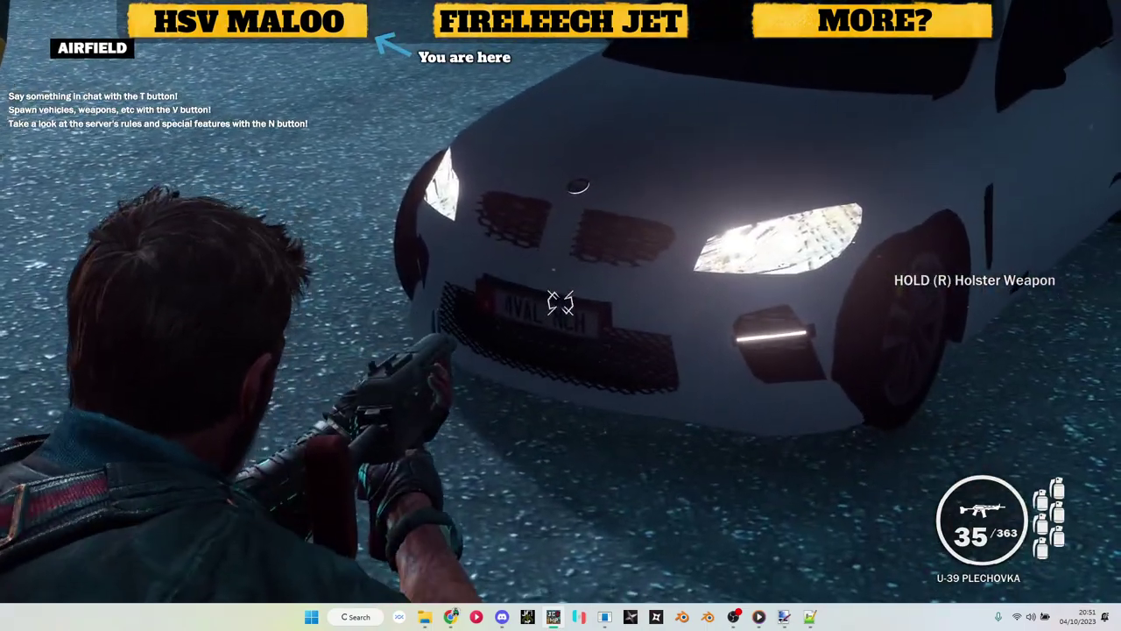
pyautogui.press('w')
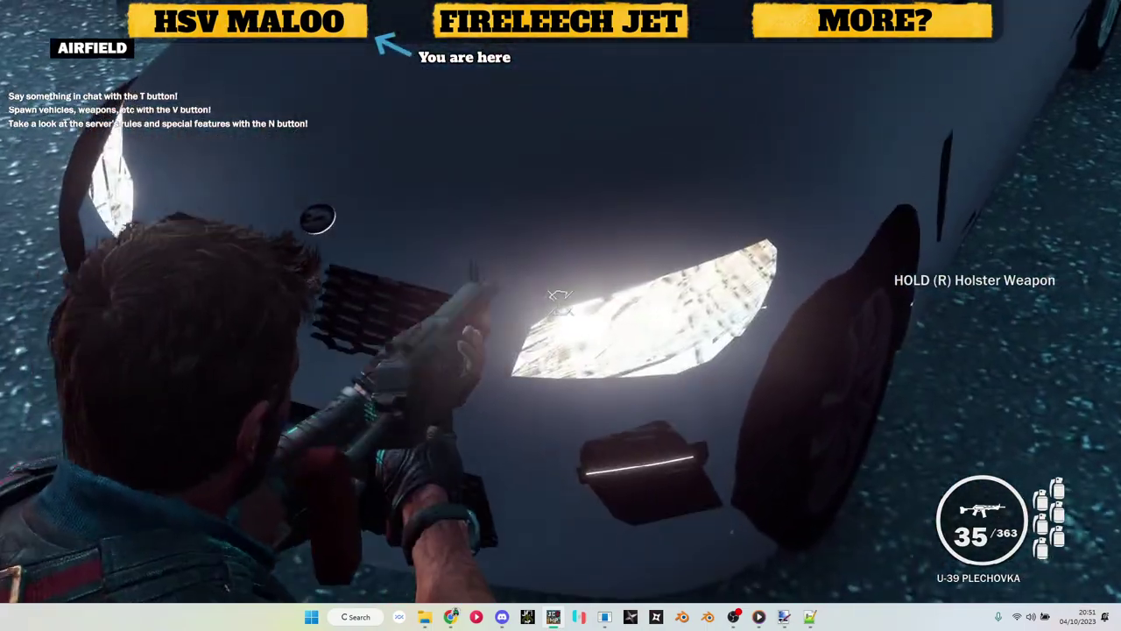
pyautogui.press('s')
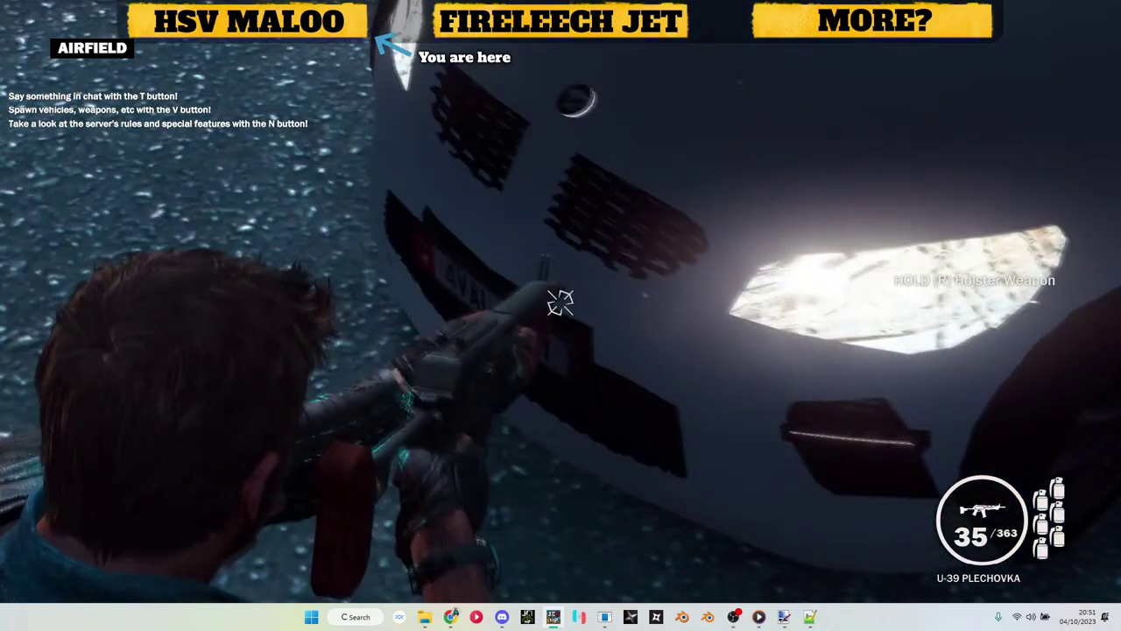
pyautogui.press('a')
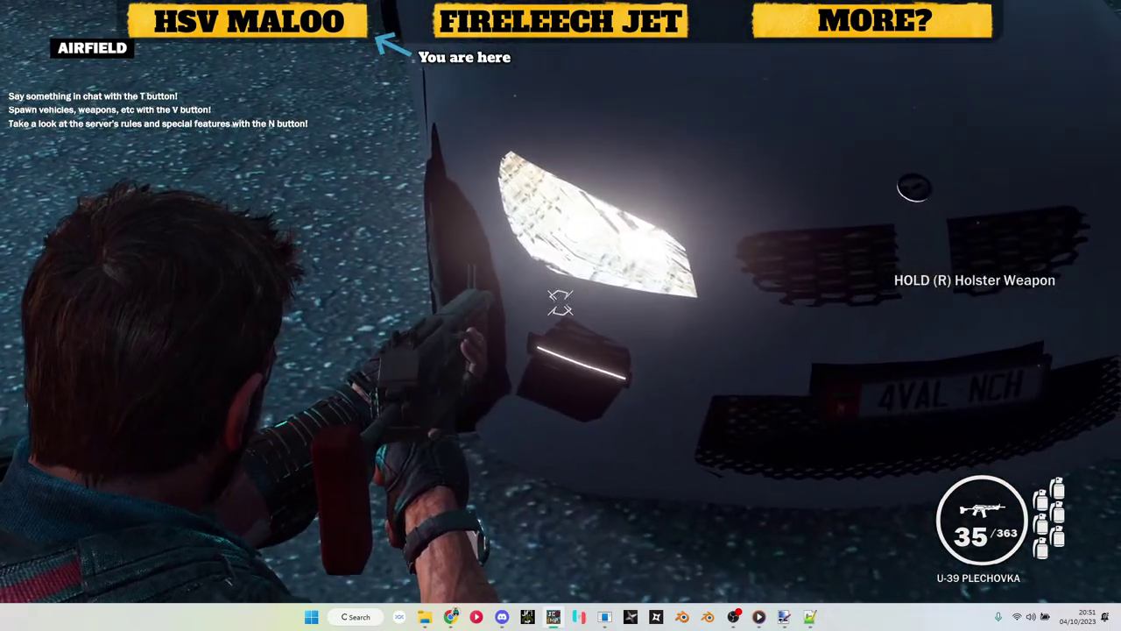
pyautogui.press('s')
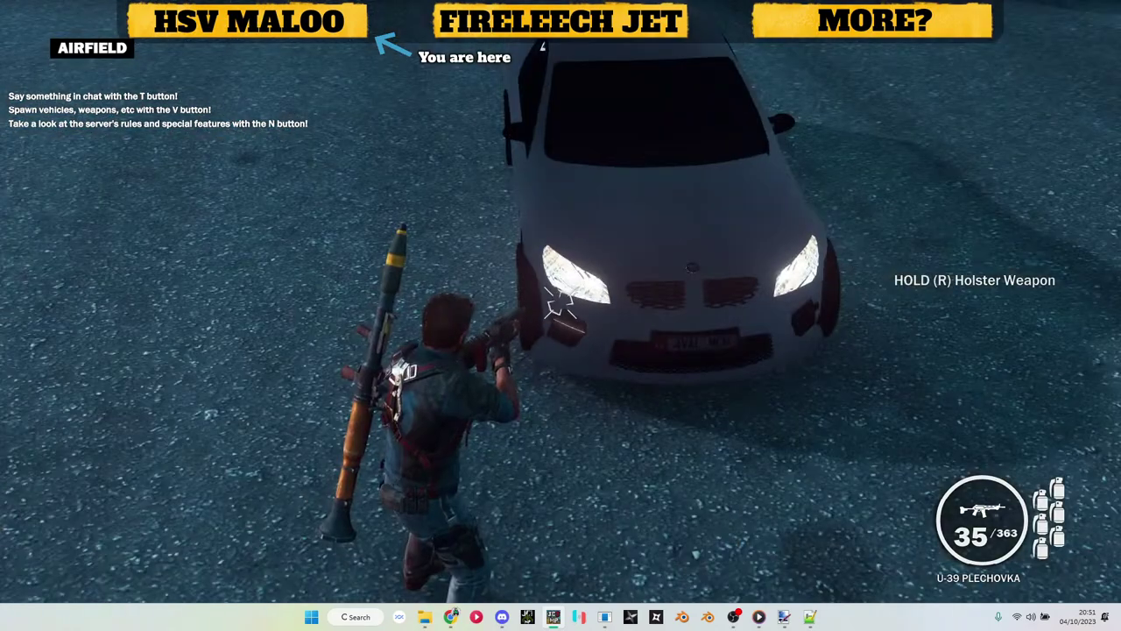
pyautogui.press('w')
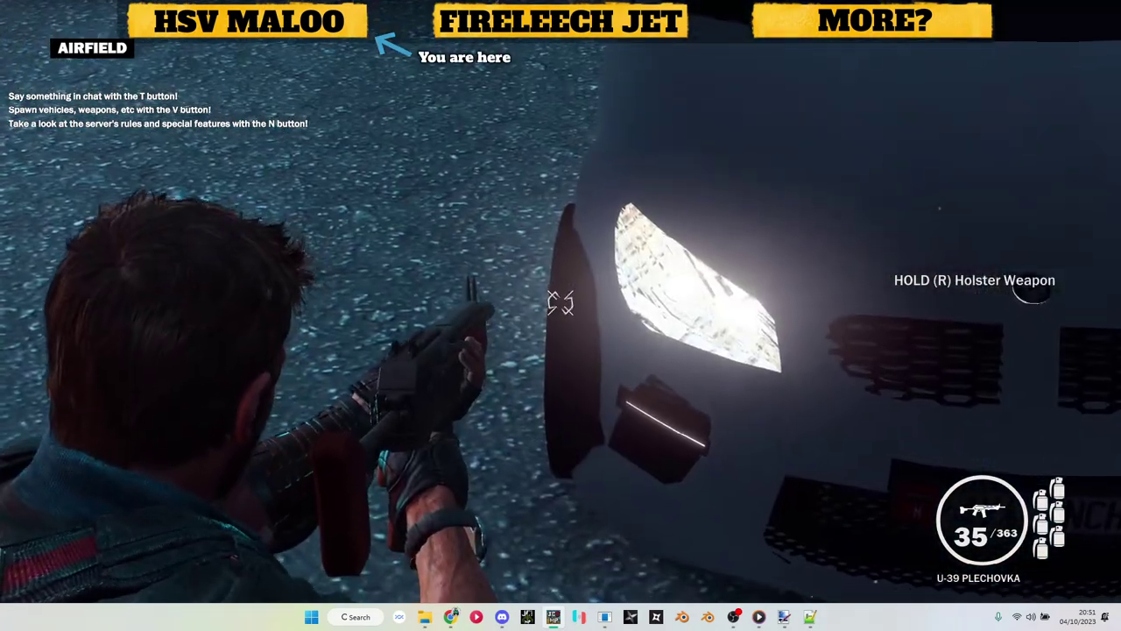
pyautogui.press('s')
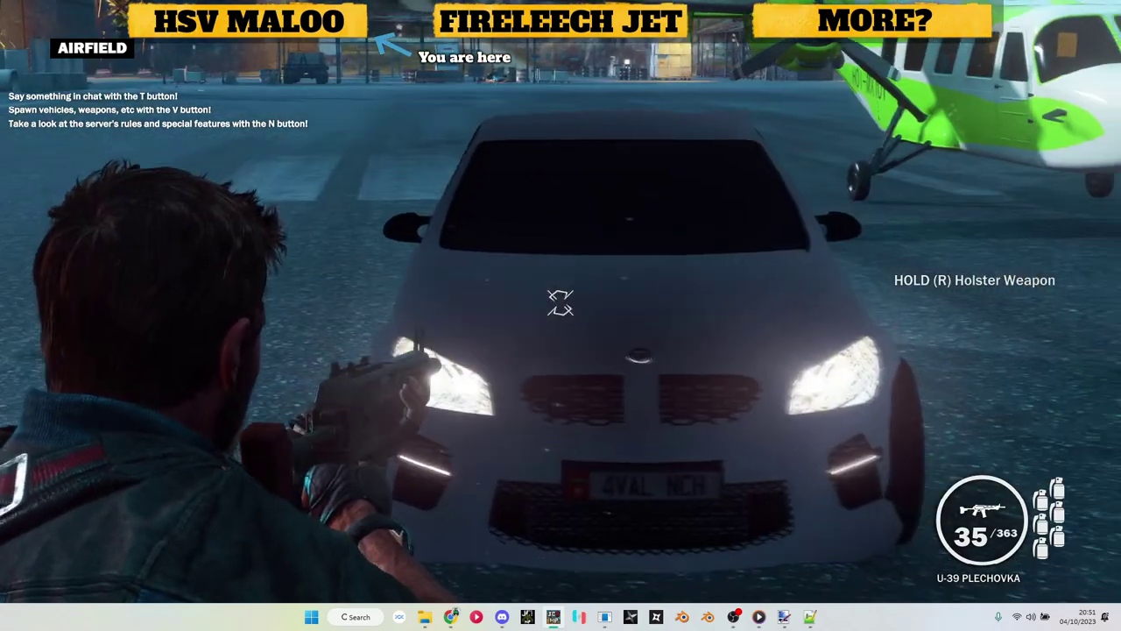
pyautogui.press('s')
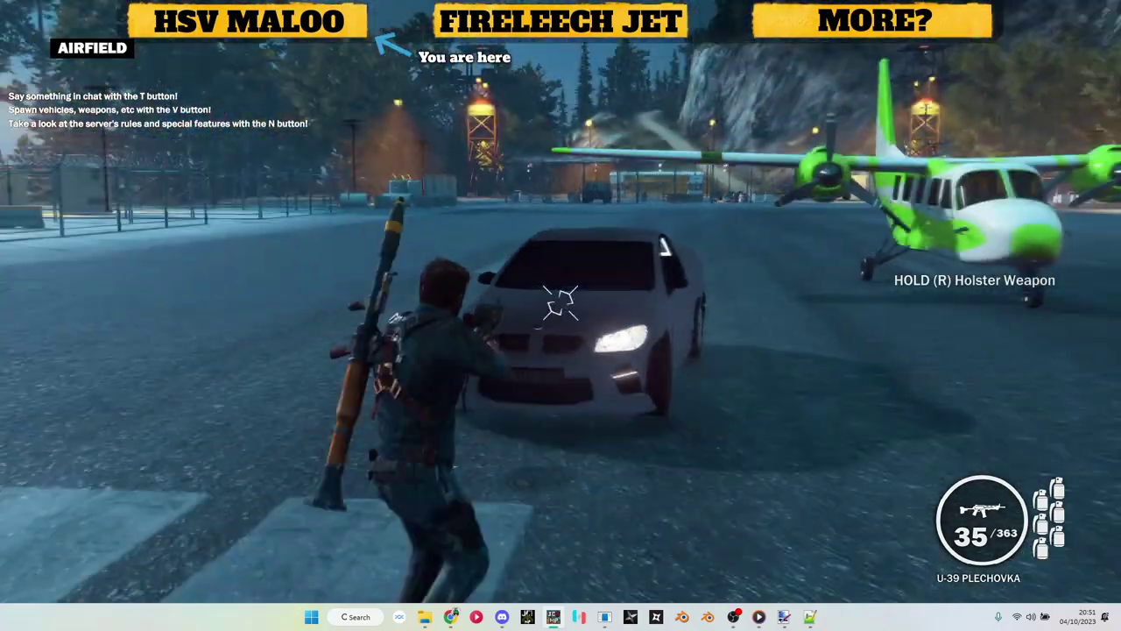
pyautogui.press('w')
# Step: Climb back in, respawn the HSV MALOO GTS, and start driving down the runway
pyautogui.press('e')
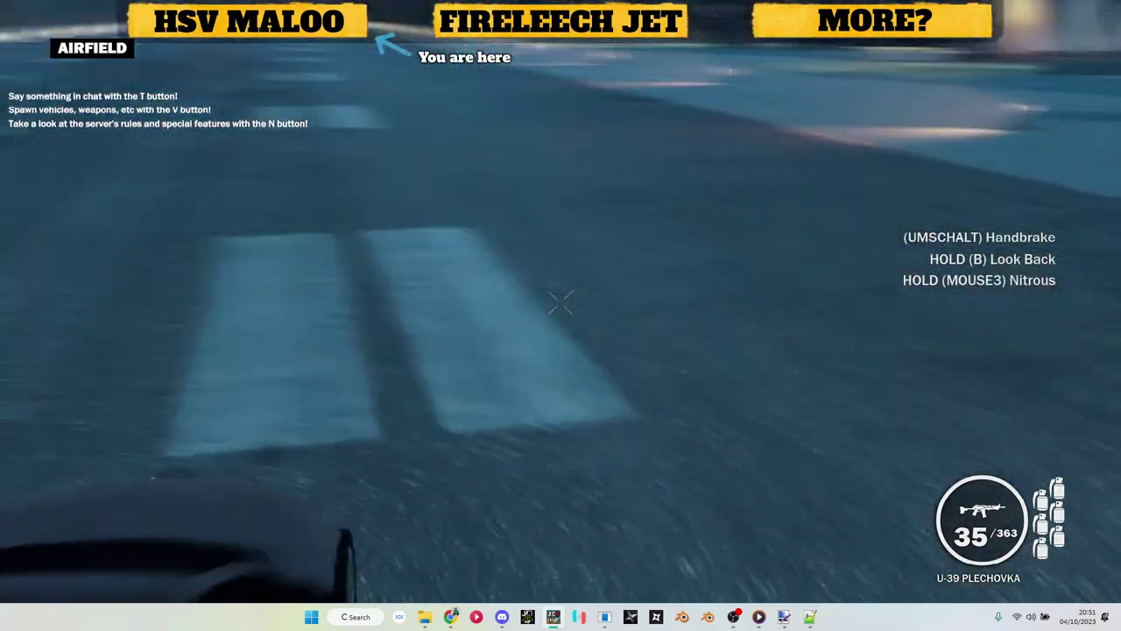
pyautogui.press('v')
pyautogui.click(890, 303)
pyautogui.press('w')
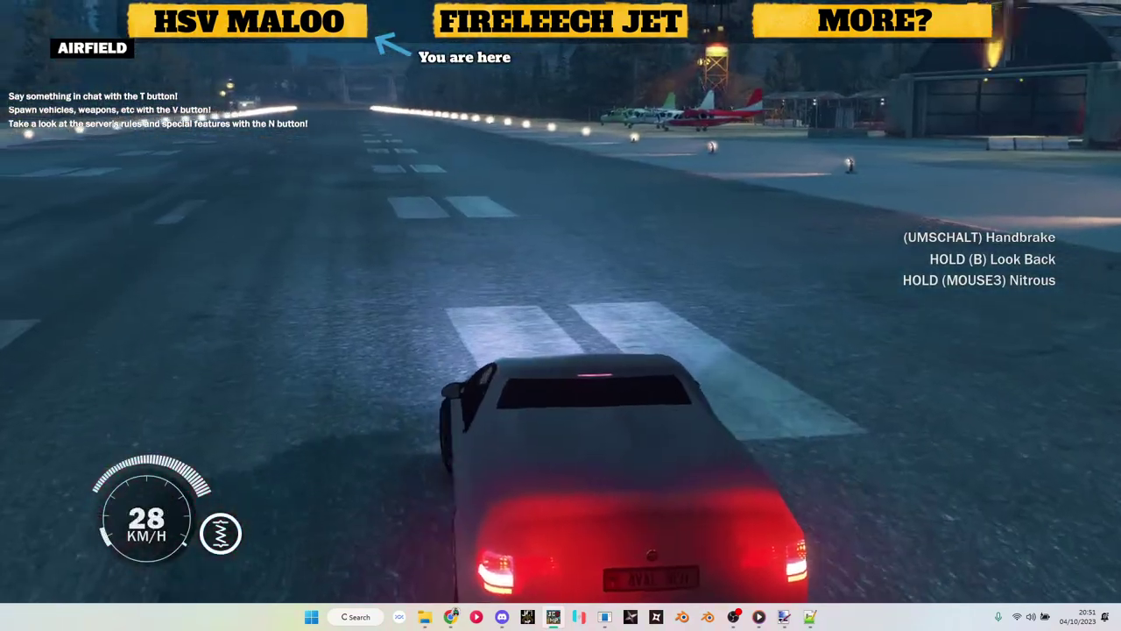
# Step: Do burnouts with the Maloo, then turn it down the runway and brake to a crawl
pyautogui.press('v')
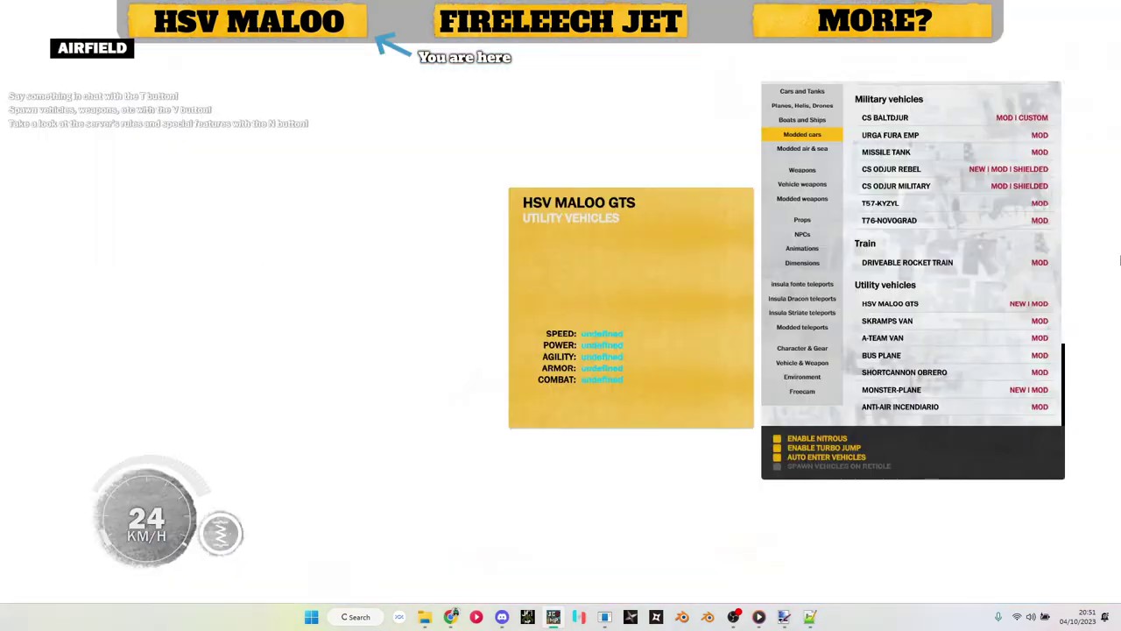
pyautogui.press('v')
pyautogui.press('v')
pyautogui.press('v')
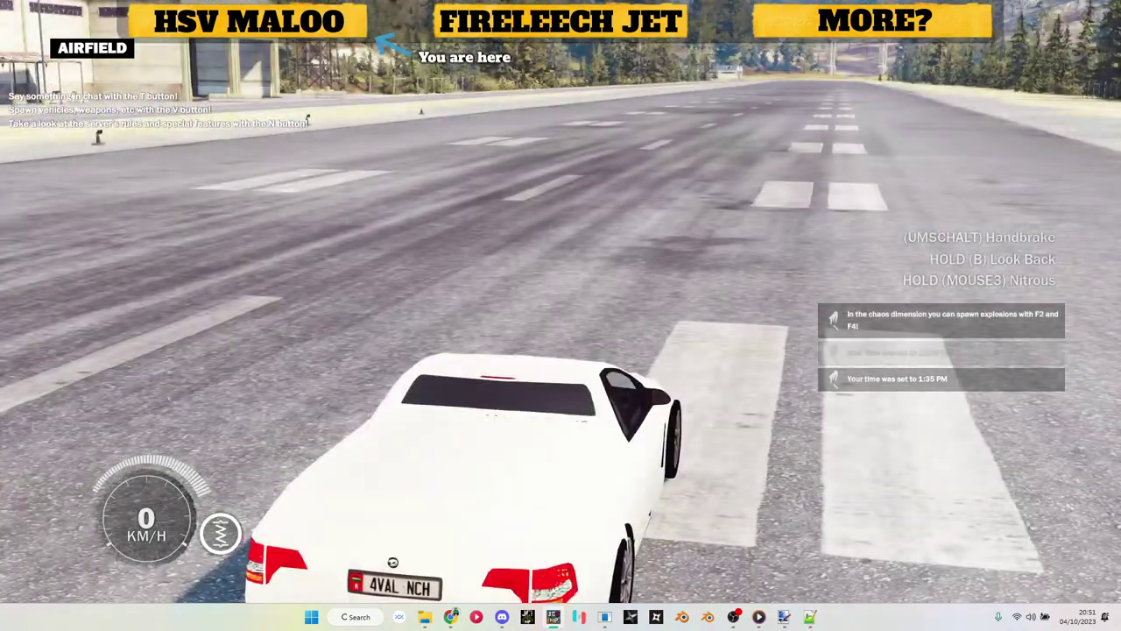
pyautogui.press('w')
pyautogui.press('v')
pyautogui.press('v')
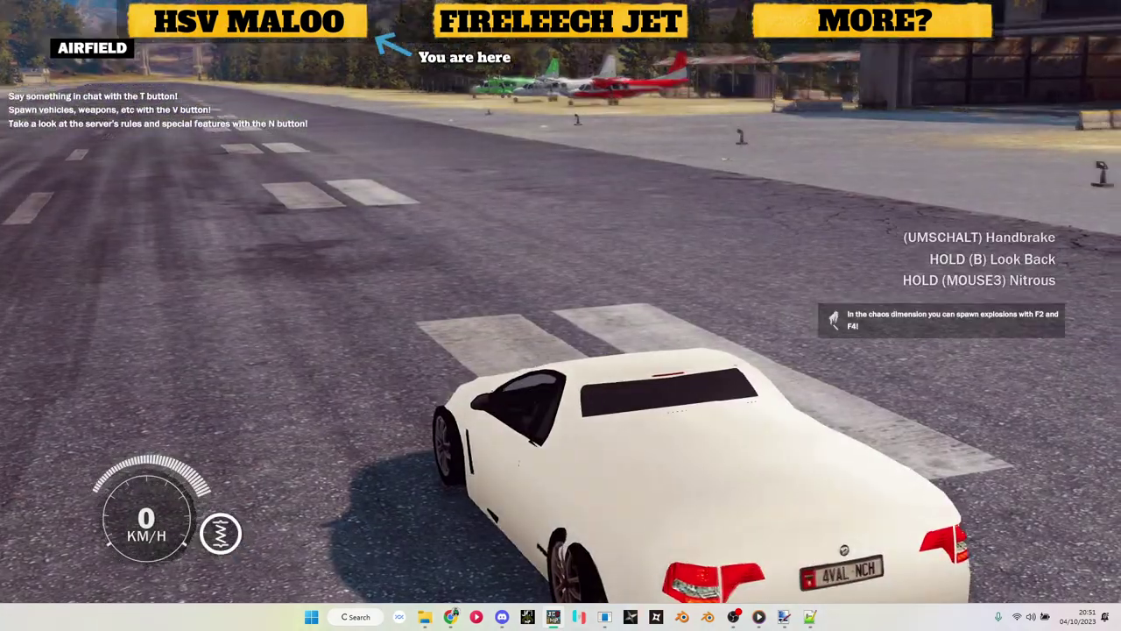
pyautogui.press('a')
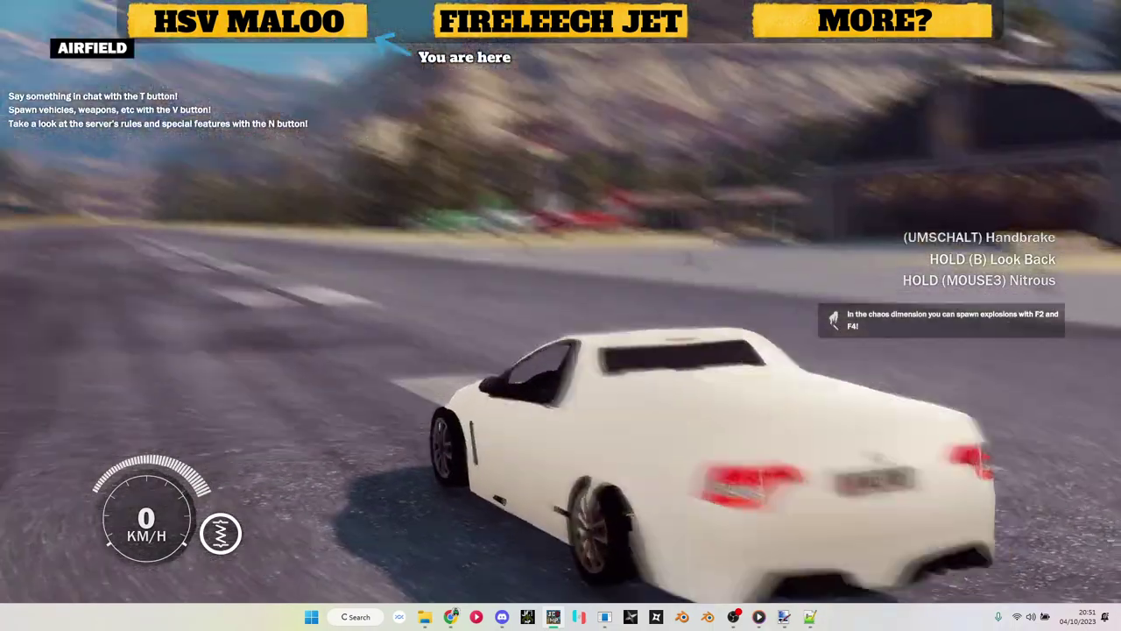
pyautogui.press('a')
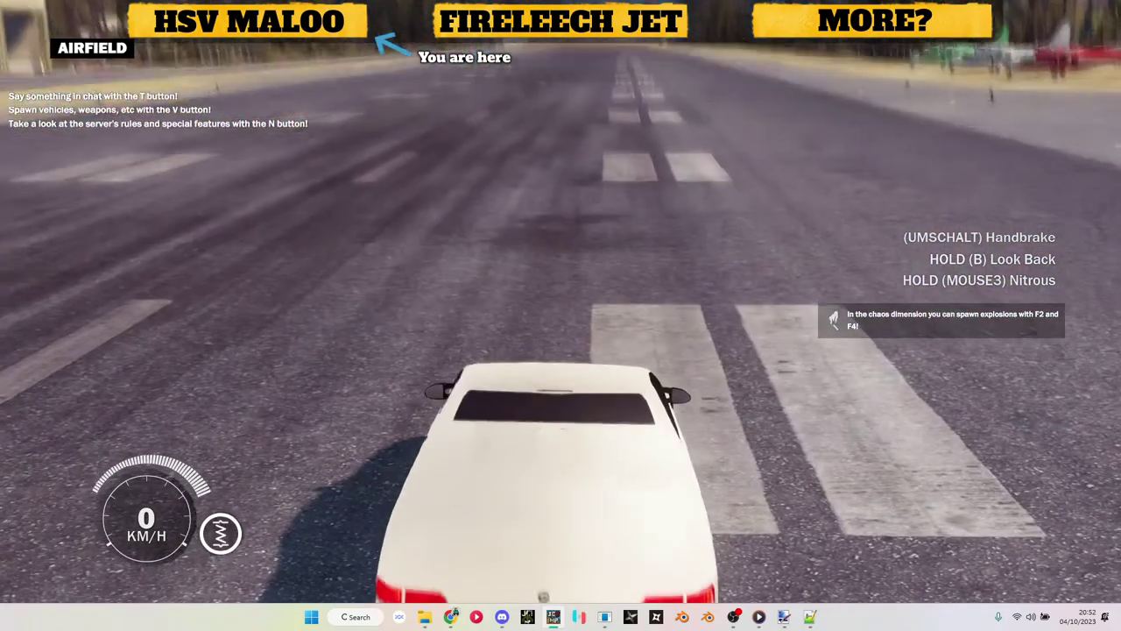
pyautogui.press('w')
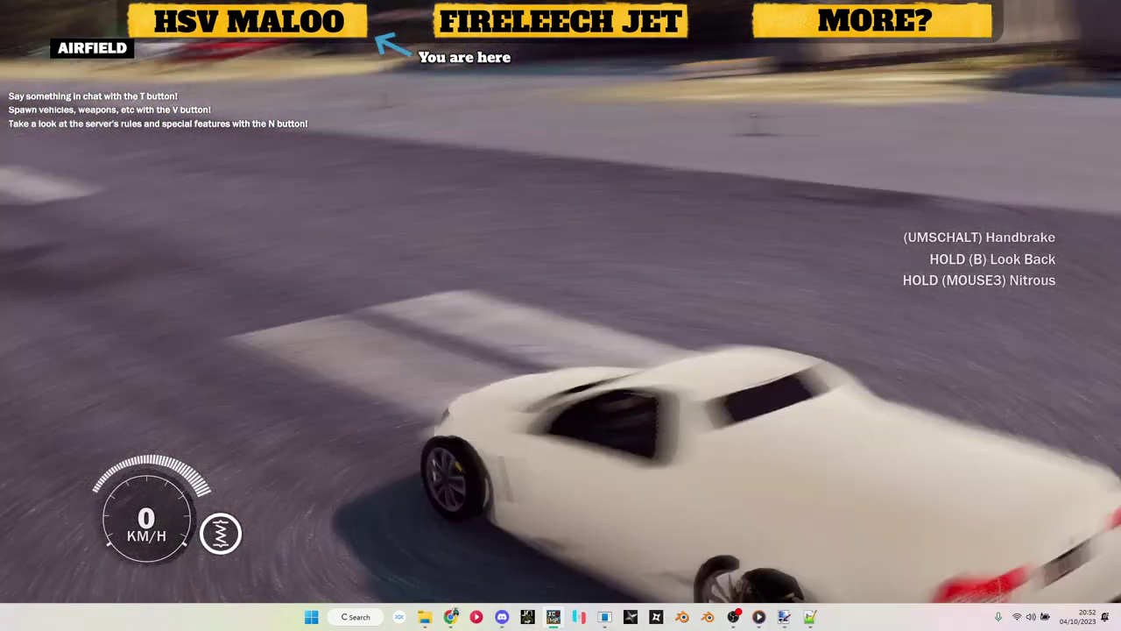
pyautogui.press('s')
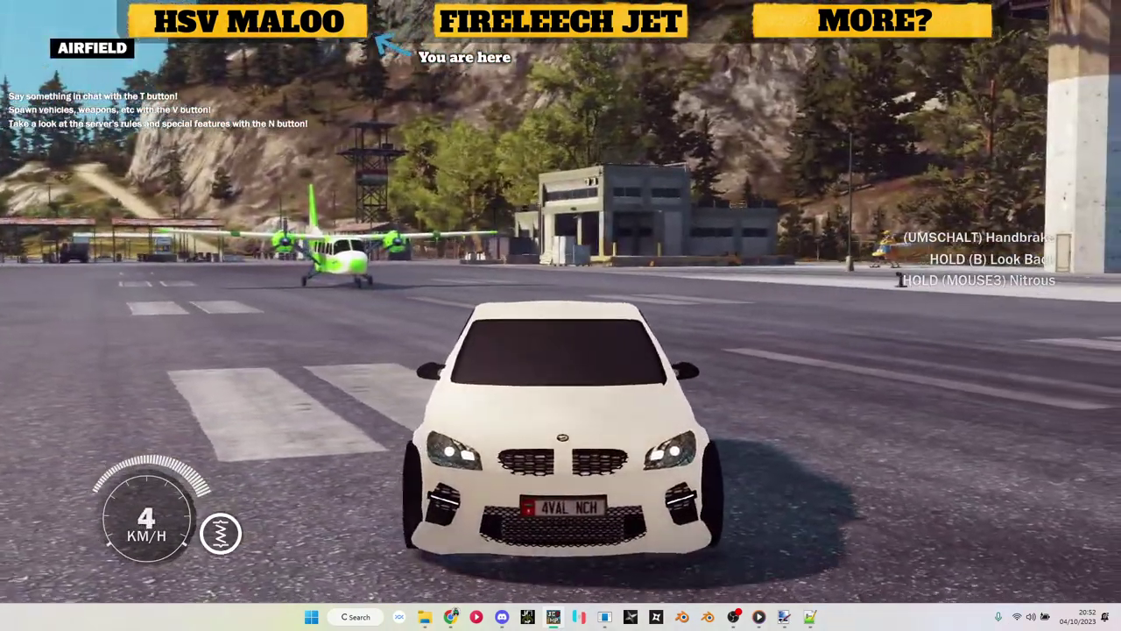
# Step: Check the spawn list's Maloo entry while accelerating the ute along the runway
pyautogui.press('v')
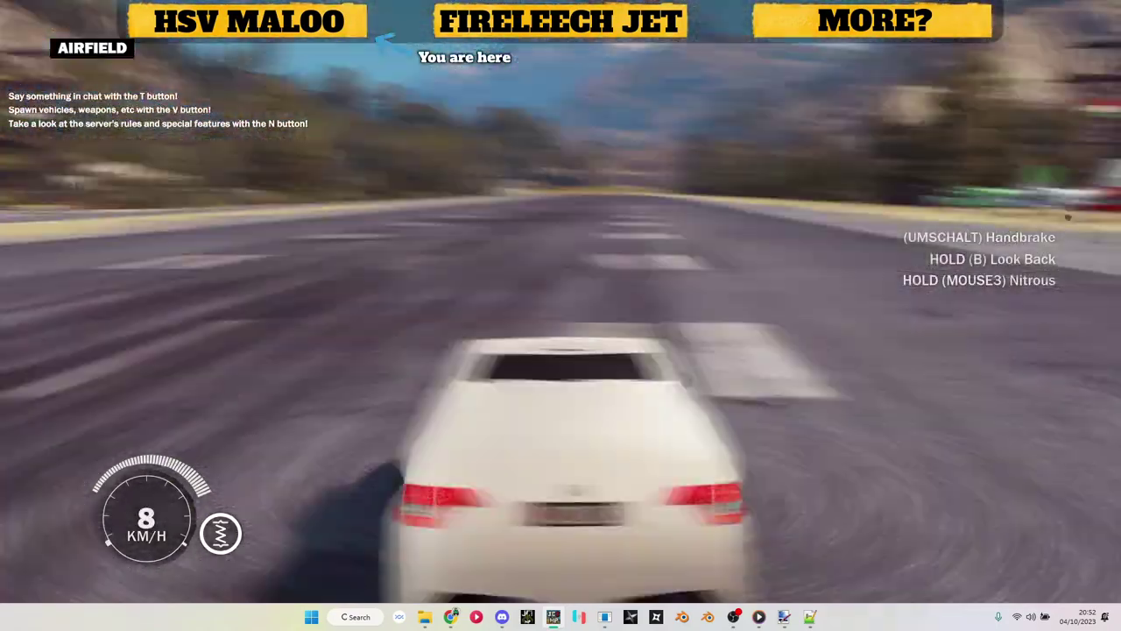
pyautogui.press('v')
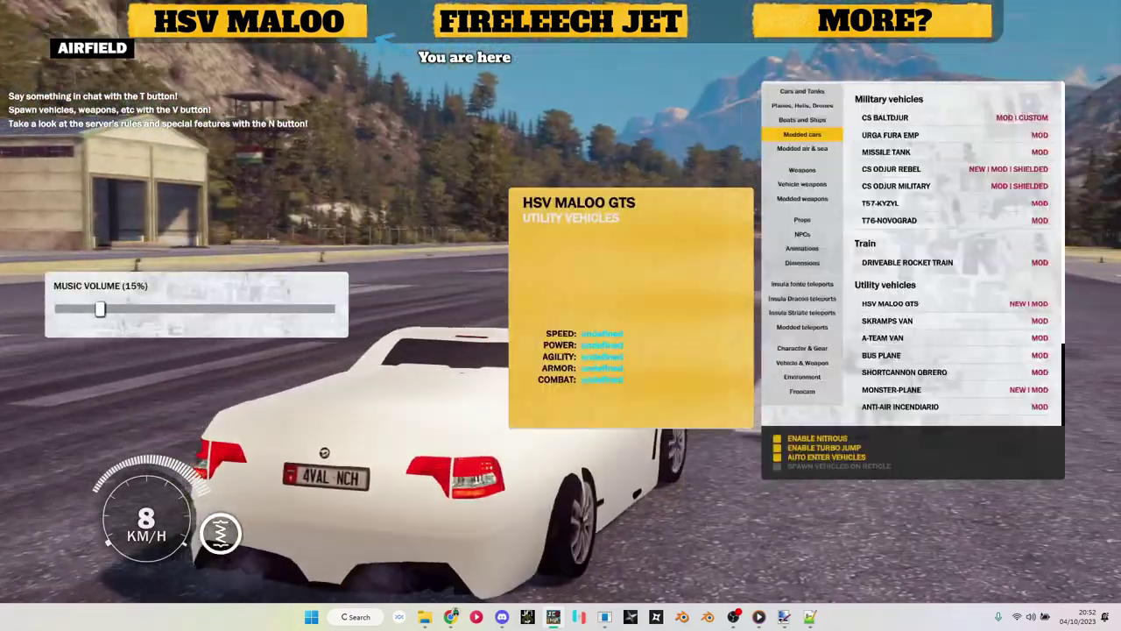
pyautogui.press('v')
pyautogui.press('w')
pyautogui.press('v')
pyautogui.press('v')
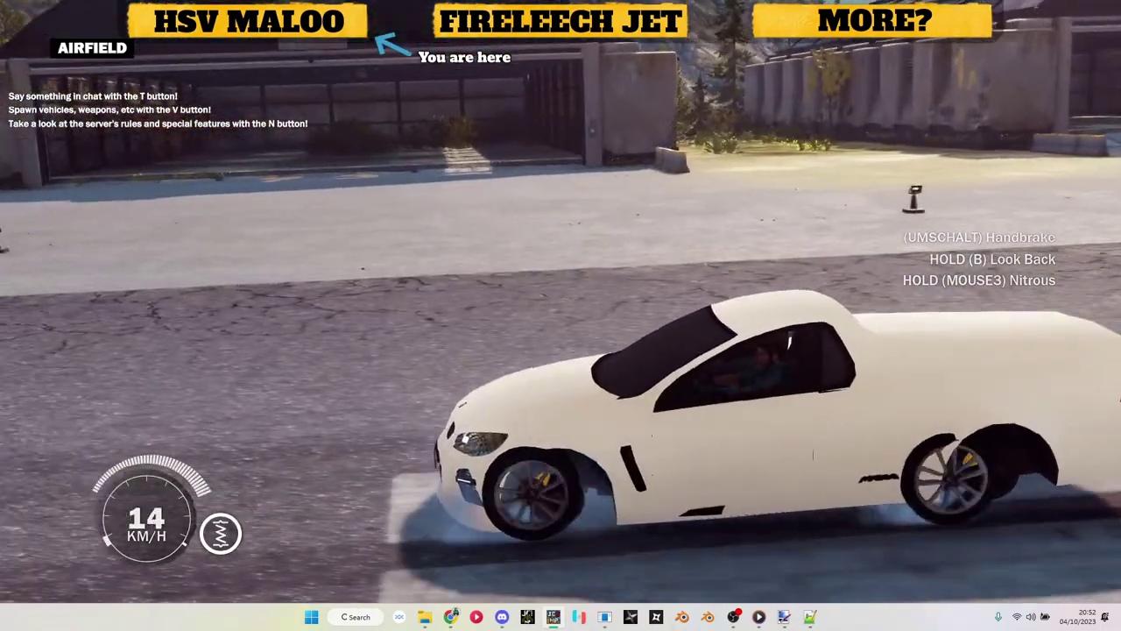
pyautogui.press('v')
pyautogui.press('v')
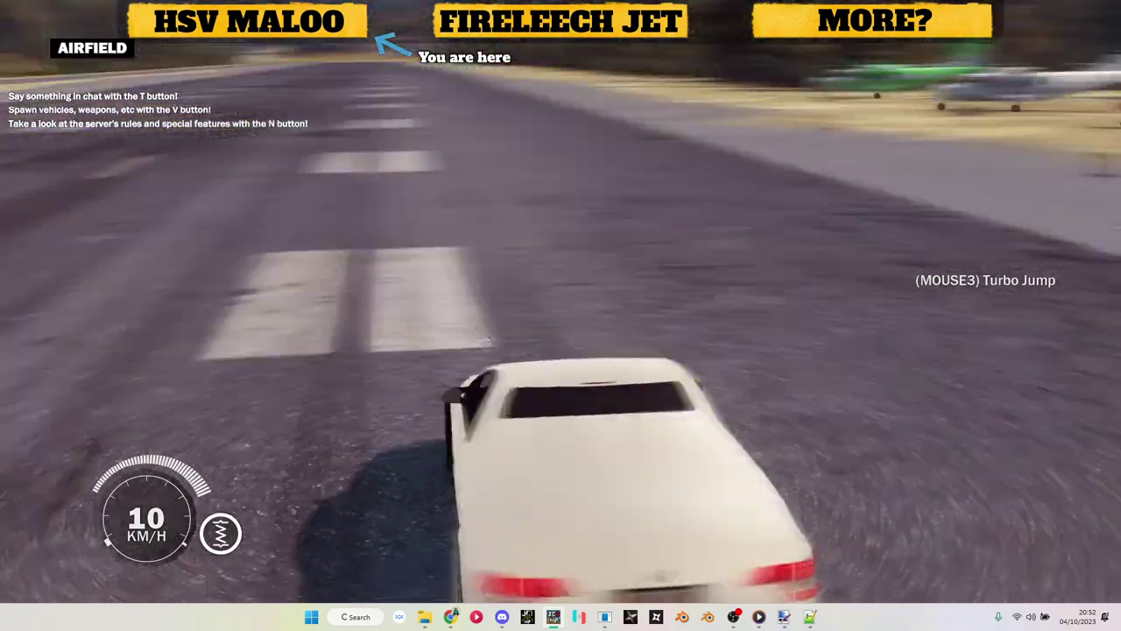
pyautogui.press('v')
pyautogui.press('v')
pyautogui.press('v')
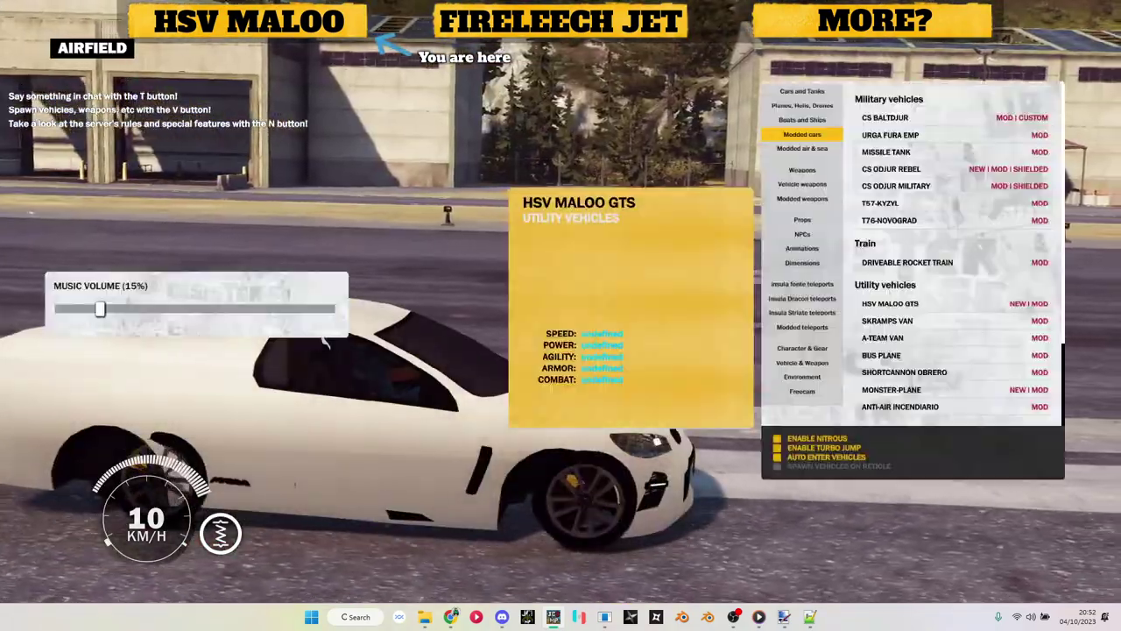
pyautogui.press('v')
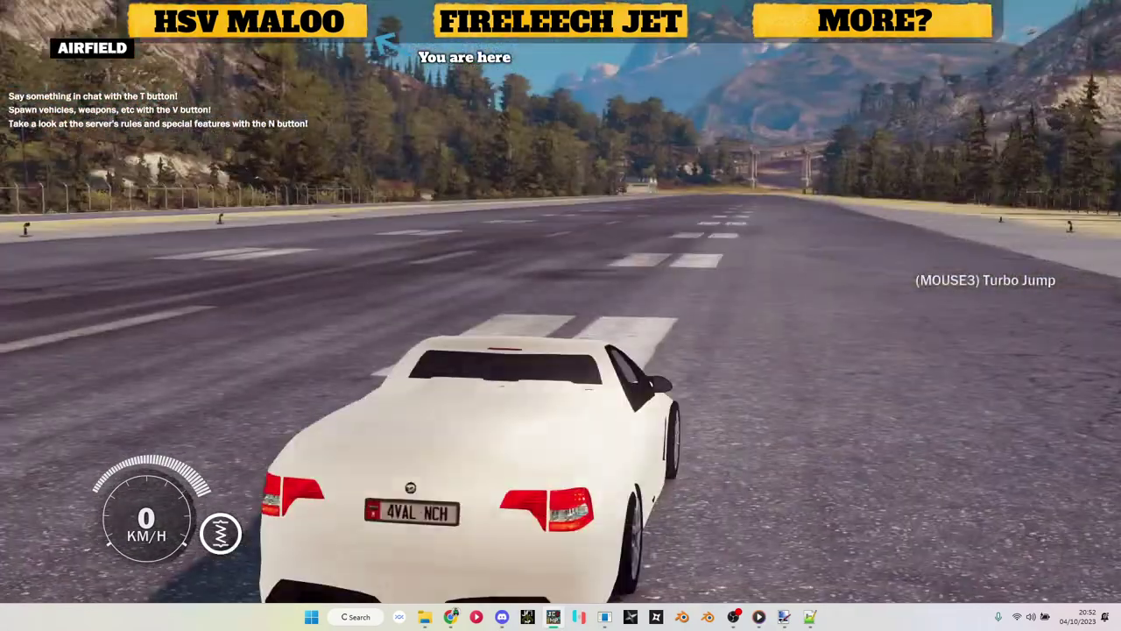
# Step: Speed down the runway past 200 km/h using the nitrous boost
pyautogui.press('v')
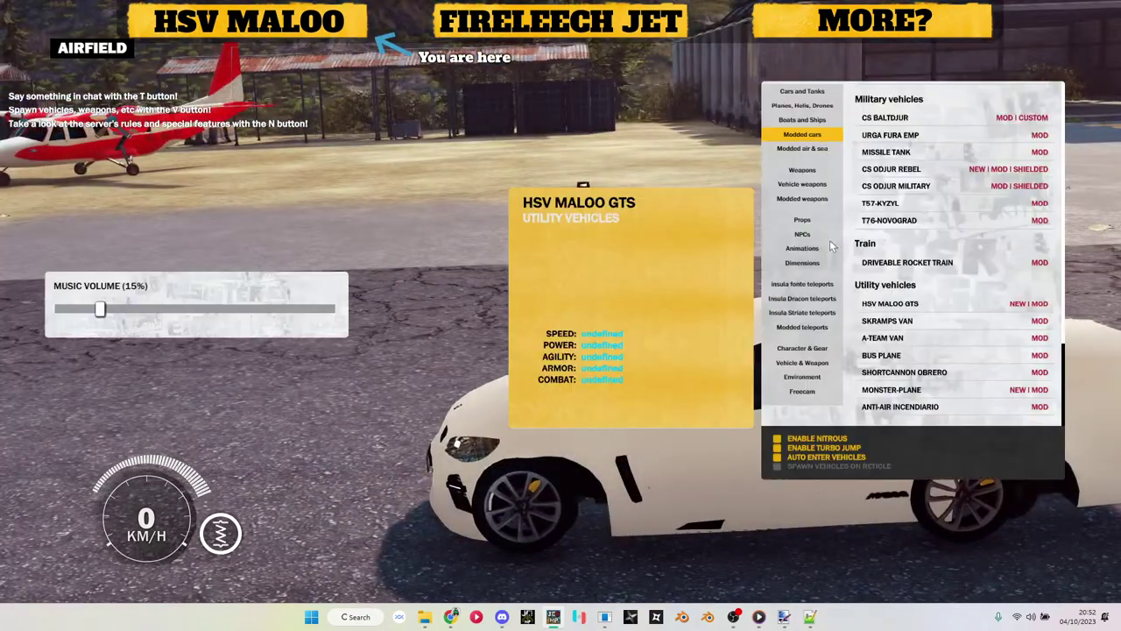
pyautogui.press('v')
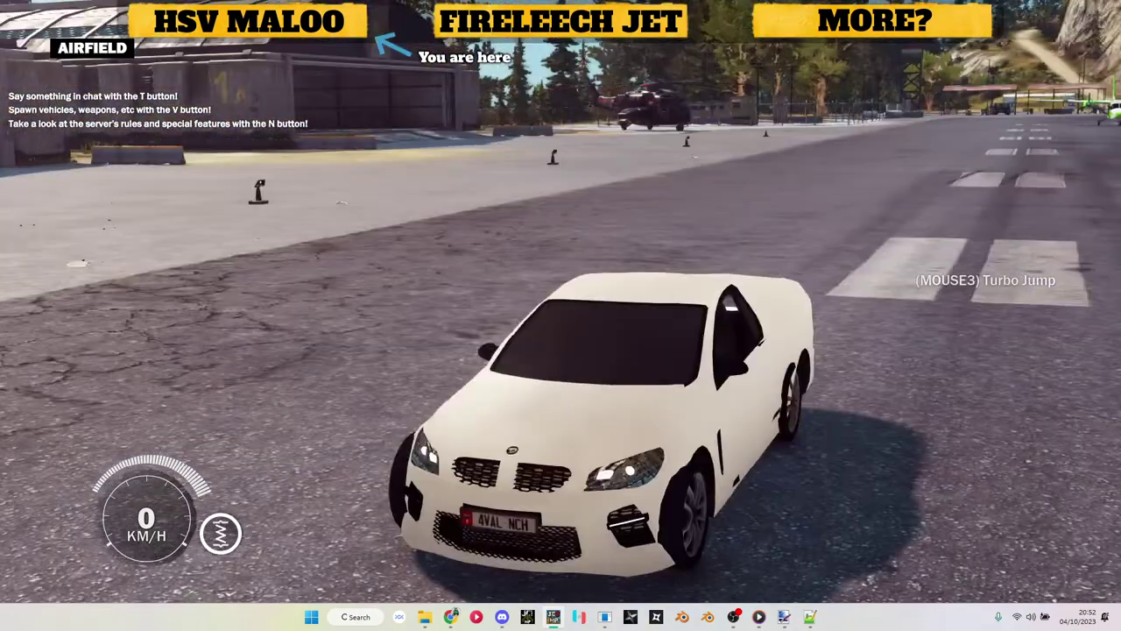
pyautogui.press('v')
pyautogui.press('v')
pyautogui.press('v')
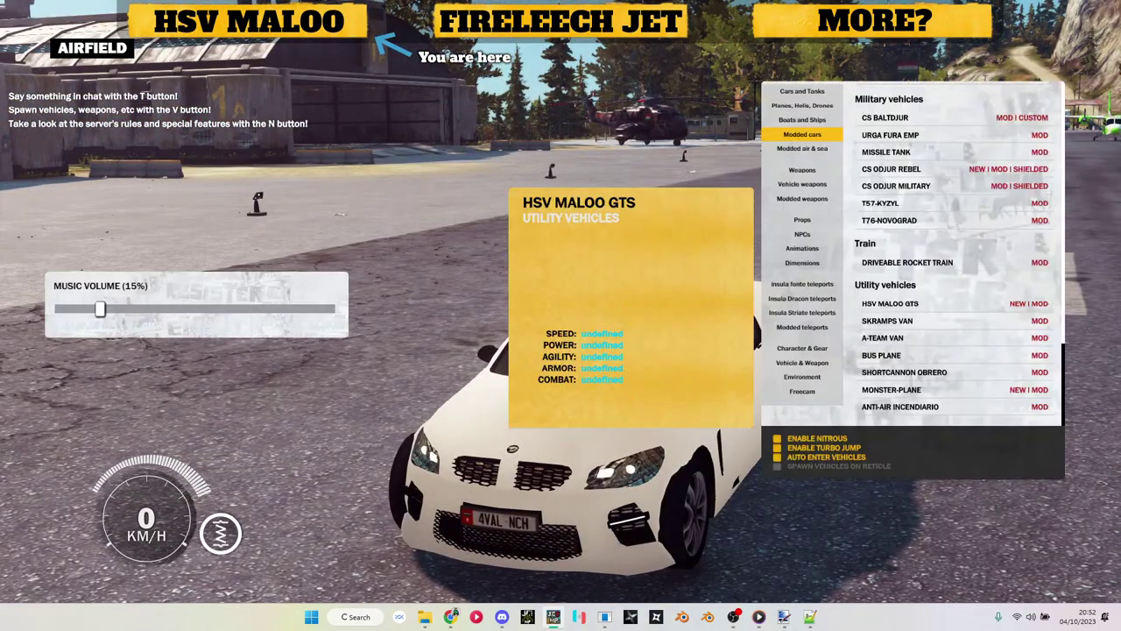
pyautogui.press('v')
pyautogui.press('w')
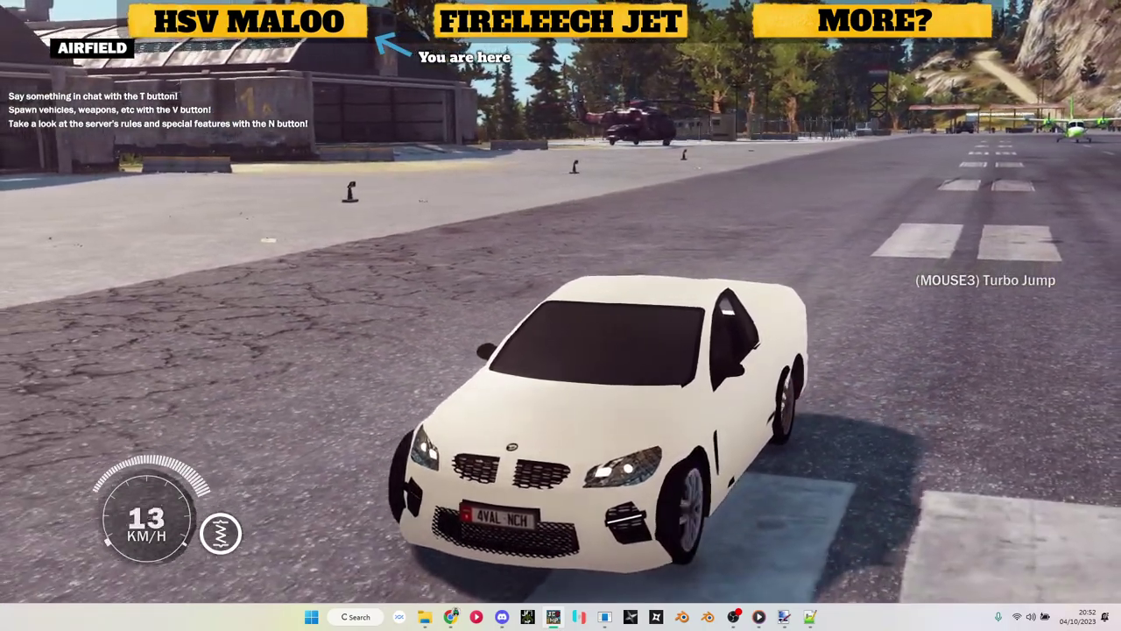
pyautogui.press('d')
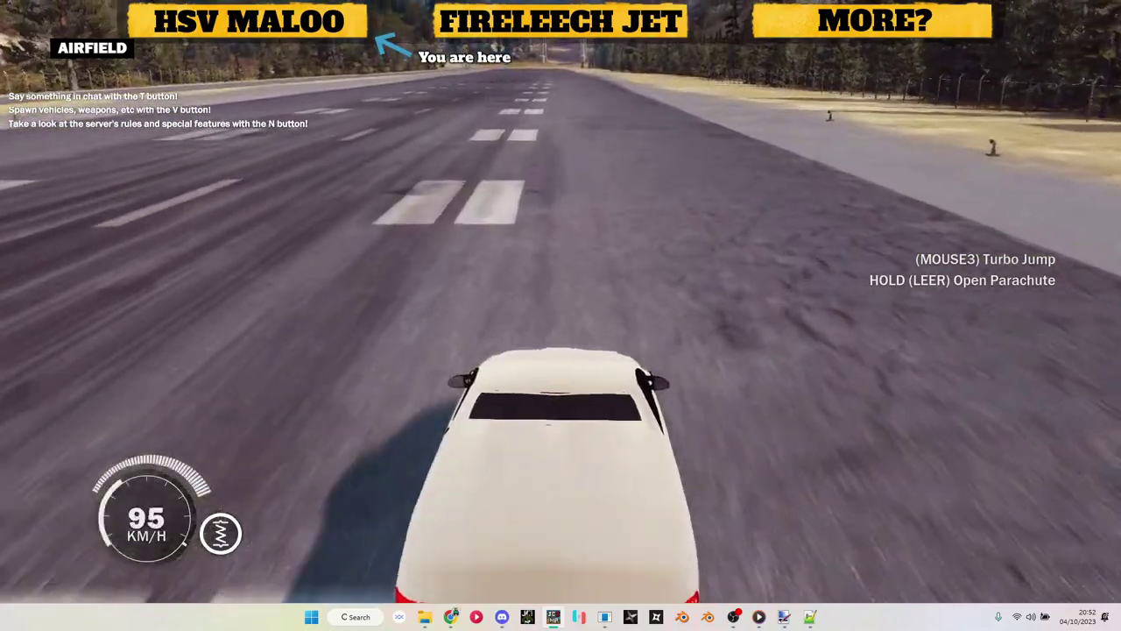
pyautogui.press('shift')
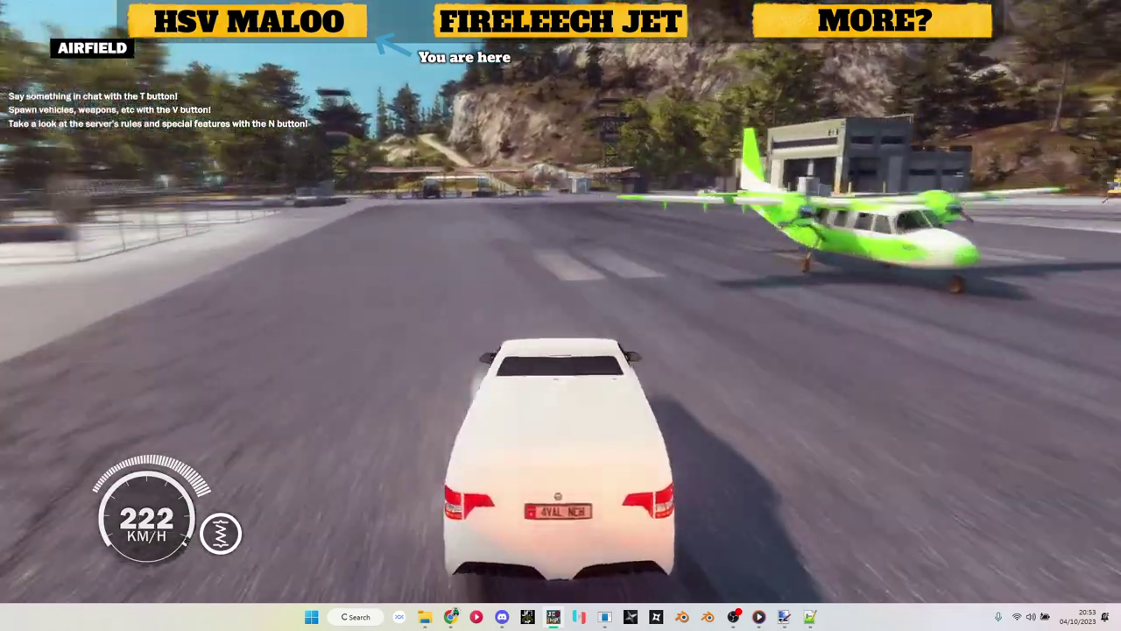
# Step: Drift the Maloo, nitrous-boost it to 311 km/h down the runway, then veer left onto the mountain road
pyautogui.press('d')
pyautogui.press('space')
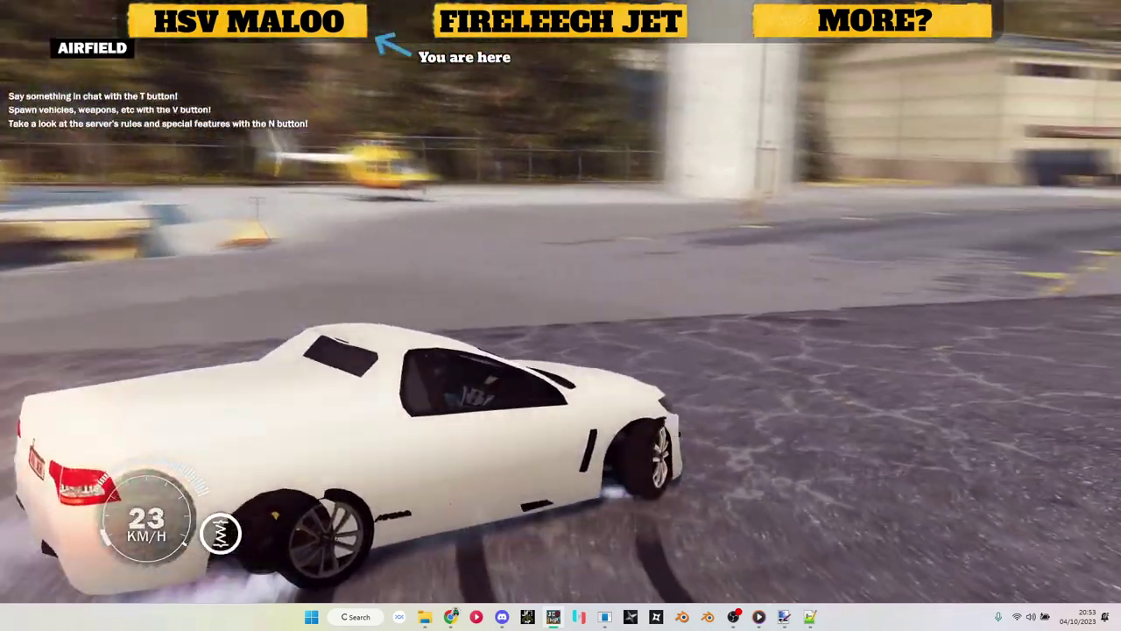
pyautogui.press('w')
pyautogui.press('w')
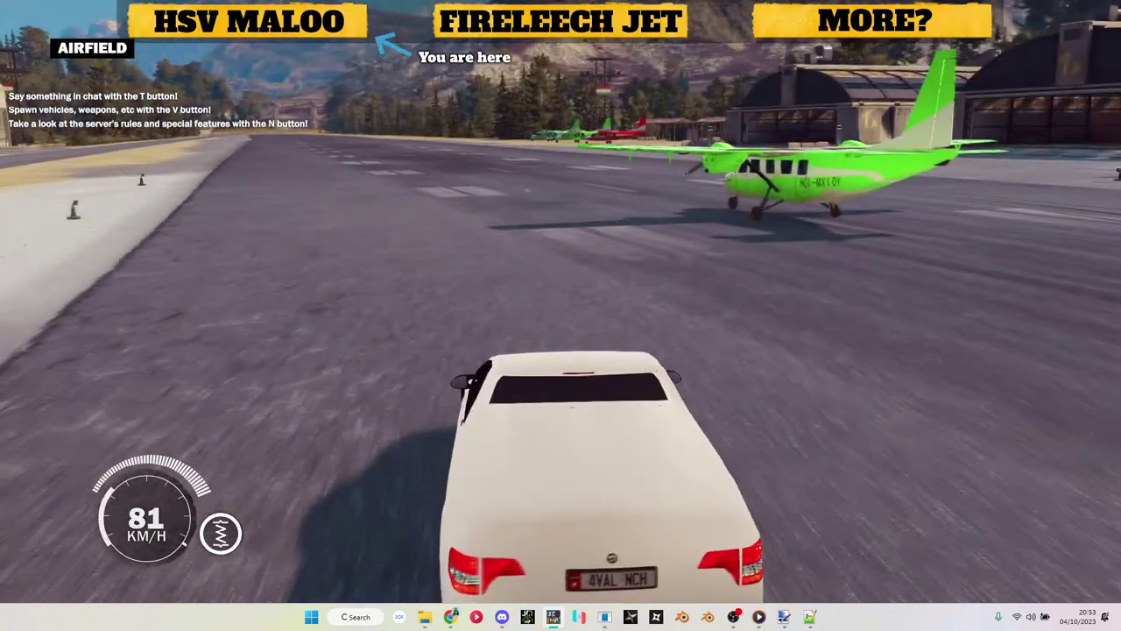
pyautogui.press('w')
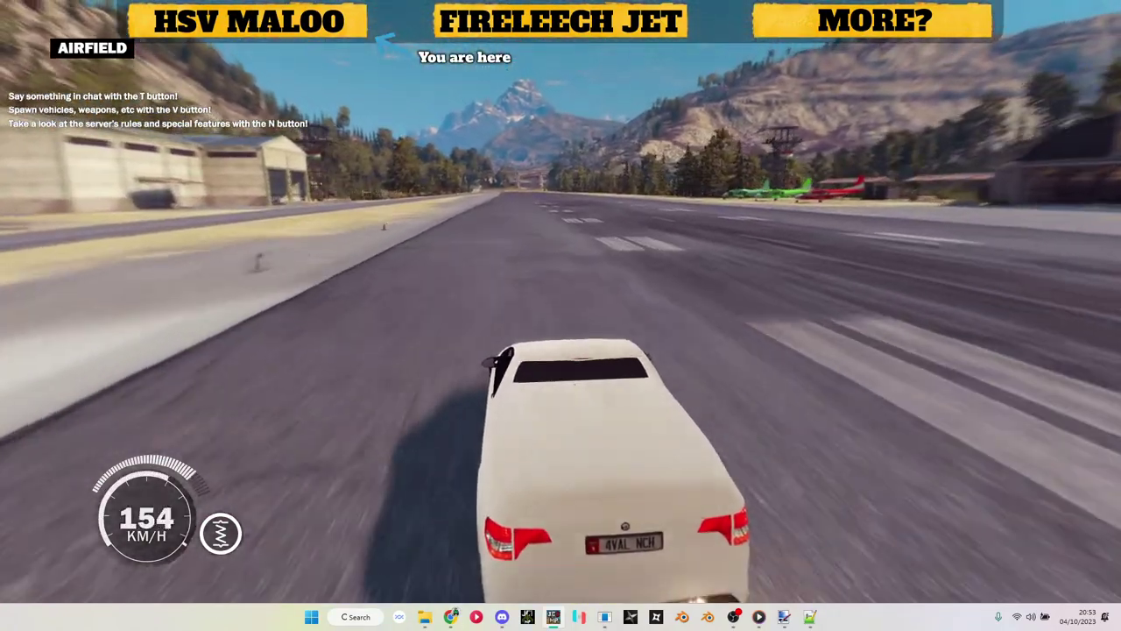
pyautogui.press('shift')
pyautogui.press('w')
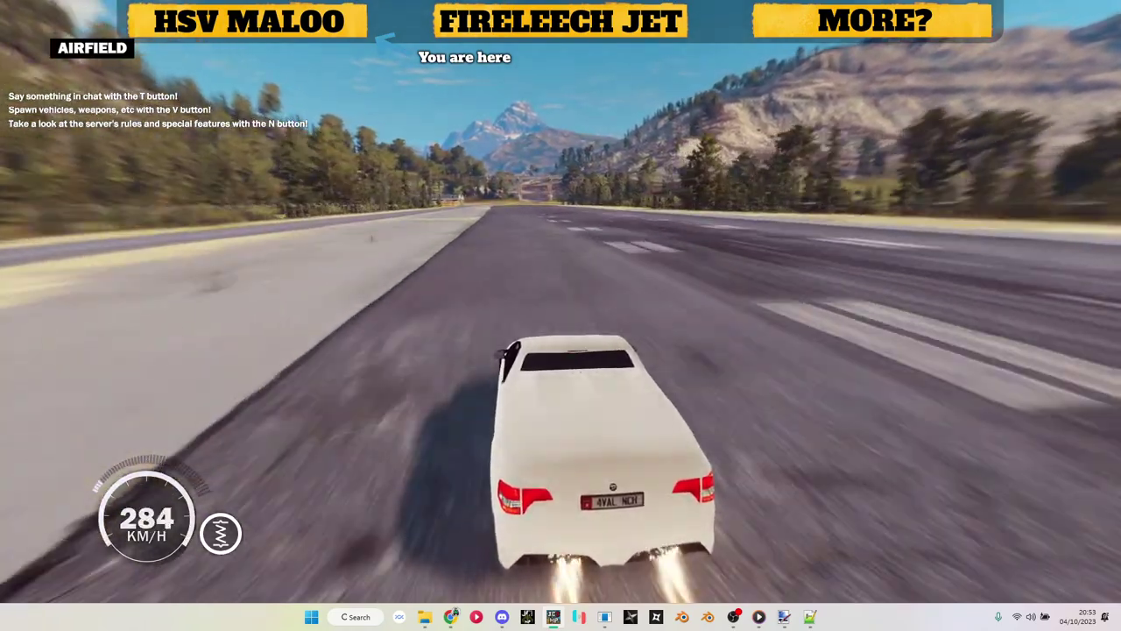
pyautogui.press('shift')
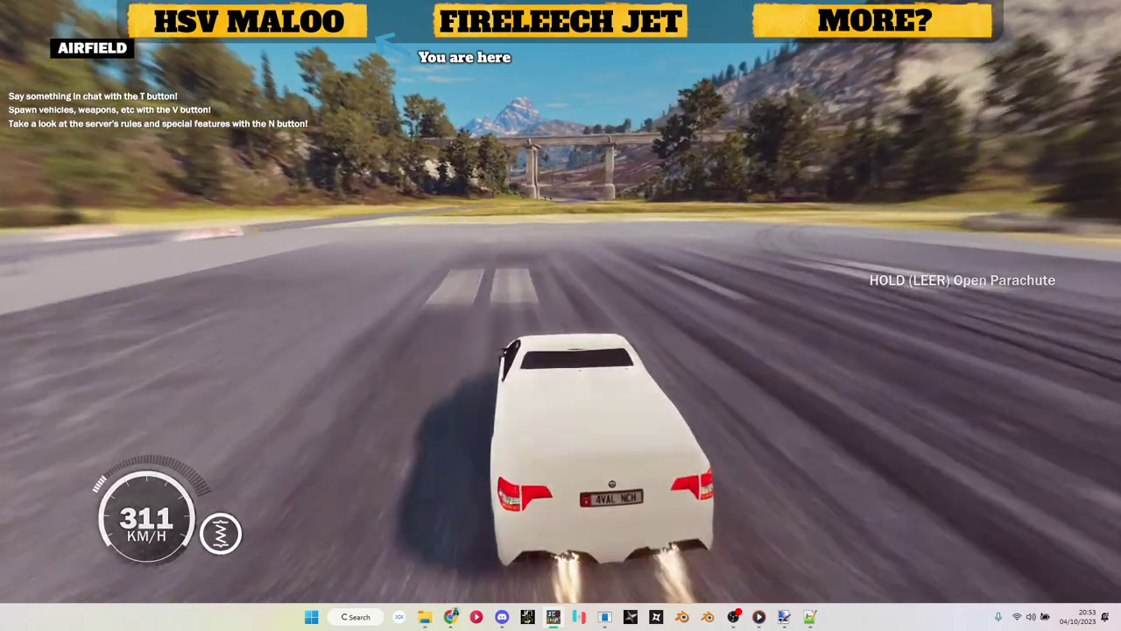
pyautogui.press('a')
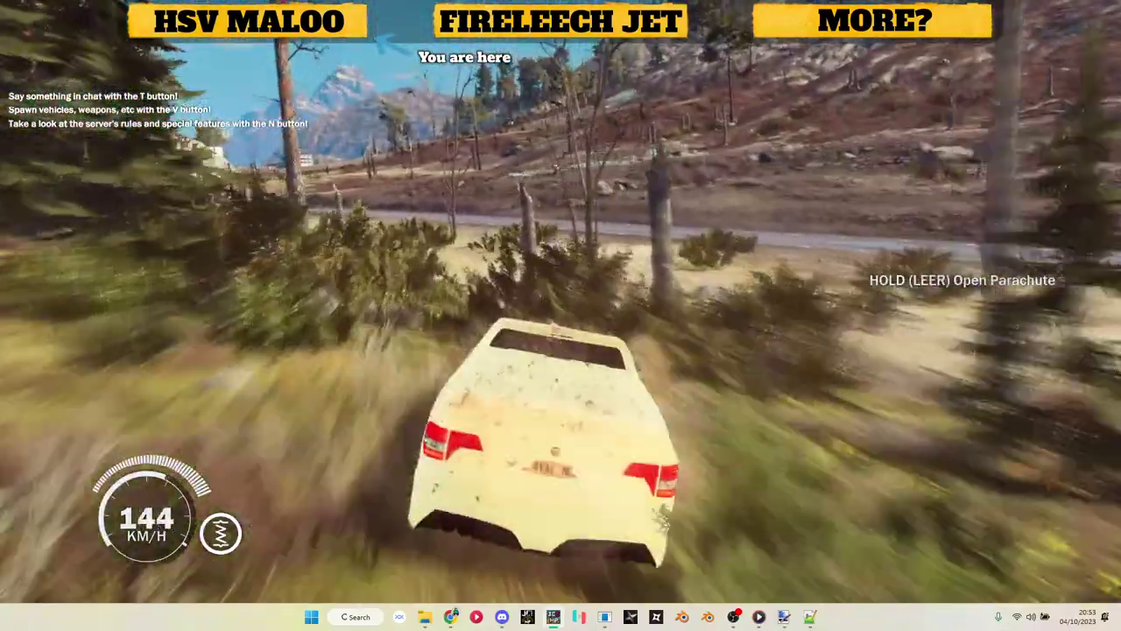
pyautogui.press('a')
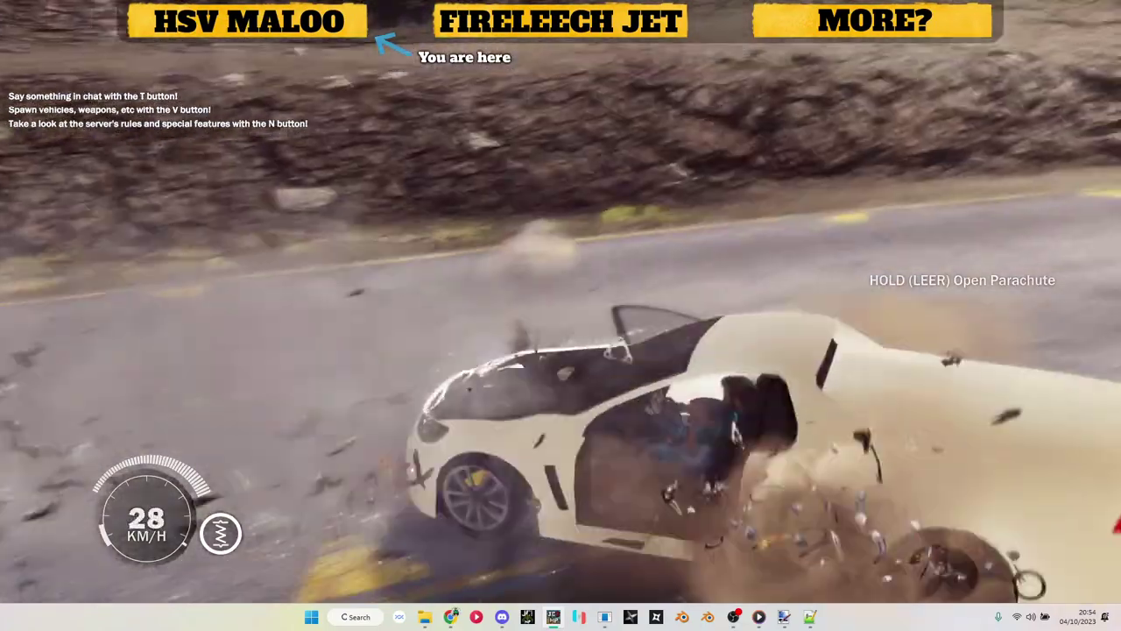
# Step: Drive a short way, climb out, and fire several shots at the parked Maloo's wheel
pyautogui.press('w')
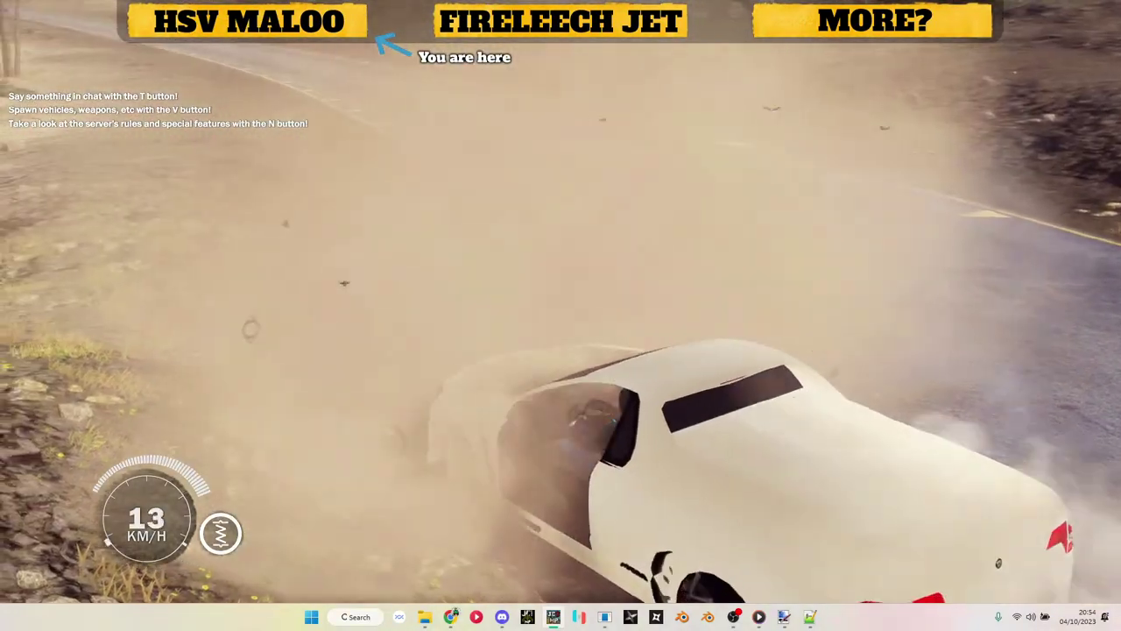
pyautogui.press('f')
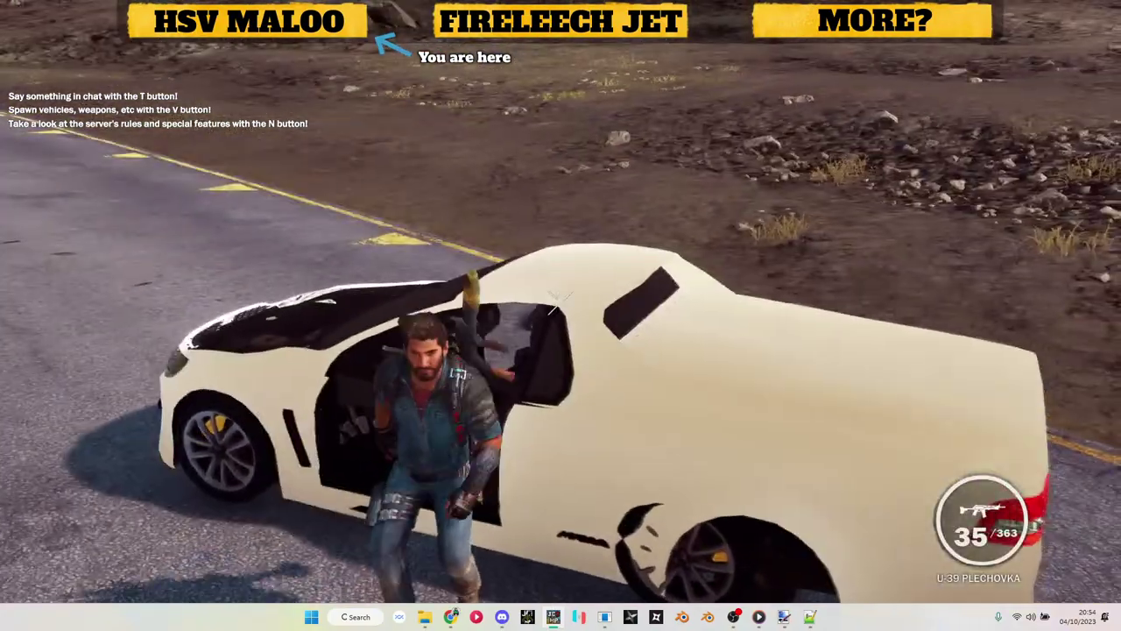
pyautogui.press('d')
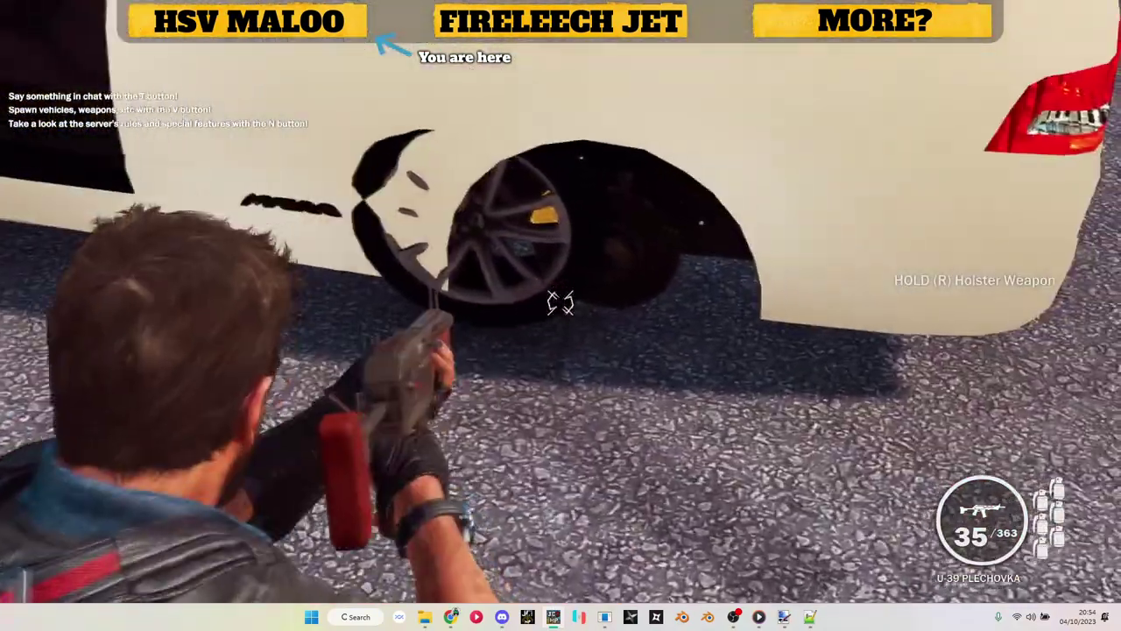
pyautogui.click(560, 302)
pyautogui.click(561, 302)
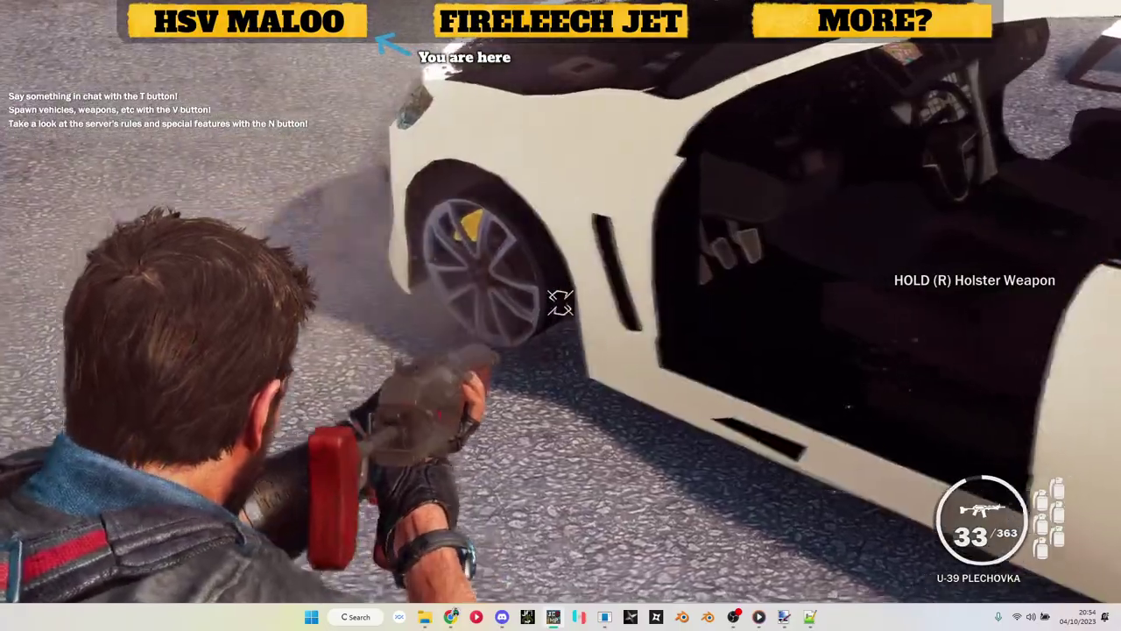
pyautogui.press('s')
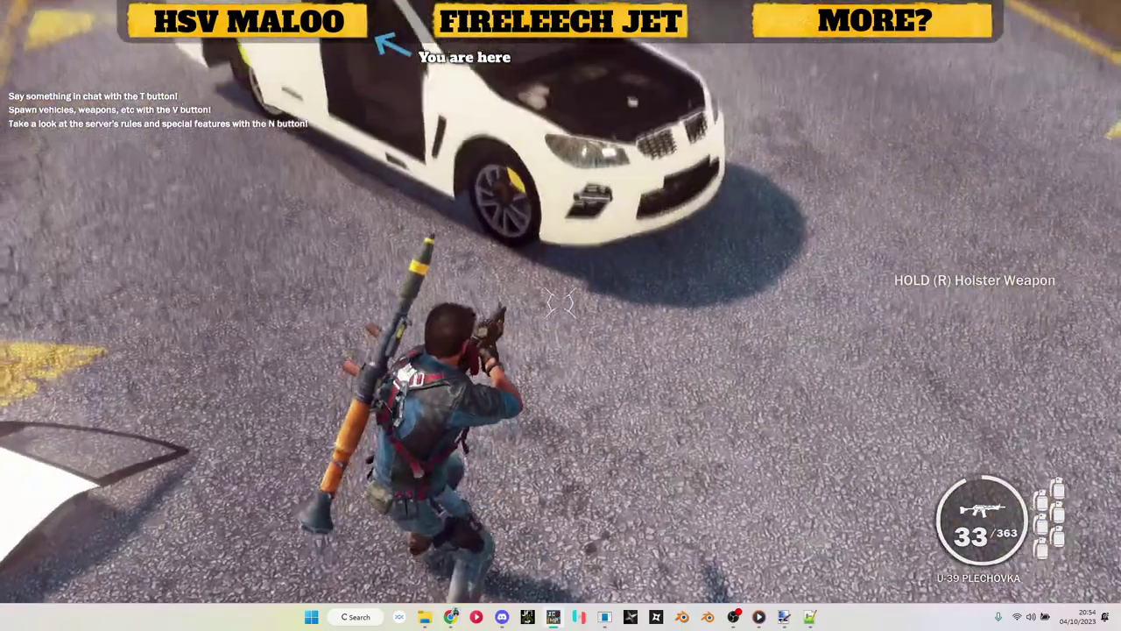
pyautogui.click(561, 303)
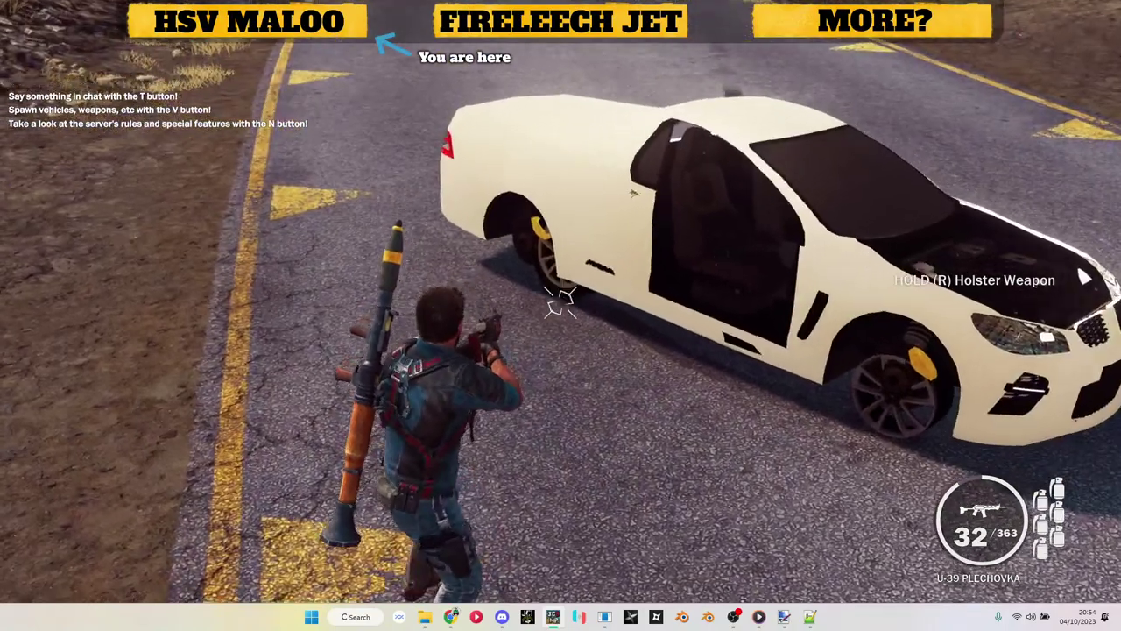
pyautogui.click(560, 303)
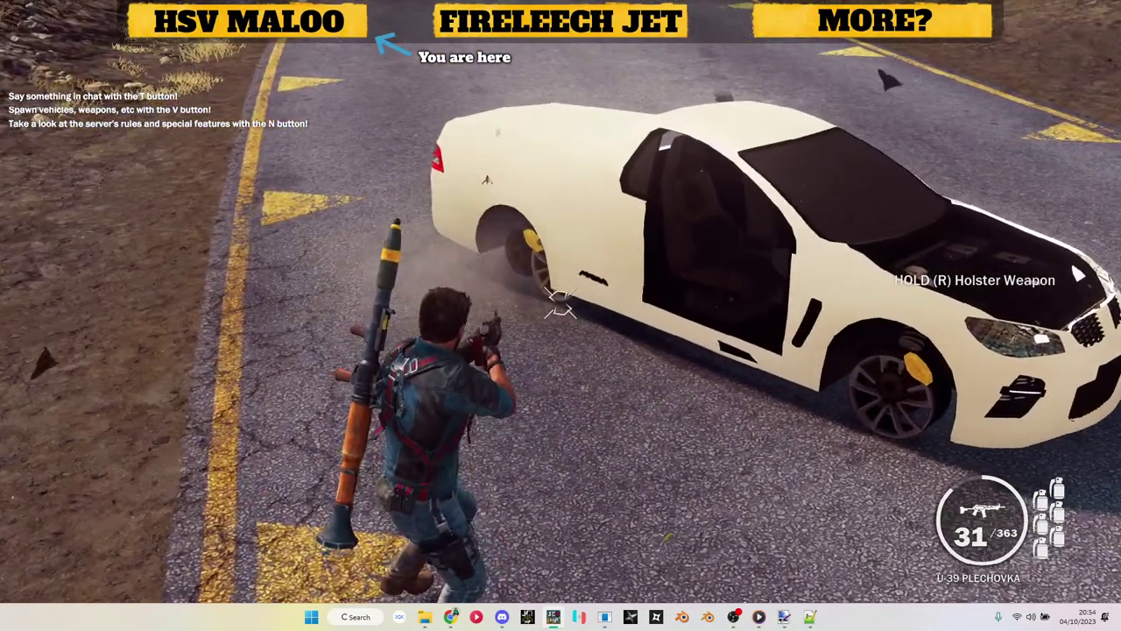
pyautogui.rightClick(560, 302)
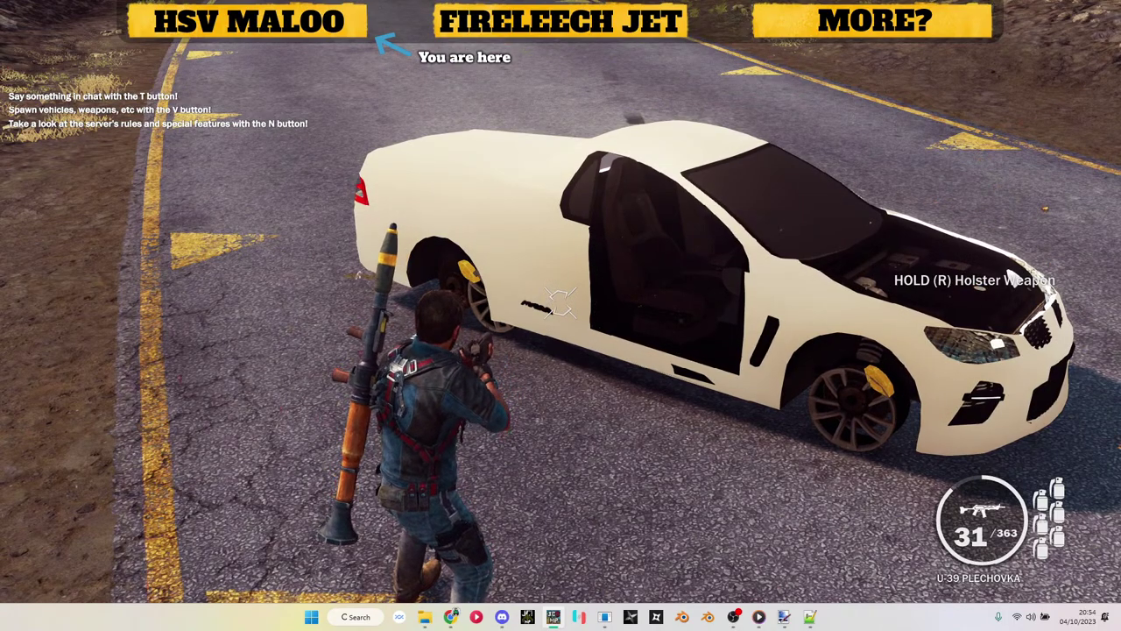
# Step: Walk around to the driver door, get back in the Maloo, then switch to the Model Renderer
pyautogui.press('d')
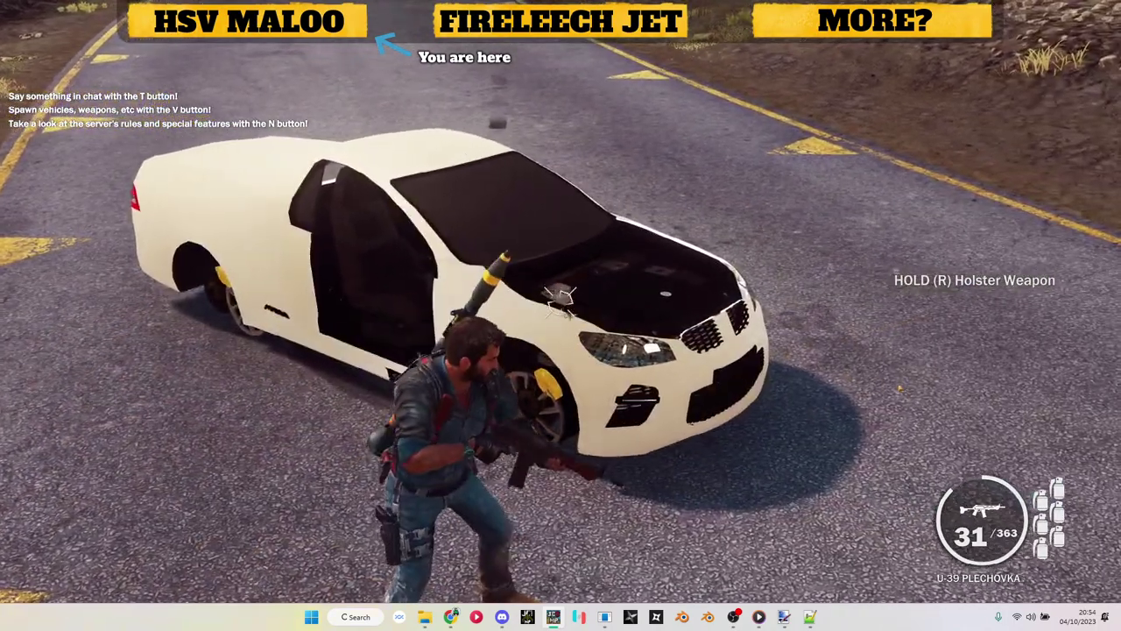
pyautogui.press('v')
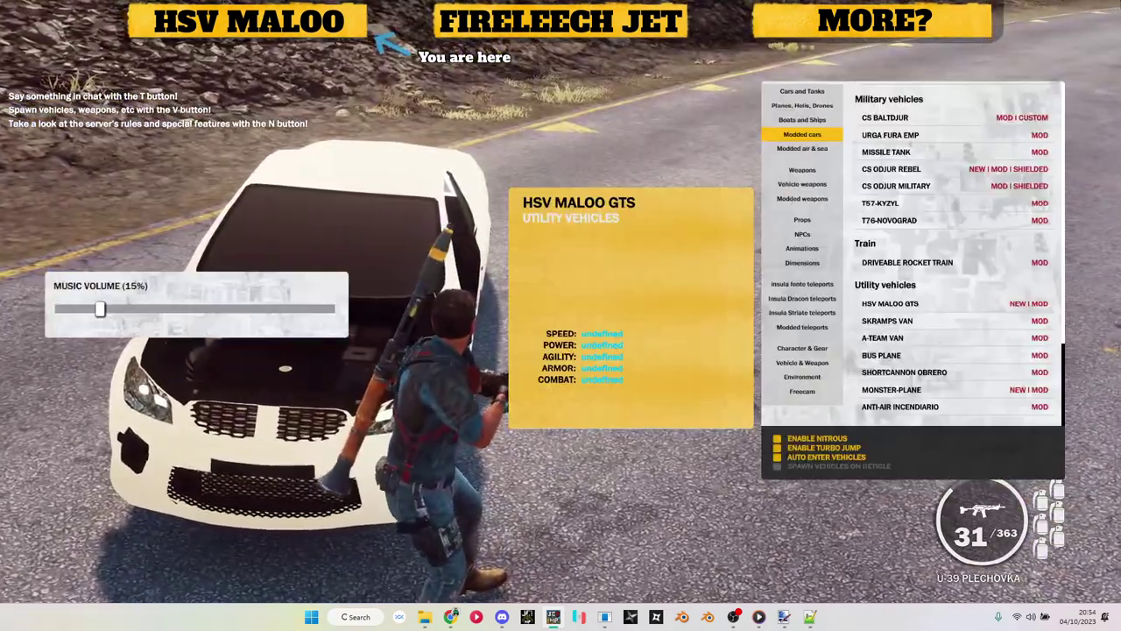
pyautogui.press('v')
pyautogui.press('w')
pyautogui.press('e')
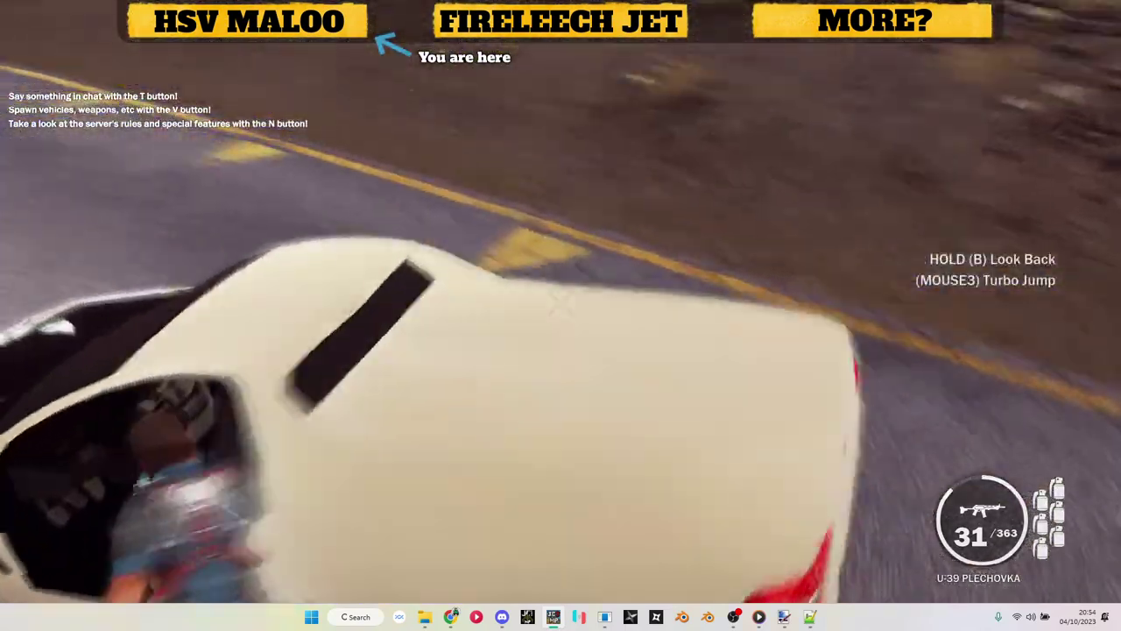
pyautogui.press('w')
pyautogui.press('v')
pyautogui.hotkey('alt', 'Tab')
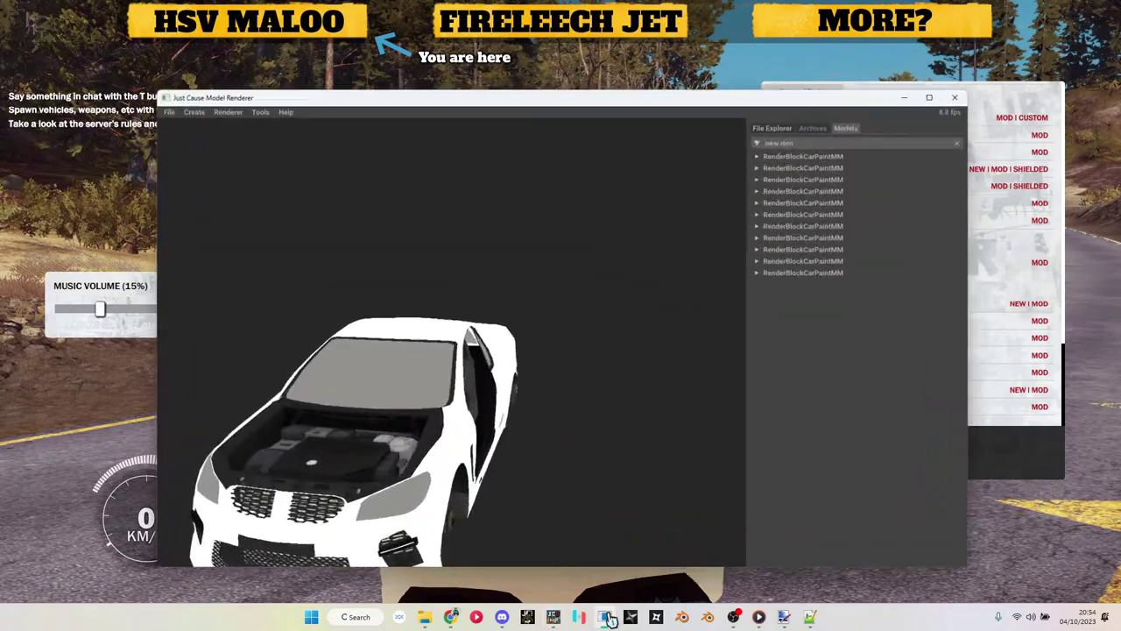
# Step: Toggle Is Skinned on the bottom RenderBlockCarPaintMM blocks, reverting it on some
pyautogui.rightClick(822, 254)
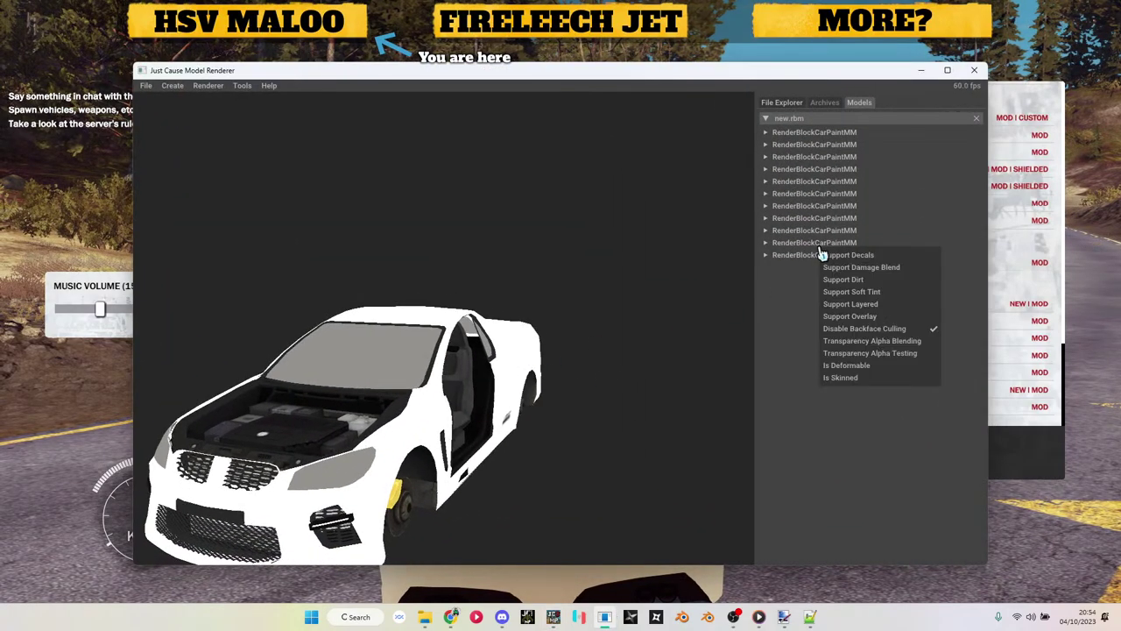
pyautogui.click(877, 383)
pyautogui.rightClick(840, 254)
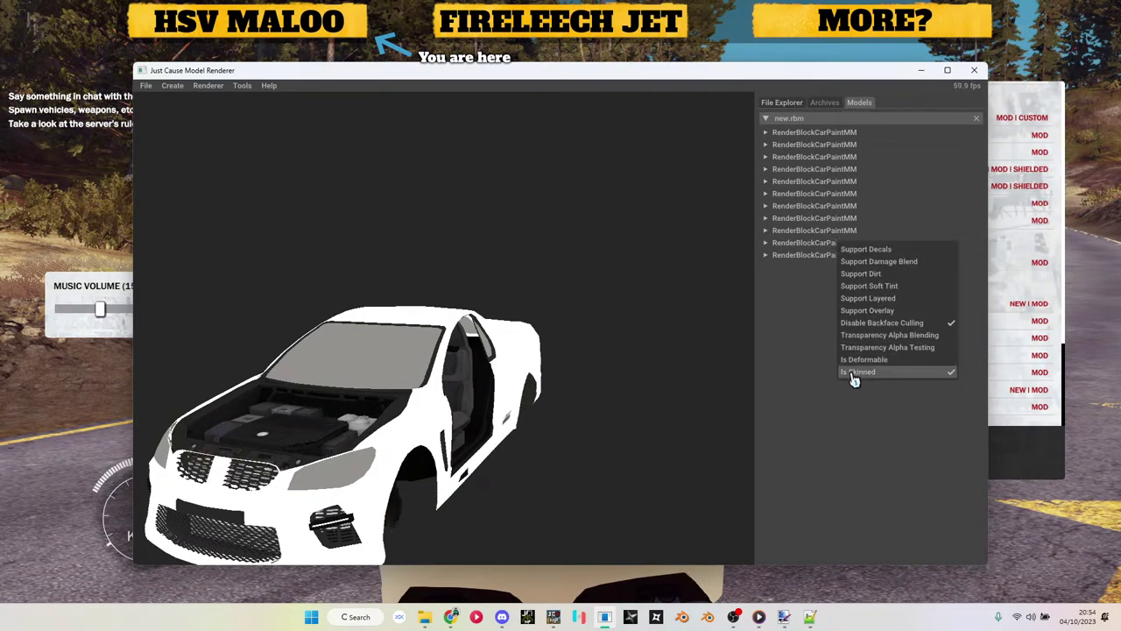
pyautogui.click(851, 376)
pyautogui.rightClick(823, 231)
pyautogui.click(848, 362)
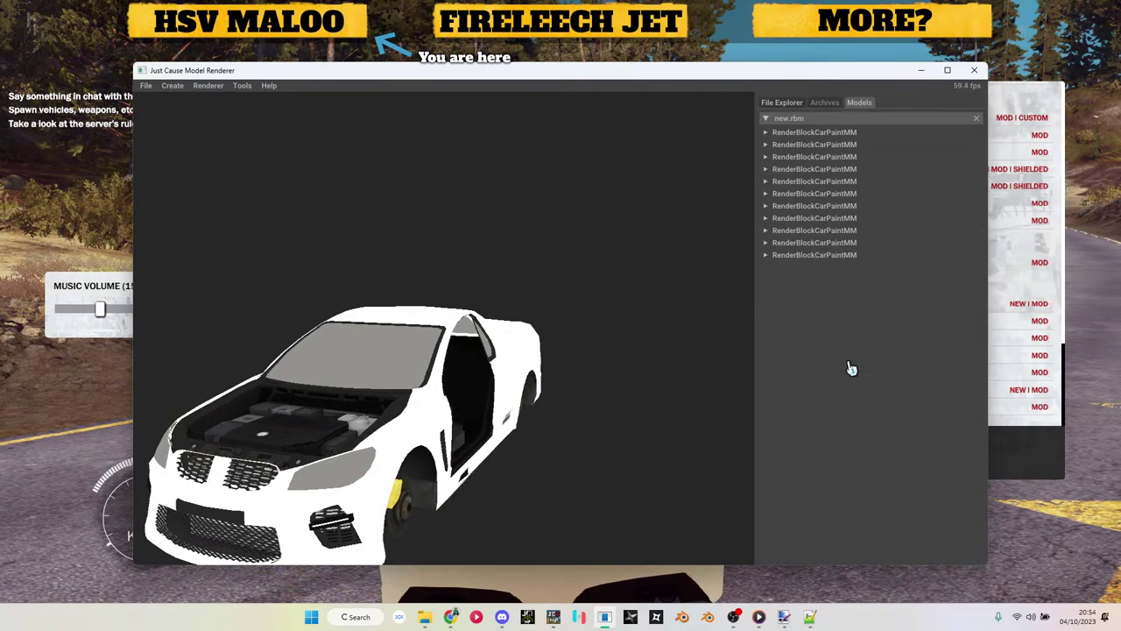
pyautogui.rightClick(839, 232)
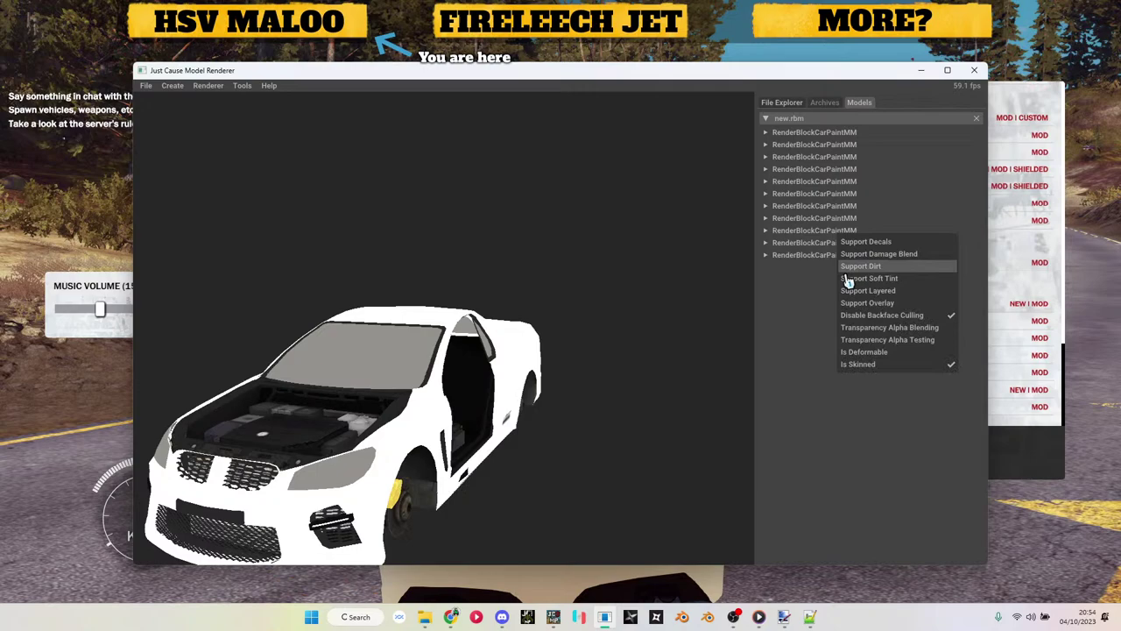
pyautogui.click(854, 375)
pyautogui.rightClick(818, 220)
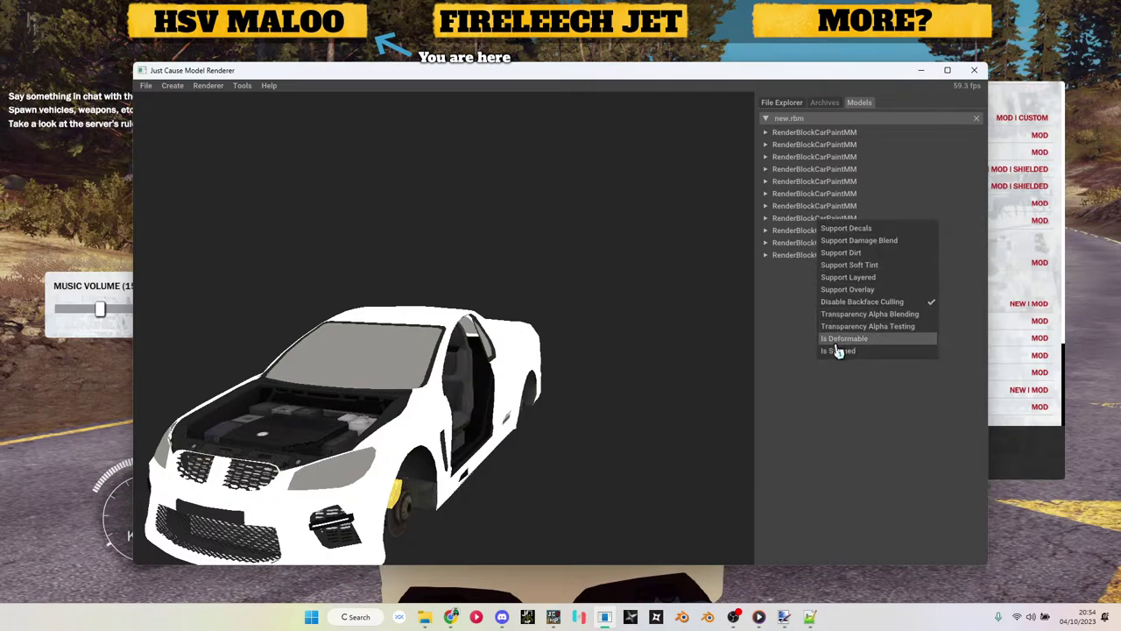
pyautogui.click(838, 351)
pyautogui.rightClick(819, 220)
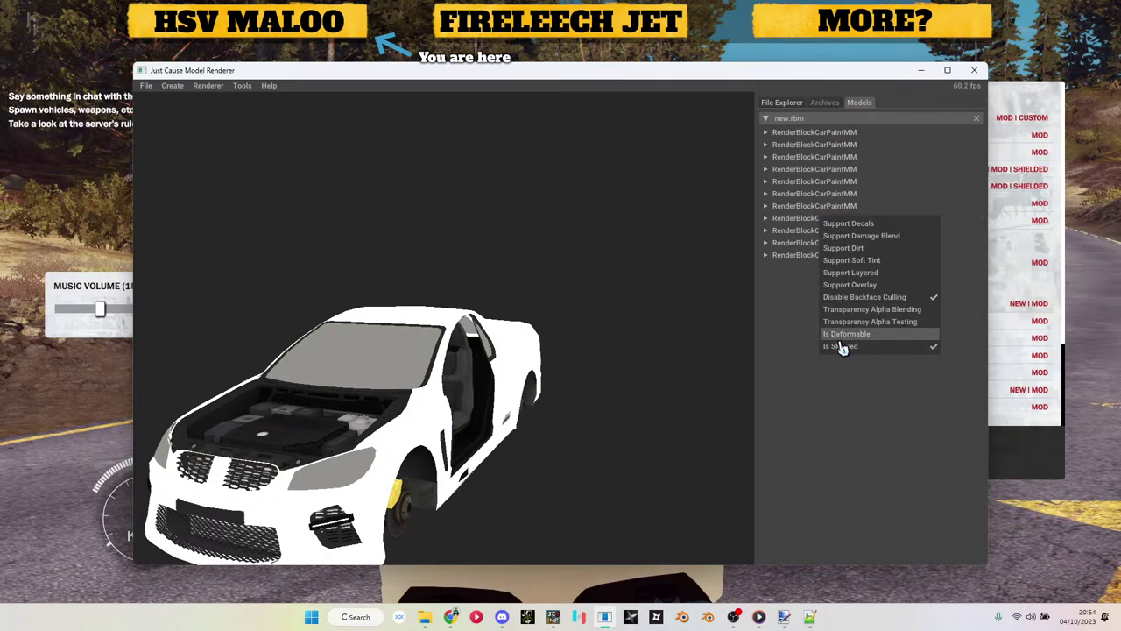
pyautogui.click(841, 351)
pyautogui.rightClick(844, 213)
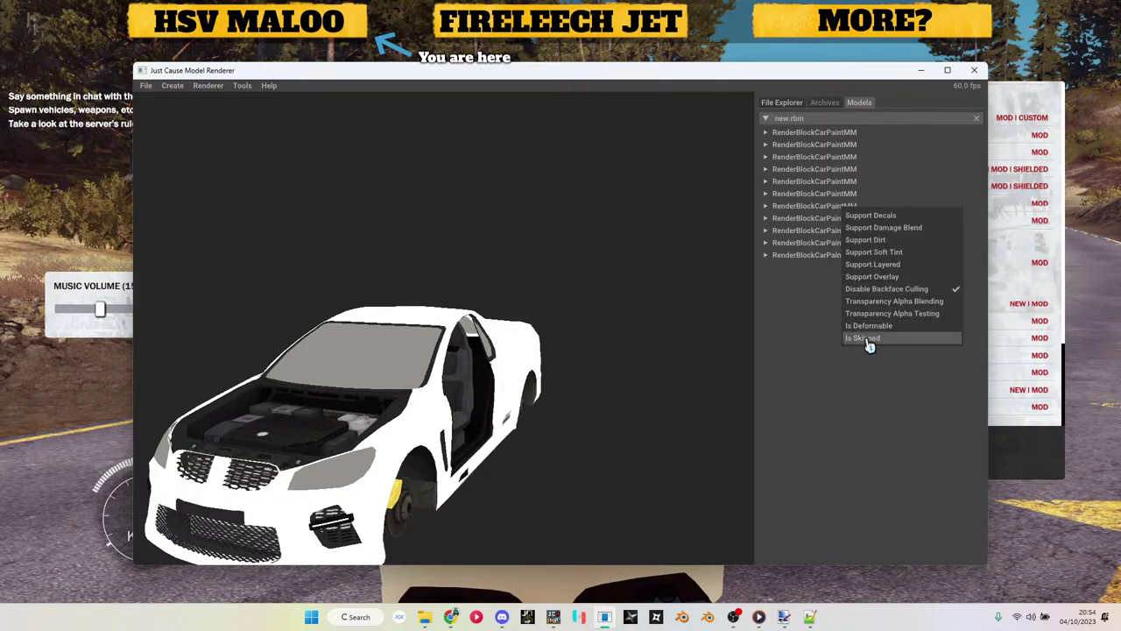
pyautogui.click(867, 341)
pyautogui.rightClick(836, 214)
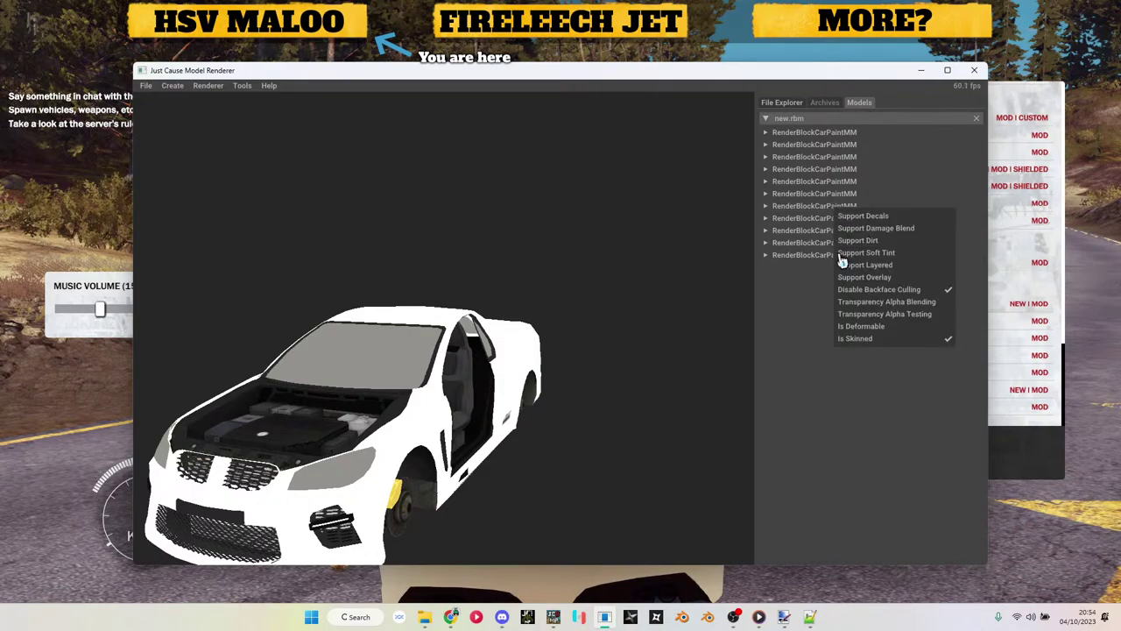
pyautogui.click(861, 344)
# Step: Toggle Is Skinned on higher paint blocks and enable Transparency Alpha Blending on one
pyautogui.rightClick(846, 158)
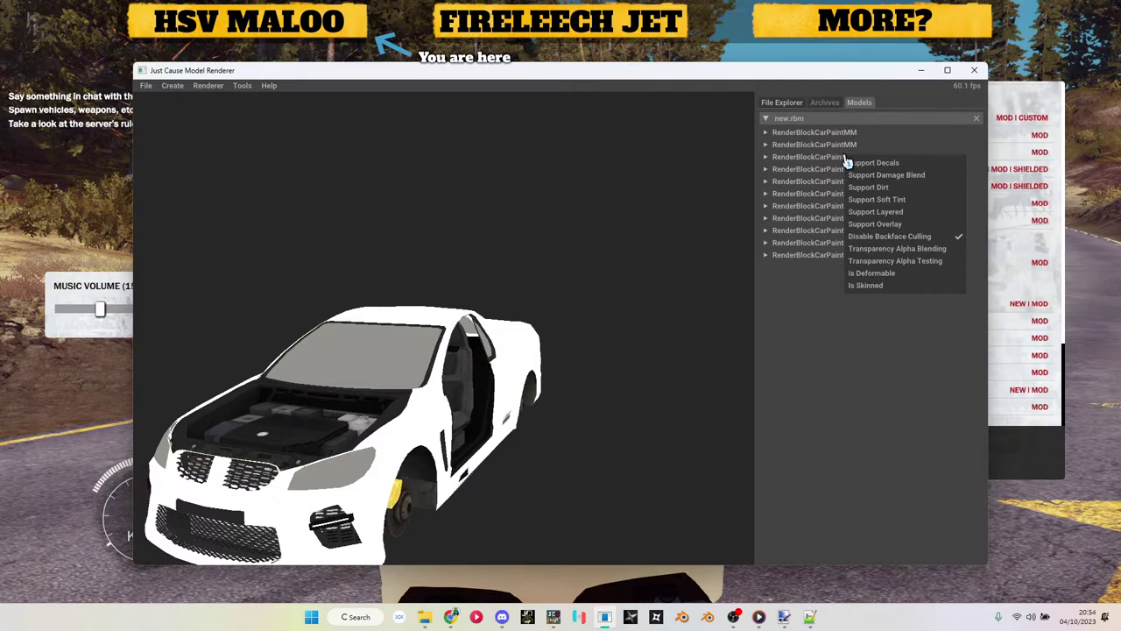
pyautogui.click(872, 289)
pyautogui.rightClick(854, 171)
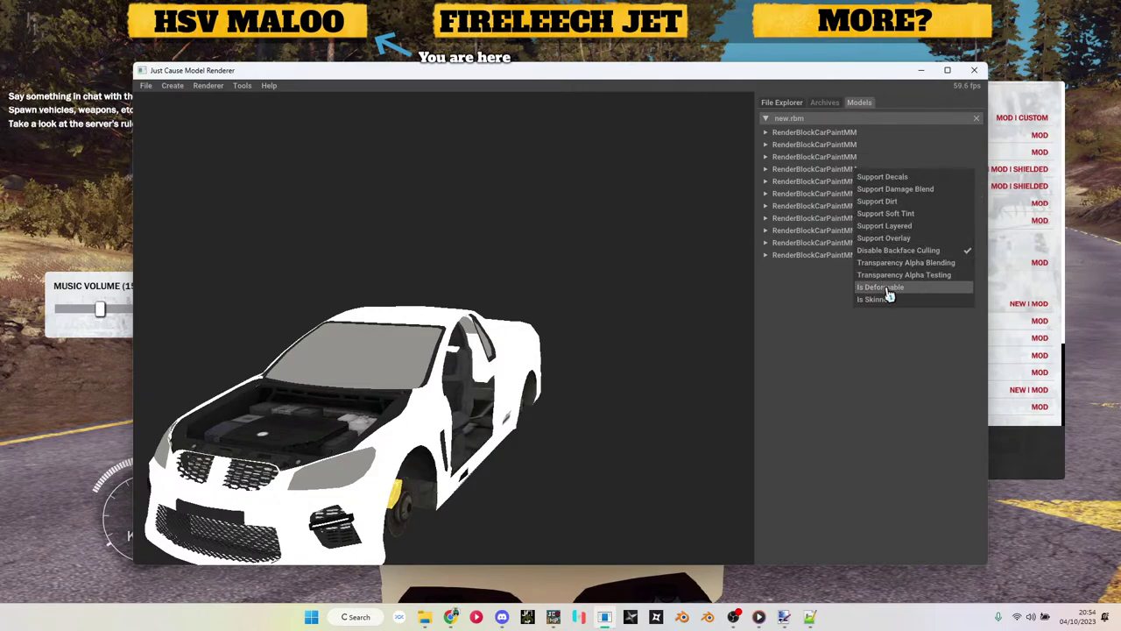
pyautogui.click(846, 175)
pyautogui.rightClick(778, 168)
pyautogui.click(839, 163)
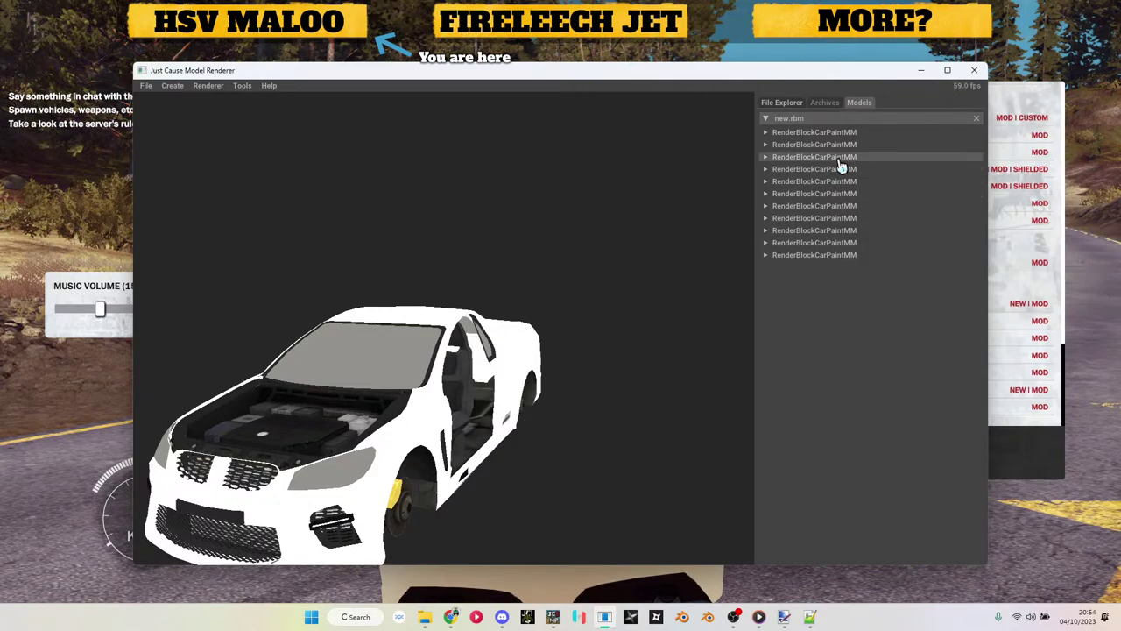
pyautogui.rightClick(840, 165)
pyautogui.click(877, 291)
pyautogui.rightClick(847, 171)
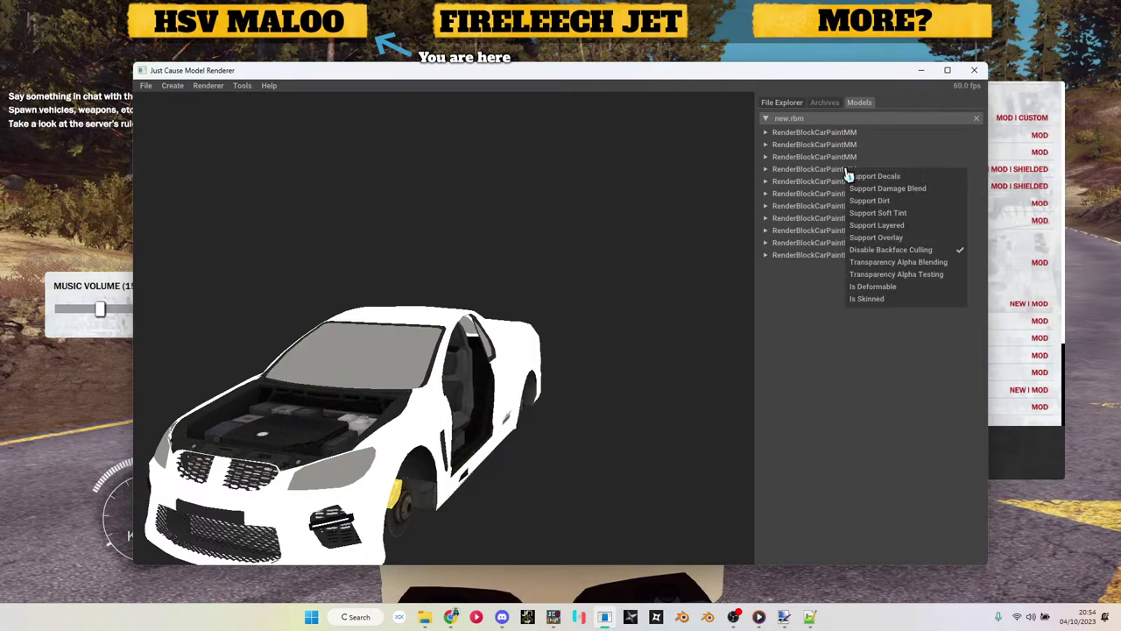
pyautogui.click(877, 299)
pyautogui.rightClick(845, 169)
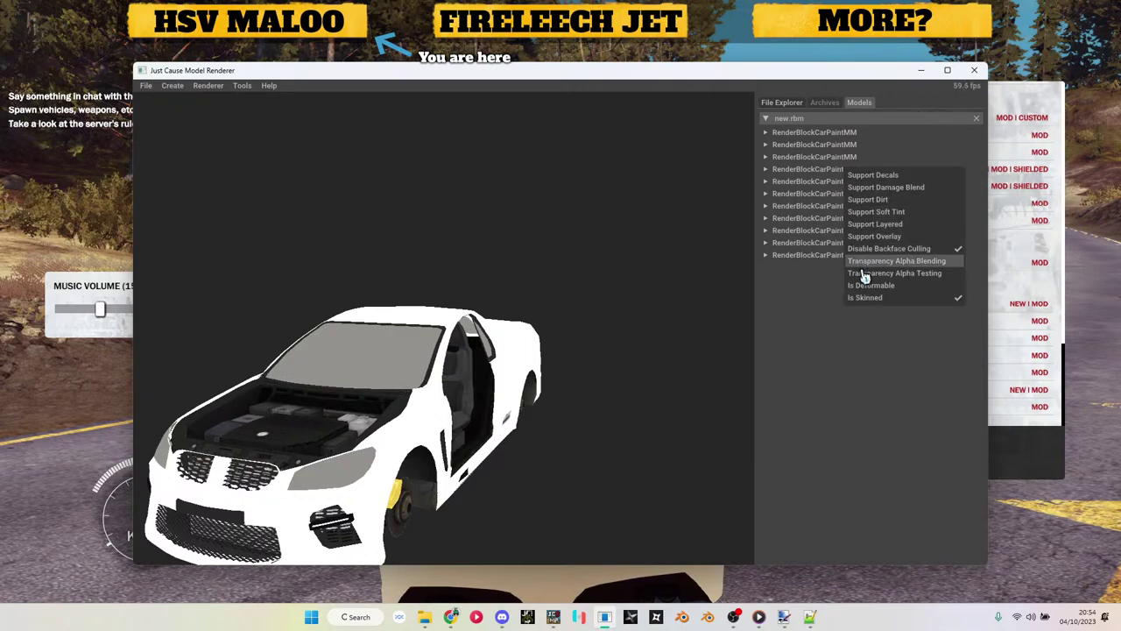
pyautogui.click(864, 298)
pyautogui.rightClick(834, 179)
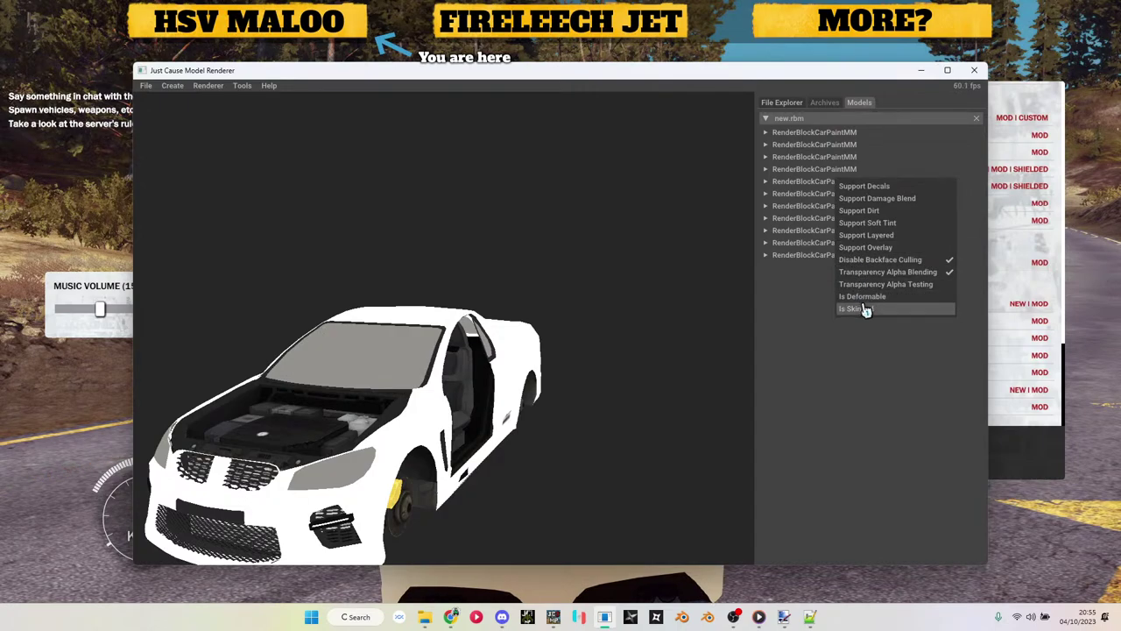
pyautogui.click(866, 304)
# Step: Toggle Is Skinned on the next run of middle paint blocks
pyautogui.rightClick(829, 176)
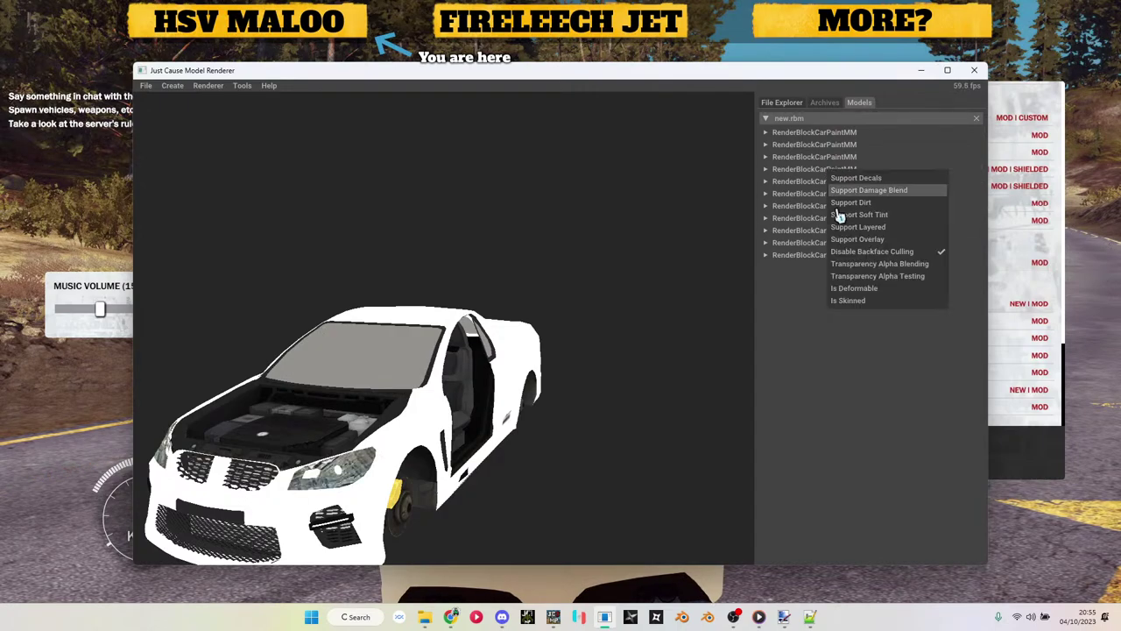
pyautogui.rightClick(815, 187)
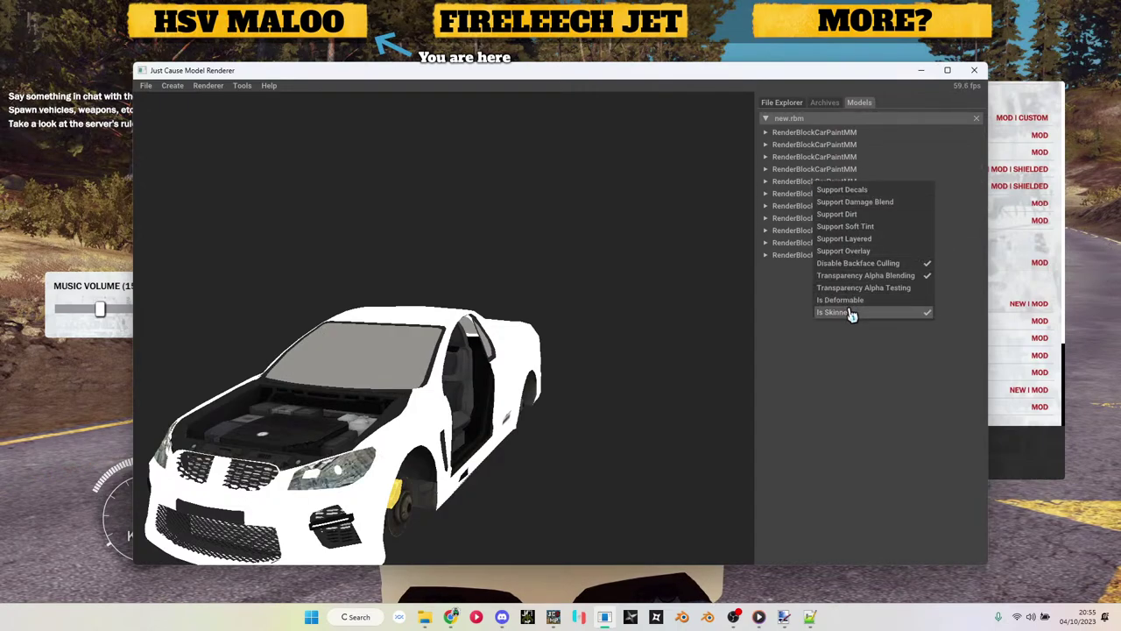
pyautogui.click(851, 313)
pyautogui.rightClick(816, 196)
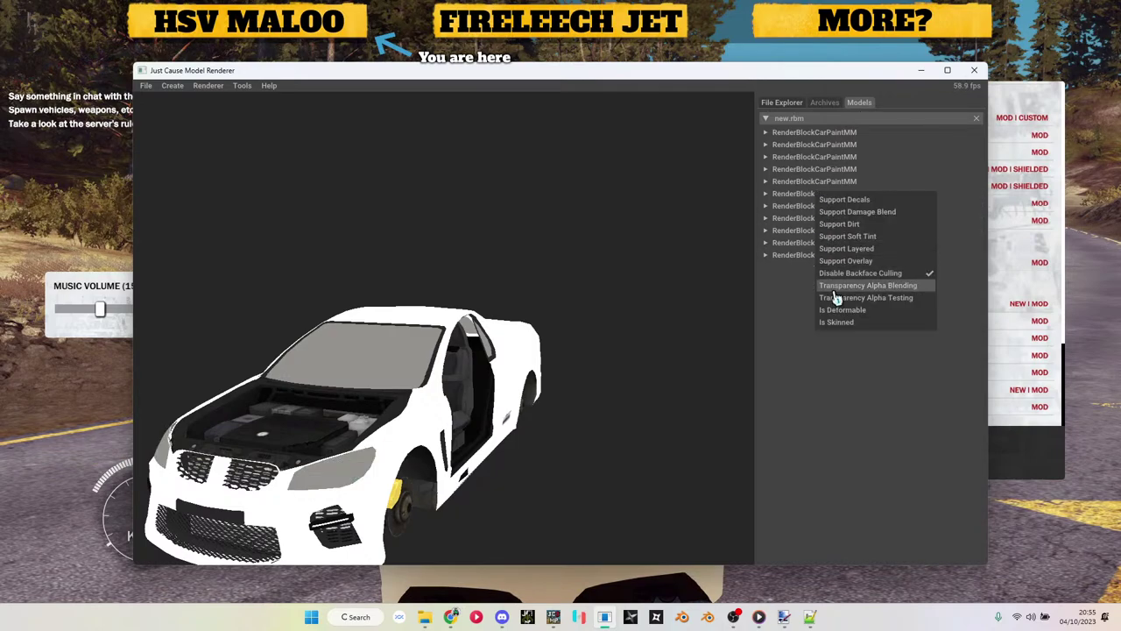
pyautogui.click(839, 323)
pyautogui.rightClick(816, 194)
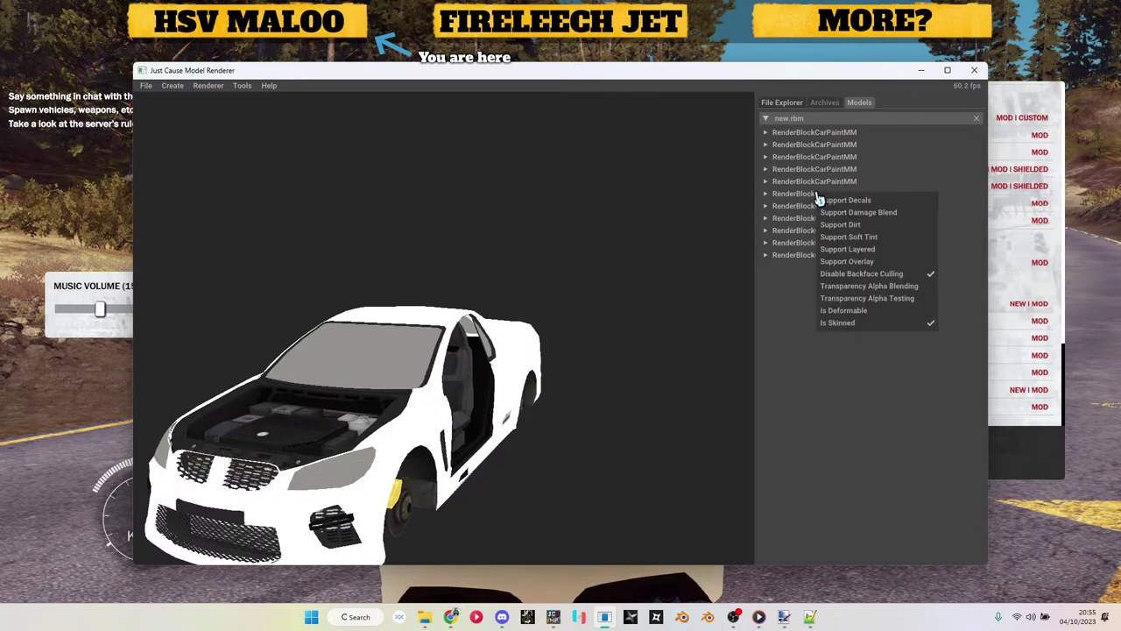
pyautogui.click(842, 326)
pyautogui.rightClick(826, 209)
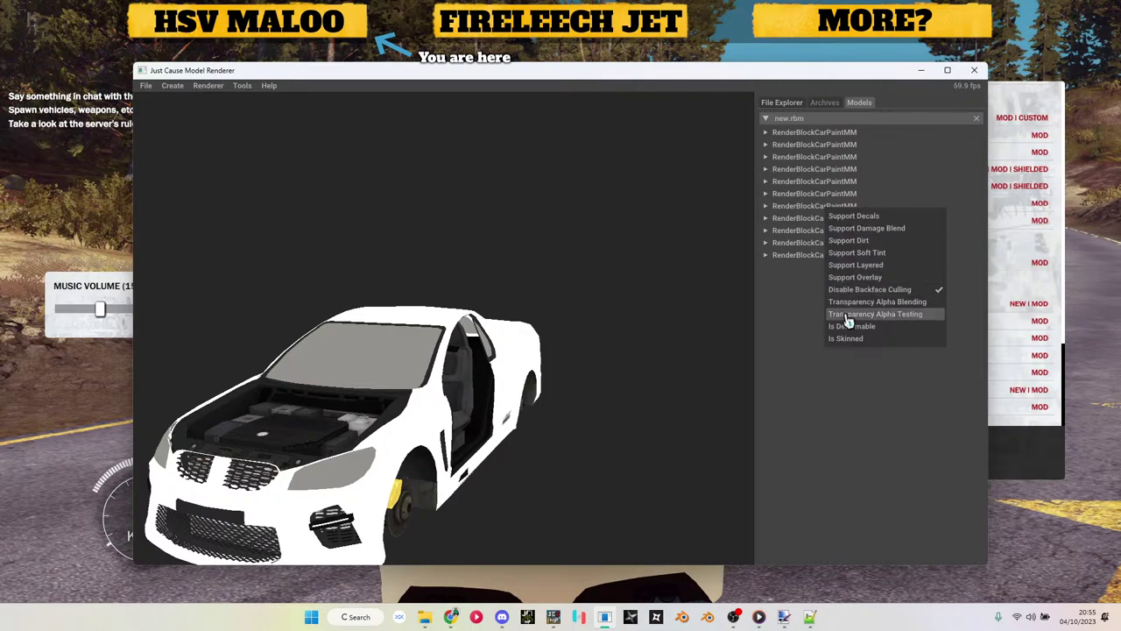
pyautogui.click(851, 341)
pyautogui.rightClick(818, 207)
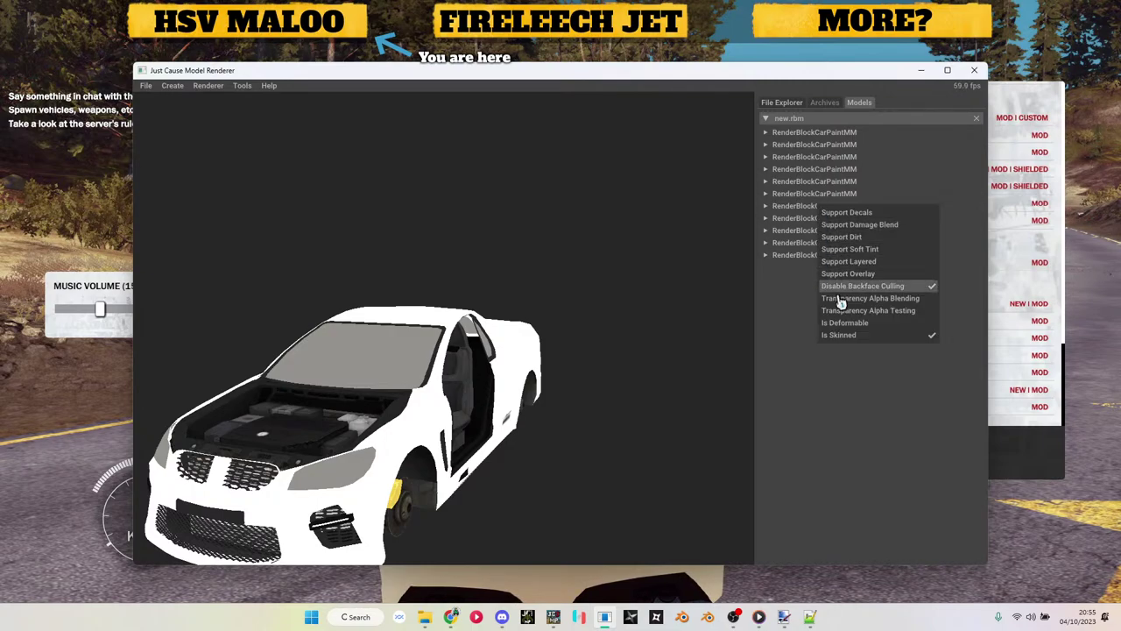
pyautogui.click(847, 340)
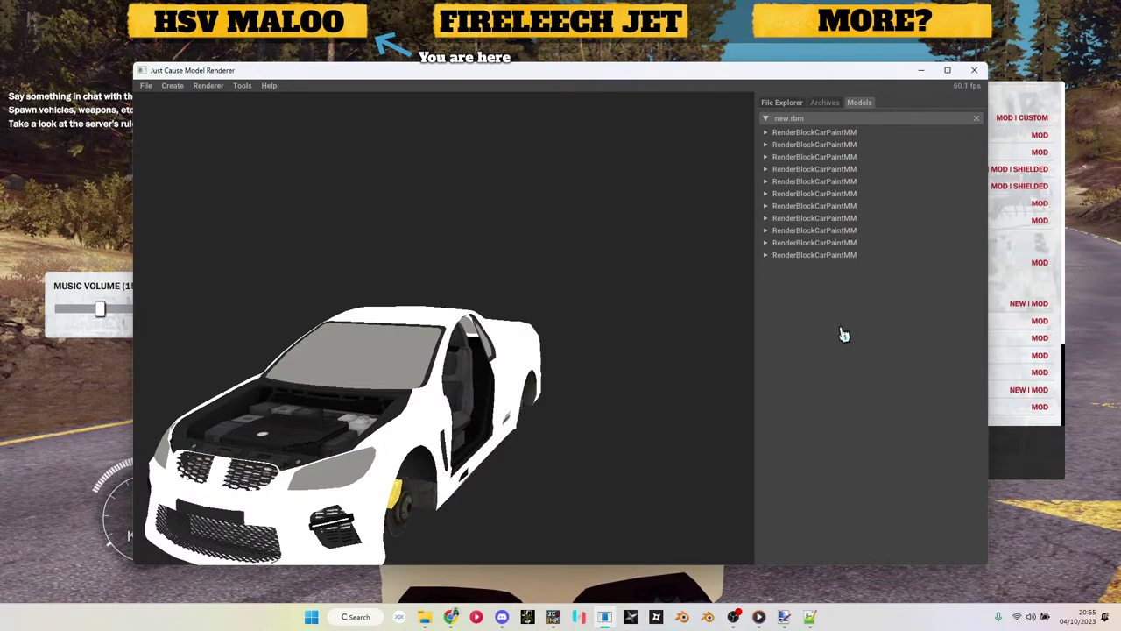
# Step: Adjust the remaining lower paint blocks' render flags, finishing with Is Skinned
pyautogui.rightClick(808, 194)
pyautogui.rightClick(802, 182)
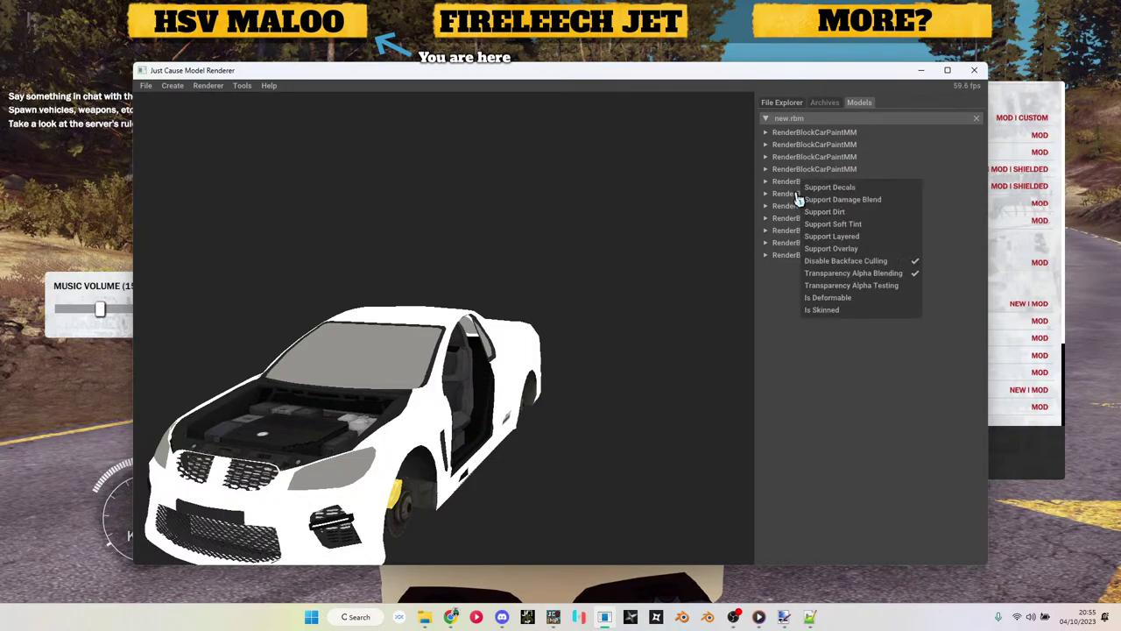
pyautogui.click(798, 200)
pyautogui.rightClick(795, 206)
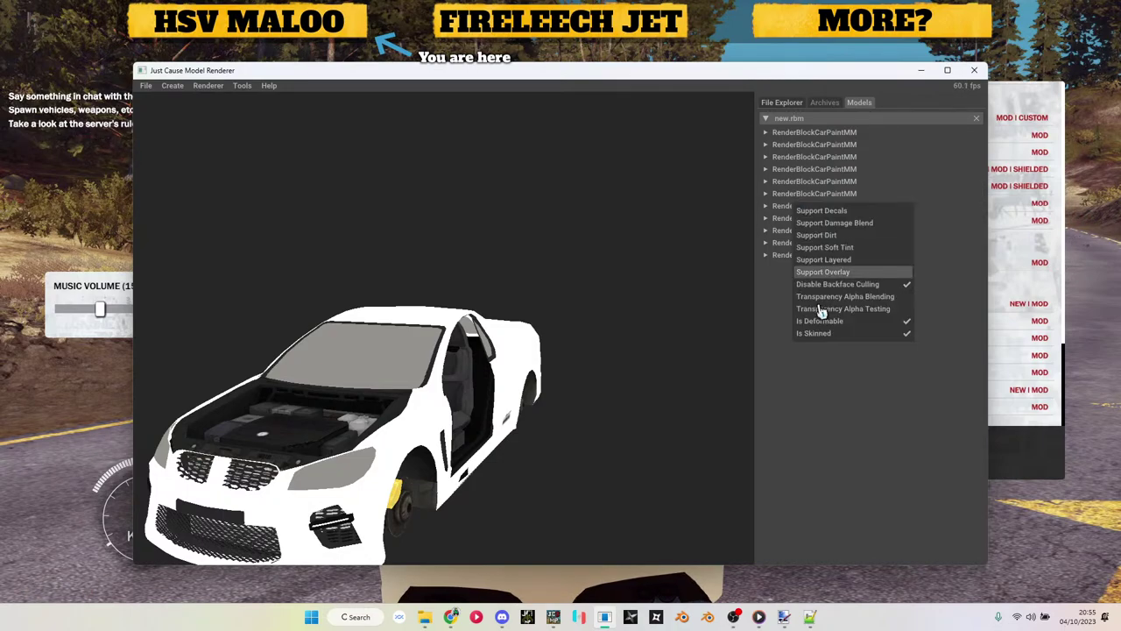
pyautogui.click(832, 332)
pyautogui.rightClick(823, 223)
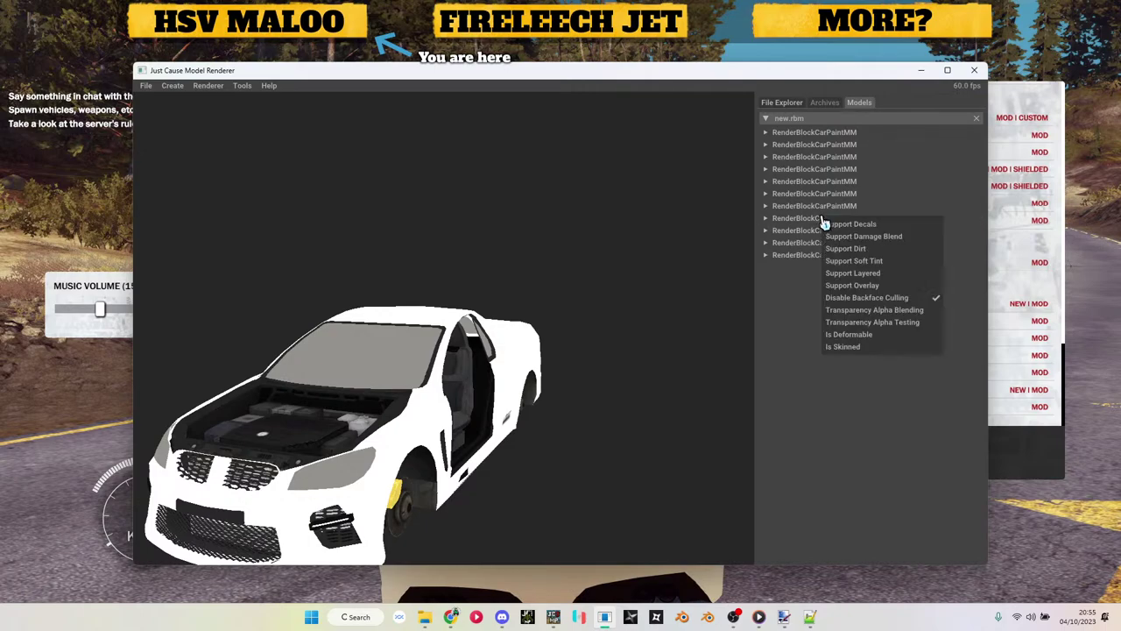
pyautogui.click(823, 216)
pyautogui.rightClick(824, 214)
pyautogui.click(854, 346)
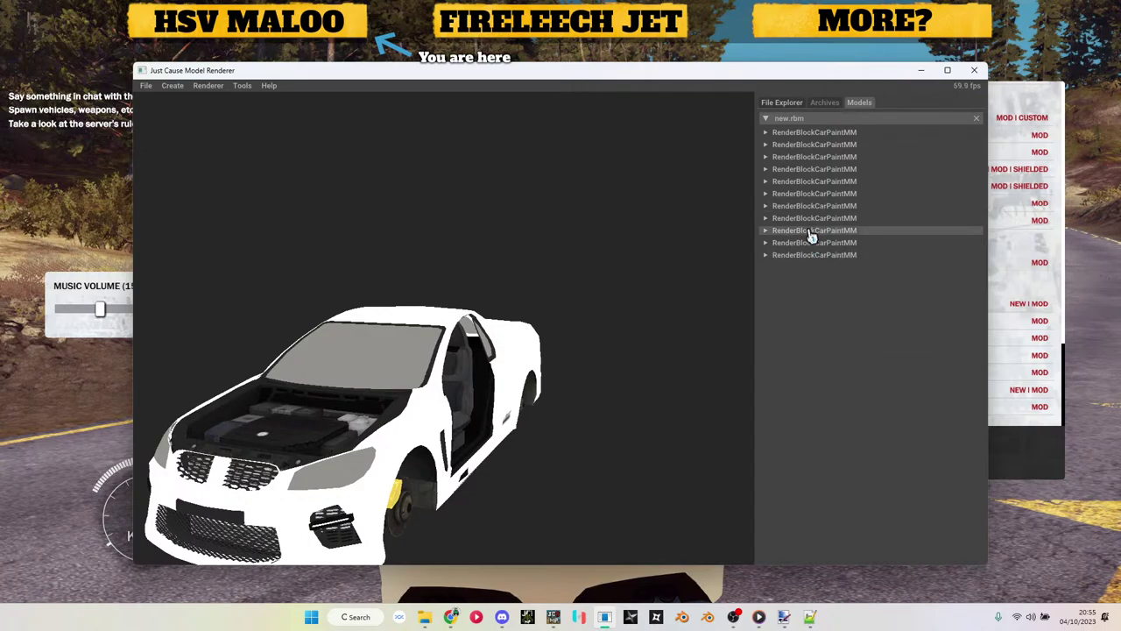
# Step: Expand the last paint block's settings and toggle Is Skinned plus a headlight-related flag
pyautogui.click(808, 255)
pyautogui.scroll(-3, 813, 332)
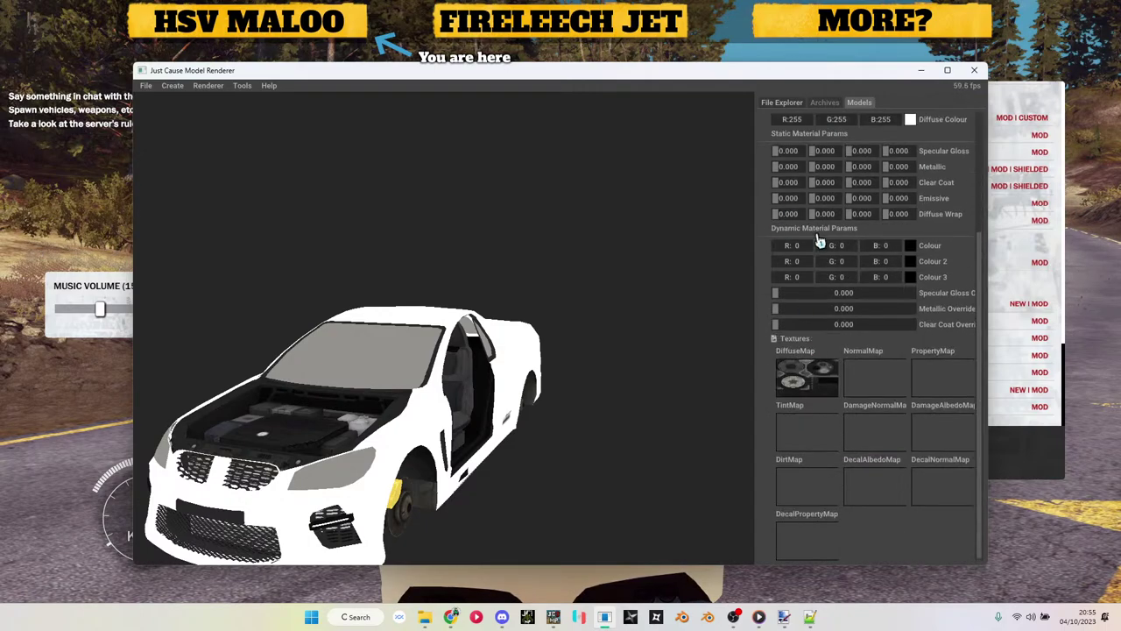
pyautogui.scroll(4, 819, 241)
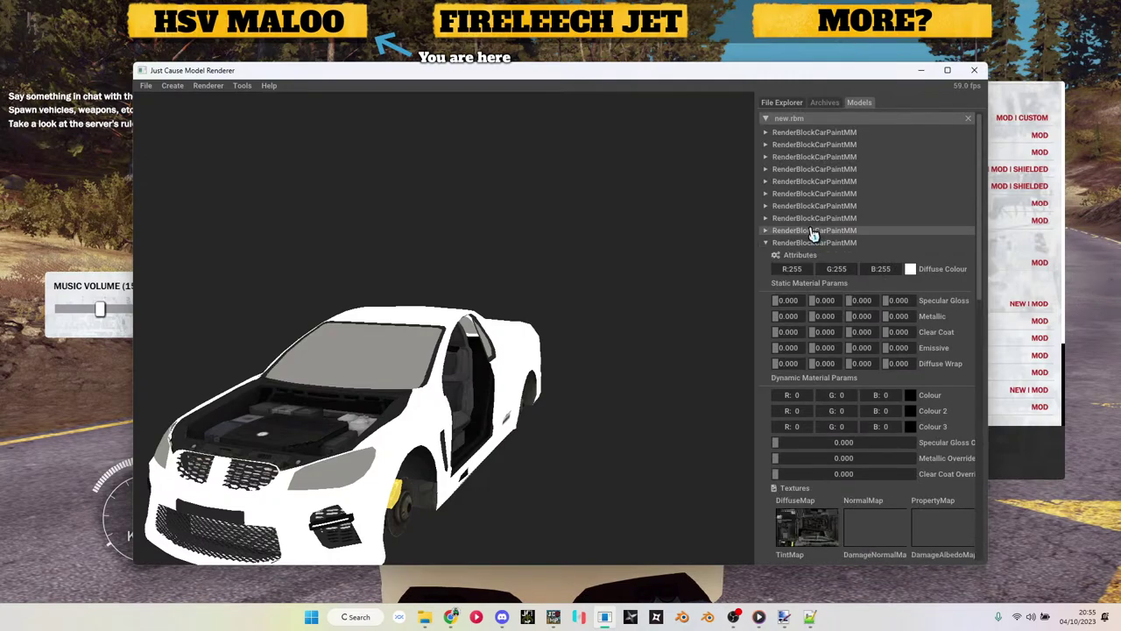
pyautogui.scroll(-1, 816, 244)
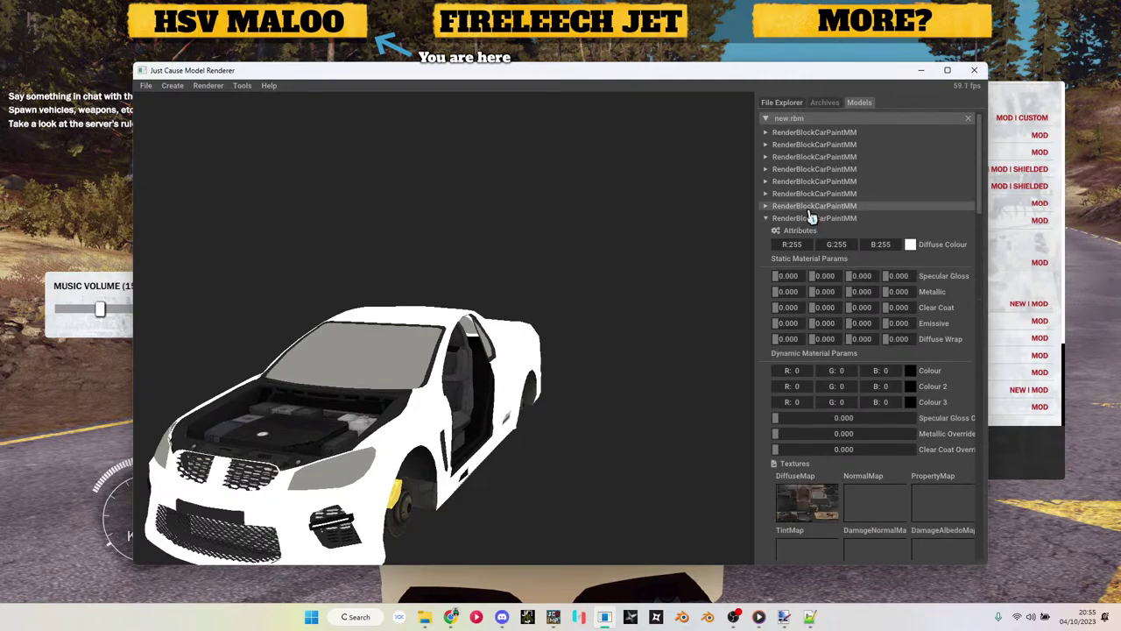
pyautogui.scroll(-1, 813, 223)
pyautogui.scroll(-2, 813, 200)
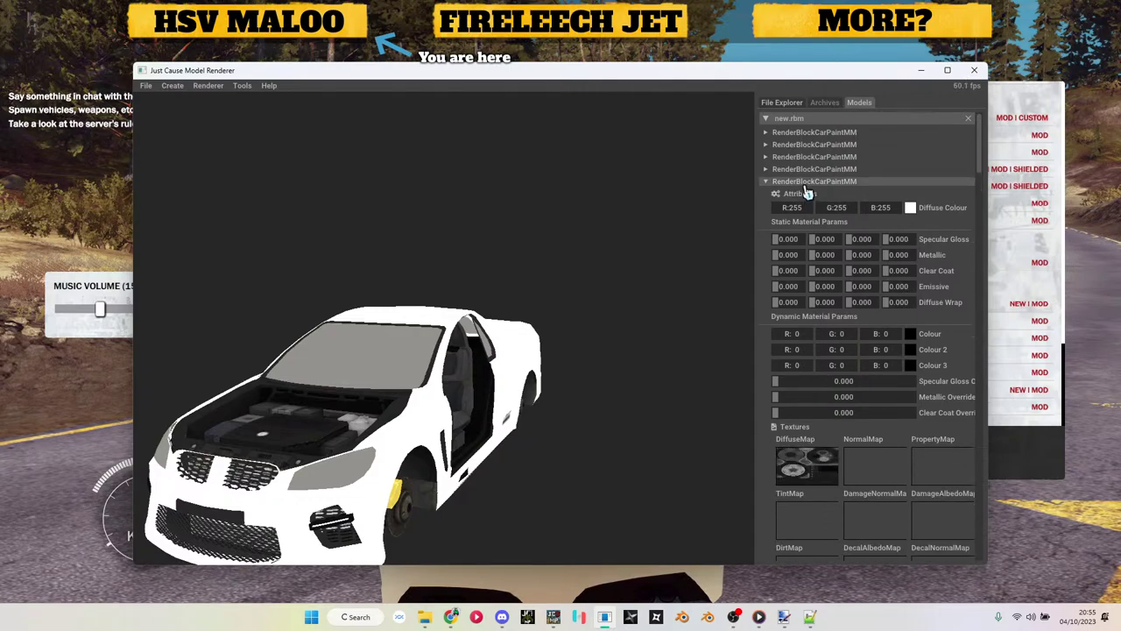
pyautogui.click(806, 193)
pyautogui.click(849, 317)
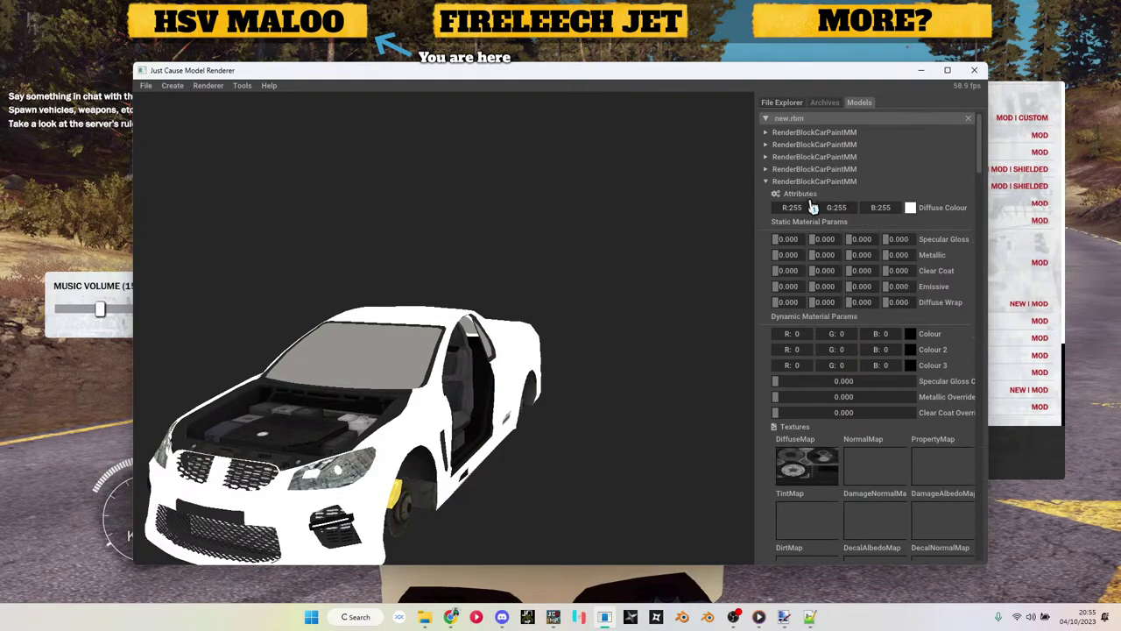
pyautogui.click(811, 196)
pyautogui.click(835, 323)
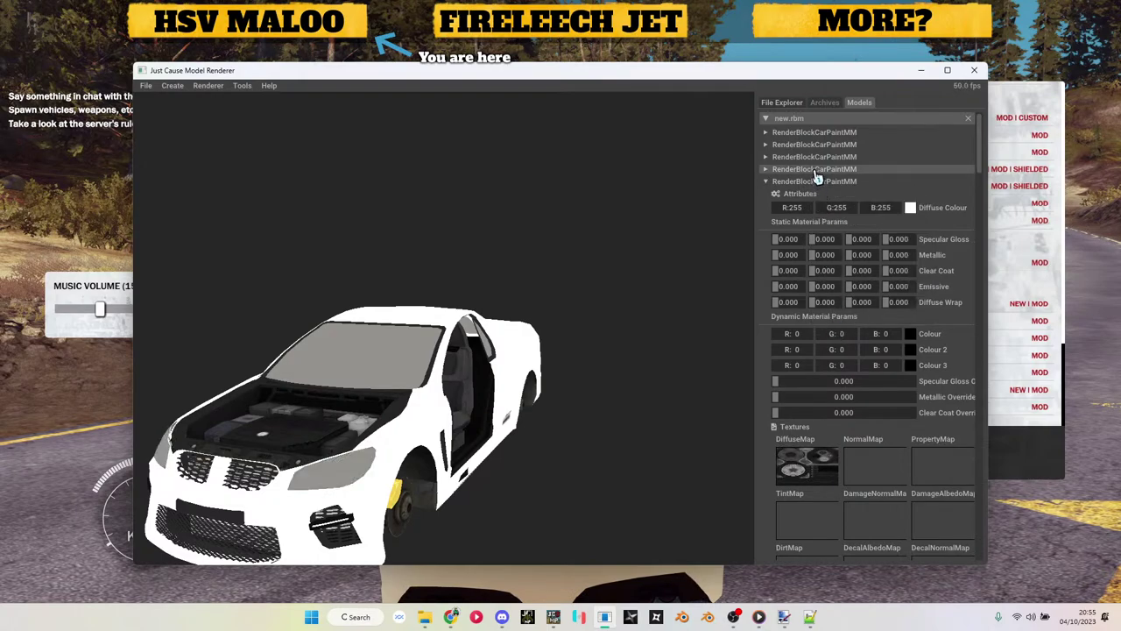
# Step: Review each paint block's settings in turn, from the first to the last
pyautogui.click(815, 170)
pyautogui.click(815, 157)
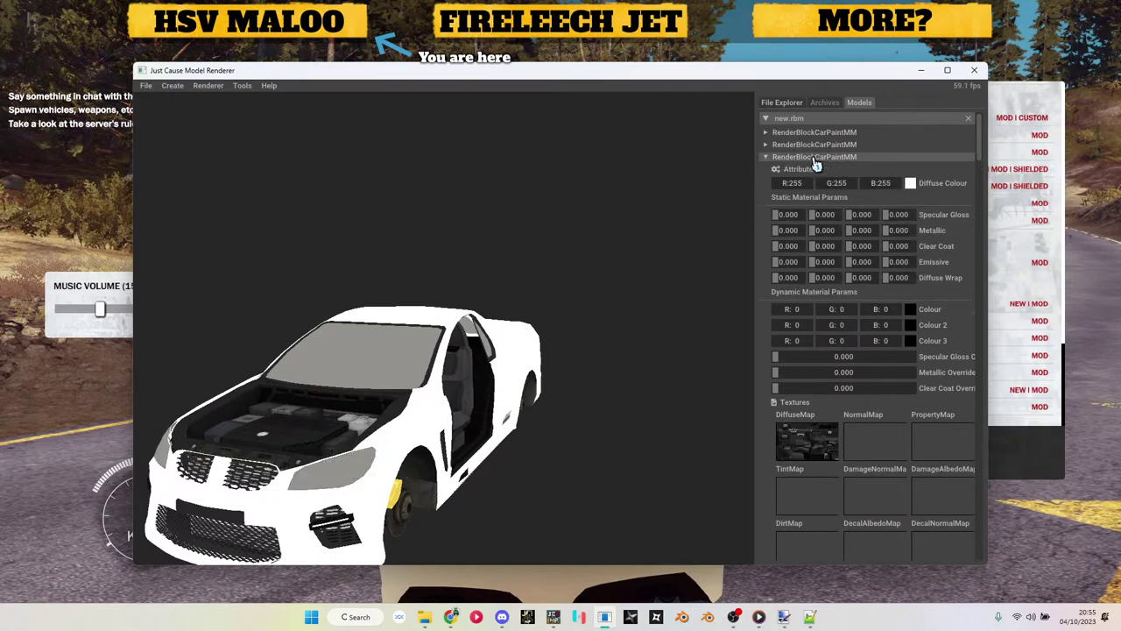
pyautogui.click(815, 144)
pyautogui.click(815, 133)
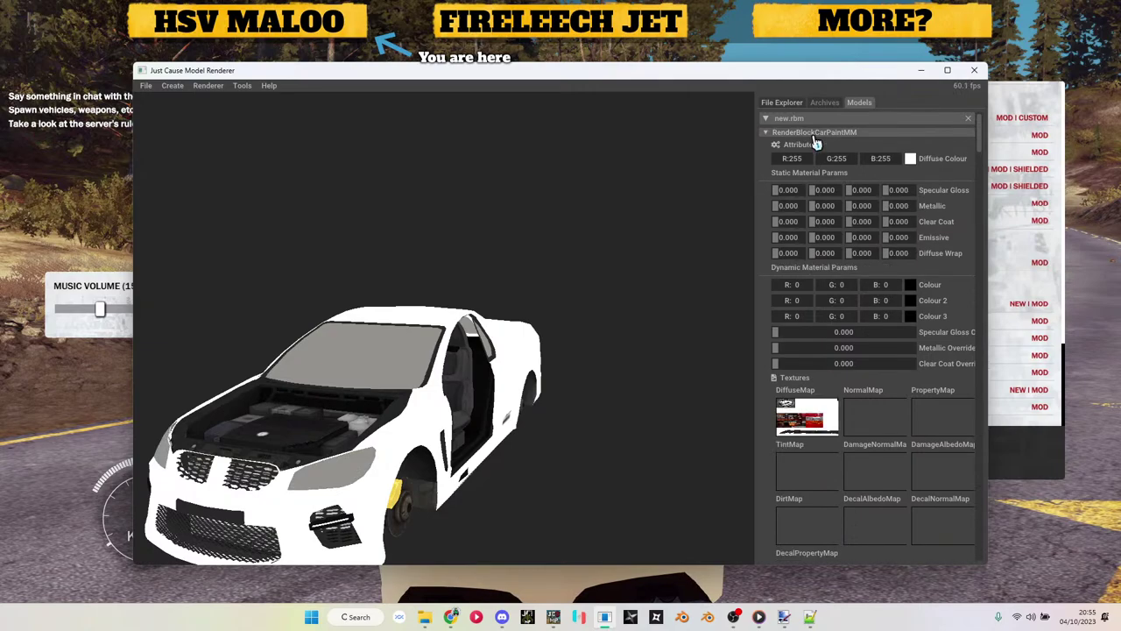
pyautogui.click(815, 145)
pyautogui.click(815, 157)
pyautogui.click(815, 170)
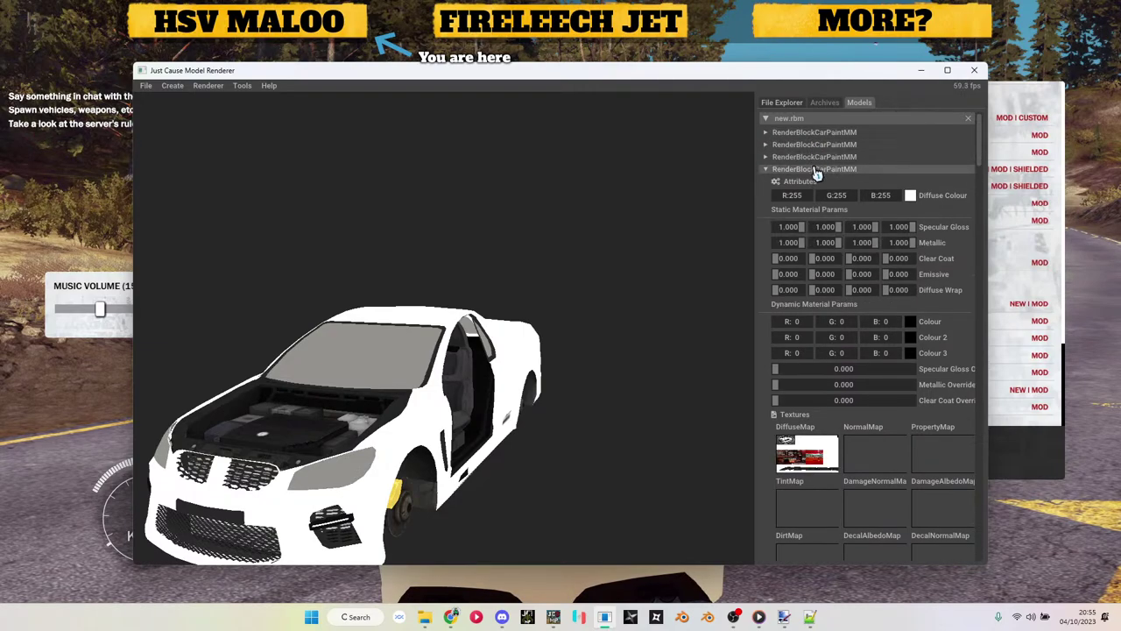
pyautogui.click(814, 182)
pyautogui.click(815, 187)
pyautogui.click(815, 193)
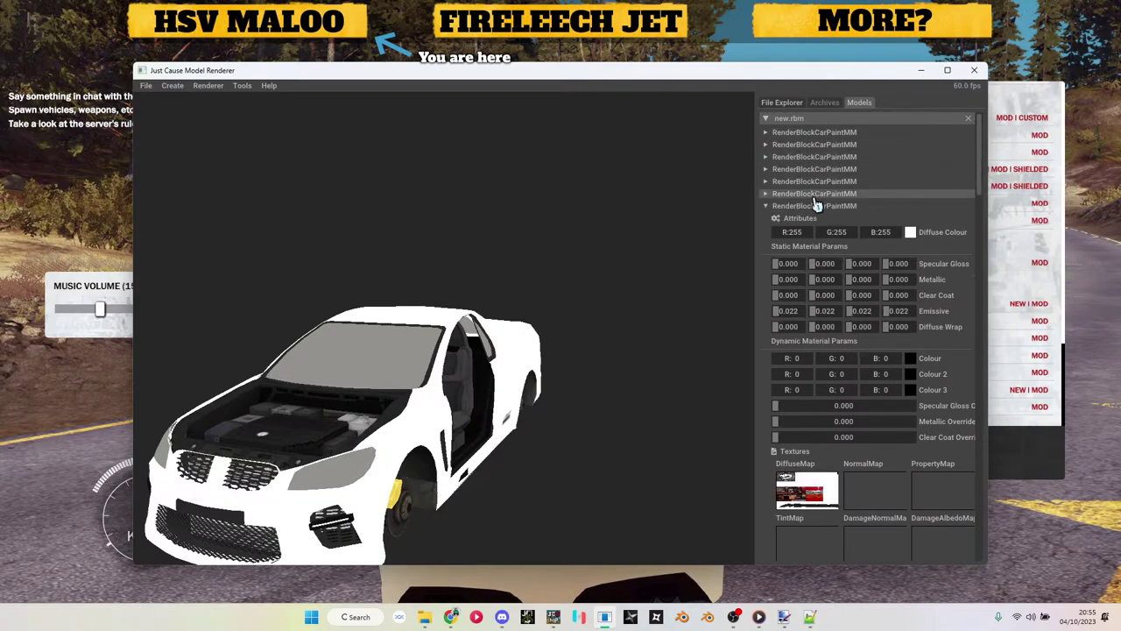
pyautogui.click(814, 206)
pyautogui.click(814, 231)
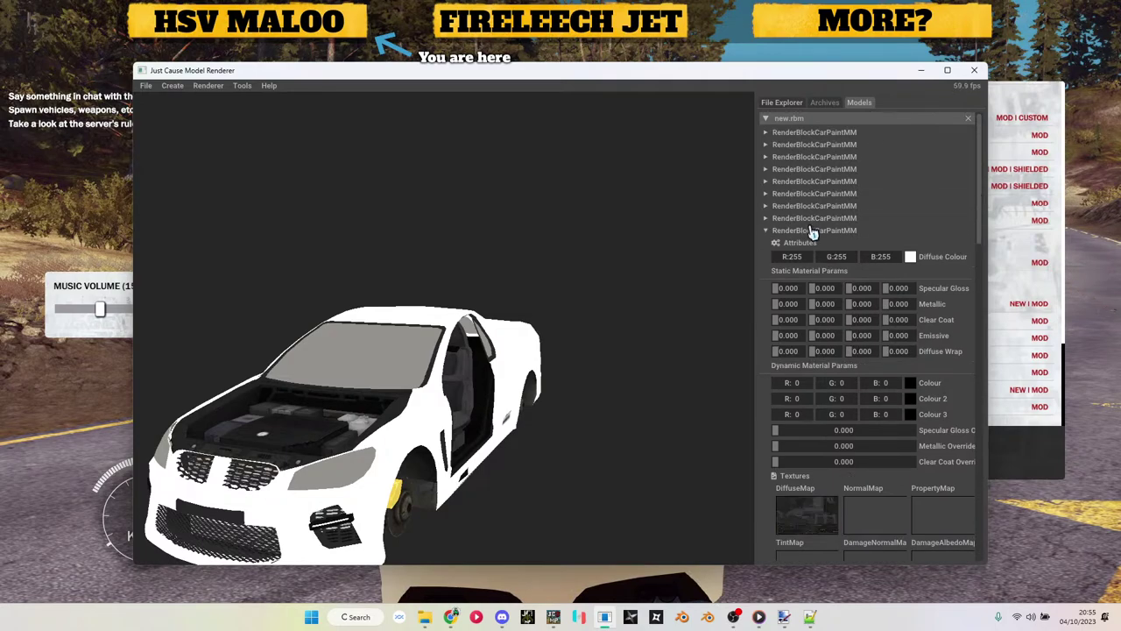
pyautogui.click(814, 237)
pyautogui.click(813, 245)
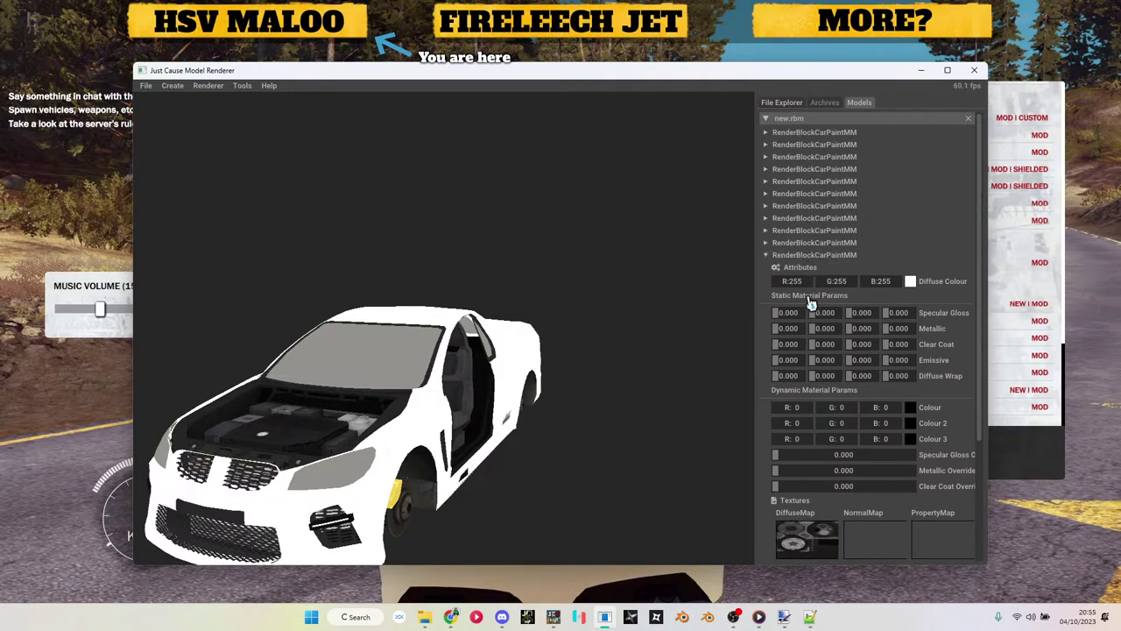
# Step: On the last paint block, toggle Is Skinned and enable Transparency Alpha Blending
pyautogui.click(812, 264)
pyautogui.click(832, 387)
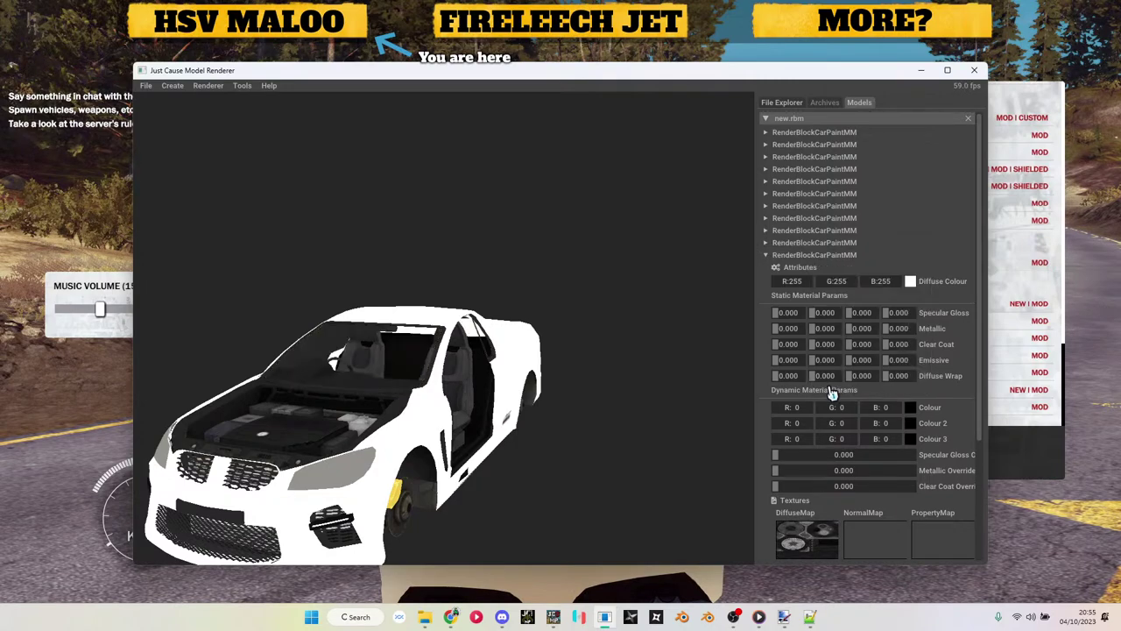
pyautogui.click(813, 267)
pyautogui.click(841, 393)
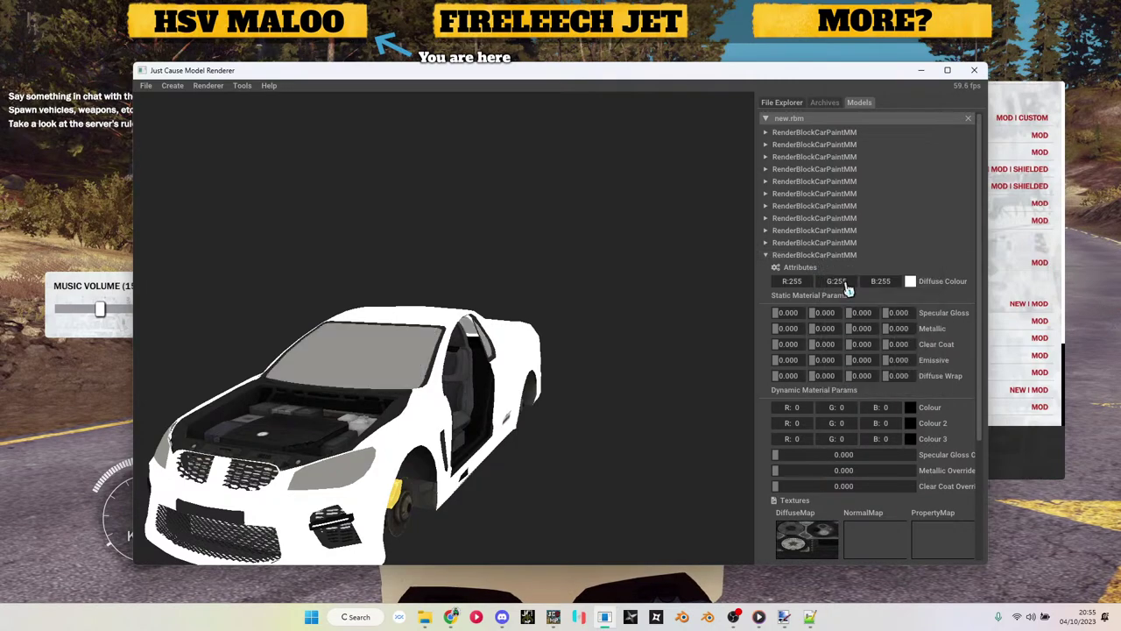
pyautogui.click(846, 262)
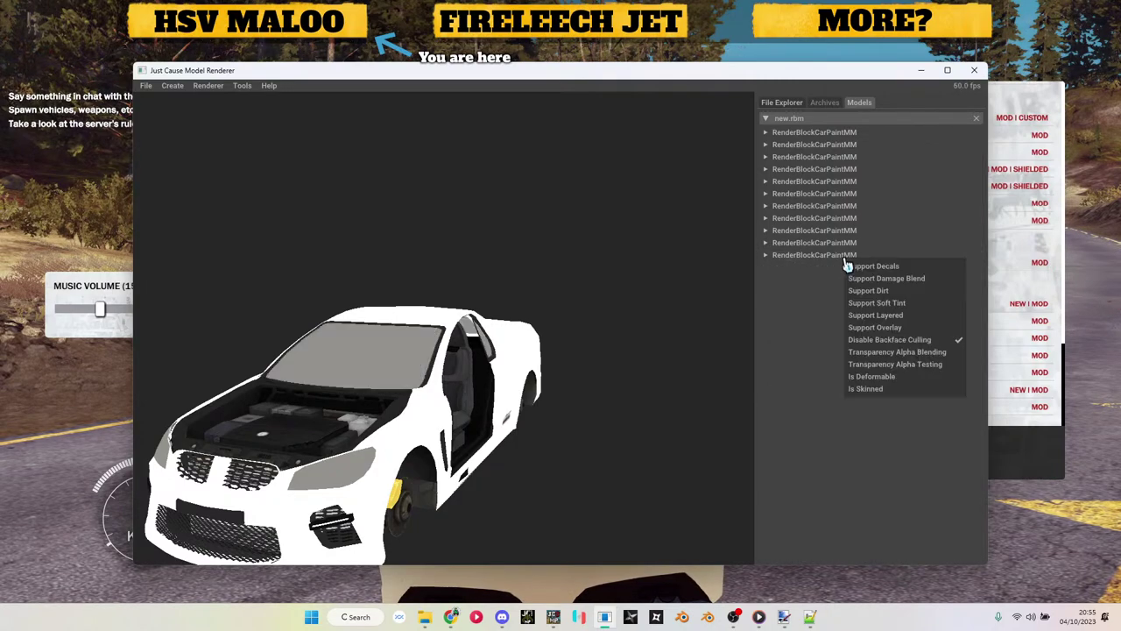
pyautogui.click(890, 358)
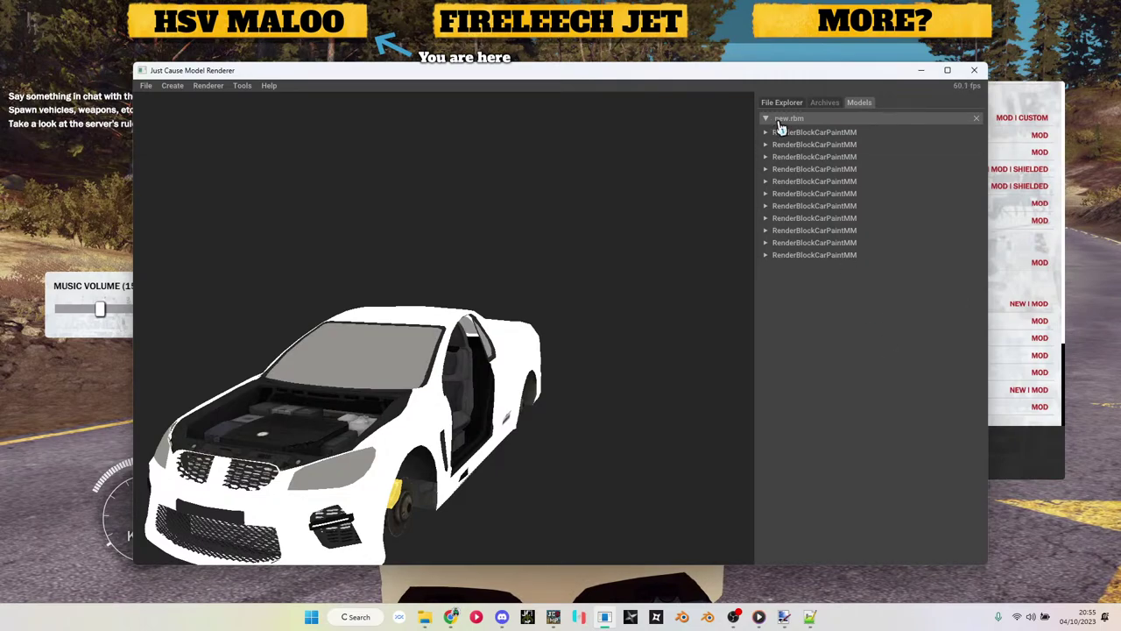
# Step: Save new.rbm into the chosen folder and minimise the renderer
pyautogui.rightClick(780, 125)
pyautogui.click(802, 130)
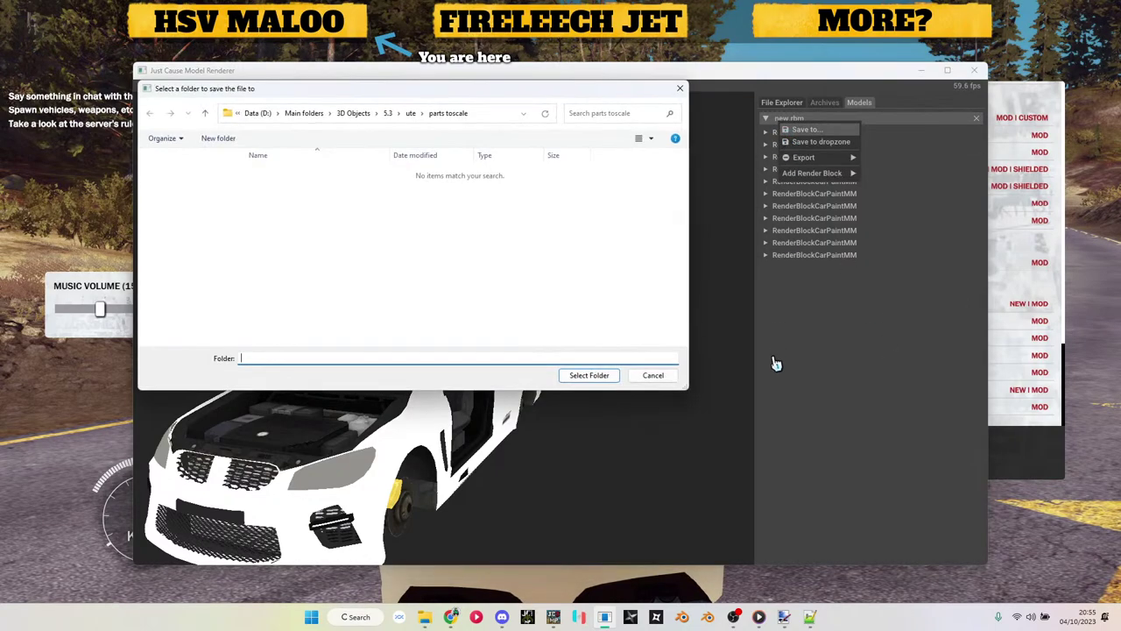
pyautogui.click(588, 375)
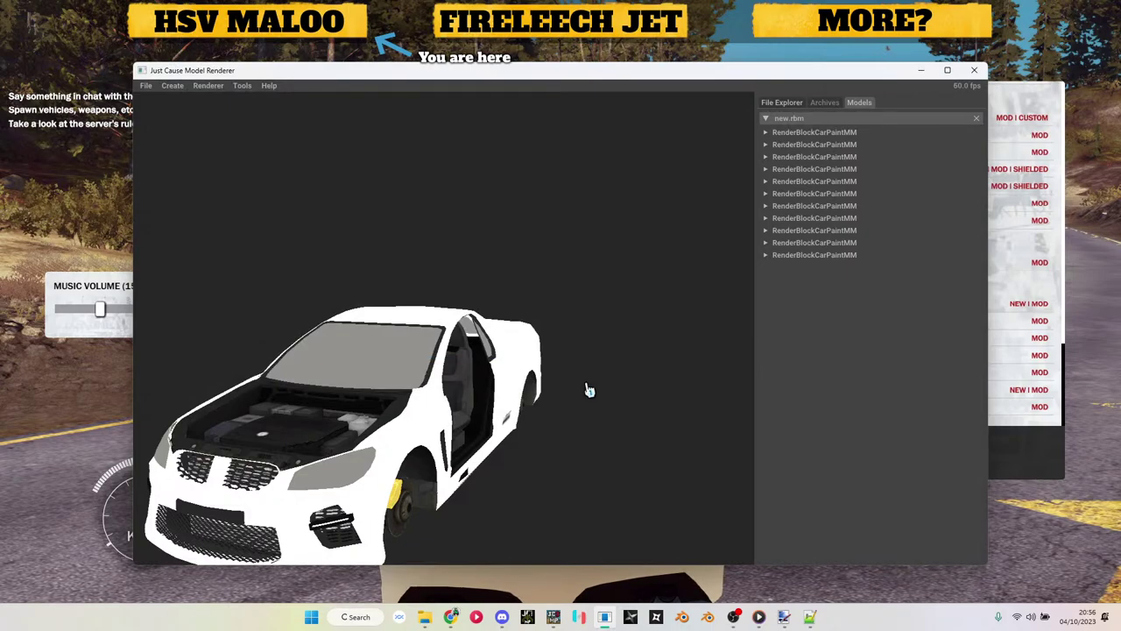
pyautogui.click(915, 70)
# Step: Spawn the HSV MALOO GTS, walk around it with the rifle raised, then open the JC3MP menu
pyautogui.click(890, 303)
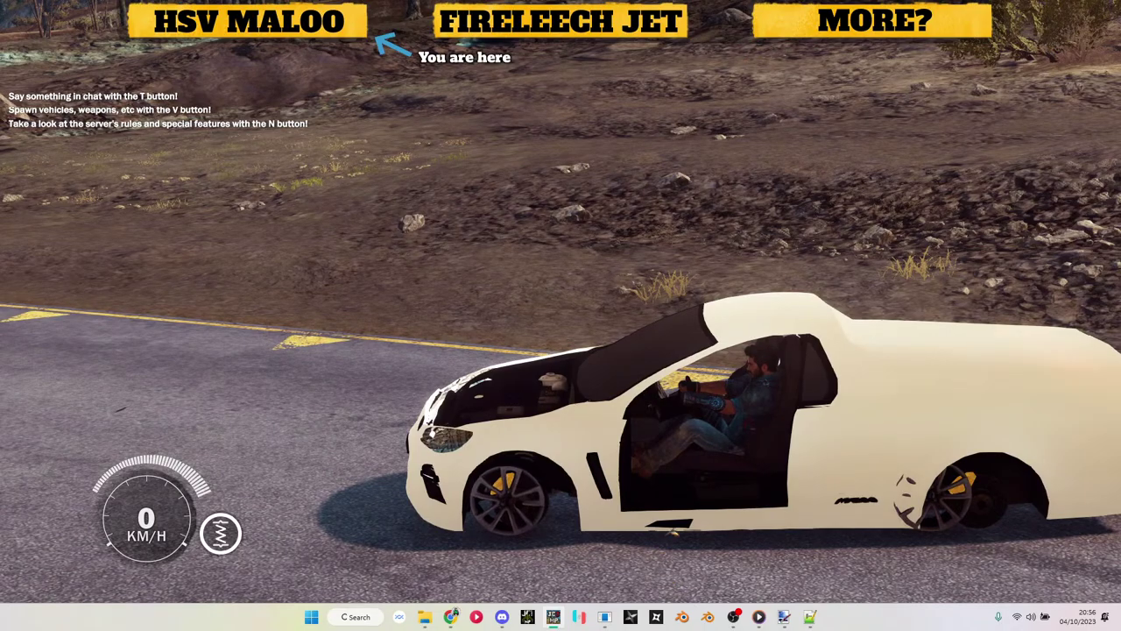
pyautogui.press('v')
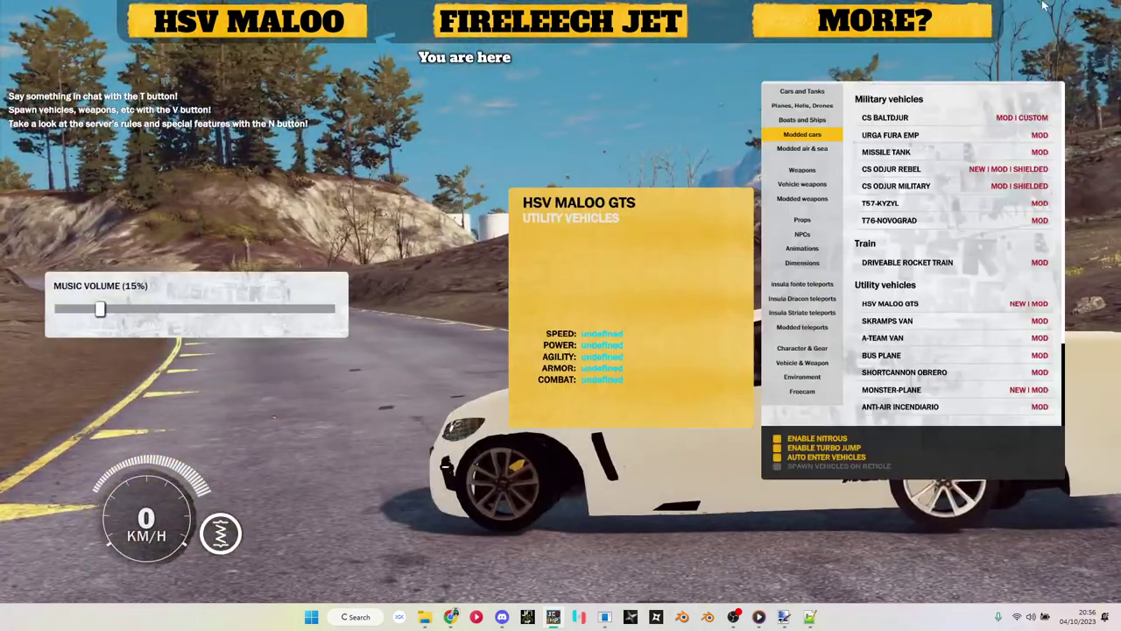
pyautogui.press('v')
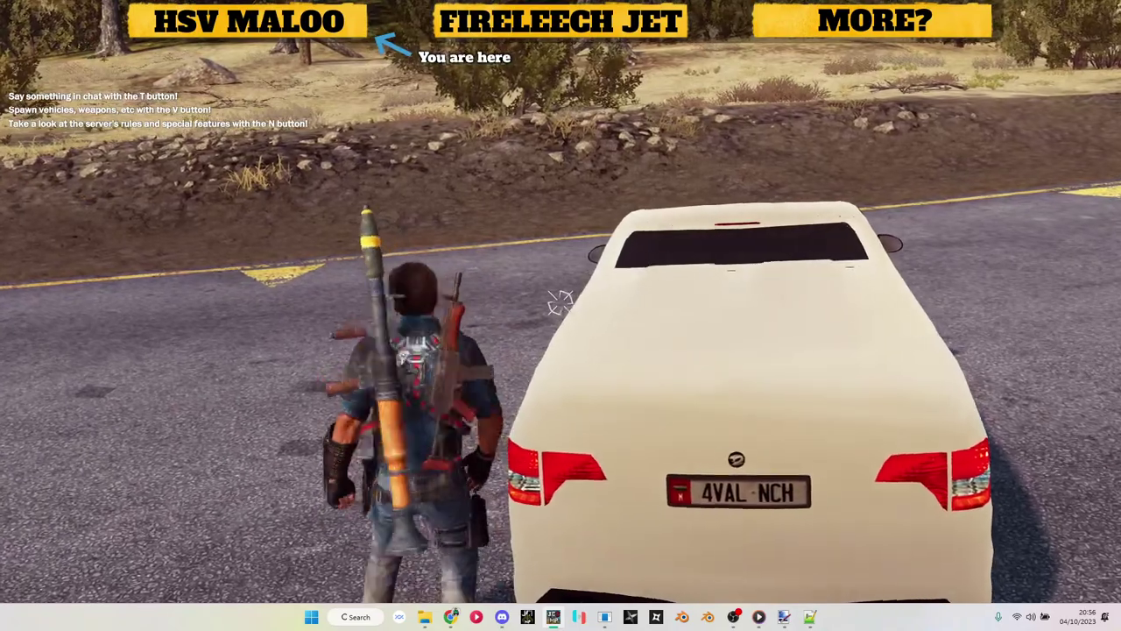
pyautogui.press('w')
pyautogui.rightClick(560, 302)
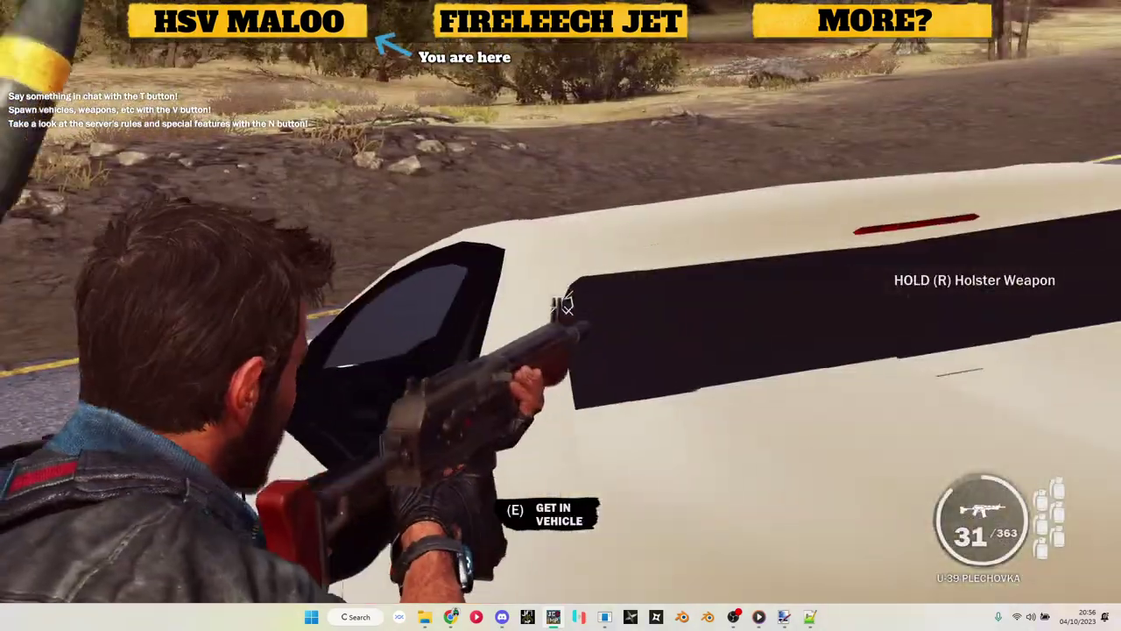
pyautogui.press('a')
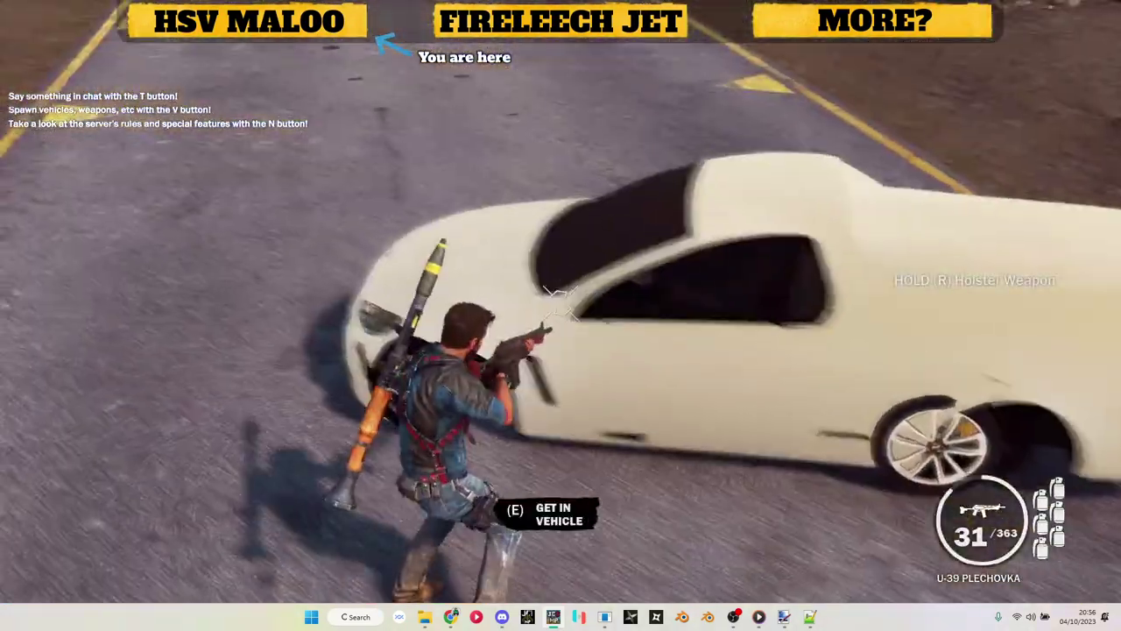
pyautogui.press('Escape')
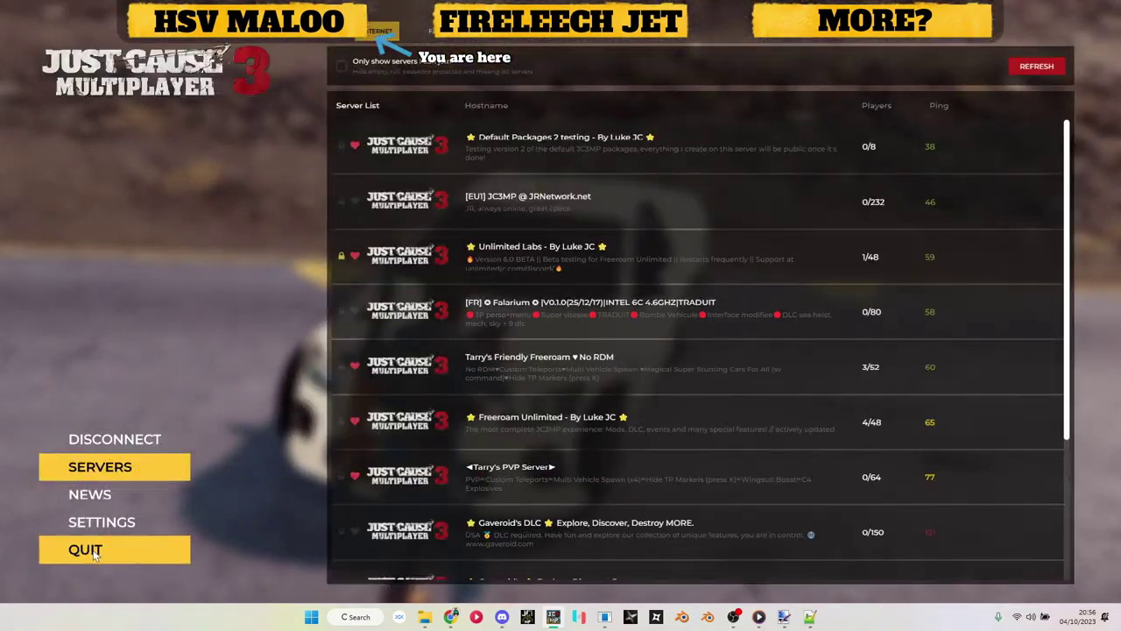
# Step: Quit the game and replace the body model's 0.dds texture references with .ddsc in HxD
pyautogui.click(97, 556)
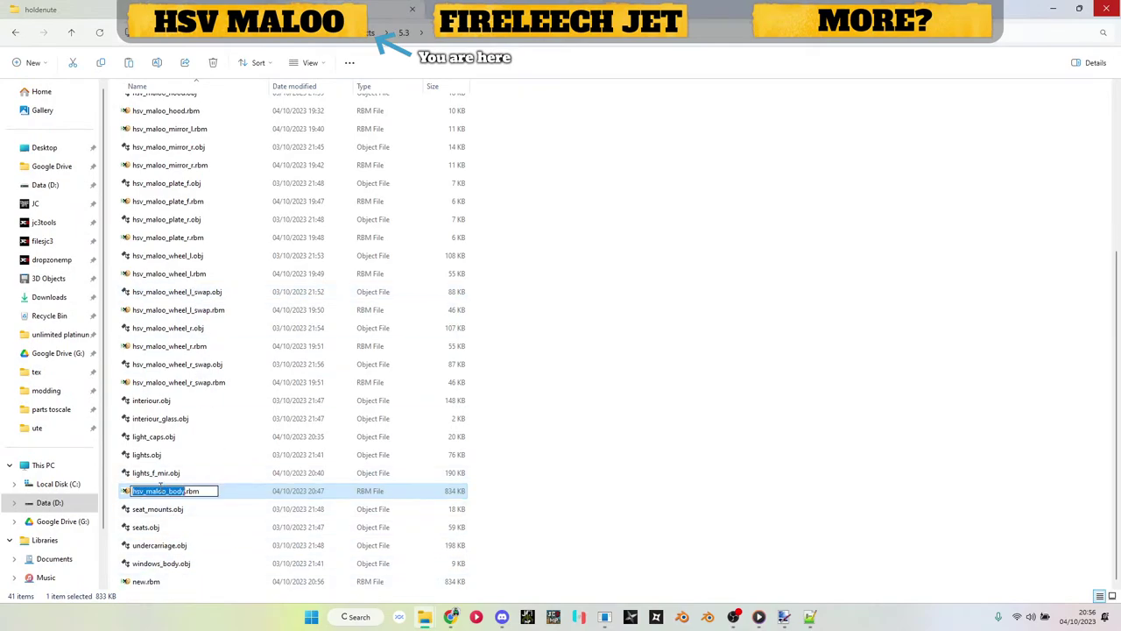
pyautogui.click(156, 581)
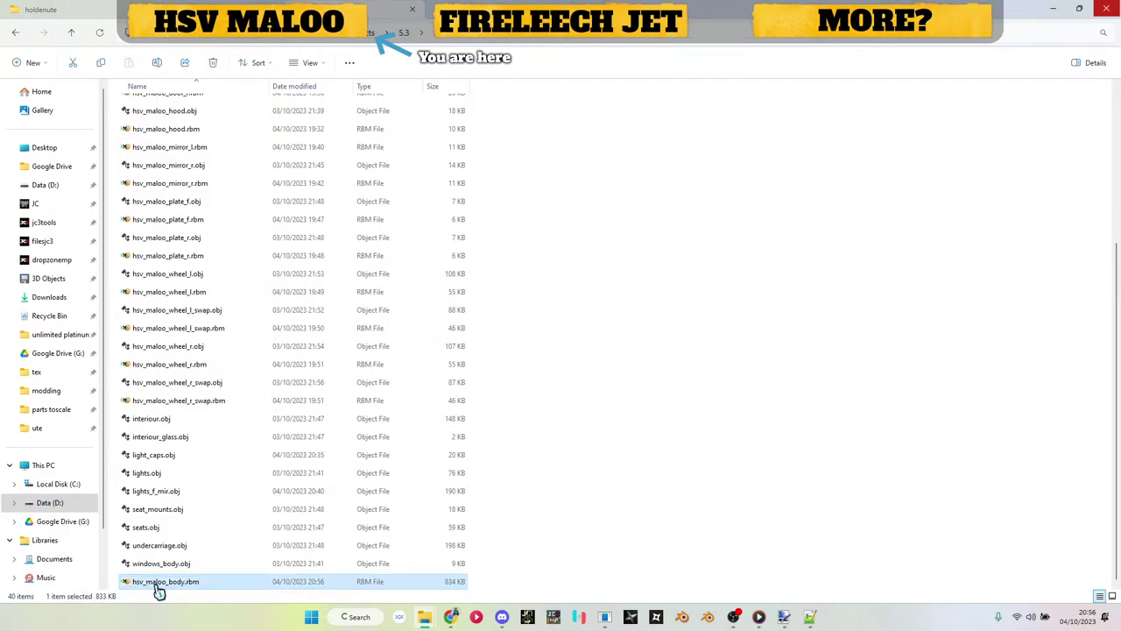
pyautogui.hotkey('ctrl', 'h')
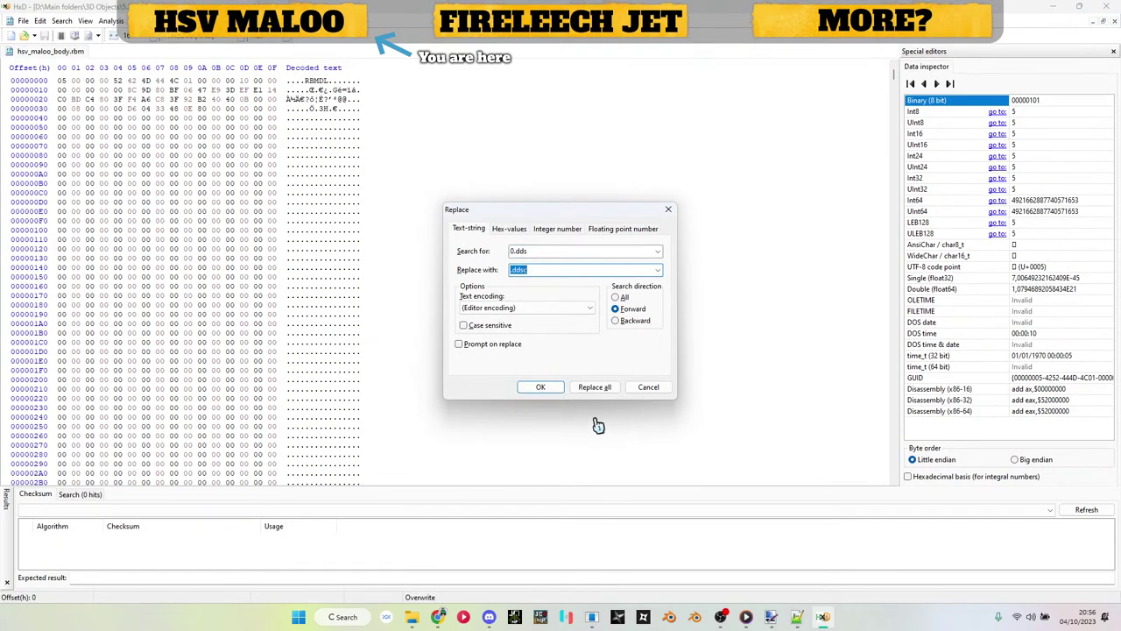
pyautogui.click(605, 383)
pyautogui.click(609, 345)
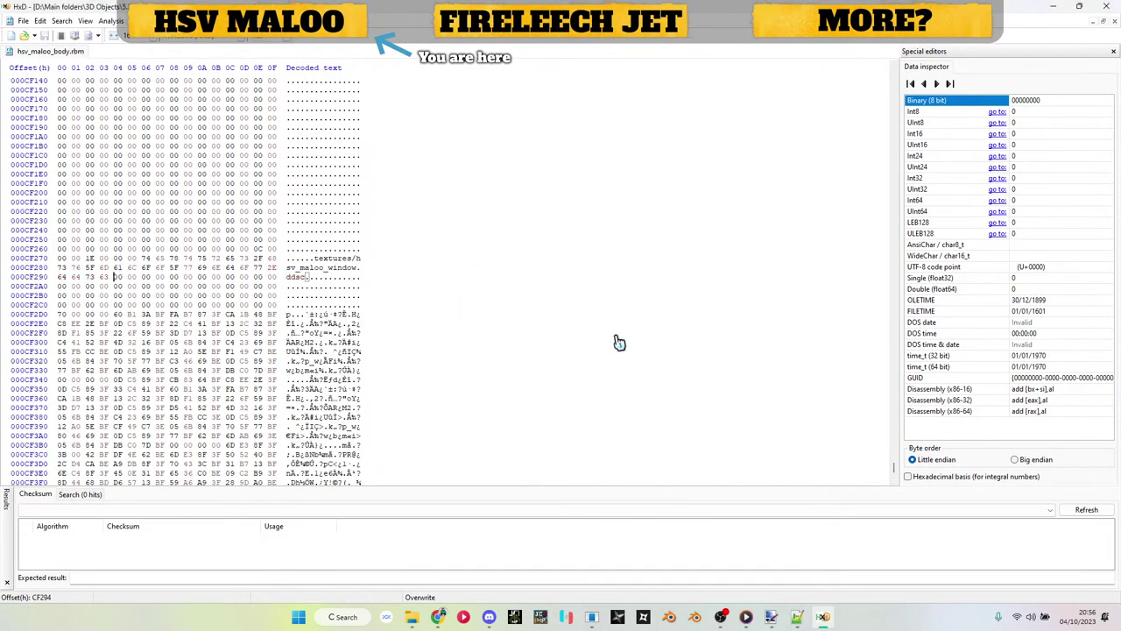
pyautogui.hotkey('alt', 'Tab')
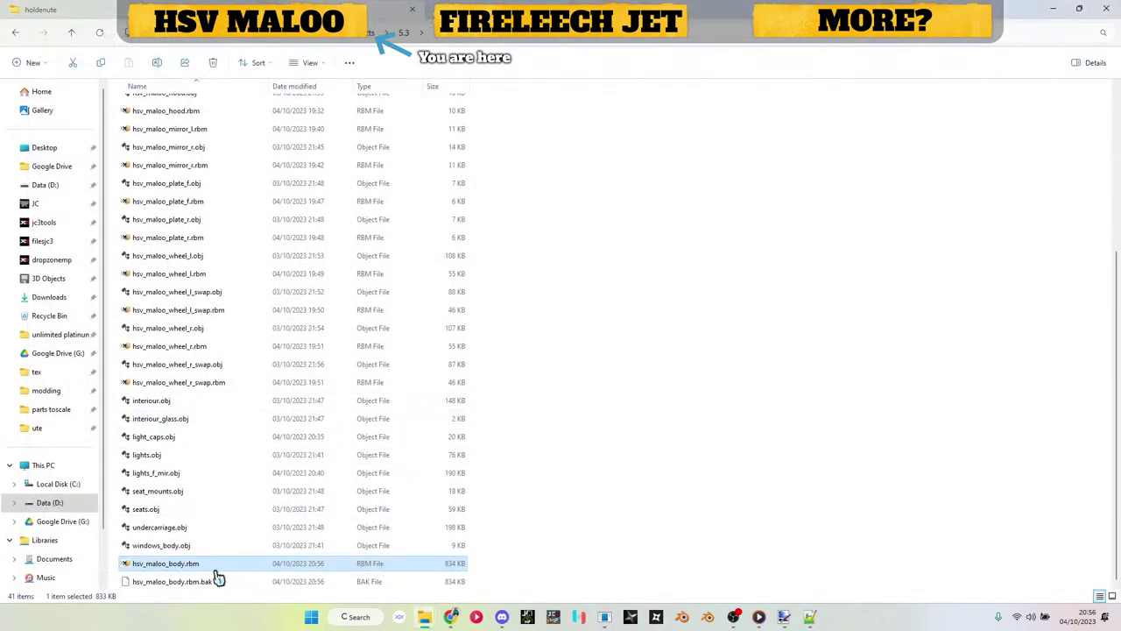
# Step: Restore the backup as hsv_maloo_body.rbm and return to the tools folder
pyautogui.click(215, 587)
pyautogui.press('Delete')
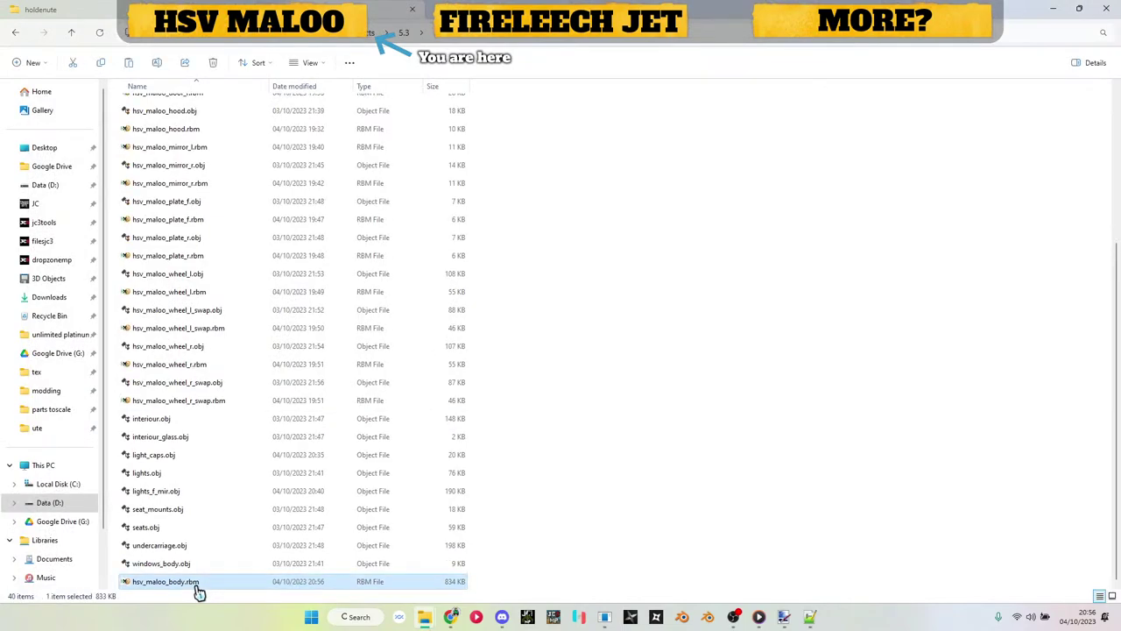
pyautogui.hotkey('alt', 'Left')
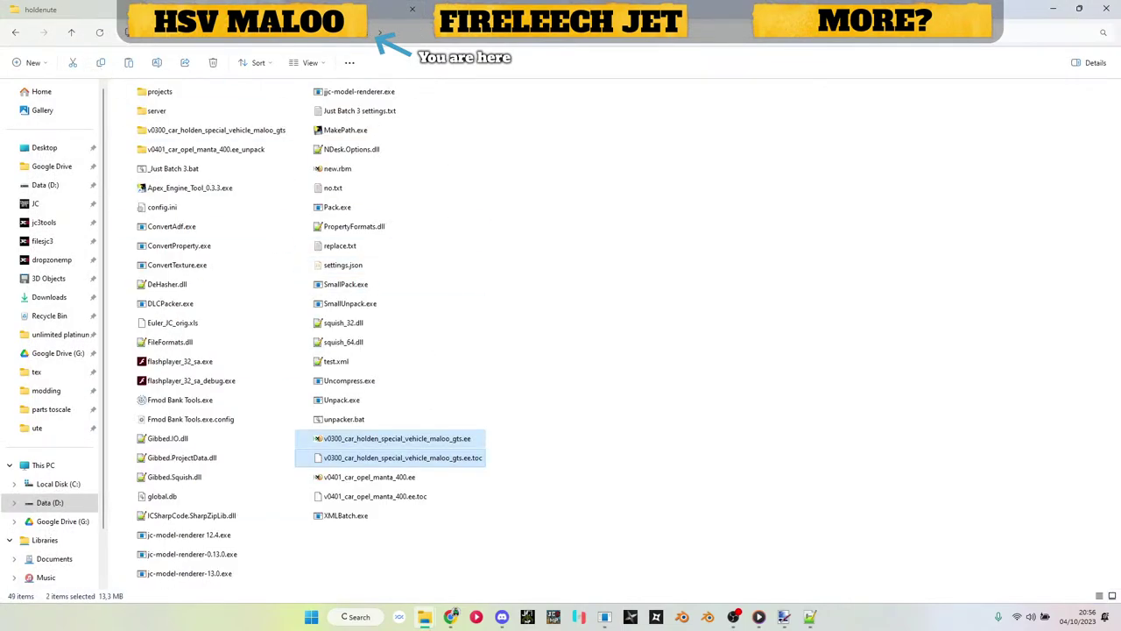
# Step: Paste the updated .rbm files into models > 01_land > maloo, replacing the old ones
pyautogui.doubleClick(195, 132)
pyautogui.doubleClick(176, 163)
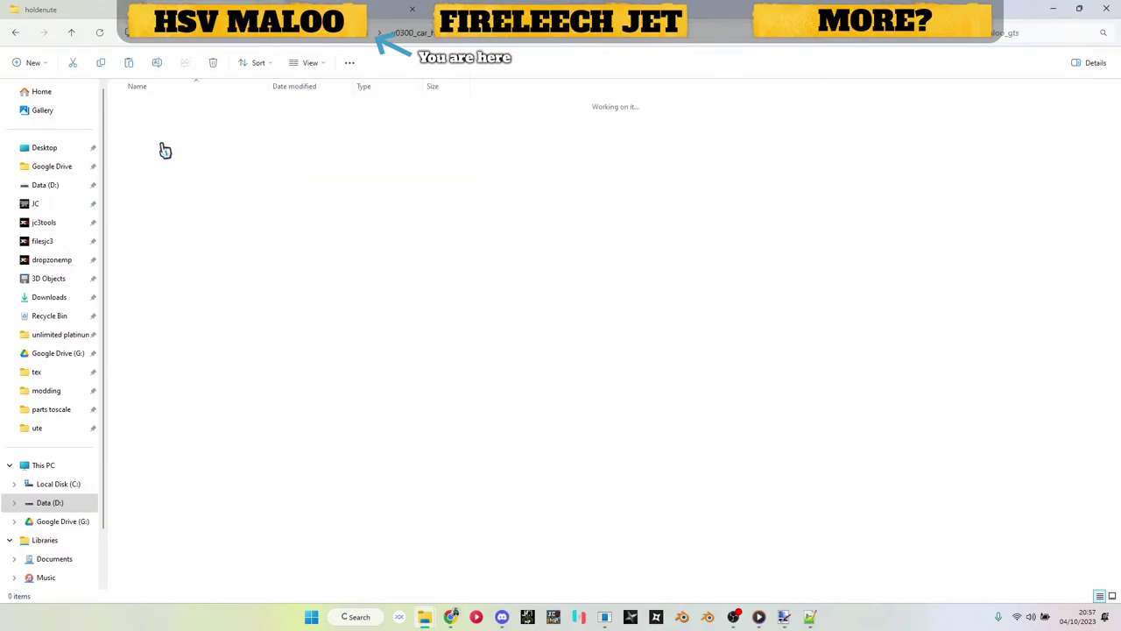
pyautogui.doubleClick(163, 123)
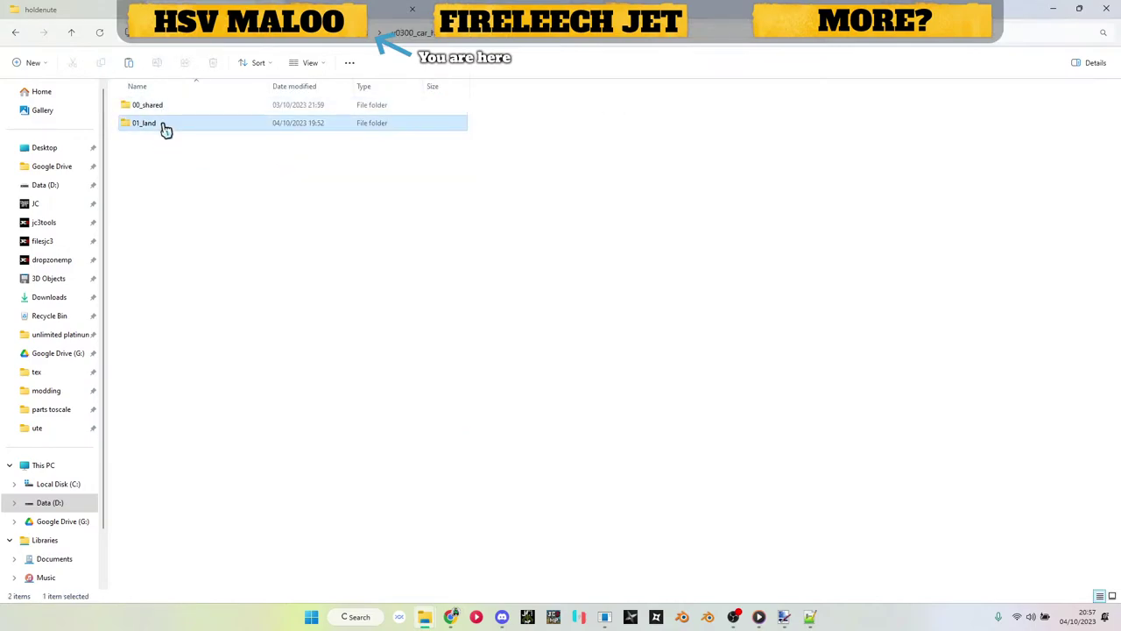
pyautogui.doubleClick(163, 107)
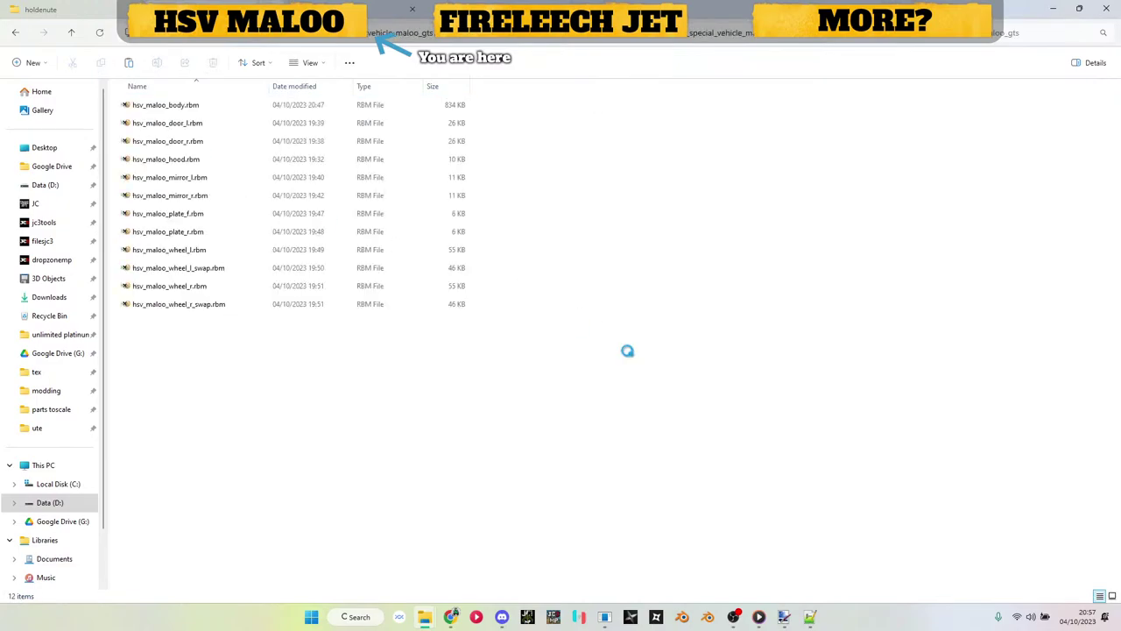
pyautogui.click(581, 248)
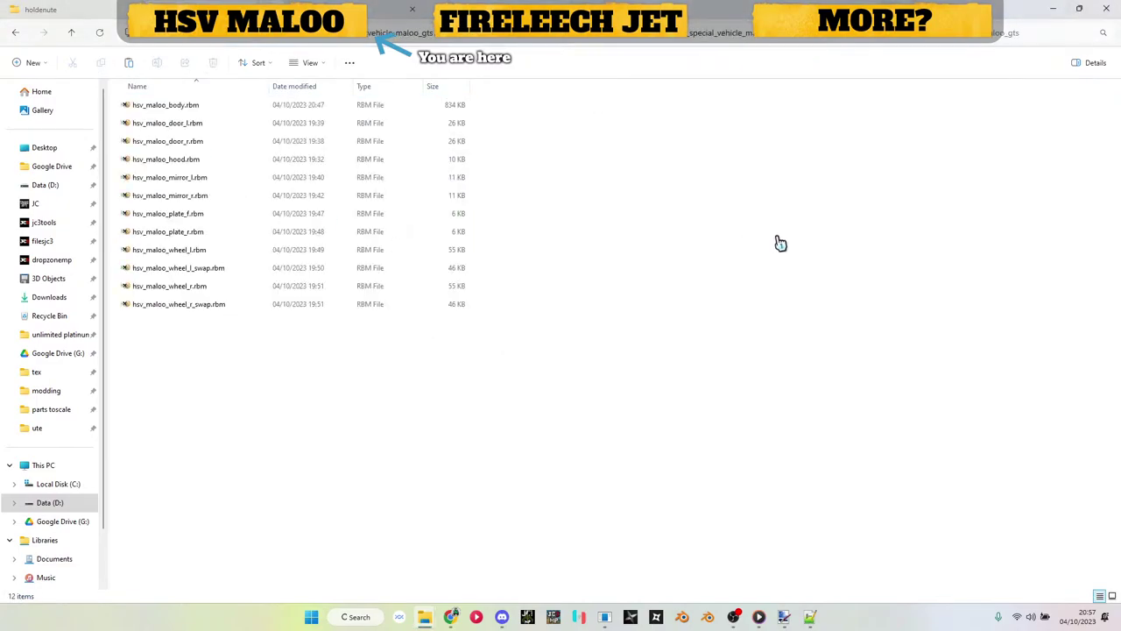
pyautogui.hotkey('ctrl', 'v')
pyautogui.click(629, 230)
# Step: Copy the repacked maloo_gts .ee and .ee.toc into holdenute, replacing the older copies
pyautogui.click(237, 38)
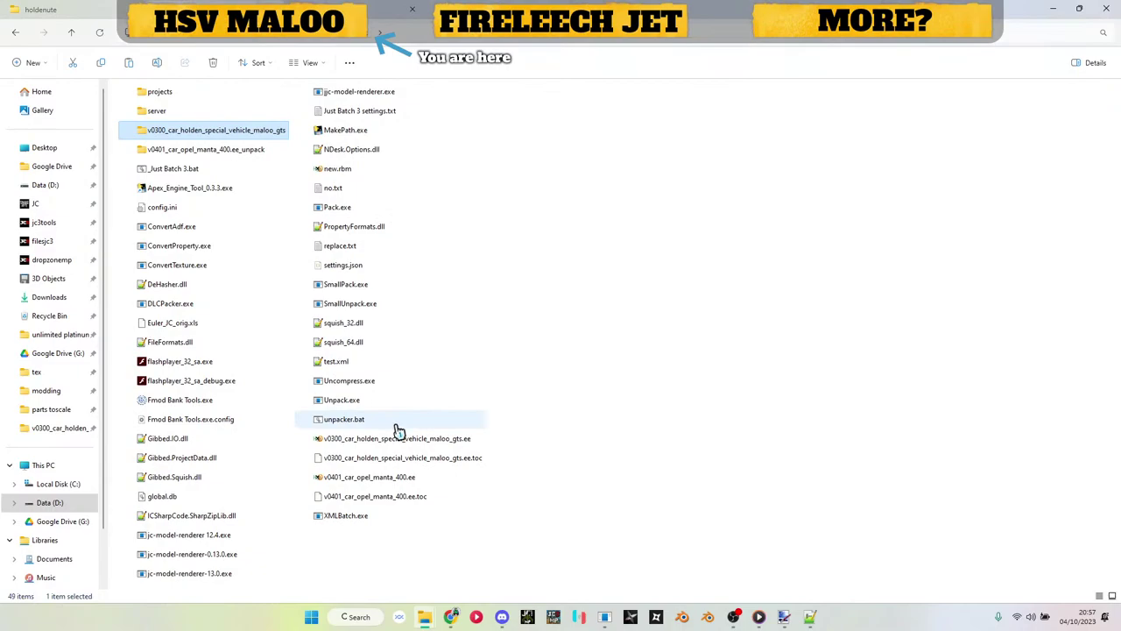
pyautogui.click(401, 440)
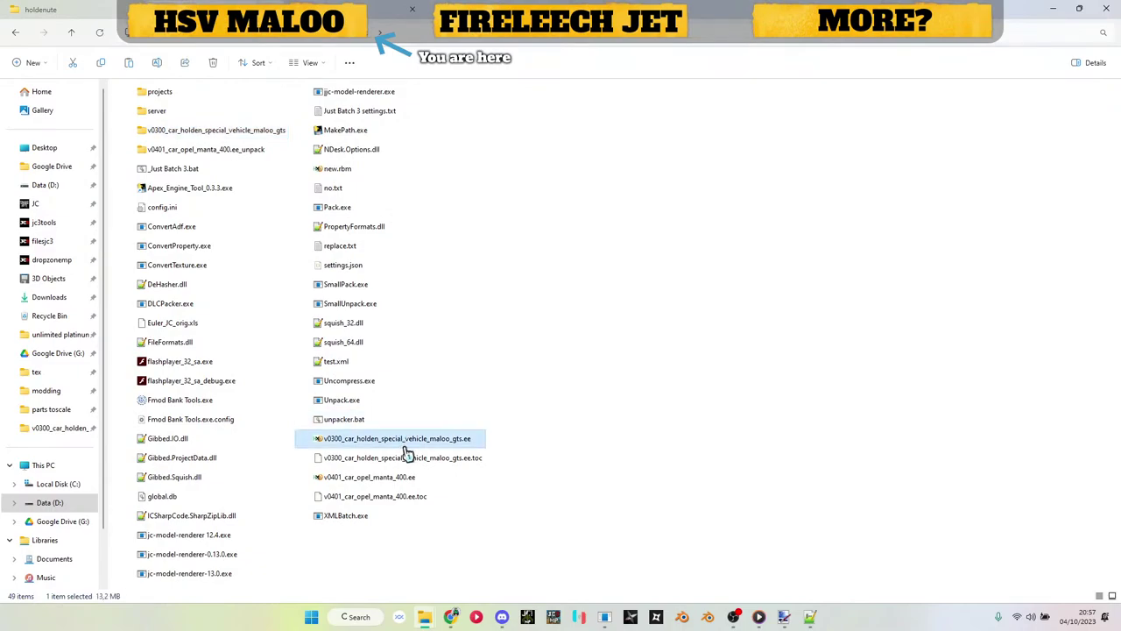
pyautogui.keyDown('ctrl'); pyautogui.click(406, 457); pyautogui.keyUp('ctrl')
pyautogui.hotkey('alt', 'Tab')
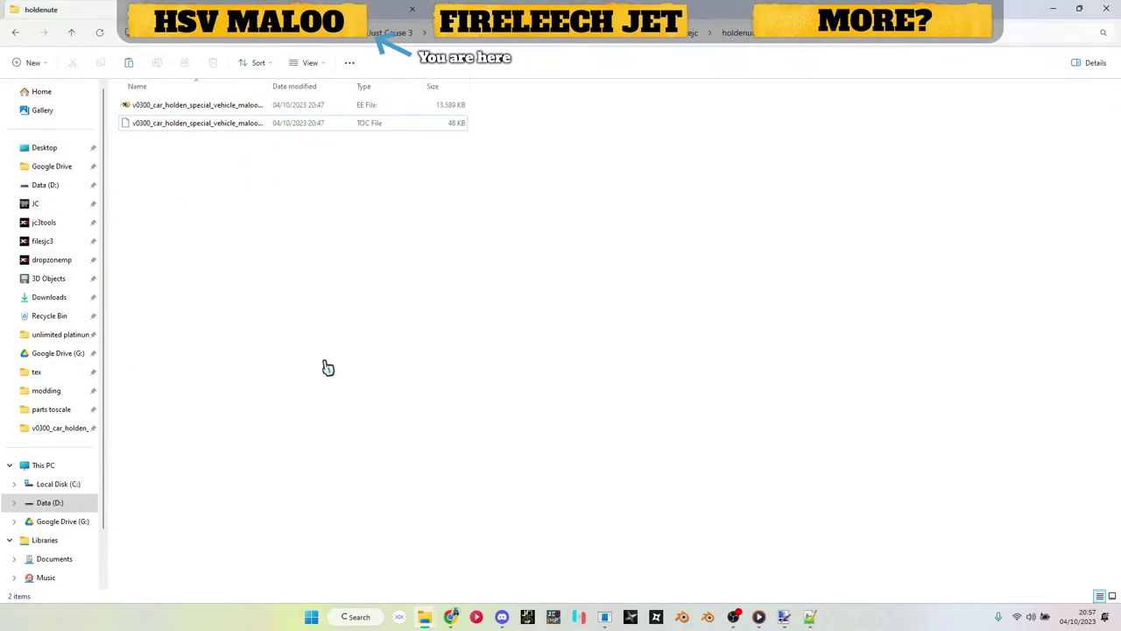
pyautogui.hotkey('ctrl', 'v')
pyautogui.click(463, 219)
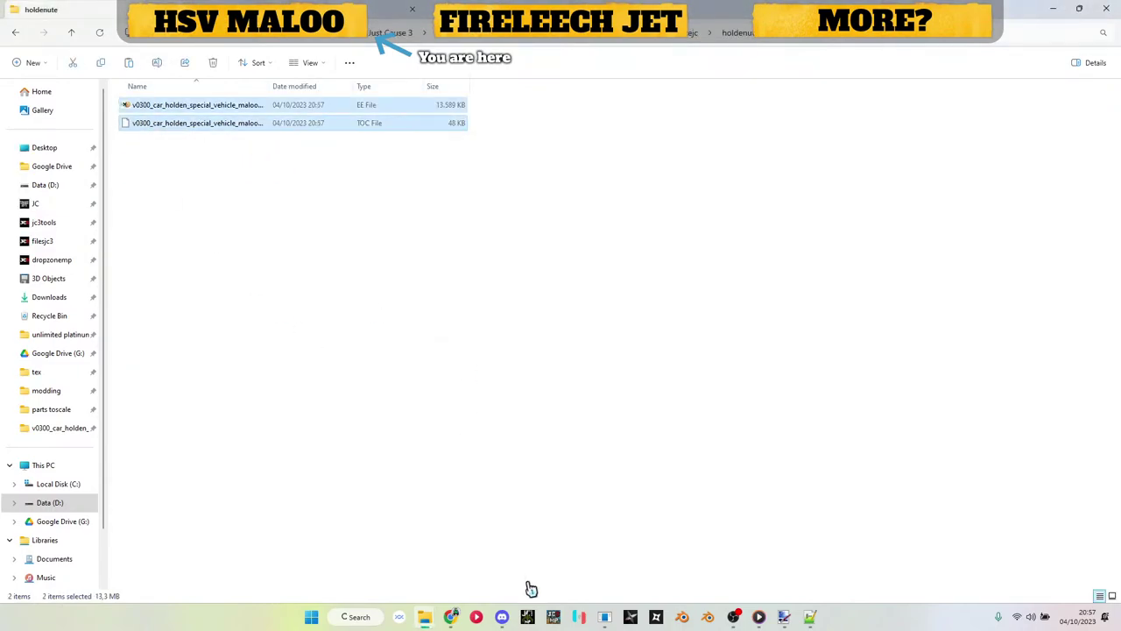
# Step: Bring the Just Cause 3 Multiplayer launcher to the front from the taskbar
pyautogui.click(553, 617)
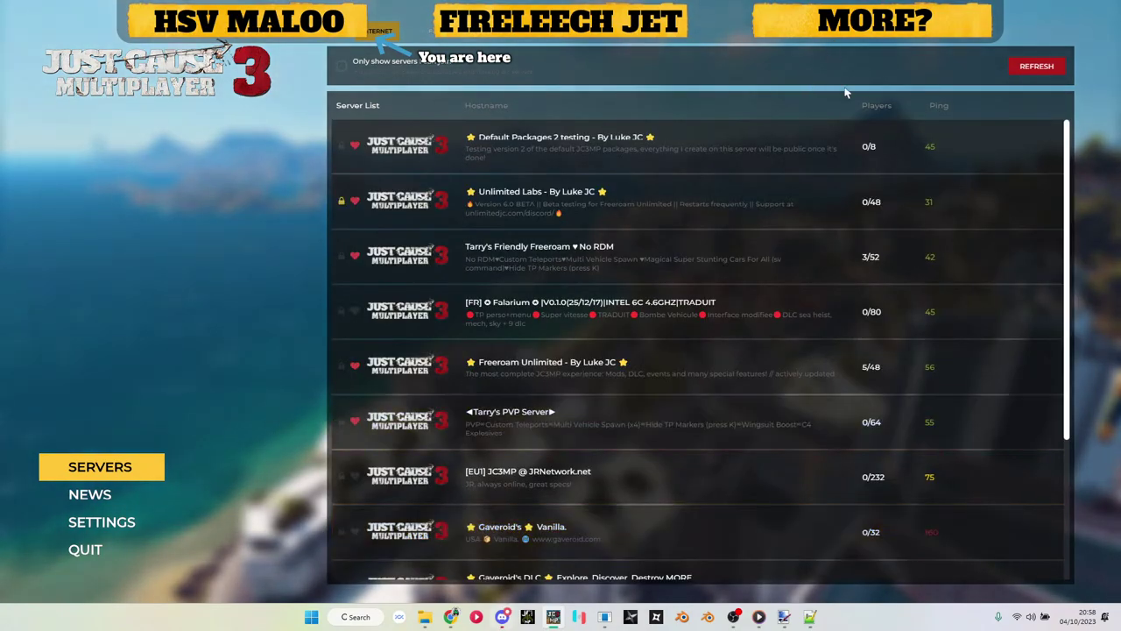
# Step: Select the Unlimited Labs server, enter its password and connect to Freeroam Unlimited
pyautogui.click(982, 209)
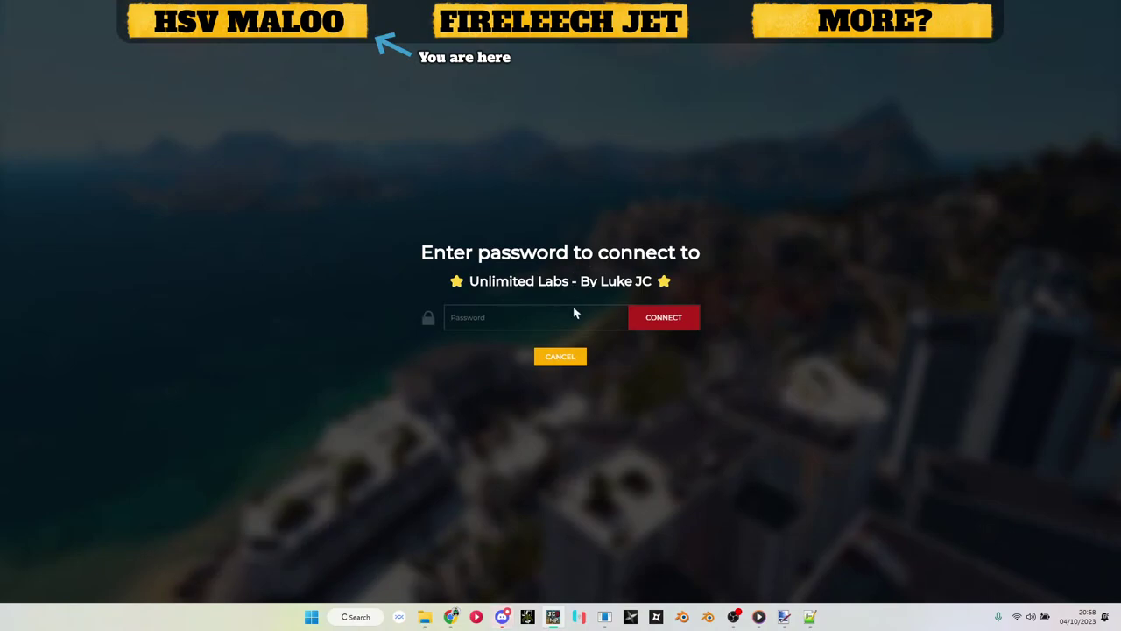
pyautogui.write('••••')
pyautogui.click(663, 318)
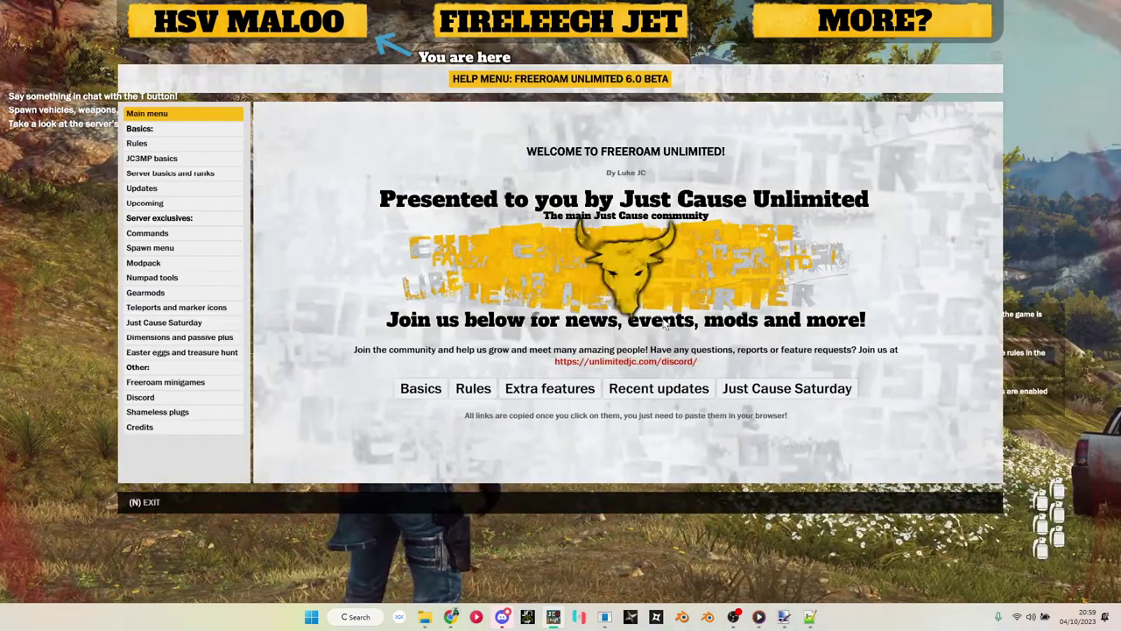
# Step: Dismiss the server help and spawn the HSV Maloo GTS from the Modded cars list
pyautogui.press('n')
pyautogui.press('w')
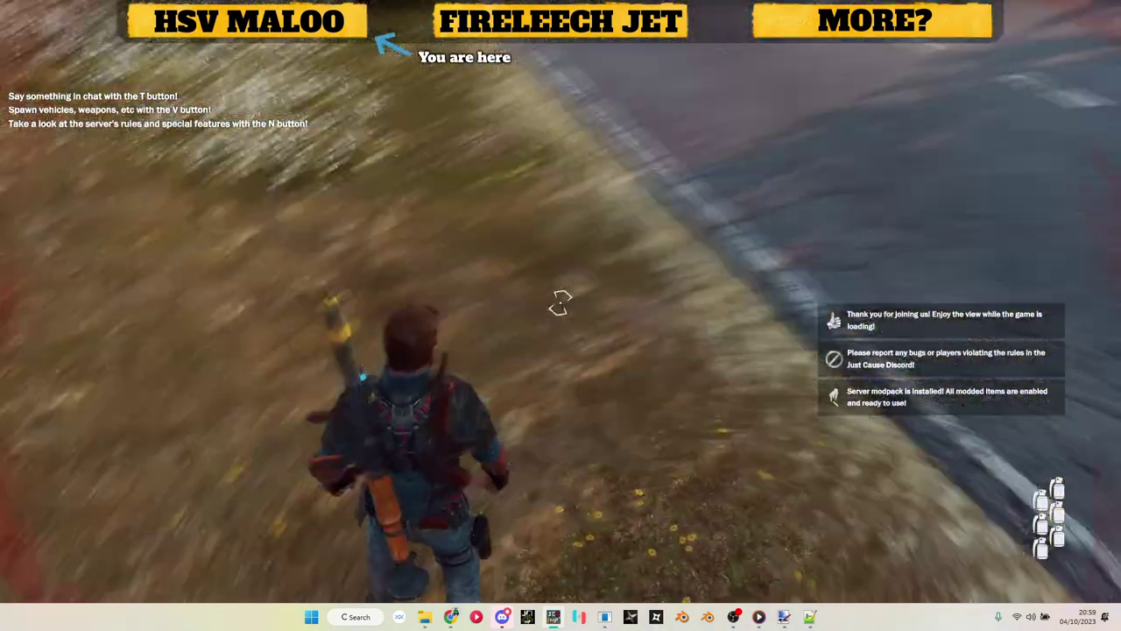
pyautogui.press('v')
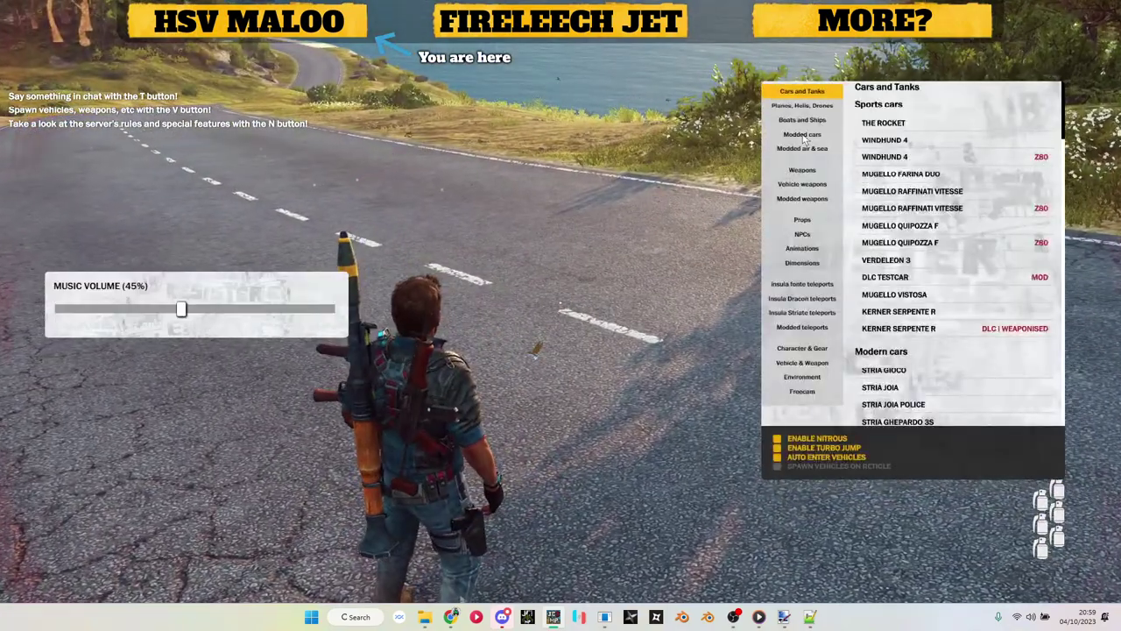
pyautogui.click(802, 134)
pyautogui.scroll(-10, 895, 186)
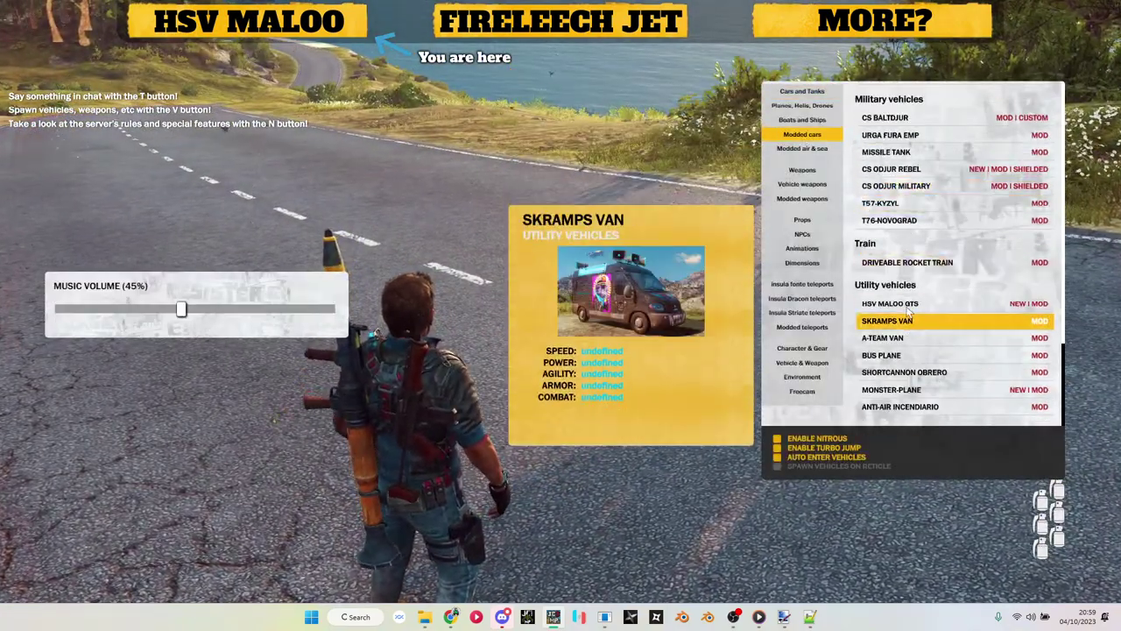
pyautogui.click(881, 202)
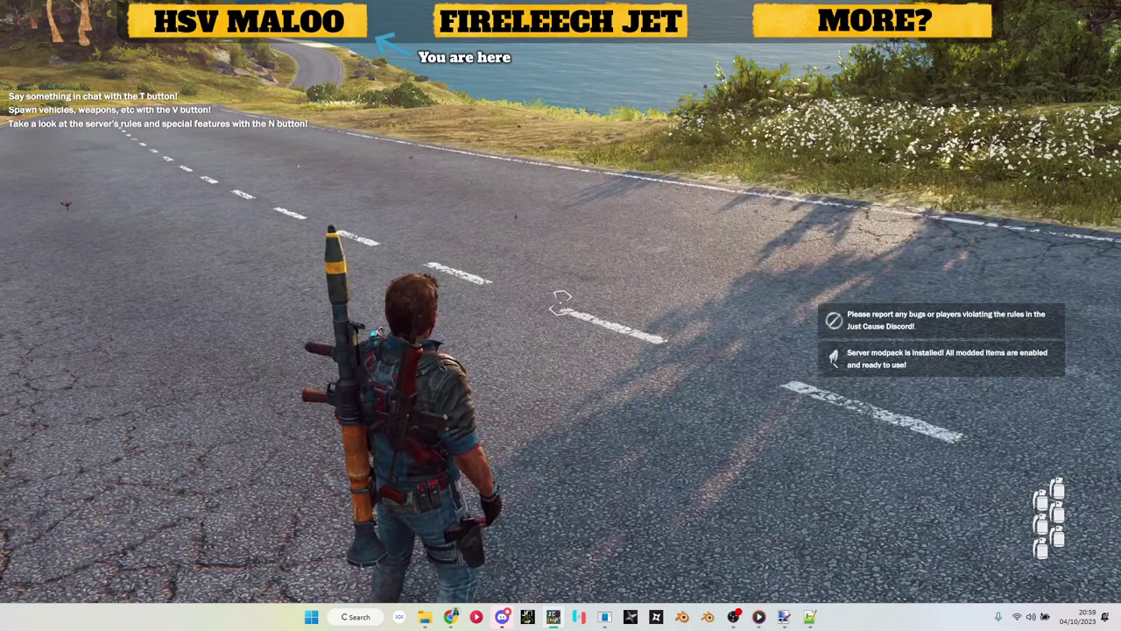
pyautogui.press('v')
pyautogui.click(890, 303)
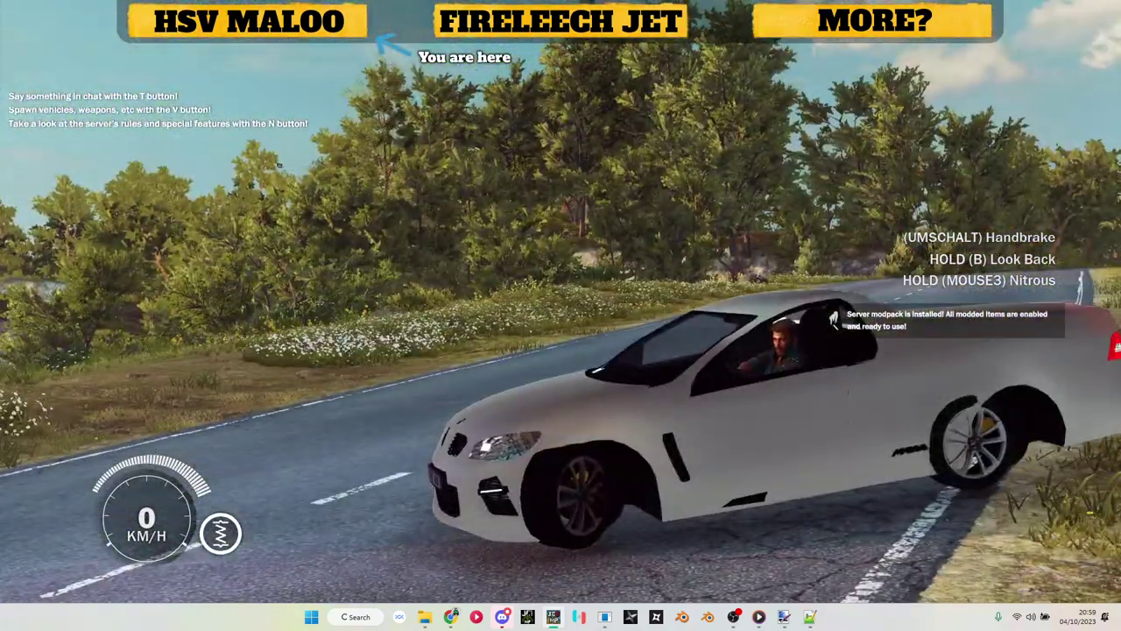
# Step: Drive the Maloo a short way along the road, brake to a stop and get out
pyautogui.press('w')
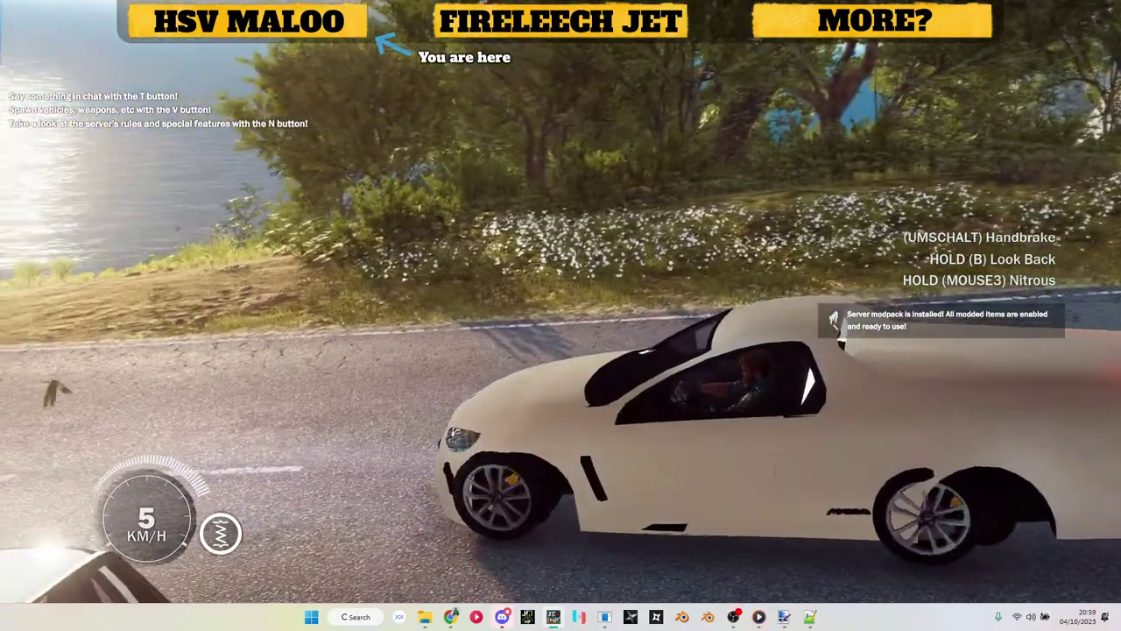
pyautogui.press('w')
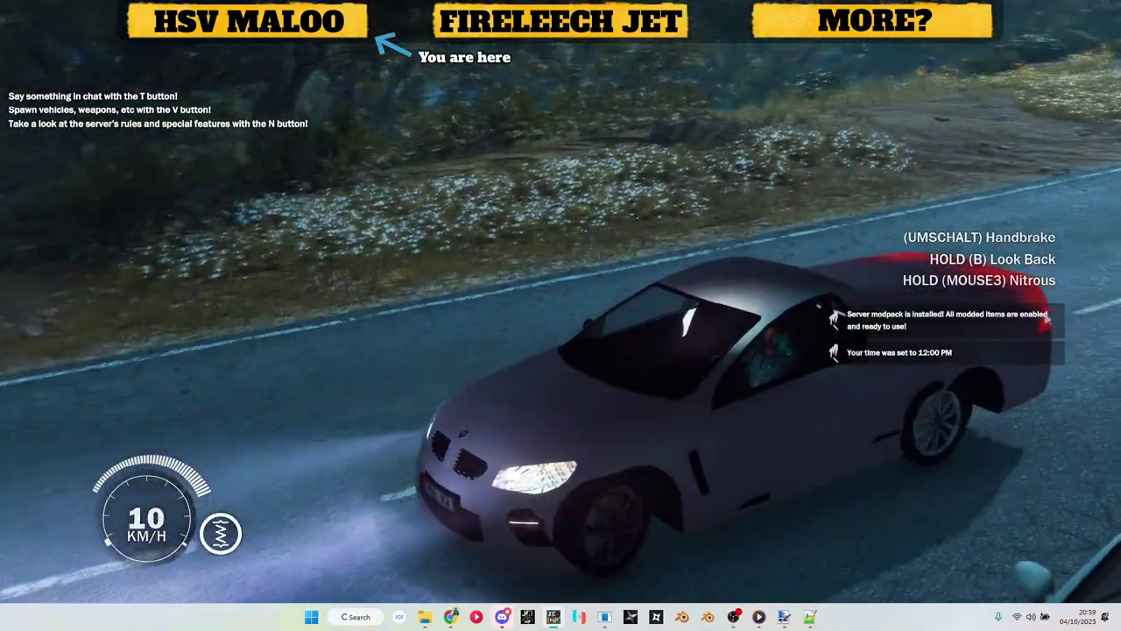
pyautogui.press('s')
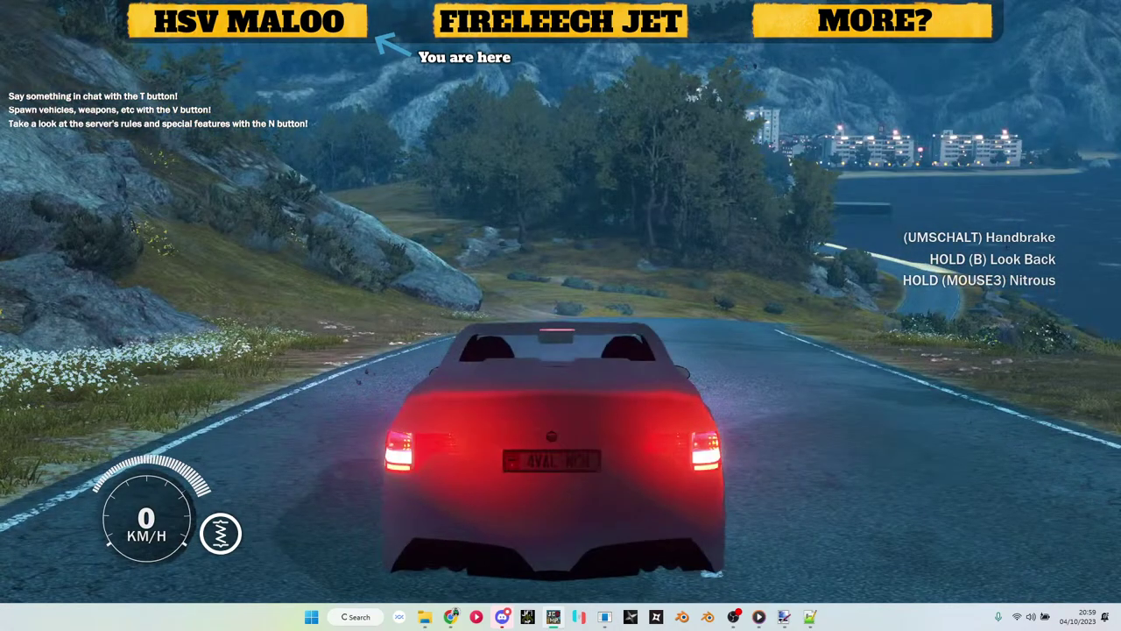
pyautogui.press('f')
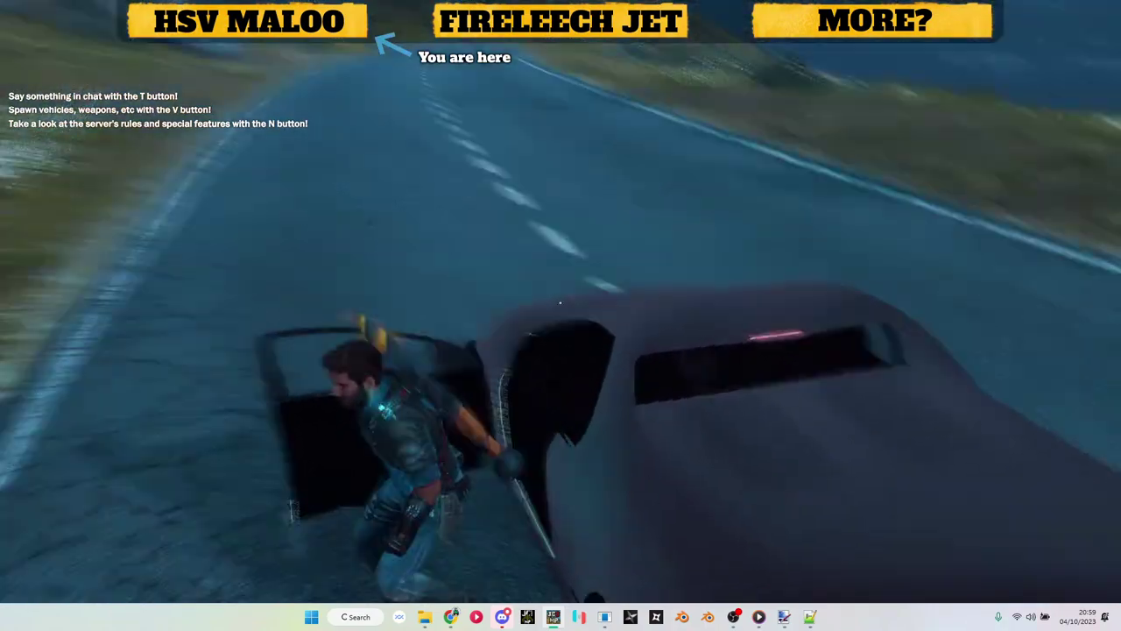
# Step: Spawn the modded Opel Manta 400 beside the Maloo and get in
pyautogui.press('v')
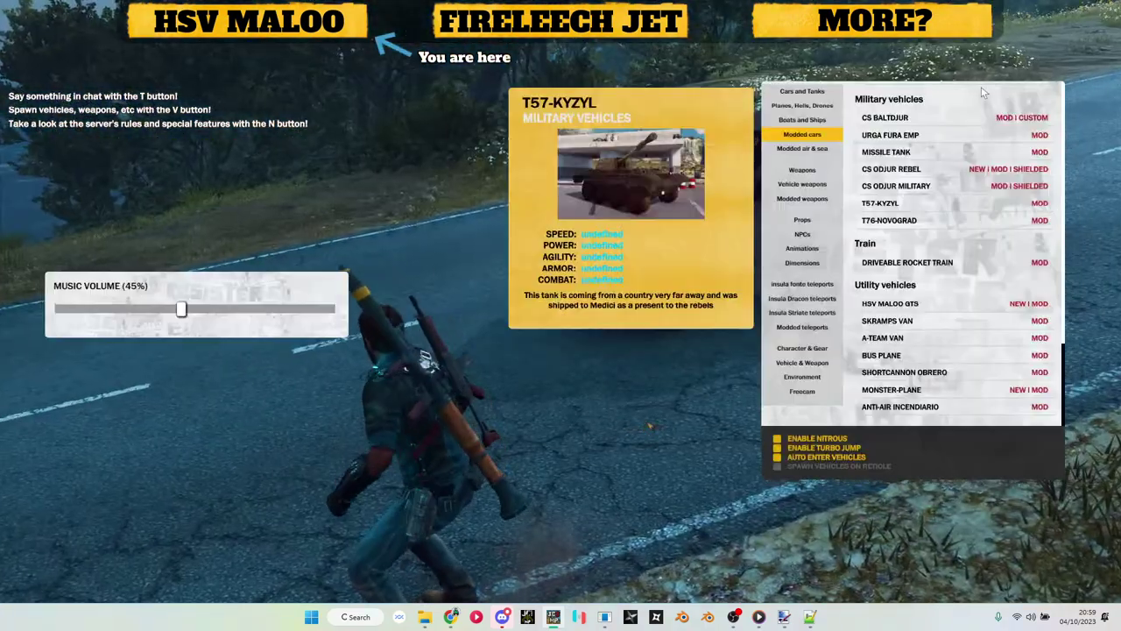
pyautogui.scroll(-10, 968, 199)
pyautogui.scroll(3, 963, 192)
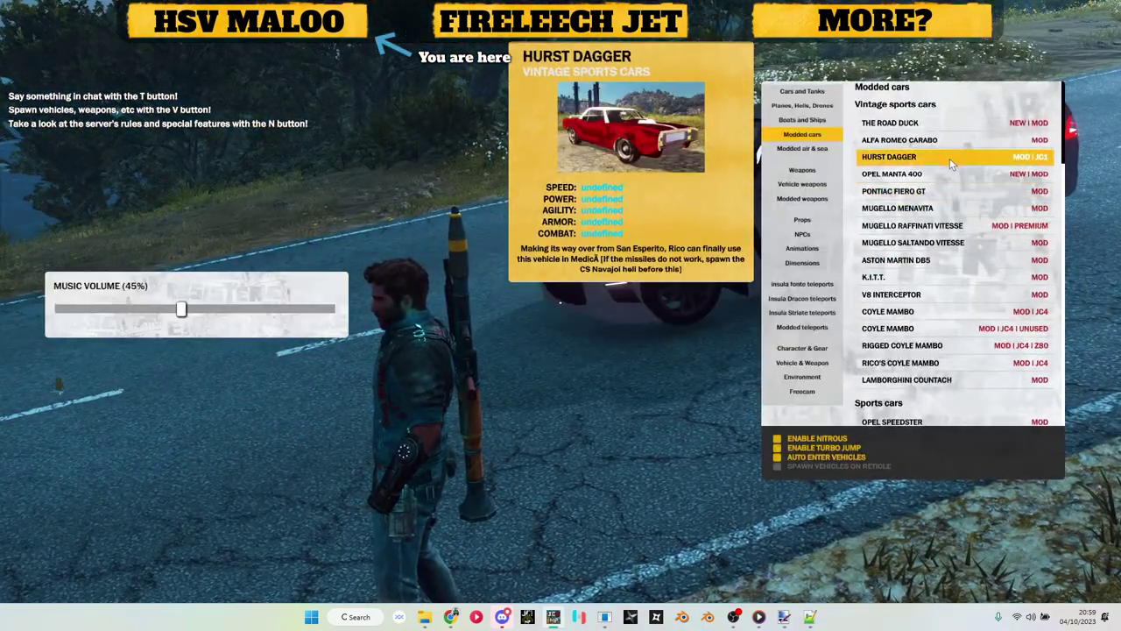
pyautogui.click(949, 179)
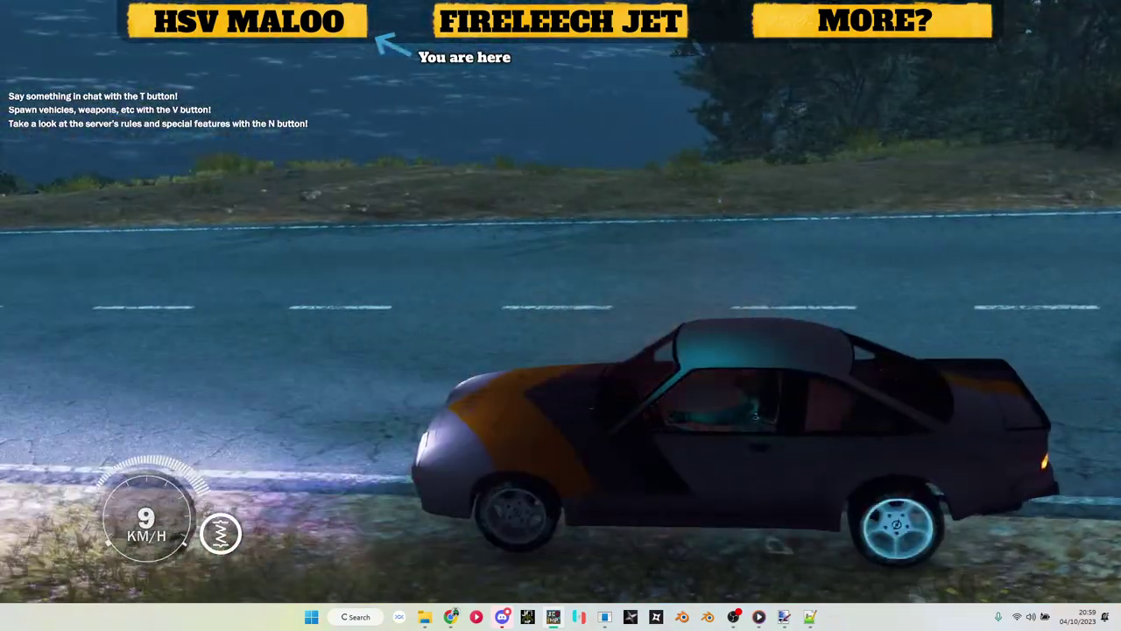
# Step: Drive the Manta forward briefly, then brake it to a stop
pyautogui.press('w')
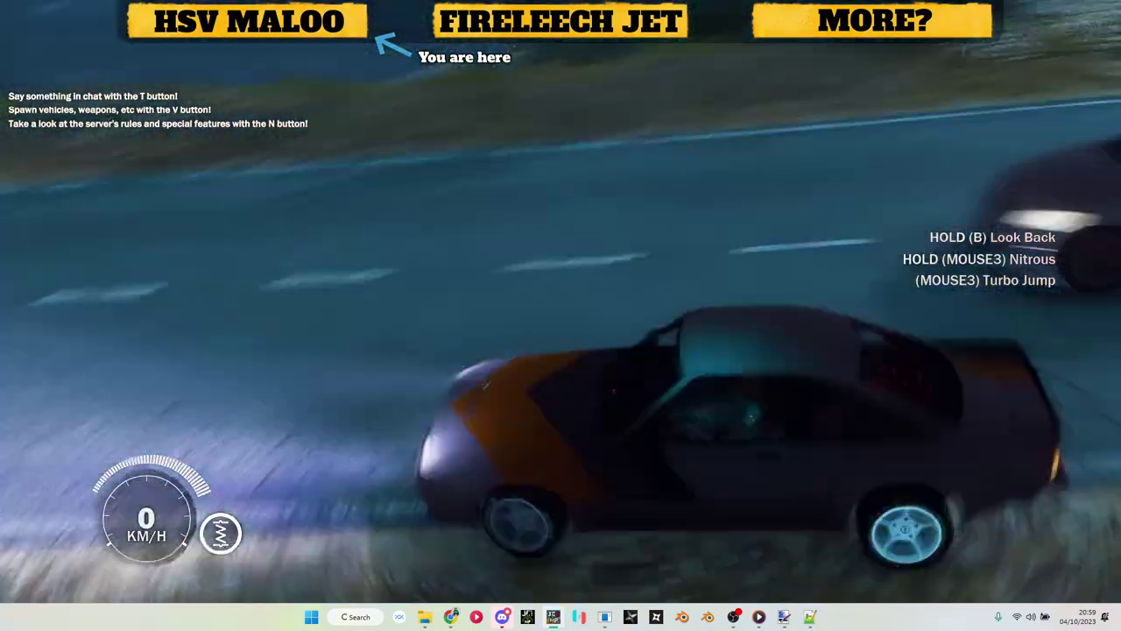
pyautogui.press('v')
pyautogui.press('v')
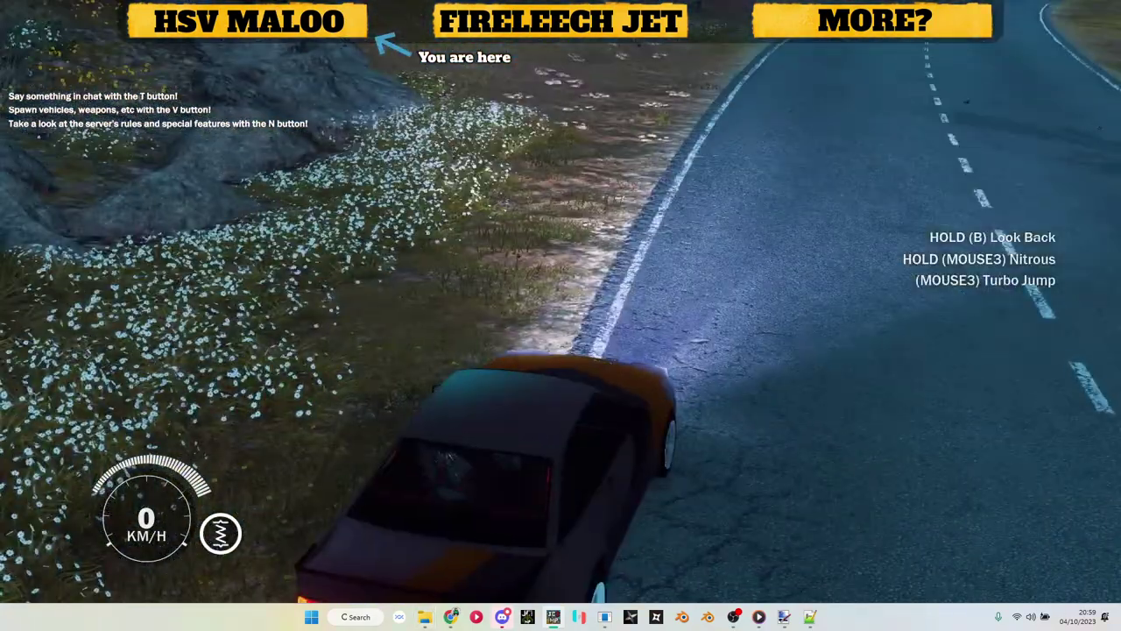
pyautogui.press('w')
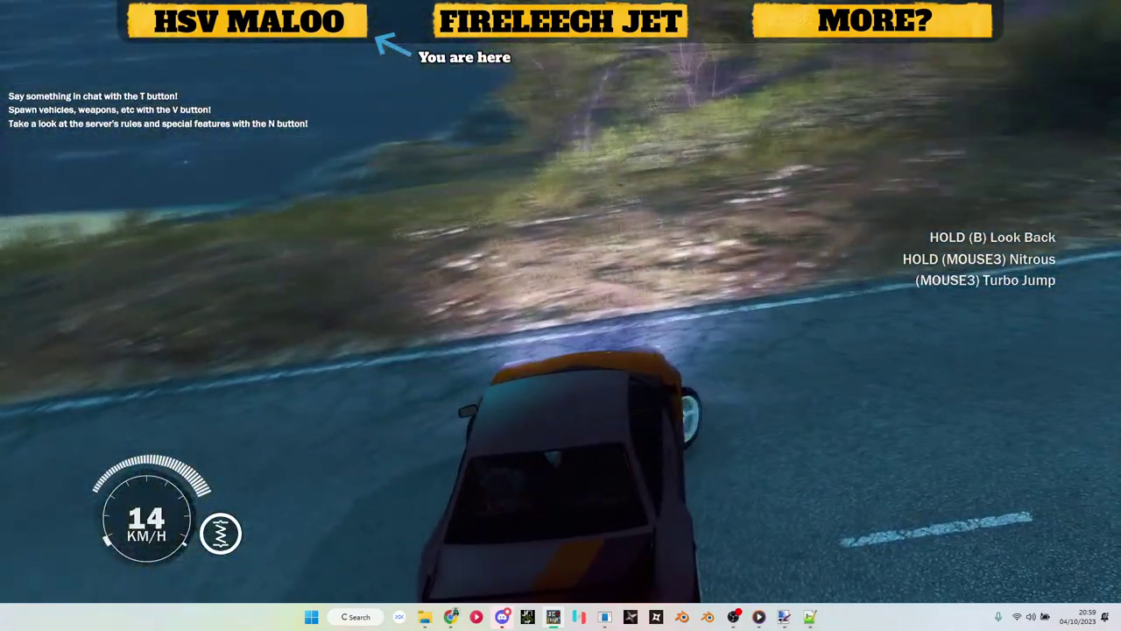
pyautogui.press('space')
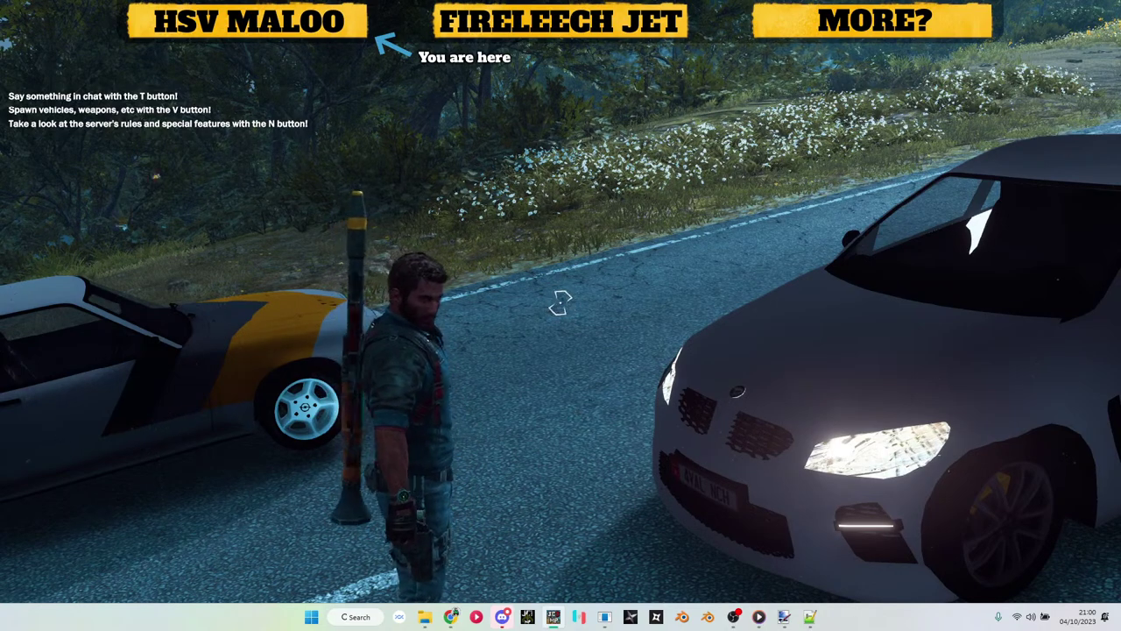
# Step: Reopen the spawn menu, then switch to the holdenute folder window in File Explorer
pyautogui.press('v')
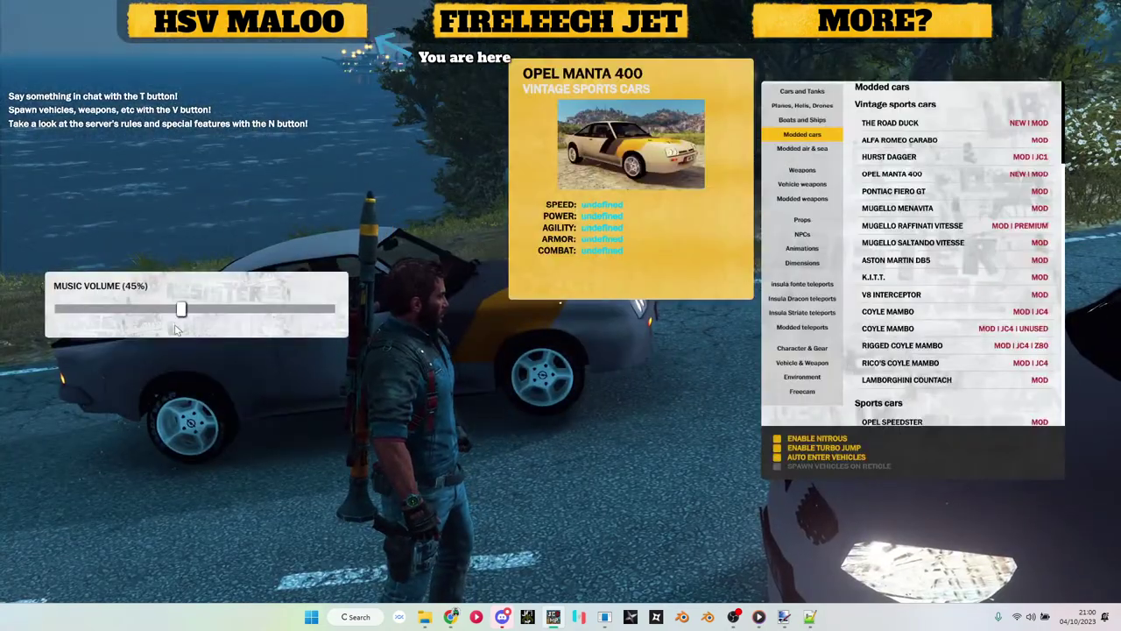
pyautogui.moveTo(424, 617)
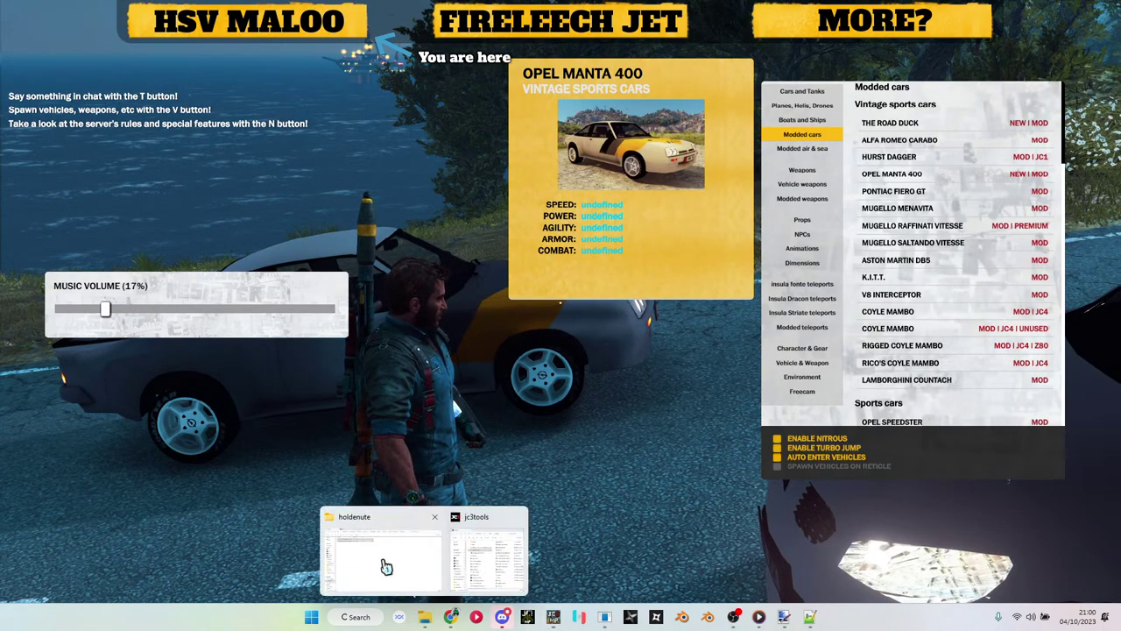
pyautogui.click(383, 563)
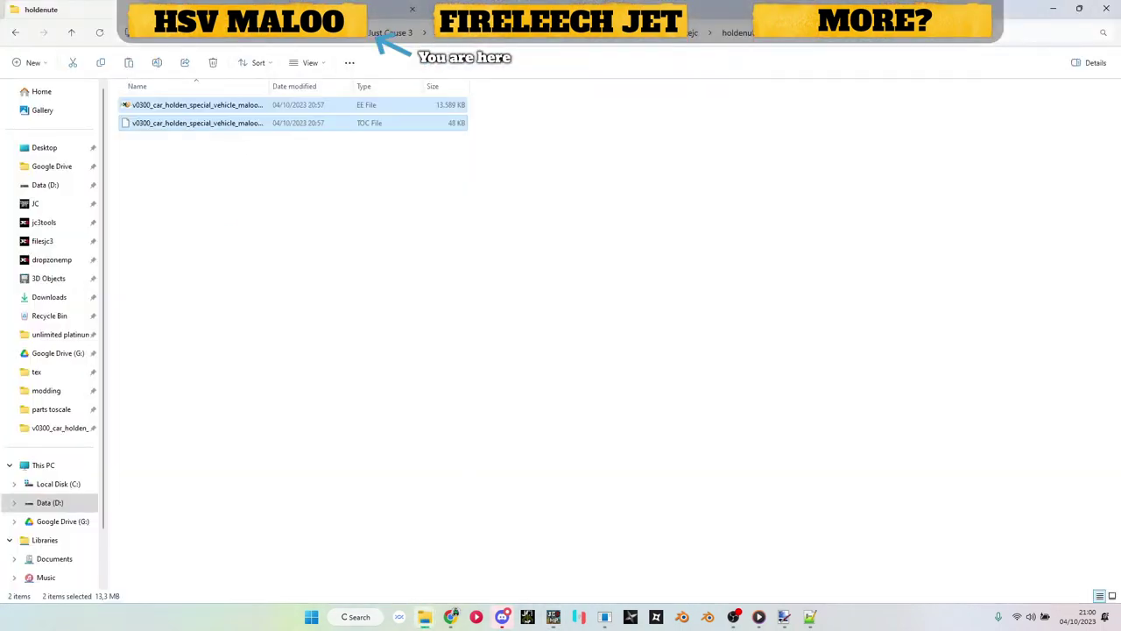
# Step: Go back and open the settings folder inside filesjc3
pyautogui.hotkey('alt', 'Left')
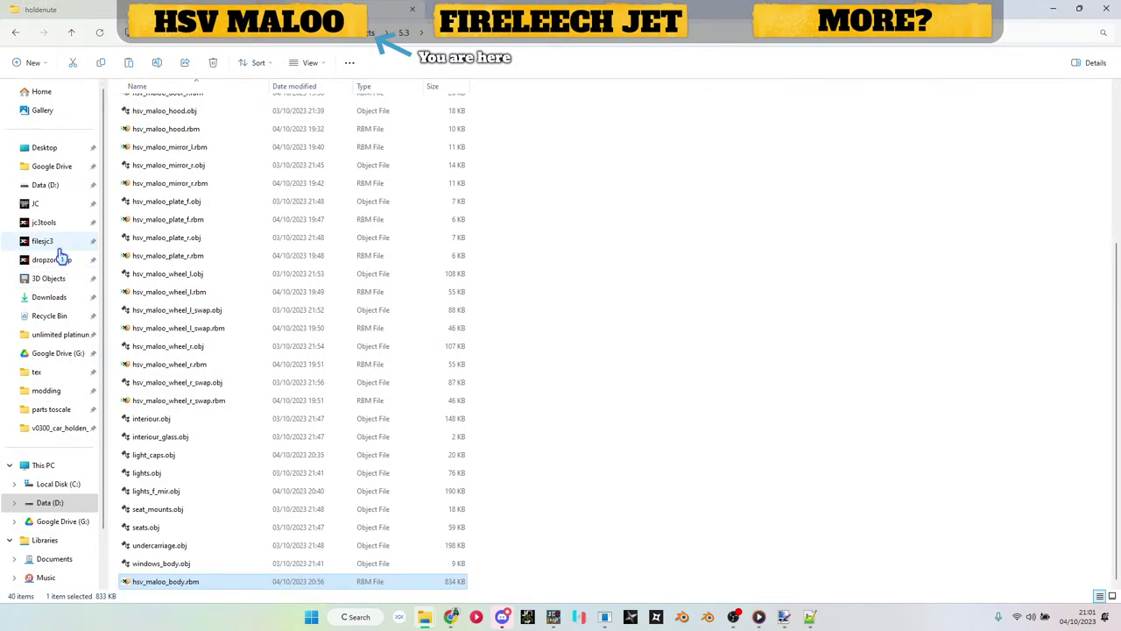
pyautogui.click(59, 250)
pyautogui.scroll(-1, 165, 488)
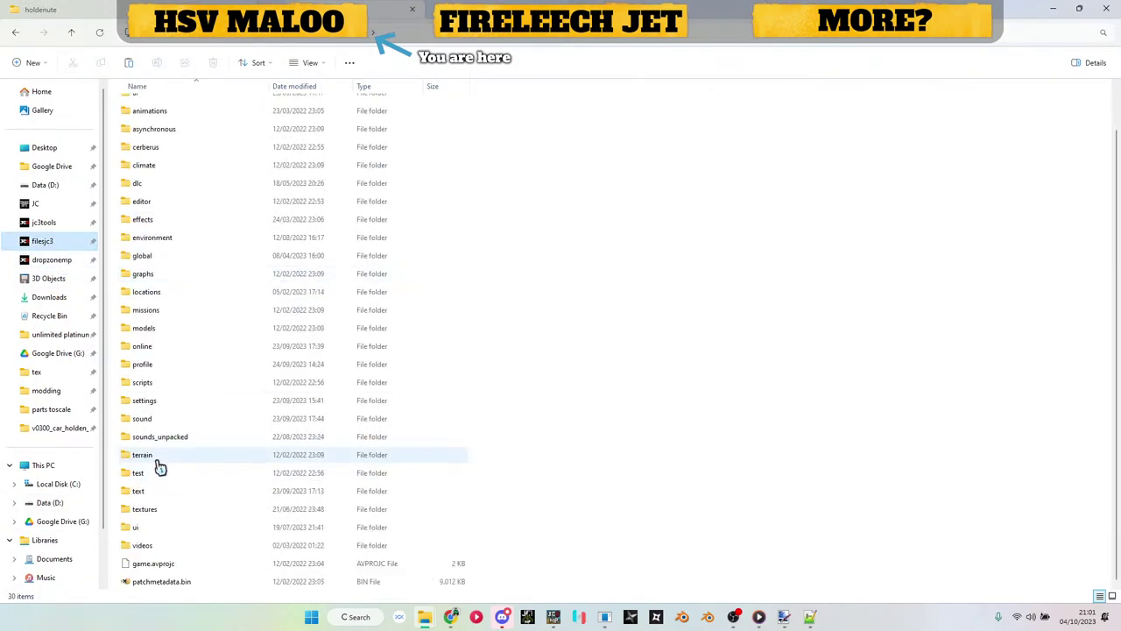
pyautogui.doubleClick(161, 403)
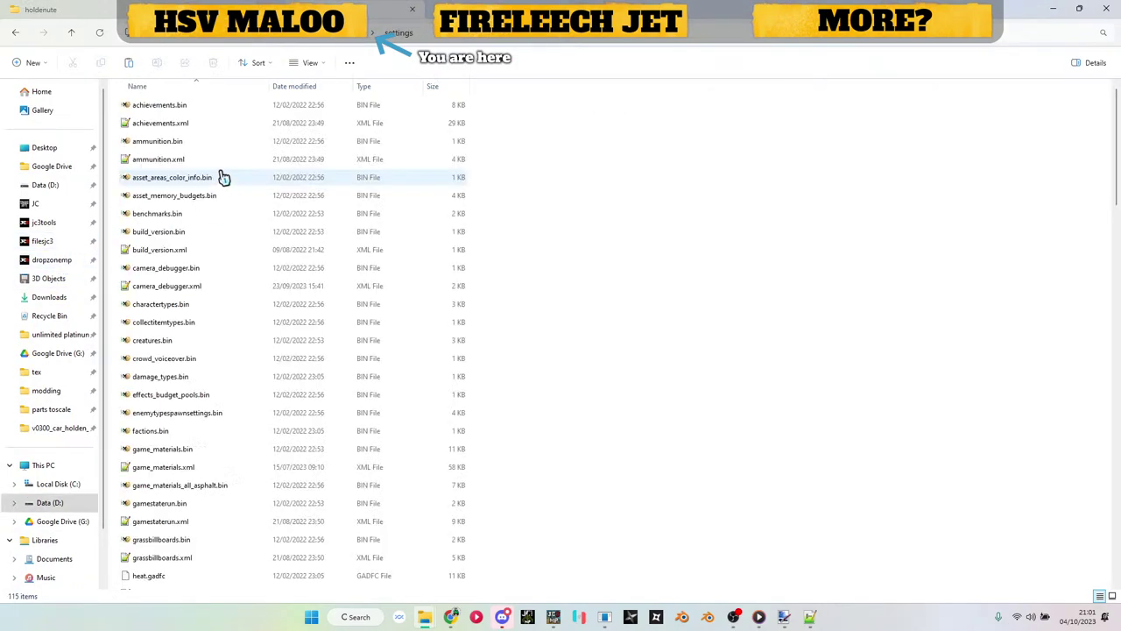
# Step: Drag spawn_combatant_defs.bin onto ConvertProperty.exe in jc3tools to convert it to XML
pyautogui.scroll(-7, 210, 193)
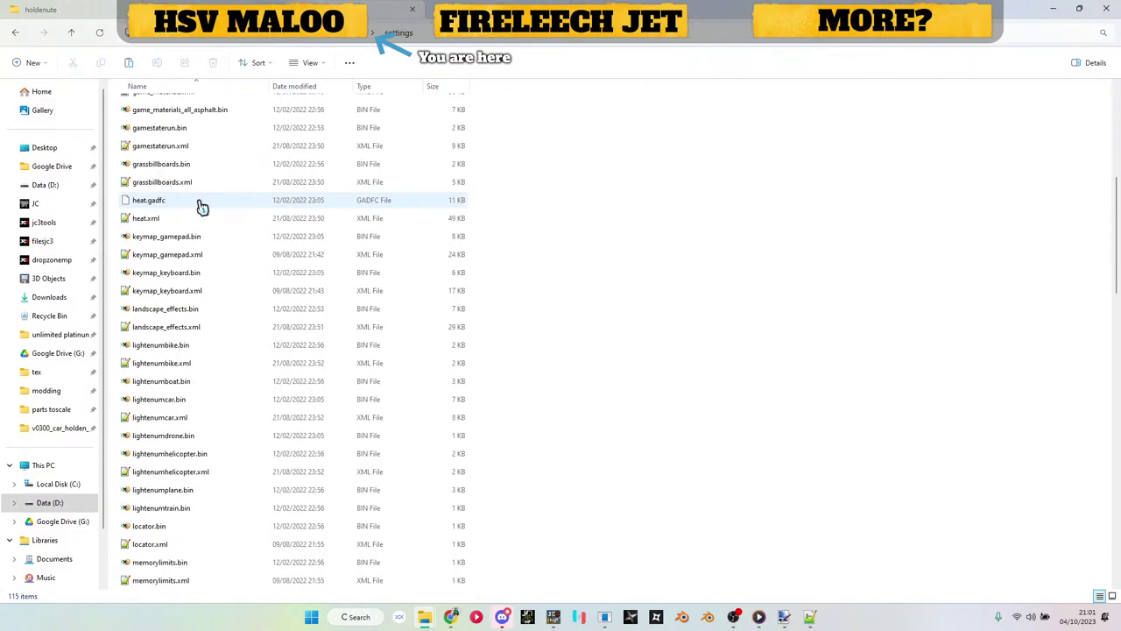
pyautogui.scroll(-5, 202, 206)
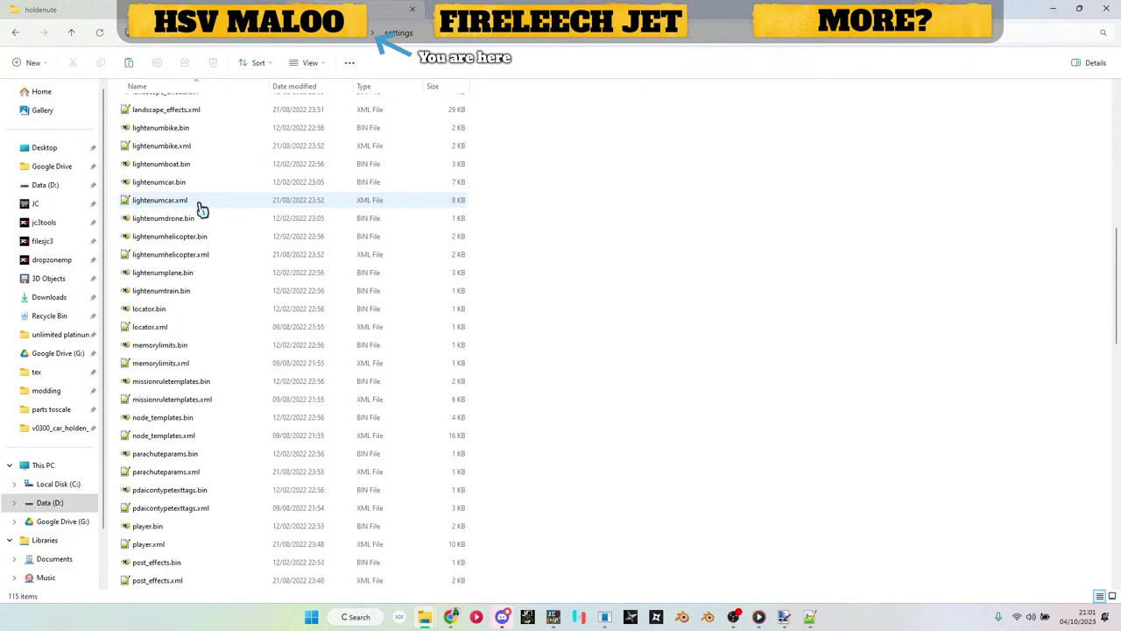
pyautogui.scroll(-12, 192, 372)
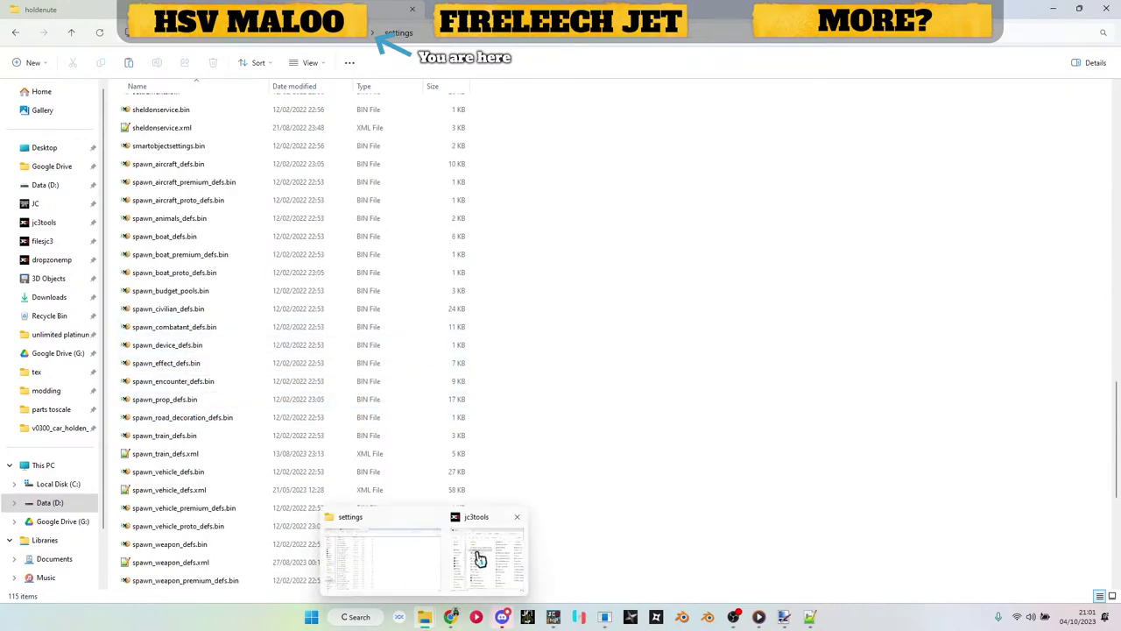
pyautogui.click(475, 555)
pyautogui.moveTo(179, 327); pyautogui.dragTo(184, 243)
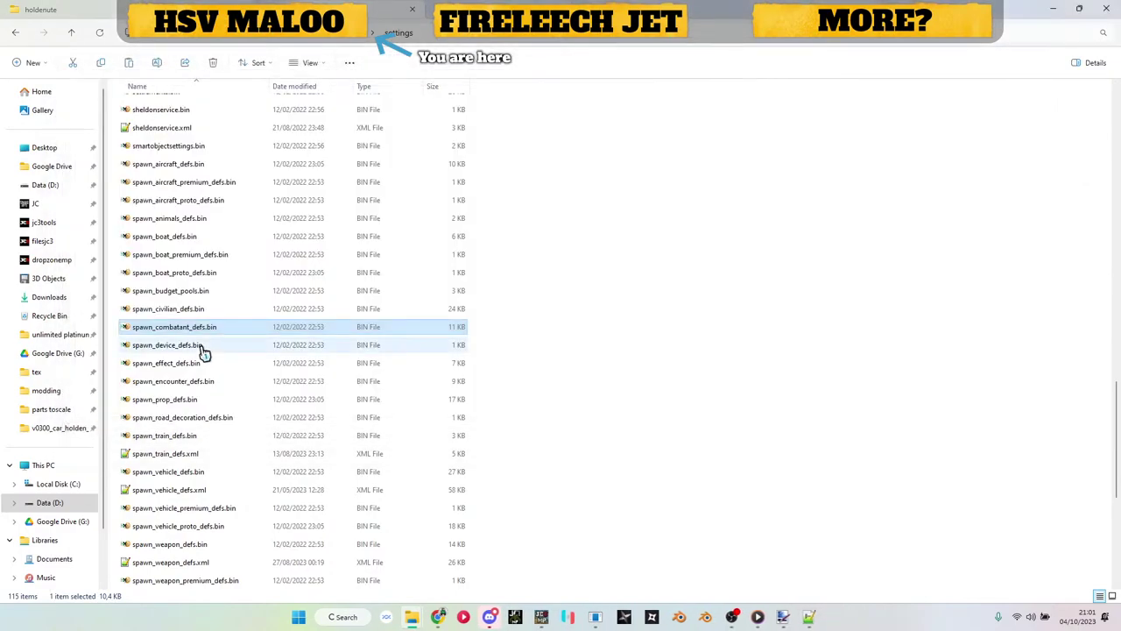
# Step: Open spawn_combatant_defs.xml, select biker_scout01 and its line-14 .ee path, then minimise Notepad++
pyautogui.doubleClick(203, 349)
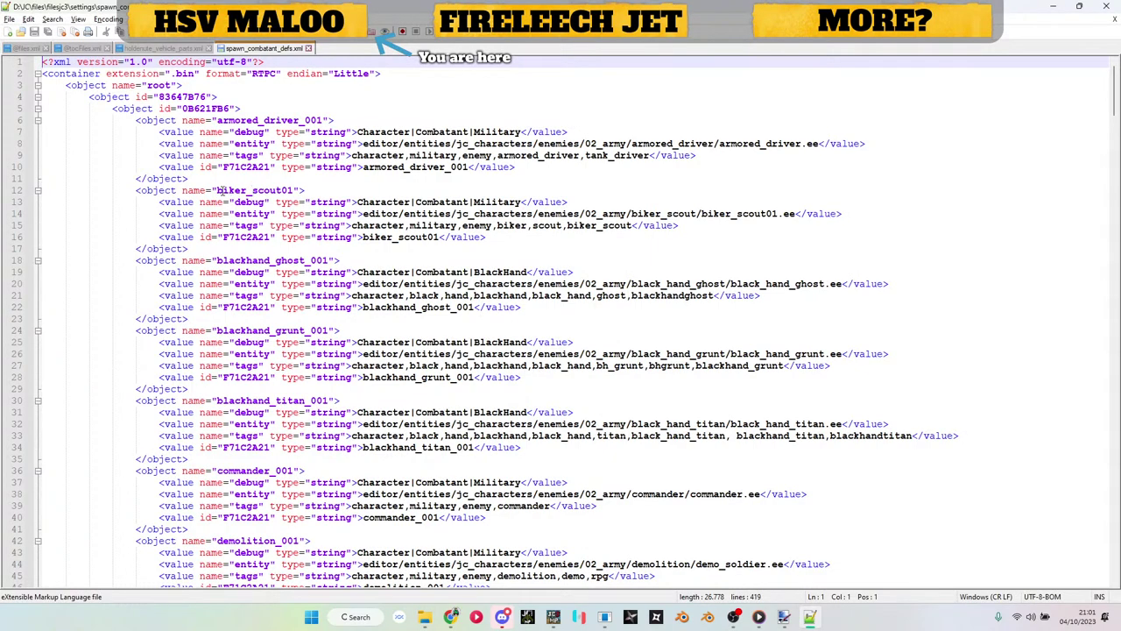
pyautogui.moveTo(218, 190); pyautogui.dragTo(293, 190)
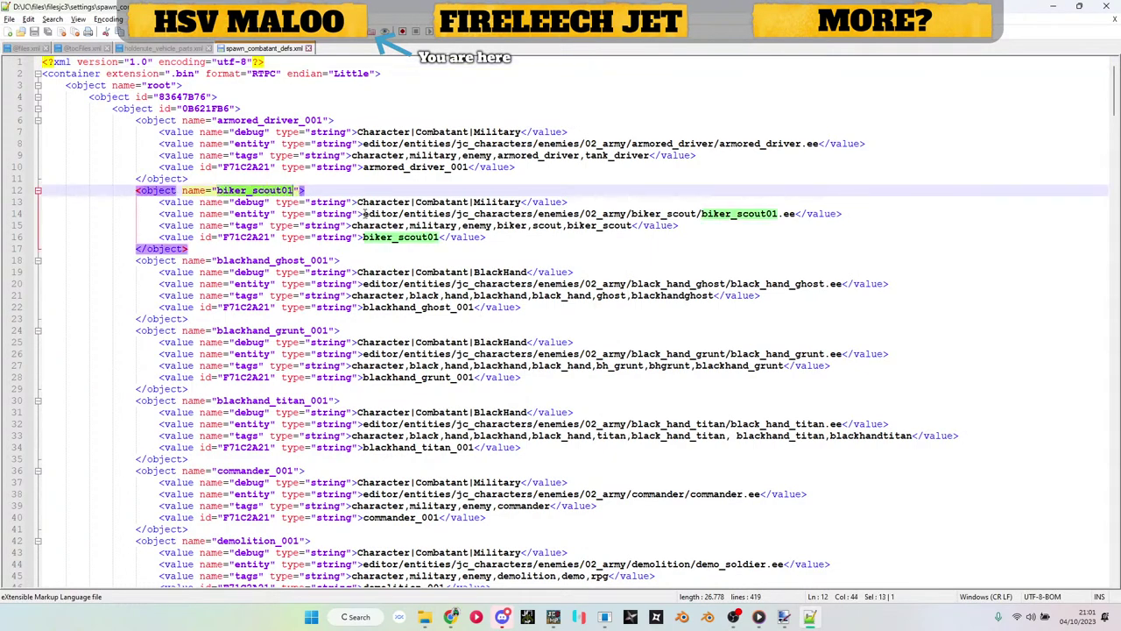
pyautogui.moveTo(364, 213); pyautogui.dragTo(795, 213)
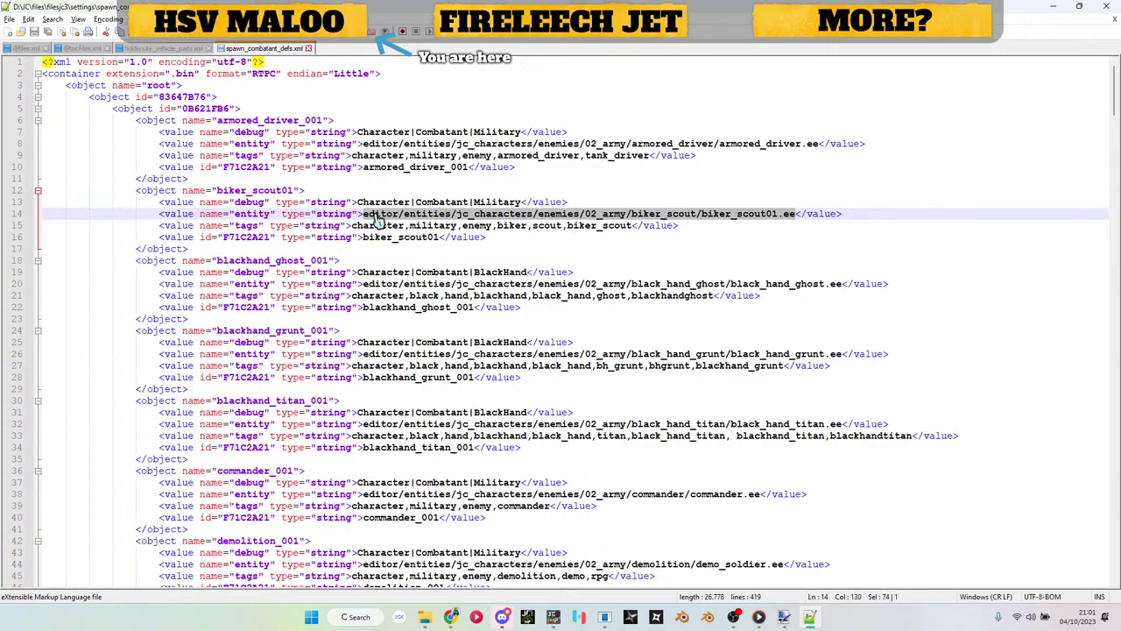
pyautogui.moveTo(362, 213); pyautogui.dragTo(797, 221)
pyautogui.click(1055, 8)
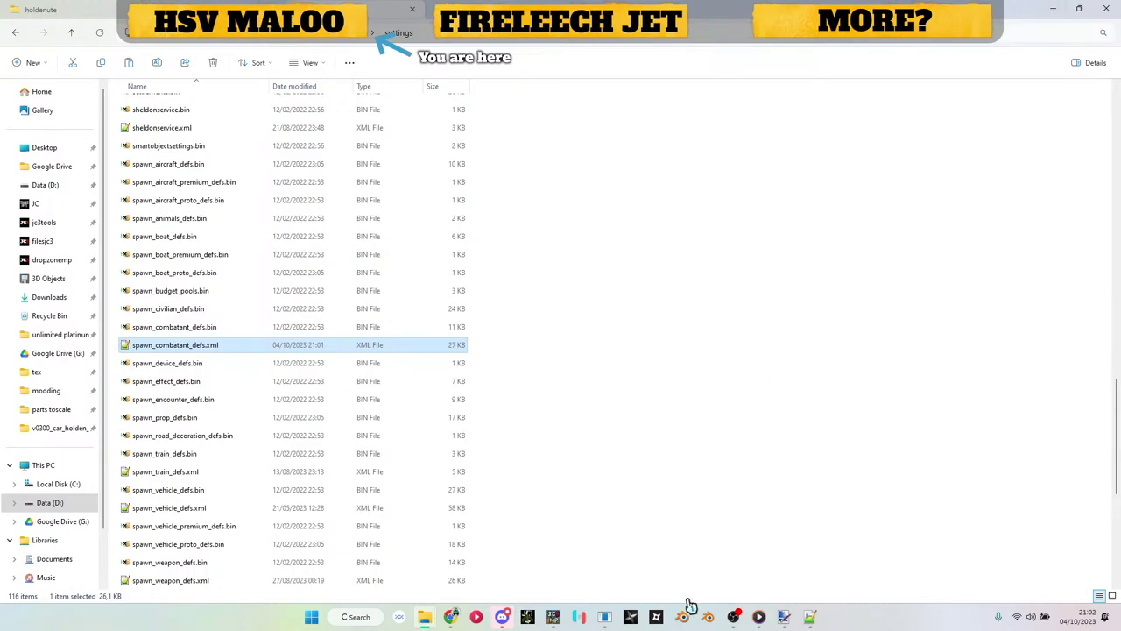
# Step: Return to the game and spawn eDEN Airship SAM Inverted from the Vehicle weapons Standalones list
pyautogui.click(556, 616)
pyautogui.press('v')
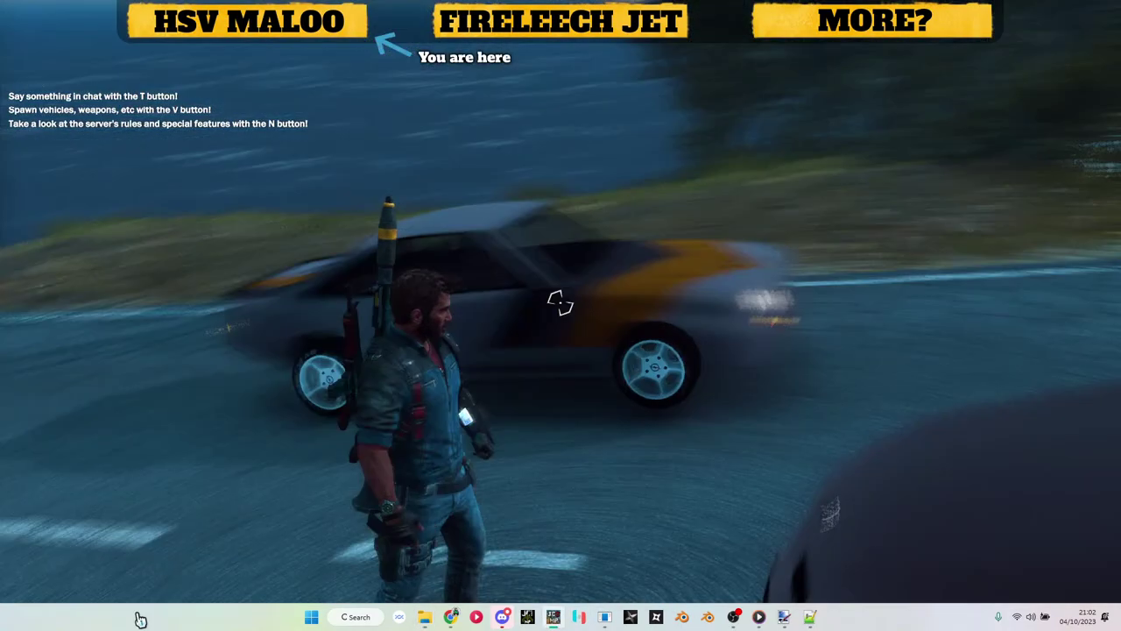
pyautogui.press('w')
pyautogui.press('v')
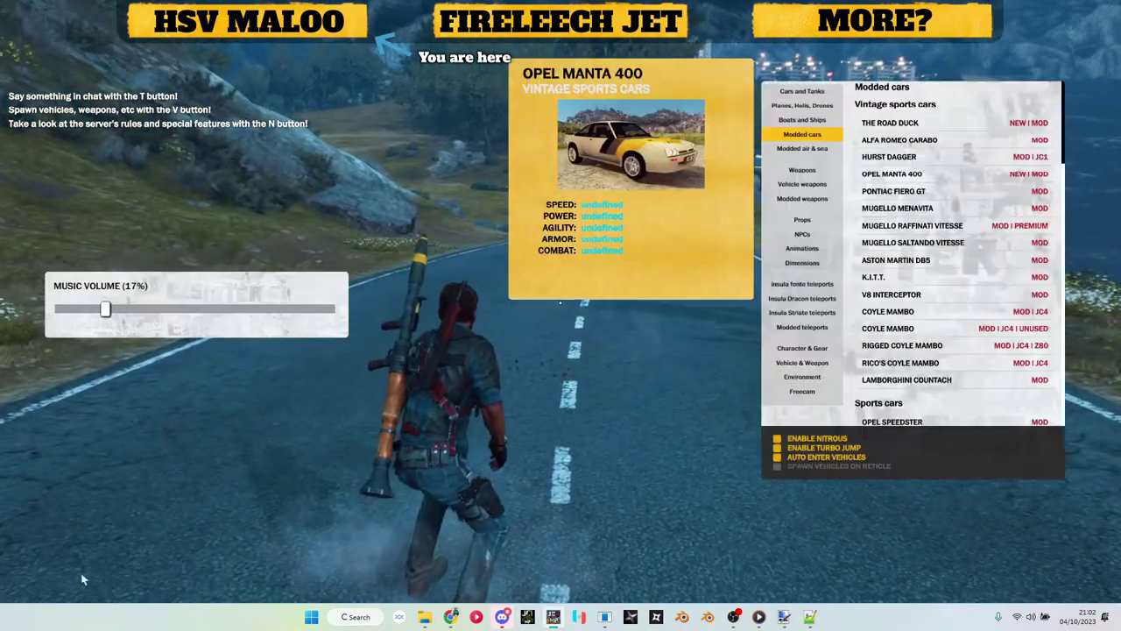
pyautogui.click(803, 184)
pyautogui.click(813, 198)
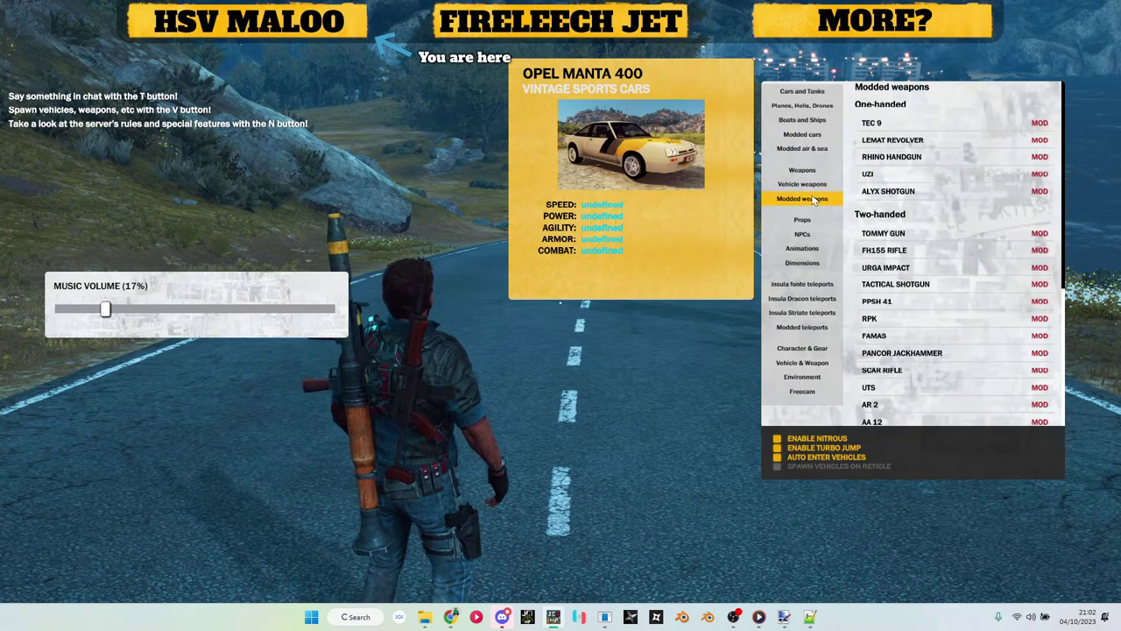
pyautogui.click(813, 184)
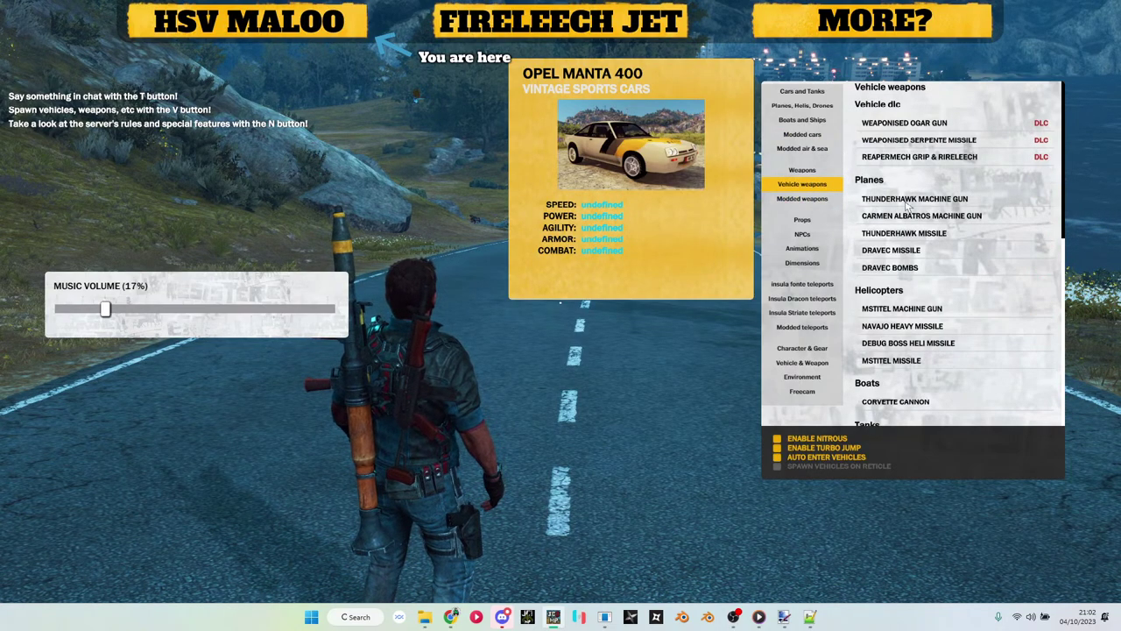
pyautogui.scroll(-5, 902, 201)
pyautogui.scroll(-2, 910, 223)
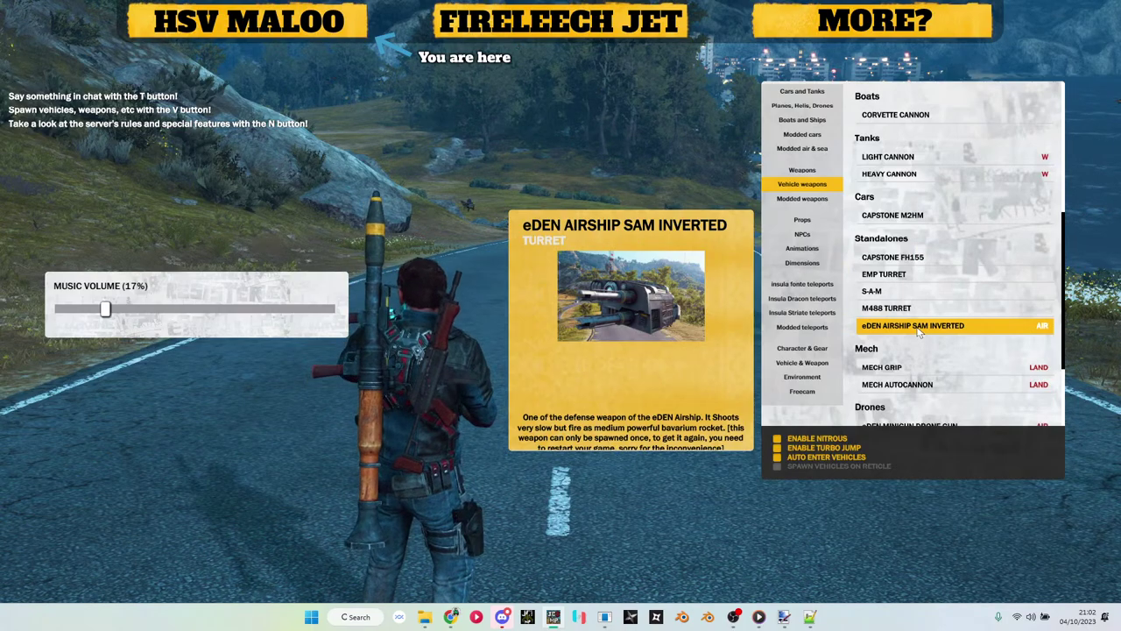
pyautogui.click(918, 326)
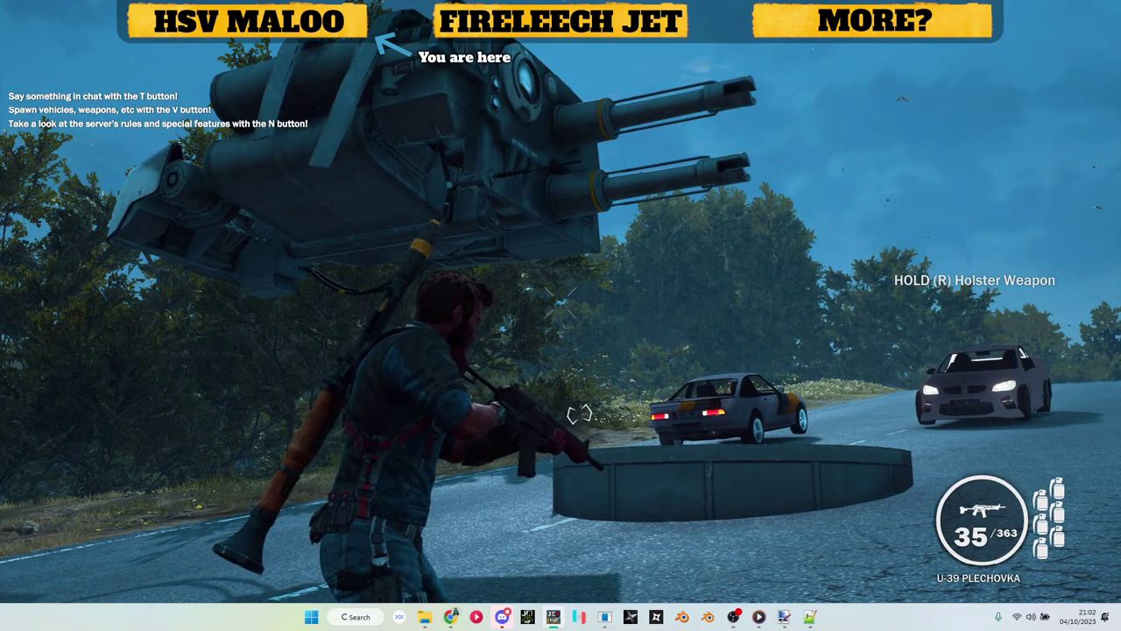
# Step: Vault the low circular wall, run under the turret and past the parked cars, then reopen the spawn menu
pyautogui.press('w')
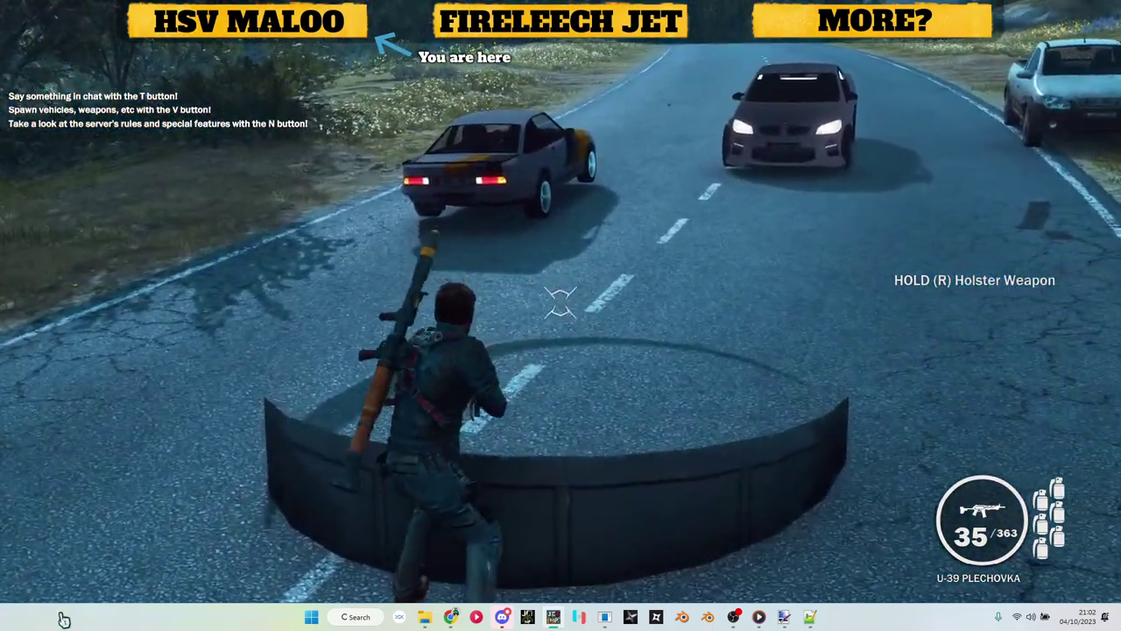
pyautogui.press('space')
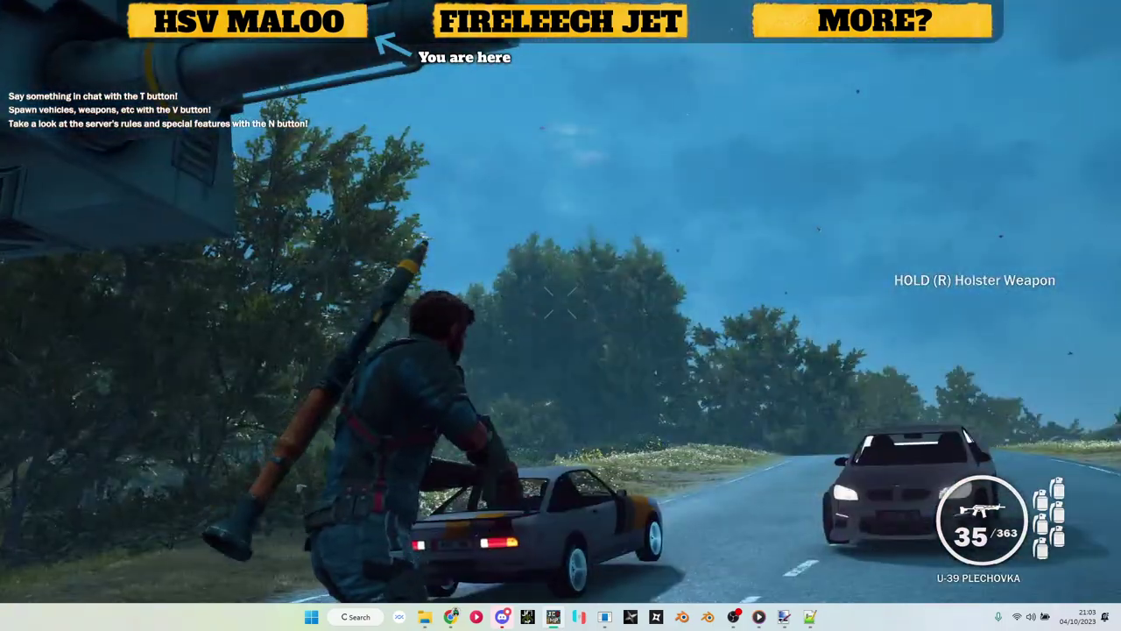
pyautogui.press('s')
pyautogui.press('w')
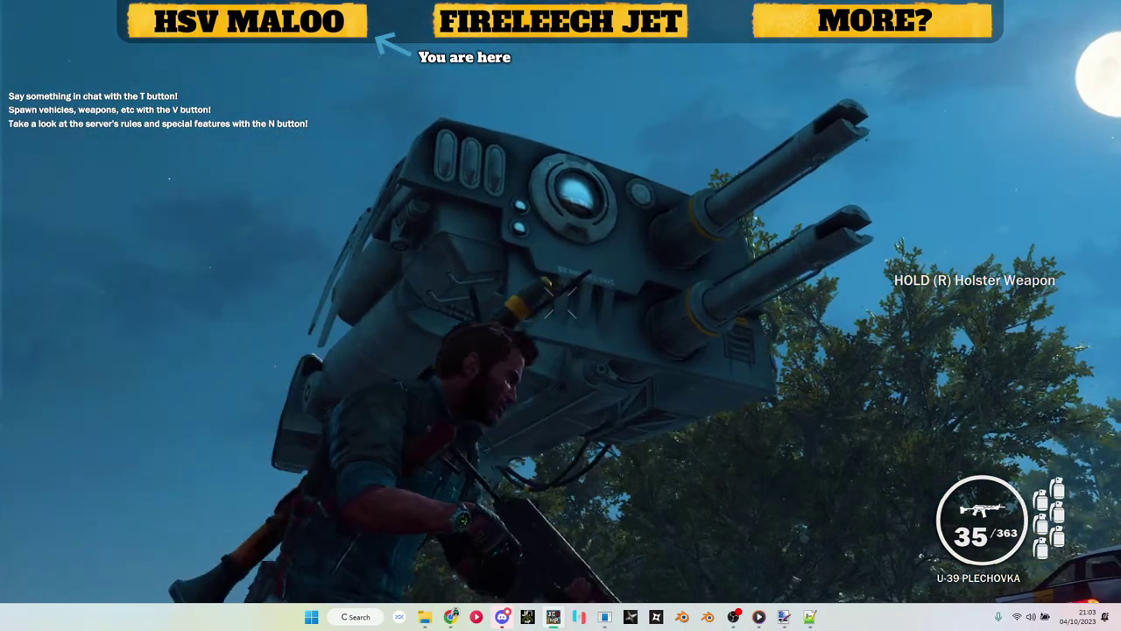
pyautogui.press('w')
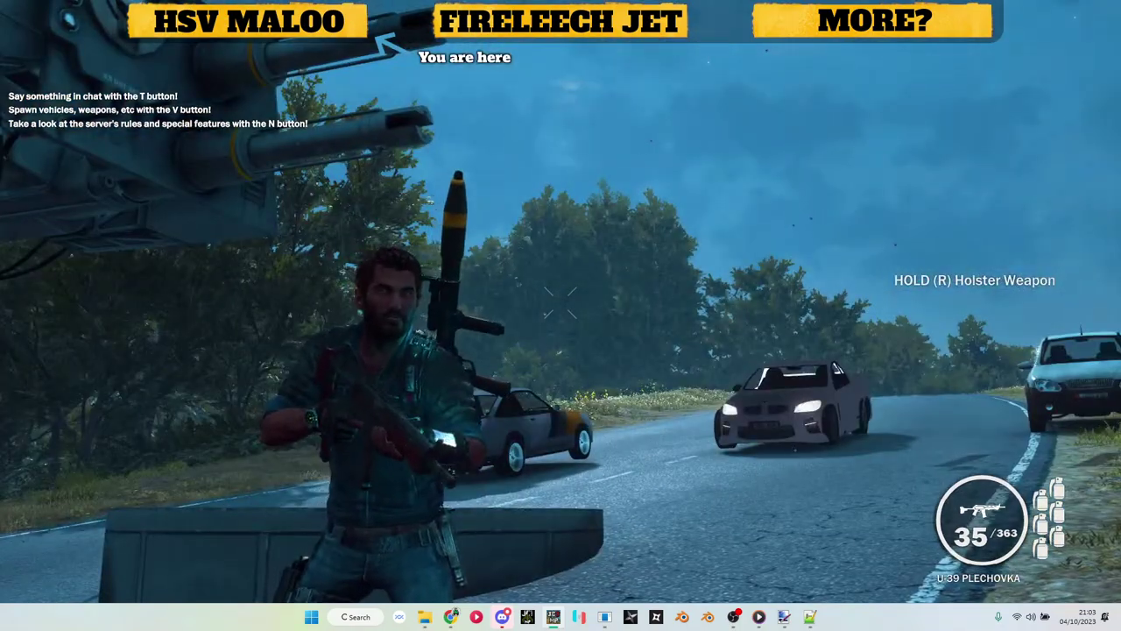
pyautogui.press('v')
pyautogui.press('v')
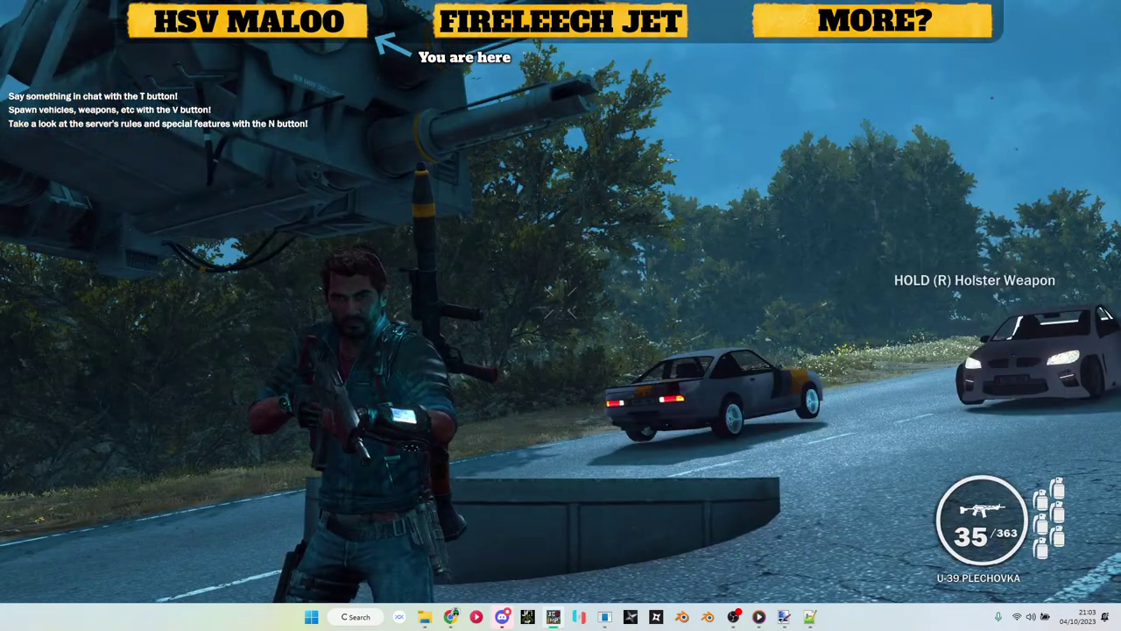
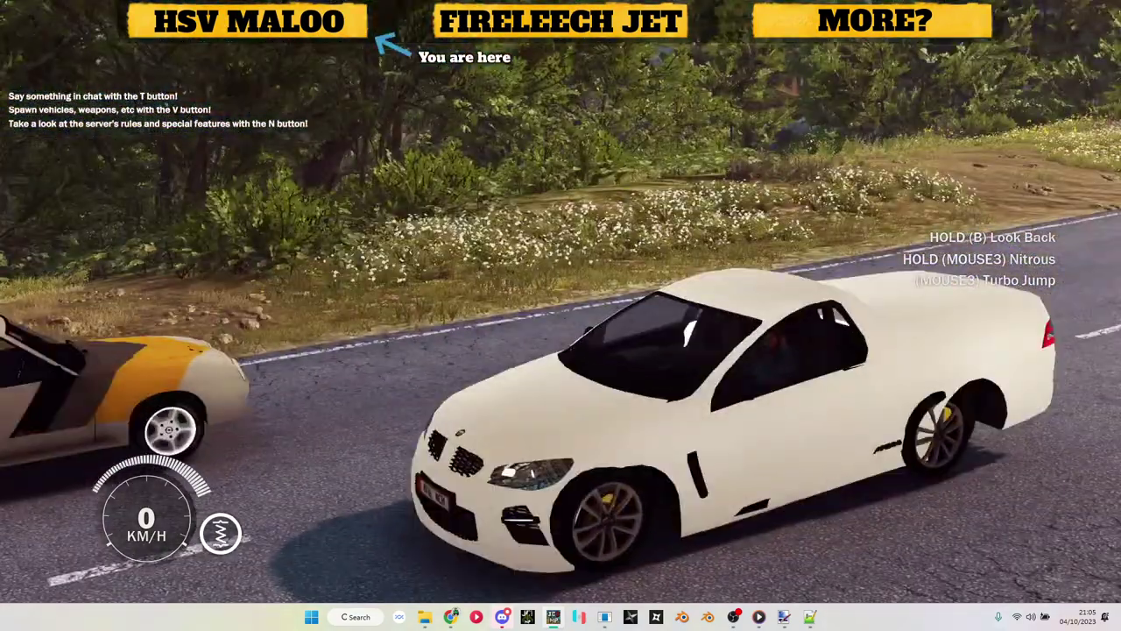
# Step: Open the V spawn menu, then view the Reddit post on the CS7 Thunderhawk's eight-way splitting rockets
pyautogui.press('v')
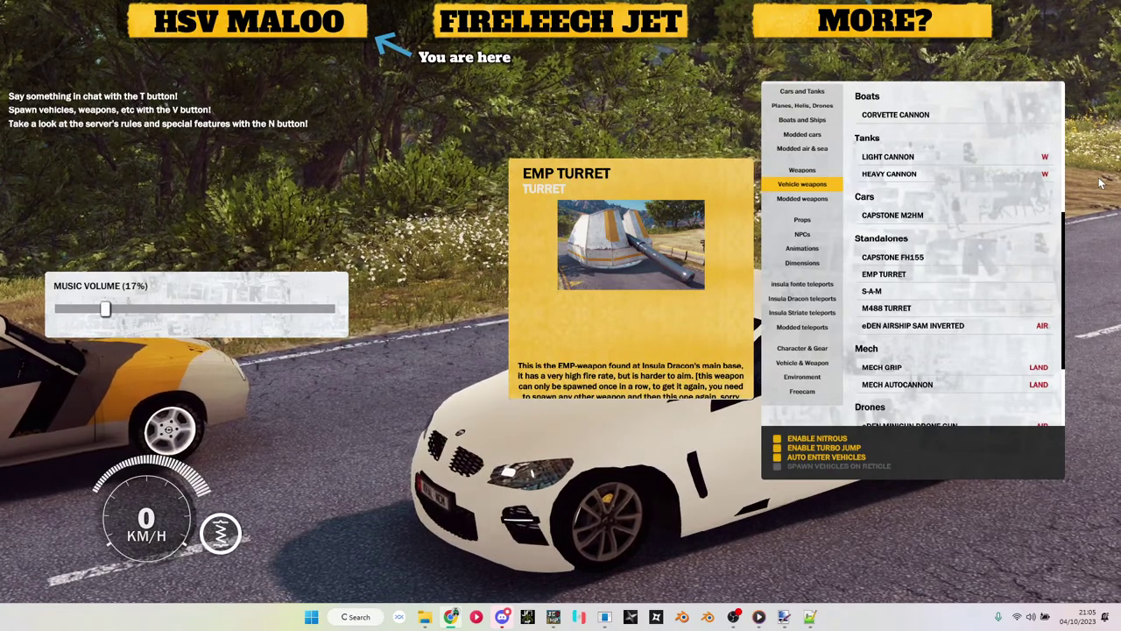
pyautogui.hotkey('alt', 'Tab')
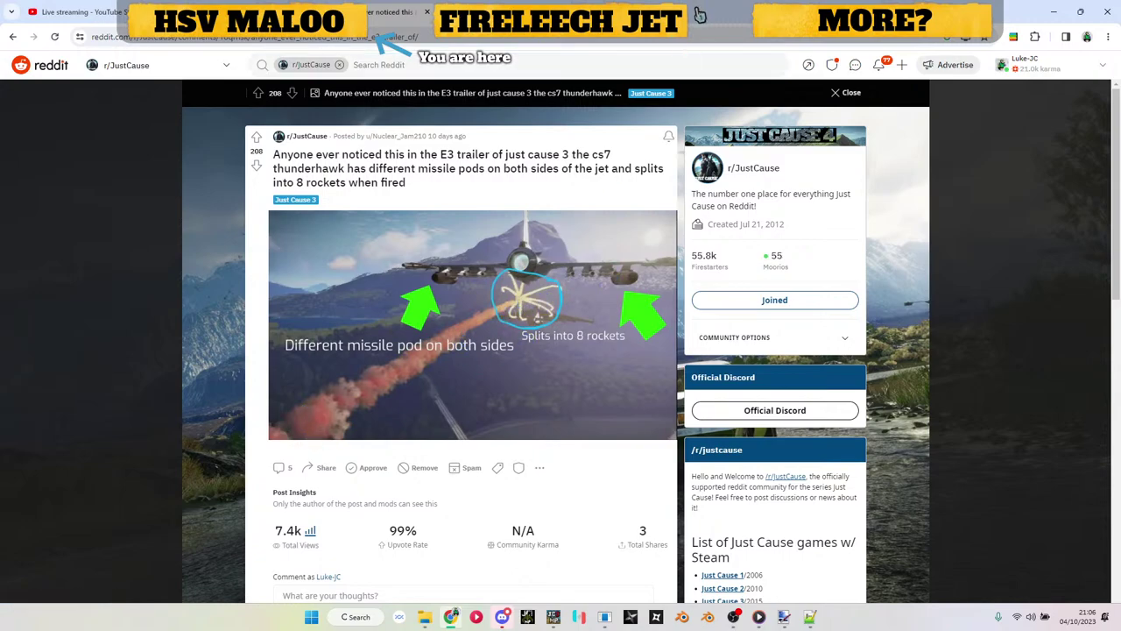
# Step: Return from Chrome to the game, where the spawn menu describes the EMP Turret
pyautogui.hotkey('alt', 'Tab')
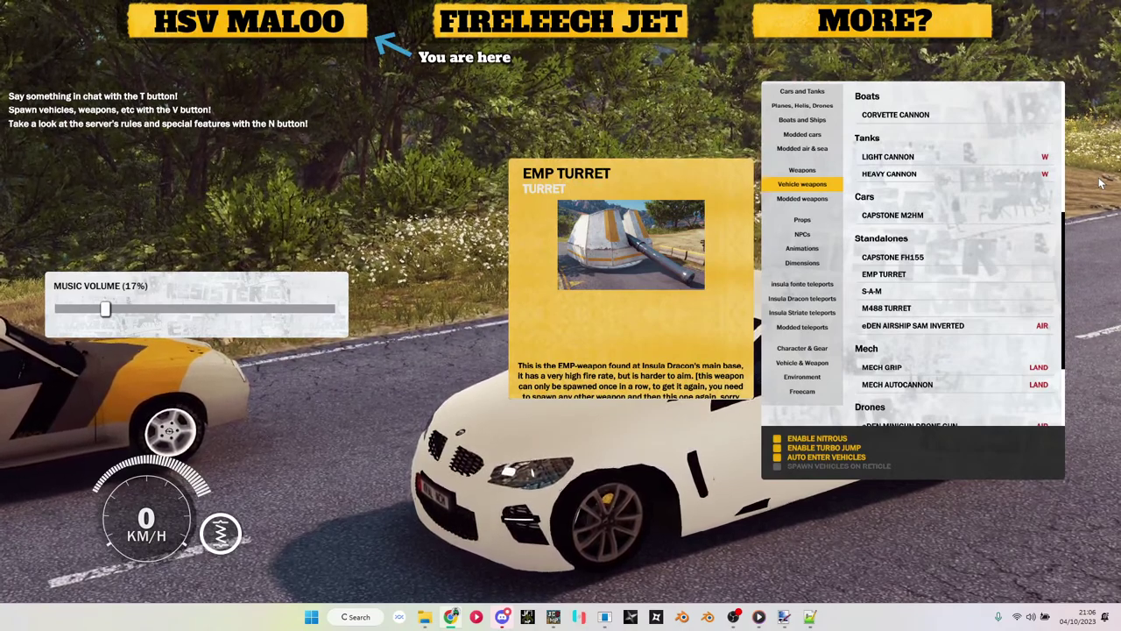
# Step: Toggle the V spawn menu open and closed several times while in the white car
pyautogui.press('v')
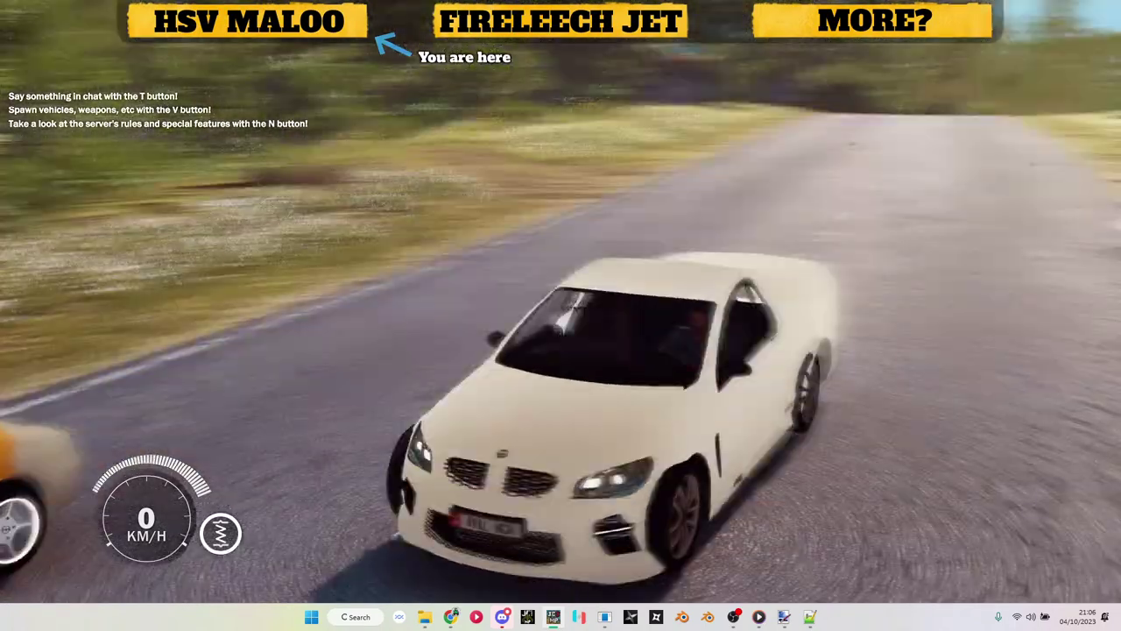
pyautogui.press('v')
pyautogui.press('v')
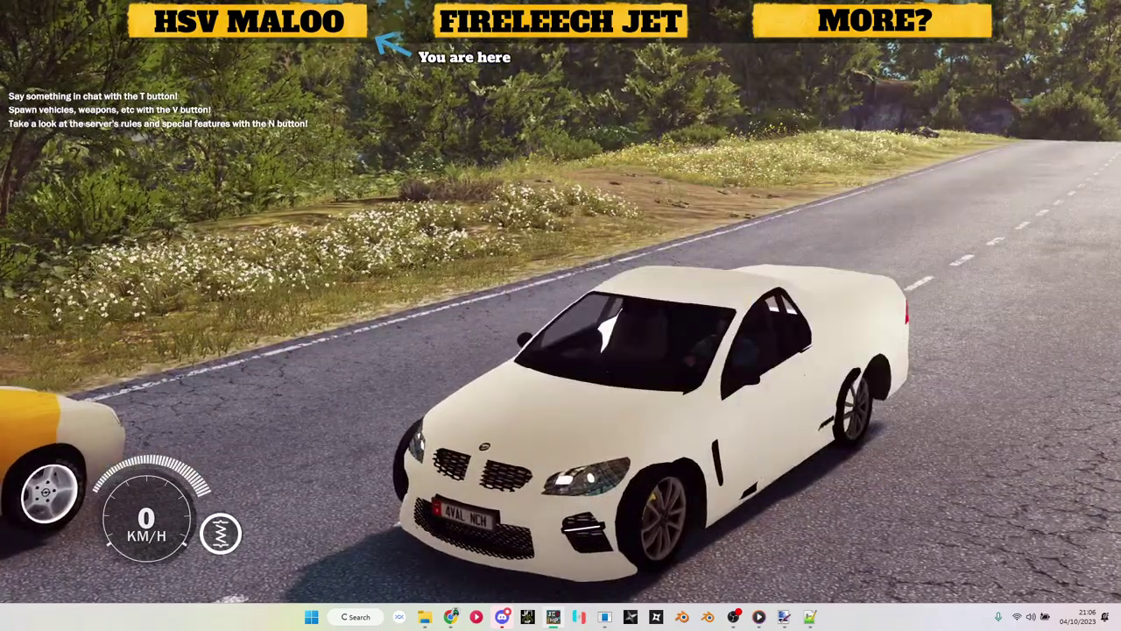
pyautogui.press('v')
pyautogui.press('v')
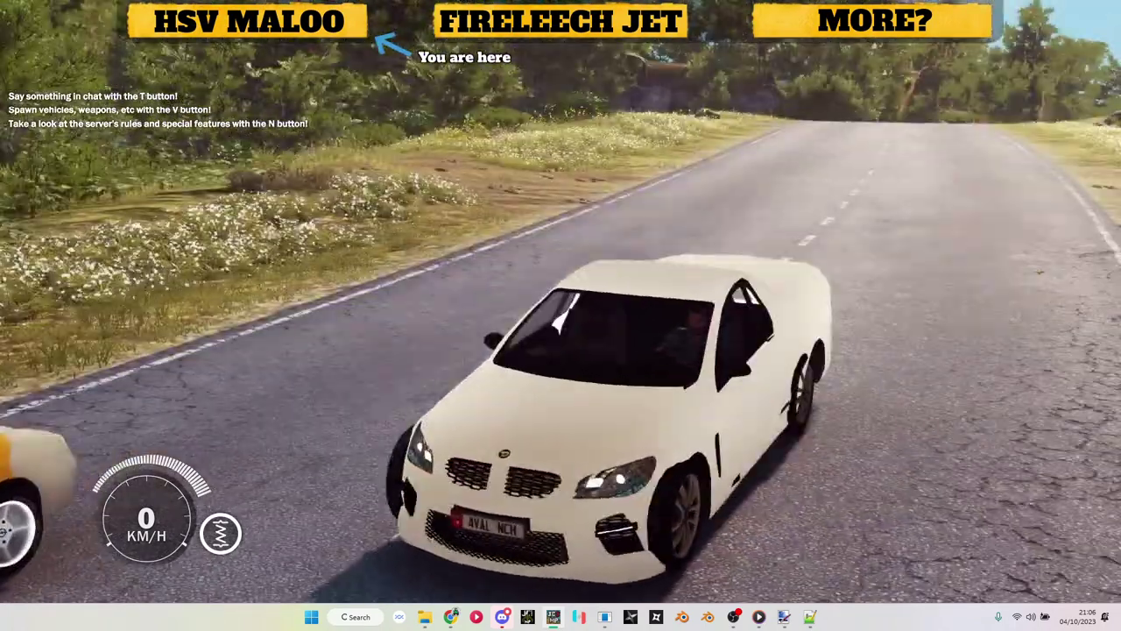
pyautogui.press('v')
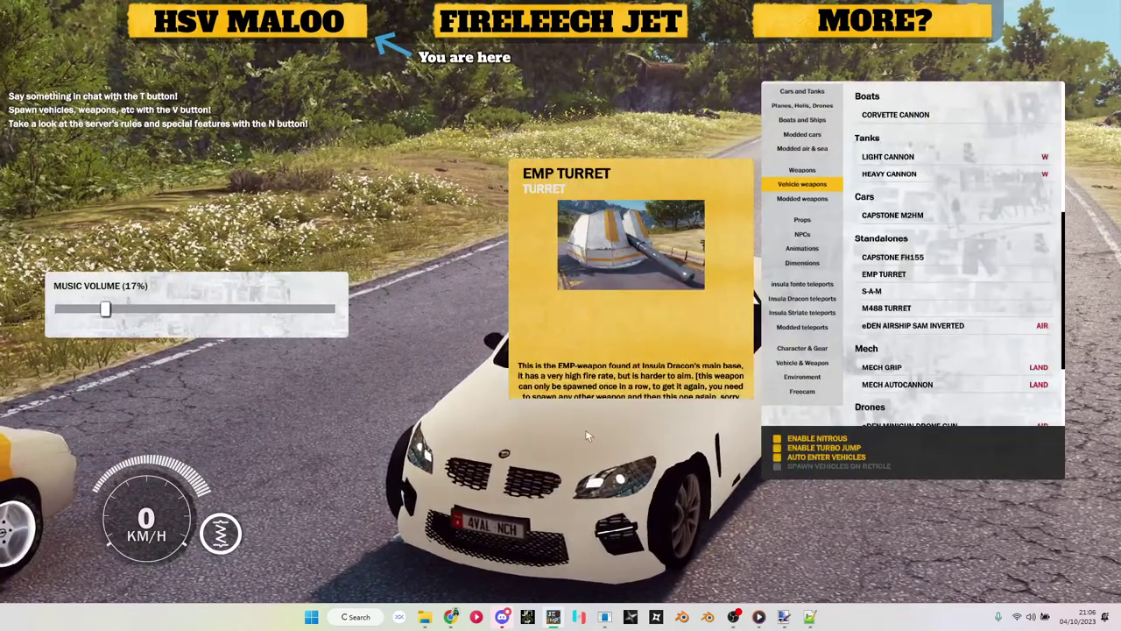
pyautogui.press('v')
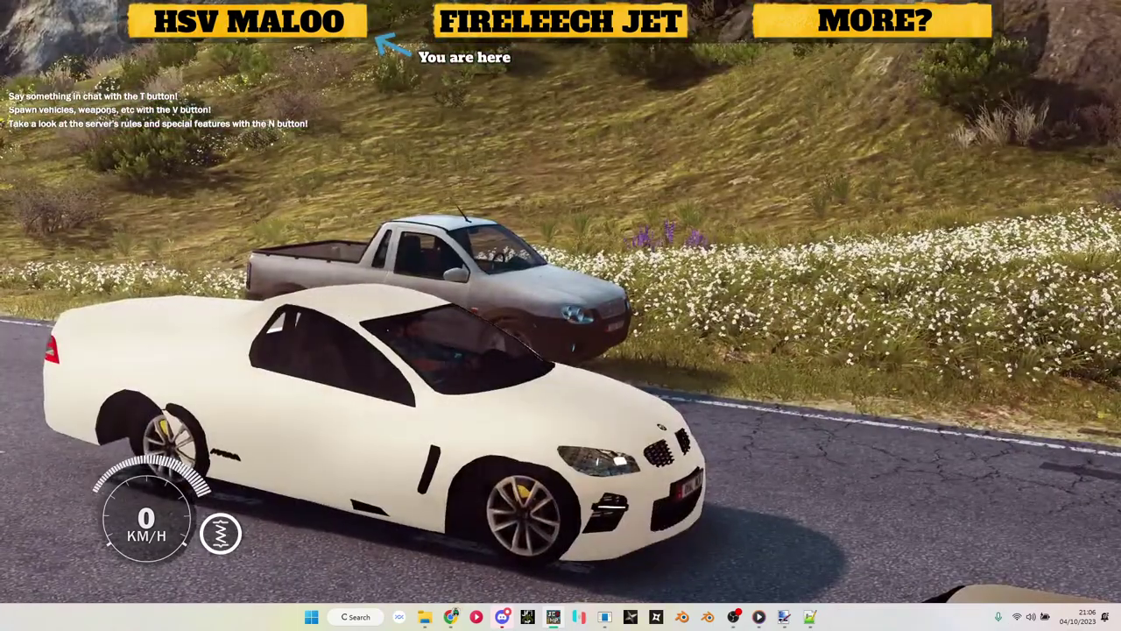
pyautogui.press('v')
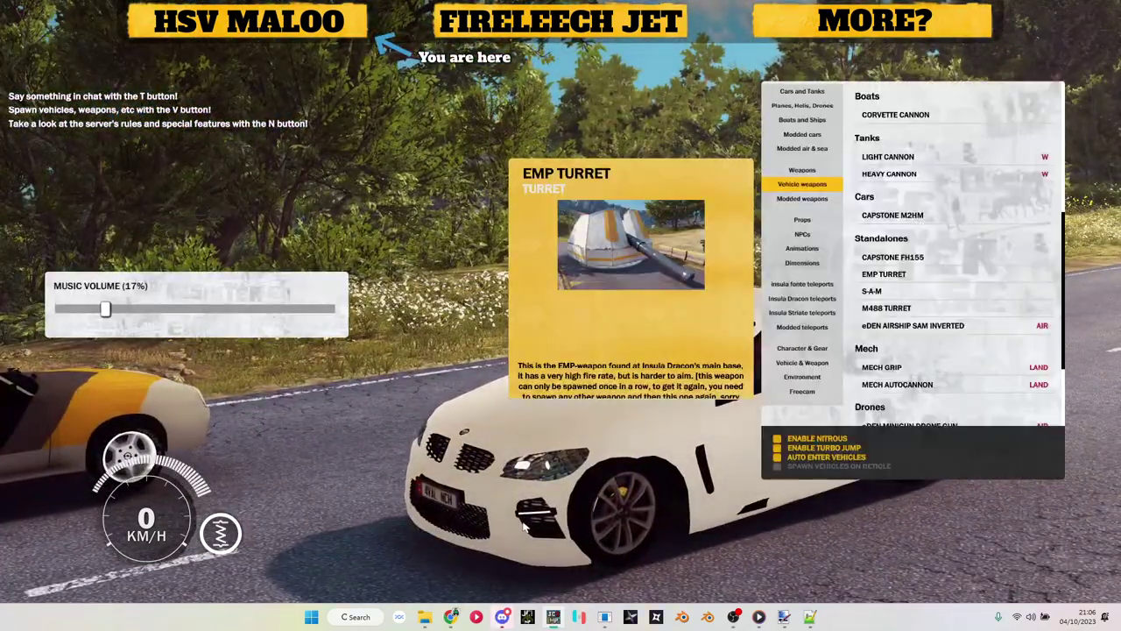
pyautogui.press('v')
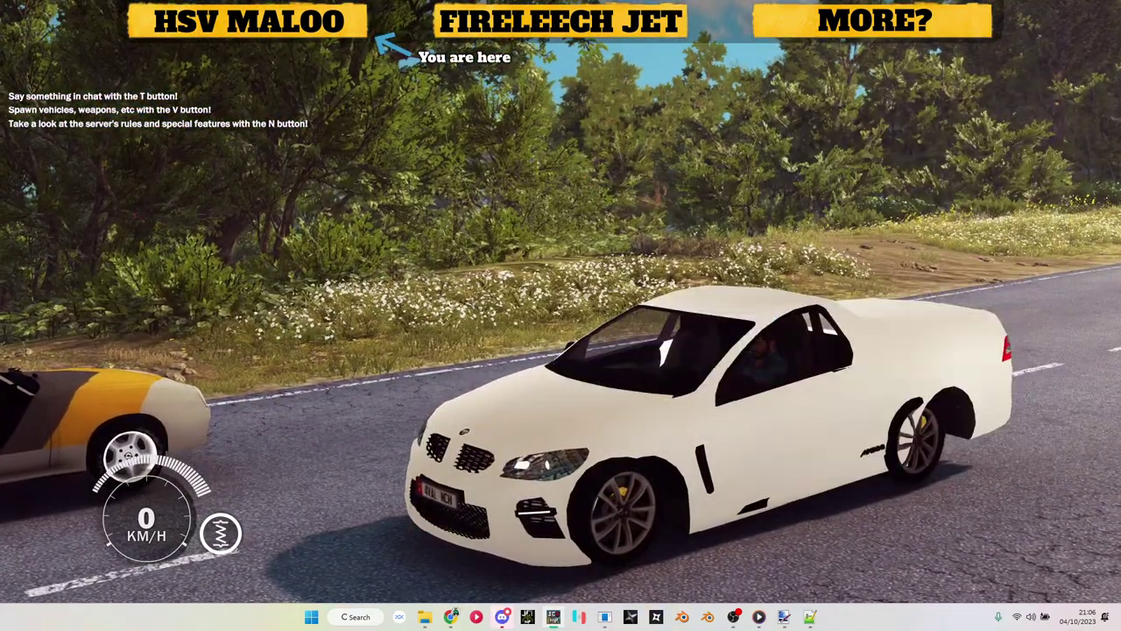
# Step: Exit the white car, run across the road, and reopen the spawn menu on Planes, Helis, Drones
pyautogui.press('f')
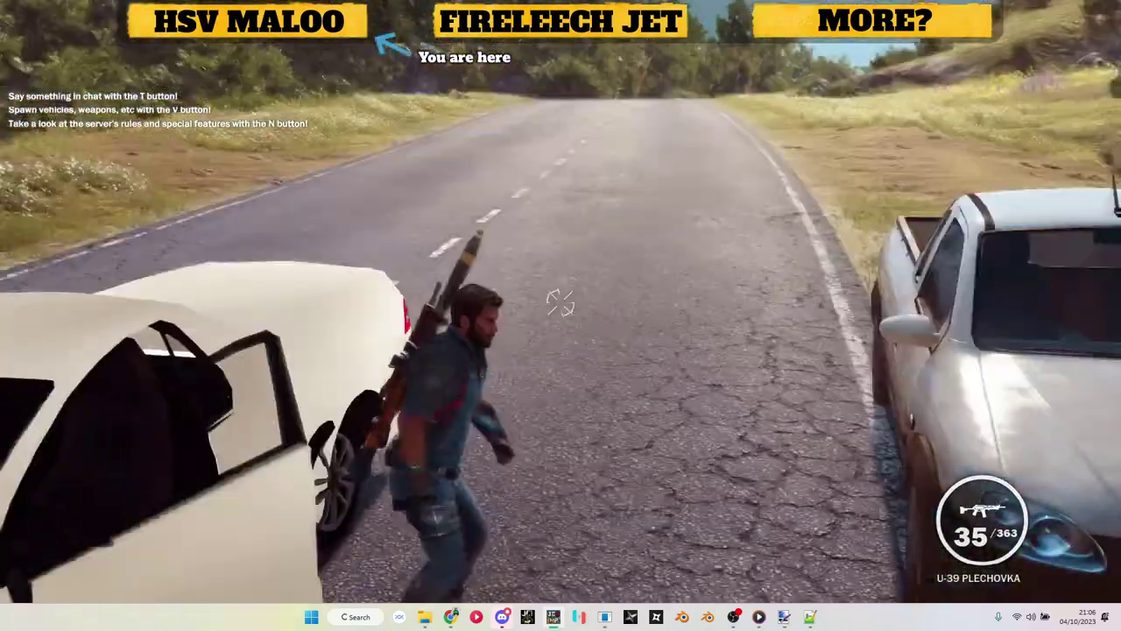
pyautogui.press('w')
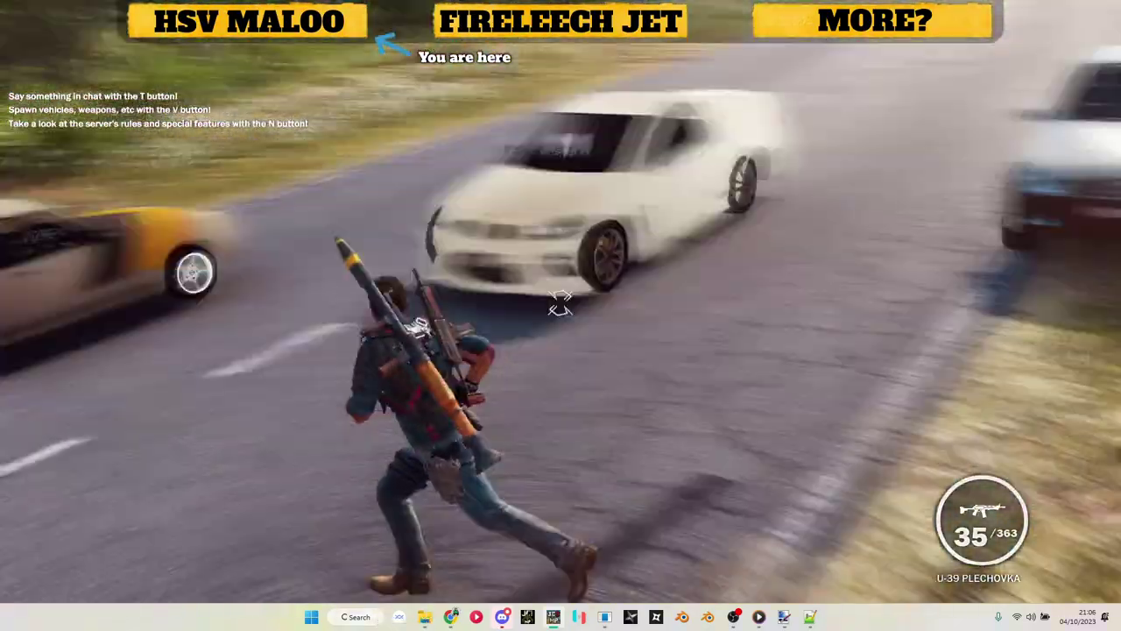
pyautogui.press('v')
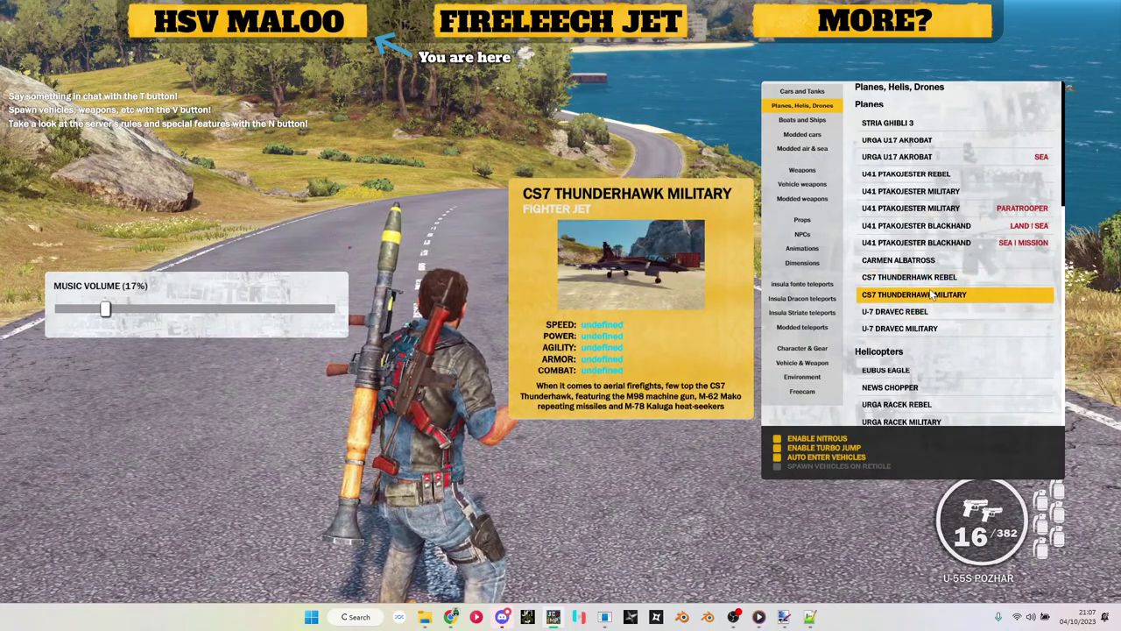
# Step: Spawn a CS7 Thunderhawk Military jet, get out, then spawn and pick up the Fire Leech weapon
pyautogui.click(933, 297)
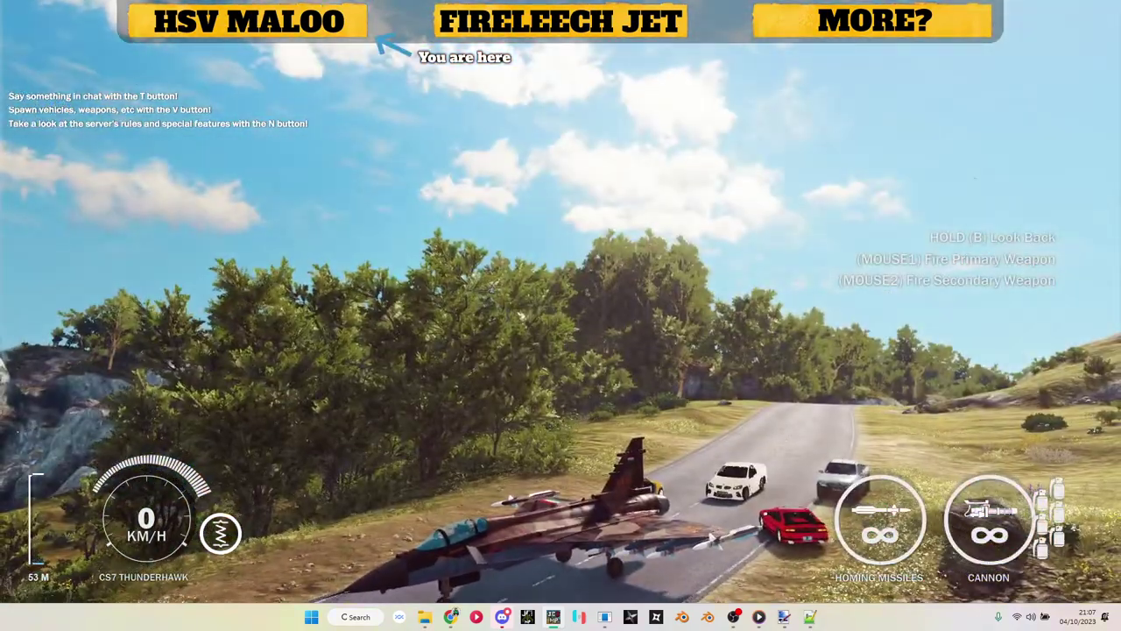
pyautogui.press('f')
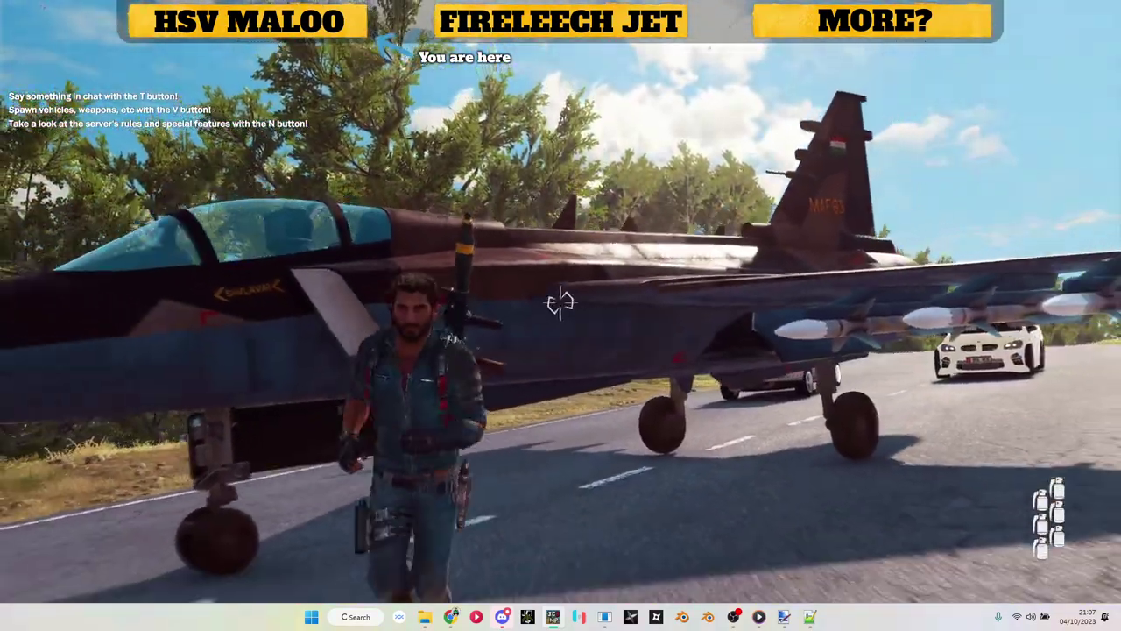
pyautogui.press('v')
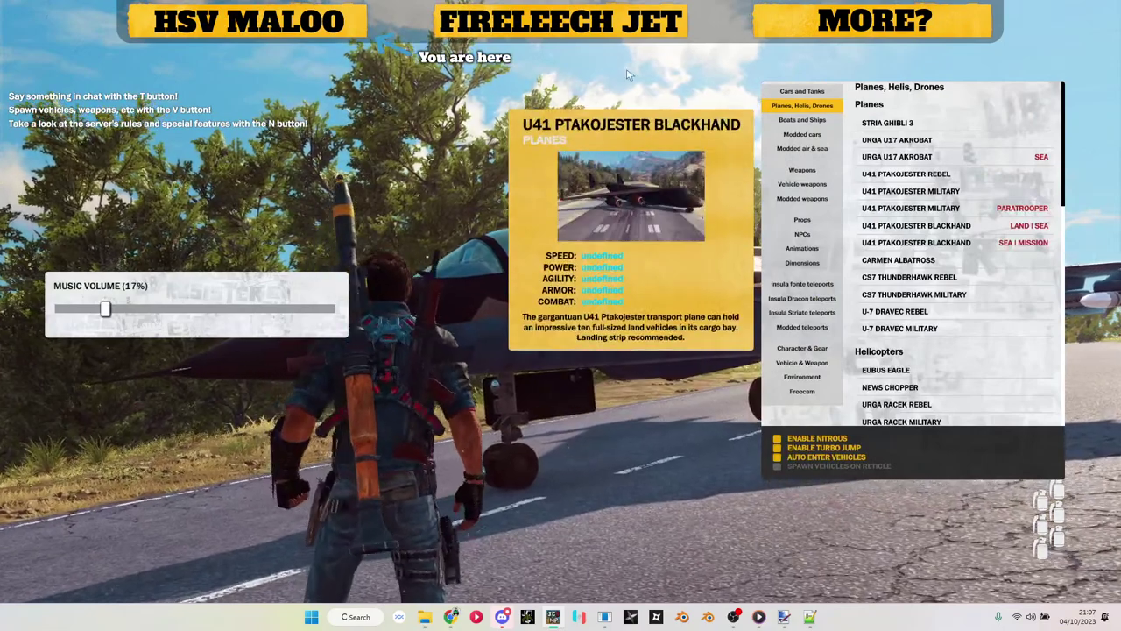
pyautogui.click(802, 170)
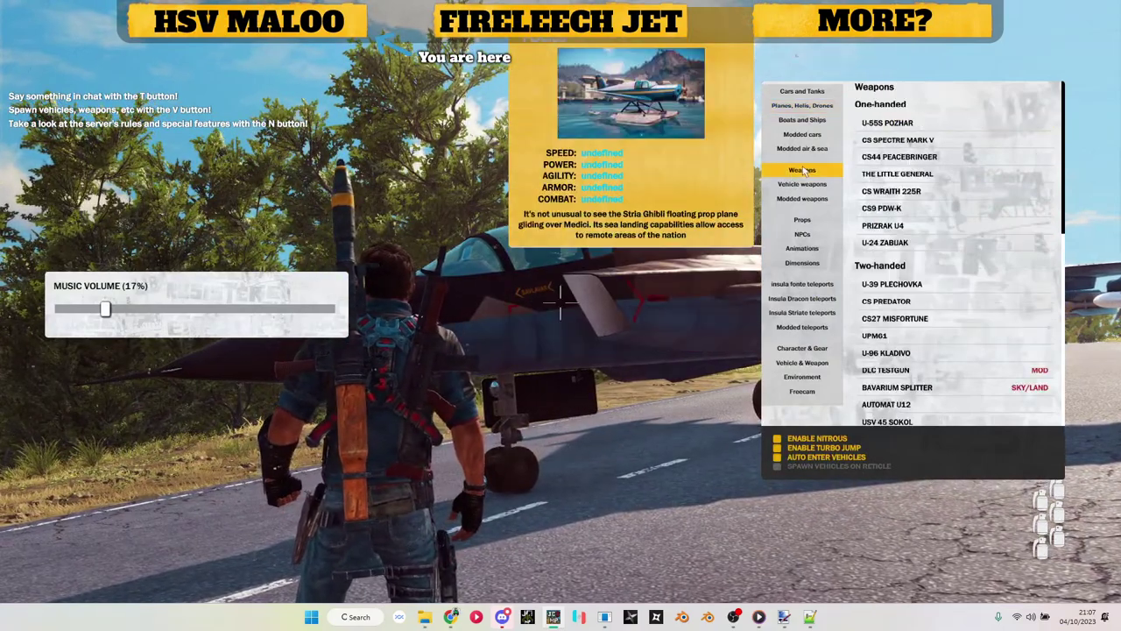
pyautogui.scroll(-8, 916, 219)
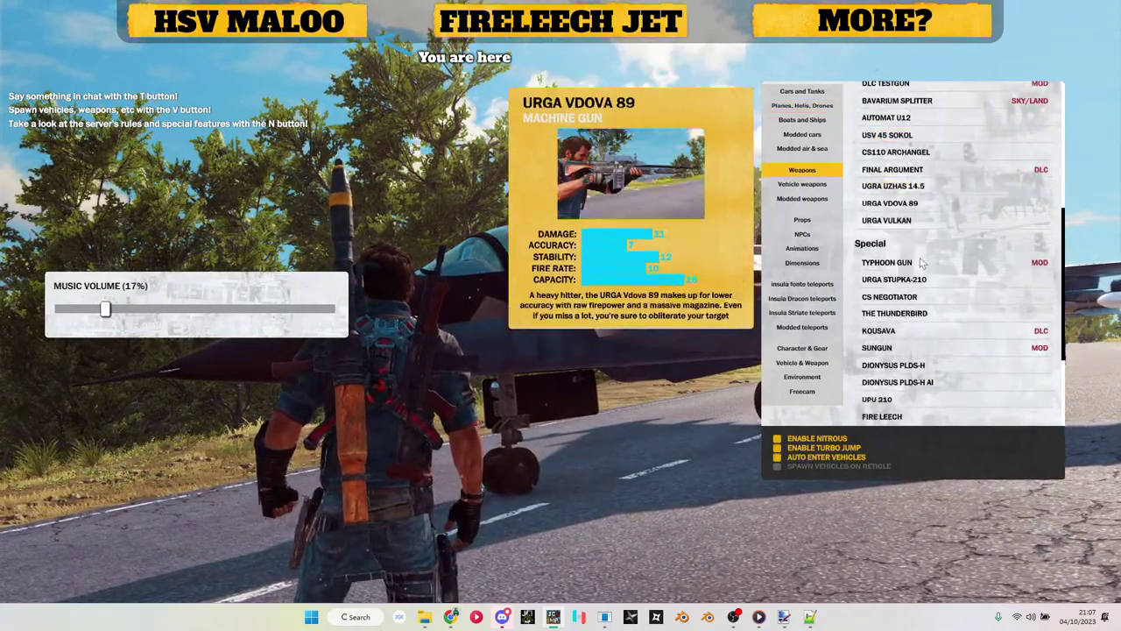
pyautogui.scroll(-3, 922, 262)
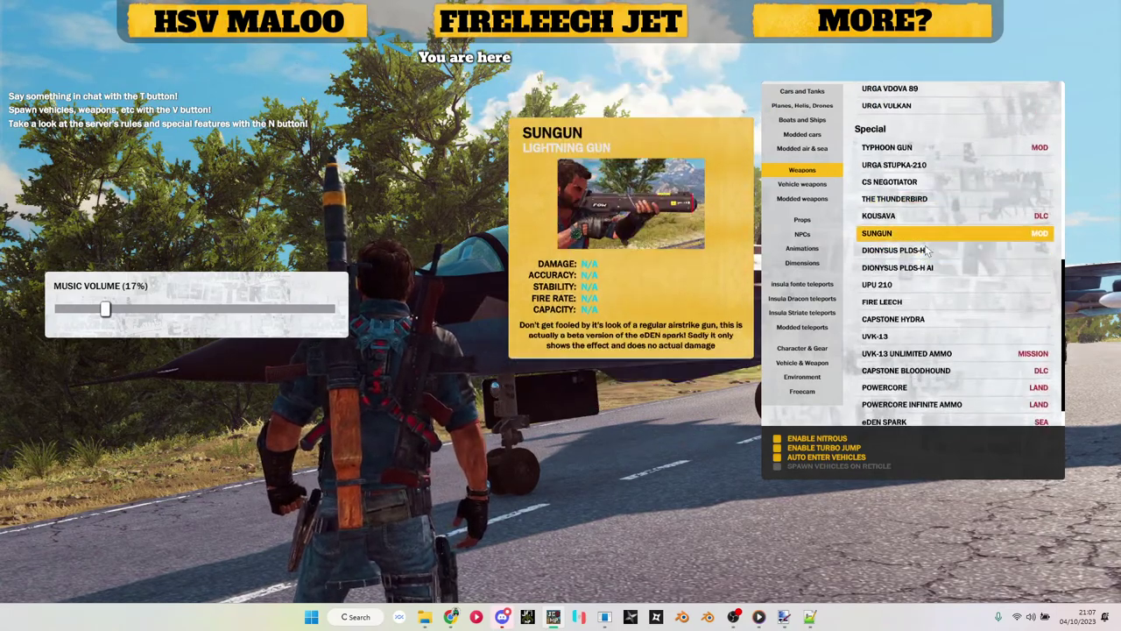
pyautogui.click(922, 301)
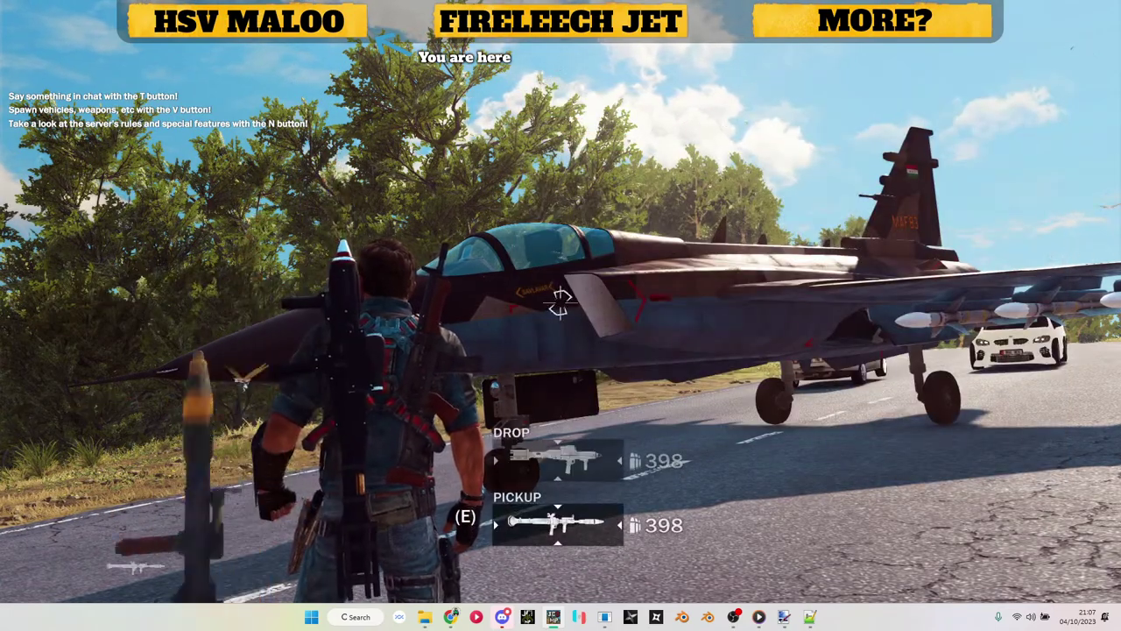
pyautogui.press('e')
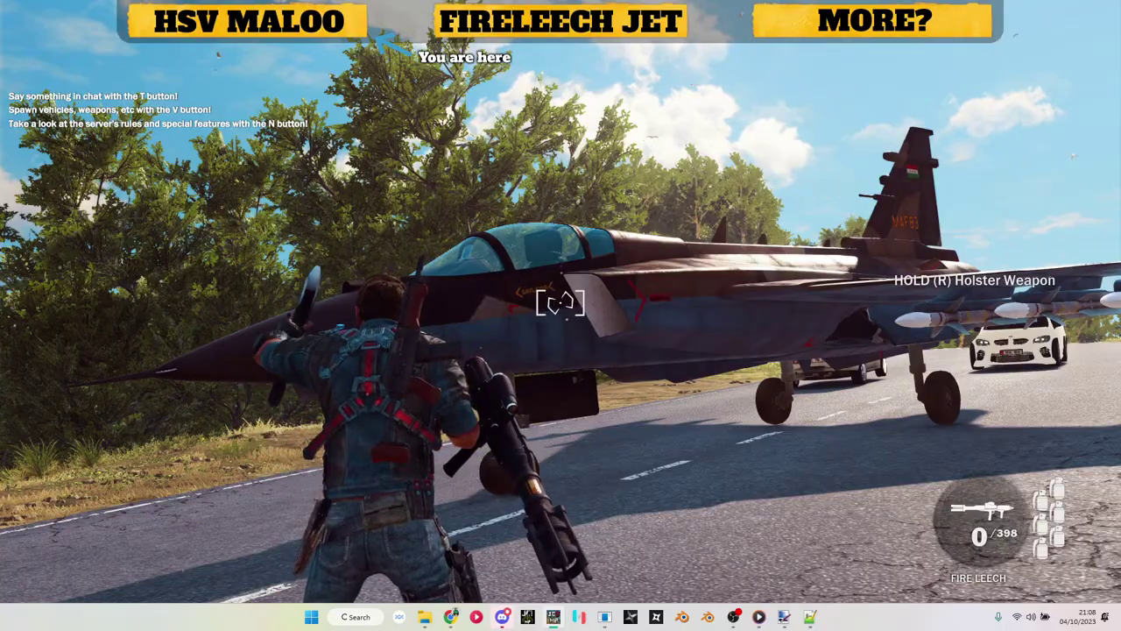
# Step: Run onto the grass verge, fire the Fire Leech at the jet, and run off down the road
pyautogui.press('w')
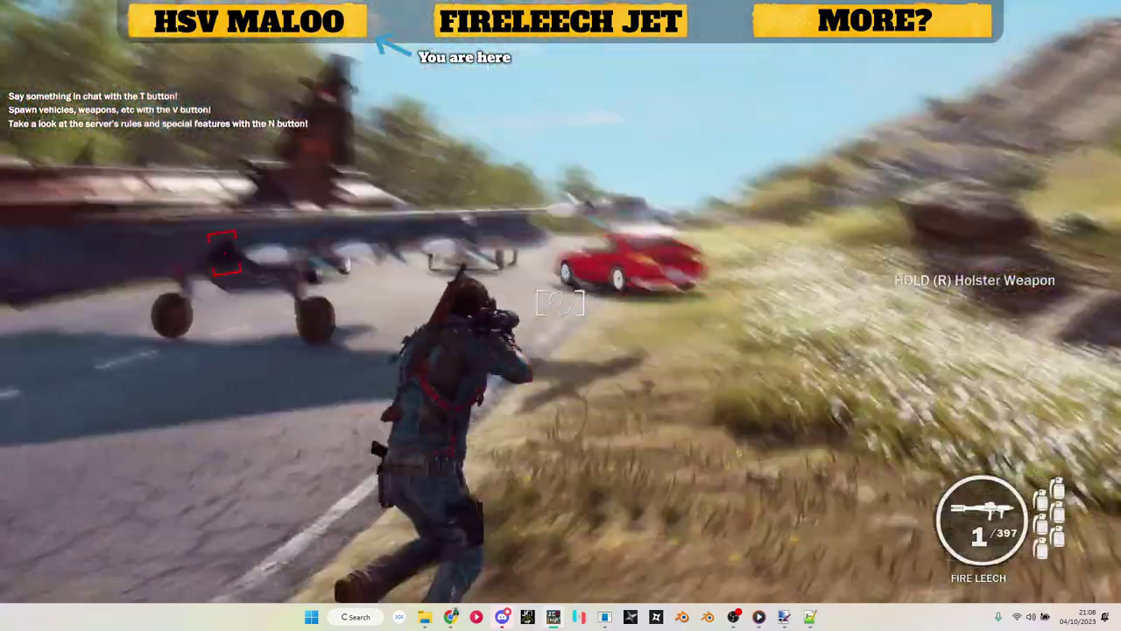
pyautogui.press('w')
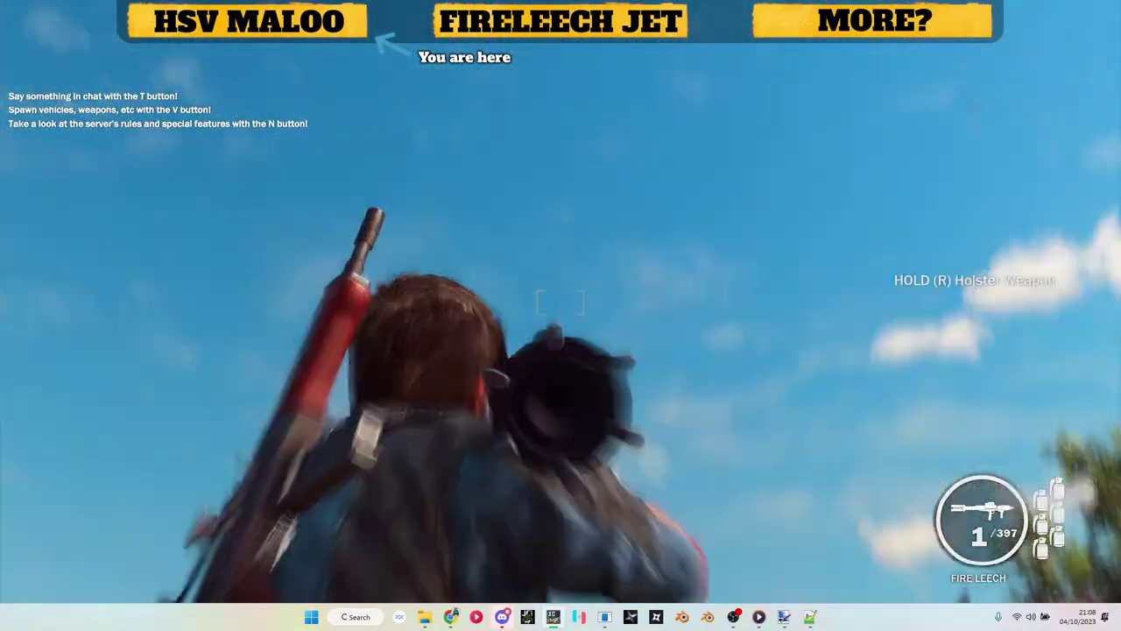
pyautogui.click(560, 302)
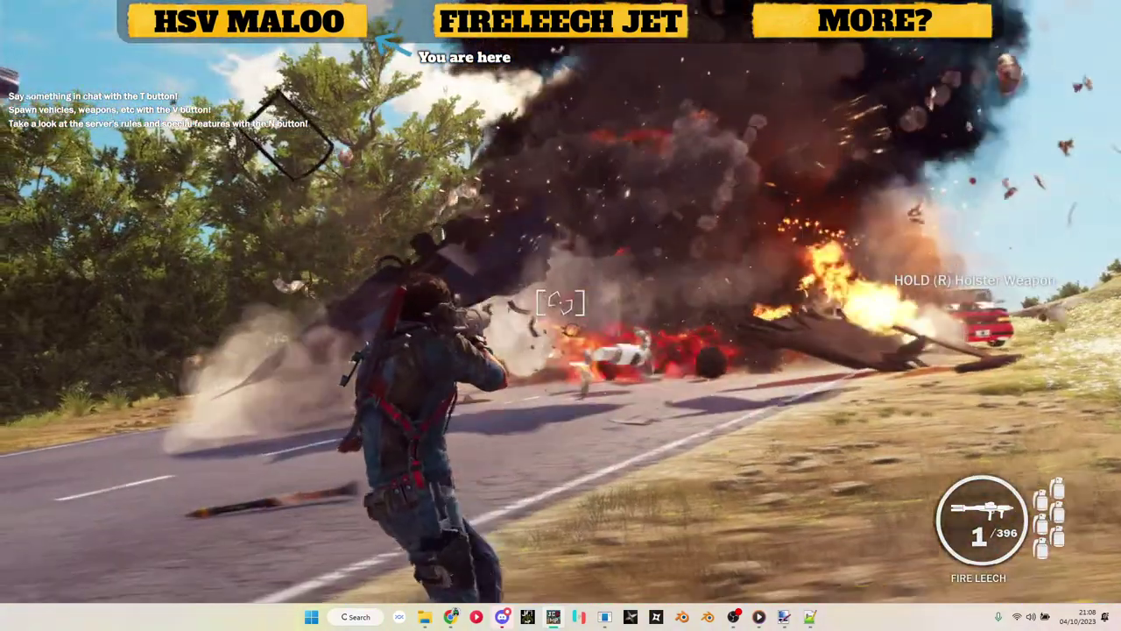
pyautogui.press('w')
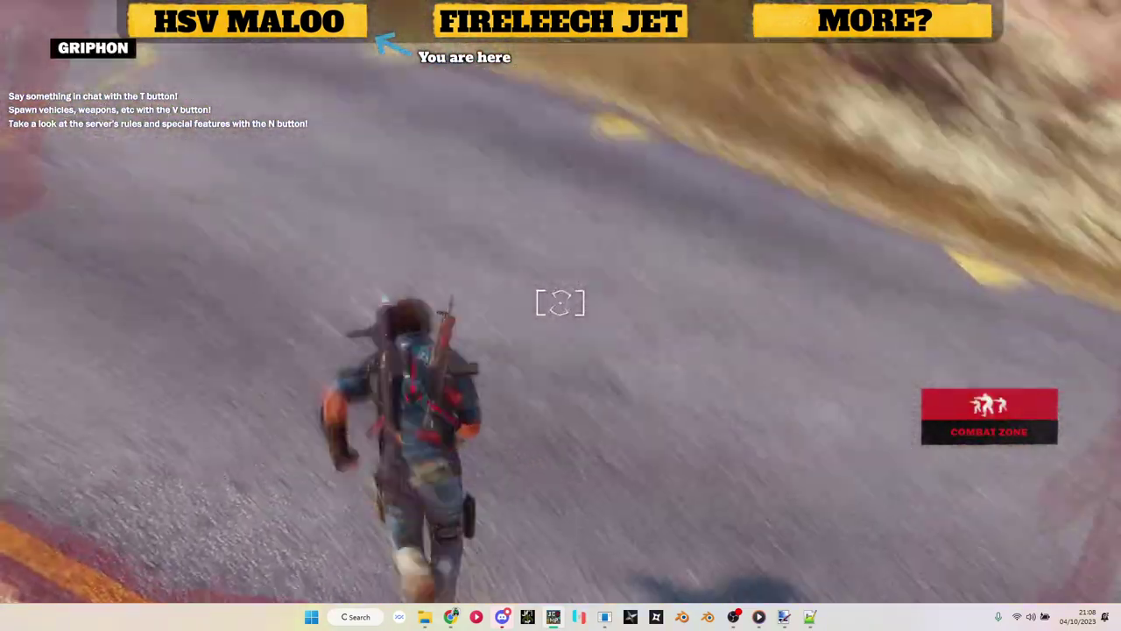
# Step: Enter the chat command '/object soldier', run down the road, and leap onto the crates to parachute
pyautogui.write('t/object soldier')
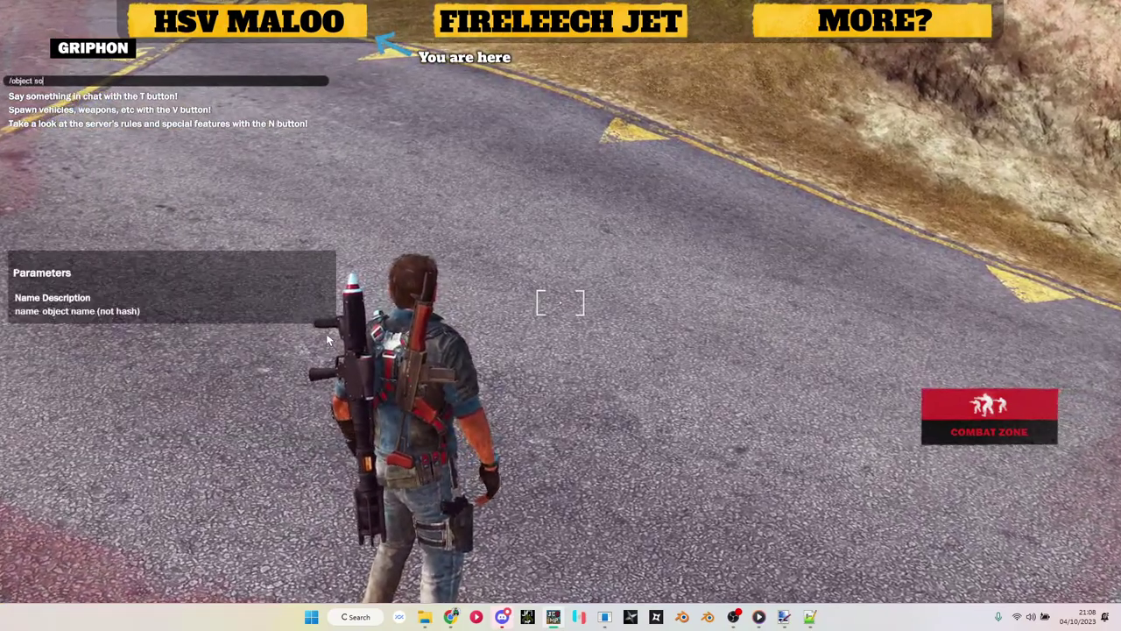
pyautogui.press('Return')
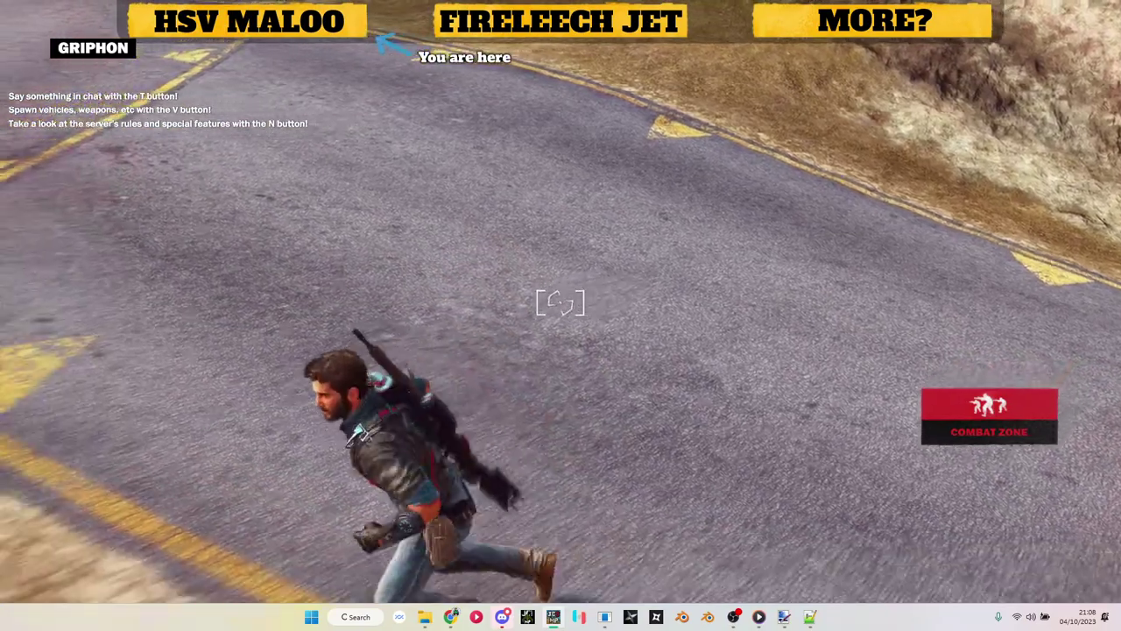
pyautogui.press('w')
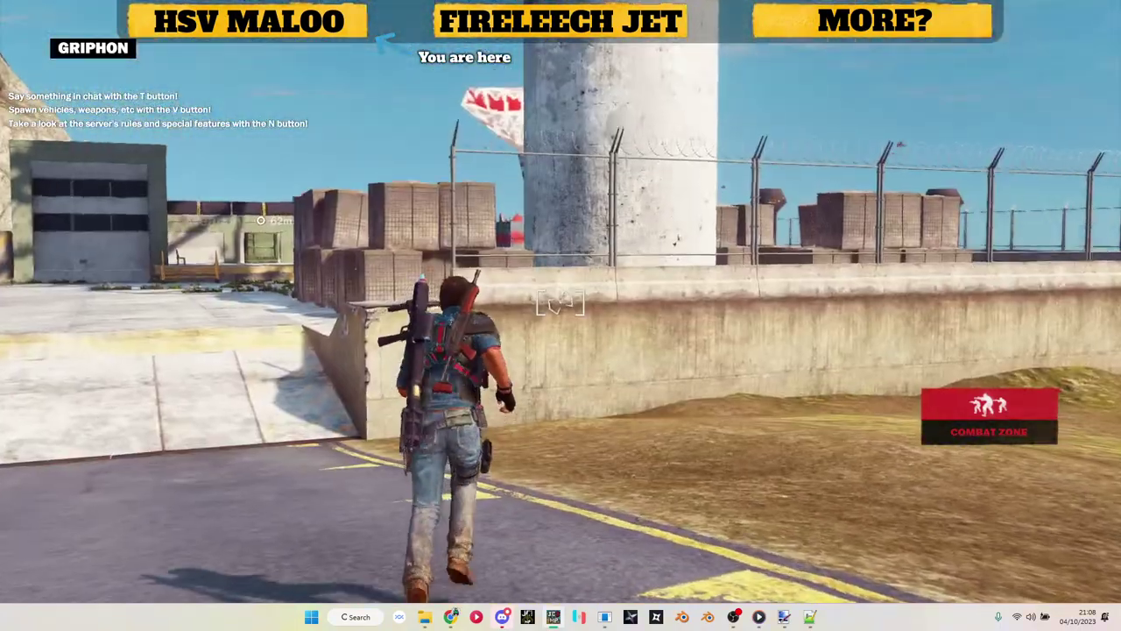
pyautogui.press('space')
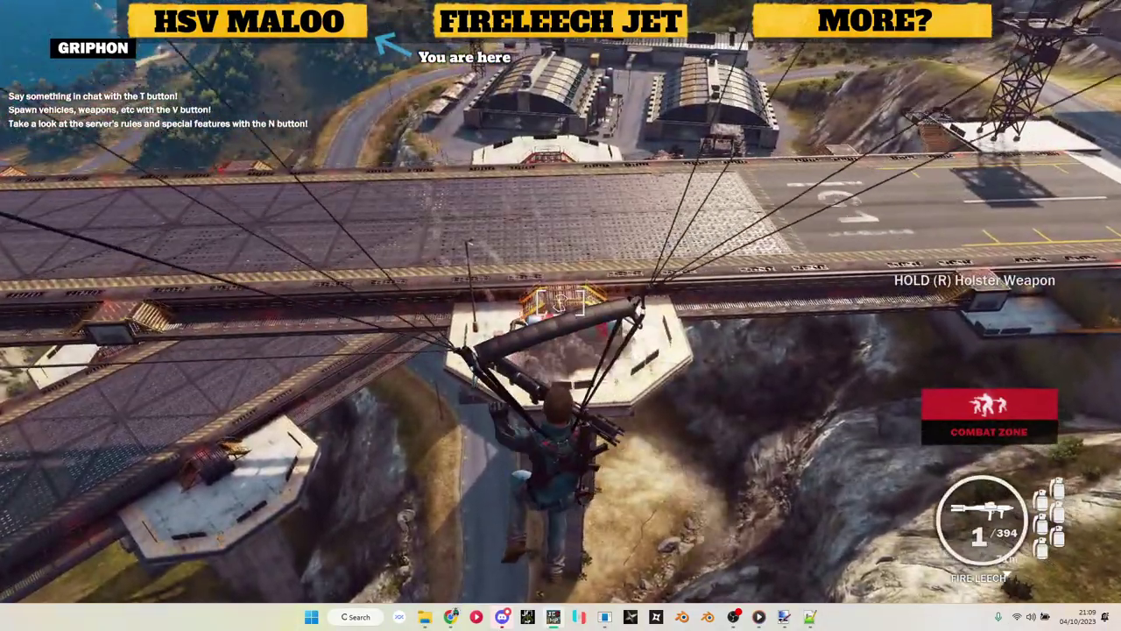
# Step: Grapple toward the bridge, fire the Fire Leech at it, and bring up the server list menu
pyautogui.press('f')
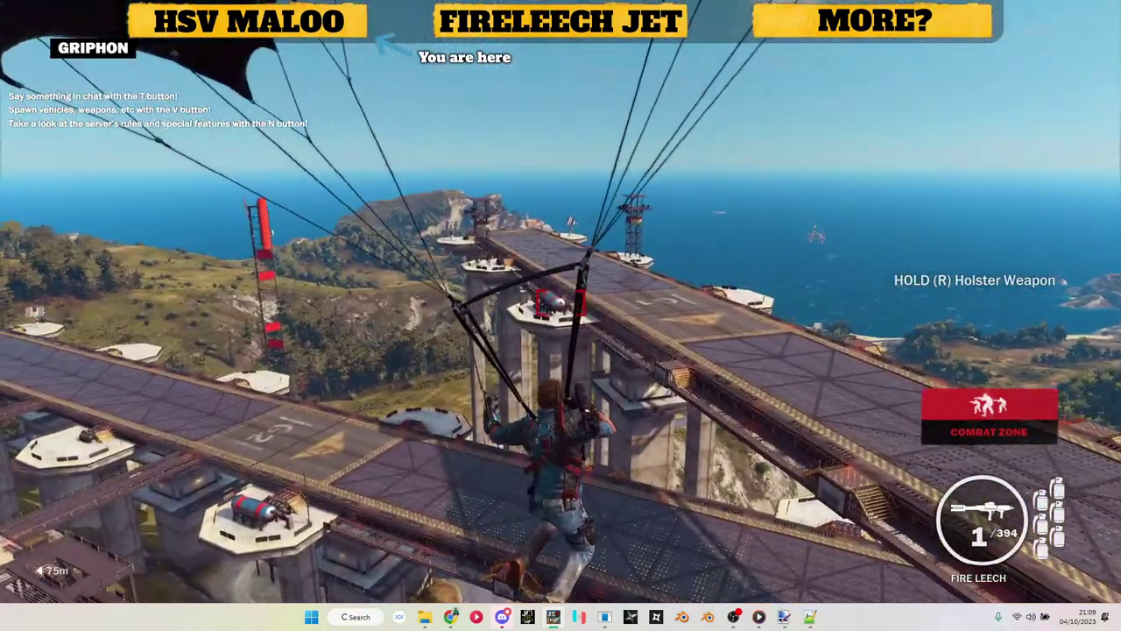
pyautogui.click(560, 302)
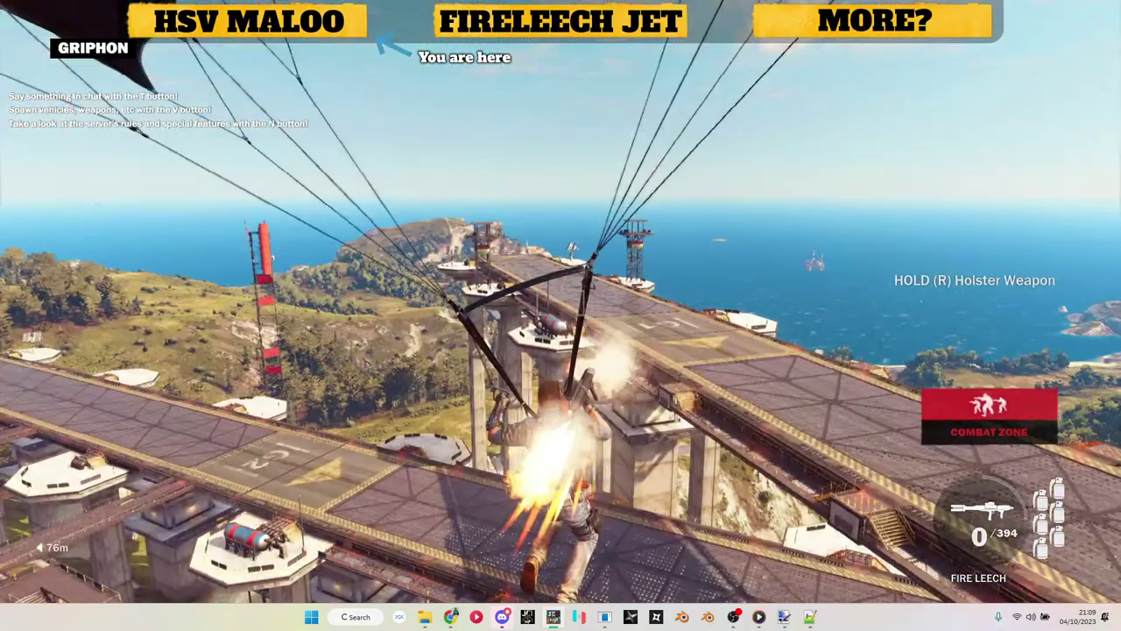
pyautogui.press('Escape')
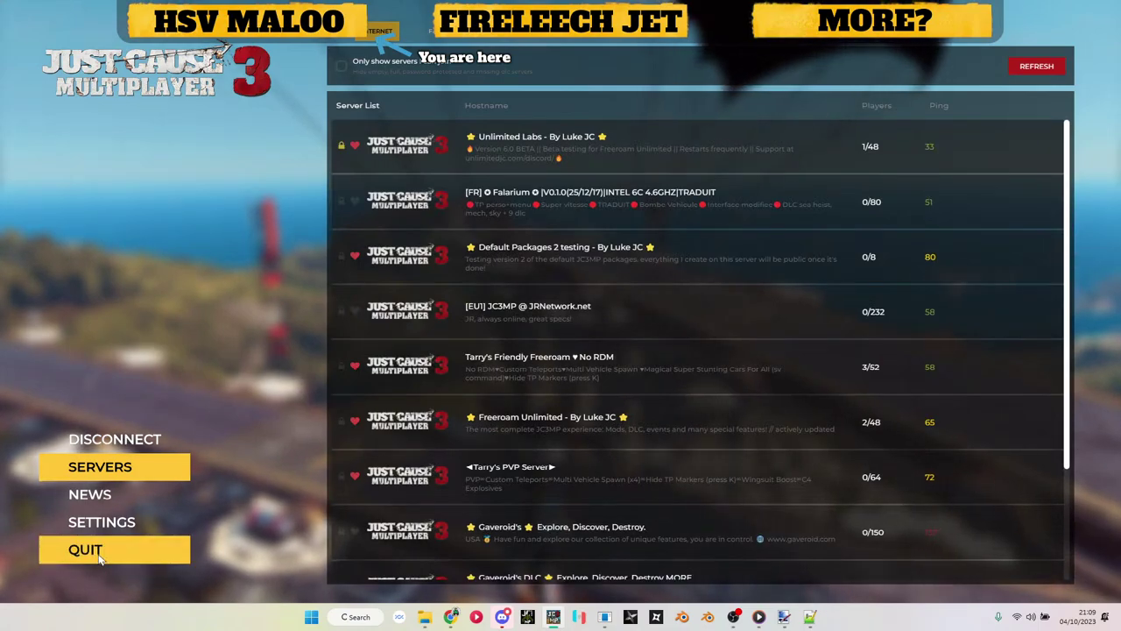
# Step: Quit the game, dismiss the crash report without uploading, and go up to the 20_lukejc folder
pyautogui.click(99, 558)
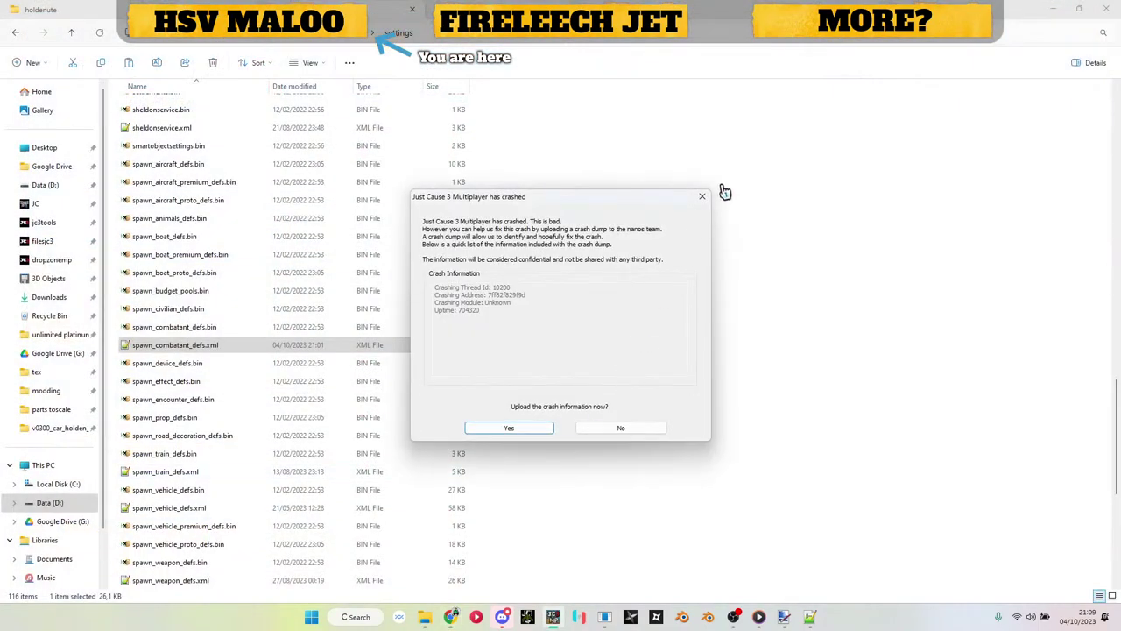
pyautogui.click(702, 197)
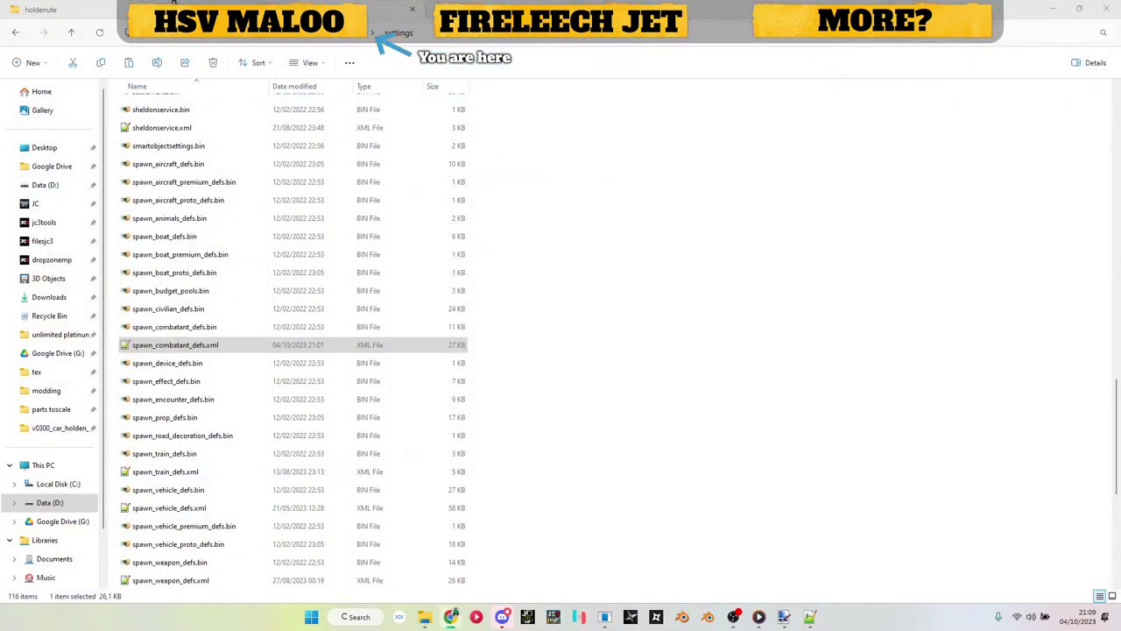
pyautogui.click(383, 283)
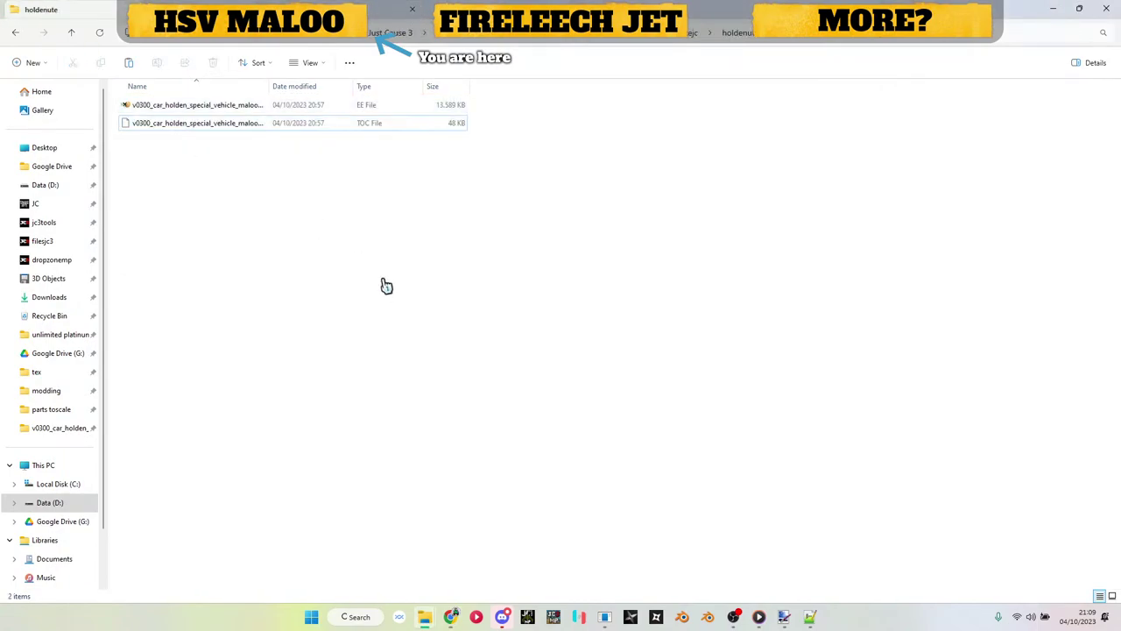
pyautogui.click(688, 33)
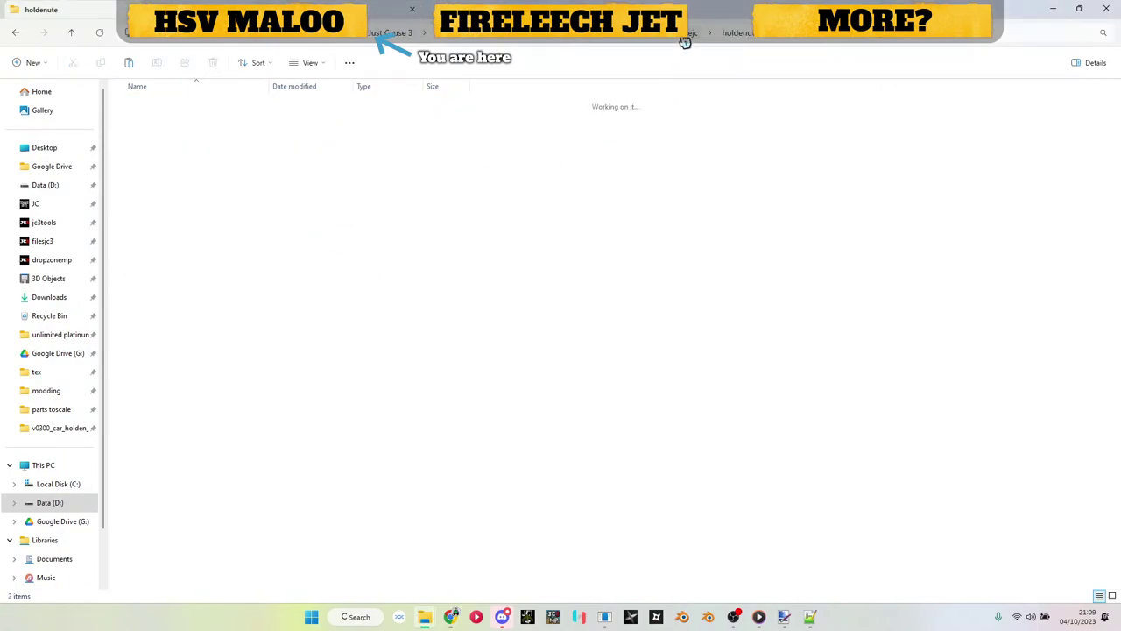
# Step: Create a new folder named fireleechjet in 20_lukejc
pyautogui.rightClick(608, 274)
pyautogui.moveTo(748, 391)
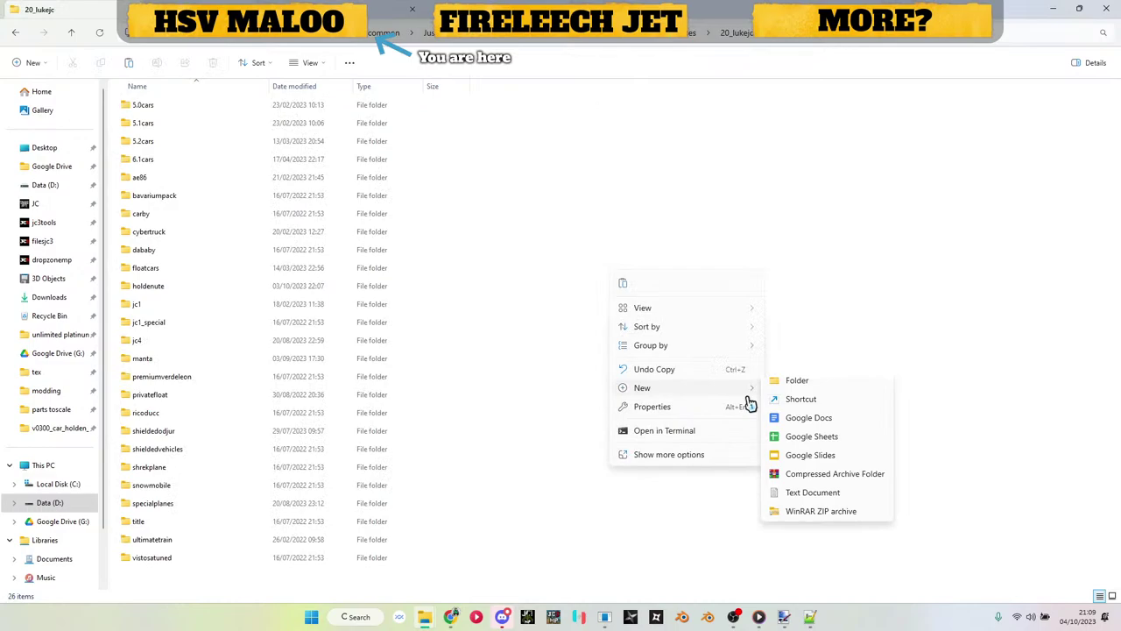
pyautogui.click(792, 385)
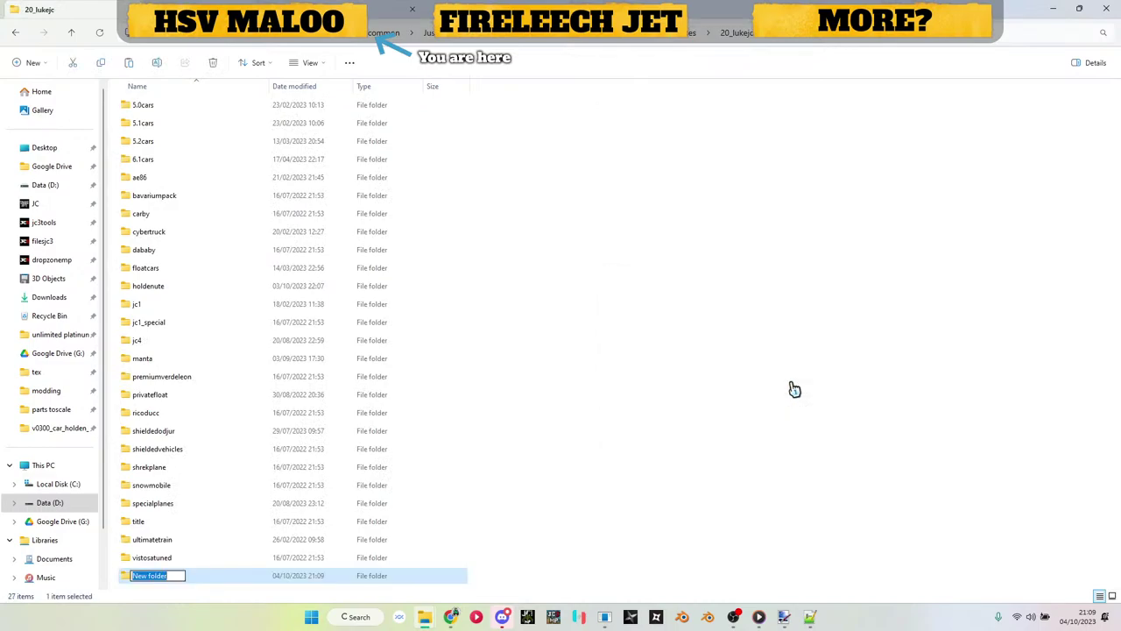
pyautogui.write('fireleechjet')
pyautogui.click(187, 581)
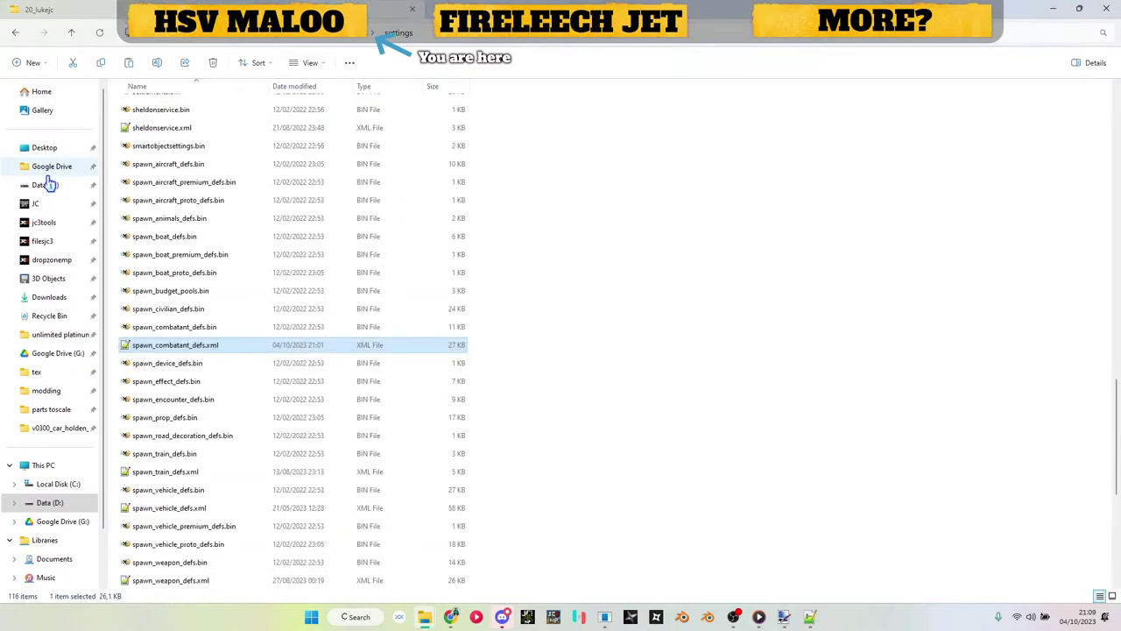
# Step: Navigate to filesjc\editor\jc_vehicles\02_air
pyautogui.hotkey('alt', 'Up')
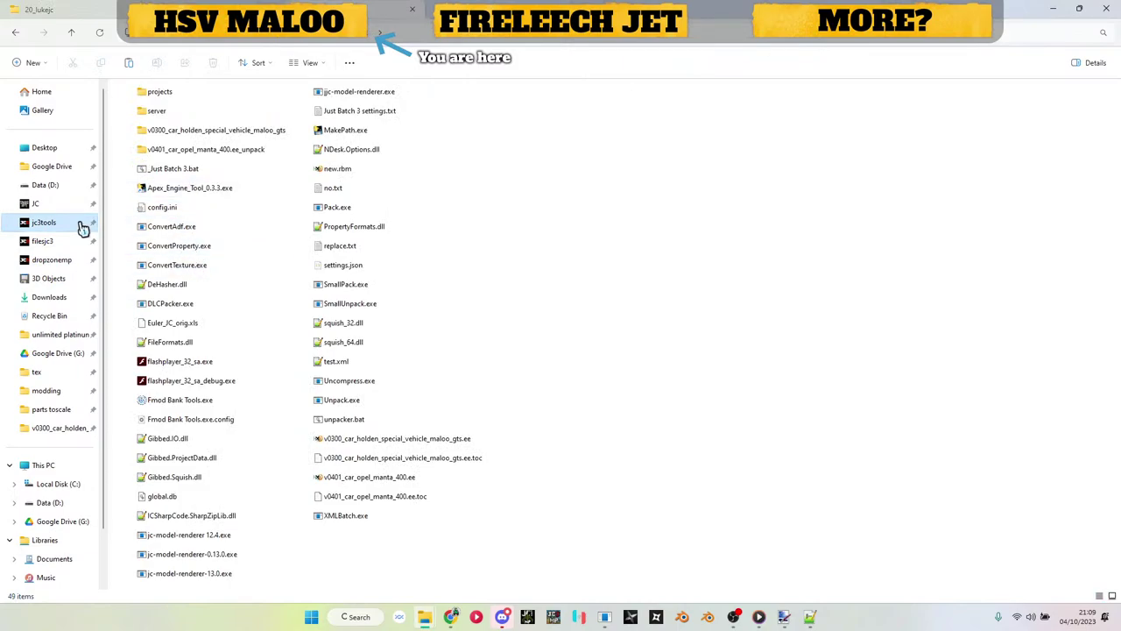
pyautogui.click(50, 243)
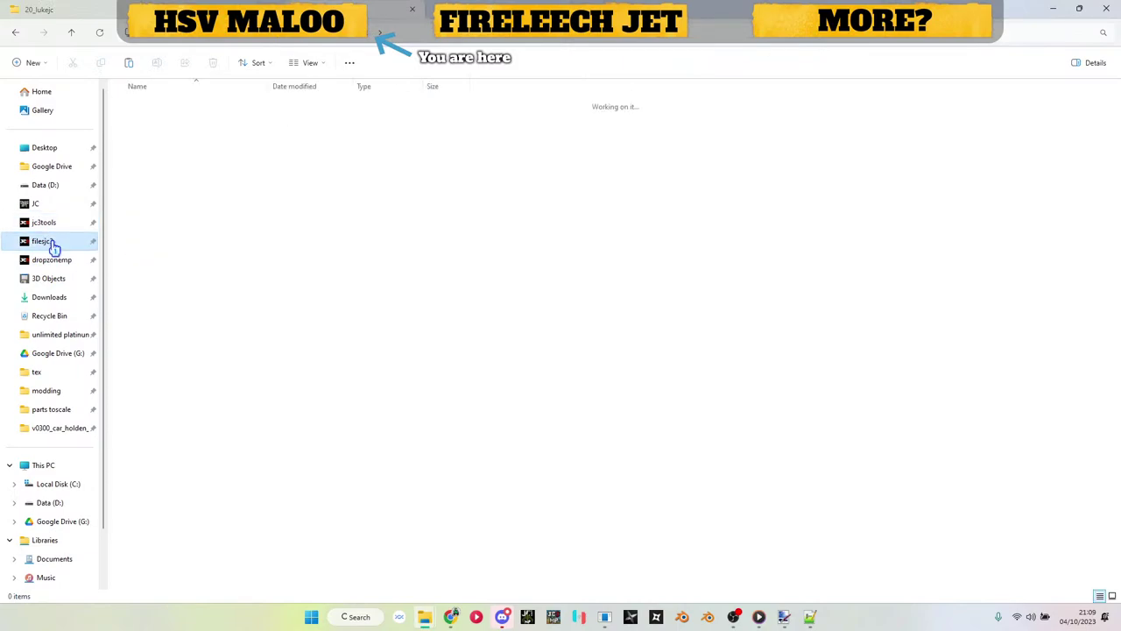
pyautogui.click(174, 251)
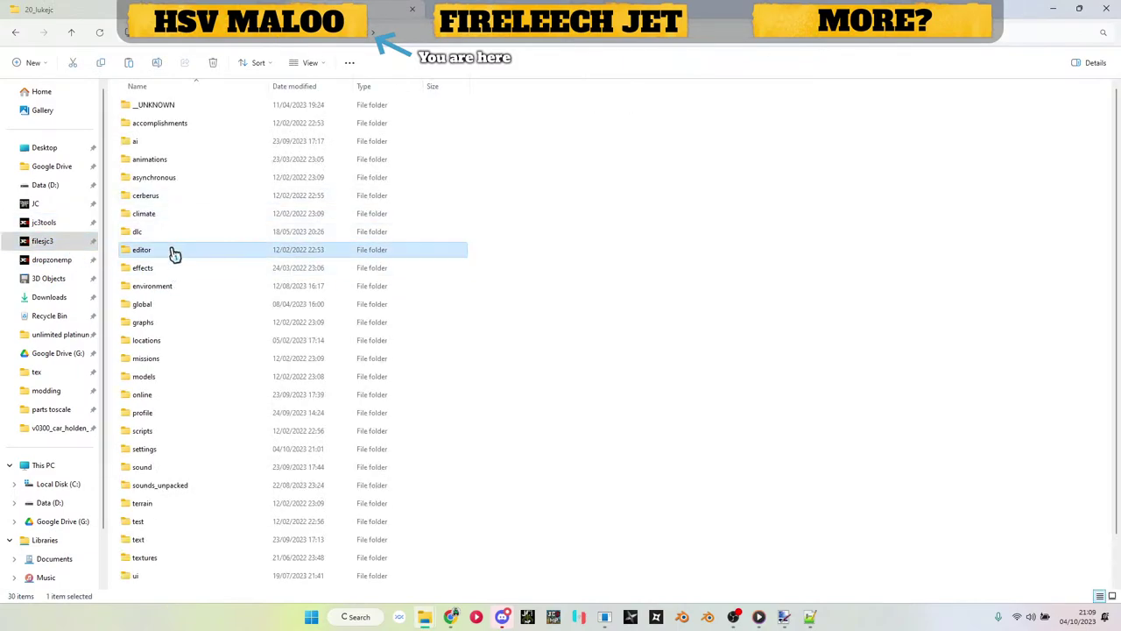
pyautogui.doubleClick(175, 252)
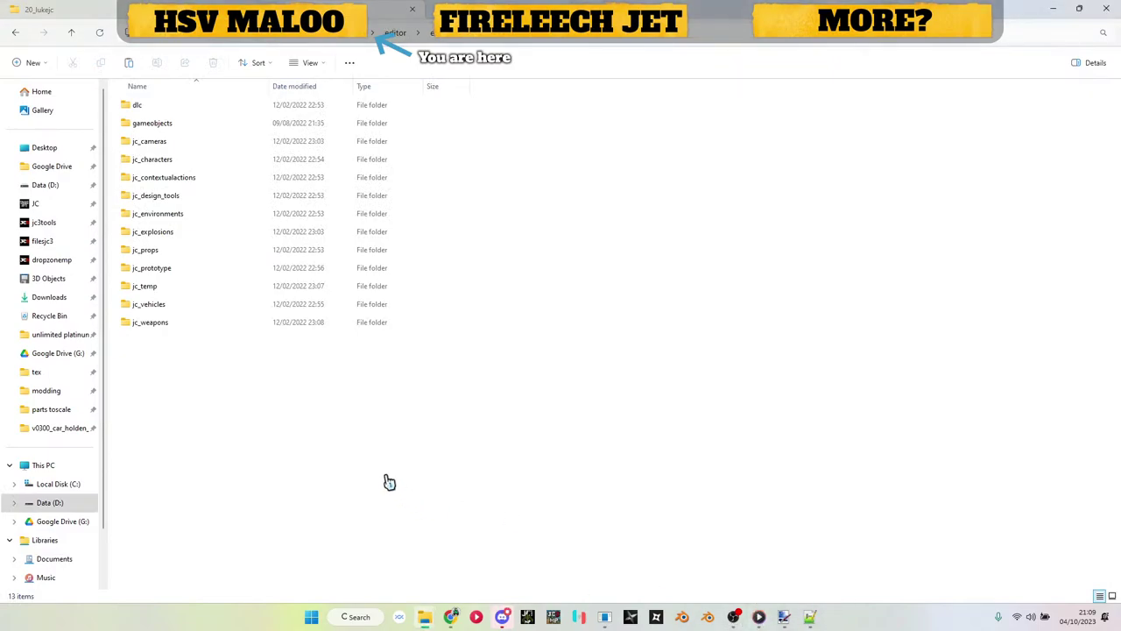
pyautogui.doubleClick(174, 304)
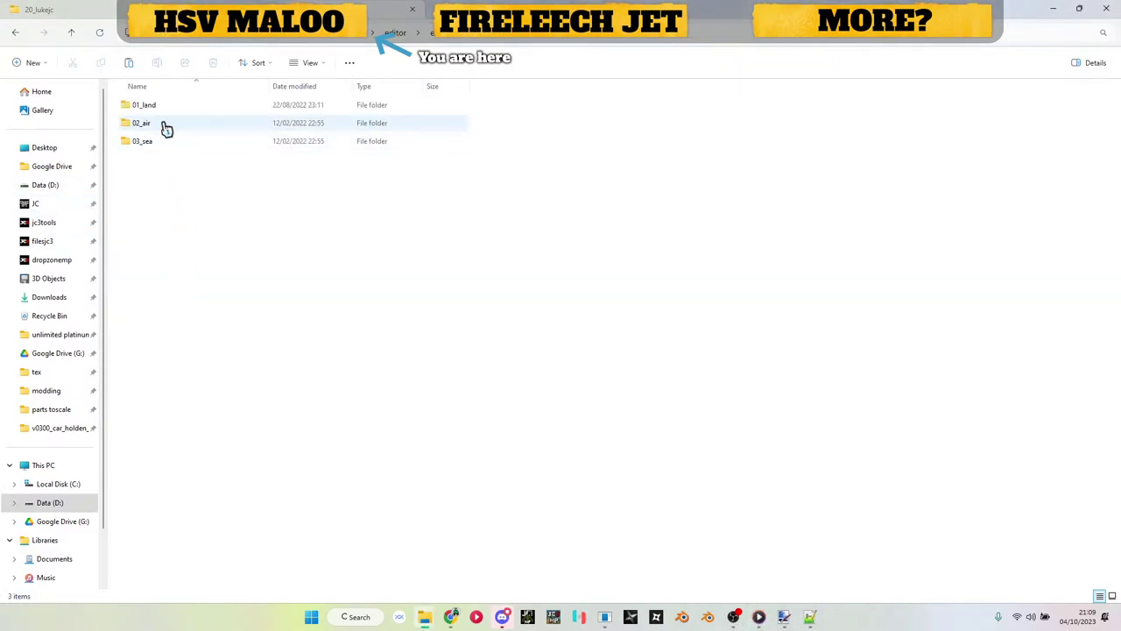
pyautogui.doubleClick(166, 129)
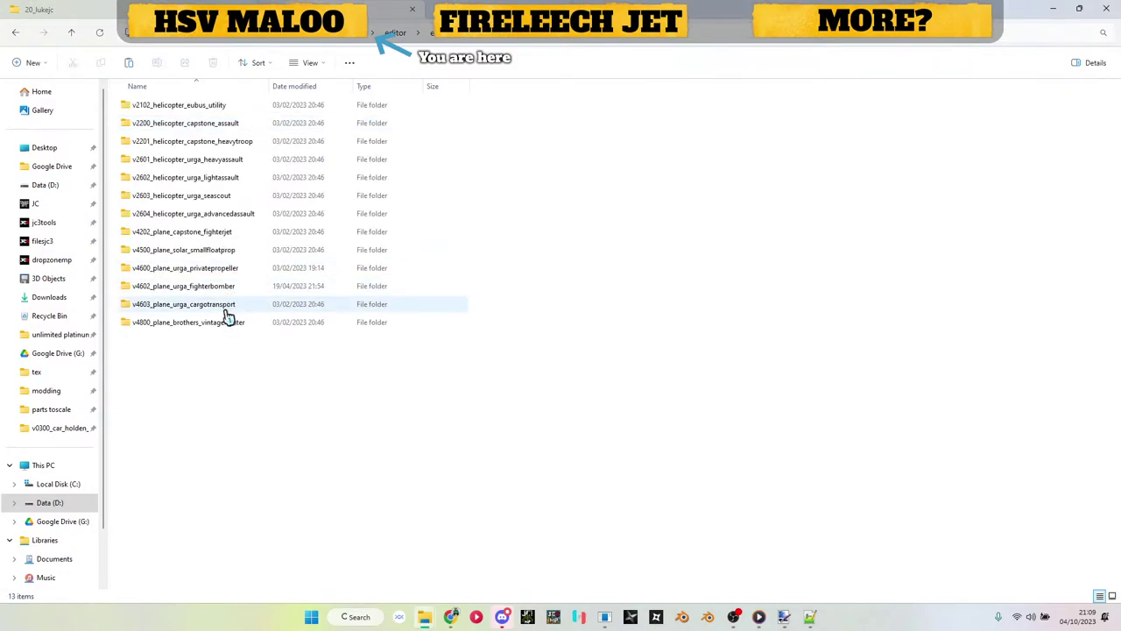
# Step: Copy the four v4202 fighterjet military files (EE, TOC, EPE, STRINGLOOKUP) into the tools folder
pyautogui.doubleClick(221, 233)
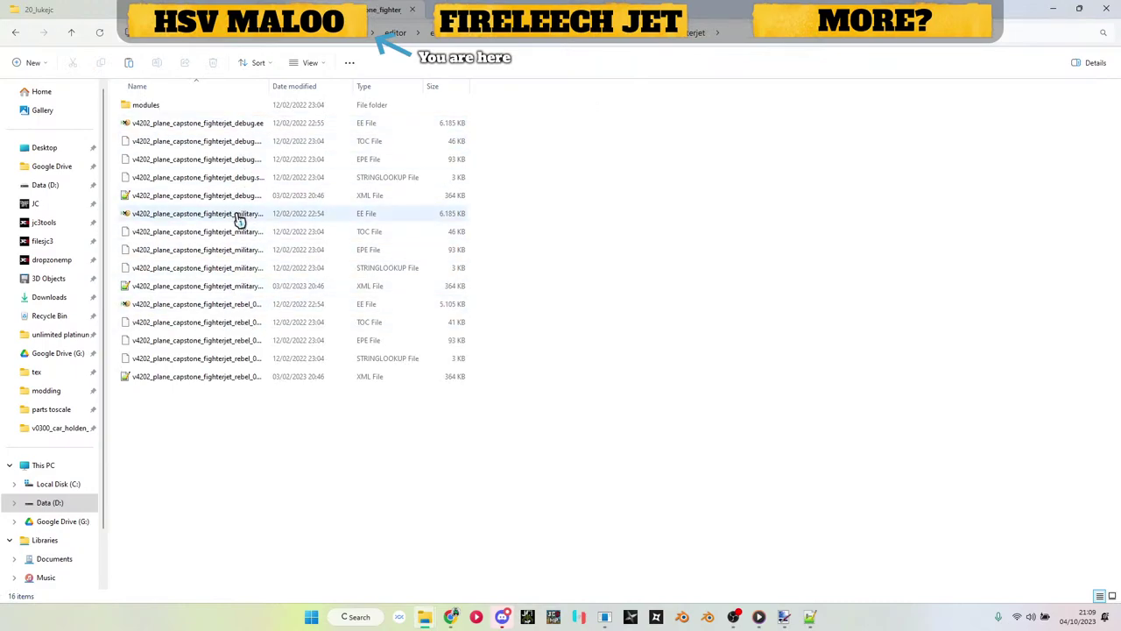
pyautogui.click(240, 216)
pyautogui.keyDown('shift'); pyautogui.click(238, 232); pyautogui.keyUp('shift')
pyautogui.keyDown('shift'); pyautogui.click(242, 254); pyautogui.keyUp('shift')
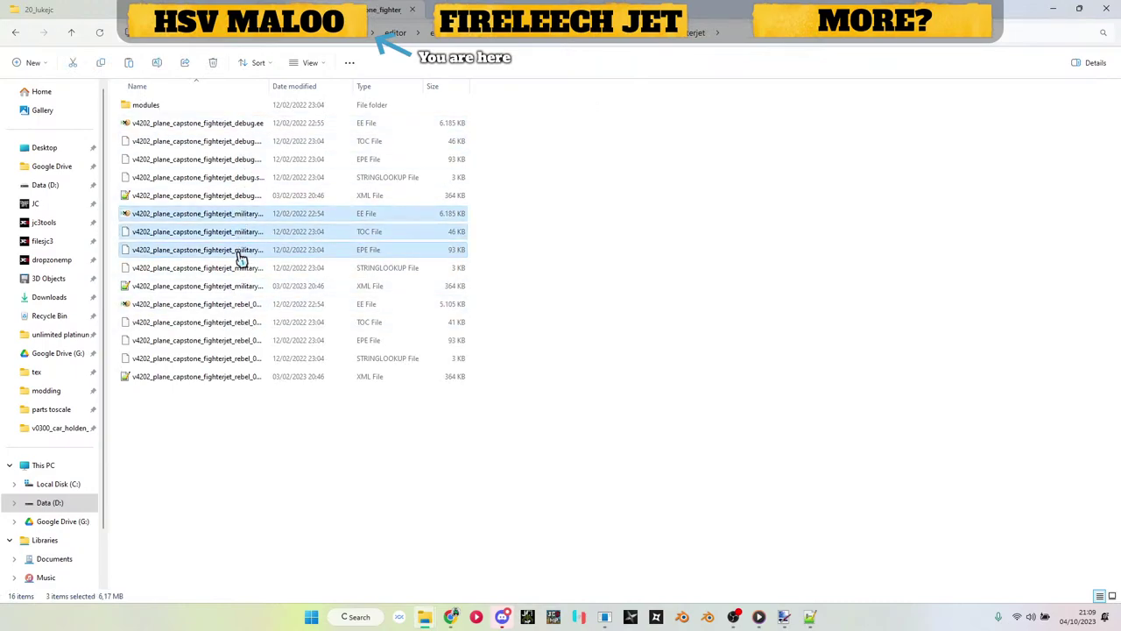
pyautogui.keyDown('shift'); pyautogui.click(242, 268); pyautogui.keyUp('shift')
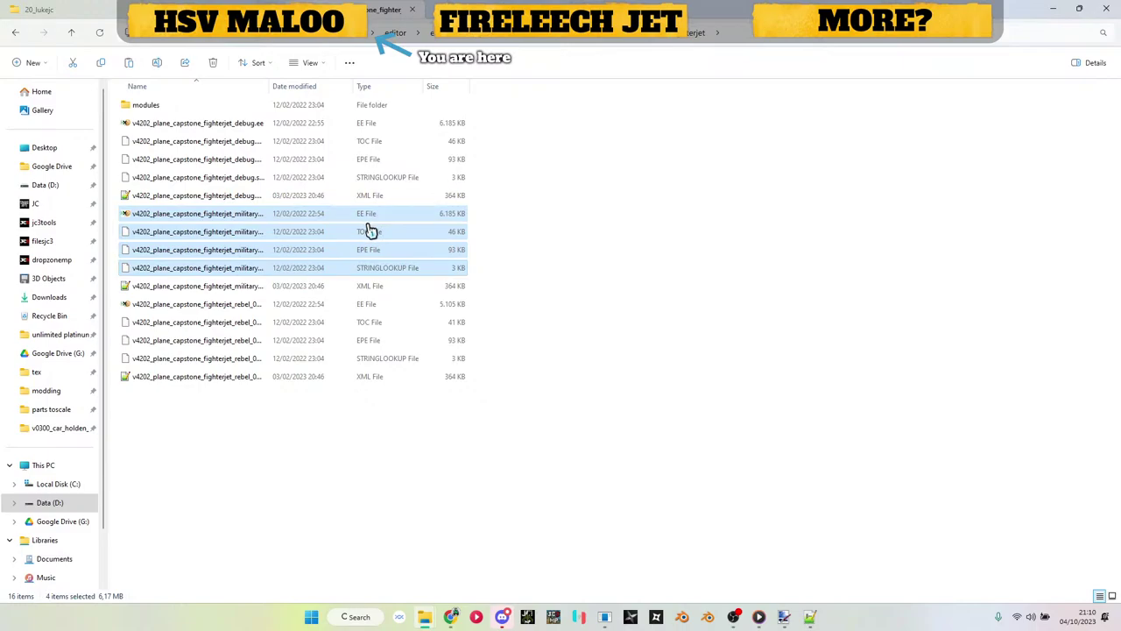
pyautogui.hotkey('alt', 'Left')
pyautogui.click(641, 241)
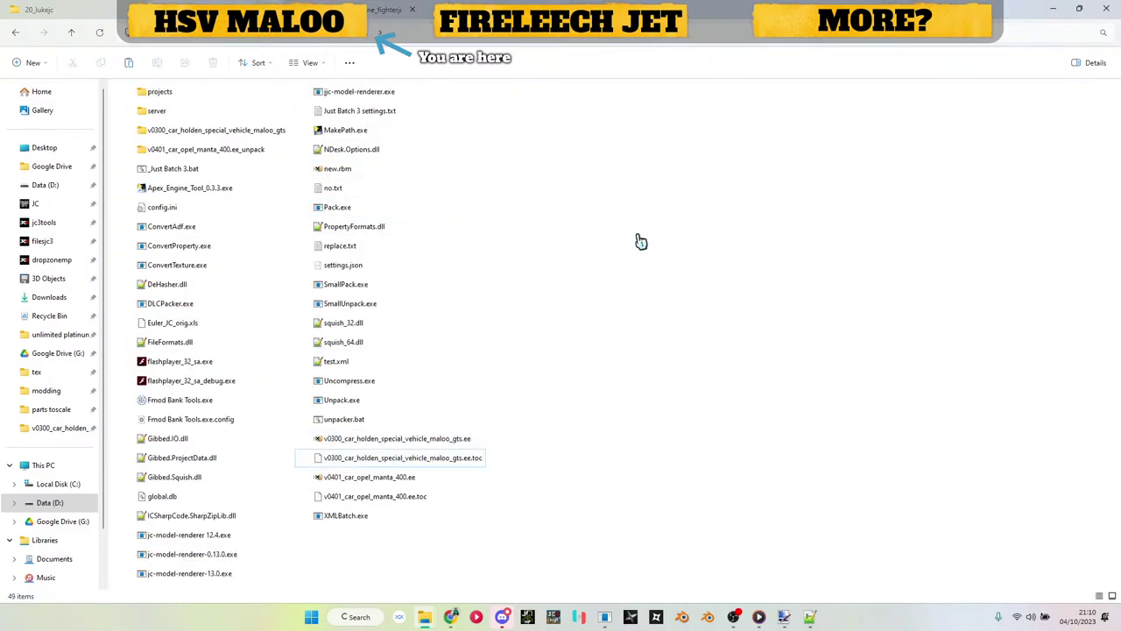
pyautogui.hotkey('ctrl', 'v')
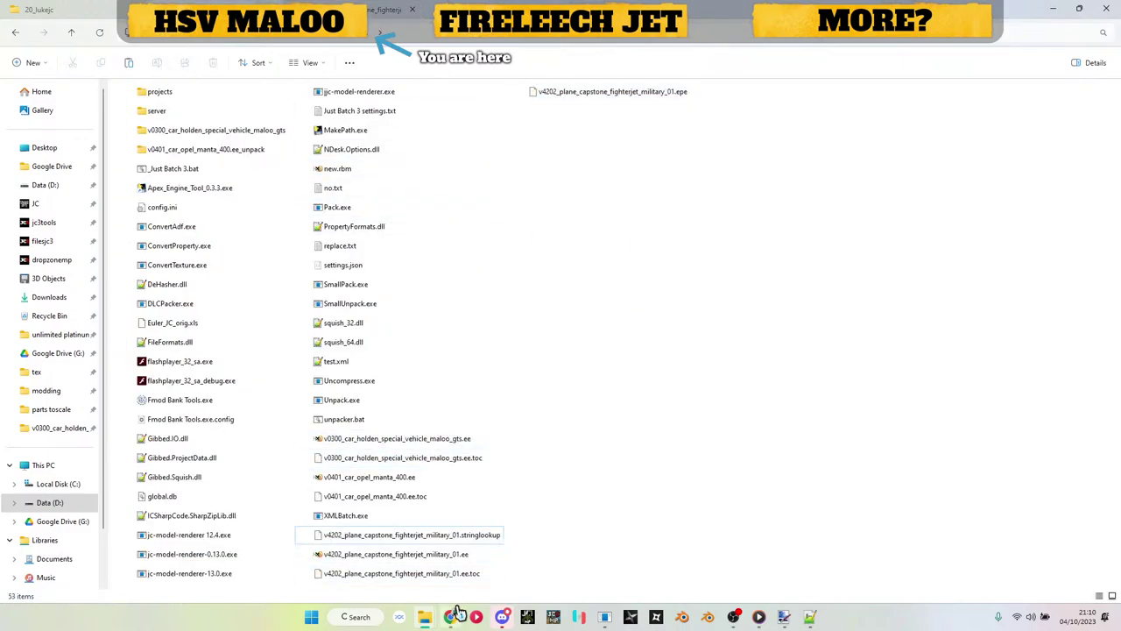
# Step: Rename the copied stringlookup file from fighterjet to fireleechjet and copy the new base name
pyautogui.click(433, 536)
pyautogui.press('F2')
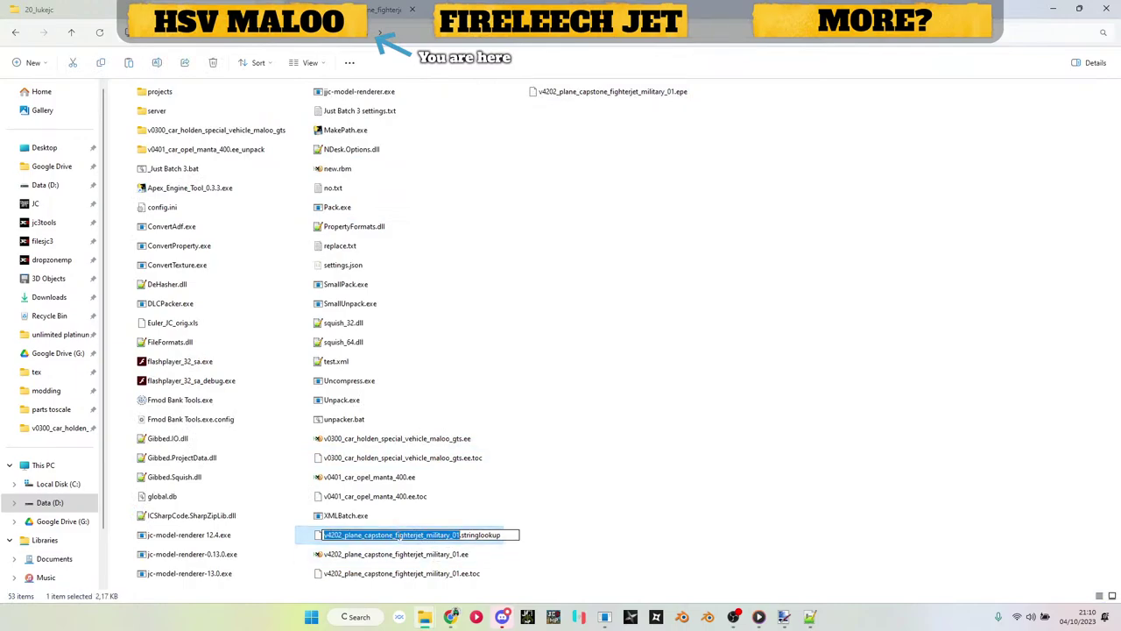
pyautogui.click(396, 536)
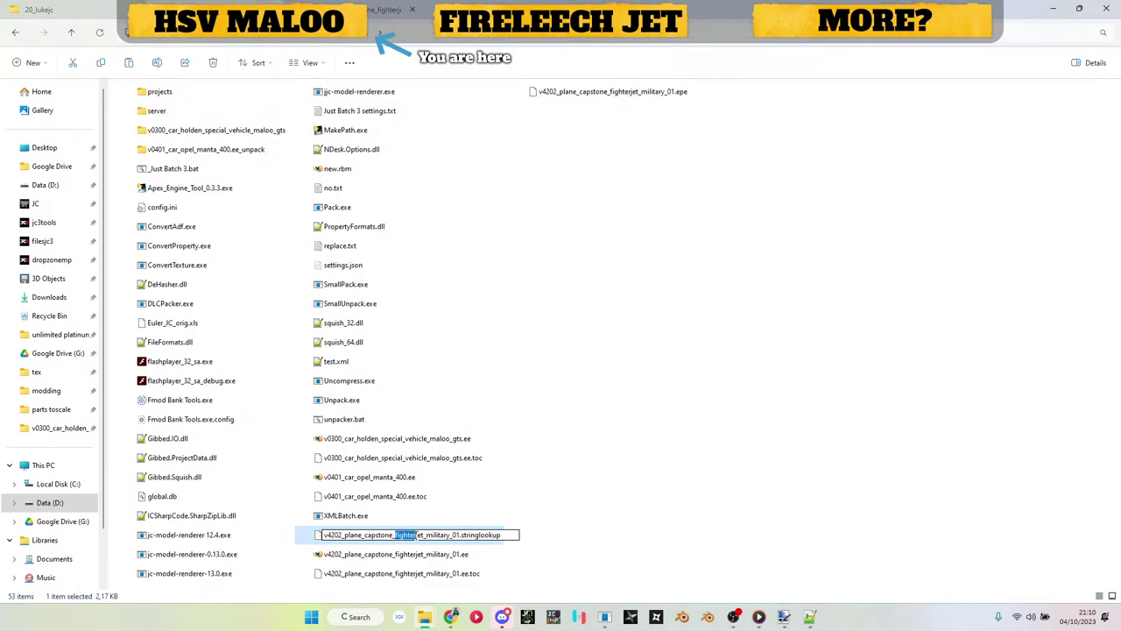
pyautogui.write('fireleech')
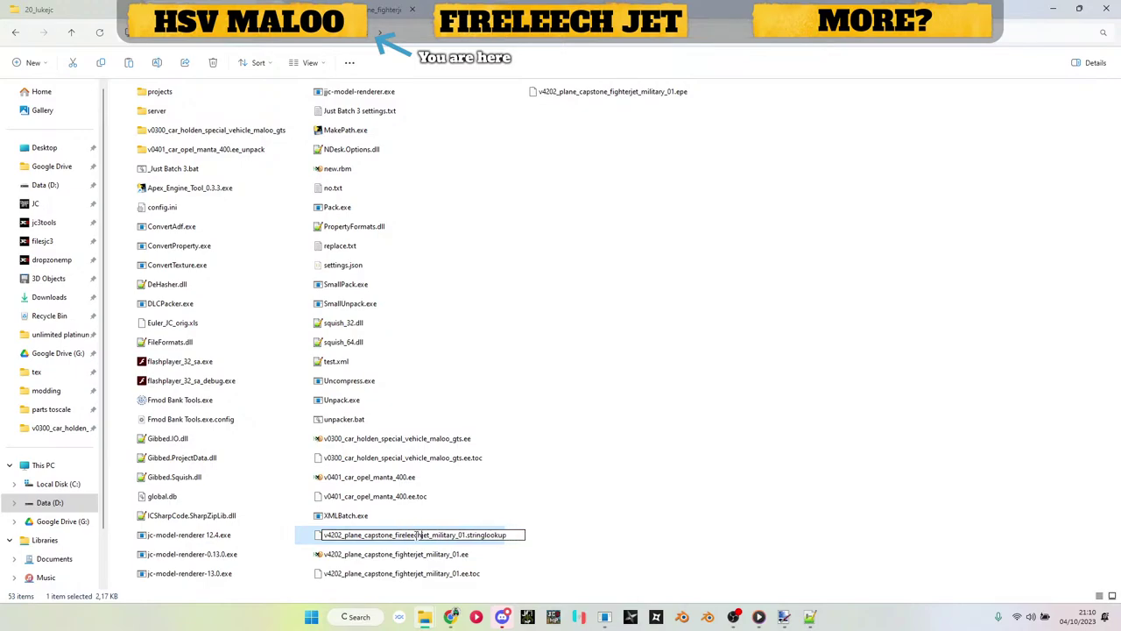
pyautogui.press('Return')
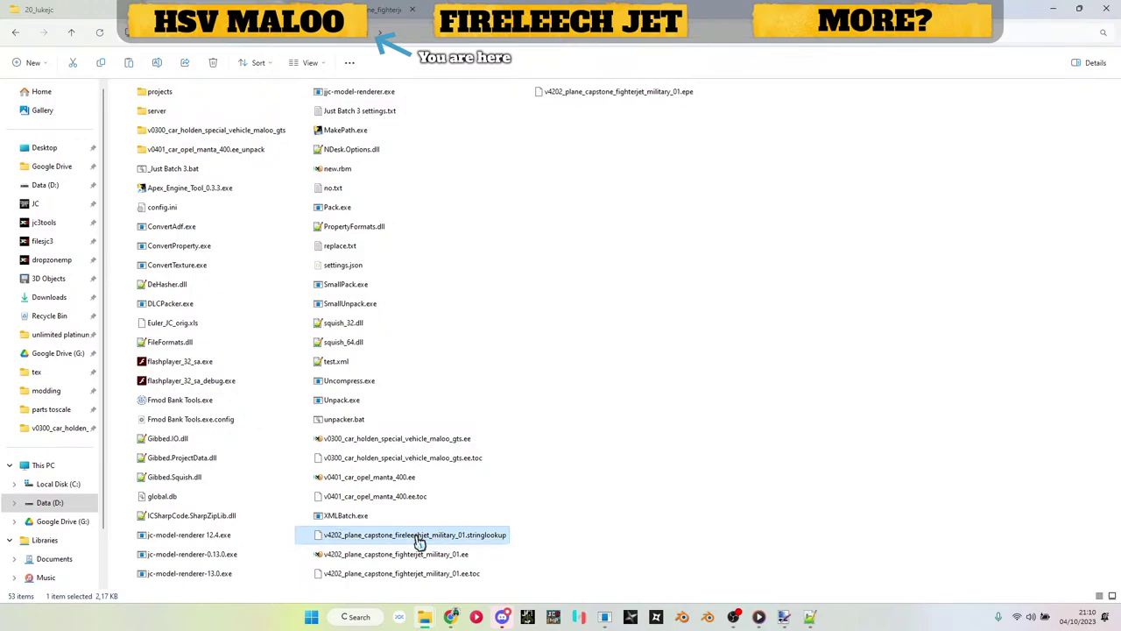
pyautogui.press('F2')
pyautogui.hotkey('ctrl', 'c')
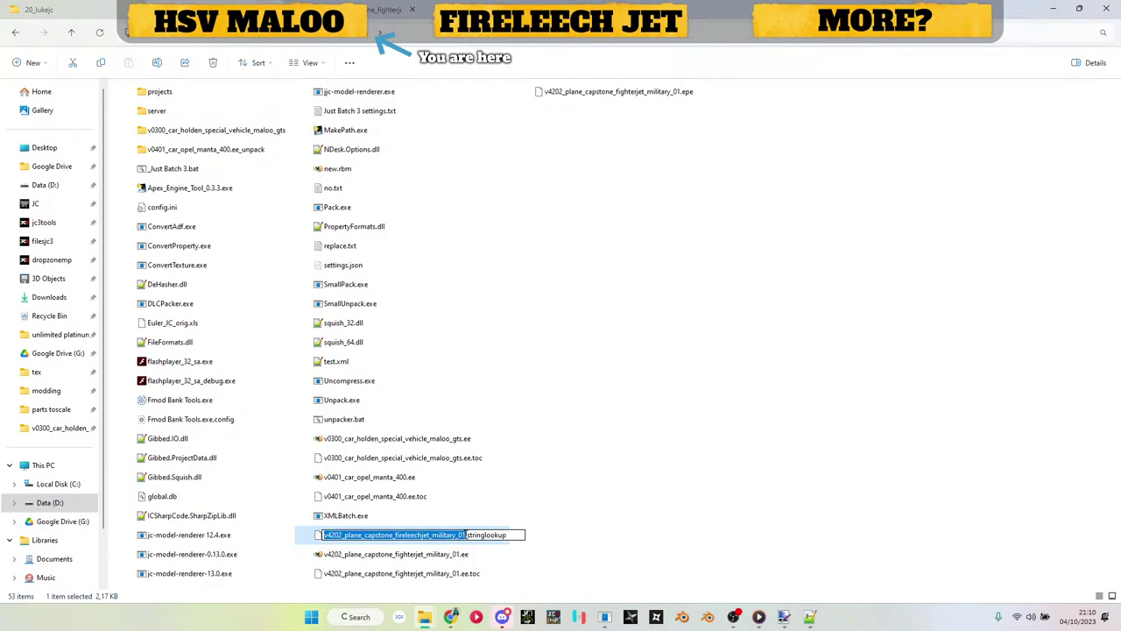
pyautogui.click(460, 554)
# Step: Rename the .ee, .ee.toc and .epe copies to the fireleechjet name
pyautogui.press('F2')
pyautogui.hotkey('ctrl', 'v')
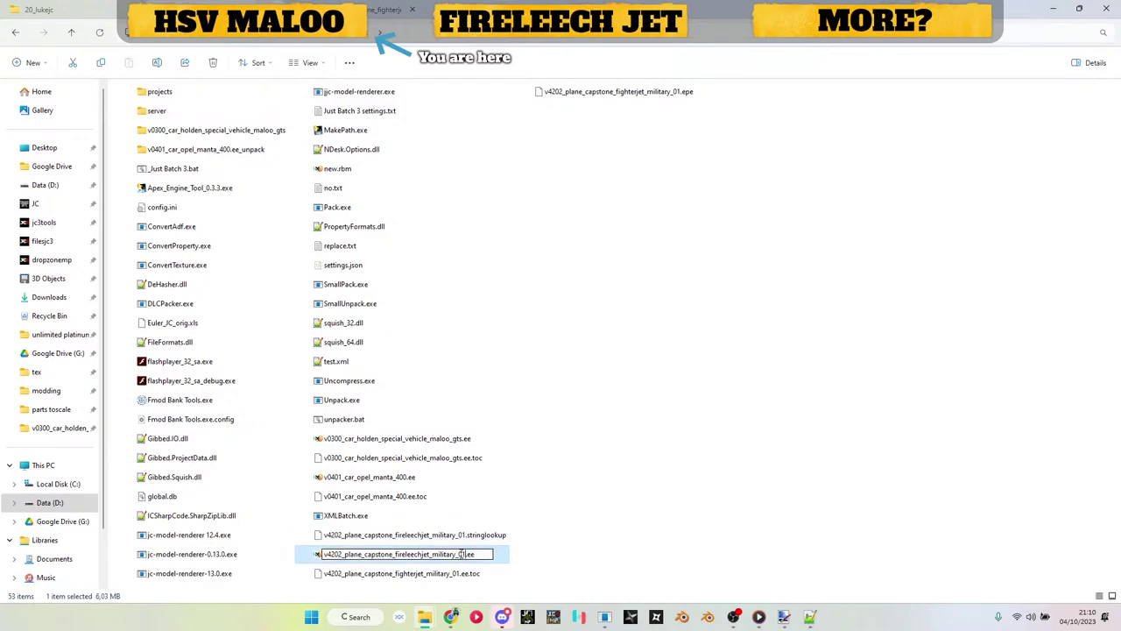
pyautogui.press('Return')
pyautogui.click(468, 573)
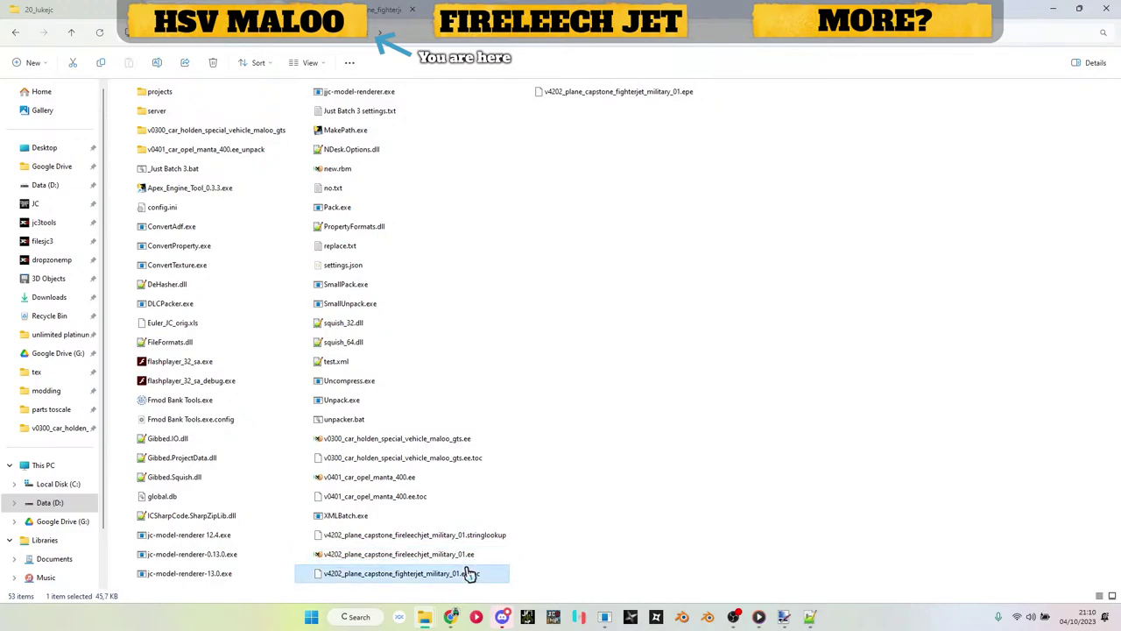
pyautogui.press('F2')
pyautogui.hotkey('ctrl', 'v')
pyautogui.press('Return')
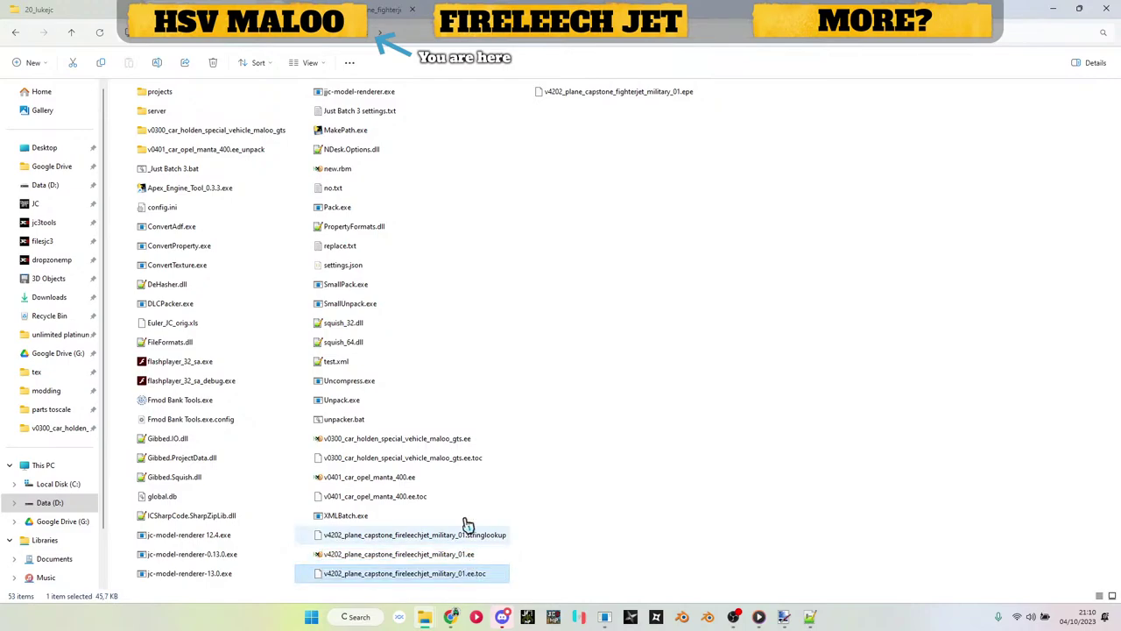
pyautogui.click(612, 98)
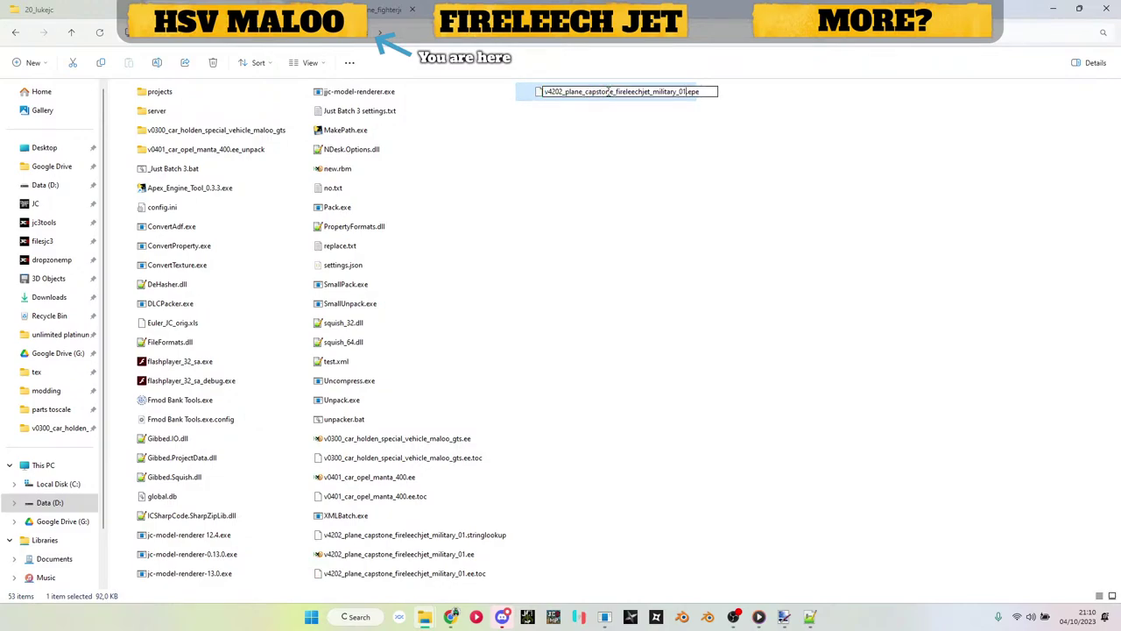
pyautogui.hotkey('ctrl', 'v')
pyautogui.click(756, 301)
# Step: Unpack the fireleechjet .ee with Just Batch 3 and select the fireleechjet .stringlookup and .epe files
pyautogui.moveTo(445, 556); pyautogui.dragTo(198, 175)
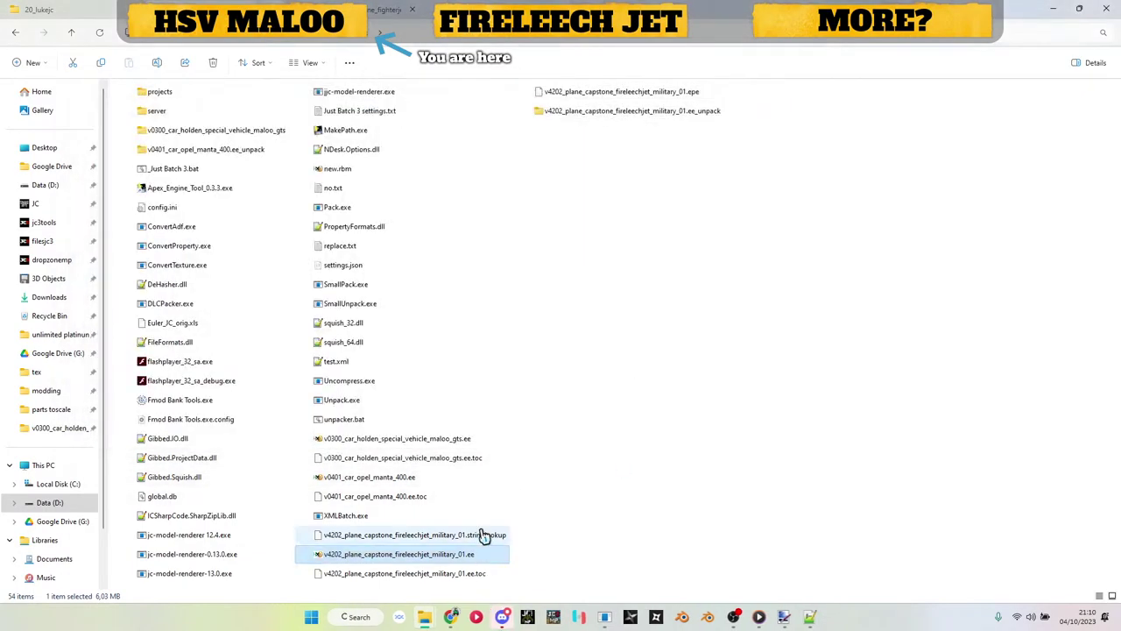
pyautogui.click(484, 535)
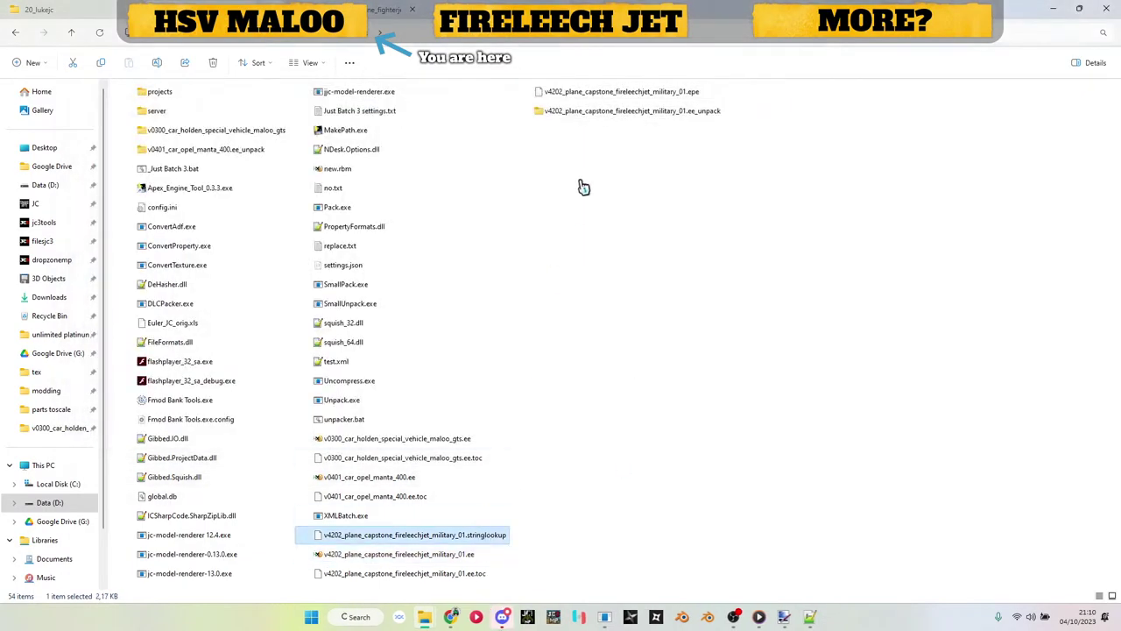
pyautogui.click(635, 121)
pyautogui.click(638, 92)
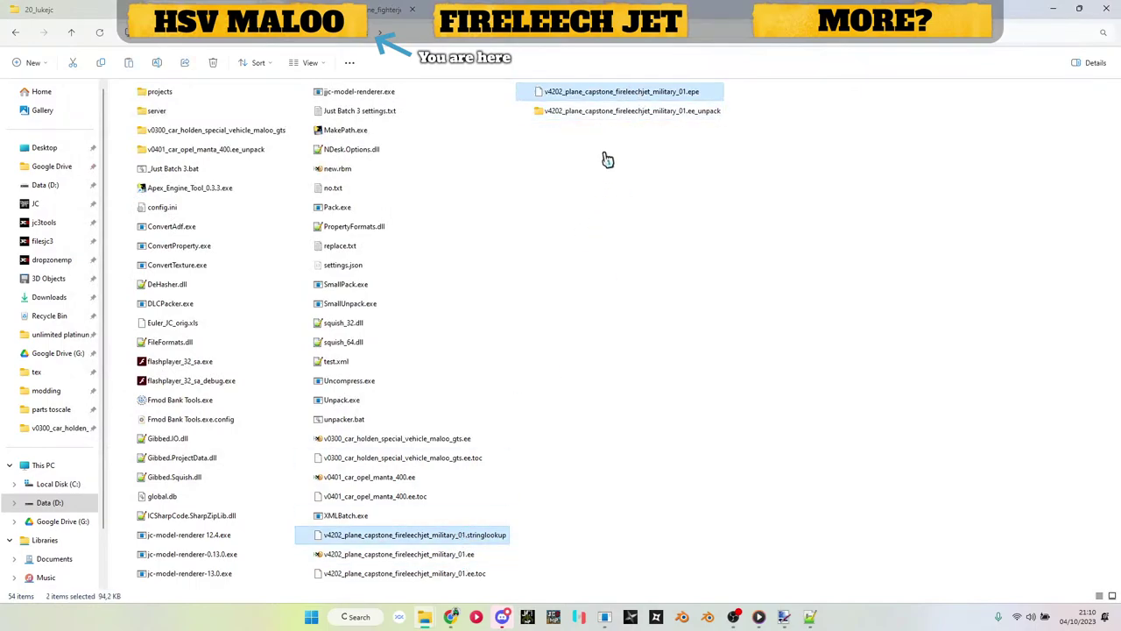
# Step: Rename the unpacked folder and paste both fireleechjet files into its editor\entities\jc_vehicles\02_air fighterjet folder
pyautogui.click(618, 111)
pyautogui.click(617, 111)
pyautogui.click(618, 111)
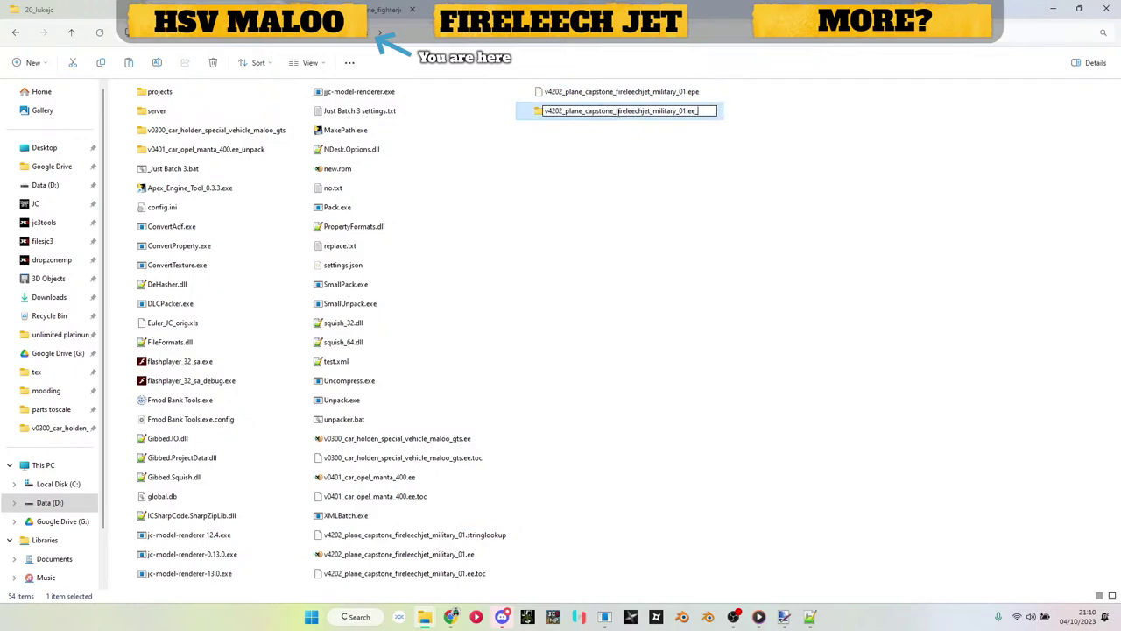
pyautogui.press('Return')
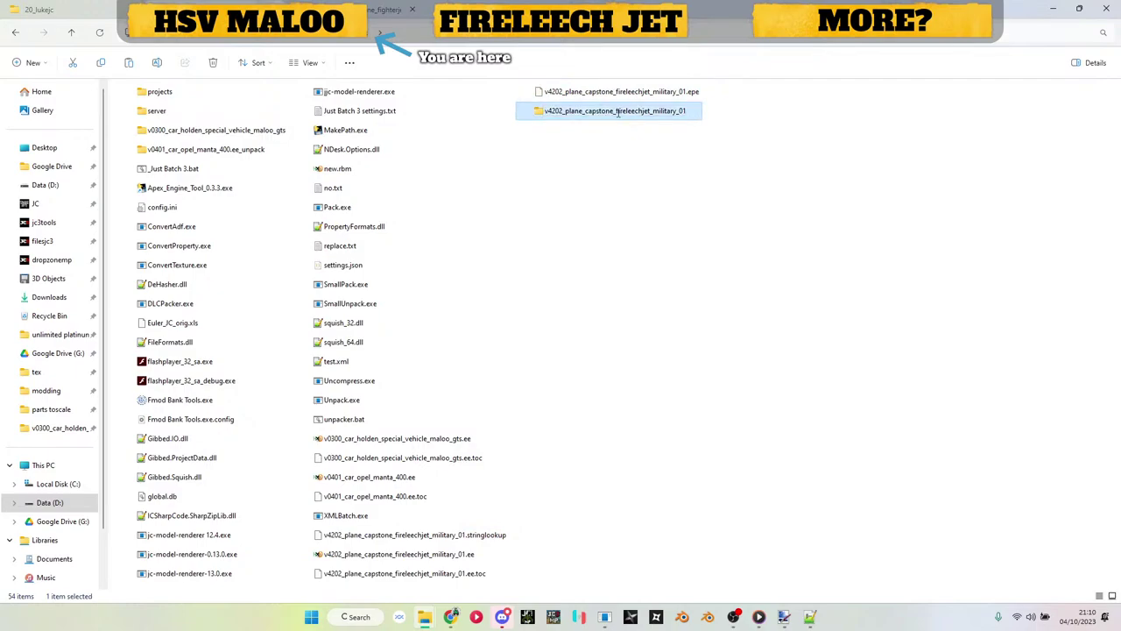
pyautogui.doubleClick(617, 112)
pyautogui.click(185, 108)
pyautogui.doubleClick(185, 109)
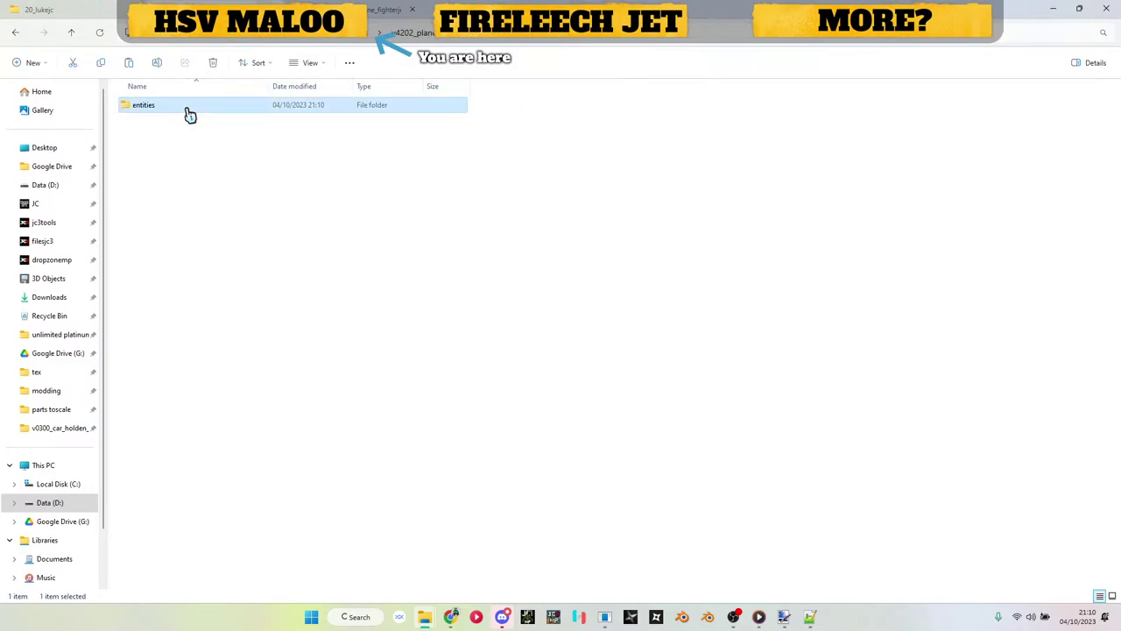
pyautogui.doubleClick(186, 109)
pyautogui.doubleClick(189, 161)
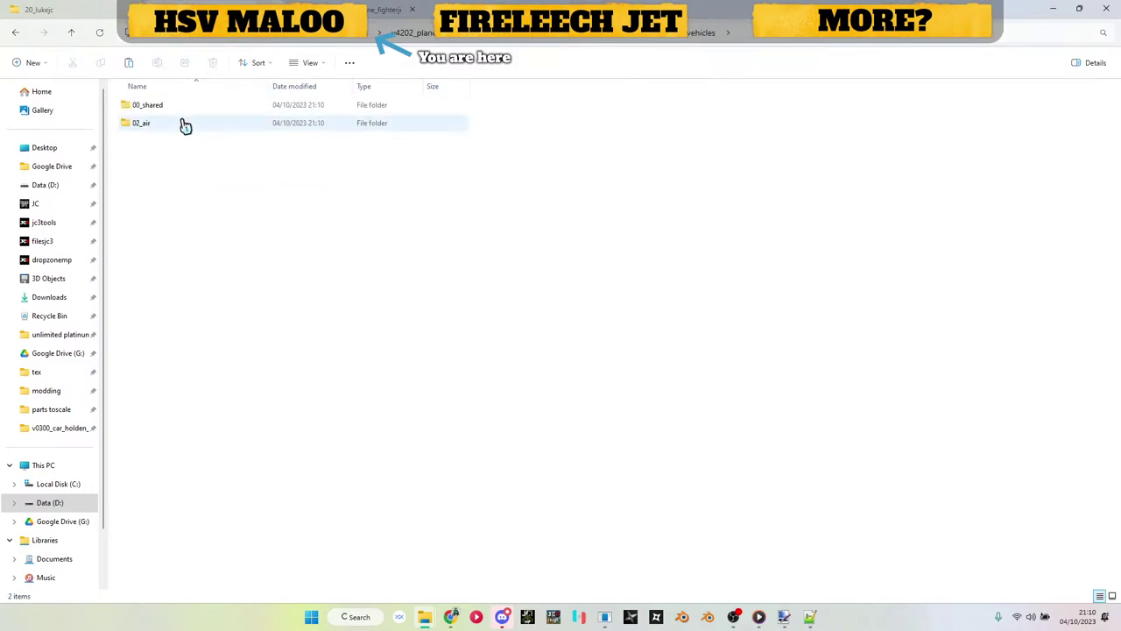
pyautogui.doubleClick(181, 123)
pyautogui.doubleClick(181, 111)
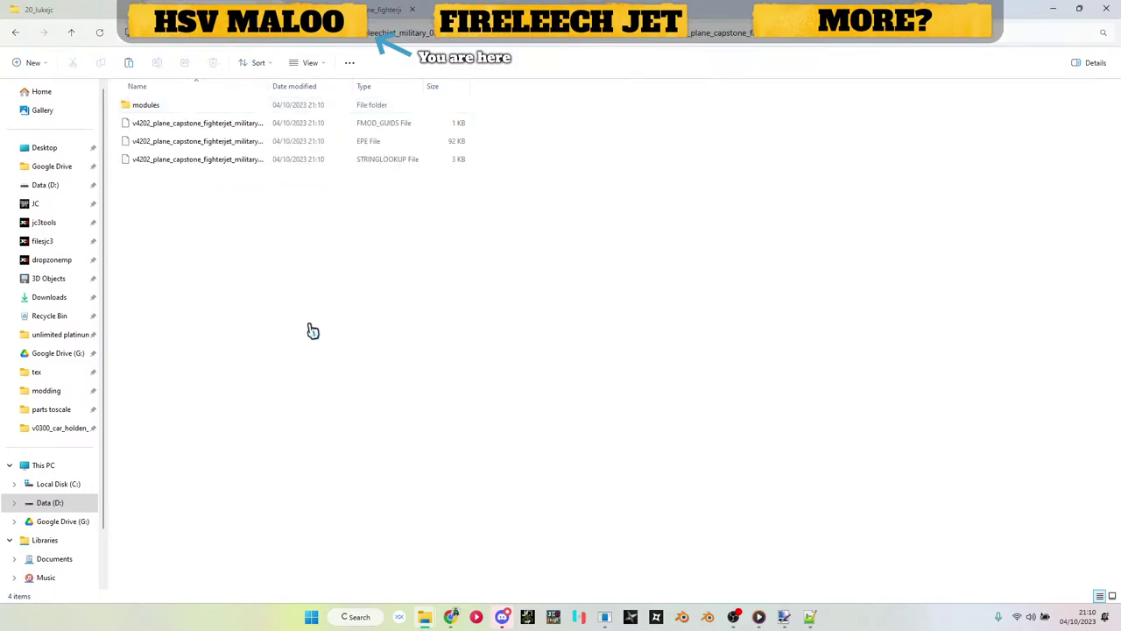
pyautogui.hotkey('ctrl', 'v')
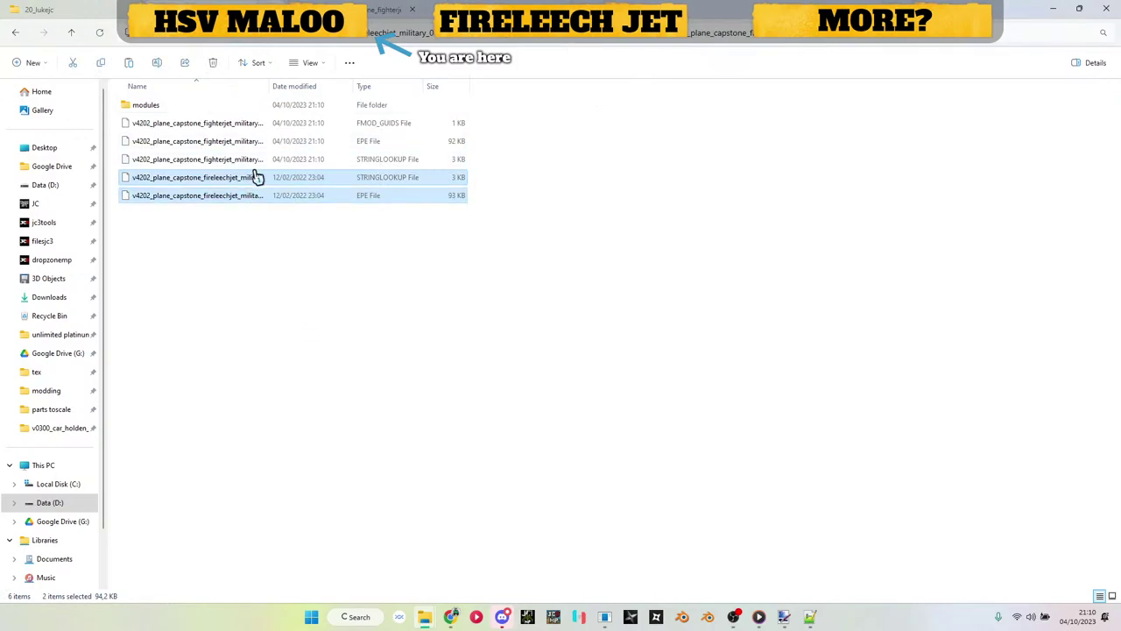
# Step: Delete the old fighterjet EPE and STRINGLOOKUP files
pyautogui.click(245, 204)
pyautogui.click(257, 272)
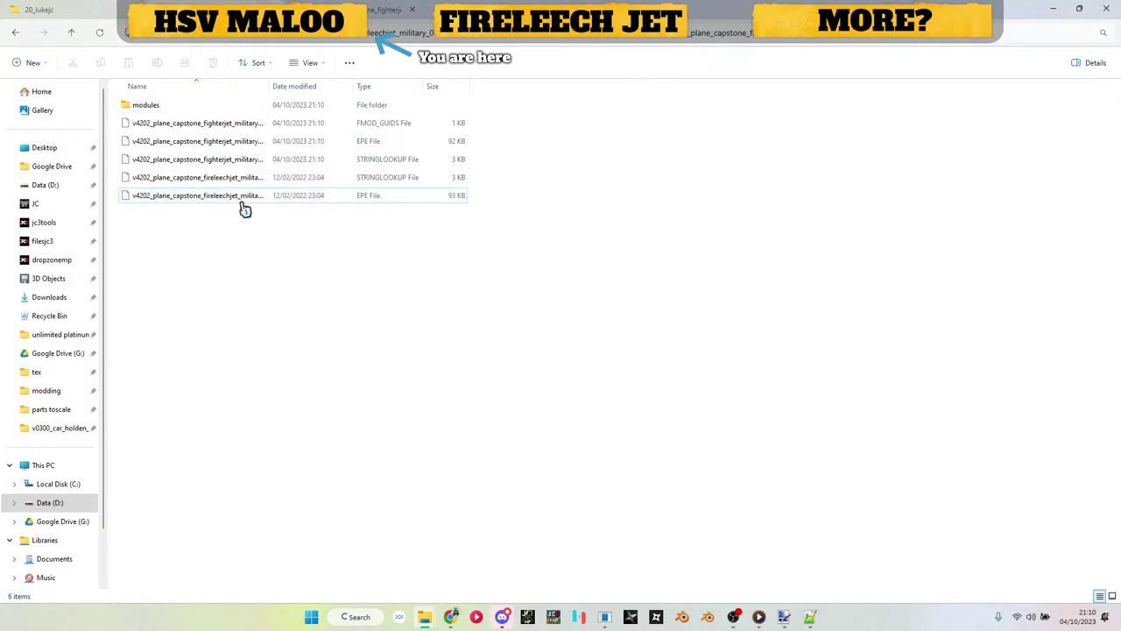
pyautogui.click(230, 143)
pyautogui.keyDown('ctrl'); pyautogui.click(234, 163); pyautogui.keyUp('ctrl')
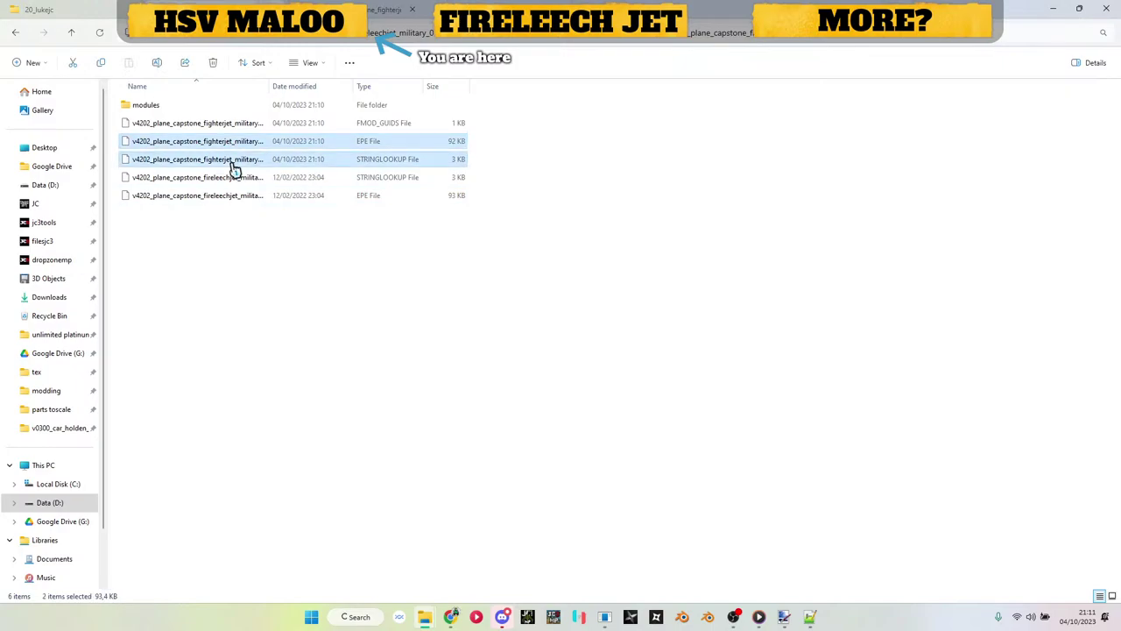
pyautogui.press('Delete')
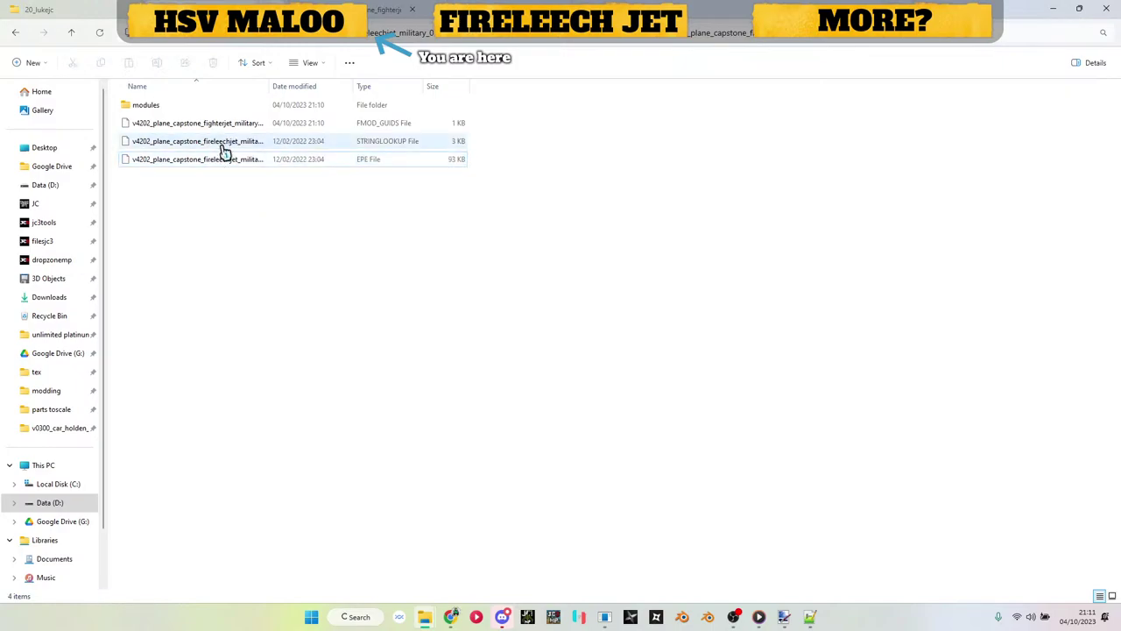
# Step: Rename the FMOD_GUIDS file to fireleechjet and return to the unpacked folder's top level
pyautogui.click(222, 123)
pyautogui.click(222, 124)
pyautogui.write('v4202_plane_capstone_fireleechjet_military_01')
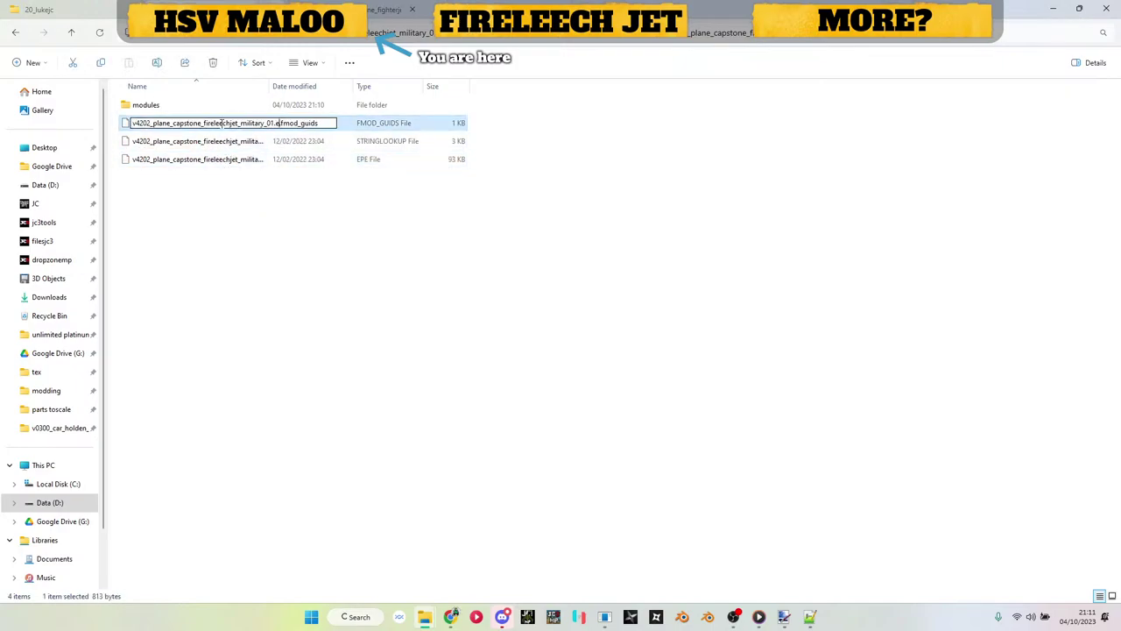
pyautogui.press('Return')
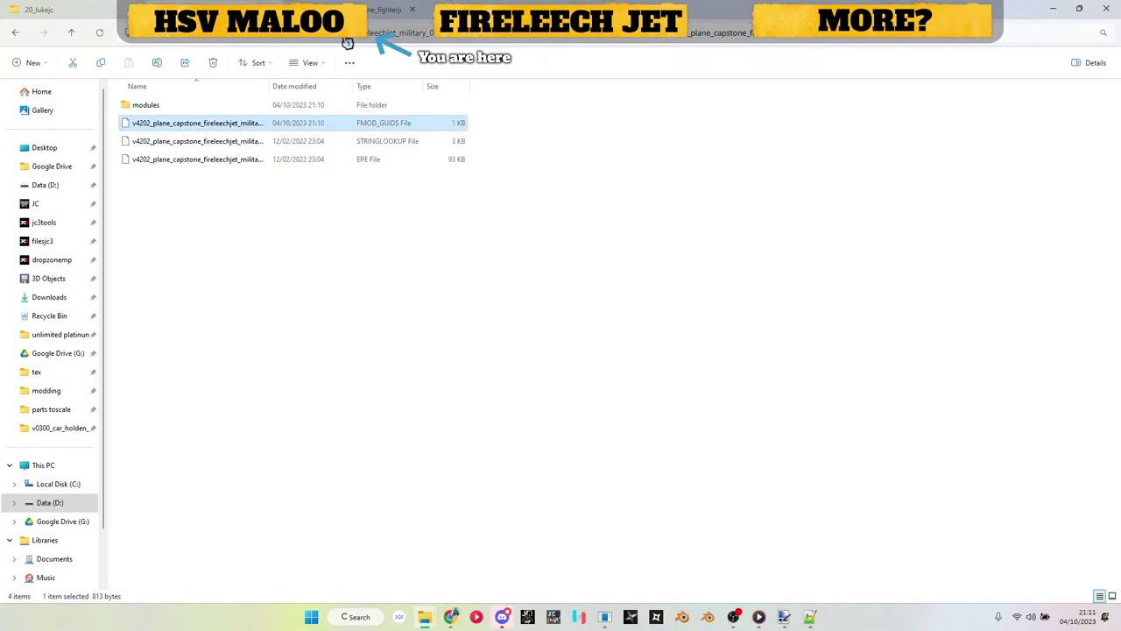
pyautogui.click(361, 35)
pyautogui.doubleClick(149, 178)
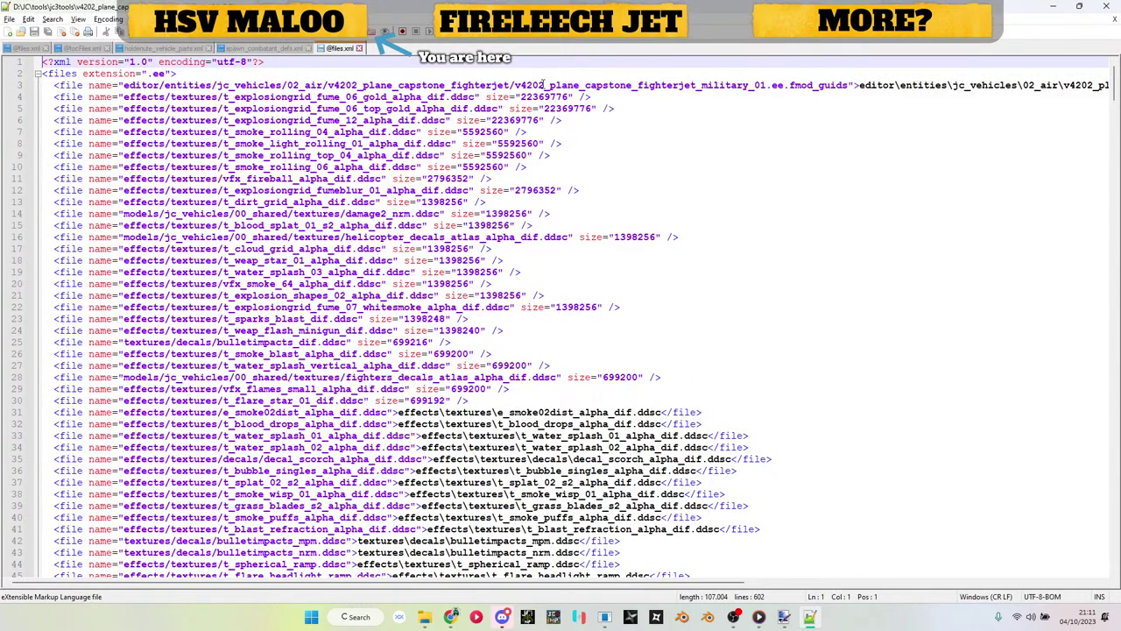
pyautogui.doubleClick(642, 85)
pyautogui.hscroll(10, 645, 85)
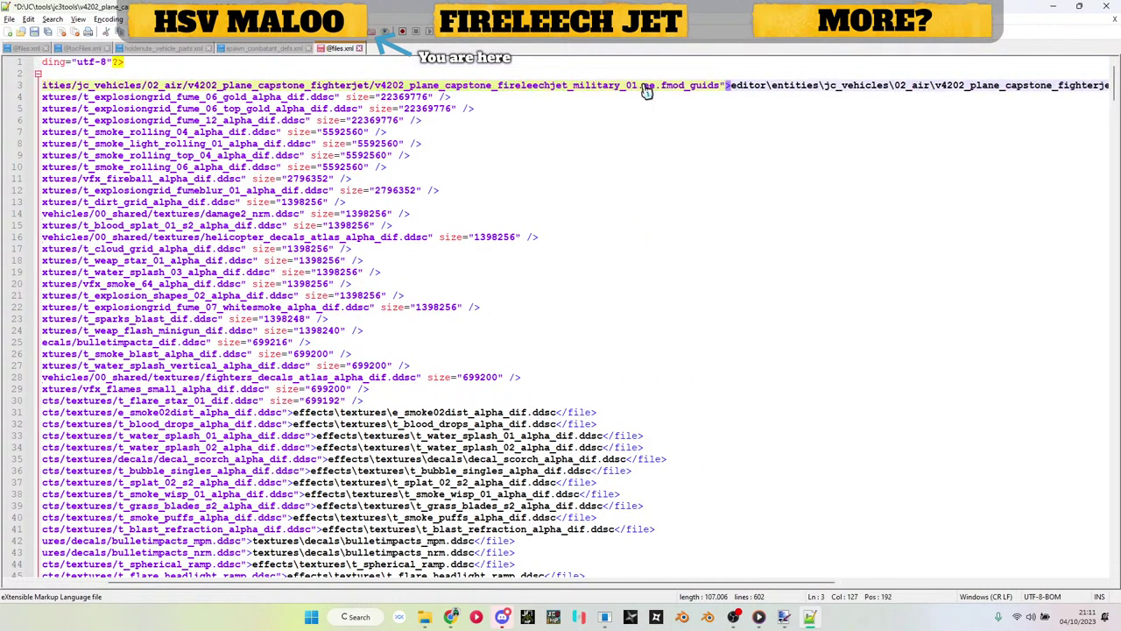
pyautogui.write('v4202_plane_capstone_fireleechjet_military_01')
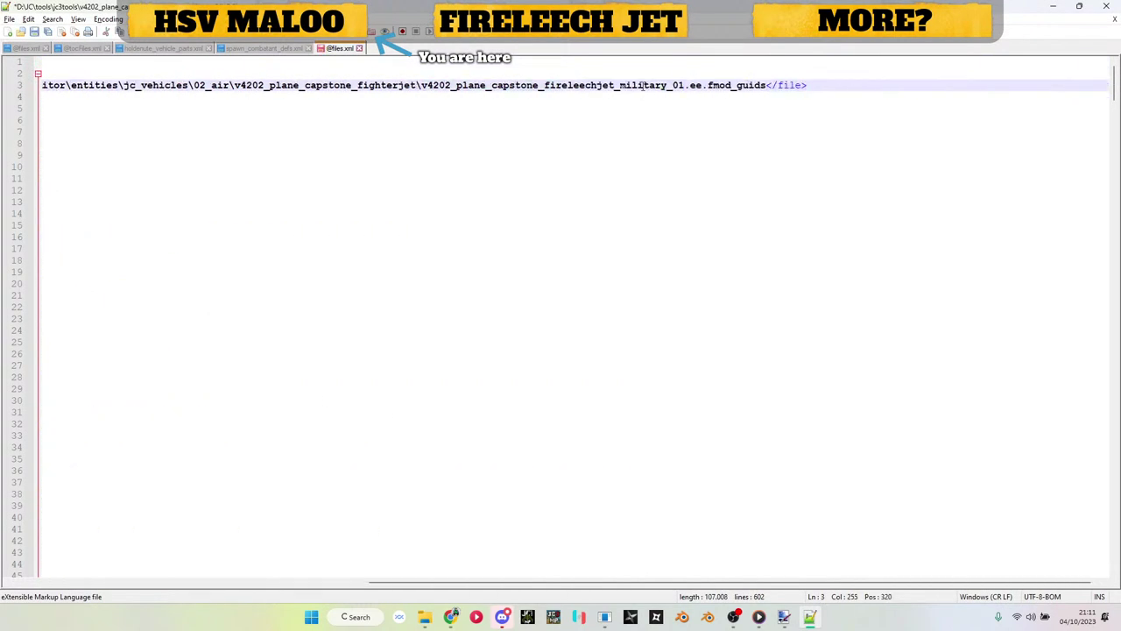
pyautogui.hscroll(-10, 642, 84)
pyautogui.click(1053, 6)
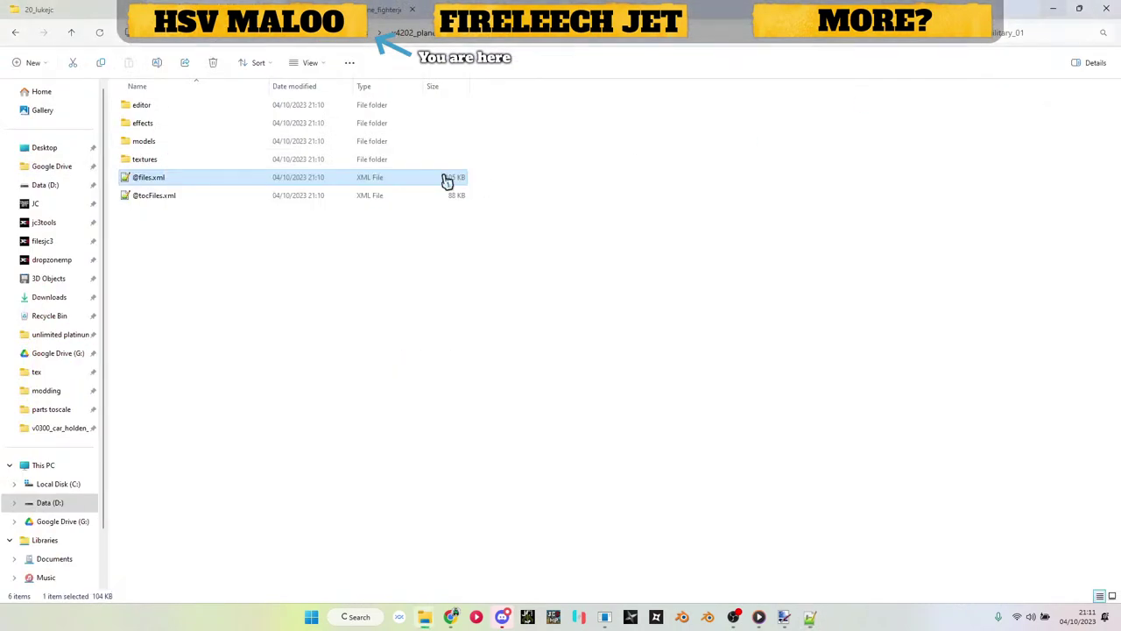
pyautogui.doubleClick(165, 198)
pyautogui.doubleClick(591, 87)
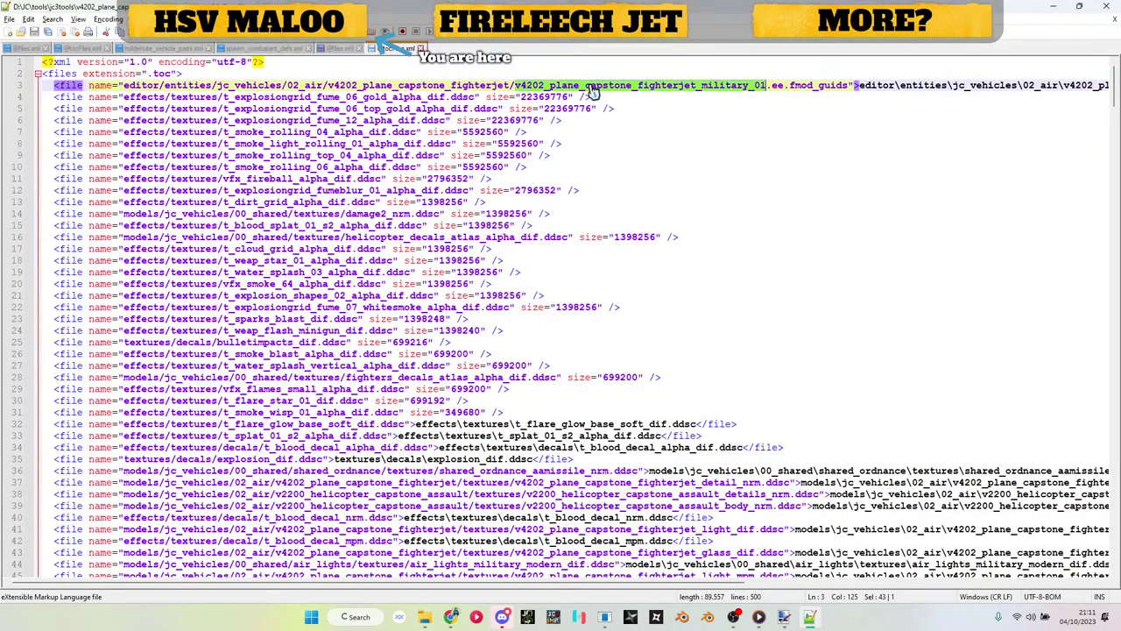
pyautogui.write('v4202_plane_capstone_fireleechjet_military_01')
pyautogui.hscroll(10, 591, 87)
pyautogui.doubleClick(593, 85)
pyautogui.write('v4202_plane_capstone_fireleechjet_military_01')
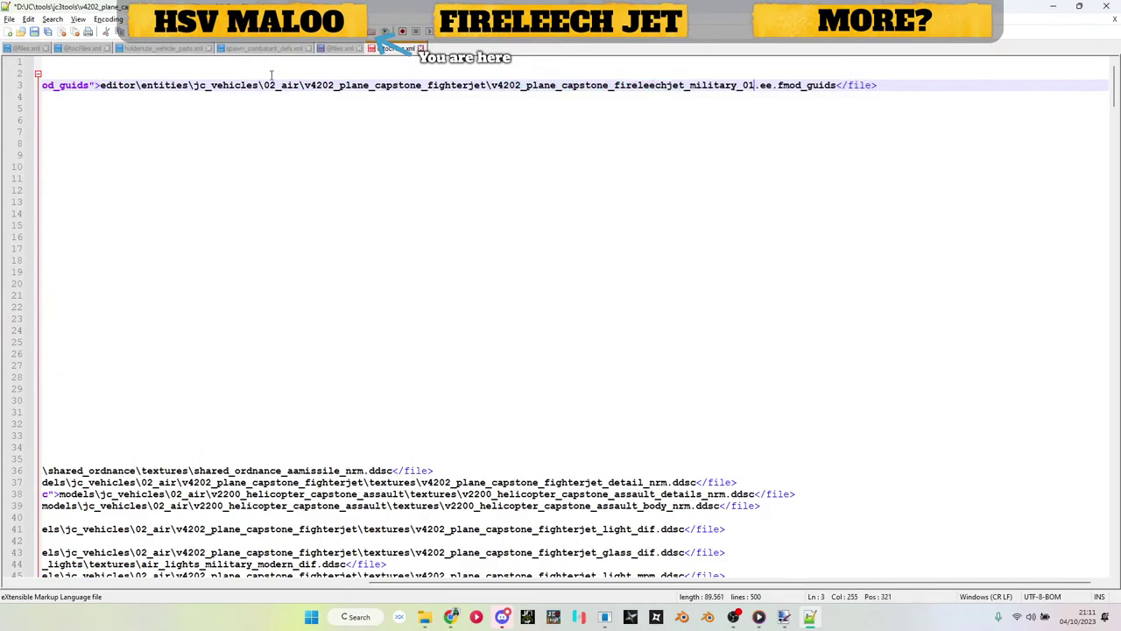
pyautogui.click(341, 48)
pyautogui.hotkey('ctrl', 'f')
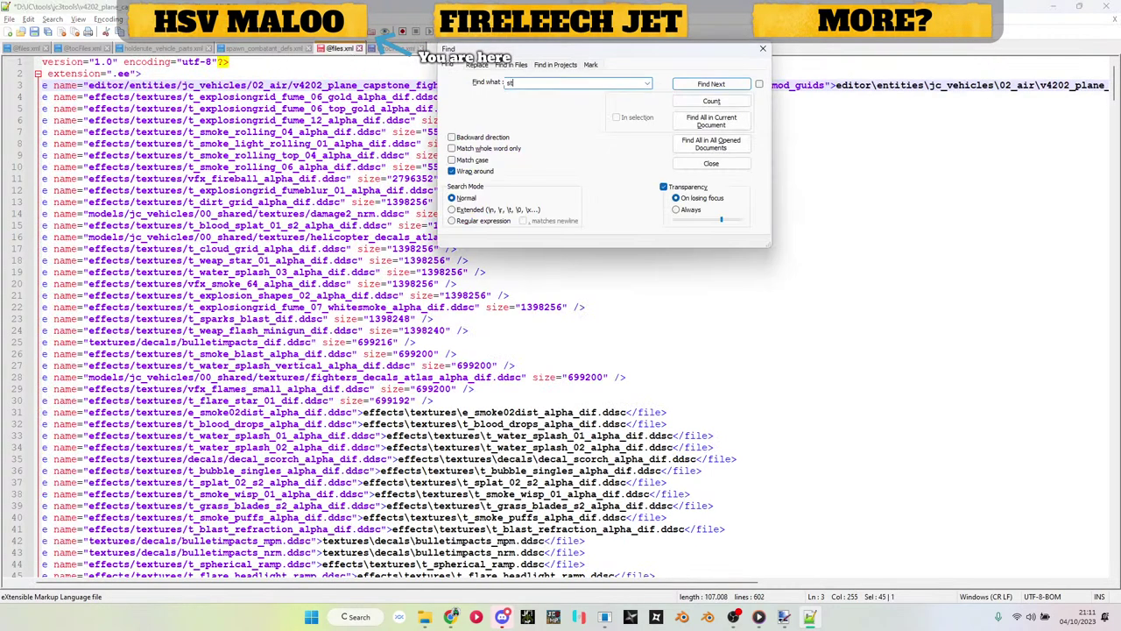
pyautogui.write('stringl')
pyautogui.press('Return')
pyautogui.press('Escape')
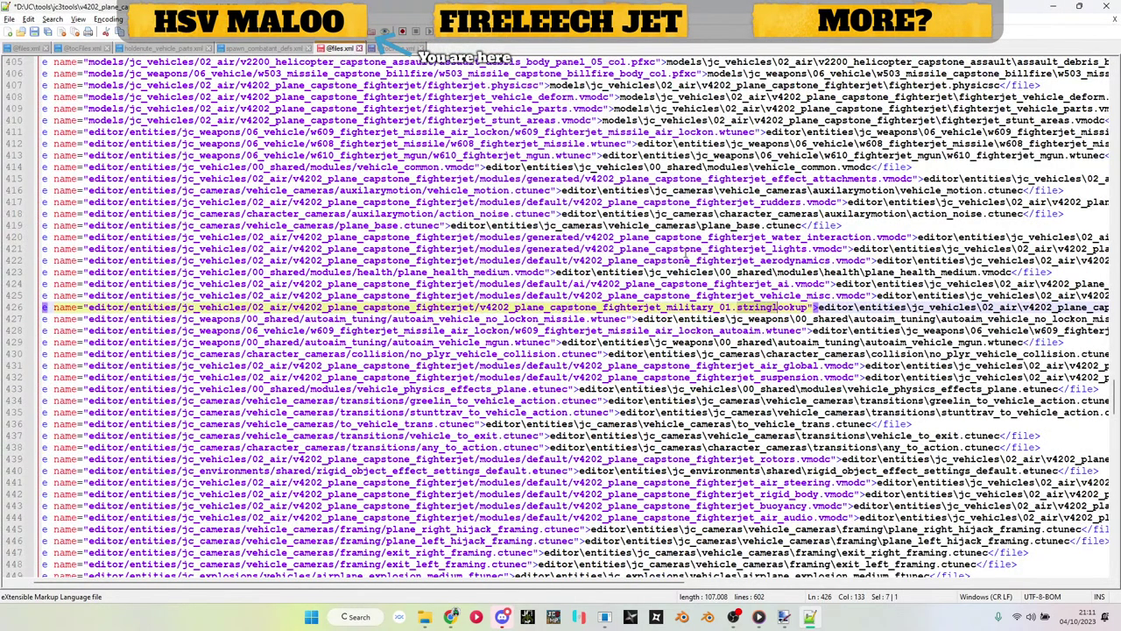
pyautogui.click(690, 308)
pyautogui.hscroll(10, 694, 315)
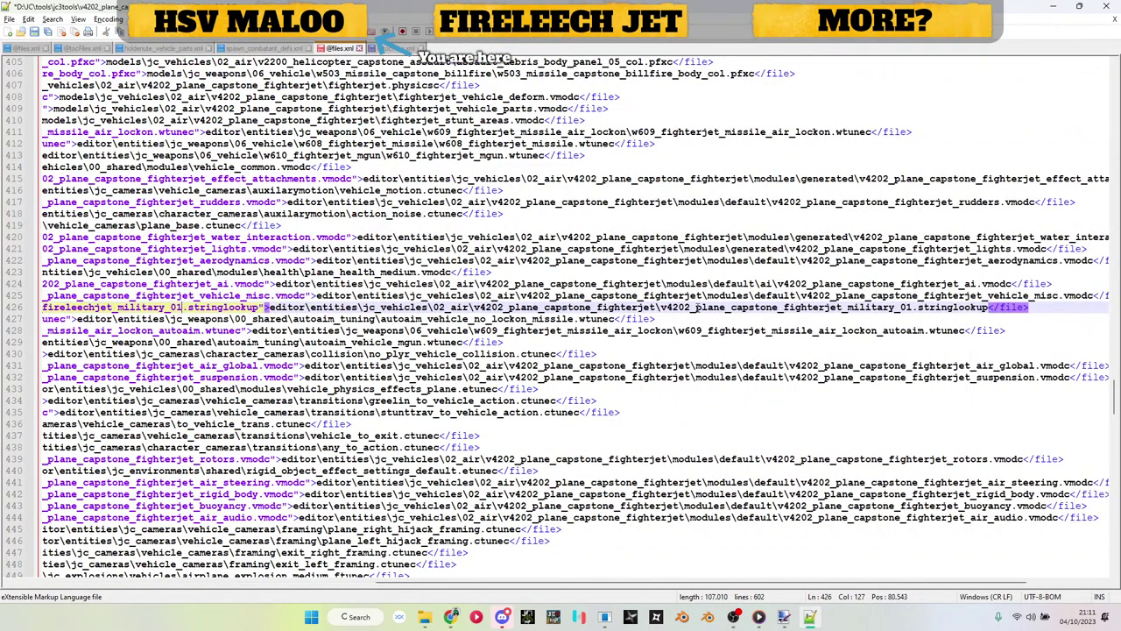
pyautogui.doubleClick(716, 309)
pyautogui.write('v4202_plane_capstone_fireleechjet_military_01')
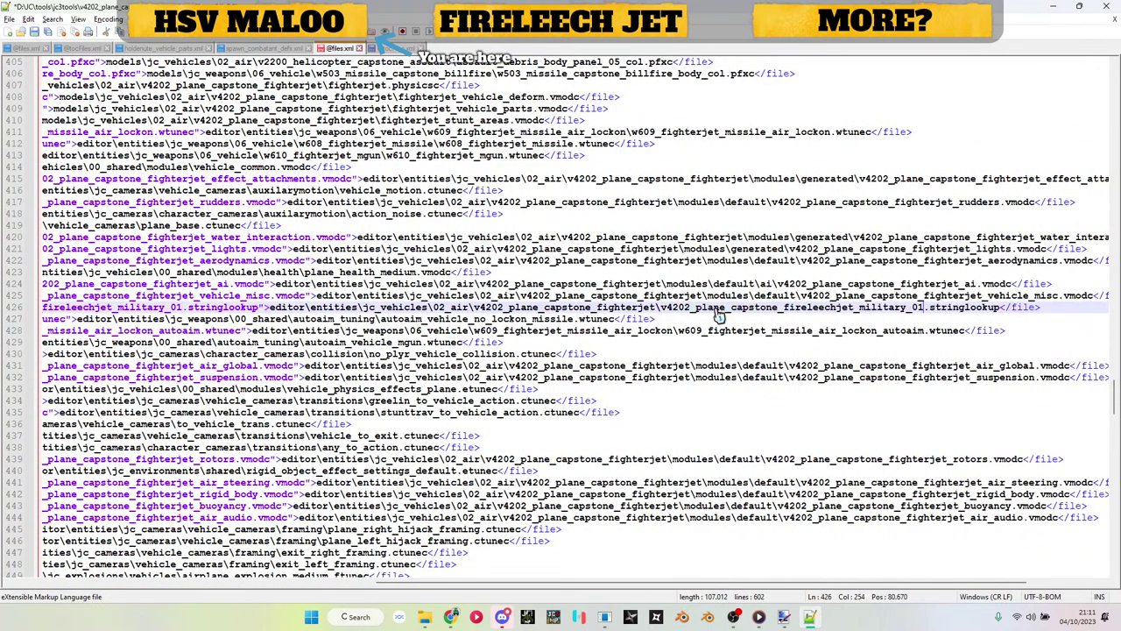
pyautogui.tripleClick(716, 311)
pyautogui.click(402, 48)
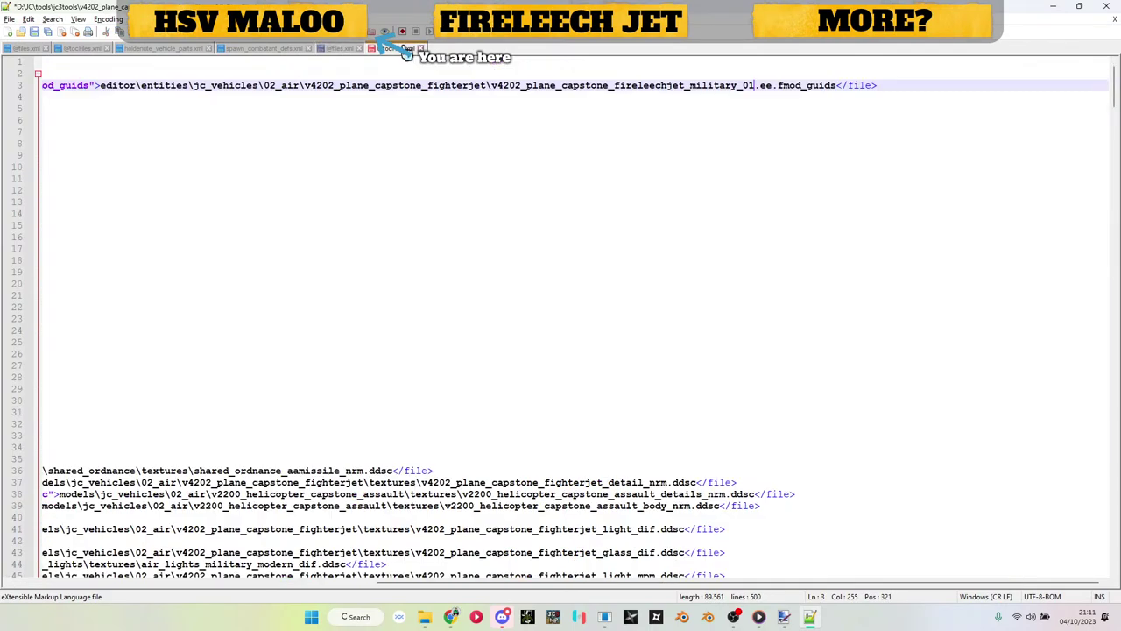
pyautogui.hotkey('ctrl', 'f')
pyautogui.write('military')
pyautogui.press('Return')
pyautogui.press('Escape')
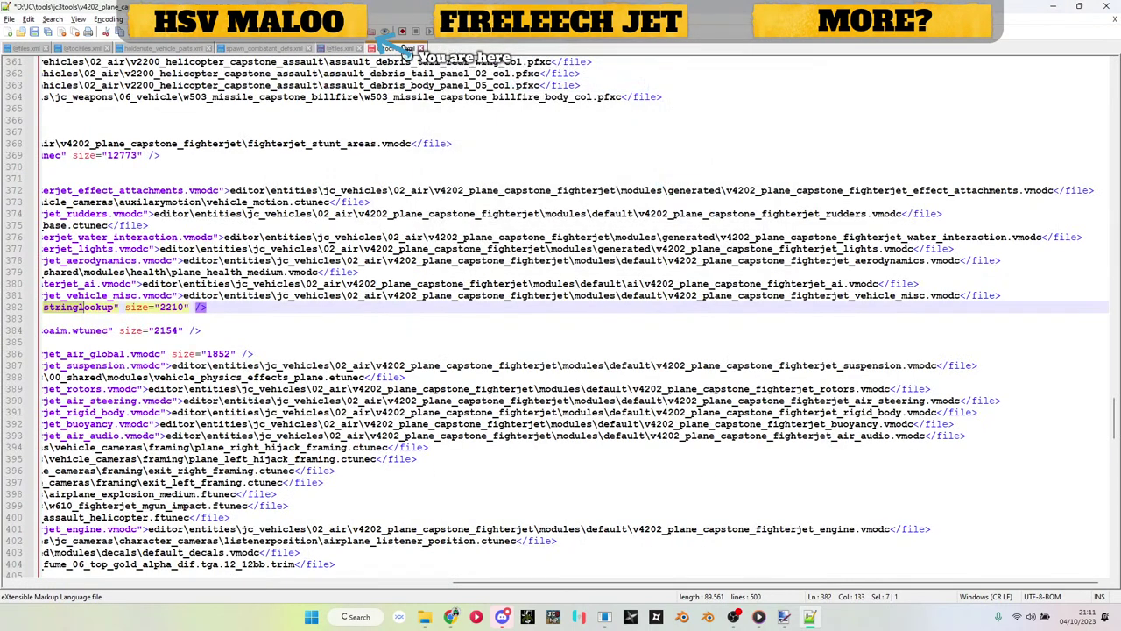
pyautogui.hscroll(-3, 368, 245)
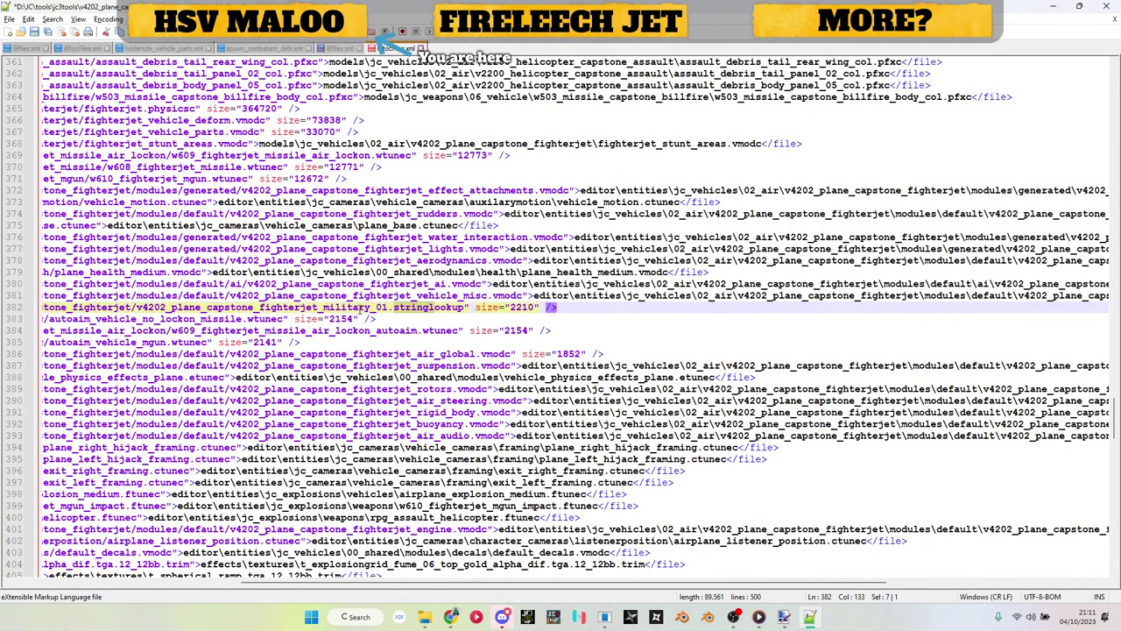
pyautogui.tripleClick(364, 309)
pyautogui.hotkey('ctrl', 'v')
pyautogui.doubleClick(716, 310)
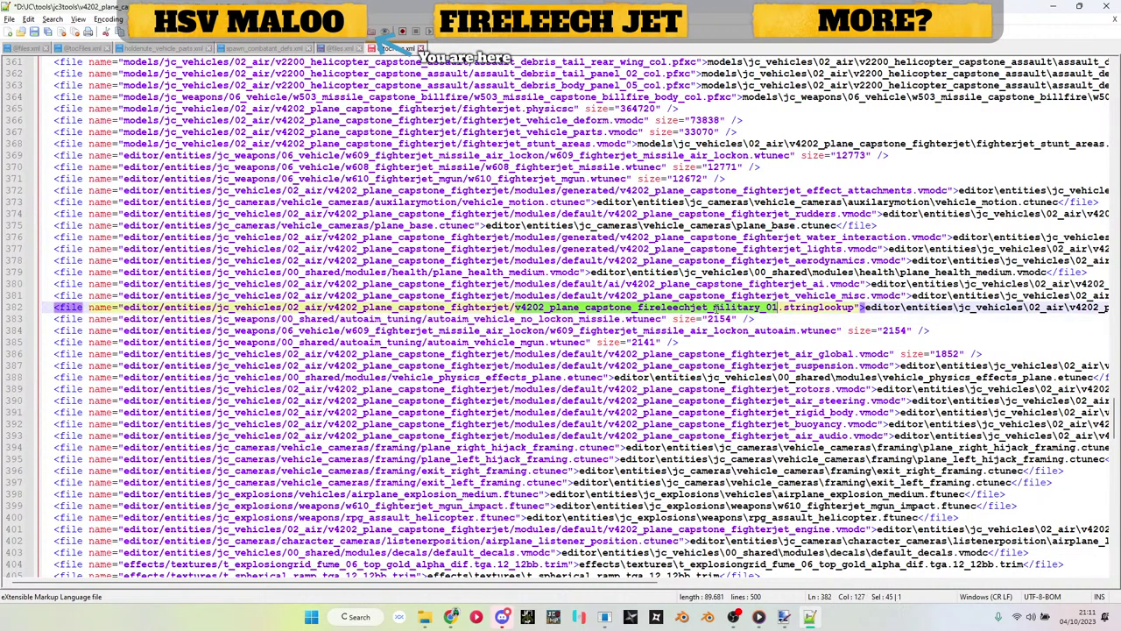
pyautogui.hotkey('ctrl', 'End')
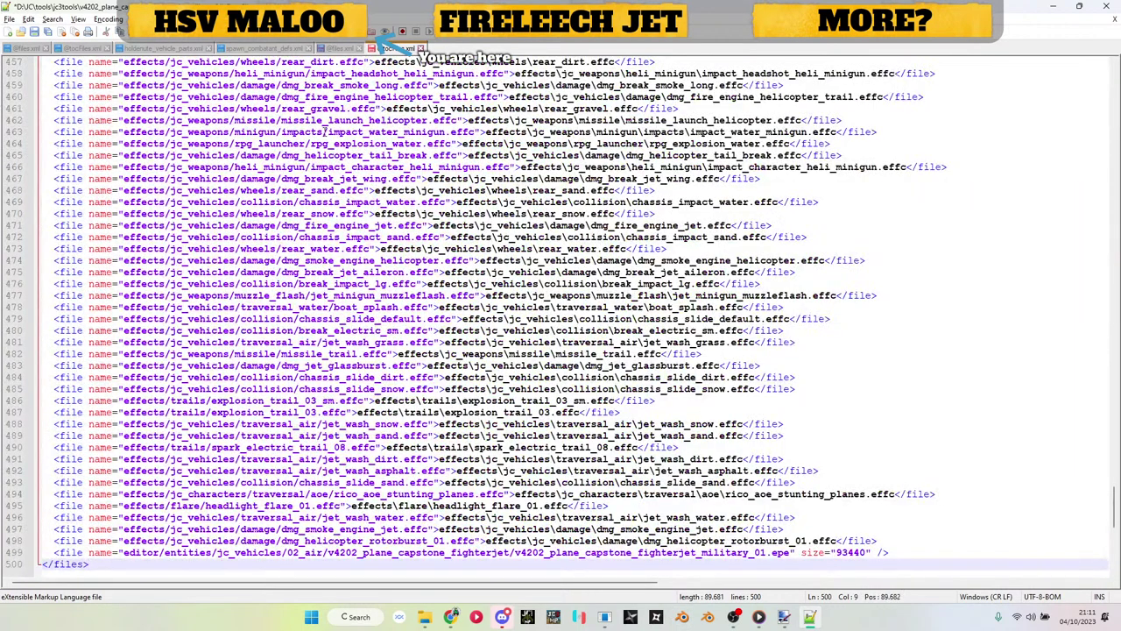
pyautogui.click(335, 50)
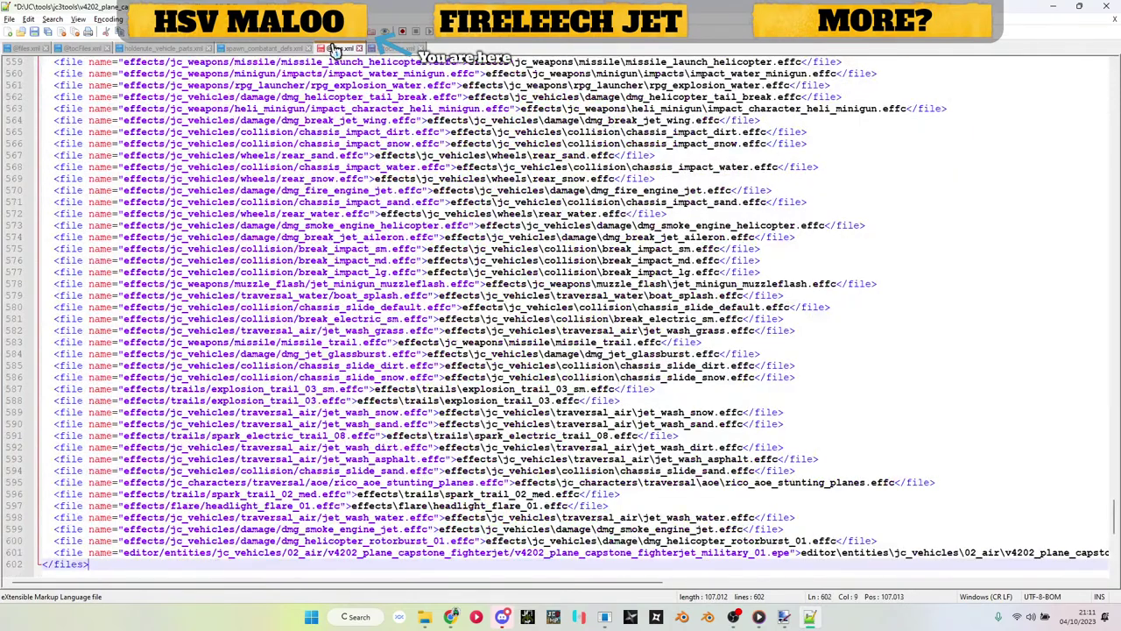
pyautogui.click(607, 555)
pyautogui.hscroll(5, 622, 506)
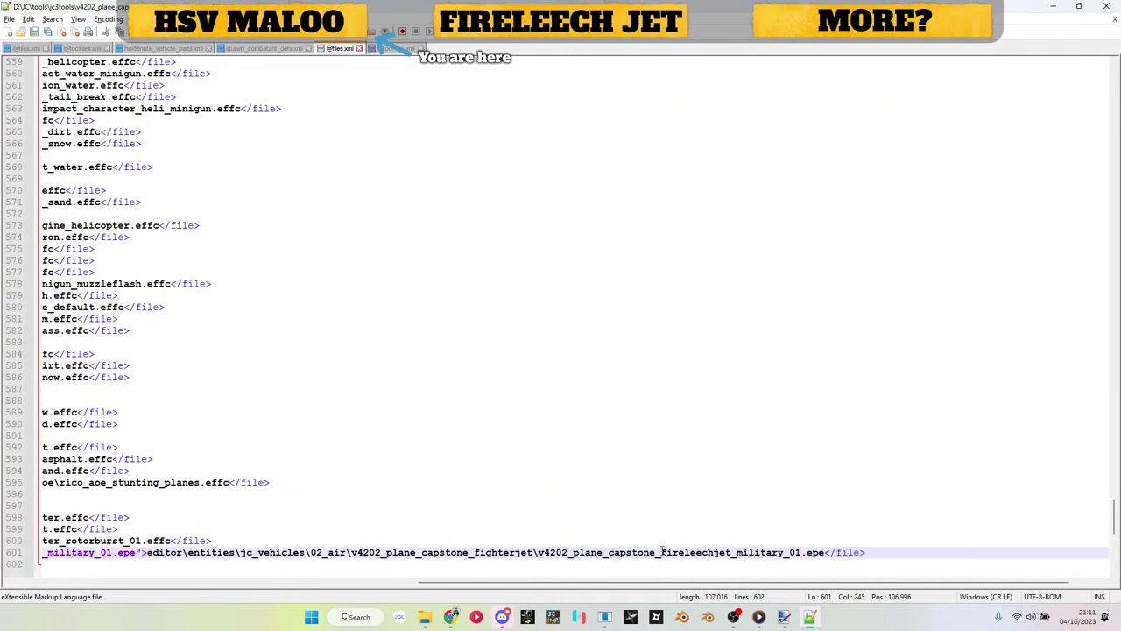
pyautogui.tripleClick(661, 552)
pyautogui.click(396, 48)
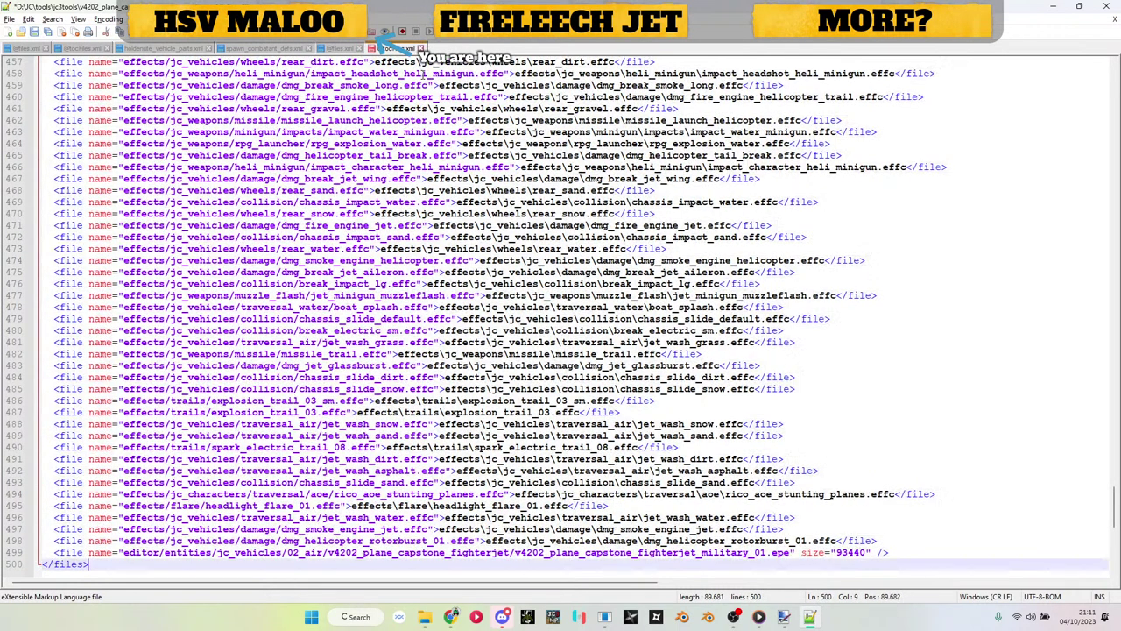
pyautogui.tripleClick(576, 553)
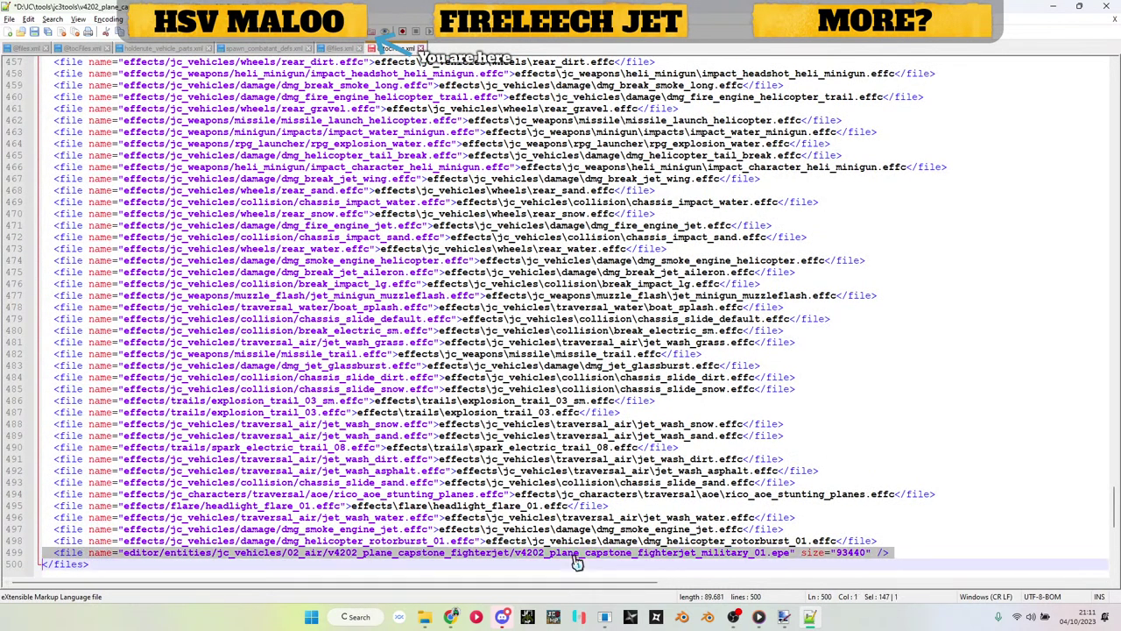
pyautogui.hotkey('ctrl', 'v')
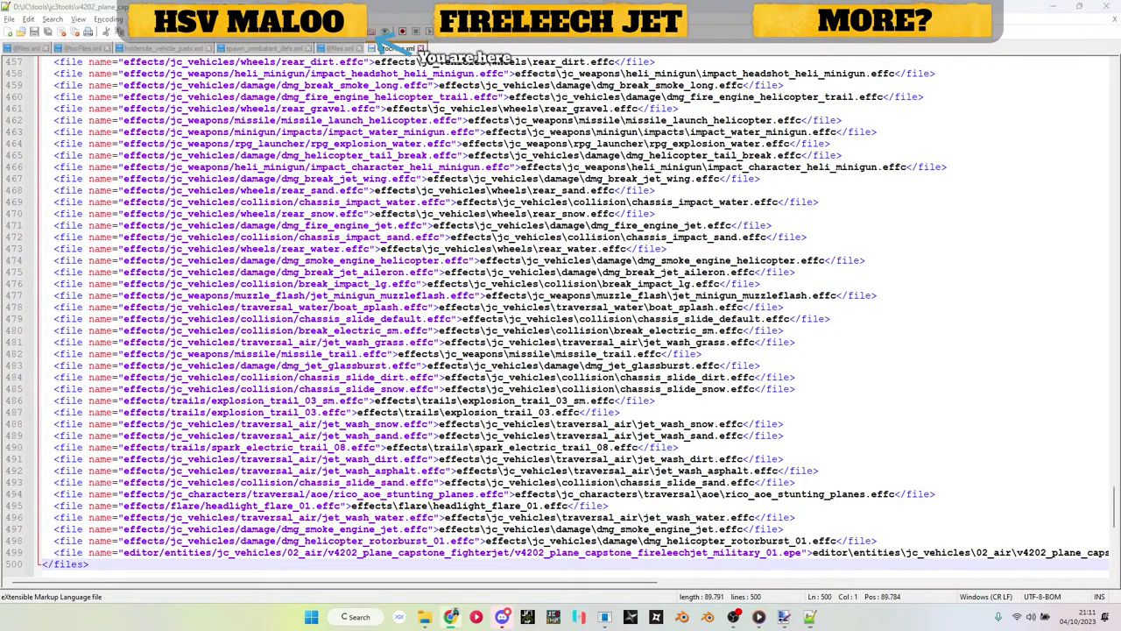
pyautogui.moveTo(1117, 175); pyautogui.dragTo(743, 9)
# Step: Browse models > jc_vehicles > 02_air into the capstone fighter jet folder, then bring the Model Renderer forward
pyautogui.click(1054, 6)
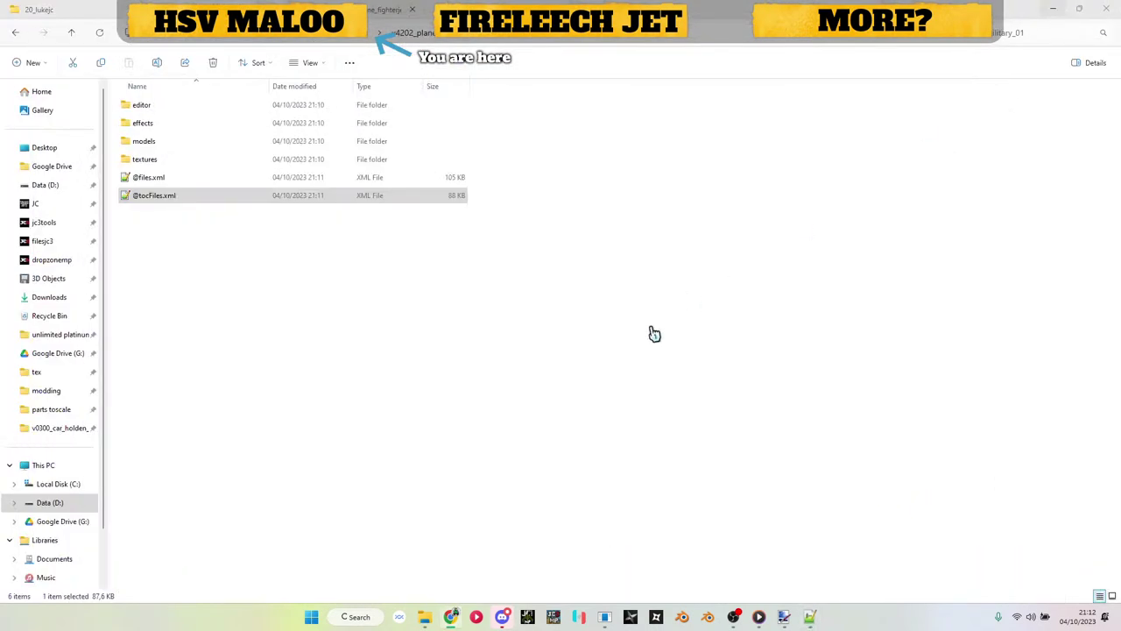
pyautogui.doubleClick(141, 141)
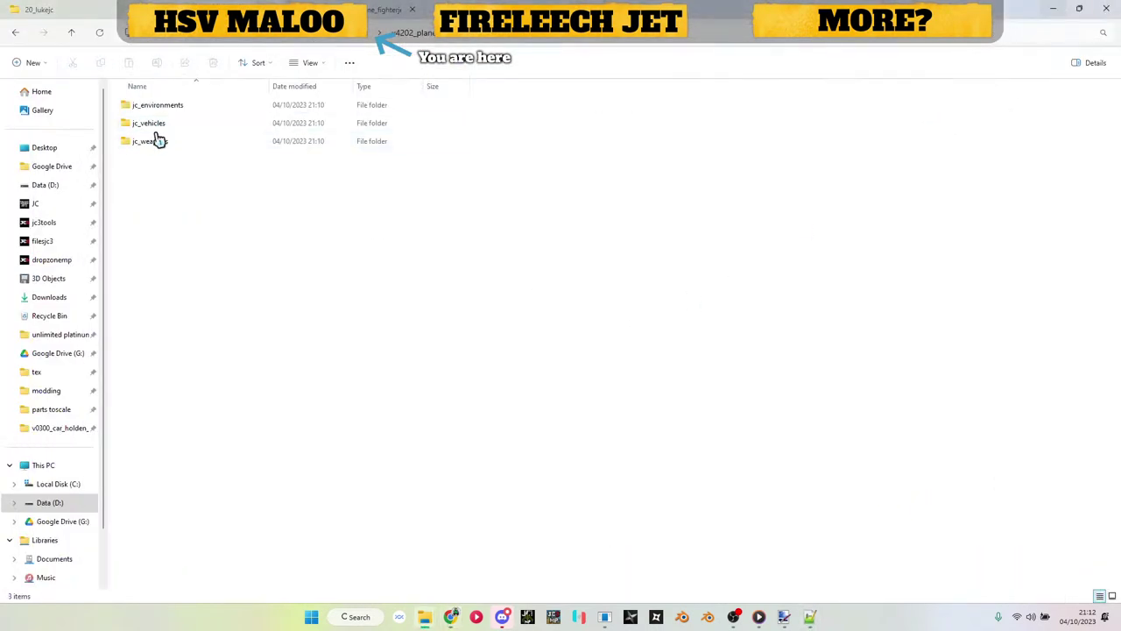
pyautogui.click(159, 130)
pyautogui.doubleClick(160, 130)
pyautogui.doubleClick(163, 127)
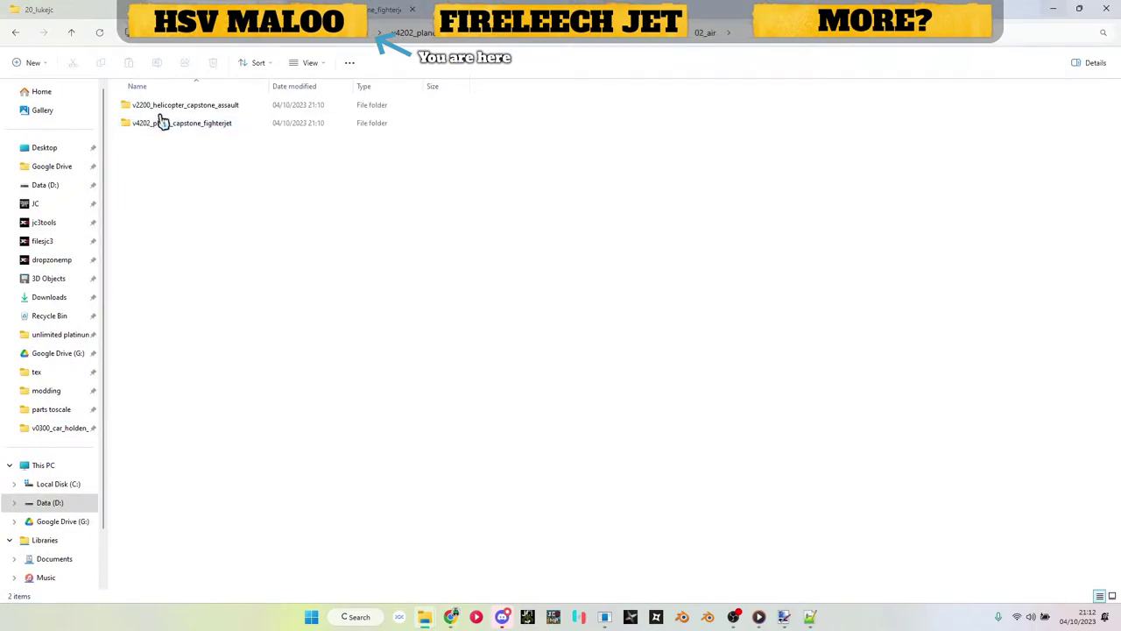
pyautogui.doubleClick(165, 126)
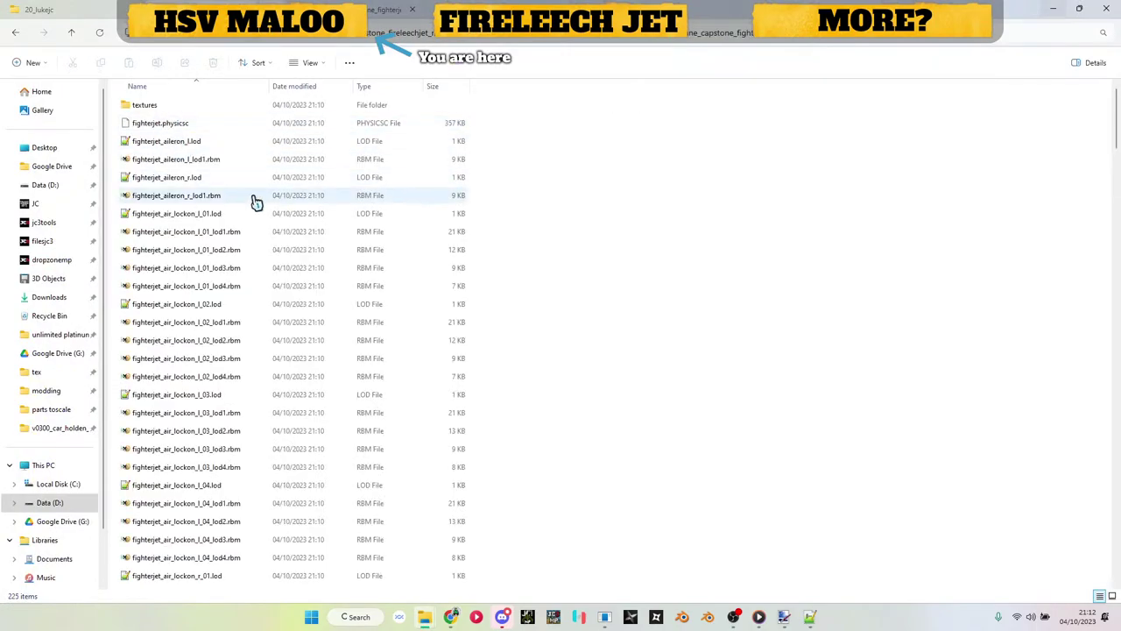
pyautogui.scroll(-15, 252, 201)
pyautogui.scroll(-20, 254, 201)
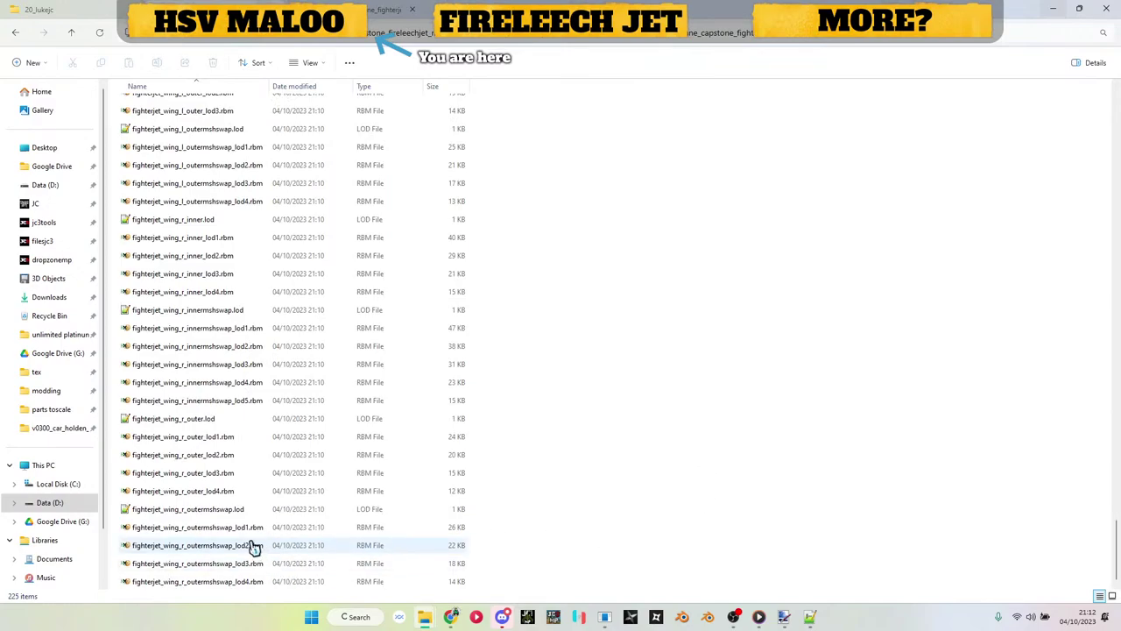
pyautogui.click(604, 617)
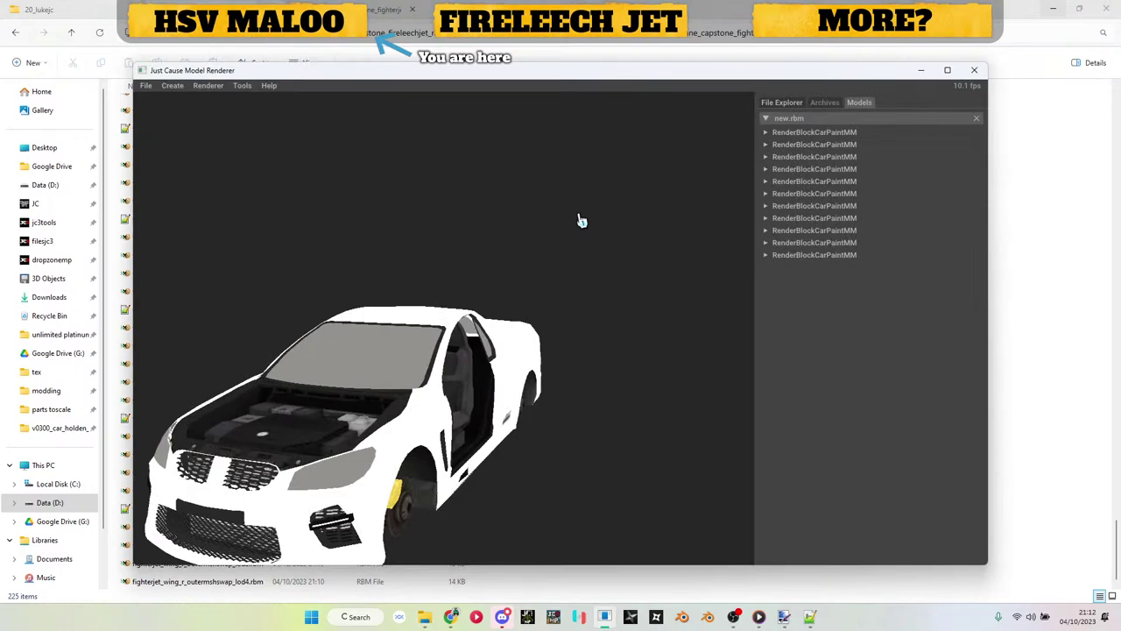
# Step: Close the car model and preview fighterjet_wing_r_outermshswap_lod1.rbm and fighterjet_wing_r_outer_lod1.rbm in turn
pyautogui.click(977, 117)
pyautogui.moveTo(648, 72); pyautogui.dragTo(789, 63)
pyautogui.moveTo(220, 538); pyautogui.dragTo(423, 453)
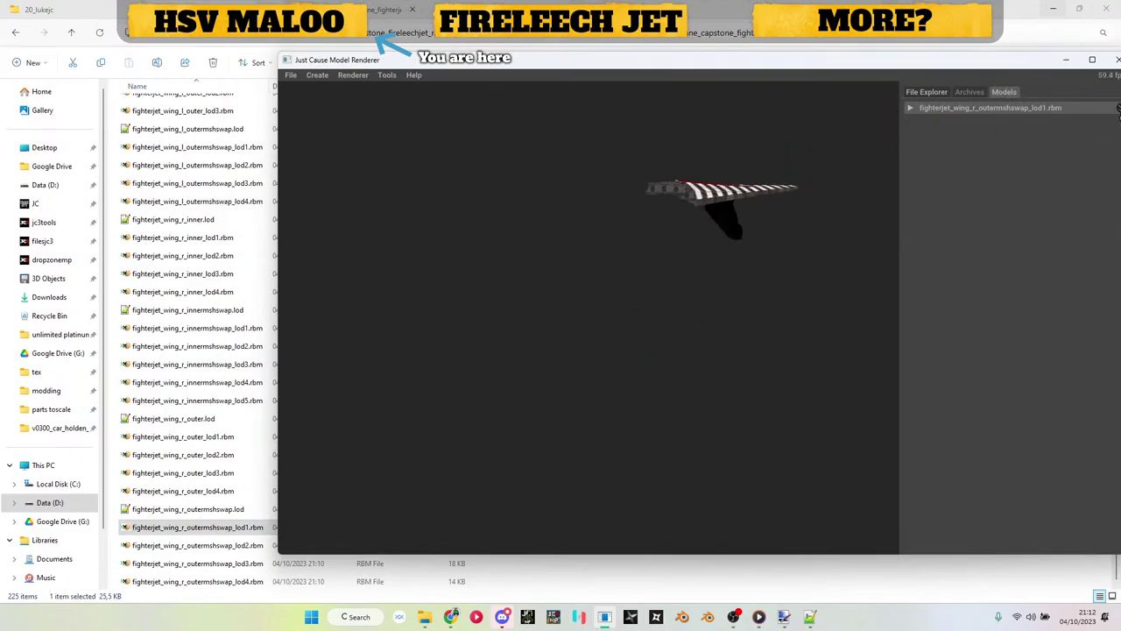
pyautogui.click(1119, 108)
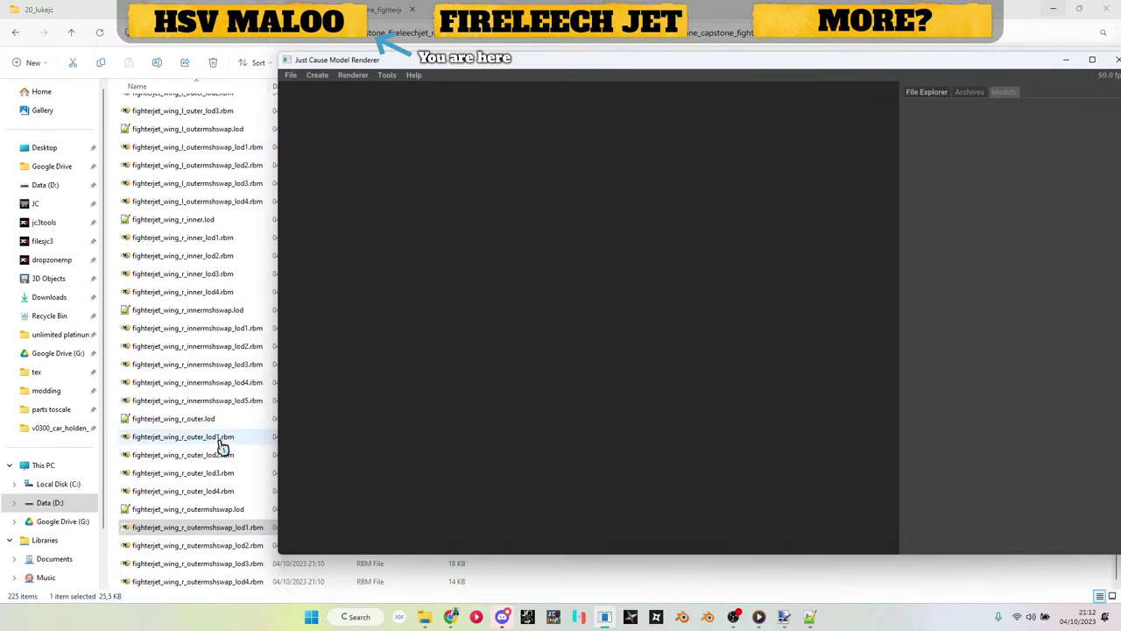
pyautogui.moveTo(222, 448); pyautogui.dragTo(408, 411)
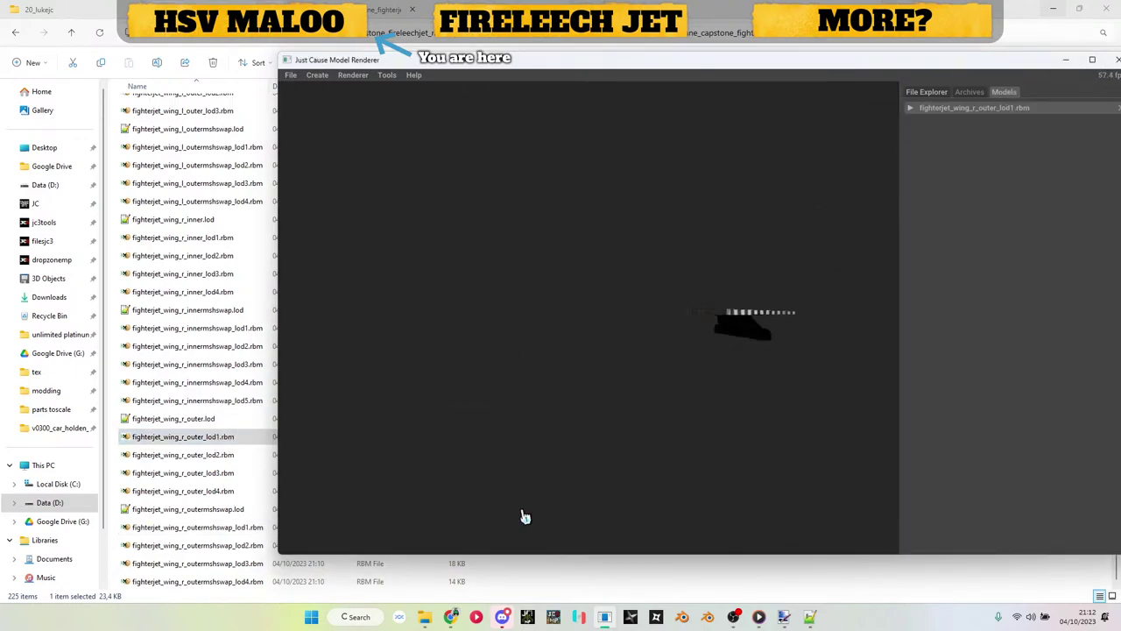
pyautogui.moveTo(891, 63); pyautogui.dragTo(781, 80)
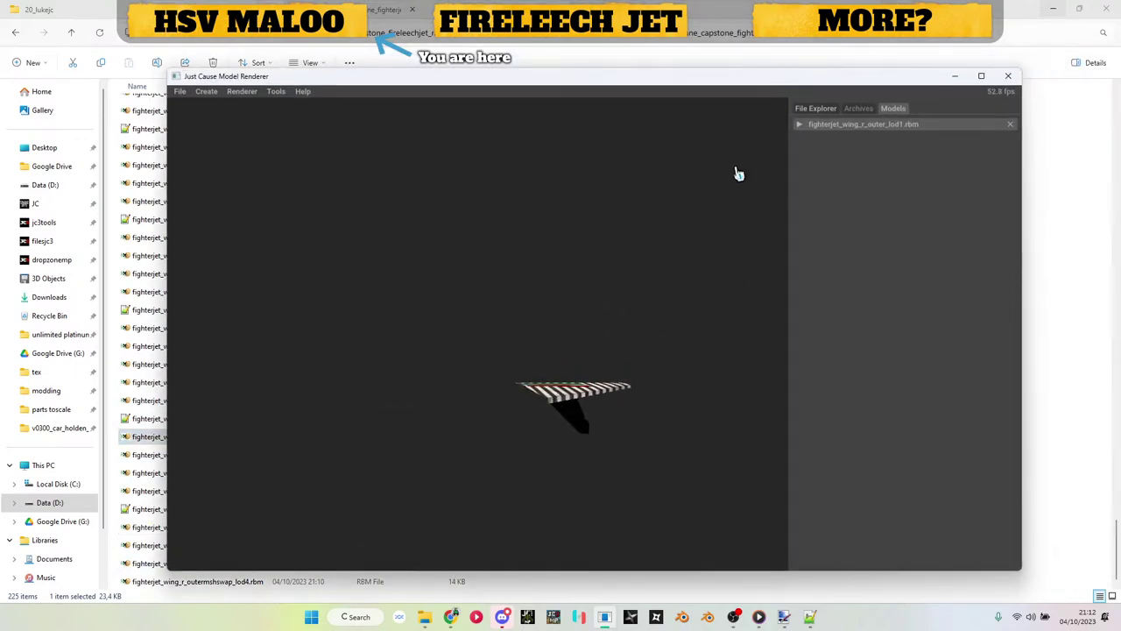
pyautogui.moveTo(582, 271); pyautogui.dragTo(514, 373)
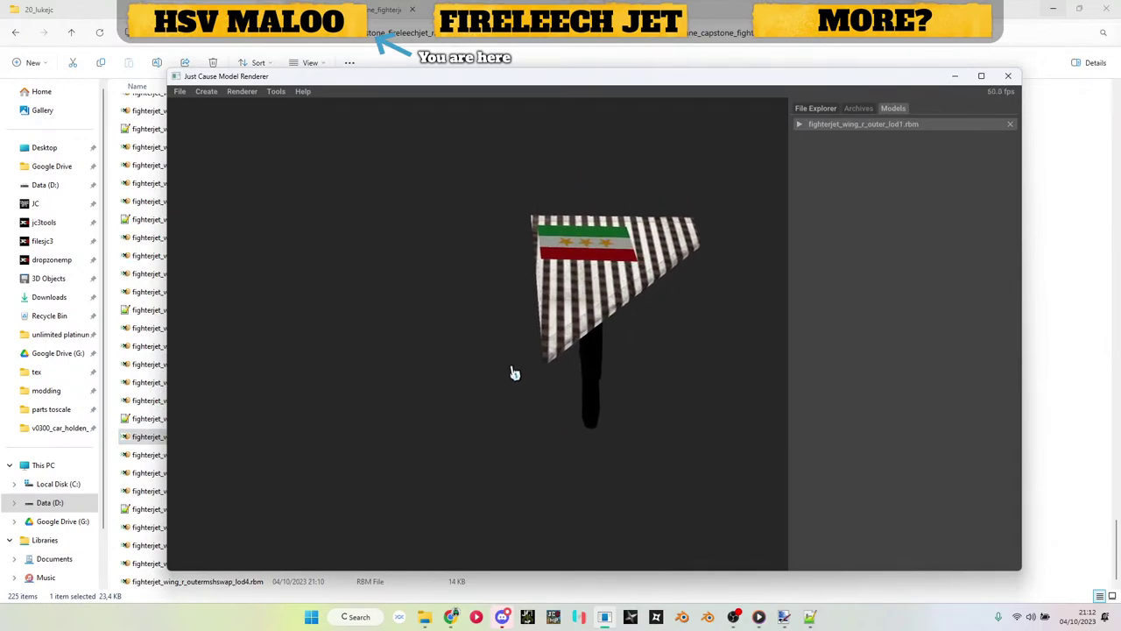
pyautogui.click(1011, 125)
pyautogui.moveTo(932, 77); pyautogui.dragTo(1075, 78)
# Step: Load fighterjet_stabilizer_lod1.rbm into the renderer and rotate it for inspection
pyautogui.scroll(3, 243, 251)
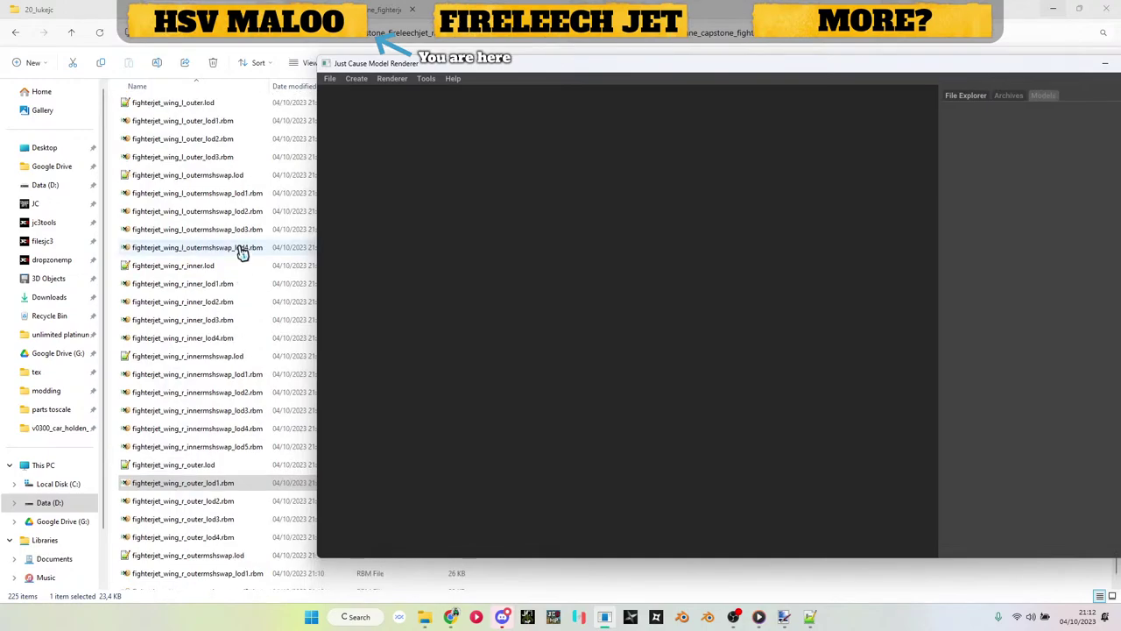
pyautogui.scroll(5, 243, 251)
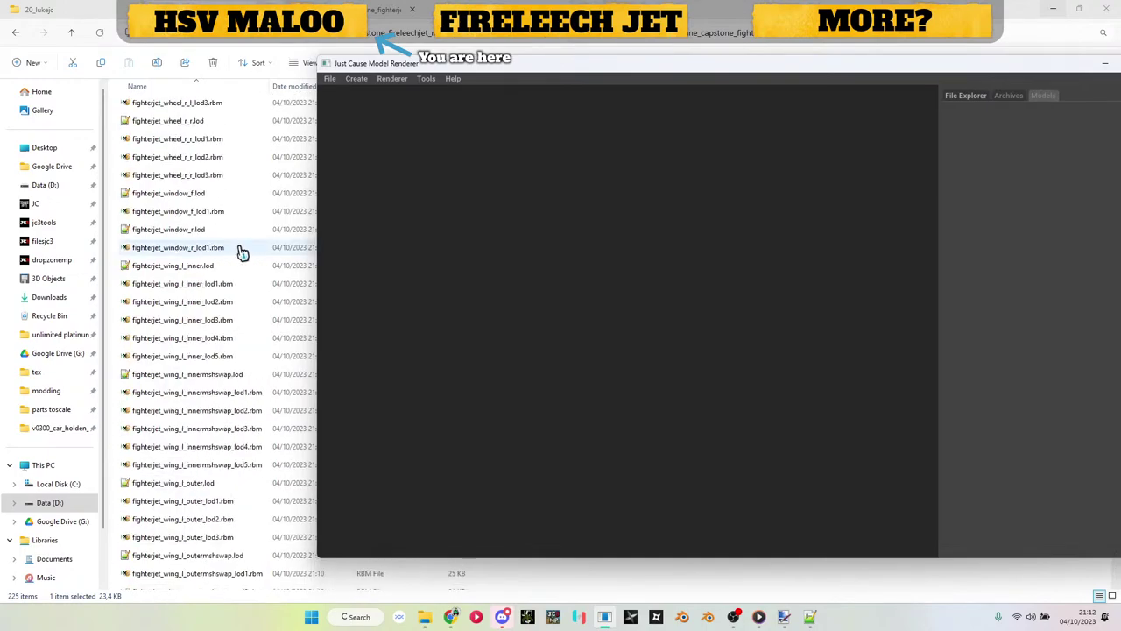
pyautogui.scroll(6, 242, 251)
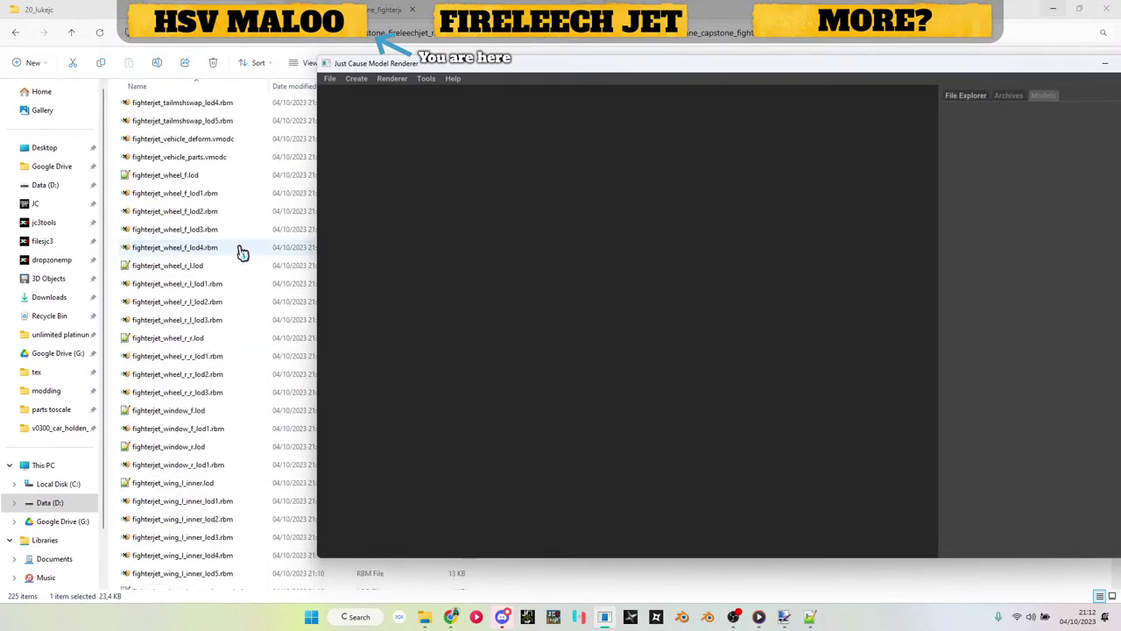
pyautogui.scroll(5, 201, 236)
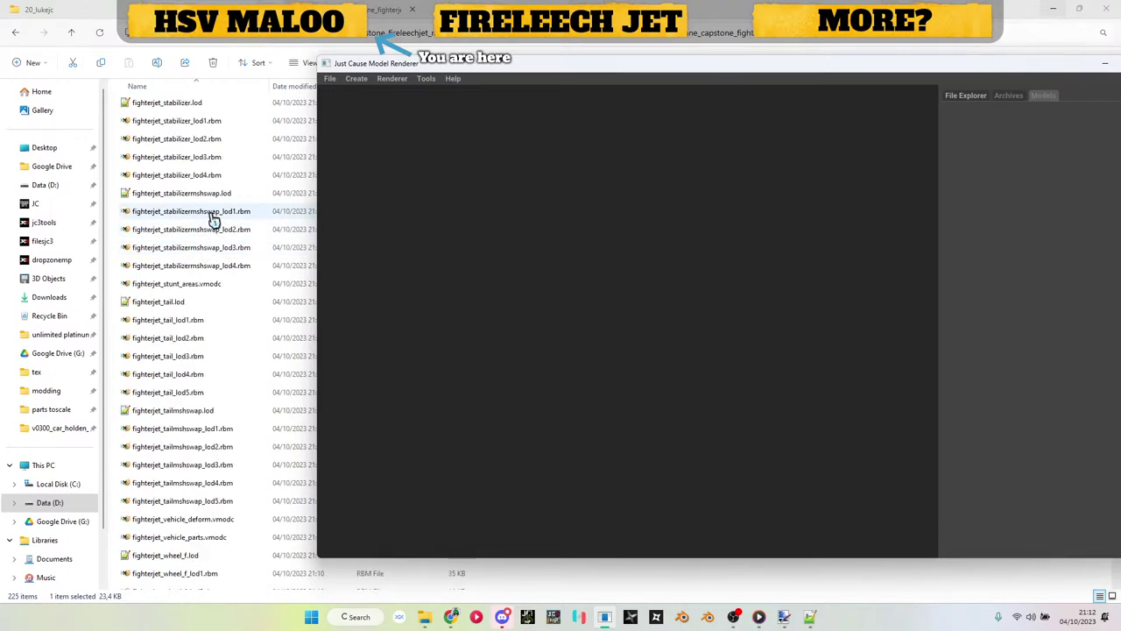
pyautogui.moveTo(204, 125); pyautogui.dragTo(479, 240)
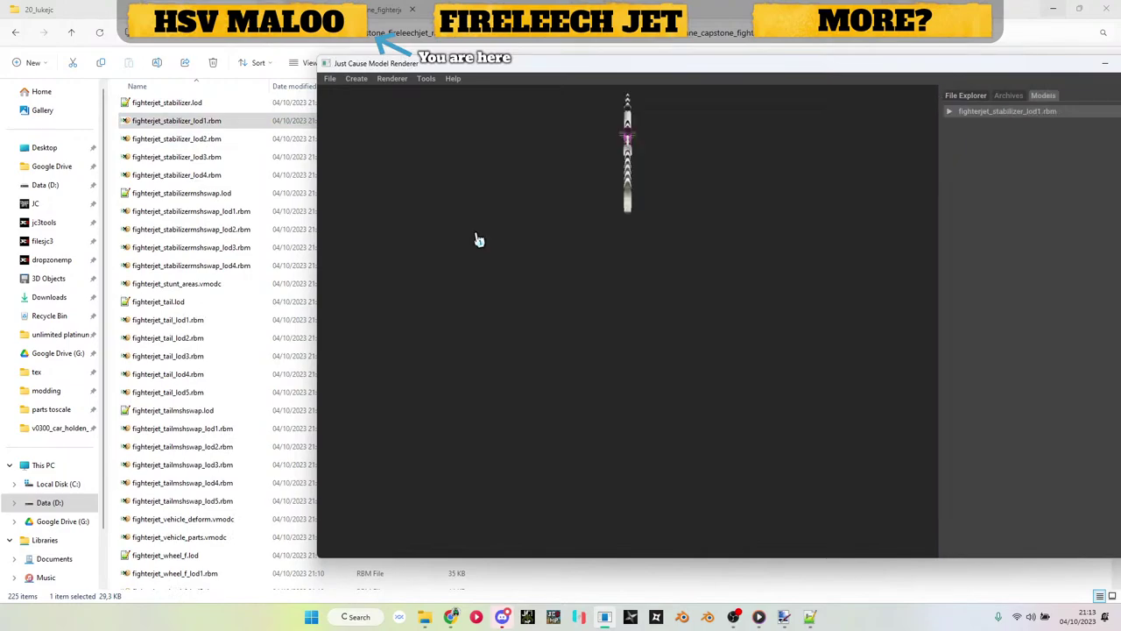
pyautogui.moveTo(569, 238); pyautogui.dragTo(820, 368)
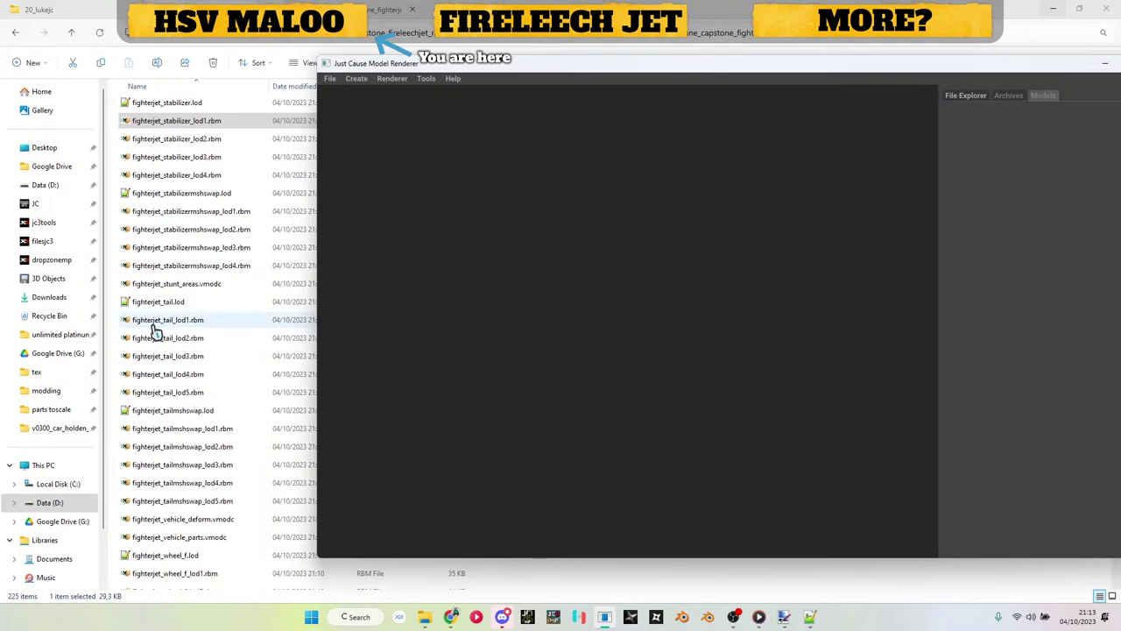
# Step: Preview fighterjet_light_strobe_c_lod1.rbm and fighterjet_launch_rail_r_lod1.rbm in the renderer
pyautogui.scroll(3, 215, 271)
pyautogui.scroll(1, 213, 274)
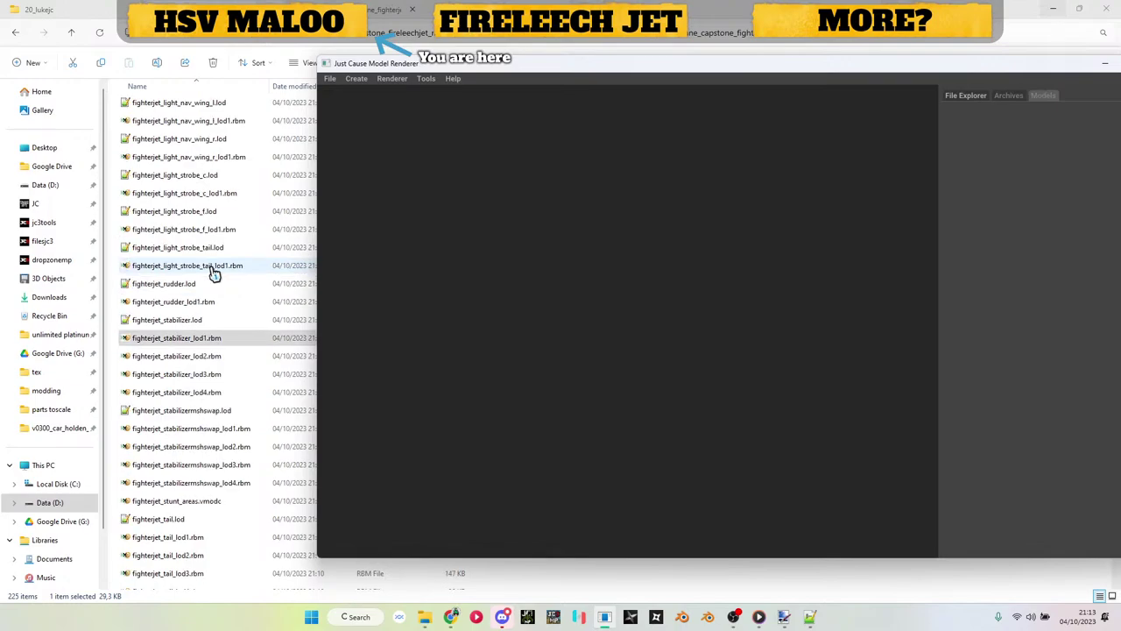
pyautogui.scroll(1, 209, 242)
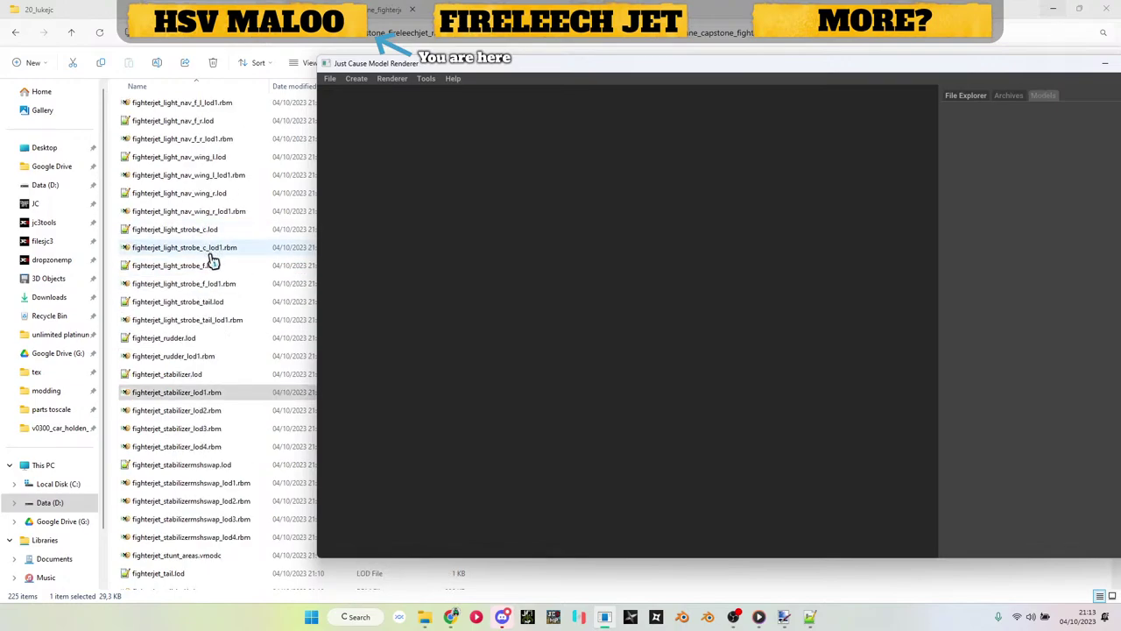
pyautogui.moveTo(202, 248); pyautogui.dragTo(692, 271)
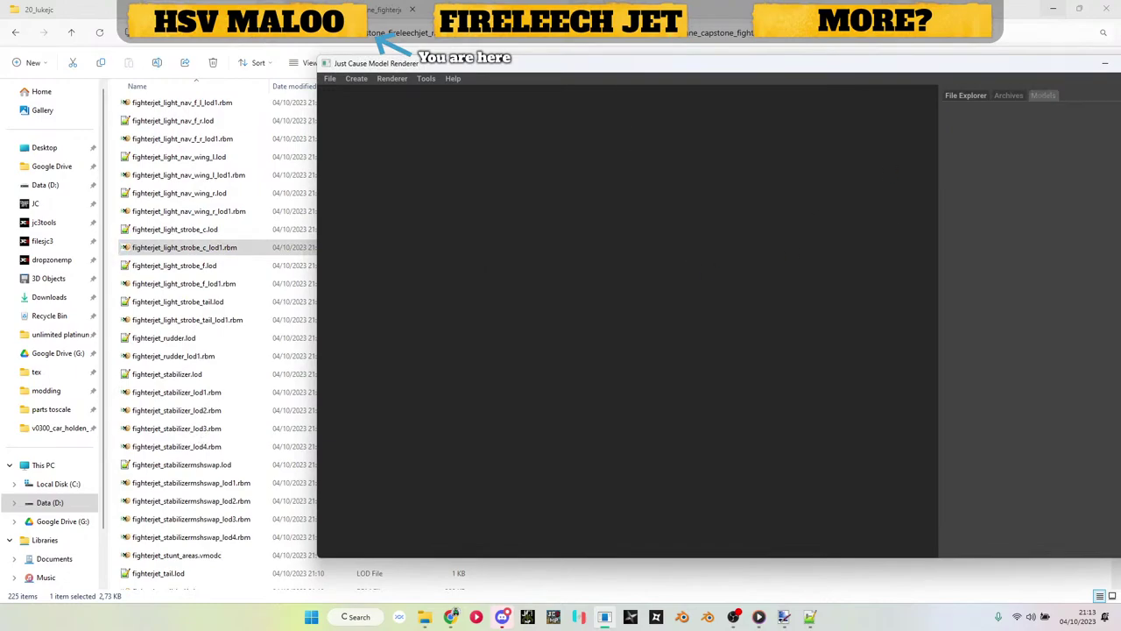
pyautogui.scroll(3, 272, 316)
pyautogui.scroll(2, 272, 316)
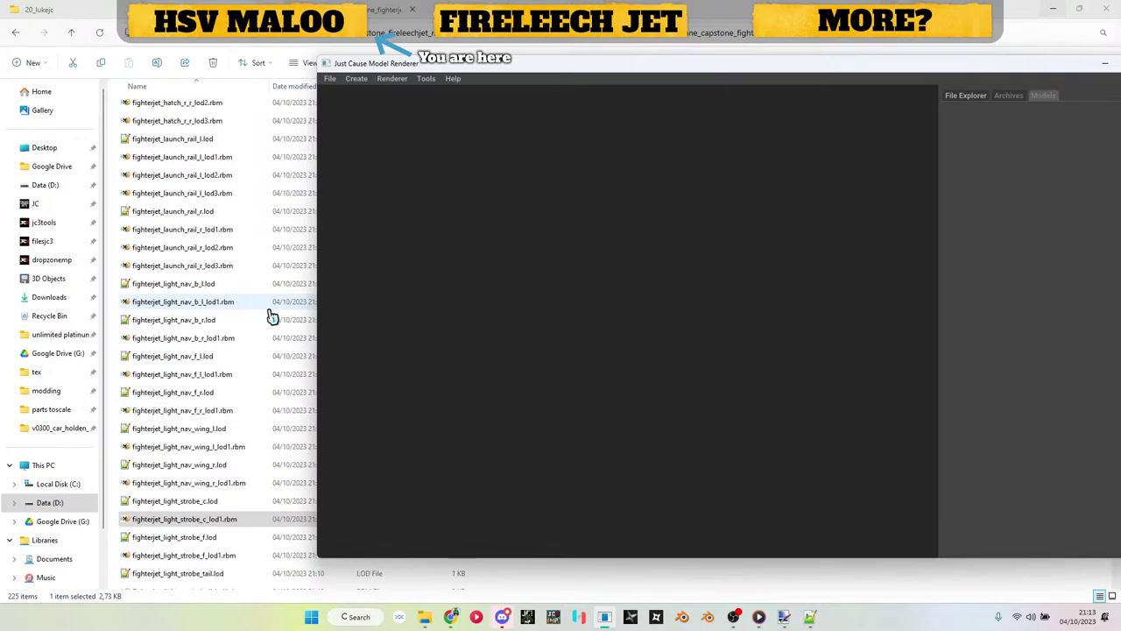
pyautogui.moveTo(222, 235); pyautogui.dragTo(450, 290)
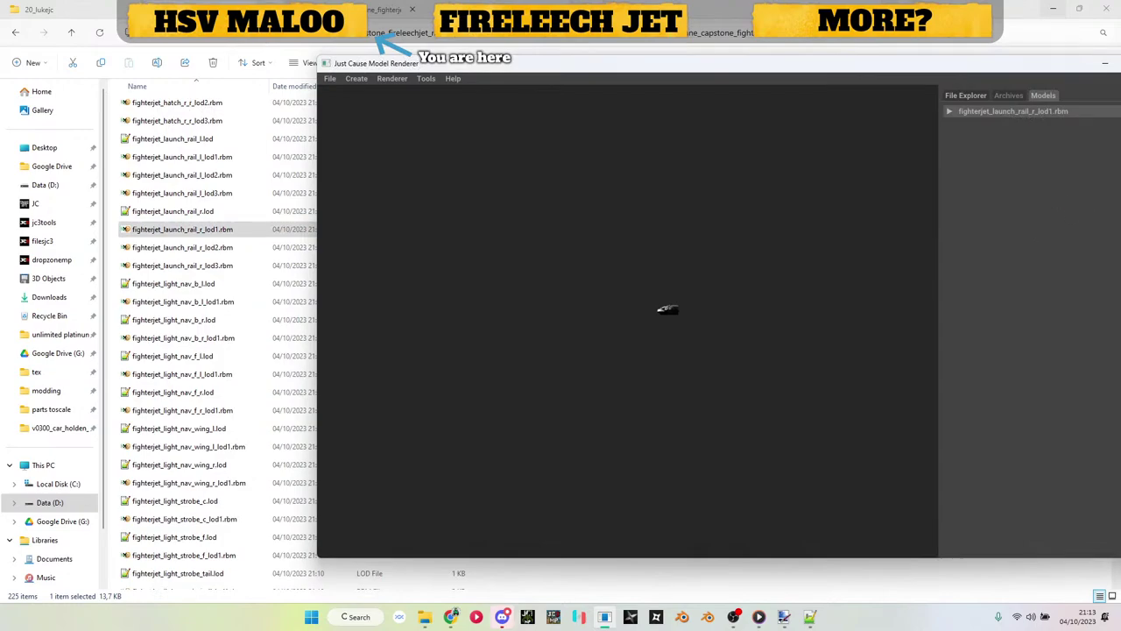
# Step: Load fighterjet_elevon_l_lod1.rbm, orbit it to a top view, then shift the renderer window left
pyautogui.scroll(6, 190, 345)
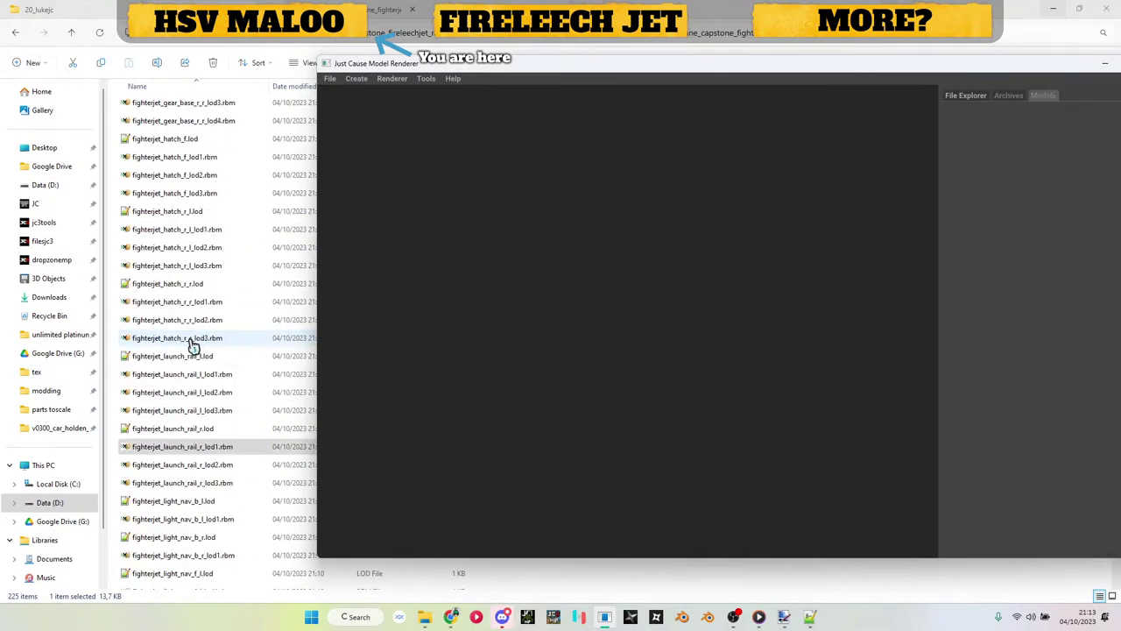
pyautogui.scroll(12, 219, 244)
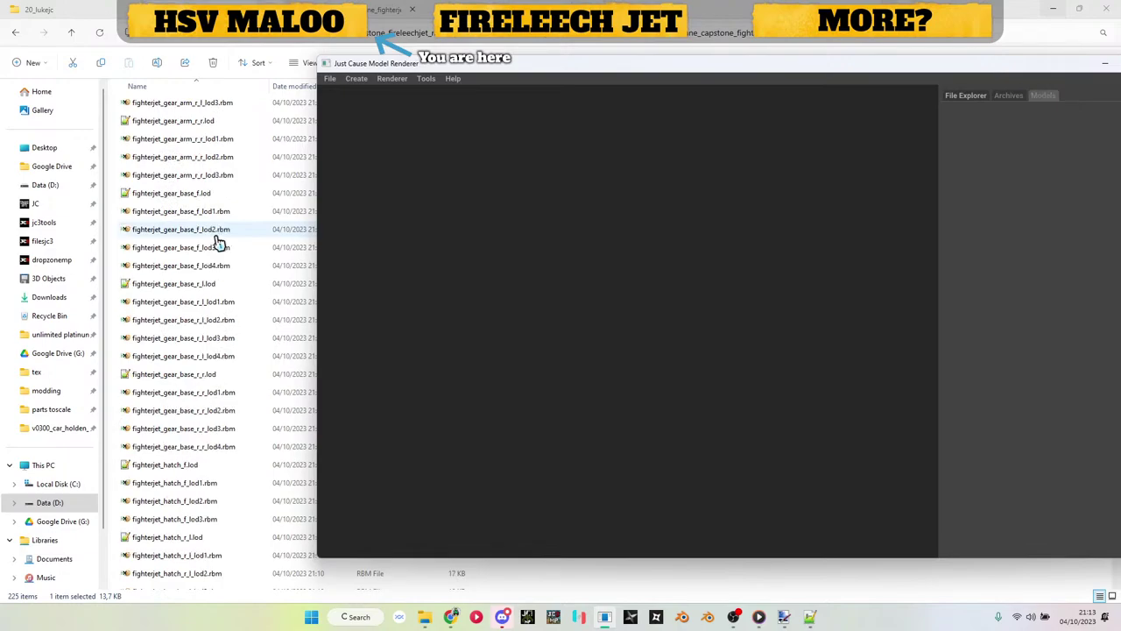
pyautogui.scroll(1, 210, 250)
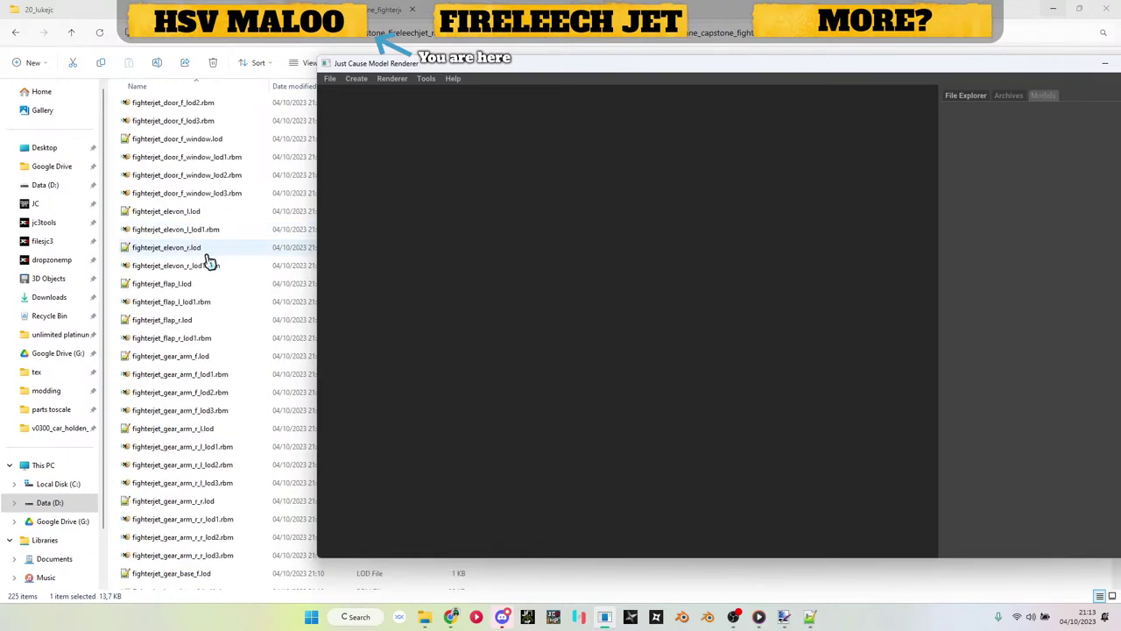
pyautogui.click(199, 233)
pyautogui.moveTo(199, 240); pyautogui.dragTo(515, 287)
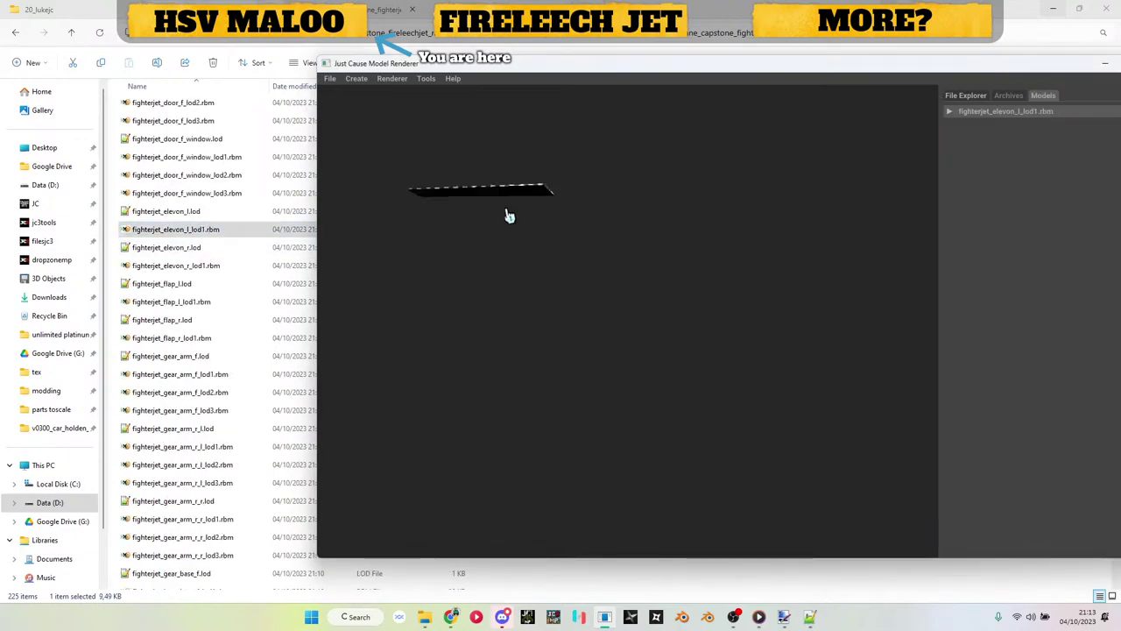
pyautogui.moveTo(509, 216); pyautogui.dragTo(587, 499)
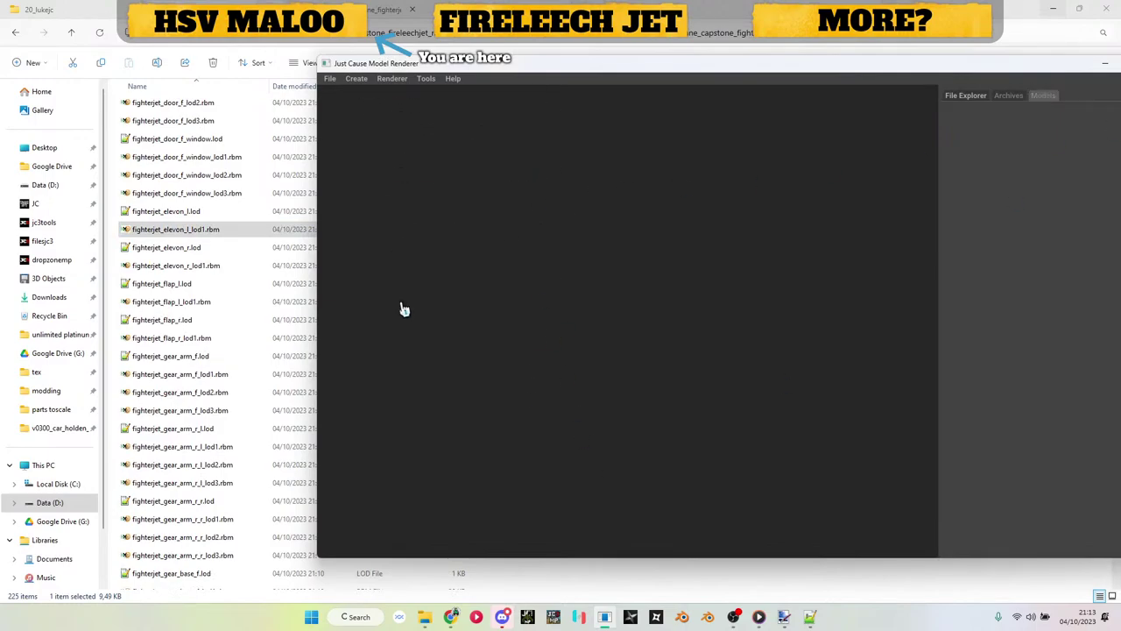
pyautogui.scroll(3, 233, 313)
pyautogui.scroll(6, 235, 313)
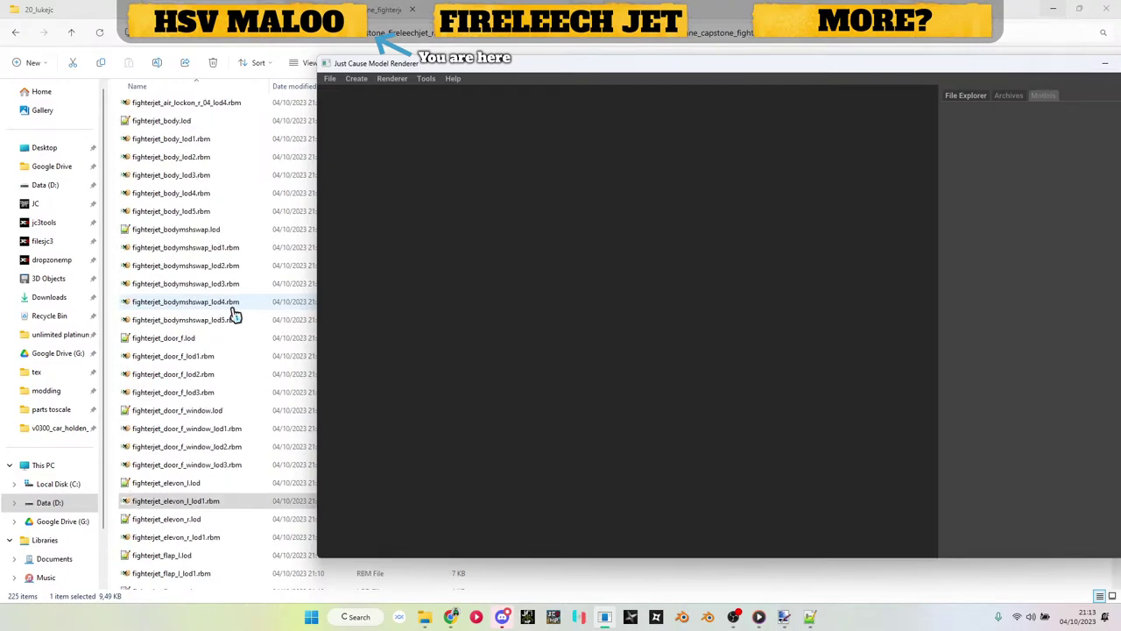
pyautogui.scroll(8, 235, 312)
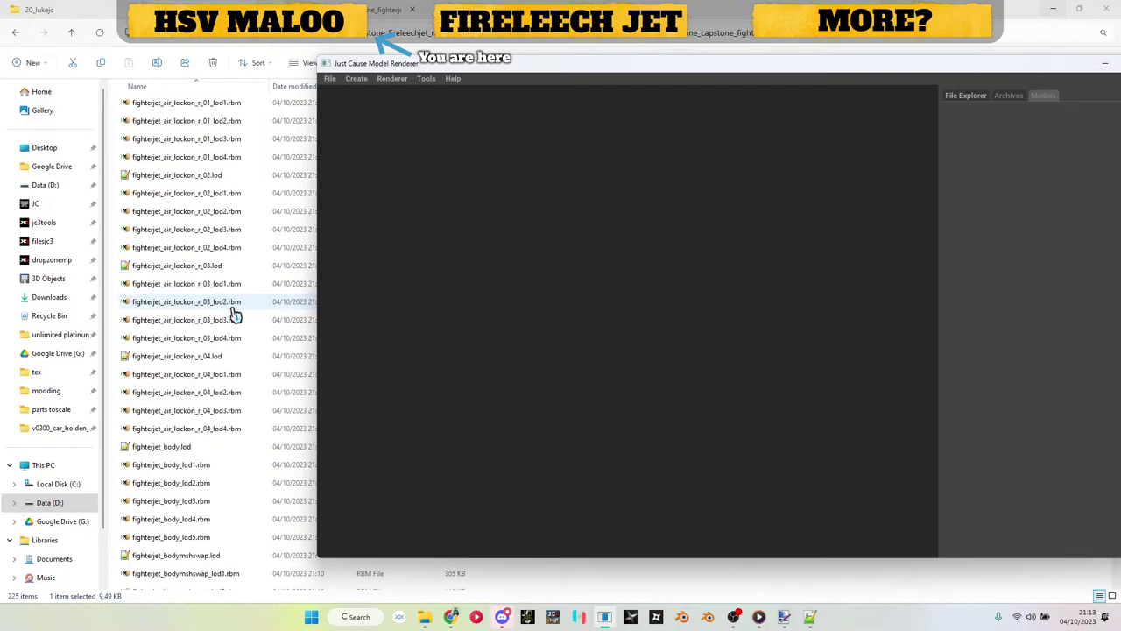
pyautogui.scroll(3, 235, 313)
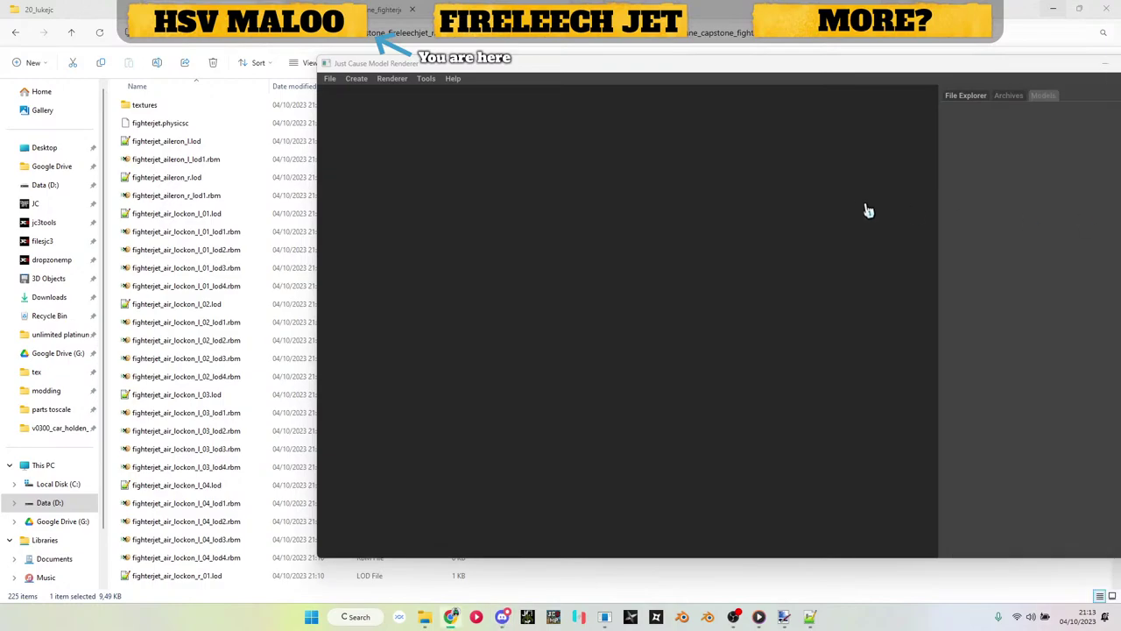
pyautogui.moveTo(959, 70); pyautogui.dragTo(818, 67)
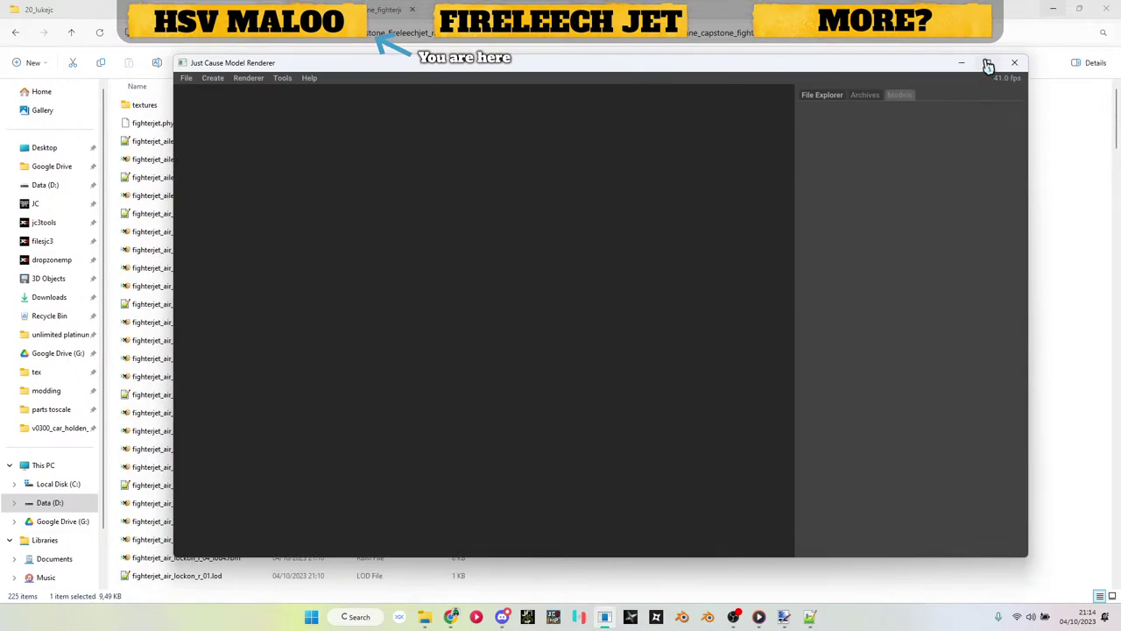
# Step: Close the model renderer and return to the jet's parent folder
pyautogui.click(1015, 67)
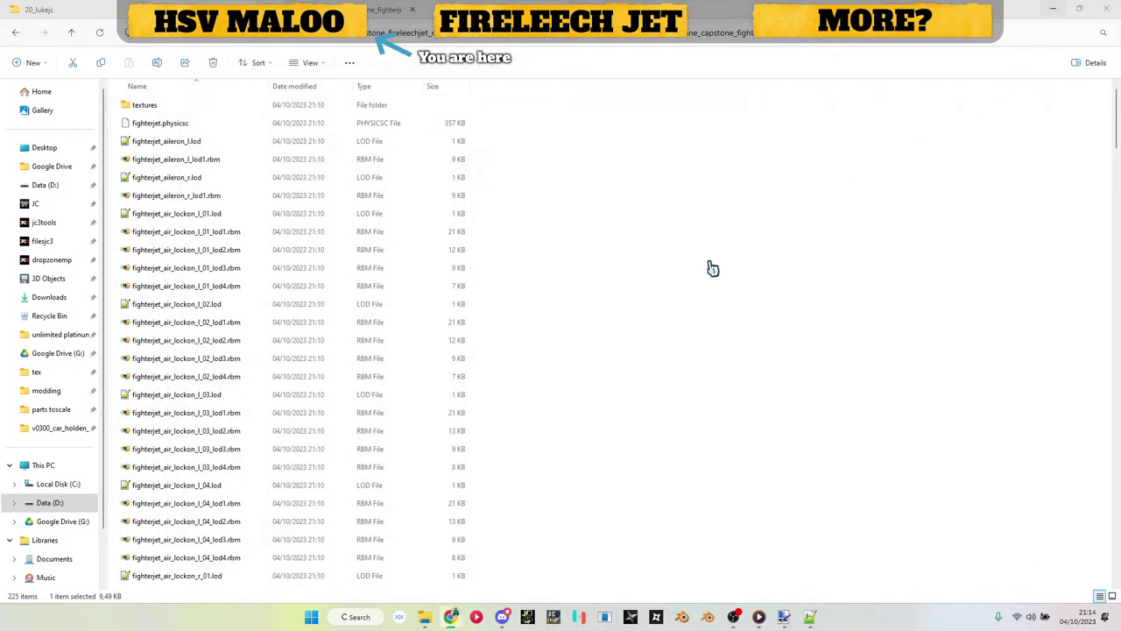
pyautogui.click(598, 220)
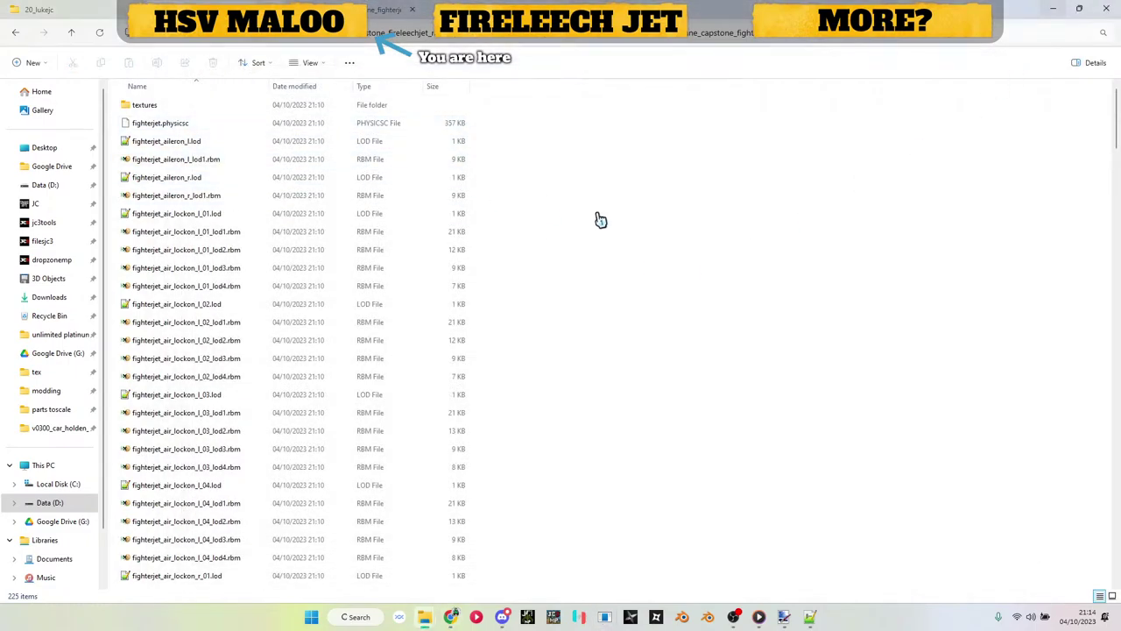
pyautogui.click(390, 33)
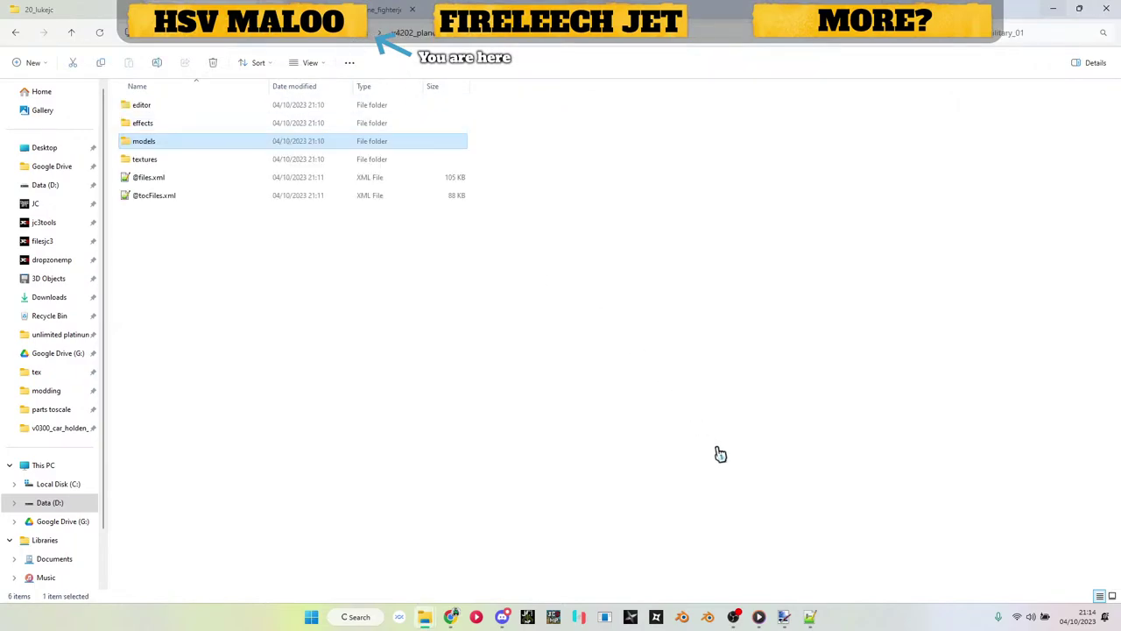
pyautogui.click(808, 620)
pyautogui.click(512, 280)
pyautogui.hotkey('ctrl', 'a')
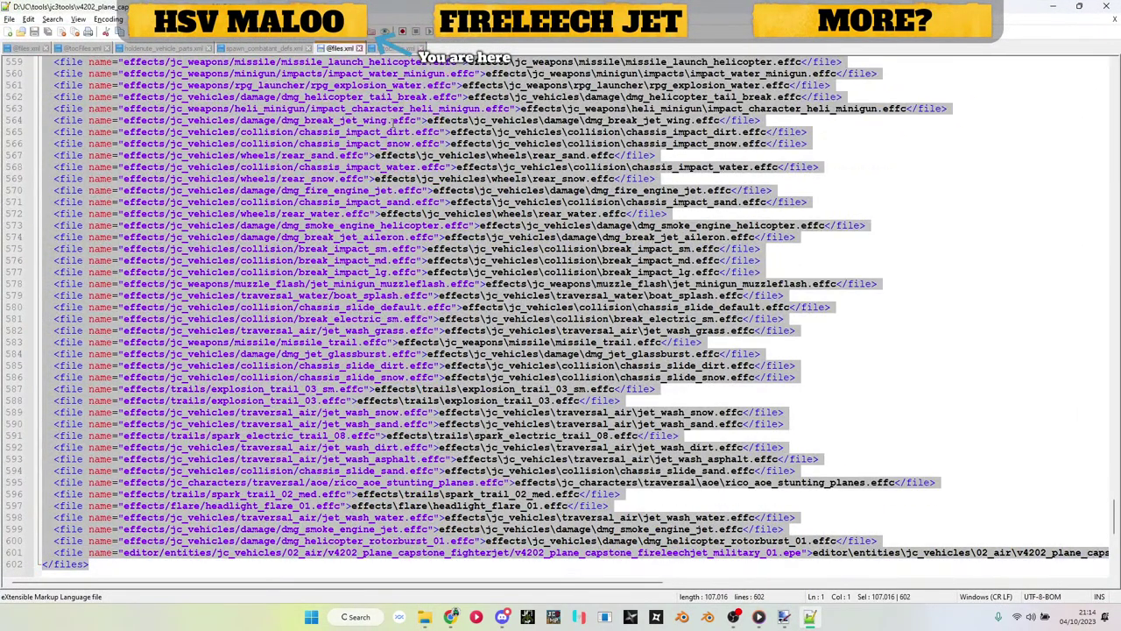
pyautogui.click(342, 49)
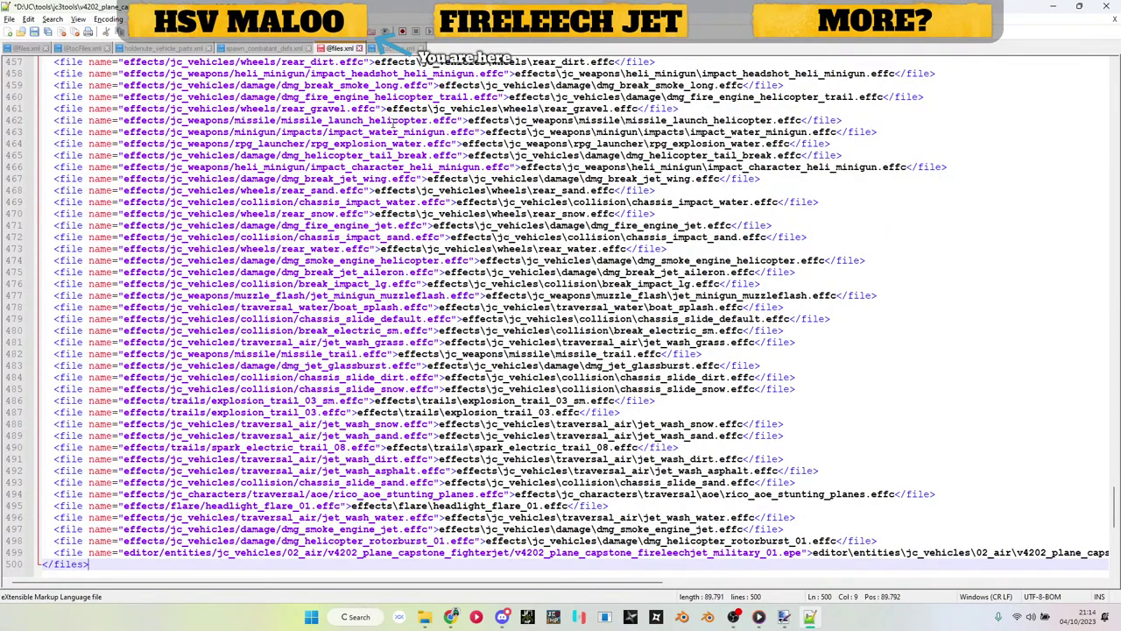
pyautogui.hotkey('ctrl', 'Home')
pyautogui.doubleClick(166, 73)
pyautogui.write('ee')
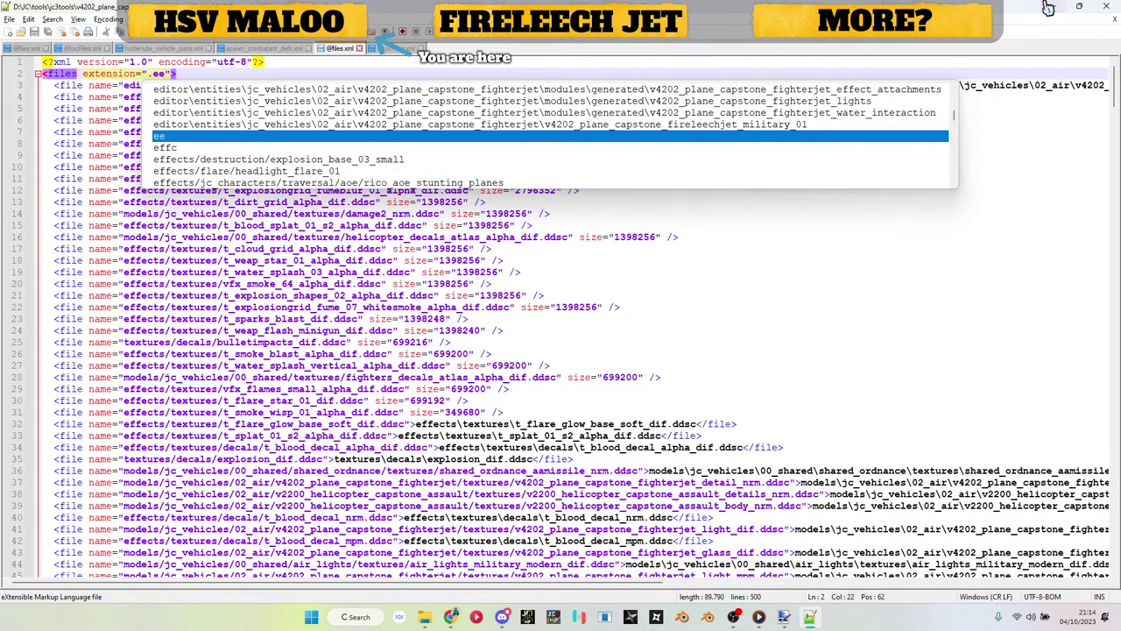
pyautogui.click(1049, 8)
pyautogui.hotkey('alt', 'Tab')
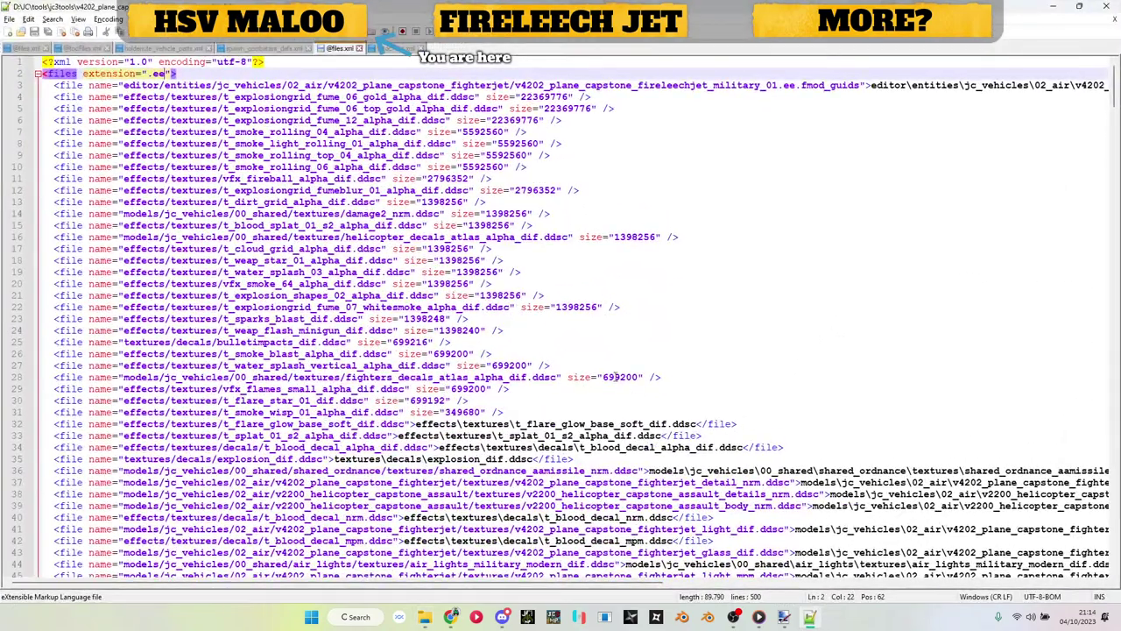
pyautogui.click(1049, 7)
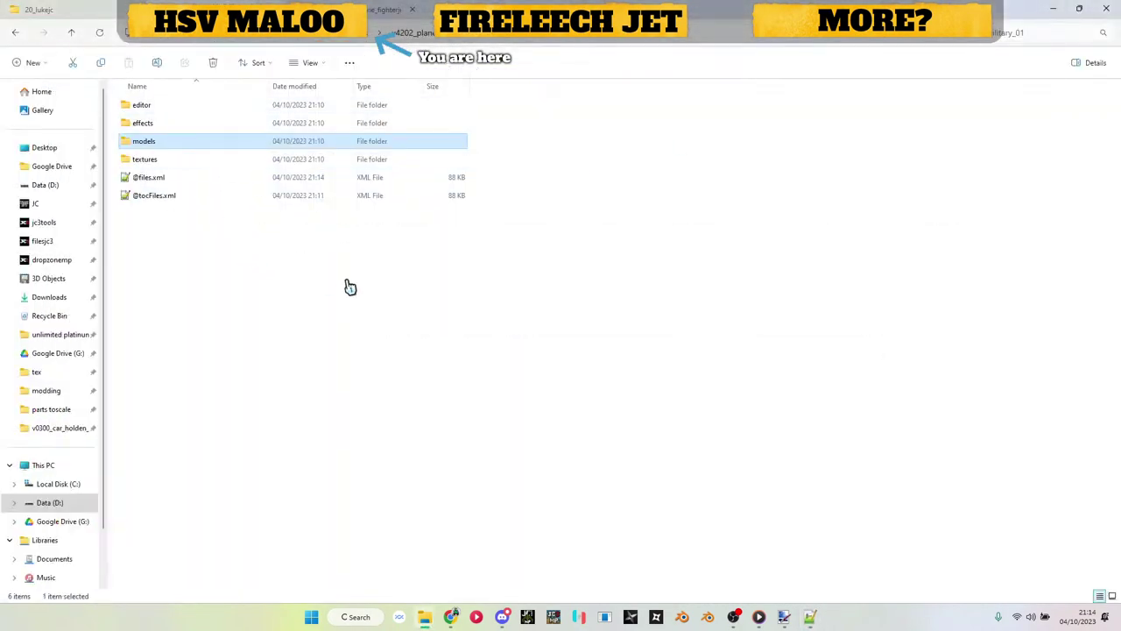
# Step: Navigate editor > entities > jc_vehicles > 02_air into the v4202_plane_capstone folder
pyautogui.doubleClick(176, 111)
pyautogui.doubleClick(178, 112)
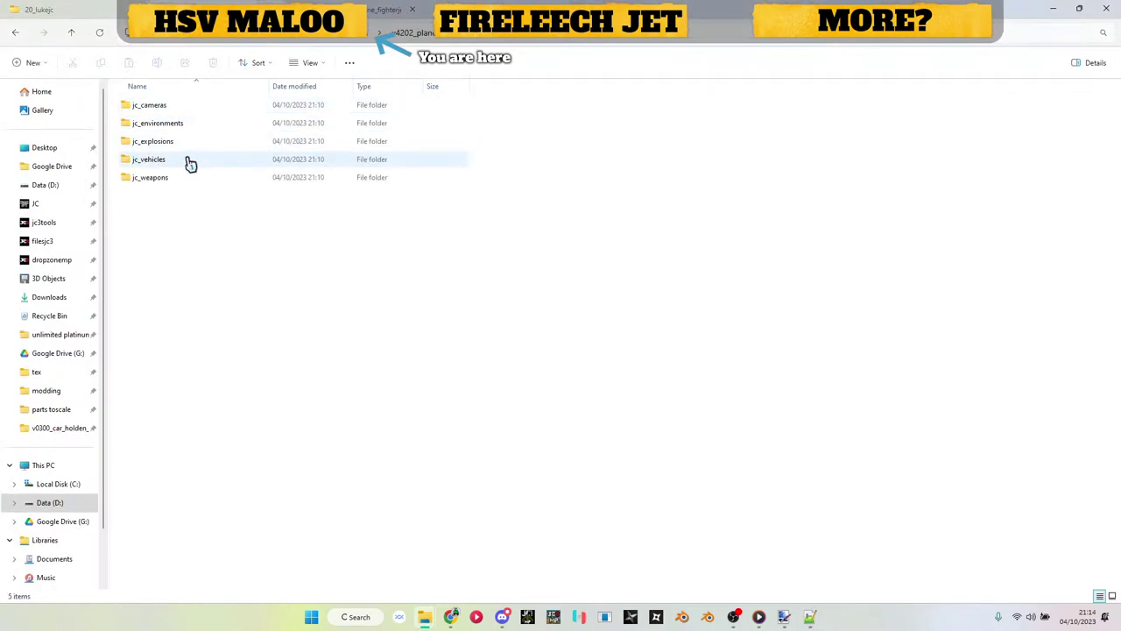
pyautogui.doubleClick(191, 161)
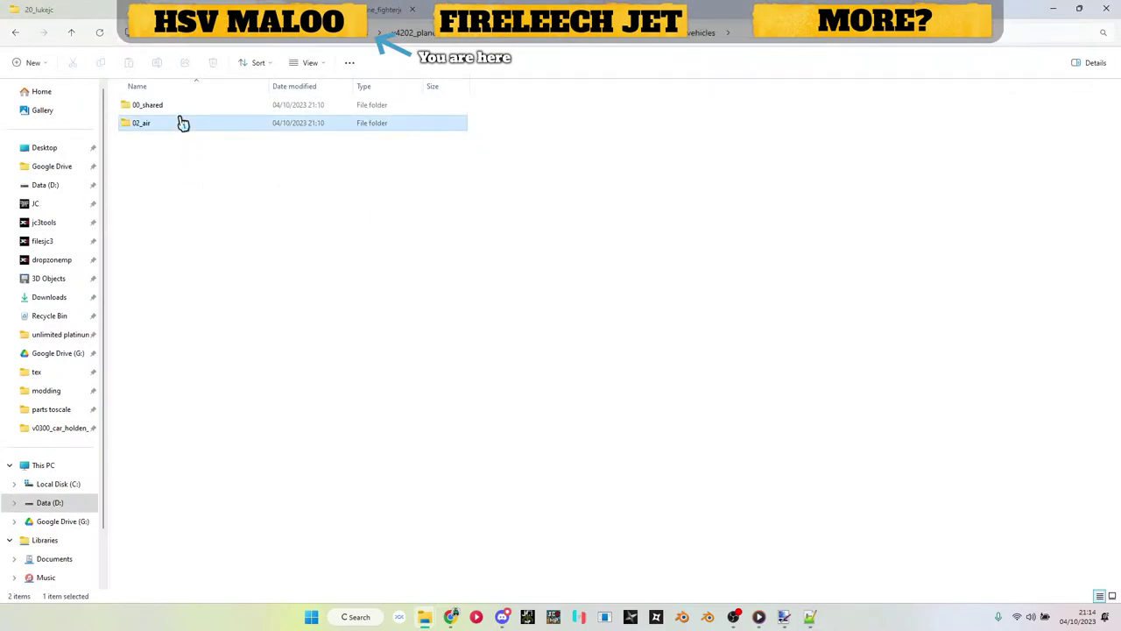
pyautogui.doubleClick(179, 122)
pyautogui.doubleClick(177, 110)
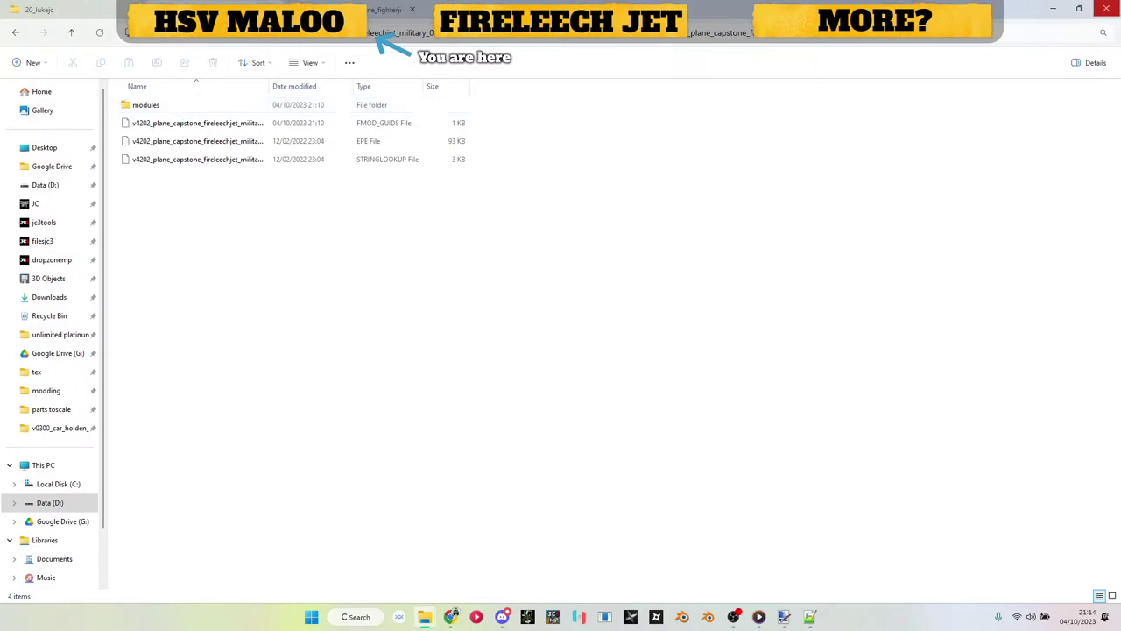
# Step: Close the extra folder window and bring the jc3tools Explorer window forward
pyautogui.click(1105, 8)
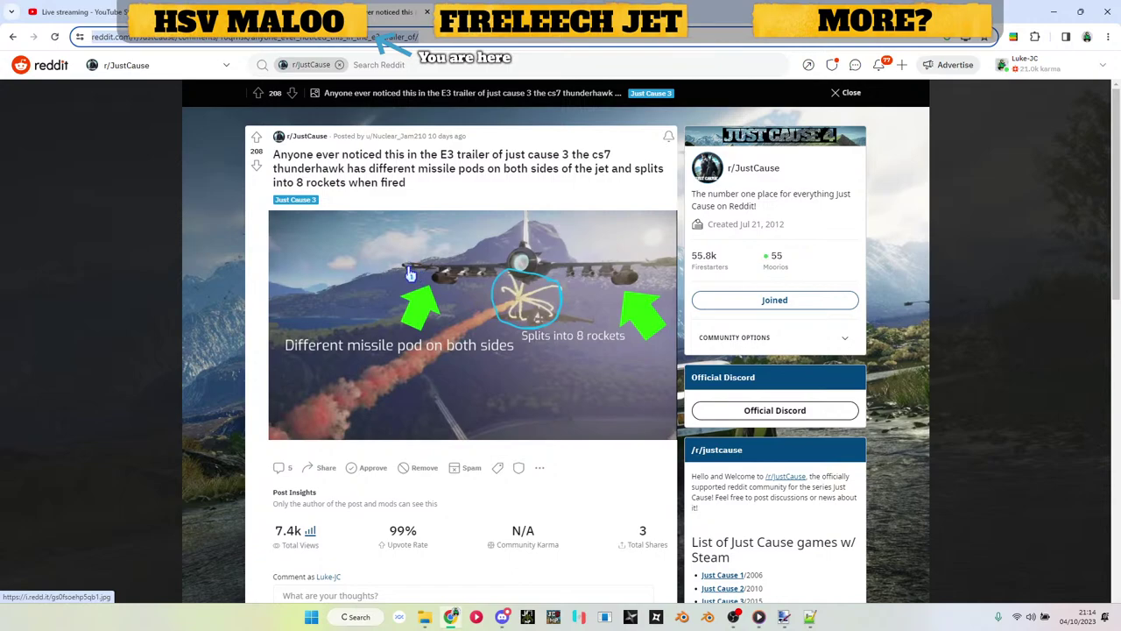
pyautogui.hotkey('alt', 'Tab')
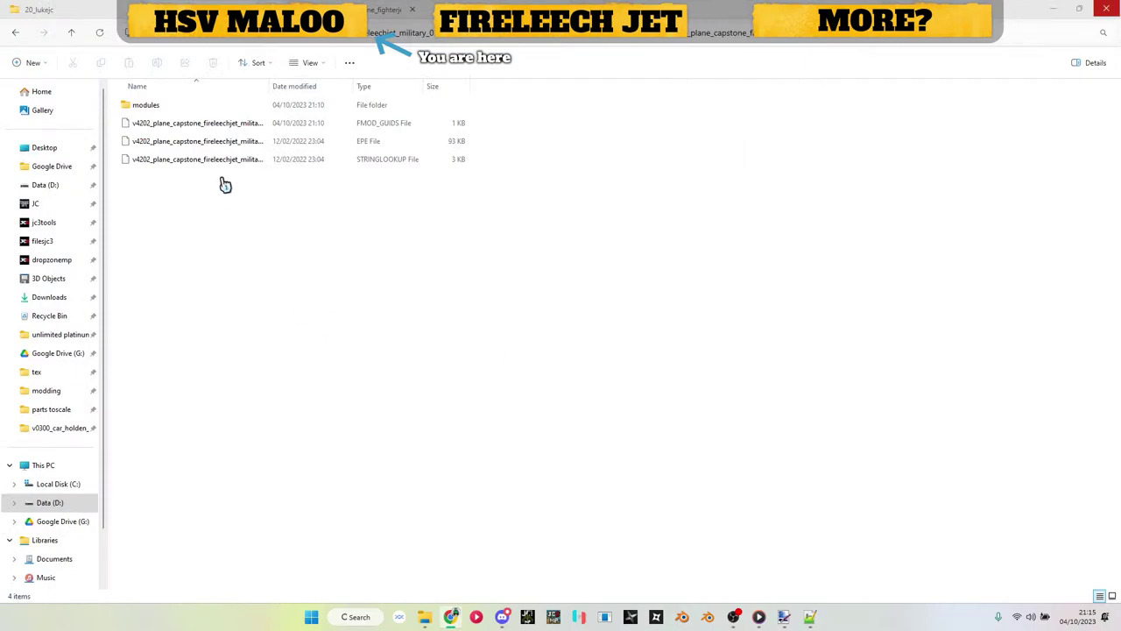
pyautogui.moveTo(425, 619)
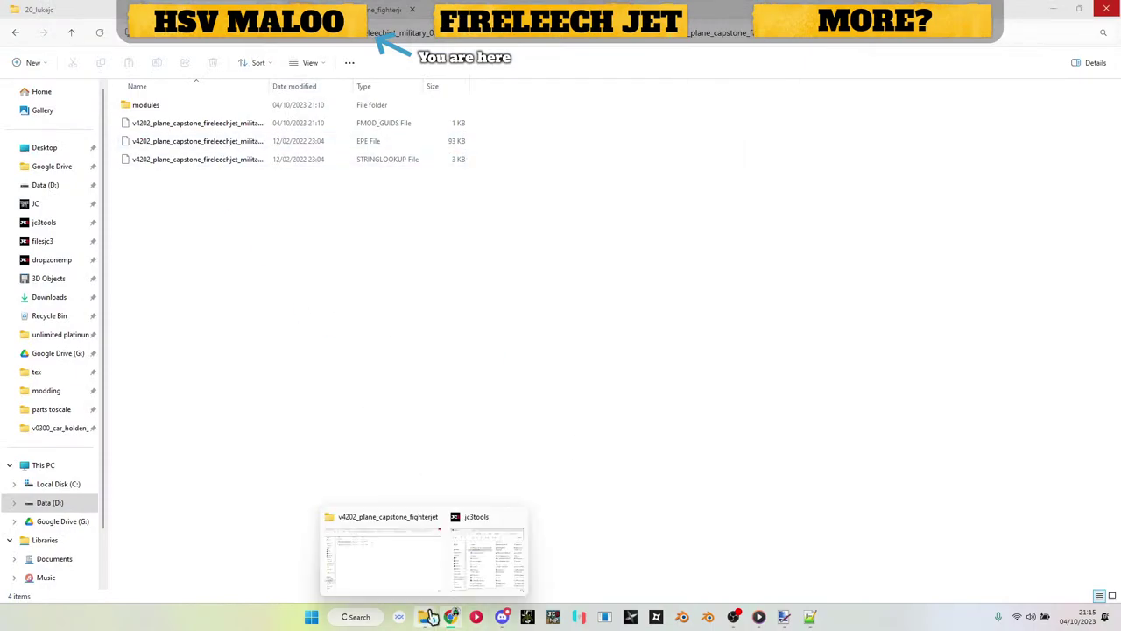
pyautogui.click(458, 578)
# Step: Convert the jet's EPE file to XML with ConvertProperty.exe and open the resulting XML
pyautogui.moveTo(216, 150); pyautogui.dragTo(770, 326)
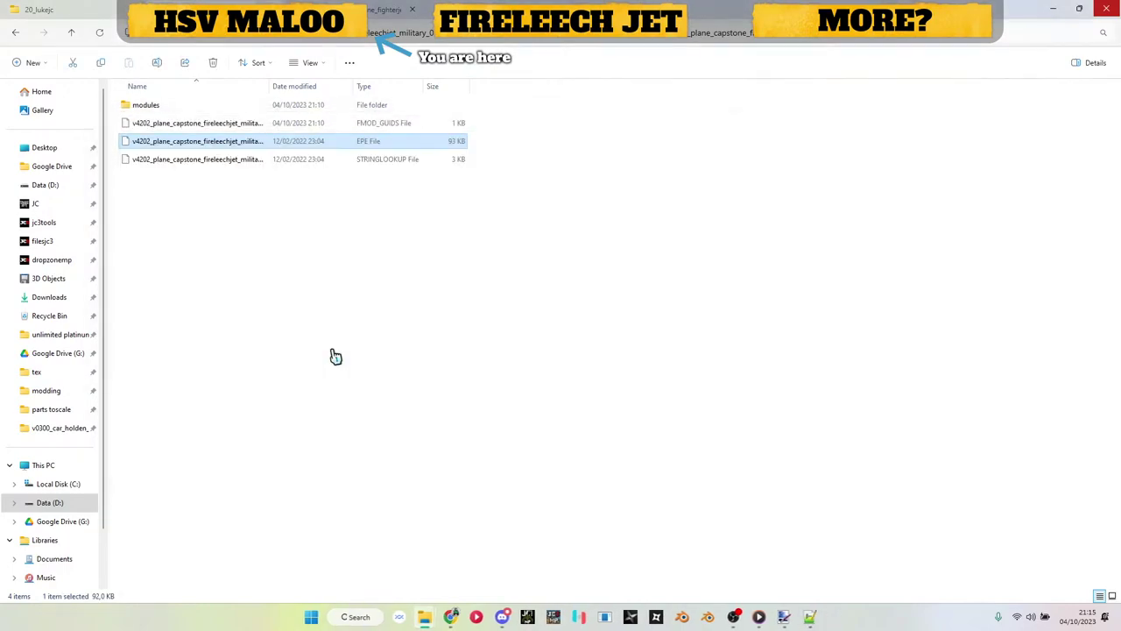
pyautogui.click(243, 179)
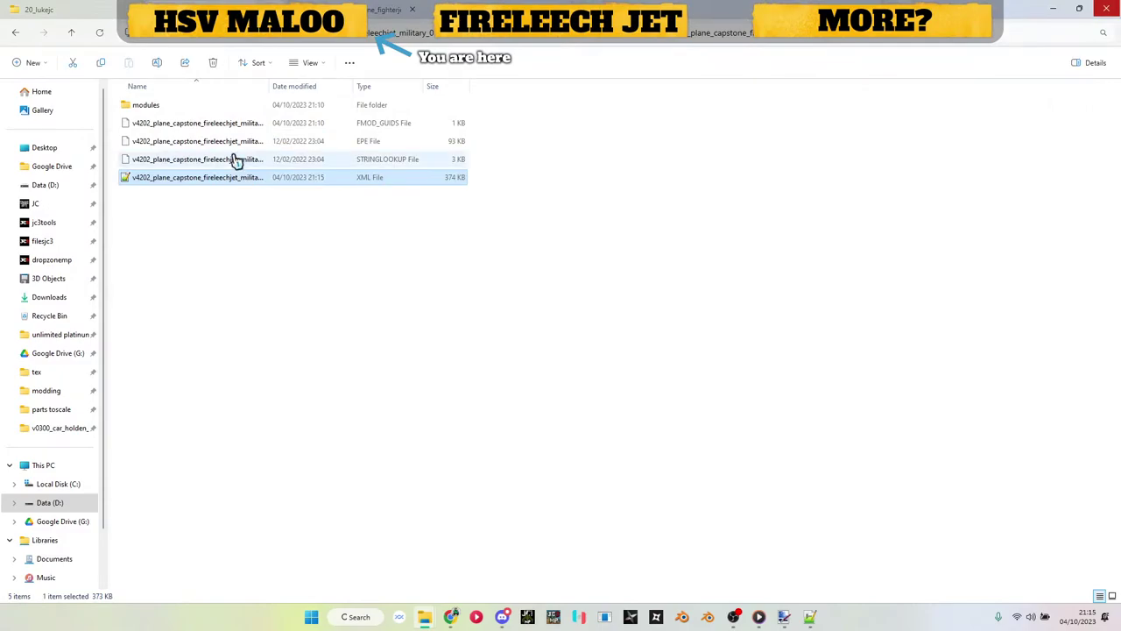
pyautogui.click(236, 143)
pyautogui.press('F2')
pyautogui.hotkey('ctrl', 'c')
pyautogui.click(366, 363)
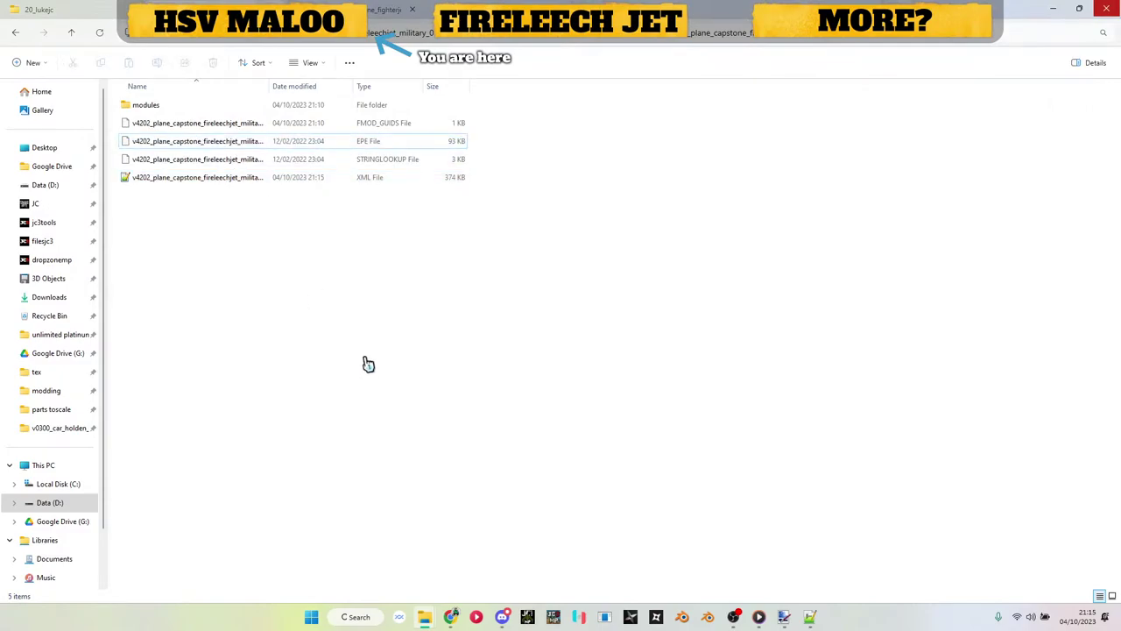
pyautogui.doubleClick(218, 177)
pyautogui.hotkey('ctrl', 'f')
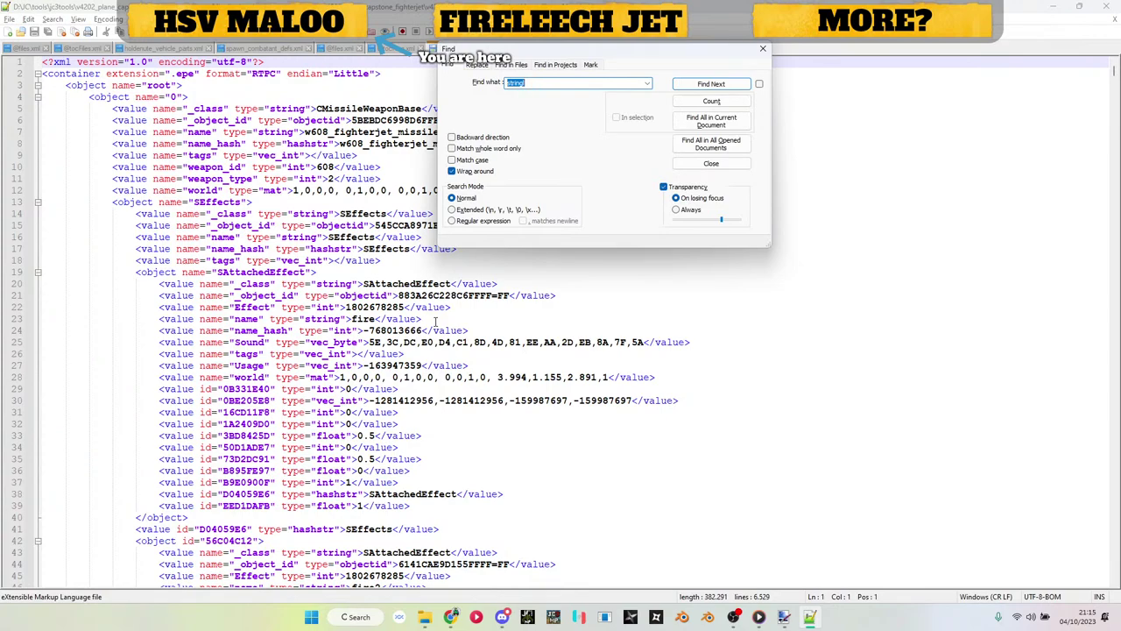
pyautogui.write('parts')
pyautogui.press('Return')
pyautogui.press('Escape')
pyautogui.doubleClick(465, 375)
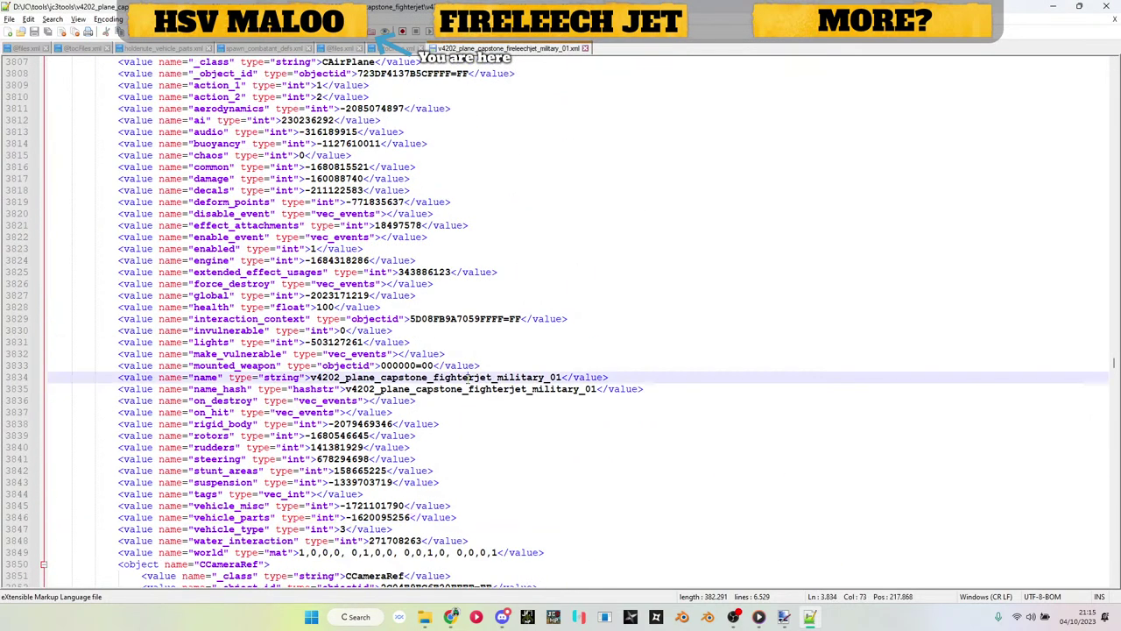
pyautogui.hotkey('ctrl', 'v')
pyautogui.hotkey('ctrl', 'z')
pyautogui.click(1053, 6)
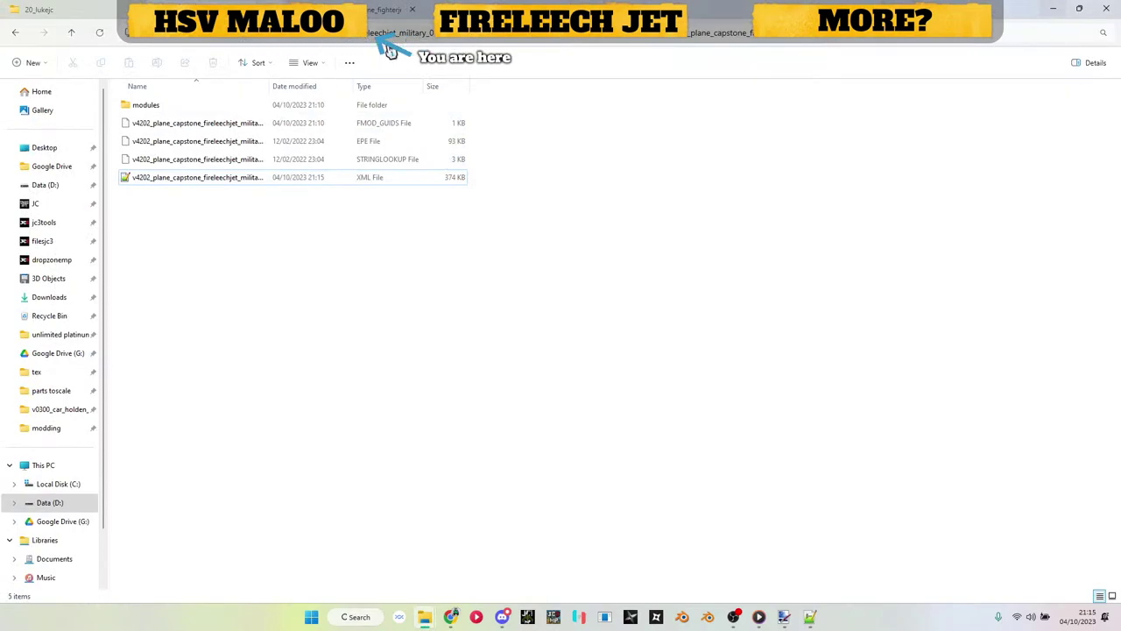
# Step: Pack the jet folder with Just Batch 3 and copy the .ee and .ee.toc files into fireleechjet
pyautogui.click(235, 38)
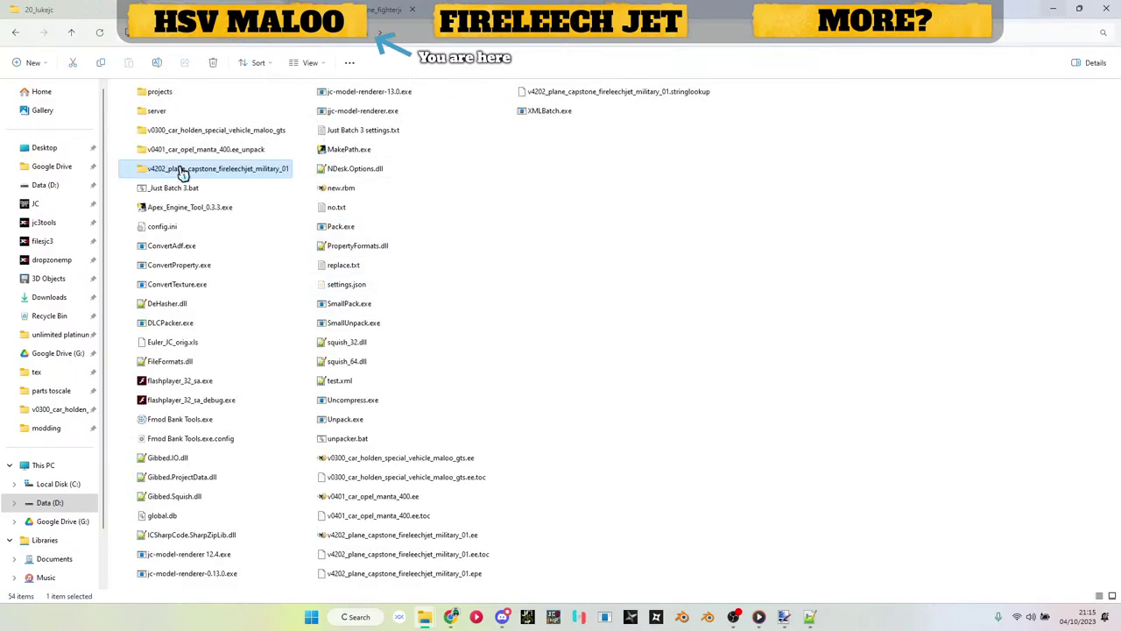
pyautogui.moveTo(179, 169); pyautogui.dragTo(175, 193)
pyautogui.click(392, 534)
pyautogui.keyDown('ctrl'); pyautogui.click(403, 554); pyautogui.keyUp('ctrl')
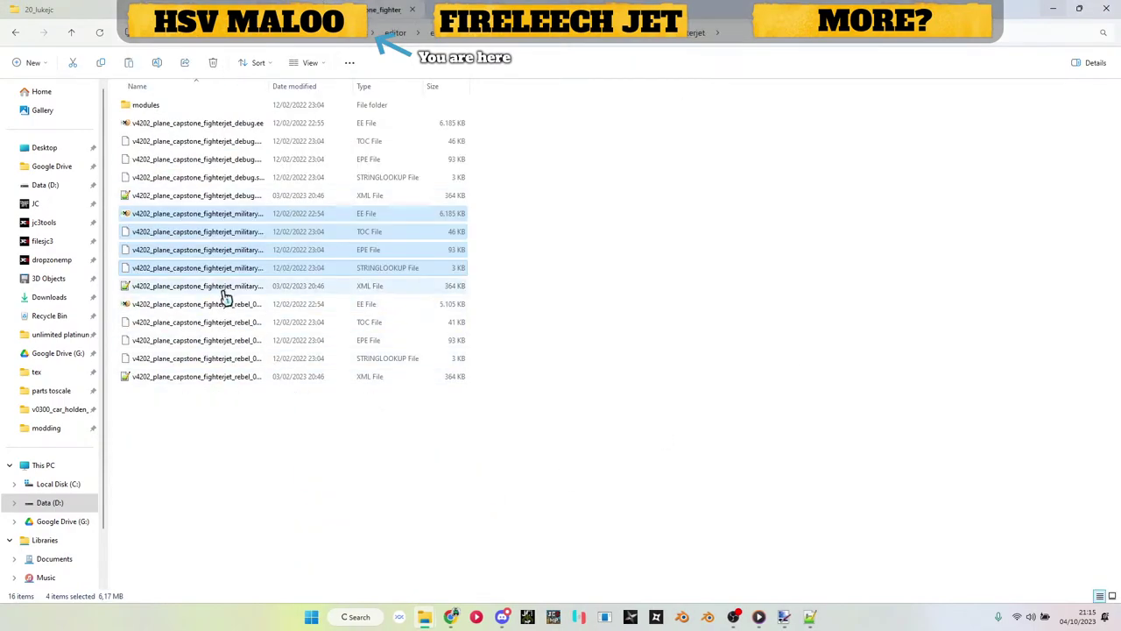
pyautogui.hotkey('alt', 'Up')
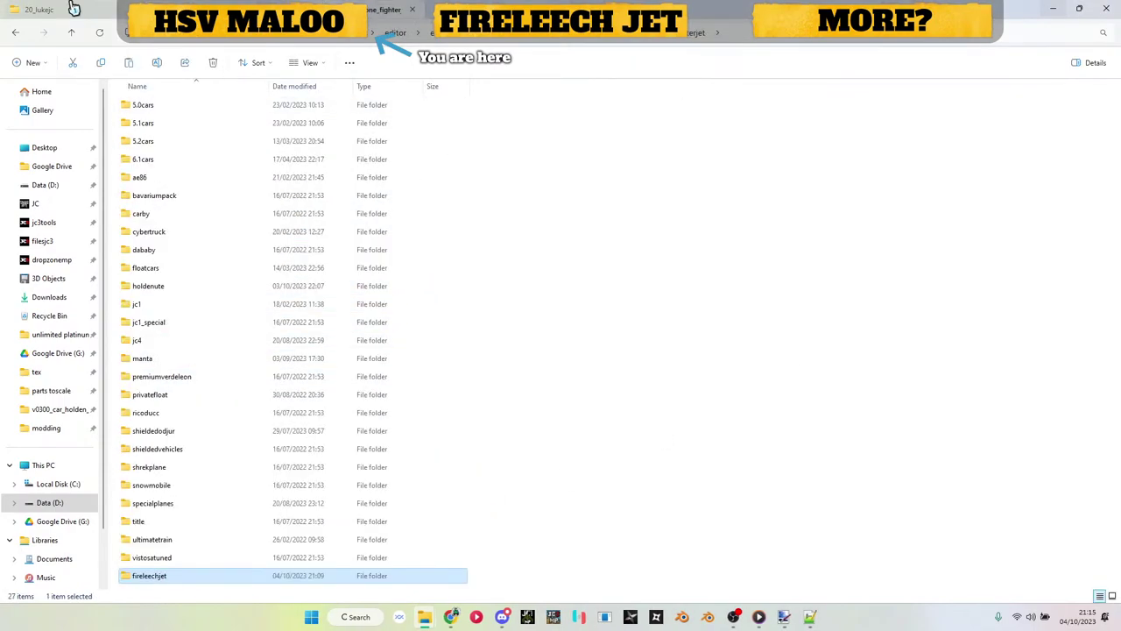
pyautogui.doubleClick(210, 576)
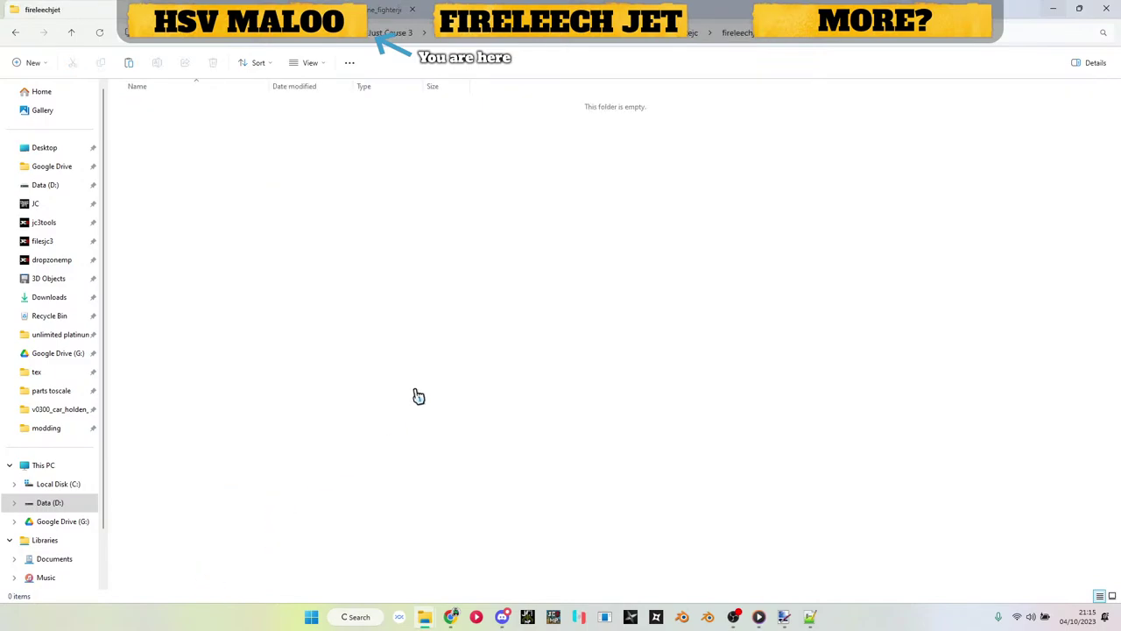
pyautogui.hotkey('ctrl', 'v')
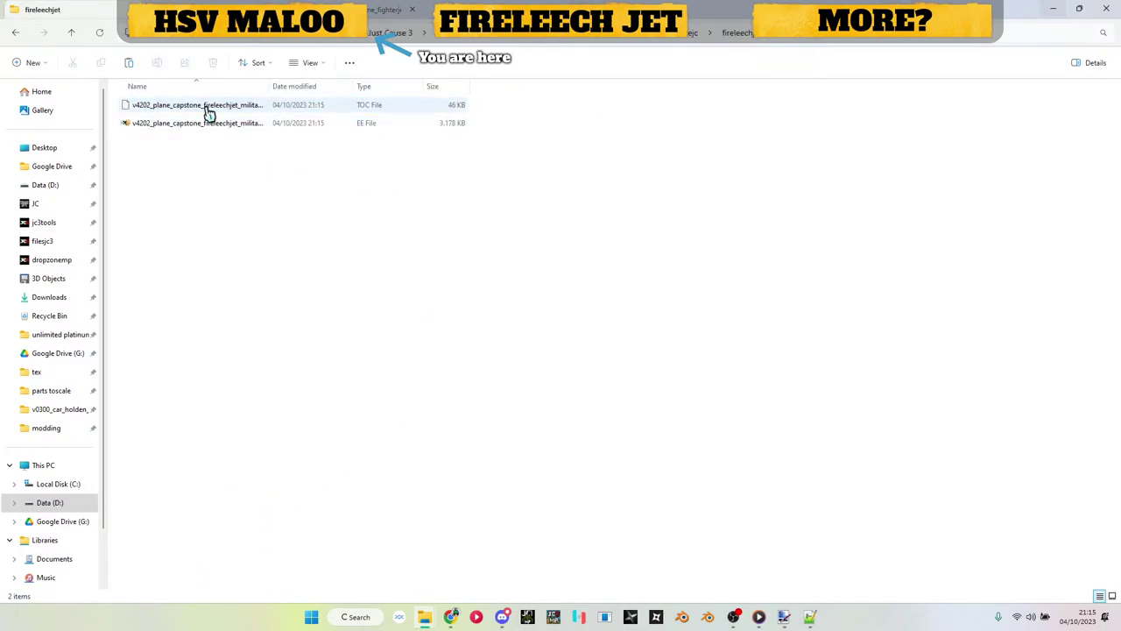
# Step: Open spawn_aircraft_defs.xml from the dropzonemp settings folder
pyautogui.click(468, 38)
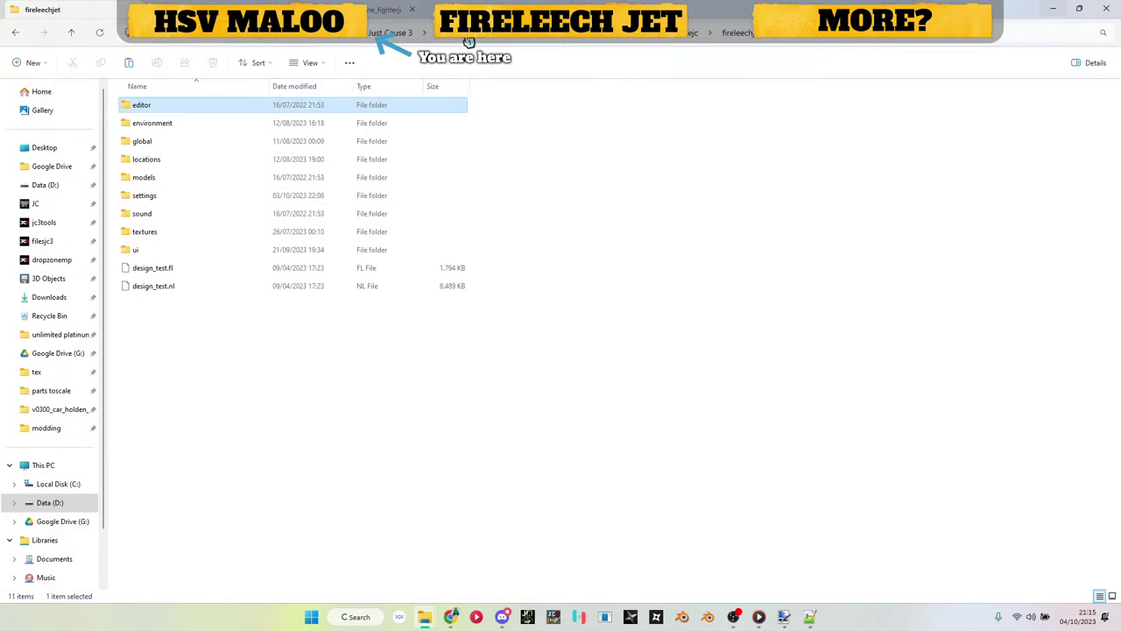
pyautogui.doubleClick(174, 204)
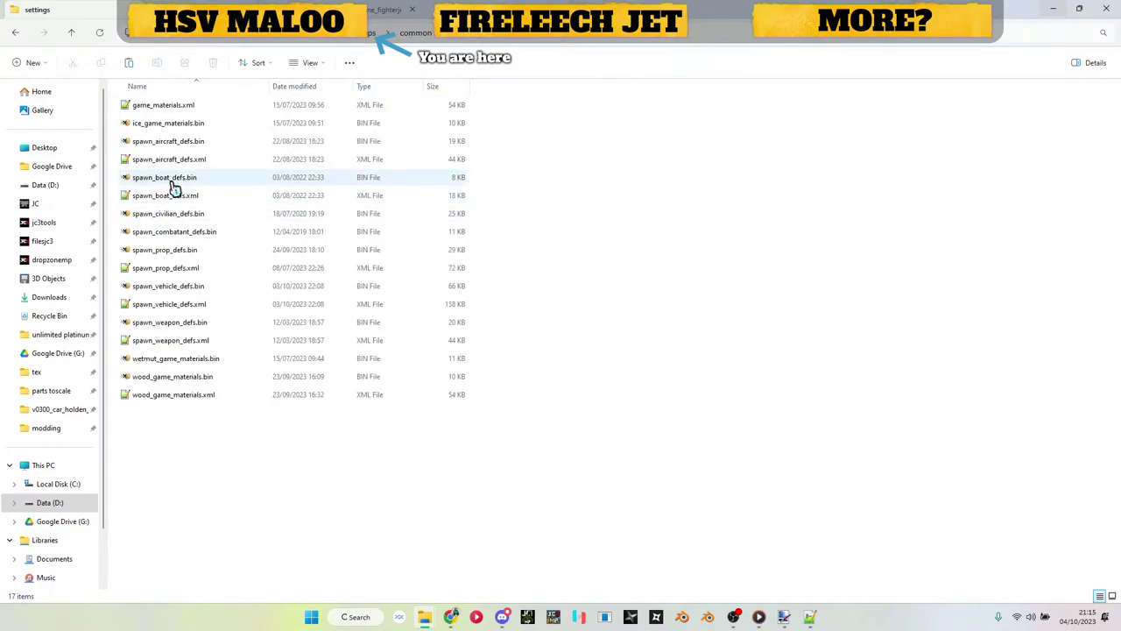
pyautogui.doubleClick(167, 160)
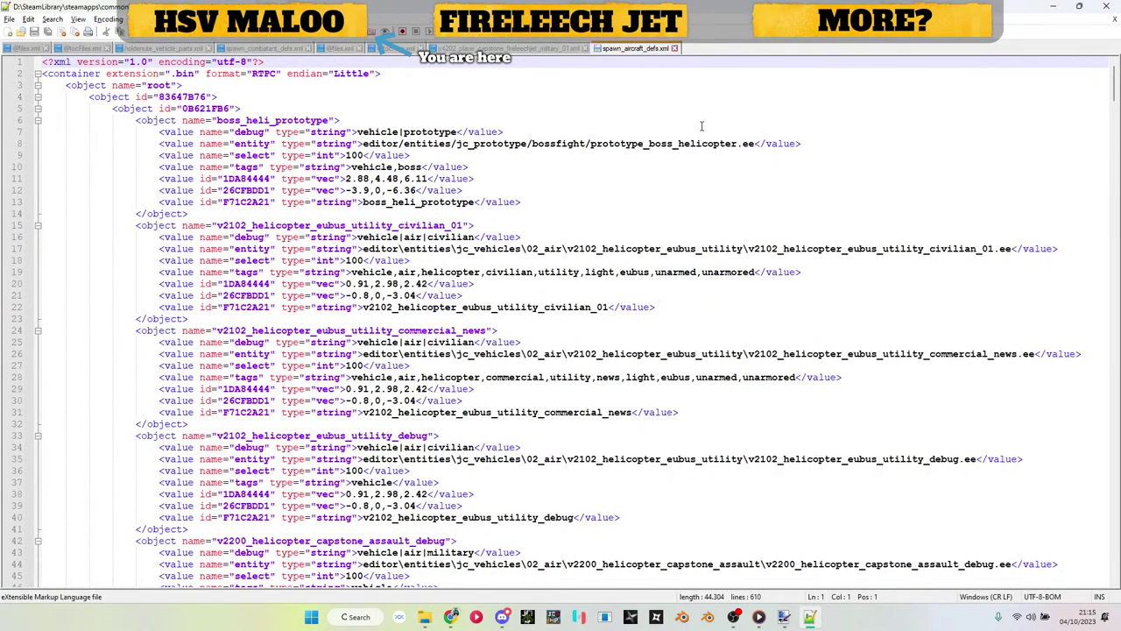
# Step: Find the fighterjet military_01 block and paste a duplicate right below it
pyautogui.hotkey('ctrl', 'f')
pyautogui.write('f')
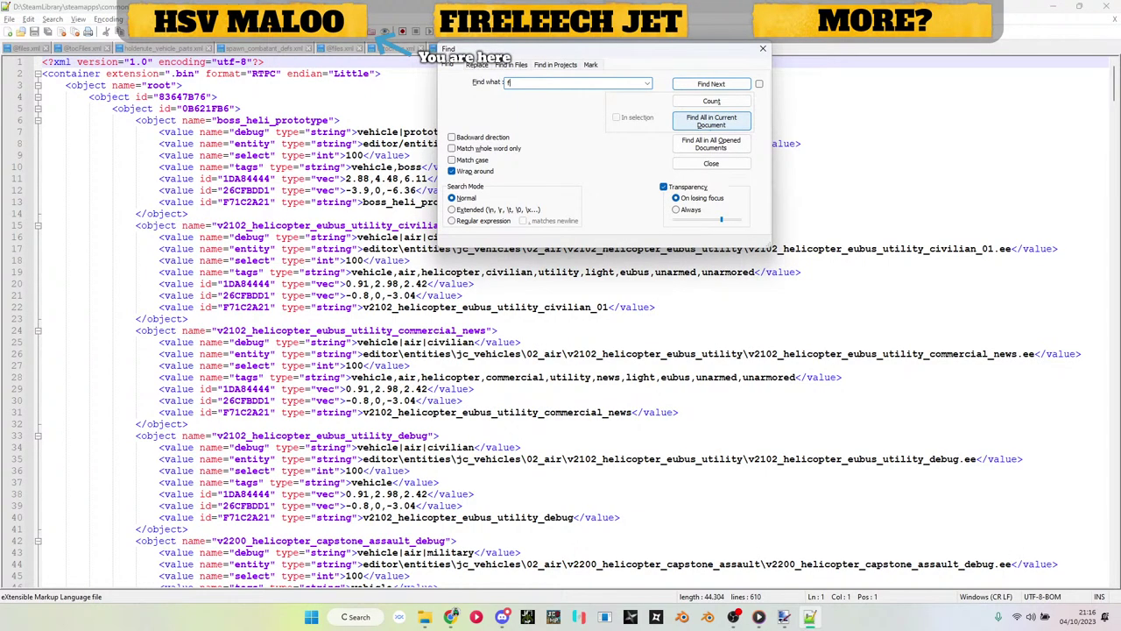
pyautogui.write('ighterjet')
pyautogui.press('Return')
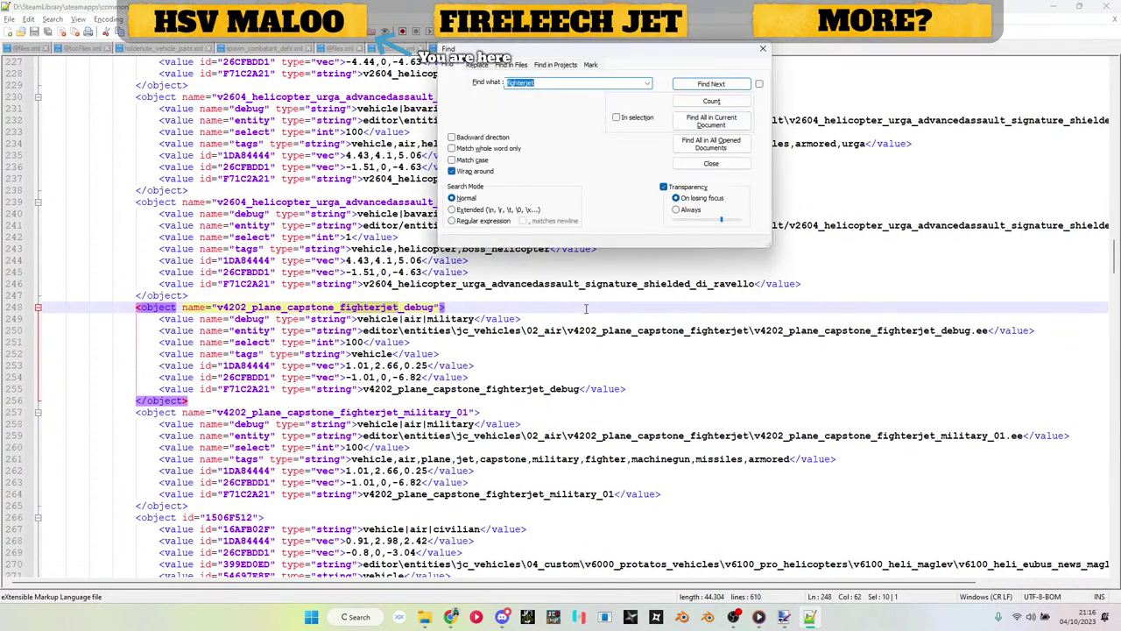
pyautogui.press('Return')
pyautogui.press('Escape')
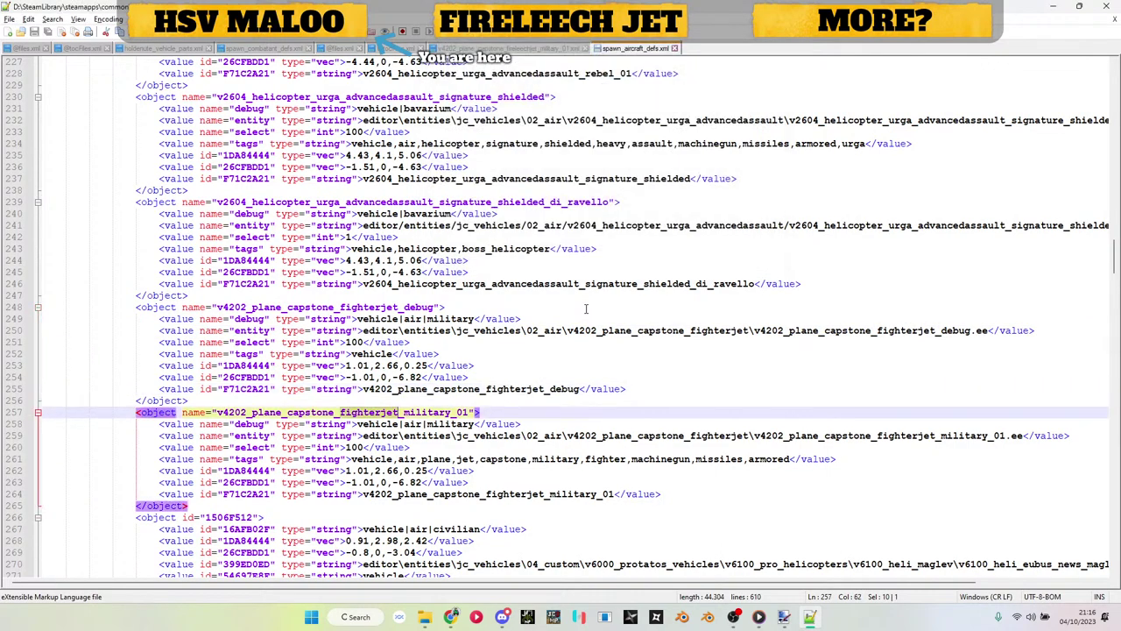
pyautogui.moveTo(210, 508); pyautogui.dragTo(3, 421)
pyautogui.hotkey('ctrl', 'c')
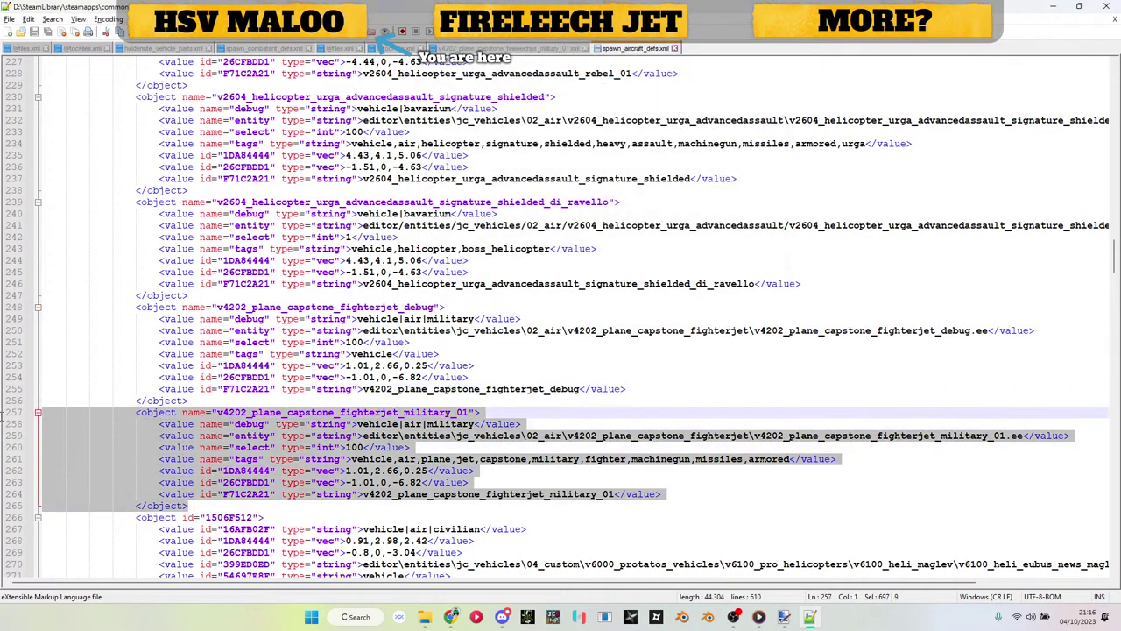
pyautogui.press('Right')
pyautogui.press('Return')
pyautogui.hotkey('ctrl', 'v')
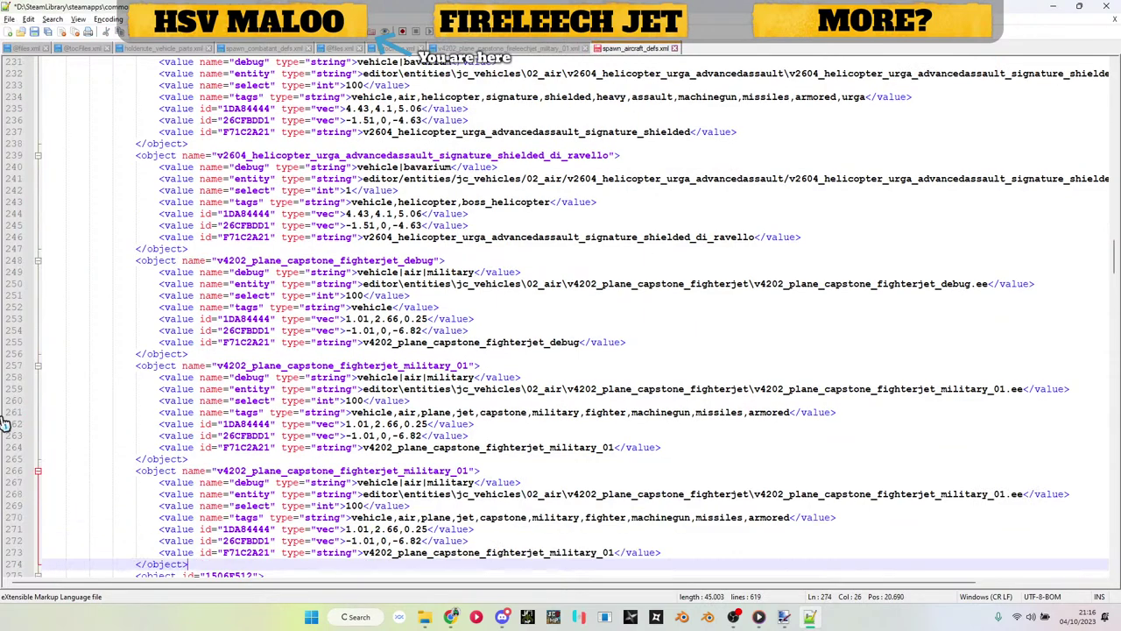
# Step: Replace the duplicate's name, line-273 name value and entity model file with the fireleechjet name
pyautogui.hotkey('alt', 'Tab')
pyautogui.hotkey('alt', 'Up')
pyautogui.hotkey('alt', 'Left')
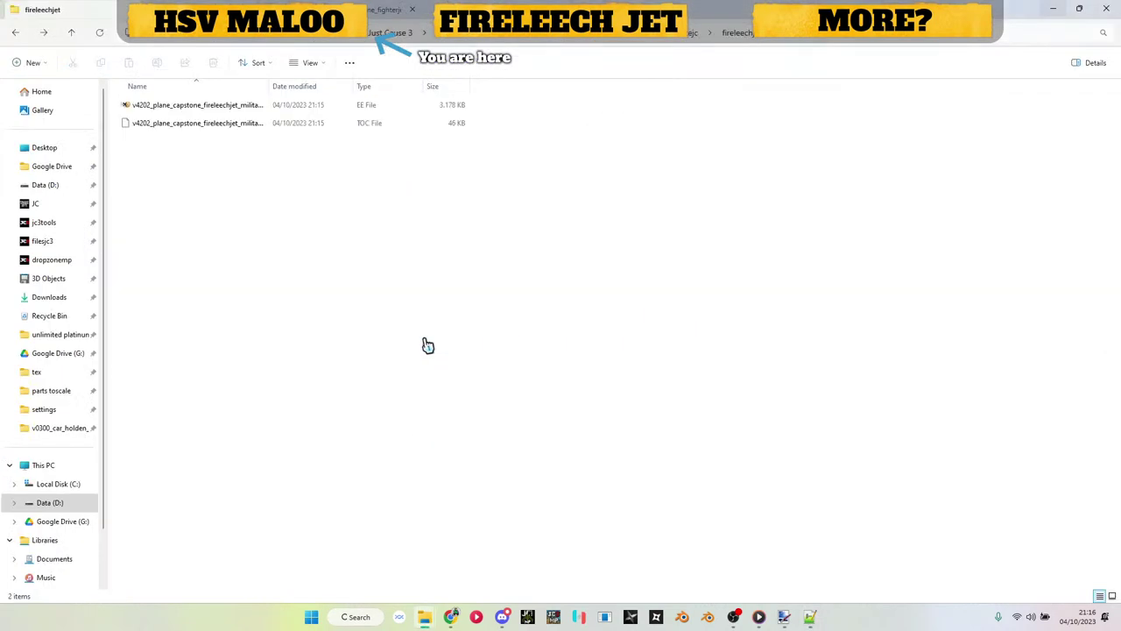
pyautogui.click(218, 113)
pyautogui.click(217, 113)
pyautogui.click(347, 325)
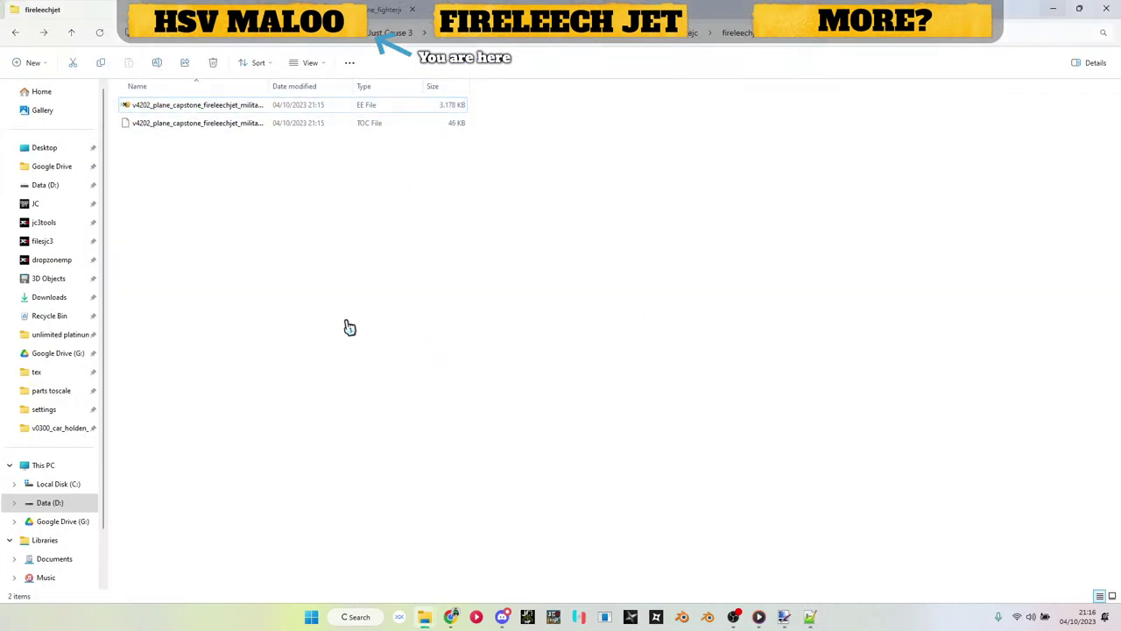
pyautogui.hotkey('alt', 'Tab')
pyautogui.doubleClick(387, 470)
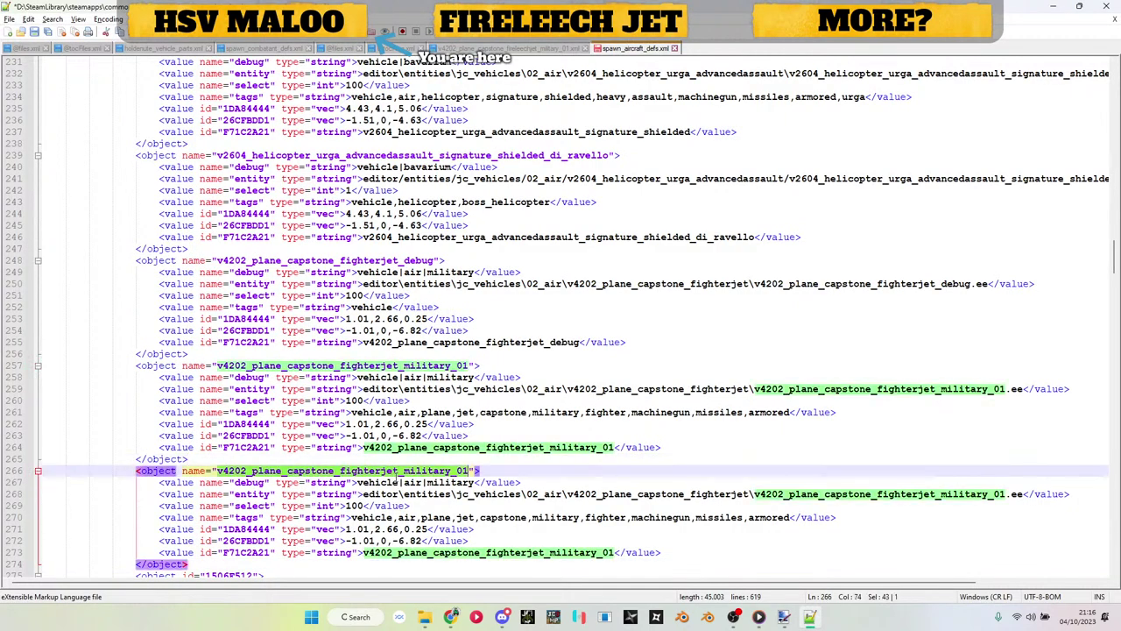
pyautogui.write('v4202_plane_capstone_fireleechjet_military_01')
pyautogui.doubleClick(457, 553)
pyautogui.write('v4202_plane_capstone_fireleechjet_military_01')
pyautogui.doubleClick(879, 494)
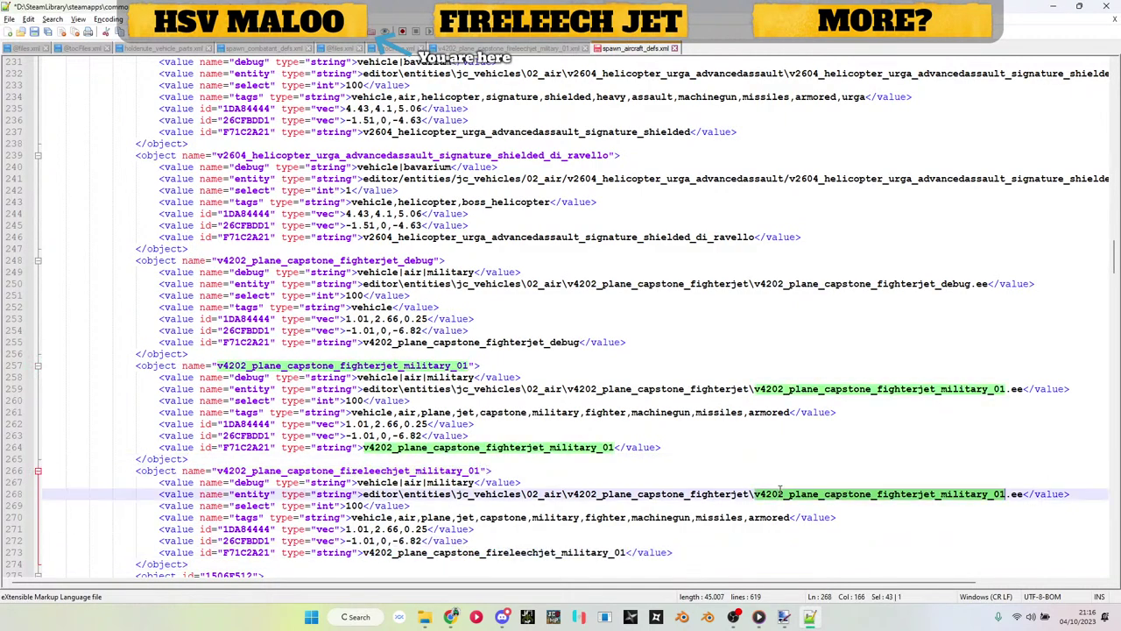
pyautogui.write('v4202_plane_capstone_fireleechjet_military_01')
# Step: Change 02_air to 20_lukejc in the entity path and copy the fighterjet folder name
pyautogui.doubleClick(538, 494)
pyautogui.write('20_l')
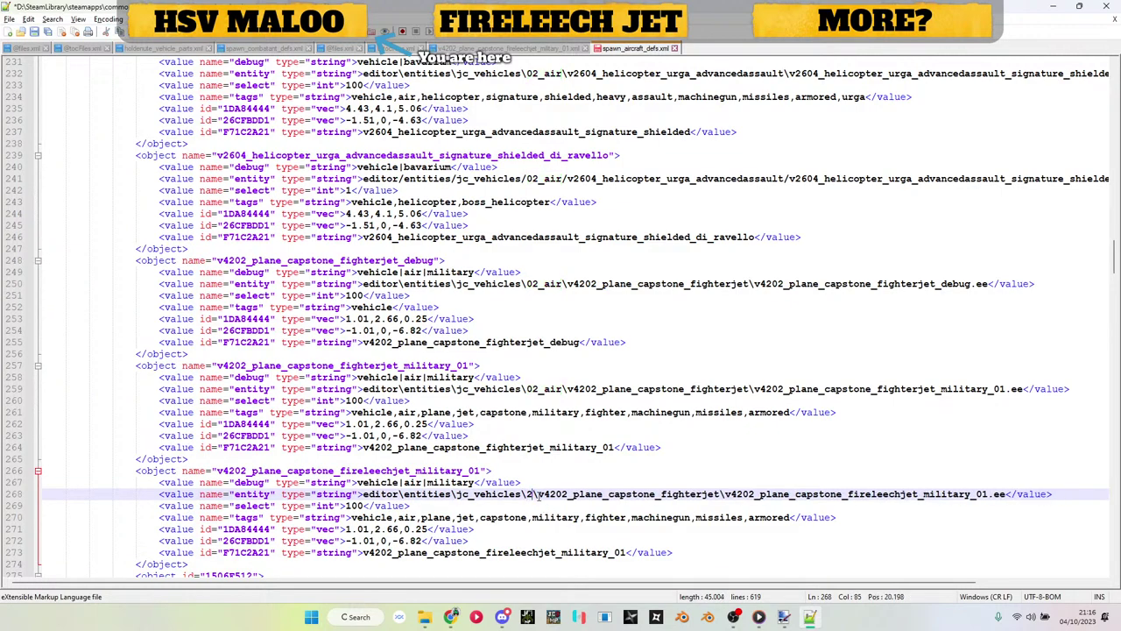
pyautogui.write('ukejc')
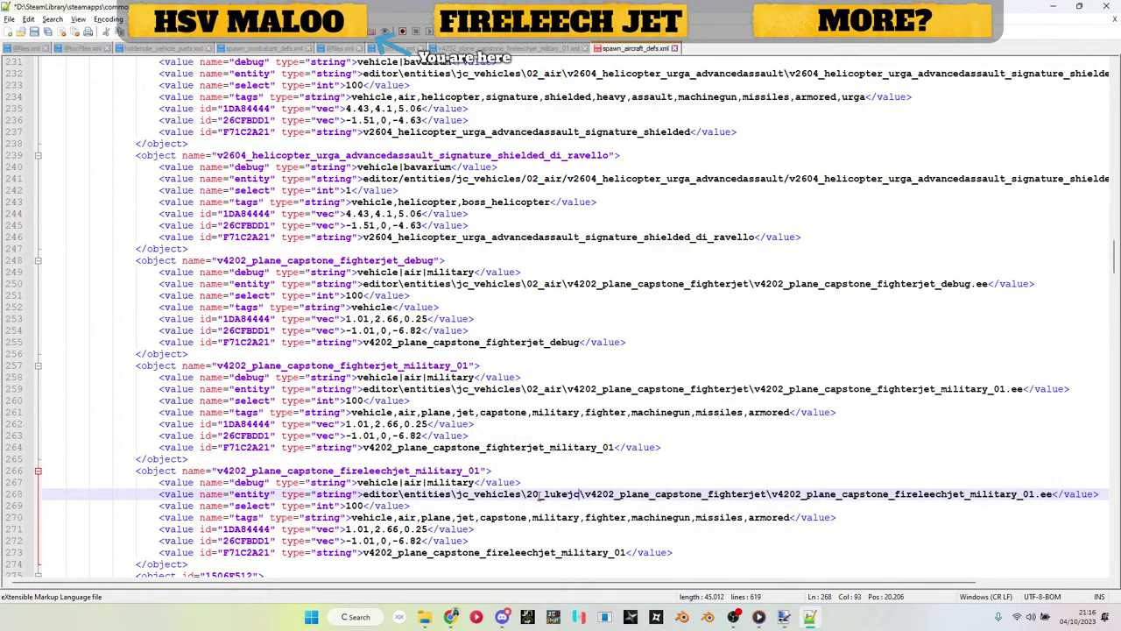
pyautogui.hotkey('alt', 'Tab')
pyautogui.hotkey('alt', 'Up')
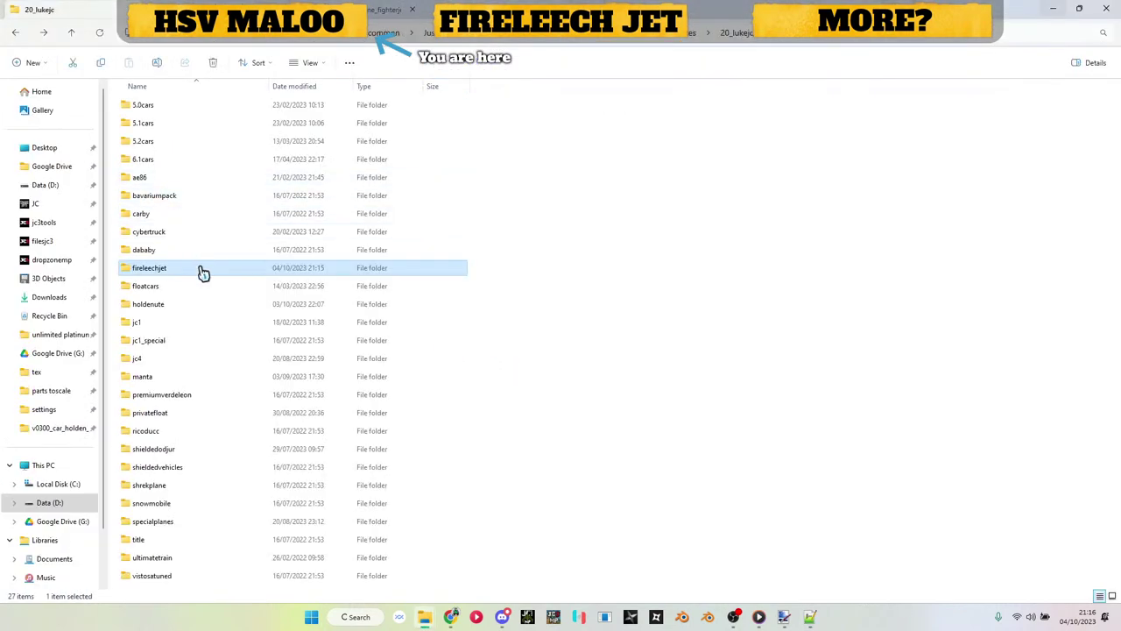
pyautogui.press('F2')
pyautogui.hotkey('alt', 'Tab')
pyautogui.hotkey('alt', 'Tab')
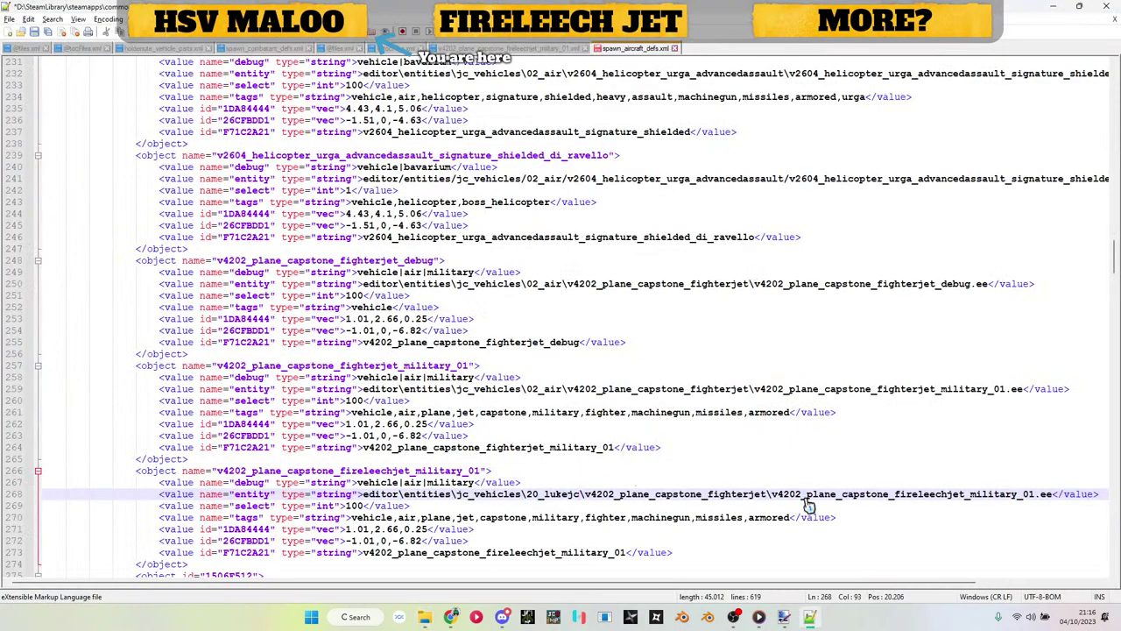
pyautogui.click(806, 494)
pyautogui.doubleClick(695, 495)
pyautogui.hotkey('ctrl', 'c')
pyautogui.hotkey('alt', 'Tab')
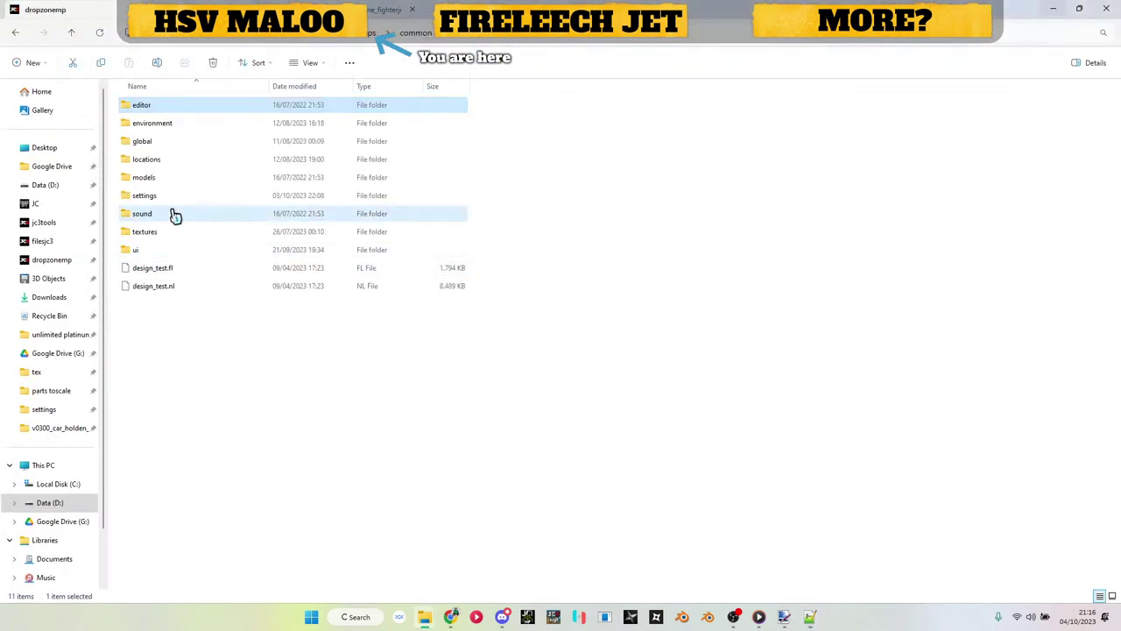
# Step: Rebuild spawn_aircraft_defs.bin by dropping the edited XML onto Apex_Engine_Tool
pyautogui.doubleClick(175, 215)
pyautogui.doubleClick(174, 199)
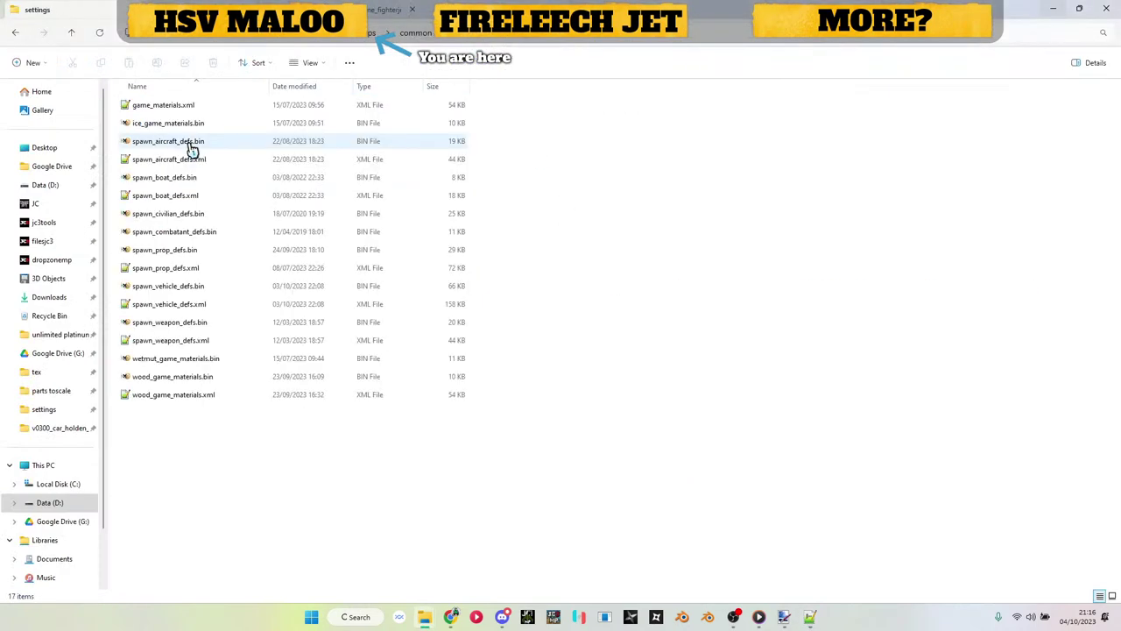
pyautogui.moveTo(169, 160); pyautogui.dragTo(757, 252)
pyautogui.hotkey('alt', 'Tab')
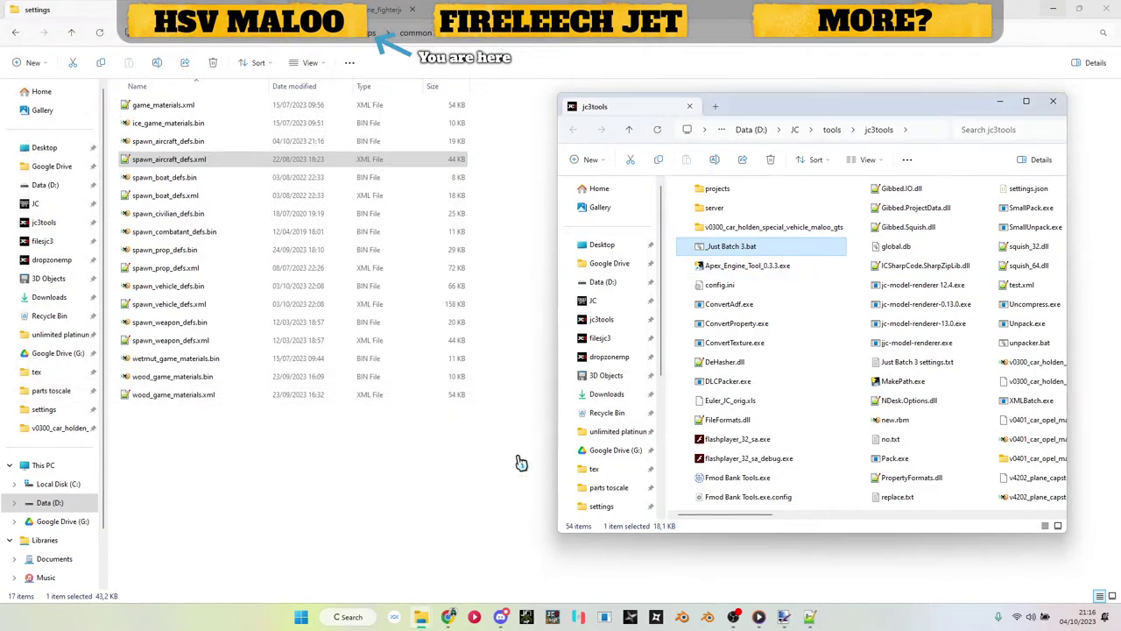
# Step: Go back to dropzonemp, open the fireleechjet folder and select its model file
pyautogui.click(518, 460)
pyautogui.press('BackSpace')
pyautogui.press('BackSpace')
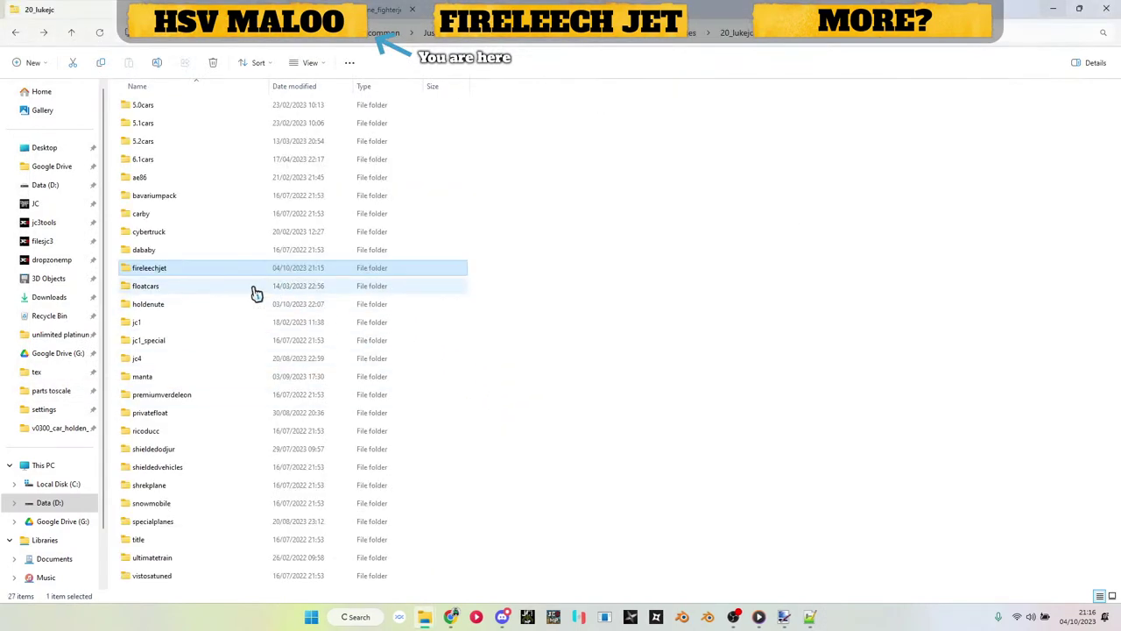
pyautogui.doubleClick(233, 273)
pyautogui.click(165, 108)
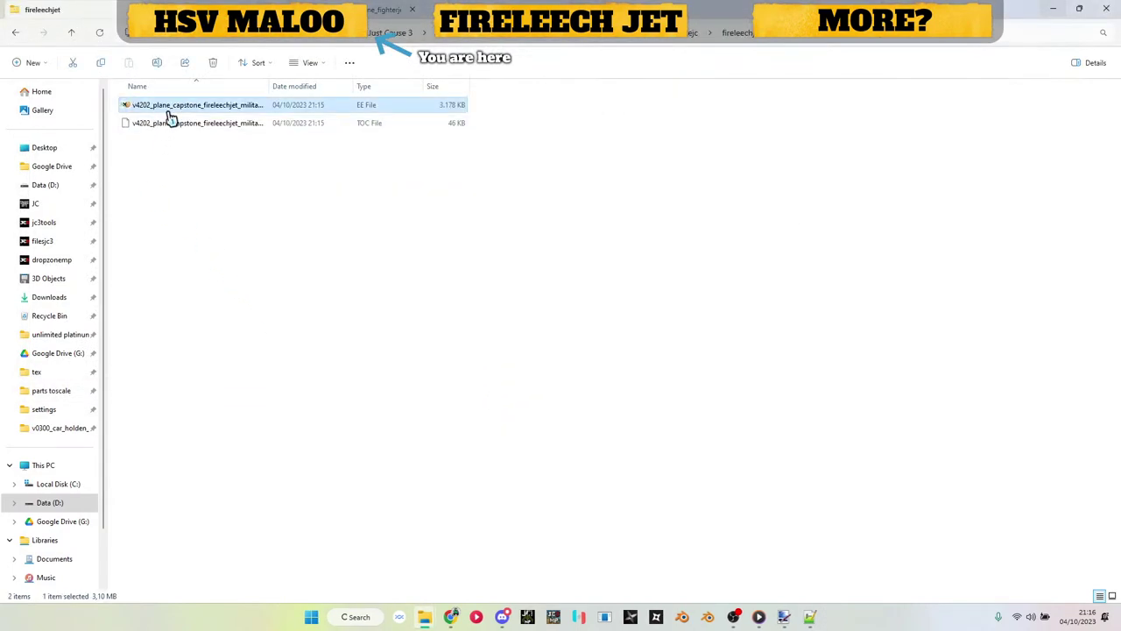
pyautogui.click(370, 315)
pyautogui.click(618, 615)
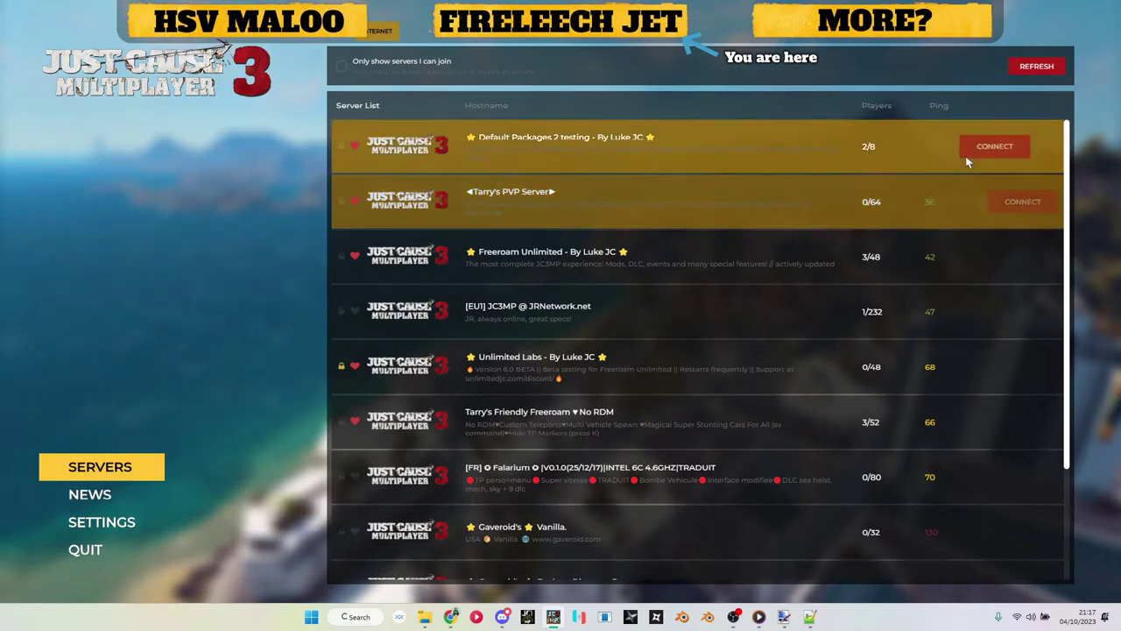
# Step: Join the Unlimited Labs server, entering the server password
pyautogui.click(993, 366)
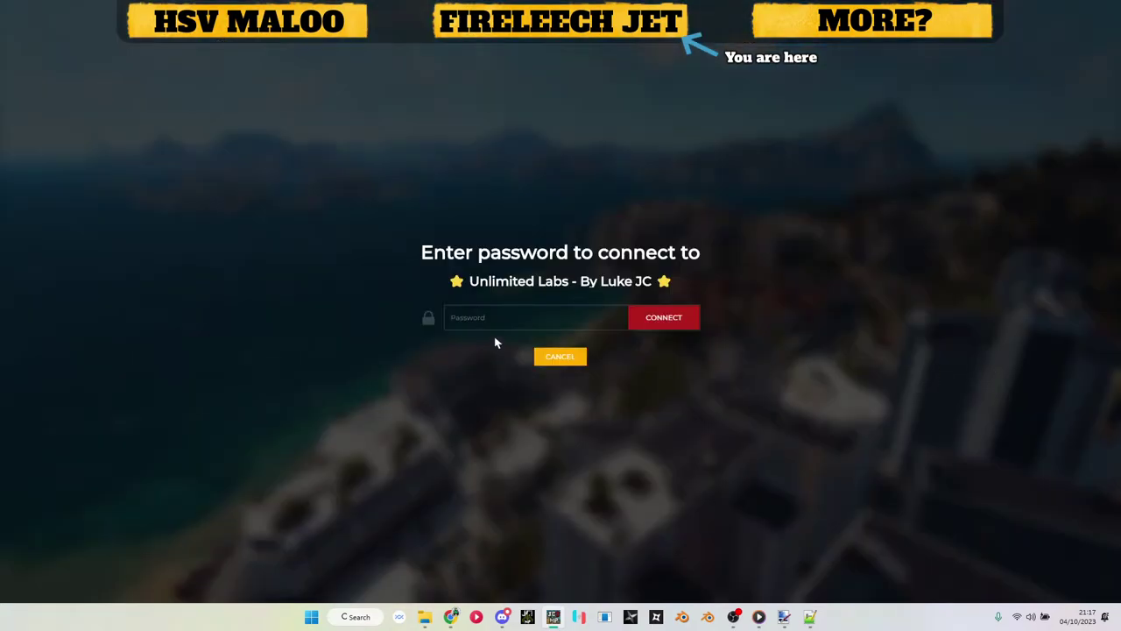
pyautogui.write('asd')
pyautogui.click(641, 321)
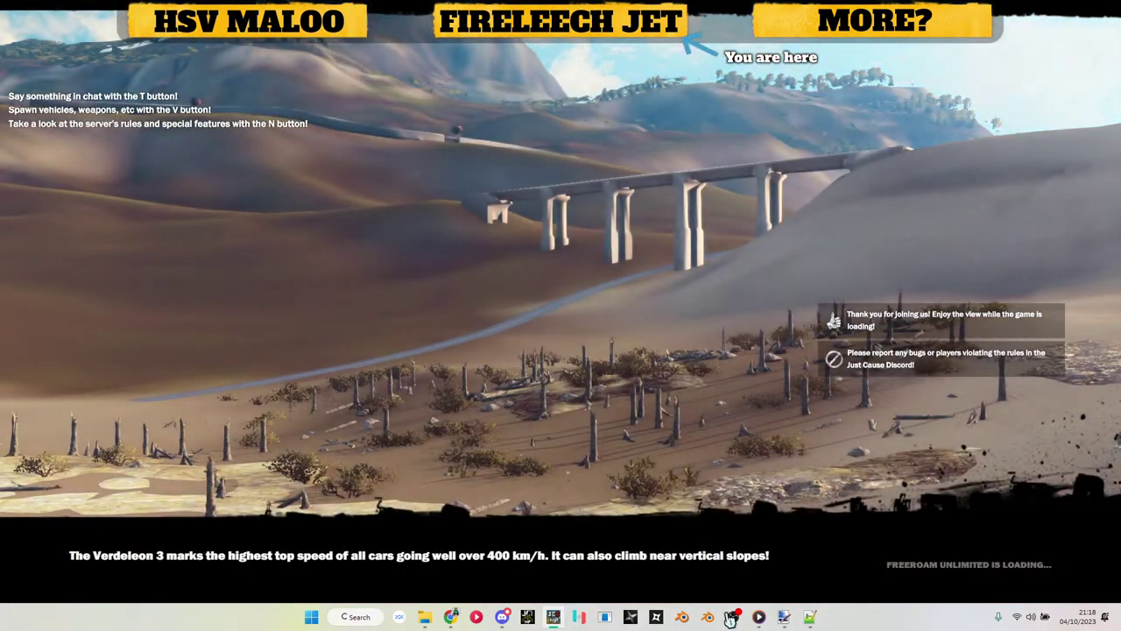
# Step: Toggle the music playback and turn the music volume down while the server loads
pyautogui.click(759, 617)
pyautogui.click(759, 617)
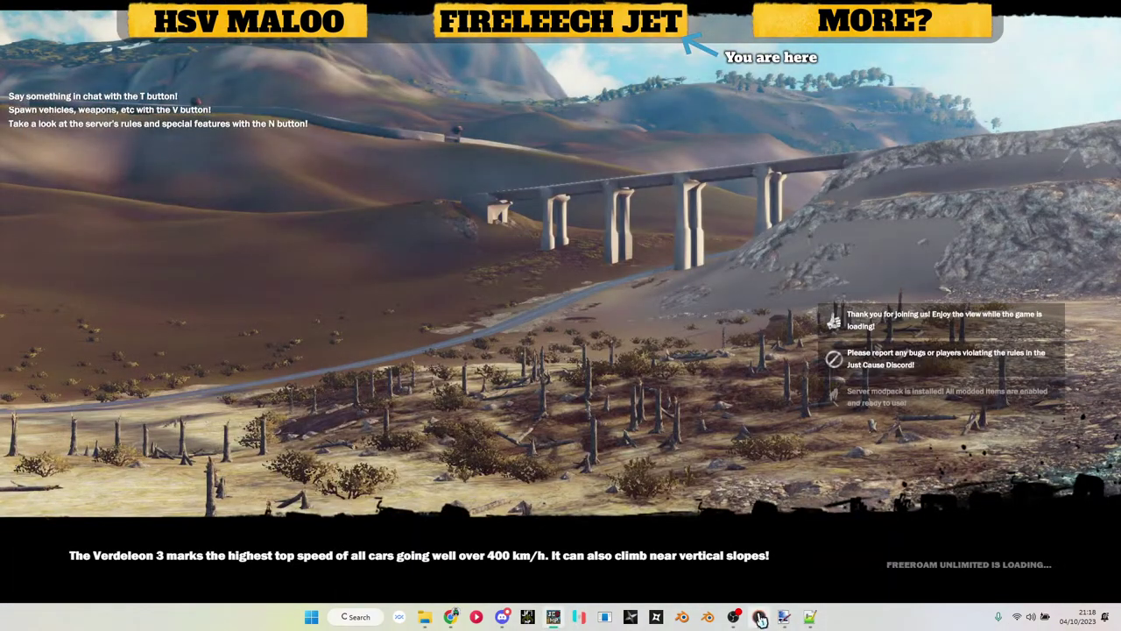
pyautogui.click(751, 585)
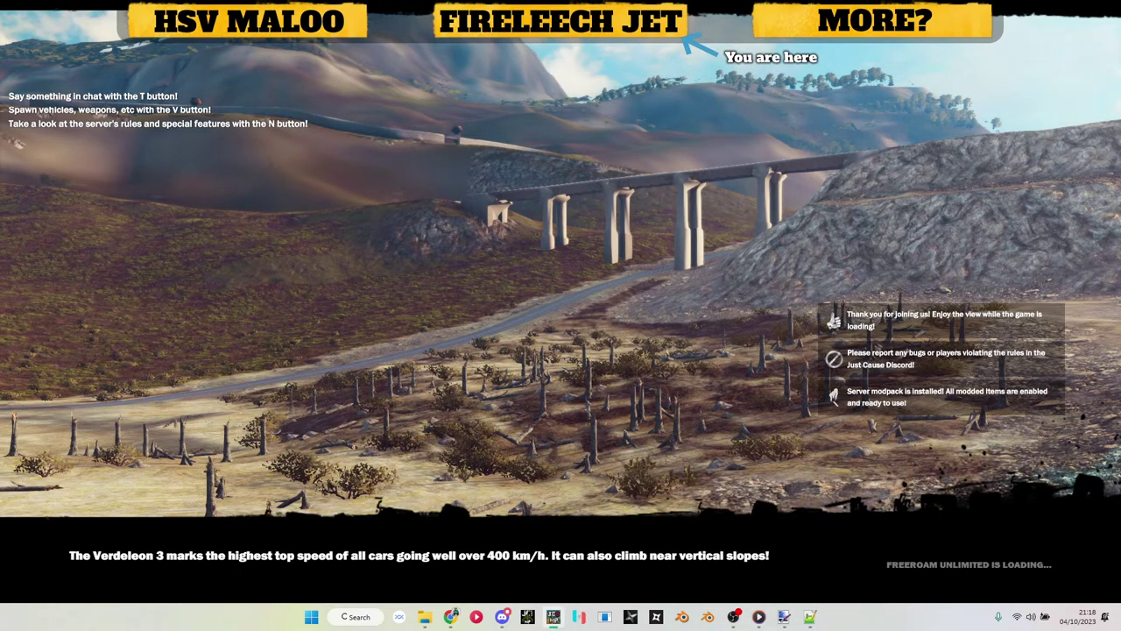
pyautogui.press('v')
pyautogui.moveTo(184, 317); pyautogui.dragTo(106, 321)
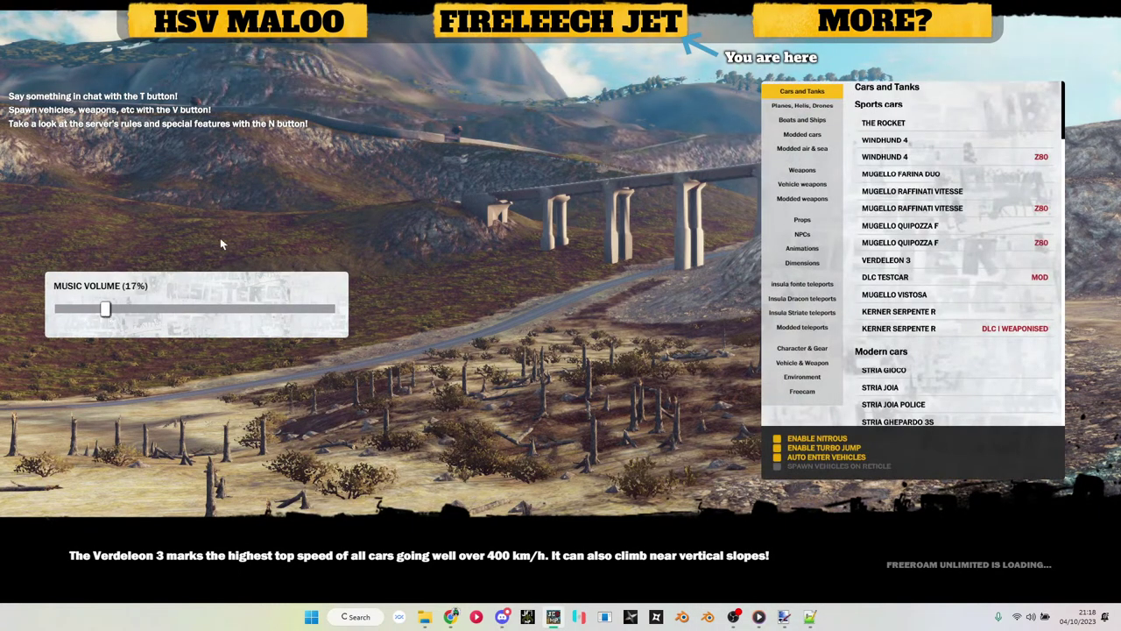
# Step: Close the spawn menu after loading in and type the '/object barrel' chat command
pyautogui.press('v')
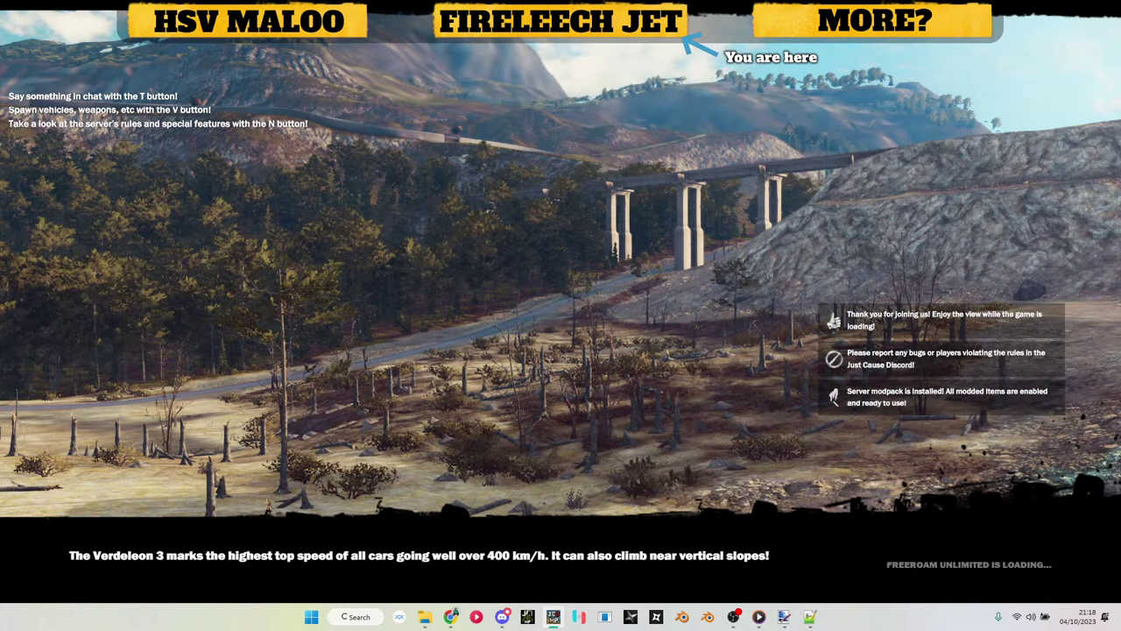
pyautogui.press('v')
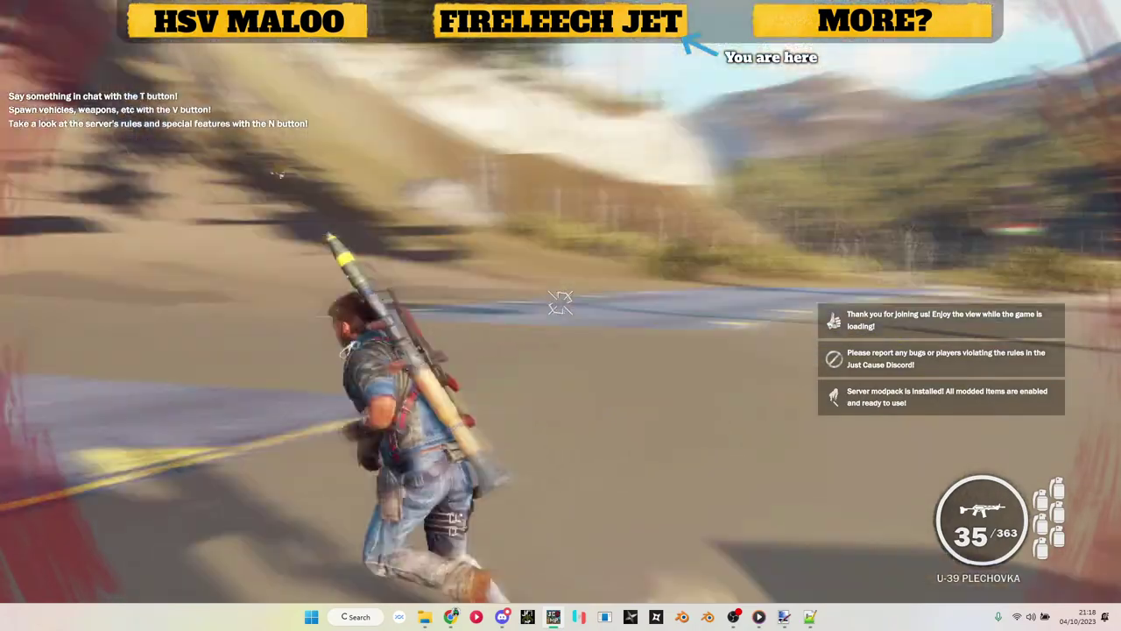
pyautogui.write('v')
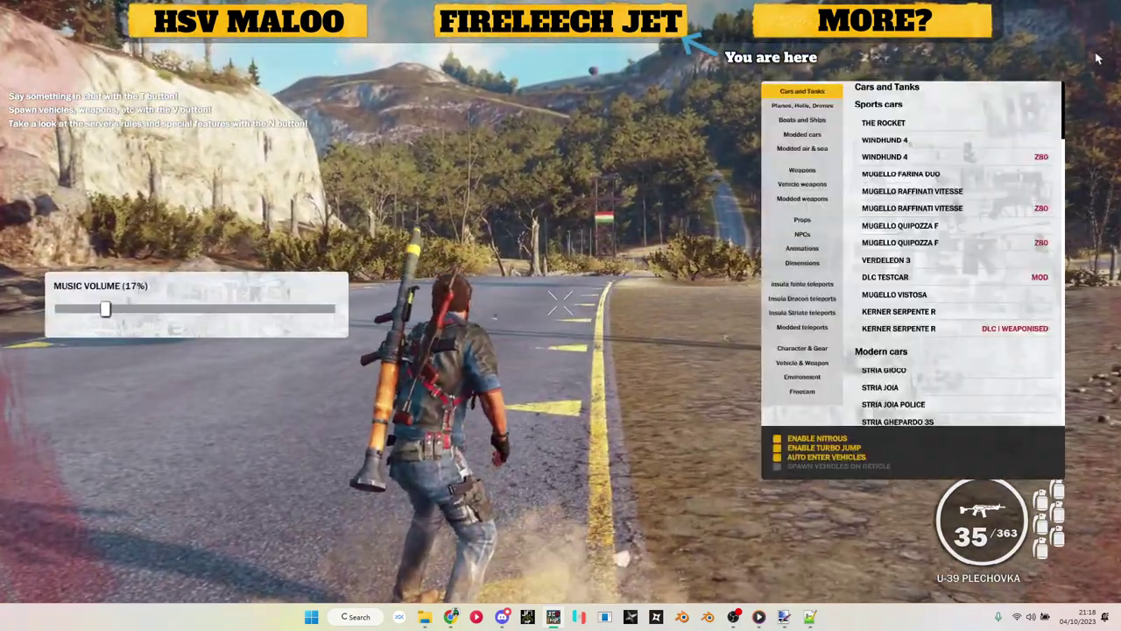
pyautogui.write('v')
pyautogui.write('t/obje')
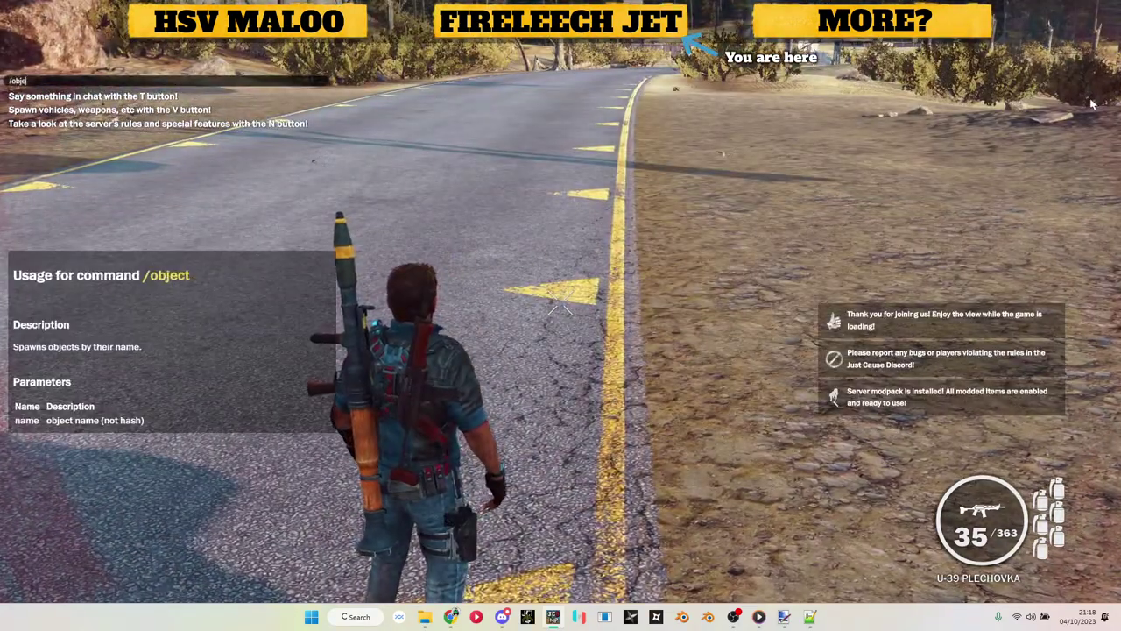
pyautogui.write('ct barrel')
# Step: Send the '/object barrel' command, run forward and open the spawn menu, then go to Notepad++
pyautogui.press('Return')
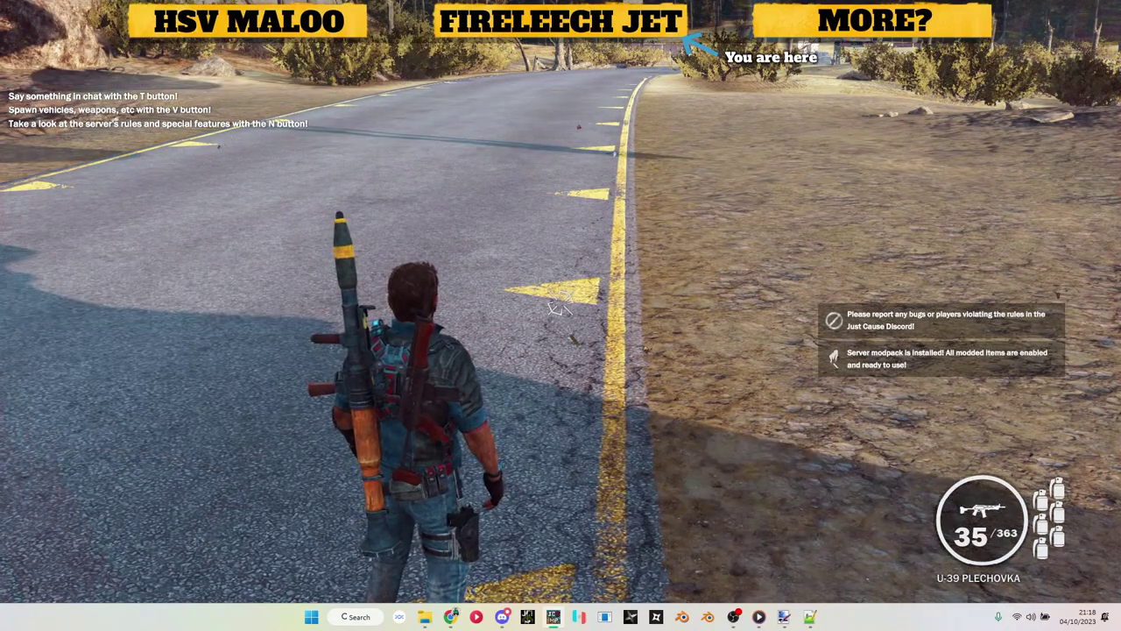
pyautogui.press('w')
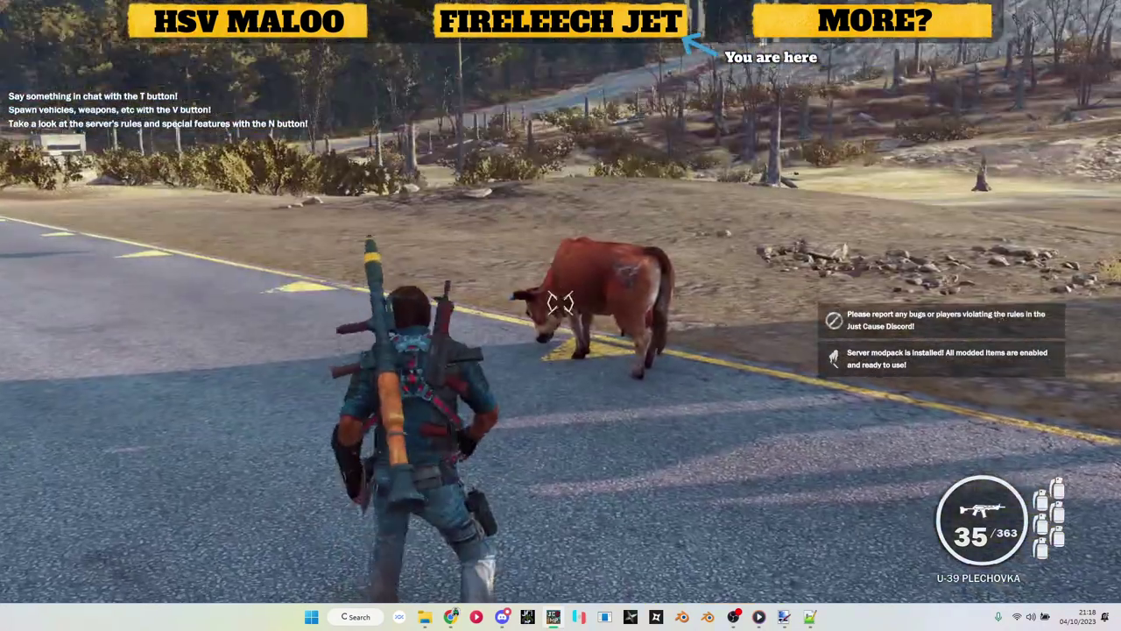
pyautogui.press('v')
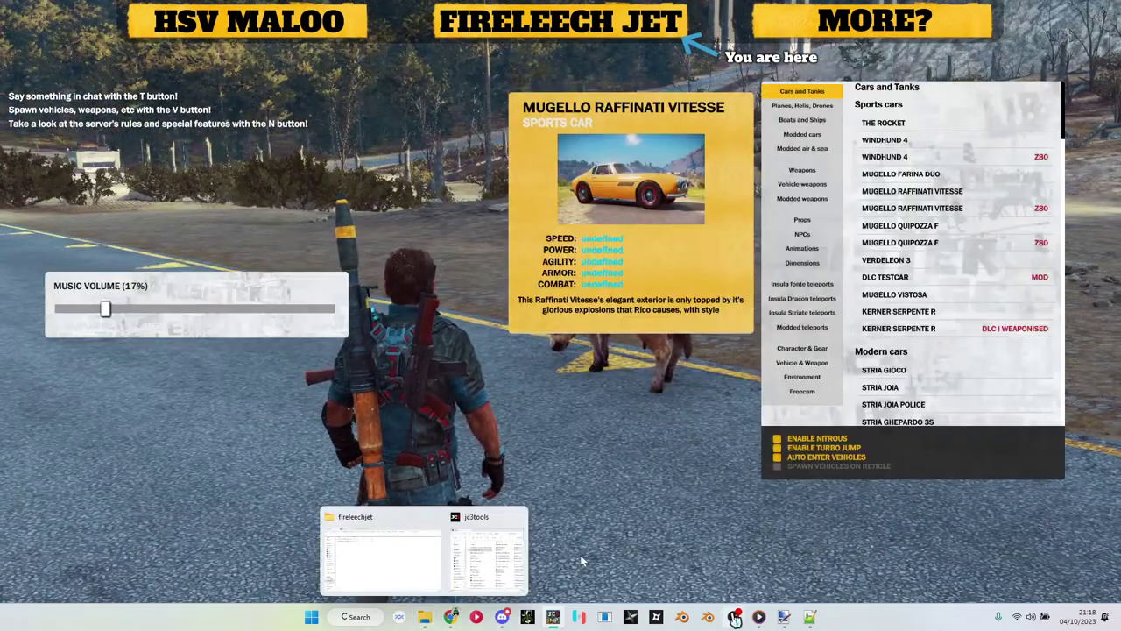
pyautogui.hotkey('alt', 'Tab')
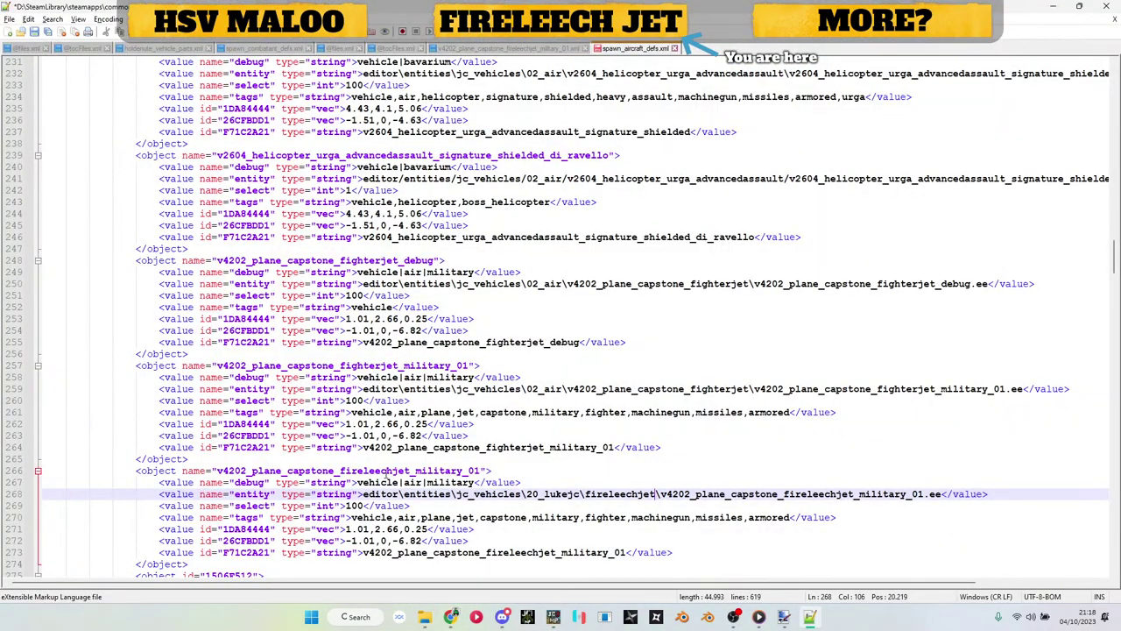
# Step: Copy v4202_plane_capstone_fireleechjet_military_01 from line 266 and spawn it in-game with /object
pyautogui.doubleClick(385, 471)
pyautogui.hotkey('ctrl', 'c')
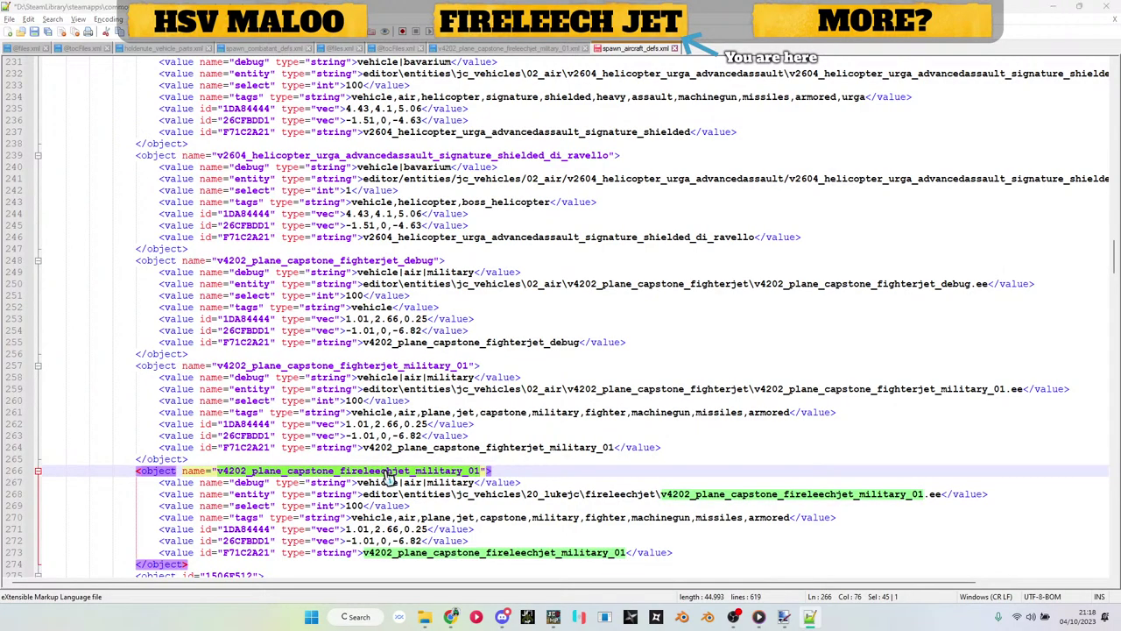
pyautogui.hotkey('alt', 'Tab')
pyautogui.write('/')
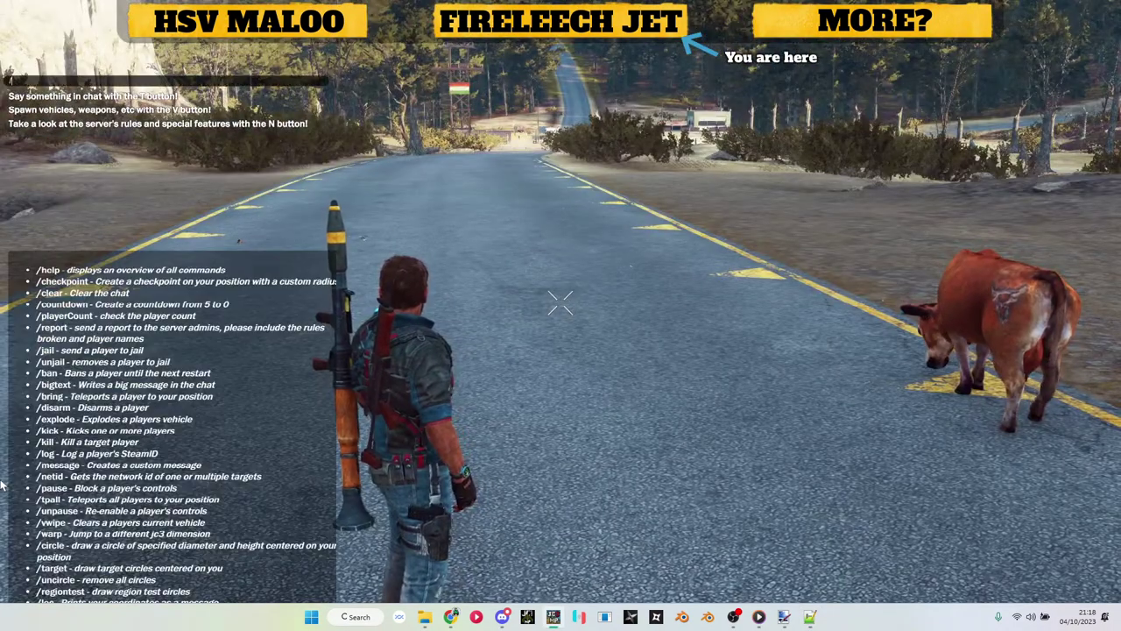
pyautogui.write('object')
pyautogui.hotkey('ctrl', 'v')
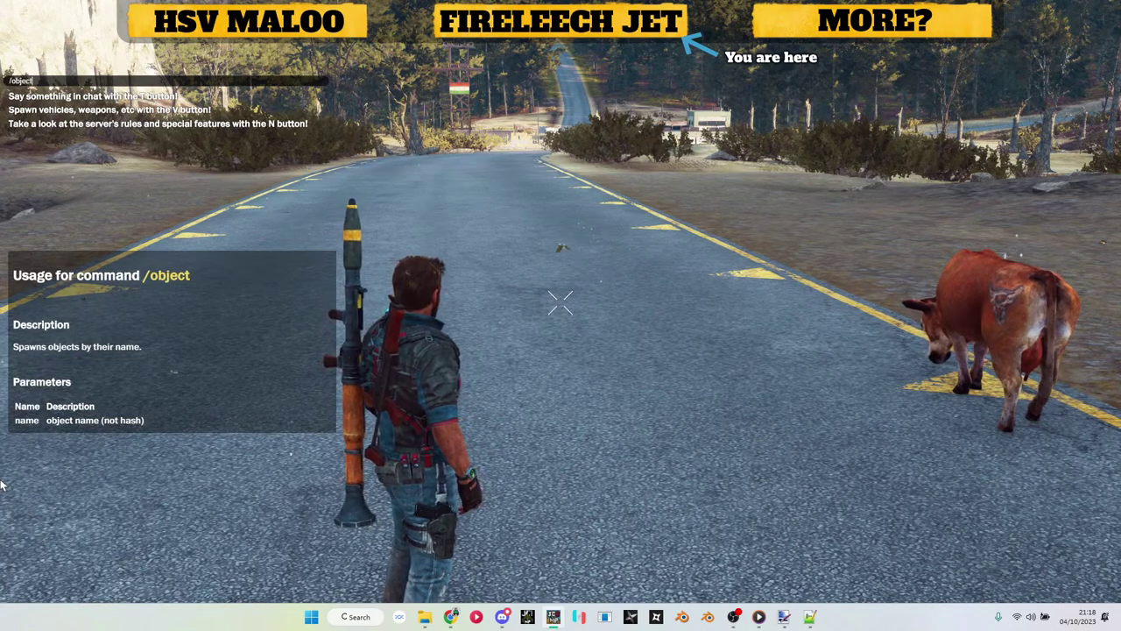
pyautogui.press('Return')
# Step: Check the fireleechjet entity path on line 268 and bring the fireleechjet Explorer folder forward
pyautogui.hotkey('alt', 'Tab')
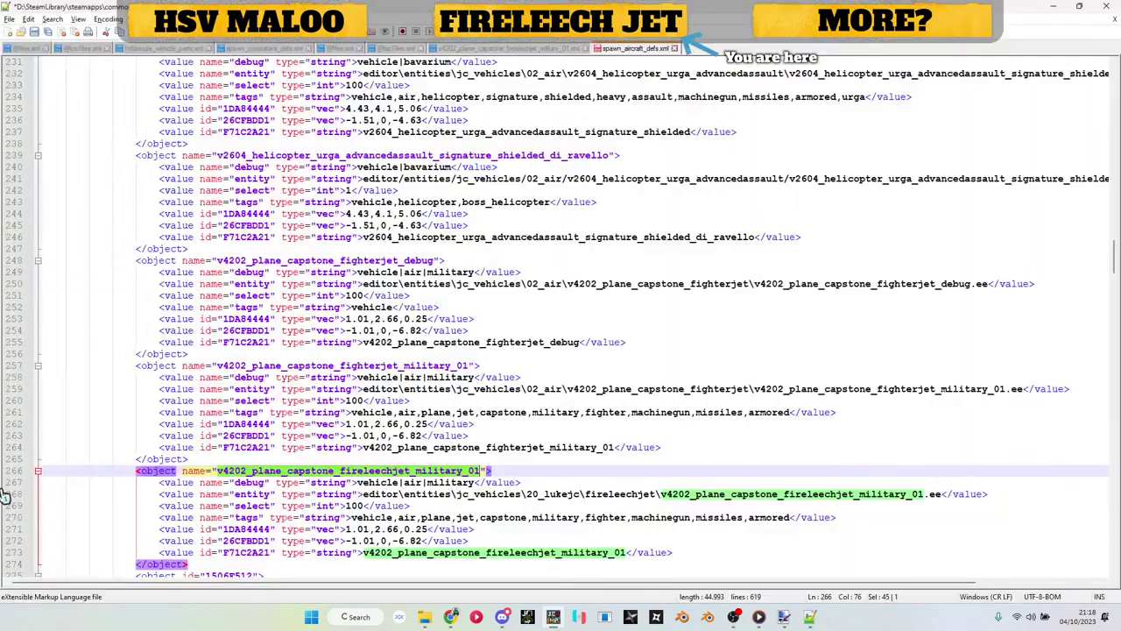
pyautogui.click(609, 494)
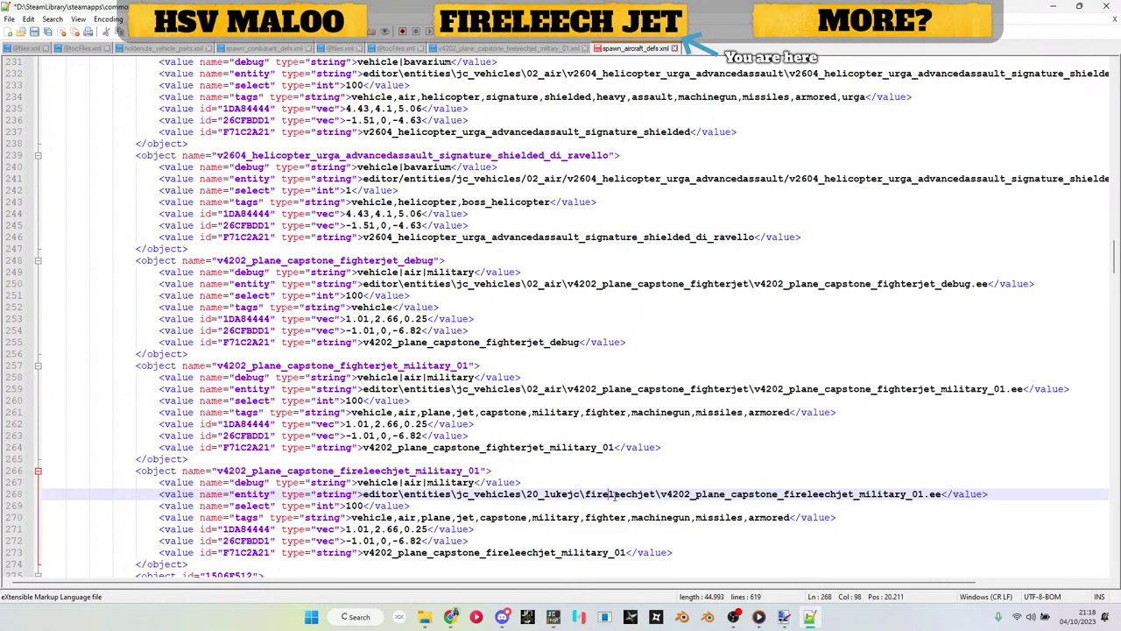
pyautogui.click(831, 494)
pyautogui.click(427, 620)
pyautogui.click(405, 569)
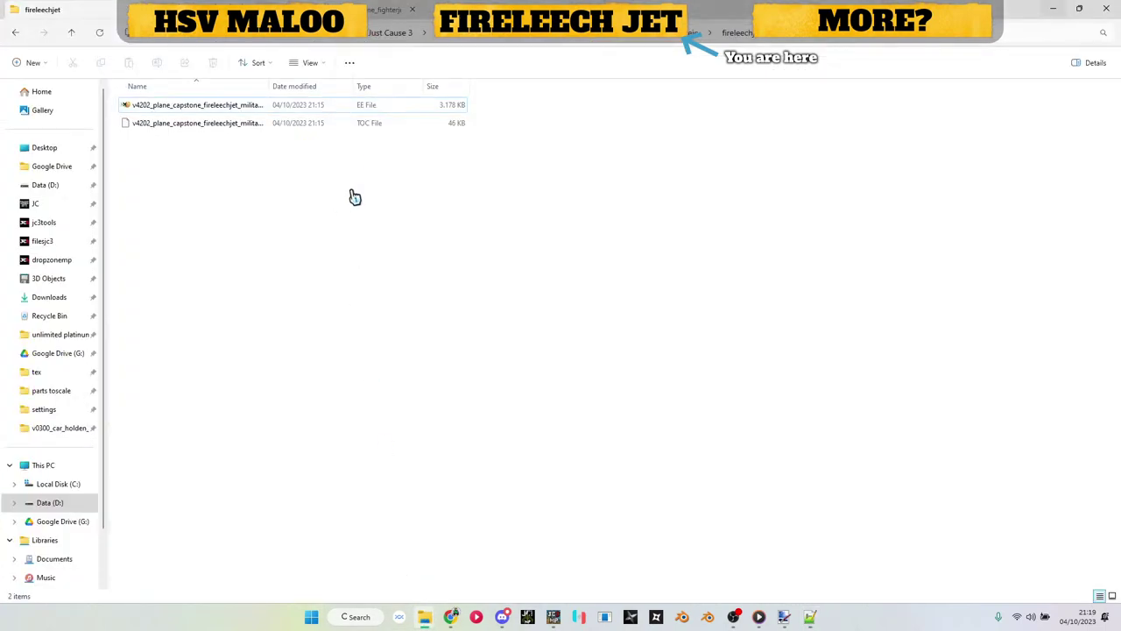
# Step: Minimise Notepad++ and bring the 20_lukejc folder window to the front
pyautogui.hotkey('alt', 'Tab')
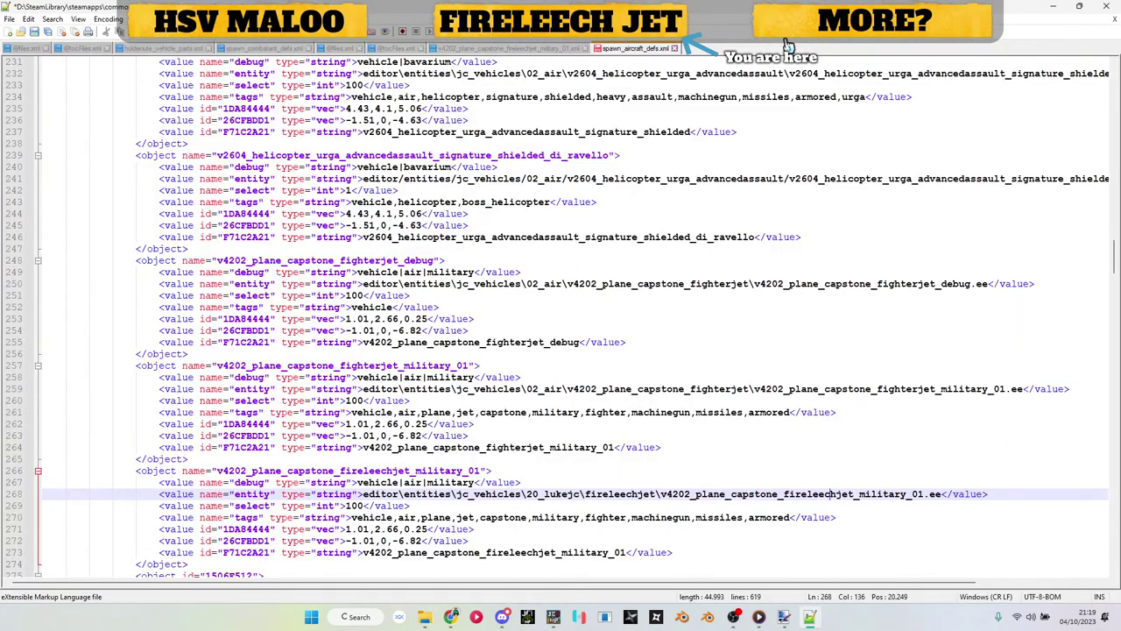
pyautogui.hotkey('alt', 'Tab')
pyautogui.hotkey('alt', 'Tab')
pyautogui.click(1057, 7)
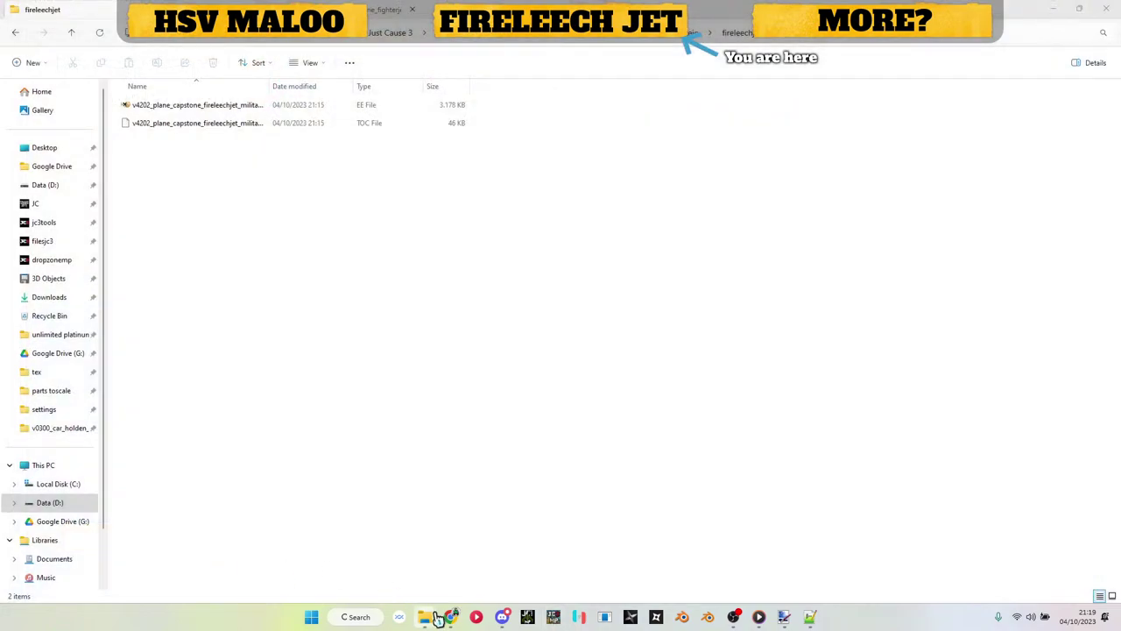
pyautogui.click(473, 560)
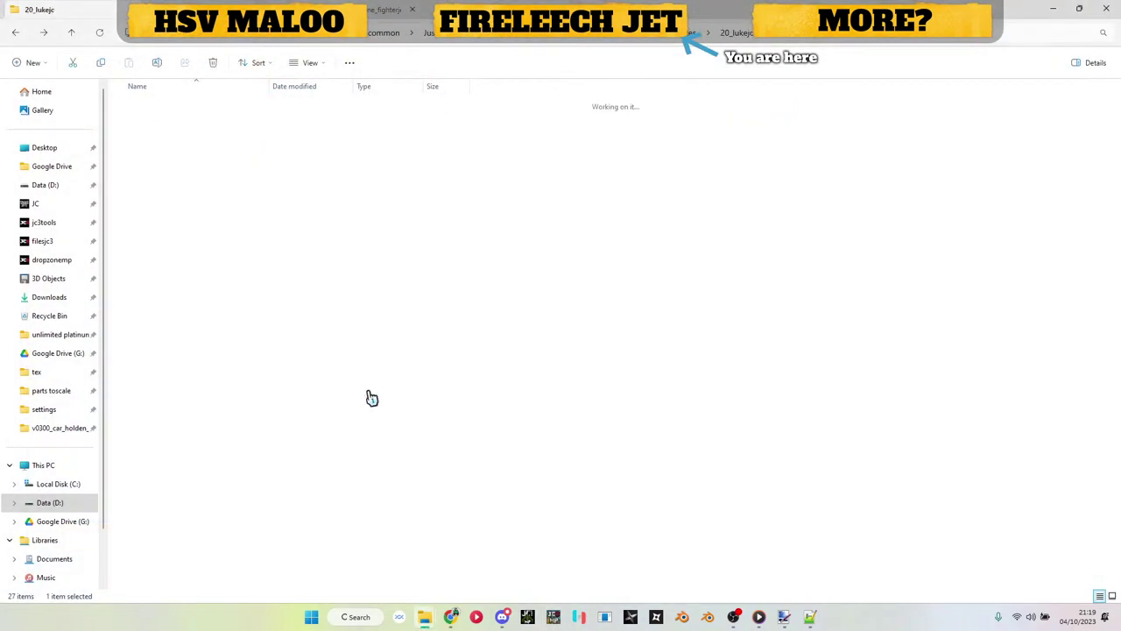
# Step: Go up into the settings folder and drag spawn_aircraft_defs.xml over to the game
pyautogui.click(519, 39)
pyautogui.doubleClick(173, 205)
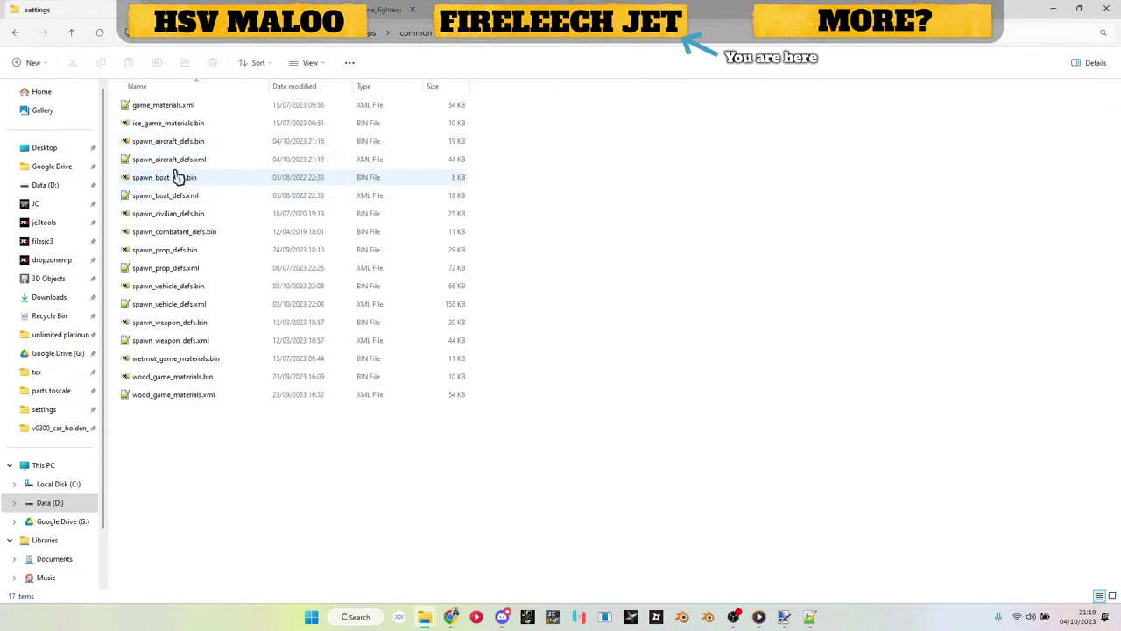
pyautogui.moveTo(175, 160); pyautogui.dragTo(708, 251)
pyautogui.hotkey('alt', 'Tab')
pyautogui.hotkey('alt', 'Tab')
pyautogui.hotkey('alt', 'Tab')
pyautogui.hotkey('alt', 'Tab')
pyautogui.hotkey('alt', 'Tab')
pyautogui.hotkey('alt', 'Tab')
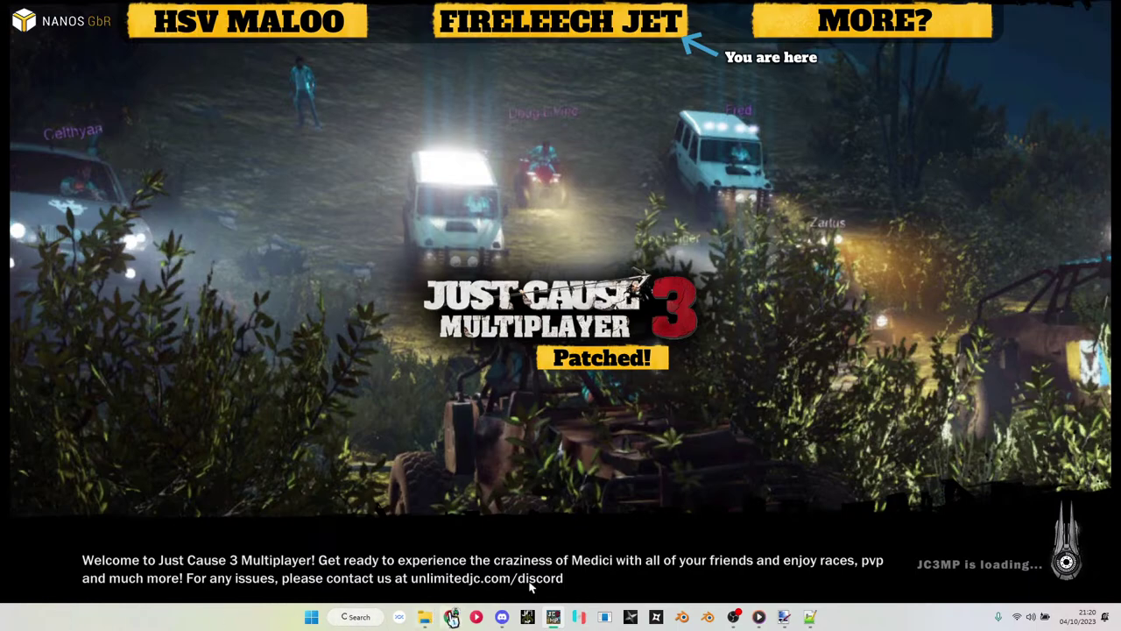
# Step: Navigate from settings up to dropzonemp, then into editor > entities > gameobjects and select main_character.xml
pyautogui.moveTo(425, 617)
pyautogui.click(414, 577)
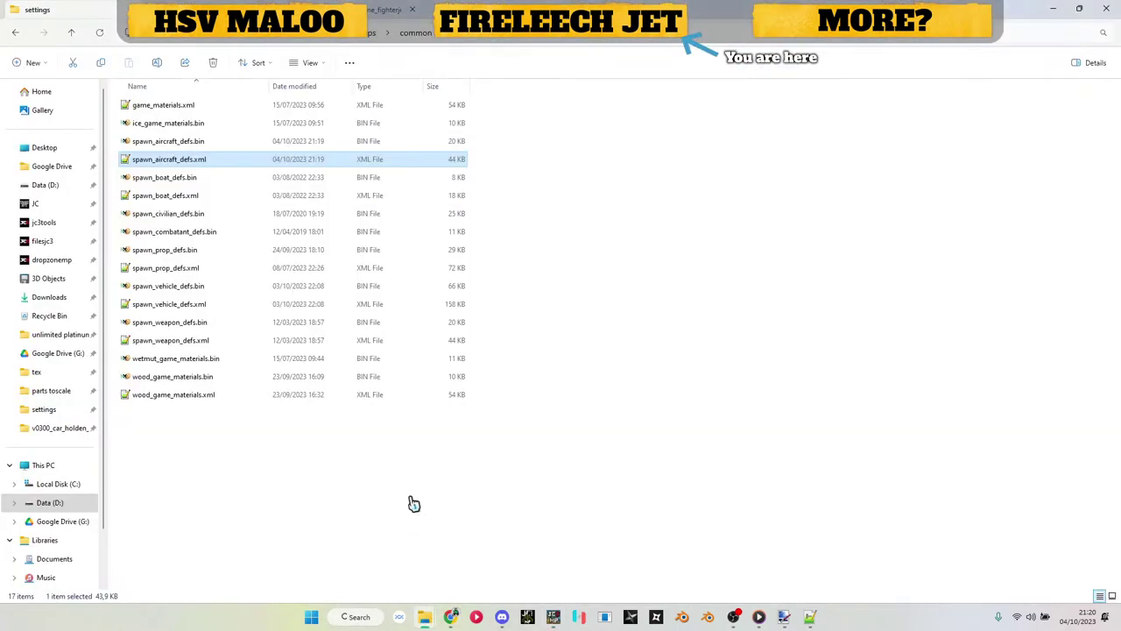
pyautogui.click(536, 36)
pyautogui.doubleClick(194, 112)
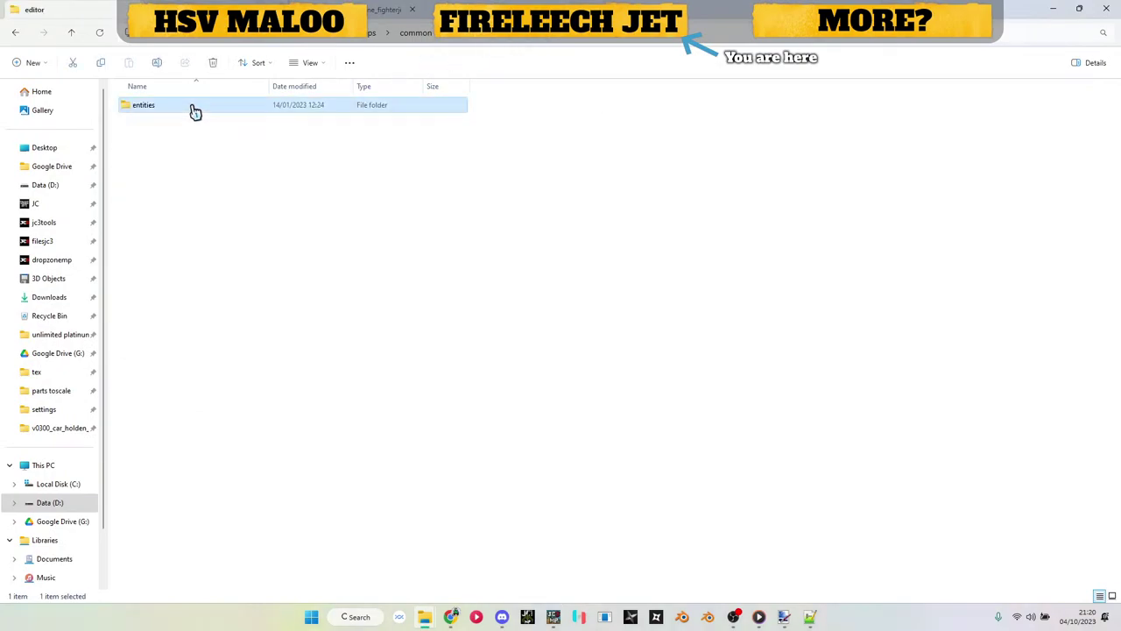
pyautogui.doubleClick(193, 110)
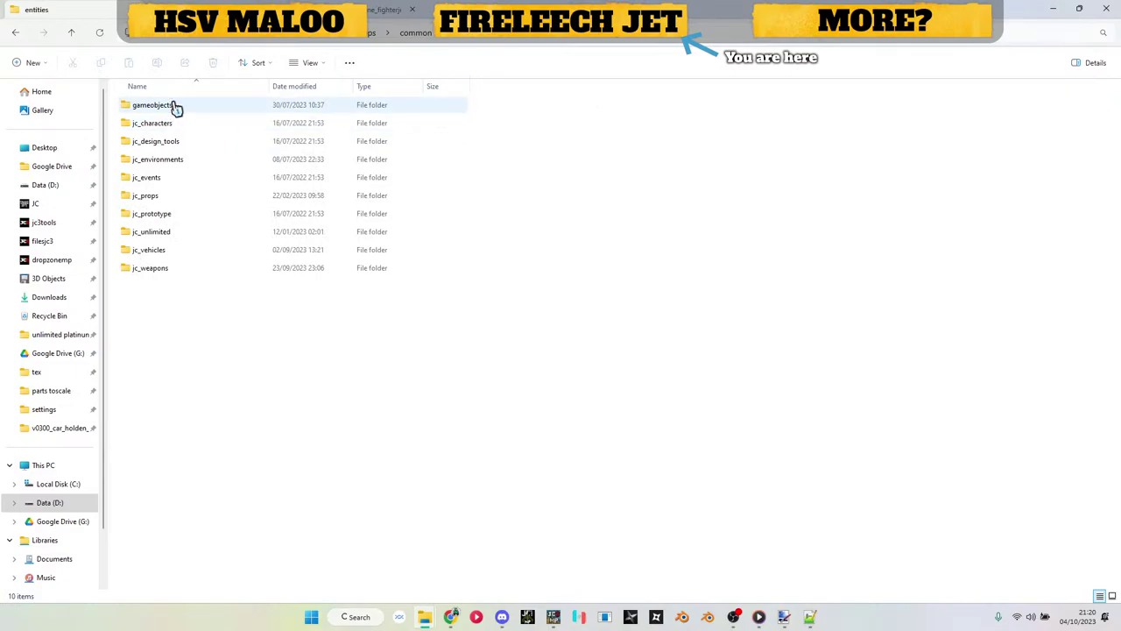
pyautogui.doubleClick(176, 106)
pyautogui.click(188, 145)
# Step: Open main_character.xml and search it for 'death', counting all matches
pyautogui.doubleClick(188, 145)
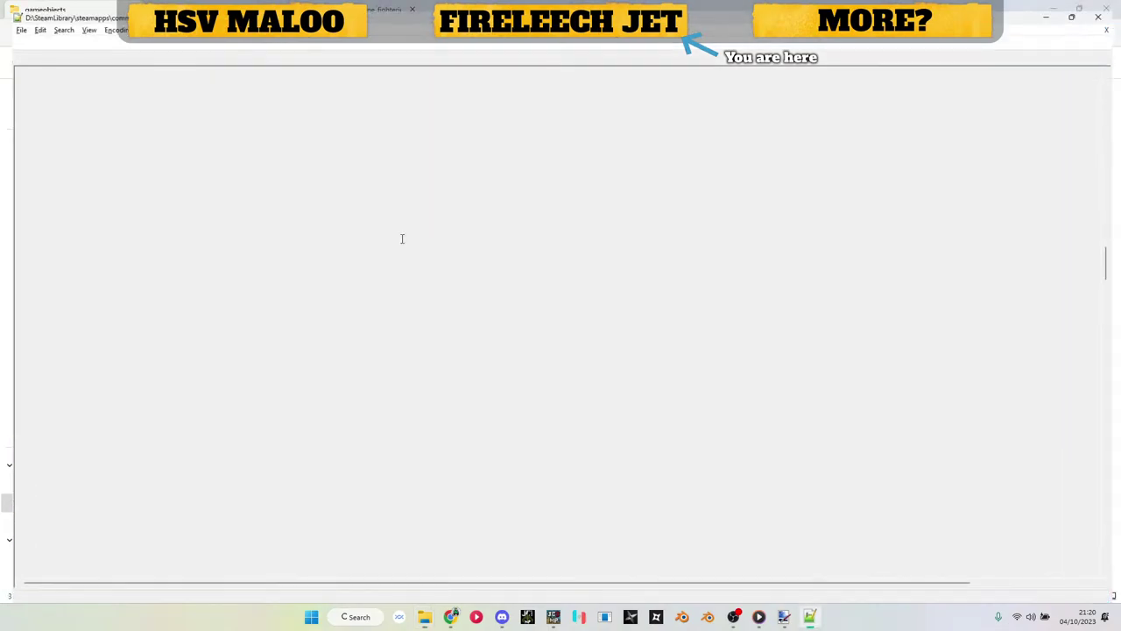
pyautogui.hotkey('ctrl', 'f')
pyautogui.write('death')
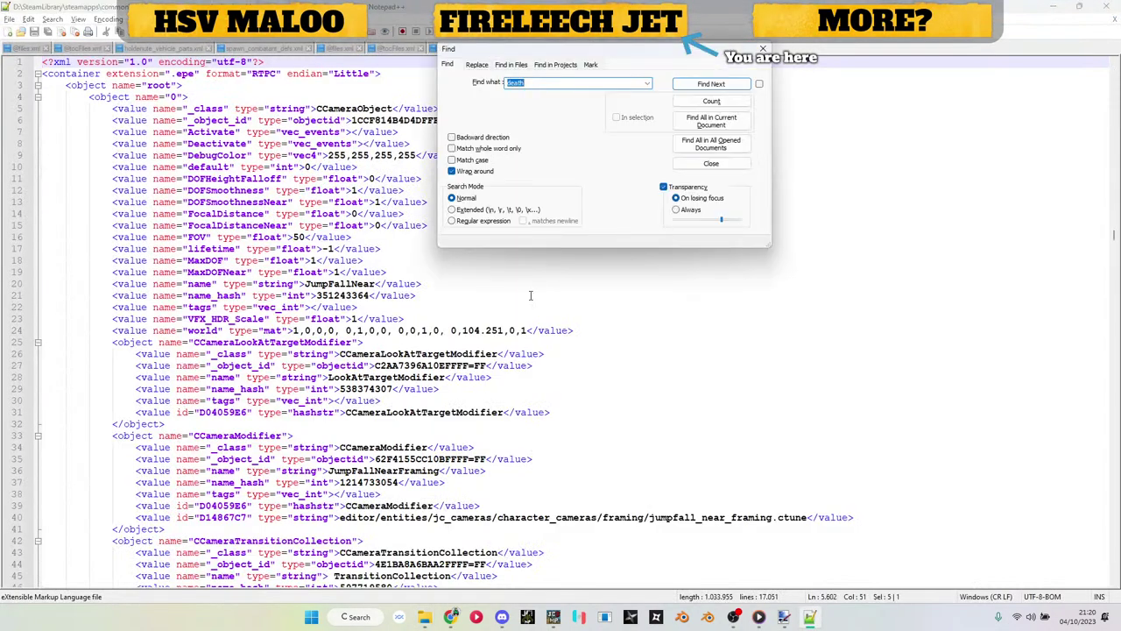
pyautogui.press('Return')
pyautogui.scroll(2, 383, 319)
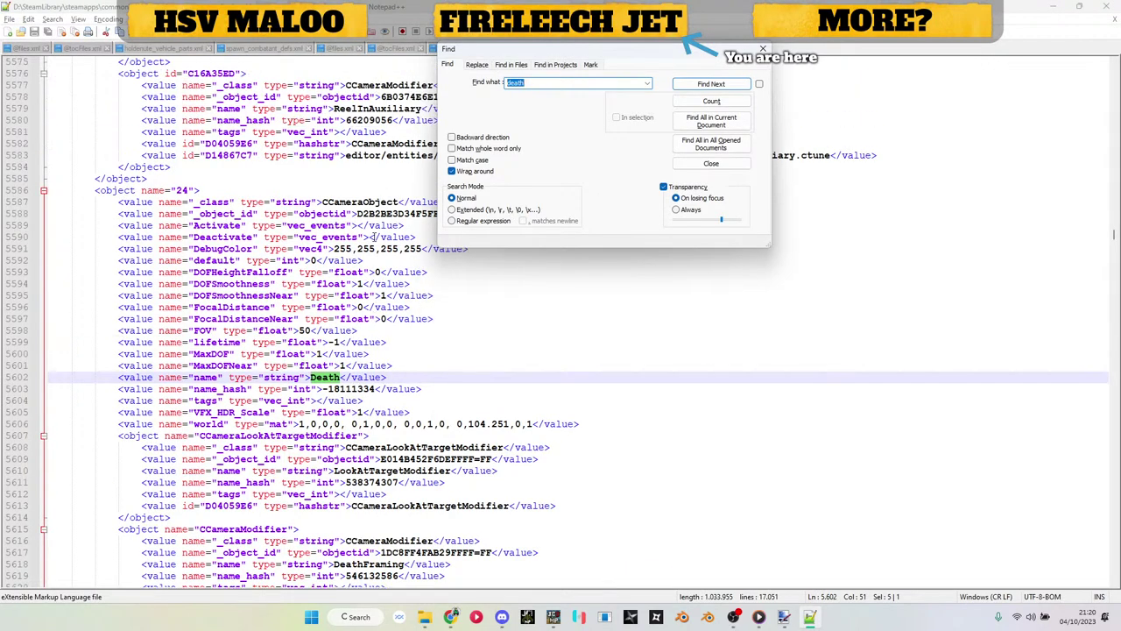
pyautogui.click(730, 101)
pyautogui.click(730, 87)
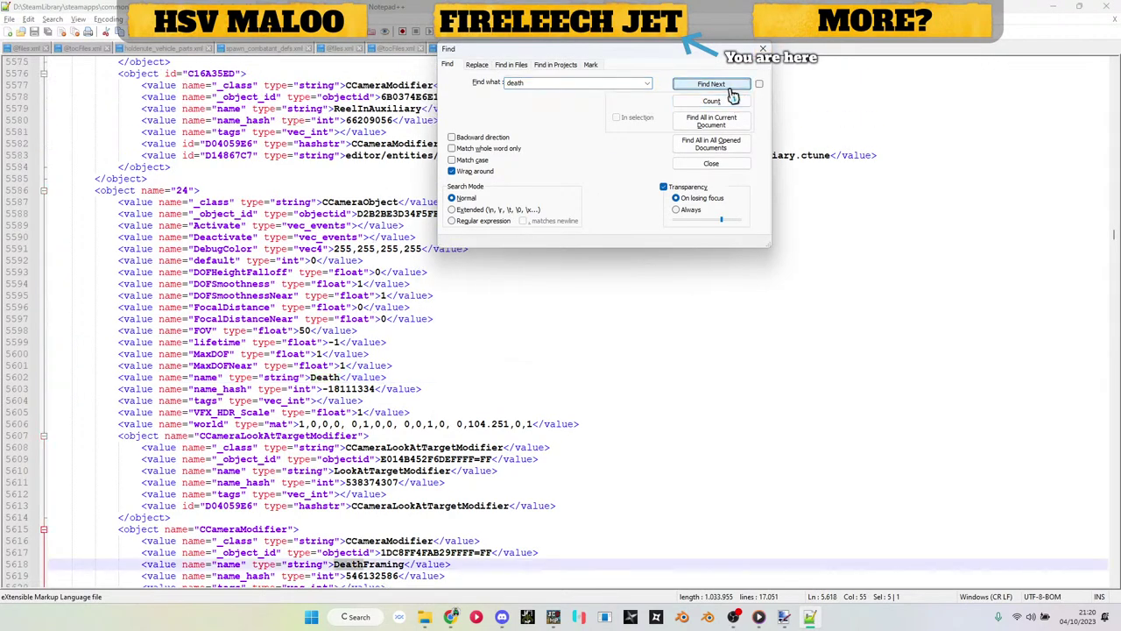
# Step: Search for 'on_hit' instead and inspect the character object at line 12394
pyautogui.doubleClick(545, 88)
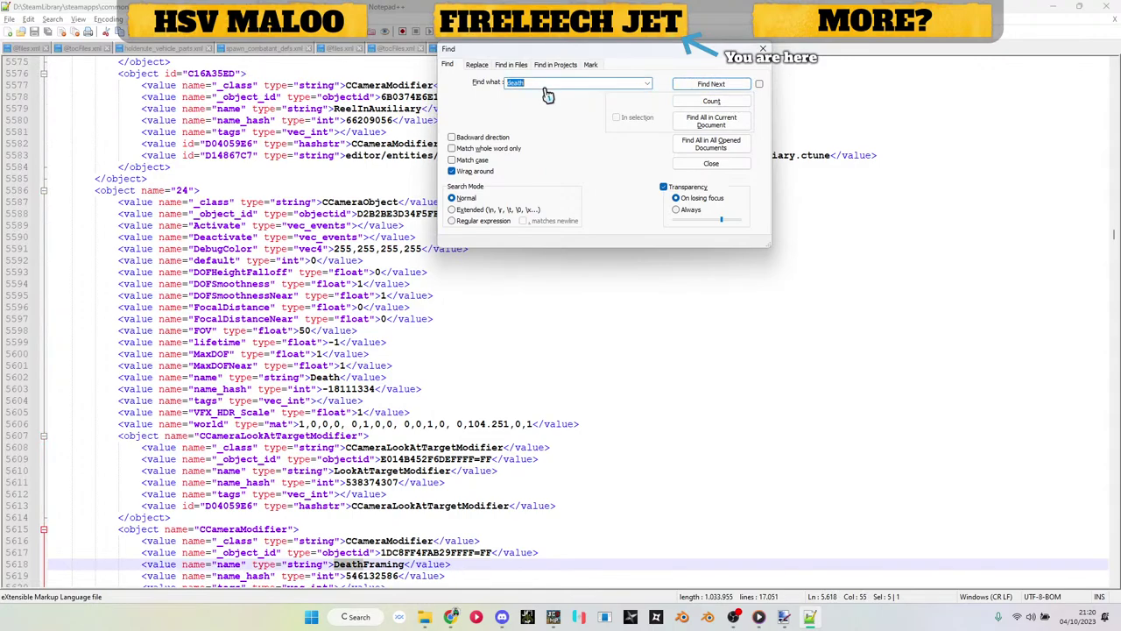
pyautogui.write('on_hit')
pyautogui.press('Return')
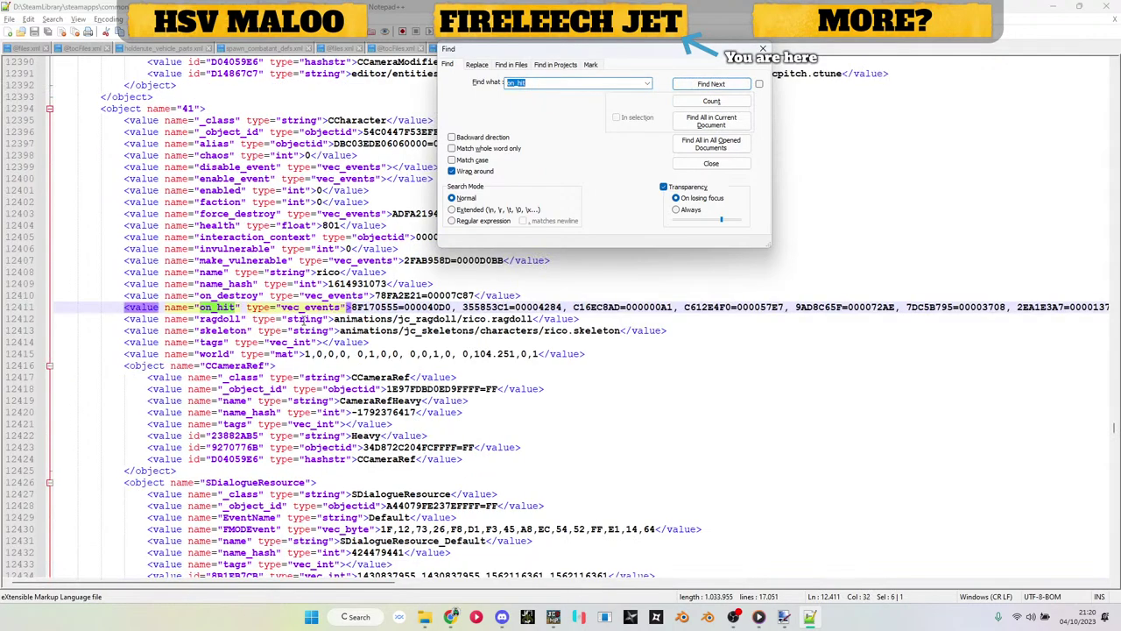
pyautogui.scroll(1, 232, 177)
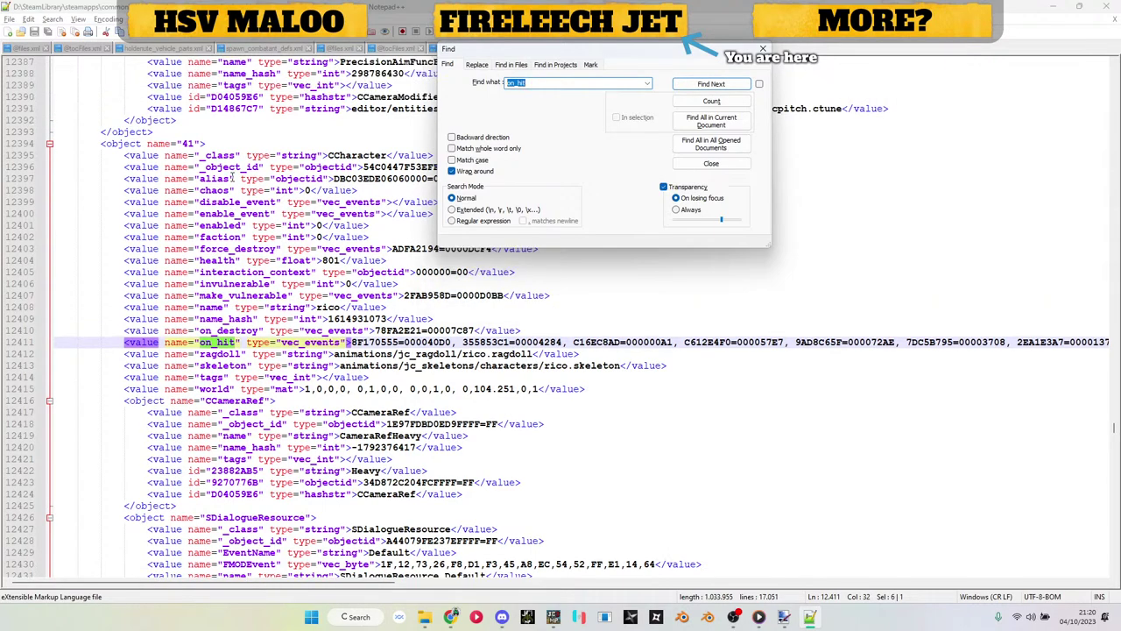
pyautogui.click(225, 142)
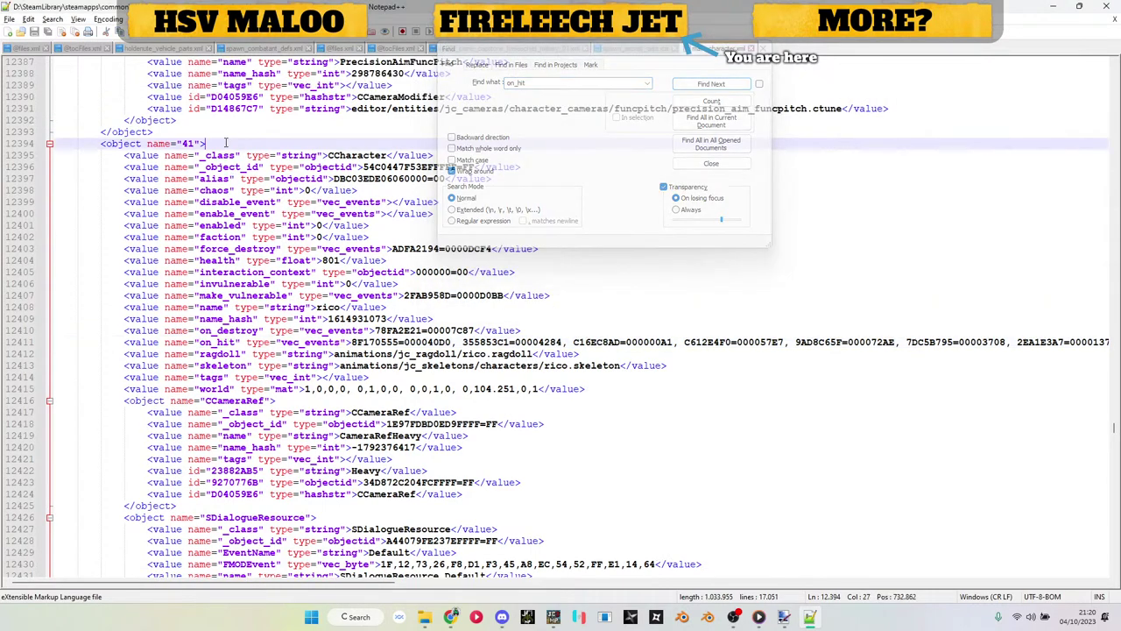
# Step: Search 'death' again, cycling through the first matches and inspecting camera object 24
pyautogui.hotkey('ctrl', 'f')
pyautogui.write('death')
pyautogui.press('Return')
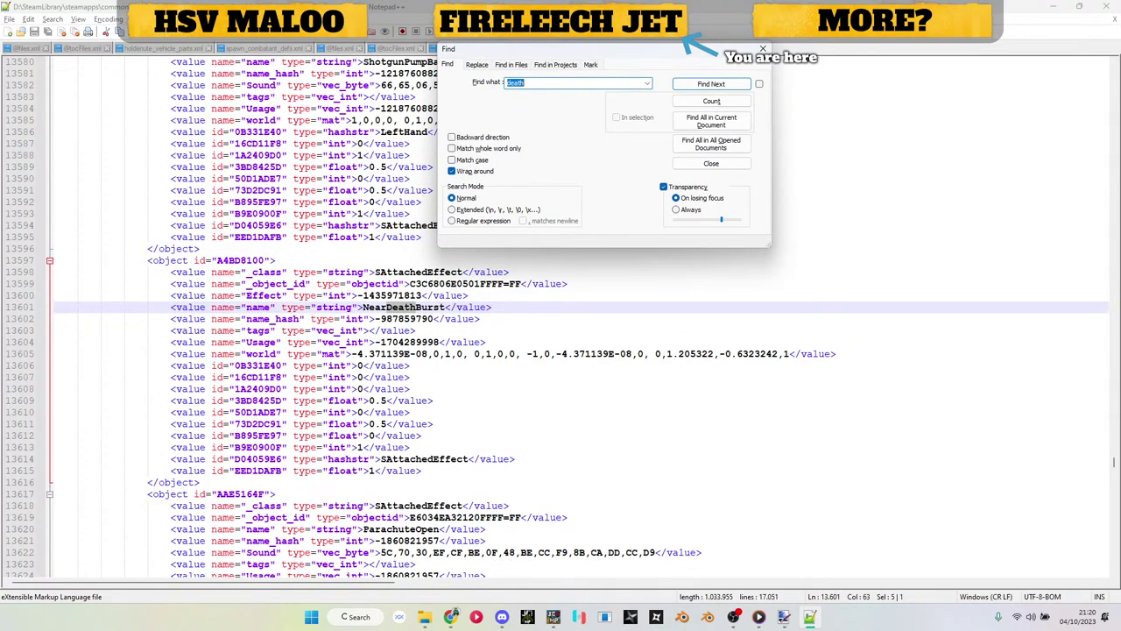
pyautogui.click(709, 85)
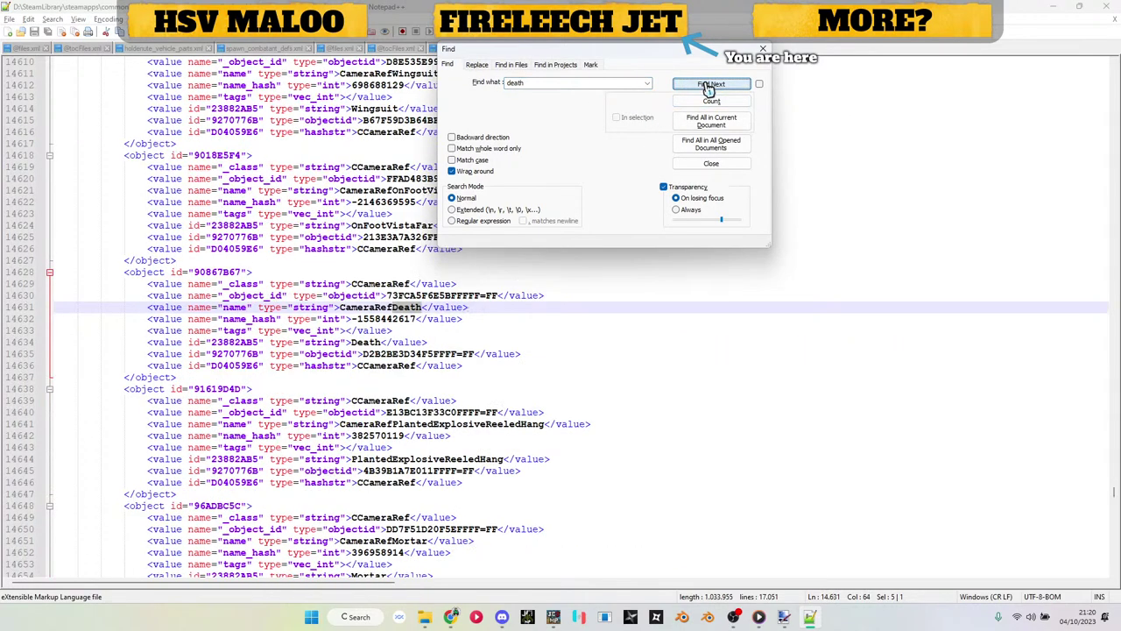
pyautogui.click(709, 85)
pyautogui.click(710, 85)
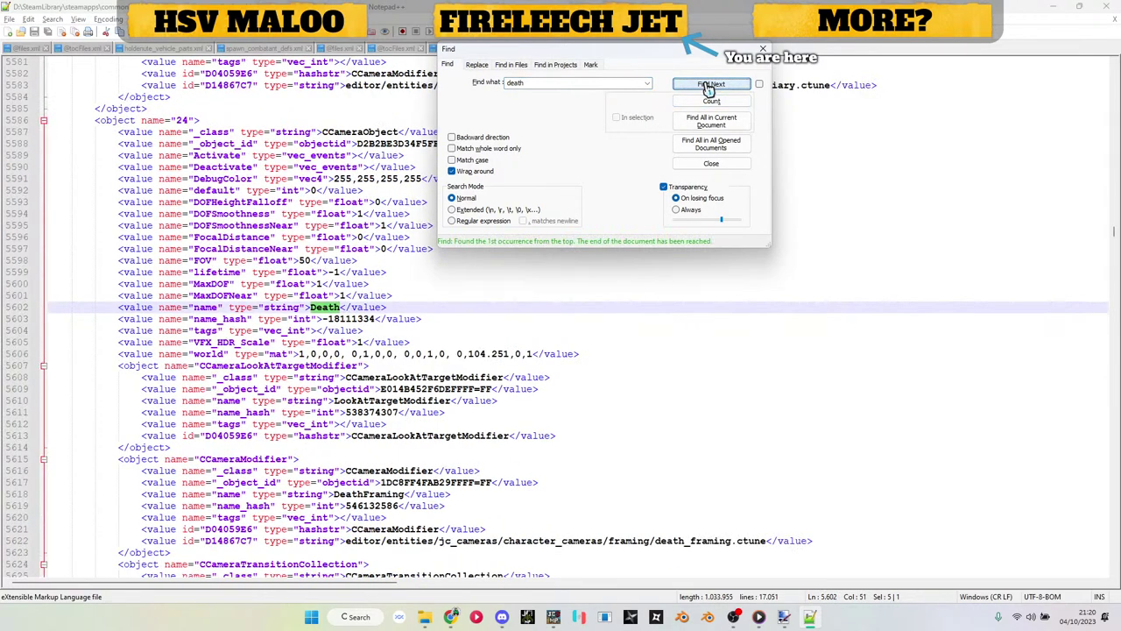
pyautogui.scroll(1, 358, 398)
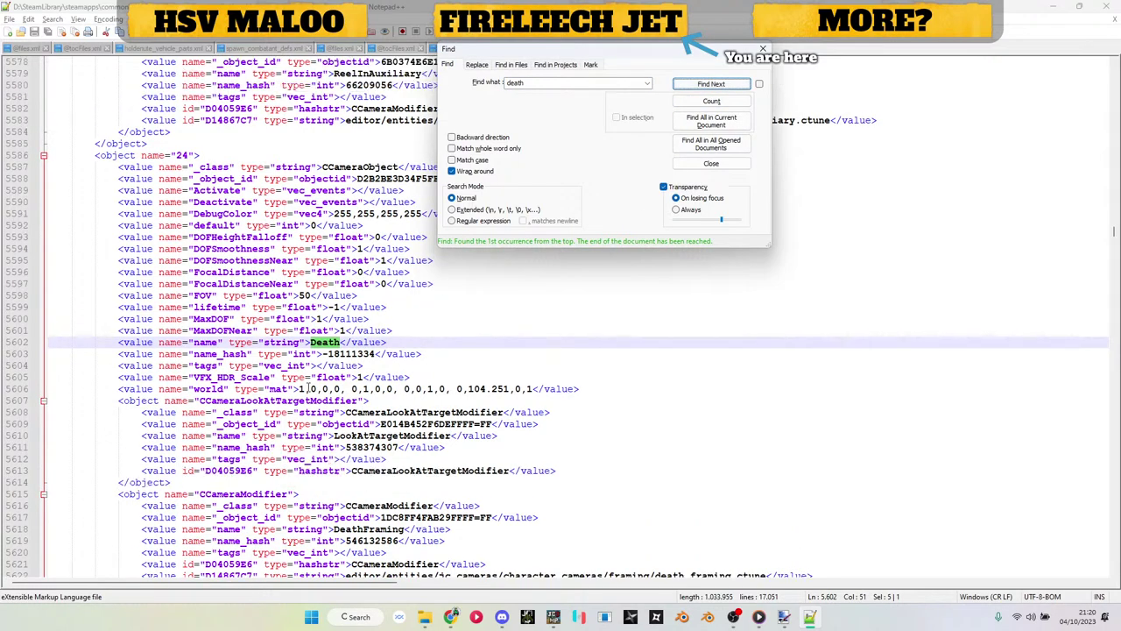
pyautogui.scroll(2, 191, 320)
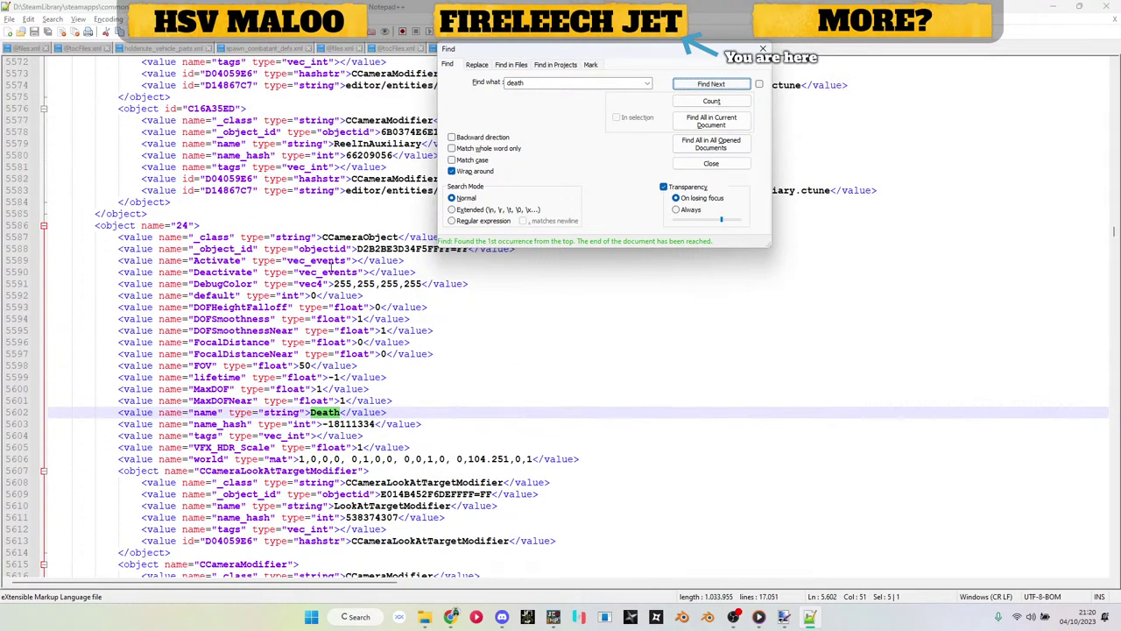
pyautogui.scroll(-1, 329, 268)
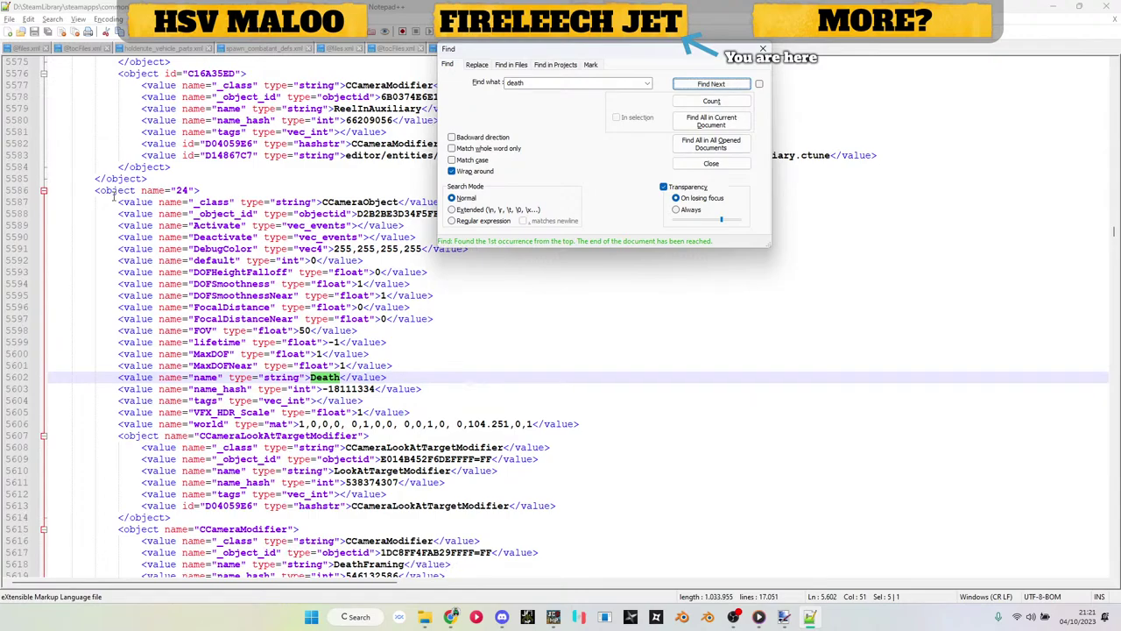
pyautogui.scroll(1, 113, 196)
pyautogui.click(112, 226)
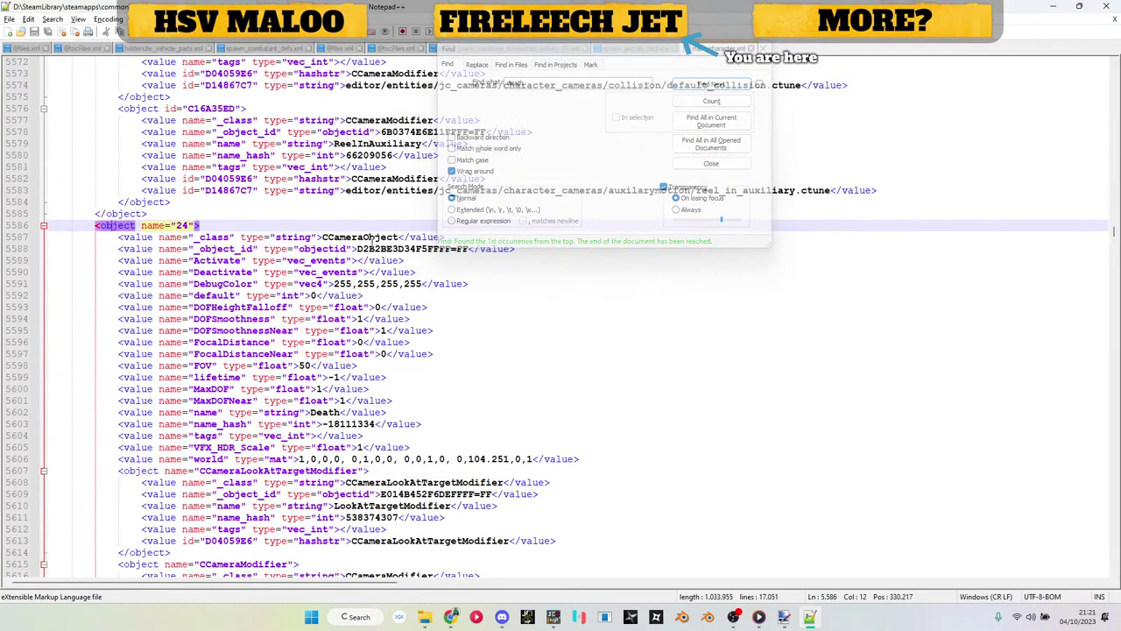
pyautogui.scroll(-3, 377, 232)
# Step: Step through every 'death' match from line 5602 to line 14634, then wrap around
pyautogui.click(701, 84)
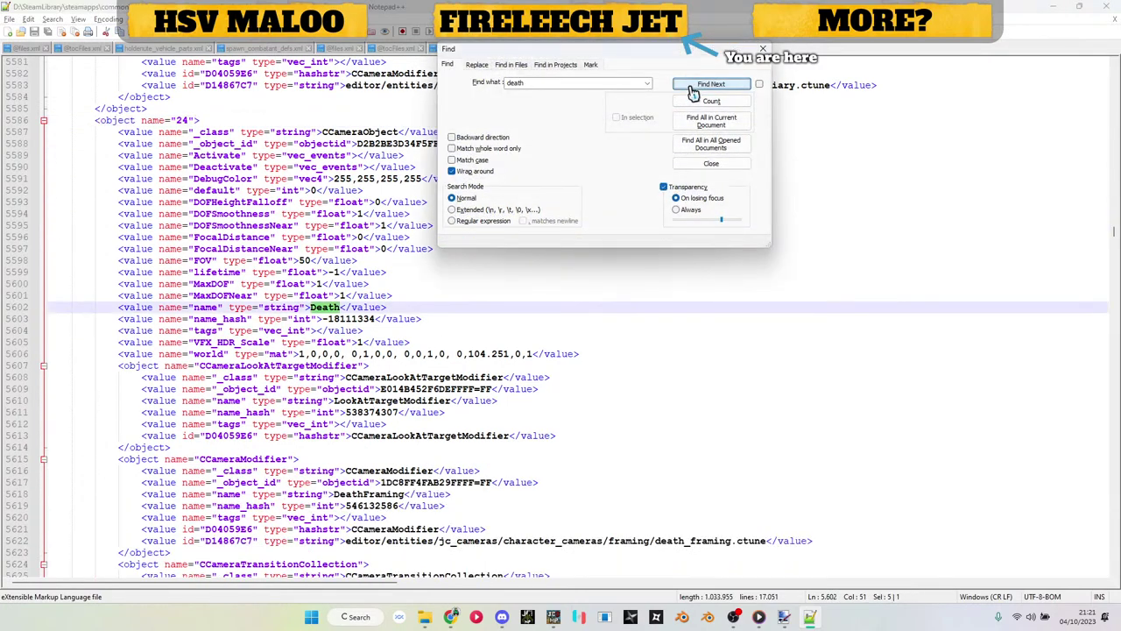
pyautogui.click(693, 88)
pyautogui.click(693, 88)
pyautogui.click(694, 87)
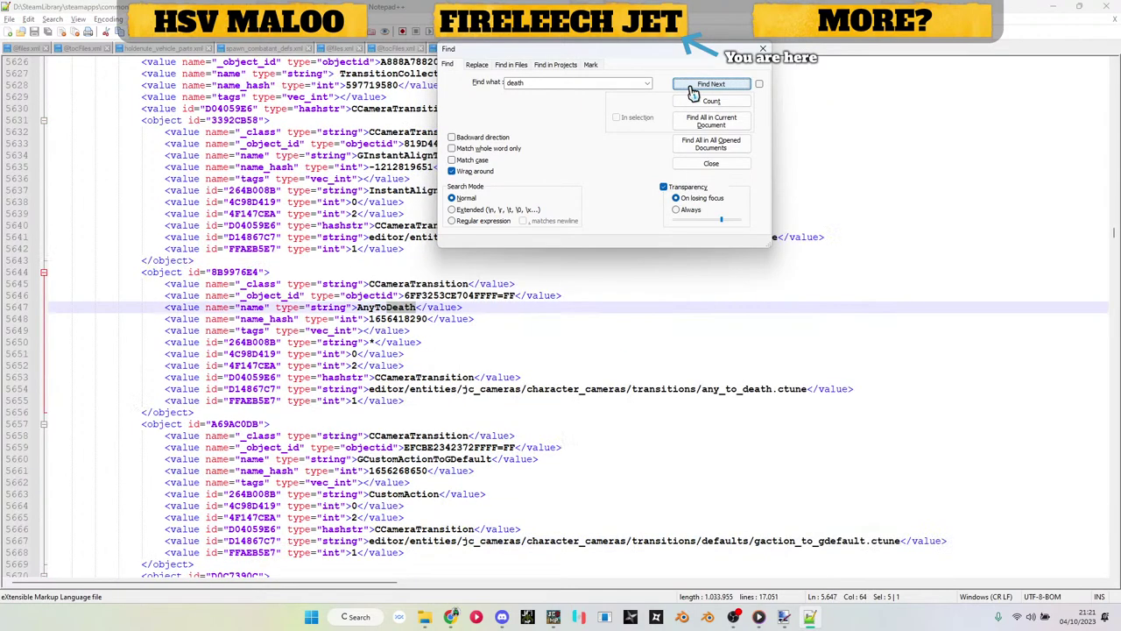
pyautogui.click(694, 87)
pyautogui.click(694, 88)
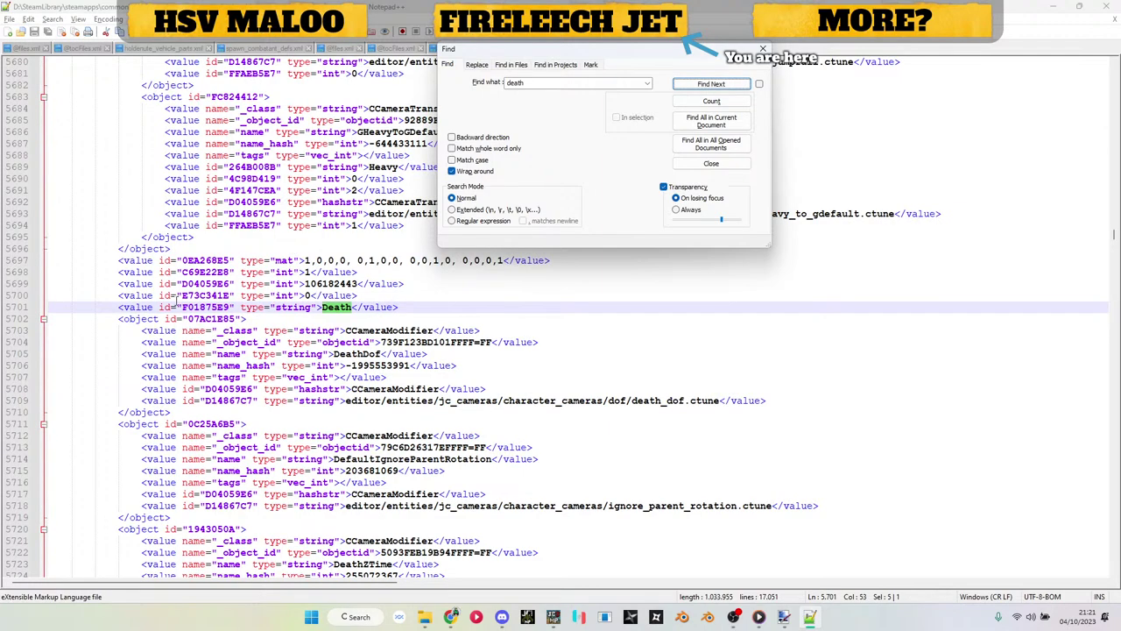
pyautogui.click(696, 83)
pyautogui.click(699, 85)
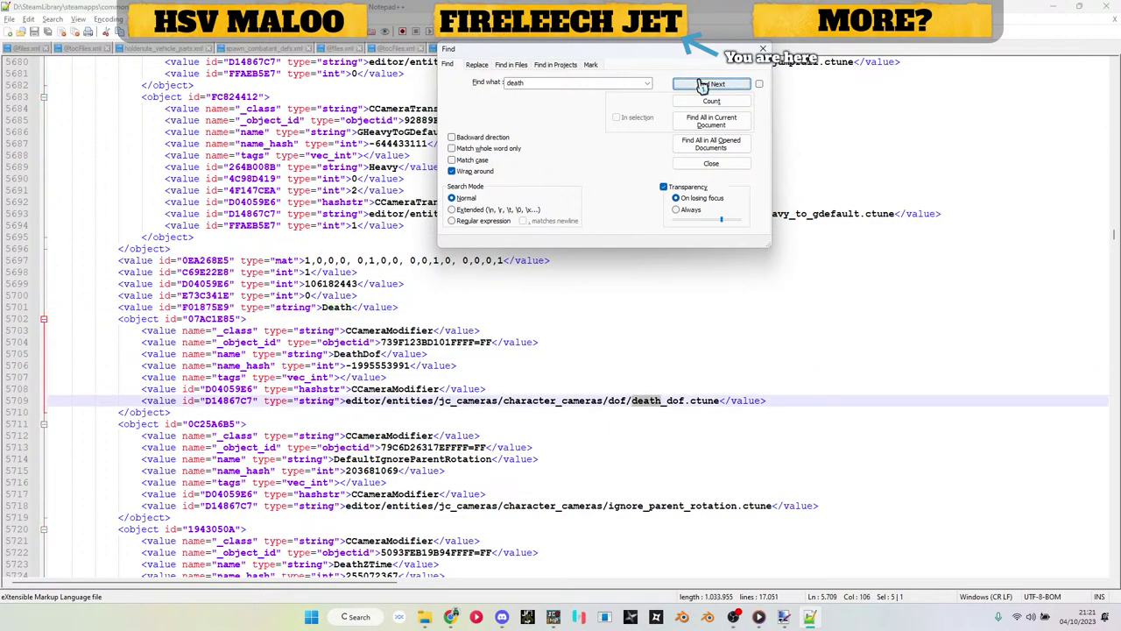
pyautogui.click(703, 86)
pyautogui.click(703, 86)
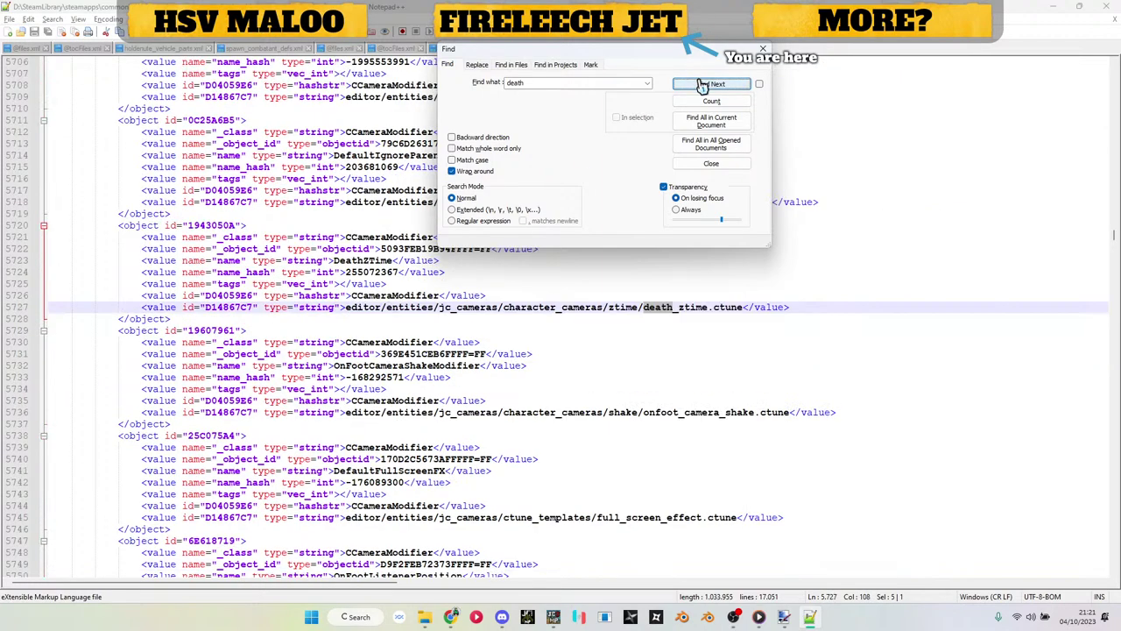
pyautogui.click(703, 86)
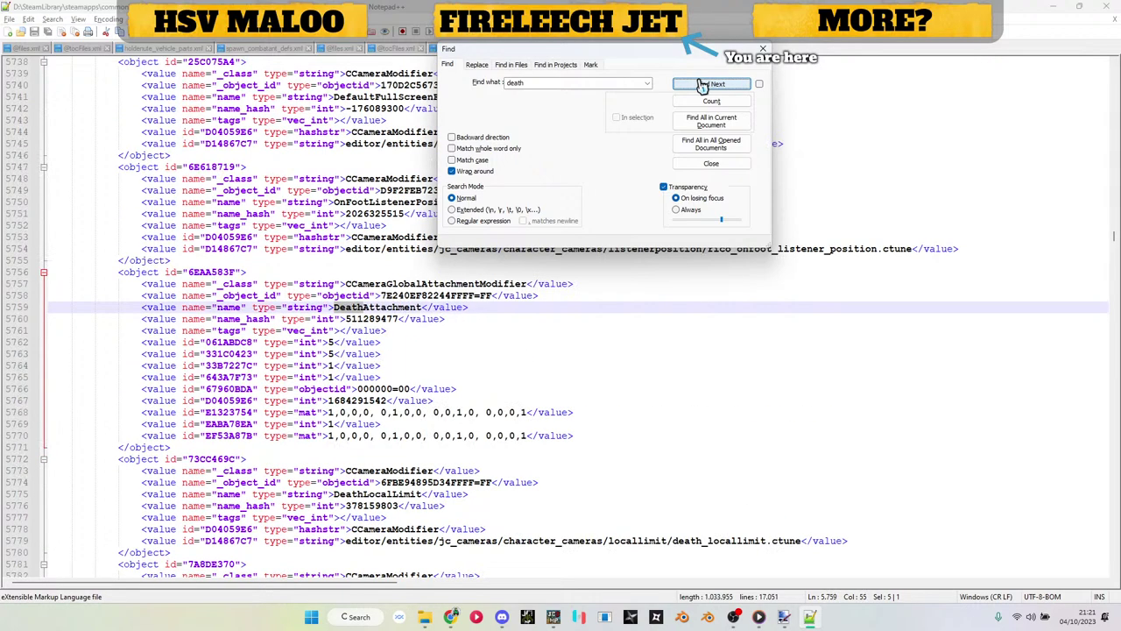
pyautogui.click(702, 86)
pyautogui.click(703, 86)
pyautogui.click(703, 86)
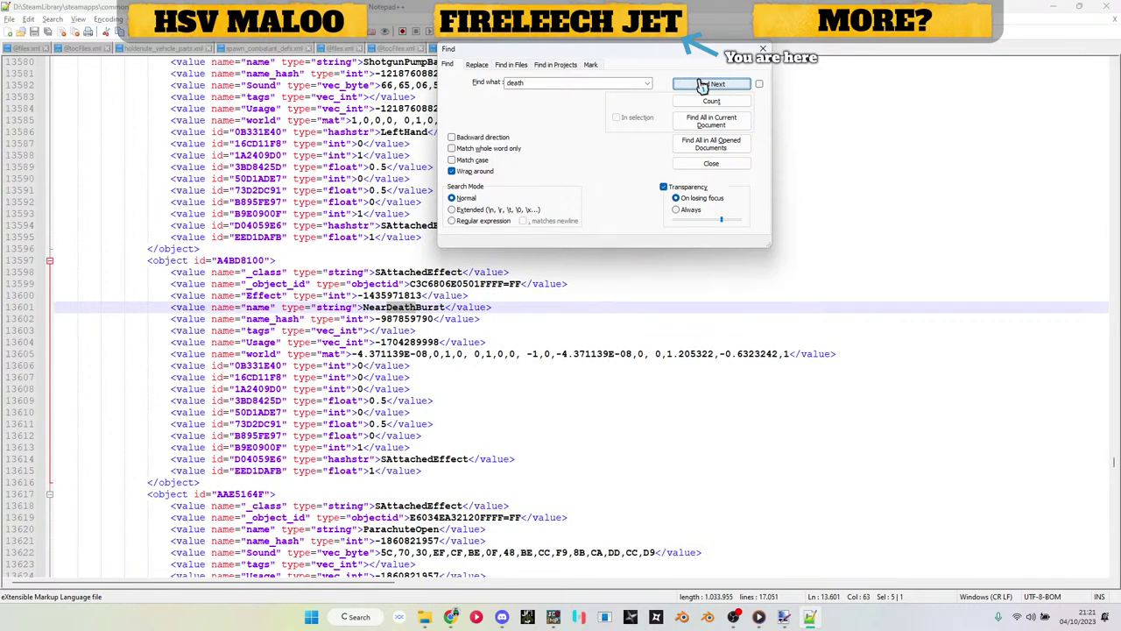
pyautogui.click(703, 86)
pyautogui.click(703, 85)
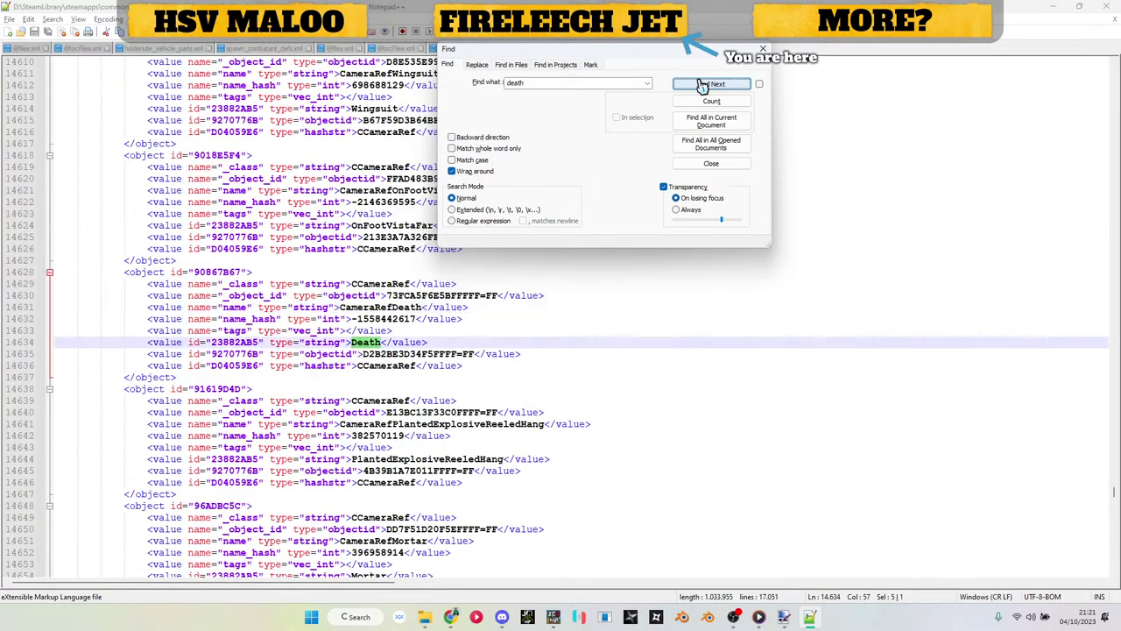
pyautogui.click(702, 86)
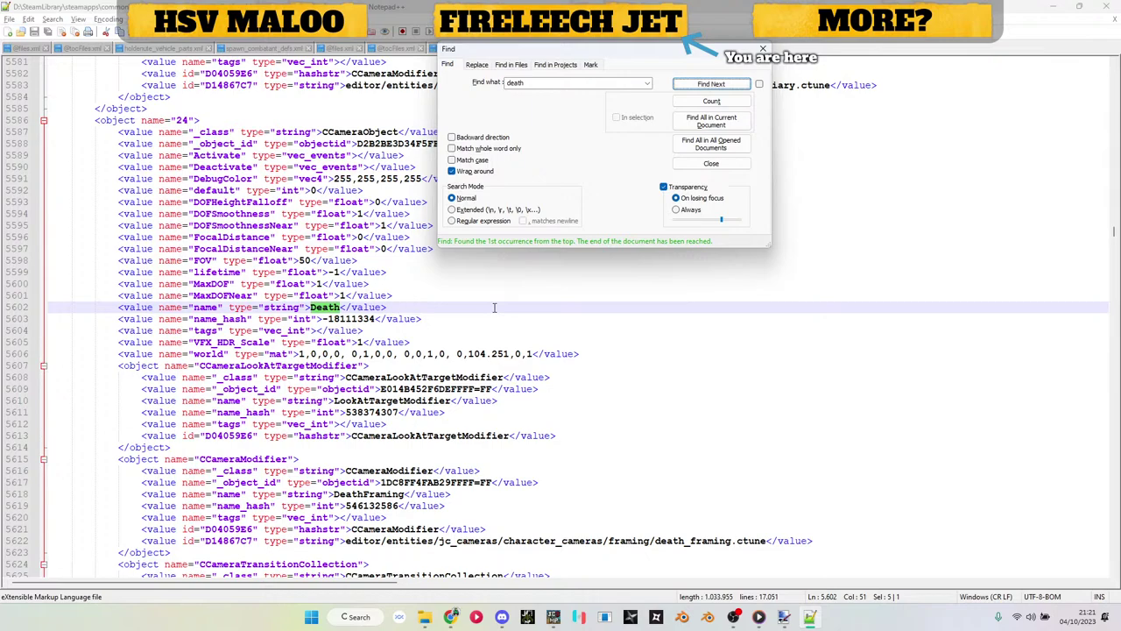
# Step: Close main_character.xml and minimise Notepad++ to reveal the folders
pyautogui.moveTo(649, 54); pyautogui.dragTo(673, 100)
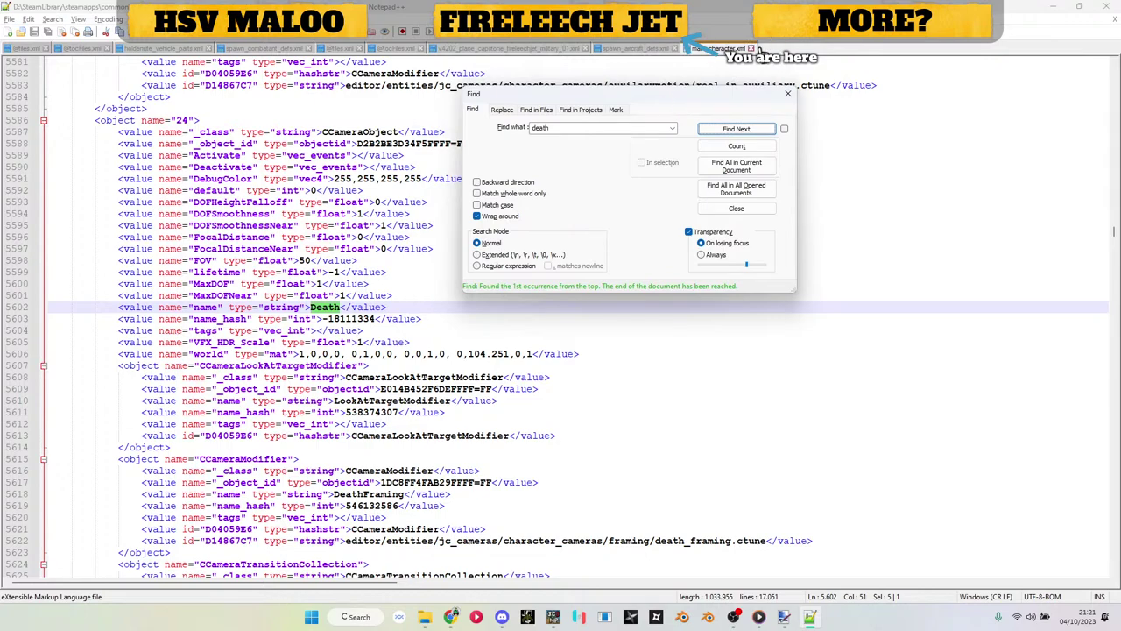
pyautogui.click(751, 48)
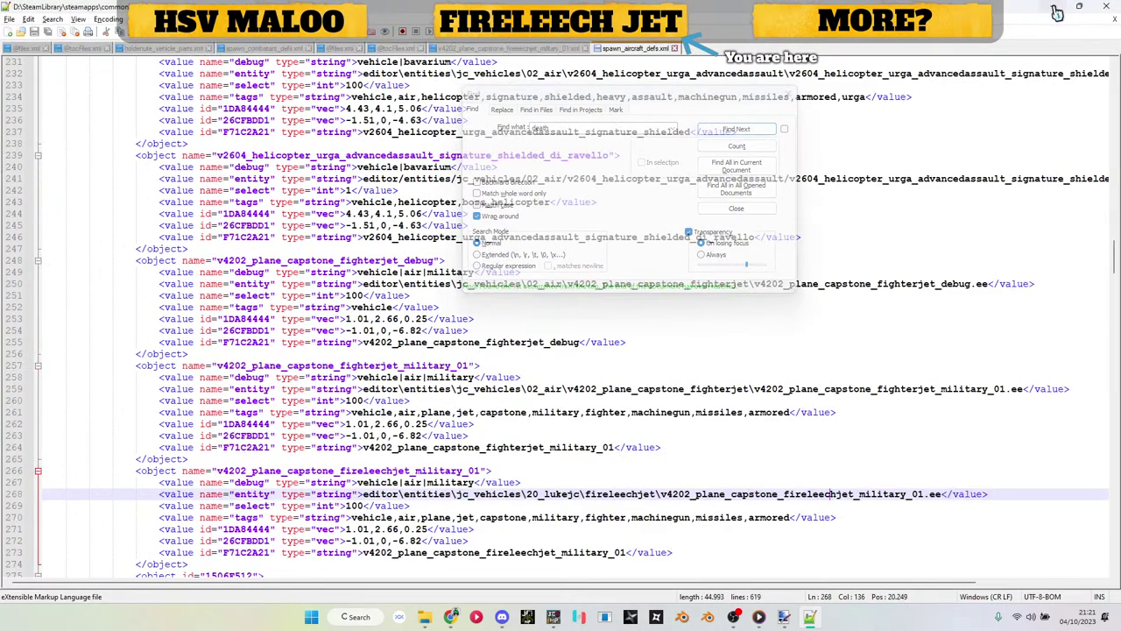
pyautogui.click(1057, 13)
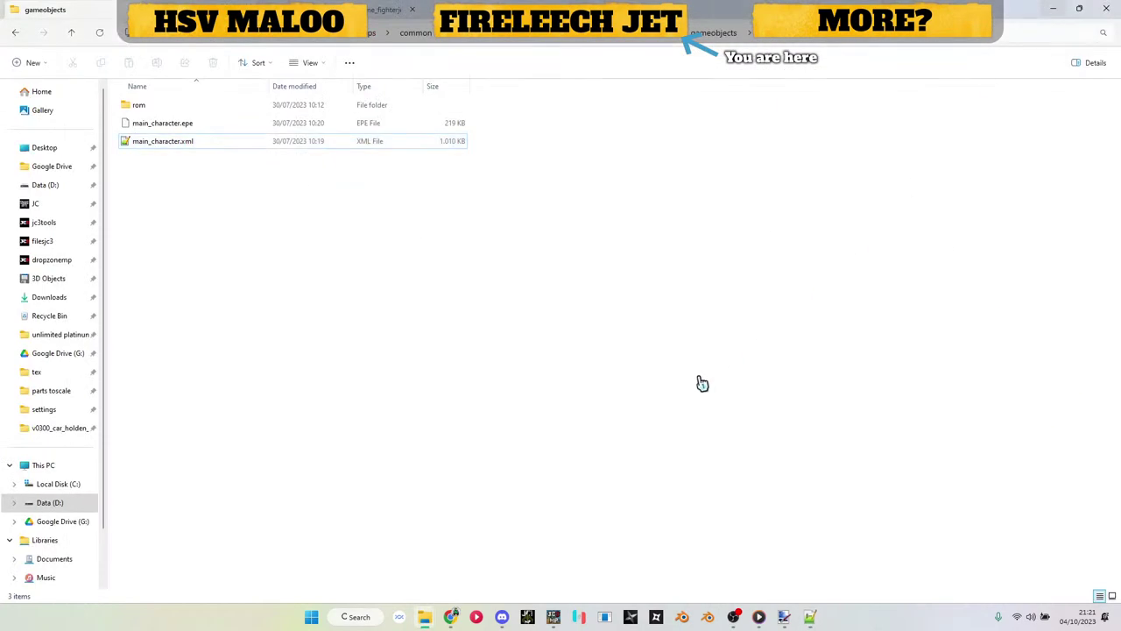
# Step: Go back two folder levels from gameobjects to the editor folder
pyautogui.press('BackSpace')
pyautogui.press('BackSpace')
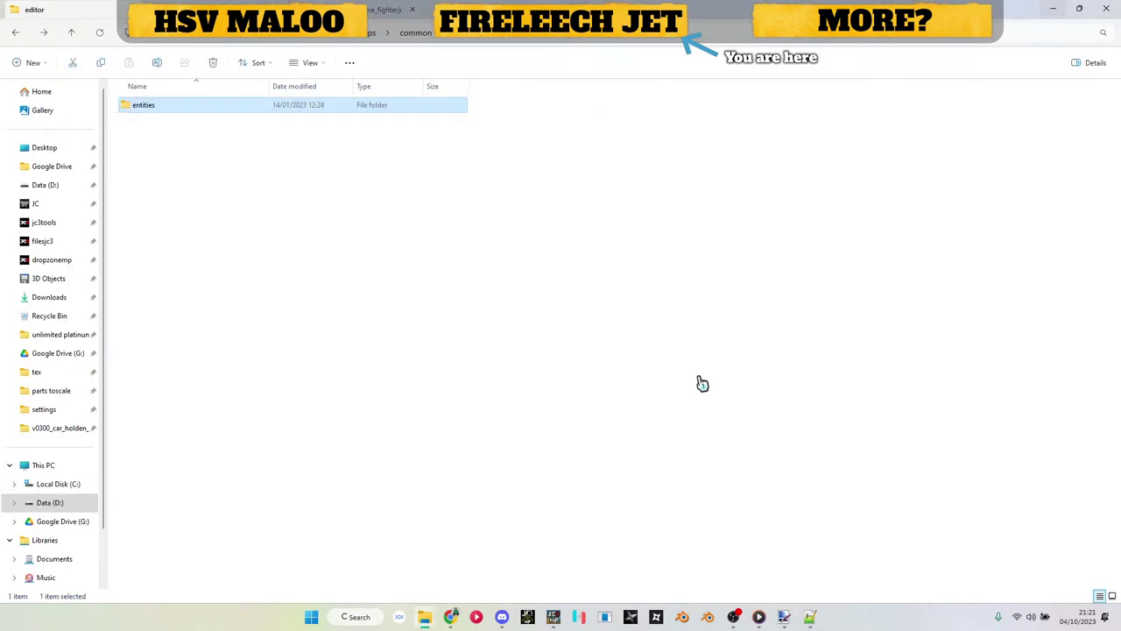
pyautogui.press('BackSpace')
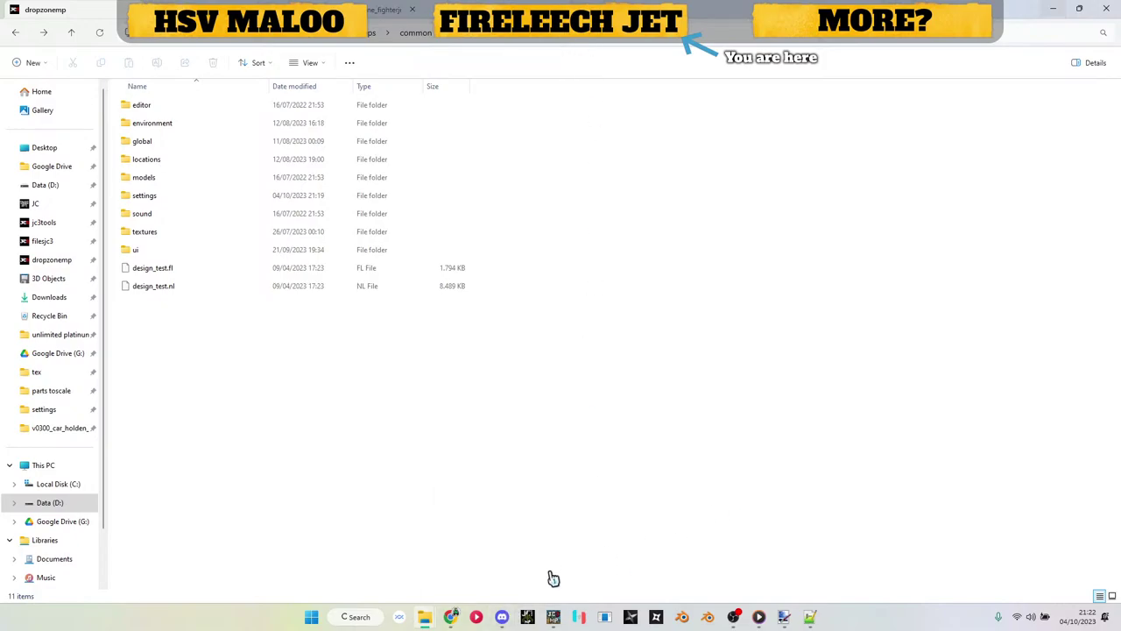
# Step: Join the Unlimited Labs server from the server browser, entering its password
pyautogui.click(559, 615)
pyautogui.moveTo(1008, 150)
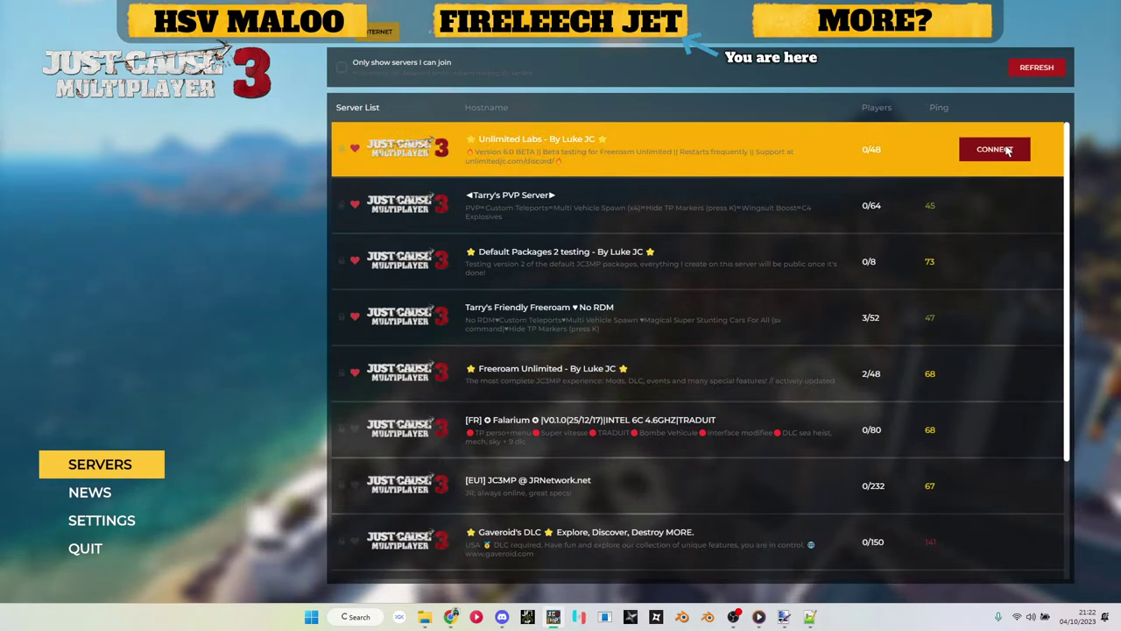
pyautogui.click(1007, 151)
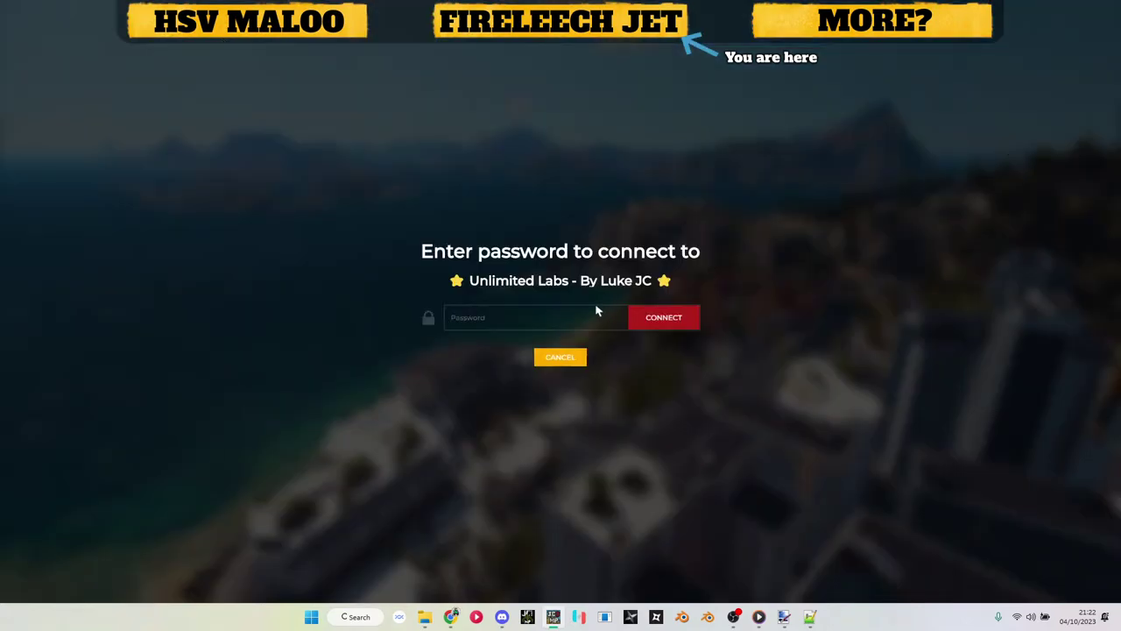
pyautogui.click(663, 319)
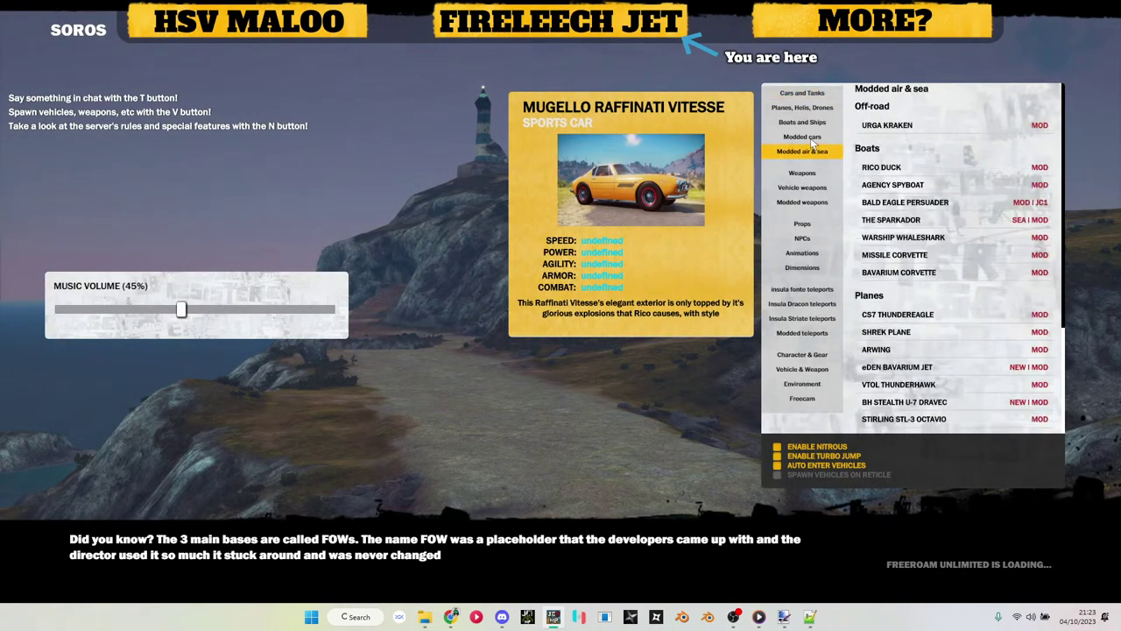
# Step: Browse the modded cars list once loaded, then close the spawn and help menus
pyautogui.click(812, 140)
pyautogui.scroll(-10, 913, 262)
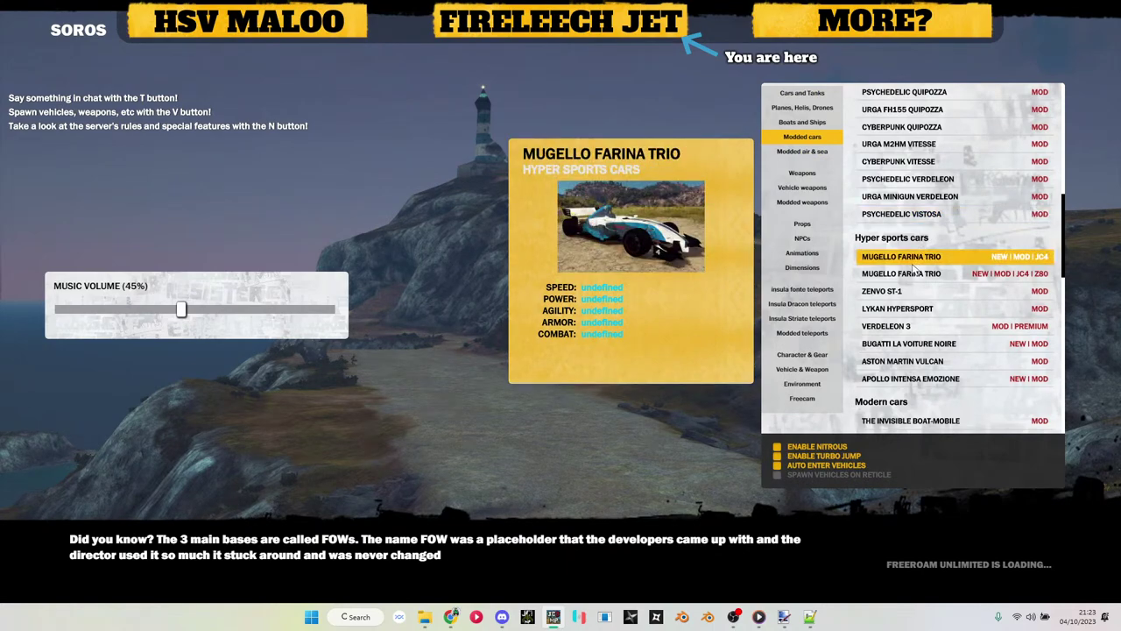
pyautogui.click(914, 311)
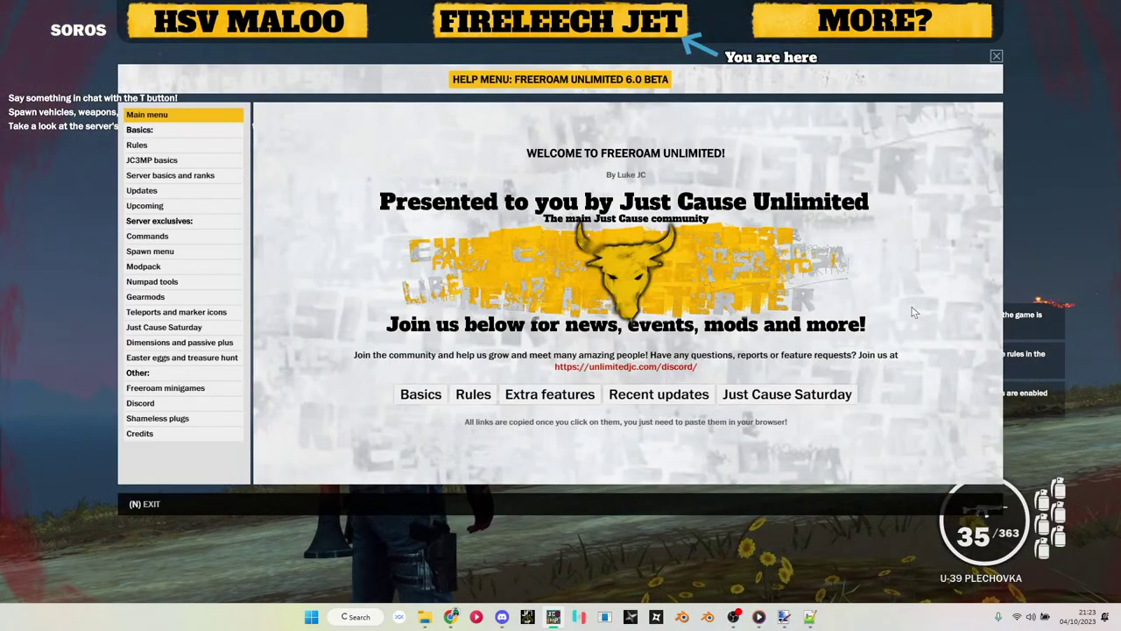
pyautogui.press('n')
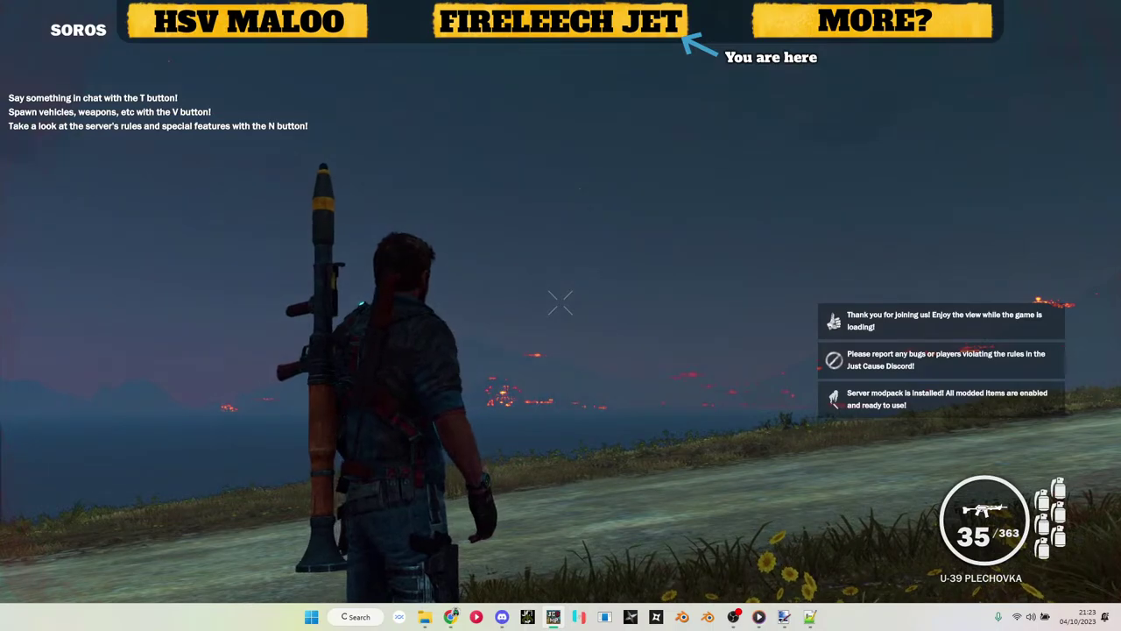
# Step: Spawn the jet by sending the pasted /object command in chat
pyautogui.press('a')
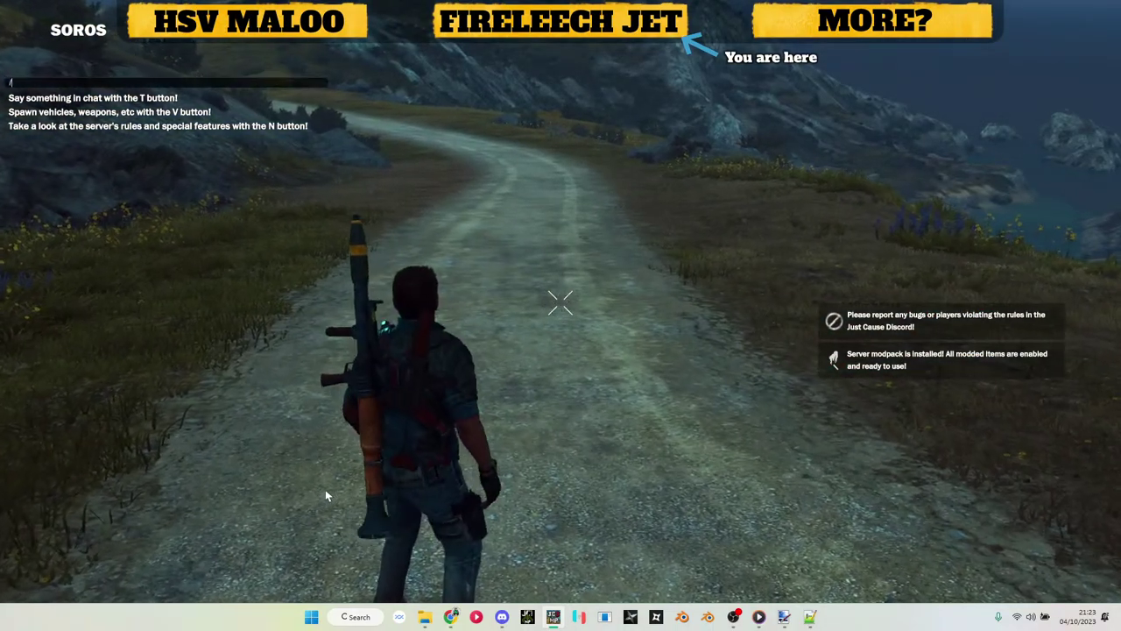
pyautogui.write('t/')
pyautogui.press('Up')
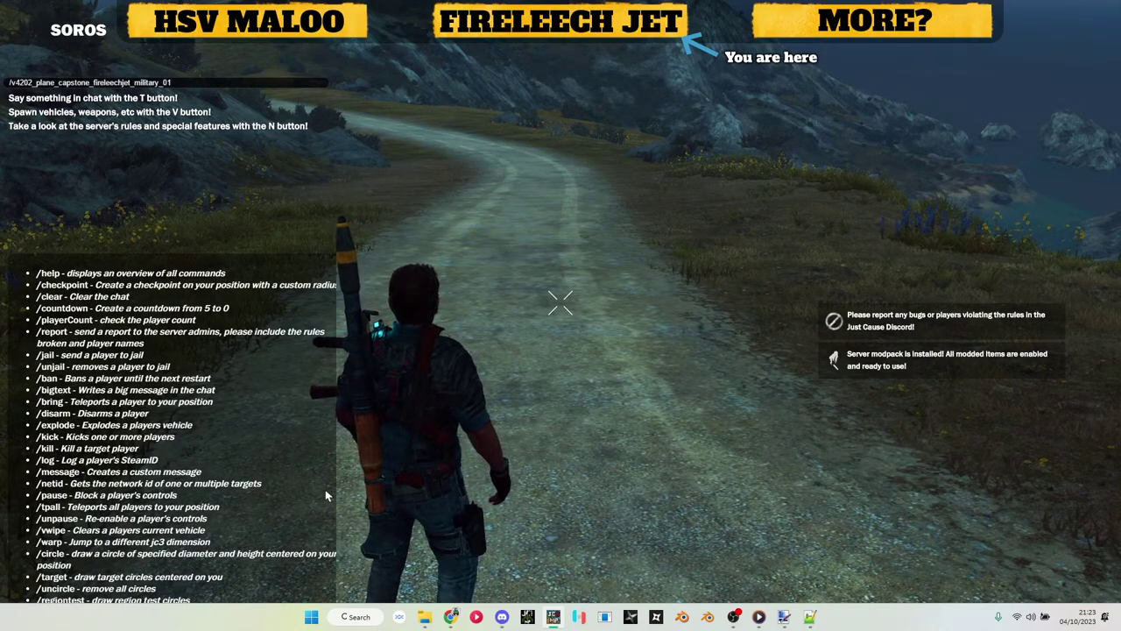
pyautogui.press('Down')
pyautogui.write('object')
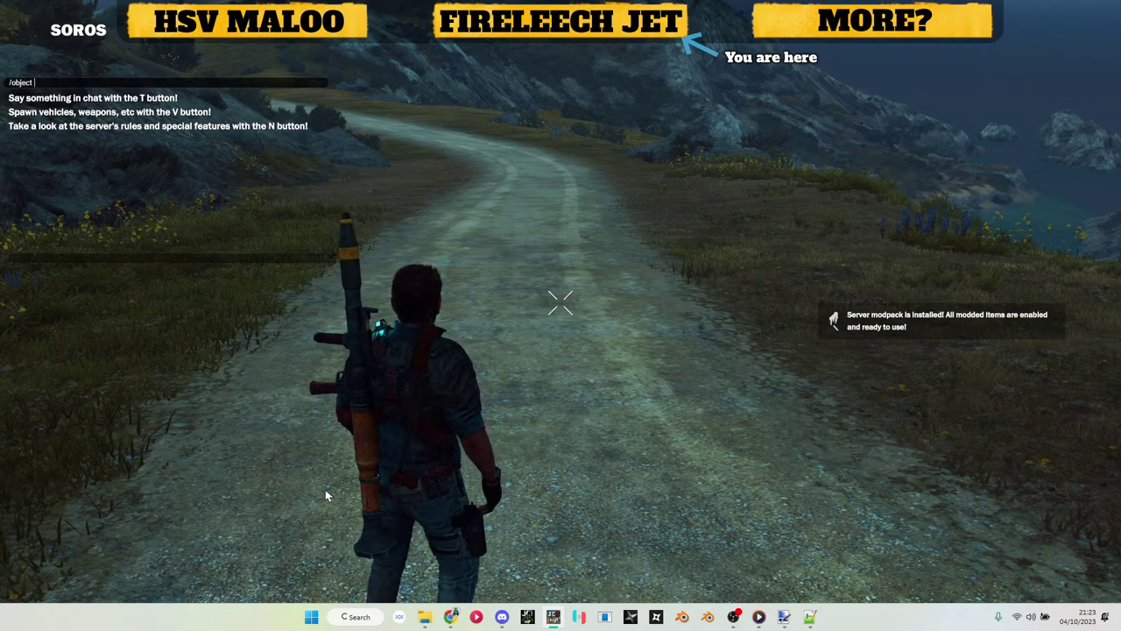
pyautogui.hotkey('ctrl', 'v')
pyautogui.press('Return')
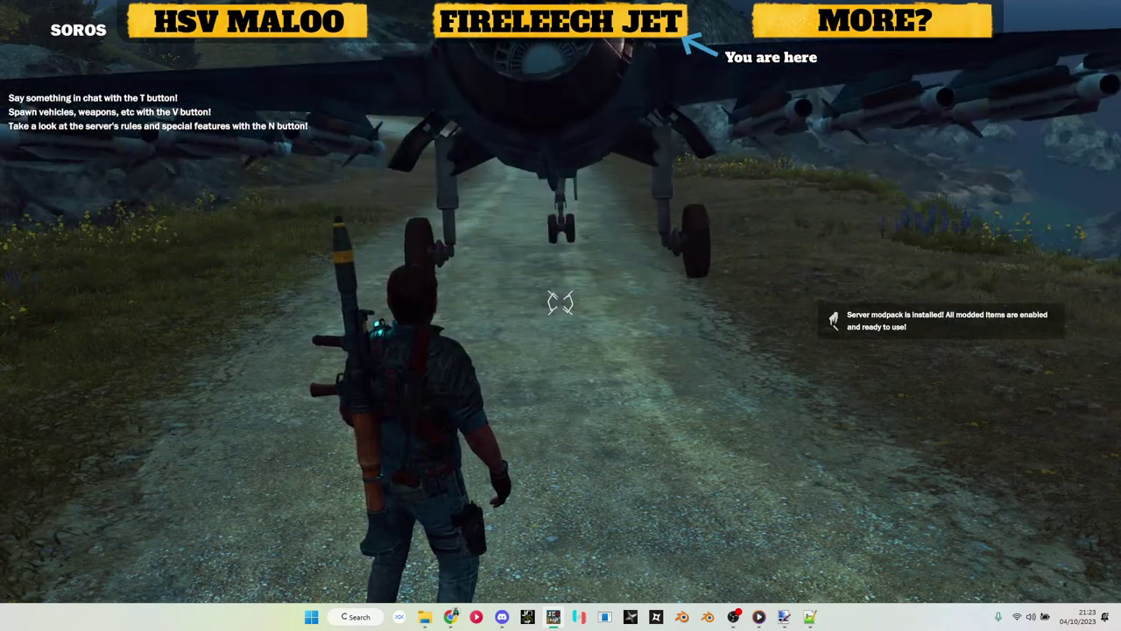
# Step: Climb into the jet's cockpit, fire its weapons down the road, and open the menu
pyautogui.press('w')
pyautogui.press('f')
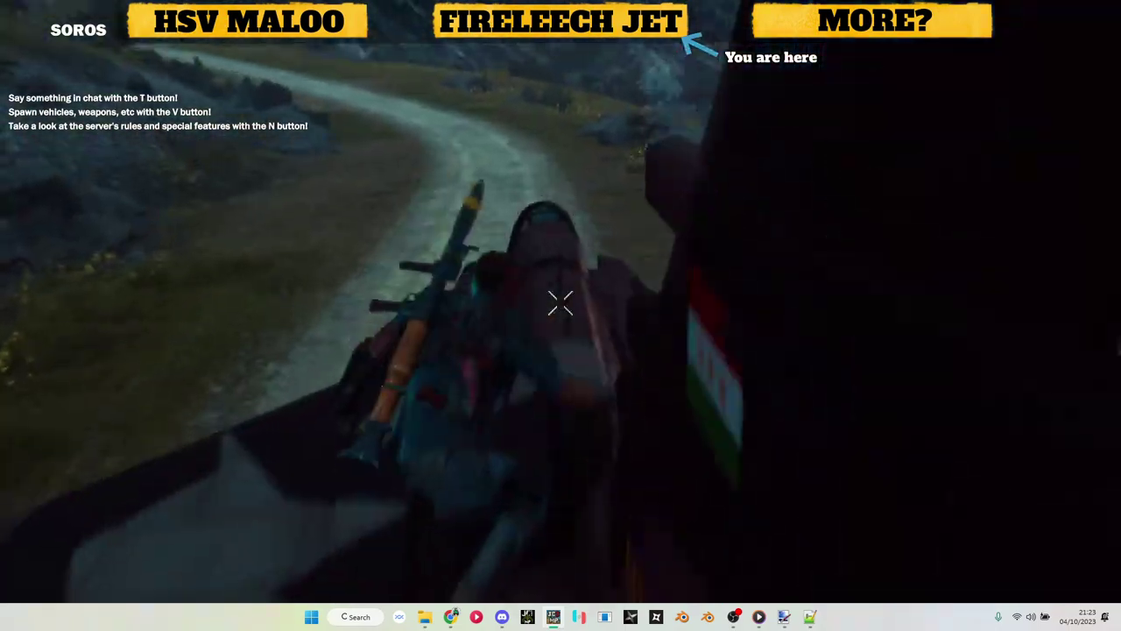
pyautogui.press('w')
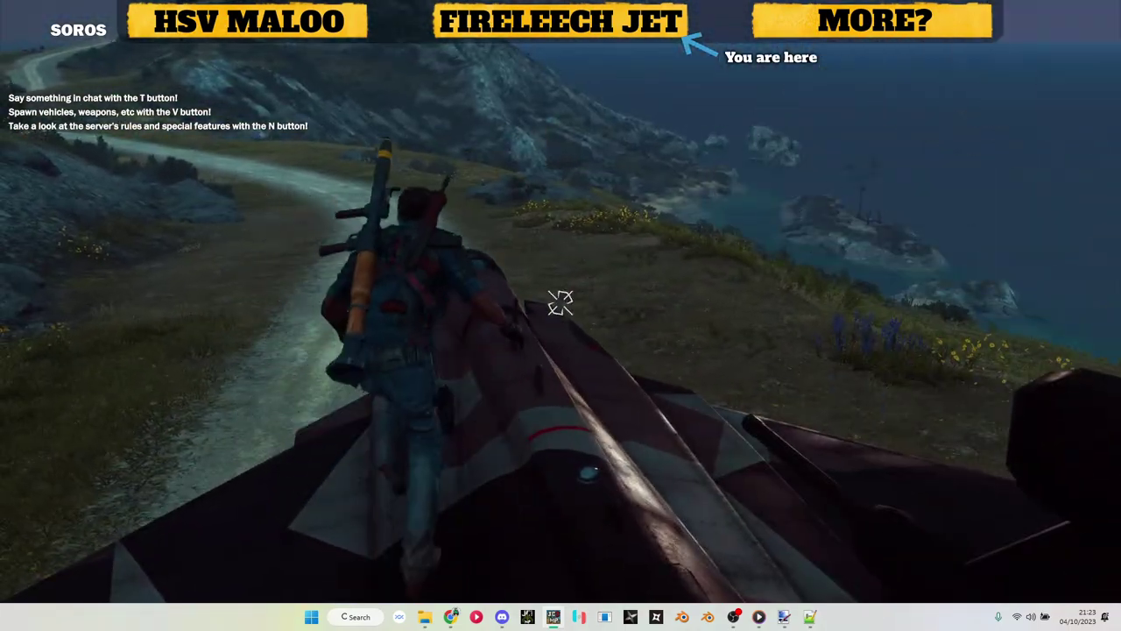
pyautogui.press('e')
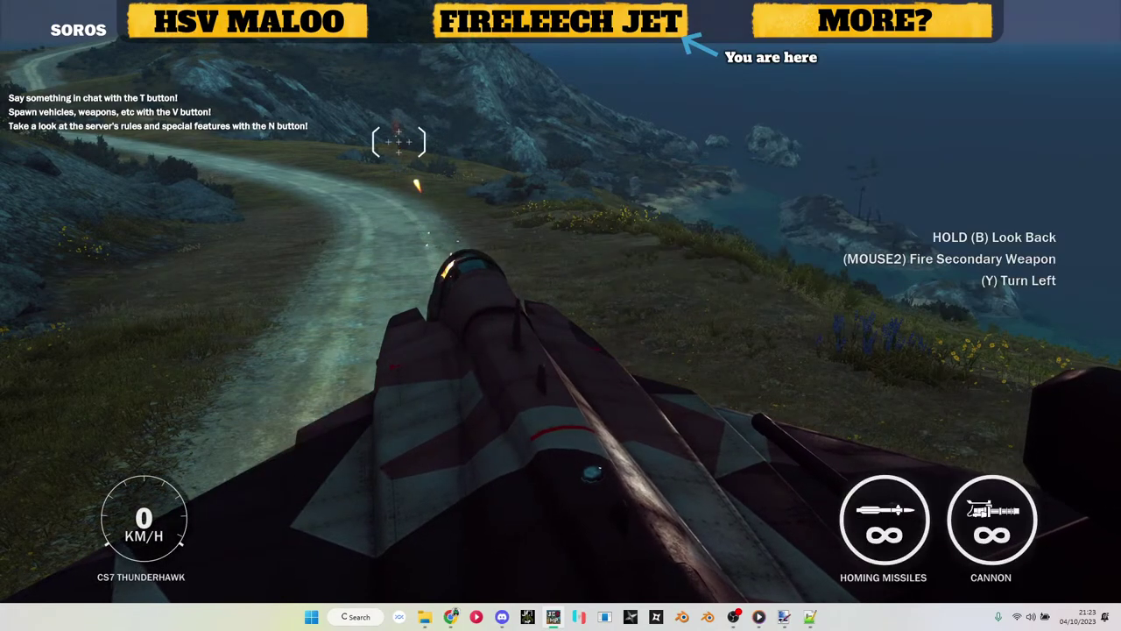
pyautogui.click(561, 302)
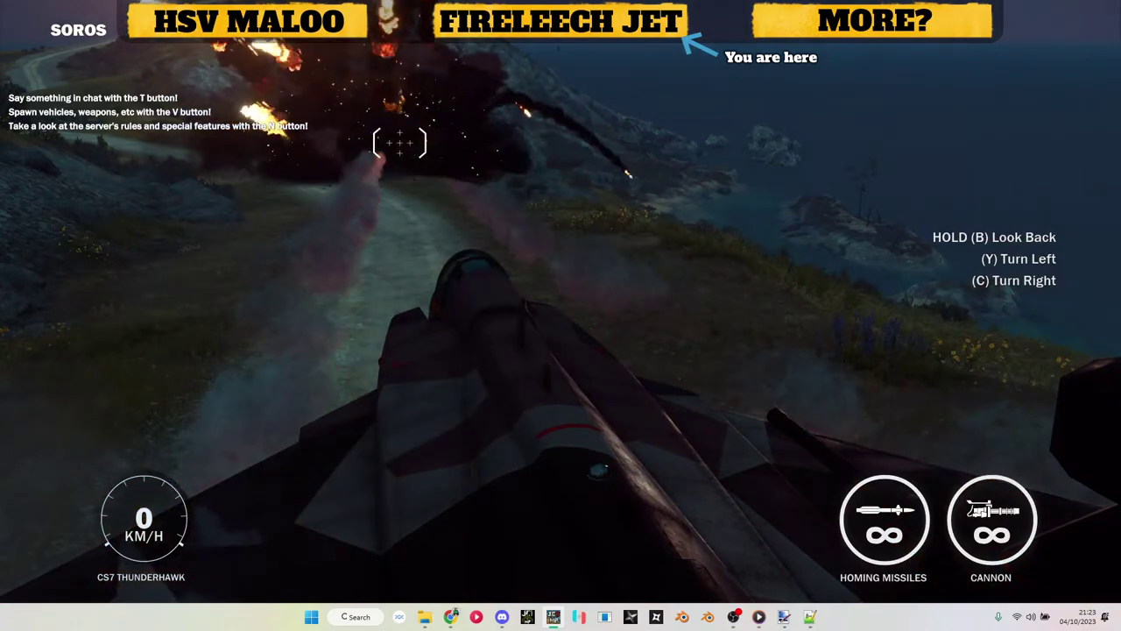
pyautogui.press('Escape')
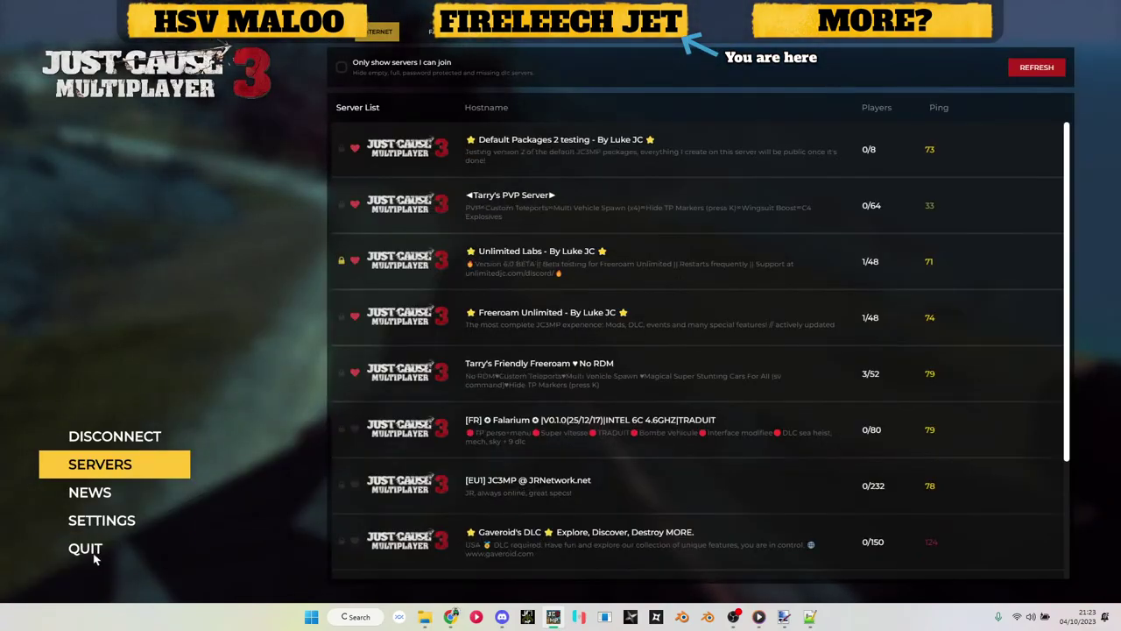
# Step: Quit the game, search the Start menu for 'winscp', and toggle the Notepad++ window
pyautogui.click(88, 550)
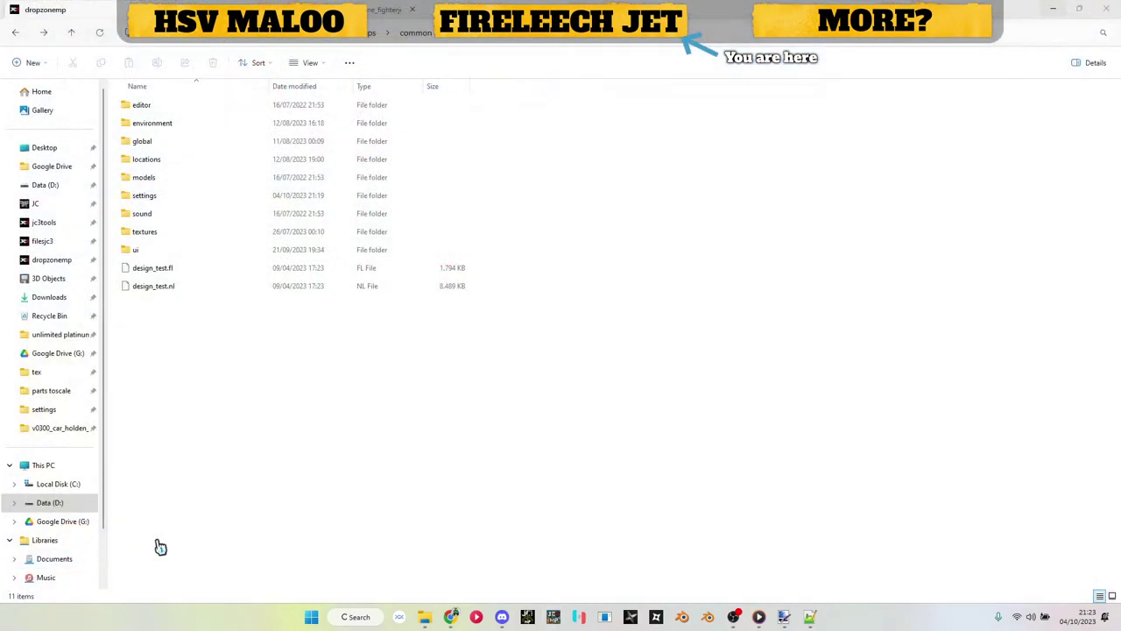
pyautogui.click(311, 618)
pyautogui.write('winscp')
pyautogui.press('Return')
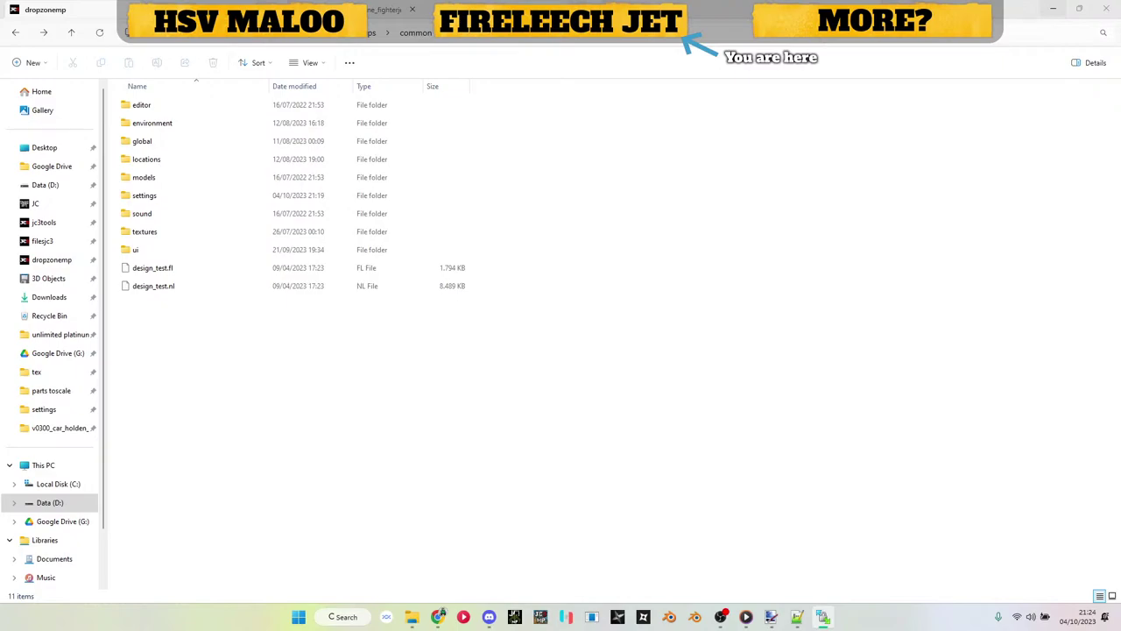
pyautogui.click(797, 617)
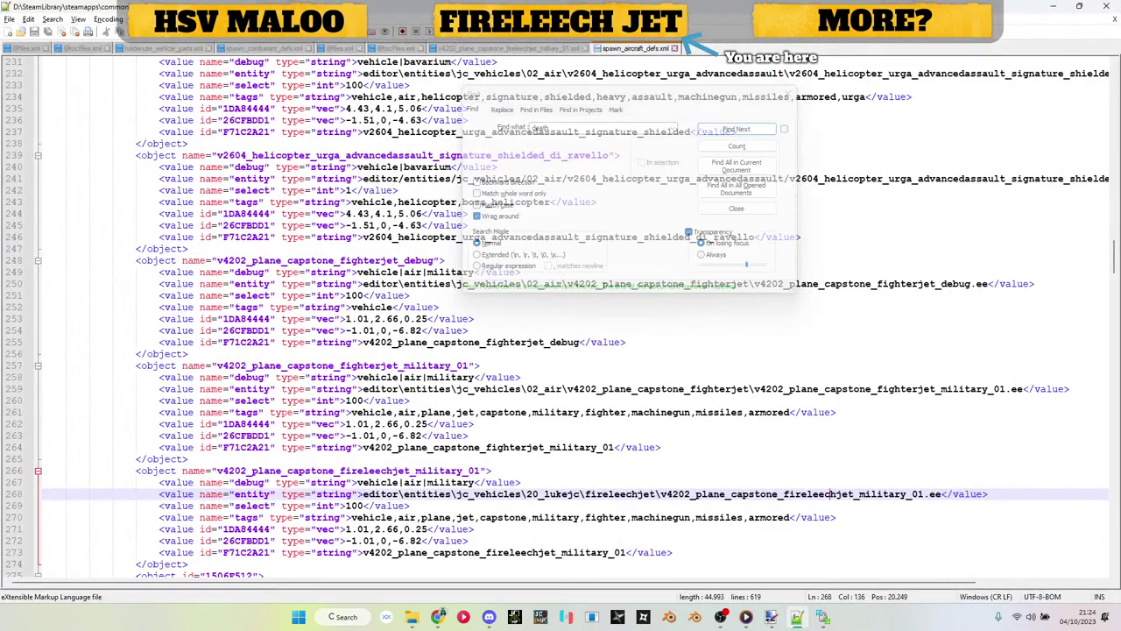
pyautogui.click(797, 617)
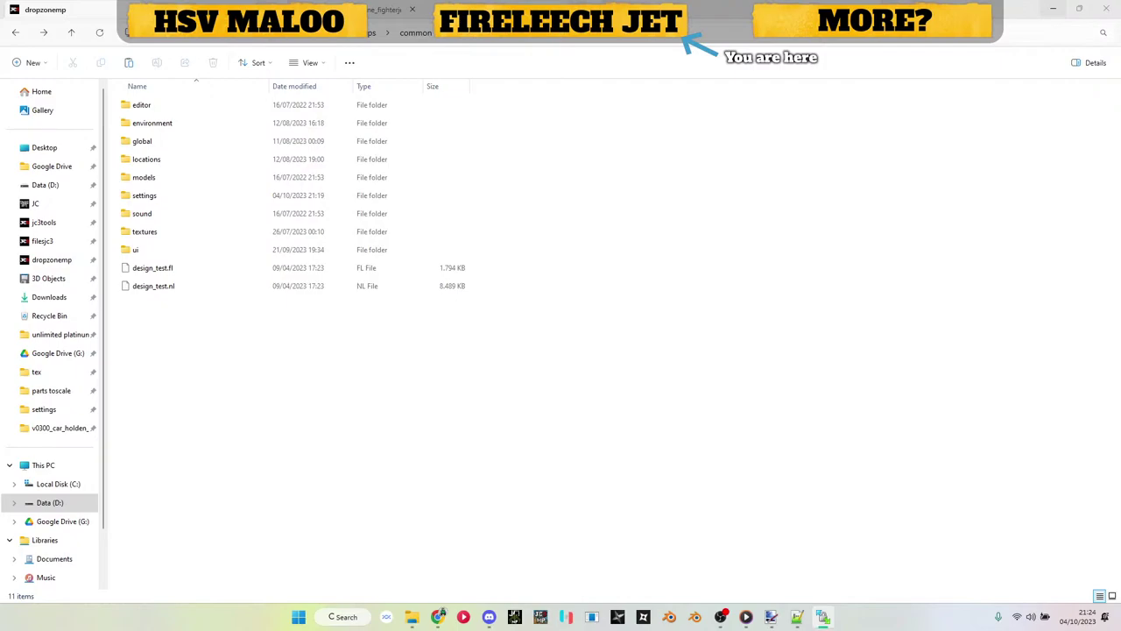
# Step: Search the XML in Notepad++ for the 000000000 placeholder, then return to Explorer
pyautogui.hotkey('alt', 'Tab')
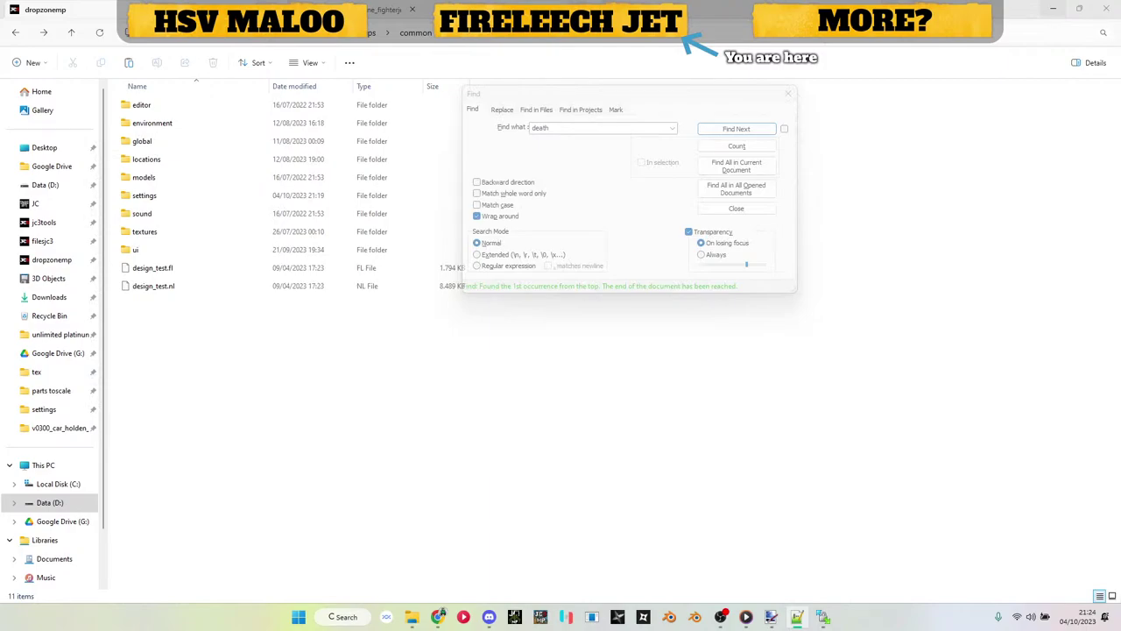
pyautogui.hotkey('ctrl', 'f')
pyautogui.write('000000000')
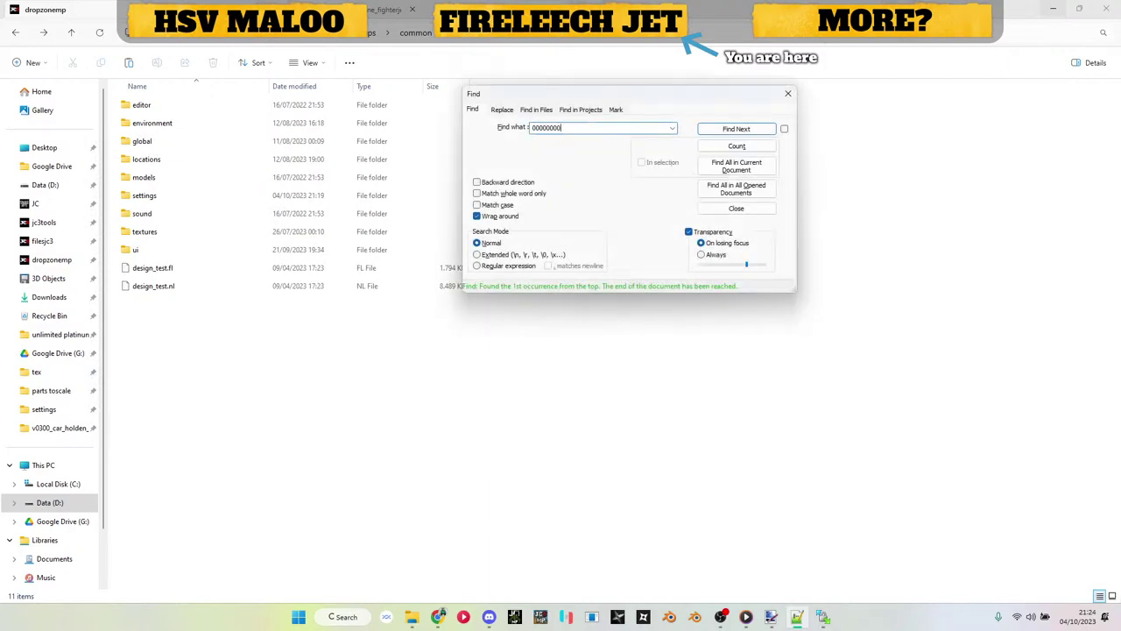
pyautogui.press('Return')
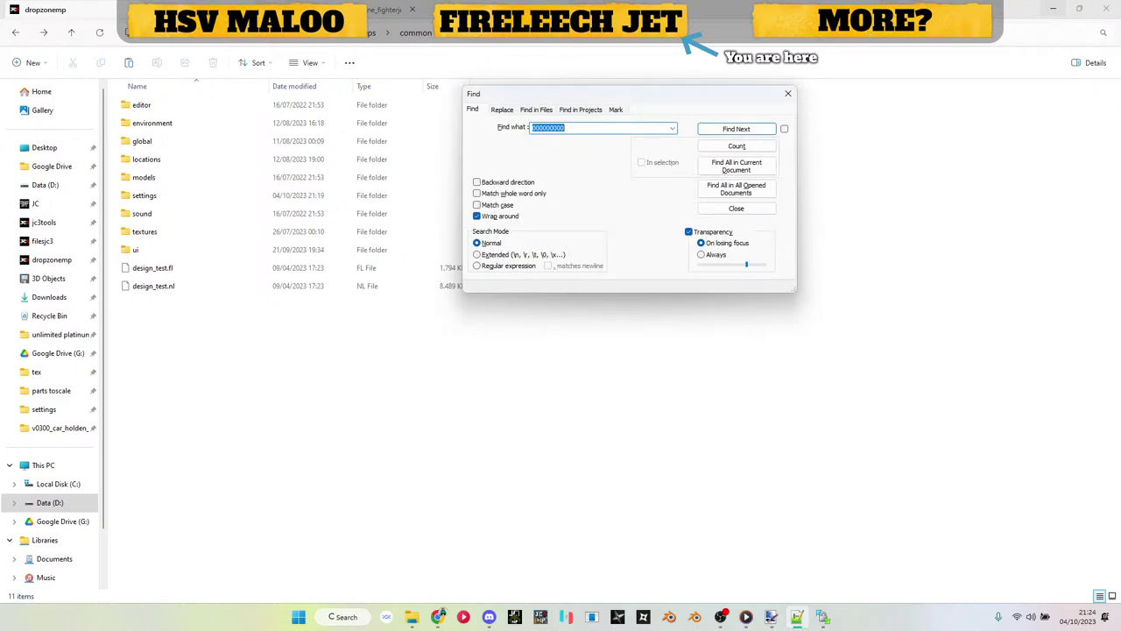
pyautogui.hotkey('alt', 'Tab')
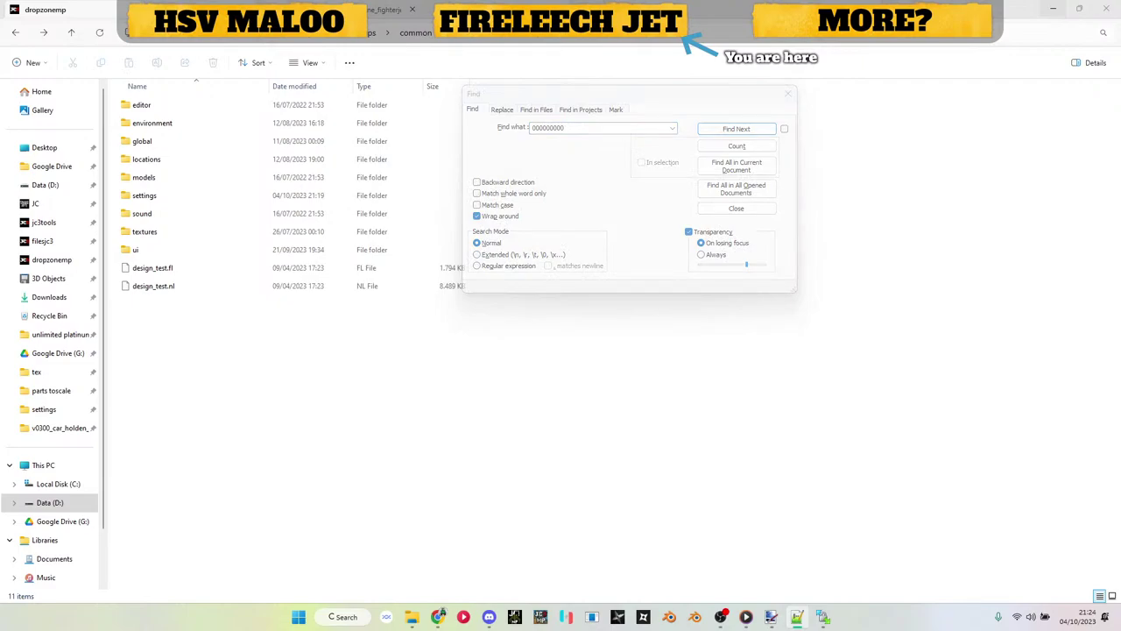
# Step: Return File Explorer to the 20_lukejc vehicle folder list
pyautogui.click(376, 418)
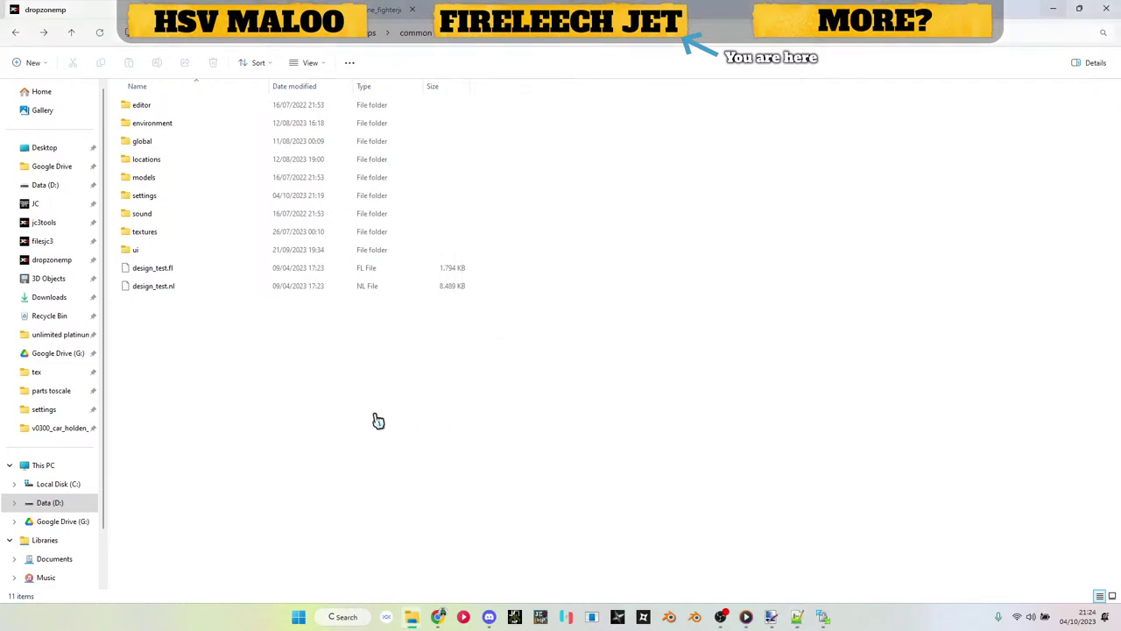
pyautogui.hotkey('alt', 'Left')
pyautogui.hotkey('alt', 'Left')
pyautogui.hotkey('alt', 'Left')
pyautogui.hotkey('alt', 'Left')
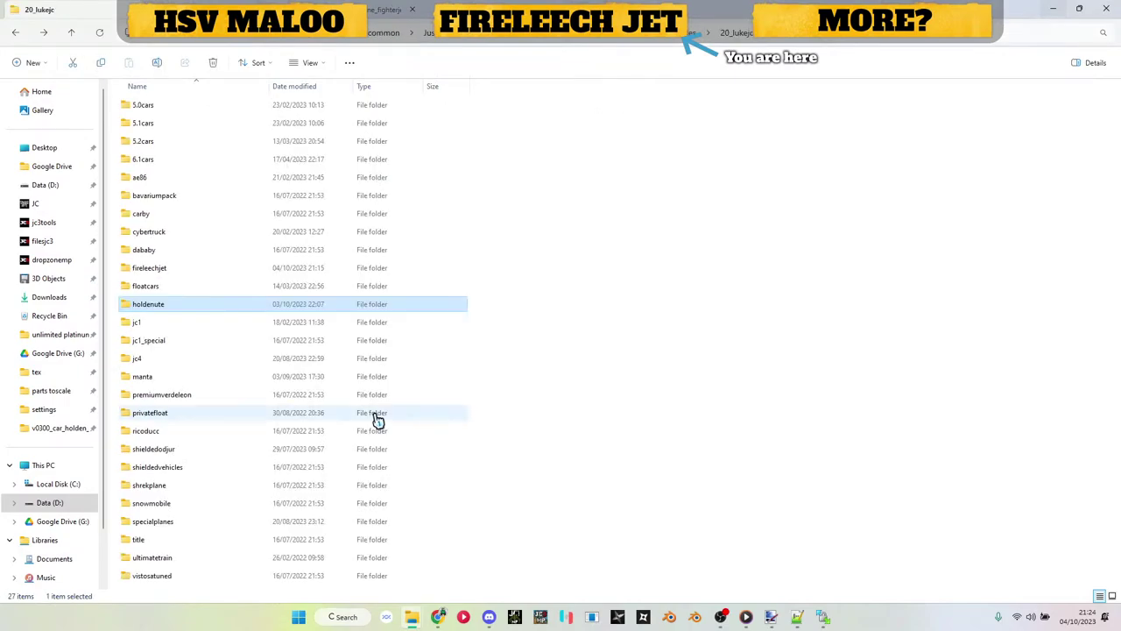
pyautogui.hotkey('alt', 'Left')
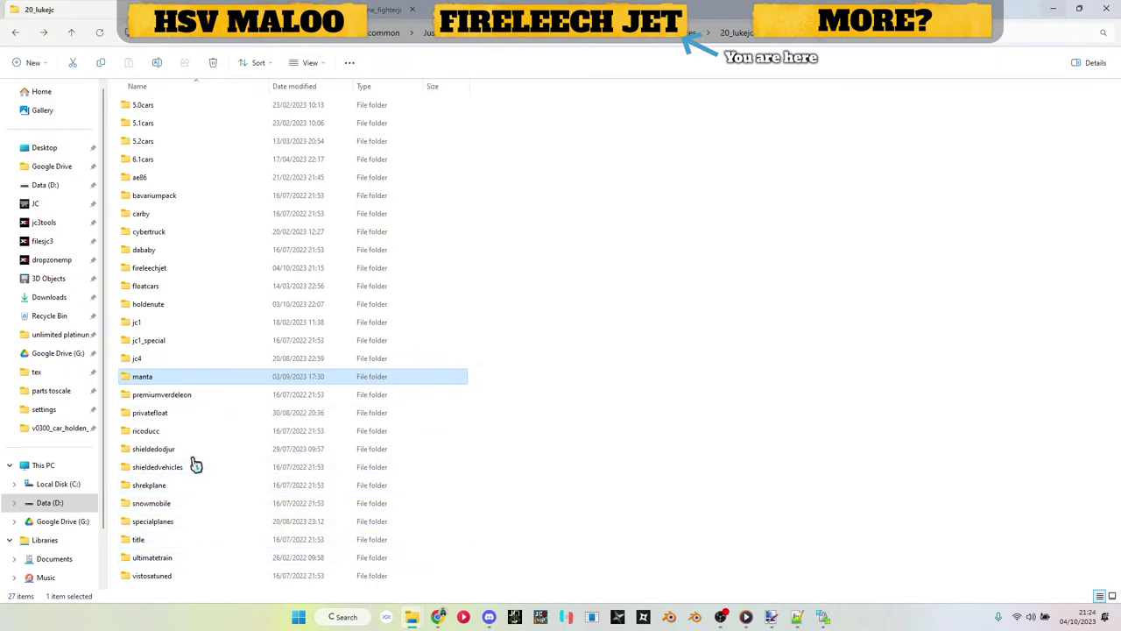
pyautogui.click(751, 233)
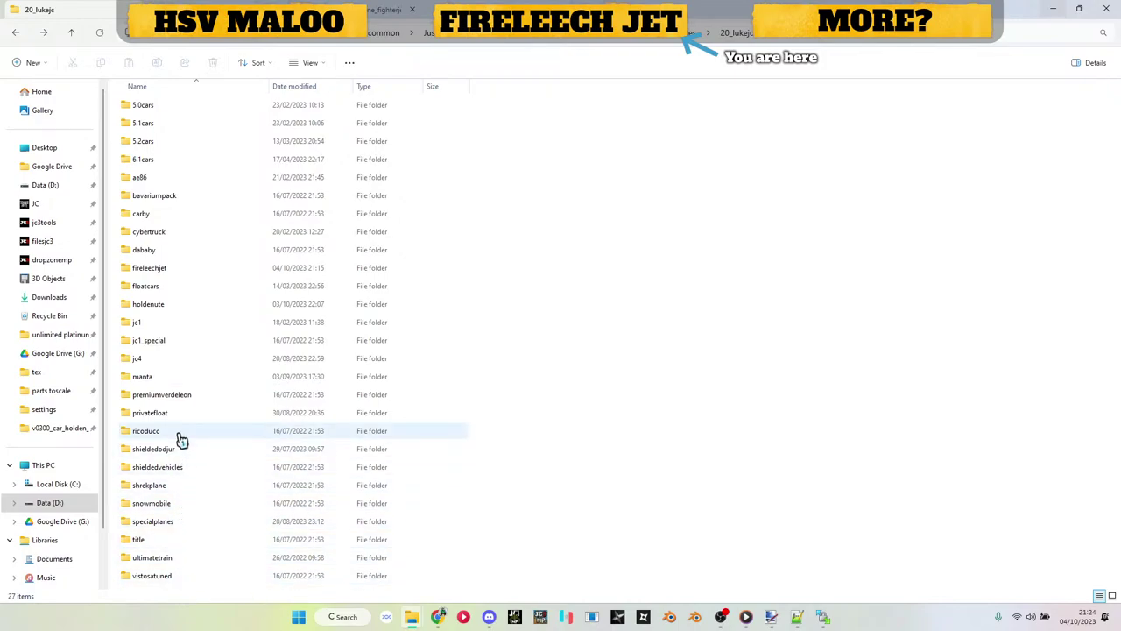
# Step: Open the fireleechjet folder showing its two v4202 model files, then return to Notepad++
pyautogui.click(176, 268)
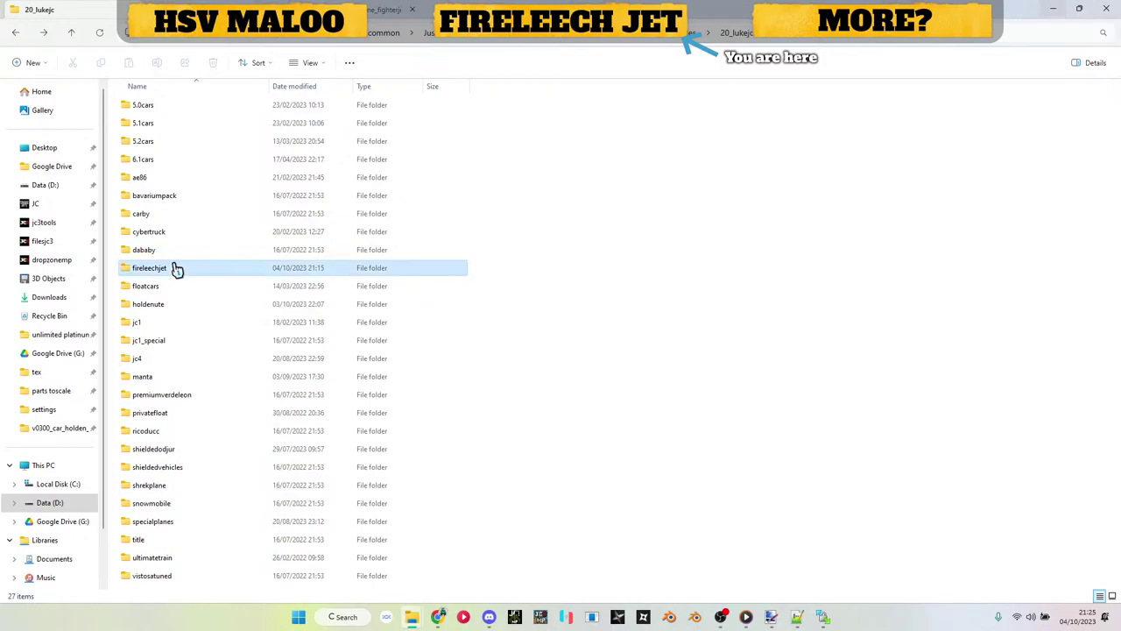
pyautogui.doubleClick(176, 268)
pyautogui.click(175, 106)
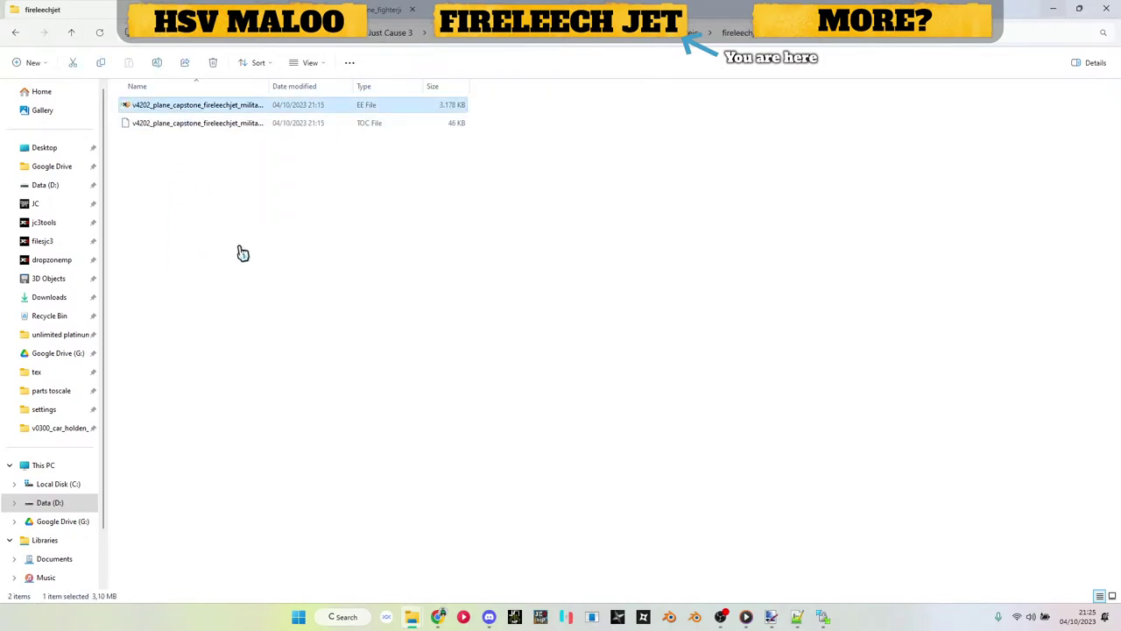
pyautogui.click(895, 349)
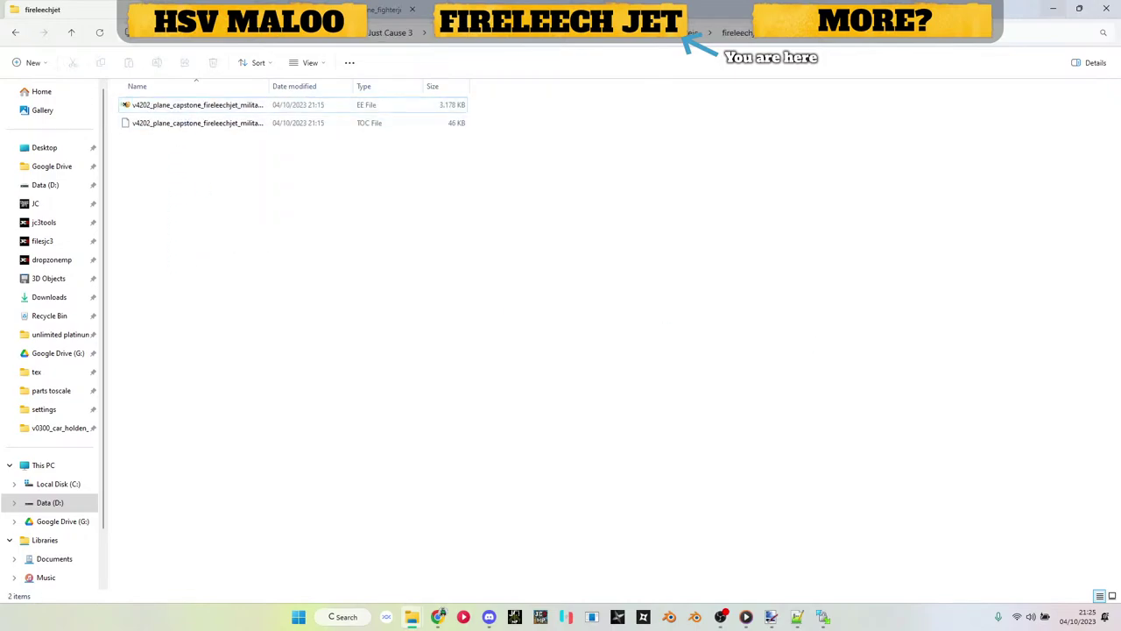
pyautogui.hotkey('alt', 'Tab')
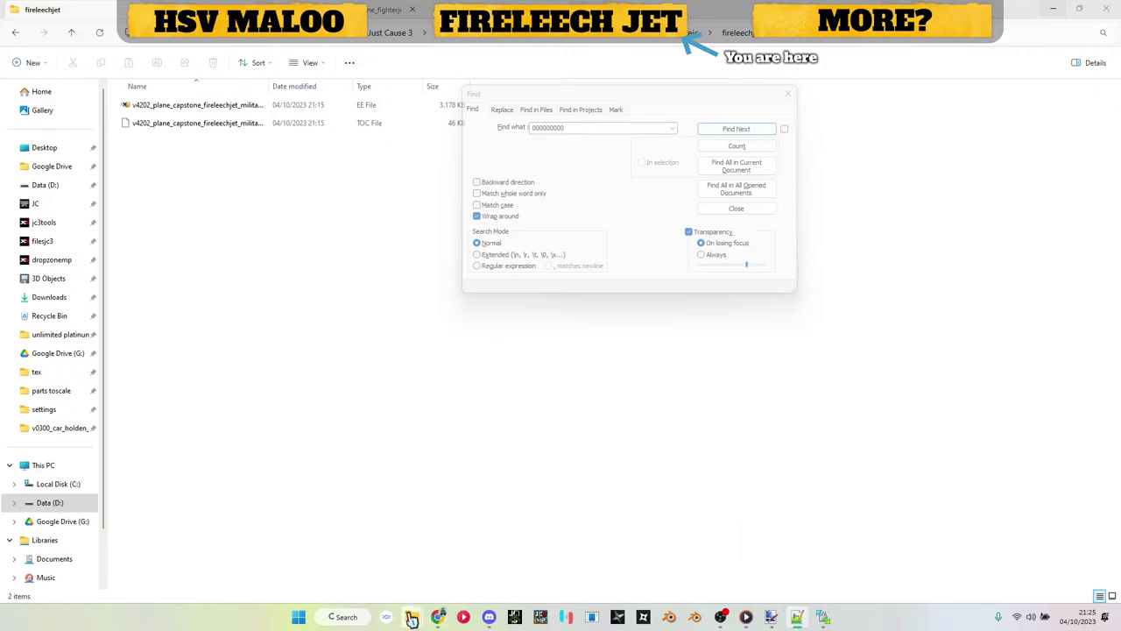
# Step: Hash v4202_plane_capstone_fireleechjet_military_01 using Just Batch 3's Hash text option (2)
pyautogui.moveTo(412, 616)
pyautogui.click(481, 570)
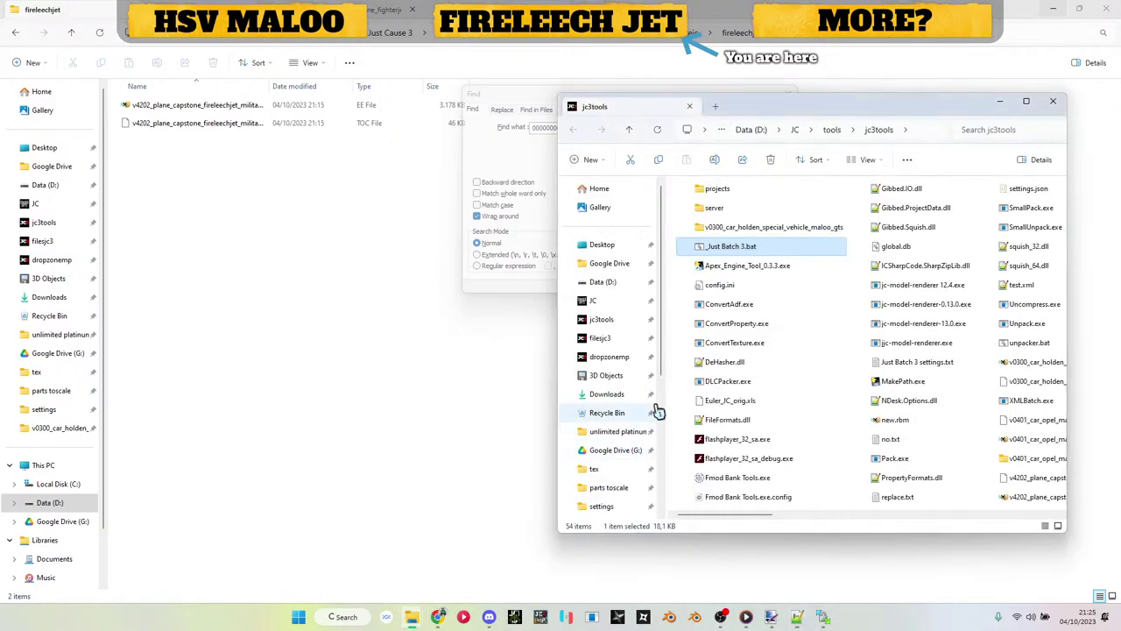
pyautogui.doubleClick(730, 248)
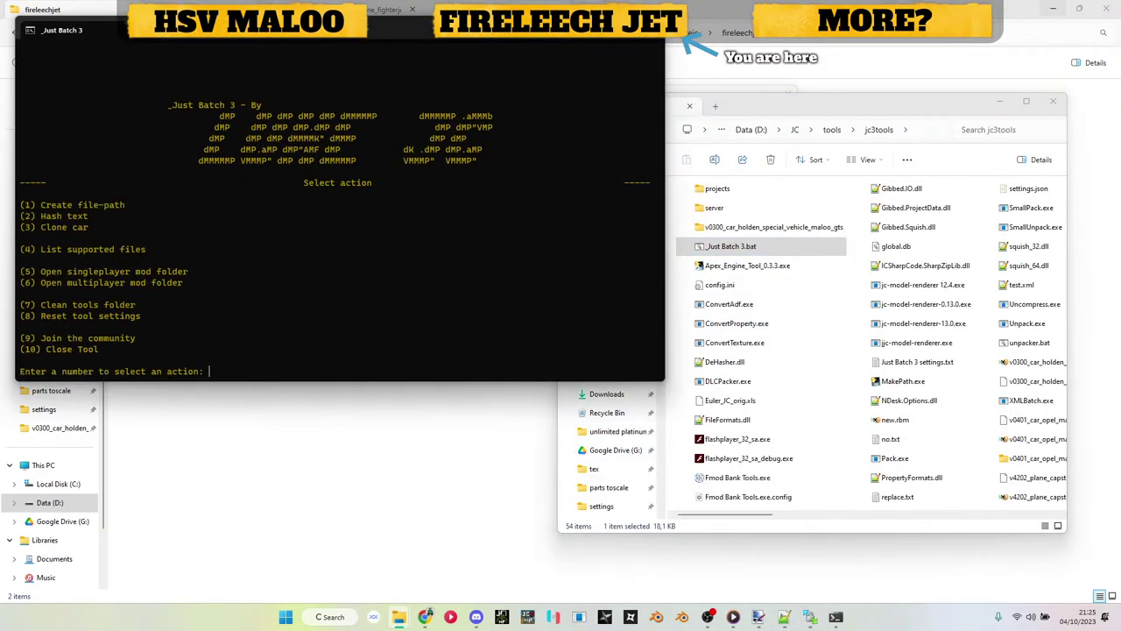
pyautogui.write('2')
pyautogui.press('Return')
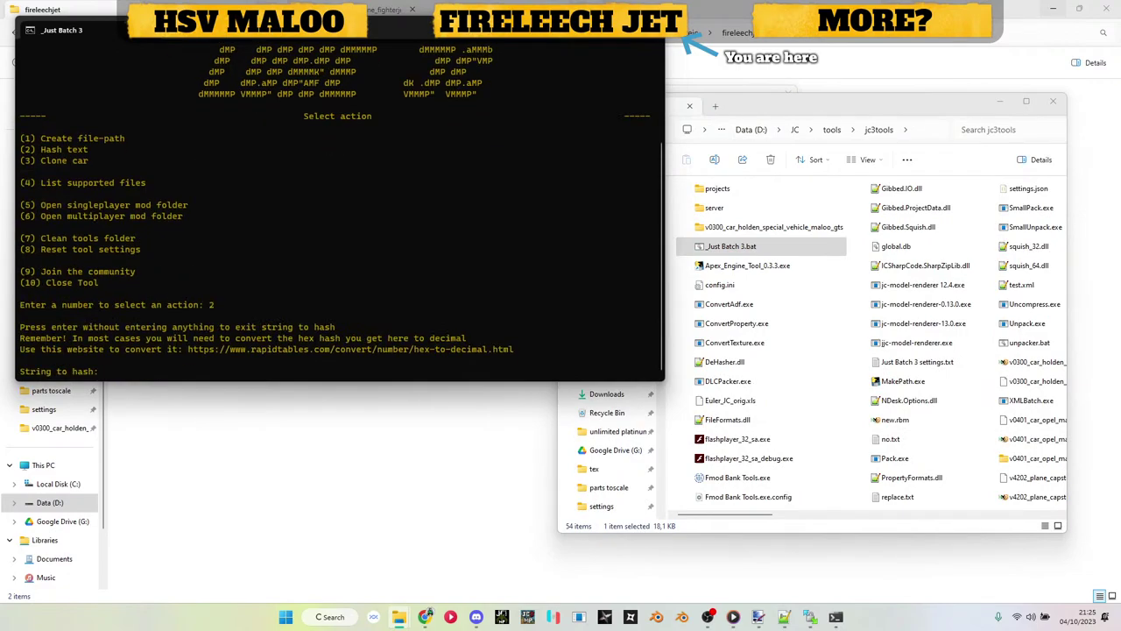
pyautogui.rightClick(324, 218)
pyautogui.press('Return')
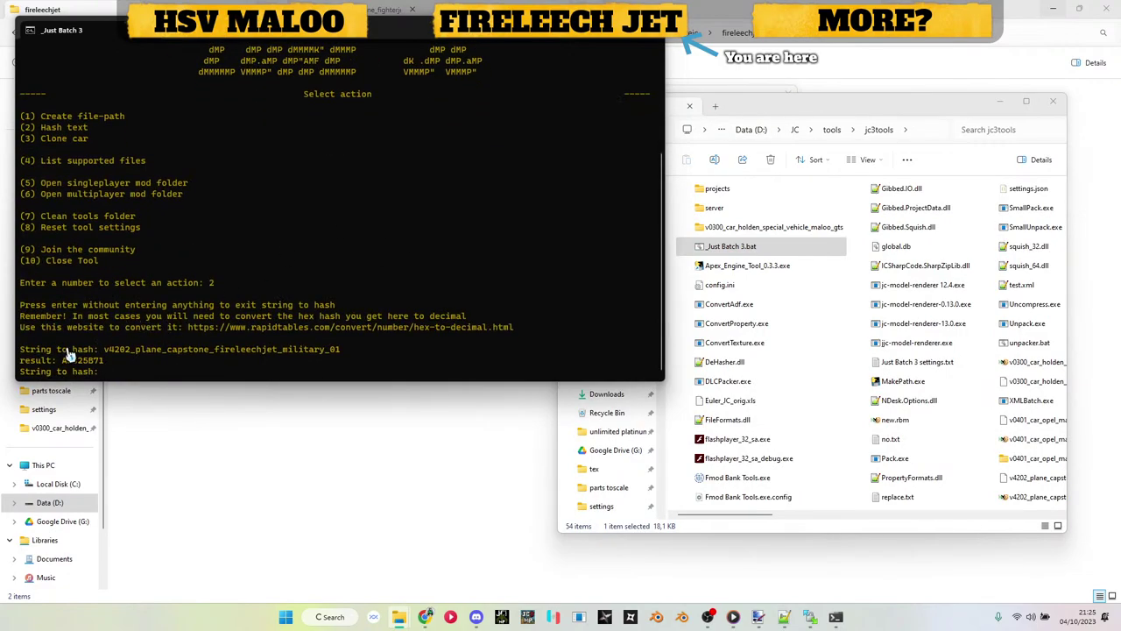
# Step: Copy the A6825B71 hash result and close Just Batch 3
pyautogui.moveTo(62, 360); pyautogui.dragTo(105, 362)
pyautogui.hotkey('ctrl', 'c')
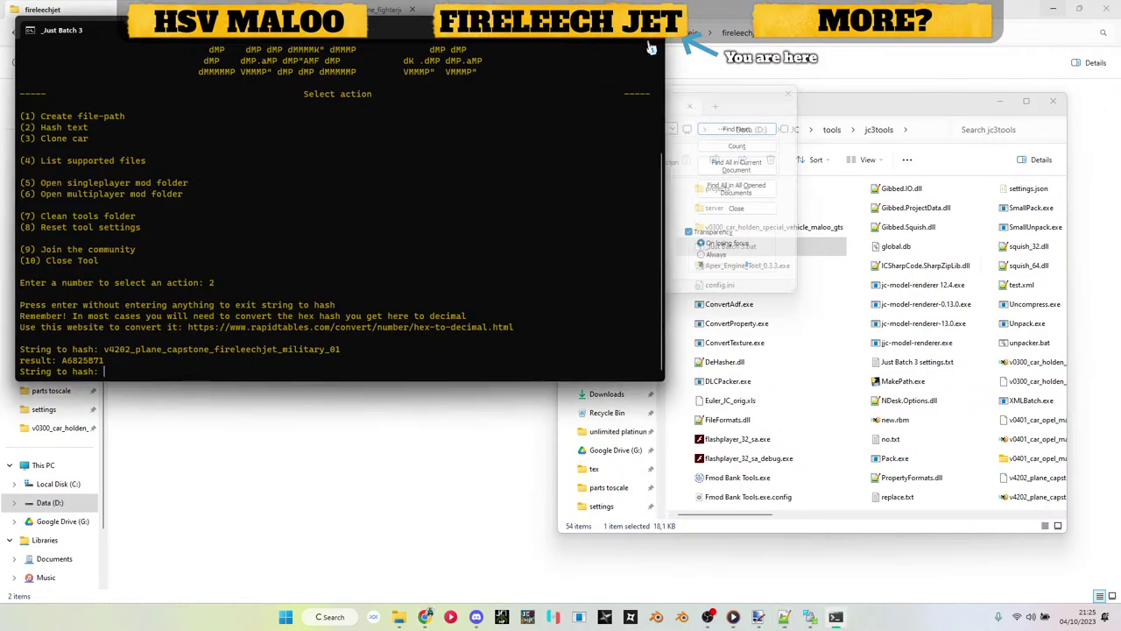
pyautogui.click(649, 33)
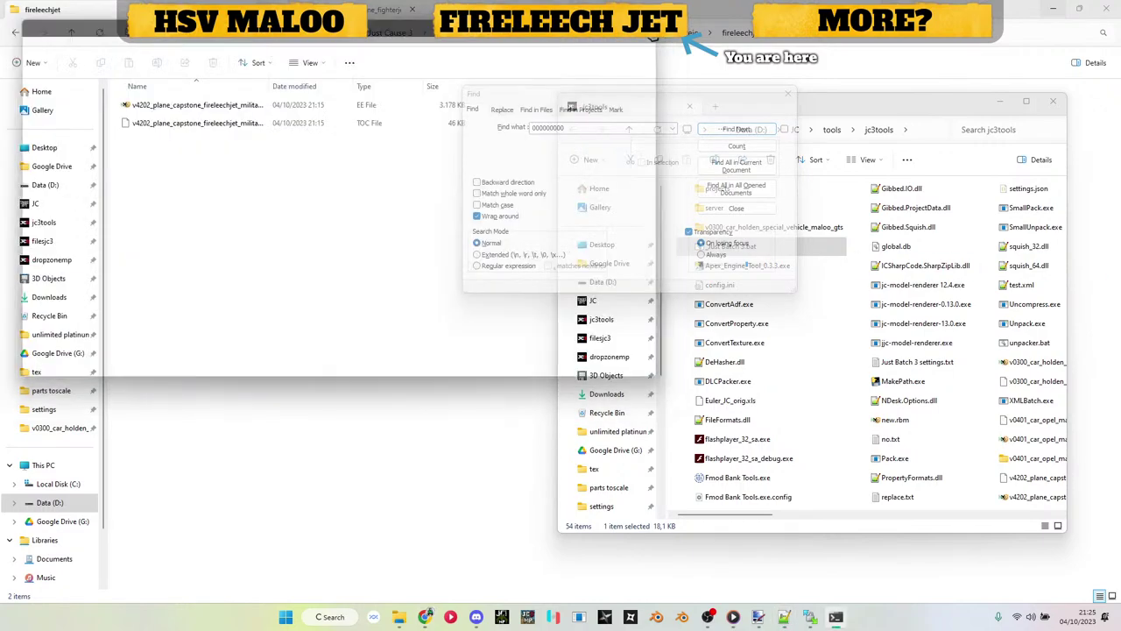
# Step: Dismiss the leftover Notepad++ Find box and copy Just Batch 3.bat from jc3tools
pyautogui.click(788, 94)
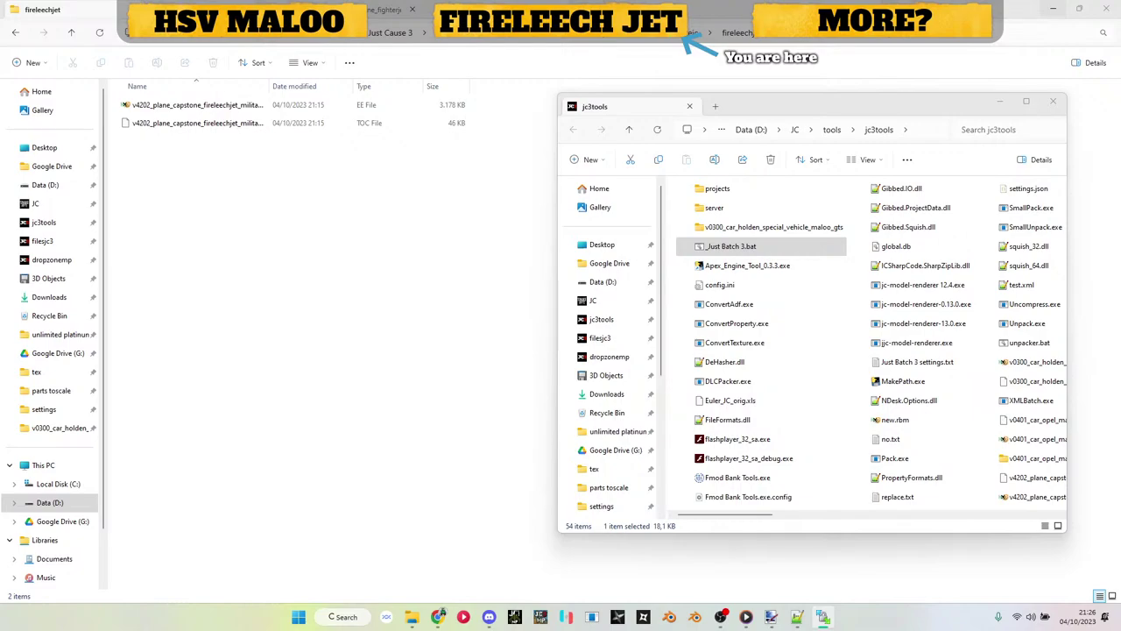
pyautogui.hotkey('ctrl', 'c')
pyautogui.moveTo(746, 617)
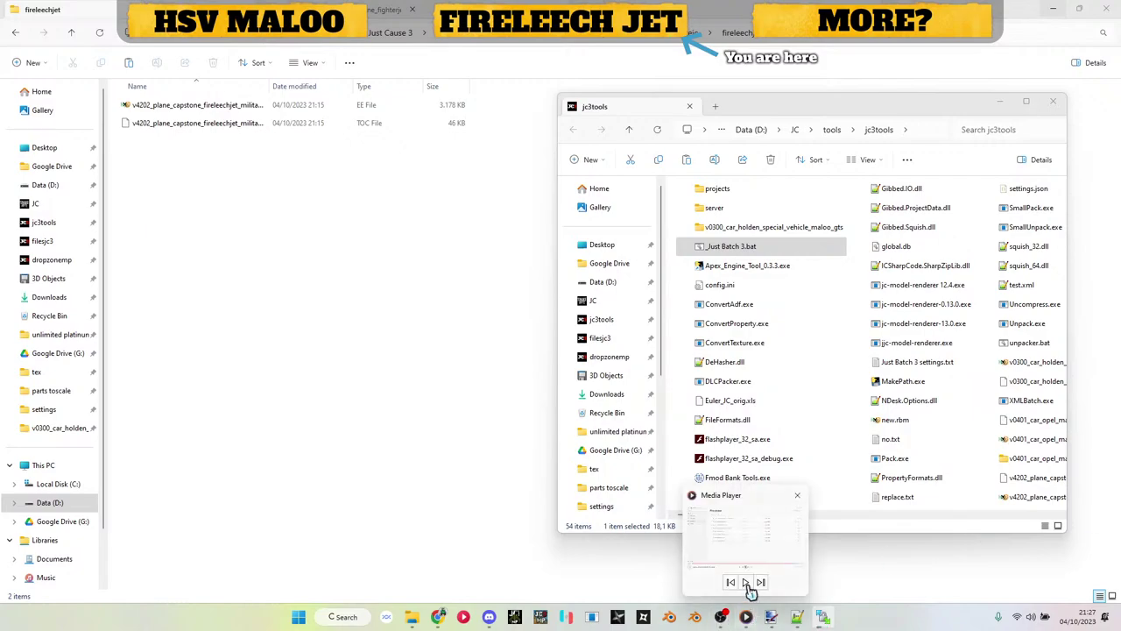
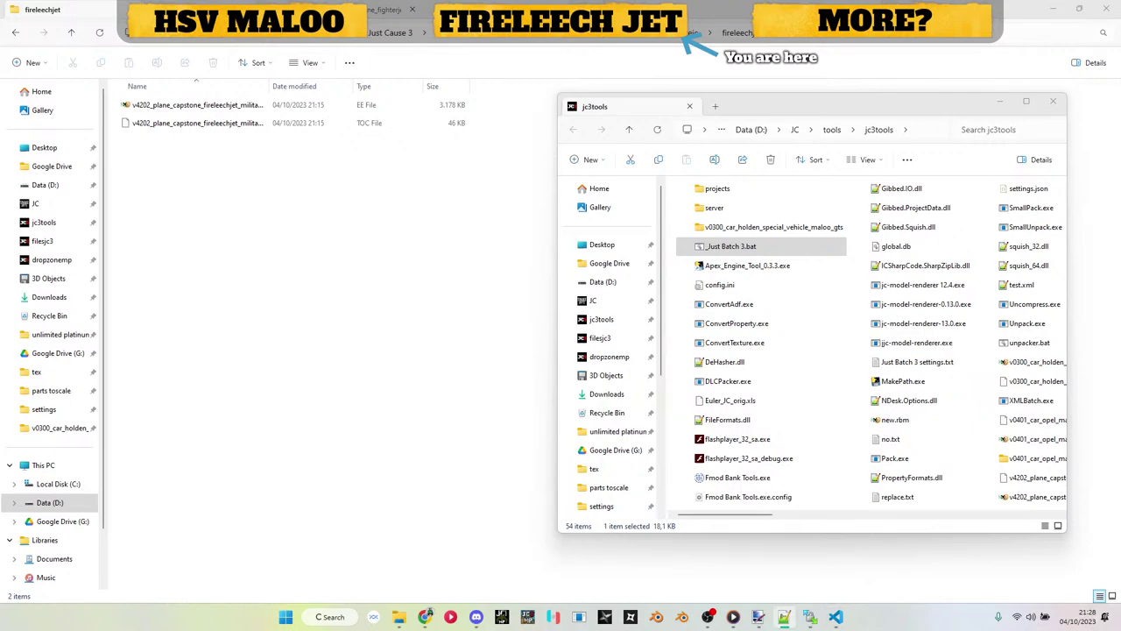
# Step: Clear the file selections in the jc3tools and fighter jet folder windows
pyautogui.hotkey('alt', 'Tab')
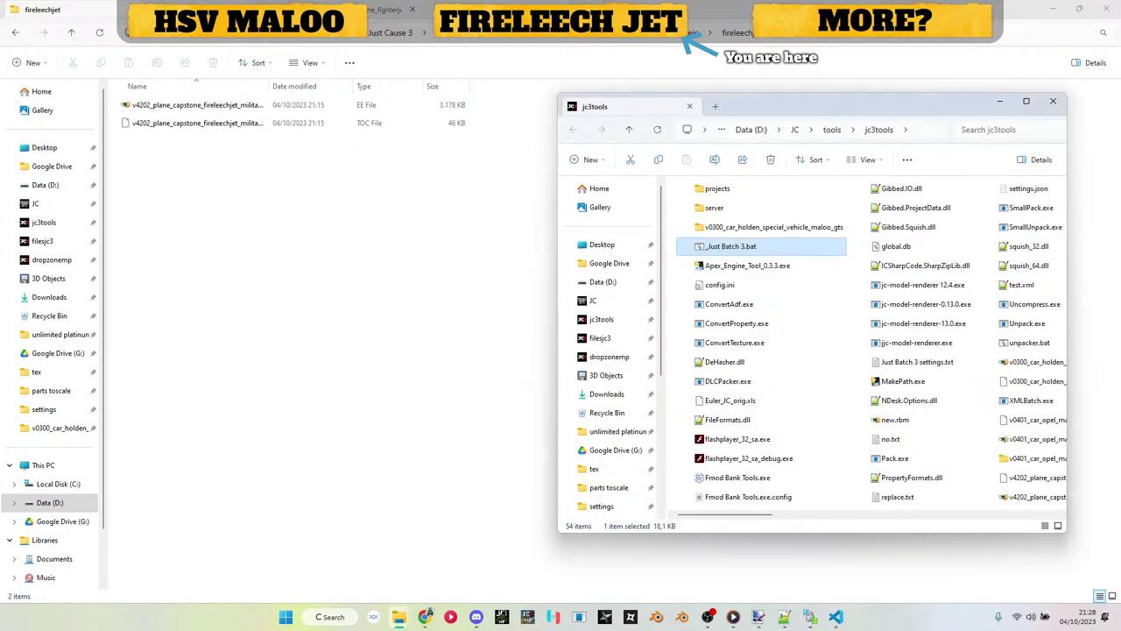
pyautogui.click(428, 619)
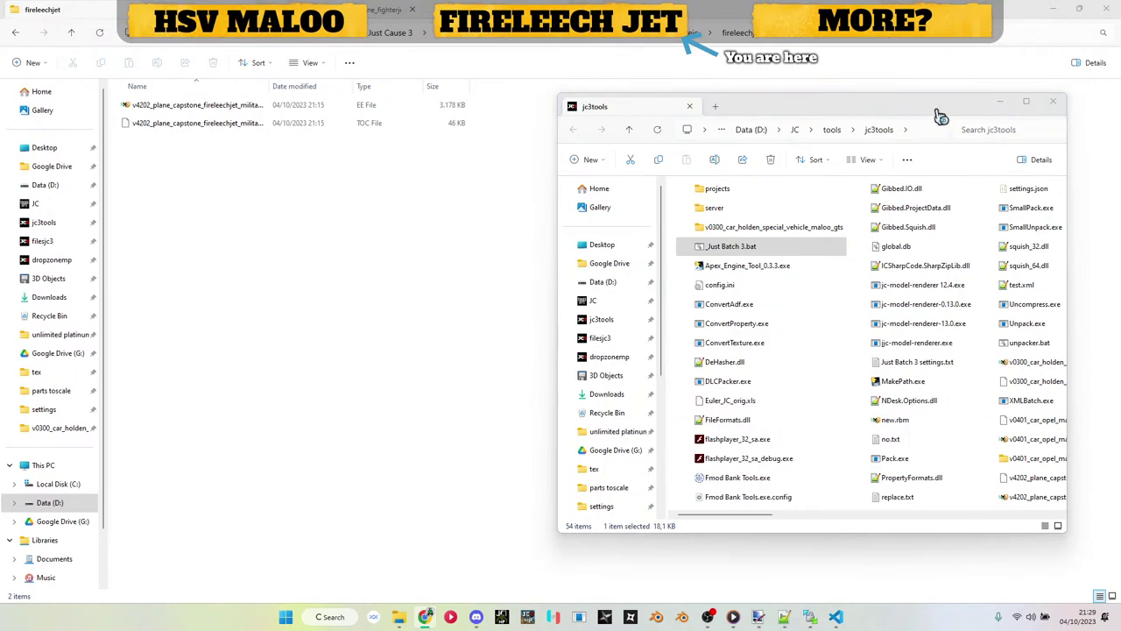
pyautogui.click(476, 288)
pyautogui.hotkey('alt', 'Tab')
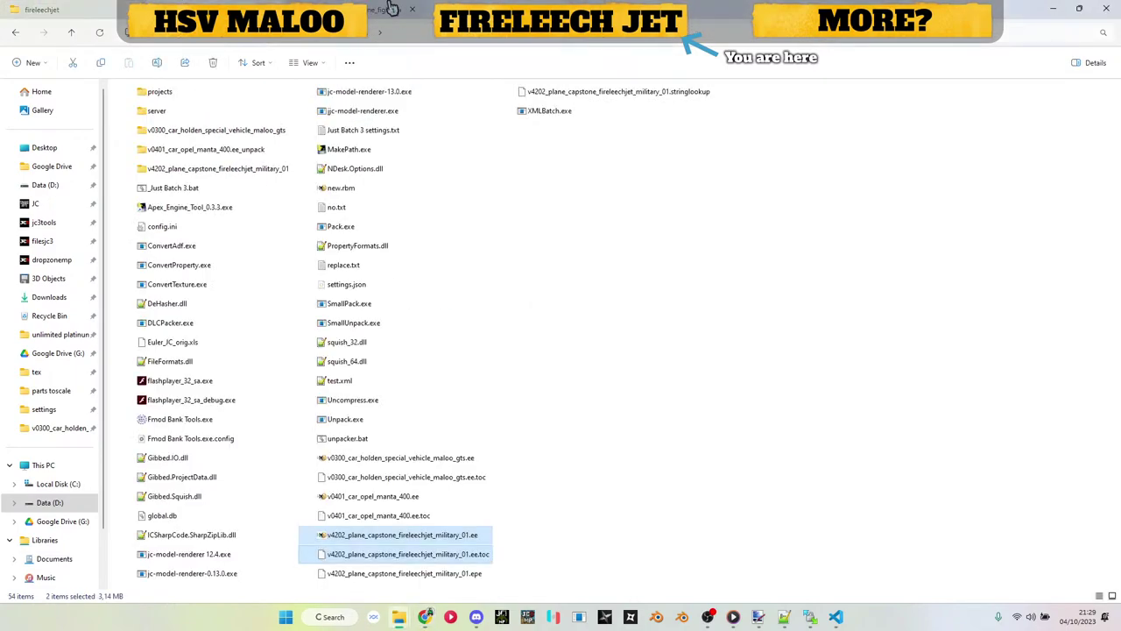
pyautogui.click(703, 330)
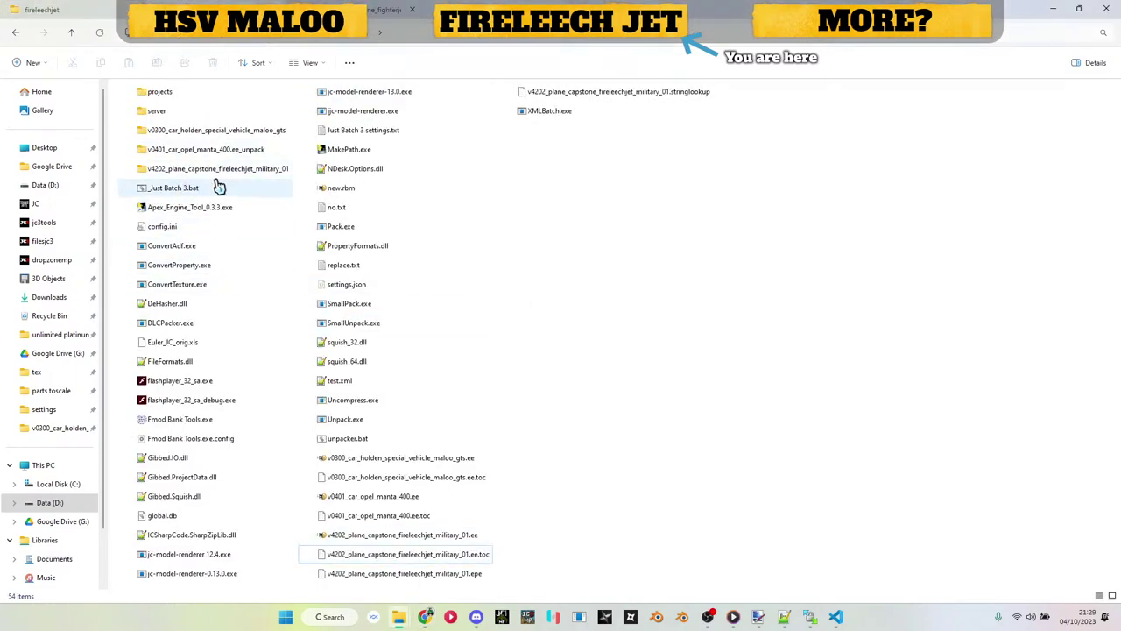
pyautogui.hotkey('alt', 'Tab')
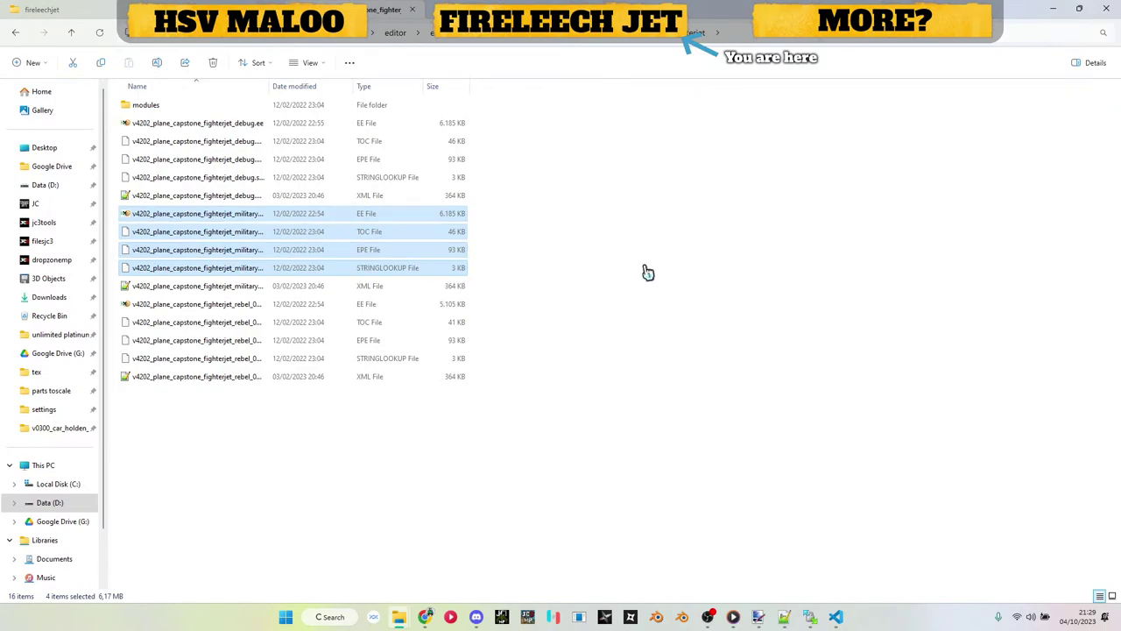
pyautogui.click(646, 270)
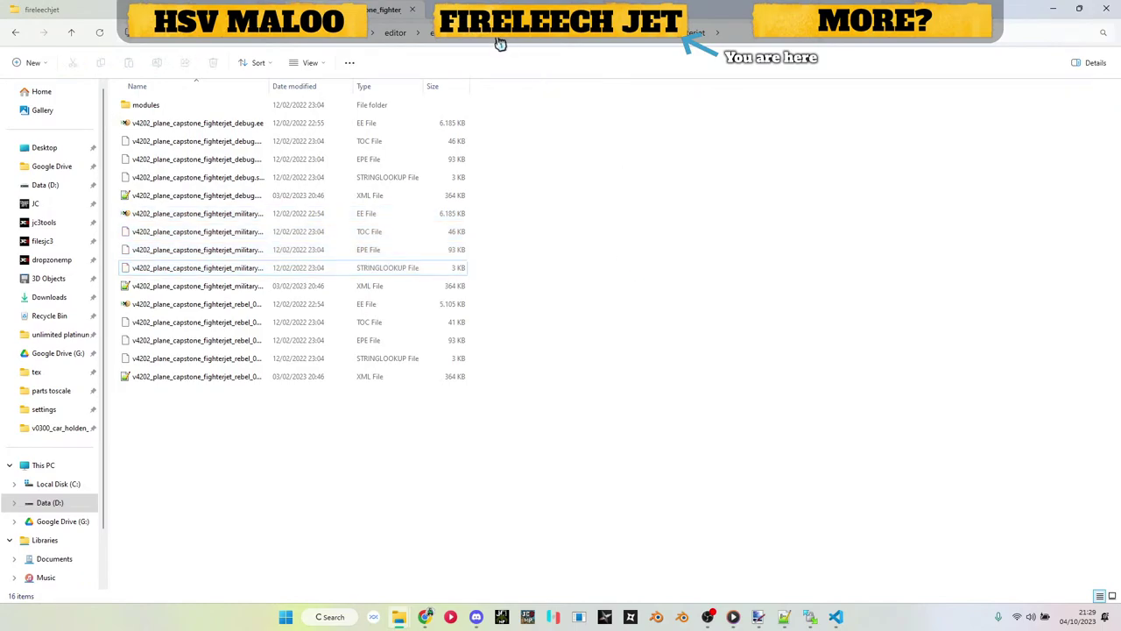
# Step: Copy w143_rpg_fire_leach .ee and .toc from jc_weapons' two-handed folder into jc3tools
pyautogui.click(444, 36)
pyautogui.doubleClick(173, 324)
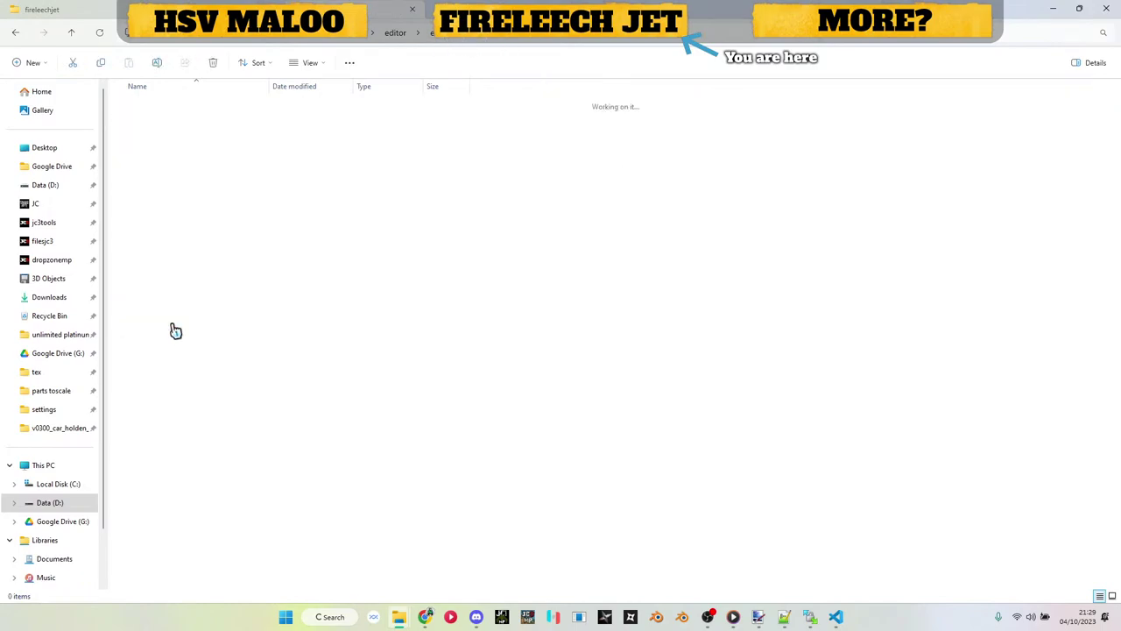
pyautogui.doubleClick(166, 143)
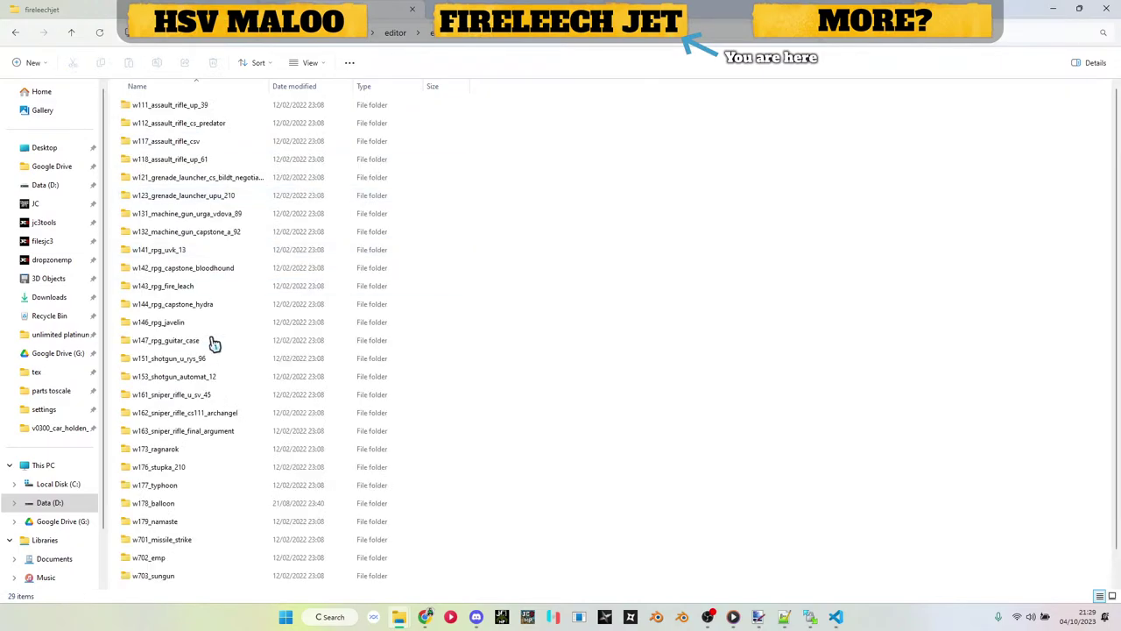
pyautogui.doubleClick(188, 286)
pyautogui.click(198, 127)
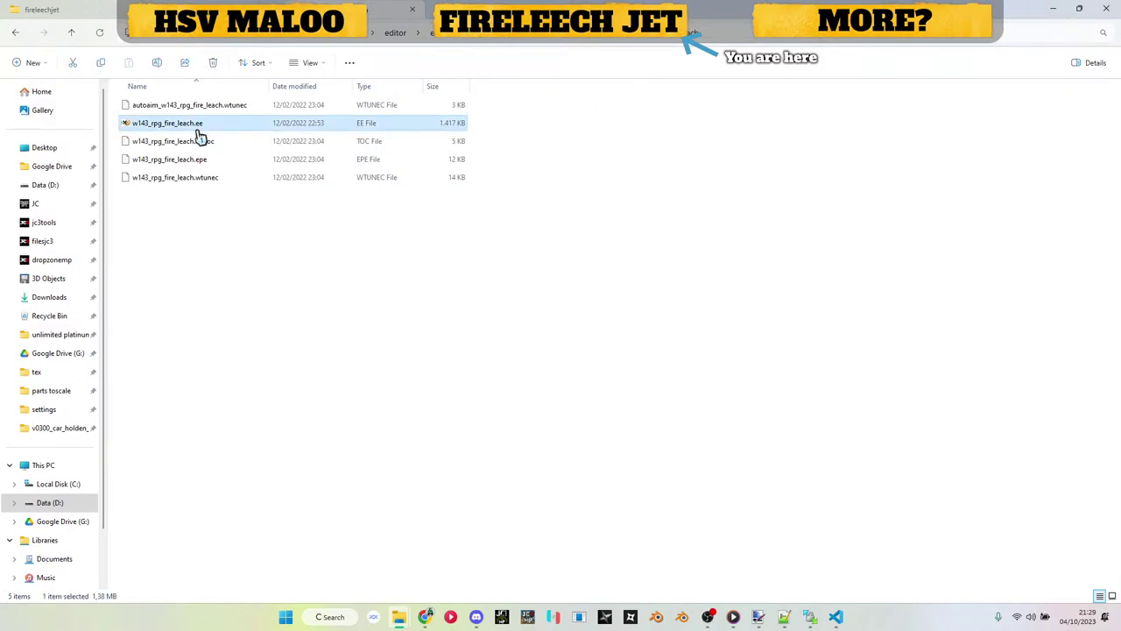
pyautogui.keyDown('ctrl'); pyautogui.click(200, 140); pyautogui.keyUp('ctrl')
pyautogui.hotkey('ctrl', 'c')
pyautogui.click(210, 42)
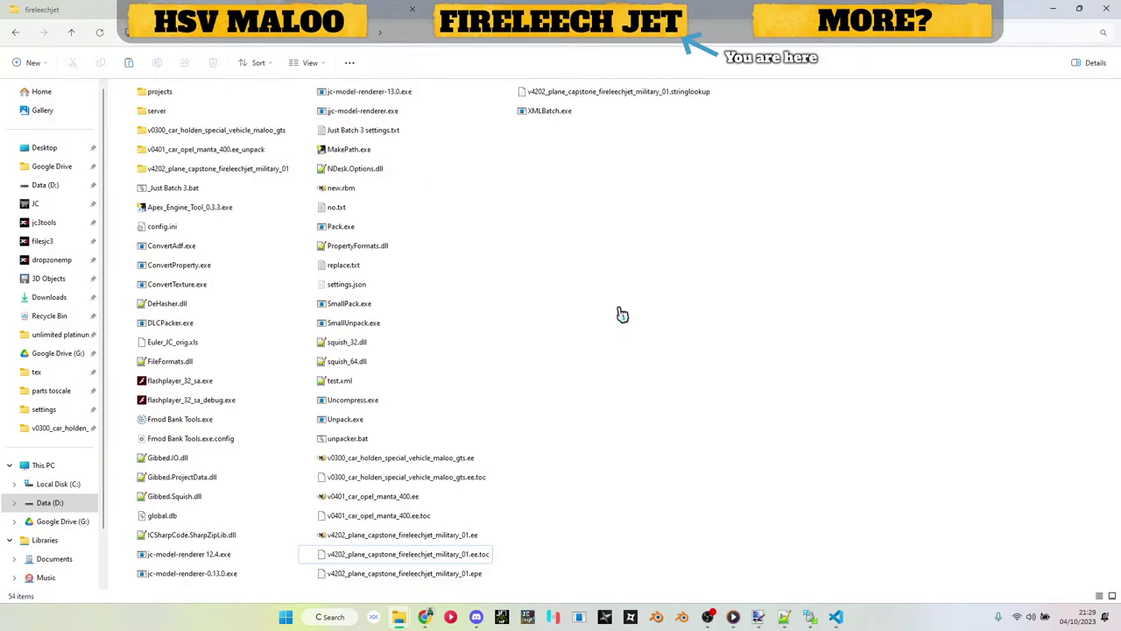
pyautogui.hotkey('ctrl', 'v')
# Step: Unpack w143_rpg_fire_leach.ee with Just Batch 3 and select its editor, effects, models, textures folders
pyautogui.click(596, 158)
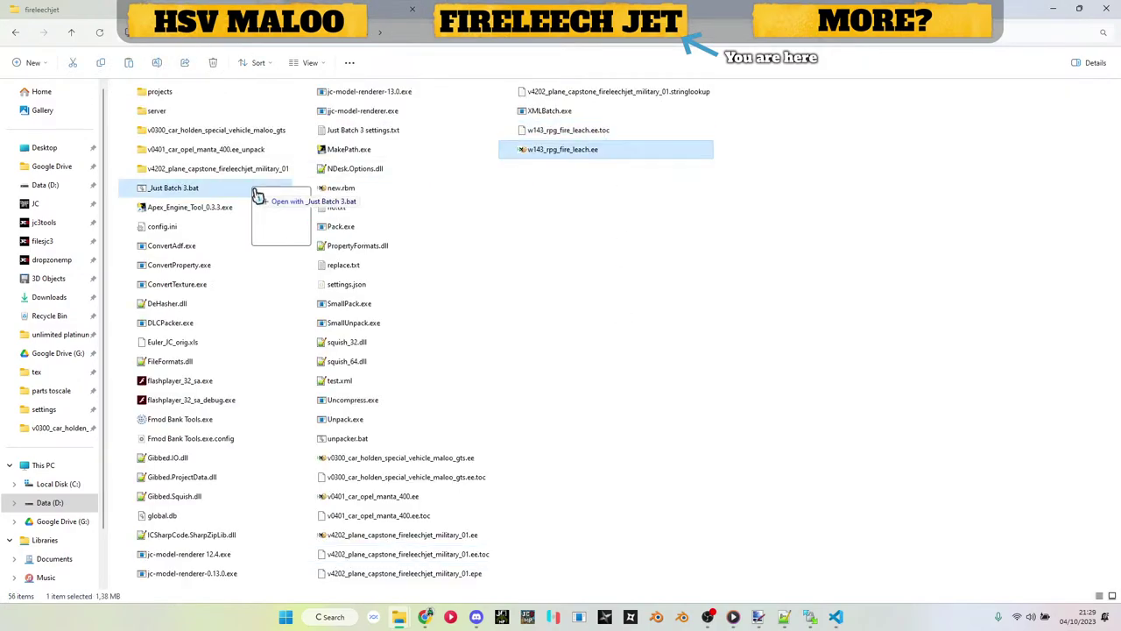
pyautogui.moveTo(215, 191); pyautogui.dragTo(215, 189)
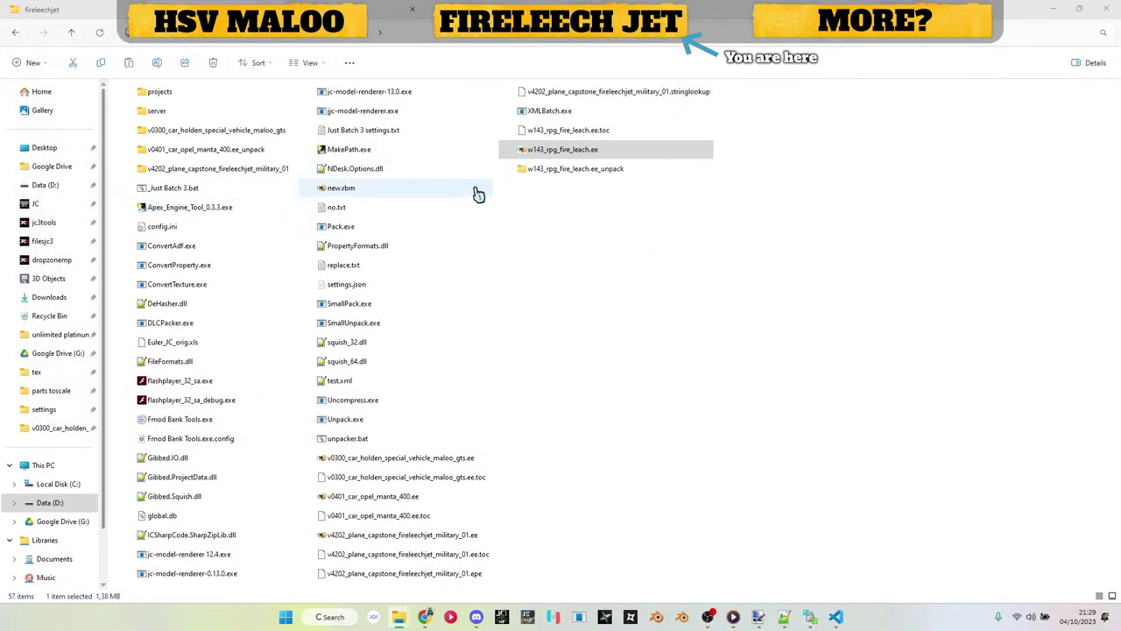
pyautogui.doubleClick(575, 168)
pyautogui.moveTo(193, 168); pyautogui.dragTo(185, 110)
pyautogui.click(366, 32)
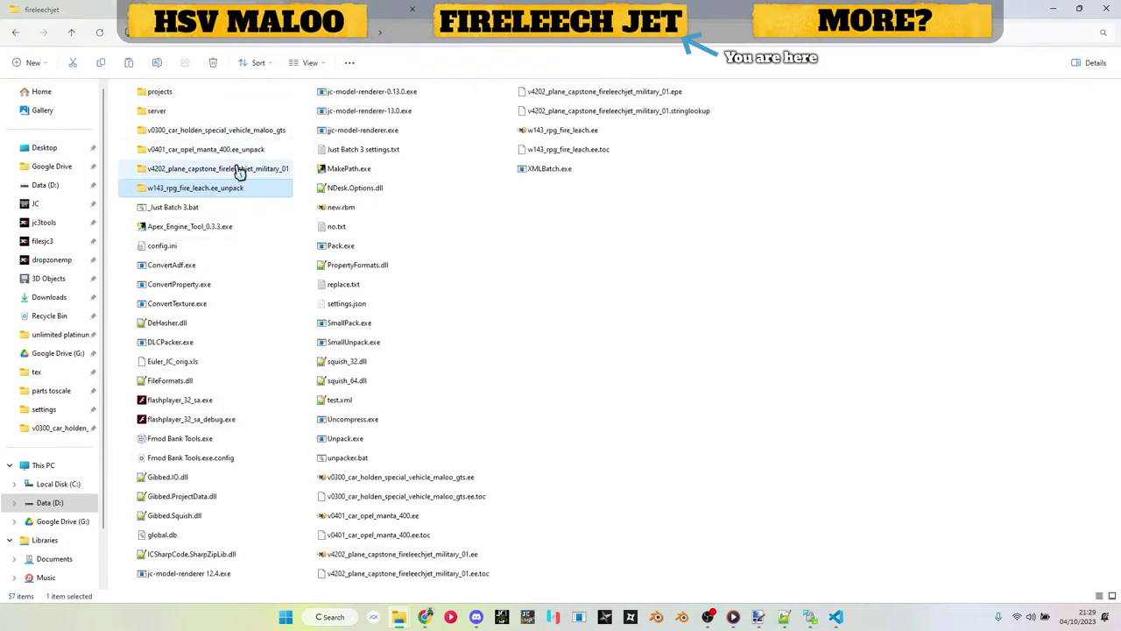
pyautogui.doubleClick(239, 169)
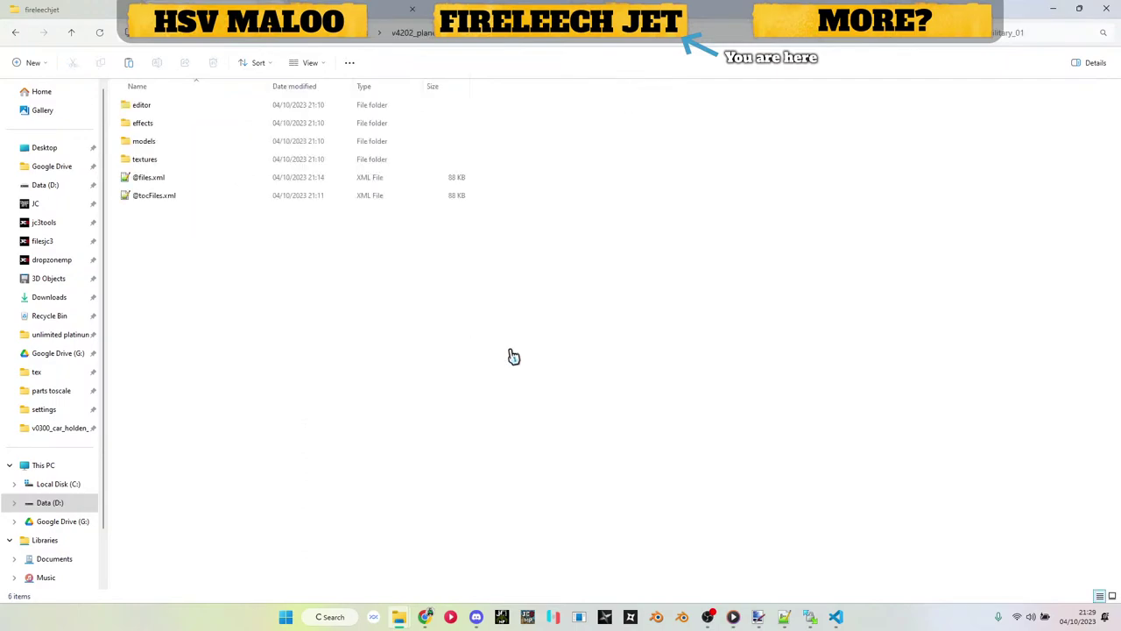
pyautogui.hotkey('ctrl', 'v')
pyautogui.click(517, 237)
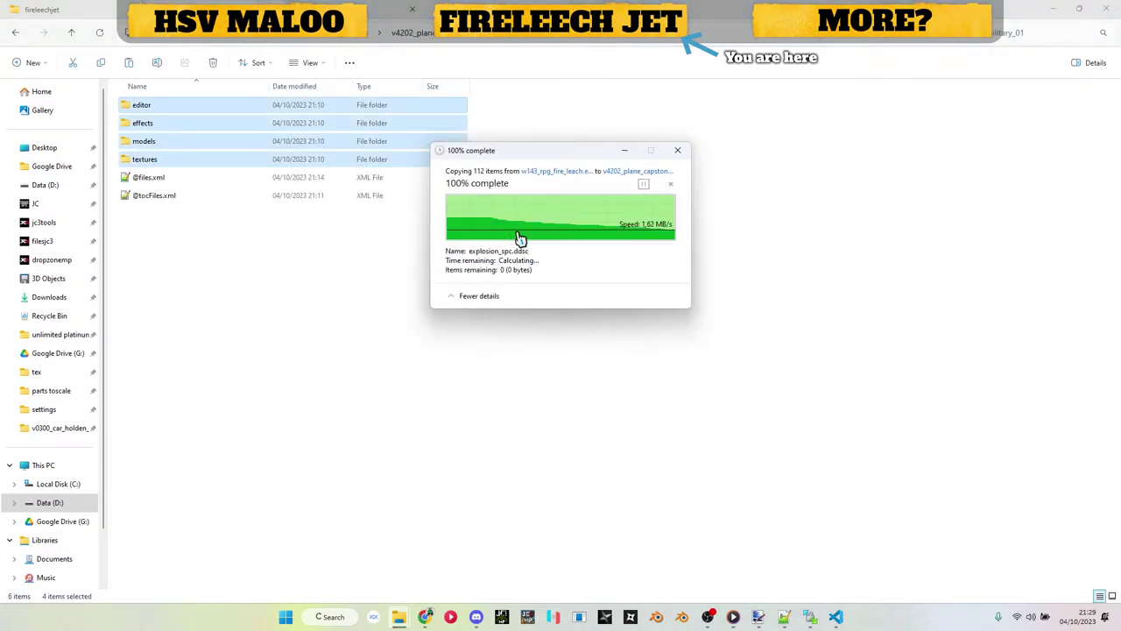
pyautogui.click(369, 36)
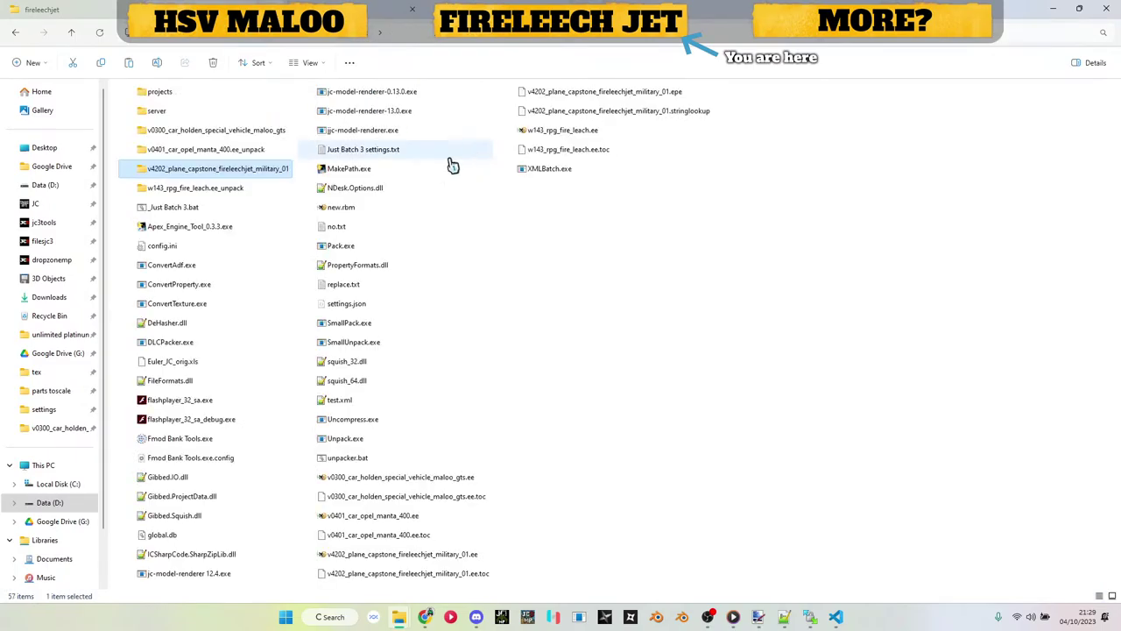
pyautogui.doubleClick(205, 187)
pyautogui.click(184, 200)
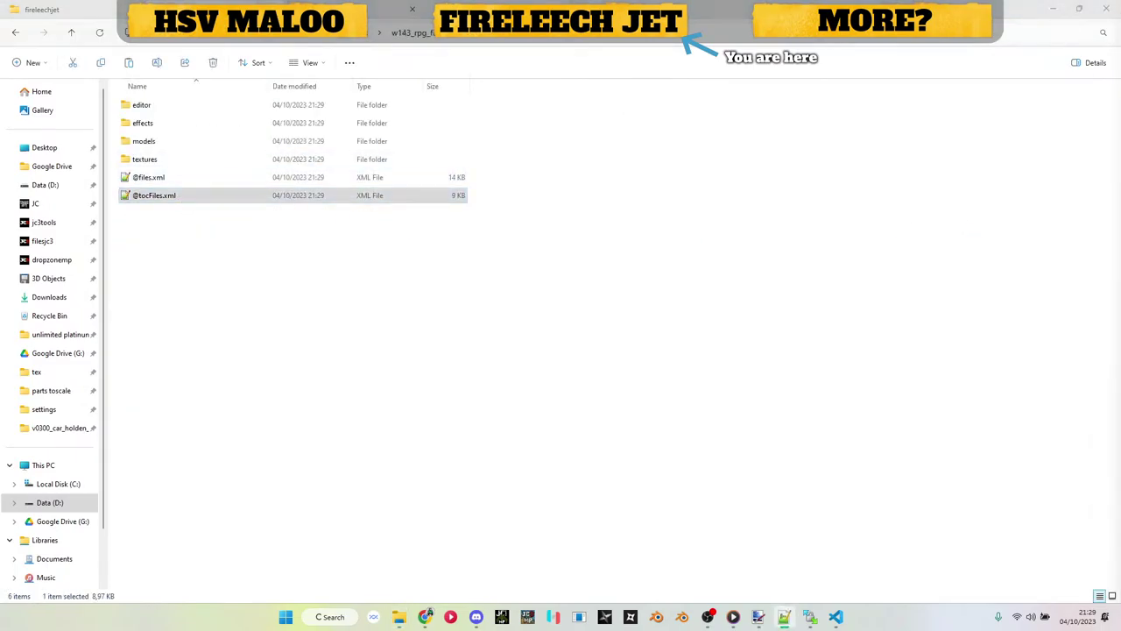
pyautogui.hotkey('ctrl', 'End')
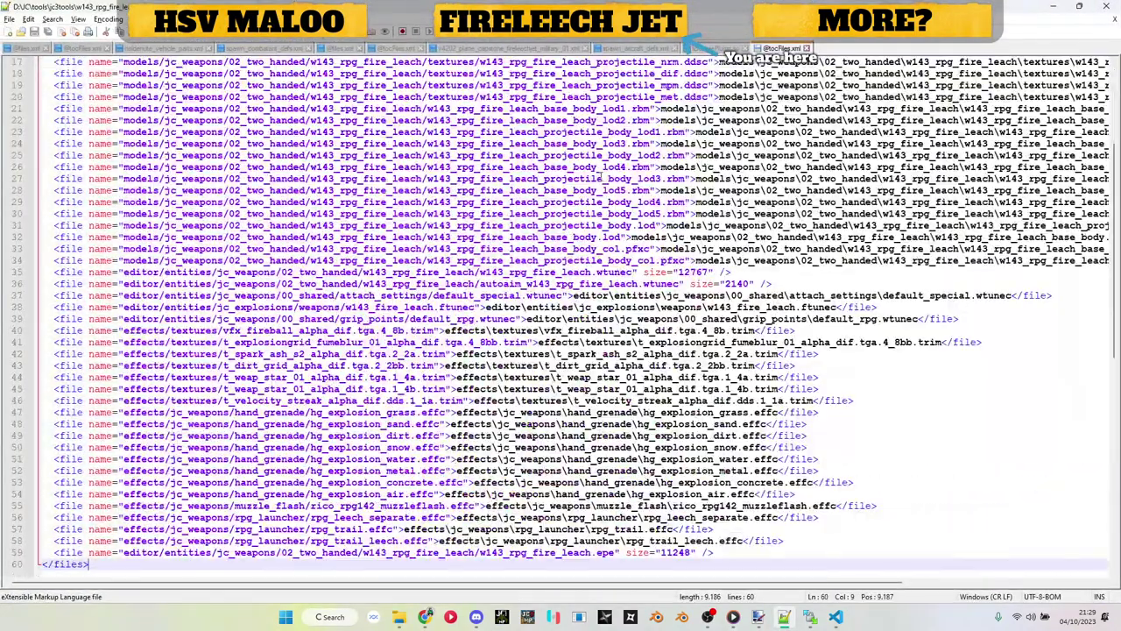
pyautogui.moveTo(791, 536); pyautogui.dragTo(3, 86)
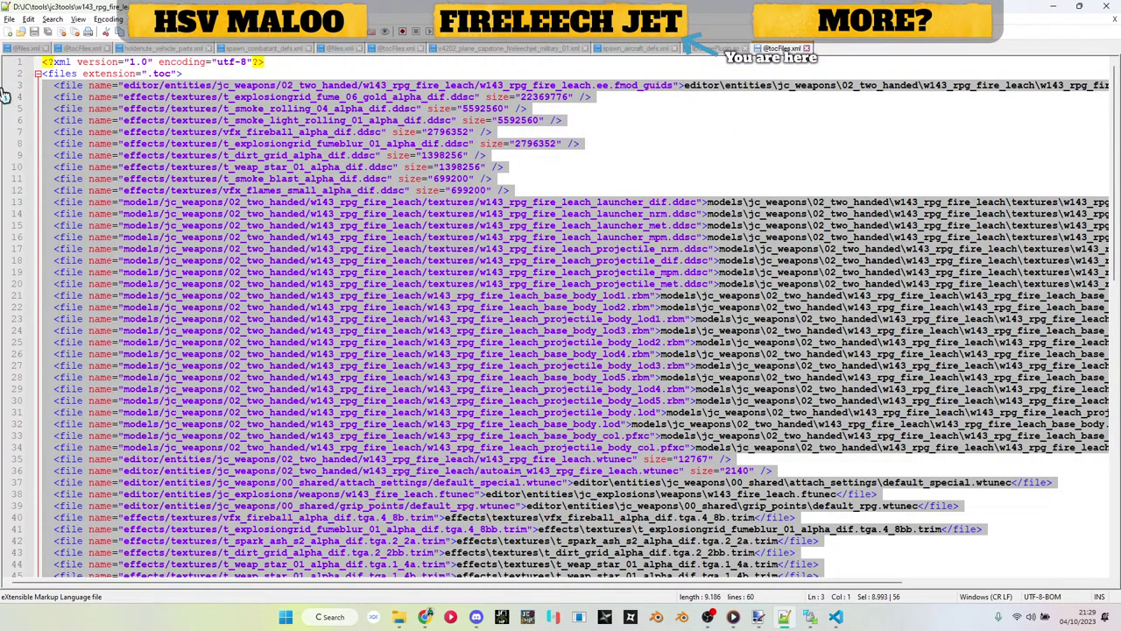
pyautogui.click(1054, 7)
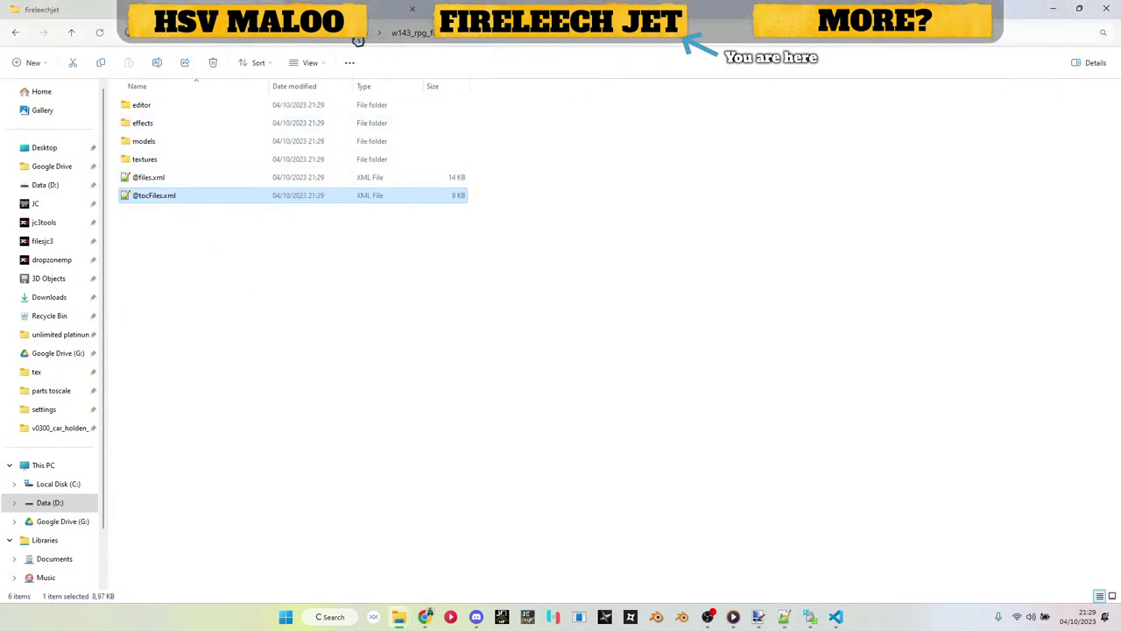
pyautogui.click(355, 35)
pyautogui.click(213, 174)
pyautogui.doubleClick(213, 174)
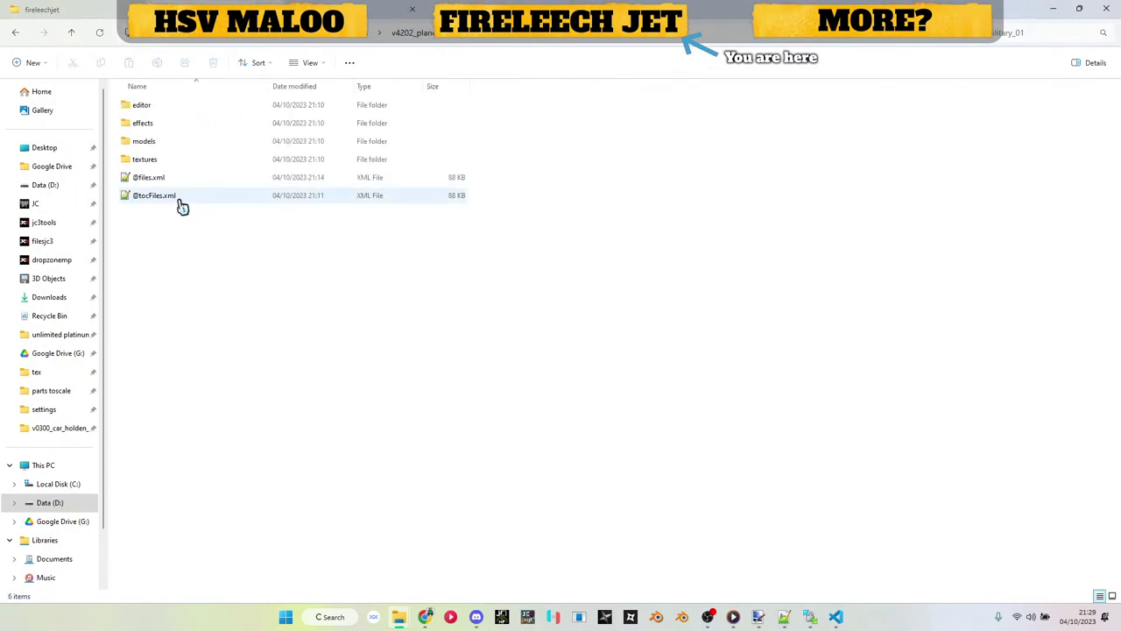
pyautogui.doubleClick(174, 179)
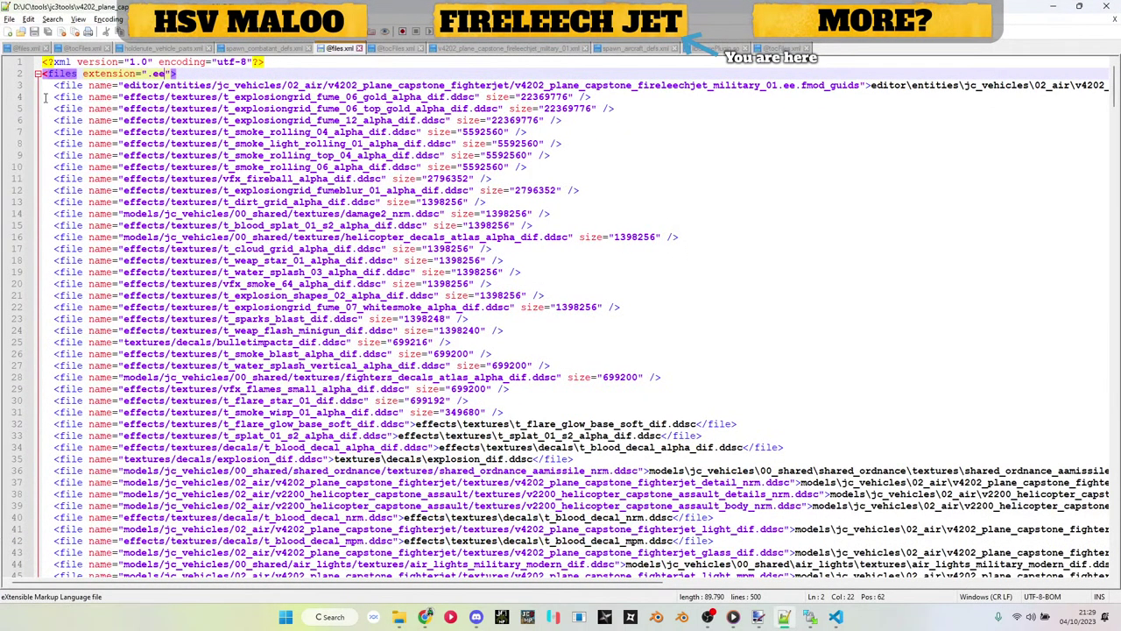
pyautogui.click(44, 97)
pyautogui.press('Return')
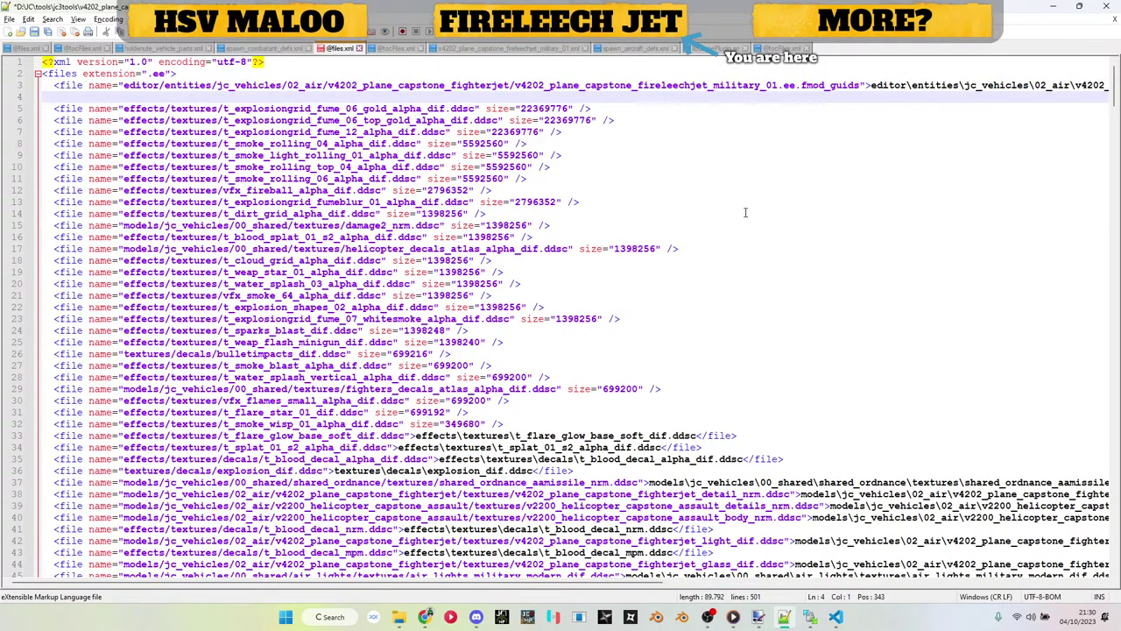
pyautogui.hotkey('ctrl', 'v')
pyautogui.scroll(5, 736, 166)
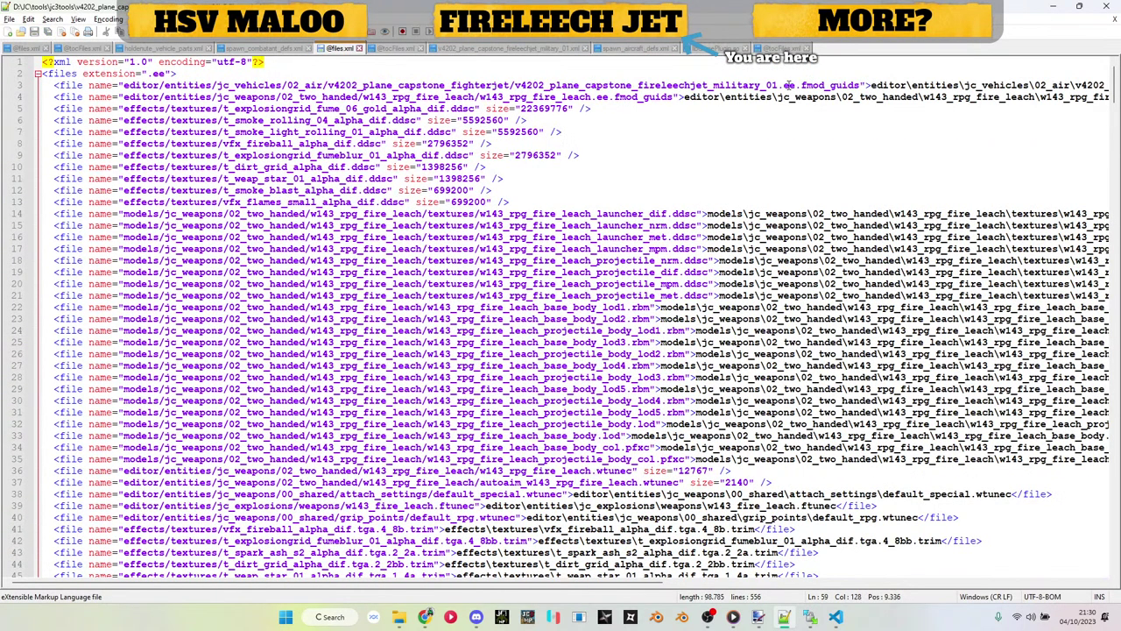
pyautogui.moveTo(786, 85); pyautogui.dragTo(864, 91)
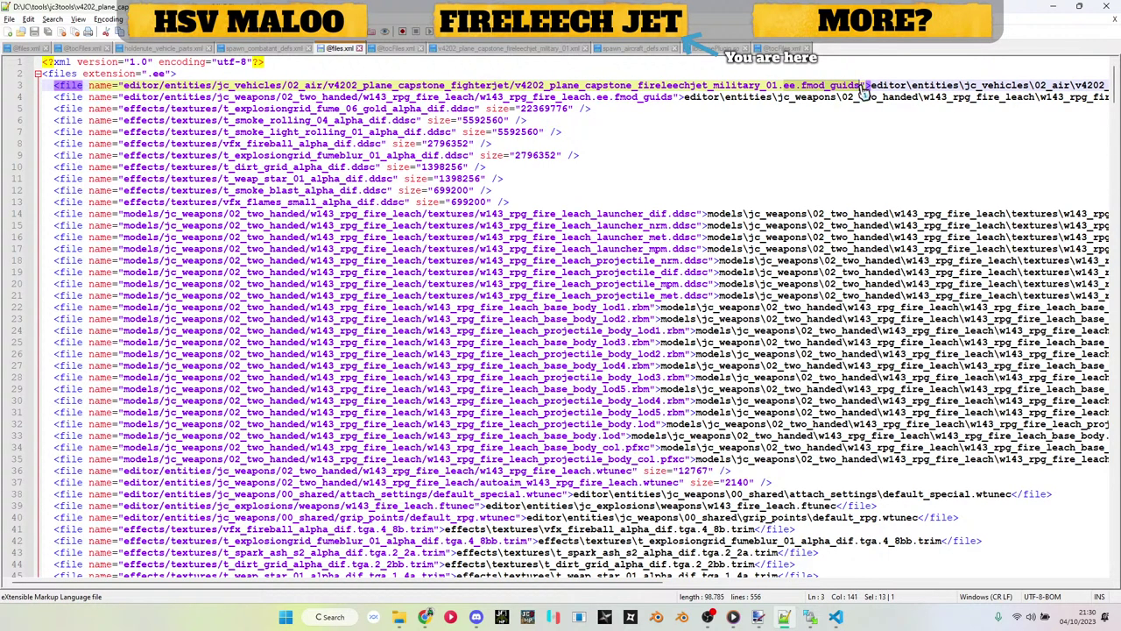
pyautogui.click(1053, 7)
pyautogui.doubleClick(157, 194)
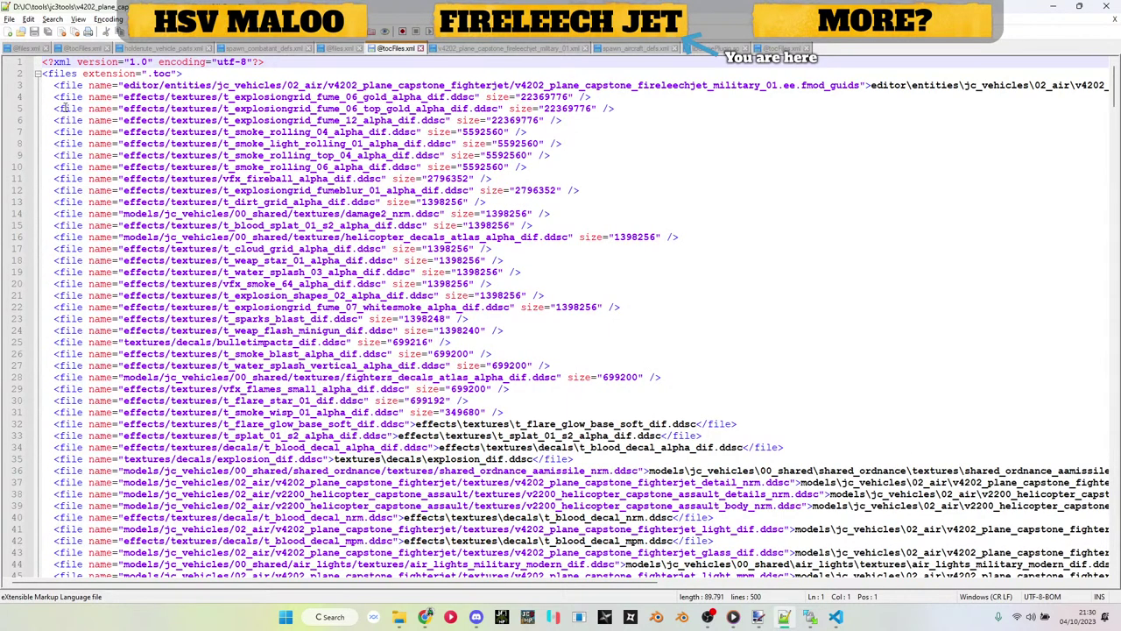
pyautogui.click(44, 97)
pyautogui.press('Return')
pyautogui.press('Up')
pyautogui.hotkey('ctrl', 'v')
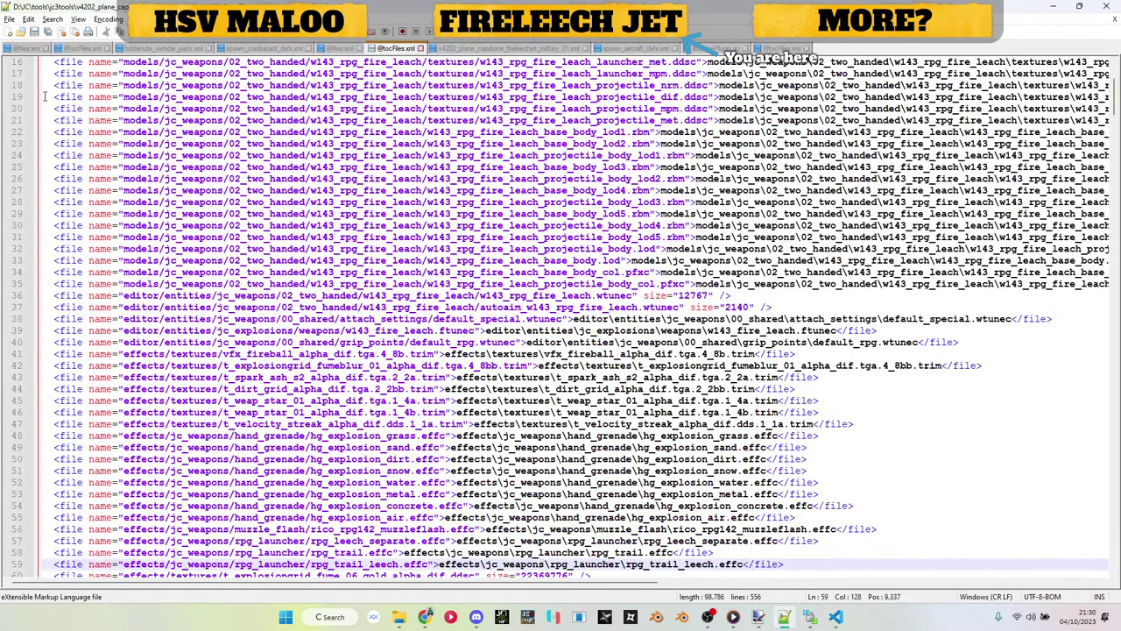
pyautogui.click(1051, 8)
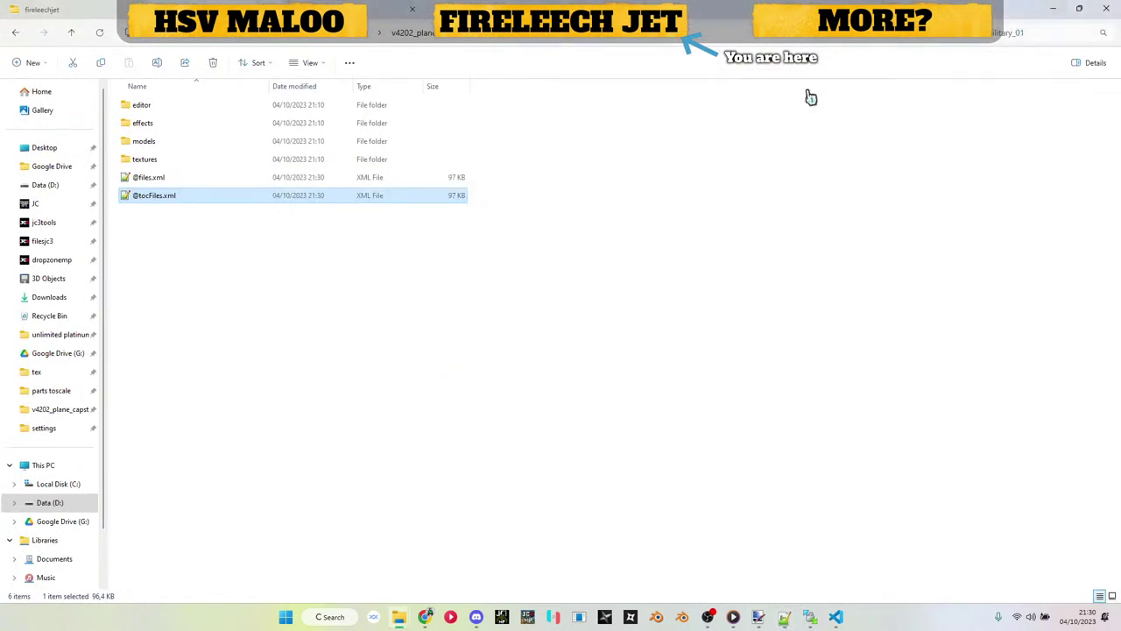
pyautogui.click(368, 37)
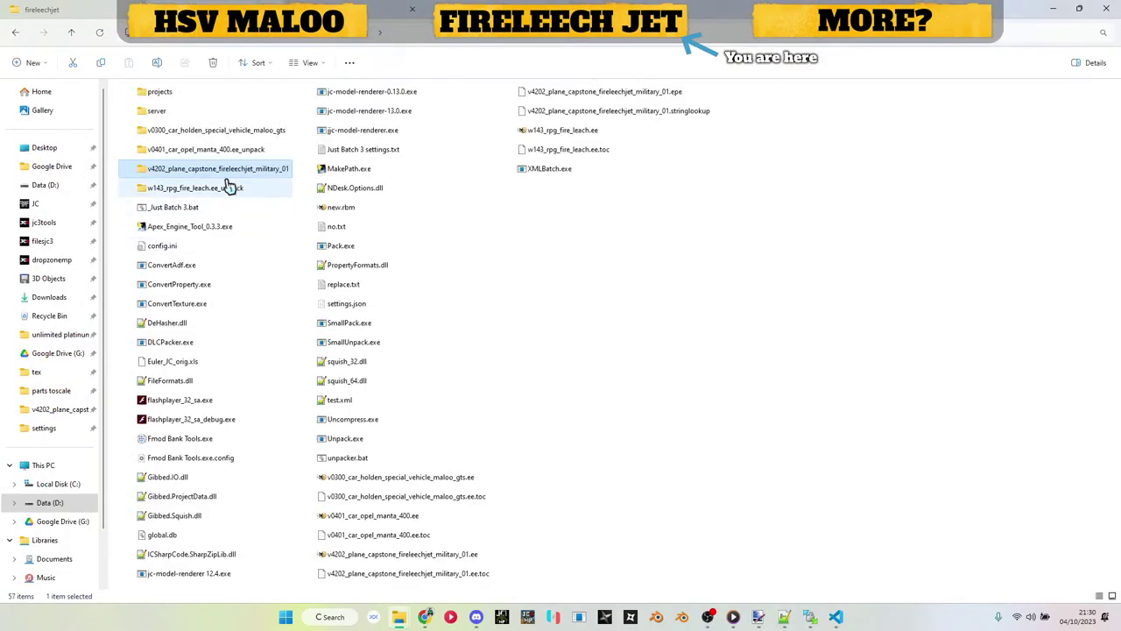
pyautogui.hotkey('alt', 'Tab')
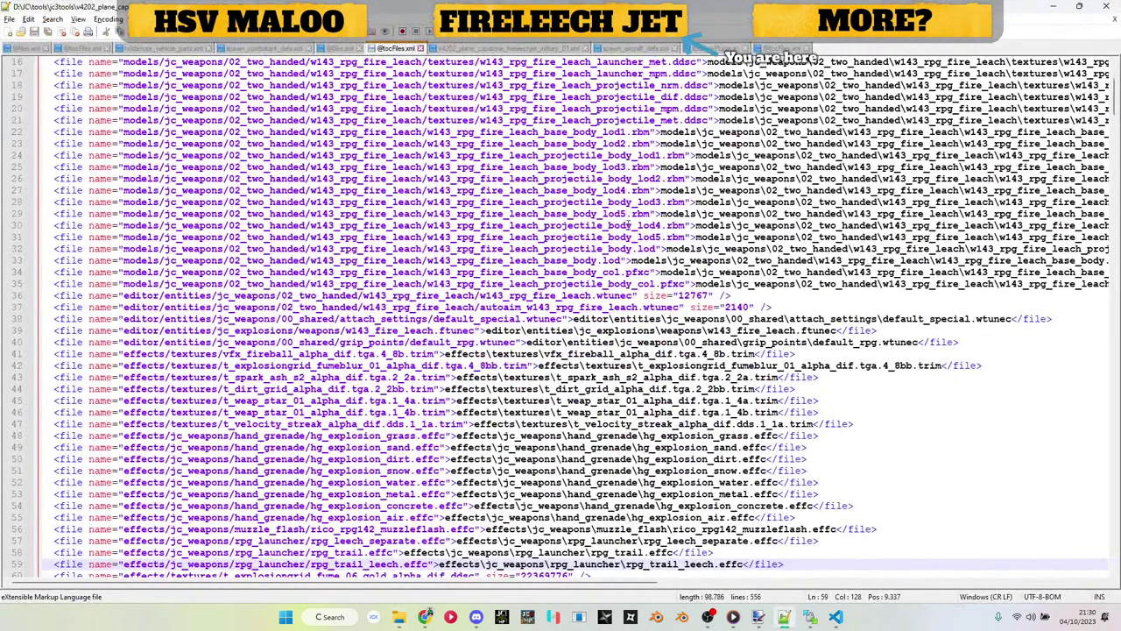
pyautogui.scroll(-7, 732, 248)
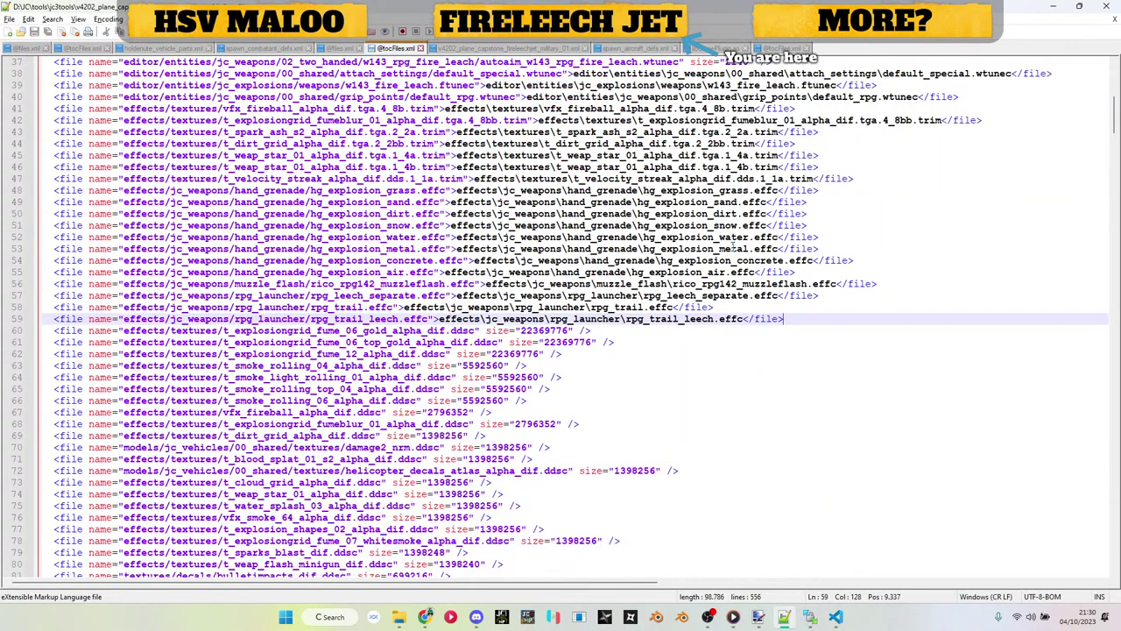
pyautogui.scroll(13, 732, 248)
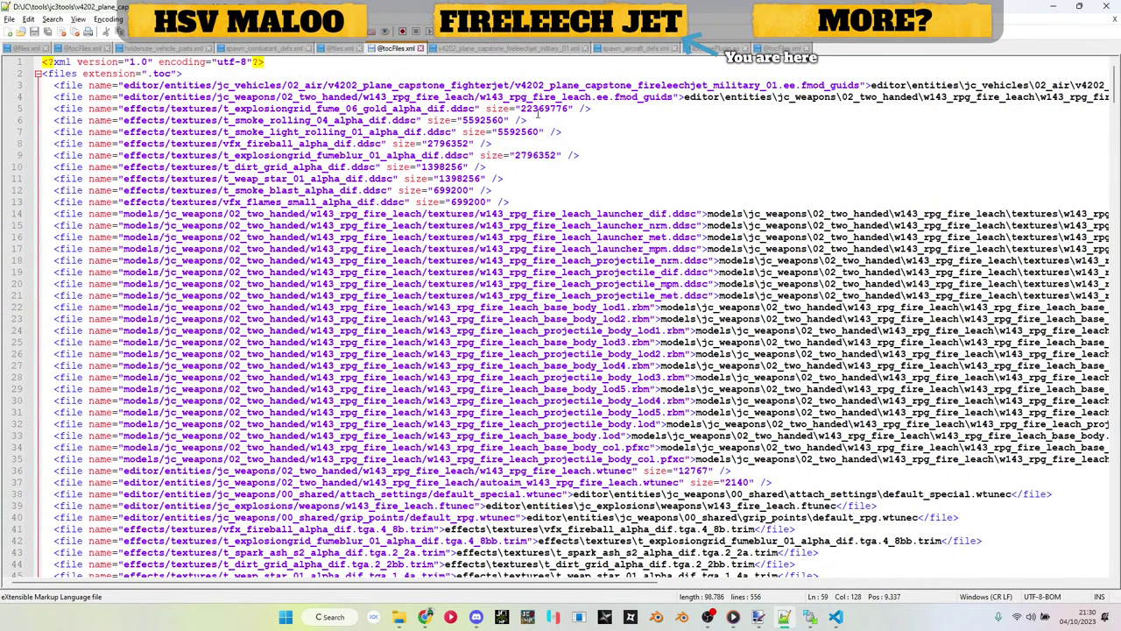
pyautogui.scroll(-1, 574, 285)
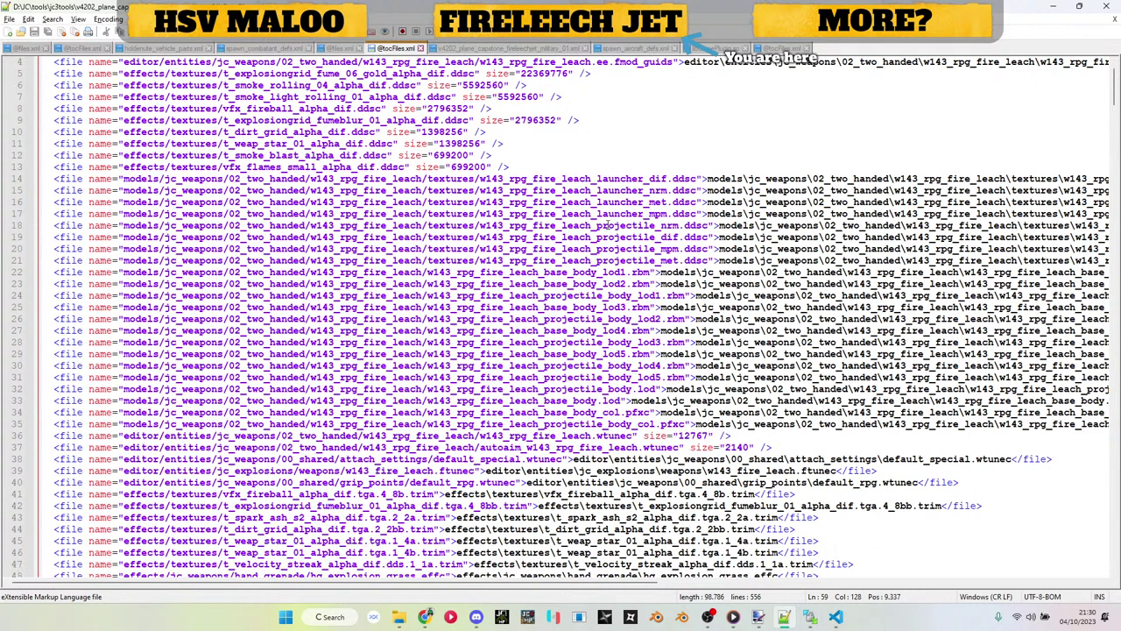
pyautogui.scroll(1, 607, 225)
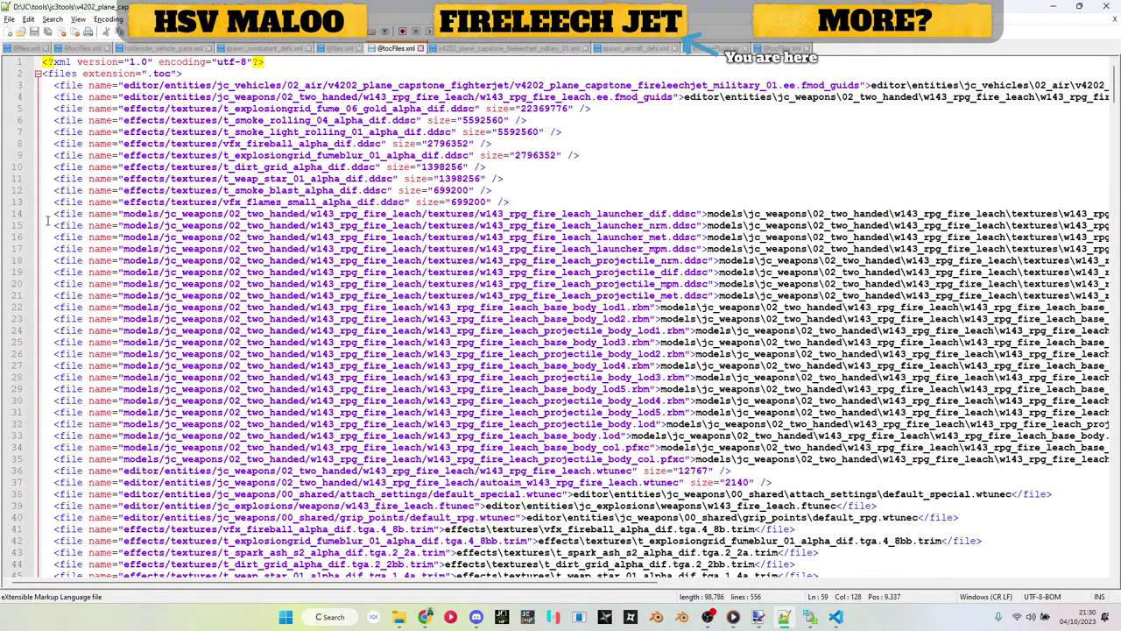
pyautogui.moveTo(45, 214); pyautogui.dragTo(83, 260)
pyautogui.scroll(-5, 83, 260)
pyautogui.scroll(-6, 525, 308)
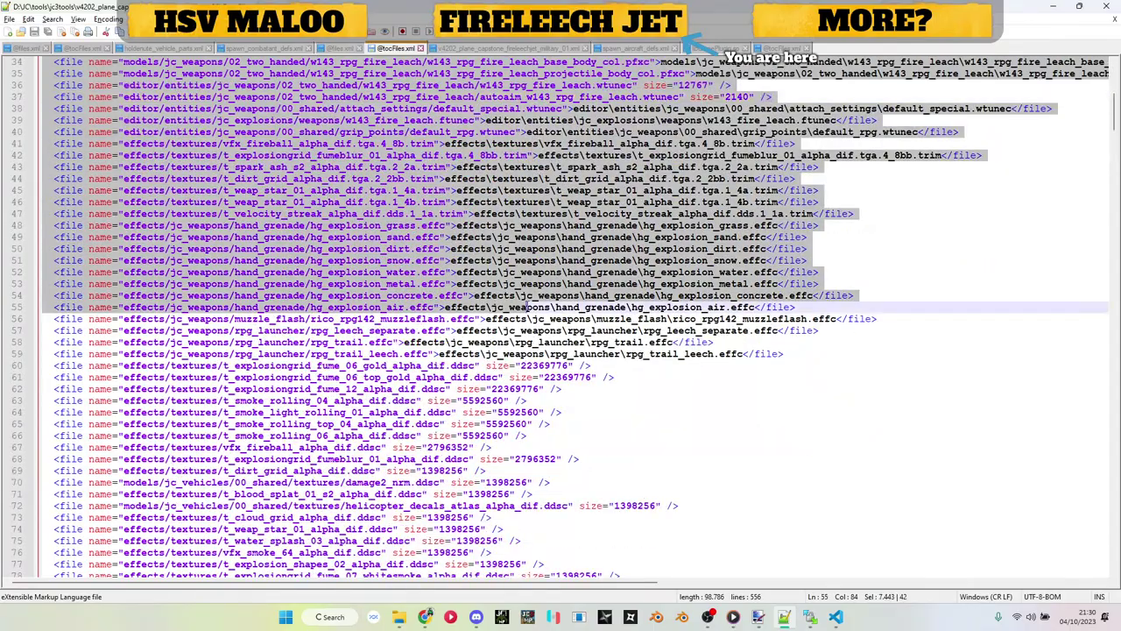
pyautogui.scroll(11, 670, 254)
pyautogui.click(670, 250)
pyautogui.scroll(-20, 670, 250)
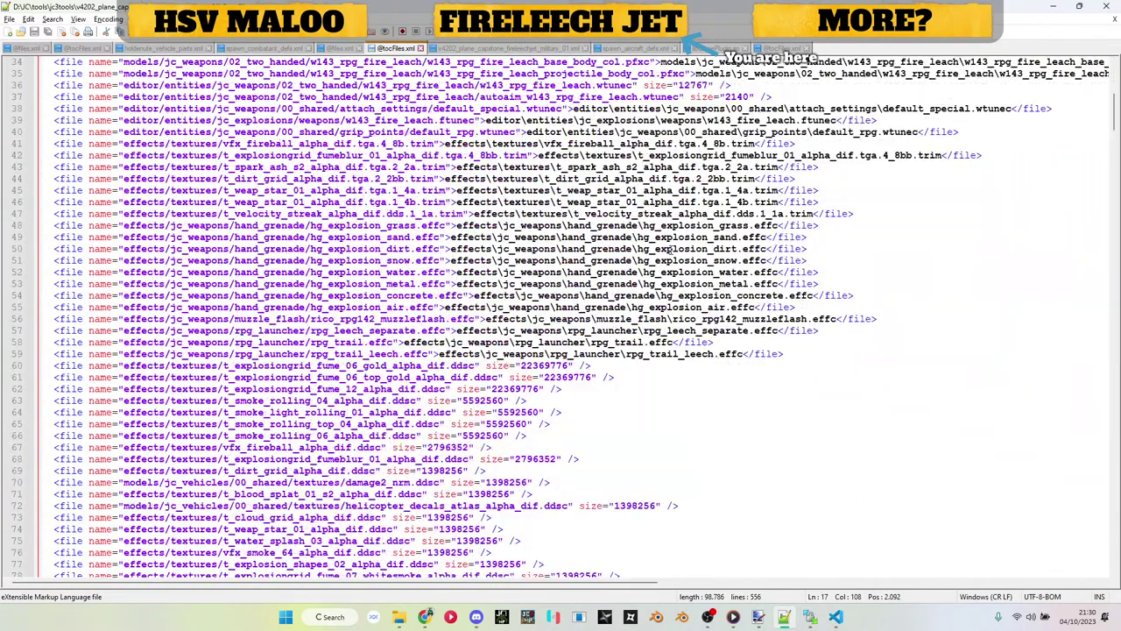
pyautogui.scroll(-20, 647, 343)
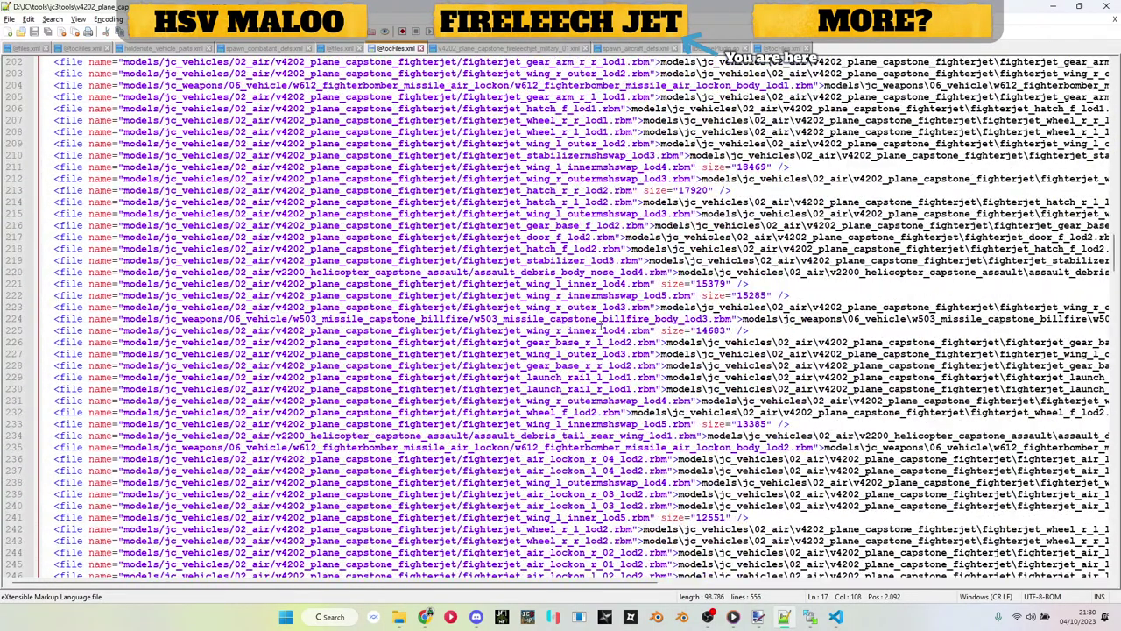
pyautogui.scroll(-4, 529, 255)
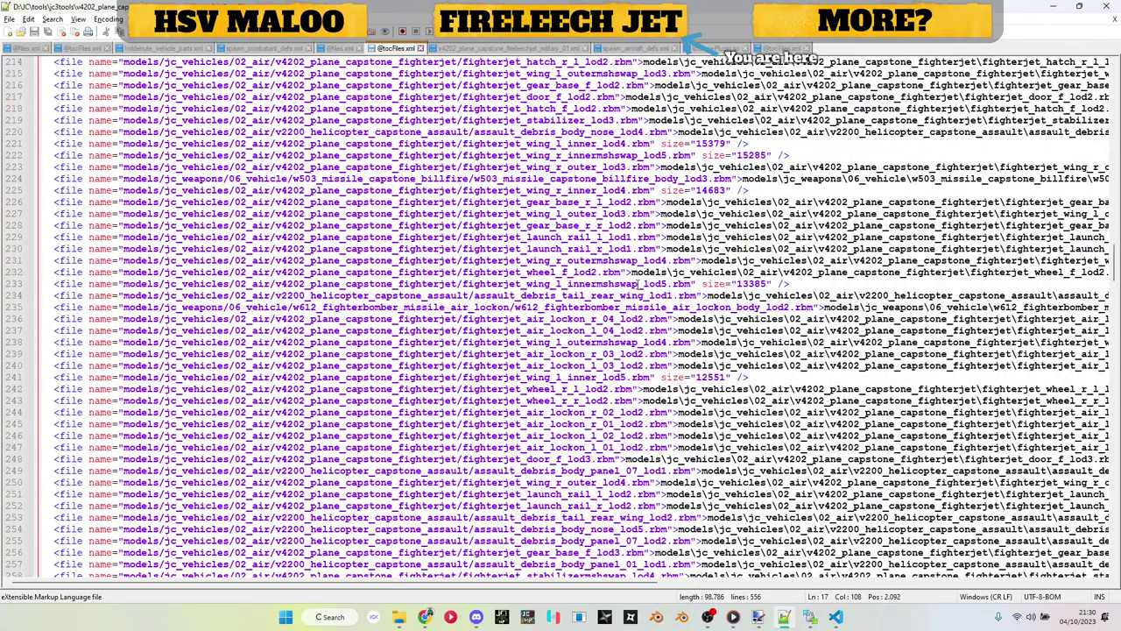
pyautogui.scroll(9, 639, 283)
pyautogui.scroll(15, 549, 260)
pyautogui.scroll(20, 581, 177)
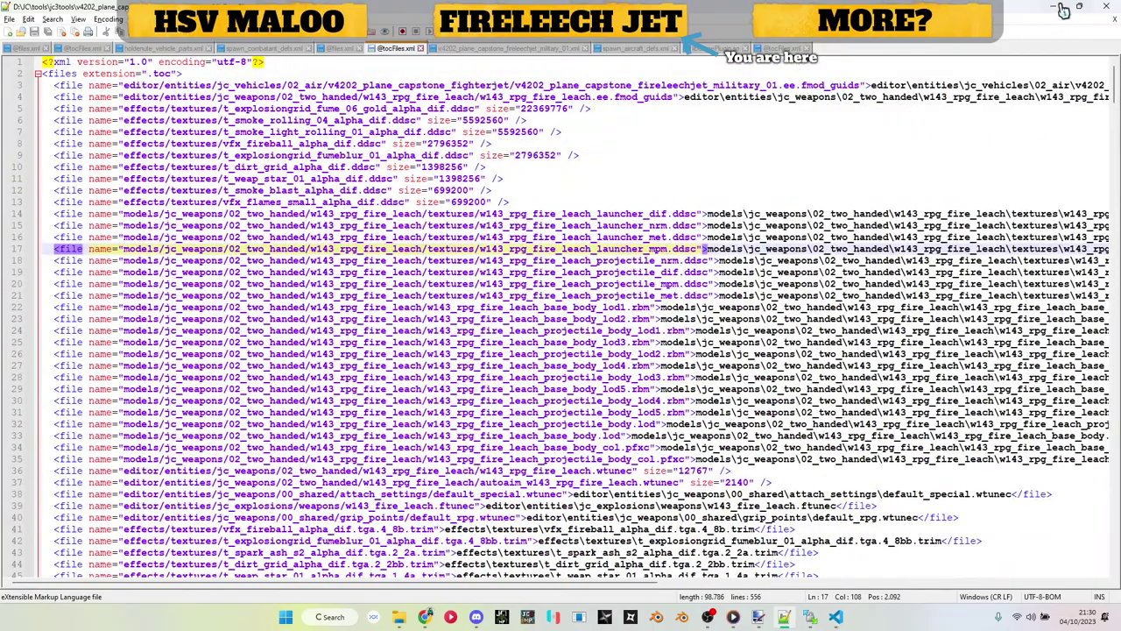
# Step: Repack the v4202 fireleechjet folder into its .ee archive with Just Batch 3
pyautogui.click(1060, 8)
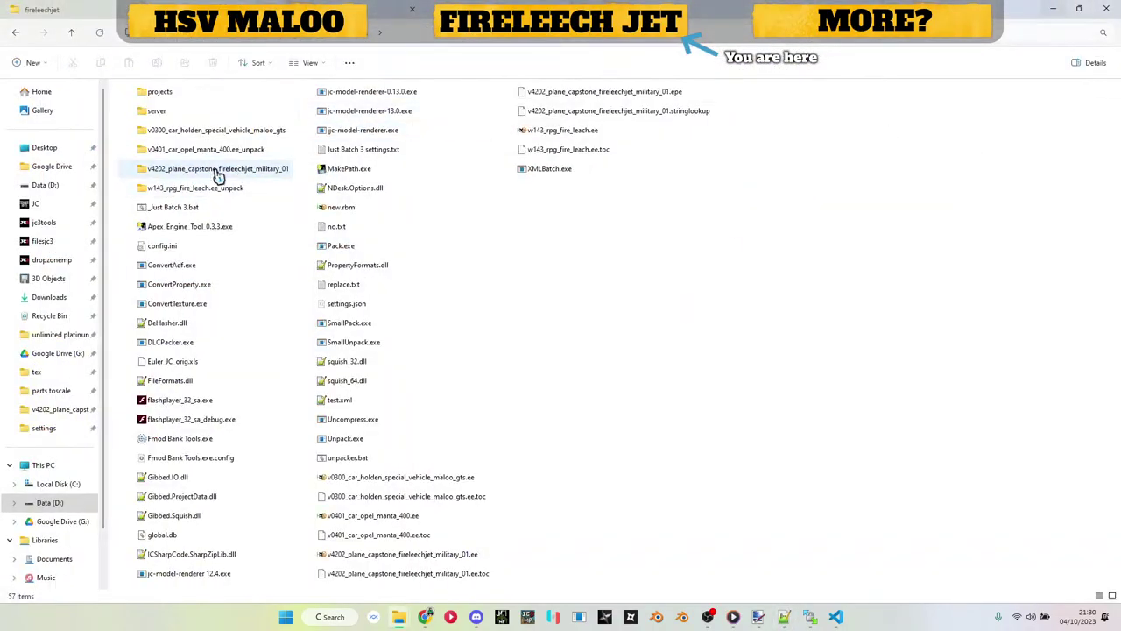
pyautogui.moveTo(225, 175); pyautogui.dragTo(376, 329)
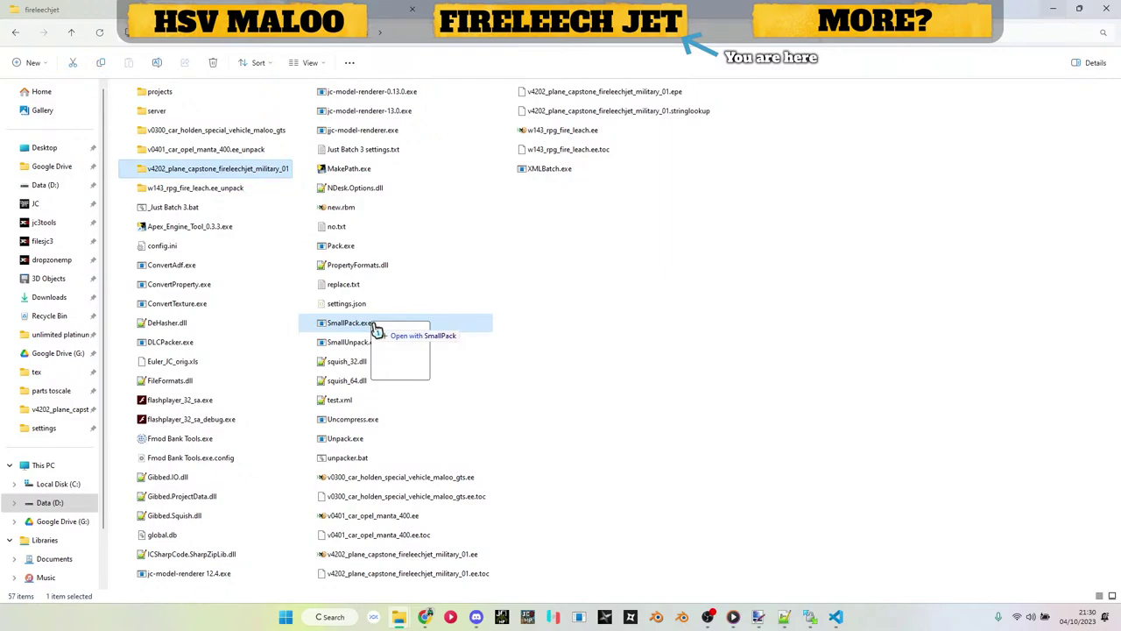
pyautogui.moveTo(377, 328); pyautogui.dragTo(201, 211)
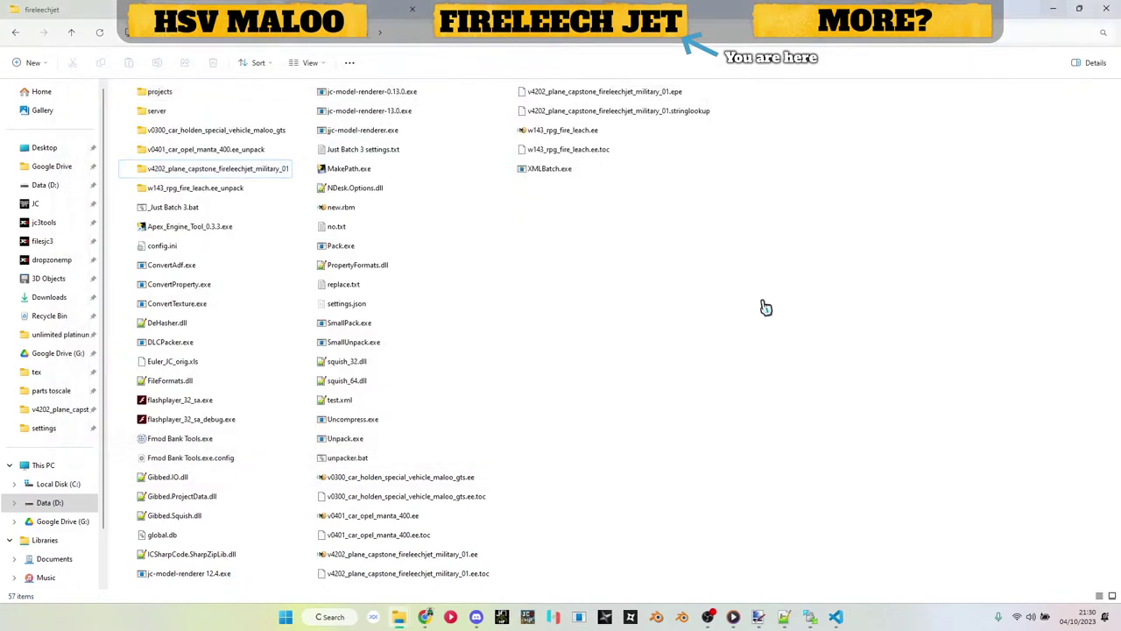
# Step: Launch Just Cause Model Renderer for Just Cause 3 and pick up the repacked archive
pyautogui.click(581, 616)
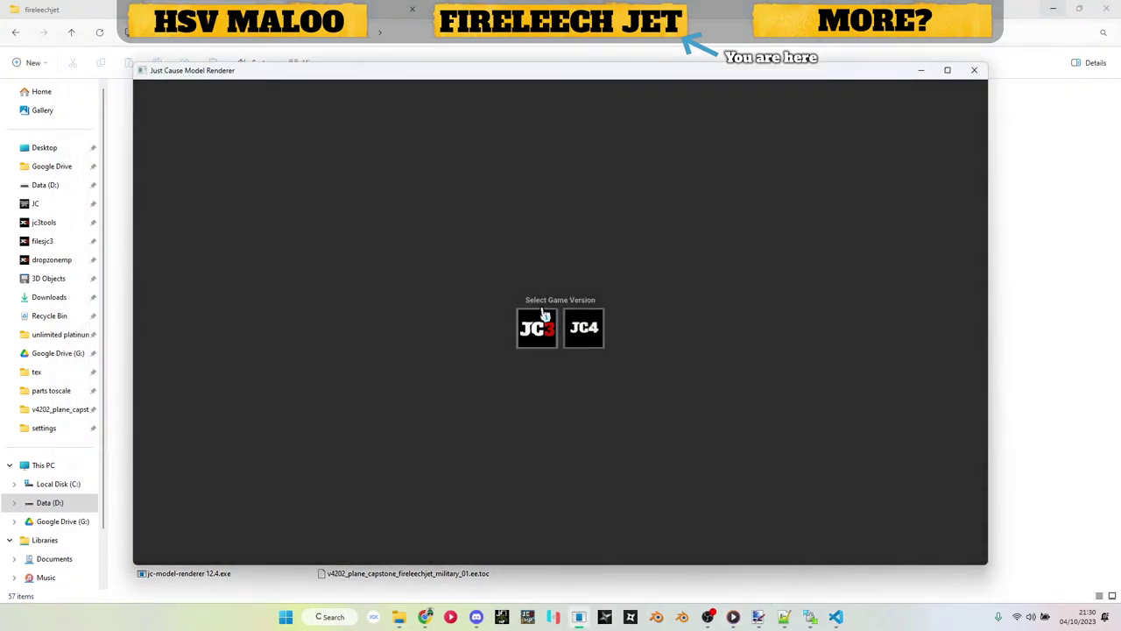
pyautogui.click(538, 324)
pyautogui.click(1075, 300)
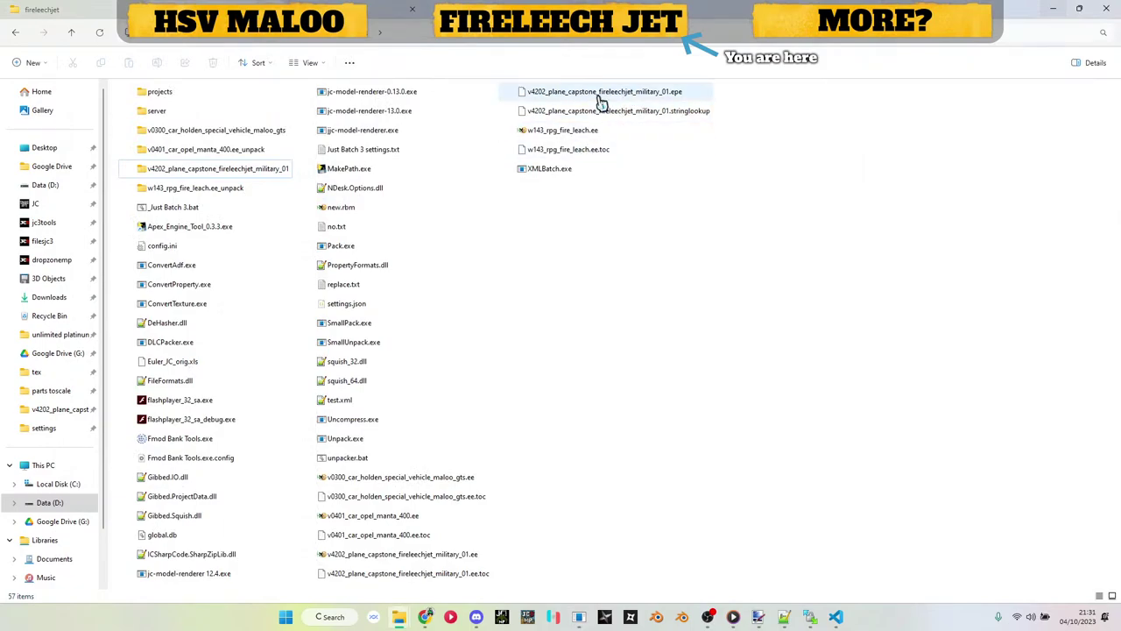
pyautogui.moveTo(418, 555); pyautogui.dragTo(617, 319)
# Step: Load the jet archive, expand models > jc_weapons and editor > entities > jc_weapons, then close the renderer
pyautogui.hotkey('alt', 'Tab')
pyautogui.hotkey('alt', 'Tab')
pyautogui.click(849, 122)
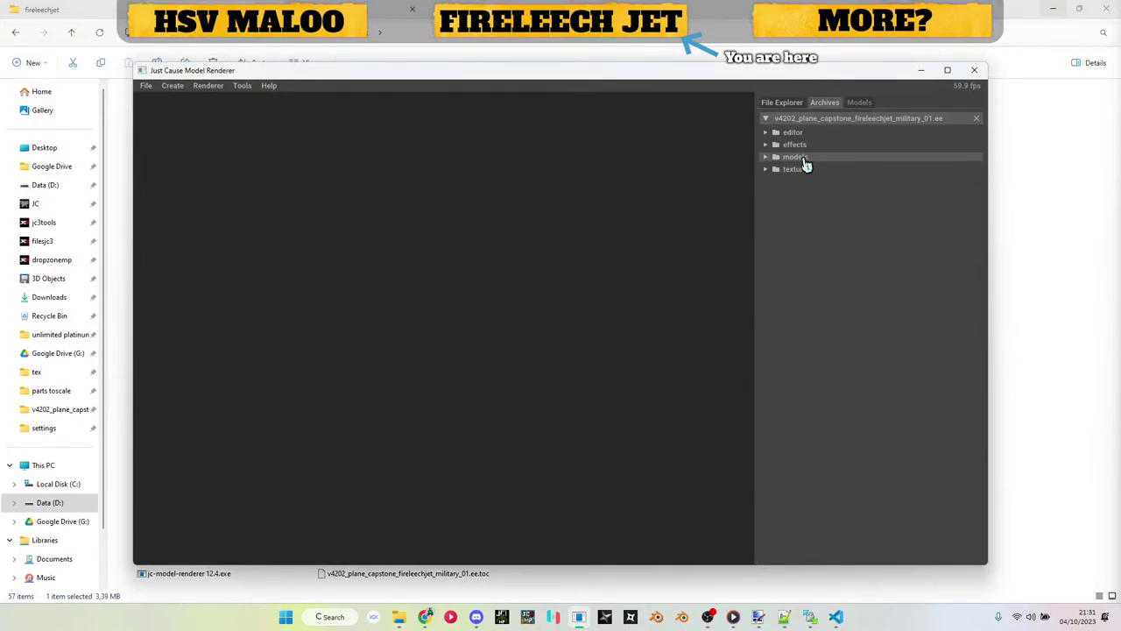
pyautogui.click(806, 163)
pyautogui.click(820, 183)
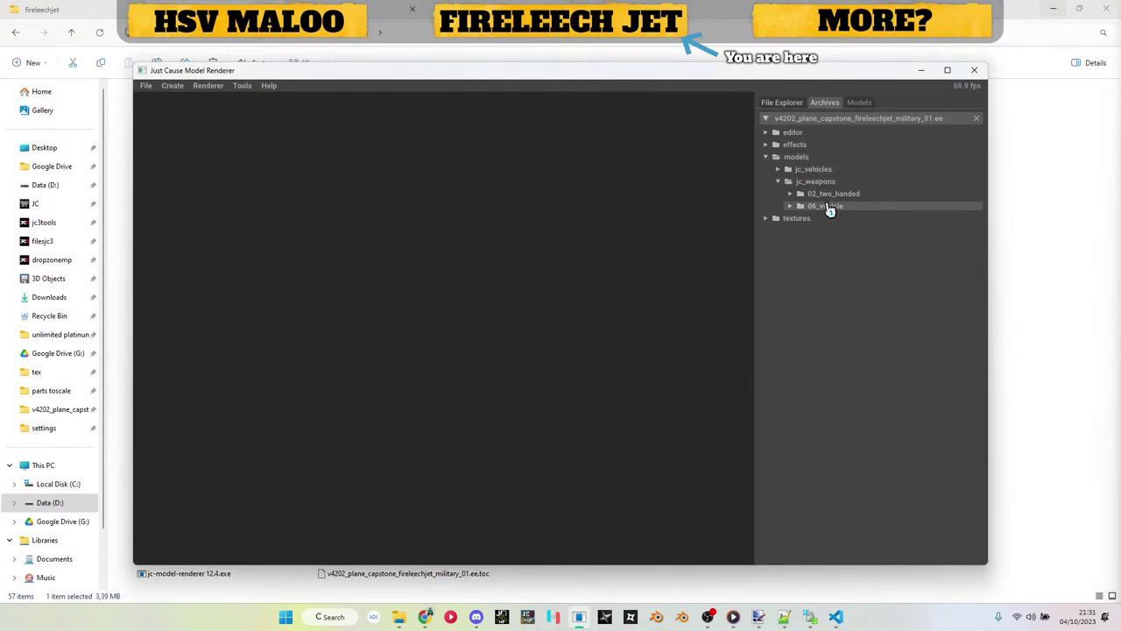
pyautogui.click(802, 132)
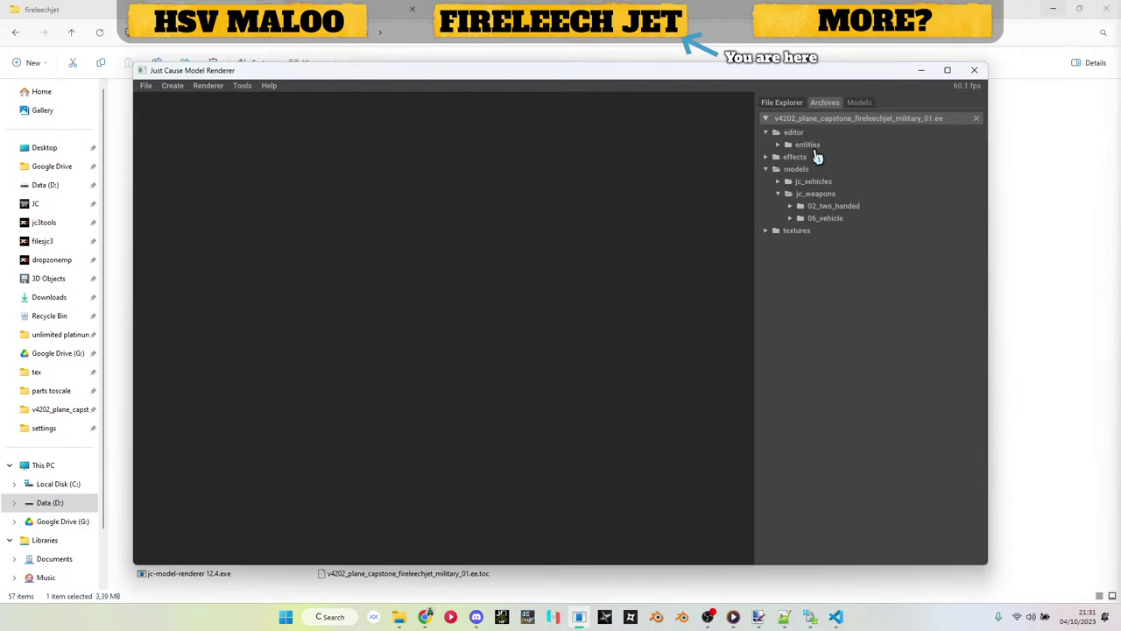
pyautogui.click(815, 149)
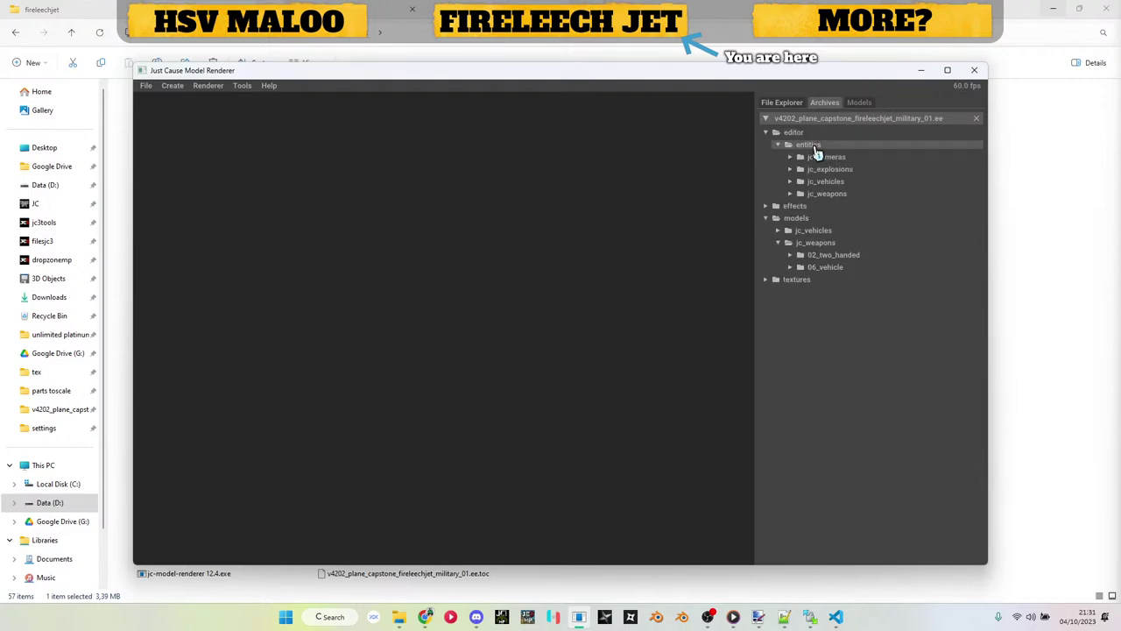
pyautogui.click(839, 198)
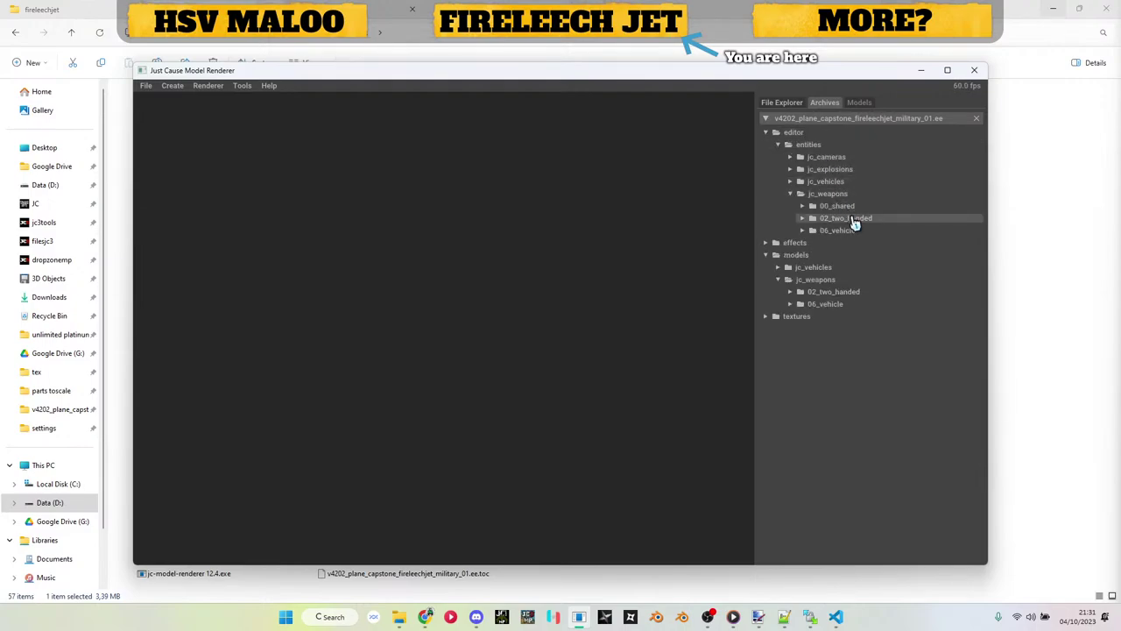
pyautogui.click(978, 70)
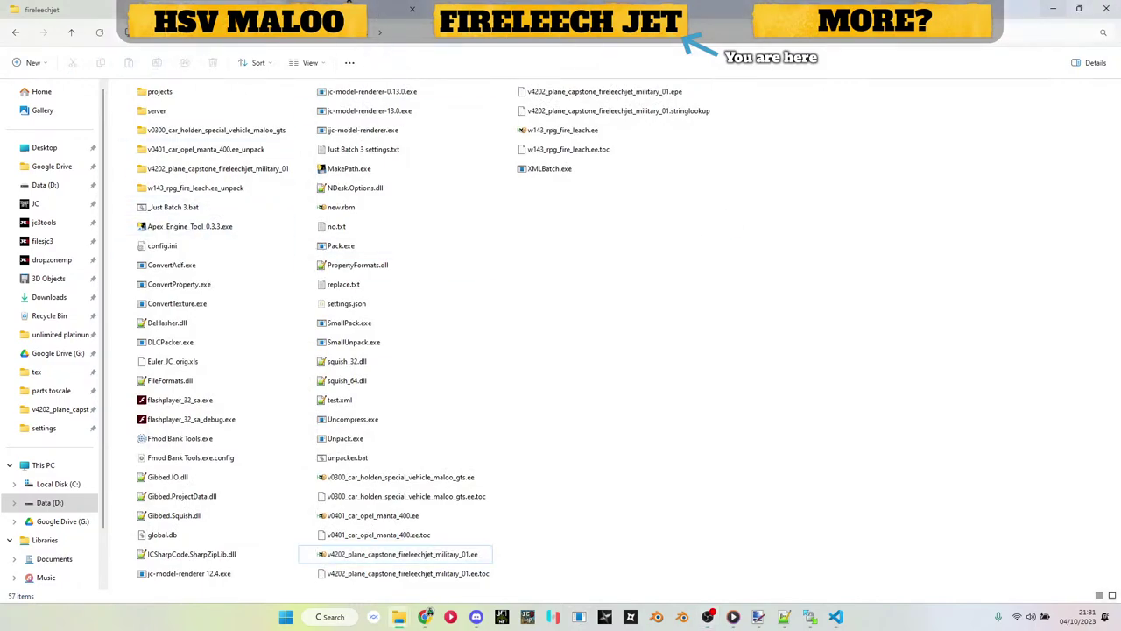
# Step: Convert the Fire Leech weapon's .epe to XML and open w143_rpg_fire_leach.xml
pyautogui.click(248, 189)
pyautogui.doubleClick(249, 190)
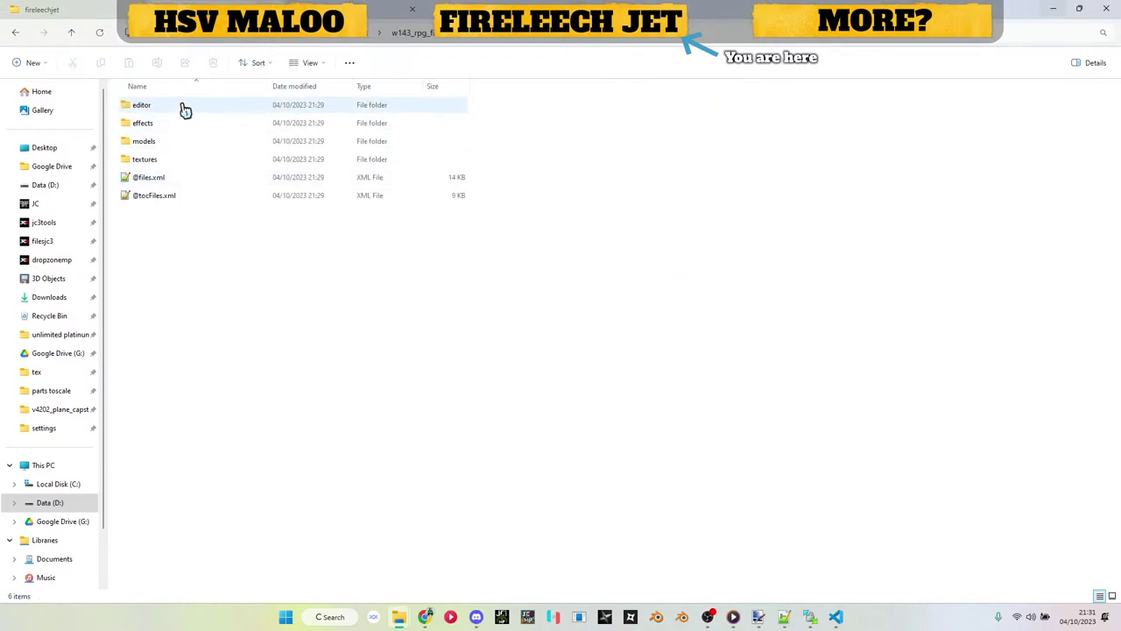
pyautogui.doubleClick(181, 106)
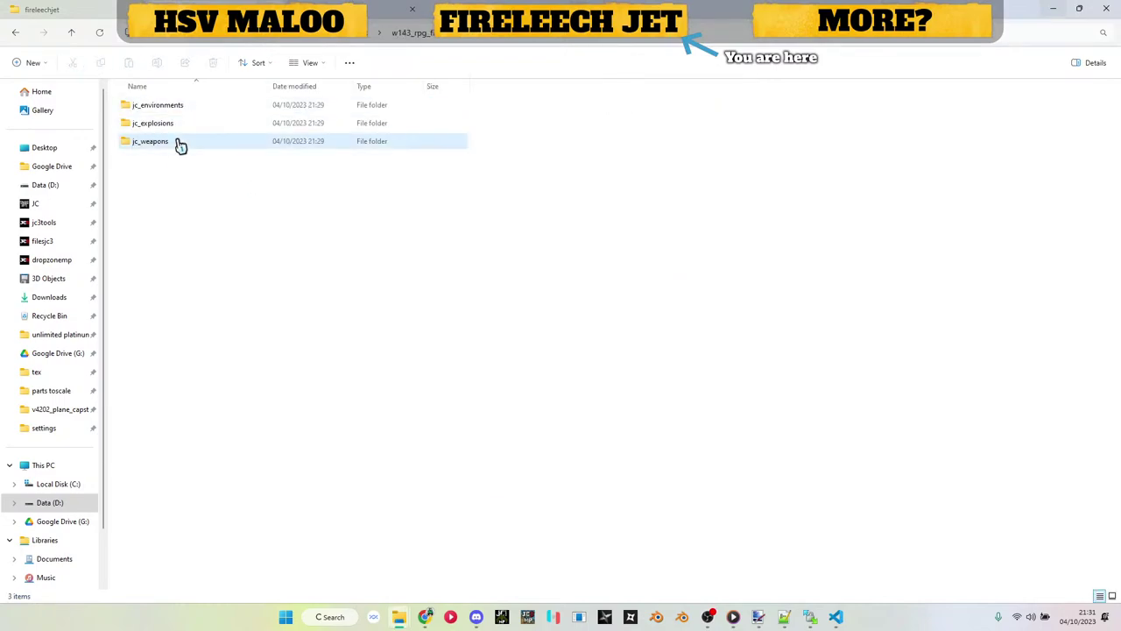
pyautogui.doubleClick(180, 141)
pyautogui.doubleClick(175, 123)
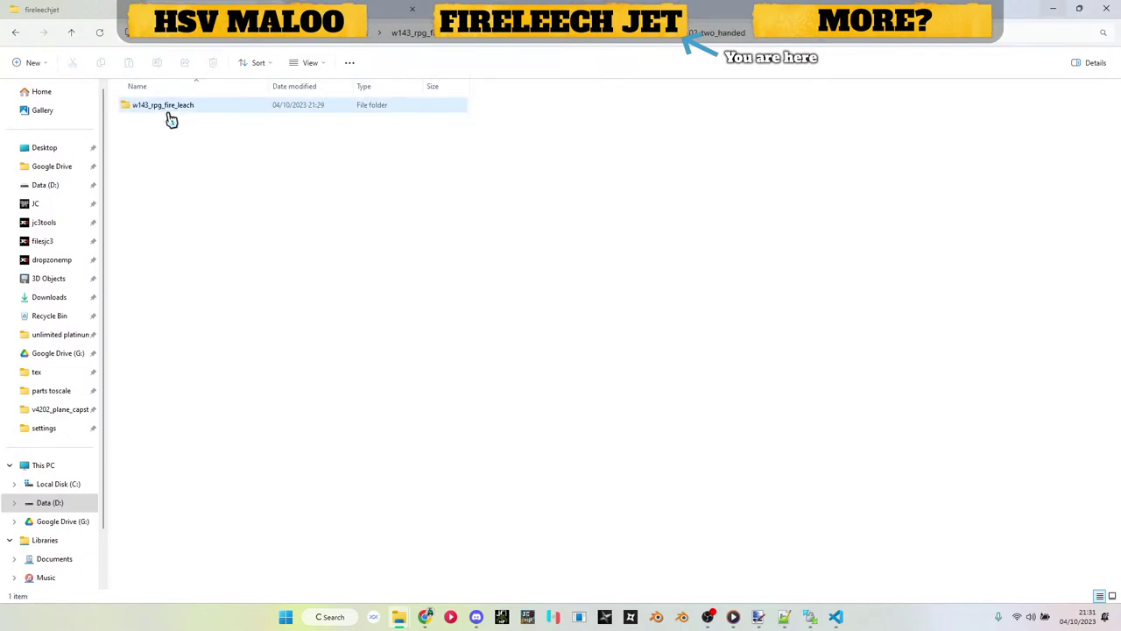
pyautogui.doubleClick(169, 109)
pyautogui.moveTo(198, 143); pyautogui.dragTo(681, 257)
pyautogui.hotkey('alt', 'Tab')
pyautogui.hotkey('alt', 'Tab')
pyautogui.hotkey('alt', 'Tab')
pyautogui.hotkey('alt', 'Tab')
pyautogui.hotkey('alt', 'Tab')
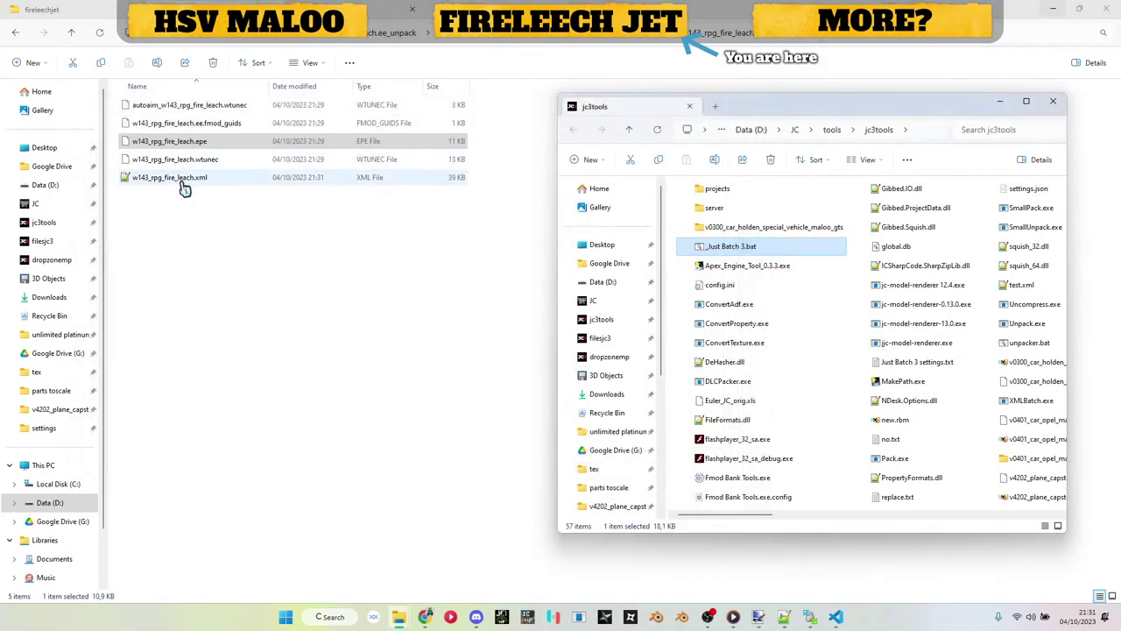
pyautogui.doubleClick(182, 182)
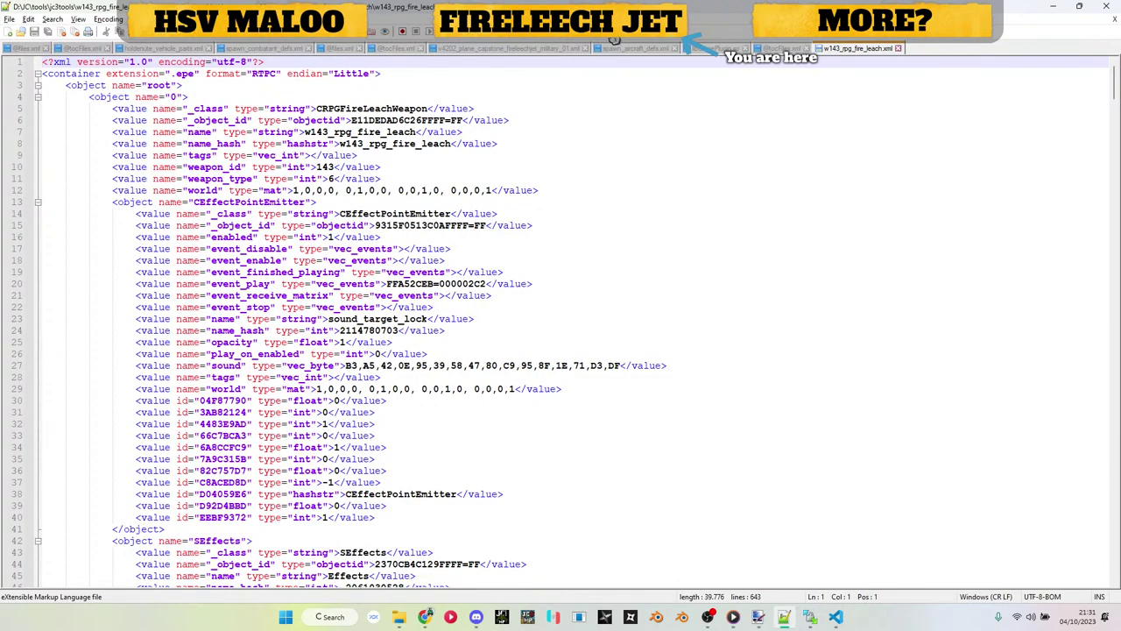
# Step: Open v4202_plane_capstone_fireleechjet_military_01.xml from editor > jc_vehicles > 02_air > fighterjet folder
pyautogui.click(1055, 11)
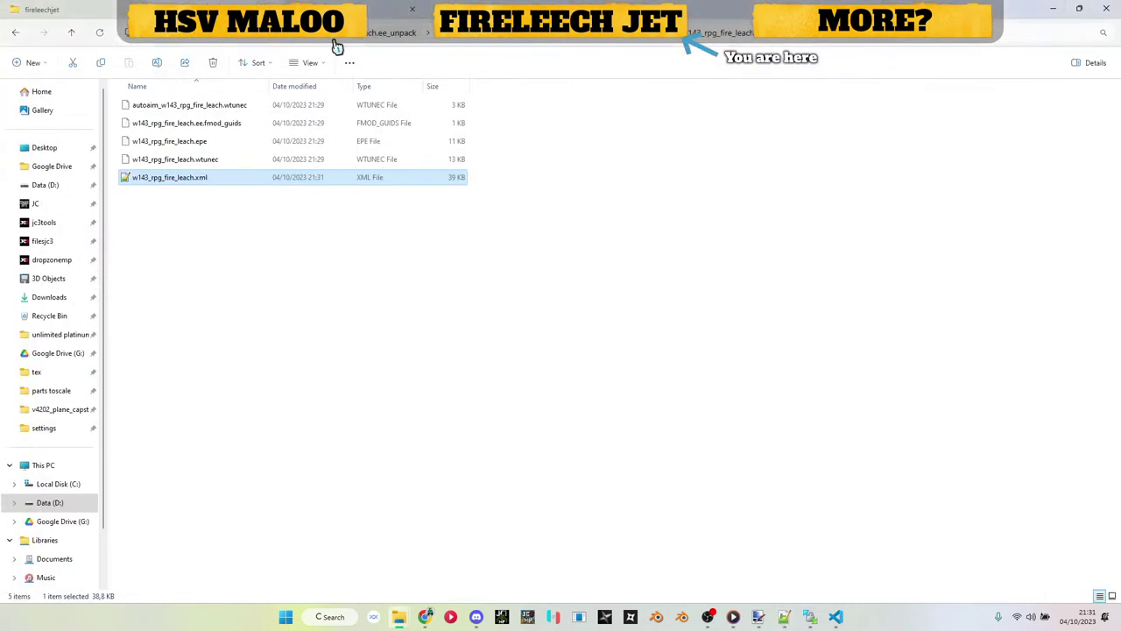
pyautogui.click(259, 36)
pyautogui.doubleClick(226, 171)
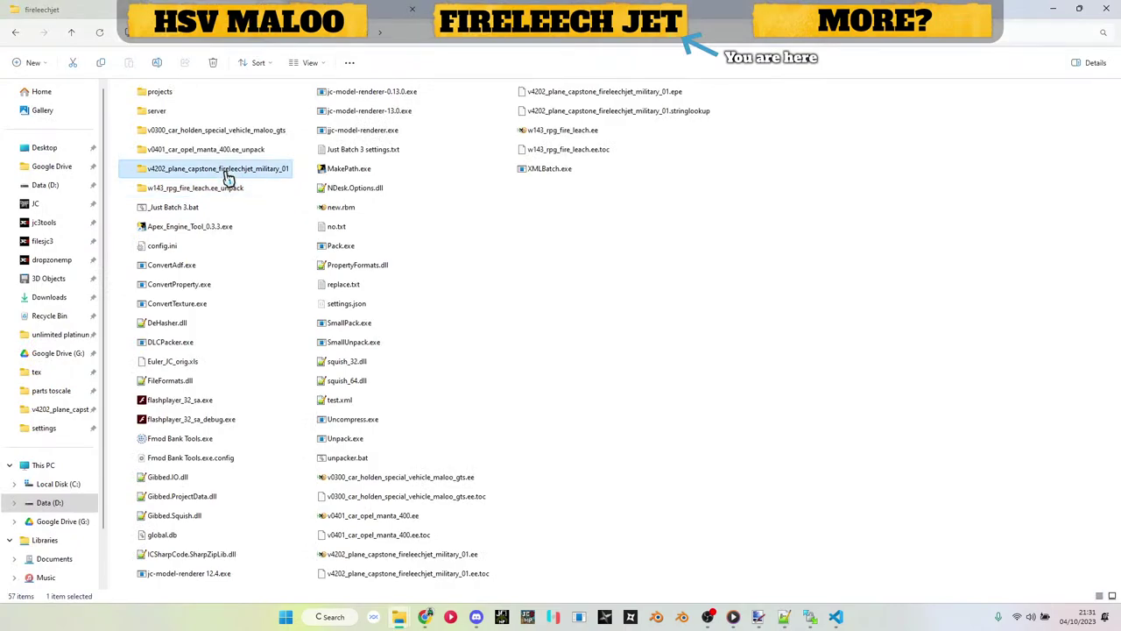
pyautogui.click(157, 109)
pyautogui.doubleClick(160, 115)
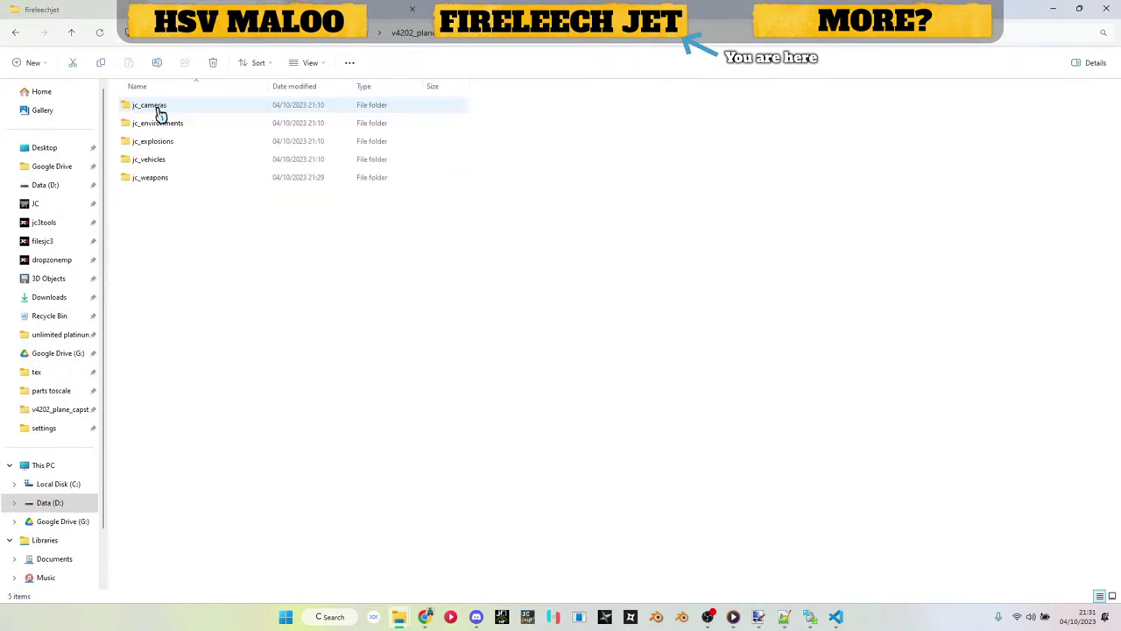
pyautogui.click(169, 166)
pyautogui.doubleClick(169, 166)
pyautogui.click(170, 123)
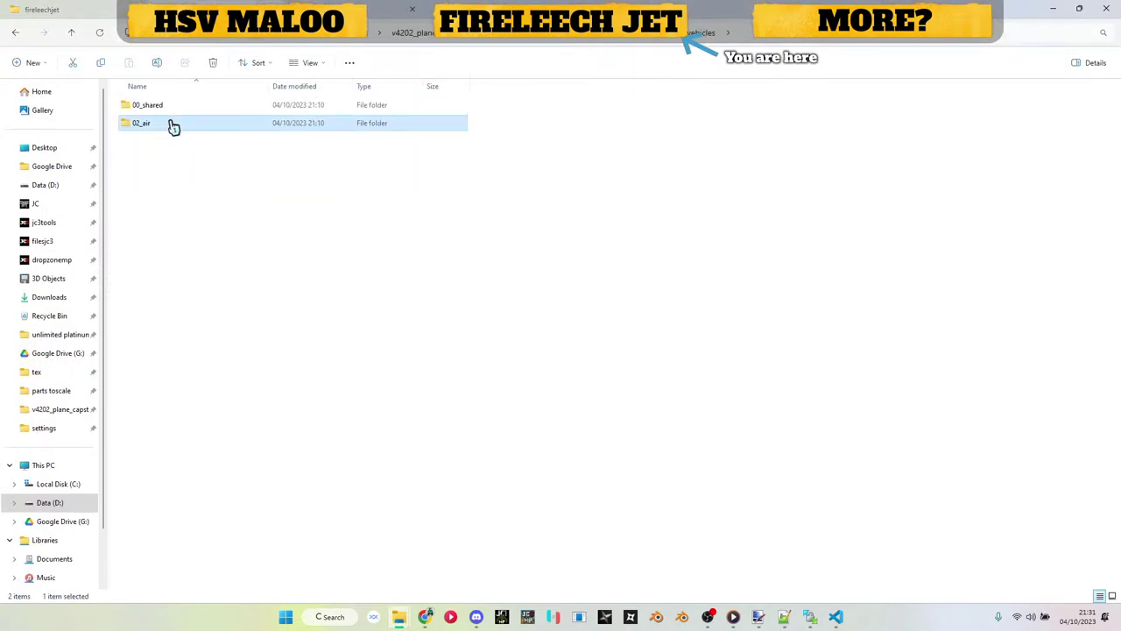
pyautogui.doubleClick(170, 123)
pyautogui.click(181, 111)
pyautogui.doubleClick(181, 110)
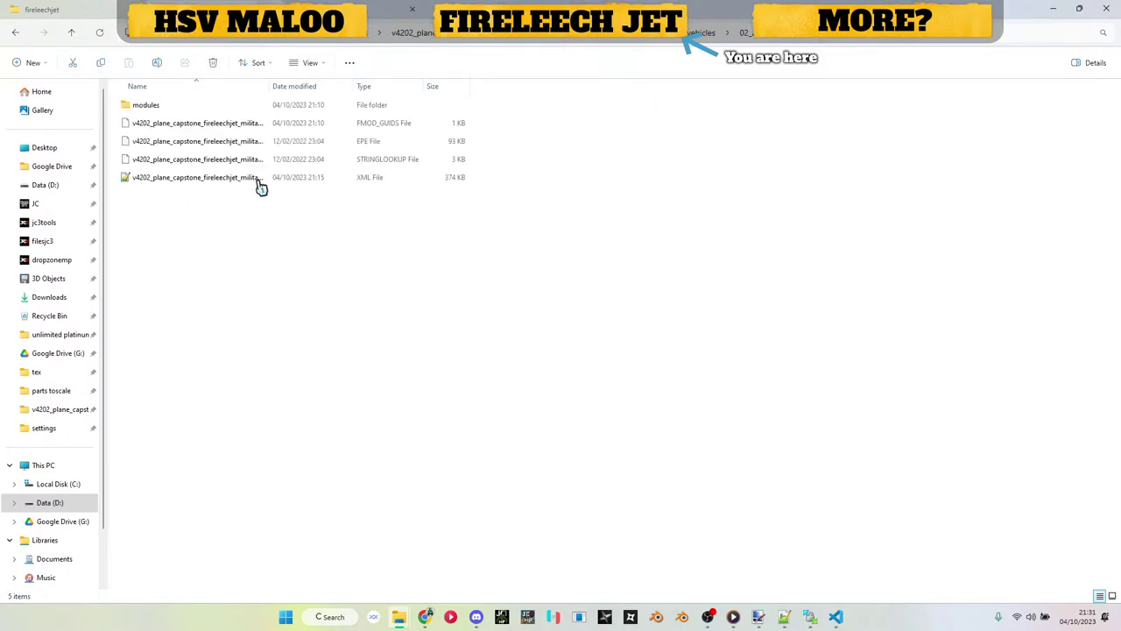
pyautogui.doubleClick(194, 177)
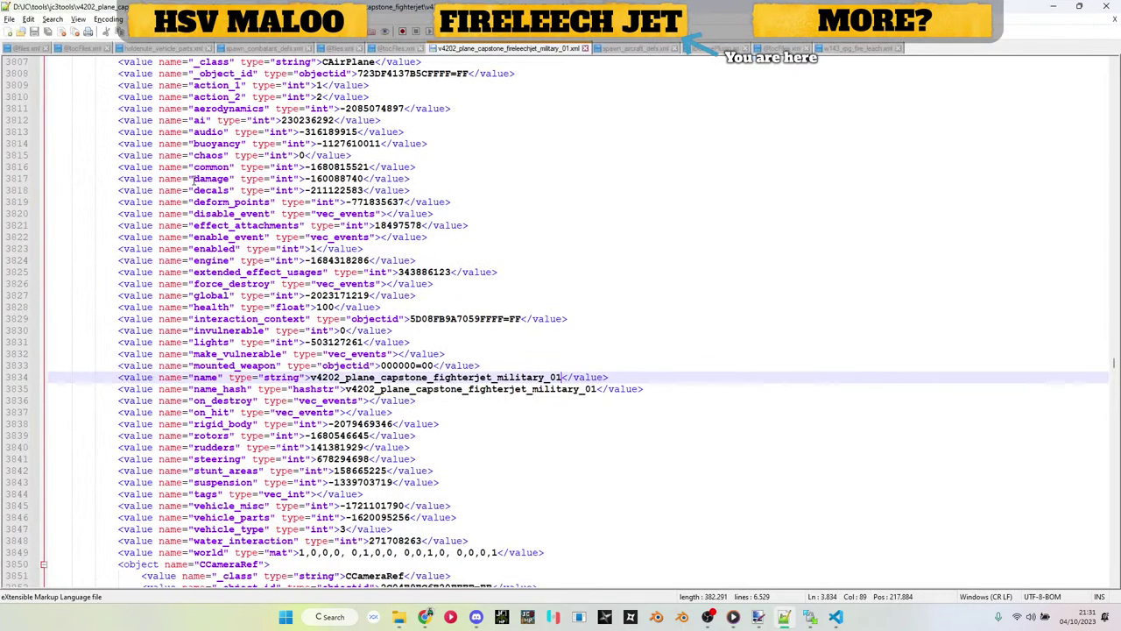
# Step: Review the first object, the w608_fighterjet_missile CMissileWeaponBase block, then show w143_rpg_fire_leach.xml
pyautogui.hotkey('ctrl', 'a')
pyautogui.hotkey('ctrl', 'Home')
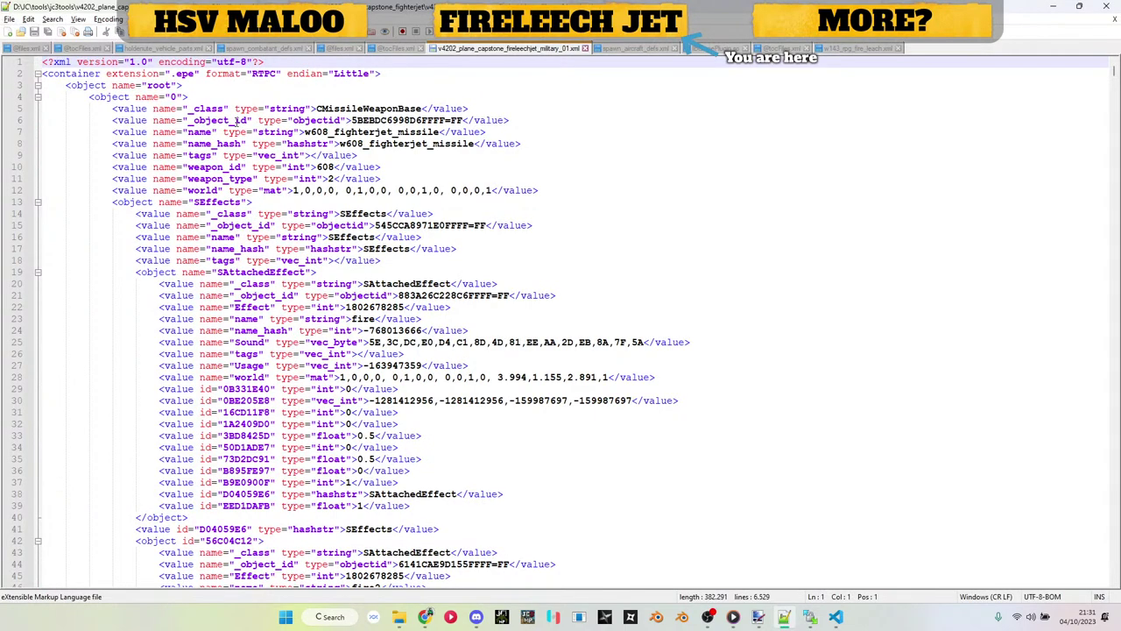
pyautogui.click(101, 98)
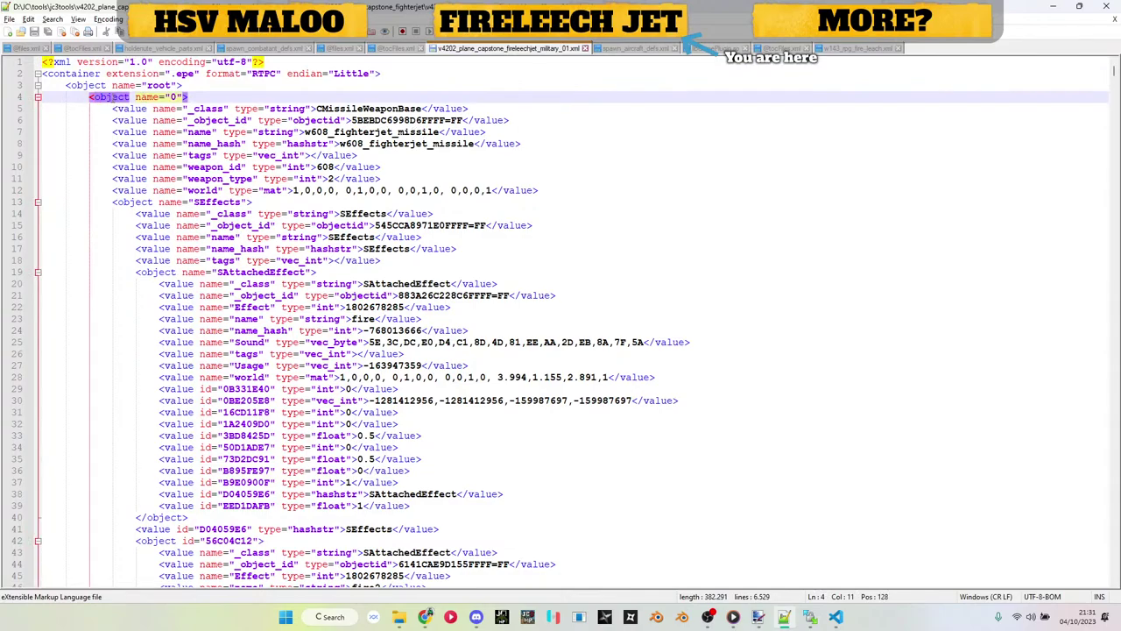
pyautogui.scroll(-20, 112, 97)
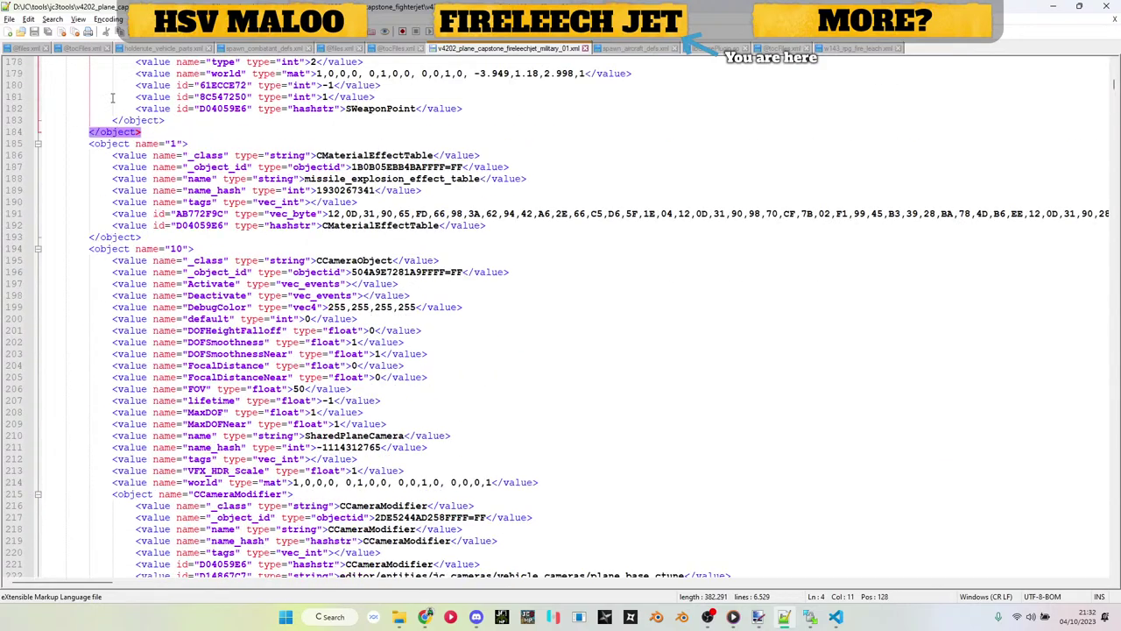
pyautogui.scroll(8, 112, 97)
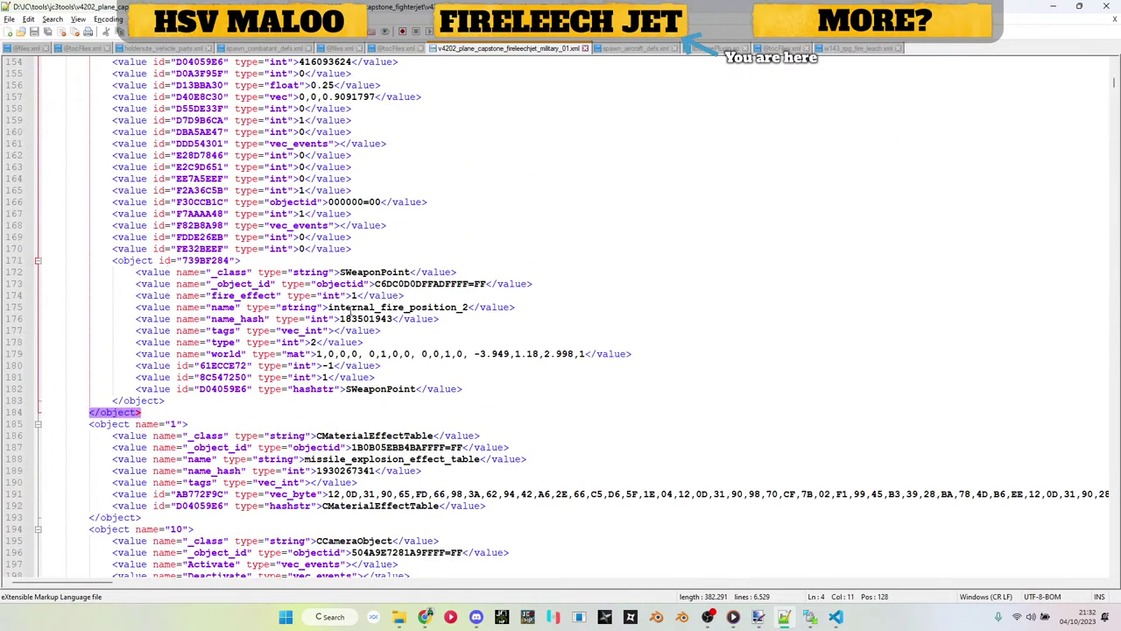
pyautogui.scroll(15, 351, 309)
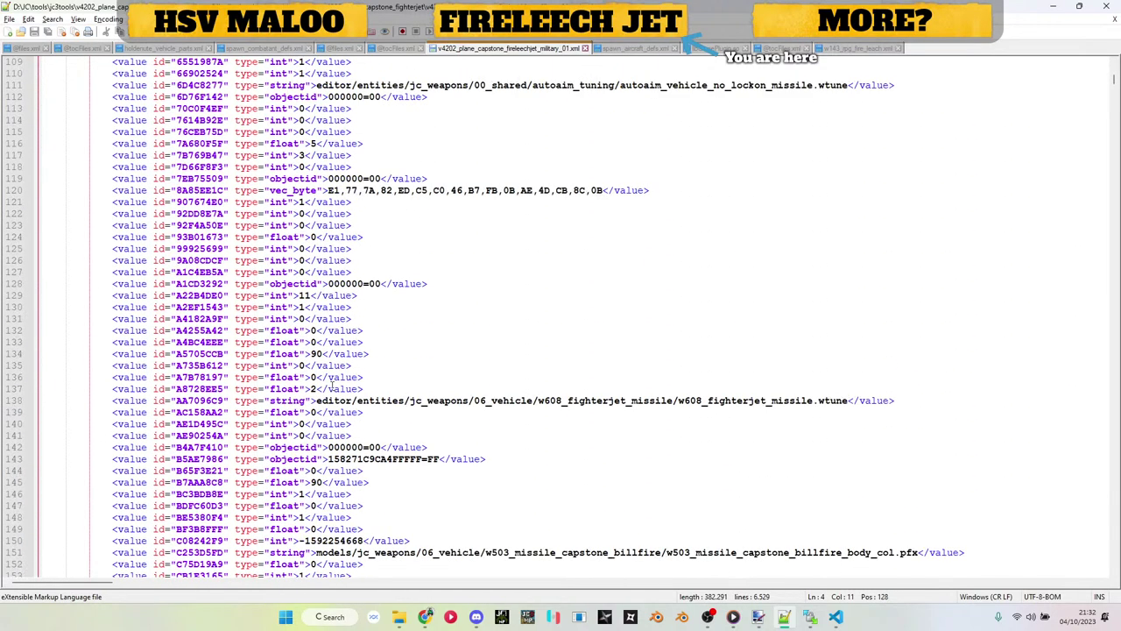
pyautogui.scroll(16, 331, 385)
pyautogui.scroll(-8, 319, 298)
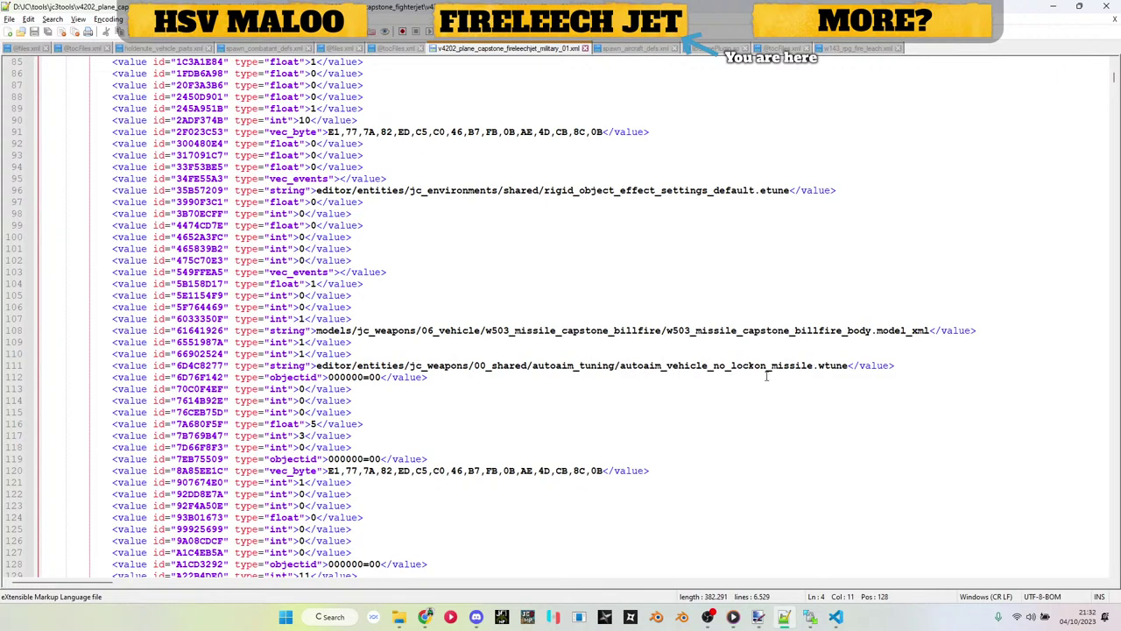
pyautogui.scroll(-8, 819, 366)
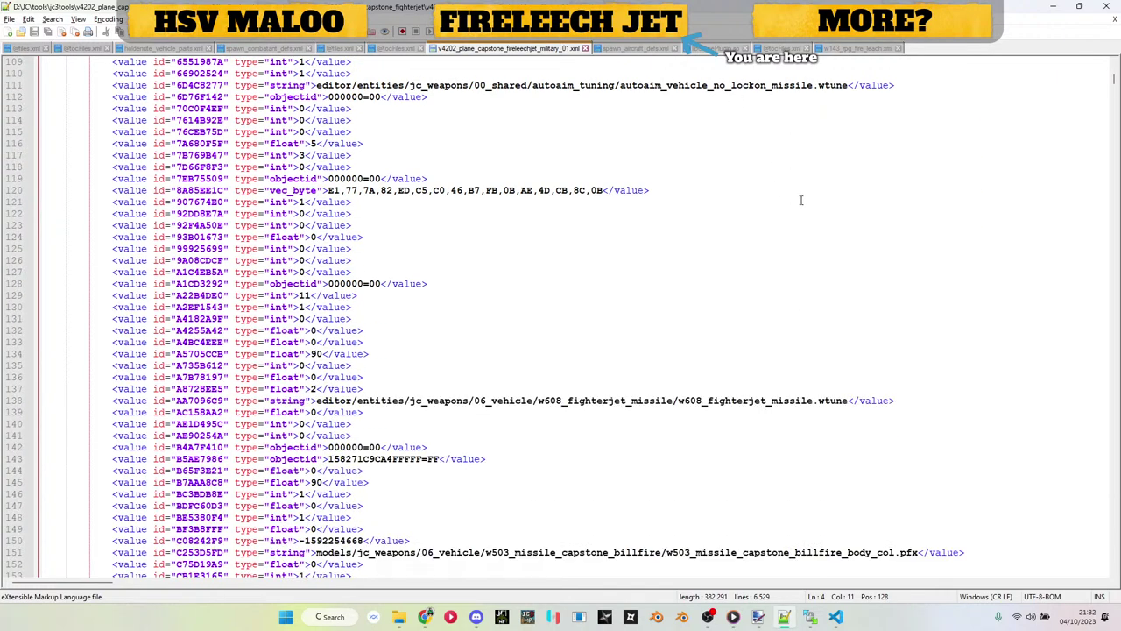
pyautogui.scroll(-4, 815, 399)
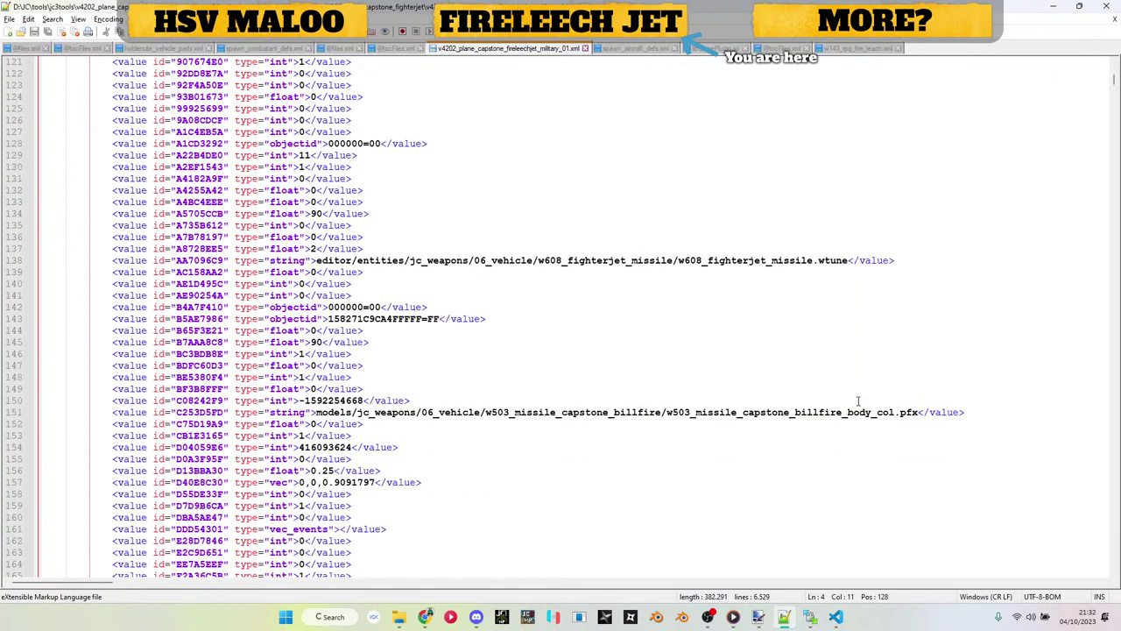
pyautogui.scroll(20, 838, 421)
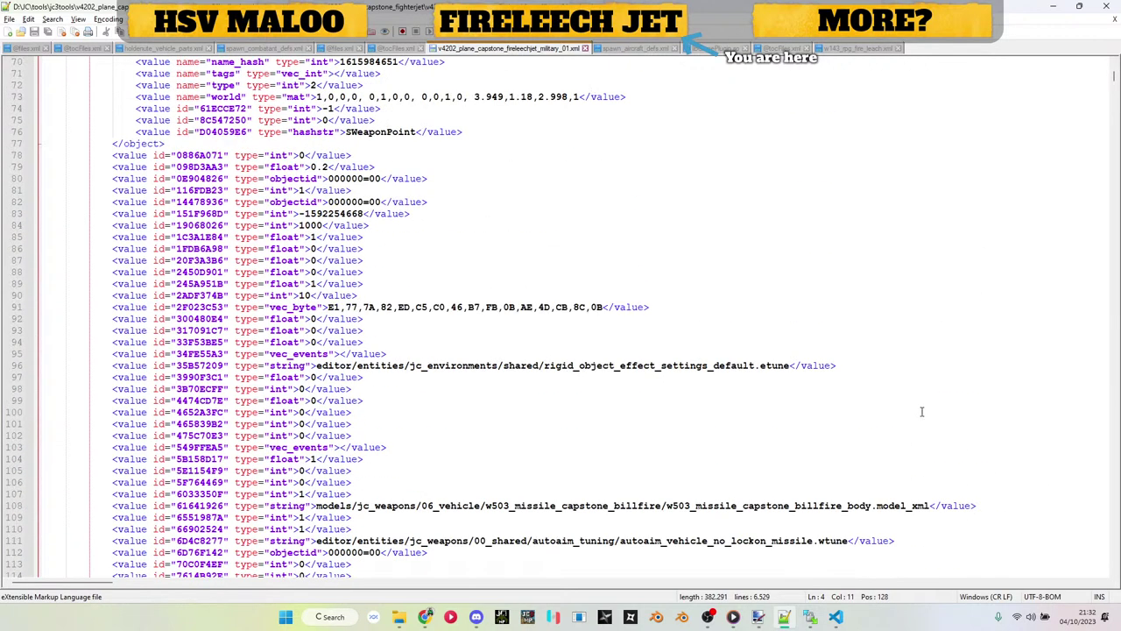
pyautogui.scroll(4, 346, 308)
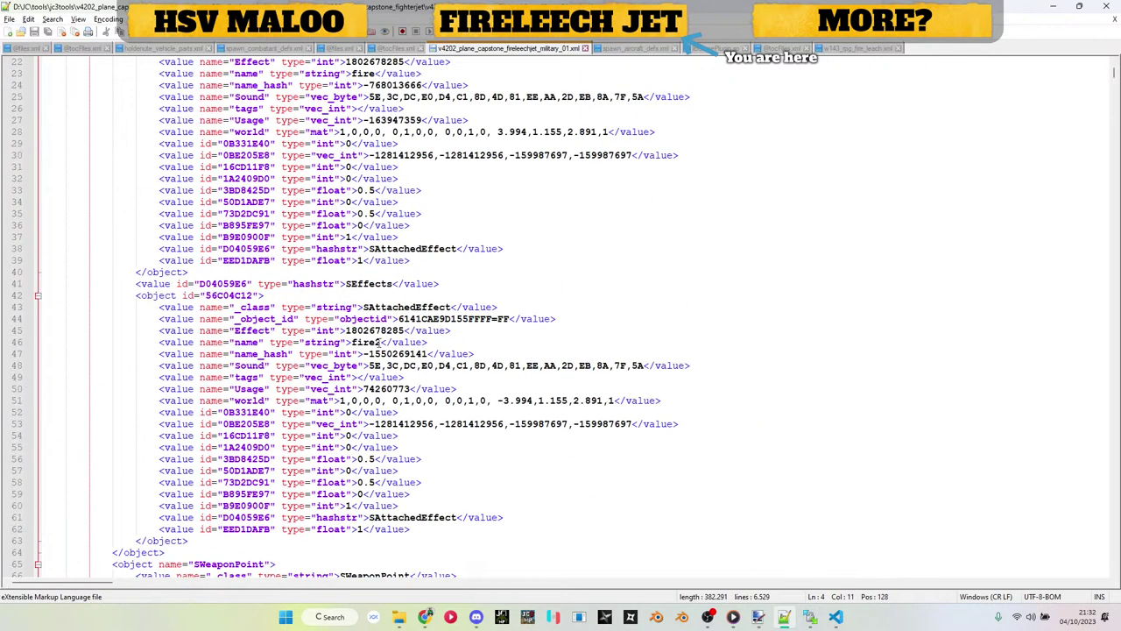
pyautogui.scroll(6, 427, 348)
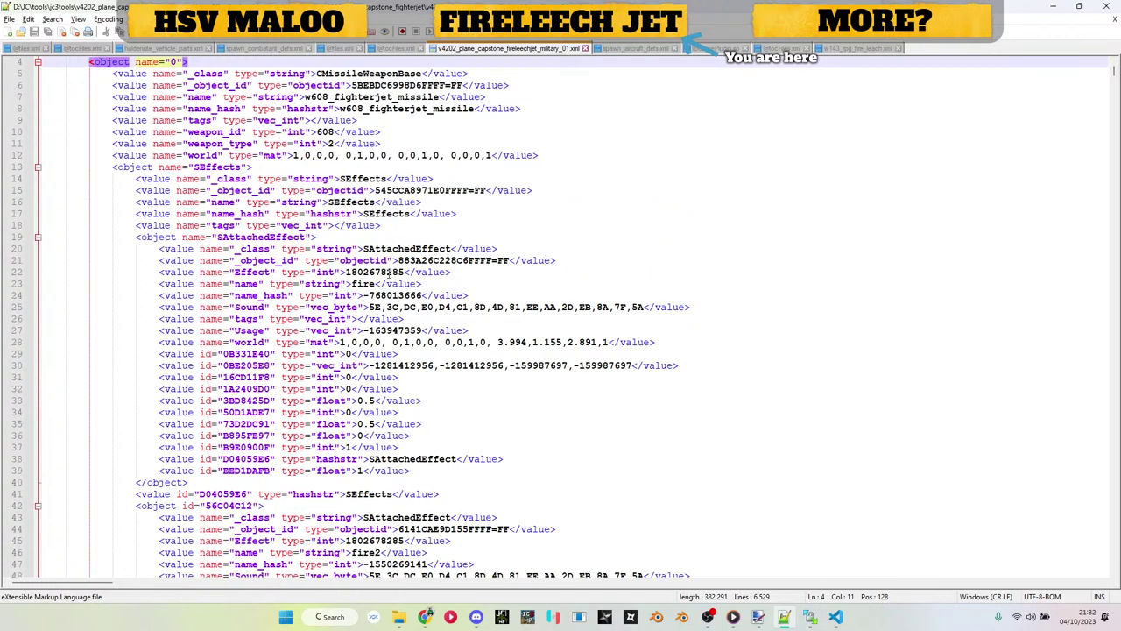
pyautogui.scroll(1, 441, 289)
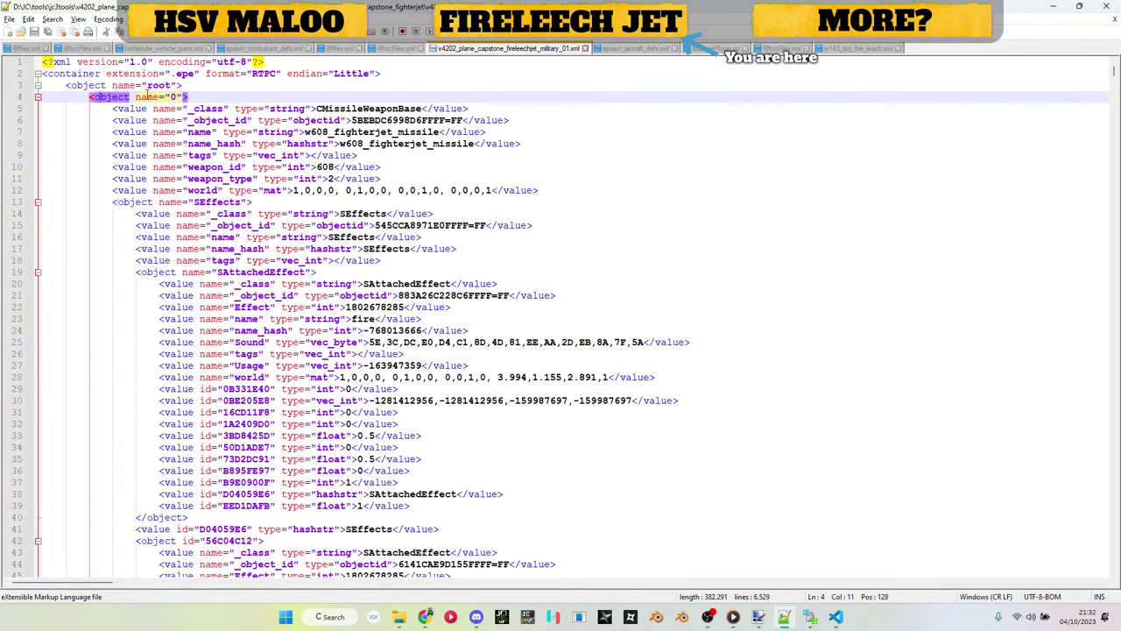
pyautogui.scroll(-20, 608, 72)
pyautogui.scroll(20, 608, 72)
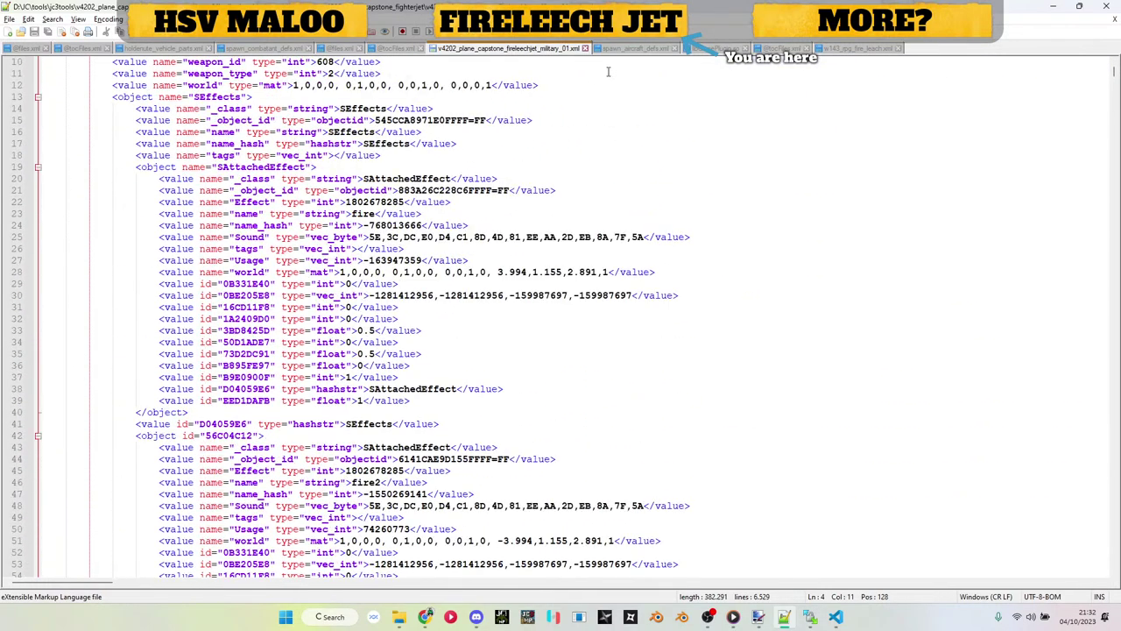
pyautogui.click(879, 49)
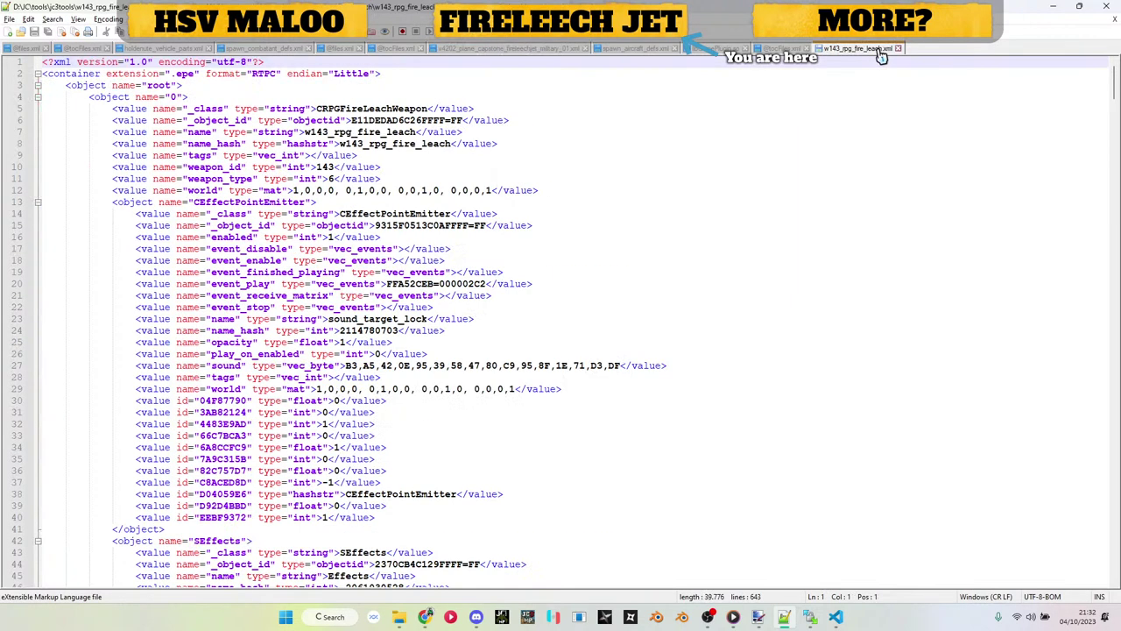
# Step: Check where the CRPGFireLeachWeapon, CMaterialEffectTable and CForcePulse objects start and end
pyautogui.click(87, 96)
pyautogui.scroll(-20, 96, 98)
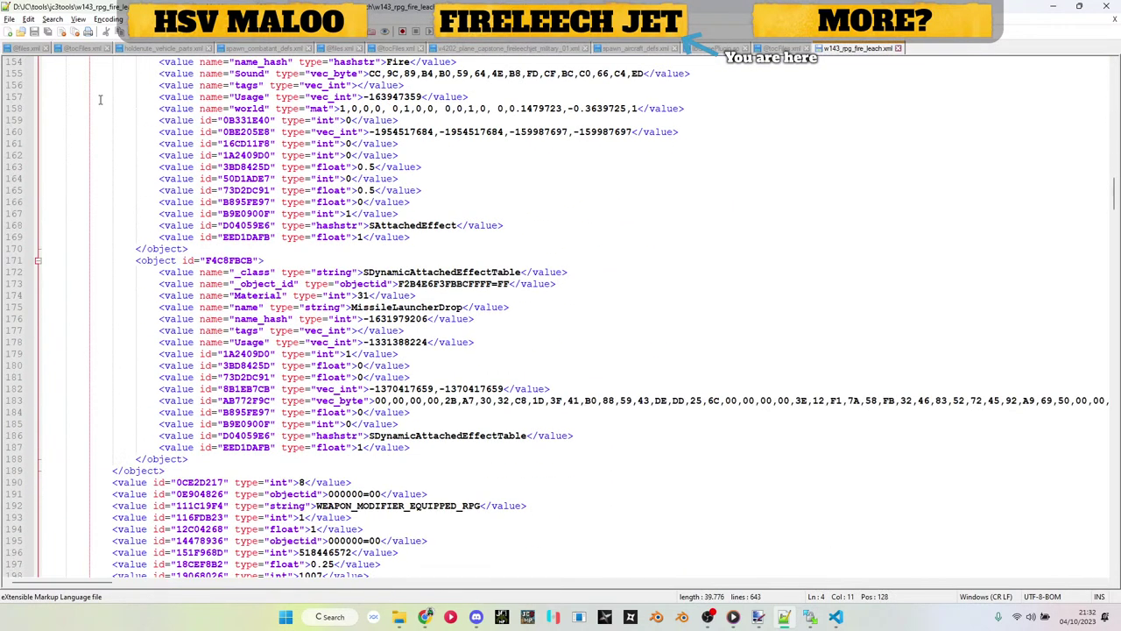
pyautogui.scroll(-20, 99, 99)
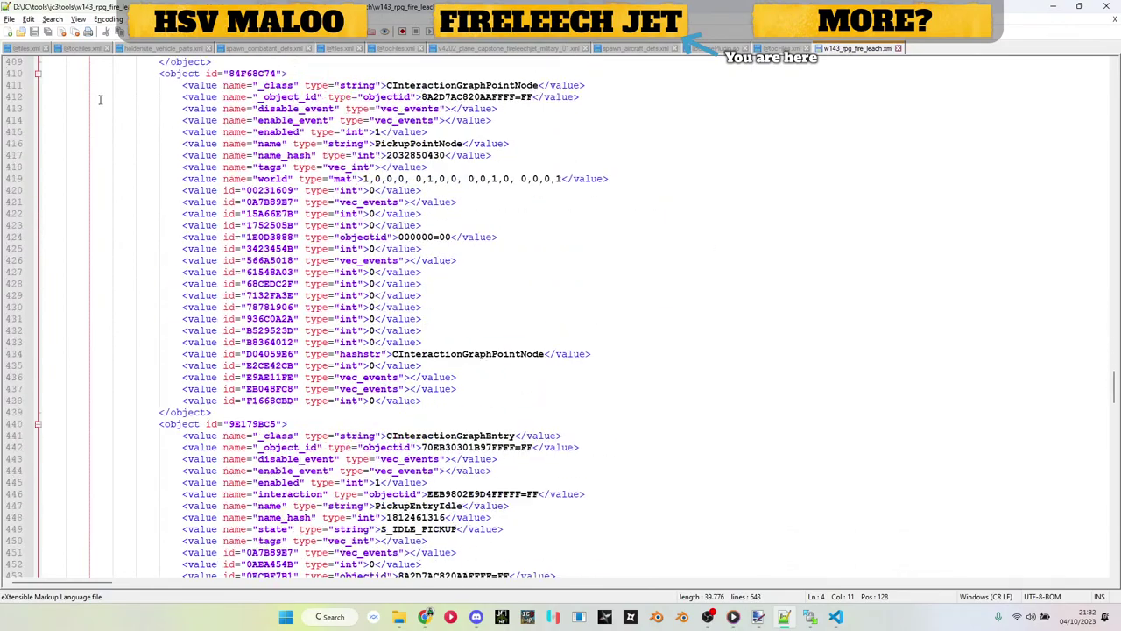
pyautogui.scroll(-20, 482, 337)
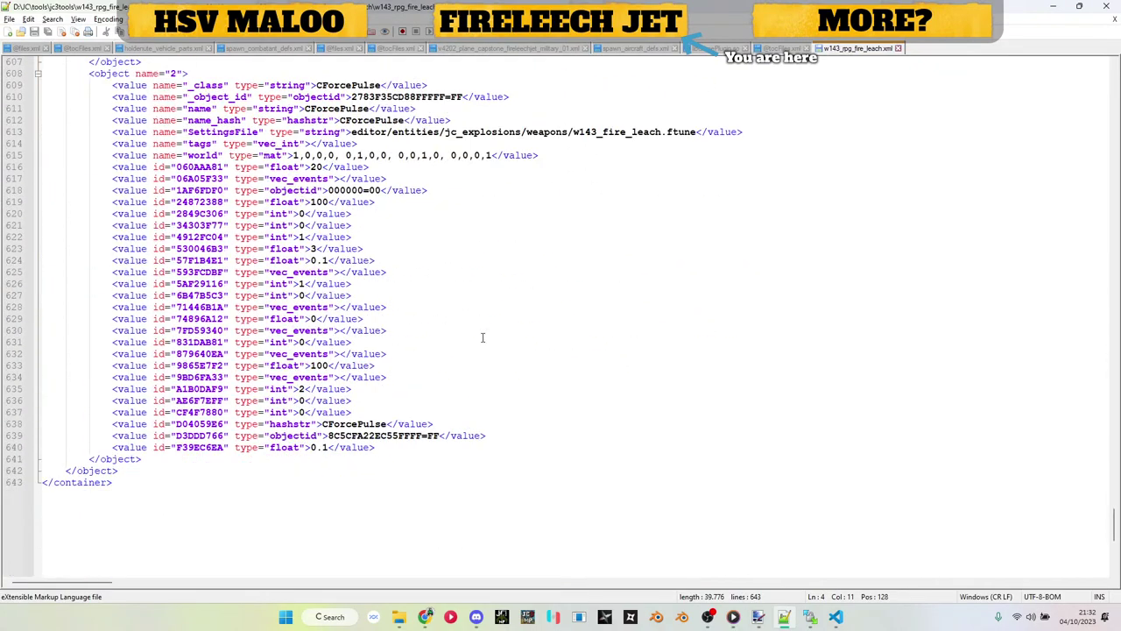
pyautogui.scroll(11, 481, 337)
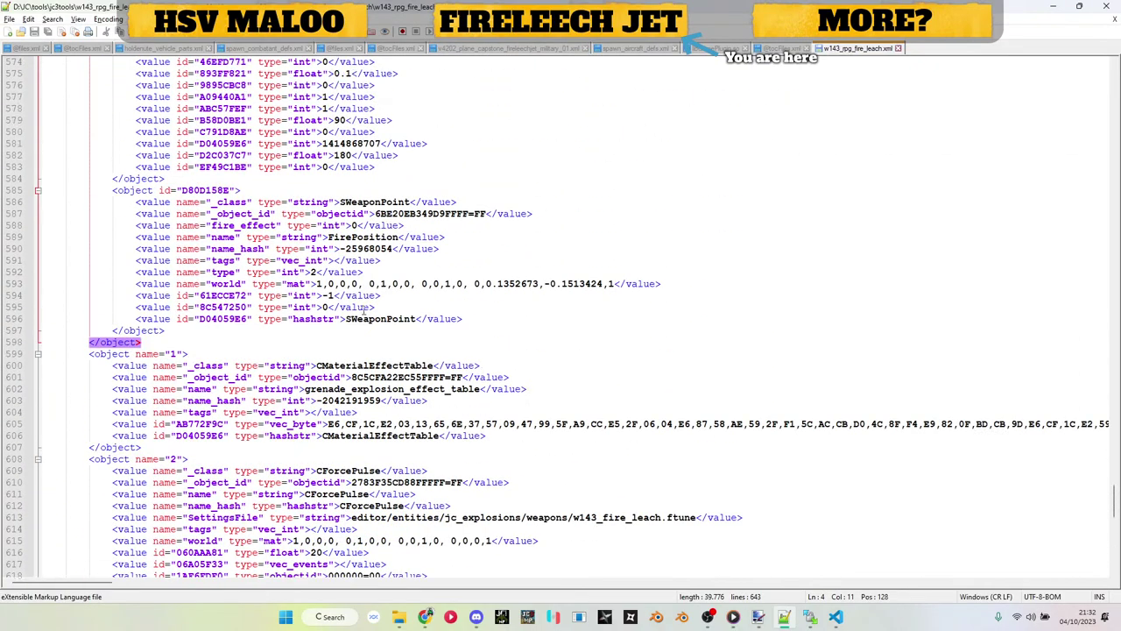
pyautogui.click(103, 354)
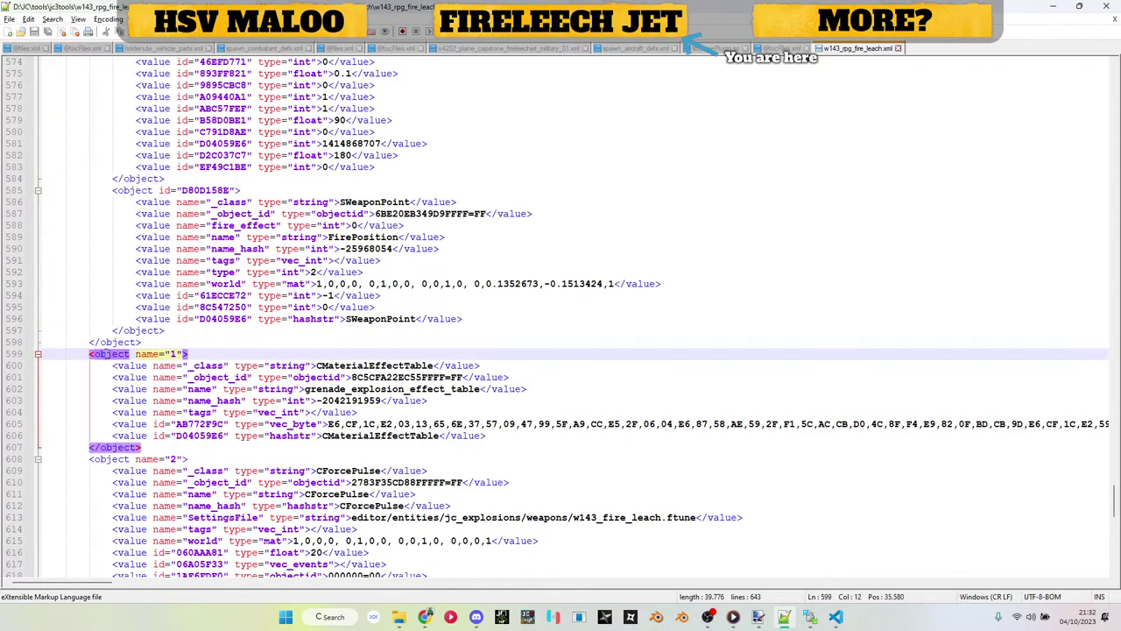
pyautogui.click(110, 459)
pyautogui.click(106, 342)
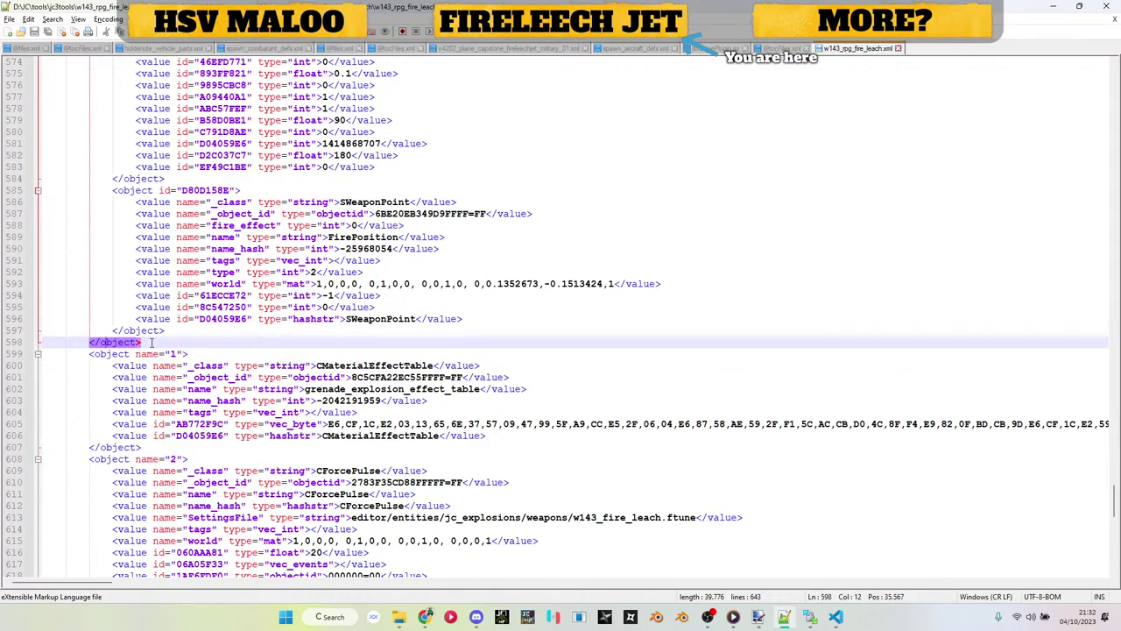
pyautogui.scroll(20, 153, 341)
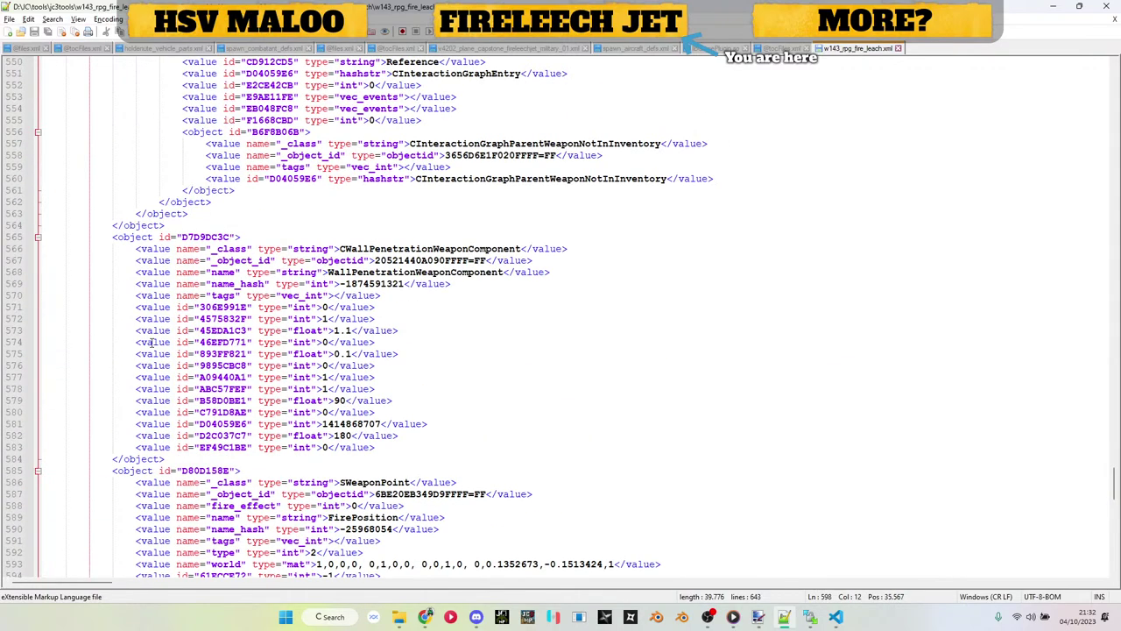
pyautogui.scroll(20, 151, 342)
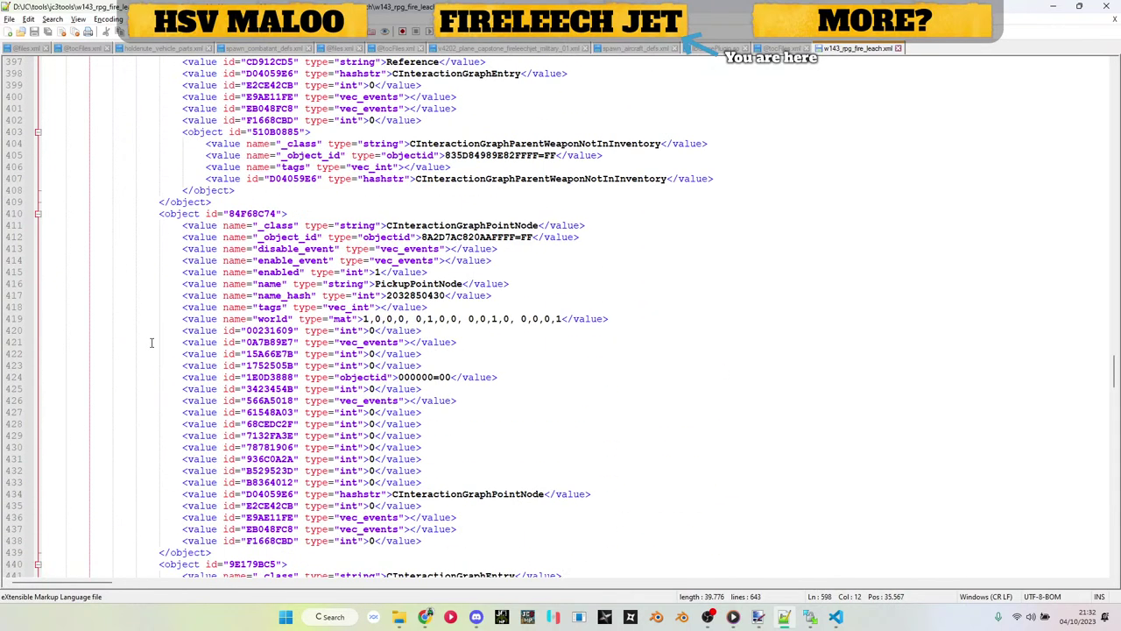
pyautogui.scroll(-6, 153, 342)
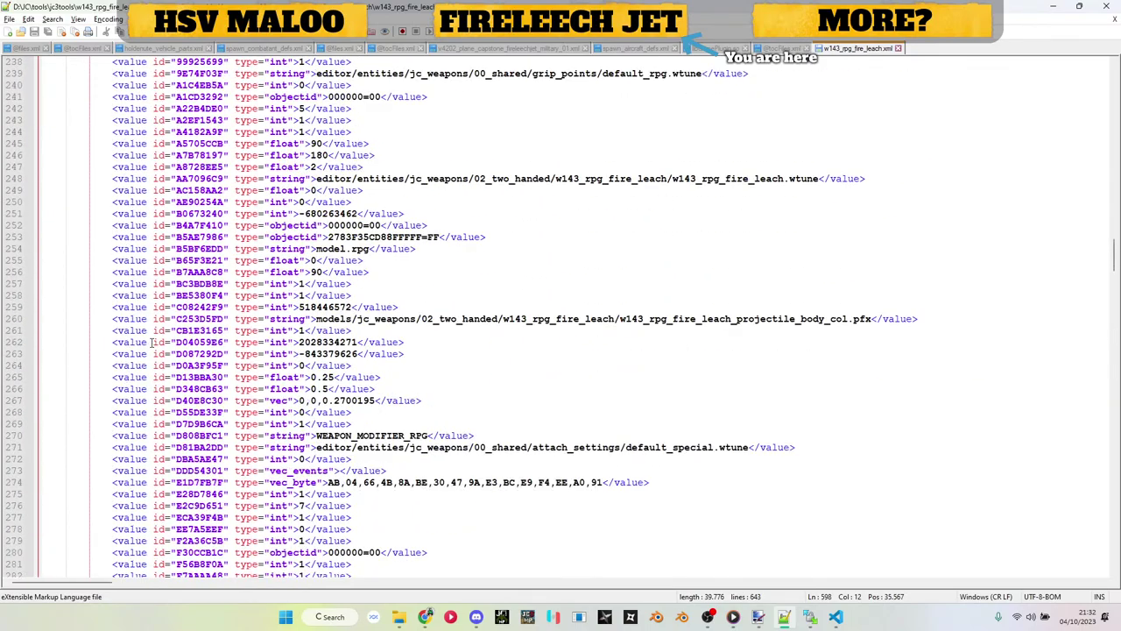
# Step: Search for object ids 2783F35CD88FFFFF and 8C5CFA22EC55FFFF to trace their references
pyautogui.doubleClick(395, 236)
pyautogui.hotkey('ctrl', 'f')
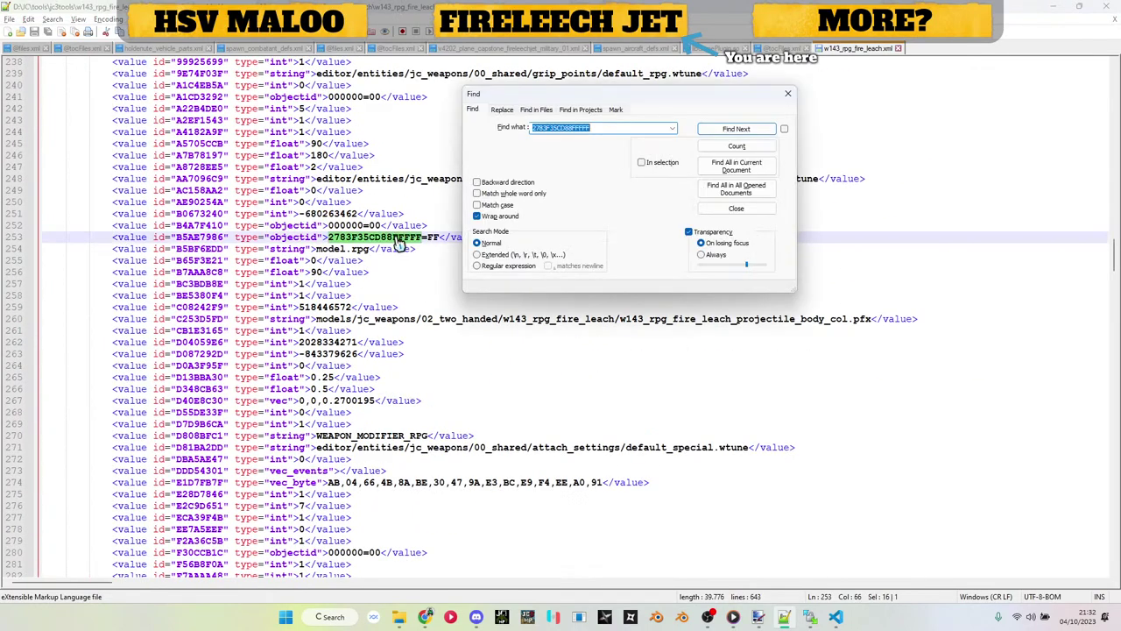
pyautogui.press('Return')
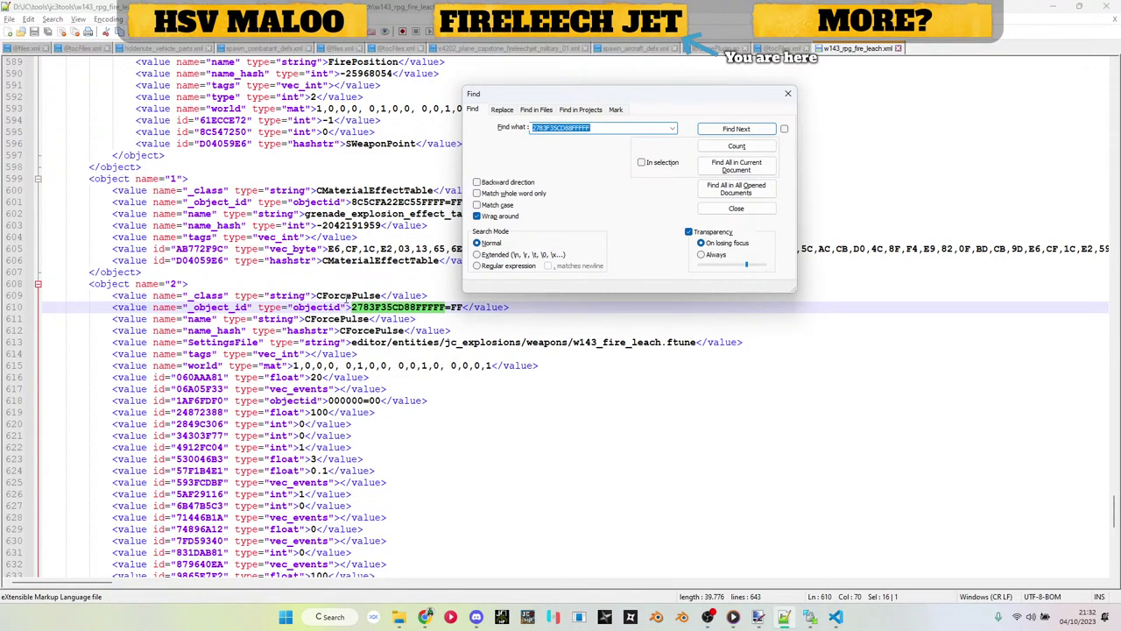
pyautogui.scroll(-2, 348, 301)
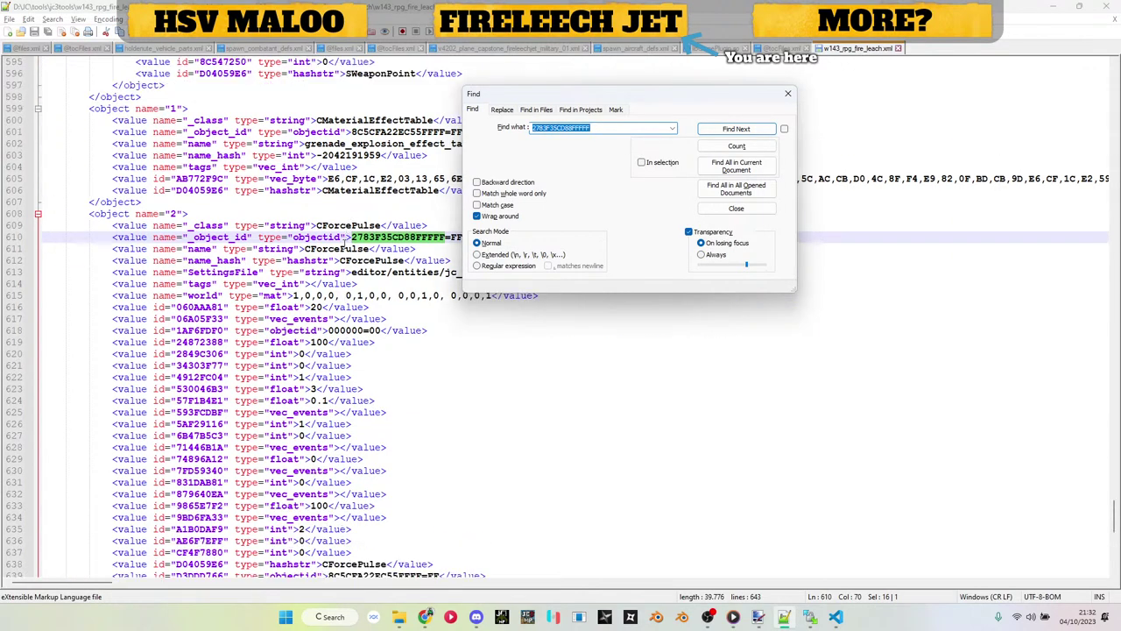
pyautogui.scroll(-1, 378, 526)
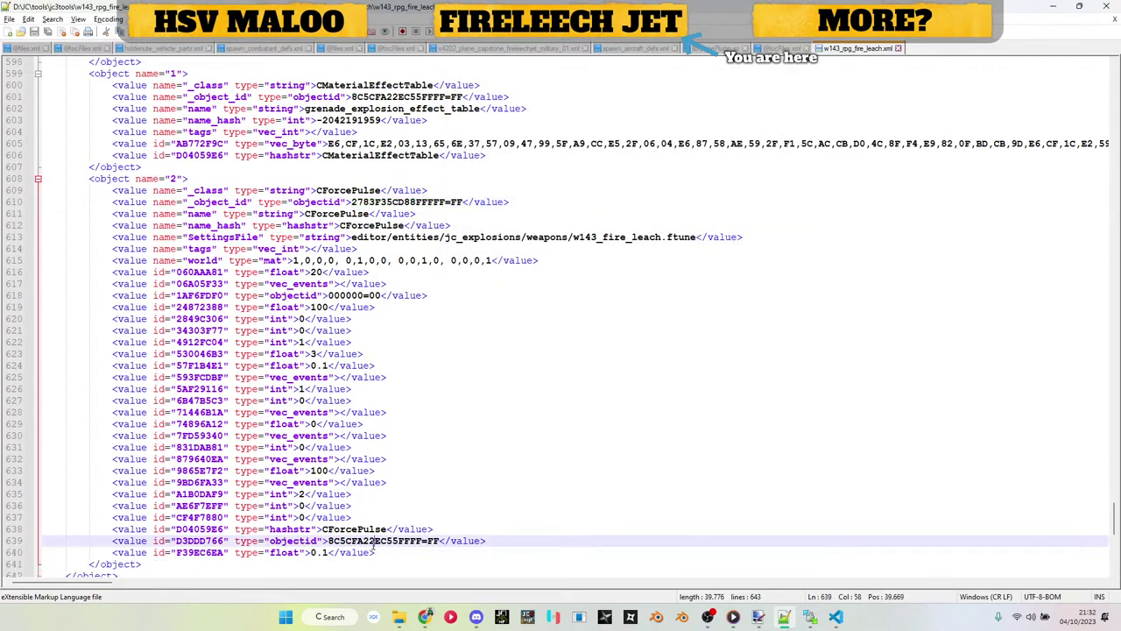
pyautogui.doubleClick(375, 541)
pyautogui.hotkey('ctrl', 'f')
pyautogui.press('Return')
pyautogui.press('Escape')
# Step: Select the Fire Leech weapon block from line 4 through line 598
pyautogui.scroll(3, 333, 229)
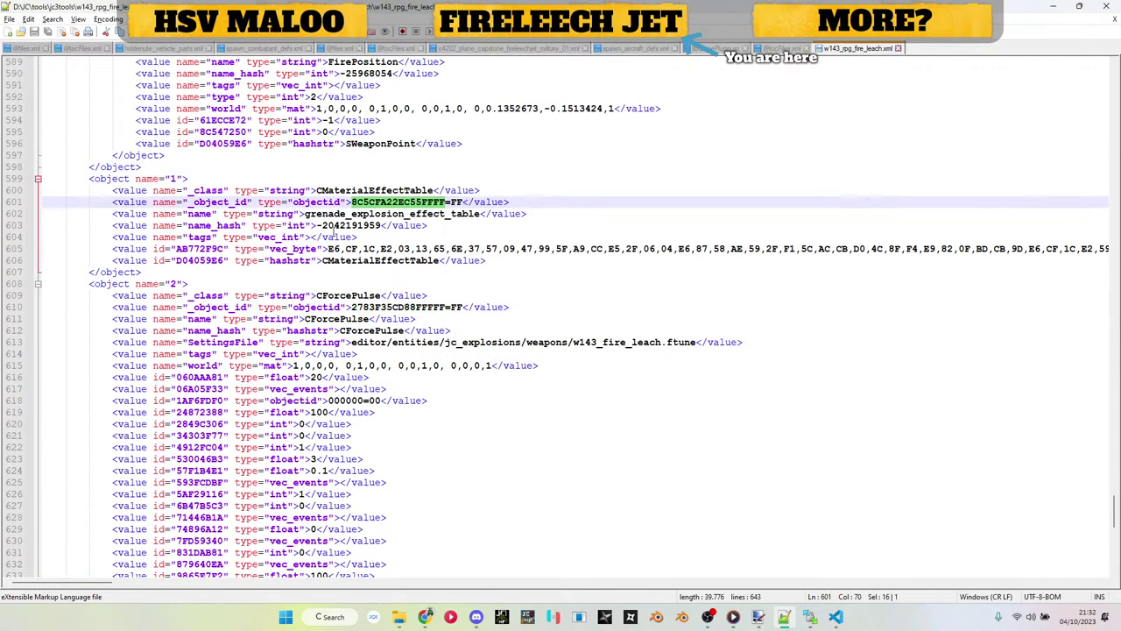
pyautogui.click(481, 250)
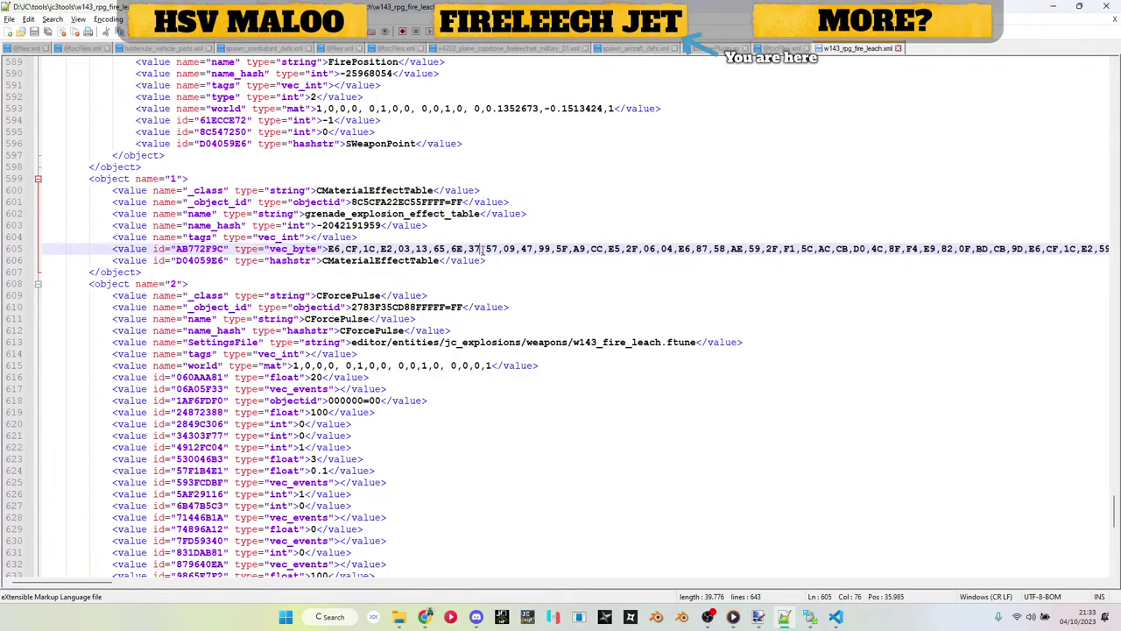
pyautogui.scroll(1, 481, 247)
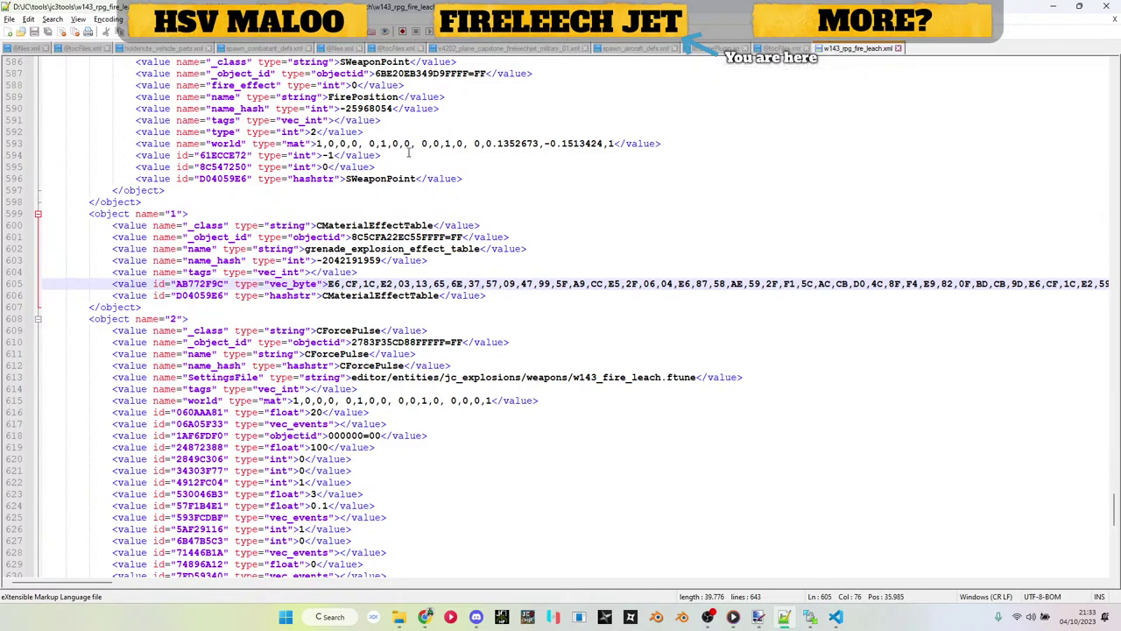
pyautogui.scroll(5, 153, 368)
pyautogui.click(127, 378)
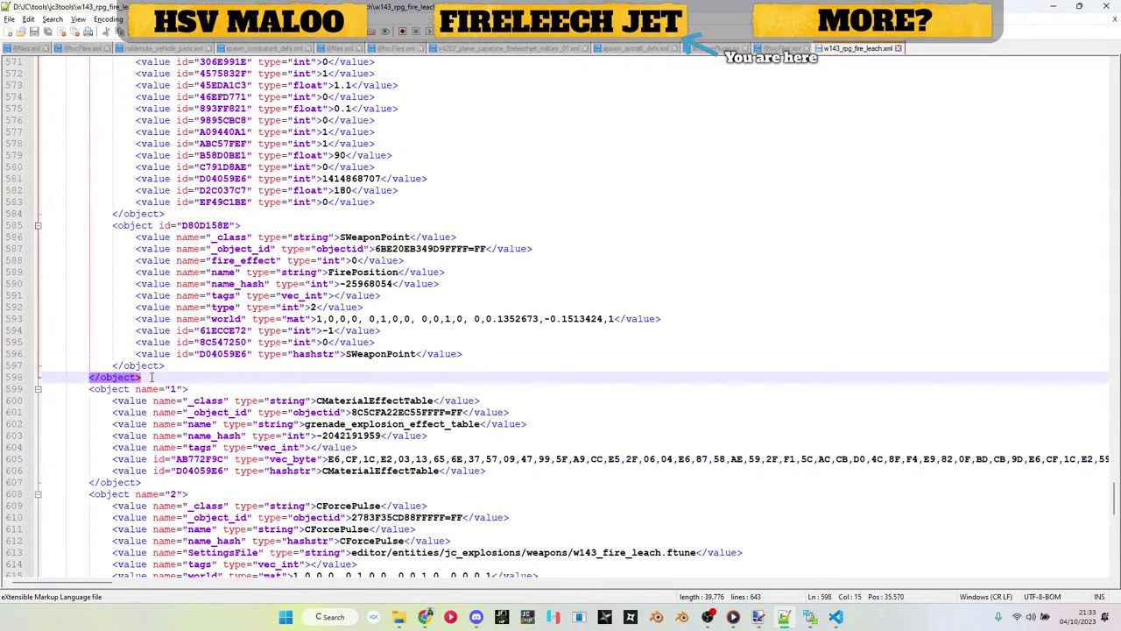
pyautogui.moveTo(151, 377); pyautogui.dragTo(9, 96)
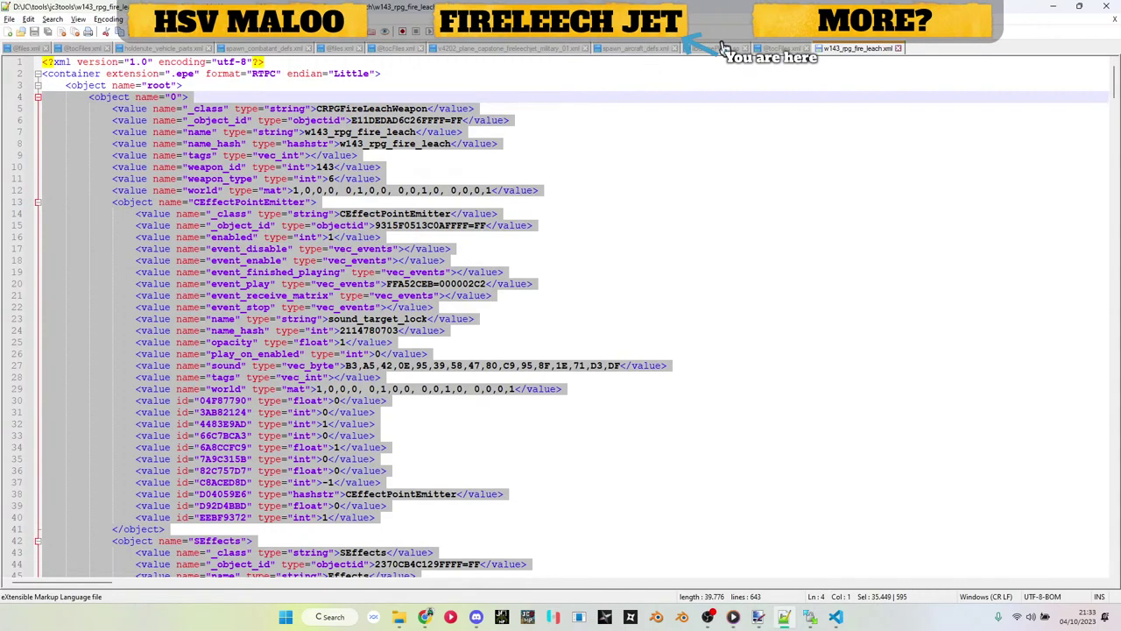
# Step: In the jet XML, paste the Fire Leech block over the w608 missile object (lines 4–184)
pyautogui.click(533, 50)
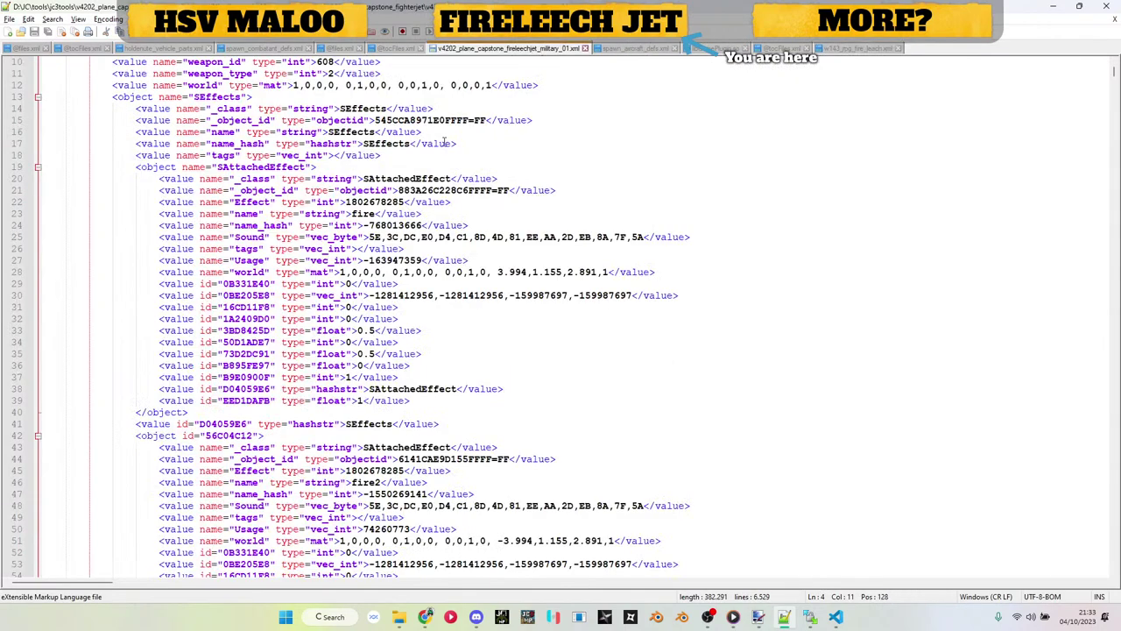
pyautogui.scroll(3, 196, 186)
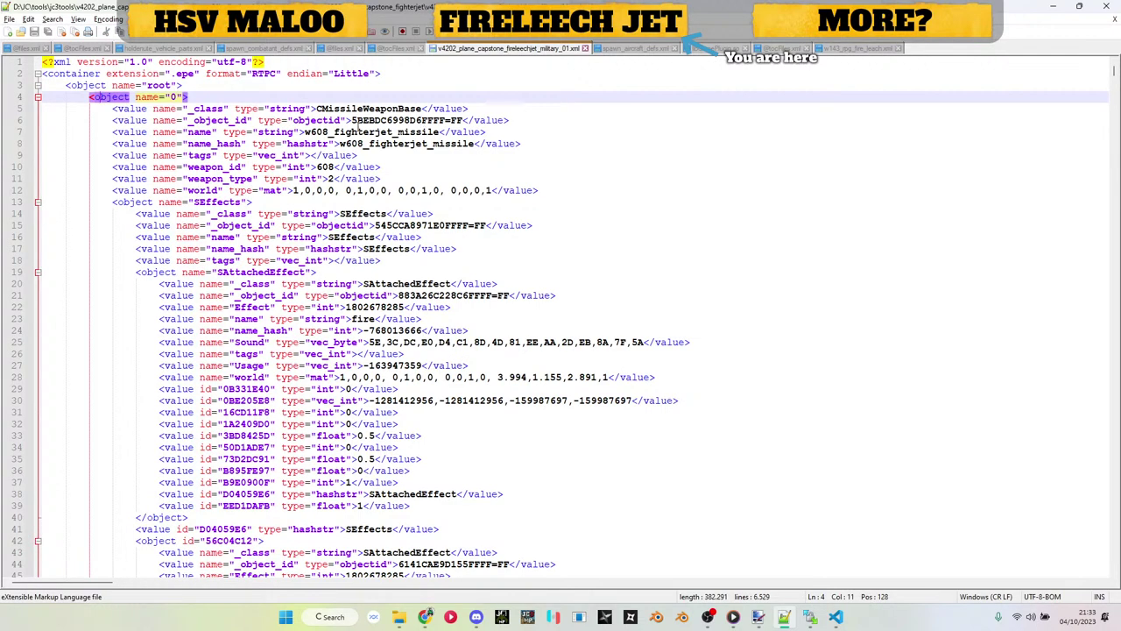
pyautogui.doubleClick(402, 121)
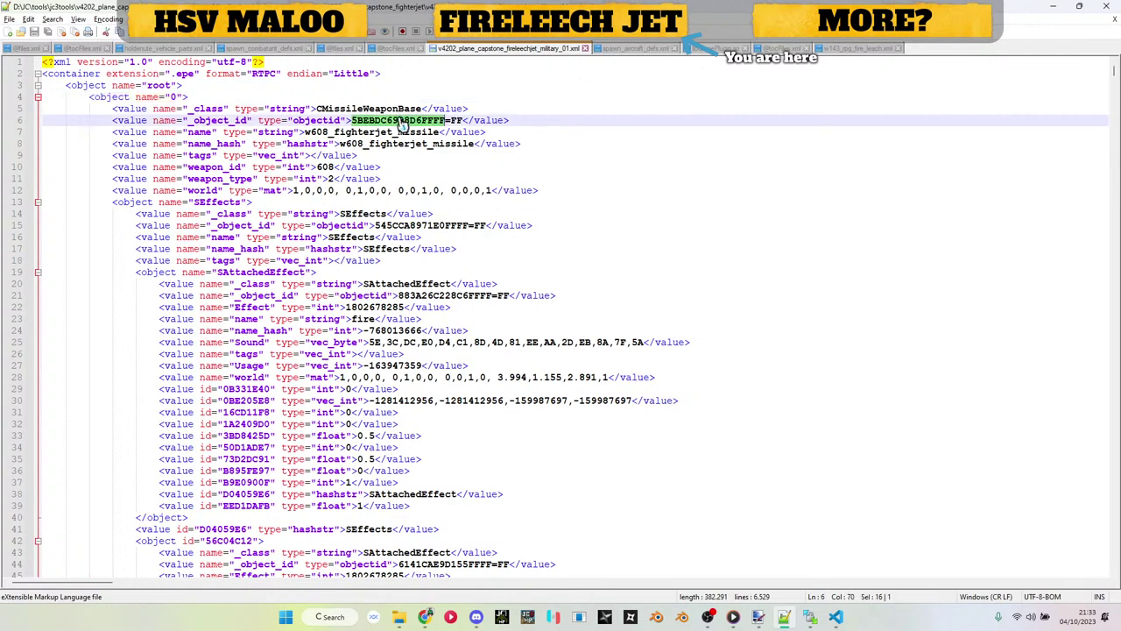
pyautogui.hotkey('ctrl', 'f')
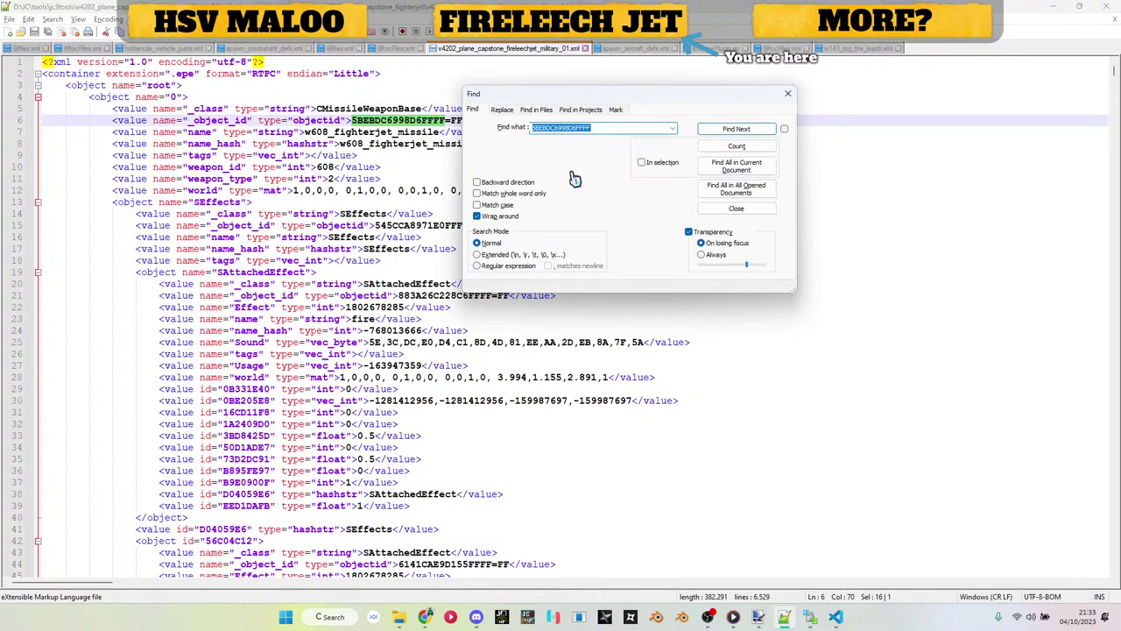
pyautogui.press('Escape')
pyautogui.click(117, 97)
pyautogui.scroll(-20, 117, 96)
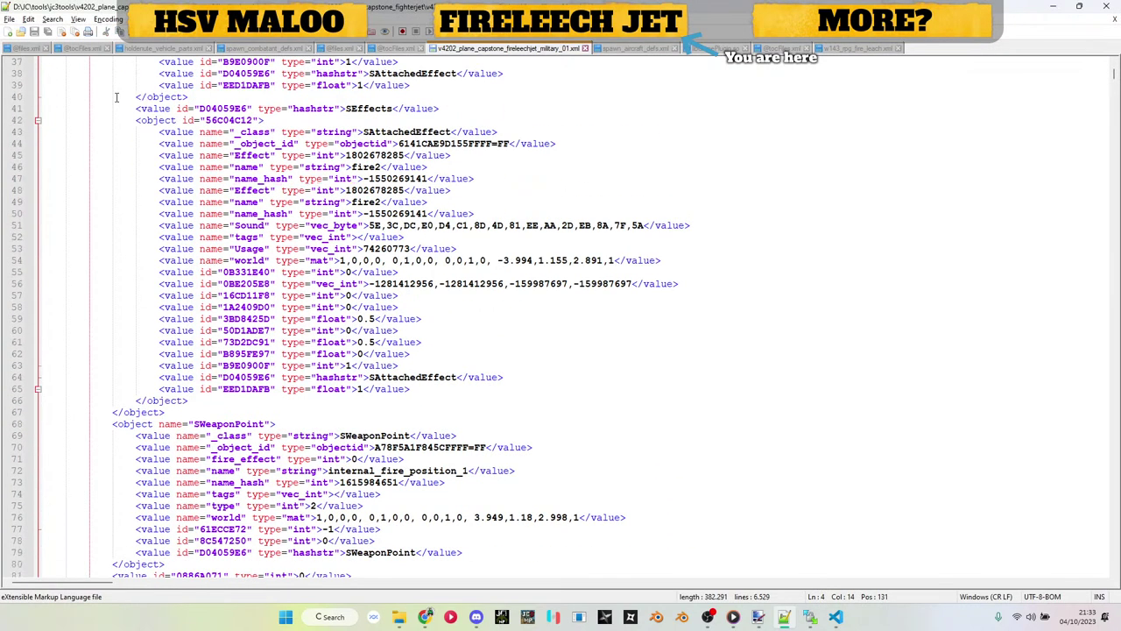
pyautogui.scroll(9, 117, 97)
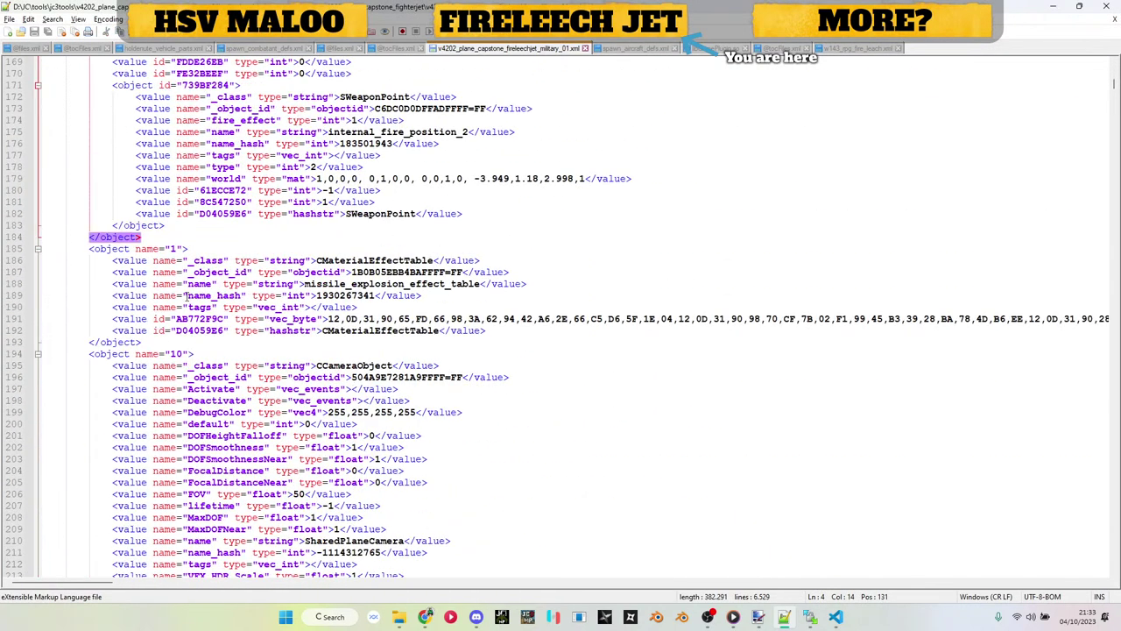
pyautogui.click(154, 235)
pyautogui.moveTo(149, 235); pyautogui.dragTo(3, 97)
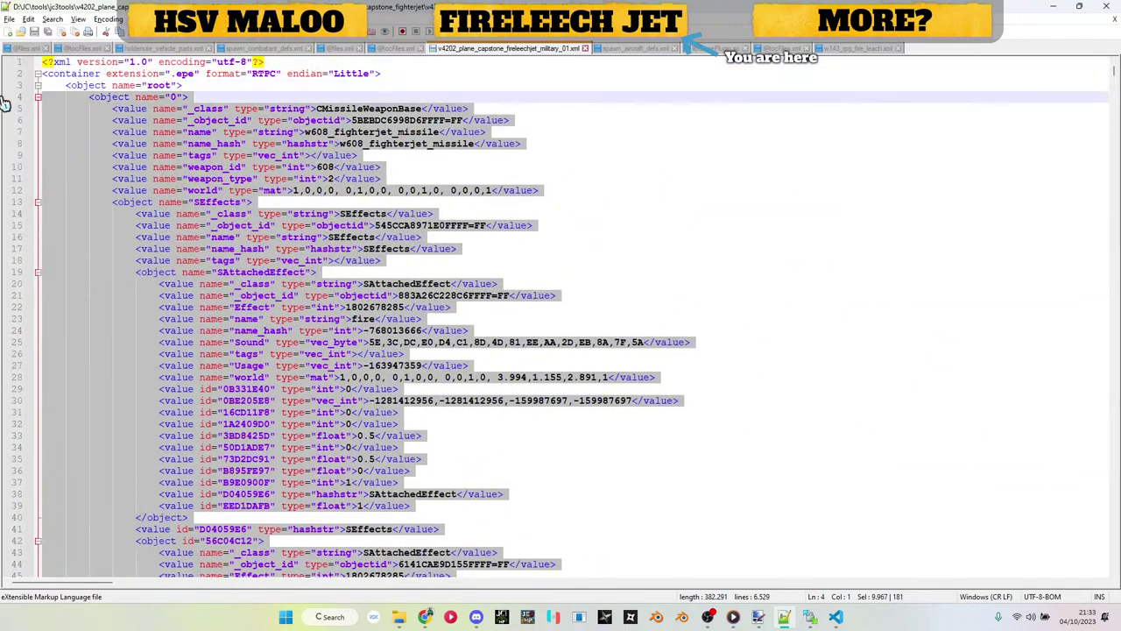
pyautogui.hotkey('ctrl', 'v')
# Step: Count the pasted object's id with Find, then undo the Fire Leech paste
pyautogui.scroll(20, 262, 173)
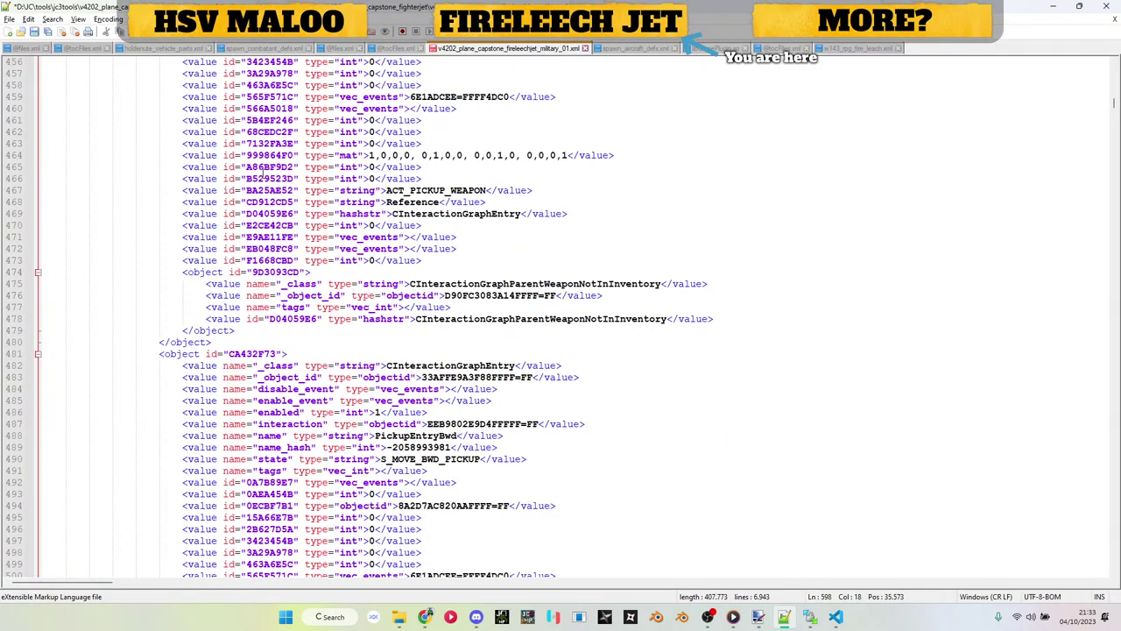
pyautogui.hotkey('ctrl', 'f')
pyautogui.click(736, 147)
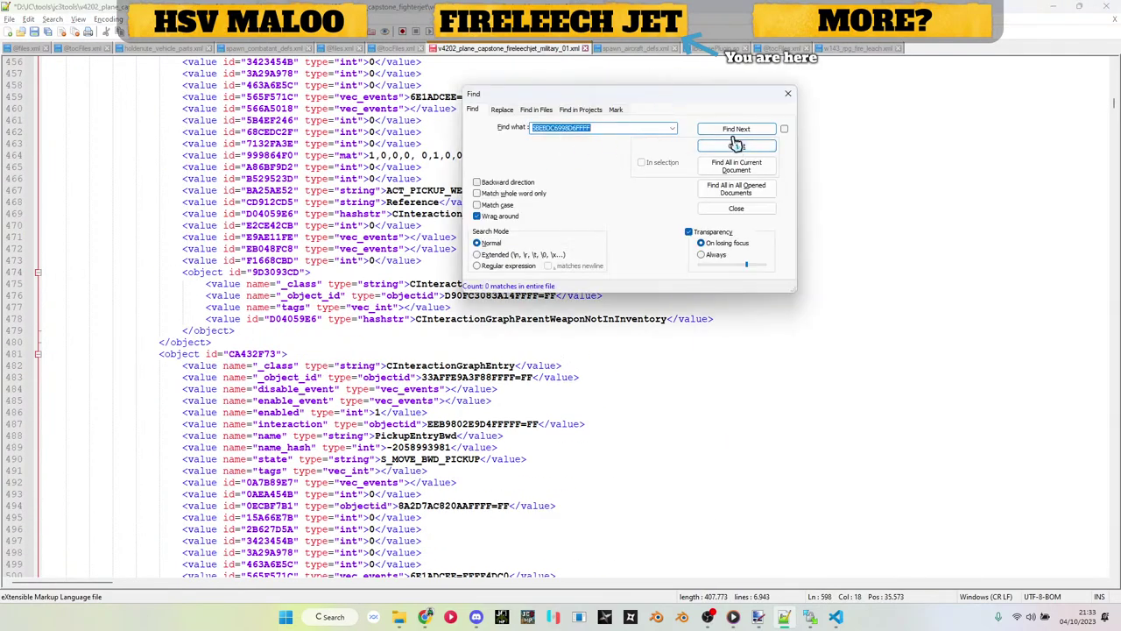
pyautogui.click(736, 131)
pyautogui.press('Escape')
pyautogui.hotkey('ctrl', 'z')
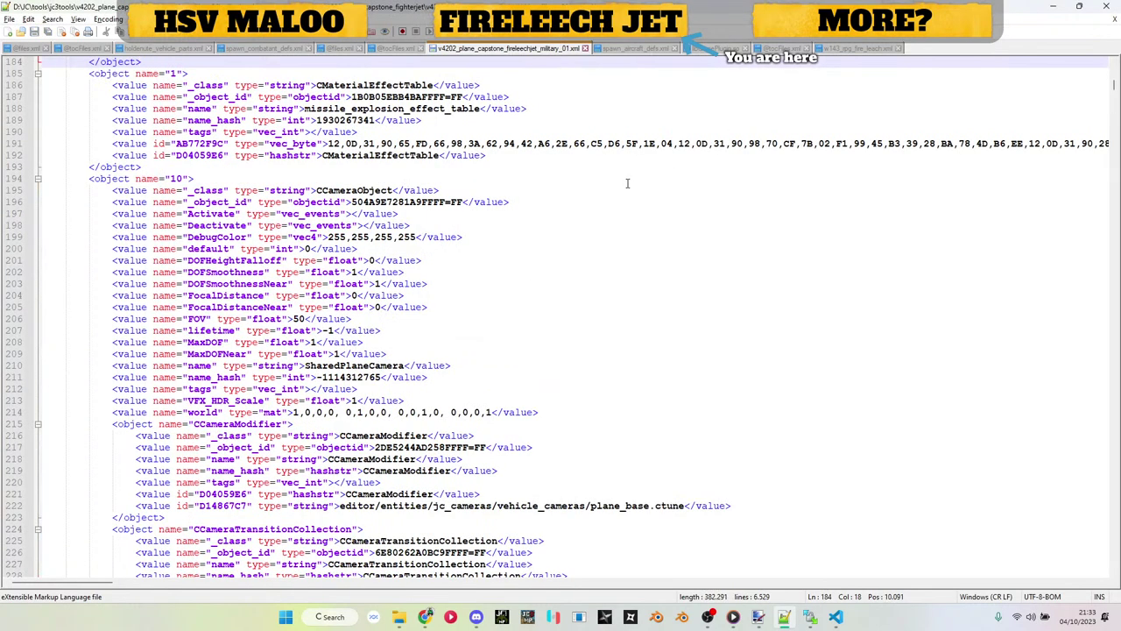
# Step: Count occurrences of the original line-6 object id from the top of the file
pyautogui.hotkey('ctrl', 'a')
pyautogui.hotkey('ctrl', 'Home')
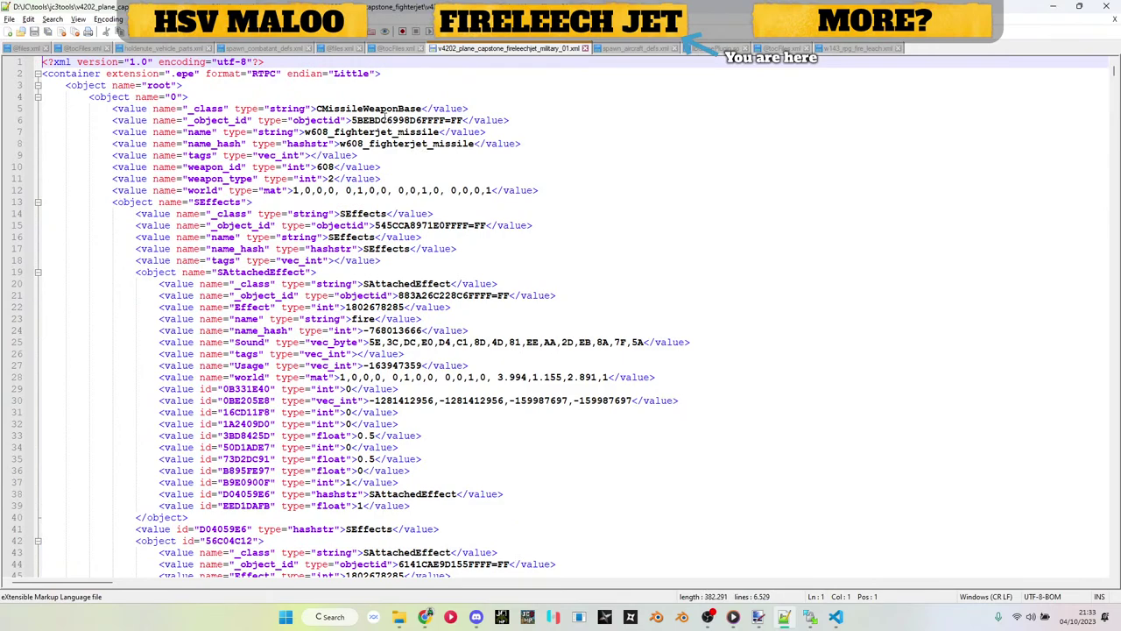
pyautogui.doubleClick(384, 119)
pyautogui.hotkey('ctrl', 'f')
pyautogui.click(735, 146)
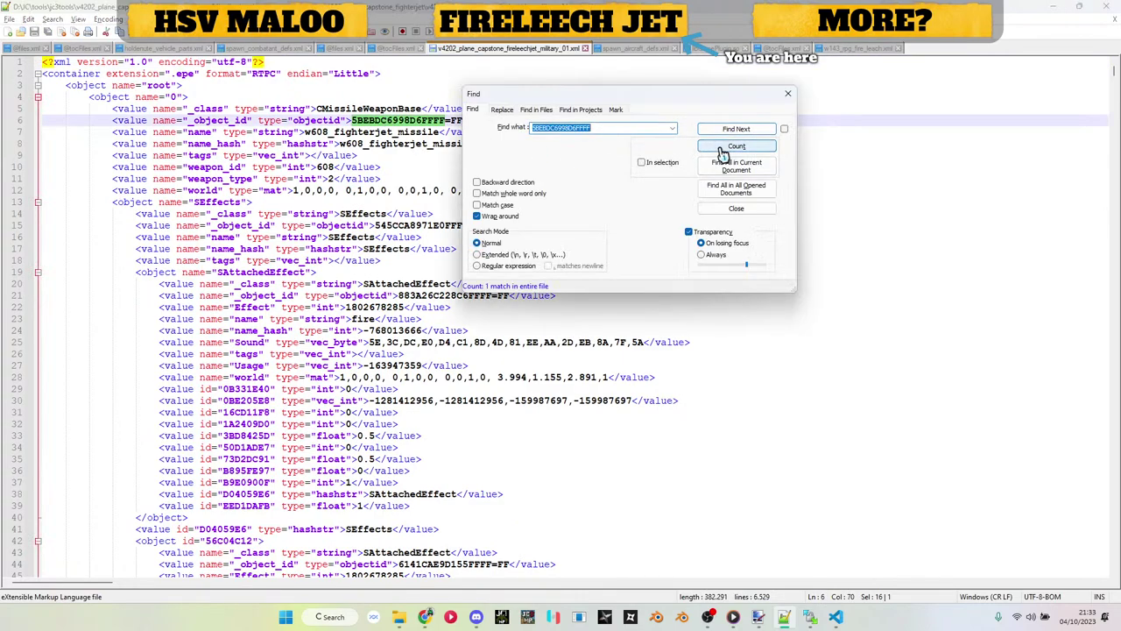
pyautogui.press('Escape')
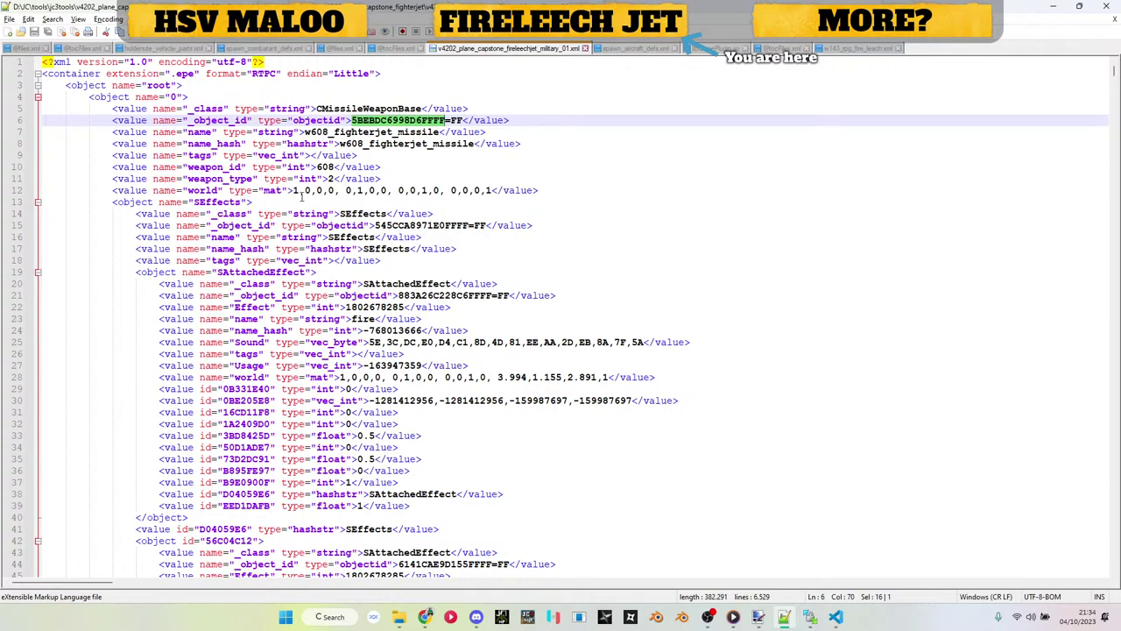
# Step: Search the jet XML for weapon_id, finding values 608, 610 and 609
pyautogui.click(229, 178)
pyautogui.doubleClick(219, 167)
pyautogui.hotkey('ctrl', 'f')
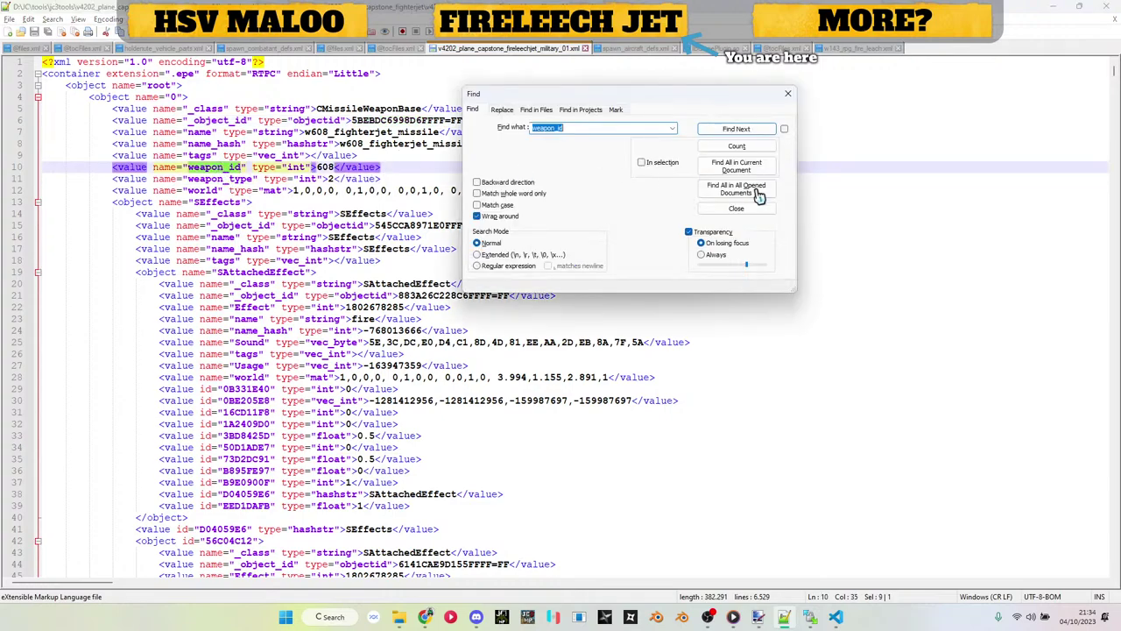
pyautogui.click(736, 147)
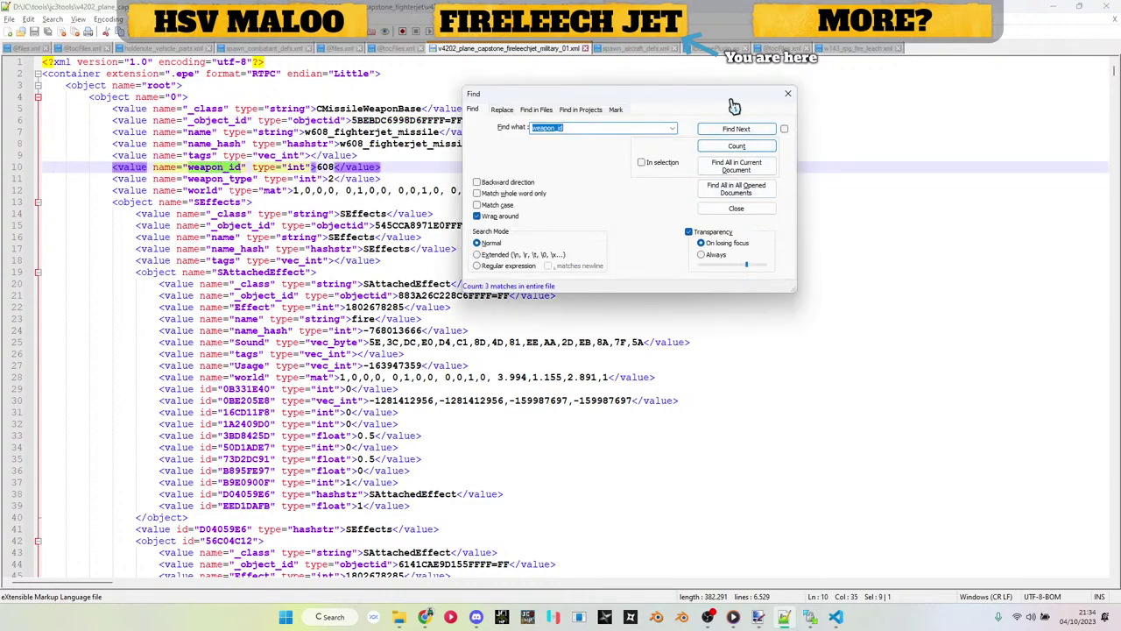
pyautogui.moveTo(734, 98); pyautogui.dragTo(857, 117)
pyautogui.click(858, 143)
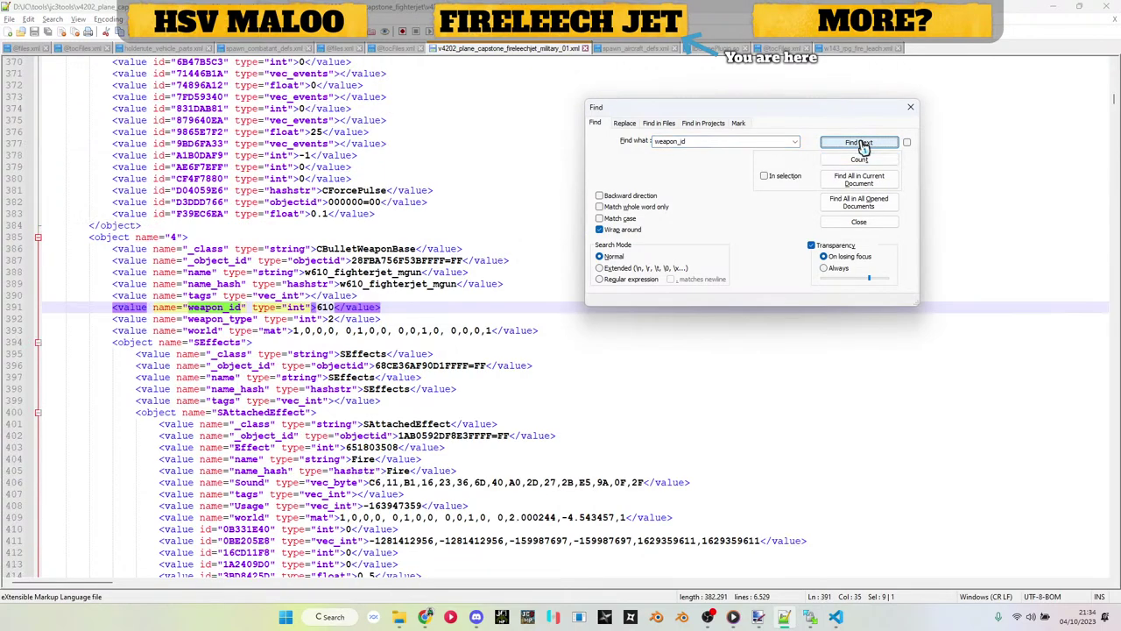
pyautogui.click(859, 143)
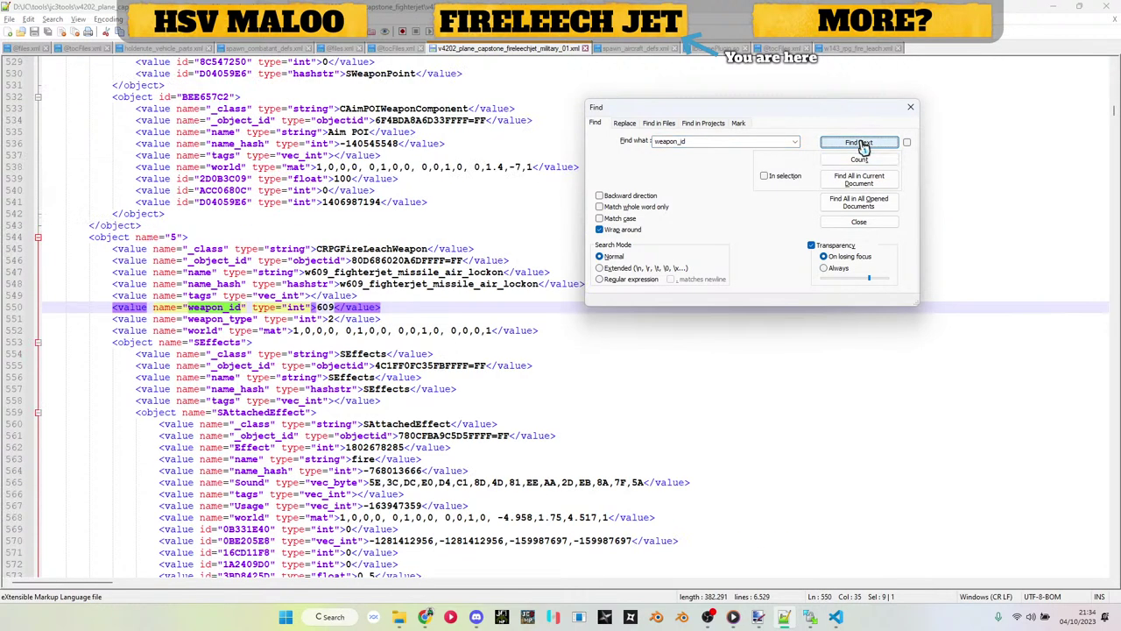
pyautogui.press('Escape')
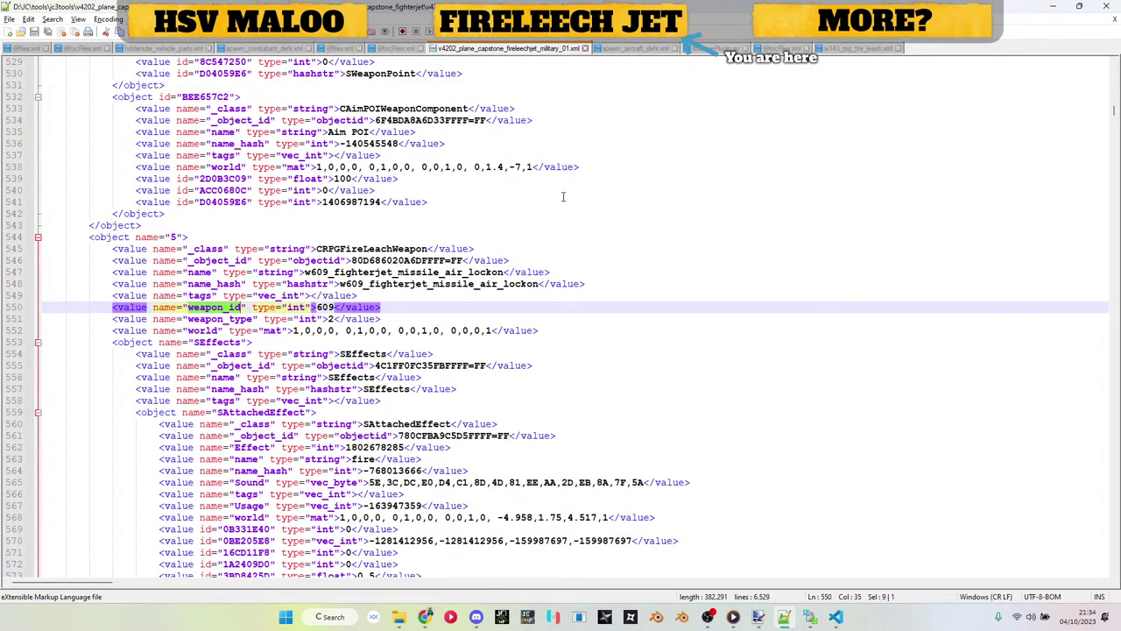
# Step: Go back to w143_rpg_fire_leach.xml after viewing the weapon object at line 544
pyautogui.click(101, 237)
pyautogui.scroll(-9, 101, 237)
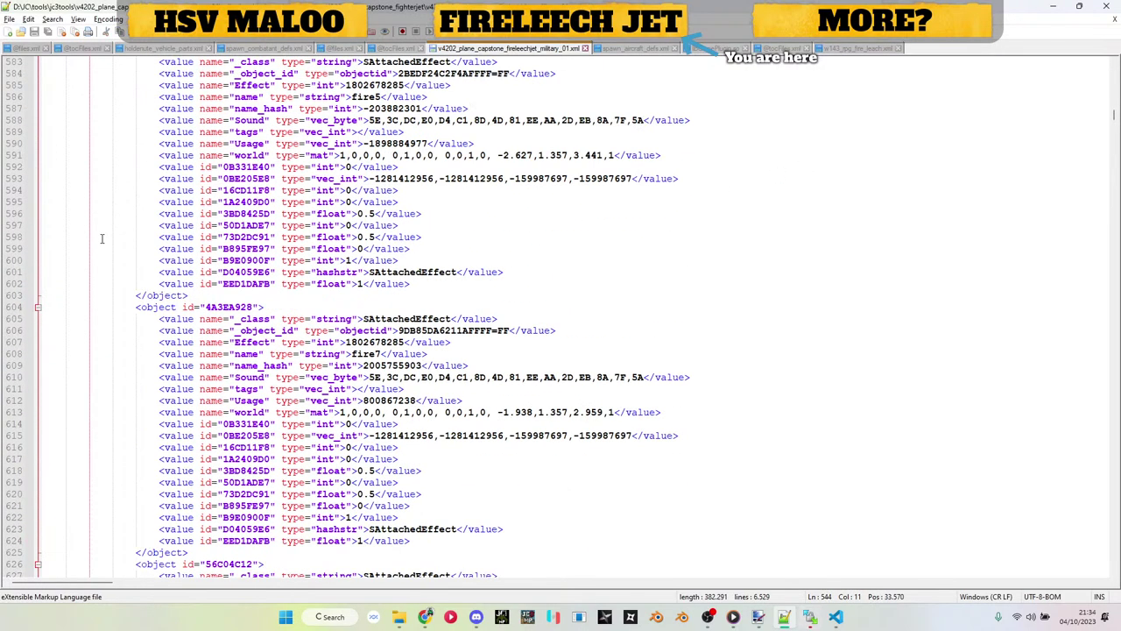
pyautogui.scroll(9, 101, 238)
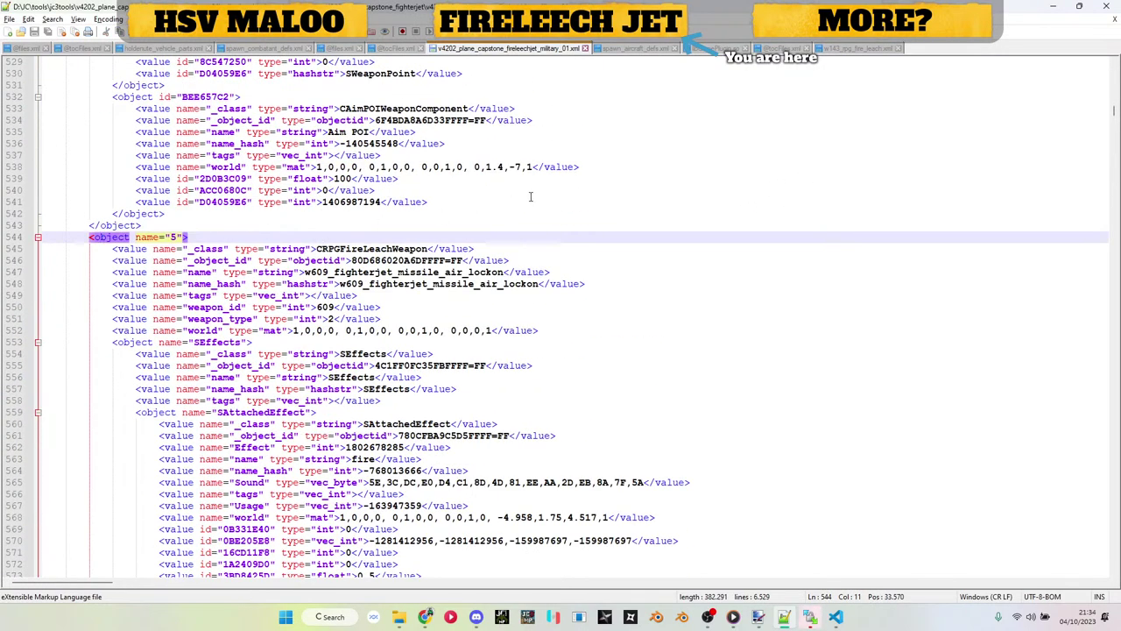
pyautogui.click(860, 51)
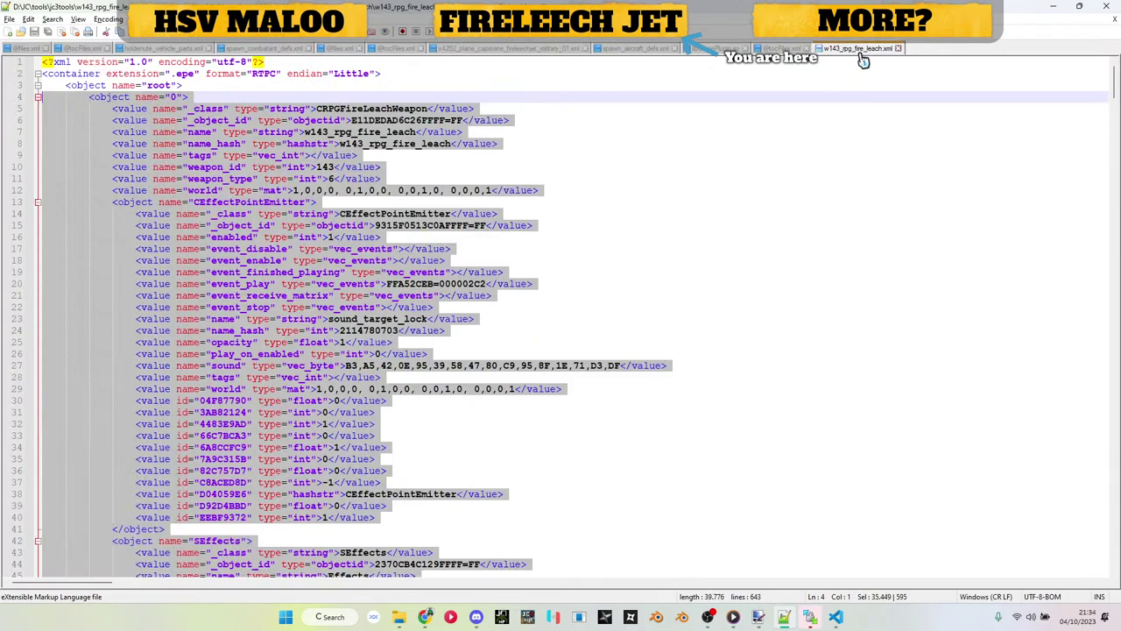
# Step: Select the Fire Leech weapon object, lines 5–598, then switch to the v4202 jet XML
pyautogui.click(153, 167)
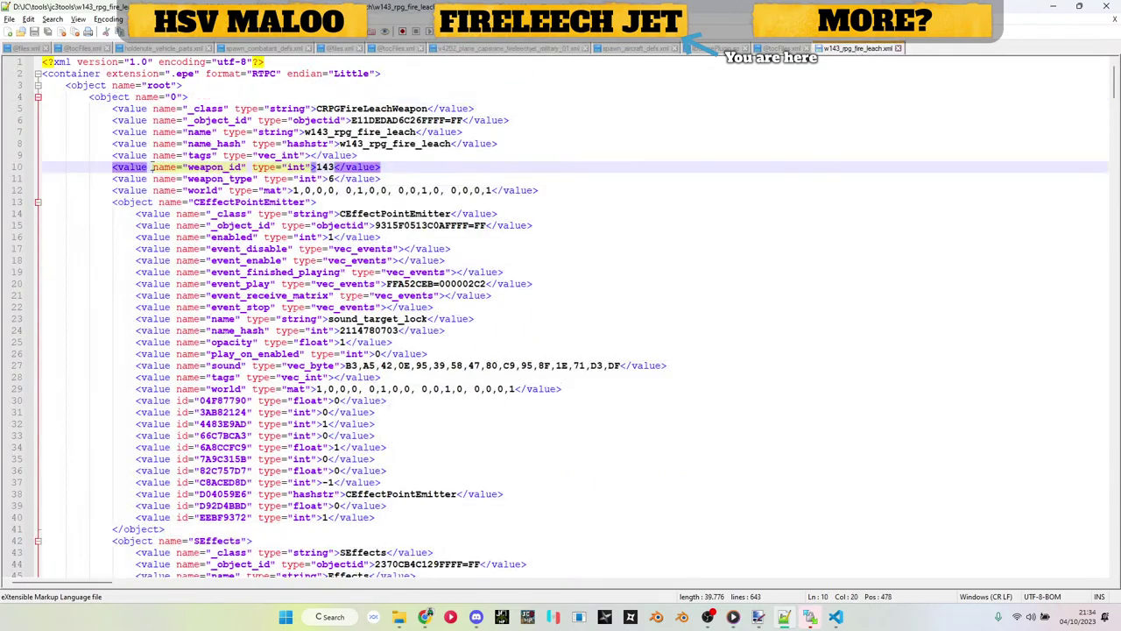
pyautogui.click(100, 106)
pyautogui.click(99, 101)
pyautogui.scroll(-20, 99, 100)
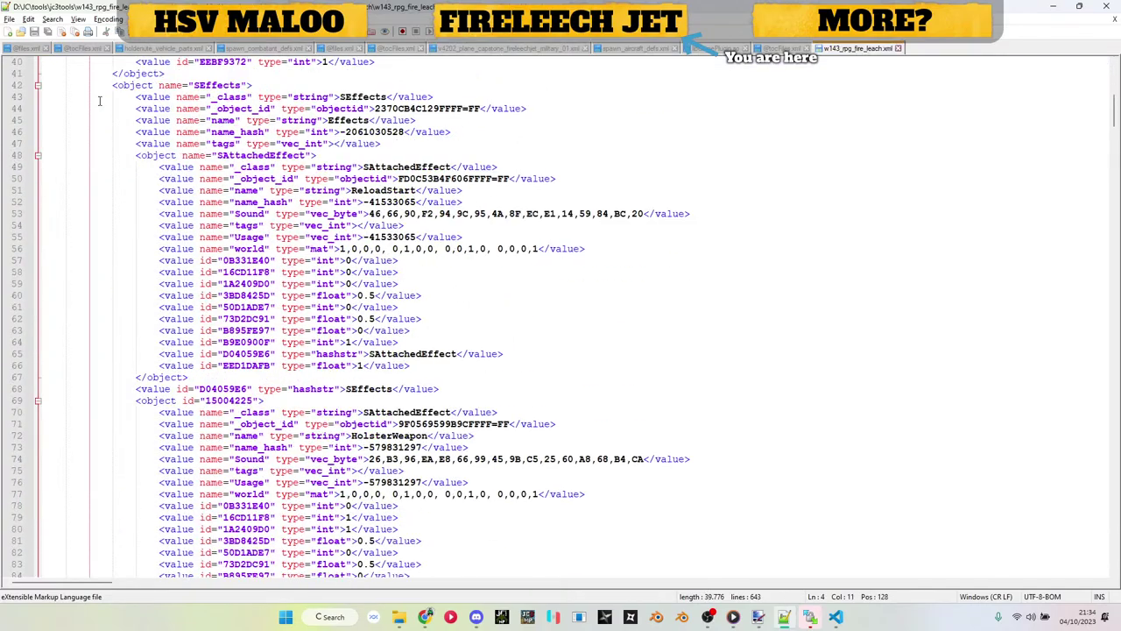
pyautogui.scroll(-20, 99, 100)
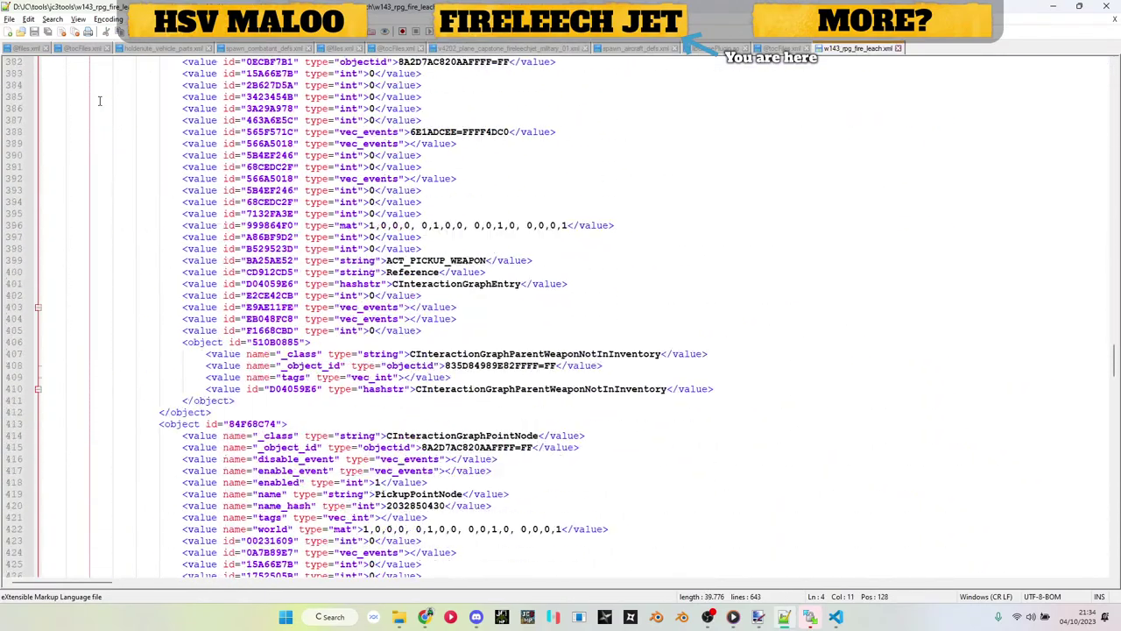
pyautogui.scroll(4, 99, 101)
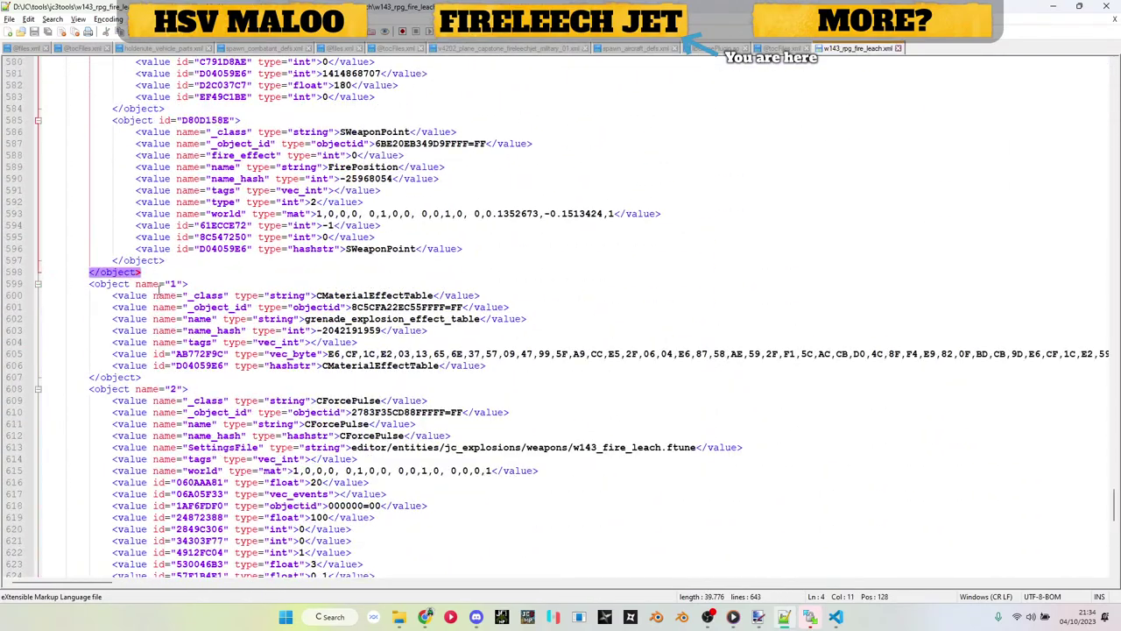
pyautogui.moveTo(158, 274); pyautogui.dragTo(5, 108)
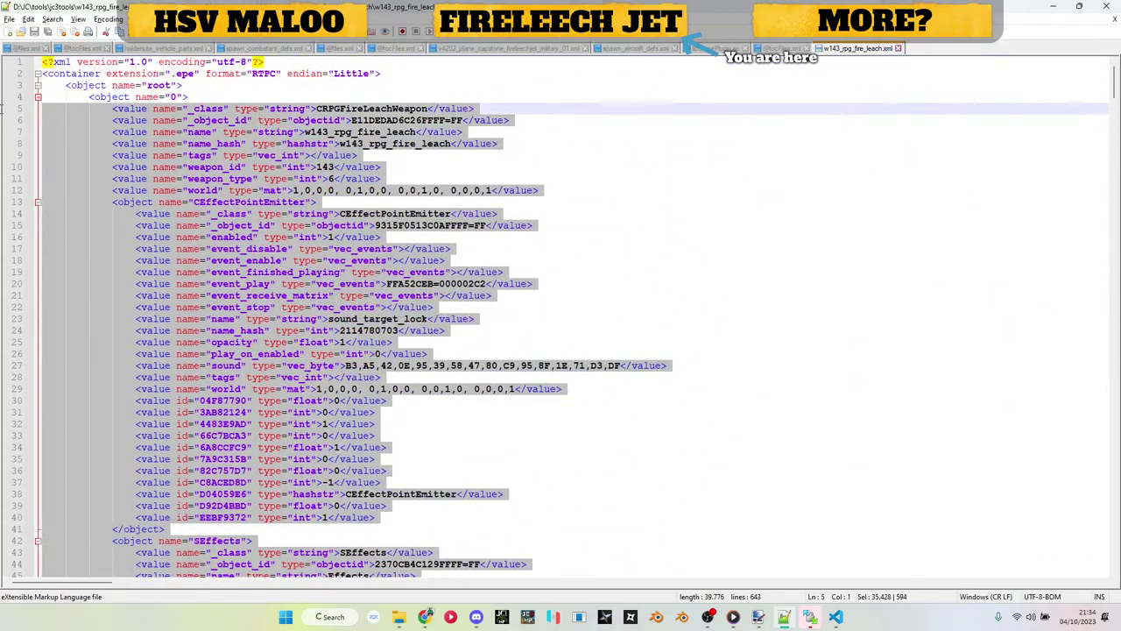
pyautogui.click(536, 50)
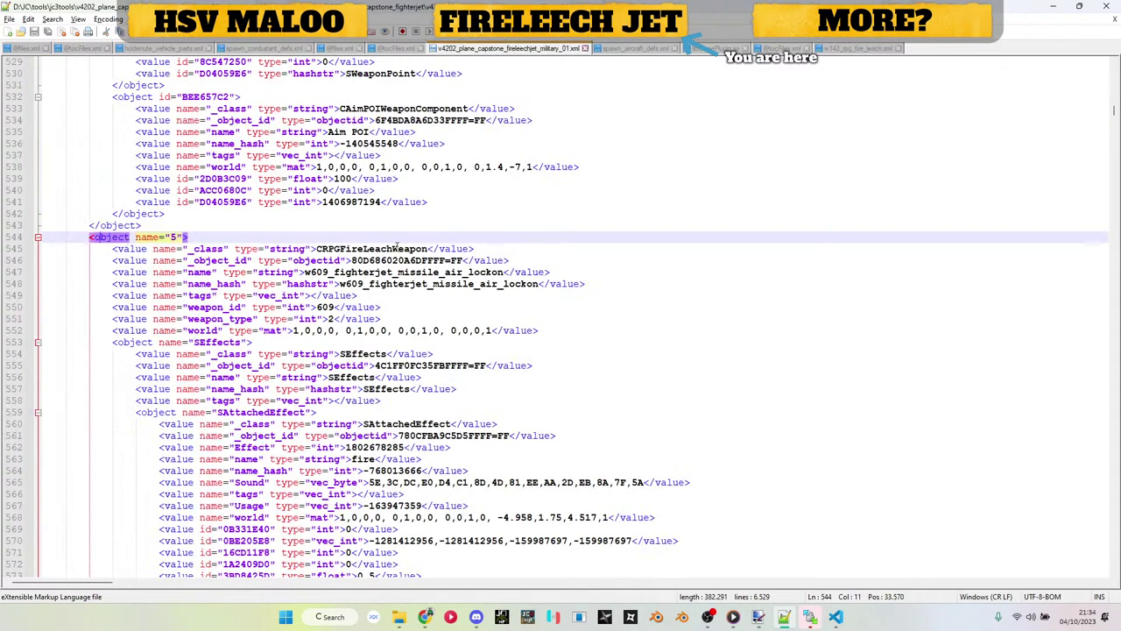
pyautogui.doubleClick(386, 260)
pyautogui.hotkey('ctrl', 'f')
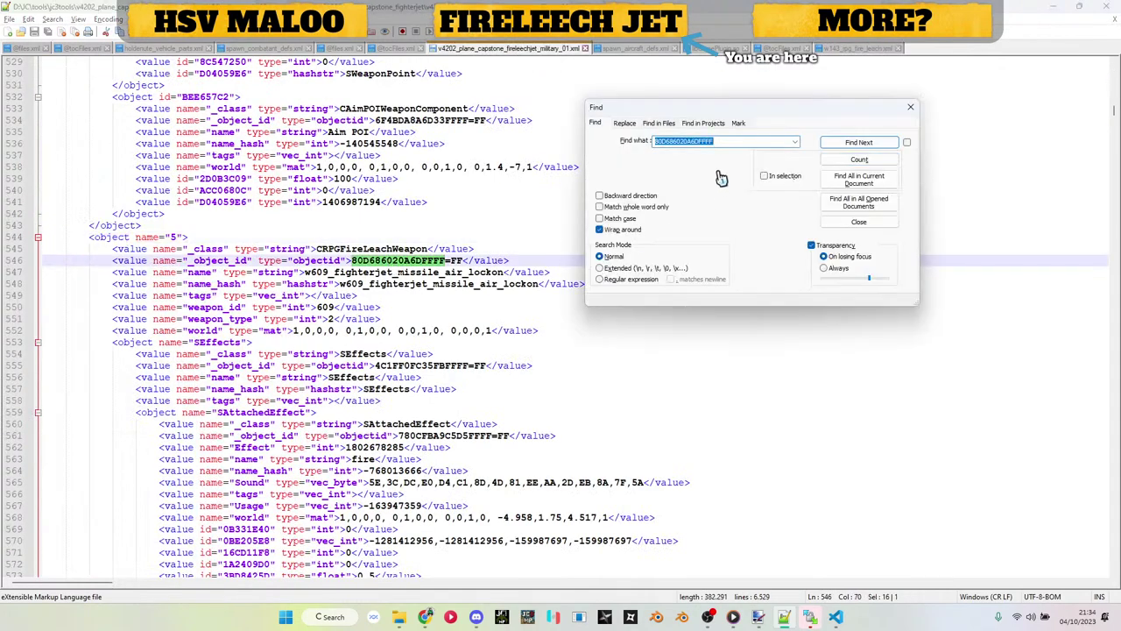
pyautogui.click(837, 160)
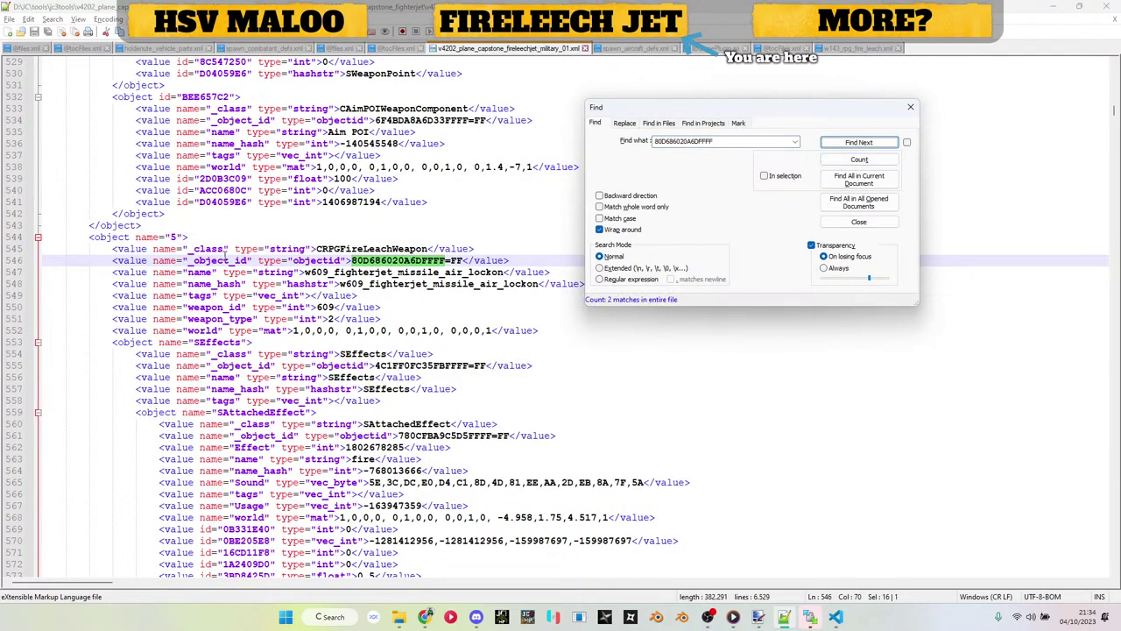
pyautogui.click(851, 142)
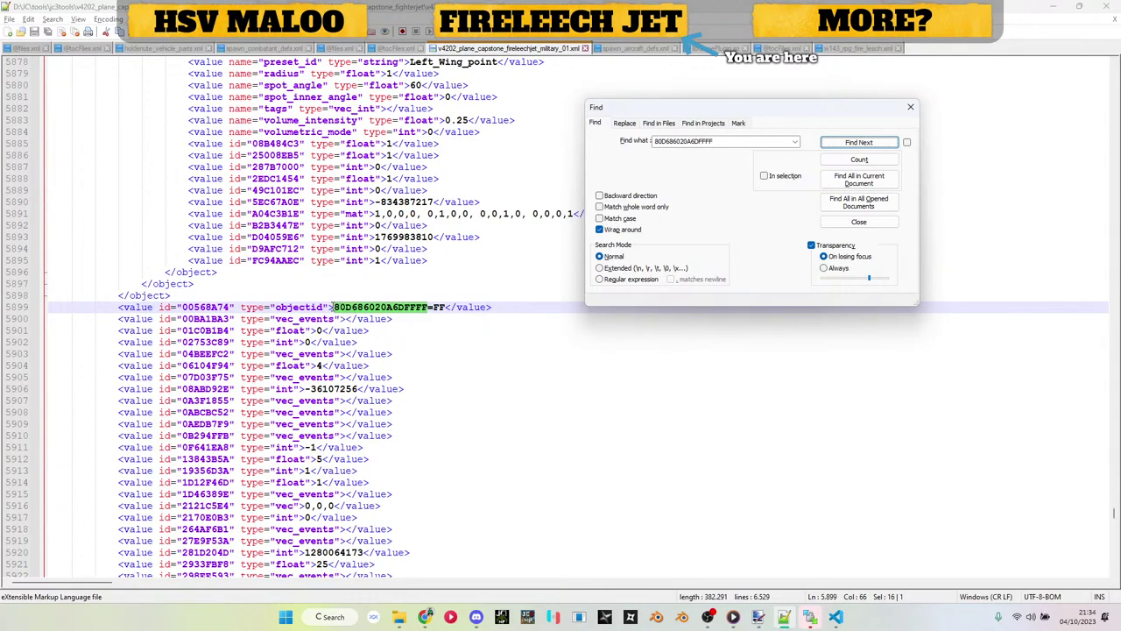
pyautogui.scroll(-20, 333, 307)
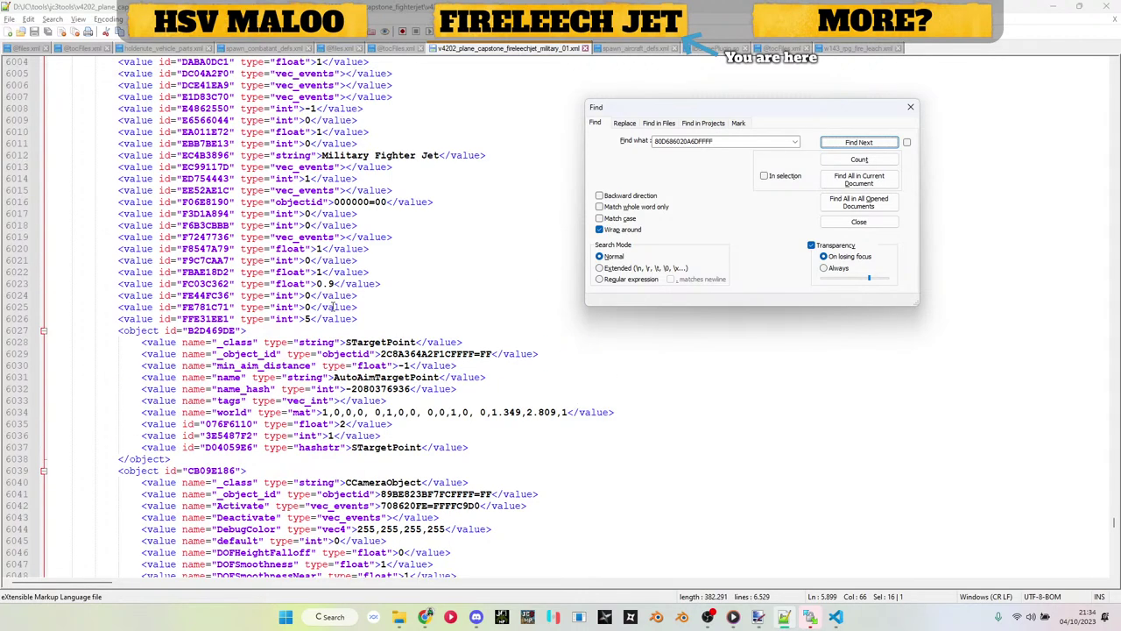
pyautogui.scroll(20, 332, 307)
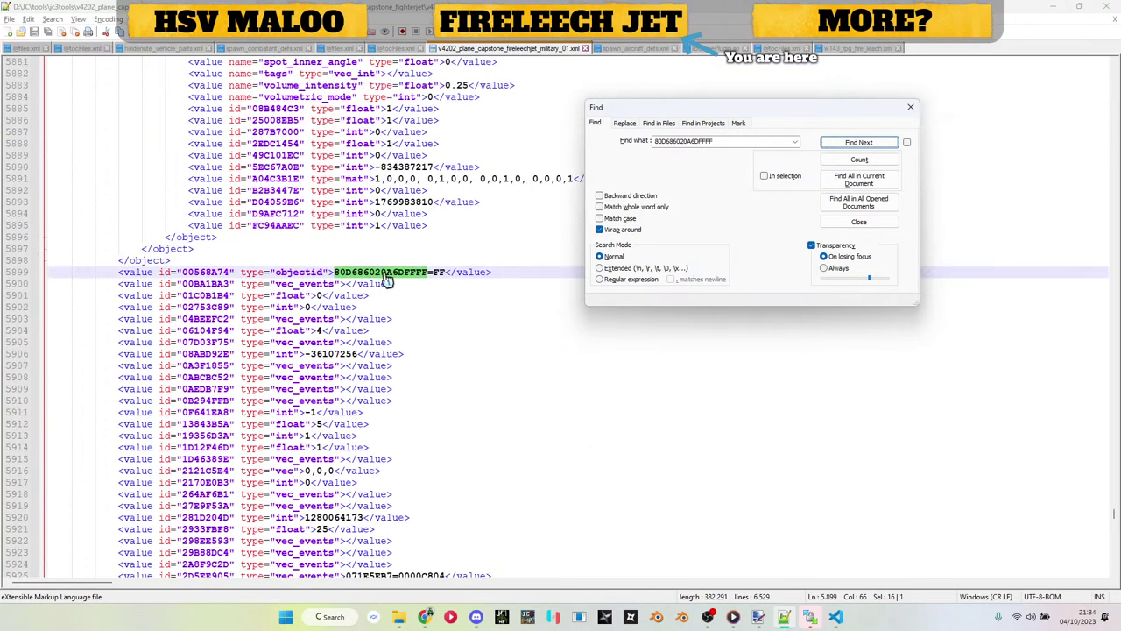
pyautogui.scroll(-8, 386, 289)
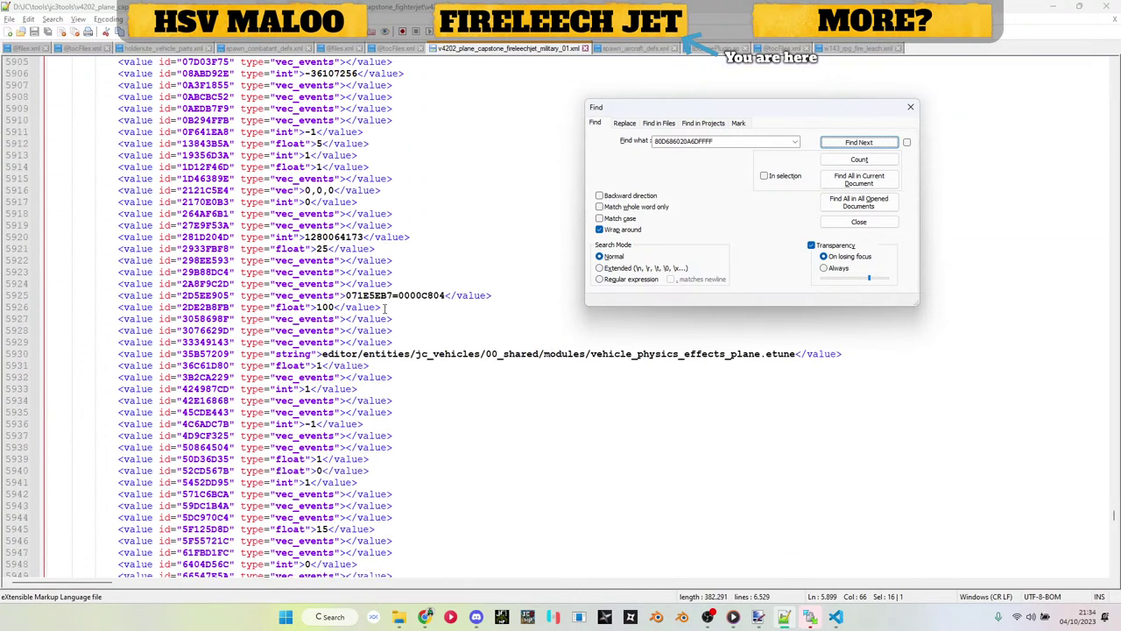
pyautogui.scroll(-10, 384, 307)
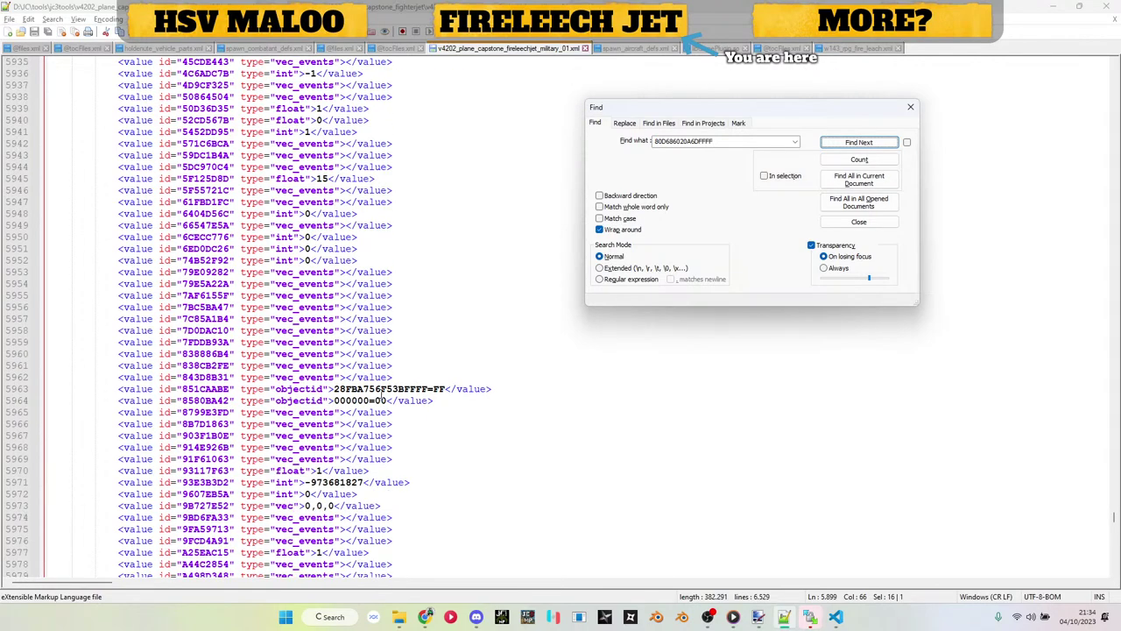
pyautogui.scroll(17, 381, 388)
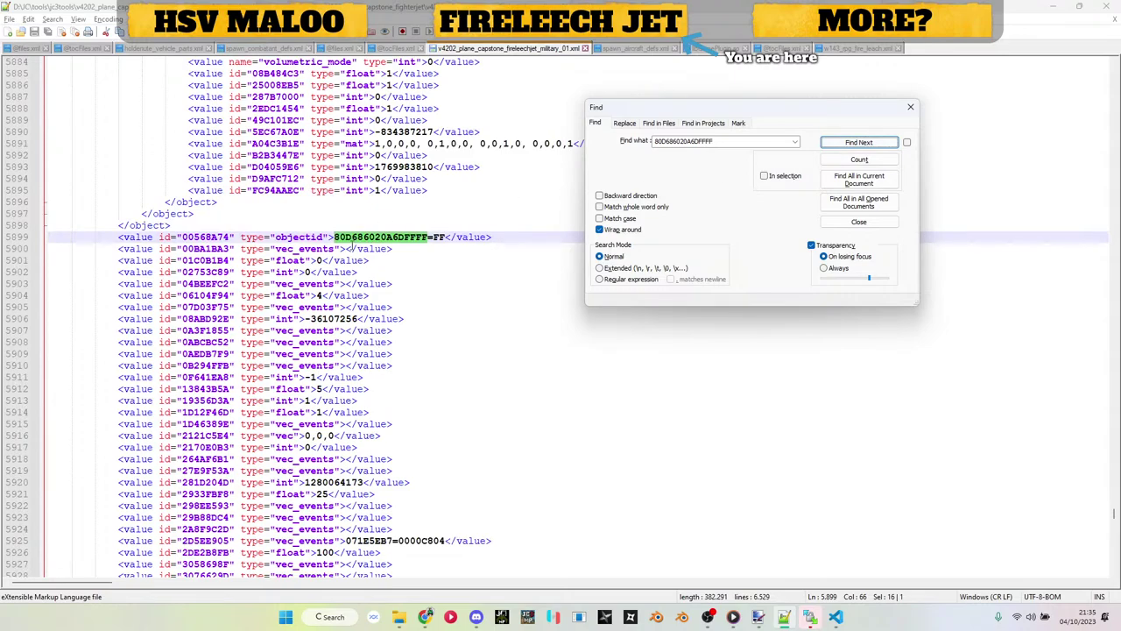
pyautogui.click(831, 150)
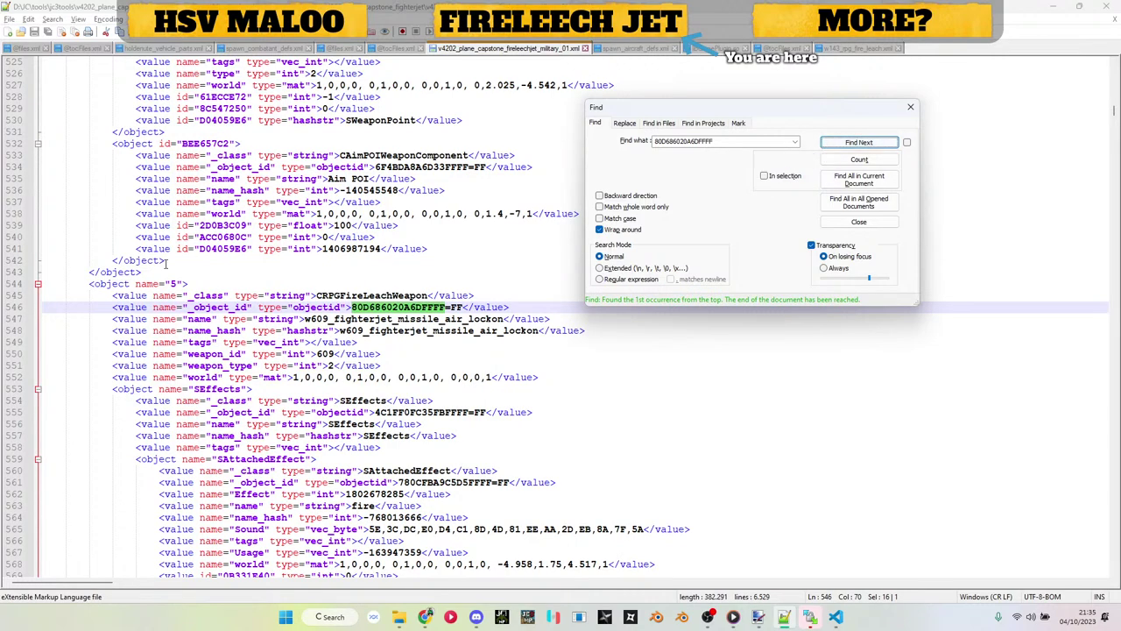
pyautogui.press('Escape')
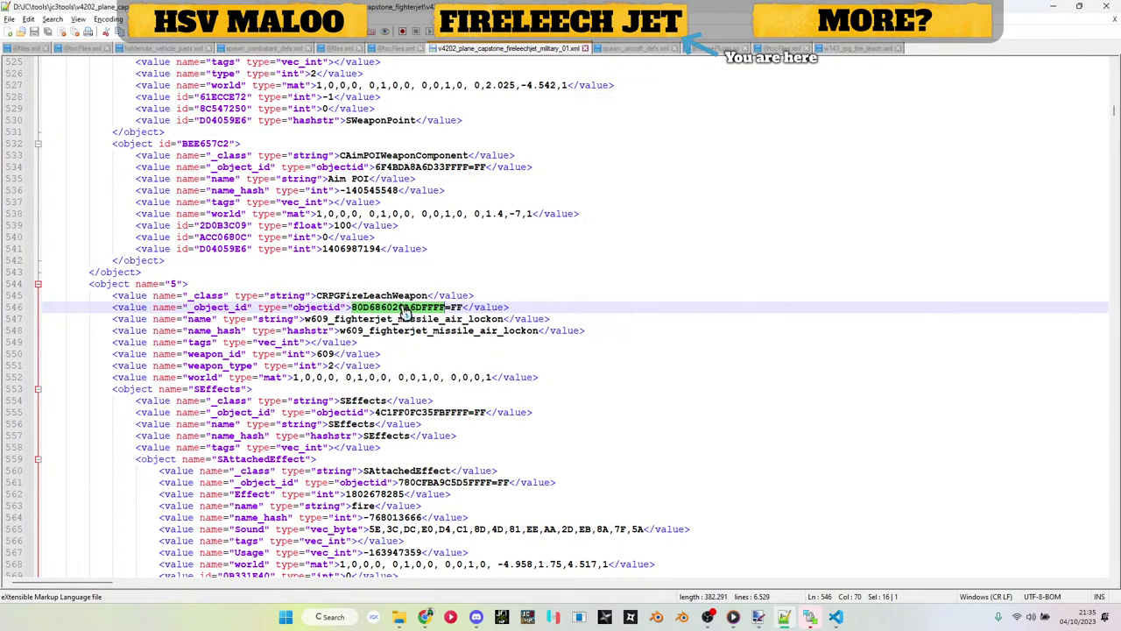
pyautogui.hotkey('ctrl', 'f')
pyautogui.press('Escape')
pyautogui.click(103, 283)
# Step: Make a backup copy of the jet's XML file, then return to it in Notepad++
pyautogui.scroll(-20, 104, 283)
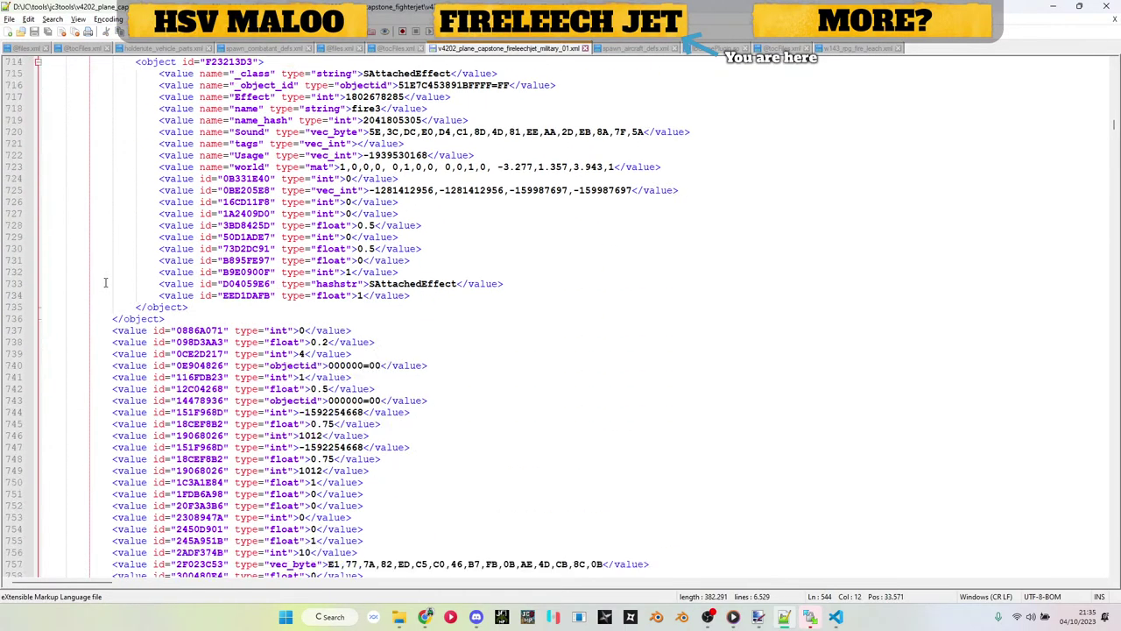
pyautogui.scroll(-20, 103, 283)
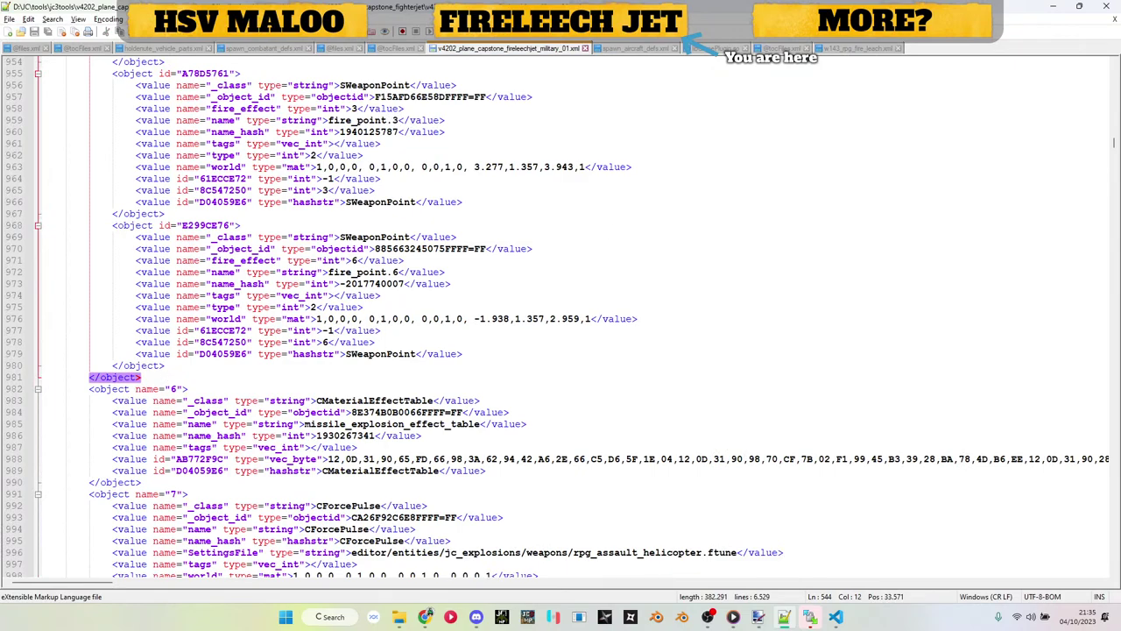
pyautogui.click(1054, 7)
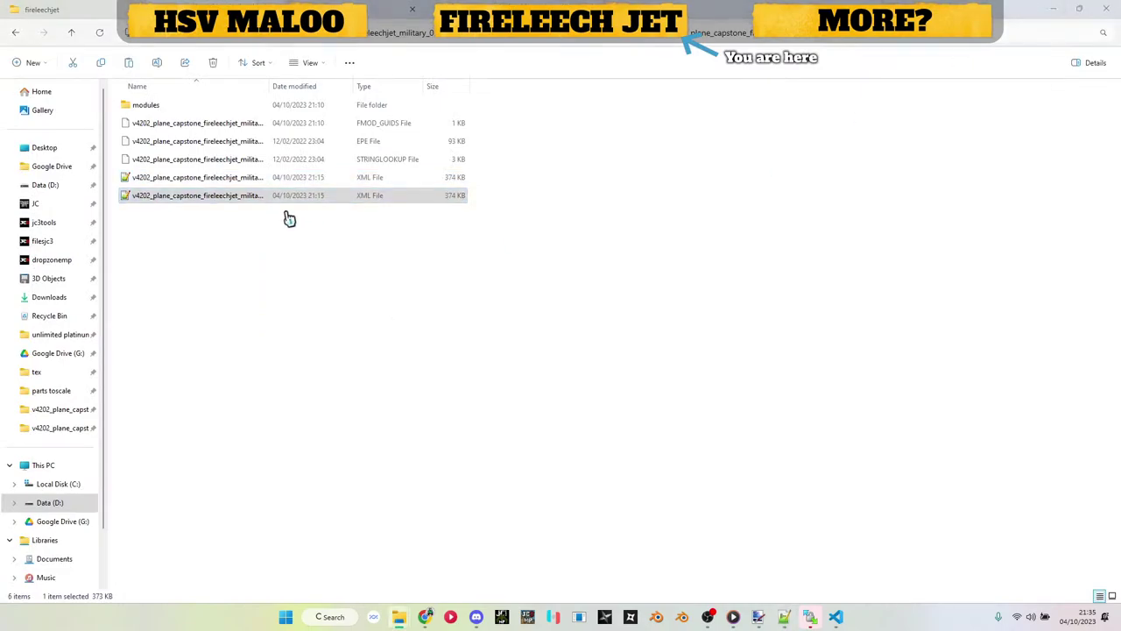
pyautogui.hotkey('alt', 'Tab')
pyautogui.click(860, 50)
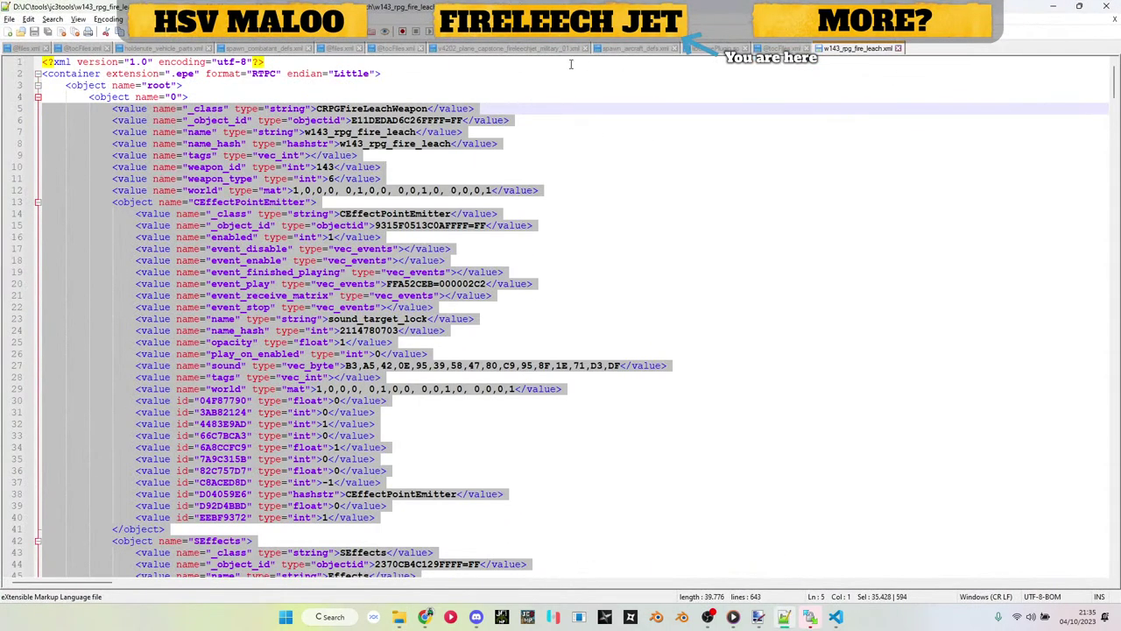
pyautogui.click(544, 49)
# Step: Paste the Fire Leech weapon block over the jet's object 5 (lines 545–981)
pyautogui.moveTo(193, 375); pyautogui.dragTo(3, 406)
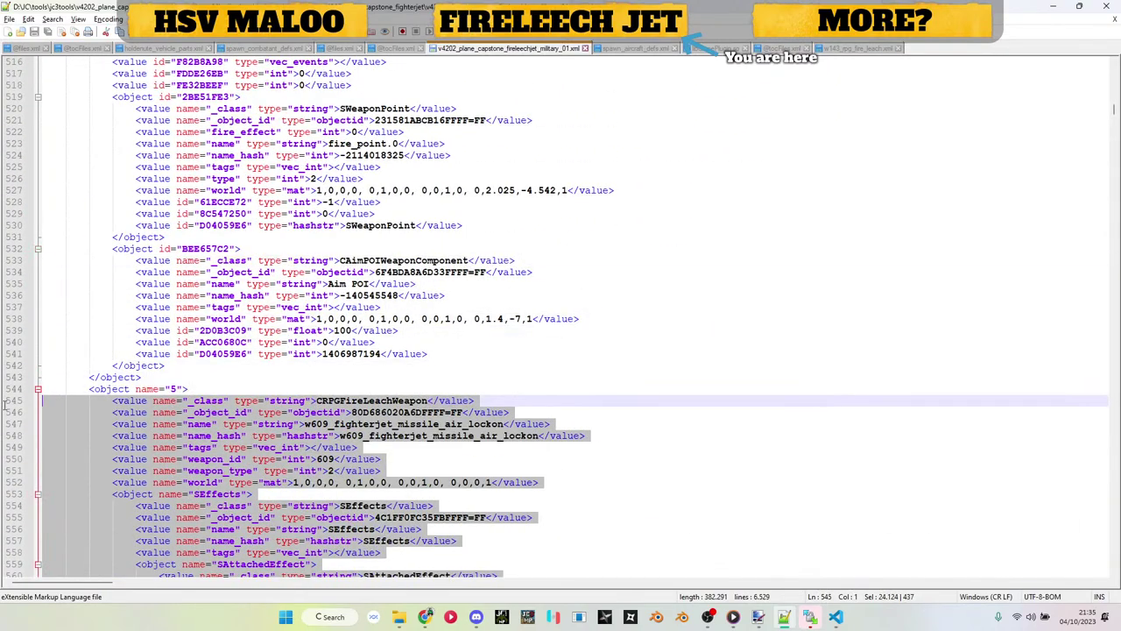
pyautogui.hotkey('ctrl', 'v')
pyautogui.scroll(20, 360, 285)
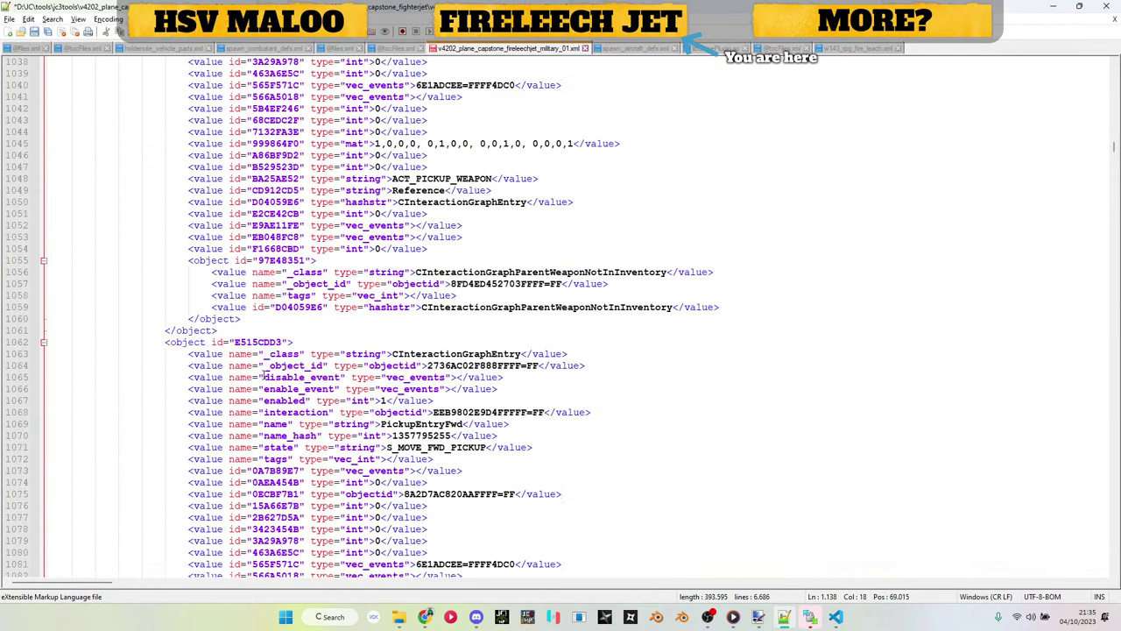
pyautogui.scroll(20, 263, 375)
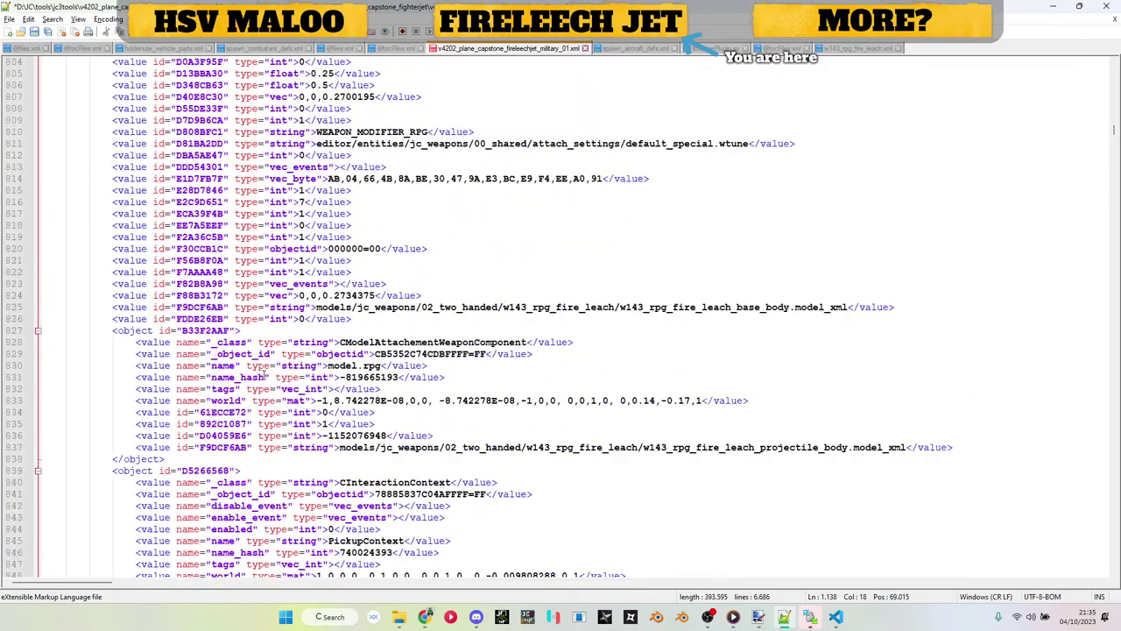
pyautogui.scroll(20, 263, 375)
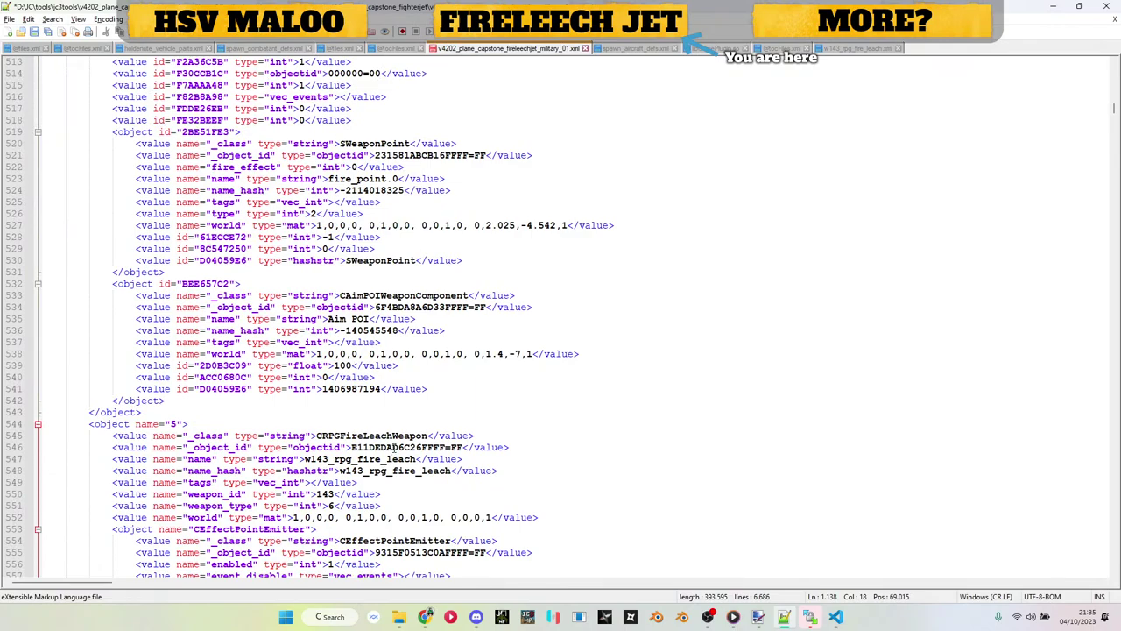
# Step: Replace old id 80D686020A6DFFFF on line 6056 with E11DEDAD6C26FFFF and save
pyautogui.doubleClick(394, 447)
pyautogui.hotkey('ctrl', 'c')
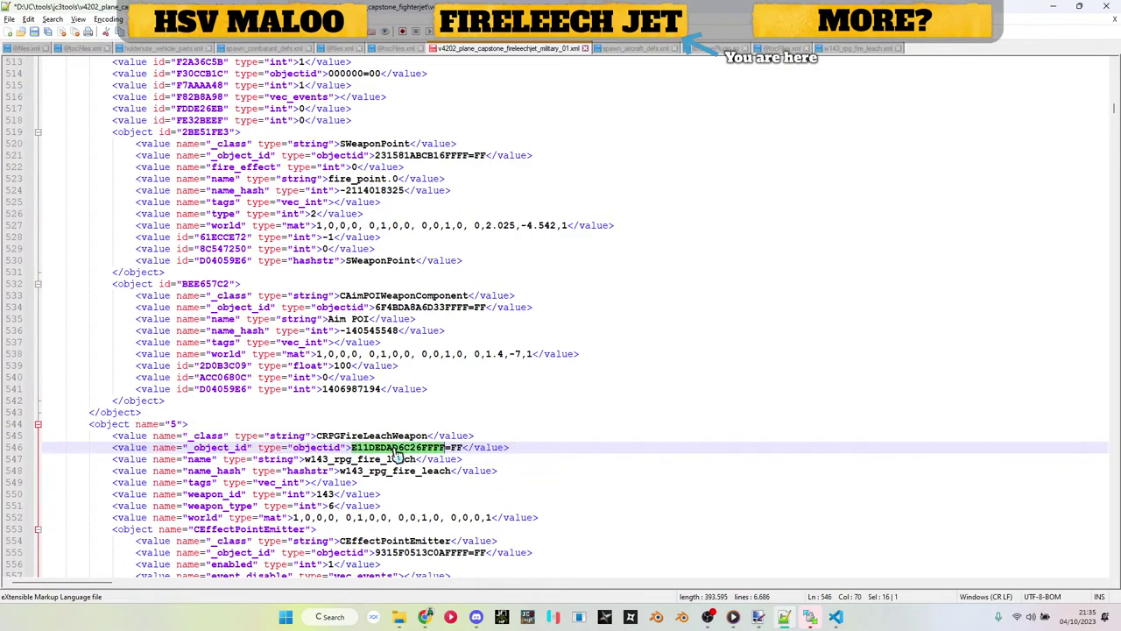
pyautogui.click(543, 408)
pyautogui.hotkey('ctrl', 'f')
pyautogui.click(854, 144)
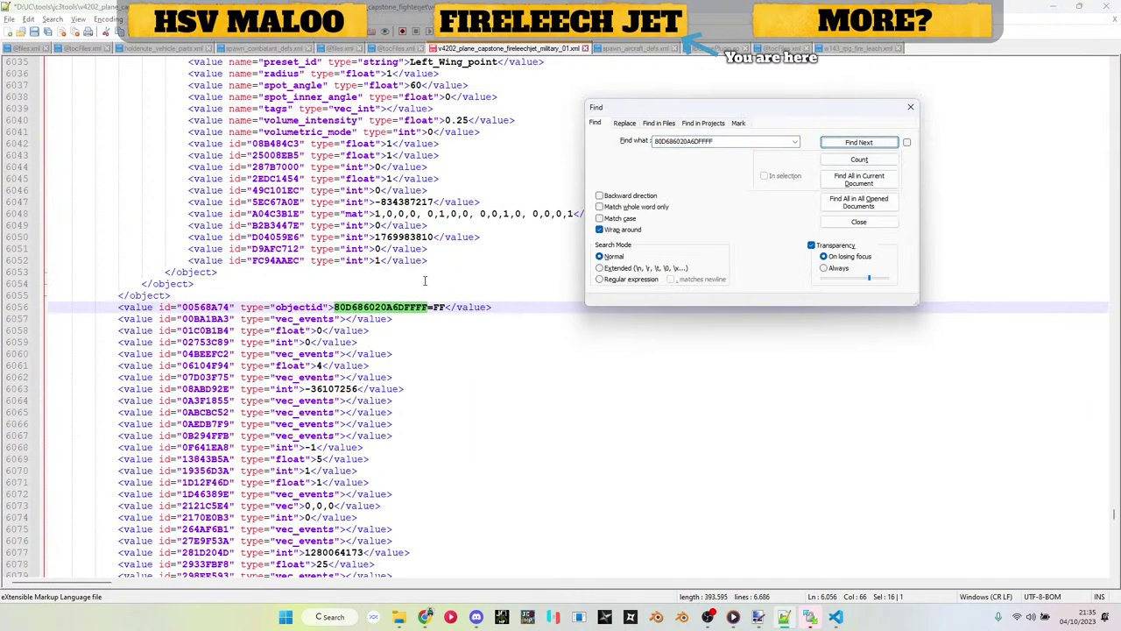
pyautogui.doubleClick(370, 312)
pyautogui.hotkey('ctrl', 'v')
pyautogui.hotkey('ctrl', 's')
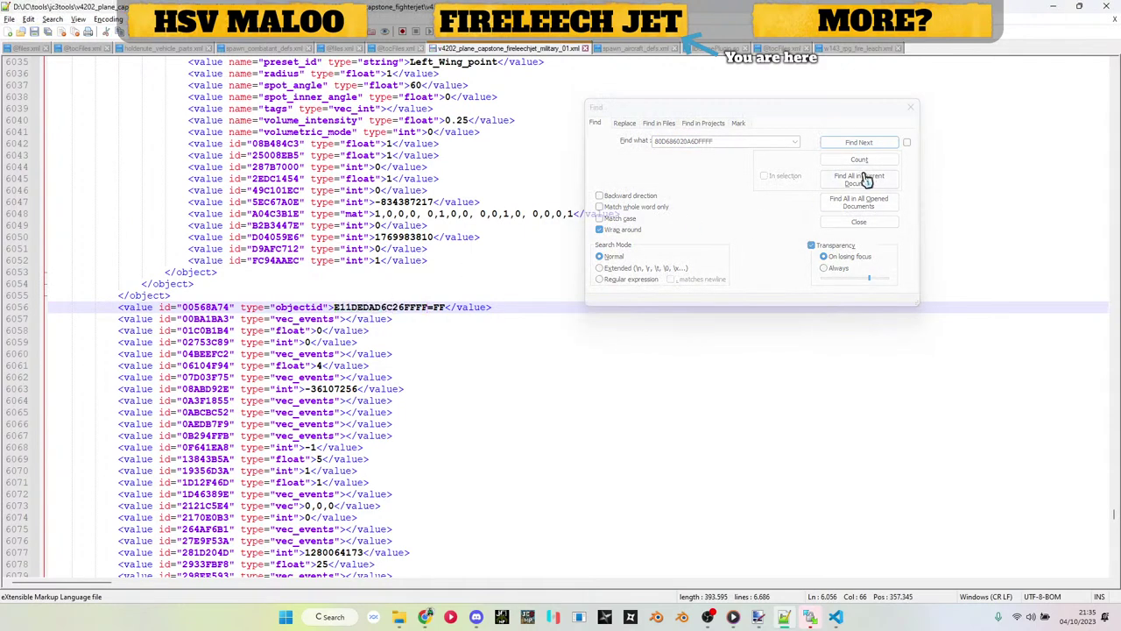
# Step: Verify the new id E11DEDAD6C26FFFF occurrences and go to object 5 at line 544
pyautogui.doubleClick(400, 308)
pyautogui.hotkey('ctrl', 'f')
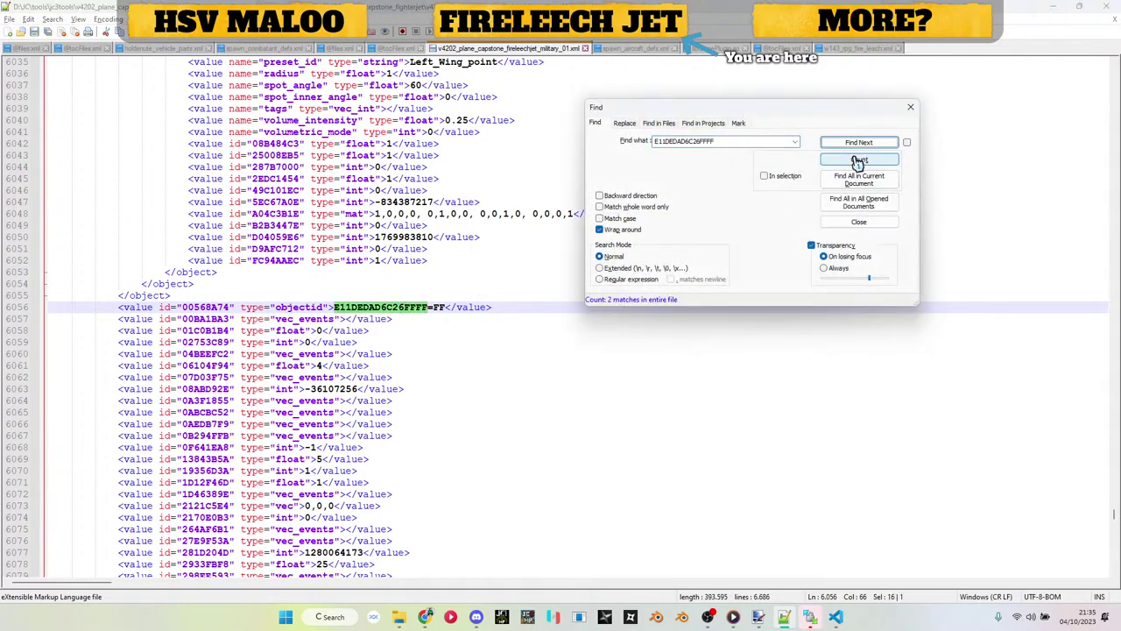
pyautogui.click(858, 144)
pyautogui.click(857, 143)
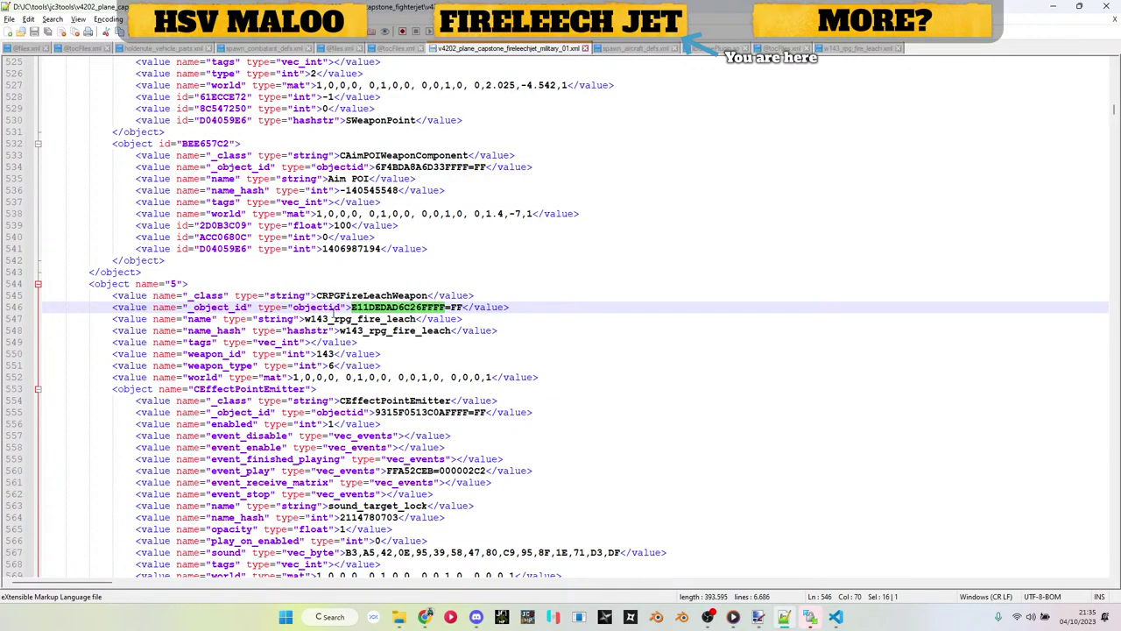
pyautogui.click(334, 312)
pyautogui.click(99, 286)
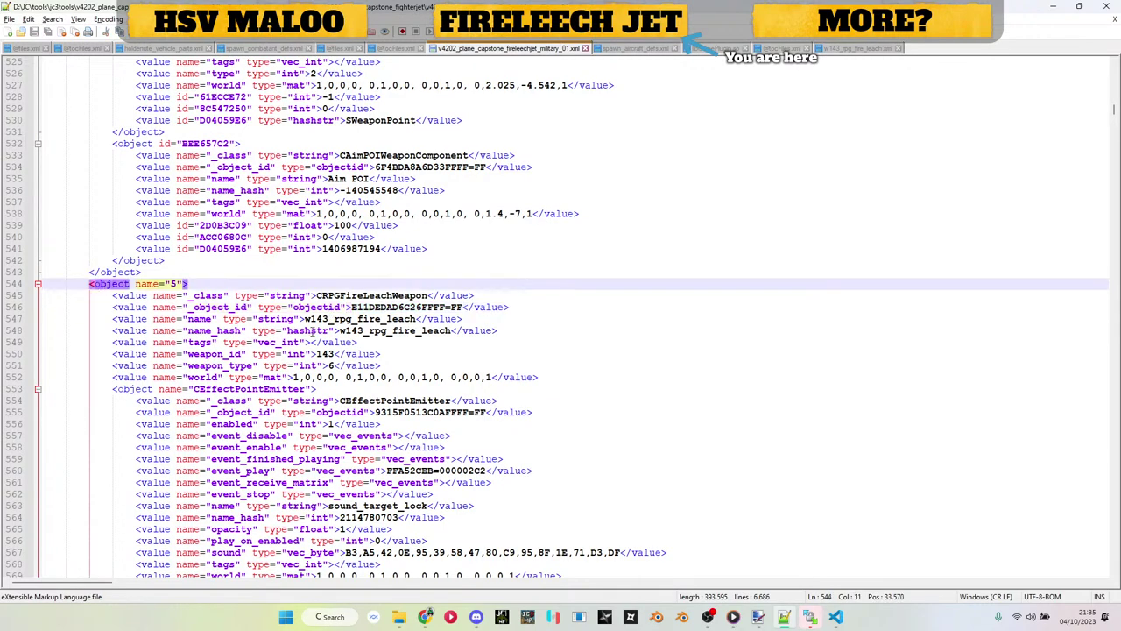
# Step: Delete the ReloadStart and HolsterWeapon SAttachedEffect blocks from the Fire Leech weapon
pyautogui.scroll(-17, 431, 347)
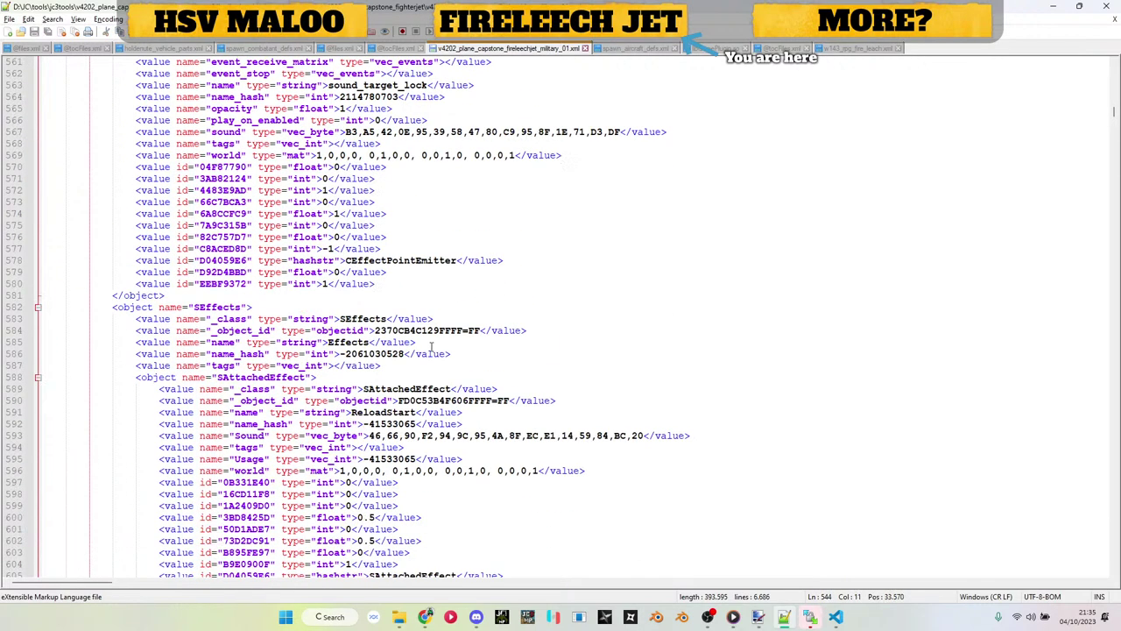
pyautogui.scroll(-14, 433, 241)
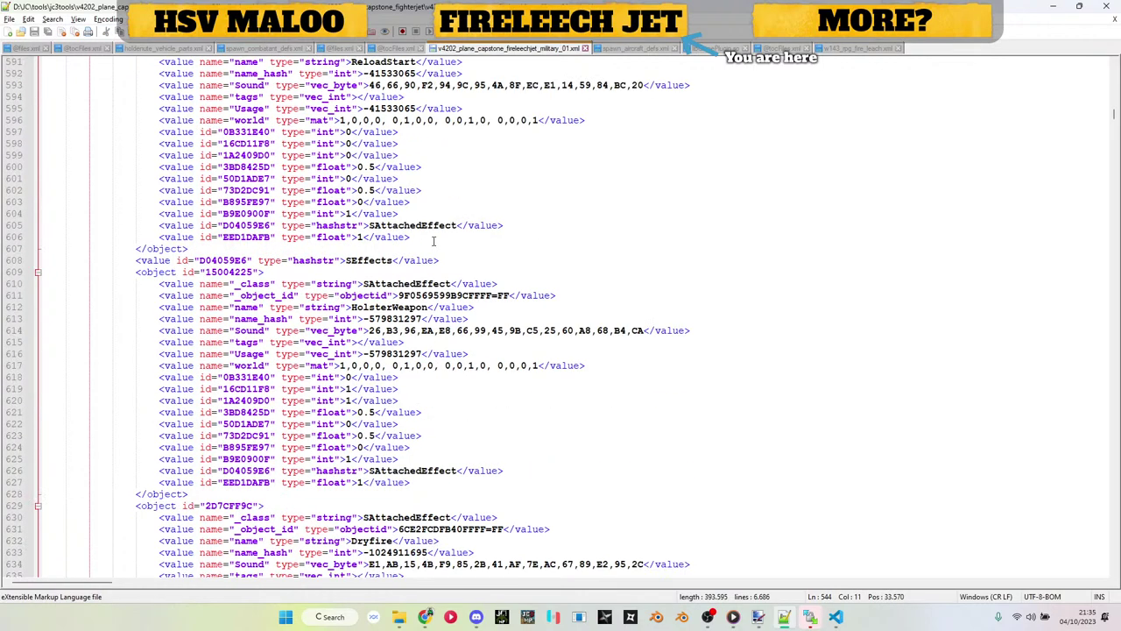
pyautogui.scroll(-9, 390, 230)
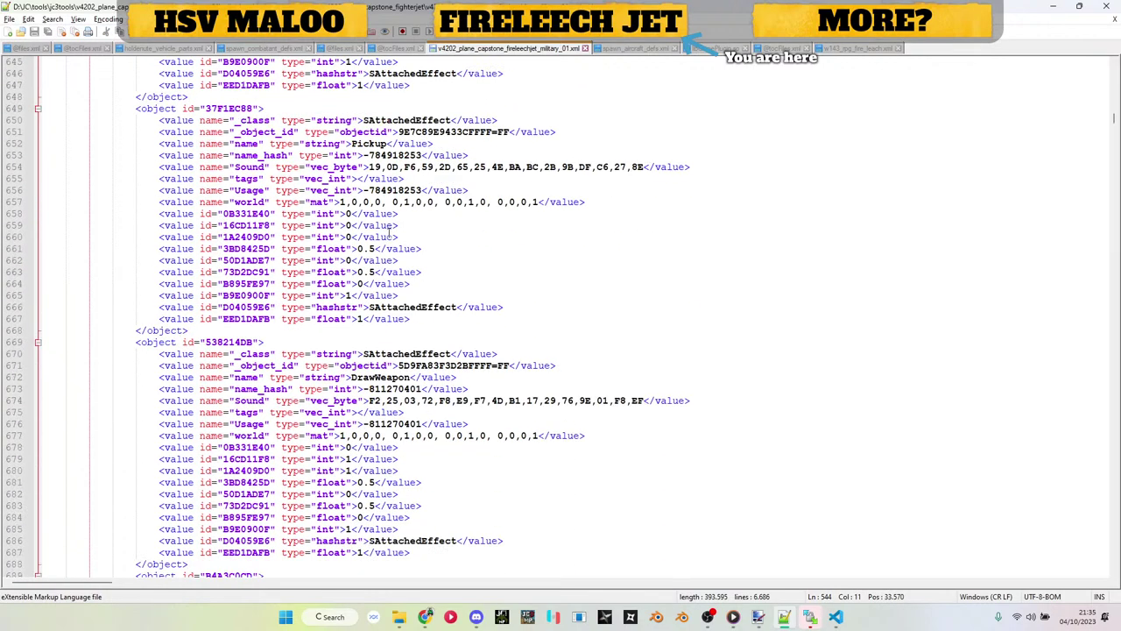
pyautogui.scroll(-9, 390, 229)
pyautogui.scroll(6, 388, 233)
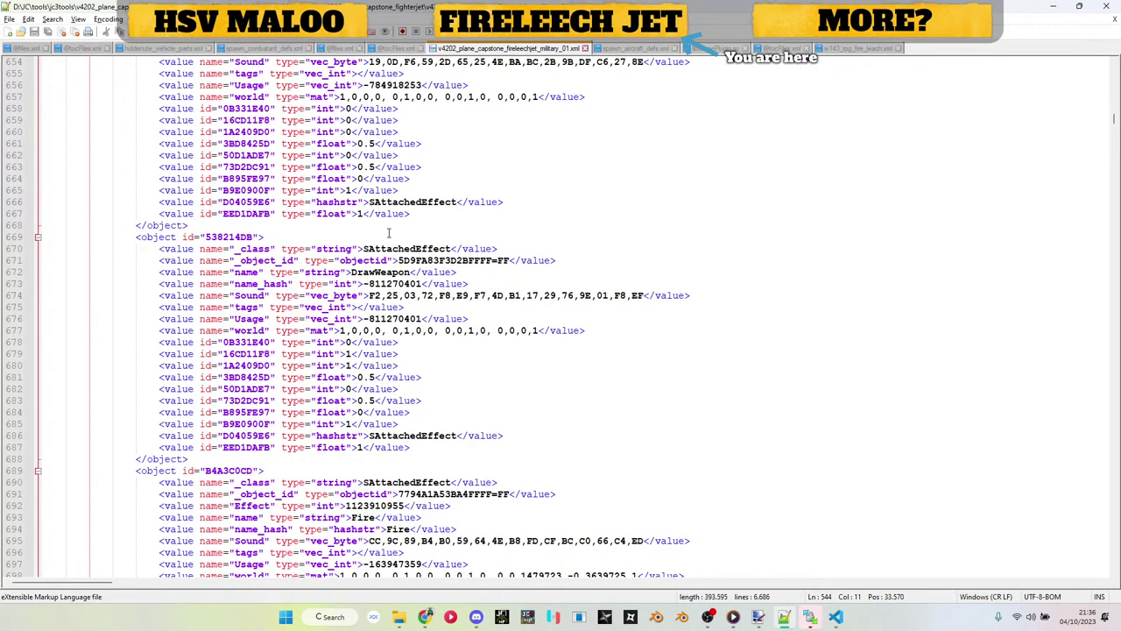
pyautogui.scroll(20, 388, 232)
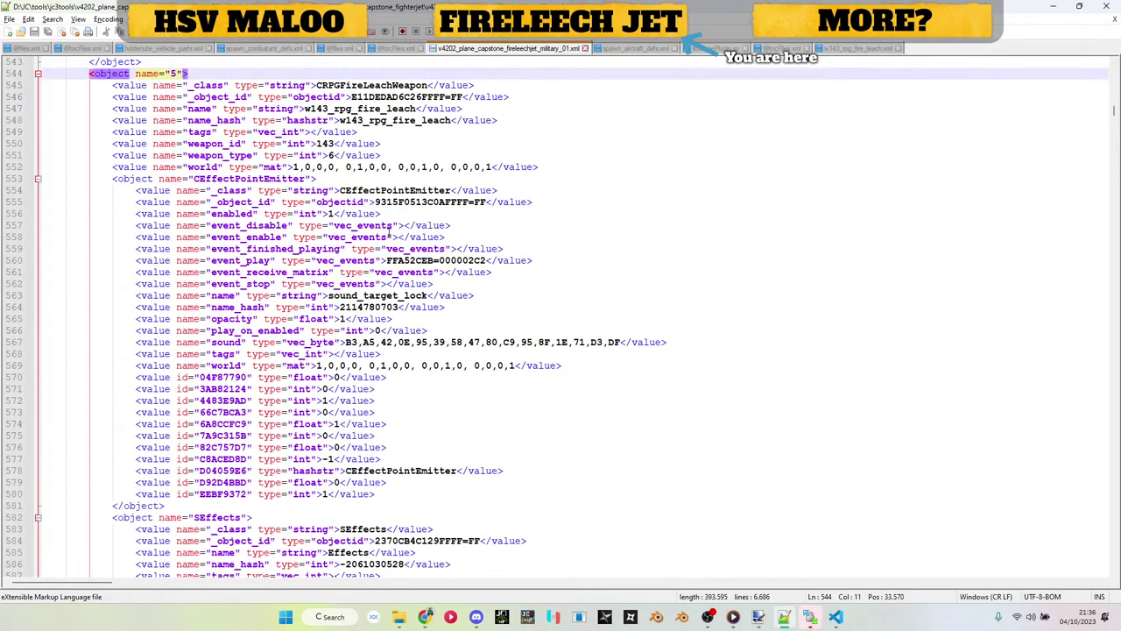
pyautogui.scroll(-10, 388, 232)
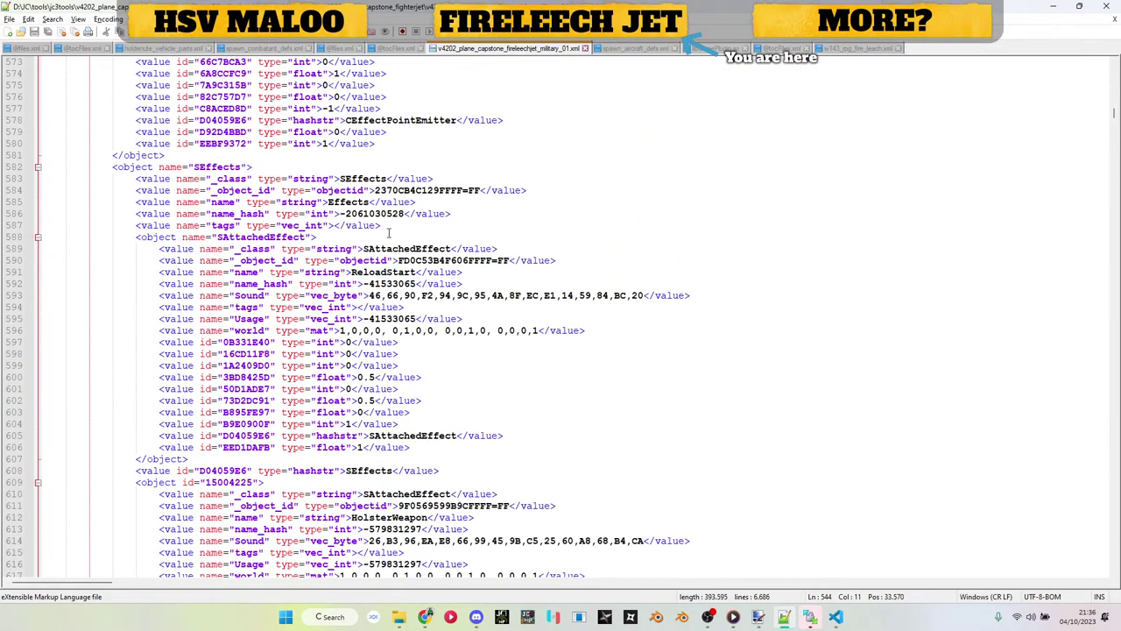
pyautogui.doubleClick(163, 237)
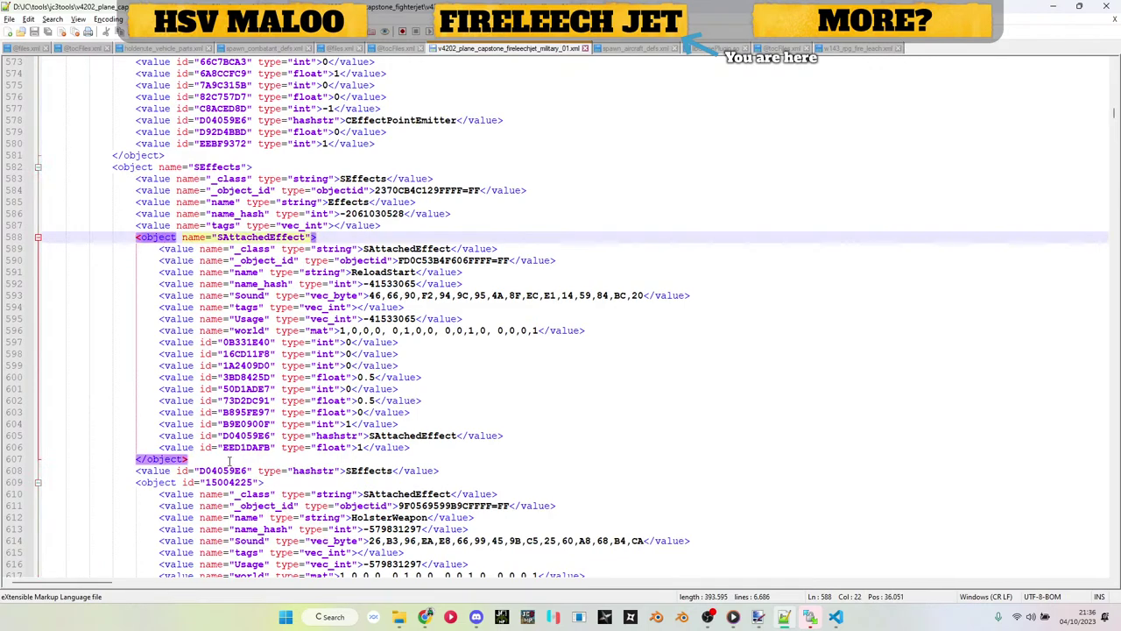
pyautogui.moveTo(230, 462); pyautogui.dragTo(5, 243)
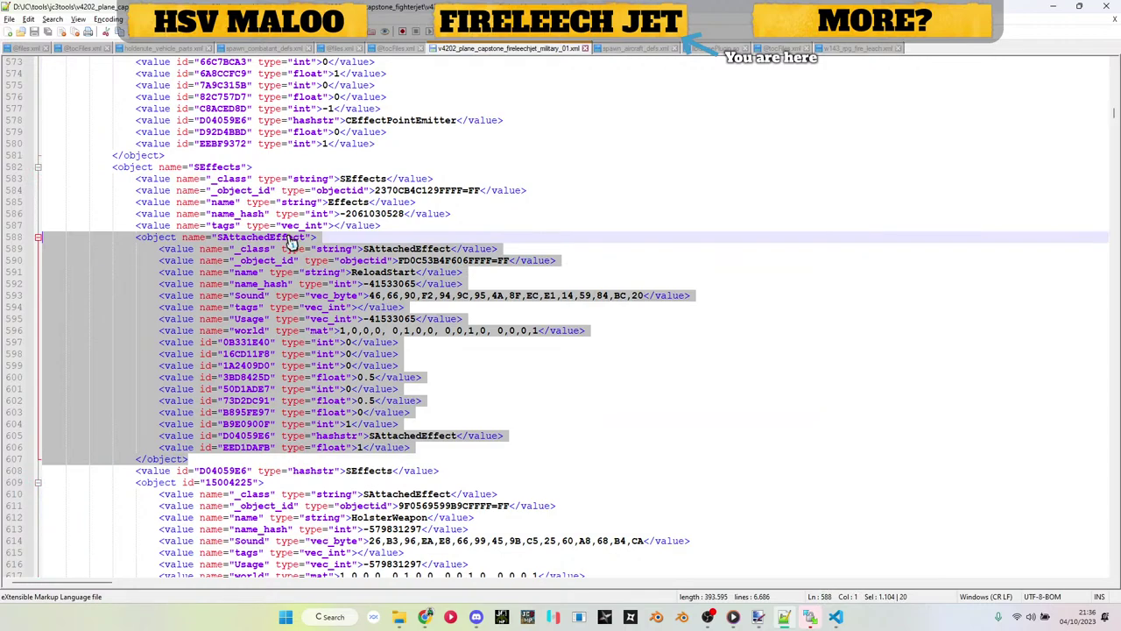
pyautogui.press('BackSpace')
pyautogui.press('BackSpace')
pyautogui.scroll(-2, 289, 263)
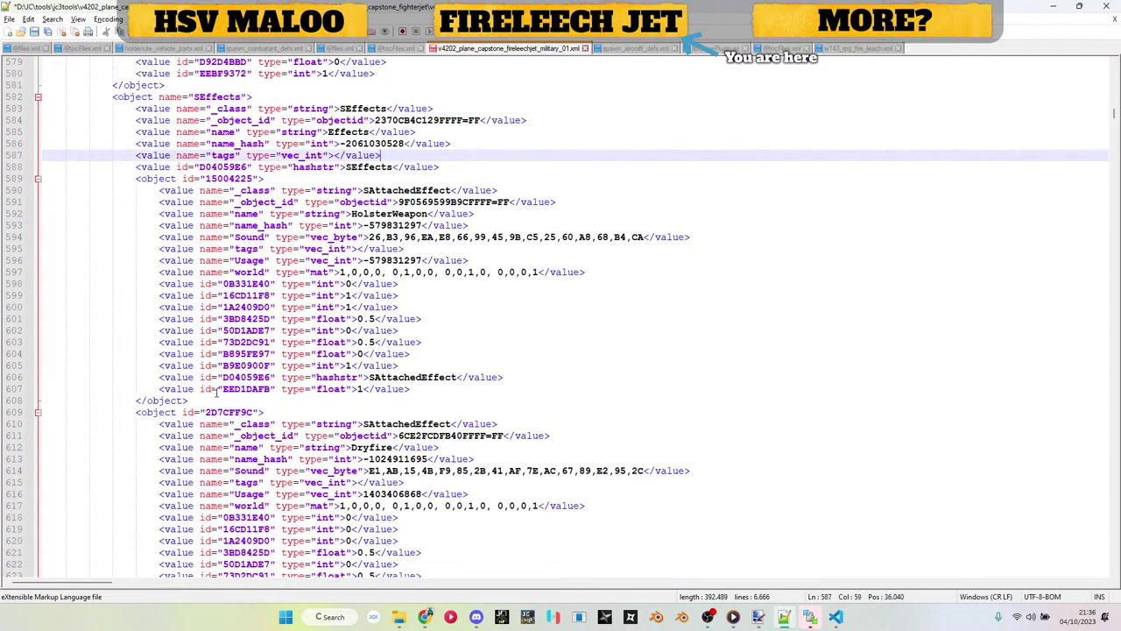
pyautogui.moveTo(207, 402); pyautogui.dragTo(53, 179)
pyautogui.press('BackSpace')
pyautogui.press('BackSpace')
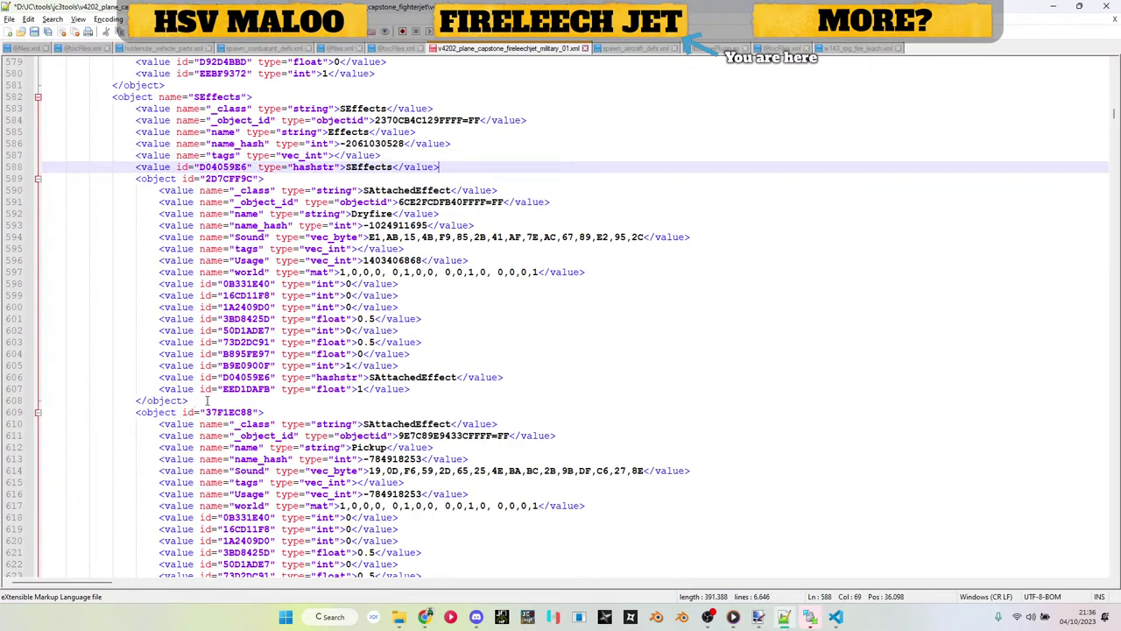
# Step: Delete the Pickup (37F1EC88) and DrawWeapon (538214DB) effect blocks
pyautogui.scroll(-4, 207, 402)
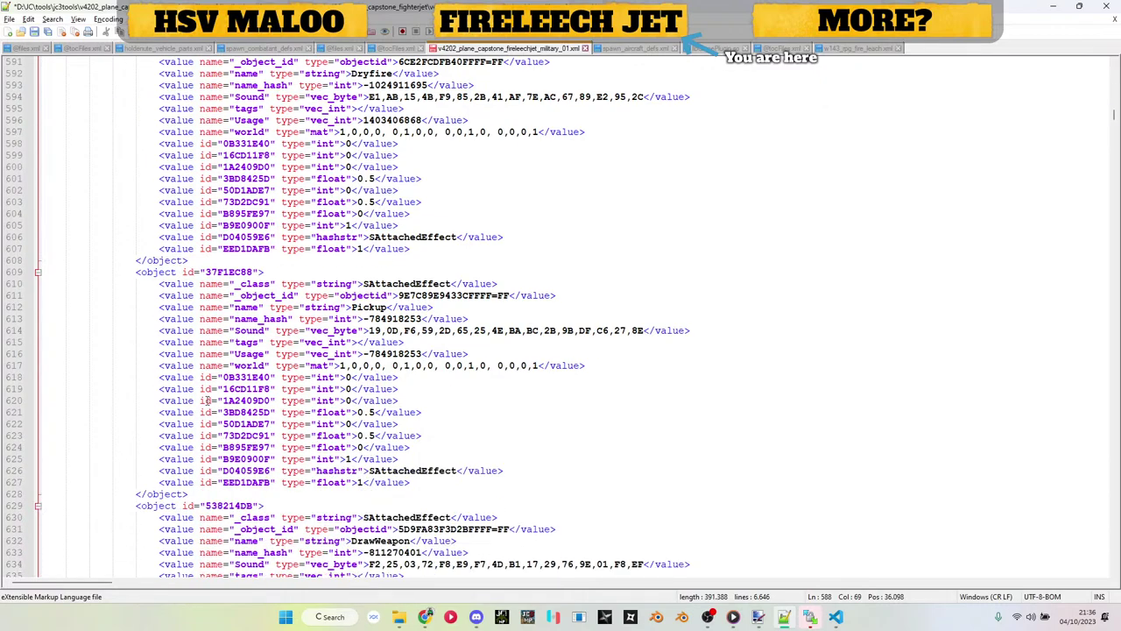
pyautogui.moveTo(200, 493); pyautogui.dragTo(187, 260)
pyautogui.press('Delete')
pyautogui.scroll(-2, 221, 283)
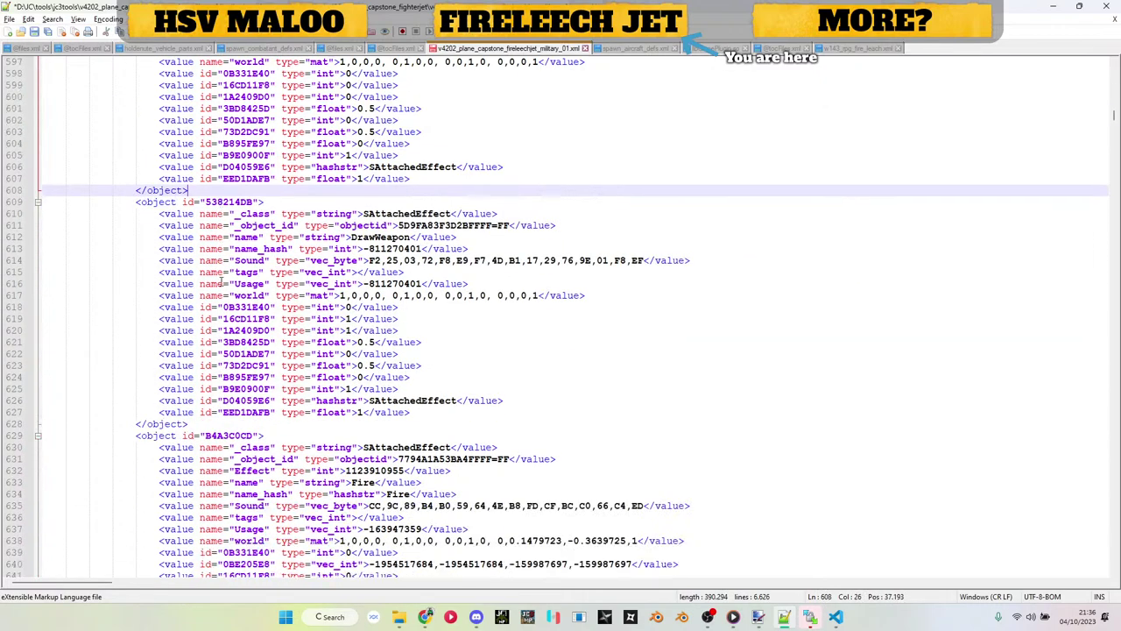
pyautogui.moveTo(218, 427); pyautogui.dragTo(8, 202)
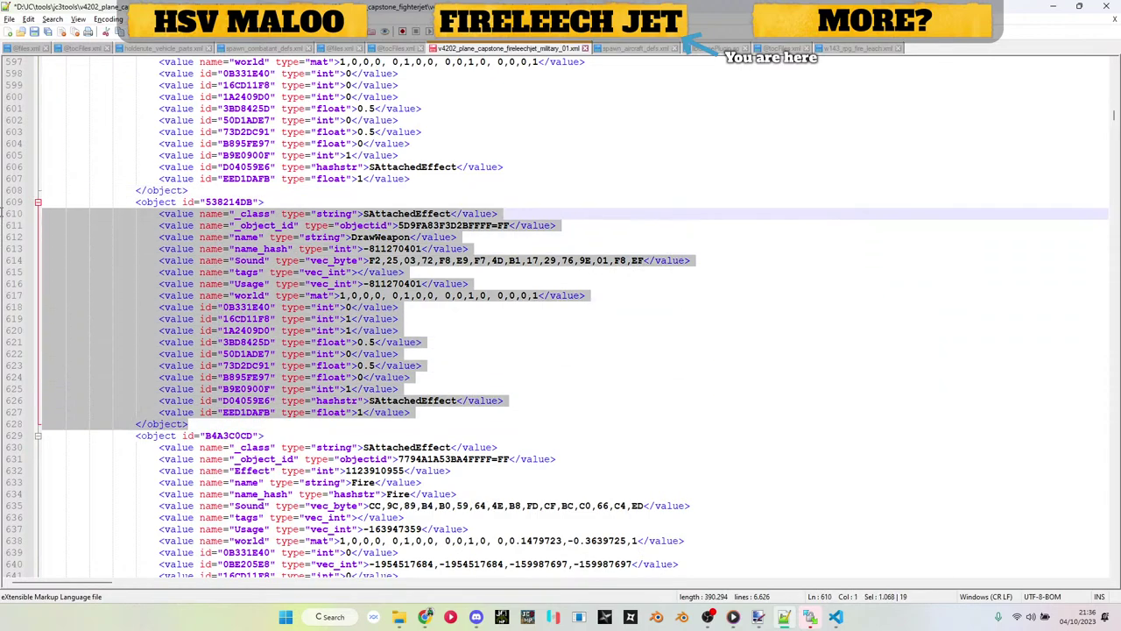
pyautogui.press('Delete')
pyautogui.press('BackSpace')
# Step: Delete the MissileLauncherDrop effect table block
pyautogui.scroll(-6, 166, 418)
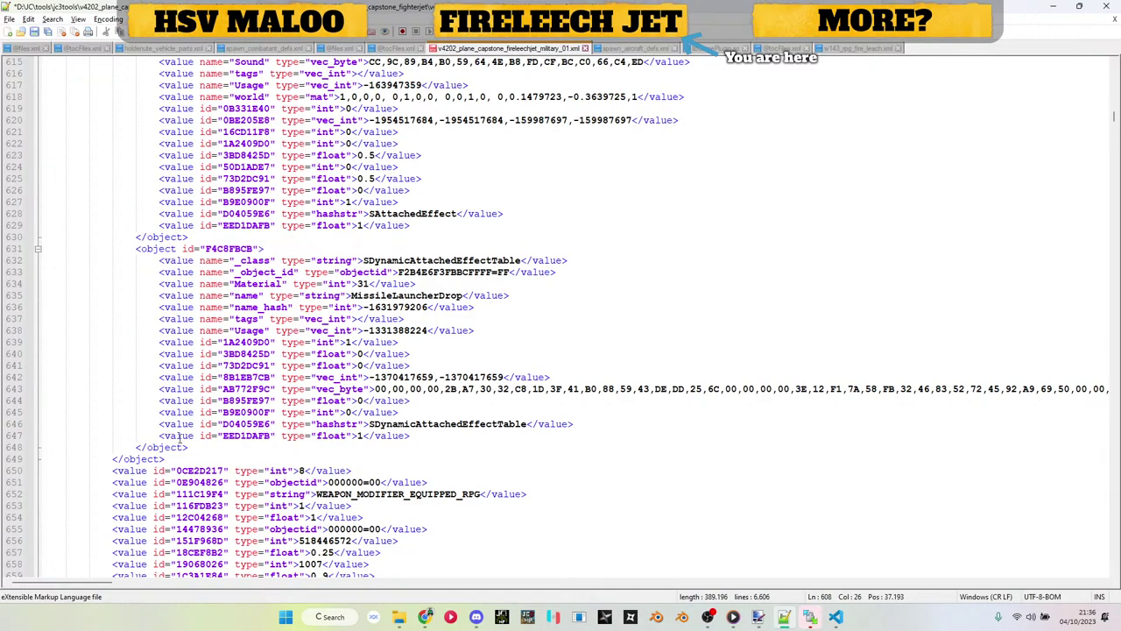
pyautogui.moveTo(199, 447); pyautogui.dragTo(263, 242)
pyautogui.press('Delete')
pyautogui.scroll(-7, 265, 260)
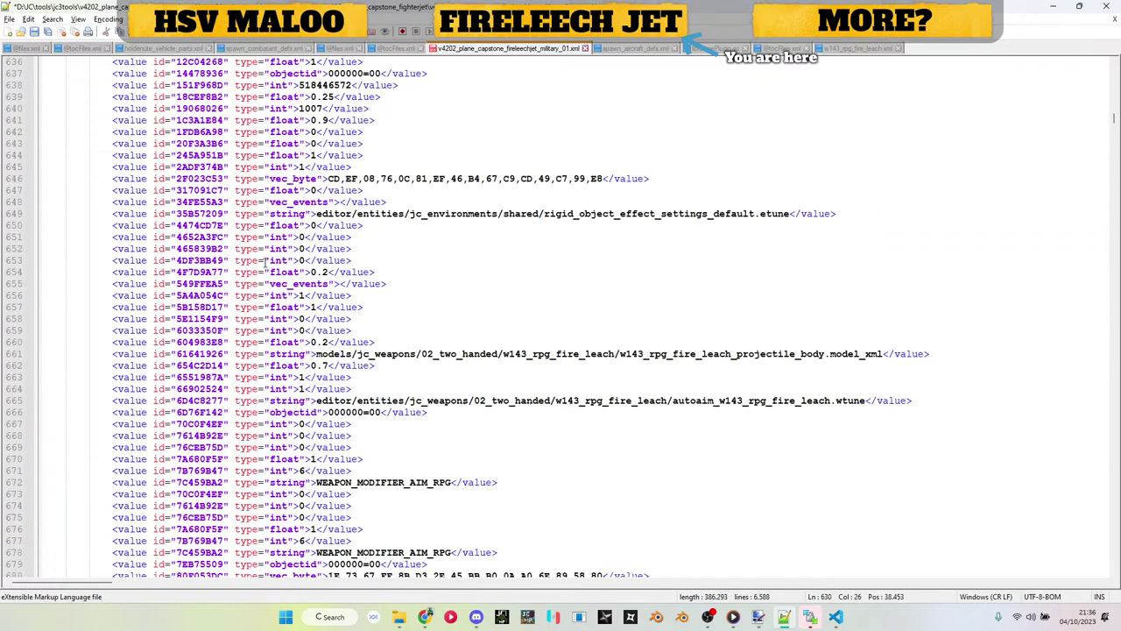
pyautogui.scroll(-20, 266, 261)
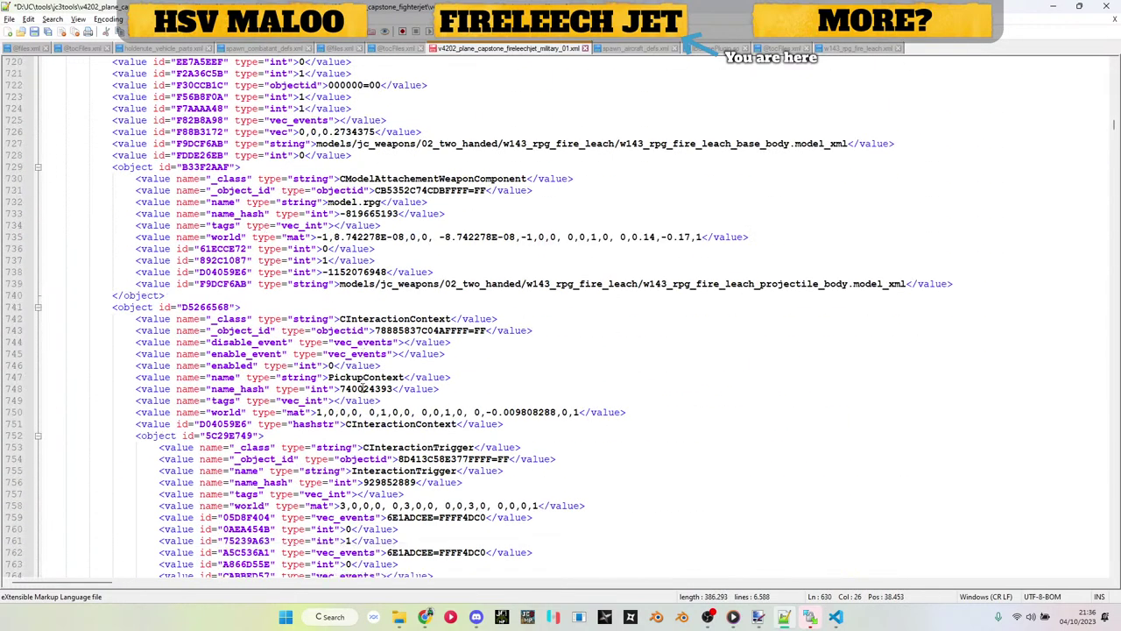
pyautogui.scroll(-1, 173, 307)
pyautogui.click(122, 272)
pyautogui.scroll(-20, 178, 365)
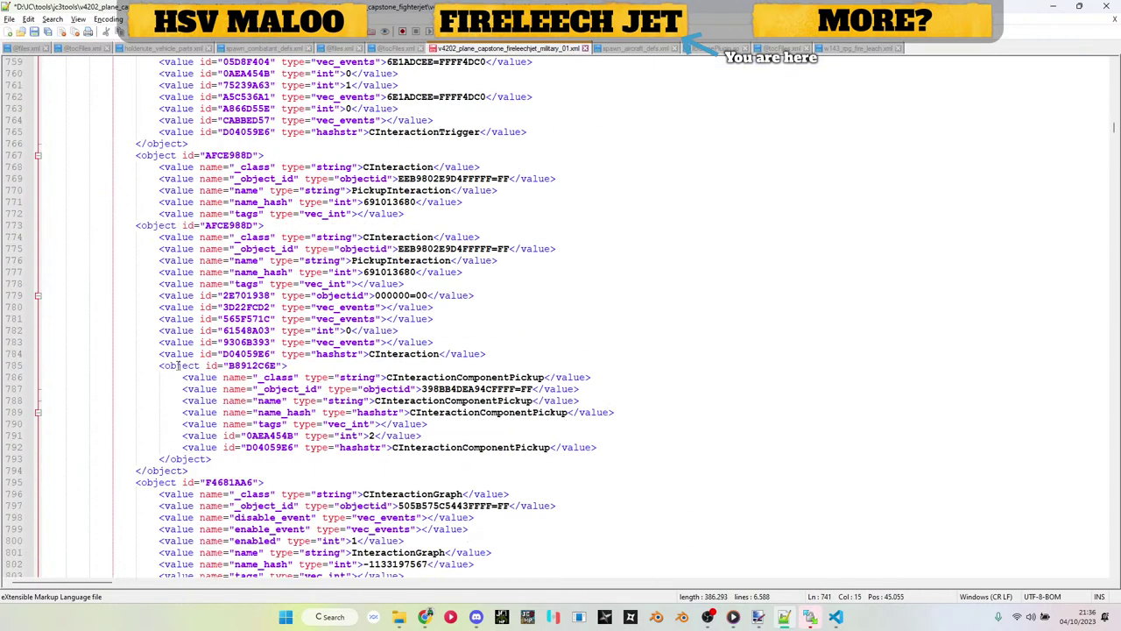
pyautogui.scroll(-20, 178, 366)
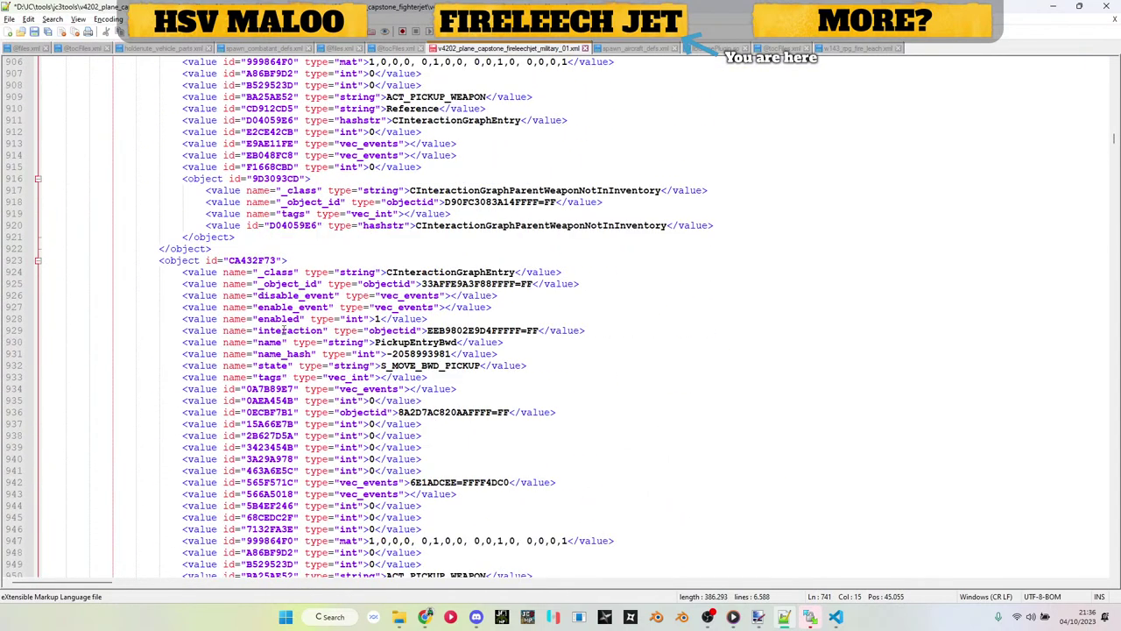
pyautogui.scroll(-20, 282, 329)
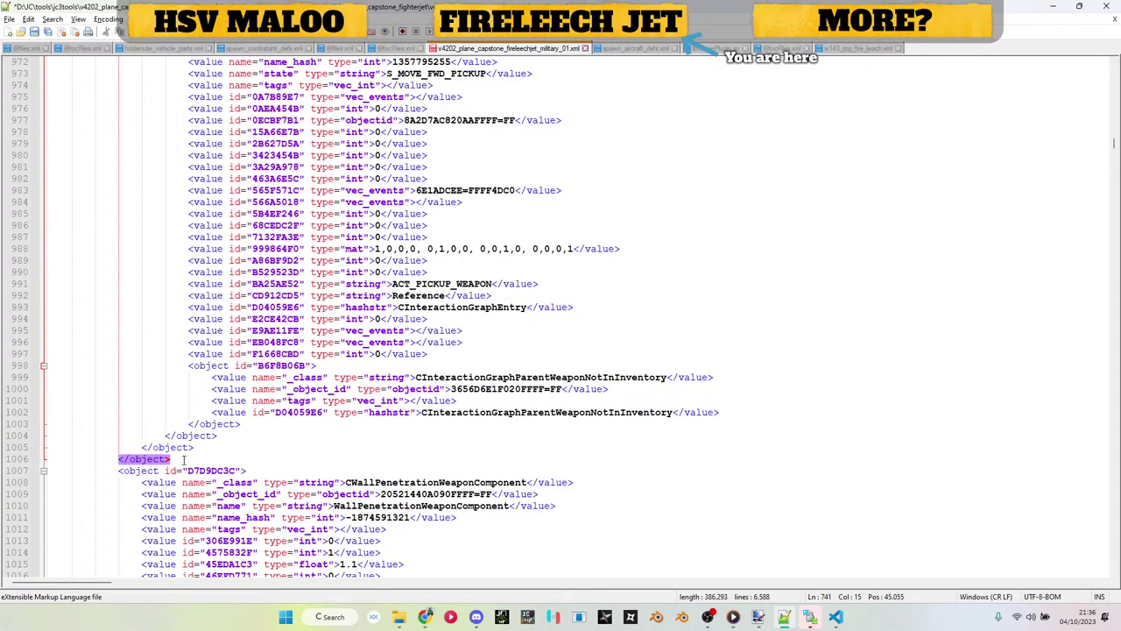
# Step: Delete the CInteractionContext PickupContext object and save, leaving the jet XML at 6,322 lines
pyautogui.moveTo(185, 457); pyautogui.dragTo(405, 411)
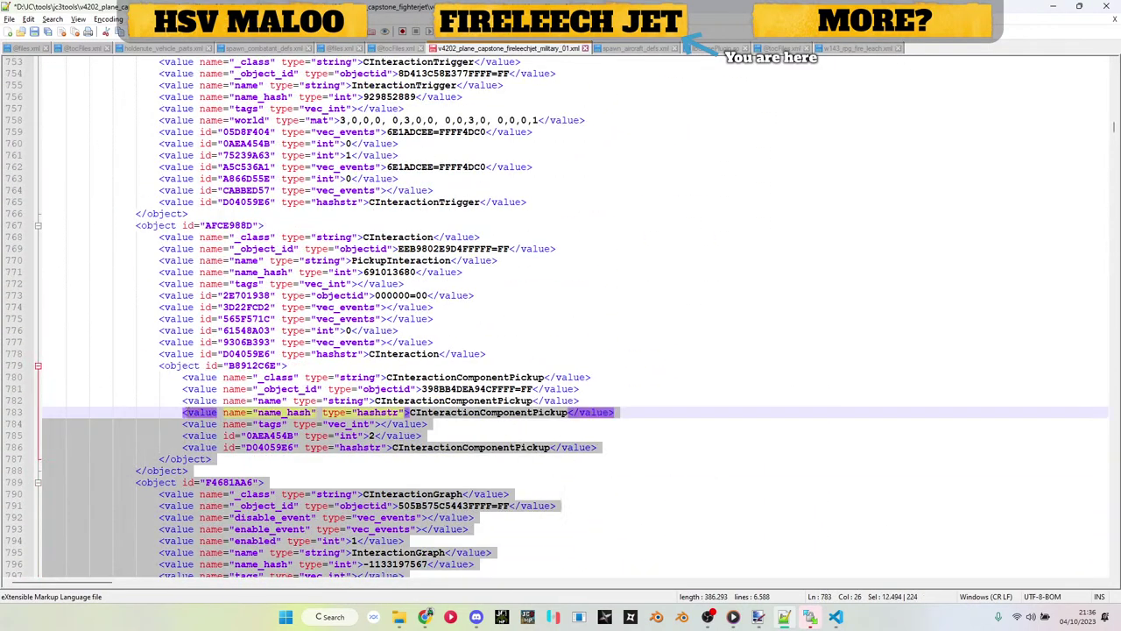
pyautogui.moveTo(182, 412); pyautogui.dragTo(9, 306)
pyautogui.press('Delete')
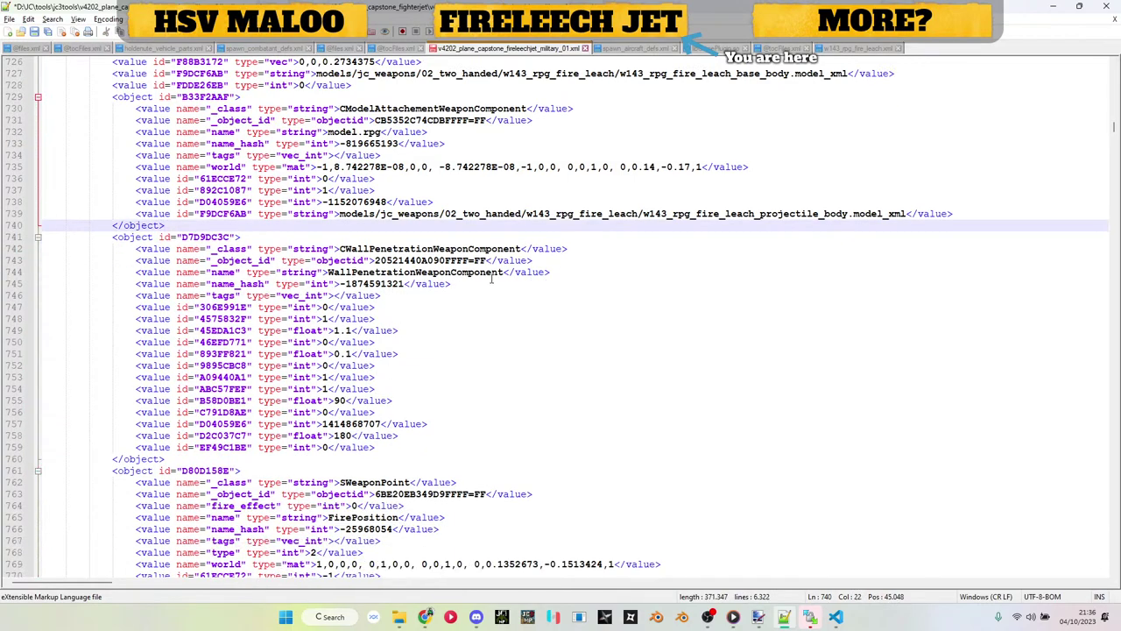
pyautogui.scroll(-5, 514, 268)
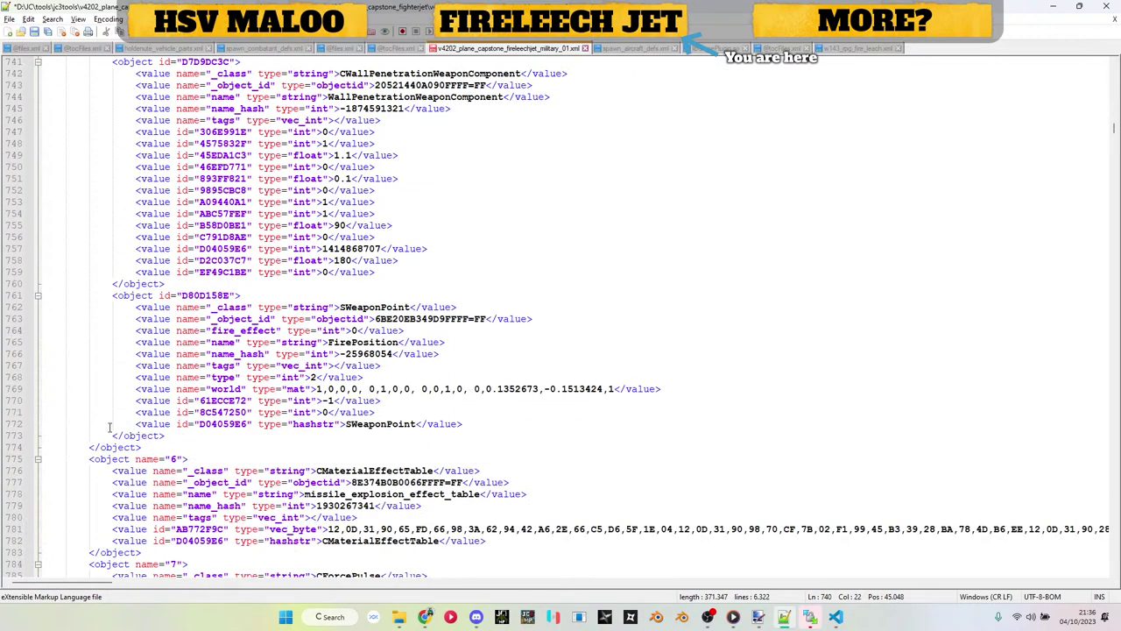
pyautogui.scroll(-4, 384, 306)
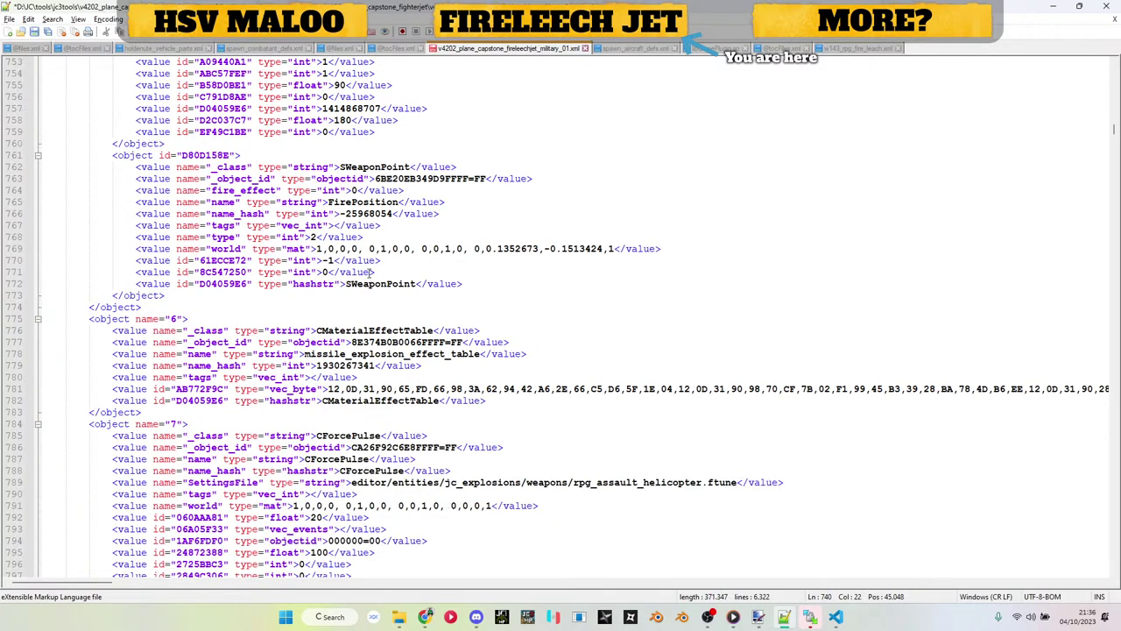
pyautogui.hotkey('ctrl', 's')
# Step: Drag the v4202_plane_capstone_fireleechjet_military_01 folder onto Just Batch 3.bat to repack it
pyautogui.click(1053, 7)
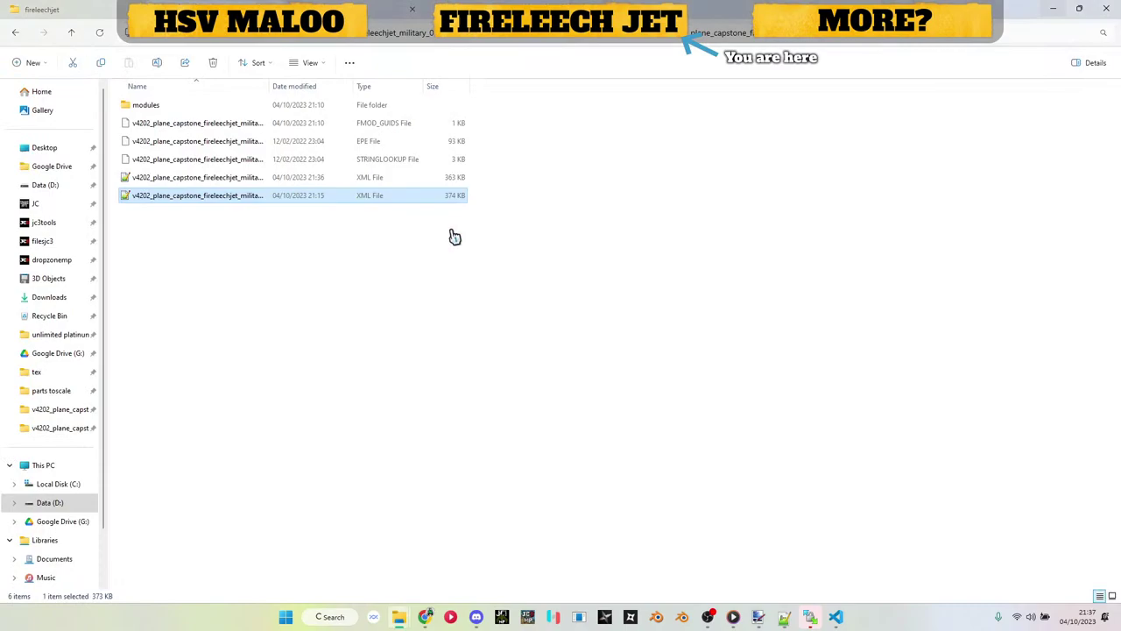
pyautogui.click(225, 182)
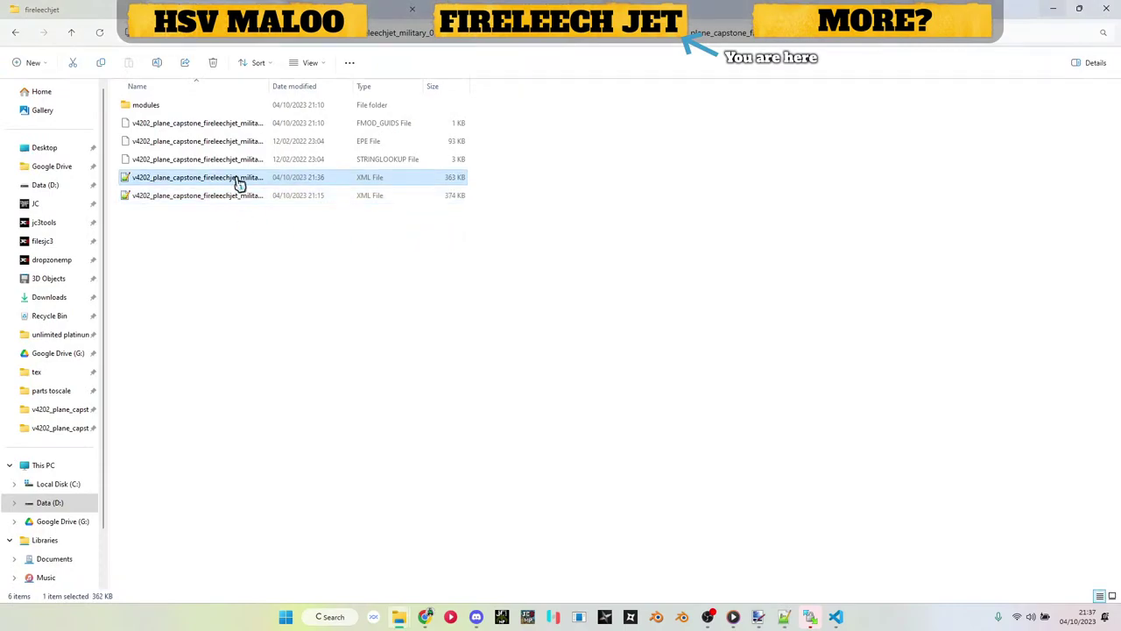
pyautogui.click(239, 182)
pyautogui.press('Escape')
pyautogui.hotkey('alt', 'Tab')
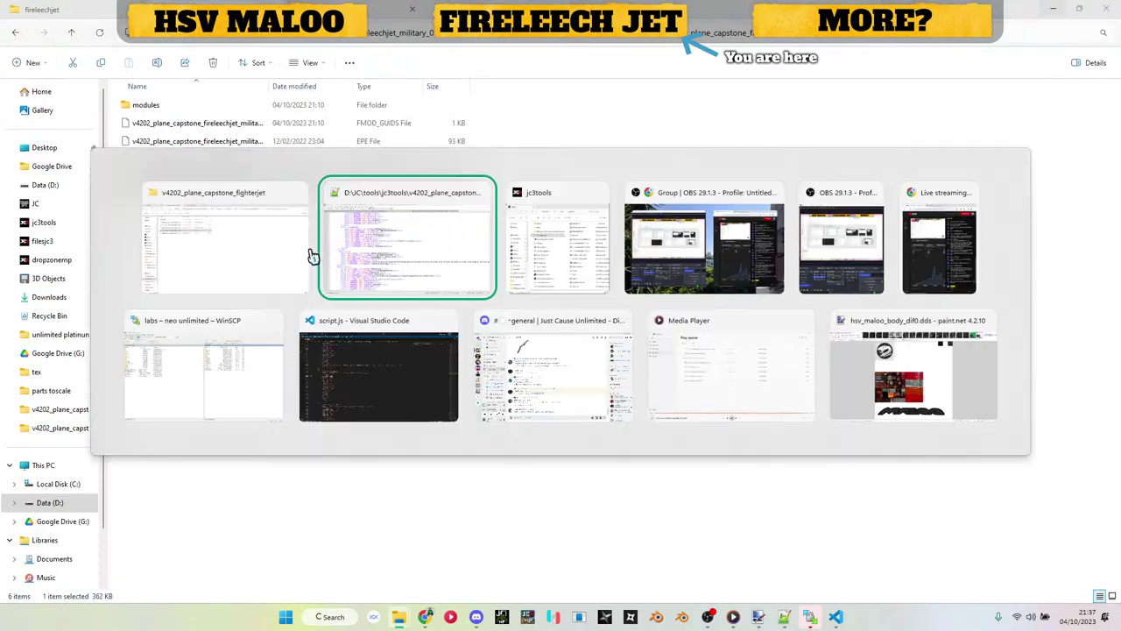
pyautogui.hotkey('alt', 'Tab')
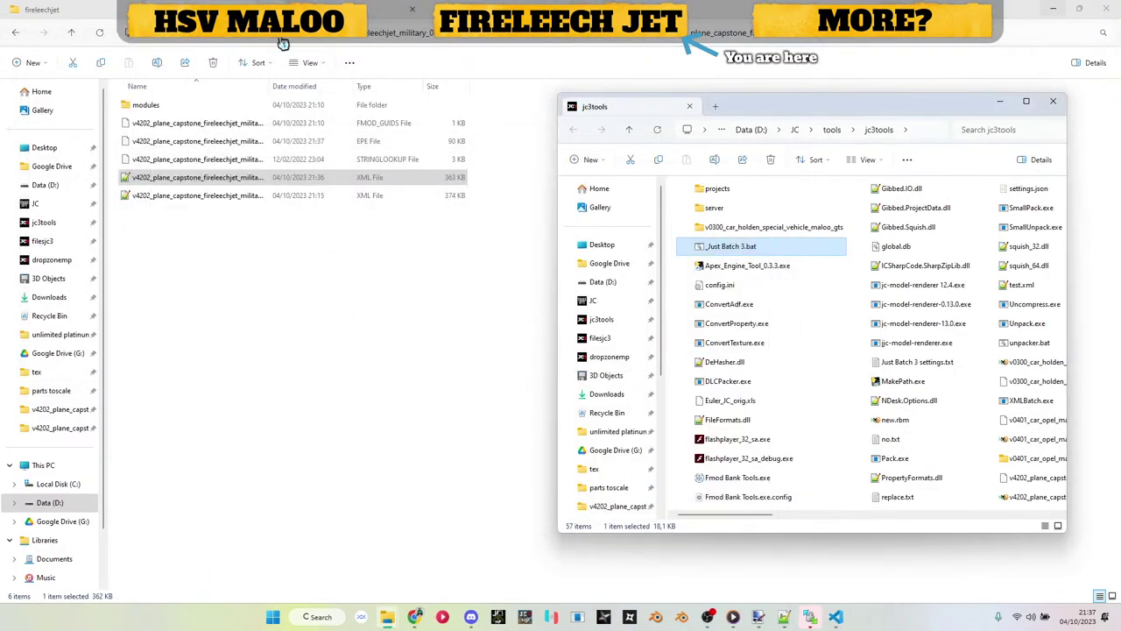
pyautogui.click(449, 252)
pyautogui.moveTo(277, 181); pyautogui.dragTo(222, 224)
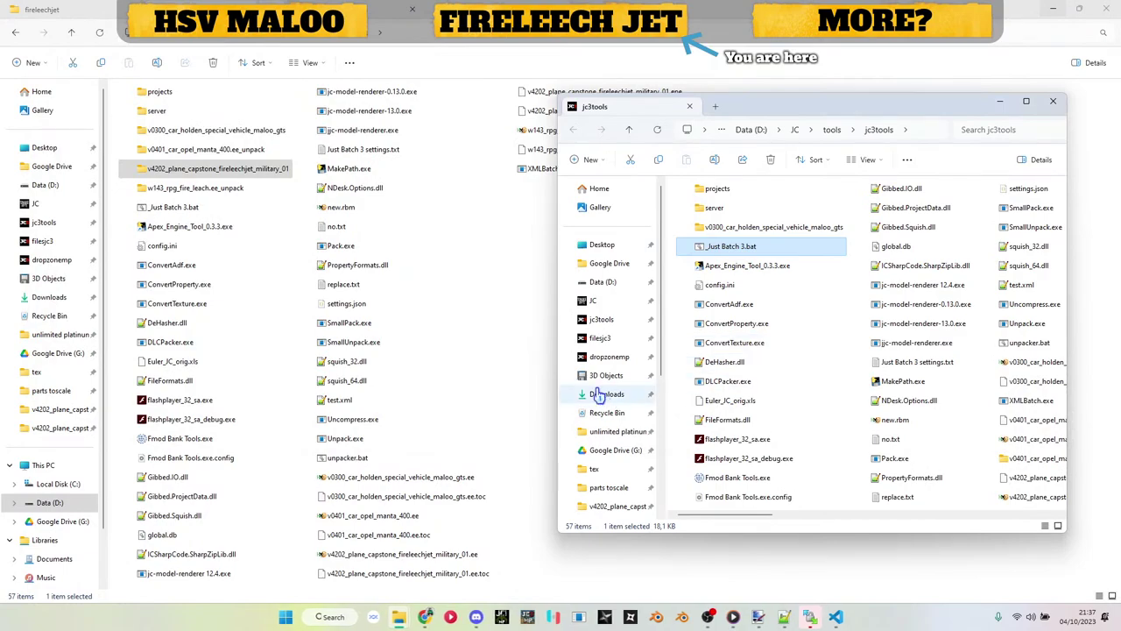
# Step: Select the repacked jet's .ee and .ee.toc files in the fireleechjet folder
pyautogui.click(541, 362)
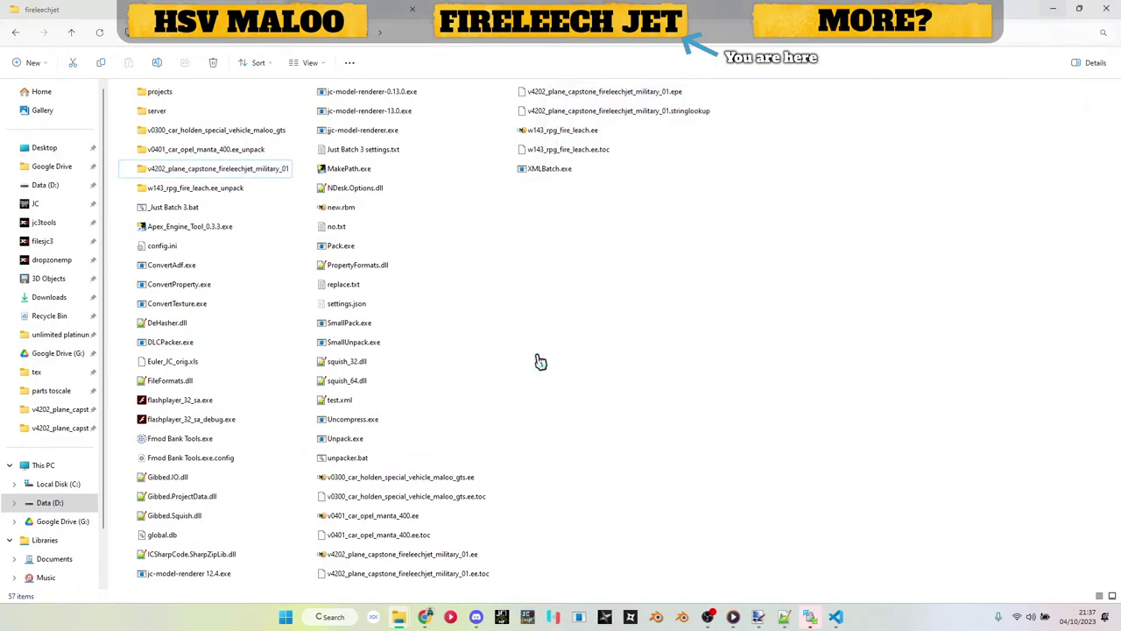
pyautogui.click(430, 558)
pyautogui.keyDown('shift'); pyautogui.click(430, 575); pyautogui.keyUp('shift')
pyautogui.click(375, 7)
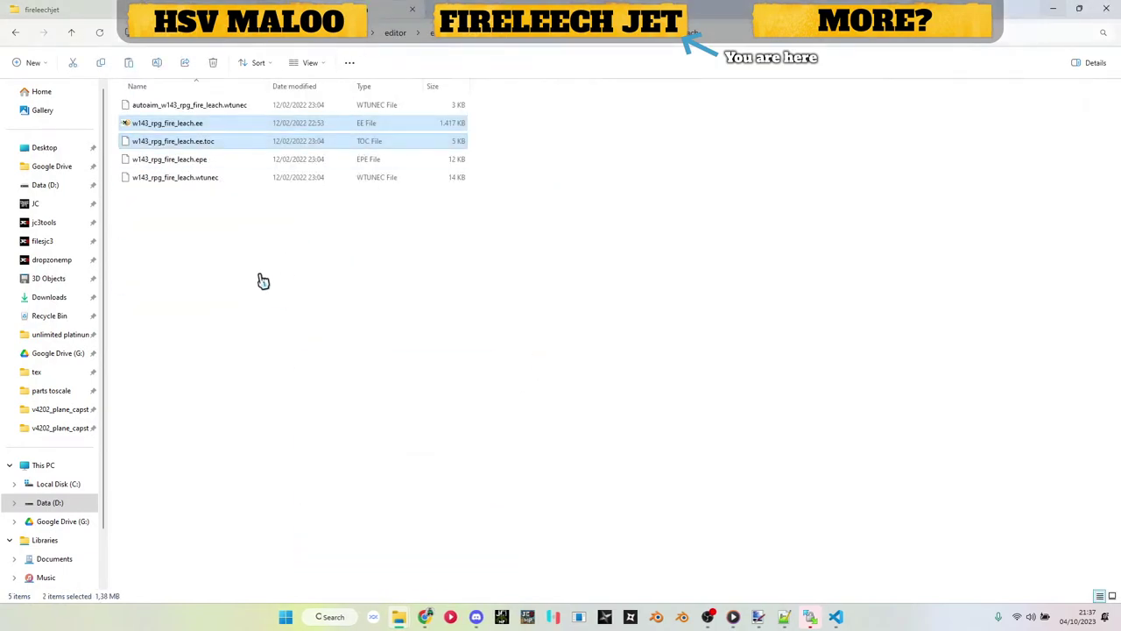
pyautogui.click(18, 8)
# Step: Create a new folder named 'Ba' and move the .ee and .ee.toc files into it
pyautogui.rightClick(278, 260)
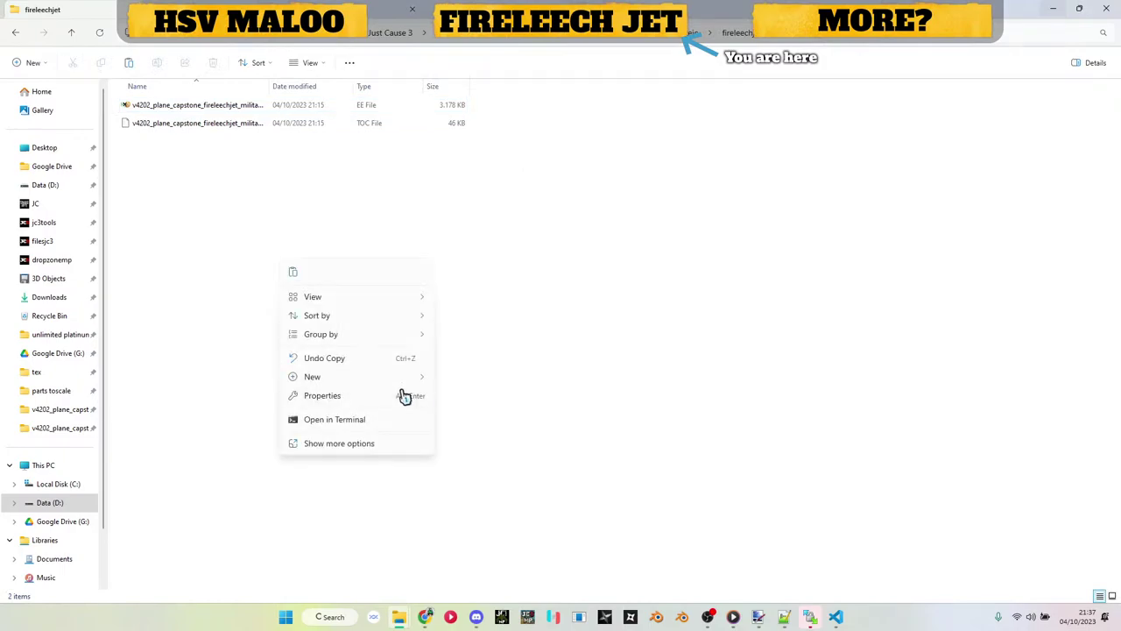
pyautogui.moveTo(403, 382)
pyautogui.click(468, 380)
pyautogui.write('b')
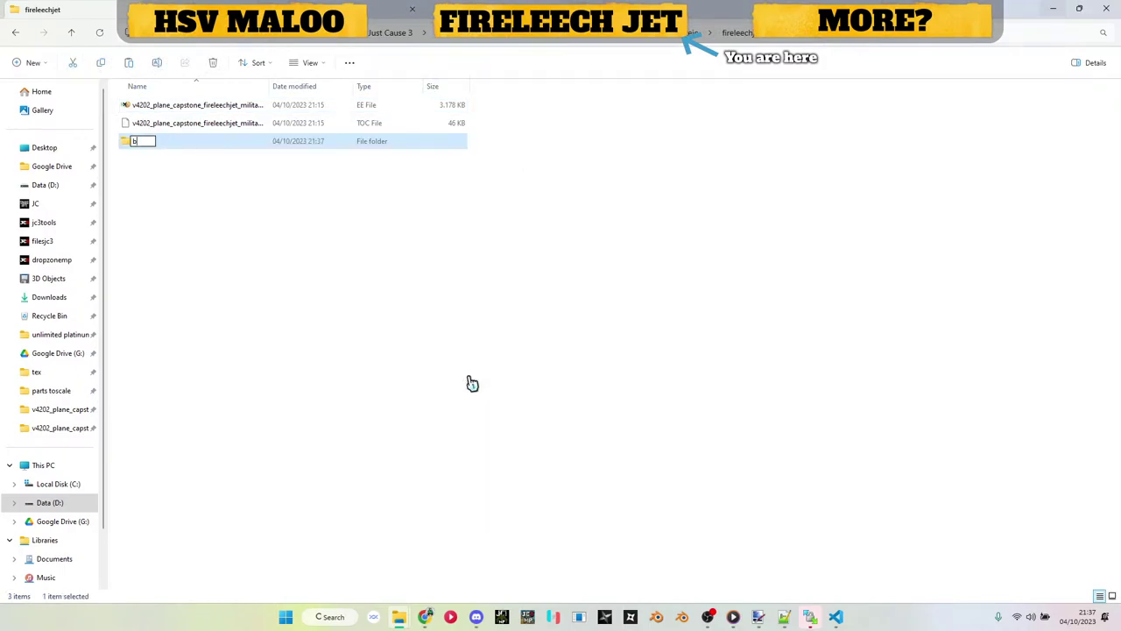
pyautogui.press('BackSpace')
pyautogui.write('Ba')
pyautogui.click(201, 123)
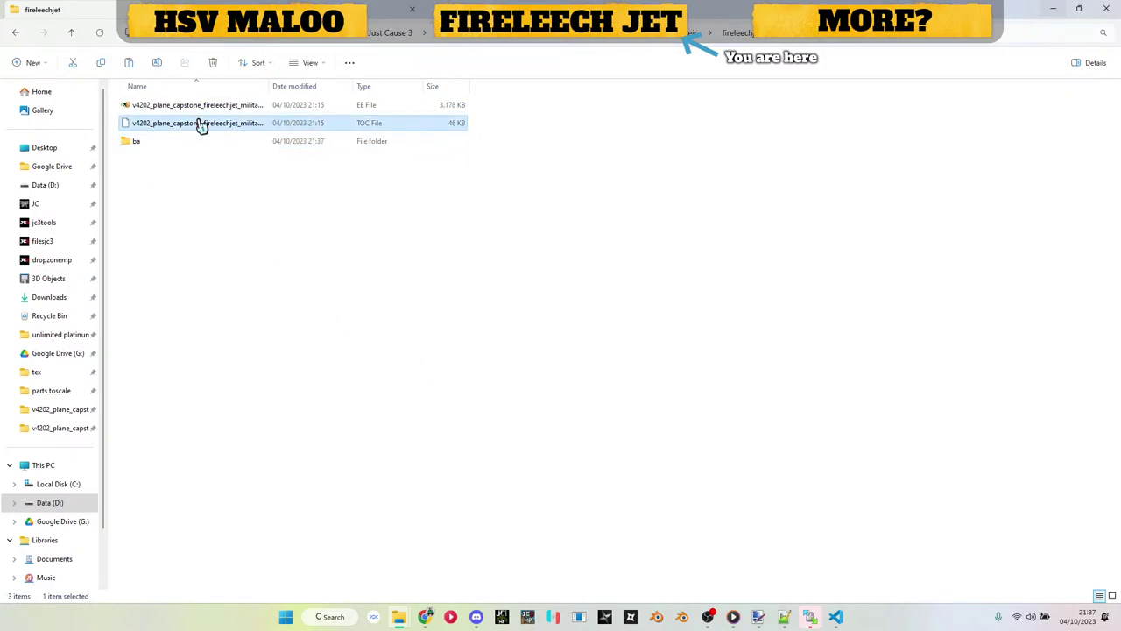
pyautogui.keyDown('shift'); pyautogui.click(195, 109); pyautogui.keyUp('shift')
pyautogui.moveTo(196, 114); pyautogui.dragTo(206, 143)
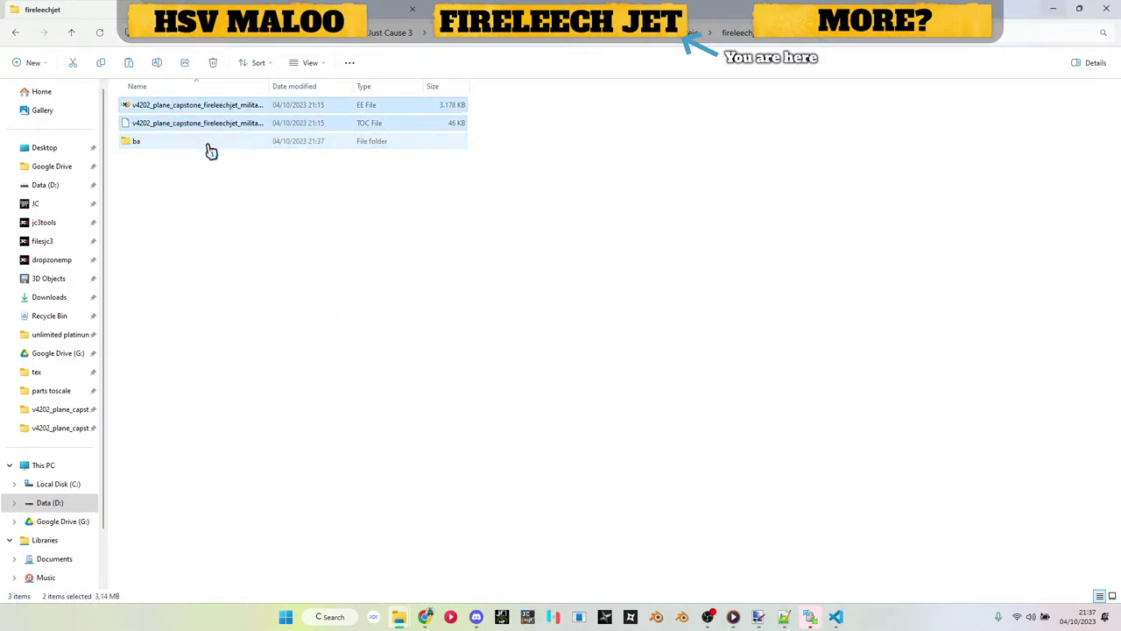
pyautogui.click(244, 189)
# Step: Switch to Just Cause 3 Multiplayer and view its server browser list
pyautogui.click(530, 616)
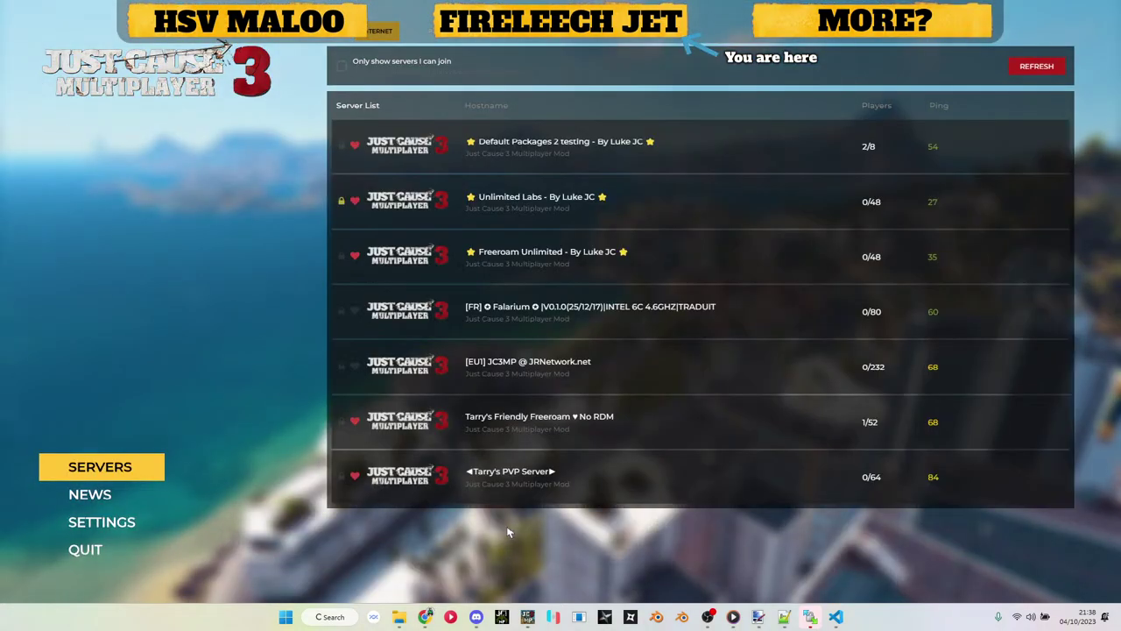
# Step: Join the Unlimited Labs server by entering the server password and connecting
pyautogui.click(995, 201)
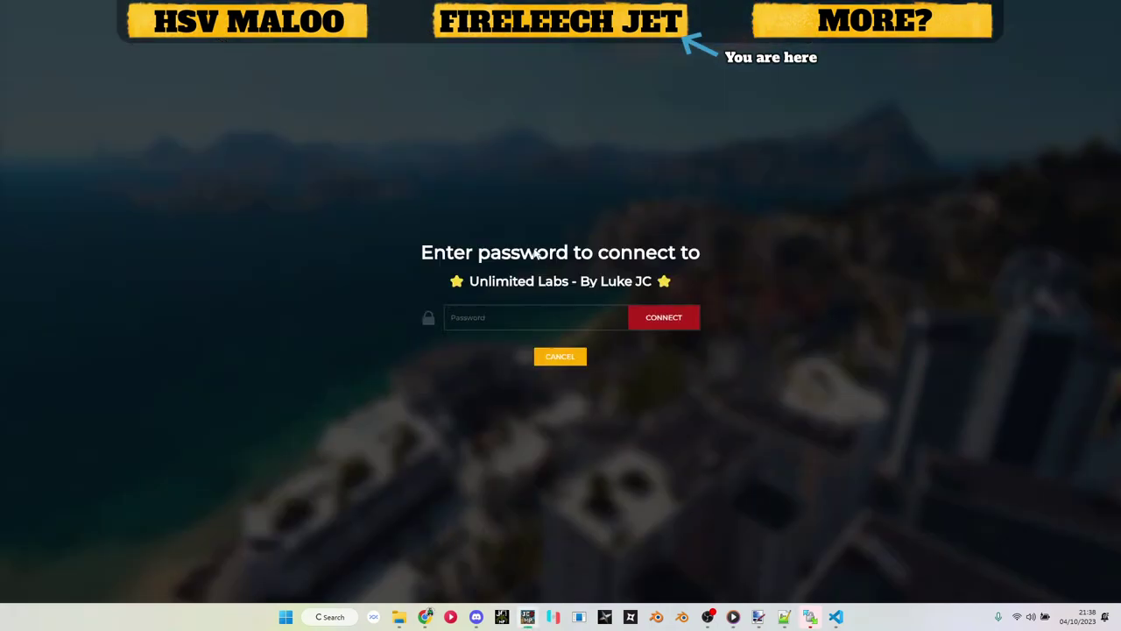
pyautogui.hotkey('ctrl', 'v')
pyautogui.click(657, 318)
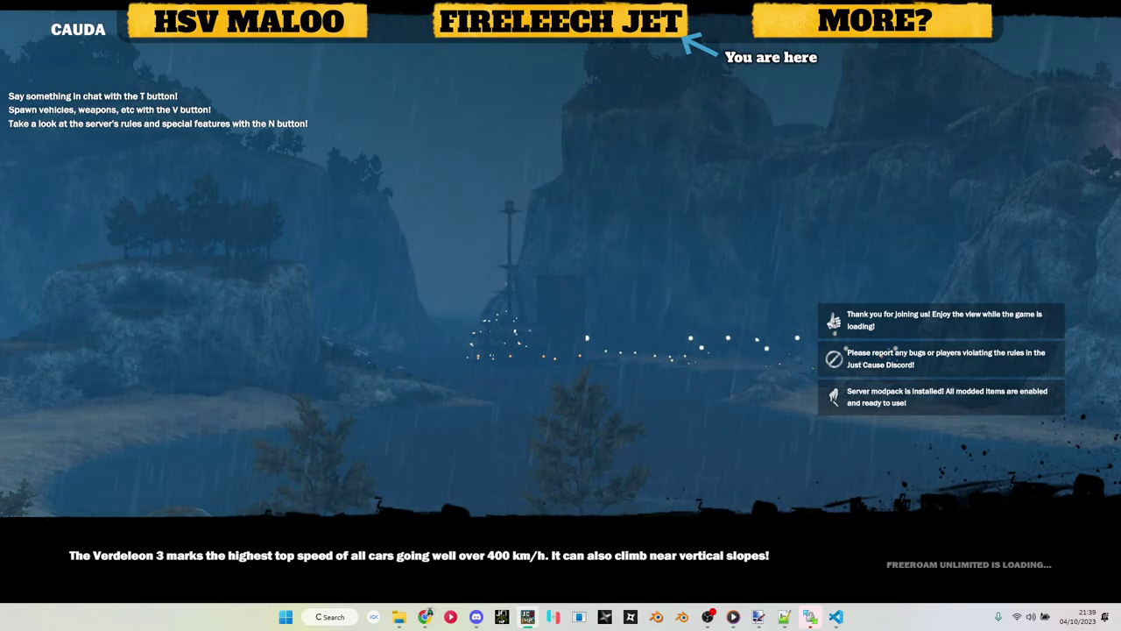
# Step: Spawn the VTOL Thunderhawk (NEW | MOD) from the Modded air & sea vehicle list
pyautogui.press('n')
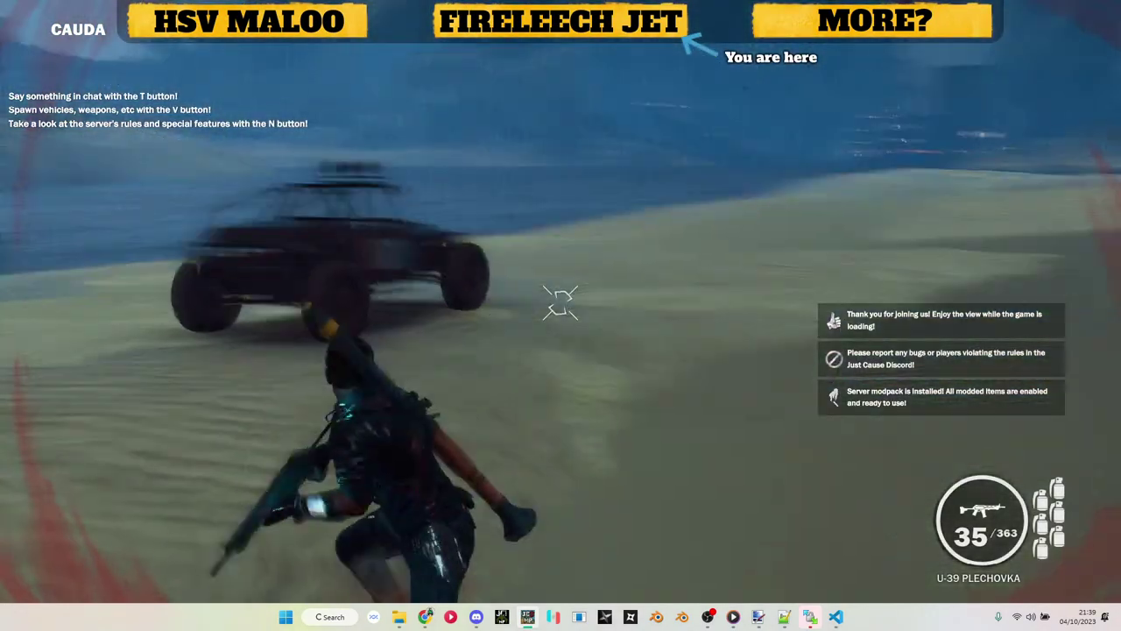
pyautogui.press('v')
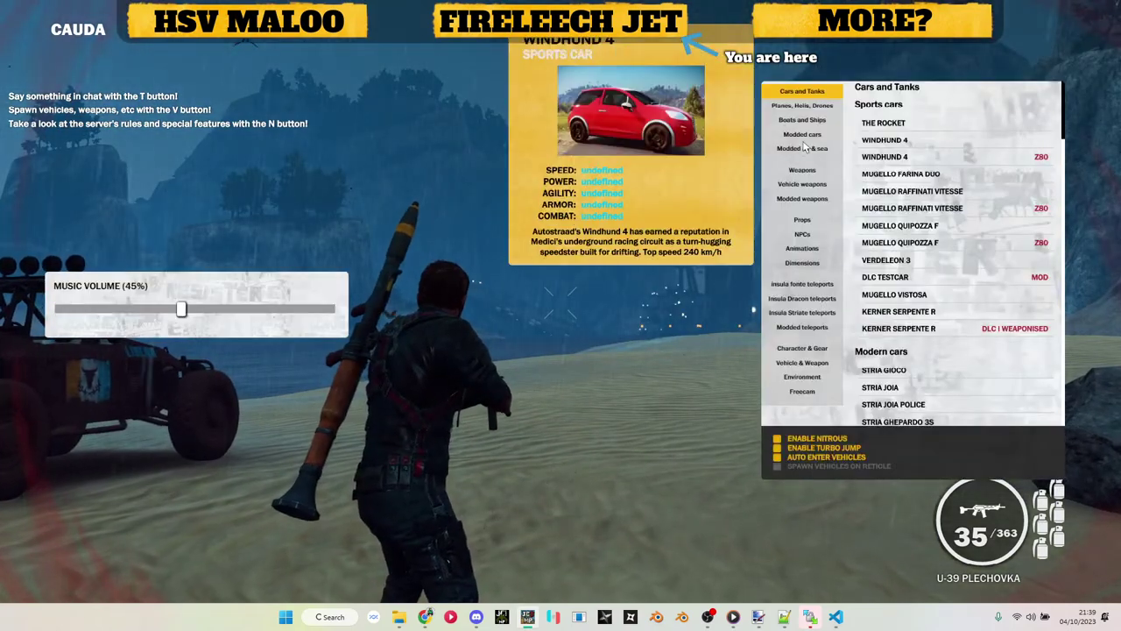
pyautogui.click(803, 136)
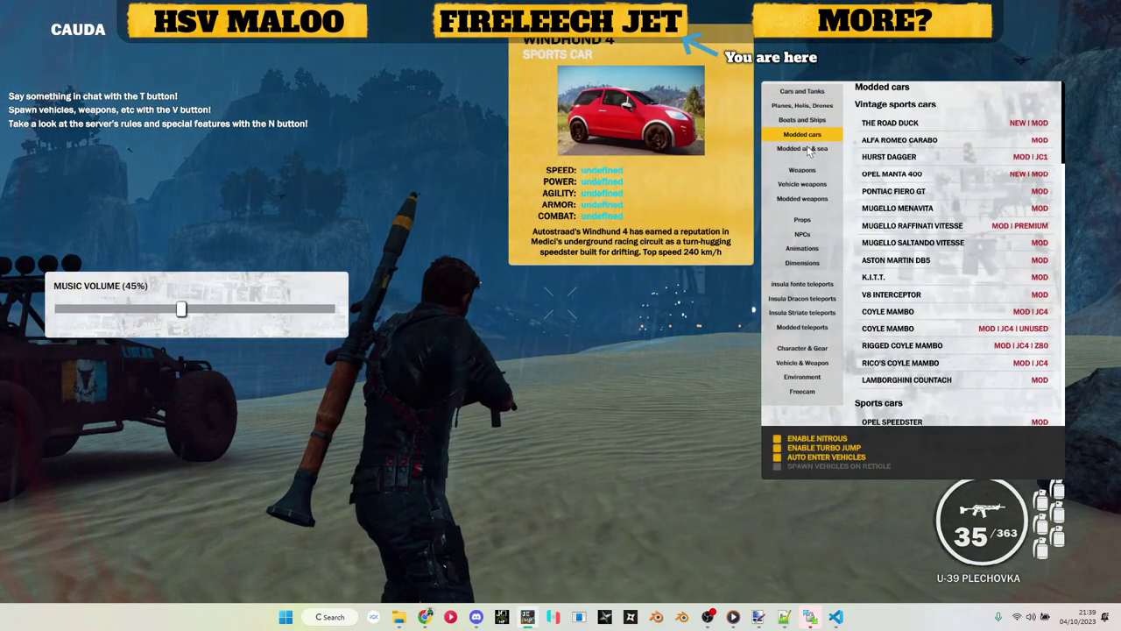
pyautogui.click(806, 149)
pyautogui.scroll(-2, 960, 259)
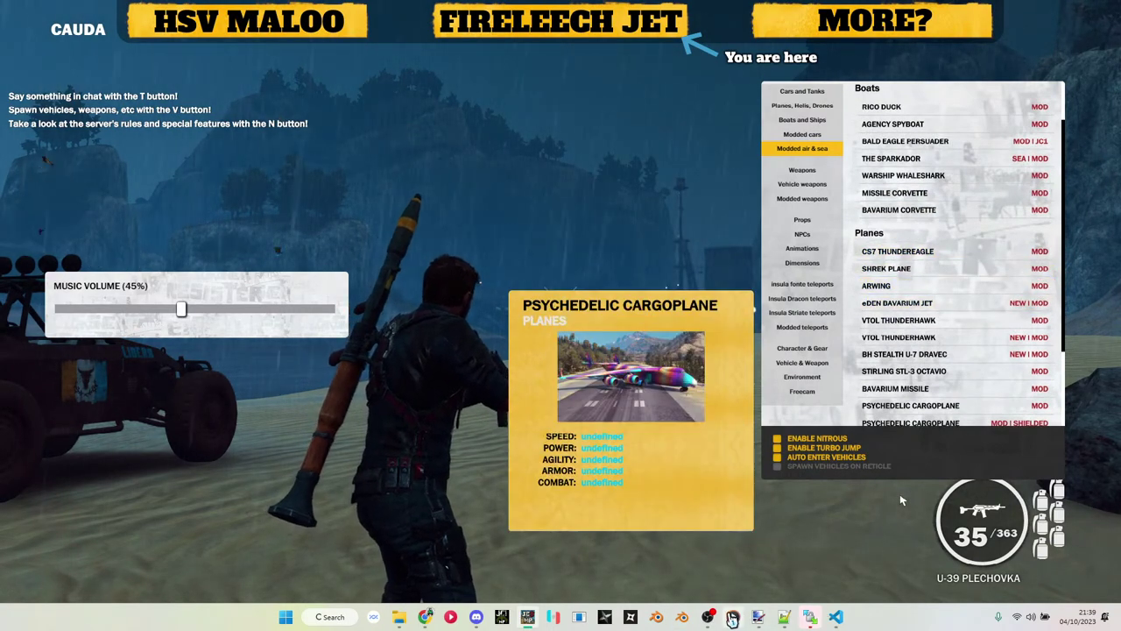
pyautogui.moveTo(734, 613)
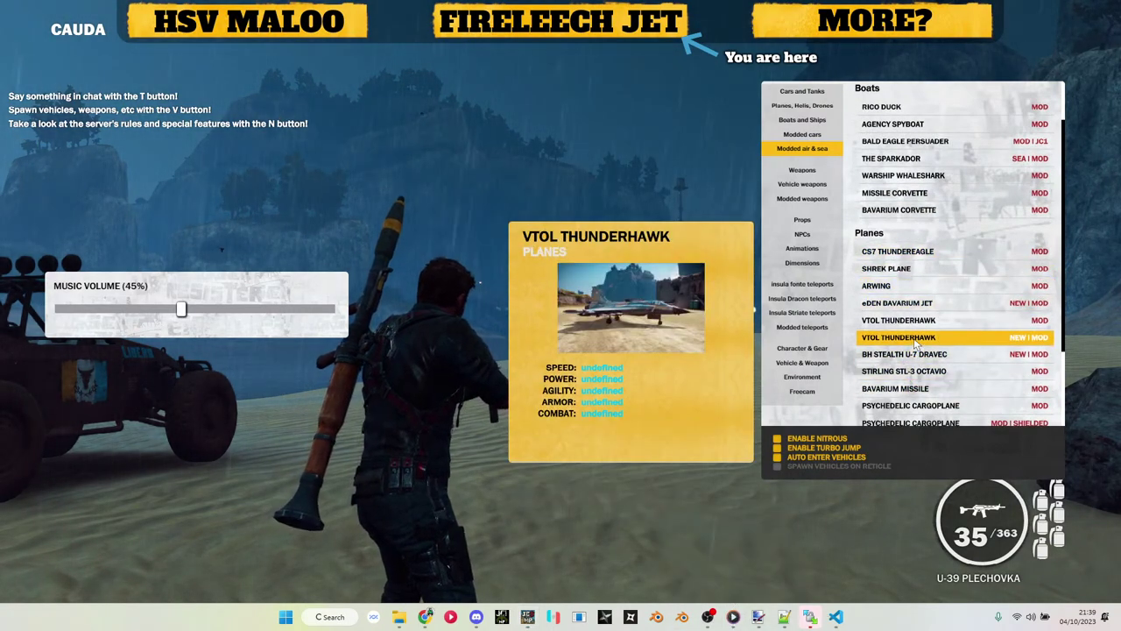
pyautogui.press('v')
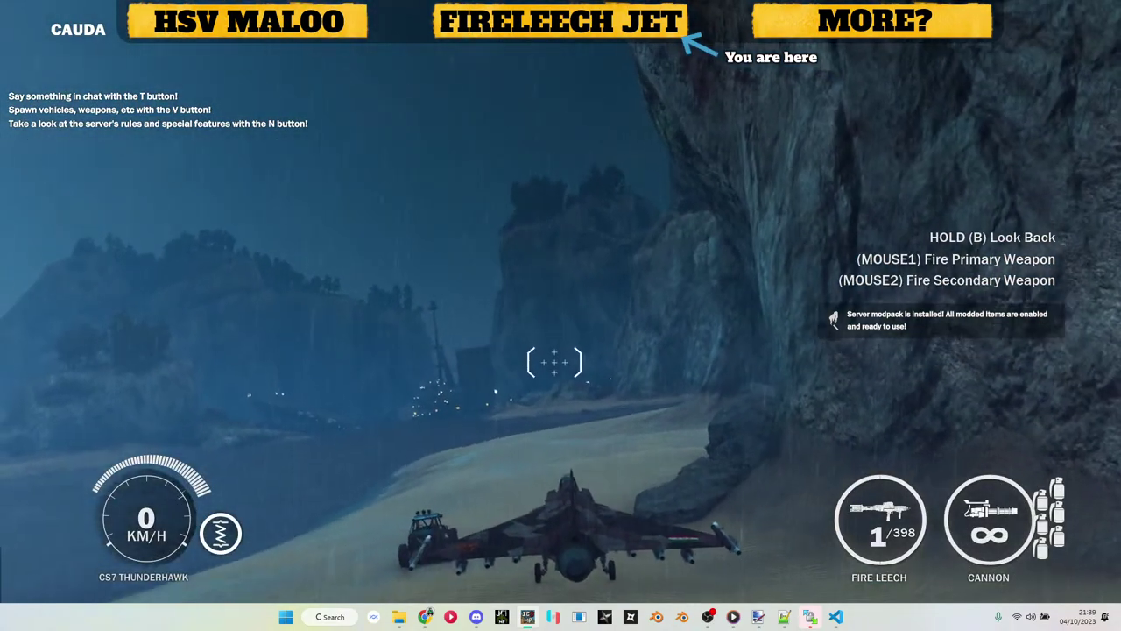
# Step: Throttle the jet along the beach, respawn it, and accelerate toward the cliffs until the crash
pyautogui.press('w')
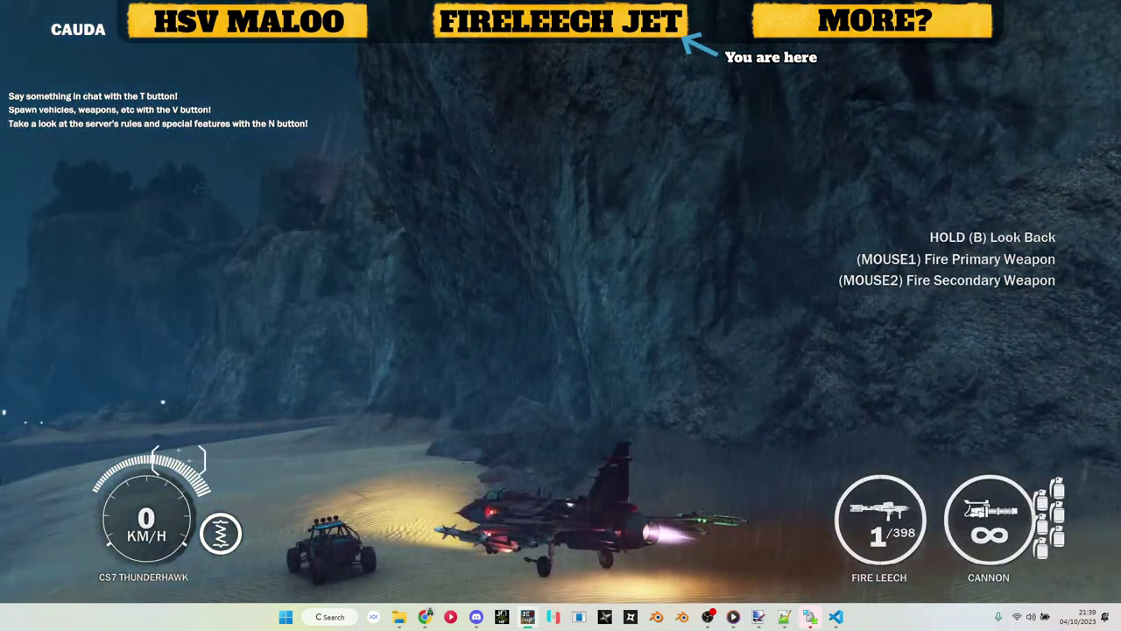
pyautogui.press('w')
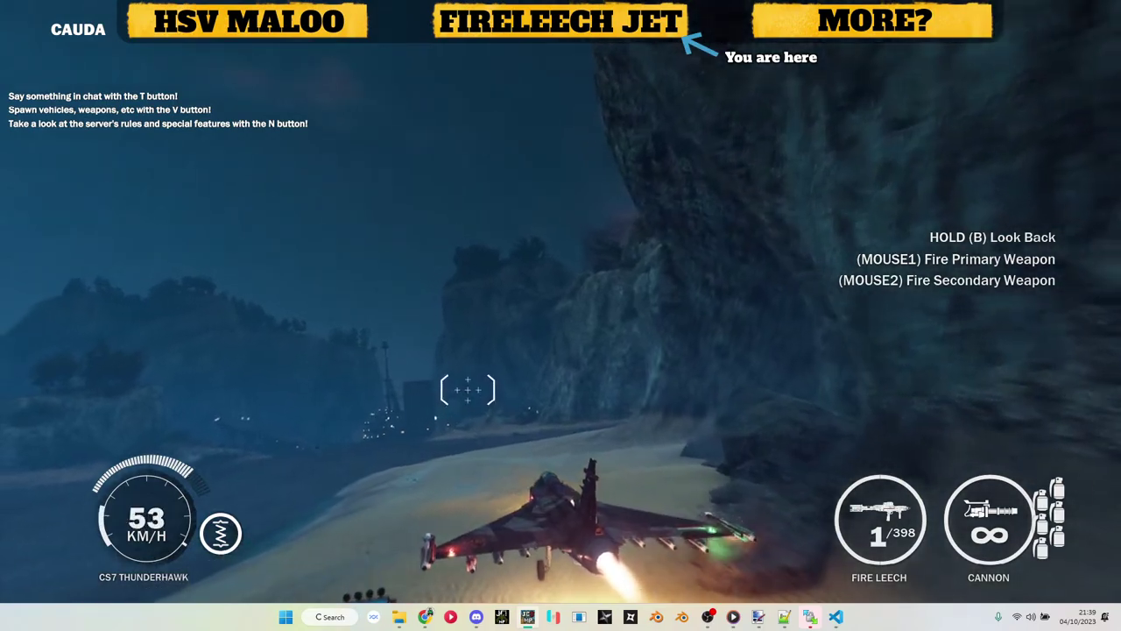
pyautogui.press('w')
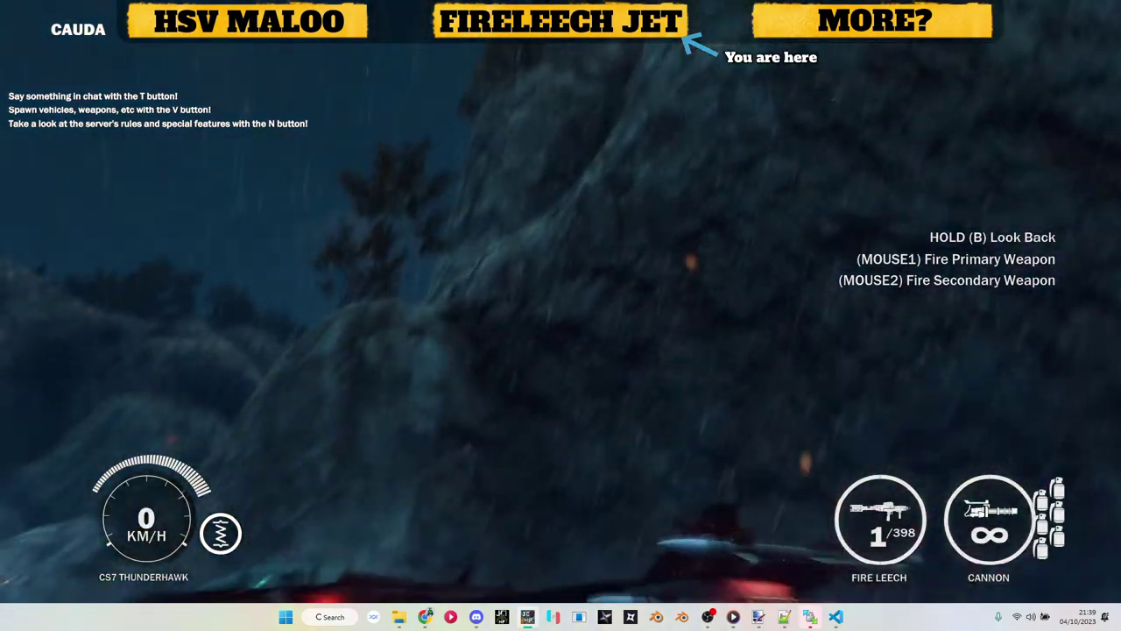
pyautogui.press('v')
pyautogui.press('v')
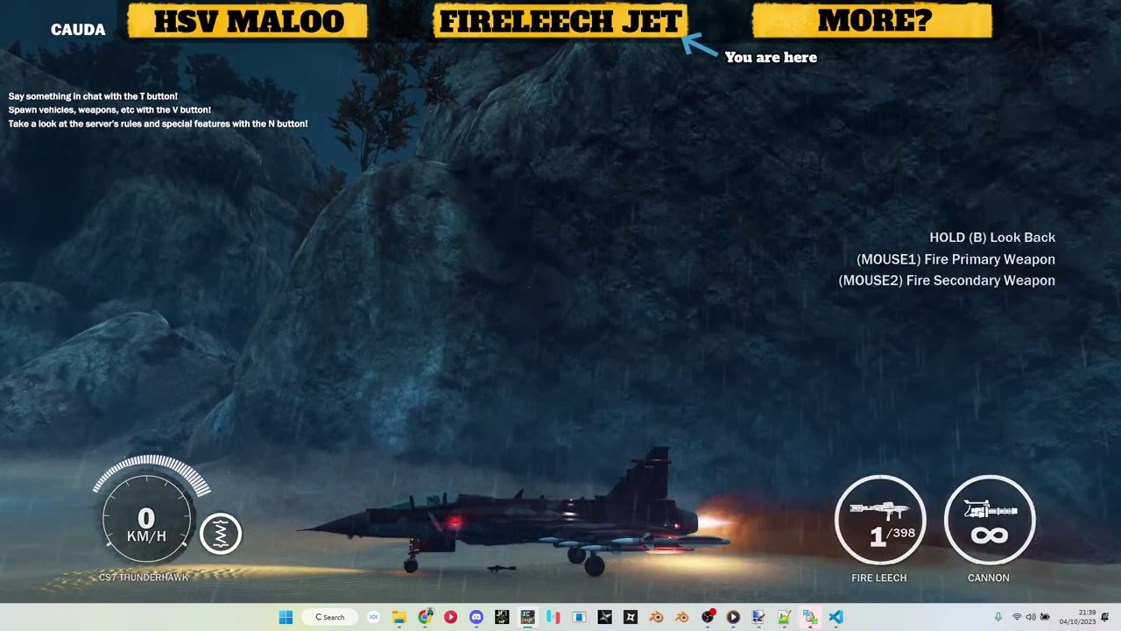
pyautogui.press('w')
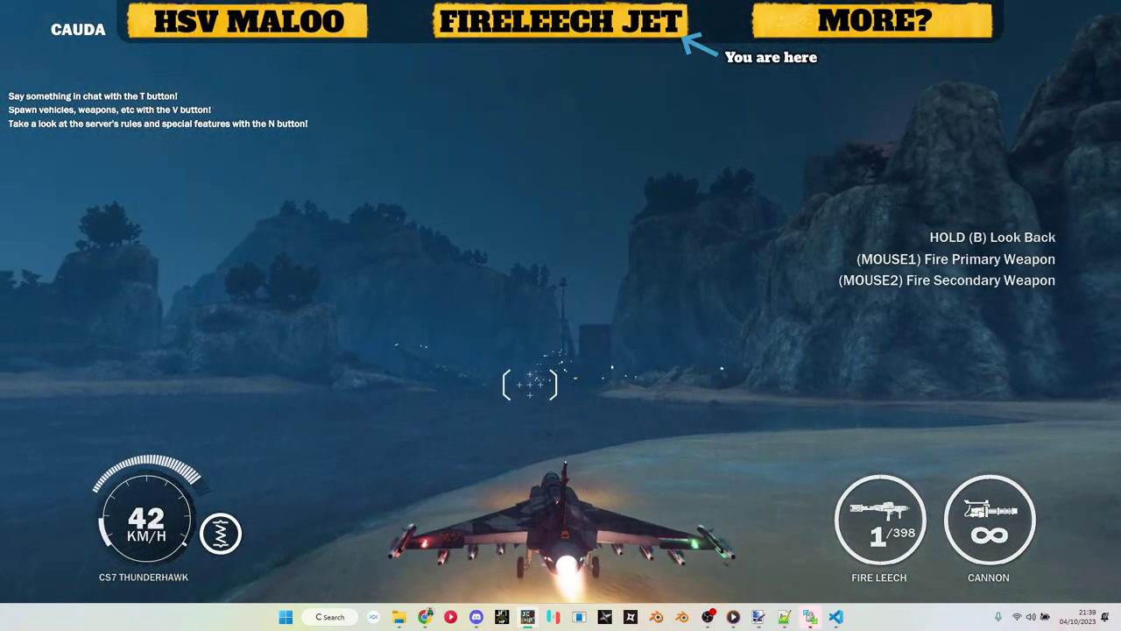
pyautogui.press('w')
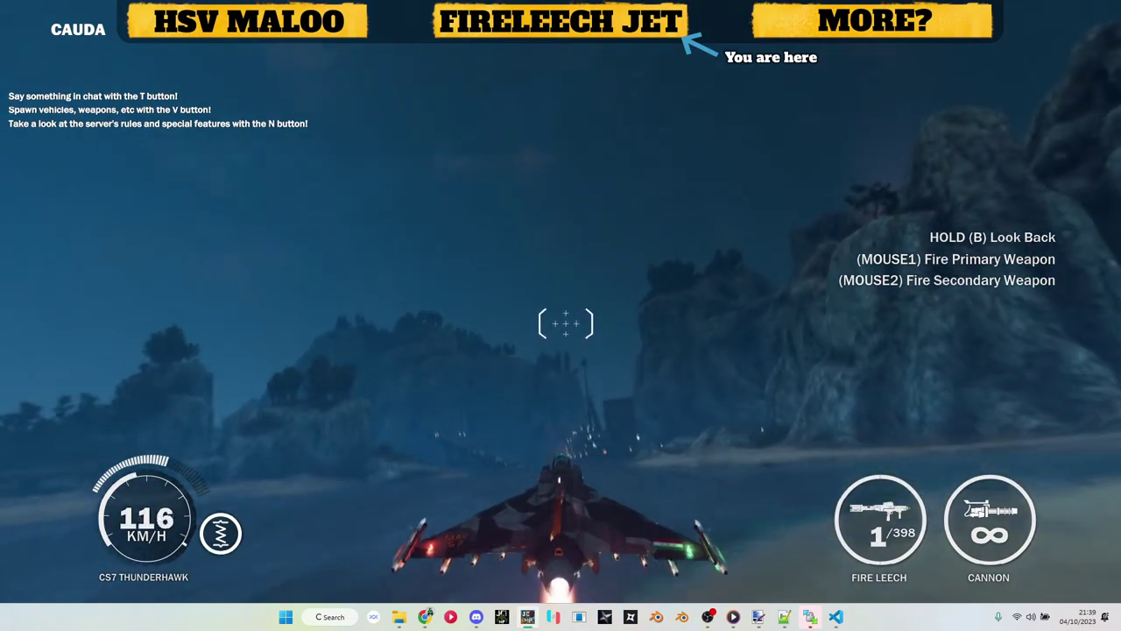
pyautogui.press('w')
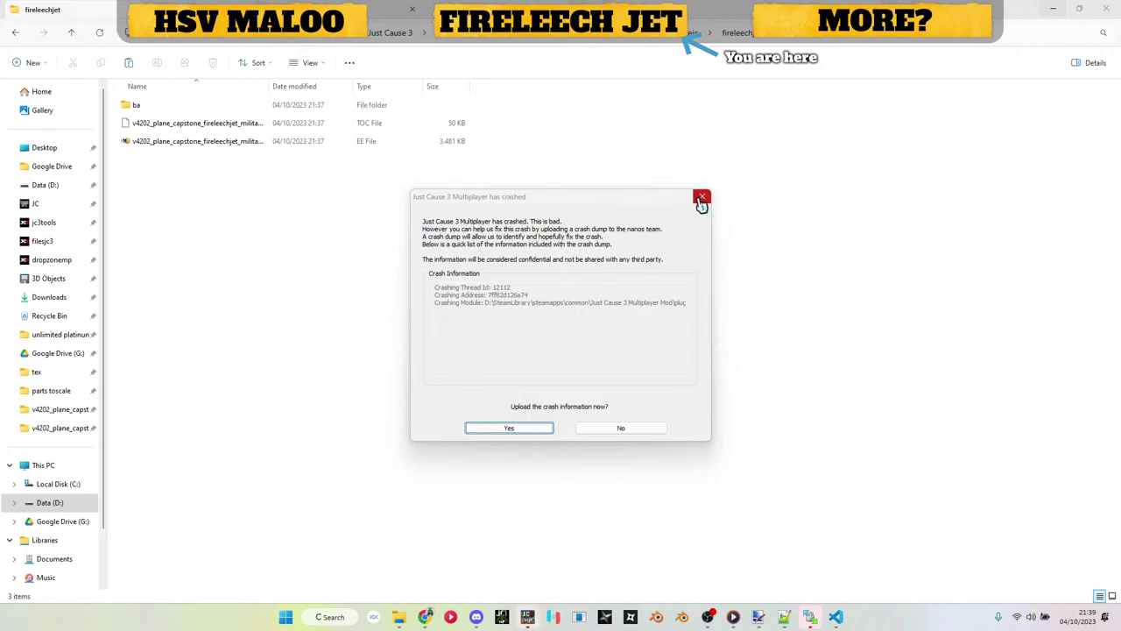
# Step: Dismiss the crash report and paste the HolsterWeapon and ReloadStart effect blocks into the jet XML
pyautogui.click(702, 200)
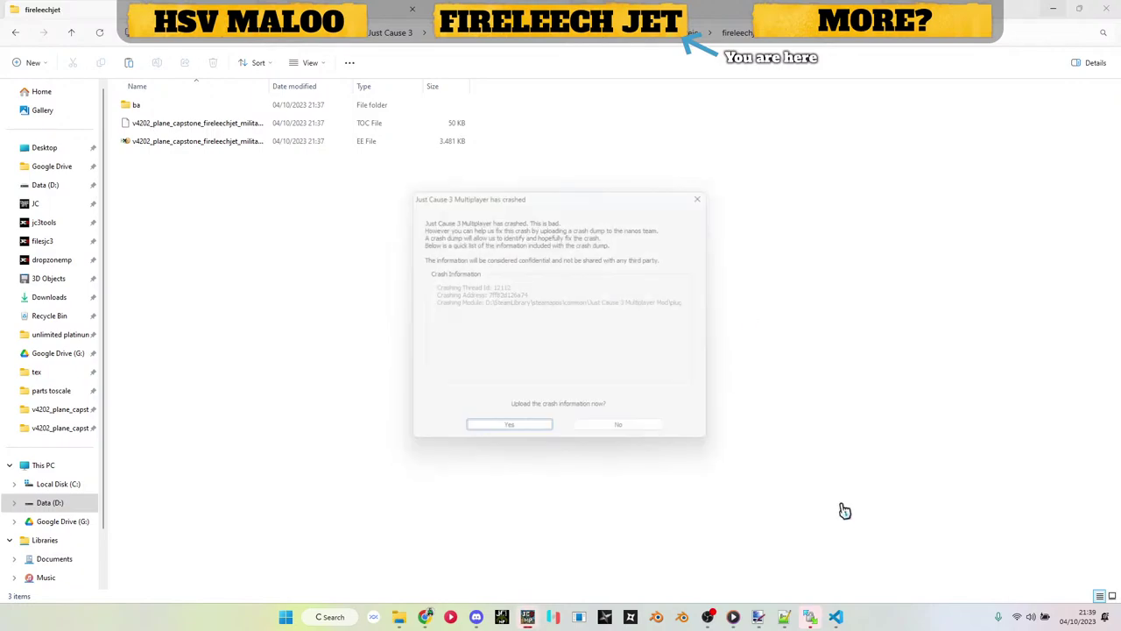
pyautogui.click(785, 618)
pyautogui.click(609, 398)
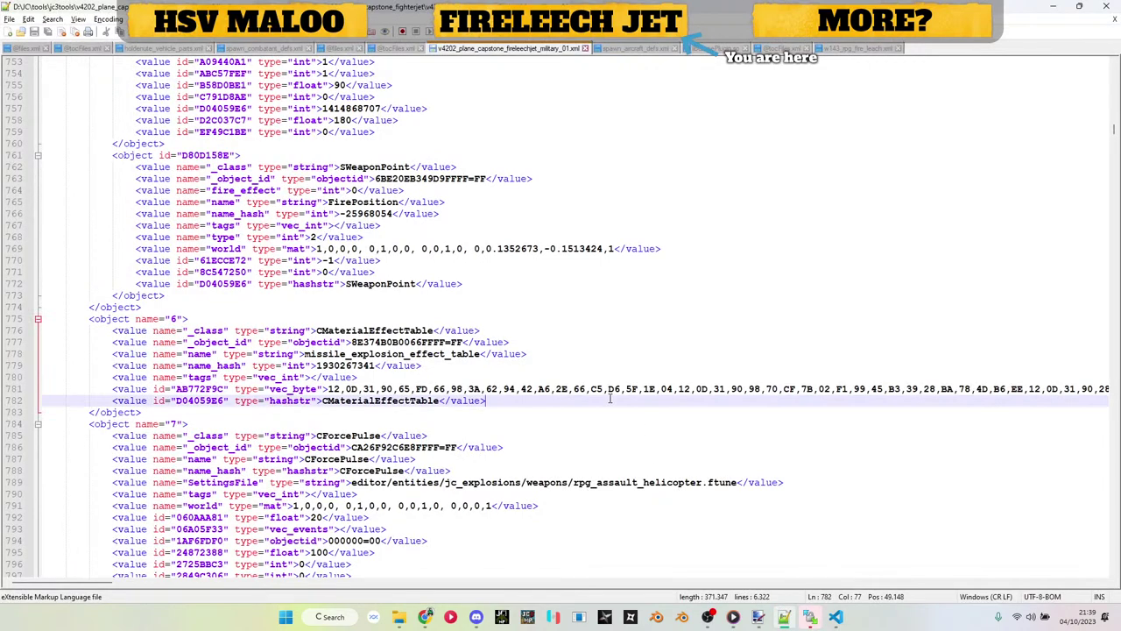
pyautogui.press('pageup')
pyautogui.press('pageup')
pyautogui.press('pageup')
pyautogui.press('pageup')
pyautogui.press('pageup')
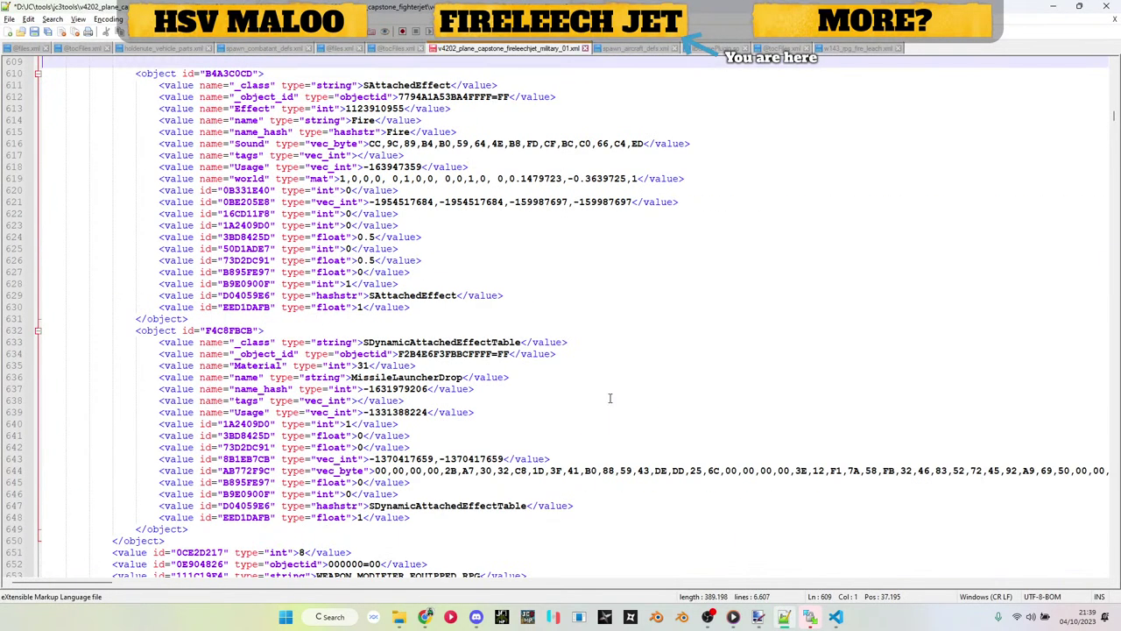
pyautogui.write('<object id="15004225"> \t\t\t\t\t<value name="_class" type="string">SAttachedEffect</value> \t\t\t\t\t<value name="_object_id" type="objectid">9F0569599B9CFFFF=FF</value> \t\t\t\t\t<value name="name" type="string">HolsterWeapon</value> \t\t\t\t\t<value name="name_hash" type="int">-579831297</value> \t\t\t\t\t<value name="Sound" type="vec_byte">26,B3,96,EA,E8,66,99,45,9B,C5,25,60,A8,68,B4,CA</value> \t\t\t\t\t<value name="tags" type="vec_int"></value> \t\t\t\t\t<value name="Usage" type="vec_int">-579831297</value> \t\t\t\t\t<value name="world" type="mat">1,0,0,0, 0,1,0,0, 0,0,1,0, 0,0,0,1</value> \t\t\t\t\t<value id="0B331E40" type="int">0</value> \t\t\t\t\t<value id="16CD11F8" type="int">1</value> \t\t\t\t\t<value id="1A2409D0" type="int">1</value> \t\t\t\t\t<value id="3BD8425D" type="float">0.5</value> \t\t\t\t\t<value id="50D1ADE7" type="int">0</value> \t\t\t\t\t<value id="73D2DC91" type="float">0.5</value> \t\t\t\t\t<value id="B895FE97" type="float">0</value> \t\t\t\t\t<value id="B9E0900F" type="int">1</value> \t\t\t\t\t<value id="D04059E6" type="hashstr">SAttachedEffect</value> \t\t\t\t\t<value id="EED1DAFB" type="float">1</value> \t\t\t\t</object>')
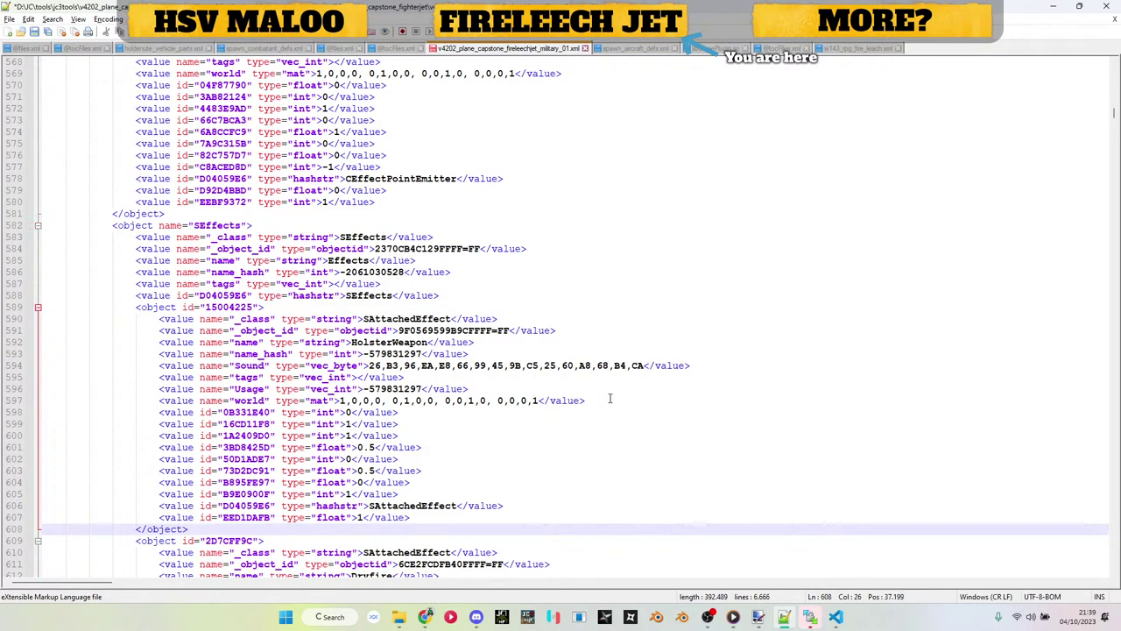
pyautogui.hotkey('ctrl', 'v')
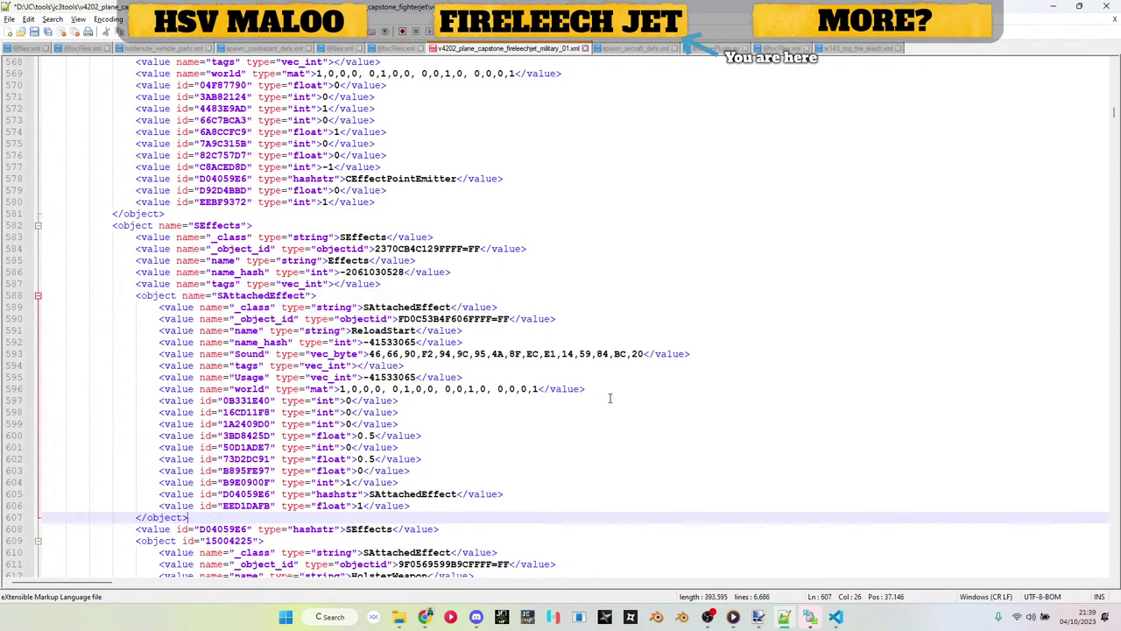
# Step: Set line 6056's objectid to E11DEDAD6C26FFFF and save the XML
pyautogui.press('F3')
pyautogui.write('E11DEDAD6C26FFFF')
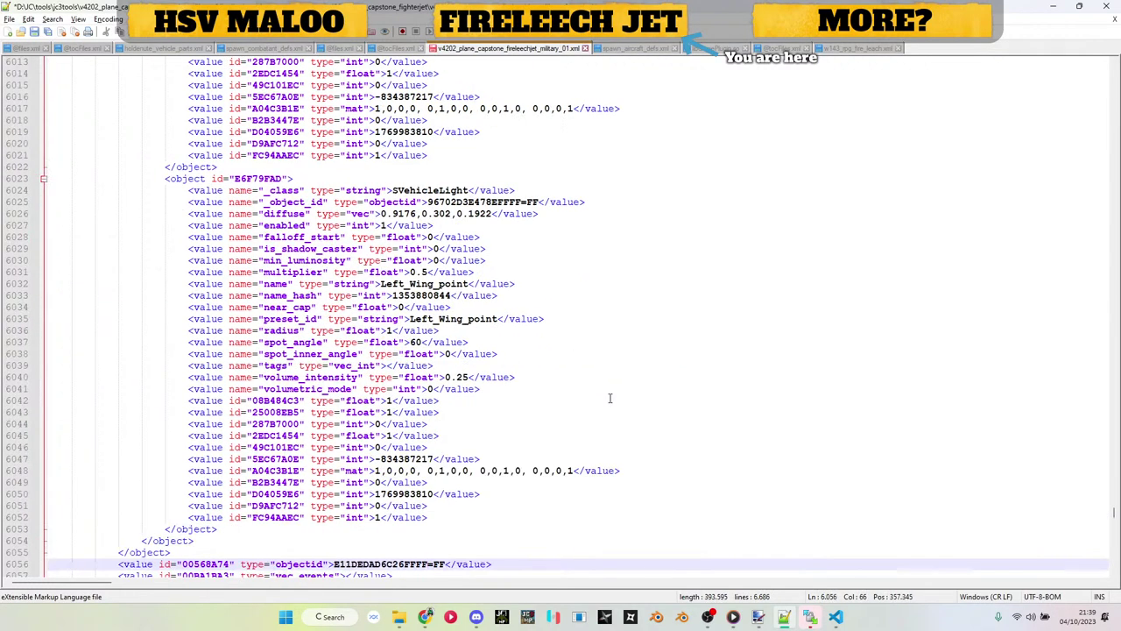
pyautogui.hotkey('ctrl', 's')
pyautogui.click(1051, 6)
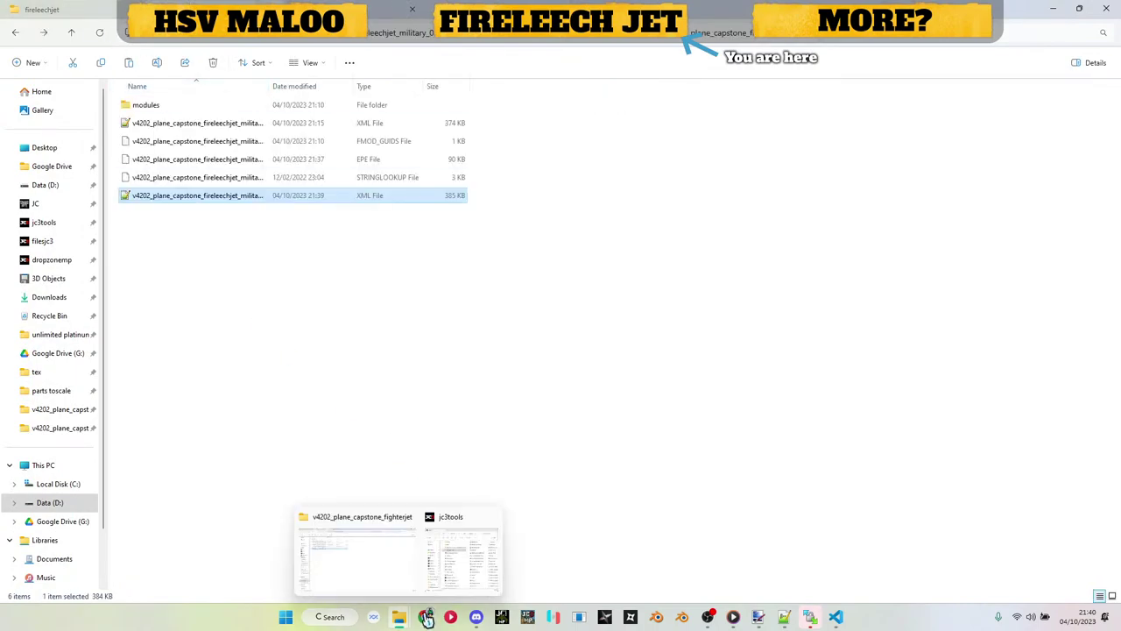
# Step: Convert the edited XML and repack the v4202 folder with Just Batch 3.bat
pyautogui.click(463, 547)
pyautogui.moveTo(220, 197); pyautogui.dragTo(768, 338)
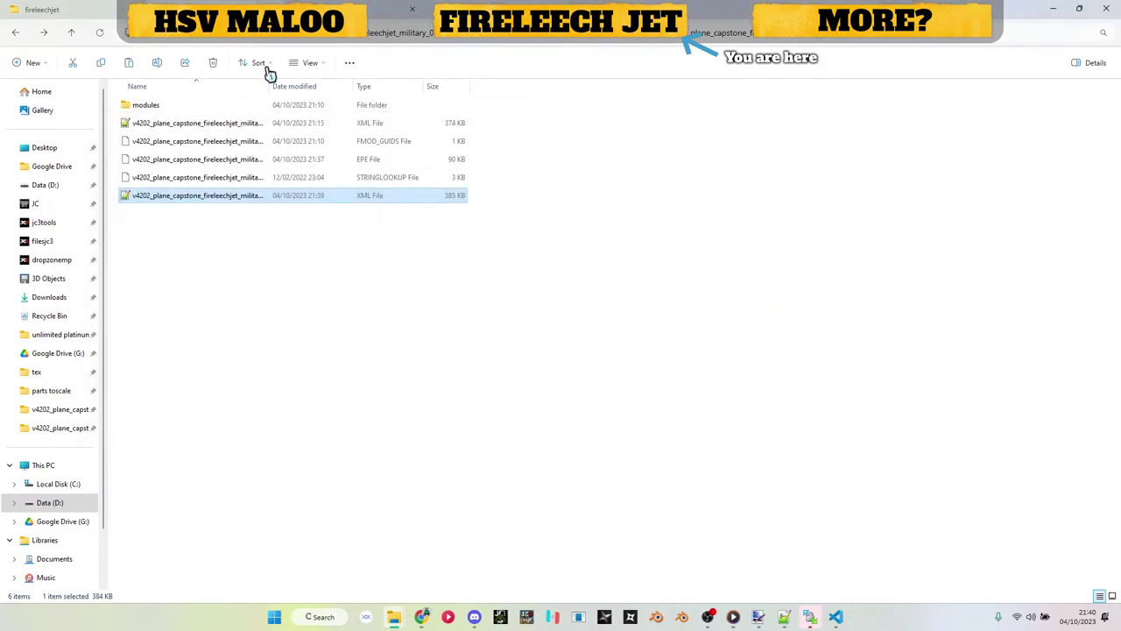
pyautogui.click(236, 35)
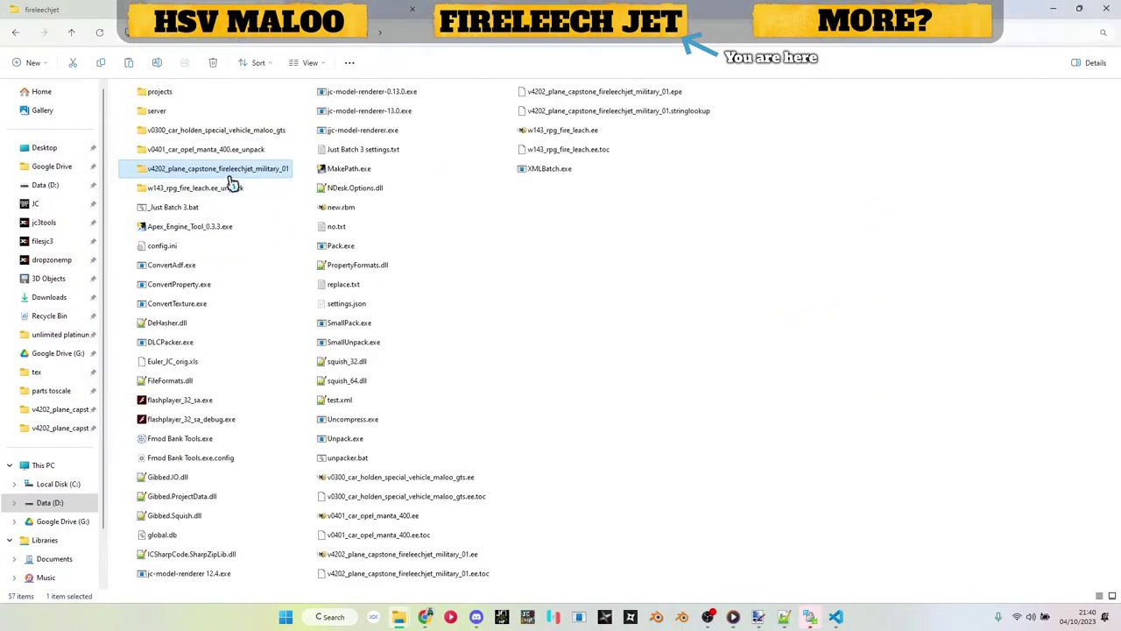
pyautogui.moveTo(232, 182); pyautogui.dragTo(219, 209)
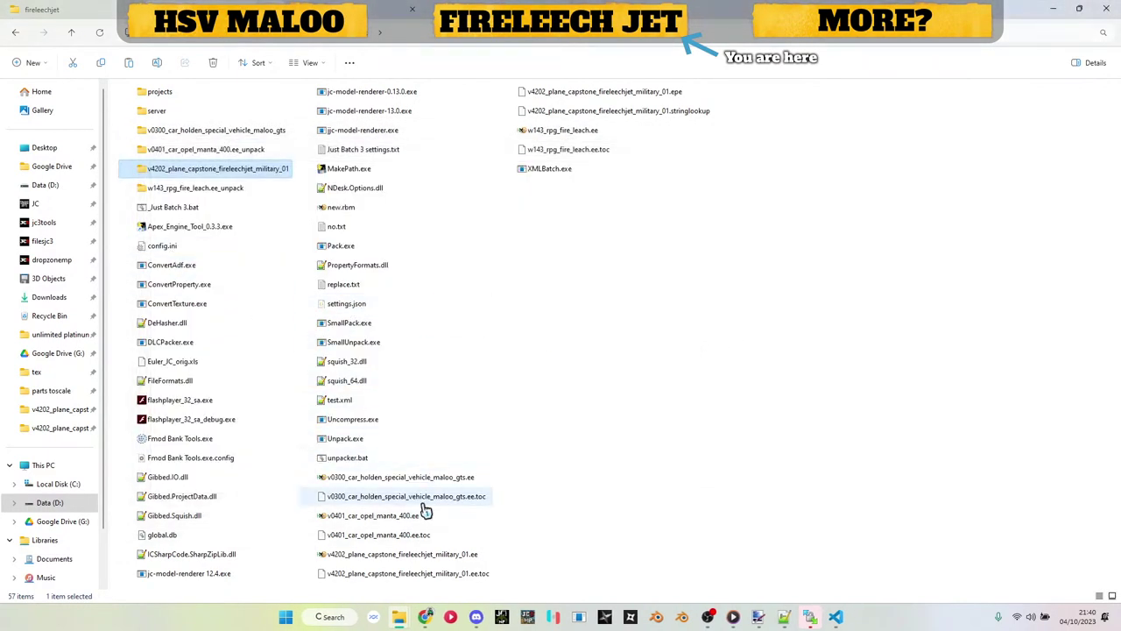
# Step: Copy the new .ee and .ee.toc files into the game's fireleechjet folder, replacing the old copies
pyautogui.click(419, 553)
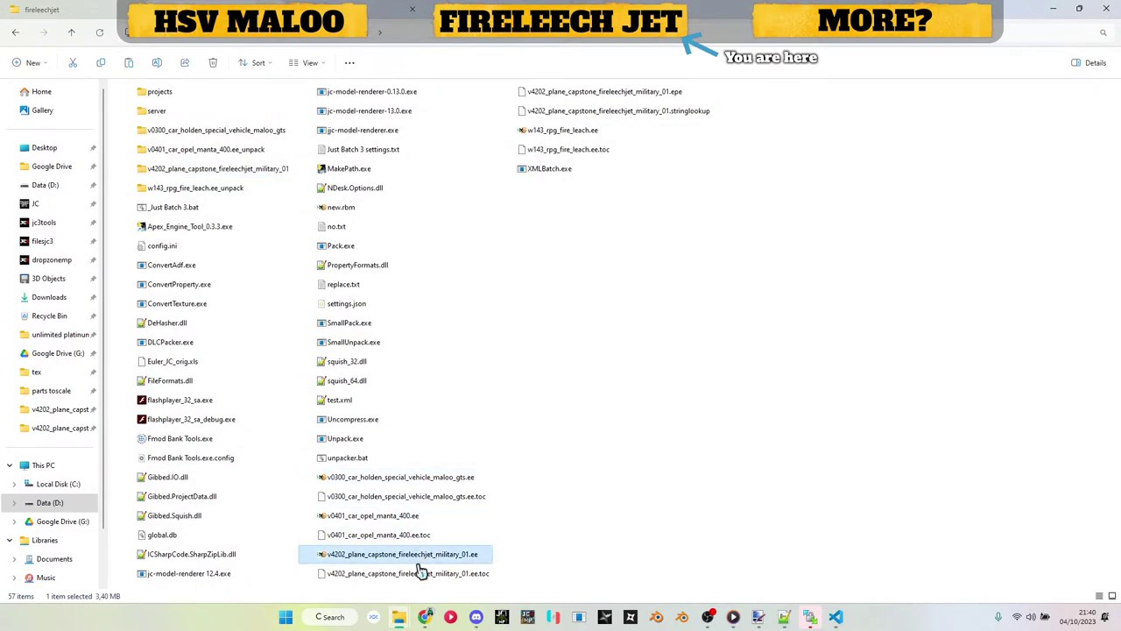
pyautogui.keyDown('shift'); pyautogui.click(421, 574); pyautogui.keyUp('shift')
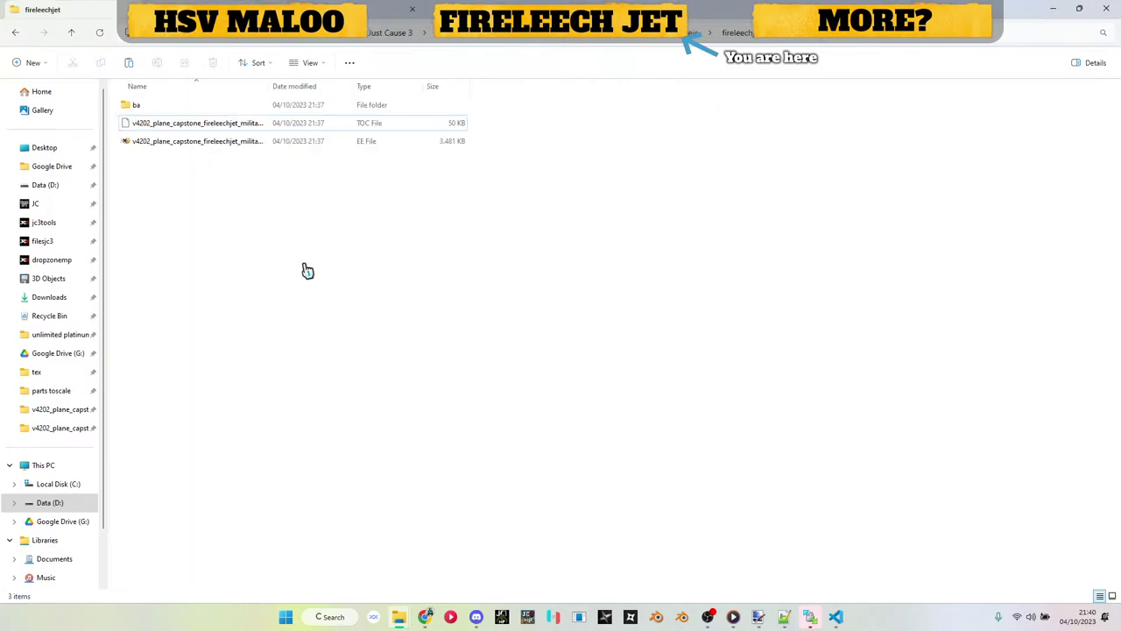
pyautogui.hotkey('ctrl', 'v')
pyautogui.click(476, 218)
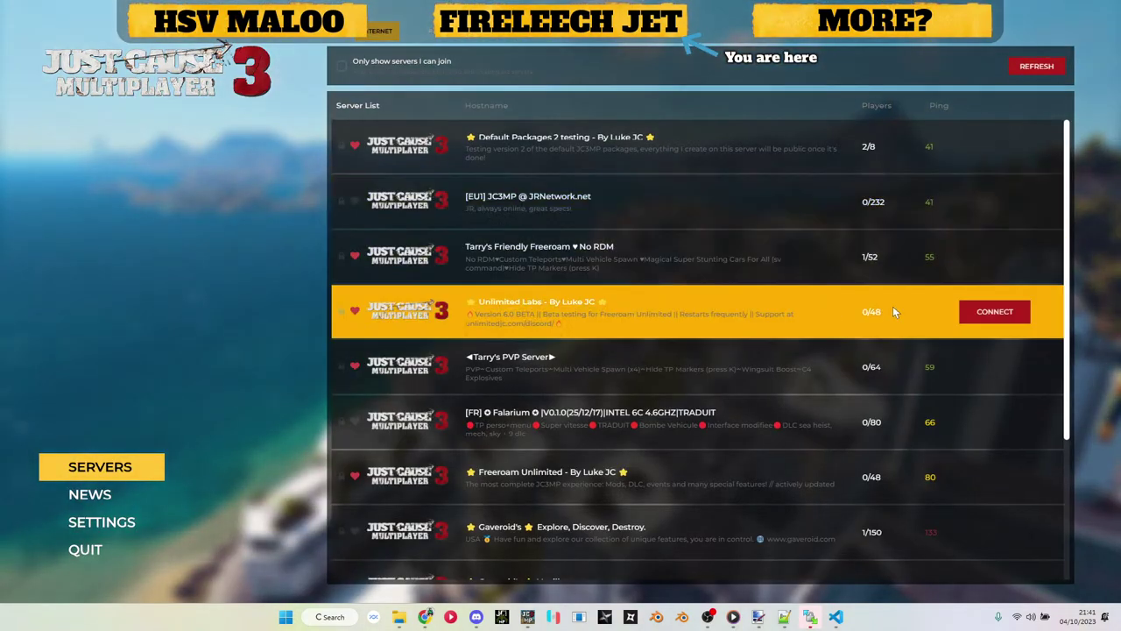
# Step: Connect to the Unlimited Labs server, entering the server password
pyautogui.click(964, 313)
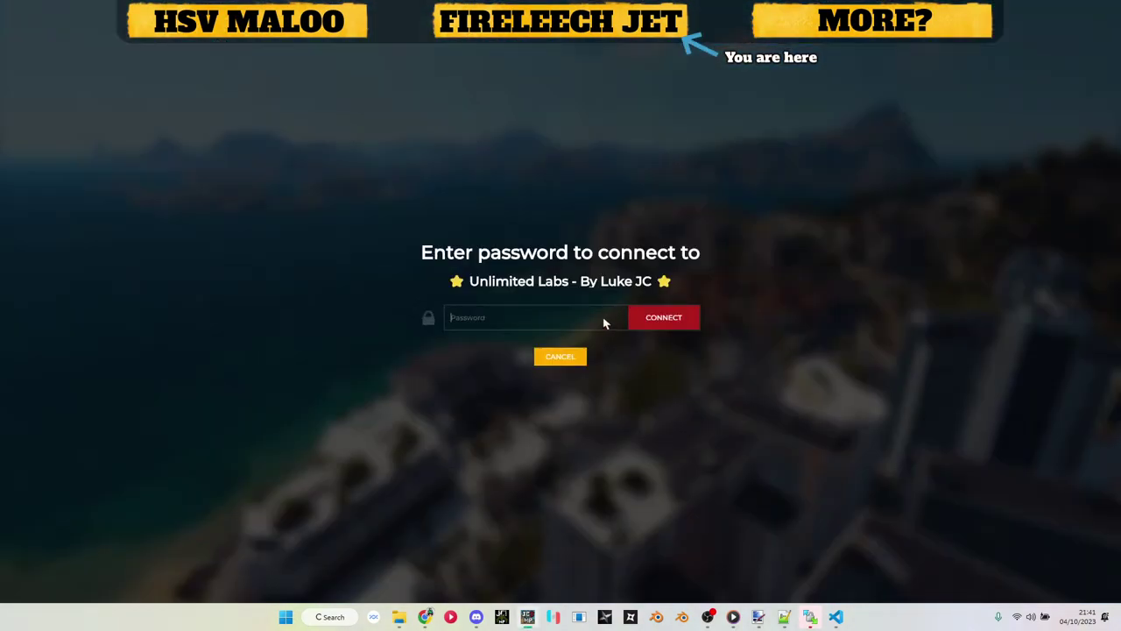
pyautogui.write('ww')
pyautogui.click(765, 567)
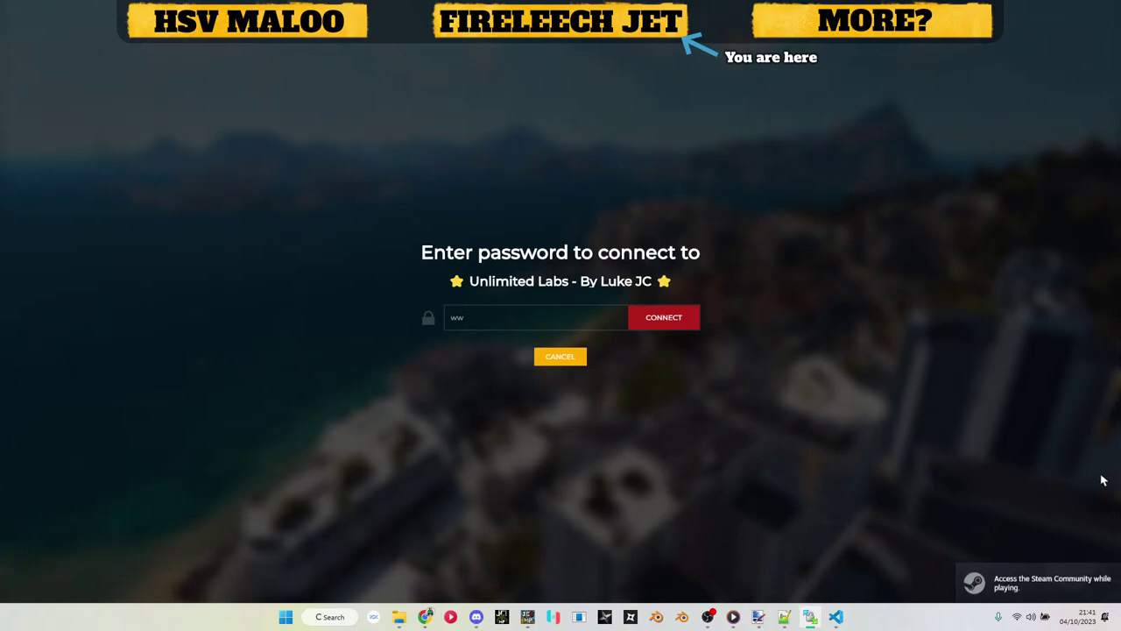
pyautogui.click(656, 316)
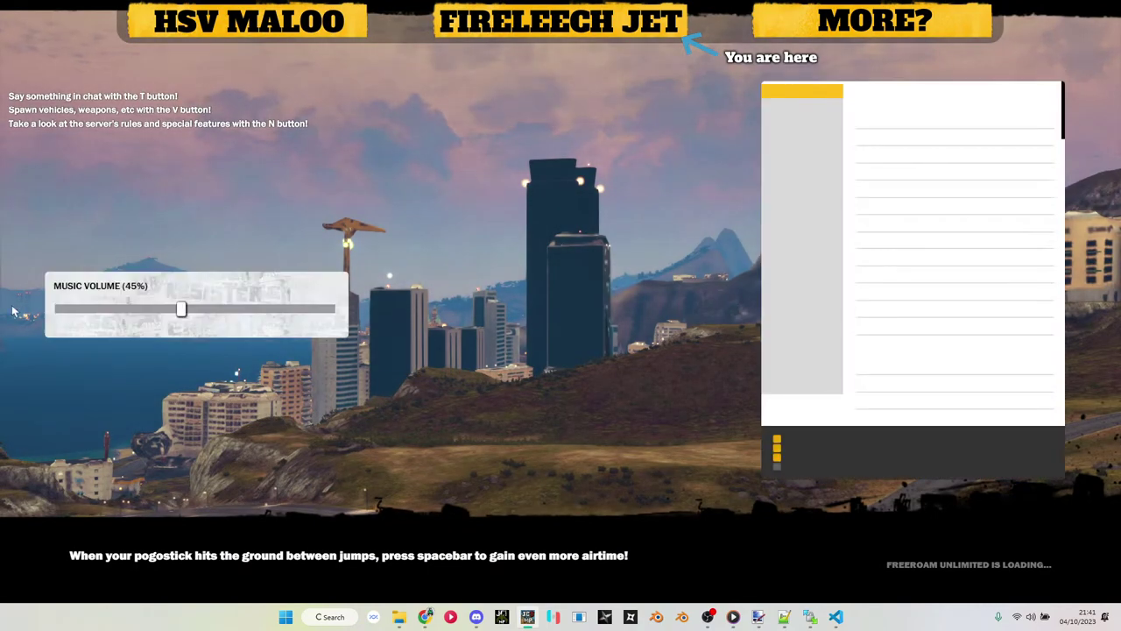
# Step: Lower the music volume to 28% and browse the Modded air & sea list down to Planes
pyautogui.moveTo(180, 309); pyautogui.dragTo(135, 309)
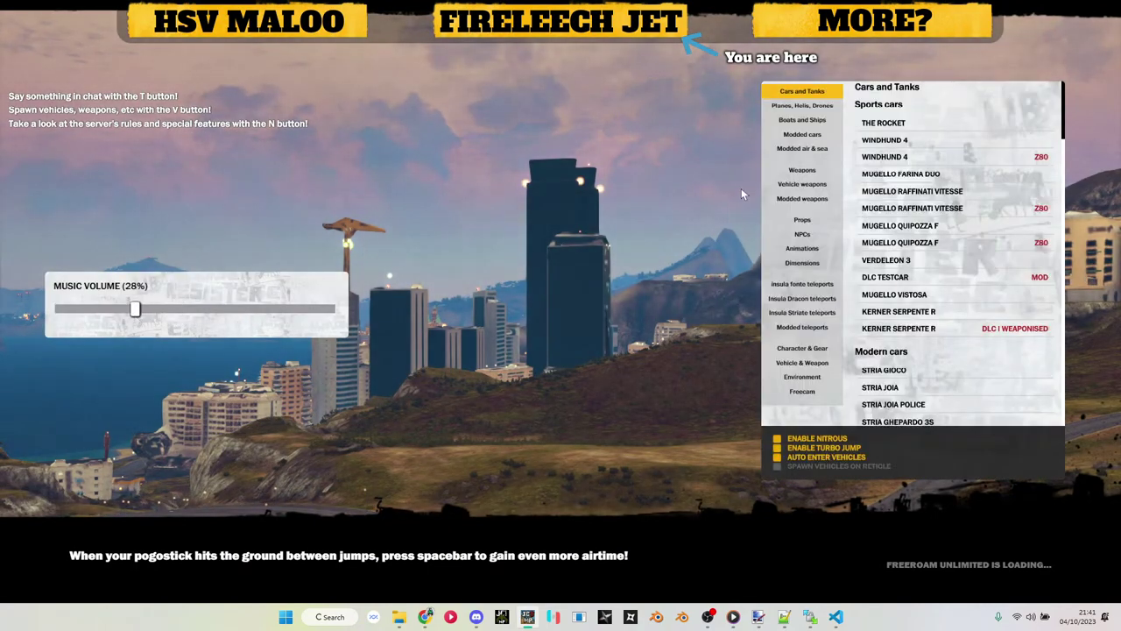
pyautogui.click(803, 148)
pyautogui.scroll(-3, 896, 219)
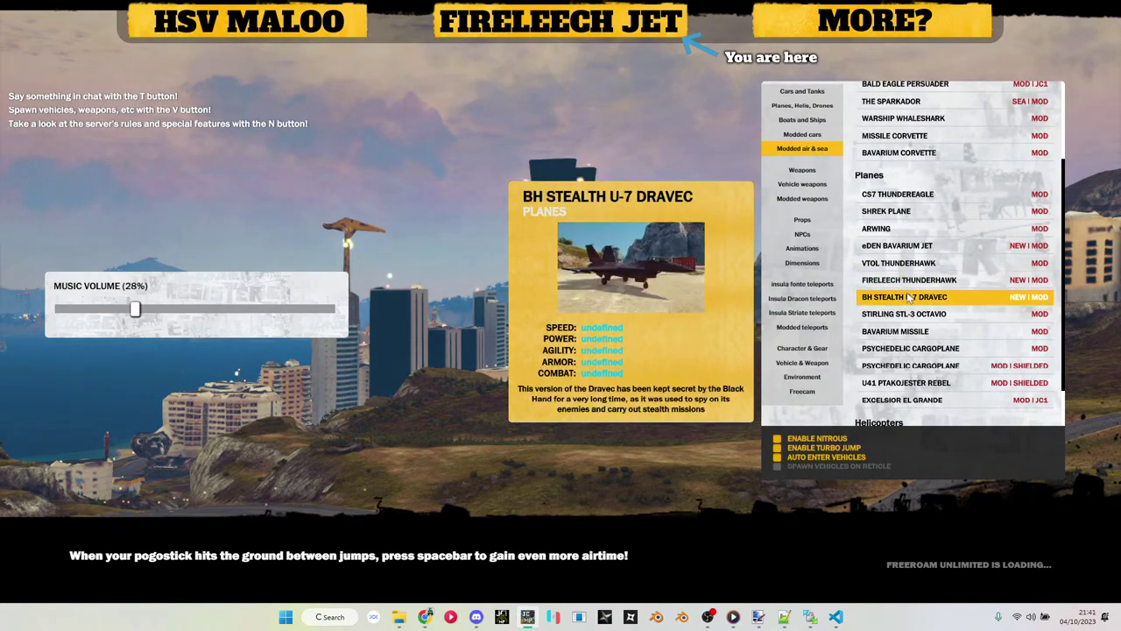
pyautogui.click(910, 277)
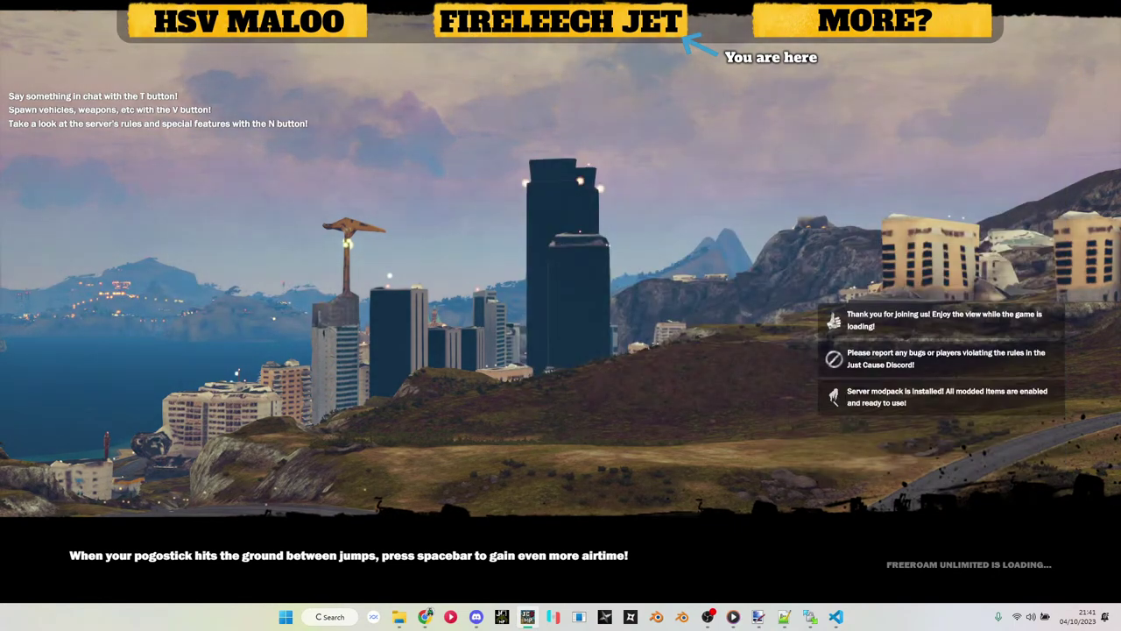
# Step: Spawn the Fire Leech launcher from the Weapons list and pick it up
pyautogui.press('v')
pyautogui.click(804, 117)
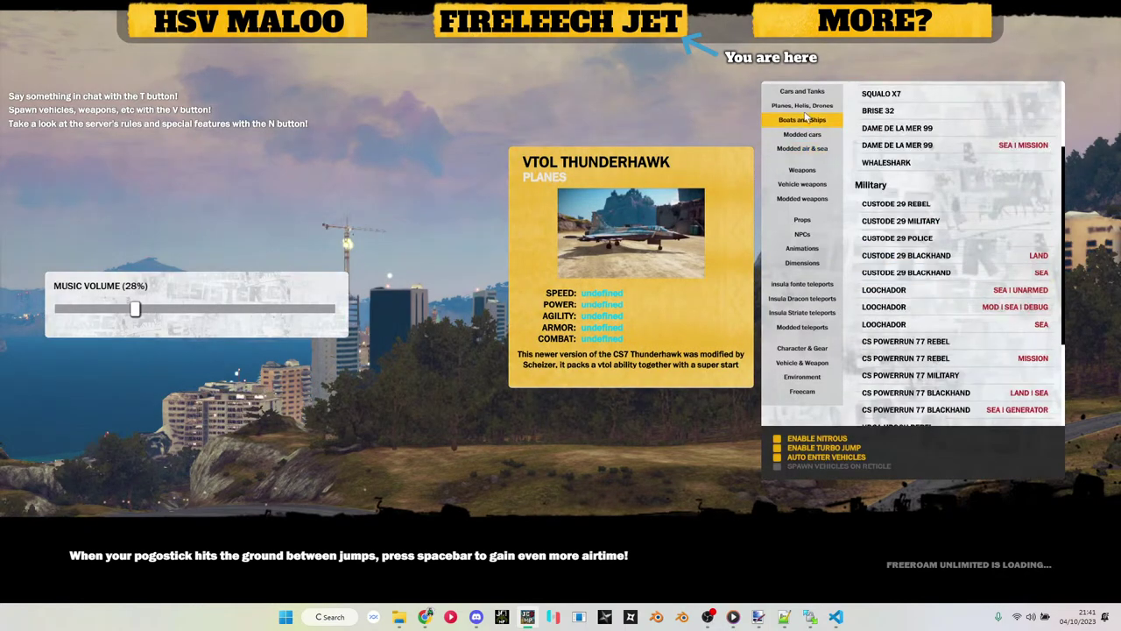
pyautogui.click(805, 106)
pyautogui.click(802, 170)
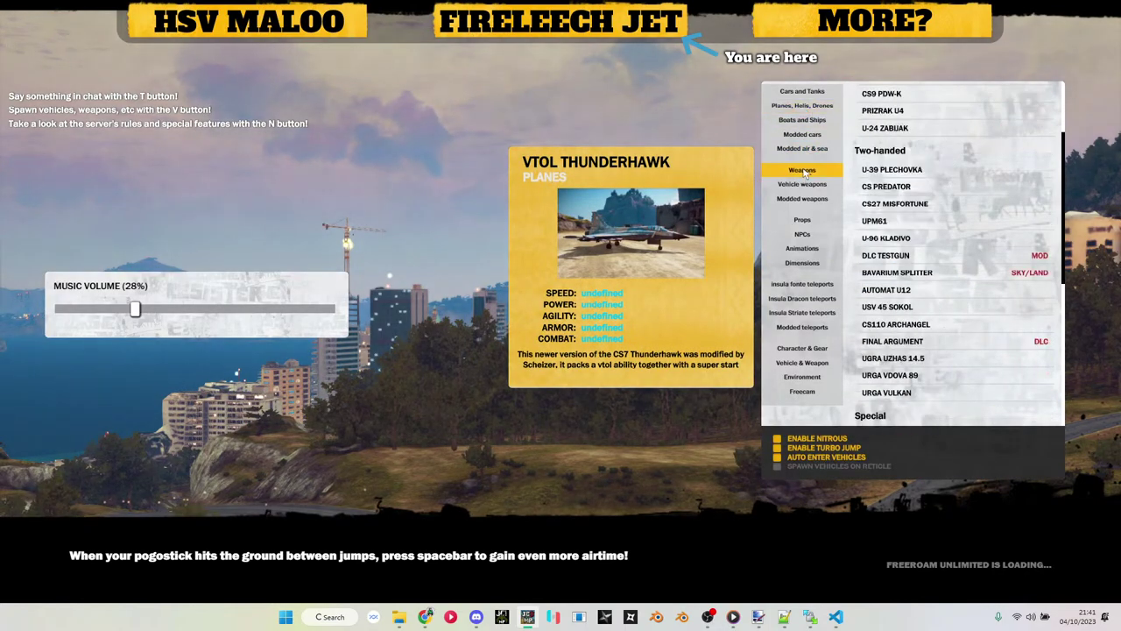
pyautogui.scroll(-5, 944, 219)
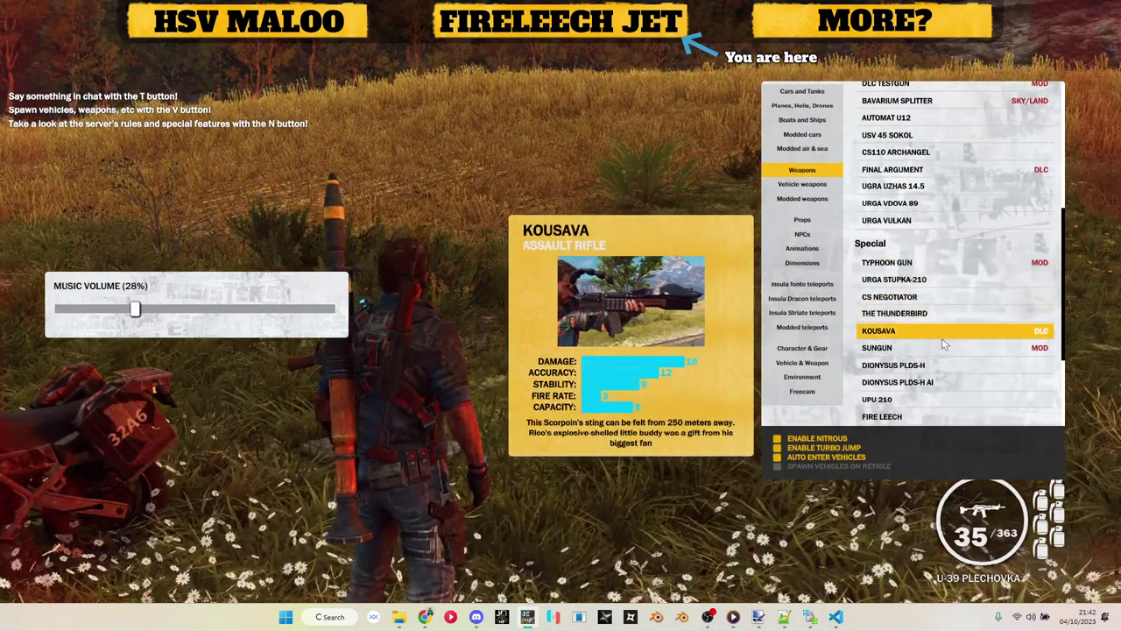
pyautogui.scroll(-1, 939, 379)
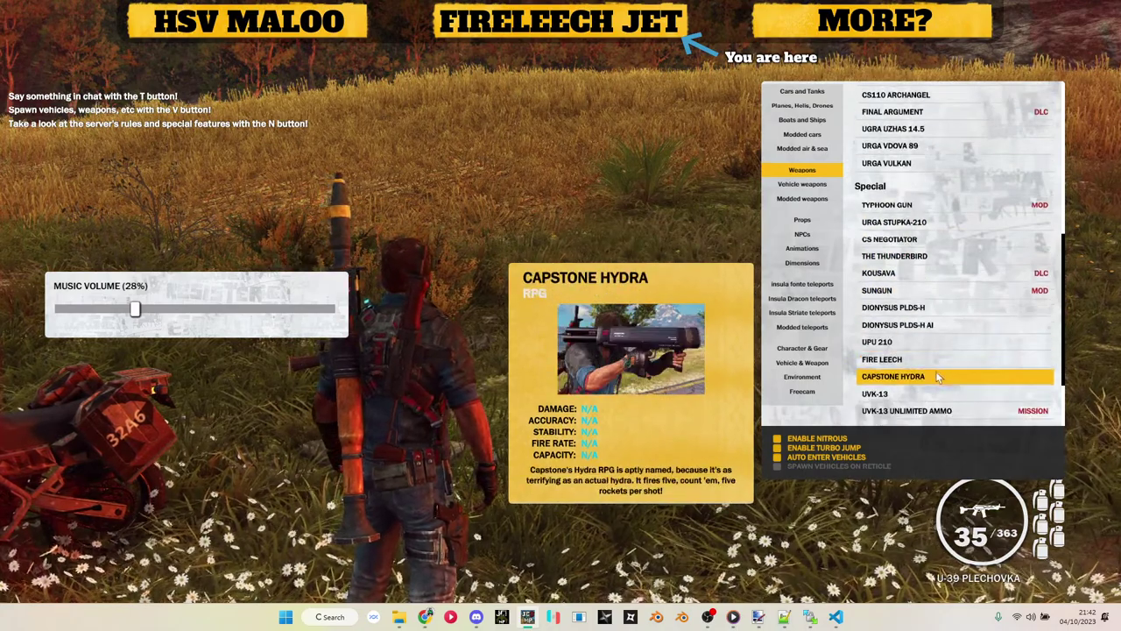
pyautogui.click(936, 365)
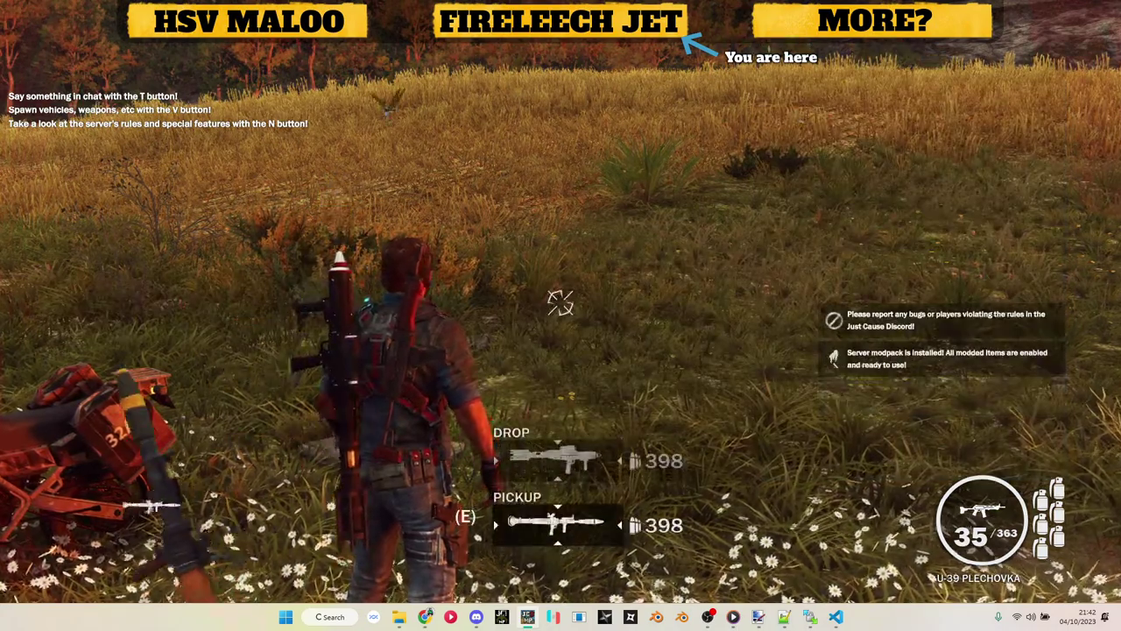
pyautogui.press('e')
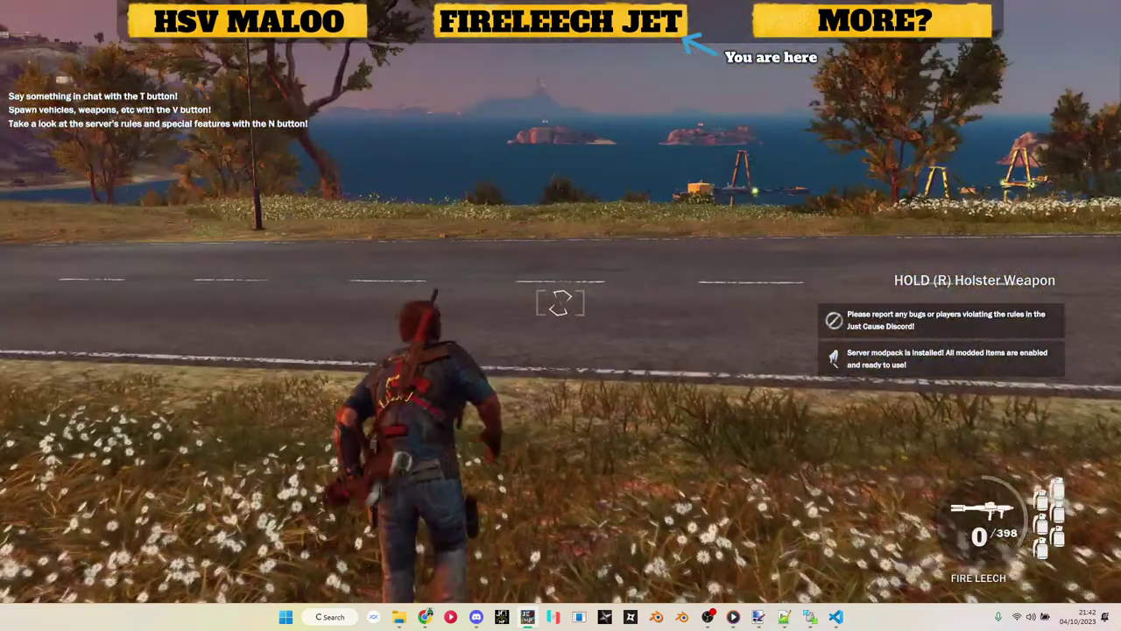
# Step: Spawn the Fireleech Thunderhawk from Modded air & sea, fly it, and close the crash report
pyautogui.press('v')
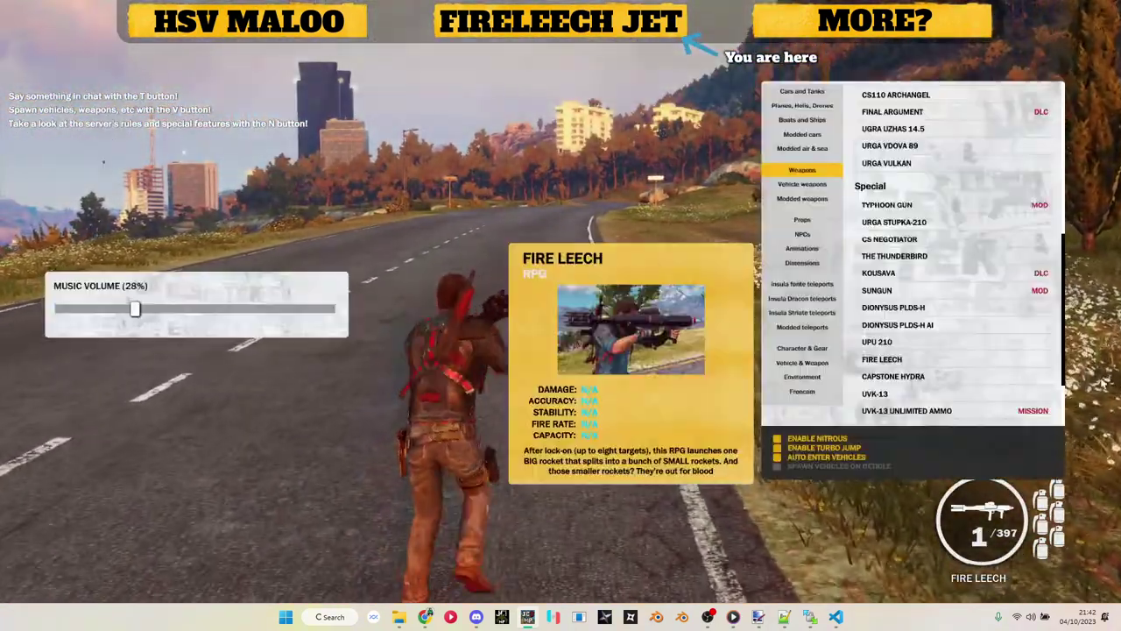
pyautogui.click(824, 120)
pyautogui.click(824, 106)
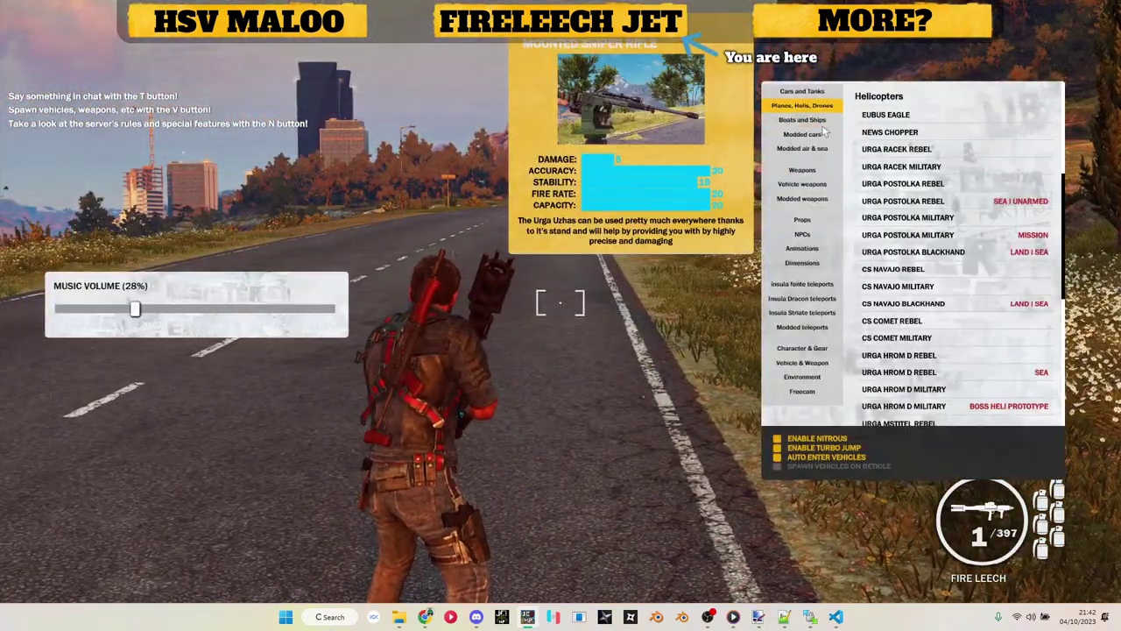
pyautogui.click(815, 147)
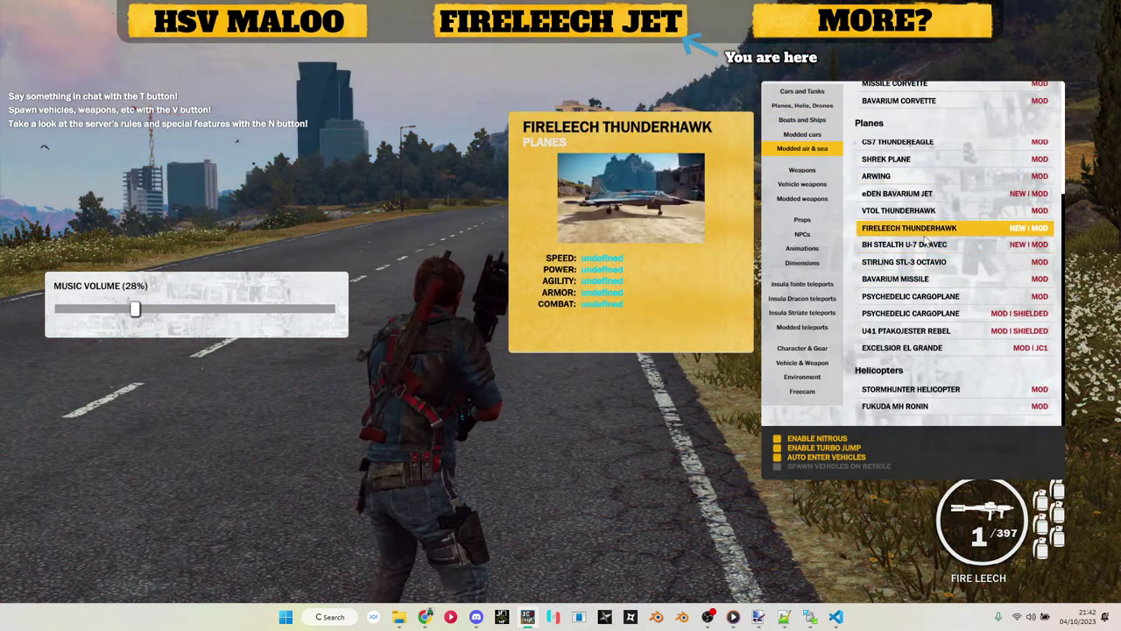
pyautogui.click(922, 231)
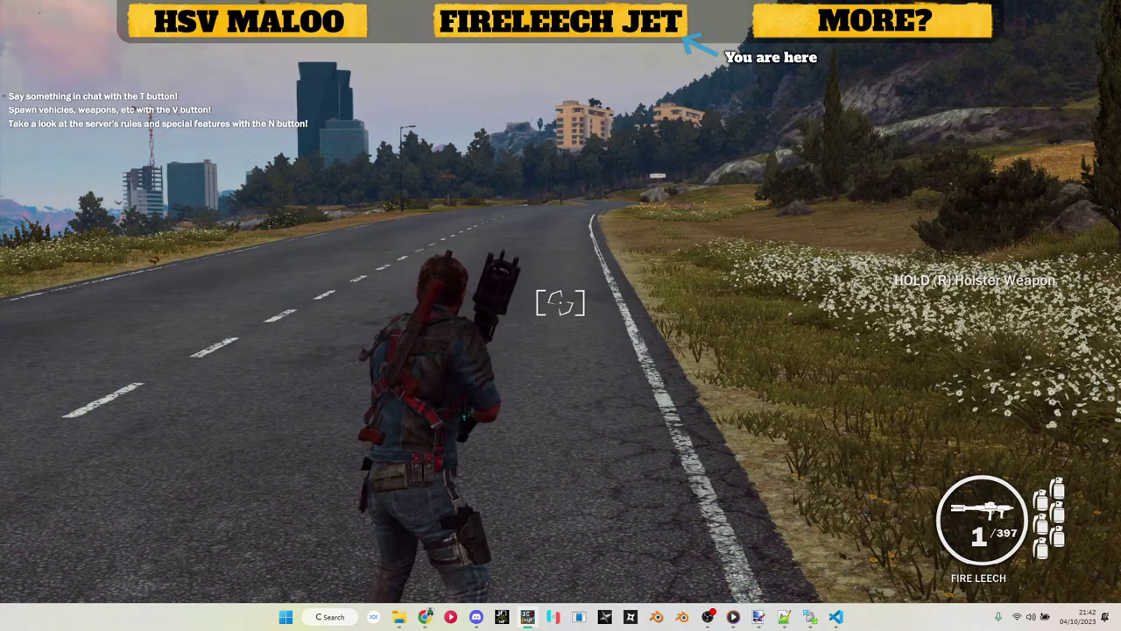
pyautogui.press('w')
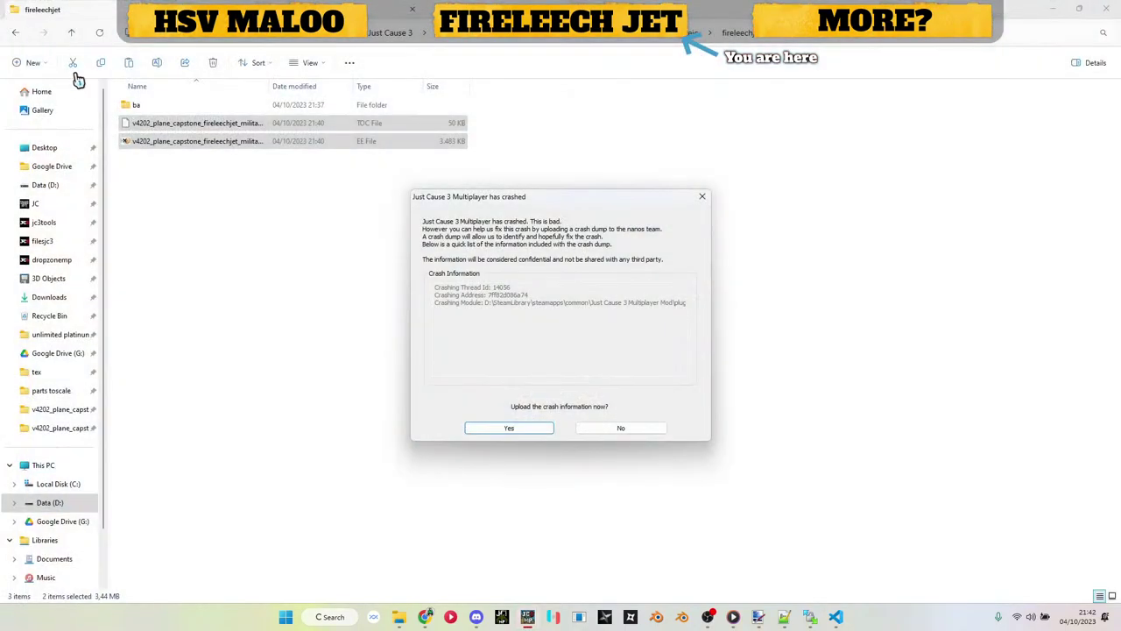
pyautogui.click(702, 196)
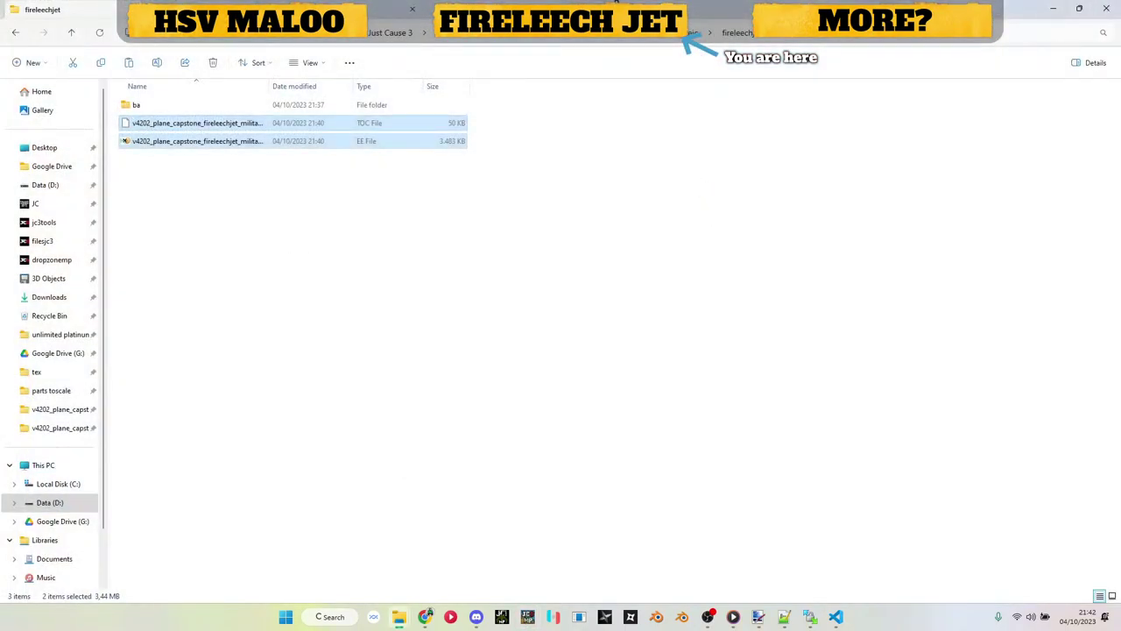
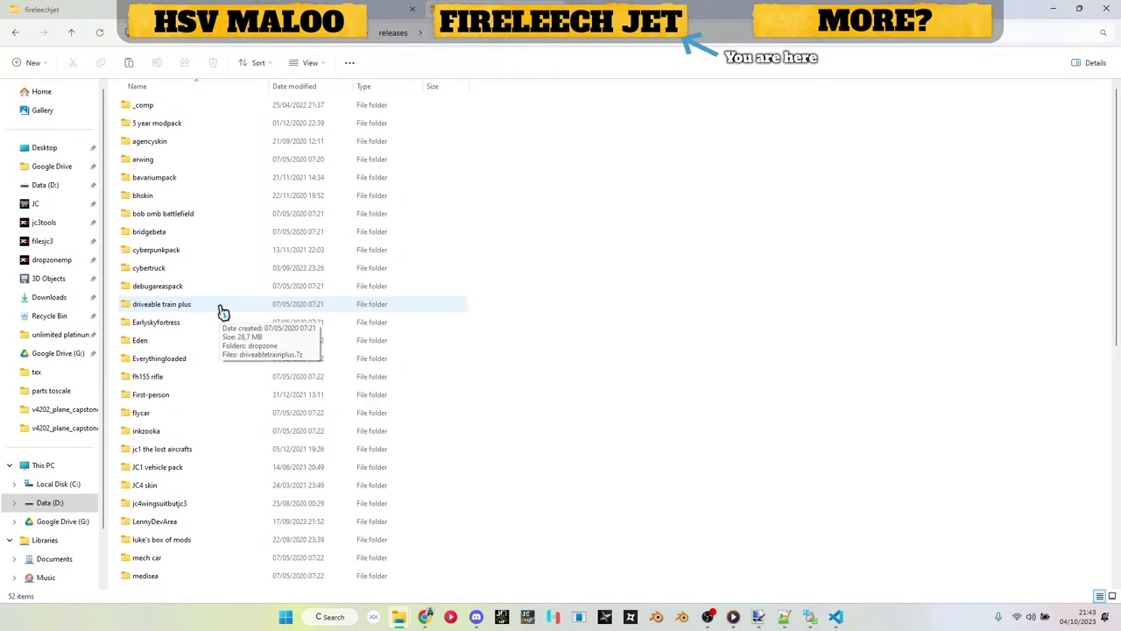
# Step: Scroll the mods list to find the jc4wingsuitbutjc3 folder
pyautogui.click(223, 312)
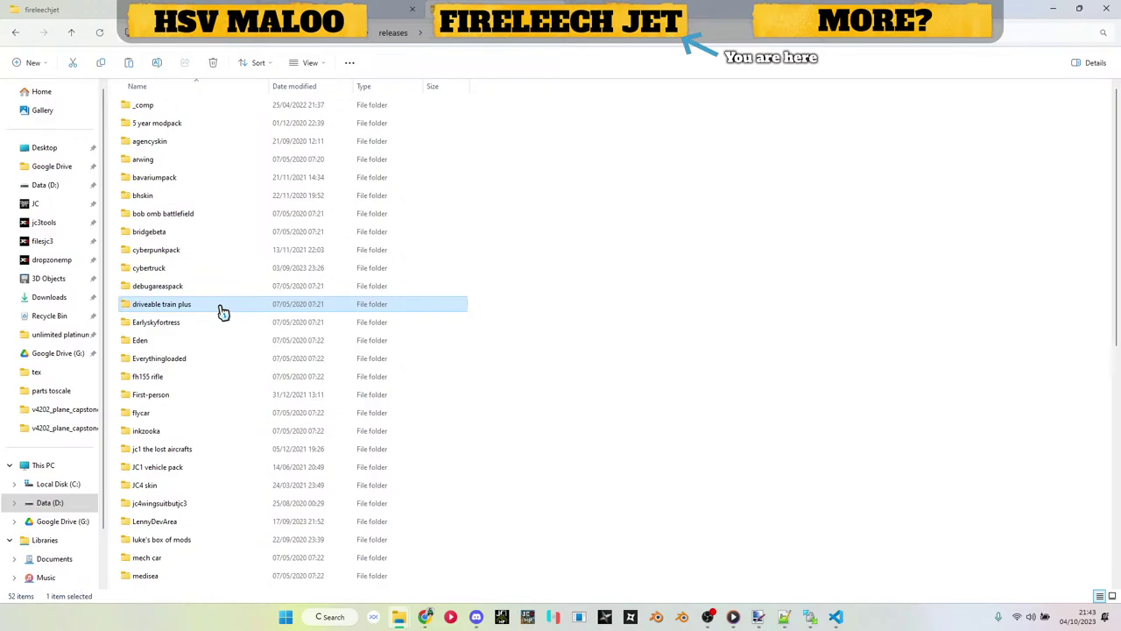
pyautogui.scroll(-8, 224, 312)
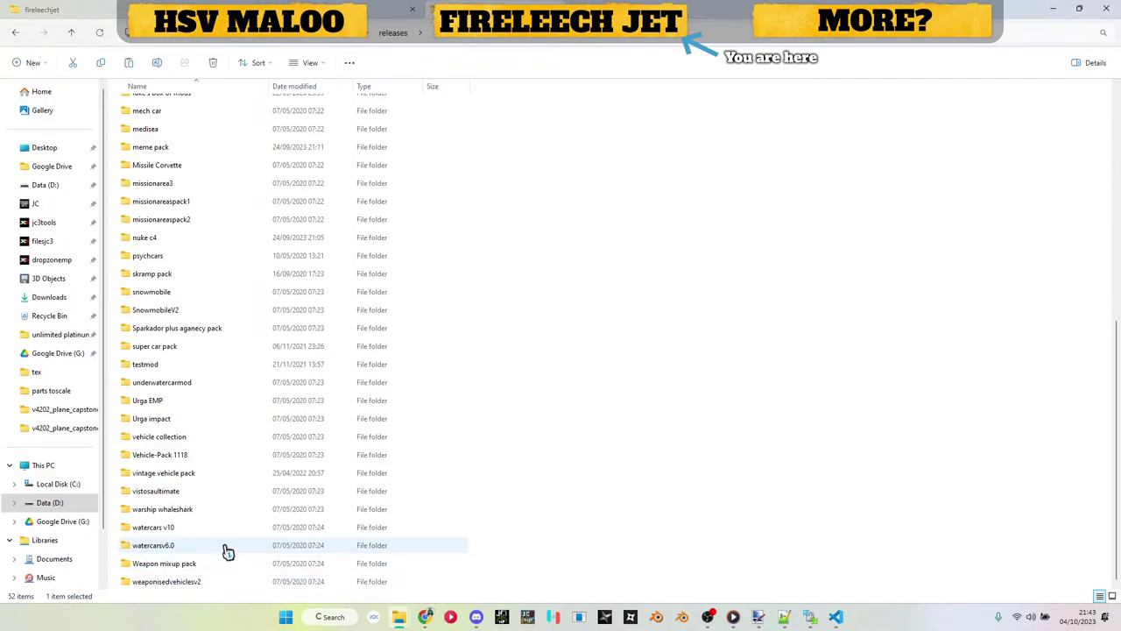
pyautogui.write('dr')
pyautogui.scroll(3, 229, 514)
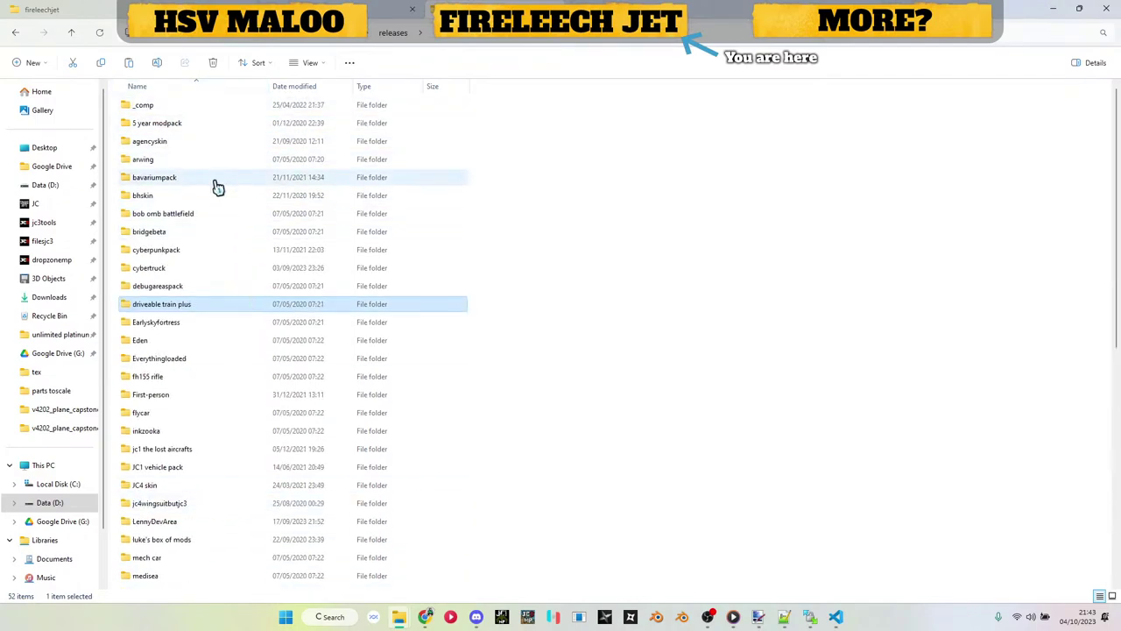
pyautogui.scroll(-3, 190, 260)
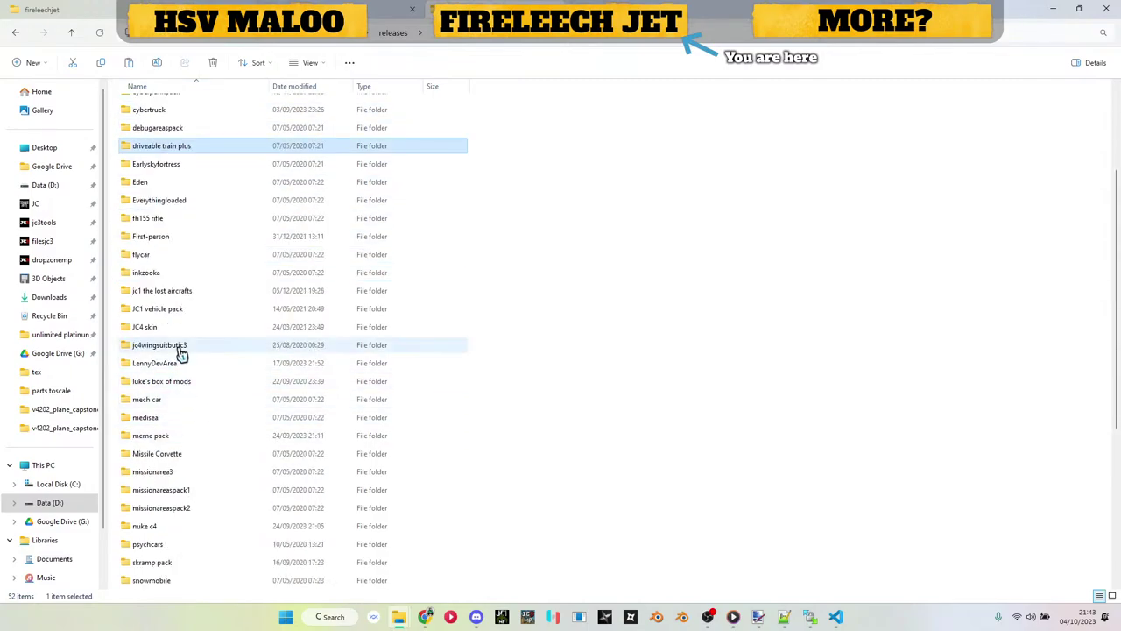
# Step: Navigate jc4wingsuitbutjc3 > op > dropzone_sky_fortress but op > dlc > locations > rico
pyautogui.doubleClick(178, 347)
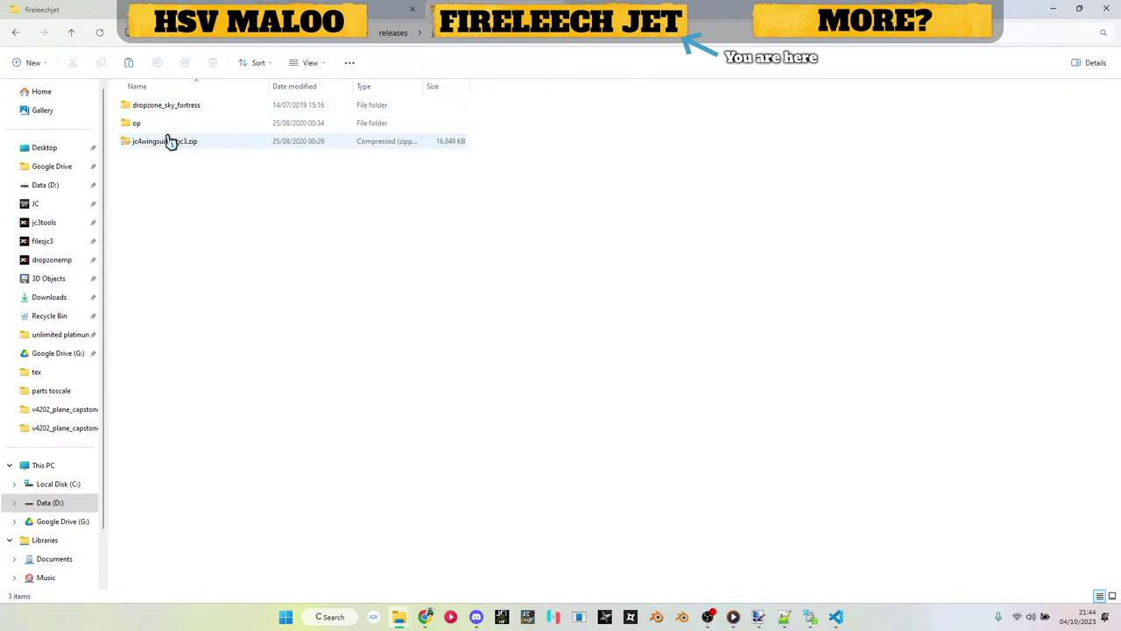
pyautogui.click(169, 128)
pyautogui.doubleClick(170, 132)
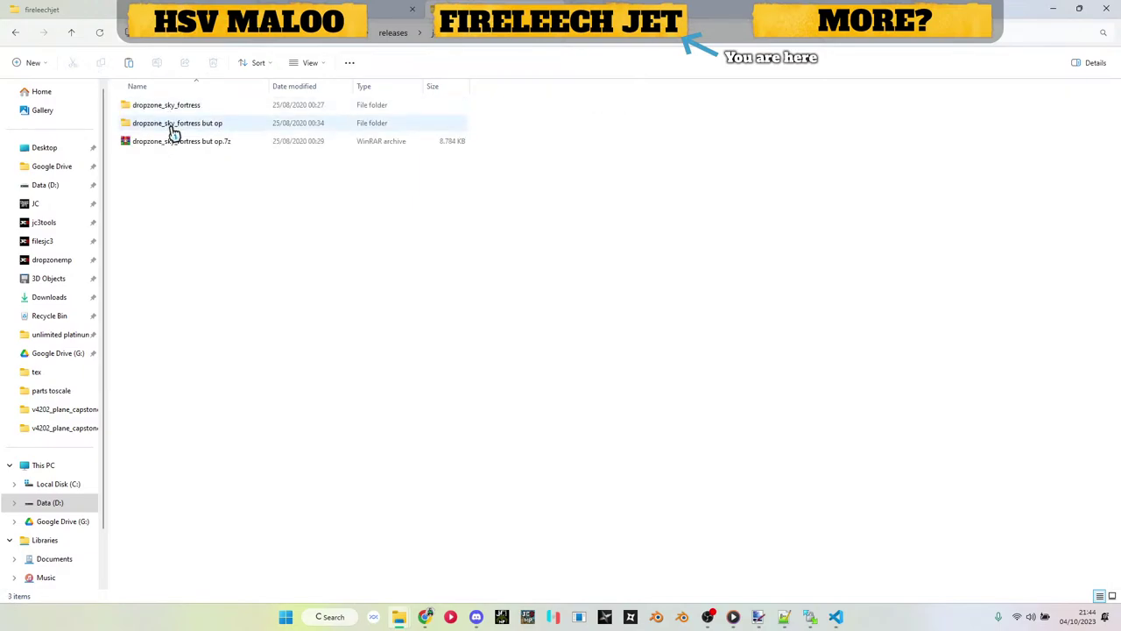
pyautogui.doubleClick(174, 129)
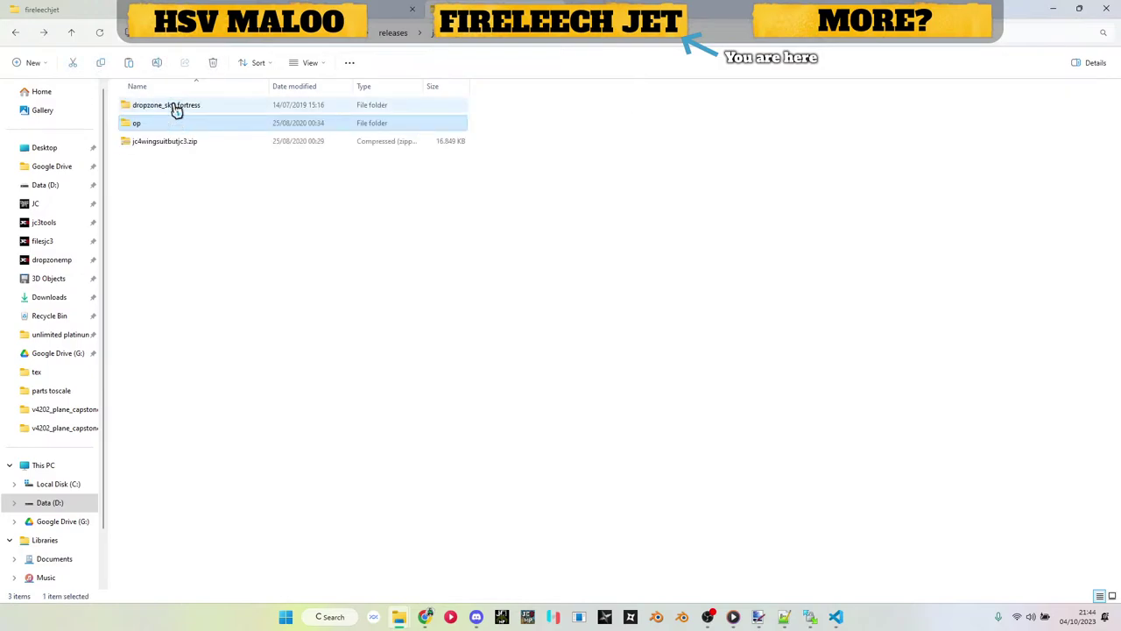
pyautogui.doubleClick(174, 110)
pyautogui.doubleClick(172, 111)
pyautogui.doubleClick(172, 111)
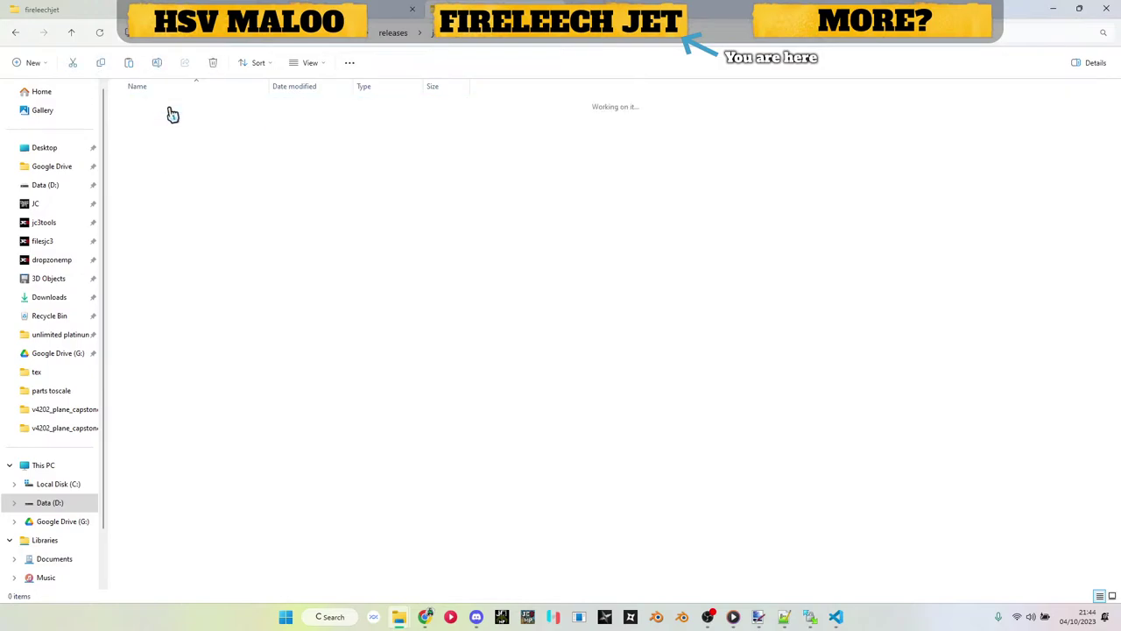
pyautogui.doubleClick(171, 111)
pyautogui.hotkey('alt', 'Left')
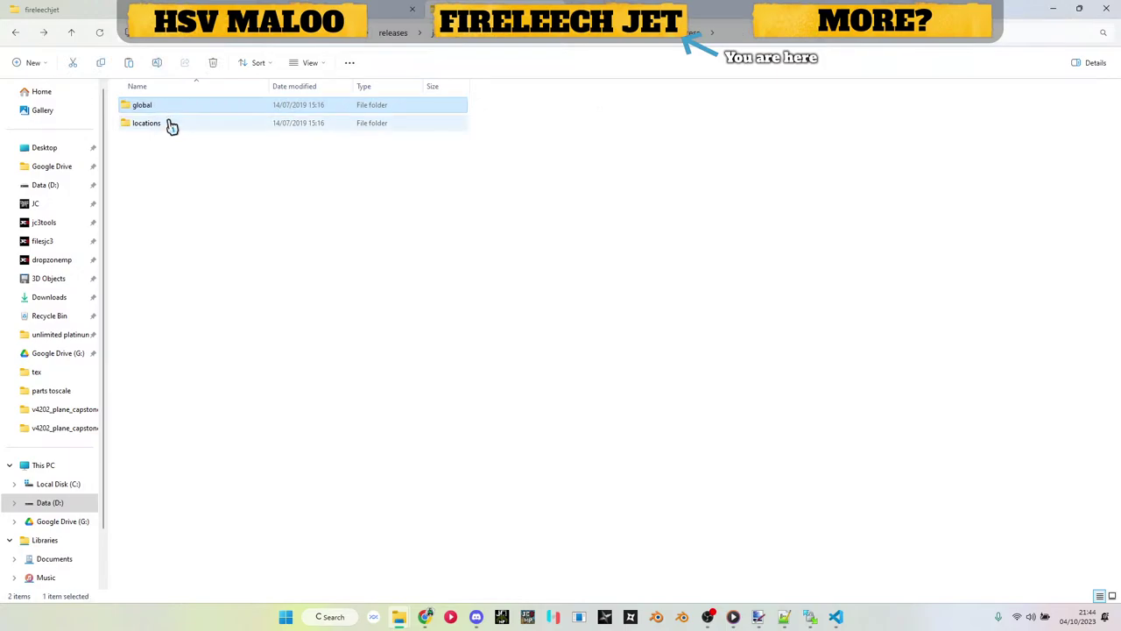
pyautogui.doubleClick(171, 124)
pyautogui.doubleClick(162, 109)
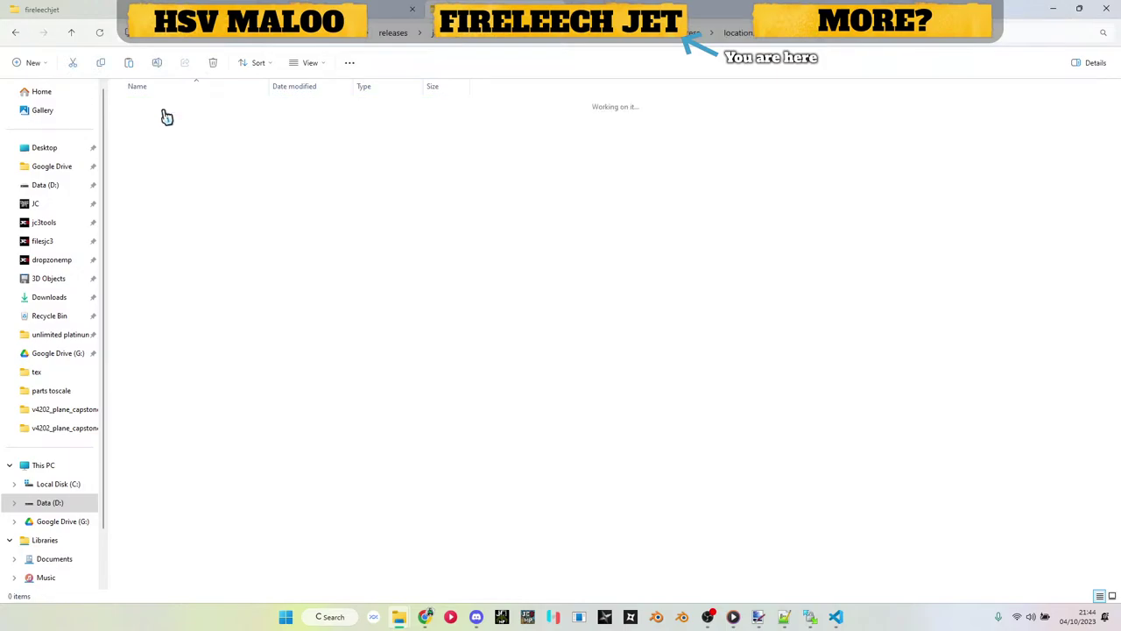
pyautogui.doubleClick(167, 117)
# Step: Unpack character_rico_upgrades_sky_fortress.bl by dropping it onto Just Batch 3.bat in jc3tools
pyautogui.click(167, 115)
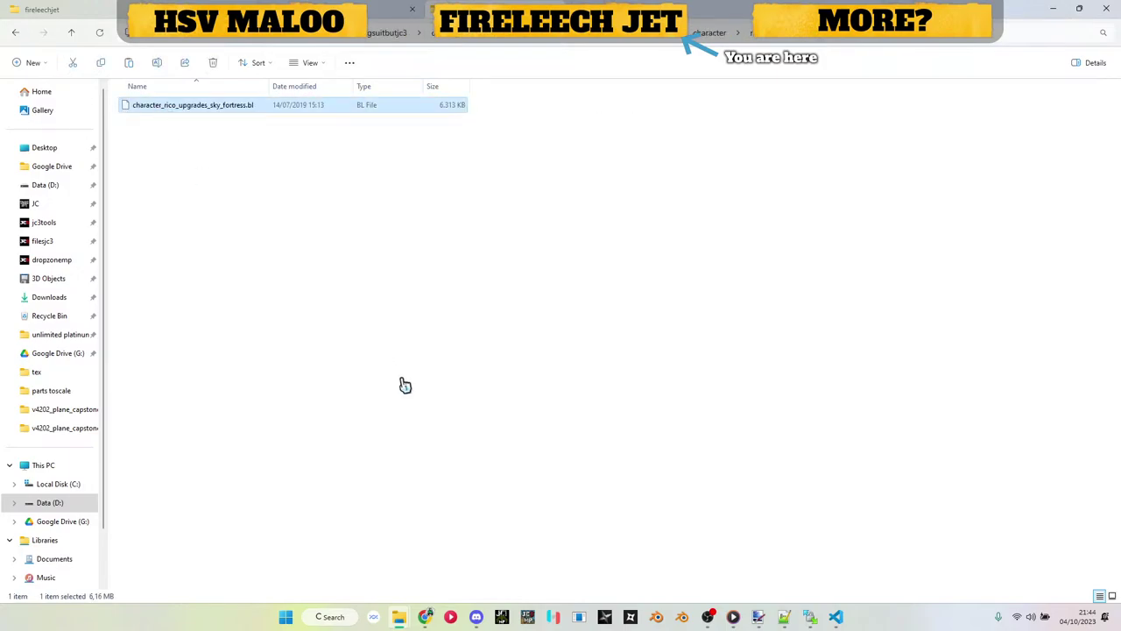
pyautogui.moveTo(405, 616)
pyautogui.click(458, 561)
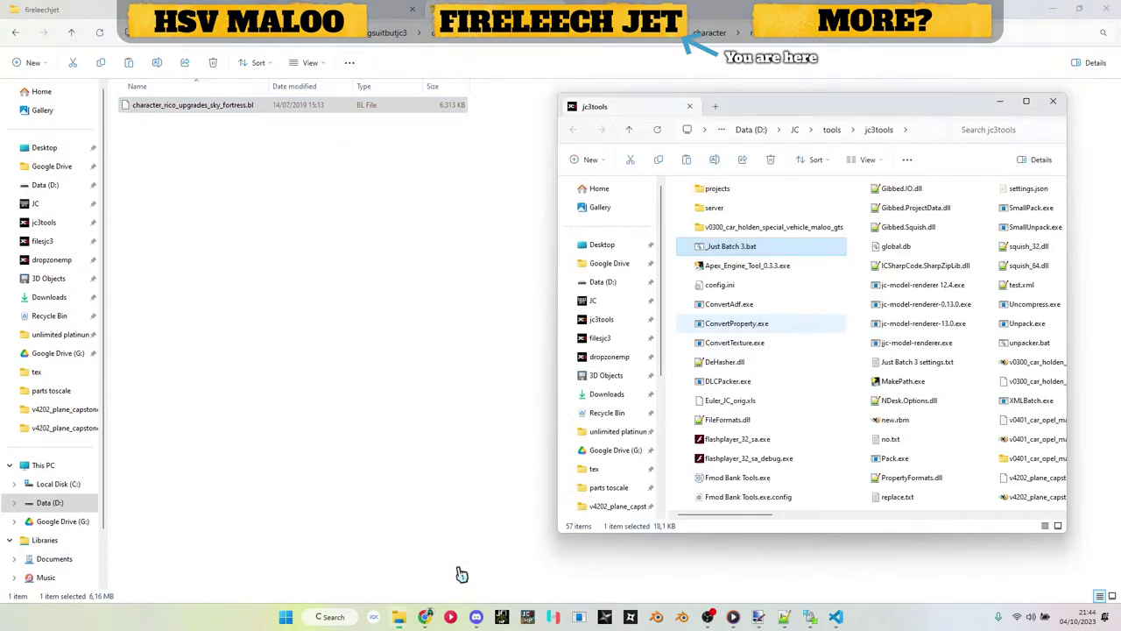
pyautogui.moveTo(228, 107); pyautogui.dragTo(723, 254)
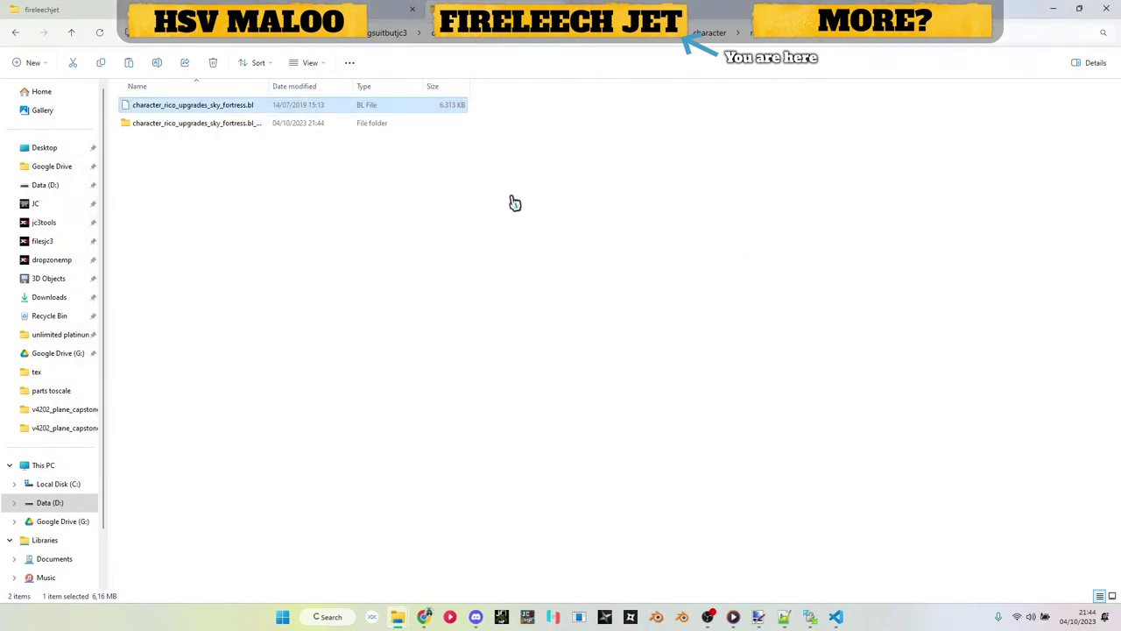
# Step: Open the extracted folder through dlc, sky_fortress, locations and character to rico's FMOD_GUIDS file
pyautogui.doubleClick(242, 127)
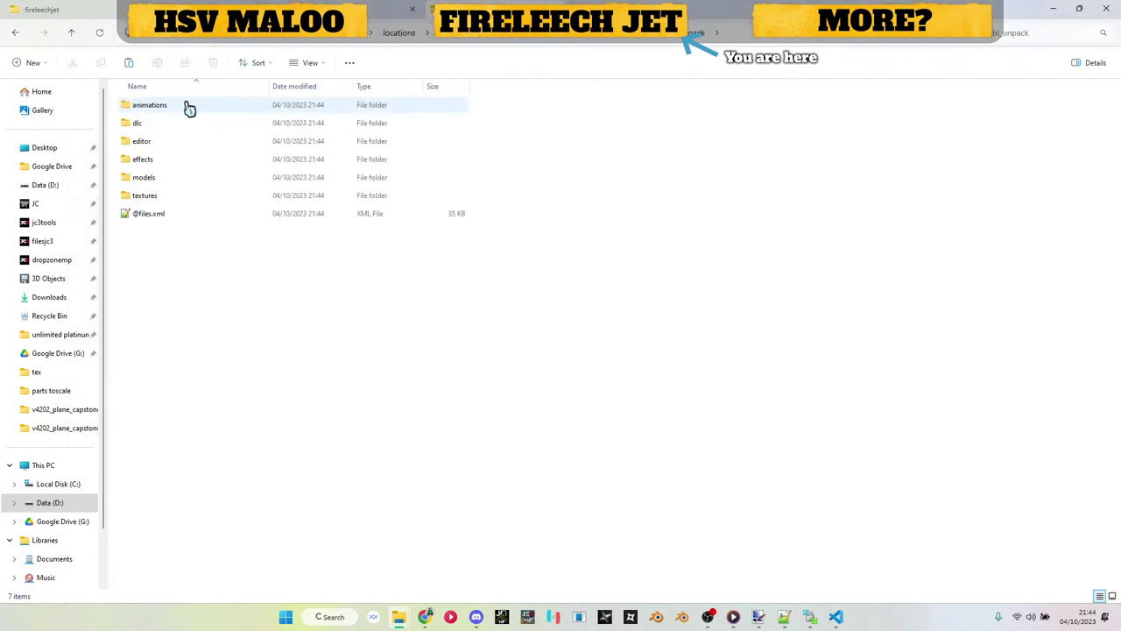
pyautogui.doubleClick(180, 132)
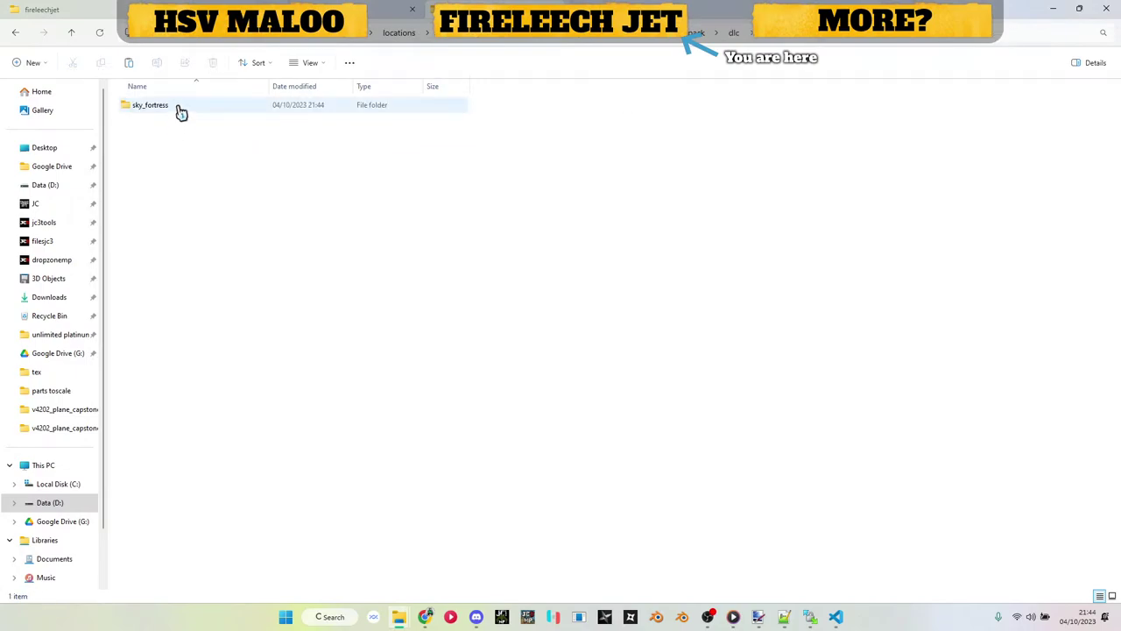
pyautogui.doubleClick(185, 109)
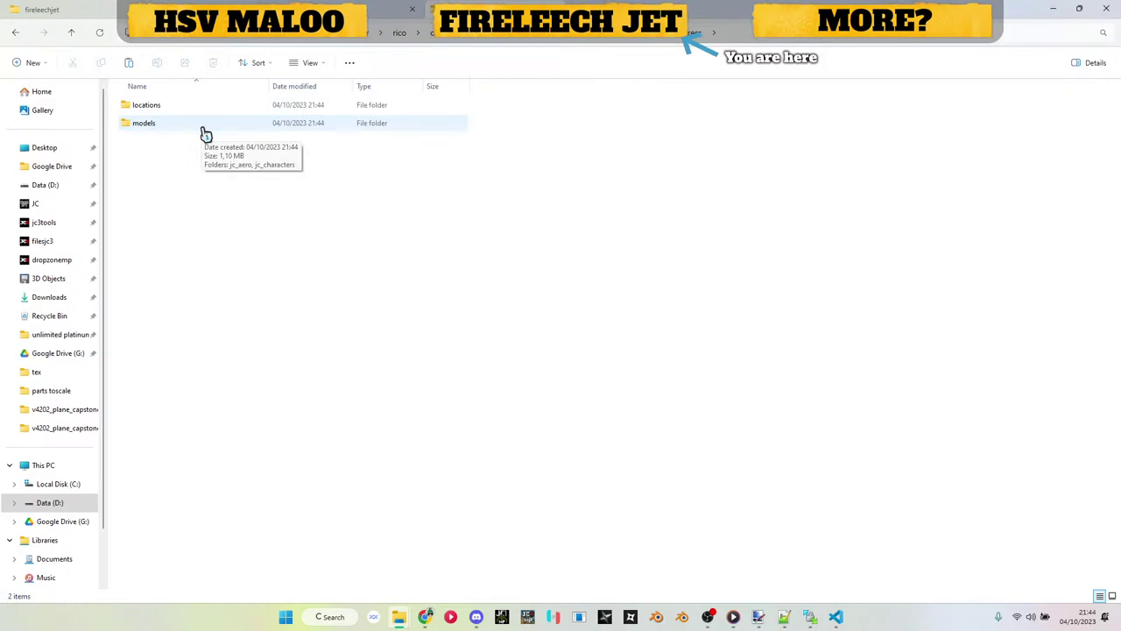
pyautogui.doubleClick(203, 111)
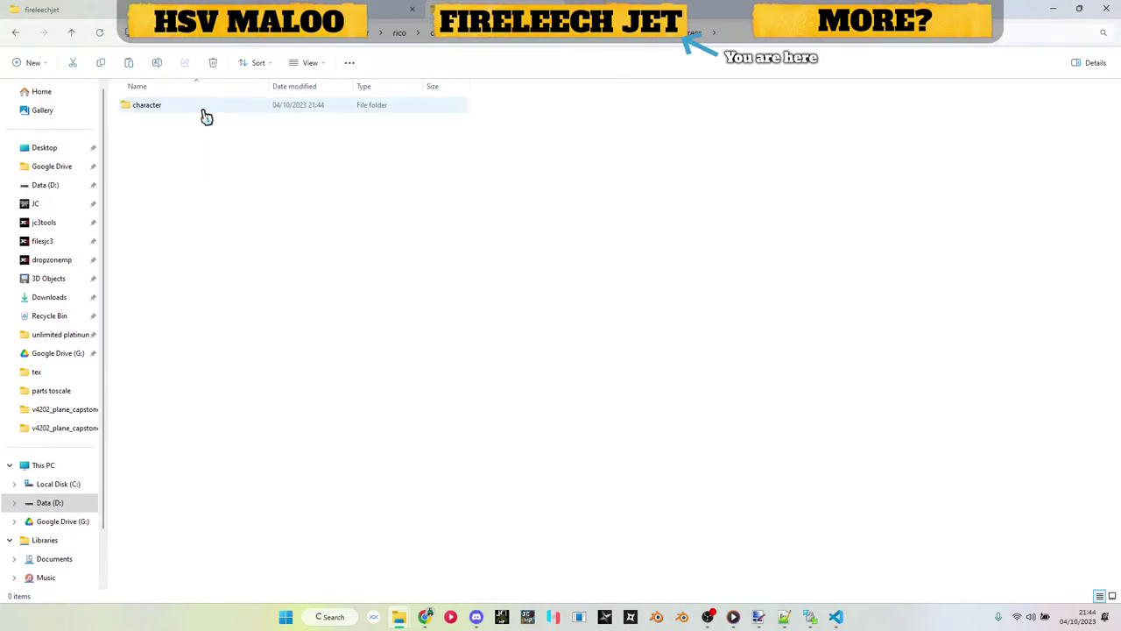
pyautogui.doubleClick(204, 109)
pyautogui.click(205, 108)
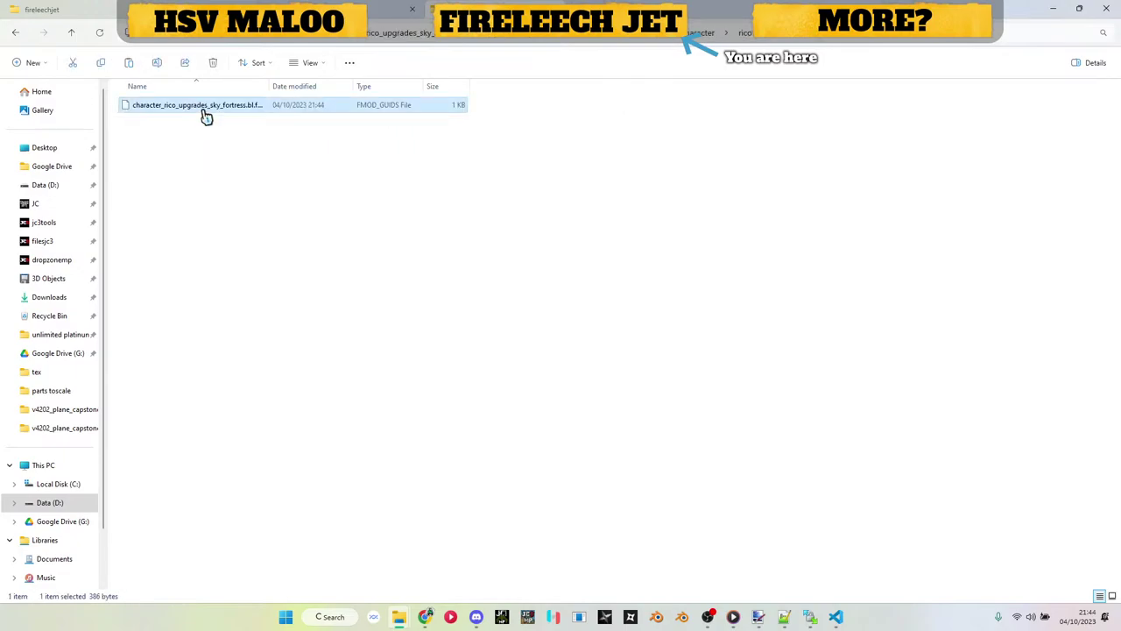
# Step: Drop the FMOD_GUIDS file onto Just Batch 3.bat, then return to the fireleechjet folder window
pyautogui.moveTo(205, 115); pyautogui.dragTo(703, 255)
pyautogui.hotkey('alt', 'Tab')
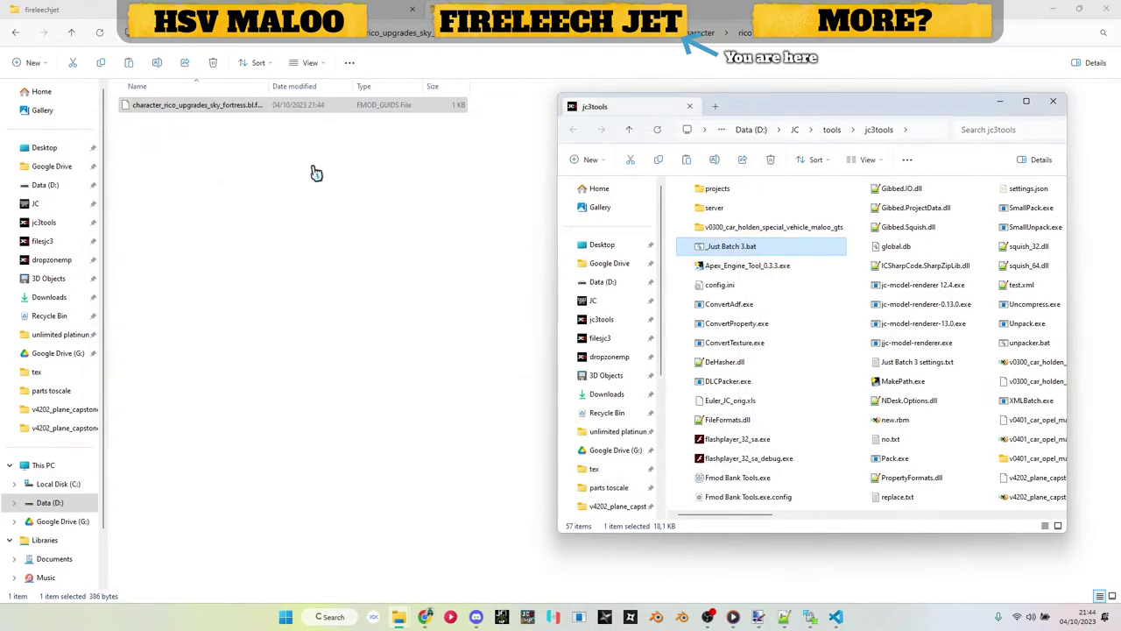
pyautogui.click(315, 172)
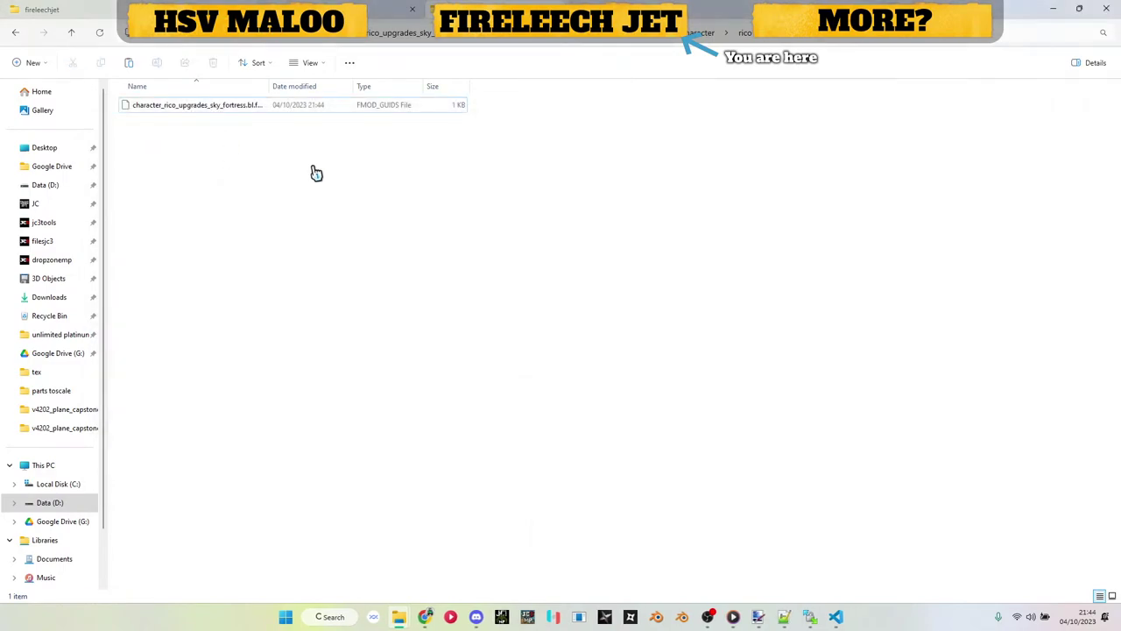
# Step: Climb the extracted archive's path, peek into models, then return to the original .bl folder
pyautogui.click(692, 32)
pyautogui.click(663, 151)
pyautogui.click(641, 35)
pyautogui.press('Return')
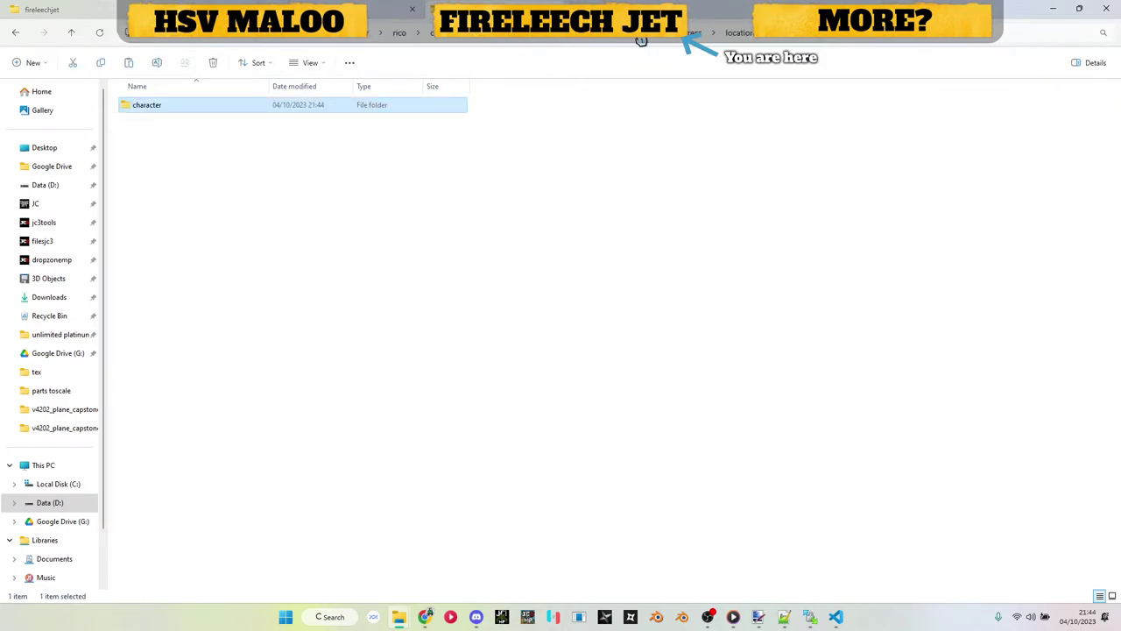
pyautogui.click(714, 41)
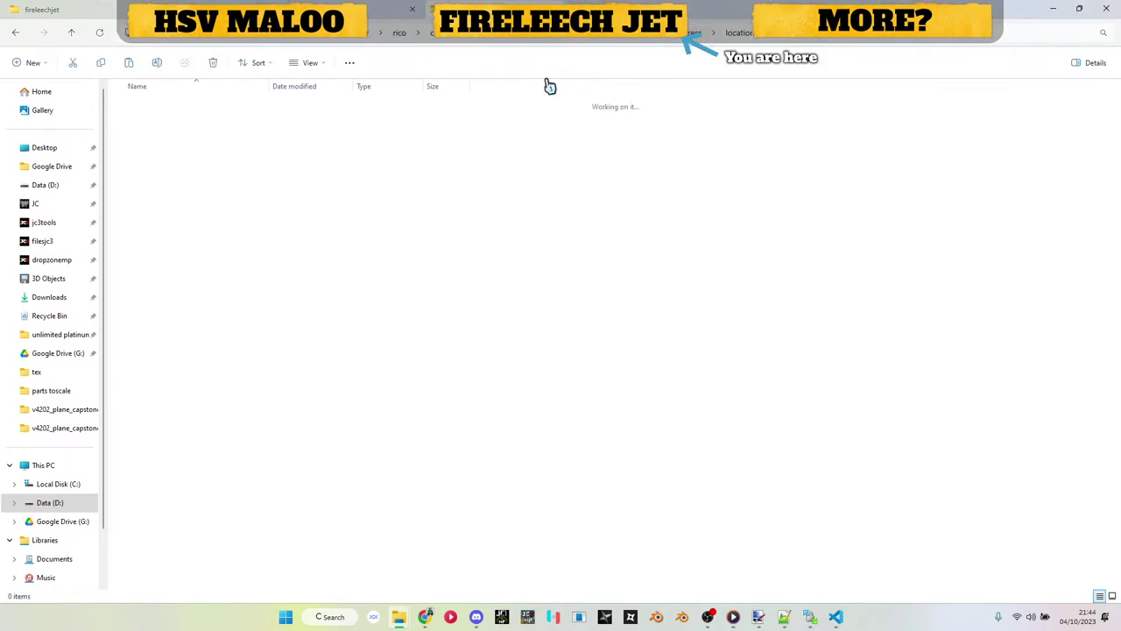
pyautogui.doubleClick(202, 126)
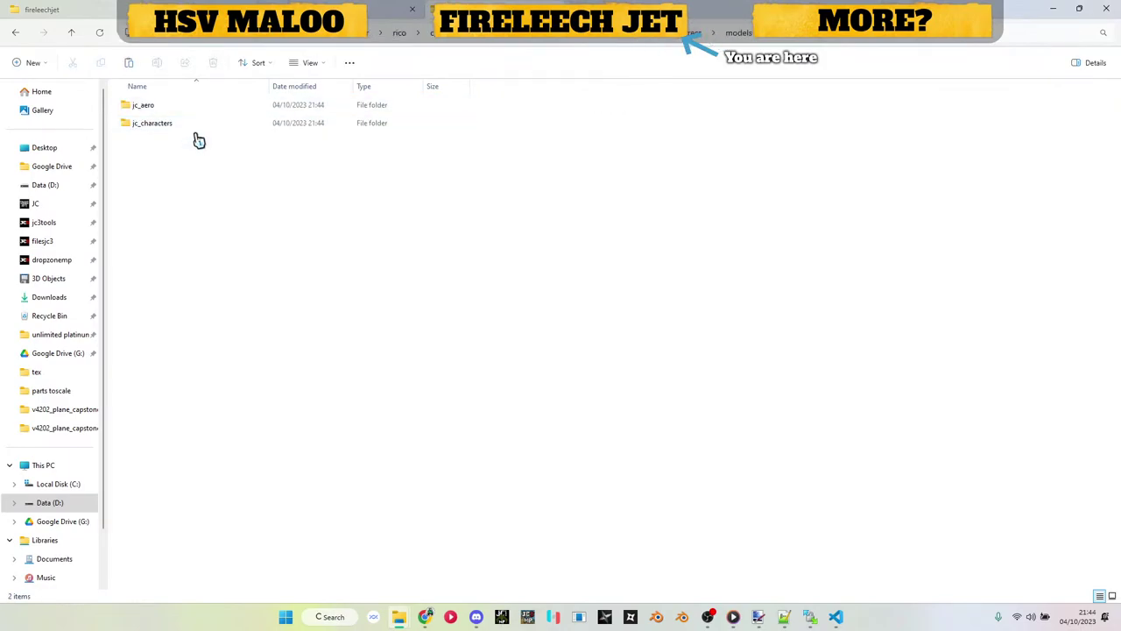
pyautogui.click(493, 41)
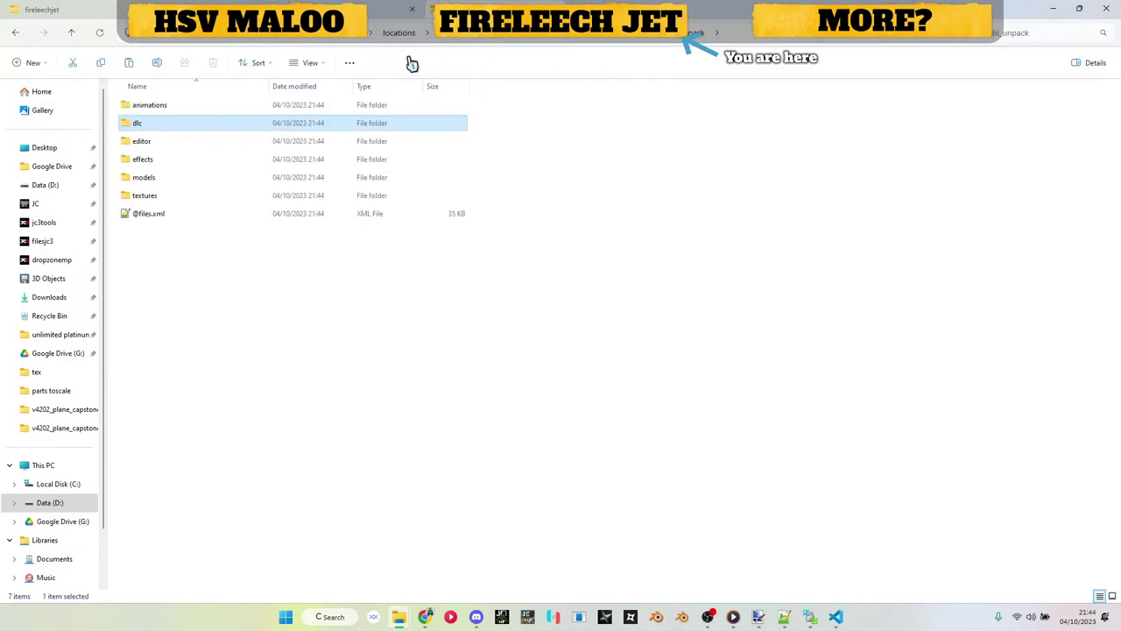
pyautogui.click(511, 42)
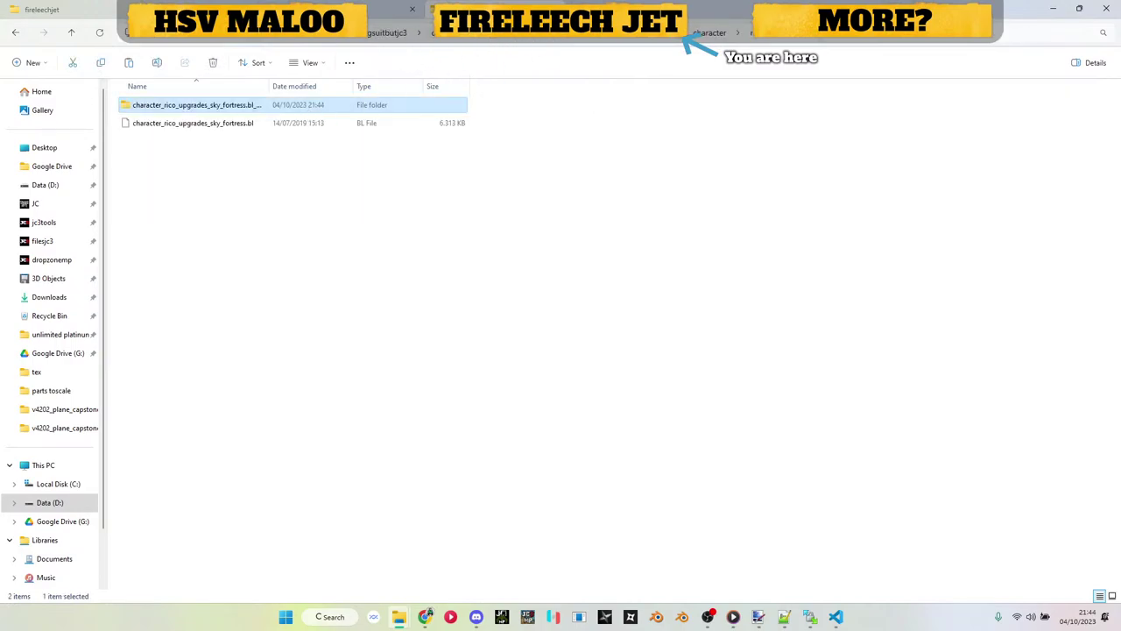
# Step: Climb the breadcrumb bar several levels up out of the rico branch
pyautogui.click(709, 35)
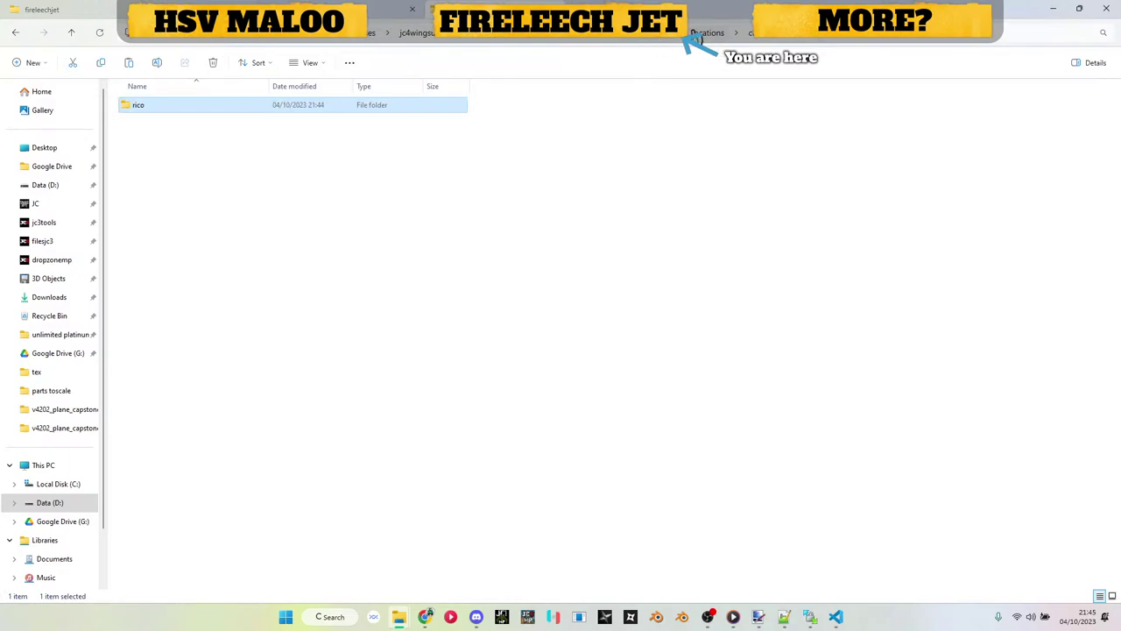
pyautogui.click(697, 39)
pyautogui.click(679, 45)
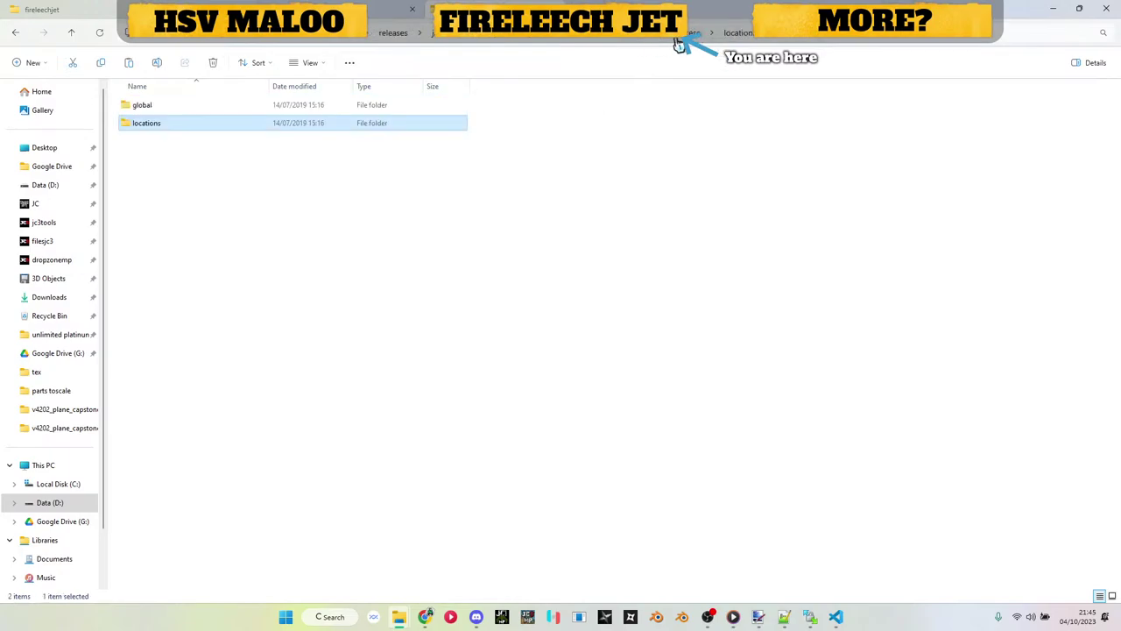
pyautogui.click(628, 45)
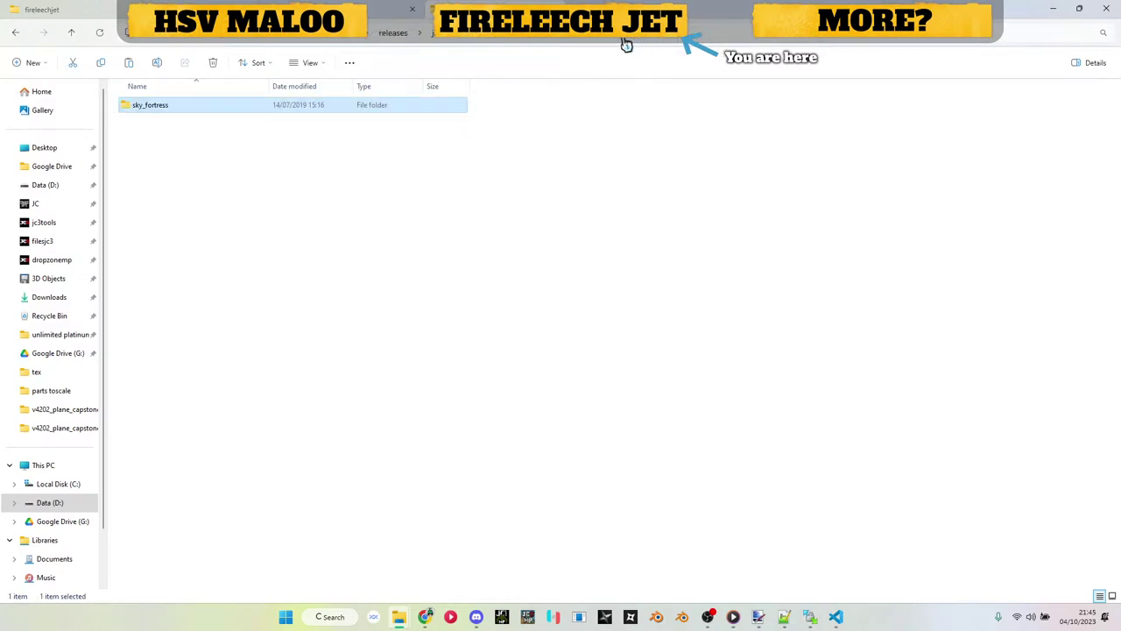
pyautogui.click(588, 40)
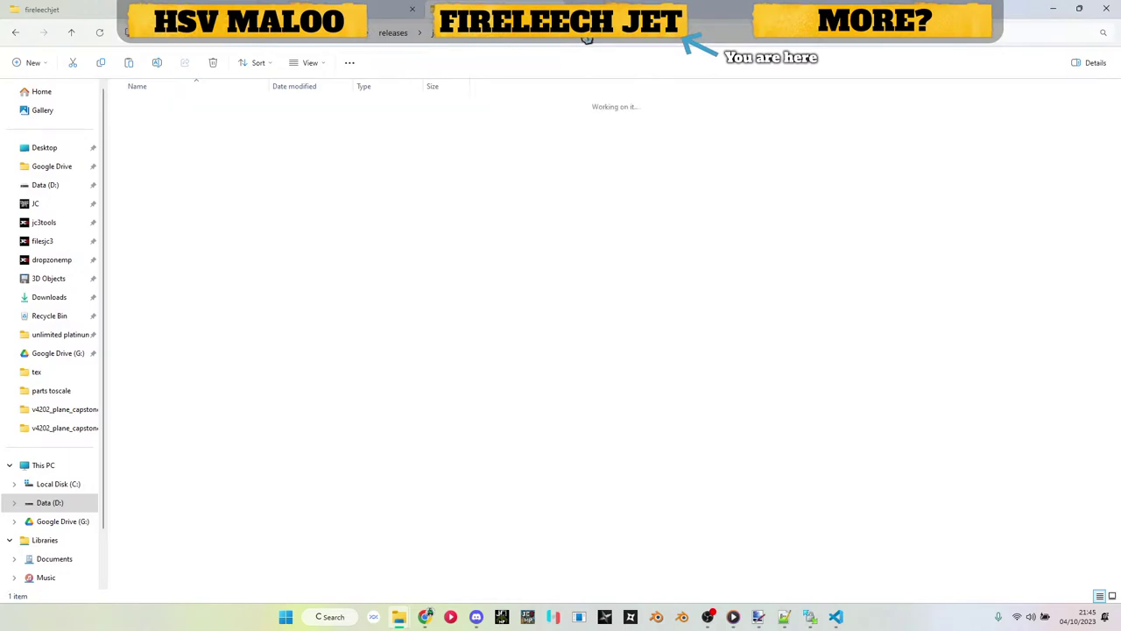
pyautogui.click(477, 44)
# Step: Reopen dropzone_sky_fortress > dlc > sky_fortress, glance at global, then open locations to rico
pyautogui.doubleClick(166, 108)
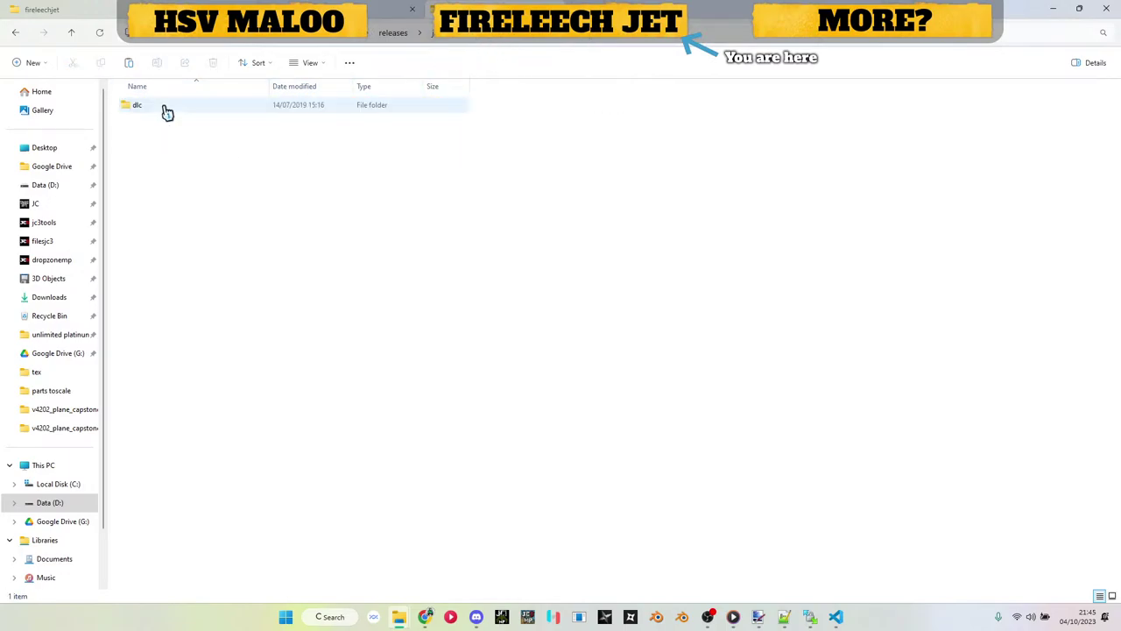
pyautogui.doubleClick(167, 109)
pyautogui.doubleClick(166, 108)
pyautogui.doubleClick(166, 108)
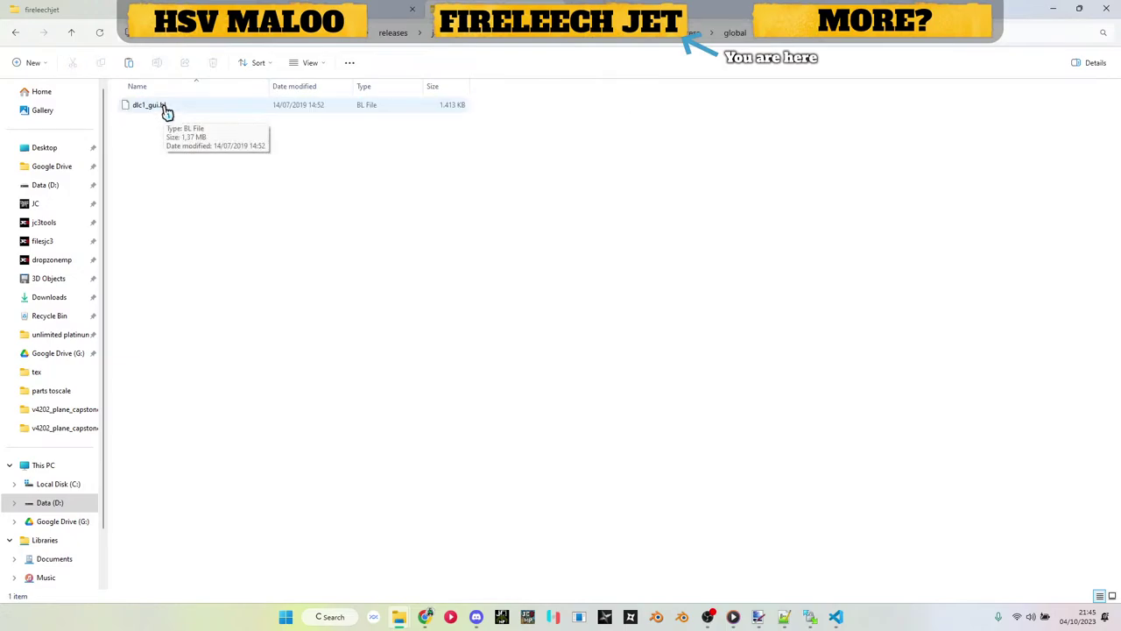
pyautogui.hotkey('alt', 'Left')
pyautogui.click(167, 135)
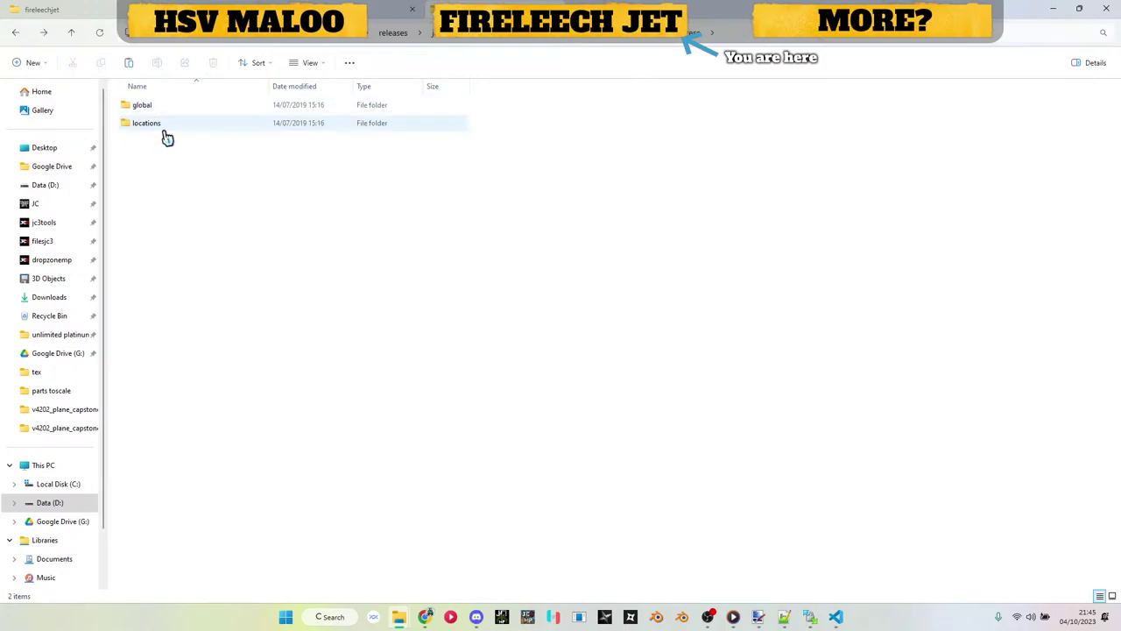
pyautogui.doubleClick(166, 131)
pyautogui.doubleClick(166, 114)
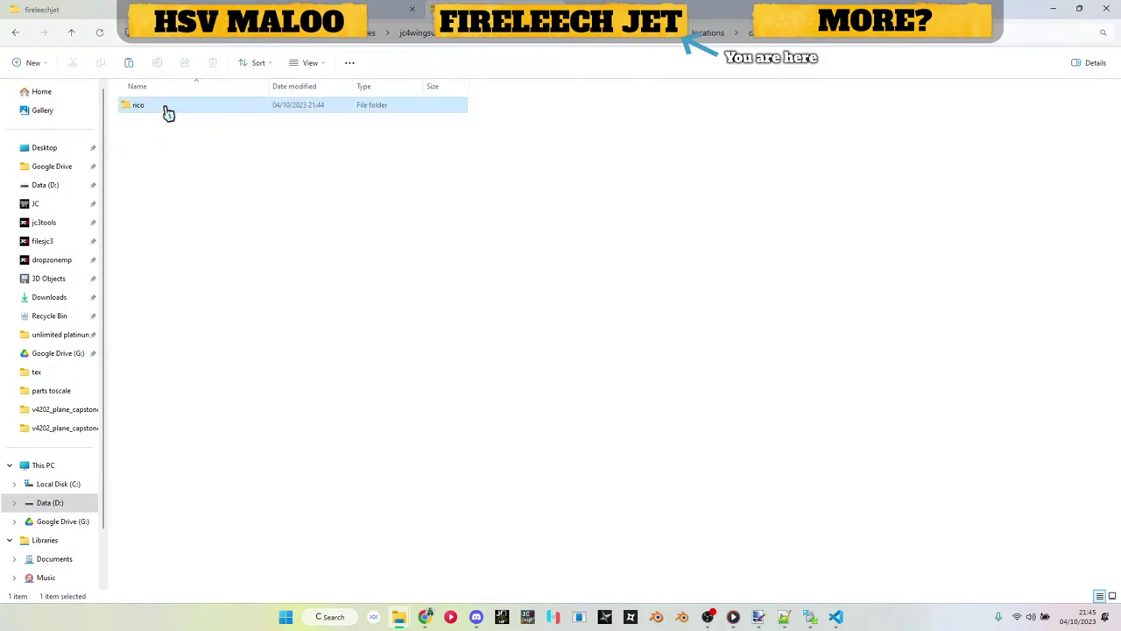
pyautogui.doubleClick(166, 108)
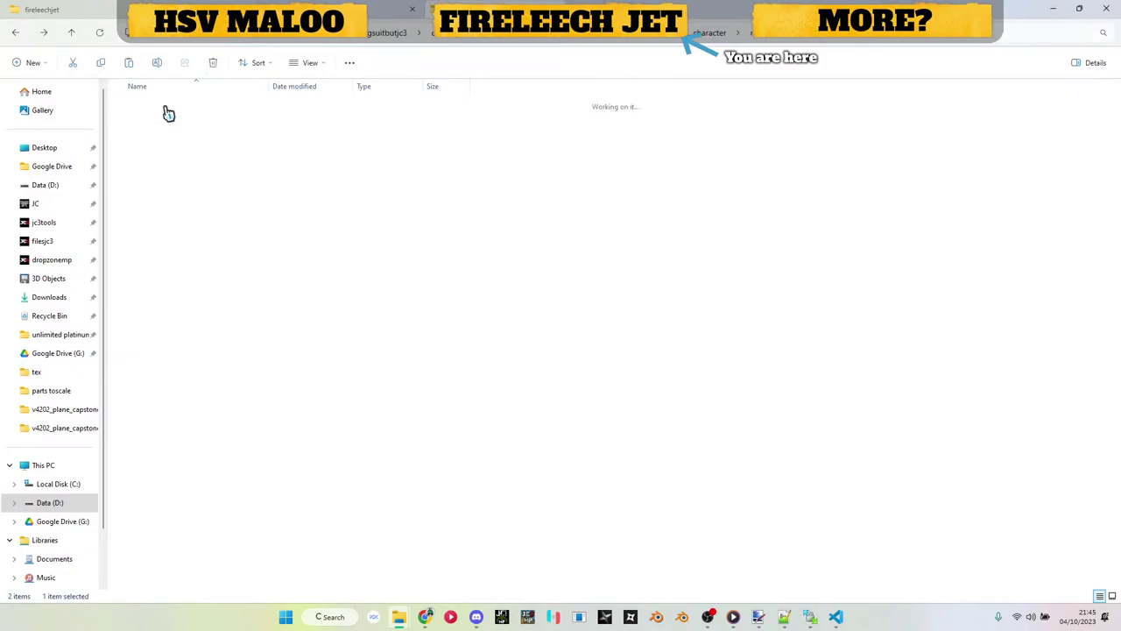
# Step: Descend character's nested folders to the FMOD_GUIDS file, then return to the unpacked archive's top level
pyautogui.doubleClick(169, 122)
pyautogui.doubleClick(166, 112)
pyautogui.doubleClick(166, 112)
pyautogui.doubleClick(167, 112)
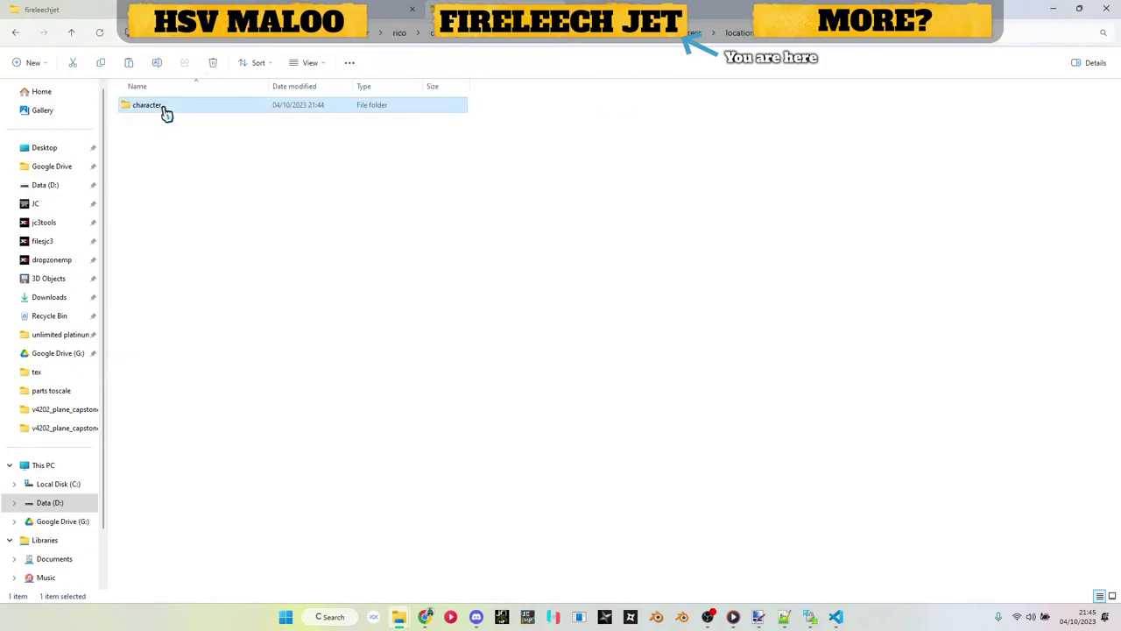
pyautogui.doubleClick(166, 112)
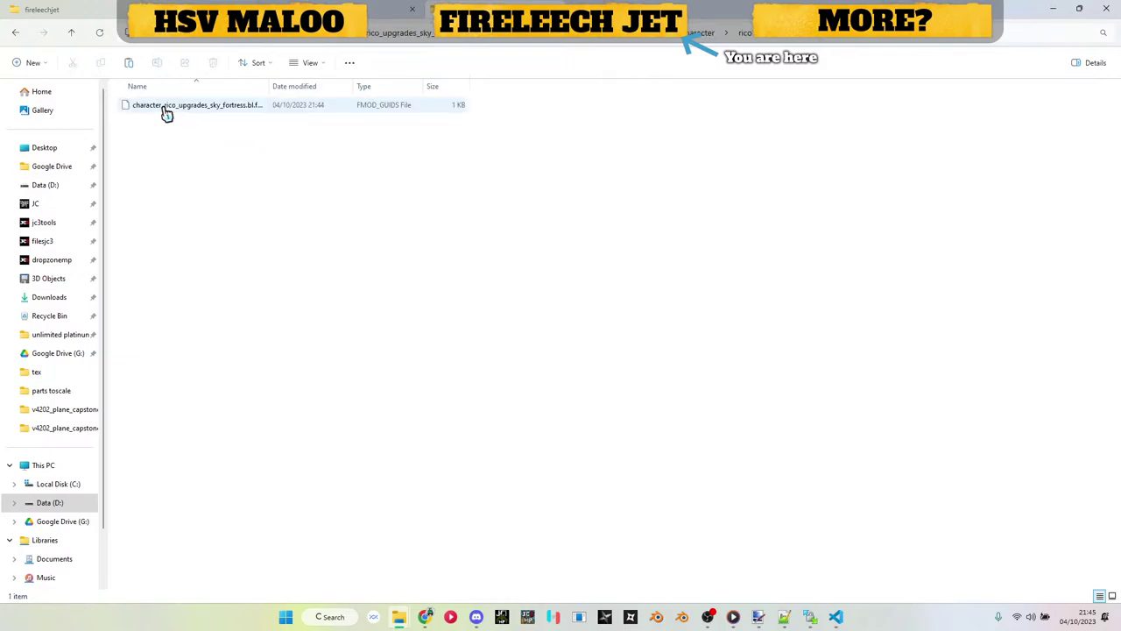
pyautogui.click(435, 39)
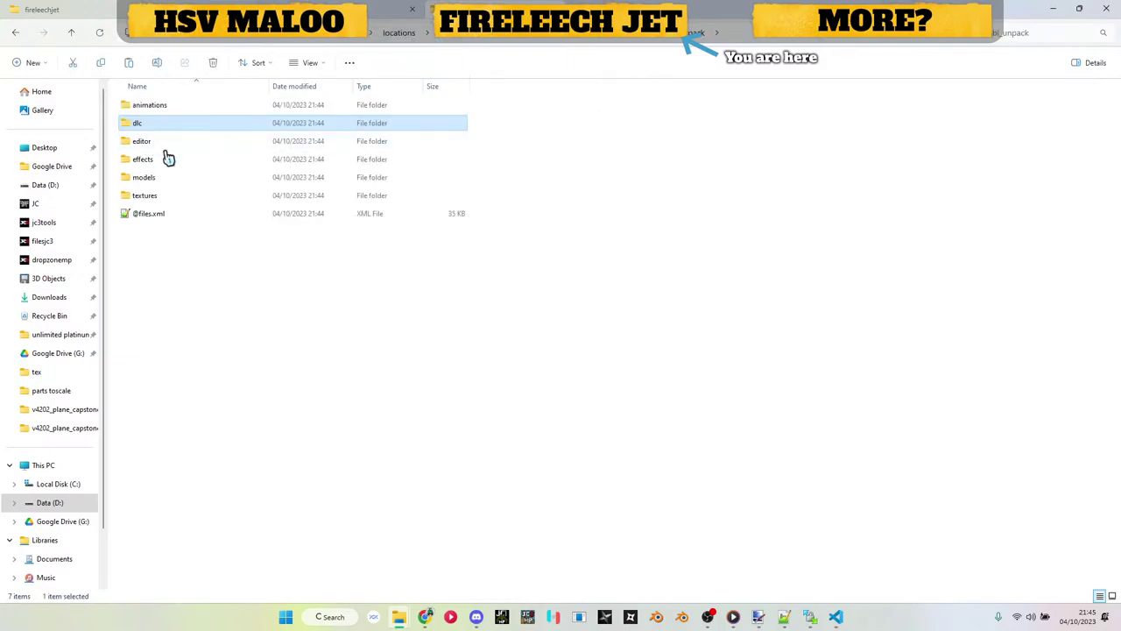
# Step: Peek into the unpacked archive's editor and jc_environments folders
pyautogui.doubleClick(165, 127)
pyautogui.doubleClick(161, 111)
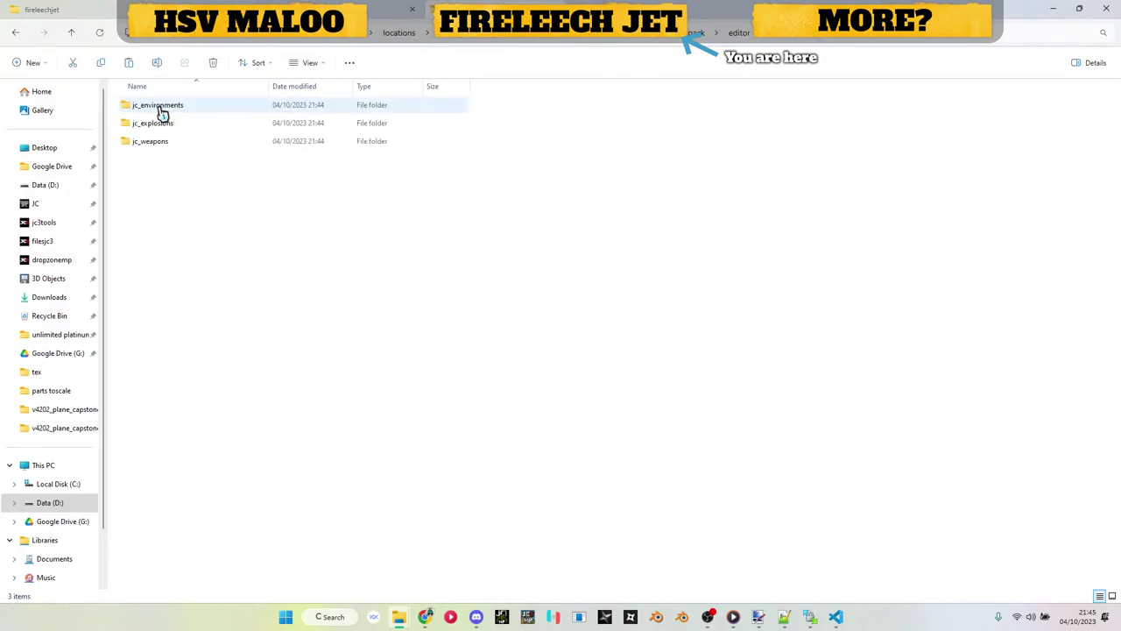
pyautogui.click(161, 111)
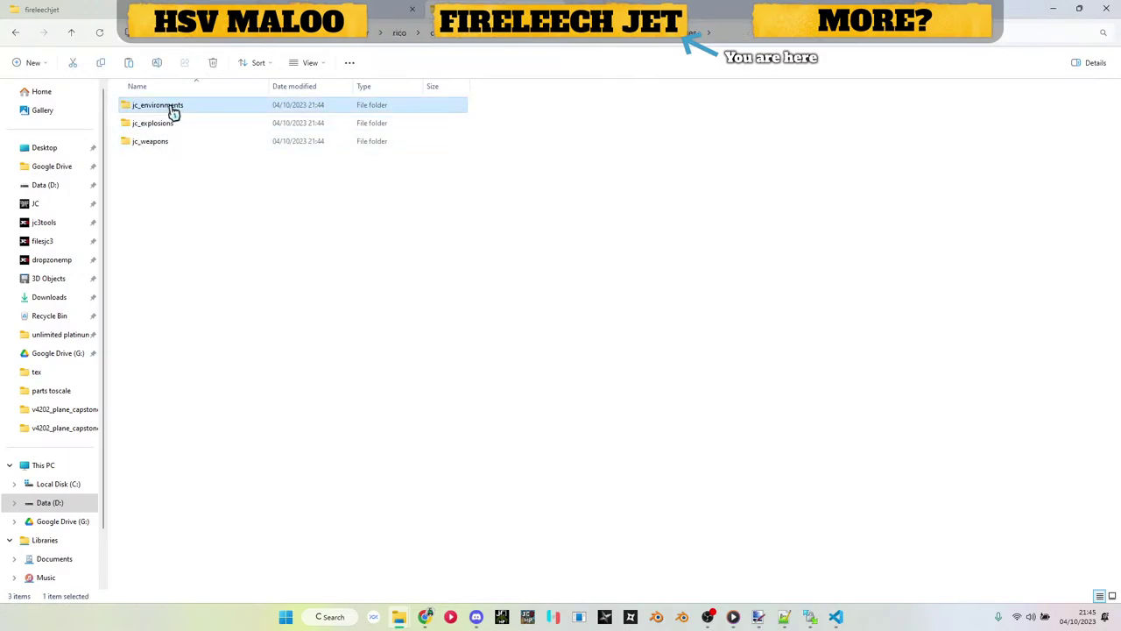
pyautogui.doubleClick(170, 111)
pyautogui.doubleClick(170, 113)
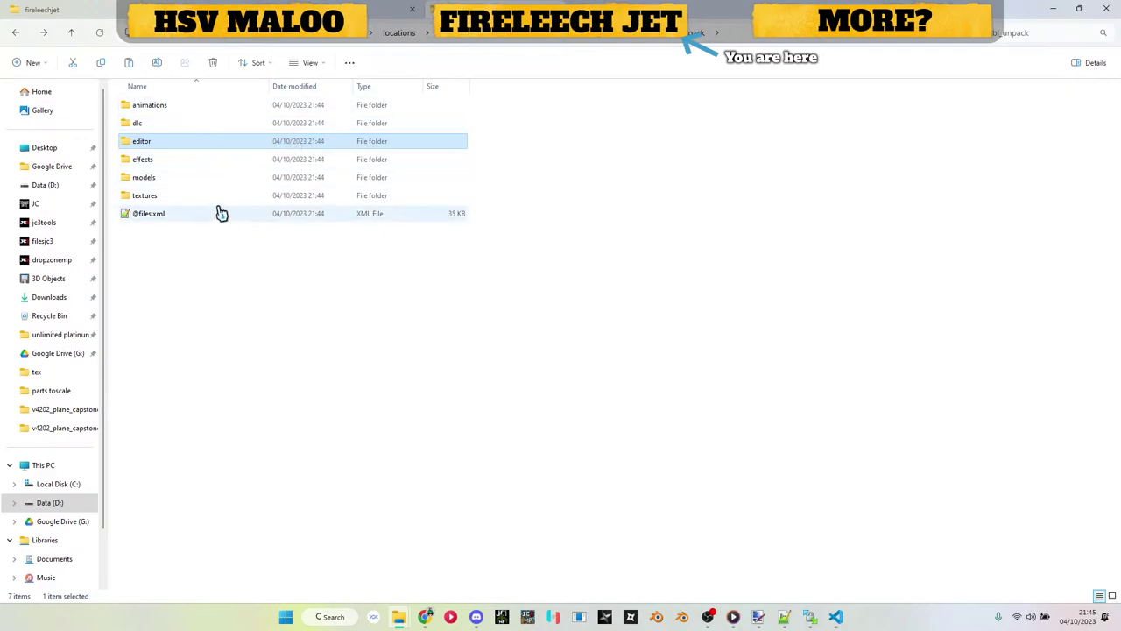
# Step: Open dlc > sky_fortress, then climb the breadcrumb up to the releases folder
pyautogui.doubleClick(219, 122)
pyautogui.doubleClick(217, 109)
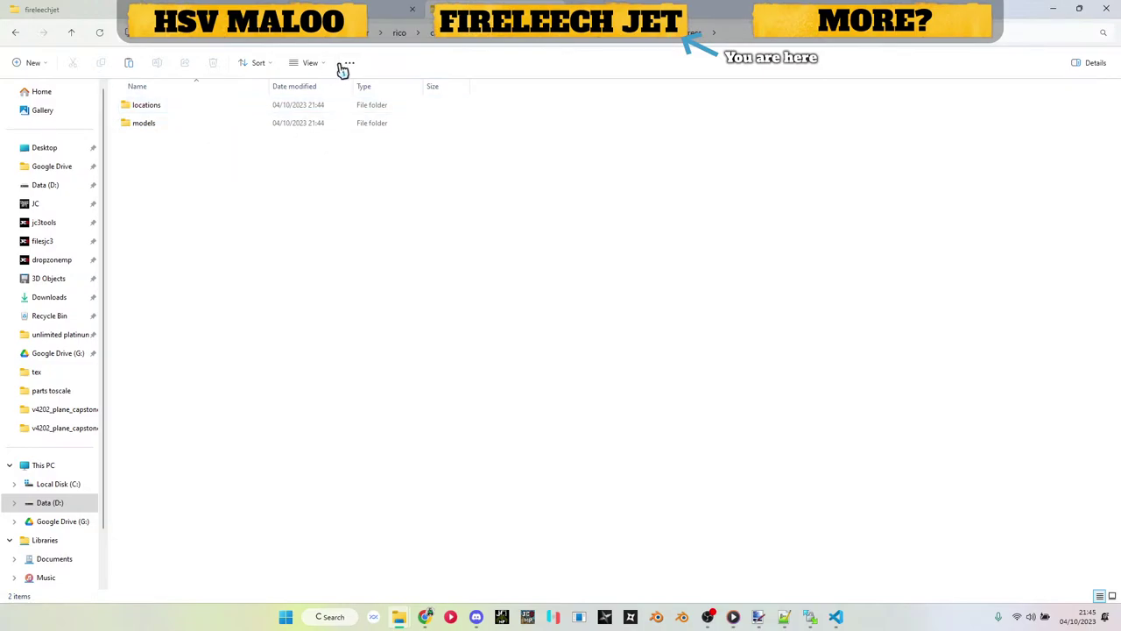
pyautogui.click(405, 34)
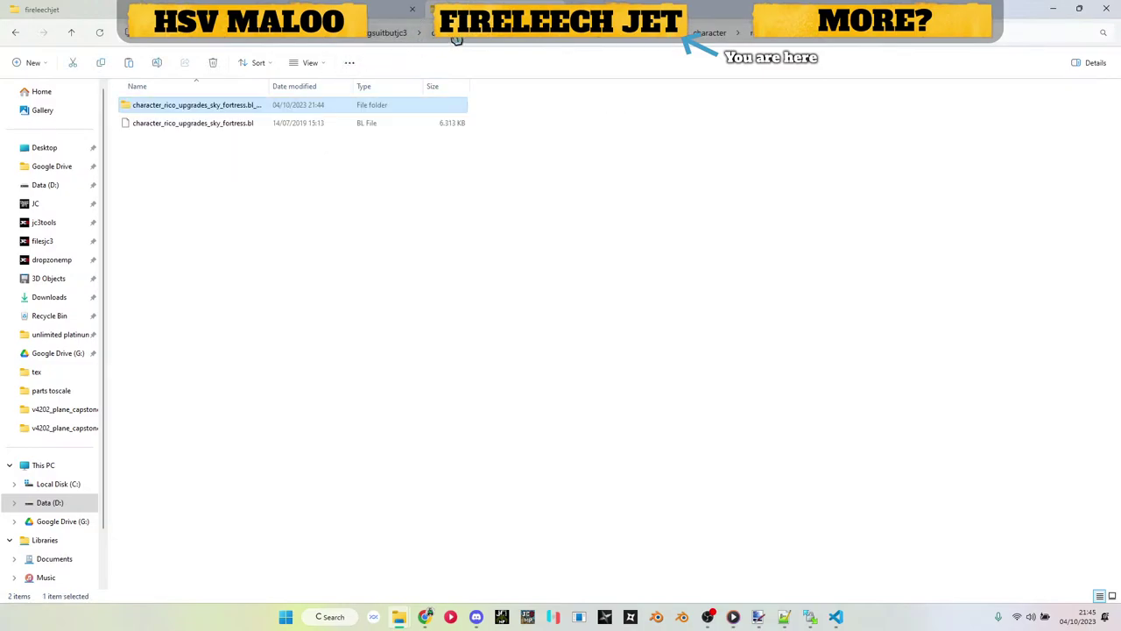
pyautogui.click(397, 35)
# Step: Open dropzone_sky_fortress and its only subfolder to reach the dlc folder
pyautogui.click(220, 130)
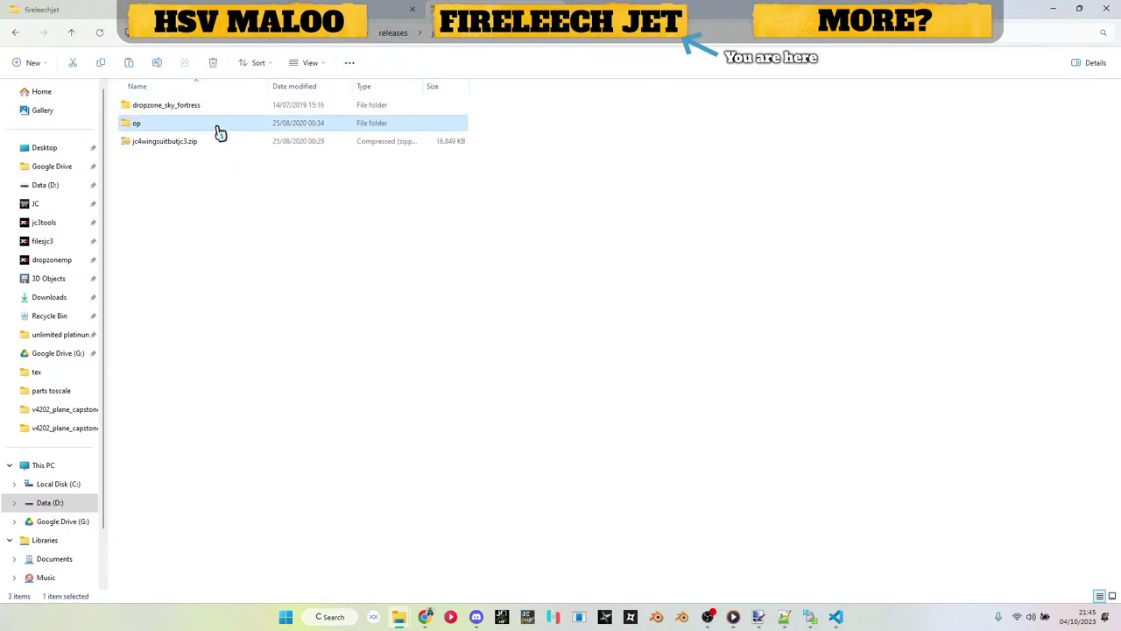
pyautogui.click(209, 106)
pyautogui.doubleClick(211, 112)
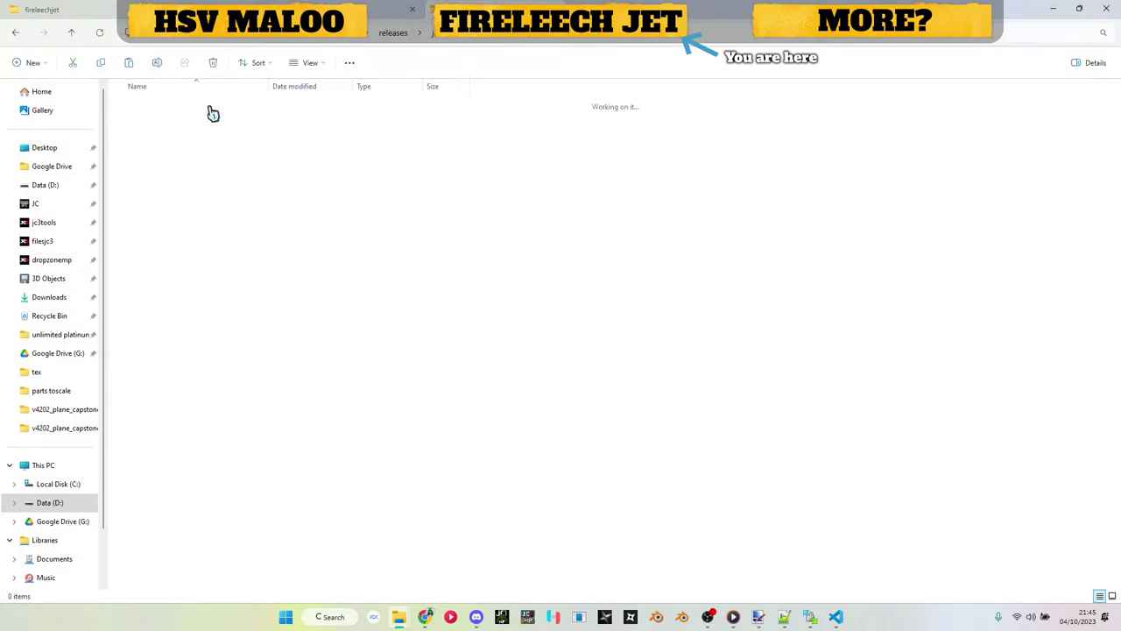
pyautogui.doubleClick(210, 110)
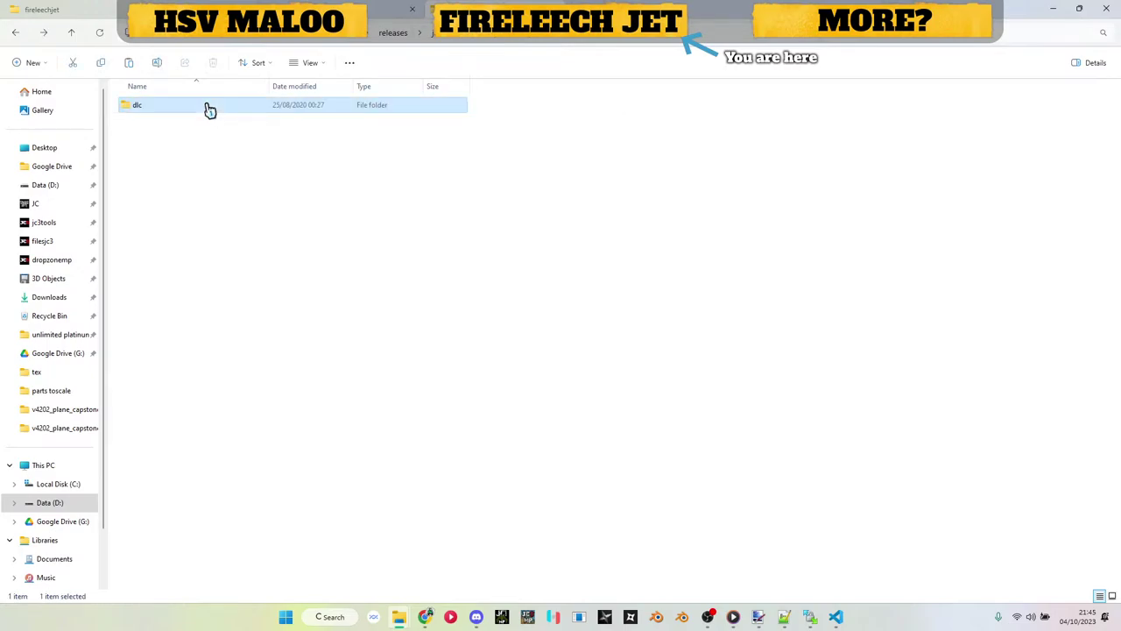
pyautogui.hotkey('alt', 'Left')
pyautogui.doubleClick(211, 109)
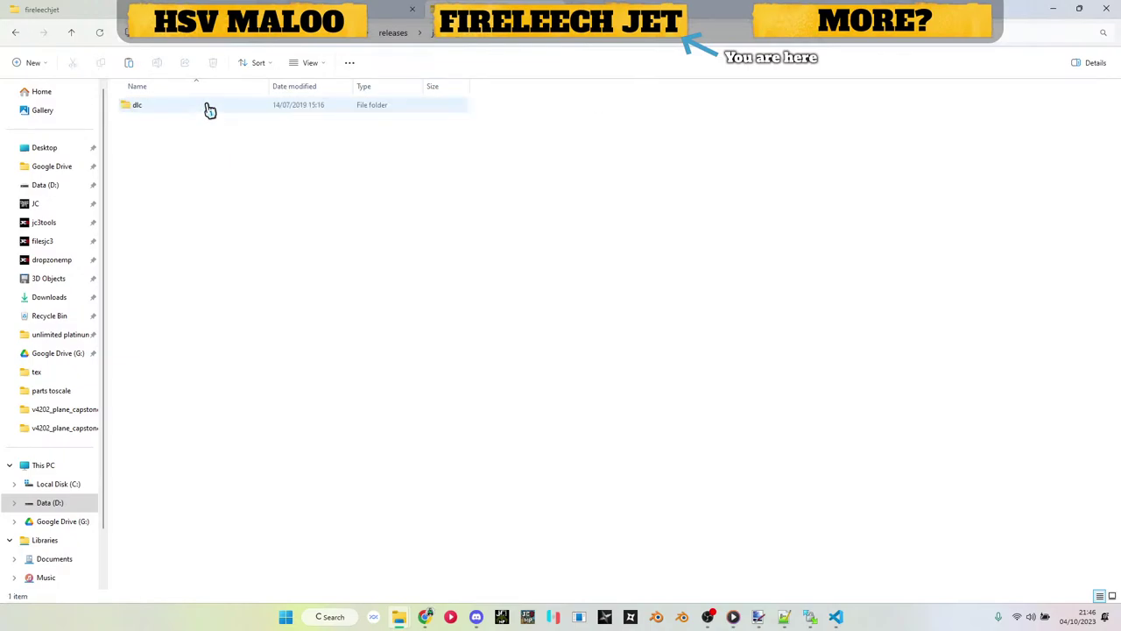
# Step: Open sky_fortress > global and unpack dlc1_gui.bl with Just Batch 3.bat
pyautogui.doubleClick(210, 109)
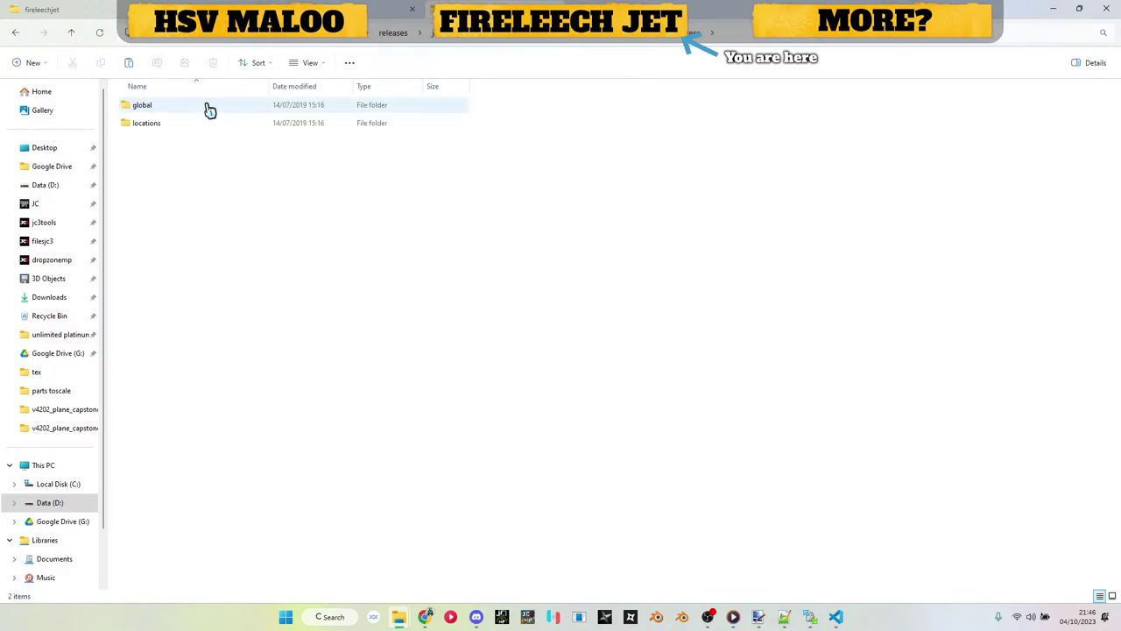
pyautogui.doubleClick(210, 109)
pyautogui.click(155, 114)
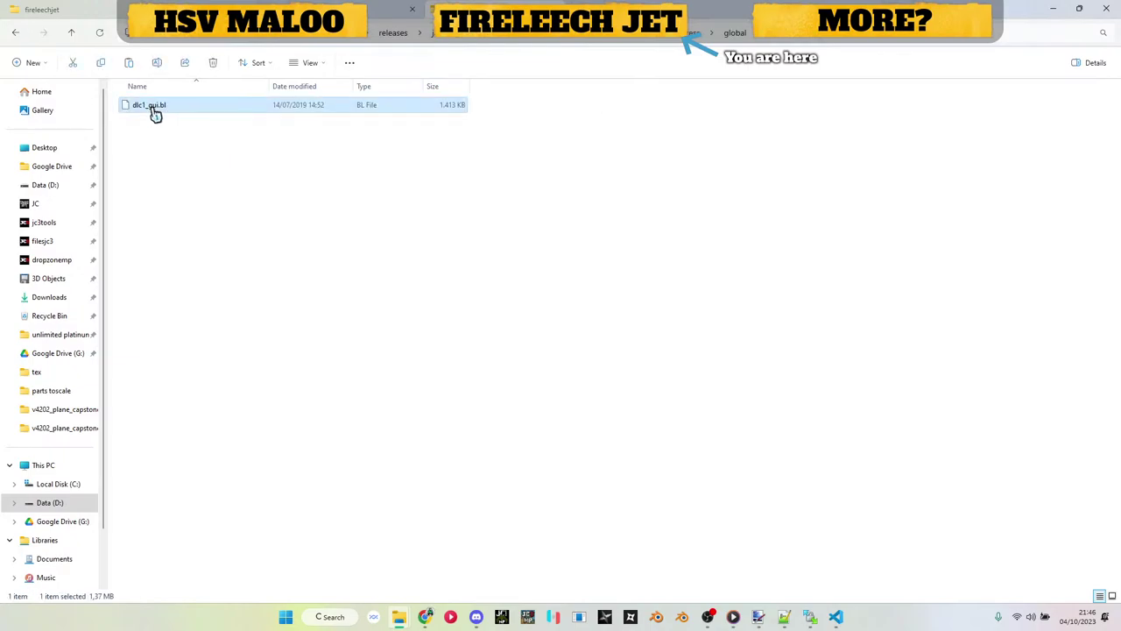
pyautogui.hotkey('alt', 'Tab')
pyautogui.moveTo(155, 114); pyautogui.dragTo(730, 252)
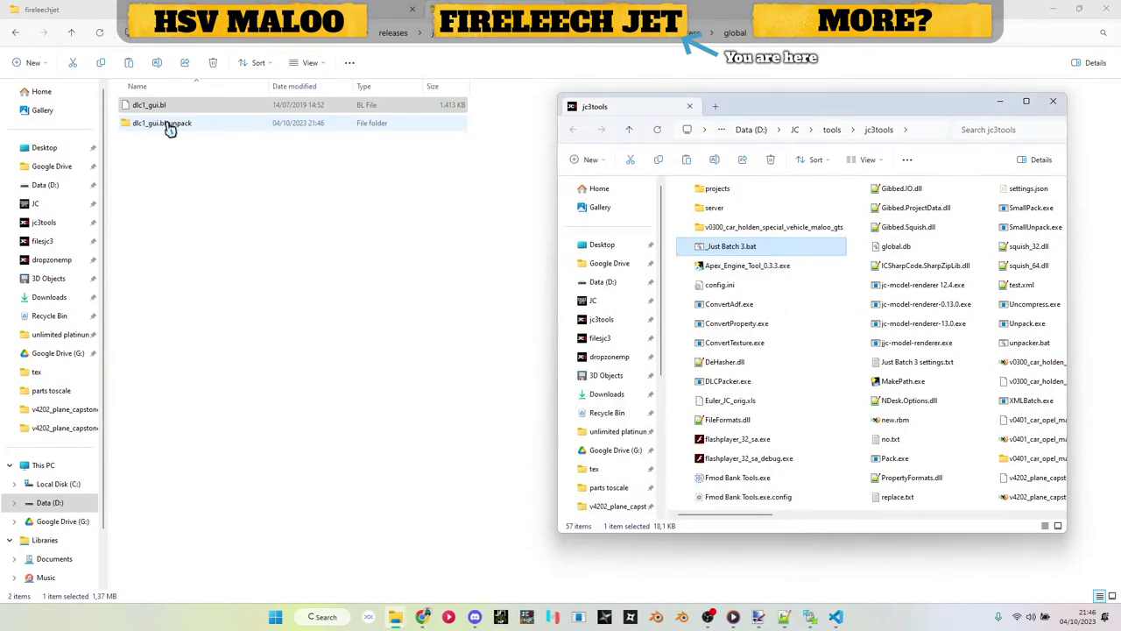
pyautogui.doubleClick(168, 122)
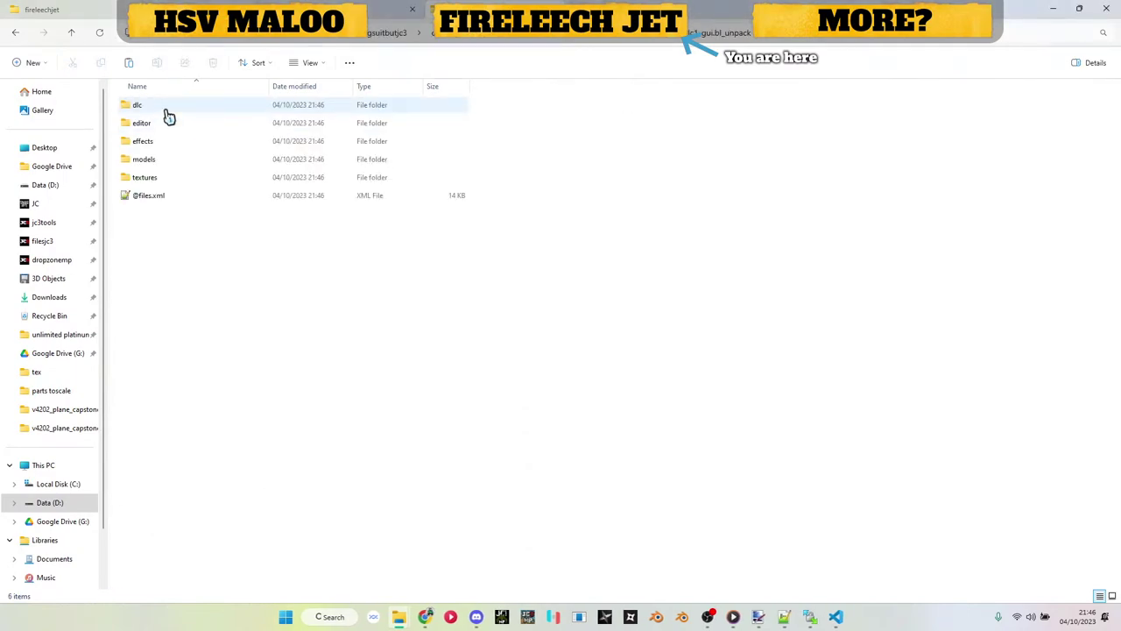
pyautogui.doubleClick(172, 196)
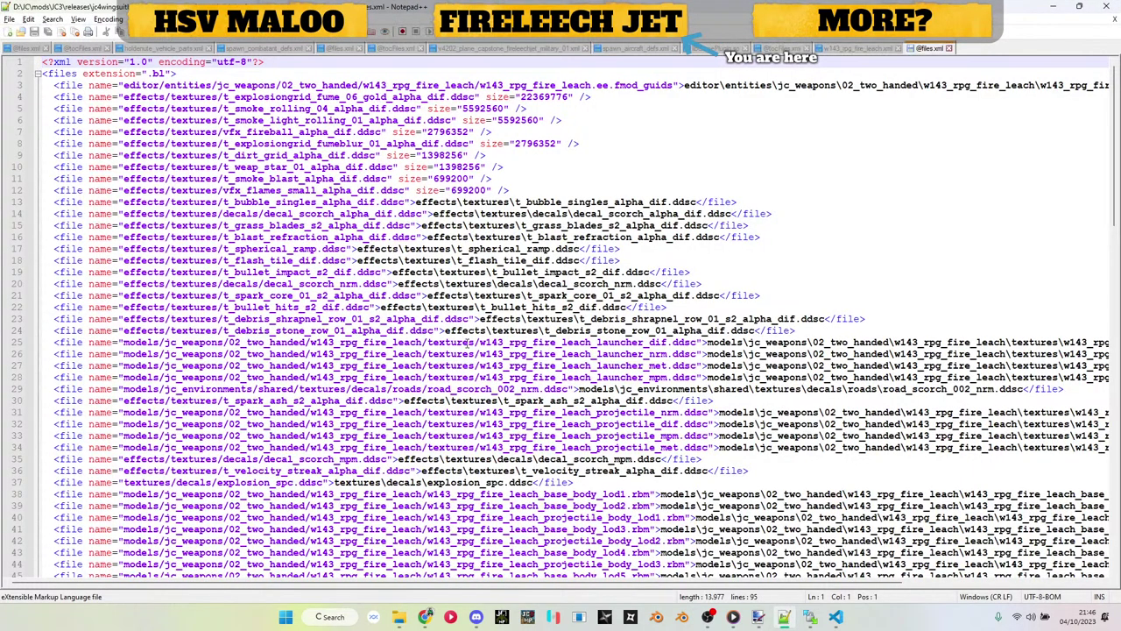
pyautogui.click(950, 48)
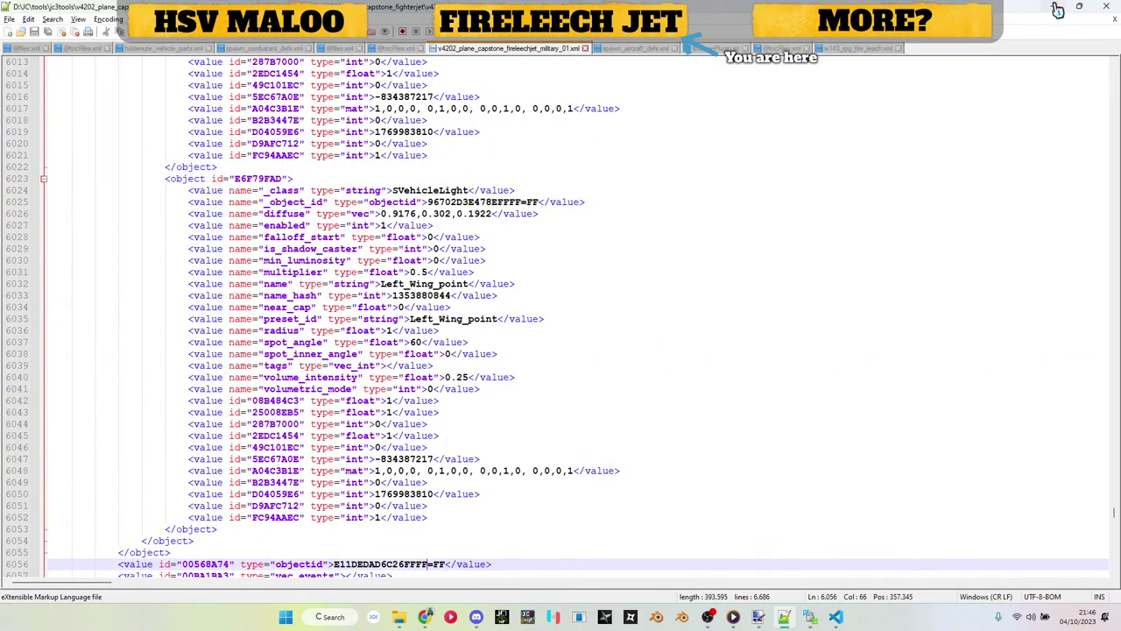
pyautogui.click(1054, 7)
pyautogui.hotkey('alt', 'Left')
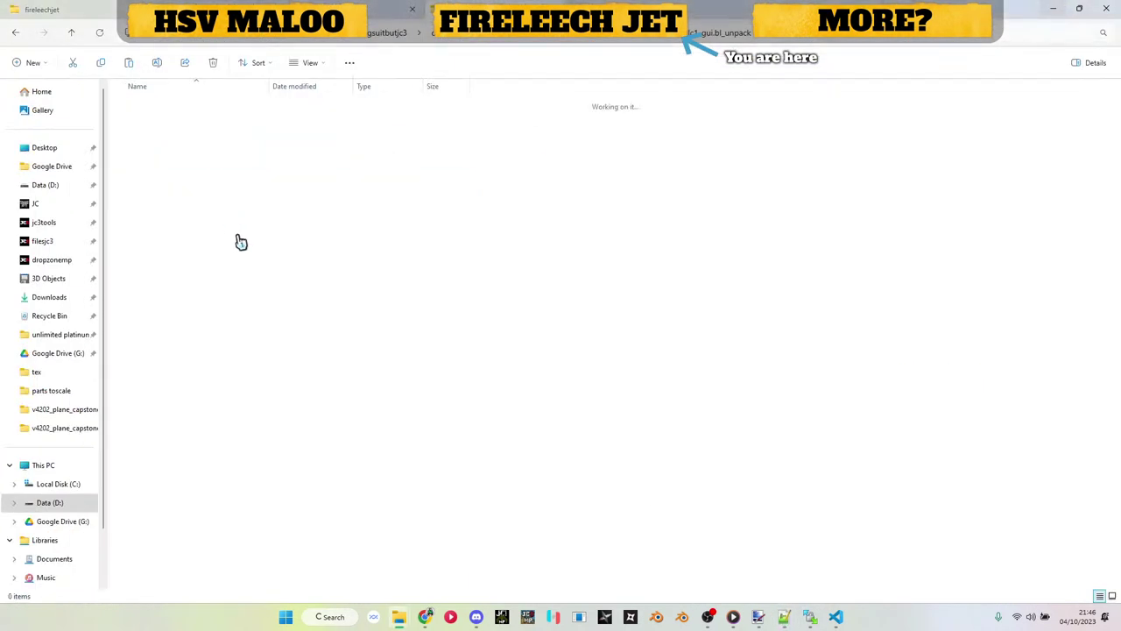
pyautogui.hotkey('alt', 'Right')
# Step: Browse the extracted archive down to rico's FMOD_GUIDS file, then return to the original .bl folder
pyautogui.doubleClick(161, 125)
pyautogui.doubleClick(159, 112)
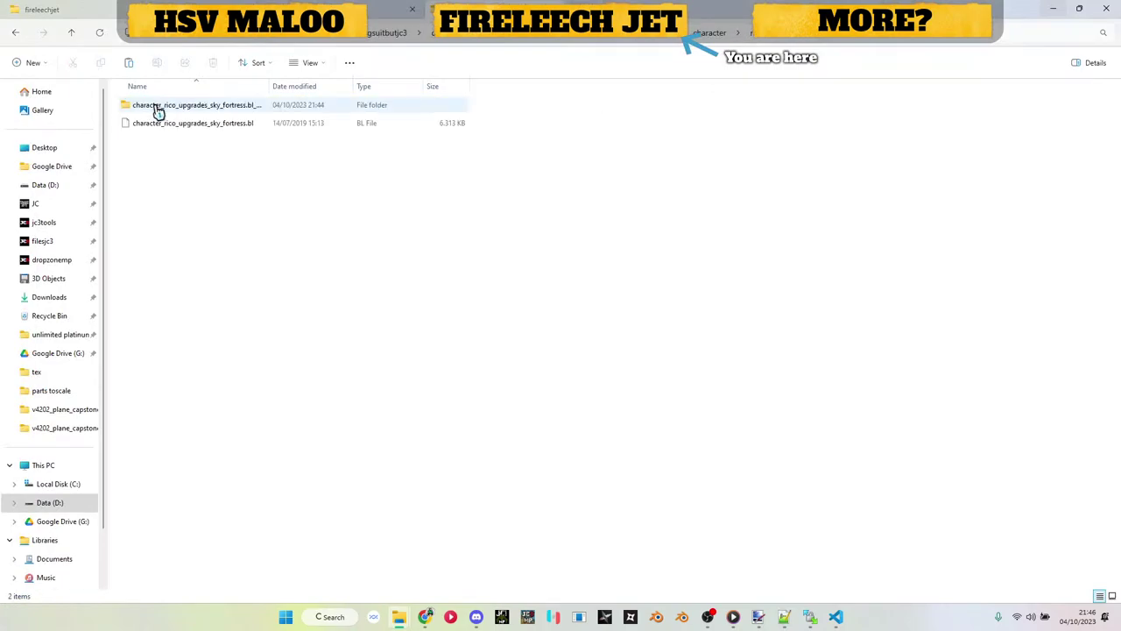
pyautogui.doubleClick(158, 112)
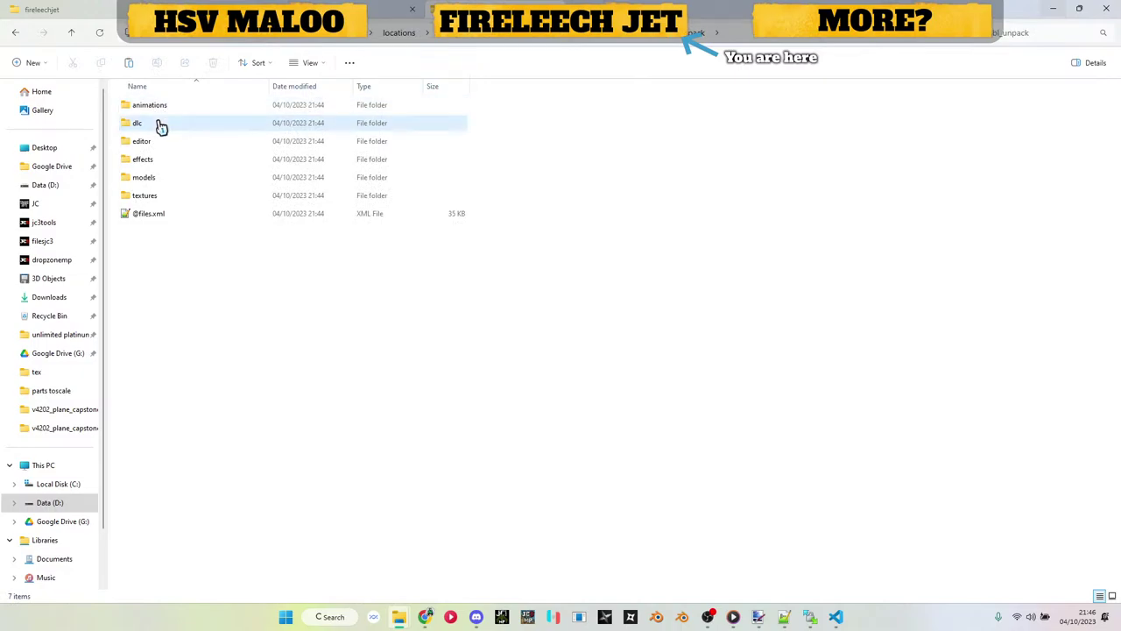
pyautogui.doubleClick(158, 125)
pyautogui.click(161, 112)
pyautogui.doubleClick(159, 113)
pyautogui.doubleClick(159, 112)
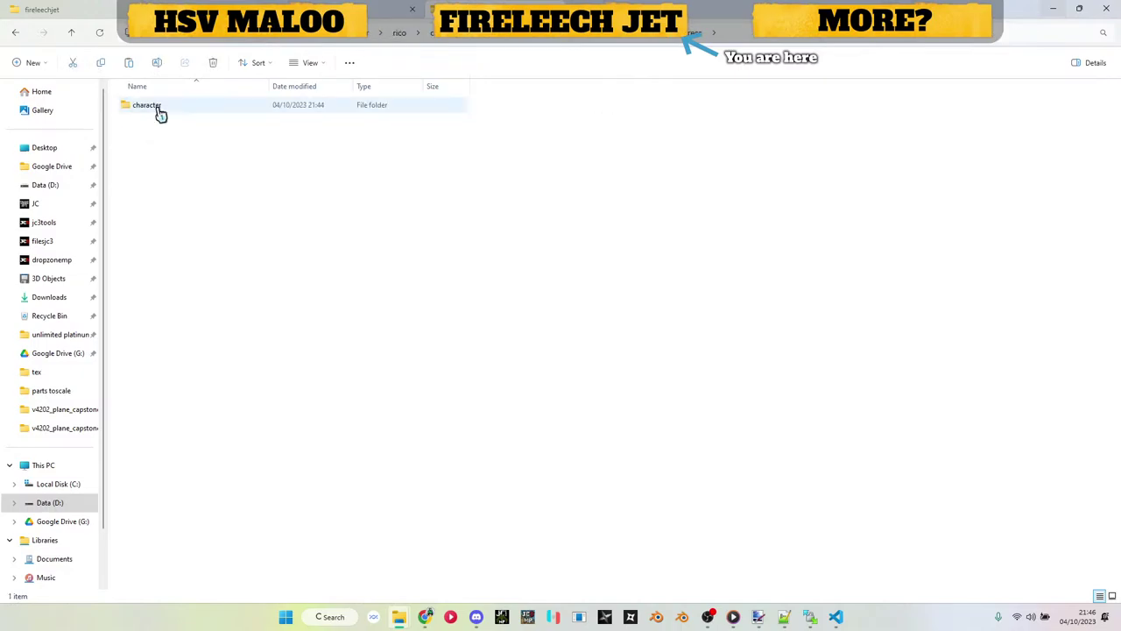
pyautogui.doubleClick(159, 112)
pyautogui.click(158, 113)
pyautogui.doubleClick(159, 112)
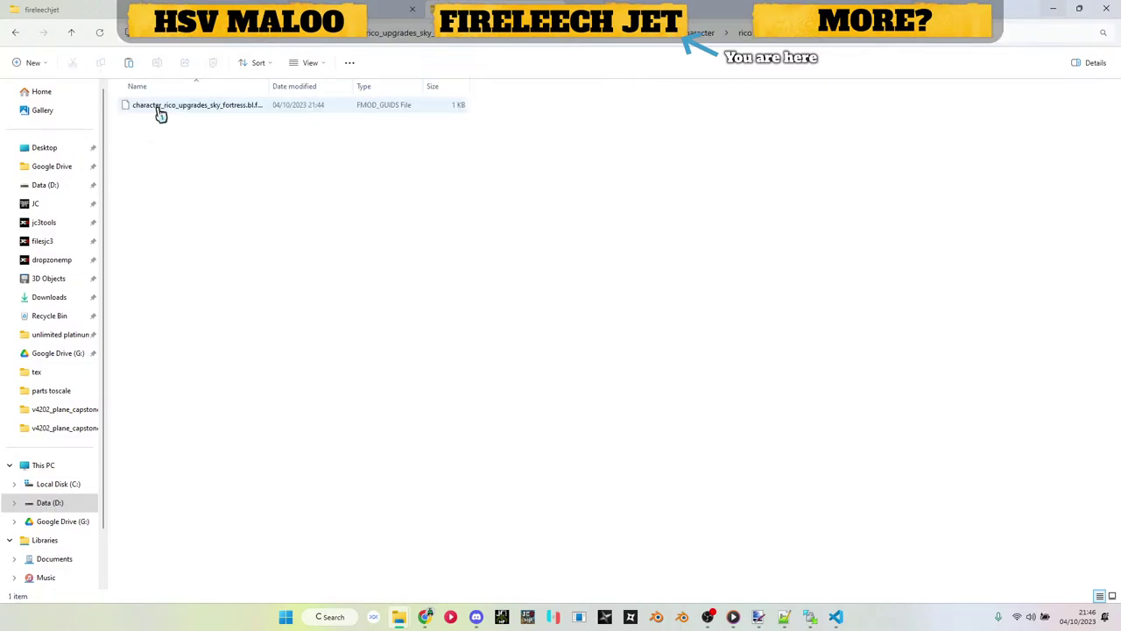
pyautogui.click(349, 38)
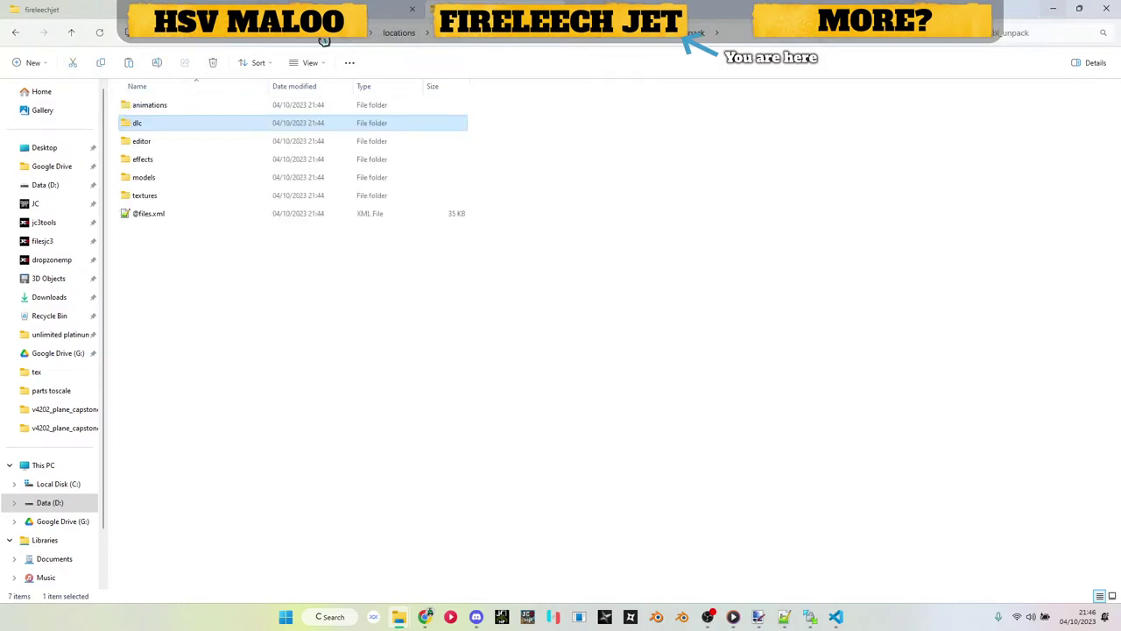
pyautogui.click(504, 45)
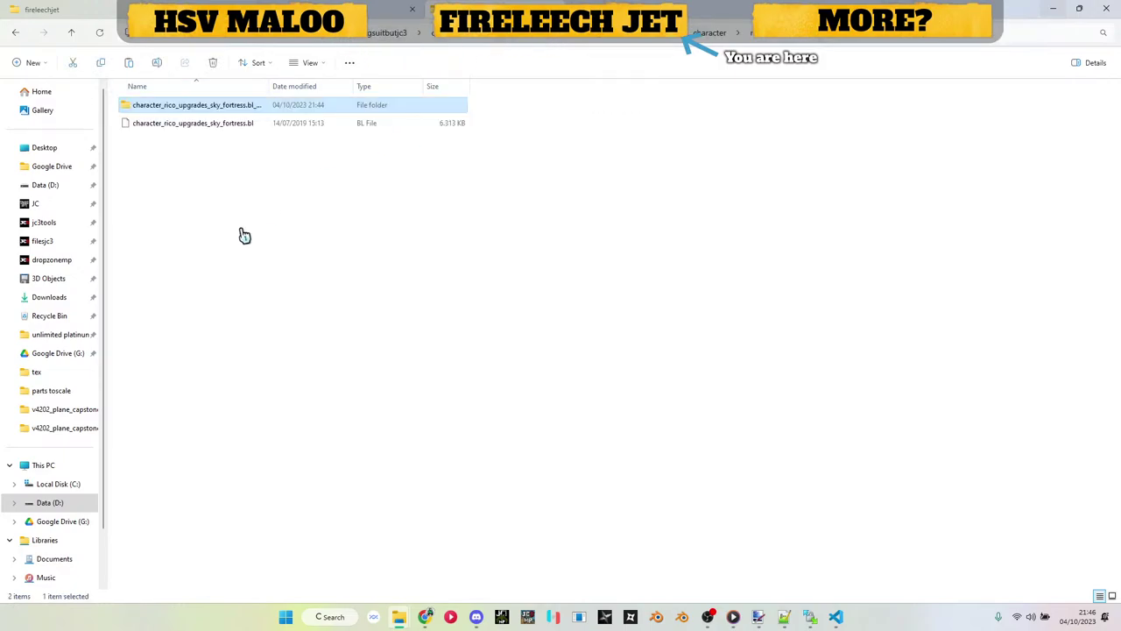
# Step: Copy character_rico_upgrades_sky_fortress.bl into jc3tools and run Just Batch 3 on it
pyautogui.click(256, 132)
pyautogui.click(243, 3)
pyautogui.click(614, 325)
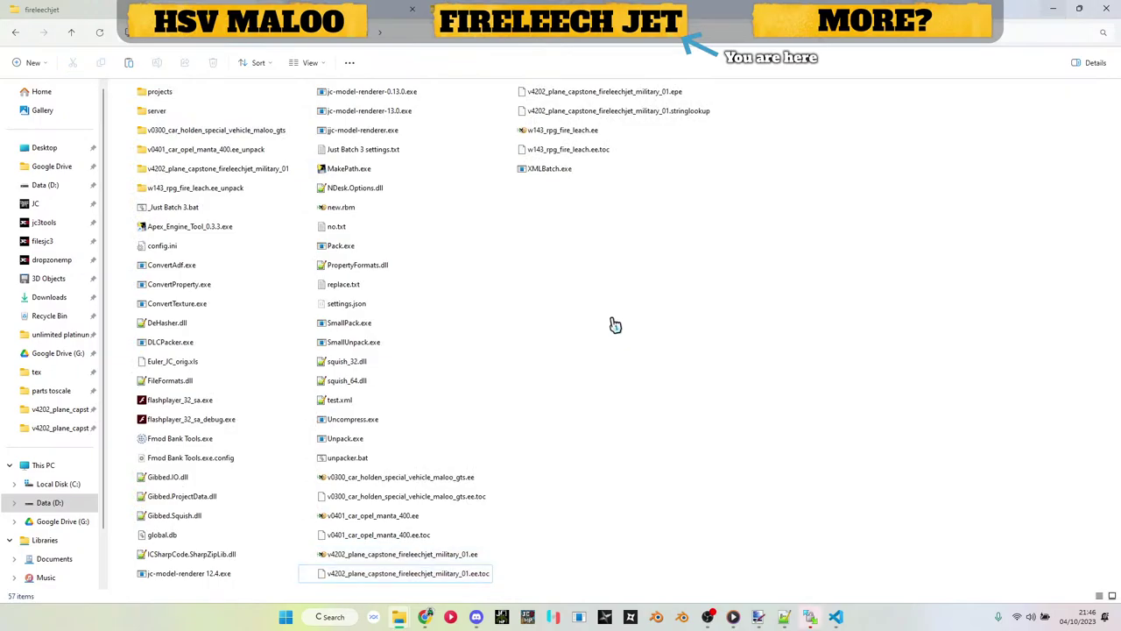
pyautogui.hotkey('ctrl', 'v')
pyautogui.doubleClick(182, 210)
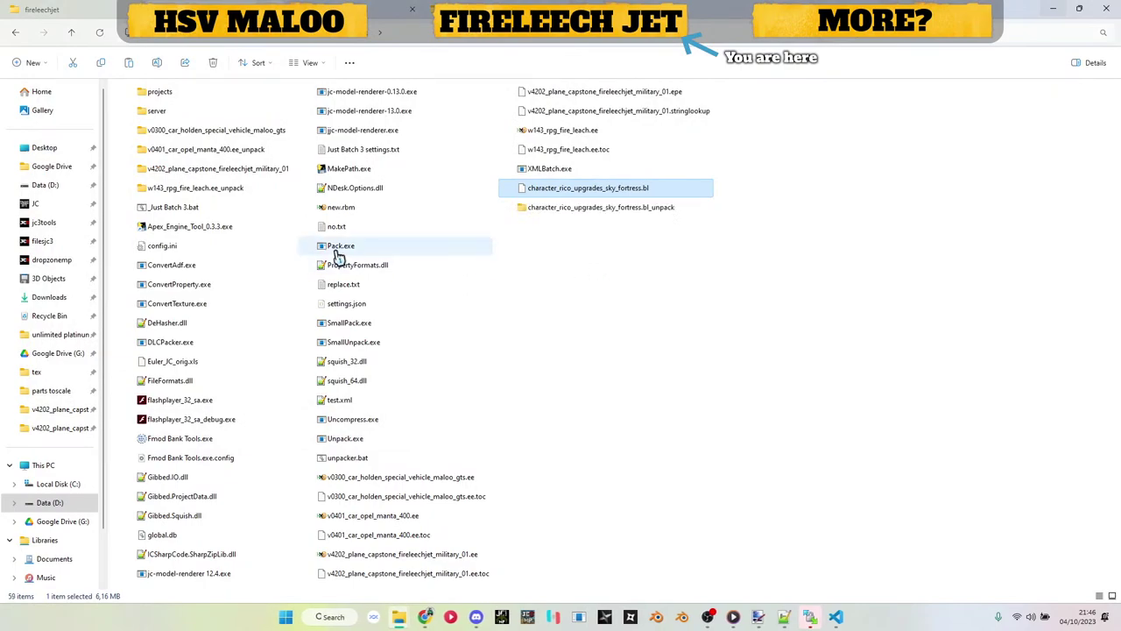
# Step: Open the new .bl_unpack folder through dlc, sky_fortress and locations to rico
pyautogui.doubleClick(695, 208)
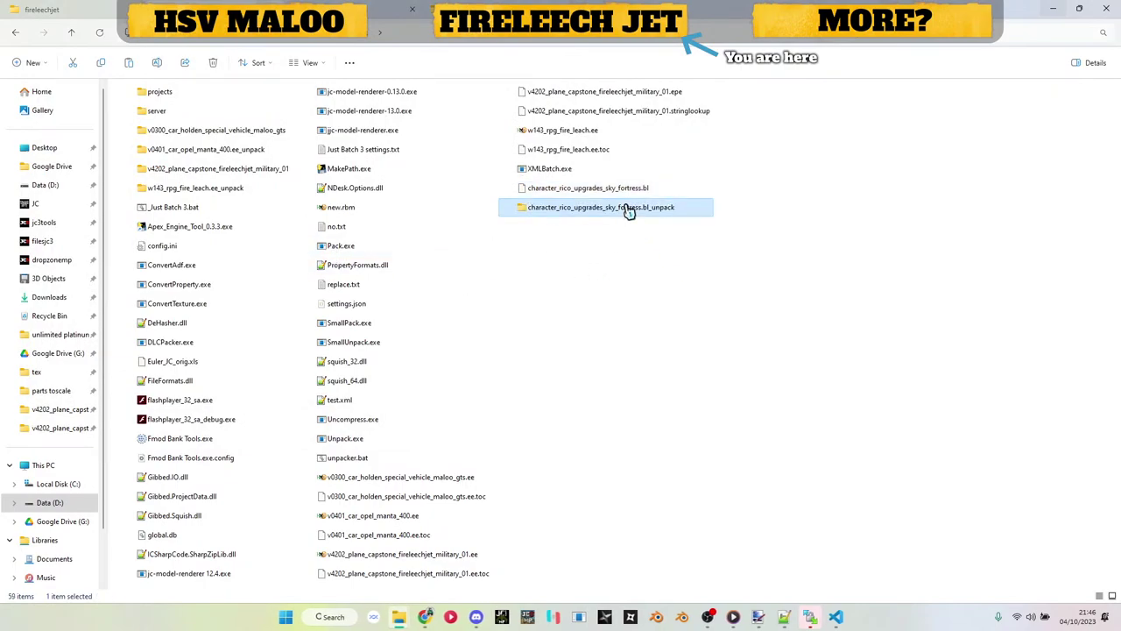
pyautogui.doubleClick(175, 124)
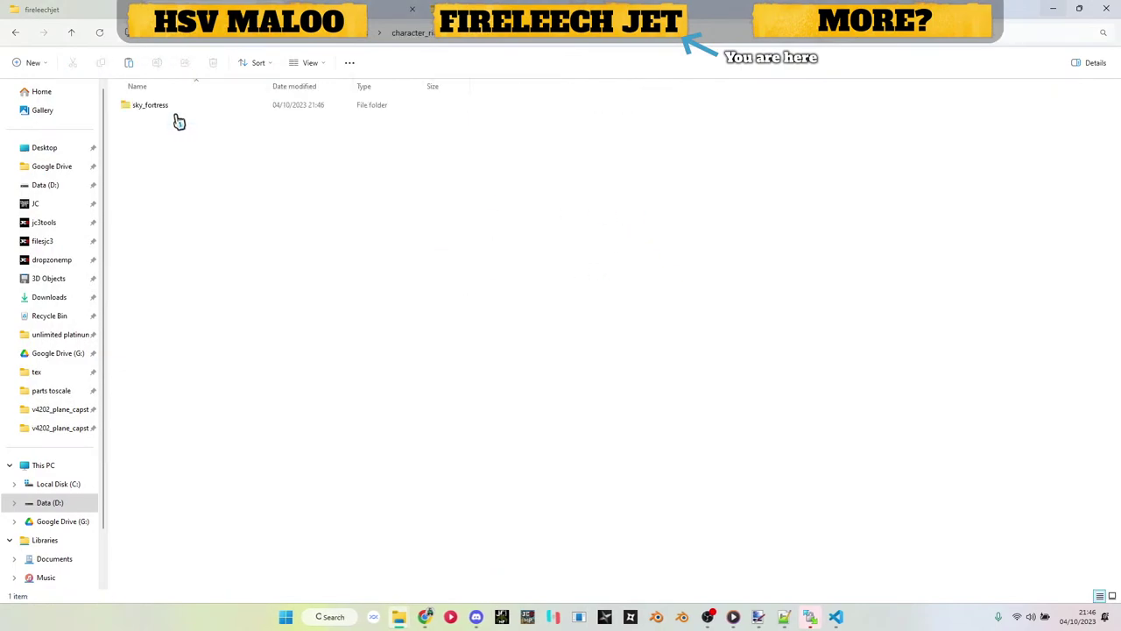
pyautogui.doubleClick(179, 109)
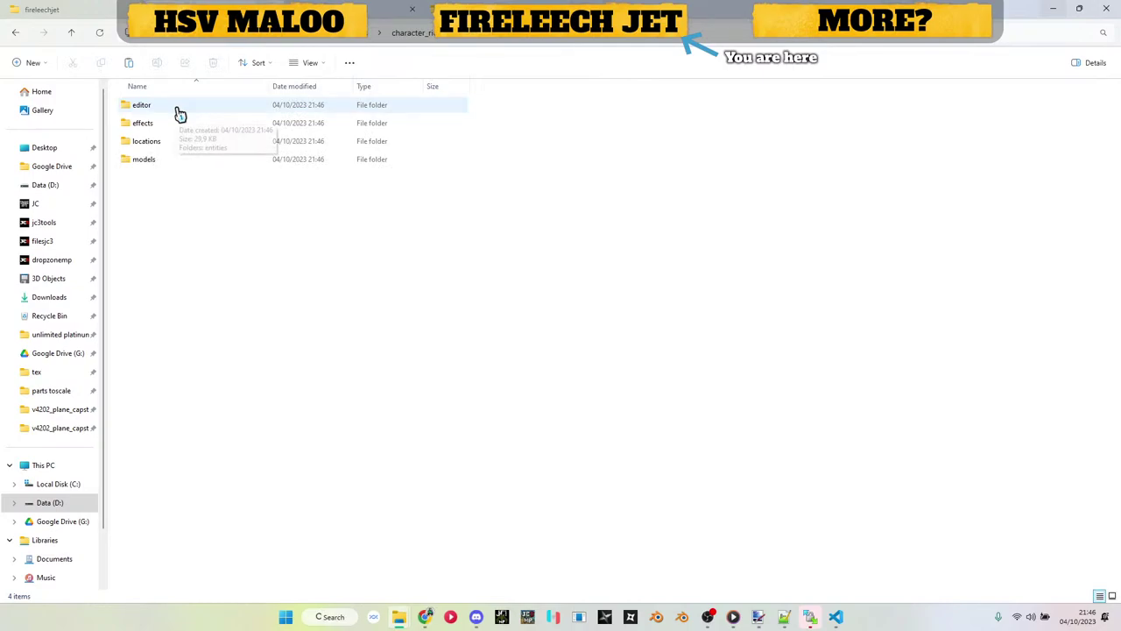
pyautogui.doubleClick(180, 114)
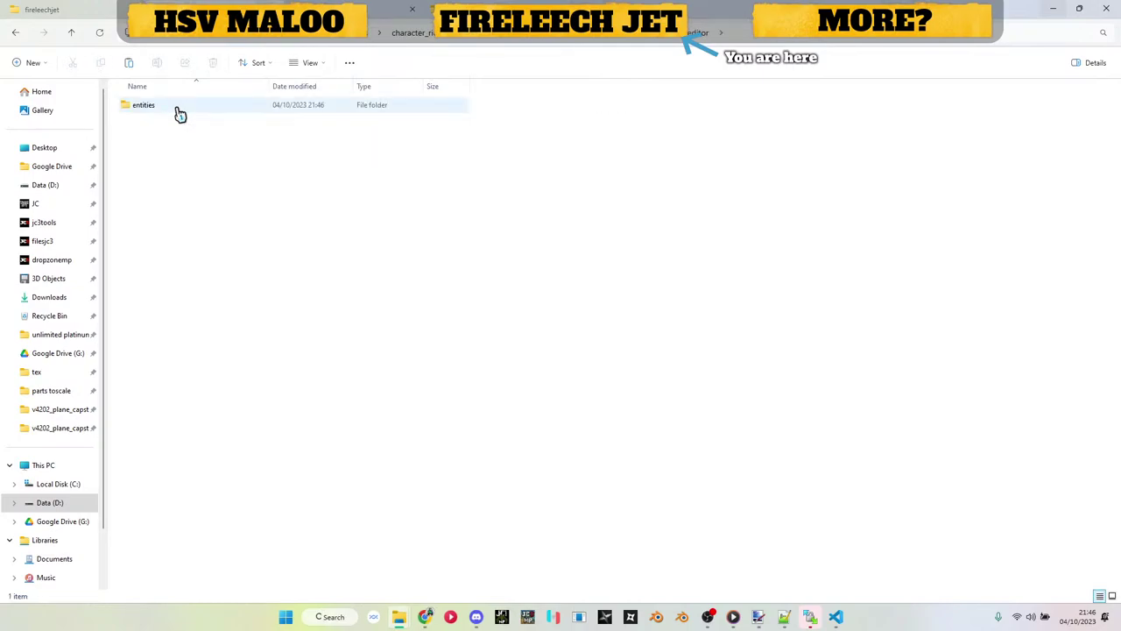
pyautogui.hotkey('alt', 'Left')
pyautogui.doubleClick(178, 141)
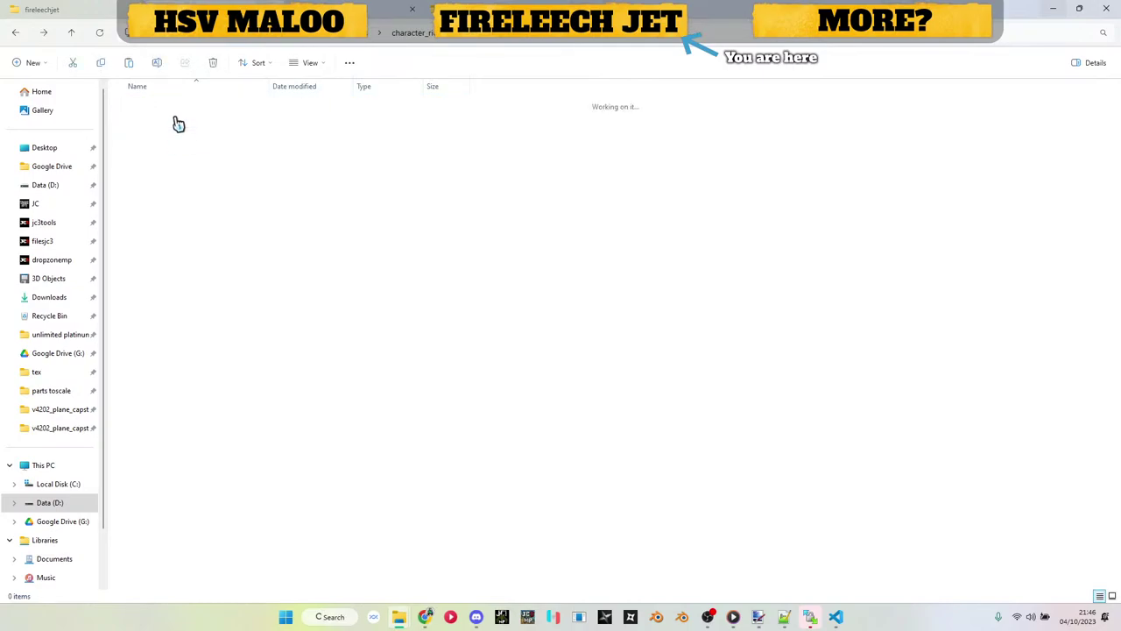
pyautogui.doubleClick(179, 114)
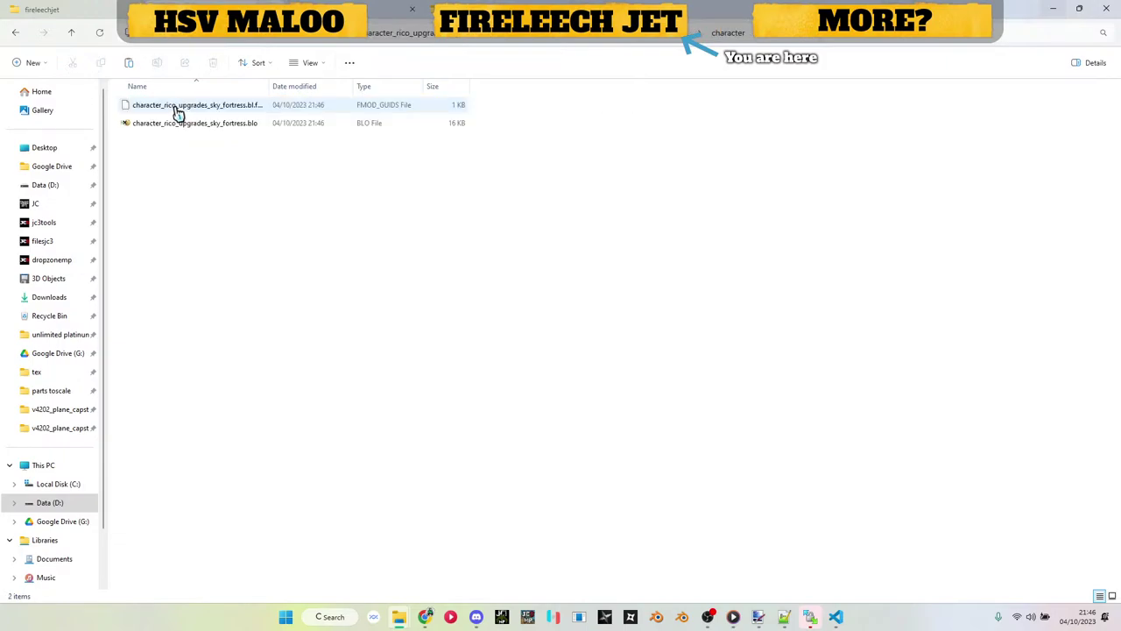
# Step: Convert the 16 KB .blo to XML with Just Batch 3.bat and open the resulting XML
pyautogui.moveTo(187, 125); pyautogui.dragTo(702, 252)
pyautogui.hotkey('alt', 'Tab')
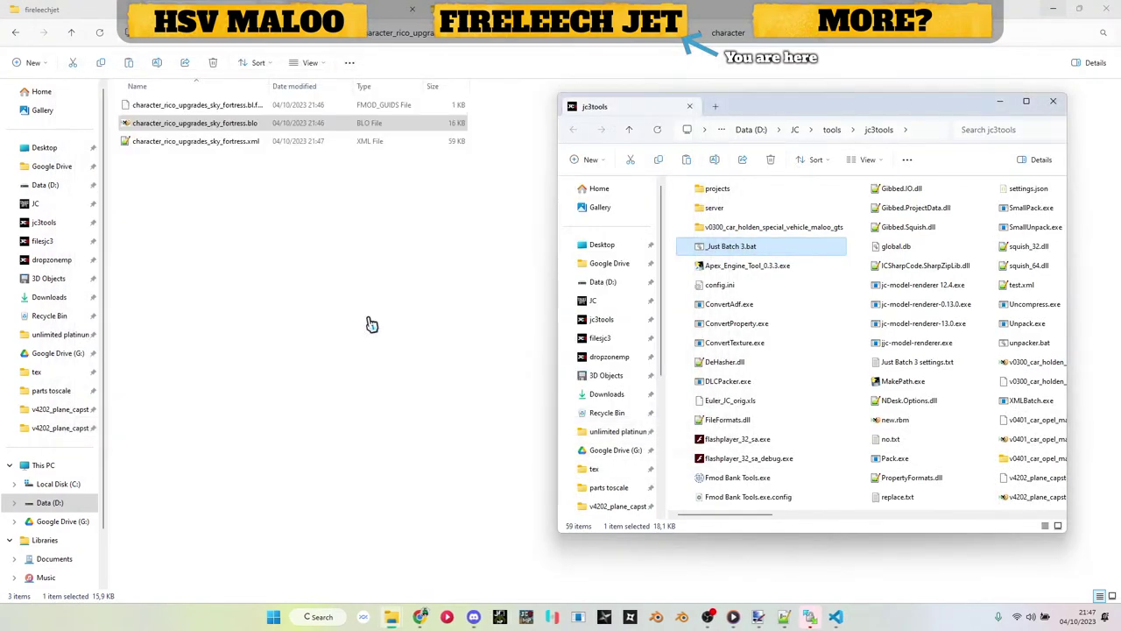
pyautogui.doubleClick(185, 145)
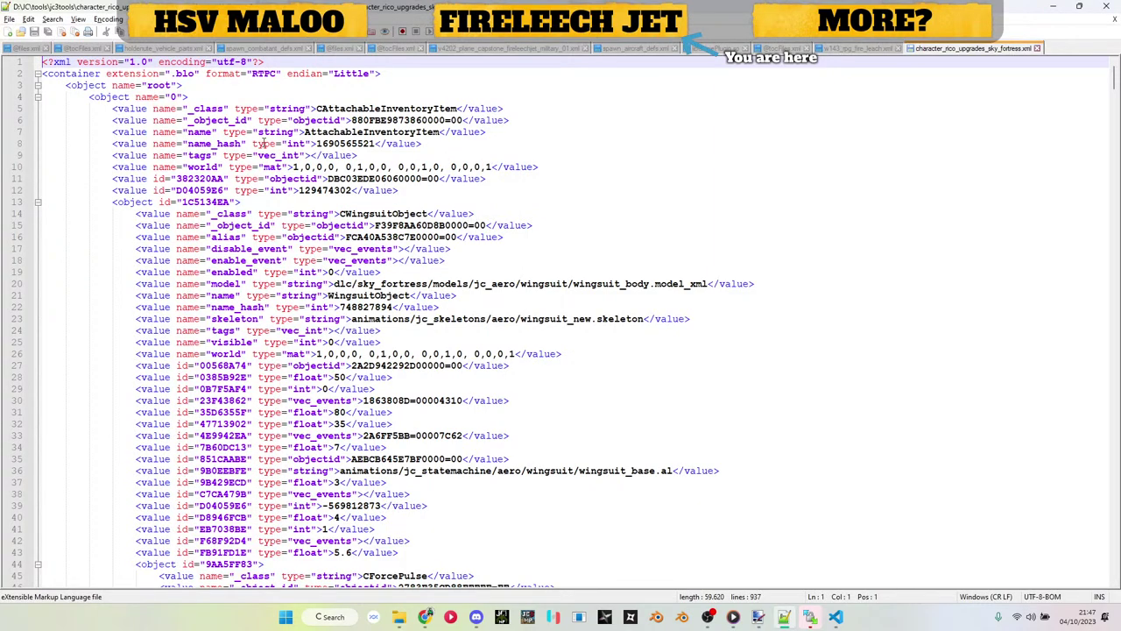
# Step: Search the XML for weapon_id and step through each match, including the line 86 one
pyautogui.hotkey('ctrl', 'f')
pyautogui.write('weapon_id')
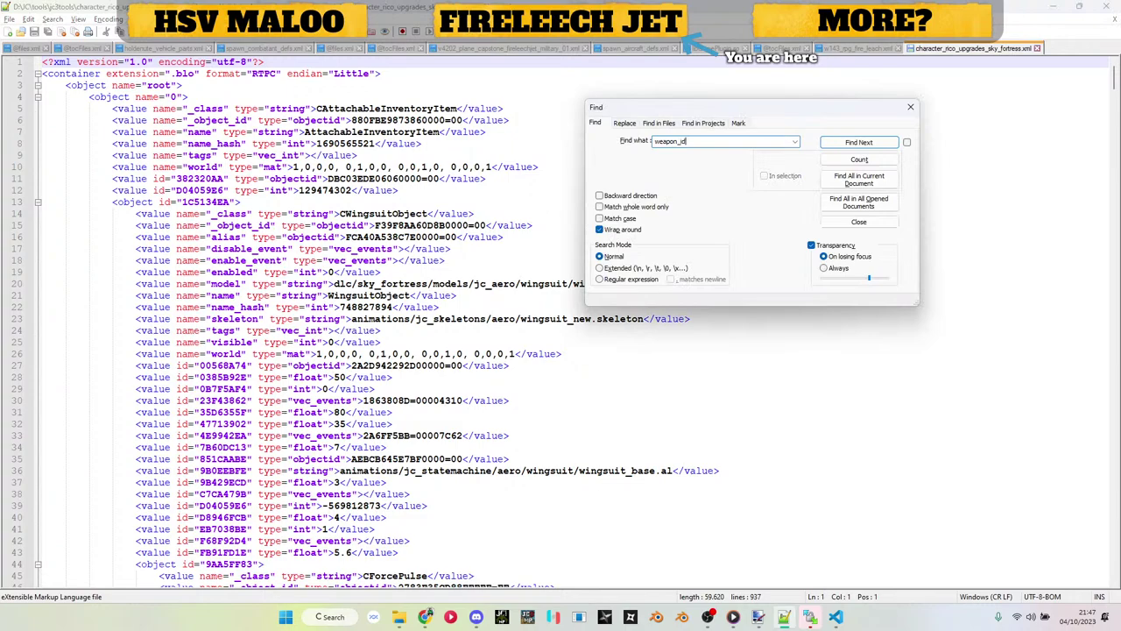
pyautogui.press('Return')
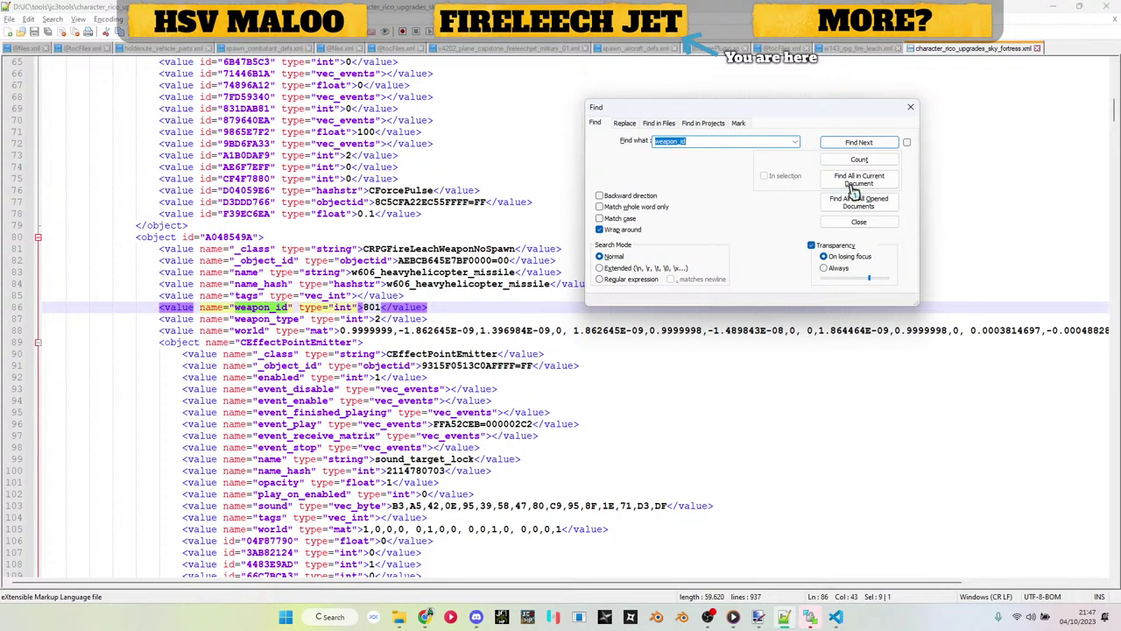
pyautogui.click(858, 144)
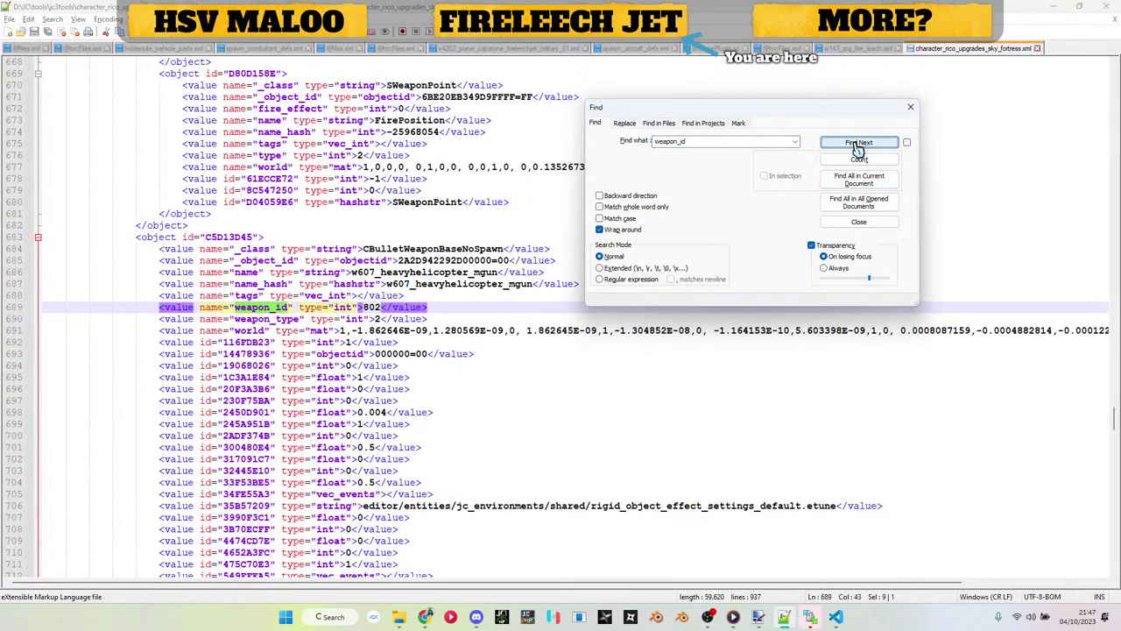
pyautogui.click(857, 143)
pyautogui.click(858, 144)
pyautogui.click(857, 144)
pyautogui.press('Escape')
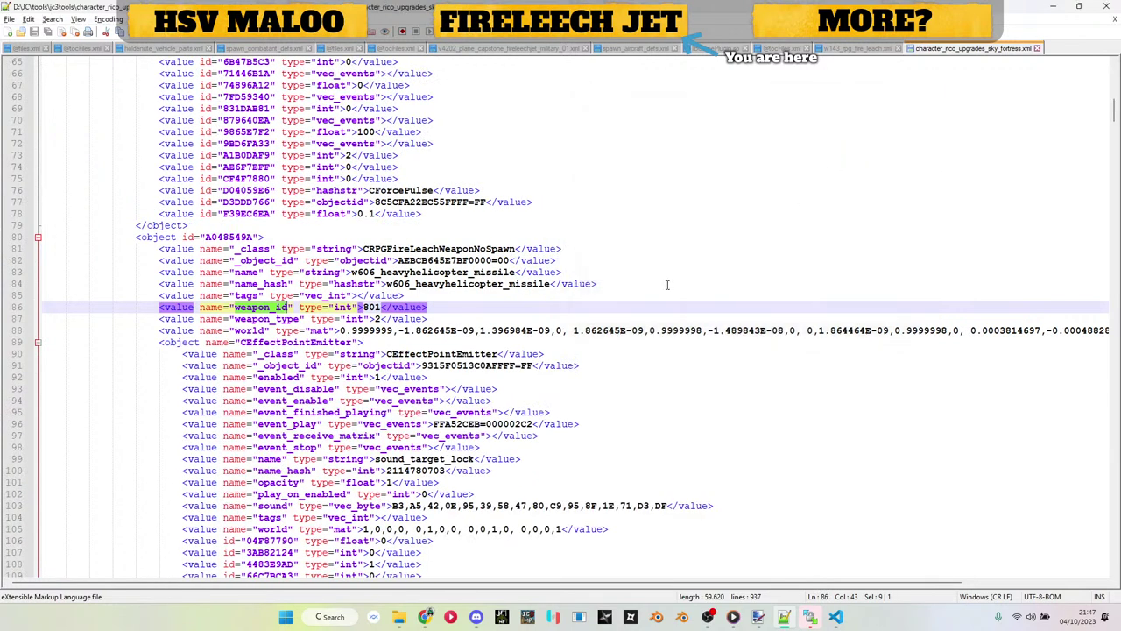
pyautogui.scroll(-12, 545, 345)
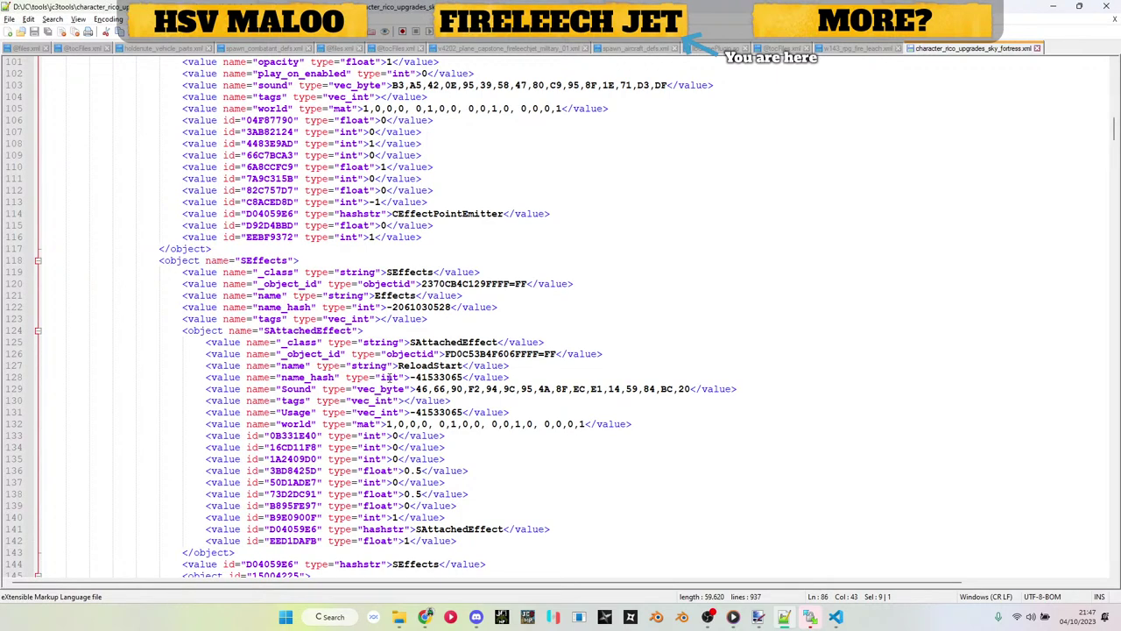
pyautogui.scroll(-9, 390, 377)
# Step: Search the file for 'lee' to find the Fire Leech entry
pyautogui.hotkey('ctrl', 'f')
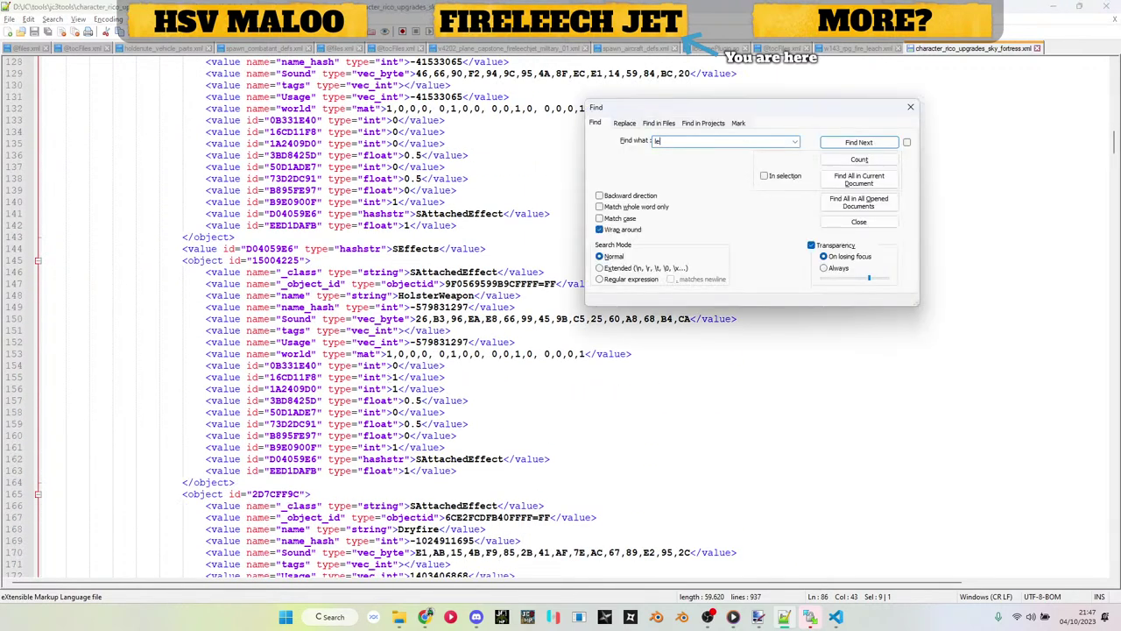
pyautogui.write('lee')
pyautogui.press('Return')
pyautogui.press('Escape')
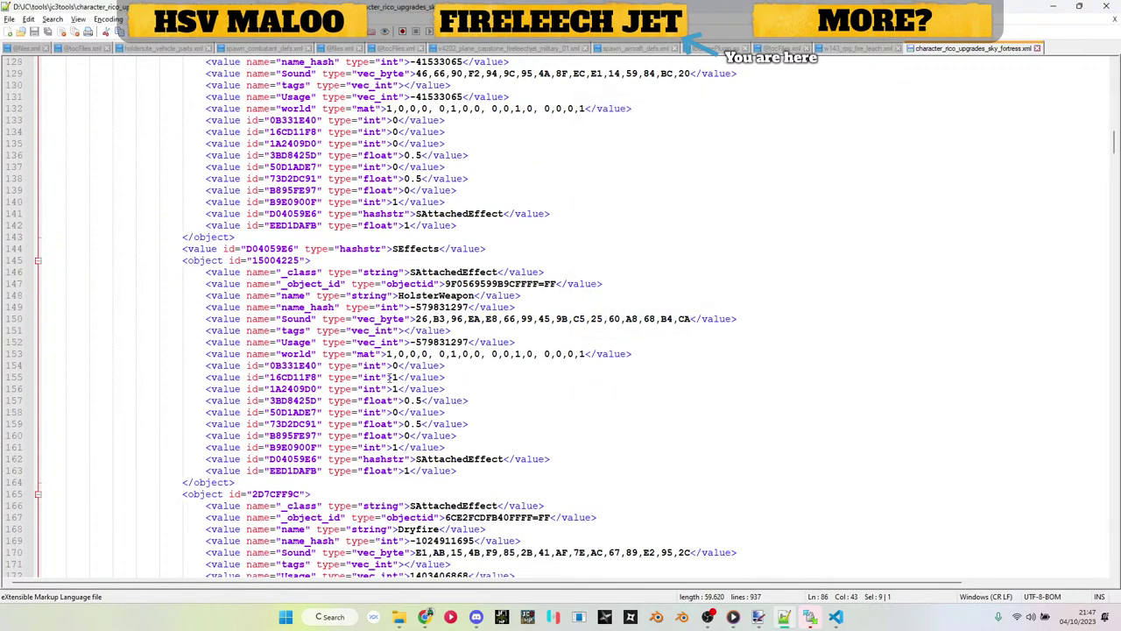
pyautogui.scroll(14, 397, 323)
pyautogui.scroll(10, 377, 341)
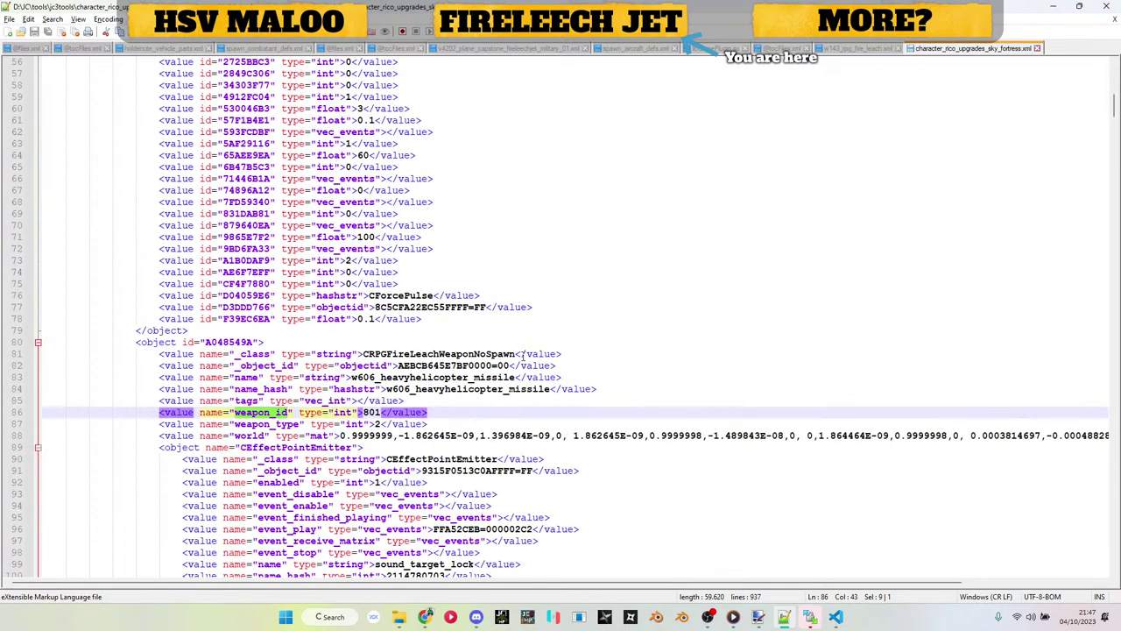
pyautogui.click(149, 342)
pyautogui.scroll(-20, 149, 345)
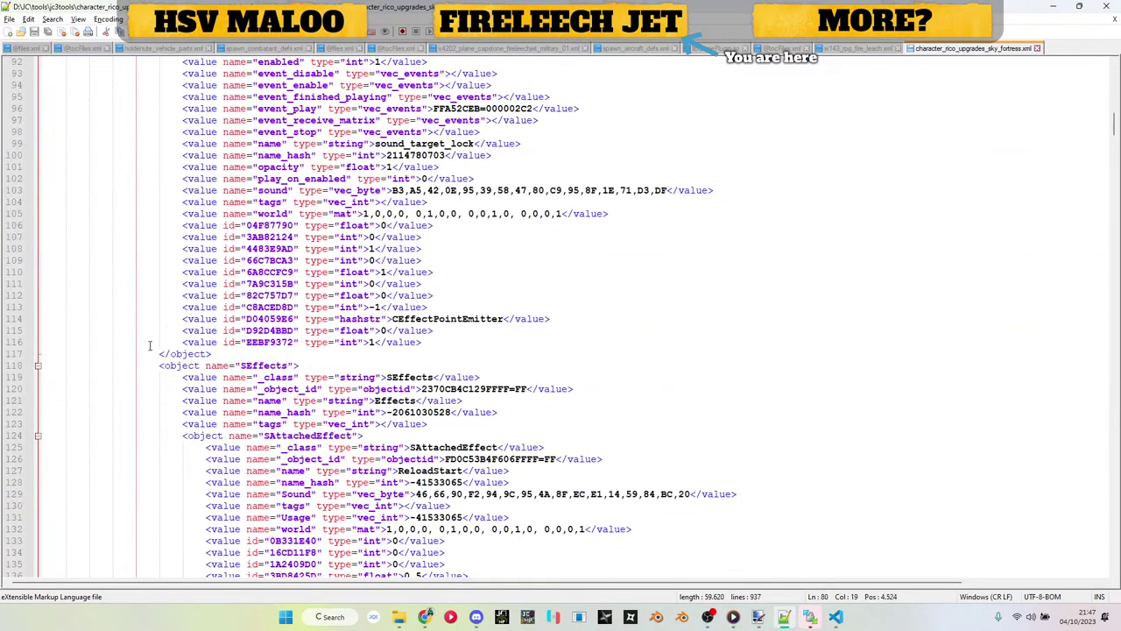
pyautogui.scroll(-20, 149, 345)
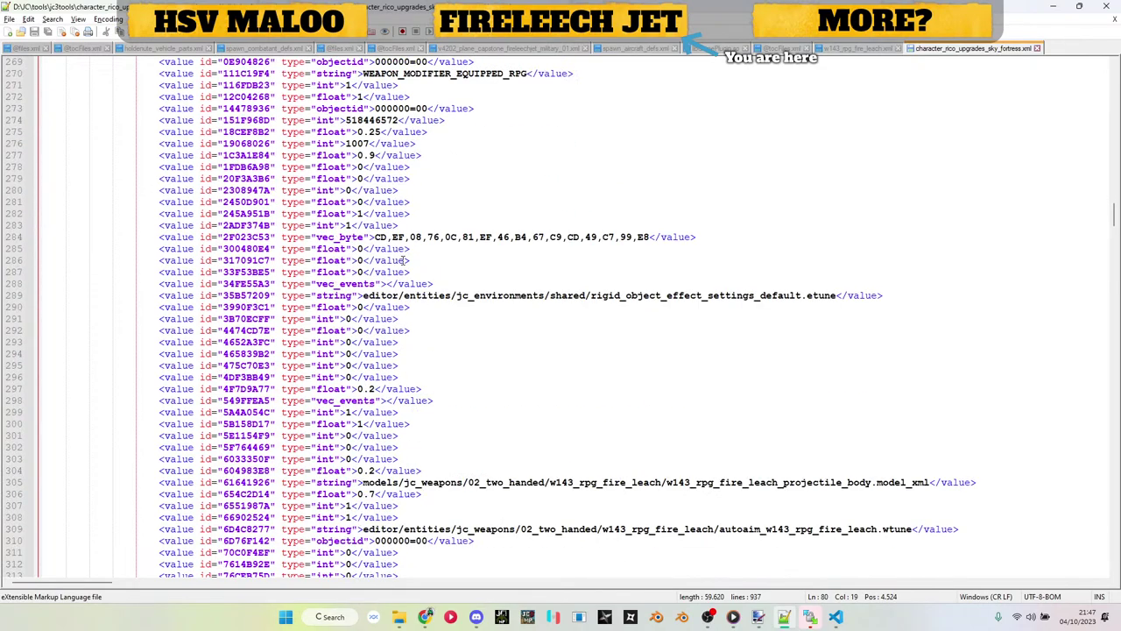
pyautogui.scroll(-2, 464, 289)
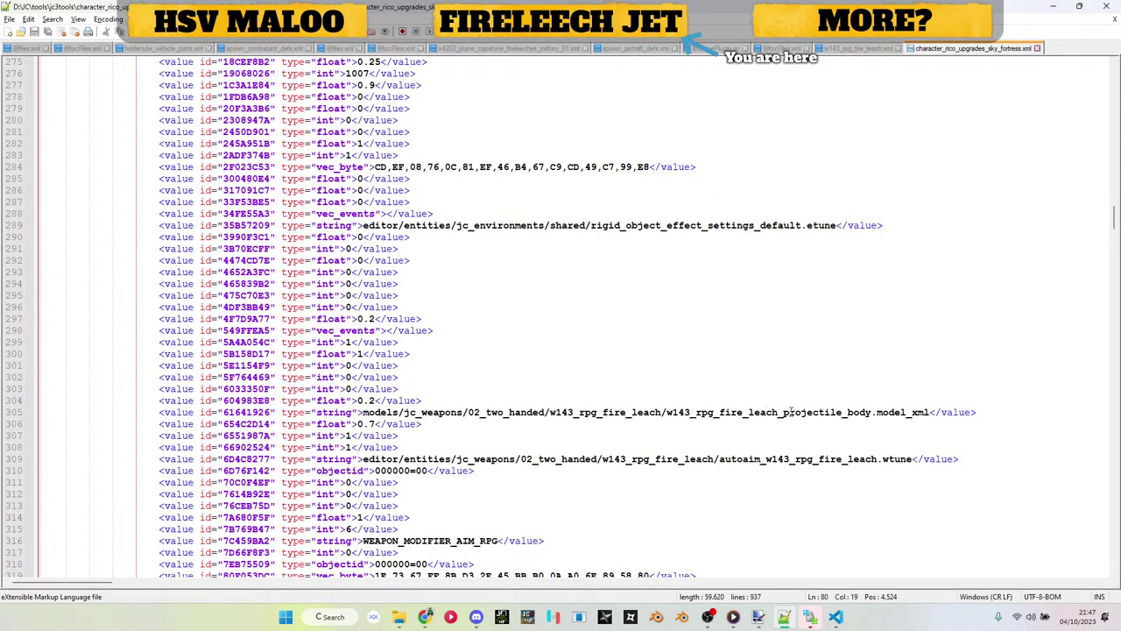
pyautogui.scroll(-20, 792, 412)
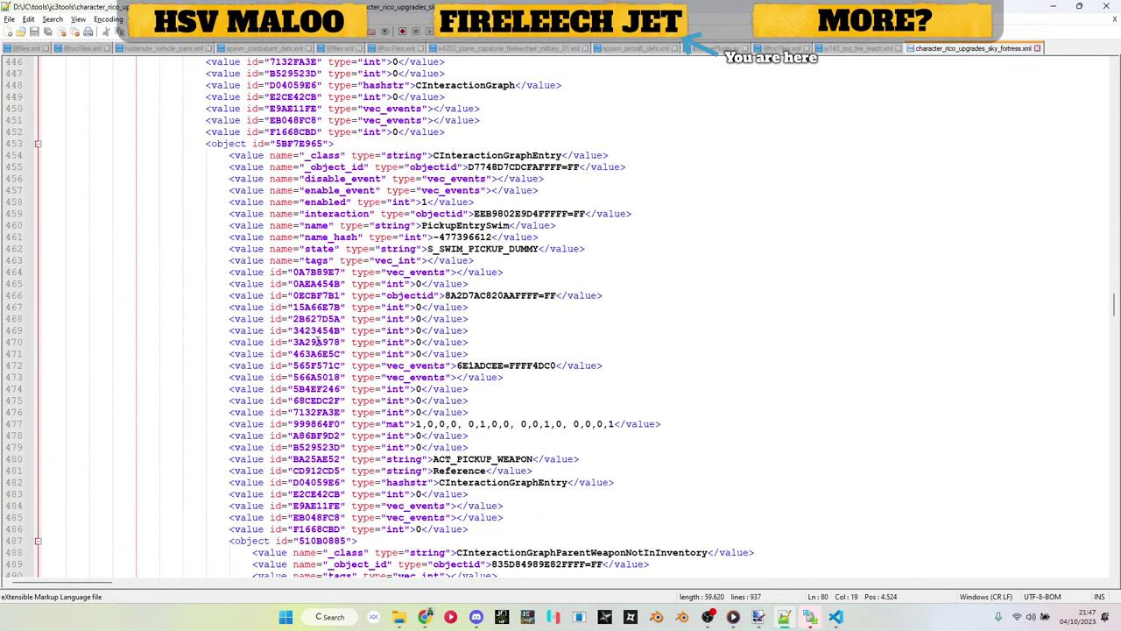
pyautogui.scroll(-20, 317, 341)
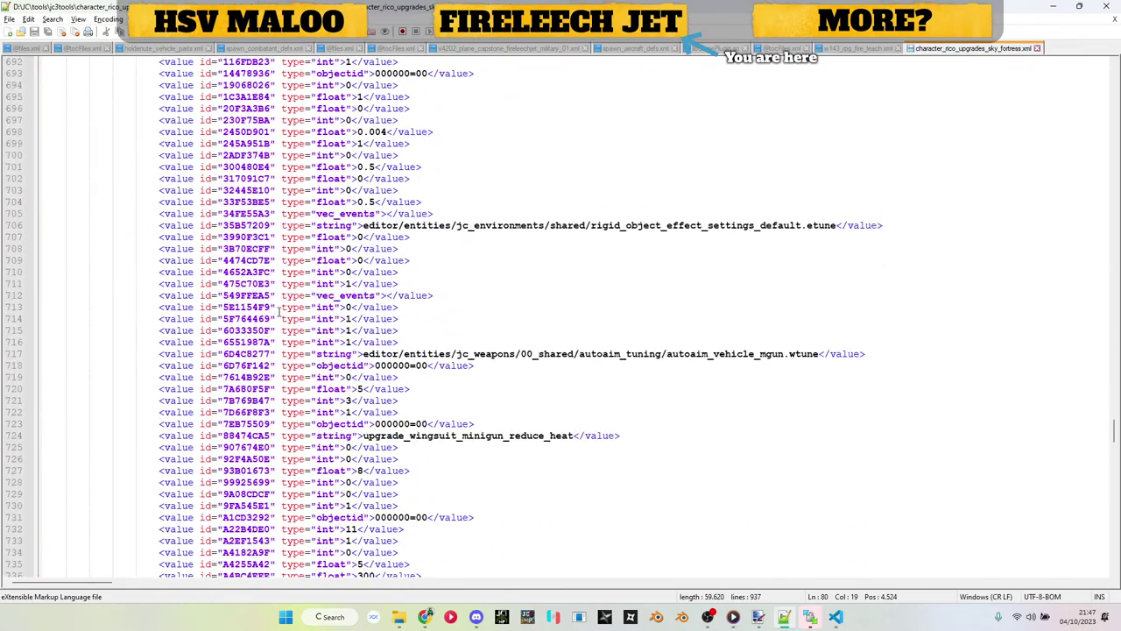
pyautogui.scroll(9, 278, 311)
pyautogui.moveTo(192, 261); pyautogui.dragTo(463, 190)
pyautogui.moveTo(353, 470); pyautogui.dragTo(219, 215)
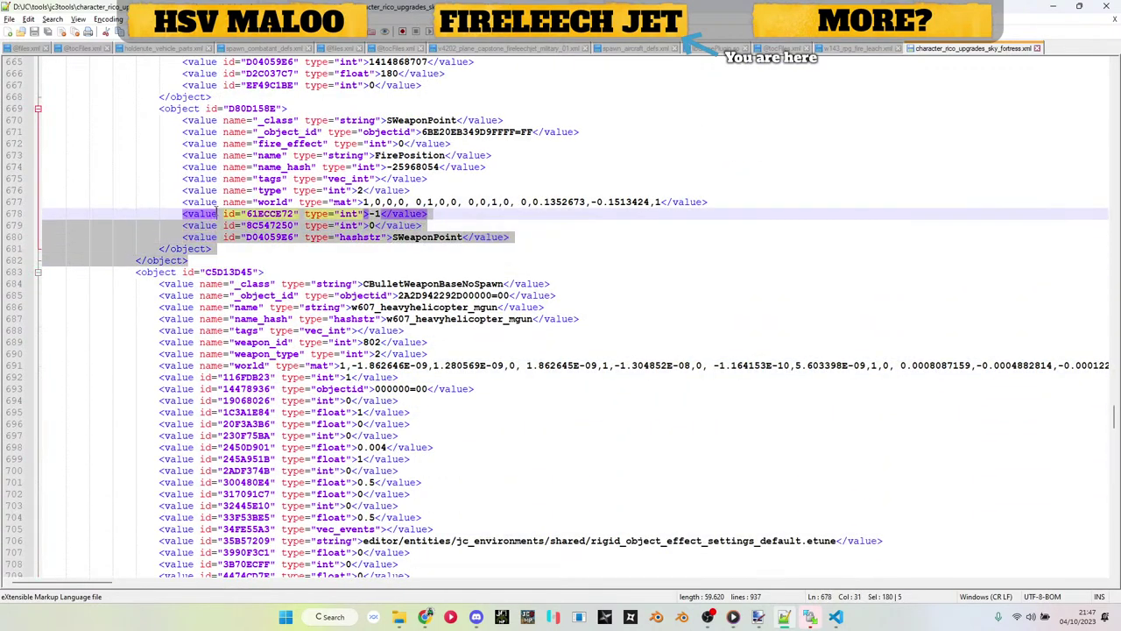
pyautogui.moveTo(173, 273); pyautogui.dragTo(166, 262)
pyautogui.scroll(20, 162, 259)
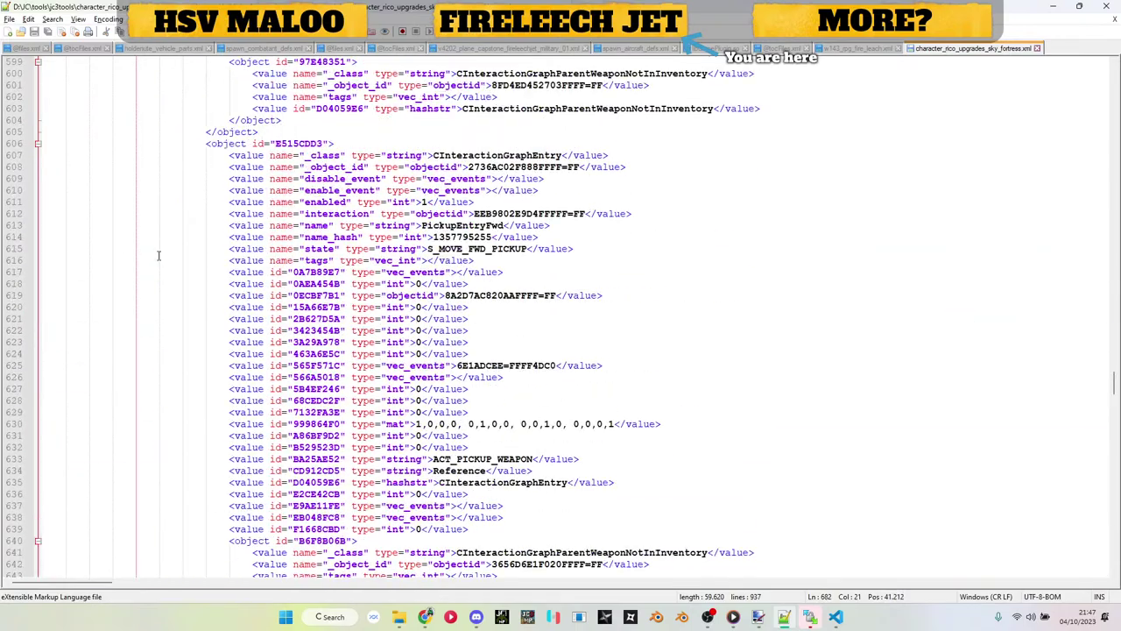
pyautogui.scroll(20, 159, 255)
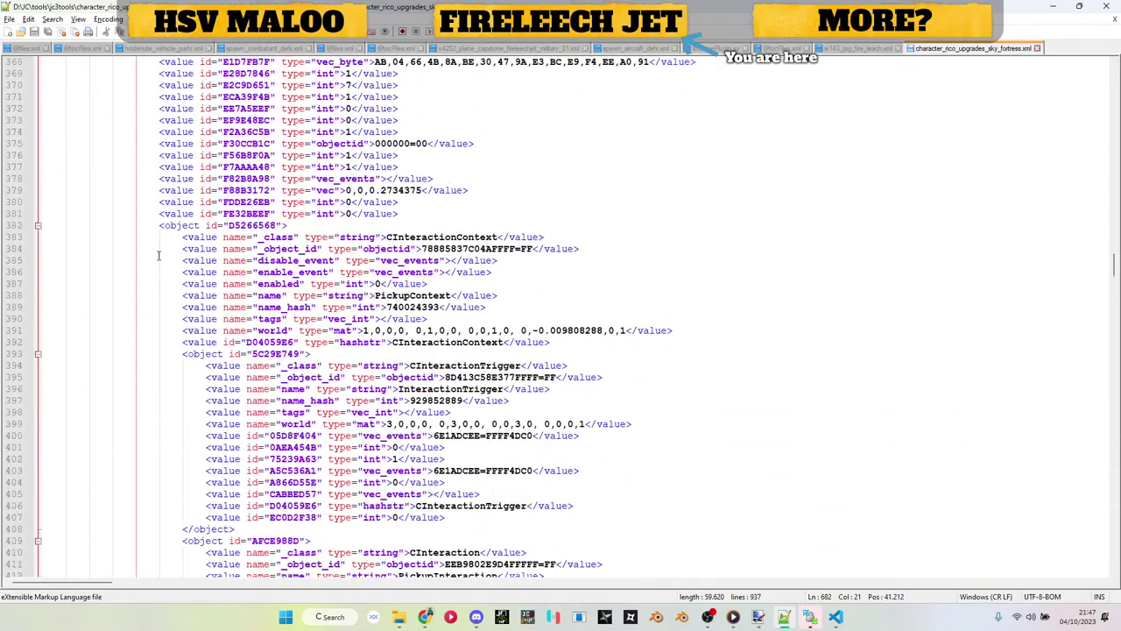
pyautogui.scroll(20, 159, 255)
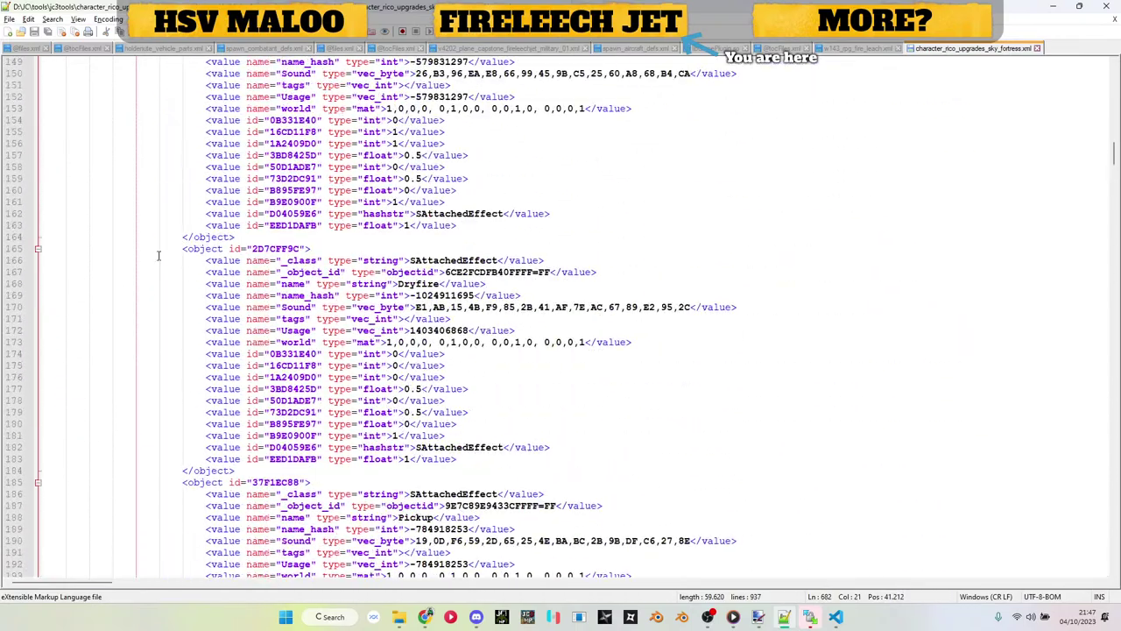
pyautogui.scroll(-7, 160, 255)
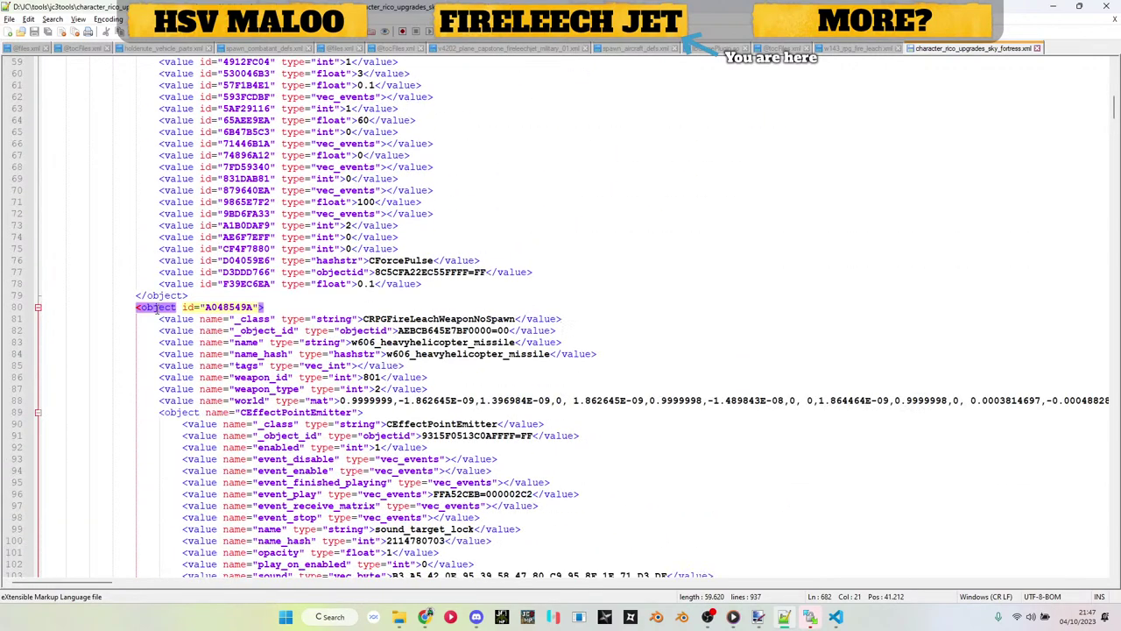
pyautogui.scroll(-20, 157, 308)
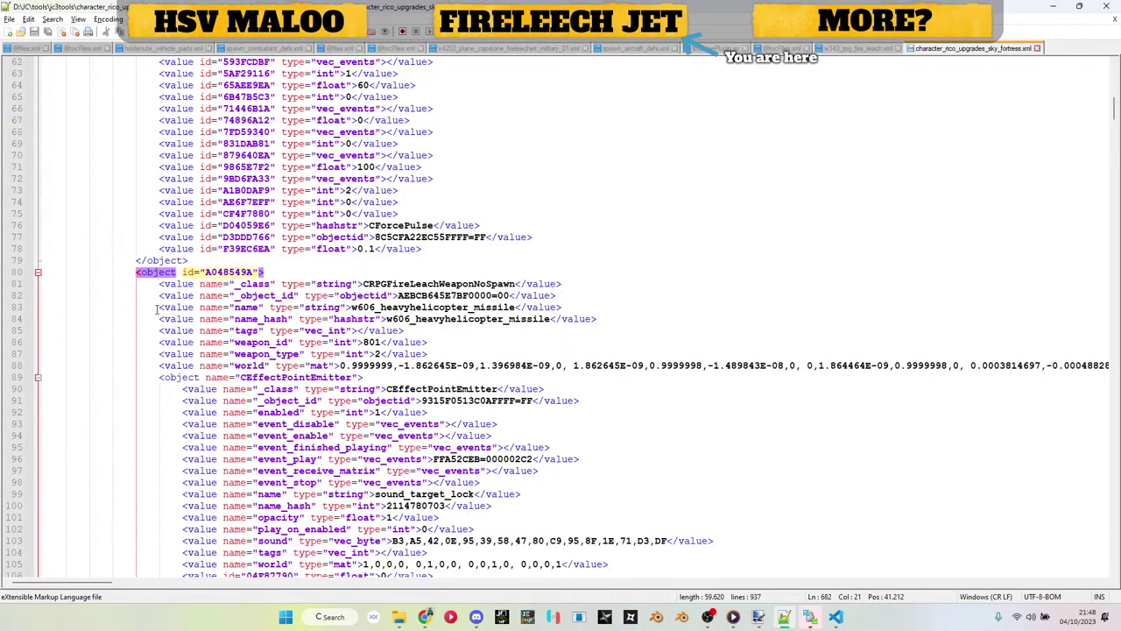
pyautogui.scroll(-20, 158, 308)
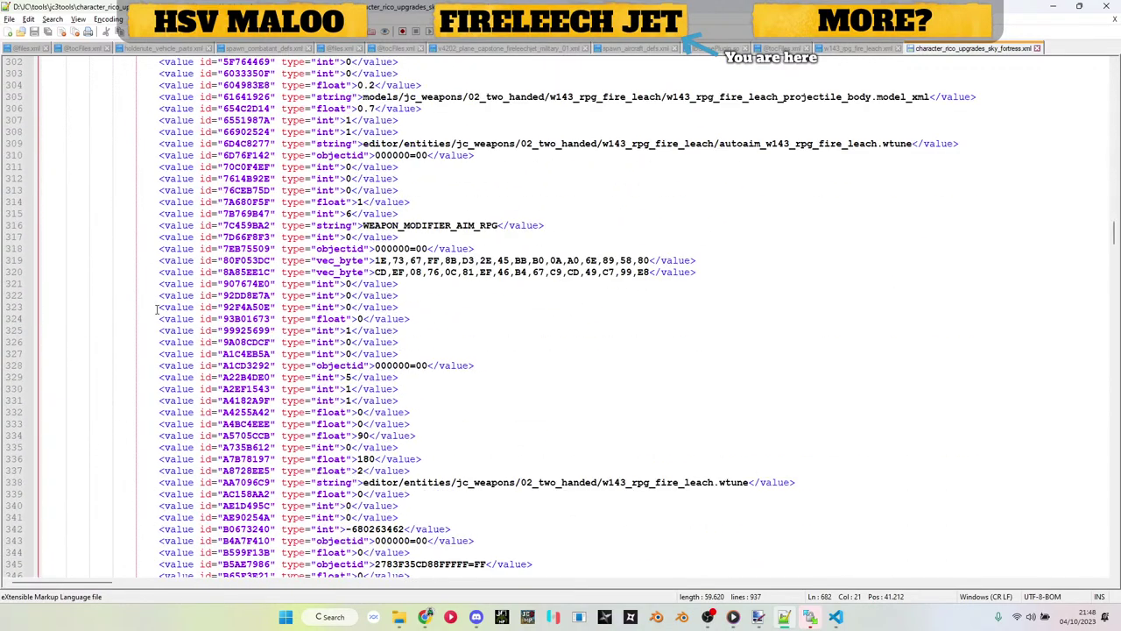
pyautogui.scroll(-20, 158, 309)
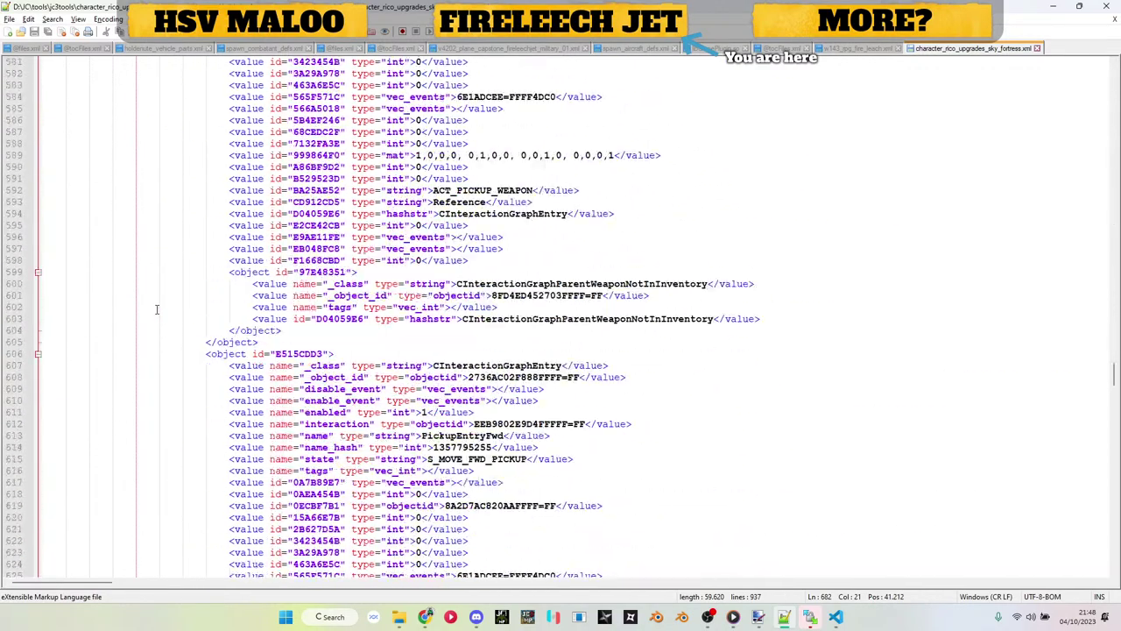
pyautogui.scroll(20, 211, 289)
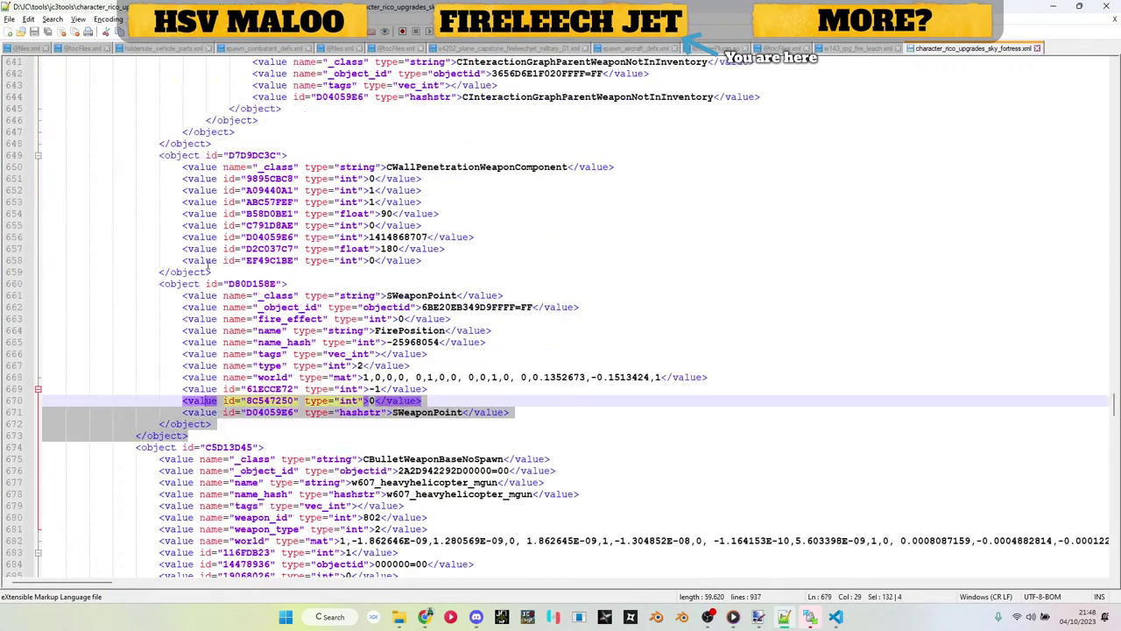
pyautogui.scroll(20, 208, 263)
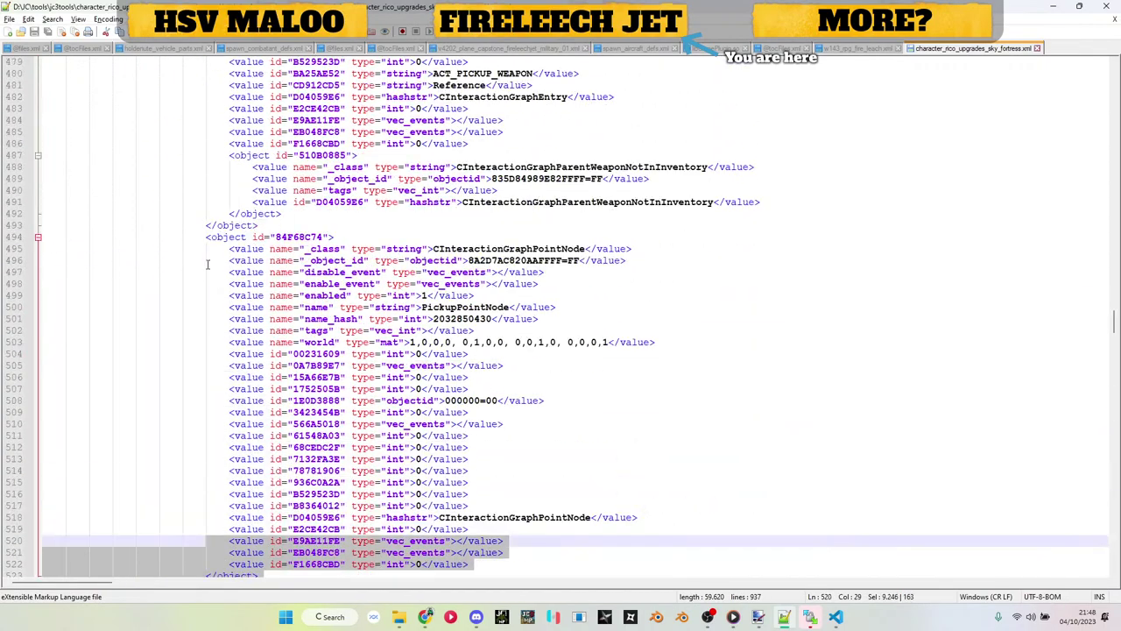